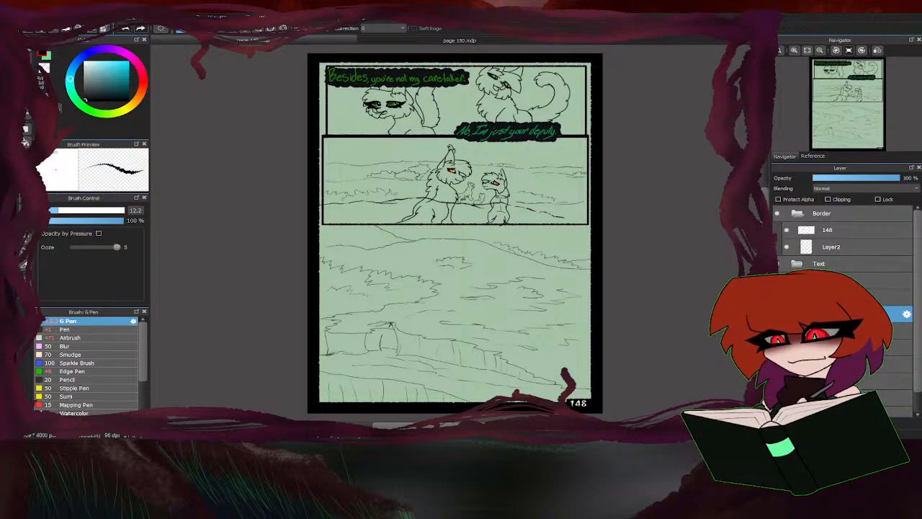
Restore the maximized program window and enlarge its height and width to show the whole comic page.
{"action": "left_click", "coordinate": [890, 15]}
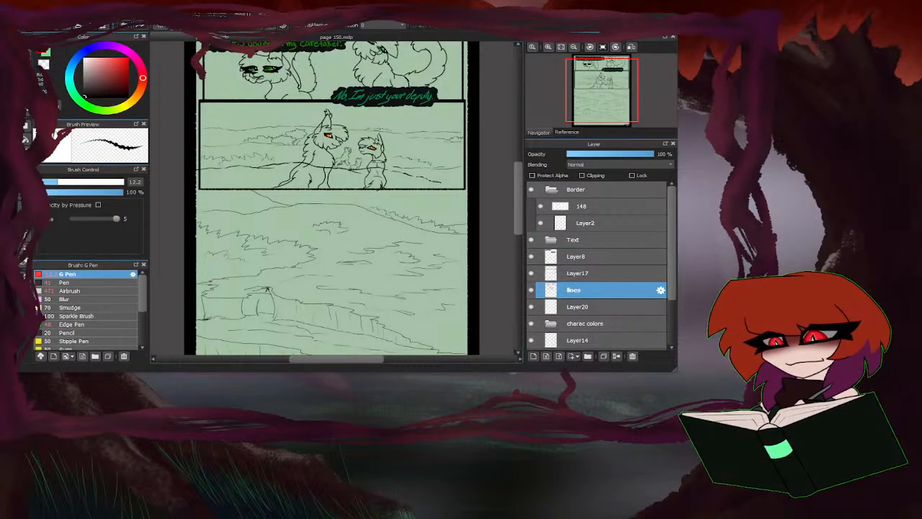
{"action": "left_click_drag", "start_coordinate": [415, 371], "coordinate": [415, 431]}
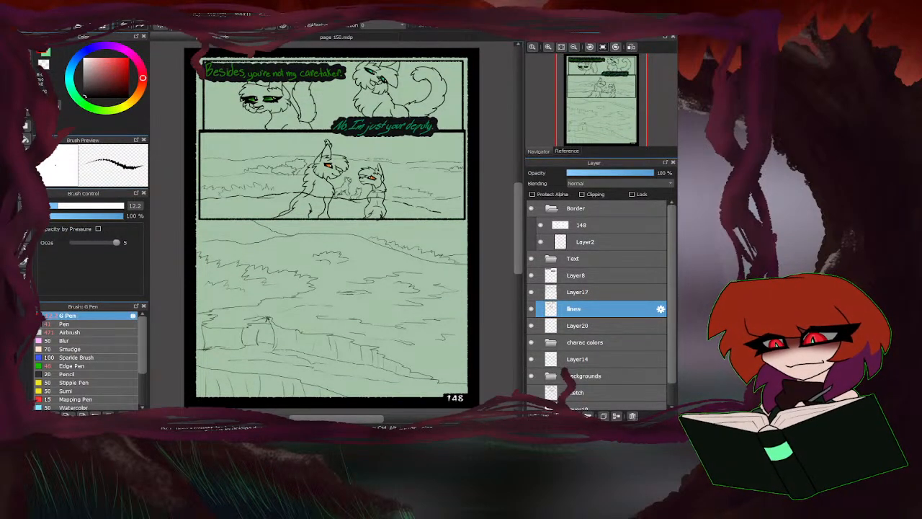
{"action": "left_click_drag", "start_coordinate": [678, 231], "coordinate": [746, 230]}
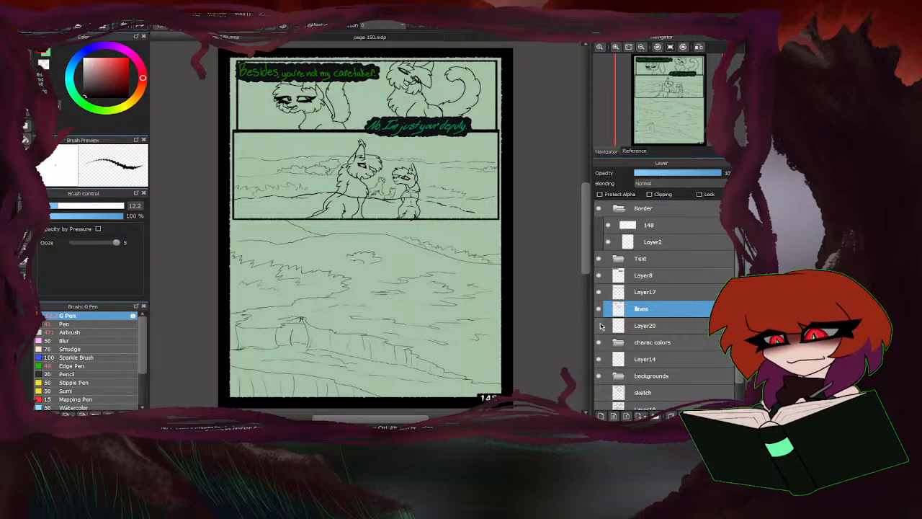
Hide the Text folder, keep Layer8 visible, and select the colour layer inside the charac colors folder.
{"action": "left_click", "coordinate": [599, 276]}
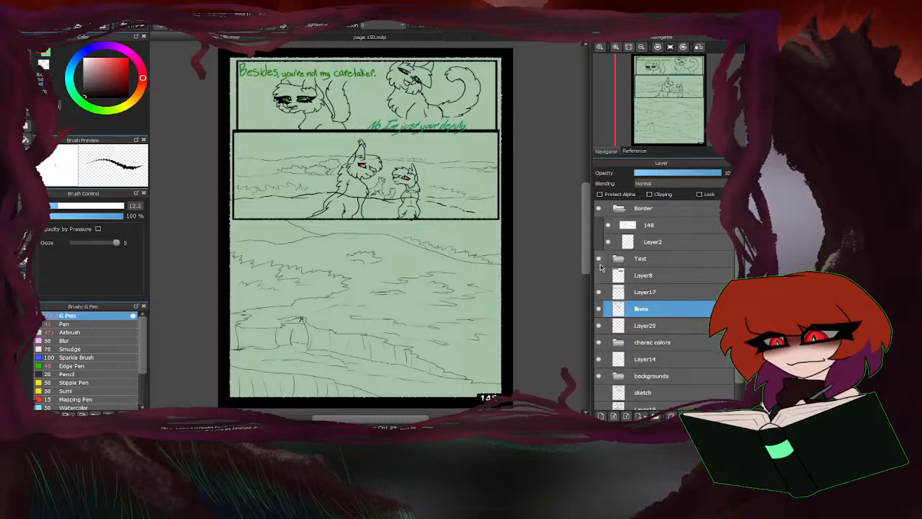
{"action": "left_click", "coordinate": [598, 259]}
{"action": "left_click", "coordinate": [600, 275]}
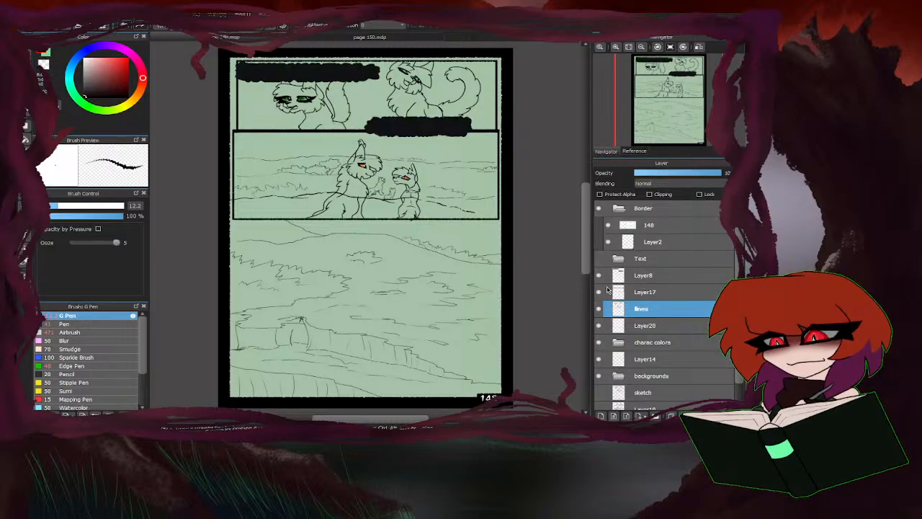
{"action": "left_click", "coordinate": [620, 344]}
{"action": "left_click", "coordinate": [655, 362]}
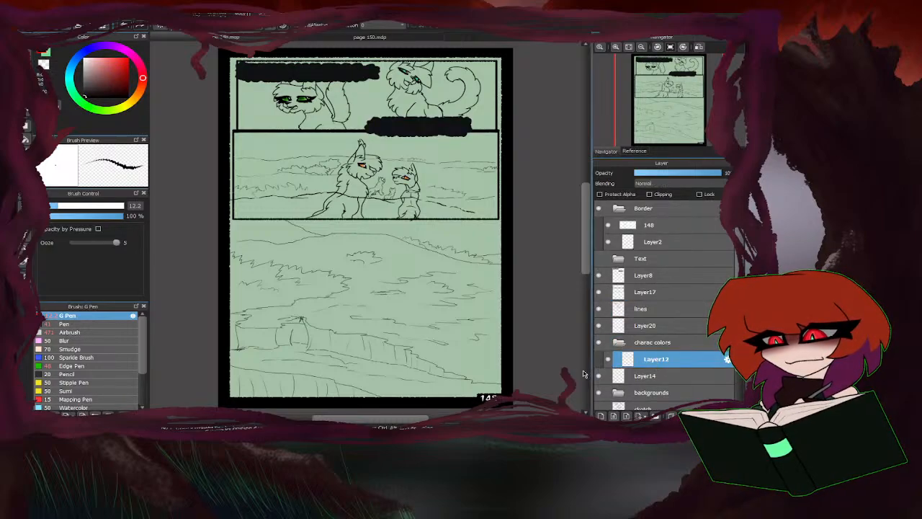
Hide Layer14 and paint a dark grey base over the smaller second-panel cat with the Pen at size 93, sampling the colour from the reference image.
{"action": "left_click", "coordinate": [634, 152]}
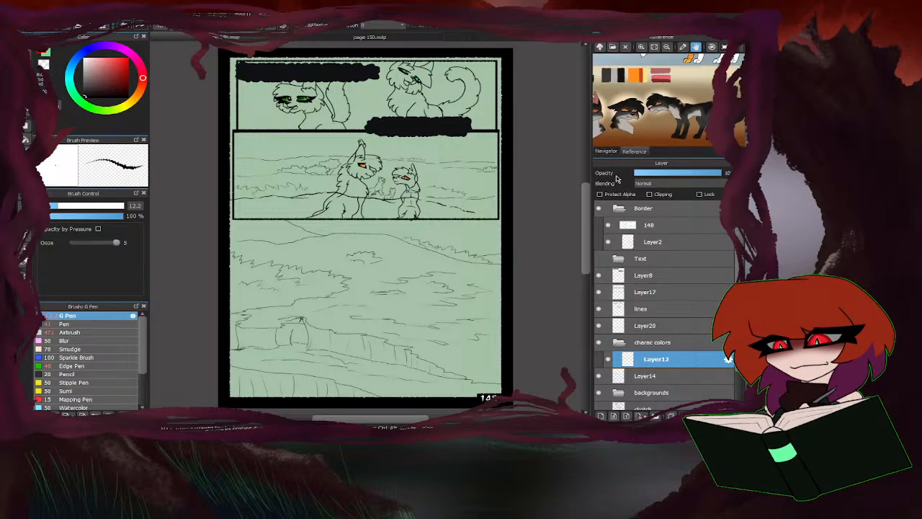
{"action": "left_click", "coordinate": [606, 75]}
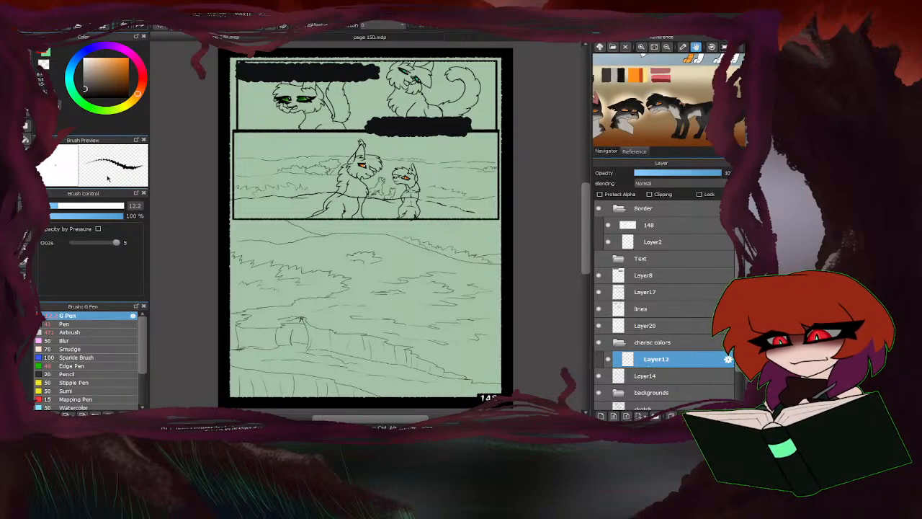
{"action": "left_click", "coordinate": [101, 325]}
{"action": "left_click_drag", "start_coordinate": [108, 210], "coordinate": [113, 209]}
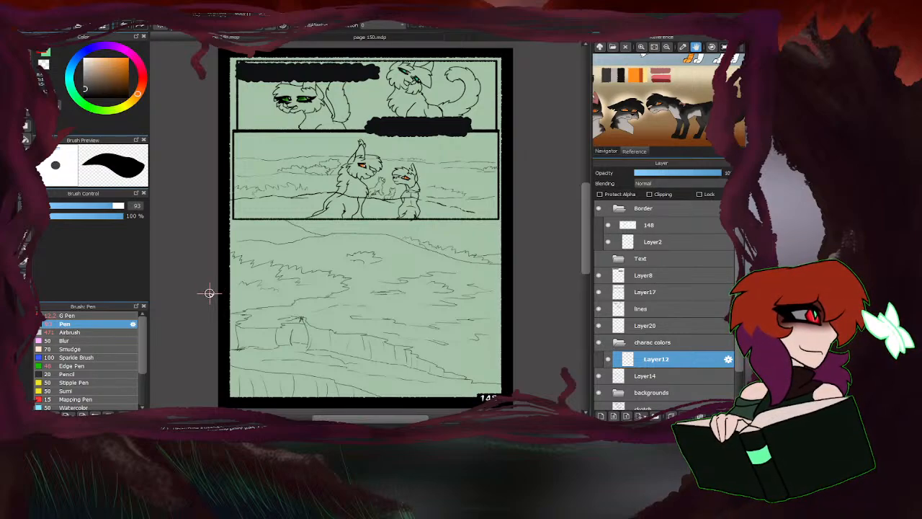
{"action": "left_click", "coordinate": [599, 375]}
{"action": "scroll", "coordinate": [402, 193], "scroll_direction": "up", "scroll_amount": 5}
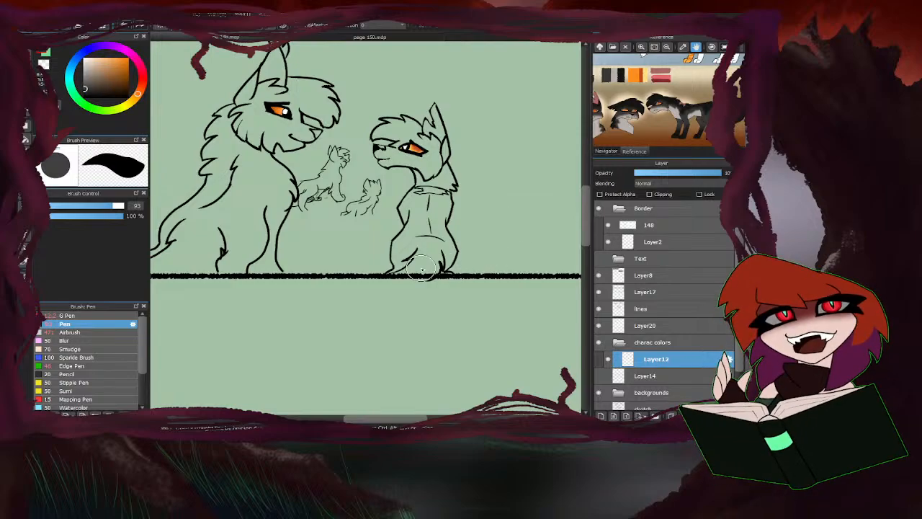
{"action": "mouse_move", "coordinate": [421, 269]}
{"action": "left_mouse_down"}
{"action": "mouse_move", "coordinate": [453, 269]}
{"action": "mouse_move", "coordinate": [389, 261]}
{"action": "mouse_move", "coordinate": [461, 253]}
{"action": "mouse_move", "coordinate": [414, 236]}
{"action": "mouse_move", "coordinate": [432, 174]}
{"action": "mouse_move", "coordinate": [389, 157]}
{"action": "mouse_move", "coordinate": [384, 135]}
{"action": "mouse_move", "coordinate": [423, 152]}
{"action": "mouse_move", "coordinate": [454, 195]}
{"action": "mouse_move", "coordinate": [455, 170]}
{"action": "mouse_move", "coordinate": [385, 144]}
{"action": "mouse_move", "coordinate": [372, 170]}
{"action": "left_mouse_up"}
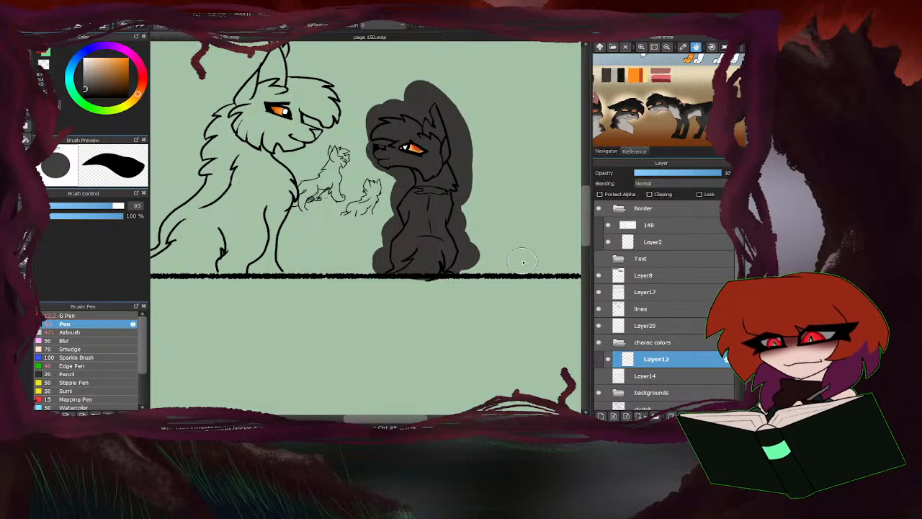
Erase the dark cat's line overshooting the second panel's lower border on the lines layer.
{"action": "key", "text": "e"}
{"action": "scroll", "coordinate": [436, 278], "scroll_direction": "up", "scroll_amount": 3}
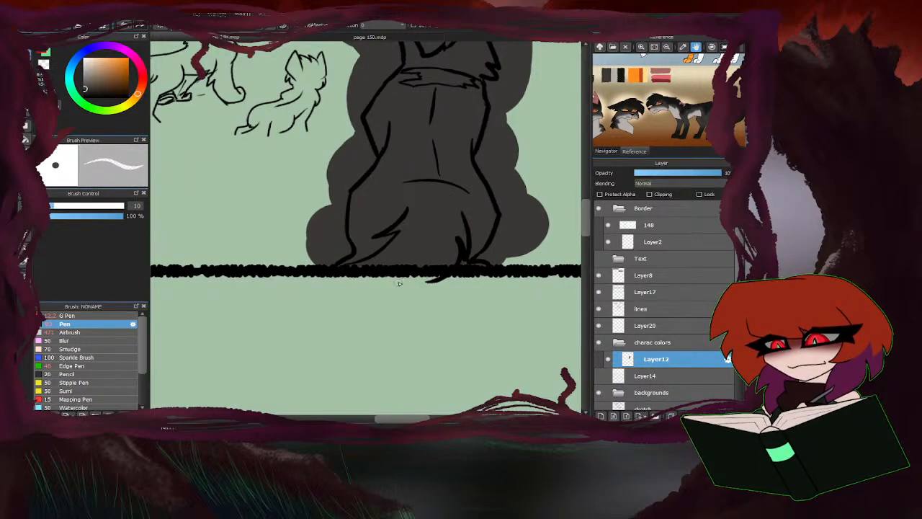
{"action": "left_click", "coordinate": [620, 325]}
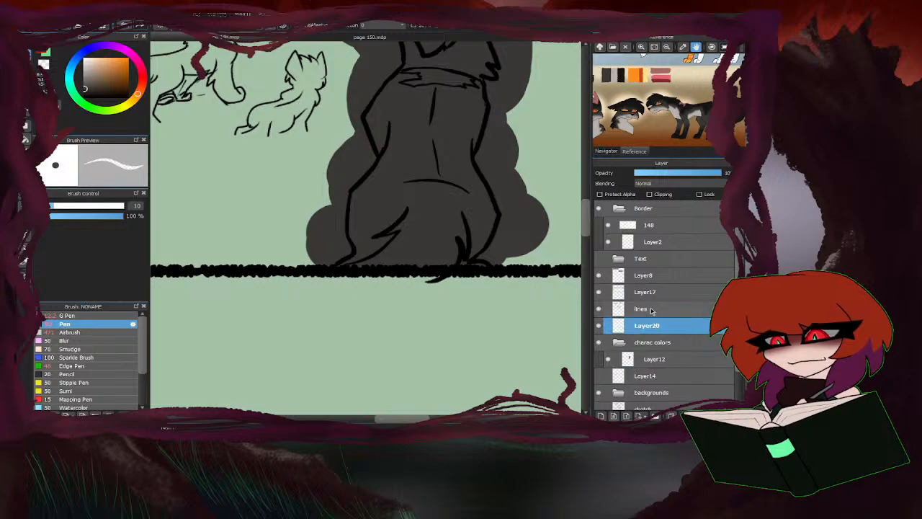
{"action": "left_click", "coordinate": [619, 308]}
{"action": "scroll", "coordinate": [417, 283], "scroll_direction": "down", "scroll_amount": 3}
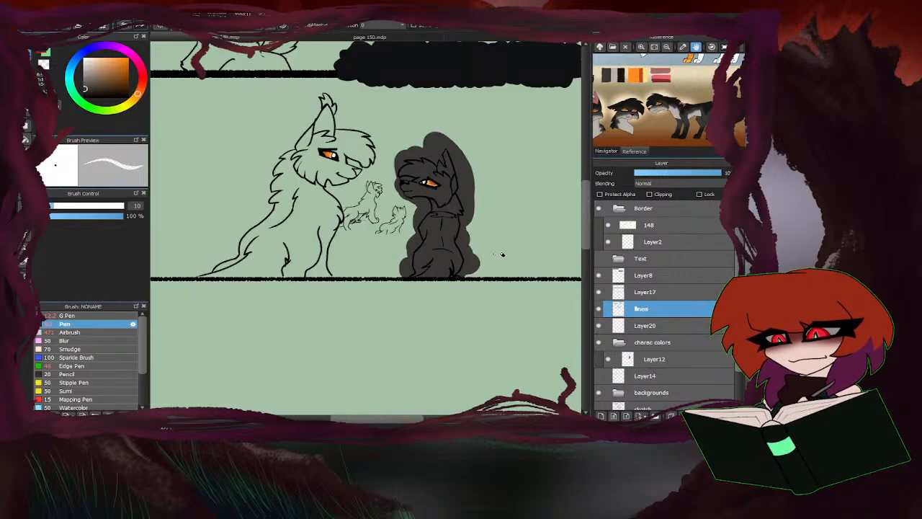
Sample brown from the brown cat's reference and paint a base over the larger second-panel cat on the charac colors layer.
{"action": "scroll", "coordinate": [370, 158], "scroll_direction": "up", "scroll_amount": 1}
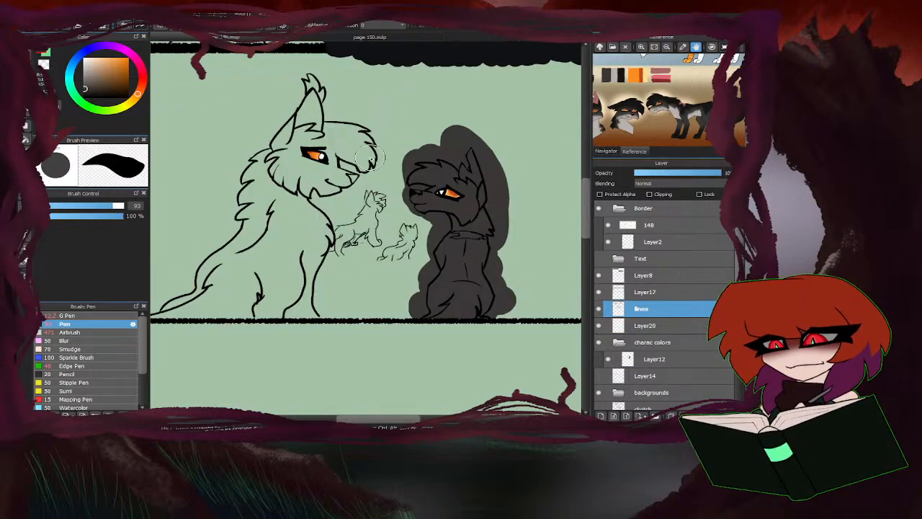
{"action": "left_click_drag", "start_coordinate": [689, 85], "coordinate": [671, 106]}
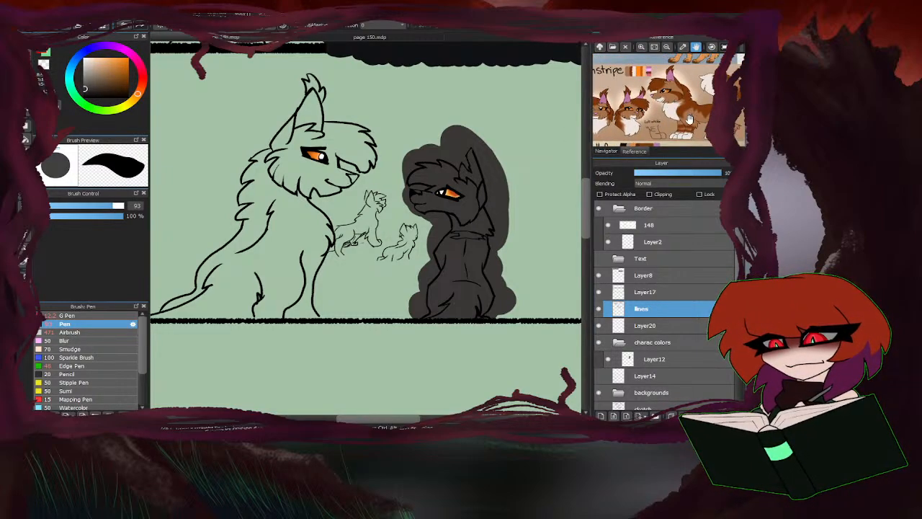
{"action": "left_click", "coordinate": [627, 72]}
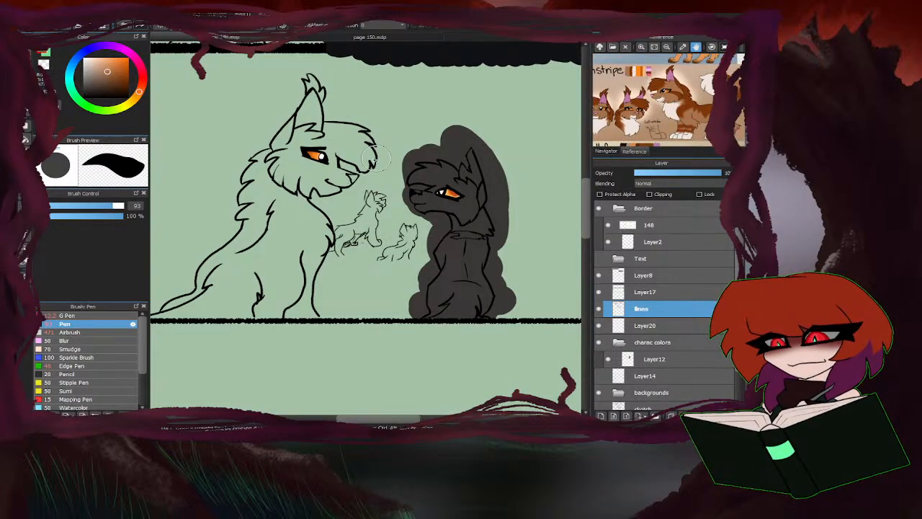
{"action": "left_click_drag", "start_coordinate": [371, 160], "coordinate": [296, 203]}
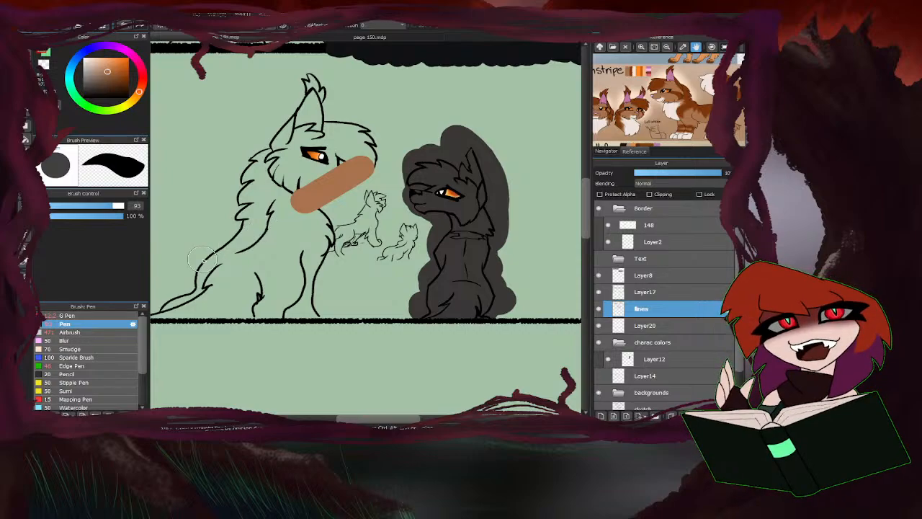
{"action": "key", "text": "ctrl+z"}
{"action": "left_click", "coordinate": [663, 359]}
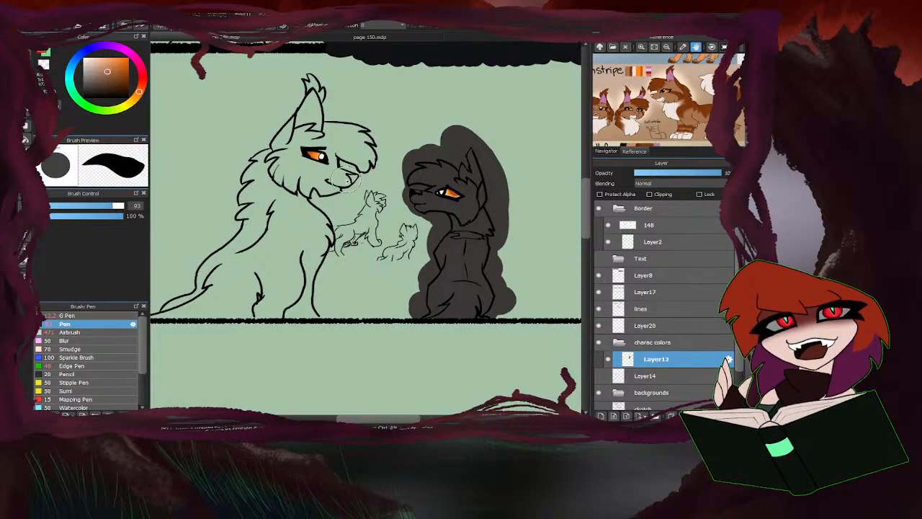
{"action": "mouse_move", "coordinate": [367, 162]}
{"action": "left_mouse_down"}
{"action": "mouse_move", "coordinate": [307, 195]}
{"action": "mouse_move", "coordinate": [366, 120]}
{"action": "mouse_move", "coordinate": [266, 171]}
{"action": "mouse_move", "coordinate": [278, 128]}
{"action": "mouse_move", "coordinate": [253, 182]}
{"action": "mouse_move", "coordinate": [306, 203]}
{"action": "mouse_move", "coordinate": [245, 275]}
{"action": "mouse_move", "coordinate": [242, 218]}
{"action": "mouse_move", "coordinate": [194, 281]}
{"action": "mouse_move", "coordinate": [245, 295]}
{"action": "mouse_move", "coordinate": [193, 302]}
{"action": "mouse_move", "coordinate": [375, 301]}
{"action": "mouse_move", "coordinate": [291, 310]}
{"action": "mouse_move", "coordinate": [363, 307]}
{"action": "mouse_move", "coordinate": [348, 315]}
{"action": "mouse_move", "coordinate": [338, 269]}
{"action": "mouse_move", "coordinate": [362, 235]}
{"action": "mouse_move", "coordinate": [366, 205]}
{"action": "mouse_move", "coordinate": [409, 220]}
{"action": "mouse_move", "coordinate": [379, 182]}
{"action": "mouse_move", "coordinate": [404, 222]}
{"action": "mouse_move", "coordinate": [376, 160]}
{"action": "mouse_move", "coordinate": [397, 185]}
{"action": "mouse_move", "coordinate": [366, 150]}
{"action": "mouse_move", "coordinate": [321, 229]}
{"action": "mouse_move", "coordinate": [326, 158]}
{"action": "left_mouse_up"}
{"action": "scroll", "coordinate": [408, 254], "scroll_direction": "down", "scroll_amount": 1}
{"action": "scroll", "coordinate": [306, 269], "scroll_direction": "up", "scroll_amount": 1}
{"action": "scroll", "coordinate": [368, 244], "scroll_direction": "up", "scroll_amount": 2}
{"action": "scroll", "coordinate": [339, 208], "scroll_direction": "down", "scroll_amount": 2}
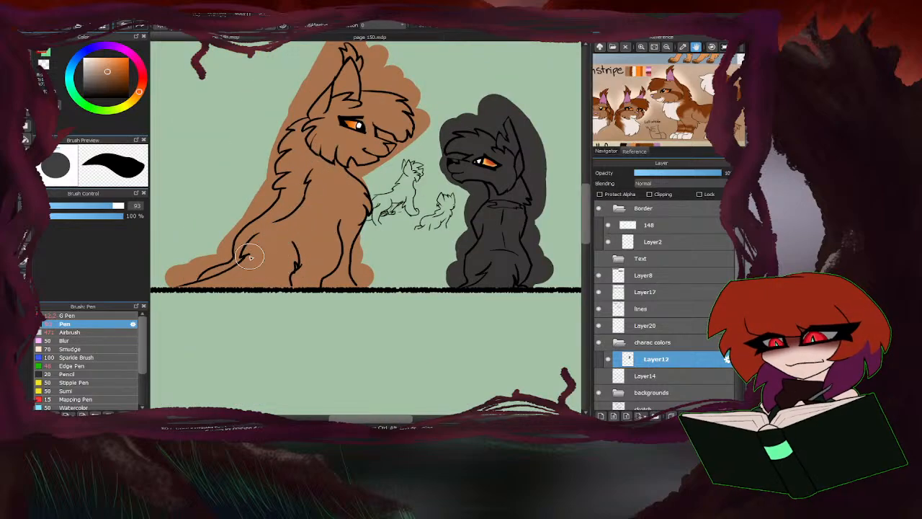
Clear the excess brown and dark grey around the outlines of both large second-panel cats with the Bucket tool.
{"action": "scroll", "coordinate": [245, 253], "scroll_direction": "down", "scroll_amount": 1}
{"action": "left_click", "coordinate": [26, 139]}
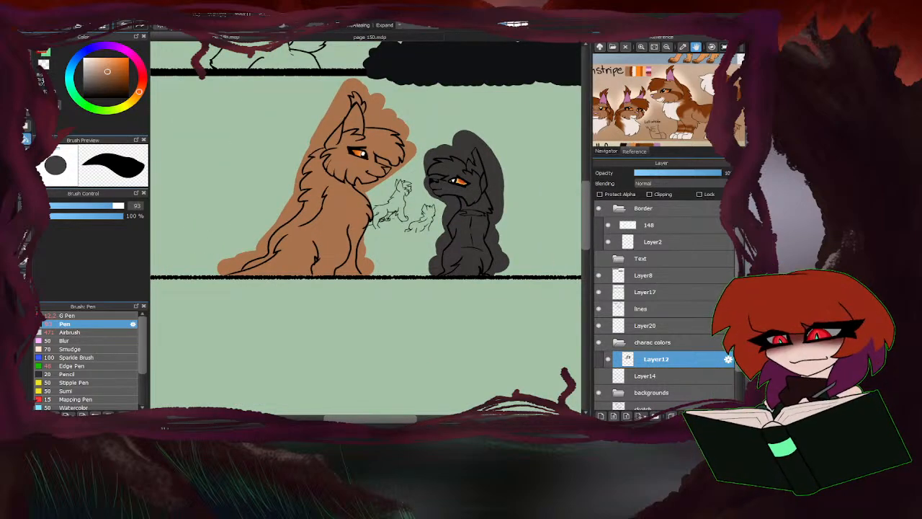
{"action": "left_click", "coordinate": [465, 148]}
{"action": "left_click", "coordinate": [435, 196]}
{"action": "scroll", "coordinate": [435, 196], "scroll_direction": "up", "scroll_amount": 2}
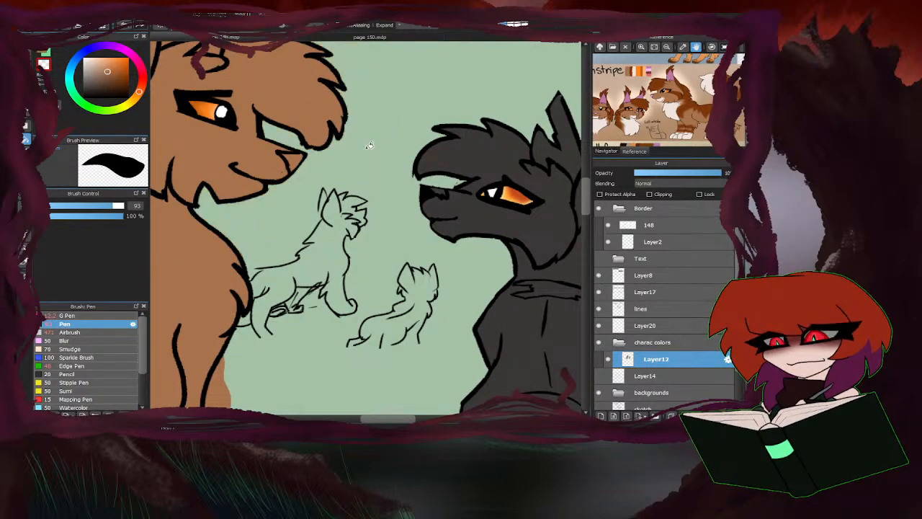
{"action": "scroll", "coordinate": [370, 145], "scroll_direction": "down", "scroll_amount": 3}
{"action": "scroll", "coordinate": [472, 206], "scroll_direction": "down", "scroll_amount": 2}
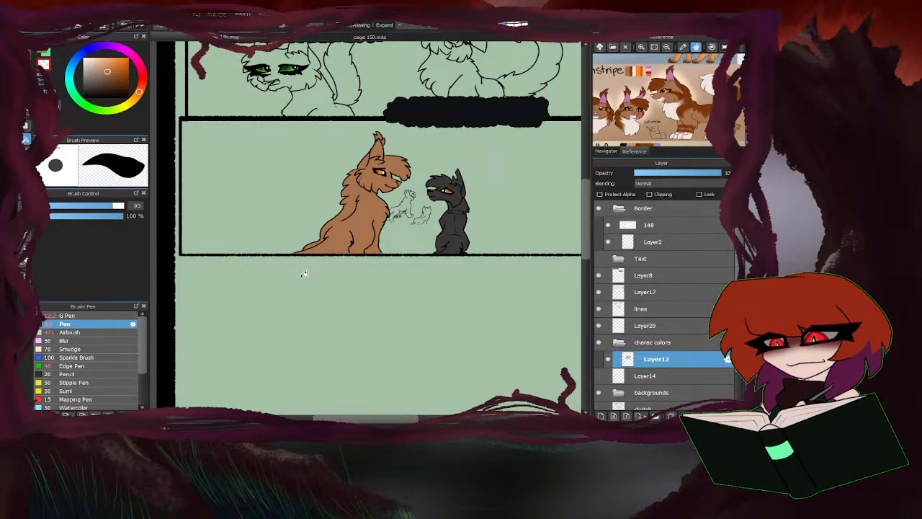
Sample grey from the Ivywhisper reference and add a new layer in the charac colors folder, placed below Layer12.
{"action": "scroll", "coordinate": [373, 272], "scroll_direction": "down", "scroll_amount": 2}
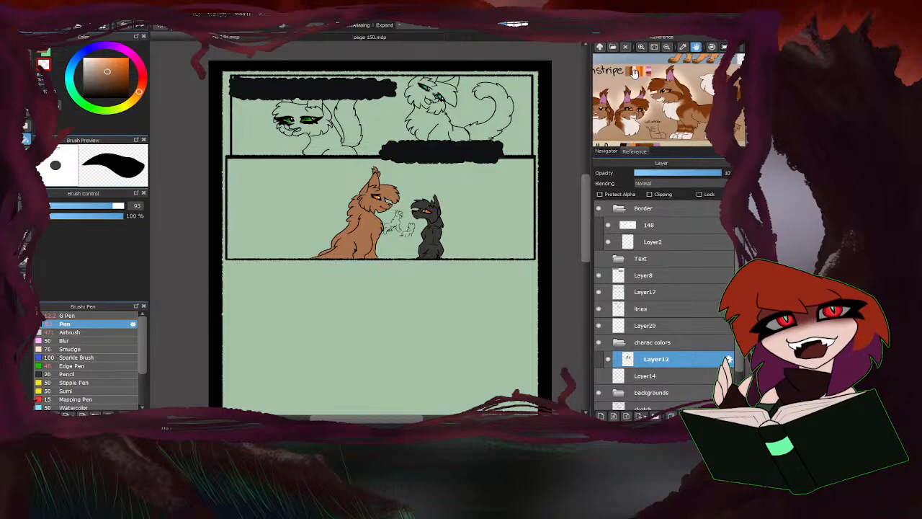
{"action": "left_click_drag", "start_coordinate": [634, 75], "coordinate": [628, 113]}
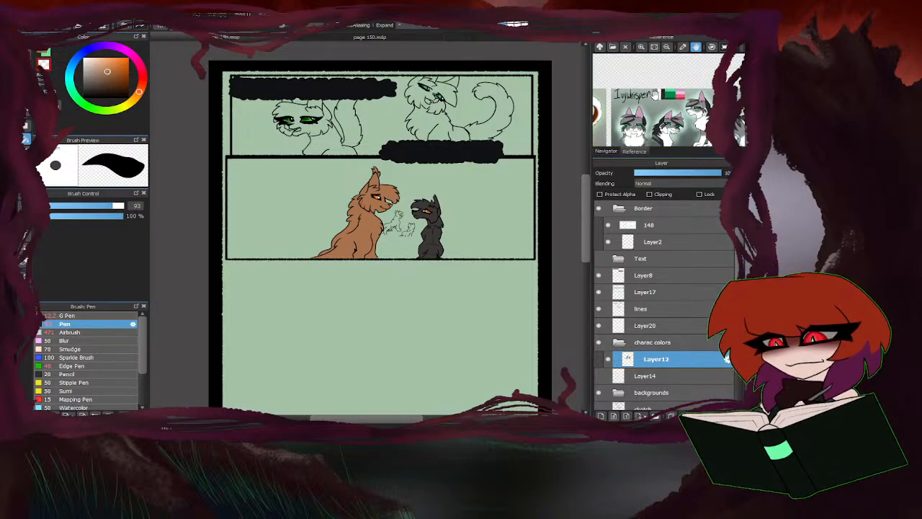
{"action": "right_click", "coordinate": [655, 95]}
{"action": "left_click", "coordinate": [602, 416]}
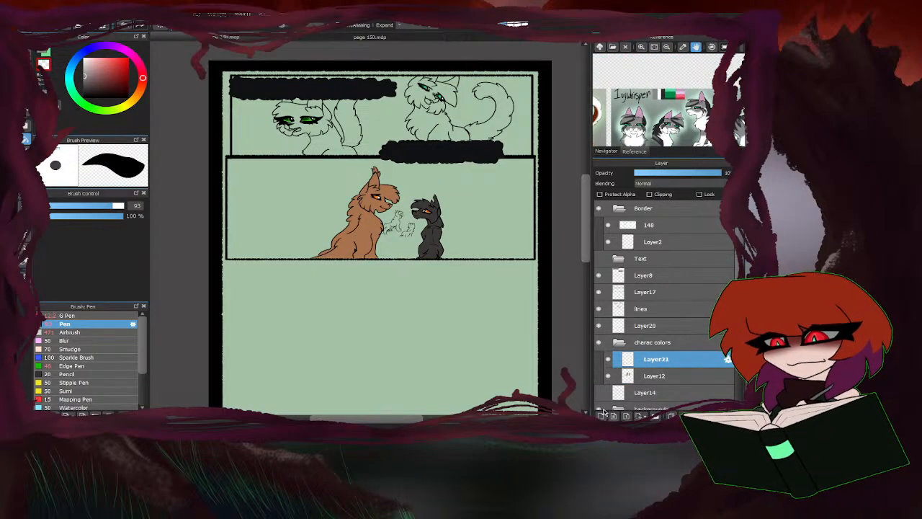
{"action": "left_click_drag", "start_coordinate": [654, 377], "coordinate": [653, 359]}
{"action": "left_click", "coordinate": [655, 377]}
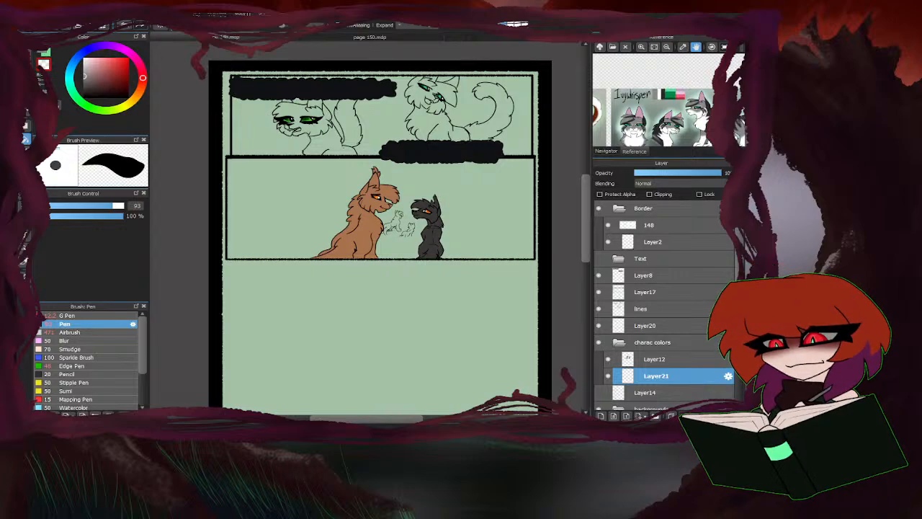
Show Layer14 and paint a grey base over the left small background cat in the second panel, using Pen sizes 19 and 80.
{"action": "key", "text": "z"}
{"action": "key", "text": "b"}
{"action": "left_click_drag", "start_coordinate": [107, 207], "coordinate": [72, 206]}
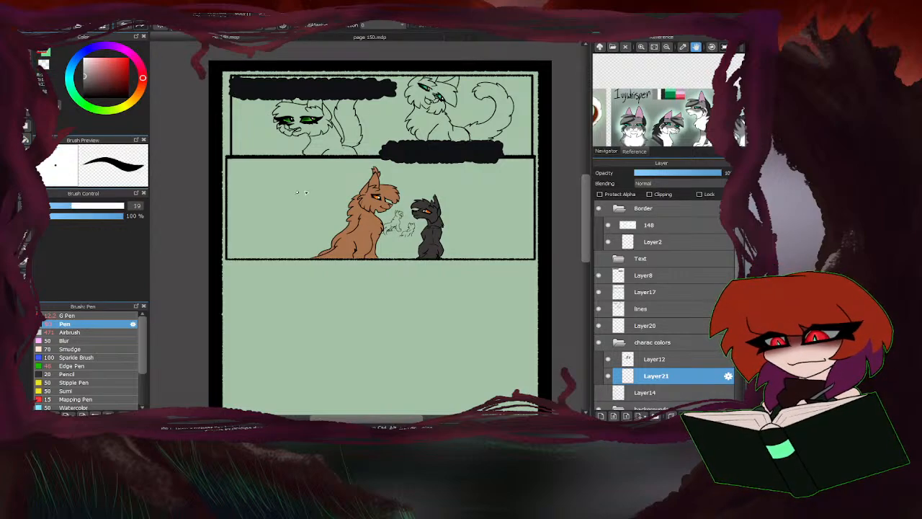
{"action": "scroll", "coordinate": [398, 228], "scroll_direction": "up", "scroll_amount": 5}
{"action": "scroll", "coordinate": [389, 221], "scroll_direction": "up", "scroll_amount": 3}
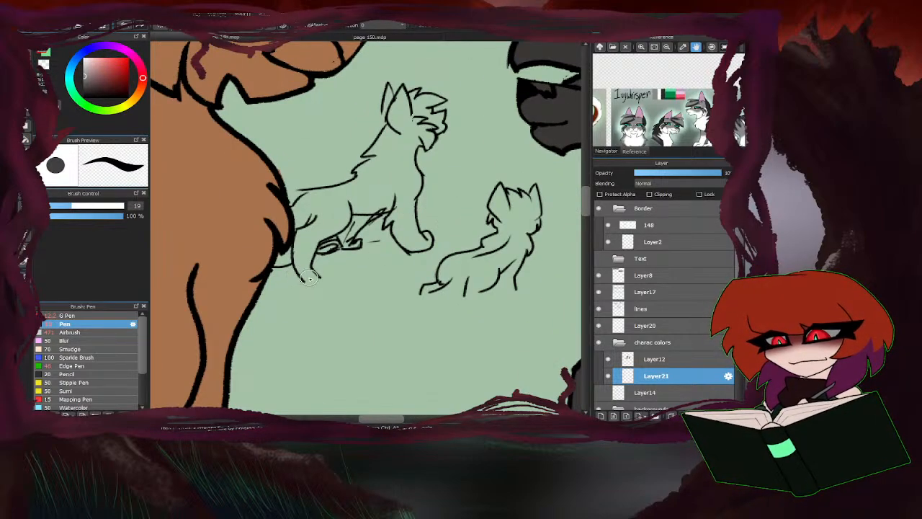
{"action": "left_click", "coordinate": [599, 393]}
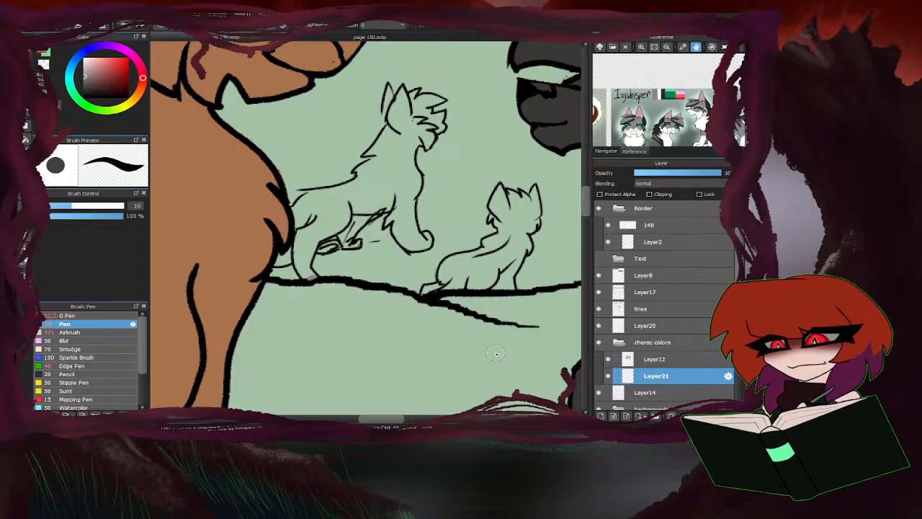
{"action": "mouse_move", "coordinate": [305, 276]}
{"action": "left_mouse_down"}
{"action": "mouse_move", "coordinate": [338, 254]}
{"action": "mouse_move", "coordinate": [422, 224]}
{"action": "mouse_move", "coordinate": [315, 230]}
{"action": "mouse_move", "coordinate": [380, 205]}
{"action": "mouse_move", "coordinate": [335, 187]}
{"action": "mouse_move", "coordinate": [375, 156]}
{"action": "mouse_move", "coordinate": [383, 135]}
{"action": "left_mouse_up"}
{"action": "left_click", "coordinate": [110, 205]}
Paint a grey base over the long-tailed cat in the first panel, enlarging the Pen to size 240.
{"action": "scroll", "coordinate": [315, 251], "scroll_direction": "down", "scroll_amount": 7}
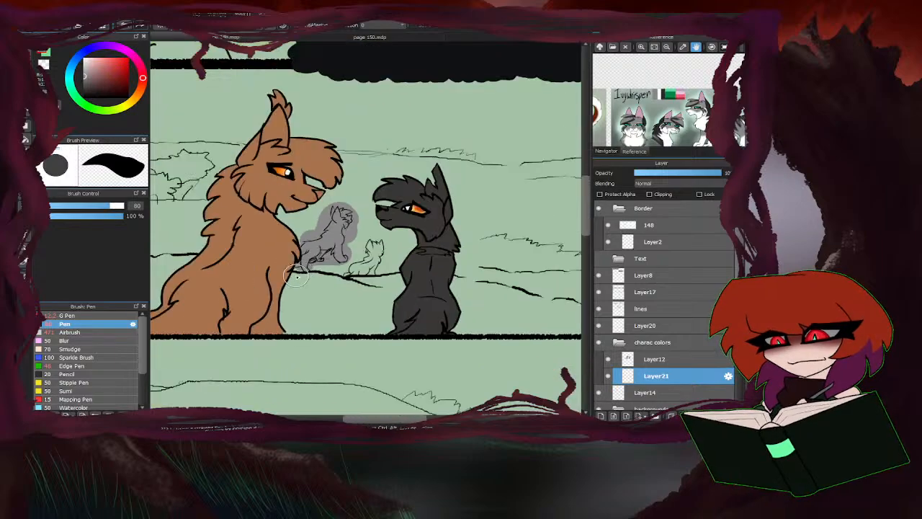
{"action": "scroll", "coordinate": [326, 155], "scroll_direction": "up", "scroll_amount": 2}
{"action": "mouse_move", "coordinate": [319, 202]}
{"action": "left_mouse_down"}
{"action": "mouse_move", "coordinate": [347, 206]}
{"action": "mouse_move", "coordinate": [487, 190]}
{"action": "left_mouse_up"}
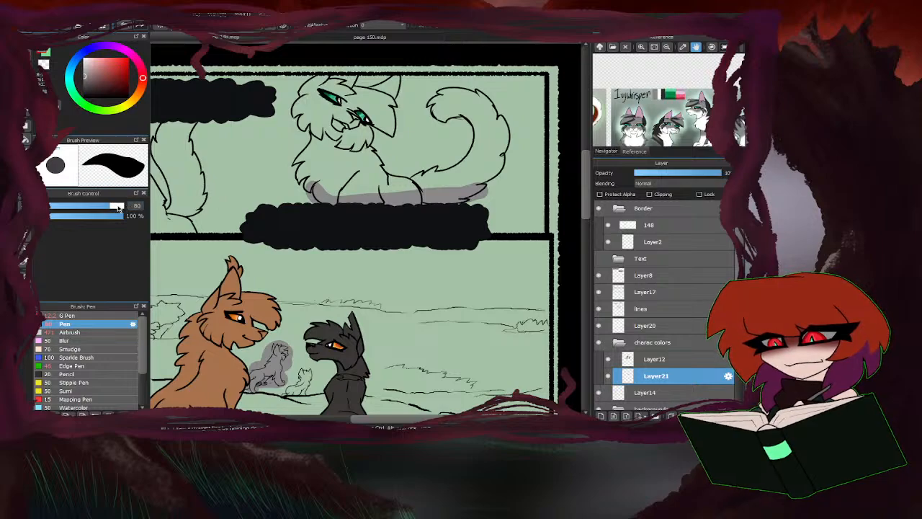
{"action": "left_click_drag", "start_coordinate": [118, 207], "coordinate": [124, 206]}
{"action": "mouse_move", "coordinate": [330, 195]}
{"action": "left_mouse_down"}
{"action": "mouse_move", "coordinate": [361, 175]}
{"action": "mouse_move", "coordinate": [363, 161]}
{"action": "mouse_move", "coordinate": [342, 150]}
{"action": "mouse_move", "coordinate": [387, 129]}
{"action": "mouse_move", "coordinate": [396, 111]}
{"action": "mouse_move", "coordinate": [386, 102]}
{"action": "mouse_move", "coordinate": [401, 101]}
{"action": "mouse_move", "coordinate": [317, 109]}
{"action": "left_mouse_up"}
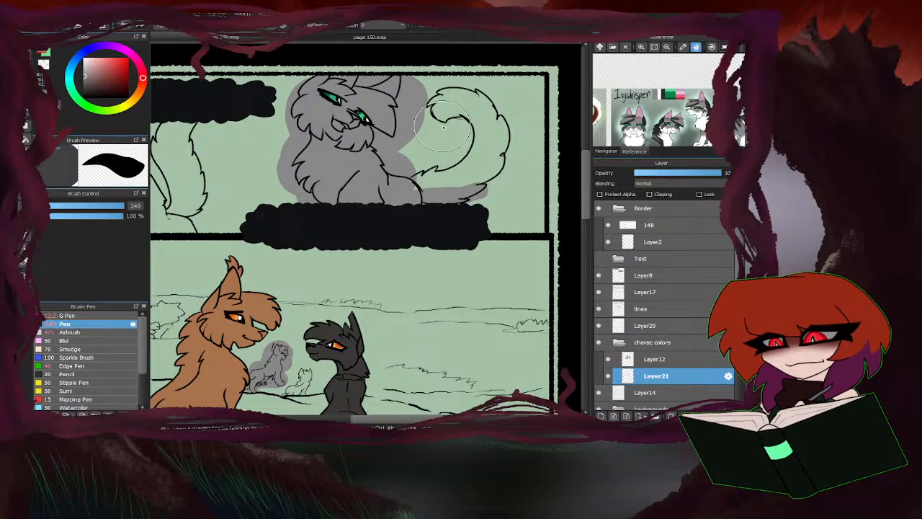
{"action": "mouse_move", "coordinate": [443, 128]}
{"action": "left_mouse_down"}
{"action": "mouse_move", "coordinate": [455, 104]}
{"action": "mouse_move", "coordinate": [469, 106]}
{"action": "mouse_move", "coordinate": [499, 143]}
{"action": "mouse_move", "coordinate": [437, 178]}
{"action": "mouse_move", "coordinate": [473, 150]}
{"action": "mouse_move", "coordinate": [421, 156]}
{"action": "mouse_move", "coordinate": [421, 177]}
{"action": "mouse_move", "coordinate": [455, 187]}
{"action": "mouse_move", "coordinate": [397, 198]}
{"action": "left_mouse_up"}
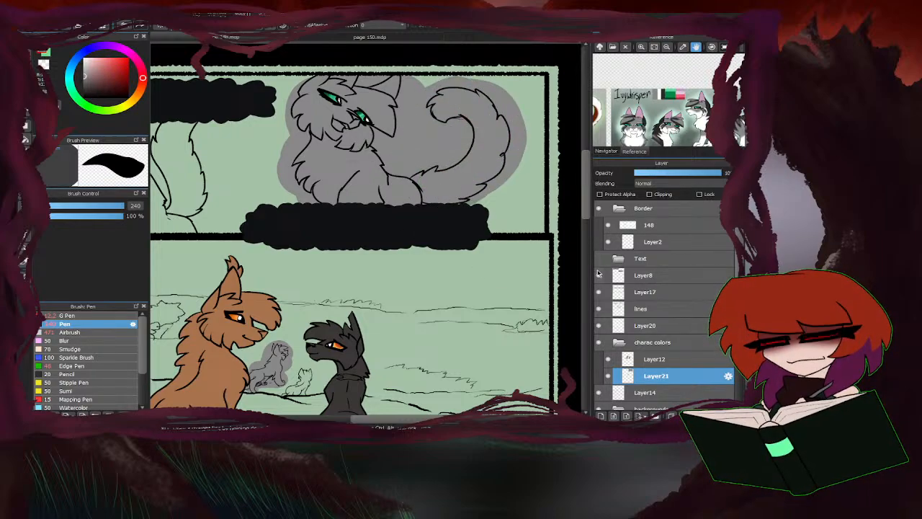
Hide Layer8 and erase grey at the open lower outlines of the long-tailed cat in the first panel, using Eraser sizes 10 and 40.
{"action": "left_click", "coordinate": [598, 275]}
{"action": "key", "text": "e"}
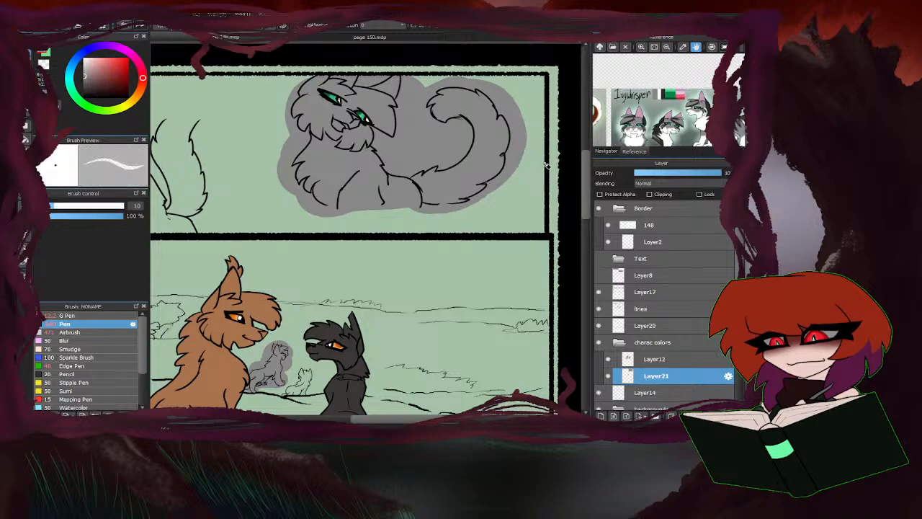
{"action": "scroll", "coordinate": [464, 206], "scroll_direction": "up", "scroll_amount": 4}
{"action": "left_click_drag", "start_coordinate": [492, 194], "coordinate": [460, 206]}
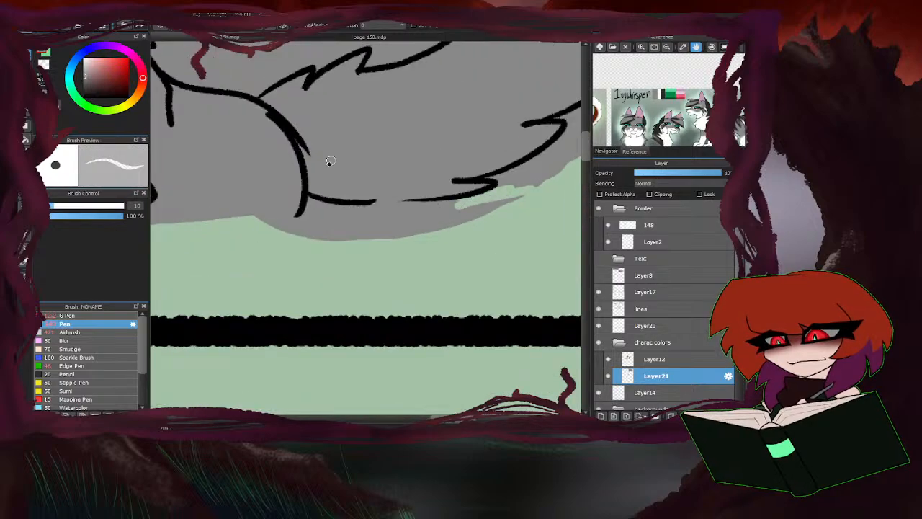
{"action": "left_click", "coordinate": [92, 205]}
{"action": "mouse_move", "coordinate": [533, 191]}
{"action": "left_mouse_down"}
{"action": "mouse_move", "coordinate": [404, 224]}
{"action": "mouse_move", "coordinate": [350, 221]}
{"action": "mouse_move", "coordinate": [438, 215]}
{"action": "mouse_move", "coordinate": [367, 208]}
{"action": "mouse_move", "coordinate": [310, 220]}
{"action": "mouse_move", "coordinate": [326, 215]}
{"action": "mouse_move", "coordinate": [311, 206]}
{"action": "mouse_move", "coordinate": [296, 247]}
{"action": "mouse_move", "coordinate": [303, 229]}
{"action": "mouse_move", "coordinate": [375, 244]}
{"action": "left_mouse_up"}
{"action": "scroll", "coordinate": [462, 199], "scroll_direction": "down", "scroll_amount": 4}
{"action": "scroll", "coordinate": [280, 205], "scroll_direction": "up", "scroll_amount": 3}
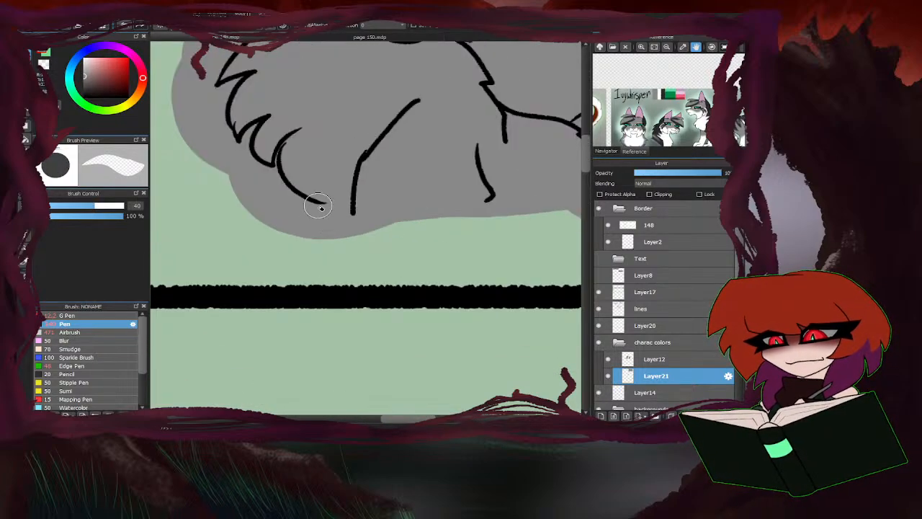
{"action": "mouse_move", "coordinate": [318, 205]}
{"action": "left_mouse_down"}
{"action": "mouse_move", "coordinate": [353, 212]}
{"action": "mouse_move", "coordinate": [351, 223]}
{"action": "mouse_move", "coordinate": [297, 208]}
{"action": "mouse_move", "coordinate": [289, 231]}
{"action": "left_mouse_up"}
{"action": "scroll", "coordinate": [302, 261], "scroll_direction": "down", "scroll_amount": 3}
Clear the excess grey around the long-tailed cat in the first panel with the Bucket tool set to transparent.
{"action": "key", "text": "b"}
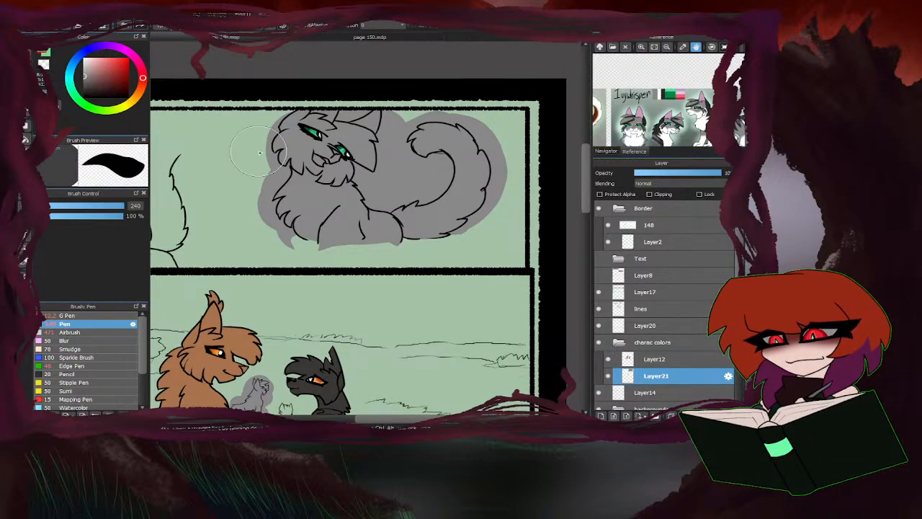
{"action": "left_click", "coordinate": [26, 139]}
{"action": "left_click", "coordinate": [47, 65]}
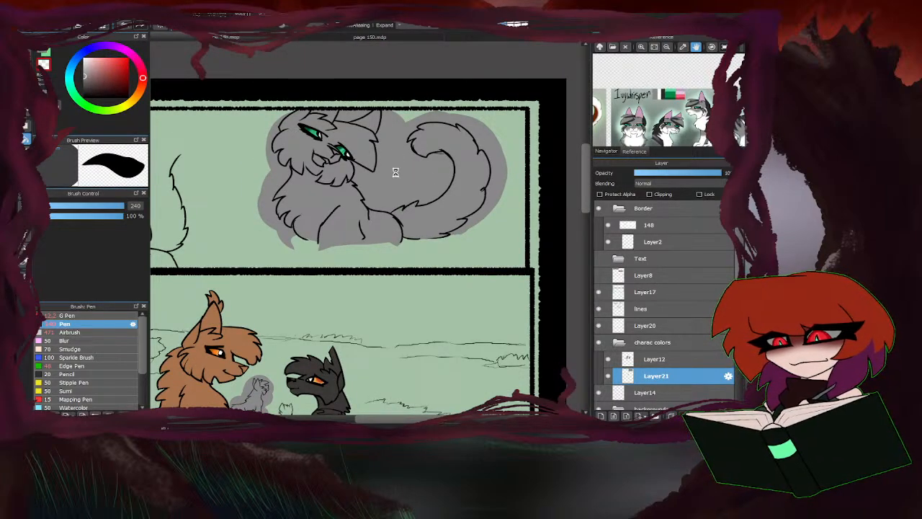
{"action": "left_click", "coordinate": [283, 190]}
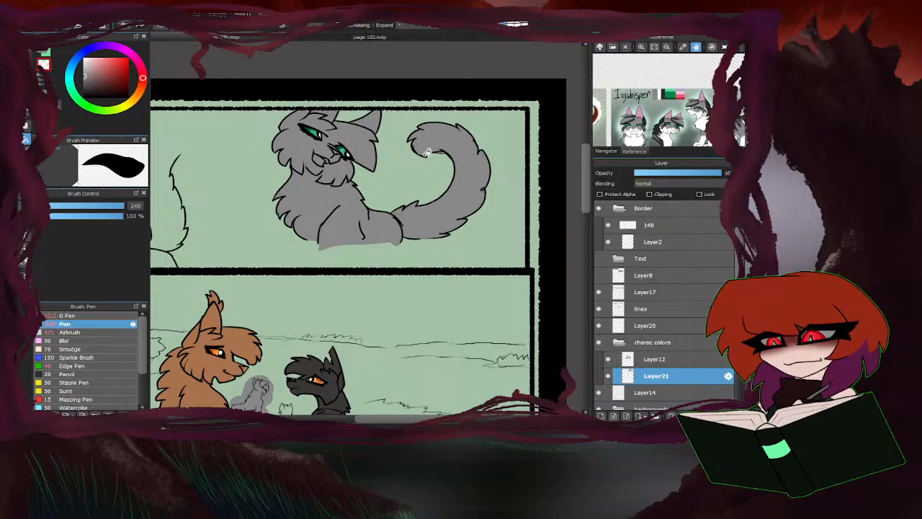
Clear the excess grey around the left small background cat in the second panel with the Bucket tool.
{"action": "scroll", "coordinate": [427, 152], "scroll_direction": "down", "scroll_amount": 3}
{"action": "scroll", "coordinate": [317, 303], "scroll_direction": "up", "scroll_amount": 6}
{"action": "left_click", "coordinate": [315, 301]}
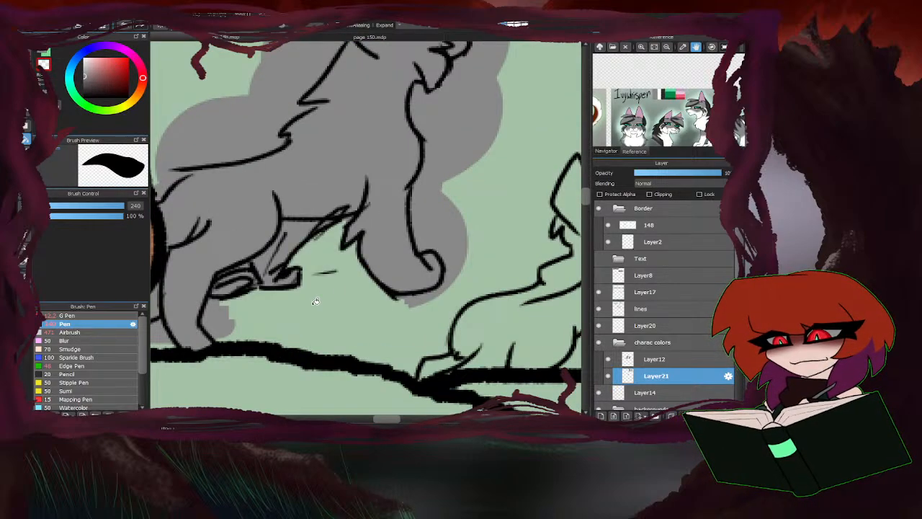
{"action": "left_click", "coordinate": [239, 317]}
{"action": "left_click", "coordinate": [446, 219]}
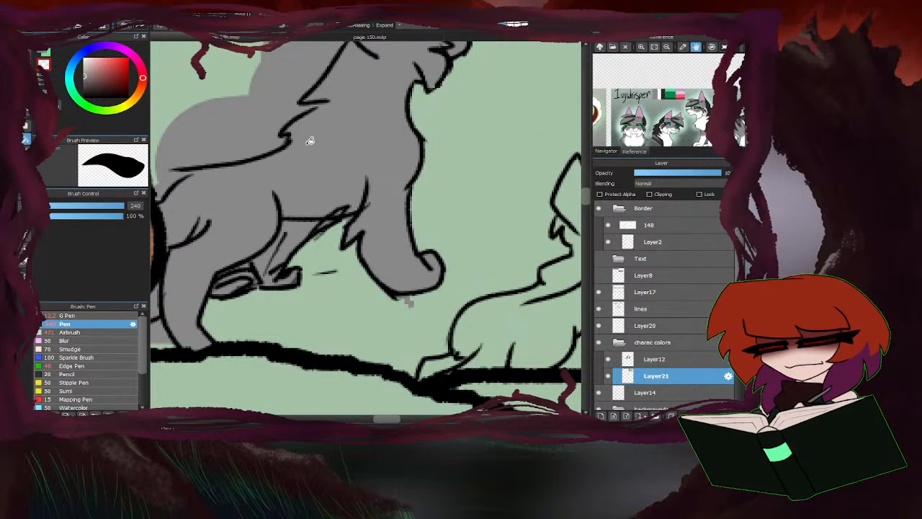
{"action": "left_click", "coordinate": [235, 141]}
{"action": "scroll", "coordinate": [309, 168], "scroll_direction": "down", "scroll_amount": 2}
{"action": "left_click", "coordinate": [416, 82]}
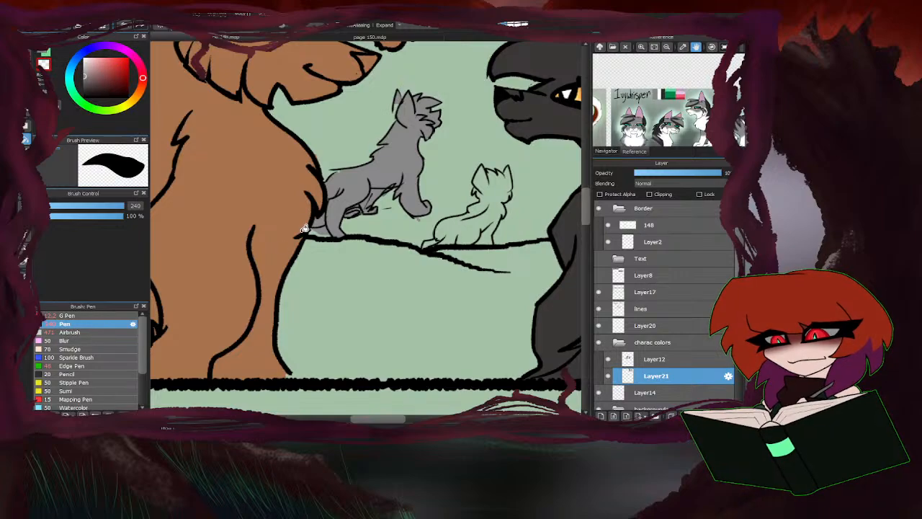
{"action": "scroll", "coordinate": [305, 228], "scroll_direction": "up", "scroll_amount": 3}
{"action": "scroll", "coordinate": [280, 270], "scroll_direction": "down", "scroll_amount": 5}
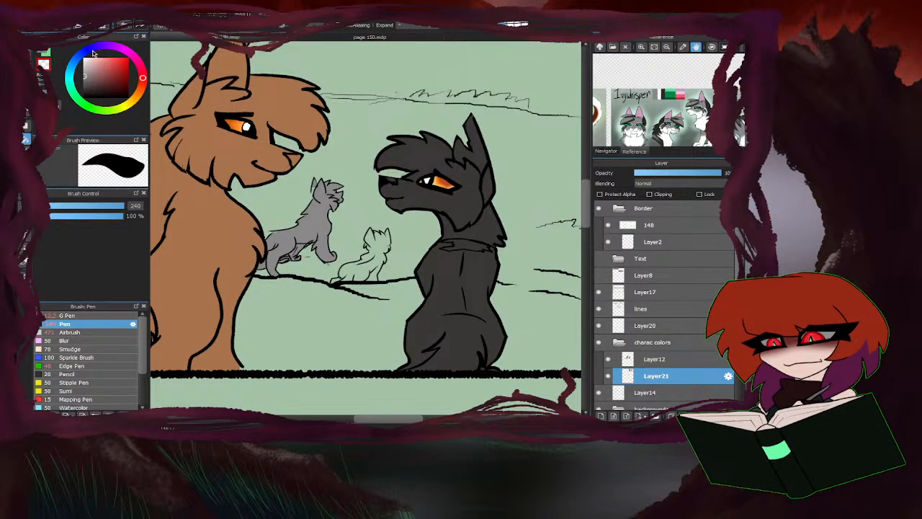
Return to painting with the Pen at size 20 and sample dark brown from the Hawkstar reference.
{"action": "left_click", "coordinate": [46, 55]}
{"action": "key", "text": "b"}
{"action": "left_click_drag", "start_coordinate": [120, 209], "coordinate": [72, 207]}
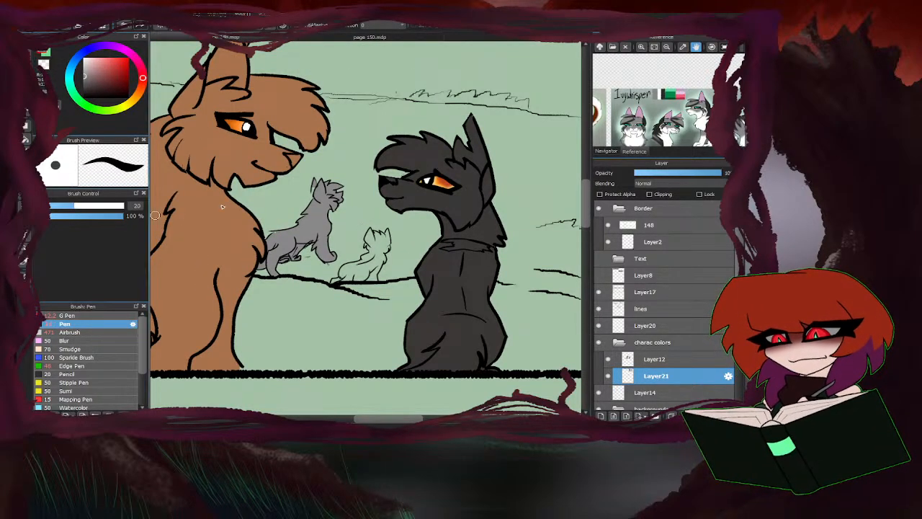
{"action": "scroll", "coordinate": [321, 202], "scroll_direction": "up", "scroll_amount": 3}
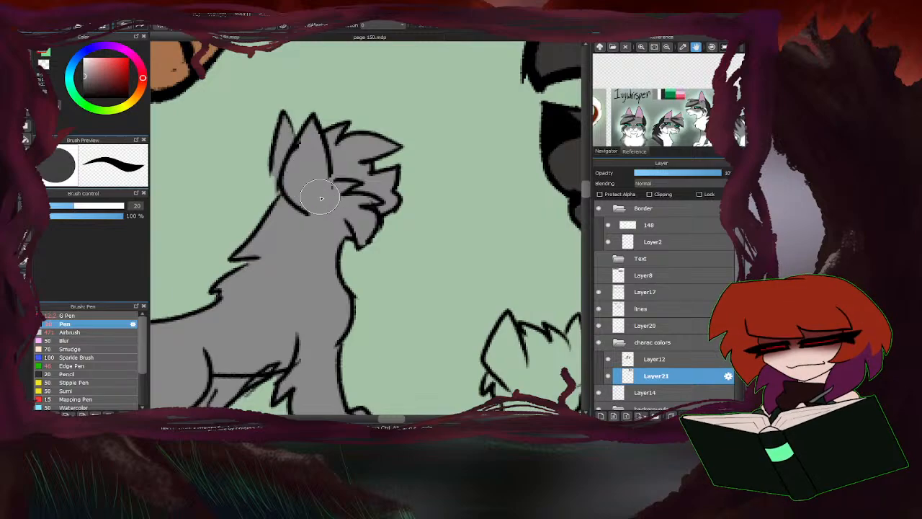
{"action": "scroll", "coordinate": [310, 185], "scroll_direction": "down", "scroll_amount": 5}
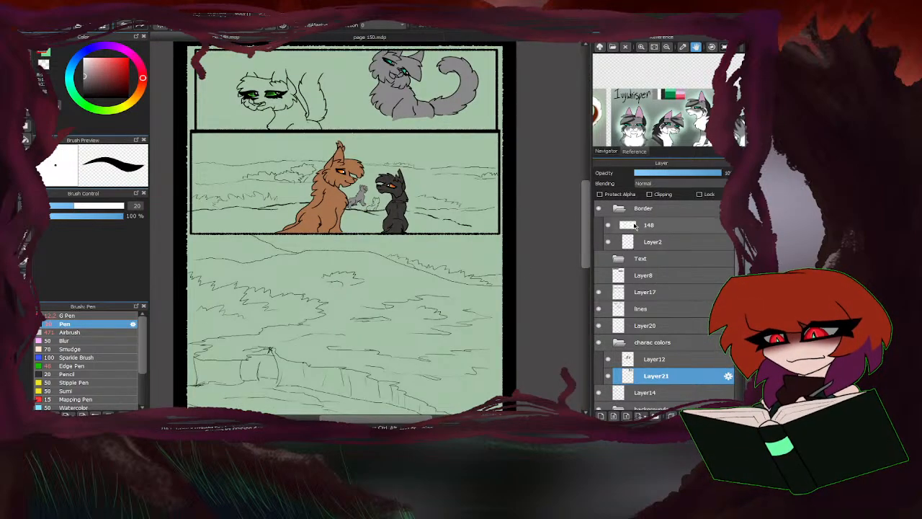
{"action": "left_click_drag", "start_coordinate": [619, 121], "coordinate": [706, 103]}
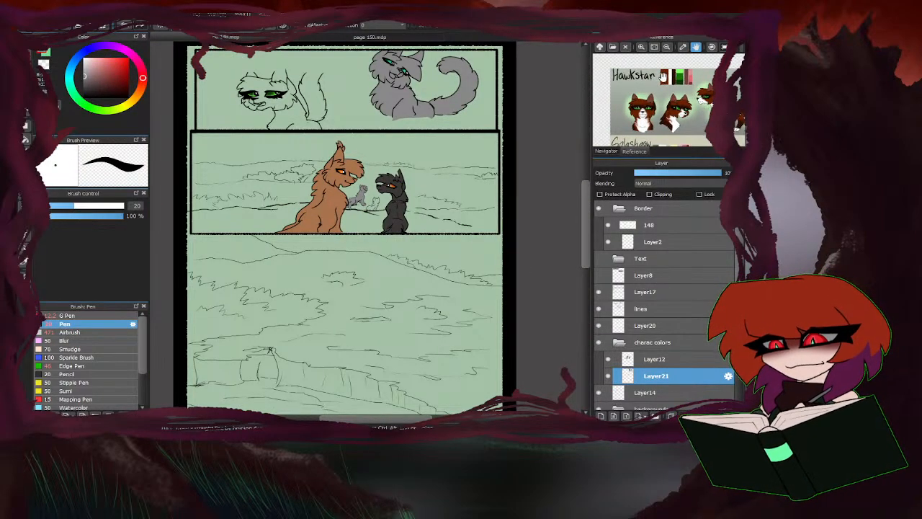
{"action": "left_click", "coordinate": [664, 75]}
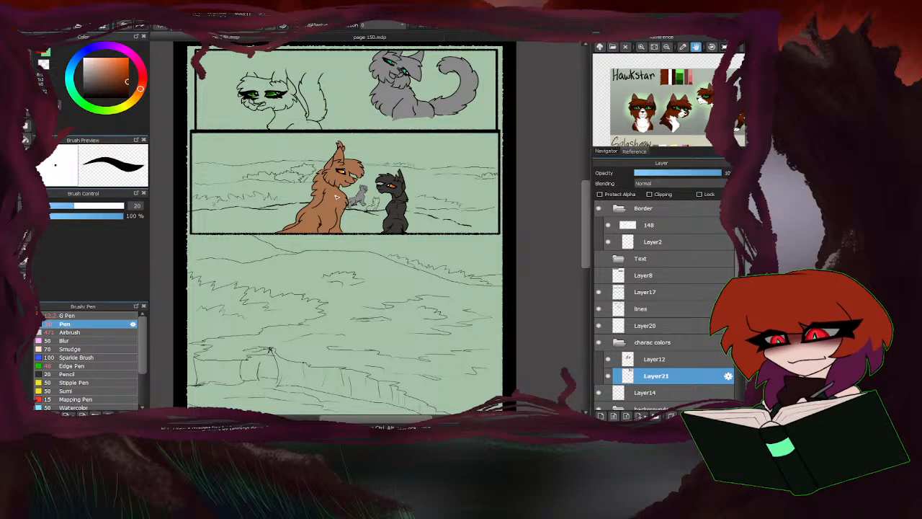
Paint a dark brown base over the right small background cat in the second panel, enlarging the Pen to size 80.
{"action": "scroll", "coordinate": [325, 225], "scroll_direction": "up", "scroll_amount": 6}
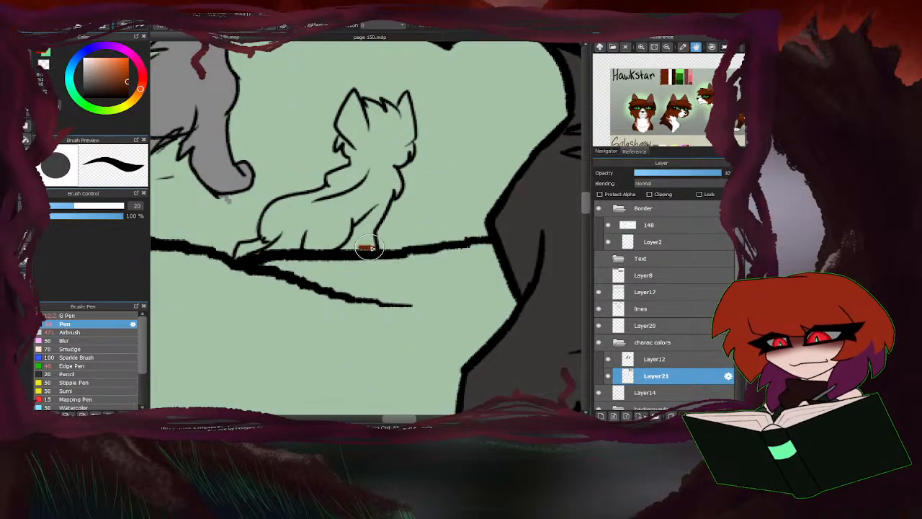
{"action": "mouse_move", "coordinate": [367, 248]}
{"action": "left_mouse_down"}
{"action": "mouse_move", "coordinate": [243, 254]}
{"action": "mouse_move", "coordinate": [249, 241]}
{"action": "mouse_move", "coordinate": [346, 232]}
{"action": "mouse_move", "coordinate": [265, 222]}
{"action": "mouse_move", "coordinate": [203, 233]}
{"action": "left_mouse_up"}
{"action": "left_click", "coordinate": [107, 209]}
{"action": "mouse_move", "coordinate": [317, 222]}
{"action": "left_mouse_down"}
{"action": "mouse_move", "coordinate": [363, 188]}
{"action": "mouse_move", "coordinate": [382, 108]}
{"action": "left_mouse_up"}
Clear the excess dark brown around the right small background cat with the Bucket tool.
{"action": "left_click", "coordinate": [26, 140]}
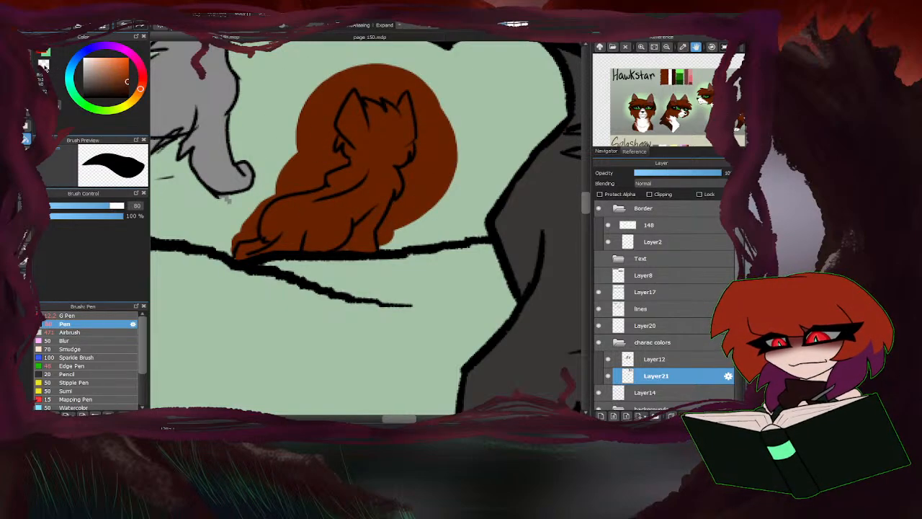
{"action": "left_click", "coordinate": [383, 78]}
{"action": "left_click", "coordinate": [248, 230]}
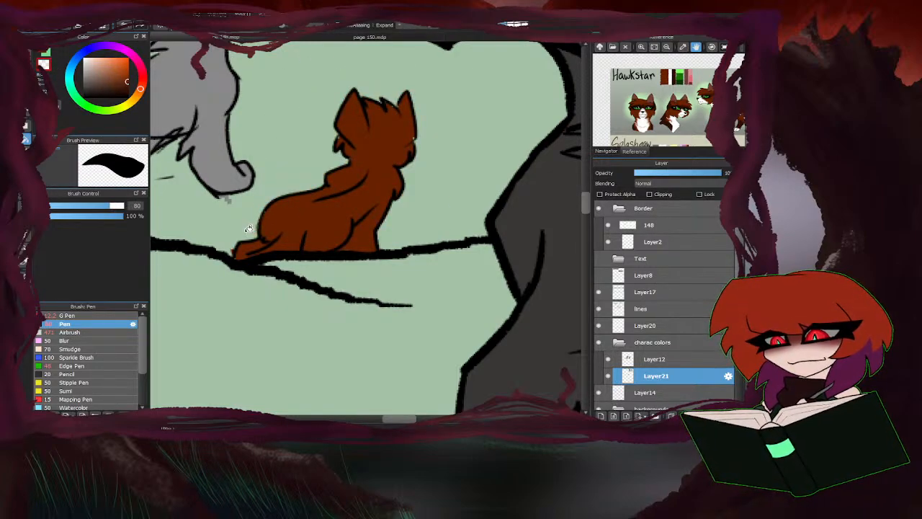
{"action": "scroll", "coordinate": [308, 191], "scroll_direction": "down", "scroll_amount": 4}
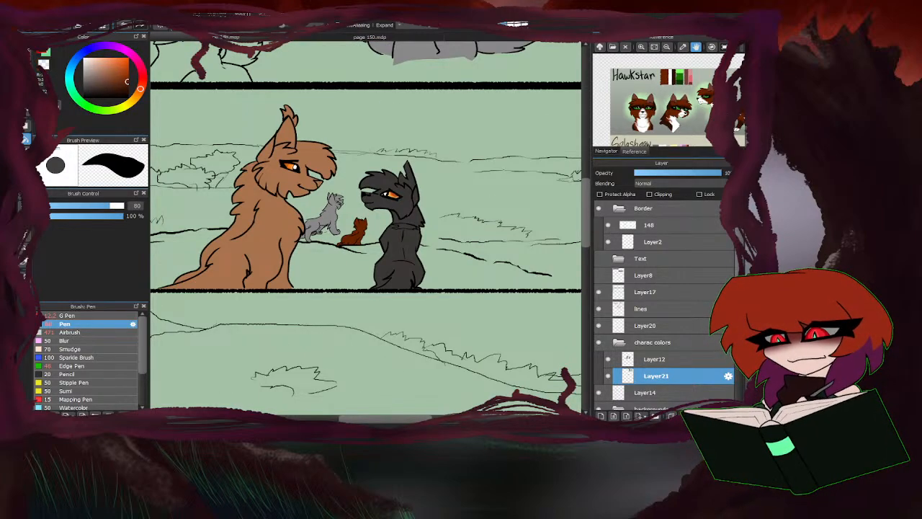
Show Layer8 and paint a dark brown base over the green-eyed cat in the first panel, using Pen sizes 80 and 335.
{"action": "key", "text": "b"}
{"action": "scroll", "coordinate": [436, 237], "scroll_direction": "down", "scroll_amount": 3}
{"action": "scroll", "coordinate": [339, 164], "scroll_direction": "up", "scroll_amount": 3}
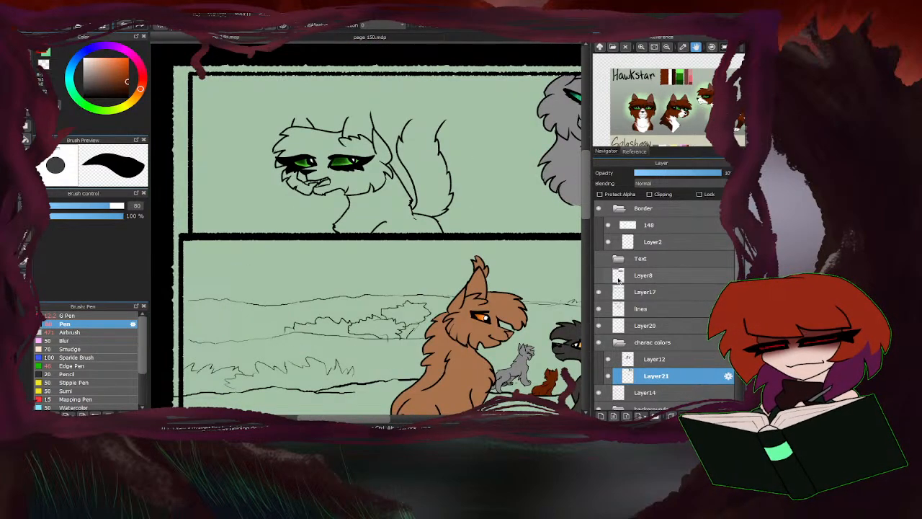
{"action": "left_click", "coordinate": [598, 275]}
{"action": "scroll", "coordinate": [389, 137], "scroll_direction": "up", "scroll_amount": 2}
{"action": "left_click_drag", "start_coordinate": [462, 126], "coordinate": [216, 127]}
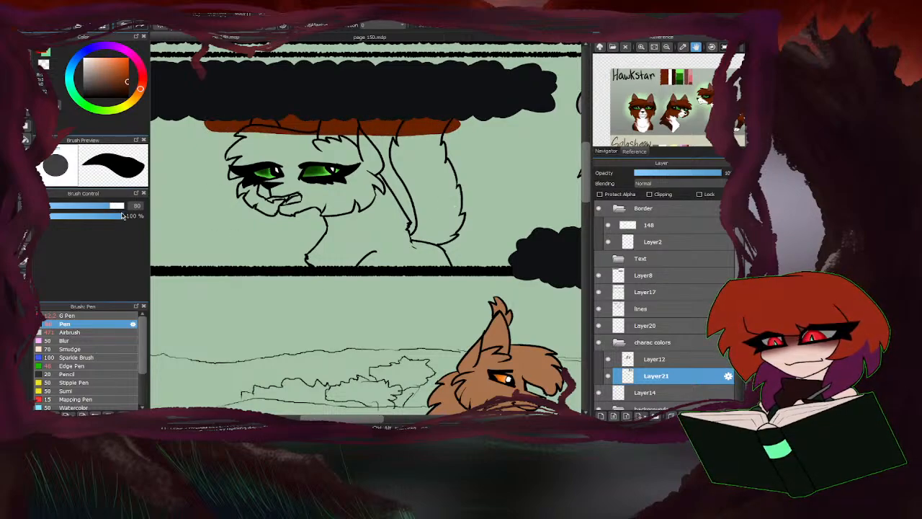
{"action": "left_click_drag", "start_coordinate": [123, 206], "coordinate": [137, 206]}
{"action": "mouse_move", "coordinate": [259, 137]}
{"action": "left_mouse_down"}
{"action": "mouse_move", "coordinate": [239, 149]}
{"action": "mouse_move", "coordinate": [339, 165]}
{"action": "mouse_move", "coordinate": [428, 164]}
{"action": "mouse_move", "coordinate": [448, 185]}
{"action": "mouse_move", "coordinate": [437, 227]}
{"action": "mouse_move", "coordinate": [344, 224]}
{"action": "mouse_move", "coordinate": [274, 199]}
{"action": "left_mouse_up"}
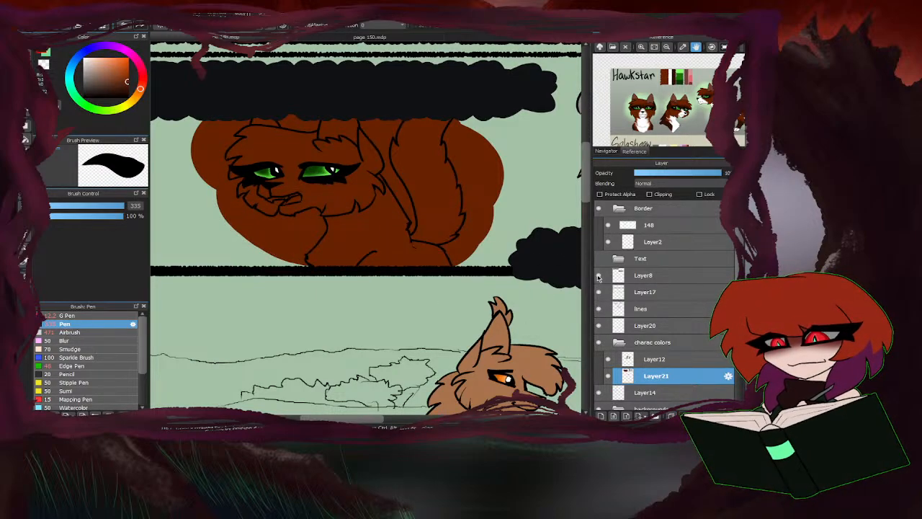
Hide Layer8 and erase the brown on both sides of the green-eyed cat's left ear, using the Eraser at size 40.
{"action": "left_click", "coordinate": [598, 276]}
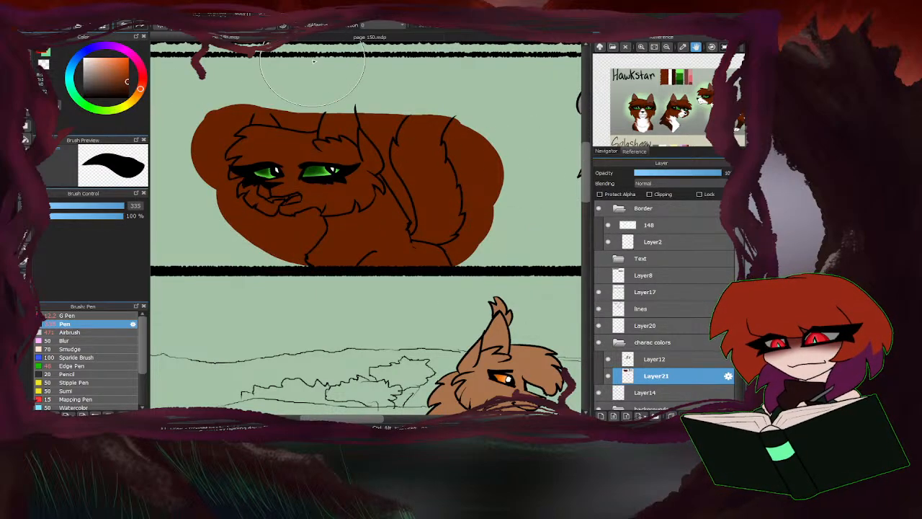
{"action": "key", "text": "e"}
{"action": "scroll", "coordinate": [276, 105], "scroll_direction": "up", "scroll_amount": 4}
{"action": "left_click_drag", "start_coordinate": [272, 157], "coordinate": [232, 91]}
{"action": "mouse_move", "coordinate": [262, 137]}
{"action": "left_mouse_down"}
{"action": "mouse_move", "coordinate": [251, 118]}
{"action": "mouse_move", "coordinate": [313, 152]}
{"action": "mouse_move", "coordinate": [313, 162]}
{"action": "left_mouse_up"}
{"action": "scroll", "coordinate": [296, 113], "scroll_direction": "down", "scroll_amount": 2}
{"action": "left_click_drag", "start_coordinate": [188, 129], "coordinate": [201, 115]}
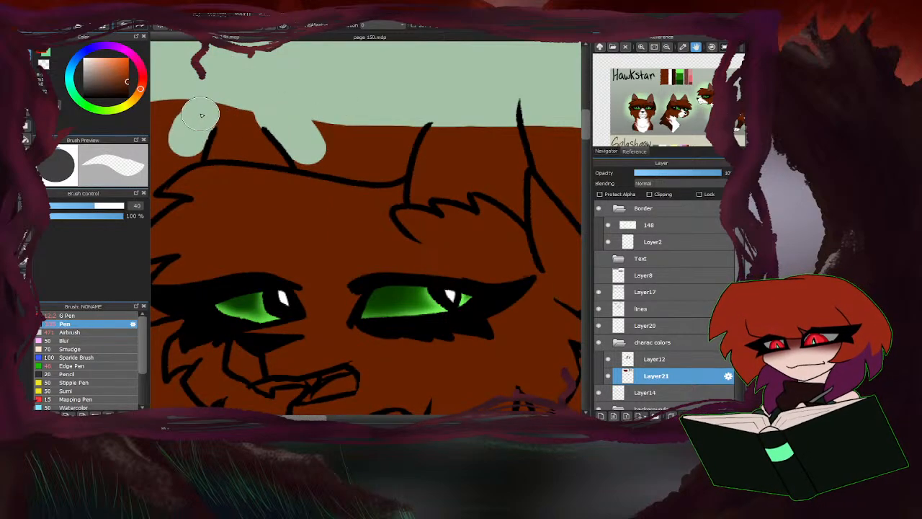
Clear the excess brown around the green-eyed cat's head, body and tail in the first panel with the Bucket tool.
{"action": "left_click", "coordinate": [28, 136]}
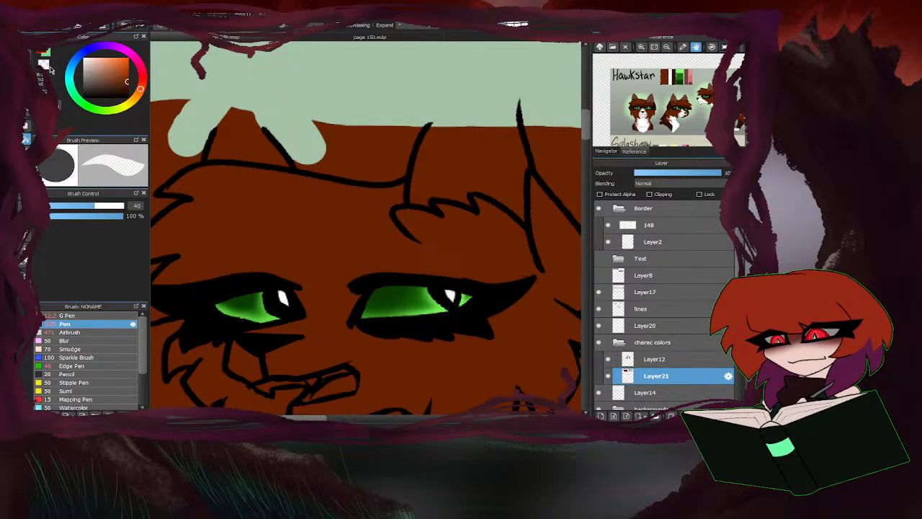
{"action": "left_click", "coordinate": [379, 158]}
{"action": "scroll", "coordinate": [427, 153], "scroll_direction": "down", "scroll_amount": 3}
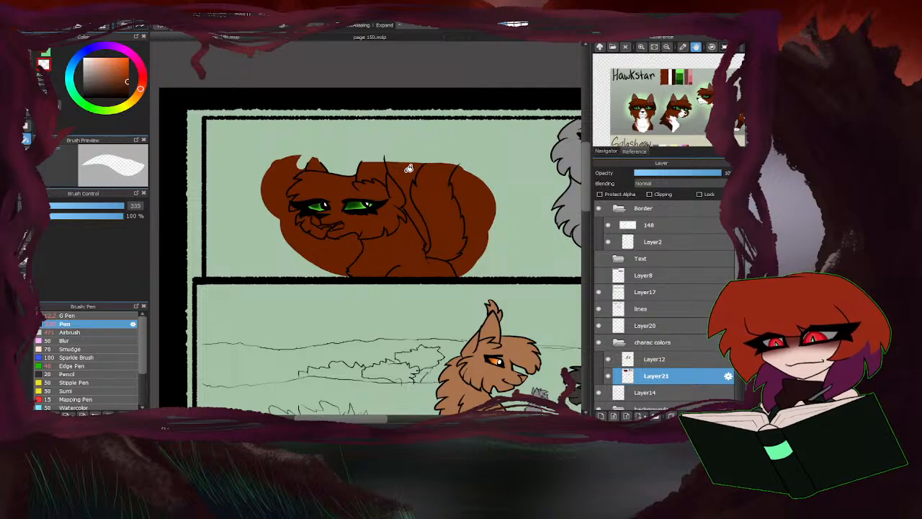
{"action": "left_click", "coordinate": [408, 168]}
{"action": "scroll", "coordinate": [416, 238], "scroll_direction": "up", "scroll_amount": 3}
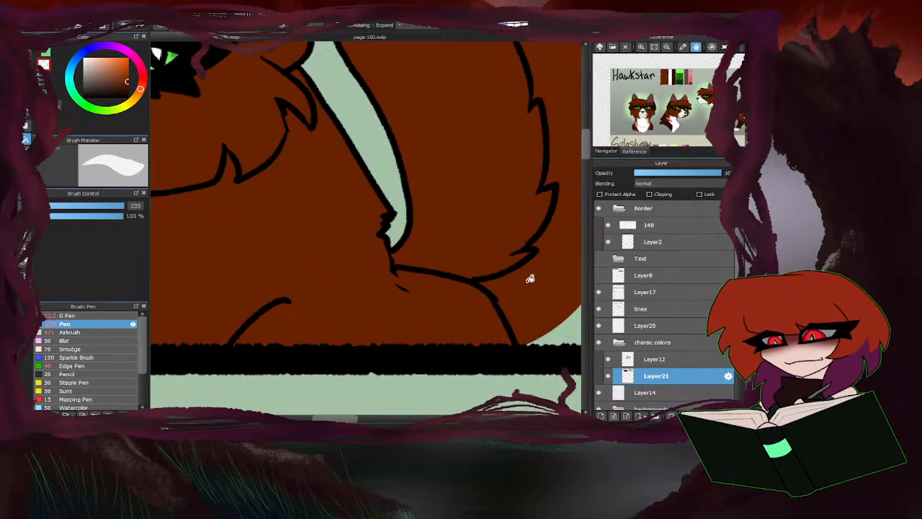
{"action": "scroll", "coordinate": [531, 274], "scroll_direction": "down", "scroll_amount": 5}
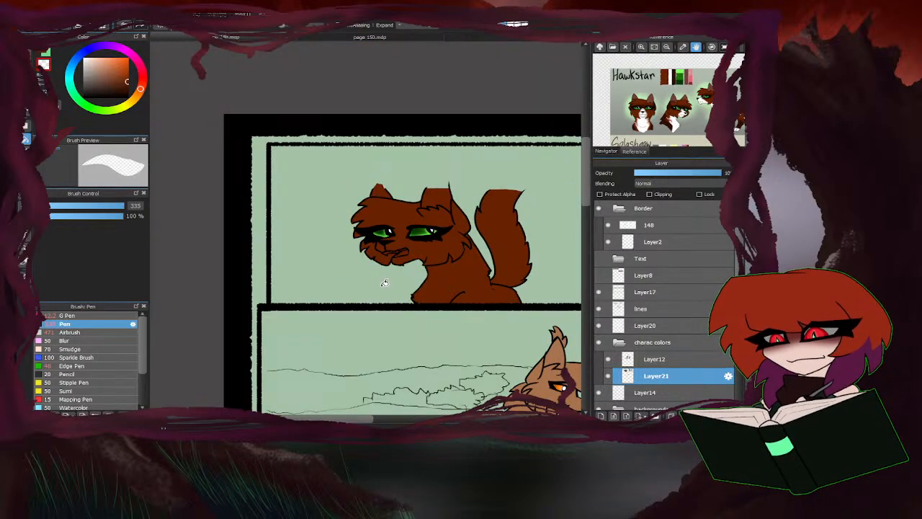
{"action": "scroll", "coordinate": [442, 242], "scroll_direction": "down", "scroll_amount": 4}
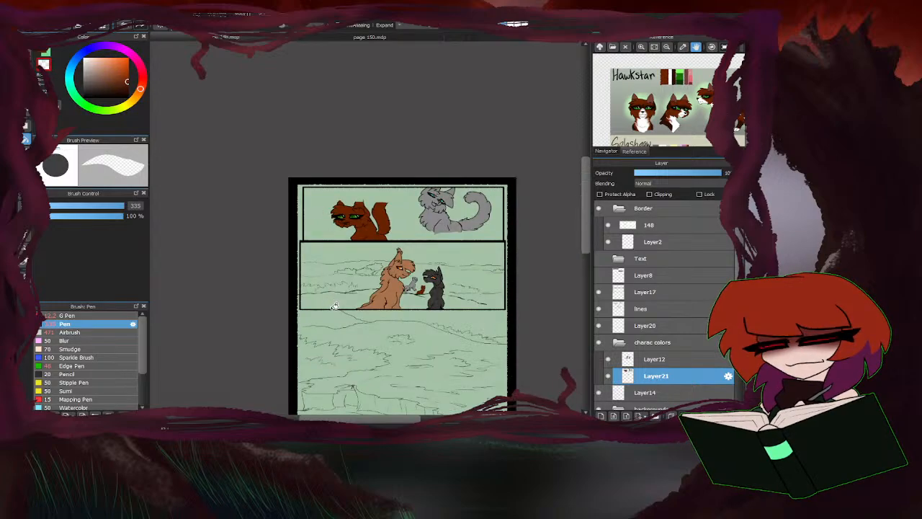
Add a new clipping layer above Layer12 and another above Layer21 in the charac colors folder.
{"action": "scroll", "coordinate": [417, 312], "scroll_direction": "up", "scroll_amount": 3}
{"action": "left_click", "coordinate": [656, 361]}
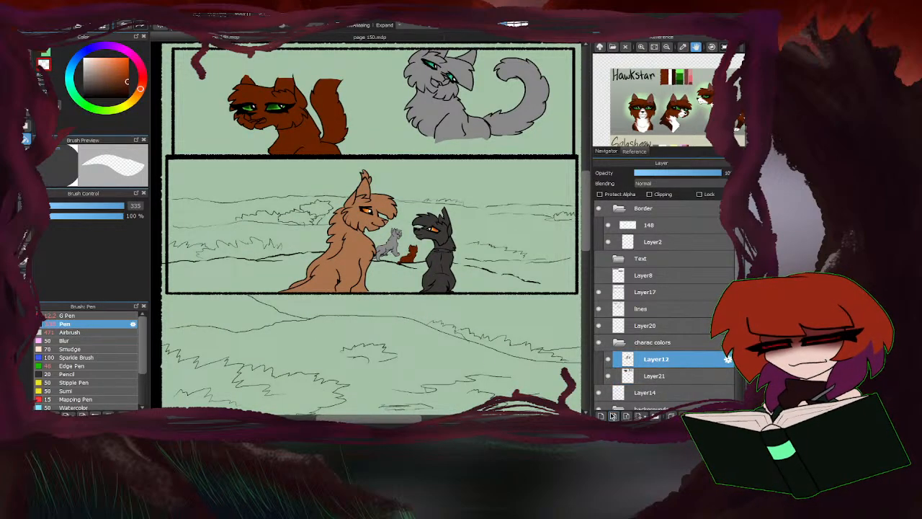
{"action": "left_click", "coordinate": [601, 416]}
{"action": "left_click", "coordinate": [649, 195]}
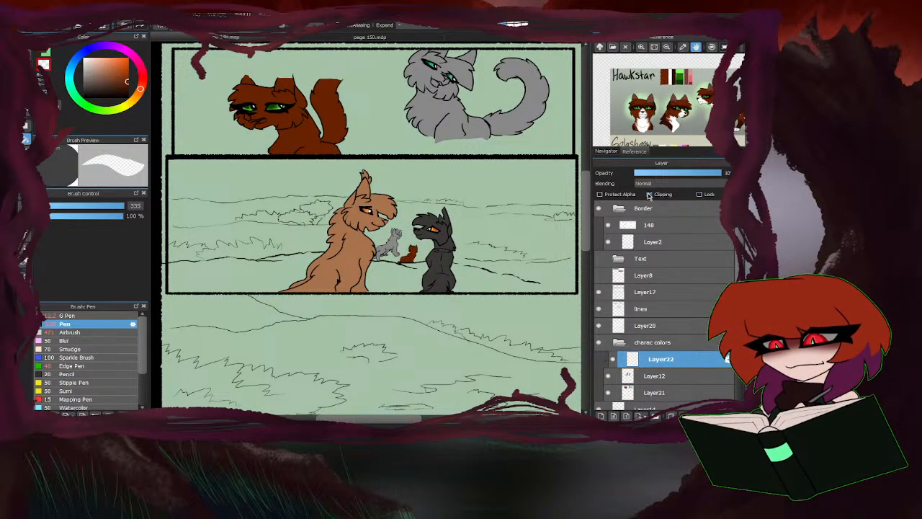
{"action": "left_click", "coordinate": [659, 392]}
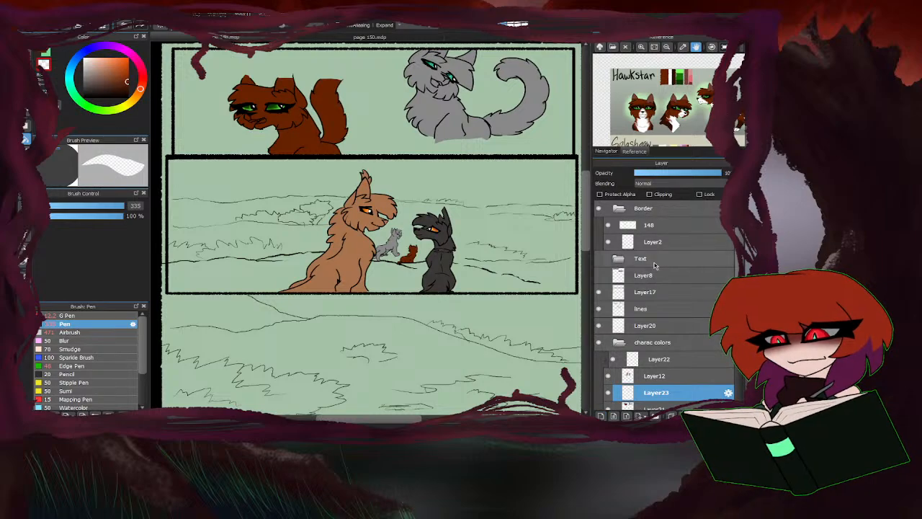
{"action": "left_click", "coordinate": [649, 195]}
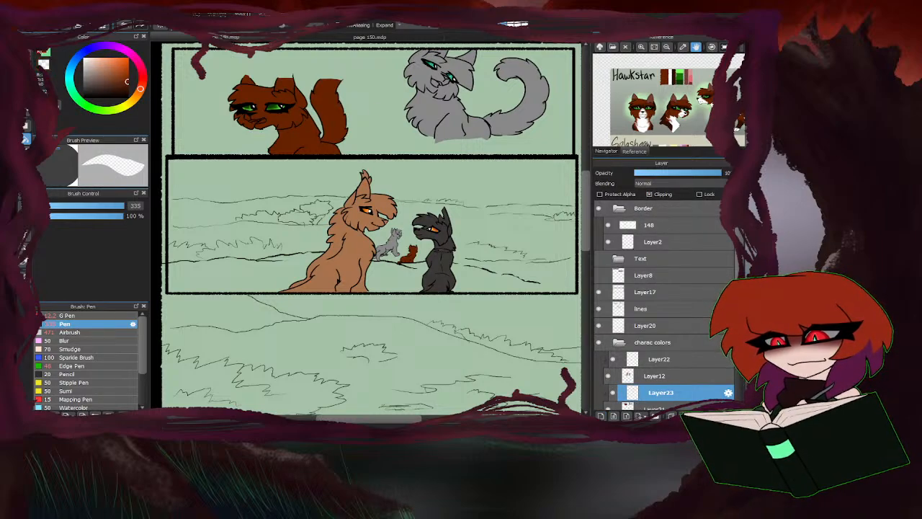
Hide Layer12 and paint white on the green-eyed brown cat's muzzle and nose bridge on Layer23, using the Pen at size 29.
{"action": "left_click", "coordinate": [26, 74]}
{"action": "left_click_drag", "start_coordinate": [121, 207], "coordinate": [85, 206]}
{"action": "scroll", "coordinate": [255, 115], "scroll_direction": "up", "scroll_amount": 2}
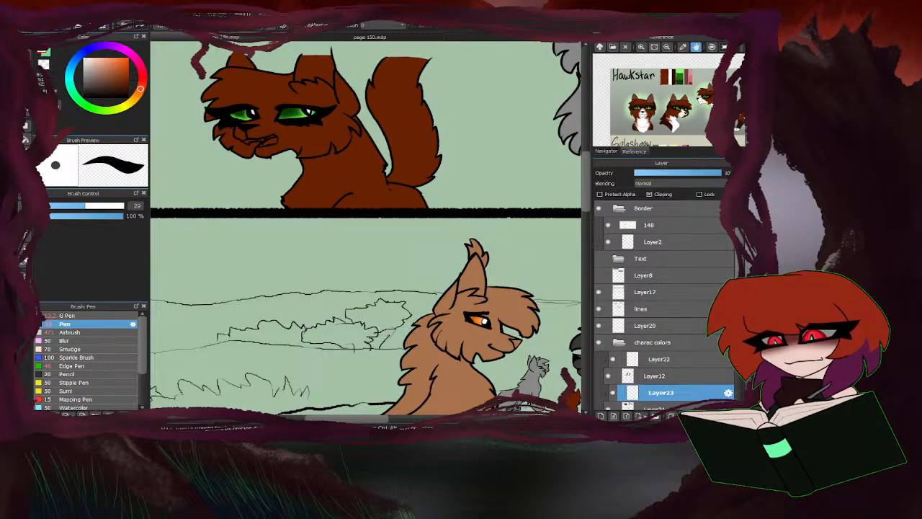
{"action": "scroll", "coordinate": [238, 139], "scroll_direction": "up", "scroll_amount": 4}
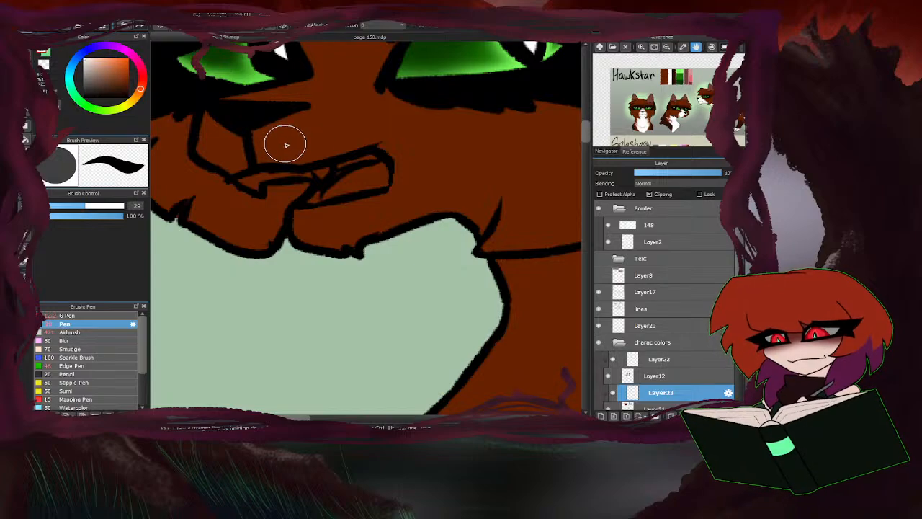
{"action": "scroll", "coordinate": [645, 389], "scroll_direction": "down", "scroll_amount": 2}
{"action": "left_click", "coordinate": [609, 368]}
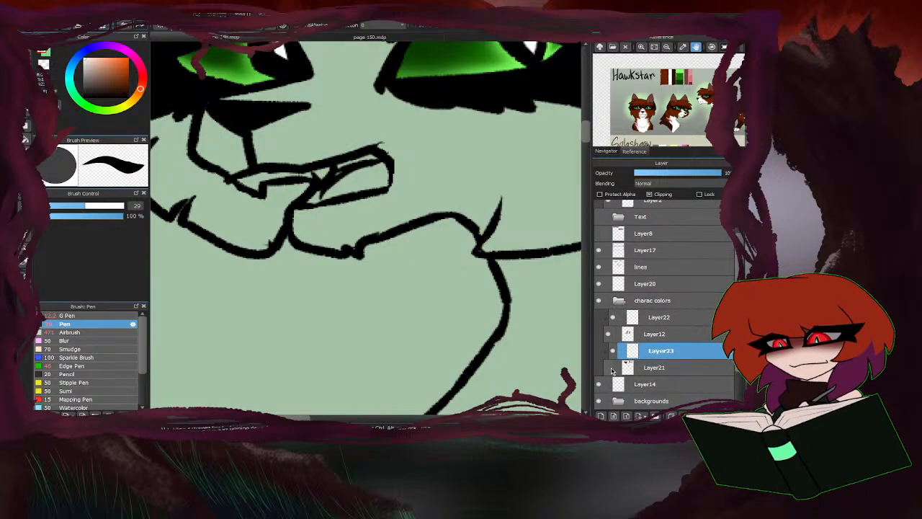
{"action": "left_click", "coordinate": [609, 368]}
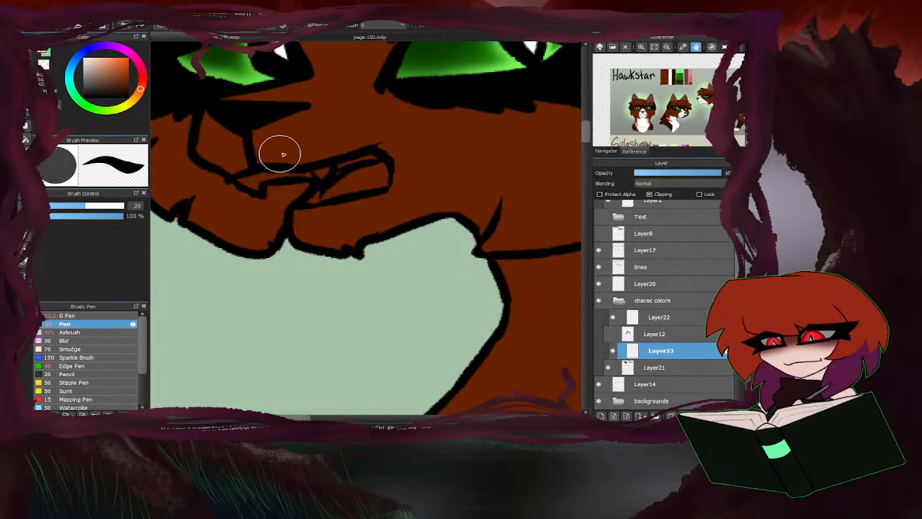
{"action": "left_click_drag", "start_coordinate": [299, 138], "coordinate": [339, 128]}
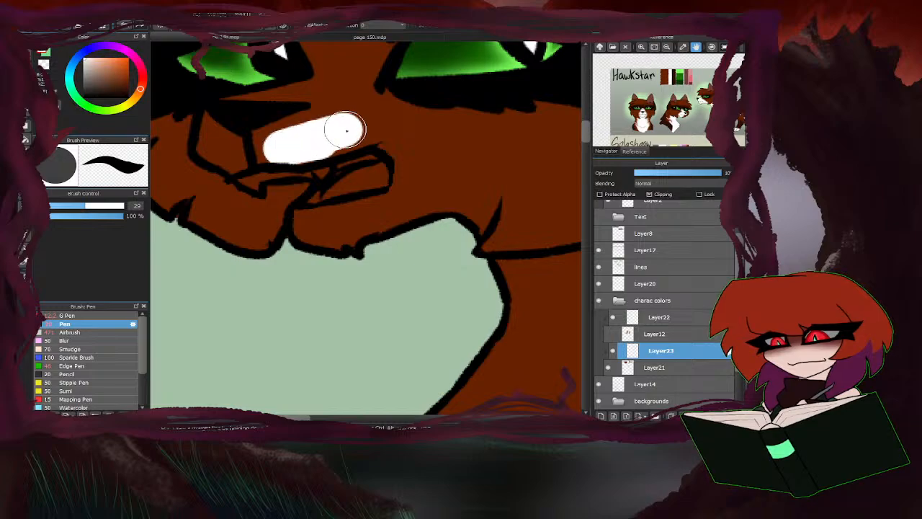
{"action": "scroll", "coordinate": [315, 196], "scroll_direction": "down", "scroll_amount": 3}
{"action": "scroll", "coordinate": [282, 141], "scroll_direction": "up", "scroll_amount": 3}
{"action": "mouse_move", "coordinate": [313, 171]}
{"action": "left_mouse_down"}
{"action": "mouse_move", "coordinate": [280, 170]}
{"action": "mouse_move", "coordinate": [313, 144]}
{"action": "mouse_move", "coordinate": [275, 149]}
{"action": "mouse_move", "coordinate": [387, 104]}
{"action": "mouse_move", "coordinate": [306, 155]}
{"action": "mouse_move", "coordinate": [327, 154]}
{"action": "mouse_move", "coordinate": [269, 182]}
{"action": "mouse_move", "coordinate": [245, 164]}
{"action": "mouse_move", "coordinate": [236, 196]}
{"action": "mouse_move", "coordinate": [240, 185]}
{"action": "mouse_move", "coordinate": [248, 204]}
{"action": "mouse_move", "coordinate": [315, 197]}
{"action": "mouse_move", "coordinate": [252, 209]}
{"action": "mouse_move", "coordinate": [372, 194]}
{"action": "mouse_move", "coordinate": [389, 177]}
{"action": "mouse_move", "coordinate": [340, 180]}
{"action": "mouse_move", "coordinate": [342, 222]}
{"action": "left_mouse_up"}
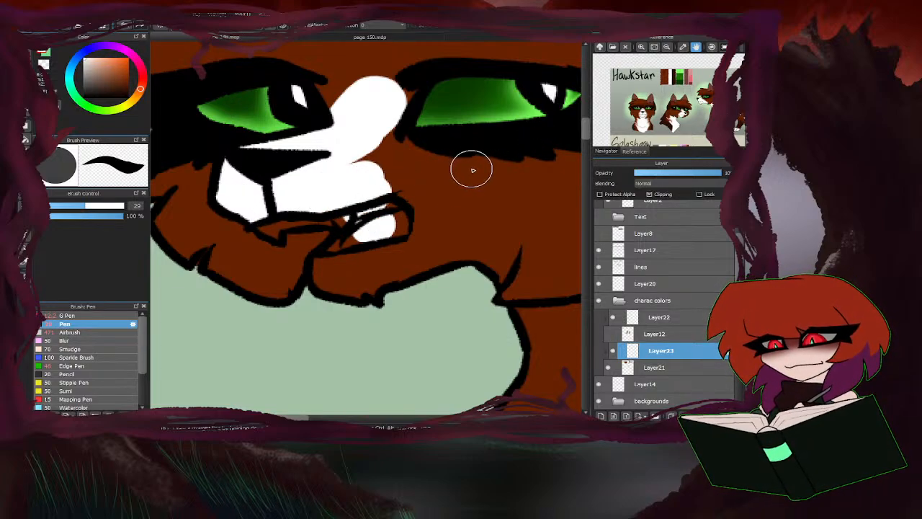
Reshape the white muzzle marking's edge and extend it around the mouth and over the brown cat's chin.
{"action": "mouse_move", "coordinate": [432, 188]}
{"action": "left_mouse_down"}
{"action": "mouse_move", "coordinate": [358, 181]}
{"action": "mouse_move", "coordinate": [404, 175]}
{"action": "left_mouse_up"}
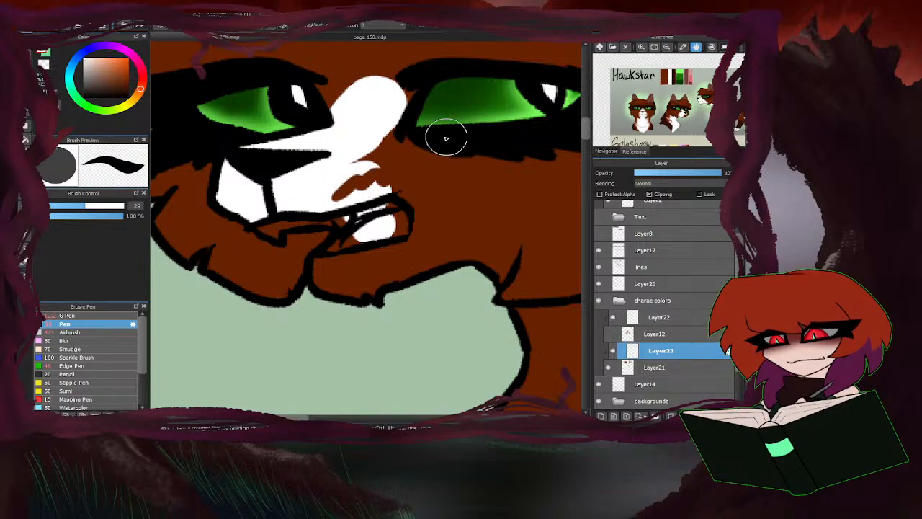
{"action": "mouse_move", "coordinate": [315, 194]}
{"action": "left_mouse_down"}
{"action": "mouse_move", "coordinate": [362, 174]}
{"action": "mouse_move", "coordinate": [372, 198]}
{"action": "left_mouse_up"}
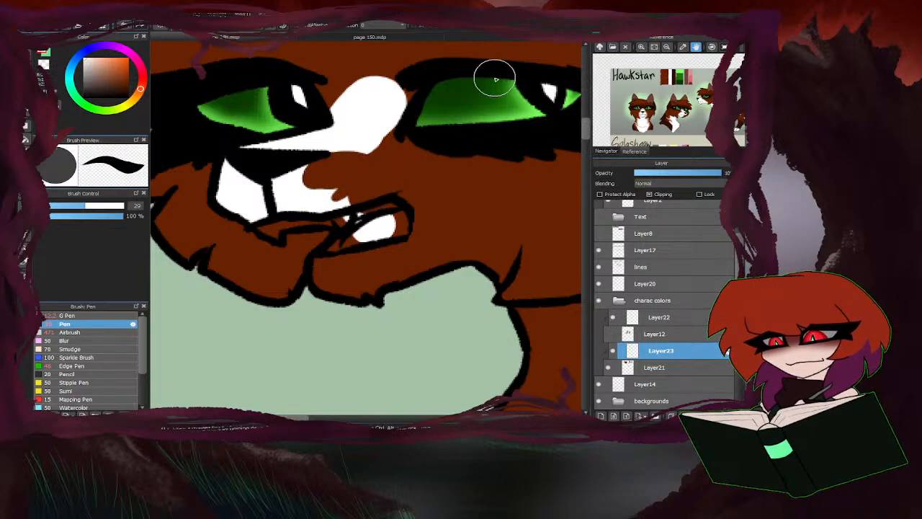
{"action": "left_click_drag", "start_coordinate": [296, 187], "coordinate": [329, 158]}
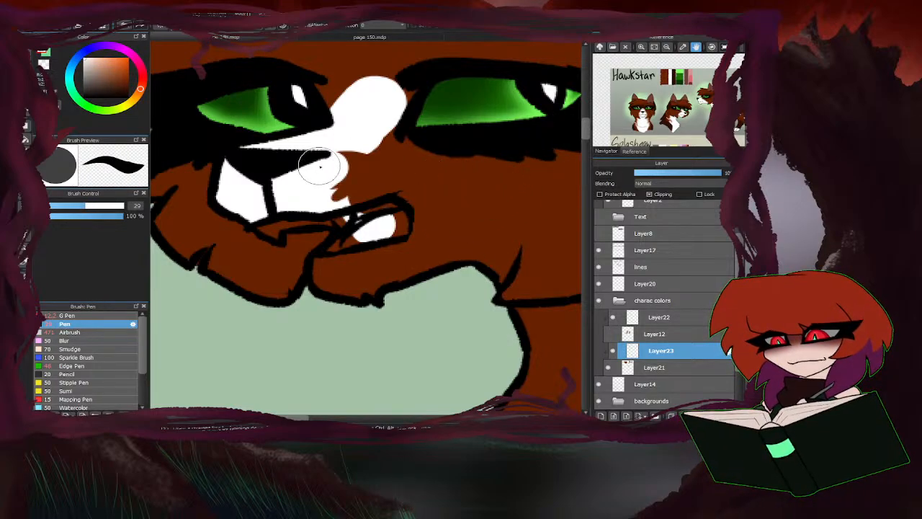
{"action": "mouse_move", "coordinate": [319, 165]}
{"action": "left_mouse_down"}
{"action": "mouse_move", "coordinate": [369, 172]}
{"action": "mouse_move", "coordinate": [329, 205]}
{"action": "mouse_move", "coordinate": [372, 198]}
{"action": "mouse_move", "coordinate": [342, 172]}
{"action": "mouse_move", "coordinate": [364, 169]}
{"action": "mouse_move", "coordinate": [420, 216]}
{"action": "mouse_move", "coordinate": [388, 250]}
{"action": "mouse_move", "coordinate": [457, 248]}
{"action": "mouse_move", "coordinate": [496, 267]}
{"action": "mouse_move", "coordinate": [438, 254]}
{"action": "mouse_move", "coordinate": [380, 279]}
{"action": "mouse_move", "coordinate": [394, 261]}
{"action": "mouse_move", "coordinate": [343, 293]}
{"action": "mouse_move", "coordinate": [347, 265]}
{"action": "mouse_move", "coordinate": [338, 263]}
{"action": "mouse_move", "coordinate": [360, 256]}
{"action": "mouse_move", "coordinate": [366, 280]}
{"action": "left_mouse_up"}
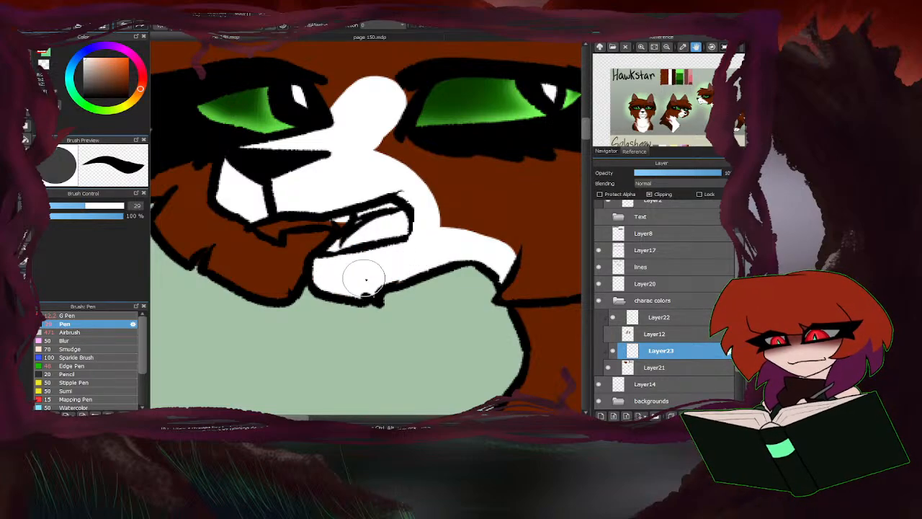
Outline a jagged fur edge in white on the brown cat's chest and fill the chest area with white using the Bucket tool.
{"action": "scroll", "coordinate": [364, 277], "scroll_direction": "down", "scroll_amount": 6}
{"action": "scroll", "coordinate": [348, 271], "scroll_direction": "up", "scroll_amount": 6}
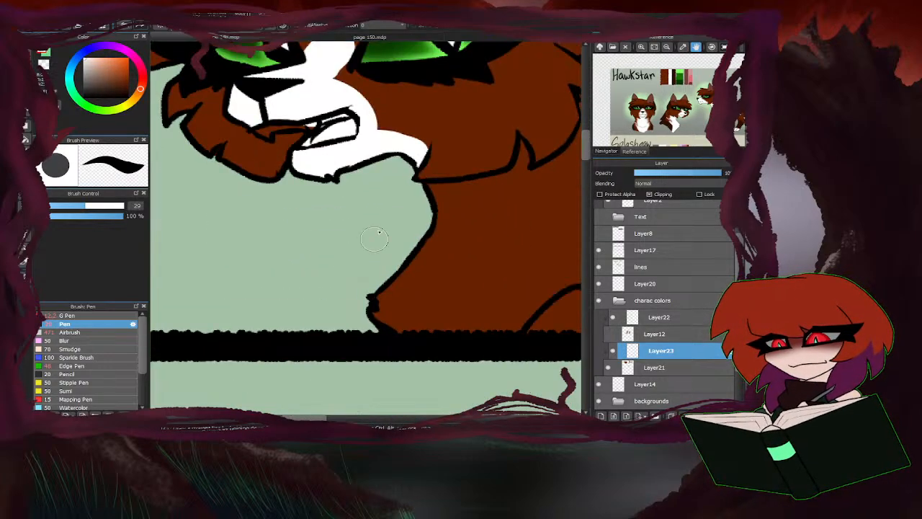
{"action": "scroll", "coordinate": [340, 233], "scroll_direction": "down", "scroll_amount": 6}
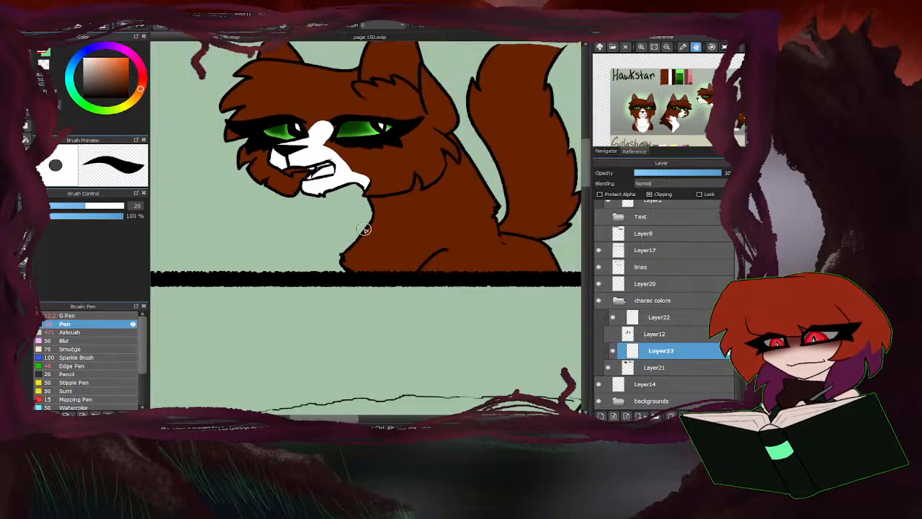
{"action": "scroll", "coordinate": [451, 195], "scroll_direction": "up", "scroll_amount": 6}
{"action": "scroll", "coordinate": [462, 186], "scroll_direction": "up", "scroll_amount": 3}
{"action": "mouse_move", "coordinate": [436, 162]}
{"action": "left_mouse_down"}
{"action": "mouse_move", "coordinate": [398, 259]}
{"action": "mouse_move", "coordinate": [525, 217]}
{"action": "mouse_move", "coordinate": [413, 334]}
{"action": "left_mouse_up"}
{"action": "scroll", "coordinate": [419, 326], "scroll_direction": "down", "scroll_amount": 6}
{"action": "scroll", "coordinate": [406, 303], "scroll_direction": "up", "scroll_amount": 6}
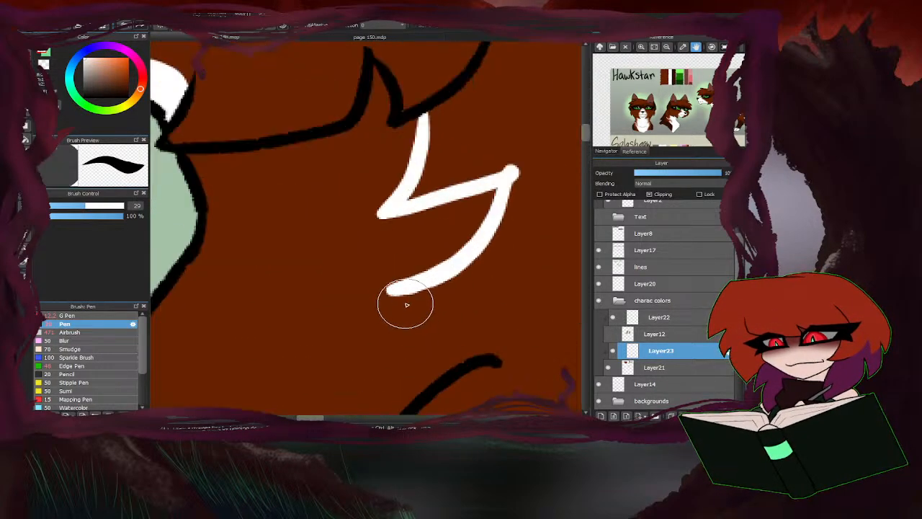
{"action": "mouse_move", "coordinate": [403, 296]}
{"action": "left_mouse_down"}
{"action": "mouse_move", "coordinate": [517, 304]}
{"action": "mouse_move", "coordinate": [471, 343]}
{"action": "left_mouse_up"}
{"action": "mouse_move", "coordinate": [512, 175]}
{"action": "left_mouse_down"}
{"action": "mouse_move", "coordinate": [367, 220]}
{"action": "mouse_move", "coordinate": [512, 170]}
{"action": "mouse_move", "coordinate": [361, 217]}
{"action": "left_mouse_up"}
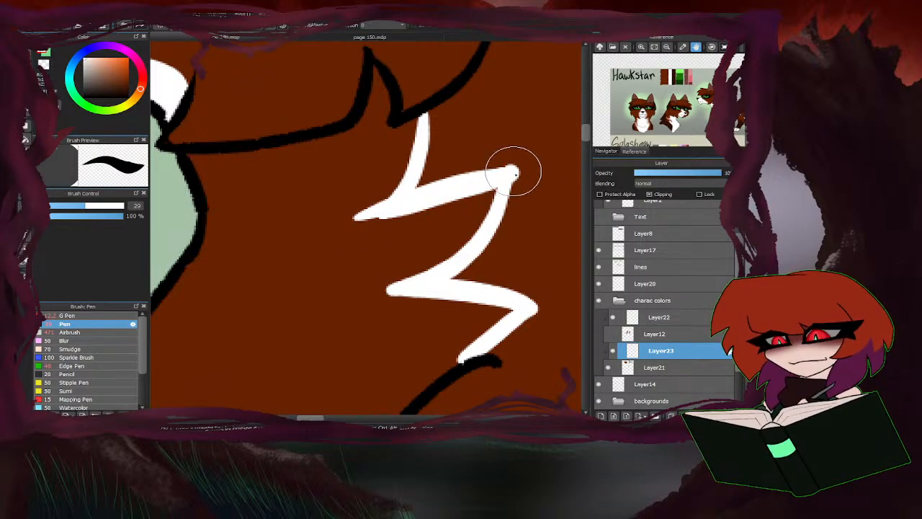
{"action": "mouse_move", "coordinate": [513, 172]}
{"action": "left_mouse_down"}
{"action": "mouse_move", "coordinate": [504, 216]}
{"action": "mouse_move", "coordinate": [440, 277]}
{"action": "left_mouse_up"}
{"action": "scroll", "coordinate": [437, 281], "scroll_direction": "down", "scroll_amount": 3}
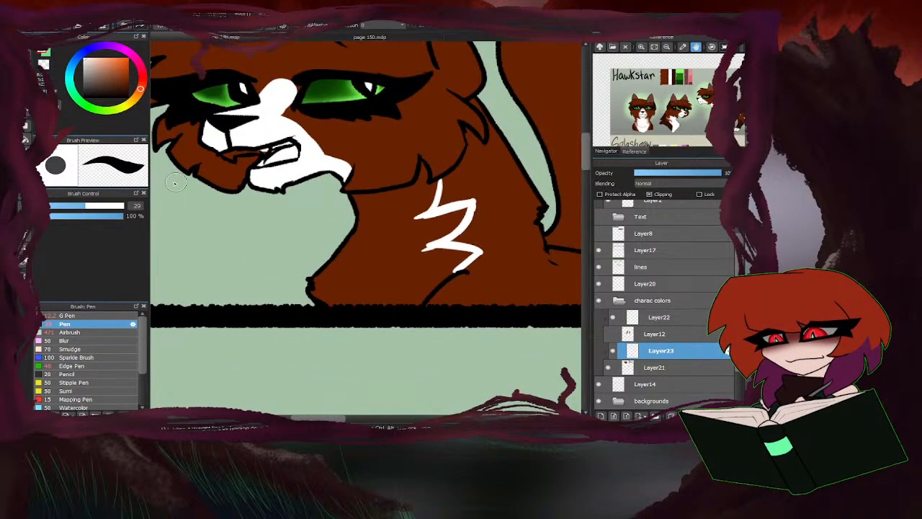
{"action": "key", "text": "g"}
{"action": "scroll", "coordinate": [393, 261], "scroll_direction": "down", "scroll_amount": 3}
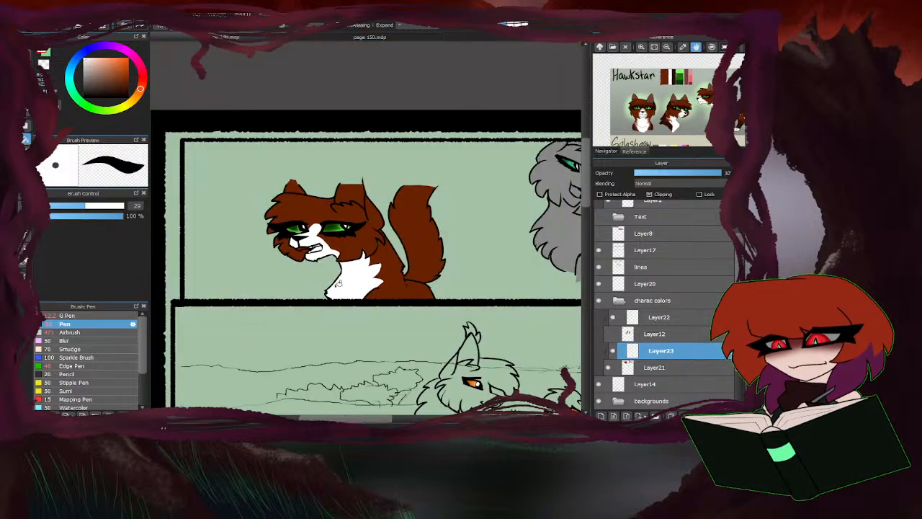
Paint a white stripe with the Pen along the outer edge and tip of the brown cat's tail in the first panel.
{"action": "left_click", "coordinate": [28, 55]}
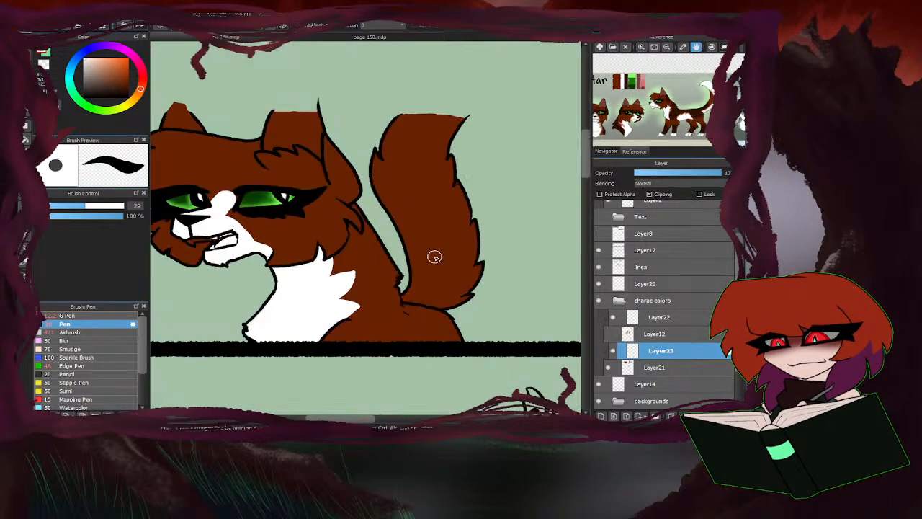
{"action": "scroll", "coordinate": [438, 307], "scroll_direction": "up", "scroll_amount": 3}
{"action": "mouse_move", "coordinate": [432, 315]}
{"action": "left_mouse_down"}
{"action": "mouse_move", "coordinate": [508, 274]}
{"action": "mouse_move", "coordinate": [457, 299]}
{"action": "mouse_move", "coordinate": [501, 230]}
{"action": "mouse_move", "coordinate": [471, 269]}
{"action": "mouse_move", "coordinate": [476, 179]}
{"action": "left_mouse_up"}
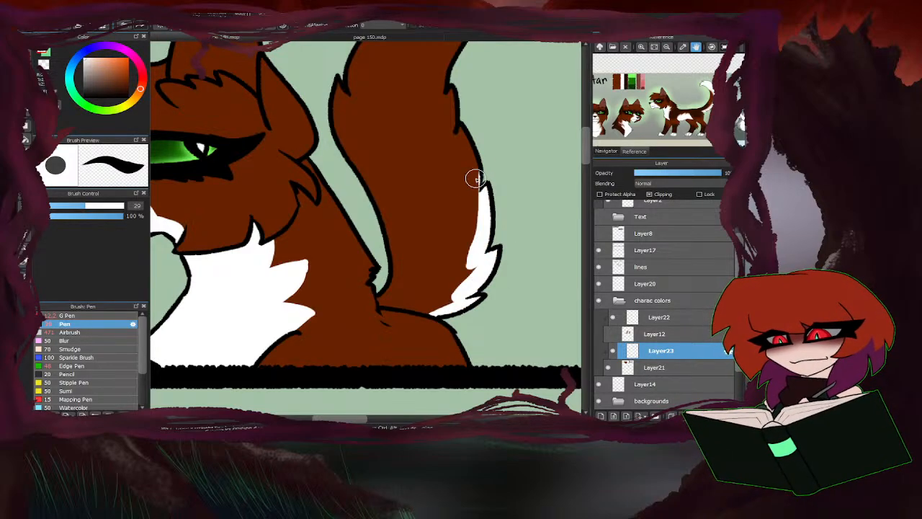
{"action": "mouse_move", "coordinate": [429, 313]}
{"action": "left_mouse_down"}
{"action": "mouse_move", "coordinate": [454, 296]}
{"action": "mouse_move", "coordinate": [478, 240]}
{"action": "mouse_move", "coordinate": [440, 77]}
{"action": "left_mouse_up"}
{"action": "scroll", "coordinate": [429, 241], "scroll_direction": "down", "scroll_amount": 3}
{"action": "scroll", "coordinate": [434, 175], "scroll_direction": "up", "scroll_amount": 3}
{"action": "left_click_drag", "start_coordinate": [435, 185], "coordinate": [447, 119]}
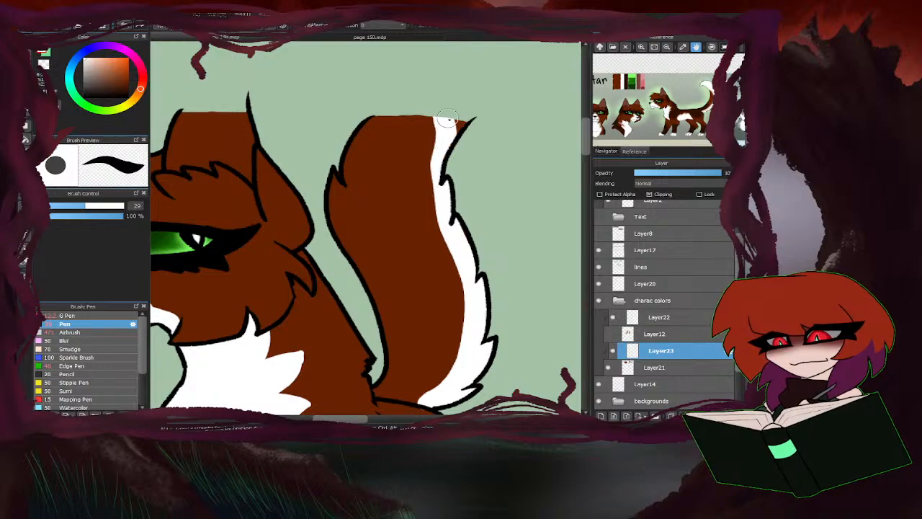
{"action": "scroll", "coordinate": [447, 209], "scroll_direction": "down", "scroll_amount": 2}
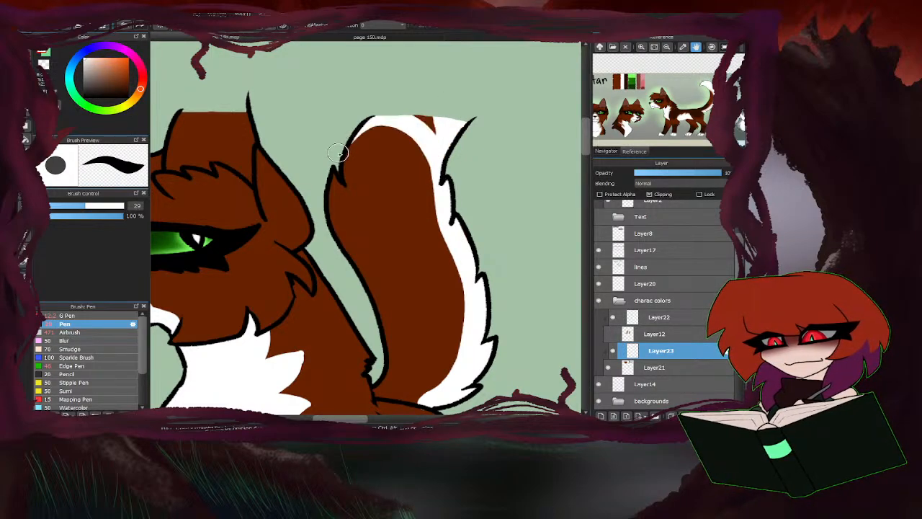
Paint a white chest marking on the small brown cat in the second panel.
{"action": "scroll", "coordinate": [448, 142], "scroll_direction": "down", "scroll_amount": 3}
{"action": "scroll", "coordinate": [447, 142], "scroll_direction": "down", "scroll_amount": 2}
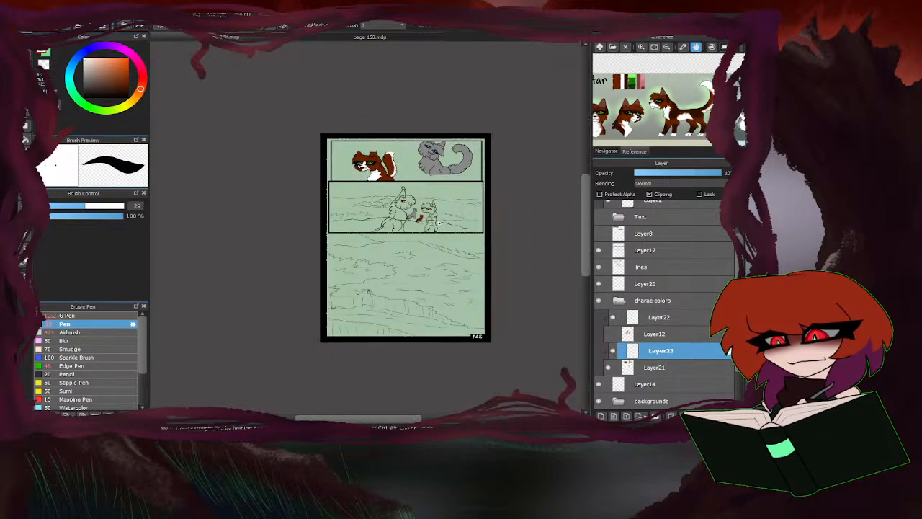
{"action": "scroll", "coordinate": [437, 223], "scroll_direction": "up", "scroll_amount": 5}
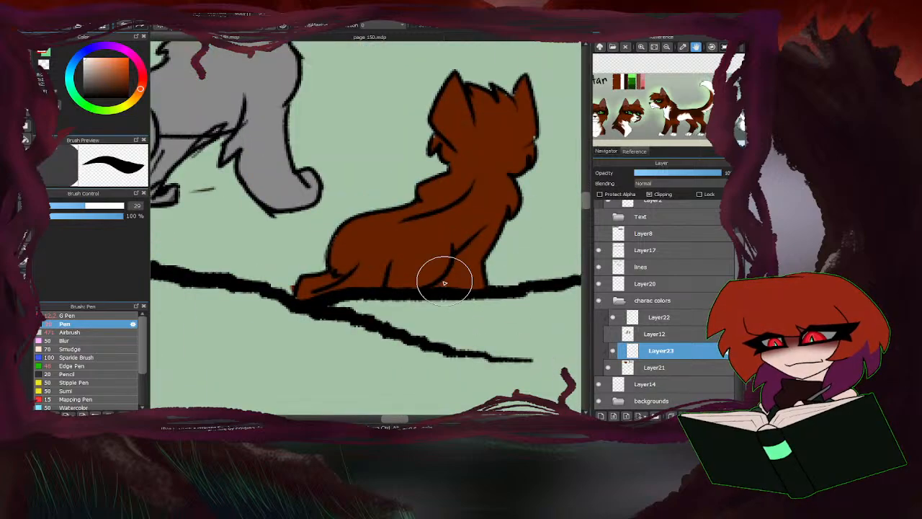
{"action": "scroll", "coordinate": [444, 283], "scroll_direction": "up", "scroll_amount": 1}
{"action": "scroll", "coordinate": [476, 269], "scroll_direction": "down", "scroll_amount": 3}
{"action": "scroll", "coordinate": [399, 261], "scroll_direction": "up", "scroll_amount": 1}
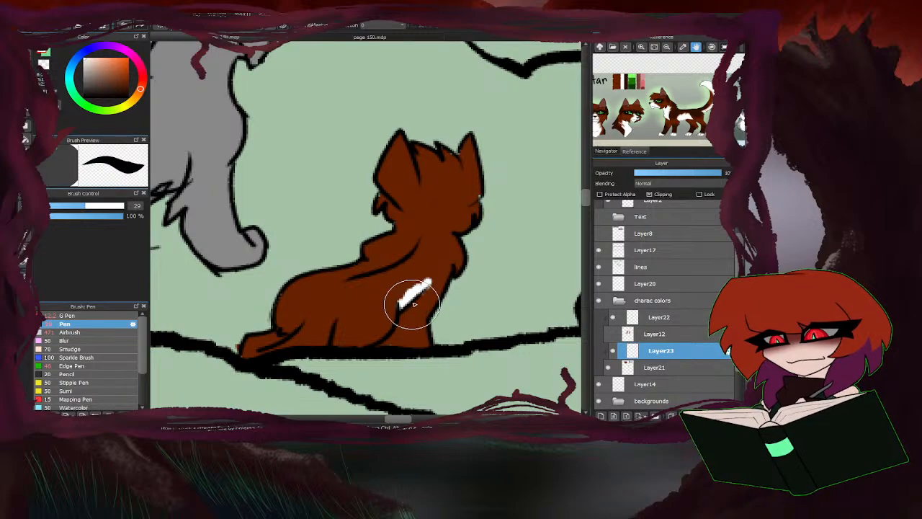
{"action": "scroll", "coordinate": [413, 303], "scroll_direction": "down", "scroll_amount": 3}
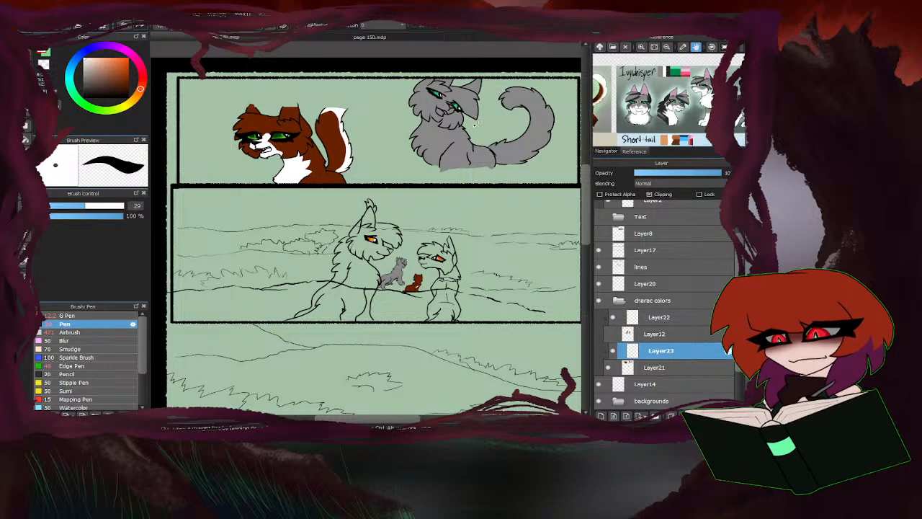
Paint white rims around both eyes of the grey cat in the first panel, following the Ivywhisper reference.
{"action": "scroll", "coordinate": [449, 84], "scroll_direction": "up", "scroll_amount": 3}
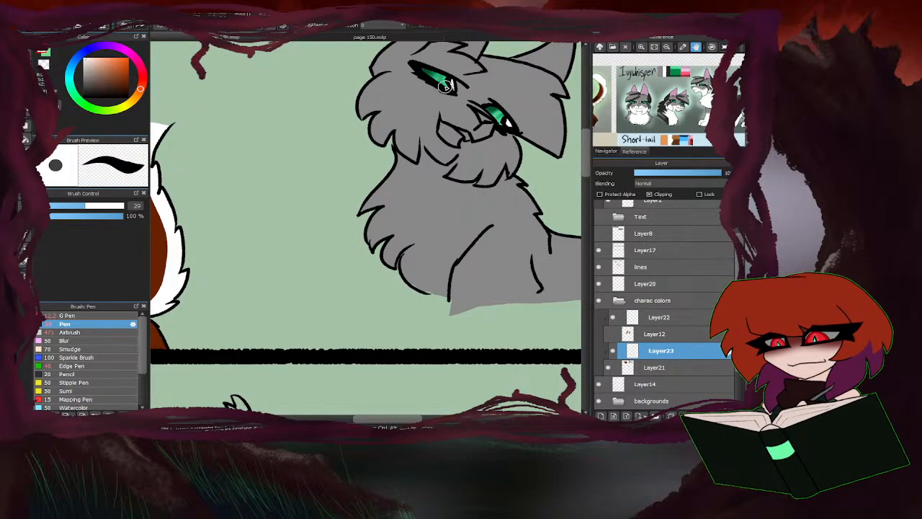
{"action": "scroll", "coordinate": [446, 86], "scroll_direction": "down", "scroll_amount": 3}
{"action": "scroll", "coordinate": [425, 102], "scroll_direction": "up", "scroll_amount": 5}
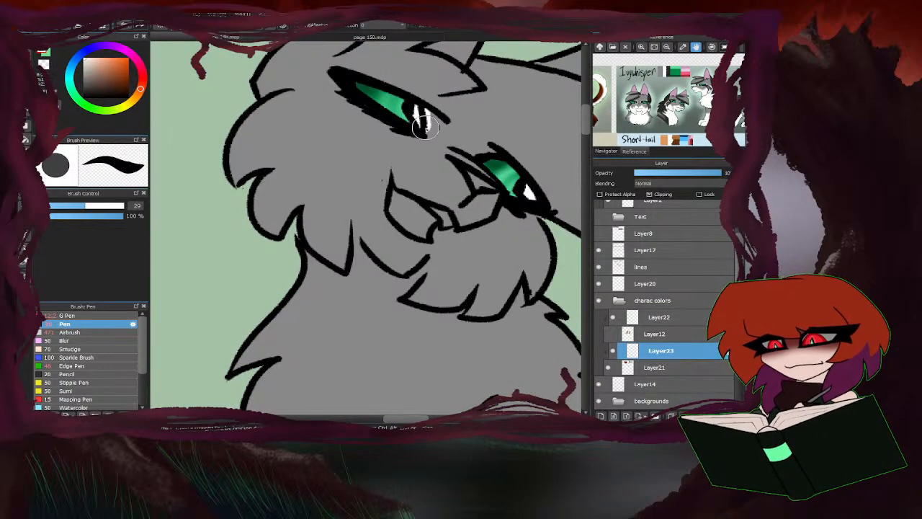
{"action": "mouse_move", "coordinate": [425, 127]}
{"action": "left_mouse_down"}
{"action": "mouse_move", "coordinate": [341, 71]}
{"action": "mouse_move", "coordinate": [409, 123]}
{"action": "mouse_move", "coordinate": [451, 133]}
{"action": "left_mouse_up"}
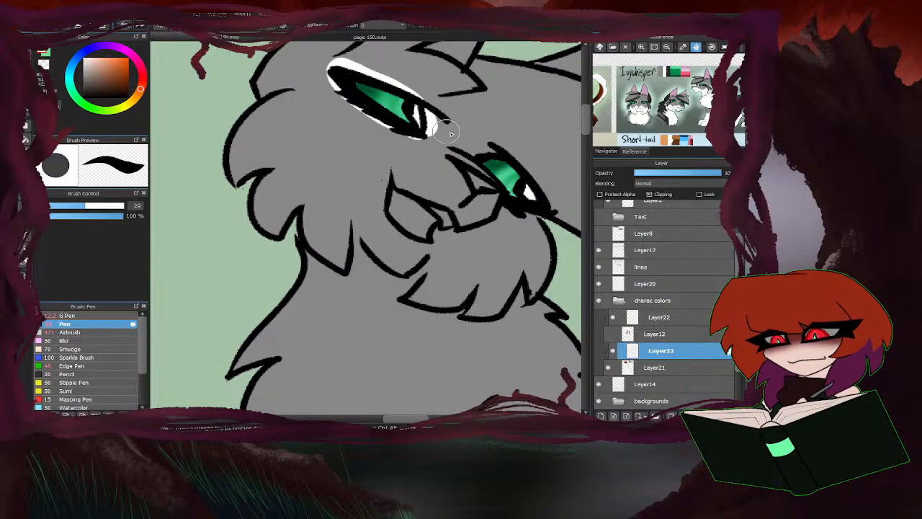
{"action": "mouse_move", "coordinate": [530, 211]}
{"action": "left_mouse_down"}
{"action": "mouse_move", "coordinate": [526, 186]}
{"action": "mouse_move", "coordinate": [486, 155]}
{"action": "left_mouse_up"}
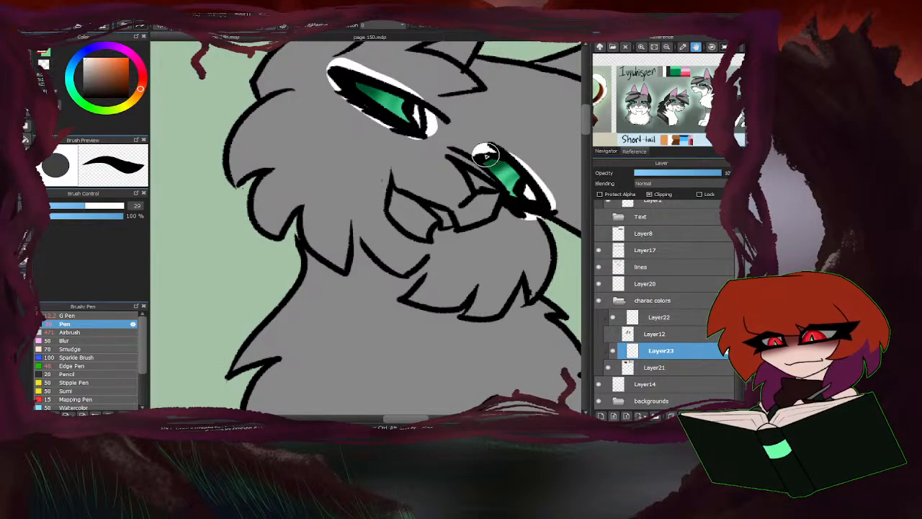
Paint the grey cat's muzzle, chin and lower cheek fur white.
{"action": "mouse_move", "coordinate": [467, 196]}
{"action": "left_mouse_down"}
{"action": "mouse_move", "coordinate": [490, 205]}
{"action": "mouse_move", "coordinate": [472, 216]}
{"action": "mouse_move", "coordinate": [445, 173]}
{"action": "mouse_move", "coordinate": [420, 175]}
{"action": "left_mouse_up"}
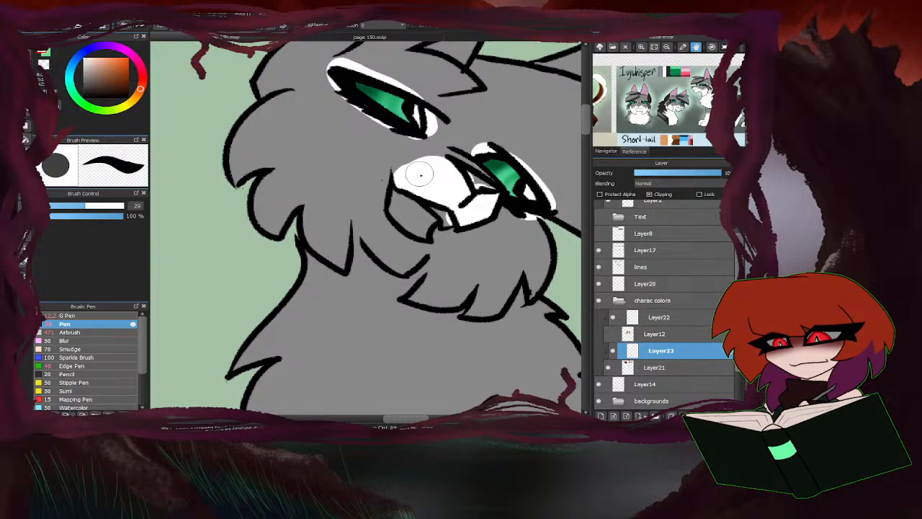
{"action": "mouse_move", "coordinate": [290, 94]}
{"action": "left_mouse_down"}
{"action": "mouse_move", "coordinate": [303, 162]}
{"action": "mouse_move", "coordinate": [406, 175]}
{"action": "left_mouse_up"}
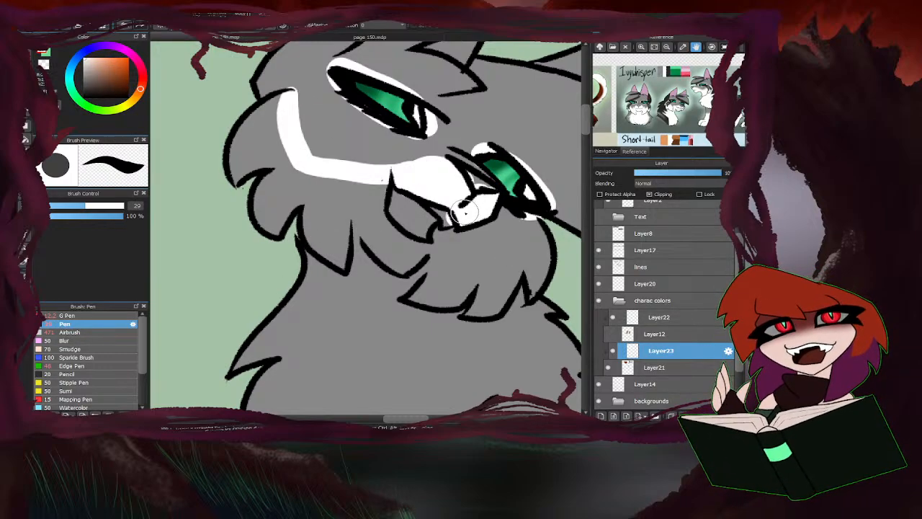
{"action": "mouse_move", "coordinate": [465, 213]}
{"action": "left_mouse_down"}
{"action": "mouse_move", "coordinate": [455, 267]}
{"action": "mouse_move", "coordinate": [547, 251]}
{"action": "mouse_move", "coordinate": [534, 292]}
{"action": "left_mouse_up"}
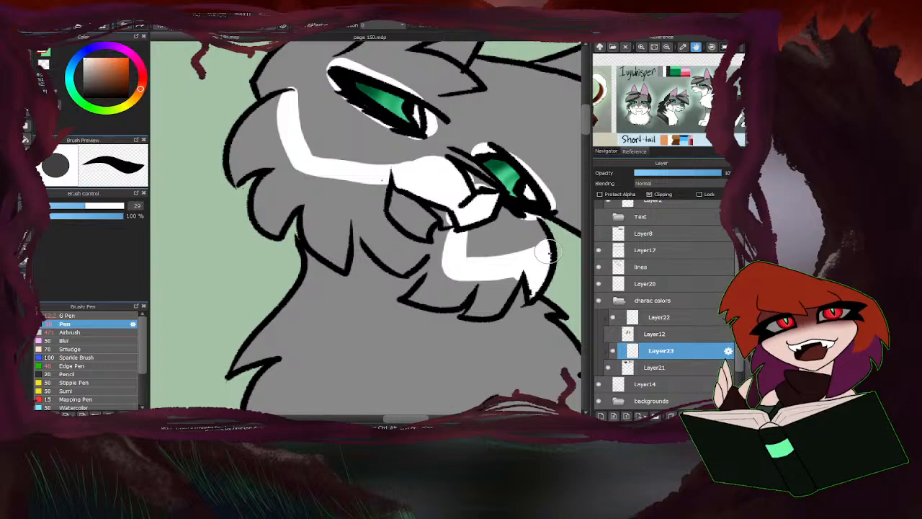
{"action": "mouse_move", "coordinate": [529, 259]}
{"action": "left_mouse_down"}
{"action": "mouse_move", "coordinate": [498, 307]}
{"action": "mouse_move", "coordinate": [473, 313]}
{"action": "mouse_move", "coordinate": [497, 287]}
{"action": "mouse_move", "coordinate": [452, 302]}
{"action": "mouse_move", "coordinate": [422, 291]}
{"action": "mouse_move", "coordinate": [433, 287]}
{"action": "mouse_move", "coordinate": [421, 294]}
{"action": "mouse_move", "coordinate": [436, 250]}
{"action": "mouse_move", "coordinate": [431, 220]}
{"action": "mouse_move", "coordinate": [404, 203]}
{"action": "mouse_move", "coordinate": [419, 228]}
{"action": "mouse_move", "coordinate": [358, 255]}
{"action": "mouse_move", "coordinate": [362, 243]}
{"action": "mouse_move", "coordinate": [318, 242]}
{"action": "mouse_move", "coordinate": [349, 195]}
{"action": "mouse_move", "coordinate": [372, 184]}
{"action": "left_mouse_up"}
{"action": "mouse_move", "coordinate": [292, 140]}
{"action": "left_mouse_down"}
{"action": "mouse_move", "coordinate": [265, 170]}
{"action": "mouse_move", "coordinate": [263, 115]}
{"action": "mouse_move", "coordinate": [277, 105]}
{"action": "mouse_move", "coordinate": [235, 165]}
{"action": "mouse_move", "coordinate": [248, 219]}
{"action": "mouse_move", "coordinate": [277, 227]}
{"action": "left_mouse_up"}
Draw a jagged white fur edge on the grey cat's chest from below the chin to the shoulder line.
{"action": "scroll", "coordinate": [276, 226], "scroll_direction": "down", "scroll_amount": 5}
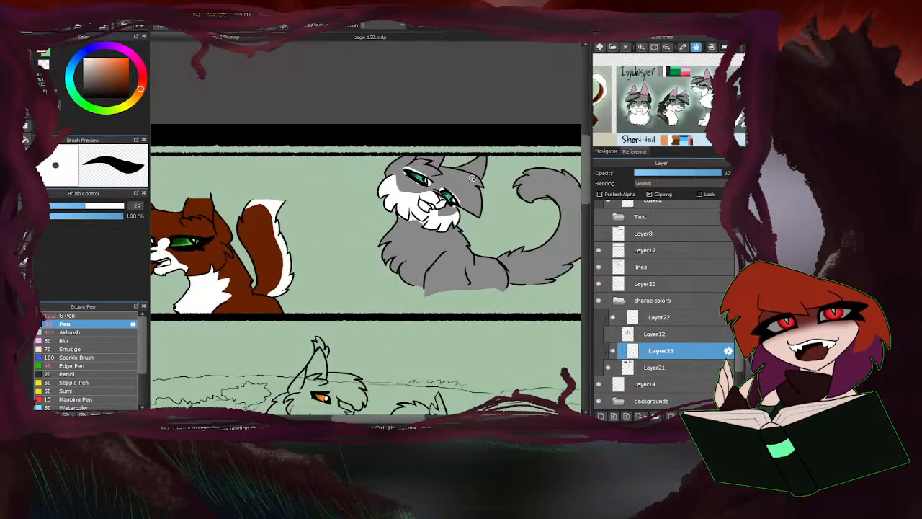
{"action": "scroll", "coordinate": [350, 223], "scroll_direction": "up", "scroll_amount": 5}
{"action": "scroll", "coordinate": [350, 224], "scroll_direction": "up", "scroll_amount": 2}
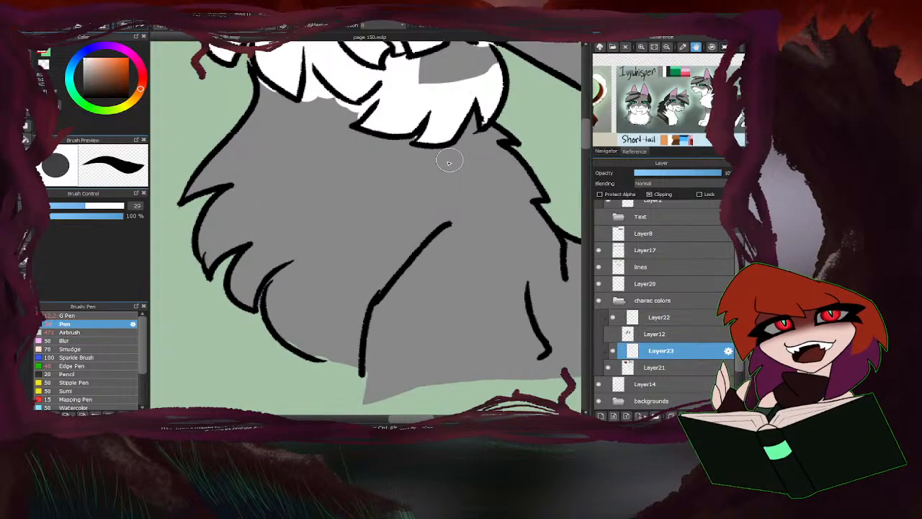
{"action": "mouse_move", "coordinate": [437, 146]}
{"action": "left_mouse_down"}
{"action": "mouse_move", "coordinate": [410, 192]}
{"action": "mouse_move", "coordinate": [480, 176]}
{"action": "mouse_move", "coordinate": [437, 231]}
{"action": "mouse_move", "coordinate": [414, 242]}
{"action": "left_mouse_up"}
{"action": "scroll", "coordinate": [320, 285], "scroll_direction": "down", "scroll_amount": 3}
{"action": "scroll", "coordinate": [436, 333], "scroll_direction": "up", "scroll_amount": 5}
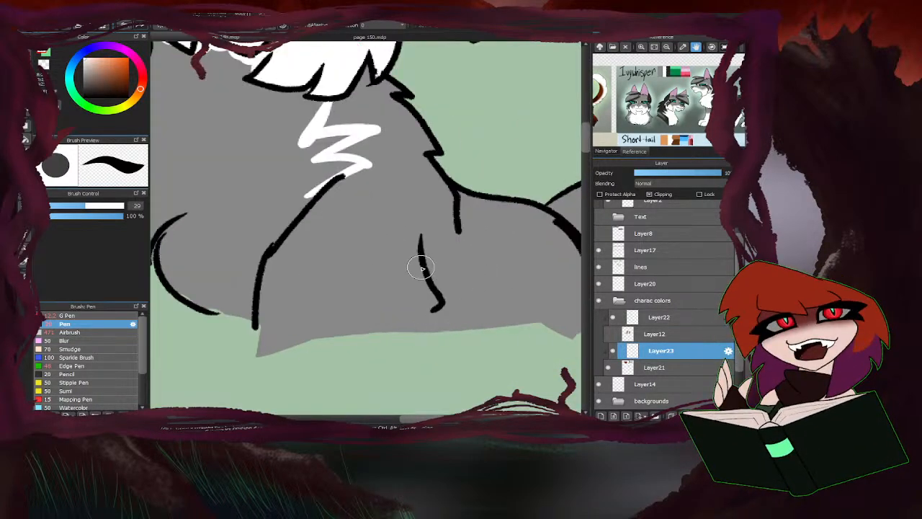
Paint a white patch on the grey cat's lower flank behind the foreleg.
{"action": "mouse_move", "coordinate": [434, 276]}
{"action": "left_mouse_down"}
{"action": "mouse_move", "coordinate": [503, 278]}
{"action": "mouse_move", "coordinate": [465, 302]}
{"action": "mouse_move", "coordinate": [495, 323]}
{"action": "mouse_move", "coordinate": [476, 343]}
{"action": "mouse_move", "coordinate": [457, 335]}
{"action": "mouse_move", "coordinate": [418, 290]}
{"action": "mouse_move", "coordinate": [421, 333]}
{"action": "left_mouse_up"}
{"action": "scroll", "coordinate": [507, 280], "scroll_direction": "down", "scroll_amount": 2}
{"action": "scroll", "coordinate": [425, 339], "scroll_direction": "up", "scroll_amount": 1}
{"action": "scroll", "coordinate": [478, 248], "scroll_direction": "down", "scroll_amount": 3}
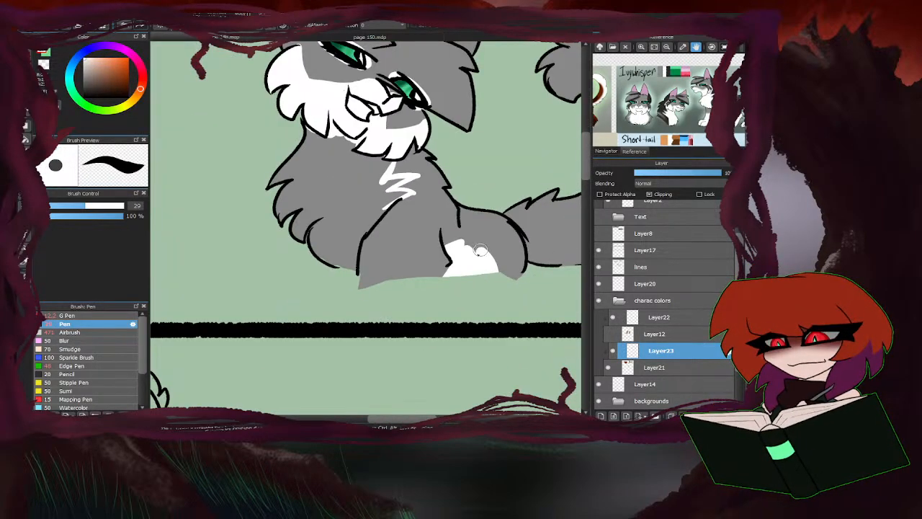
Fill the grey cat's chest fur with white up to the jagged edge at the shoulder.
{"action": "left_click", "coordinate": [26, 139]}
{"action": "left_click", "coordinate": [350, 180]}
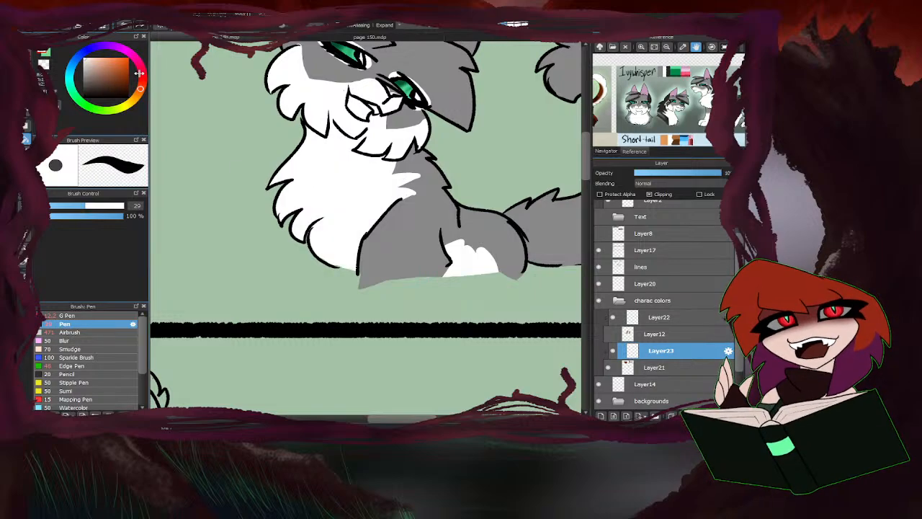
{"action": "key", "text": "b"}
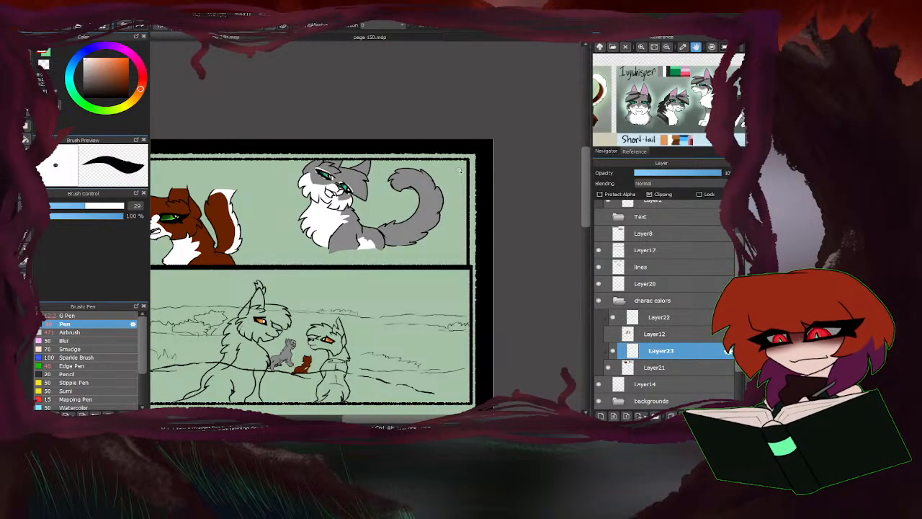
Draw a white zigzag line along the outer side of the grey cat's tail from base to tip, following the reference.
{"action": "left_click_drag", "start_coordinate": [701, 126], "coordinate": [626, 127]}
{"action": "scroll", "coordinate": [383, 201], "scroll_direction": "up", "scroll_amount": 5}
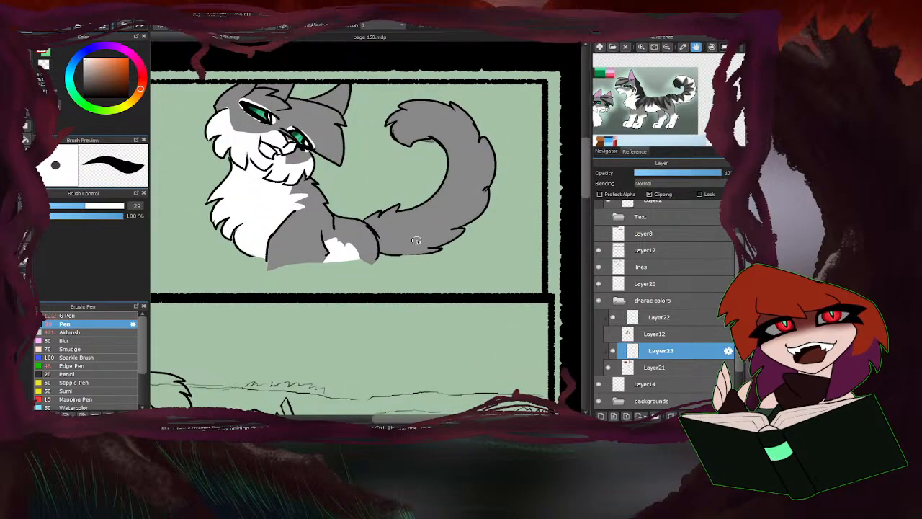
{"action": "mouse_move", "coordinate": [382, 226]}
{"action": "left_mouse_down"}
{"action": "mouse_move", "coordinate": [411, 256]}
{"action": "mouse_move", "coordinate": [446, 204]}
{"action": "mouse_move", "coordinate": [507, 275]}
{"action": "left_mouse_up"}
{"action": "scroll", "coordinate": [452, 270], "scroll_direction": "down", "scroll_amount": 5}
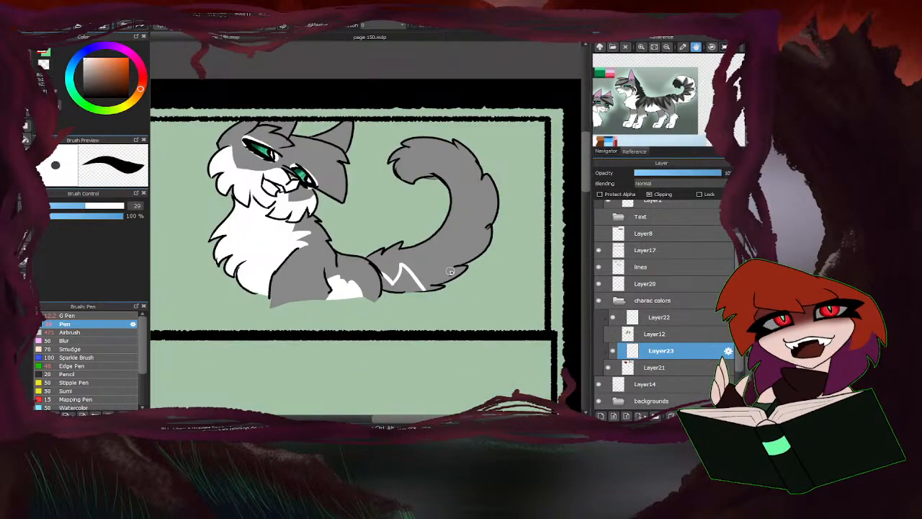
{"action": "scroll", "coordinate": [440, 270], "scroll_direction": "up", "scroll_amount": 3}
{"action": "mouse_move", "coordinate": [425, 250]}
{"action": "left_mouse_down"}
{"action": "mouse_move", "coordinate": [430, 284]}
{"action": "mouse_move", "coordinate": [430, 247]}
{"action": "mouse_move", "coordinate": [514, 280]}
{"action": "mouse_move", "coordinate": [501, 254]}
{"action": "mouse_move", "coordinate": [491, 268]}
{"action": "mouse_move", "coordinate": [477, 211]}
{"action": "mouse_move", "coordinate": [573, 209]}
{"action": "left_mouse_up"}
{"action": "scroll", "coordinate": [472, 235], "scroll_direction": "down", "scroll_amount": 4}
{"action": "scroll", "coordinate": [462, 234], "scroll_direction": "up", "scroll_amount": 2}
{"action": "scroll", "coordinate": [462, 234], "scroll_direction": "up", "scroll_amount": 1}
{"action": "mouse_move", "coordinate": [482, 252]}
{"action": "left_mouse_down"}
{"action": "mouse_move", "coordinate": [442, 208]}
{"action": "mouse_move", "coordinate": [511, 153]}
{"action": "mouse_move", "coordinate": [456, 110]}
{"action": "mouse_move", "coordinate": [463, 83]}
{"action": "left_mouse_up"}
{"action": "scroll", "coordinate": [423, 186], "scroll_direction": "down", "scroll_amount": 3}
{"action": "scroll", "coordinate": [423, 186], "scroll_direction": "up", "scroll_amount": 3}
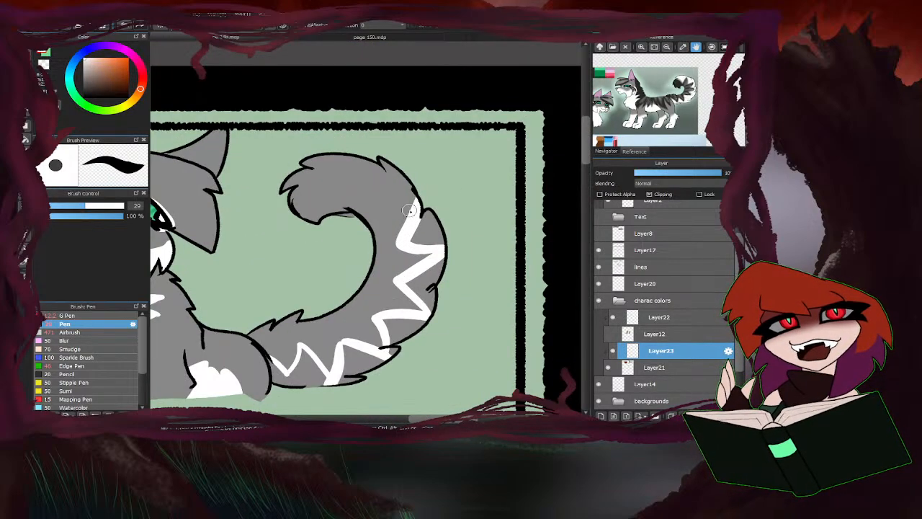
{"action": "mouse_move", "coordinate": [414, 217]}
{"action": "left_mouse_down"}
{"action": "mouse_move", "coordinate": [392, 208]}
{"action": "mouse_move", "coordinate": [346, 156]}
{"action": "mouse_move", "coordinate": [339, 184]}
{"action": "mouse_move", "coordinate": [290, 173]}
{"action": "left_mouse_up"}
{"action": "scroll", "coordinate": [425, 162], "scroll_direction": "down", "scroll_amount": 3}
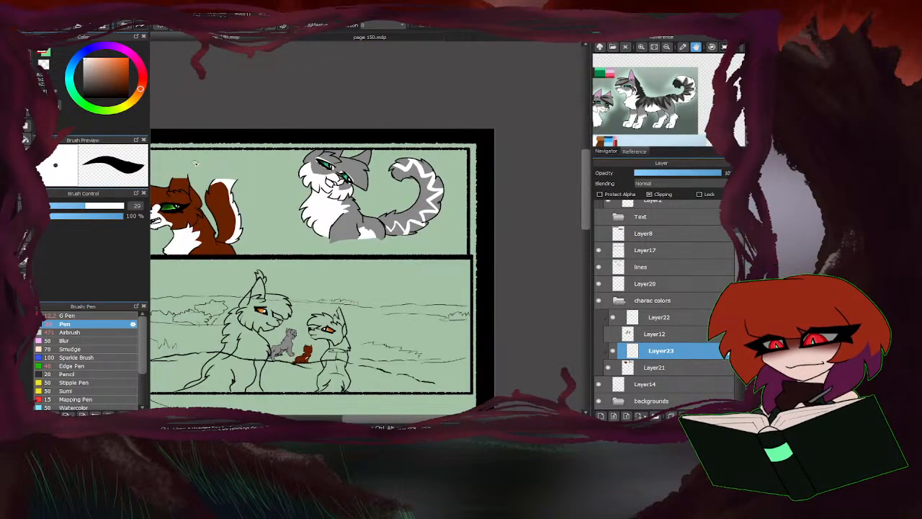
Fill the areas between the zigzag and the tail's outer outline with white, including the gaps near the base.
{"action": "scroll", "coordinate": [392, 153], "scroll_direction": "up", "scroll_amount": 2}
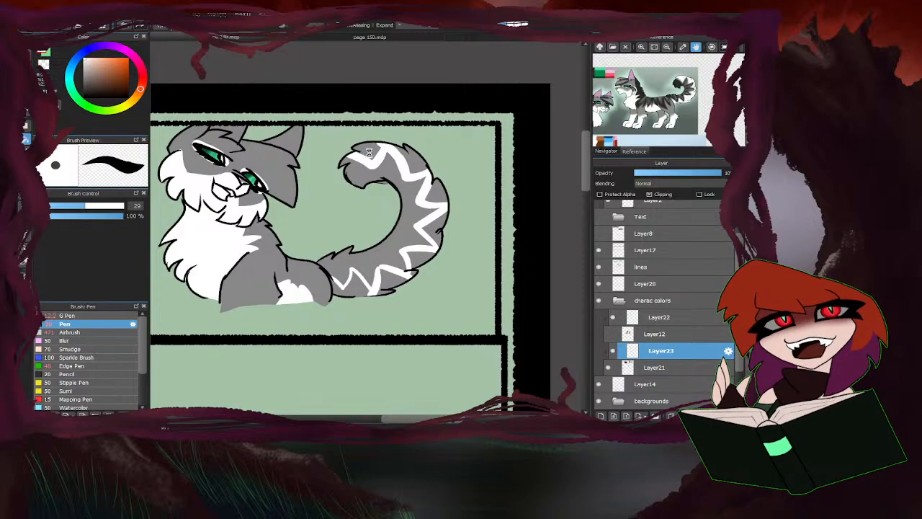
{"action": "mouse_move", "coordinate": [368, 153]}
{"action": "left_mouse_down"}
{"action": "mouse_move", "coordinate": [418, 158]}
{"action": "mouse_move", "coordinate": [443, 189]}
{"action": "mouse_move", "coordinate": [433, 267]}
{"action": "mouse_move", "coordinate": [415, 271]}
{"action": "left_mouse_up"}
{"action": "left_click", "coordinate": [394, 278]}
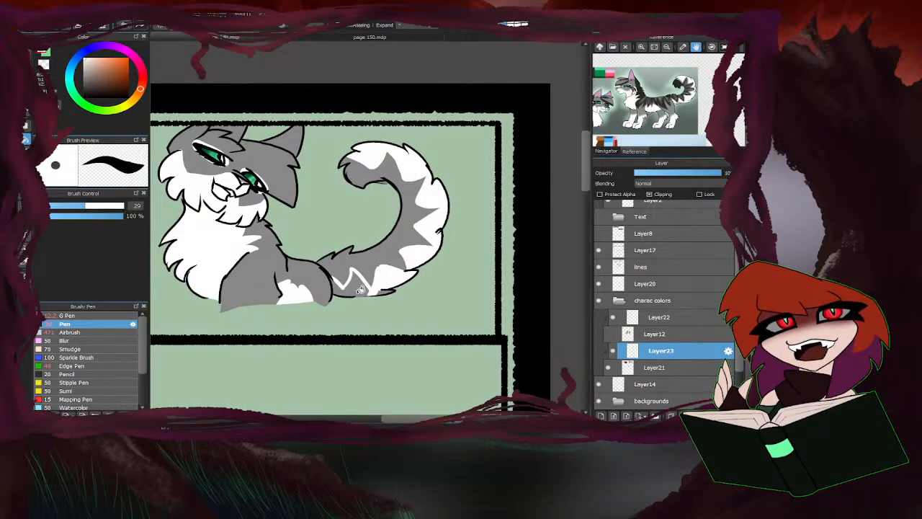
{"action": "left_click", "coordinate": [360, 288]}
{"action": "scroll", "coordinate": [370, 293], "scroll_direction": "up", "scroll_amount": 5}
{"action": "left_click", "coordinate": [442, 275]}
{"action": "scroll", "coordinate": [360, 287], "scroll_direction": "down", "scroll_amount": 4}
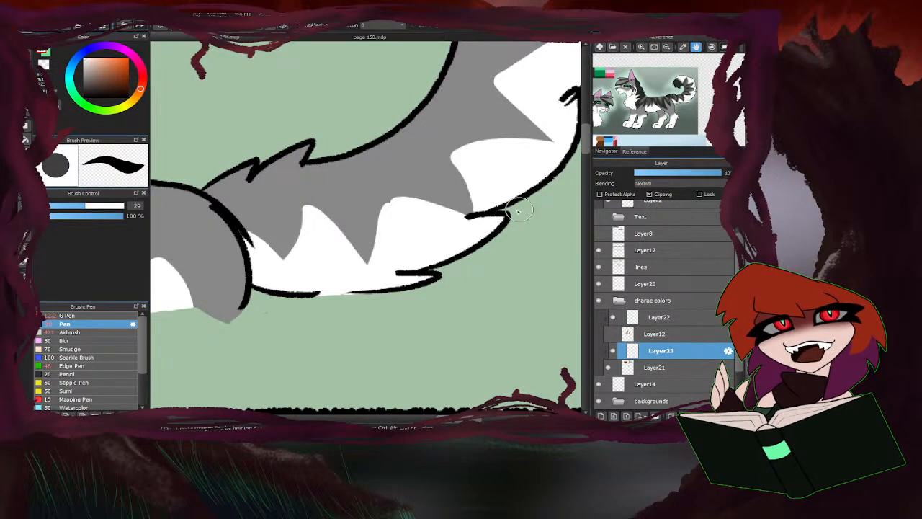
Touch up the white at the tail tip, and tidy the grey base at the tail's inner curl on Layer21.
{"action": "scroll", "coordinate": [517, 211], "scroll_direction": "down", "scroll_amount": 3}
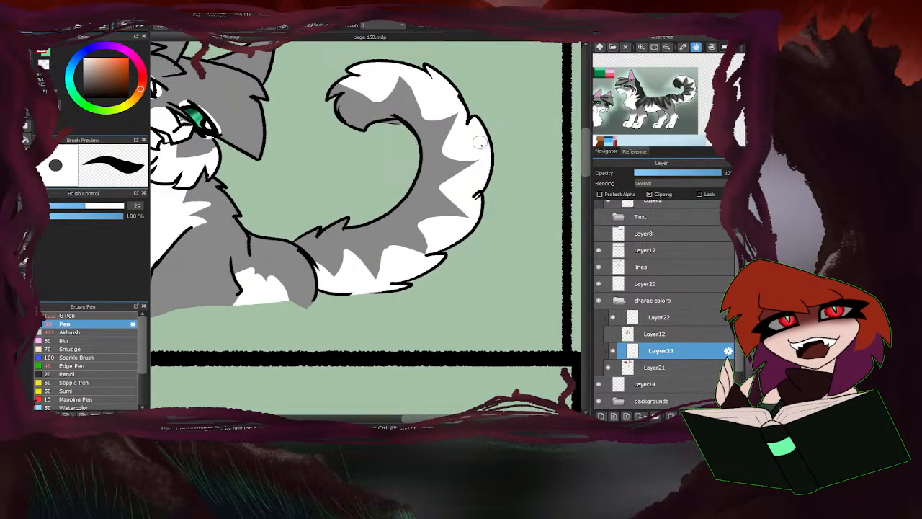
{"action": "left_click_drag", "start_coordinate": [372, 92], "coordinate": [388, 106]}
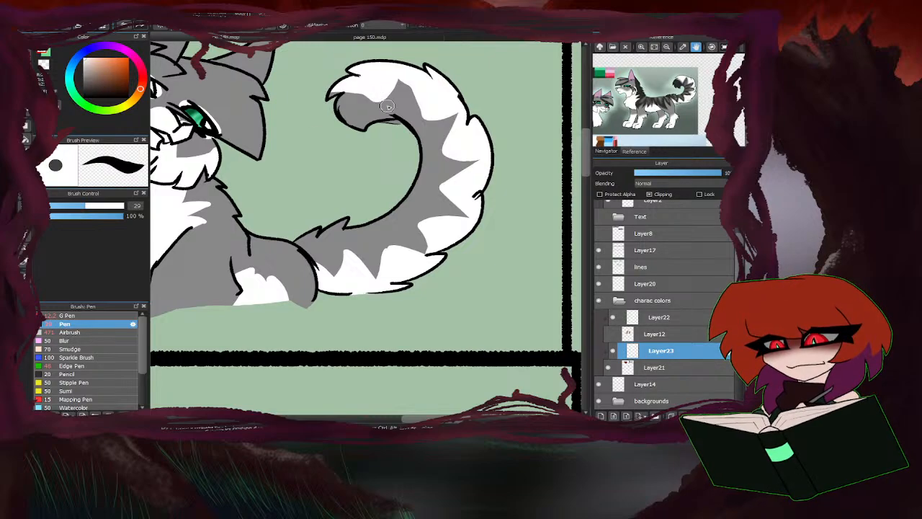
{"action": "scroll", "coordinate": [456, 163], "scroll_direction": "down", "scroll_amount": 3}
{"action": "left_click", "coordinate": [648, 367]}
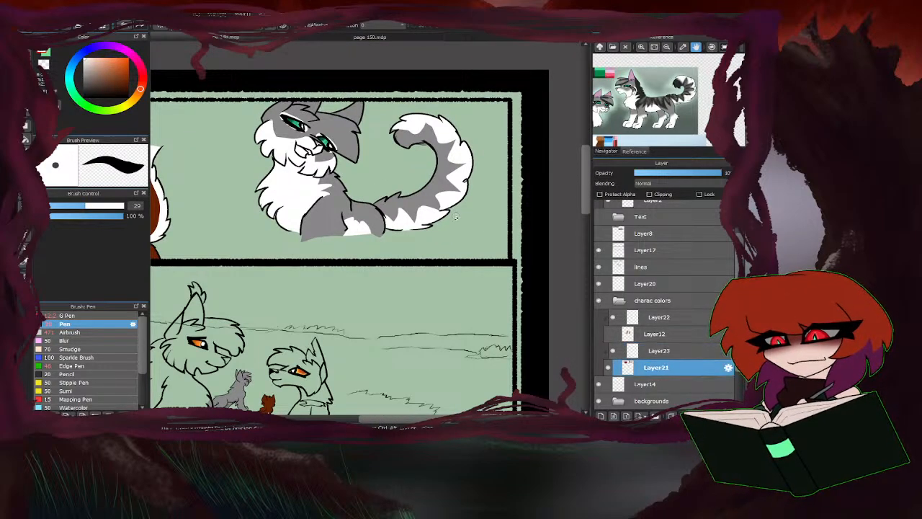
{"action": "scroll", "coordinate": [422, 145], "scroll_direction": "up", "scroll_amount": 4}
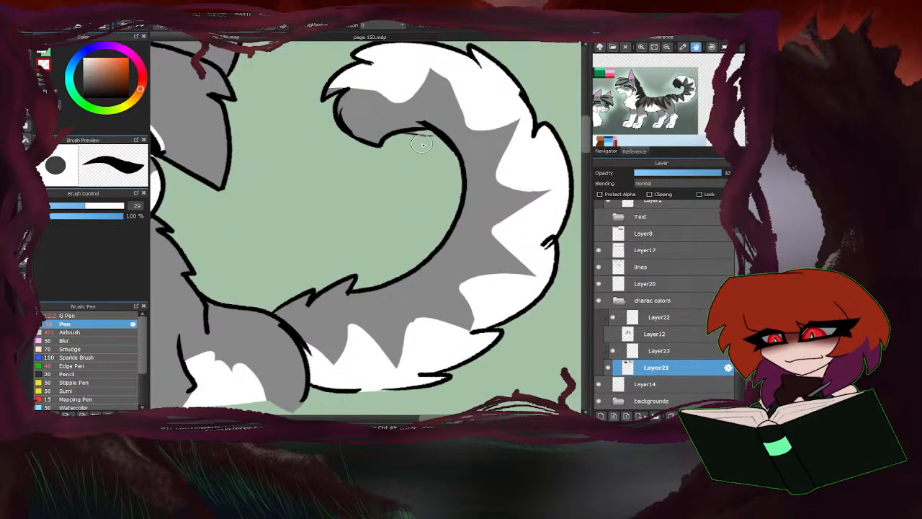
{"action": "left_click", "coordinate": [654, 350]}
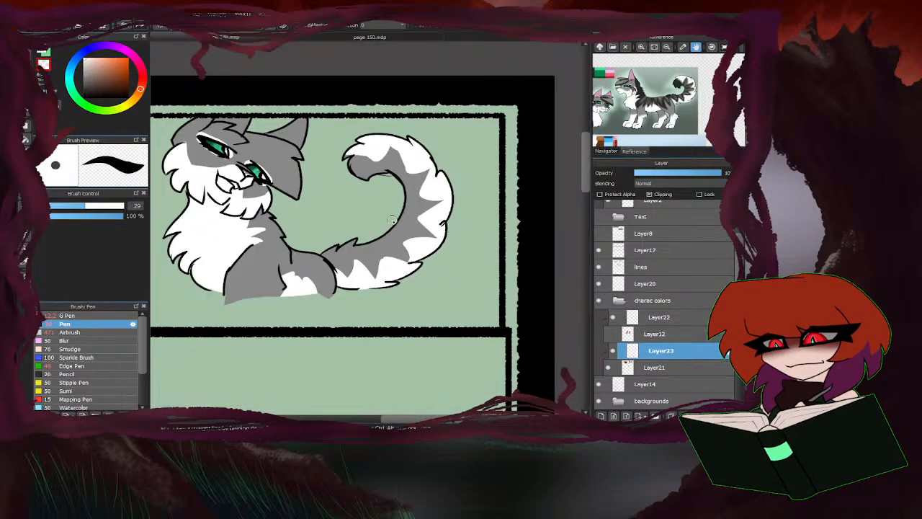
Reduce the pen size to 9 and paint a white chest mark on the small brown cat in the second panel.
{"action": "scroll", "coordinate": [389, 227], "scroll_direction": "down", "scroll_amount": 5}
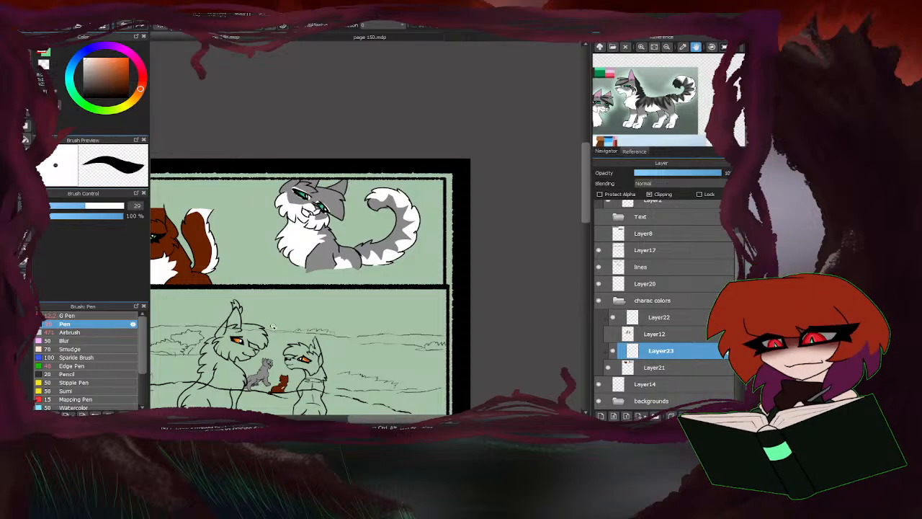
{"action": "scroll", "coordinate": [296, 315], "scroll_direction": "down", "scroll_amount": 4}
{"action": "scroll", "coordinate": [359, 285], "scroll_direction": "up", "scroll_amount": 10}
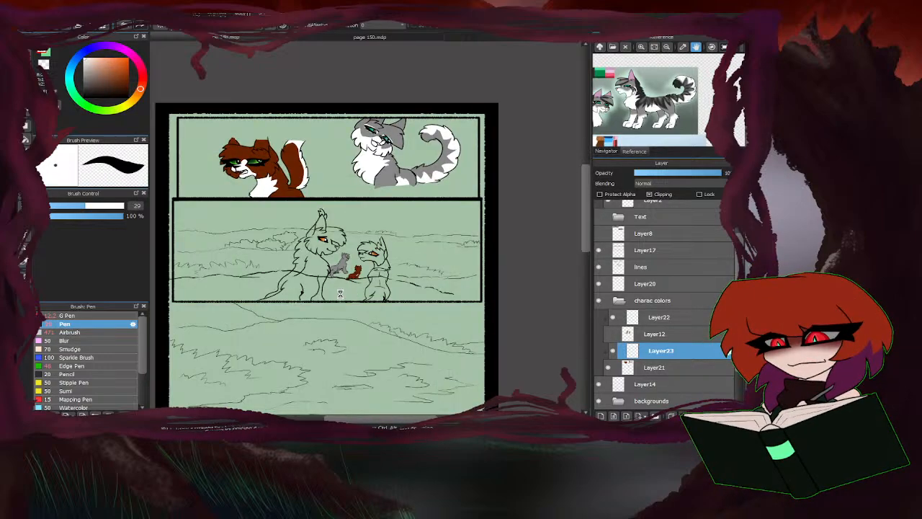
{"action": "left_click_drag", "start_coordinate": [82, 207], "coordinate": [53, 207]}
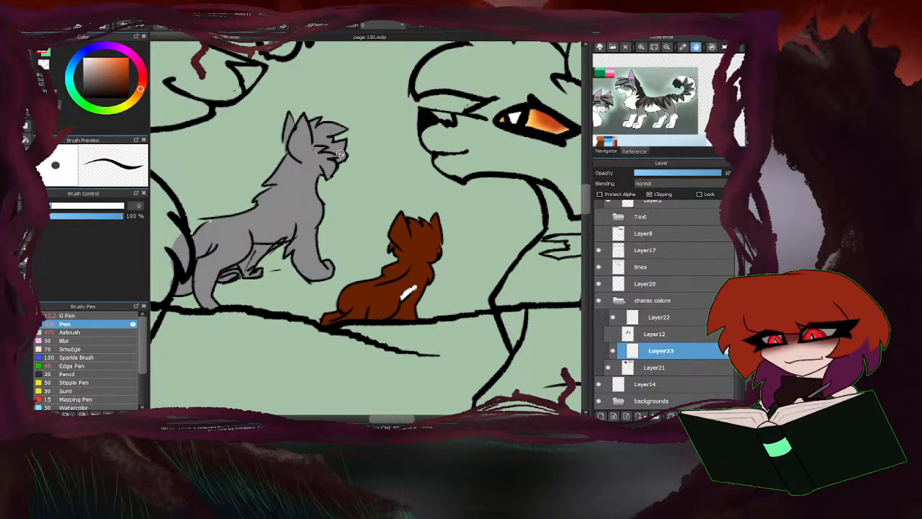
Paint the small grey cat's muzzle, chin and front of the throat white in the second panel.
{"action": "scroll", "coordinate": [340, 153], "scroll_direction": "up", "scroll_amount": 3}
{"action": "mouse_move", "coordinate": [347, 126]}
{"action": "left_mouse_down"}
{"action": "mouse_move", "coordinate": [329, 142]}
{"action": "mouse_move", "coordinate": [341, 168]}
{"action": "mouse_move", "coordinate": [264, 148]}
{"action": "mouse_move", "coordinate": [300, 188]}
{"action": "mouse_move", "coordinate": [260, 258]}
{"action": "left_mouse_up"}
{"action": "scroll", "coordinate": [474, 169], "scroll_direction": "down", "scroll_amount": 3}
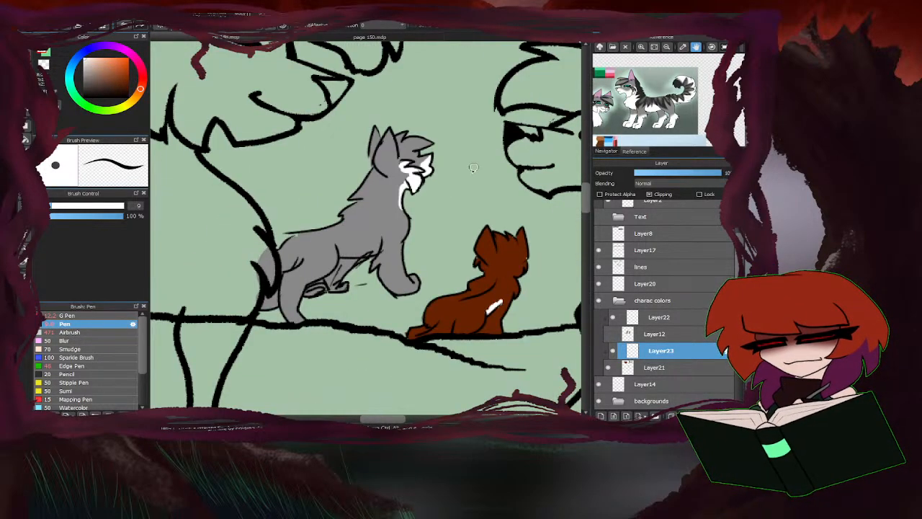
Paint the small grey cat's foreleg, belly and lower hind legs white.
{"action": "scroll", "coordinate": [402, 252], "scroll_direction": "up", "scroll_amount": 2}
{"action": "mouse_move", "coordinate": [403, 235]}
{"action": "left_mouse_down"}
{"action": "mouse_move", "coordinate": [347, 282]}
{"action": "mouse_move", "coordinate": [362, 306]}
{"action": "mouse_move", "coordinate": [431, 280]}
{"action": "mouse_move", "coordinate": [442, 300]}
{"action": "mouse_move", "coordinate": [418, 333]}
{"action": "left_mouse_up"}
{"action": "mouse_move", "coordinate": [353, 239]}
{"action": "left_mouse_down"}
{"action": "mouse_move", "coordinate": [330, 227]}
{"action": "mouse_move", "coordinate": [332, 243]}
{"action": "mouse_move", "coordinate": [315, 252]}
{"action": "mouse_move", "coordinate": [304, 256]}
{"action": "mouse_move", "coordinate": [323, 236]}
{"action": "mouse_move", "coordinate": [299, 244]}
{"action": "mouse_move", "coordinate": [337, 234]}
{"action": "left_mouse_up"}
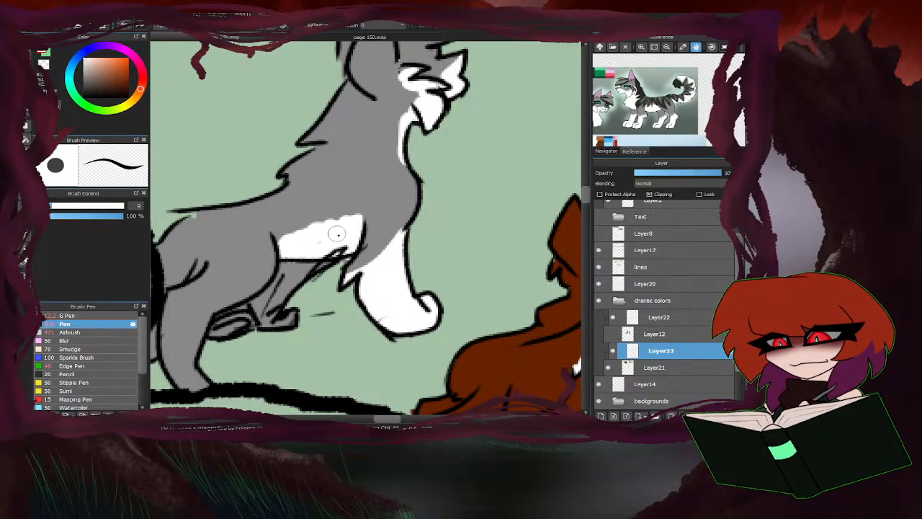
{"action": "mouse_move", "coordinate": [292, 300]}
{"action": "left_mouse_down"}
{"action": "mouse_move", "coordinate": [360, 274]}
{"action": "mouse_move", "coordinate": [402, 220]}
{"action": "mouse_move", "coordinate": [297, 294]}
{"action": "mouse_move", "coordinate": [262, 304]}
{"action": "mouse_move", "coordinate": [274, 288]}
{"action": "mouse_move", "coordinate": [266, 317]}
{"action": "mouse_move", "coordinate": [255, 292]}
{"action": "mouse_move", "coordinate": [253, 324]}
{"action": "mouse_move", "coordinate": [266, 309]}
{"action": "mouse_move", "coordinate": [277, 312]}
{"action": "mouse_move", "coordinate": [256, 308]}
{"action": "mouse_move", "coordinate": [265, 321]}
{"action": "mouse_move", "coordinate": [245, 305]}
{"action": "mouse_move", "coordinate": [227, 316]}
{"action": "mouse_move", "coordinate": [235, 299]}
{"action": "mouse_move", "coordinate": [219, 311]}
{"action": "mouse_move", "coordinate": [248, 289]}
{"action": "mouse_move", "coordinate": [276, 293]}
{"action": "left_mouse_up"}
{"action": "scroll", "coordinate": [403, 220], "scroll_direction": "down", "scroll_amount": 1}
{"action": "scroll", "coordinate": [298, 294], "scroll_direction": "up", "scroll_amount": 1}
{"action": "scroll", "coordinate": [392, 256], "scroll_direction": "down", "scroll_amount": 1}
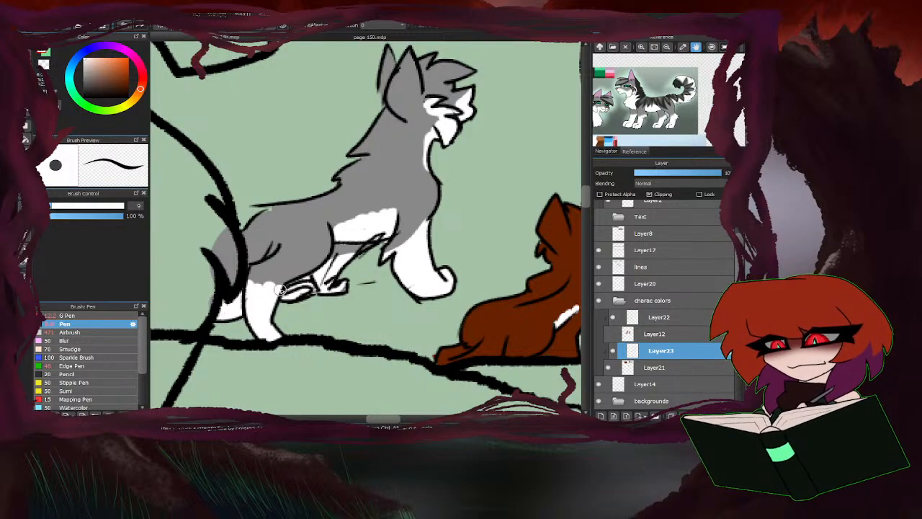
Touch up the white around the small grey cat's elbow and underside.
{"action": "scroll", "coordinate": [311, 278], "scroll_direction": "down", "scroll_amount": 2}
{"action": "scroll", "coordinate": [359, 279], "scroll_direction": "up", "scroll_amount": 3}
{"action": "mouse_move", "coordinate": [335, 265]}
{"action": "left_mouse_down"}
{"action": "mouse_move", "coordinate": [314, 272]}
{"action": "mouse_move", "coordinate": [303, 260]}
{"action": "left_mouse_up"}
{"action": "scroll", "coordinate": [307, 267], "scroll_direction": "down", "scroll_amount": 3}
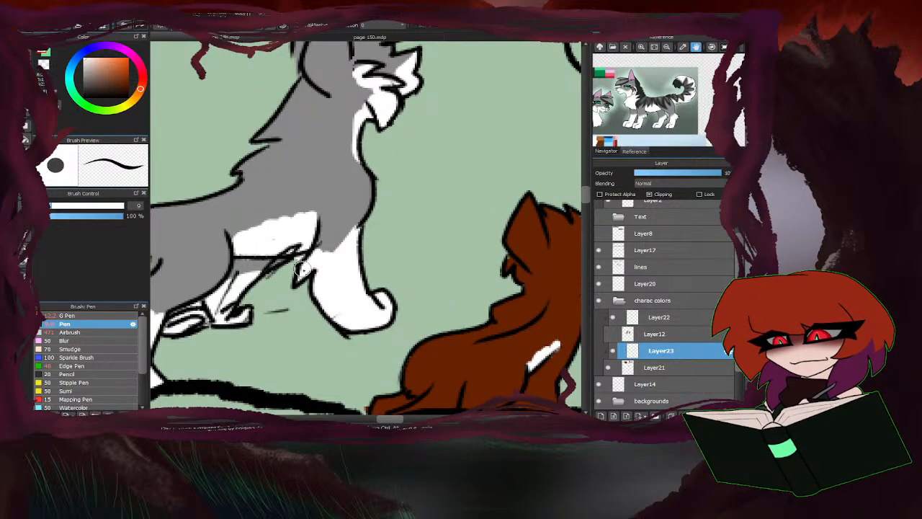
{"action": "scroll", "coordinate": [291, 334], "scroll_direction": "down", "scroll_amount": 2}
{"action": "scroll", "coordinate": [292, 321], "scroll_direction": "up", "scroll_amount": 3}
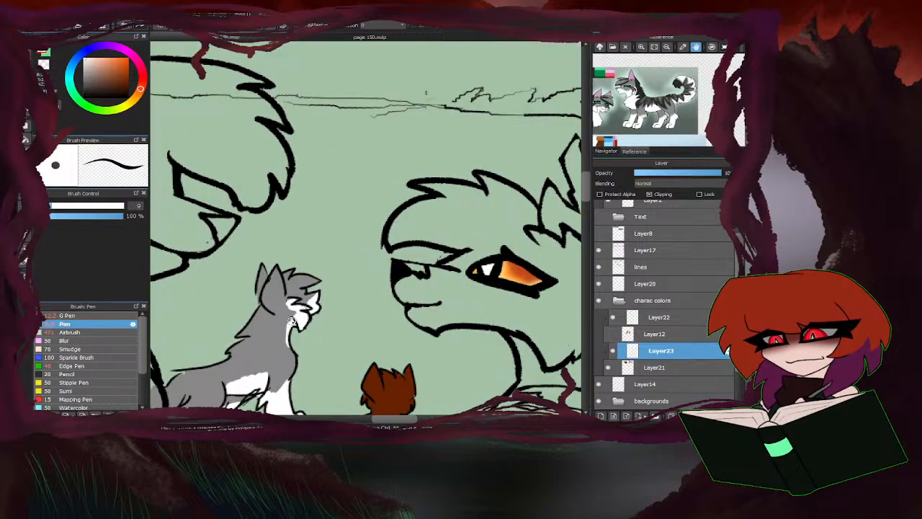
{"action": "scroll", "coordinate": [289, 336], "scroll_direction": "down", "scroll_amount": 4}
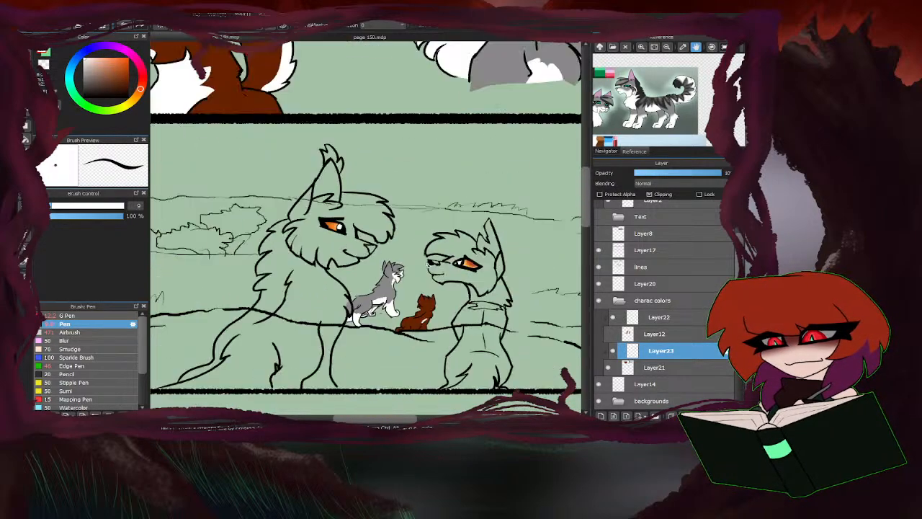
{"action": "scroll", "coordinate": [377, 237], "scroll_direction": "up", "scroll_amount": 1}
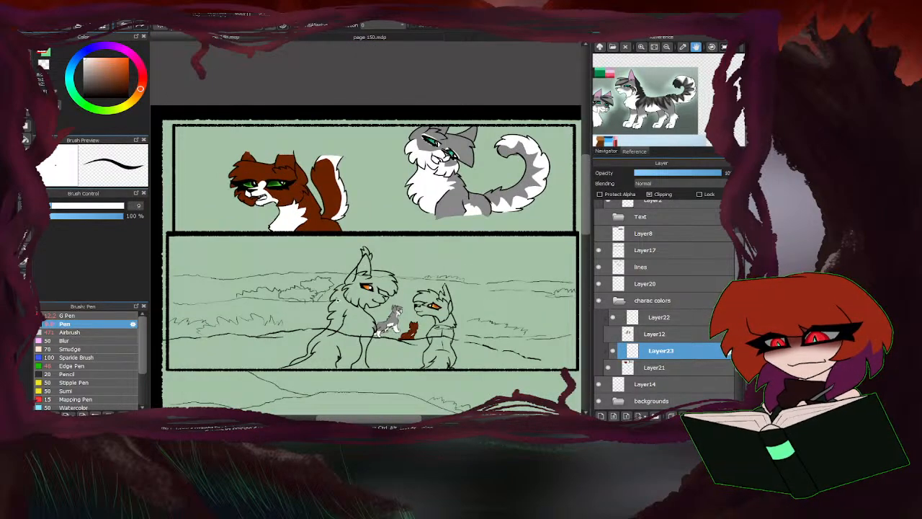
Blur the inner edge of the white marking on the brown cat's tail with an enlarged Blur brush.
{"action": "left_click", "coordinate": [86, 340]}
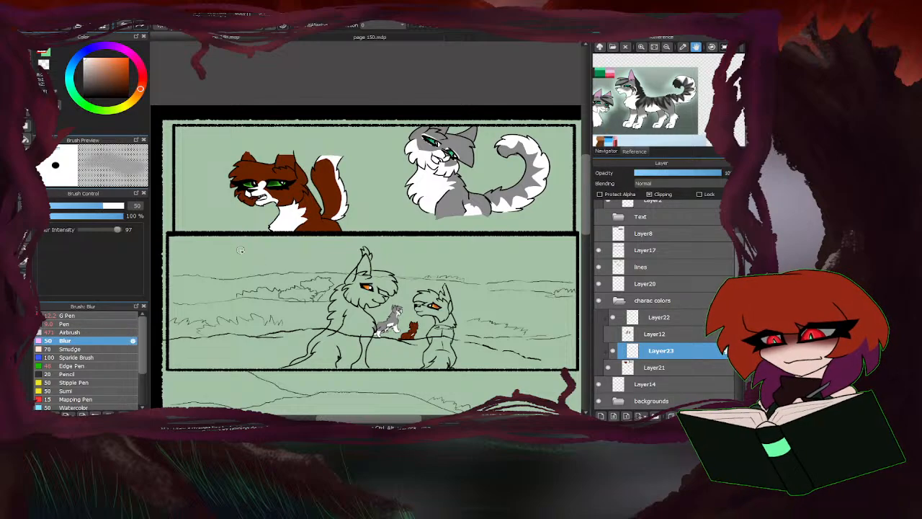
{"action": "left_click", "coordinate": [120, 206]}
{"action": "scroll", "coordinate": [328, 204], "scroll_direction": "up", "scroll_amount": 4}
{"action": "mouse_move", "coordinate": [340, 255]}
{"action": "left_mouse_down"}
{"action": "mouse_move", "coordinate": [323, 278]}
{"action": "mouse_move", "coordinate": [342, 259]}
{"action": "mouse_move", "coordinate": [366, 179]}
{"action": "left_mouse_up"}
{"action": "scroll", "coordinate": [354, 217], "scroll_direction": "down", "scroll_amount": 3}
{"action": "mouse_move", "coordinate": [354, 216]}
{"action": "left_mouse_down"}
{"action": "mouse_move", "coordinate": [345, 165]}
{"action": "mouse_move", "coordinate": [325, 134]}
{"action": "mouse_move", "coordinate": [331, 169]}
{"action": "left_mouse_up"}
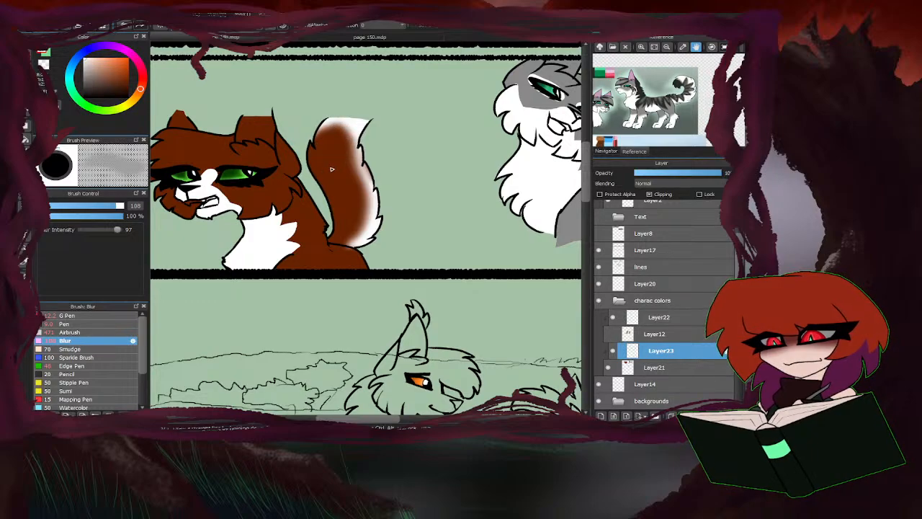
Strengthen the white along the brown cat's tail edge and tip with the Airbrush at size 41.
{"action": "left_click", "coordinate": [72, 332]}
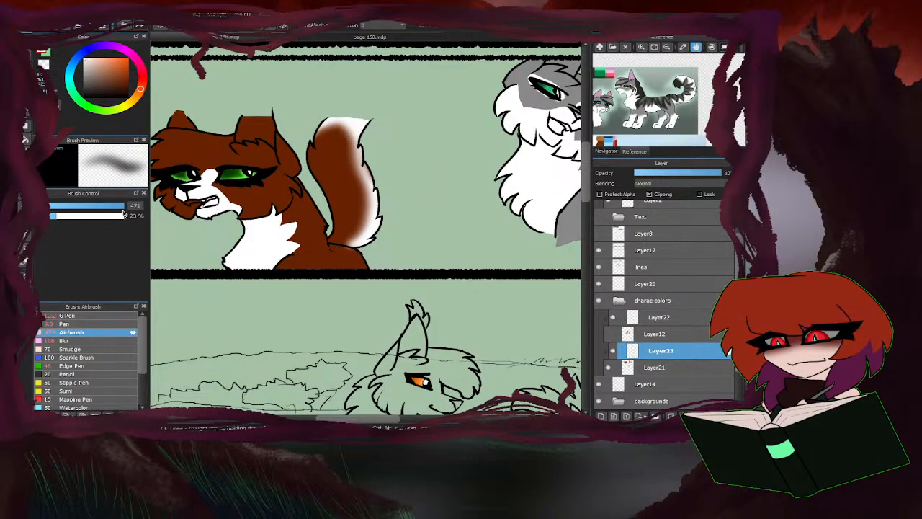
{"action": "left_click", "coordinate": [95, 206]}
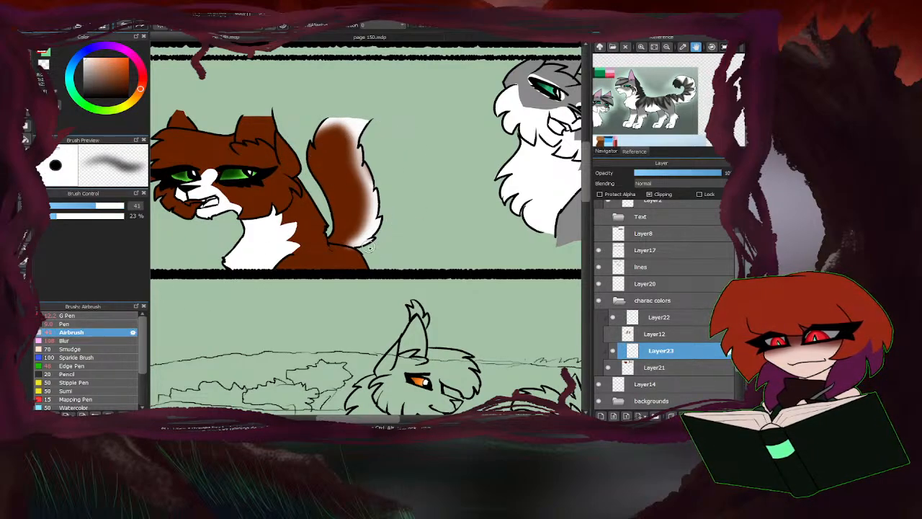
{"action": "left_click_drag", "start_coordinate": [370, 246], "coordinate": [380, 195]}
{"action": "mouse_move", "coordinate": [358, 146]}
{"action": "left_mouse_down"}
{"action": "mouse_move", "coordinate": [347, 127]}
{"action": "mouse_move", "coordinate": [310, 140]}
{"action": "left_mouse_up"}
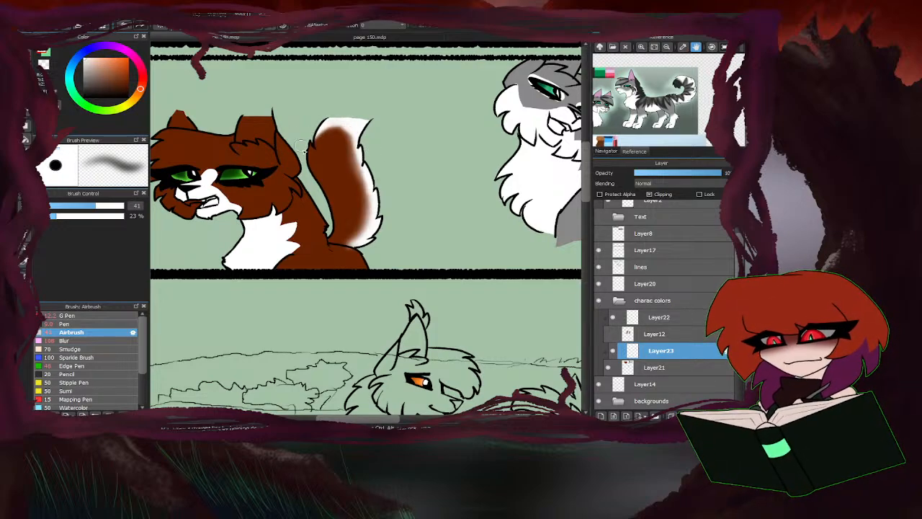
Erase the white overspray from the brown cat's haunch below the tail.
{"action": "key", "text": "e"}
{"action": "scroll", "coordinate": [342, 252], "scroll_direction": "up", "scroll_amount": 4}
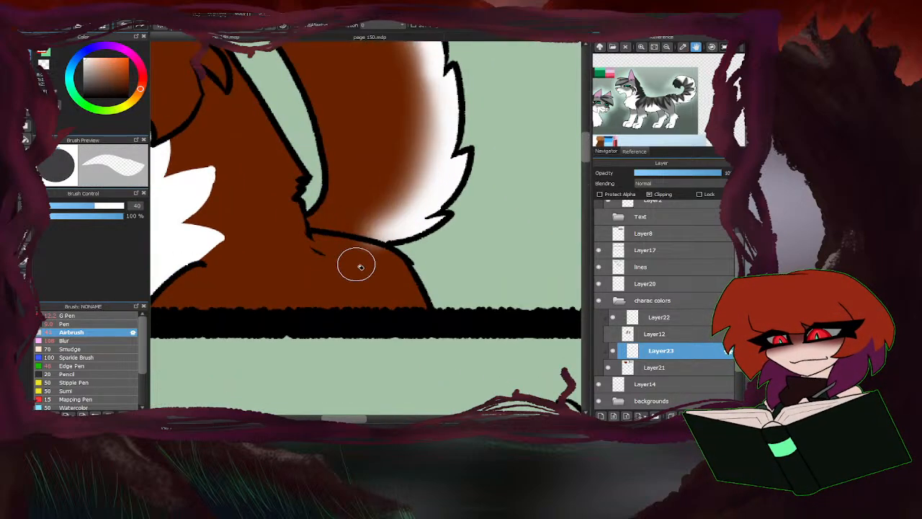
{"action": "scroll", "coordinate": [456, 214], "scroll_direction": "down", "scroll_amount": 4}
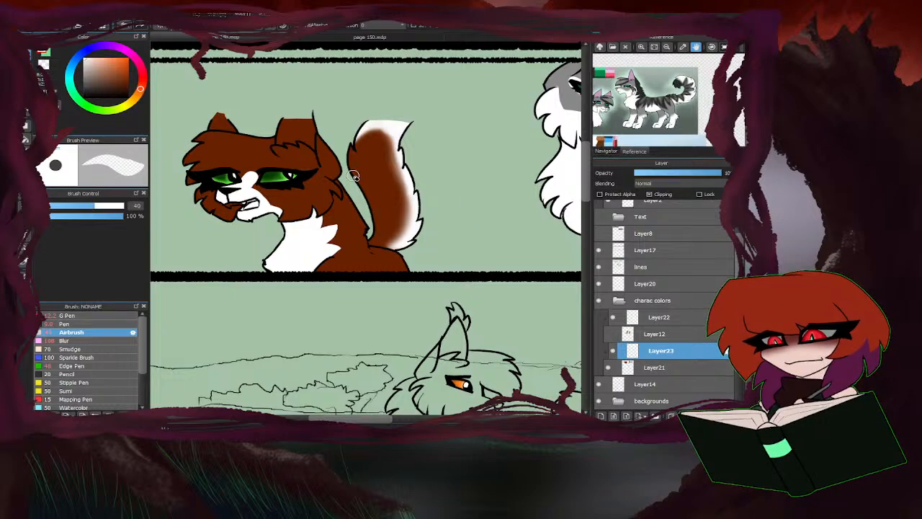
Blur the edges of the white nose bridge and muzzle marking on the brown cat at brush size 42.
{"action": "left_click", "coordinate": [65, 340]}
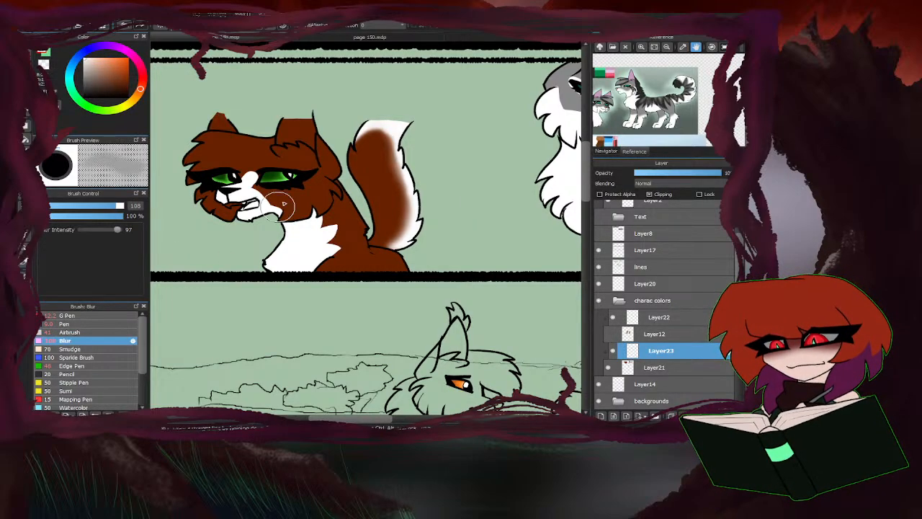
{"action": "scroll", "coordinate": [281, 202], "scroll_direction": "up", "scroll_amount": 3}
{"action": "scroll", "coordinate": [256, 180], "scroll_direction": "up", "scroll_amount": 2}
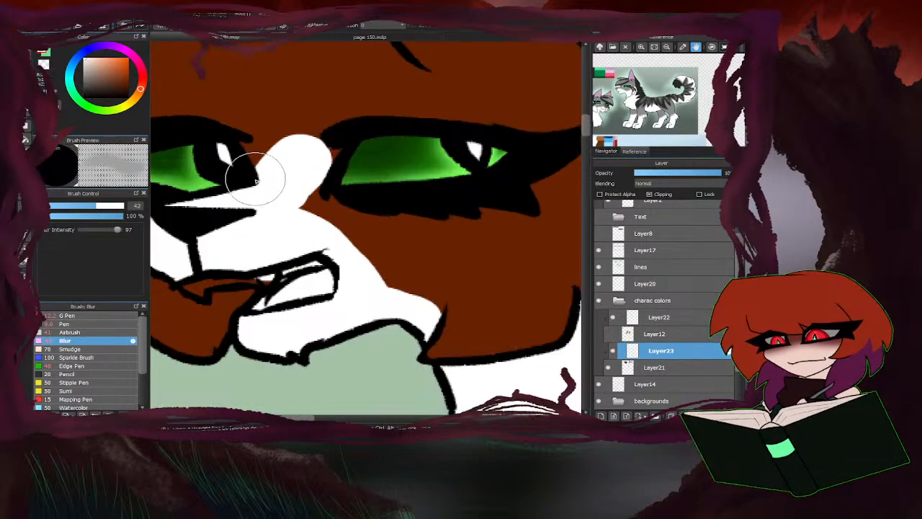
{"action": "mouse_move", "coordinate": [255, 180]}
{"action": "left_mouse_down"}
{"action": "mouse_move", "coordinate": [335, 151]}
{"action": "mouse_move", "coordinate": [295, 214]}
{"action": "mouse_move", "coordinate": [298, 137]}
{"action": "mouse_move", "coordinate": [323, 207]}
{"action": "mouse_move", "coordinate": [301, 204]}
{"action": "mouse_move", "coordinate": [397, 292]}
{"action": "mouse_move", "coordinate": [449, 310]}
{"action": "mouse_move", "coordinate": [333, 237]}
{"action": "mouse_move", "coordinate": [419, 299]}
{"action": "mouse_move", "coordinate": [331, 222]}
{"action": "mouse_move", "coordinate": [303, 222]}
{"action": "mouse_move", "coordinate": [305, 161]}
{"action": "left_mouse_up"}
Soften the jagged edge of the brown cat's white chest fur with the Blur brush.
{"action": "scroll", "coordinate": [242, 160], "scroll_direction": "down", "scroll_amount": 4}
{"action": "scroll", "coordinate": [327, 238], "scroll_direction": "up", "scroll_amount": 3}
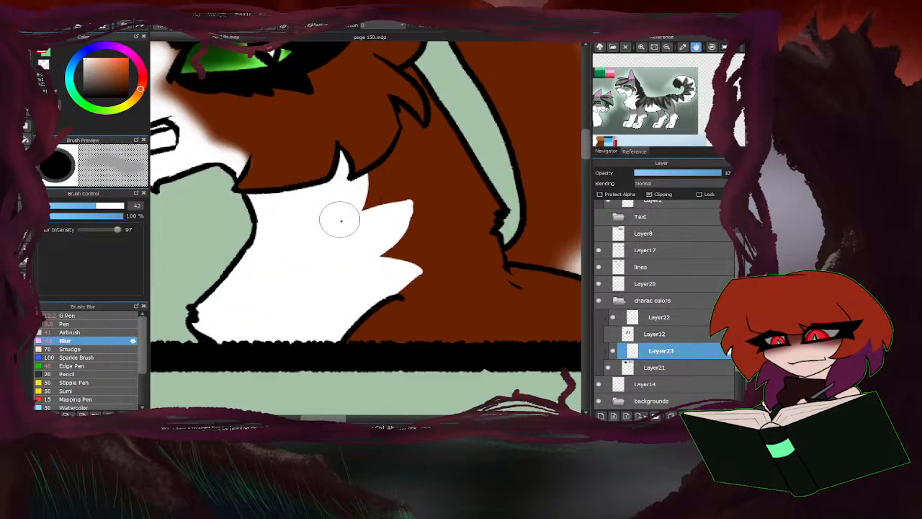
{"action": "mouse_move", "coordinate": [339, 221]}
{"action": "left_mouse_down"}
{"action": "mouse_move", "coordinate": [375, 184]}
{"action": "mouse_move", "coordinate": [389, 206]}
{"action": "mouse_move", "coordinate": [413, 214]}
{"action": "mouse_move", "coordinate": [395, 290]}
{"action": "mouse_move", "coordinate": [457, 242]}
{"action": "mouse_move", "coordinate": [375, 296]}
{"action": "mouse_move", "coordinate": [419, 271]}
{"action": "mouse_move", "coordinate": [373, 258]}
{"action": "left_mouse_up"}
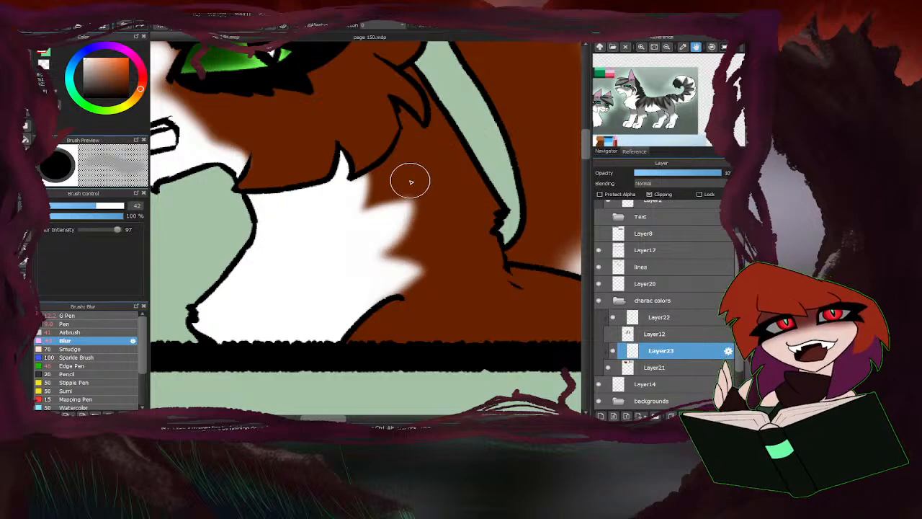
Soften the white face, chest and haunch markings on the grey cat in the top panel with the Blur brush at size 87.
{"action": "scroll", "coordinate": [382, 181], "scroll_direction": "down", "scroll_amount": 4}
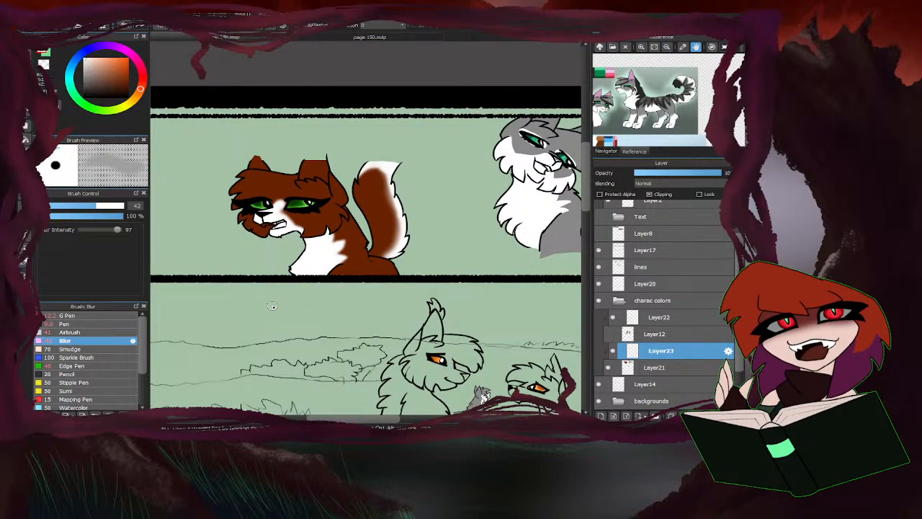
{"action": "scroll", "coordinate": [283, 293], "scroll_direction": "down", "scroll_amount": 2}
{"action": "scroll", "coordinate": [338, 234], "scroll_direction": "up", "scroll_amount": 5}
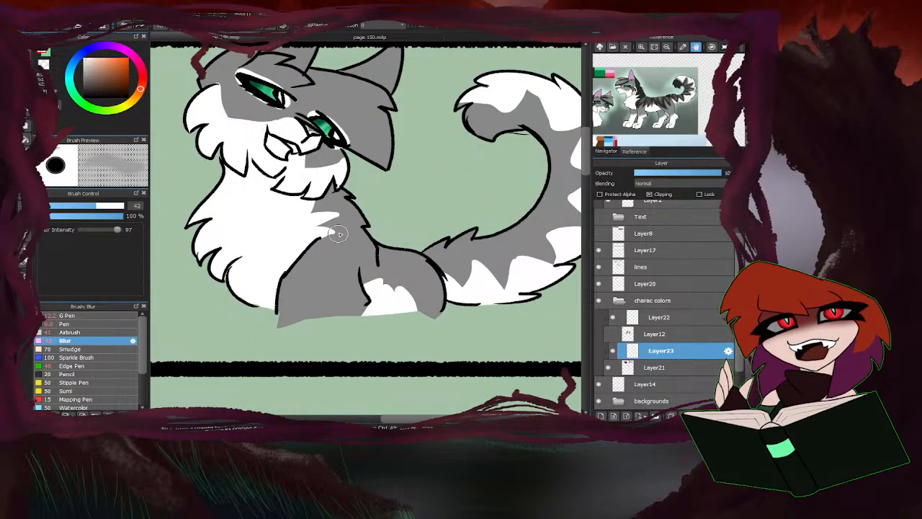
{"action": "mouse_move", "coordinate": [374, 276]}
{"action": "left_mouse_down"}
{"action": "mouse_move", "coordinate": [411, 301]}
{"action": "mouse_move", "coordinate": [397, 283]}
{"action": "left_mouse_up"}
{"action": "left_click", "coordinate": [111, 206]}
{"action": "mouse_move", "coordinate": [315, 227]}
{"action": "left_mouse_down"}
{"action": "mouse_move", "coordinate": [341, 225]}
{"action": "mouse_move", "coordinate": [313, 210]}
{"action": "mouse_move", "coordinate": [330, 233]}
{"action": "mouse_move", "coordinate": [331, 164]}
{"action": "mouse_move", "coordinate": [342, 161]}
{"action": "mouse_move", "coordinate": [309, 166]}
{"action": "mouse_move", "coordinate": [292, 124]}
{"action": "mouse_move", "coordinate": [238, 123]}
{"action": "mouse_move", "coordinate": [214, 88]}
{"action": "mouse_move", "coordinate": [242, 113]}
{"action": "mouse_move", "coordinate": [237, 95]}
{"action": "mouse_move", "coordinate": [218, 81]}
{"action": "mouse_move", "coordinate": [266, 103]}
{"action": "mouse_move", "coordinate": [294, 101]}
{"action": "mouse_move", "coordinate": [240, 72]}
{"action": "mouse_move", "coordinate": [289, 98]}
{"action": "mouse_move", "coordinate": [339, 142]}
{"action": "left_mouse_up"}
{"action": "scroll", "coordinate": [331, 147], "scroll_direction": "down", "scroll_amount": 3}
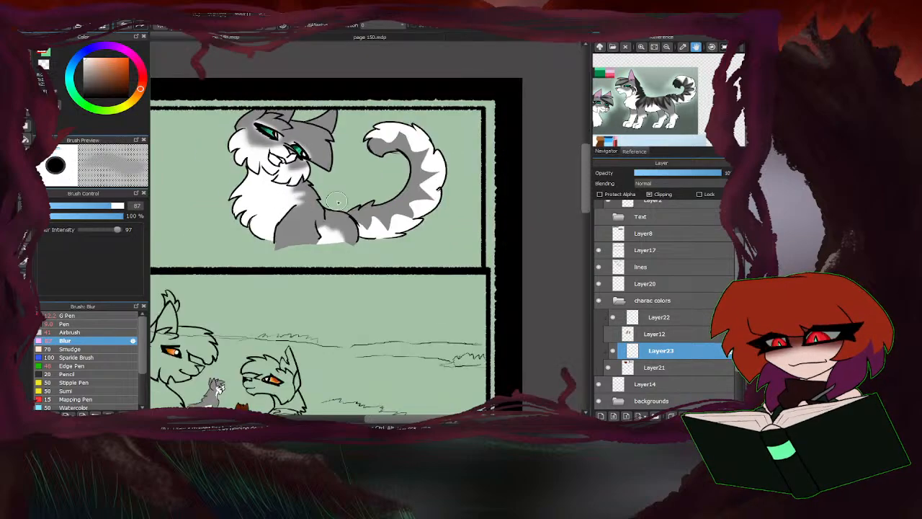
Blur the edges of the white stripes along the grey cat's tail in the top panel.
{"action": "scroll", "coordinate": [445, 194], "scroll_direction": "up", "scroll_amount": 3}
{"action": "mouse_move", "coordinate": [305, 241]}
{"action": "left_mouse_down"}
{"action": "mouse_move", "coordinate": [331, 256]}
{"action": "mouse_move", "coordinate": [344, 229]}
{"action": "mouse_move", "coordinate": [368, 255]}
{"action": "mouse_move", "coordinate": [391, 217]}
{"action": "mouse_move", "coordinate": [427, 220]}
{"action": "mouse_move", "coordinate": [447, 177]}
{"action": "mouse_move", "coordinate": [430, 208]}
{"action": "mouse_move", "coordinate": [418, 203]}
{"action": "mouse_move", "coordinate": [466, 193]}
{"action": "mouse_move", "coordinate": [435, 171]}
{"action": "mouse_move", "coordinate": [475, 136]}
{"action": "mouse_move", "coordinate": [436, 127]}
{"action": "mouse_move", "coordinate": [448, 91]}
{"action": "mouse_move", "coordinate": [405, 63]}
{"action": "mouse_move", "coordinate": [392, 76]}
{"action": "mouse_move", "coordinate": [319, 68]}
{"action": "mouse_move", "coordinate": [389, 84]}
{"action": "mouse_move", "coordinate": [444, 116]}
{"action": "mouse_move", "coordinate": [431, 98]}
{"action": "mouse_move", "coordinate": [446, 188]}
{"action": "mouse_move", "coordinate": [451, 171]}
{"action": "mouse_move", "coordinate": [347, 249]}
{"action": "mouse_move", "coordinate": [436, 210]}
{"action": "left_mouse_up"}
{"action": "scroll", "coordinate": [436, 211], "scroll_direction": "down", "scroll_amount": 5}
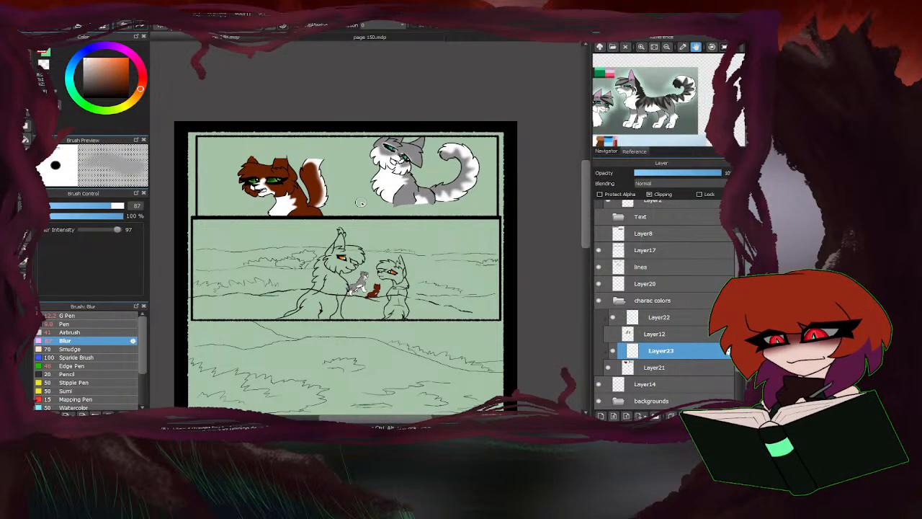
{"action": "scroll", "coordinate": [360, 203], "scroll_direction": "down", "scroll_amount": 1}
Soften the white face, belly and leg markings on the small grey cat in the second panel with the Blur brush at size 24.
{"action": "scroll", "coordinate": [241, 306], "scroll_direction": "up", "scroll_amount": 1}
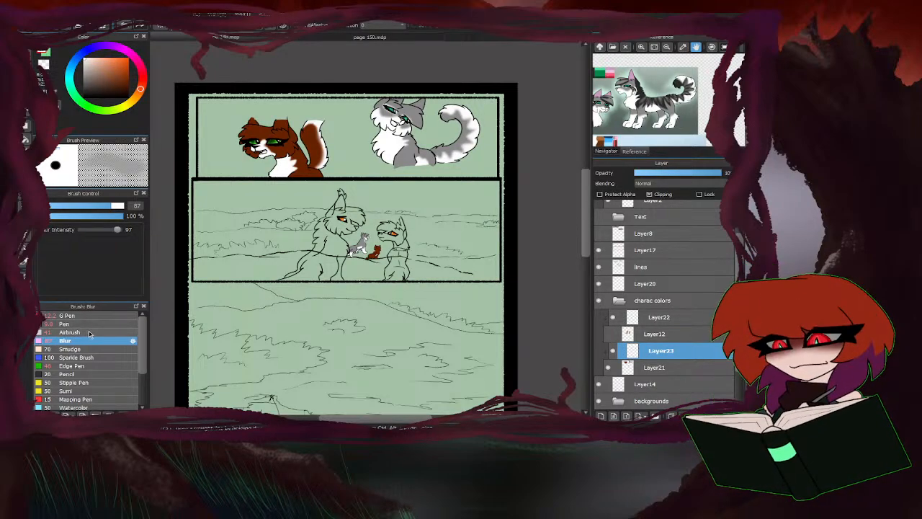
{"action": "scroll", "coordinate": [386, 264], "scroll_direction": "up", "scroll_amount": 5}
{"action": "left_click_drag", "start_coordinate": [112, 207], "coordinate": [67, 207]}
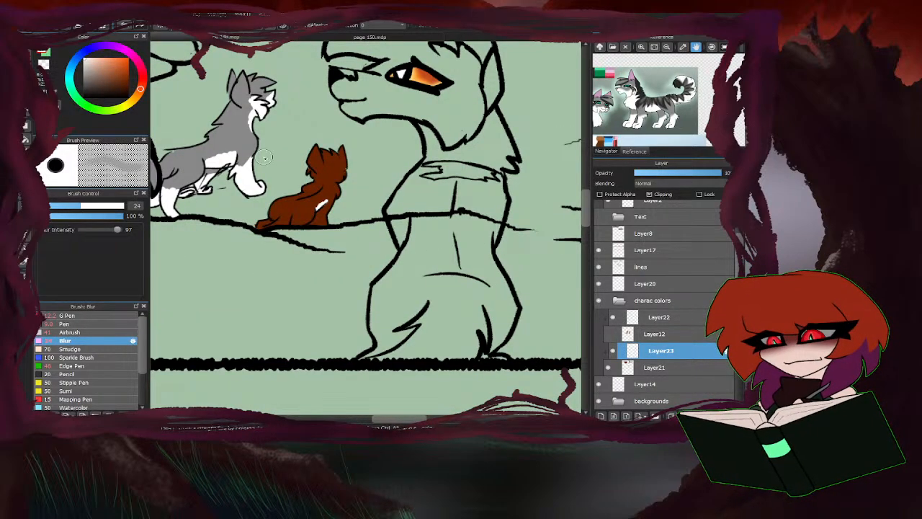
{"action": "scroll", "coordinate": [389, 217], "scroll_direction": "down", "scroll_amount": 2}
{"action": "scroll", "coordinate": [392, 216], "scroll_direction": "up", "scroll_amount": 6}
{"action": "scroll", "coordinate": [392, 216], "scroll_direction": "down", "scroll_amount": 3}
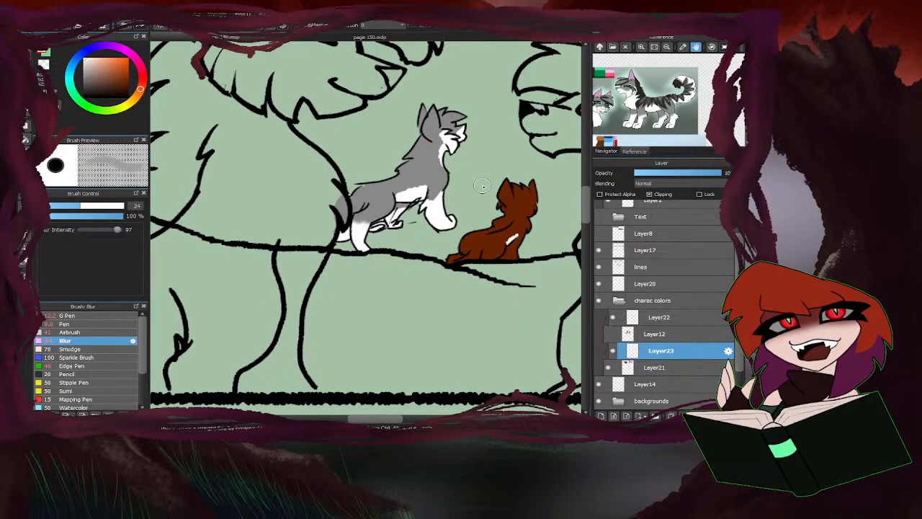
{"action": "scroll", "coordinate": [389, 209], "scroll_direction": "up", "scroll_amount": 2}
{"action": "scroll", "coordinate": [453, 183], "scroll_direction": "down", "scroll_amount": 2}
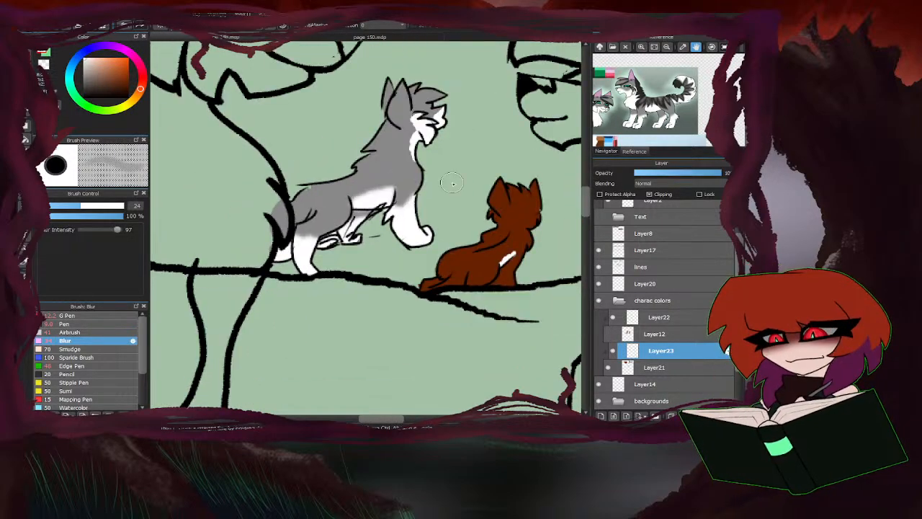
{"action": "mouse_move", "coordinate": [415, 158]}
{"action": "left_mouse_down"}
{"action": "mouse_move", "coordinate": [440, 109]}
{"action": "mouse_move", "coordinate": [417, 125]}
{"action": "mouse_move", "coordinate": [415, 190]}
{"action": "mouse_move", "coordinate": [413, 137]}
{"action": "left_mouse_up"}
{"action": "mouse_move", "coordinate": [395, 196]}
{"action": "left_mouse_down"}
{"action": "mouse_move", "coordinate": [368, 208]}
{"action": "mouse_move", "coordinate": [385, 188]}
{"action": "left_mouse_up"}
{"action": "left_click_drag", "start_coordinate": [289, 234], "coordinate": [285, 237]}
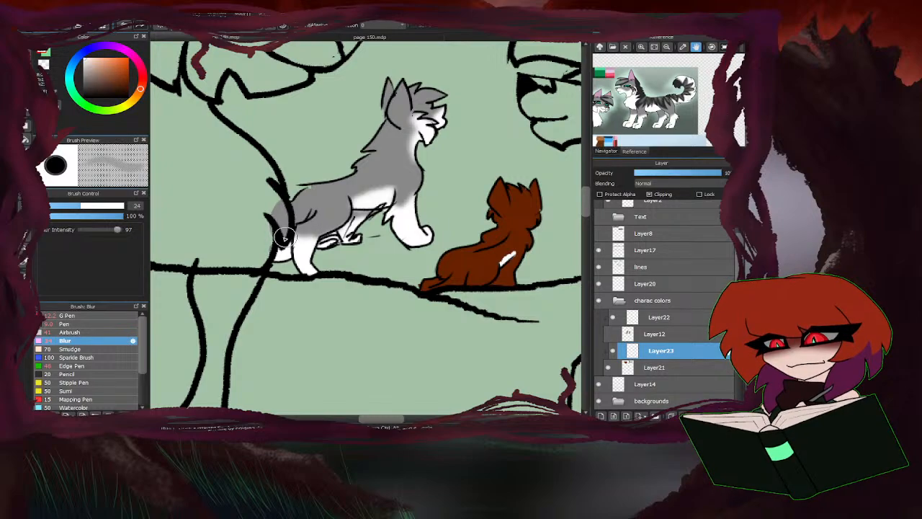
{"action": "scroll", "coordinate": [511, 265], "scroll_direction": "down", "scroll_amount": 5}
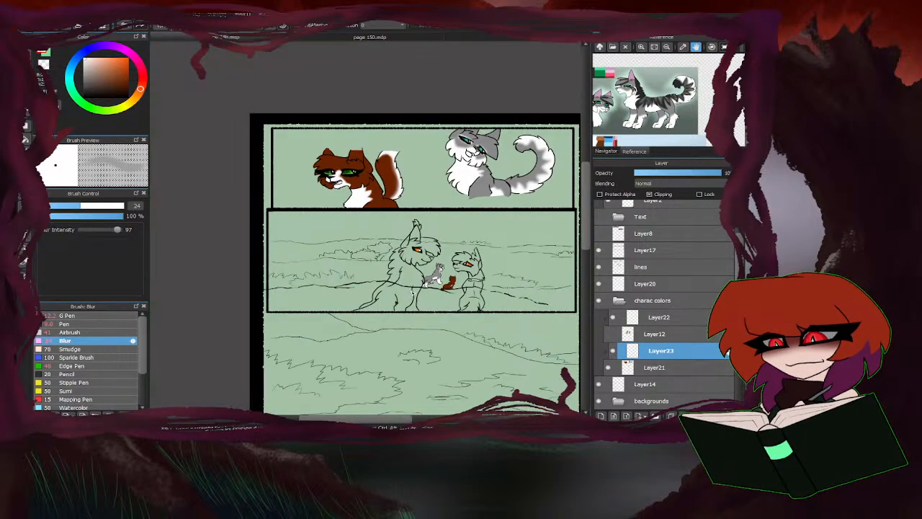
Add a clipping layer above the white markings and choose the G Pen with the dark brown from the Hawkstar reference.
{"action": "scroll", "coordinate": [510, 250], "scroll_direction": "up", "scroll_amount": 1}
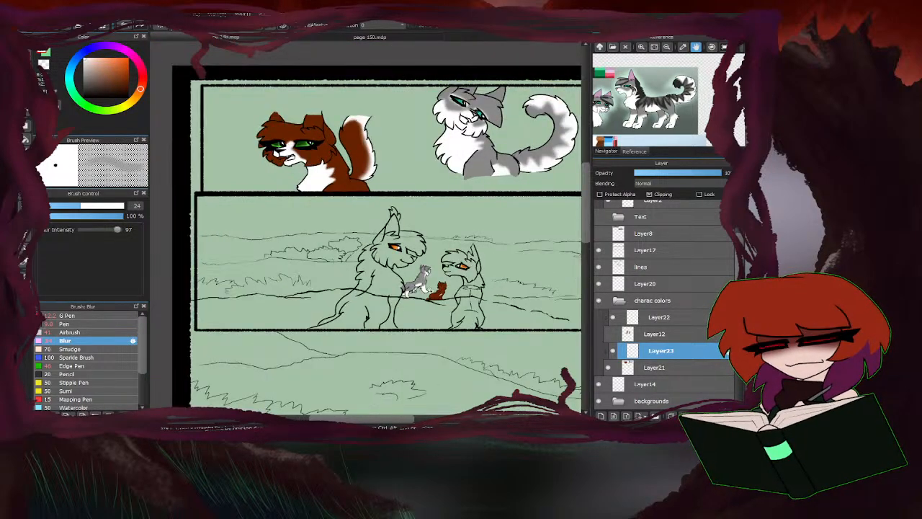
{"action": "left_click", "coordinate": [614, 415]}
{"action": "left_click", "coordinate": [649, 196]}
{"action": "left_click_drag", "start_coordinate": [625, 134], "coordinate": [710, 131]}
{"action": "mouse_move", "coordinate": [621, 131]}
{"action": "left_mouse_down"}
{"action": "mouse_move", "coordinate": [690, 136]}
{"action": "mouse_move", "coordinate": [633, 127]}
{"action": "left_mouse_up"}
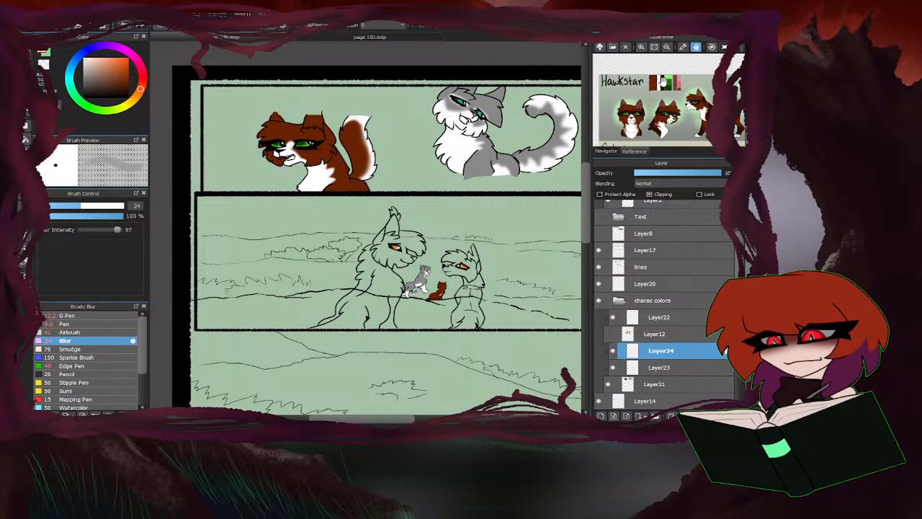
{"action": "left_click", "coordinate": [64, 325]}
{"action": "left_click", "coordinate": [67, 316]}
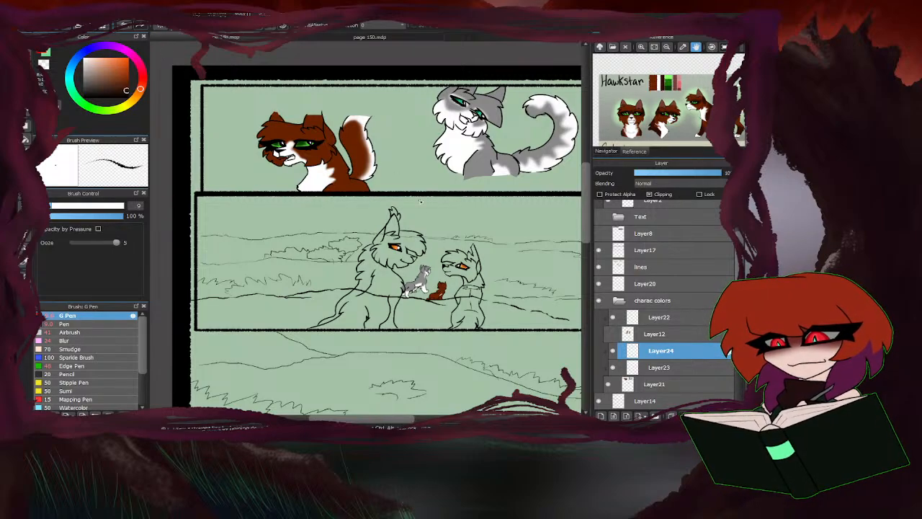
Paint a pointed dark brown patch on the large brown cat's forehead between the eyes with the G Pen at size 9.
{"action": "scroll", "coordinate": [268, 150], "scroll_direction": "up", "scroll_amount": 5}
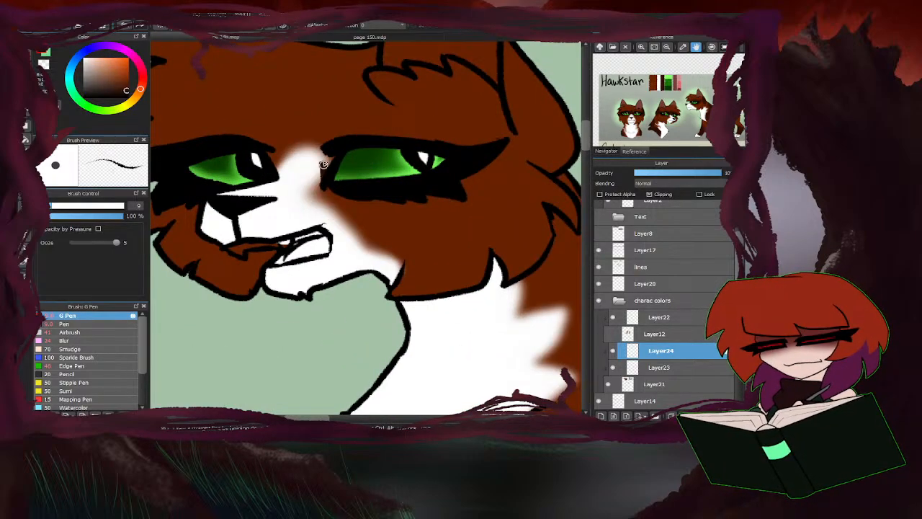
{"action": "left_click_drag", "start_coordinate": [324, 164], "coordinate": [294, 124]}
{"action": "mouse_move", "coordinate": [273, 186]}
{"action": "left_mouse_down"}
{"action": "mouse_move", "coordinate": [307, 139]}
{"action": "mouse_move", "coordinate": [306, 154]}
{"action": "mouse_move", "coordinate": [324, 171]}
{"action": "mouse_move", "coordinate": [305, 134]}
{"action": "mouse_move", "coordinate": [281, 165]}
{"action": "mouse_move", "coordinate": [307, 144]}
{"action": "mouse_move", "coordinate": [324, 175]}
{"action": "mouse_move", "coordinate": [299, 129]}
{"action": "mouse_move", "coordinate": [267, 149]}
{"action": "mouse_move", "coordinate": [307, 100]}
{"action": "mouse_move", "coordinate": [336, 149]}
{"action": "left_mouse_up"}
{"action": "left_click_drag", "start_coordinate": [304, 100], "coordinate": [274, 142]}
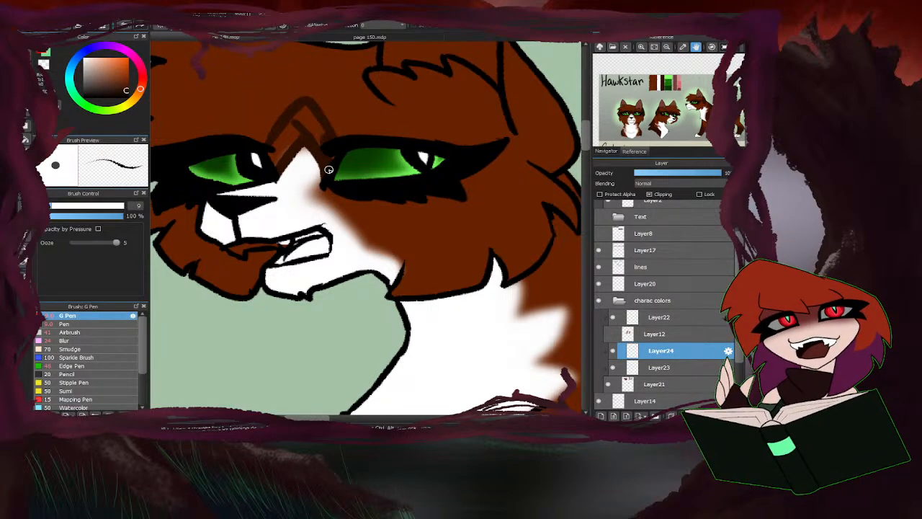
{"action": "left_click_drag", "start_coordinate": [328, 169], "coordinate": [309, 110]}
{"action": "left_click_drag", "start_coordinate": [304, 145], "coordinate": [295, 120]}
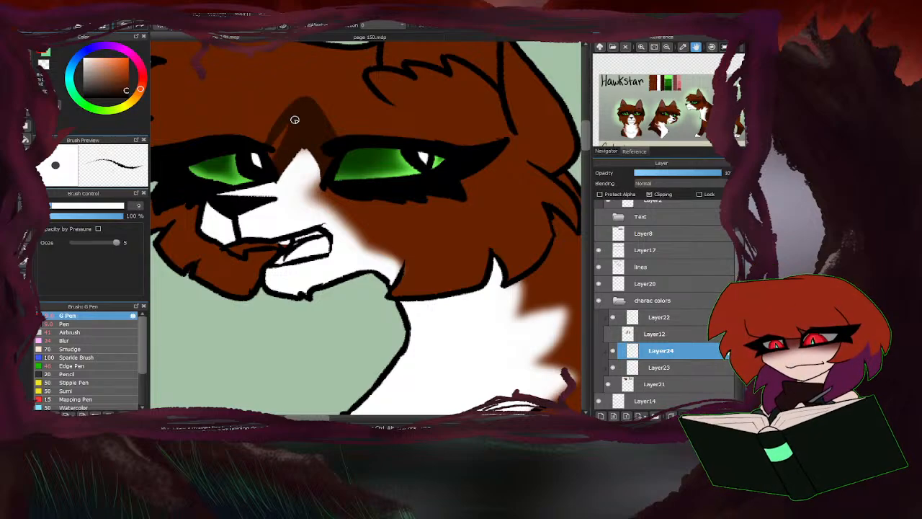
{"action": "scroll", "coordinate": [299, 185], "scroll_direction": "down", "scroll_amount": 2}
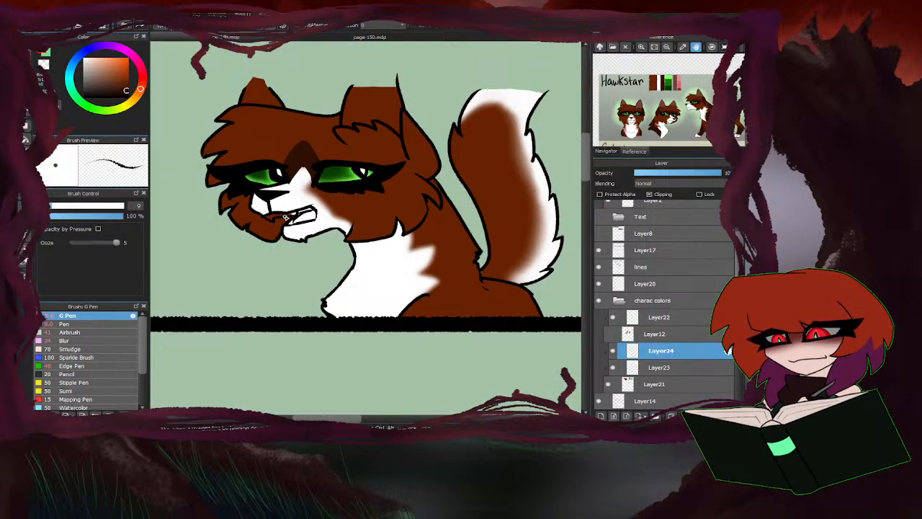
Paint dark brown around both eyes and over the outer ear of the large brown cat with the G Pen at size 20.
{"action": "scroll", "coordinate": [354, 147], "scroll_direction": "up", "scroll_amount": 1}
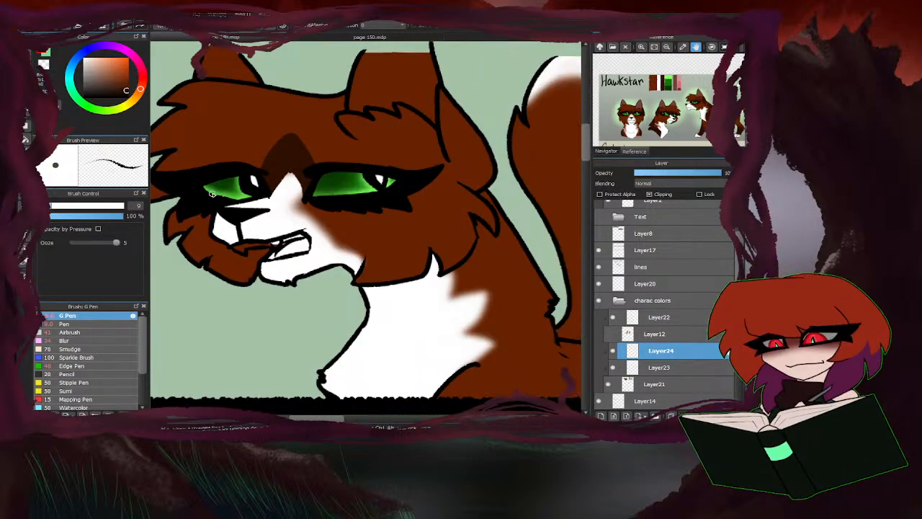
{"action": "left_click_drag", "start_coordinate": [70, 209], "coordinate": [82, 207]}
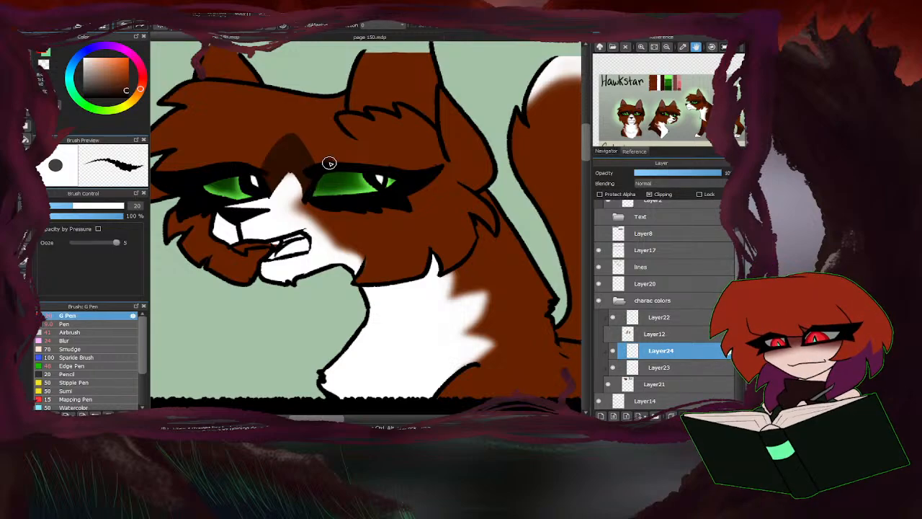
{"action": "left_click_drag", "start_coordinate": [330, 162], "coordinate": [443, 164]}
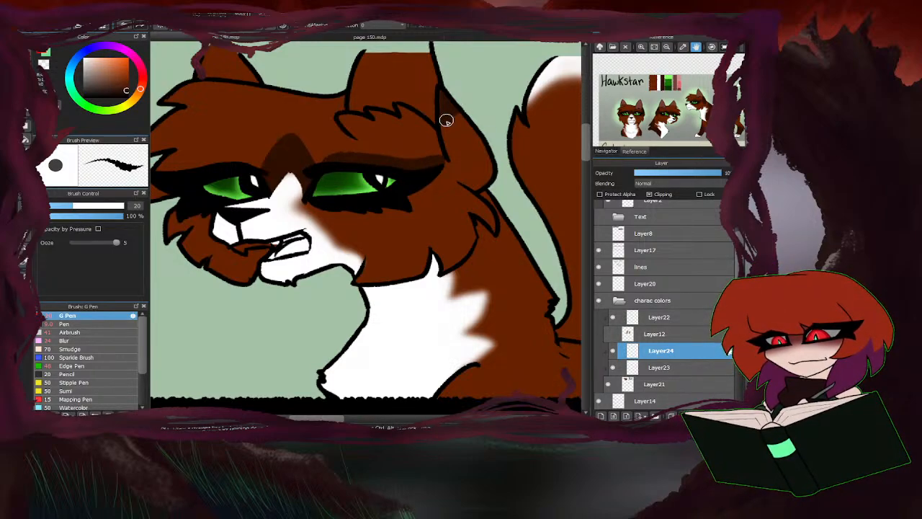
{"action": "mouse_move", "coordinate": [446, 121]}
{"action": "left_mouse_down"}
{"action": "mouse_move", "coordinate": [447, 149]}
{"action": "mouse_move", "coordinate": [472, 186]}
{"action": "mouse_move", "coordinate": [496, 159]}
{"action": "mouse_move", "coordinate": [465, 146]}
{"action": "left_mouse_up"}
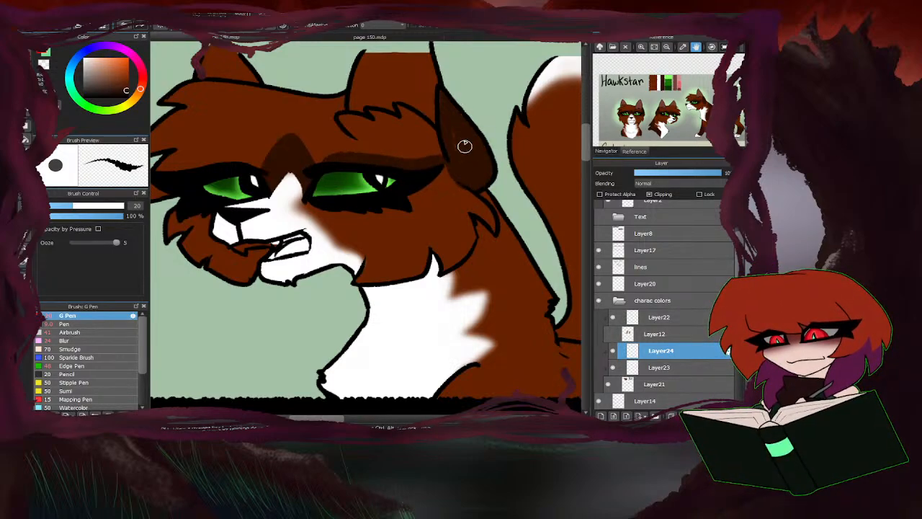
{"action": "left_click_drag", "start_coordinate": [427, 180], "coordinate": [399, 199]}
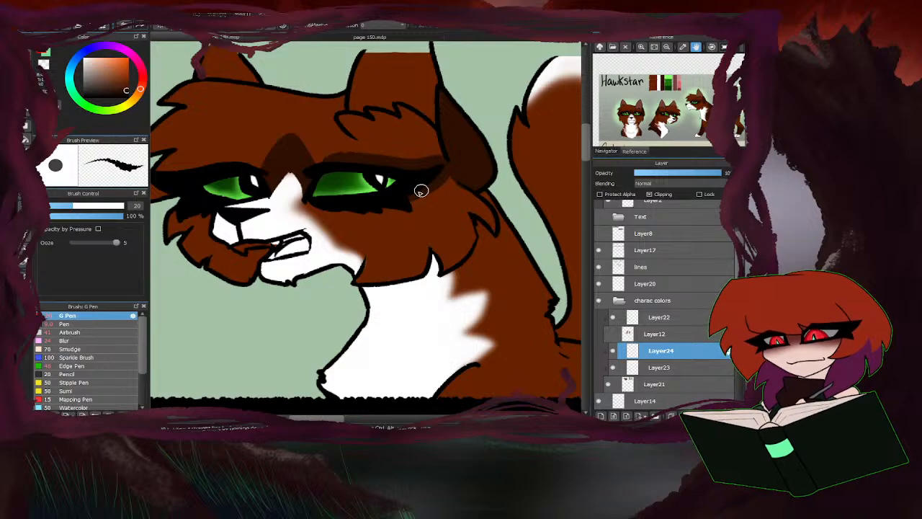
{"action": "mouse_move", "coordinate": [250, 165]}
{"action": "left_mouse_down"}
{"action": "mouse_move", "coordinate": [209, 165]}
{"action": "mouse_move", "coordinate": [180, 178]}
{"action": "left_mouse_up"}
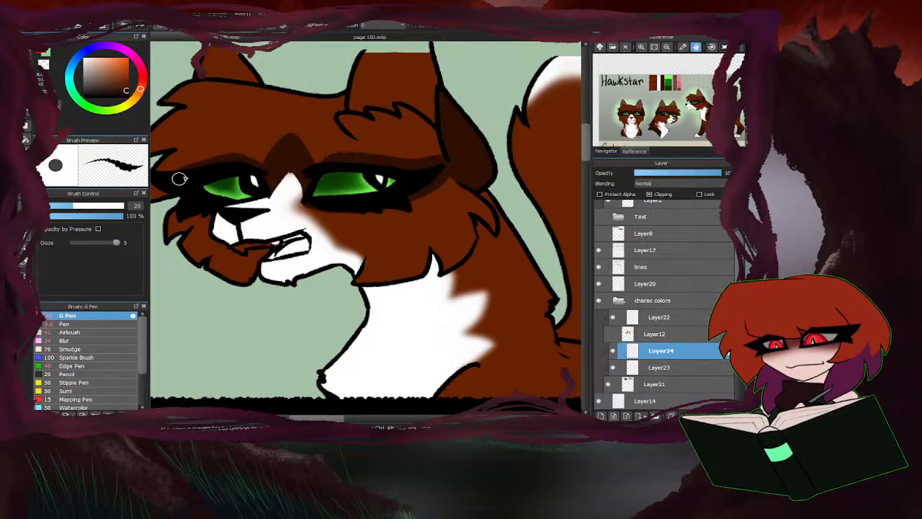
{"action": "scroll", "coordinate": [294, 168], "scroll_direction": "down", "scroll_amount": 3}
Outline and fill dark brown markings on the large brown cat's back of the neck, shoulder, back and tail base.
{"action": "scroll", "coordinate": [366, 215], "scroll_direction": "up", "scroll_amount": 3}
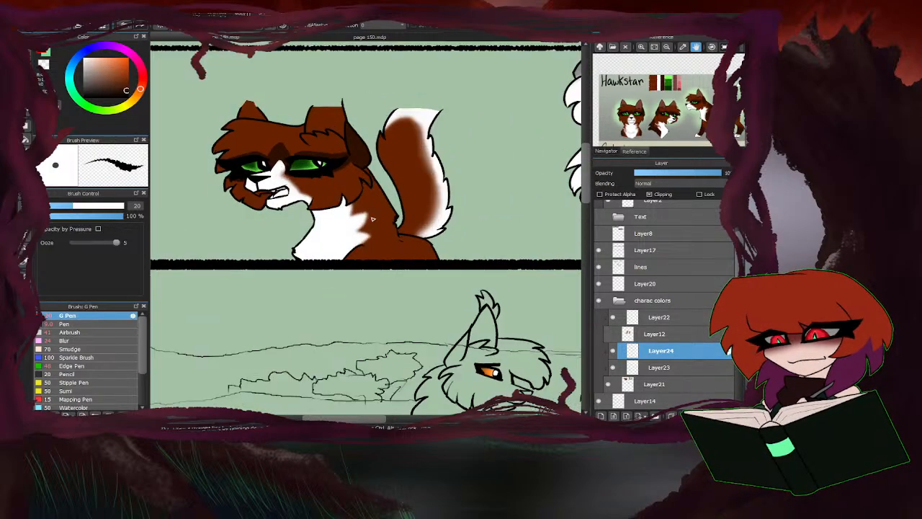
{"action": "mouse_move", "coordinate": [416, 187]}
{"action": "left_mouse_down"}
{"action": "mouse_move", "coordinate": [387, 224]}
{"action": "mouse_move", "coordinate": [383, 212]}
{"action": "mouse_move", "coordinate": [389, 270]}
{"action": "mouse_move", "coordinate": [335, 299]}
{"action": "mouse_move", "coordinate": [375, 274]}
{"action": "left_mouse_up"}
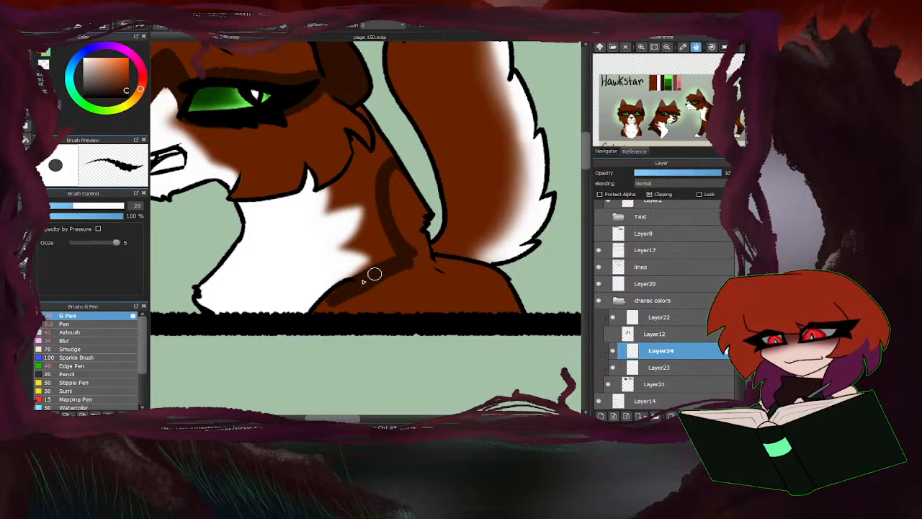
{"action": "mouse_move", "coordinate": [322, 318]}
{"action": "left_mouse_down"}
{"action": "mouse_move", "coordinate": [406, 314]}
{"action": "mouse_move", "coordinate": [432, 267]}
{"action": "mouse_move", "coordinate": [348, 319]}
{"action": "mouse_move", "coordinate": [386, 315]}
{"action": "mouse_move", "coordinate": [398, 307]}
{"action": "mouse_move", "coordinate": [345, 302]}
{"action": "mouse_move", "coordinate": [390, 293]}
{"action": "mouse_move", "coordinate": [410, 271]}
{"action": "mouse_move", "coordinate": [425, 211]}
{"action": "mouse_move", "coordinate": [391, 168]}
{"action": "left_mouse_up"}
{"action": "mouse_move", "coordinate": [419, 291]}
{"action": "left_mouse_down"}
{"action": "mouse_move", "coordinate": [501, 289]}
{"action": "mouse_move", "coordinate": [457, 262]}
{"action": "mouse_move", "coordinate": [502, 281]}
{"action": "mouse_move", "coordinate": [429, 271]}
{"action": "mouse_move", "coordinate": [439, 279]}
{"action": "mouse_move", "coordinate": [455, 239]}
{"action": "mouse_move", "coordinate": [440, 286]}
{"action": "mouse_move", "coordinate": [522, 291]}
{"action": "left_mouse_up"}
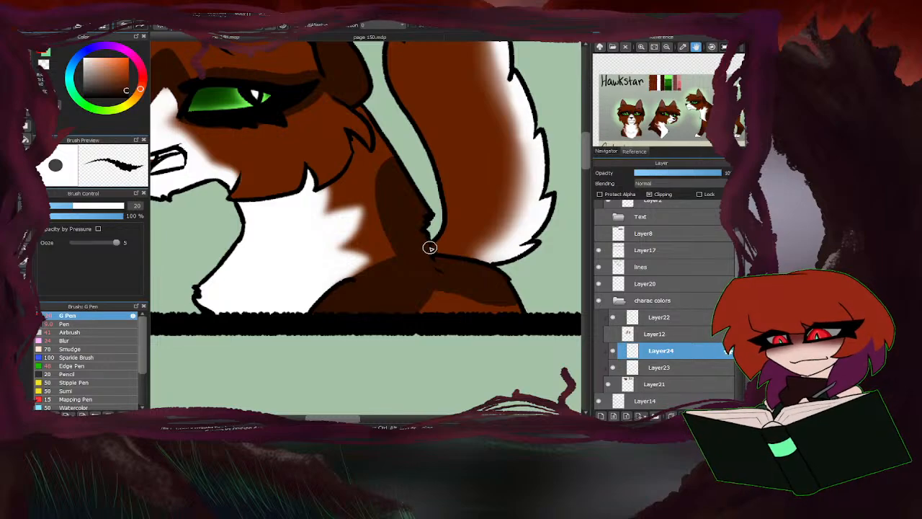
{"action": "mouse_move", "coordinate": [430, 247]}
{"action": "left_mouse_down"}
{"action": "mouse_move", "coordinate": [468, 250]}
{"action": "mouse_move", "coordinate": [487, 186]}
{"action": "mouse_move", "coordinate": [439, 164]}
{"action": "mouse_move", "coordinate": [454, 248]}
{"action": "mouse_move", "coordinate": [441, 260]}
{"action": "mouse_move", "coordinate": [463, 173]}
{"action": "left_mouse_up"}
{"action": "scroll", "coordinate": [379, 275], "scroll_direction": "down", "scroll_amount": 5}
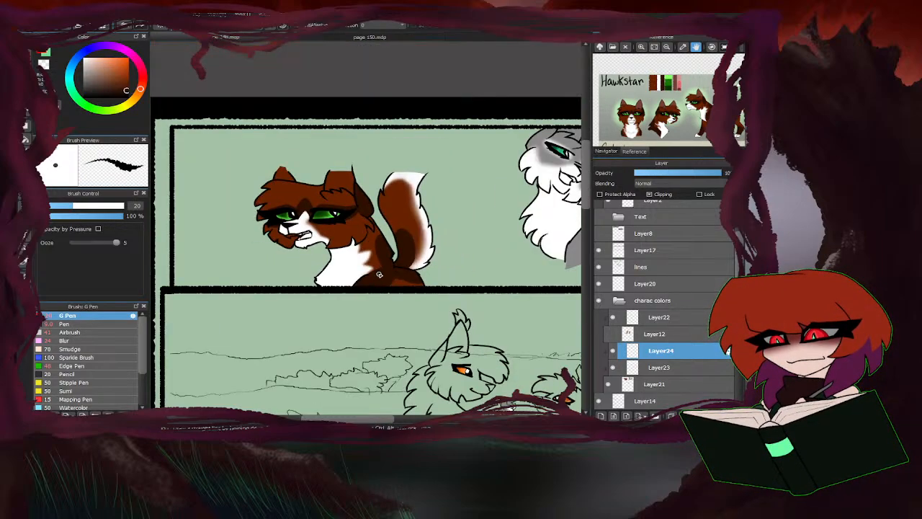
Fill both ears of the small brown cat in the second panel with dark brown, following the Hawkstar full-body reference.
{"action": "left_click_drag", "start_coordinate": [660, 107], "coordinate": [634, 118]}
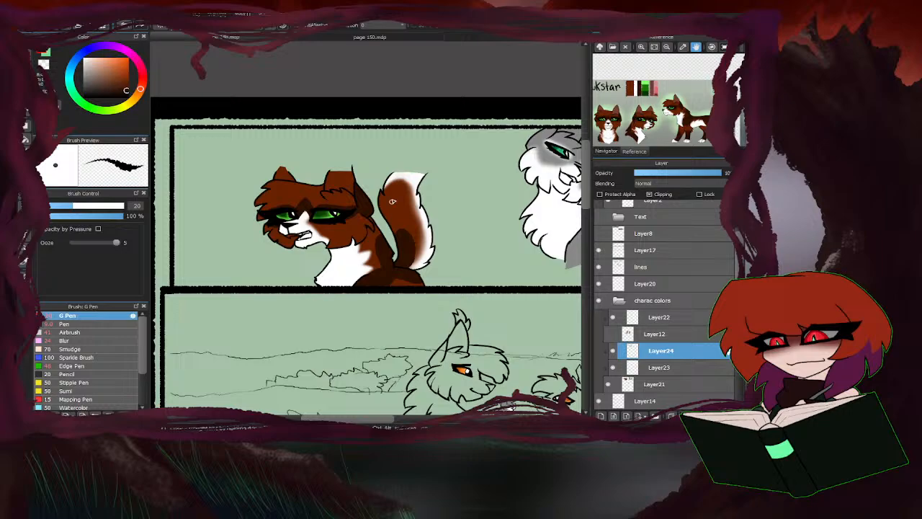
{"action": "scroll", "coordinate": [276, 248], "scroll_direction": "down", "scroll_amount": 5}
{"action": "scroll", "coordinate": [367, 285], "scroll_direction": "up", "scroll_amount": 10}
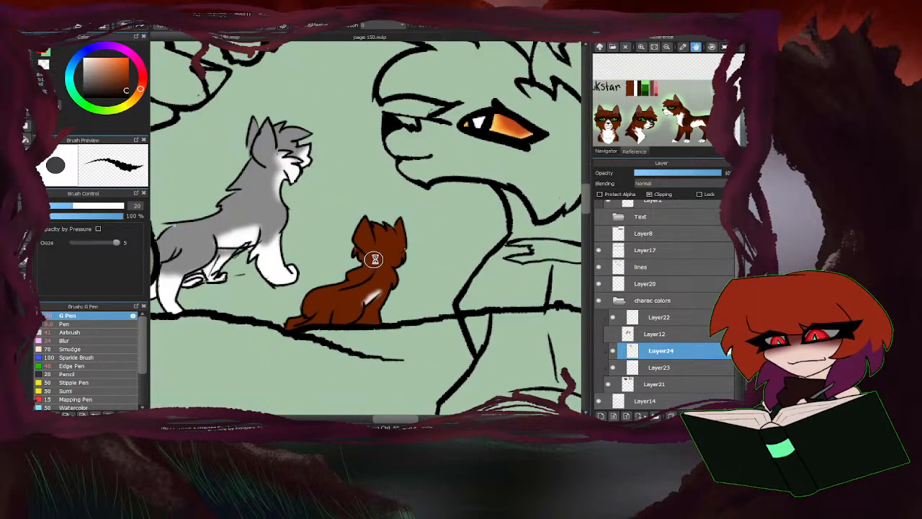
{"action": "mouse_move", "coordinate": [360, 200]}
{"action": "left_mouse_down"}
{"action": "mouse_move", "coordinate": [346, 195]}
{"action": "mouse_move", "coordinate": [339, 149]}
{"action": "mouse_move", "coordinate": [398, 229]}
{"action": "mouse_move", "coordinate": [447, 173]}
{"action": "mouse_move", "coordinate": [443, 233]}
{"action": "mouse_move", "coordinate": [449, 181]}
{"action": "mouse_move", "coordinate": [394, 211]}
{"action": "left_mouse_up"}
Paint the small brown cat's nape, back, front paw and tail tip dark brown with the G Pen at size 11.9.
{"action": "left_click_drag", "start_coordinate": [71, 206], "coordinate": [59, 206]}
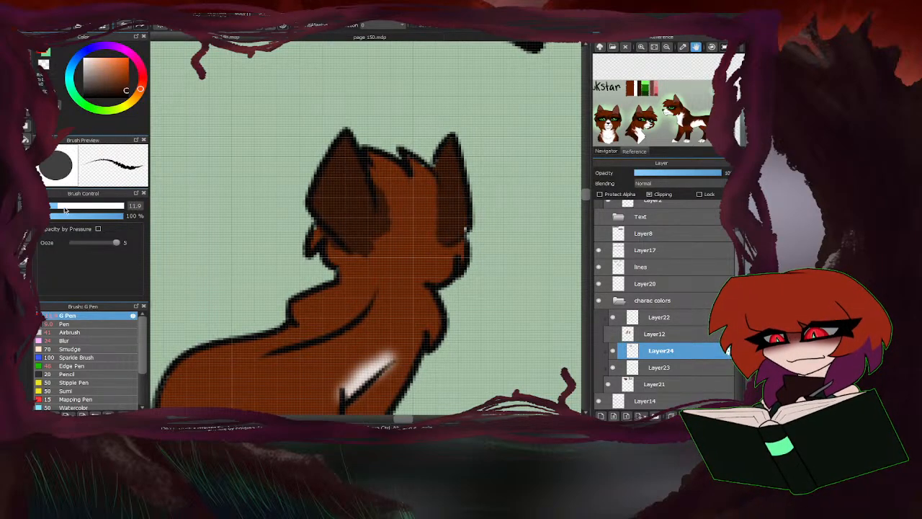
{"action": "mouse_move", "coordinate": [442, 227]}
{"action": "left_mouse_down"}
{"action": "mouse_move", "coordinate": [386, 274]}
{"action": "mouse_move", "coordinate": [467, 221]}
{"action": "mouse_move", "coordinate": [407, 301]}
{"action": "mouse_move", "coordinate": [350, 261]}
{"action": "left_mouse_up"}
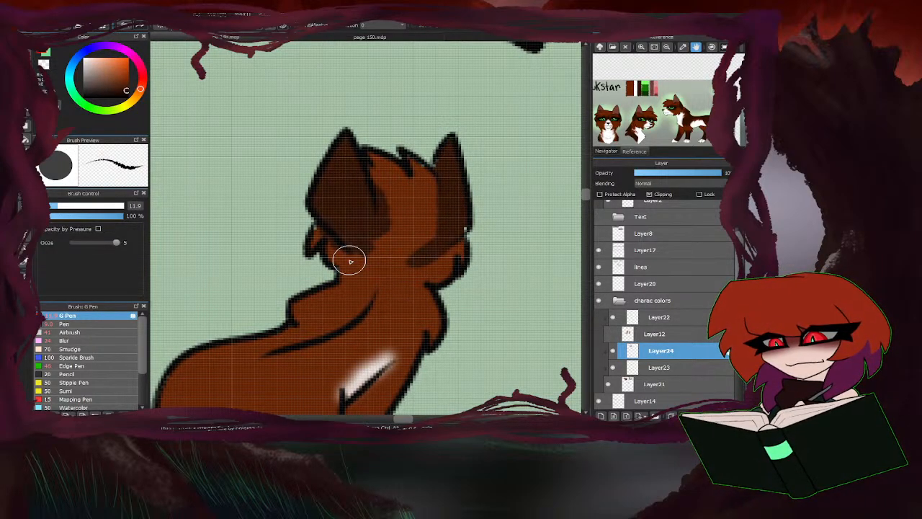
{"action": "mouse_move", "coordinate": [443, 234]}
{"action": "left_mouse_down"}
{"action": "mouse_move", "coordinate": [405, 281]}
{"action": "mouse_move", "coordinate": [395, 189]}
{"action": "mouse_move", "coordinate": [394, 229]}
{"action": "mouse_move", "coordinate": [345, 267]}
{"action": "left_mouse_up"}
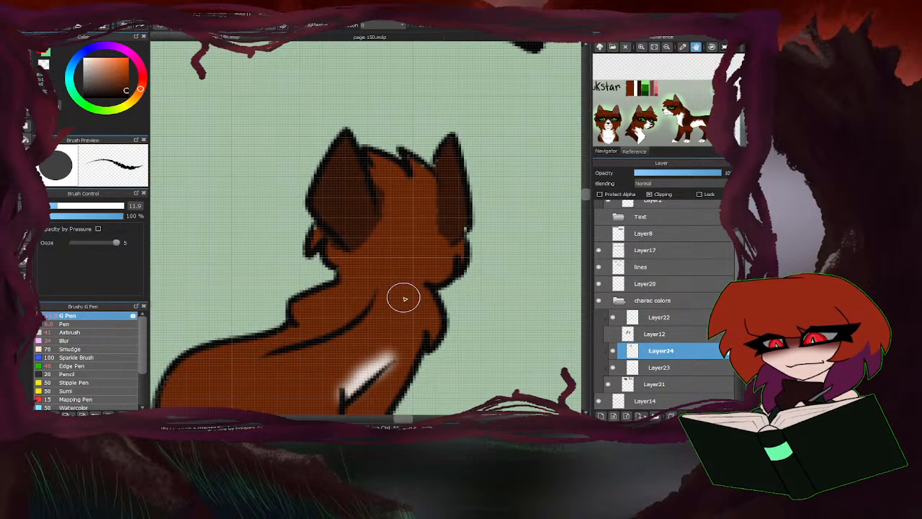
{"action": "mouse_move", "coordinate": [404, 296]}
{"action": "left_mouse_down"}
{"action": "mouse_move", "coordinate": [396, 258]}
{"action": "mouse_move", "coordinate": [371, 297]}
{"action": "mouse_move", "coordinate": [395, 289]}
{"action": "mouse_move", "coordinate": [420, 345]}
{"action": "mouse_move", "coordinate": [421, 327]}
{"action": "mouse_move", "coordinate": [332, 302]}
{"action": "mouse_move", "coordinate": [287, 313]}
{"action": "mouse_move", "coordinate": [354, 305]}
{"action": "mouse_move", "coordinate": [397, 259]}
{"action": "left_mouse_up"}
{"action": "scroll", "coordinate": [398, 261], "scroll_direction": "down", "scroll_amount": 3}
{"action": "scroll", "coordinate": [385, 274], "scroll_direction": "up", "scroll_amount": 2}
{"action": "mouse_move", "coordinate": [442, 229]}
{"action": "left_mouse_down"}
{"action": "mouse_move", "coordinate": [392, 256]}
{"action": "mouse_move", "coordinate": [388, 284]}
{"action": "mouse_move", "coordinate": [343, 269]}
{"action": "mouse_move", "coordinate": [376, 254]}
{"action": "mouse_move", "coordinate": [389, 243]}
{"action": "mouse_move", "coordinate": [381, 239]}
{"action": "mouse_move", "coordinate": [304, 270]}
{"action": "mouse_move", "coordinate": [339, 279]}
{"action": "mouse_move", "coordinate": [332, 305]}
{"action": "mouse_move", "coordinate": [314, 311]}
{"action": "mouse_move", "coordinate": [394, 233]}
{"action": "left_mouse_up"}
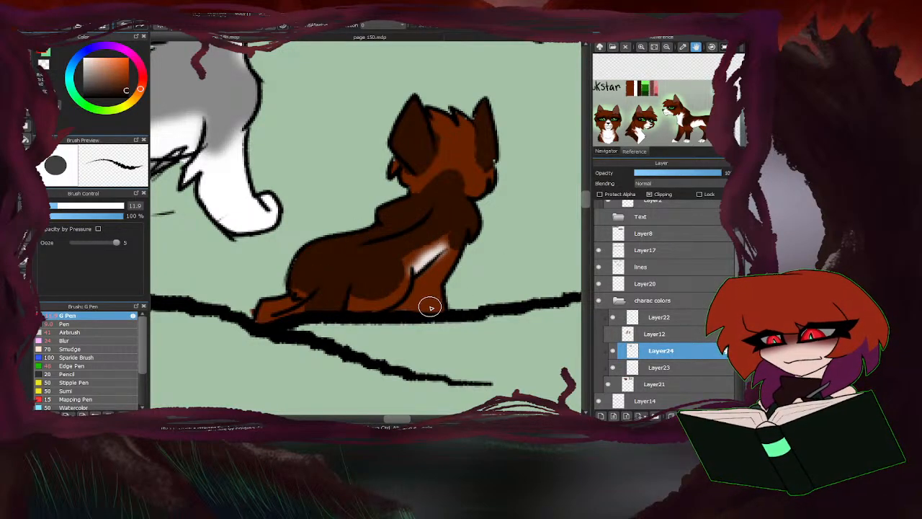
{"action": "left_click_drag", "start_coordinate": [430, 307], "coordinate": [446, 303]}
{"action": "left_click_drag", "start_coordinate": [277, 315], "coordinate": [255, 316]}
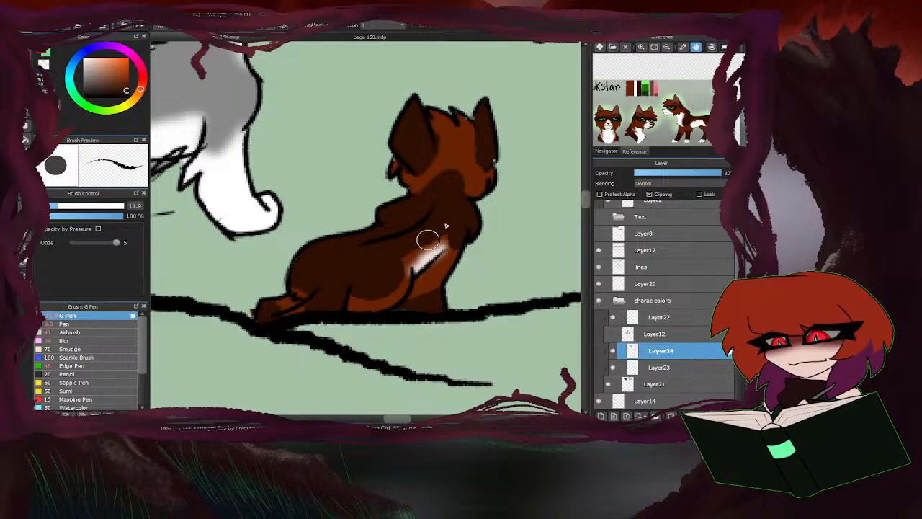
Soften the dark brown markings on the large brown cat's neck, shoulder, back and tail base with the Blur brush at size 100.
{"action": "scroll", "coordinate": [435, 249], "scroll_direction": "down", "scroll_amount": 8}
{"action": "left_click", "coordinate": [86, 342]}
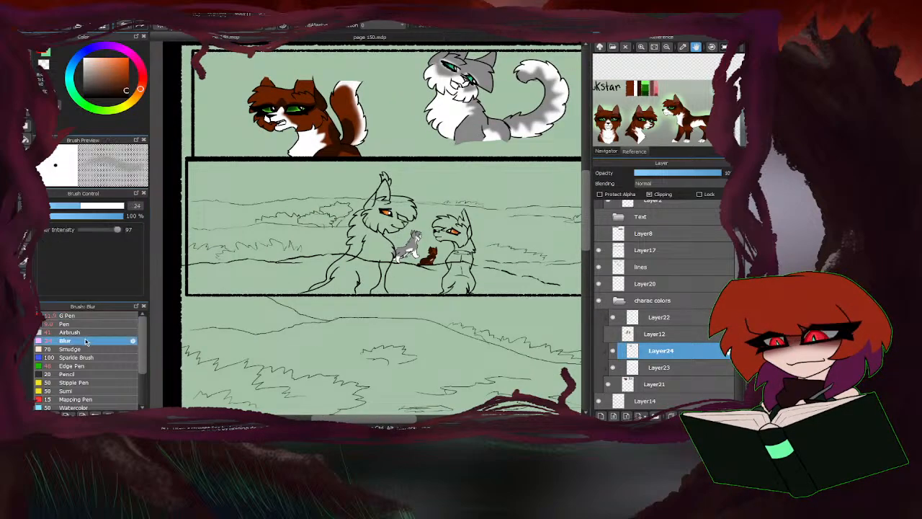
{"action": "left_click_drag", "start_coordinate": [96, 206], "coordinate": [102, 206]}
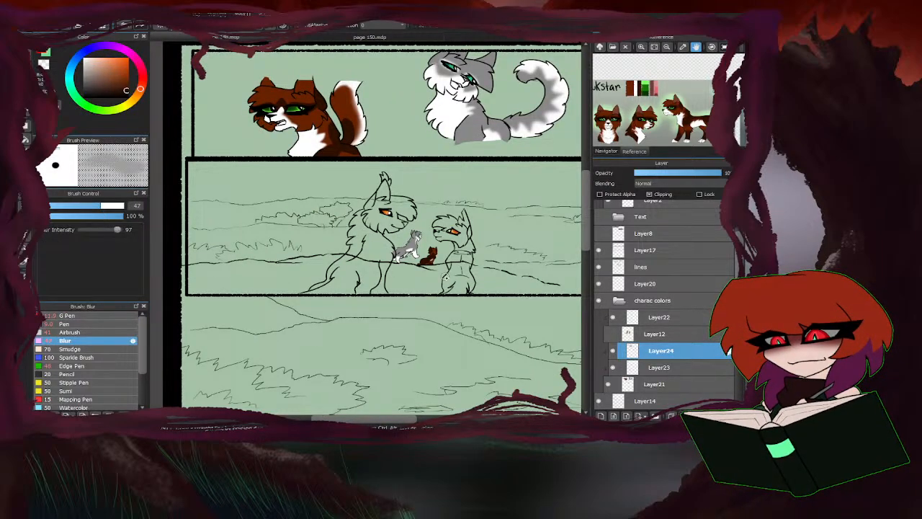
{"action": "scroll", "coordinate": [433, 260], "scroll_direction": "up", "scroll_amount": 8}
{"action": "mouse_move", "coordinate": [403, 216]}
{"action": "left_mouse_down"}
{"action": "mouse_move", "coordinate": [380, 201]}
{"action": "mouse_move", "coordinate": [446, 108]}
{"action": "mouse_move", "coordinate": [380, 138]}
{"action": "mouse_move", "coordinate": [423, 90]}
{"action": "left_mouse_up"}
{"action": "scroll", "coordinate": [340, 201], "scroll_direction": "down", "scroll_amount": 1}
{"action": "scroll", "coordinate": [395, 230], "scroll_direction": "down", "scroll_amount": 8}
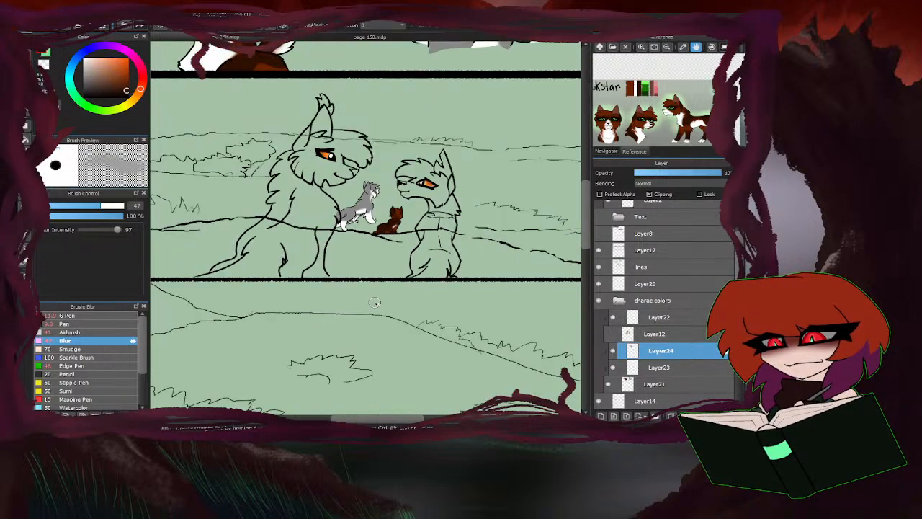
{"action": "scroll", "coordinate": [291, 137], "scroll_direction": "up", "scroll_amount": 5}
{"action": "left_click_drag", "start_coordinate": [111, 207], "coordinate": [124, 206]}
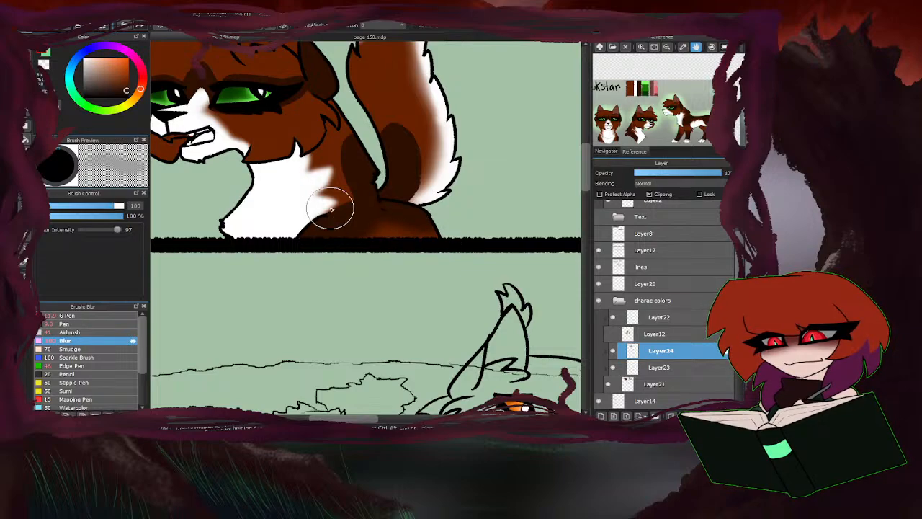
{"action": "mouse_move", "coordinate": [330, 209]}
{"action": "left_mouse_down"}
{"action": "mouse_move", "coordinate": [351, 154]}
{"action": "mouse_move", "coordinate": [342, 215]}
{"action": "mouse_move", "coordinate": [332, 205]}
{"action": "mouse_move", "coordinate": [346, 133]}
{"action": "mouse_move", "coordinate": [436, 88]}
{"action": "mouse_move", "coordinate": [381, 145]}
{"action": "mouse_move", "coordinate": [399, 119]}
{"action": "mouse_move", "coordinate": [414, 204]}
{"action": "mouse_move", "coordinate": [384, 104]}
{"action": "mouse_move", "coordinate": [417, 203]}
{"action": "mouse_move", "coordinate": [371, 124]}
{"action": "mouse_move", "coordinate": [417, 189]}
{"action": "mouse_move", "coordinate": [381, 154]}
{"action": "left_mouse_up"}
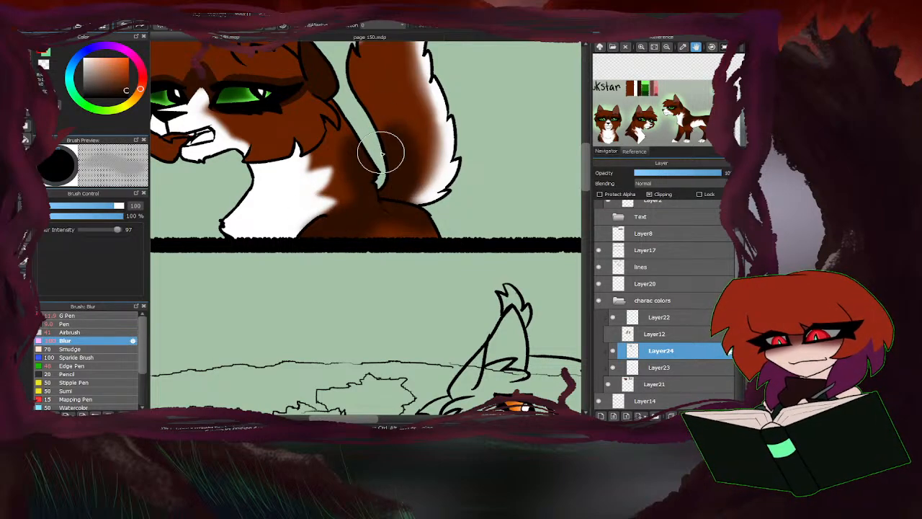
{"action": "scroll", "coordinate": [381, 154], "scroll_direction": "down", "scroll_amount": 3}
Blur the dark brown markings around the large brown cat's eyes and forehead, and touch up between the eyes with the Airbrush.
{"action": "scroll", "coordinate": [332, 167], "scroll_direction": "up", "scroll_amount": 3}
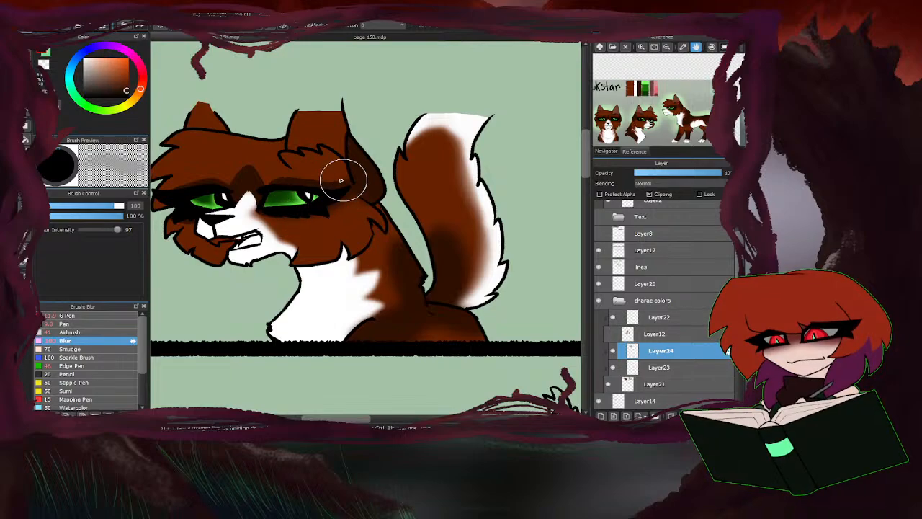
{"action": "mouse_move", "coordinate": [342, 180]}
{"action": "left_mouse_down"}
{"action": "mouse_move", "coordinate": [263, 183]}
{"action": "mouse_move", "coordinate": [243, 214]}
{"action": "mouse_move", "coordinate": [248, 189]}
{"action": "mouse_move", "coordinate": [236, 172]}
{"action": "mouse_move", "coordinate": [170, 196]}
{"action": "mouse_move", "coordinate": [175, 228]}
{"action": "left_mouse_up"}
{"action": "left_click", "coordinate": [79, 333]}
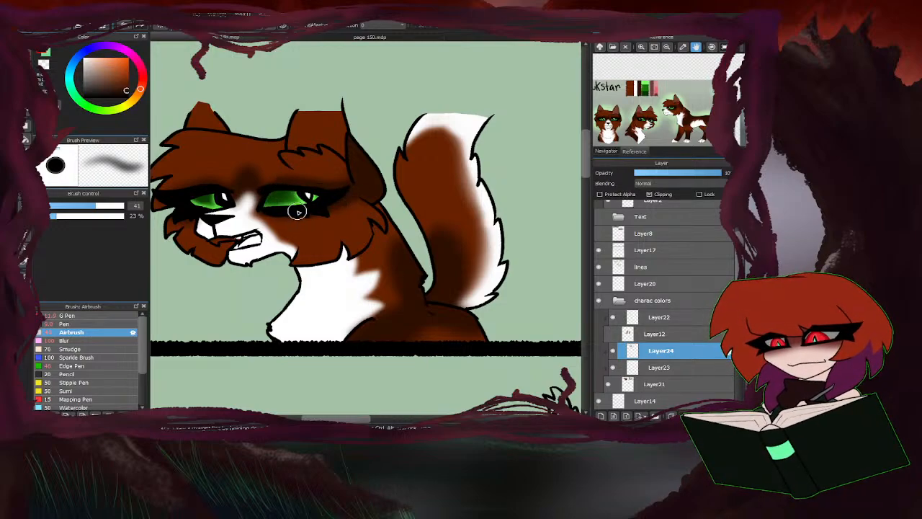
{"action": "scroll", "coordinate": [452, 201], "scroll_direction": "down", "scroll_amount": 2}
{"action": "scroll", "coordinate": [339, 232], "scroll_direction": "up", "scroll_amount": 3}
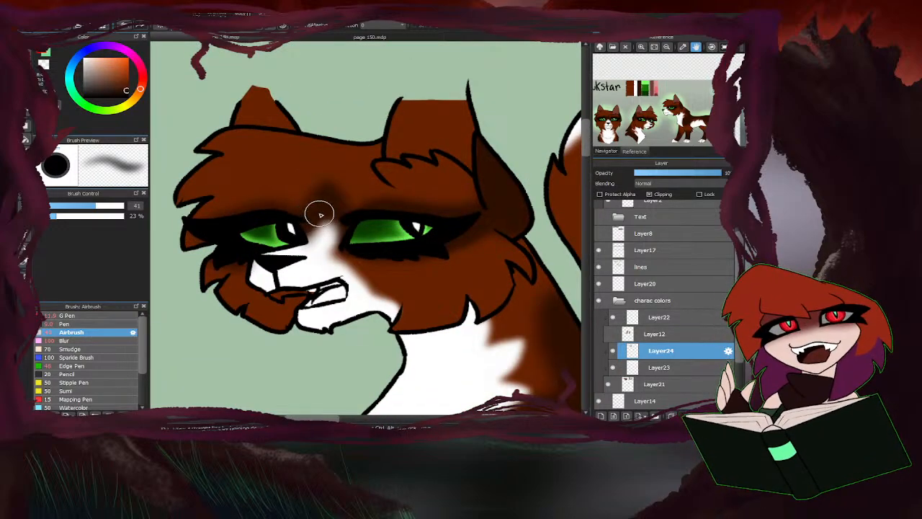
{"action": "scroll", "coordinate": [229, 264], "scroll_direction": "down", "scroll_amount": 5}
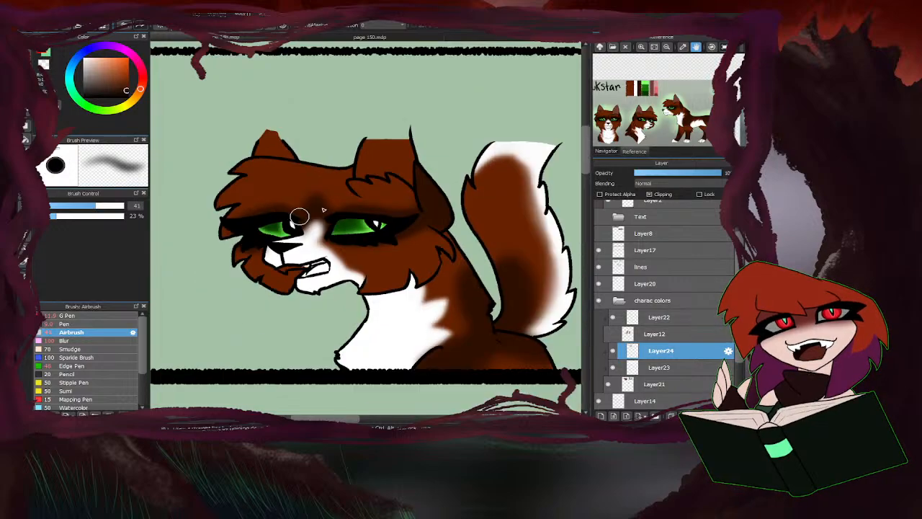
{"action": "scroll", "coordinate": [400, 318], "scroll_direction": "up", "scroll_amount": 5}
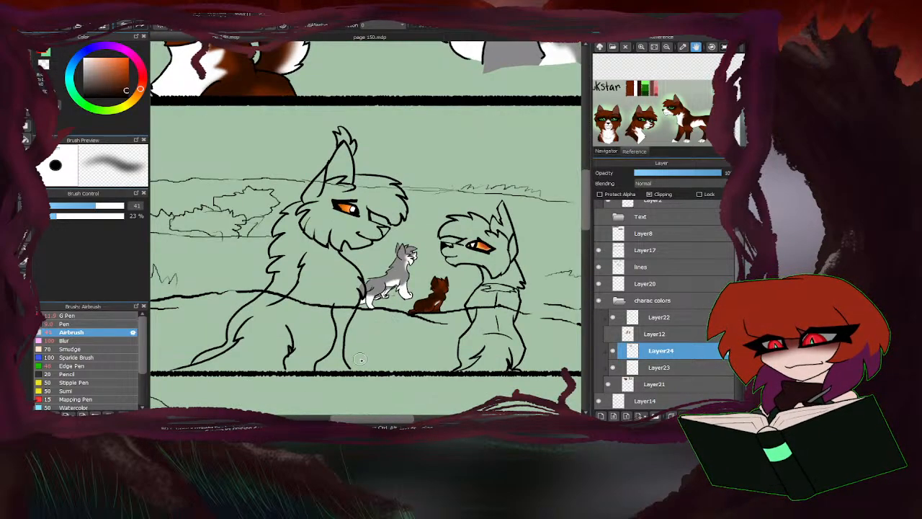
Sample dark grey from the grey tabby's reference sheet and draw a stripe beside the large grey cat's eye with the G Pen.
{"action": "left_click_drag", "start_coordinate": [694, 112], "coordinate": [658, 106]}
{"action": "right_click", "coordinate": [637, 85]}
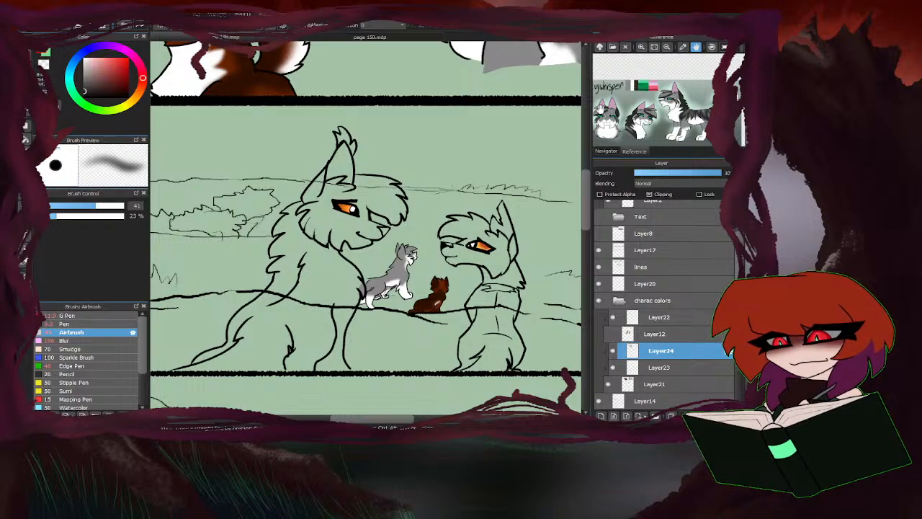
{"action": "left_click", "coordinate": [80, 317]}
{"action": "scroll", "coordinate": [350, 364], "scroll_direction": "down", "scroll_amount": 4}
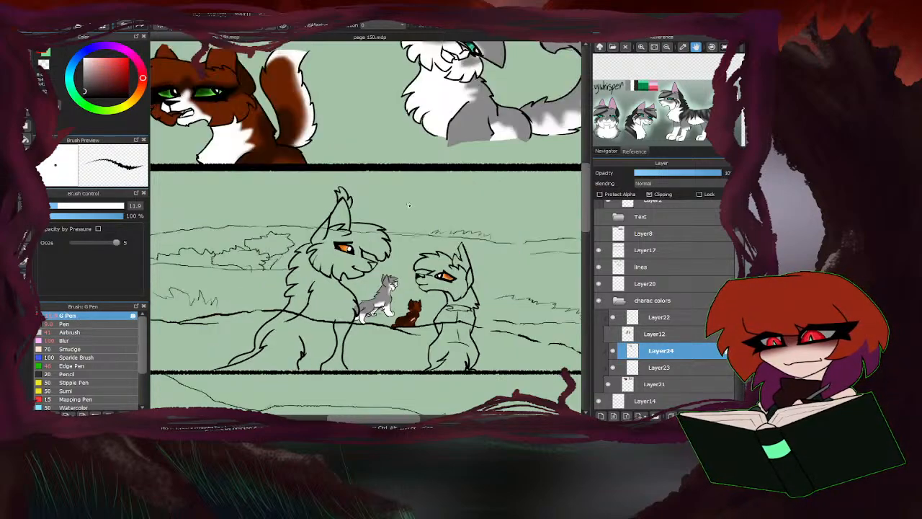
{"action": "scroll", "coordinate": [405, 112], "scroll_direction": "up", "scroll_amount": 5}
{"action": "scroll", "coordinate": [373, 128], "scroll_direction": "up", "scroll_amount": 3}
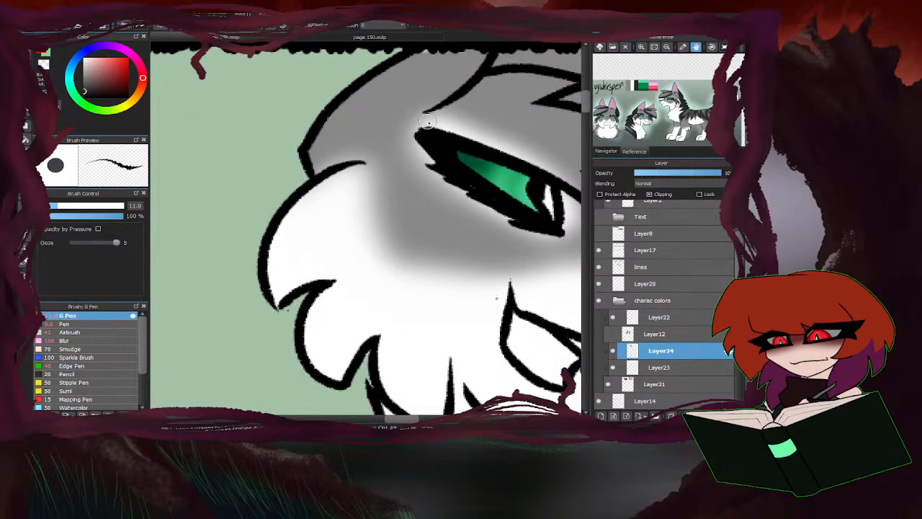
{"action": "left_click_drag", "start_coordinate": [428, 106], "coordinate": [330, 165]}
Hide Layer23 and outline a forked dark grey stripe from the large grey cat's eye across its cheek at size 11.9.
{"action": "left_click", "coordinate": [613, 368]}
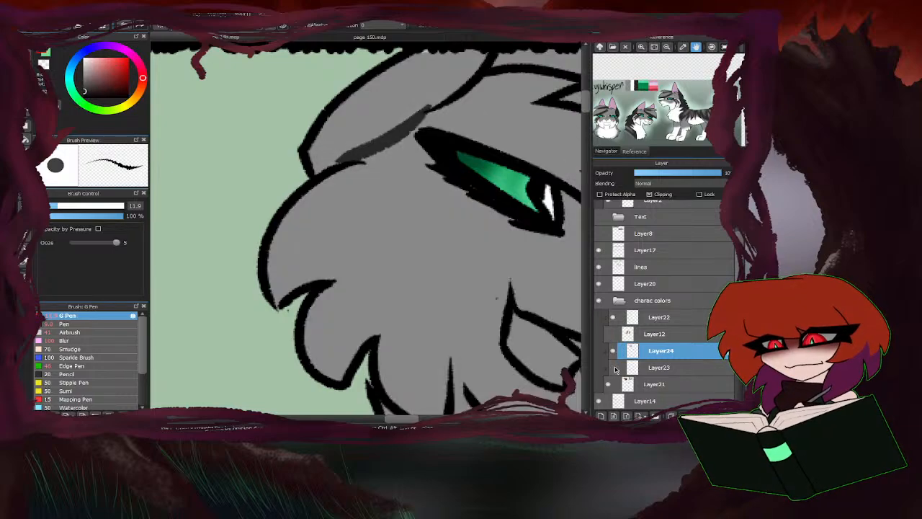
{"action": "scroll", "coordinate": [297, 168], "scroll_direction": "down", "scroll_amount": 3}
{"action": "scroll", "coordinate": [416, 207], "scroll_direction": "up", "scroll_amount": 5}
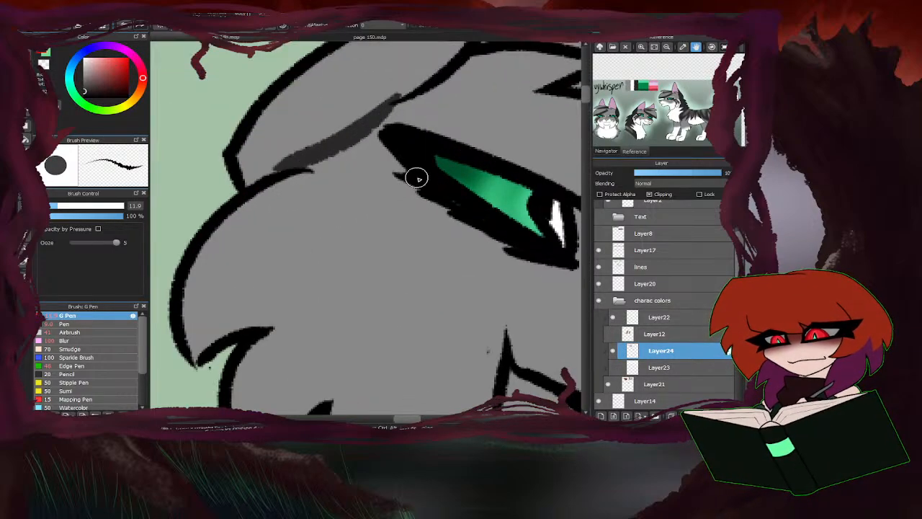
{"action": "mouse_move", "coordinate": [416, 177]}
{"action": "left_mouse_down"}
{"action": "mouse_move", "coordinate": [253, 222]}
{"action": "mouse_move", "coordinate": [232, 261]}
{"action": "left_mouse_up"}
{"action": "mouse_move", "coordinate": [446, 200]}
{"action": "left_mouse_down"}
{"action": "mouse_move", "coordinate": [339, 259]}
{"action": "mouse_move", "coordinate": [301, 331]}
{"action": "left_mouse_up"}
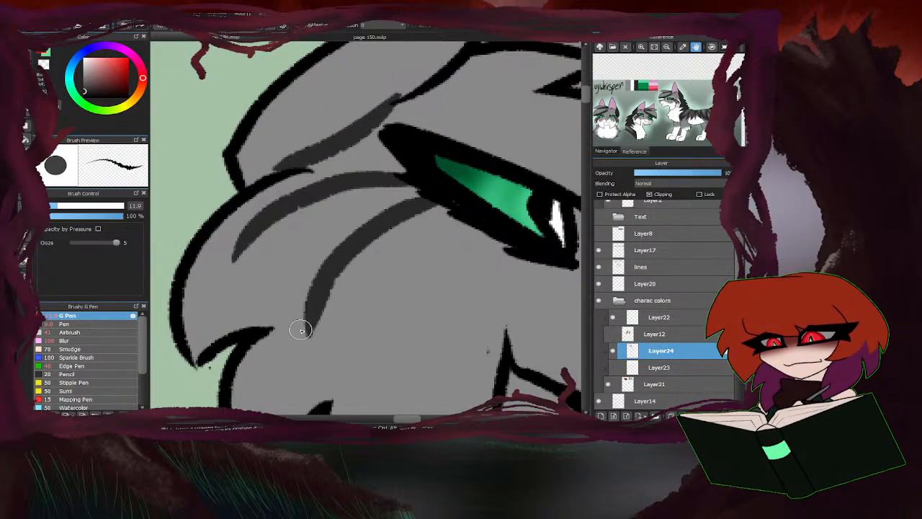
{"action": "left_click_drag", "start_coordinate": [240, 257], "coordinate": [302, 246]}
{"action": "mouse_move", "coordinate": [241, 261]}
{"action": "left_mouse_down"}
{"action": "mouse_move", "coordinate": [309, 242]}
{"action": "mouse_move", "coordinate": [310, 330]}
{"action": "left_mouse_up"}
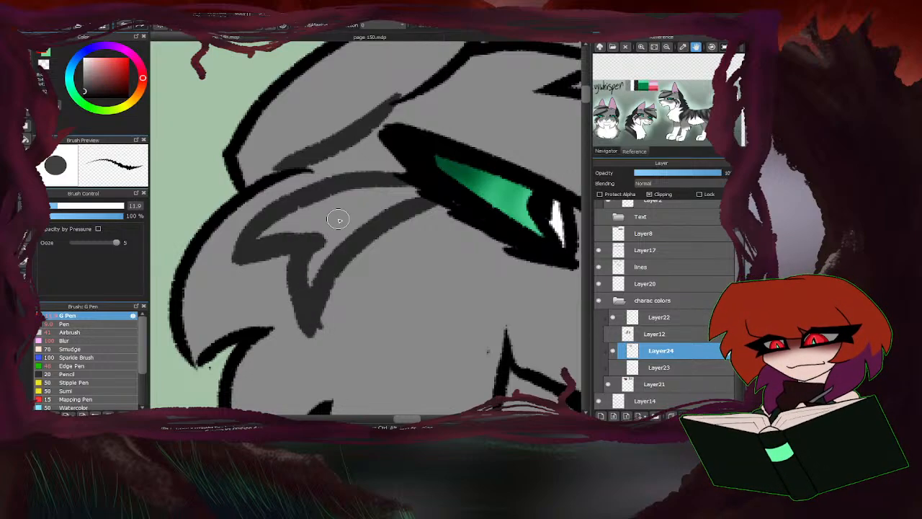
Paint a broad dark grey band above the grey cat's second eye and a narrower stripe along the top of its head.
{"action": "scroll", "coordinate": [288, 194], "scroll_direction": "down", "scroll_amount": 5}
{"action": "scroll", "coordinate": [414, 180], "scroll_direction": "up", "scroll_amount": 3}
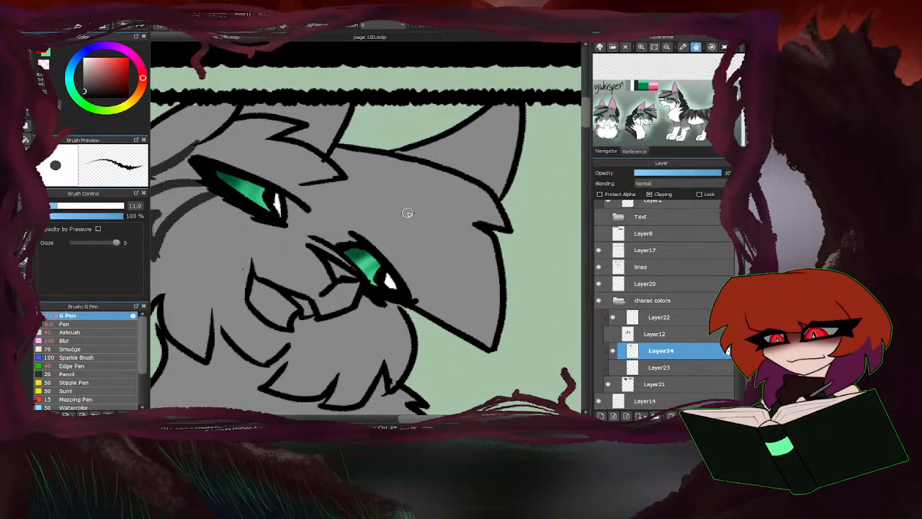
{"action": "mouse_move", "coordinate": [492, 343]}
{"action": "left_mouse_down"}
{"action": "mouse_move", "coordinate": [457, 323]}
{"action": "mouse_move", "coordinate": [329, 180]}
{"action": "mouse_move", "coordinate": [386, 254]}
{"action": "left_mouse_up"}
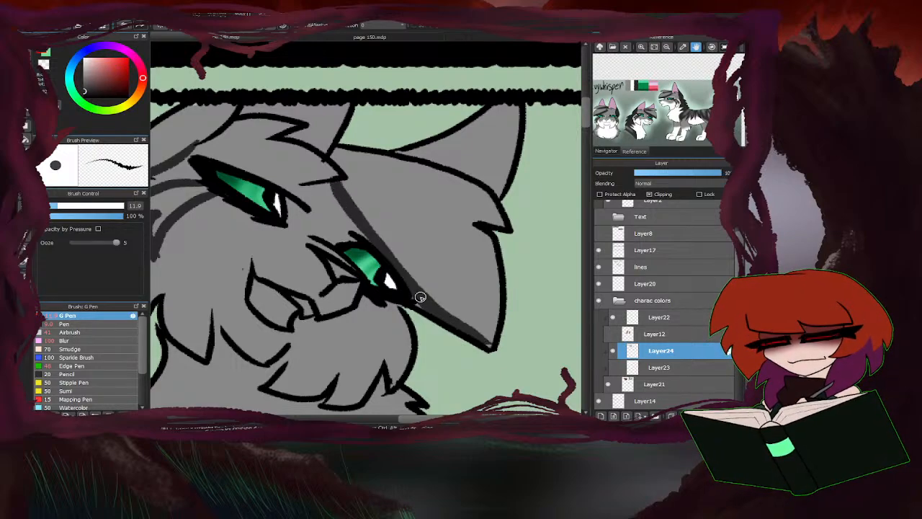
{"action": "mouse_move", "coordinate": [494, 349]}
{"action": "left_mouse_down"}
{"action": "mouse_move", "coordinate": [371, 202]}
{"action": "mouse_move", "coordinate": [416, 288]}
{"action": "mouse_move", "coordinate": [403, 255]}
{"action": "mouse_move", "coordinate": [454, 325]}
{"action": "left_mouse_up"}
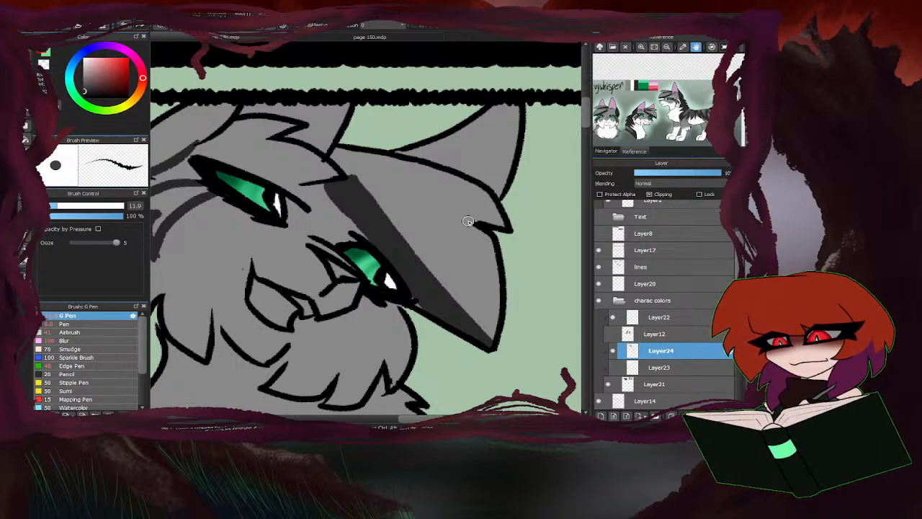
{"action": "left_click_drag", "start_coordinate": [468, 221], "coordinate": [332, 154]}
{"action": "left_click_drag", "start_coordinate": [476, 226], "coordinate": [340, 149]}
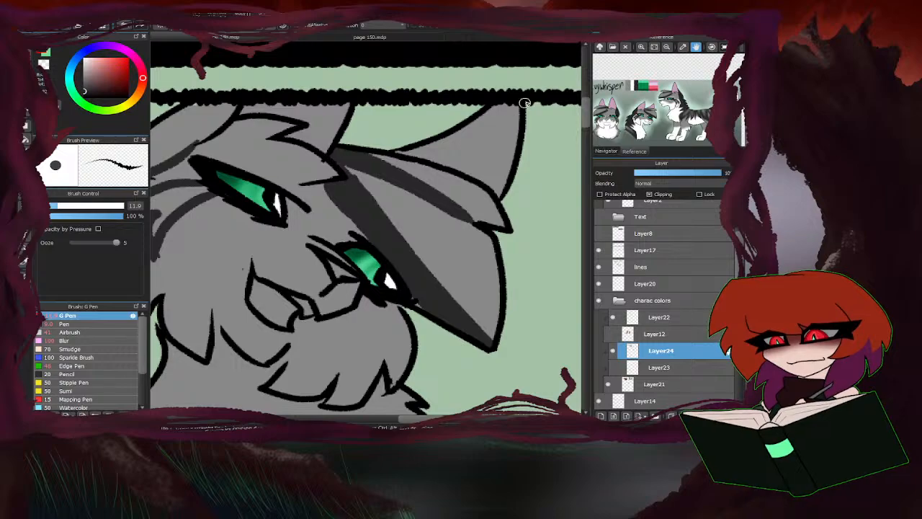
Draw a zigzag dark grey outline on the grey cat's neck below the cheek fur and show Layer23 again.
{"action": "scroll", "coordinate": [461, 157], "scroll_direction": "down", "scroll_amount": 4}
{"action": "scroll", "coordinate": [395, 286], "scroll_direction": "up", "scroll_amount": 3}
{"action": "scroll", "coordinate": [505, 215], "scroll_direction": "up", "scroll_amount": 2}
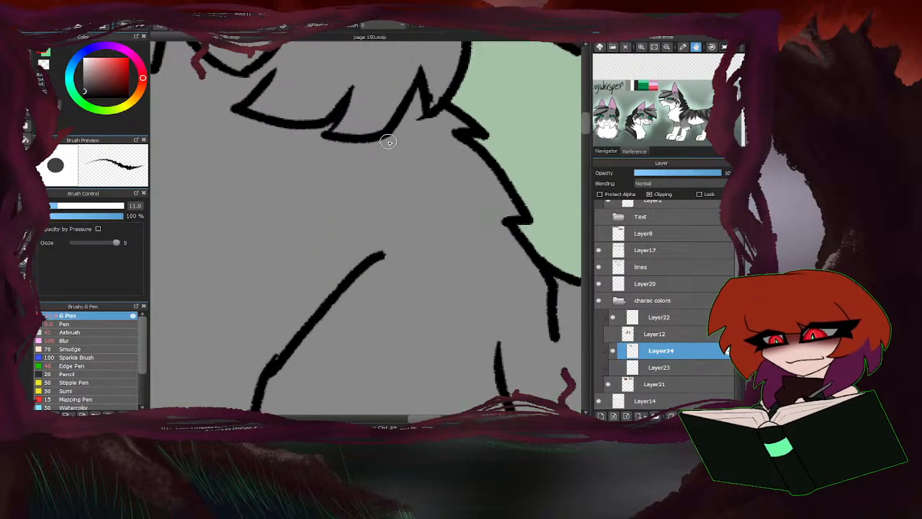
{"action": "mouse_move", "coordinate": [388, 141]}
{"action": "left_mouse_down"}
{"action": "mouse_move", "coordinate": [343, 200]}
{"action": "mouse_move", "coordinate": [414, 195]}
{"action": "mouse_move", "coordinate": [380, 250]}
{"action": "left_mouse_up"}
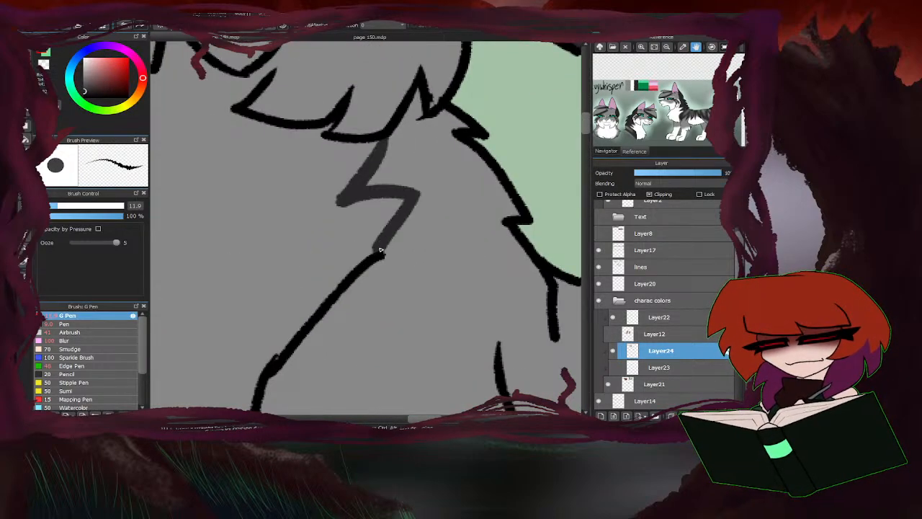
{"action": "left_click", "coordinate": [614, 368]}
Outline pointed dark grey stripes across the large grey cat's shoulder and upper front leg.
{"action": "scroll", "coordinate": [367, 178], "scroll_direction": "down", "scroll_amount": 3}
{"action": "scroll", "coordinate": [383, 261], "scroll_direction": "up", "scroll_amount": 2}
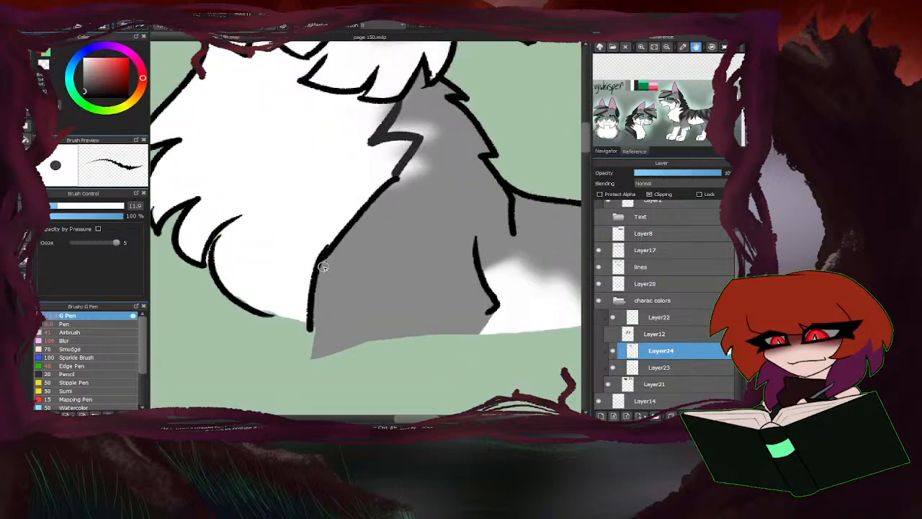
{"action": "mouse_move", "coordinate": [322, 284]}
{"action": "left_mouse_down"}
{"action": "mouse_move", "coordinate": [333, 343]}
{"action": "mouse_move", "coordinate": [499, 207]}
{"action": "mouse_move", "coordinate": [502, 180]}
{"action": "left_mouse_up"}
{"action": "mouse_move", "coordinate": [467, 258]}
{"action": "left_mouse_down"}
{"action": "mouse_move", "coordinate": [425, 315]}
{"action": "mouse_move", "coordinate": [517, 196]}
{"action": "left_mouse_up"}
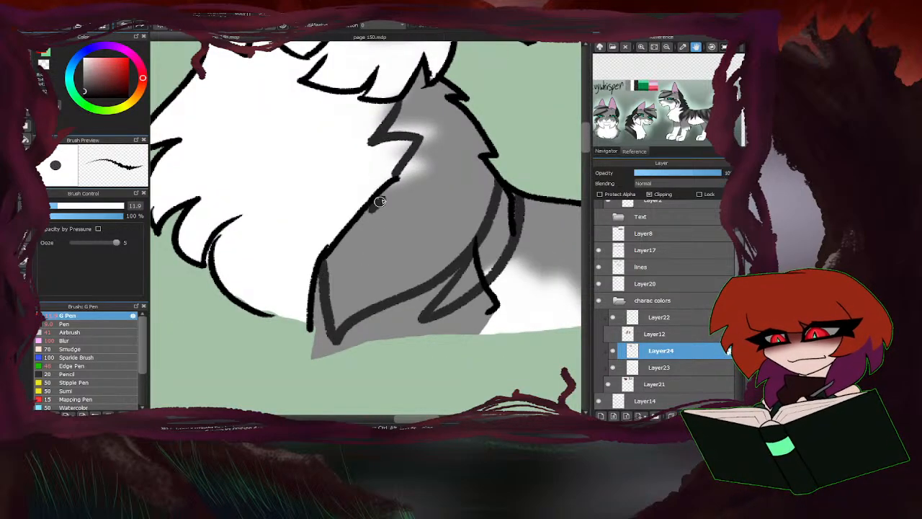
{"action": "left_click_drag", "start_coordinate": [379, 202], "coordinate": [493, 150]}
{"action": "mouse_move", "coordinate": [427, 171]}
{"action": "left_mouse_down"}
{"action": "mouse_move", "coordinate": [354, 232]}
{"action": "mouse_move", "coordinate": [445, 240]}
{"action": "mouse_move", "coordinate": [488, 200]}
{"action": "left_mouse_up"}
{"action": "scroll", "coordinate": [303, 214], "scroll_direction": "down", "scroll_amount": 2}
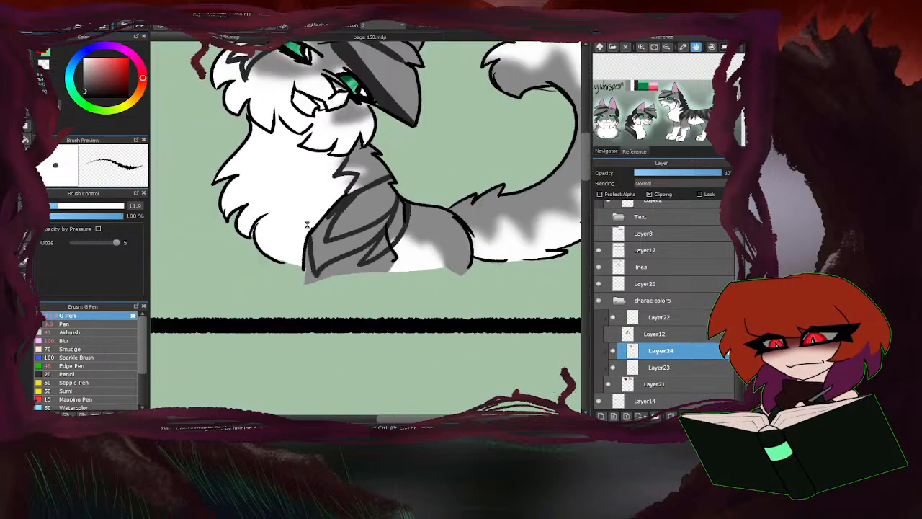
Outline pointed dark grey stripes hanging down from the grey cat's back to its haunch.
{"action": "scroll", "coordinate": [308, 225], "scroll_direction": "down", "scroll_amount": 1}
{"action": "scroll", "coordinate": [377, 214], "scroll_direction": "up", "scroll_amount": 3}
{"action": "mouse_move", "coordinate": [372, 189]}
{"action": "left_mouse_down"}
{"action": "mouse_move", "coordinate": [397, 259]}
{"action": "mouse_move", "coordinate": [396, 192]}
{"action": "mouse_move", "coordinate": [420, 294]}
{"action": "left_mouse_up"}
{"action": "mouse_move", "coordinate": [432, 196]}
{"action": "left_mouse_down"}
{"action": "mouse_move", "coordinate": [466, 325]}
{"action": "mouse_move", "coordinate": [461, 210]}
{"action": "left_mouse_up"}
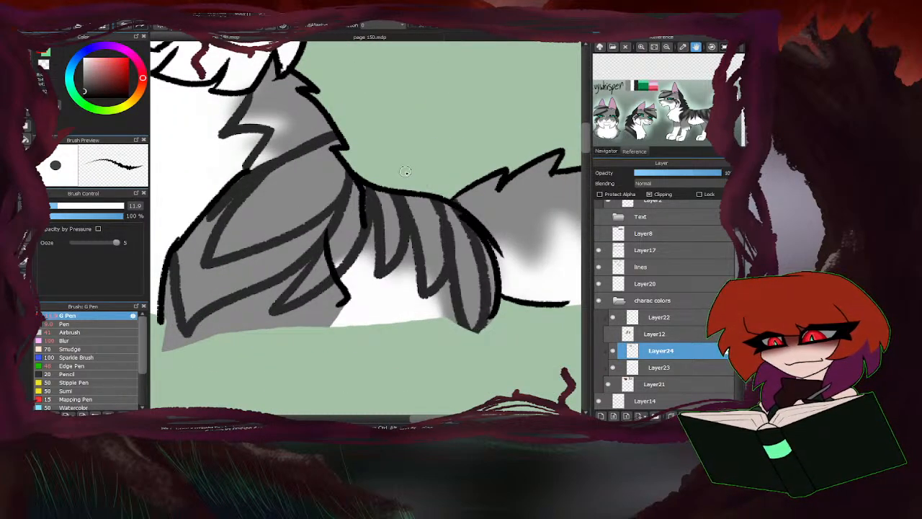
Outline the grey cat's tail-tip marking and the pointed stripes along the upper curve of its tail in dark grey.
{"action": "scroll", "coordinate": [476, 221], "scroll_direction": "down", "scroll_amount": 3}
{"action": "scroll", "coordinate": [481, 123], "scroll_direction": "up", "scroll_amount": 2}
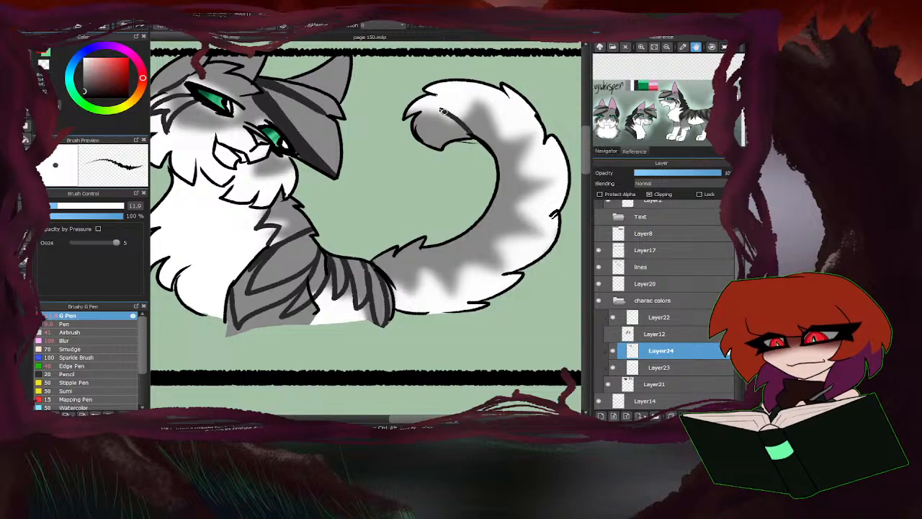
{"action": "scroll", "coordinate": [469, 125], "scroll_direction": "up", "scroll_amount": 3}
{"action": "mouse_move", "coordinate": [464, 138]}
{"action": "left_mouse_down"}
{"action": "mouse_move", "coordinate": [476, 63]}
{"action": "mouse_move", "coordinate": [527, 182]}
{"action": "left_mouse_up"}
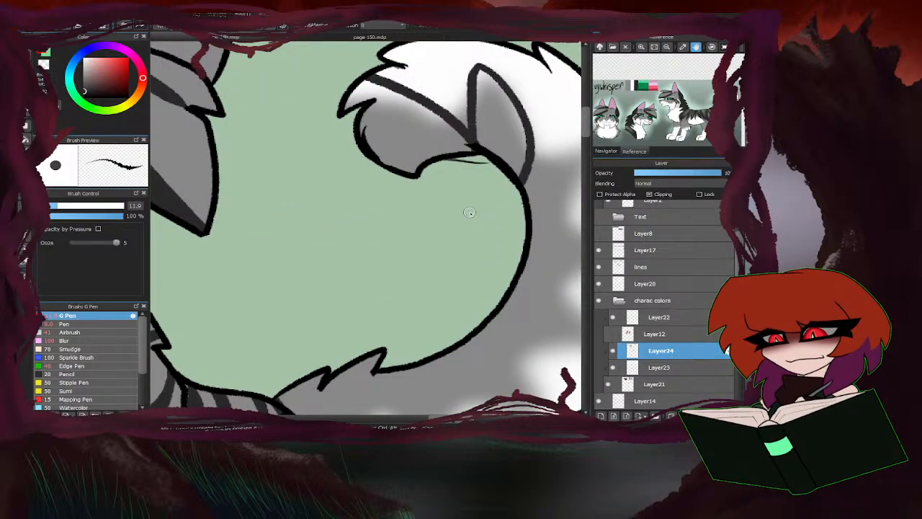
{"action": "scroll", "coordinate": [431, 224], "scroll_direction": "down", "scroll_amount": 3}
{"action": "scroll", "coordinate": [496, 190], "scroll_direction": "up", "scroll_amount": 2}
{"action": "mouse_move", "coordinate": [468, 205]}
{"action": "left_mouse_down"}
{"action": "mouse_move", "coordinate": [522, 209]}
{"action": "mouse_move", "coordinate": [472, 245]}
{"action": "mouse_move", "coordinate": [469, 291]}
{"action": "mouse_move", "coordinate": [489, 336]}
{"action": "mouse_move", "coordinate": [437, 318]}
{"action": "left_mouse_up"}
Outline the remaining pointed dark grey stripes along the lower part of the grey cat's tail to its base.
{"action": "scroll", "coordinate": [487, 193], "scroll_direction": "down", "scroll_amount": 3}
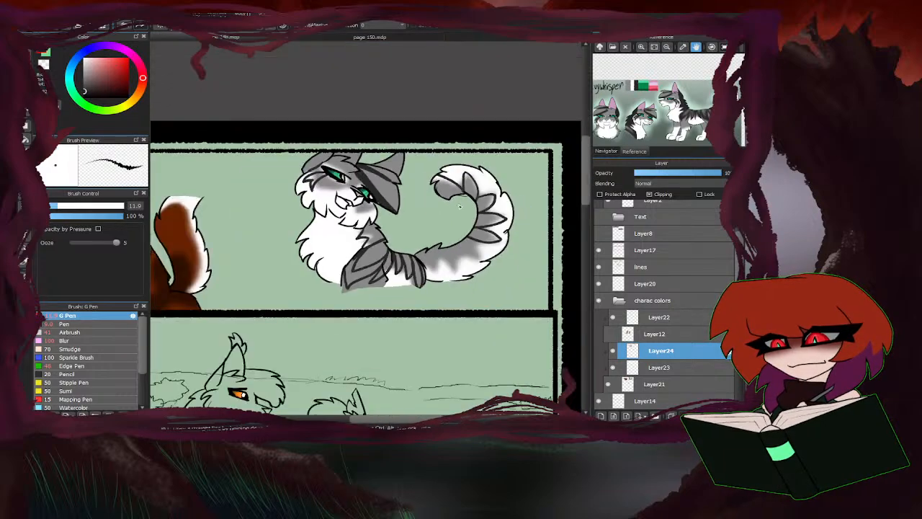
{"action": "scroll", "coordinate": [458, 242], "scroll_direction": "up", "scroll_amount": 3}
{"action": "mouse_move", "coordinate": [512, 249]}
{"action": "left_mouse_down"}
{"action": "mouse_move", "coordinate": [487, 295]}
{"action": "mouse_move", "coordinate": [454, 252]}
{"action": "mouse_move", "coordinate": [450, 333]}
{"action": "mouse_move", "coordinate": [392, 299]}
{"action": "mouse_move", "coordinate": [412, 271]}
{"action": "mouse_move", "coordinate": [377, 342]}
{"action": "left_mouse_up"}
{"action": "left_click_drag", "start_coordinate": [333, 283], "coordinate": [367, 345]}
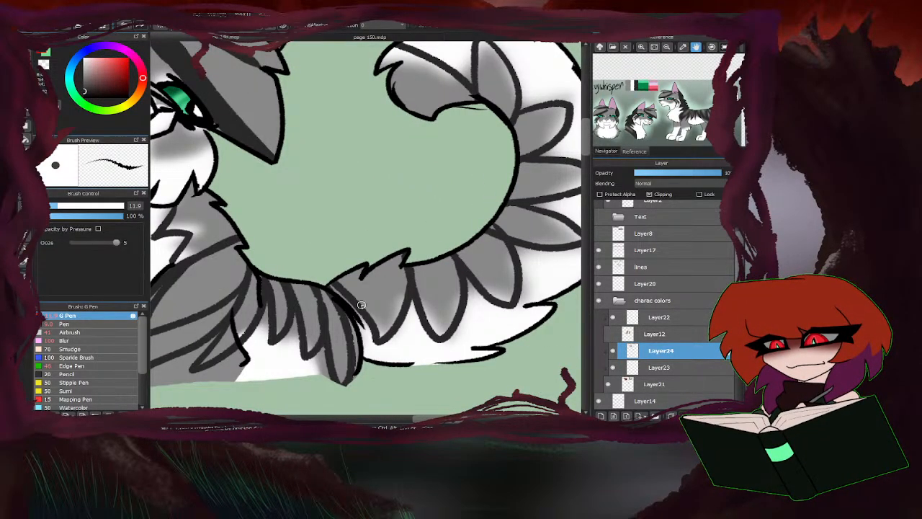
Draw smaller inner outlines within the four pointed stripes on the upper curve of the grey cat's tail.
{"action": "scroll", "coordinate": [343, 331], "scroll_direction": "down", "scroll_amount": 3}
{"action": "scroll", "coordinate": [450, 180], "scroll_direction": "up", "scroll_amount": 4}
{"action": "mouse_move", "coordinate": [426, 183]}
{"action": "left_mouse_down"}
{"action": "mouse_move", "coordinate": [434, 118]}
{"action": "mouse_move", "coordinate": [463, 207]}
{"action": "left_mouse_up"}
{"action": "mouse_move", "coordinate": [517, 221]}
{"action": "left_mouse_down"}
{"action": "mouse_move", "coordinate": [531, 200]}
{"action": "mouse_move", "coordinate": [483, 256]}
{"action": "left_mouse_up"}
{"action": "left_click_drag", "start_coordinate": [479, 289], "coordinate": [516, 308]}
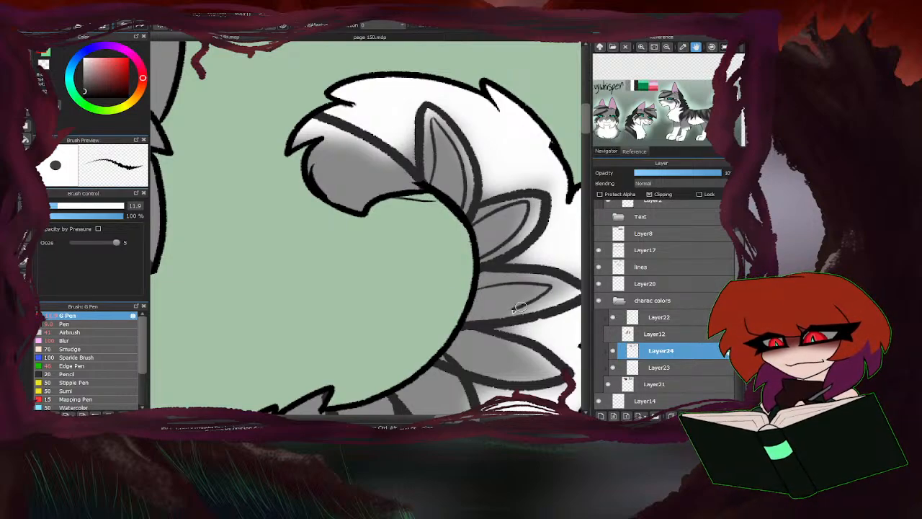
{"action": "left_click_drag", "start_coordinate": [443, 348], "coordinate": [454, 361]}
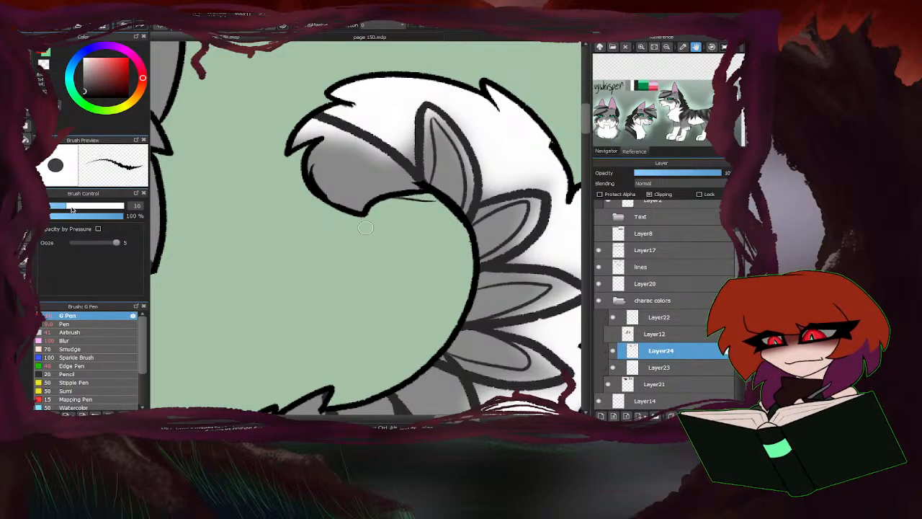
Set the G Pen size to 38 and fill the grey cat's tail-tip marking and the first stripe beside it in dark grey.
{"action": "left_click_drag", "start_coordinate": [71, 207], "coordinate": [93, 206]}
{"action": "mouse_move", "coordinate": [358, 200]}
{"action": "left_mouse_down"}
{"action": "mouse_move", "coordinate": [313, 174]}
{"action": "mouse_move", "coordinate": [311, 138]}
{"action": "mouse_move", "coordinate": [334, 152]}
{"action": "left_mouse_up"}
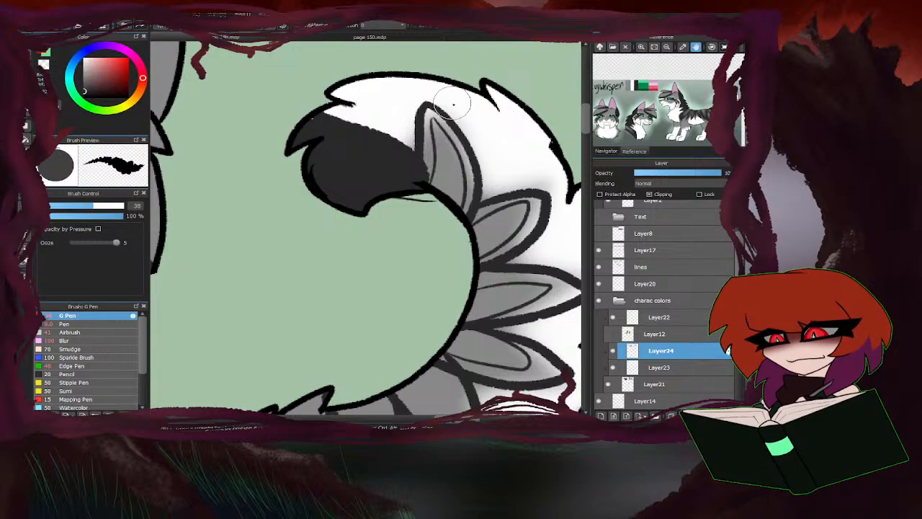
{"action": "left_click_drag", "start_coordinate": [429, 107], "coordinate": [429, 168]}
{"action": "mouse_move", "coordinate": [438, 122]}
{"action": "left_mouse_down"}
{"action": "mouse_move", "coordinate": [469, 195]}
{"action": "mouse_move", "coordinate": [533, 210]}
{"action": "mouse_move", "coordinate": [482, 258]}
{"action": "mouse_move", "coordinate": [467, 324]}
{"action": "left_mouse_up"}
{"action": "scroll", "coordinate": [408, 187], "scroll_direction": "down", "scroll_amount": 3}
{"action": "scroll", "coordinate": [427, 257], "scroll_direction": "up", "scroll_amount": 3}
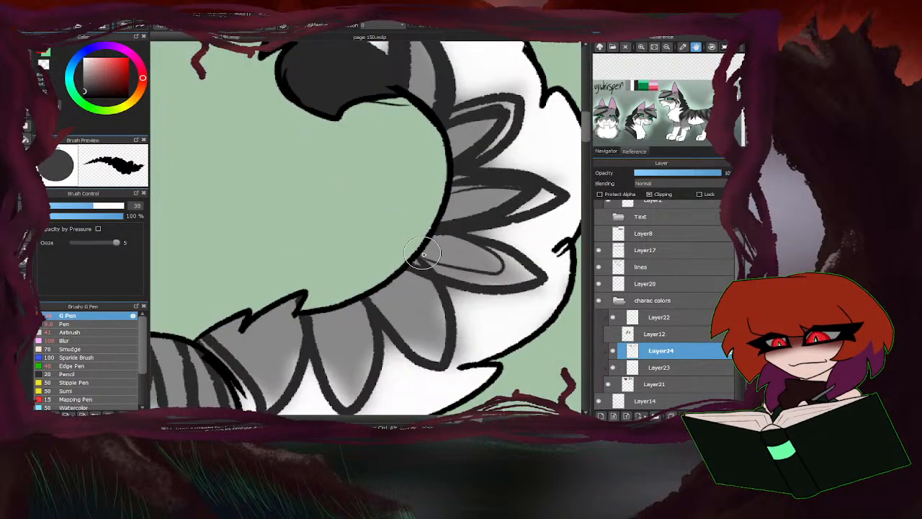
Thicken and fill the remaining pointed stripes along the grey cat's tail down to its base in dark grey.
{"action": "mouse_move", "coordinate": [424, 254]}
{"action": "left_mouse_down"}
{"action": "mouse_move", "coordinate": [438, 231]}
{"action": "mouse_move", "coordinate": [505, 264]}
{"action": "mouse_move", "coordinate": [502, 218]}
{"action": "left_mouse_up"}
{"action": "scroll", "coordinate": [490, 209], "scroll_direction": "down", "scroll_amount": 3}
{"action": "scroll", "coordinate": [455, 242], "scroll_direction": "up", "scroll_amount": 3}
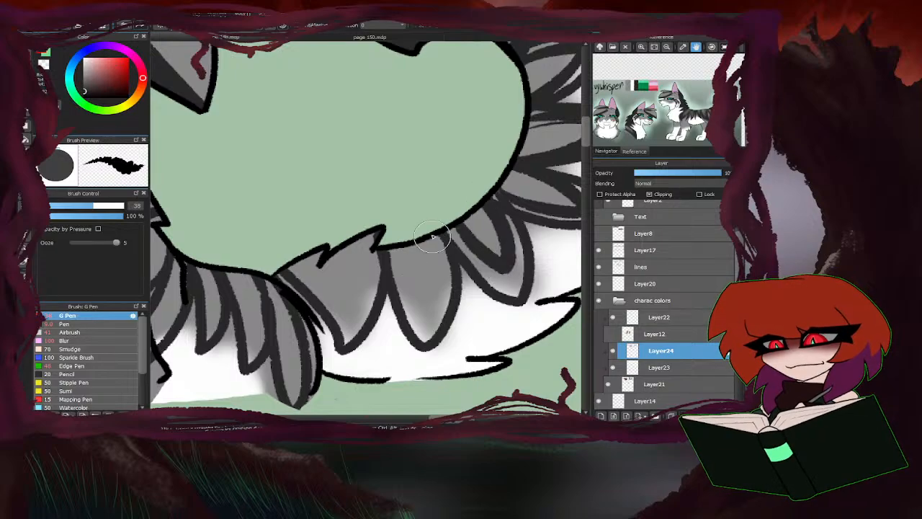
{"action": "mouse_move", "coordinate": [440, 236]}
{"action": "left_mouse_down"}
{"action": "mouse_move", "coordinate": [394, 252]}
{"action": "mouse_move", "coordinate": [331, 310]}
{"action": "mouse_move", "coordinate": [310, 264]}
{"action": "left_mouse_up"}
{"action": "scroll", "coordinate": [421, 184], "scroll_direction": "down", "scroll_amount": 4}
{"action": "scroll", "coordinate": [393, 189], "scroll_direction": "up", "scroll_amount": 3}
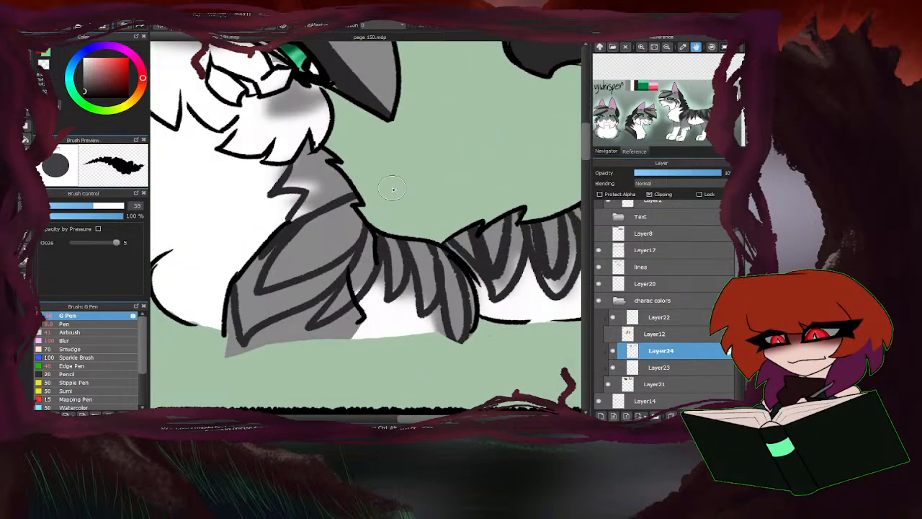
Fill the grey cat's neck, shoulder and head-top markings with dark grey.
{"action": "mouse_move", "coordinate": [359, 189]}
{"action": "left_mouse_down"}
{"action": "mouse_move", "coordinate": [317, 189]}
{"action": "mouse_move", "coordinate": [288, 216]}
{"action": "mouse_move", "coordinate": [320, 166]}
{"action": "mouse_move", "coordinate": [315, 153]}
{"action": "mouse_move", "coordinate": [296, 170]}
{"action": "mouse_move", "coordinate": [323, 191]}
{"action": "left_mouse_up"}
{"action": "scroll", "coordinate": [350, 200], "scroll_direction": "down", "scroll_amount": 2}
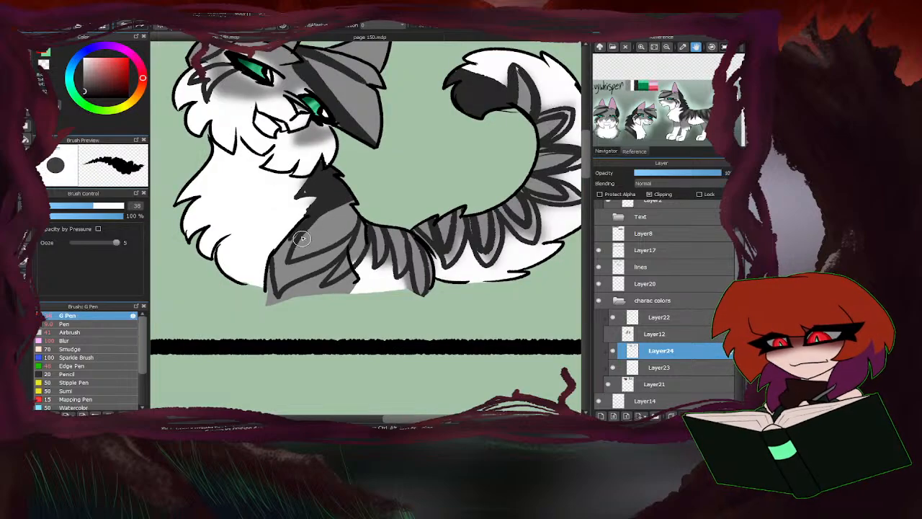
{"action": "mouse_move", "coordinate": [299, 239]}
{"action": "left_mouse_down"}
{"action": "mouse_move", "coordinate": [283, 283]}
{"action": "mouse_move", "coordinate": [344, 248]}
{"action": "mouse_move", "coordinate": [304, 259]}
{"action": "mouse_move", "coordinate": [361, 254]}
{"action": "left_mouse_up"}
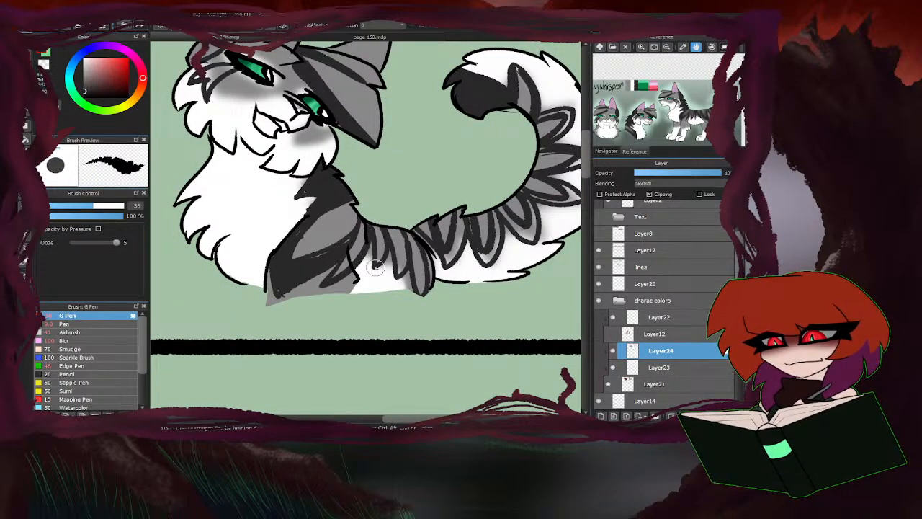
{"action": "scroll", "coordinate": [376, 289], "scroll_direction": "down", "scroll_amount": 3}
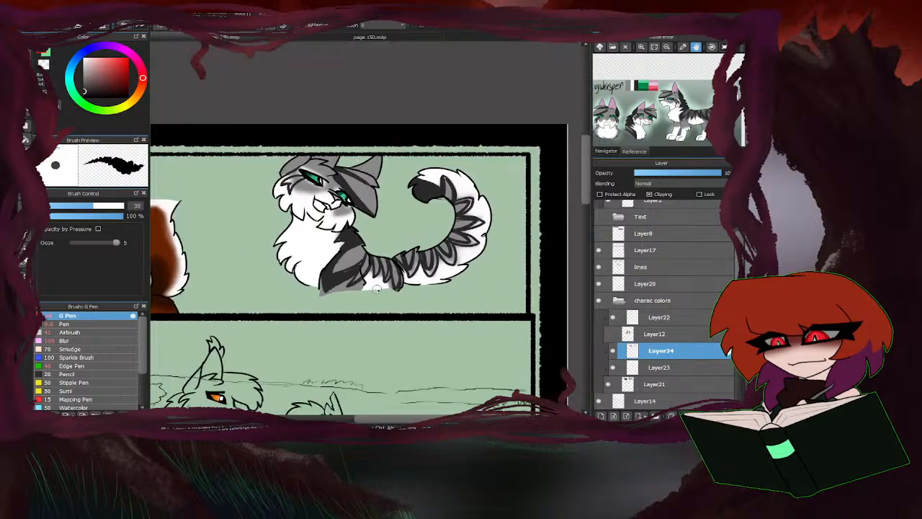
{"action": "scroll", "coordinate": [299, 170], "scroll_direction": "up", "scroll_amount": 5}
{"action": "mouse_move", "coordinate": [299, 160]}
{"action": "left_mouse_down"}
{"action": "mouse_move", "coordinate": [315, 142]}
{"action": "mouse_move", "coordinate": [301, 137]}
{"action": "mouse_move", "coordinate": [247, 180]}
{"action": "left_mouse_up"}
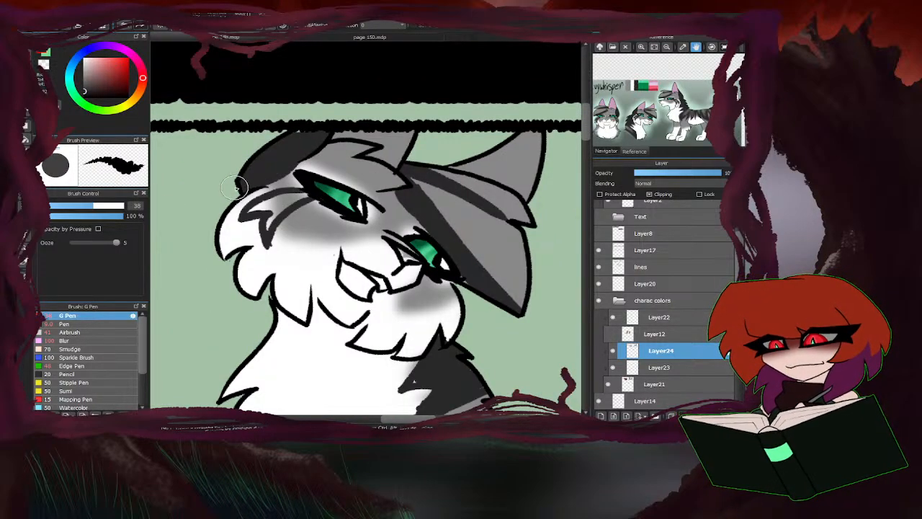
Blur the dark grey markings on the grey cat's neck, shoulder and back, reducing the Blur brush size to 80.
{"action": "scroll", "coordinate": [313, 136], "scroll_direction": "down", "scroll_amount": 4}
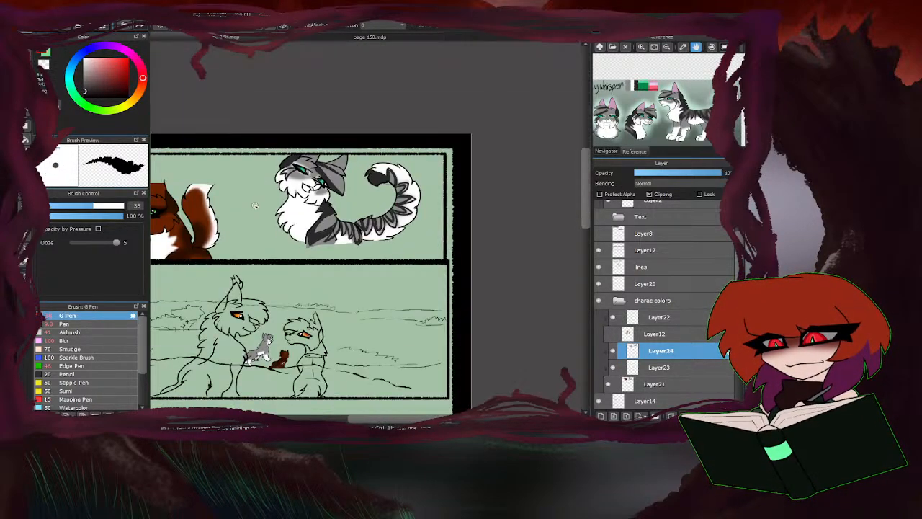
{"action": "left_click", "coordinate": [69, 340]}
{"action": "scroll", "coordinate": [262, 213], "scroll_direction": "up", "scroll_amount": 4}
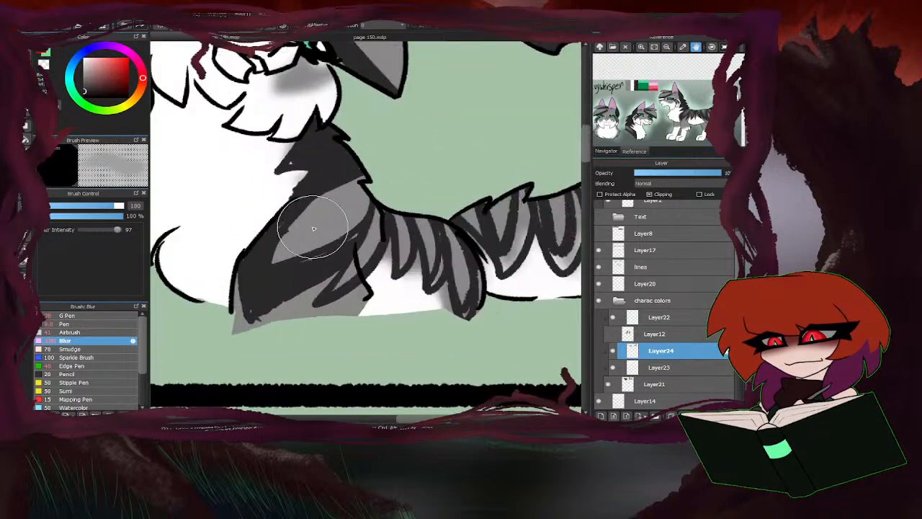
{"action": "mouse_move", "coordinate": [302, 164]}
{"action": "left_mouse_down"}
{"action": "mouse_move", "coordinate": [264, 175]}
{"action": "mouse_move", "coordinate": [241, 159]}
{"action": "mouse_move", "coordinate": [262, 205]}
{"action": "mouse_move", "coordinate": [360, 188]}
{"action": "left_mouse_up"}
{"action": "left_click", "coordinate": [109, 207]}
{"action": "mouse_move", "coordinate": [273, 255]}
{"action": "left_mouse_down"}
{"action": "mouse_move", "coordinate": [386, 197]}
{"action": "mouse_move", "coordinate": [320, 200]}
{"action": "mouse_move", "coordinate": [247, 309]}
{"action": "mouse_move", "coordinate": [341, 274]}
{"action": "mouse_move", "coordinate": [388, 215]}
{"action": "mouse_move", "coordinate": [418, 233]}
{"action": "mouse_move", "coordinate": [461, 284]}
{"action": "mouse_move", "coordinate": [474, 239]}
{"action": "left_mouse_up"}
Blur the dark grey stripes along the grey cat's whole tail to soften their edges.
{"action": "scroll", "coordinate": [325, 276], "scroll_direction": "down", "scroll_amount": 2}
{"action": "scroll", "coordinate": [325, 276], "scroll_direction": "down", "scroll_amount": 2}
{"action": "mouse_move", "coordinate": [398, 254]}
{"action": "left_mouse_down"}
{"action": "mouse_move", "coordinate": [422, 257]}
{"action": "mouse_move", "coordinate": [426, 218]}
{"action": "mouse_move", "coordinate": [457, 249]}
{"action": "mouse_move", "coordinate": [394, 228]}
{"action": "left_mouse_up"}
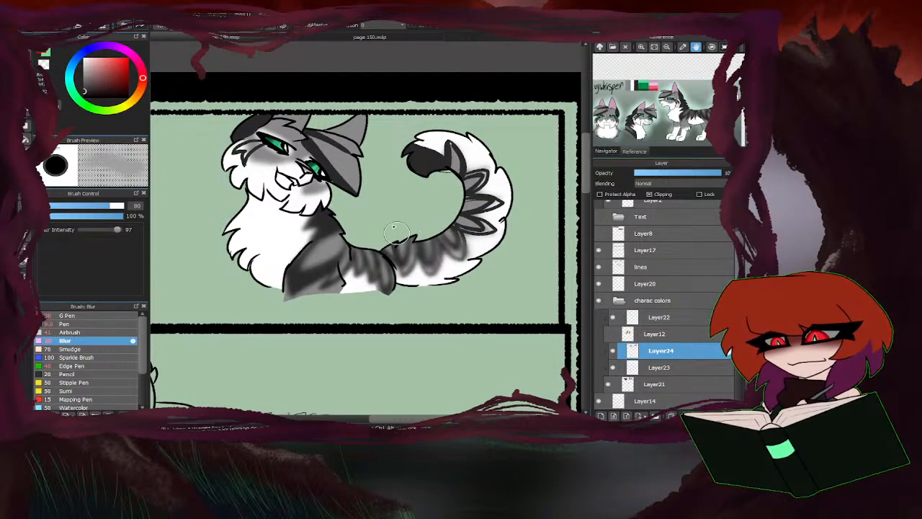
{"action": "mouse_move", "coordinate": [468, 225]}
{"action": "left_mouse_down"}
{"action": "mouse_move", "coordinate": [476, 220]}
{"action": "mouse_move", "coordinate": [454, 153]}
{"action": "mouse_move", "coordinate": [458, 189]}
{"action": "left_mouse_up"}
{"action": "mouse_move", "coordinate": [477, 185]}
{"action": "left_mouse_down"}
{"action": "mouse_move", "coordinate": [484, 210]}
{"action": "mouse_move", "coordinate": [466, 216]}
{"action": "mouse_move", "coordinate": [474, 233]}
{"action": "mouse_move", "coordinate": [405, 252]}
{"action": "left_mouse_up"}
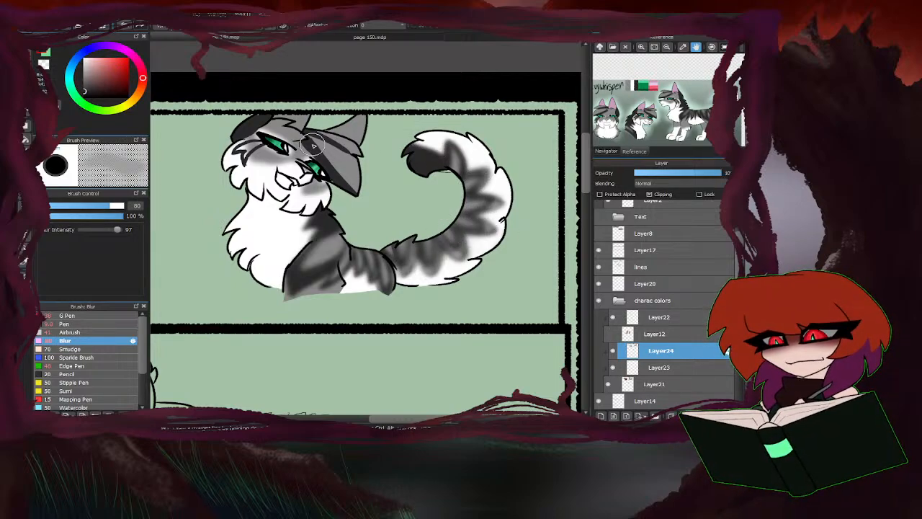
Blur the grey cat's forelock and head markings, then soften the cheek stripes with a smaller Blur brush.
{"action": "scroll", "coordinate": [238, 141], "scroll_direction": "up", "scroll_amount": 2}
{"action": "mouse_move", "coordinate": [372, 156]}
{"action": "left_mouse_down"}
{"action": "mouse_move", "coordinate": [376, 184]}
{"action": "mouse_move", "coordinate": [426, 225]}
{"action": "mouse_move", "coordinate": [339, 126]}
{"action": "mouse_move", "coordinate": [401, 148]}
{"action": "mouse_move", "coordinate": [322, 114]}
{"action": "mouse_move", "coordinate": [383, 182]}
{"action": "left_mouse_up"}
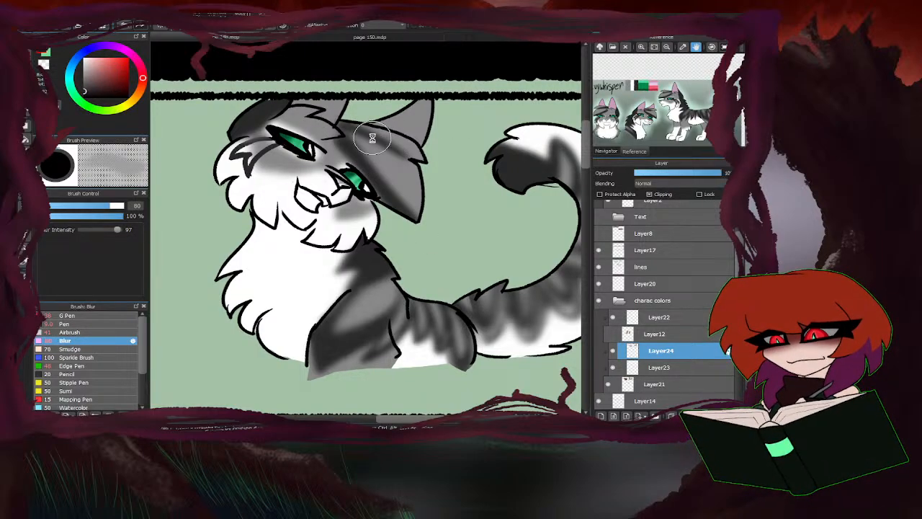
{"action": "scroll", "coordinate": [373, 137], "scroll_direction": "down", "scroll_amount": 2}
{"action": "scroll", "coordinate": [279, 129], "scroll_direction": "up", "scroll_amount": 4}
{"action": "left_click", "coordinate": [90, 206]}
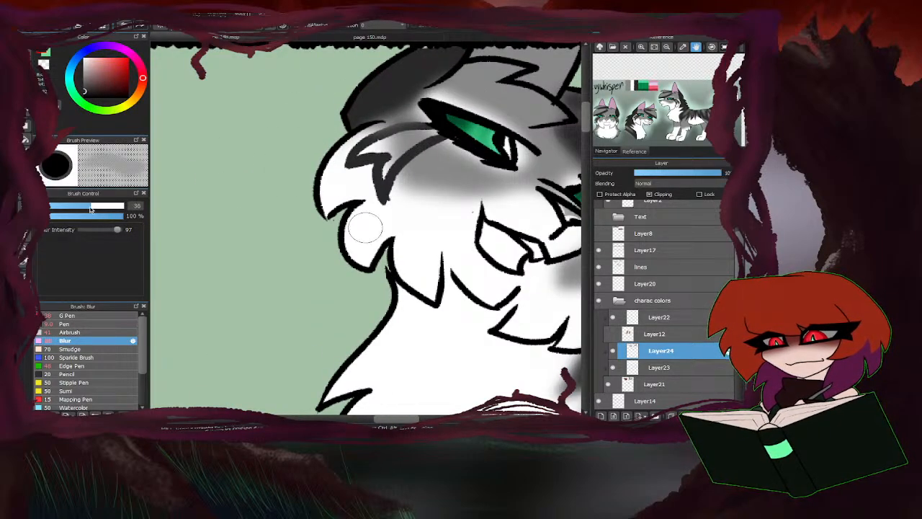
{"action": "mouse_move", "coordinate": [375, 130]}
{"action": "left_mouse_down"}
{"action": "mouse_move", "coordinate": [441, 134]}
{"action": "mouse_move", "coordinate": [366, 154]}
{"action": "mouse_move", "coordinate": [411, 137]}
{"action": "mouse_move", "coordinate": [387, 177]}
{"action": "mouse_move", "coordinate": [449, 127]}
{"action": "mouse_move", "coordinate": [377, 178]}
{"action": "mouse_move", "coordinate": [399, 144]}
{"action": "mouse_move", "coordinate": [371, 156]}
{"action": "mouse_move", "coordinate": [384, 183]}
{"action": "mouse_move", "coordinate": [448, 121]}
{"action": "mouse_move", "coordinate": [359, 148]}
{"action": "mouse_move", "coordinate": [344, 168]}
{"action": "mouse_move", "coordinate": [371, 171]}
{"action": "mouse_move", "coordinate": [385, 205]}
{"action": "mouse_move", "coordinate": [460, 133]}
{"action": "mouse_move", "coordinate": [382, 184]}
{"action": "left_mouse_up"}
Deepen the grey cat's cheek stripes beside the eye using the Airbrush at size 12.7 and 23% opacity.
{"action": "left_click", "coordinate": [86, 332]}
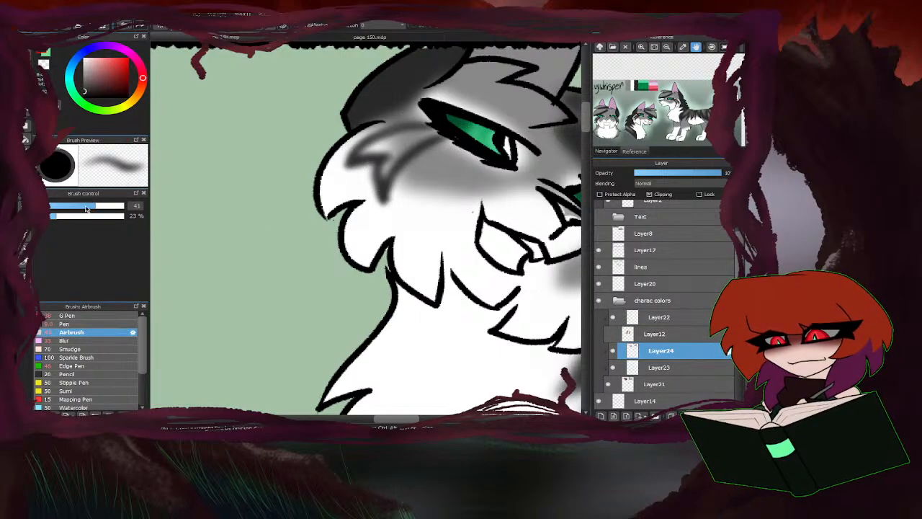
{"action": "left_click_drag", "start_coordinate": [86, 206], "coordinate": [56, 206]}
{"action": "mouse_move", "coordinate": [435, 126]}
{"action": "left_mouse_down"}
{"action": "mouse_move", "coordinate": [372, 139]}
{"action": "mouse_move", "coordinate": [438, 127]}
{"action": "mouse_move", "coordinate": [355, 160]}
{"action": "mouse_move", "coordinate": [387, 182]}
{"action": "mouse_move", "coordinate": [444, 137]}
{"action": "left_mouse_up"}
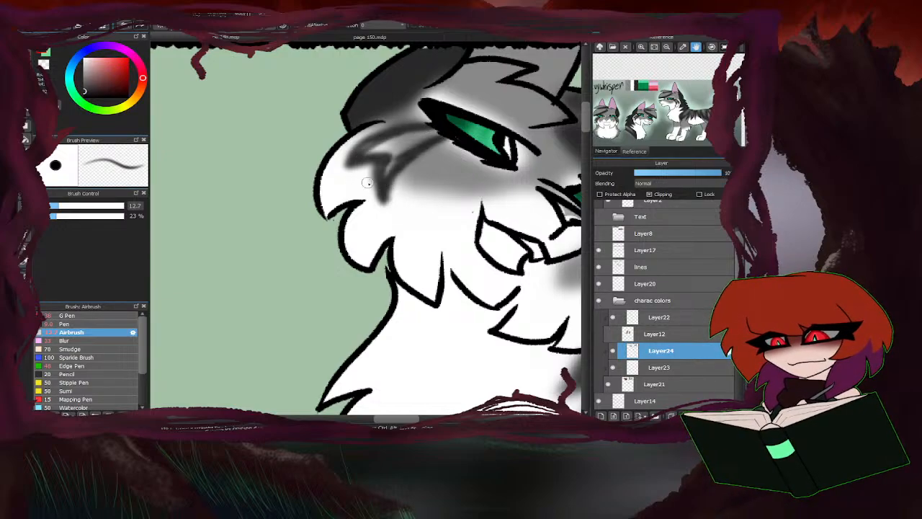
{"action": "scroll", "coordinate": [370, 189], "scroll_direction": "down", "scroll_amount": 5}
{"action": "scroll", "coordinate": [400, 198], "scroll_direction": "up", "scroll_amount": 5}
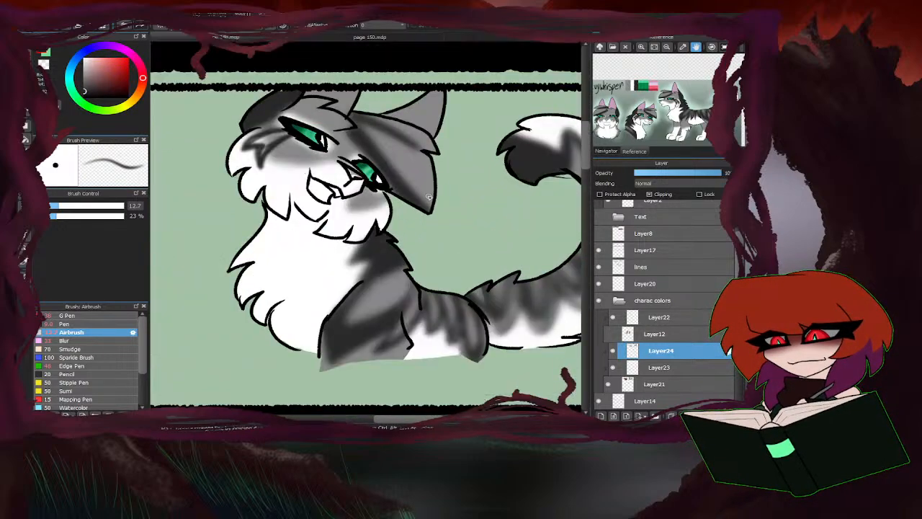
Airbrush darker strokes over the grey cat's forelock stripes and add fine streaks across its shoulder.
{"action": "scroll", "coordinate": [381, 152], "scroll_direction": "down", "scroll_amount": 2}
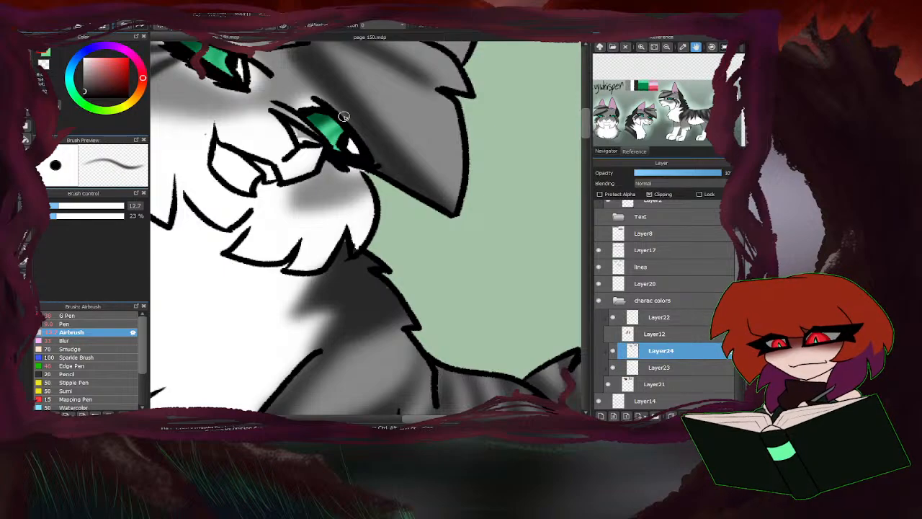
{"action": "scroll", "coordinate": [368, 148], "scroll_direction": "down", "scroll_amount": 2}
{"action": "scroll", "coordinate": [362, 135], "scroll_direction": "up", "scroll_amount": 4}
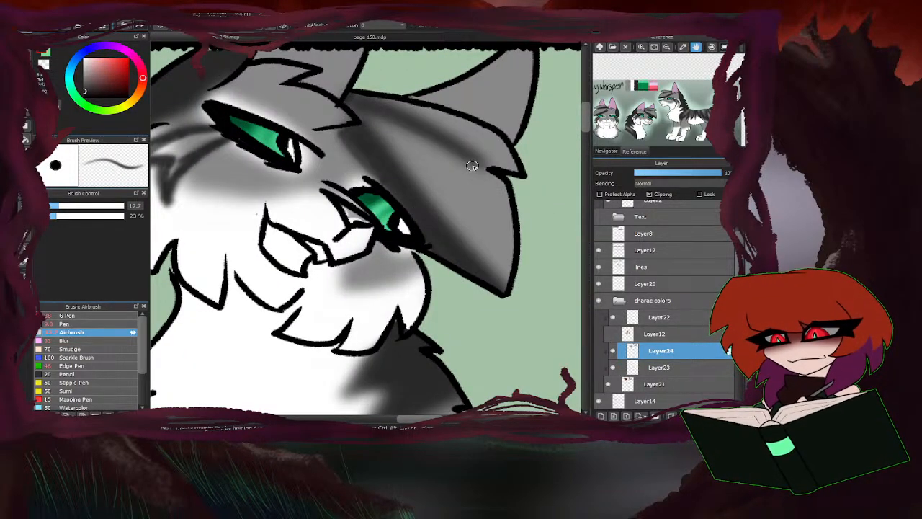
{"action": "scroll", "coordinate": [403, 115], "scroll_direction": "down", "scroll_amount": 3}
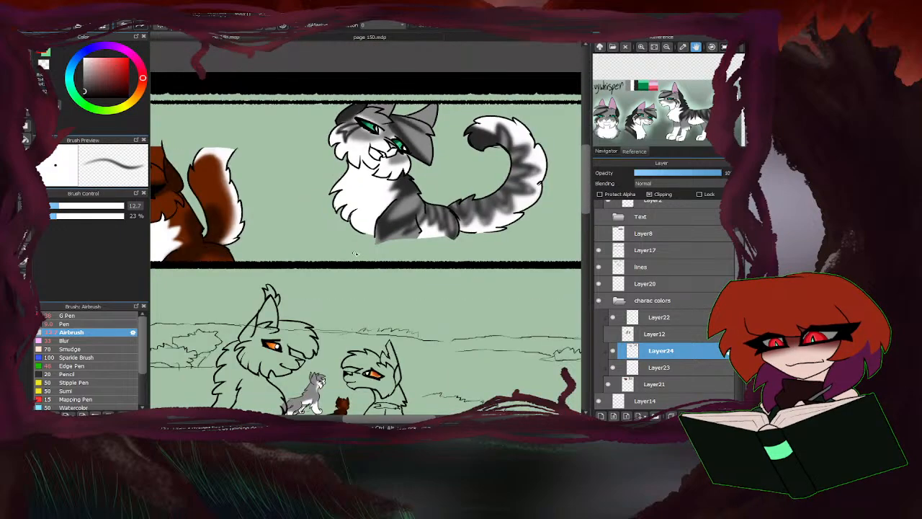
{"action": "scroll", "coordinate": [355, 254], "scroll_direction": "down", "scroll_amount": 2}
{"action": "scroll", "coordinate": [376, 236], "scroll_direction": "up", "scroll_amount": 3}
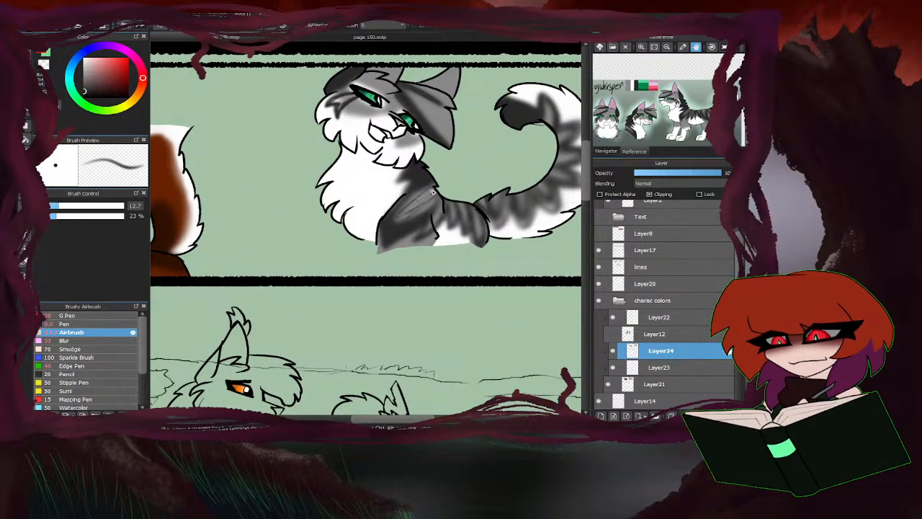
Soften the streaks on the grey cat's shoulder with the Blur brush at size 137.
{"action": "left_click", "coordinate": [56, 340]}
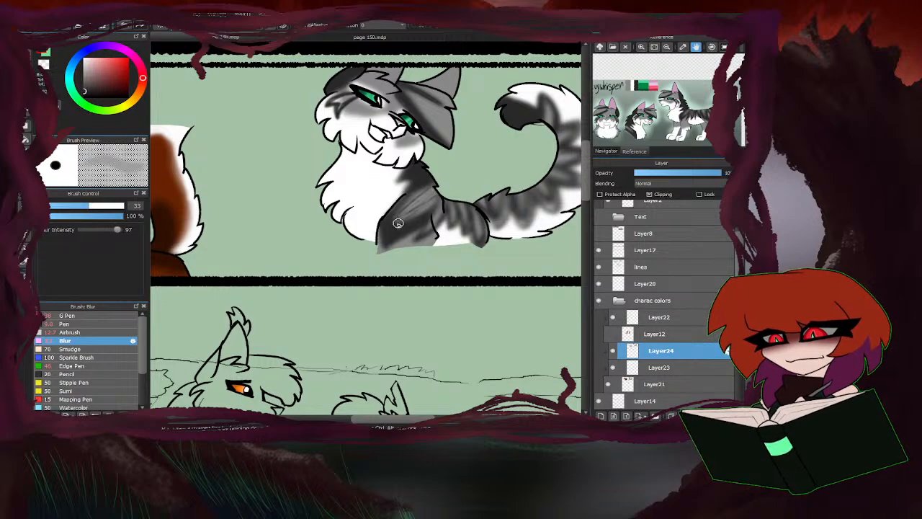
{"action": "left_click", "coordinate": [123, 207]}
{"action": "left_click_drag", "start_coordinate": [417, 214], "coordinate": [413, 208]}
{"action": "scroll", "coordinate": [349, 250], "scroll_direction": "down", "scroll_amount": 4}
{"action": "scroll", "coordinate": [303, 400], "scroll_direction": "up", "scroll_amount": 3}
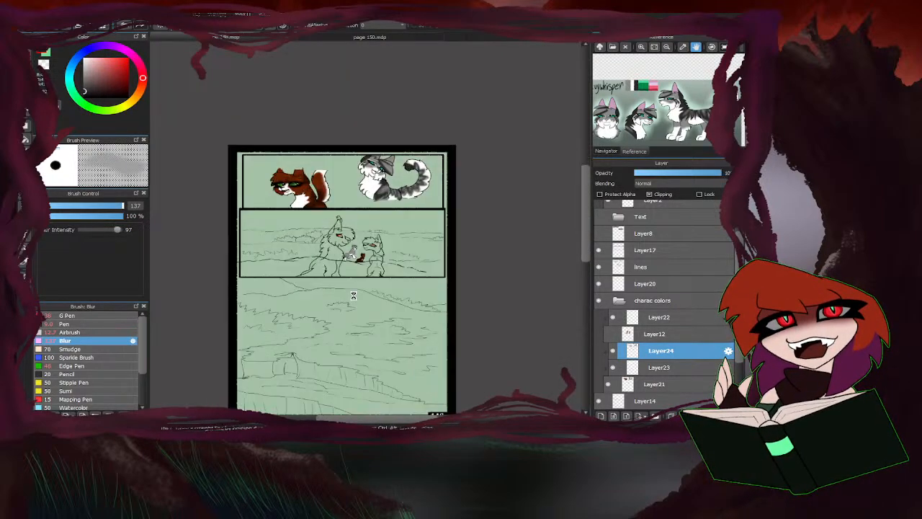
Using the G Pen at size 16, colour the small grey cat's ears and forelock stripes dark grey in the second panel.
{"action": "left_click", "coordinate": [65, 316]}
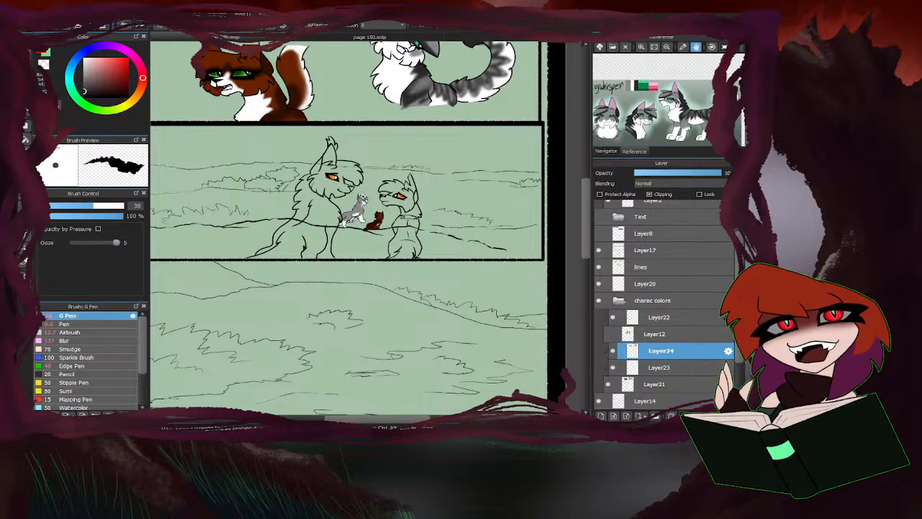
{"action": "scroll", "coordinate": [350, 202], "scroll_direction": "up", "scroll_amount": 5}
{"action": "left_click_drag", "start_coordinate": [88, 207], "coordinate": [67, 206]}
{"action": "scroll", "coordinate": [354, 192], "scroll_direction": "up", "scroll_amount": 3}
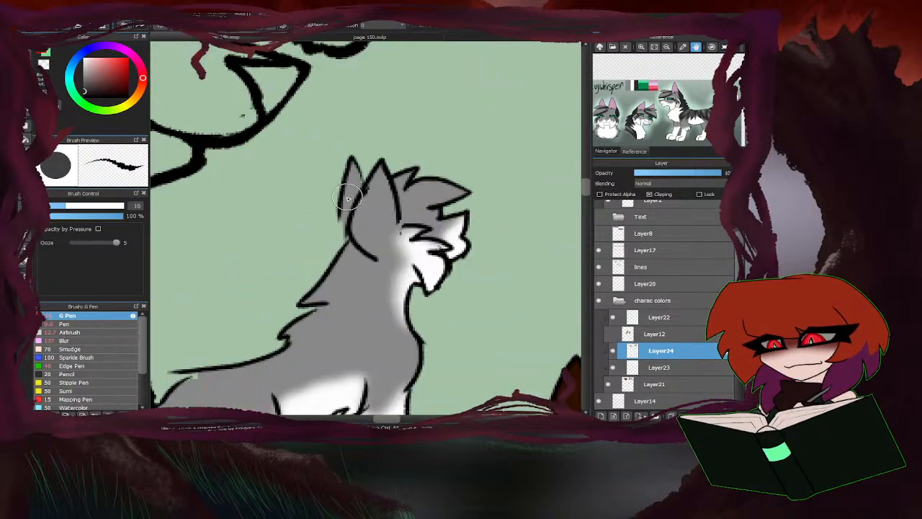
{"action": "mouse_move", "coordinate": [361, 185]}
{"action": "left_mouse_down"}
{"action": "mouse_move", "coordinate": [333, 240]}
{"action": "mouse_move", "coordinate": [360, 141]}
{"action": "mouse_move", "coordinate": [409, 170]}
{"action": "mouse_move", "coordinate": [377, 207]}
{"action": "mouse_move", "coordinate": [402, 160]}
{"action": "mouse_move", "coordinate": [415, 227]}
{"action": "mouse_move", "coordinate": [409, 265]}
{"action": "mouse_move", "coordinate": [384, 256]}
{"action": "mouse_move", "coordinate": [371, 206]}
{"action": "mouse_move", "coordinate": [404, 226]}
{"action": "mouse_move", "coordinate": [509, 192]}
{"action": "left_mouse_up"}
{"action": "left_click_drag", "start_coordinate": [442, 191], "coordinate": [480, 181]}
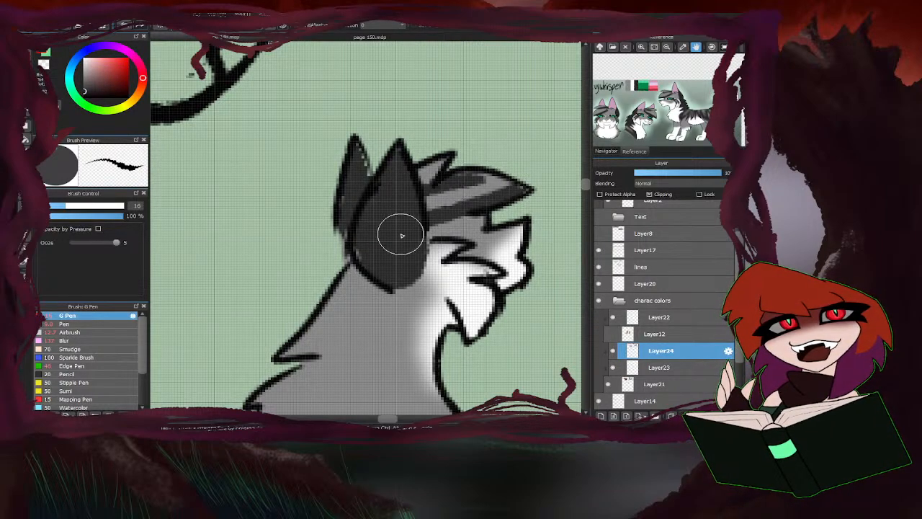
{"action": "scroll", "coordinate": [385, 189], "scroll_direction": "down", "scroll_amount": 3}
{"action": "scroll", "coordinate": [415, 207], "scroll_direction": "up", "scroll_amount": 2}
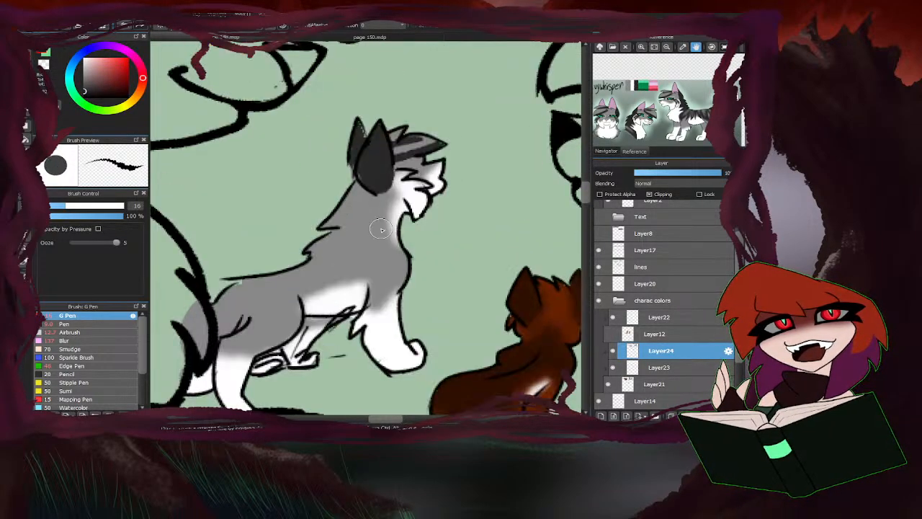
Fill the small grey cat's neck with dark grey and draw pointed stripes across its shoulder.
{"action": "mouse_move", "coordinate": [381, 174]}
{"action": "left_mouse_down"}
{"action": "mouse_move", "coordinate": [391, 215]}
{"action": "mouse_move", "coordinate": [365, 216]}
{"action": "mouse_move", "coordinate": [392, 244]}
{"action": "mouse_move", "coordinate": [308, 233]}
{"action": "mouse_move", "coordinate": [356, 233]}
{"action": "mouse_move", "coordinate": [345, 209]}
{"action": "mouse_move", "coordinate": [358, 179]}
{"action": "mouse_move", "coordinate": [325, 181]}
{"action": "mouse_move", "coordinate": [303, 212]}
{"action": "left_mouse_up"}
{"action": "scroll", "coordinate": [375, 253], "scroll_direction": "up", "scroll_amount": 2}
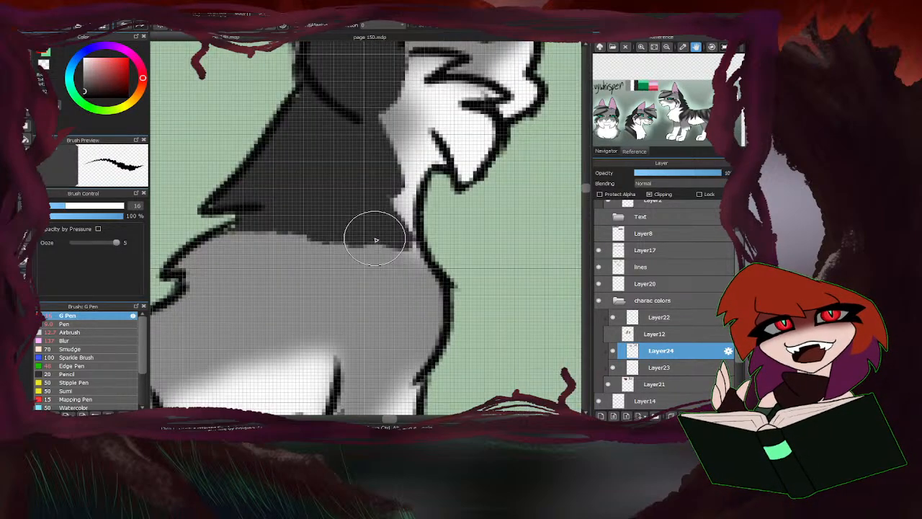
{"action": "mouse_move", "coordinate": [371, 243]}
{"action": "left_mouse_down"}
{"action": "mouse_move", "coordinate": [422, 320]}
{"action": "mouse_move", "coordinate": [277, 250]}
{"action": "left_mouse_up"}
{"action": "left_click_drag", "start_coordinate": [379, 282], "coordinate": [265, 229]}
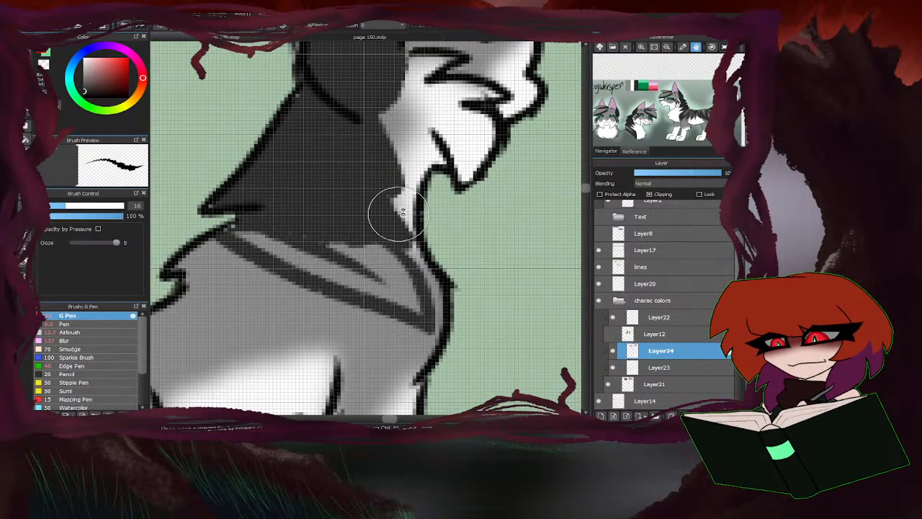
Draw the remaining dark grey stripes over the small grey cat's shoulder, back, side and haunch.
{"action": "scroll", "coordinate": [403, 216], "scroll_direction": "down", "scroll_amount": 2}
{"action": "scroll", "coordinate": [360, 250], "scroll_direction": "up", "scroll_amount": 1}
{"action": "mouse_move", "coordinate": [428, 271]}
{"action": "left_mouse_down"}
{"action": "mouse_move", "coordinate": [367, 222]}
{"action": "mouse_move", "coordinate": [444, 302]}
{"action": "left_mouse_up"}
{"action": "mouse_move", "coordinate": [445, 302]}
{"action": "left_mouse_down"}
{"action": "mouse_move", "coordinate": [303, 214]}
{"action": "mouse_move", "coordinate": [373, 302]}
{"action": "left_mouse_up"}
{"action": "mouse_move", "coordinate": [373, 303]}
{"action": "left_mouse_down"}
{"action": "mouse_move", "coordinate": [337, 261]}
{"action": "mouse_move", "coordinate": [283, 235]}
{"action": "mouse_move", "coordinate": [334, 313]}
{"action": "mouse_move", "coordinate": [278, 265]}
{"action": "mouse_move", "coordinate": [327, 281]}
{"action": "mouse_move", "coordinate": [298, 291]}
{"action": "mouse_move", "coordinate": [330, 259]}
{"action": "mouse_move", "coordinate": [355, 309]}
{"action": "mouse_move", "coordinate": [353, 246]}
{"action": "mouse_move", "coordinate": [401, 300]}
{"action": "mouse_move", "coordinate": [329, 233]}
{"action": "mouse_move", "coordinate": [336, 251]}
{"action": "mouse_move", "coordinate": [280, 217]}
{"action": "mouse_move", "coordinate": [376, 242]}
{"action": "mouse_move", "coordinate": [366, 210]}
{"action": "left_mouse_up"}
{"action": "mouse_move", "coordinate": [457, 236]}
{"action": "left_mouse_down"}
{"action": "mouse_move", "coordinate": [279, 292]}
{"action": "mouse_move", "coordinate": [216, 202]}
{"action": "mouse_move", "coordinate": [259, 236]}
{"action": "mouse_move", "coordinate": [219, 232]}
{"action": "mouse_move", "coordinate": [213, 243]}
{"action": "mouse_move", "coordinate": [221, 247]}
{"action": "mouse_move", "coordinate": [199, 243]}
{"action": "mouse_move", "coordinate": [255, 264]}
{"action": "mouse_move", "coordinate": [232, 217]}
{"action": "mouse_move", "coordinate": [294, 271]}
{"action": "mouse_move", "coordinate": [256, 216]}
{"action": "mouse_move", "coordinate": [244, 254]}
{"action": "left_mouse_up"}
{"action": "scroll", "coordinate": [375, 209], "scroll_direction": "down", "scroll_amount": 5}
{"action": "scroll", "coordinate": [337, 228], "scroll_direction": "up", "scroll_amount": 3}
Blur the small grey cat's neck marking and body stripes with the Blur brush at size 23.
{"action": "left_click", "coordinate": [70, 340]}
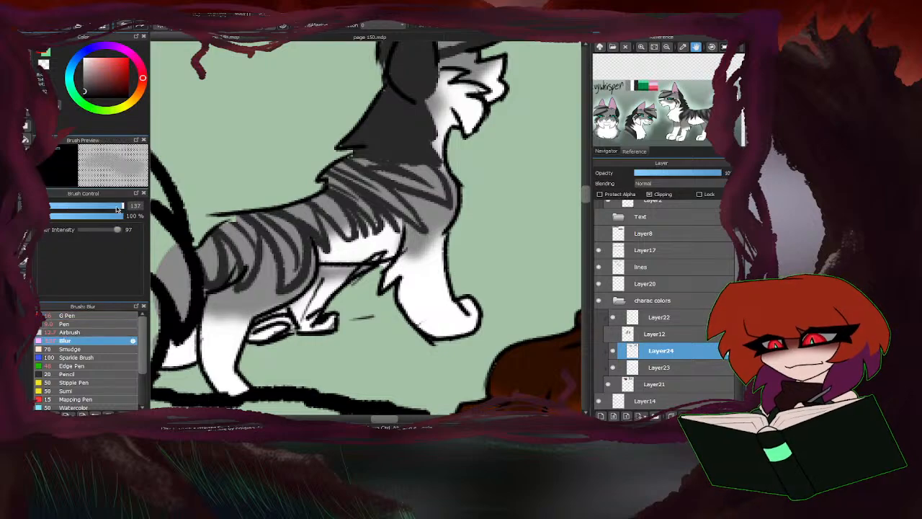
{"action": "left_click_drag", "start_coordinate": [117, 207], "coordinate": [78, 206]}
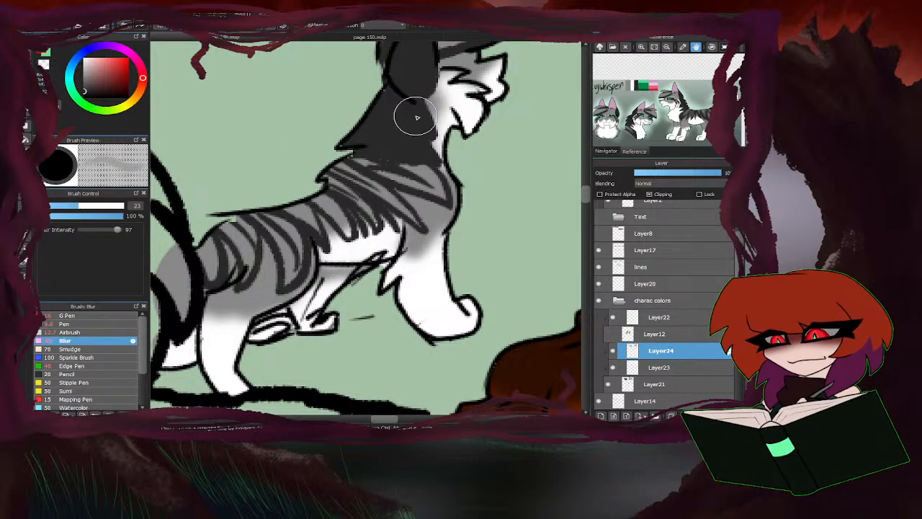
{"action": "mouse_move", "coordinate": [415, 117]}
{"action": "left_mouse_down"}
{"action": "mouse_move", "coordinate": [441, 112]}
{"action": "mouse_move", "coordinate": [425, 164]}
{"action": "mouse_move", "coordinate": [343, 162]}
{"action": "mouse_move", "coordinate": [374, 188]}
{"action": "mouse_move", "coordinate": [317, 191]}
{"action": "mouse_move", "coordinate": [292, 283]}
{"action": "mouse_move", "coordinate": [272, 287]}
{"action": "mouse_move", "coordinate": [240, 253]}
{"action": "mouse_move", "coordinate": [201, 246]}
{"action": "mouse_move", "coordinate": [265, 268]}
{"action": "mouse_move", "coordinate": [292, 265]}
{"action": "mouse_move", "coordinate": [440, 214]}
{"action": "left_mouse_up"}
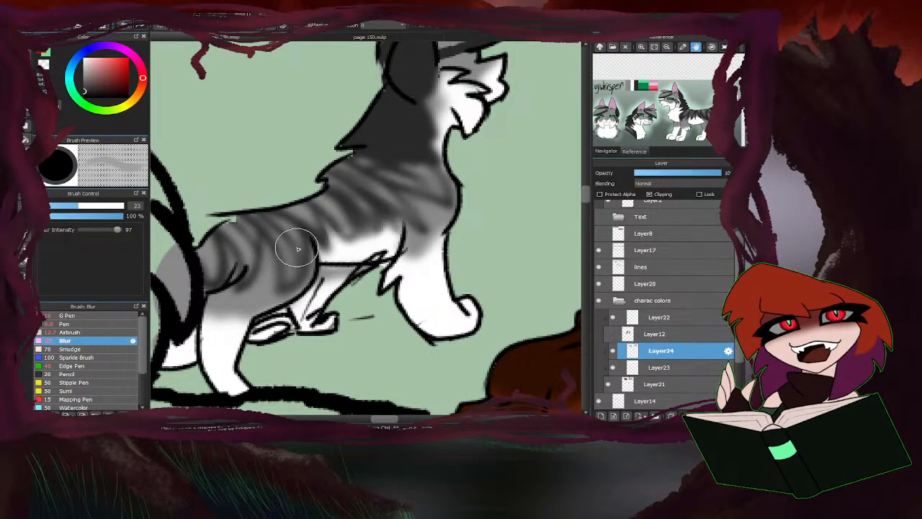
Darken the small grey cat's softened shoulder, back and haunch stripes with a smaller Airbrush at 23% opacity.
{"action": "left_click", "coordinate": [79, 332]}
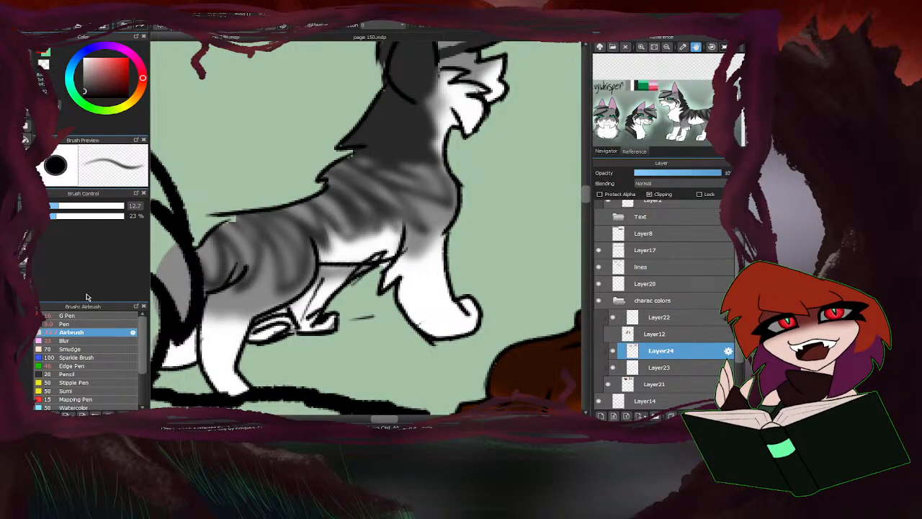
{"action": "left_click", "coordinate": [54, 208]}
{"action": "mouse_move", "coordinate": [423, 229]}
{"action": "left_mouse_down"}
{"action": "mouse_move", "coordinate": [317, 154]}
{"action": "mouse_move", "coordinate": [412, 215]}
{"action": "left_mouse_up"}
{"action": "mouse_move", "coordinate": [369, 167]}
{"action": "left_mouse_down"}
{"action": "mouse_move", "coordinate": [443, 198]}
{"action": "mouse_move", "coordinate": [368, 153]}
{"action": "mouse_move", "coordinate": [375, 175]}
{"action": "mouse_move", "coordinate": [348, 162]}
{"action": "mouse_move", "coordinate": [371, 209]}
{"action": "mouse_move", "coordinate": [344, 168]}
{"action": "mouse_move", "coordinate": [364, 226]}
{"action": "mouse_move", "coordinate": [331, 186]}
{"action": "mouse_move", "coordinate": [343, 238]}
{"action": "mouse_move", "coordinate": [293, 200]}
{"action": "mouse_move", "coordinate": [319, 254]}
{"action": "mouse_move", "coordinate": [249, 209]}
{"action": "mouse_move", "coordinate": [306, 239]}
{"action": "mouse_move", "coordinate": [270, 262]}
{"action": "mouse_move", "coordinate": [254, 256]}
{"action": "mouse_move", "coordinate": [238, 213]}
{"action": "left_mouse_up"}
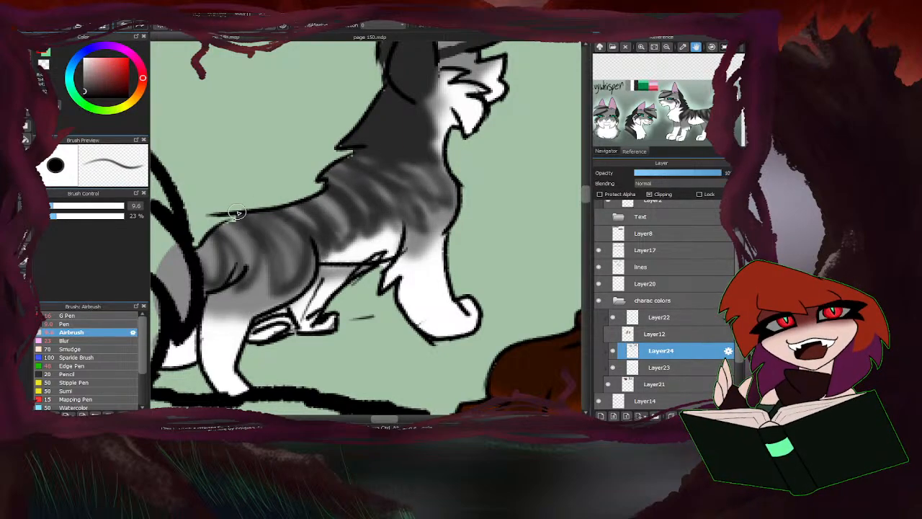
{"action": "mouse_move", "coordinate": [252, 247]}
{"action": "left_mouse_down"}
{"action": "mouse_move", "coordinate": [236, 289]}
{"action": "mouse_move", "coordinate": [210, 289]}
{"action": "mouse_move", "coordinate": [226, 293]}
{"action": "left_mouse_up"}
{"action": "scroll", "coordinate": [313, 234], "scroll_direction": "down", "scroll_amount": 6}
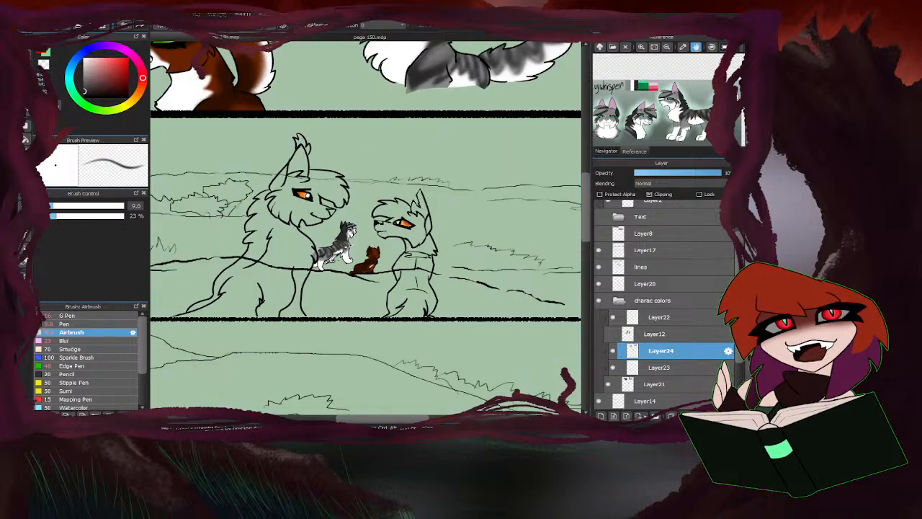
{"action": "scroll", "coordinate": [331, 246], "scroll_direction": "up", "scroll_amount": 6}
{"action": "mouse_move", "coordinate": [290, 277]}
{"action": "left_mouse_down"}
{"action": "mouse_move", "coordinate": [281, 303]}
{"action": "mouse_move", "coordinate": [273, 234]}
{"action": "mouse_move", "coordinate": [294, 276]}
{"action": "mouse_move", "coordinate": [309, 266]}
{"action": "mouse_move", "coordinate": [315, 301]}
{"action": "left_mouse_up"}
{"action": "scroll", "coordinate": [303, 241], "scroll_direction": "down", "scroll_amount": 5}
{"action": "scroll", "coordinate": [311, 277], "scroll_direction": "up", "scroll_amount": 4}
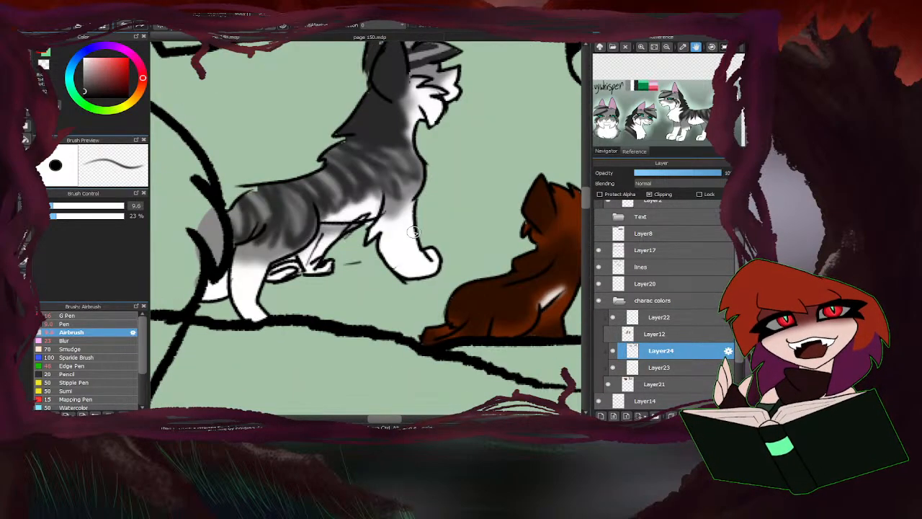
{"action": "scroll", "coordinate": [312, 322], "scroll_direction": "down", "scroll_amount": 6}
{"action": "scroll", "coordinate": [312, 321], "scroll_direction": "down", "scroll_amount": 3}
{"action": "scroll", "coordinate": [313, 287], "scroll_direction": "down", "scroll_amount": 2}
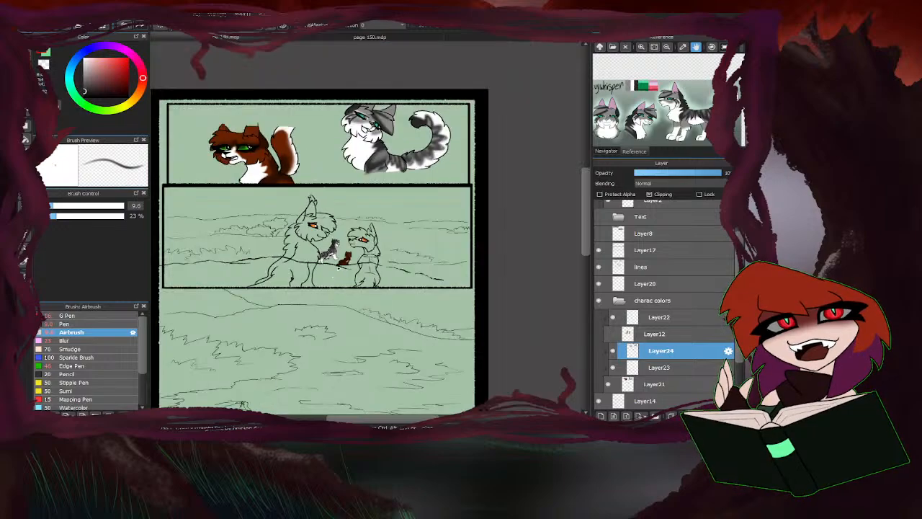
Deepen the large grey cat's tail stripes and back markings with the Airbrush at 23% opacity, ending at size 42.
{"action": "scroll", "coordinate": [348, 191], "scroll_direction": "up", "scroll_amount": 4}
{"action": "left_click", "coordinate": [112, 207]}
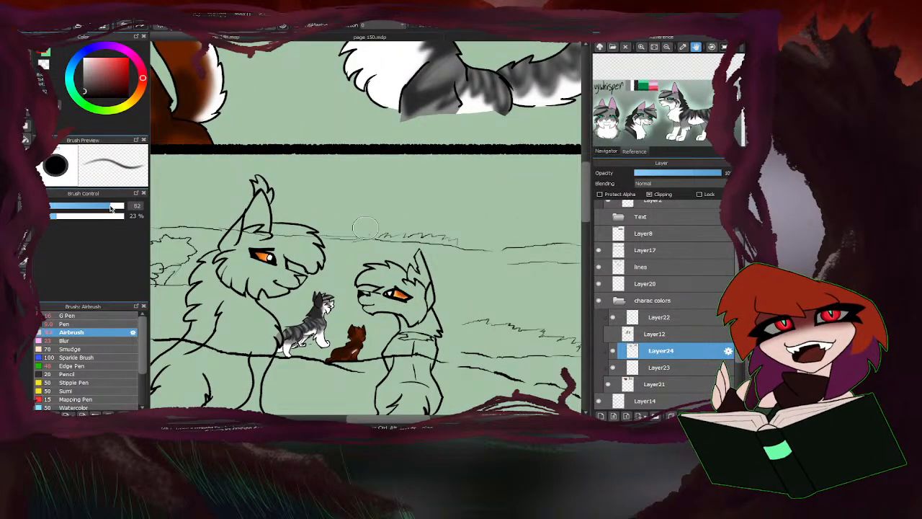
{"action": "mouse_move", "coordinate": [445, 74]}
{"action": "left_mouse_down"}
{"action": "mouse_move", "coordinate": [425, 89]}
{"action": "mouse_move", "coordinate": [461, 52]}
{"action": "left_mouse_up"}
{"action": "scroll", "coordinate": [337, 216], "scroll_direction": "down", "scroll_amount": 3}
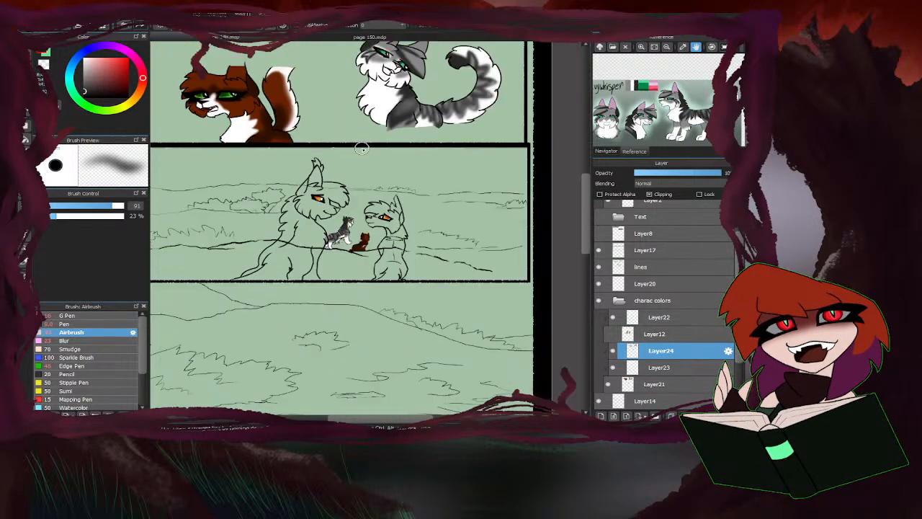
{"action": "scroll", "coordinate": [438, 111], "scroll_direction": "up", "scroll_amount": 3}
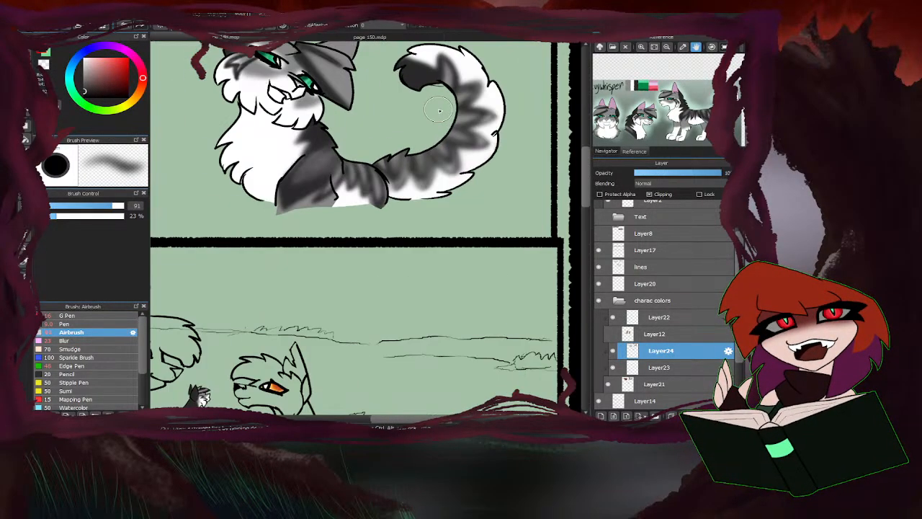
{"action": "left_click", "coordinate": [96, 206]}
{"action": "scroll", "coordinate": [377, 165], "scroll_direction": "up", "scroll_amount": 3}
{"action": "mouse_move", "coordinate": [376, 165]}
{"action": "left_mouse_down"}
{"action": "mouse_move", "coordinate": [378, 187]}
{"action": "mouse_move", "coordinate": [417, 192]}
{"action": "mouse_move", "coordinate": [423, 156]}
{"action": "mouse_move", "coordinate": [455, 227]}
{"action": "left_mouse_up"}
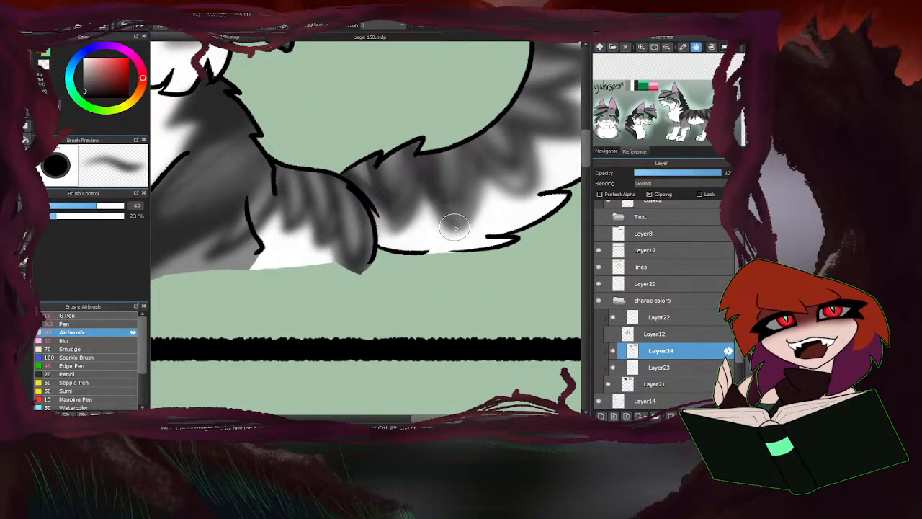
{"action": "scroll", "coordinate": [455, 227], "scroll_direction": "down", "scroll_amount": 2}
{"action": "mouse_move", "coordinate": [461, 151]}
{"action": "left_mouse_down"}
{"action": "mouse_move", "coordinate": [492, 144]}
{"action": "mouse_move", "coordinate": [479, 137]}
{"action": "mouse_move", "coordinate": [527, 123]}
{"action": "mouse_move", "coordinate": [485, 113]}
{"action": "mouse_move", "coordinate": [551, 94]}
{"action": "left_mouse_up"}
{"action": "scroll", "coordinate": [462, 129], "scroll_direction": "down", "scroll_amount": 3}
{"action": "mouse_move", "coordinate": [477, 106]}
{"action": "left_mouse_down"}
{"action": "mouse_move", "coordinate": [494, 90]}
{"action": "mouse_move", "coordinate": [469, 93]}
{"action": "mouse_move", "coordinate": [462, 74]}
{"action": "left_mouse_up"}
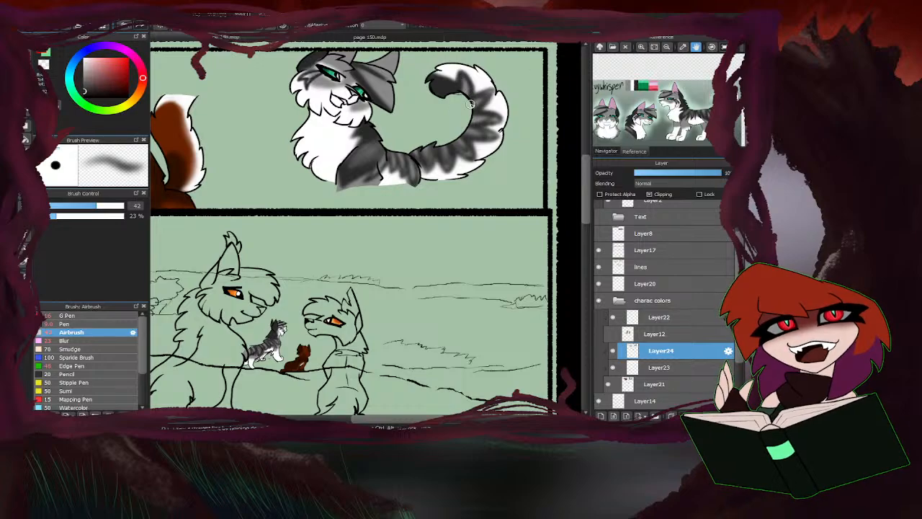
{"action": "mouse_move", "coordinate": [410, 162]}
{"action": "left_mouse_down"}
{"action": "mouse_move", "coordinate": [391, 146]}
{"action": "mouse_move", "coordinate": [388, 171]}
{"action": "mouse_move", "coordinate": [381, 146]}
{"action": "mouse_move", "coordinate": [373, 176]}
{"action": "mouse_move", "coordinate": [373, 149]}
{"action": "left_mouse_up"}
Add a new clipping layer directly above the dark grey markings layer in the charac colors folder.
{"action": "scroll", "coordinate": [336, 189], "scroll_direction": "down", "scroll_amount": 5}
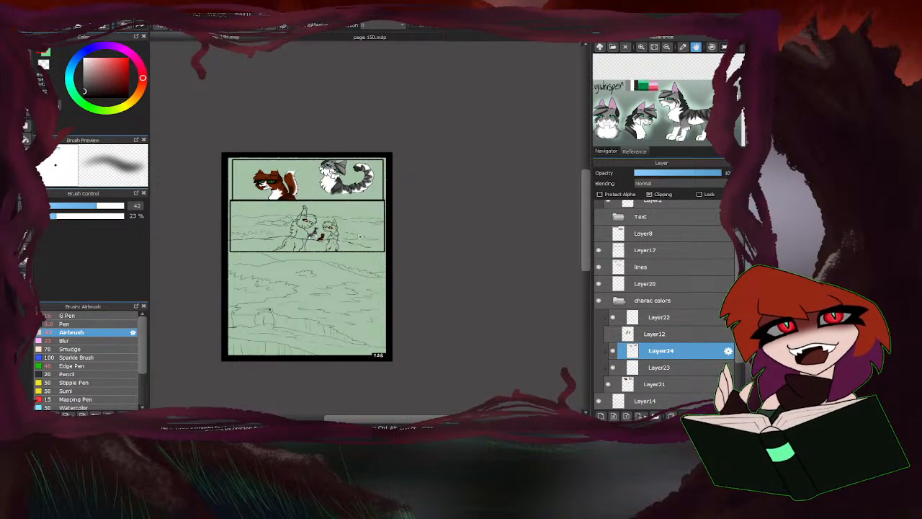
{"action": "scroll", "coordinate": [303, 244], "scroll_direction": "up", "scroll_amount": 5}
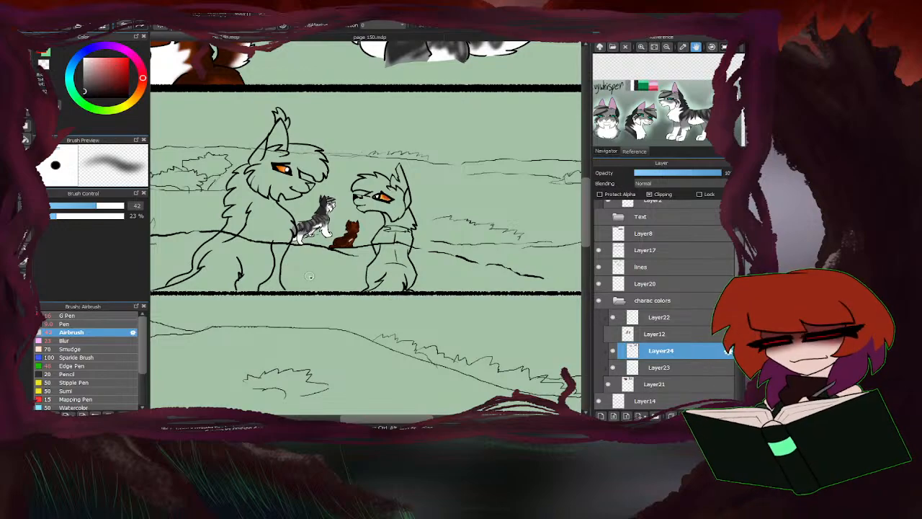
{"action": "scroll", "coordinate": [299, 324], "scroll_direction": "down", "scroll_amount": 4}
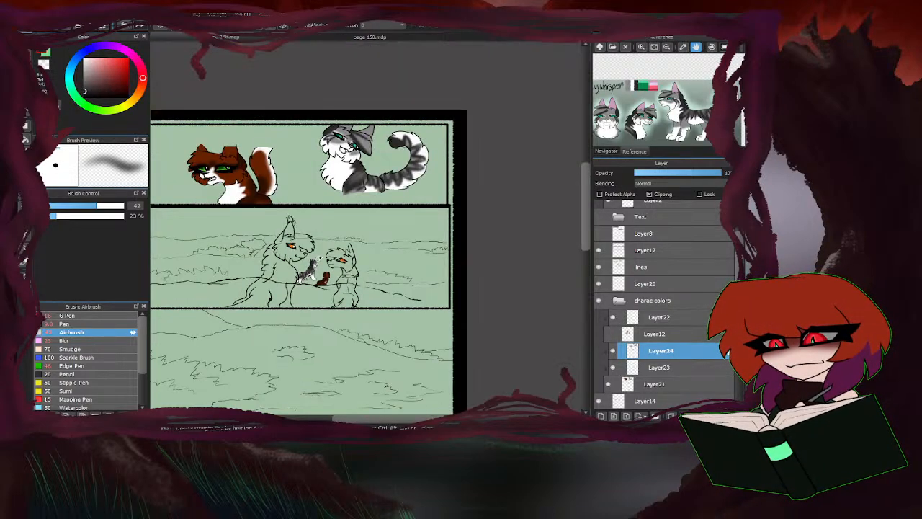
{"action": "scroll", "coordinate": [324, 254], "scroll_direction": "up", "scroll_amount": 3}
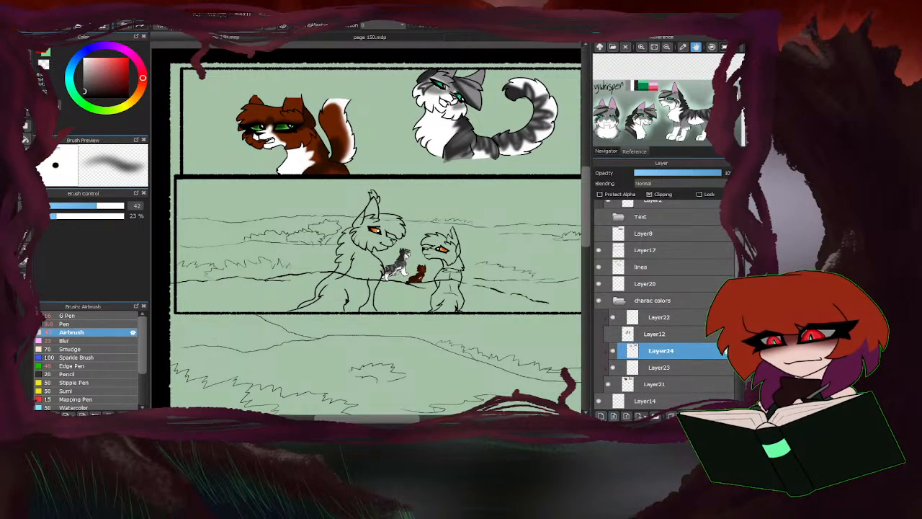
{"action": "left_click", "coordinate": [601, 415]}
{"action": "left_click", "coordinate": [649, 194]}
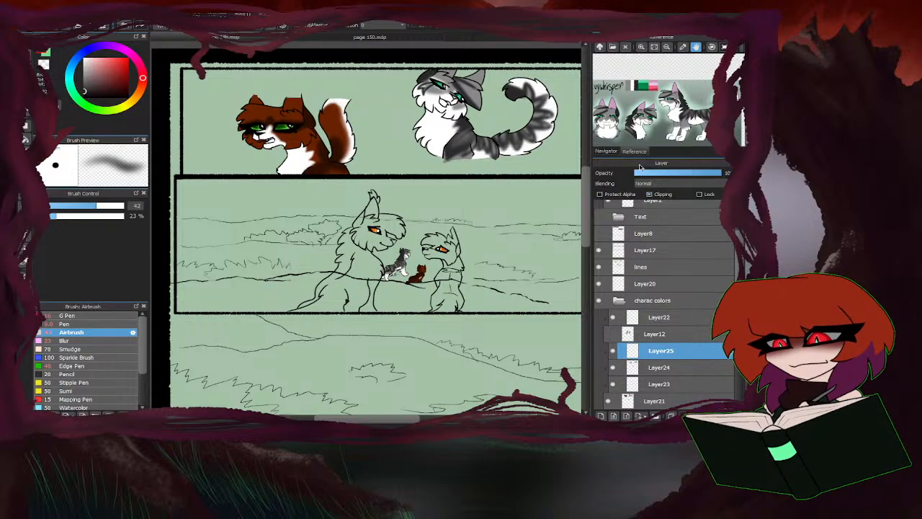
Paint the insides of the large grey cat's ears with the reference sheet's light pink, using the Pen at size 15.
{"action": "left_click", "coordinate": [641, 46]}
{"action": "left_click", "coordinate": [641, 46]}
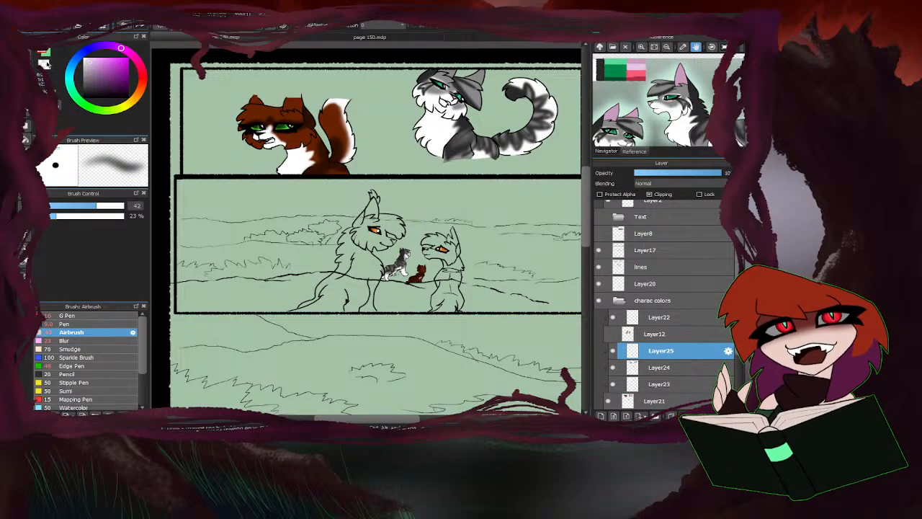
{"action": "left_click", "coordinate": [637, 61]}
{"action": "left_click", "coordinate": [644, 60]}
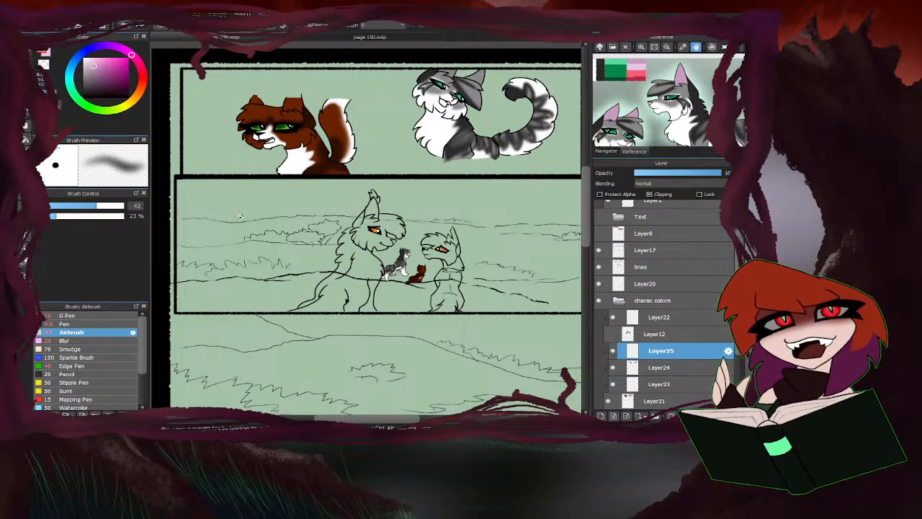
{"action": "left_click", "coordinate": [61, 324]}
{"action": "scroll", "coordinate": [405, 115], "scroll_direction": "up", "scroll_amount": 5}
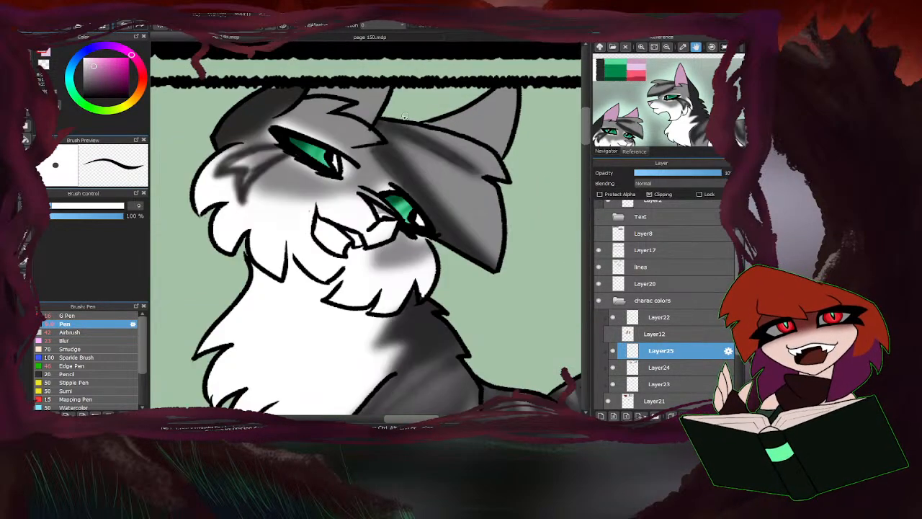
{"action": "left_click_drag", "start_coordinate": [61, 208], "coordinate": [65, 207]}
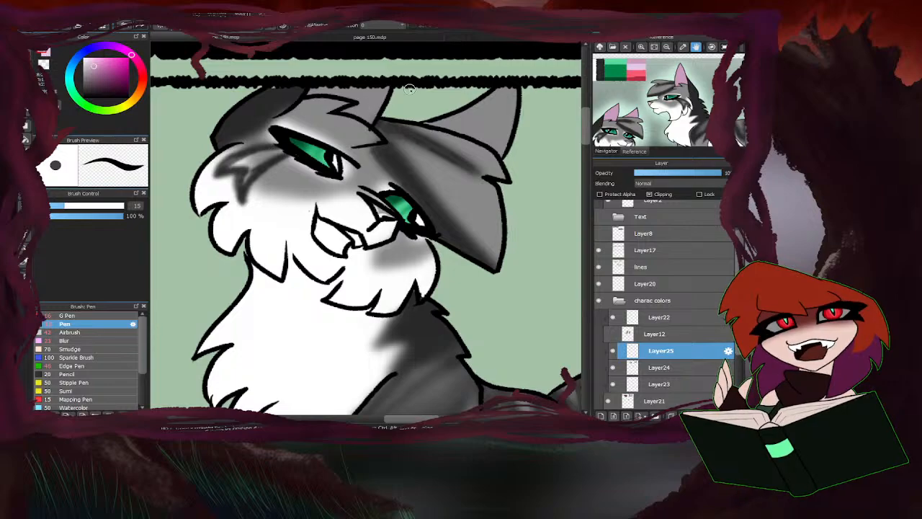
{"action": "mouse_move", "coordinate": [369, 118]}
{"action": "left_mouse_down"}
{"action": "mouse_move", "coordinate": [379, 99]}
{"action": "mouse_move", "coordinate": [370, 110]}
{"action": "mouse_move", "coordinate": [361, 90]}
{"action": "mouse_move", "coordinate": [354, 98]}
{"action": "mouse_move", "coordinate": [318, 92]}
{"action": "left_mouse_up"}
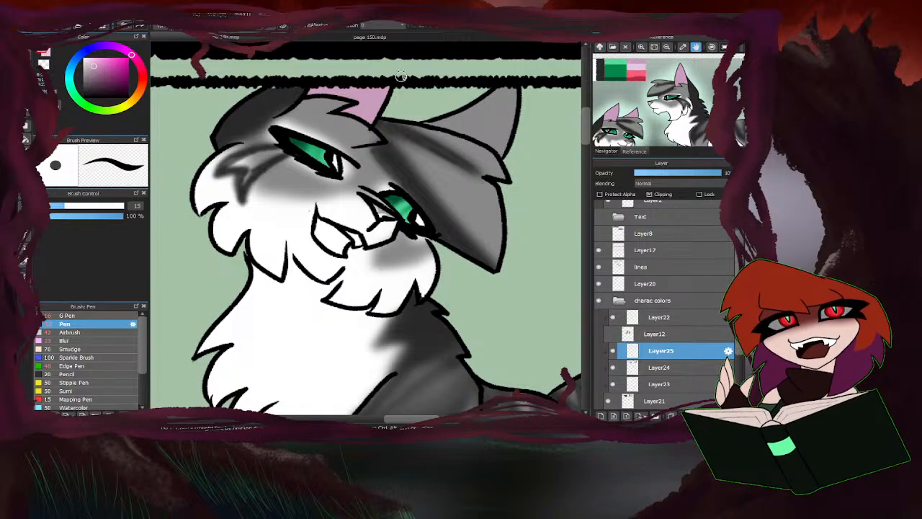
{"action": "left_click_drag", "start_coordinate": [438, 124], "coordinate": [497, 148]}
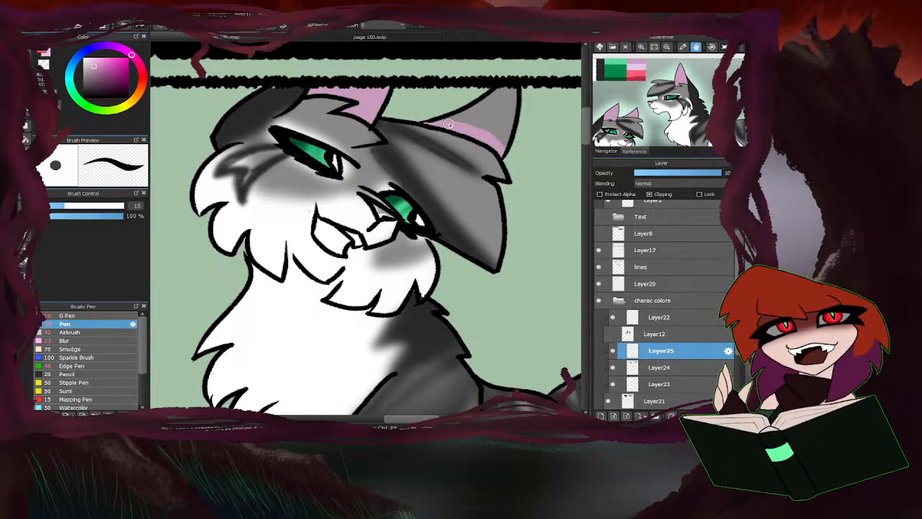
{"action": "mouse_move", "coordinate": [448, 124]}
{"action": "left_mouse_down"}
{"action": "mouse_move", "coordinate": [481, 121]}
{"action": "mouse_move", "coordinate": [521, 156]}
{"action": "mouse_move", "coordinate": [510, 119]}
{"action": "mouse_move", "coordinate": [480, 116]}
{"action": "mouse_move", "coordinate": [516, 104]}
{"action": "left_mouse_up"}
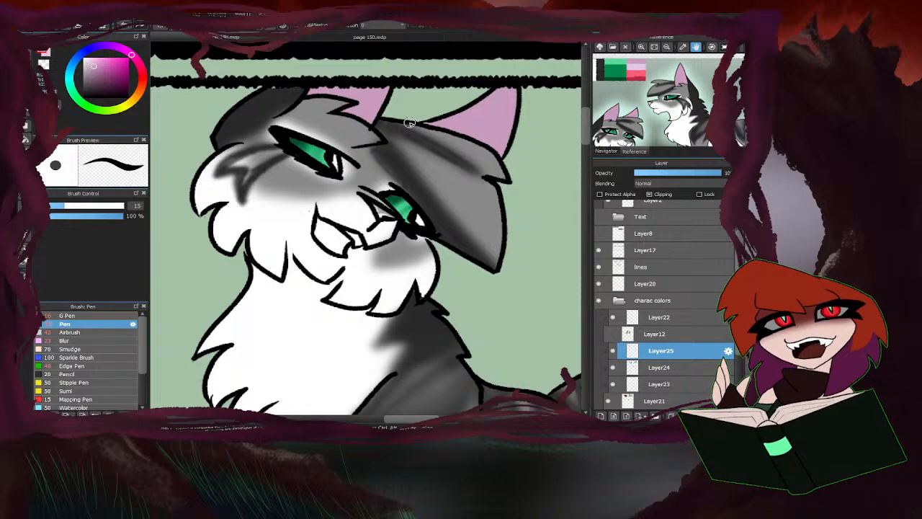
Colour the large grey cat's nose light pink.
{"action": "scroll", "coordinate": [363, 158], "scroll_direction": "down", "scroll_amount": 3}
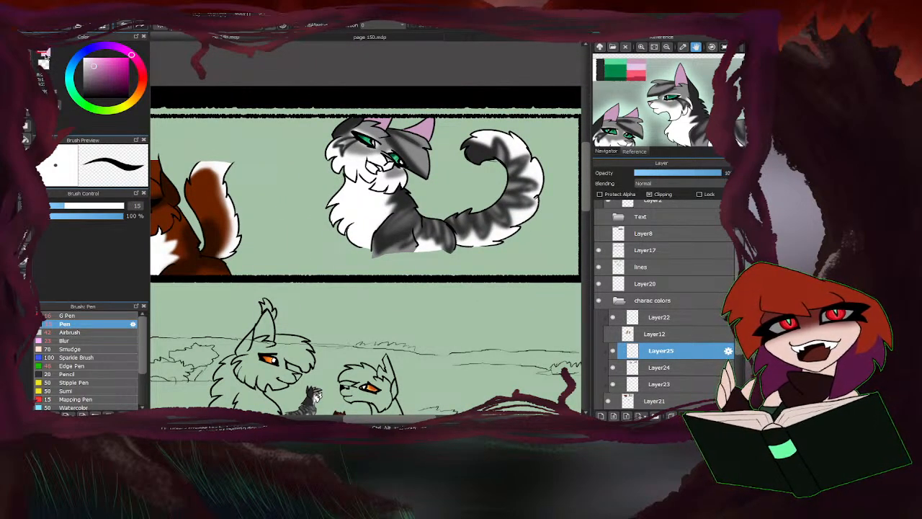
{"action": "scroll", "coordinate": [396, 161], "scroll_direction": "up", "scroll_amount": 5}
{"action": "left_click_drag", "start_coordinate": [416, 167], "coordinate": [413, 166]}
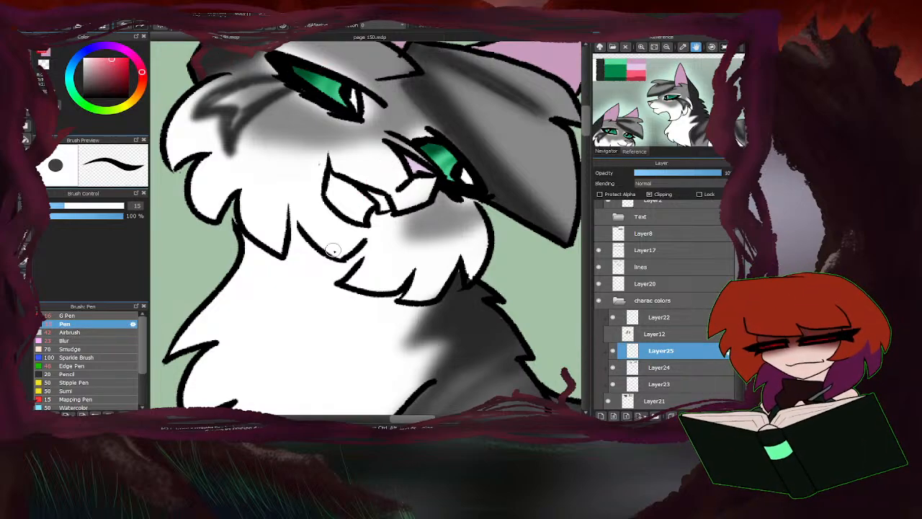
Fill the large grey cat's open mouth with the reference's coral pink and shade its lower part with the darker red.
{"action": "scroll", "coordinate": [360, 193], "scroll_direction": "up", "scroll_amount": 3}
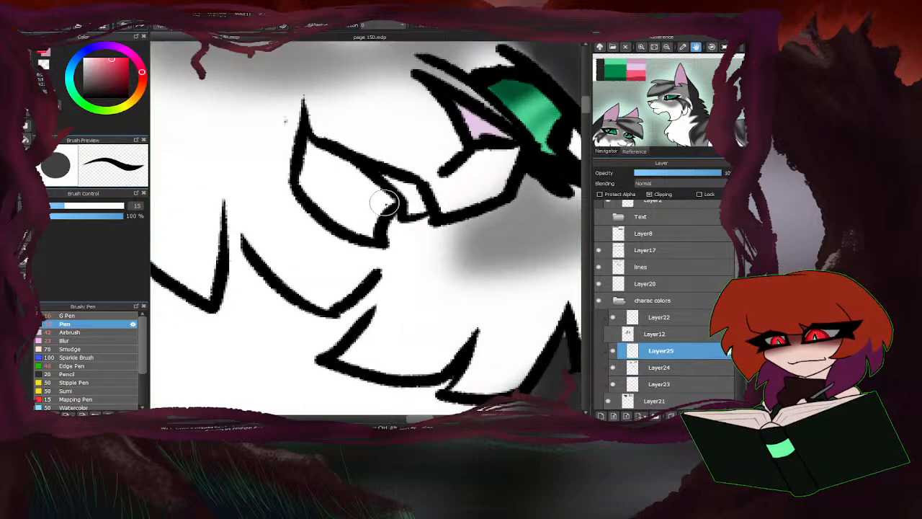
{"action": "mouse_move", "coordinate": [382, 202]}
{"action": "left_mouse_down"}
{"action": "mouse_move", "coordinate": [320, 155]}
{"action": "mouse_move", "coordinate": [309, 189]}
{"action": "mouse_move", "coordinate": [366, 227]}
{"action": "mouse_move", "coordinate": [345, 202]}
{"action": "left_mouse_up"}
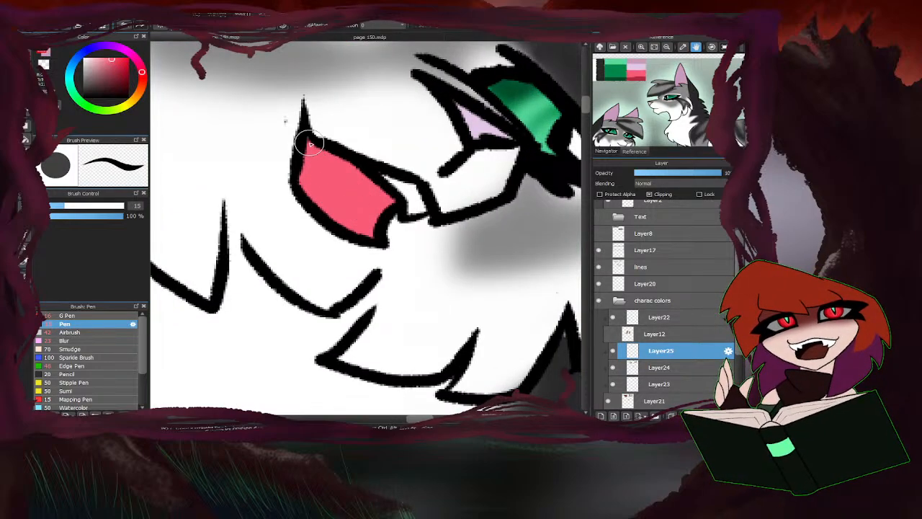
{"action": "left_click", "coordinate": [637, 76]}
{"action": "scroll", "coordinate": [375, 203], "scroll_direction": "up", "scroll_amount": 2}
{"action": "mouse_move", "coordinate": [360, 233]}
{"action": "left_mouse_down"}
{"action": "mouse_move", "coordinate": [322, 167]}
{"action": "mouse_move", "coordinate": [283, 146]}
{"action": "mouse_move", "coordinate": [337, 216]}
{"action": "mouse_move", "coordinate": [295, 158]}
{"action": "left_mouse_up"}
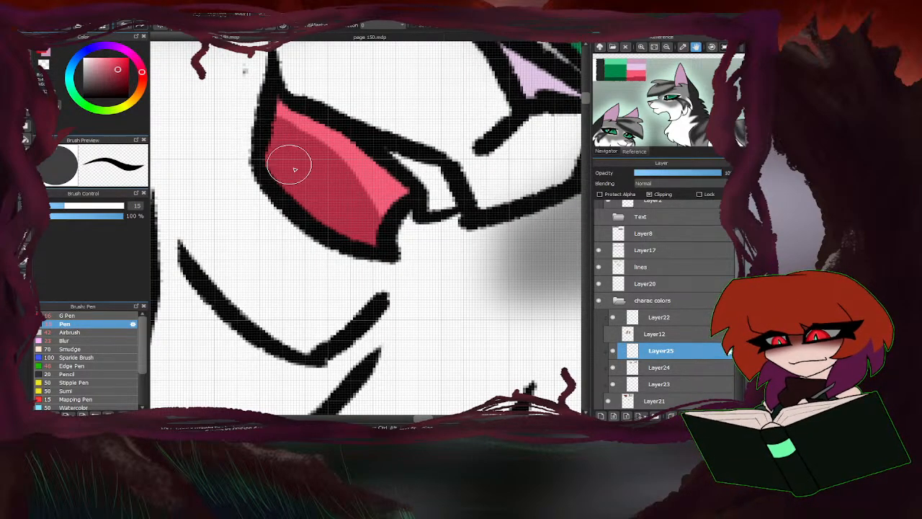
Paint the brown cat's open mouth with the muted dark red and its tongue tip with the pink from its own reference sheet.
{"action": "scroll", "coordinate": [363, 236], "scroll_direction": "down", "scroll_amount": 6}
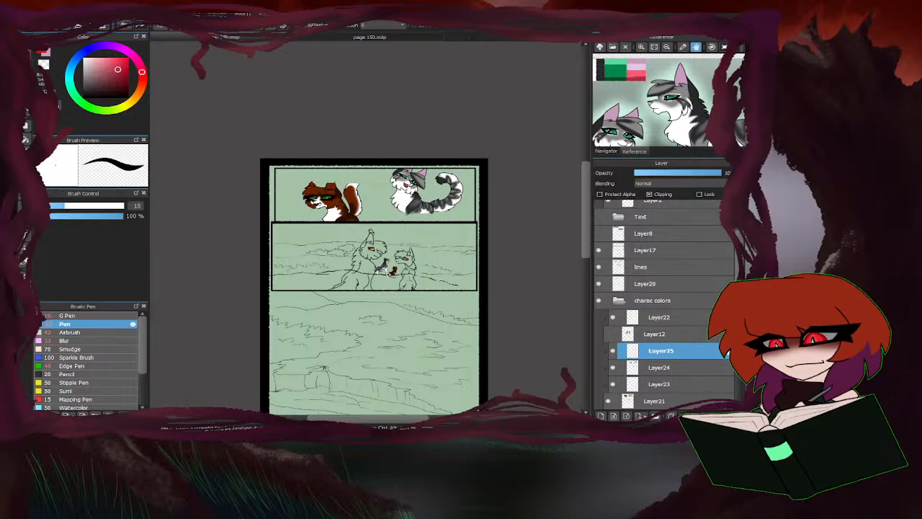
{"action": "scroll", "coordinate": [308, 196], "scroll_direction": "up", "scroll_amount": 6}
{"action": "scroll", "coordinate": [309, 196], "scroll_direction": "up", "scroll_amount": 2}
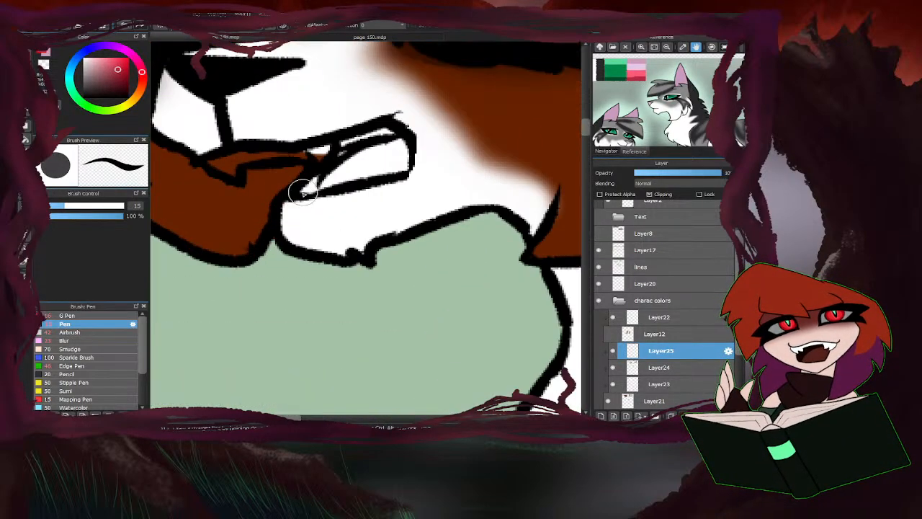
{"action": "mouse_move", "coordinate": [321, 184]}
{"action": "left_mouse_down"}
{"action": "mouse_move", "coordinate": [397, 145]}
{"action": "mouse_move", "coordinate": [393, 153]}
{"action": "left_mouse_up"}
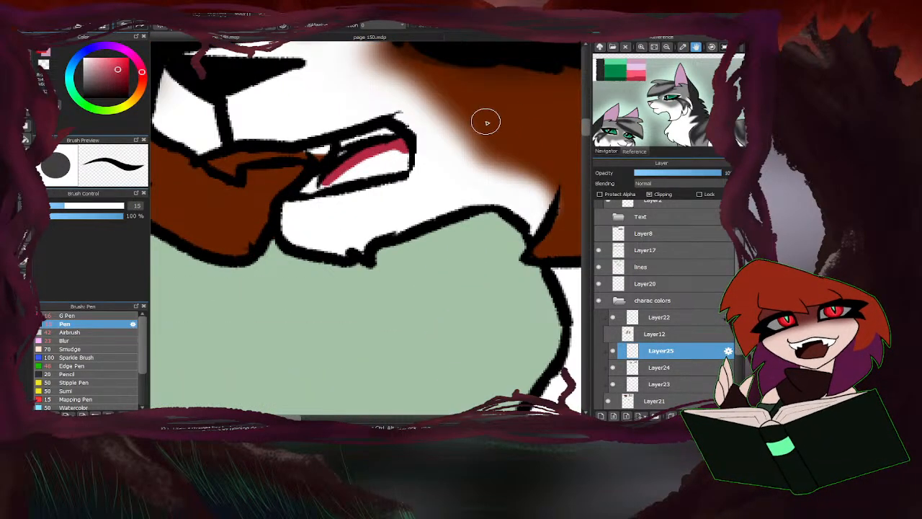
{"action": "left_click_drag", "start_coordinate": [639, 100], "coordinate": [646, 123]}
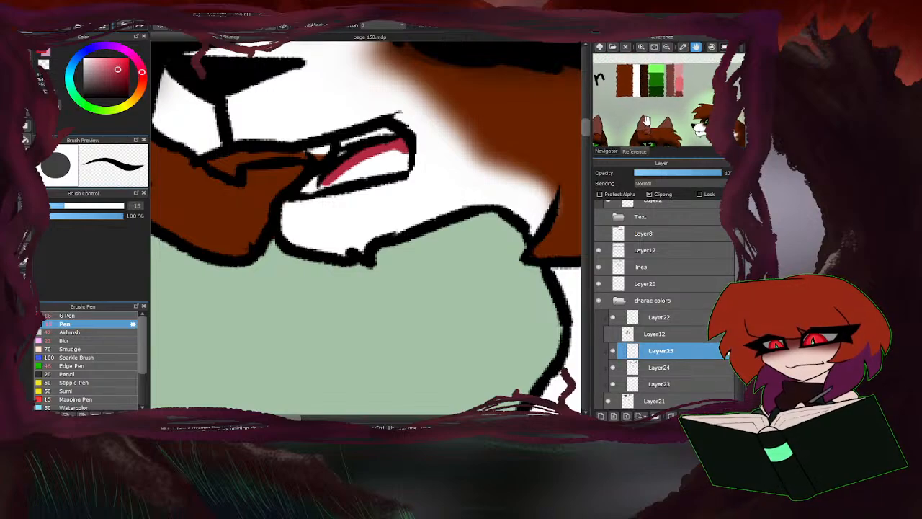
{"action": "right_click", "coordinate": [674, 87]}
{"action": "mouse_move", "coordinate": [317, 157]}
{"action": "left_mouse_down"}
{"action": "mouse_move", "coordinate": [403, 149]}
{"action": "mouse_move", "coordinate": [337, 174]}
{"action": "mouse_move", "coordinate": [393, 162]}
{"action": "left_mouse_up"}
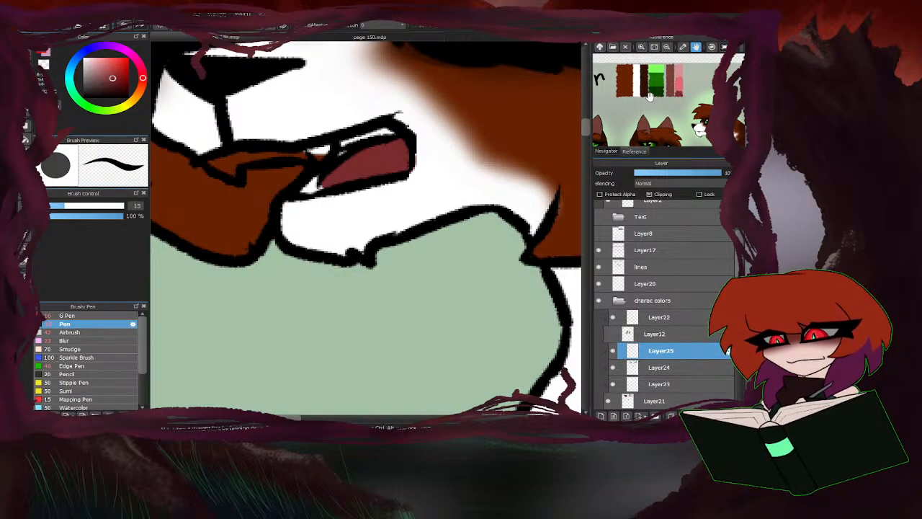
{"action": "right_click", "coordinate": [679, 84]}
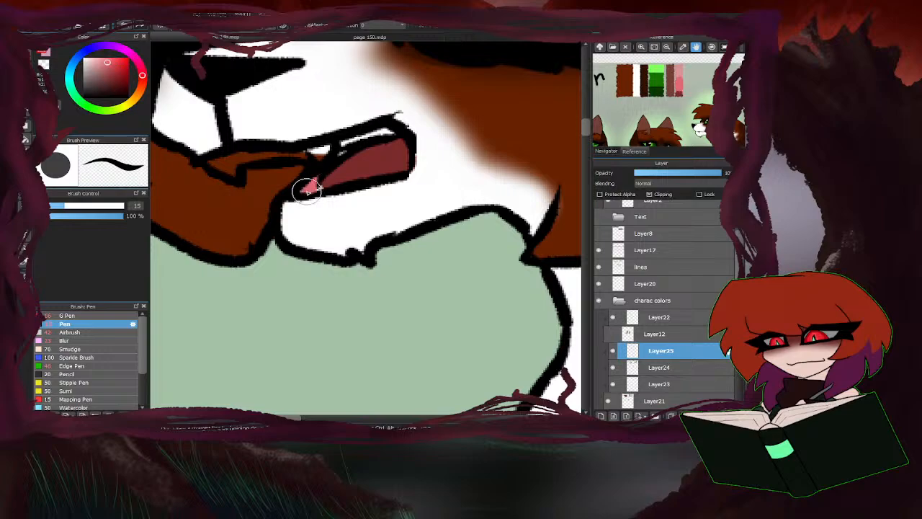
Paint the brown cat's teeth white along the upper lip and in front of the mouth opening.
{"action": "scroll", "coordinate": [316, 184], "scroll_direction": "down", "scroll_amount": 3}
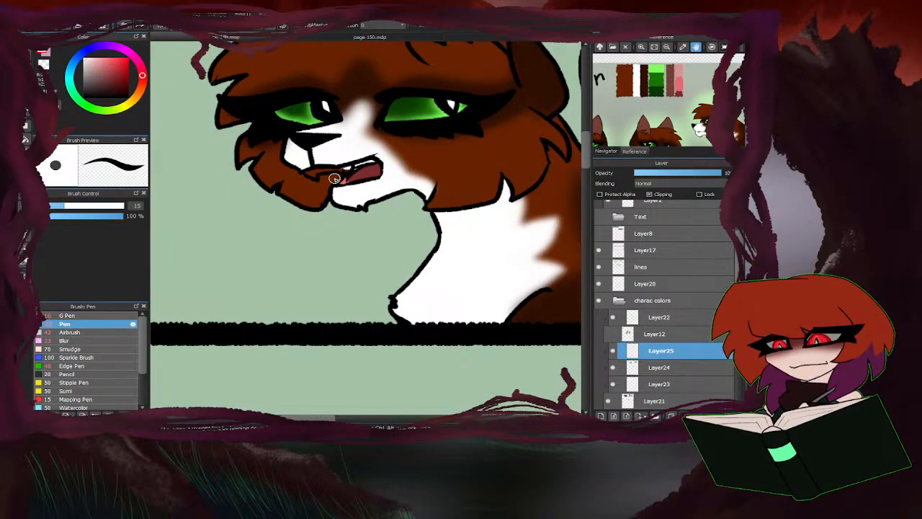
{"action": "scroll", "coordinate": [336, 178], "scroll_direction": "up", "scroll_amount": 2}
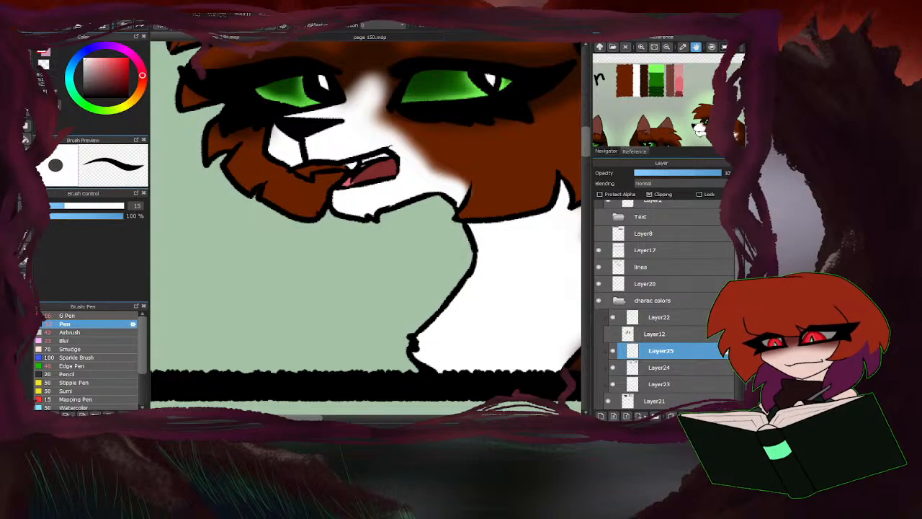
{"action": "scroll", "coordinate": [340, 155], "scroll_direction": "up", "scroll_amount": 3}
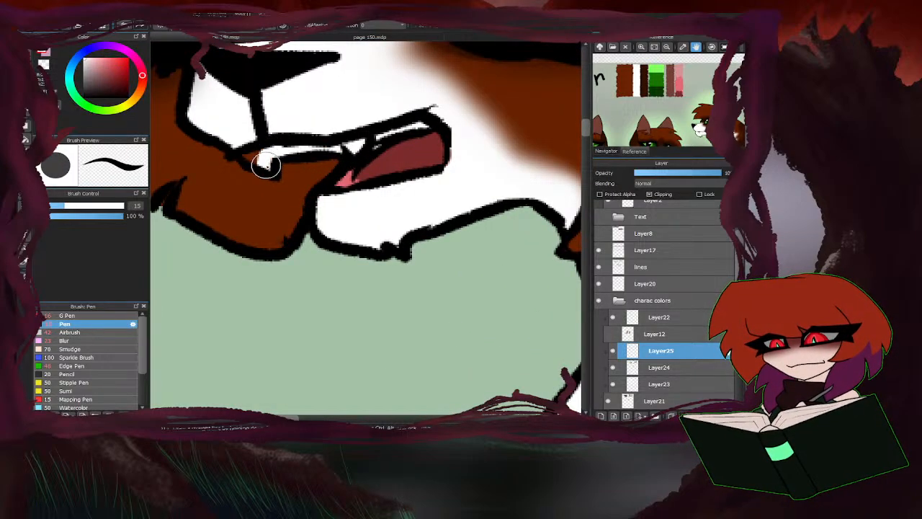
{"action": "scroll", "coordinate": [278, 223], "scroll_direction": "down", "scroll_amount": 5}
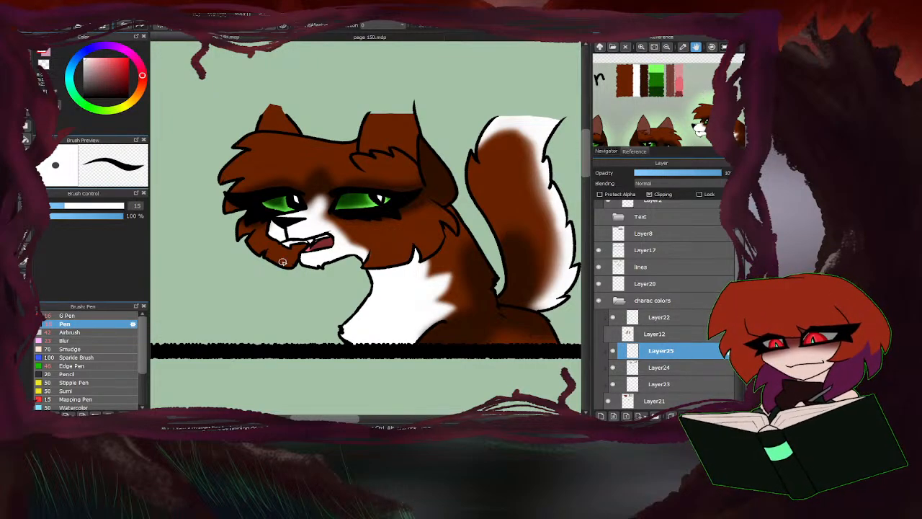
Fill the insides of both of the brown cat's ears with the muted reddish brown from its reference palette.
{"action": "left_click", "coordinate": [670, 72]}
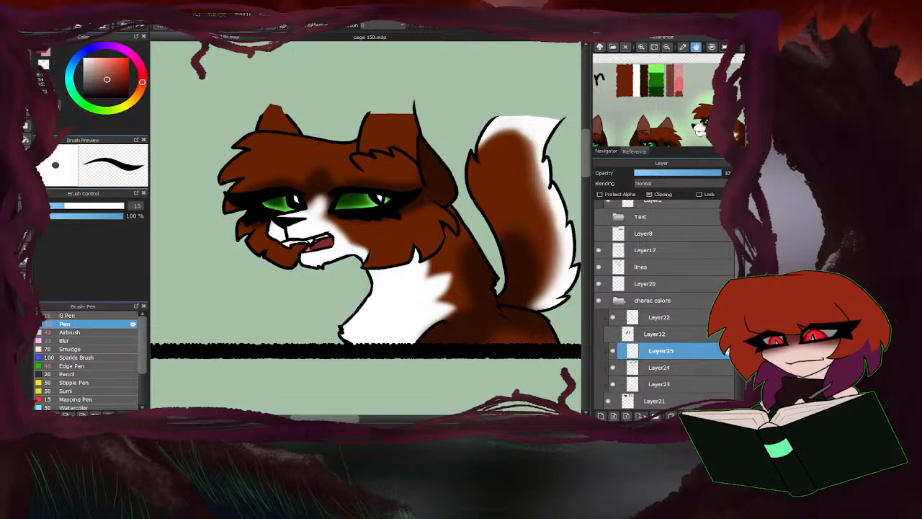
{"action": "key", "text": "g"}
{"action": "left_click", "coordinate": [387, 126]}
{"action": "left_click", "coordinate": [271, 116]}
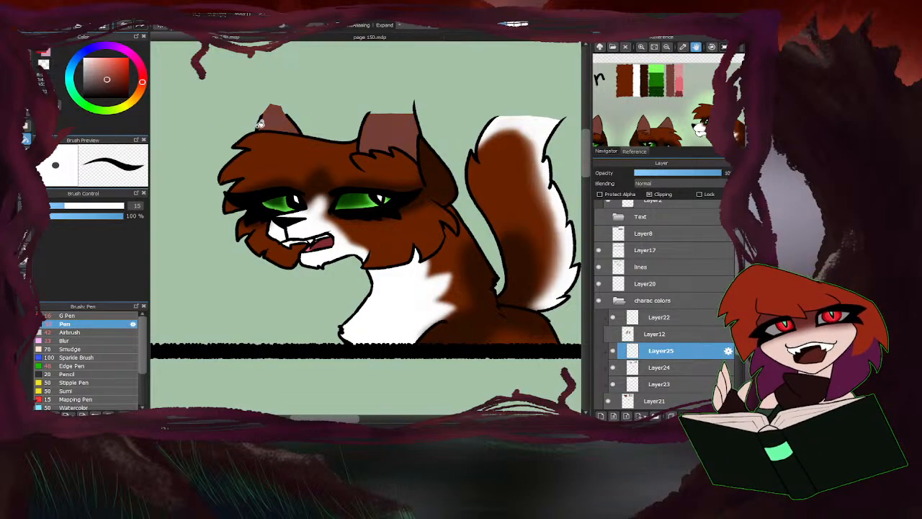
{"action": "scroll", "coordinate": [302, 142], "scroll_direction": "down", "scroll_amount": 5}
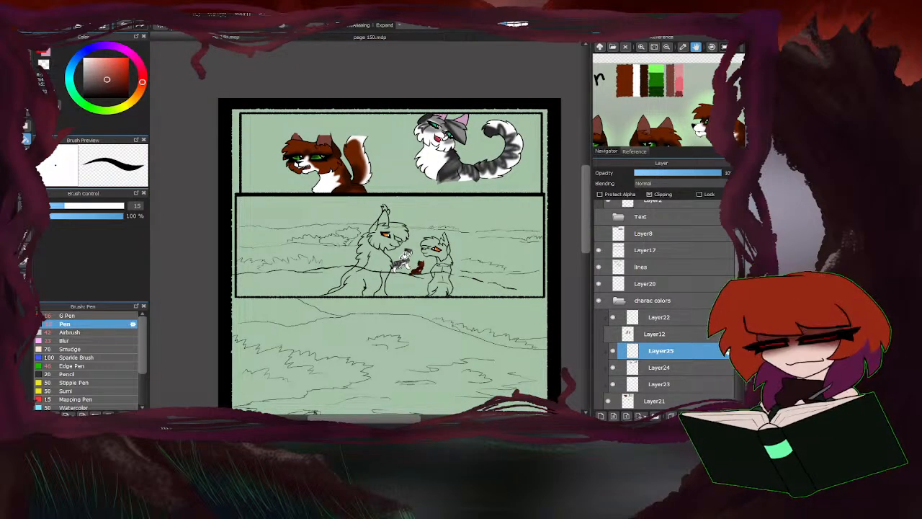
{"action": "scroll", "coordinate": [403, 257], "scroll_direction": "up", "scroll_amount": 5}
{"action": "scroll", "coordinate": [346, 316], "scroll_direction": "down", "scroll_amount": 3}
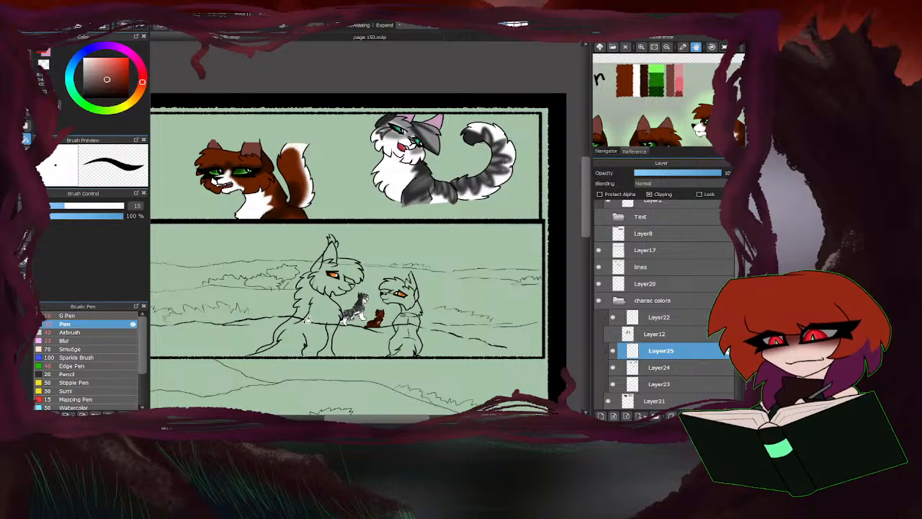
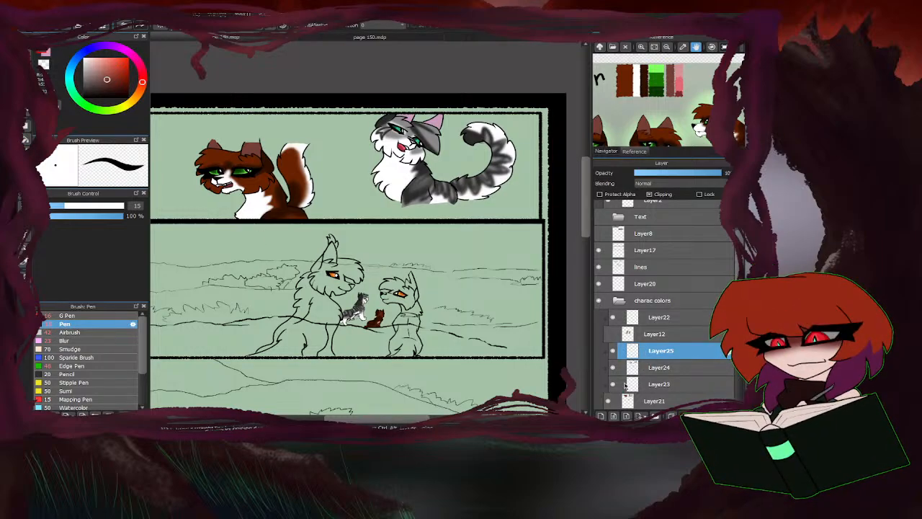
Merge Layer23, Layer24 and Layer25 down into Layer21, hide Layer21 and show Layer12.
{"action": "left_click", "coordinate": [626, 384]}
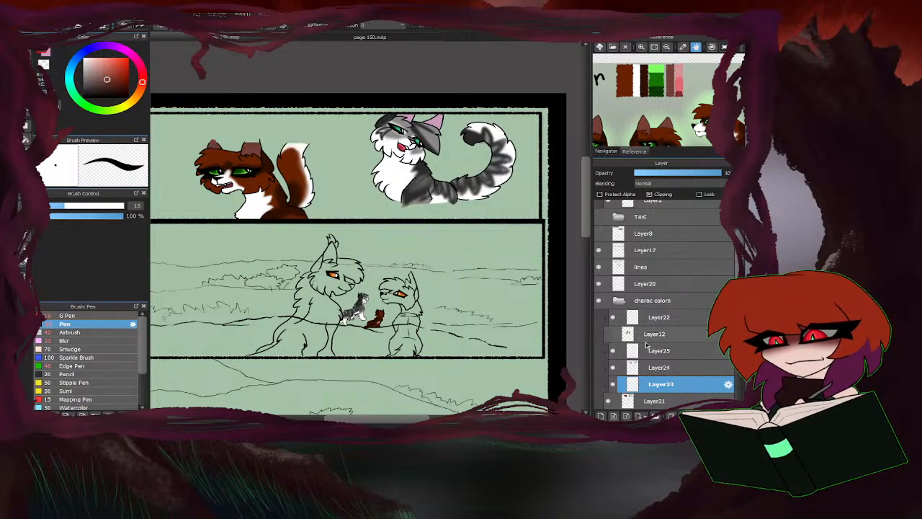
{"action": "left_click", "coordinate": [698, 416]}
{"action": "left_click", "coordinate": [665, 369]}
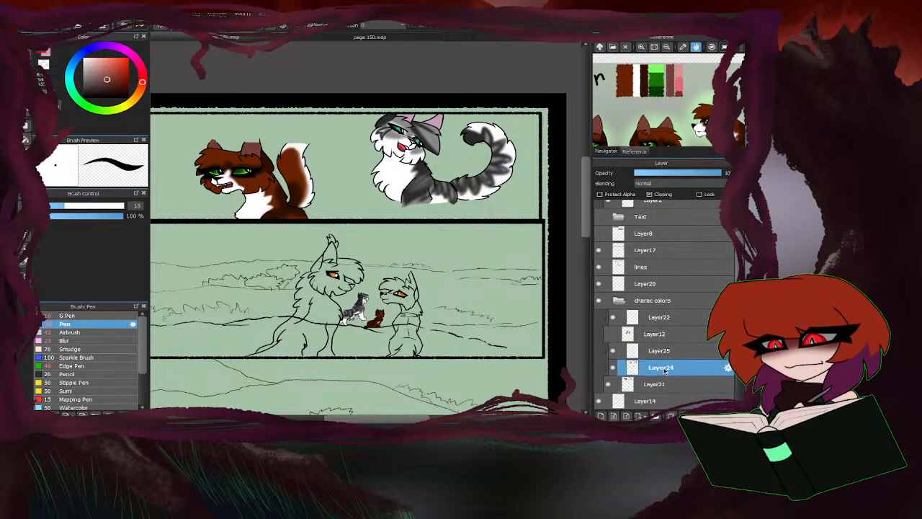
{"action": "left_click", "coordinate": [668, 353]}
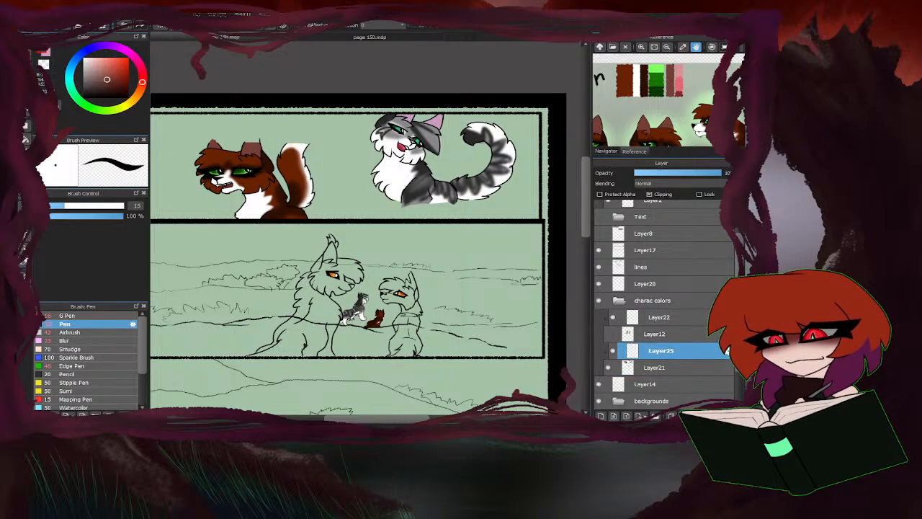
{"action": "key", "text": "ctrl+e"}
{"action": "left_click", "coordinate": [607, 335]}
{"action": "left_click", "coordinate": [609, 351]}
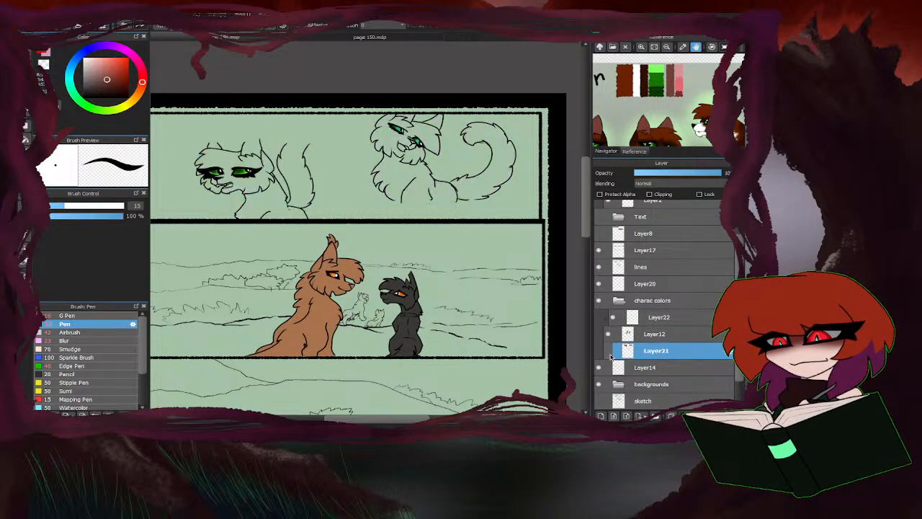
On Layer22, paint the large light-brown cat's chin and lower muzzle with the off-white from Lionstripe's reference palette.
{"action": "left_click", "coordinate": [657, 318]}
{"action": "left_click", "coordinate": [667, 47]}
{"action": "left_click", "coordinate": [667, 47]}
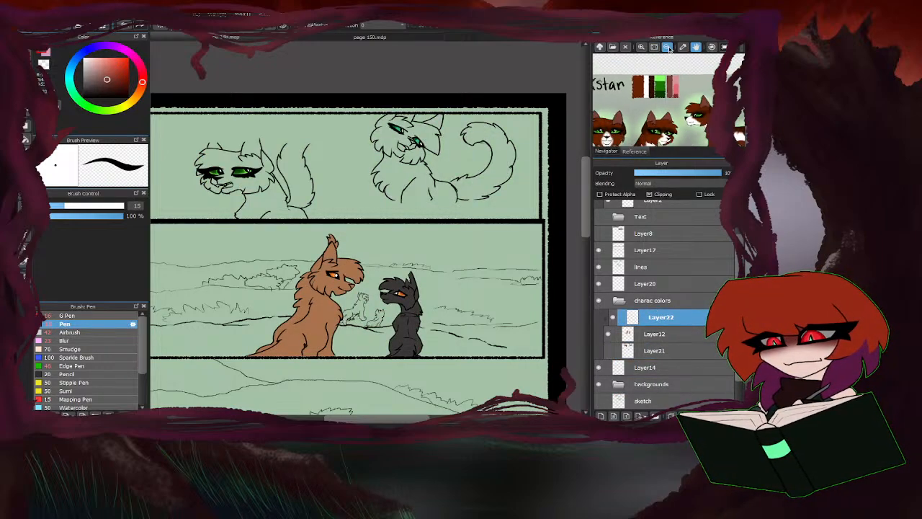
{"action": "left_click", "coordinate": [666, 48]}
{"action": "left_click_drag", "start_coordinate": [667, 126], "coordinate": [652, 68]}
{"action": "left_click_drag", "start_coordinate": [686, 109], "coordinate": [666, 110]}
{"action": "left_click", "coordinate": [660, 79]}
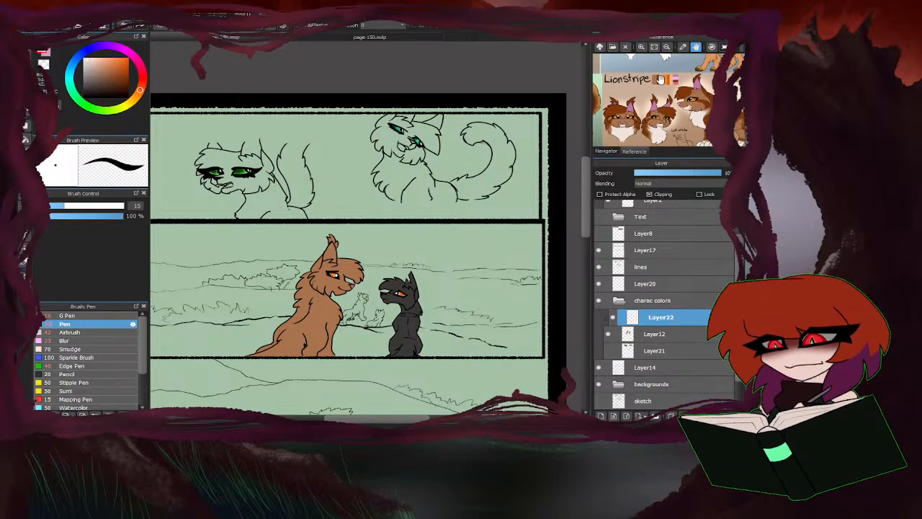
{"action": "scroll", "coordinate": [403, 238], "scroll_direction": "up", "scroll_amount": 6}
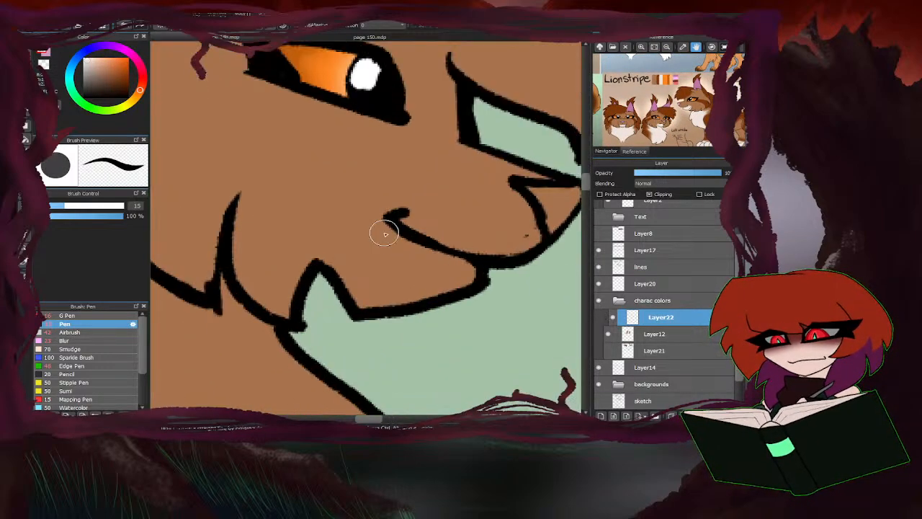
{"action": "mouse_move", "coordinate": [402, 239]}
{"action": "left_mouse_down"}
{"action": "mouse_move", "coordinate": [354, 225]}
{"action": "mouse_move", "coordinate": [330, 242]}
{"action": "mouse_move", "coordinate": [351, 293]}
{"action": "mouse_move", "coordinate": [400, 302]}
{"action": "mouse_move", "coordinate": [471, 271]}
{"action": "mouse_move", "coordinate": [383, 244]}
{"action": "mouse_move", "coordinate": [425, 268]}
{"action": "mouse_move", "coordinate": [410, 281]}
{"action": "mouse_move", "coordinate": [377, 266]}
{"action": "mouse_move", "coordinate": [370, 282]}
{"action": "mouse_move", "coordinate": [392, 263]}
{"action": "left_mouse_up"}
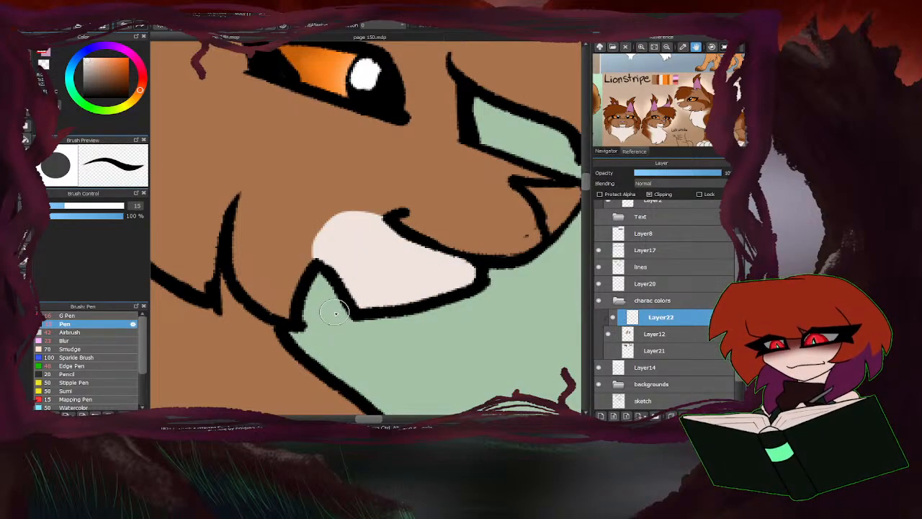
{"action": "scroll", "coordinate": [368, 287], "scroll_direction": "down", "scroll_amount": 5}
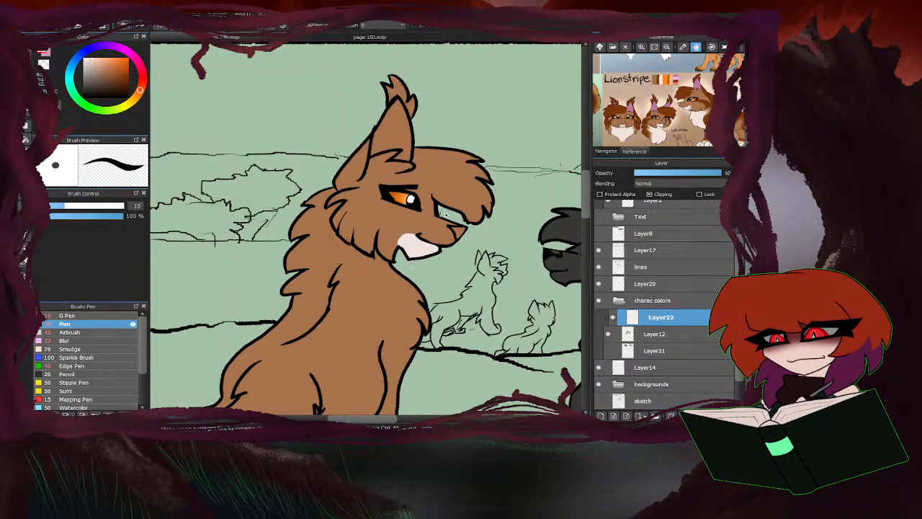
Paint a jagged off-white fur patch down the front of the light-brown cat's chest, following the Lionstripe reference.
{"action": "left_click_drag", "start_coordinate": [671, 110], "coordinate": [625, 98]}
{"action": "scroll", "coordinate": [384, 237], "scroll_direction": "up", "scroll_amount": 4}
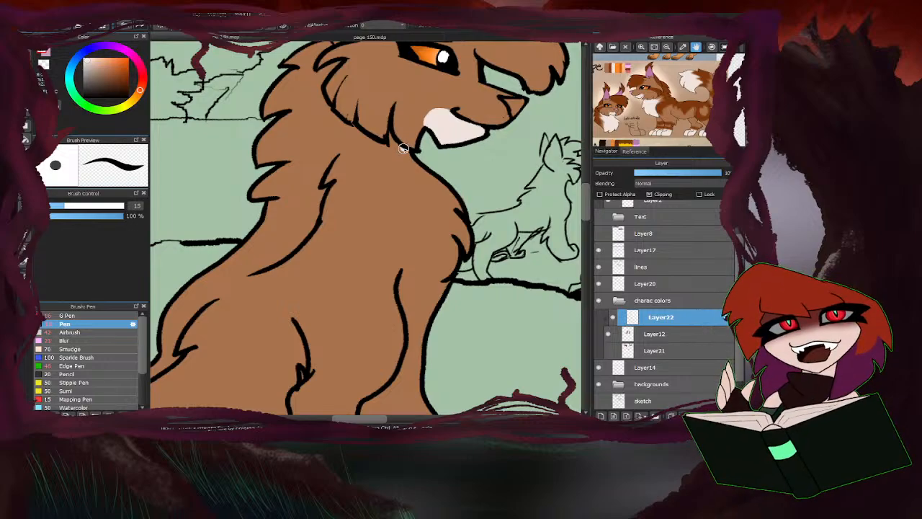
{"action": "mouse_move", "coordinate": [404, 148]}
{"action": "left_mouse_down"}
{"action": "mouse_move", "coordinate": [427, 175]}
{"action": "mouse_move", "coordinate": [406, 152]}
{"action": "mouse_move", "coordinate": [427, 175]}
{"action": "mouse_move", "coordinate": [406, 170]}
{"action": "mouse_move", "coordinate": [445, 195]}
{"action": "mouse_move", "coordinate": [443, 185]}
{"action": "mouse_move", "coordinate": [473, 256]}
{"action": "mouse_move", "coordinate": [461, 201]}
{"action": "left_mouse_up"}
{"action": "scroll", "coordinate": [448, 203], "scroll_direction": "down", "scroll_amount": 5}
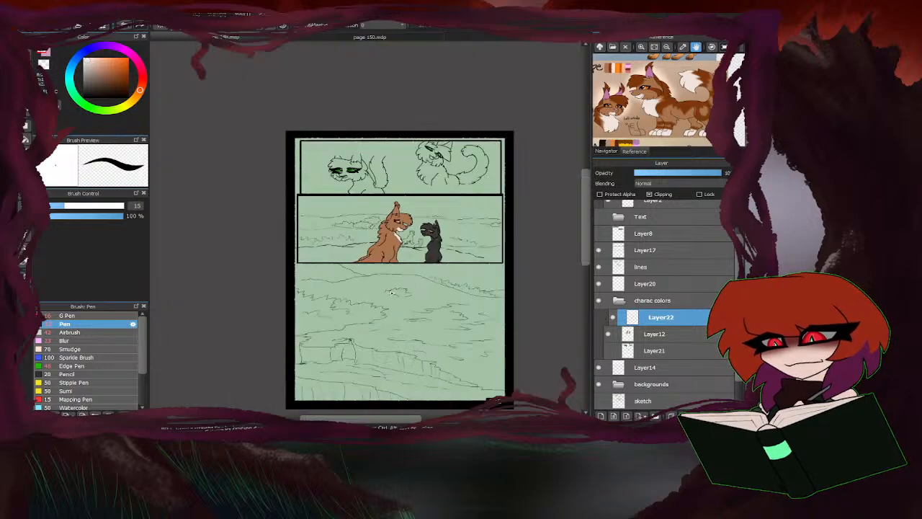
{"action": "scroll", "coordinate": [374, 292], "scroll_direction": "up", "scroll_amount": 4}
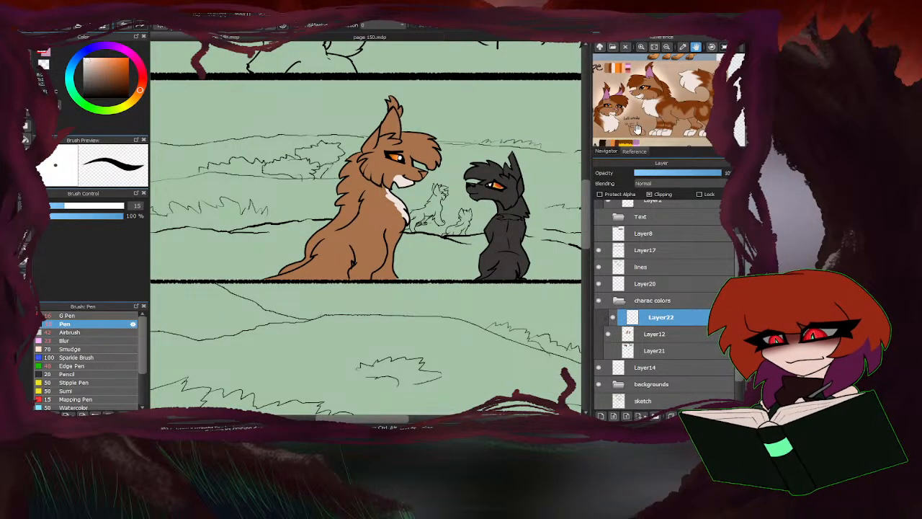
Add a clipping layer above Layer22 and paint the light-brown cat's ear tufts with the dark reddish brown from Lionstripe's palette.
{"action": "left_click_drag", "start_coordinate": [662, 105], "coordinate": [670, 111]}
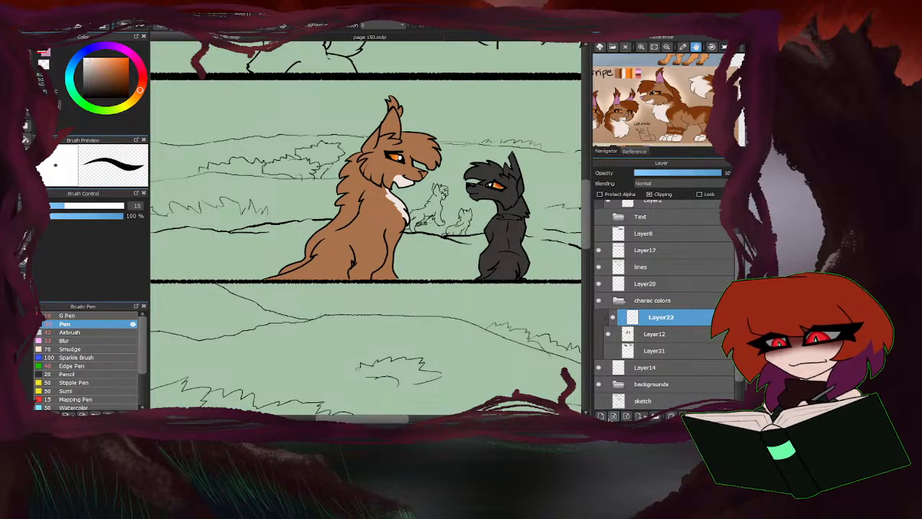
{"action": "left_click", "coordinate": [600, 416]}
{"action": "left_click", "coordinate": [659, 333]}
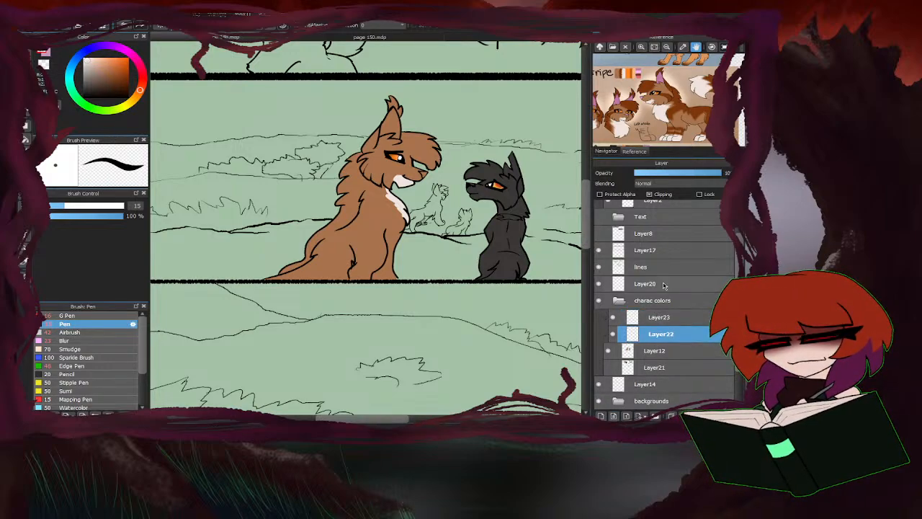
{"action": "left_click_drag", "start_coordinate": [633, 107], "coordinate": [646, 92]}
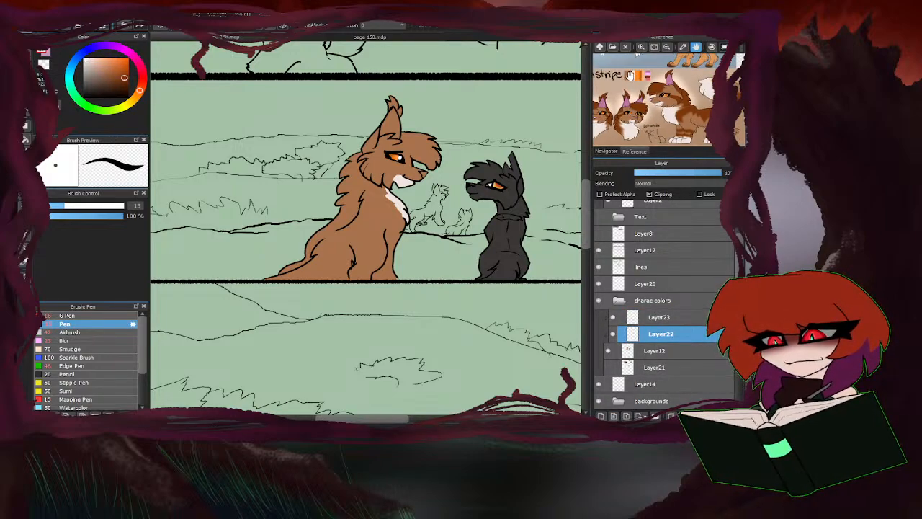
{"action": "left_click", "coordinate": [660, 317]}
{"action": "scroll", "coordinate": [400, 130], "scroll_direction": "up", "scroll_amount": 5}
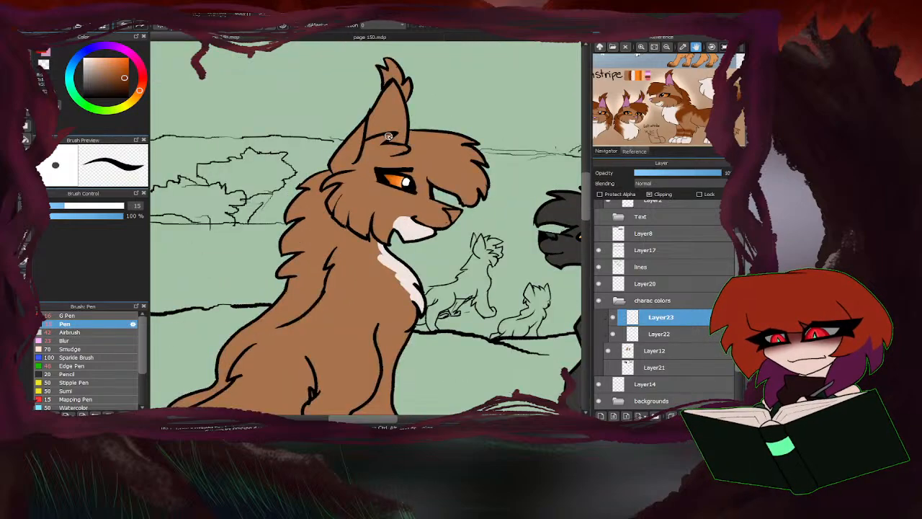
{"action": "scroll", "coordinate": [405, 92], "scroll_direction": "down", "scroll_amount": 3}
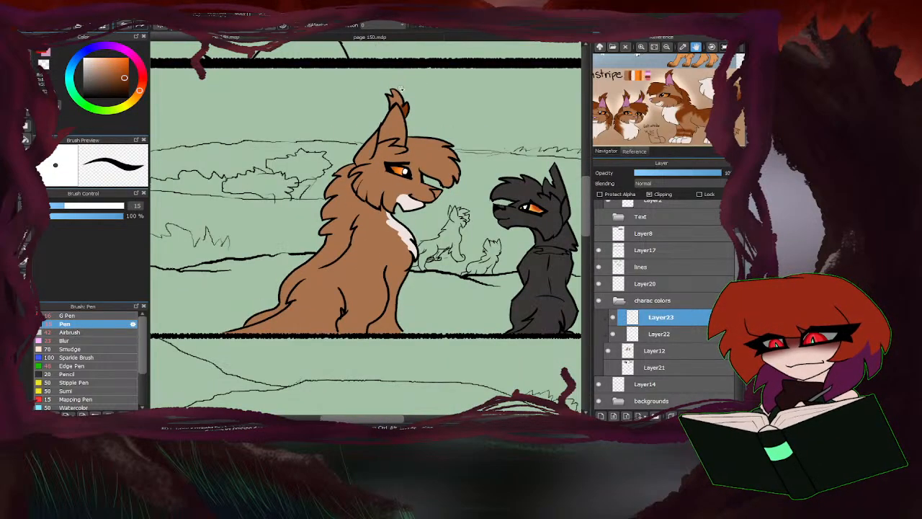
{"action": "scroll", "coordinate": [401, 102], "scroll_direction": "up", "scroll_amount": 3}
{"action": "mouse_move", "coordinate": [390, 95]}
{"action": "left_mouse_down"}
{"action": "mouse_move", "coordinate": [396, 81]}
{"action": "mouse_move", "coordinate": [377, 105]}
{"action": "left_mouse_up"}
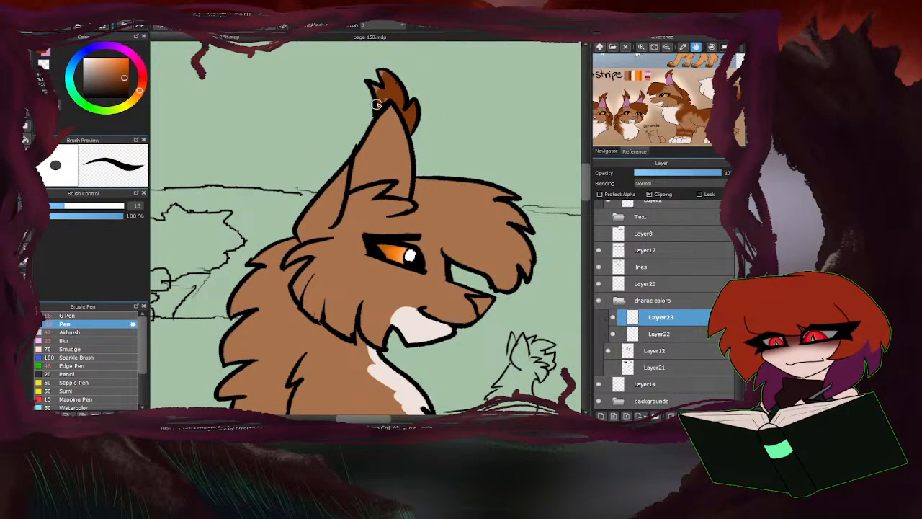
{"action": "scroll", "coordinate": [362, 78], "scroll_direction": "down", "scroll_amount": 3}
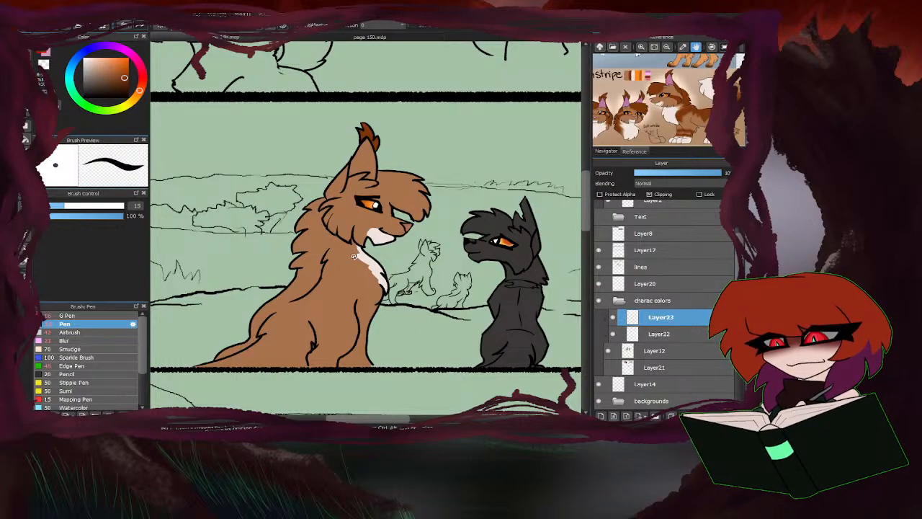
Paint a dark reddish-brown stripe from the outer corner of the light-brown cat's eye down to the edge of its cheek fur.
{"action": "scroll", "coordinate": [376, 223], "scroll_direction": "up", "scroll_amount": 3}
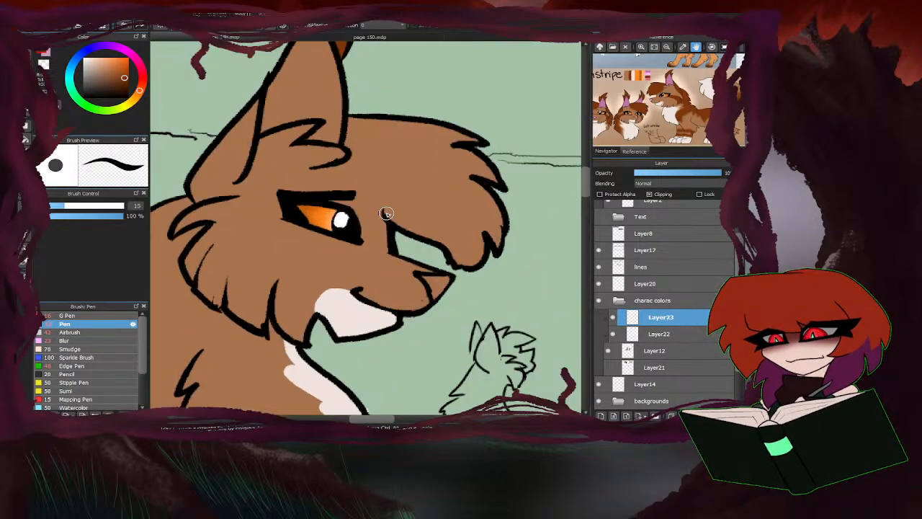
{"action": "scroll", "coordinate": [392, 206], "scroll_direction": "down", "scroll_amount": 1}
{"action": "scroll", "coordinate": [358, 206], "scroll_direction": "up", "scroll_amount": 3}
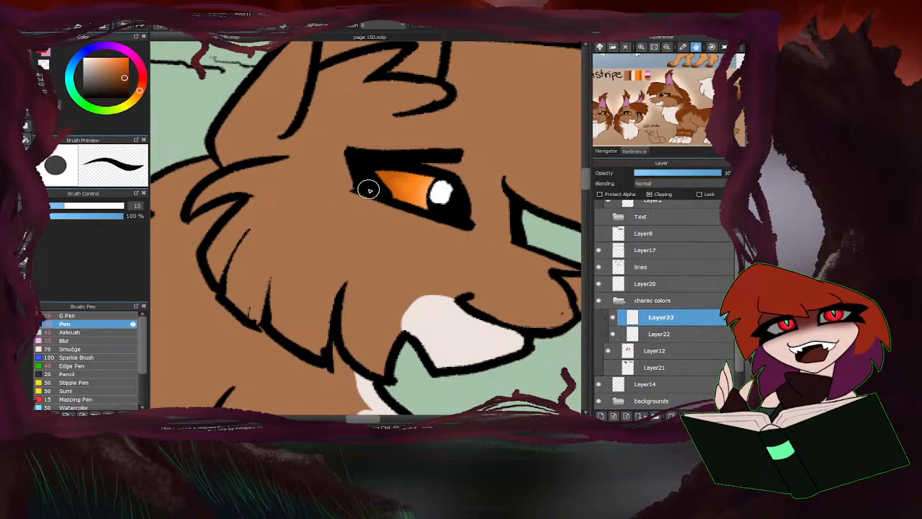
{"action": "mouse_move", "coordinate": [366, 186]}
{"action": "left_mouse_down"}
{"action": "mouse_move", "coordinate": [269, 198]}
{"action": "mouse_move", "coordinate": [237, 218]}
{"action": "left_mouse_up"}
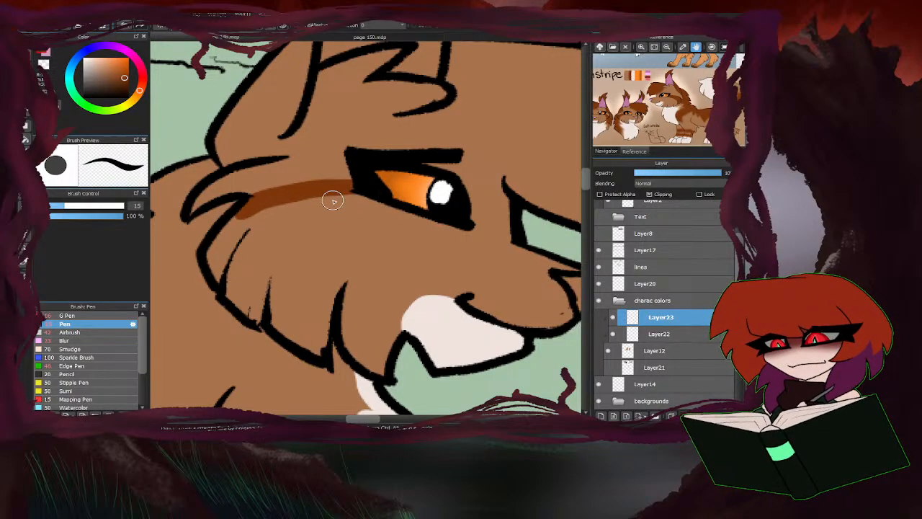
{"action": "mouse_move", "coordinate": [350, 192]}
{"action": "left_mouse_down"}
{"action": "mouse_move", "coordinate": [258, 219]}
{"action": "mouse_move", "coordinate": [230, 242]}
{"action": "mouse_move", "coordinate": [220, 276]}
{"action": "mouse_move", "coordinate": [229, 233]}
{"action": "mouse_move", "coordinate": [216, 254]}
{"action": "left_mouse_up"}
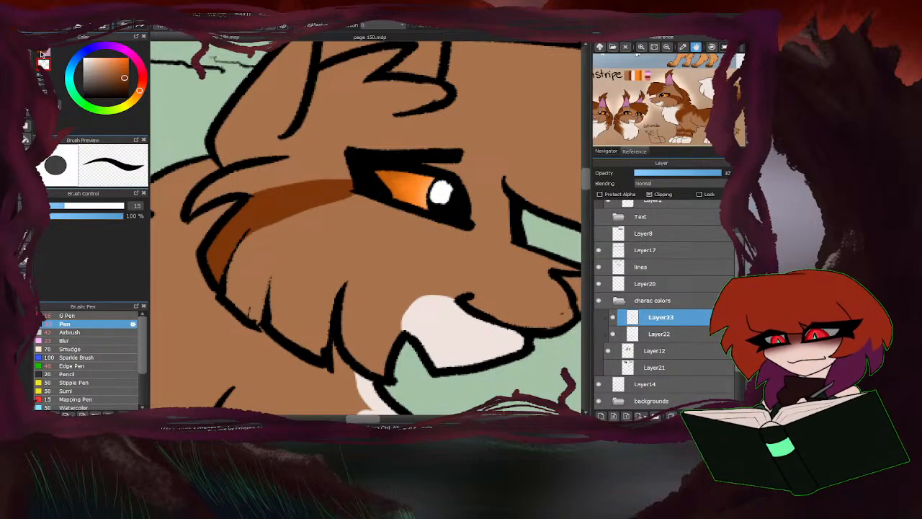
Colour the back section of the light-brown cat's ear dark reddish brown up to the ear's inner line.
{"action": "scroll", "coordinate": [366, 214], "scroll_direction": "down", "scroll_amount": 4}
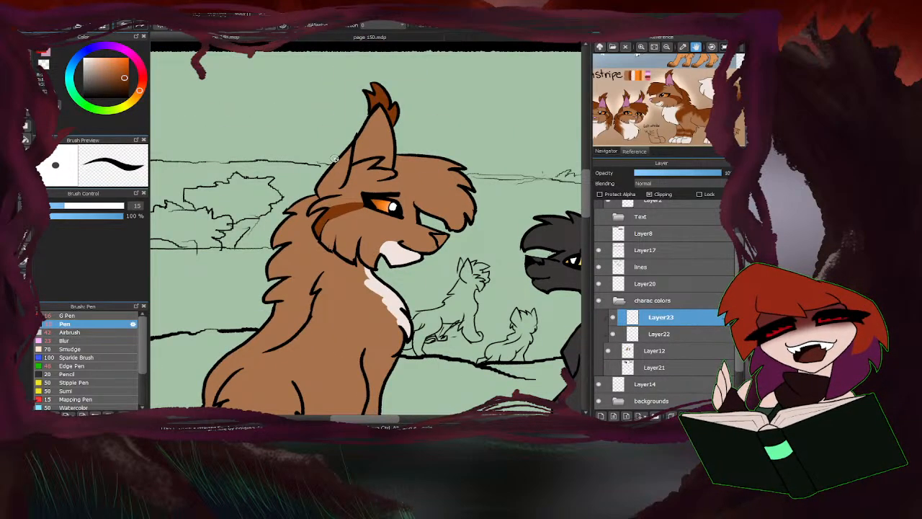
{"action": "scroll", "coordinate": [335, 158], "scroll_direction": "up", "scroll_amount": 2}
{"action": "mouse_move", "coordinate": [349, 209]}
{"action": "left_mouse_down"}
{"action": "mouse_move", "coordinate": [310, 228]}
{"action": "mouse_move", "coordinate": [301, 214]}
{"action": "mouse_move", "coordinate": [303, 233]}
{"action": "mouse_move", "coordinate": [349, 180]}
{"action": "mouse_move", "coordinate": [349, 195]}
{"action": "mouse_move", "coordinate": [359, 151]}
{"action": "mouse_move", "coordinate": [312, 200]}
{"action": "left_mouse_up"}
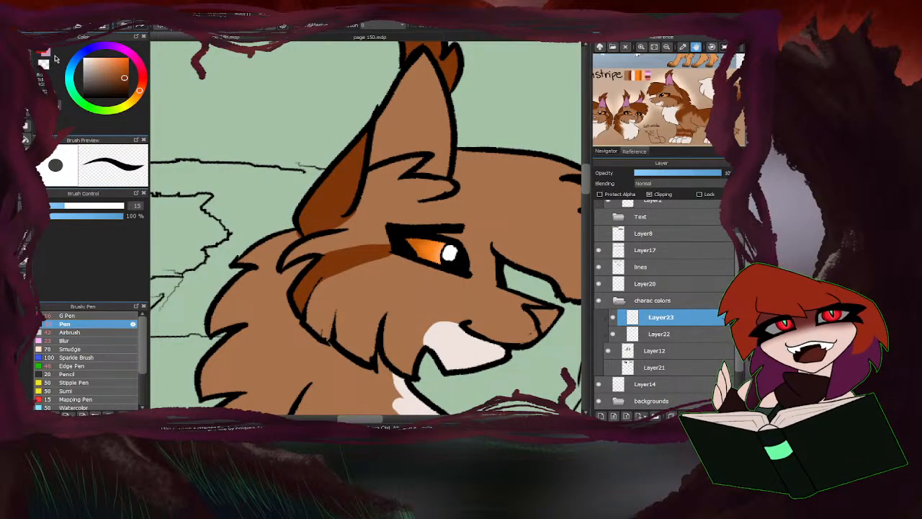
{"action": "scroll", "coordinate": [299, 239], "scroll_direction": "up", "scroll_amount": 1}
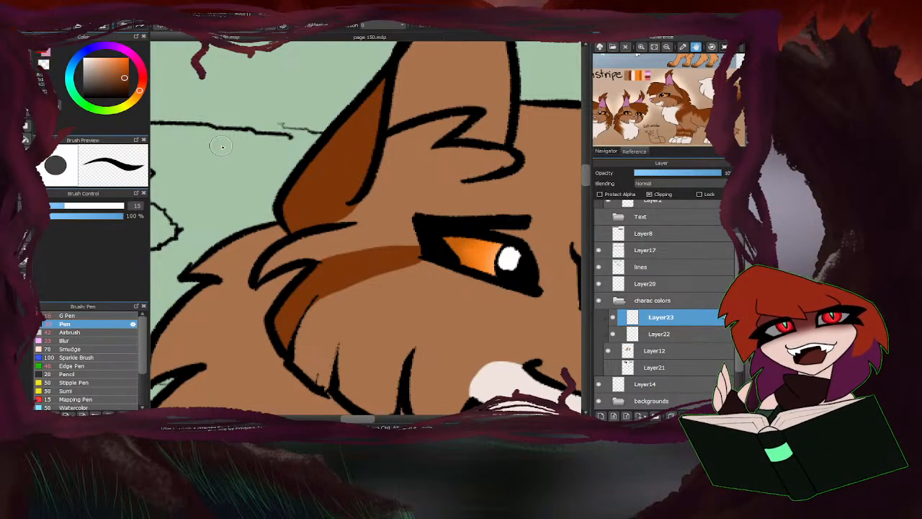
{"action": "scroll", "coordinate": [221, 146], "scroll_direction": "down", "scroll_amount": 5}
Outline the base of the light-brown cat's forelock in dark reddish brown and fill the whole forelock with it.
{"action": "scroll", "coordinate": [381, 210], "scroll_direction": "up", "scroll_amount": 8}
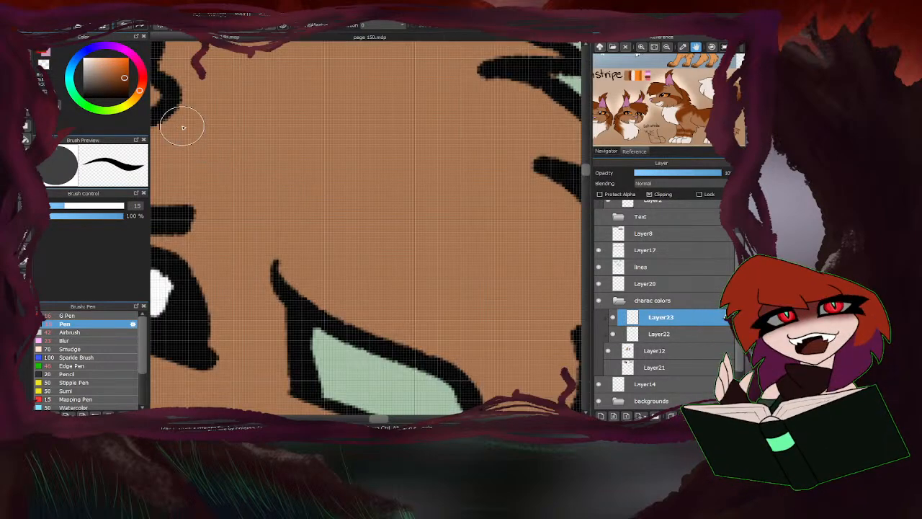
{"action": "mouse_move", "coordinate": [177, 109]}
{"action": "left_mouse_down"}
{"action": "mouse_move", "coordinate": [259, 230]}
{"action": "mouse_move", "coordinate": [351, 270]}
{"action": "mouse_move", "coordinate": [352, 291]}
{"action": "left_mouse_up"}
{"action": "scroll", "coordinate": [342, 256], "scroll_direction": "down", "scroll_amount": 3}
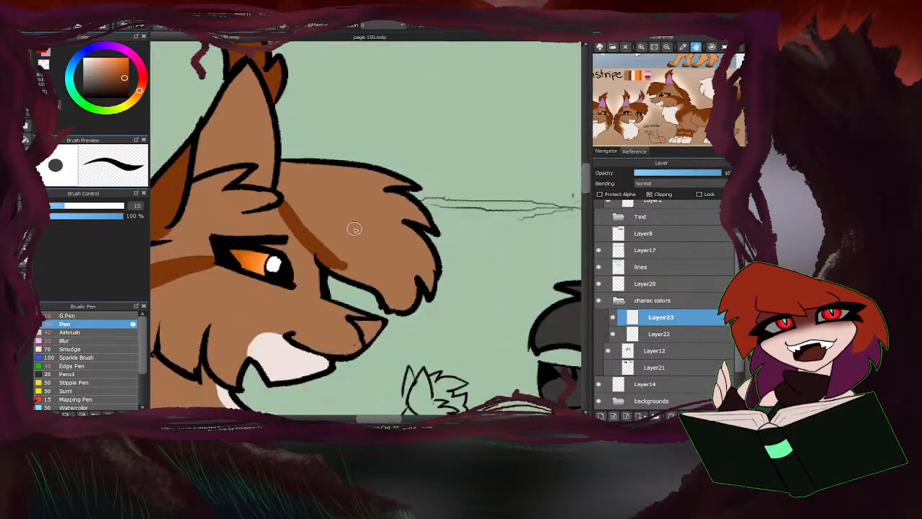
{"action": "left_click", "coordinate": [25, 139]}
{"action": "left_click", "coordinate": [353, 215]}
{"action": "left_click", "coordinate": [31, 51]}
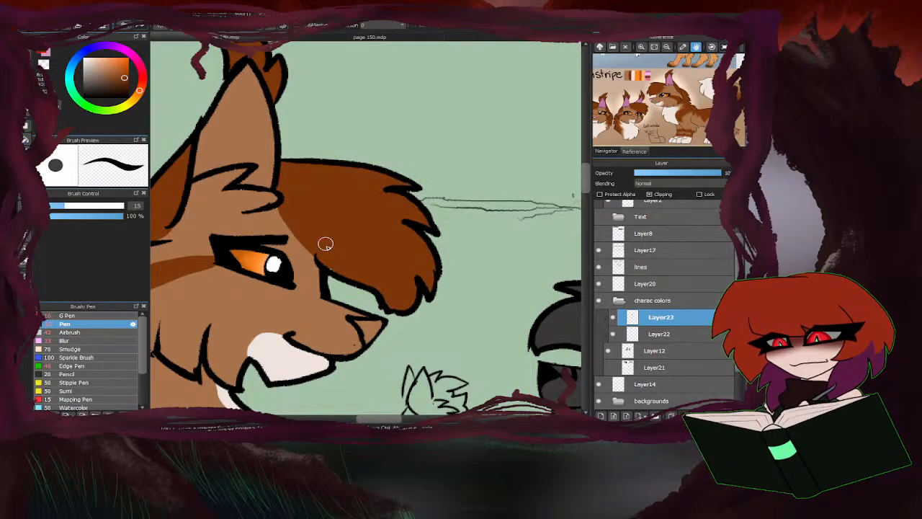
{"action": "scroll", "coordinate": [419, 141], "scroll_direction": "down", "scroll_amount": 5}
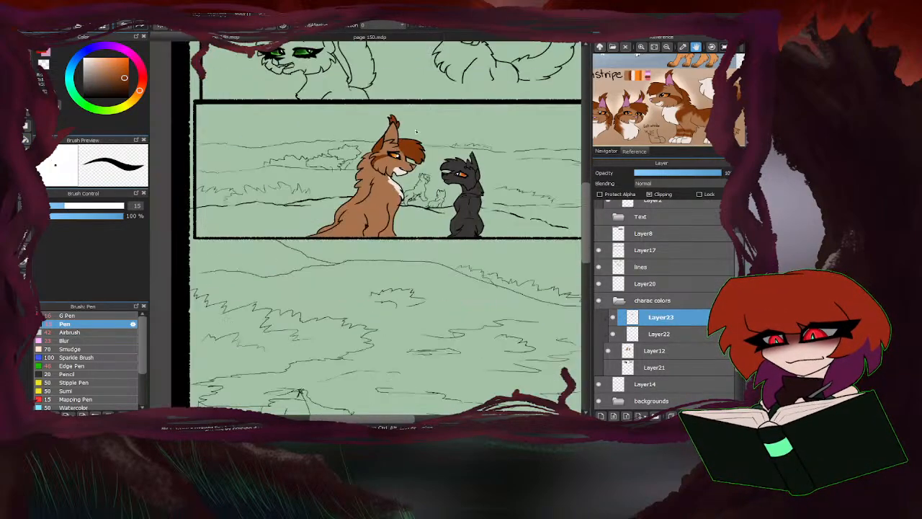
Outline a dark reddish-brown marking across the light-brown cat's chest, shoulder and back, and fill it together with the neck mane.
{"action": "scroll", "coordinate": [364, 187], "scroll_direction": "up", "scroll_amount": 3}
{"action": "scroll", "coordinate": [440, 152], "scroll_direction": "up", "scroll_amount": 1}
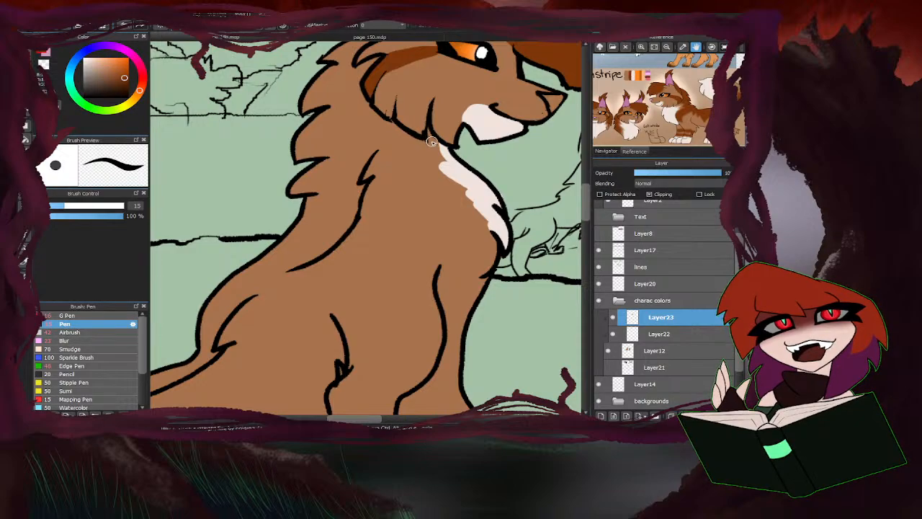
{"action": "mouse_move", "coordinate": [428, 147]}
{"action": "left_mouse_down"}
{"action": "mouse_move", "coordinate": [442, 174]}
{"action": "mouse_move", "coordinate": [426, 183]}
{"action": "mouse_move", "coordinate": [487, 225]}
{"action": "mouse_move", "coordinate": [475, 302]}
{"action": "mouse_move", "coordinate": [427, 230]}
{"action": "mouse_move", "coordinate": [432, 246]}
{"action": "mouse_move", "coordinate": [434, 234]}
{"action": "mouse_move", "coordinate": [319, 207]}
{"action": "left_mouse_up"}
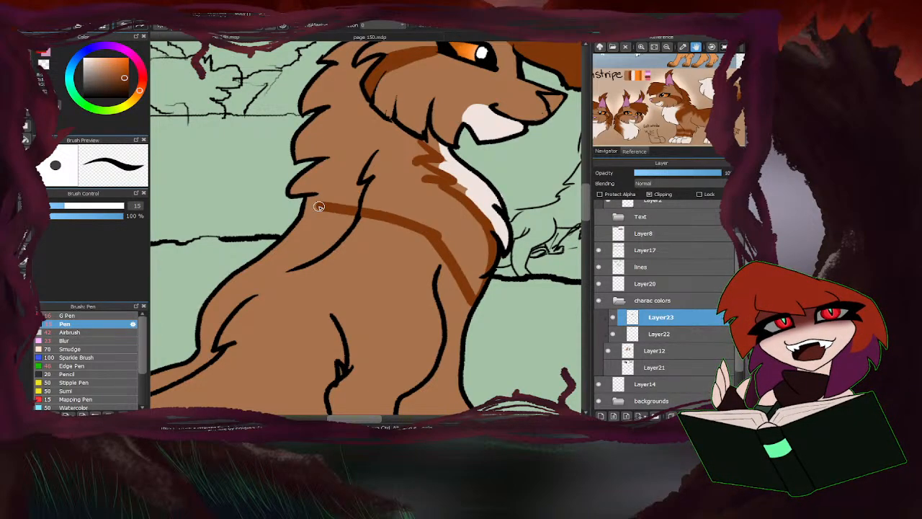
{"action": "mouse_move", "coordinate": [420, 238]}
{"action": "left_mouse_down"}
{"action": "mouse_move", "coordinate": [383, 262]}
{"action": "mouse_move", "coordinate": [421, 285]}
{"action": "mouse_move", "coordinate": [437, 320]}
{"action": "mouse_move", "coordinate": [416, 370]}
{"action": "mouse_move", "coordinate": [398, 377]}
{"action": "mouse_move", "coordinate": [330, 294]}
{"action": "mouse_move", "coordinate": [229, 282]}
{"action": "left_mouse_up"}
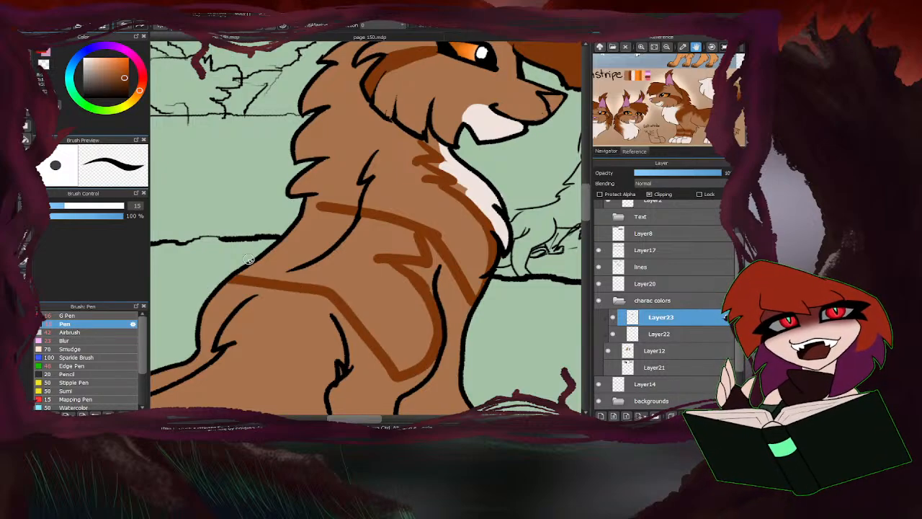
{"action": "left_click_drag", "start_coordinate": [325, 206], "coordinate": [297, 212]}
{"action": "left_click", "coordinate": [27, 139]}
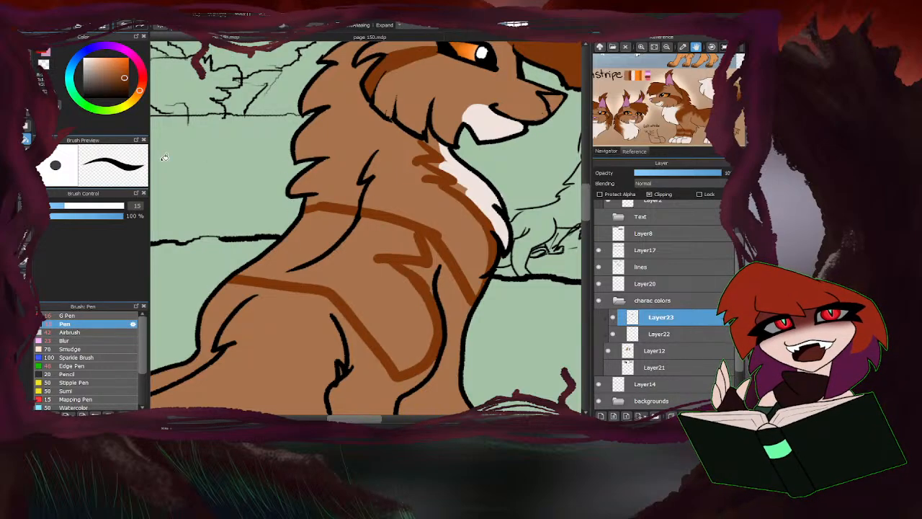
{"action": "left_click", "coordinate": [332, 219]}
{"action": "left_click", "coordinate": [324, 182]}
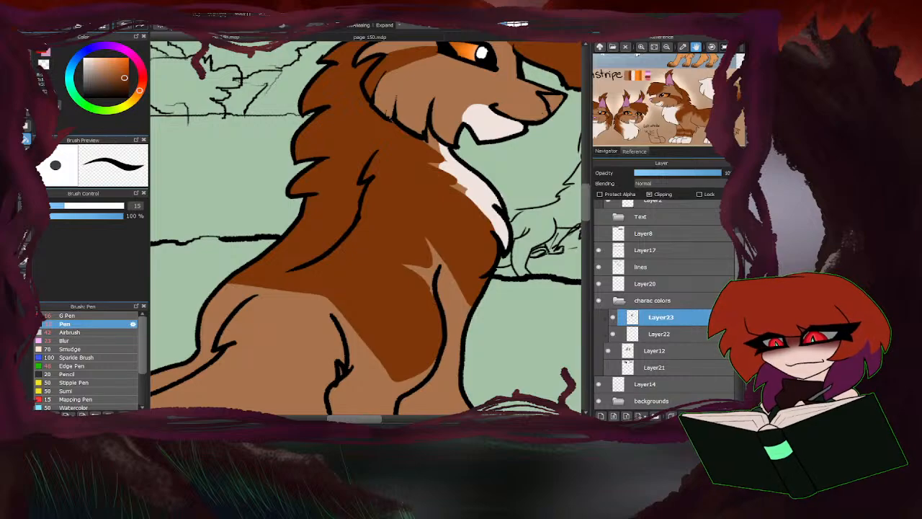
Extend the dark reddish-brown shoulder marking down the brown cat's front leg and clear a light-brown oval patch in its middle.
{"action": "scroll", "coordinate": [394, 236], "scroll_direction": "down", "scroll_amount": 3}
{"action": "scroll", "coordinate": [394, 236], "scroll_direction": "up", "scroll_amount": 2}
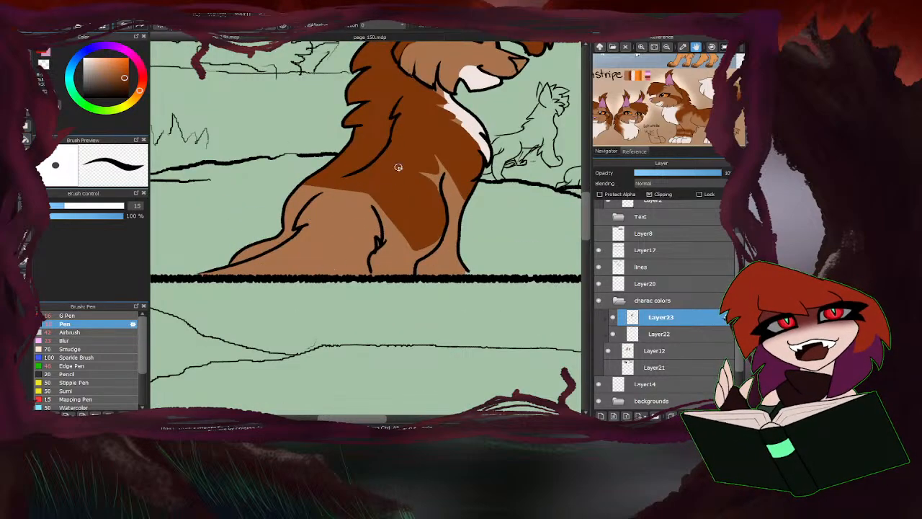
{"action": "scroll", "coordinate": [408, 230], "scroll_direction": "up", "scroll_amount": 2}
{"action": "mouse_move", "coordinate": [343, 168]}
{"action": "left_mouse_down"}
{"action": "mouse_move", "coordinate": [391, 294]}
{"action": "mouse_move", "coordinate": [447, 258]}
{"action": "mouse_move", "coordinate": [404, 286]}
{"action": "left_mouse_up"}
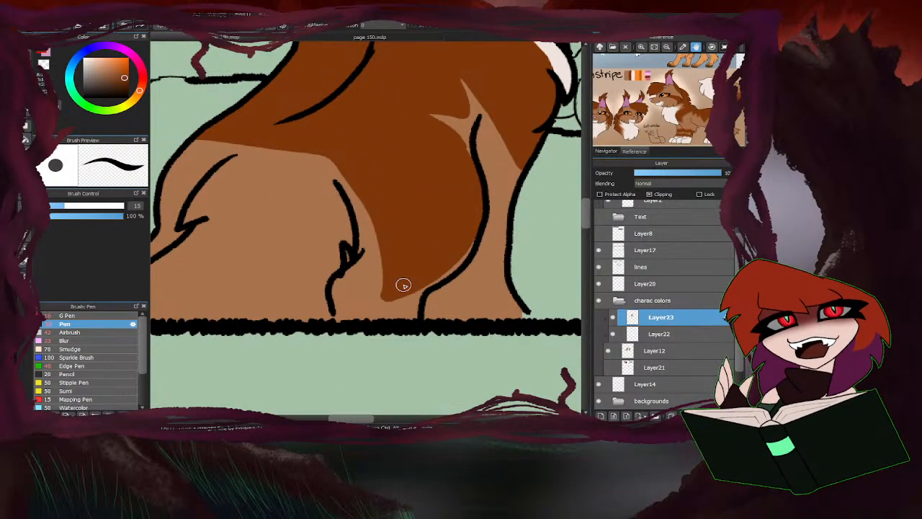
{"action": "mouse_move", "coordinate": [411, 157]}
{"action": "left_mouse_down"}
{"action": "mouse_move", "coordinate": [417, 236]}
{"action": "mouse_move", "coordinate": [452, 166]}
{"action": "mouse_move", "coordinate": [405, 211]}
{"action": "mouse_move", "coordinate": [418, 170]}
{"action": "mouse_move", "coordinate": [427, 224]}
{"action": "mouse_move", "coordinate": [437, 203]}
{"action": "mouse_move", "coordinate": [428, 183]}
{"action": "mouse_move", "coordinate": [418, 218]}
{"action": "left_mouse_up"}
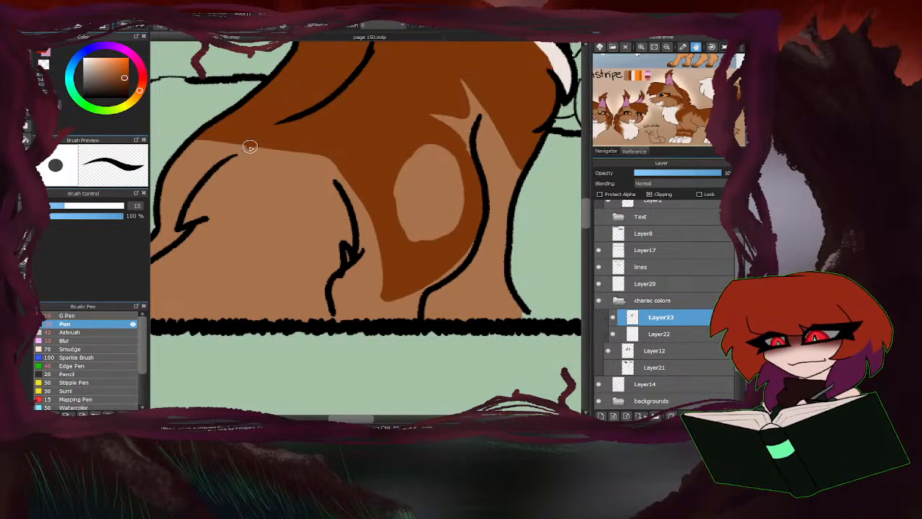
Outline a scalloped dark reddish-brown edge across the brown cat's haunch, fill the area above it, and add dark fur along the tail and front paw.
{"action": "mouse_move", "coordinate": [245, 147]}
{"action": "left_mouse_down"}
{"action": "mouse_move", "coordinate": [198, 209]}
{"action": "mouse_move", "coordinate": [233, 192]}
{"action": "mouse_move", "coordinate": [290, 247]}
{"action": "mouse_move", "coordinate": [349, 219]}
{"action": "left_mouse_up"}
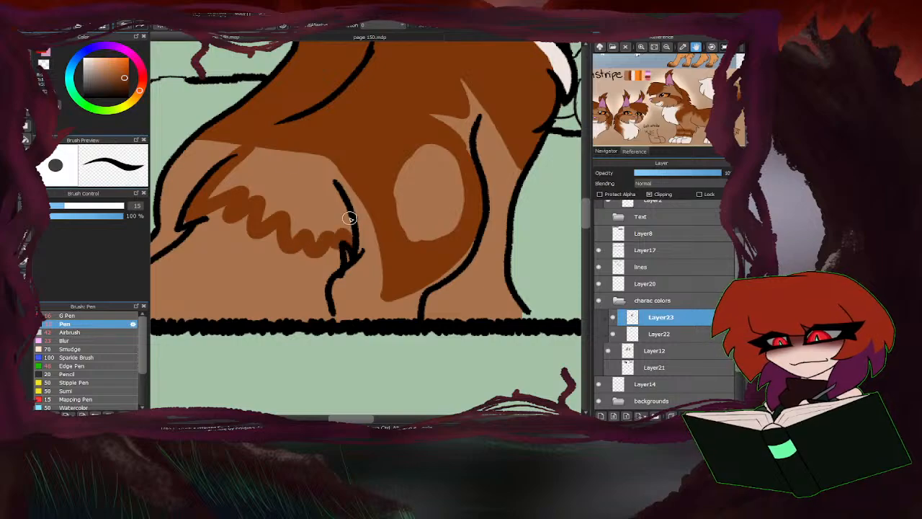
{"action": "key", "text": "g"}
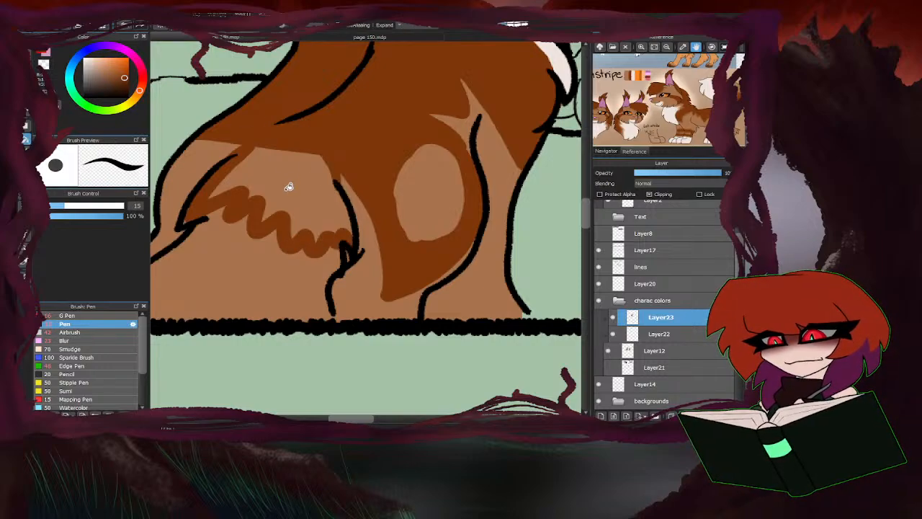
{"action": "left_click", "coordinate": [288, 187]}
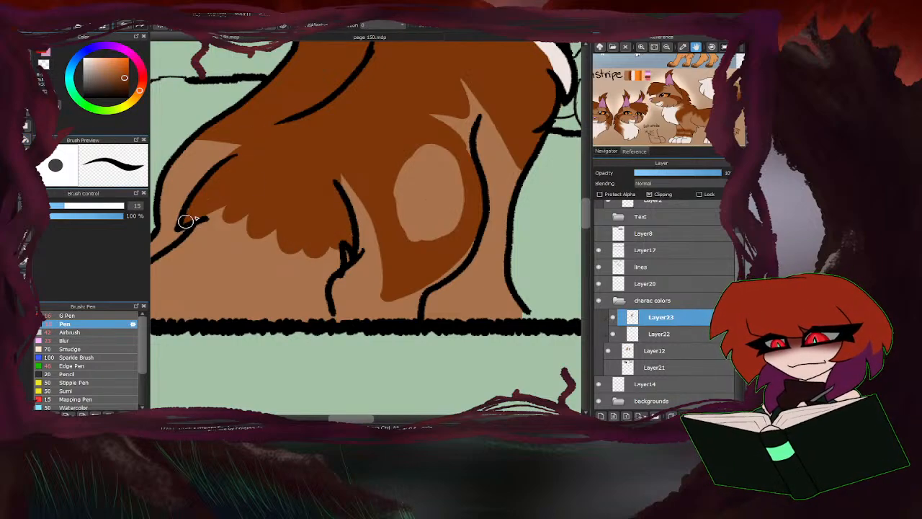
{"action": "scroll", "coordinate": [297, 201], "scroll_direction": "down", "scroll_amount": 3}
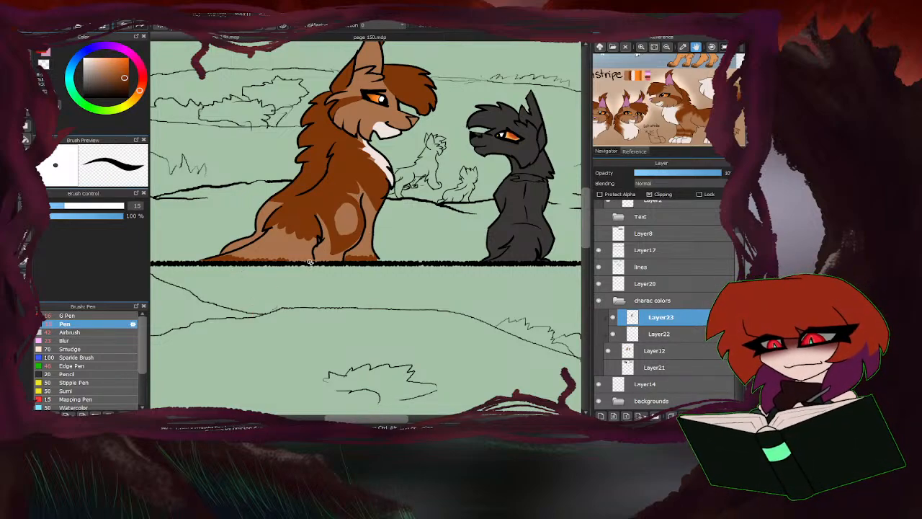
Soften the edges of the brown cat's white chest and muzzle markings on Layer22 with the Blur brush at size 45.
{"action": "scroll", "coordinate": [377, 204], "scroll_direction": "down", "scroll_amount": 2}
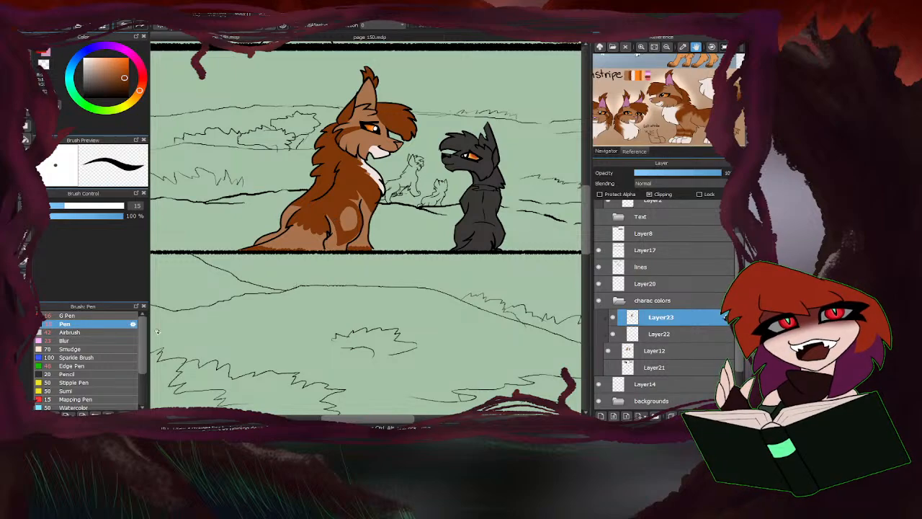
{"action": "left_click", "coordinate": [660, 333]}
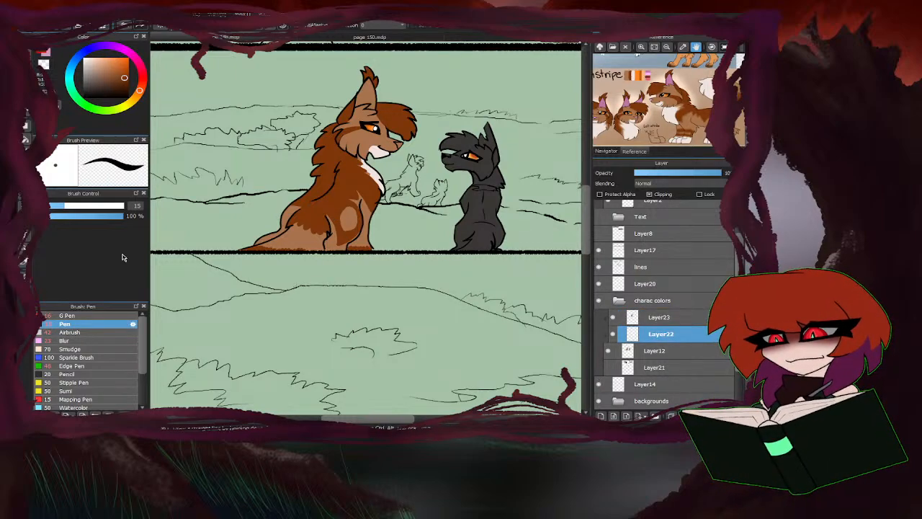
{"action": "left_click", "coordinate": [69, 340]}
{"action": "scroll", "coordinate": [382, 144], "scroll_direction": "up", "scroll_amount": 4}
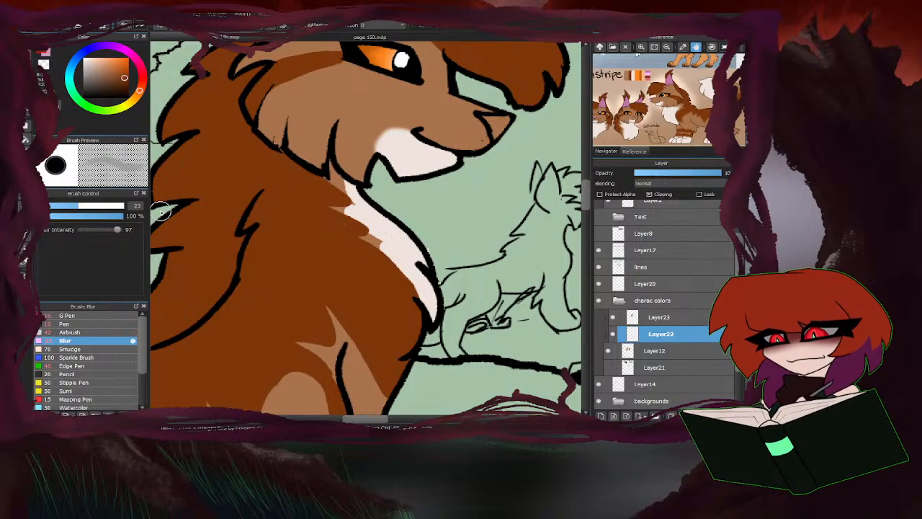
{"action": "left_click", "coordinate": [98, 206]}
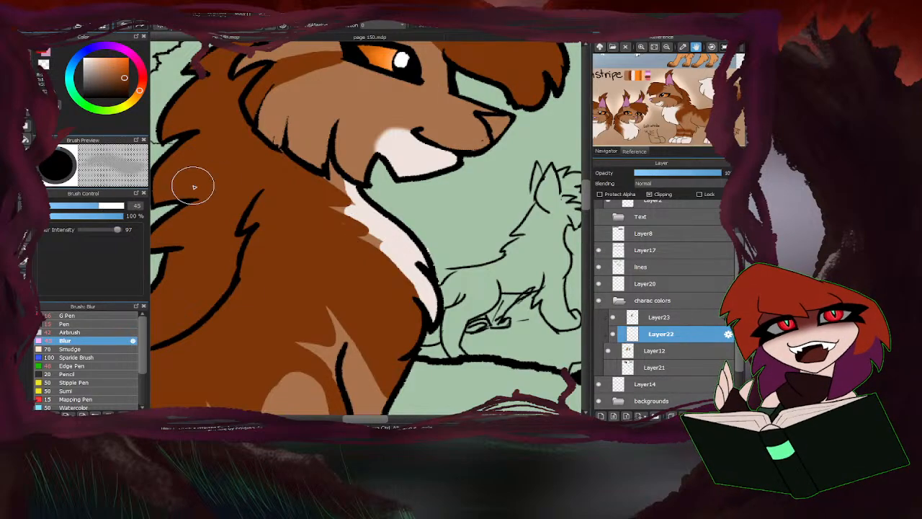
{"action": "mouse_move", "coordinate": [358, 205]}
{"action": "left_mouse_down"}
{"action": "mouse_move", "coordinate": [345, 183]}
{"action": "mouse_move", "coordinate": [399, 276]}
{"action": "left_mouse_up"}
{"action": "left_click_drag", "start_coordinate": [370, 149], "coordinate": [396, 133]}
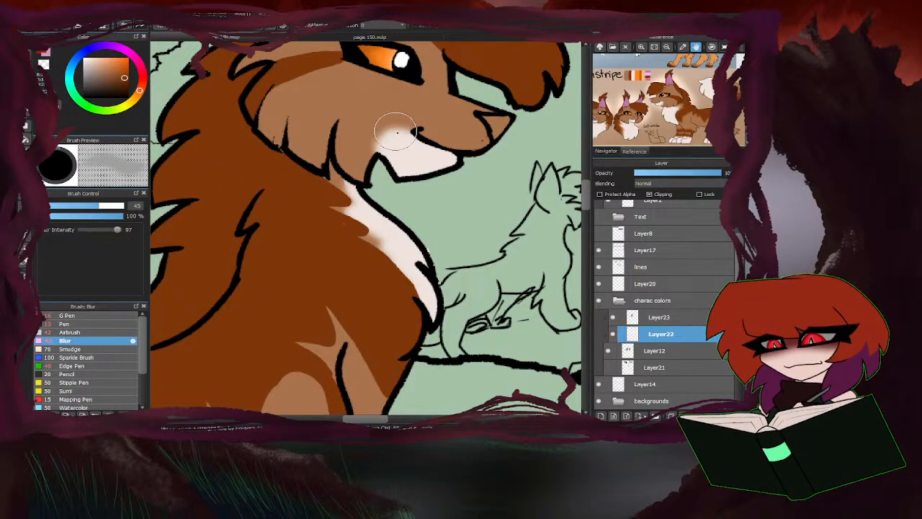
{"action": "scroll", "coordinate": [396, 133], "scroll_direction": "down", "scroll_amount": 4}
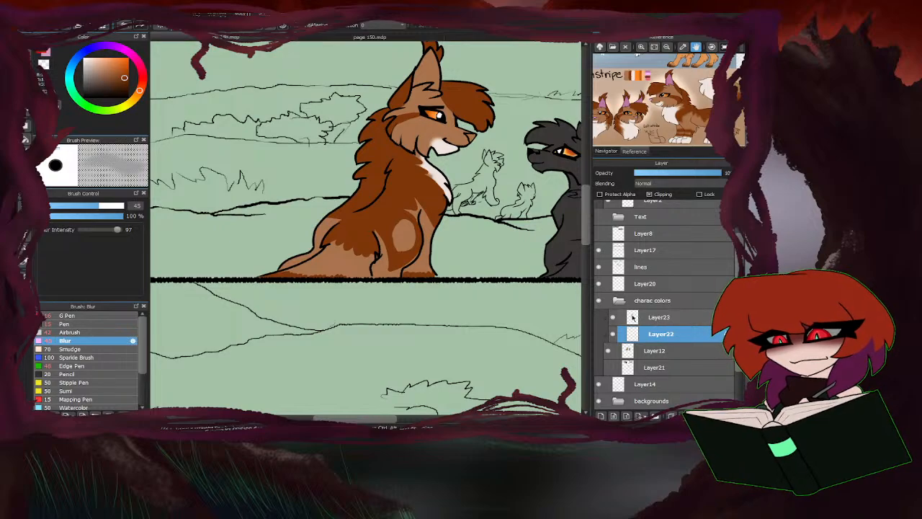
Soften the dark marking edges on Layer23 across the brown cat's shoulder, haunch, tail and front leg with the Blur brush at size 102.
{"action": "left_click", "coordinate": [658, 318]}
{"action": "scroll", "coordinate": [387, 230], "scroll_direction": "up", "scroll_amount": 4}
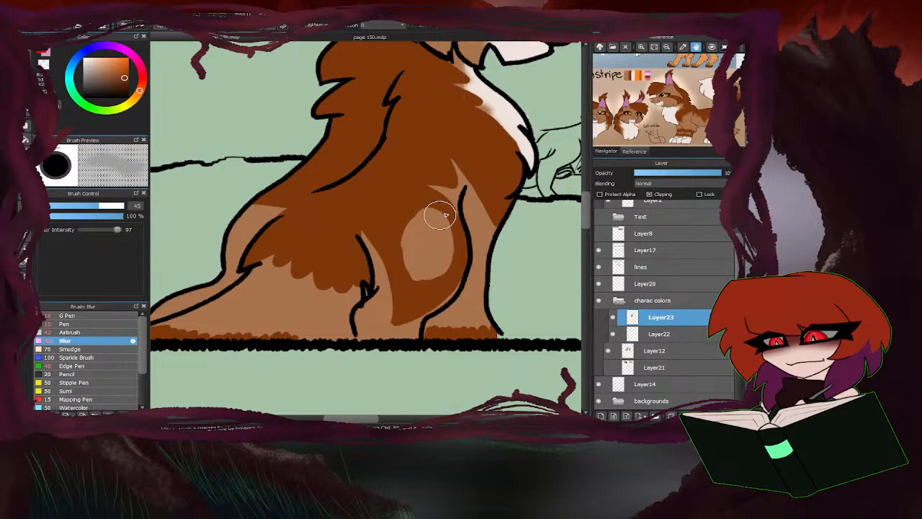
{"action": "left_click", "coordinate": [113, 207]}
{"action": "left_click_drag", "start_coordinate": [114, 207], "coordinate": [119, 206]}
{"action": "left_click_drag", "start_coordinate": [432, 242], "coordinate": [406, 264]}
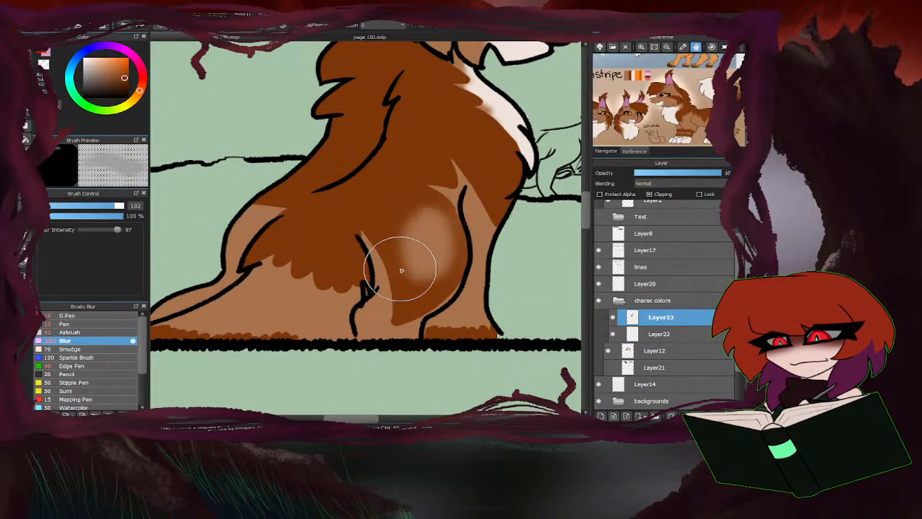
{"action": "mouse_move", "coordinate": [306, 346]}
{"action": "left_mouse_down"}
{"action": "mouse_move", "coordinate": [299, 335]}
{"action": "mouse_move", "coordinate": [310, 328]}
{"action": "mouse_move", "coordinate": [332, 335]}
{"action": "mouse_move", "coordinate": [313, 320]}
{"action": "mouse_move", "coordinate": [455, 306]}
{"action": "mouse_move", "coordinate": [432, 321]}
{"action": "mouse_move", "coordinate": [469, 331]}
{"action": "mouse_move", "coordinate": [443, 321]}
{"action": "mouse_move", "coordinate": [432, 328]}
{"action": "mouse_move", "coordinate": [468, 317]}
{"action": "mouse_move", "coordinate": [453, 329]}
{"action": "mouse_move", "coordinate": [328, 134]}
{"action": "mouse_move", "coordinate": [312, 154]}
{"action": "mouse_move", "coordinate": [478, 317]}
{"action": "mouse_move", "coordinate": [468, 328]}
{"action": "mouse_move", "coordinate": [364, 317]}
{"action": "mouse_move", "coordinate": [238, 324]}
{"action": "mouse_move", "coordinate": [255, 280]}
{"action": "mouse_move", "coordinate": [311, 277]}
{"action": "mouse_move", "coordinate": [350, 216]}
{"action": "mouse_move", "coordinate": [422, 294]}
{"action": "mouse_move", "coordinate": [282, 249]}
{"action": "mouse_move", "coordinate": [262, 212]}
{"action": "mouse_move", "coordinate": [490, 235]}
{"action": "mouse_move", "coordinate": [429, 300]}
{"action": "mouse_move", "coordinate": [497, 231]}
{"action": "mouse_move", "coordinate": [447, 187]}
{"action": "mouse_move", "coordinate": [485, 137]}
{"action": "mouse_move", "coordinate": [463, 120]}
{"action": "left_mouse_up"}
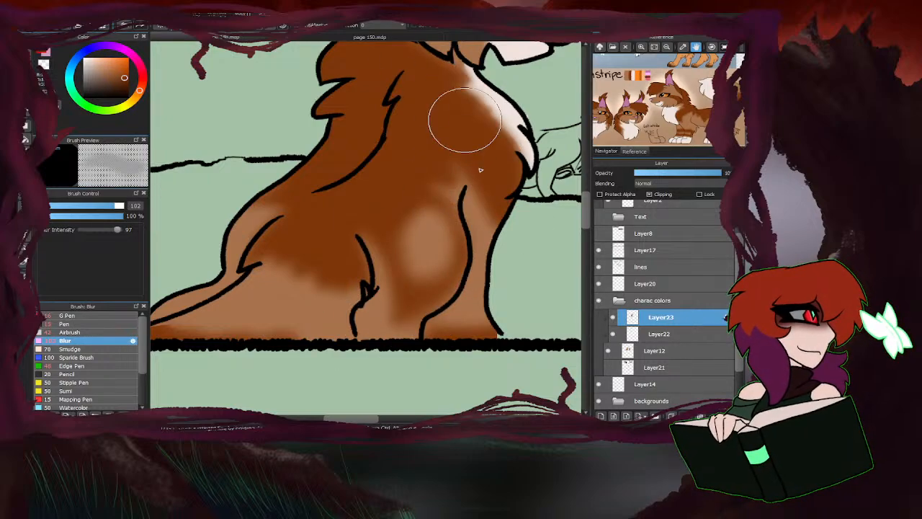
Blur the edges of the dark forelock and eye-stripe markings on the brown cat's head.
{"action": "scroll", "coordinate": [374, 285], "scroll_direction": "down", "scroll_amount": 3}
{"action": "scroll", "coordinate": [406, 181], "scroll_direction": "up", "scroll_amount": 4}
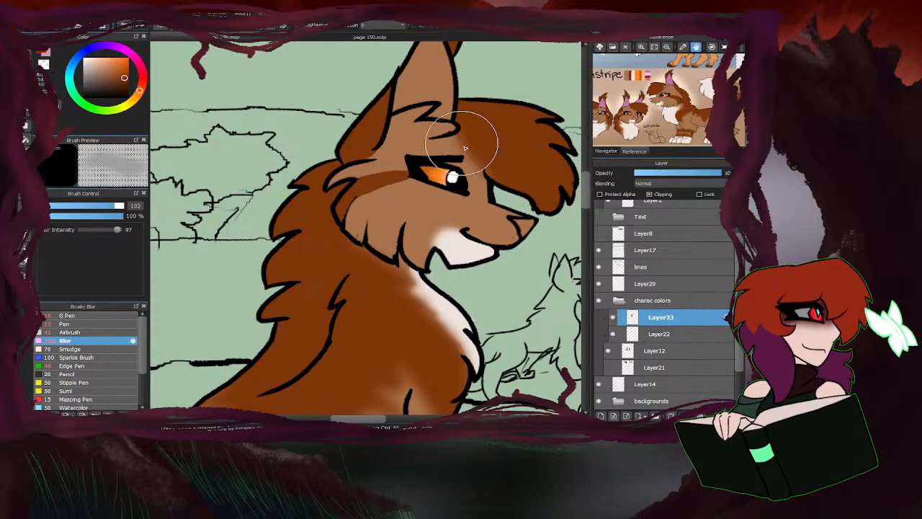
{"action": "mouse_move", "coordinate": [346, 170]}
{"action": "left_mouse_down"}
{"action": "mouse_move", "coordinate": [391, 139]}
{"action": "mouse_move", "coordinate": [337, 160]}
{"action": "mouse_move", "coordinate": [292, 194]}
{"action": "mouse_move", "coordinate": [432, 165]}
{"action": "mouse_move", "coordinate": [306, 202]}
{"action": "left_mouse_up"}
Airbrush dark reddish brown behind the brown cat's ear and over its haunch and tail at size 42 and 23% opacity.
{"action": "left_click", "coordinate": [98, 333]}
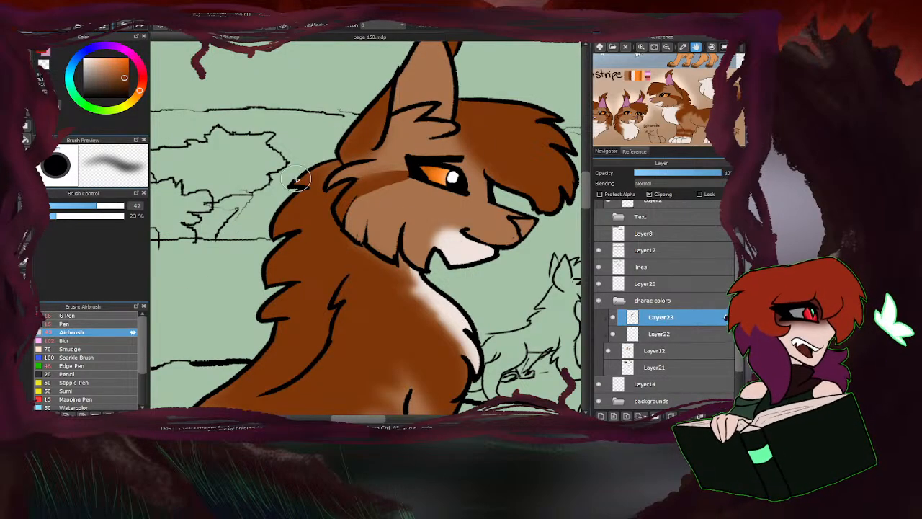
{"action": "left_click_drag", "start_coordinate": [358, 152], "coordinate": [362, 145]}
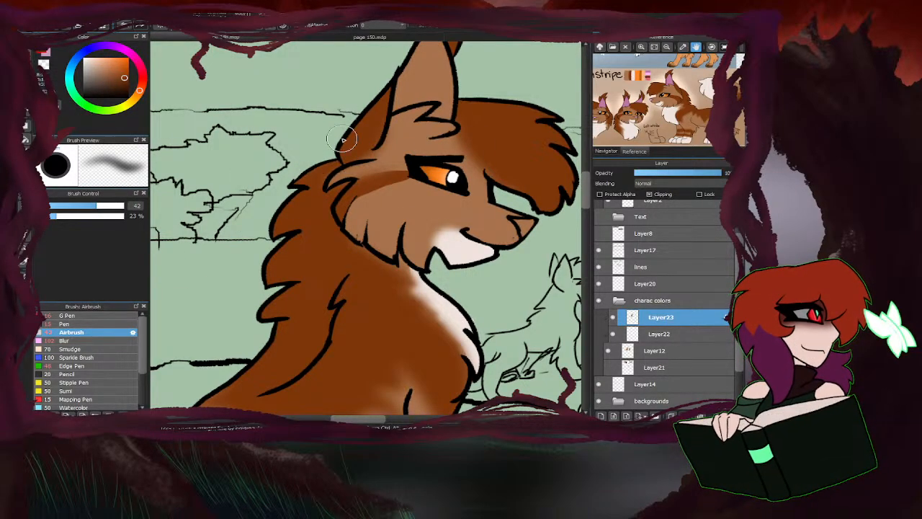
{"action": "scroll", "coordinate": [338, 202], "scroll_direction": "down", "scroll_amount": 3}
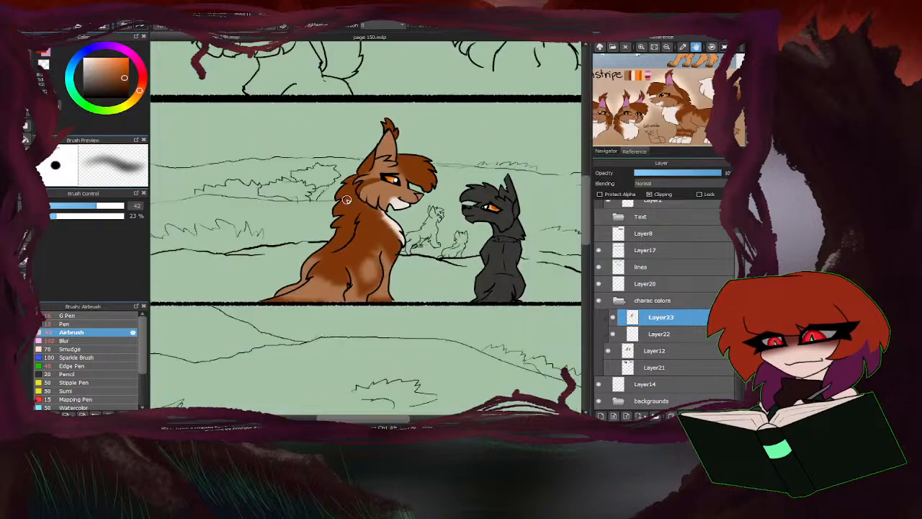
{"action": "scroll", "coordinate": [340, 215], "scroll_direction": "up", "scroll_amount": 4}
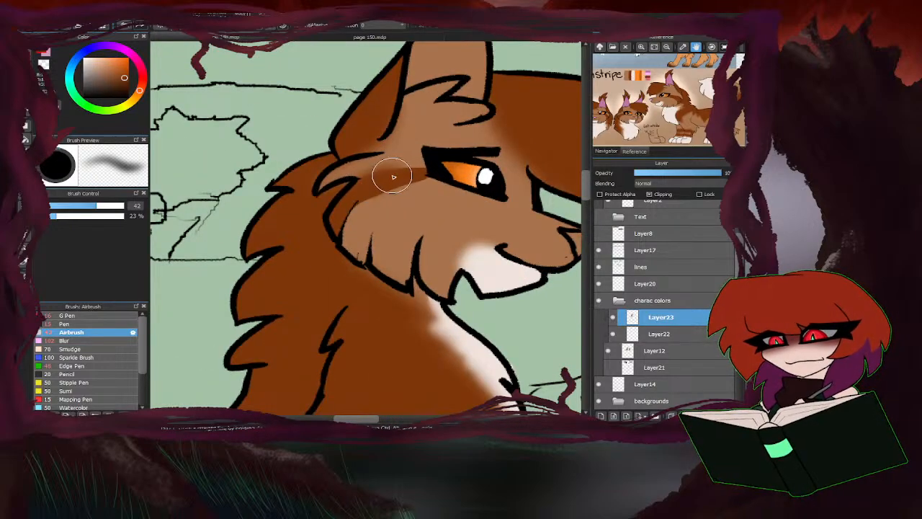
{"action": "scroll", "coordinate": [298, 228], "scroll_direction": "down", "scroll_amount": 2}
{"action": "scroll", "coordinate": [298, 229], "scroll_direction": "down", "scroll_amount": 4}
{"action": "scroll", "coordinate": [390, 219], "scroll_direction": "up", "scroll_amount": 5}
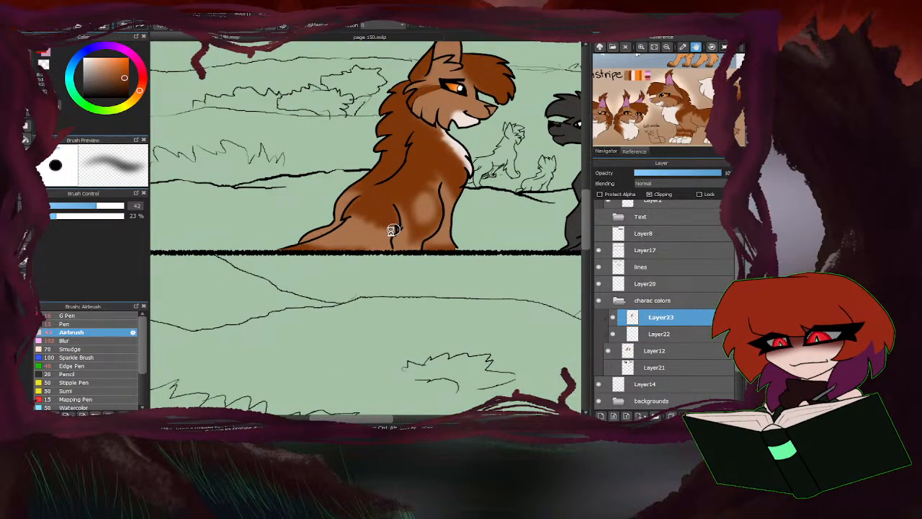
{"action": "mouse_move", "coordinate": [390, 219]}
{"action": "left_mouse_down"}
{"action": "mouse_move", "coordinate": [367, 231]}
{"action": "mouse_move", "coordinate": [341, 204]}
{"action": "left_mouse_up"}
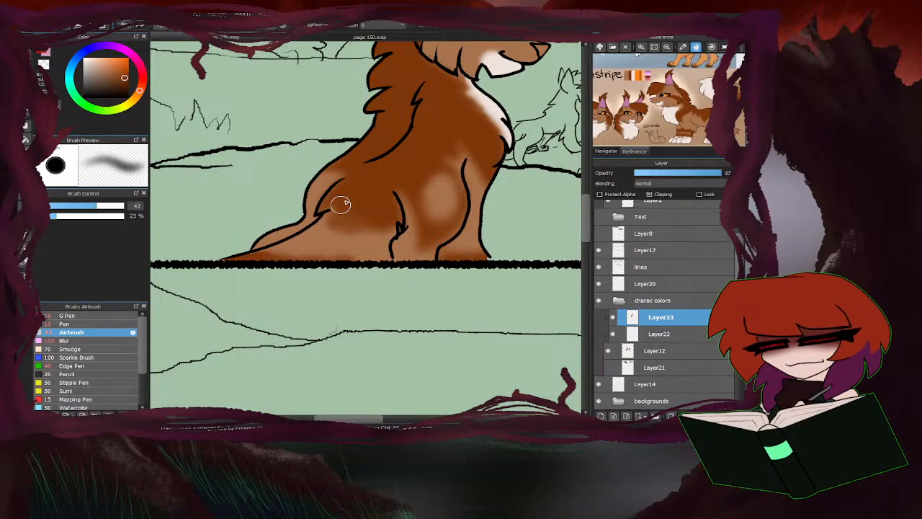
{"action": "mouse_move", "coordinate": [379, 263]}
{"action": "left_mouse_down"}
{"action": "mouse_move", "coordinate": [324, 271]}
{"action": "mouse_move", "coordinate": [319, 258]}
{"action": "mouse_move", "coordinate": [264, 256]}
{"action": "mouse_move", "coordinate": [367, 260]}
{"action": "left_mouse_up"}
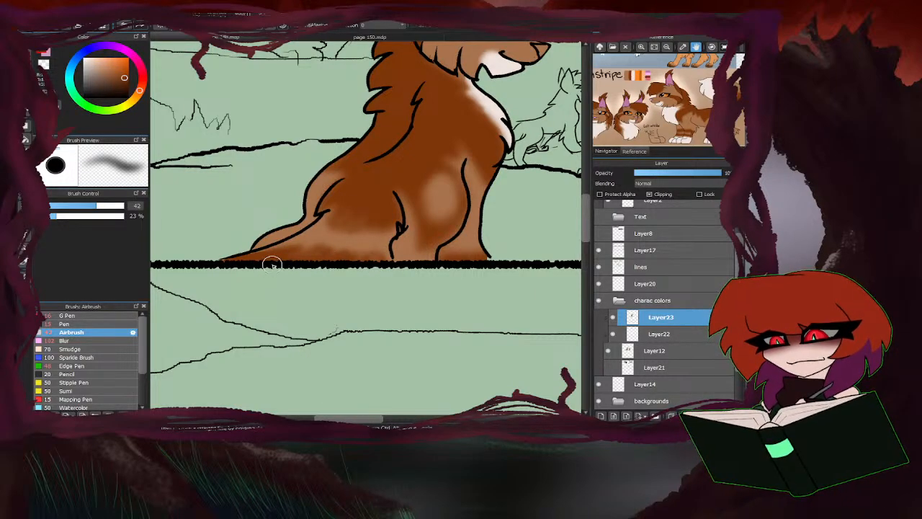
{"action": "scroll", "coordinate": [409, 266], "scroll_direction": "down", "scroll_amount": 3}
{"action": "scroll", "coordinate": [411, 278], "scroll_direction": "up", "scroll_amount": 1}
{"action": "scroll", "coordinate": [358, 320], "scroll_direction": "down", "scroll_amount": 2}
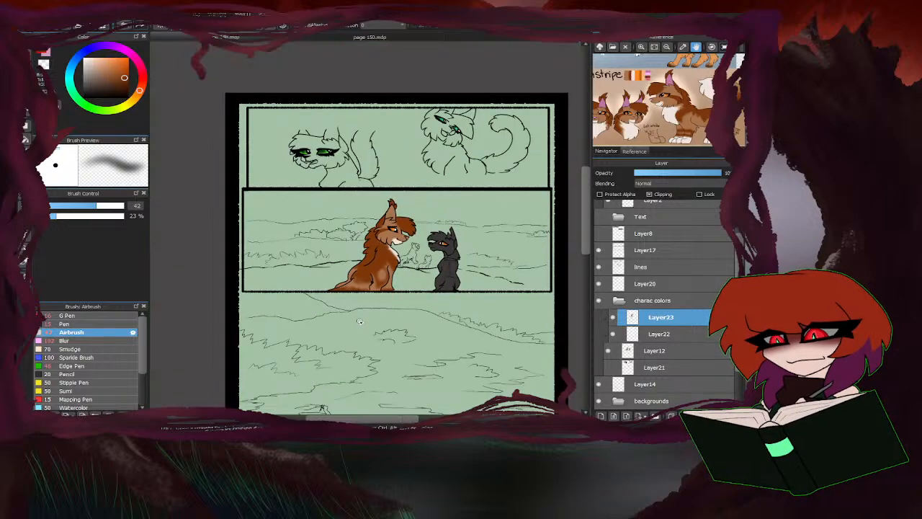
Sample the light grey from Twig's reference sheet and paint the dark grey cat's muzzle, jaw and cheek on Layer22 with the G Pen.
{"action": "scroll", "coordinate": [397, 292], "scroll_direction": "up", "scroll_amount": 3}
{"action": "left_click", "coordinate": [659, 331]}
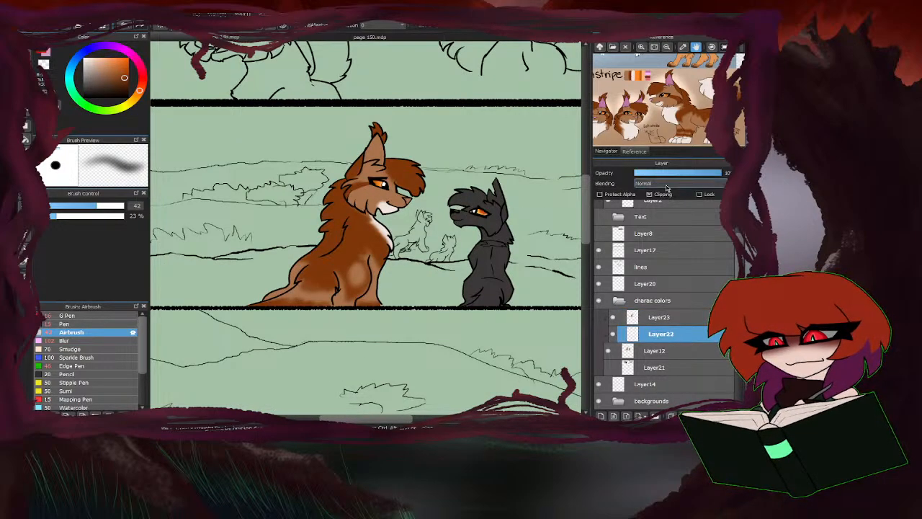
{"action": "scroll", "coordinate": [668, 114], "scroll_direction": "down", "scroll_amount": 5}
{"action": "scroll", "coordinate": [671, 111], "scroll_direction": "down", "scroll_amount": 5}
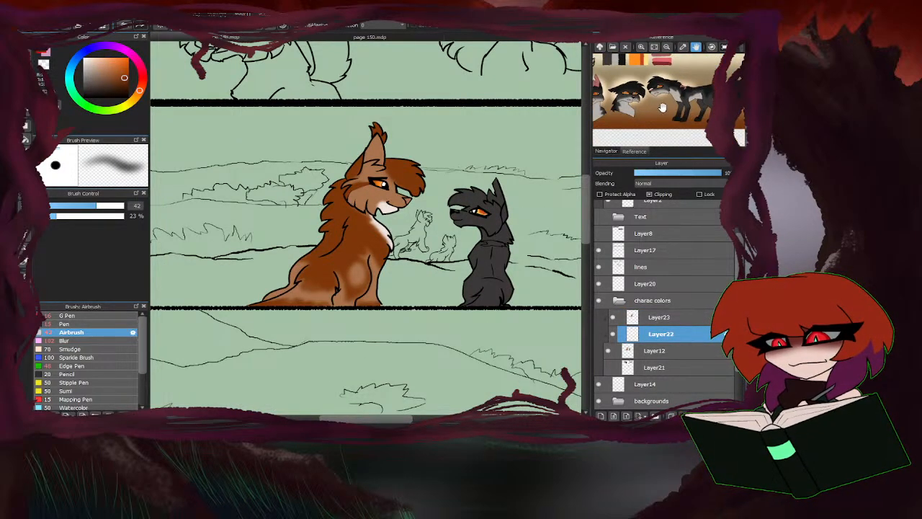
{"action": "left_click", "coordinate": [647, 67]}
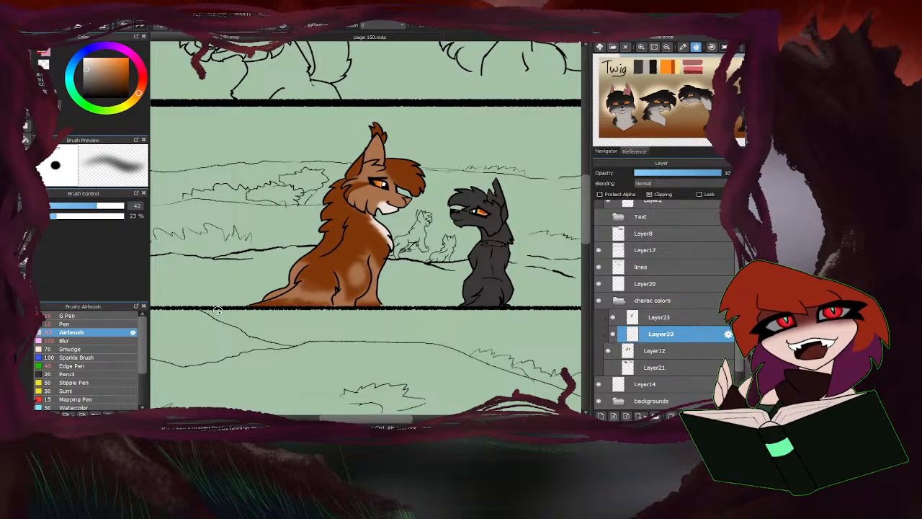
{"action": "left_click", "coordinate": [97, 319]}
{"action": "scroll", "coordinate": [486, 224], "scroll_direction": "up", "scroll_amount": 3}
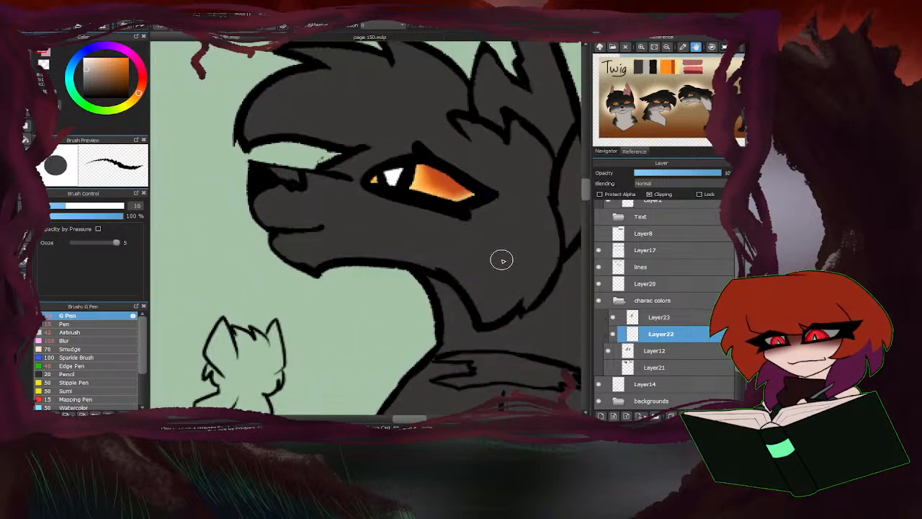
{"action": "mouse_move", "coordinate": [264, 195]}
{"action": "left_mouse_down"}
{"action": "mouse_move", "coordinate": [375, 219]}
{"action": "mouse_move", "coordinate": [436, 247]}
{"action": "mouse_move", "coordinate": [487, 275]}
{"action": "mouse_move", "coordinate": [486, 314]}
{"action": "mouse_move", "coordinate": [465, 279]}
{"action": "mouse_move", "coordinate": [499, 299]}
{"action": "mouse_move", "coordinate": [490, 300]}
{"action": "mouse_move", "coordinate": [497, 313]}
{"action": "mouse_move", "coordinate": [506, 288]}
{"action": "mouse_move", "coordinate": [436, 238]}
{"action": "mouse_move", "coordinate": [396, 237]}
{"action": "mouse_move", "coordinate": [452, 268]}
{"action": "mouse_move", "coordinate": [341, 254]}
{"action": "mouse_move", "coordinate": [375, 250]}
{"action": "mouse_move", "coordinate": [356, 222]}
{"action": "mouse_move", "coordinate": [320, 235]}
{"action": "mouse_move", "coordinate": [321, 275]}
{"action": "left_mouse_up"}
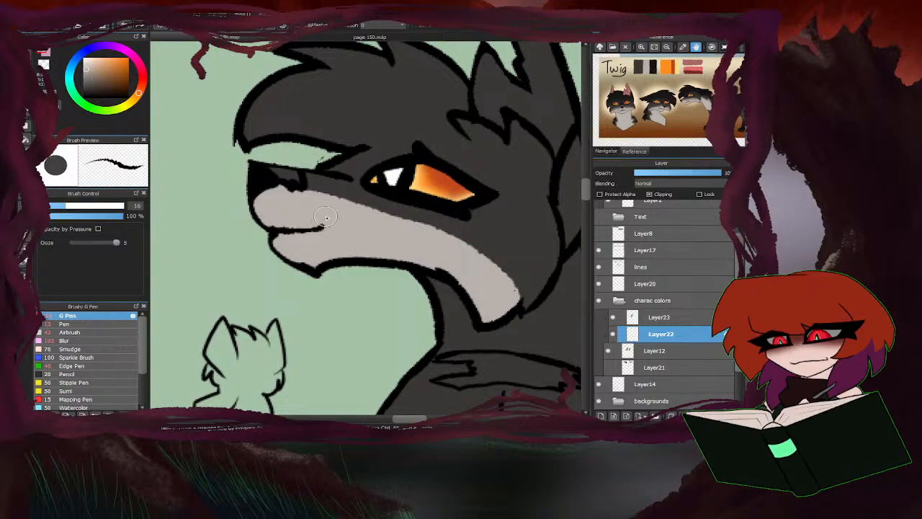
Paint the front of the dark grey cat's throat below the jaw in the same light grey.
{"action": "scroll", "coordinate": [325, 99], "scroll_direction": "down", "scroll_amount": 2}
{"action": "scroll", "coordinate": [402, 204], "scroll_direction": "up", "scroll_amount": 2}
{"action": "left_click_drag", "start_coordinate": [362, 252], "coordinate": [386, 233]}
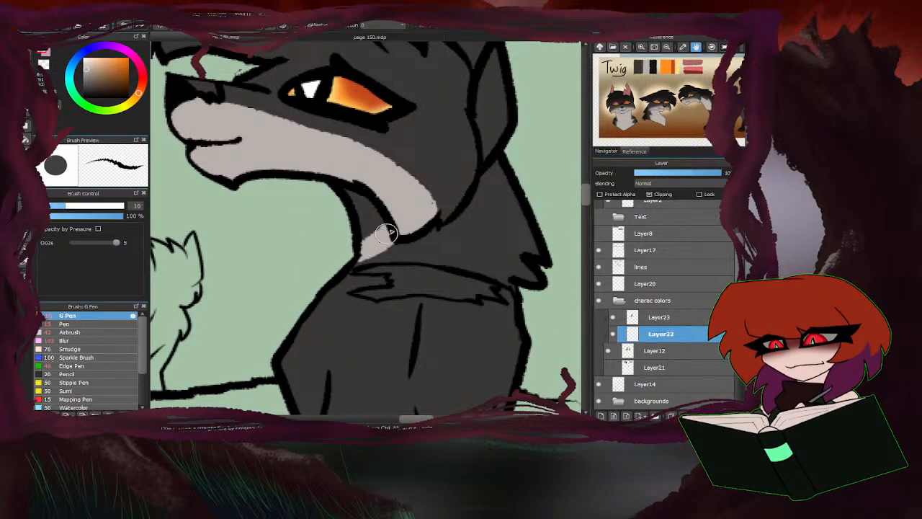
{"action": "scroll", "coordinate": [355, 229], "scroll_direction": "down", "scroll_amount": 3}
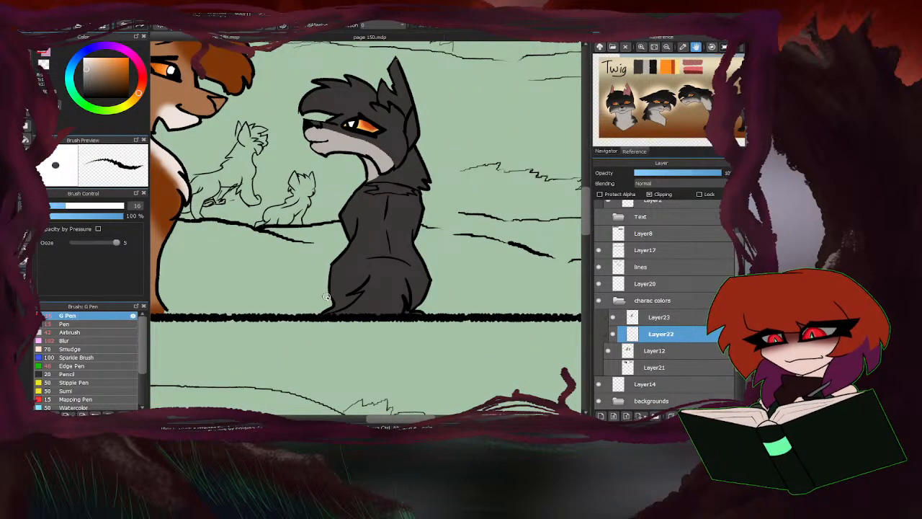
{"action": "scroll", "coordinate": [326, 296], "scroll_direction": "down", "scroll_amount": 3}
{"action": "scroll", "coordinate": [352, 249], "scroll_direction": "up", "scroll_amount": 4}
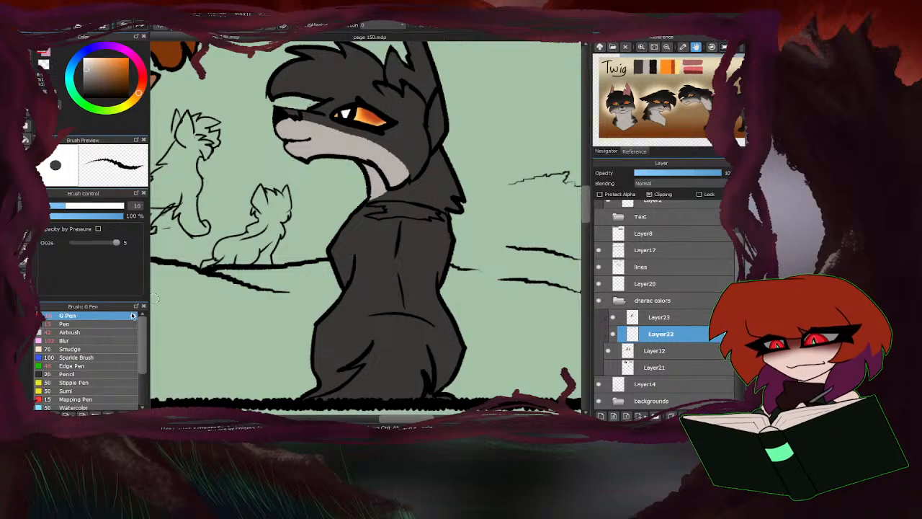
Soften the edges of the dark grey cat's light muzzle, cheek and throat markings with the Blur brush at size 49.
{"action": "left_click", "coordinate": [108, 340]}
{"action": "scroll", "coordinate": [331, 119], "scroll_direction": "up", "scroll_amount": 3}
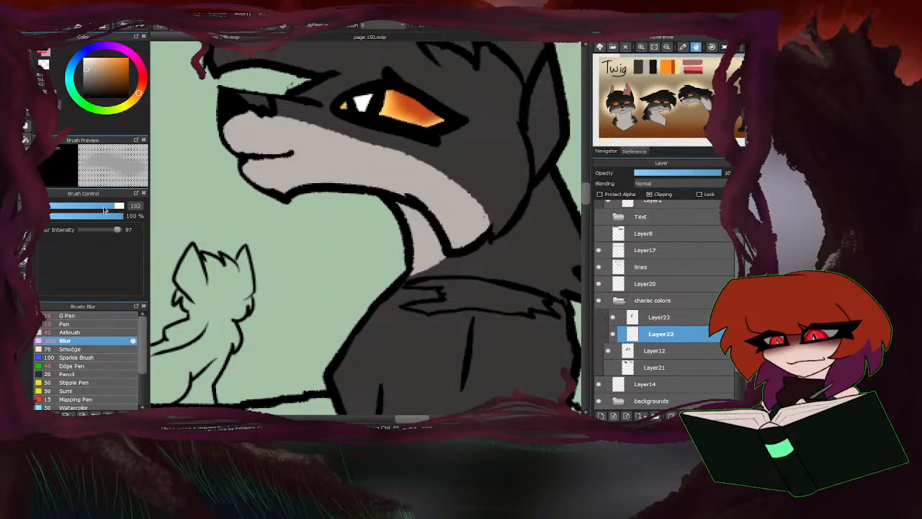
{"action": "left_click_drag", "start_coordinate": [116, 208], "coordinate": [103, 207]}
{"action": "mouse_move", "coordinate": [307, 114]}
{"action": "left_mouse_down"}
{"action": "mouse_move", "coordinate": [339, 119]}
{"action": "mouse_move", "coordinate": [467, 217]}
{"action": "left_mouse_up"}
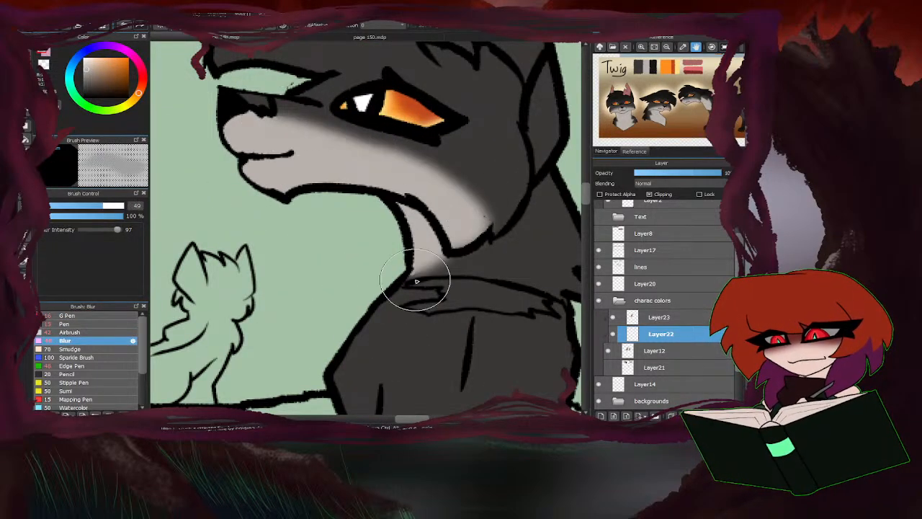
Blur the lower edge of the dark grey cat's light throat marking into the surrounding fur.
{"action": "left_click_drag", "start_coordinate": [418, 281], "coordinate": [469, 225]}
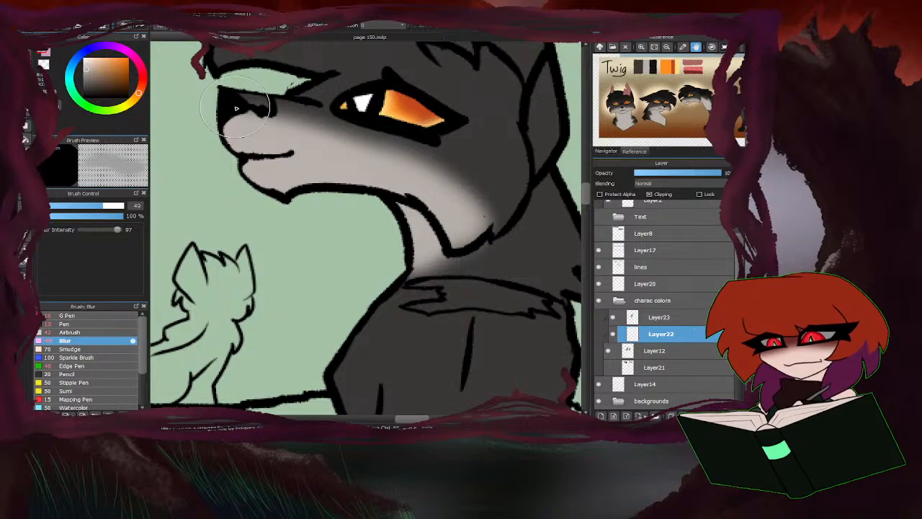
On Layer23, sample the black from Twig's reference sheet and paint the dark grey cat's hair and ear base with the Pen, enlarged to size 59.
{"action": "left_click", "coordinate": [657, 318]}
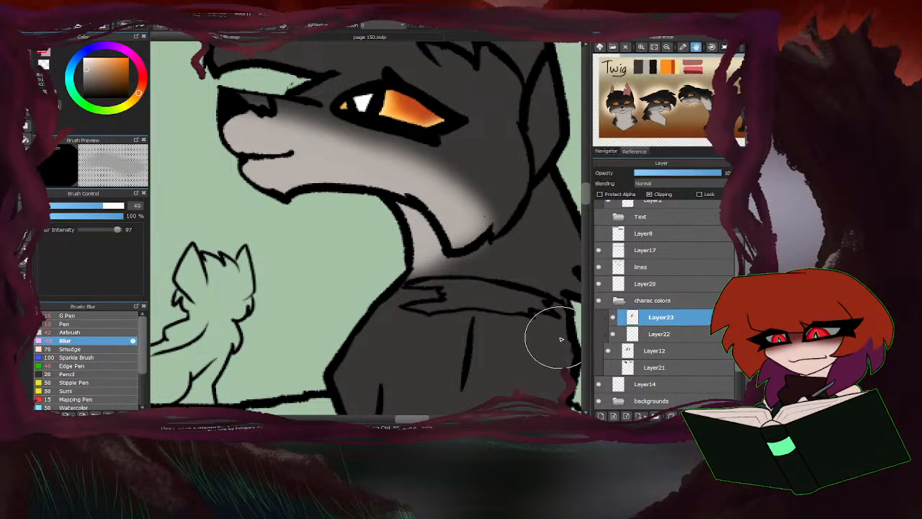
{"action": "scroll", "coordinate": [324, 256], "scroll_direction": "down", "scroll_amount": 4}
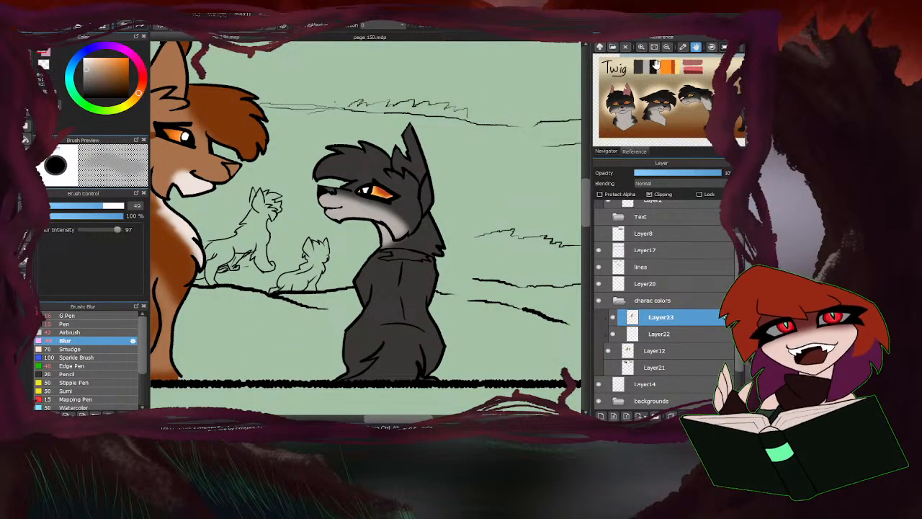
{"action": "left_click", "coordinate": [65, 325]}
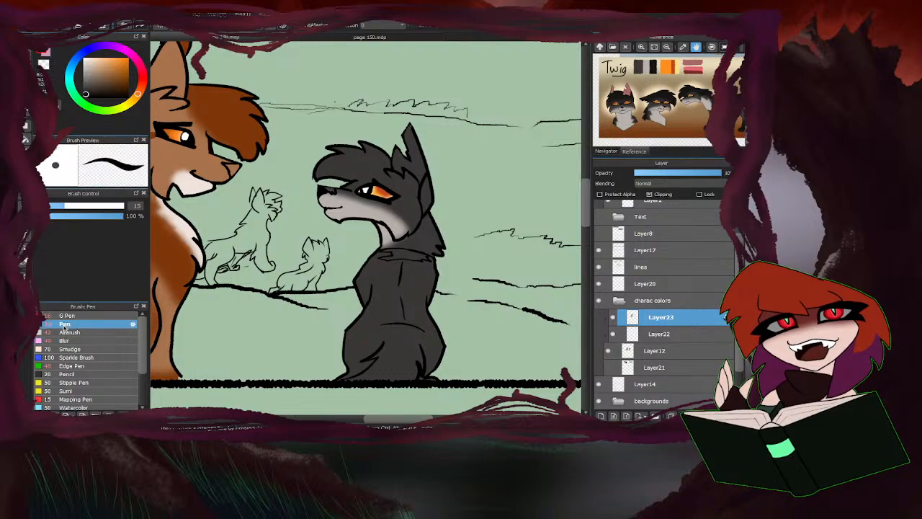
{"action": "scroll", "coordinate": [412, 182], "scroll_direction": "up", "scroll_amount": 3}
{"action": "mouse_move", "coordinate": [438, 181]}
{"action": "left_mouse_down"}
{"action": "mouse_move", "coordinate": [429, 226]}
{"action": "mouse_move", "coordinate": [440, 192]}
{"action": "left_mouse_up"}
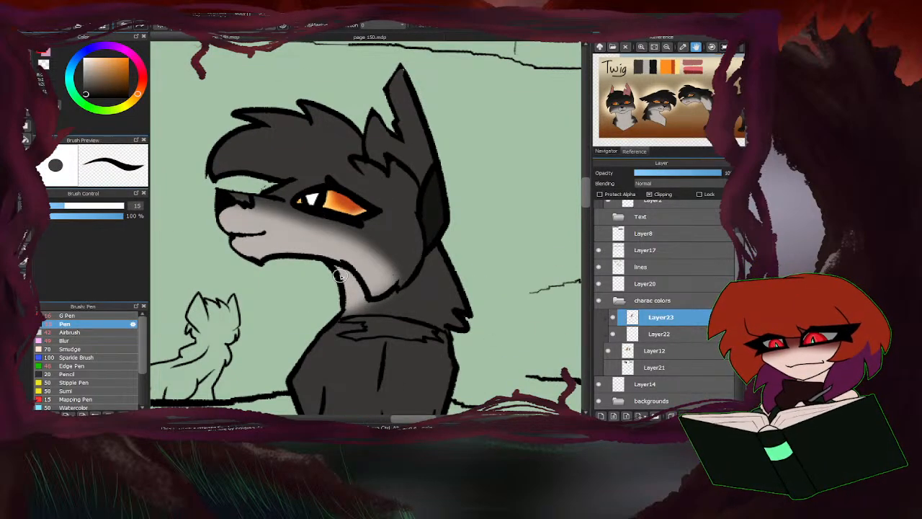
{"action": "mouse_move", "coordinate": [415, 209]}
{"action": "left_mouse_down"}
{"action": "mouse_move", "coordinate": [341, 155]}
{"action": "mouse_move", "coordinate": [283, 171]}
{"action": "mouse_move", "coordinate": [326, 157]}
{"action": "mouse_move", "coordinate": [277, 182]}
{"action": "mouse_move", "coordinate": [326, 161]}
{"action": "mouse_move", "coordinate": [425, 203]}
{"action": "mouse_move", "coordinate": [361, 146]}
{"action": "mouse_move", "coordinate": [402, 169]}
{"action": "mouse_move", "coordinate": [371, 143]}
{"action": "mouse_move", "coordinate": [278, 153]}
{"action": "mouse_move", "coordinate": [318, 123]}
{"action": "mouse_move", "coordinate": [275, 130]}
{"action": "mouse_move", "coordinate": [364, 130]}
{"action": "left_mouse_up"}
{"action": "left_click", "coordinate": [104, 208]}
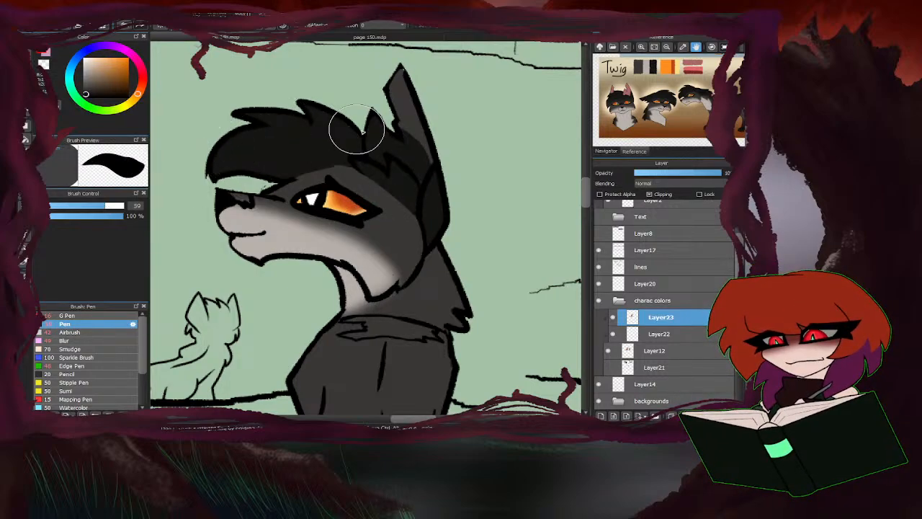
Paint the dark grey cat's nape, shoulders and back black, leaving grey stripes along both flanks.
{"action": "scroll", "coordinate": [415, 167], "scroll_direction": "down", "scroll_amount": 4}
{"action": "scroll", "coordinate": [408, 187], "scroll_direction": "up", "scroll_amount": 3}
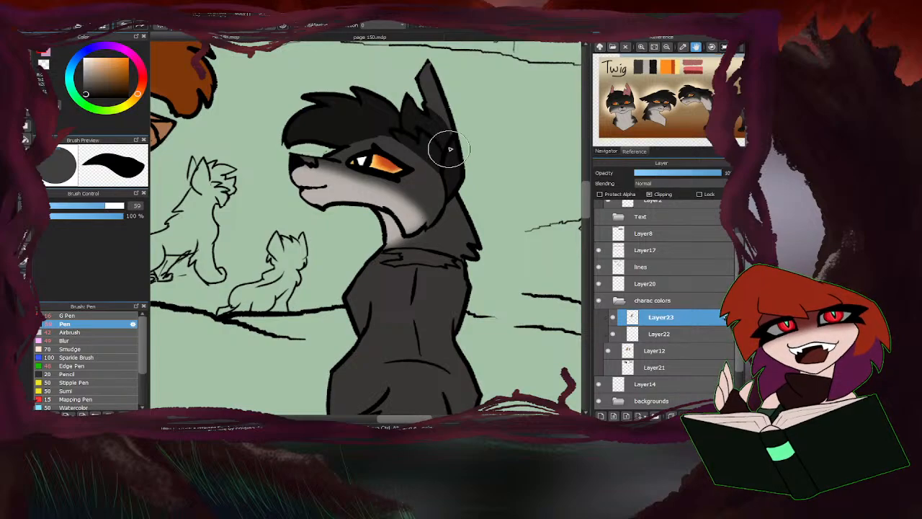
{"action": "scroll", "coordinate": [450, 149], "scroll_direction": "down", "scroll_amount": 3}
{"action": "scroll", "coordinate": [397, 189], "scroll_direction": "up", "scroll_amount": 4}
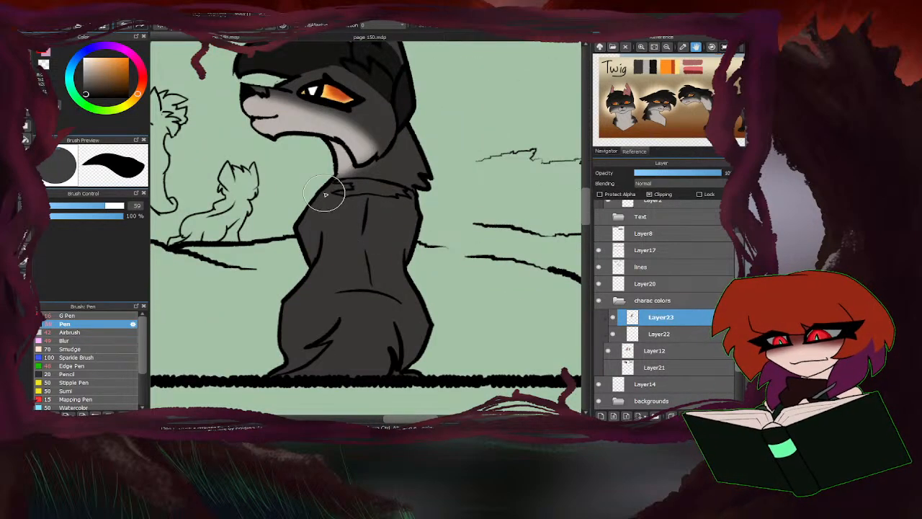
{"action": "mouse_move", "coordinate": [326, 194]}
{"action": "left_mouse_down"}
{"action": "mouse_move", "coordinate": [370, 168]}
{"action": "mouse_move", "coordinate": [312, 208]}
{"action": "mouse_move", "coordinate": [303, 231]}
{"action": "mouse_move", "coordinate": [370, 201]}
{"action": "mouse_move", "coordinate": [421, 227]}
{"action": "mouse_move", "coordinate": [412, 205]}
{"action": "mouse_move", "coordinate": [425, 191]}
{"action": "mouse_move", "coordinate": [404, 163]}
{"action": "mouse_move", "coordinate": [355, 180]}
{"action": "mouse_move", "coordinate": [329, 206]}
{"action": "mouse_move", "coordinate": [413, 202]}
{"action": "mouse_move", "coordinate": [425, 215]}
{"action": "mouse_move", "coordinate": [339, 196]}
{"action": "mouse_move", "coordinate": [387, 224]}
{"action": "mouse_move", "coordinate": [385, 205]}
{"action": "mouse_move", "coordinate": [405, 204]}
{"action": "mouse_move", "coordinate": [361, 213]}
{"action": "mouse_move", "coordinate": [370, 232]}
{"action": "mouse_move", "coordinate": [353, 257]}
{"action": "mouse_move", "coordinate": [371, 266]}
{"action": "mouse_move", "coordinate": [367, 280]}
{"action": "mouse_move", "coordinate": [387, 287]}
{"action": "mouse_move", "coordinate": [338, 288]}
{"action": "mouse_move", "coordinate": [409, 302]}
{"action": "mouse_move", "coordinate": [385, 286]}
{"action": "mouse_move", "coordinate": [306, 295]}
{"action": "mouse_move", "coordinate": [365, 261]}
{"action": "mouse_move", "coordinate": [354, 252]}
{"action": "mouse_move", "coordinate": [387, 253]}
{"action": "mouse_move", "coordinate": [353, 230]}
{"action": "mouse_move", "coordinate": [334, 236]}
{"action": "mouse_move", "coordinate": [390, 231]}
{"action": "mouse_move", "coordinate": [356, 213]}
{"action": "mouse_move", "coordinate": [311, 216]}
{"action": "mouse_move", "coordinate": [393, 204]}
{"action": "left_mouse_up"}
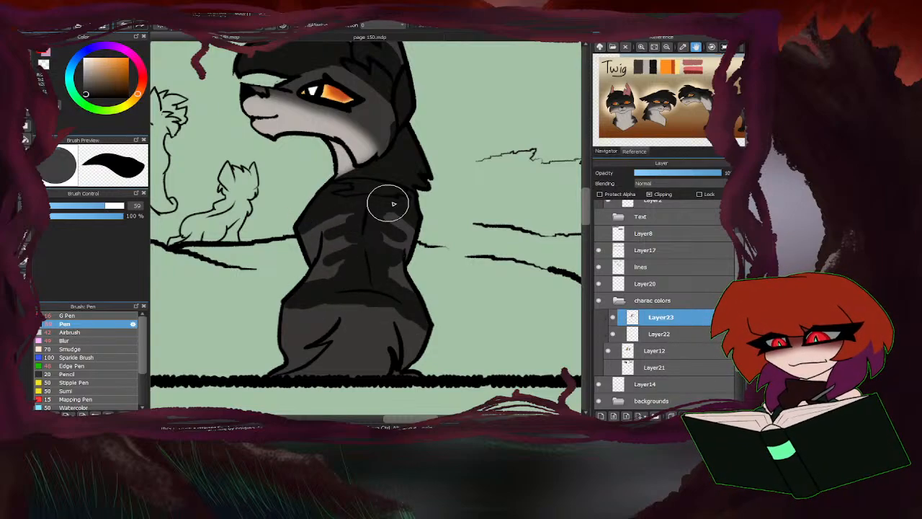
Check Twig's full-body reference and paint the cat's tail area between the haunches in the same black.
{"action": "scroll", "coordinate": [393, 203], "scroll_direction": "down", "scroll_amount": 3}
{"action": "left_click_drag", "start_coordinate": [657, 132], "coordinate": [581, 132]}
{"action": "scroll", "coordinate": [375, 251], "scroll_direction": "up", "scroll_amount": 2}
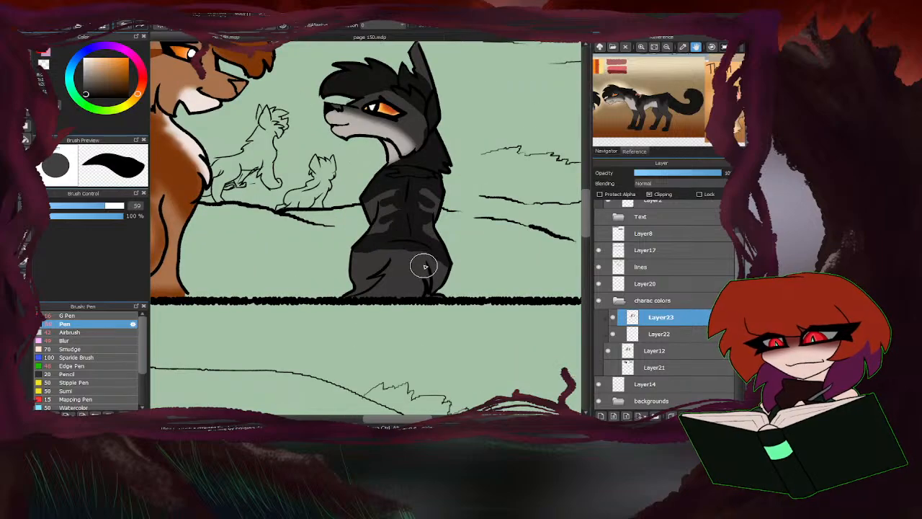
{"action": "mouse_move", "coordinate": [425, 266]}
{"action": "left_mouse_down"}
{"action": "mouse_move", "coordinate": [393, 301]}
{"action": "mouse_move", "coordinate": [363, 307]}
{"action": "mouse_move", "coordinate": [394, 269]}
{"action": "mouse_move", "coordinate": [397, 283]}
{"action": "mouse_move", "coordinate": [425, 290]}
{"action": "left_mouse_up"}
Blend the black markings on the dark cat's back, haunches and head with the Blur brush at size 98.
{"action": "left_click", "coordinate": [81, 341]}
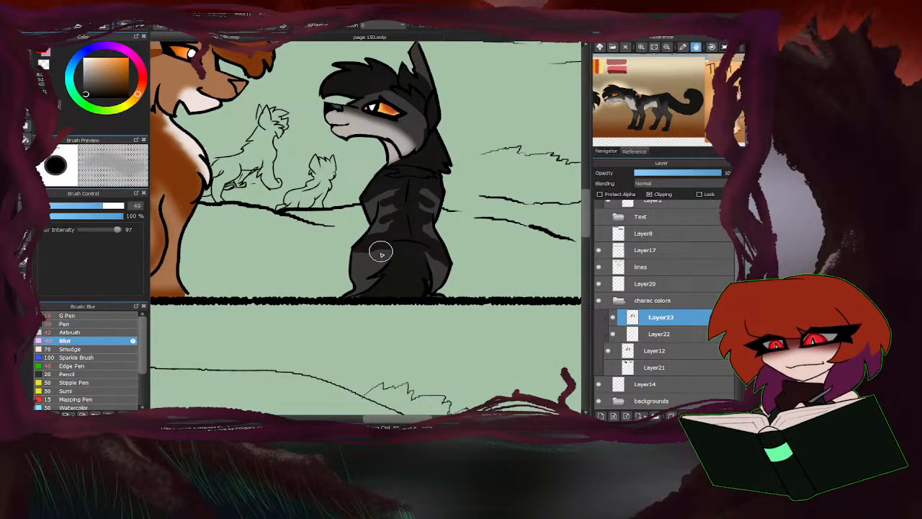
{"action": "left_click", "coordinate": [114, 207]}
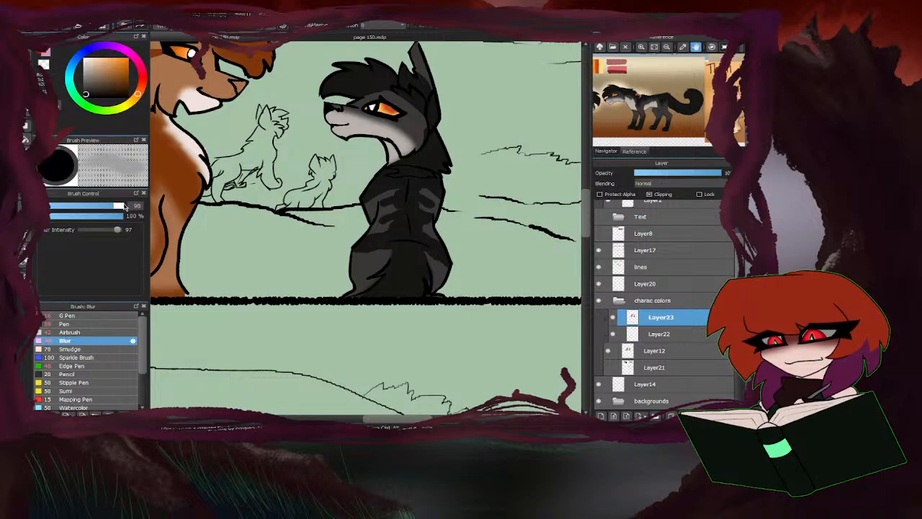
{"action": "mouse_move", "coordinate": [385, 250]}
{"action": "left_mouse_down"}
{"action": "mouse_move", "coordinate": [363, 232]}
{"action": "mouse_move", "coordinate": [383, 208]}
{"action": "mouse_move", "coordinate": [430, 192]}
{"action": "mouse_move", "coordinate": [440, 235]}
{"action": "mouse_move", "coordinate": [430, 298]}
{"action": "mouse_move", "coordinate": [357, 301]}
{"action": "mouse_move", "coordinate": [398, 208]}
{"action": "mouse_move", "coordinate": [402, 217]}
{"action": "mouse_move", "coordinate": [425, 214]}
{"action": "mouse_move", "coordinate": [393, 291]}
{"action": "mouse_move", "coordinate": [374, 302]}
{"action": "left_mouse_up"}
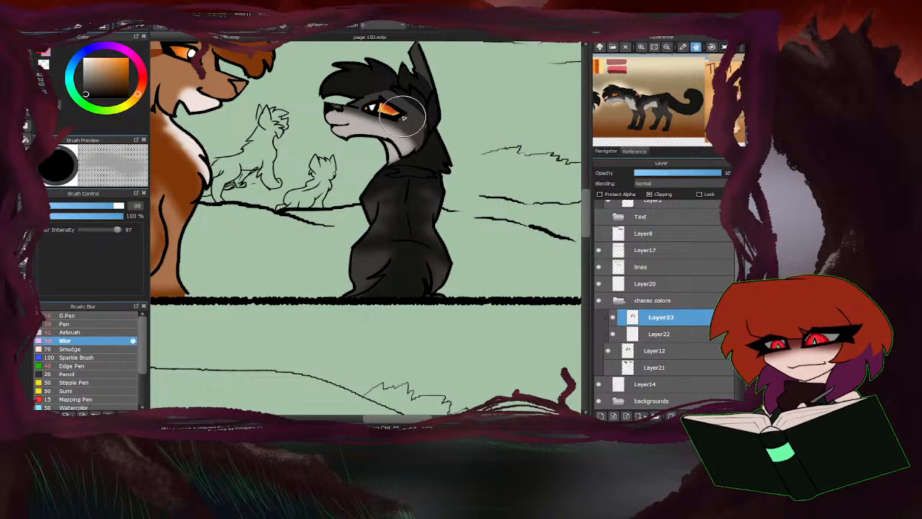
{"action": "mouse_move", "coordinate": [402, 117]}
{"action": "left_mouse_down"}
{"action": "mouse_move", "coordinate": [421, 134]}
{"action": "mouse_move", "coordinate": [420, 113]}
{"action": "mouse_move", "coordinate": [389, 123]}
{"action": "mouse_move", "coordinate": [418, 113]}
{"action": "mouse_move", "coordinate": [387, 137]}
{"action": "mouse_move", "coordinate": [408, 139]}
{"action": "left_mouse_up"}
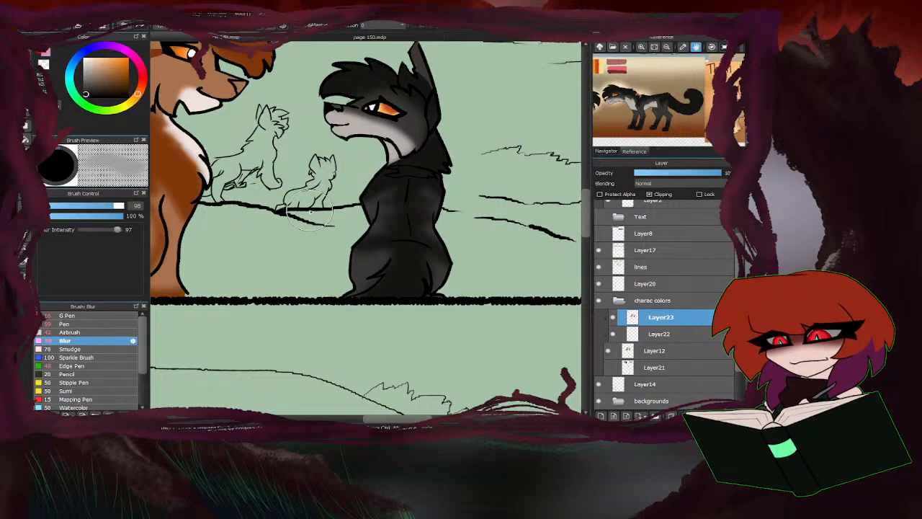
Add a clipping layer above Layer23, paint the dark cat's neck band in Twig's reference pink with the Pen at size 18, and erase the overspill.
{"action": "left_click", "coordinate": [601, 416]}
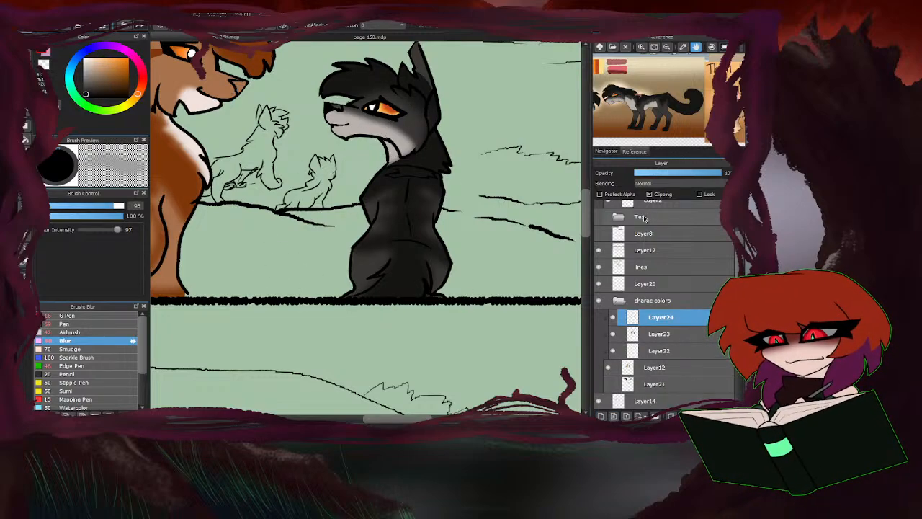
{"action": "left_click_drag", "start_coordinate": [624, 103], "coordinate": [669, 108]}
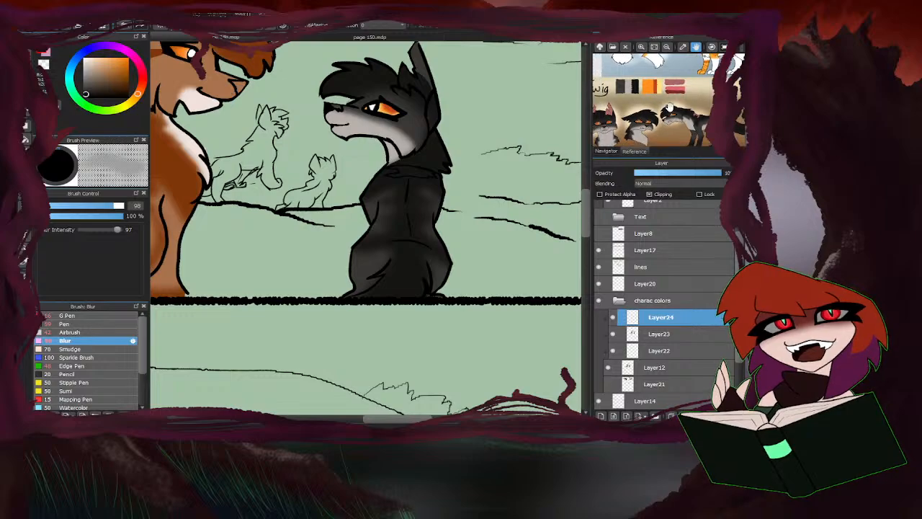
{"action": "left_click", "coordinate": [675, 84], "text": "alt"}
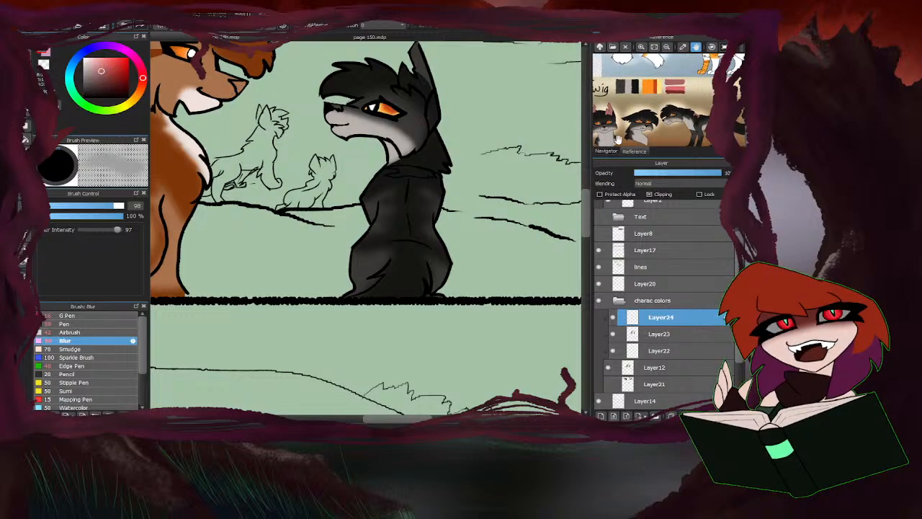
{"action": "left_click", "coordinate": [67, 324]}
{"action": "left_click_drag", "start_coordinate": [97, 207], "coordinate": [70, 207]}
{"action": "scroll", "coordinate": [415, 171], "scroll_direction": "up", "scroll_amount": 4}
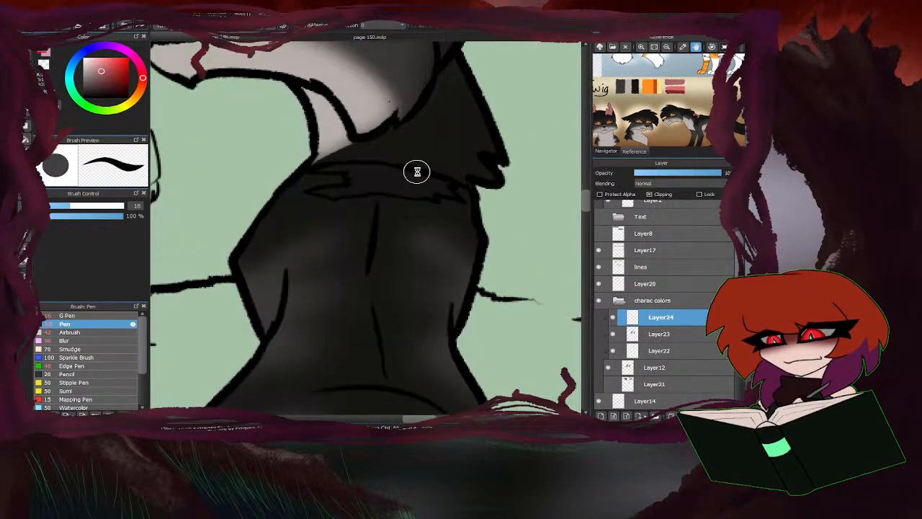
{"action": "mouse_move", "coordinate": [431, 193]}
{"action": "left_mouse_down"}
{"action": "mouse_move", "coordinate": [465, 205]}
{"action": "mouse_move", "coordinate": [455, 187]}
{"action": "mouse_move", "coordinate": [417, 202]}
{"action": "mouse_move", "coordinate": [437, 200]}
{"action": "mouse_move", "coordinate": [416, 189]}
{"action": "mouse_move", "coordinate": [421, 181]}
{"action": "mouse_move", "coordinate": [335, 166]}
{"action": "mouse_move", "coordinate": [291, 169]}
{"action": "mouse_move", "coordinate": [333, 177]}
{"action": "mouse_move", "coordinate": [336, 191]}
{"action": "mouse_move", "coordinate": [295, 201]}
{"action": "mouse_move", "coordinate": [416, 194]}
{"action": "mouse_move", "coordinate": [394, 189]}
{"action": "left_mouse_up"}
{"action": "left_click", "coordinate": [44, 65]}
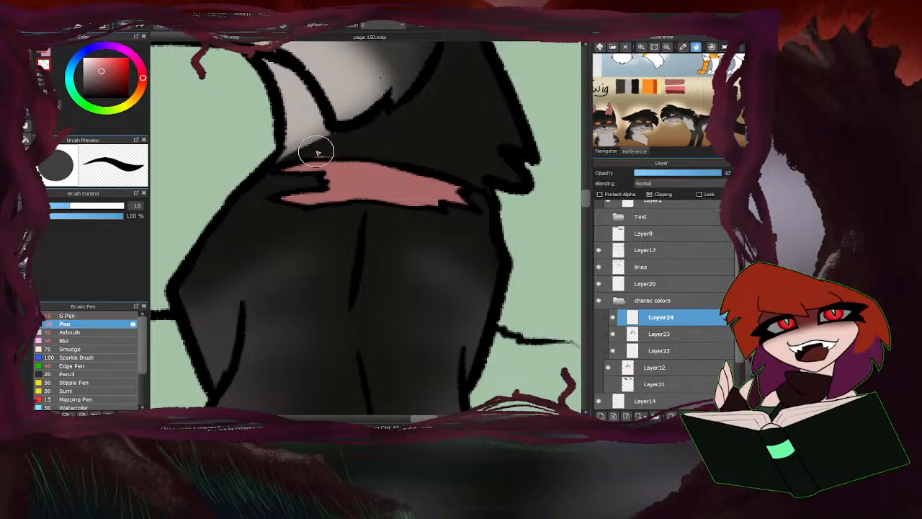
{"action": "left_click_drag", "start_coordinate": [316, 152], "coordinate": [333, 154]}
{"action": "scroll", "coordinate": [389, 252], "scroll_direction": "down", "scroll_amount": 4}
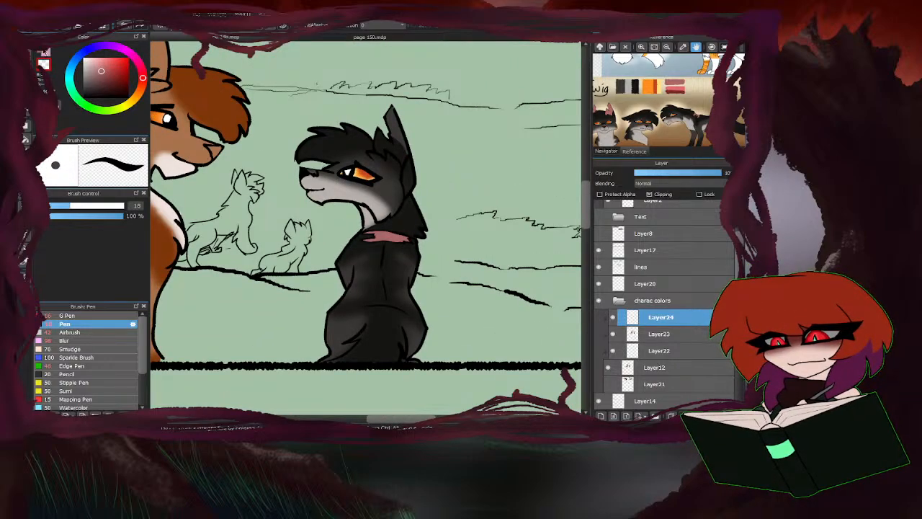
Paint the inside of the dark cat's upright ear and its nose in the same pink.
{"action": "scroll", "coordinate": [390, 115], "scroll_direction": "up", "scroll_amount": 4}
{"action": "mouse_move", "coordinate": [397, 163]}
{"action": "left_mouse_down"}
{"action": "mouse_move", "coordinate": [368, 60]}
{"action": "mouse_move", "coordinate": [396, 108]}
{"action": "left_mouse_up"}
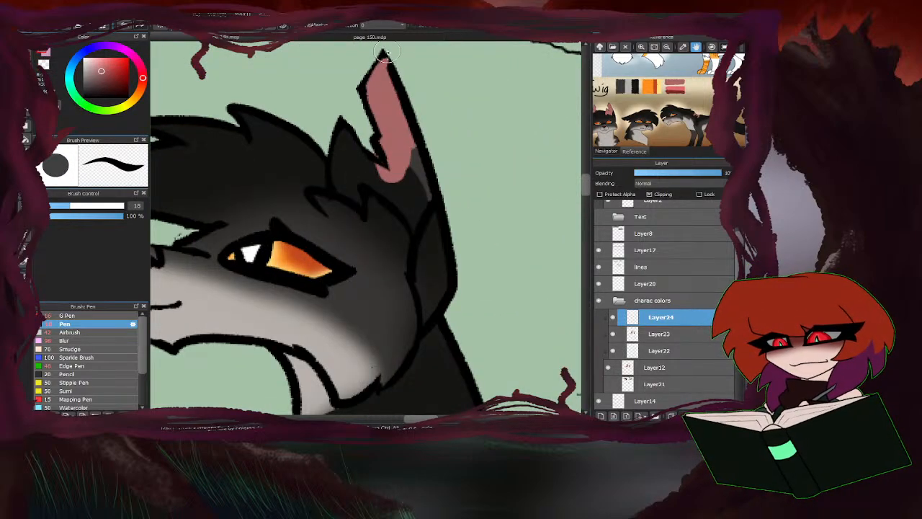
{"action": "mouse_move", "coordinate": [424, 196]}
{"action": "left_mouse_down"}
{"action": "mouse_move", "coordinate": [412, 227]}
{"action": "mouse_move", "coordinate": [370, 178]}
{"action": "mouse_move", "coordinate": [392, 185]}
{"action": "mouse_move", "coordinate": [414, 170]}
{"action": "mouse_move", "coordinate": [381, 131]}
{"action": "mouse_move", "coordinate": [357, 174]}
{"action": "mouse_move", "coordinate": [360, 202]}
{"action": "mouse_move", "coordinate": [336, 178]}
{"action": "mouse_move", "coordinate": [344, 134]}
{"action": "mouse_move", "coordinate": [353, 178]}
{"action": "mouse_move", "coordinate": [362, 177]}
{"action": "mouse_move", "coordinate": [343, 123]}
{"action": "mouse_move", "coordinate": [408, 174]}
{"action": "mouse_move", "coordinate": [324, 173]}
{"action": "left_mouse_up"}
{"action": "scroll", "coordinate": [364, 177], "scroll_direction": "down", "scroll_amount": 4}
{"action": "scroll", "coordinate": [319, 167], "scroll_direction": "up", "scroll_amount": 6}
{"action": "scroll", "coordinate": [324, 173], "scroll_direction": "down", "scroll_amount": 5}
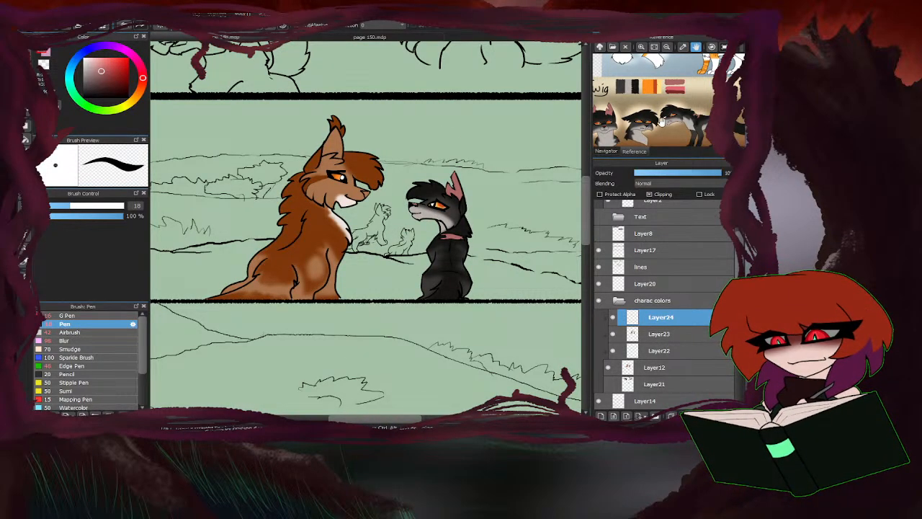
Sample the light pink-purple from the brown cat's reference sheet and paint the brown cat's nose with the Pen.
{"action": "left_click_drag", "start_coordinate": [709, 99], "coordinate": [661, 120]}
{"action": "left_click", "coordinate": [641, 47]}
{"action": "left_click", "coordinate": [640, 48]}
{"action": "right_click", "coordinate": [656, 70]}
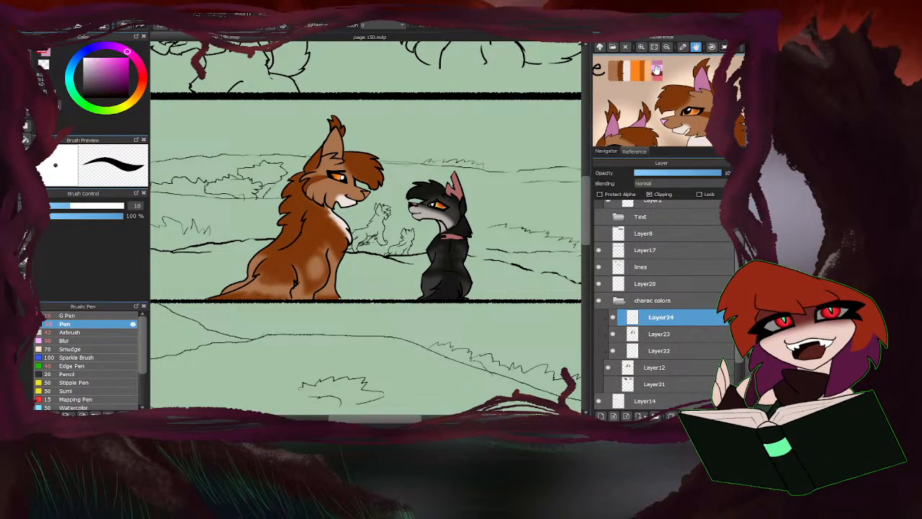
{"action": "scroll", "coordinate": [352, 190], "scroll_direction": "up", "scroll_amount": 8}
{"action": "mouse_move", "coordinate": [422, 205]}
{"action": "left_mouse_down"}
{"action": "mouse_move", "coordinate": [371, 199]}
{"action": "mouse_move", "coordinate": [395, 235]}
{"action": "mouse_move", "coordinate": [411, 206]}
{"action": "left_mouse_up"}
{"action": "scroll", "coordinate": [405, 244], "scroll_direction": "down", "scroll_amount": 7}
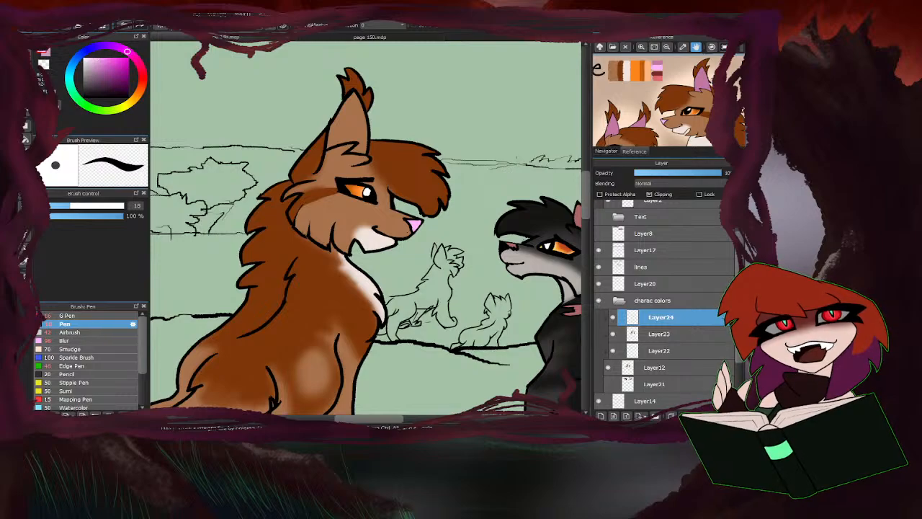
Fill the brown cat's inner ear with the darker pink from its reference and touch up the fill's edges with the Pen.
{"action": "left_click", "coordinate": [26, 139]}
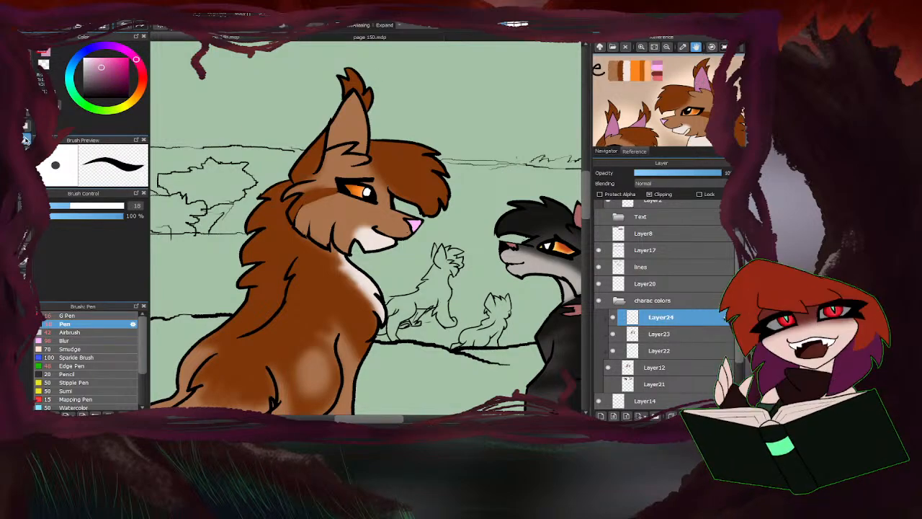
{"action": "left_click", "coordinate": [356, 118]}
{"action": "scroll", "coordinate": [357, 148], "scroll_direction": "up", "scroll_amount": 7}
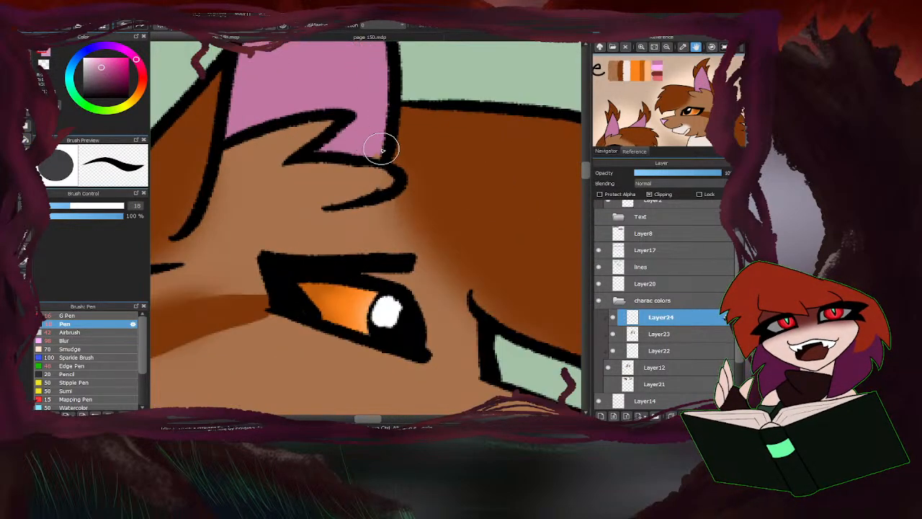
{"action": "scroll", "coordinate": [325, 148], "scroll_direction": "down", "scroll_amount": 5}
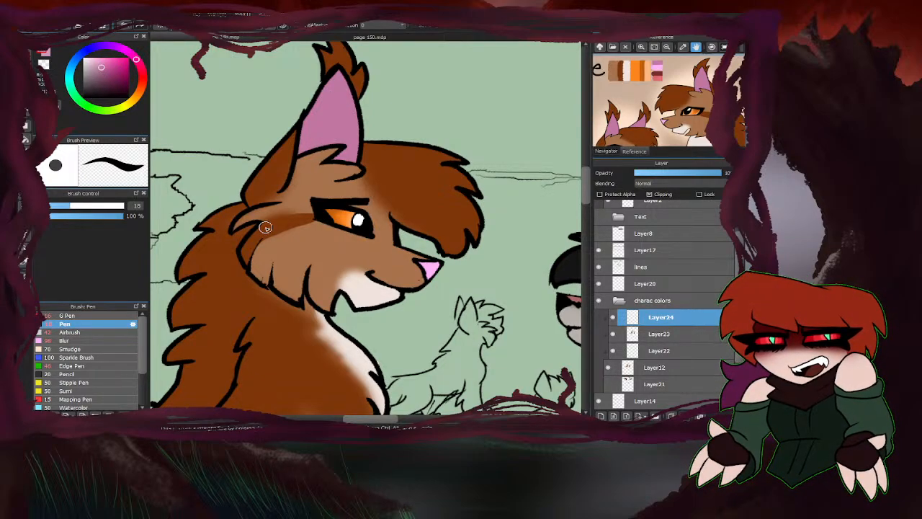
Touch up the brown cat's dark stripe behind the eye on Layer23 using the transparent colour.
{"action": "left_click", "coordinate": [638, 332]}
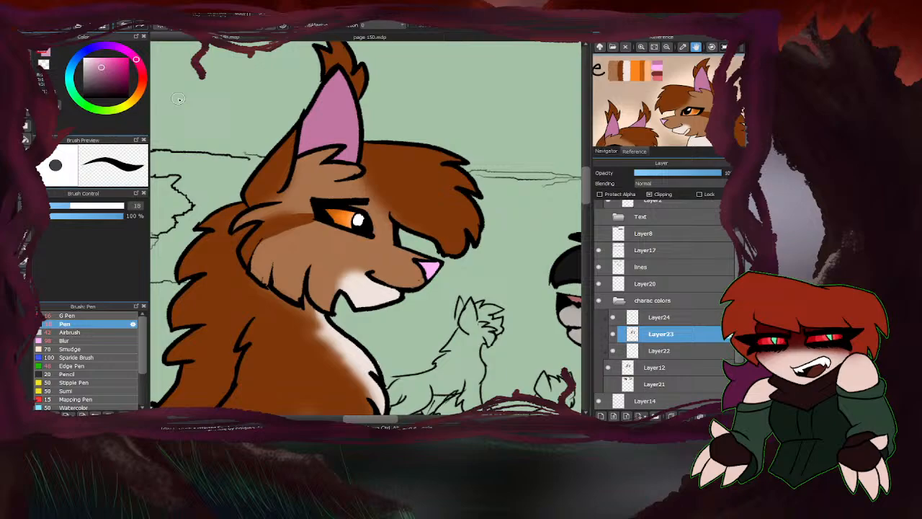
{"action": "left_click", "coordinate": [45, 67]}
{"action": "left_click_drag", "start_coordinate": [297, 210], "coordinate": [250, 217]}
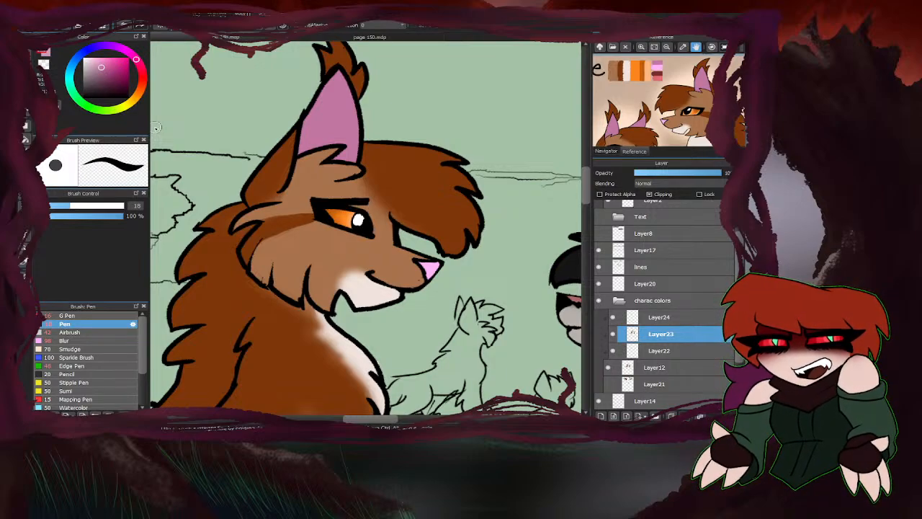
Merge Layer22, Layer23 and Layer24 down into Layer12, and make Layer21 visible.
{"action": "scroll", "coordinate": [349, 199], "scroll_direction": "down", "scroll_amount": 6}
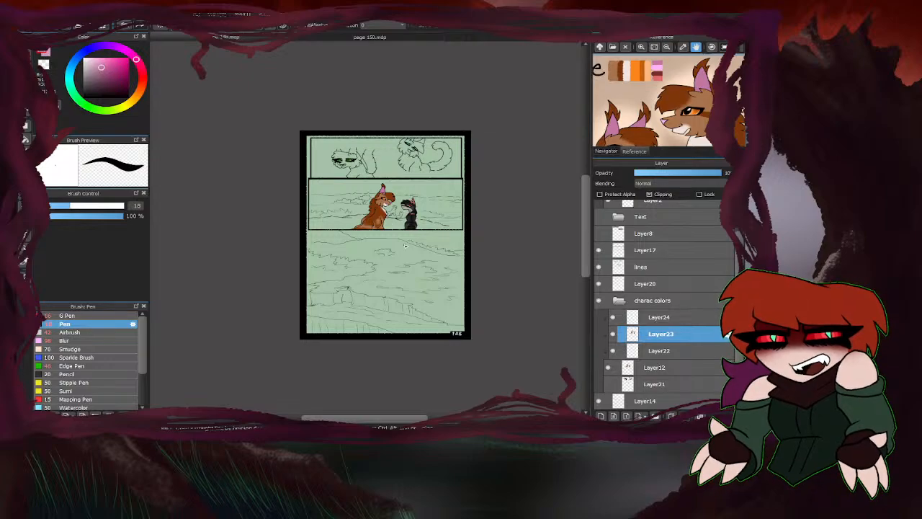
{"action": "scroll", "coordinate": [405, 246], "scroll_direction": "up", "scroll_amount": 4}
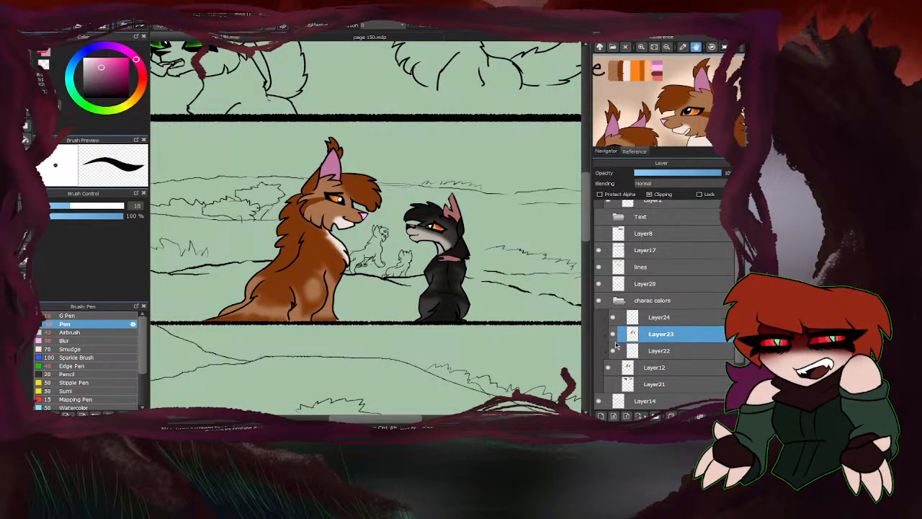
{"action": "left_click", "coordinate": [613, 350]}
{"action": "left_click", "coordinate": [613, 351]}
{"action": "left_click", "coordinate": [646, 351]}
{"action": "left_click", "coordinate": [686, 417]}
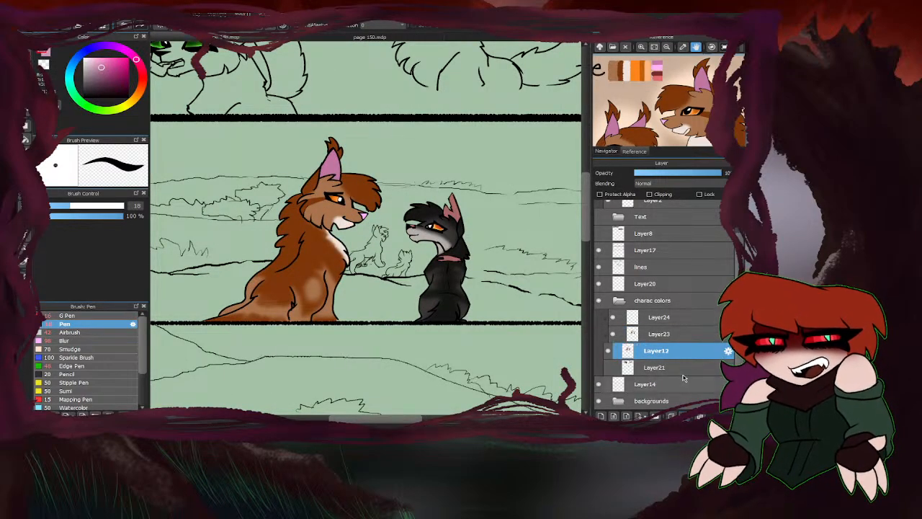
{"action": "left_click", "coordinate": [661, 336]}
{"action": "left_click", "coordinate": [686, 416]}
{"action": "left_click", "coordinate": [661, 317]}
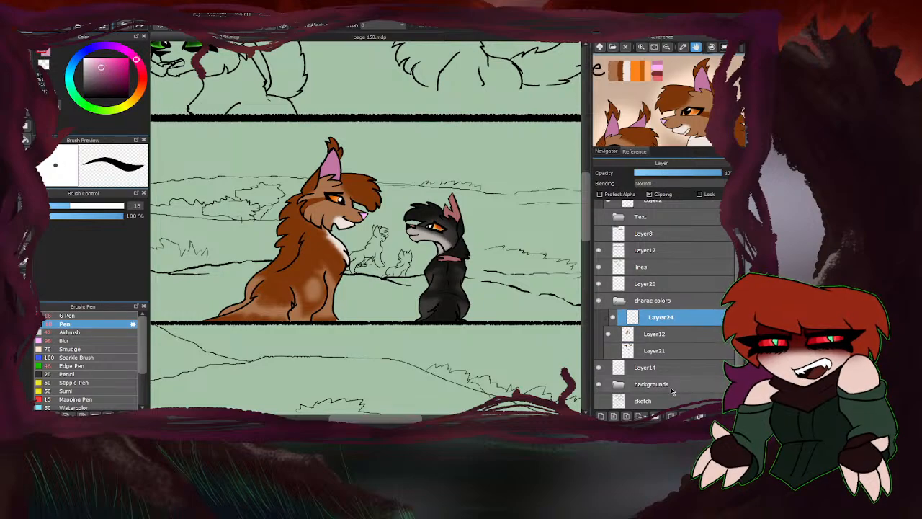
{"action": "left_click", "coordinate": [686, 417]}
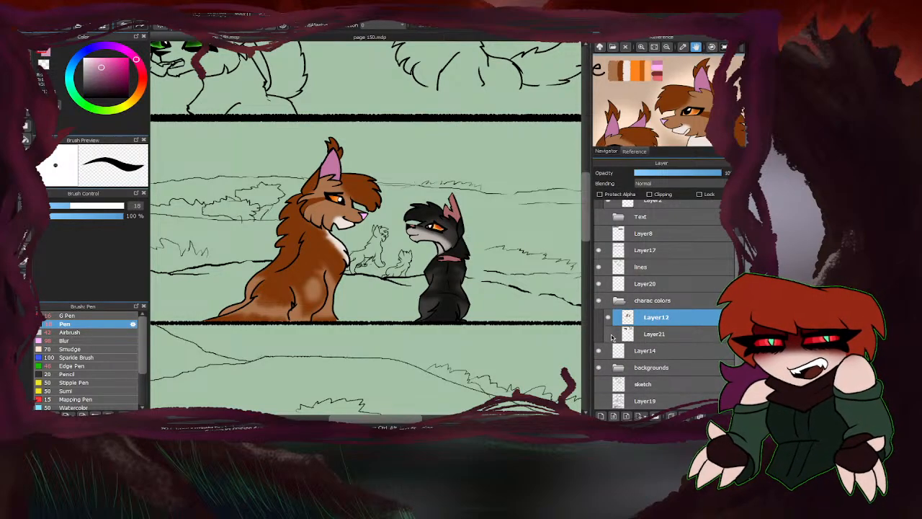
{"action": "scroll", "coordinate": [440, 298], "scroll_direction": "down", "scroll_amount": 2}
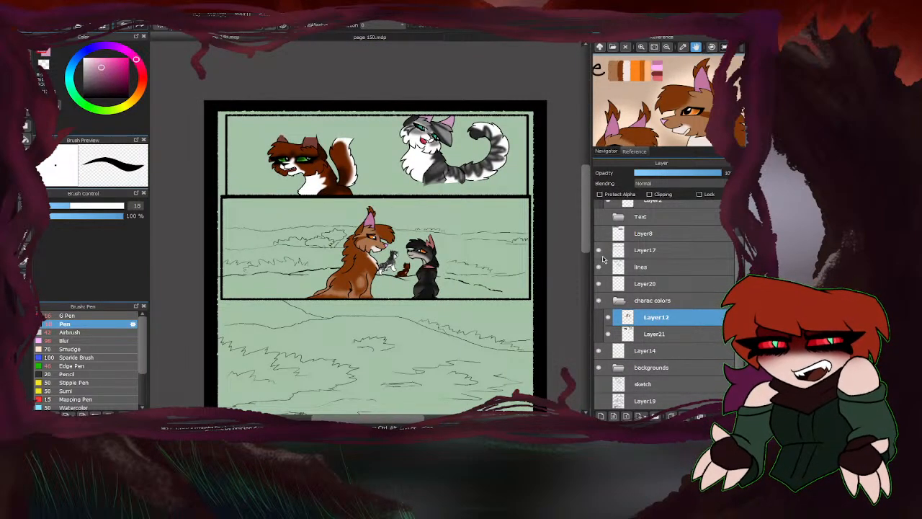
Make Layer8 visible, collapse the charac colors folder, expand the backgrounds folder and select Layer18 inside it.
{"action": "left_click", "coordinate": [599, 234]}
{"action": "scroll", "coordinate": [549, 241], "scroll_direction": "down", "scroll_amount": 2}
{"action": "scroll", "coordinate": [403, 223], "scroll_direction": "up", "scroll_amount": 1}
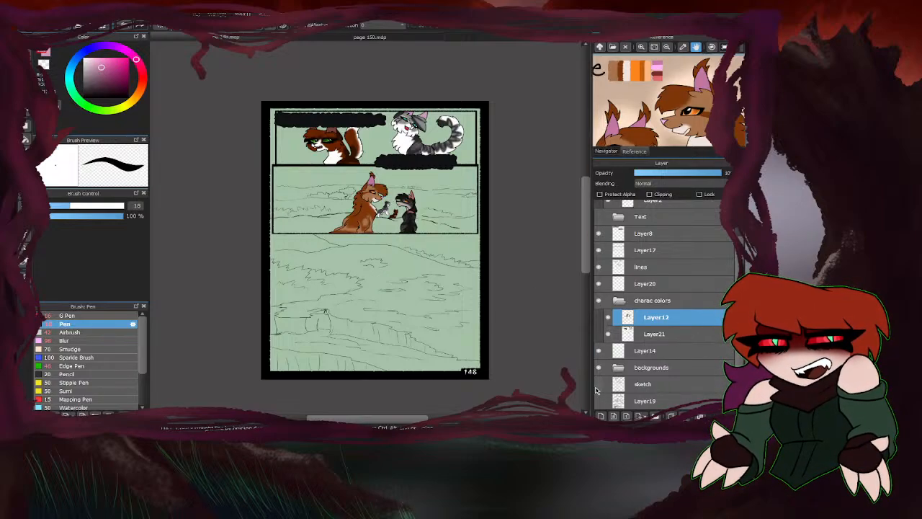
{"action": "left_click", "coordinate": [617, 301]}
{"action": "left_click", "coordinate": [618, 351]}
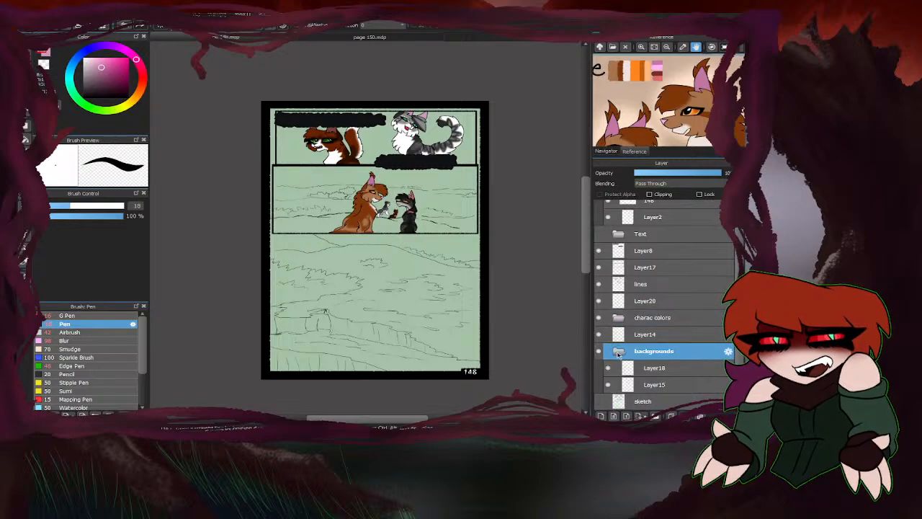
{"action": "left_click", "coordinate": [656, 368]}
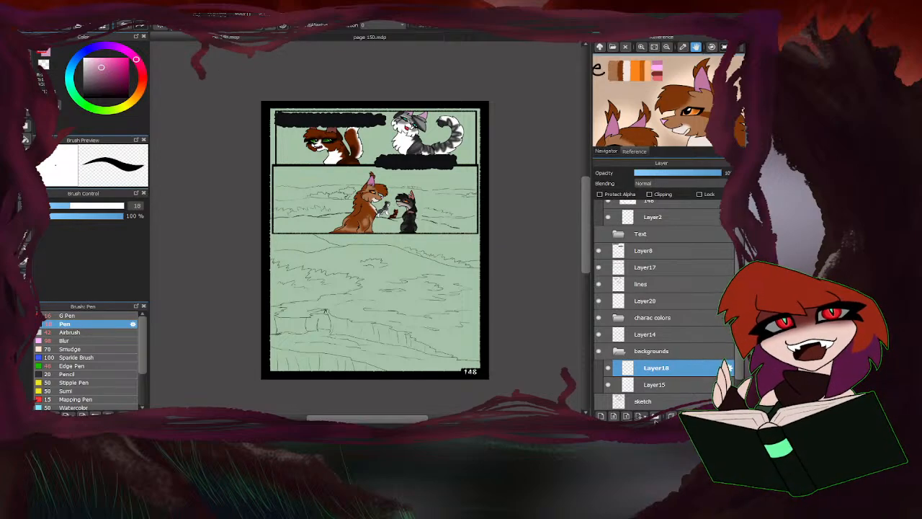
Open page 144.png as a colour reference, sample the brown strip of ground behind the grey cat, and return to page 148.
{"action": "double_click", "coordinate": [252, 322]}
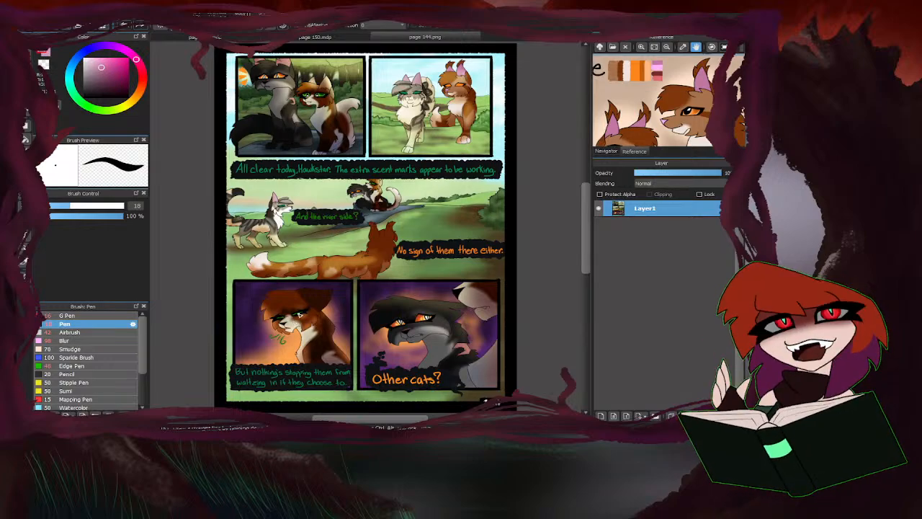
{"action": "scroll", "coordinate": [426, 99], "scroll_direction": "up", "scroll_amount": 6}
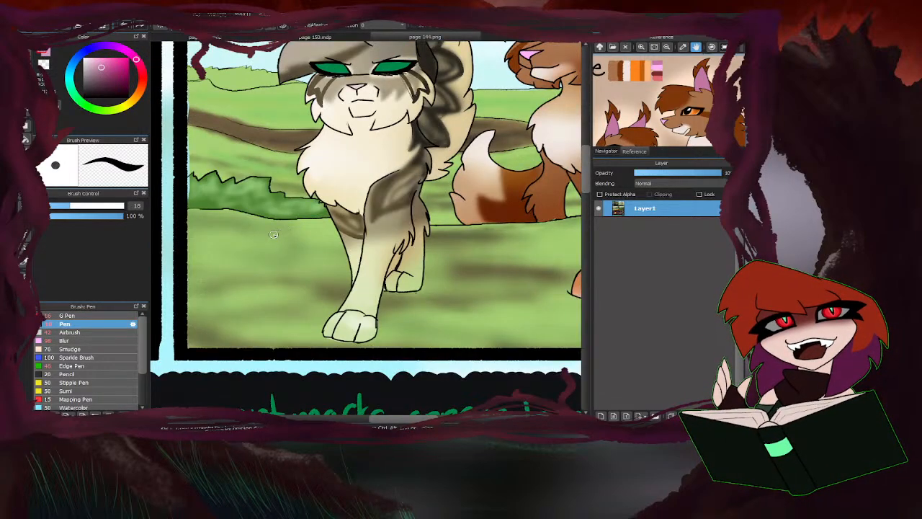
{"action": "right_click", "coordinate": [282, 147]}
{"action": "left_click", "coordinate": [250, 39]}
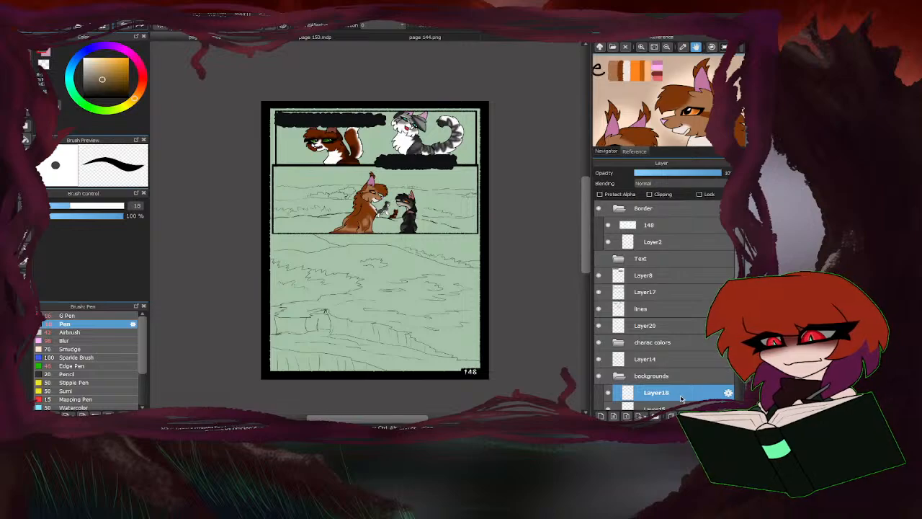
Fill the main hillside of the large bottom panel with the sampled brown on Layer18.
{"action": "scroll", "coordinate": [681, 399], "scroll_direction": "down", "scroll_amount": 2}
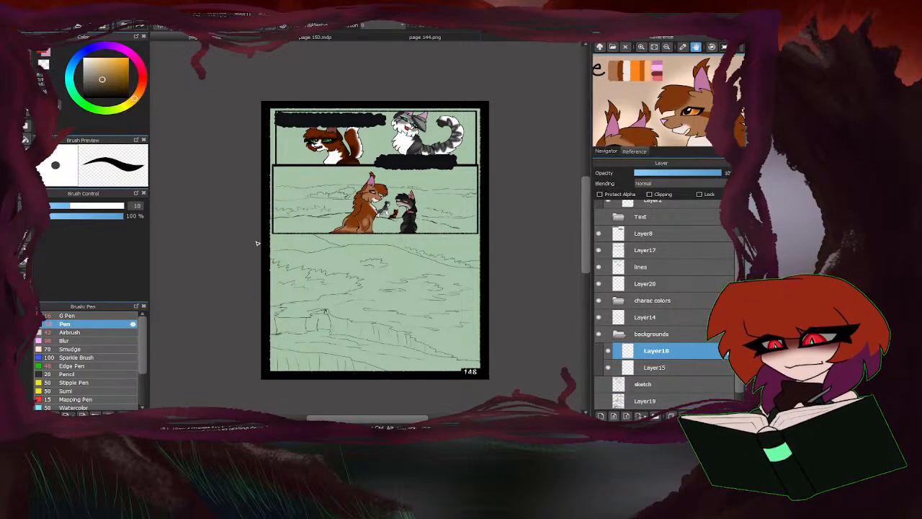
{"action": "scroll", "coordinate": [391, 194], "scroll_direction": "up", "scroll_amount": 1}
{"action": "scroll", "coordinate": [406, 178], "scroll_direction": "up", "scroll_amount": 1}
{"action": "scroll", "coordinate": [359, 220], "scroll_direction": "down", "scroll_amount": 2}
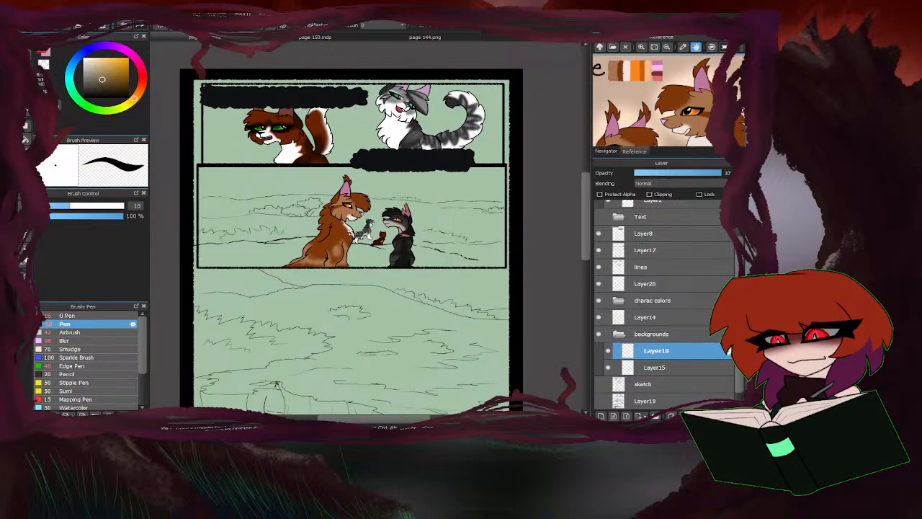
{"action": "scroll", "coordinate": [312, 354], "scroll_direction": "up", "scroll_amount": 2}
{"action": "scroll", "coordinate": [278, 290], "scroll_direction": "down", "scroll_amount": 1}
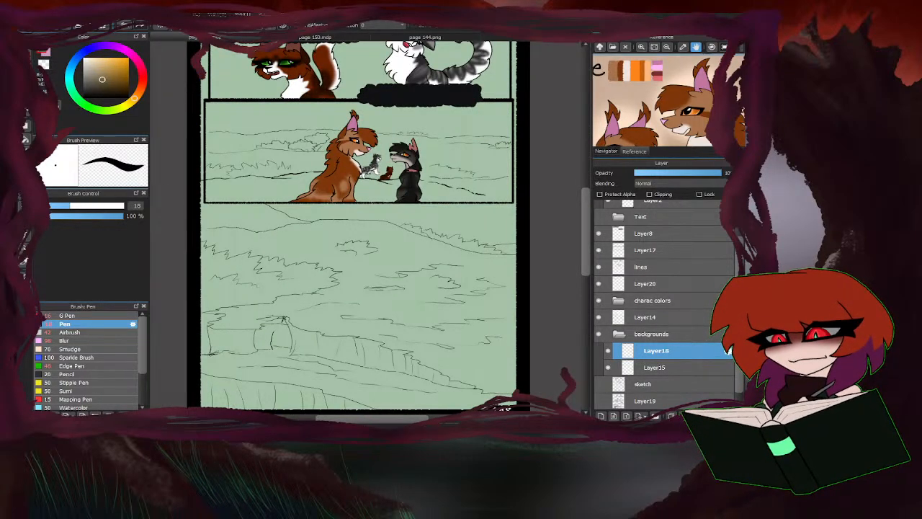
{"action": "left_click", "coordinate": [240, 318]}
{"action": "scroll", "coordinate": [240, 317], "scroll_direction": "down", "scroll_amount": 2}
{"action": "scroll", "coordinate": [249, 317], "scroll_direction": "up", "scroll_amount": 2}
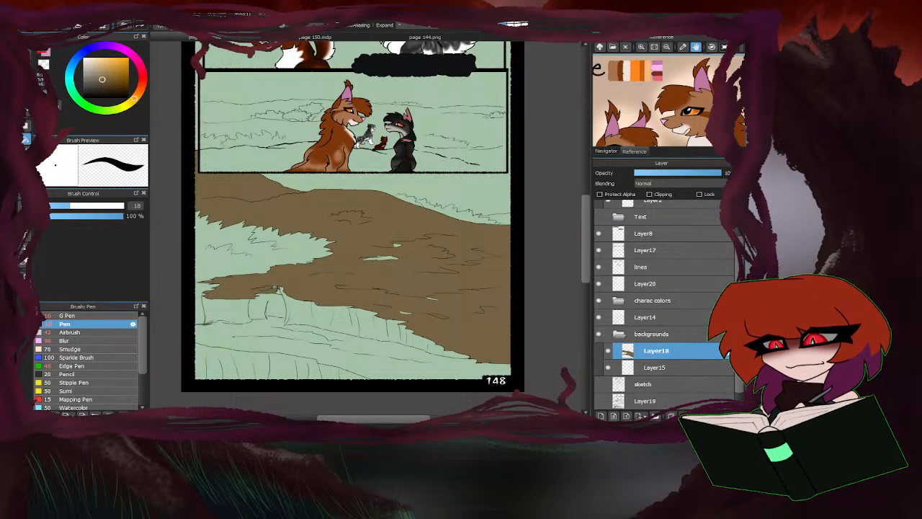
Paint the rest of the bottom panel's ground brown with the Pen, using brush sizes 248 and 346.
{"action": "key", "text": "b"}
{"action": "left_click_drag", "start_coordinate": [106, 208], "coordinate": [123, 207]}
{"action": "scroll", "coordinate": [360, 232], "scroll_direction": "down", "scroll_amount": 2}
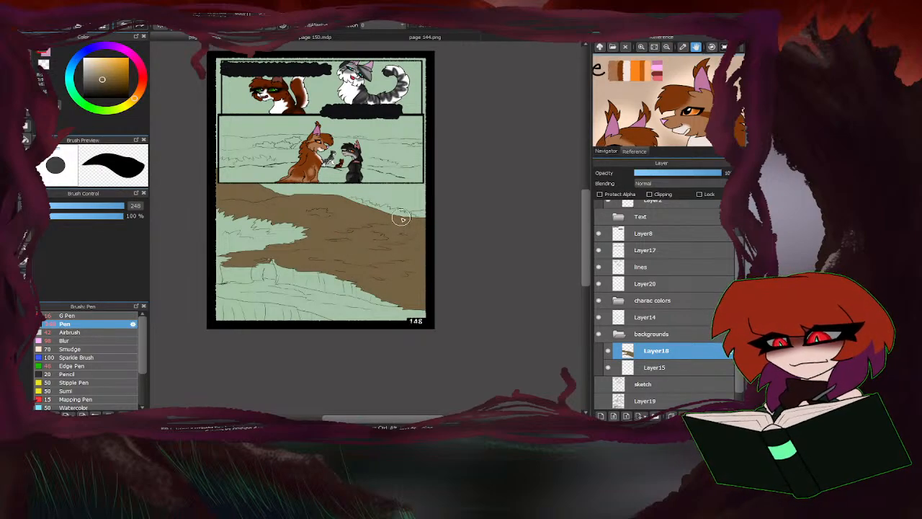
{"action": "scroll", "coordinate": [411, 220], "scroll_direction": "up", "scroll_amount": 2}
{"action": "scroll", "coordinate": [370, 259], "scroll_direction": "down", "scroll_amount": 2}
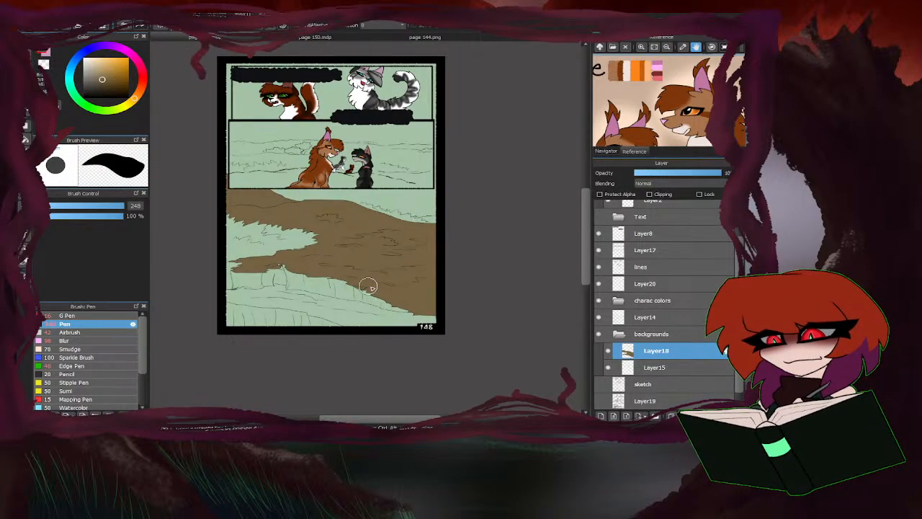
{"action": "mouse_move", "coordinate": [368, 287]}
{"action": "left_mouse_down"}
{"action": "mouse_move", "coordinate": [312, 233]}
{"action": "mouse_move", "coordinate": [304, 245]}
{"action": "mouse_move", "coordinate": [236, 261]}
{"action": "mouse_move", "coordinate": [261, 229]}
{"action": "mouse_move", "coordinate": [226, 216]}
{"action": "left_mouse_up"}
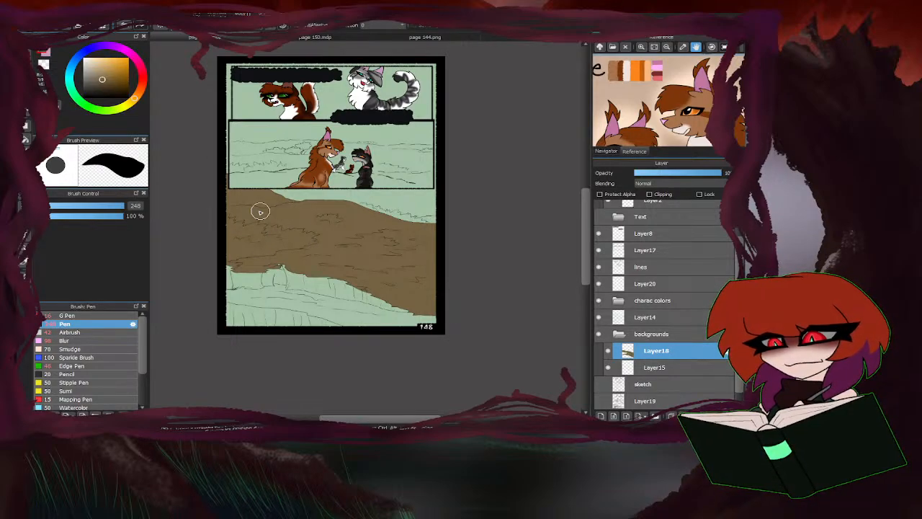
{"action": "left_click", "coordinate": [117, 206]}
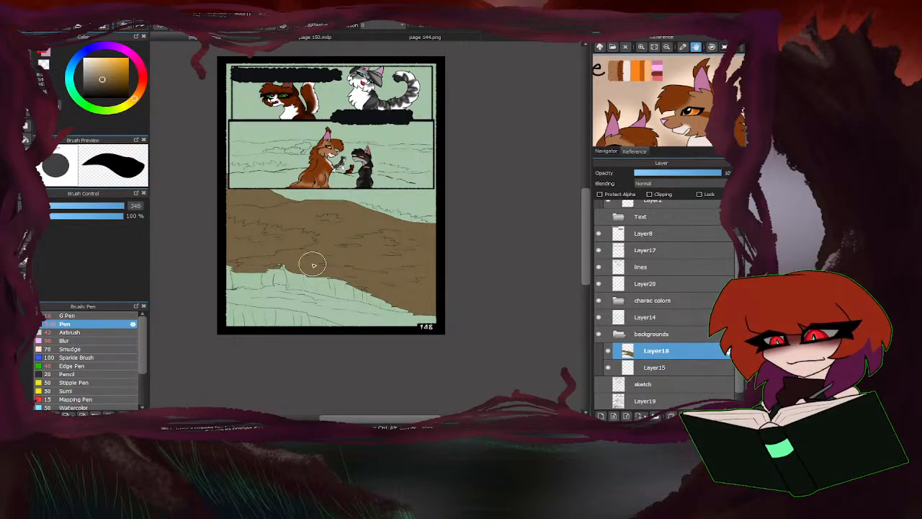
{"action": "mouse_move", "coordinate": [314, 266]}
{"action": "left_mouse_down"}
{"action": "mouse_move", "coordinate": [209, 263]}
{"action": "mouse_move", "coordinate": [383, 292]}
{"action": "mouse_move", "coordinate": [181, 271]}
{"action": "mouse_move", "coordinate": [393, 313]}
{"action": "mouse_move", "coordinate": [160, 300]}
{"action": "mouse_move", "coordinate": [433, 322]}
{"action": "mouse_move", "coordinate": [215, 319]}
{"action": "mouse_move", "coordinate": [286, 320]}
{"action": "mouse_move", "coordinate": [297, 307]}
{"action": "mouse_move", "coordinate": [211, 281]}
{"action": "left_mouse_up"}
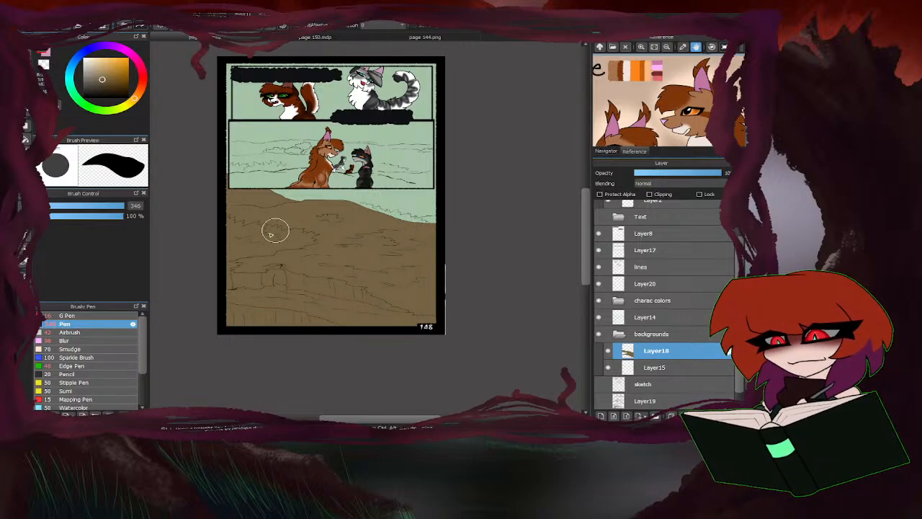
{"action": "scroll", "coordinate": [309, 238], "scroll_direction": "up", "scroll_amount": 3}
{"action": "scroll", "coordinate": [212, 286], "scroll_direction": "down", "scroll_amount": 2}
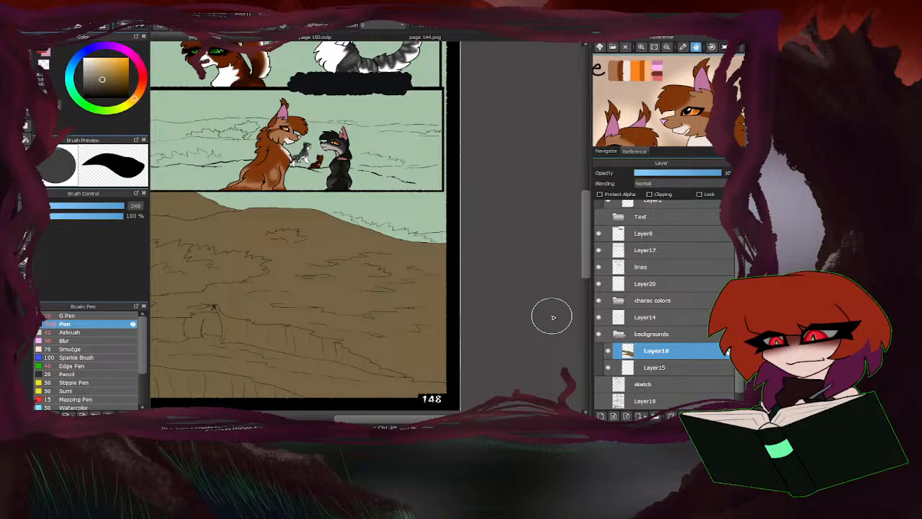
{"action": "left_click", "coordinate": [598, 317]}
{"action": "left_click", "coordinate": [598, 317]}
{"action": "scroll", "coordinate": [380, 316], "scroll_direction": "down", "scroll_amount": 3}
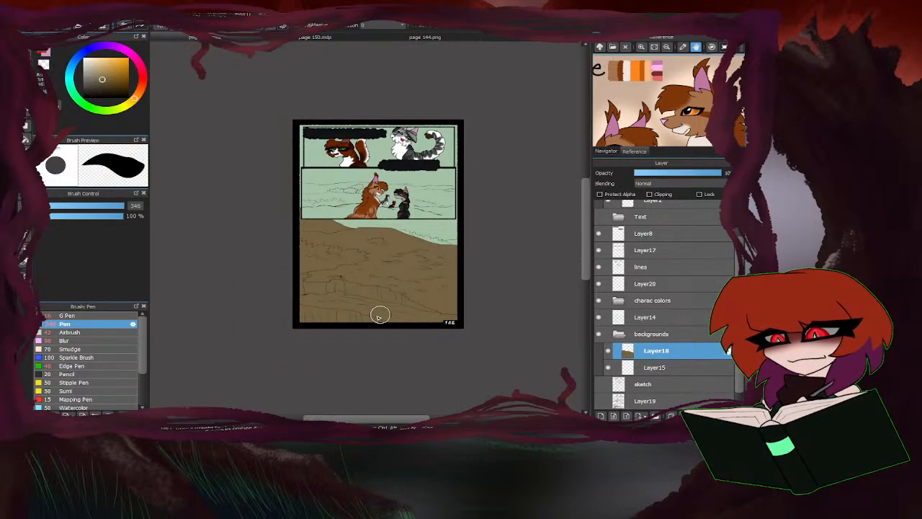
{"action": "scroll", "coordinate": [380, 316], "scroll_direction": "up", "scroll_amount": 2}
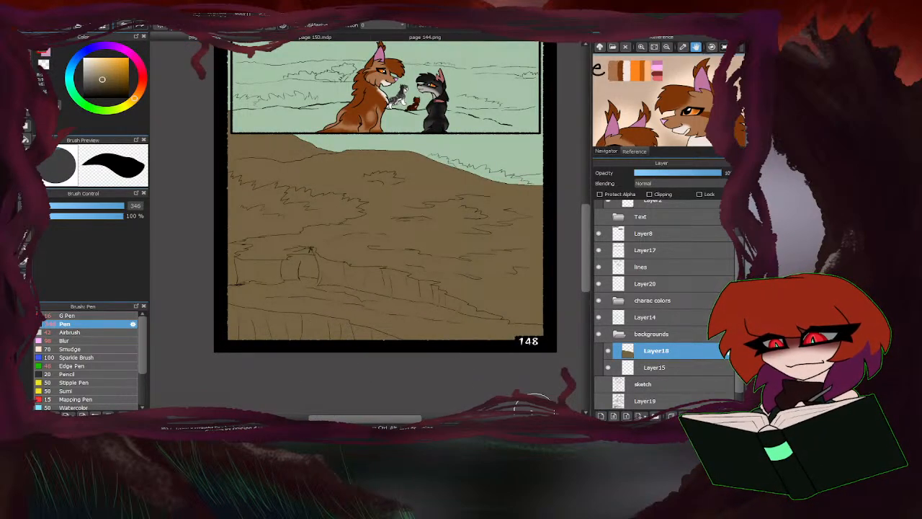
Set up the Airbrush at size 36 with a darker, warmer brown and add a new layer clipped to Layer18.
{"action": "left_click", "coordinate": [86, 332]}
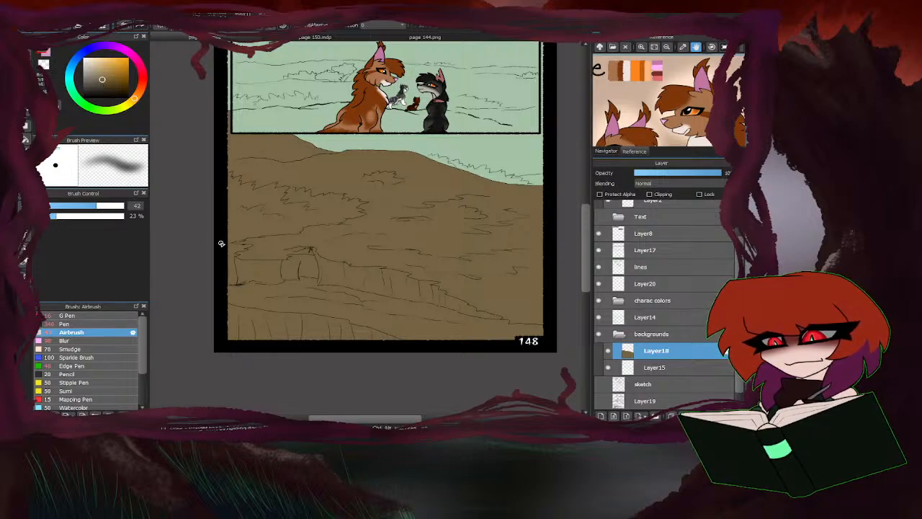
{"action": "left_click", "coordinate": [139, 93]}
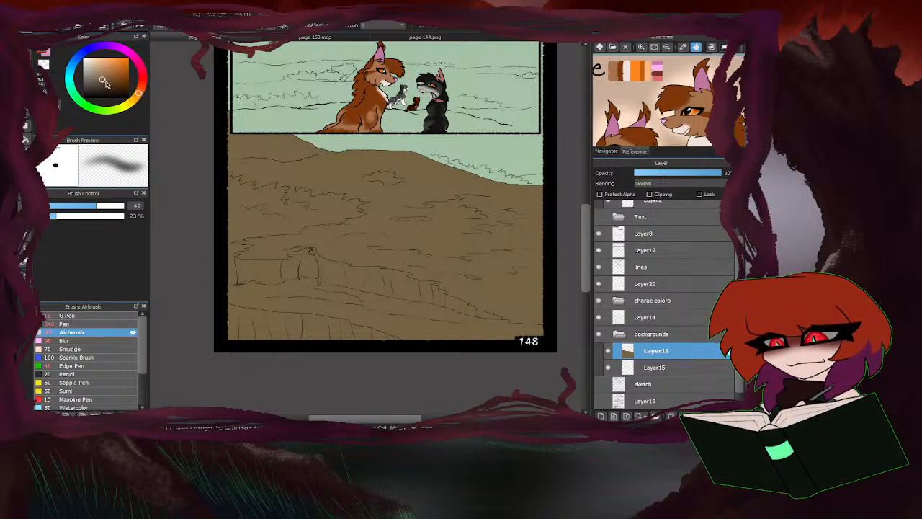
{"action": "left_click_drag", "start_coordinate": [106, 81], "coordinate": [106, 87]}
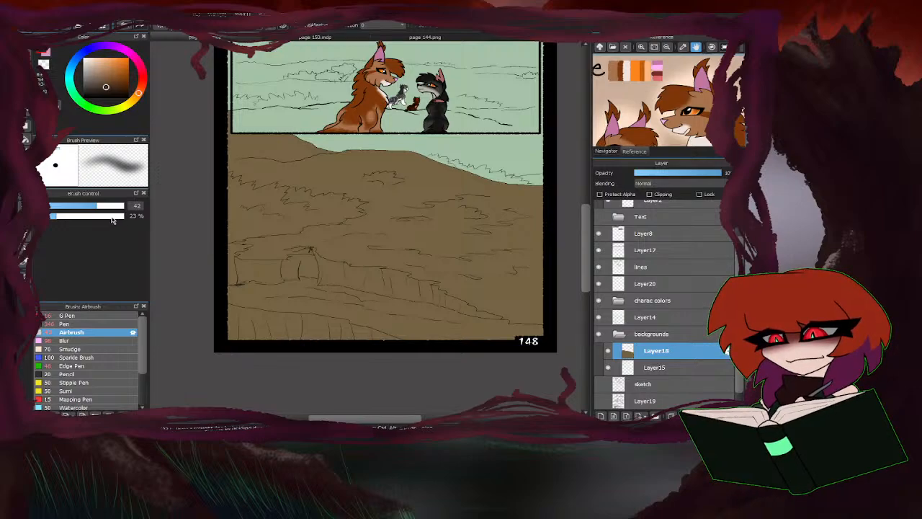
{"action": "left_click", "coordinate": [91, 206]}
{"action": "left_click", "coordinate": [601, 417]}
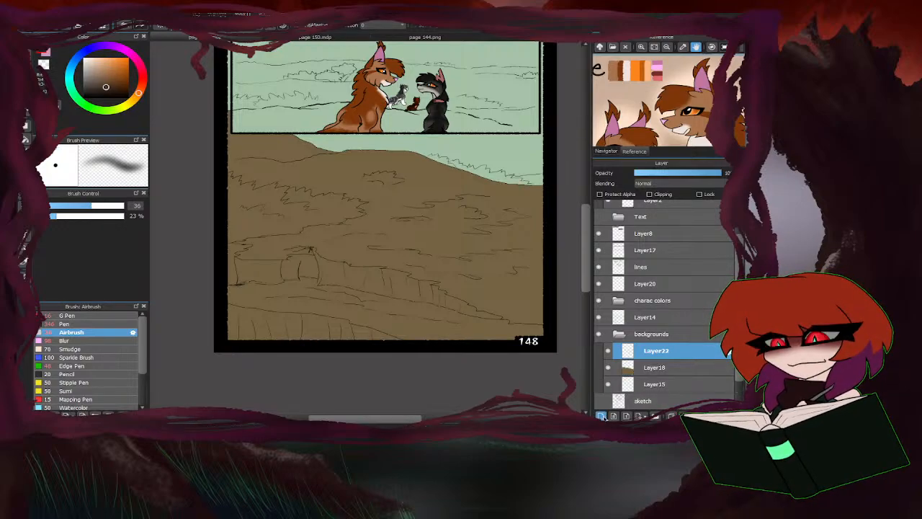
{"action": "left_click", "coordinate": [650, 195]}
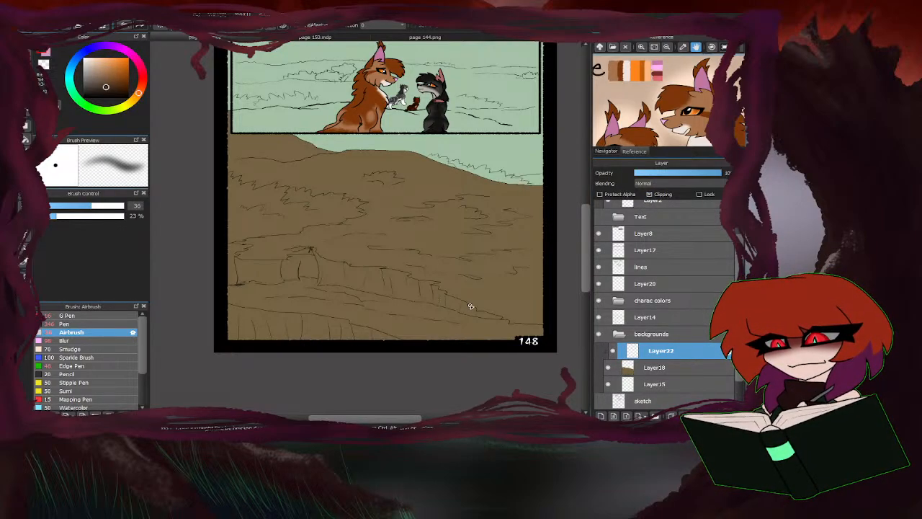
Airbrush dark brown and reddish-brown shading onto the den-like opening and the edge of the bank in the bottom panel.
{"action": "mouse_move", "coordinate": [463, 315]}
{"action": "left_mouse_down"}
{"action": "mouse_move", "coordinate": [490, 311]}
{"action": "mouse_move", "coordinate": [497, 329]}
{"action": "mouse_move", "coordinate": [488, 316]}
{"action": "left_mouse_up"}
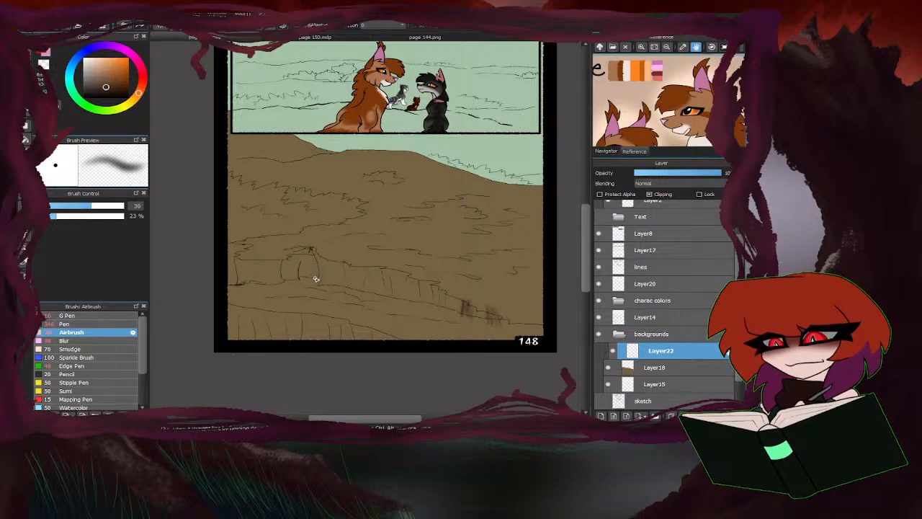
{"action": "mouse_move", "coordinate": [311, 252]}
{"action": "left_mouse_down"}
{"action": "mouse_move", "coordinate": [307, 279]}
{"action": "mouse_move", "coordinate": [301, 274]}
{"action": "mouse_move", "coordinate": [306, 291]}
{"action": "left_mouse_up"}
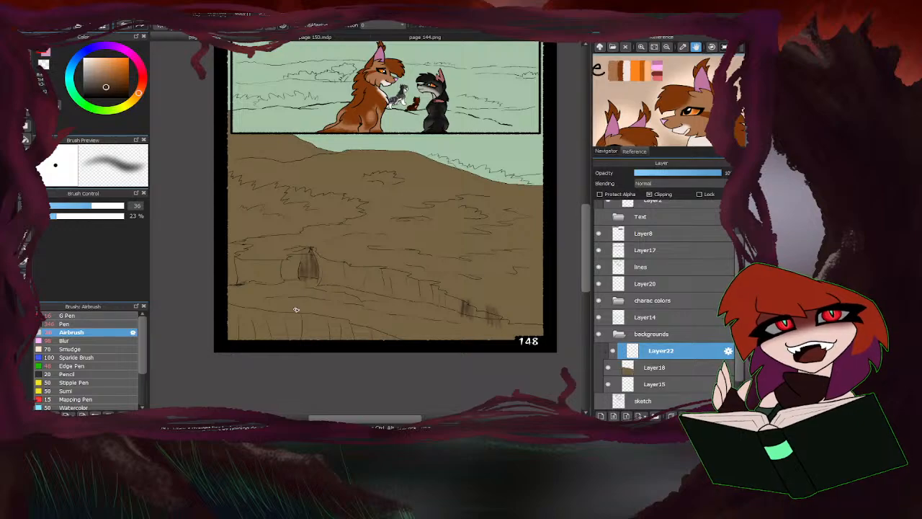
{"action": "left_click", "coordinate": [120, 80]}
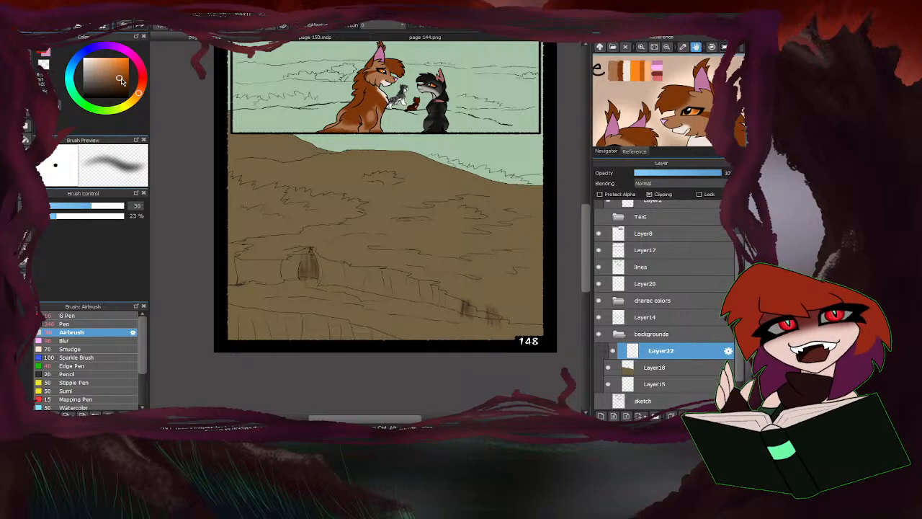
{"action": "left_click_drag", "start_coordinate": [313, 276], "coordinate": [305, 261]}
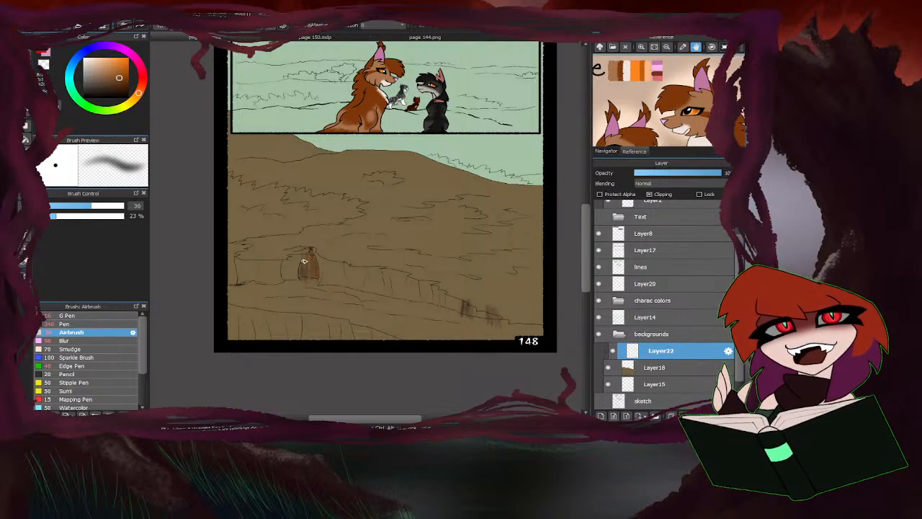
{"action": "mouse_move", "coordinate": [474, 308]}
{"action": "left_mouse_down"}
{"action": "mouse_move", "coordinate": [491, 323]}
{"action": "mouse_move", "coordinate": [501, 317]}
{"action": "mouse_move", "coordinate": [494, 326]}
{"action": "mouse_move", "coordinate": [476, 306]}
{"action": "mouse_move", "coordinate": [466, 315]}
{"action": "mouse_move", "coordinate": [457, 291]}
{"action": "mouse_move", "coordinate": [454, 311]}
{"action": "mouse_move", "coordinate": [451, 289]}
{"action": "mouse_move", "coordinate": [449, 312]}
{"action": "mouse_move", "coordinate": [434, 291]}
{"action": "left_mouse_up"}
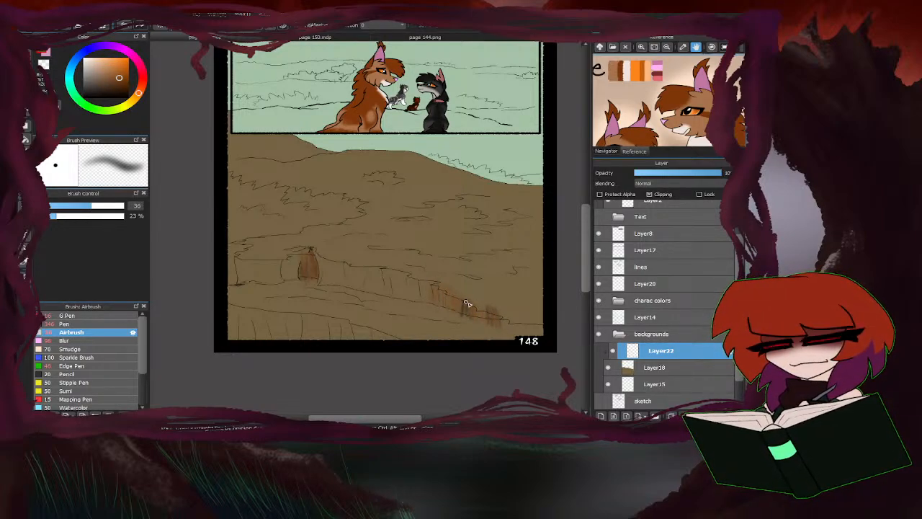
Add another clipping layer with Layer22 hidden, and sample the light green grass colour from page 144.png.
{"action": "left_click", "coordinate": [602, 417]}
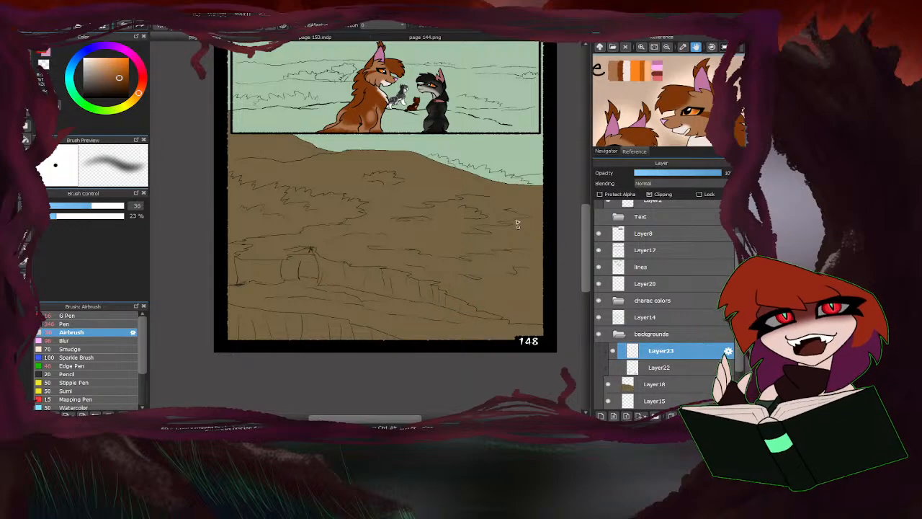
{"action": "left_click", "coordinate": [335, 37]}
{"action": "left_click", "coordinate": [386, 37]}
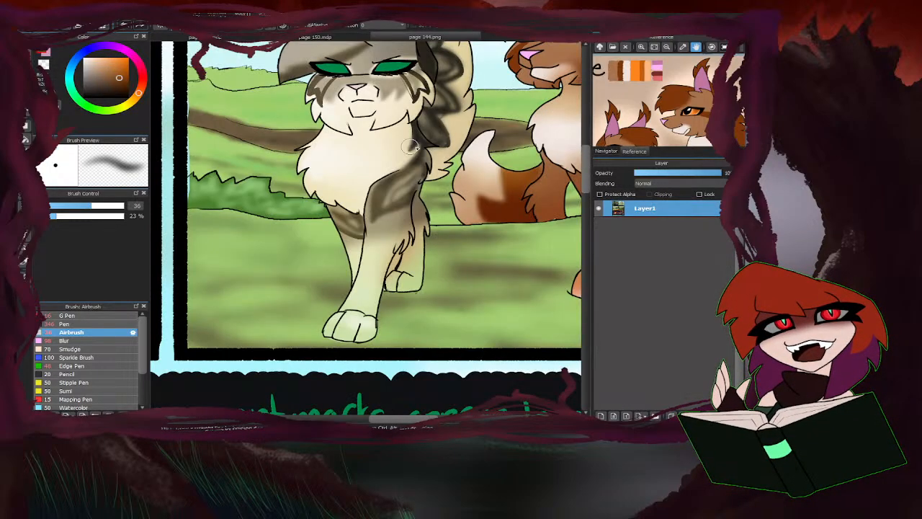
{"action": "left_click", "coordinate": [231, 37]}
Set the Airbrush size to 78 and bucket-fill the bottom panel's grassy hills above the bank with light green on Layer23.
{"action": "scroll", "coordinate": [327, 224], "scroll_direction": "down", "scroll_amount": 1}
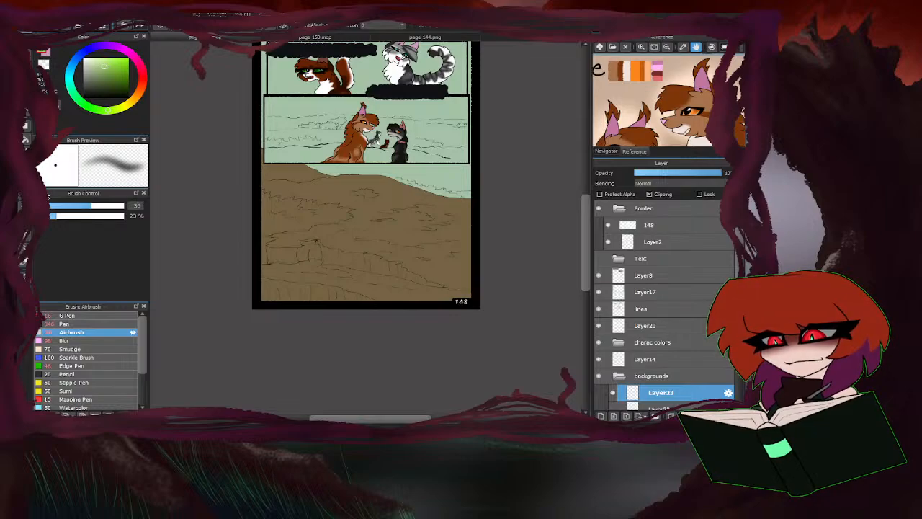
{"action": "mouse_move", "coordinate": [108, 207]}
{"action": "left_mouse_down"}
{"action": "mouse_move", "coordinate": [120, 207]}
{"action": "mouse_move", "coordinate": [110, 207]}
{"action": "left_mouse_up"}
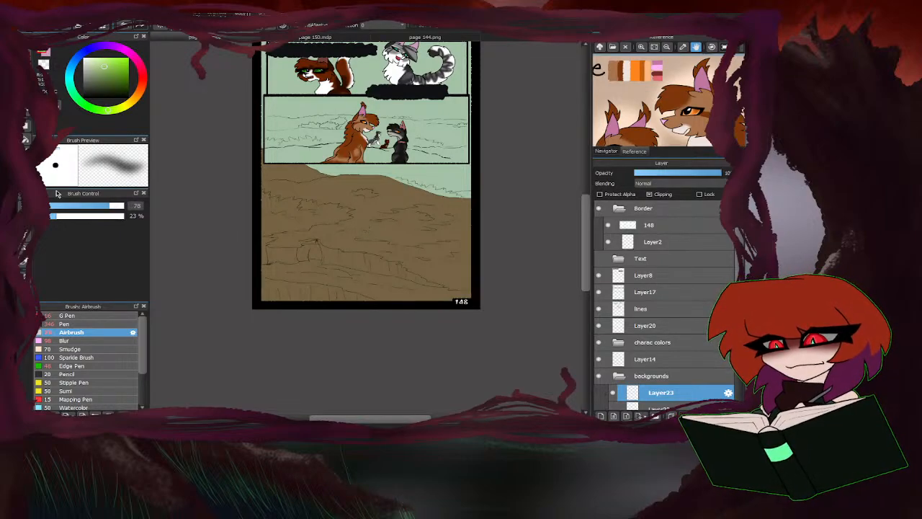
{"action": "left_click", "coordinate": [26, 138]}
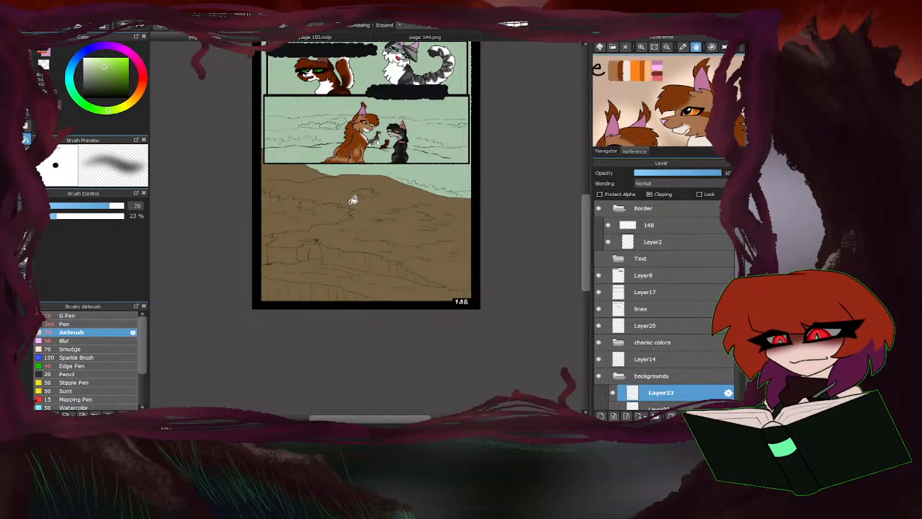
{"action": "left_click", "coordinate": [324, 218]}
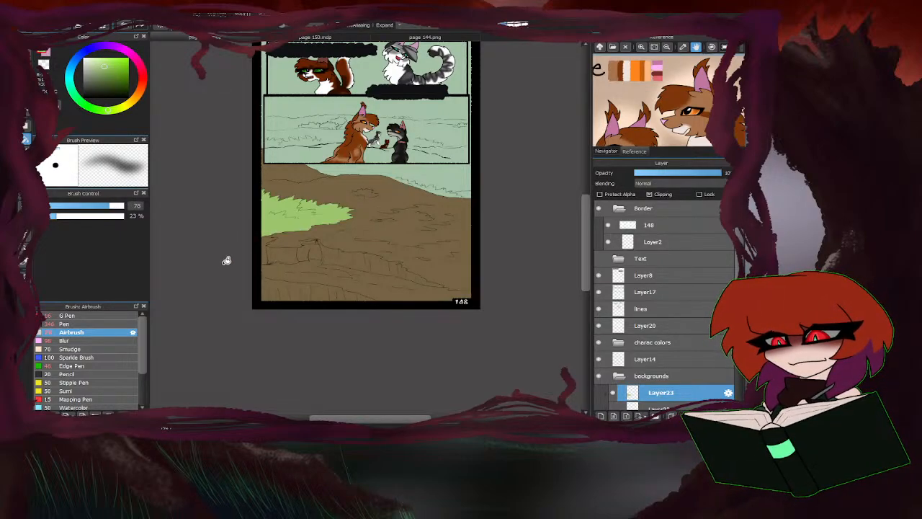
{"action": "left_click", "coordinate": [373, 191]}
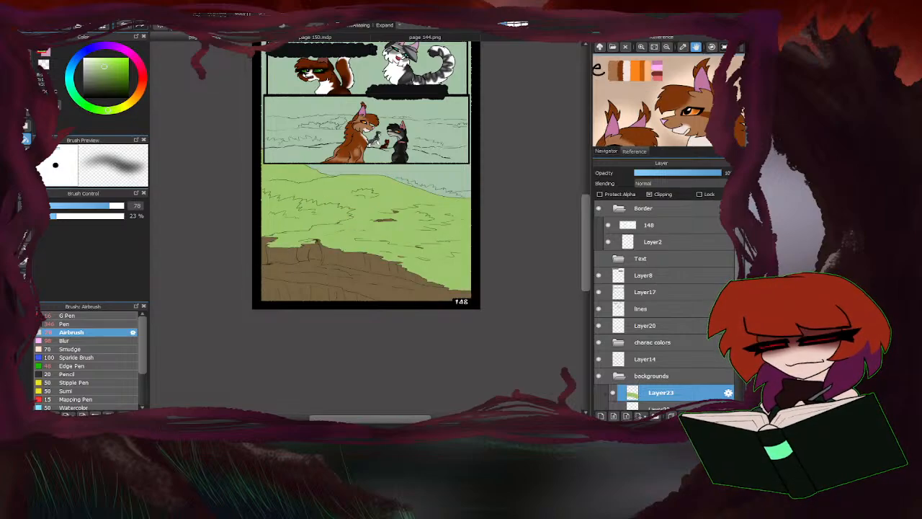
Airbrush with the transparent colour over the bottom panel's green hills on Layer23 to reveal scattered patches of brown ground.
{"action": "left_click", "coordinate": [28, 55]}
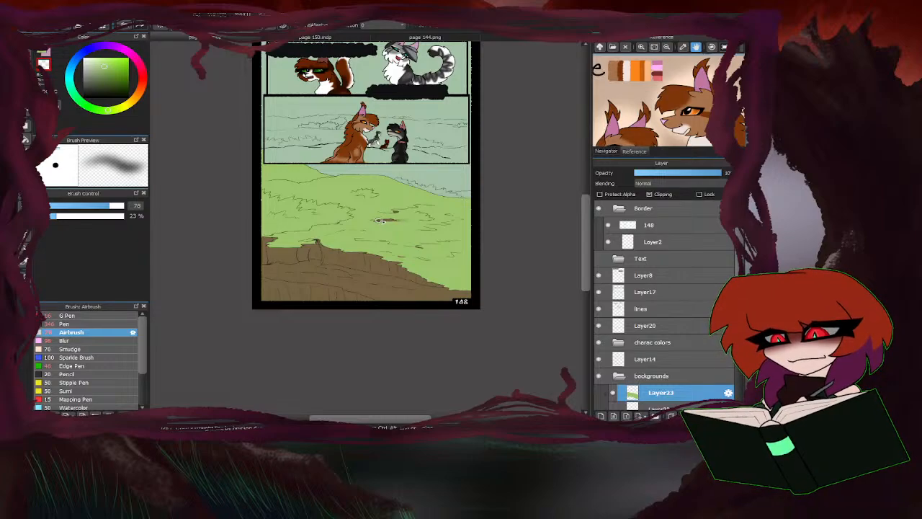
{"action": "mouse_move", "coordinate": [382, 221]}
{"action": "left_mouse_down"}
{"action": "mouse_move", "coordinate": [418, 208]}
{"action": "mouse_move", "coordinate": [445, 216]}
{"action": "mouse_move", "coordinate": [402, 227]}
{"action": "mouse_move", "coordinate": [415, 226]}
{"action": "mouse_move", "coordinate": [365, 222]}
{"action": "mouse_move", "coordinate": [435, 227]}
{"action": "mouse_move", "coordinate": [413, 221]}
{"action": "mouse_move", "coordinate": [459, 216]}
{"action": "mouse_move", "coordinate": [425, 209]}
{"action": "left_mouse_up"}
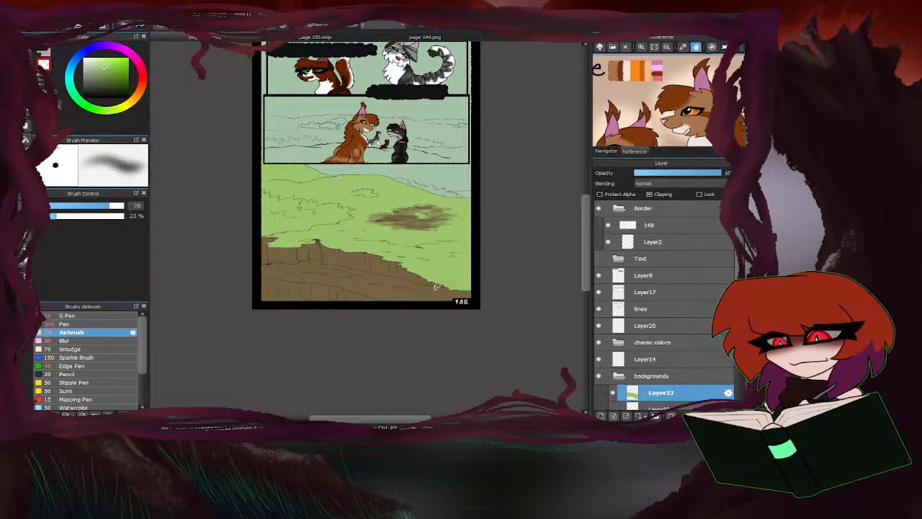
{"action": "mouse_move", "coordinate": [436, 287]}
{"action": "left_mouse_down"}
{"action": "mouse_move", "coordinate": [471, 285]}
{"action": "mouse_move", "coordinate": [414, 274]}
{"action": "mouse_move", "coordinate": [424, 259]}
{"action": "mouse_move", "coordinate": [381, 251]}
{"action": "mouse_move", "coordinate": [452, 243]}
{"action": "left_mouse_up"}
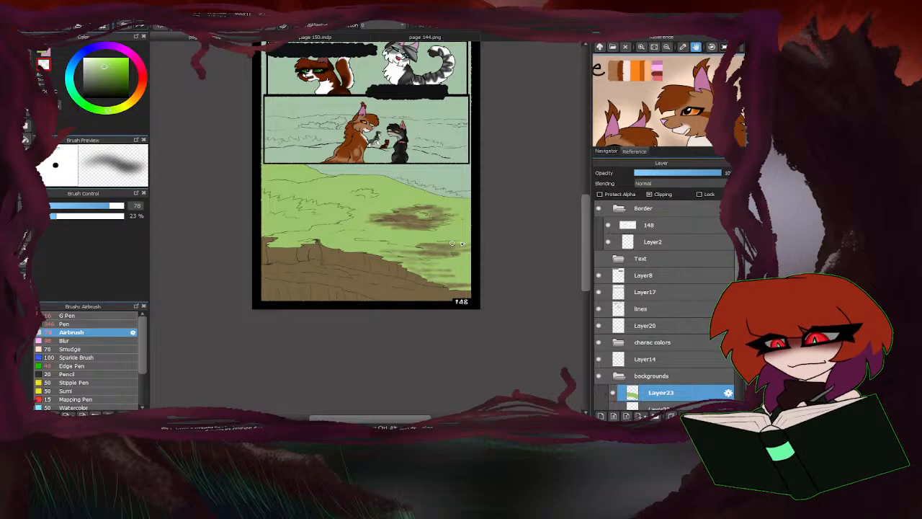
{"action": "left_click", "coordinate": [606, 152]}
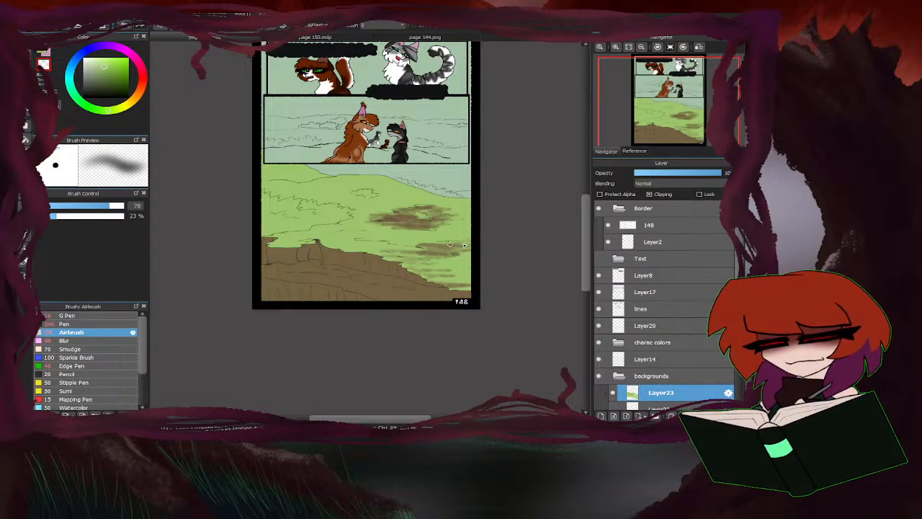
{"action": "mouse_move", "coordinate": [448, 240]}
{"action": "left_mouse_down"}
{"action": "mouse_move", "coordinate": [461, 250]}
{"action": "mouse_move", "coordinate": [346, 244]}
{"action": "mouse_move", "coordinate": [393, 249]}
{"action": "mouse_move", "coordinate": [338, 241]}
{"action": "mouse_move", "coordinate": [343, 233]}
{"action": "mouse_move", "coordinate": [276, 242]}
{"action": "left_mouse_up"}
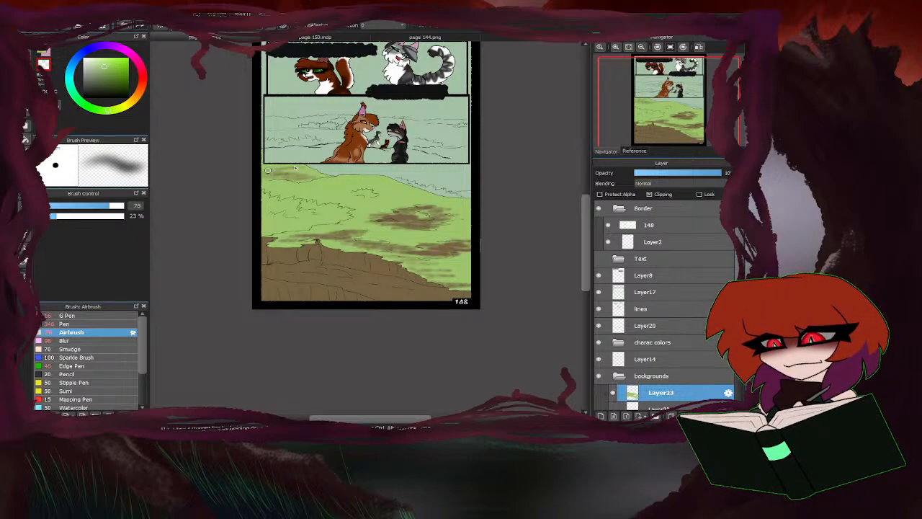
{"action": "left_click_drag", "start_coordinate": [267, 171], "coordinate": [275, 158]}
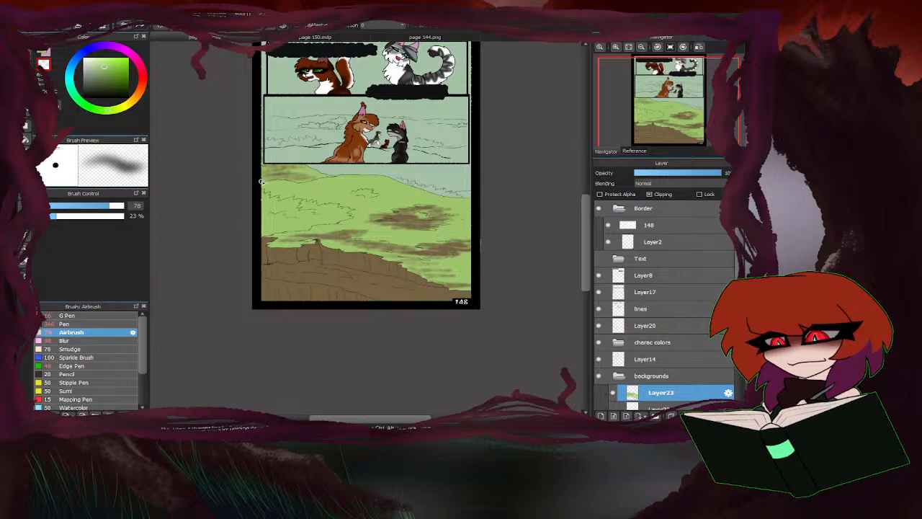
{"action": "left_click_drag", "start_coordinate": [291, 176], "coordinate": [255, 170]}
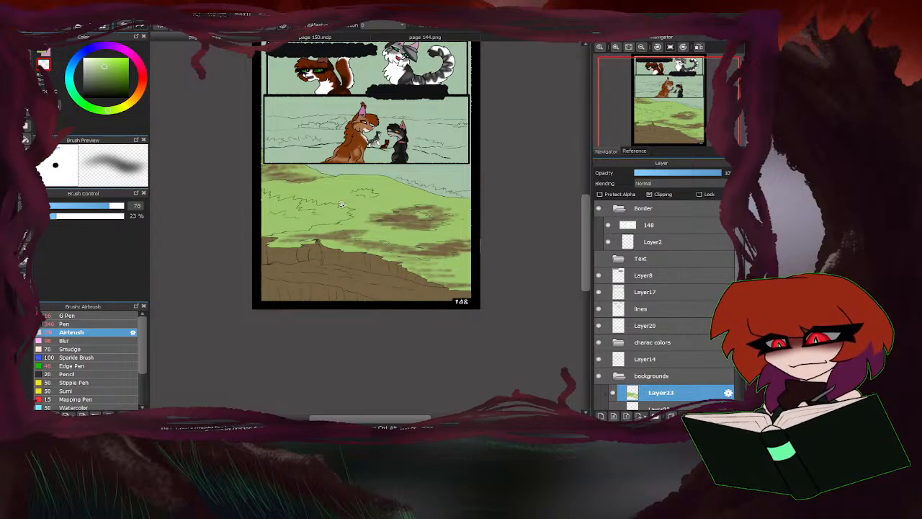
{"action": "mouse_move", "coordinate": [341, 204]}
{"action": "left_mouse_down"}
{"action": "mouse_move", "coordinate": [299, 198]}
{"action": "mouse_move", "coordinate": [361, 208]}
{"action": "mouse_move", "coordinate": [339, 216]}
{"action": "mouse_move", "coordinate": [376, 220]}
{"action": "mouse_move", "coordinate": [357, 229]}
{"action": "mouse_move", "coordinate": [438, 235]}
{"action": "mouse_move", "coordinate": [399, 240]}
{"action": "mouse_move", "coordinate": [425, 247]}
{"action": "left_mouse_up"}
Sample a darker, cooler green from the scenery in page 144.png and return to page 148.
{"action": "left_click", "coordinate": [388, 38]}
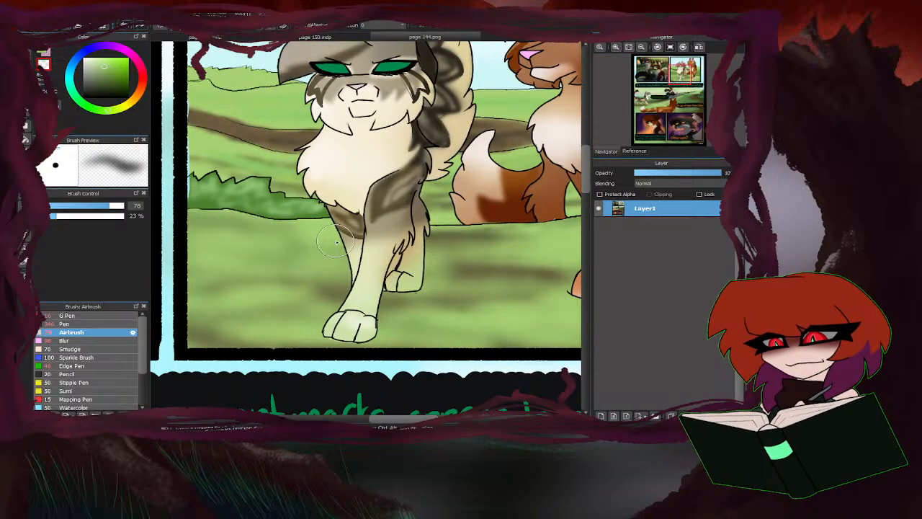
{"action": "scroll", "coordinate": [267, 216], "scroll_direction": "down", "scroll_amount": 4}
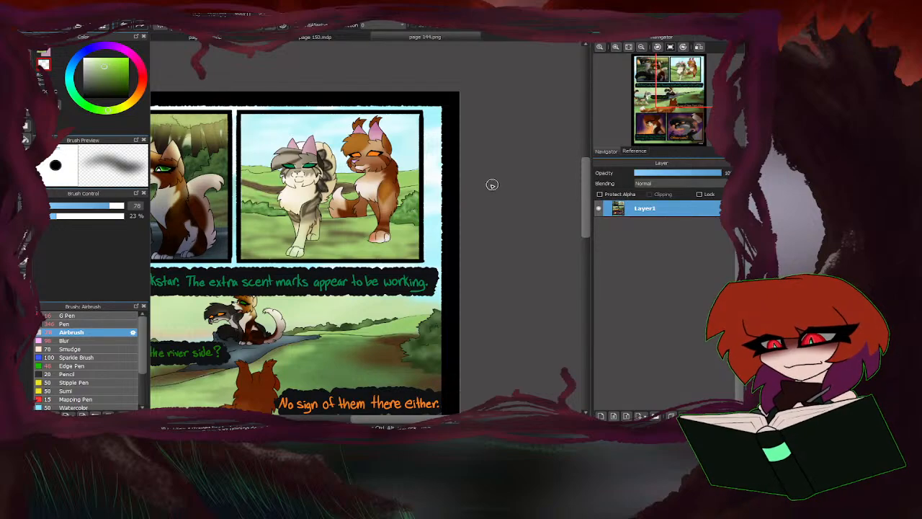
{"action": "scroll", "coordinate": [493, 185], "scroll_direction": "down", "scroll_amount": 4}
{"action": "scroll", "coordinate": [326, 68], "scroll_direction": "up", "scroll_amount": 4}
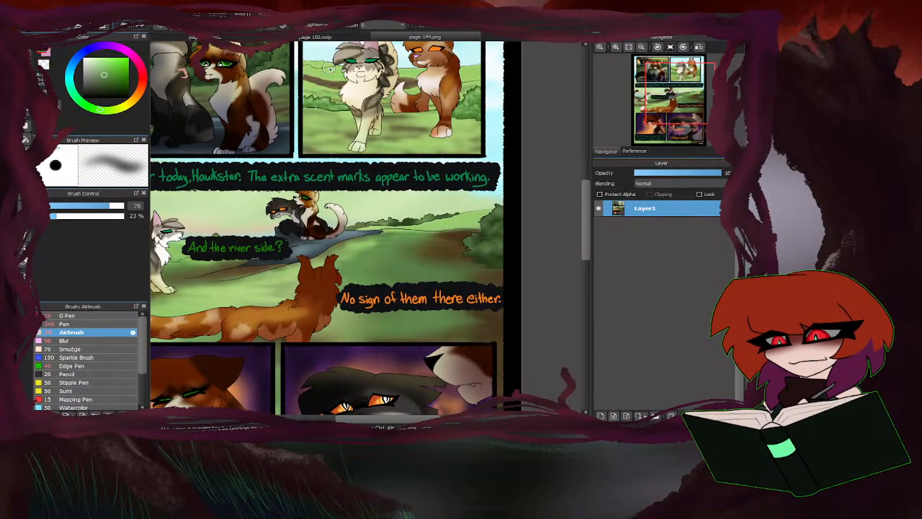
{"action": "left_click", "coordinate": [288, 38]}
{"action": "left_click", "coordinate": [247, 39]}
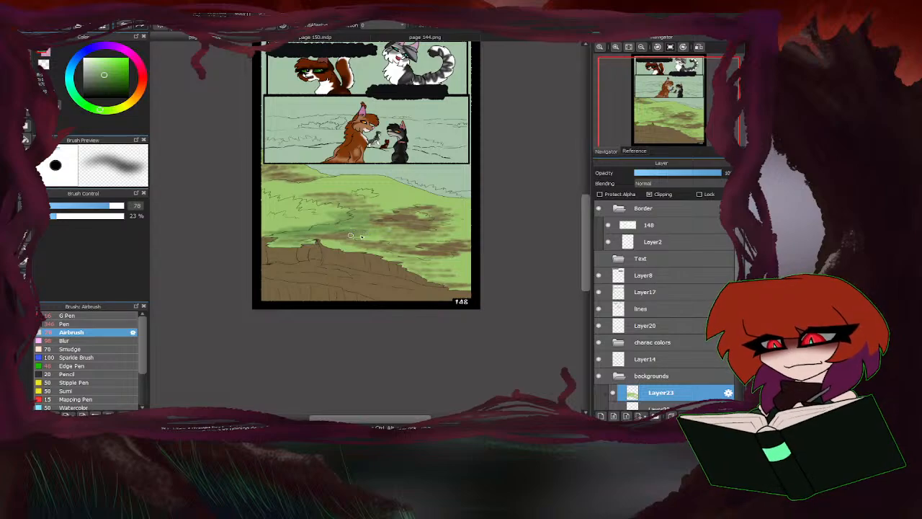
Blend sampled grass green over the shaded hills, and re-expose the brown ground patches using the Airbrush with the transparent colour.
{"action": "right_click", "coordinate": [330, 185]}
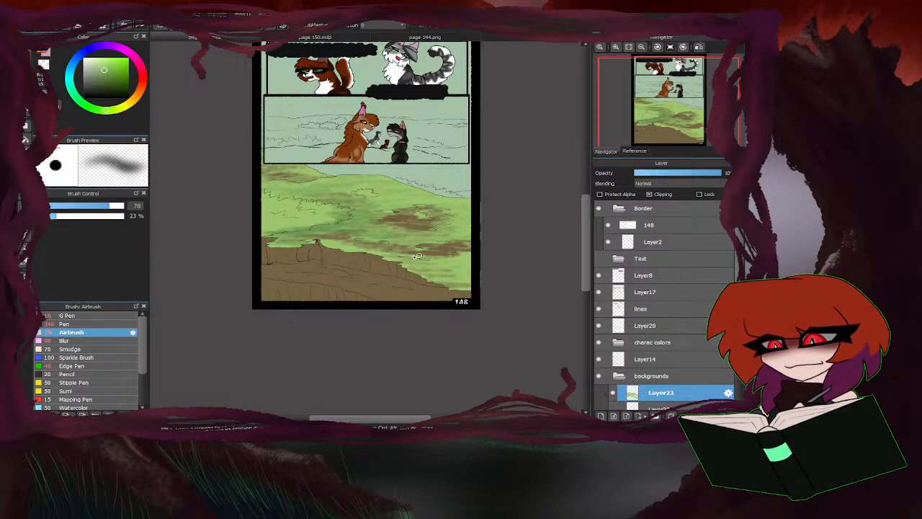
{"action": "mouse_move", "coordinate": [325, 240]}
{"action": "left_mouse_down"}
{"action": "mouse_move", "coordinate": [467, 242]}
{"action": "mouse_move", "coordinate": [436, 253]}
{"action": "mouse_move", "coordinate": [465, 229]}
{"action": "mouse_move", "coordinate": [361, 215]}
{"action": "left_mouse_up"}
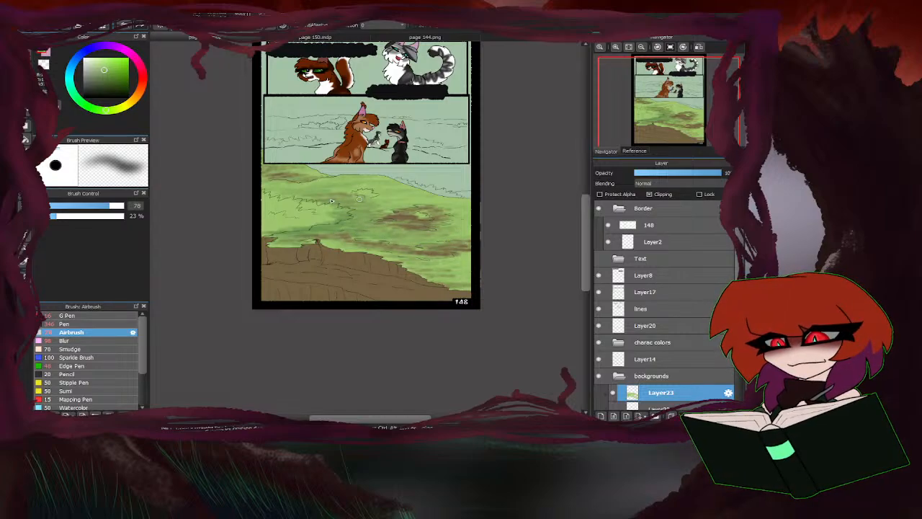
{"action": "left_click_drag", "start_coordinate": [296, 228], "coordinate": [356, 234]}
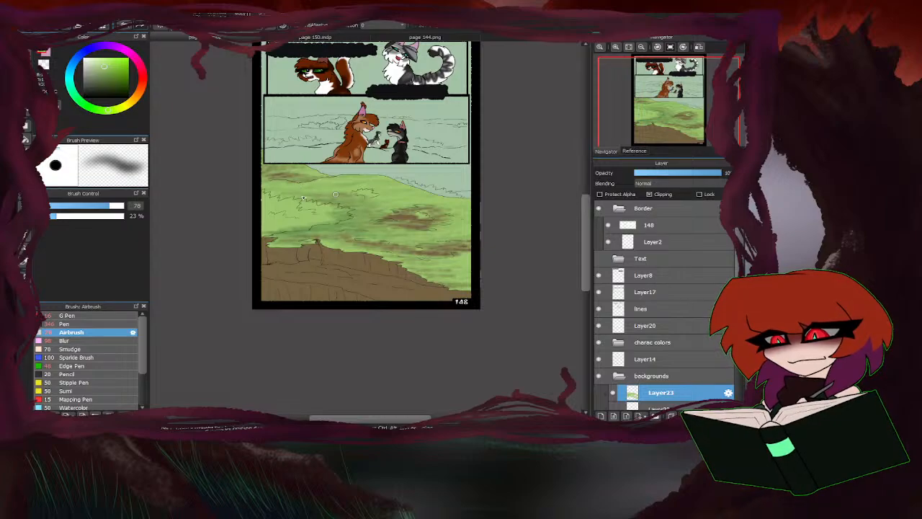
{"action": "mouse_move", "coordinate": [317, 201]}
{"action": "left_mouse_down"}
{"action": "mouse_move", "coordinate": [346, 203]}
{"action": "mouse_move", "coordinate": [339, 214]}
{"action": "mouse_move", "coordinate": [358, 217]}
{"action": "left_mouse_up"}
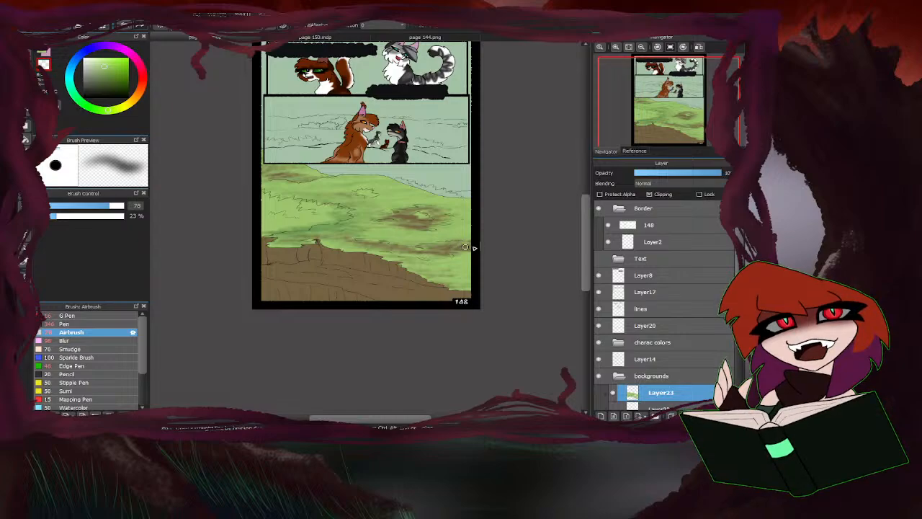
{"action": "mouse_move", "coordinate": [443, 249]}
{"action": "left_mouse_down"}
{"action": "mouse_move", "coordinate": [406, 253]}
{"action": "mouse_move", "coordinate": [430, 257]}
{"action": "mouse_move", "coordinate": [403, 255]}
{"action": "mouse_move", "coordinate": [441, 244]}
{"action": "mouse_move", "coordinate": [383, 251]}
{"action": "mouse_move", "coordinate": [370, 248]}
{"action": "mouse_move", "coordinate": [391, 244]}
{"action": "mouse_move", "coordinate": [346, 238]}
{"action": "left_mouse_up"}
{"action": "mouse_move", "coordinate": [436, 217]}
{"action": "left_mouse_down"}
{"action": "mouse_move", "coordinate": [399, 221]}
{"action": "mouse_move", "coordinate": [438, 207]}
{"action": "mouse_move", "coordinate": [387, 219]}
{"action": "mouse_move", "coordinate": [460, 222]}
{"action": "left_mouse_up"}
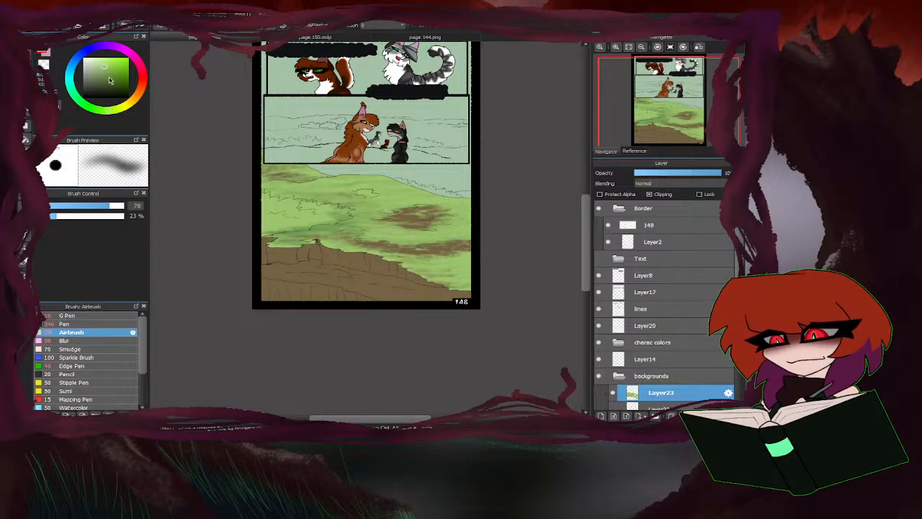
Airbrush a darker, more saturated green onto the small bush inside the brown patch and the small bush on the hill.
{"action": "scroll", "coordinate": [418, 216], "scroll_direction": "up", "scroll_amount": 3}
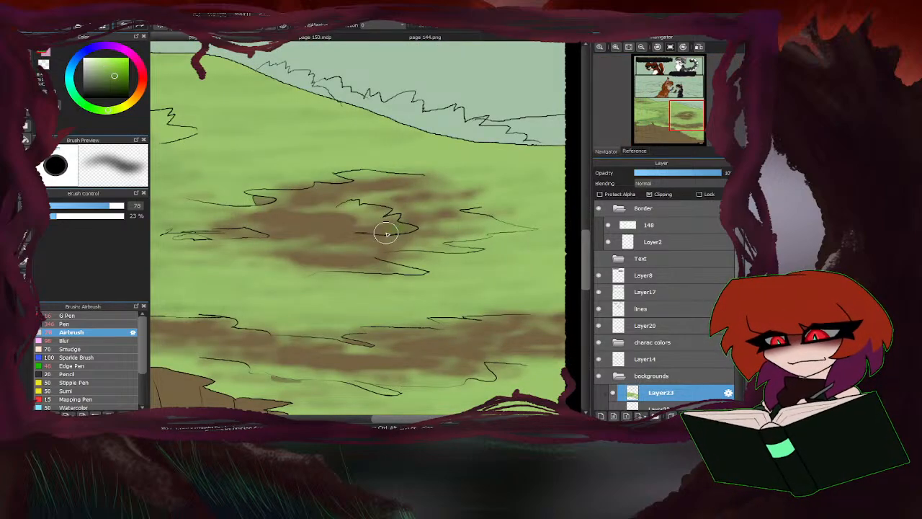
{"action": "mouse_move", "coordinate": [372, 226]}
{"action": "left_mouse_down"}
{"action": "mouse_move", "coordinate": [343, 218]}
{"action": "mouse_move", "coordinate": [360, 208]}
{"action": "mouse_move", "coordinate": [350, 203]}
{"action": "mouse_move", "coordinate": [322, 221]}
{"action": "mouse_move", "coordinate": [381, 242]}
{"action": "left_mouse_up"}
{"action": "scroll", "coordinate": [380, 241], "scroll_direction": "down", "scroll_amount": 3}
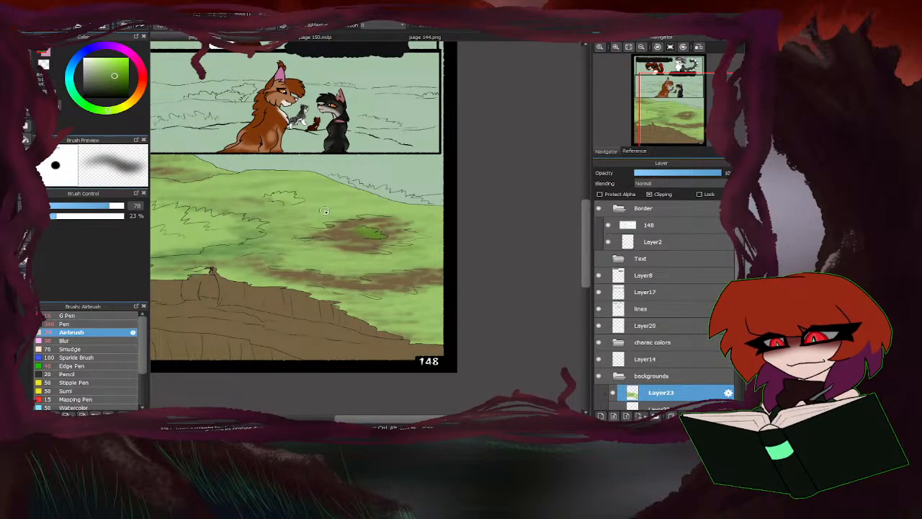
{"action": "left_click_drag", "start_coordinate": [298, 200], "coordinate": [266, 195]}
{"action": "scroll", "coordinate": [315, 204], "scroll_direction": "down", "scroll_amount": 2}
{"action": "scroll", "coordinate": [314, 204], "scroll_direction": "up", "scroll_amount": 3}
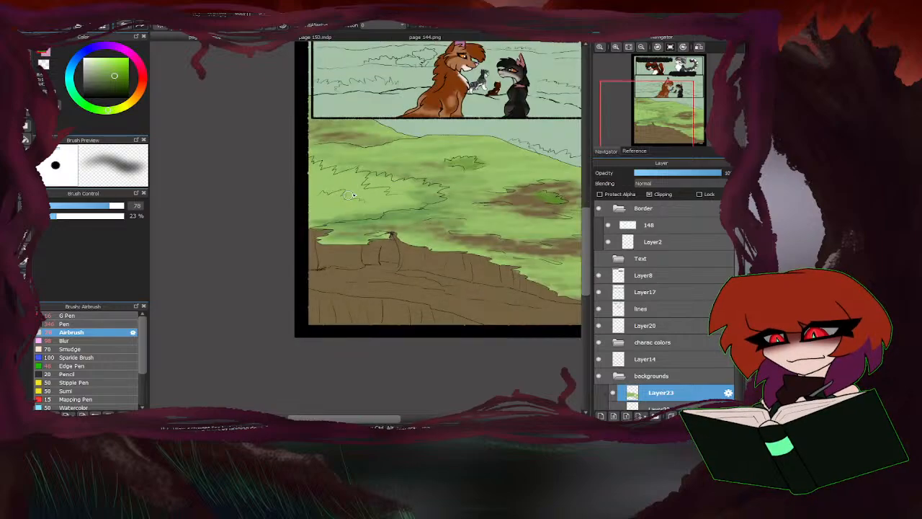
Select the large jagged bush above the bank on Layer23 and set the Airbrush size to 282.
{"action": "scroll", "coordinate": [321, 215], "scroll_direction": "up", "scroll_amount": 2}
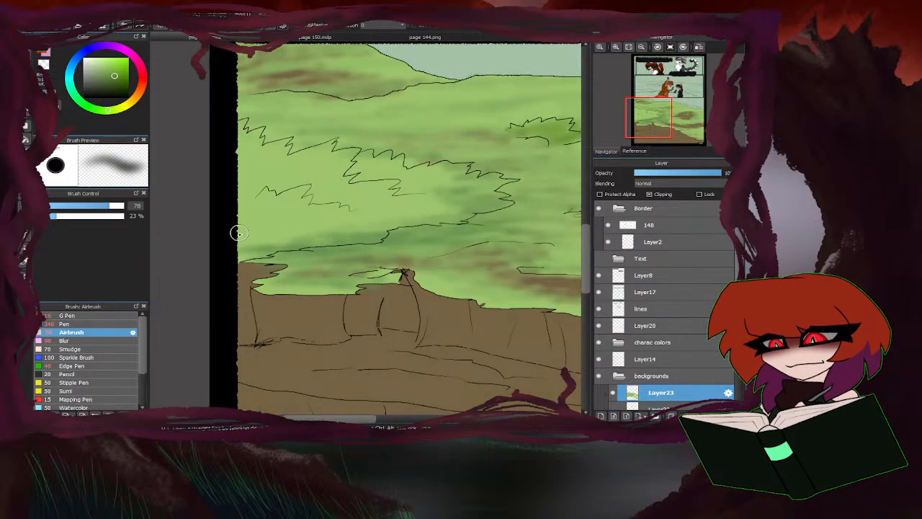
{"action": "left_click", "coordinate": [613, 392]}
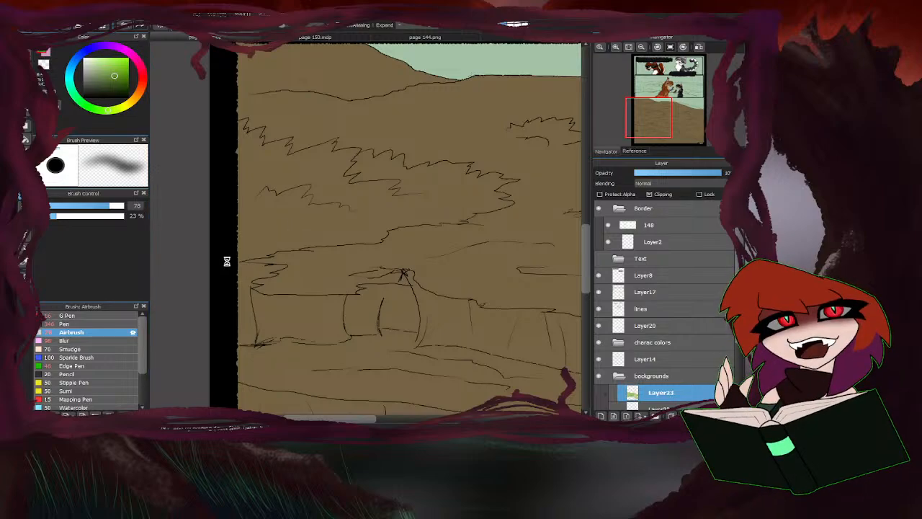
{"action": "left_click", "coordinate": [625, 395], "text": "ctrl"}
{"action": "left_click", "coordinate": [612, 393]}
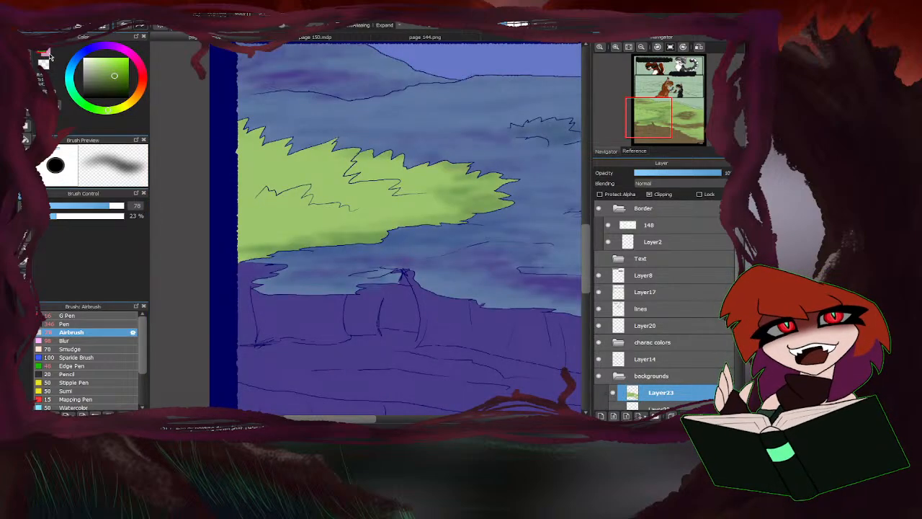
{"action": "left_click_drag", "start_coordinate": [114, 208], "coordinate": [124, 207]}
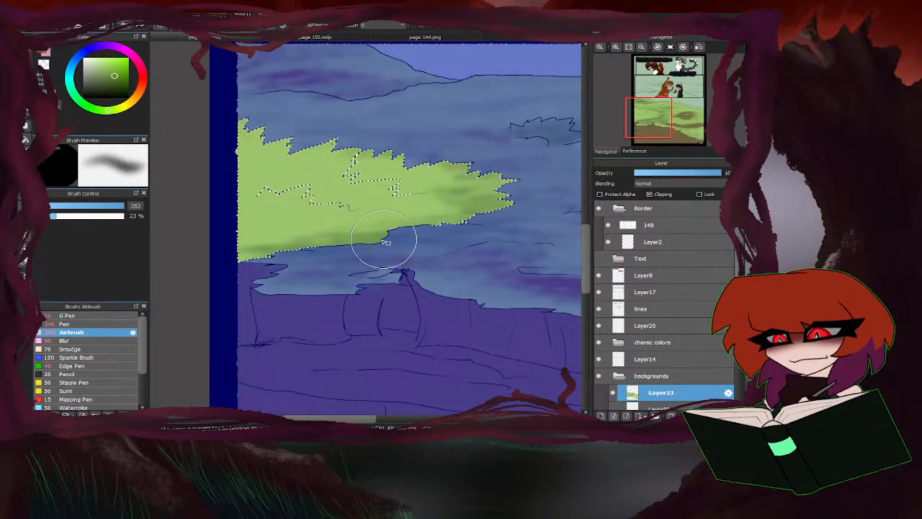
Airbrush darker green shading along the selected bush's lower edge and middle, and yellower green over its upper part.
{"action": "left_click_drag", "start_coordinate": [384, 245], "coordinate": [238, 260]}
{"action": "scroll", "coordinate": [295, 249], "scroll_direction": "down", "scroll_amount": 2}
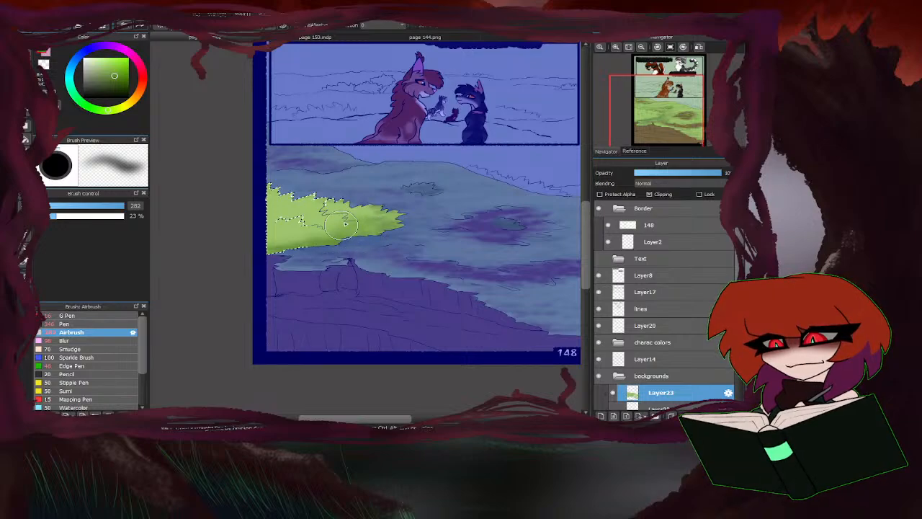
{"action": "mouse_move", "coordinate": [345, 224]}
{"action": "left_mouse_down"}
{"action": "mouse_move", "coordinate": [307, 216]}
{"action": "mouse_move", "coordinate": [330, 231]}
{"action": "mouse_move", "coordinate": [334, 218]}
{"action": "mouse_move", "coordinate": [360, 233]}
{"action": "left_mouse_up"}
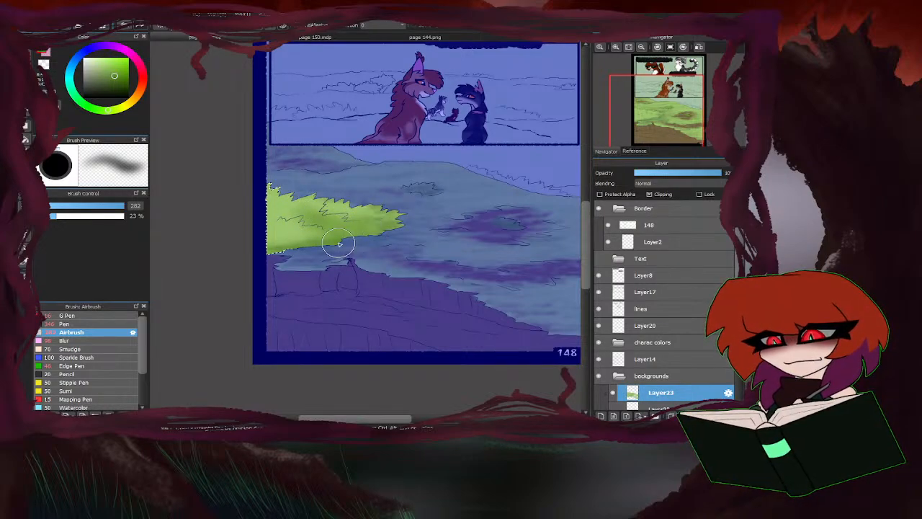
{"action": "left_click", "coordinate": [116, 106]}
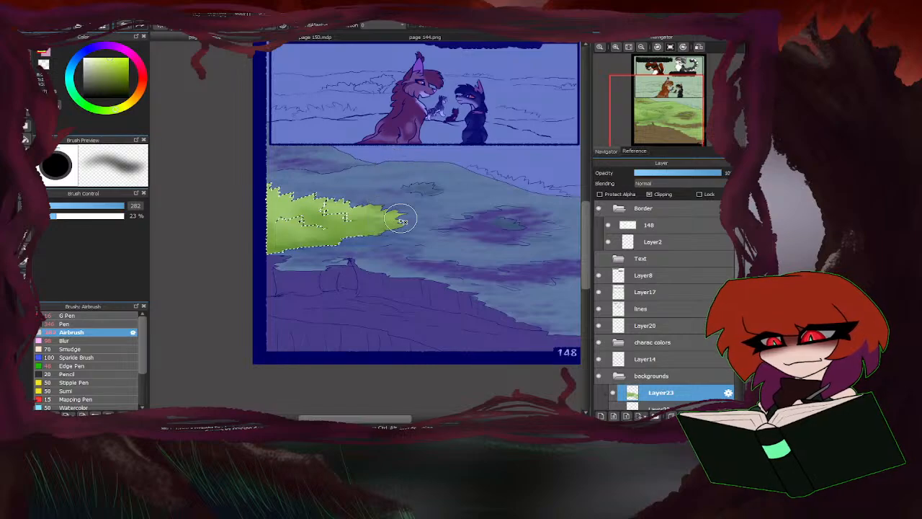
{"action": "mouse_move", "coordinate": [354, 181]}
{"action": "left_mouse_down"}
{"action": "mouse_move", "coordinate": [318, 204]}
{"action": "mouse_move", "coordinate": [345, 220]}
{"action": "left_mouse_up"}
{"action": "mouse_move", "coordinate": [274, 207]}
{"action": "left_mouse_down"}
{"action": "mouse_move", "coordinate": [257, 178]}
{"action": "mouse_move", "coordinate": [260, 233]}
{"action": "mouse_move", "coordinate": [318, 233]}
{"action": "mouse_move", "coordinate": [260, 232]}
{"action": "mouse_move", "coordinate": [262, 200]}
{"action": "mouse_move", "coordinate": [250, 188]}
{"action": "mouse_move", "coordinate": [272, 207]}
{"action": "mouse_move", "coordinate": [265, 140]}
{"action": "left_mouse_up"}
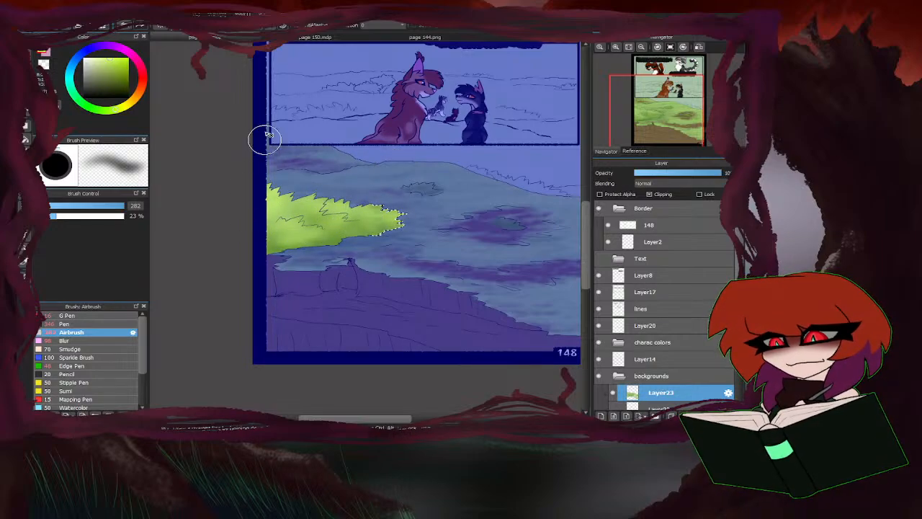
Texture the selected bush with size 70 Airbrush strokes in a cooler saturated green and a sampled lighter green.
{"action": "left_click", "coordinate": [119, 70]}
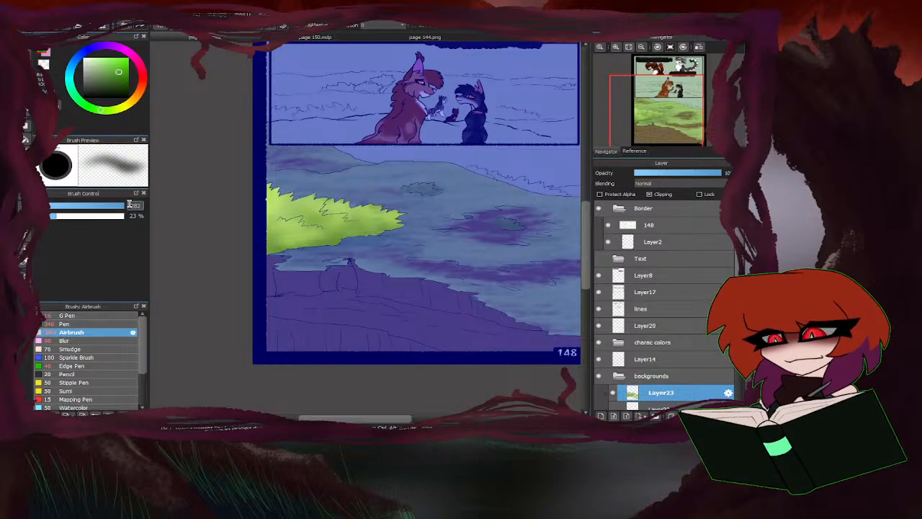
{"action": "left_click_drag", "start_coordinate": [136, 206], "coordinate": [123, 209]}
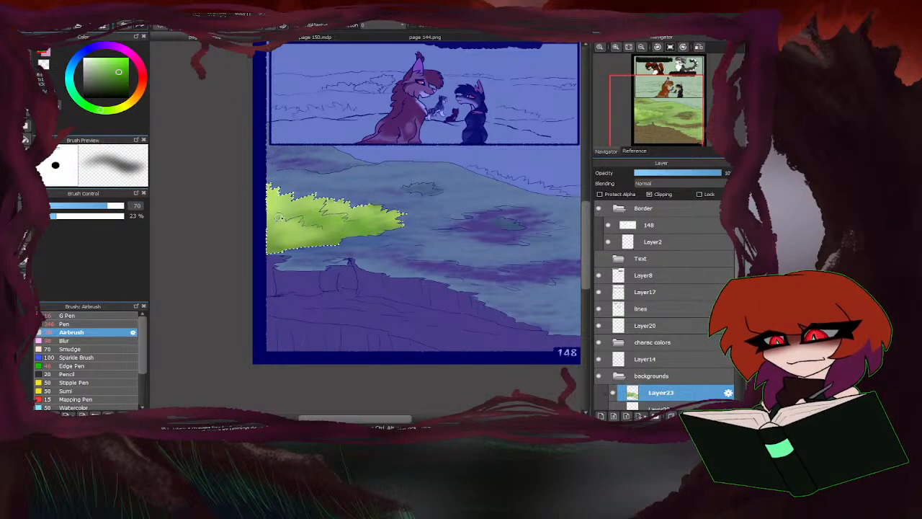
{"action": "mouse_move", "coordinate": [311, 247]}
{"action": "left_mouse_down"}
{"action": "mouse_move", "coordinate": [290, 242]}
{"action": "mouse_move", "coordinate": [296, 235]}
{"action": "mouse_move", "coordinate": [282, 232]}
{"action": "mouse_move", "coordinate": [269, 238]}
{"action": "mouse_move", "coordinate": [277, 246]}
{"action": "mouse_move", "coordinate": [268, 230]}
{"action": "mouse_move", "coordinate": [278, 206]}
{"action": "left_mouse_up"}
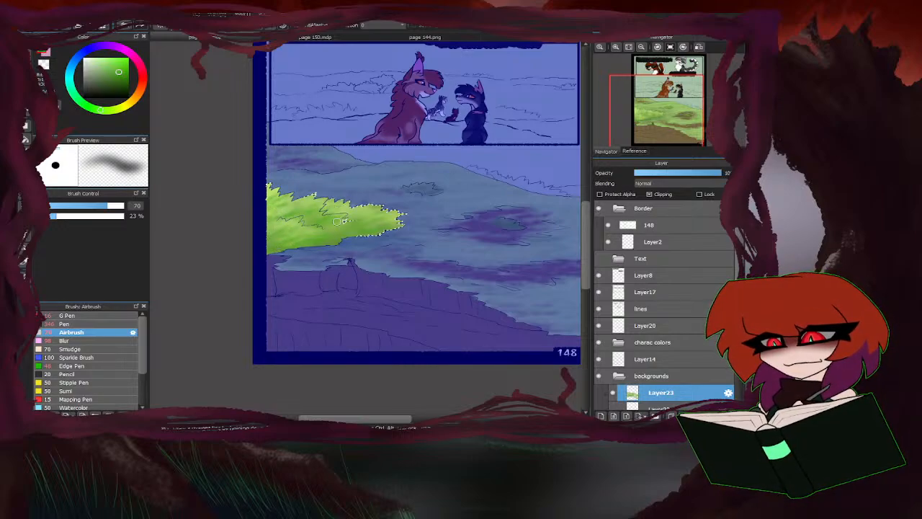
{"action": "left_click_drag", "start_coordinate": [338, 221], "coordinate": [377, 209]}
{"action": "left_click", "coordinate": [312, 201], "text": "alt"}
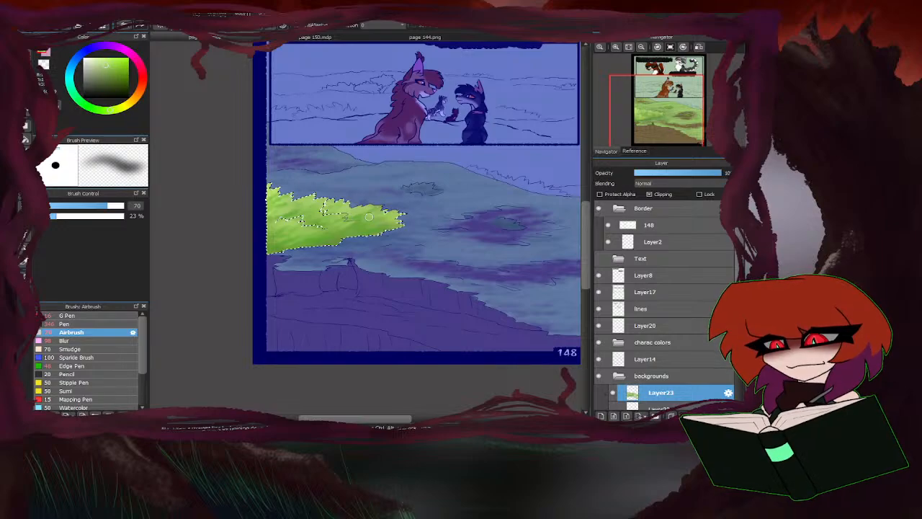
{"action": "mouse_move", "coordinate": [278, 208]}
{"action": "left_mouse_down"}
{"action": "mouse_move", "coordinate": [336, 204]}
{"action": "mouse_move", "coordinate": [316, 234]}
{"action": "mouse_move", "coordinate": [284, 238]}
{"action": "left_mouse_up"}
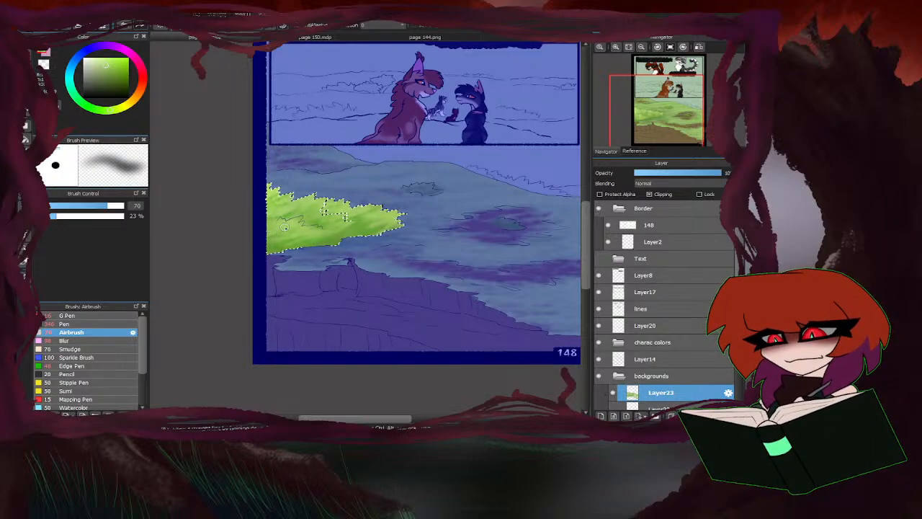
{"action": "mouse_move", "coordinate": [264, 203]}
{"action": "left_mouse_down"}
{"action": "mouse_move", "coordinate": [453, 193]}
{"action": "mouse_move", "coordinate": [334, 227]}
{"action": "mouse_move", "coordinate": [356, 225]}
{"action": "left_mouse_up"}
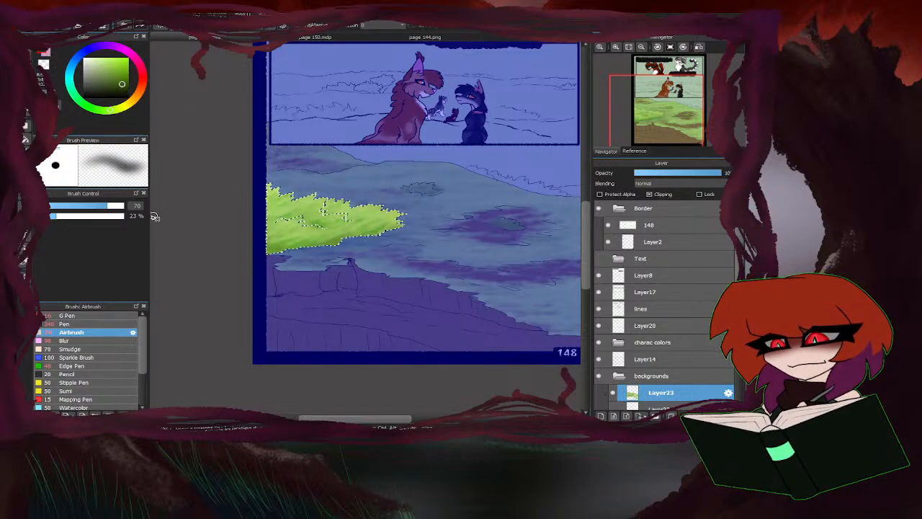
Set the Airbrush size to 948 and darken the selected bush's lower edge with soft dark green shading.
{"action": "left_click_drag", "start_coordinate": [113, 206], "coordinate": [124, 206]}
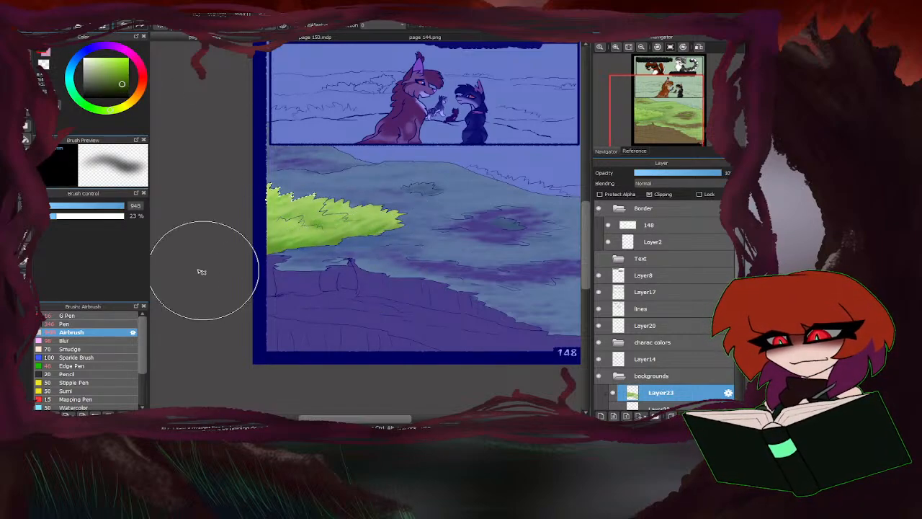
{"action": "left_click_drag", "start_coordinate": [204, 270], "coordinate": [418, 244]}
{"action": "left_click_drag", "start_coordinate": [253, 269], "coordinate": [367, 261]}
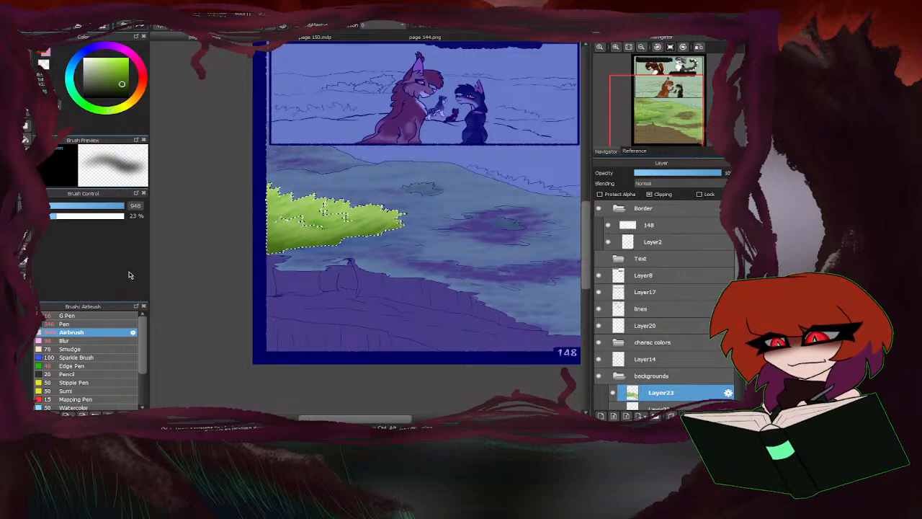
Clear the selection around the shaded bush on page 148.
{"action": "key", "text": "ctrl+d"}
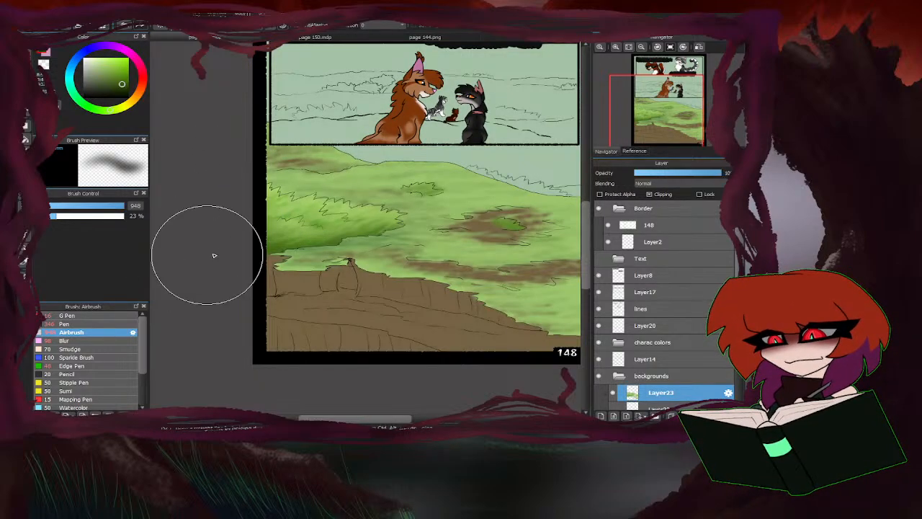
{"action": "scroll", "coordinate": [210, 248], "scroll_direction": "down", "scroll_amount": 2}
{"action": "scroll", "coordinate": [337, 242], "scroll_direction": "up", "scroll_amount": 1}
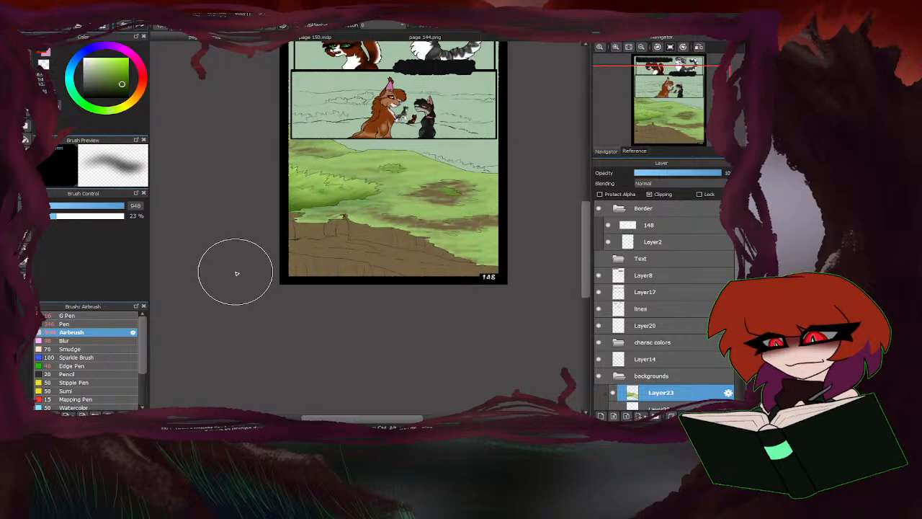
{"action": "scroll", "coordinate": [387, 278], "scroll_direction": "down", "scroll_amount": 1}
{"action": "scroll", "coordinate": [419, 116], "scroll_direction": "up", "scroll_amount": 1}
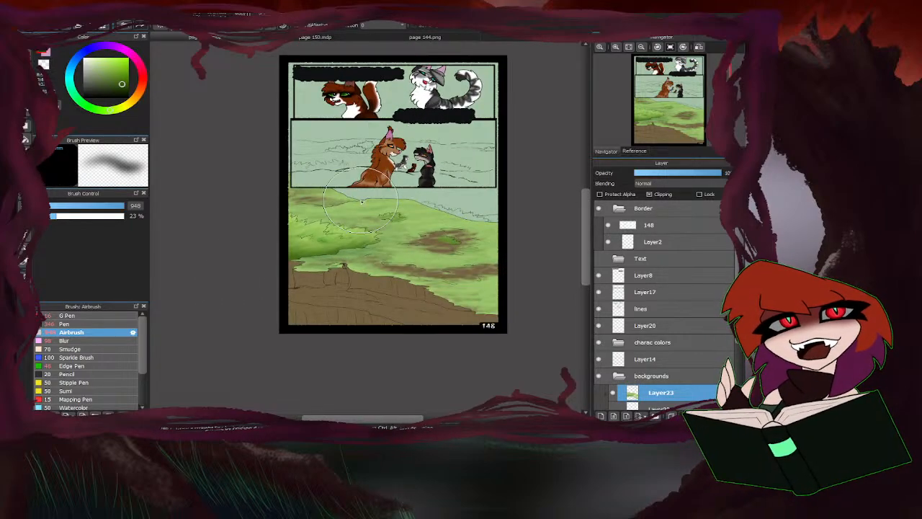
{"action": "scroll", "coordinate": [628, 404], "scroll_direction": "down", "scroll_amount": 1}
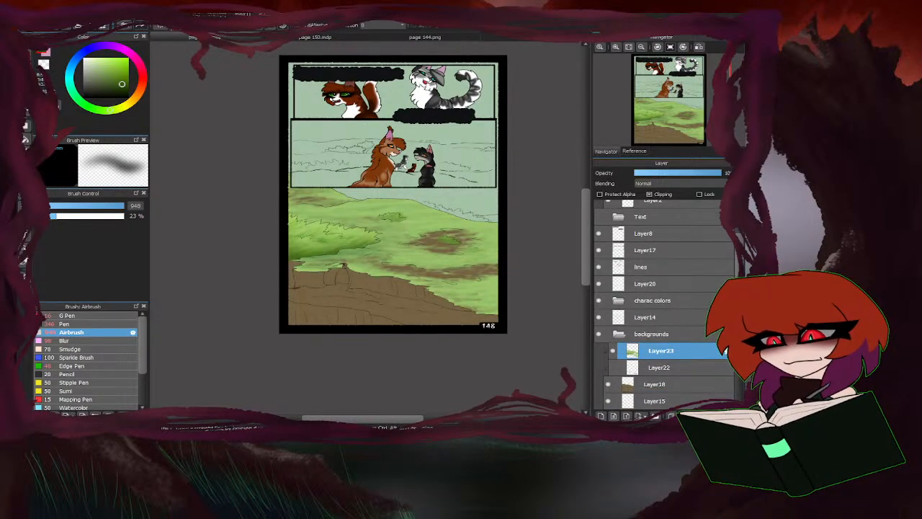
Add a new layer in the backgrounds folder, place it directly below Layer18, and make it the active layer.
{"action": "left_click", "coordinate": [655, 402]}
{"action": "scroll", "coordinate": [611, 410], "scroll_direction": "down", "scroll_amount": 2}
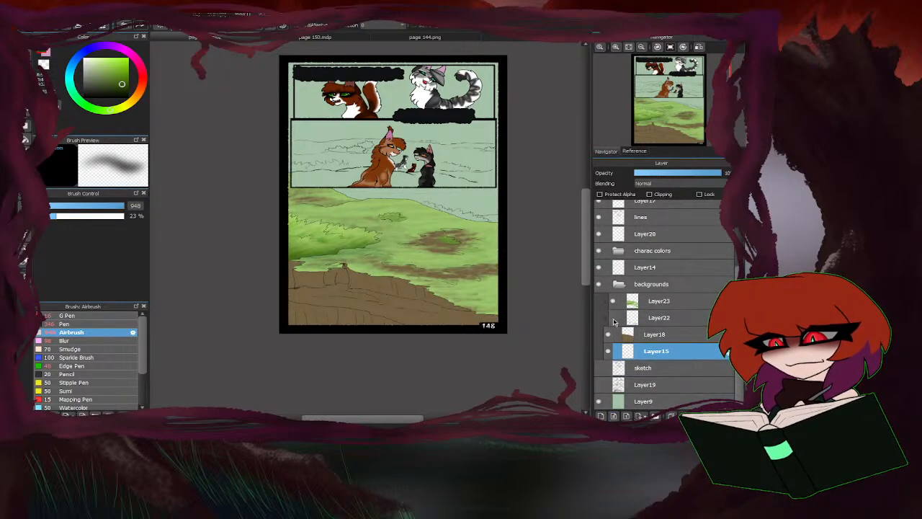
{"action": "left_click", "coordinate": [614, 284]}
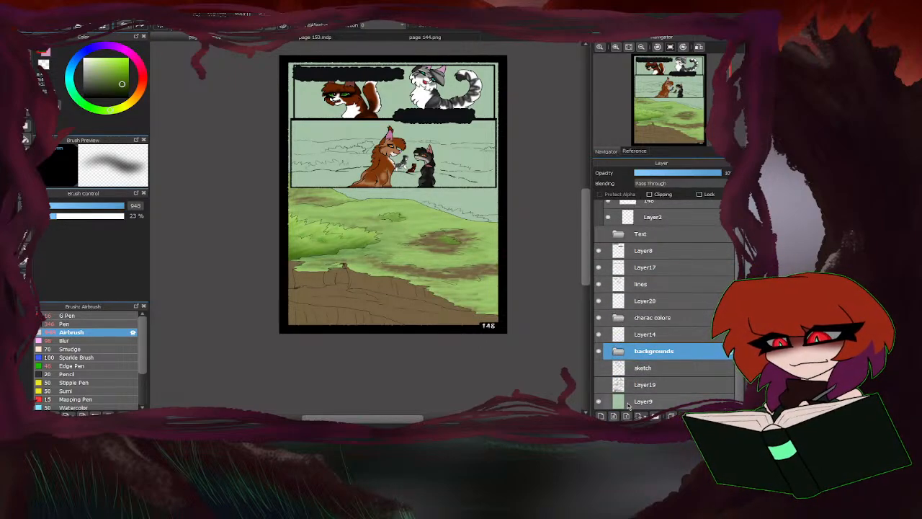
{"action": "left_click", "coordinate": [618, 351]}
{"action": "left_click", "coordinate": [627, 401]}
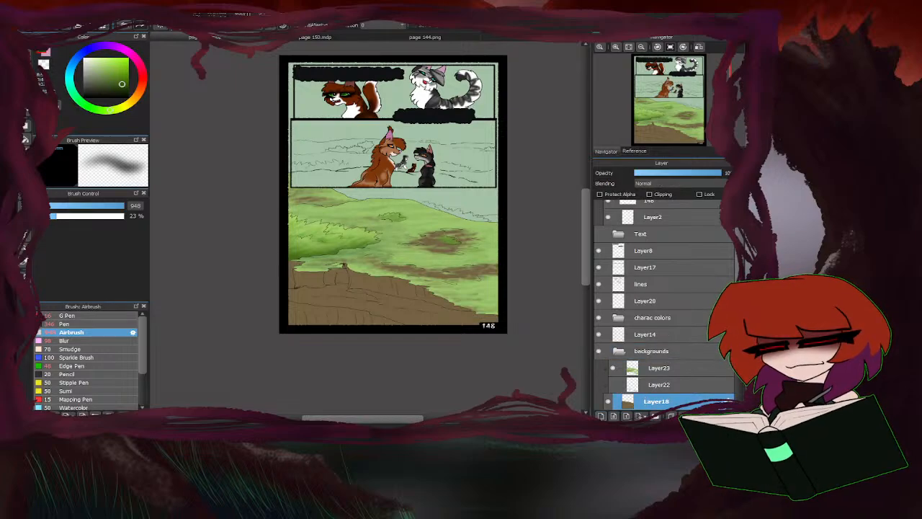
{"action": "left_click", "coordinate": [601, 416]}
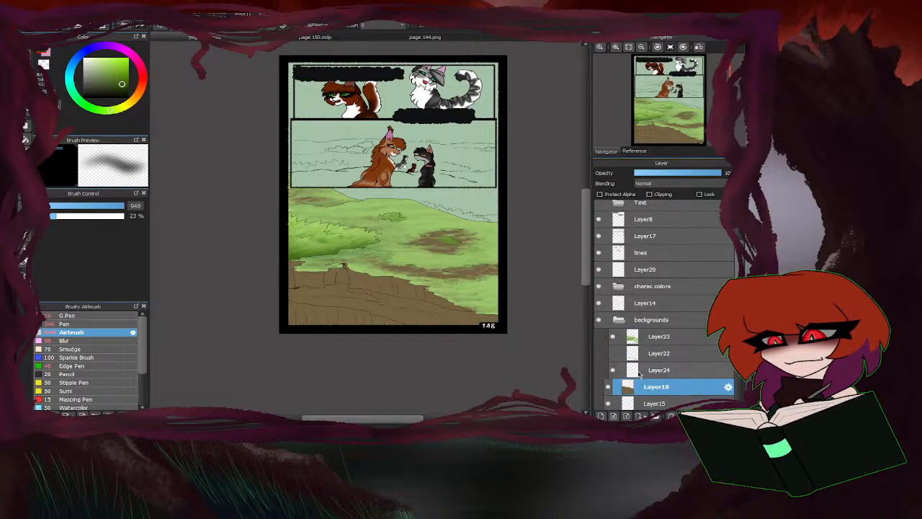
{"action": "left_click_drag", "start_coordinate": [643, 371], "coordinate": [648, 391]}
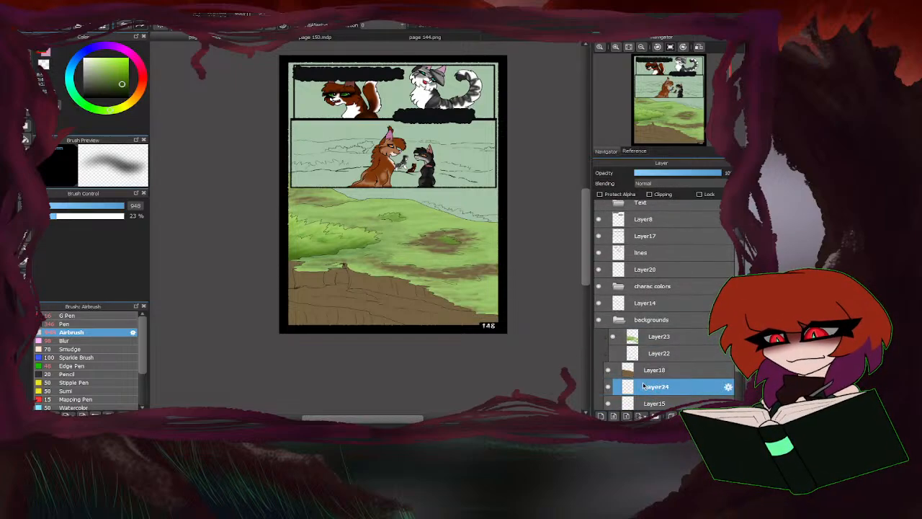
{"action": "left_click", "coordinate": [617, 320]}
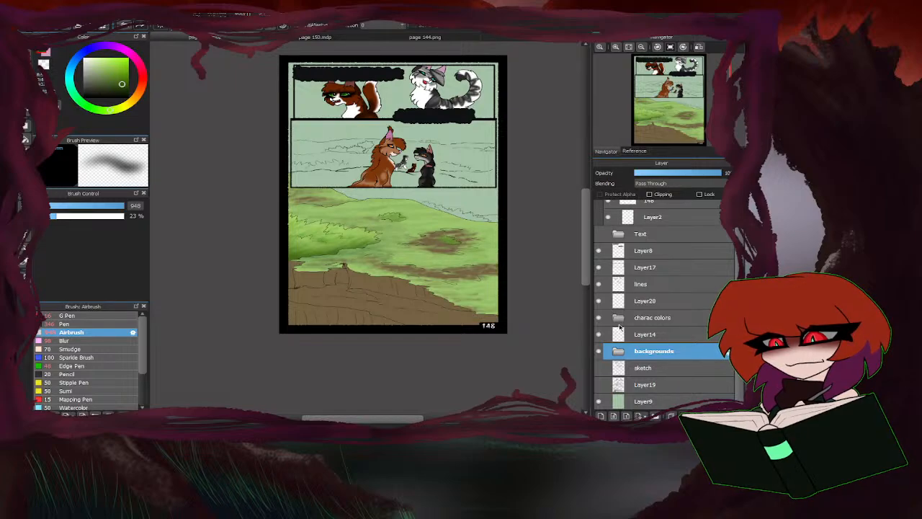
{"action": "left_click", "coordinate": [617, 353]}
{"action": "scroll", "coordinate": [634, 346], "scroll_direction": "down", "scroll_amount": 2}
{"action": "left_click", "coordinate": [652, 376]}
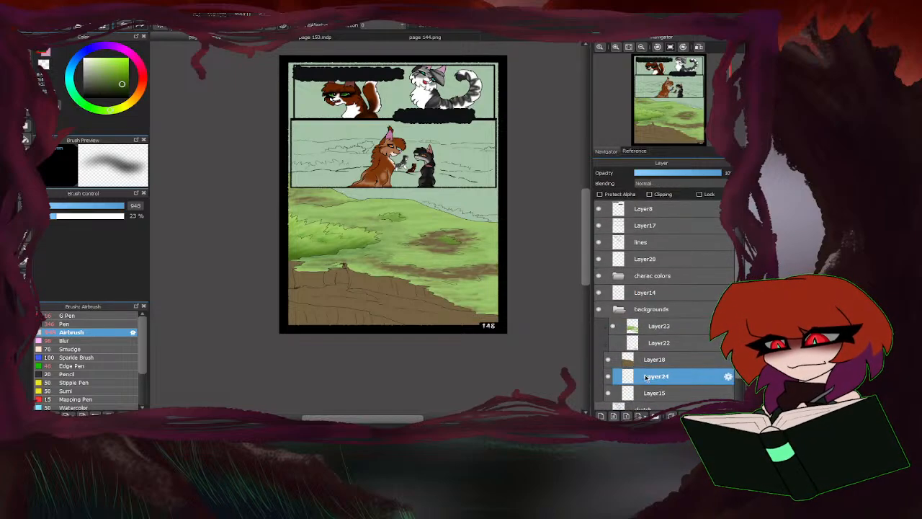
Sample the light blue sky colour from page 144 and paint page 148's sky areas on Layer24 with the Pen at size 1000.
{"action": "left_click", "coordinate": [404, 36]}
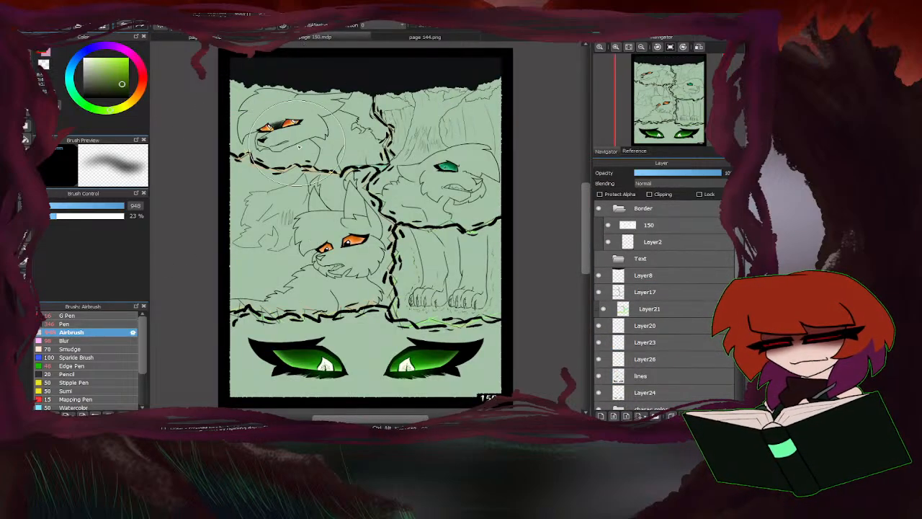
{"action": "left_click", "coordinate": [405, 38]}
{"action": "scroll", "coordinate": [363, 208], "scroll_direction": "down", "scroll_amount": 3}
{"action": "scroll", "coordinate": [383, 134], "scroll_direction": "up", "scroll_amount": 2}
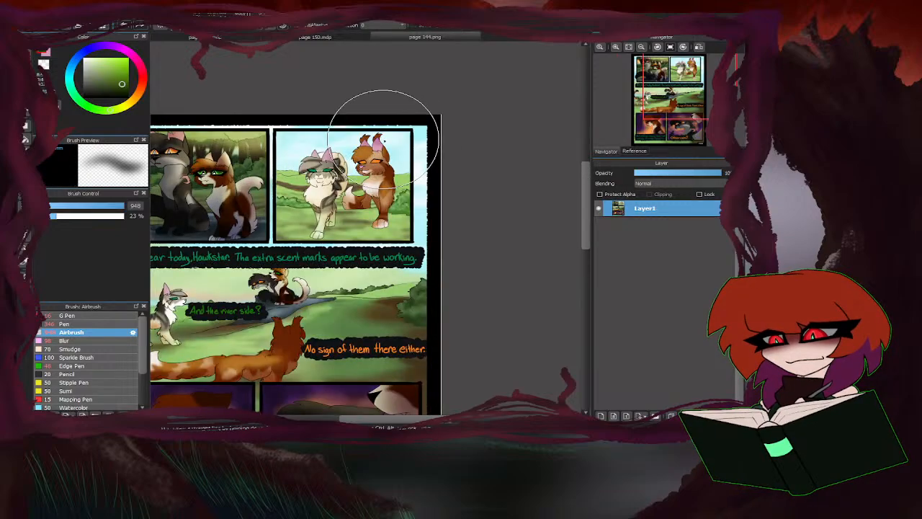
{"action": "right_click", "coordinate": [421, 132]}
{"action": "left_click", "coordinate": [243, 38]}
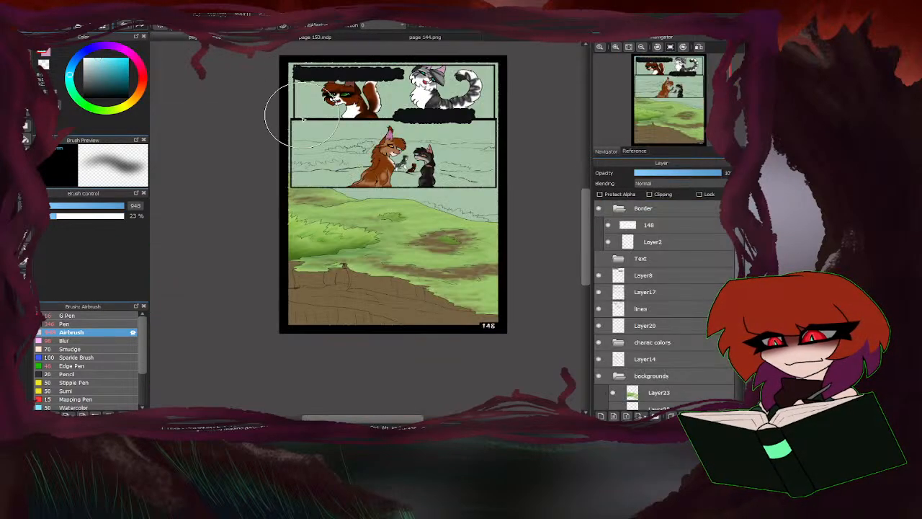
{"action": "left_click", "coordinate": [94, 324]}
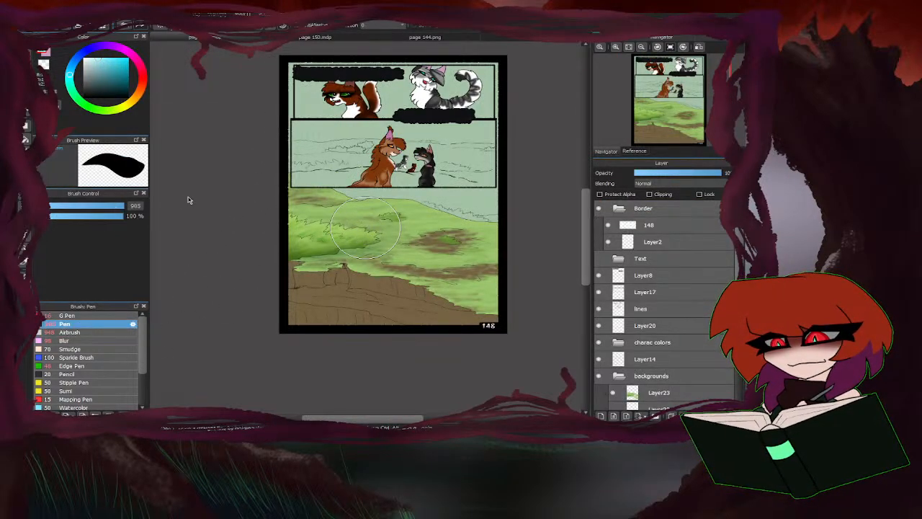
{"action": "mouse_move", "coordinate": [316, 124]}
{"action": "left_mouse_down"}
{"action": "mouse_move", "coordinate": [289, 141]}
{"action": "mouse_move", "coordinate": [297, 92]}
{"action": "mouse_move", "coordinate": [322, 74]}
{"action": "mouse_move", "coordinate": [500, 85]}
{"action": "mouse_move", "coordinate": [502, 194]}
{"action": "mouse_move", "coordinate": [262, 170]}
{"action": "mouse_move", "coordinate": [378, 108]}
{"action": "left_mouse_up"}
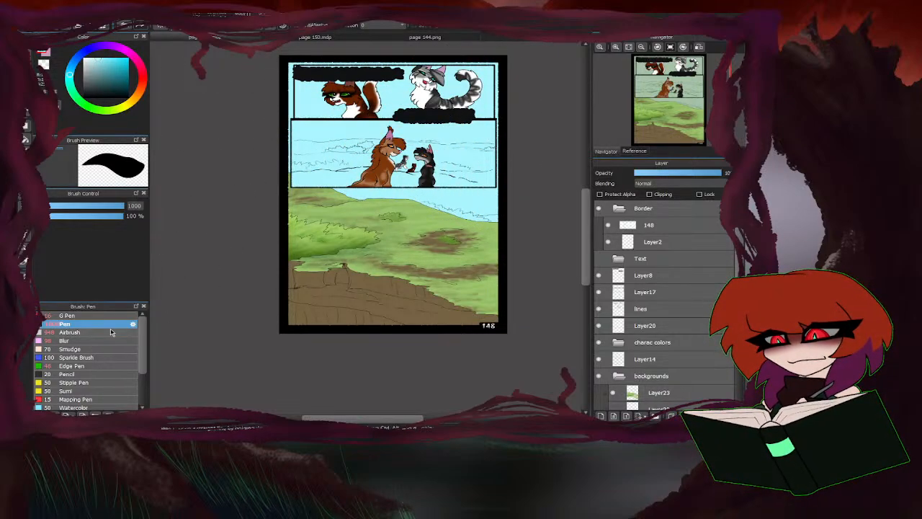
Make Layer22 visible and add a new layer above Layer23 in the backgrounds folder.
{"action": "left_click", "coordinate": [69, 333]}
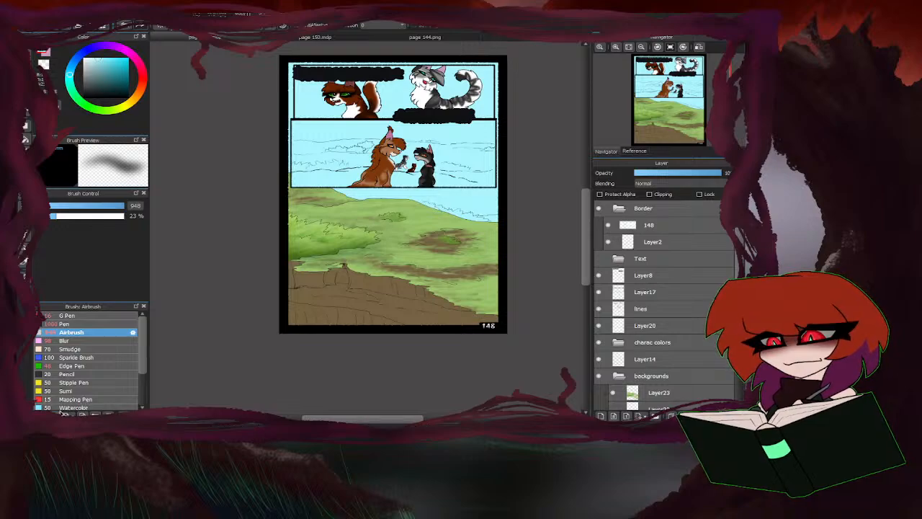
{"action": "scroll", "coordinate": [639, 403], "scroll_direction": "down", "scroll_amount": 2}
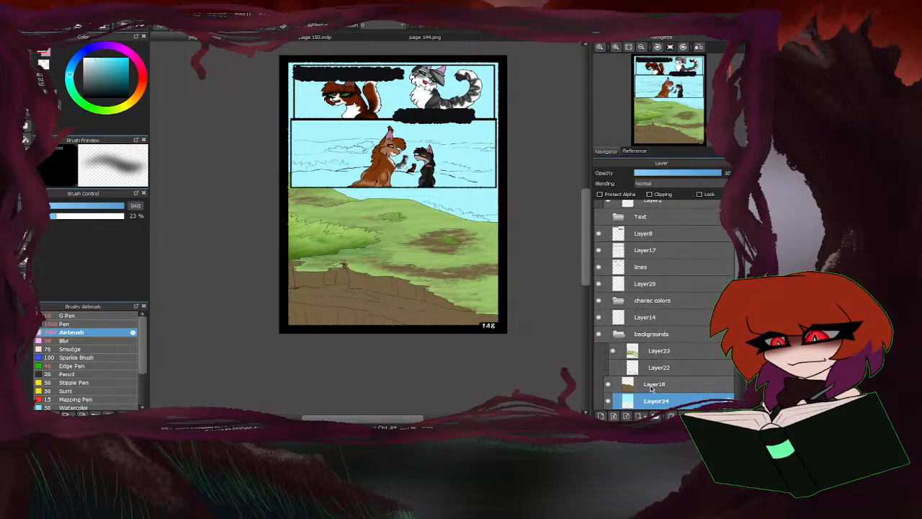
{"action": "left_click", "coordinate": [651, 387]}
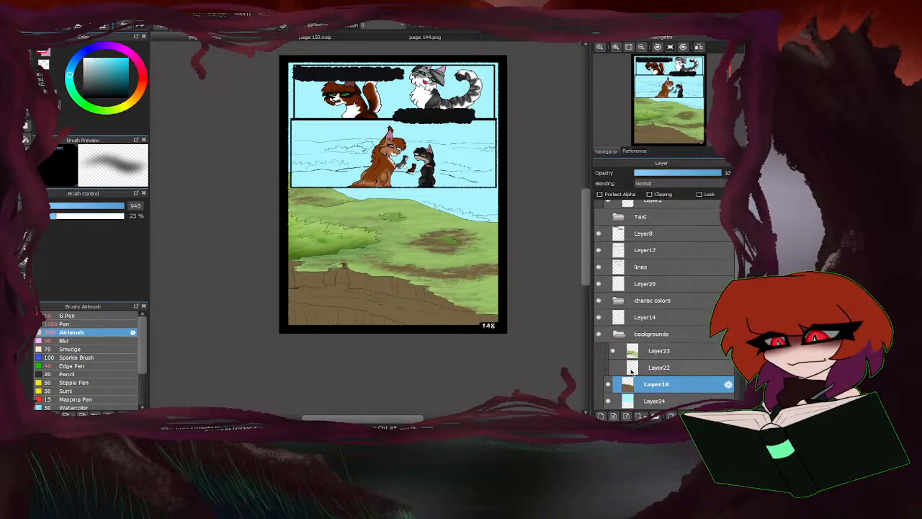
{"action": "left_click", "coordinate": [613, 367]}
{"action": "left_click", "coordinate": [648, 368]}
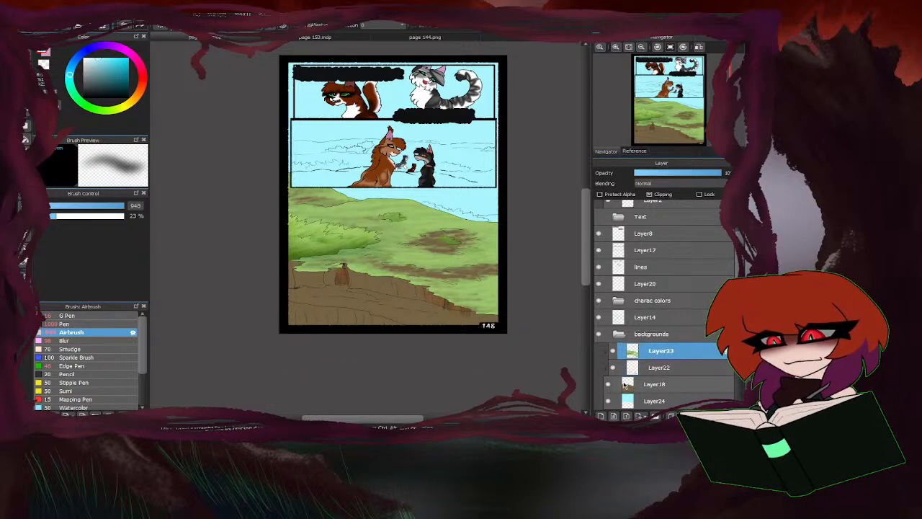
{"action": "left_click", "coordinate": [601, 416]}
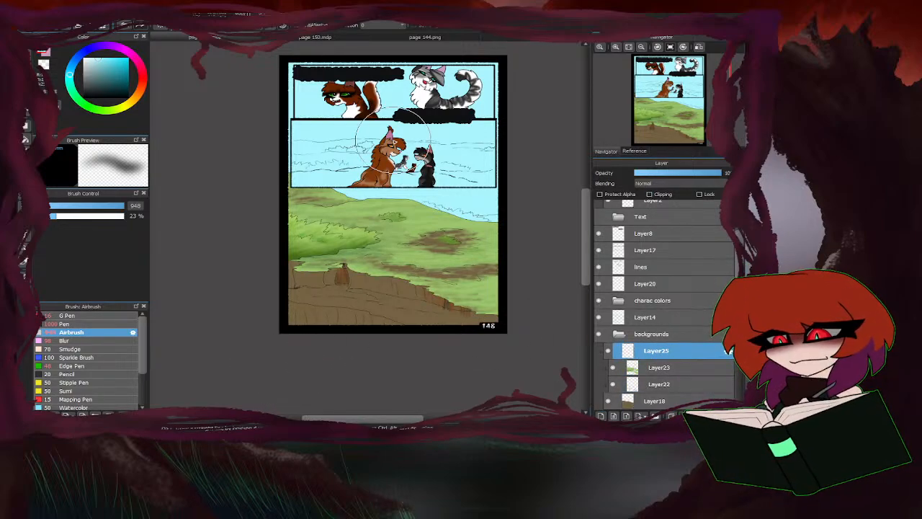
Sample the muted green at the lower edge of page 144 and return to page 148.
{"action": "left_click", "coordinate": [304, 38]}
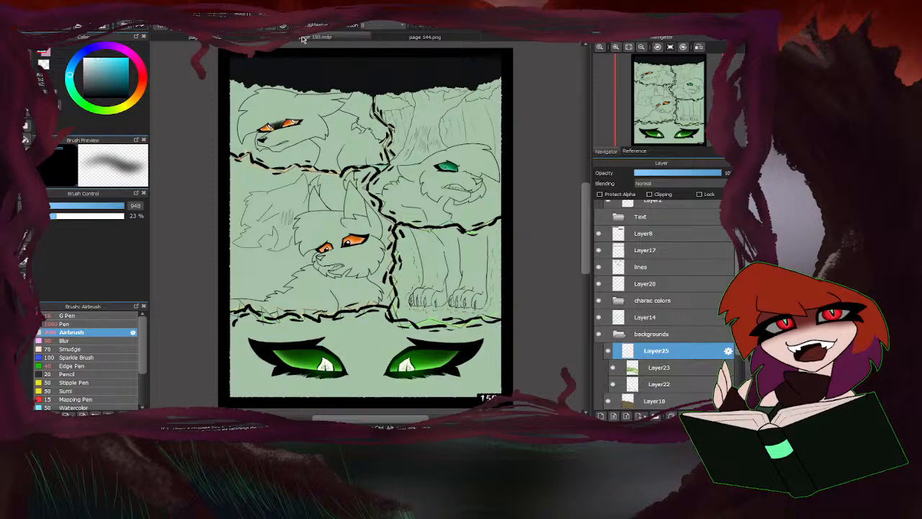
{"action": "left_click", "coordinate": [404, 36]}
{"action": "scroll", "coordinate": [451, 282], "scroll_direction": "up", "scroll_amount": 1}
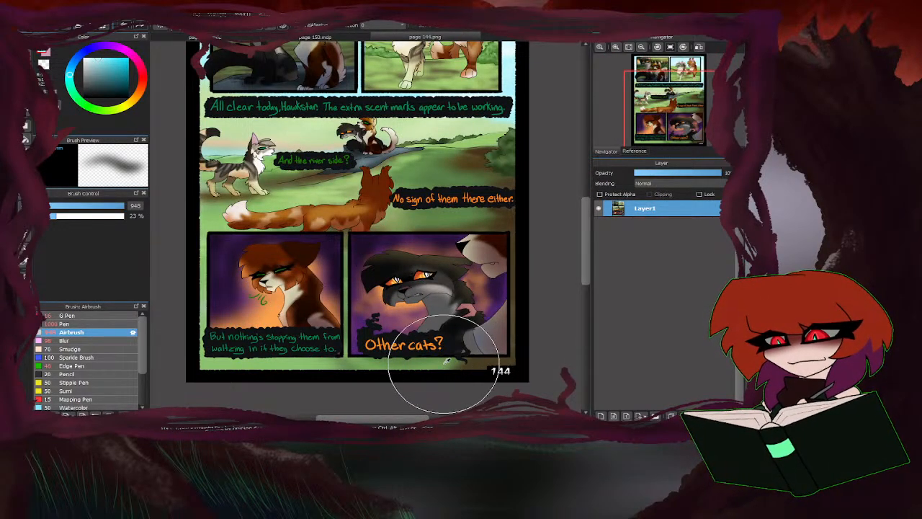
{"action": "right_click", "coordinate": [441, 363]}
{"action": "left_click", "coordinate": [232, 36]}
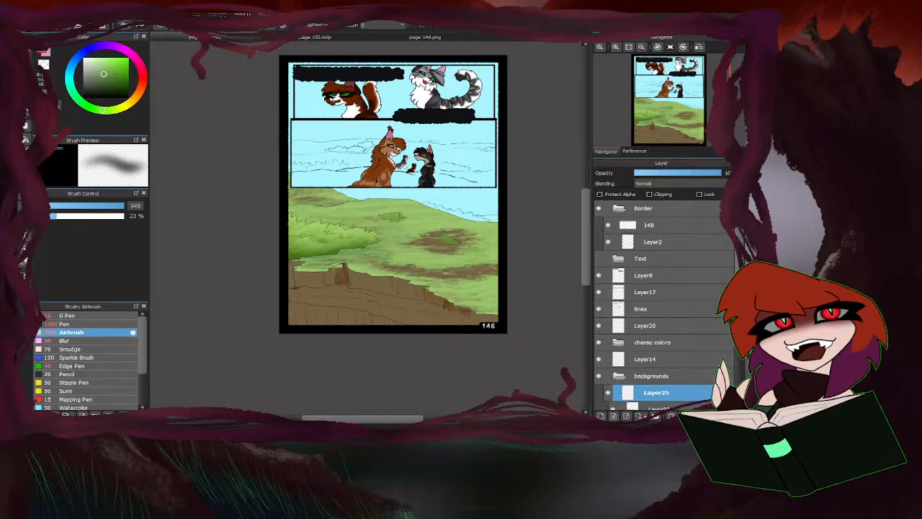
Select the rectangular interior of the top panel containing the brown cat and the grey striped cat.
{"action": "key", "text": "m"}
{"action": "scroll", "coordinate": [393, 60], "scroll_direction": "up", "scroll_amount": 2}
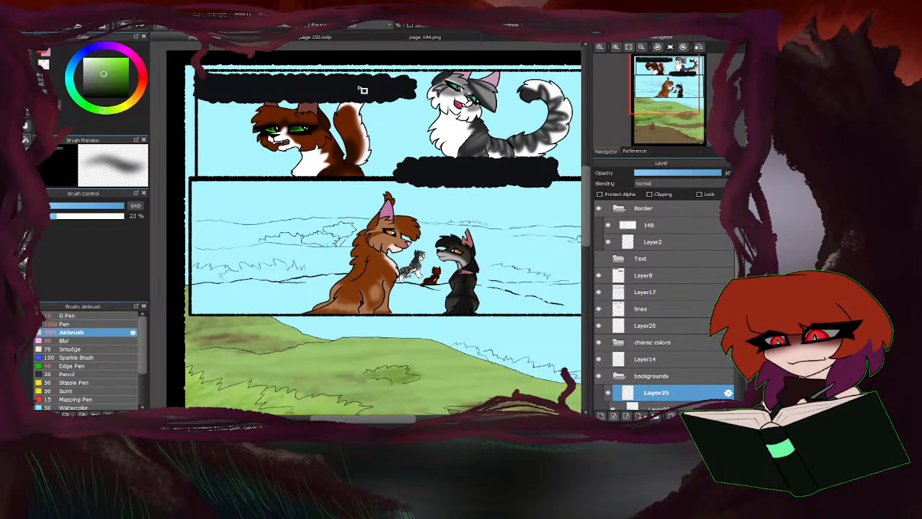
{"action": "scroll", "coordinate": [363, 90], "scroll_direction": "down", "scroll_amount": 1}
{"action": "scroll", "coordinate": [208, 159], "scroll_direction": "up", "scroll_amount": 1}
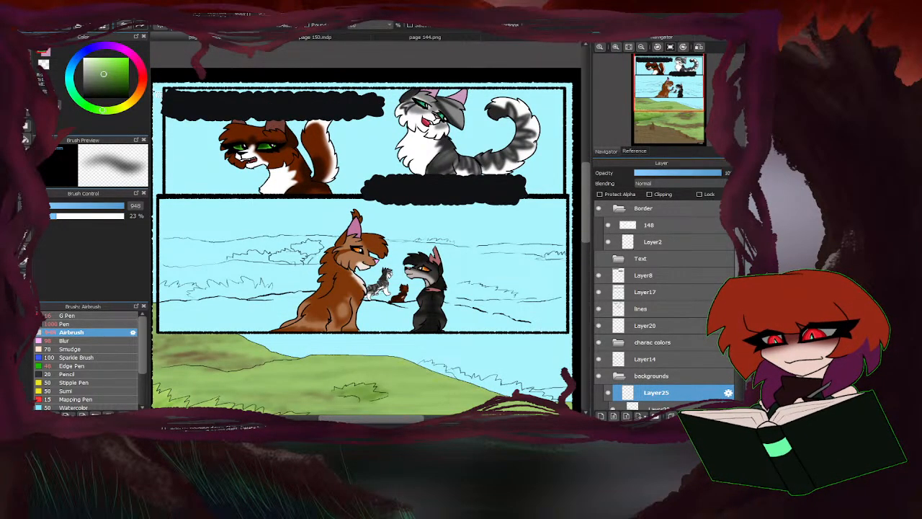
{"action": "left_click_drag", "start_coordinate": [168, 92], "coordinate": [565, 195]}
{"action": "left_click", "coordinate": [26, 44]}
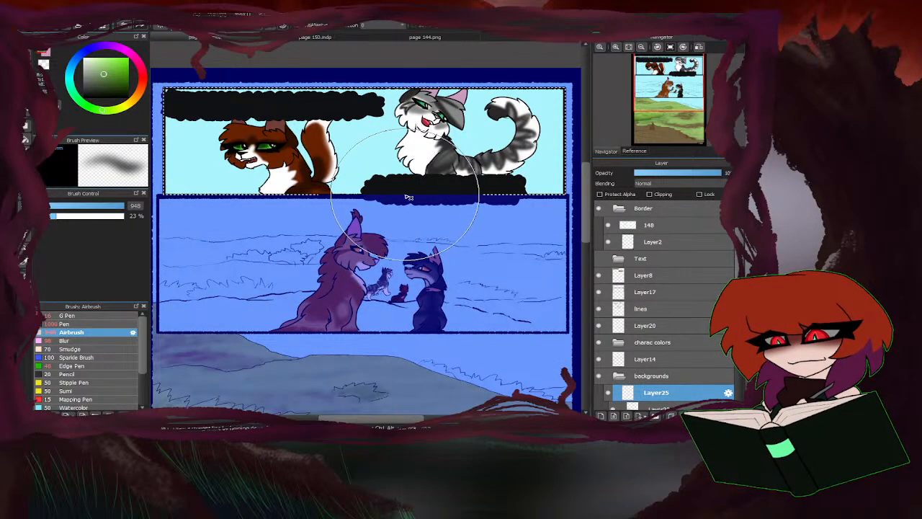
Fill the selected top panel's background on Layer25 with the sampled green using the Airbrush at size 948.
{"action": "mouse_move", "coordinate": [374, 207]}
{"action": "left_mouse_down"}
{"action": "mouse_move", "coordinate": [335, 238]}
{"action": "mouse_move", "coordinate": [346, 205]}
{"action": "mouse_move", "coordinate": [380, 208]}
{"action": "mouse_move", "coordinate": [393, 168]}
{"action": "mouse_move", "coordinate": [418, 223]}
{"action": "mouse_move", "coordinate": [449, 196]}
{"action": "mouse_move", "coordinate": [513, 210]}
{"action": "mouse_move", "coordinate": [558, 141]}
{"action": "left_mouse_up"}
{"action": "scroll", "coordinate": [361, 183], "scroll_direction": "down", "scroll_amount": 2}
{"action": "mouse_move", "coordinate": [358, 180]}
{"action": "left_mouse_down"}
{"action": "mouse_move", "coordinate": [452, 163]}
{"action": "mouse_move", "coordinate": [428, 138]}
{"action": "mouse_move", "coordinate": [410, 168]}
{"action": "mouse_move", "coordinate": [434, 160]}
{"action": "mouse_move", "coordinate": [359, 196]}
{"action": "mouse_move", "coordinate": [359, 128]}
{"action": "mouse_move", "coordinate": [268, 192]}
{"action": "mouse_move", "coordinate": [245, 195]}
{"action": "mouse_move", "coordinate": [257, 123]}
{"action": "left_mouse_up"}
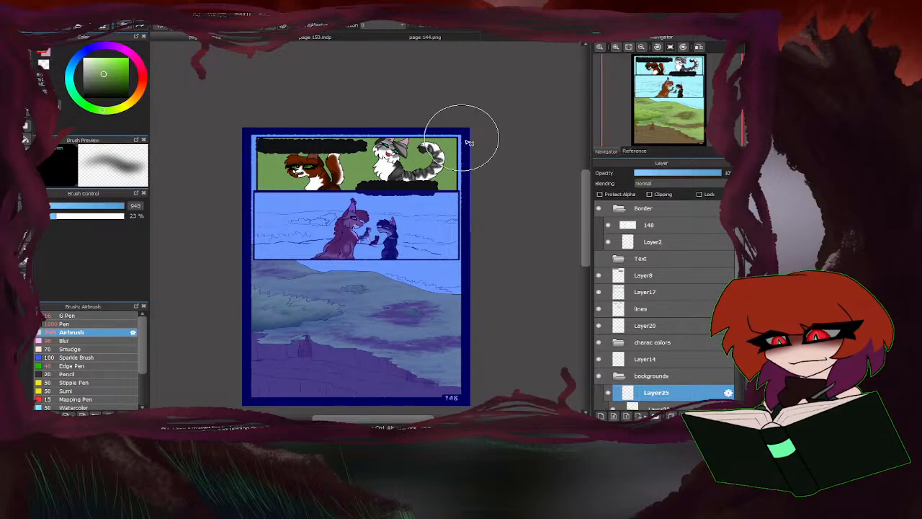
Reduce the Airbrush size to 233 and shade soft darker green patches around the two cats in the top panel.
{"action": "left_click", "coordinate": [110, 86]}
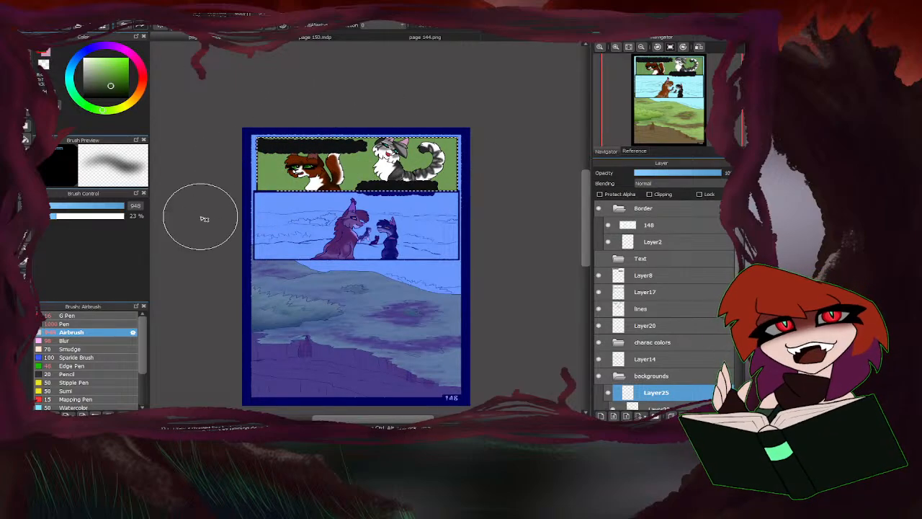
{"action": "left_click_drag", "start_coordinate": [114, 206], "coordinate": [138, 207]}
{"action": "mouse_move", "coordinate": [372, 176]}
{"action": "left_mouse_down"}
{"action": "mouse_move", "coordinate": [349, 200]}
{"action": "mouse_move", "coordinate": [338, 175]}
{"action": "mouse_move", "coordinate": [362, 187]}
{"action": "mouse_move", "coordinate": [363, 160]}
{"action": "mouse_move", "coordinate": [389, 186]}
{"action": "mouse_move", "coordinate": [402, 173]}
{"action": "mouse_move", "coordinate": [435, 186]}
{"action": "mouse_move", "coordinate": [428, 166]}
{"action": "mouse_move", "coordinate": [456, 189]}
{"action": "mouse_move", "coordinate": [416, 194]}
{"action": "left_mouse_up"}
{"action": "left_click_drag", "start_coordinate": [358, 173], "coordinate": [329, 178]}
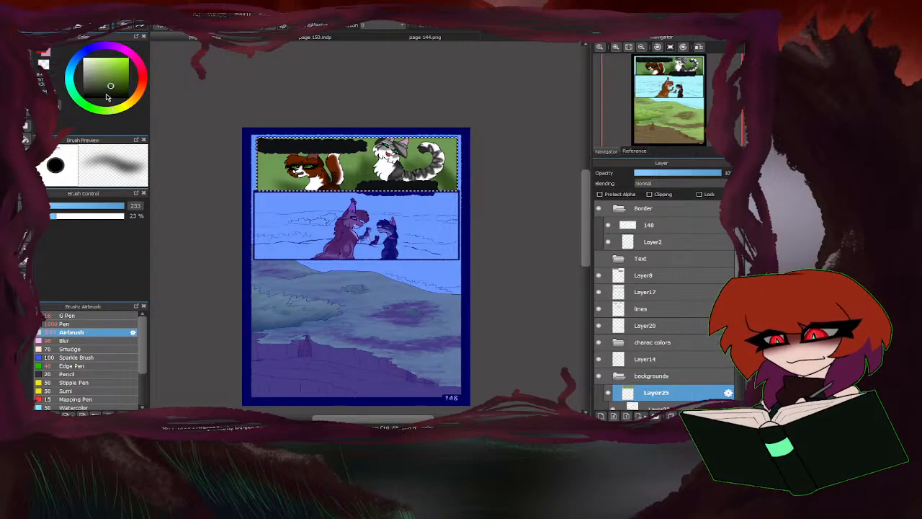
{"action": "mouse_move", "coordinate": [273, 175]}
{"action": "left_mouse_down"}
{"action": "mouse_move", "coordinate": [304, 180]}
{"action": "mouse_move", "coordinate": [277, 179]}
{"action": "left_mouse_up"}
Blend lighter green and muted brown Airbrush patches into the top panel's blurred background.
{"action": "left_click", "coordinate": [98, 72]}
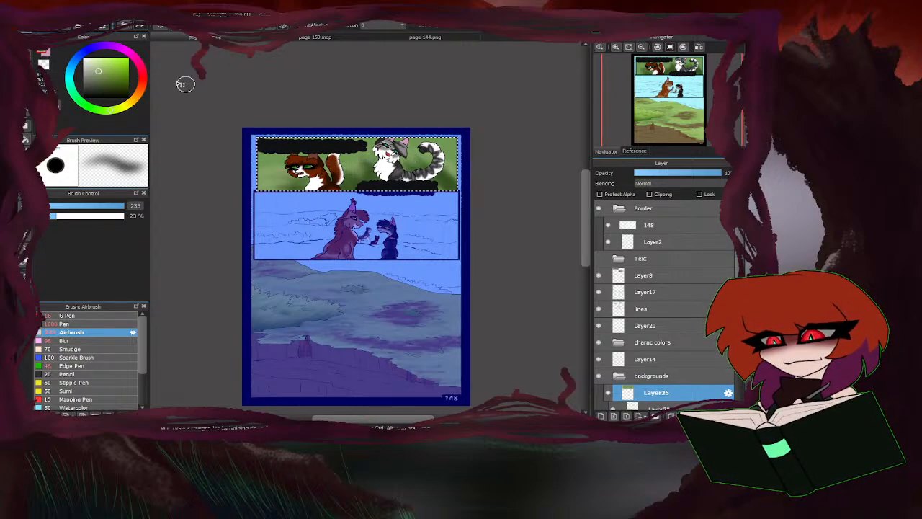
{"action": "left_click", "coordinate": [110, 79]}
{"action": "left_click", "coordinate": [133, 98]}
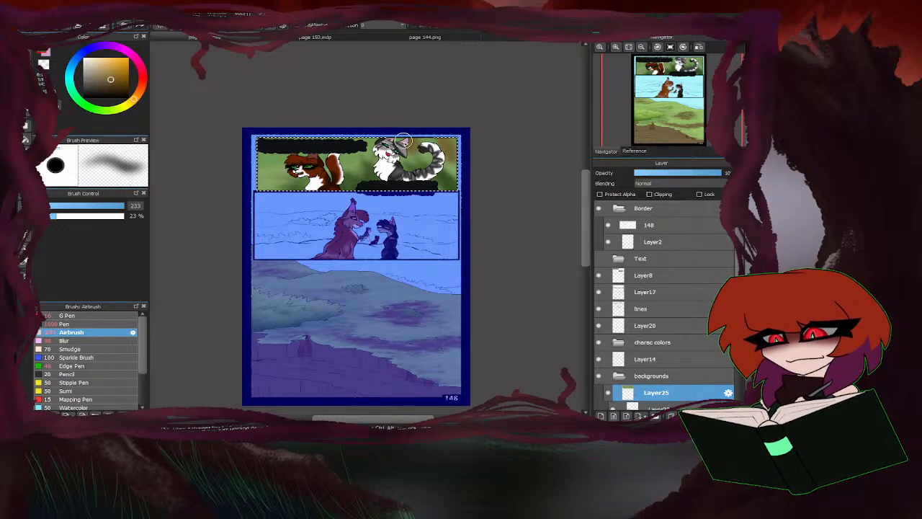
{"action": "left_click", "coordinate": [109, 86]}
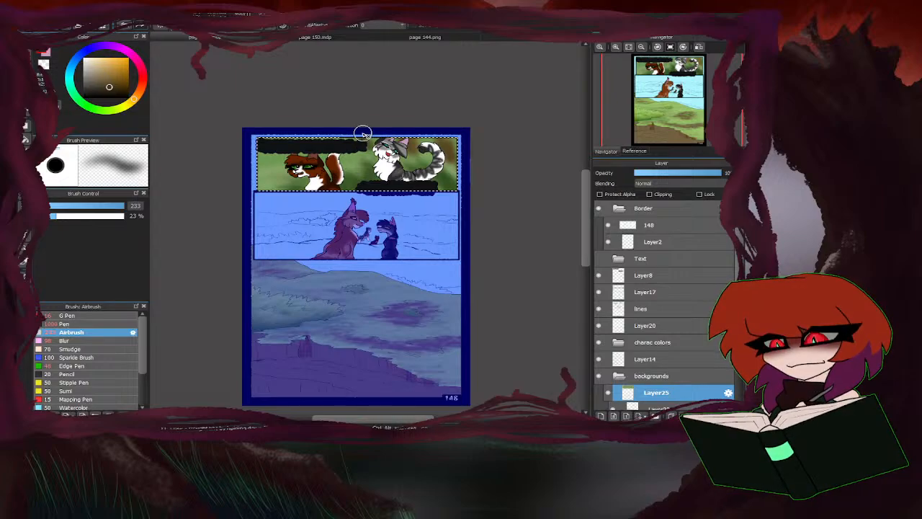
Add deeper green shading and pale yellow-green highlights to the top panel's background with the size 233 Airbrush.
{"action": "left_click", "coordinate": [99, 110]}
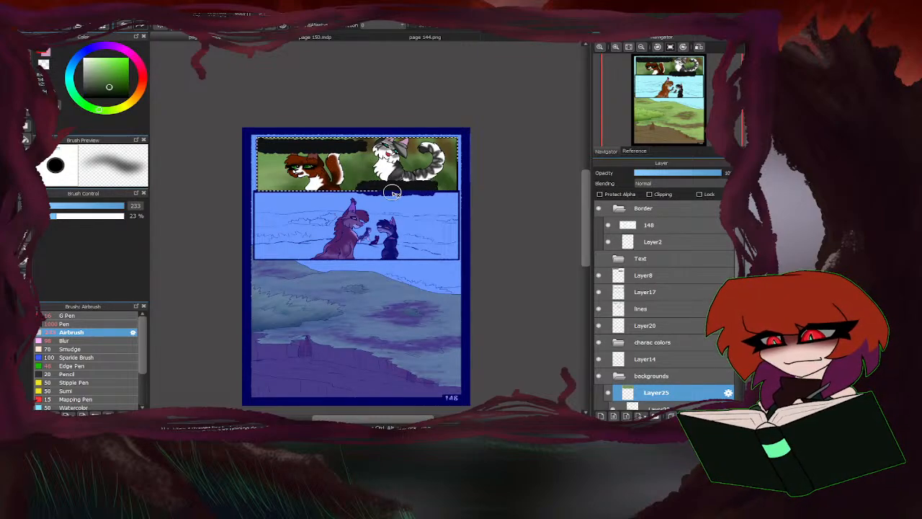
{"action": "left_click", "coordinate": [112, 111]}
{"action": "left_click", "coordinate": [98, 63]}
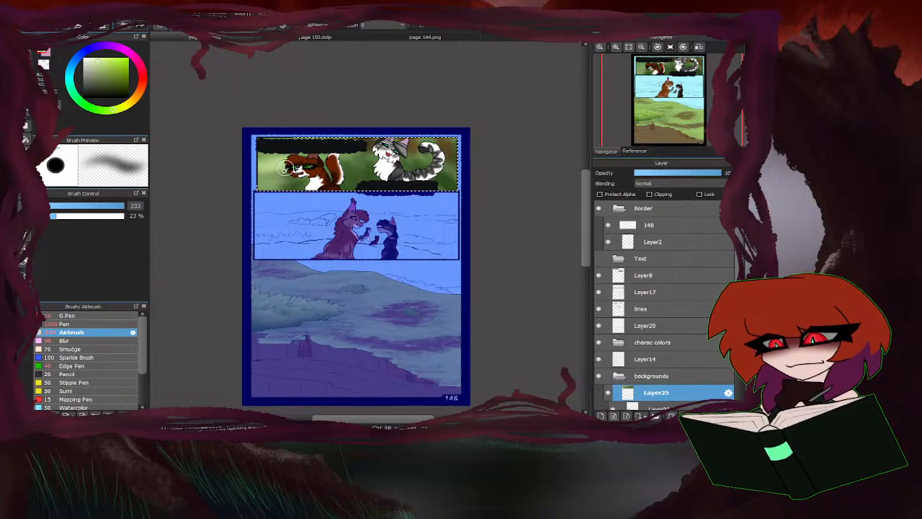
Tint the far-left part of the top panel's background pale cyan with the size 233 Airbrush.
{"action": "left_click", "coordinate": [70, 79]}
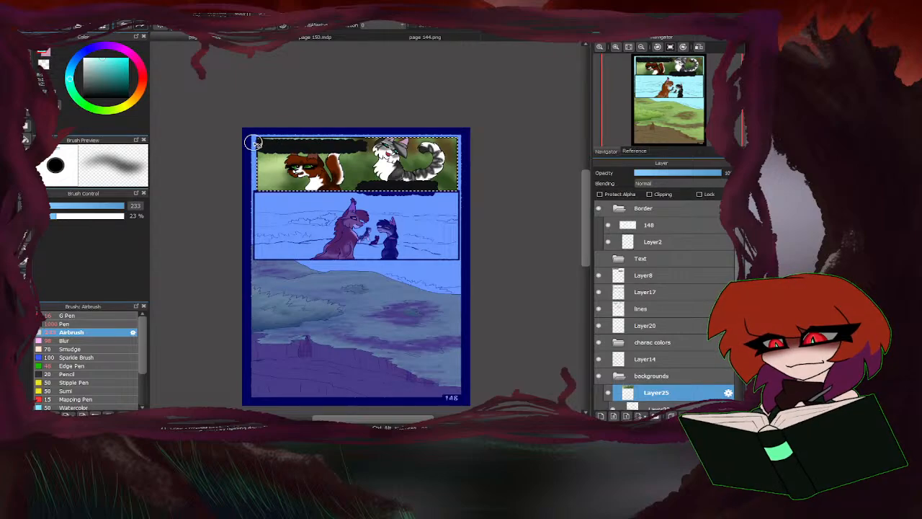
{"action": "key", "text": "e"}
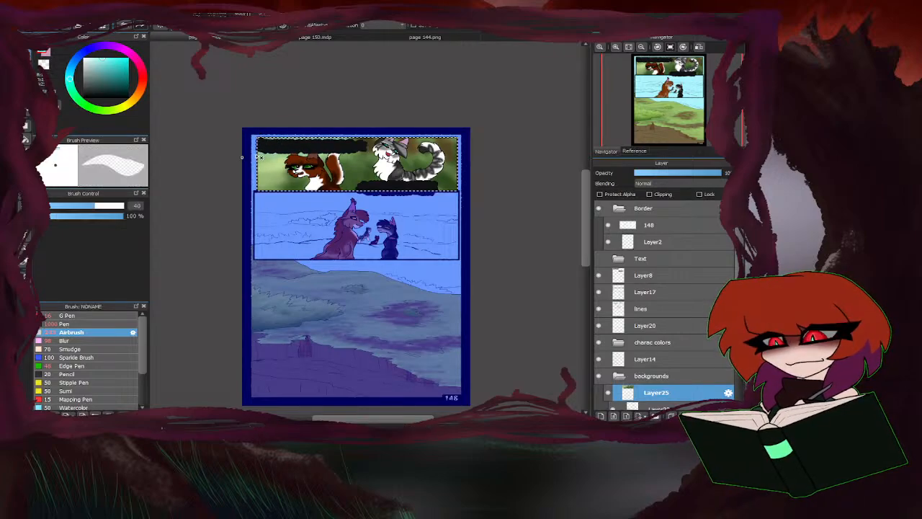
{"action": "key", "text": "b"}
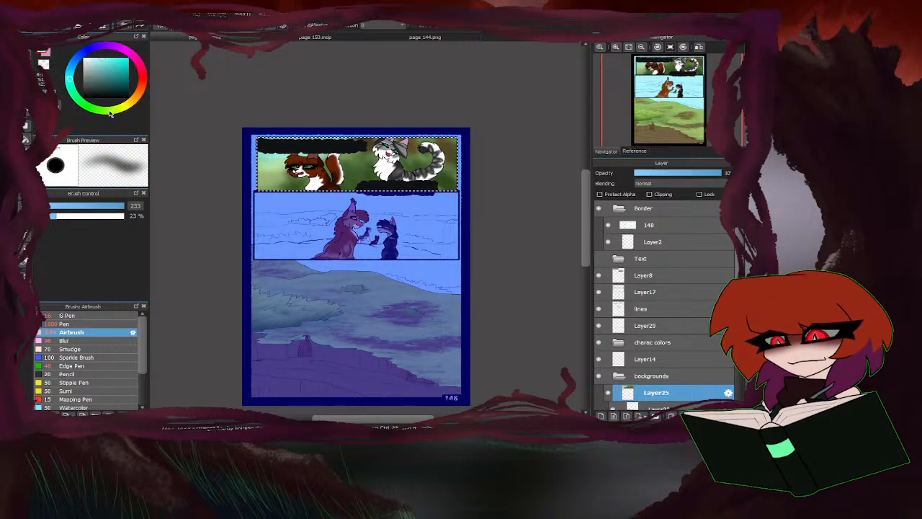
Paint darker green patches across the top panel's background with the Airbrush at sizes 98 and 180.
{"action": "left_click", "coordinate": [113, 207]}
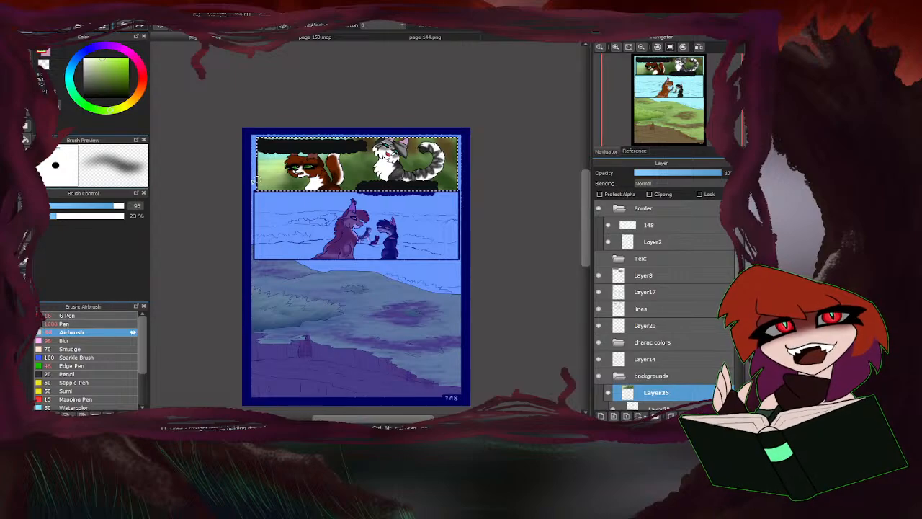
{"action": "left_click", "coordinate": [114, 83]}
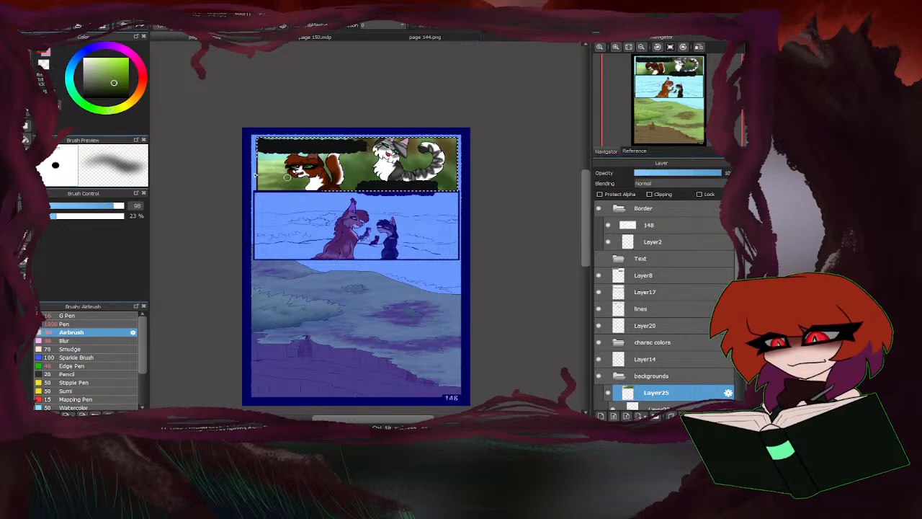
{"action": "left_click", "coordinate": [120, 85]}
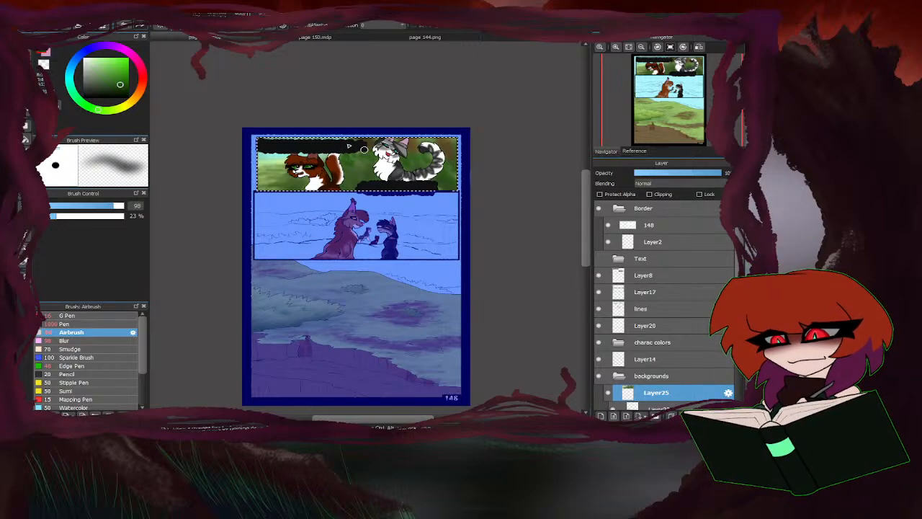
{"action": "left_click", "coordinate": [114, 90]}
{"action": "left_click", "coordinate": [123, 207]}
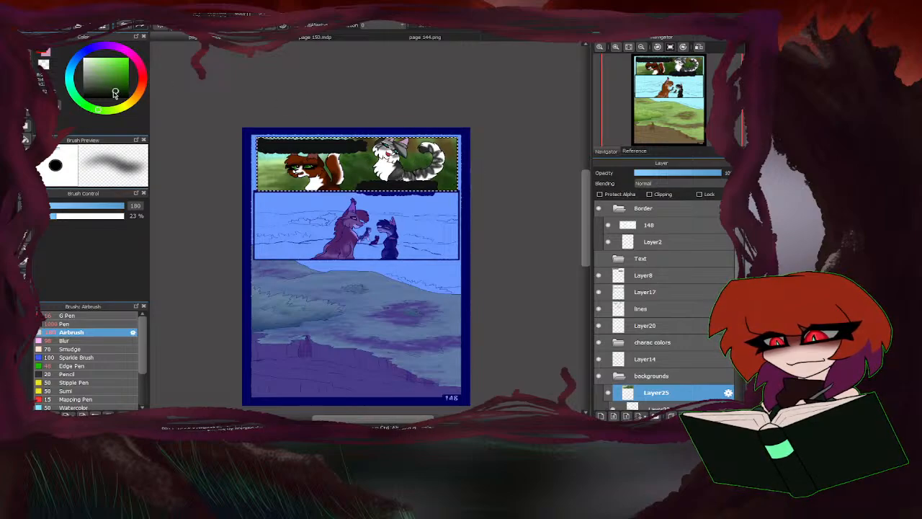
Paint dark brown tree trunks behind the grey cat with the Airbrush at size 76, adding yellowish-brown tones.
{"action": "left_click_drag", "start_coordinate": [115, 93], "coordinate": [107, 94]}
{"action": "left_click", "coordinate": [139, 89]}
{"action": "left_click_drag", "start_coordinate": [120, 207], "coordinate": [109, 206]}
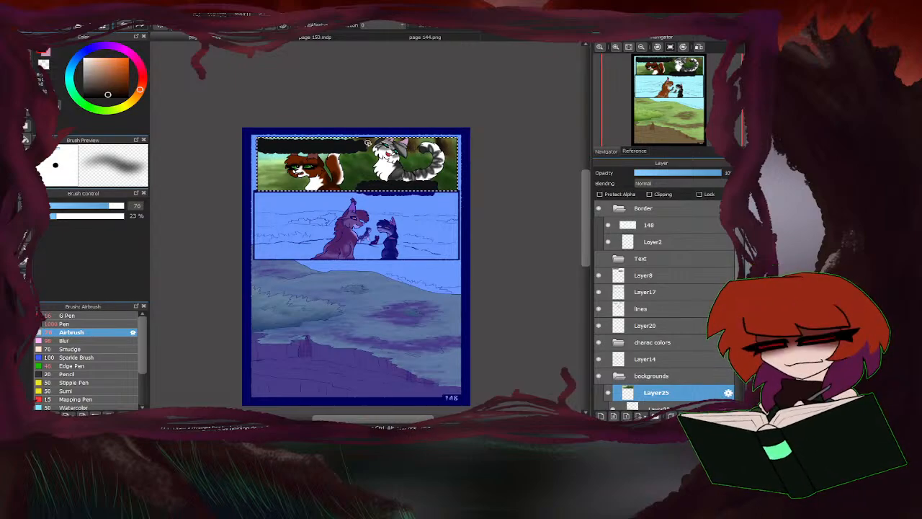
{"action": "scroll", "coordinate": [403, 144], "scroll_direction": "up", "scroll_amount": 4}
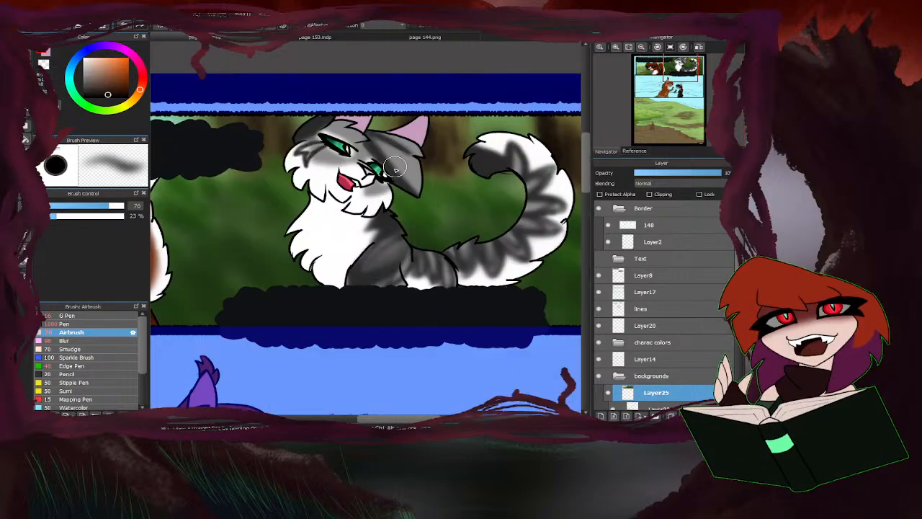
{"action": "scroll", "coordinate": [432, 135], "scroll_direction": "down", "scroll_amount": 1}
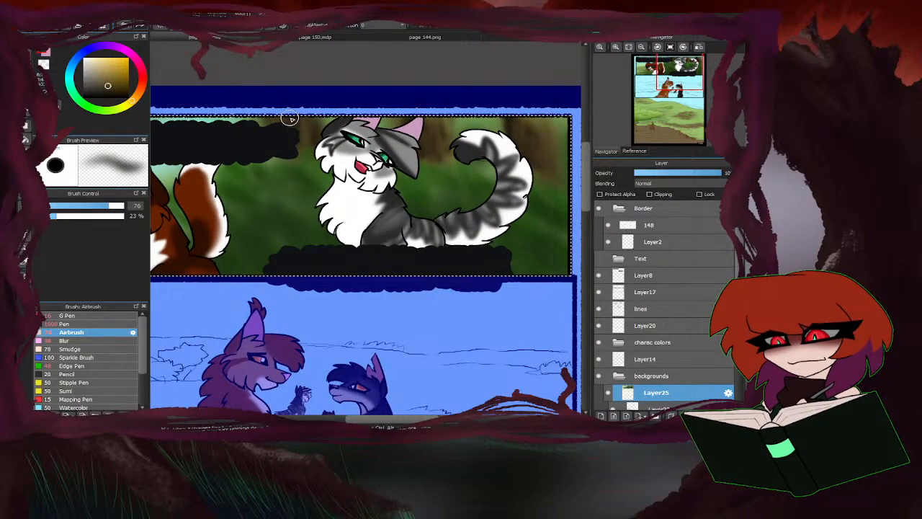
{"action": "scroll", "coordinate": [398, 201], "scroll_direction": "down", "scroll_amount": 3}
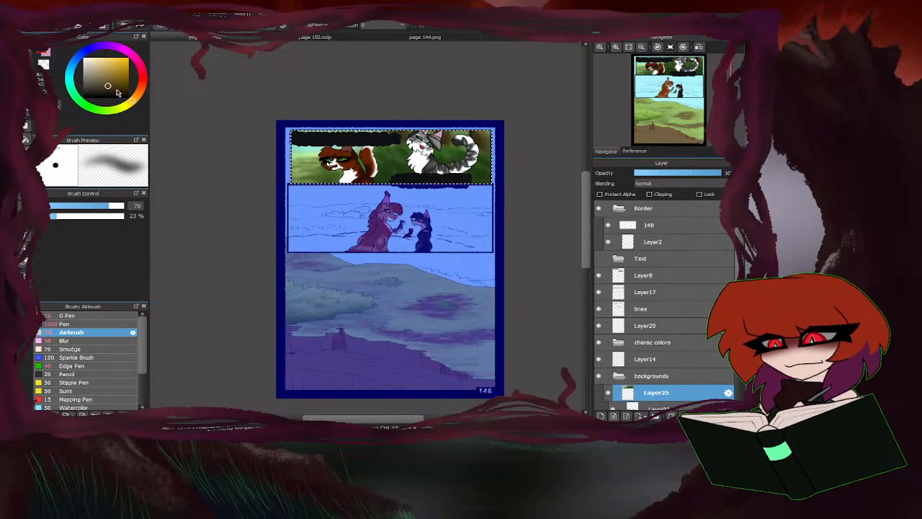
Add green foliage strokes around the two cats with the size 76 Airbrush, and soften them at size 119 and 12% opacity.
{"action": "left_click", "coordinate": [84, 104]}
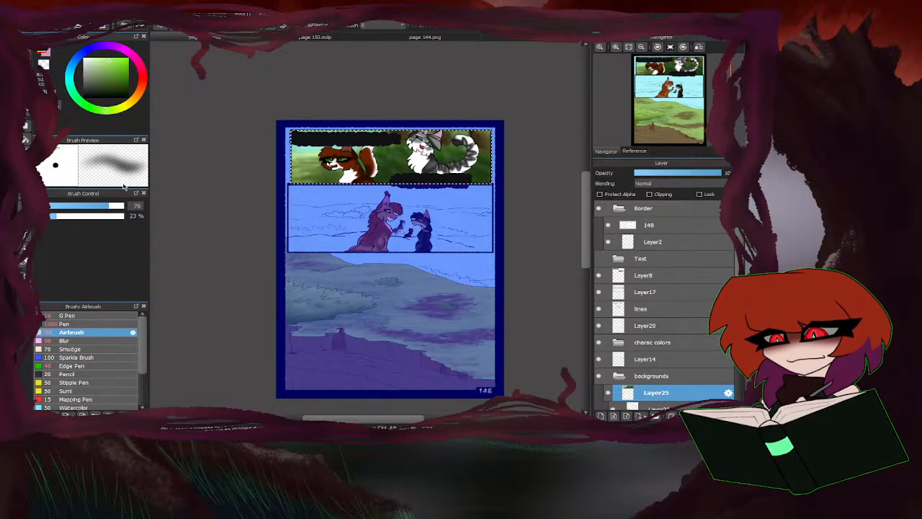
{"action": "scroll", "coordinate": [497, 162], "scroll_direction": "up", "scroll_amount": 3}
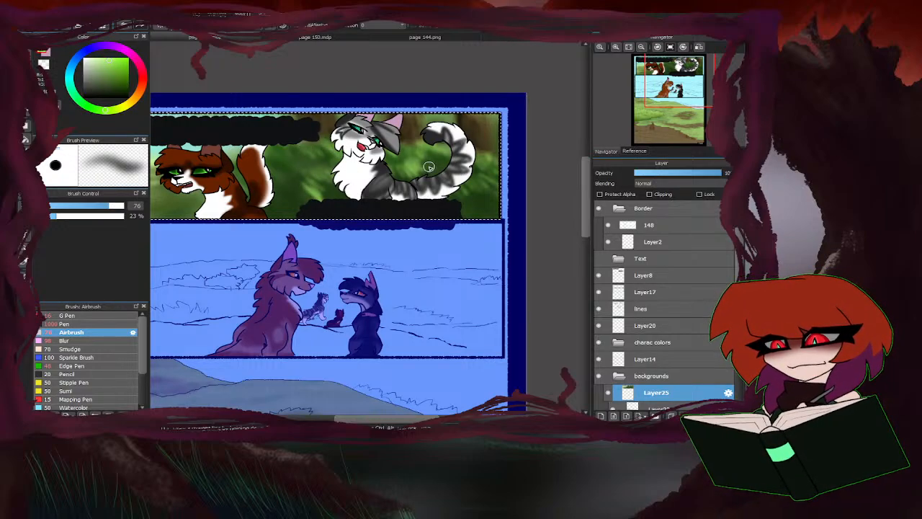
{"action": "left_click", "coordinate": [120, 206]}
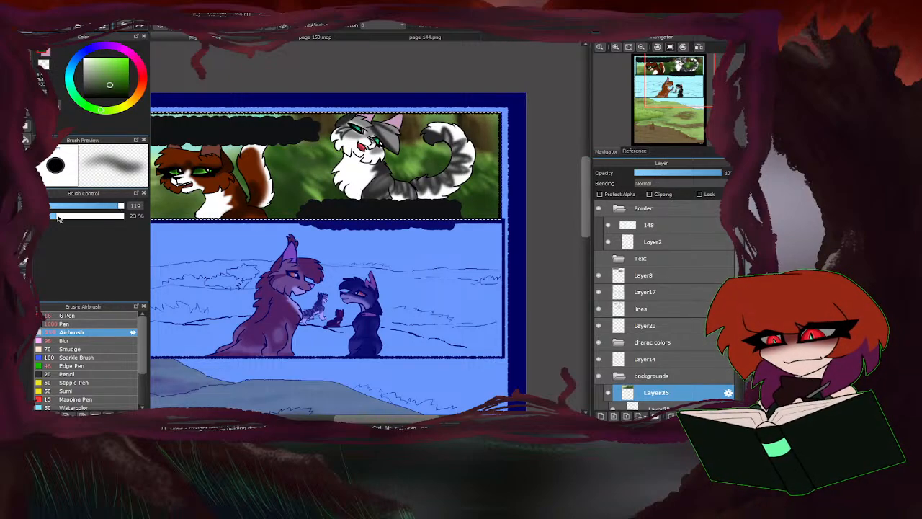
{"action": "left_click", "coordinate": [47, 216]}
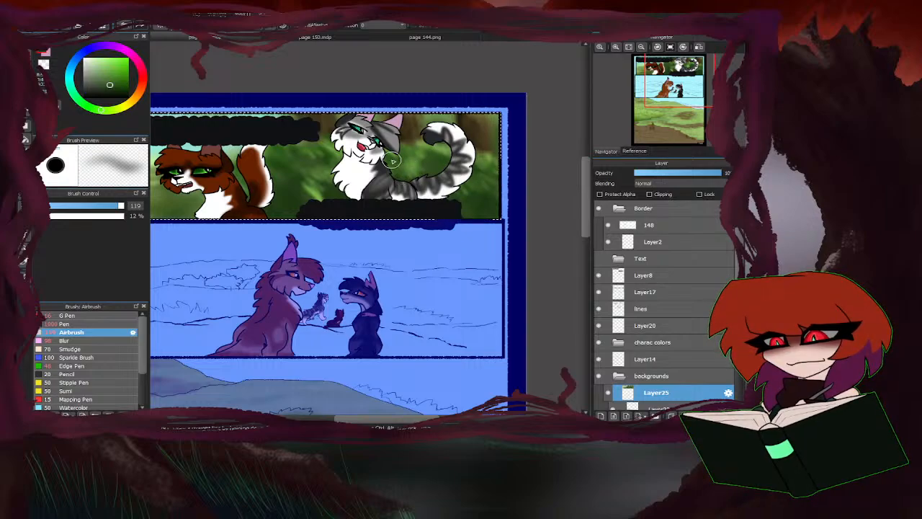
{"action": "scroll", "coordinate": [393, 160], "scroll_direction": "down", "scroll_amount": 1}
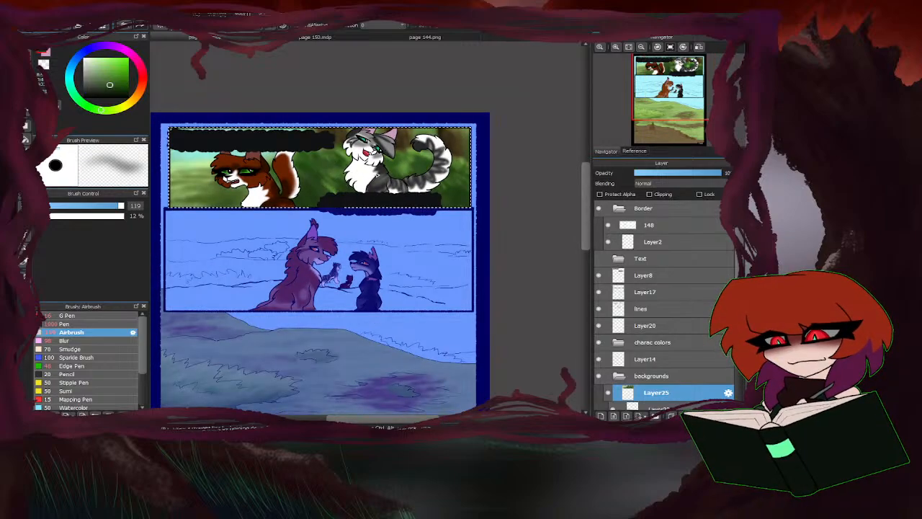
{"action": "scroll", "coordinate": [402, 187], "scroll_direction": "down", "scroll_amount": 1}
{"action": "scroll", "coordinate": [402, 187], "scroll_direction": "up", "scroll_amount": 1}
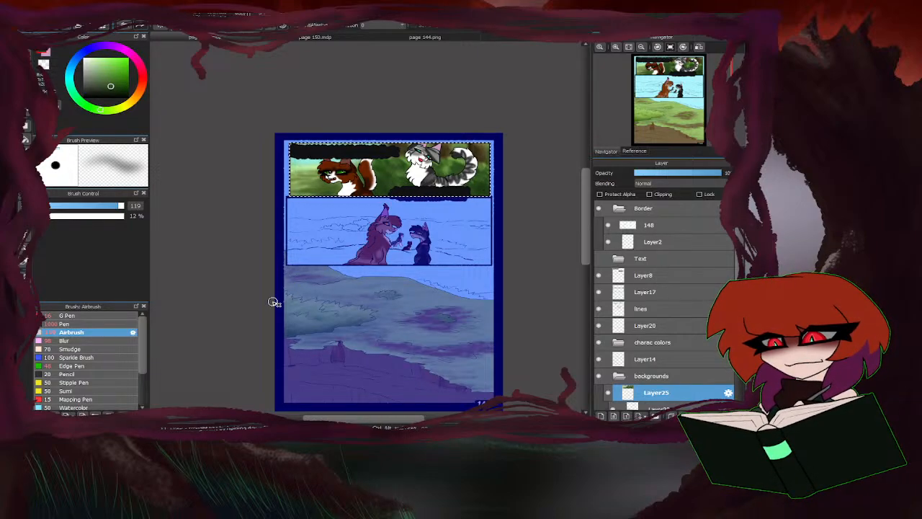
Blend green at Airbrush size 184 and orange-brown at size 70 into the top panel's background.
{"action": "left_click", "coordinate": [356, 162], "text": "alt"}
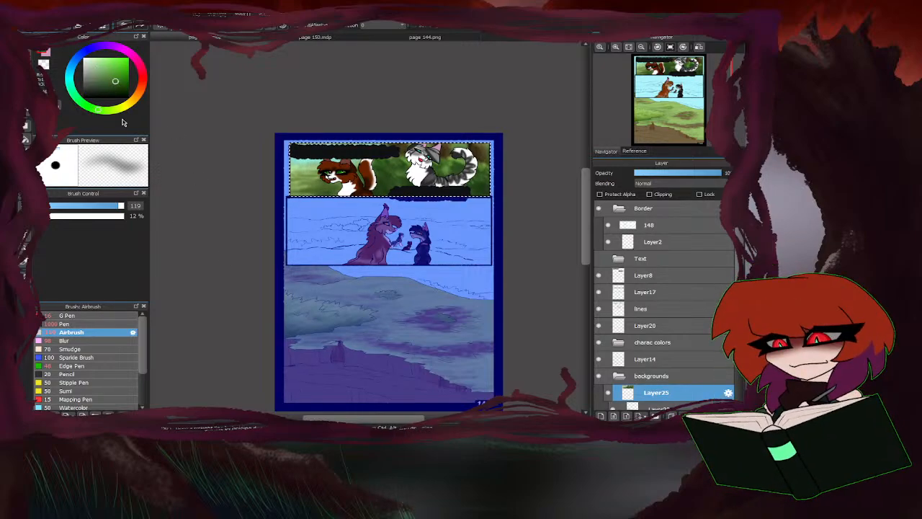
{"action": "left_click_drag", "start_coordinate": [119, 206], "coordinate": [123, 207]}
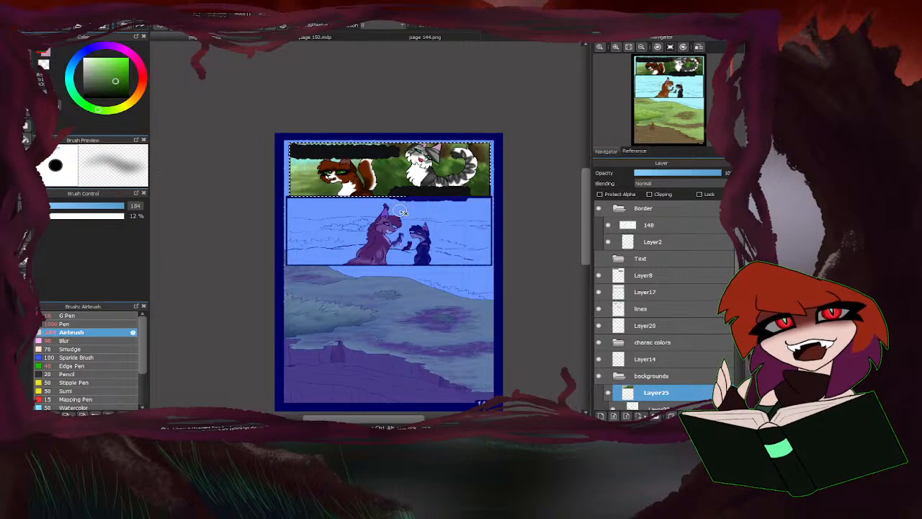
{"action": "left_click", "coordinate": [138, 96]}
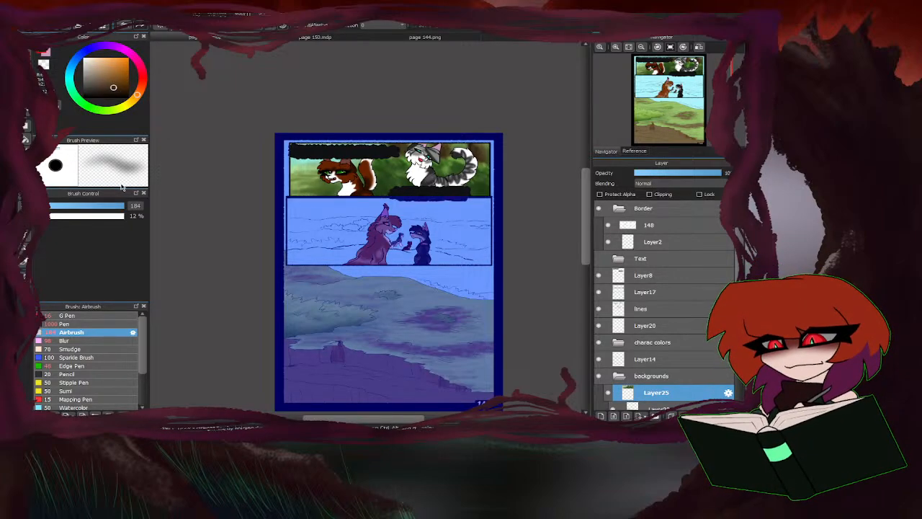
{"action": "left_click", "coordinate": [106, 206]}
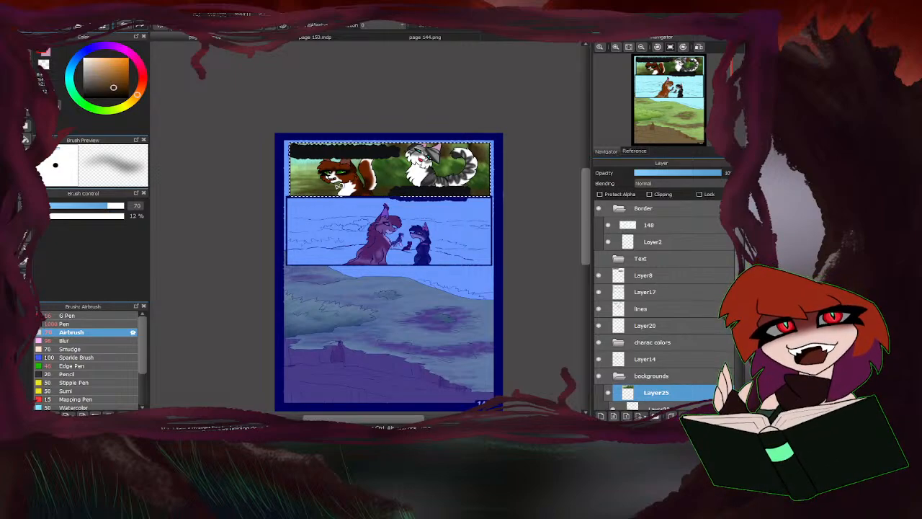
Sample the green between the two cats and blend it into the top panel's background with the Airbrush at size 117.
{"action": "right_click", "coordinate": [382, 181]}
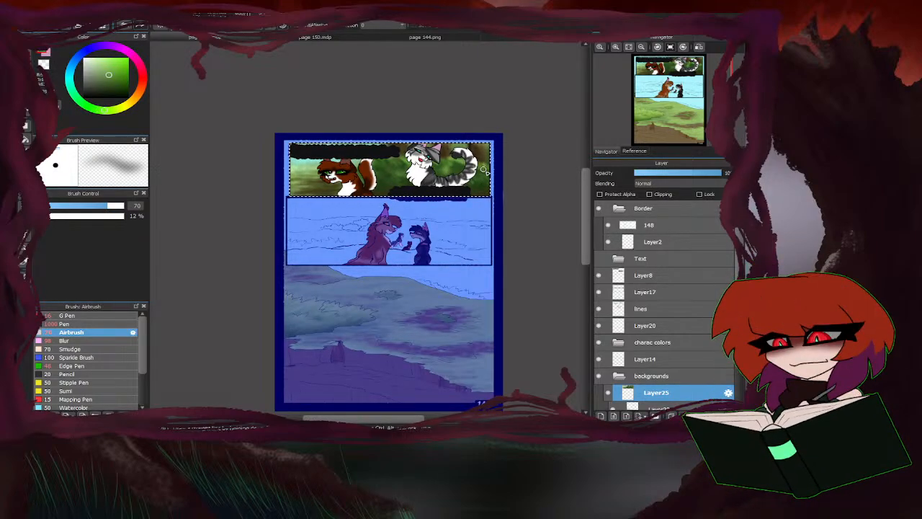
{"action": "left_click", "coordinate": [119, 207]}
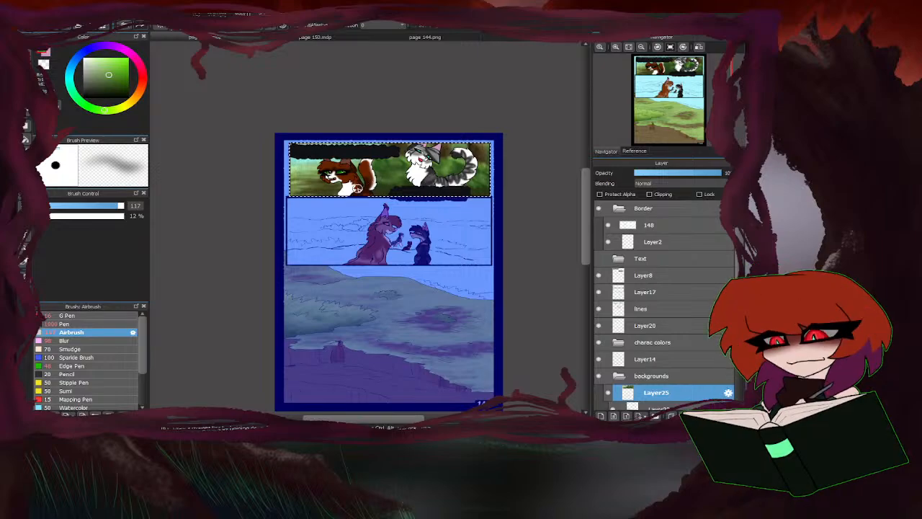
{"action": "scroll", "coordinate": [439, 207], "scroll_direction": "down", "scroll_amount": 2}
{"action": "scroll", "coordinate": [421, 189], "scroll_direction": "up", "scroll_amount": 2}
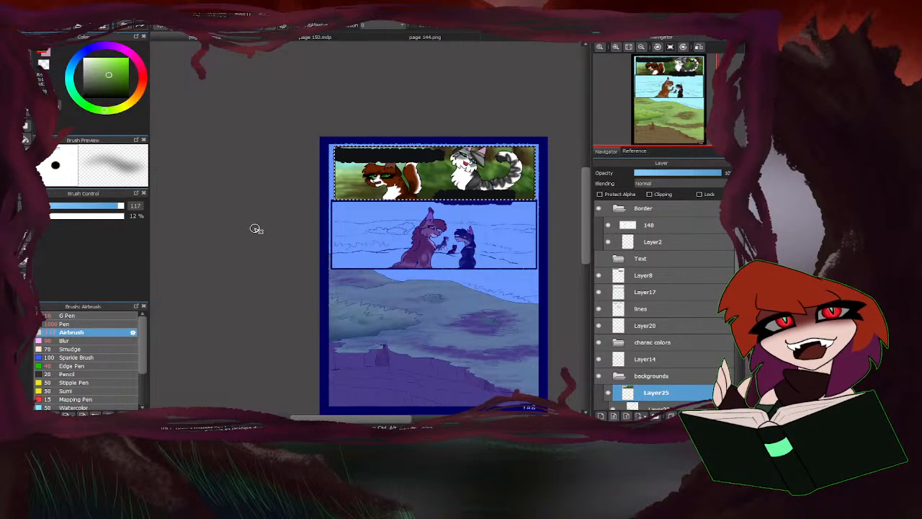
{"action": "scroll", "coordinate": [288, 235], "scroll_direction": "down", "scroll_amount": 1}
{"action": "scroll", "coordinate": [298, 281], "scroll_direction": "up", "scroll_amount": 1}
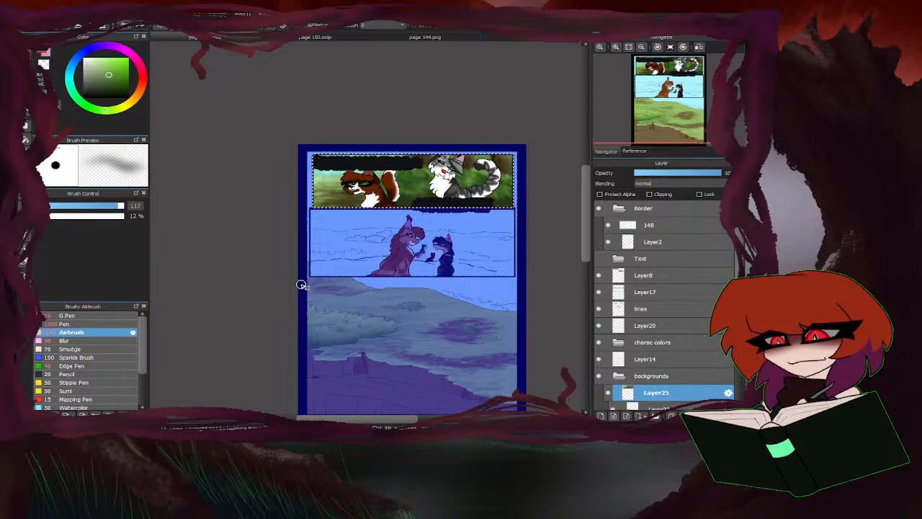
Clear the top panel selection and add a new layer beneath Layer25 in the backgrounds folder.
{"action": "key", "text": "ctrl+d"}
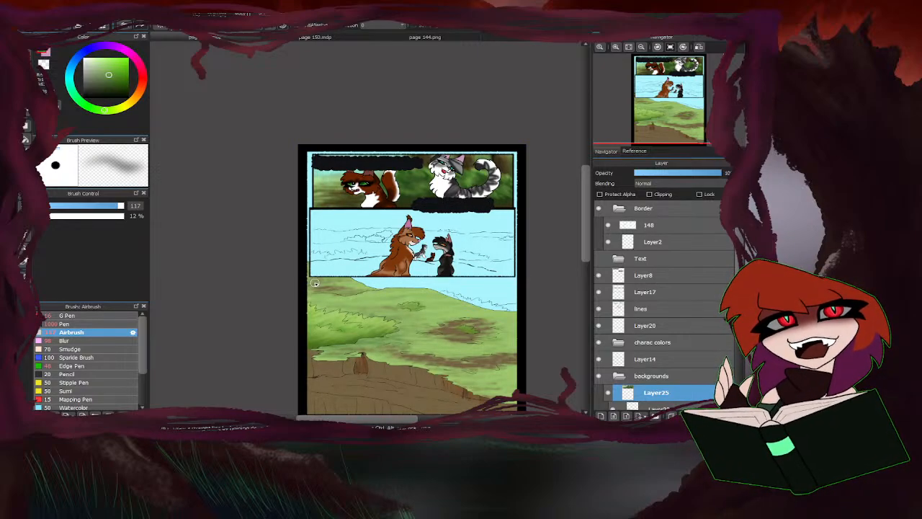
{"action": "scroll", "coordinate": [338, 187], "scroll_direction": "down", "scroll_amount": 1}
{"action": "scroll", "coordinate": [389, 195], "scroll_direction": "up", "scroll_amount": 1}
{"action": "scroll", "coordinate": [671, 374], "scroll_direction": "down", "scroll_amount": 1}
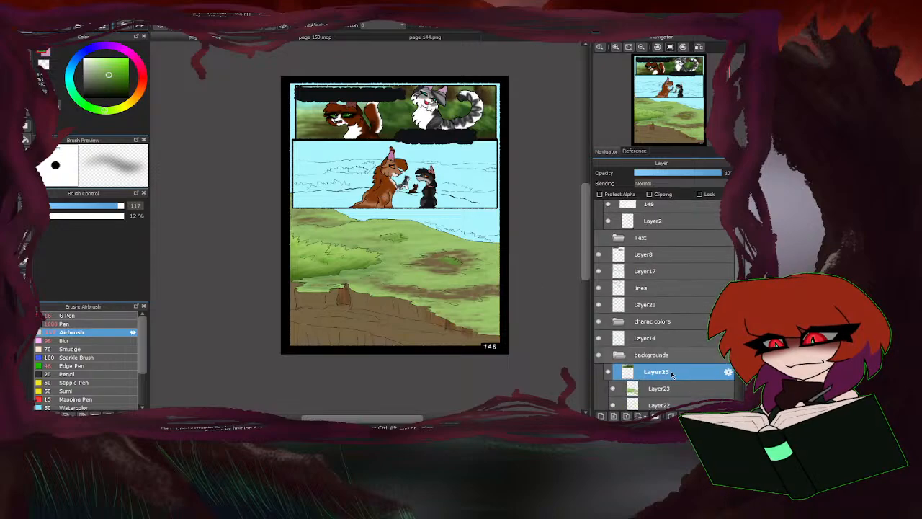
{"action": "left_click", "coordinate": [601, 416]}
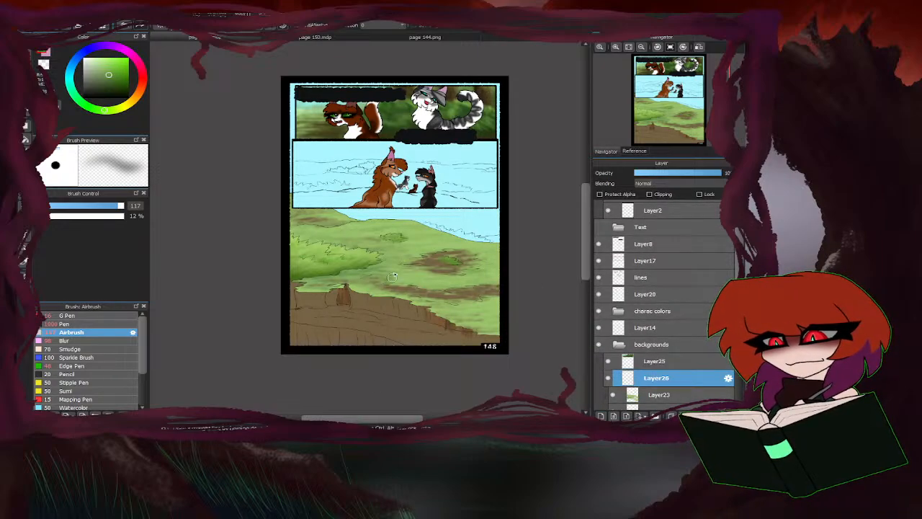
Select the middle panel's rectangular area, from its upper-left to its lower-right corner, for painting on Layer26.
{"action": "scroll", "coordinate": [419, 154], "scroll_direction": "up", "scroll_amount": 2}
{"action": "scroll", "coordinate": [206, 213], "scroll_direction": "down", "scroll_amount": 1}
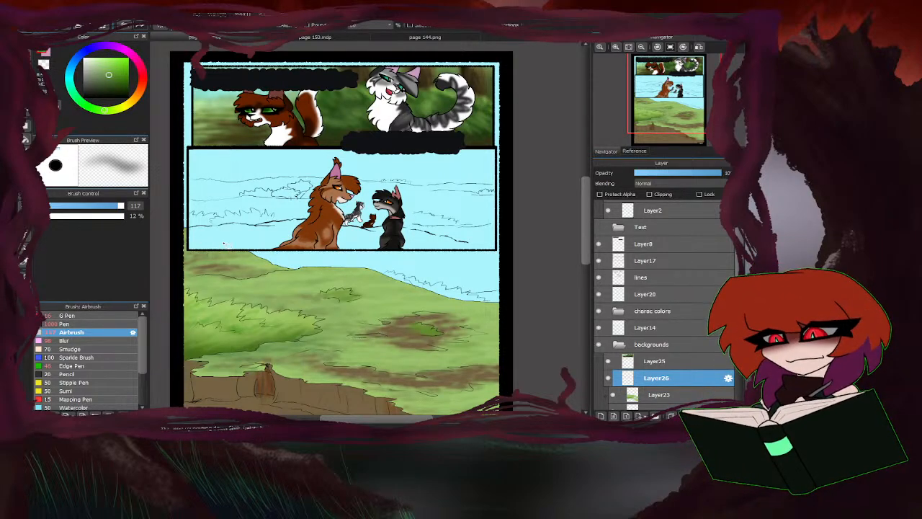
{"action": "left_click_drag", "start_coordinate": [189, 149], "coordinate": [497, 251]}
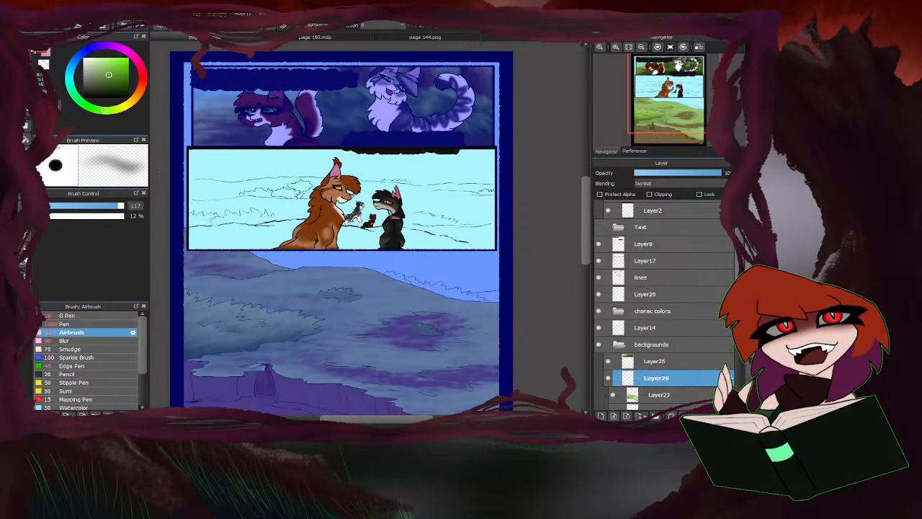
Sample the light grass green from the upper-right panel of page 144 and return to page 148.
{"action": "left_click", "coordinate": [395, 36]}
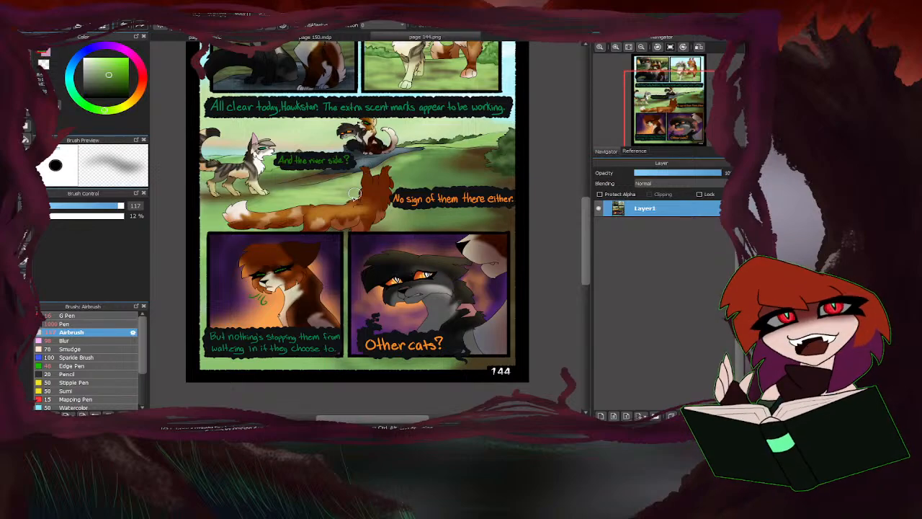
{"action": "scroll", "coordinate": [315, 234], "scroll_direction": "down", "scroll_amount": 1}
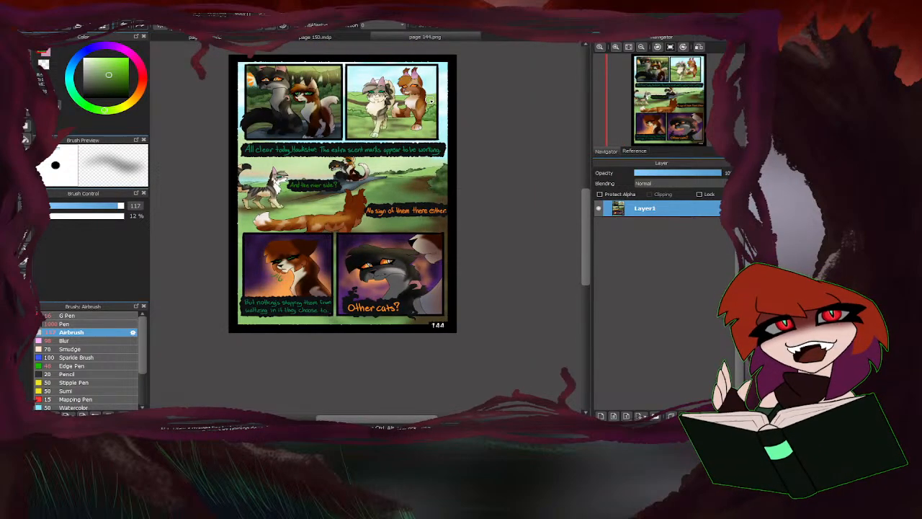
{"action": "right_click", "coordinate": [423, 92]}
{"action": "left_click", "coordinate": [216, 37]}
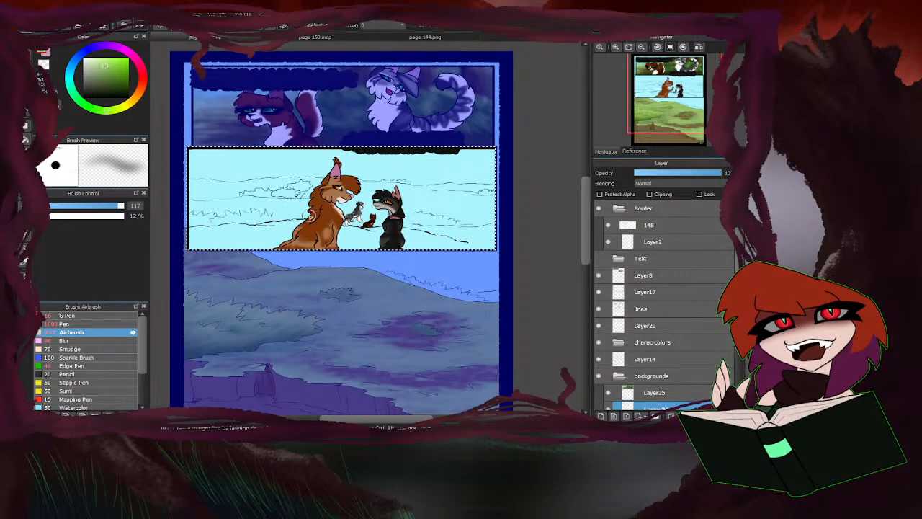
Set the Airbrush size to 33, sample the brown from the middle panel of page 144, and return to page 148.
{"action": "left_click", "coordinate": [90, 208]}
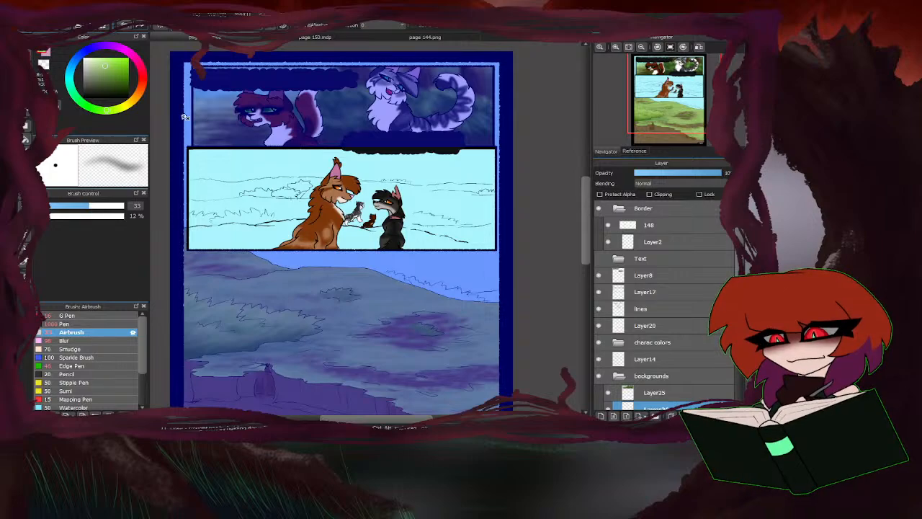
{"action": "left_click", "coordinate": [46, 54]}
{"action": "left_click", "coordinate": [380, 38]}
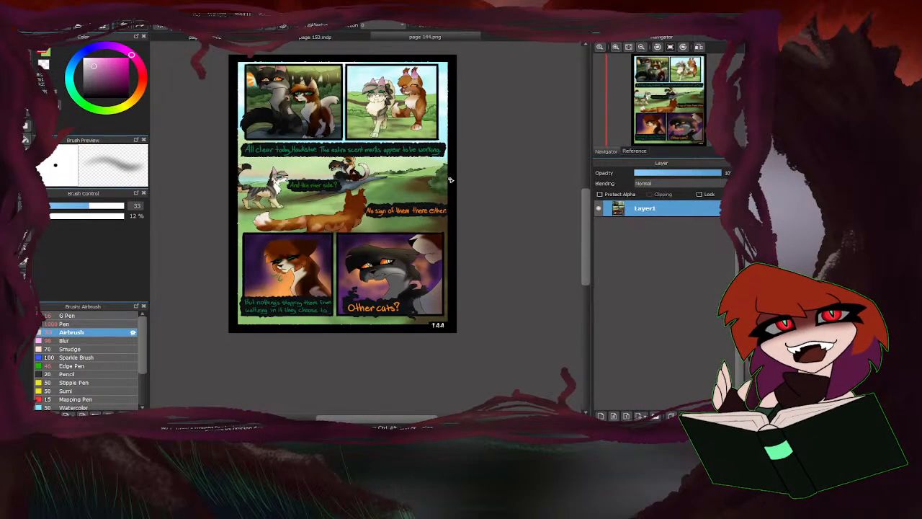
{"action": "left_click", "coordinate": [415, 187], "text": "alt"}
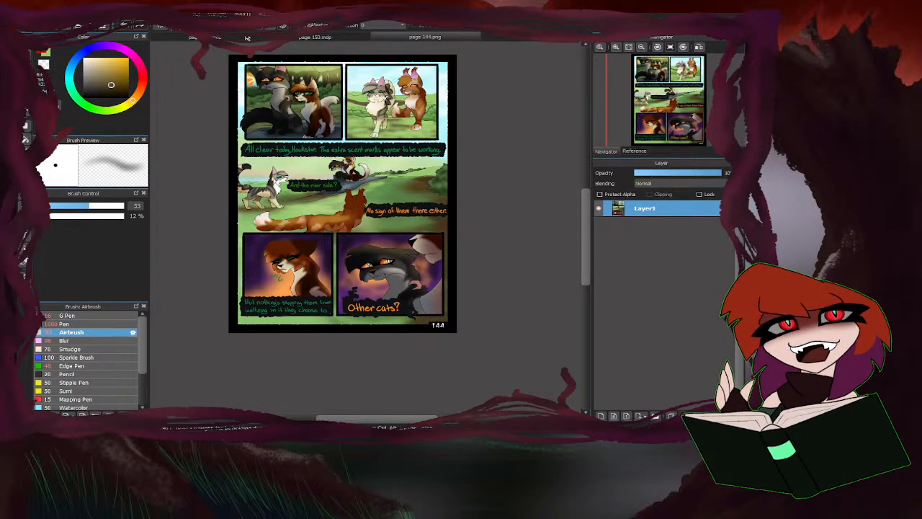
{"action": "left_click", "coordinate": [247, 38]}
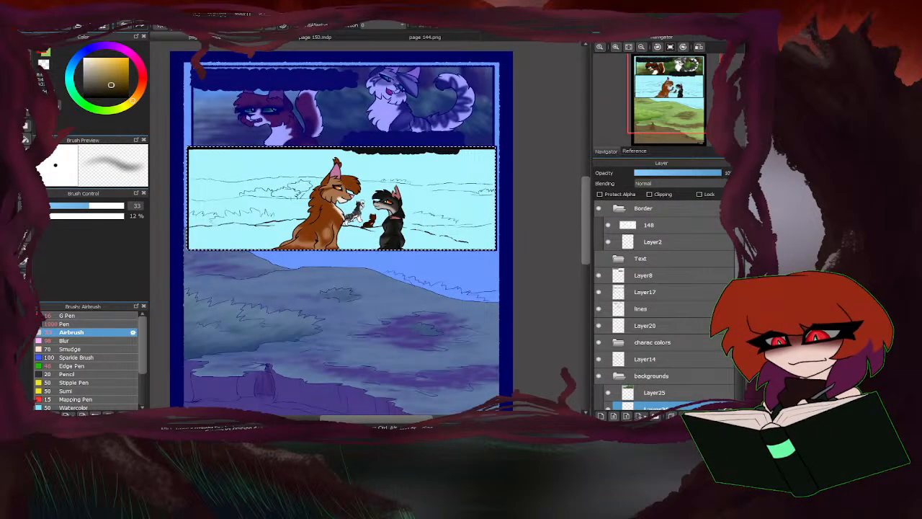
Bucket-fill the middle panel's left hills and the ground between the two large cats with the brown, and undo the last fill.
{"action": "left_click", "coordinate": [93, 317]}
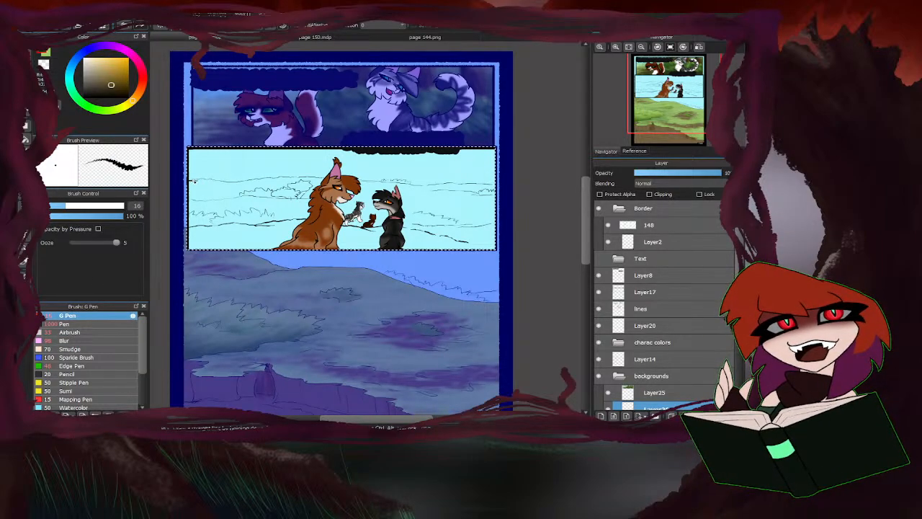
{"action": "left_click", "coordinate": [26, 139]}
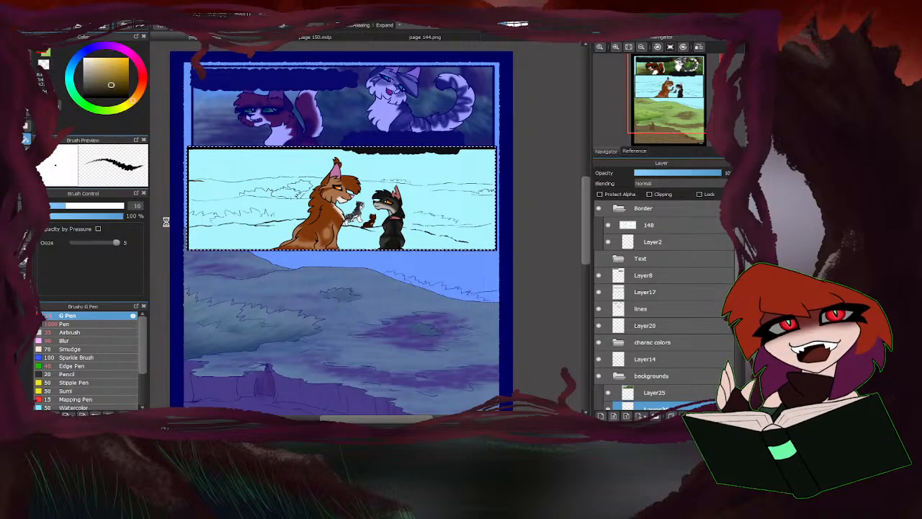
{"action": "left_click", "coordinate": [296, 204]}
{"action": "left_click", "coordinate": [377, 188]}
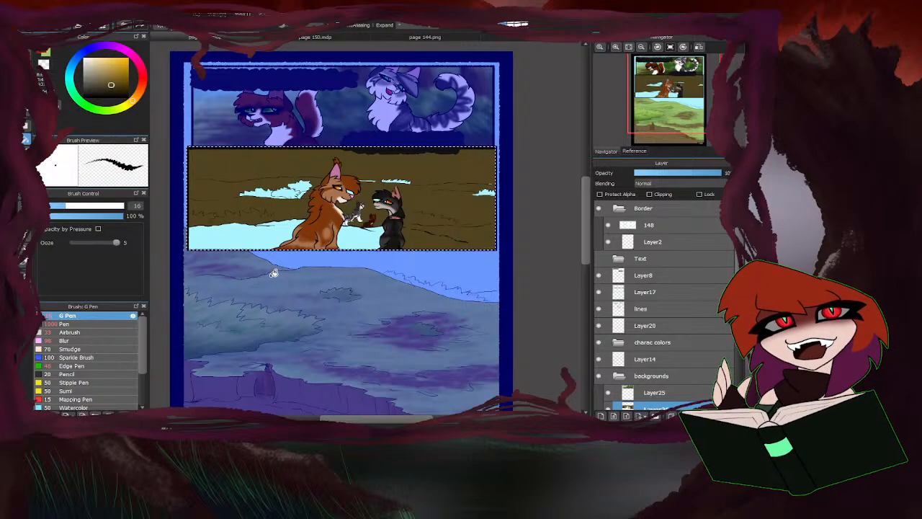
{"action": "key", "text": "ctrl+z"}
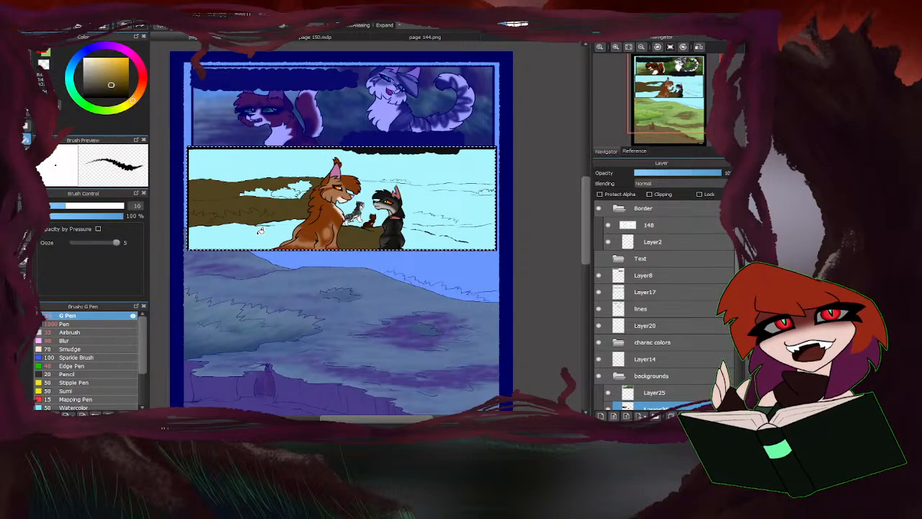
Close the horizon line's gaps beside the black cat and at the panel's right edge with brown G Pen strokes at size 16.
{"action": "scroll", "coordinate": [426, 189], "scroll_direction": "up", "scroll_amount": 3}
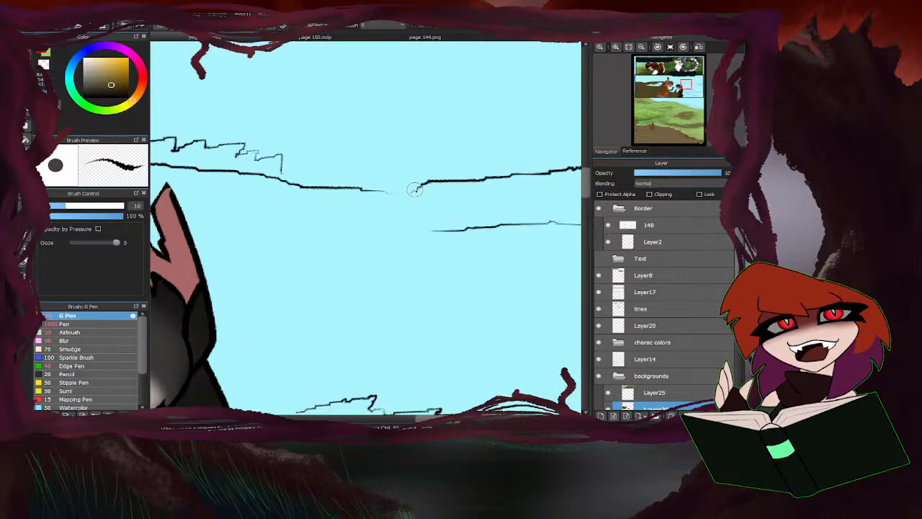
{"action": "left_click_drag", "start_coordinate": [416, 189], "coordinate": [358, 194]}
{"action": "scroll", "coordinate": [355, 193], "scroll_direction": "down", "scroll_amount": 1}
{"action": "scroll", "coordinate": [368, 193], "scroll_direction": "down", "scroll_amount": 3}
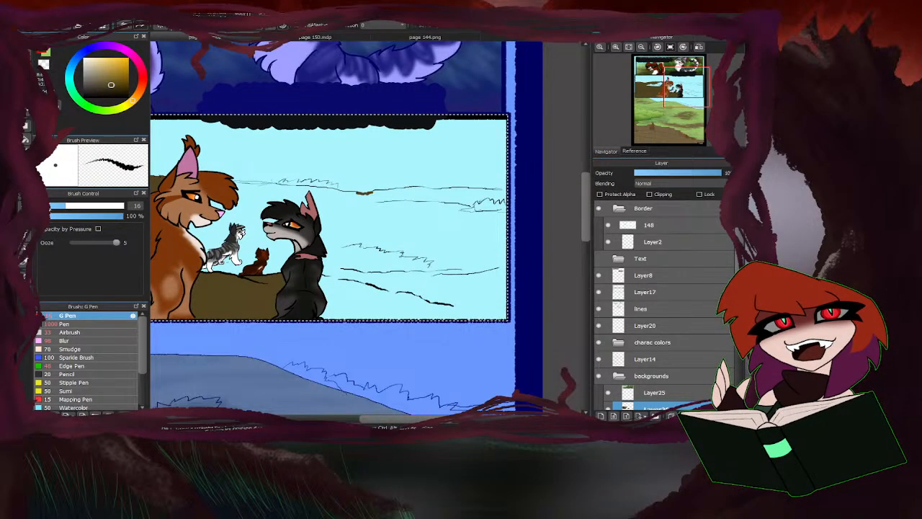
{"action": "scroll", "coordinate": [499, 192], "scroll_direction": "up", "scroll_amount": 4}
{"action": "left_click_drag", "start_coordinate": [499, 193], "coordinate": [509, 194]}
{"action": "scroll", "coordinate": [475, 198], "scroll_direction": "down", "scroll_amount": 4}
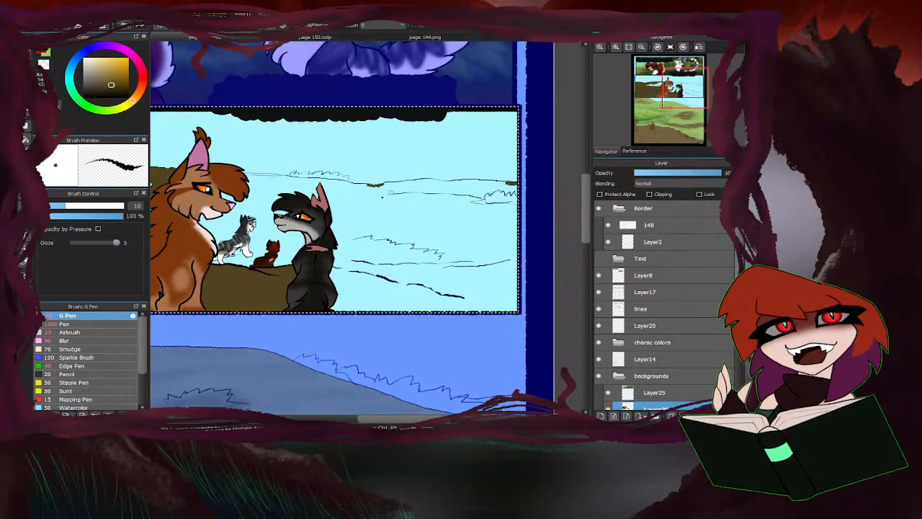
Fill the rest of the middle panel's ground with brown and cover the leftover blue patches, raising the G Pen size to 395.
{"action": "left_click", "coordinate": [26, 139]}
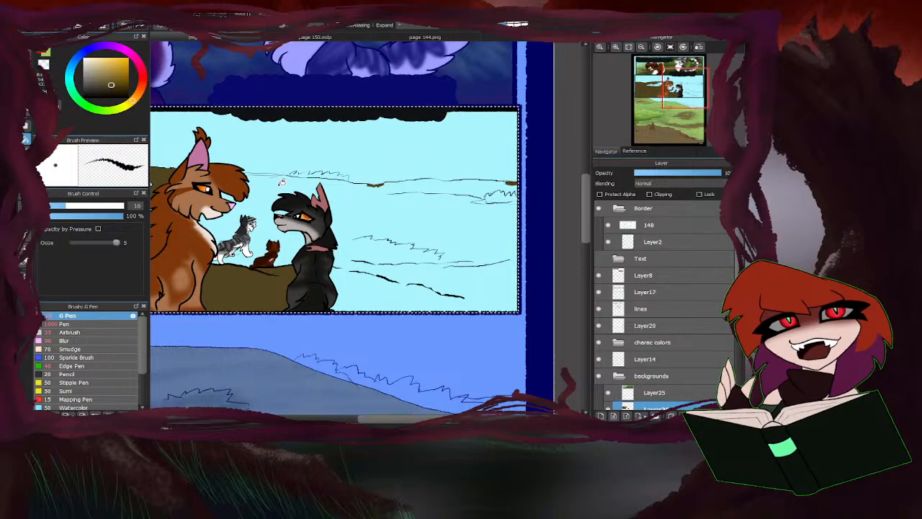
{"action": "left_click", "coordinate": [418, 232]}
{"action": "scroll", "coordinate": [422, 235], "scroll_direction": "down", "scroll_amount": 3}
{"action": "left_click", "coordinate": [27, 52]}
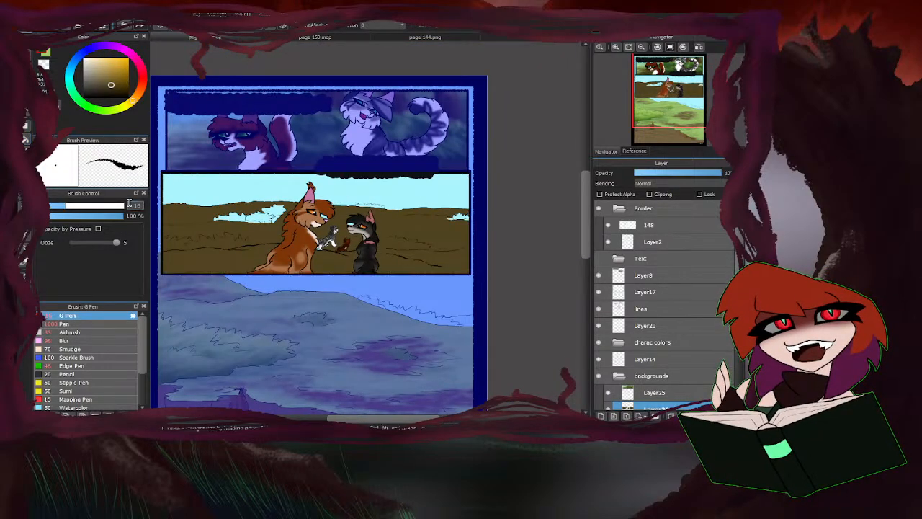
{"action": "left_click_drag", "start_coordinate": [123, 206], "coordinate": [141, 205]}
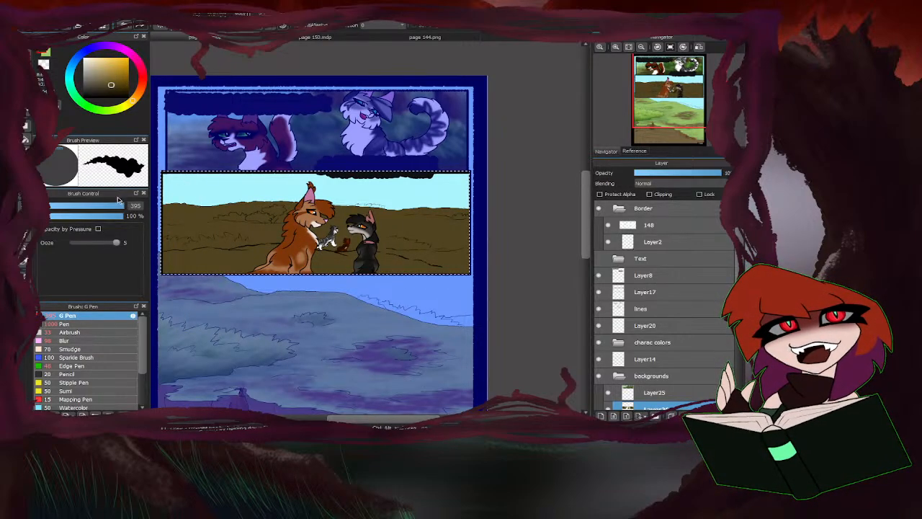
Clip the new layer to the brown ground and paint light green streaks over the left hills with the Airbrush at size 65.
{"action": "left_click", "coordinate": [87, 333]}
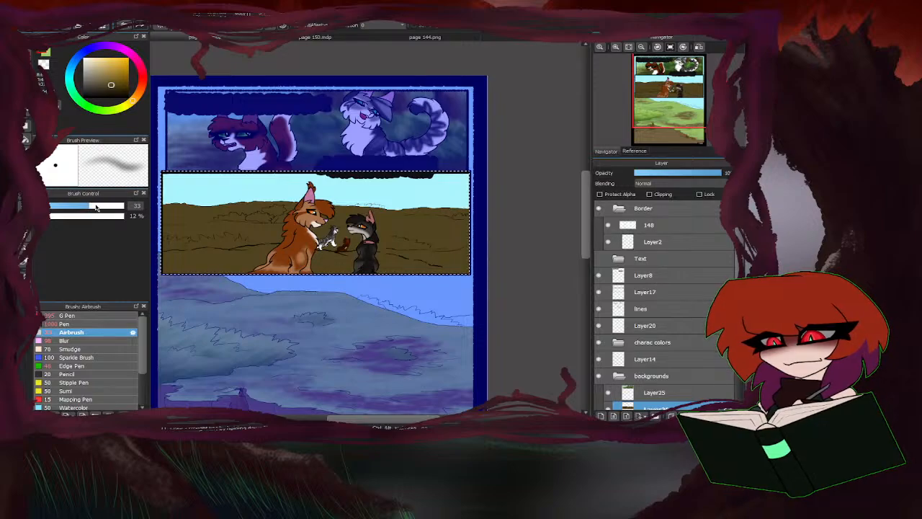
{"action": "left_click_drag", "start_coordinate": [81, 208], "coordinate": [72, 208]}
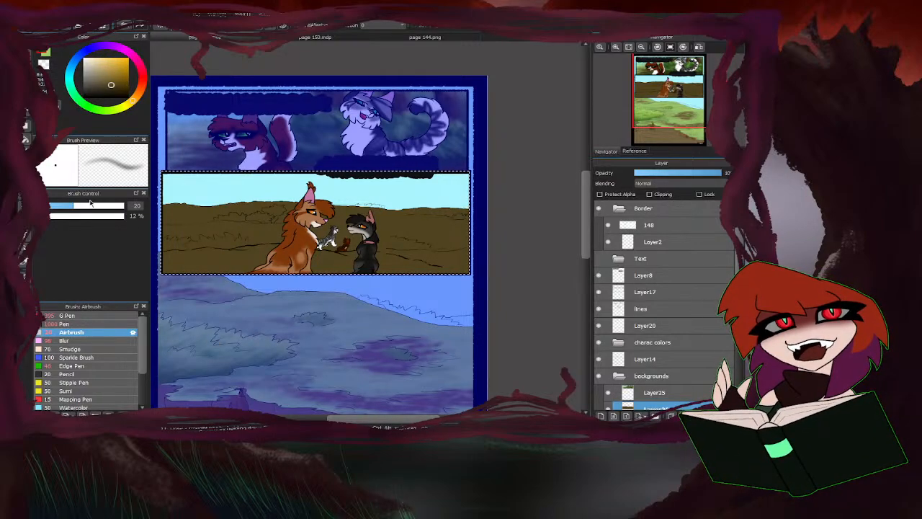
{"action": "left_click_drag", "start_coordinate": [73, 206], "coordinate": [107, 206]}
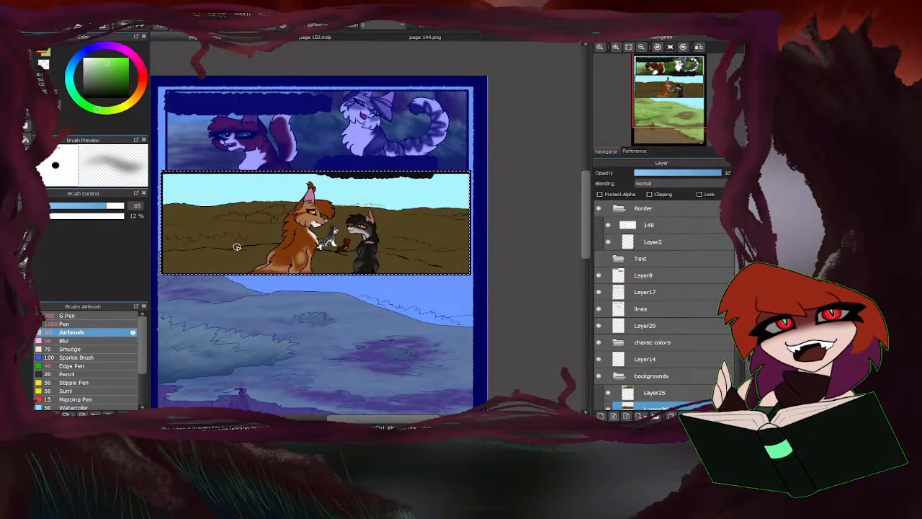
{"action": "left_click", "coordinate": [650, 195]}
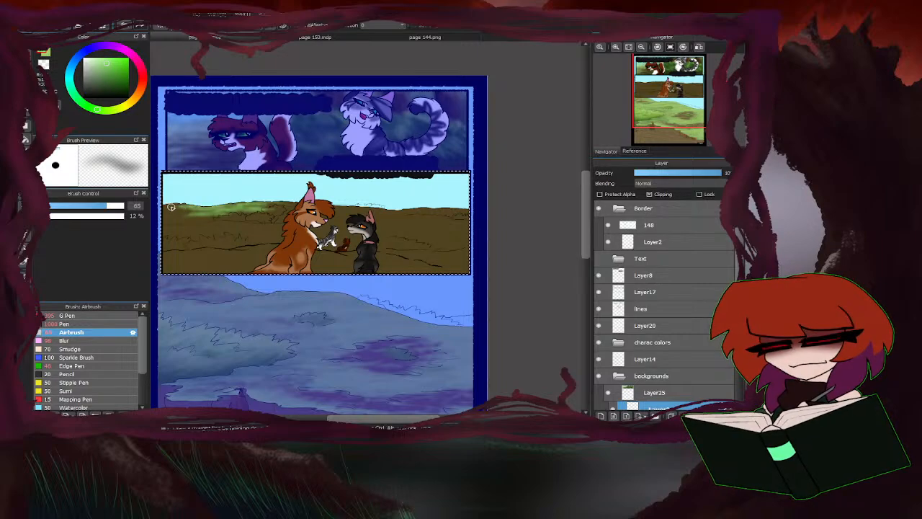
{"action": "mouse_move", "coordinate": [236, 233]}
{"action": "left_mouse_down"}
{"action": "mouse_move", "coordinate": [281, 226]}
{"action": "mouse_move", "coordinate": [198, 225]}
{"action": "mouse_move", "coordinate": [196, 234]}
{"action": "left_mouse_up"}
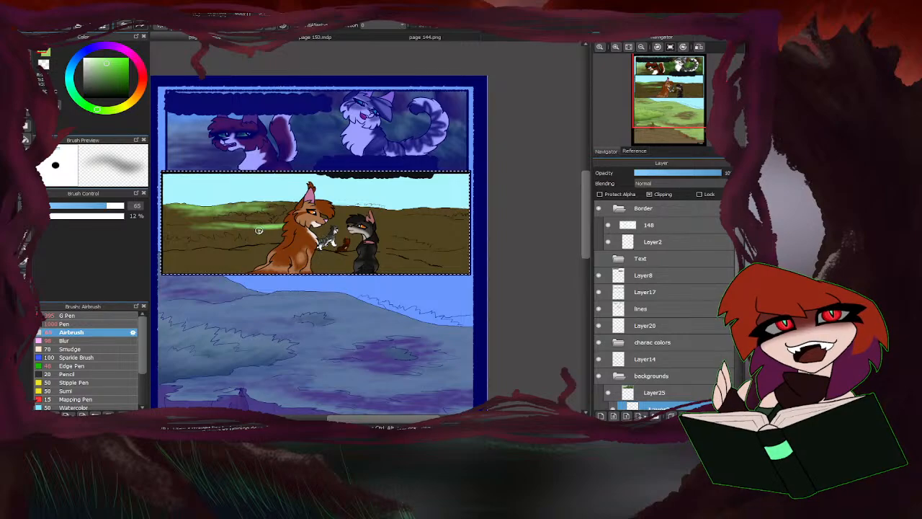
{"action": "mouse_move", "coordinate": [260, 229]}
{"action": "left_mouse_down"}
{"action": "mouse_move", "coordinate": [287, 234]}
{"action": "mouse_move", "coordinate": [167, 230]}
{"action": "mouse_move", "coordinate": [209, 236]}
{"action": "mouse_move", "coordinate": [175, 214]}
{"action": "mouse_move", "coordinate": [207, 205]}
{"action": "left_mouse_up"}
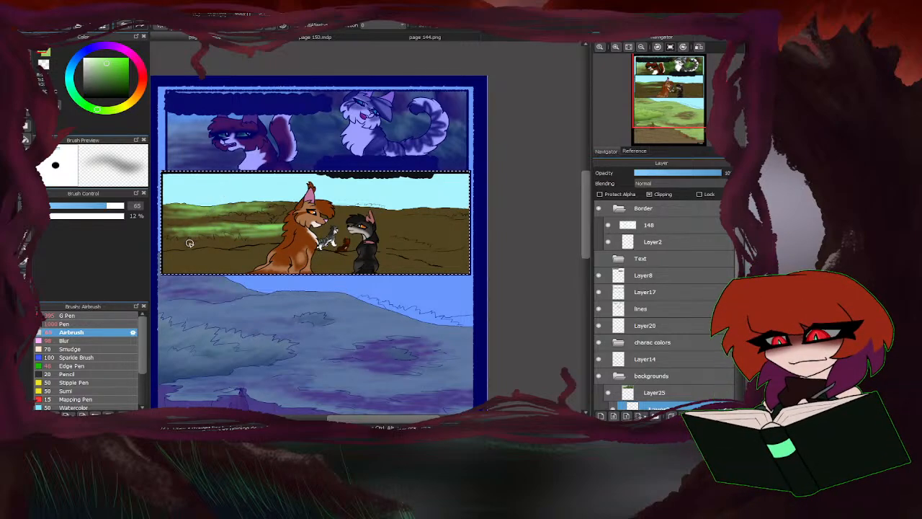
Shift the colour to a yellower green and blend it over the hills behind the orange cat with the canvas rotated.
{"action": "left_click_drag", "start_coordinate": [204, 297], "coordinate": [214, 126]}
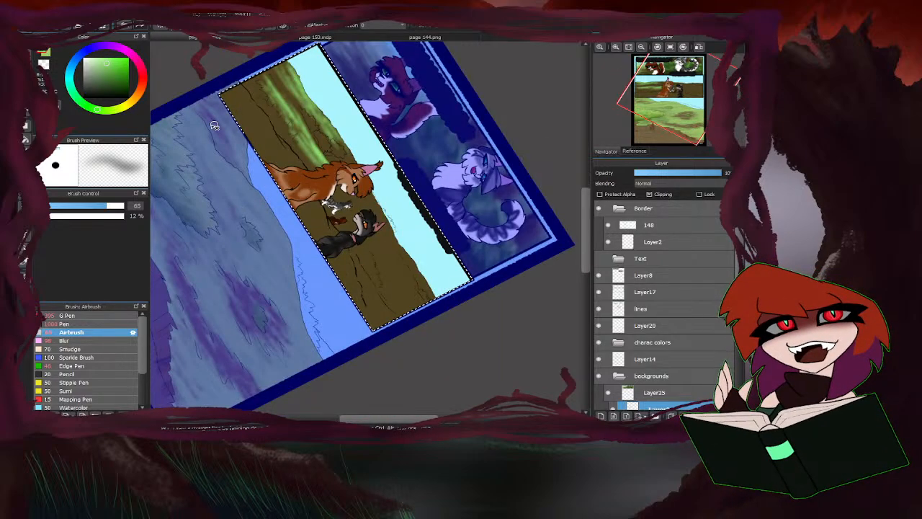
{"action": "left_click", "coordinate": [101, 65]}
{"action": "left_click", "coordinate": [110, 114]}
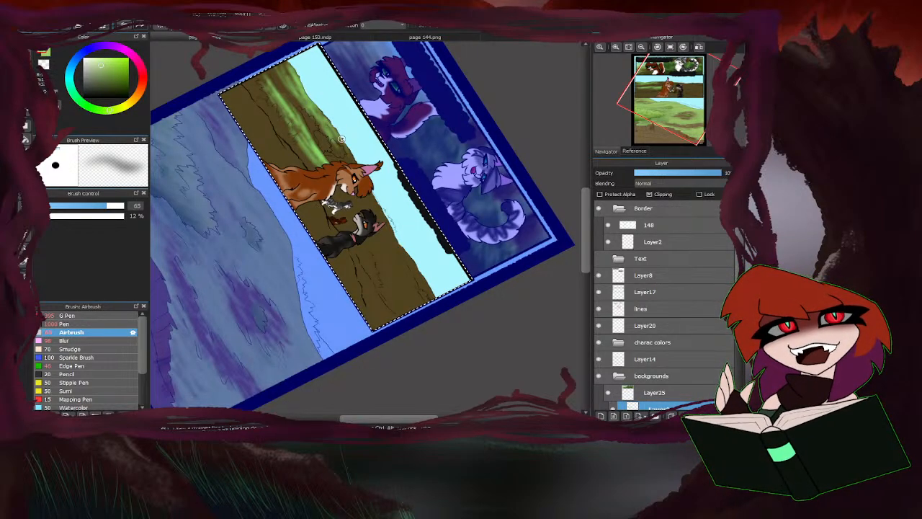
{"action": "mouse_move", "coordinate": [343, 145]}
{"action": "left_mouse_down"}
{"action": "mouse_move", "coordinate": [315, 100]}
{"action": "mouse_move", "coordinate": [319, 120]}
{"action": "mouse_move", "coordinate": [279, 73]}
{"action": "mouse_move", "coordinate": [303, 84]}
{"action": "mouse_move", "coordinate": [291, 79]}
{"action": "mouse_move", "coordinate": [279, 98]}
{"action": "mouse_move", "coordinate": [312, 135]}
{"action": "mouse_move", "coordinate": [273, 82]}
{"action": "mouse_move", "coordinate": [287, 105]}
{"action": "mouse_move", "coordinate": [257, 78]}
{"action": "mouse_move", "coordinate": [320, 163]}
{"action": "left_mouse_up"}
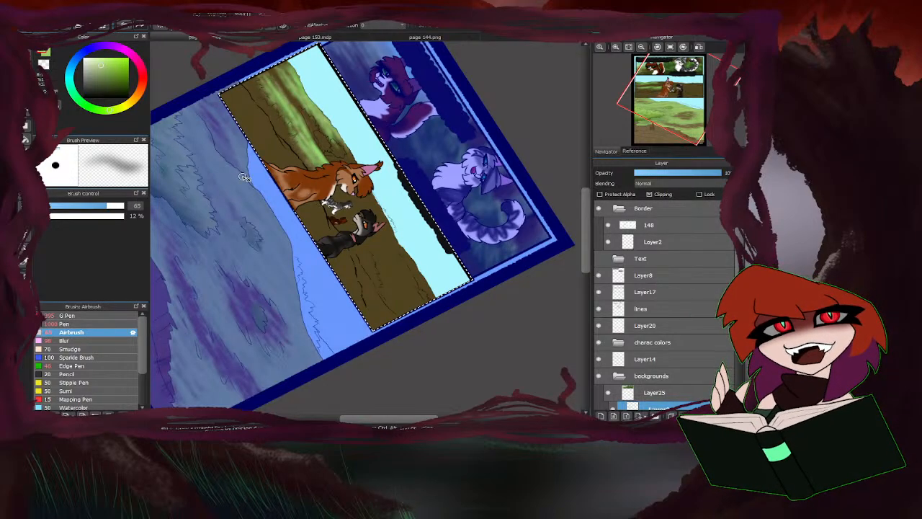
Raise the Airbrush size to 134 and spread a more saturated yellow-green over the right hills and the left hills.
{"action": "left_click", "coordinate": [122, 206]}
{"action": "left_click", "coordinate": [111, 65]}
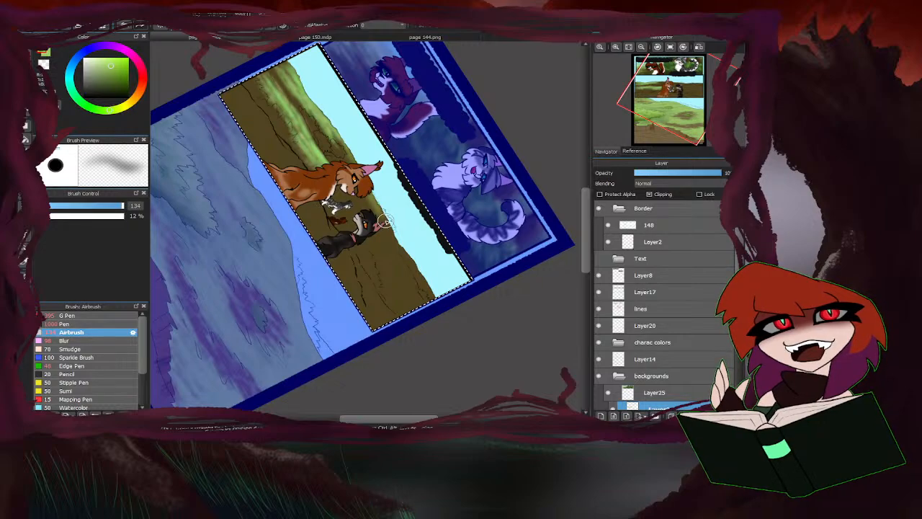
{"action": "mouse_move", "coordinate": [371, 209]}
{"action": "left_mouse_down"}
{"action": "mouse_move", "coordinate": [421, 284]}
{"action": "mouse_move", "coordinate": [381, 241]}
{"action": "mouse_move", "coordinate": [411, 297]}
{"action": "mouse_move", "coordinate": [381, 273]}
{"action": "left_mouse_up"}
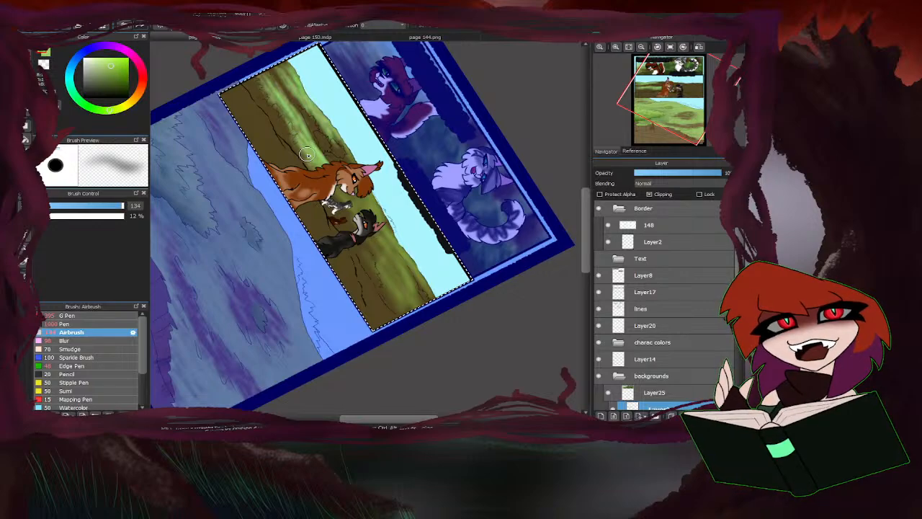
{"action": "left_click_drag", "start_coordinate": [268, 75], "coordinate": [294, 97]}
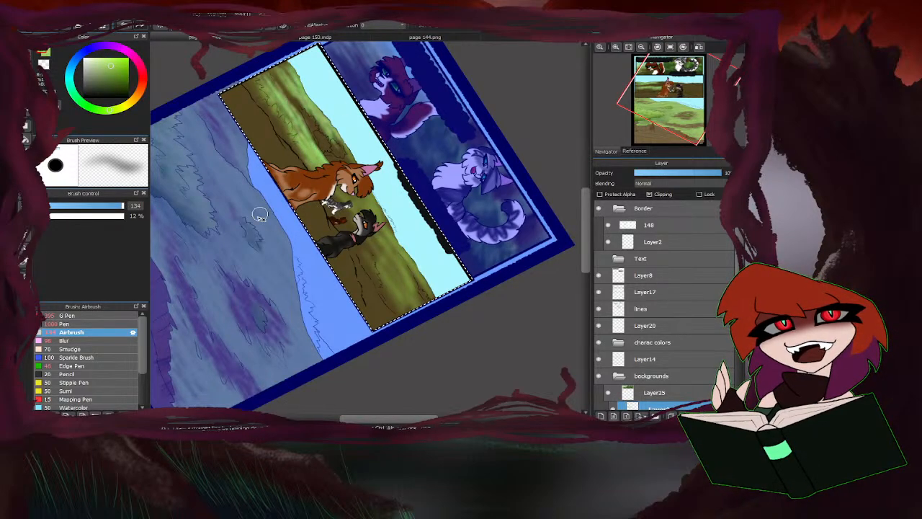
{"action": "left_click", "coordinate": [312, 151], "text": "alt"}
{"action": "mouse_move", "coordinate": [385, 243]}
{"action": "left_mouse_down"}
{"action": "mouse_move", "coordinate": [407, 272]}
{"action": "mouse_move", "coordinate": [394, 268]}
{"action": "mouse_move", "coordinate": [387, 325]}
{"action": "mouse_move", "coordinate": [375, 305]}
{"action": "mouse_move", "coordinate": [369, 312]}
{"action": "left_mouse_up"}
Sample the grass green from page 144's middle panel and paint the foreground ground around the cats with the Airbrush at size 72.
{"action": "left_click", "coordinate": [108, 206]}
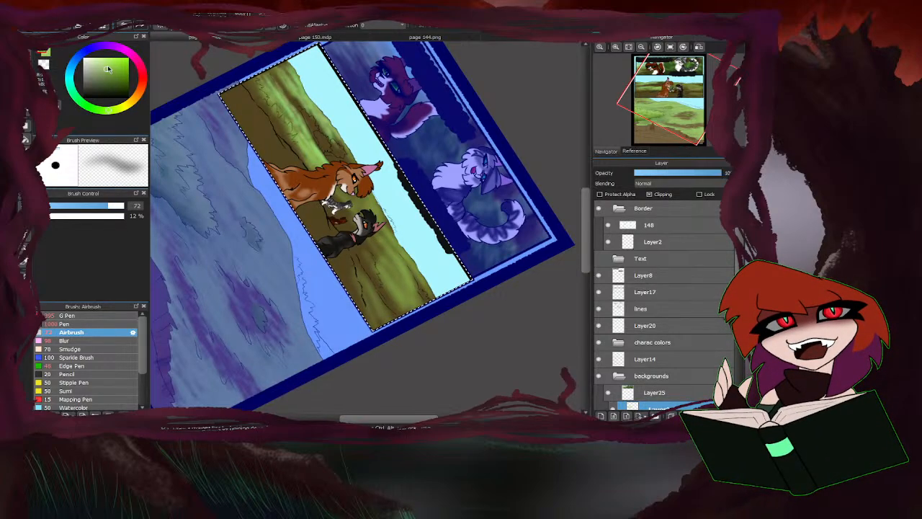
{"action": "left_click", "coordinate": [314, 116], "text": "alt"}
{"action": "left_click", "coordinate": [373, 33]}
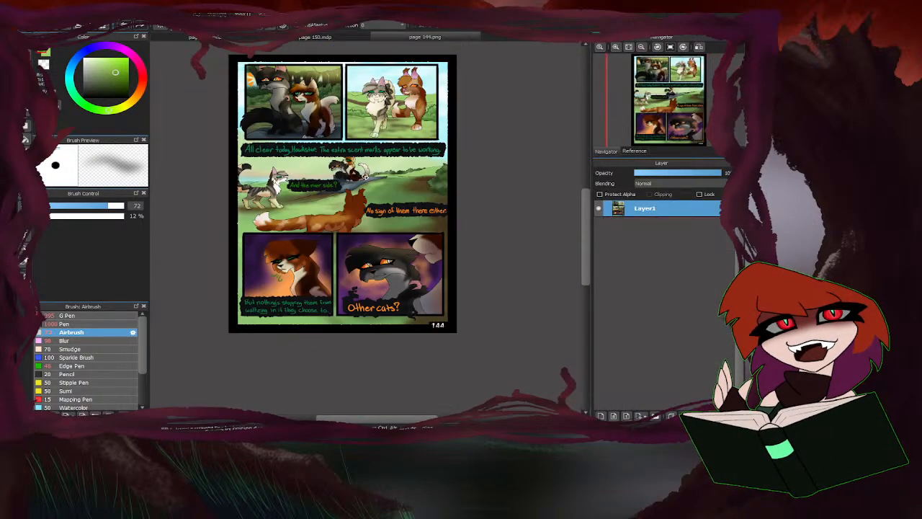
{"action": "left_click", "coordinate": [300, 209], "text": "alt"}
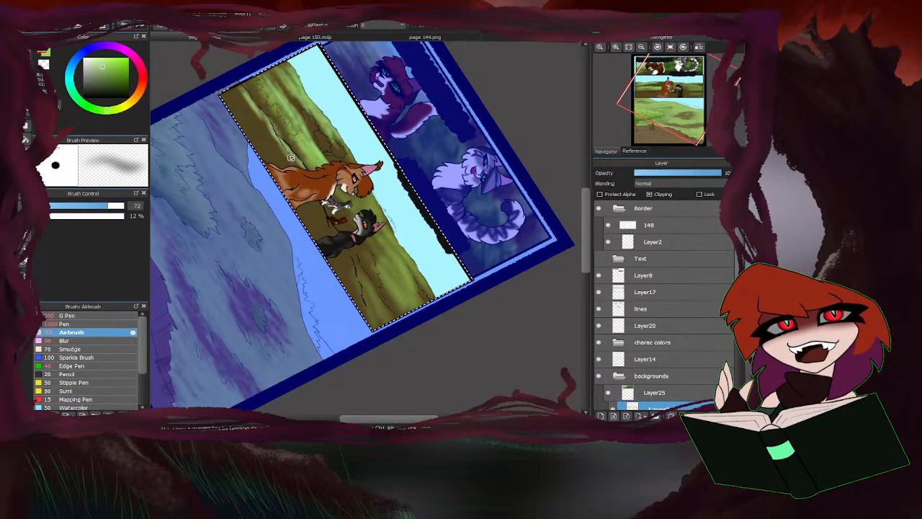
{"action": "left_click_drag", "start_coordinate": [241, 99], "coordinate": [287, 158]}
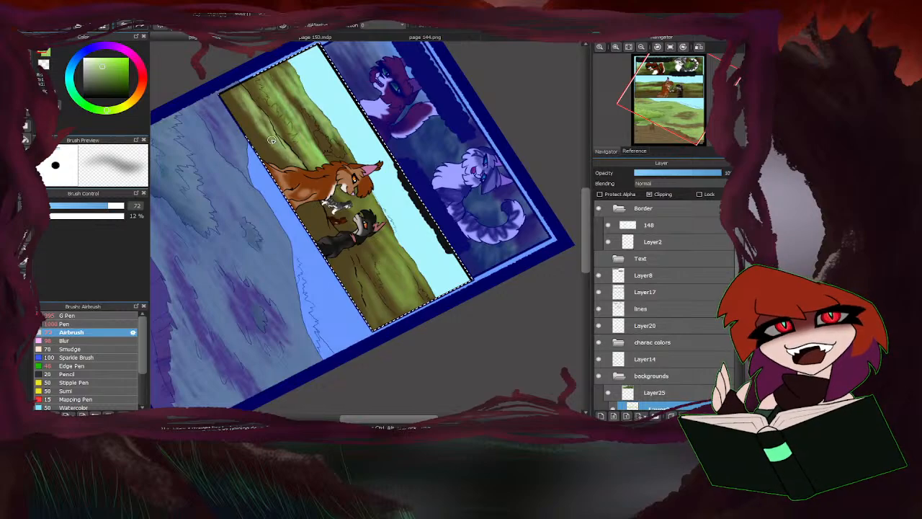
{"action": "mouse_move", "coordinate": [322, 207]}
{"action": "left_mouse_down"}
{"action": "mouse_move", "coordinate": [357, 294]}
{"action": "mouse_move", "coordinate": [320, 238]}
{"action": "mouse_move", "coordinate": [329, 268]}
{"action": "mouse_move", "coordinate": [285, 170]}
{"action": "mouse_move", "coordinate": [221, 88]}
{"action": "mouse_move", "coordinate": [243, 131]}
{"action": "mouse_move", "coordinate": [338, 249]}
{"action": "left_mouse_up"}
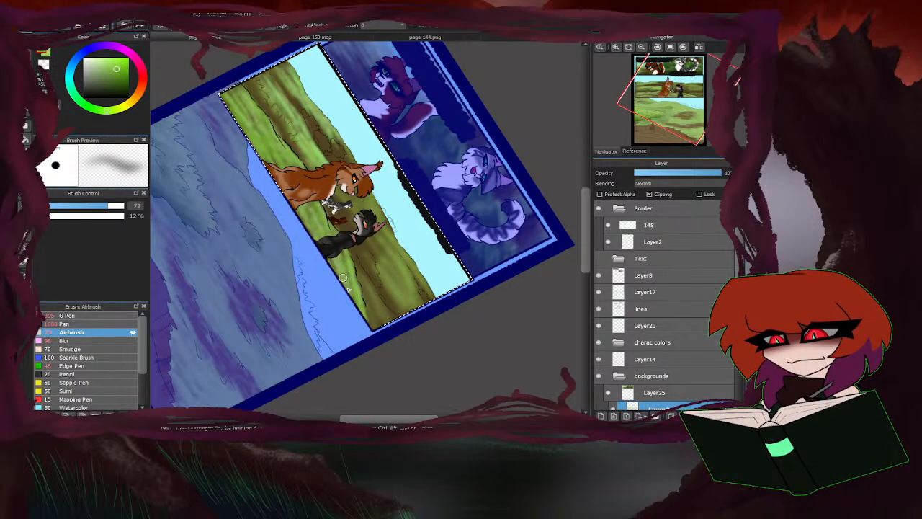
Choose a darker green and start shading the grass at the middle panel's left edge with the Airbrush.
{"action": "key", "text": "ctrl+d"}
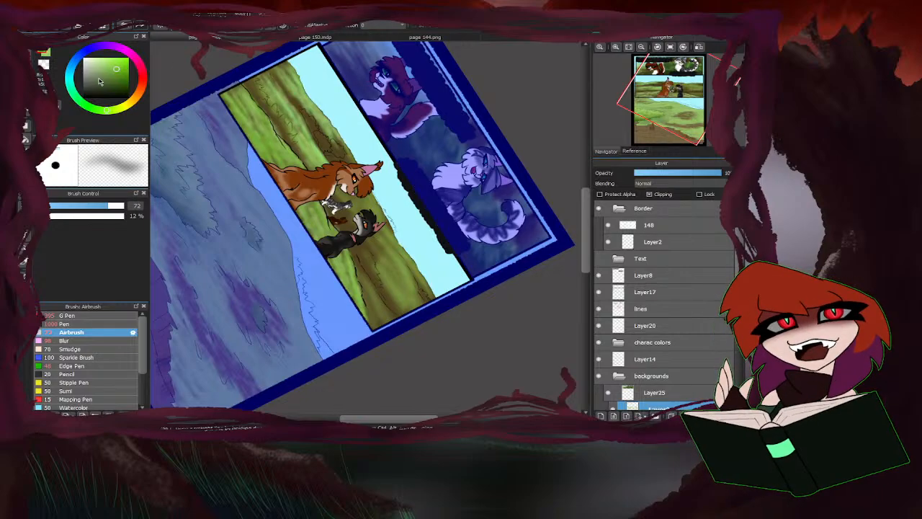
{"action": "left_click", "coordinate": [112, 79]}
{"action": "mouse_move", "coordinate": [249, 90]}
{"action": "left_mouse_down"}
{"action": "mouse_move", "coordinate": [246, 112]}
{"action": "mouse_move", "coordinate": [219, 88]}
{"action": "left_mouse_up"}
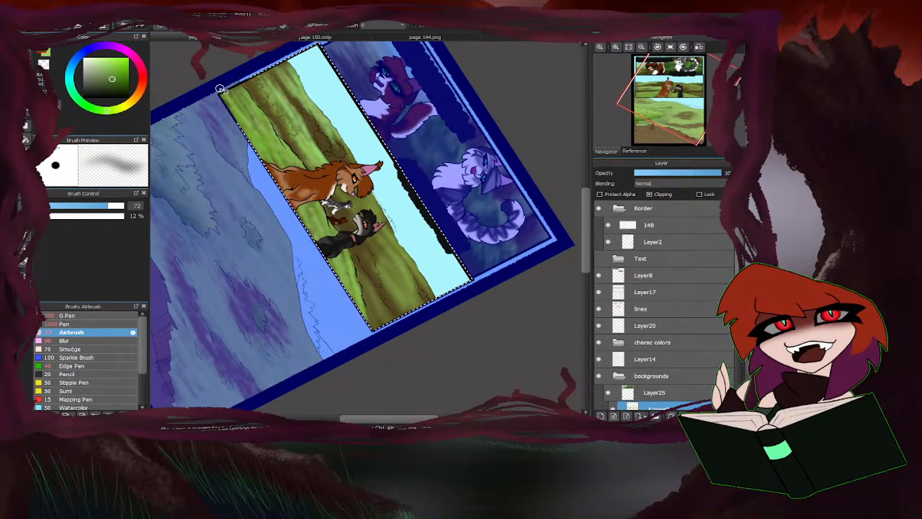
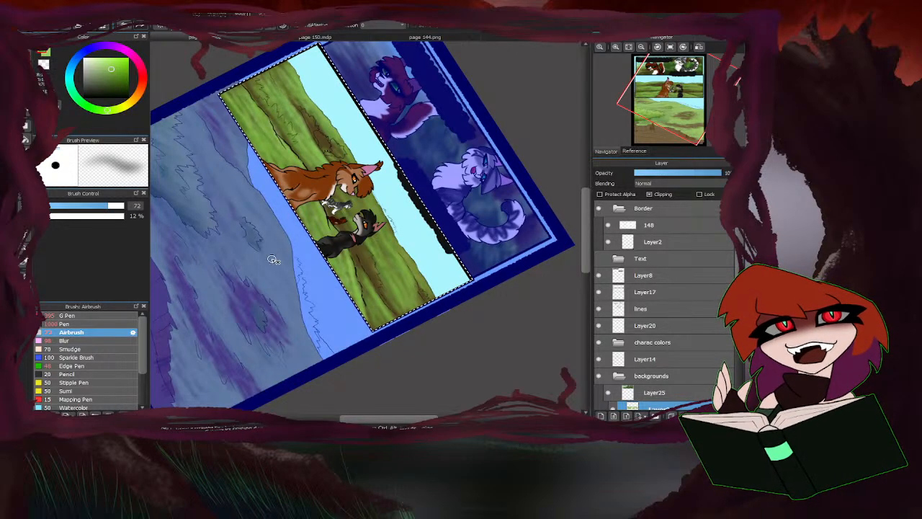
Set the Airbrush size to 35 and paint the bush at the middle panel's right edge a muted green.
{"action": "key", "text": "Left"}
{"action": "key", "text": "Left"}
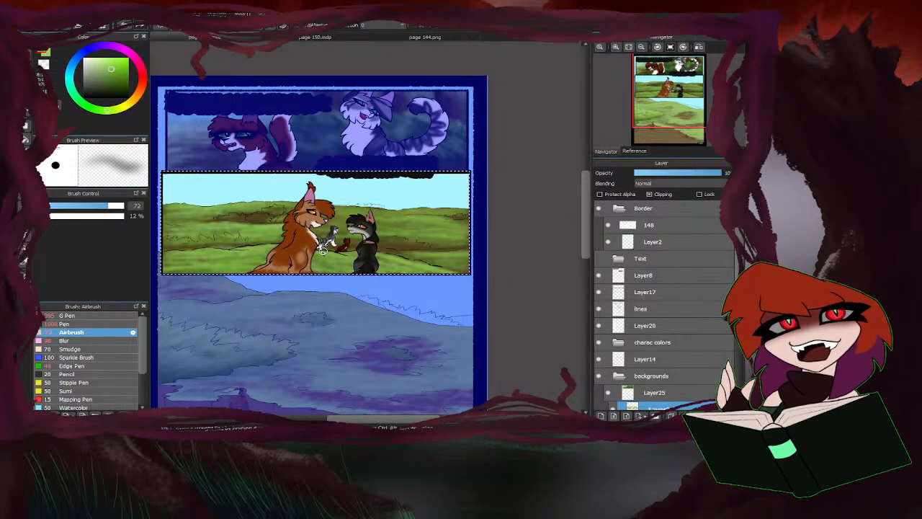
{"action": "key", "text": "ctrl+d"}
{"action": "left_click_drag", "start_coordinate": [110, 83], "coordinate": [122, 74]}
{"action": "left_click_drag", "start_coordinate": [105, 208], "coordinate": [90, 207]}
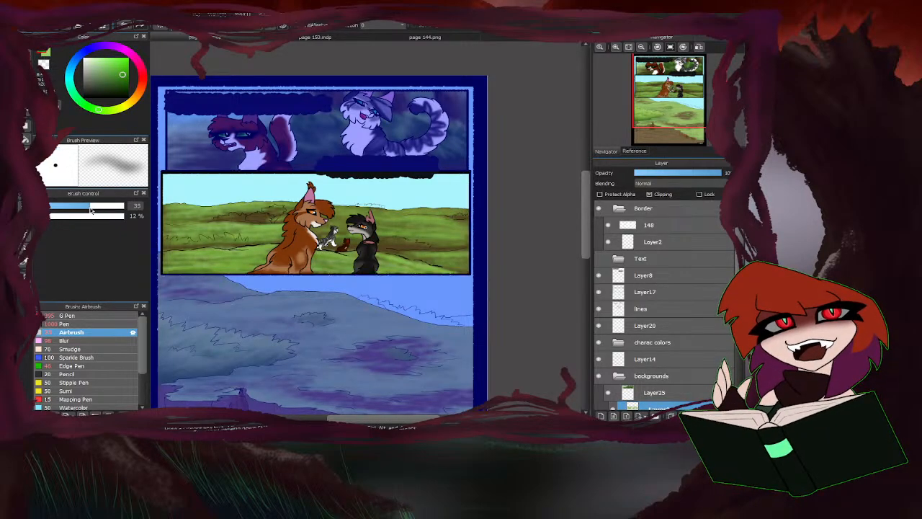
{"action": "scroll", "coordinate": [465, 191], "scroll_direction": "down", "scroll_amount": 1}
{"action": "scroll", "coordinate": [465, 192], "scroll_direction": "up", "scroll_amount": 3}
{"action": "scroll", "coordinate": [463, 201], "scroll_direction": "up", "scroll_amount": 2}
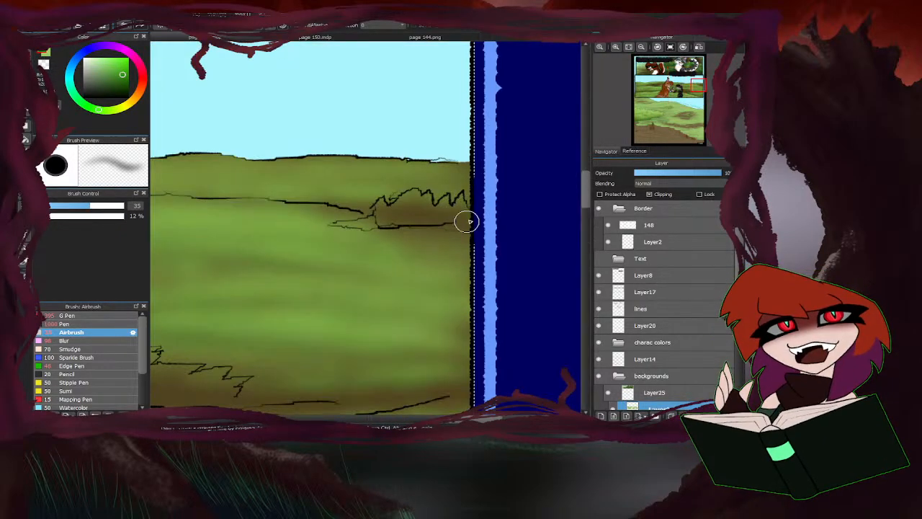
{"action": "mouse_move", "coordinate": [467, 216]}
{"action": "left_mouse_down"}
{"action": "mouse_move", "coordinate": [436, 224]}
{"action": "mouse_move", "coordinate": [434, 197]}
{"action": "mouse_move", "coordinate": [405, 224]}
{"action": "mouse_move", "coordinate": [402, 201]}
{"action": "mouse_move", "coordinate": [358, 226]}
{"action": "mouse_move", "coordinate": [403, 207]}
{"action": "mouse_move", "coordinate": [427, 219]}
{"action": "left_mouse_up"}
{"action": "left_click", "coordinate": [118, 77]}
{"action": "left_click", "coordinate": [104, 76]}
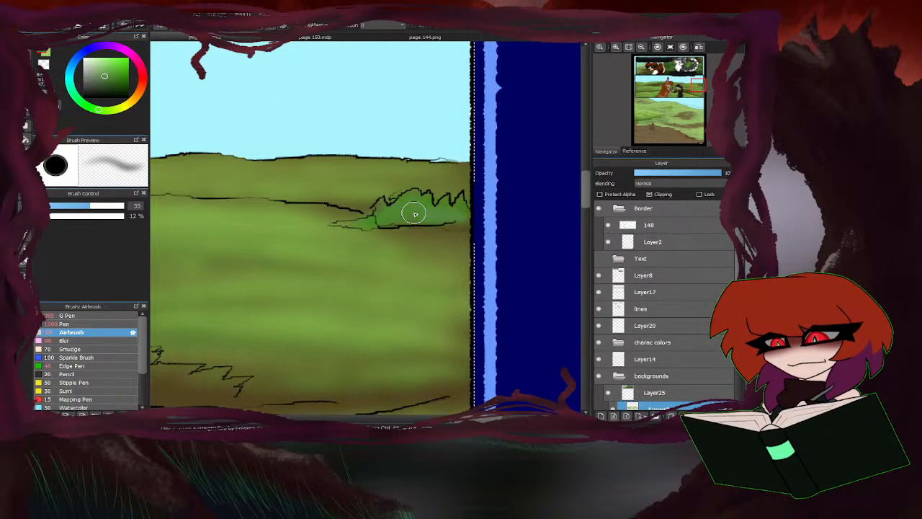
{"action": "scroll", "coordinate": [443, 199], "scroll_direction": "down", "scroll_amount": 3}
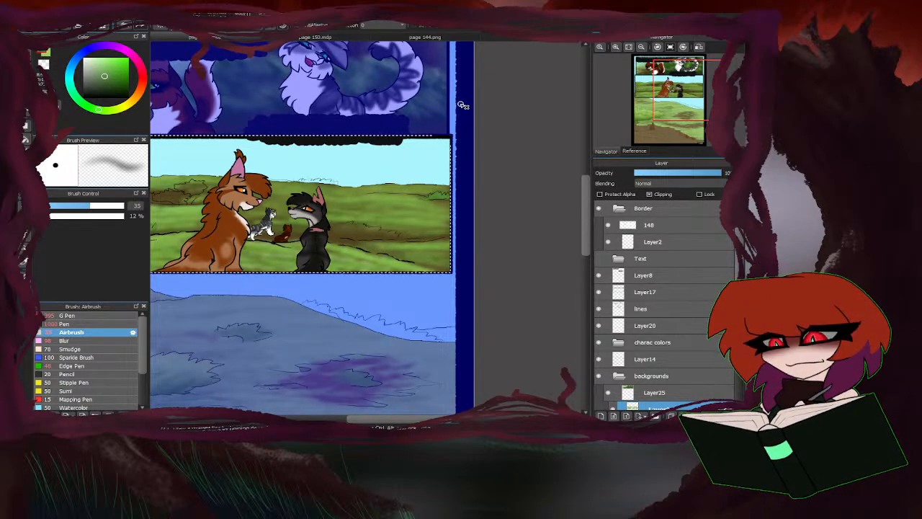
{"action": "scroll", "coordinate": [353, 303], "scroll_direction": "down", "scroll_amount": 1}
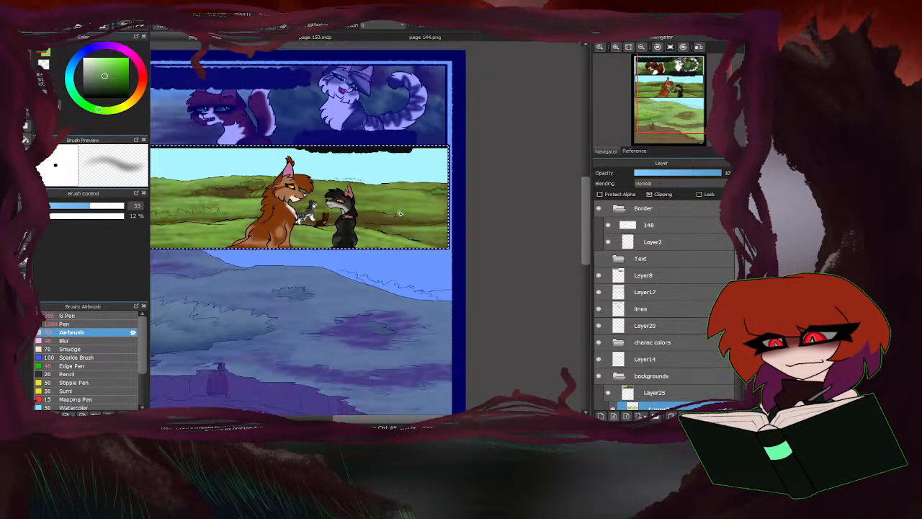
Sample a light grass green, raise the Airbrush size to 119, and blend it over the middle panel's hills.
{"action": "right_click", "coordinate": [368, 302]}
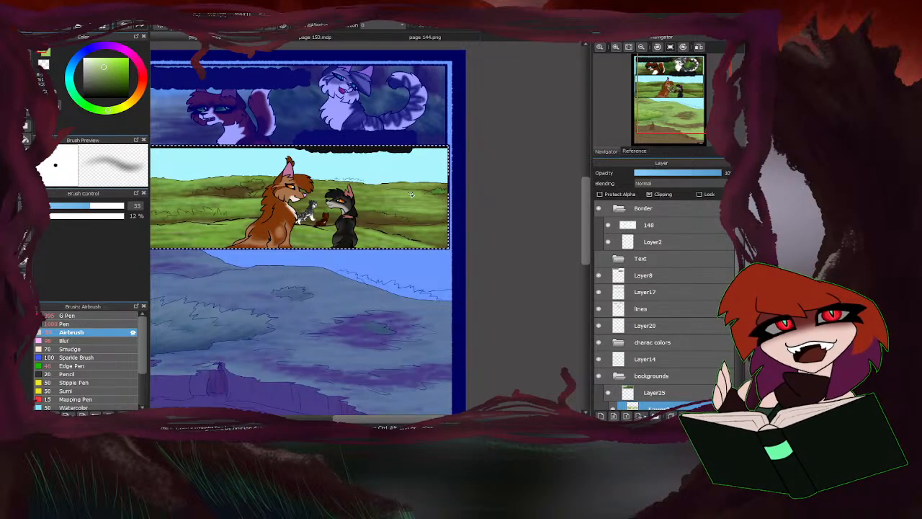
{"action": "left_click_drag", "start_coordinate": [322, 245], "coordinate": [253, 178]}
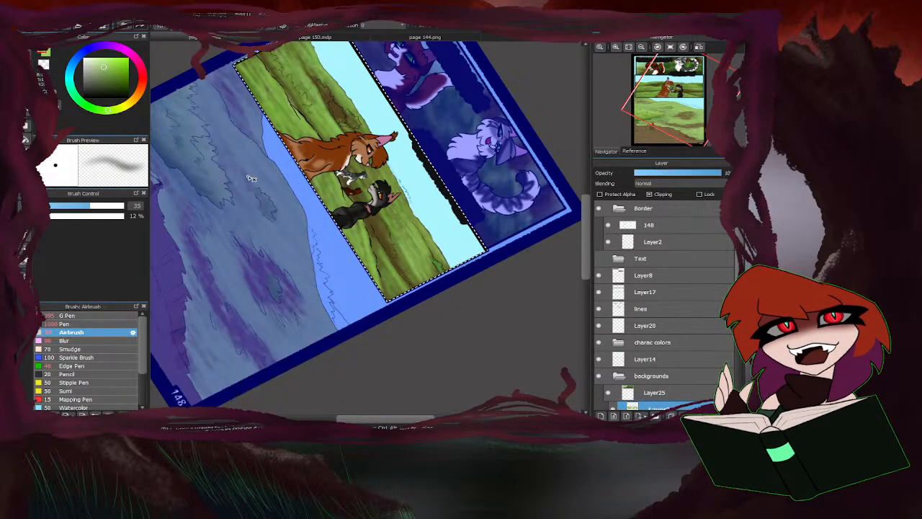
{"action": "scroll", "coordinate": [375, 165], "scroll_direction": "down", "scroll_amount": 1}
{"action": "scroll", "coordinate": [375, 165], "scroll_direction": "up", "scroll_amount": 1}
{"action": "left_click_drag", "start_coordinate": [108, 206], "coordinate": [122, 206]}
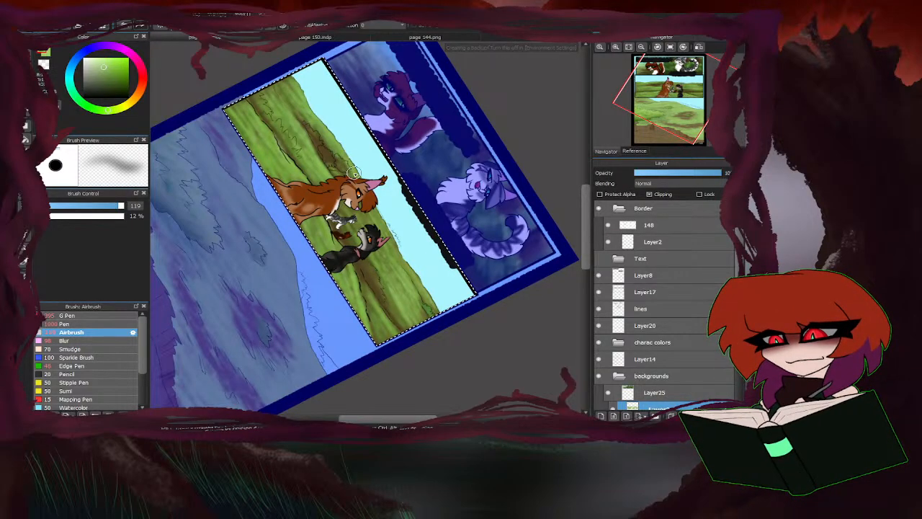
{"action": "left_click_drag", "start_coordinate": [323, 141], "coordinate": [311, 123]}
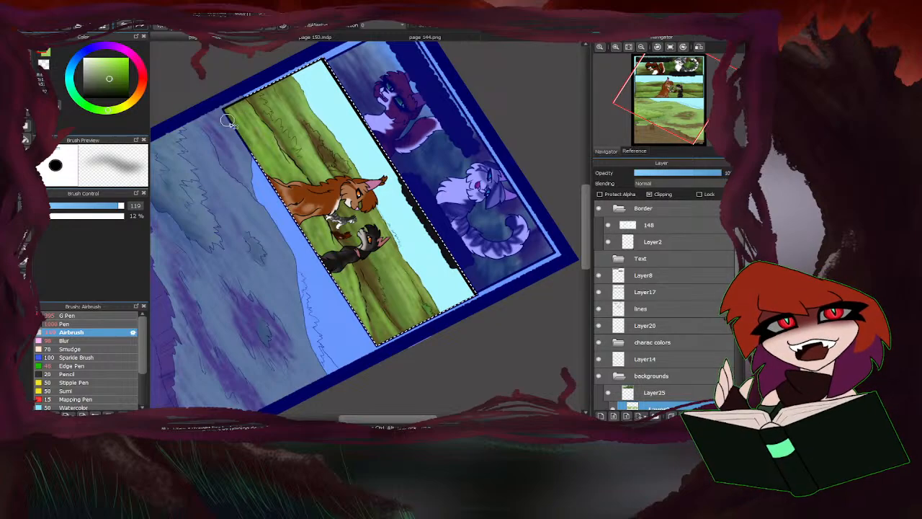
Choose a darker green and shade the grassy hills behind the orange cat with broad Airbrush strokes.
{"action": "left_click", "coordinate": [110, 85]}
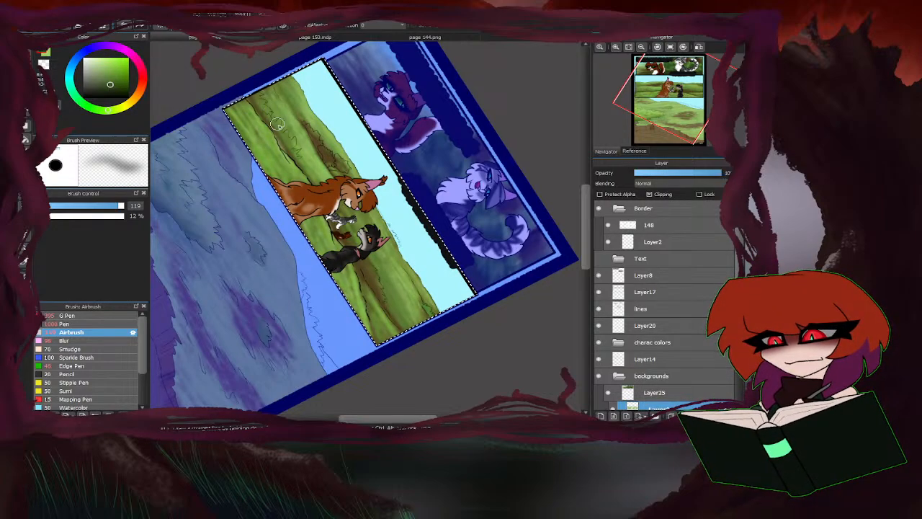
{"action": "left_click_drag", "start_coordinate": [278, 123], "coordinate": [260, 94]}
{"action": "mouse_move", "coordinate": [297, 163]}
{"action": "left_mouse_down"}
{"action": "mouse_move", "coordinate": [313, 179]}
{"action": "mouse_move", "coordinate": [251, 85]}
{"action": "left_mouse_up"}
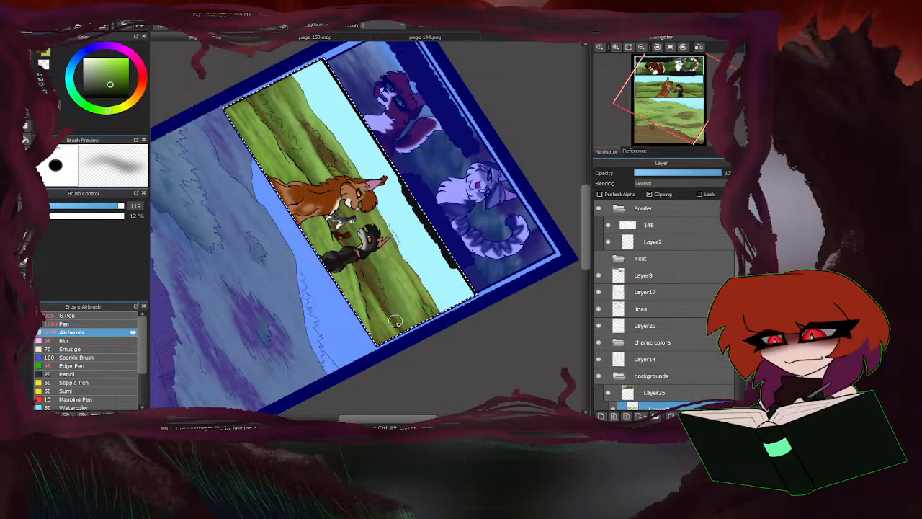
{"action": "key", "text": "ctrl+d"}
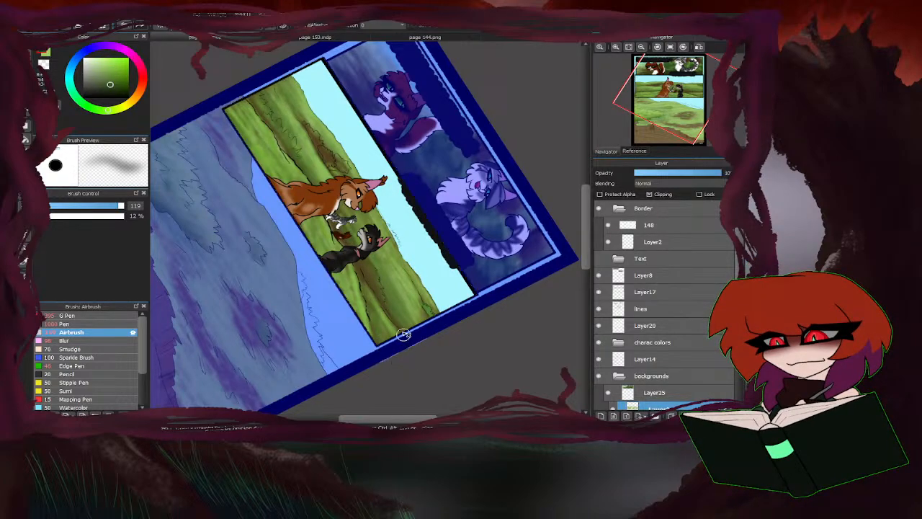
{"action": "key", "text": "ctrl+z"}
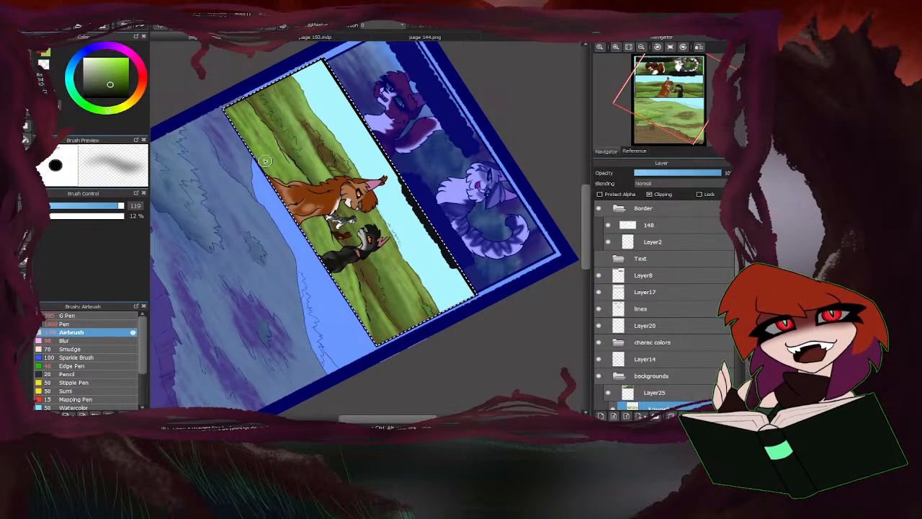
{"action": "scroll", "coordinate": [265, 160], "scroll_direction": "down", "scroll_amount": 2}
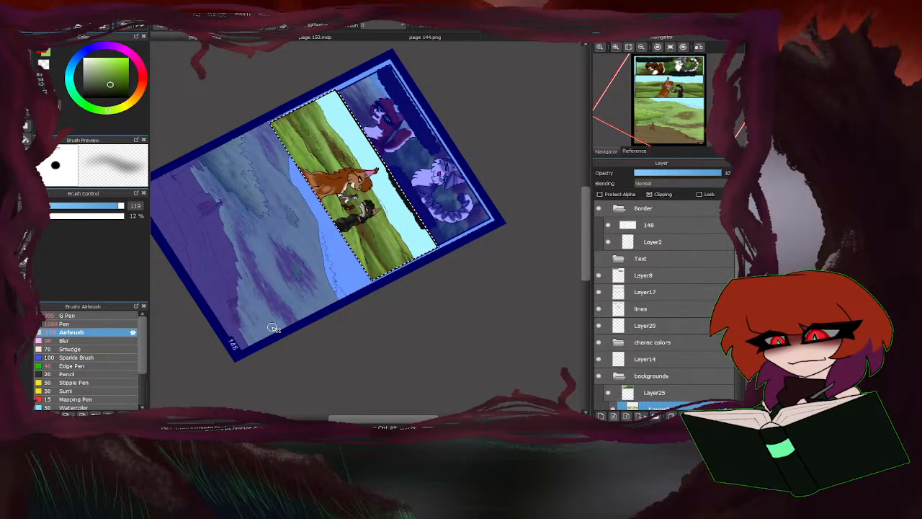
Sample the light green, set the Airbrush opacity to 28%, and brush highlights over the hills at sizes 52 and 111.
{"action": "right_click", "coordinate": [396, 243]}
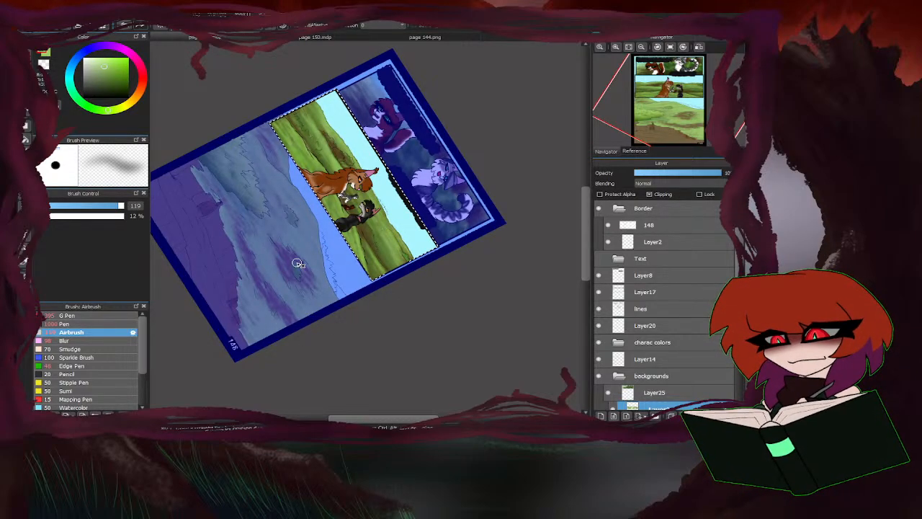
{"action": "left_click", "coordinate": [103, 206]}
{"action": "left_click", "coordinate": [73, 217]}
{"action": "left_click", "coordinate": [60, 217]}
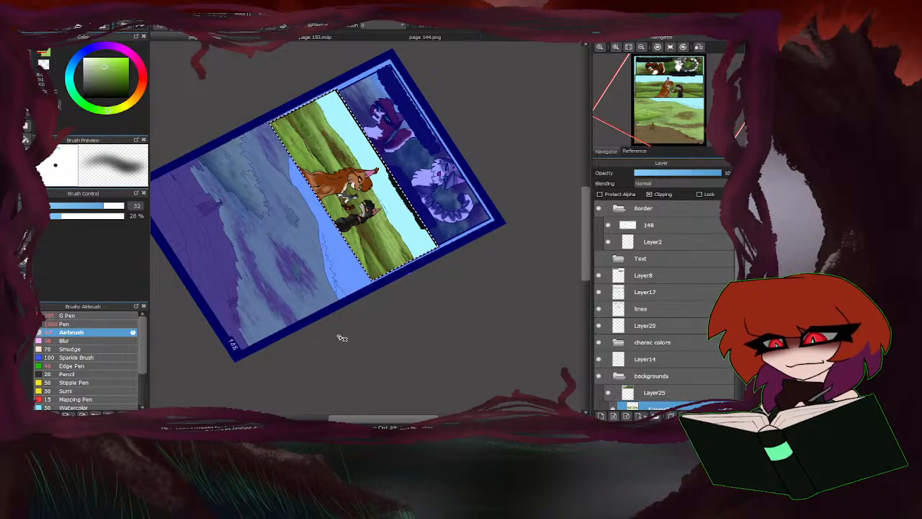
{"action": "left_click_drag", "start_coordinate": [114, 207], "coordinate": [120, 206]}
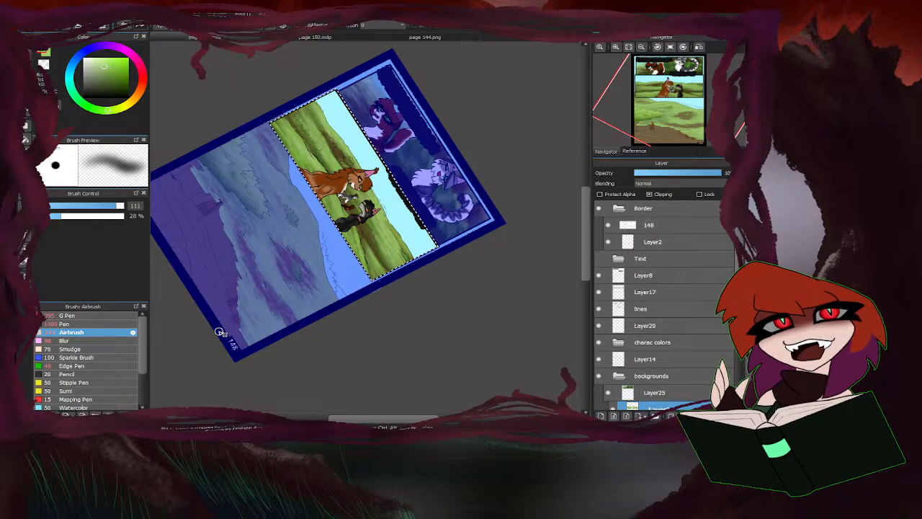
{"action": "left_click", "coordinate": [198, 268], "text": "alt"}
{"action": "scroll", "coordinate": [393, 119], "scroll_direction": "up", "scroll_amount": 3}
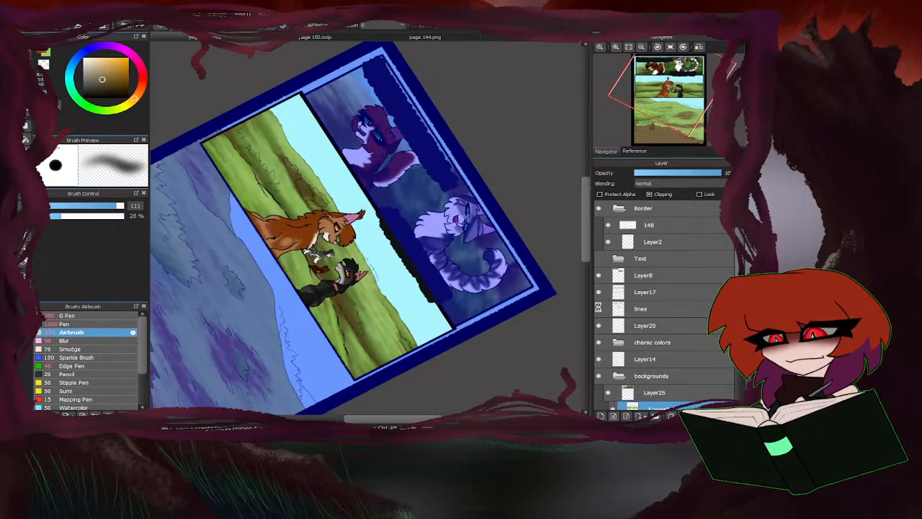
{"action": "scroll", "coordinate": [288, 166], "scroll_direction": "down", "scroll_amount": 3}
{"action": "scroll", "coordinate": [278, 155], "scroll_direction": "up", "scroll_amount": 2}
{"action": "scroll", "coordinate": [667, 360], "scroll_direction": "down", "scroll_amount": 2}
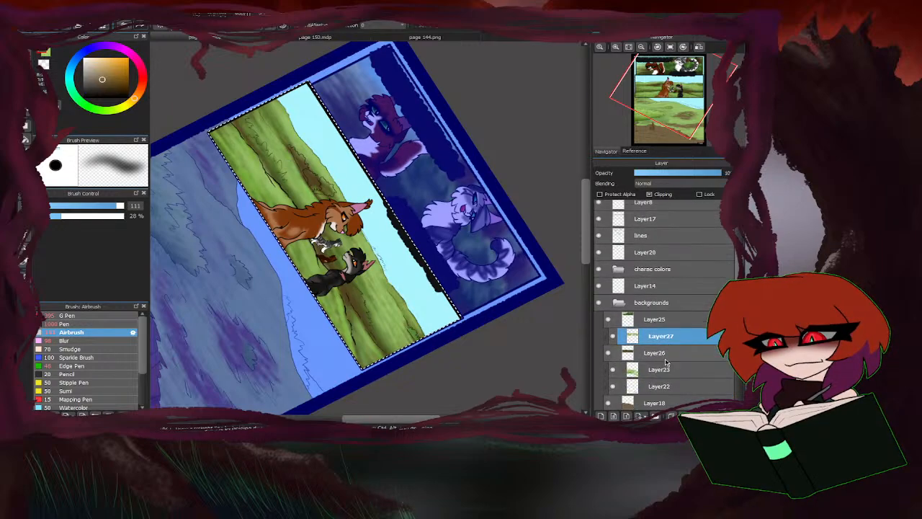
{"action": "left_click", "coordinate": [661, 354]}
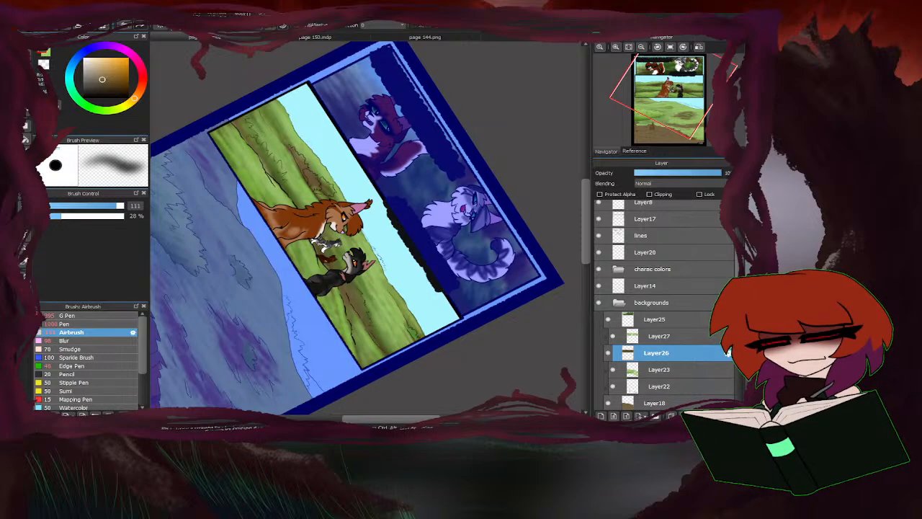
{"action": "left_click", "coordinate": [650, 337]}
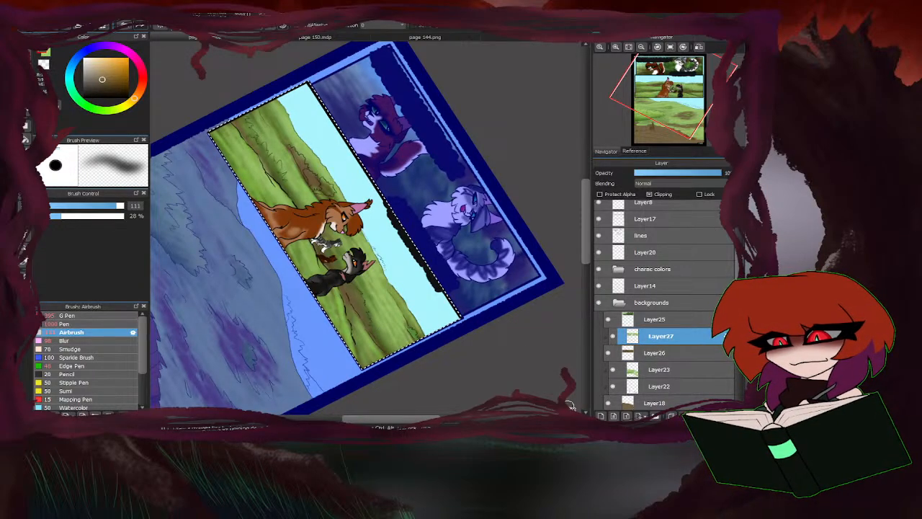
Choose a dark green, set the Airbrush size to 42, and paint the round bush just behind the orange cat.
{"action": "left_click", "coordinate": [98, 109]}
{"action": "left_click", "coordinate": [109, 87]}
{"action": "left_click_drag", "start_coordinate": [109, 205], "coordinate": [96, 205]}
{"action": "scroll", "coordinate": [289, 374], "scroll_direction": "up", "scroll_amount": 3}
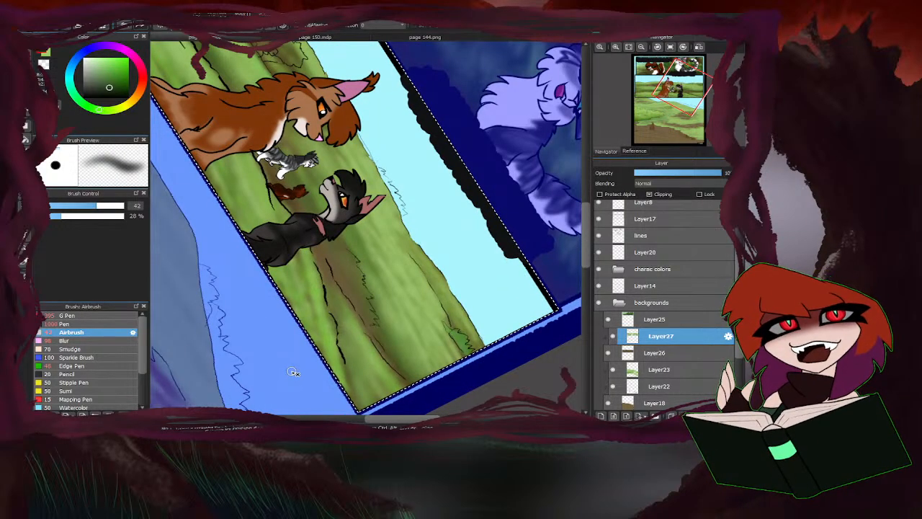
{"action": "key", "text": "Left"}
{"action": "left_click", "coordinate": [670, 47]}
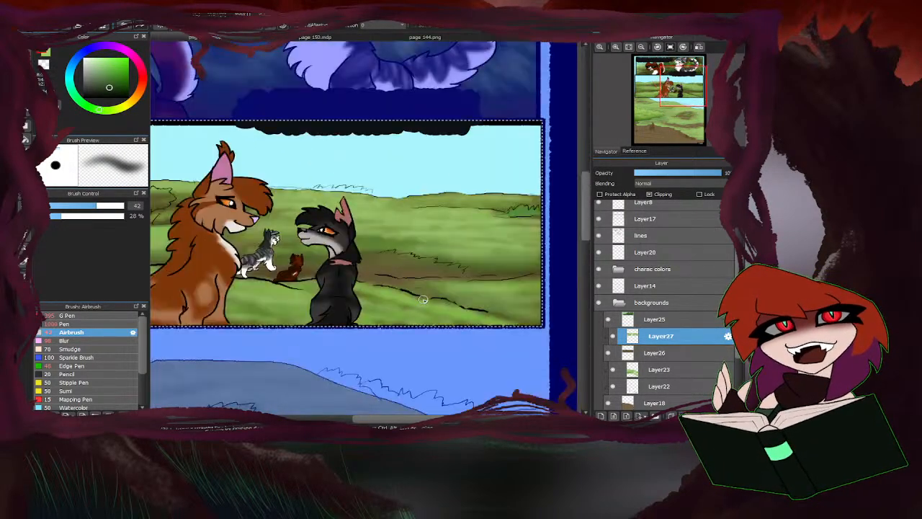
{"action": "scroll", "coordinate": [497, 248], "scroll_direction": "down", "scroll_amount": 3}
{"action": "scroll", "coordinate": [310, 226], "scroll_direction": "up", "scroll_amount": 3}
{"action": "scroll", "coordinate": [317, 226], "scroll_direction": "up", "scroll_amount": 2}
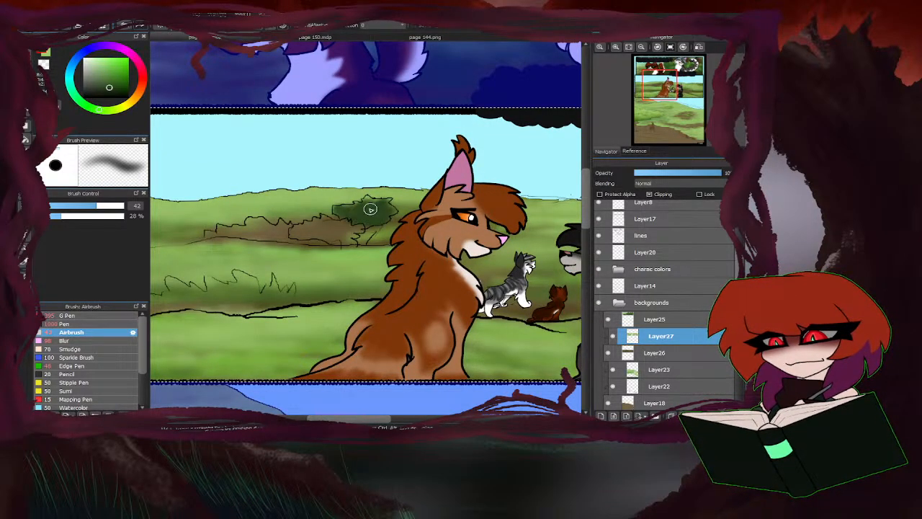
{"action": "scroll", "coordinate": [370, 209], "scroll_direction": "down", "scroll_amount": 2}
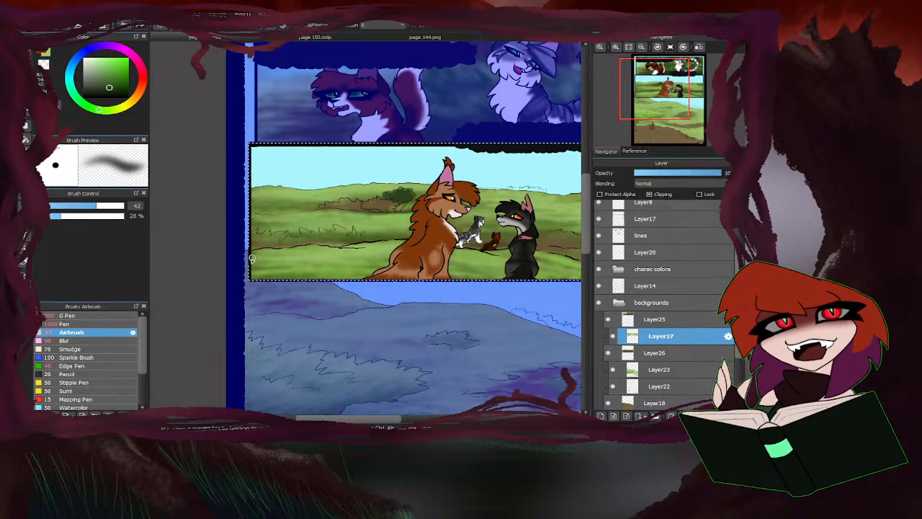
Paint the bush at the middle panel's left edge dark green, outlining its tips at size 28 and filling it at size 95.
{"action": "scroll", "coordinate": [252, 258], "scroll_direction": "up", "scroll_amount": 3}
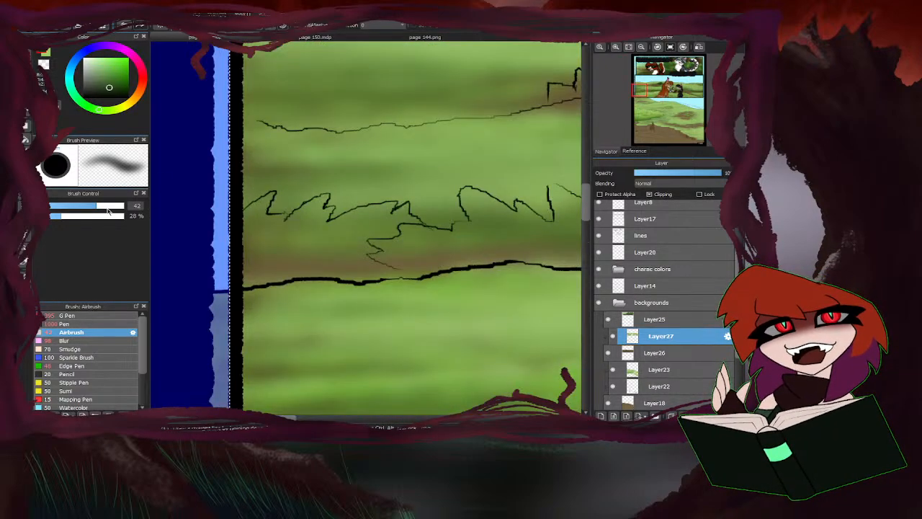
{"action": "left_click", "coordinate": [85, 207]}
{"action": "mouse_move", "coordinate": [268, 208]}
{"action": "left_mouse_down"}
{"action": "mouse_move", "coordinate": [256, 229]}
{"action": "mouse_move", "coordinate": [291, 228]}
{"action": "mouse_move", "coordinate": [328, 203]}
{"action": "mouse_move", "coordinate": [320, 226]}
{"action": "mouse_move", "coordinate": [389, 214]}
{"action": "mouse_move", "coordinate": [360, 220]}
{"action": "mouse_move", "coordinate": [368, 233]}
{"action": "mouse_move", "coordinate": [407, 220]}
{"action": "left_mouse_up"}
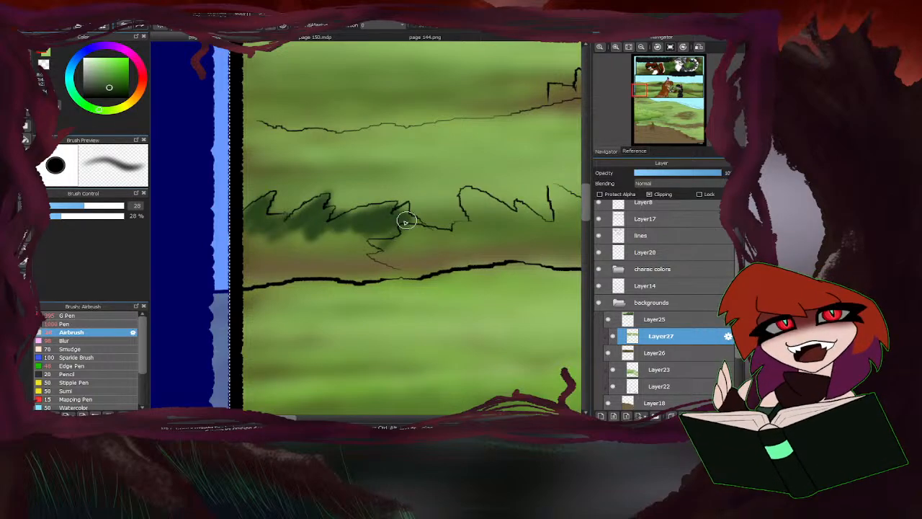
{"action": "left_click", "coordinate": [113, 206]}
{"action": "mouse_move", "coordinate": [245, 233]}
{"action": "left_mouse_down"}
{"action": "mouse_move", "coordinate": [366, 243]}
{"action": "mouse_move", "coordinate": [345, 236]}
{"action": "mouse_move", "coordinate": [274, 255]}
{"action": "mouse_move", "coordinate": [269, 240]}
{"action": "mouse_move", "coordinate": [240, 252]}
{"action": "mouse_move", "coordinate": [421, 238]}
{"action": "mouse_move", "coordinate": [321, 238]}
{"action": "mouse_move", "coordinate": [225, 257]}
{"action": "left_mouse_up"}
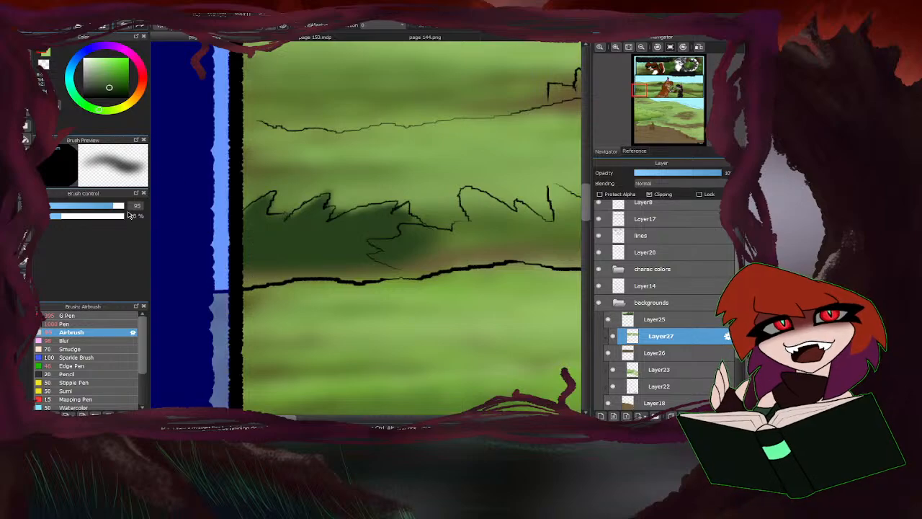
{"action": "left_click_drag", "start_coordinate": [107, 206], "coordinate": [89, 206]}
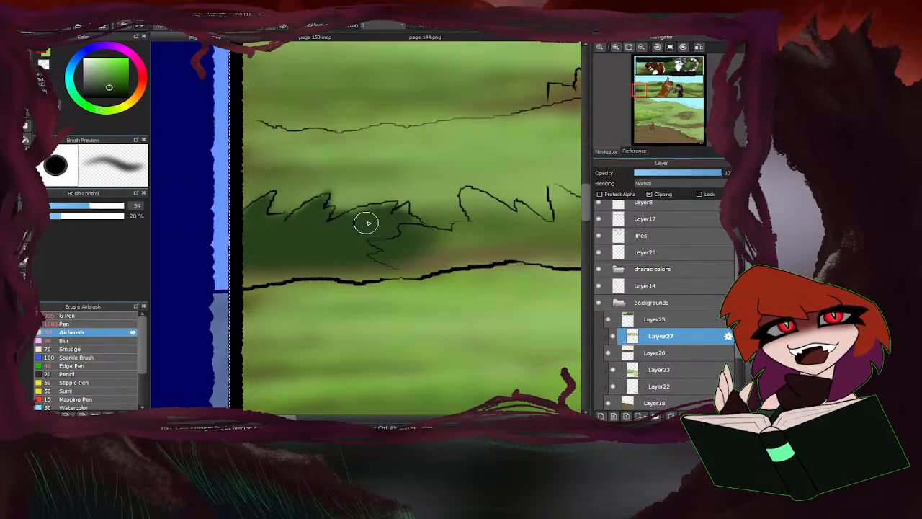
{"action": "scroll", "coordinate": [412, 222], "scroll_direction": "down", "scroll_amount": 4}
Choose a brighter green and fill the spiky bush beside the dark left-edge bush with the Airbrush at size 34.
{"action": "scroll", "coordinate": [274, 282], "scroll_direction": "up", "scroll_amount": 4}
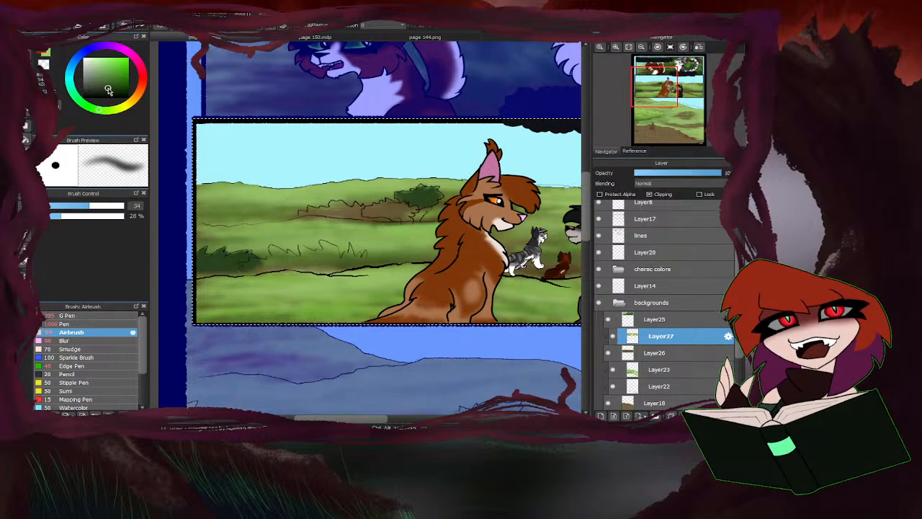
{"action": "left_click_drag", "start_coordinate": [107, 87], "coordinate": [111, 67]}
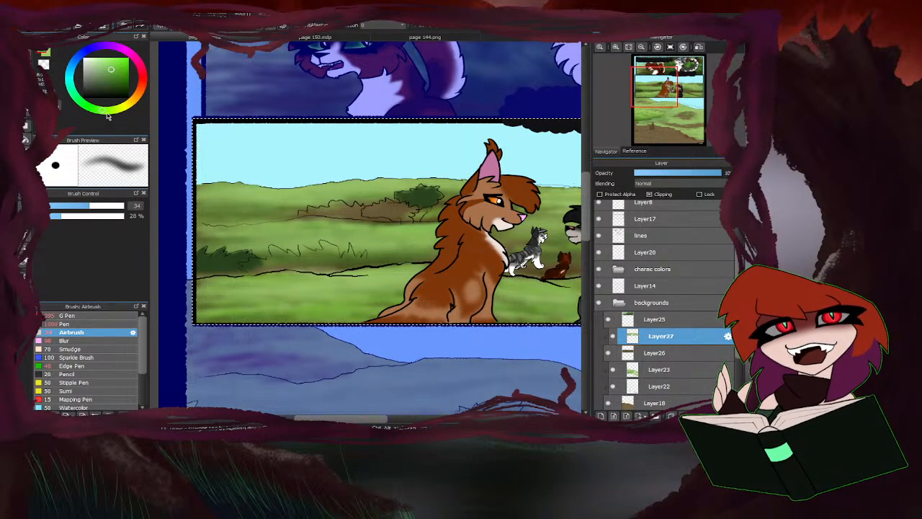
{"action": "scroll", "coordinate": [344, 268], "scroll_direction": "up", "scroll_amount": 3}
{"action": "mouse_move", "coordinate": [384, 260]}
{"action": "left_mouse_down"}
{"action": "mouse_move", "coordinate": [370, 277]}
{"action": "mouse_move", "coordinate": [368, 257]}
{"action": "mouse_move", "coordinate": [358, 250]}
{"action": "mouse_move", "coordinate": [353, 273]}
{"action": "mouse_move", "coordinate": [349, 254]}
{"action": "mouse_move", "coordinate": [359, 283]}
{"action": "mouse_move", "coordinate": [307, 235]}
{"action": "mouse_move", "coordinate": [326, 280]}
{"action": "mouse_move", "coordinate": [300, 252]}
{"action": "mouse_move", "coordinate": [293, 277]}
{"action": "mouse_move", "coordinate": [271, 248]}
{"action": "mouse_move", "coordinate": [267, 271]}
{"action": "mouse_move", "coordinate": [248, 257]}
{"action": "mouse_move", "coordinate": [251, 280]}
{"action": "mouse_move", "coordinate": [204, 245]}
{"action": "mouse_move", "coordinate": [213, 272]}
{"action": "mouse_move", "coordinate": [235, 260]}
{"action": "mouse_move", "coordinate": [251, 269]}
{"action": "mouse_move", "coordinate": [212, 261]}
{"action": "mouse_move", "coordinate": [194, 270]}
{"action": "mouse_move", "coordinate": [198, 280]}
{"action": "mouse_move", "coordinate": [183, 265]}
{"action": "mouse_move", "coordinate": [214, 261]}
{"action": "left_mouse_up"}
{"action": "scroll", "coordinate": [228, 268], "scroll_direction": "down", "scroll_amount": 2}
{"action": "scroll", "coordinate": [229, 269], "scroll_direction": "up", "scroll_amount": 1}
{"action": "scroll", "coordinate": [229, 269], "scroll_direction": "up", "scroll_amount": 1}
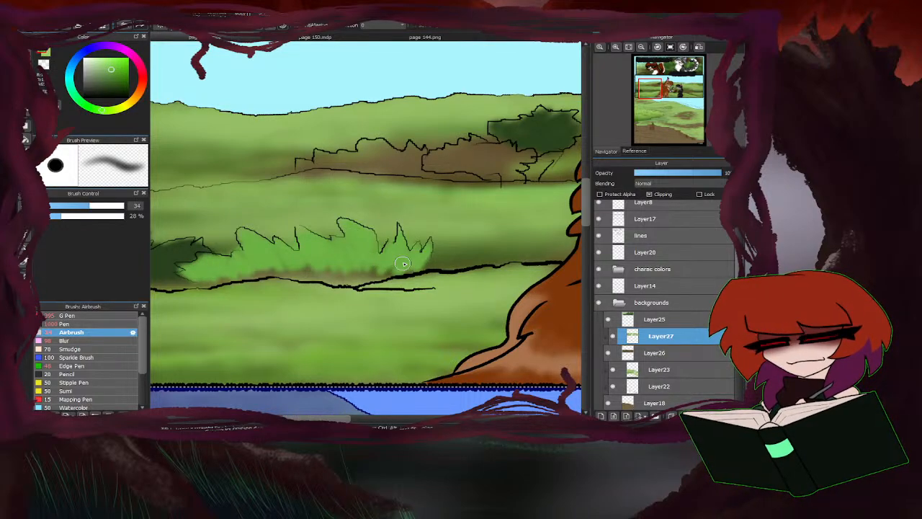
{"action": "scroll", "coordinate": [290, 277], "scroll_direction": "down", "scroll_amount": 1}
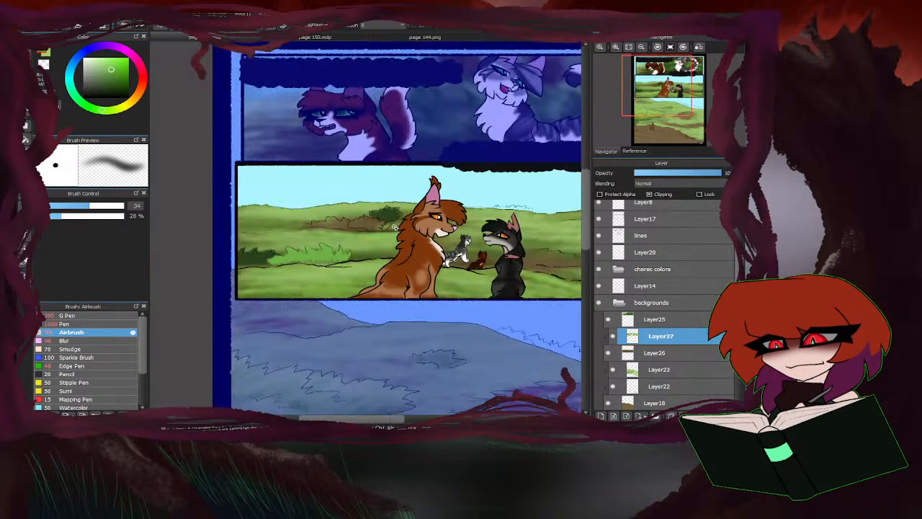
{"action": "scroll", "coordinate": [258, 267], "scroll_direction": "up", "scroll_amount": 1}
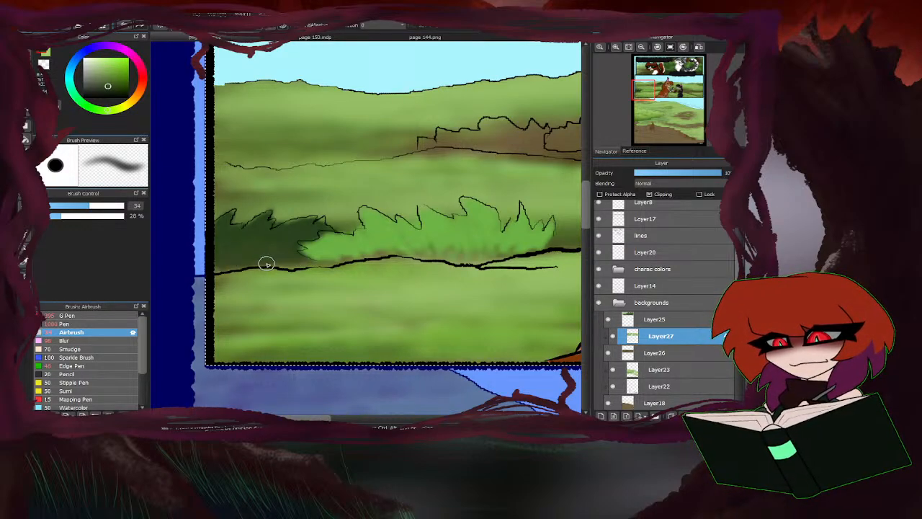
Fill out the base of the spiky bush in the middle panel with its bright green using the Airbrush.
{"action": "left_click", "coordinate": [414, 257], "text": "alt"}
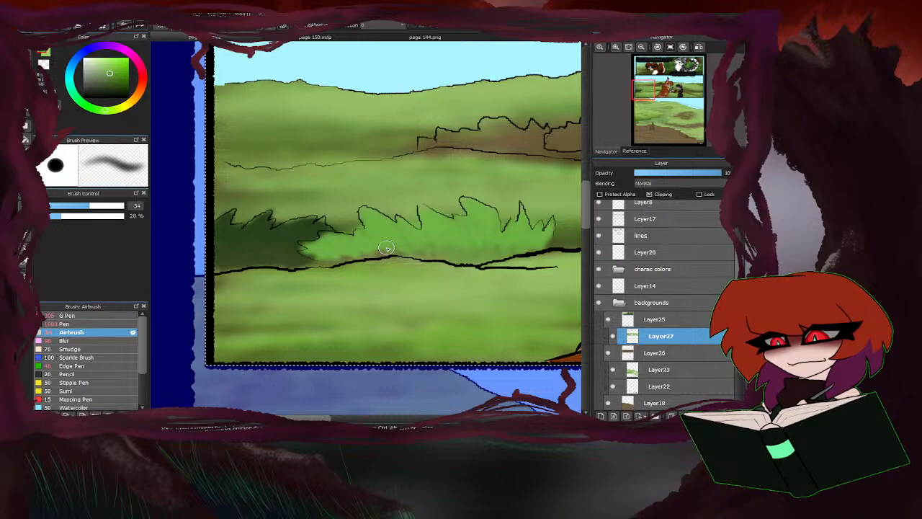
{"action": "scroll", "coordinate": [309, 266], "scroll_direction": "down", "scroll_amount": 2}
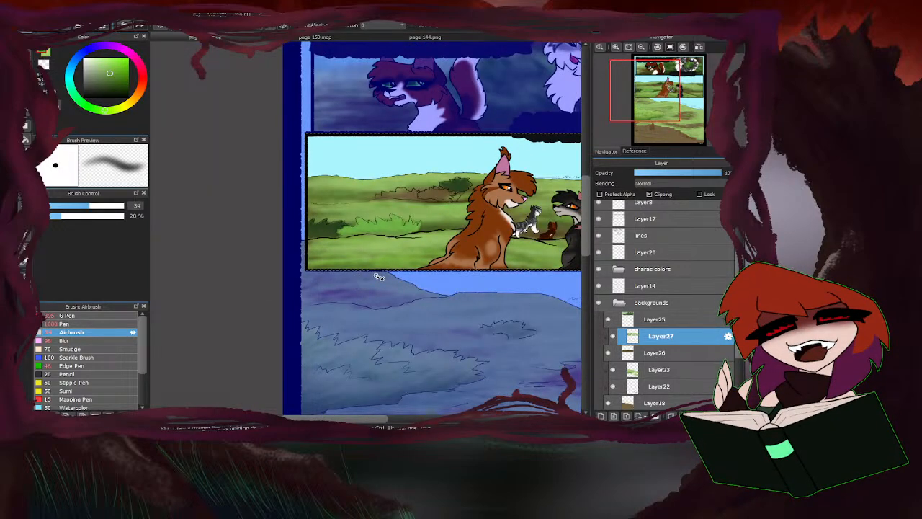
{"action": "scroll", "coordinate": [232, 261], "scroll_direction": "down", "scroll_amount": 2}
{"action": "scroll", "coordinate": [309, 214], "scroll_direction": "up", "scroll_amount": 3}
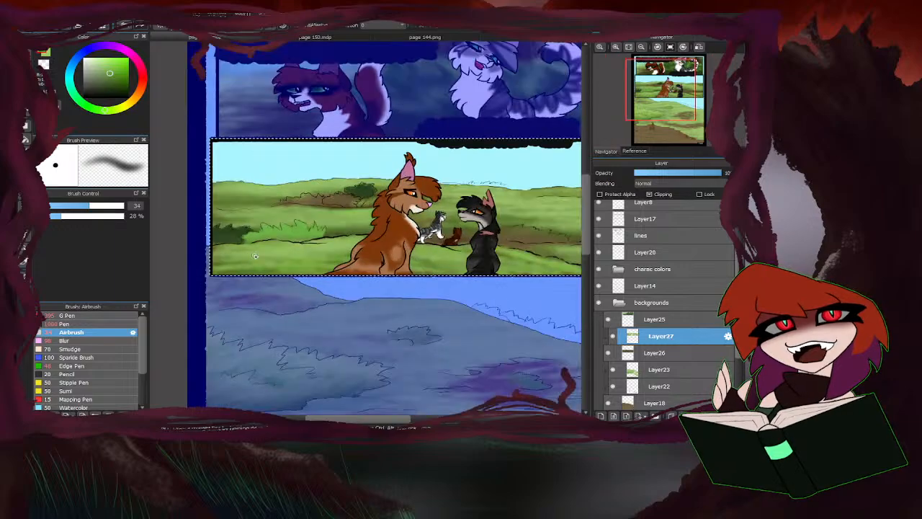
Sample the bright green, brush leaf highlights over the dark left-edge bush with the Airbrush at size 18, and shade it with dark green.
{"action": "right_click", "coordinate": [387, 189]}
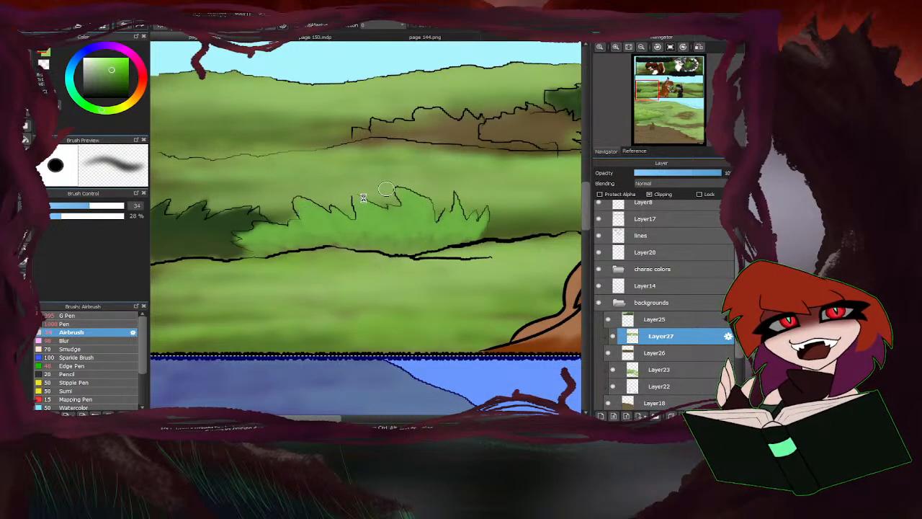
{"action": "scroll", "coordinate": [391, 198], "scroll_direction": "down", "scroll_amount": 2}
{"action": "left_click", "coordinate": [70, 206]}
{"action": "scroll", "coordinate": [245, 209], "scroll_direction": "up", "scroll_amount": 2}
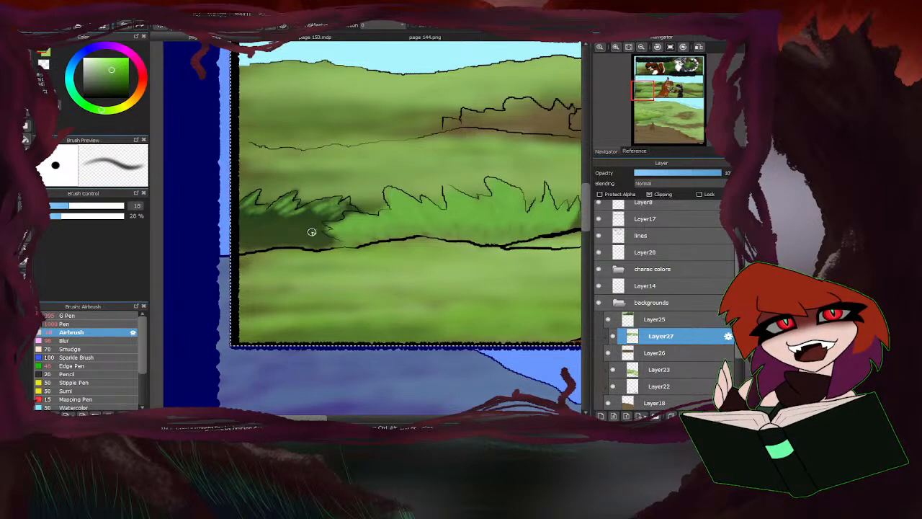
{"action": "mouse_move", "coordinate": [283, 220]}
{"action": "left_mouse_down"}
{"action": "mouse_move", "coordinate": [237, 237]}
{"action": "mouse_move", "coordinate": [239, 229]}
{"action": "mouse_move", "coordinate": [271, 232]}
{"action": "left_mouse_up"}
{"action": "left_click_drag", "start_coordinate": [277, 241], "coordinate": [290, 228]}
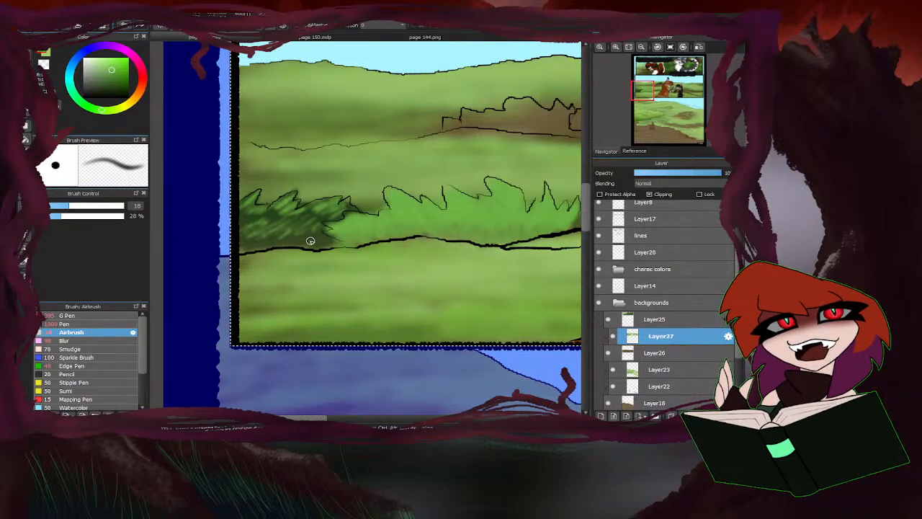
{"action": "right_click", "coordinate": [339, 216]}
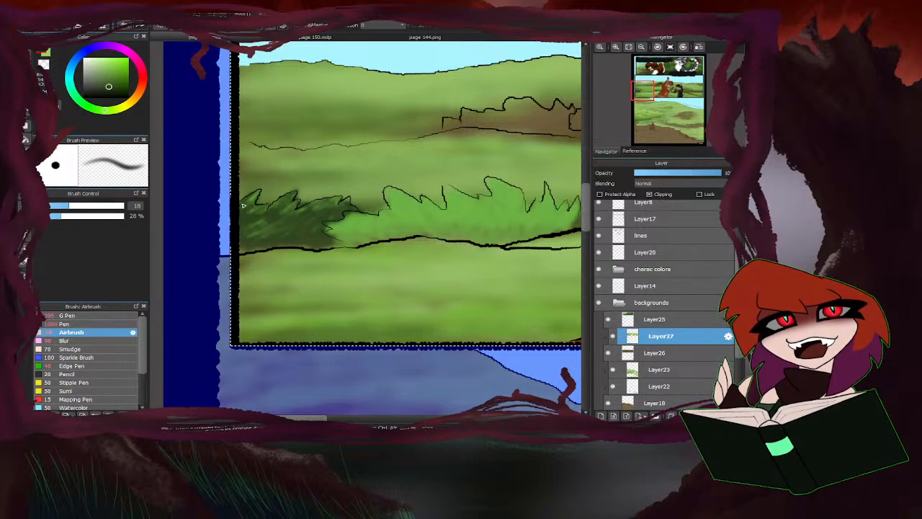
{"action": "scroll", "coordinate": [294, 220], "scroll_direction": "down", "scroll_amount": 4}
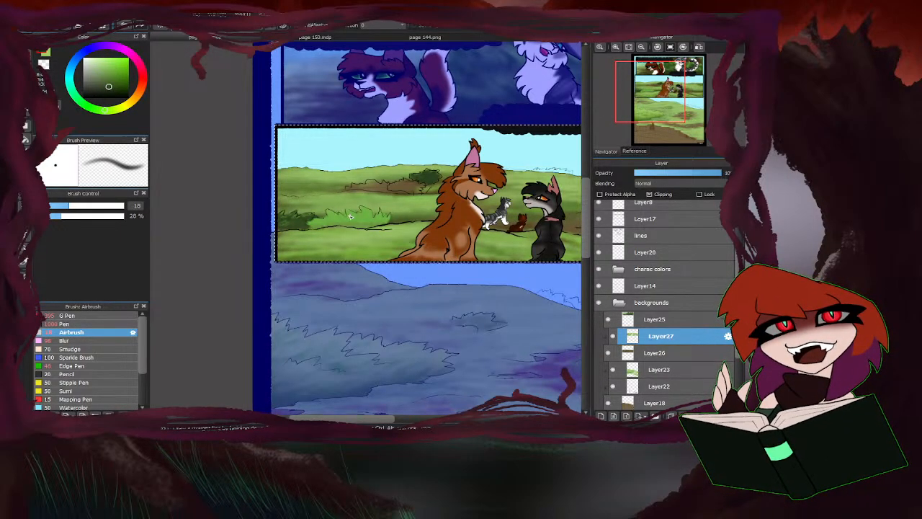
Choose a saturated mid green and fill the bush in front of the dark round bush with the G Pen at size 37.
{"action": "left_click", "coordinate": [119, 81]}
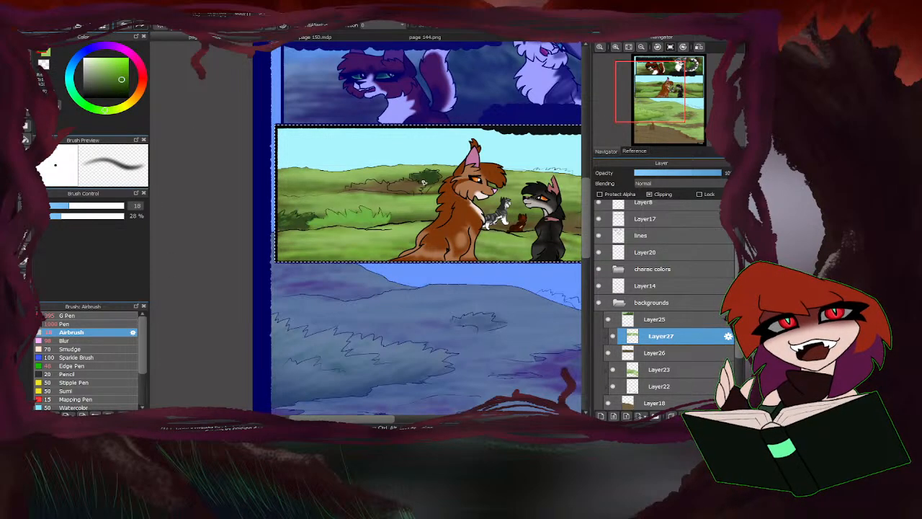
{"action": "scroll", "coordinate": [424, 183], "scroll_direction": "up", "scroll_amount": 5}
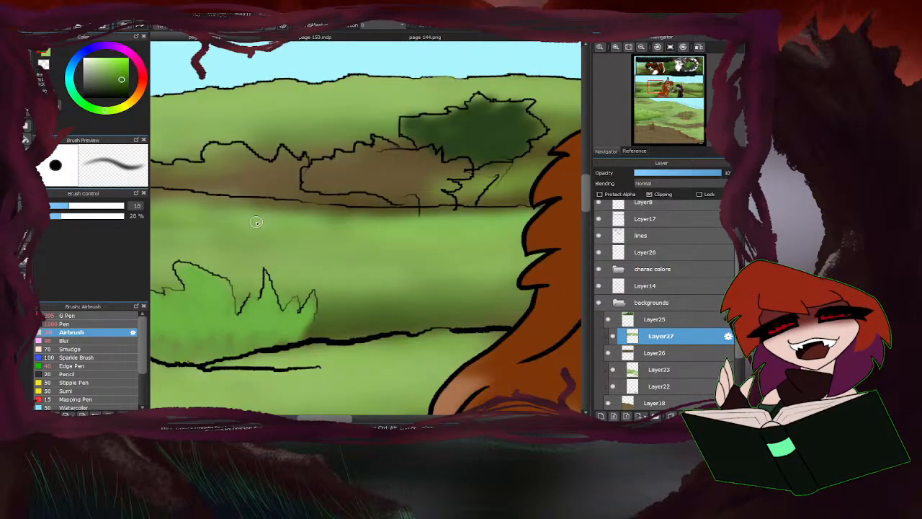
{"action": "left_click", "coordinate": [81, 317]}
{"action": "left_click_drag", "start_coordinate": [120, 209], "coordinate": [92, 207]}
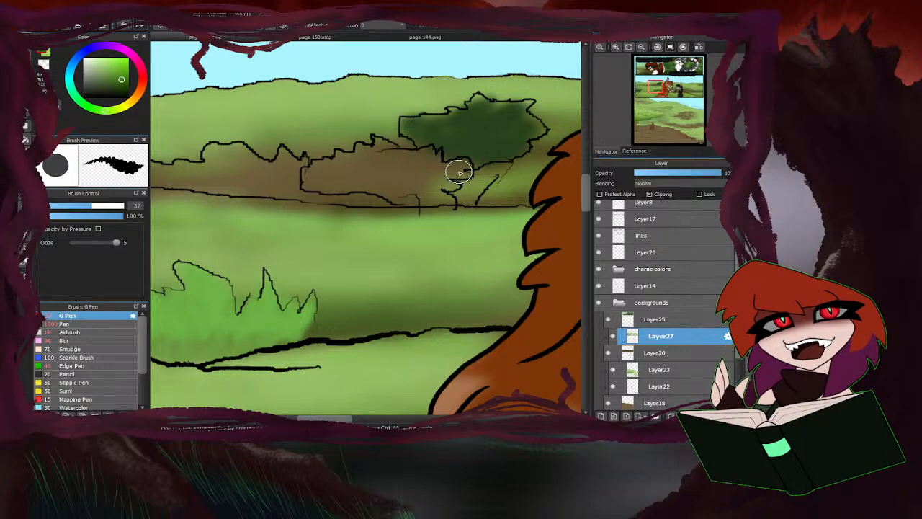
{"action": "mouse_move", "coordinate": [462, 172]}
{"action": "left_mouse_down"}
{"action": "mouse_move", "coordinate": [436, 182]}
{"action": "mouse_move", "coordinate": [443, 194]}
{"action": "mouse_move", "coordinate": [425, 192]}
{"action": "mouse_move", "coordinate": [433, 158]}
{"action": "mouse_move", "coordinate": [381, 175]}
{"action": "mouse_move", "coordinate": [389, 153]}
{"action": "mouse_move", "coordinate": [378, 174]}
{"action": "mouse_move", "coordinate": [400, 181]}
{"action": "mouse_move", "coordinate": [392, 191]}
{"action": "mouse_move", "coordinate": [362, 172]}
{"action": "mouse_move", "coordinate": [361, 157]}
{"action": "mouse_move", "coordinate": [326, 182]}
{"action": "left_mouse_up"}
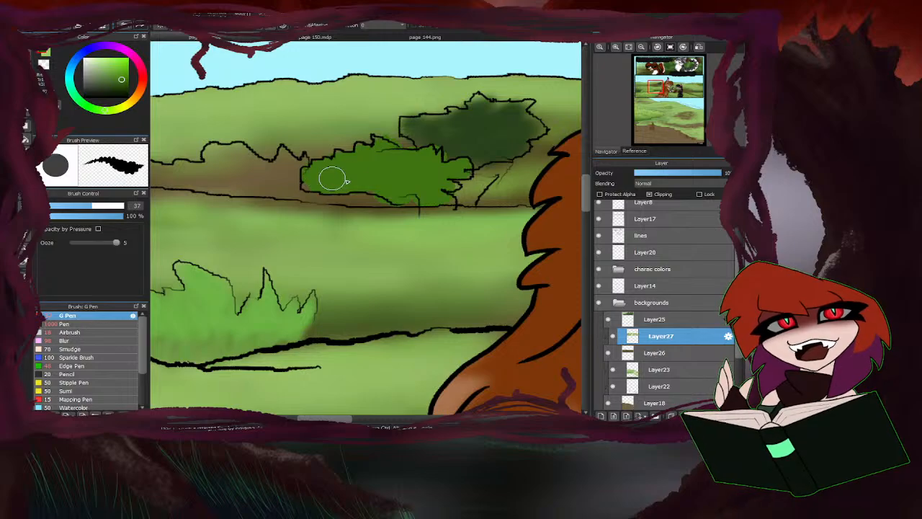
{"action": "scroll", "coordinate": [364, 190], "scroll_direction": "down", "scroll_amount": 4}
{"action": "scroll", "coordinate": [339, 209], "scroll_direction": "up", "scroll_amount": 2}
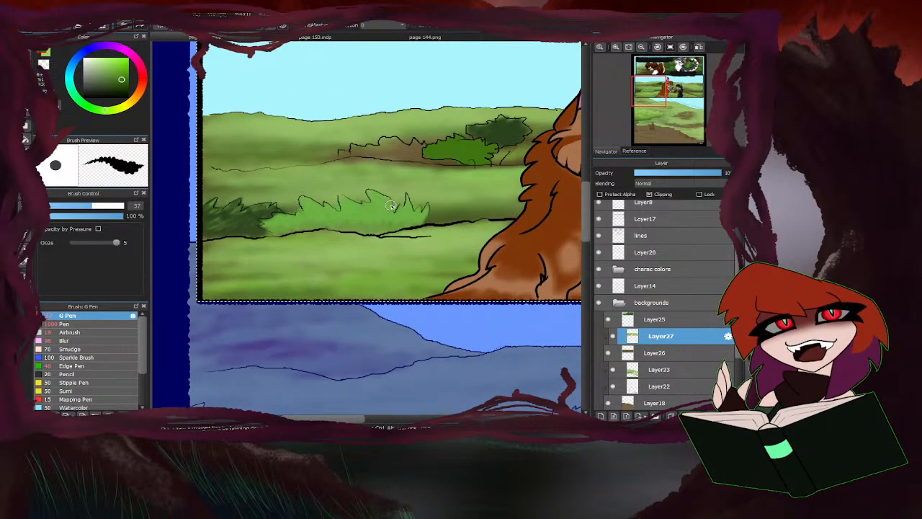
Fill the long brown bush beside the mid green bush with light green using the G Pen at size 37.
{"action": "scroll", "coordinate": [430, 166], "scroll_direction": "up", "scroll_amount": 2}
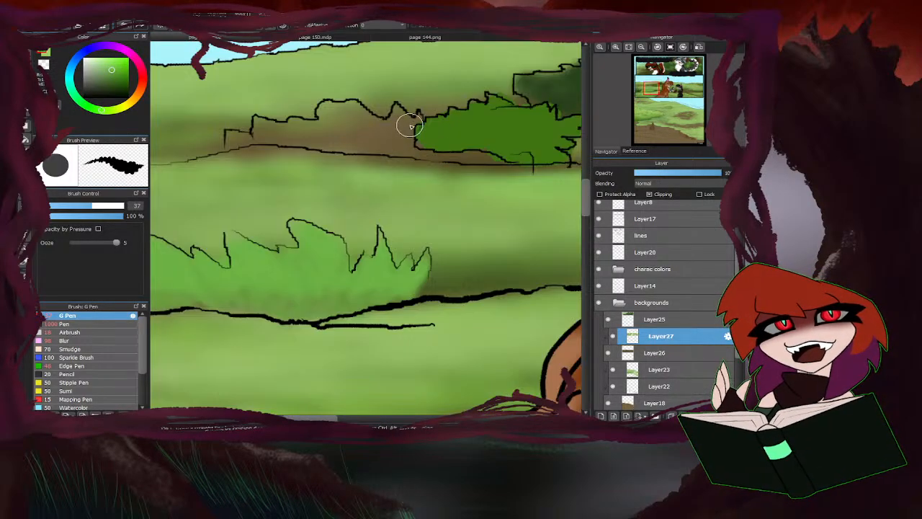
{"action": "mouse_move", "coordinate": [414, 130]}
{"action": "left_mouse_down"}
{"action": "mouse_move", "coordinate": [391, 120]}
{"action": "mouse_move", "coordinate": [399, 106]}
{"action": "mouse_move", "coordinate": [407, 143]}
{"action": "mouse_move", "coordinate": [358, 129]}
{"action": "mouse_move", "coordinate": [353, 114]}
{"action": "mouse_move", "coordinate": [330, 118]}
{"action": "mouse_move", "coordinate": [357, 140]}
{"action": "mouse_move", "coordinate": [287, 130]}
{"action": "mouse_move", "coordinate": [323, 131]}
{"action": "mouse_move", "coordinate": [333, 104]}
{"action": "mouse_move", "coordinate": [304, 136]}
{"action": "mouse_move", "coordinate": [262, 122]}
{"action": "mouse_move", "coordinate": [280, 136]}
{"action": "mouse_move", "coordinate": [232, 143]}
{"action": "left_mouse_up"}
{"action": "left_click_drag", "start_coordinate": [332, 148], "coordinate": [392, 144]}
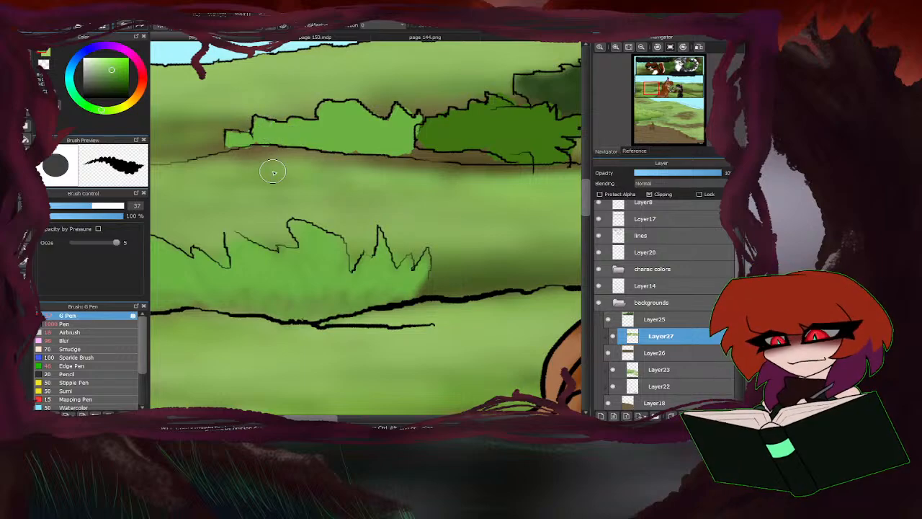
{"action": "scroll", "coordinate": [273, 173], "scroll_direction": "down", "scroll_amount": 4}
{"action": "scroll", "coordinate": [369, 169], "scroll_direction": "up", "scroll_amount": 4}
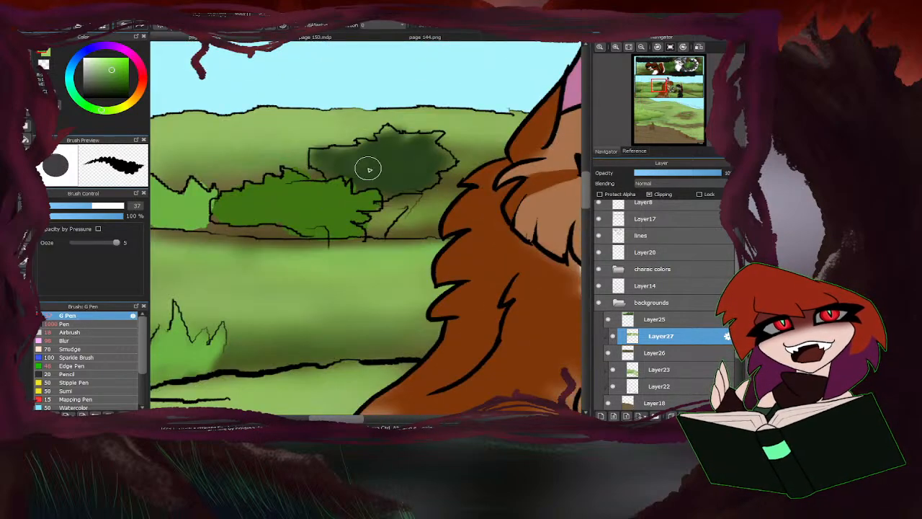
Sample the dark green and fill the round bush behind the orange cat solidly with the G Pen.
{"action": "right_click", "coordinate": [396, 173]}
{"action": "mouse_move", "coordinate": [410, 166]}
{"action": "left_mouse_down"}
{"action": "mouse_move", "coordinate": [435, 159]}
{"action": "mouse_move", "coordinate": [418, 156]}
{"action": "mouse_move", "coordinate": [424, 147]}
{"action": "mouse_move", "coordinate": [389, 153]}
{"action": "mouse_move", "coordinate": [387, 140]}
{"action": "mouse_move", "coordinate": [374, 165]}
{"action": "mouse_move", "coordinate": [359, 153]}
{"action": "mouse_move", "coordinate": [310, 154]}
{"action": "left_mouse_up"}
{"action": "scroll", "coordinate": [328, 189], "scroll_direction": "down", "scroll_amount": 4}
{"action": "scroll", "coordinate": [328, 189], "scroll_direction": "up", "scroll_amount": 4}
{"action": "scroll", "coordinate": [329, 188], "scroll_direction": "down", "scroll_amount": 5}
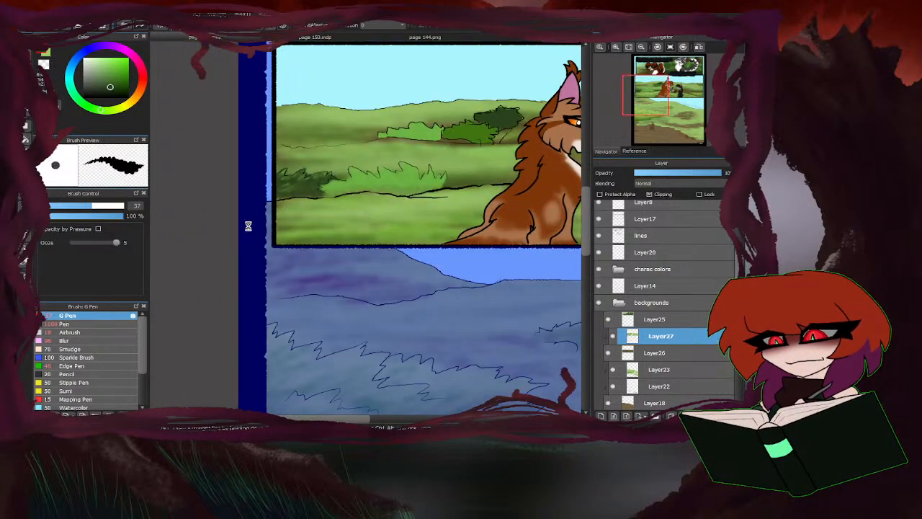
{"action": "scroll", "coordinate": [234, 260], "scroll_direction": "up", "scroll_amount": 4}
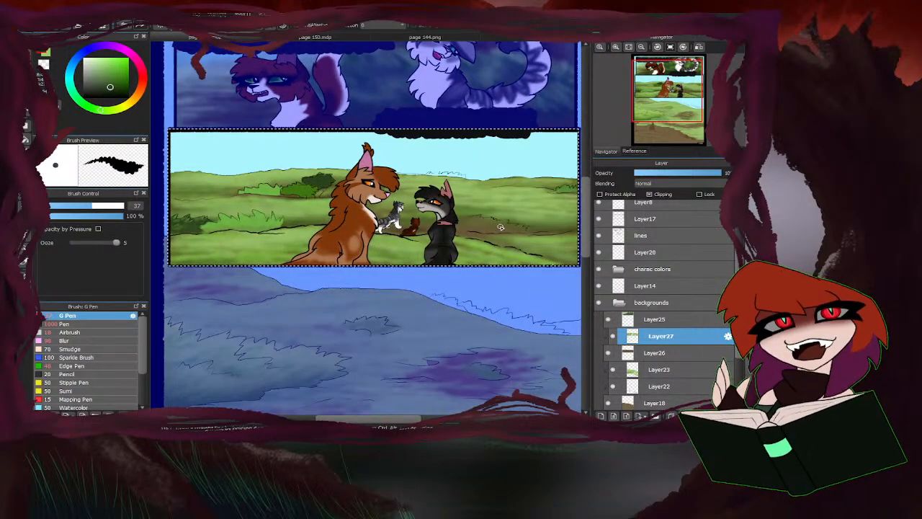
Switch to the Airbrush at size 31, choose a lighter green, and brush leafy highlights and texture over the mid green bush.
{"action": "left_click", "coordinate": [90, 333]}
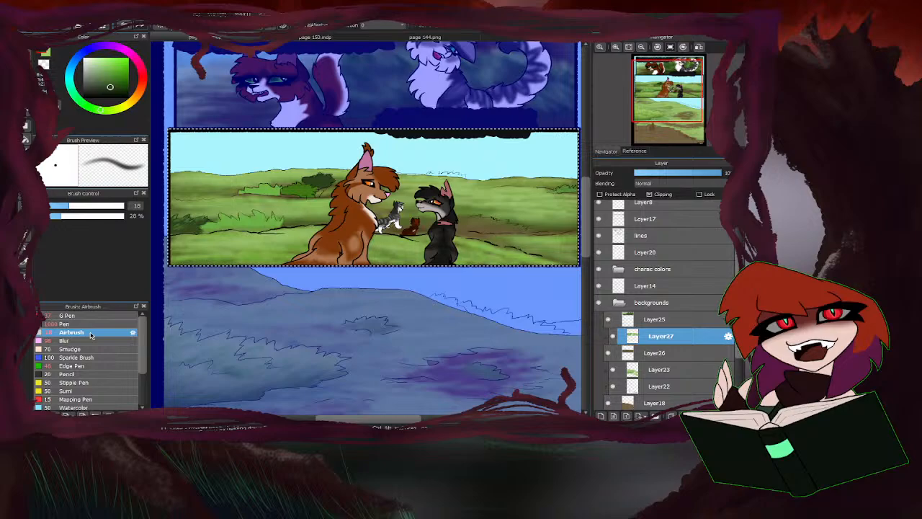
{"action": "left_click", "coordinate": [63, 206]}
{"action": "right_click", "coordinate": [256, 216]}
{"action": "key", "text": "ctrl+d"}
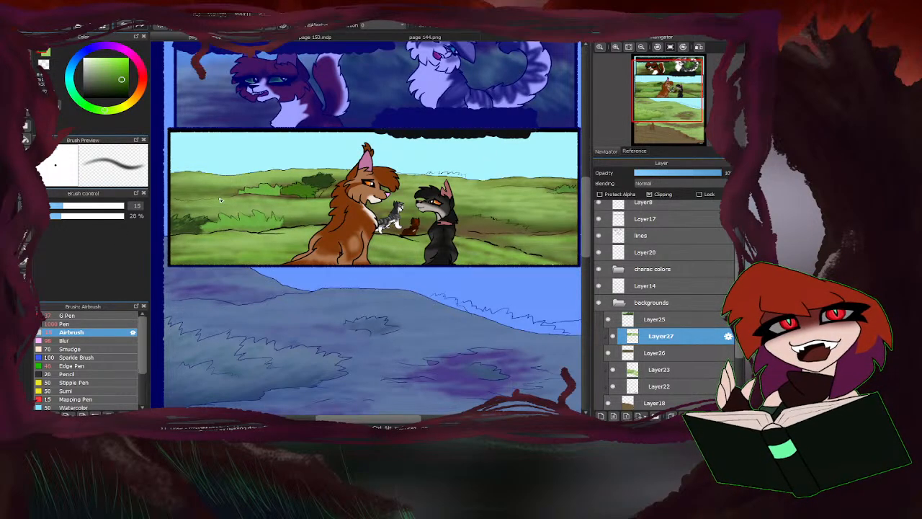
{"action": "left_click", "coordinate": [108, 73]}
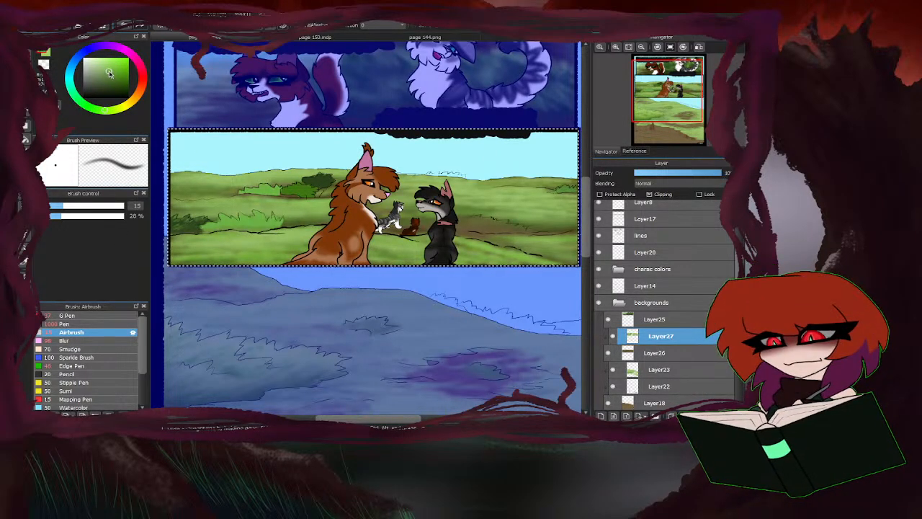
{"action": "left_click", "coordinate": [87, 206]}
{"action": "scroll", "coordinate": [303, 193], "scroll_direction": "up", "scroll_amount": 4}
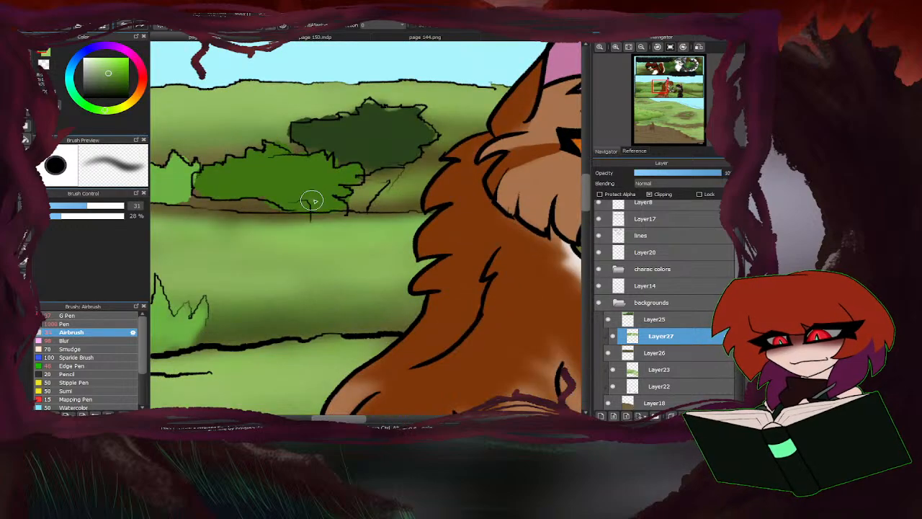
{"action": "mouse_move", "coordinate": [313, 202]}
{"action": "left_mouse_down"}
{"action": "mouse_move", "coordinate": [300, 171]}
{"action": "mouse_move", "coordinate": [292, 201]}
{"action": "mouse_move", "coordinate": [248, 167]}
{"action": "left_mouse_up"}
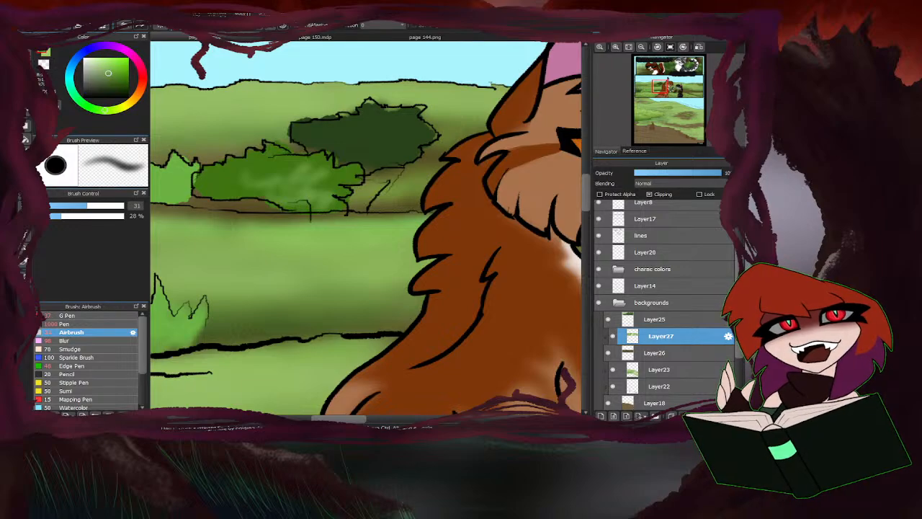
{"action": "mouse_move", "coordinate": [339, 208]}
{"action": "left_mouse_down"}
{"action": "mouse_move", "coordinate": [321, 189]}
{"action": "mouse_move", "coordinate": [354, 173]}
{"action": "mouse_move", "coordinate": [291, 178]}
{"action": "mouse_move", "coordinate": [109, 77]}
{"action": "mouse_move", "coordinate": [327, 204]}
{"action": "mouse_move", "coordinate": [303, 196]}
{"action": "mouse_move", "coordinate": [337, 186]}
{"action": "mouse_move", "coordinate": [281, 204]}
{"action": "mouse_move", "coordinate": [218, 198]}
{"action": "mouse_move", "coordinate": [239, 172]}
{"action": "mouse_move", "coordinate": [206, 174]}
{"action": "mouse_move", "coordinate": [258, 169]}
{"action": "mouse_move", "coordinate": [261, 204]}
{"action": "mouse_move", "coordinate": [323, 181]}
{"action": "mouse_move", "coordinate": [318, 162]}
{"action": "mouse_move", "coordinate": [322, 177]}
{"action": "mouse_move", "coordinate": [256, 173]}
{"action": "mouse_move", "coordinate": [316, 189]}
{"action": "mouse_move", "coordinate": [237, 175]}
{"action": "left_mouse_up"}
{"action": "scroll", "coordinate": [255, 211], "scroll_direction": "down", "scroll_amount": 3}
{"action": "scroll", "coordinate": [256, 211], "scroll_direction": "down", "scroll_amount": 1}
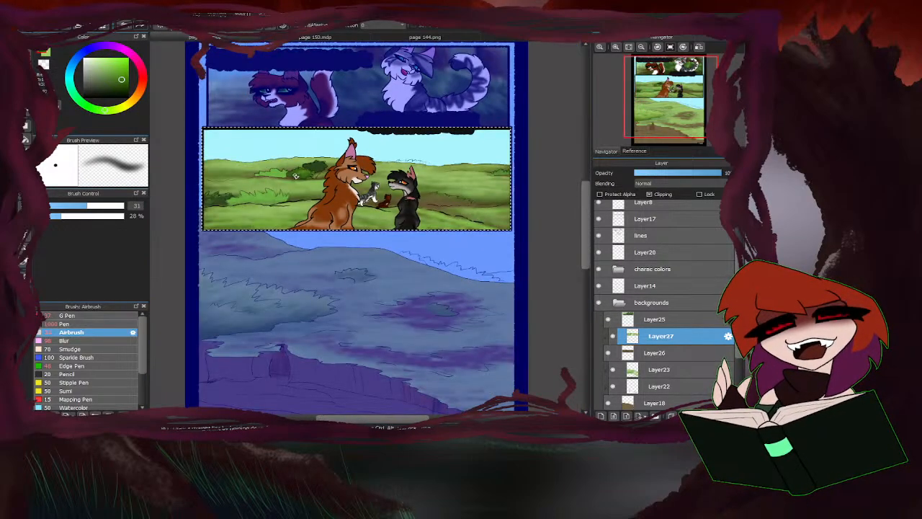
Shade the long light green bush with muted green and brush lighter green highlights over it with the Airbrush at size 31.
{"action": "scroll", "coordinate": [256, 211], "scroll_direction": "up", "scroll_amount": 3}
{"action": "scroll", "coordinate": [251, 142], "scroll_direction": "up", "scroll_amount": 2}
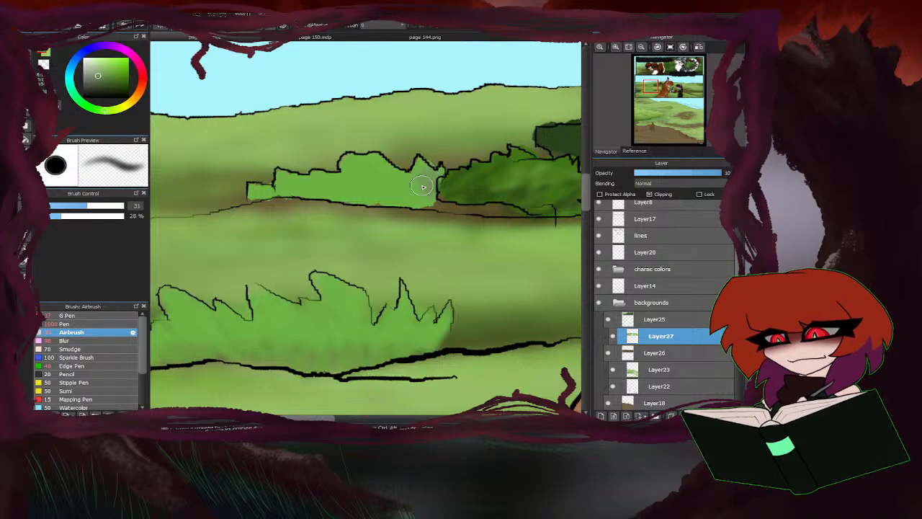
{"action": "mouse_move", "coordinate": [423, 187]}
{"action": "left_mouse_down"}
{"action": "mouse_move", "coordinate": [398, 196]}
{"action": "mouse_move", "coordinate": [363, 176]}
{"action": "left_mouse_up"}
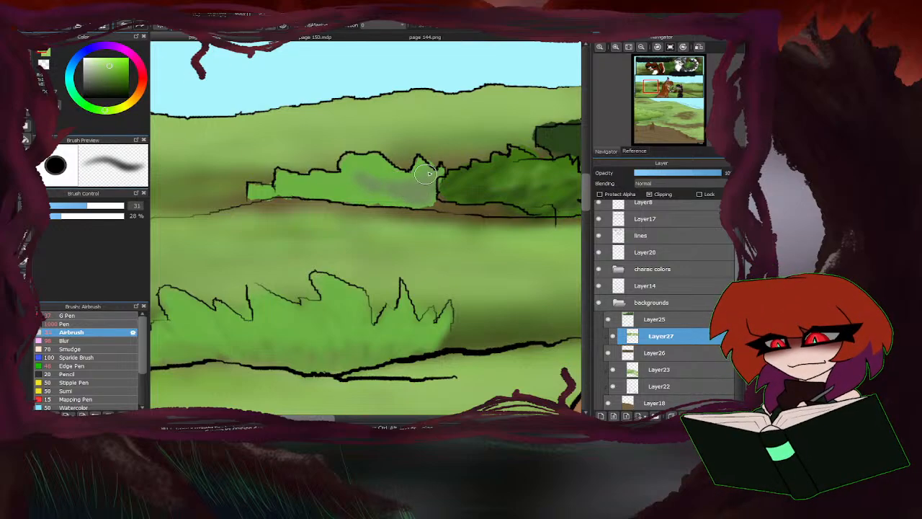
{"action": "mouse_move", "coordinate": [428, 174]}
{"action": "left_mouse_down"}
{"action": "mouse_move", "coordinate": [390, 193]}
{"action": "mouse_move", "coordinate": [392, 174]}
{"action": "mouse_move", "coordinate": [365, 162]}
{"action": "mouse_move", "coordinate": [371, 190]}
{"action": "mouse_move", "coordinate": [360, 194]}
{"action": "mouse_move", "coordinate": [333, 175]}
{"action": "mouse_move", "coordinate": [357, 189]}
{"action": "mouse_move", "coordinate": [299, 174]}
{"action": "mouse_move", "coordinate": [255, 190]}
{"action": "left_mouse_up"}
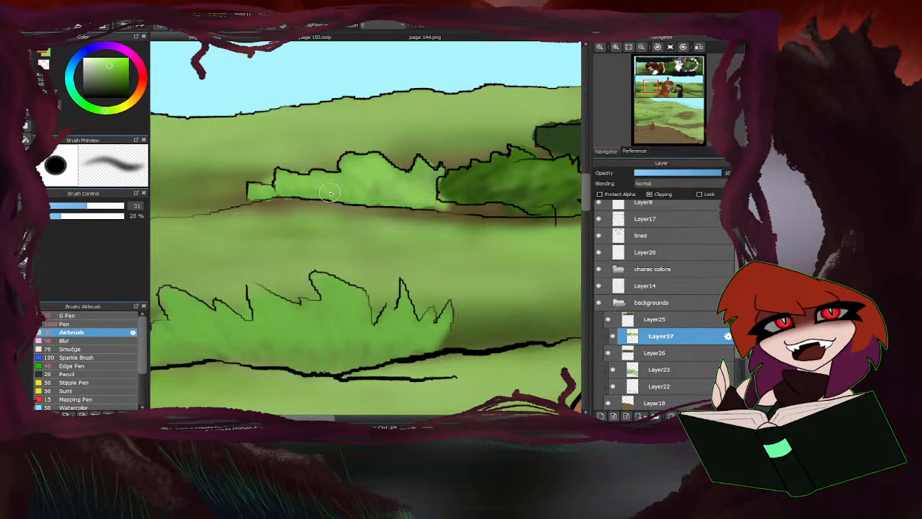
{"action": "scroll", "coordinate": [317, 185], "scroll_direction": "down", "scroll_amount": 4}
{"action": "scroll", "coordinate": [404, 175], "scroll_direction": "up", "scroll_amount": 3}
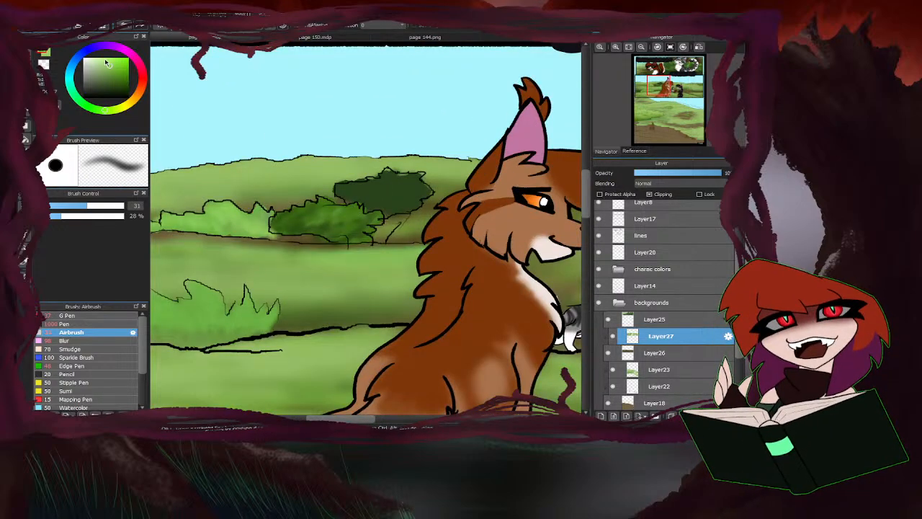
Choose a brighter green and brush leaf highlights over the dark round bush behind the orange cat.
{"action": "left_click_drag", "start_coordinate": [107, 64], "coordinate": [117, 74]}
{"action": "scroll", "coordinate": [421, 193], "scroll_direction": "up", "scroll_amount": 1}
{"action": "mouse_move", "coordinate": [420, 193]}
{"action": "left_mouse_down"}
{"action": "mouse_move", "coordinate": [405, 170]}
{"action": "mouse_move", "coordinate": [359, 174]}
{"action": "mouse_move", "coordinate": [405, 196]}
{"action": "mouse_move", "coordinate": [400, 215]}
{"action": "mouse_move", "coordinate": [392, 195]}
{"action": "mouse_move", "coordinate": [359, 204]}
{"action": "mouse_move", "coordinate": [361, 176]}
{"action": "mouse_move", "coordinate": [311, 183]}
{"action": "mouse_move", "coordinate": [310, 198]}
{"action": "mouse_move", "coordinate": [354, 201]}
{"action": "mouse_move", "coordinate": [358, 214]}
{"action": "mouse_move", "coordinate": [413, 214]}
{"action": "mouse_move", "coordinate": [379, 218]}
{"action": "mouse_move", "coordinate": [373, 201]}
{"action": "mouse_move", "coordinate": [404, 187]}
{"action": "mouse_move", "coordinate": [348, 197]}
{"action": "left_mouse_up"}
{"action": "left_click", "coordinate": [415, 211], "text": "alt"}
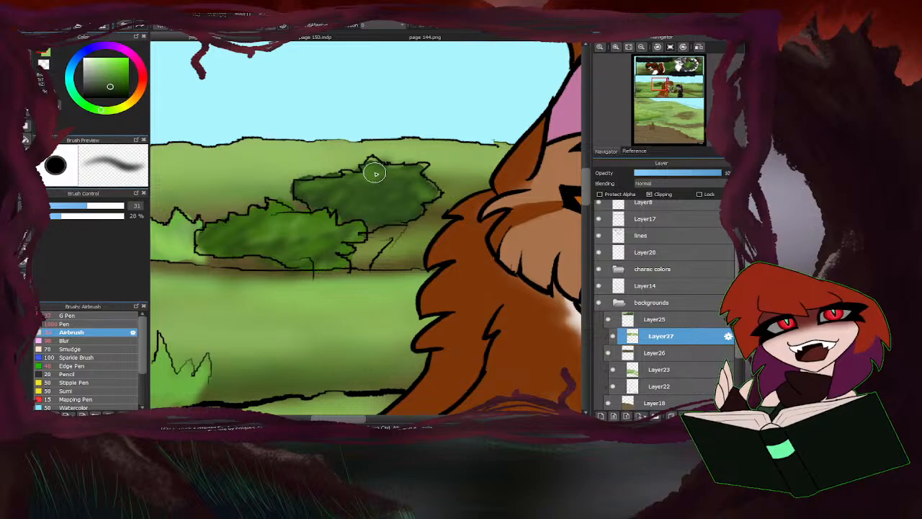
{"action": "scroll", "coordinate": [335, 197], "scroll_direction": "down", "scroll_amount": 2}
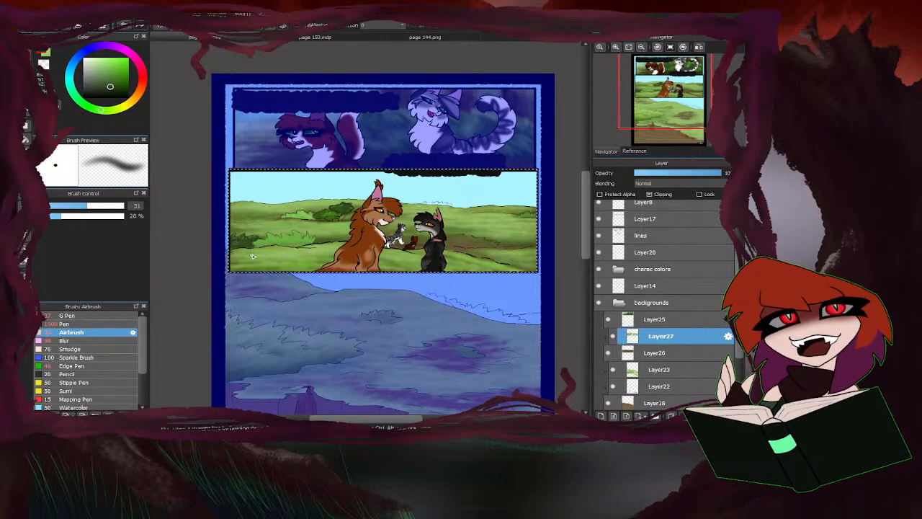
Sample green from the spiky bush and paint the small bush at the middle panel's right edge with the Airbrush.
{"action": "left_click", "coordinate": [286, 239], "text": "alt"}
{"action": "scroll", "coordinate": [533, 210], "scroll_direction": "up", "scroll_amount": 4}
{"action": "left_click_drag", "start_coordinate": [510, 214], "coordinate": [535, 219]}
{"action": "scroll", "coordinate": [496, 195], "scroll_direction": "down", "scroll_amount": 2}
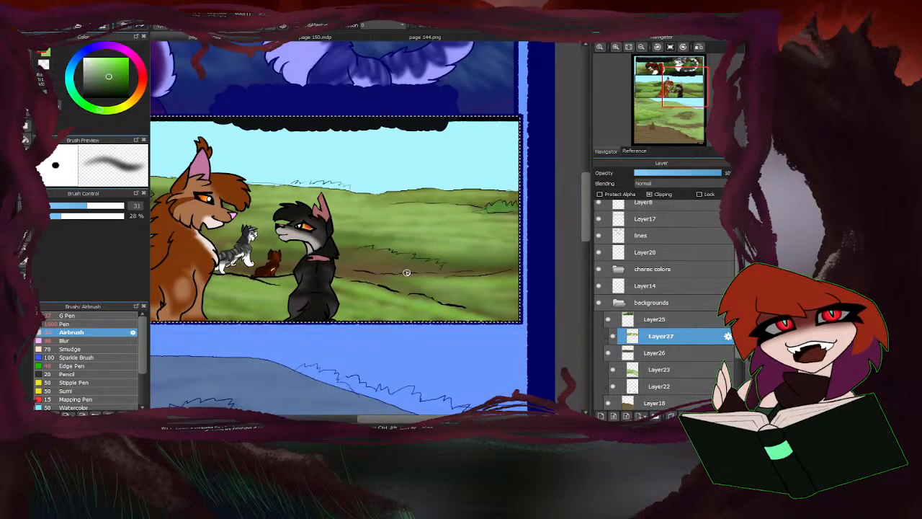
Brush green over the spiky bush outline beside the black cat with the Airbrush at size 31.
{"action": "scroll", "coordinate": [406, 272], "scroll_direction": "up", "scroll_amount": 2}
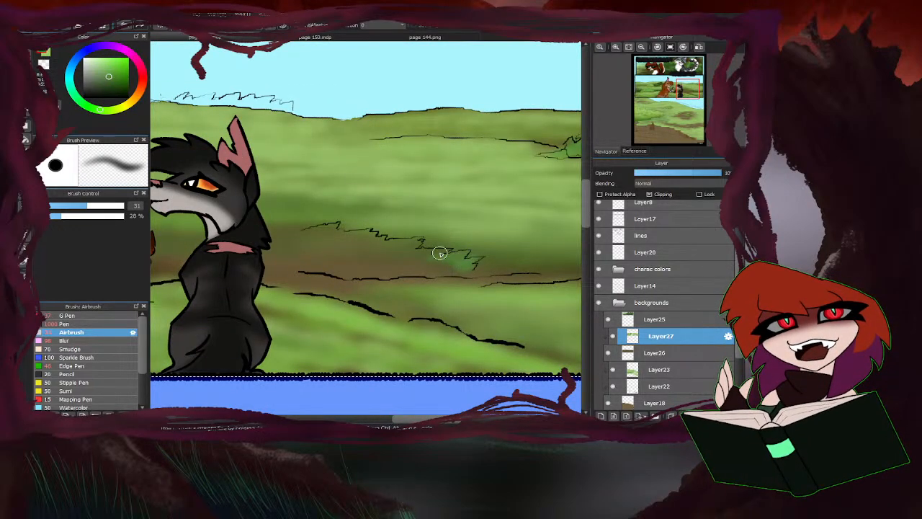
{"action": "mouse_move", "coordinate": [439, 253]}
{"action": "left_mouse_down"}
{"action": "mouse_move", "coordinate": [351, 245]}
{"action": "mouse_move", "coordinate": [367, 234]}
{"action": "mouse_move", "coordinate": [324, 244]}
{"action": "mouse_move", "coordinate": [328, 234]}
{"action": "mouse_move", "coordinate": [285, 236]}
{"action": "mouse_move", "coordinate": [316, 239]}
{"action": "mouse_move", "coordinate": [314, 250]}
{"action": "mouse_move", "coordinate": [373, 249]}
{"action": "mouse_move", "coordinate": [368, 264]}
{"action": "mouse_move", "coordinate": [448, 269]}
{"action": "mouse_move", "coordinate": [435, 275]}
{"action": "mouse_move", "coordinate": [467, 268]}
{"action": "mouse_move", "coordinate": [420, 269]}
{"action": "mouse_move", "coordinate": [430, 254]}
{"action": "mouse_move", "coordinate": [371, 250]}
{"action": "mouse_move", "coordinate": [383, 242]}
{"action": "mouse_move", "coordinate": [336, 246]}
{"action": "mouse_move", "coordinate": [329, 233]}
{"action": "mouse_move", "coordinate": [294, 235]}
{"action": "mouse_move", "coordinate": [285, 250]}
{"action": "mouse_move", "coordinate": [370, 260]}
{"action": "mouse_move", "coordinate": [382, 272]}
{"action": "mouse_move", "coordinate": [432, 267]}
{"action": "left_mouse_up"}
{"action": "scroll", "coordinate": [452, 256], "scroll_direction": "down", "scroll_amount": 1}
{"action": "mouse_move", "coordinate": [348, 251]}
{"action": "left_mouse_down"}
{"action": "mouse_move", "coordinate": [347, 237]}
{"action": "mouse_move", "coordinate": [335, 234]}
{"action": "mouse_move", "coordinate": [431, 259]}
{"action": "mouse_move", "coordinate": [360, 255]}
{"action": "left_mouse_up"}
{"action": "scroll", "coordinate": [413, 243], "scroll_direction": "down", "scroll_amount": 4}
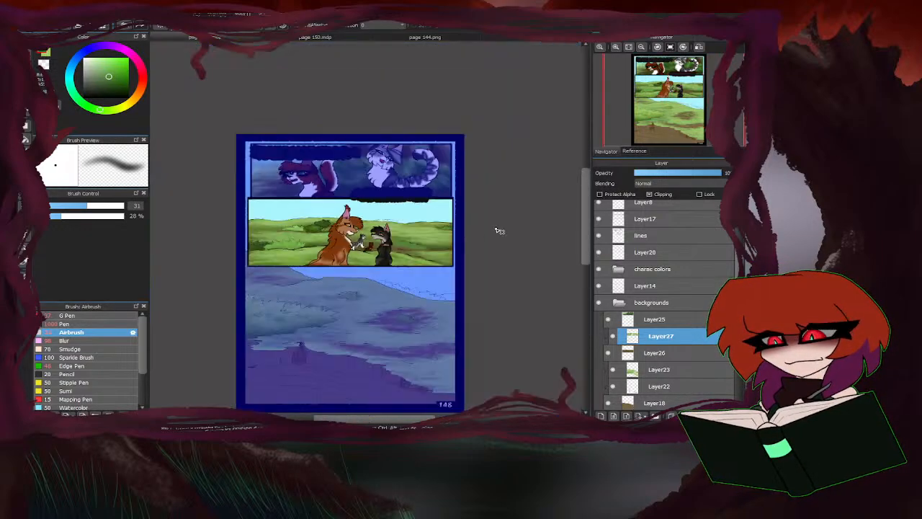
Sample green from the middle panel and paint the small bush at the panel's left edge with the Airbrush at size 31.
{"action": "scroll", "coordinate": [285, 237], "scroll_direction": "up", "scroll_amount": 2}
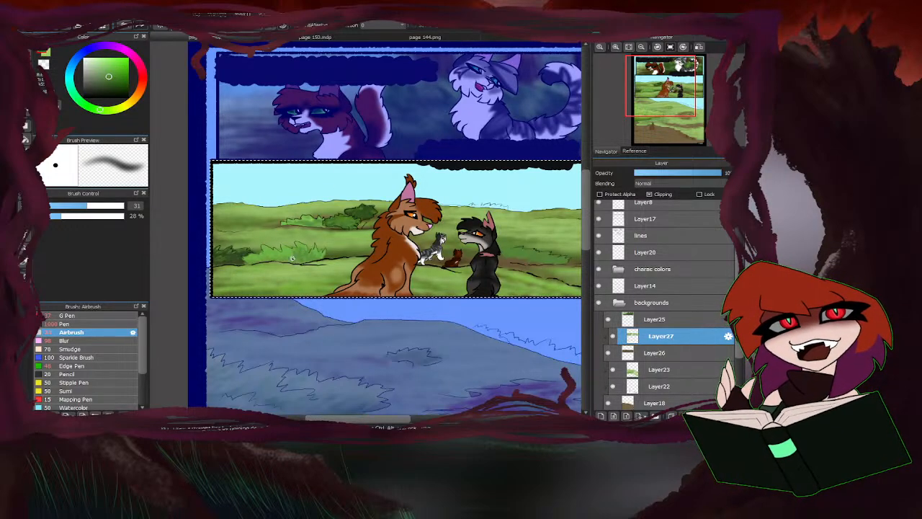
{"action": "right_click", "coordinate": [234, 251]}
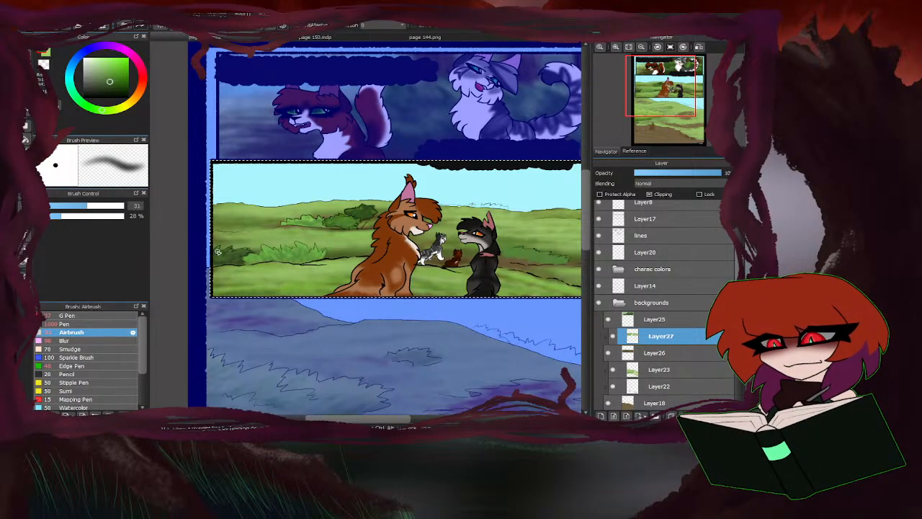
{"action": "scroll", "coordinate": [347, 214], "scroll_direction": "up", "scroll_amount": 2}
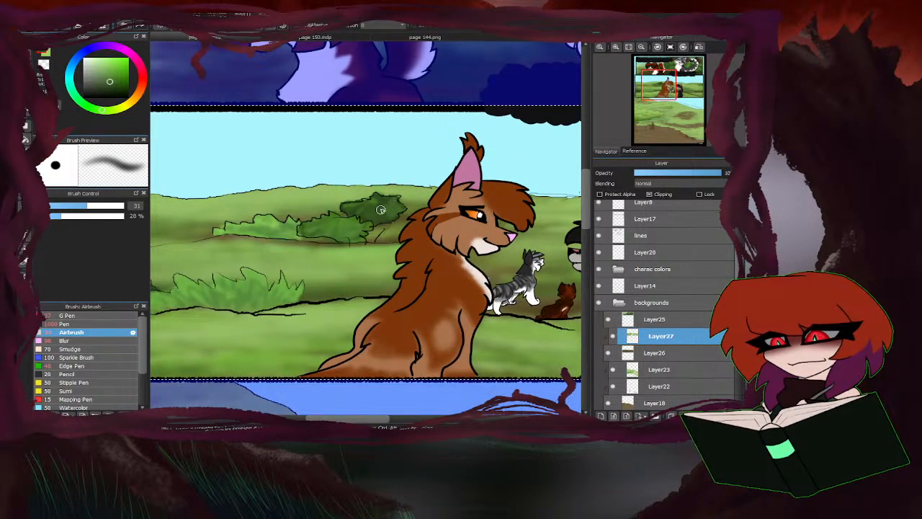
Examine the background colouring in the upper panels of the page 144 reference image and return to page 148.
{"action": "scroll", "coordinate": [349, 211], "scroll_direction": "down", "scroll_amount": 5}
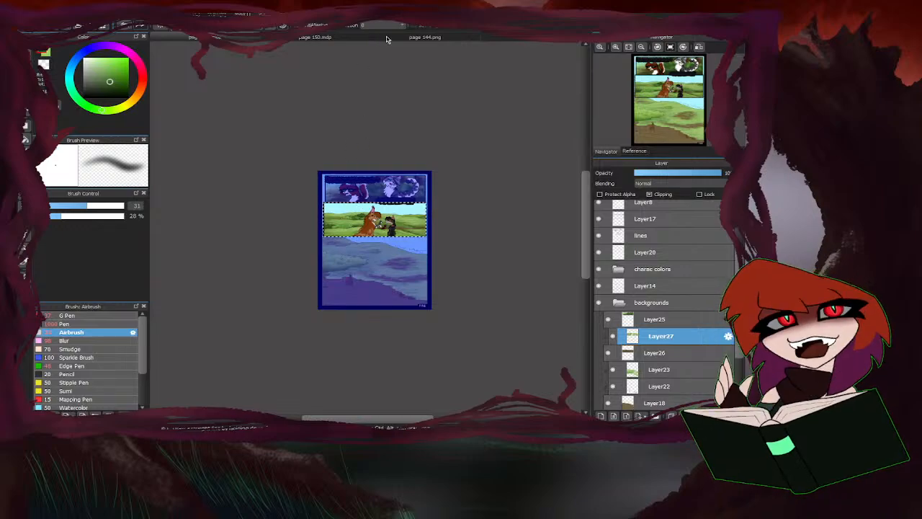
{"action": "left_click", "coordinate": [388, 38]}
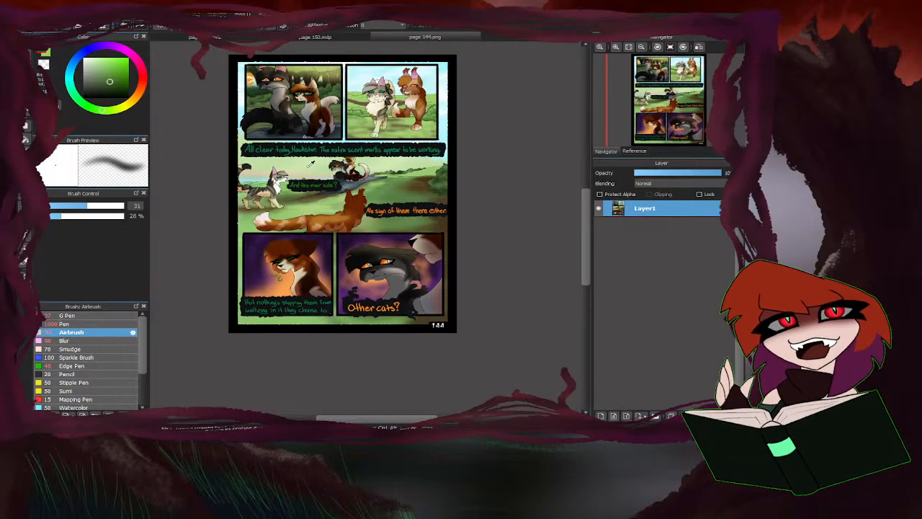
{"action": "scroll", "coordinate": [355, 99], "scroll_direction": "up", "scroll_amount": 3}
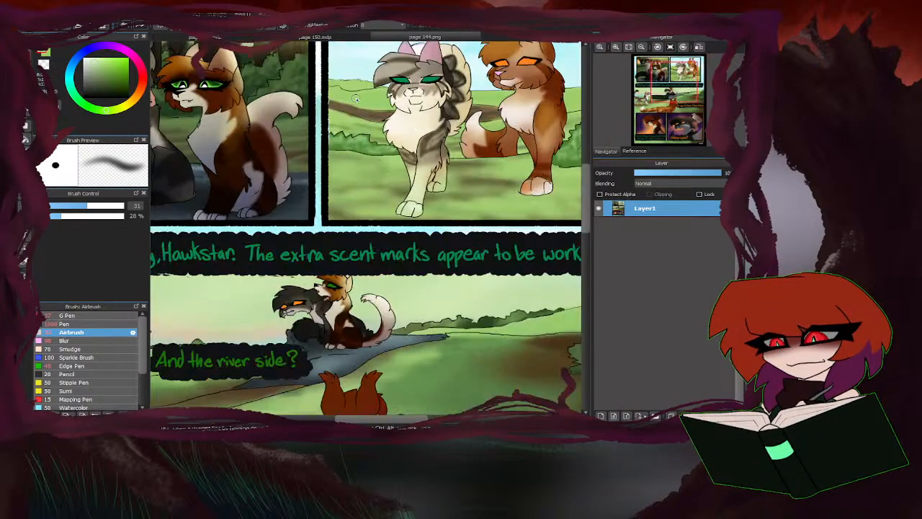
{"action": "scroll", "coordinate": [355, 99], "scroll_direction": "down", "scroll_amount": 3}
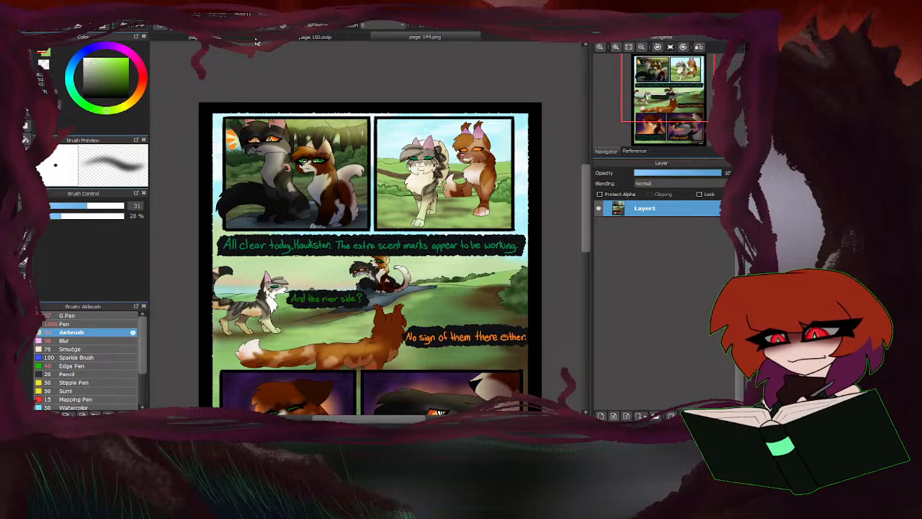
{"action": "left_click", "coordinate": [256, 38]}
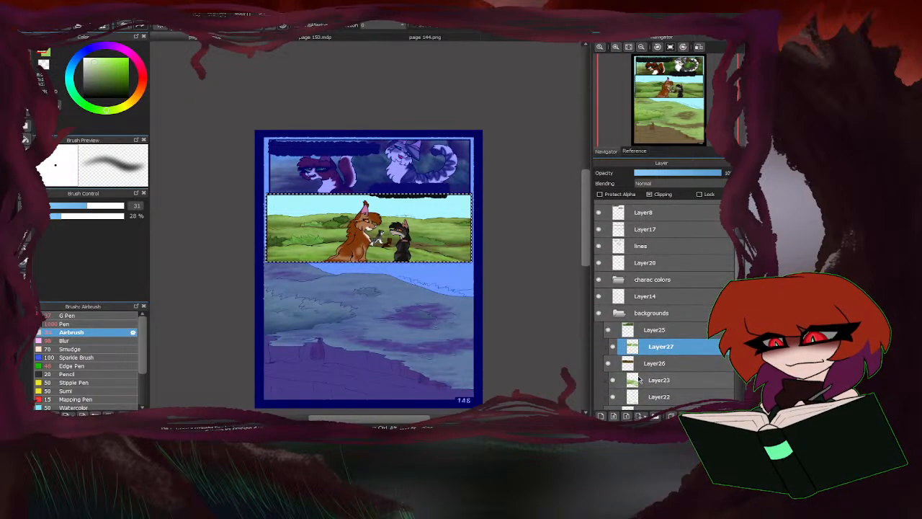
Add a layer above Layer23 and spray light yellow-green over the middle panel's sky with the Airbrush at size 263.
{"action": "left_click", "coordinate": [639, 380]}
{"action": "left_click", "coordinate": [603, 416]}
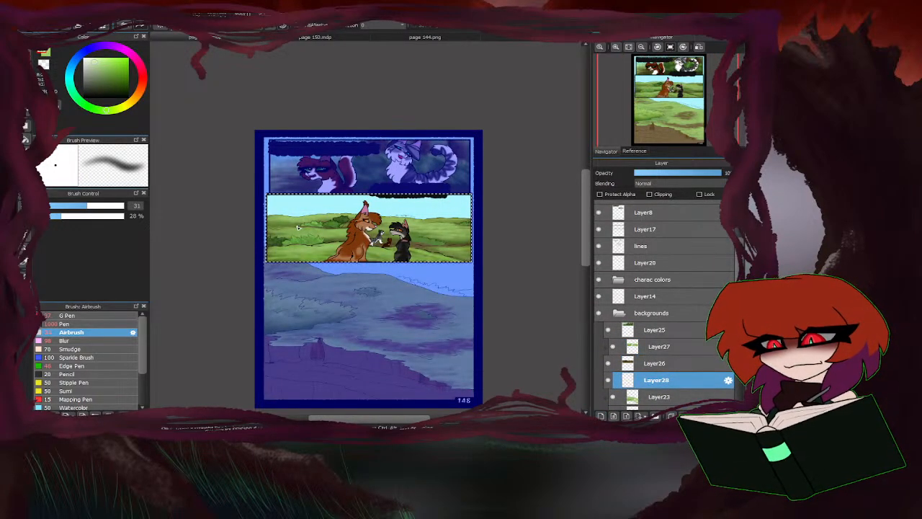
{"action": "left_click_drag", "start_coordinate": [135, 206], "coordinate": [189, 208]}
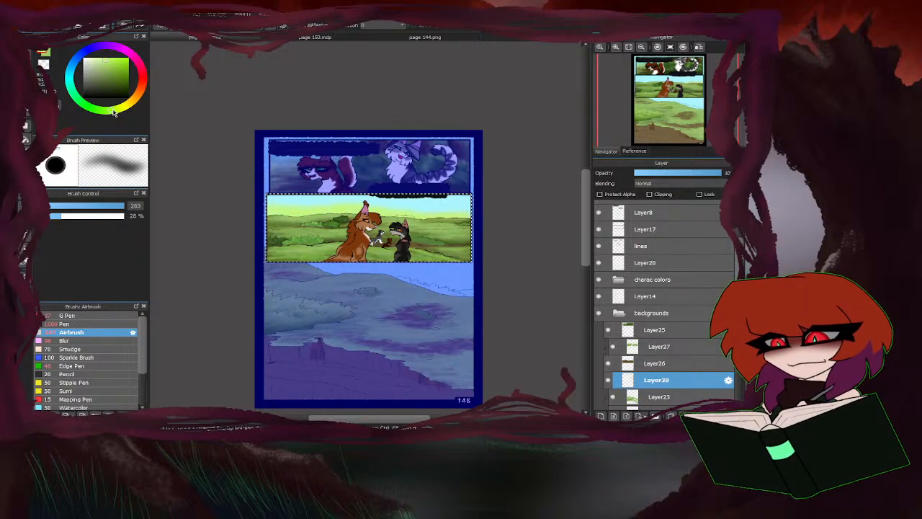
Airbrush olive, a lighter yellow-green and green over the upper background behind the cats in the middle panel.
{"action": "left_click_drag", "start_coordinate": [113, 112], "coordinate": [122, 108]}
{"action": "left_click", "coordinate": [105, 78]}
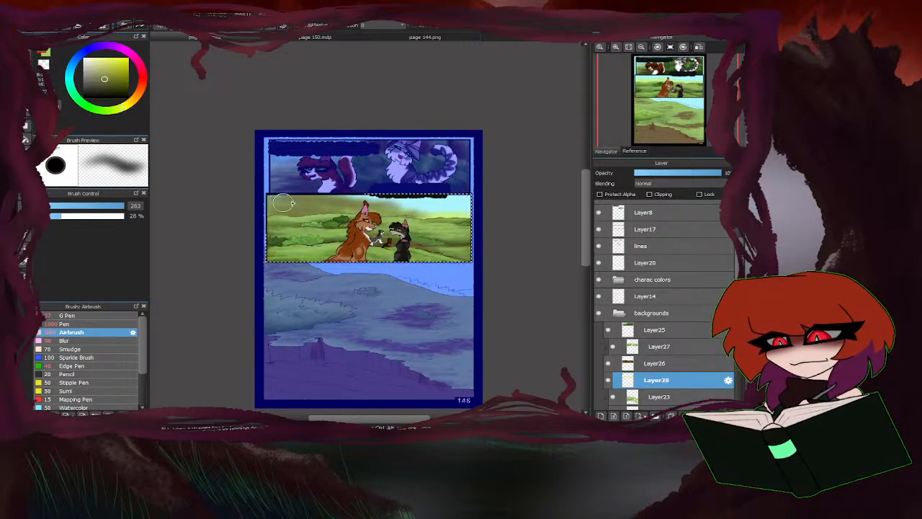
{"action": "left_click", "coordinate": [110, 67]}
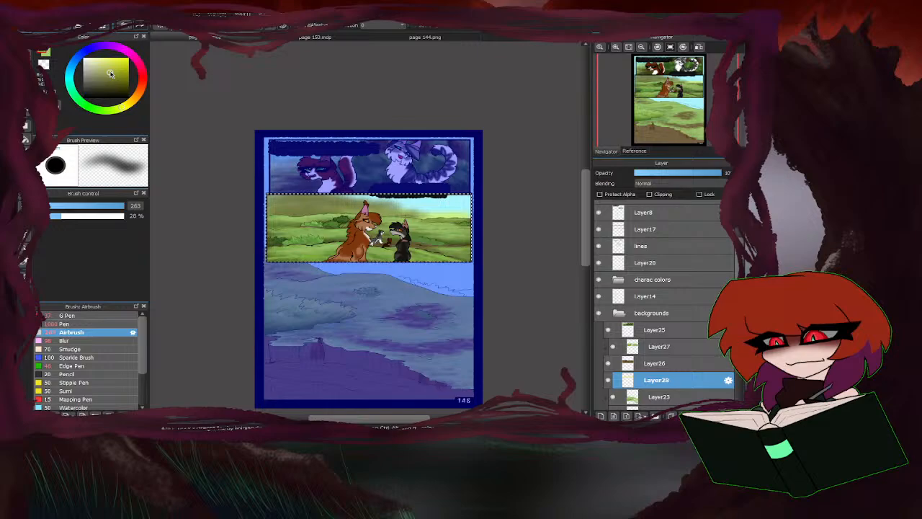
{"action": "left_click", "coordinate": [122, 110]}
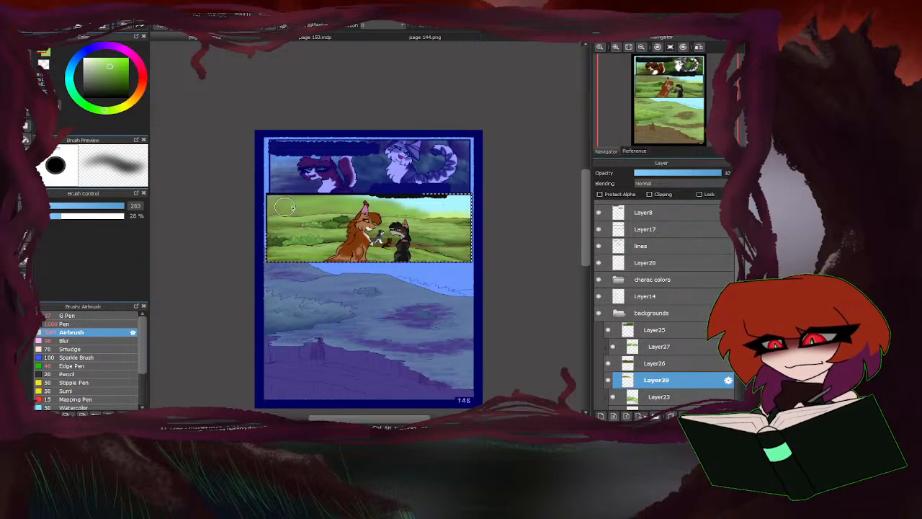
{"action": "scroll", "coordinate": [391, 198], "scroll_direction": "down", "scroll_amount": 2}
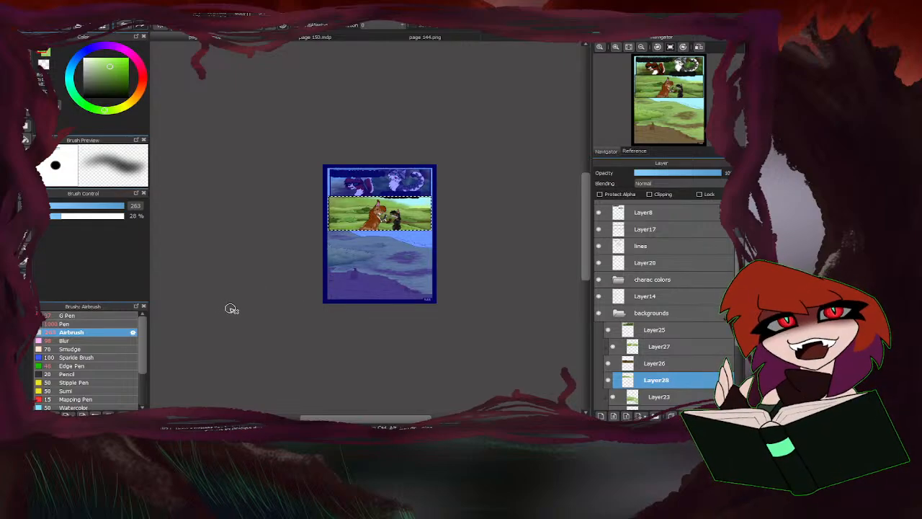
Deepen the hazy background above the middle panel's hills with darker green, sampled hill green and dark olive-brown airbrush strokes.
{"action": "mouse_move", "coordinate": [120, 79]}
{"action": "left_mouse_down"}
{"action": "mouse_move", "coordinate": [114, 74]}
{"action": "mouse_move", "coordinate": [118, 84]}
{"action": "left_mouse_up"}
{"action": "scroll", "coordinate": [373, 205], "scroll_direction": "up", "scroll_amount": 4}
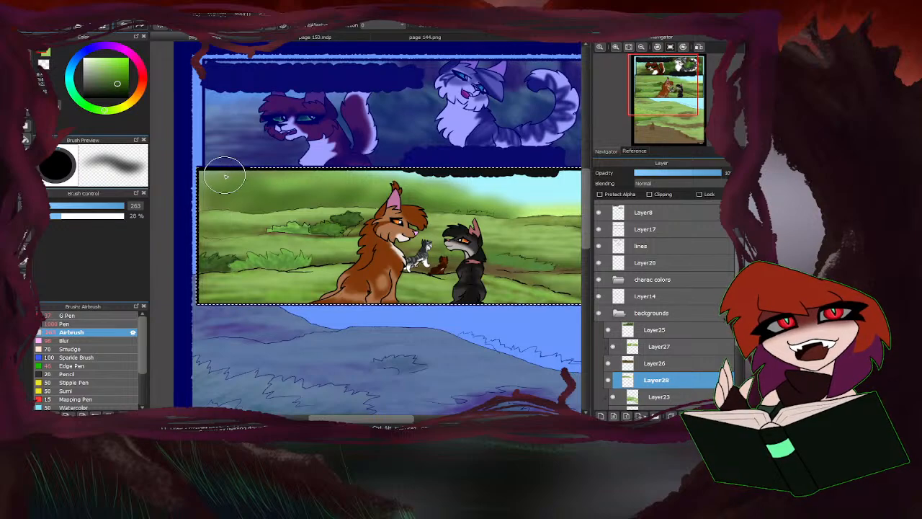
{"action": "right_click", "coordinate": [264, 210]}
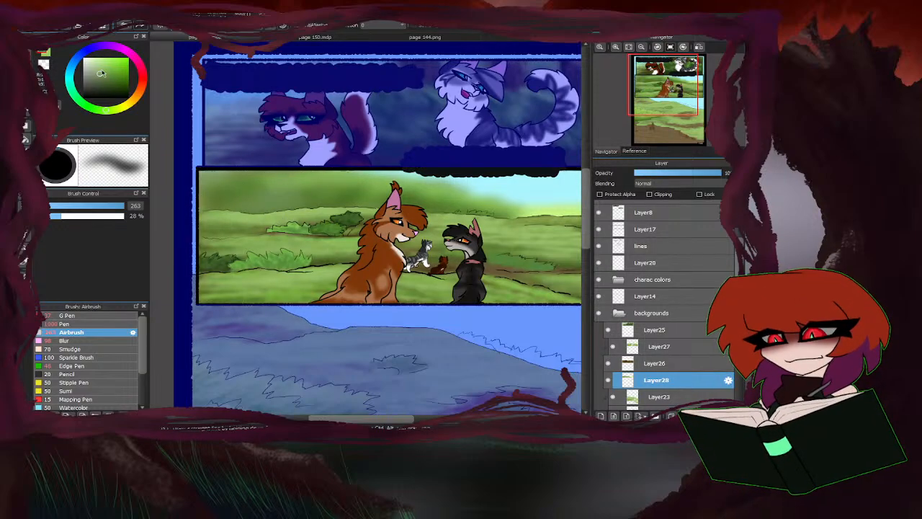
{"action": "left_click_drag", "start_coordinate": [99, 74], "coordinate": [100, 85]}
{"action": "left_click", "coordinate": [132, 108]}
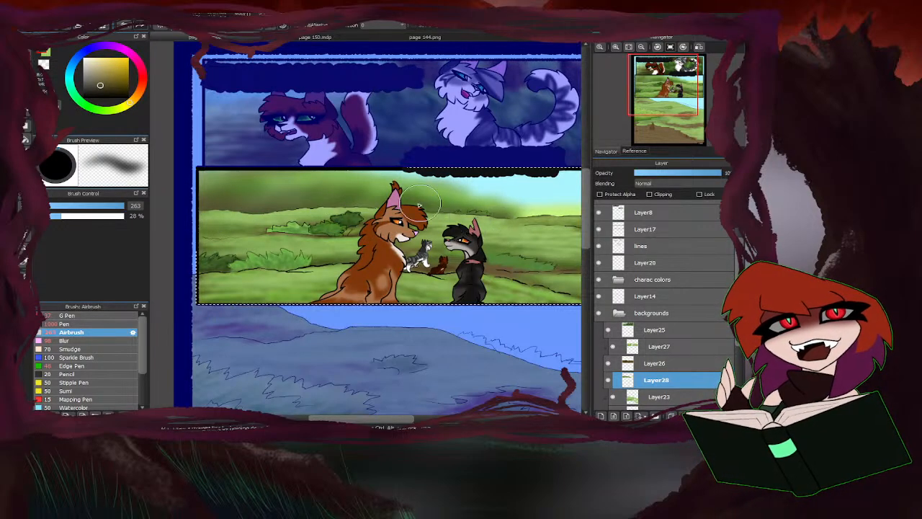
Reduce the opacity of the middle panel's haze layer, Layer28, to 60%.
{"action": "scroll", "coordinate": [220, 213], "scroll_direction": "down", "scroll_amount": 4}
{"action": "scroll", "coordinate": [280, 222], "scroll_direction": "up", "scroll_amount": 2}
{"action": "scroll", "coordinate": [280, 222], "scroll_direction": "up", "scroll_amount": 2}
{"action": "scroll", "coordinate": [404, 178], "scroll_direction": "down", "scroll_amount": 2}
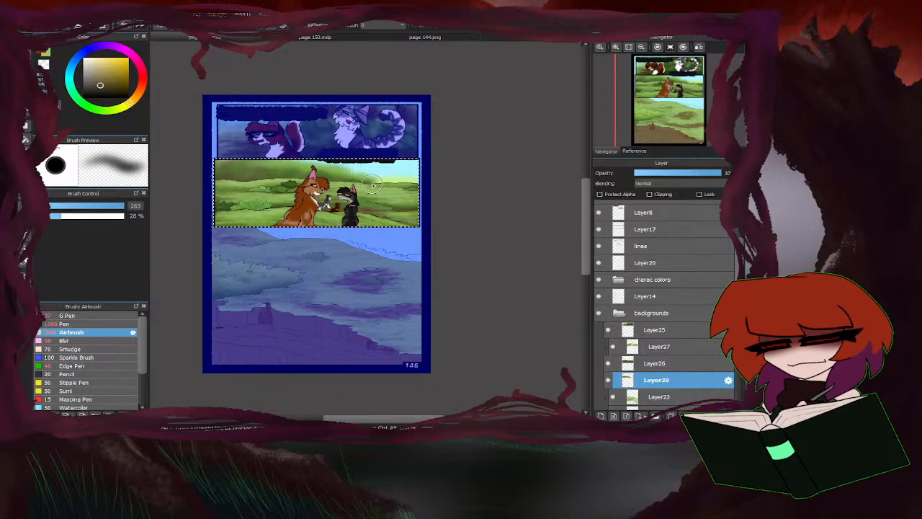
{"action": "key", "text": "ctrl+d"}
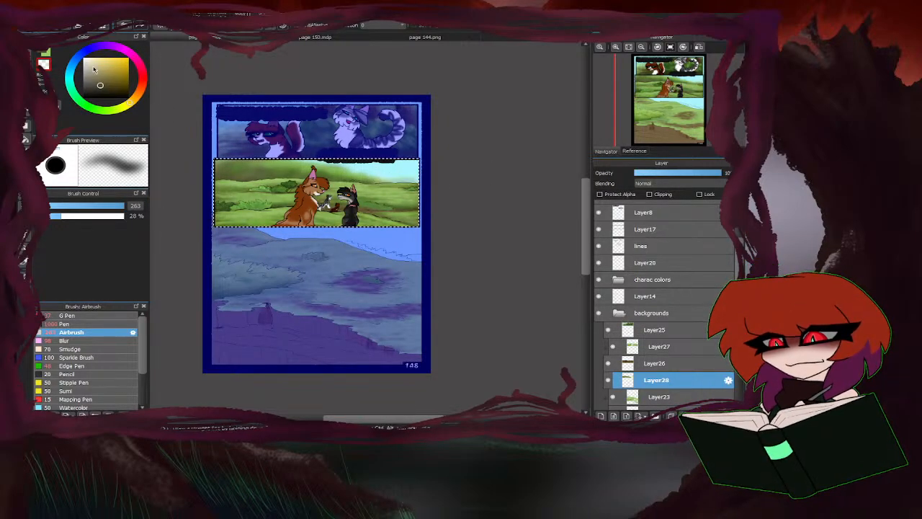
{"action": "left_click", "coordinate": [675, 173]}
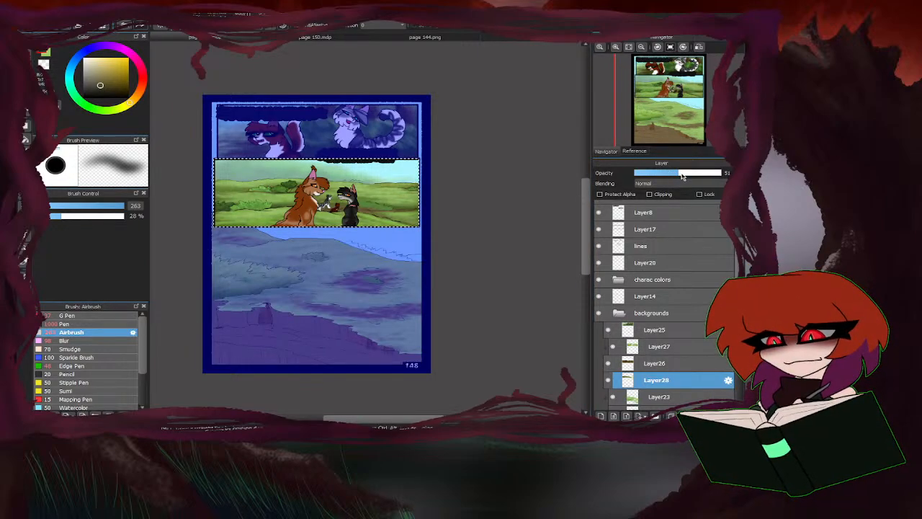
{"action": "left_click", "coordinate": [687, 174]}
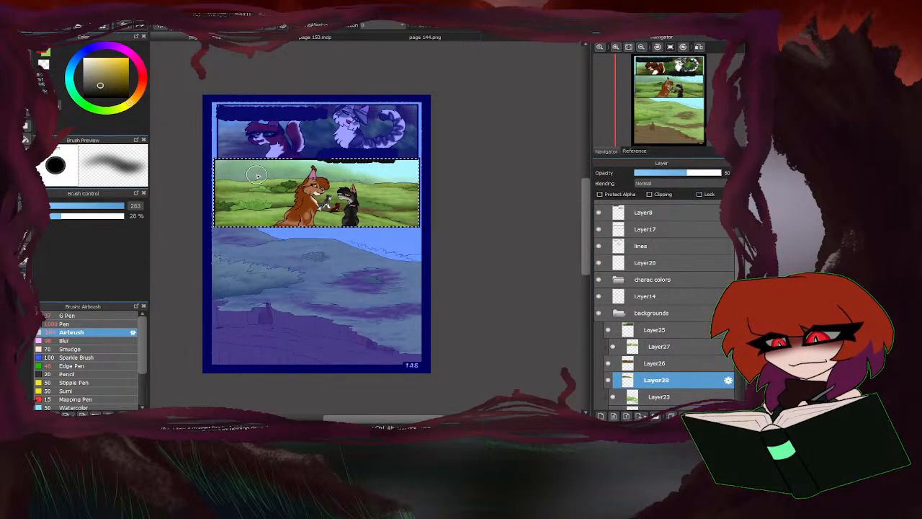
Airbrush lighter, muted yellow tones over the haze in the middle panel's sky and clear the panel selection.
{"action": "left_click_drag", "start_coordinate": [105, 79], "coordinate": [105, 67]}
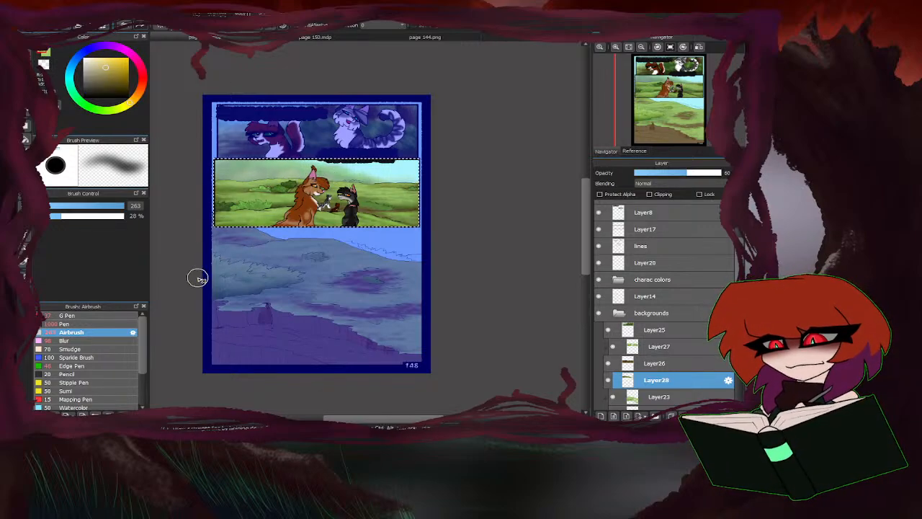
{"action": "scroll", "coordinate": [709, 339], "scroll_direction": "down", "scroll_amount": 2}
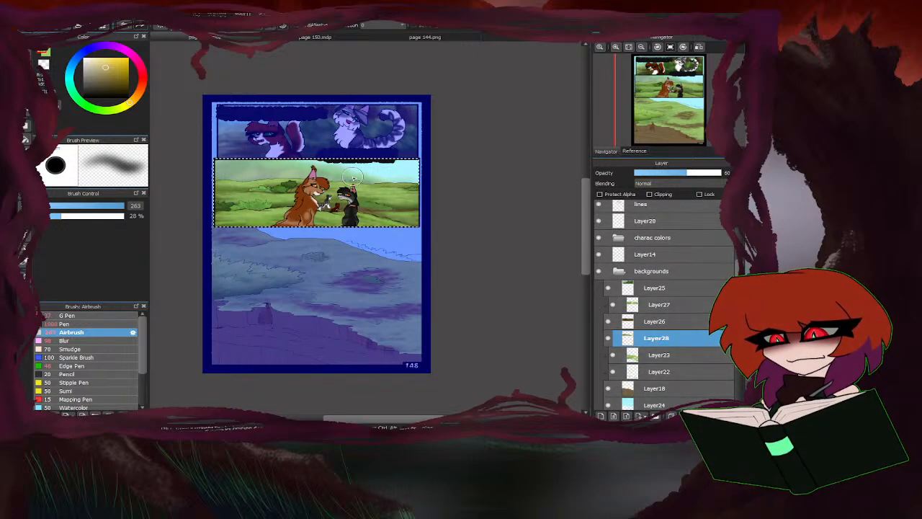
{"action": "left_click_drag", "start_coordinate": [107, 72], "coordinate": [94, 73]}
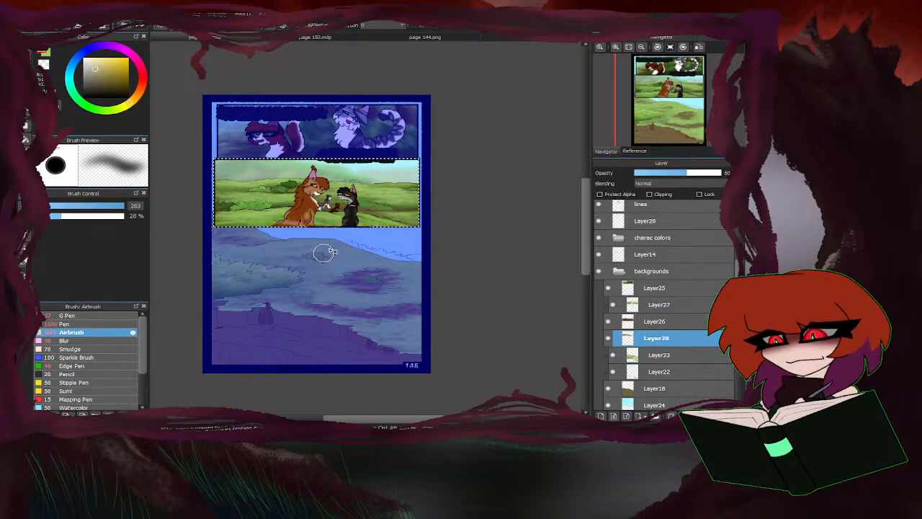
{"action": "scroll", "coordinate": [328, 251], "scroll_direction": "up", "scroll_amount": 1}
{"action": "scroll", "coordinate": [412, 233], "scroll_direction": "down", "scroll_amount": 2}
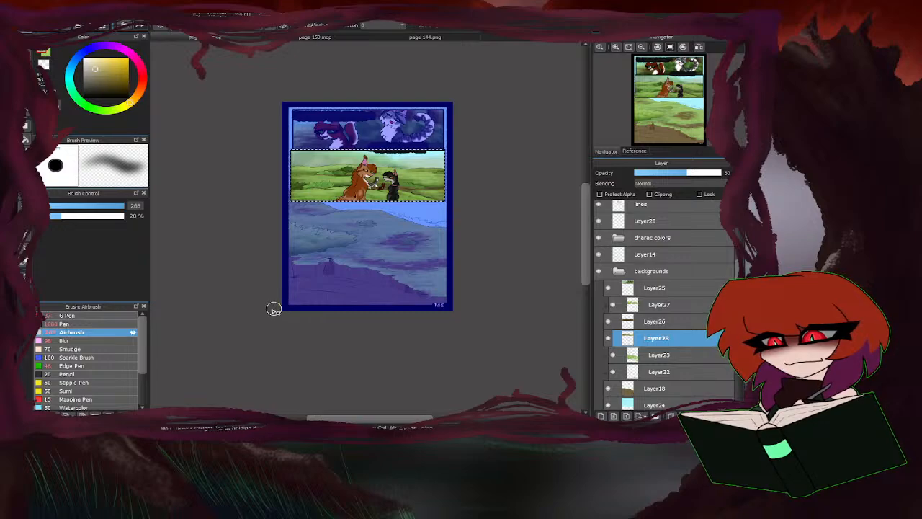
{"action": "key", "text": "ctrl+d"}
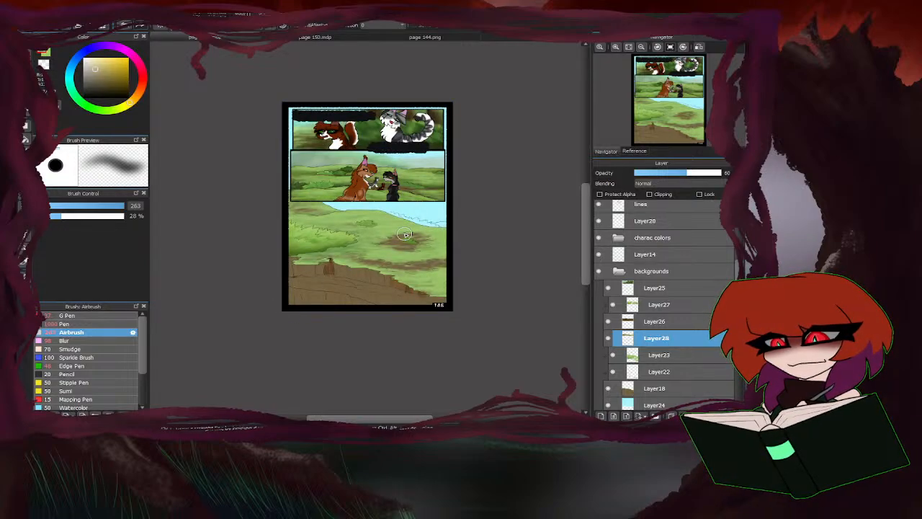
Add a layer above Layer24, set the Airbrush size to 42 and pick a light green for the bottom panel.
{"action": "scroll", "coordinate": [650, 346], "scroll_direction": "down", "scroll_amount": 2}
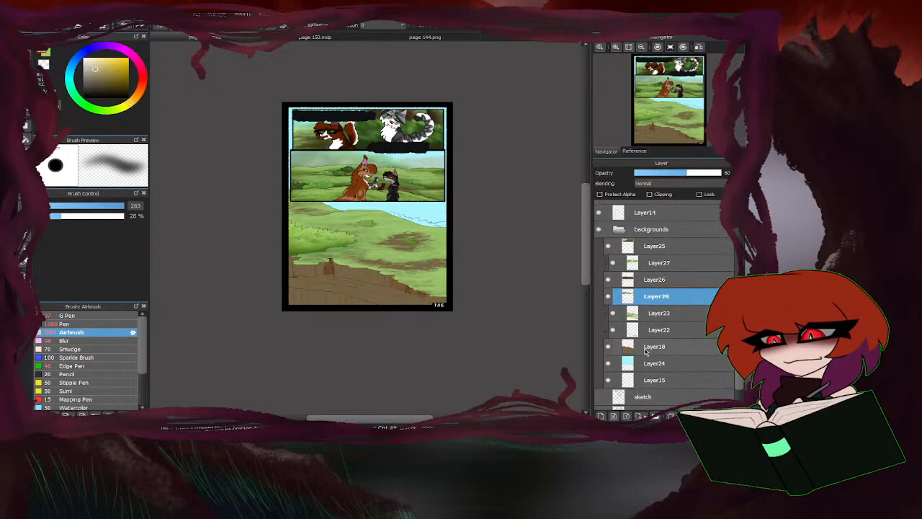
{"action": "left_click", "coordinate": [651, 364]}
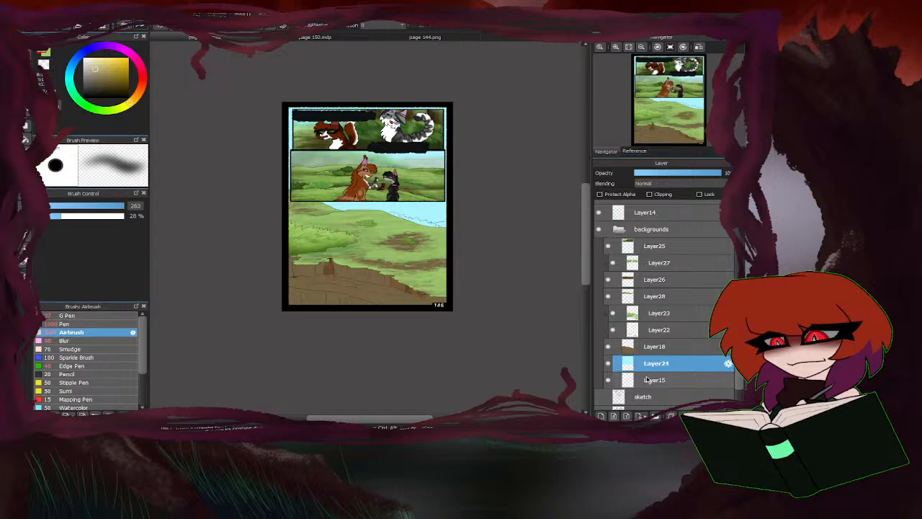
{"action": "left_click", "coordinate": [601, 416]}
{"action": "left_click_drag", "start_coordinate": [116, 207], "coordinate": [96, 206]}
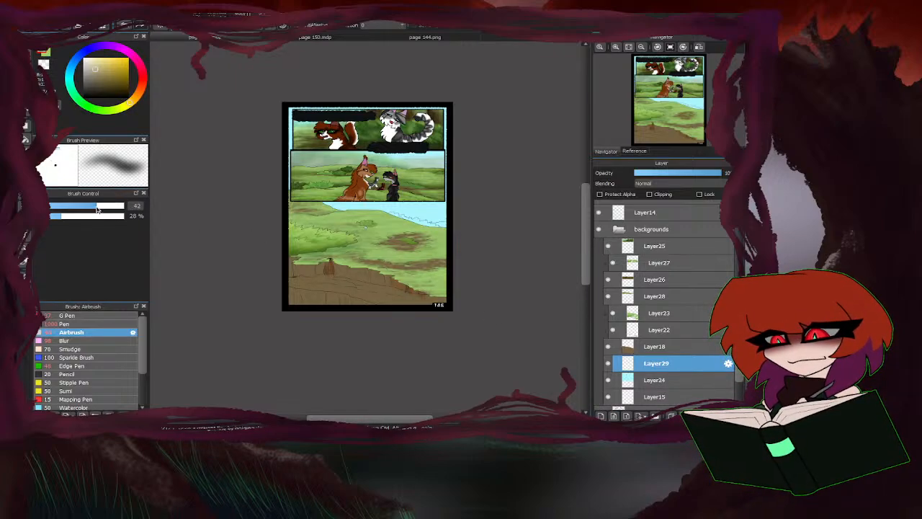
{"action": "left_click", "coordinate": [443, 232], "text": "alt"}
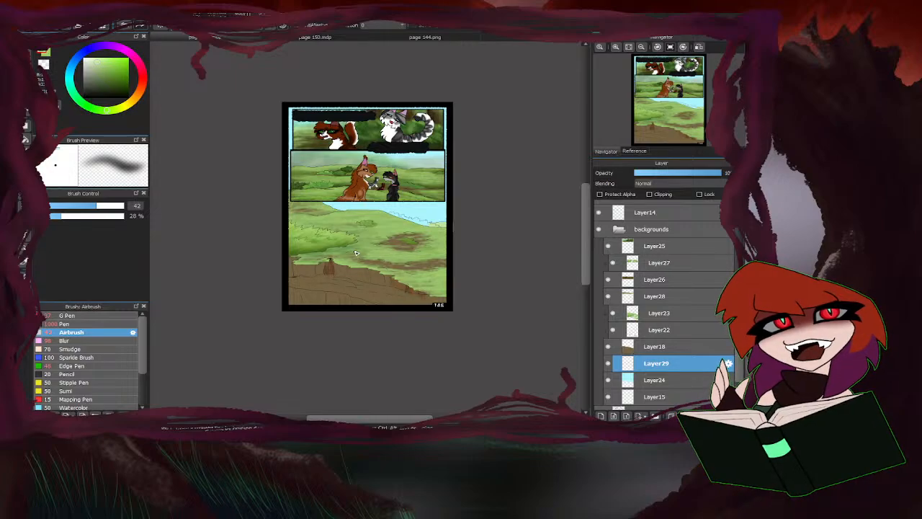
Set the Airbrush size to 87 and paint the distant bushes along the bottom panel's sloping hill line green.
{"action": "scroll", "coordinate": [369, 247], "scroll_direction": "up", "scroll_amount": 3}
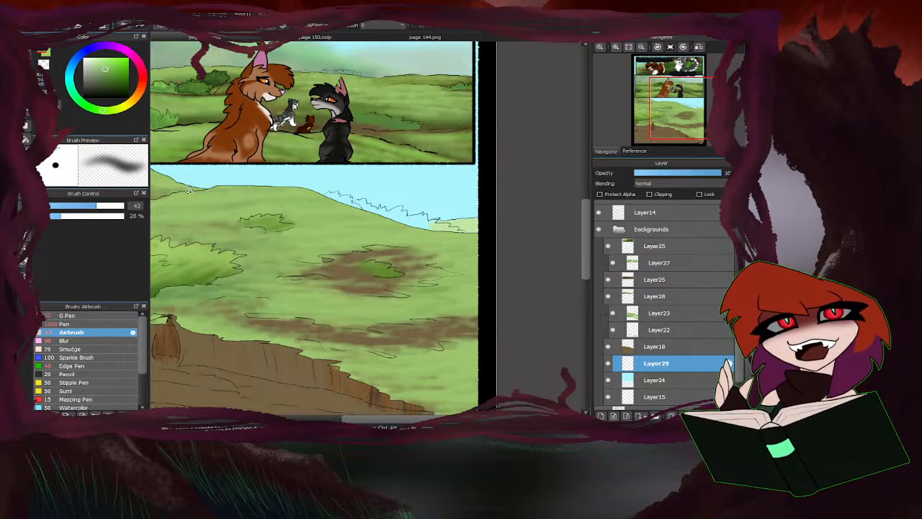
{"action": "left_click_drag", "start_coordinate": [111, 207], "coordinate": [117, 207]}
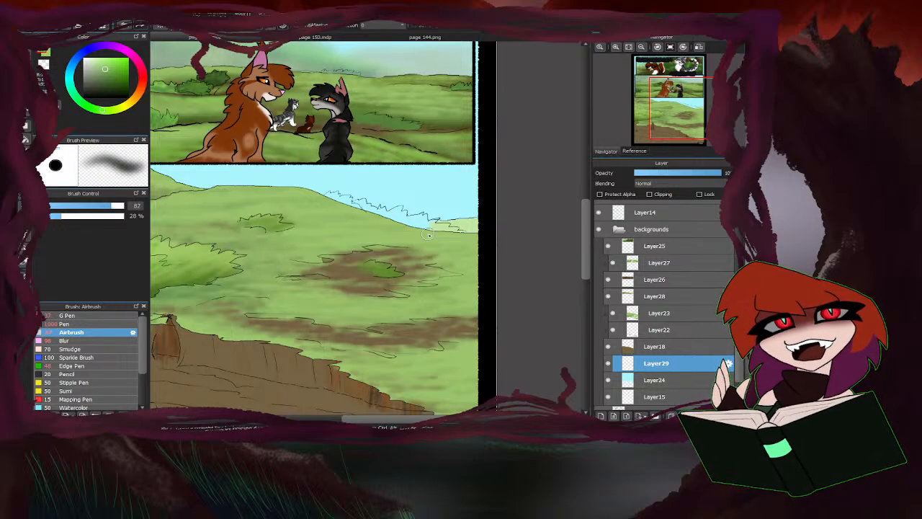
{"action": "mouse_move", "coordinate": [454, 231]}
{"action": "left_mouse_down"}
{"action": "mouse_move", "coordinate": [407, 226]}
{"action": "mouse_move", "coordinate": [420, 216]}
{"action": "mouse_move", "coordinate": [408, 227]}
{"action": "mouse_move", "coordinate": [440, 228]}
{"action": "mouse_move", "coordinate": [426, 236]}
{"action": "mouse_move", "coordinate": [440, 225]}
{"action": "mouse_move", "coordinate": [327, 196]}
{"action": "left_mouse_up"}
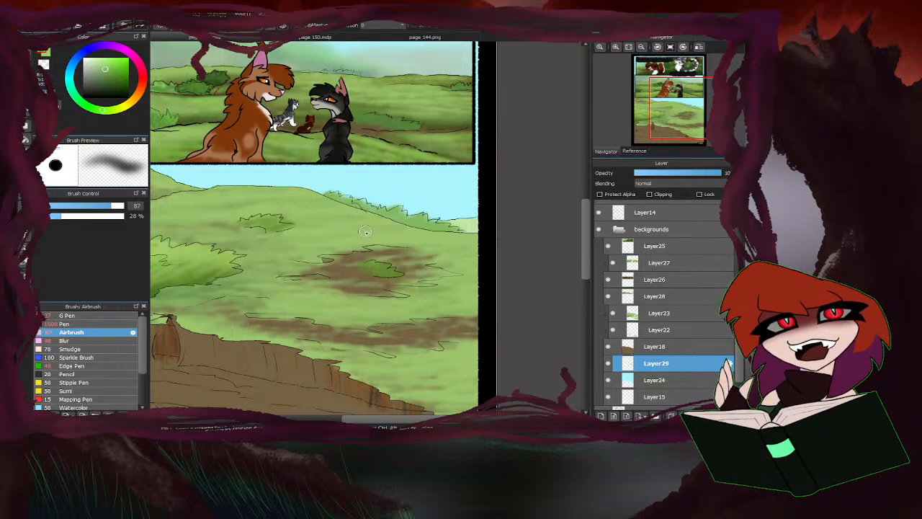
Select Layer28 and switch its visibility off and on to compare the middle panel with and without the haze.
{"action": "scroll", "coordinate": [447, 193], "scroll_direction": "down", "scroll_amount": 3}
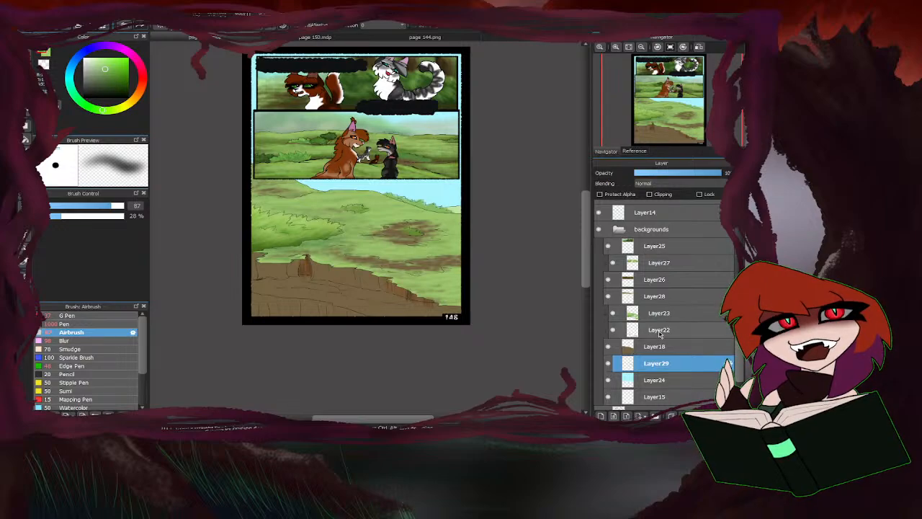
{"action": "left_click", "coordinate": [659, 297]}
{"action": "left_click", "coordinate": [608, 296]}
{"action": "left_click", "coordinate": [608, 296]}
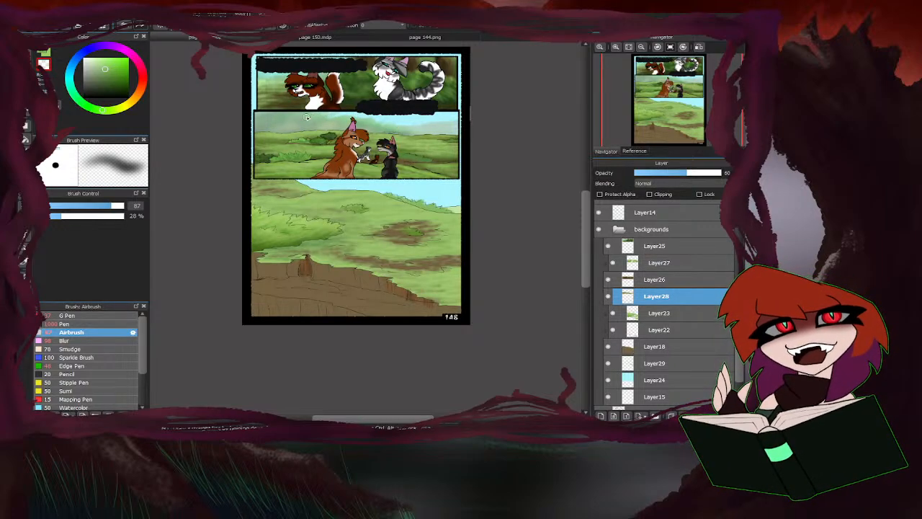
Adjust the opacity of Layer28, the middle panel's haze, to 63.
{"action": "left_click", "coordinate": [699, 175]}
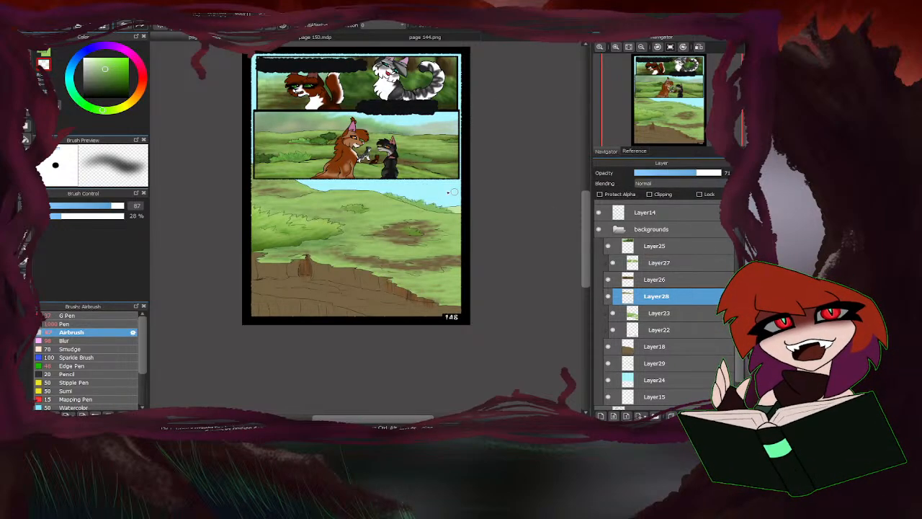
{"action": "left_click", "coordinate": [684, 175]}
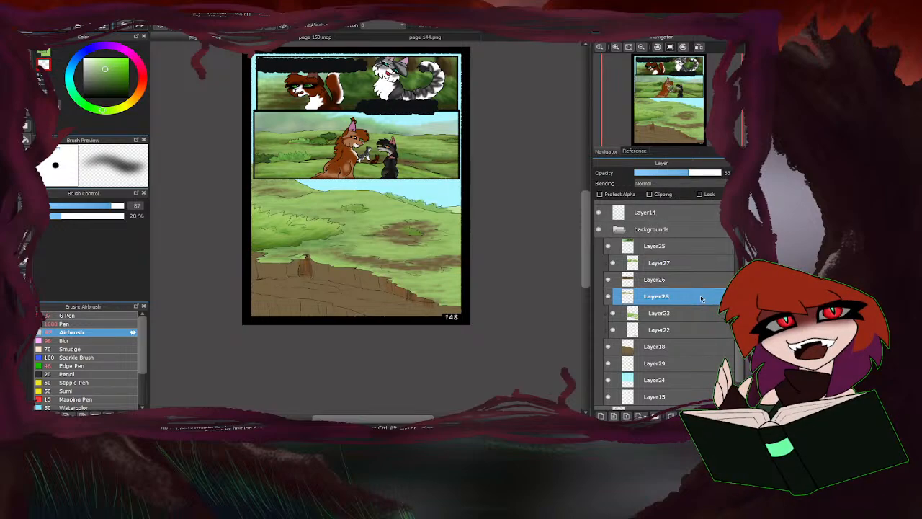
Add a layer above Layer24, set the Airbrush size to 233 and paint soft muted blue over the bottom panel's sky.
{"action": "left_click", "coordinate": [646, 381]}
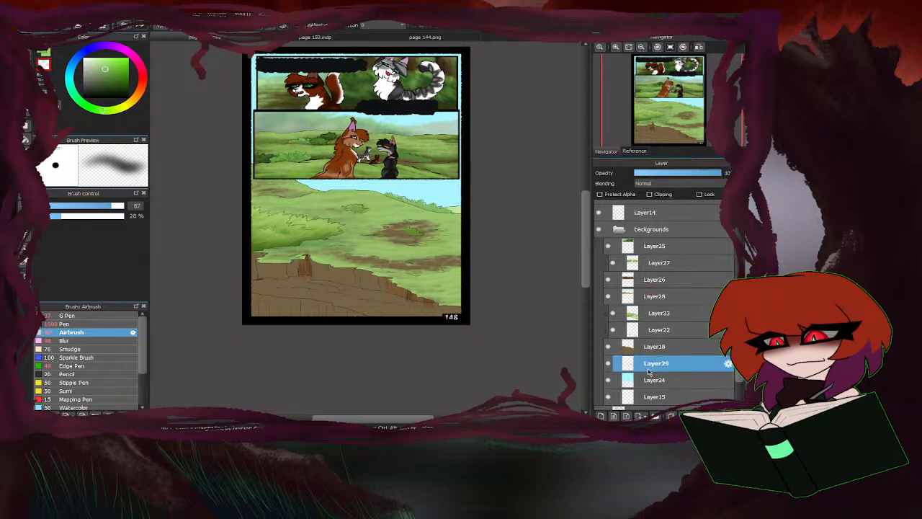
{"action": "left_click", "coordinate": [601, 417]}
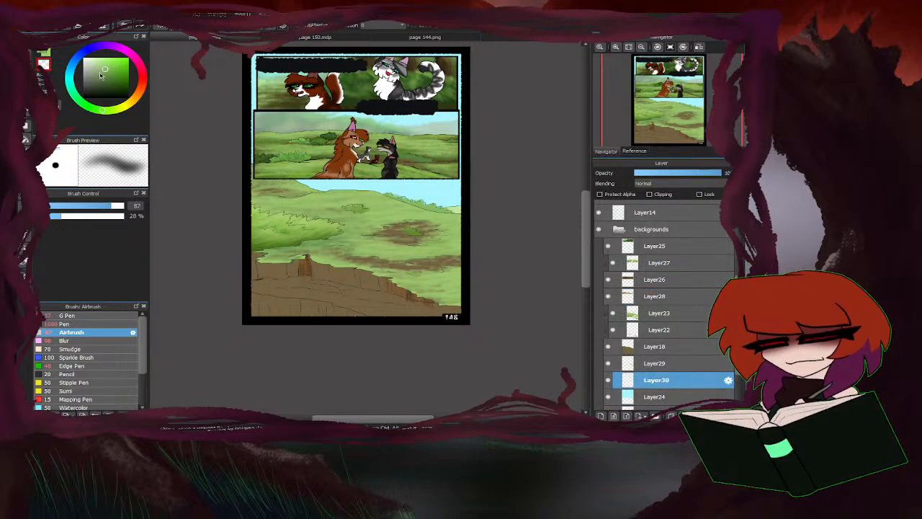
{"action": "left_click_drag", "start_coordinate": [111, 206], "coordinate": [124, 206]}
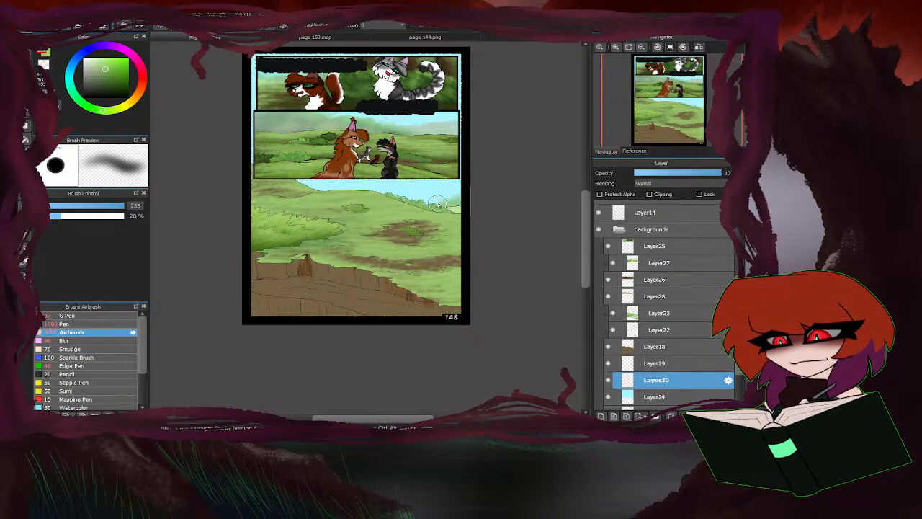
{"action": "left_click", "coordinate": [78, 57]}
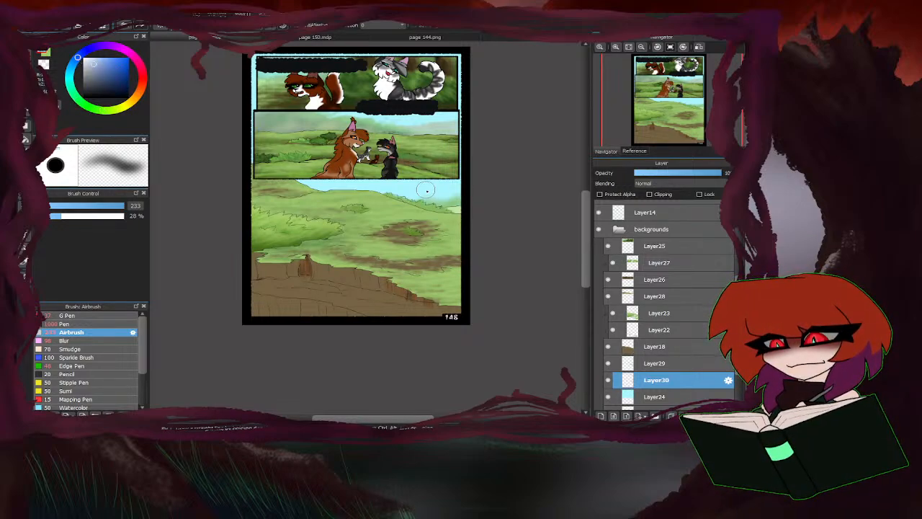
{"action": "left_click_drag", "start_coordinate": [447, 190], "coordinate": [443, 202]}
{"action": "mouse_move", "coordinate": [346, 189]}
{"action": "left_mouse_down"}
{"action": "mouse_move", "coordinate": [366, 191]}
{"action": "mouse_move", "coordinate": [321, 193]}
{"action": "mouse_move", "coordinate": [372, 201]}
{"action": "mouse_move", "coordinate": [338, 189]}
{"action": "left_mouse_up"}
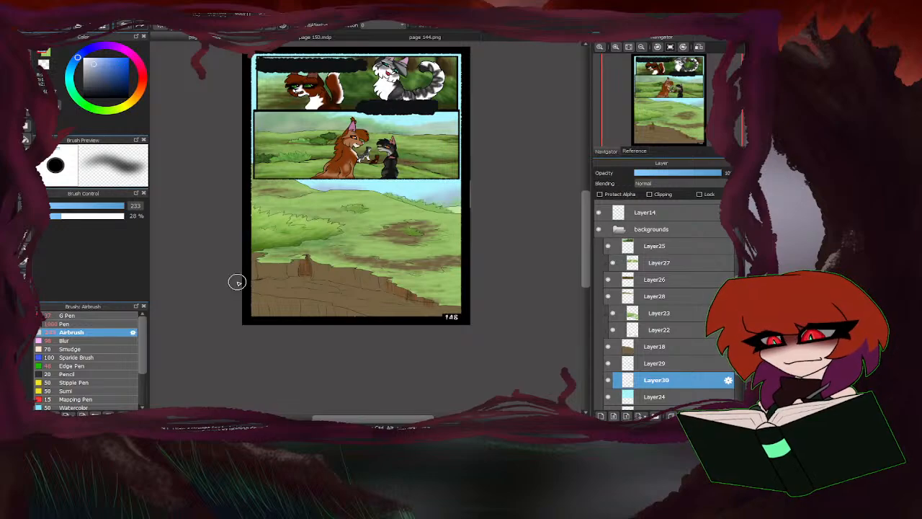
Airbrush muted yellow and beige haze at size 115 over the right end of the bottom panel's sky and trim the patch.
{"action": "left_click", "coordinate": [133, 108]}
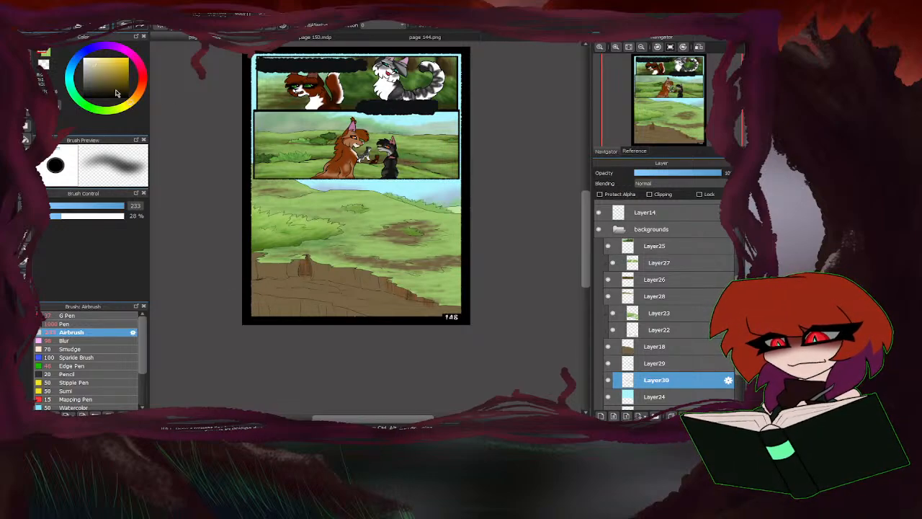
{"action": "left_click", "coordinate": [118, 207]}
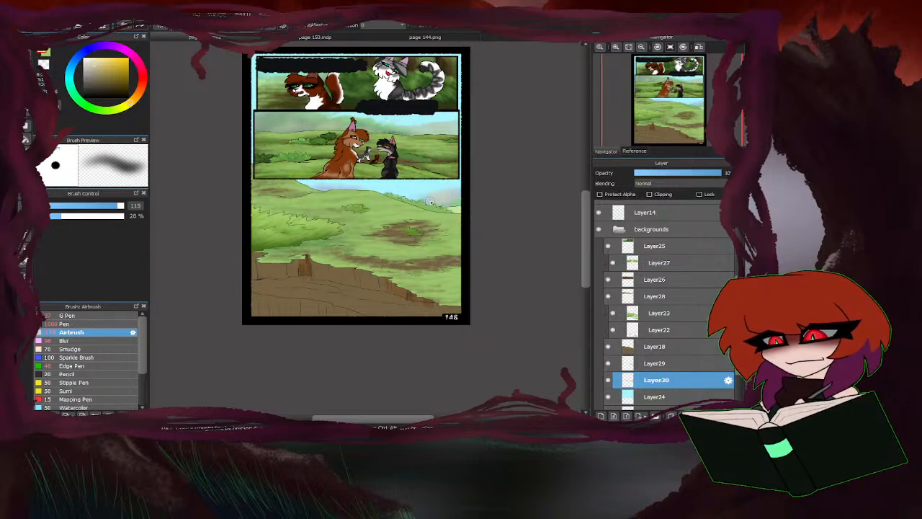
{"action": "left_click", "coordinate": [455, 204], "text": "alt"}
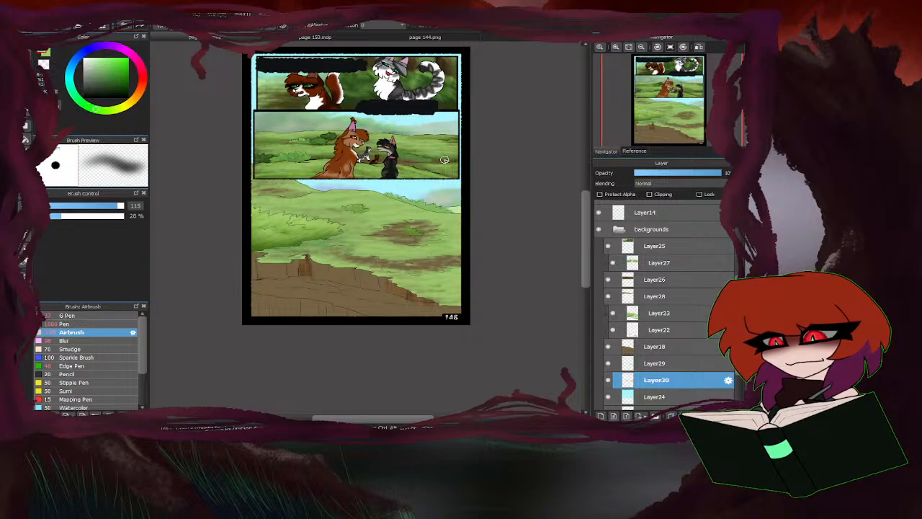
{"action": "left_click", "coordinate": [138, 94]}
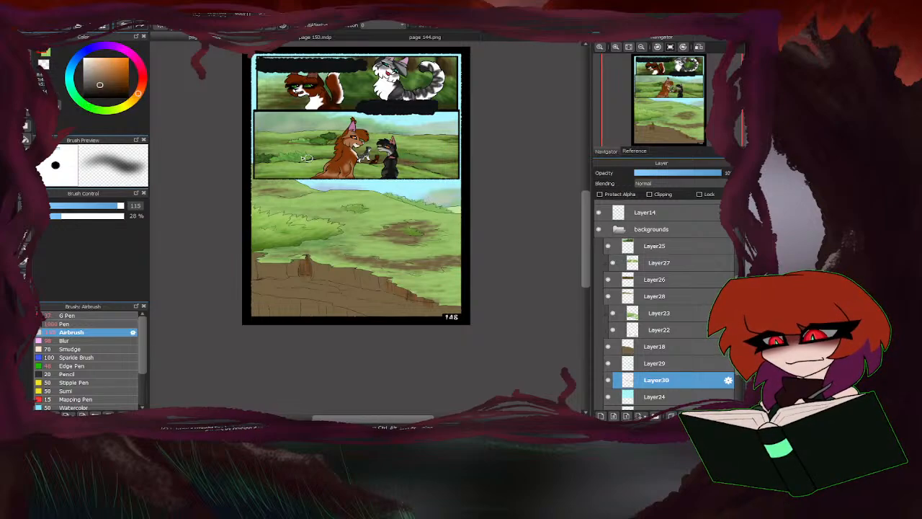
{"action": "left_click_drag", "start_coordinate": [100, 87], "coordinate": [90, 72]}
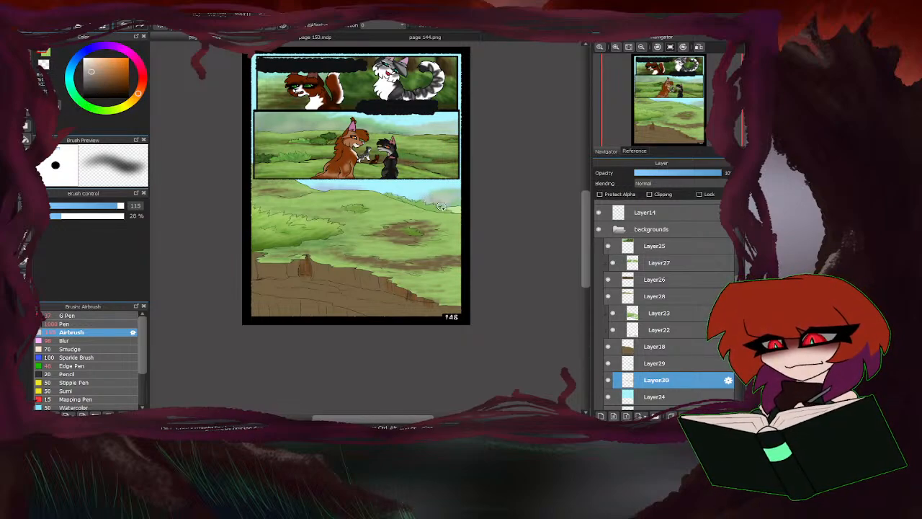
{"action": "left_click", "coordinate": [42, 65]}
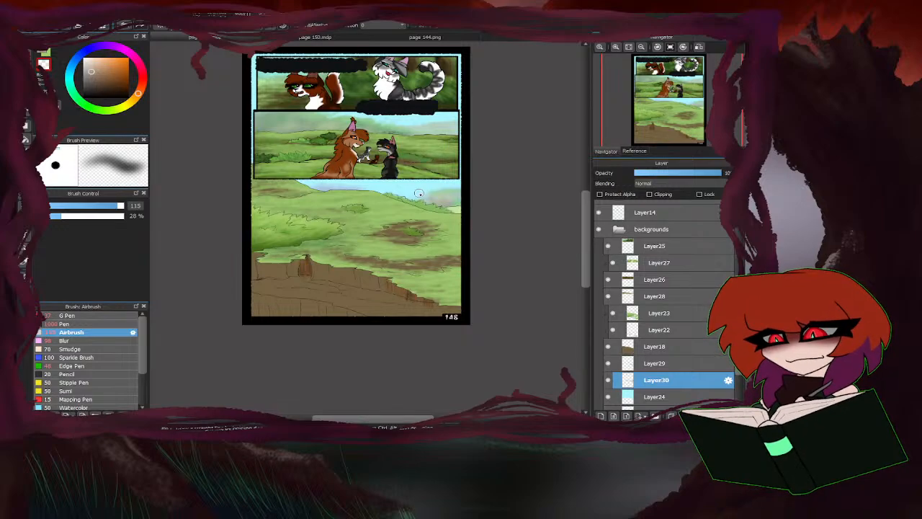
{"action": "left_click_drag", "start_coordinate": [428, 195], "coordinate": [415, 196]}
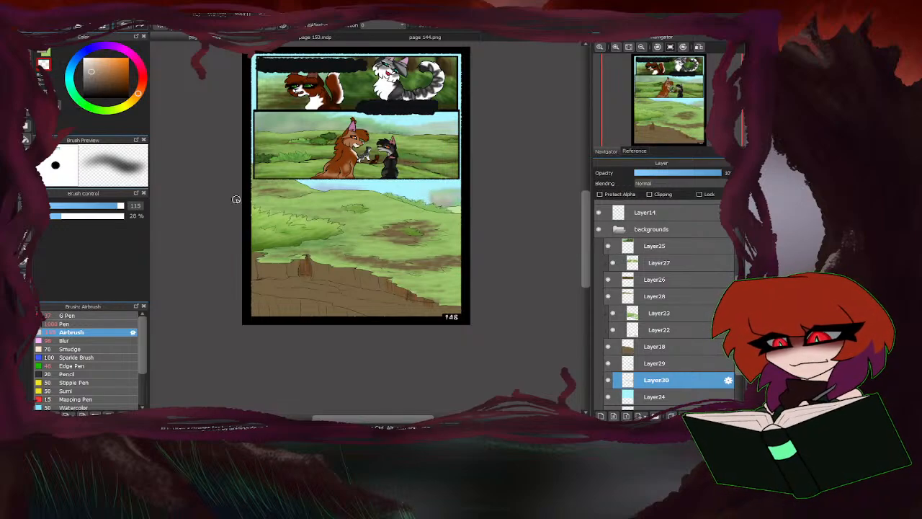
Select Layer22, set the Airbrush size to 82 and shade the bottom panel's earth cliff with browns, sampling a colour from it.
{"action": "scroll", "coordinate": [431, 192], "scroll_direction": "down", "scroll_amount": 3}
{"action": "scroll", "coordinate": [431, 196], "scroll_direction": "up", "scroll_amount": 3}
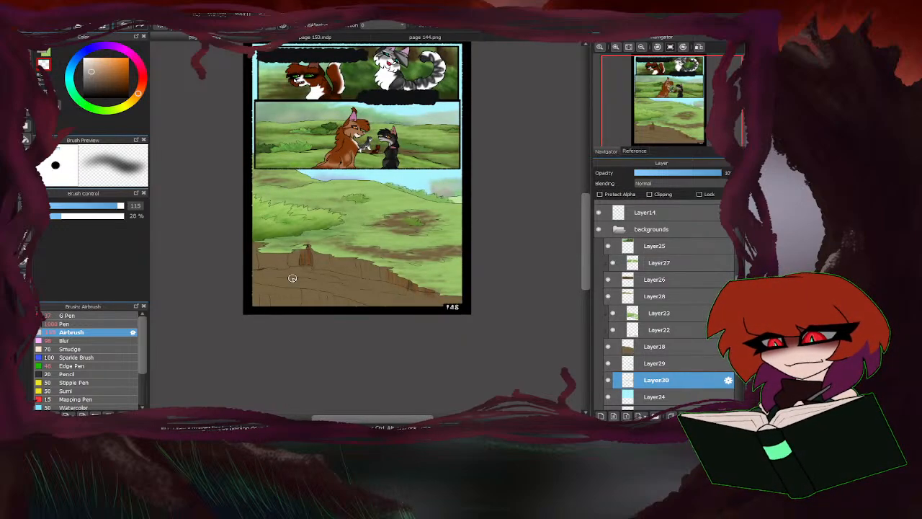
{"action": "scroll", "coordinate": [286, 267], "scroll_direction": "down", "scroll_amount": 3}
{"action": "scroll", "coordinate": [432, 153], "scroll_direction": "up", "scroll_amount": 3}
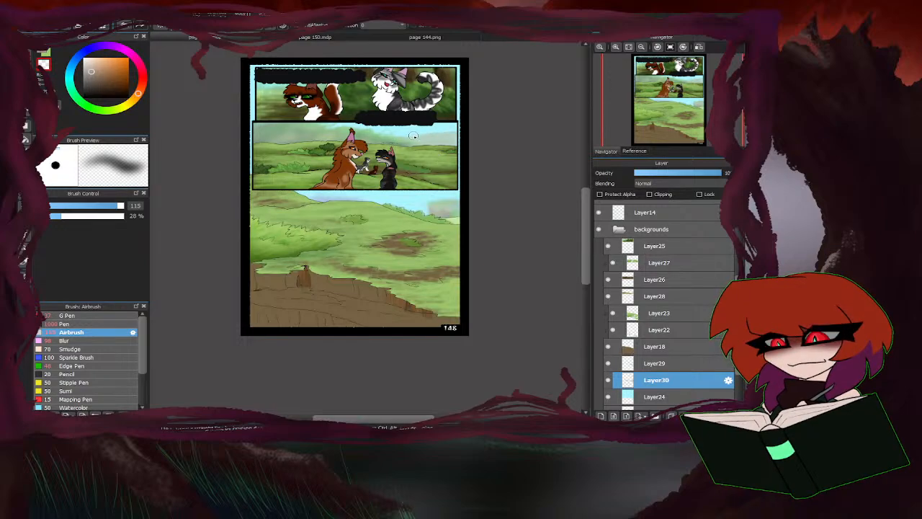
{"action": "left_click", "coordinate": [665, 297]}
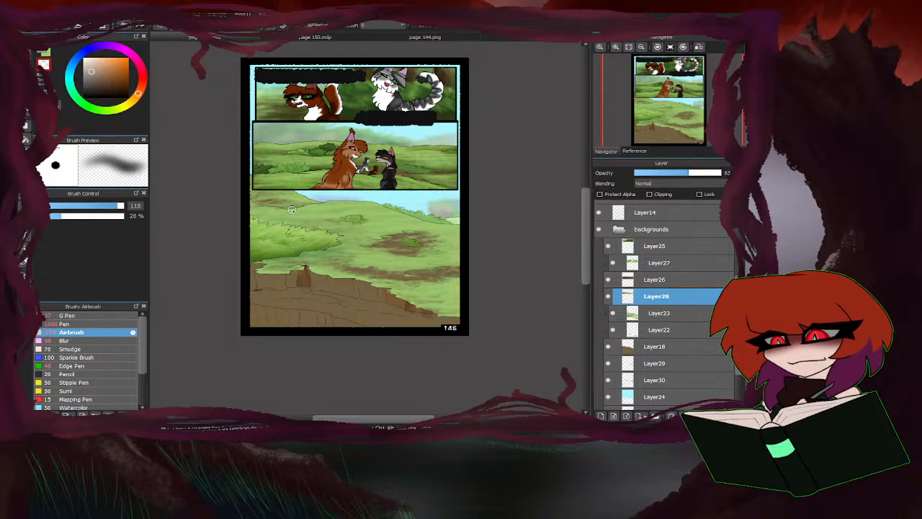
{"action": "scroll", "coordinate": [650, 349], "scroll_direction": "down", "scroll_amount": 3}
{"action": "left_click", "coordinate": [661, 272]}
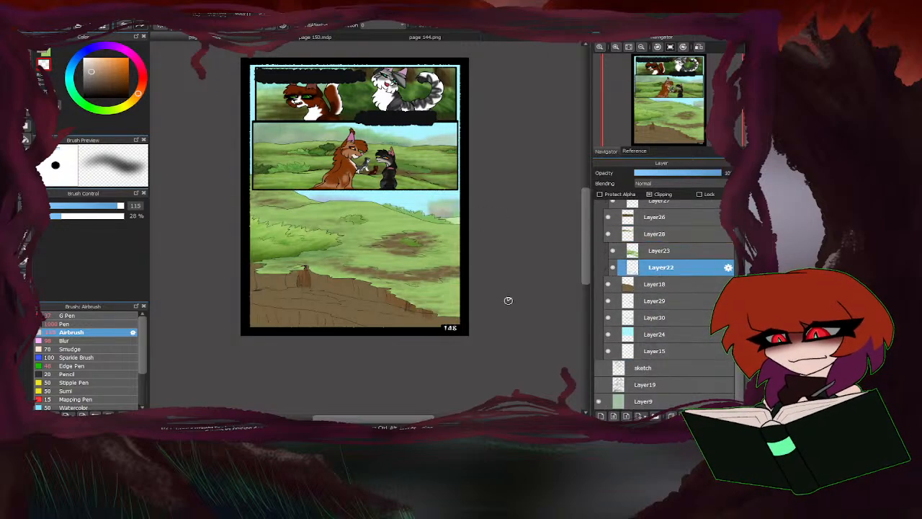
{"action": "scroll", "coordinate": [297, 290], "scroll_direction": "up", "scroll_amount": 1}
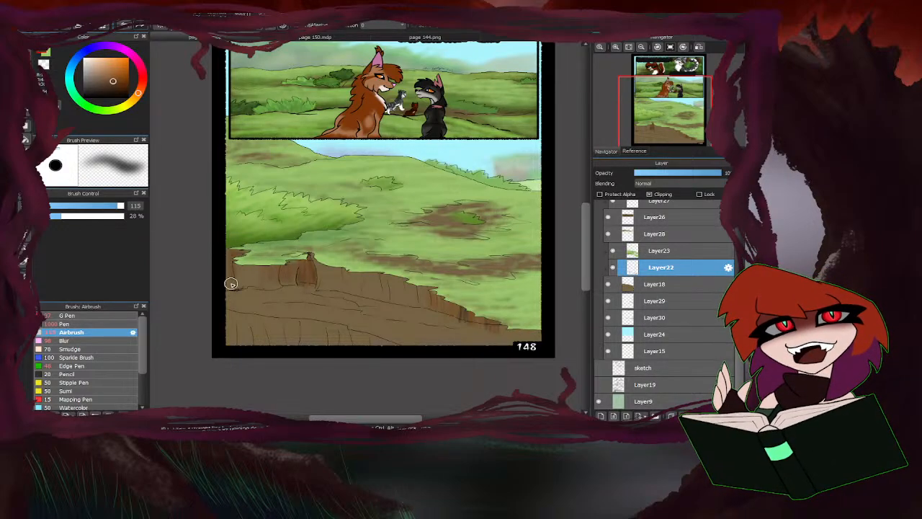
{"action": "left_click", "coordinate": [117, 207]}
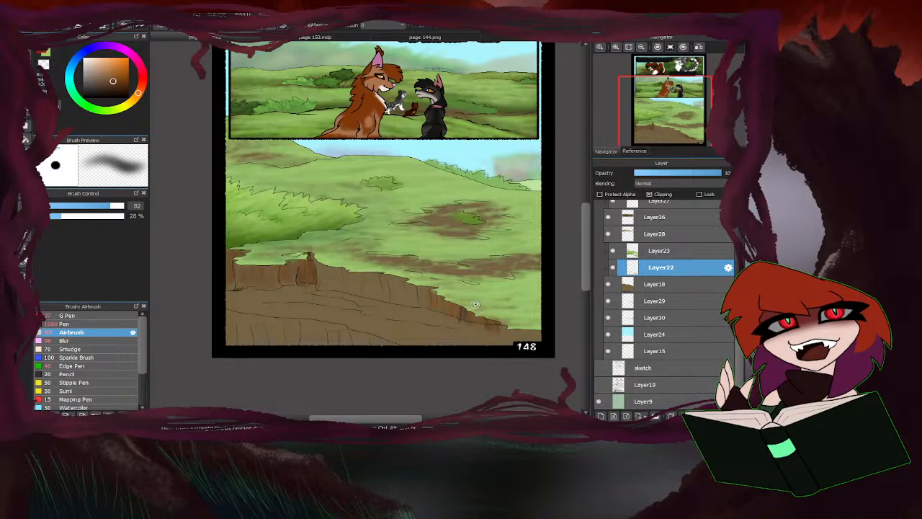
{"action": "right_click", "coordinate": [414, 298]}
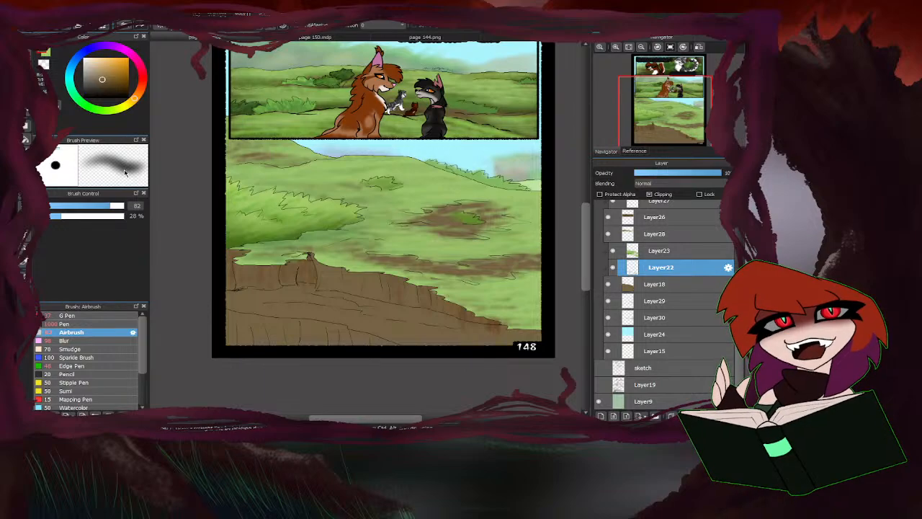
Select the foreground earth ledge at the bottom panel's lower-left corner and airbrush it with a warmer brown at size 267.
{"action": "left_click", "coordinate": [261, 333]}
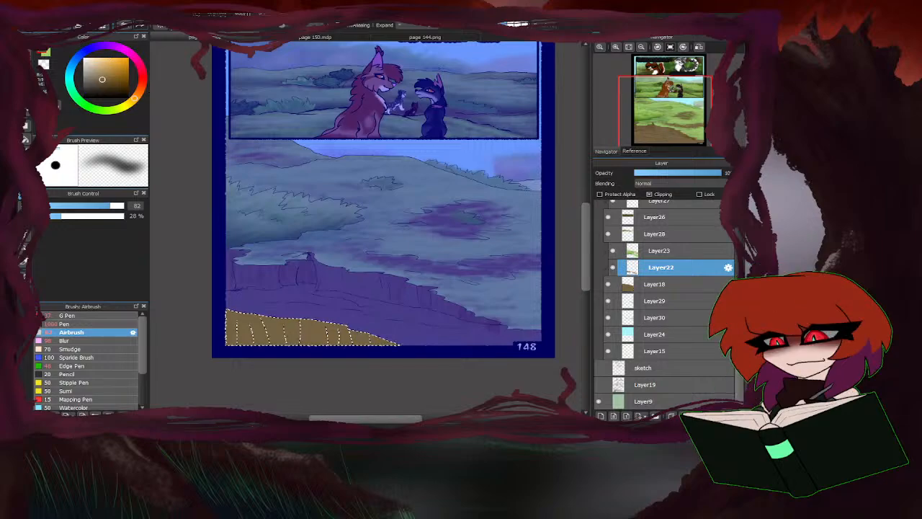
{"action": "left_click", "coordinate": [109, 81]}
{"action": "left_click", "coordinate": [137, 97]}
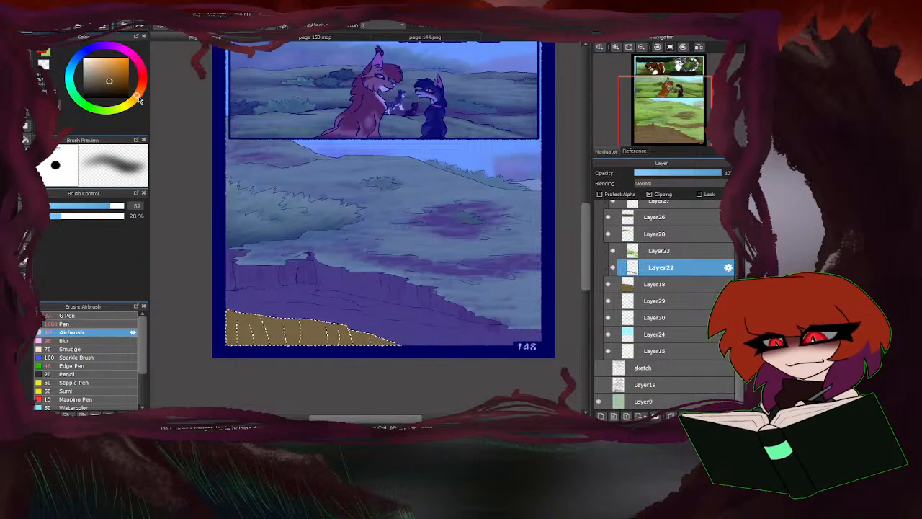
{"action": "left_click_drag", "start_coordinate": [104, 205], "coordinate": [99, 206]}
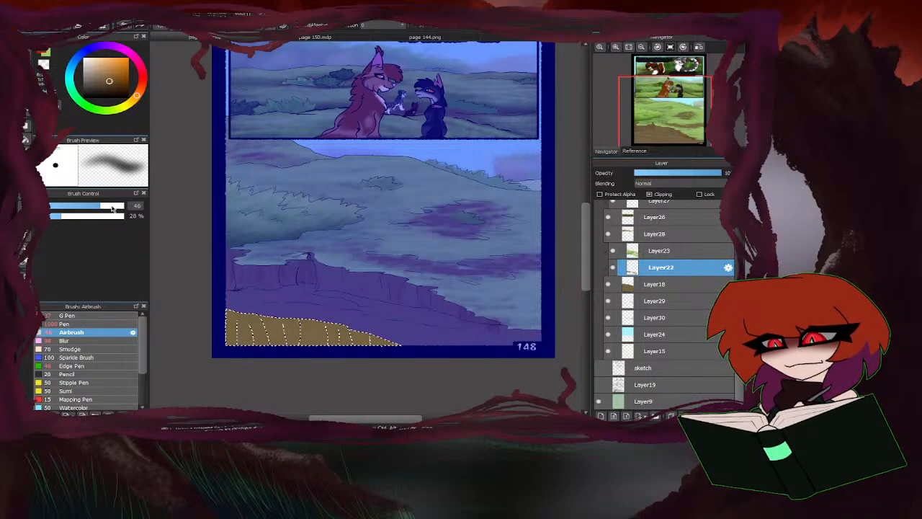
{"action": "left_click_drag", "start_coordinate": [113, 207], "coordinate": [140, 211]}
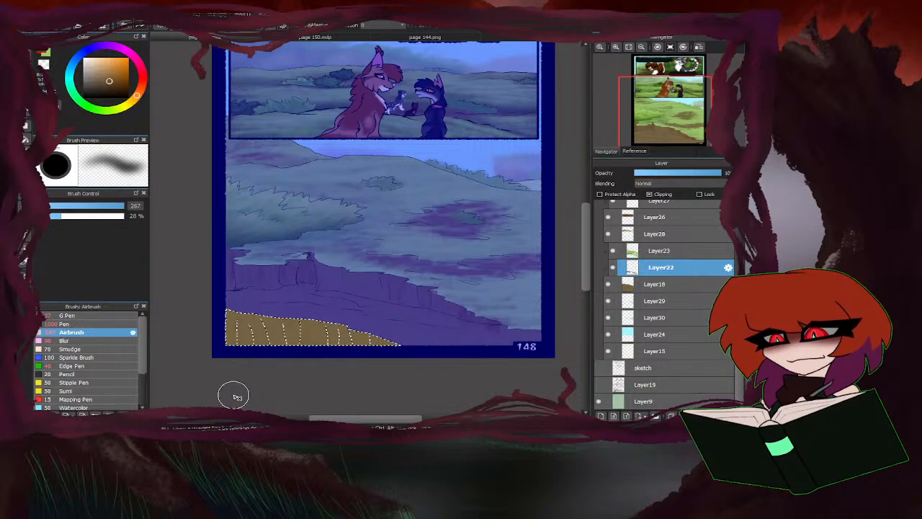
{"action": "key", "text": "ctrl+d"}
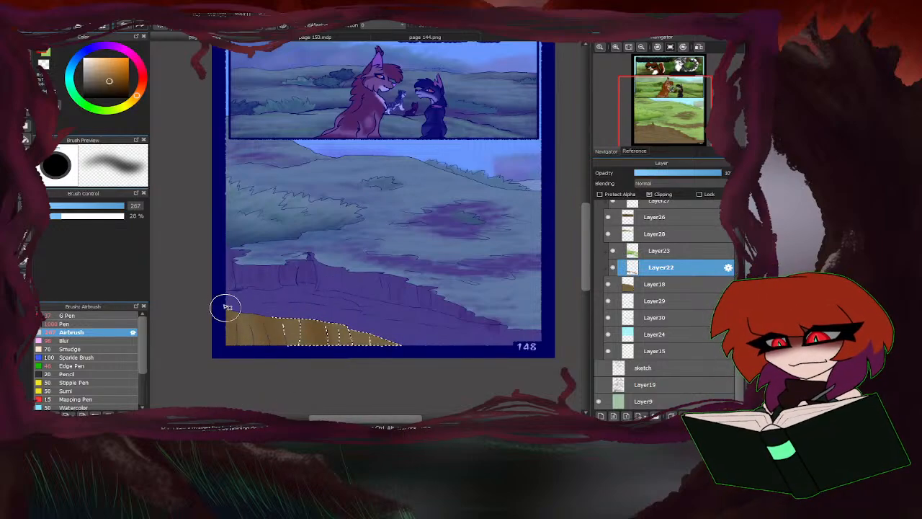
{"action": "mouse_move", "coordinate": [226, 308]}
{"action": "left_mouse_down"}
{"action": "mouse_move", "coordinate": [346, 342]}
{"action": "mouse_move", "coordinate": [376, 377]}
{"action": "left_mouse_up"}
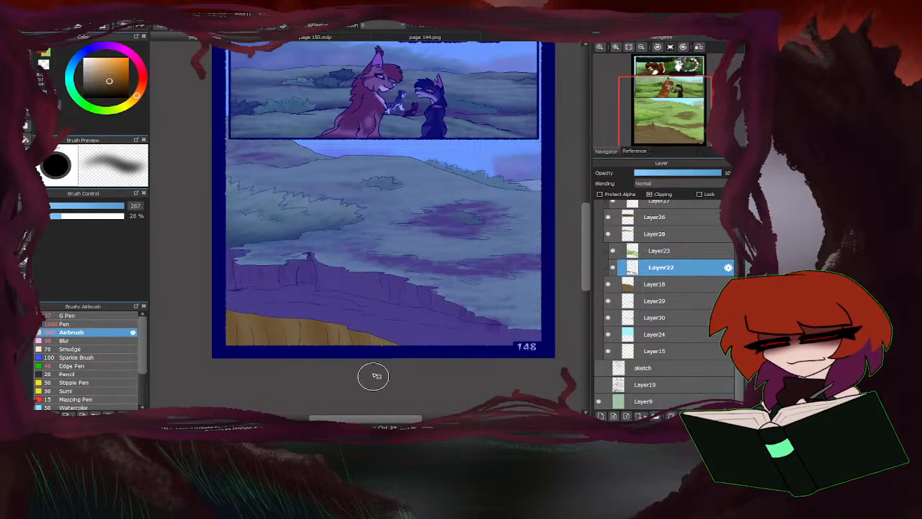
Undo the last two ledge changes and airbrush darker brown streaks between its cracks at size 104.
{"action": "left_click", "coordinate": [114, 206]}
{"action": "key", "text": "ctrl+z"}
{"action": "key", "text": "ctrl+z"}
{"action": "left_click", "coordinate": [106, 86]}
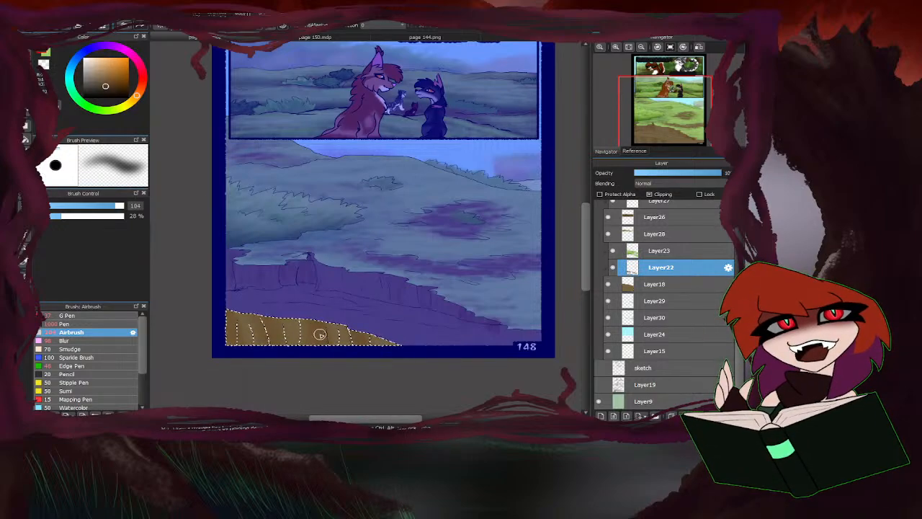
{"action": "mouse_move", "coordinate": [320, 334]}
{"action": "left_mouse_down"}
{"action": "mouse_move", "coordinate": [326, 325]}
{"action": "mouse_move", "coordinate": [345, 332]}
{"action": "left_mouse_up"}
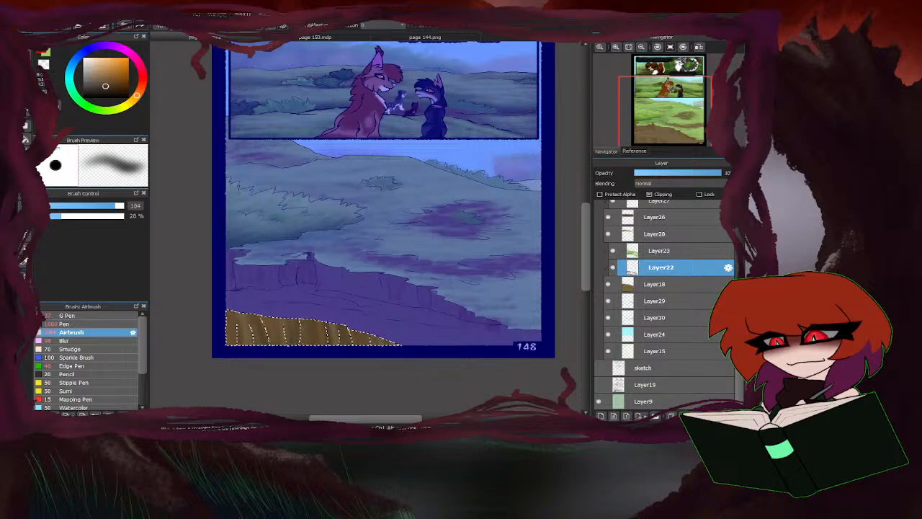
Sample a brown from the ledge and blend its streaks with the Airbrush at size 82.
{"action": "left_click", "coordinate": [325, 339]}
{"action": "right_click", "coordinate": [335, 331]}
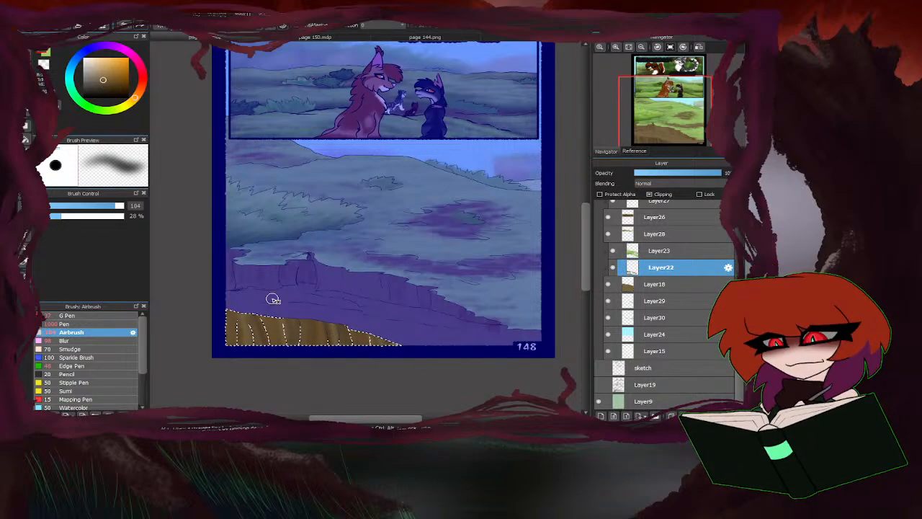
{"action": "left_click", "coordinate": [110, 206]}
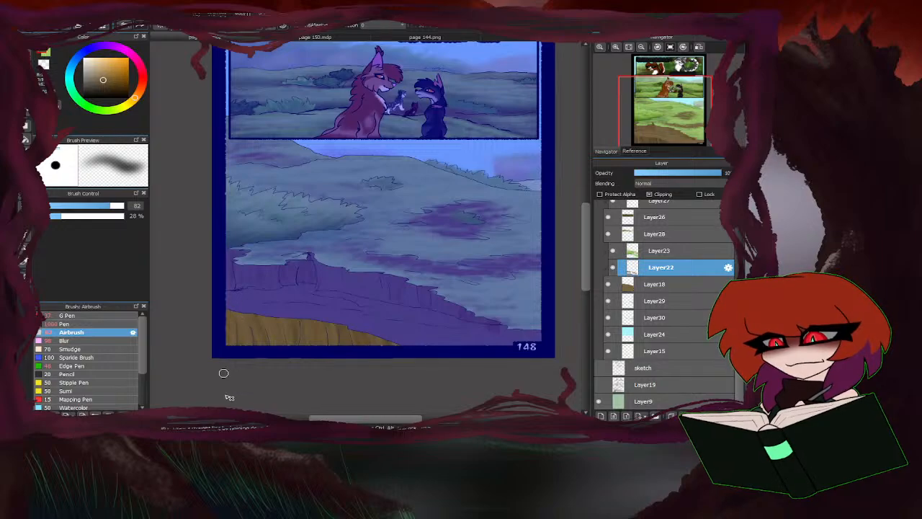
Set the Airbrush size to 392 and shade the selected ledge with darker browns, from its tapered right end across its face.
{"action": "left_click_drag", "start_coordinate": [114, 207], "coordinate": [182, 222]}
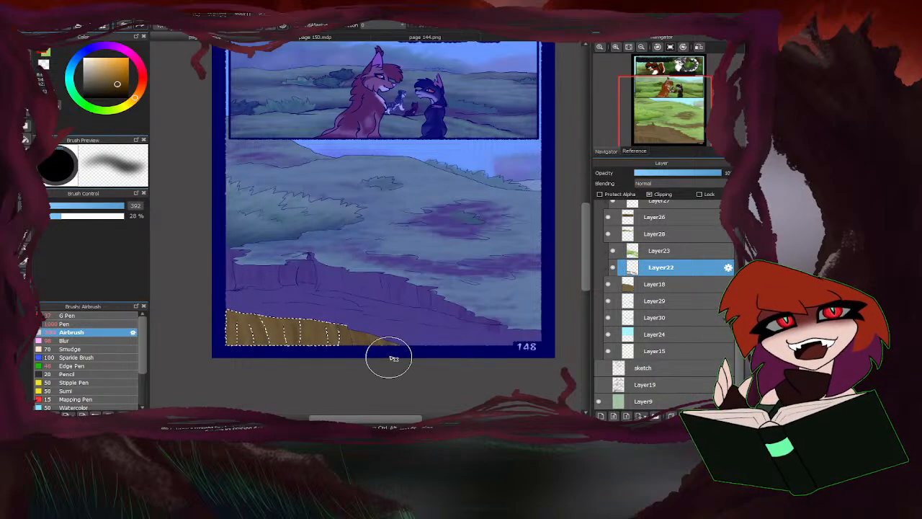
{"action": "left_click", "coordinate": [118, 95]}
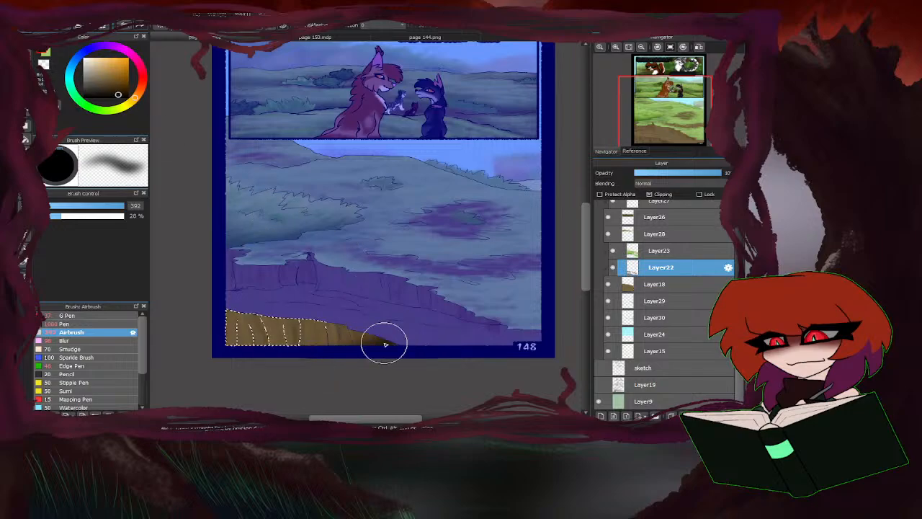
{"action": "left_click", "coordinate": [118, 87]}
{"action": "mouse_move", "coordinate": [389, 338]}
{"action": "left_mouse_down"}
{"action": "mouse_move", "coordinate": [322, 362]}
{"action": "mouse_move", "coordinate": [365, 344]}
{"action": "mouse_move", "coordinate": [250, 350]}
{"action": "mouse_move", "coordinate": [367, 337]}
{"action": "left_mouse_up"}
{"action": "mouse_move", "coordinate": [288, 322]}
{"action": "left_mouse_down"}
{"action": "mouse_move", "coordinate": [247, 299]}
{"action": "mouse_move", "coordinate": [186, 313]}
{"action": "mouse_move", "coordinate": [287, 356]}
{"action": "mouse_move", "coordinate": [264, 323]}
{"action": "left_mouse_up"}
{"action": "left_click_drag", "start_coordinate": [317, 333], "coordinate": [273, 340]}
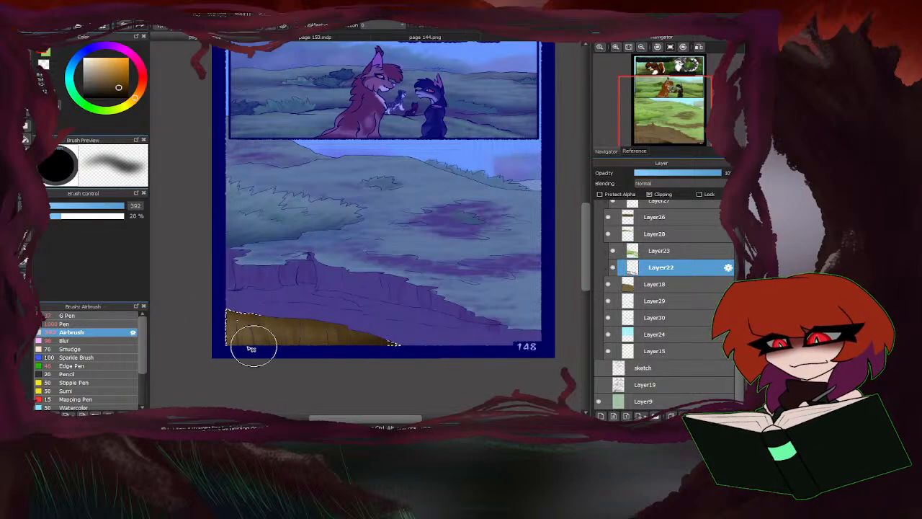
Set the Airbrush size to 108, paint brown streaks between the foreground ledge's cracks, and clear the selection.
{"action": "left_click", "coordinate": [120, 207]}
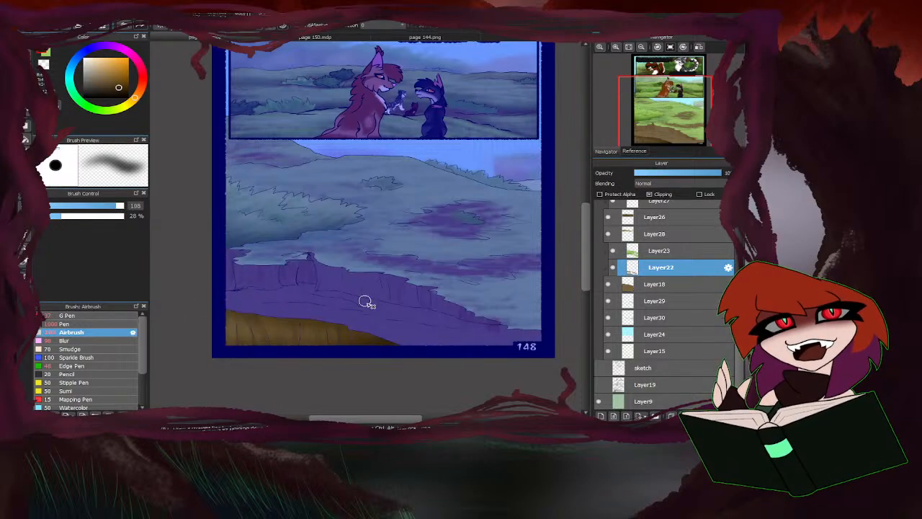
{"action": "left_click_drag", "start_coordinate": [364, 302], "coordinate": [377, 342]}
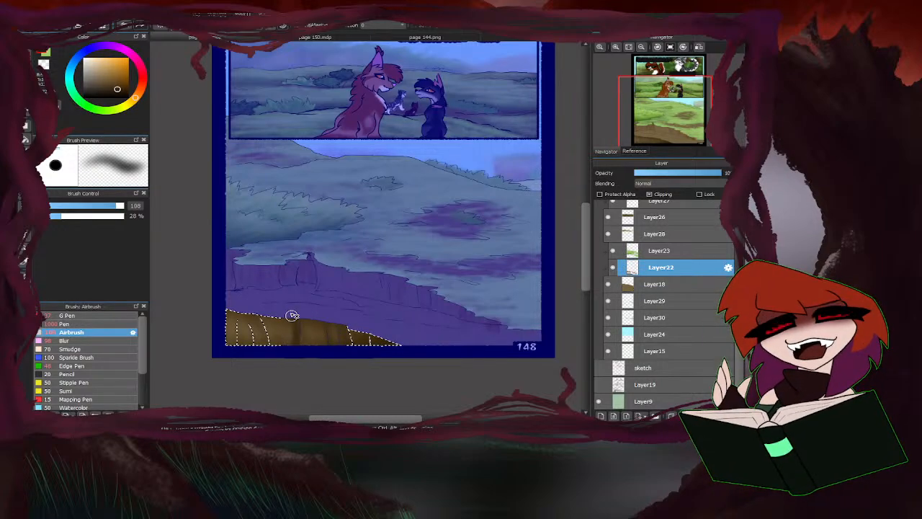
{"action": "mouse_move", "coordinate": [292, 315]}
{"action": "left_mouse_down"}
{"action": "mouse_move", "coordinate": [278, 296]}
{"action": "mouse_move", "coordinate": [276, 349]}
{"action": "mouse_move", "coordinate": [280, 329]}
{"action": "mouse_move", "coordinate": [263, 318]}
{"action": "mouse_move", "coordinate": [260, 336]}
{"action": "mouse_move", "coordinate": [248, 307]}
{"action": "mouse_move", "coordinate": [245, 346]}
{"action": "left_mouse_up"}
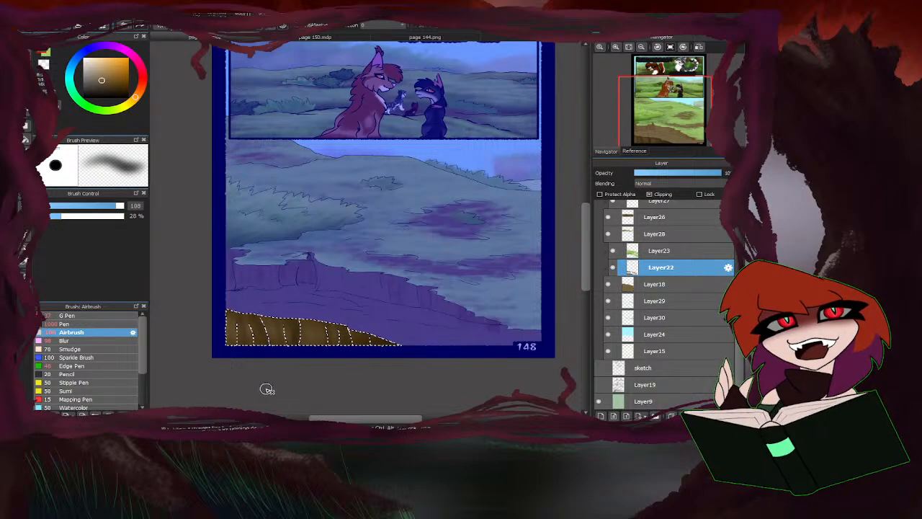
{"action": "key", "text": "ctrl+d"}
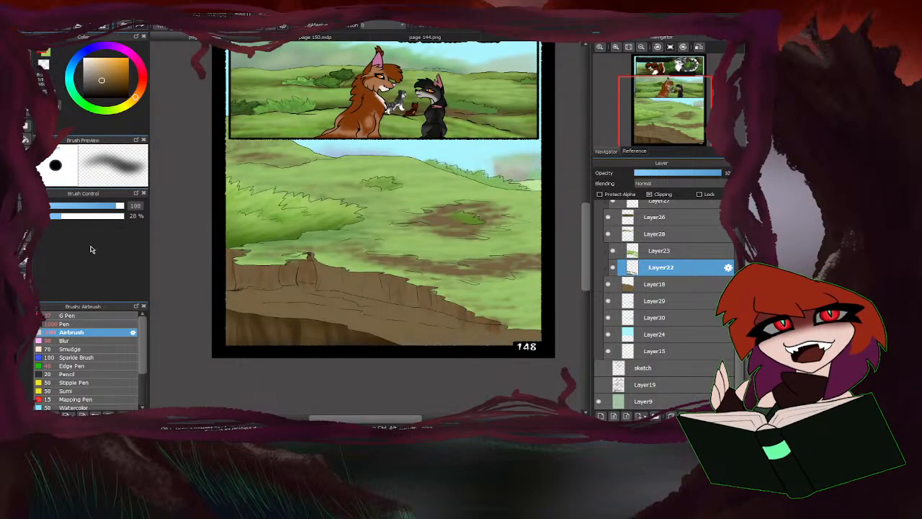
Select the earth slope between the cliff face and the foreground ledge, and open the selection for painted editing.
{"action": "left_click", "coordinate": [25, 183]}
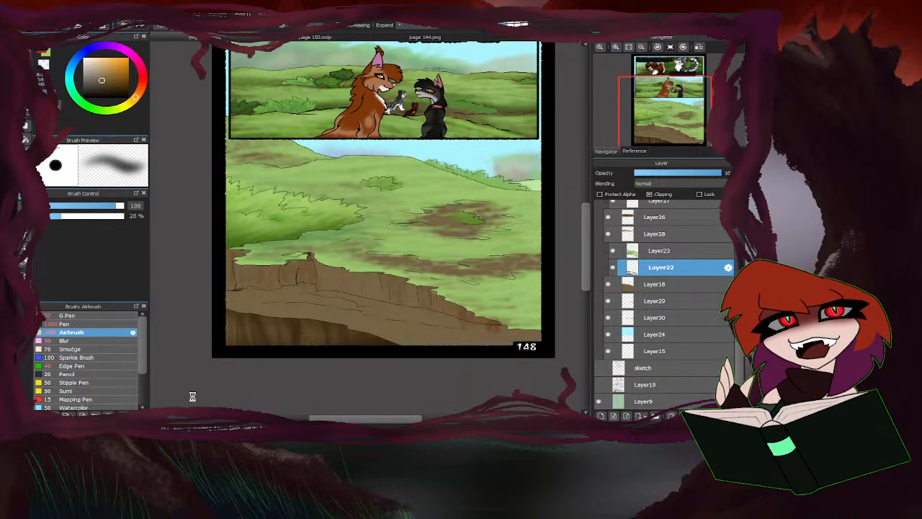
{"action": "left_click", "coordinate": [25, 67]}
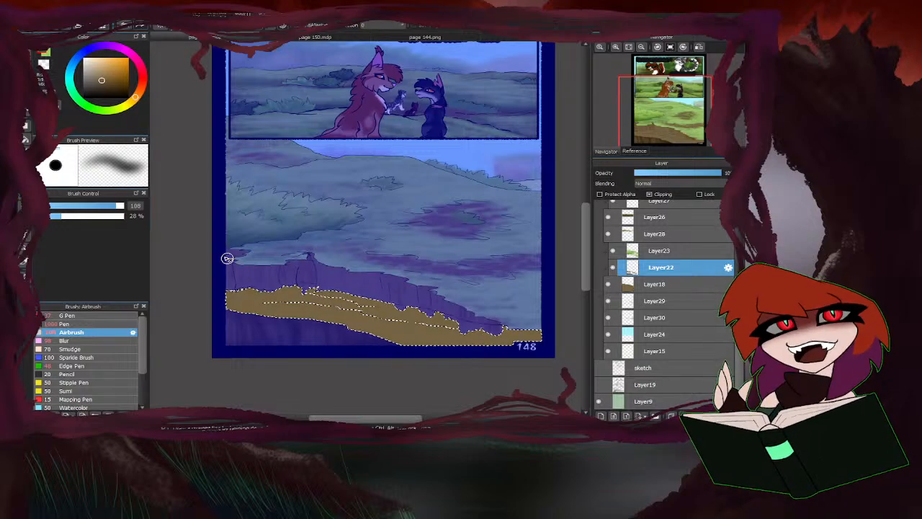
{"action": "left_click", "coordinate": [23, 204]}
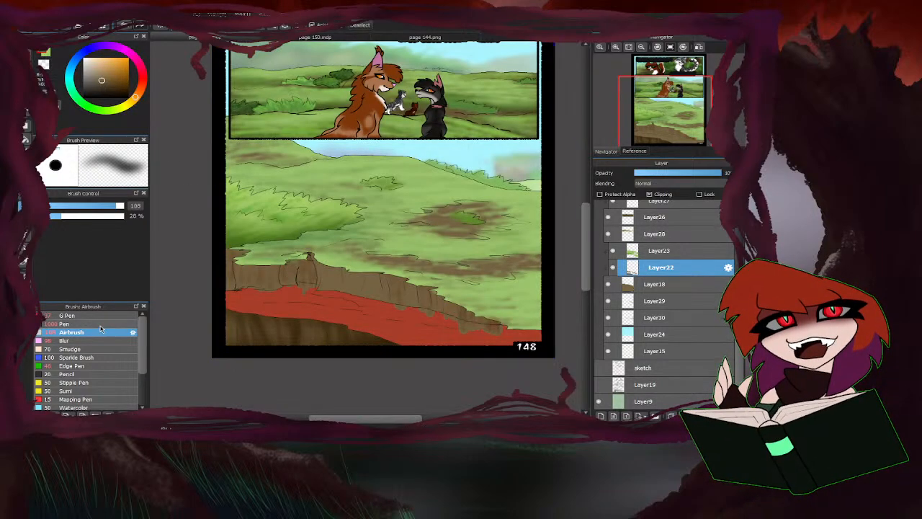
Extend the slope's selection mask with the Pen at size 33, filling gaps below the cliff's stump and at the slope's right end.
{"action": "left_click", "coordinate": [100, 324]}
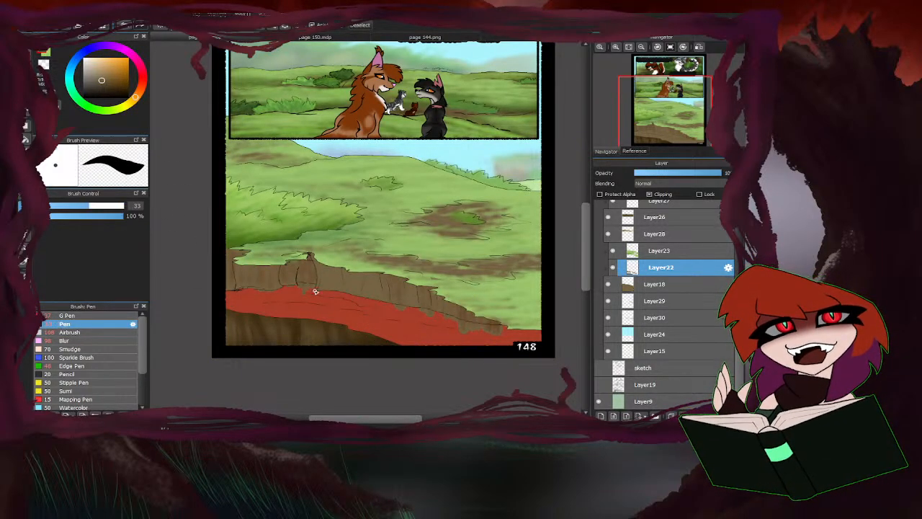
{"action": "scroll", "coordinate": [315, 291], "scroll_direction": "up", "scroll_amount": 3}
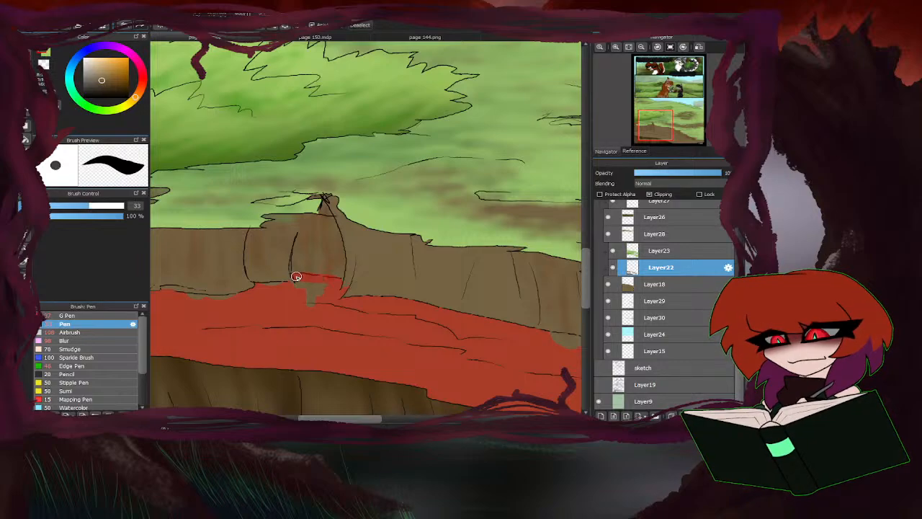
{"action": "mouse_move", "coordinate": [296, 277]}
{"action": "left_mouse_down"}
{"action": "mouse_move", "coordinate": [275, 286]}
{"action": "mouse_move", "coordinate": [329, 287]}
{"action": "mouse_move", "coordinate": [292, 299]}
{"action": "mouse_move", "coordinate": [320, 303]}
{"action": "left_mouse_up"}
{"action": "scroll", "coordinate": [437, 282], "scroll_direction": "down", "scroll_amount": 1}
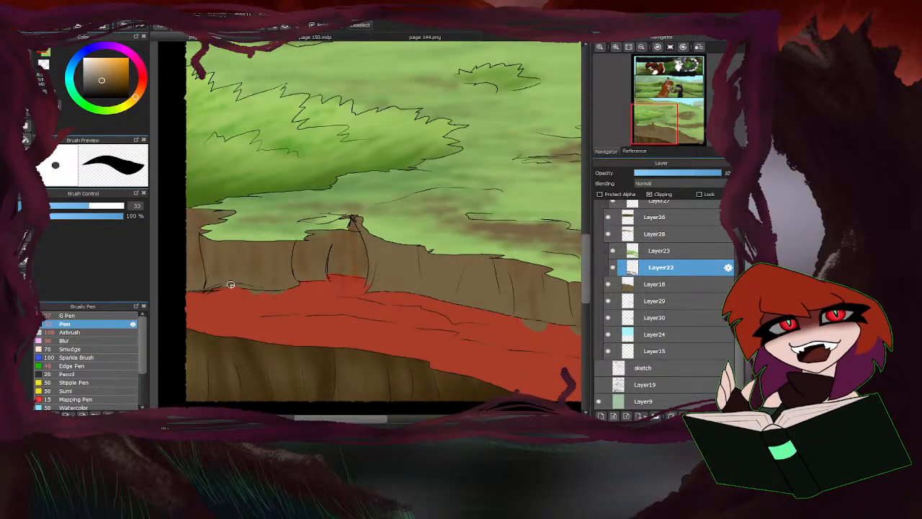
{"action": "scroll", "coordinate": [247, 299], "scroll_direction": "down", "scroll_amount": 5}
{"action": "scroll", "coordinate": [354, 323], "scroll_direction": "up", "scroll_amount": 4}
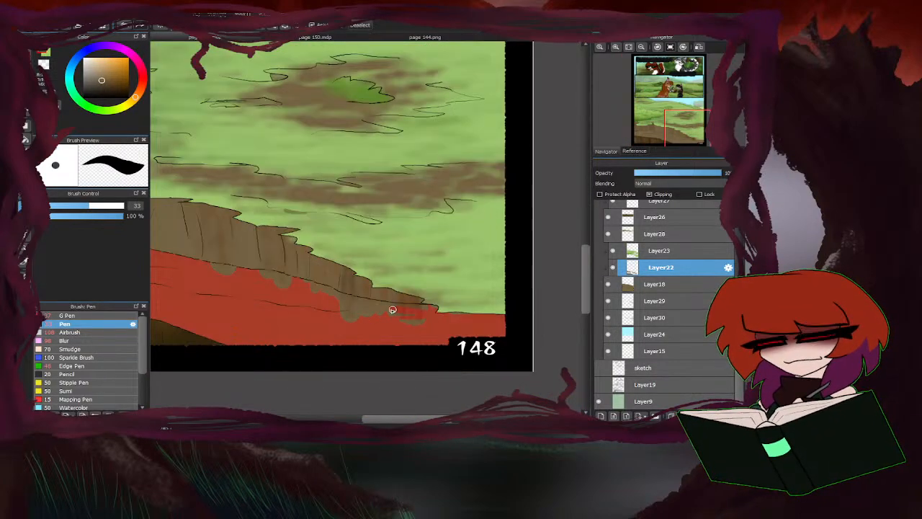
{"action": "mouse_move", "coordinate": [392, 310]}
{"action": "left_mouse_down"}
{"action": "mouse_move", "coordinate": [458, 310]}
{"action": "mouse_move", "coordinate": [452, 323]}
{"action": "mouse_move", "coordinate": [389, 328]}
{"action": "mouse_move", "coordinate": [440, 326]}
{"action": "mouse_move", "coordinate": [423, 325]}
{"action": "mouse_move", "coordinate": [451, 315]}
{"action": "mouse_move", "coordinate": [376, 306]}
{"action": "mouse_move", "coordinate": [344, 316]}
{"action": "left_mouse_up"}
Fill the remaining gaps in the slope's selection mask with the Pen at size 134, and return to the normal selection.
{"action": "left_click_drag", "start_coordinate": [89, 207], "coordinate": [122, 206]}
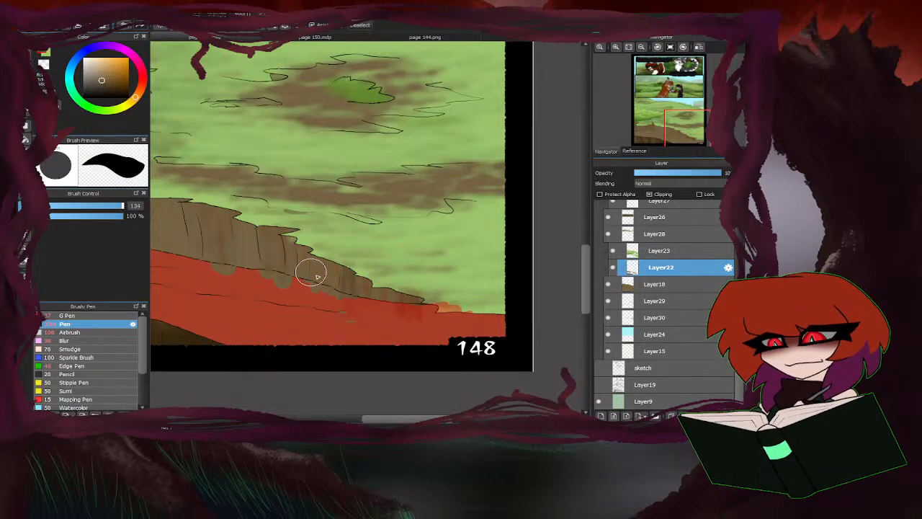
{"action": "left_click_drag", "start_coordinate": [358, 311], "coordinate": [202, 275]}
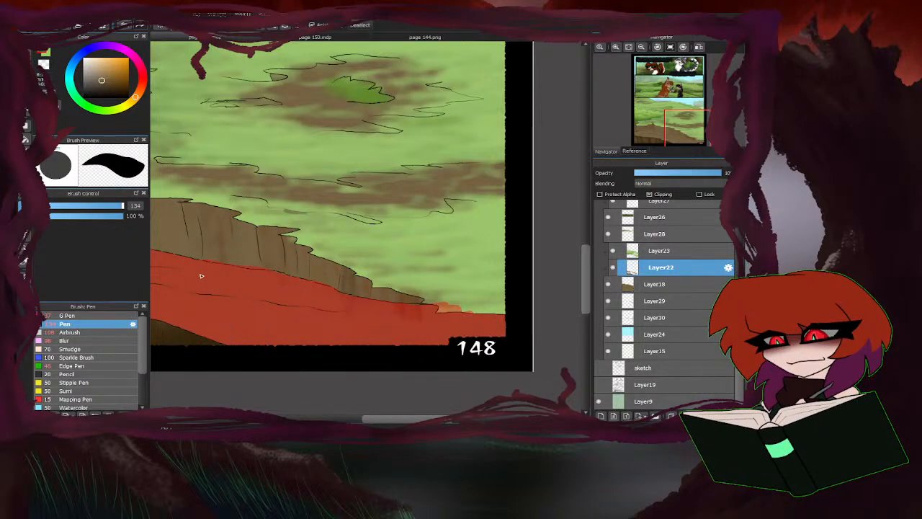
{"action": "scroll", "coordinate": [435, 282], "scroll_direction": "down", "scroll_amount": 3}
{"action": "scroll", "coordinate": [264, 276], "scroll_direction": "up", "scroll_amount": 3}
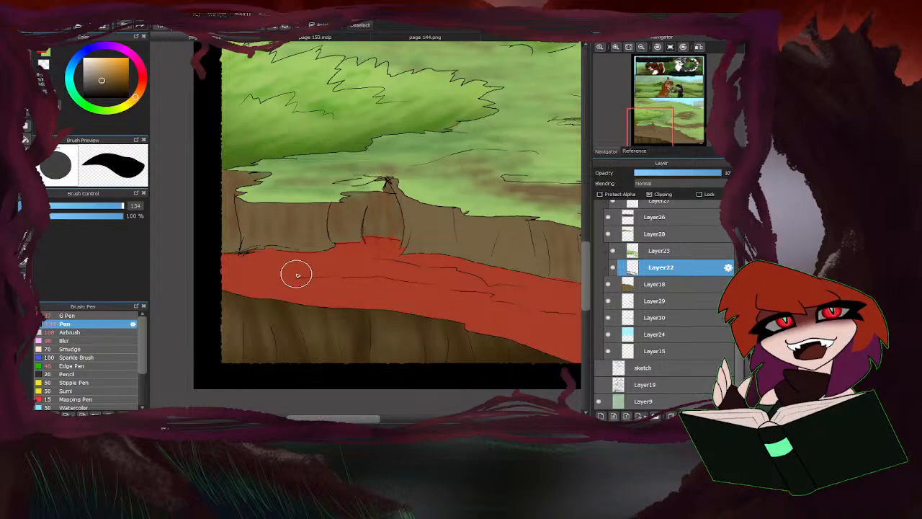
{"action": "scroll", "coordinate": [297, 275], "scroll_direction": "down", "scroll_amount": 2}
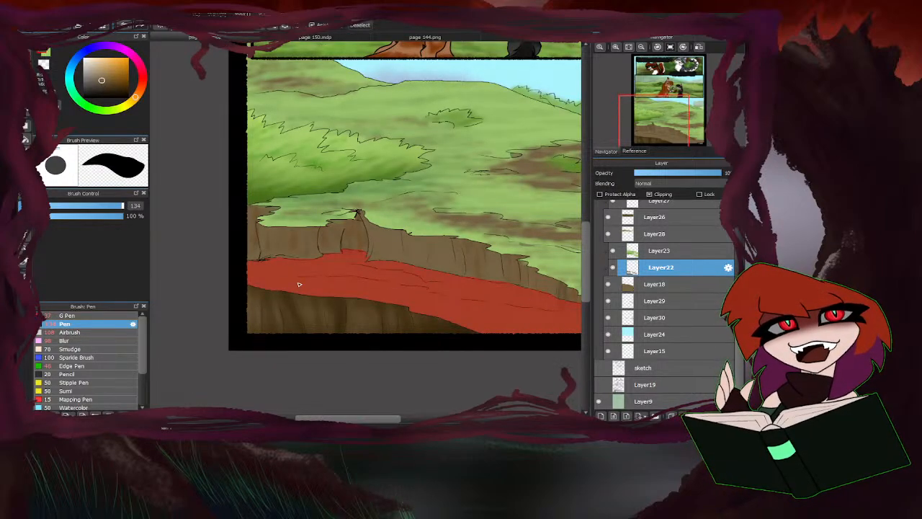
{"action": "scroll", "coordinate": [231, 272], "scroll_direction": "down", "scroll_amount": 3}
{"action": "scroll", "coordinate": [253, 255], "scroll_direction": "up", "scroll_amount": 3}
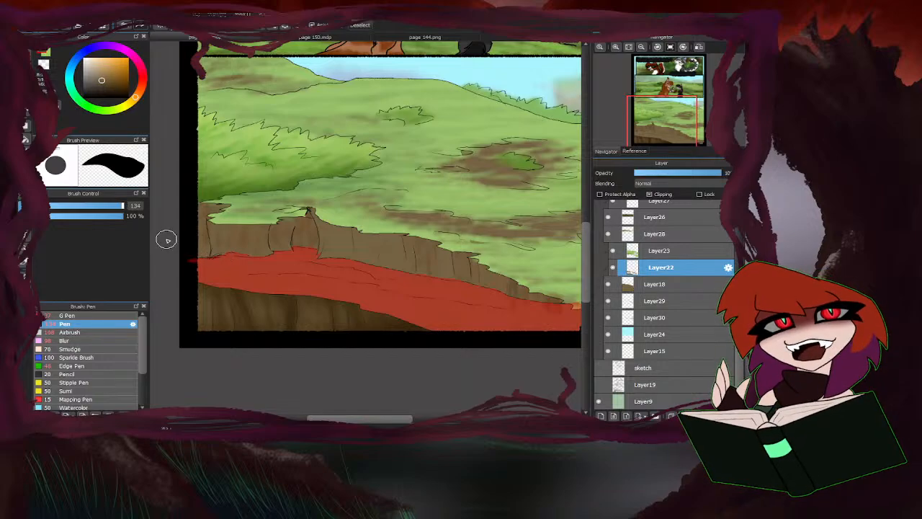
{"action": "left_click", "coordinate": [26, 45]}
Airbrush more saturated brown streaks along the selected earth slope at size 85, with the canvas rotated clockwise.
{"action": "scroll", "coordinate": [296, 288], "scroll_direction": "down", "scroll_amount": 3}
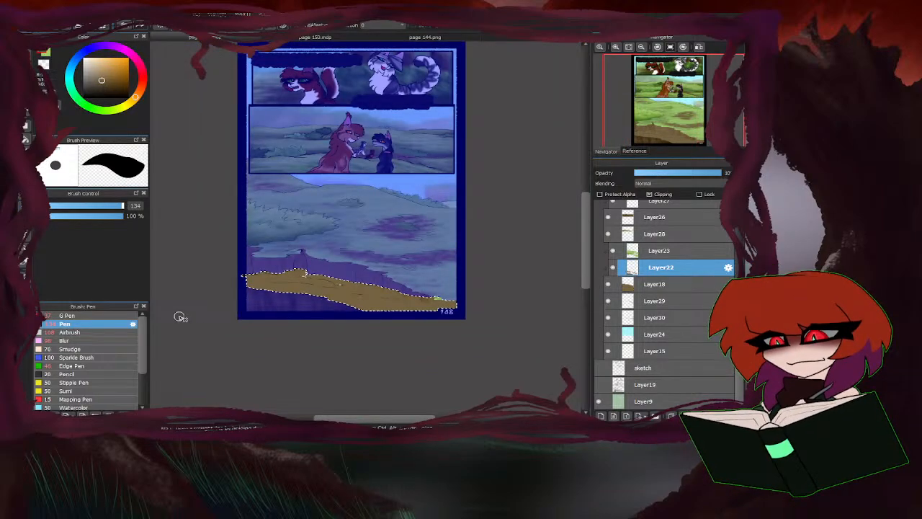
{"action": "left_click", "coordinate": [108, 333]}
{"action": "left_click", "coordinate": [112, 77]}
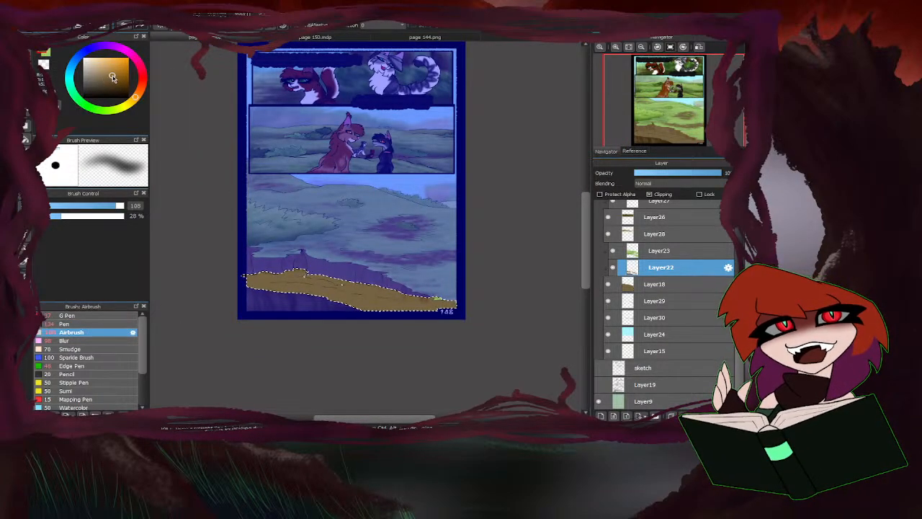
{"action": "left_click", "coordinate": [116, 76]}
{"action": "left_click", "coordinate": [111, 206]}
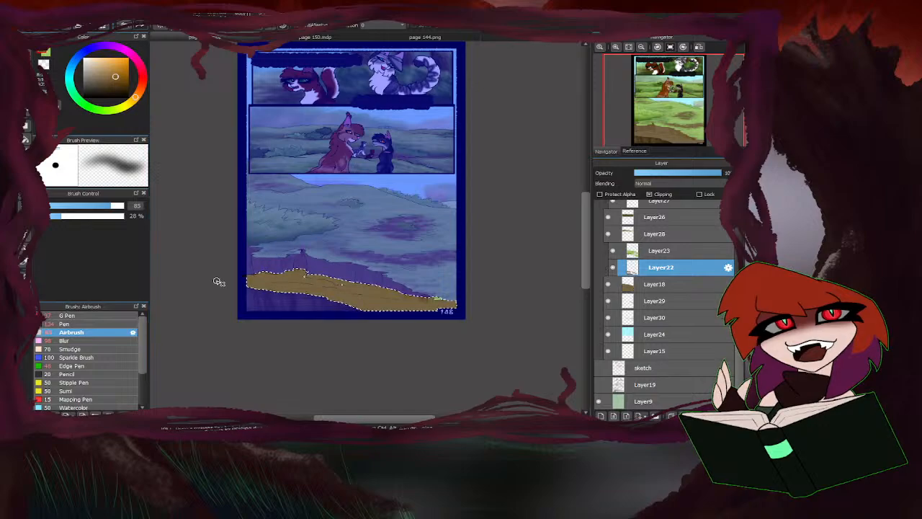
{"action": "key", "text": "Right"}
{"action": "key", "text": "Right"}
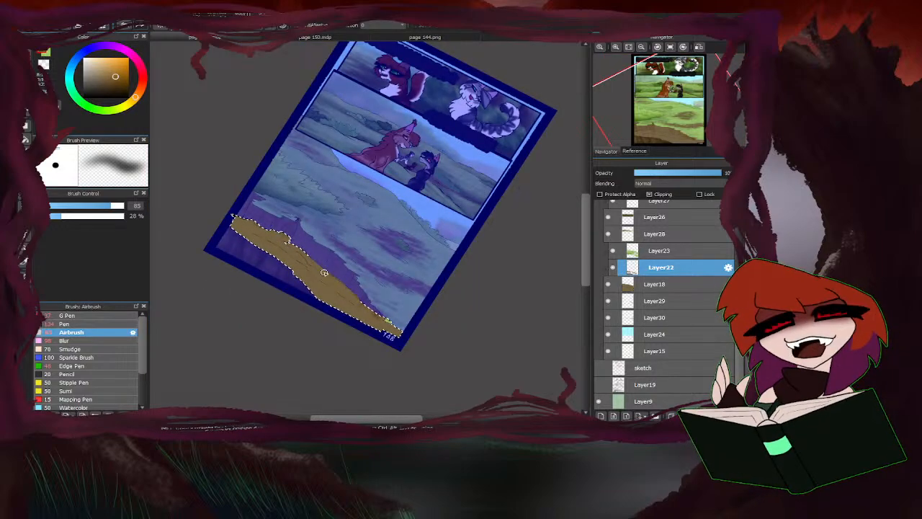
{"action": "mouse_move", "coordinate": [325, 274]}
{"action": "left_mouse_down"}
{"action": "mouse_move", "coordinate": [367, 308]}
{"action": "mouse_move", "coordinate": [292, 266]}
{"action": "mouse_move", "coordinate": [271, 239]}
{"action": "mouse_move", "coordinate": [314, 297]}
{"action": "left_mouse_up"}
Blend muted and sampled browns into the slope, and add darker brown streaks with the Airbrush at size 72.
{"action": "left_click", "coordinate": [105, 82]}
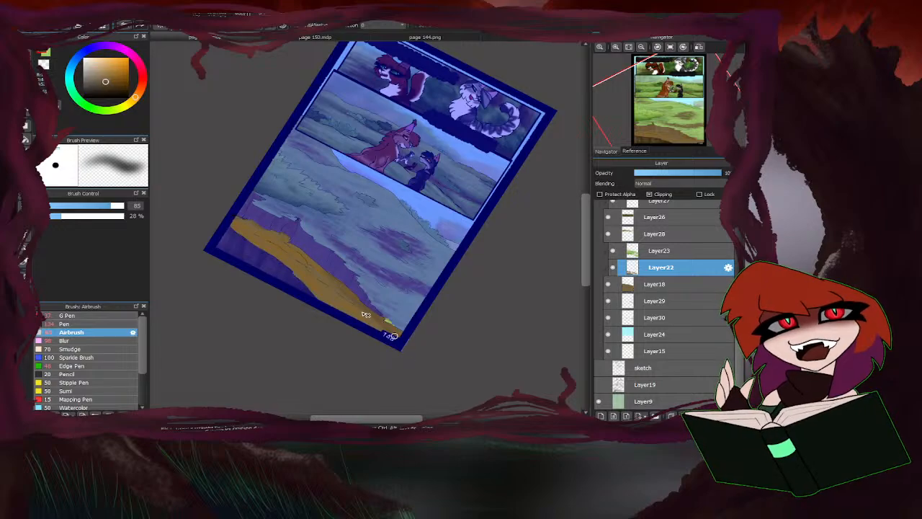
{"action": "left_click_drag", "start_coordinate": [276, 252], "coordinate": [281, 245]}
{"action": "right_click", "coordinate": [284, 242]}
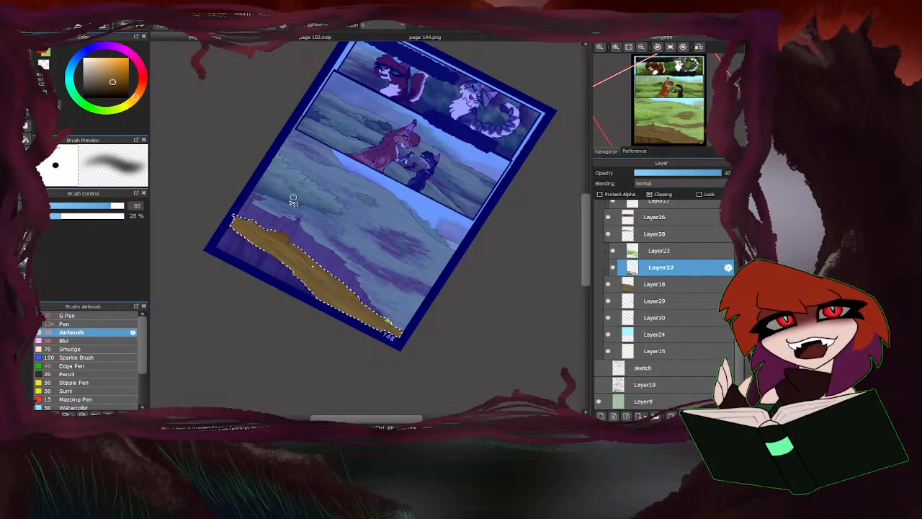
{"action": "left_click_drag", "start_coordinate": [111, 208], "coordinate": [109, 208]}
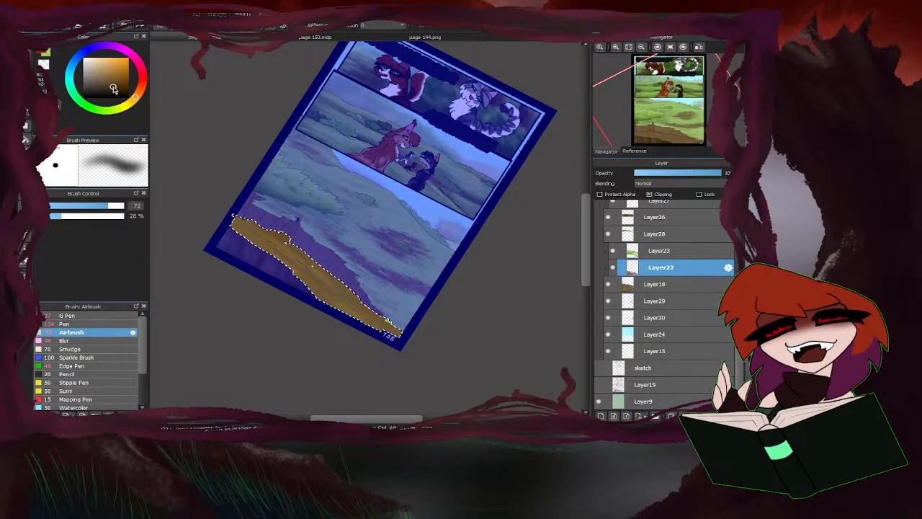
{"action": "left_click", "coordinate": [116, 88]}
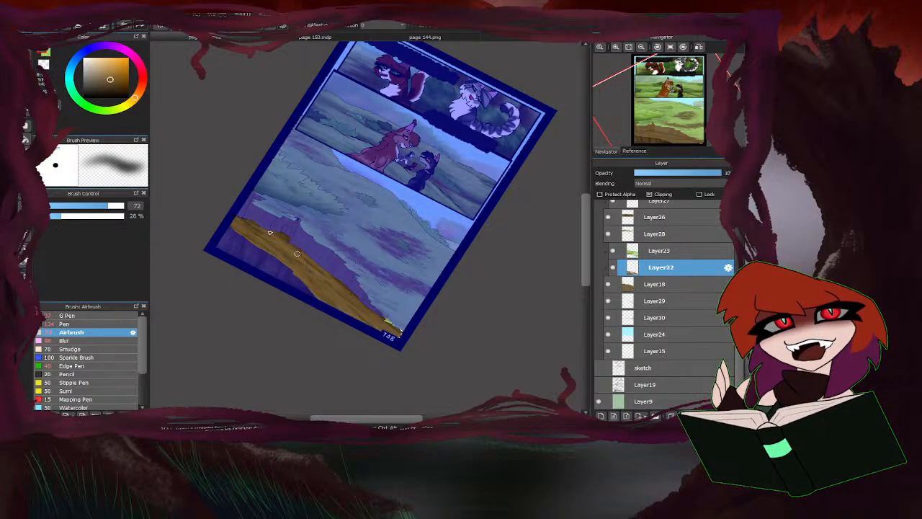
Set the Airbrush size to 464 and shade the selected slope softly with a darker brown along its upper edge.
{"action": "left_click_drag", "start_coordinate": [113, 88], "coordinate": [120, 85]}
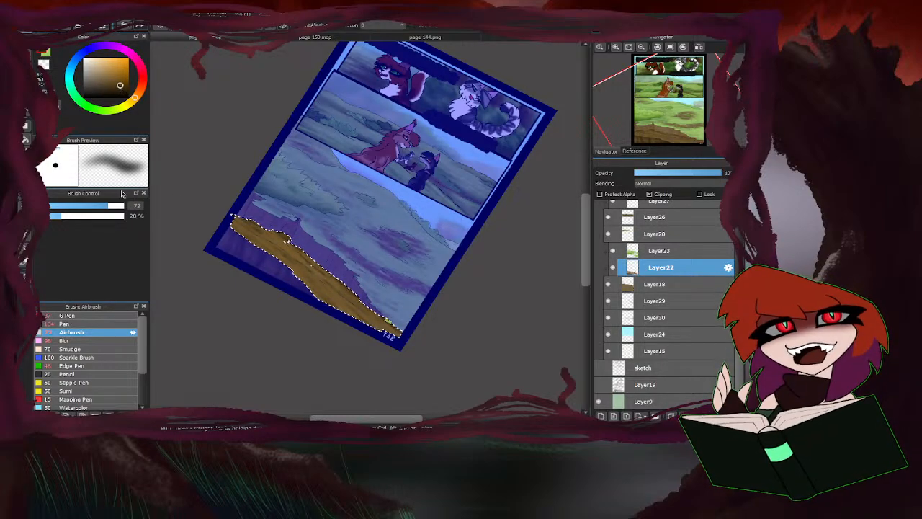
{"action": "left_click_drag", "start_coordinate": [122, 206], "coordinate": [150, 209]}
{"action": "mouse_move", "coordinate": [331, 265]}
{"action": "left_mouse_down"}
{"action": "mouse_move", "coordinate": [389, 328]}
{"action": "mouse_move", "coordinate": [337, 272]}
{"action": "left_mouse_up"}
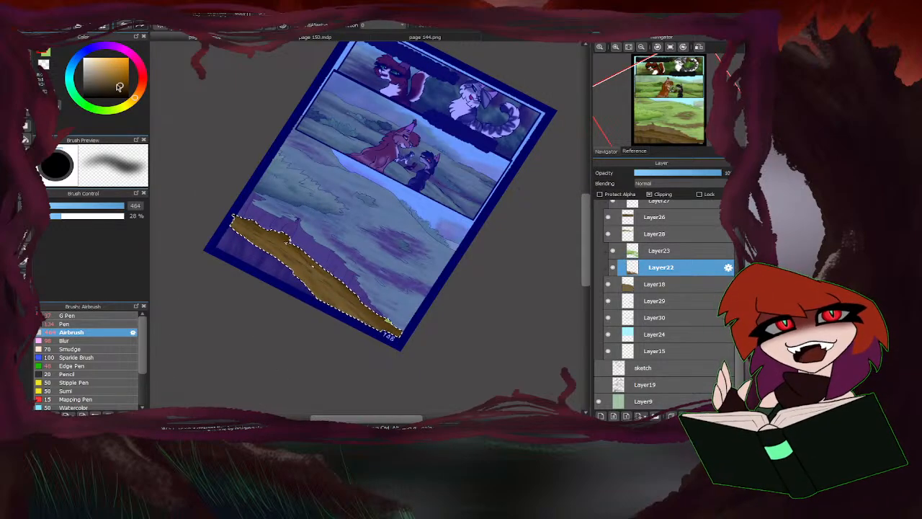
Airbrush light brown highlights along the slope's lower edge and surface lines, reducing the brush size from 80 to 63.
{"action": "left_click", "coordinate": [98, 66]}
{"action": "left_click_drag", "start_coordinate": [121, 209], "coordinate": [108, 209]}
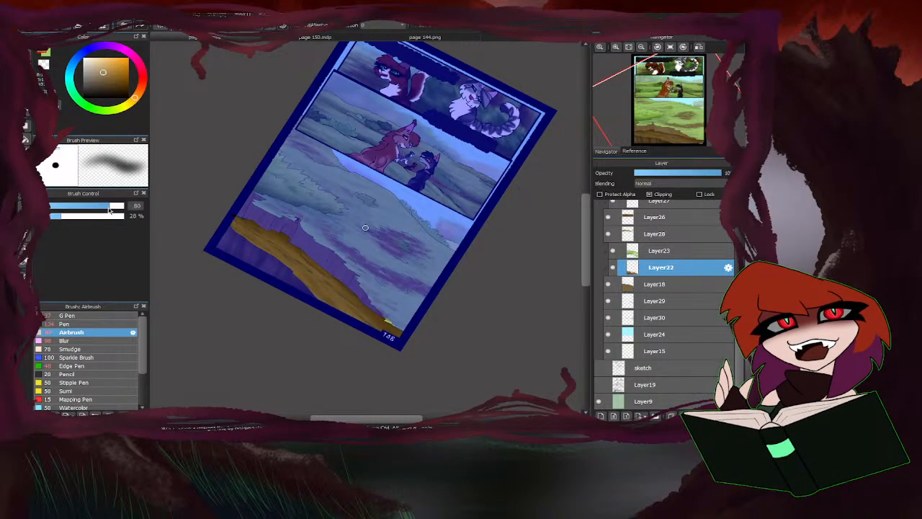
{"action": "scroll", "coordinate": [301, 278], "scroll_direction": "up", "scroll_amount": 2}
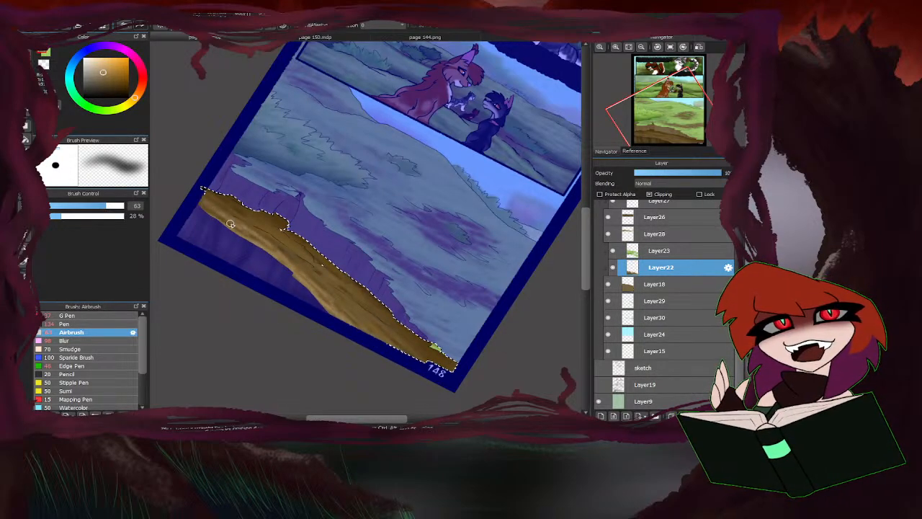
{"action": "key", "text": "ctrl+d"}
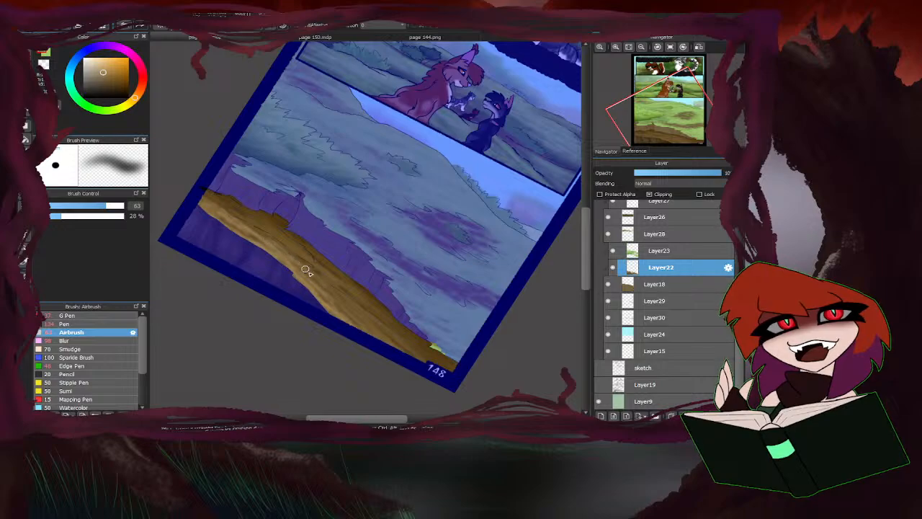
{"action": "left_click_drag", "start_coordinate": [358, 312], "coordinate": [366, 317]}
Sample a mid brown from the slope, blend its highlights with the Airbrush at size 63, and clear the selection.
{"action": "right_click", "coordinate": [388, 332]}
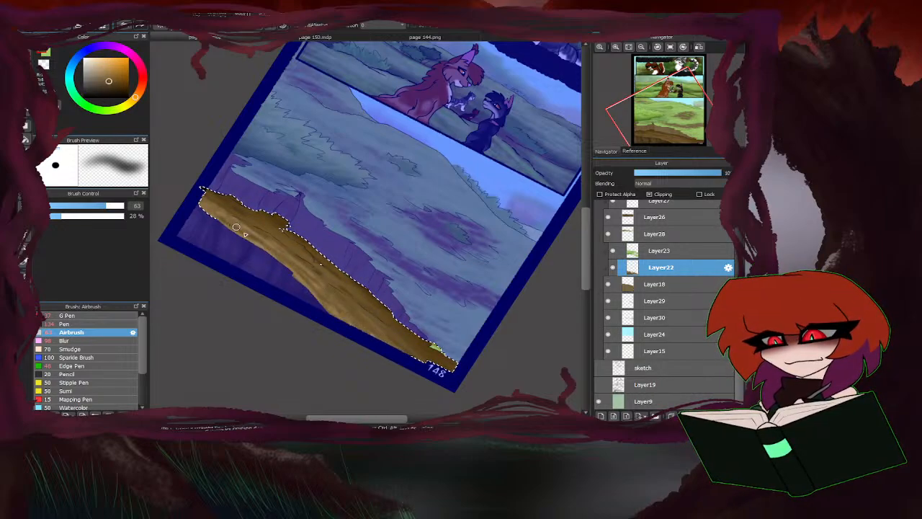
{"action": "key", "text": "ctrl+d"}
{"action": "mouse_move", "coordinate": [244, 223]}
{"action": "left_mouse_down"}
{"action": "mouse_move", "coordinate": [318, 268]}
{"action": "mouse_move", "coordinate": [284, 232]}
{"action": "mouse_move", "coordinate": [208, 202]}
{"action": "mouse_move", "coordinate": [270, 241]}
{"action": "left_mouse_up"}
{"action": "scroll", "coordinate": [346, 351], "scroll_direction": "down", "scroll_amount": 3}
{"action": "scroll", "coordinate": [333, 361], "scroll_direction": "up", "scroll_amount": 2}
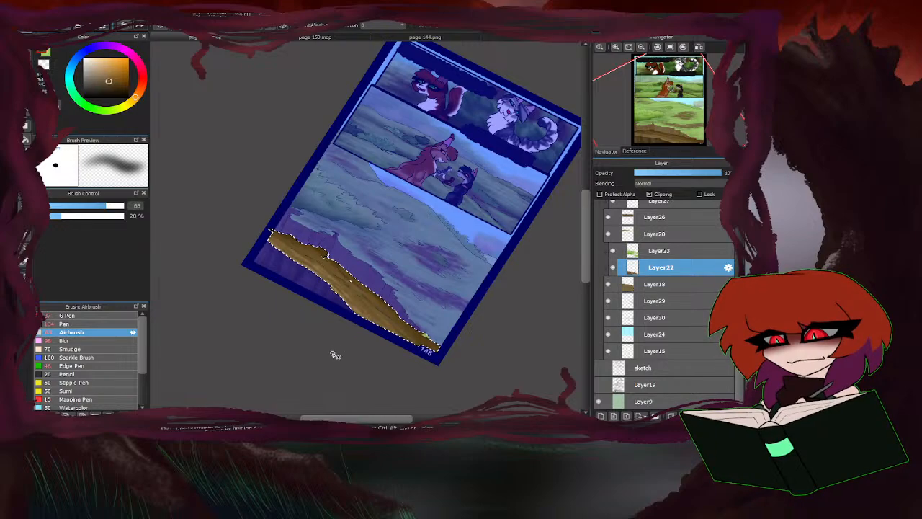
{"action": "key", "text": "ctrl+d"}
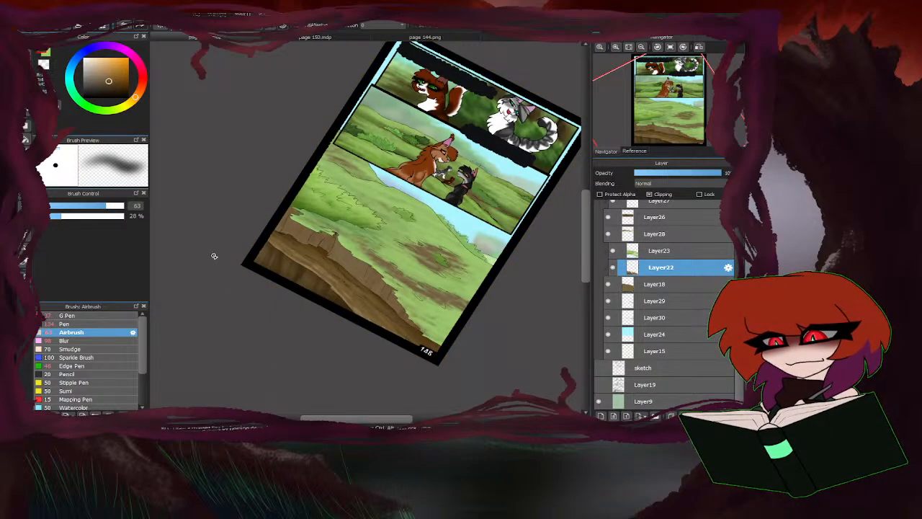
Sample a brown from the slope in the bottom panel and hide the shading on Layer22.
{"action": "scroll", "coordinate": [311, 286], "scroll_direction": "up", "scroll_amount": 3}
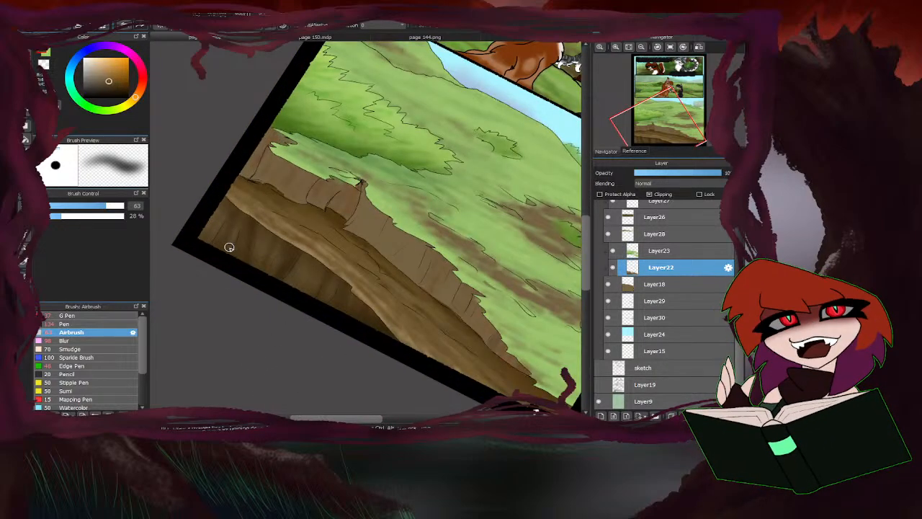
{"action": "scroll", "coordinate": [229, 248], "scroll_direction": "down", "scroll_amount": 2}
{"action": "scroll", "coordinate": [382, 258], "scroll_direction": "up", "scroll_amount": 1}
{"action": "right_click", "coordinate": [330, 251]}
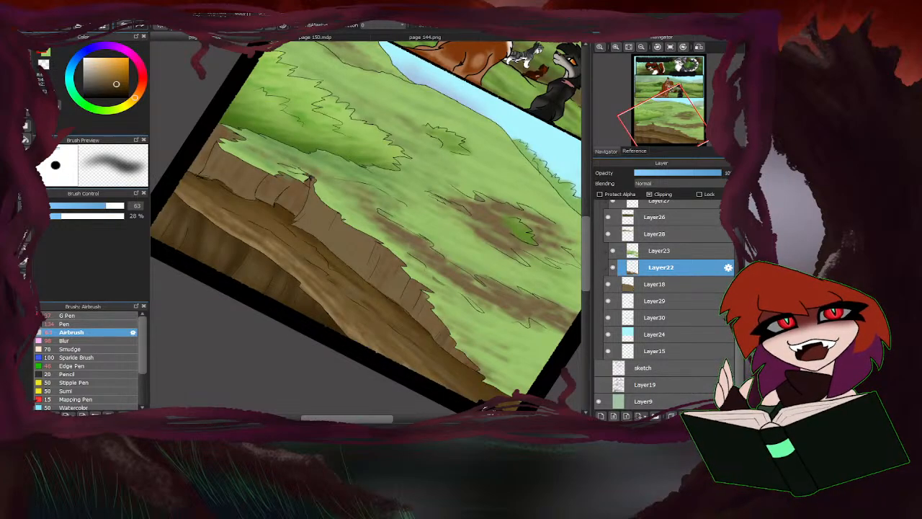
{"action": "left_click", "coordinate": [613, 268]}
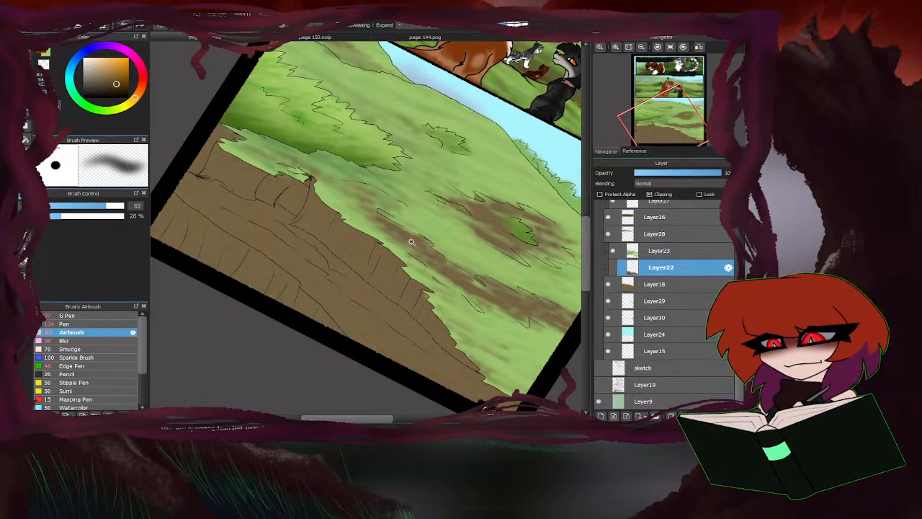
Select the outlined sections at both ends of the upper cliff face, discarding the stray selection of the slope.
{"action": "left_click", "coordinate": [277, 295]}
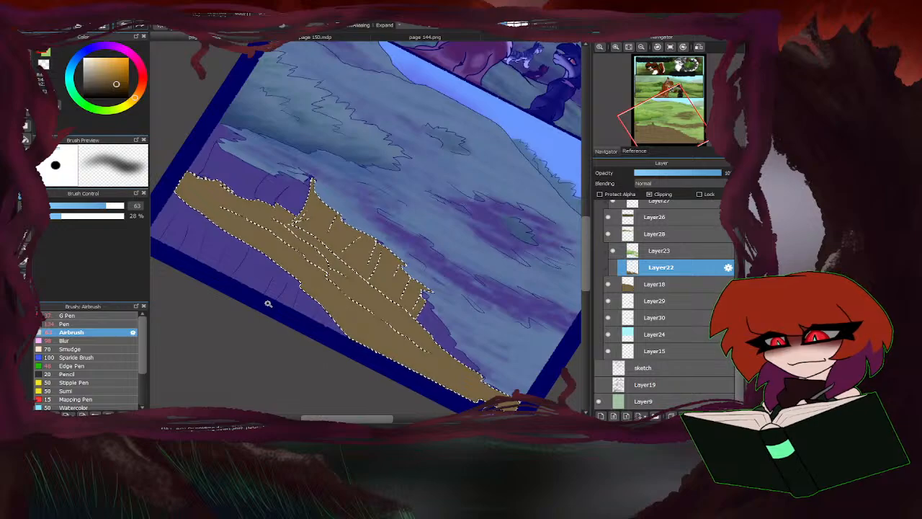
{"action": "key", "text": "ctrl+d"}
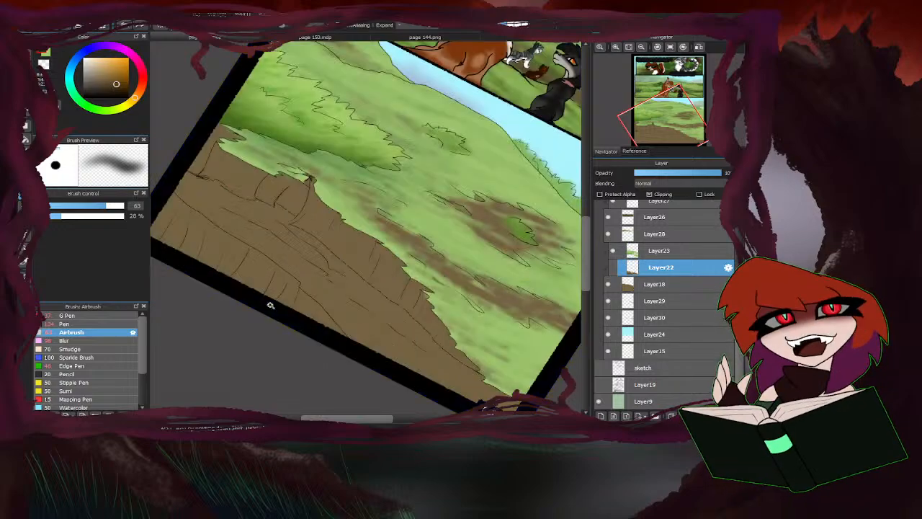
{"action": "left_click", "coordinate": [229, 189]}
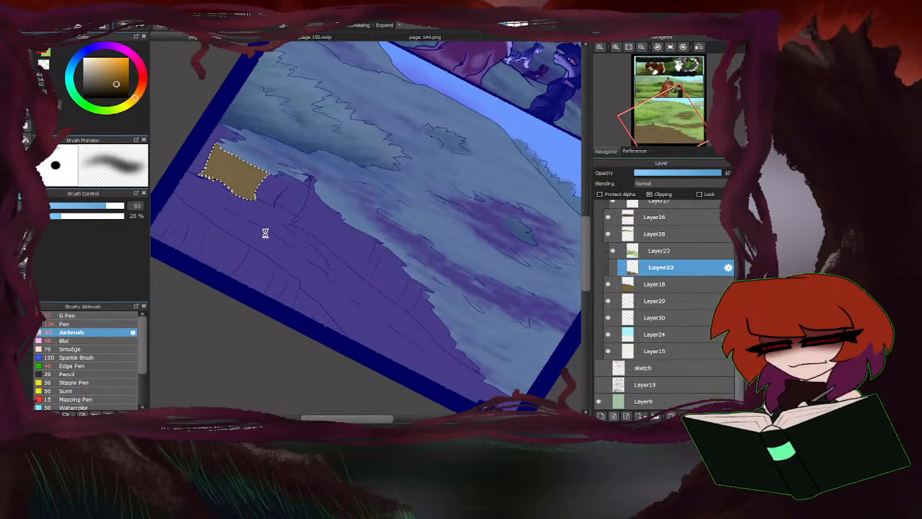
{"action": "left_click", "coordinate": [271, 190], "text": "shift"}
{"action": "left_click", "coordinate": [293, 198], "text": "shift"}
{"action": "left_click", "coordinate": [199, 167], "text": "shift"}
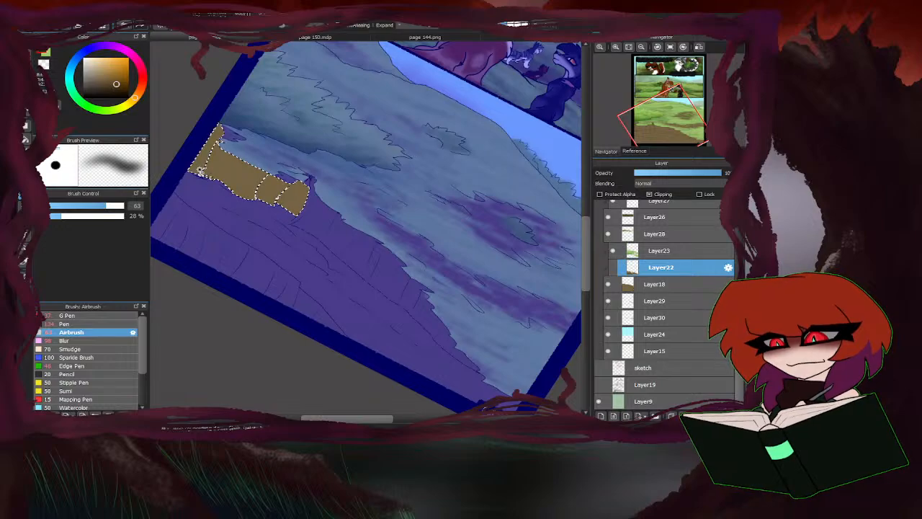
{"action": "left_click", "coordinate": [434, 341], "text": "shift"}
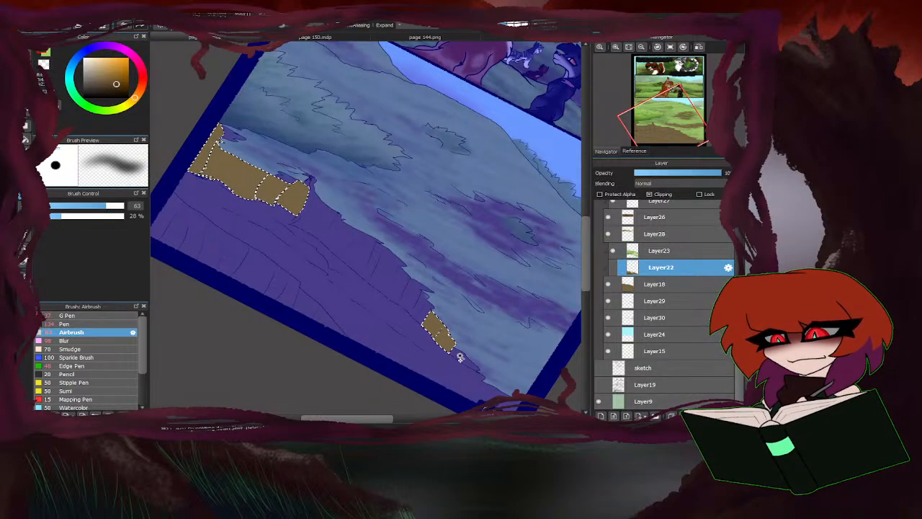
{"action": "left_click", "coordinate": [462, 356], "text": "shift"}
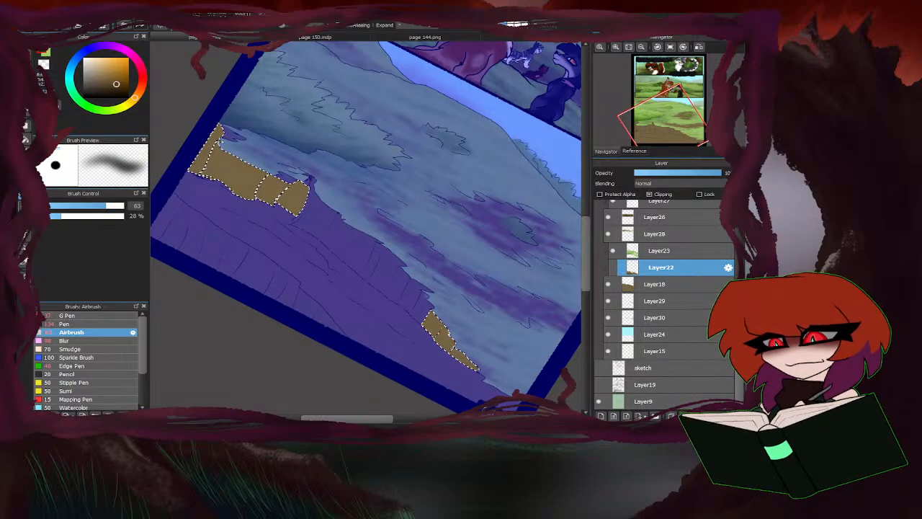
Paint the rest of the upper cliff face into the selection with the G Pen, at size 37 along its base and 91 elsewhere.
{"action": "left_click", "coordinate": [22, 206]}
{"action": "left_click", "coordinate": [81, 317]}
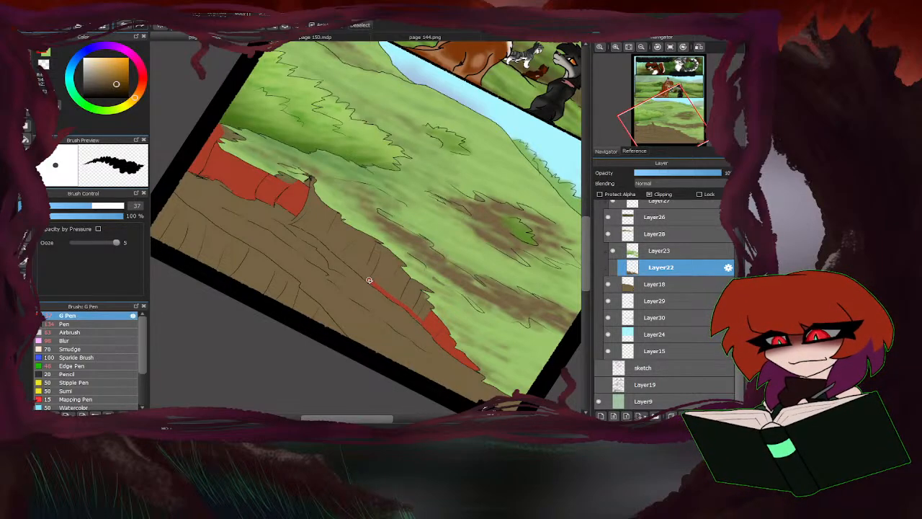
{"action": "left_click_drag", "start_coordinate": [356, 268], "coordinate": [338, 251]}
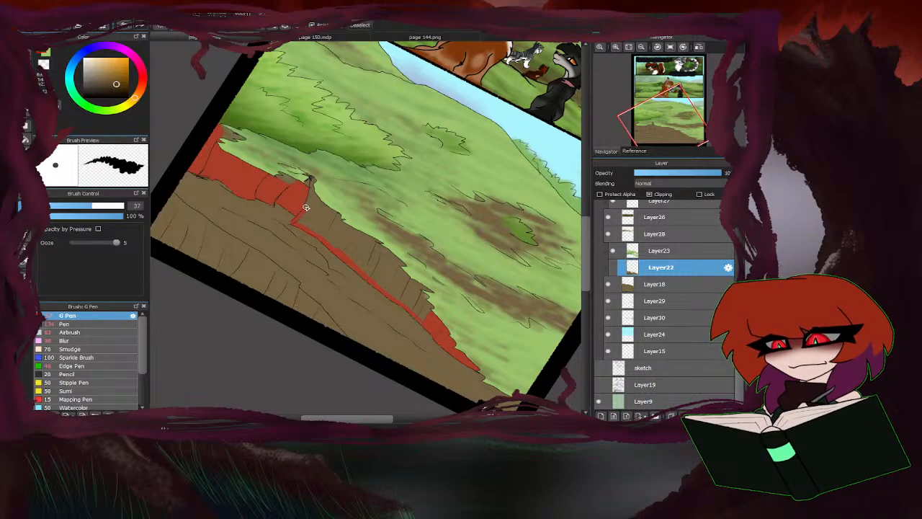
{"action": "left_click_drag", "start_coordinate": [275, 178], "coordinate": [310, 189]}
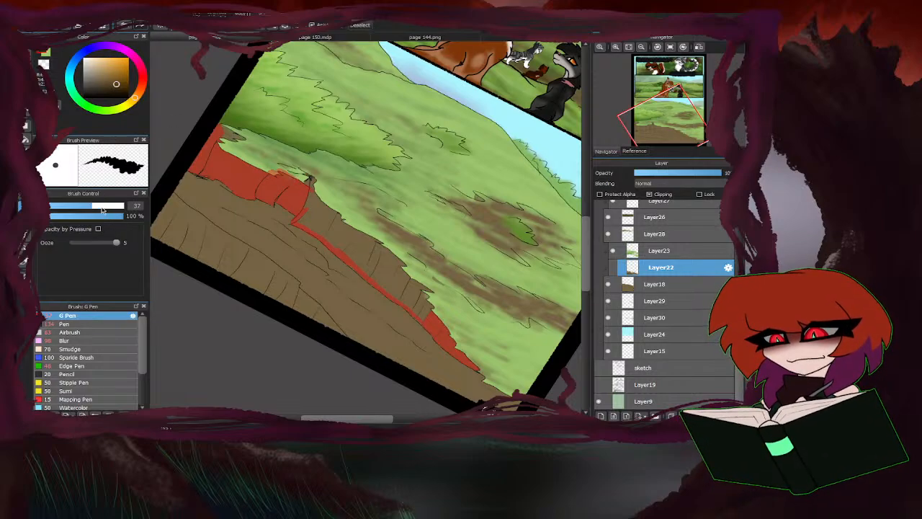
{"action": "left_click_drag", "start_coordinate": [102, 209], "coordinate": [113, 207]}
{"action": "left_click_drag", "start_coordinate": [236, 141], "coordinate": [223, 128]}
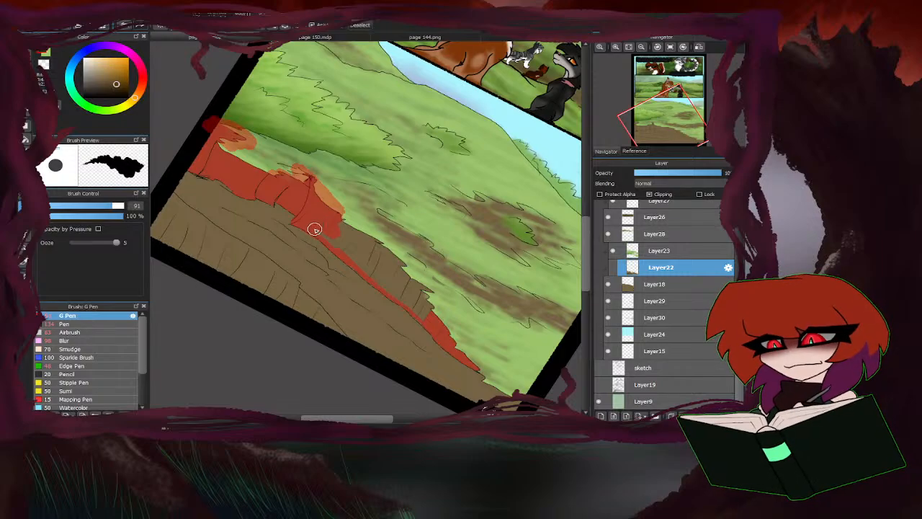
{"action": "mouse_move", "coordinate": [315, 229]}
{"action": "left_mouse_down"}
{"action": "mouse_move", "coordinate": [431, 328]}
{"action": "mouse_move", "coordinate": [386, 277]}
{"action": "mouse_move", "coordinate": [397, 273]}
{"action": "mouse_move", "coordinate": [427, 294]}
{"action": "mouse_move", "coordinate": [364, 243]}
{"action": "left_mouse_up"}
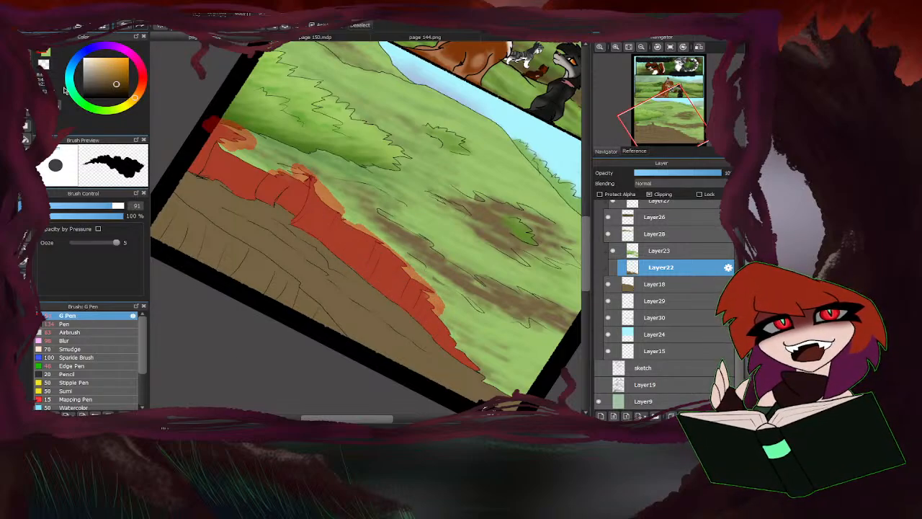
{"action": "key", "text": "b"}
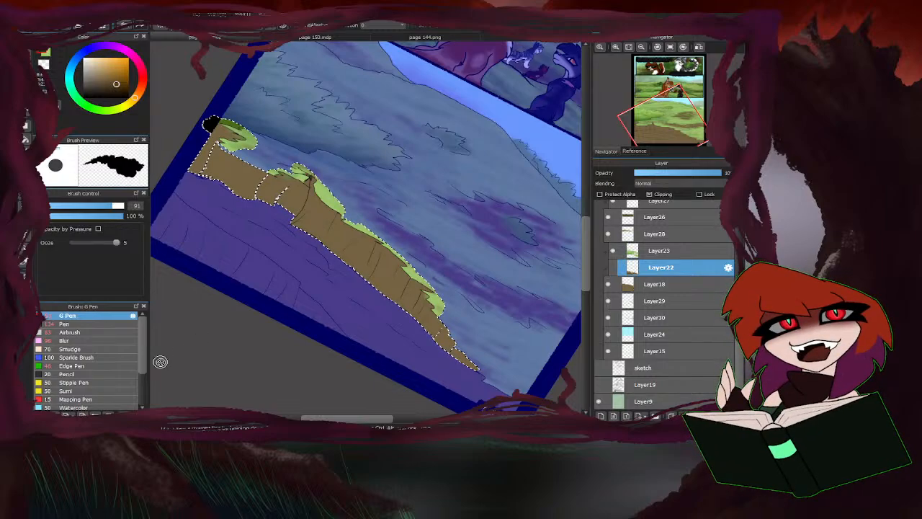
Show Layer22 and Airbrush darker brown at size 63 into the cliff's recess and left end, with the canvas rotation reset.
{"action": "left_click", "coordinate": [84, 333]}
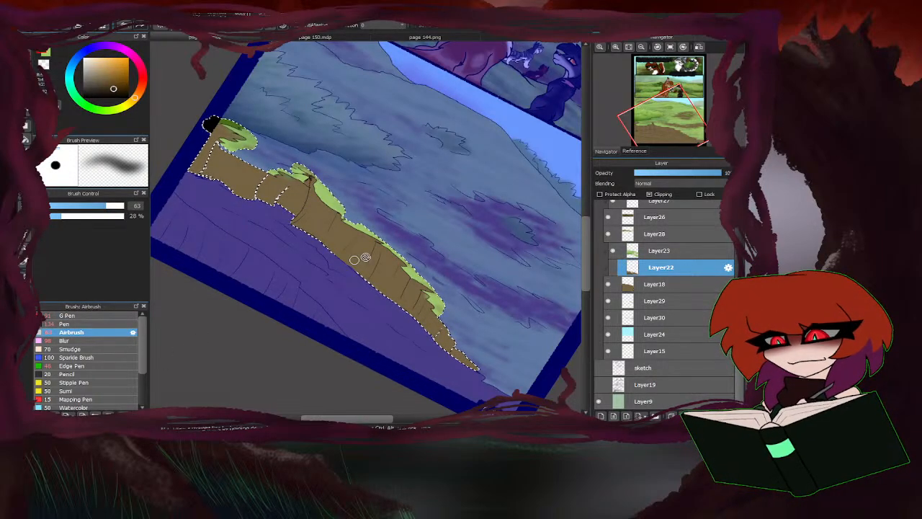
{"action": "left_click", "coordinate": [610, 269]}
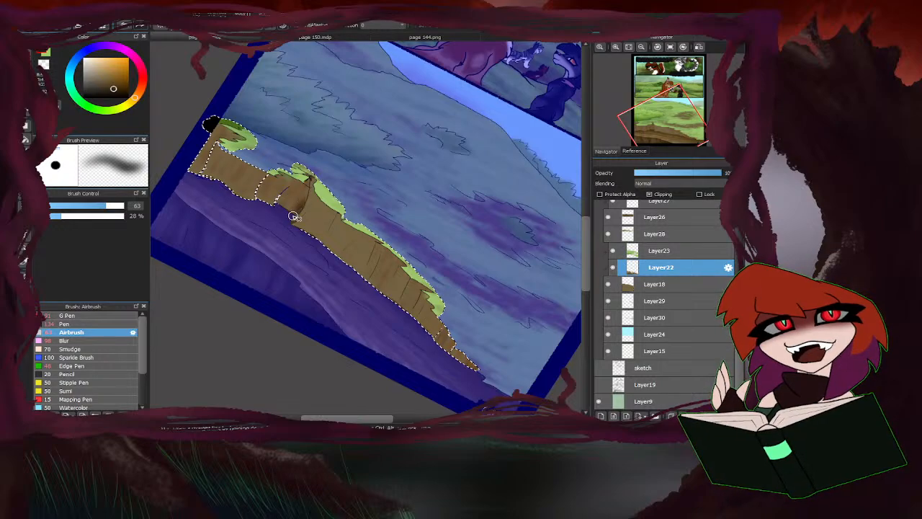
{"action": "mouse_move", "coordinate": [293, 216]}
{"action": "left_mouse_down"}
{"action": "mouse_move", "coordinate": [311, 169]}
{"action": "mouse_move", "coordinate": [283, 226]}
{"action": "left_mouse_up"}
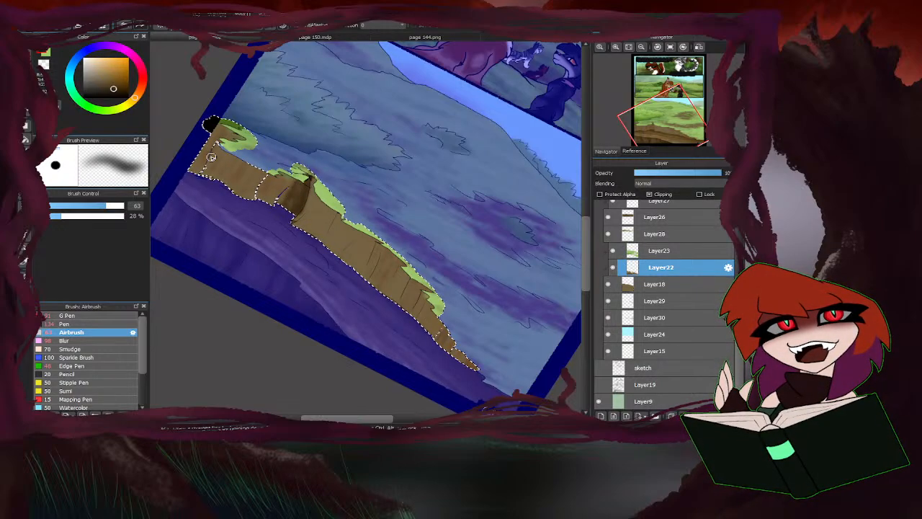
{"action": "mouse_move", "coordinate": [214, 154]}
{"action": "left_mouse_down"}
{"action": "mouse_move", "coordinate": [240, 139]}
{"action": "mouse_move", "coordinate": [227, 141]}
{"action": "mouse_move", "coordinate": [232, 127]}
{"action": "mouse_move", "coordinate": [200, 158]}
{"action": "left_mouse_up"}
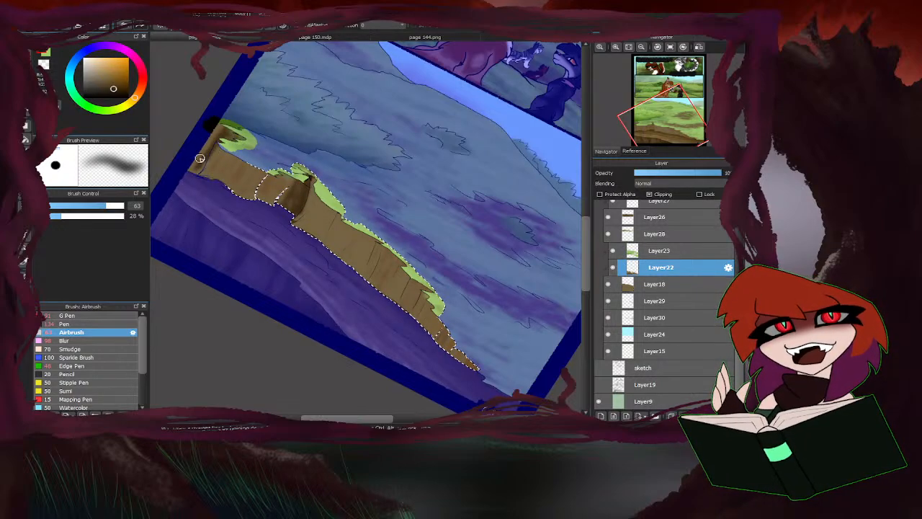
{"action": "left_click", "coordinate": [670, 47]}
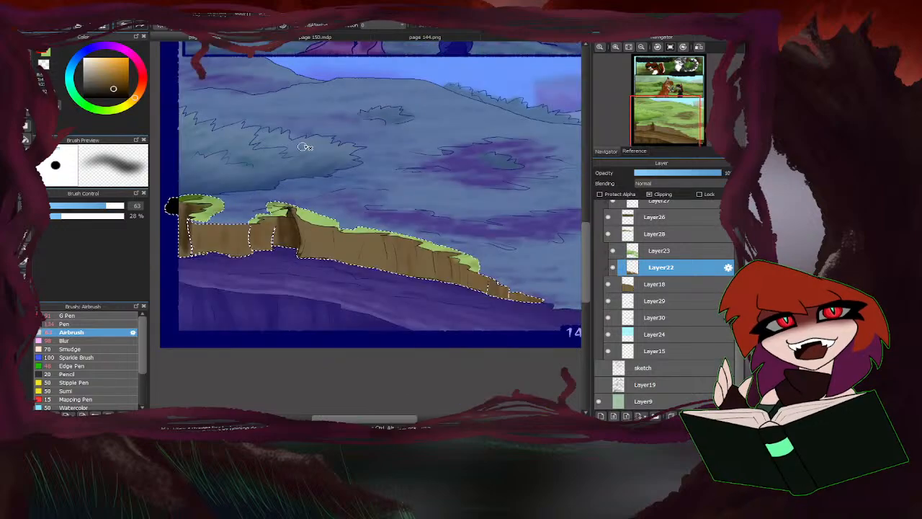
{"action": "left_click_drag", "start_coordinate": [194, 238], "coordinate": [191, 260]}
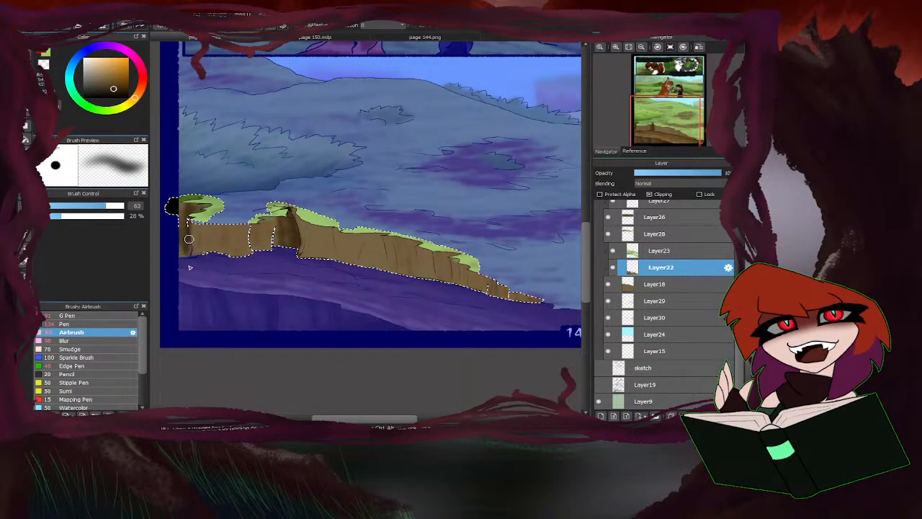
{"action": "left_click_drag", "start_coordinate": [200, 219], "coordinate": [208, 203]}
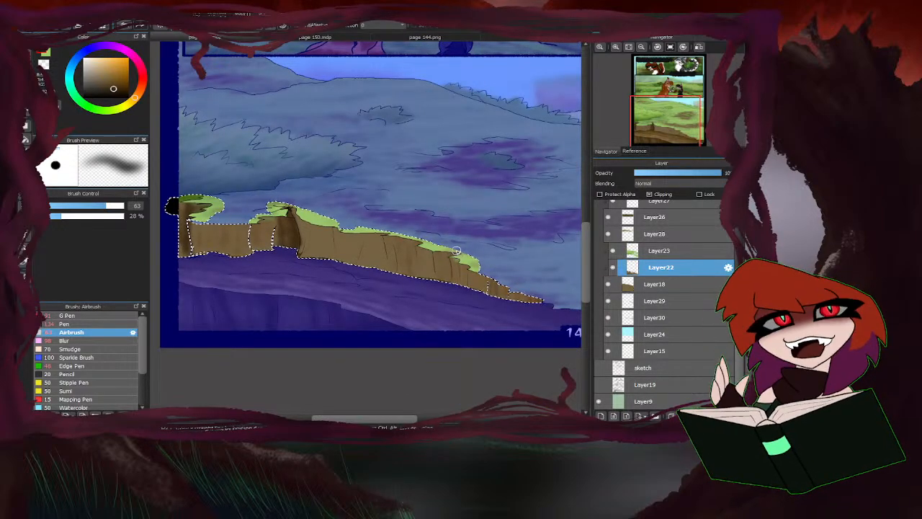
Airbrush dark brown vertical streaks along the selected cliff face, from its tapering right end across to the left sections.
{"action": "key", "text": "ctrl+d"}
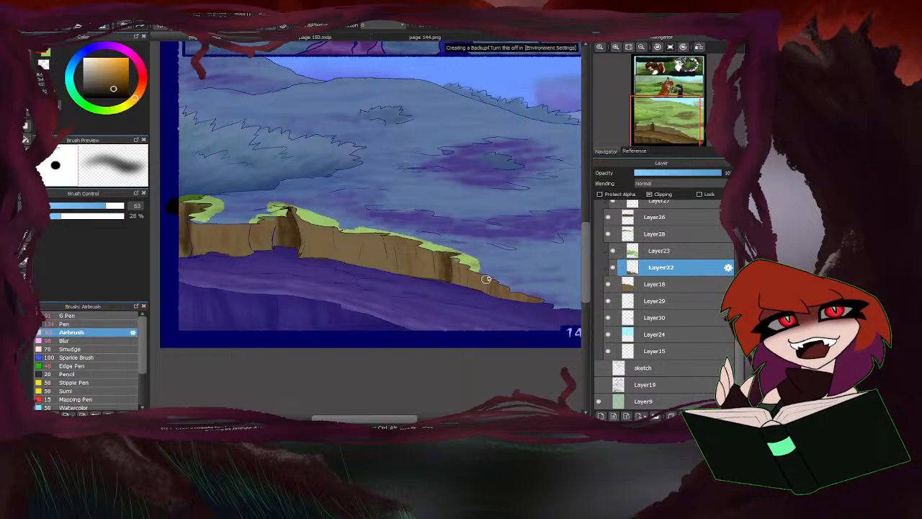
{"action": "key", "text": "ctrl+z"}
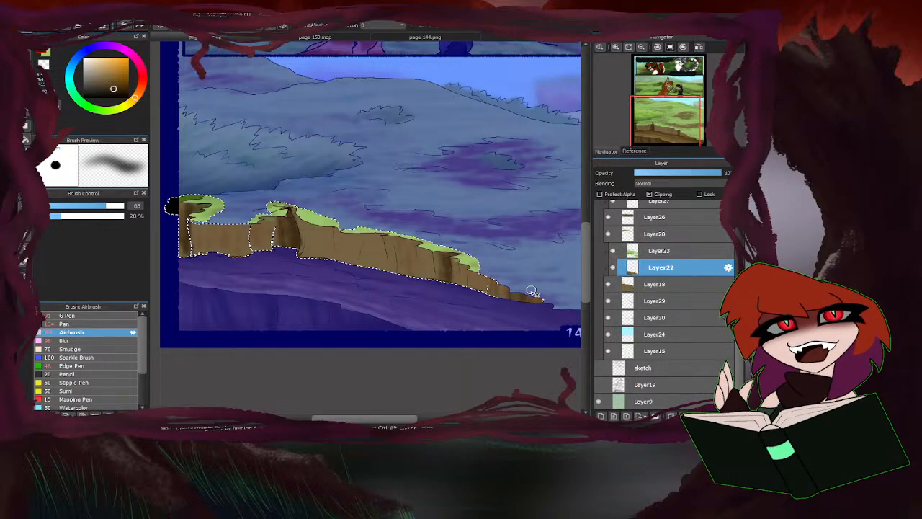
{"action": "mouse_move", "coordinate": [505, 309]}
{"action": "left_mouse_down"}
{"action": "mouse_move", "coordinate": [488, 272]}
{"action": "mouse_move", "coordinate": [477, 297]}
{"action": "mouse_move", "coordinate": [468, 266]}
{"action": "mouse_move", "coordinate": [465, 287]}
{"action": "mouse_move", "coordinate": [455, 271]}
{"action": "mouse_move", "coordinate": [416, 253]}
{"action": "mouse_move", "coordinate": [416, 240]}
{"action": "mouse_move", "coordinate": [408, 285]}
{"action": "mouse_move", "coordinate": [398, 228]}
{"action": "mouse_move", "coordinate": [383, 233]}
{"action": "mouse_move", "coordinate": [381, 289]}
{"action": "mouse_move", "coordinate": [402, 224]}
{"action": "mouse_move", "coordinate": [424, 268]}
{"action": "mouse_move", "coordinate": [426, 253]}
{"action": "mouse_move", "coordinate": [406, 286]}
{"action": "left_mouse_up"}
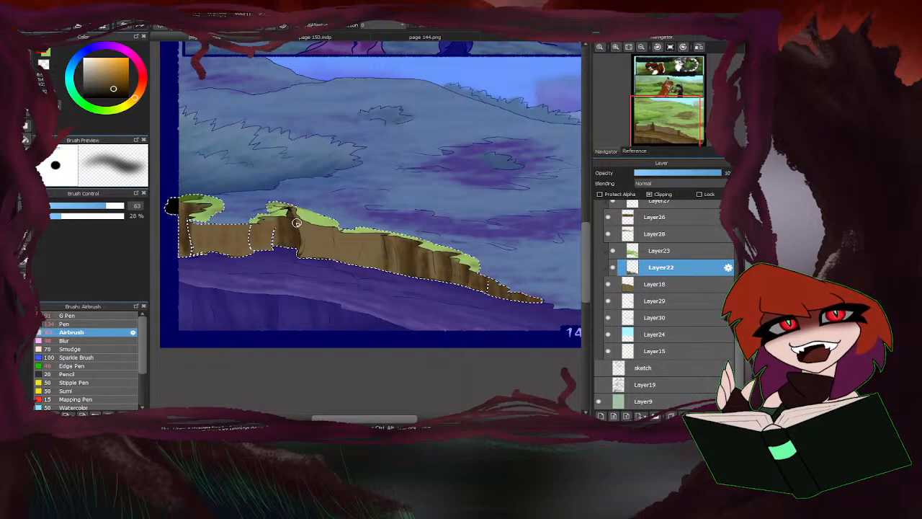
{"action": "mouse_move", "coordinate": [284, 221]}
{"action": "left_mouse_down"}
{"action": "mouse_move", "coordinate": [278, 237]}
{"action": "mouse_move", "coordinate": [260, 241]}
{"action": "mouse_move", "coordinate": [251, 226]}
{"action": "left_mouse_up"}
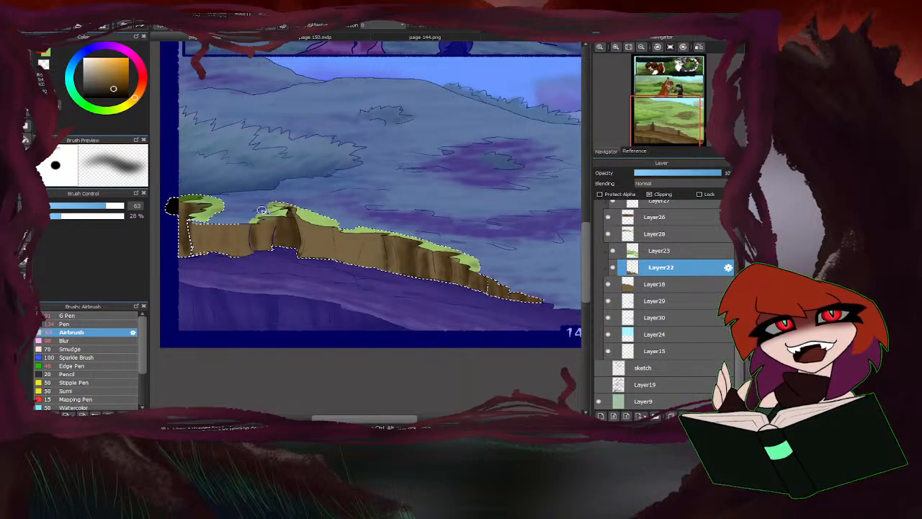
{"action": "mouse_move", "coordinate": [260, 257]}
{"action": "left_mouse_down"}
{"action": "mouse_move", "coordinate": [267, 205]}
{"action": "mouse_move", "coordinate": [193, 237]}
{"action": "mouse_move", "coordinate": [182, 228]}
{"action": "mouse_move", "coordinate": [188, 253]}
{"action": "mouse_move", "coordinate": [221, 217]}
{"action": "mouse_move", "coordinate": [226, 247]}
{"action": "mouse_move", "coordinate": [237, 247]}
{"action": "mouse_move", "coordinate": [230, 233]}
{"action": "mouse_move", "coordinate": [204, 252]}
{"action": "mouse_move", "coordinate": [261, 219]}
{"action": "mouse_move", "coordinate": [335, 214]}
{"action": "mouse_move", "coordinate": [307, 245]}
{"action": "mouse_move", "coordinate": [307, 217]}
{"action": "mouse_move", "coordinate": [298, 215]}
{"action": "mouse_move", "coordinate": [309, 215]}
{"action": "mouse_move", "coordinate": [335, 278]}
{"action": "mouse_move", "coordinate": [341, 254]}
{"action": "mouse_move", "coordinate": [366, 284]}
{"action": "mouse_move", "coordinate": [372, 227]}
{"action": "mouse_move", "coordinate": [340, 261]}
{"action": "left_mouse_up"}
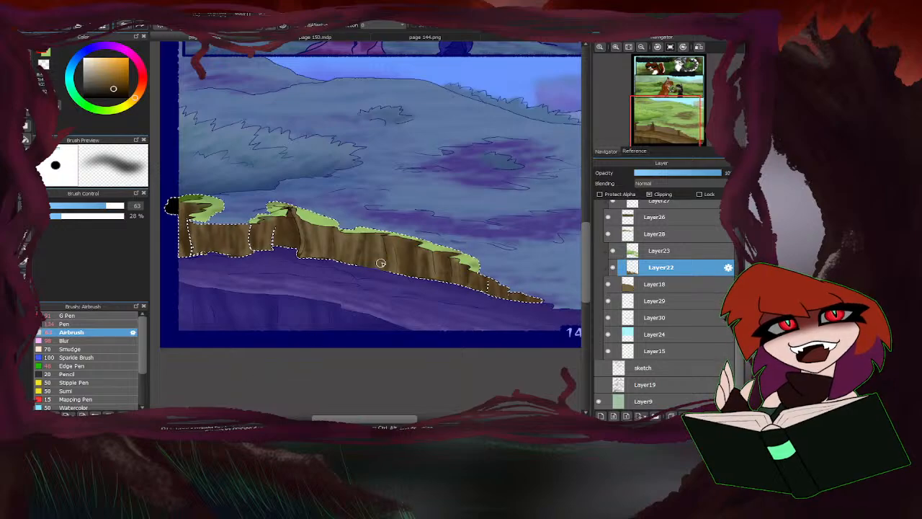
Sample a lighter brown from the cliff face and Airbrush vertical highlights between its dark streaks at size 63.
{"action": "right_click", "coordinate": [436, 262]}
{"action": "left_click_drag", "start_coordinate": [415, 247], "coordinate": [410, 291]}
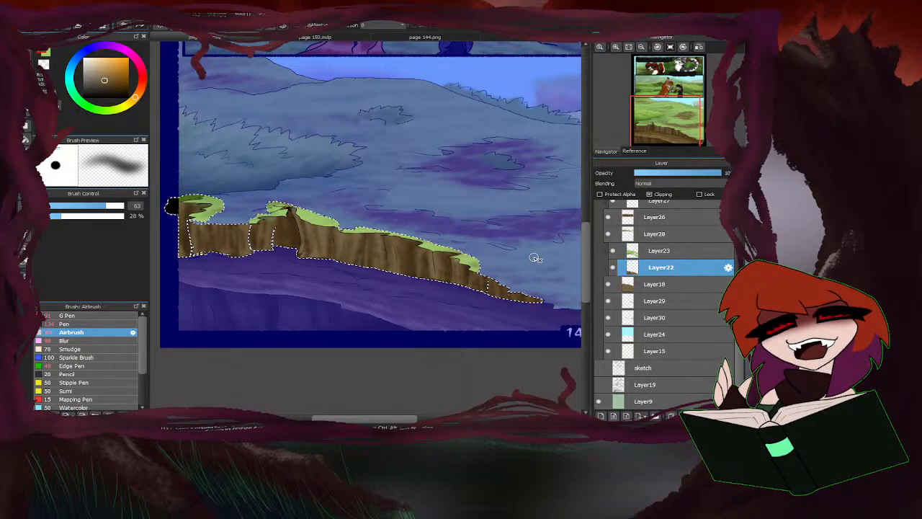
{"action": "mouse_move", "coordinate": [482, 292]}
{"action": "left_mouse_down"}
{"action": "mouse_move", "coordinate": [496, 279]}
{"action": "mouse_move", "coordinate": [519, 296]}
{"action": "left_mouse_up"}
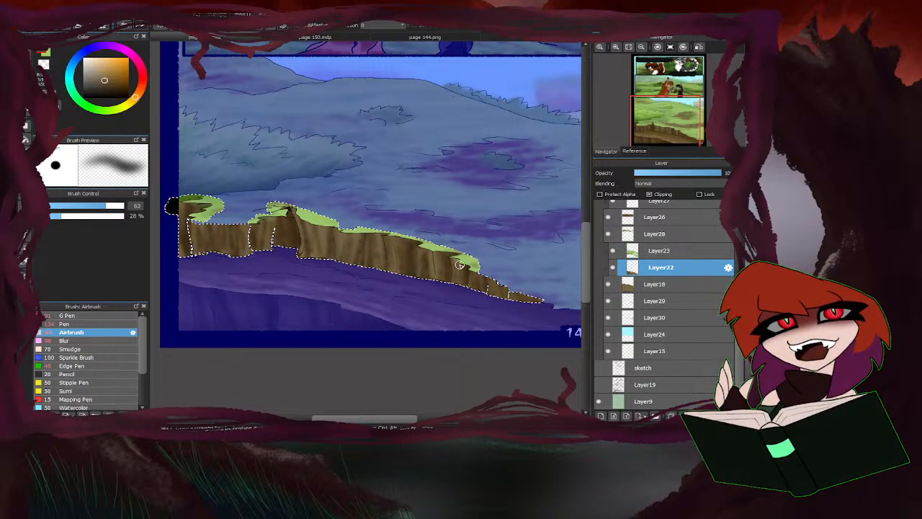
{"action": "left_click_drag", "start_coordinate": [464, 267], "coordinate": [460, 292]}
{"action": "mouse_move", "coordinate": [438, 257]}
{"action": "left_mouse_down"}
{"action": "mouse_move", "coordinate": [440, 291]}
{"action": "mouse_move", "coordinate": [422, 268]}
{"action": "mouse_move", "coordinate": [417, 285]}
{"action": "mouse_move", "coordinate": [406, 252]}
{"action": "left_mouse_up"}
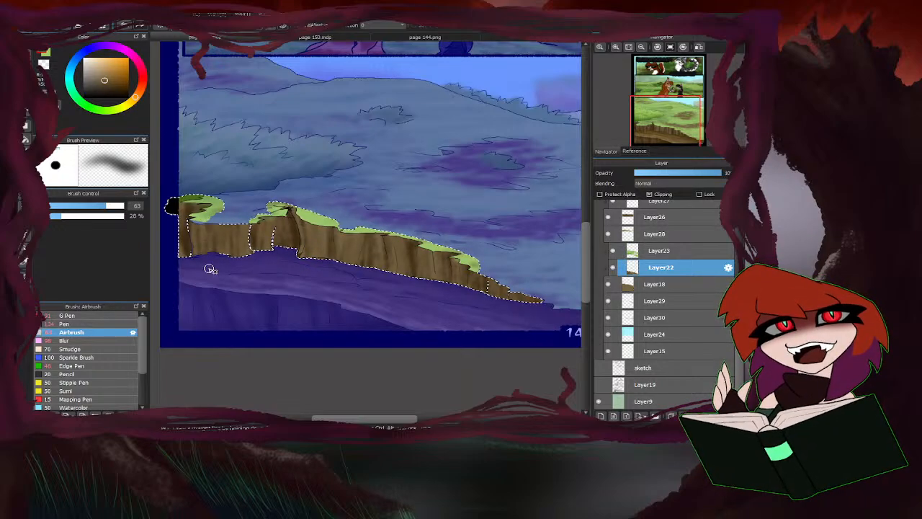
Shade the cliff face softly with dark brown using the Airbrush at size 263, reduce the size to 93, and clear the selection.
{"action": "left_click", "coordinate": [122, 207]}
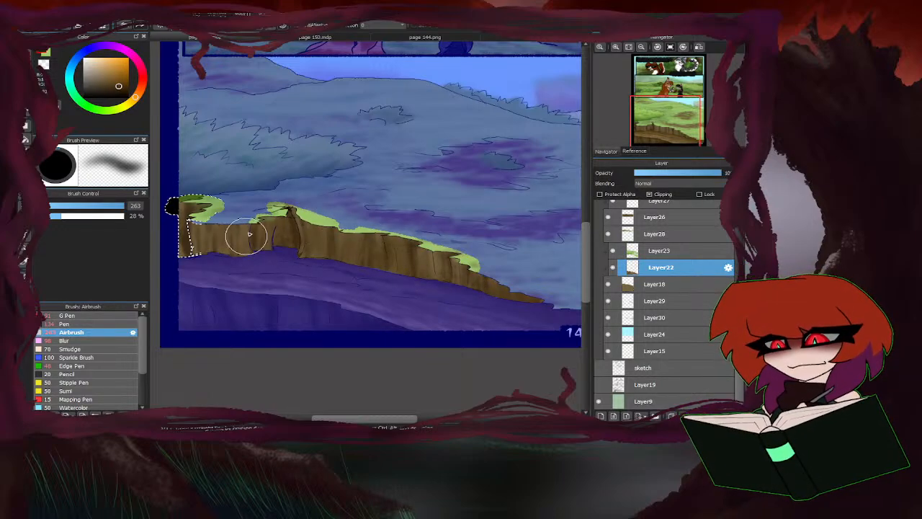
{"action": "left_click_drag", "start_coordinate": [166, 263], "coordinate": [189, 278]}
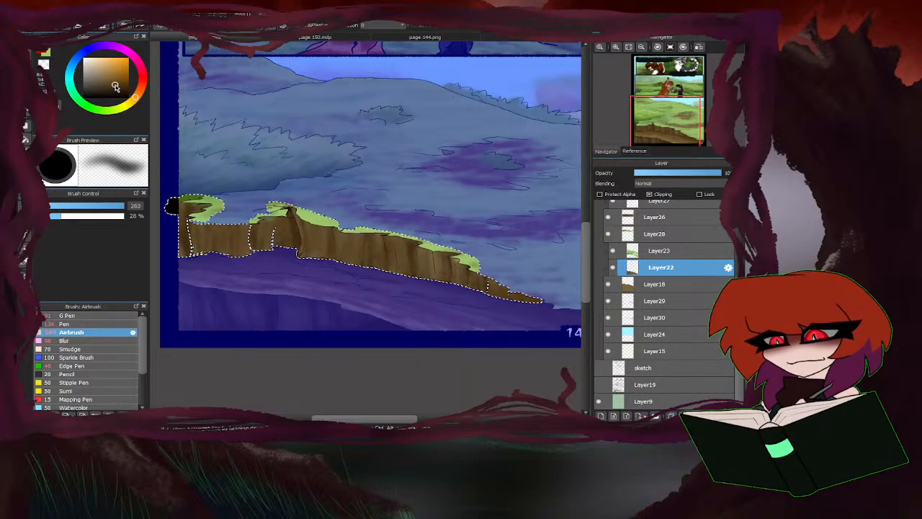
{"action": "left_click_drag", "start_coordinate": [115, 86], "coordinate": [112, 85]}
{"action": "left_click_drag", "start_coordinate": [121, 207], "coordinate": [113, 206]}
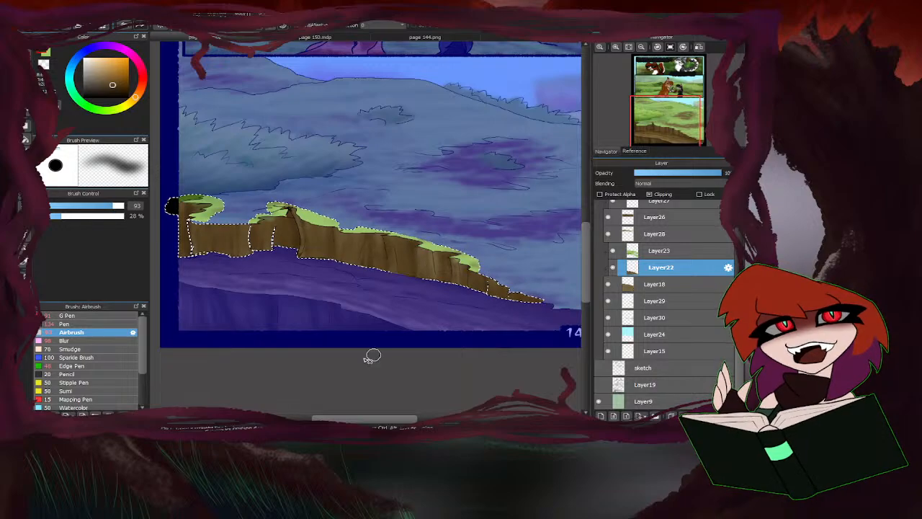
{"action": "key", "text": "ctrl+d"}
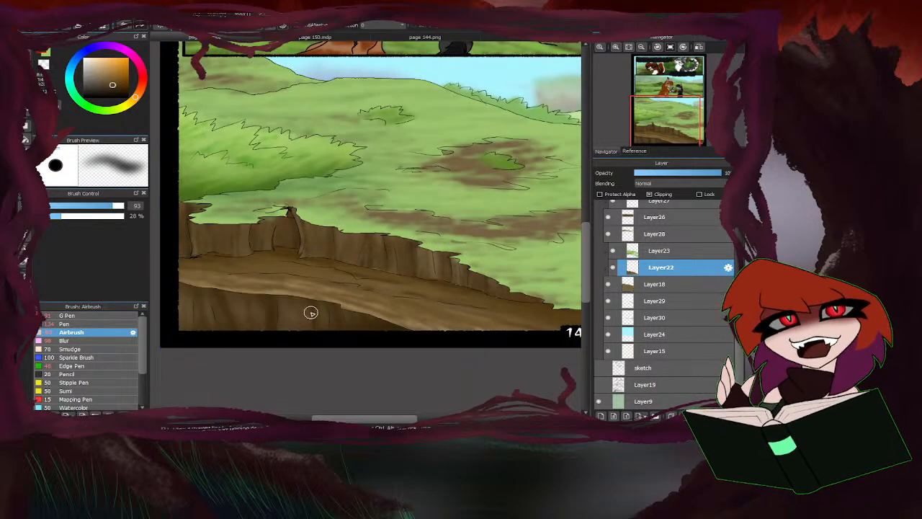
{"action": "scroll", "coordinate": [399, 283], "scroll_direction": "up", "scroll_amount": 3}
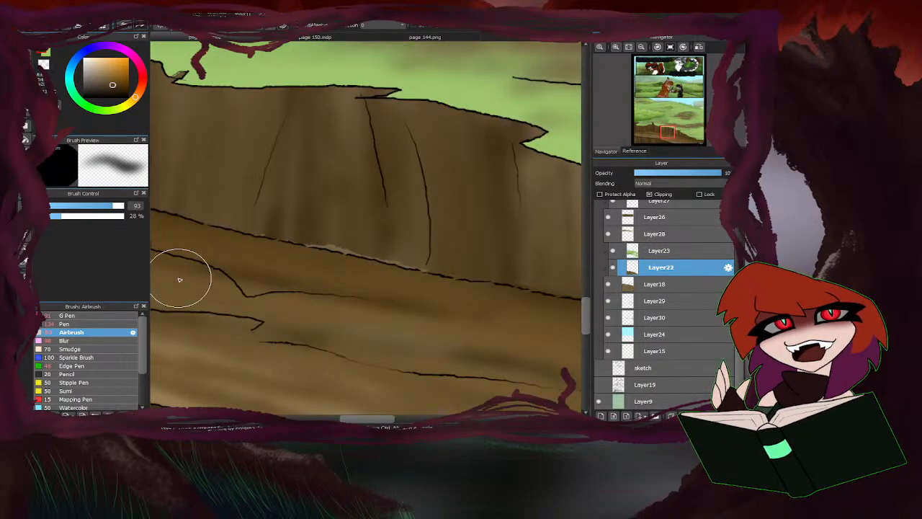
Switch to the Blur brush and examine the shaded cliff and earth slope across the bottom panel.
{"action": "left_click", "coordinate": [65, 340]}
{"action": "scroll", "coordinate": [280, 276], "scroll_direction": "down", "scroll_amount": 2}
{"action": "mouse_move", "coordinate": [280, 276]}
{"action": "left_mouse_down"}
{"action": "mouse_move", "coordinate": [485, 299]}
{"action": "mouse_move", "coordinate": [256, 252]}
{"action": "left_mouse_up"}
{"action": "scroll", "coordinate": [255, 253], "scroll_direction": "down", "scroll_amount": 2}
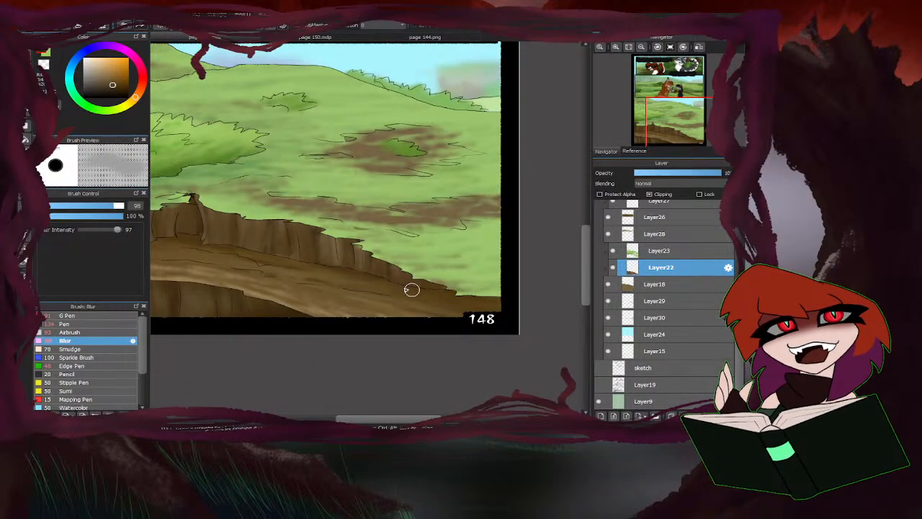
{"action": "scroll", "coordinate": [493, 267], "scroll_direction": "down", "scroll_amount": 2}
{"action": "scroll", "coordinate": [345, 262], "scroll_direction": "up", "scroll_amount": 2}
{"action": "mouse_move", "coordinate": [382, 260]}
{"action": "left_mouse_down"}
{"action": "mouse_move", "coordinate": [309, 243]}
{"action": "mouse_move", "coordinate": [229, 249]}
{"action": "mouse_move", "coordinate": [249, 248]}
{"action": "left_mouse_up"}
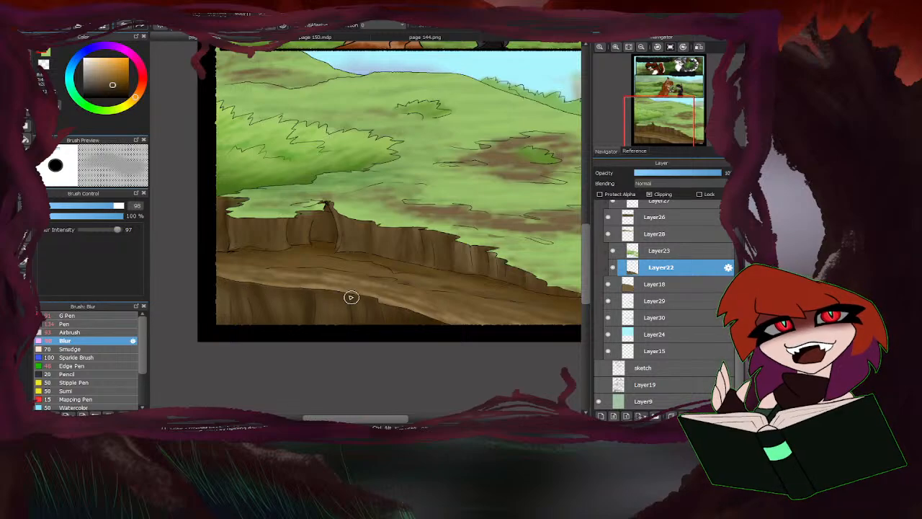
{"action": "scroll", "coordinate": [257, 303], "scroll_direction": "down", "scroll_amount": 3}
{"action": "scroll", "coordinate": [256, 346], "scroll_direction": "up", "scroll_amount": 2}
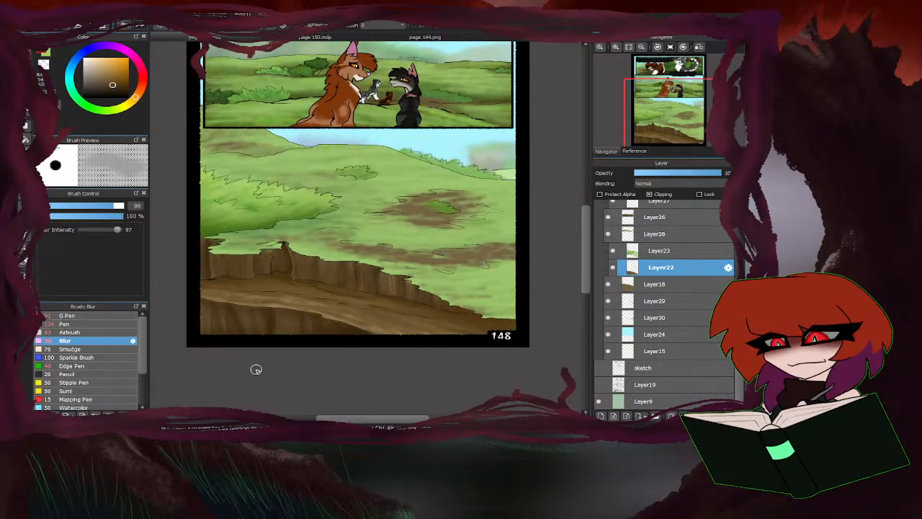
Airbrush brown tonal variation into the hillside's dirt patches on Layer22 at size 180, and reduce the size to 61.
{"action": "left_click", "coordinate": [71, 332]}
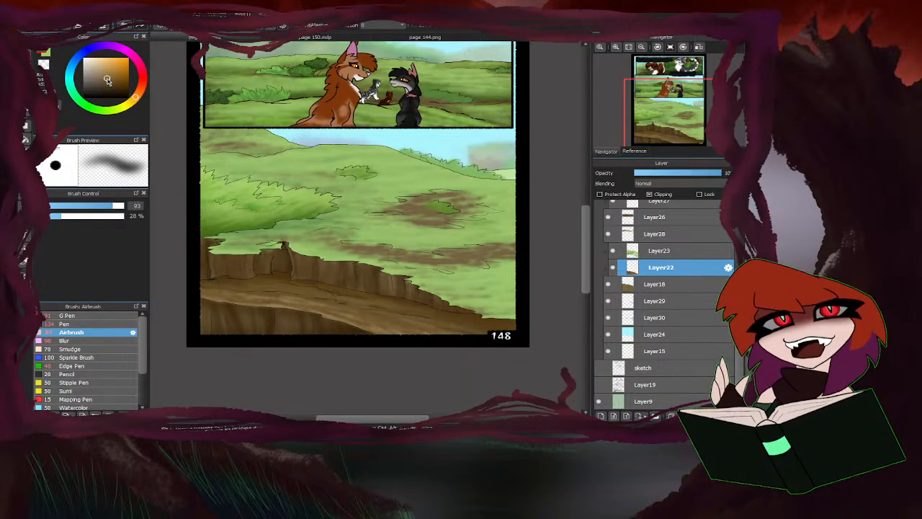
{"action": "left_click_drag", "start_coordinate": [119, 208], "coordinate": [126, 207]}
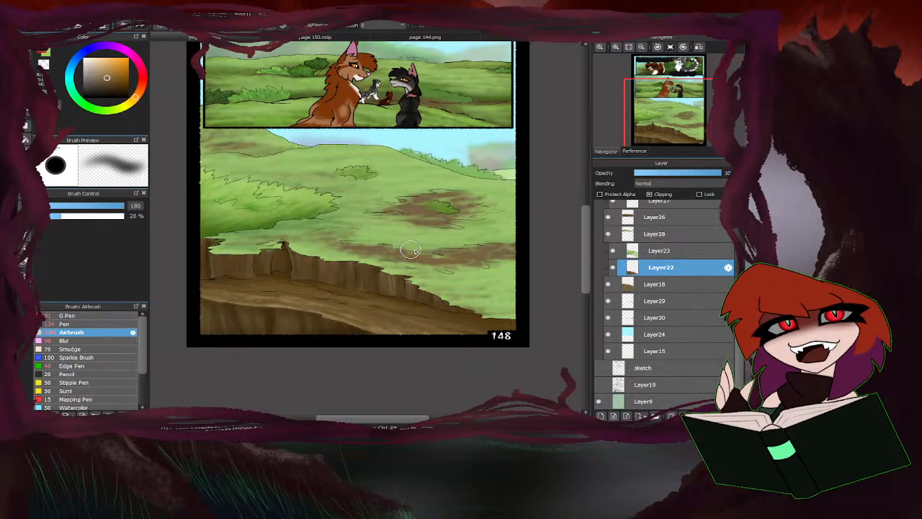
{"action": "mouse_move", "coordinate": [435, 261]}
{"action": "left_mouse_down"}
{"action": "mouse_move", "coordinate": [505, 259]}
{"action": "mouse_move", "coordinate": [465, 265]}
{"action": "mouse_move", "coordinate": [350, 247]}
{"action": "left_mouse_up"}
{"action": "left_click_drag", "start_coordinate": [406, 238], "coordinate": [450, 194]}
{"action": "left_click_drag", "start_coordinate": [253, 149], "coordinate": [199, 141]}
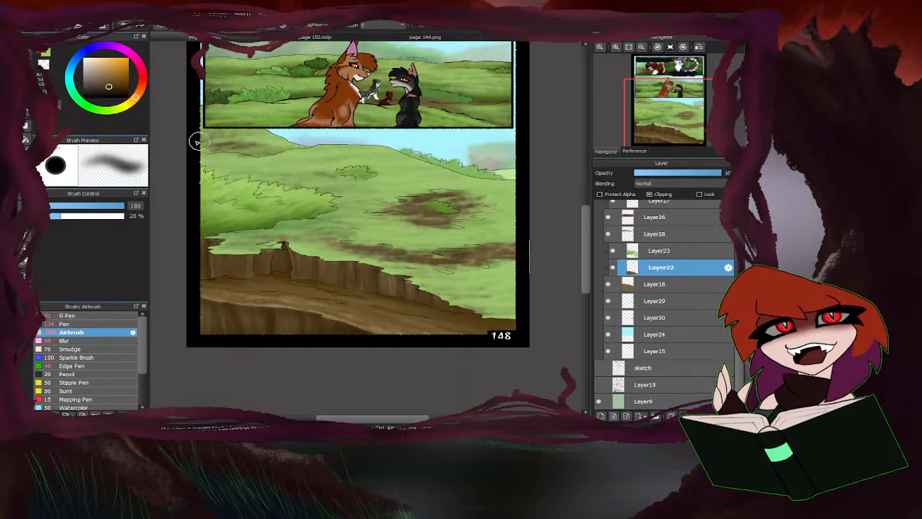
{"action": "left_click_drag", "start_coordinate": [329, 236], "coordinate": [310, 237]}
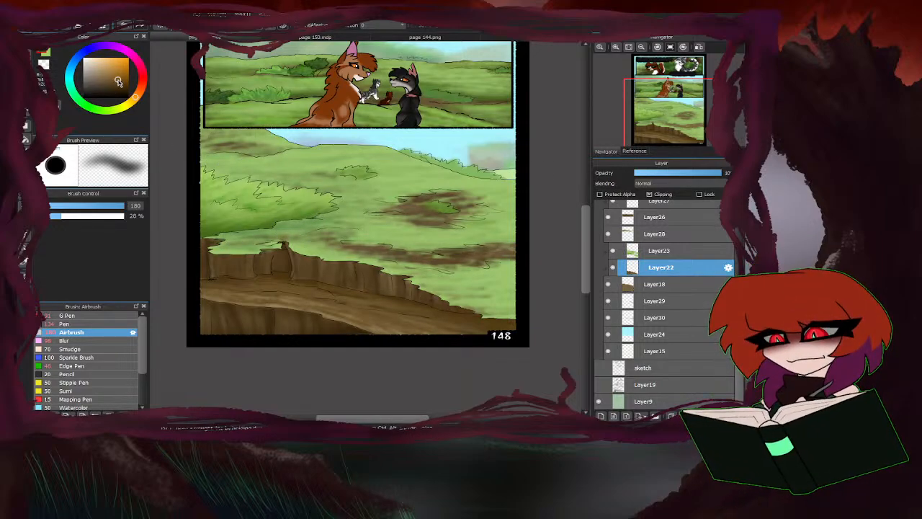
{"action": "left_click_drag", "start_coordinate": [119, 82], "coordinate": [107, 78]}
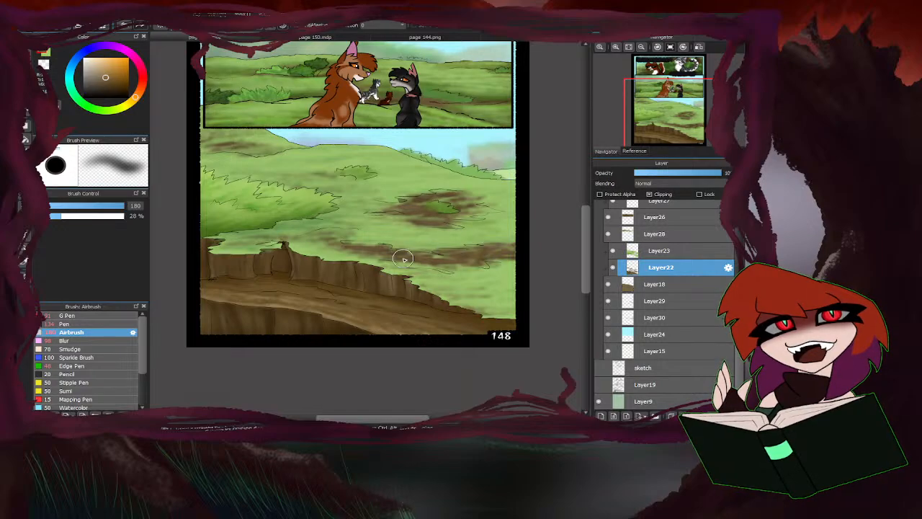
{"action": "left_click_drag", "start_coordinate": [101, 209], "coordinate": [106, 209]}
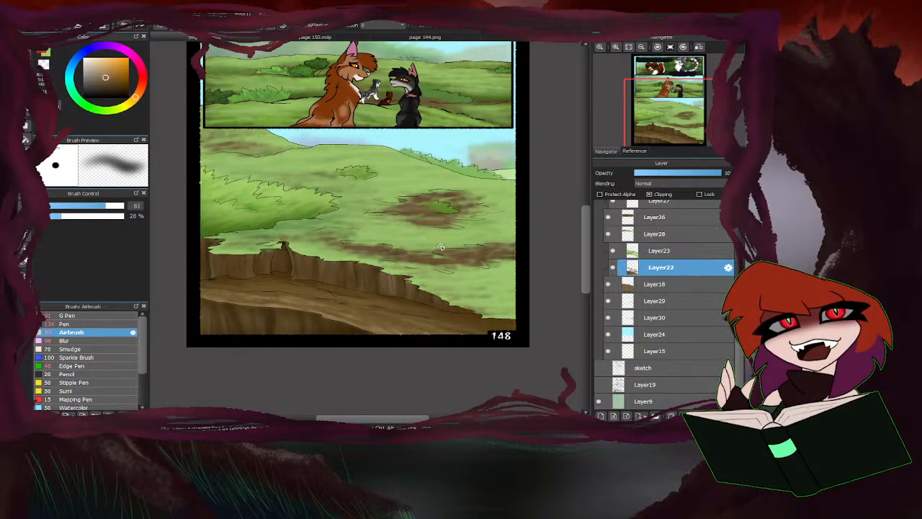
Hide Layer23, Blur the brown hillside shading on Layer22 at size 335, and show Layer23 again.
{"action": "left_click", "coordinate": [85, 342]}
{"action": "left_click", "coordinate": [613, 250]}
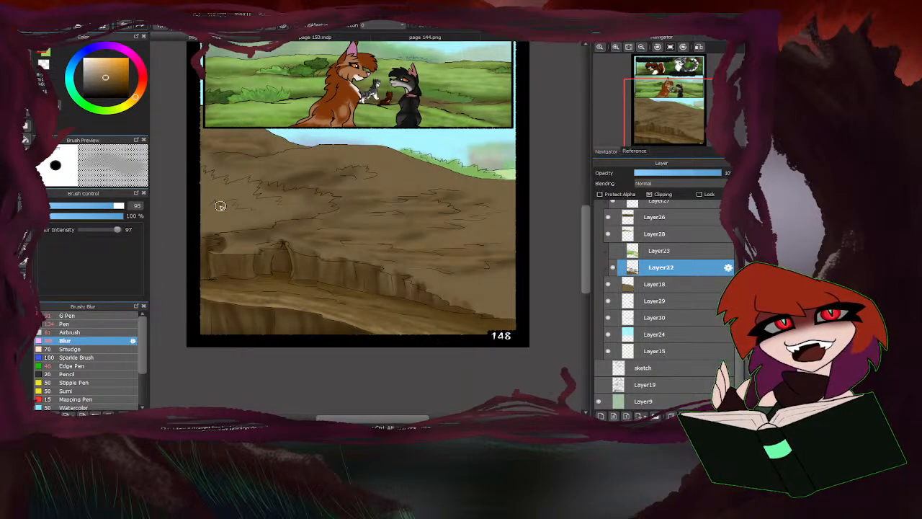
{"action": "left_click_drag", "start_coordinate": [108, 205], "coordinate": [148, 207]}
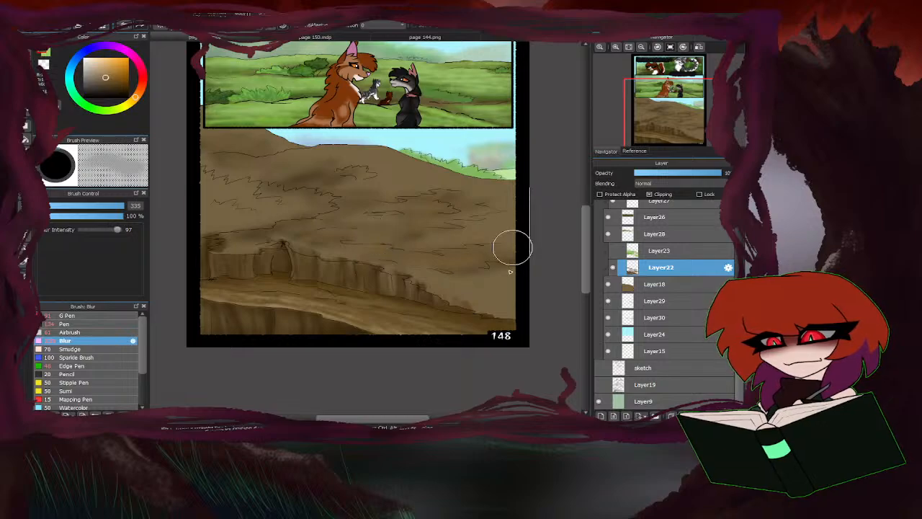
{"action": "left_click", "coordinate": [614, 250]}
{"action": "key", "text": "ctrl+minus"}
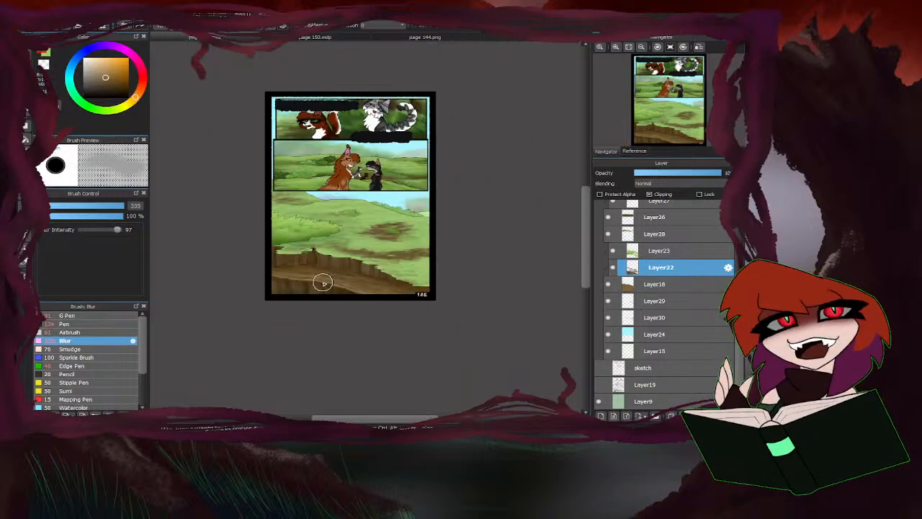
{"action": "key", "text": "ctrl+plus"}
On Layer23, Airbrush away some green at size 61 along the near edge of the central dirt patch to expose the brown.
{"action": "left_click", "coordinate": [640, 252]}
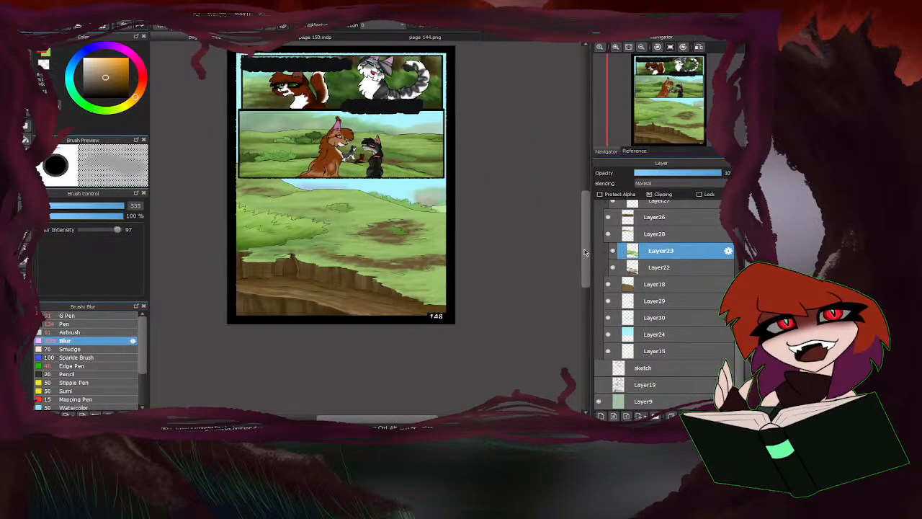
{"action": "left_click", "coordinate": [80, 332]}
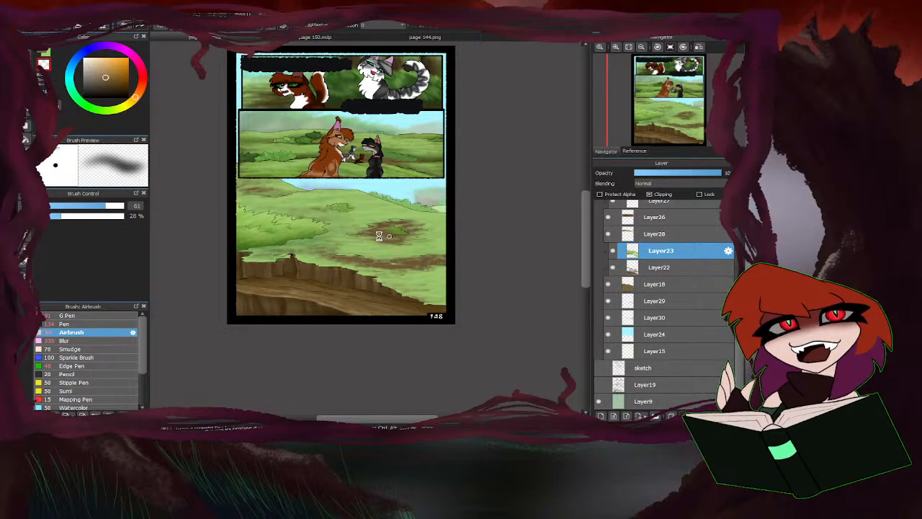
{"action": "scroll", "coordinate": [380, 234], "scroll_direction": "up", "scroll_amount": 2}
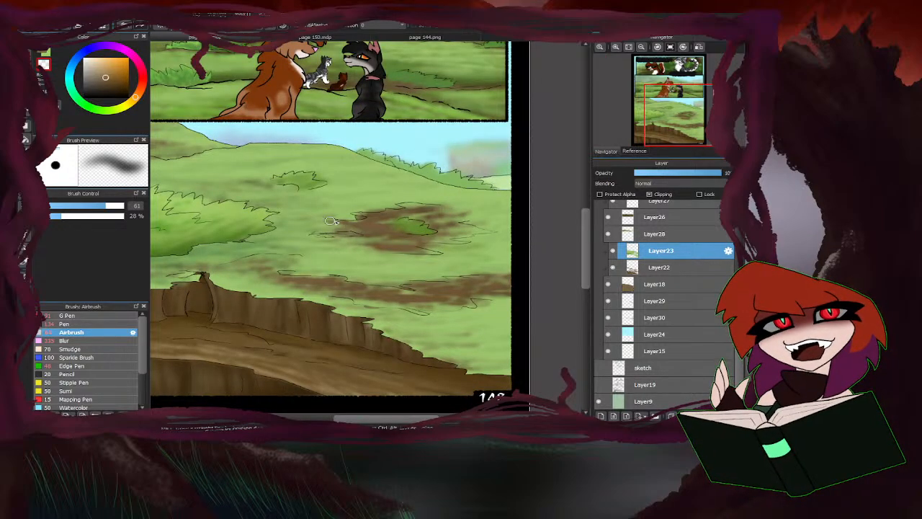
{"action": "mouse_move", "coordinate": [326, 226]}
{"action": "left_mouse_down"}
{"action": "mouse_move", "coordinate": [417, 207]}
{"action": "mouse_move", "coordinate": [400, 204]}
{"action": "mouse_move", "coordinate": [418, 218]}
{"action": "mouse_move", "coordinate": [463, 217]}
{"action": "mouse_move", "coordinate": [422, 212]}
{"action": "mouse_move", "coordinate": [456, 232]}
{"action": "mouse_move", "coordinate": [401, 244]}
{"action": "mouse_move", "coordinate": [428, 251]}
{"action": "mouse_move", "coordinate": [366, 242]}
{"action": "mouse_move", "coordinate": [378, 238]}
{"action": "mouse_move", "coordinate": [343, 237]}
{"action": "left_mouse_up"}
{"action": "scroll", "coordinate": [354, 237], "scroll_direction": "down", "scroll_amount": 2}
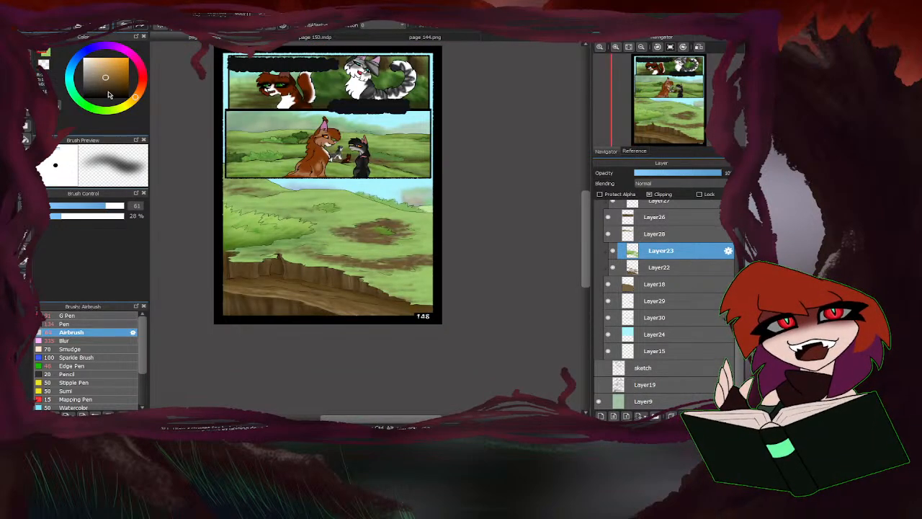
Airbrush the small rock beneath the hill's middle bush in muted grey-blue at size 35.
{"action": "left_click", "coordinate": [83, 55]}
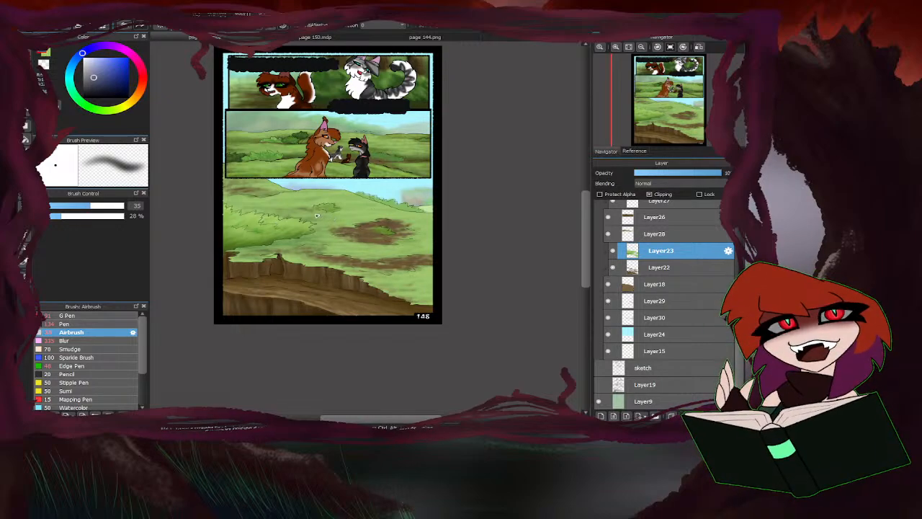
{"action": "scroll", "coordinate": [319, 214], "scroll_direction": "up", "scroll_amount": 8}
{"action": "mouse_move", "coordinate": [353, 205]}
{"action": "left_mouse_down"}
{"action": "mouse_move", "coordinate": [383, 199]}
{"action": "mouse_move", "coordinate": [333, 188]}
{"action": "left_mouse_up"}
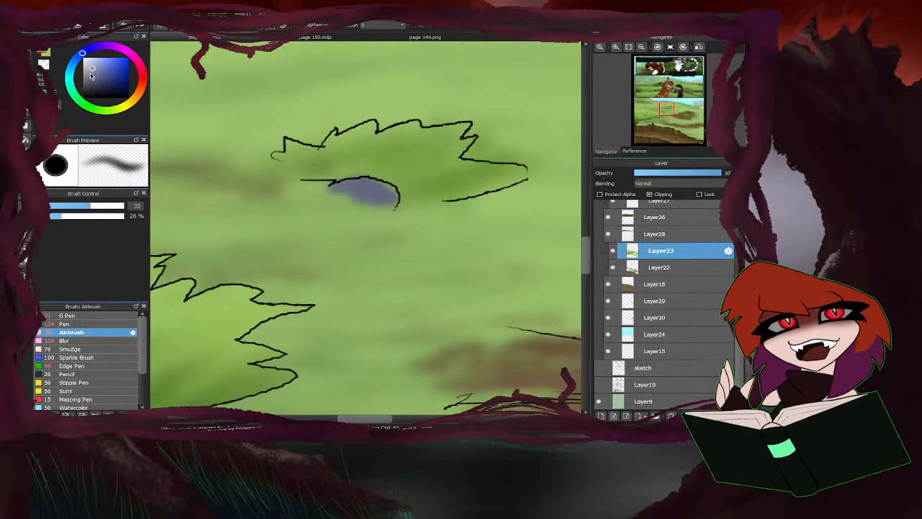
{"action": "mouse_move", "coordinate": [374, 195]}
{"action": "left_mouse_down"}
{"action": "mouse_move", "coordinate": [393, 198]}
{"action": "mouse_move", "coordinate": [315, 185]}
{"action": "mouse_move", "coordinate": [275, 196]}
{"action": "left_mouse_up"}
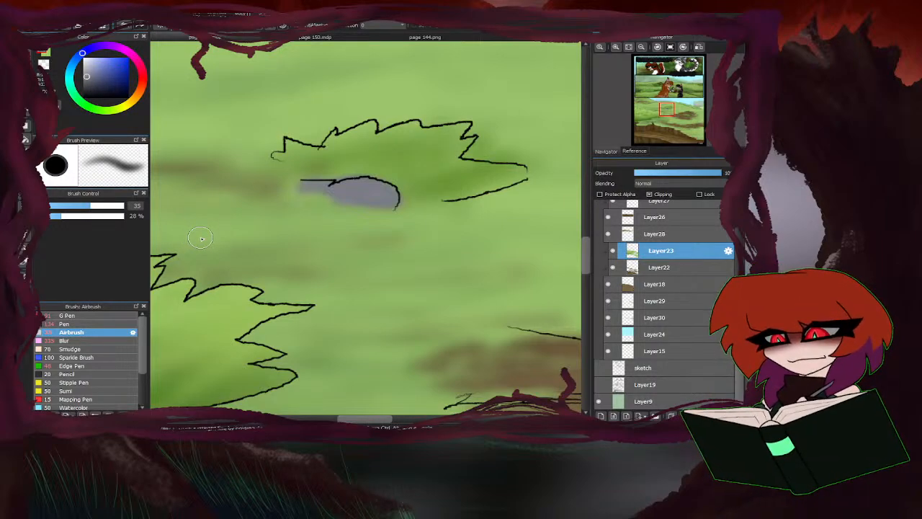
Airbrush the flat rock beside the central dirt patch in the same grey-blue.
{"action": "scroll", "coordinate": [303, 163], "scroll_direction": "down", "scroll_amount": 3}
{"action": "scroll", "coordinate": [403, 258], "scroll_direction": "up", "scroll_amount": 3}
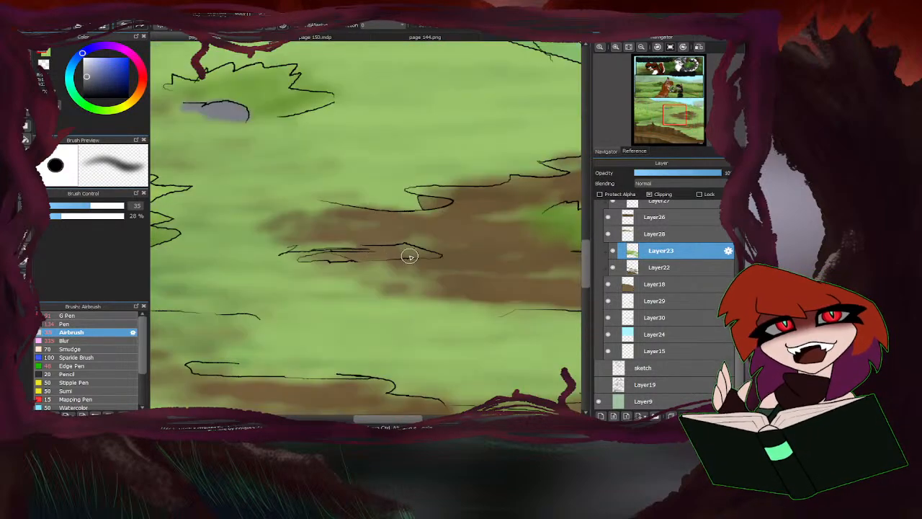
{"action": "mouse_move", "coordinate": [405, 252]}
{"action": "left_mouse_down"}
{"action": "mouse_move", "coordinate": [430, 254]}
{"action": "mouse_move", "coordinate": [389, 244]}
{"action": "mouse_move", "coordinate": [402, 254]}
{"action": "mouse_move", "coordinate": [320, 254]}
{"action": "mouse_move", "coordinate": [421, 256]}
{"action": "mouse_move", "coordinate": [368, 254]}
{"action": "left_mouse_up"}
{"action": "scroll", "coordinate": [325, 248], "scroll_direction": "down", "scroll_amount": 3}
{"action": "scroll", "coordinate": [450, 221], "scroll_direction": "down", "scroll_amount": 3}
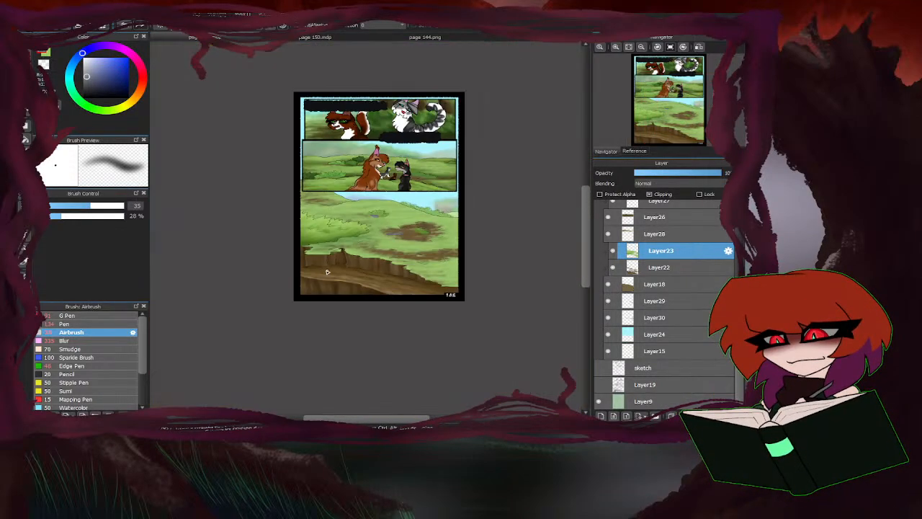
{"action": "scroll", "coordinate": [379, 249], "scroll_direction": "up", "scroll_amount": 3}
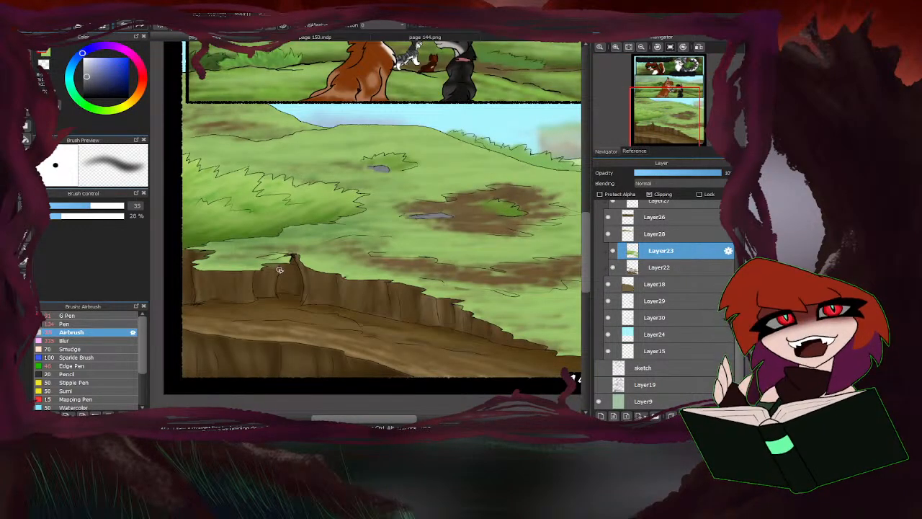
Pick a darker grey-blue and Airbrush shading onto the bush rock and the flat rock beside the dirt patch.
{"action": "left_click", "coordinate": [90, 84]}
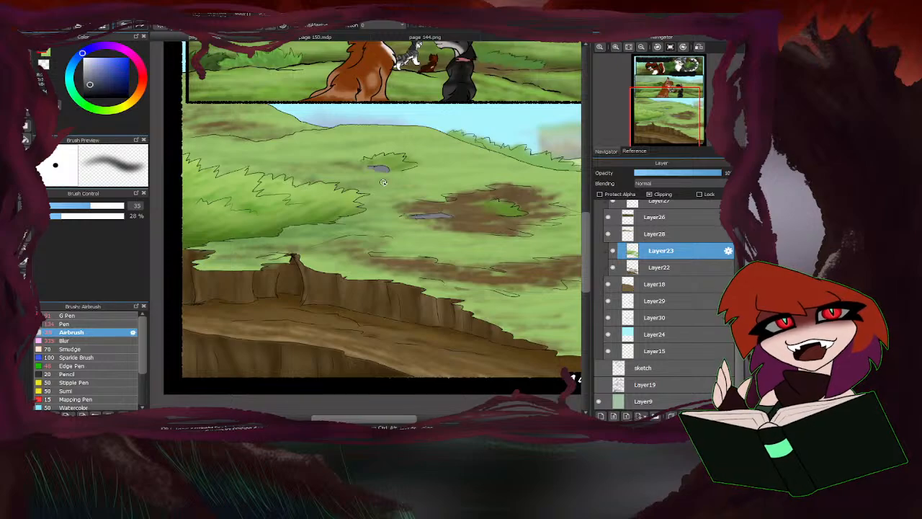
{"action": "scroll", "coordinate": [371, 159], "scroll_direction": "up", "scroll_amount": 5}
{"action": "mouse_move", "coordinate": [444, 212]}
{"action": "left_mouse_down"}
{"action": "mouse_move", "coordinate": [391, 214]}
{"action": "mouse_move", "coordinate": [384, 208]}
{"action": "mouse_move", "coordinate": [402, 195]}
{"action": "mouse_move", "coordinate": [340, 203]}
{"action": "left_mouse_up"}
{"action": "scroll", "coordinate": [342, 208], "scroll_direction": "down", "scroll_amount": 5}
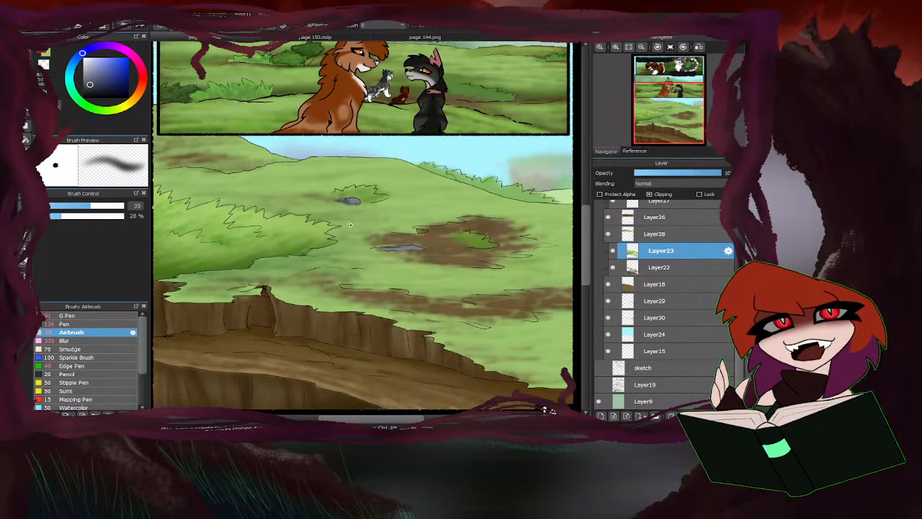
{"action": "scroll", "coordinate": [407, 249], "scroll_direction": "up", "scroll_amount": 5}
{"action": "mouse_move", "coordinate": [418, 244]}
{"action": "left_mouse_down"}
{"action": "mouse_move", "coordinate": [447, 242]}
{"action": "mouse_move", "coordinate": [347, 240]}
{"action": "left_mouse_up"}
{"action": "scroll", "coordinate": [346, 240], "scroll_direction": "down", "scroll_amount": 5}
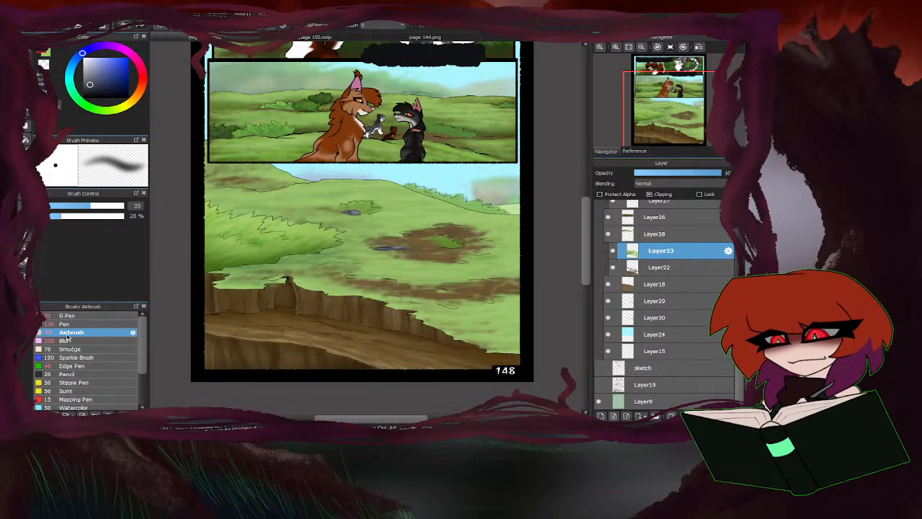
Sample a green from the hillside grass and shift its hue towards a purer green for the Airbrush.
{"action": "right_click", "coordinate": [427, 223]}
{"action": "left_click_drag", "start_coordinate": [103, 67], "coordinate": [109, 65]}
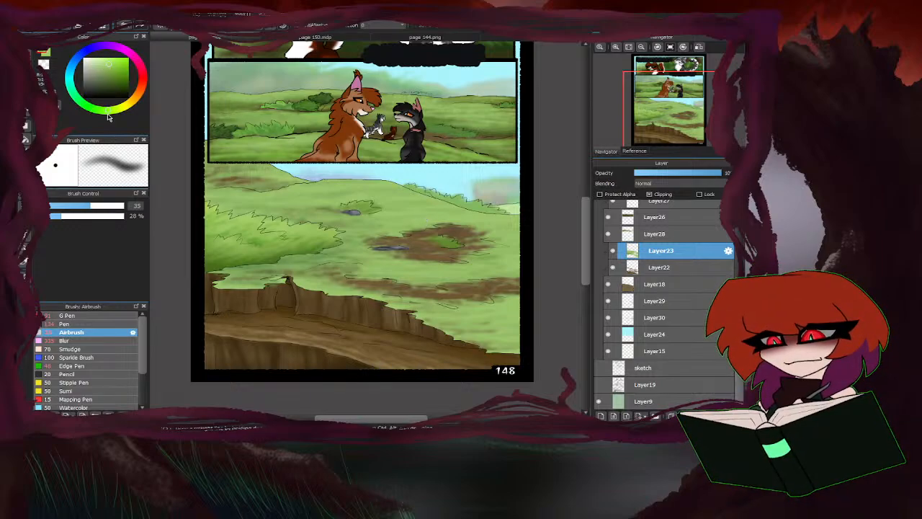
{"action": "left_click", "coordinate": [101, 111]}
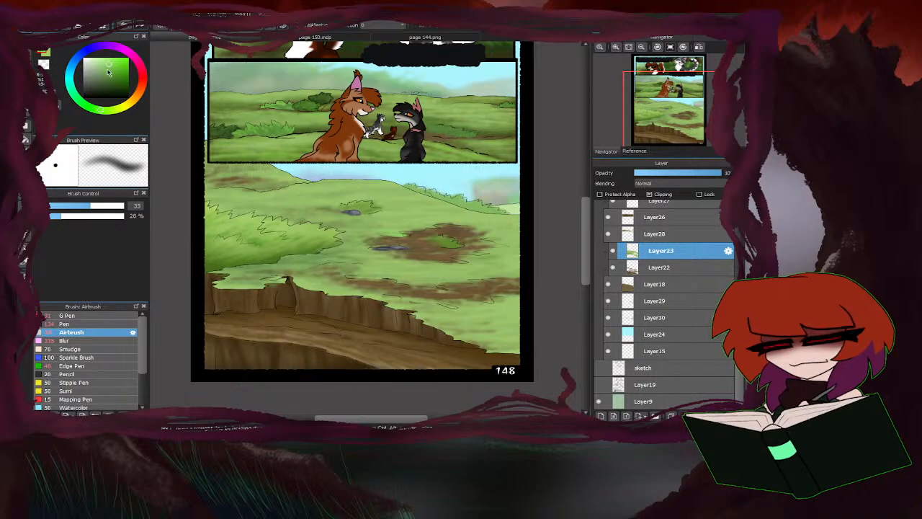
{"action": "scroll", "coordinate": [320, 257], "scroll_direction": "down", "scroll_amount": 2}
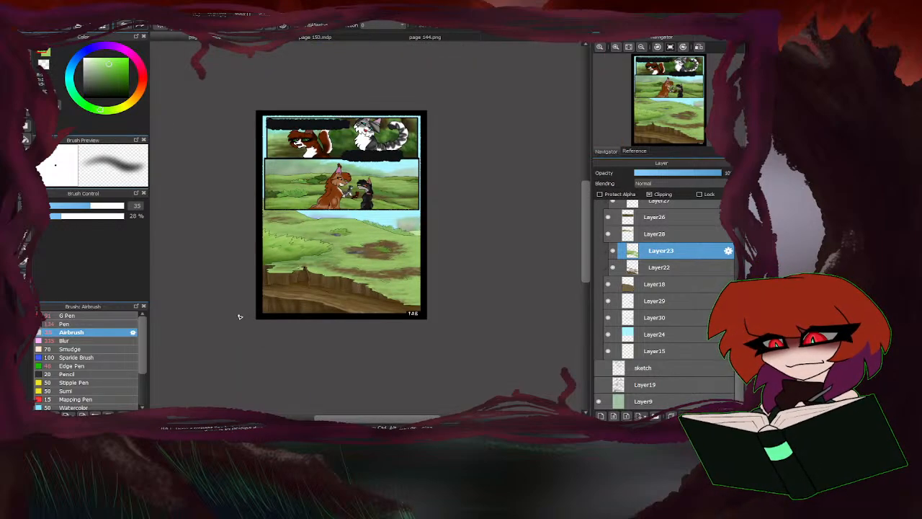
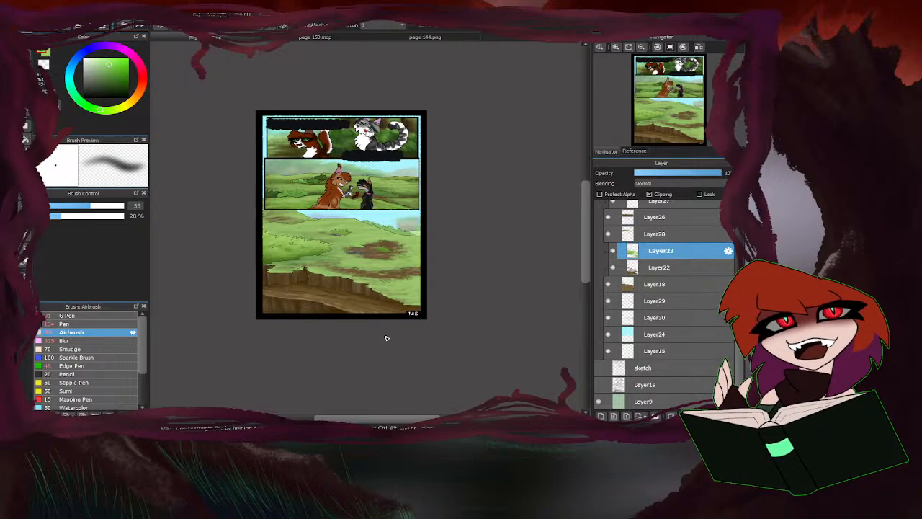
Examine the finished page 144 as a colour reference and return to page 148.
{"action": "scroll", "coordinate": [333, 303], "scroll_direction": "down", "scroll_amount": 1}
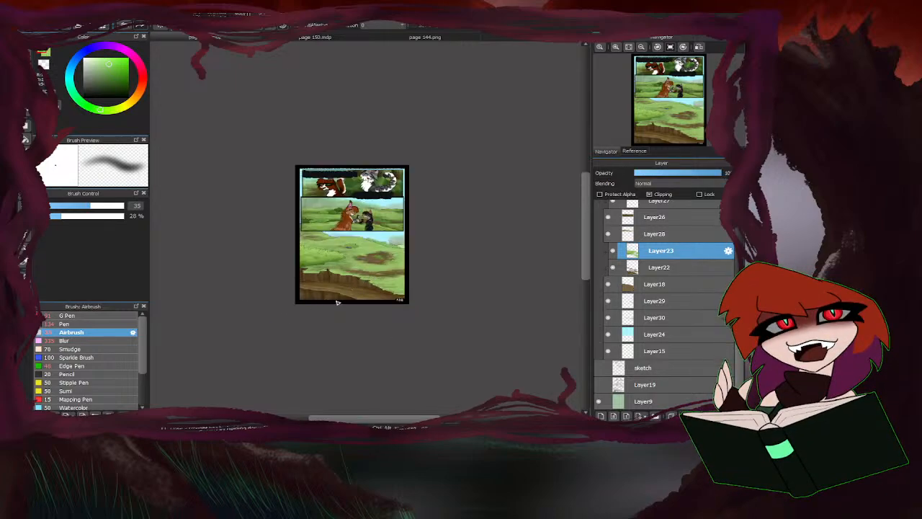
{"action": "scroll", "coordinate": [308, 302], "scroll_direction": "up", "scroll_amount": 2}
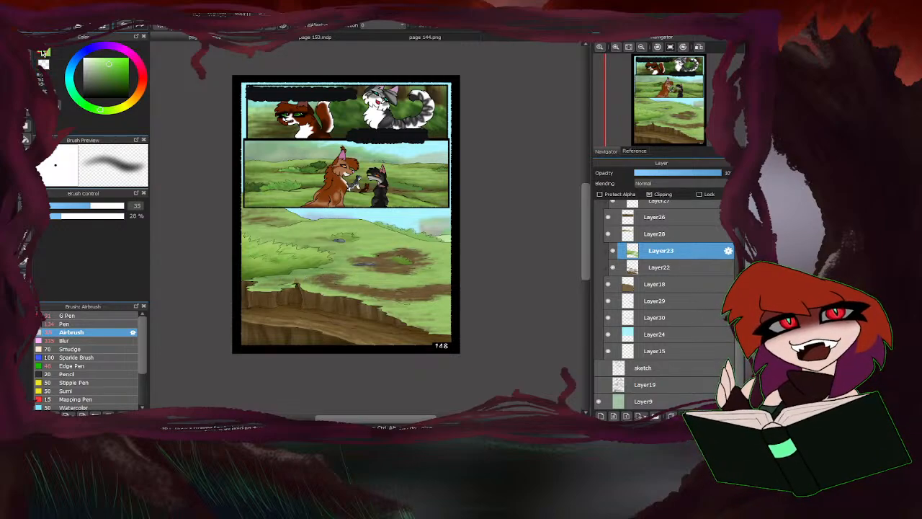
{"action": "left_click", "coordinate": [394, 39]}
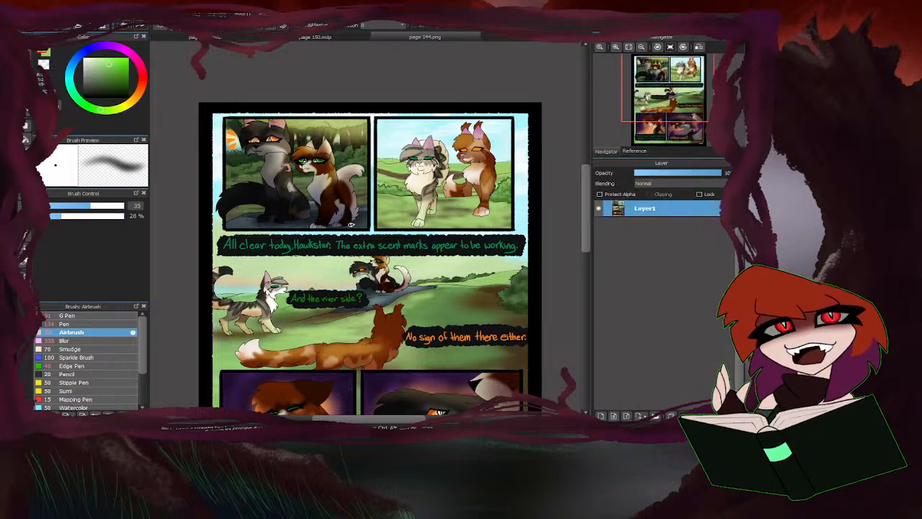
{"action": "scroll", "coordinate": [350, 222], "scroll_direction": "down", "scroll_amount": 3}
{"action": "scroll", "coordinate": [408, 173], "scroll_direction": "up", "scroll_amount": 2}
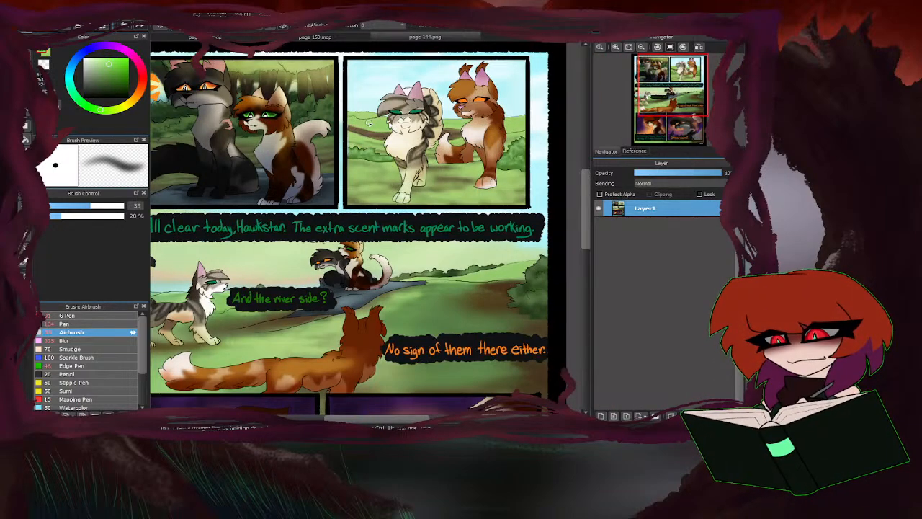
{"action": "left_click", "coordinate": [213, 36]}
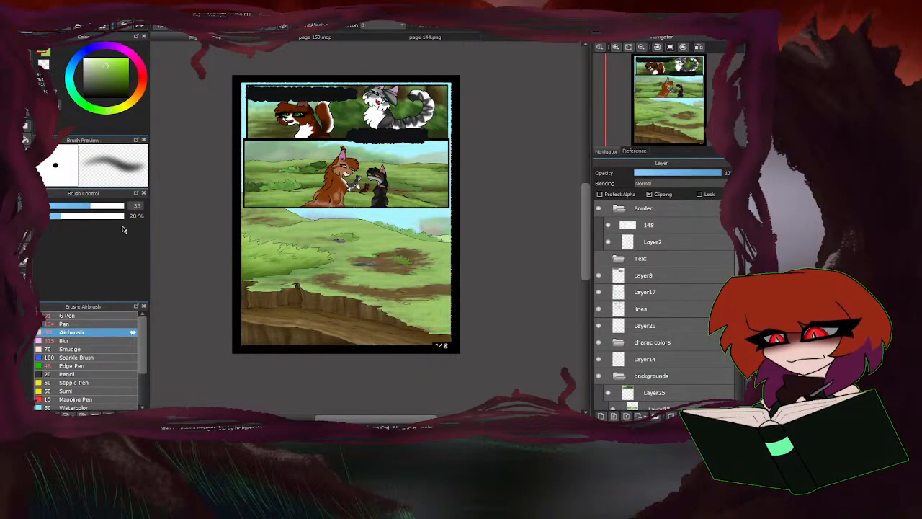
Set the Airbrush size to 195 and add a clipped layer above Layer21 in the charac colors folder.
{"action": "left_click_drag", "start_coordinate": [98, 206], "coordinate": [124, 208]}
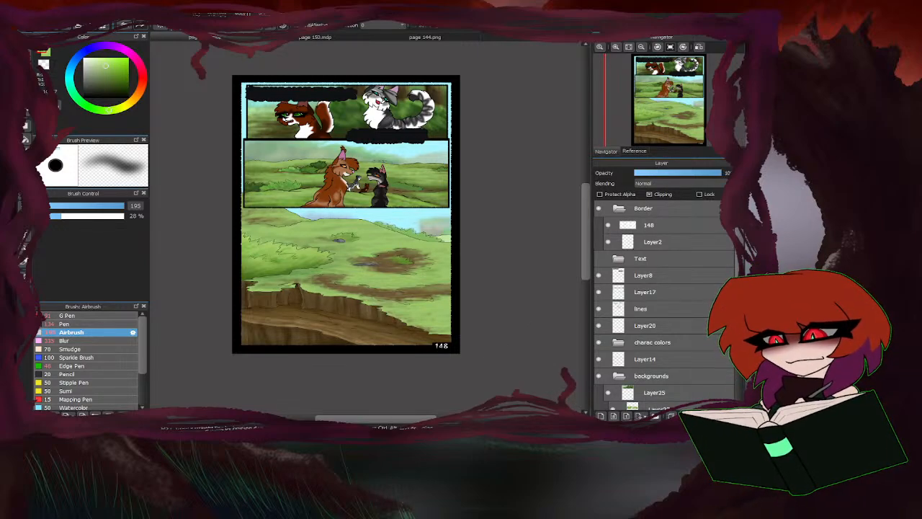
{"action": "scroll", "coordinate": [623, 326], "scroll_direction": "down", "scroll_amount": 3}
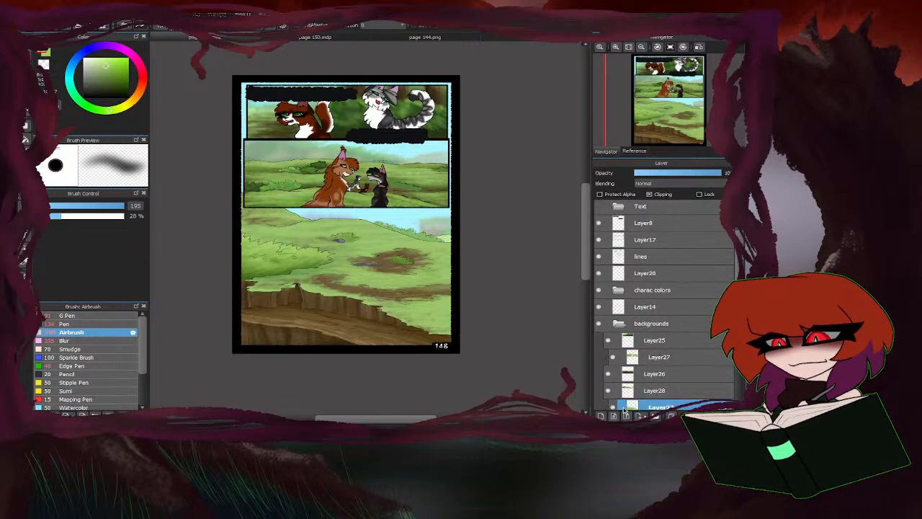
{"action": "left_click", "coordinate": [621, 325]}
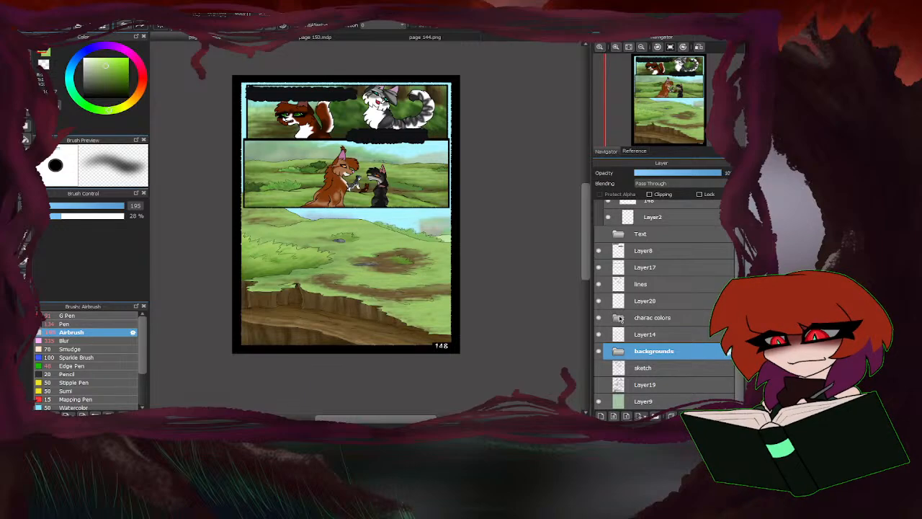
{"action": "left_click", "coordinate": [618, 317]}
{"action": "left_click", "coordinate": [655, 350]}
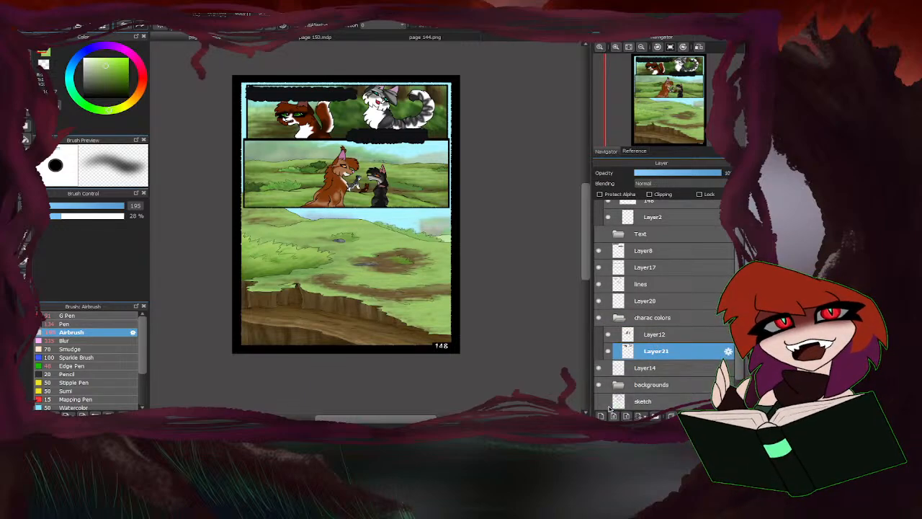
{"action": "left_click", "coordinate": [601, 416]}
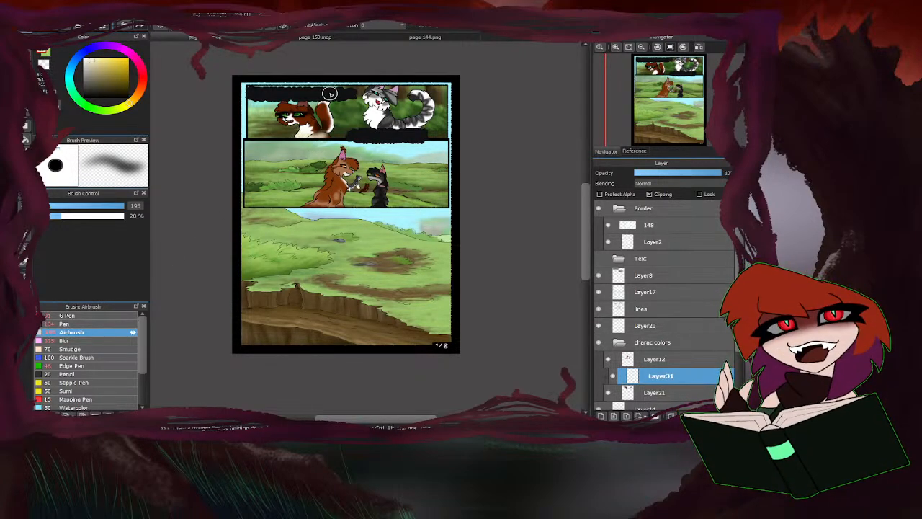
Airbrush a pale cream tone over the brown-and-white cat in the top panel, using page 144 as reference.
{"action": "mouse_move", "coordinate": [330, 137]}
{"action": "left_mouse_down"}
{"action": "mouse_move", "coordinate": [288, 112]}
{"action": "mouse_move", "coordinate": [329, 116]}
{"action": "left_mouse_up"}
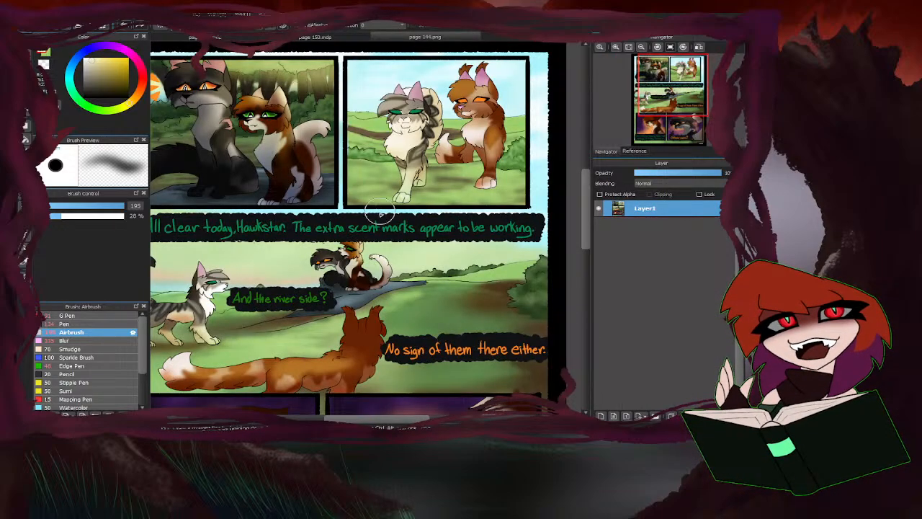
{"action": "scroll", "coordinate": [274, 203], "scroll_direction": "up", "scroll_amount": 3}
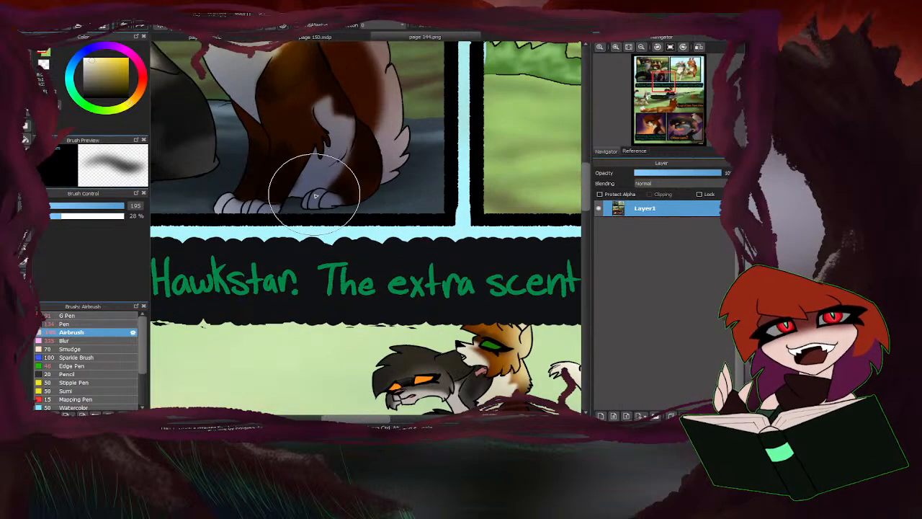
{"action": "scroll", "coordinate": [268, 206], "scroll_direction": "down", "scroll_amount": 3}
{"action": "scroll", "coordinate": [415, 182], "scroll_direction": "down", "scroll_amount": 3}
{"action": "scroll", "coordinate": [213, 274], "scroll_direction": "up", "scroll_amount": 6}
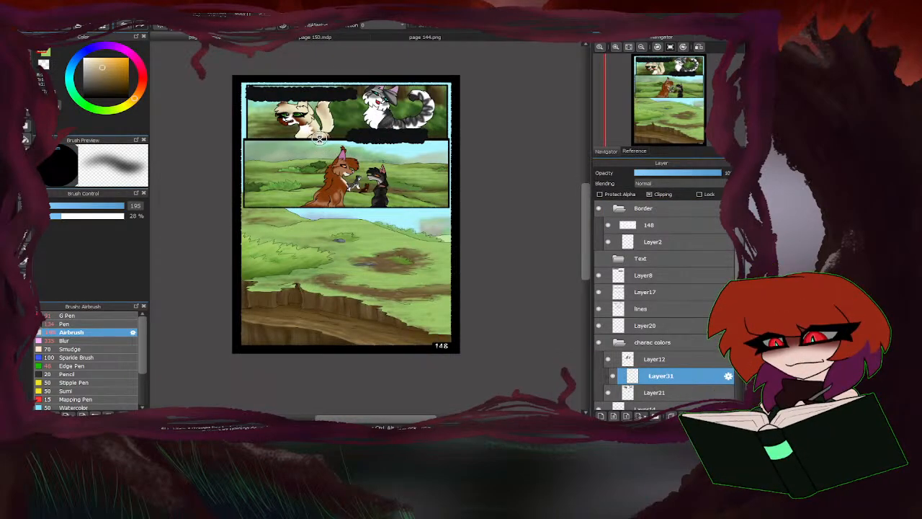
{"action": "scroll", "coordinate": [330, 133], "scroll_direction": "up", "scroll_amount": 3}
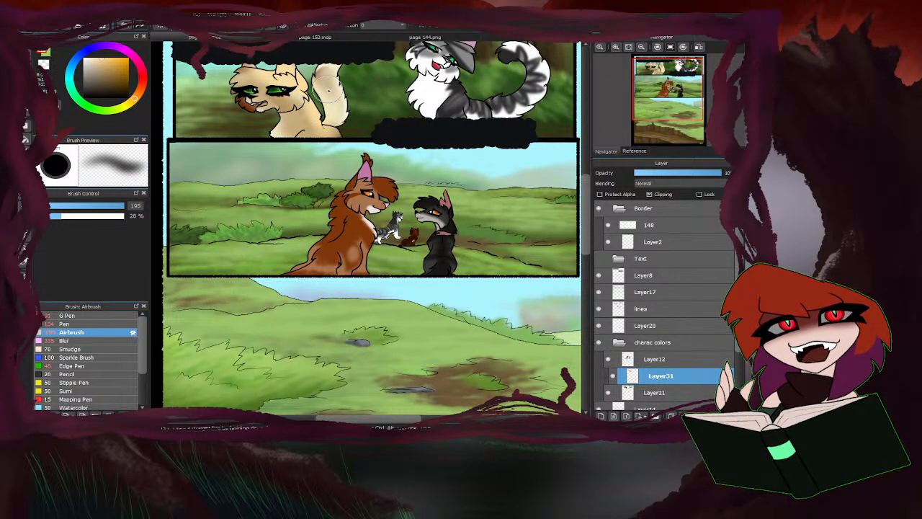
{"action": "scroll", "coordinate": [331, 160], "scroll_direction": "down", "scroll_amount": 3}
{"action": "scroll", "coordinate": [252, 132], "scroll_direction": "up", "scroll_amount": 3}
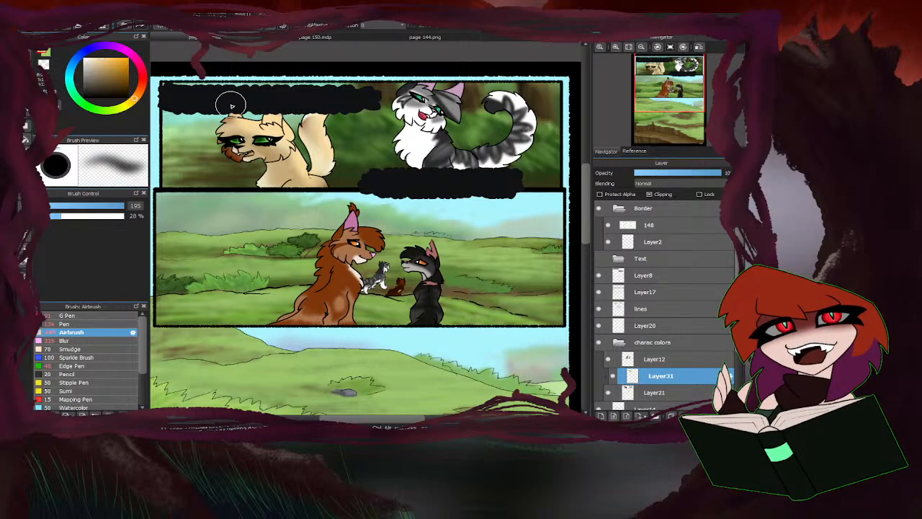
Clear the cream tint from the top-panel cat's muzzle, chin and chest so those markings stay white.
{"action": "scroll", "coordinate": [252, 156], "scroll_direction": "up", "scroll_amount": 2}
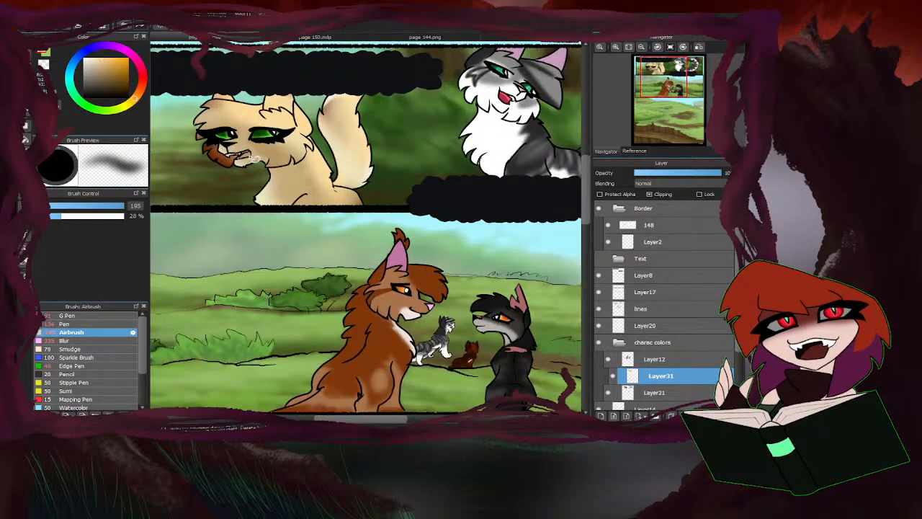
{"action": "scroll", "coordinate": [249, 157], "scroll_direction": "up", "scroll_amount": 2}
{"action": "left_click_drag", "start_coordinate": [189, 130], "coordinate": [185, 183]}
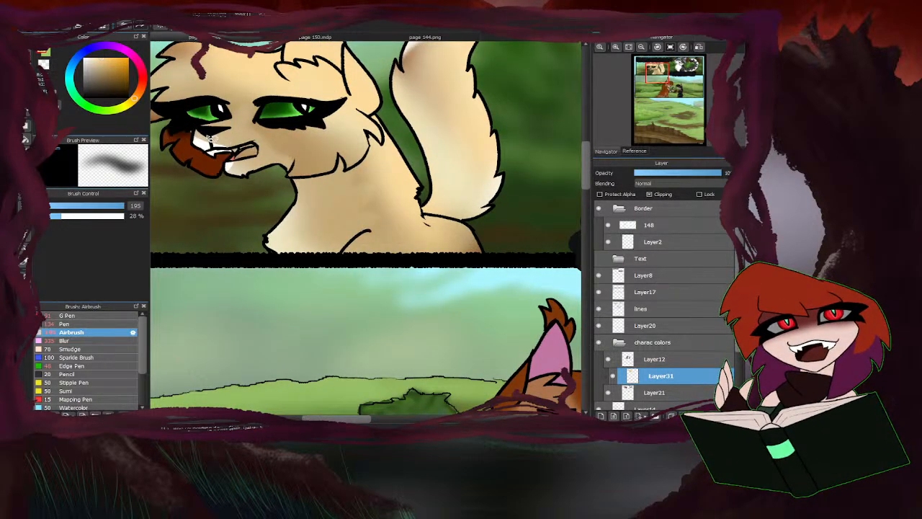
{"action": "mouse_move", "coordinate": [259, 137]}
{"action": "left_mouse_down"}
{"action": "mouse_move", "coordinate": [220, 163]}
{"action": "mouse_move", "coordinate": [253, 147]}
{"action": "mouse_move", "coordinate": [260, 173]}
{"action": "left_mouse_up"}
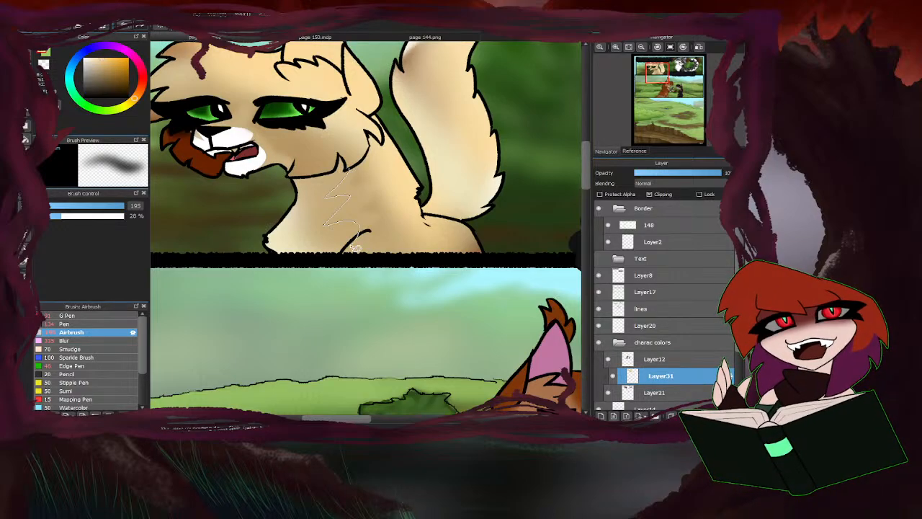
{"action": "mouse_move", "coordinate": [355, 247]}
{"action": "left_mouse_down"}
{"action": "mouse_move", "coordinate": [255, 259]}
{"action": "mouse_move", "coordinate": [269, 212]}
{"action": "left_mouse_up"}
{"action": "left_click_drag", "start_coordinate": [343, 164], "coordinate": [349, 172]}
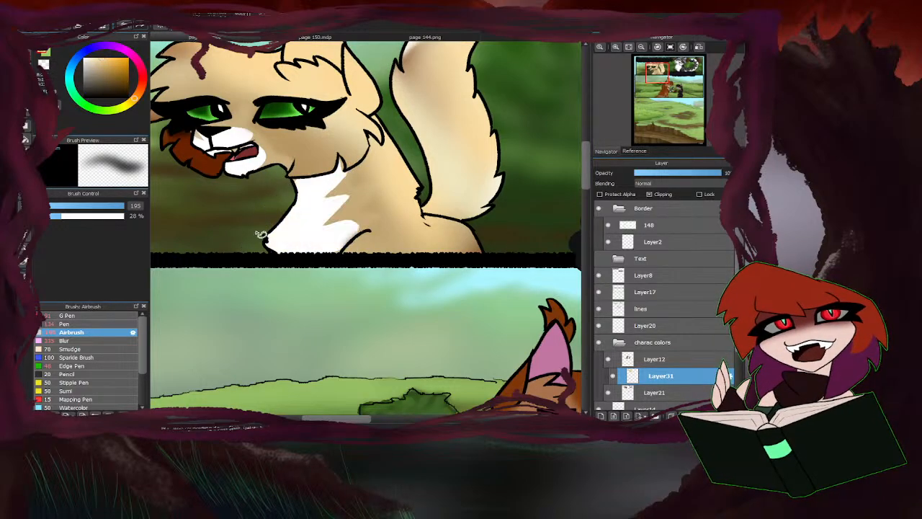
{"action": "scroll", "coordinate": [246, 262], "scroll_direction": "down", "scroll_amount": 4}
{"action": "scroll", "coordinate": [244, 221], "scroll_direction": "up", "scroll_amount": 4}
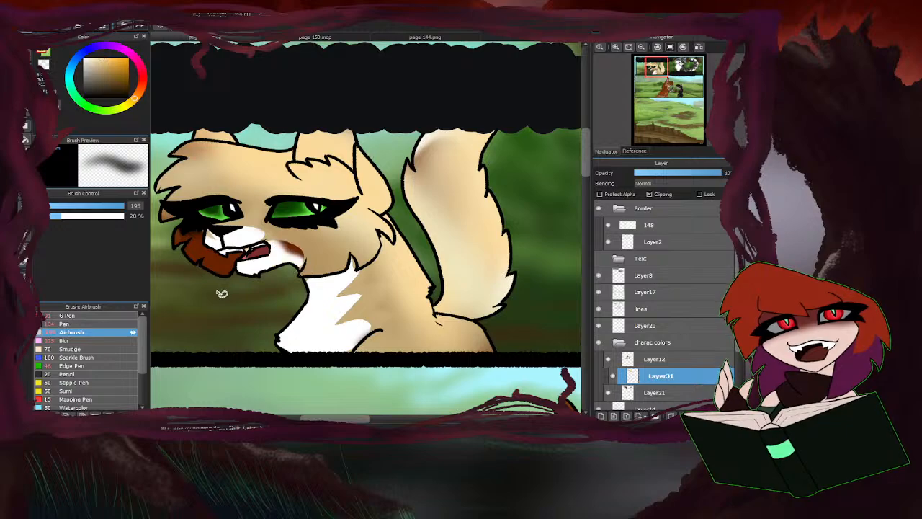
{"action": "scroll", "coordinate": [220, 293], "scroll_direction": "down", "scroll_amount": 4}
{"action": "scroll", "coordinate": [414, 301], "scroll_direction": "up", "scroll_amount": 5}
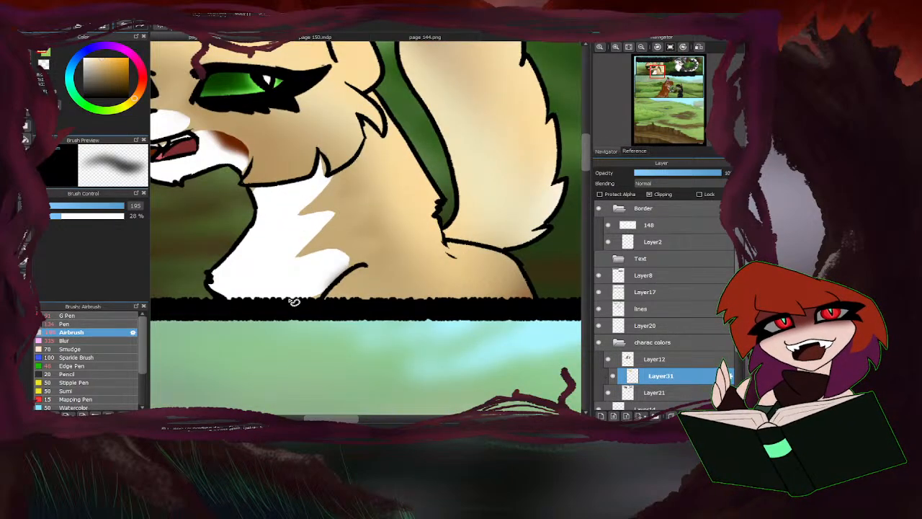
{"action": "scroll", "coordinate": [293, 300], "scroll_direction": "down", "scroll_amount": 4}
{"action": "scroll", "coordinate": [371, 299], "scroll_direction": "up", "scroll_amount": 2}
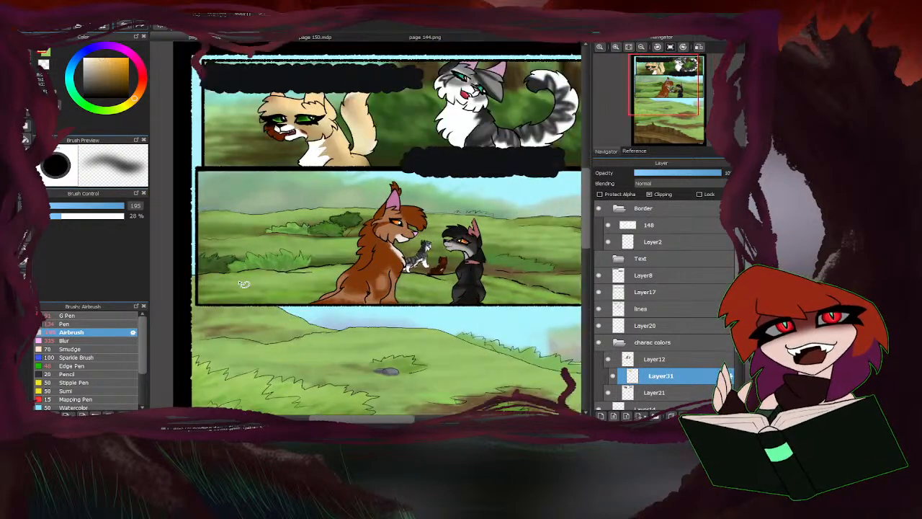
Try Hard Light blending on the cream tint layer and set it to Soft Light.
{"action": "left_click", "coordinate": [73, 315]}
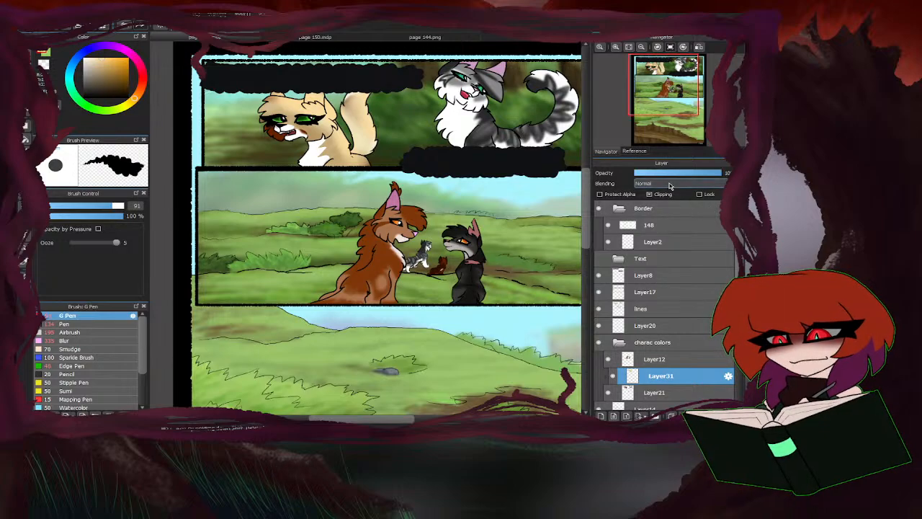
{"action": "left_click", "coordinate": [666, 258]}
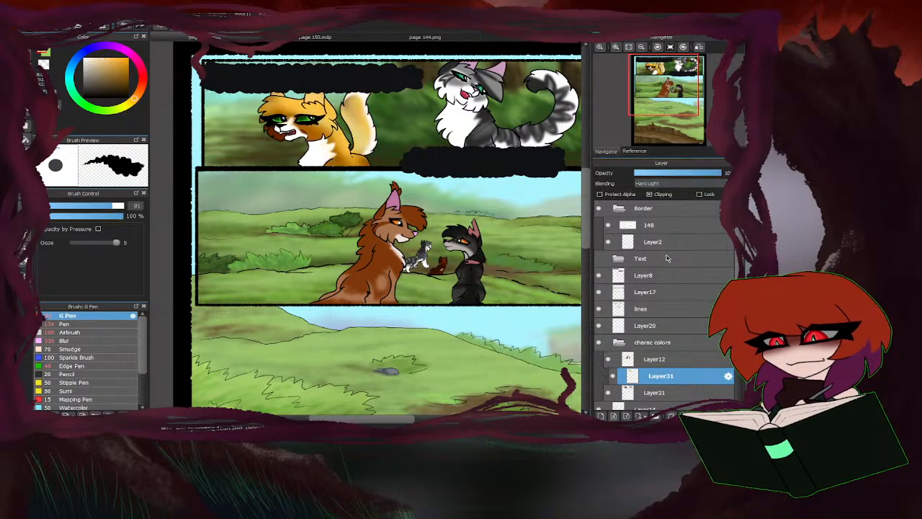
{"action": "left_click", "coordinate": [676, 185]}
{"action": "left_click", "coordinate": [668, 253]}
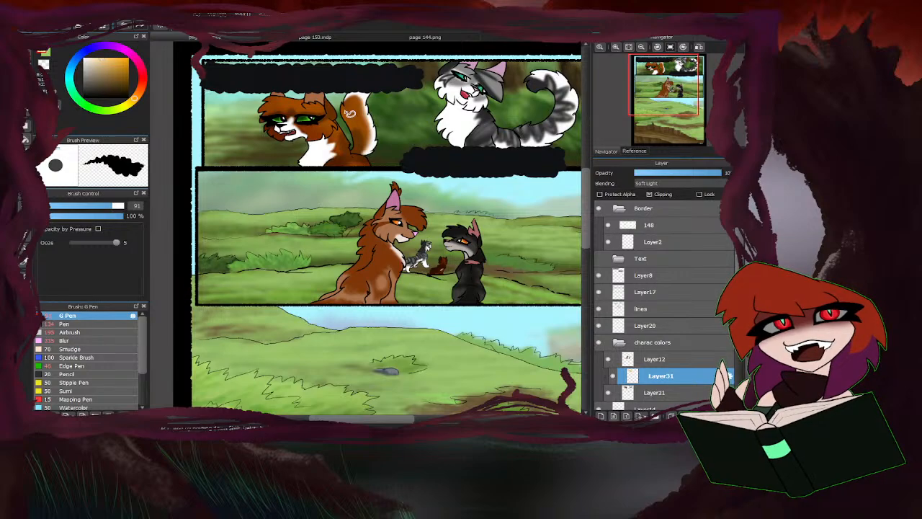
{"action": "scroll", "coordinate": [350, 113], "scroll_direction": "up", "scroll_amount": 1}
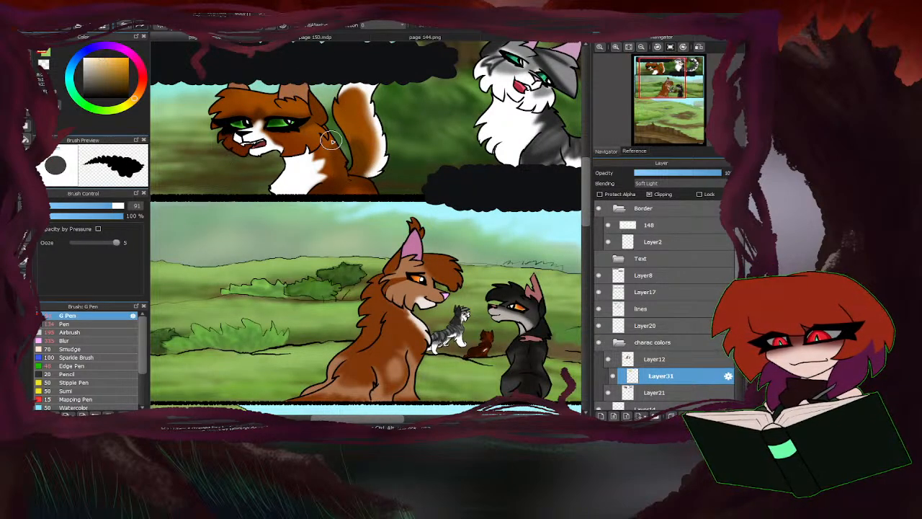
Return to the Airbrush and add a new layer above the cream tint layer in the charac colors folder.
{"action": "left_click", "coordinate": [79, 340]}
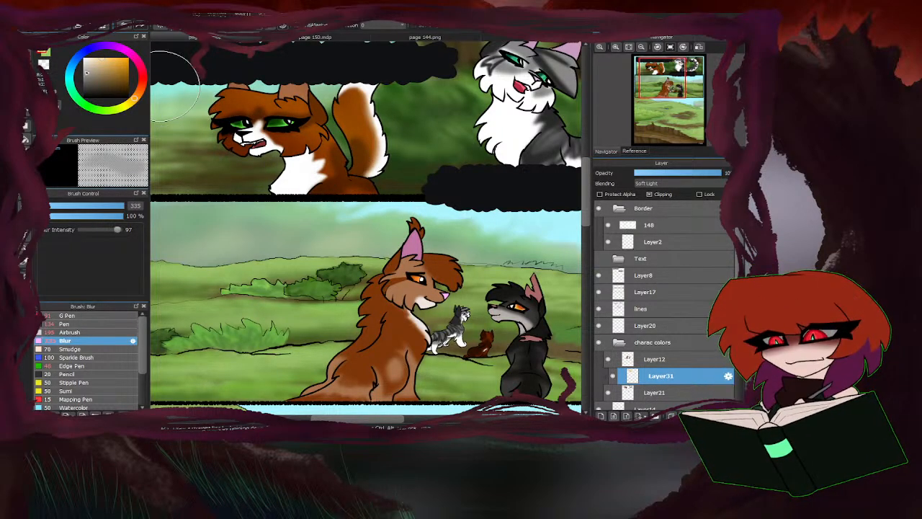
{"action": "left_click", "coordinate": [91, 332]}
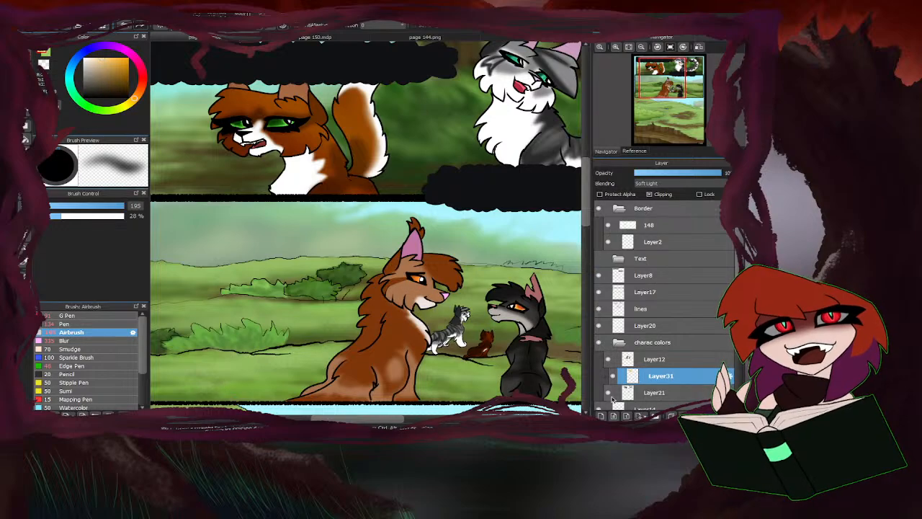
{"action": "left_click", "coordinate": [601, 416]}
{"action": "scroll", "coordinate": [651, 387], "scroll_direction": "down", "scroll_amount": 1}
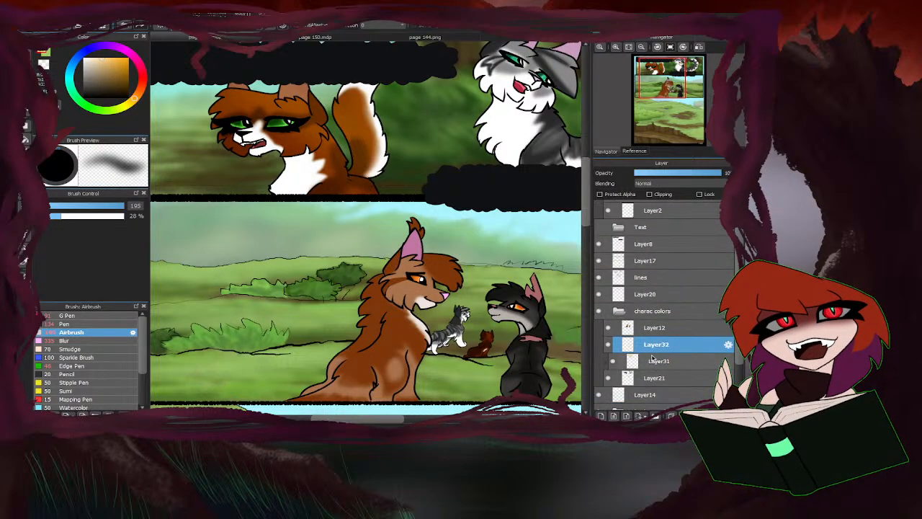
Try Multiply blending on the cream tint layer and return it to Soft Light.
{"action": "left_click", "coordinate": [653, 361]}
{"action": "left_click", "coordinate": [659, 196]}
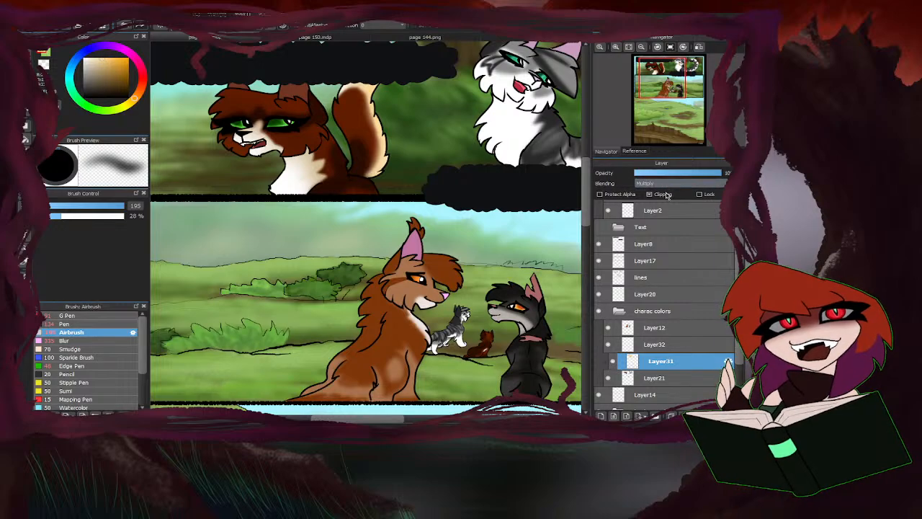
{"action": "left_click", "coordinate": [666, 253]}
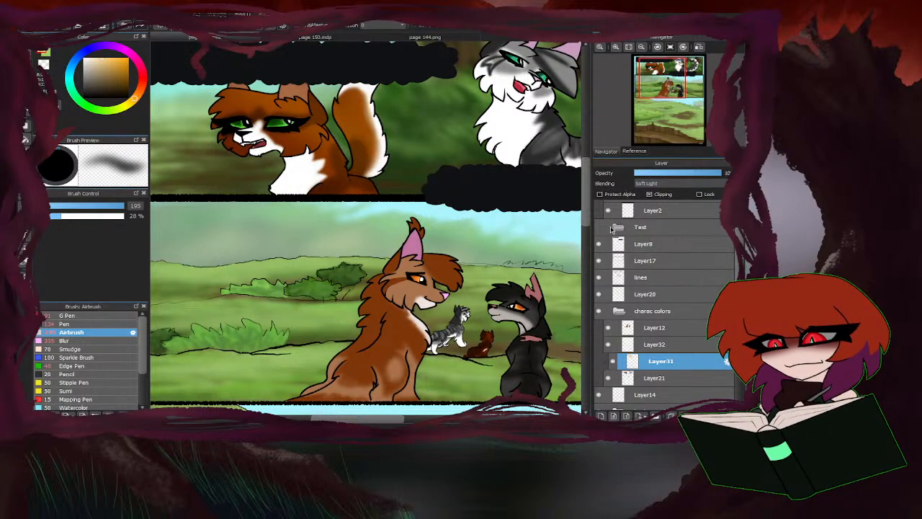
Add a clipped layer directly above Layer21 and set its blending to Multiply.
{"action": "left_click", "coordinate": [655, 382]}
{"action": "left_click", "coordinate": [601, 416]}
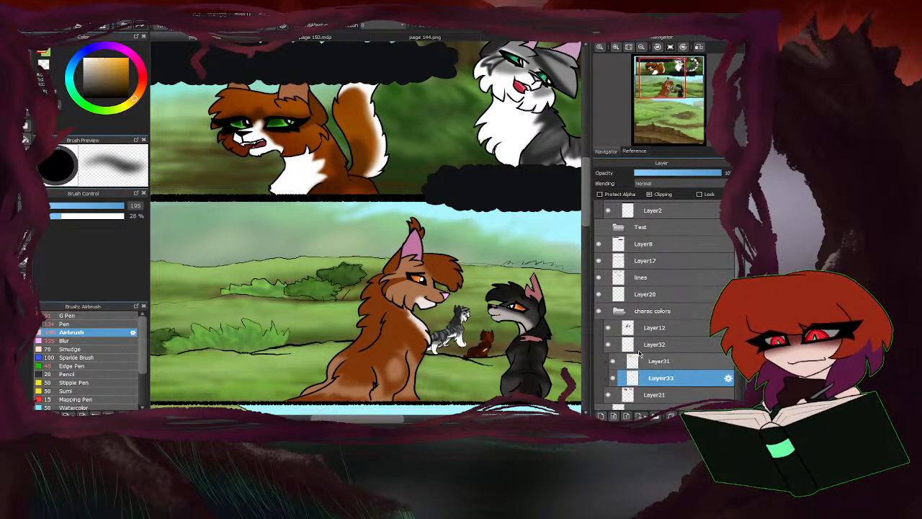
{"action": "left_click", "coordinate": [658, 199]}
Move the empty Layer32 above Layer12 and clip it to that layer.
{"action": "left_click_drag", "start_coordinate": [652, 378], "coordinate": [647, 343]}
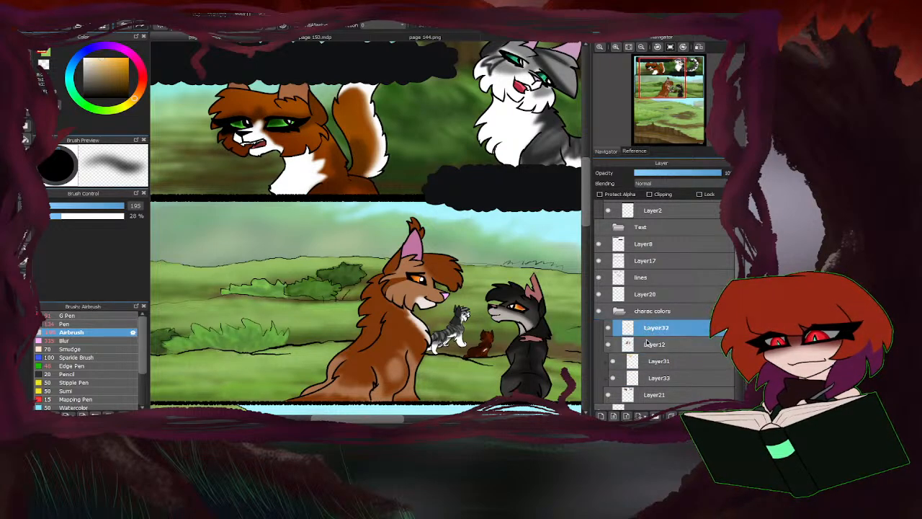
{"action": "left_click", "coordinate": [649, 194]}
Airbrush a pale yellow-green tint over the white chest of the ginger cat in the top panel on Layer33.
{"action": "left_click", "coordinate": [659, 377]}
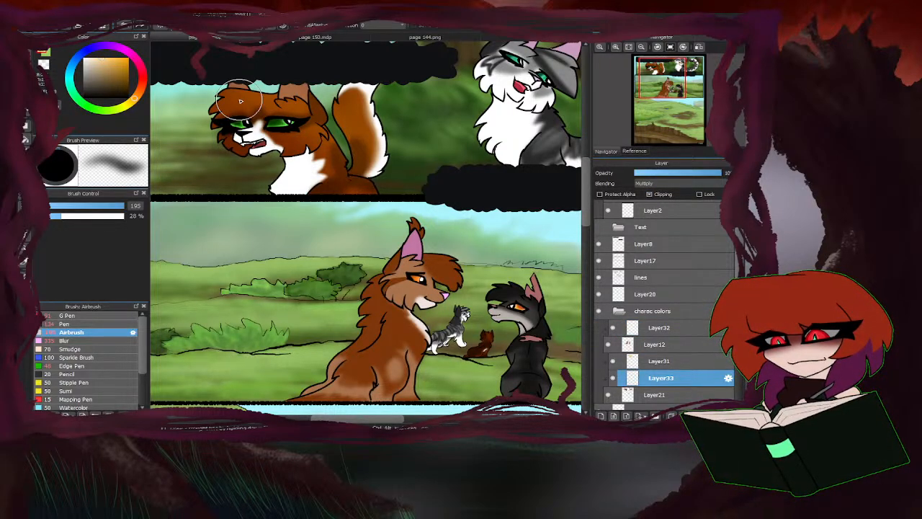
{"action": "mouse_move", "coordinate": [319, 196]}
{"action": "left_mouse_down"}
{"action": "mouse_move", "coordinate": [244, 189]}
{"action": "mouse_move", "coordinate": [304, 182]}
{"action": "left_mouse_up"}
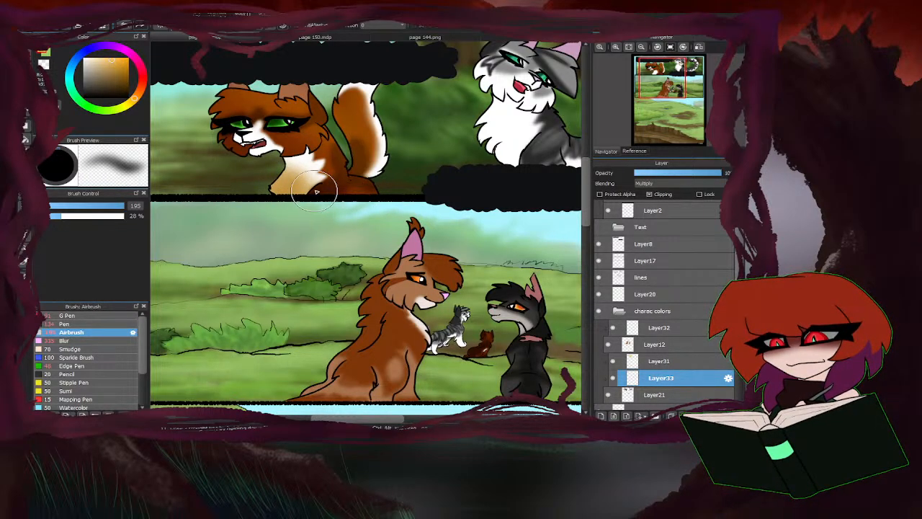
{"action": "left_click", "coordinate": [96, 108]}
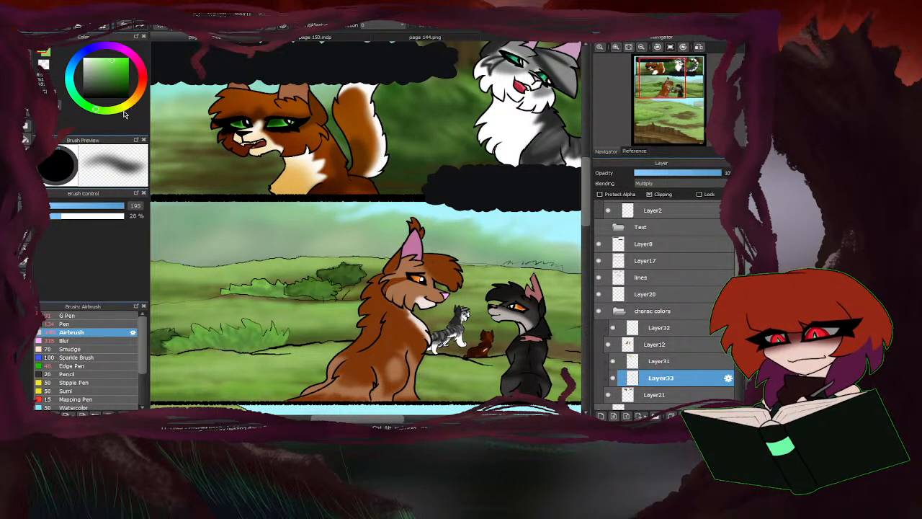
{"action": "left_click_drag", "start_coordinate": [302, 193], "coordinate": [284, 185]}
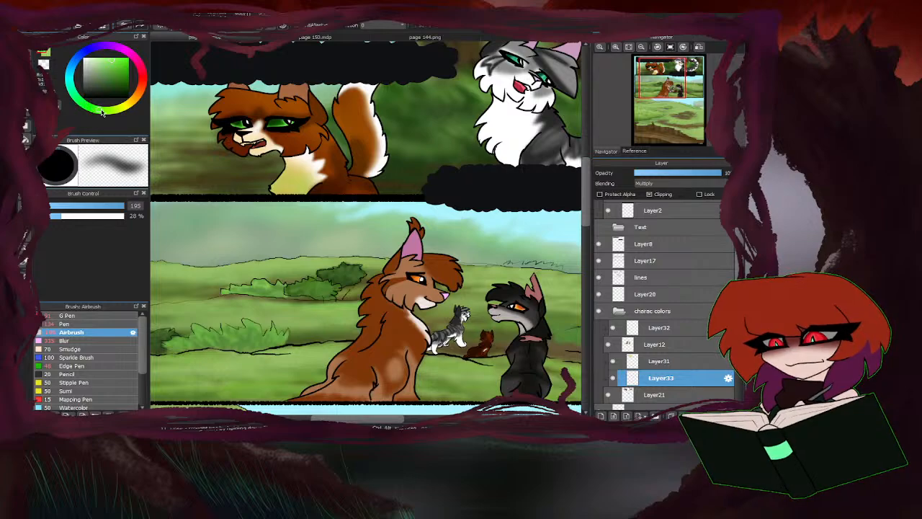
{"action": "mouse_move", "coordinate": [286, 180]}
{"action": "left_mouse_down"}
{"action": "mouse_move", "coordinate": [296, 181]}
{"action": "mouse_move", "coordinate": [278, 180]}
{"action": "left_mouse_up"}
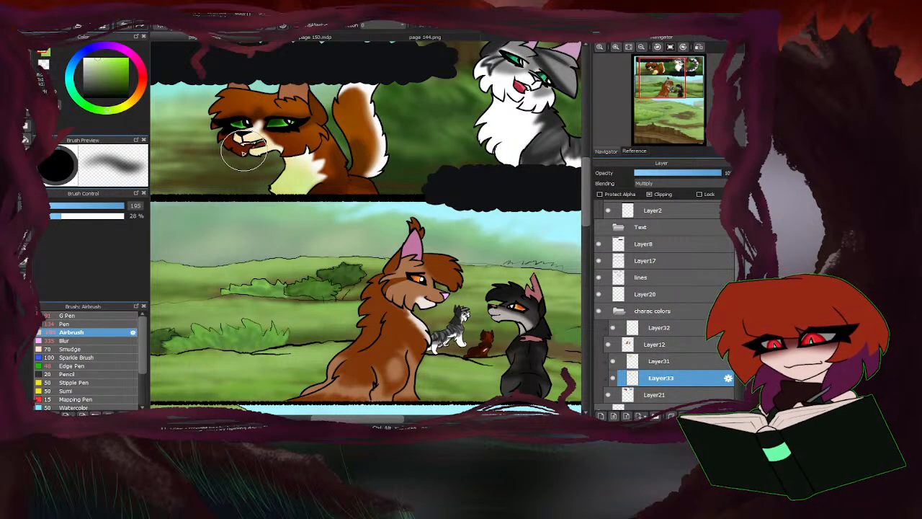
Examine how the cats' fur is tinted and shaded on page 144, and return to page 148.
{"action": "scroll", "coordinate": [286, 222], "scroll_direction": "down", "scroll_amount": 3}
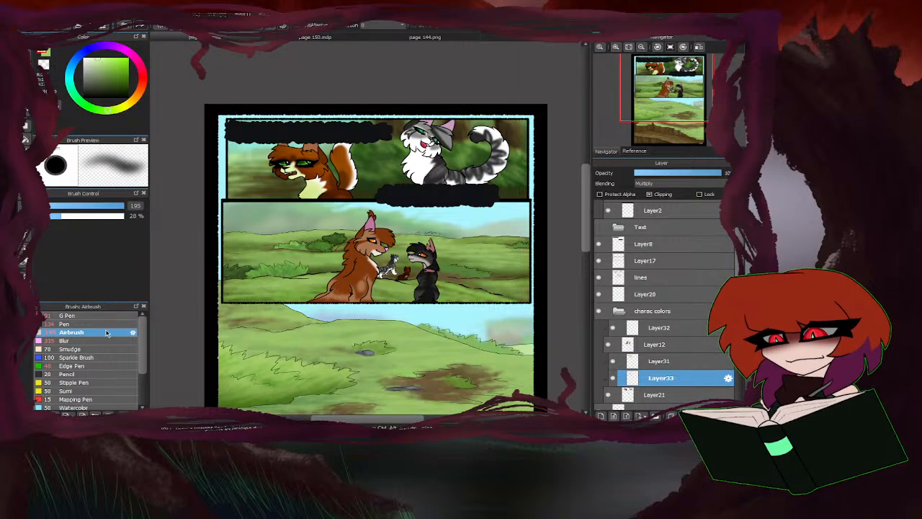
{"action": "left_click", "coordinate": [425, 37]}
{"action": "scroll", "coordinate": [245, 232], "scroll_direction": "down", "scroll_amount": 2}
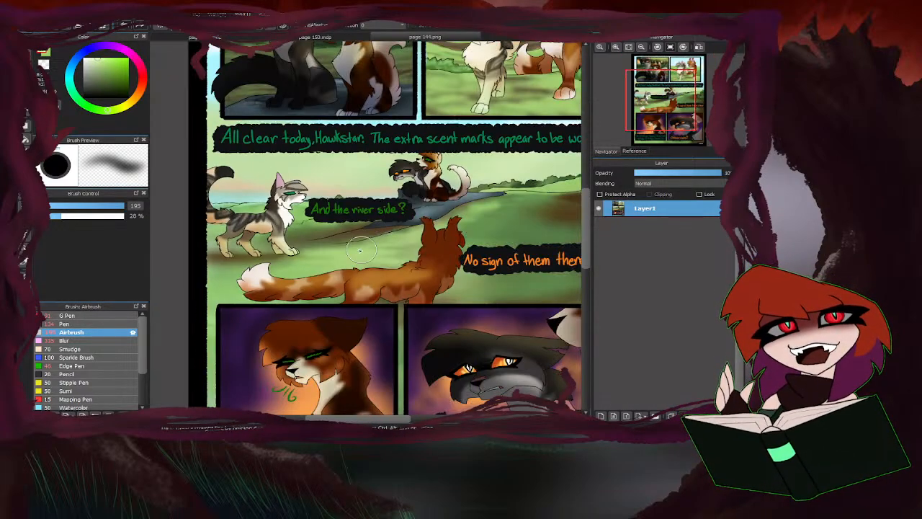
{"action": "scroll", "coordinate": [361, 250], "scroll_direction": "down", "scroll_amount": 3}
{"action": "scroll", "coordinate": [433, 296], "scroll_direction": "up", "scroll_amount": 3}
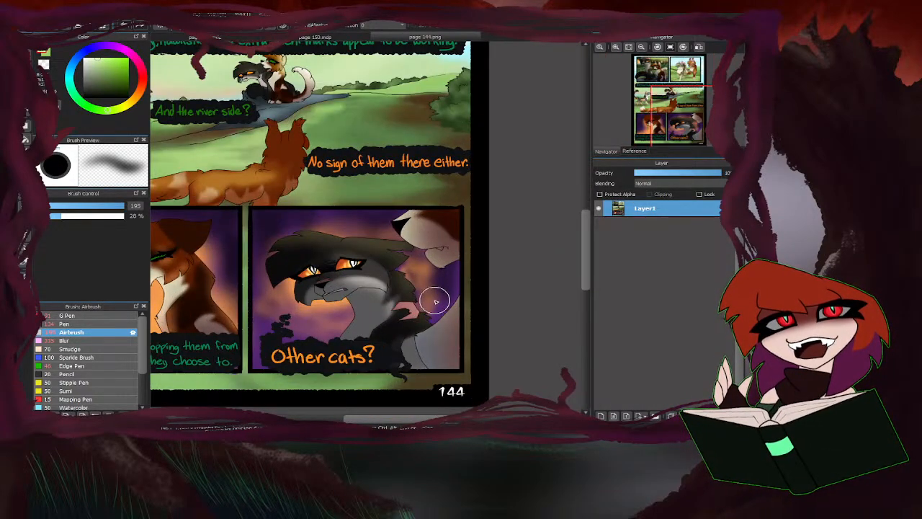
{"action": "scroll", "coordinate": [436, 301], "scroll_direction": "down", "scroll_amount": 3}
{"action": "scroll", "coordinate": [397, 216], "scroll_direction": "up", "scroll_amount": 6}
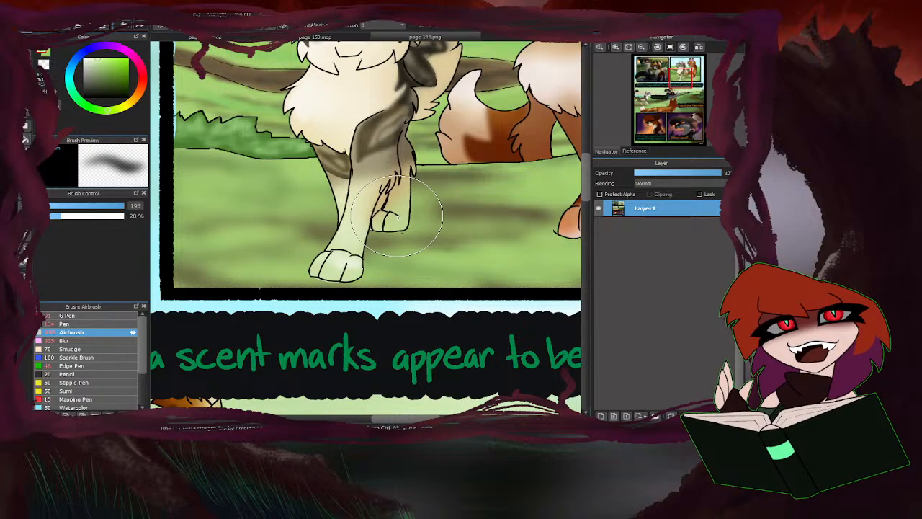
{"action": "left_click", "coordinate": [237, 37]}
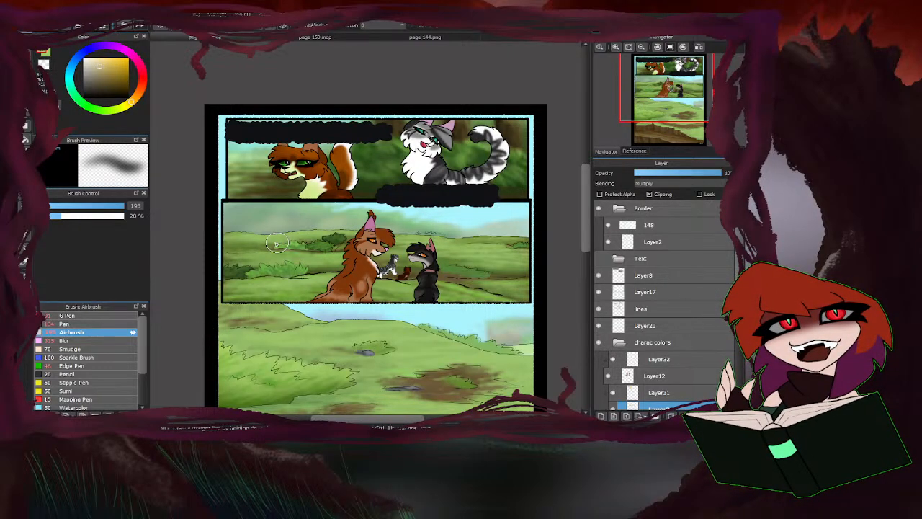
Airbrush a cream tint over the grey tabby's chest and tail on Layer33, and warm its grey fur on Layer31.
{"action": "mouse_move", "coordinate": [415, 188]}
{"action": "left_mouse_down"}
{"action": "mouse_move", "coordinate": [397, 167]}
{"action": "mouse_move", "coordinate": [410, 131]}
{"action": "mouse_move", "coordinate": [400, 137]}
{"action": "mouse_move", "coordinate": [411, 178]}
{"action": "mouse_move", "coordinate": [423, 191]}
{"action": "mouse_move", "coordinate": [453, 186]}
{"action": "mouse_move", "coordinate": [456, 200]}
{"action": "mouse_move", "coordinate": [493, 138]}
{"action": "left_mouse_up"}
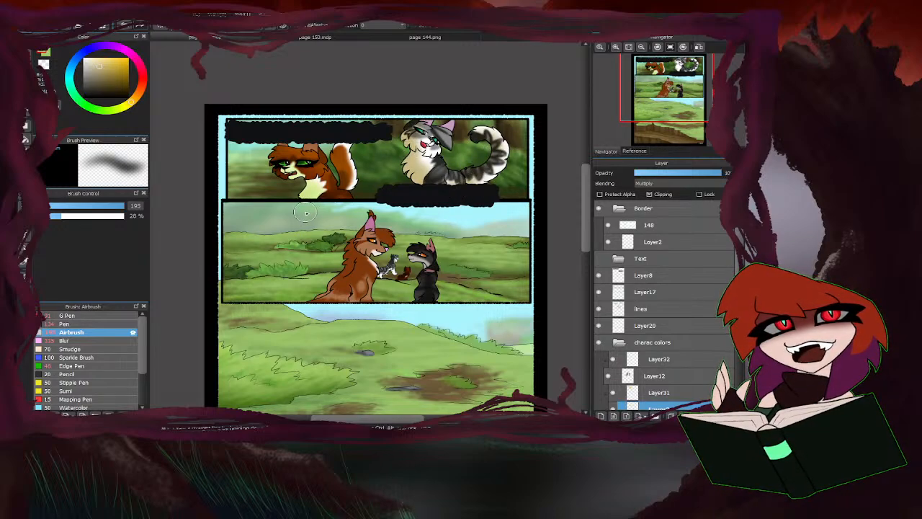
{"action": "left_click_drag", "start_coordinate": [401, 163], "coordinate": [403, 134]}
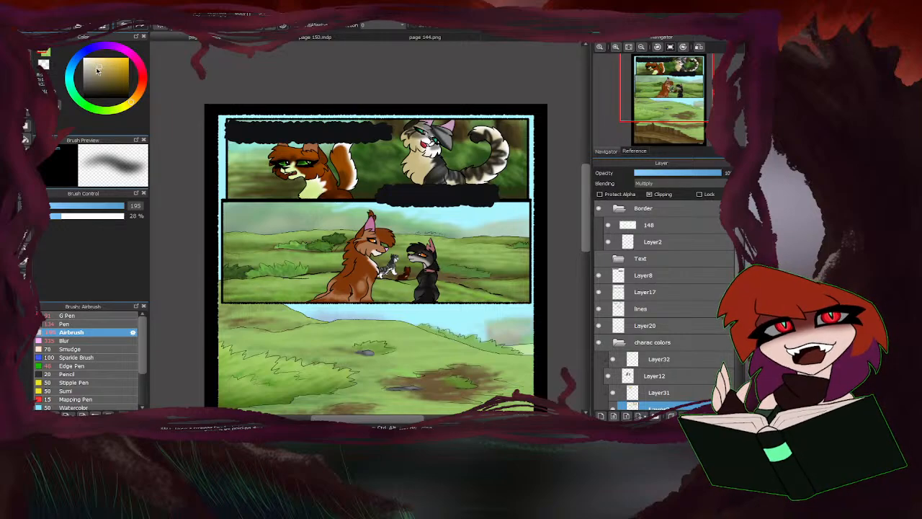
{"action": "left_click", "coordinate": [659, 392]}
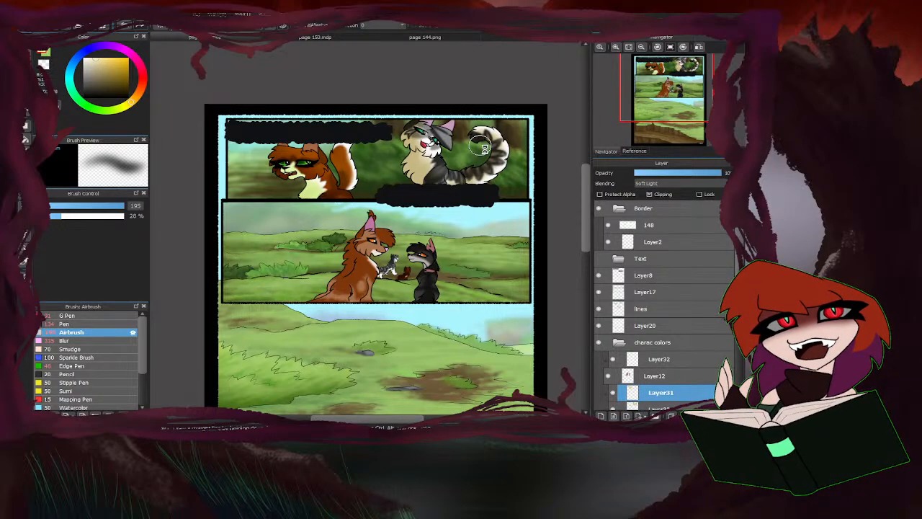
{"action": "scroll", "coordinate": [482, 144], "scroll_direction": "up", "scroll_amount": 2}
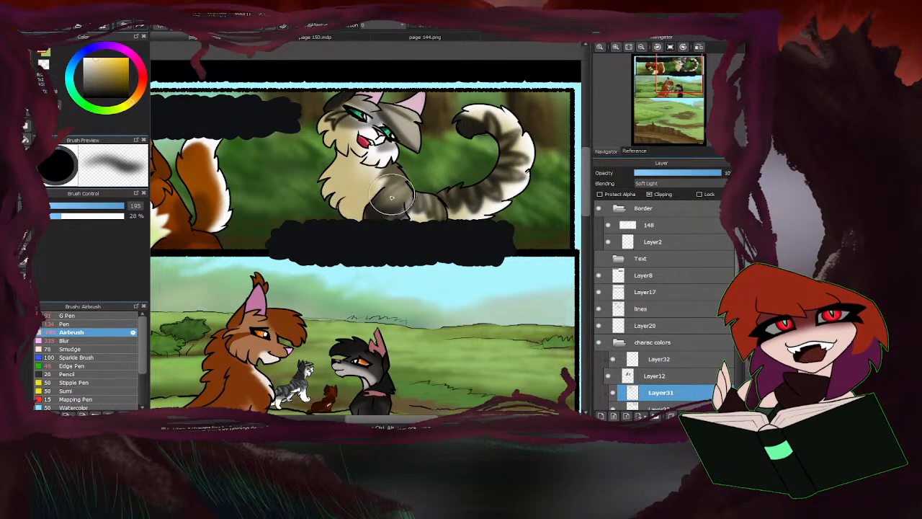
{"action": "scroll", "coordinate": [383, 173], "scroll_direction": "down", "scroll_amount": 3}
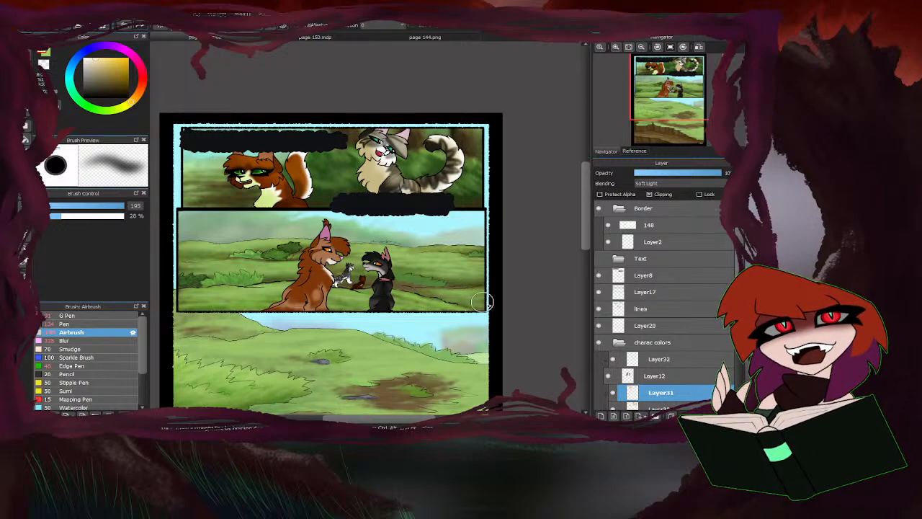
{"action": "scroll", "coordinate": [648, 382], "scroll_direction": "down", "scroll_amount": 1}
{"action": "left_click", "coordinate": [648, 382]}
{"action": "scroll", "coordinate": [202, 173], "scroll_direction": "up", "scroll_amount": 3}
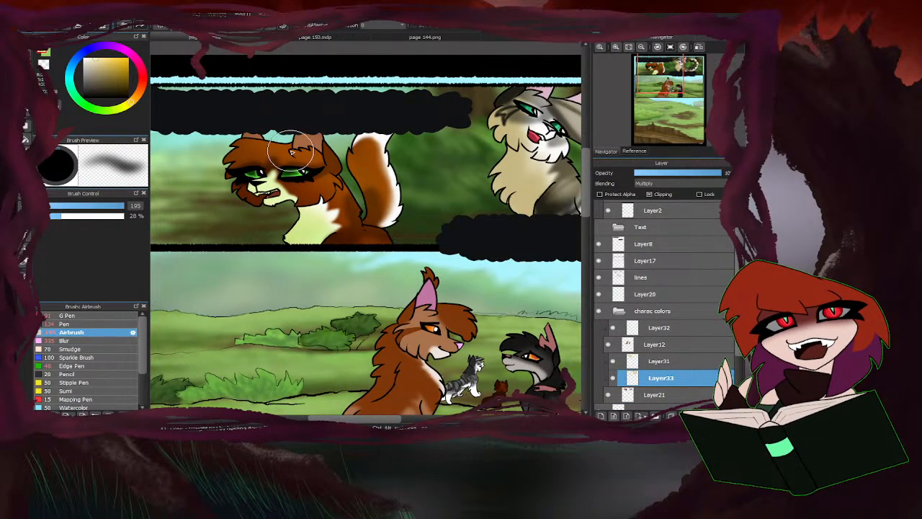
{"action": "scroll", "coordinate": [294, 153], "scroll_direction": "down", "scroll_amount": 3}
{"action": "scroll", "coordinate": [309, 163], "scroll_direction": "up", "scroll_amount": 3}
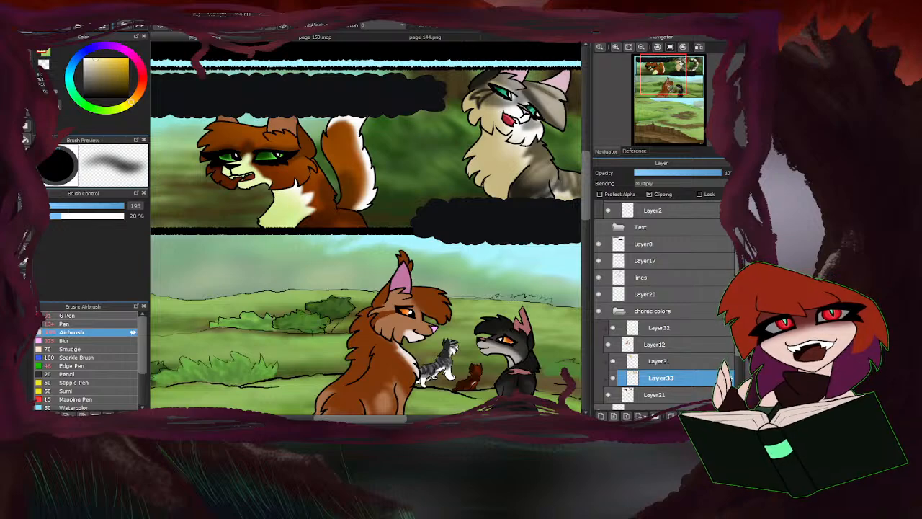
{"action": "scroll", "coordinate": [348, 209], "scroll_direction": "up", "scroll_amount": 2}
{"action": "left_click_drag", "start_coordinate": [339, 211], "coordinate": [341, 68]}
{"action": "key", "text": "ctrl+d"}
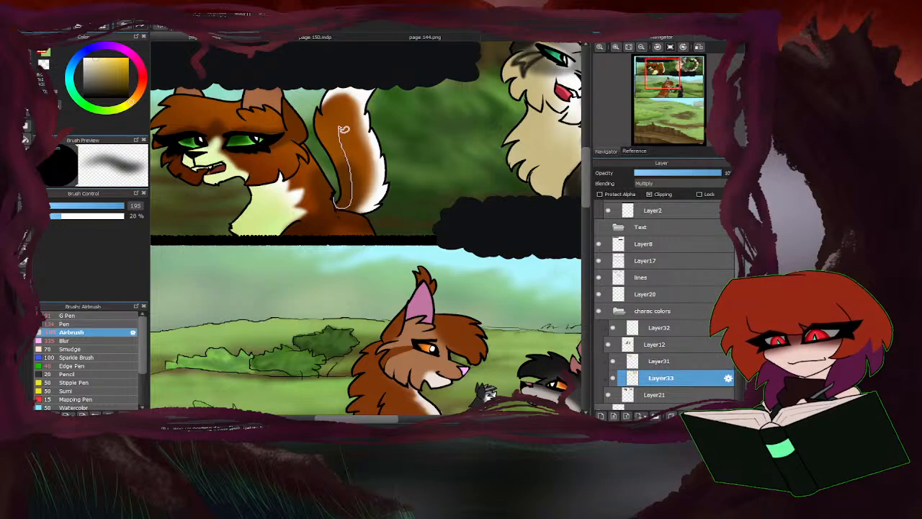
Shade the inner side of the ginger cat's tail and the fur bordering its white chest with freehand shapes on Layer31.
{"action": "left_click", "coordinate": [660, 361]}
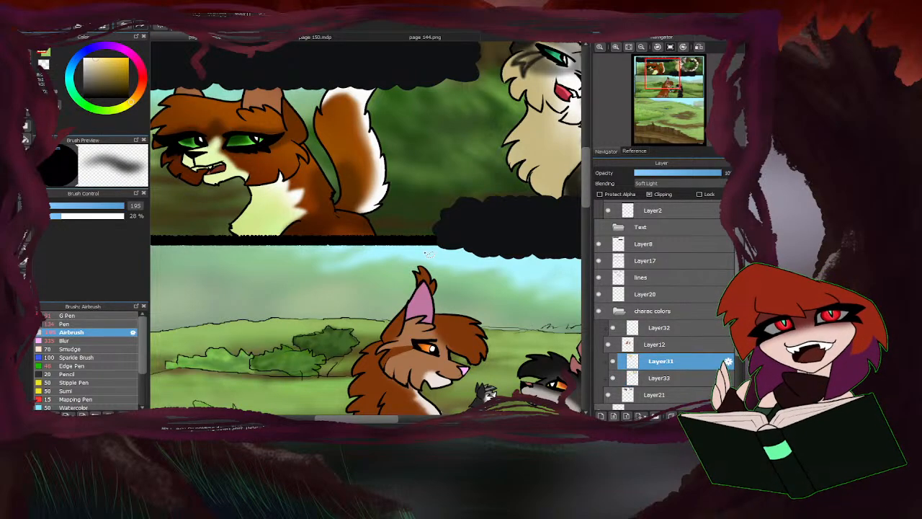
{"action": "mouse_move", "coordinate": [340, 202]}
{"action": "left_mouse_down"}
{"action": "mouse_move", "coordinate": [355, 149]}
{"action": "mouse_move", "coordinate": [336, 202]}
{"action": "left_mouse_up"}
{"action": "scroll", "coordinate": [380, 191], "scroll_direction": "down", "scroll_amount": 2}
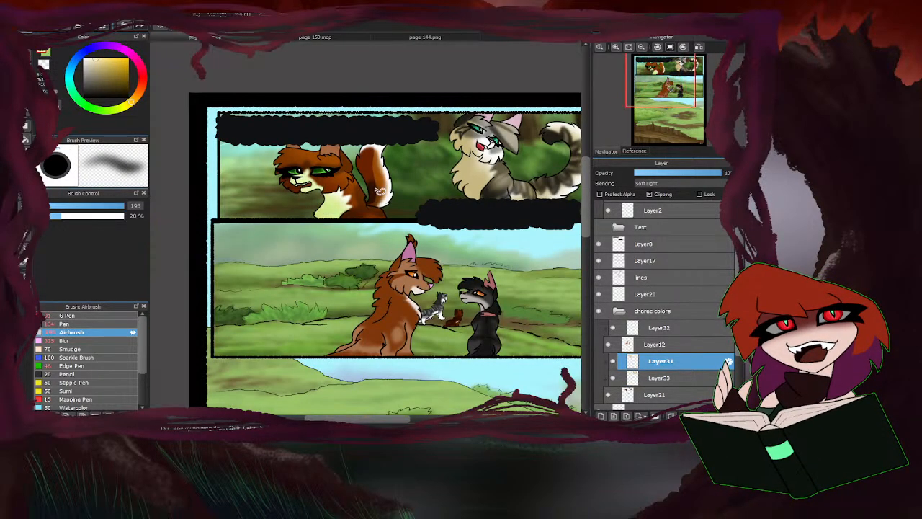
{"action": "scroll", "coordinate": [351, 168], "scroll_direction": "up", "scroll_amount": 2}
{"action": "scroll", "coordinate": [367, 233], "scroll_direction": "up", "scroll_amount": 3}
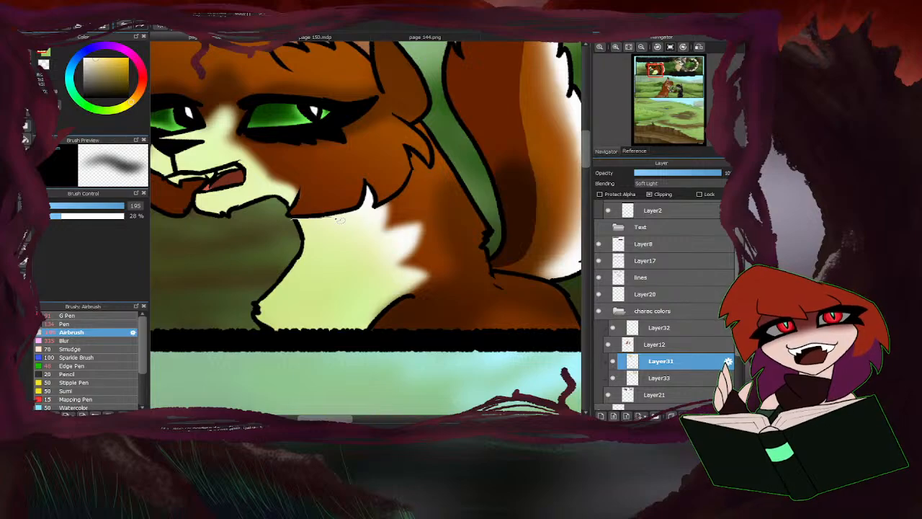
{"action": "mouse_move", "coordinate": [372, 205]}
{"action": "left_mouse_down"}
{"action": "mouse_move", "coordinate": [422, 181]}
{"action": "mouse_move", "coordinate": [430, 234]}
{"action": "left_mouse_up"}
{"action": "left_click_drag", "start_coordinate": [395, 303], "coordinate": [284, 326]}
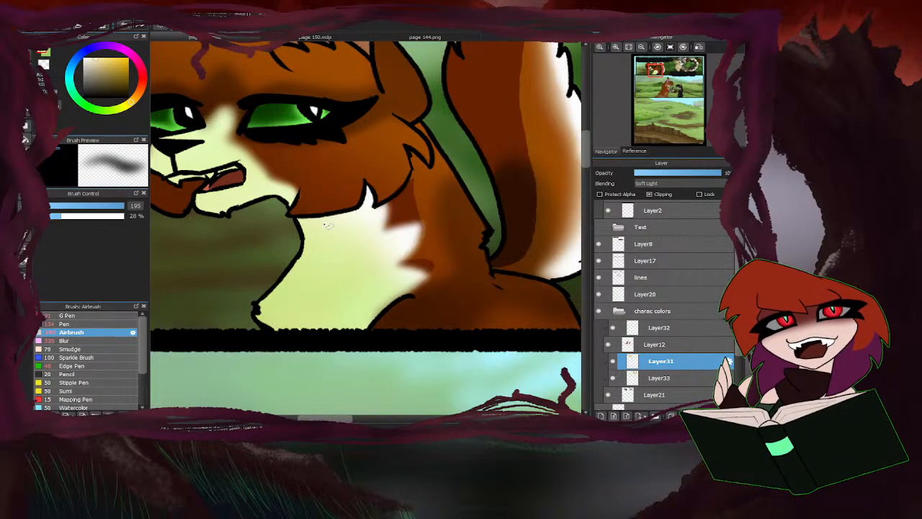
Add jagged freehand shadows to the ginger cat's forehead tufts and cheek on Layer31.
{"action": "scroll", "coordinate": [403, 249], "scroll_direction": "down", "scroll_amount": 3}
{"action": "scroll", "coordinate": [338, 229], "scroll_direction": "up", "scroll_amount": 3}
{"action": "scroll", "coordinate": [310, 266], "scroll_direction": "down", "scroll_amount": 3}
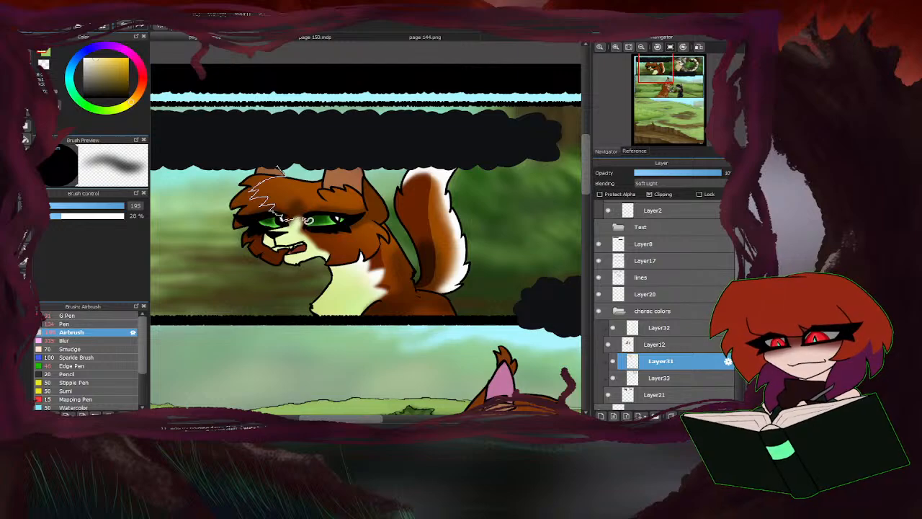
{"action": "mouse_move", "coordinate": [374, 265]}
{"action": "left_mouse_down"}
{"action": "mouse_move", "coordinate": [206, 257]}
{"action": "mouse_move", "coordinate": [230, 268]}
{"action": "left_mouse_up"}
{"action": "scroll", "coordinate": [231, 268], "scroll_direction": "down", "scroll_amount": 3}
Shade the near half of the ginger cat's right-hand ear and the fur at its base on Layer31.
{"action": "scroll", "coordinate": [333, 237], "scroll_direction": "up", "scroll_amount": 3}
{"action": "scroll", "coordinate": [424, 178], "scroll_direction": "up", "scroll_amount": 2}
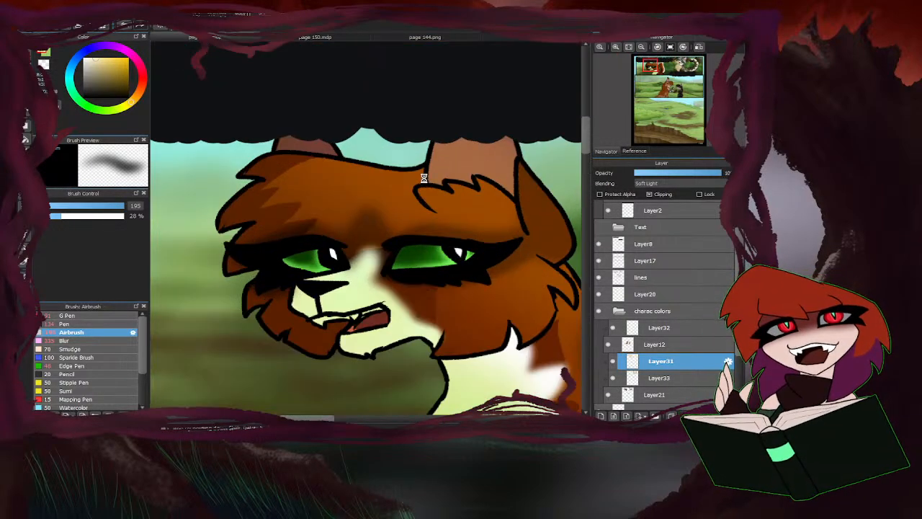
{"action": "left_click_drag", "start_coordinate": [480, 164], "coordinate": [411, 206]}
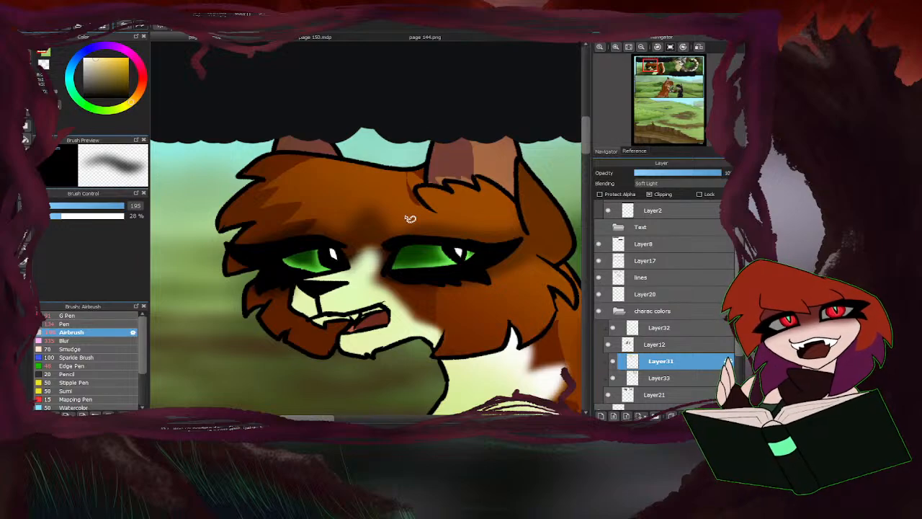
{"action": "scroll", "coordinate": [324, 243], "scroll_direction": "down", "scroll_amount": 3}
{"action": "scroll", "coordinate": [395, 214], "scroll_direction": "up", "scroll_amount": 3}
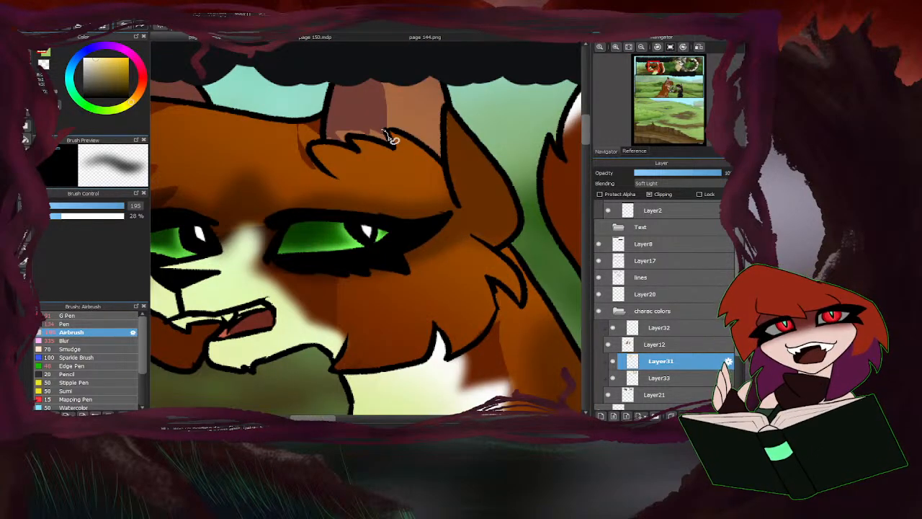
{"action": "mouse_move", "coordinate": [389, 137]}
{"action": "left_mouse_down"}
{"action": "mouse_move", "coordinate": [314, 149]}
{"action": "mouse_move", "coordinate": [314, 117]}
{"action": "mouse_move", "coordinate": [313, 143]}
{"action": "left_mouse_up"}
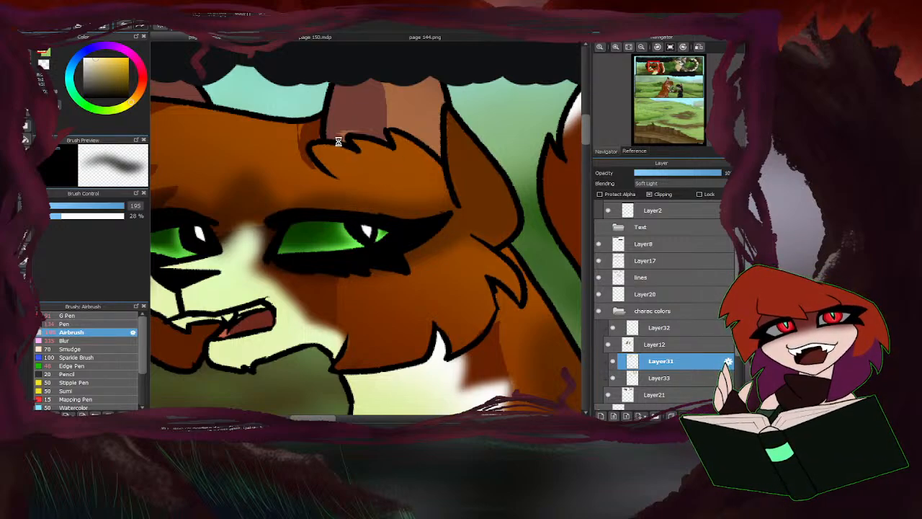
{"action": "scroll", "coordinate": [338, 141], "scroll_direction": "down", "scroll_amount": 3}
Try another jagged shadow shape over the ginger cat's forehead tufts.
{"action": "scroll", "coordinate": [264, 132], "scroll_direction": "up", "scroll_amount": 3}
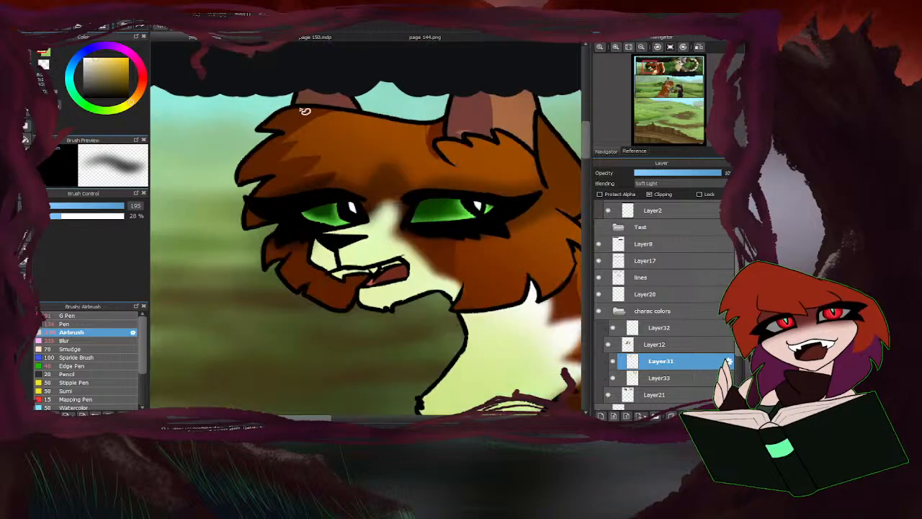
{"action": "mouse_move", "coordinate": [299, 160]}
{"action": "left_mouse_down"}
{"action": "mouse_move", "coordinate": [286, 193]}
{"action": "mouse_move", "coordinate": [320, 181]}
{"action": "left_mouse_up"}
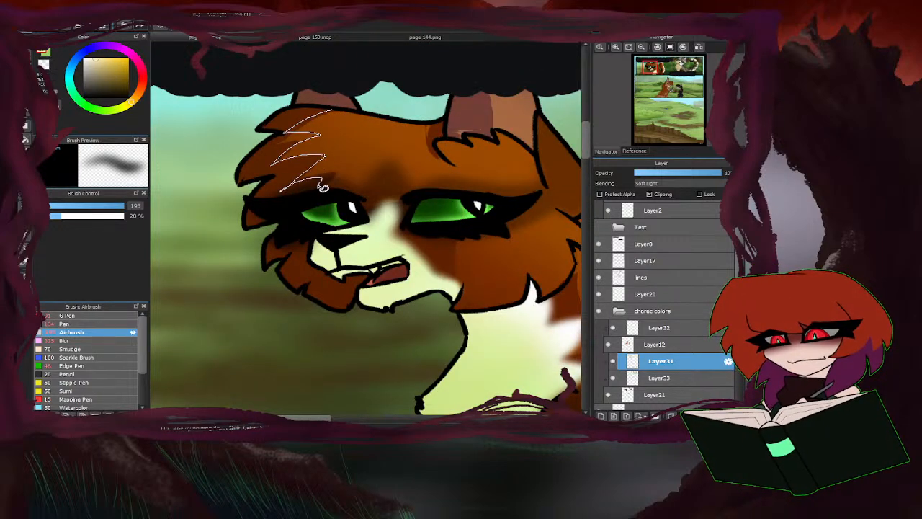
{"action": "key", "text": "ctrl+z"}
Reduce the Blur brush size to 168 and soften the hard-edged shadows on the ginger cat's face, chest and tail.
{"action": "scroll", "coordinate": [228, 240], "scroll_direction": "down", "scroll_amount": 3}
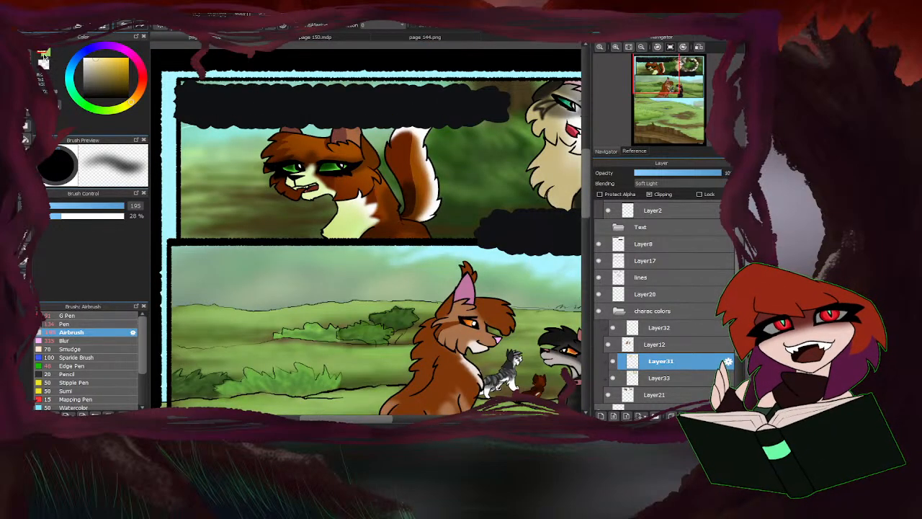
{"action": "left_click", "coordinate": [65, 340]}
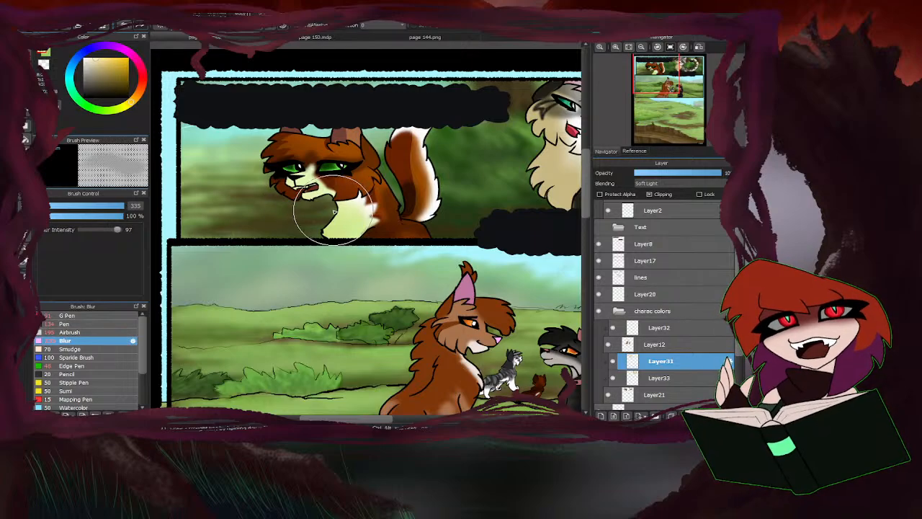
{"action": "left_click", "coordinate": [119, 207]}
{"action": "scroll", "coordinate": [309, 146], "scroll_direction": "up", "scroll_amount": 2}
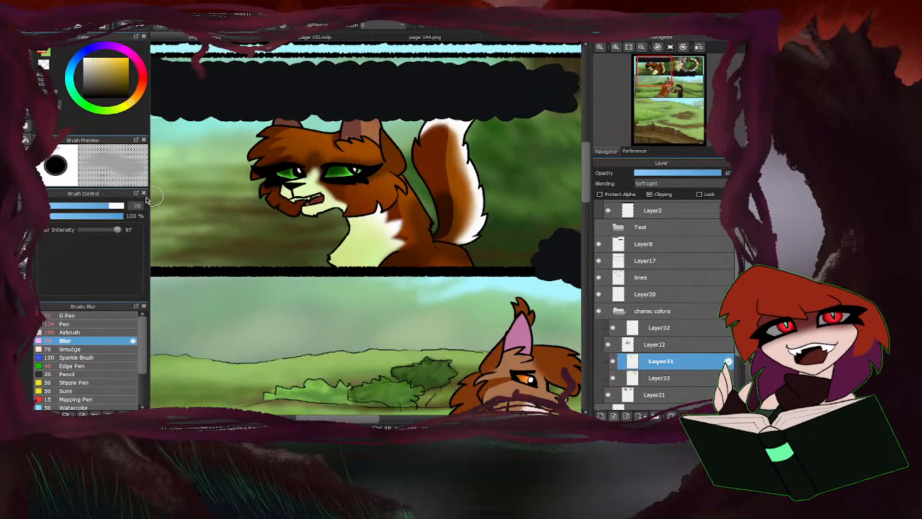
{"action": "left_click", "coordinate": [116, 209]}
{"action": "left_click", "coordinate": [120, 208]}
{"action": "mouse_move", "coordinate": [278, 165]}
{"action": "left_mouse_down"}
{"action": "mouse_move", "coordinate": [300, 143]}
{"action": "mouse_move", "coordinate": [278, 160]}
{"action": "mouse_move", "coordinate": [304, 164]}
{"action": "mouse_move", "coordinate": [327, 182]}
{"action": "left_mouse_up"}
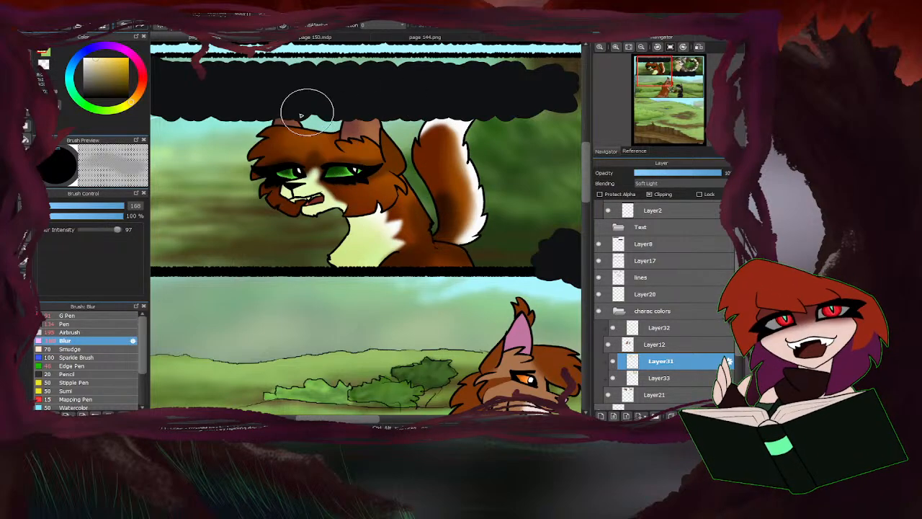
Set the blending mode of the clipped Layer32 to Multiply.
{"action": "scroll", "coordinate": [233, 256], "scroll_direction": "down", "scroll_amount": 3}
{"action": "scroll", "coordinate": [265, 271], "scroll_direction": "up", "scroll_amount": 1}
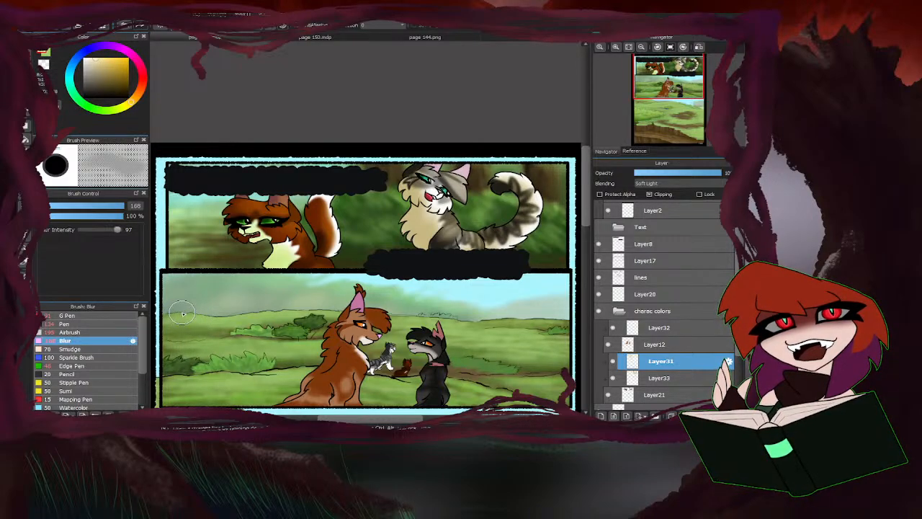
{"action": "left_click", "coordinate": [662, 329]}
{"action": "left_click", "coordinate": [664, 185]}
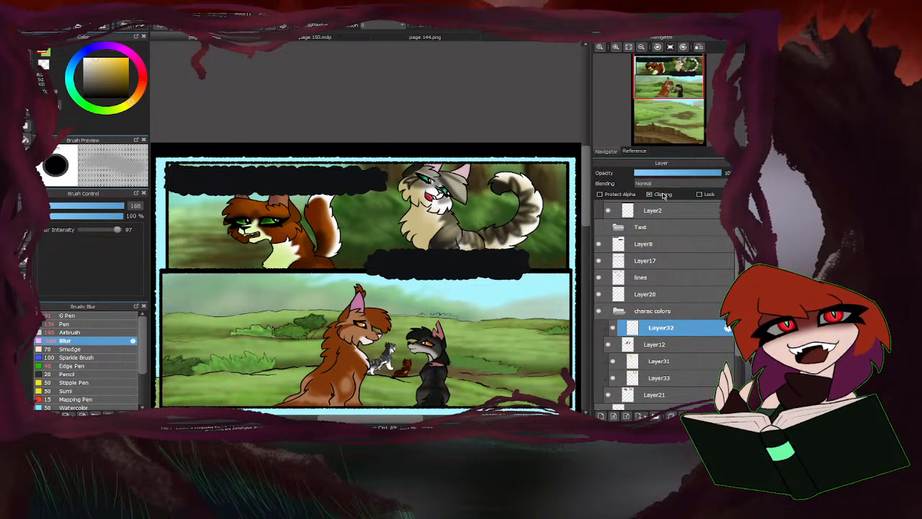
{"action": "left_click", "coordinate": [664, 194]}
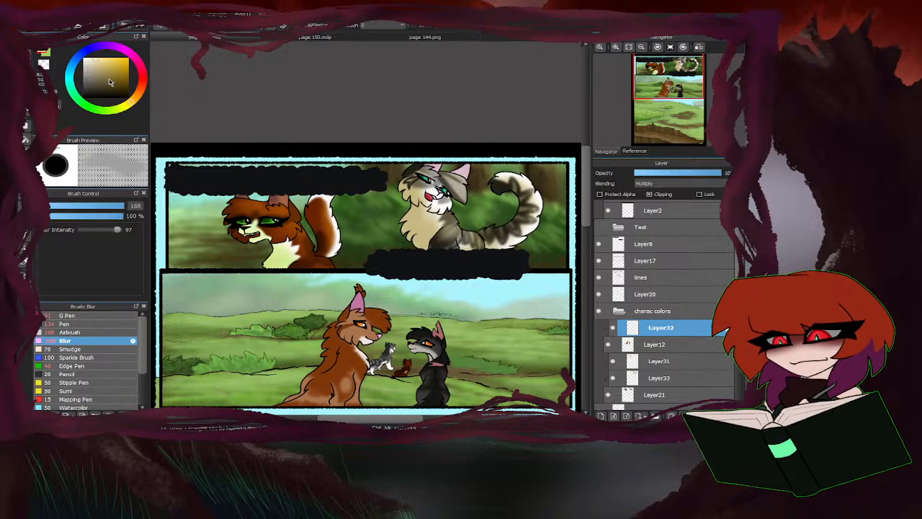
Airbrush a warm cream tint at size 195 over the two large cats in the middle panel on Layer32.
{"action": "right_click", "coordinate": [277, 258]}
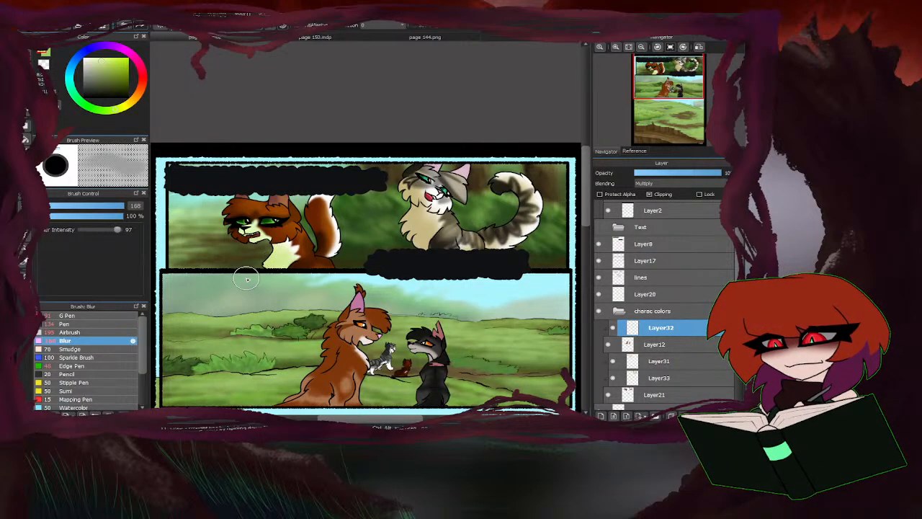
{"action": "left_click", "coordinate": [82, 332]}
{"action": "scroll", "coordinate": [333, 276], "scroll_direction": "down", "scroll_amount": 2}
{"action": "scroll", "coordinate": [336, 279], "scroll_direction": "up", "scroll_amount": 3}
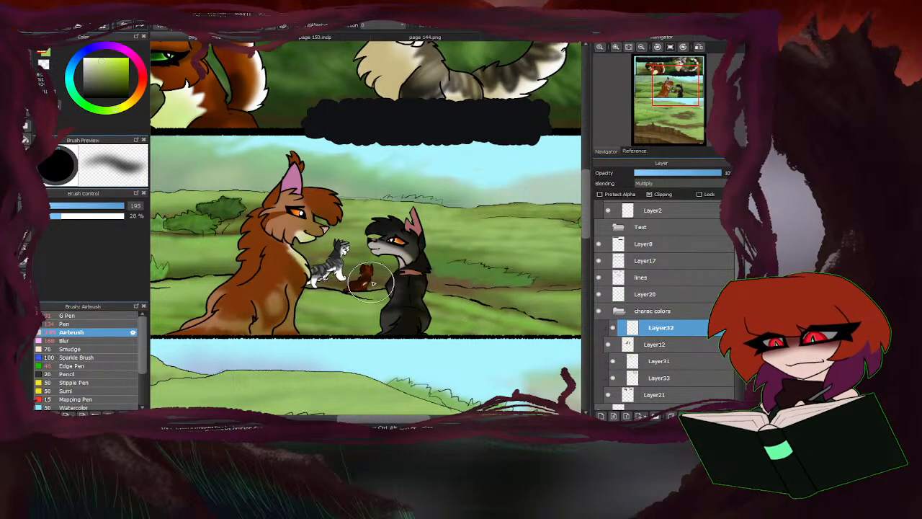
{"action": "scroll", "coordinate": [218, 200], "scroll_direction": "down", "scroll_amount": 2}
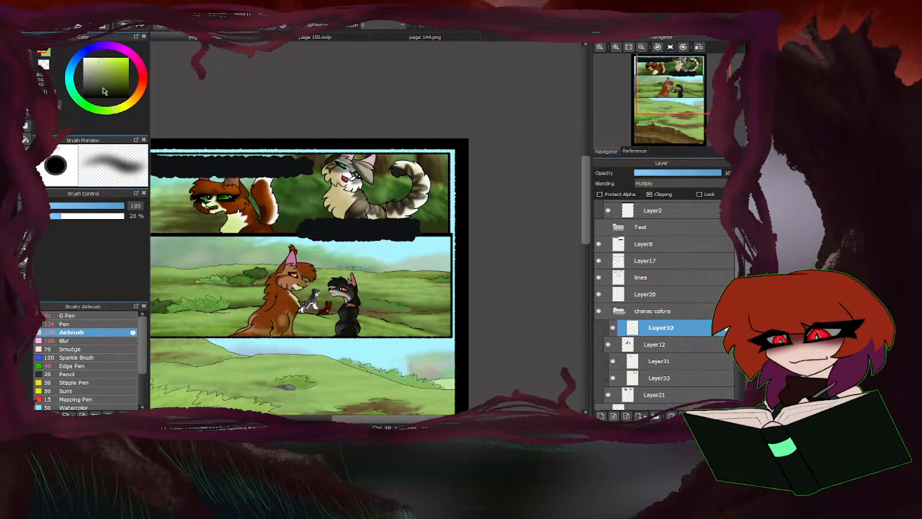
{"action": "left_click", "coordinate": [124, 108]}
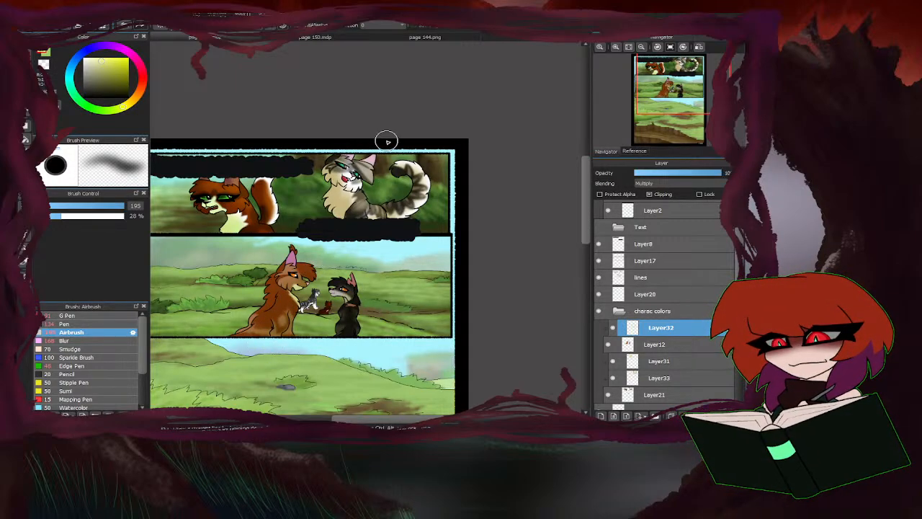
{"action": "right_click", "coordinate": [333, 196]}
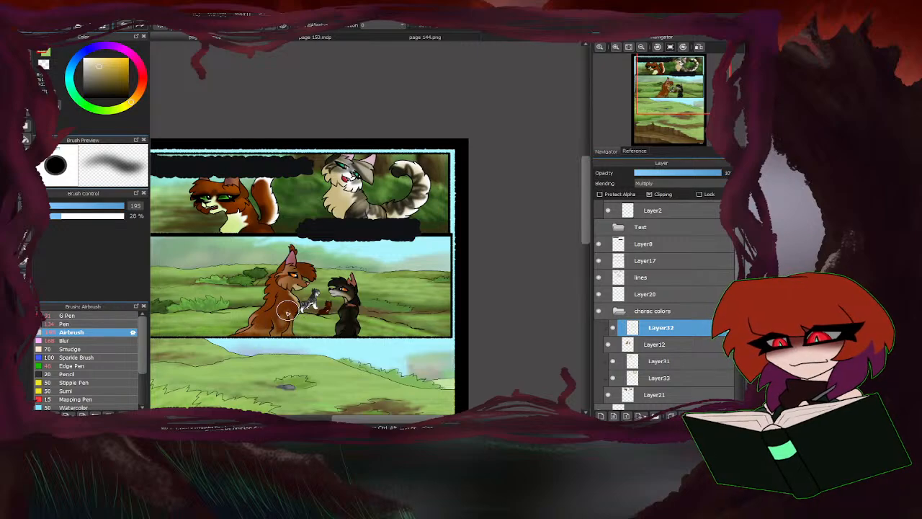
Add a clipped Soft Light layer above Layer32 and airbrush pale yellow light over the large brown cat's head and back.
{"action": "left_click", "coordinate": [601, 416]}
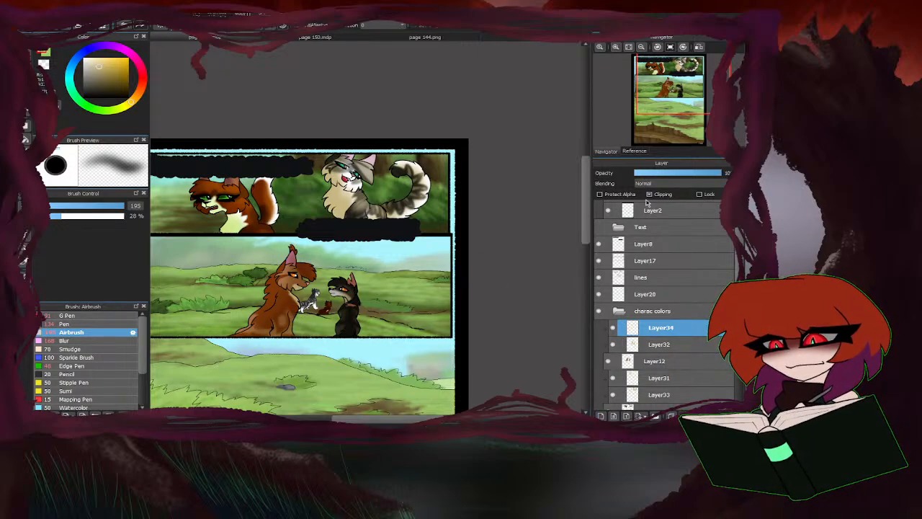
{"action": "left_click", "coordinate": [661, 255]}
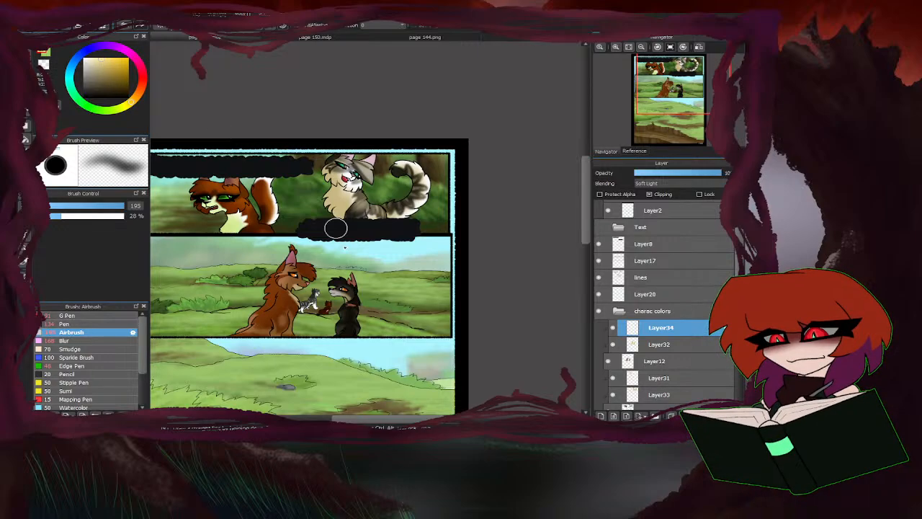
{"action": "scroll", "coordinate": [284, 318], "scroll_direction": "up", "scroll_amount": 2}
{"action": "mouse_move", "coordinate": [271, 235]}
{"action": "left_mouse_down"}
{"action": "mouse_move", "coordinate": [253, 243]}
{"action": "mouse_move", "coordinate": [326, 197]}
{"action": "left_mouse_up"}
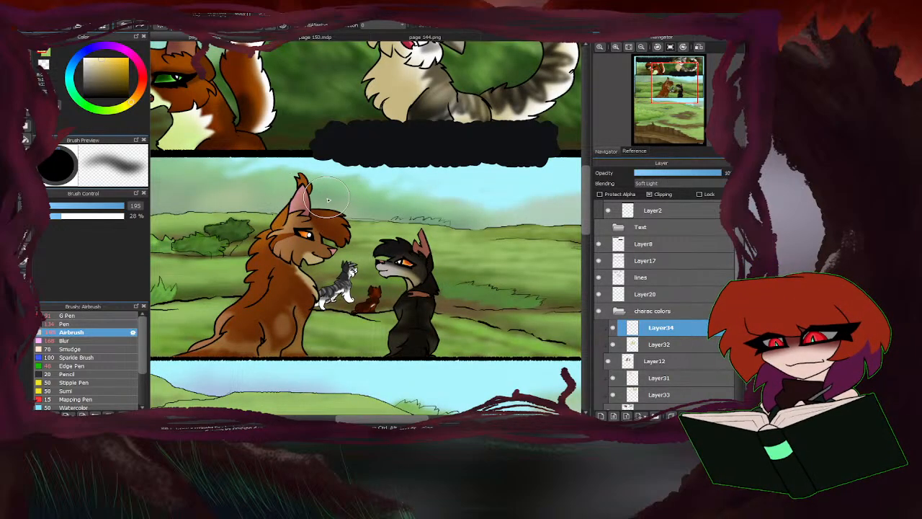
{"action": "scroll", "coordinate": [310, 217], "scroll_direction": "down", "scroll_amount": 2}
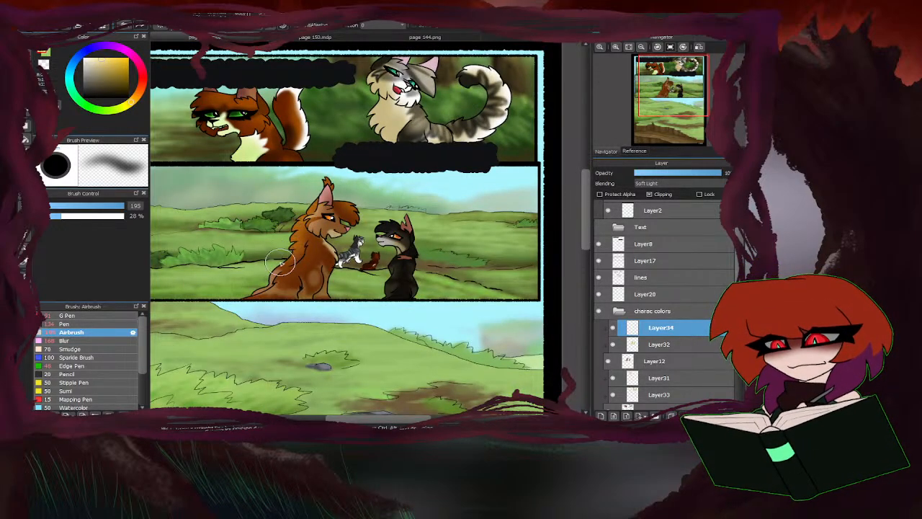
{"action": "mouse_move", "coordinate": [281, 263]}
{"action": "left_mouse_down"}
{"action": "mouse_move", "coordinate": [268, 277]}
{"action": "mouse_move", "coordinate": [274, 287]}
{"action": "left_mouse_up"}
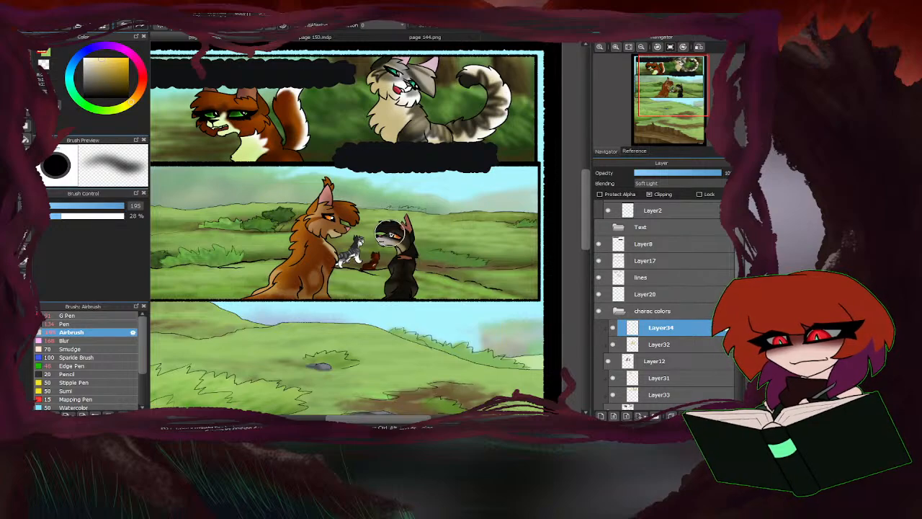
Airbrush pale yellow light over the dark cat's face, chest and back on the Soft Light Layer34.
{"action": "mouse_move", "coordinate": [390, 233]}
{"action": "left_mouse_down"}
{"action": "mouse_move", "coordinate": [382, 225]}
{"action": "mouse_move", "coordinate": [396, 250]}
{"action": "mouse_move", "coordinate": [386, 284]}
{"action": "left_mouse_up"}
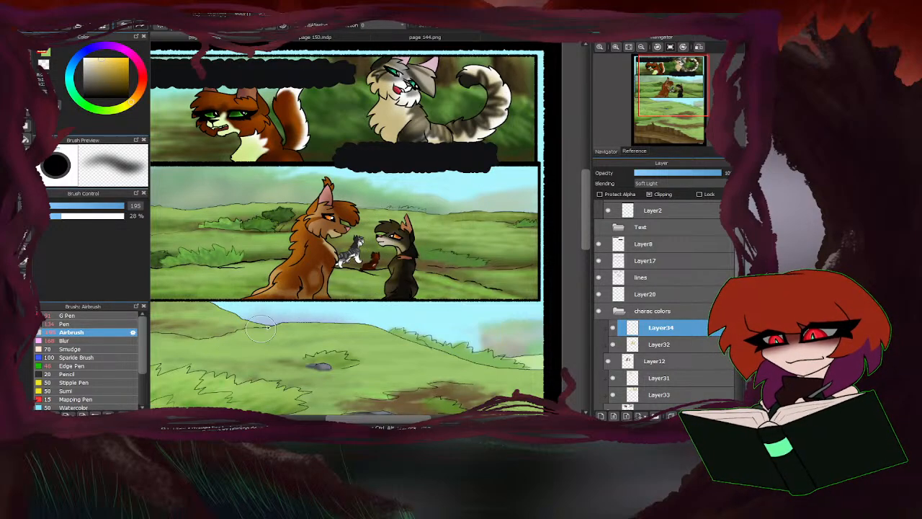
{"action": "scroll", "coordinate": [260, 328], "scroll_direction": "up", "scroll_amount": 2}
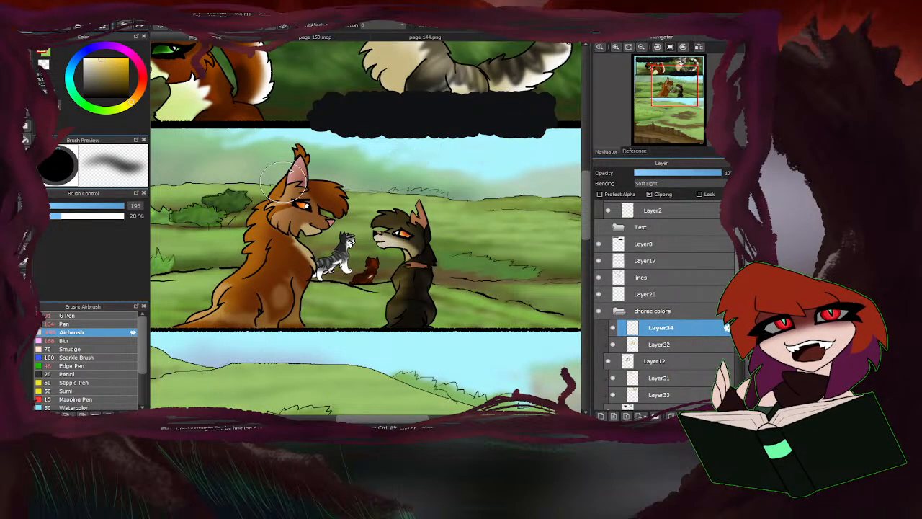
{"action": "scroll", "coordinate": [194, 308], "scroll_direction": "down", "scroll_amount": 3}
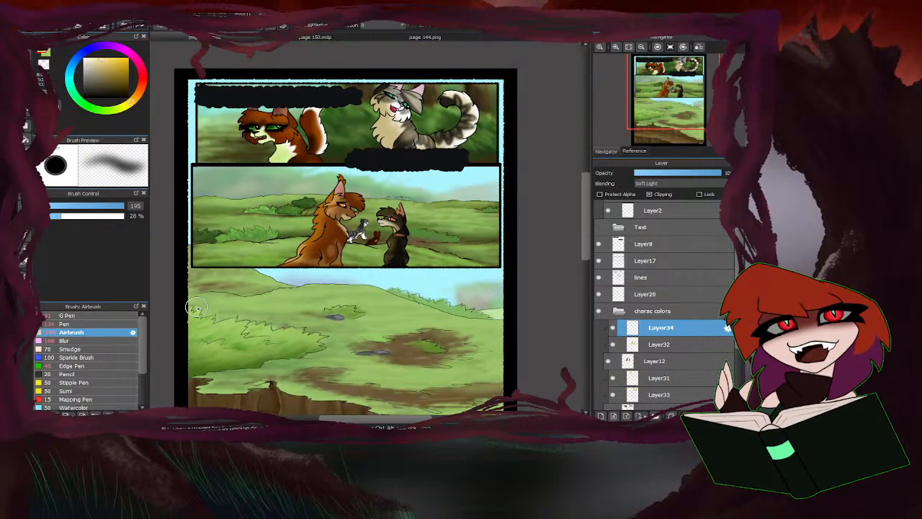
{"action": "scroll", "coordinate": [195, 309], "scroll_direction": "up", "scroll_amount": 3}
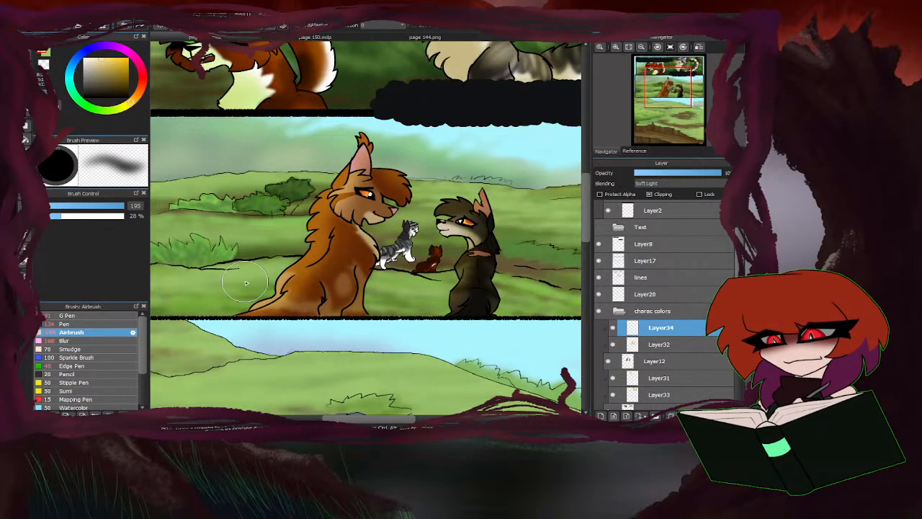
{"action": "scroll", "coordinate": [307, 280], "scroll_direction": "down", "scroll_amount": 1}
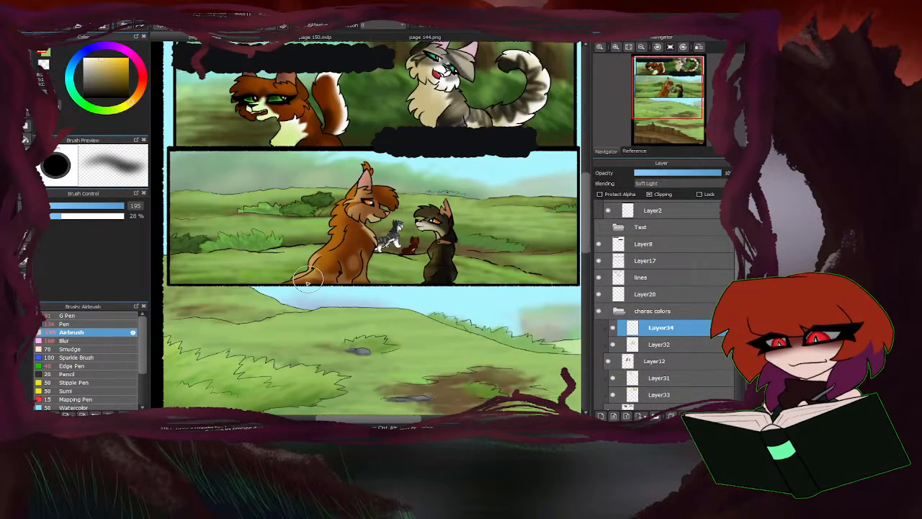
{"action": "scroll", "coordinate": [401, 268], "scroll_direction": "down", "scroll_amount": 1}
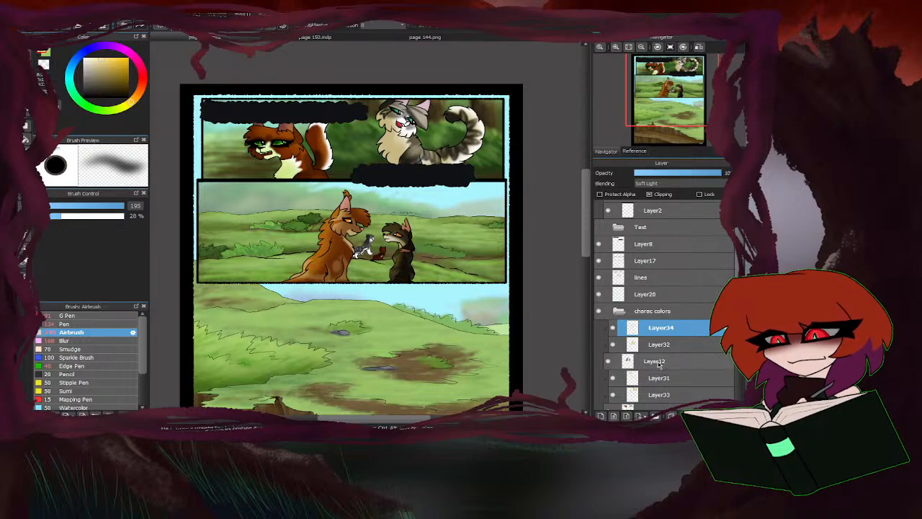
Reduce the Airbrush size to 63 and tint the two small background cats with the tan colour on Layer33.
{"action": "left_click", "coordinate": [658, 395]}
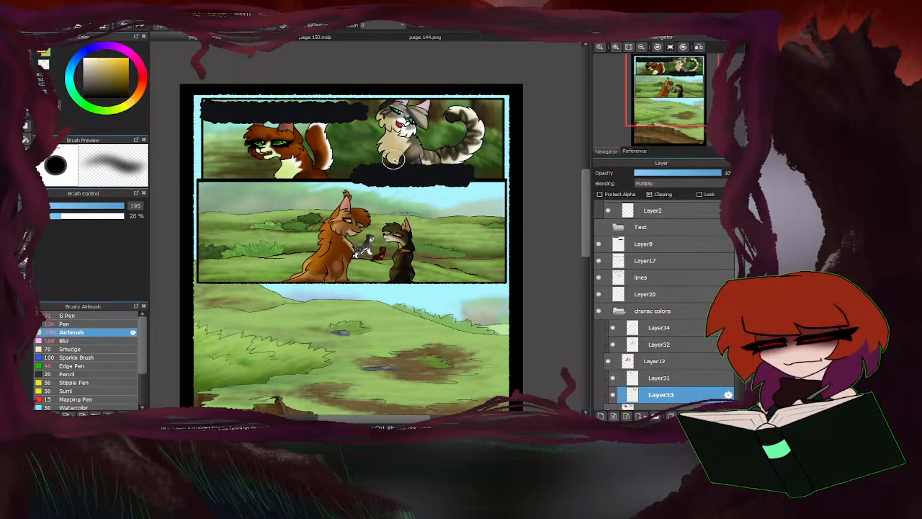
{"action": "scroll", "coordinate": [361, 245], "scroll_direction": "up", "scroll_amount": 3}
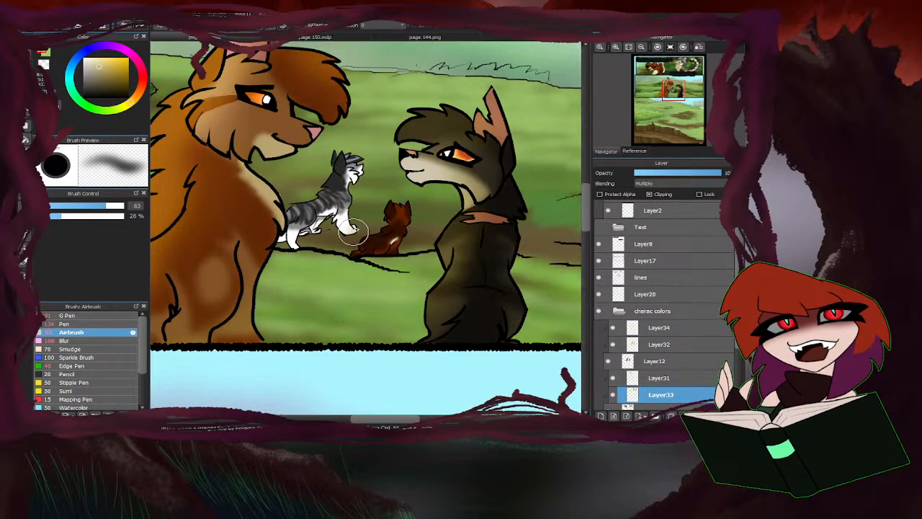
{"action": "mouse_move", "coordinate": [353, 231]}
{"action": "left_mouse_down"}
{"action": "mouse_move", "coordinate": [315, 226]}
{"action": "mouse_move", "coordinate": [289, 243]}
{"action": "mouse_move", "coordinate": [350, 207]}
{"action": "mouse_move", "coordinate": [364, 168]}
{"action": "left_mouse_up"}
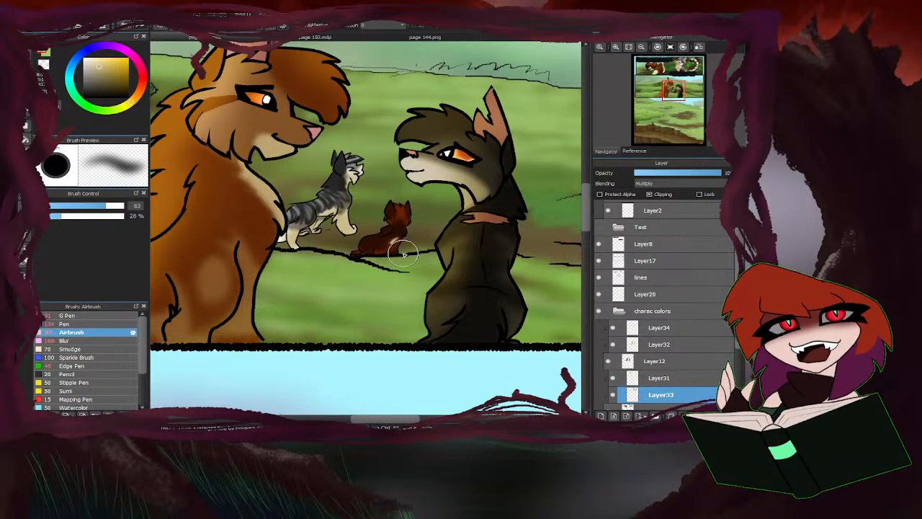
Choose a very pale yellow and airbrush highlights on the two small background cats on Layer31.
{"action": "scroll", "coordinate": [334, 279], "scroll_direction": "down", "scroll_amount": 2}
{"action": "left_click", "coordinate": [652, 377]}
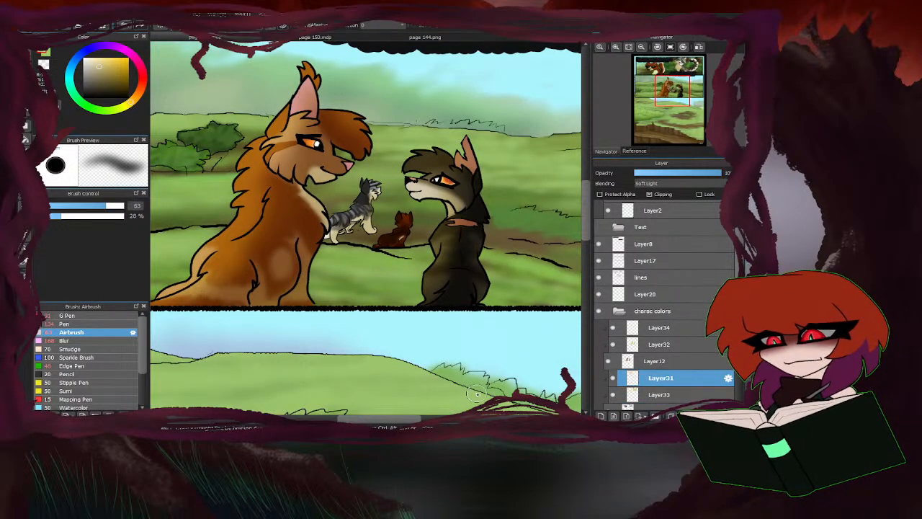
{"action": "scroll", "coordinate": [373, 340], "scroll_direction": "down", "scroll_amount": 2}
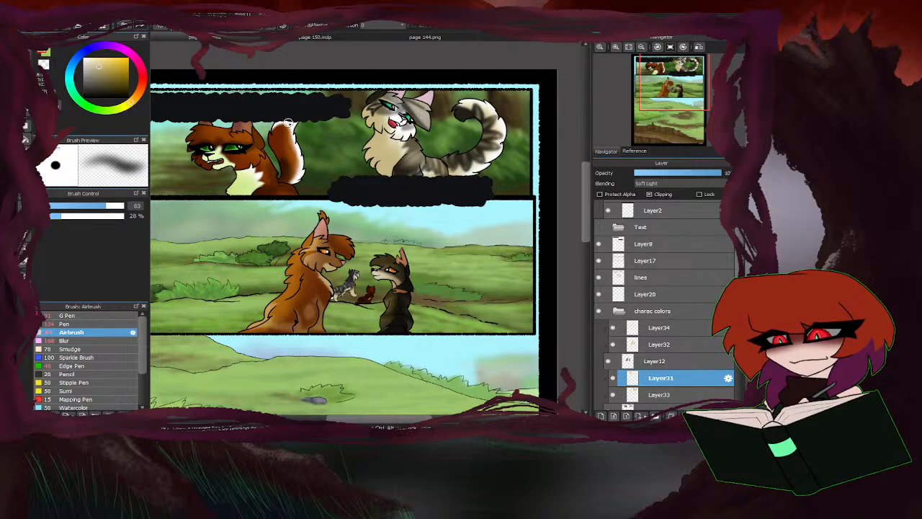
{"action": "right_click", "coordinate": [301, 173]}
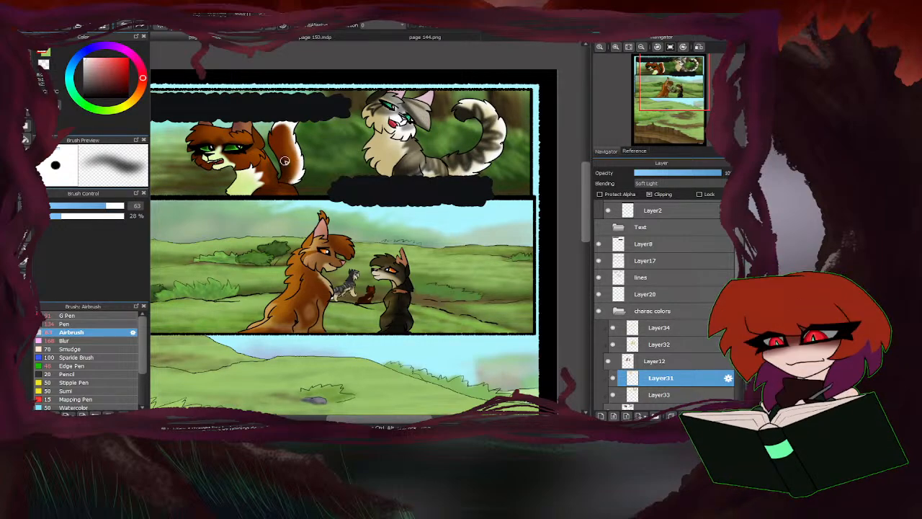
{"action": "left_click", "coordinate": [87, 59]}
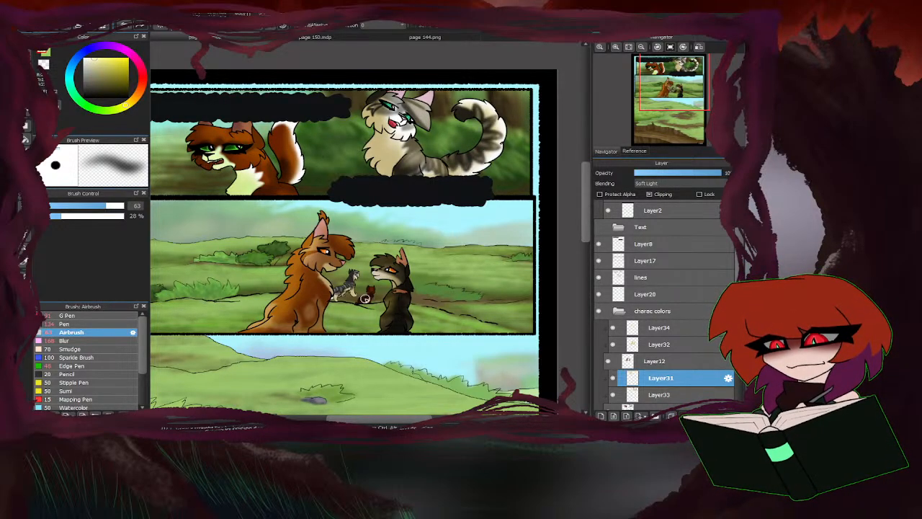
{"action": "scroll", "coordinate": [315, 267], "scroll_direction": "up", "scroll_amount": 3}
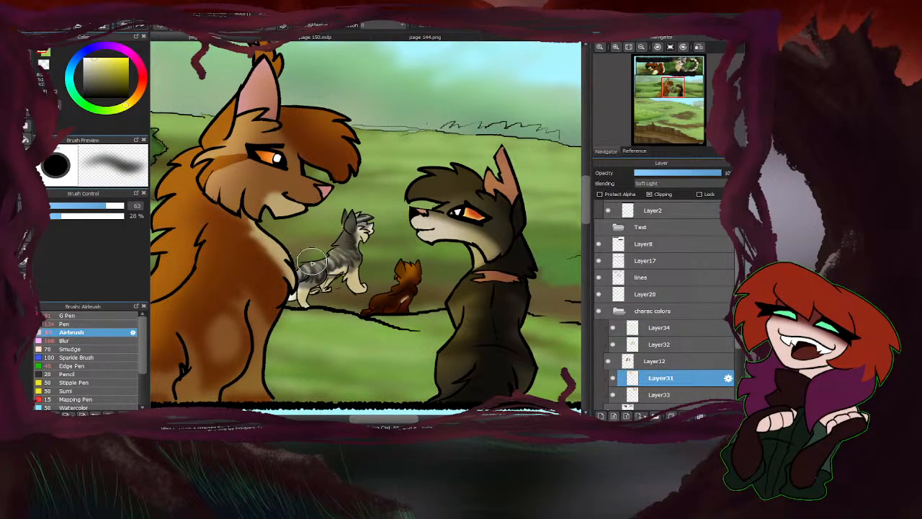
{"action": "scroll", "coordinate": [352, 294], "scroll_direction": "down", "scroll_amount": 3}
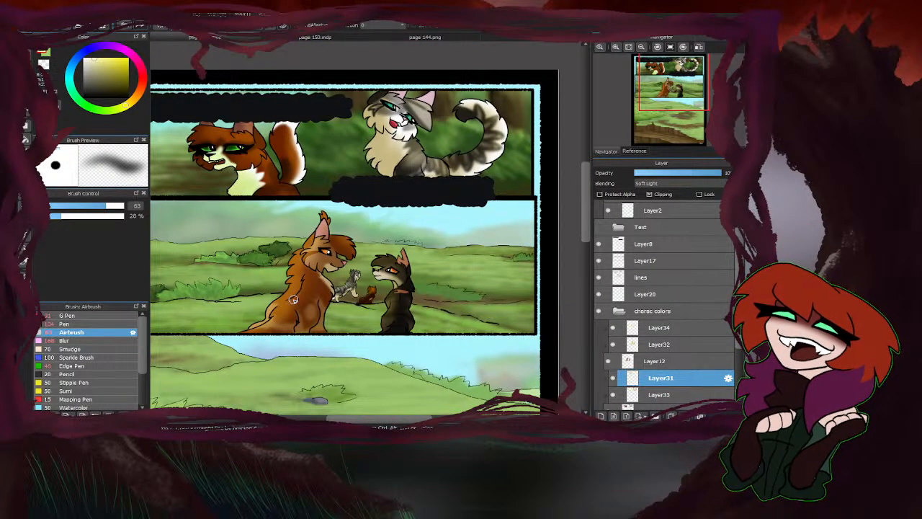
{"action": "scroll", "coordinate": [299, 205], "scroll_direction": "up", "scroll_amount": 4}
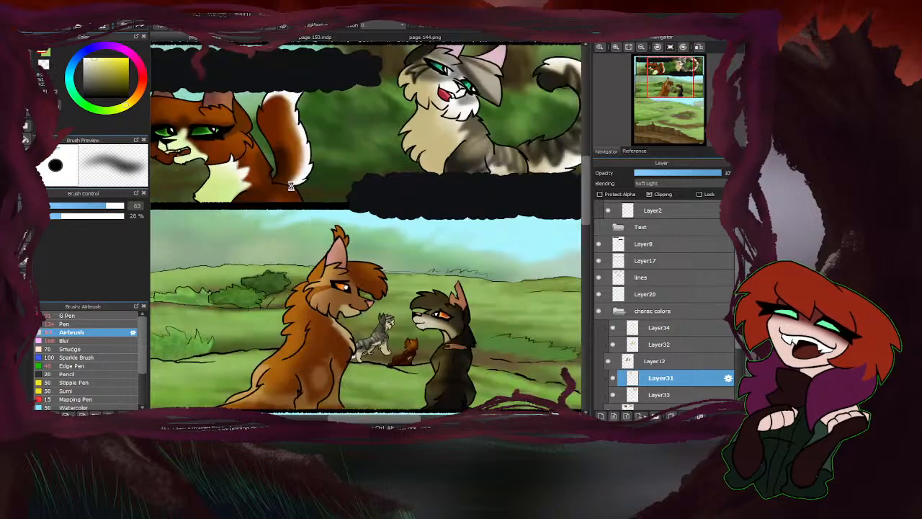
Airbrush pale yellow highlights over the ginger cat's face, back and tail in the first panel on Layer31.
{"action": "mouse_move", "coordinate": [310, 224]}
{"action": "left_mouse_down"}
{"action": "mouse_move", "coordinate": [276, 192]}
{"action": "mouse_move", "coordinate": [307, 205]}
{"action": "mouse_move", "coordinate": [275, 193]}
{"action": "left_mouse_up"}
{"action": "scroll", "coordinate": [236, 158], "scroll_direction": "down", "scroll_amount": 3}
{"action": "scroll", "coordinate": [224, 121], "scroll_direction": "up", "scroll_amount": 2}
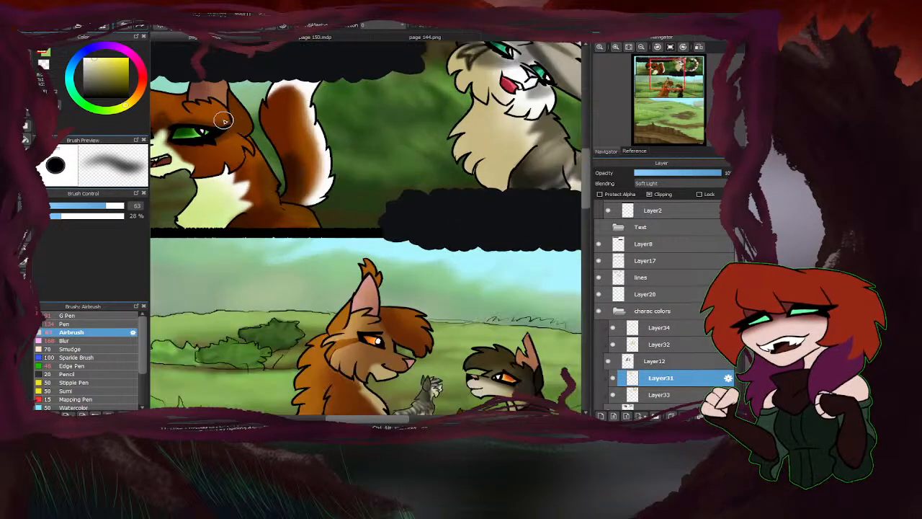
{"action": "scroll", "coordinate": [250, 142], "scroll_direction": "down", "scroll_amount": 3}
{"action": "scroll", "coordinate": [224, 154], "scroll_direction": "up", "scroll_amount": 4}
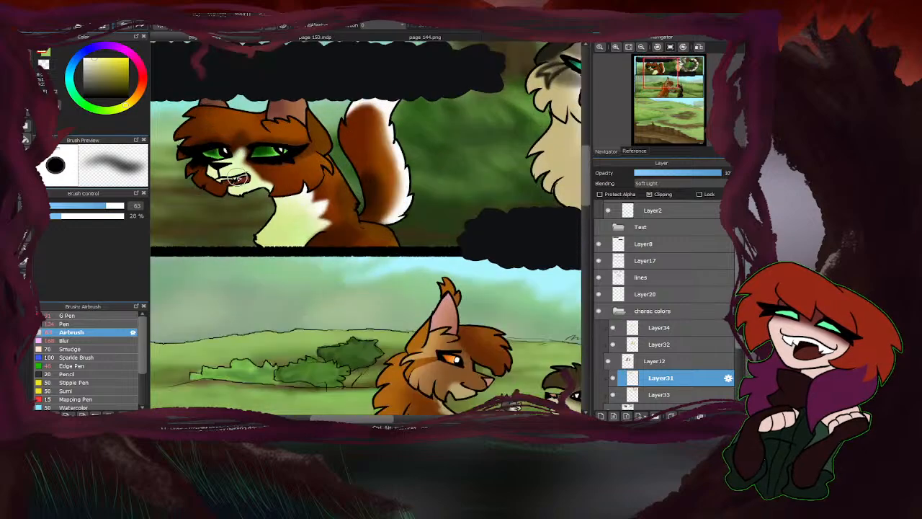
{"action": "mouse_move", "coordinate": [390, 199]}
{"action": "left_mouse_down"}
{"action": "mouse_move", "coordinate": [393, 147]}
{"action": "mouse_move", "coordinate": [358, 114]}
{"action": "left_mouse_up"}
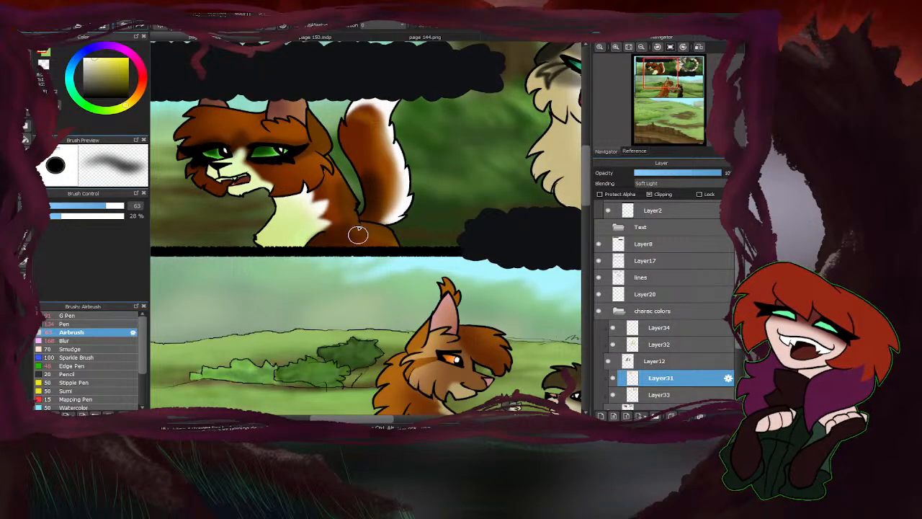
Airbrush pale yellow highlights over the grey tabby's head fur and curled tail on Layer31.
{"action": "scroll", "coordinate": [255, 292], "scroll_direction": "down", "scroll_amount": 3}
{"action": "scroll", "coordinate": [494, 216], "scroll_direction": "up", "scroll_amount": 2}
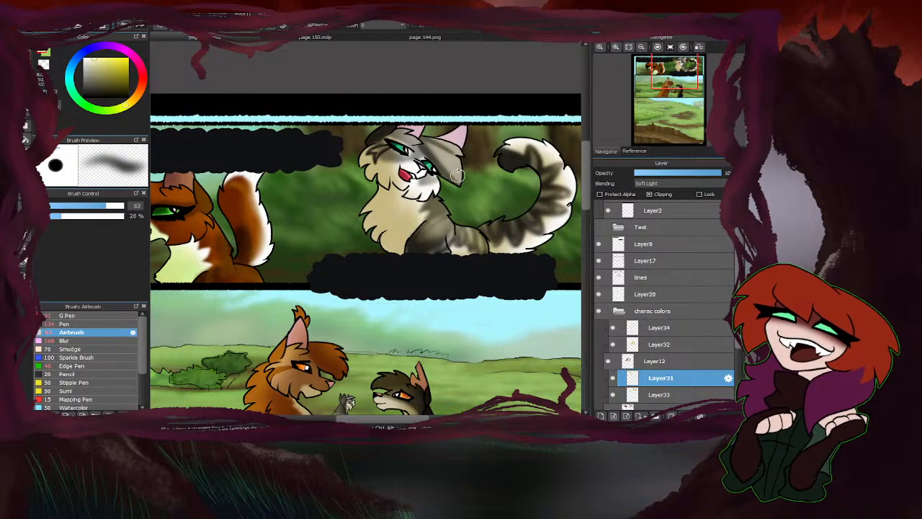
{"action": "left_click_drag", "start_coordinate": [454, 157], "coordinate": [414, 135]}
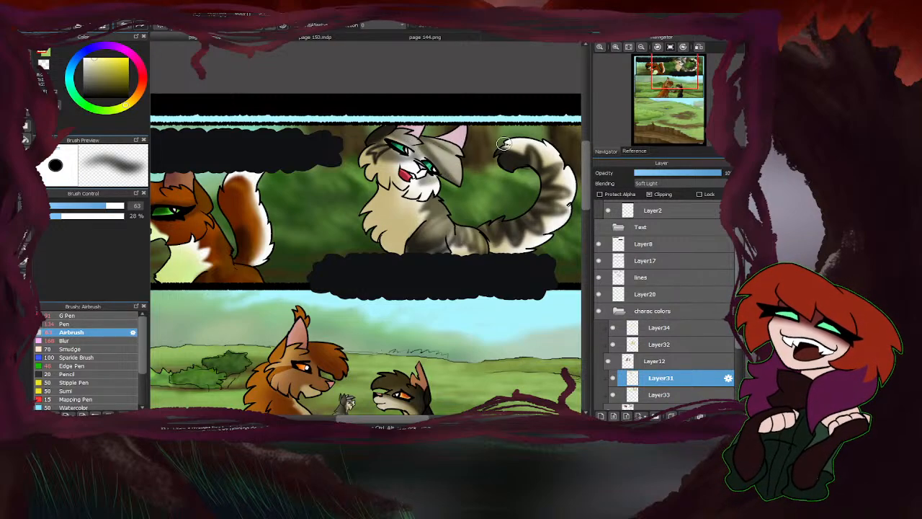
{"action": "mouse_move", "coordinate": [552, 170]}
{"action": "left_mouse_down"}
{"action": "mouse_move", "coordinate": [533, 153]}
{"action": "mouse_move", "coordinate": [503, 149]}
{"action": "left_mouse_up"}
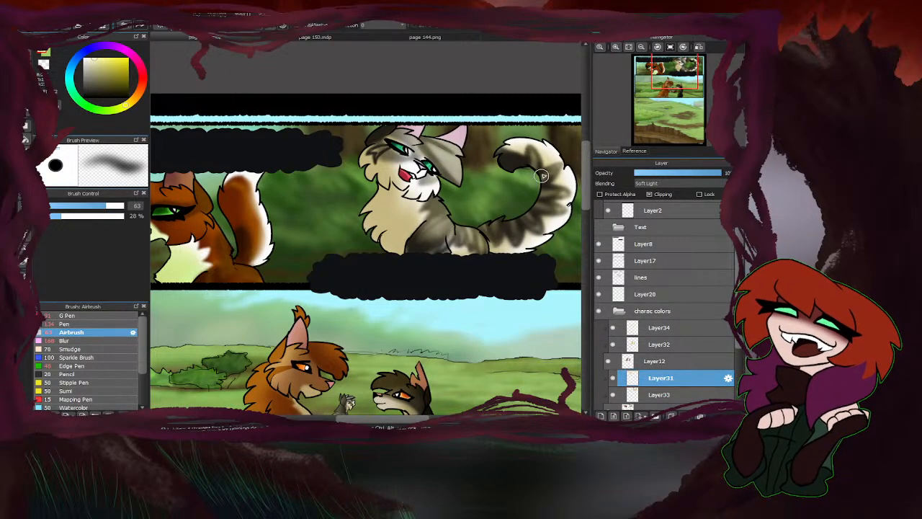
Add a final pale yellow highlight to the grey tabby's curled tail on Layer31 and soften the cats' highlights with the Blur brush.
{"action": "left_click_drag", "start_coordinate": [550, 189], "coordinate": [510, 152]}
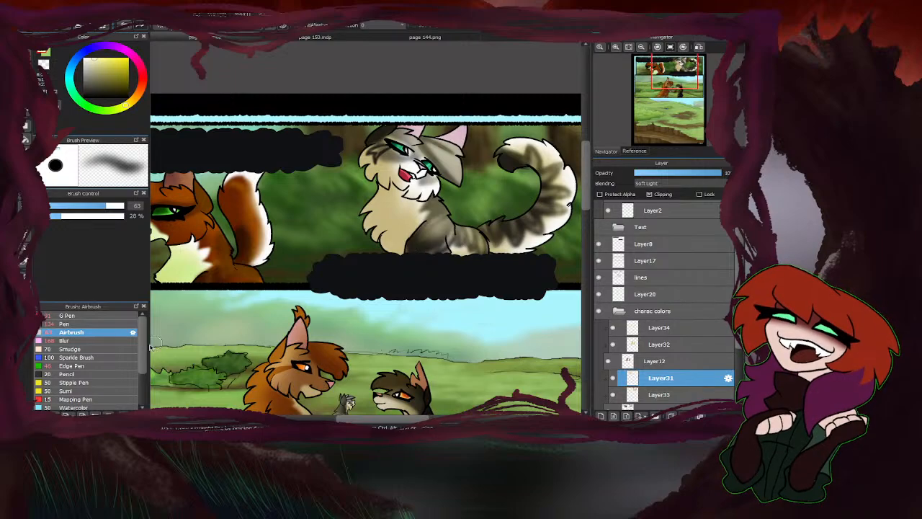
{"action": "left_click", "coordinate": [70, 341]}
{"action": "scroll", "coordinate": [226, 280], "scroll_direction": "down", "scroll_amount": 1}
{"action": "scroll", "coordinate": [408, 242], "scroll_direction": "up", "scroll_amount": 1}
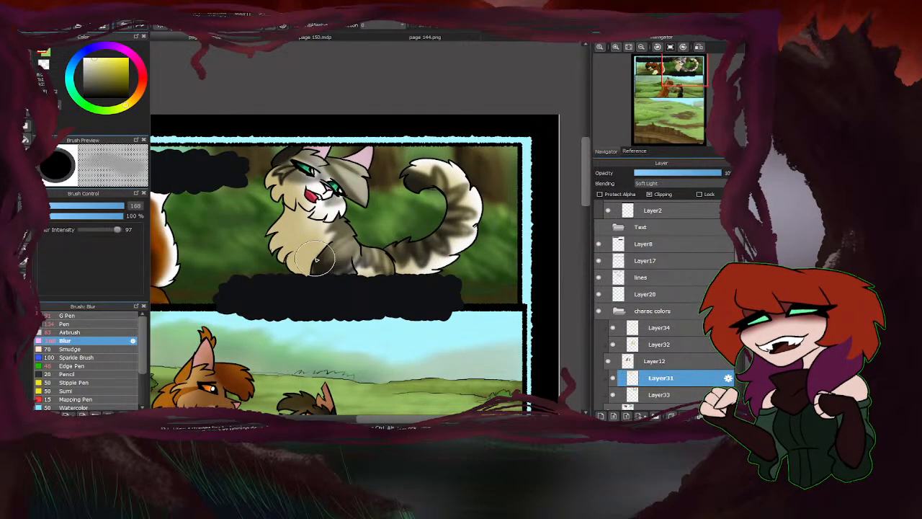
{"action": "scroll", "coordinate": [371, 189], "scroll_direction": "down", "scroll_amount": 2}
{"action": "scroll", "coordinate": [371, 189], "scroll_direction": "up", "scroll_amount": 2}
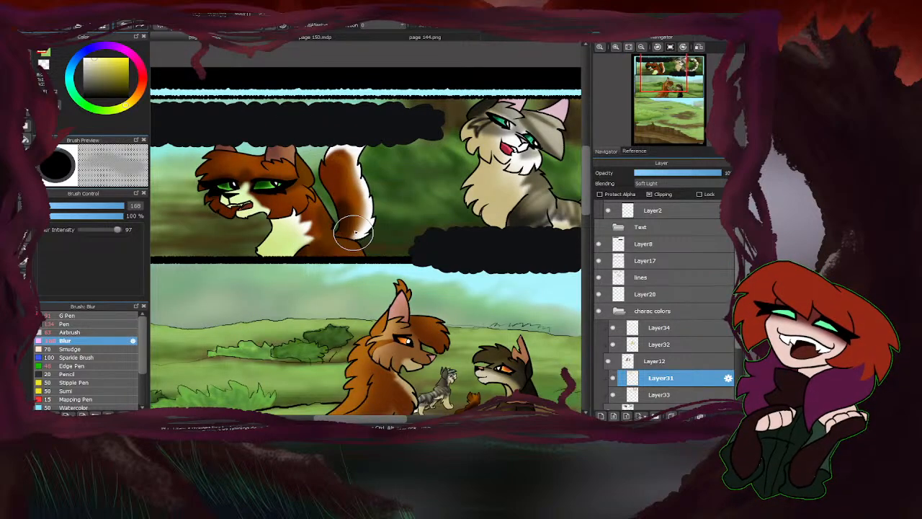
{"action": "scroll", "coordinate": [343, 238], "scroll_direction": "down", "scroll_amount": 2}
{"action": "scroll", "coordinate": [355, 264], "scroll_direction": "up", "scroll_amount": 3}
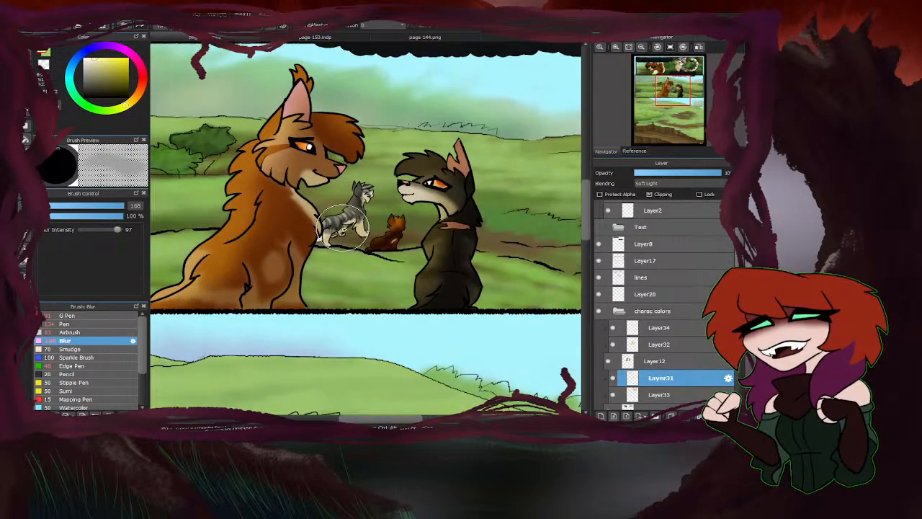
{"action": "scroll", "coordinate": [425, 241], "scroll_direction": "down", "scroll_amount": 2}
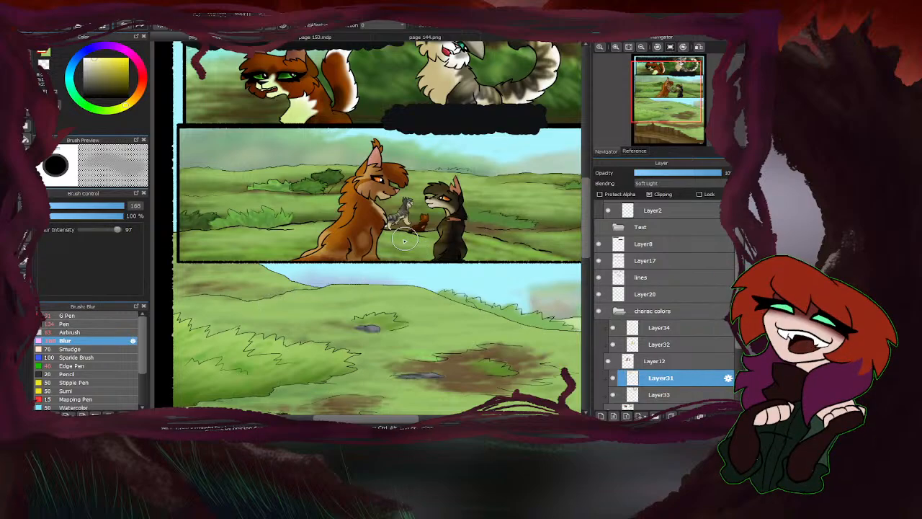
{"action": "scroll", "coordinate": [403, 249], "scroll_direction": "down", "scroll_amount": 1}
{"action": "scroll", "coordinate": [329, 273], "scroll_direction": "up", "scroll_amount": 3}
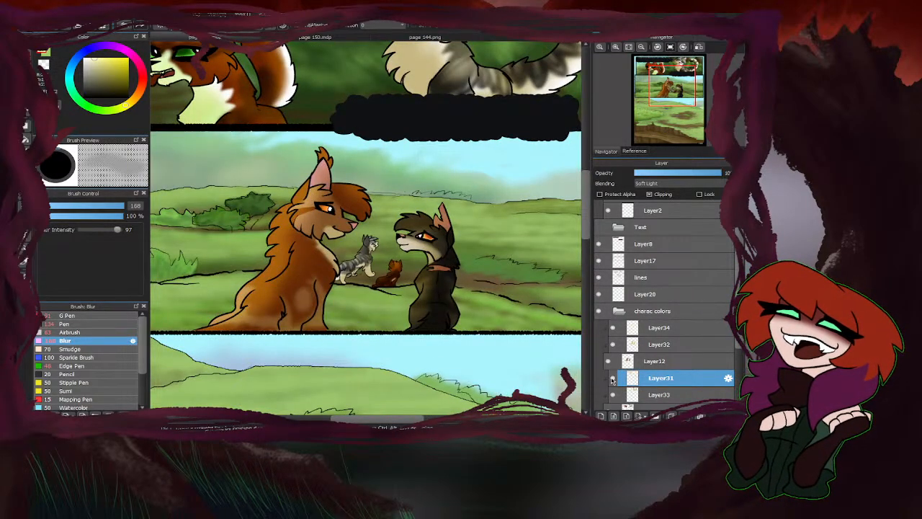
{"action": "left_click", "coordinate": [654, 346]}
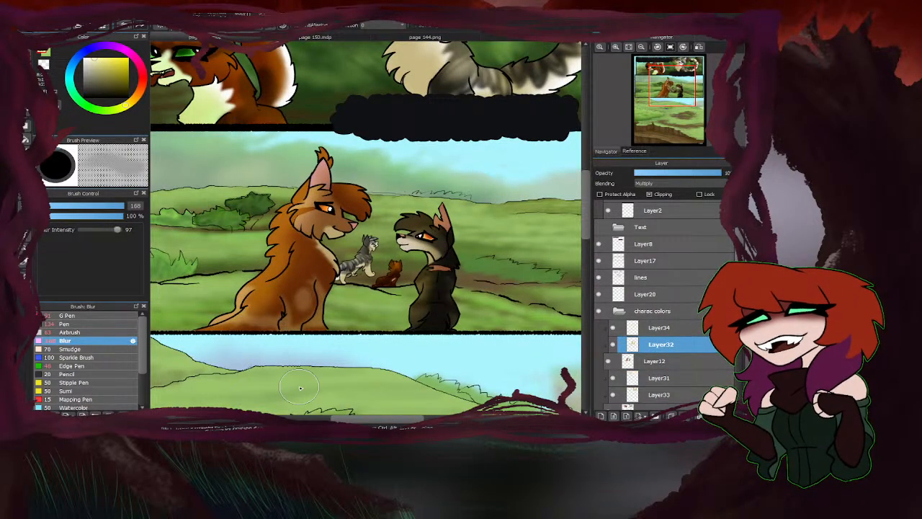
{"action": "left_click", "coordinate": [648, 328]}
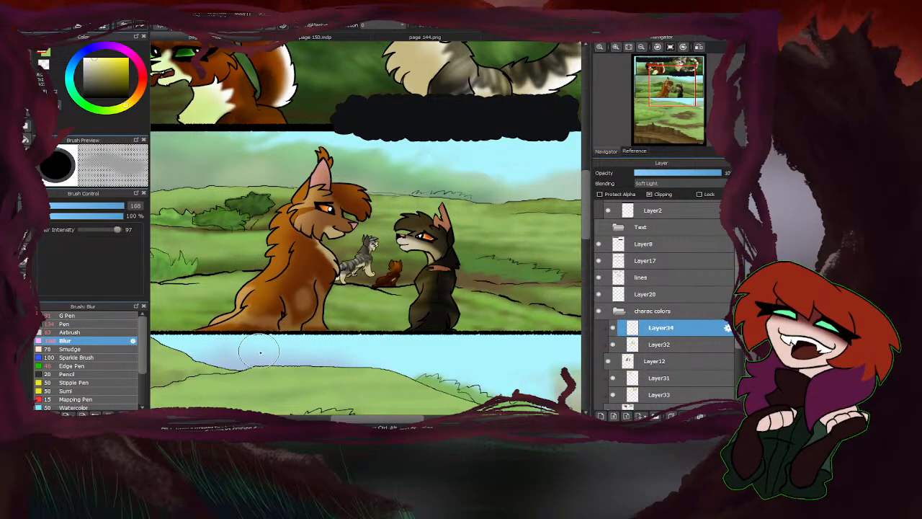
{"action": "scroll", "coordinate": [260, 352], "scroll_direction": "down", "scroll_amount": 2}
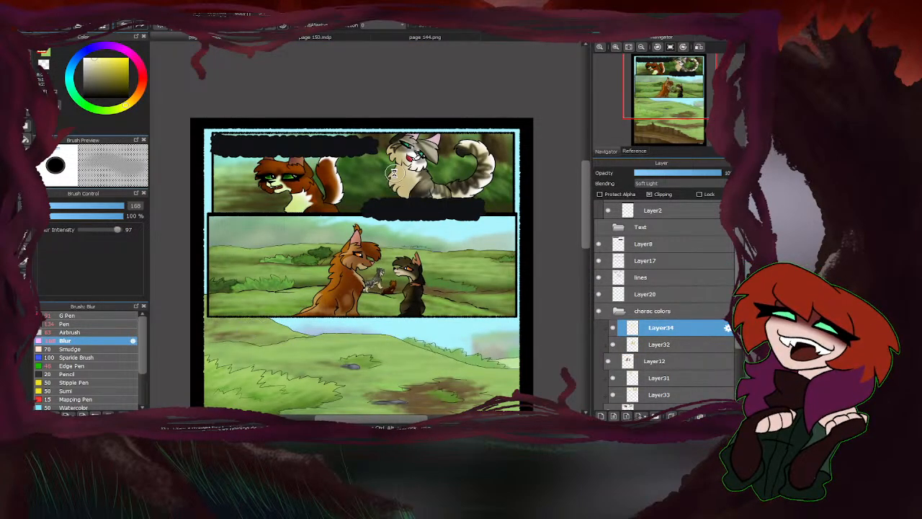
{"action": "scroll", "coordinate": [392, 173], "scroll_direction": "down", "scroll_amount": 2}
{"action": "scroll", "coordinate": [653, 368], "scroll_direction": "down", "scroll_amount": 3}
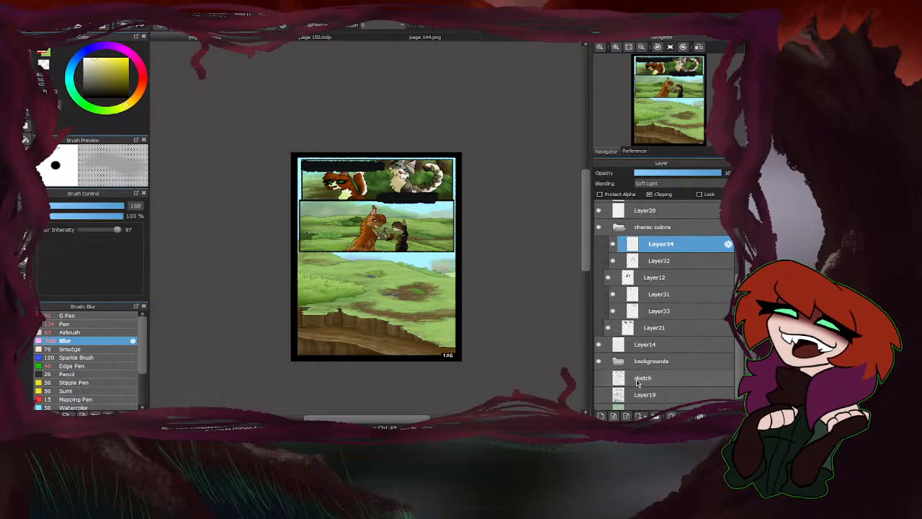
Expand the backgrounds folder, identify the middle panel's haze layer by toggling layer visibility, and select Layer28.
{"action": "left_click", "coordinate": [619, 344]}
{"action": "scroll", "coordinate": [629, 372], "scroll_direction": "down", "scroll_amount": 5}
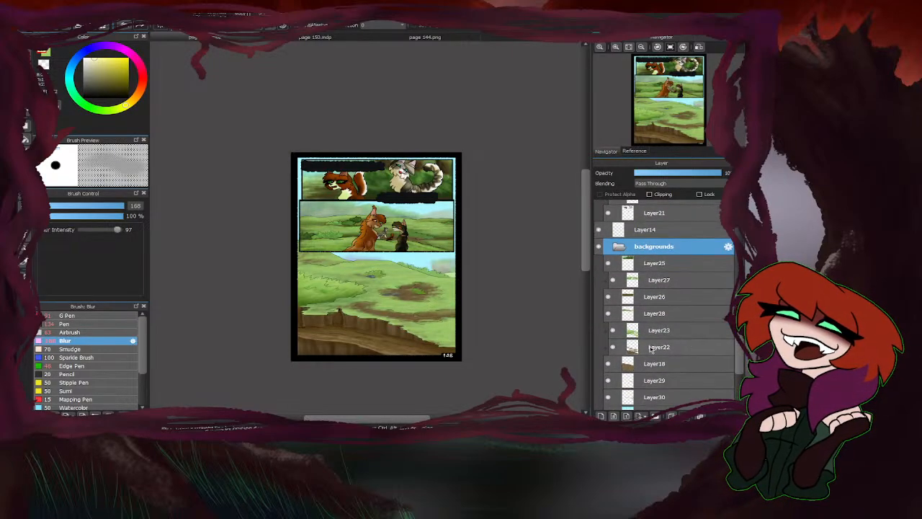
{"action": "left_click", "coordinate": [608, 329]}
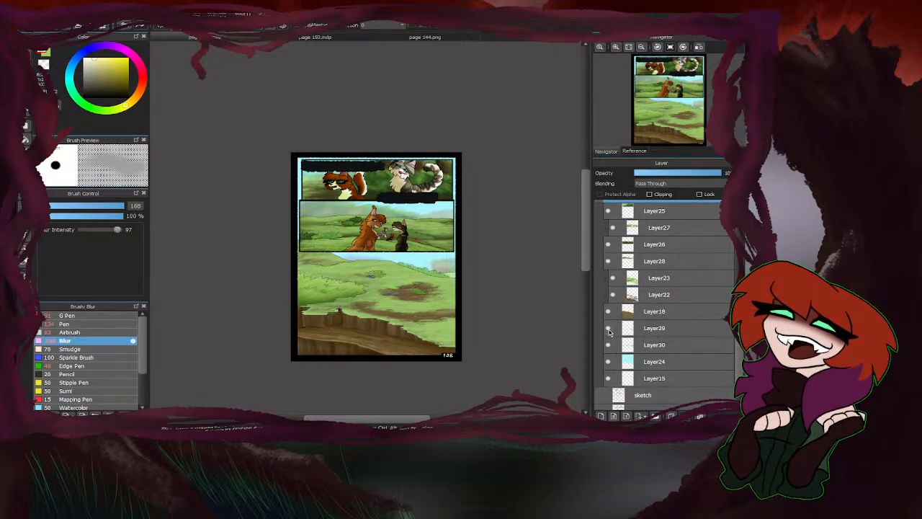
{"action": "left_click", "coordinate": [608, 346]}
{"action": "left_click", "coordinate": [608, 346]}
{"action": "left_click", "coordinate": [608, 263]}
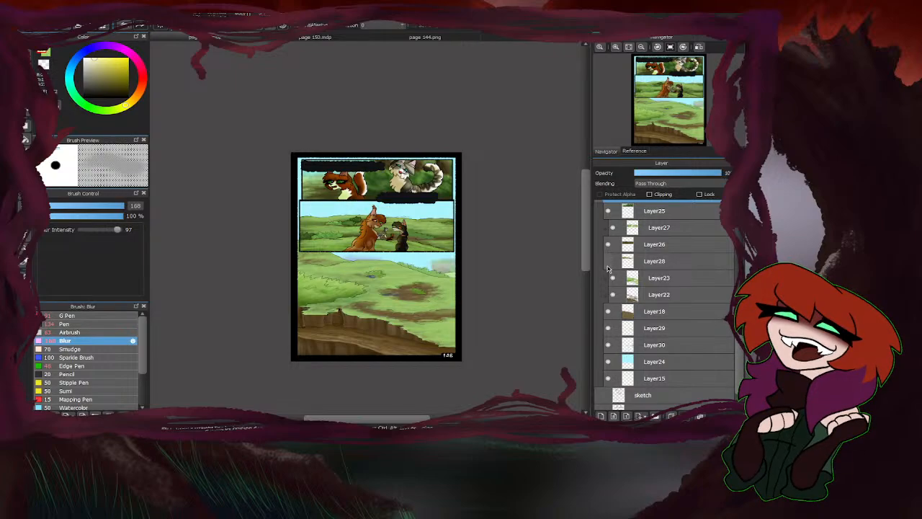
{"action": "left_click", "coordinate": [608, 263]}
{"action": "left_click", "coordinate": [630, 265]}
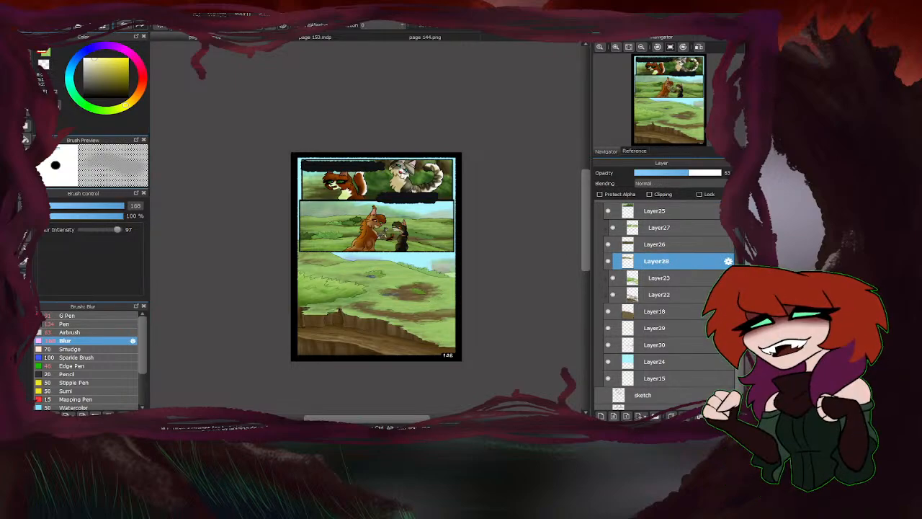
Set the Blur brush size to 233 and soften the haze in the middle panel on Layer28.
{"action": "scroll", "coordinate": [362, 210], "scroll_direction": "up", "scroll_amount": 3}
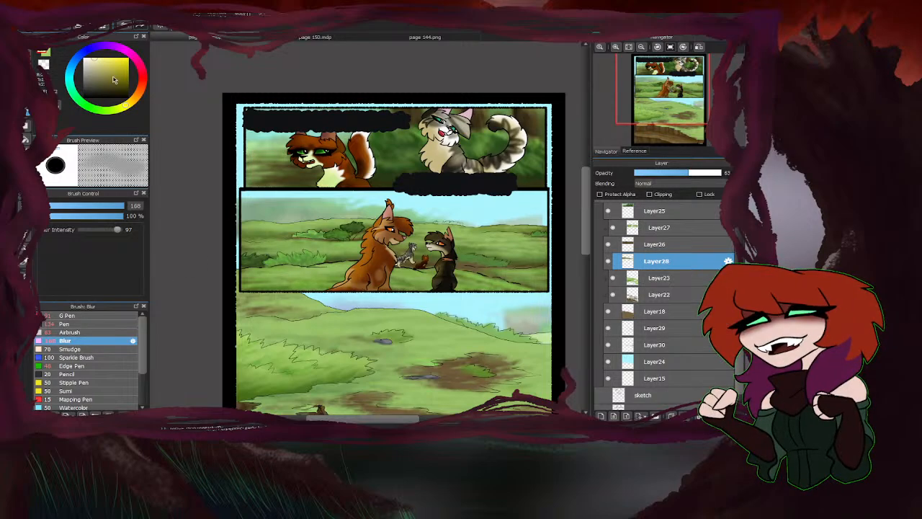
{"action": "left_click_drag", "start_coordinate": [122, 206], "coordinate": [145, 211]}
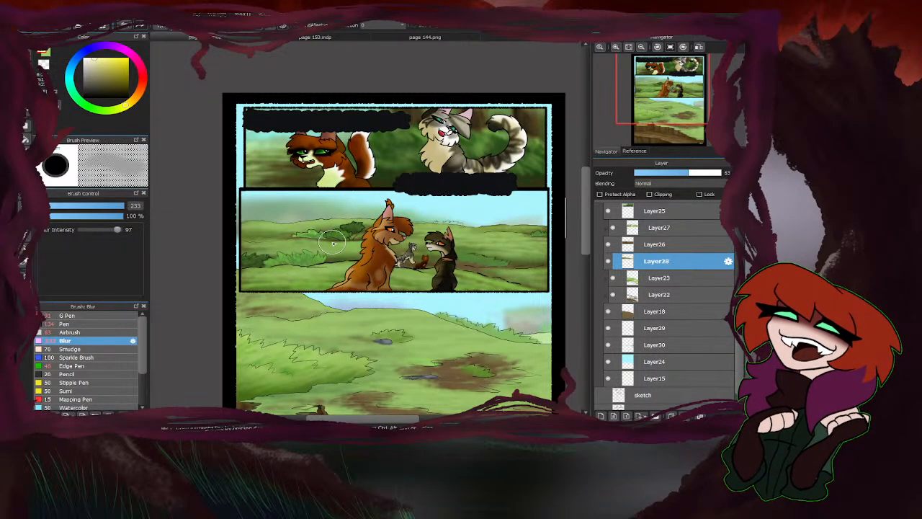
{"action": "scroll", "coordinate": [283, 259], "scroll_direction": "down", "scroll_amount": 4}
{"action": "scroll", "coordinate": [264, 281], "scroll_direction": "up", "scroll_amount": 4}
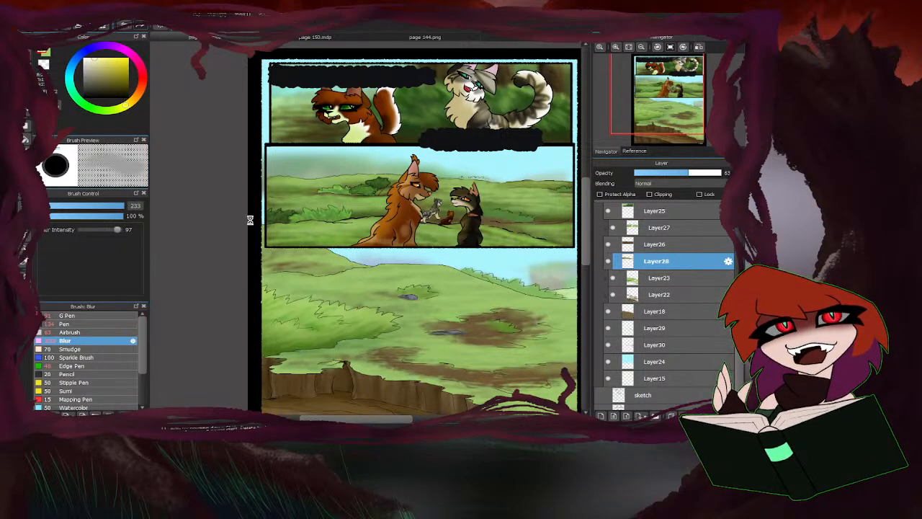
Clean up the haze along the middle panel's left and right borders on Layer28.
{"action": "scroll", "coordinate": [266, 220], "scroll_direction": "up", "scroll_amount": 1}
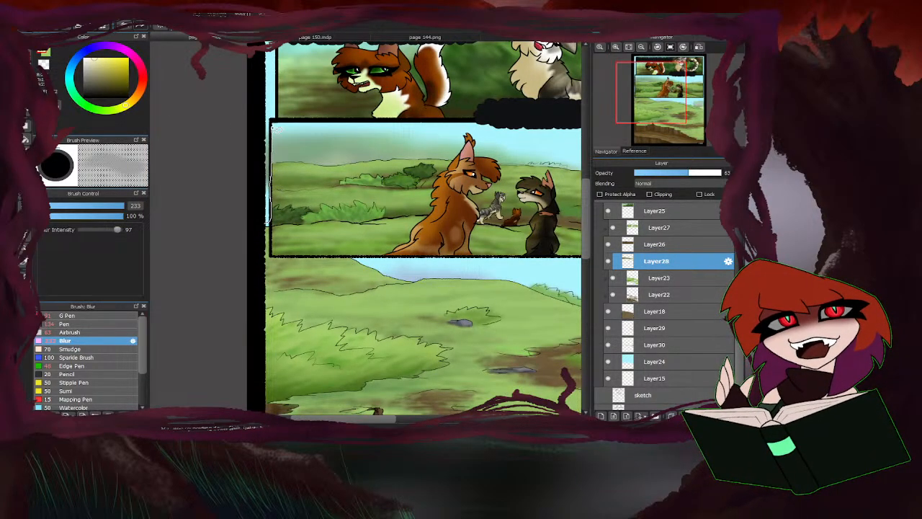
{"action": "scroll", "coordinate": [264, 289], "scroll_direction": "down", "scroll_amount": 1}
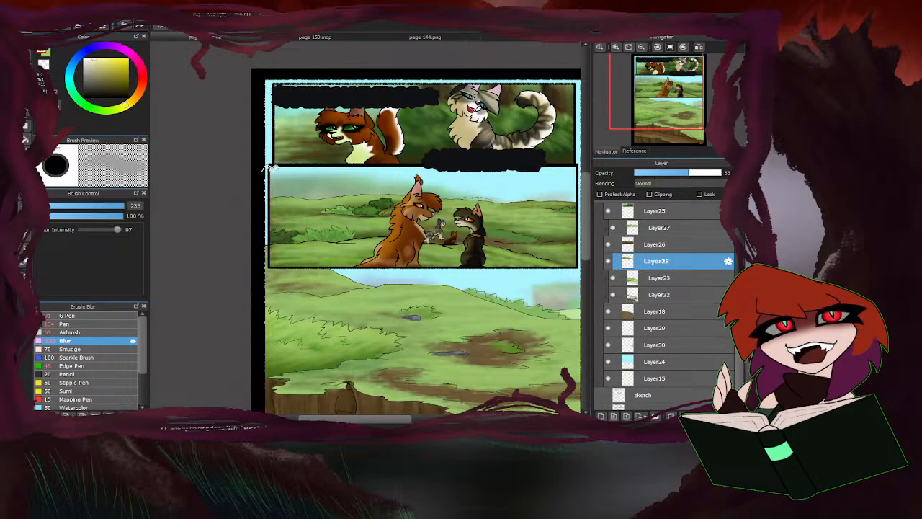
{"action": "left_click_drag", "start_coordinate": [280, 130], "coordinate": [276, 82]}
{"action": "scroll", "coordinate": [250, 189], "scroll_direction": "down", "scroll_amount": 3}
{"action": "scroll", "coordinate": [333, 230], "scroll_direction": "up", "scroll_amount": 4}
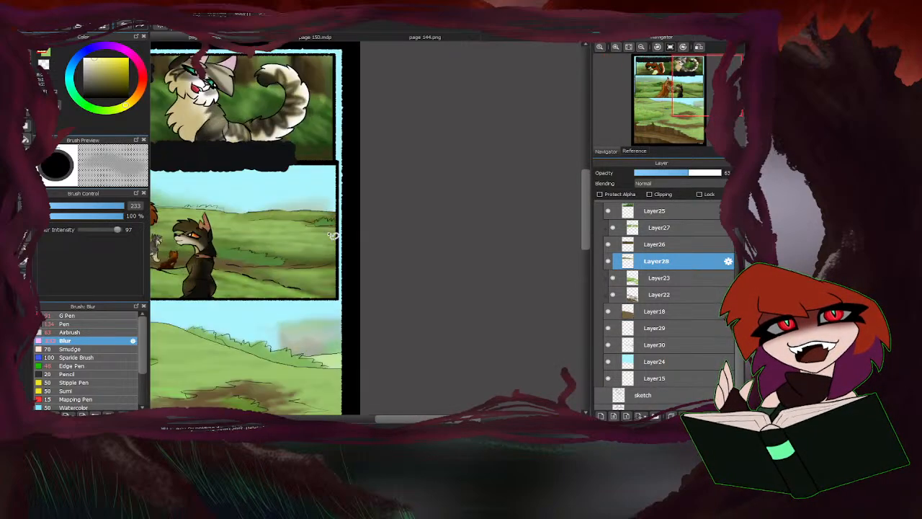
{"action": "left_click_drag", "start_coordinate": [347, 157], "coordinate": [346, 196]}
{"action": "left_click_drag", "start_coordinate": [343, 291], "coordinate": [358, 181]}
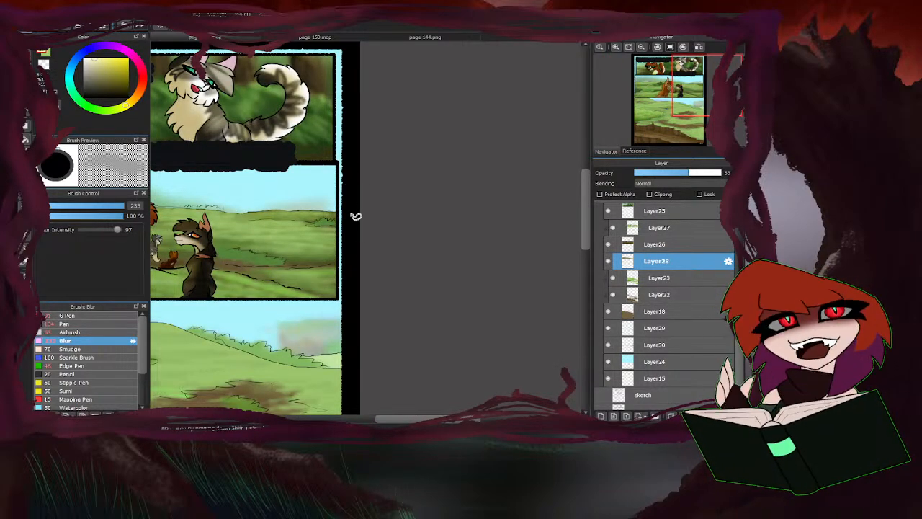
{"action": "scroll", "coordinate": [436, 195], "scroll_direction": "down", "scroll_amount": 3}
{"action": "scroll", "coordinate": [268, 226], "scroll_direction": "up", "scroll_amount": 1}
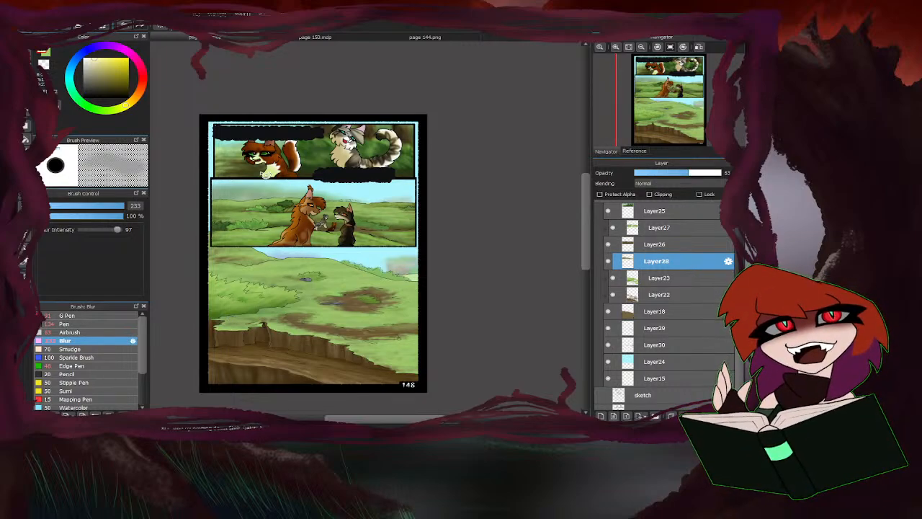
Collapse the backgrounds and charac colors folders and add a new layer directly above Layer14.
{"action": "left_click", "coordinate": [104, 316]}
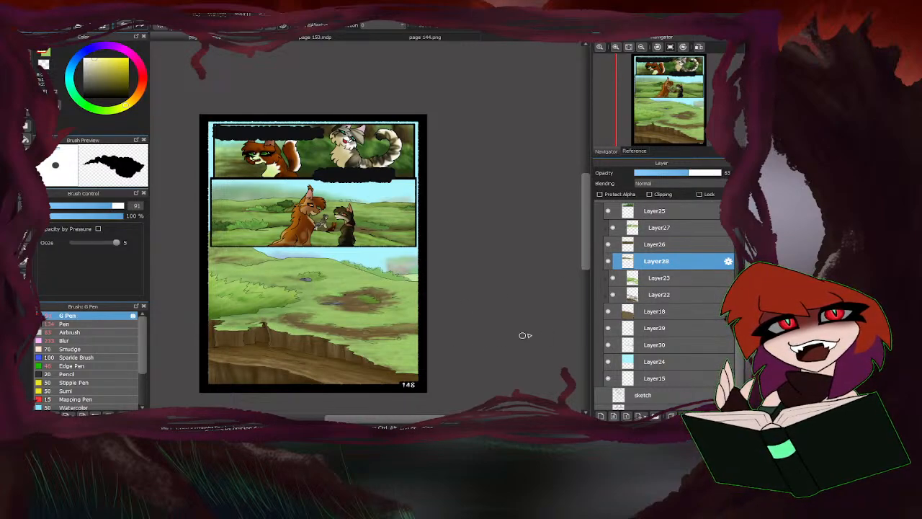
{"action": "scroll", "coordinate": [613, 345], "scroll_direction": "up", "scroll_amount": 1}
{"action": "left_click", "coordinate": [618, 236]}
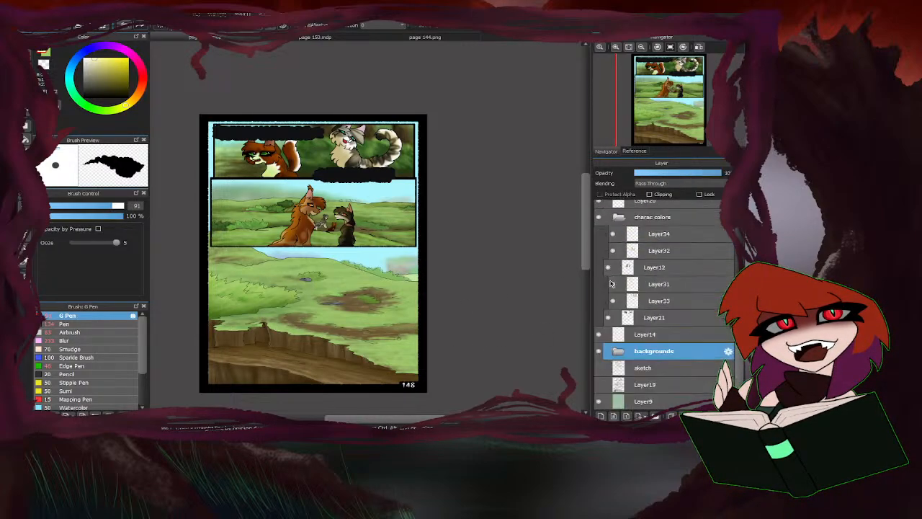
{"action": "left_click", "coordinate": [621, 219]}
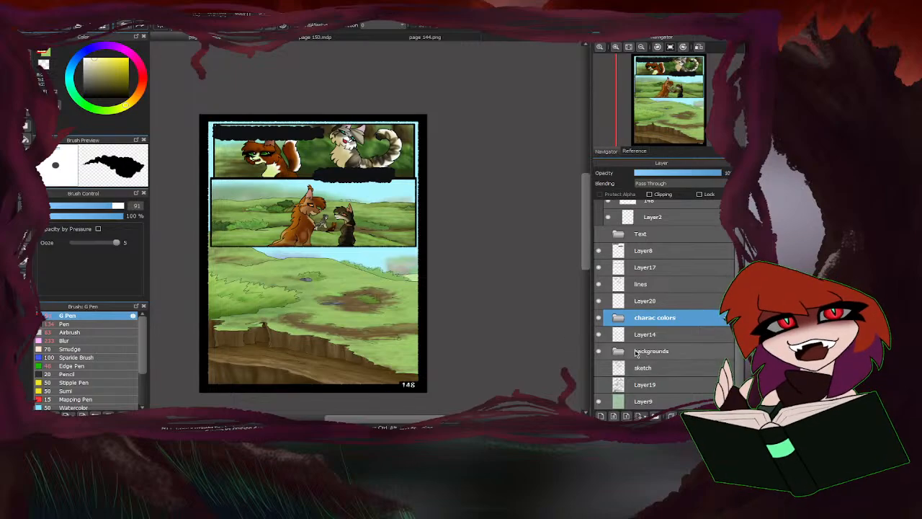
{"action": "left_click", "coordinate": [599, 337]}
{"action": "left_click", "coordinate": [599, 337]}
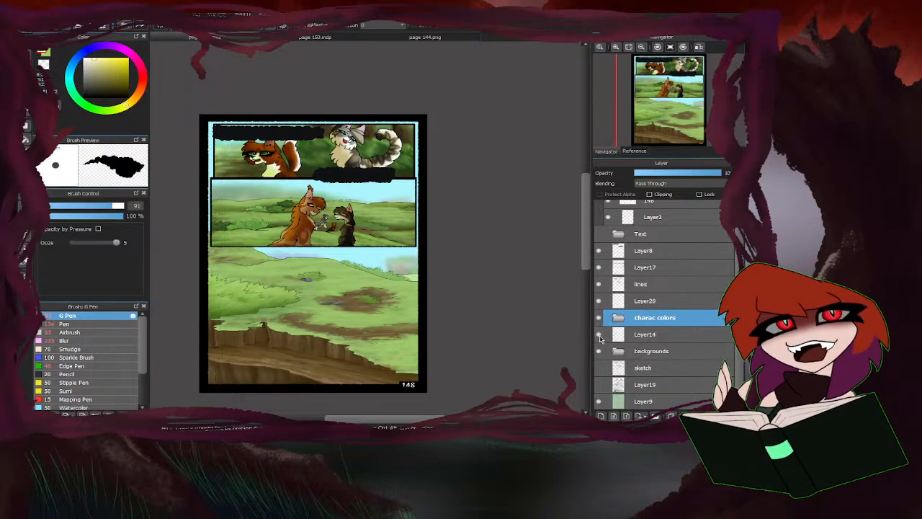
{"action": "left_click", "coordinate": [643, 334]}
{"action": "left_click", "coordinate": [601, 416]}
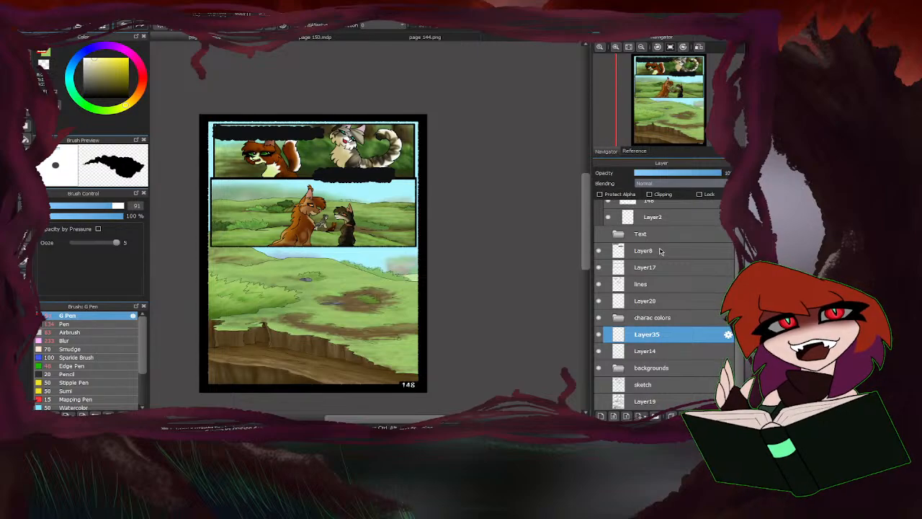
Set the new layer to Soft Light and move it directly above the lines layer, with the Airbrush enlarged to 388.
{"action": "left_click", "coordinate": [72, 333]}
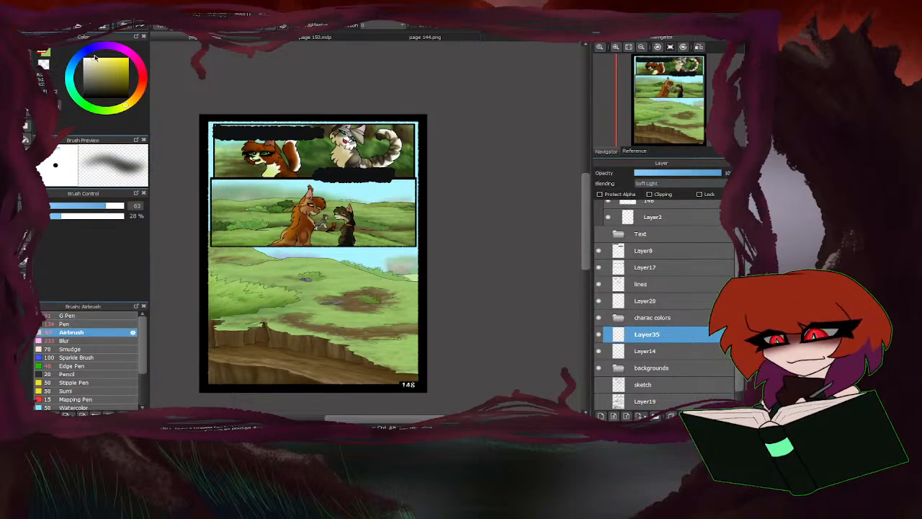
{"action": "left_click_drag", "start_coordinate": [116, 207], "coordinate": [124, 207]}
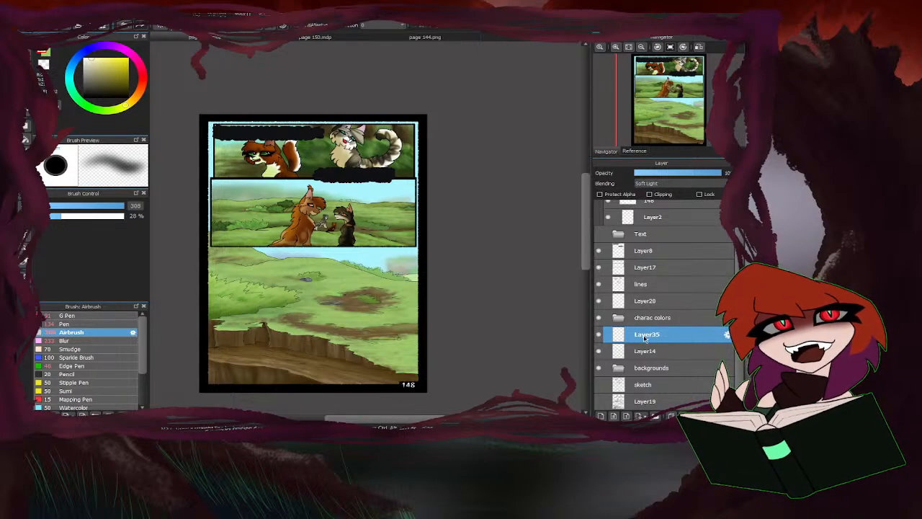
{"action": "left_click_drag", "start_coordinate": [645, 336], "coordinate": [649, 286]}
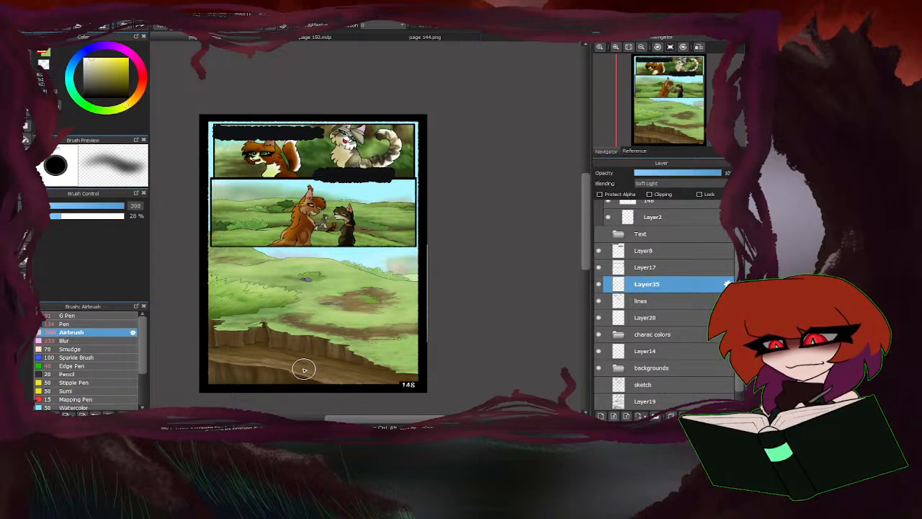
Airbrush pale light along the bottom panel's lower edge at size 117 on Layer35, soften it with Blur, and set Blur to size 187.
{"action": "left_click", "coordinate": [112, 206]}
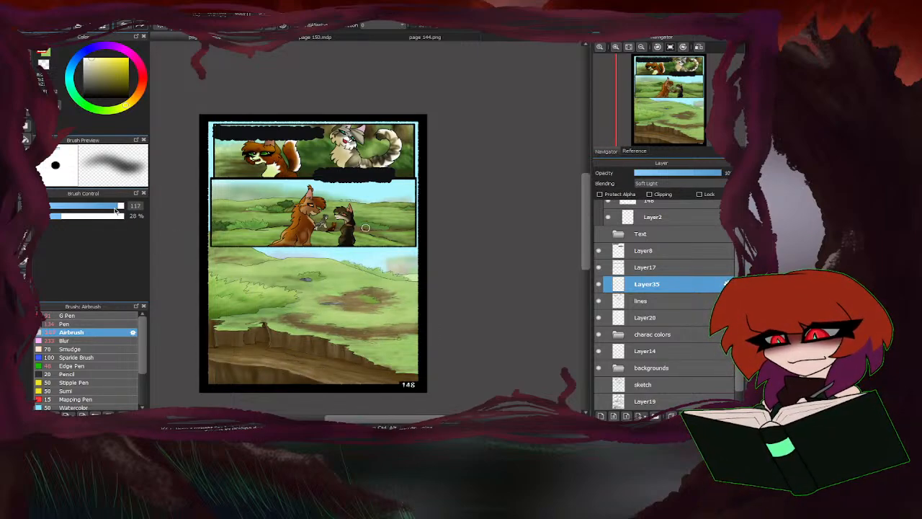
{"action": "mouse_move", "coordinate": [326, 380]}
{"action": "left_mouse_down"}
{"action": "mouse_move", "coordinate": [210, 355]}
{"action": "mouse_move", "coordinate": [269, 359]}
{"action": "mouse_move", "coordinate": [366, 385]}
{"action": "left_mouse_up"}
{"action": "left_click", "coordinate": [79, 343]}
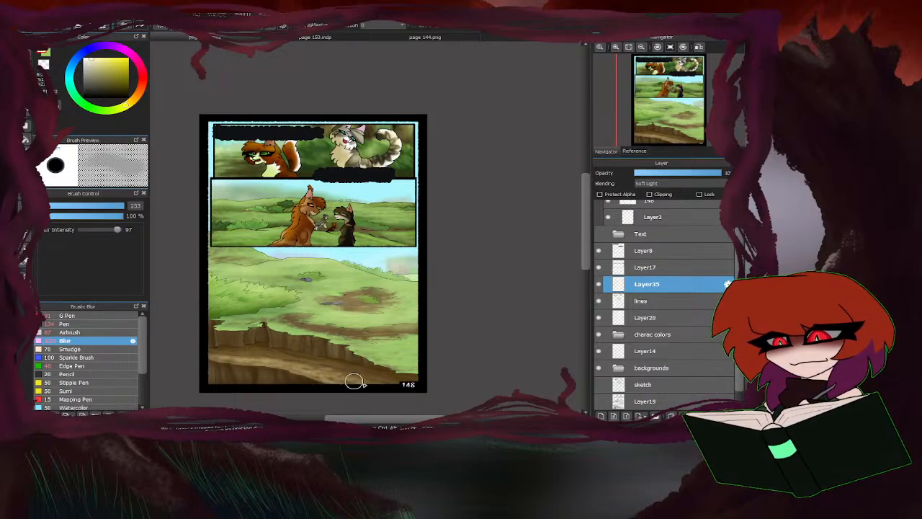
{"action": "mouse_move", "coordinate": [344, 371]}
{"action": "left_mouse_down"}
{"action": "mouse_move", "coordinate": [234, 355]}
{"action": "mouse_move", "coordinate": [375, 361]}
{"action": "left_mouse_up"}
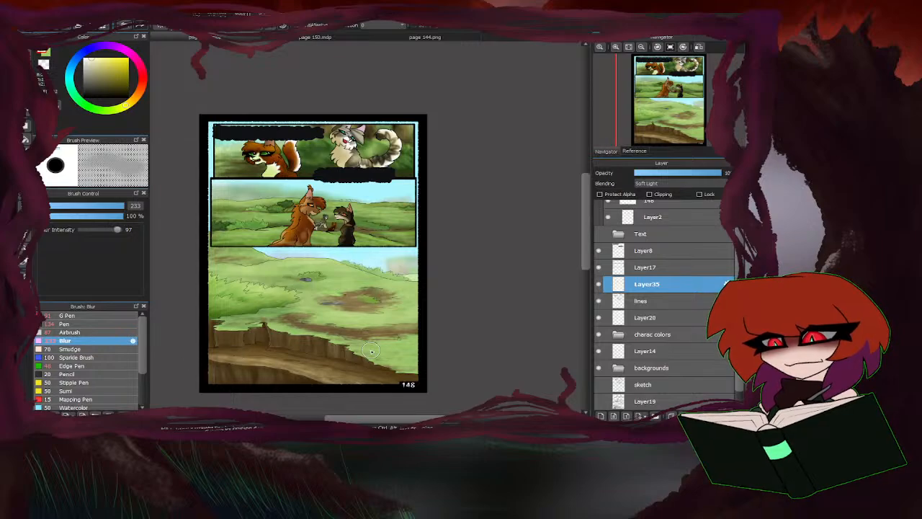
{"action": "left_click_drag", "start_coordinate": [119, 206], "coordinate": [173, 207]}
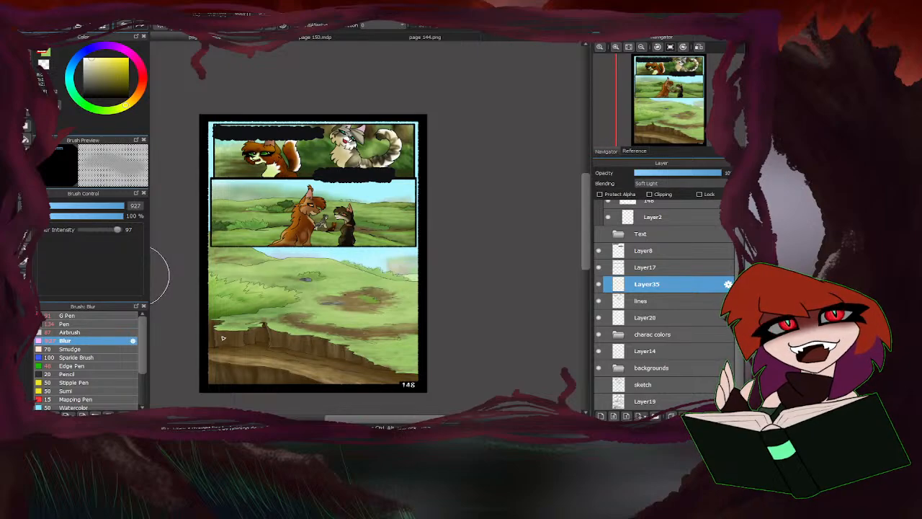
{"action": "left_click", "coordinate": [112, 210]}
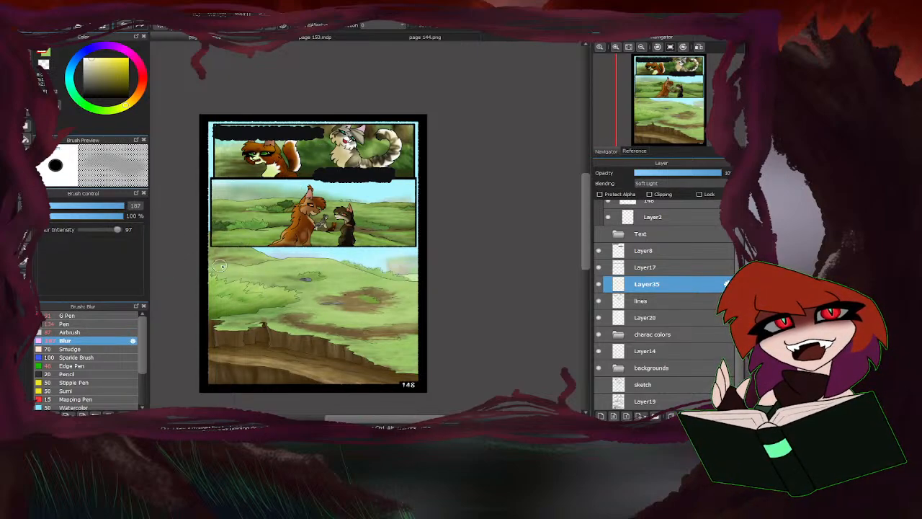
Make the Text folder visible so the dialogue lettering shows, and fit the whole page in view.
{"action": "left_click", "coordinate": [599, 233]}
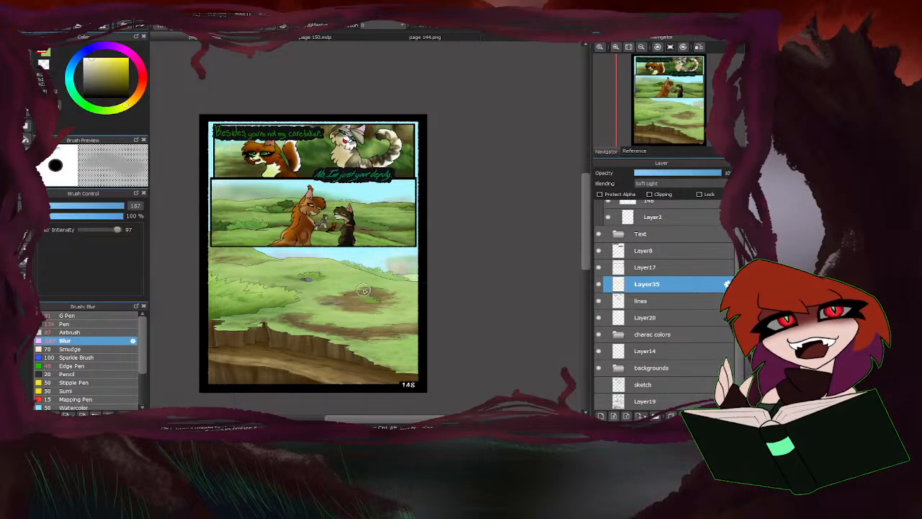
{"action": "scroll", "coordinate": [422, 222], "scroll_direction": "down", "scroll_amount": 1}
{"action": "left_click_drag", "start_coordinate": [422, 222], "coordinate": [485, 219]}
{"action": "scroll", "coordinate": [418, 227], "scroll_direction": "up", "scroll_amount": 1}
{"action": "left_click", "coordinate": [629, 47]}
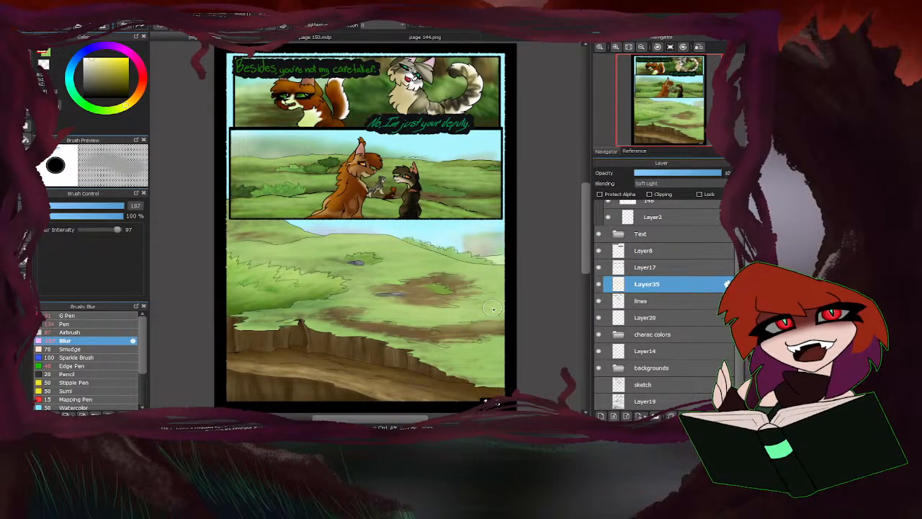
Select Layer24 in the backgrounds folder and set up the Airbrush with a pale cyan colour.
{"action": "left_click", "coordinate": [618, 367]}
{"action": "scroll", "coordinate": [657, 369], "scroll_direction": "down", "scroll_amount": 1}
{"action": "scroll", "coordinate": [657, 370], "scroll_direction": "down", "scroll_amount": 3}
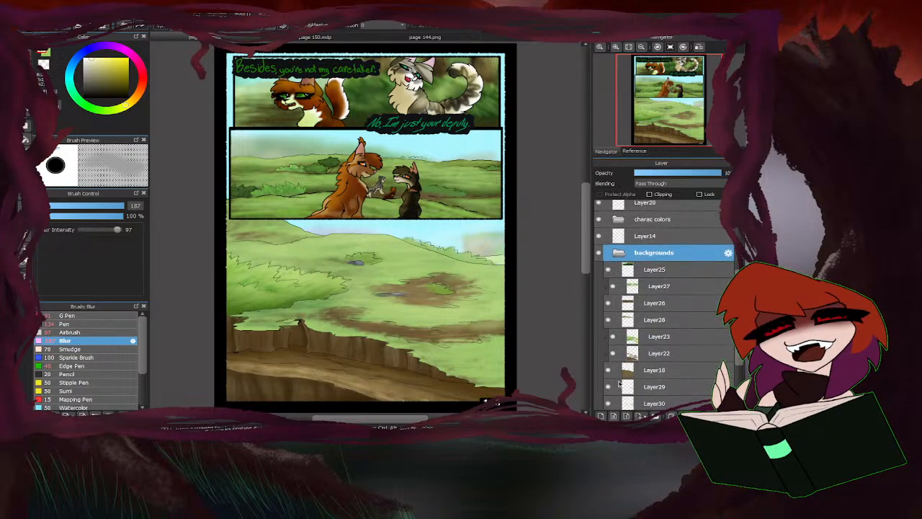
{"action": "left_click", "coordinate": [607, 334]}
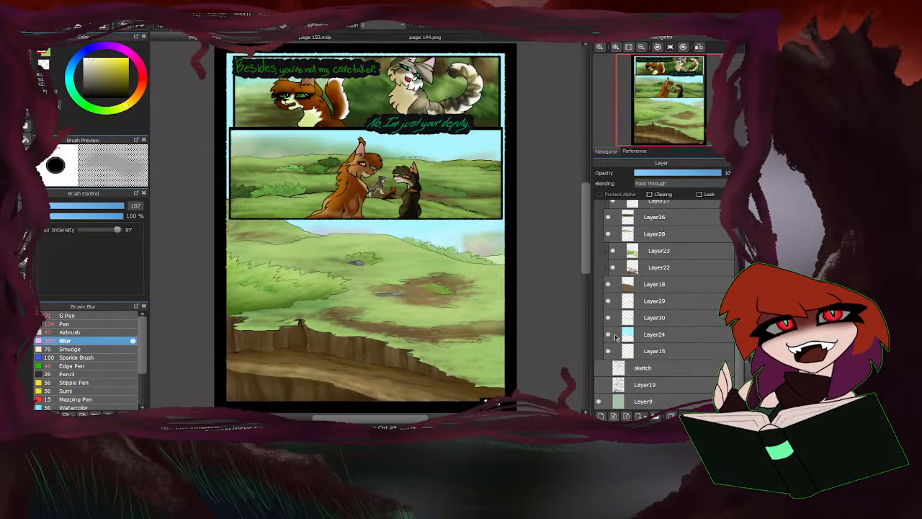
{"action": "left_click", "coordinate": [643, 335]}
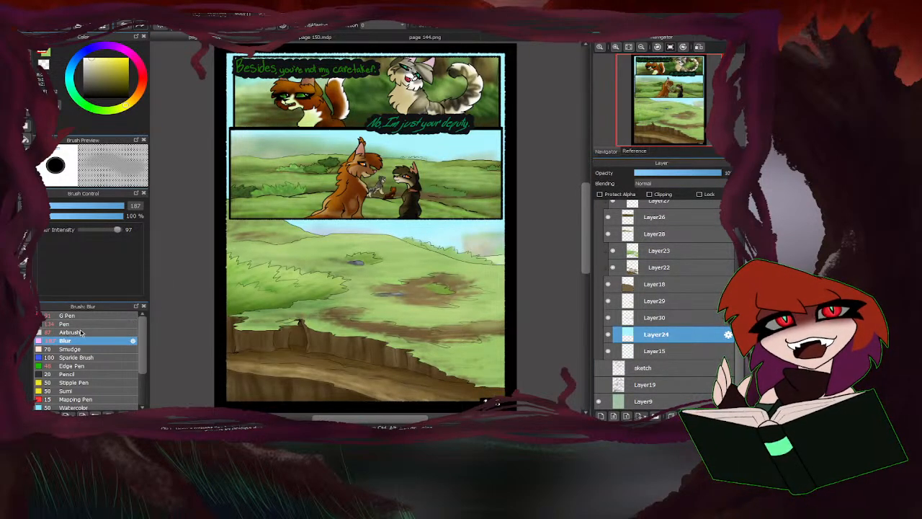
{"action": "left_click", "coordinate": [121, 332]}
{"action": "left_click", "coordinate": [70, 77]}
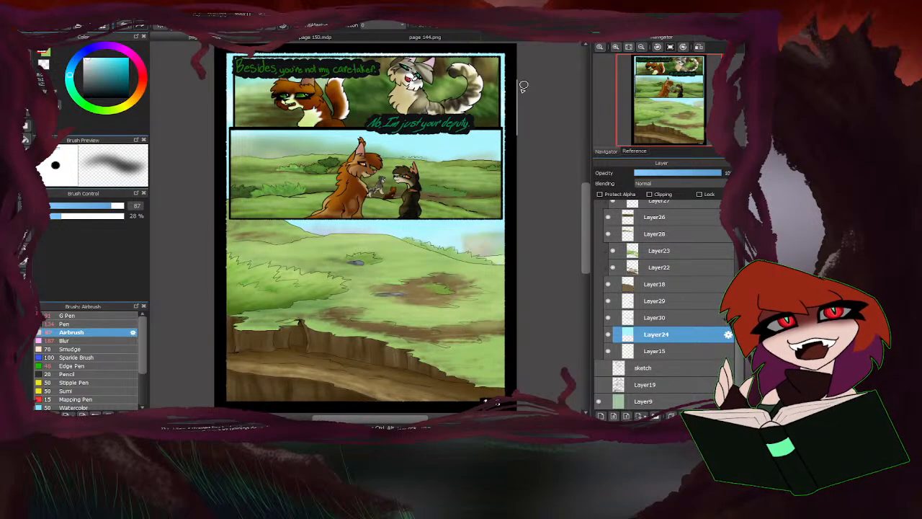
Airbrush pale cyan over the sky on Layer24, using brush sizes 176 and 108.
{"action": "left_click", "coordinate": [122, 207]}
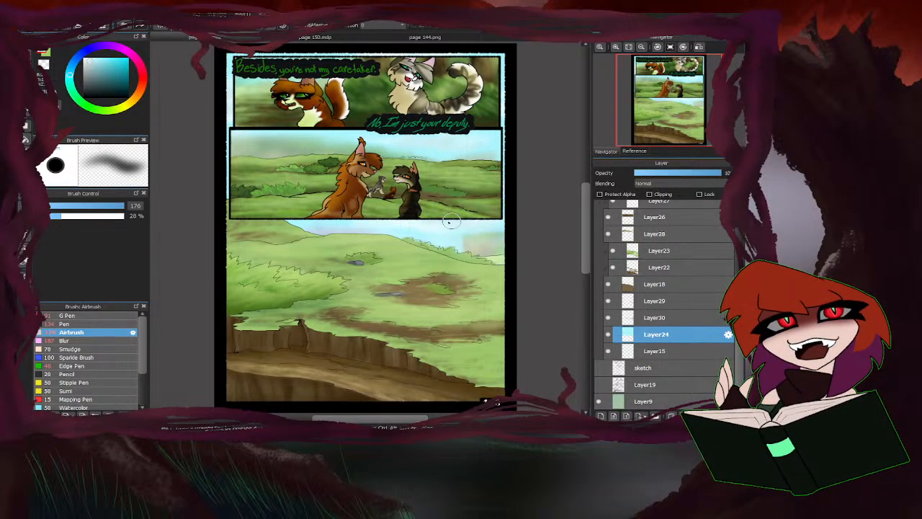
{"action": "scroll", "coordinate": [314, 219], "scroll_direction": "down", "scroll_amount": 10}
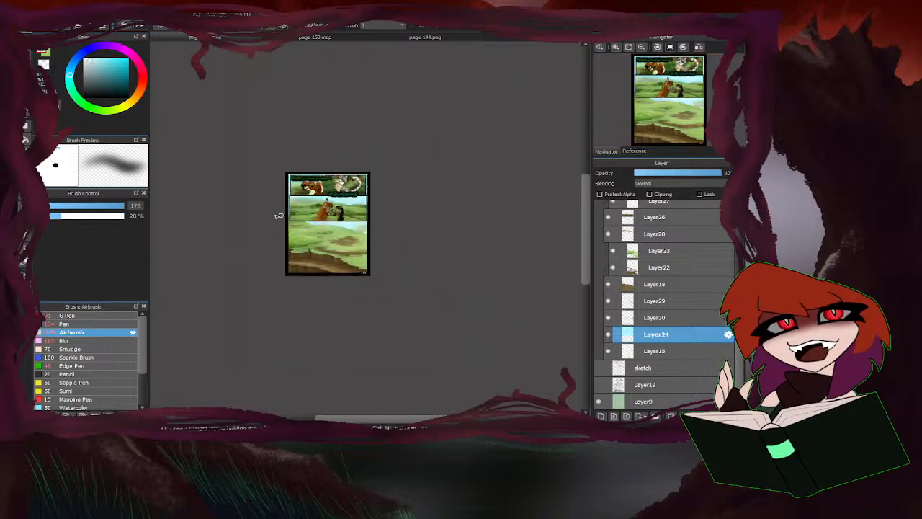
{"action": "scroll", "coordinate": [317, 213], "scroll_direction": "up", "scroll_amount": 11}
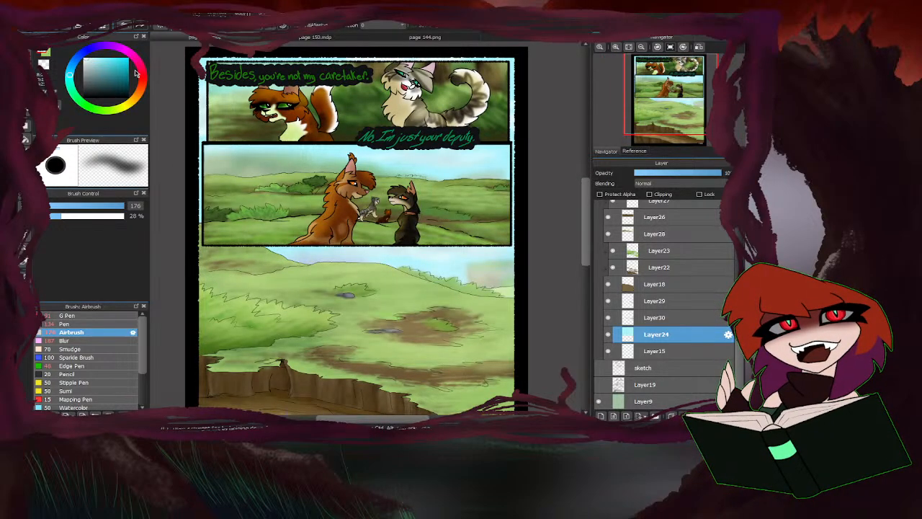
{"action": "left_click", "coordinate": [119, 207]}
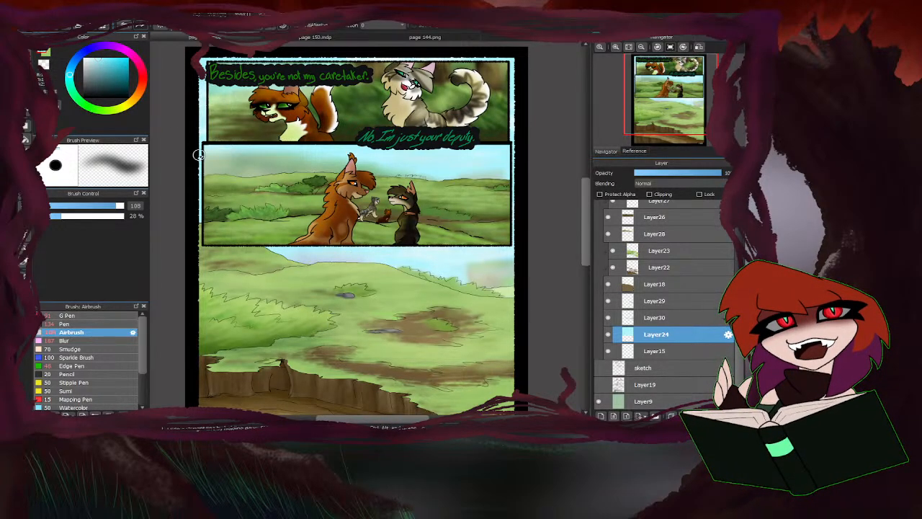
{"action": "scroll", "coordinate": [433, 245], "scroll_direction": "down", "scroll_amount": 2}
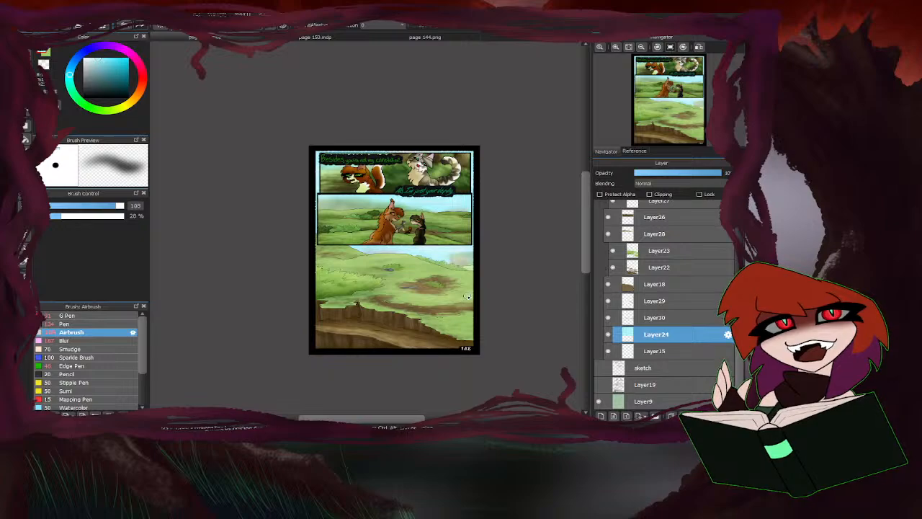
{"action": "scroll", "coordinate": [467, 296], "scroll_direction": "up", "scroll_amount": 1}
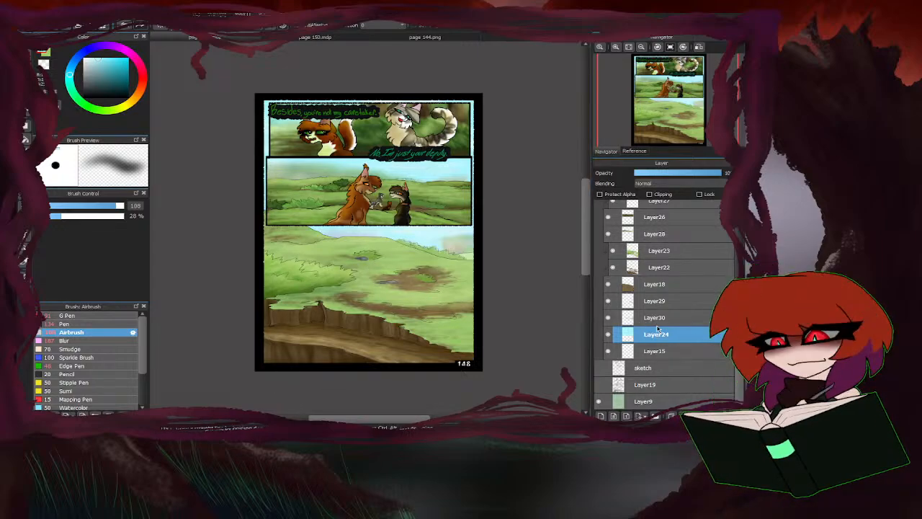
Collapse the backgrounds folder and add a clipped Hard Light layer above Layer34 in the charac colors folder.
{"action": "scroll", "coordinate": [636, 282], "scroll_direction": "up", "scroll_amount": 8}
{"action": "left_click", "coordinate": [619, 251]}
{"action": "scroll", "coordinate": [632, 338], "scroll_direction": "up", "scroll_amount": 2}
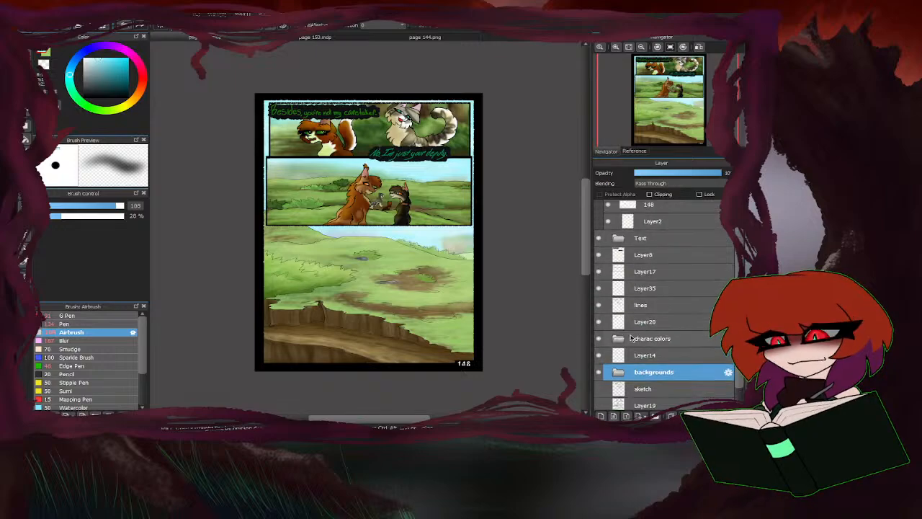
{"action": "left_click", "coordinate": [618, 344]}
{"action": "scroll", "coordinate": [617, 328], "scroll_direction": "down", "scroll_amount": 4}
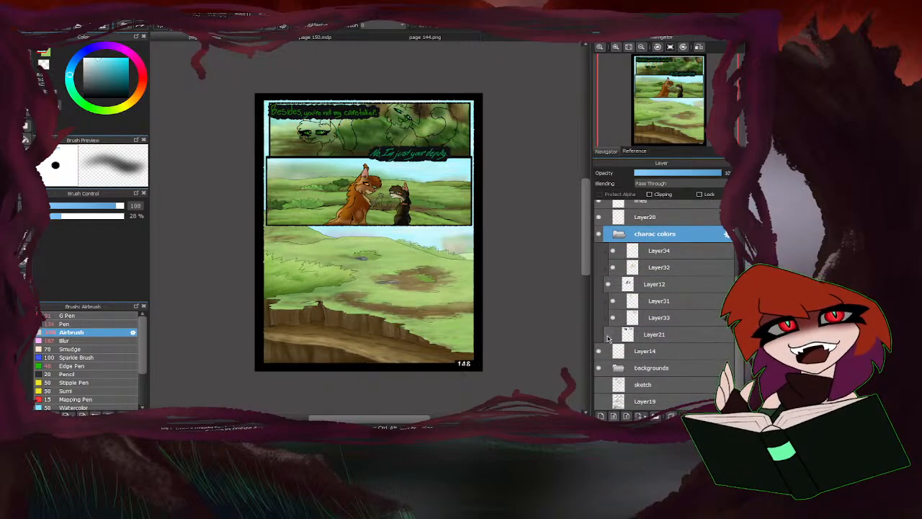
{"action": "left_click", "coordinate": [608, 283]}
{"action": "left_click", "coordinate": [608, 283]}
{"action": "left_click", "coordinate": [656, 255]}
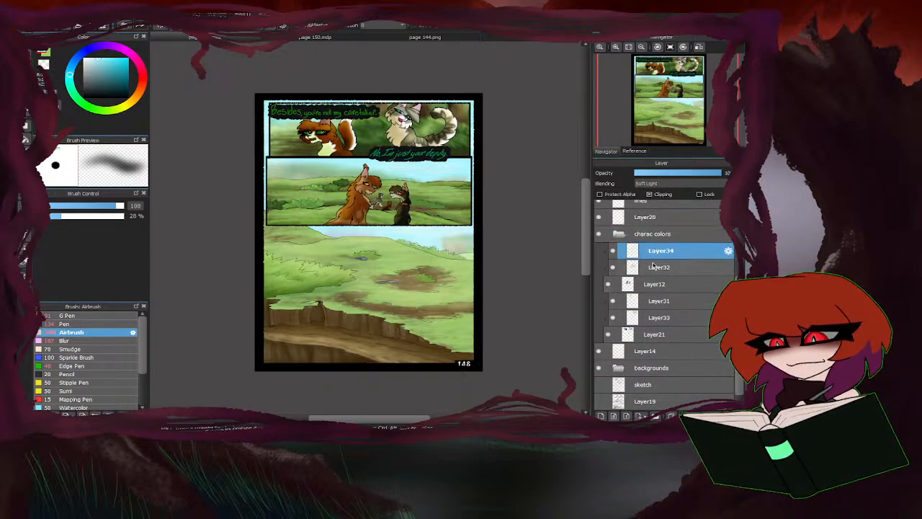
{"action": "left_click", "coordinate": [603, 414]}
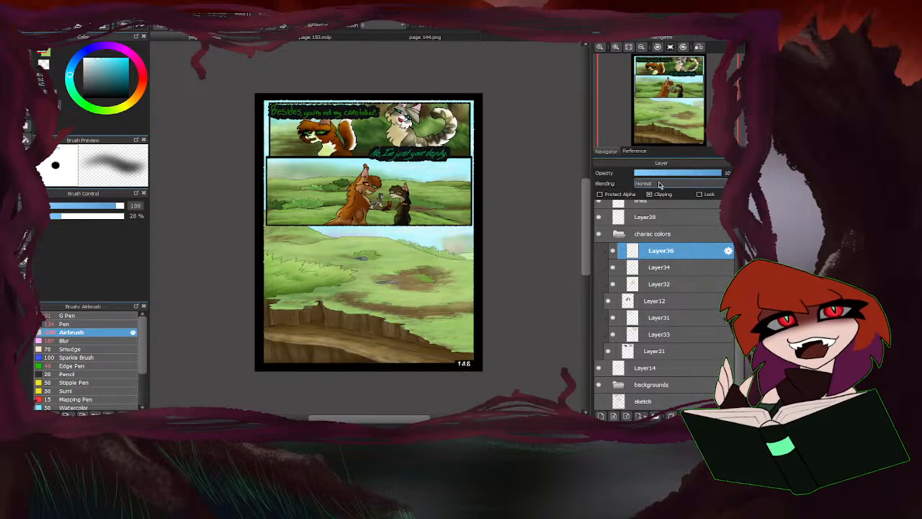
{"action": "left_click", "coordinate": [658, 260]}
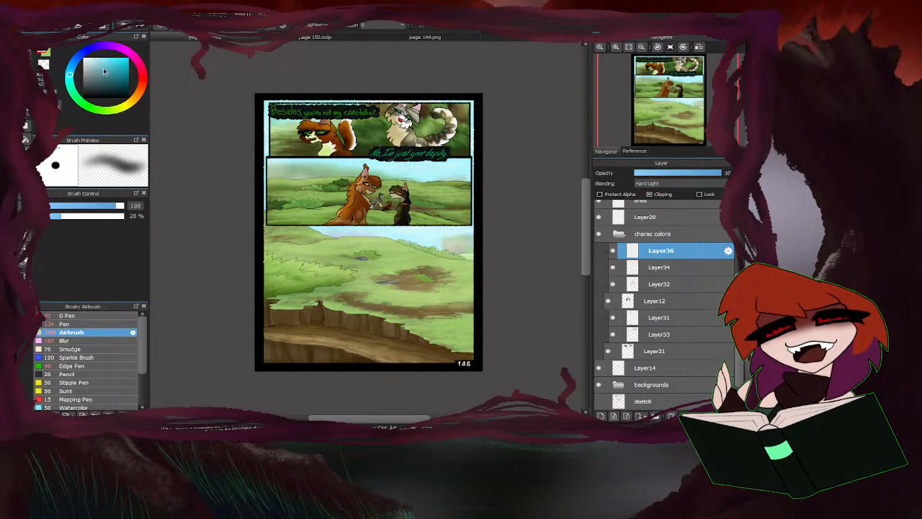
Airbrush pale yellow highlights at size 54 along the orange cat's ear and neck fur on Layer36.
{"action": "left_click", "coordinate": [124, 106]}
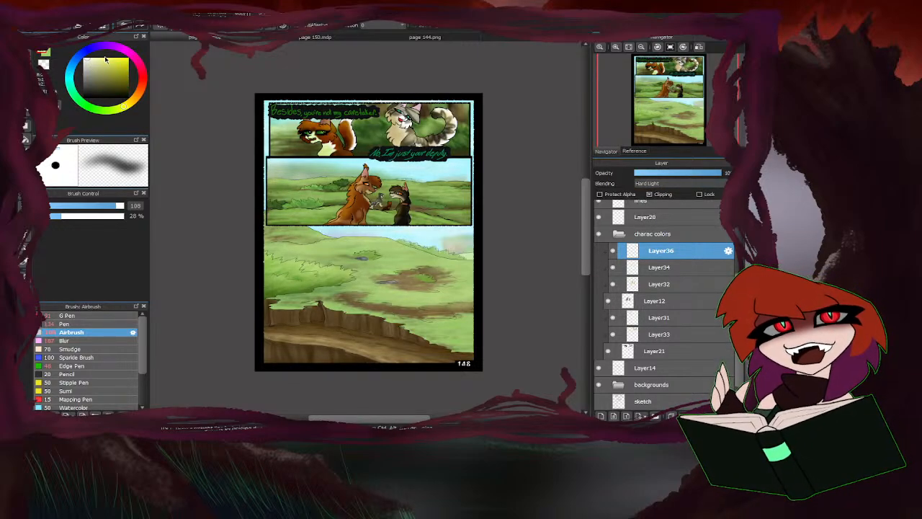
{"action": "scroll", "coordinate": [347, 195], "scroll_direction": "up", "scroll_amount": 5}
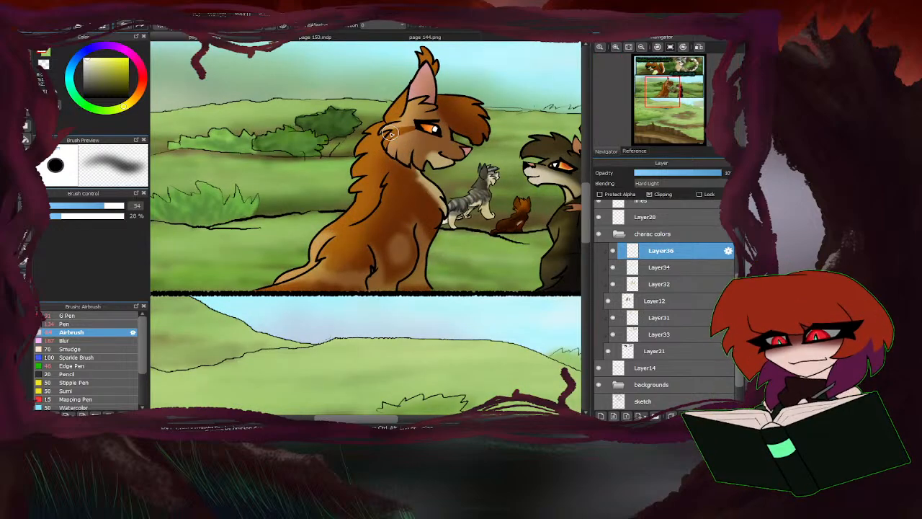
{"action": "mouse_move", "coordinate": [413, 71]}
{"action": "left_mouse_down"}
{"action": "mouse_move", "coordinate": [384, 110]}
{"action": "mouse_move", "coordinate": [431, 53]}
{"action": "left_mouse_up"}
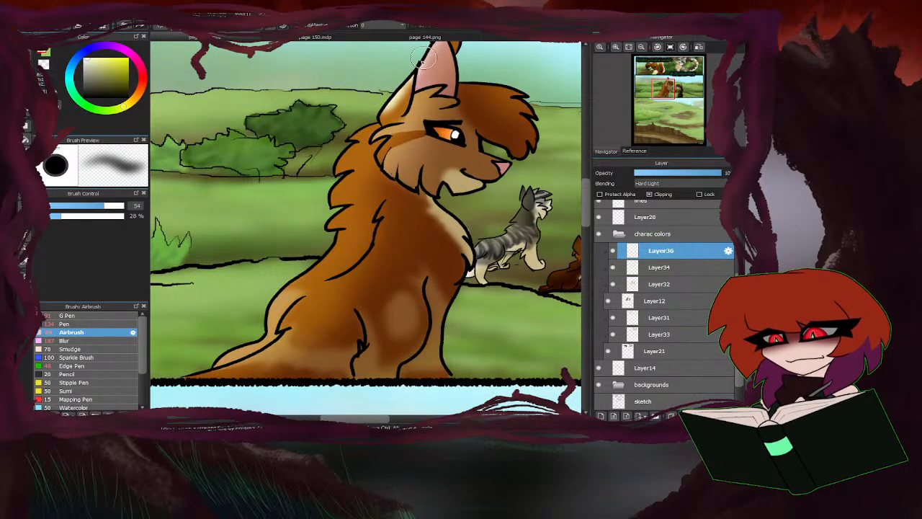
{"action": "scroll", "coordinate": [323, 169], "scroll_direction": "down", "scroll_amount": 3}
{"action": "scroll", "coordinate": [366, 116], "scroll_direction": "up", "scroll_amount": 3}
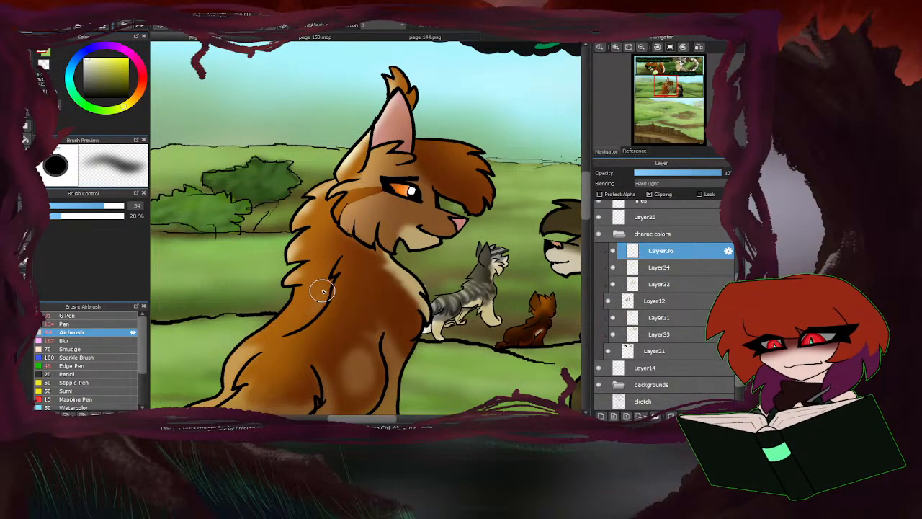
Extend the pale yellow highlights down the orange cat's back and haunch, and soften them with the Blur brush.
{"action": "scroll", "coordinate": [384, 212], "scroll_direction": "down", "scroll_amount": 2}
{"action": "scroll", "coordinate": [329, 262], "scroll_direction": "up", "scroll_amount": 2}
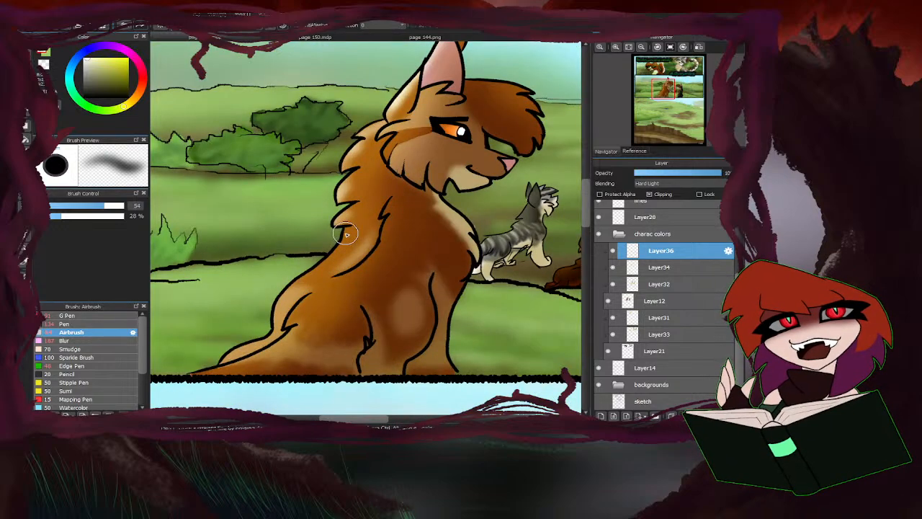
{"action": "left_click_drag", "start_coordinate": [346, 234], "coordinate": [270, 321]}
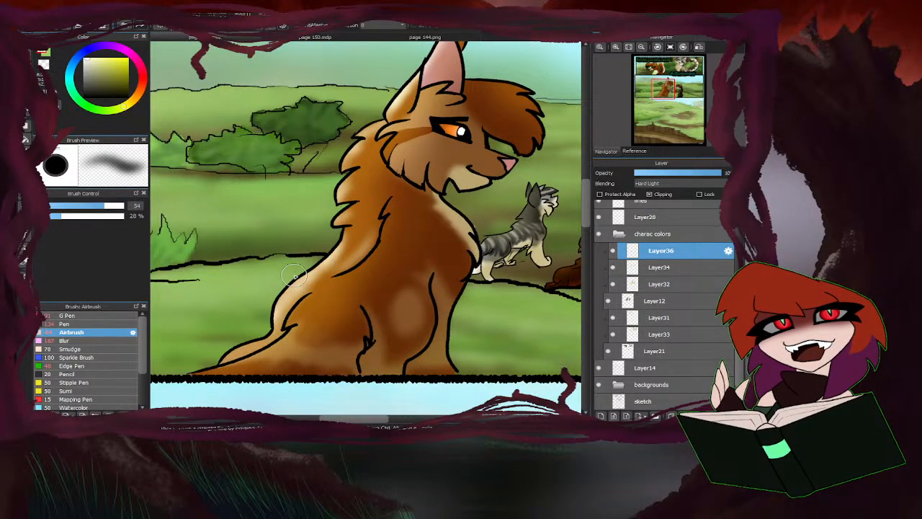
{"action": "scroll", "coordinate": [321, 263], "scroll_direction": "down", "scroll_amount": 2}
{"action": "scroll", "coordinate": [328, 275], "scroll_direction": "up", "scroll_amount": 1}
{"action": "mouse_move", "coordinate": [328, 275]}
{"action": "left_mouse_down"}
{"action": "mouse_move", "coordinate": [313, 300]}
{"action": "mouse_move", "coordinate": [304, 291]}
{"action": "mouse_move", "coordinate": [260, 318]}
{"action": "left_mouse_up"}
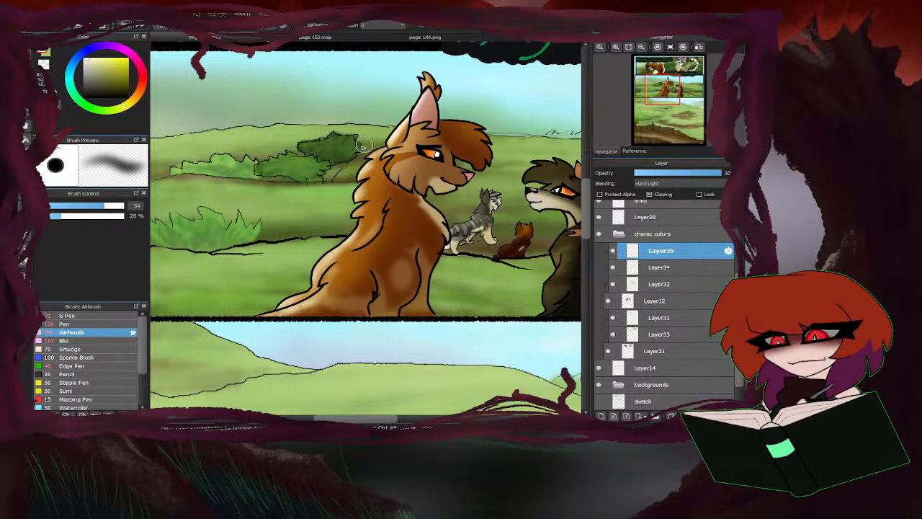
{"action": "left_click", "coordinate": [79, 341]}
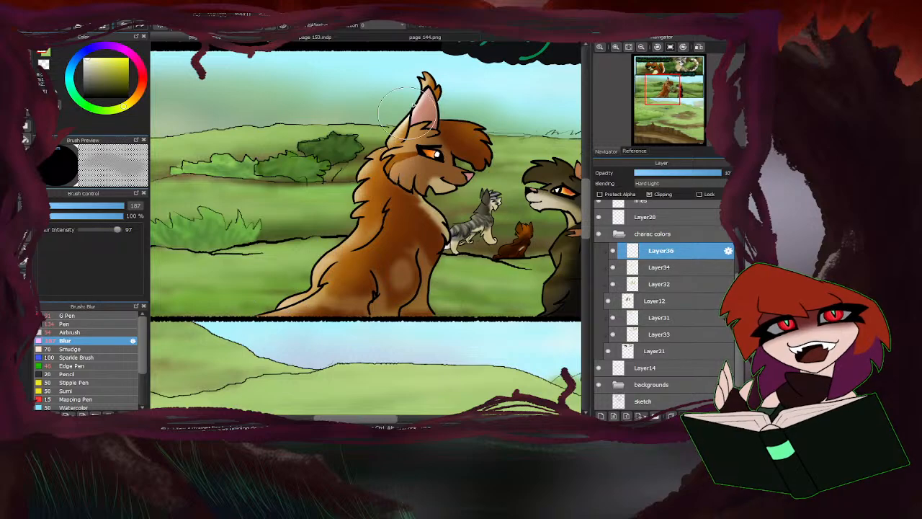
Airbrush a stronger pale yellow rim of light over the orange cat's haunch, back and neck fur at size 54.
{"action": "left_click", "coordinate": [72, 331]}
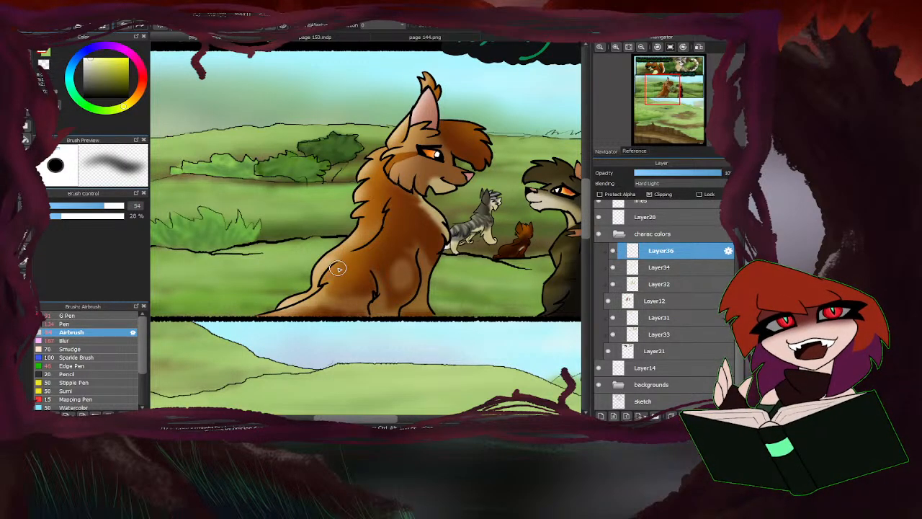
{"action": "mouse_move", "coordinate": [352, 244]}
{"action": "left_mouse_down"}
{"action": "mouse_move", "coordinate": [299, 294]}
{"action": "mouse_move", "coordinate": [328, 282]}
{"action": "mouse_move", "coordinate": [279, 315]}
{"action": "mouse_move", "coordinate": [335, 295]}
{"action": "mouse_move", "coordinate": [337, 278]}
{"action": "mouse_move", "coordinate": [323, 284]}
{"action": "mouse_move", "coordinate": [342, 275]}
{"action": "mouse_move", "coordinate": [326, 310]}
{"action": "left_mouse_up"}
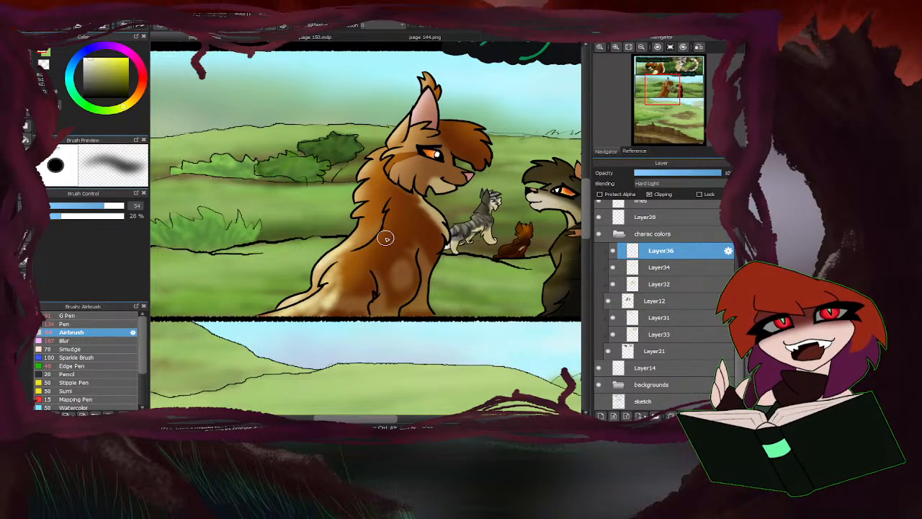
{"action": "mouse_move", "coordinate": [349, 246]}
{"action": "left_mouse_down"}
{"action": "mouse_move", "coordinate": [366, 219]}
{"action": "mouse_move", "coordinate": [356, 217]}
{"action": "mouse_move", "coordinate": [370, 194]}
{"action": "mouse_move", "coordinate": [353, 192]}
{"action": "mouse_move", "coordinate": [365, 158]}
{"action": "mouse_move", "coordinate": [397, 137]}
{"action": "mouse_move", "coordinate": [414, 103]}
{"action": "mouse_move", "coordinate": [407, 71]}
{"action": "mouse_move", "coordinate": [414, 117]}
{"action": "mouse_move", "coordinate": [394, 147]}
{"action": "left_mouse_up"}
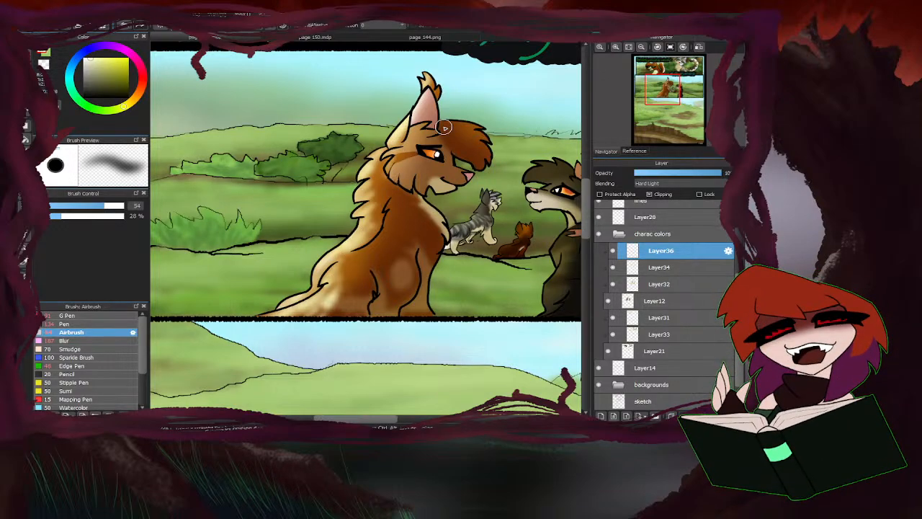
Soften the new highlights on the orange cat's back and haunch with the Blur brush at size 187.
{"action": "left_click", "coordinate": [64, 341]}
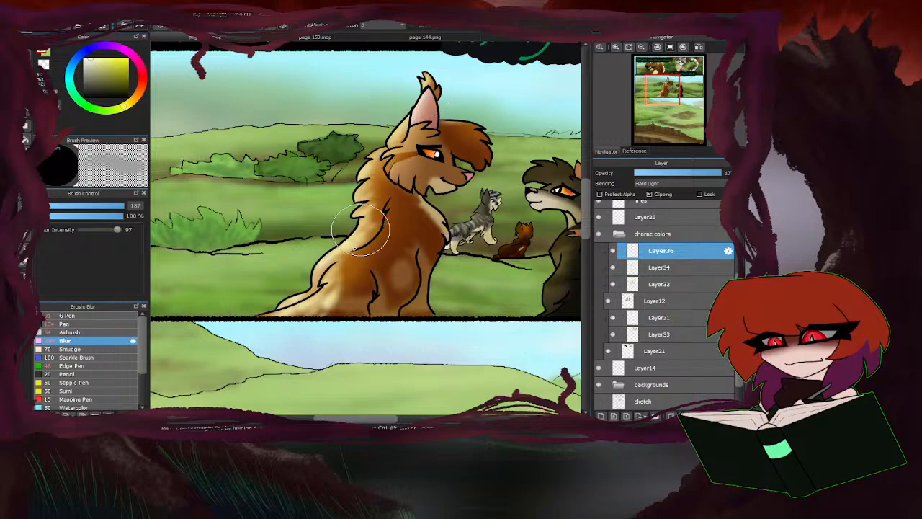
{"action": "left_click_drag", "start_coordinate": [361, 230], "coordinate": [330, 292]}
{"action": "left_click_drag", "start_coordinate": [374, 199], "coordinate": [328, 260]}
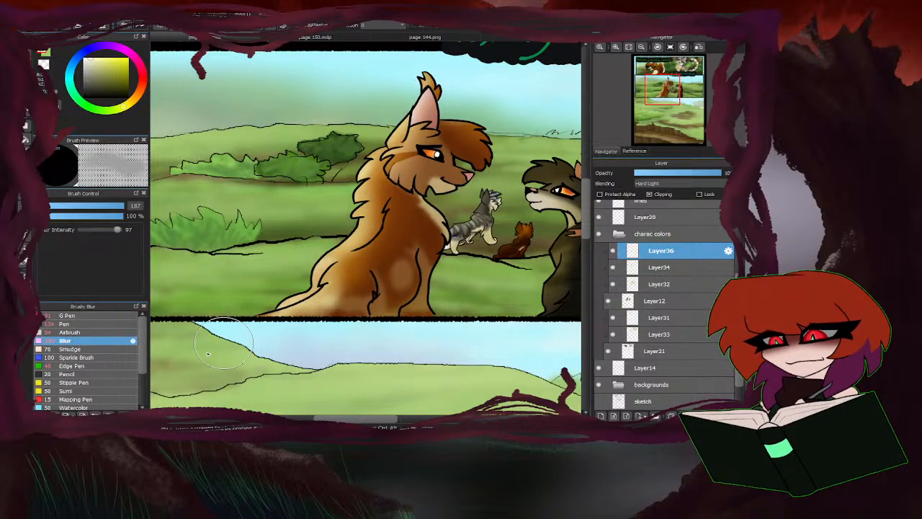
Airbrush pale yellow highlights at size 28 along the dark cat's forelock and ear on Layer36.
{"action": "scroll", "coordinate": [366, 263], "scroll_direction": "down", "scroll_amount": 4}
{"action": "scroll", "coordinate": [406, 243], "scroll_direction": "up", "scroll_amount": 3}
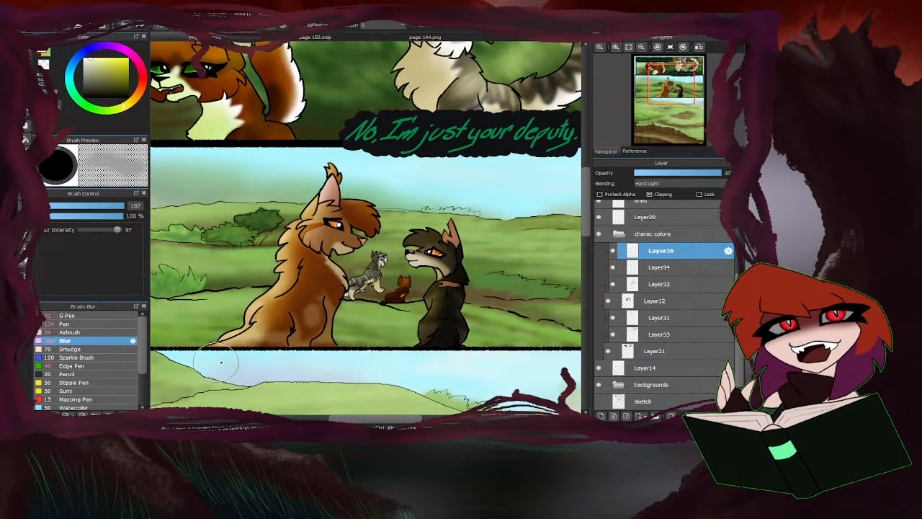
{"action": "scroll", "coordinate": [274, 324], "scroll_direction": "down", "scroll_amount": 3}
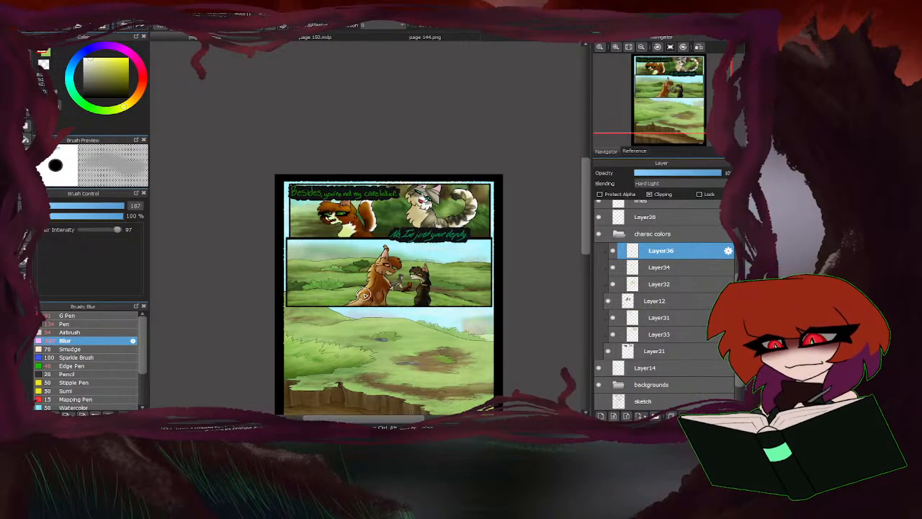
{"action": "left_click", "coordinate": [85, 332]}
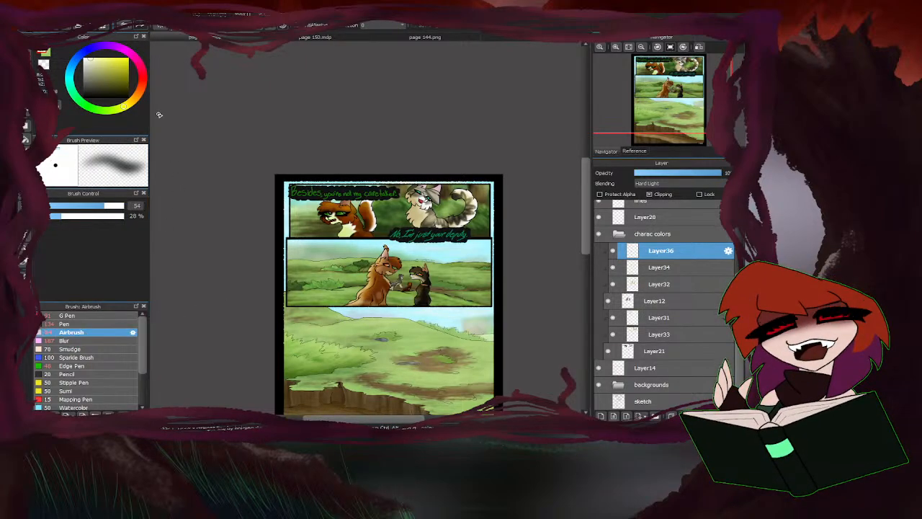
{"action": "left_click", "coordinate": [84, 206]}
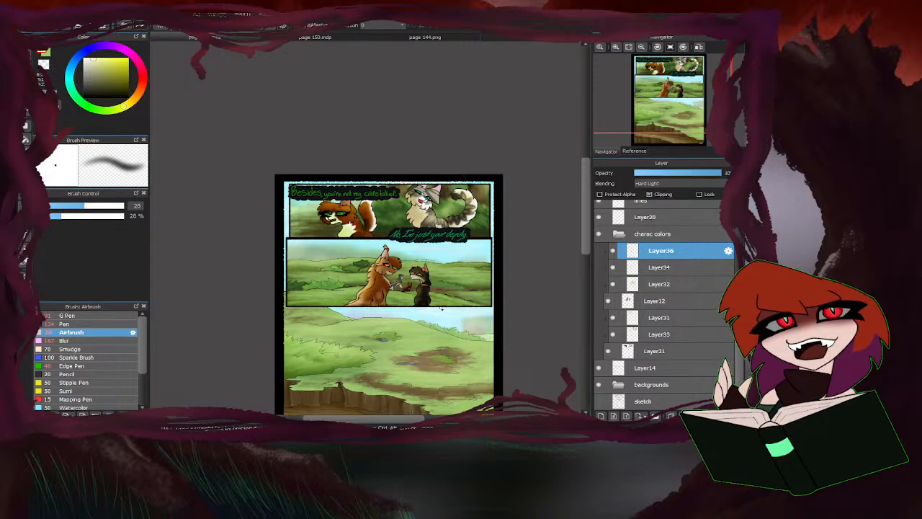
{"action": "scroll", "coordinate": [422, 263], "scroll_direction": "up", "scroll_amount": 3}
{"action": "mouse_move", "coordinate": [336, 182]}
{"action": "left_mouse_down"}
{"action": "mouse_move", "coordinate": [309, 207]}
{"action": "mouse_move", "coordinate": [366, 162]}
{"action": "left_mouse_up"}
{"action": "mouse_move", "coordinate": [439, 169]}
{"action": "left_mouse_down"}
{"action": "mouse_move", "coordinate": [434, 192]}
{"action": "mouse_move", "coordinate": [458, 122]}
{"action": "left_mouse_up"}
{"action": "scroll", "coordinate": [349, 250], "scroll_direction": "up", "scroll_amount": 1}
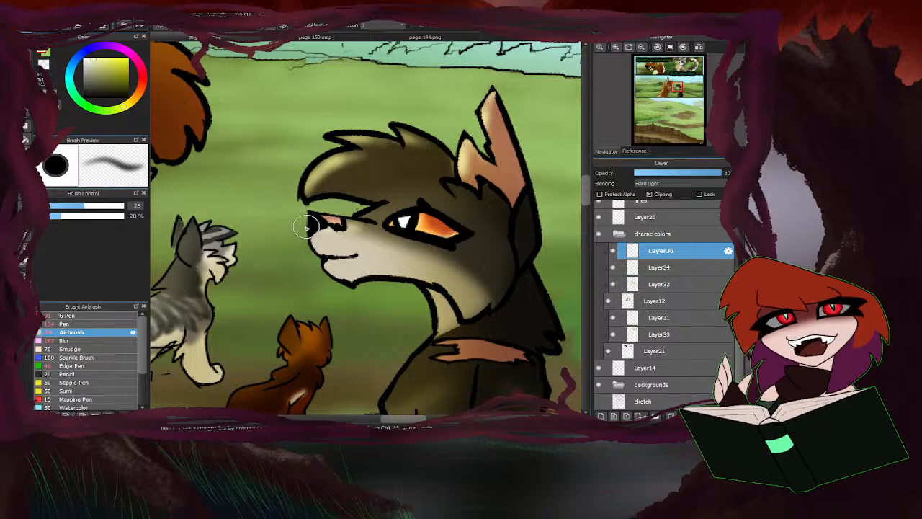
Airbrush pale yellow highlights down the front of the dark cat's neck and body at size 28.
{"action": "scroll", "coordinate": [393, 216], "scroll_direction": "down", "scroll_amount": 2}
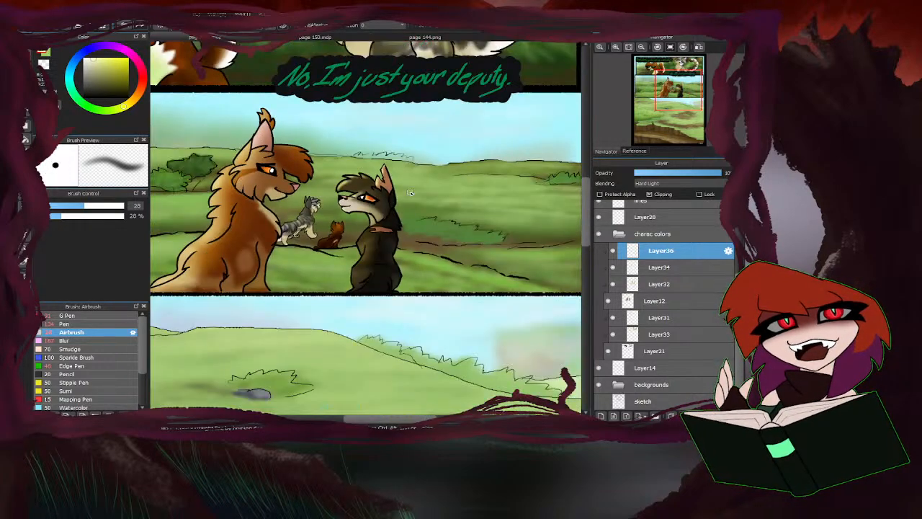
{"action": "scroll", "coordinate": [374, 205], "scroll_direction": "up", "scroll_amount": 2}
{"action": "mouse_move", "coordinate": [374, 204]}
{"action": "left_mouse_down"}
{"action": "mouse_move", "coordinate": [398, 229]}
{"action": "mouse_move", "coordinate": [394, 241]}
{"action": "mouse_move", "coordinate": [362, 247]}
{"action": "mouse_move", "coordinate": [362, 232]}
{"action": "mouse_move", "coordinate": [325, 292]}
{"action": "left_mouse_up"}
{"action": "scroll", "coordinate": [325, 292], "scroll_direction": "down", "scroll_amount": 2}
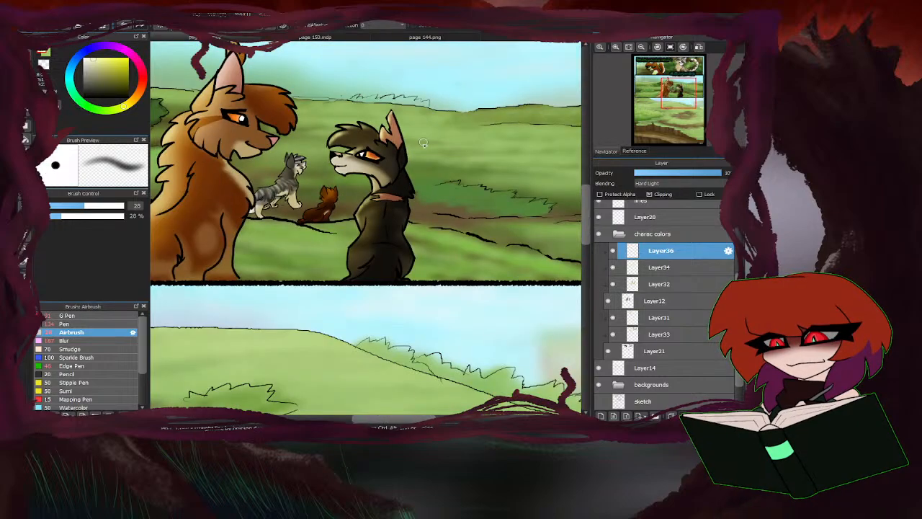
{"action": "scroll", "coordinate": [371, 216], "scroll_direction": "up", "scroll_amount": 2}
{"action": "scroll", "coordinate": [381, 226], "scroll_direction": "down", "scroll_amount": 2}
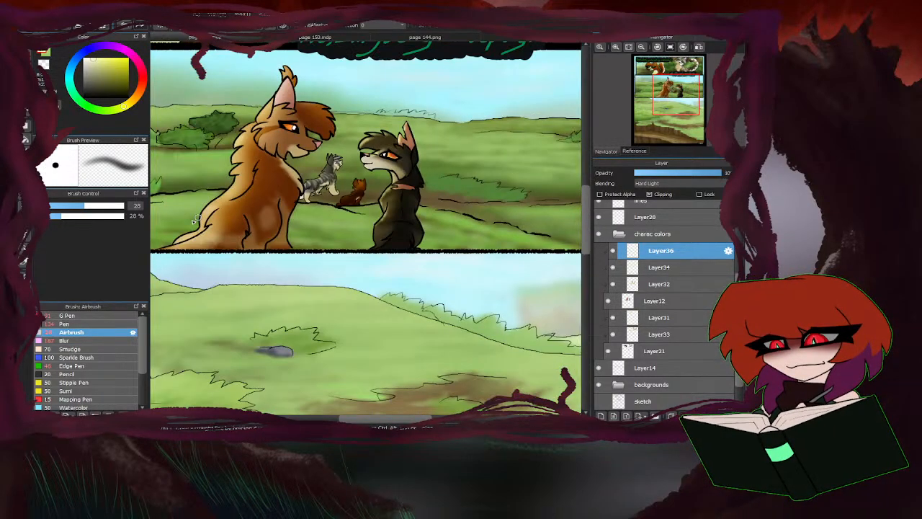
Soften the highlights on the front of the dark cat's body with the Blur brush at size 187.
{"action": "left_click", "coordinate": [64, 340]}
{"action": "scroll", "coordinate": [372, 205], "scroll_direction": "up", "scroll_amount": 2}
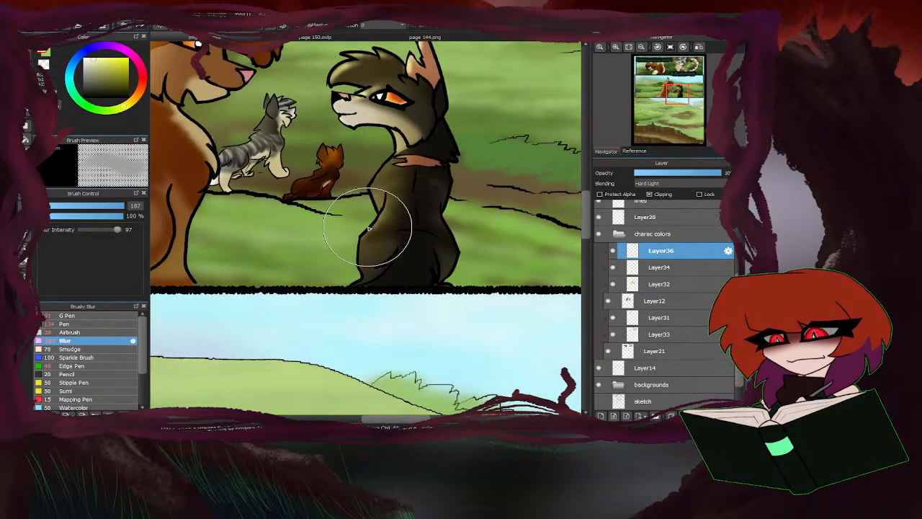
{"action": "scroll", "coordinate": [395, 250], "scroll_direction": "down", "scroll_amount": 1}
{"action": "scroll", "coordinate": [394, 250], "scroll_direction": "up", "scroll_amount": 2}
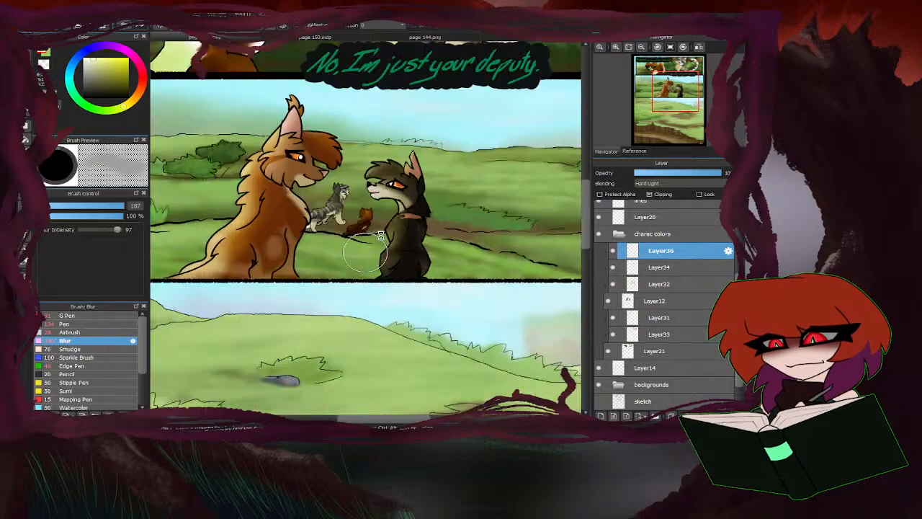
Airbrush a stronger pale yellow rim of light along the edge of the dark cat's forelock at size 28.
{"action": "left_click", "coordinate": [84, 333]}
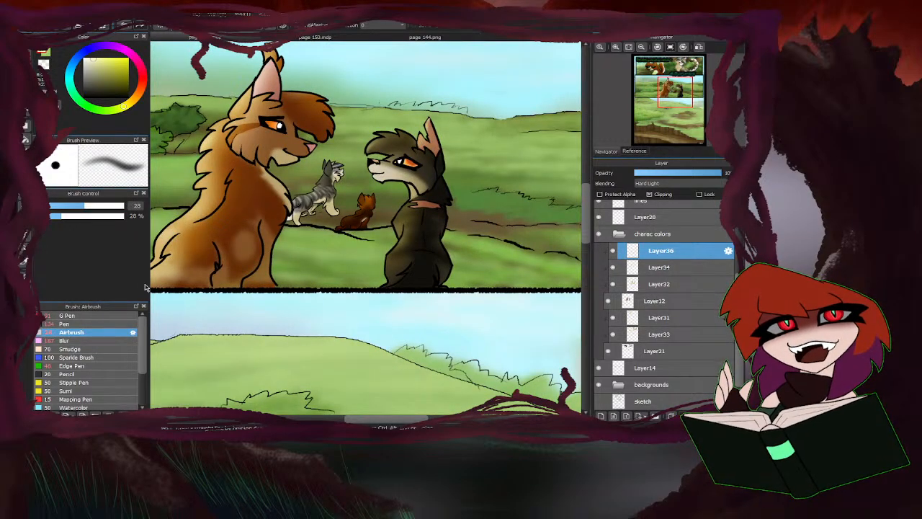
{"action": "scroll", "coordinate": [367, 155], "scroll_direction": "up", "scroll_amount": 2}
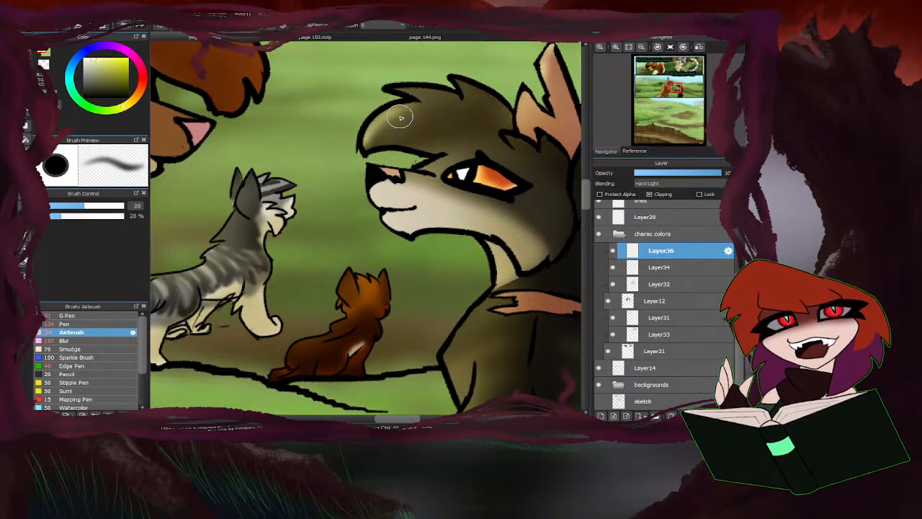
{"action": "scroll", "coordinate": [341, 206], "scroll_direction": "down", "scroll_amount": 1}
{"action": "scroll", "coordinate": [348, 210], "scroll_direction": "up", "scroll_amount": 1}
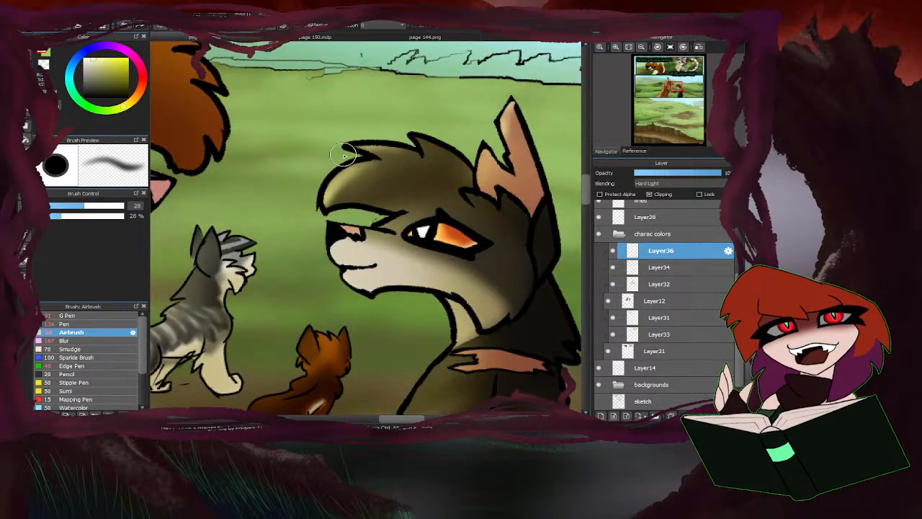
{"action": "scroll", "coordinate": [348, 178], "scroll_direction": "down", "scroll_amount": 1}
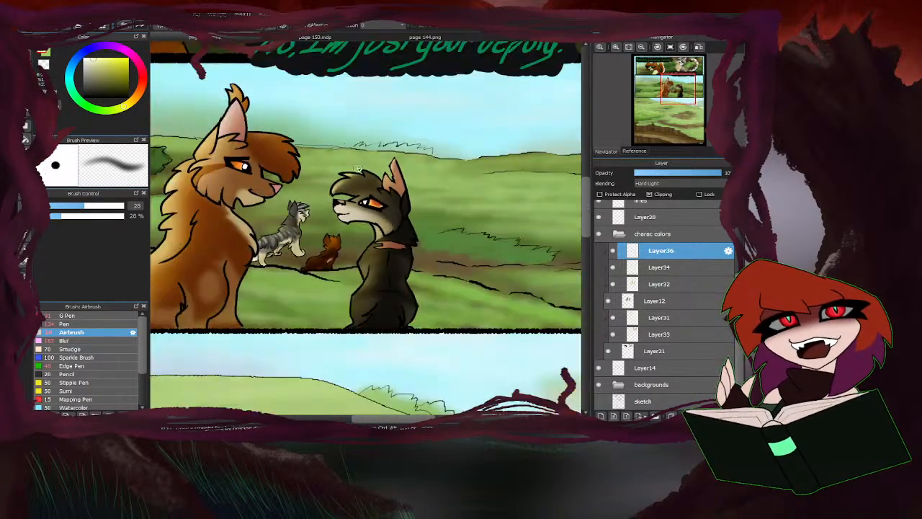
{"action": "scroll", "coordinate": [382, 158], "scroll_direction": "up", "scroll_amount": 1}
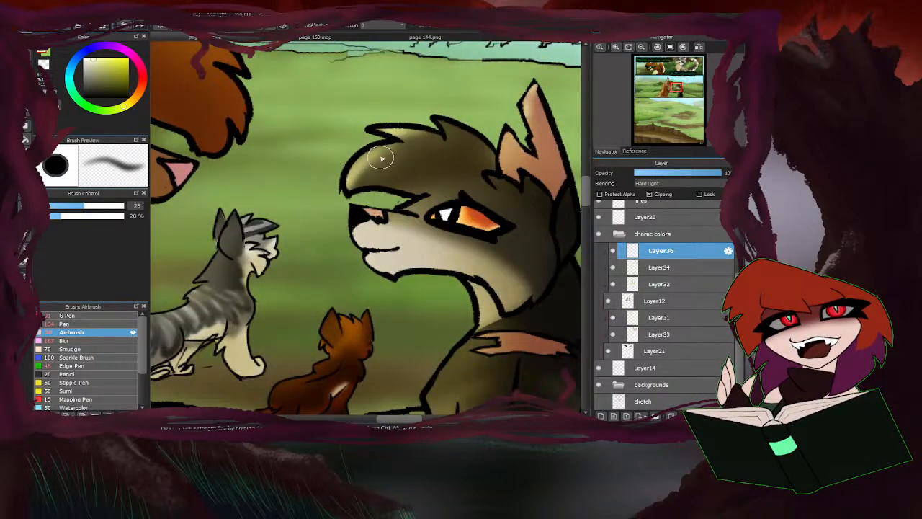
Reduce the Blur brush to size 165 and soften the highlights across the dark cat's forelock and head.
{"action": "left_click", "coordinate": [84, 340]}
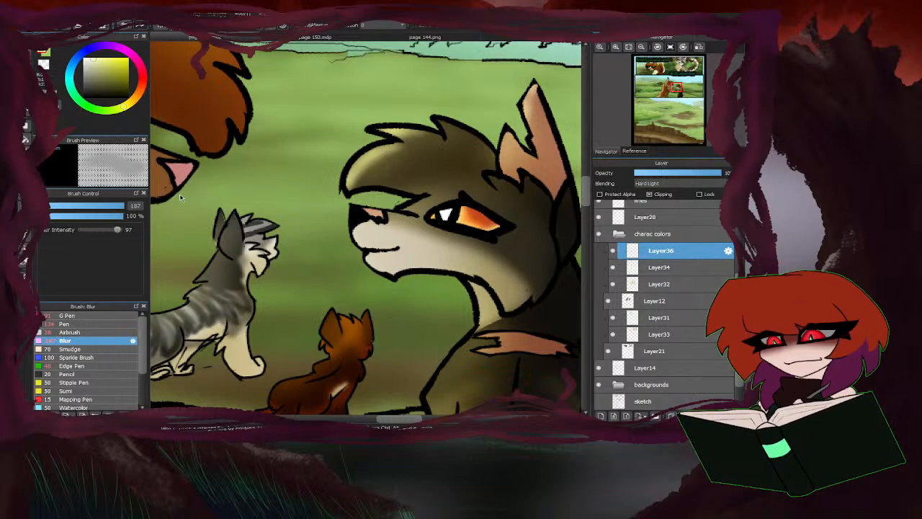
{"action": "left_click", "coordinate": [120, 206]}
{"action": "left_click_drag", "start_coordinate": [388, 197], "coordinate": [477, 147]}
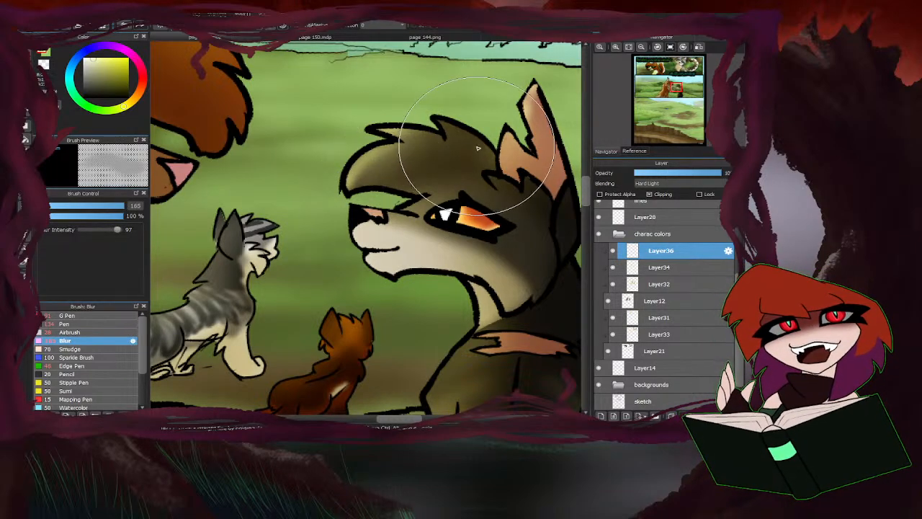
{"action": "scroll", "coordinate": [459, 155], "scroll_direction": "down", "scroll_amount": 4}
{"action": "scroll", "coordinate": [432, 180], "scroll_direction": "up", "scroll_amount": 4}
{"action": "scroll", "coordinate": [302, 260], "scroll_direction": "down", "scroll_amount": 4}
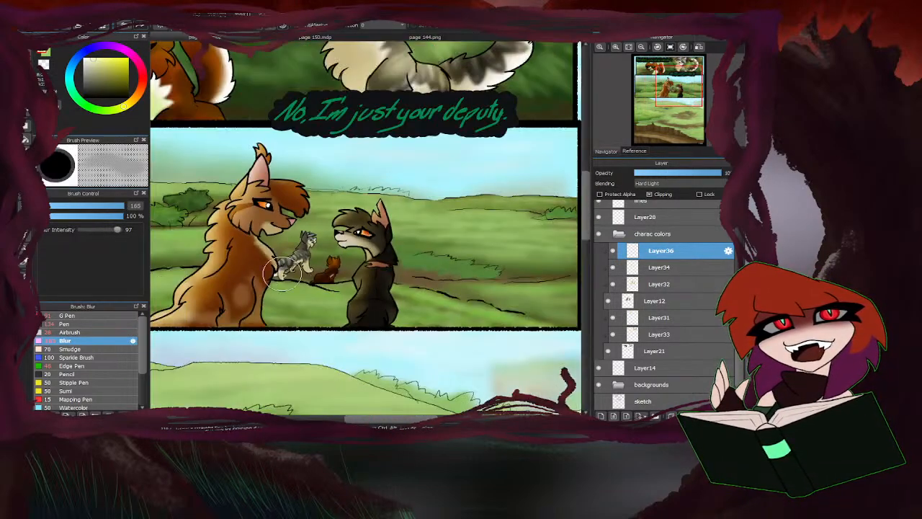
{"action": "scroll", "coordinate": [353, 220], "scroll_direction": "up", "scroll_amount": 4}
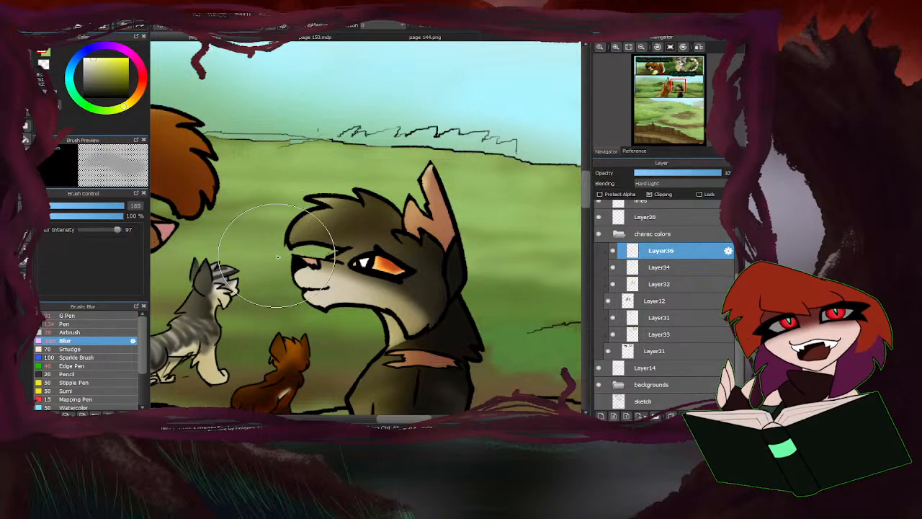
{"action": "scroll", "coordinate": [277, 257], "scroll_direction": "down", "scroll_amount": 4}
{"action": "left_click", "coordinate": [100, 333]}
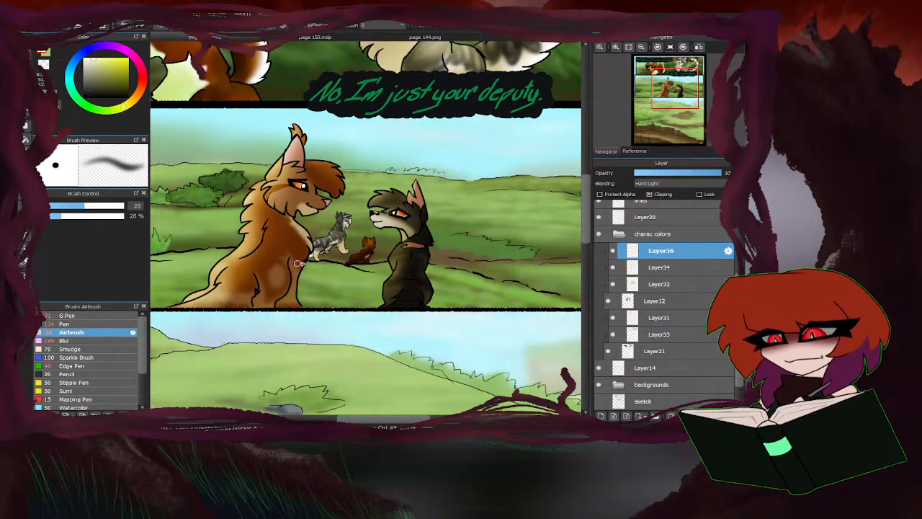
{"action": "scroll", "coordinate": [385, 183], "scroll_direction": "down", "scroll_amount": 5}
{"action": "scroll", "coordinate": [389, 224], "scroll_direction": "up", "scroll_amount": 1}
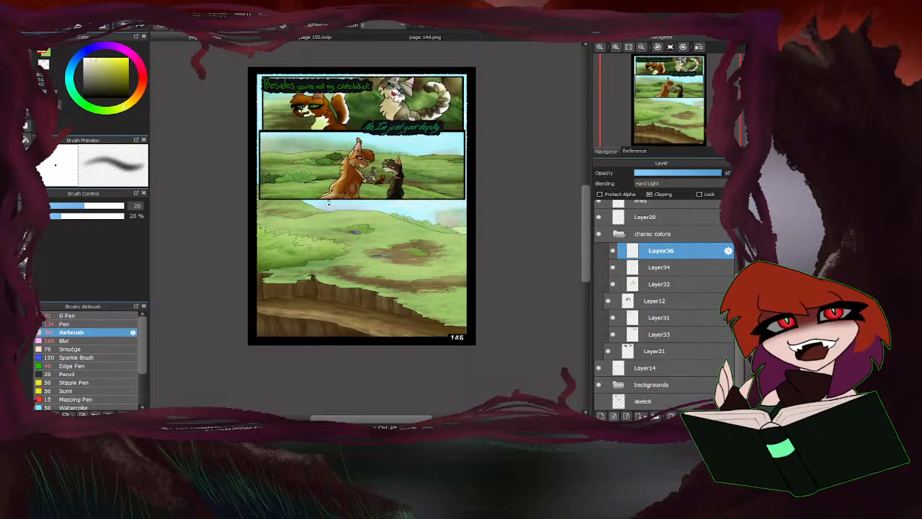
Set up the G Pen at size 5.2 on Layer17 and sample the green of the orange-and-white cat's eye.
{"action": "left_click", "coordinate": [67, 315]}
{"action": "left_click", "coordinate": [48, 206]}
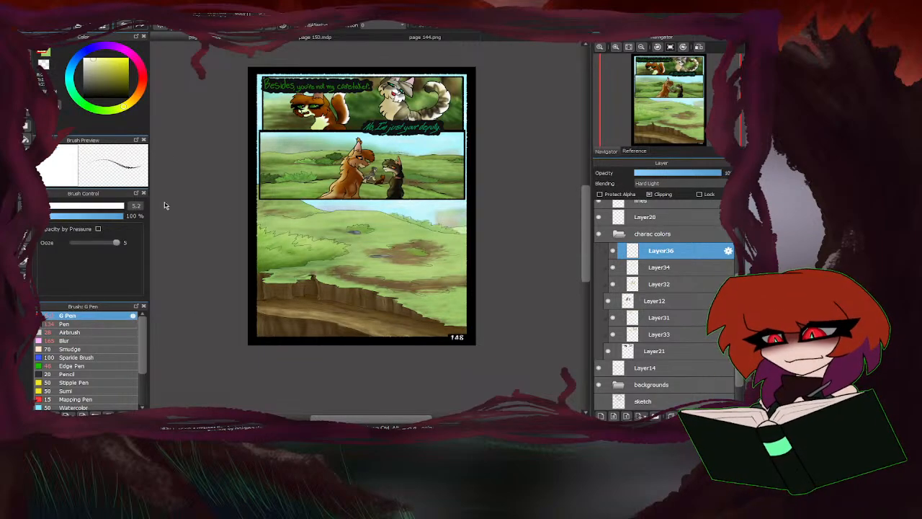
{"action": "left_click_drag", "start_coordinate": [125, 108], "coordinate": [139, 97]}
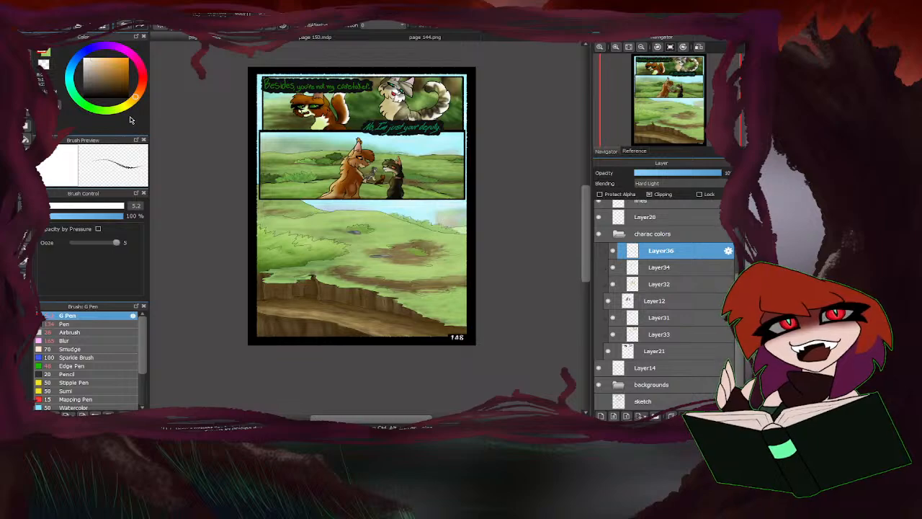
{"action": "left_click", "coordinate": [619, 238]}
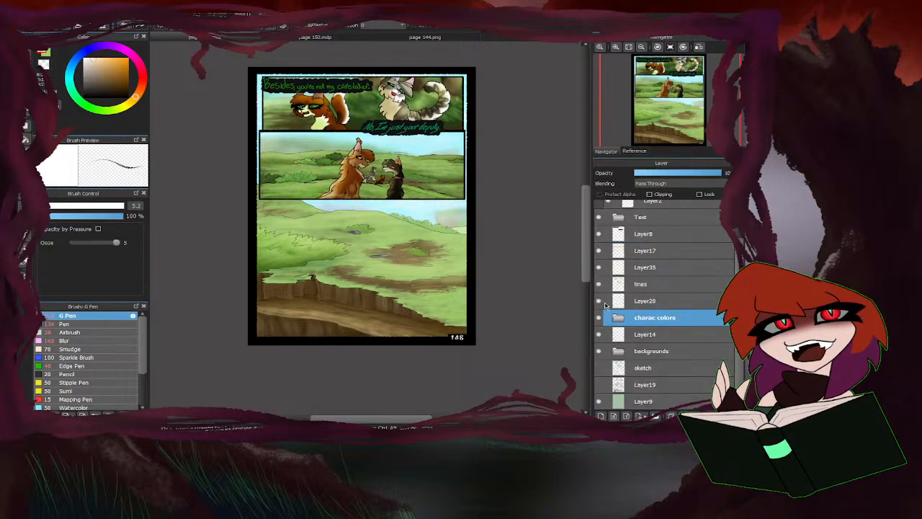
{"action": "left_click", "coordinate": [652, 250]}
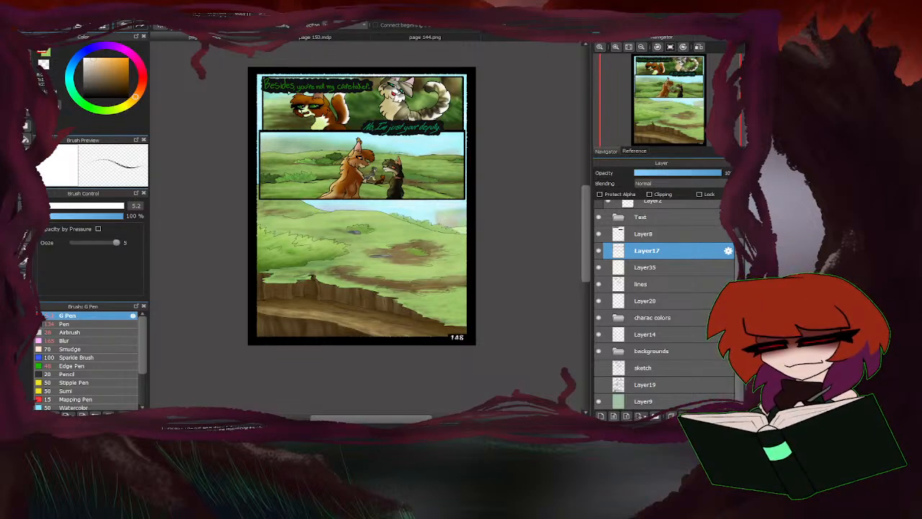
{"action": "scroll", "coordinate": [303, 106], "scroll_direction": "up", "scroll_amount": 8}
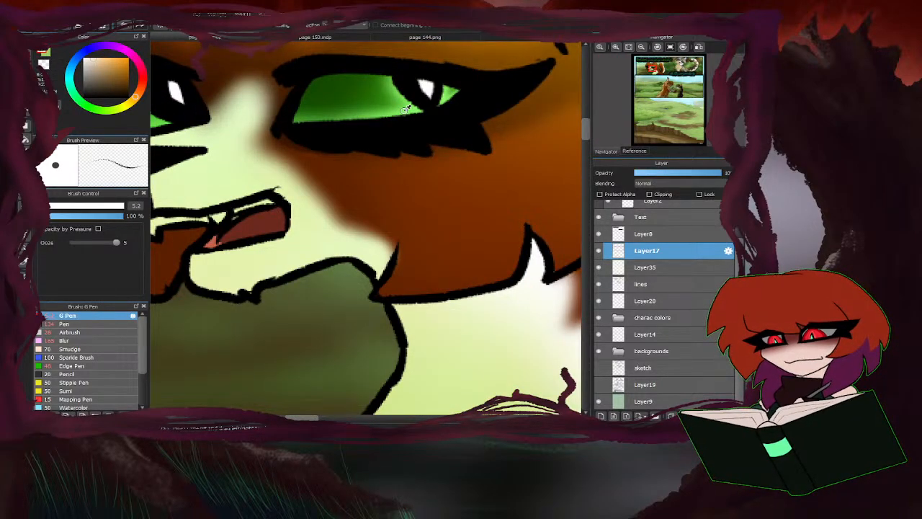
Examine the top panel's orange-and-white cat and the panel's left border against the rest of the page.
{"action": "scroll", "coordinate": [235, 214], "scroll_direction": "down", "scroll_amount": 8}
{"action": "scroll", "coordinate": [344, 128], "scroll_direction": "down", "scroll_amount": 4}
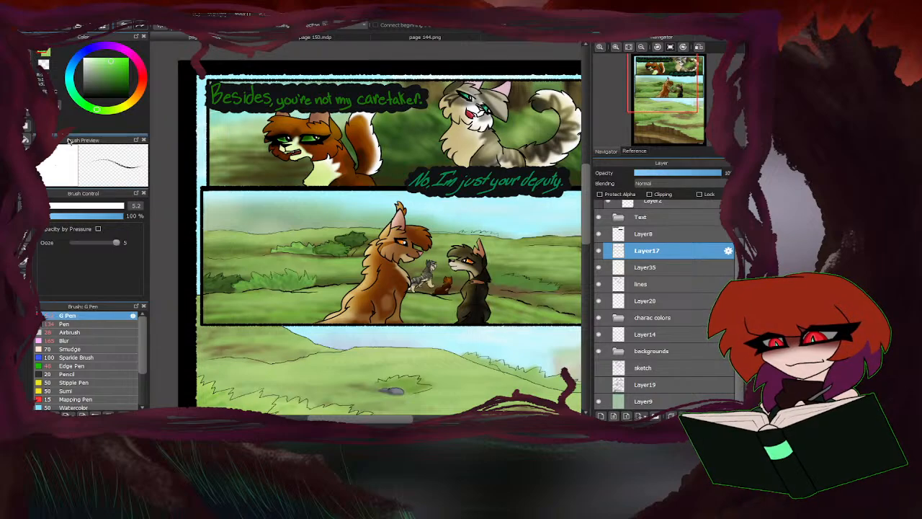
{"action": "scroll", "coordinate": [193, 116], "scroll_direction": "up", "scroll_amount": 2}
{"action": "scroll", "coordinate": [193, 115], "scroll_direction": "up", "scroll_amount": 1}
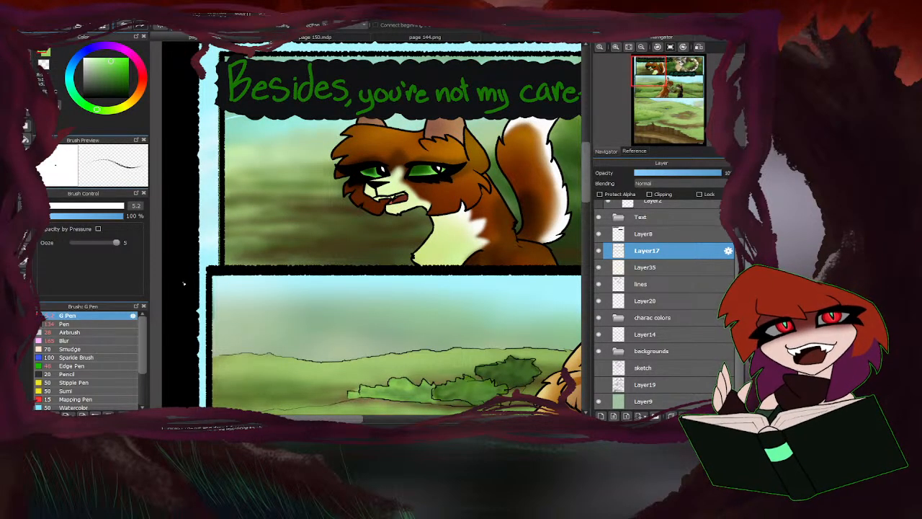
{"action": "scroll", "coordinate": [204, 155], "scroll_direction": "down", "scroll_amount": 2}
{"action": "scroll", "coordinate": [204, 155], "scroll_direction": "down", "scroll_amount": 2}
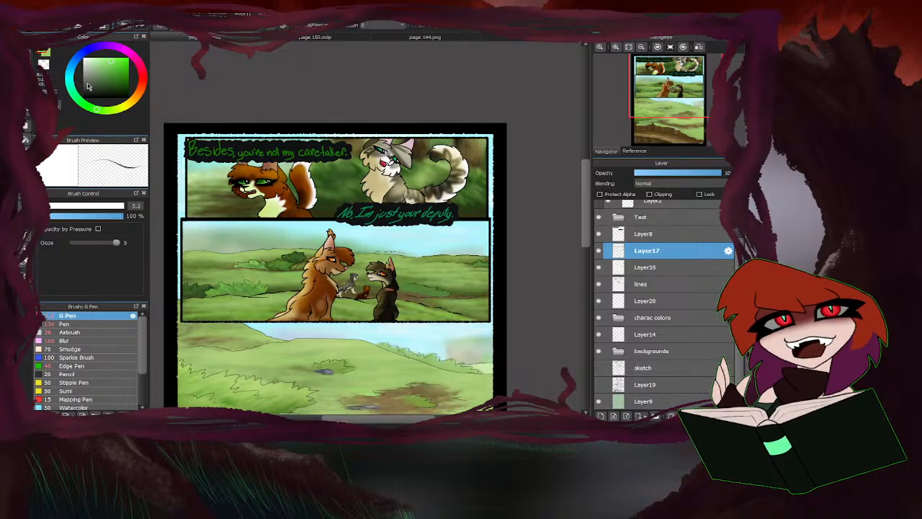
{"action": "scroll", "coordinate": [235, 185], "scroll_direction": "up", "scroll_amount": 4}
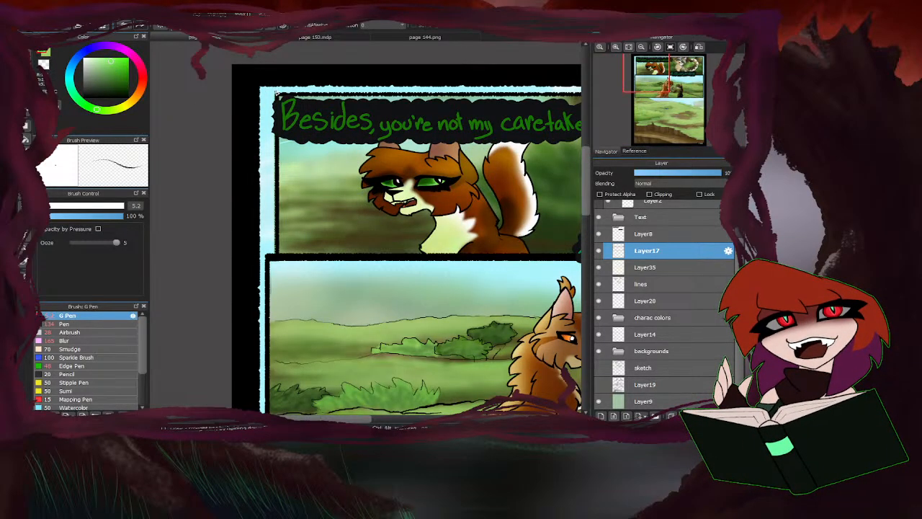
{"action": "scroll", "coordinate": [229, 221], "scroll_direction": "up", "scroll_amount": 4}
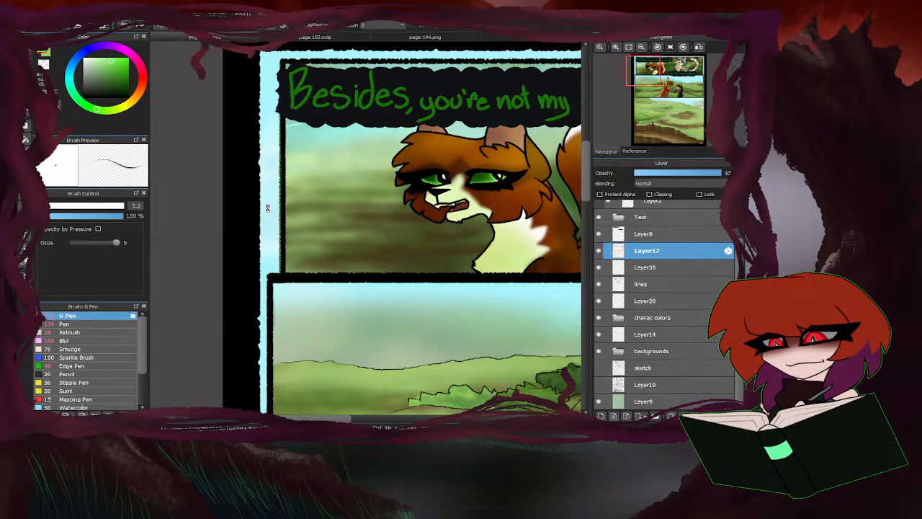
{"action": "scroll", "coordinate": [256, 215], "scroll_direction": "down", "scroll_amount": 4}
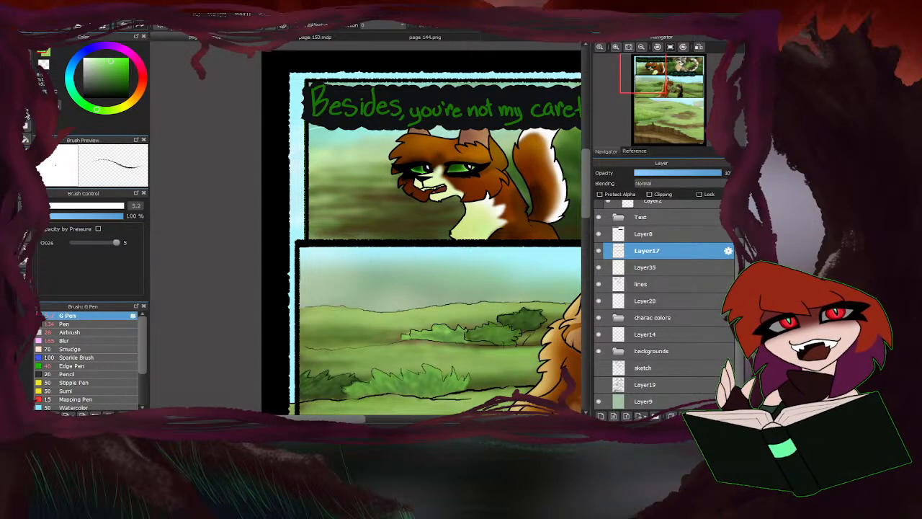
Touch up the top panel's left border on Layer17 with a size 5.2 stroke, undoing the first attempt.
{"action": "left_click", "coordinate": [26, 125]}
{"action": "mouse_move", "coordinate": [306, 81]}
{"action": "left_mouse_down"}
{"action": "mouse_move", "coordinate": [307, 241]}
{"action": "mouse_move", "coordinate": [387, 242]}
{"action": "mouse_move", "coordinate": [355, 241]}
{"action": "left_mouse_up"}
{"action": "key", "text": "ctrl+z"}
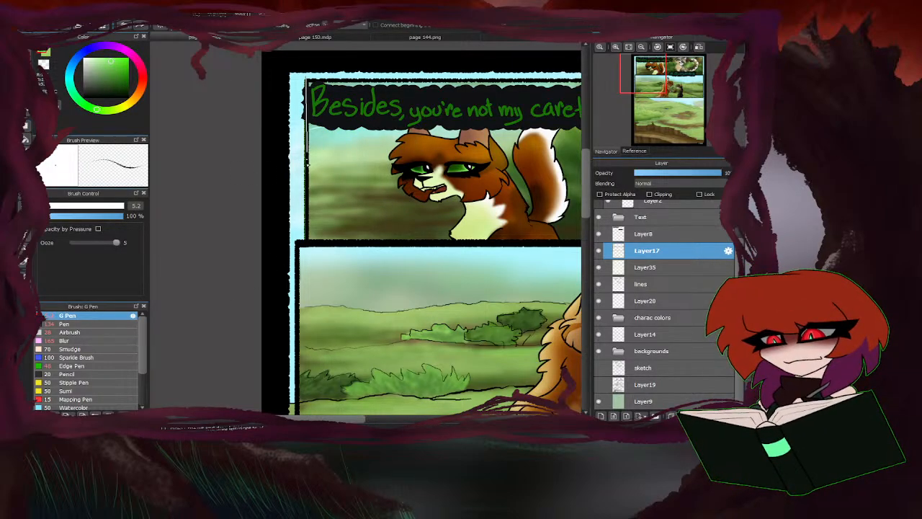
{"action": "left_click_drag", "start_coordinate": [308, 165], "coordinate": [305, 238]}
{"action": "scroll", "coordinate": [238, 259], "scroll_direction": "down", "scroll_amount": 3}
{"action": "scroll", "coordinate": [379, 256], "scroll_direction": "up", "scroll_amount": 2}
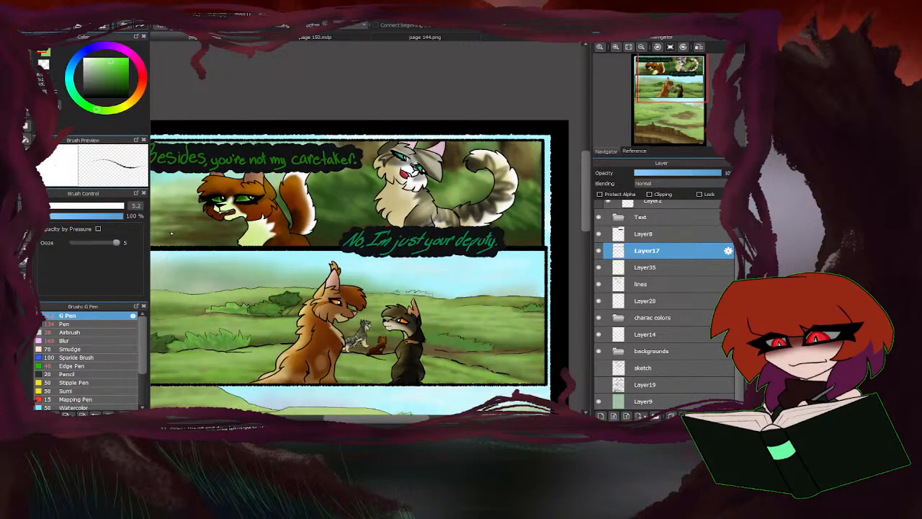
{"action": "scroll", "coordinate": [350, 234], "scroll_direction": "down", "scroll_amount": 1}
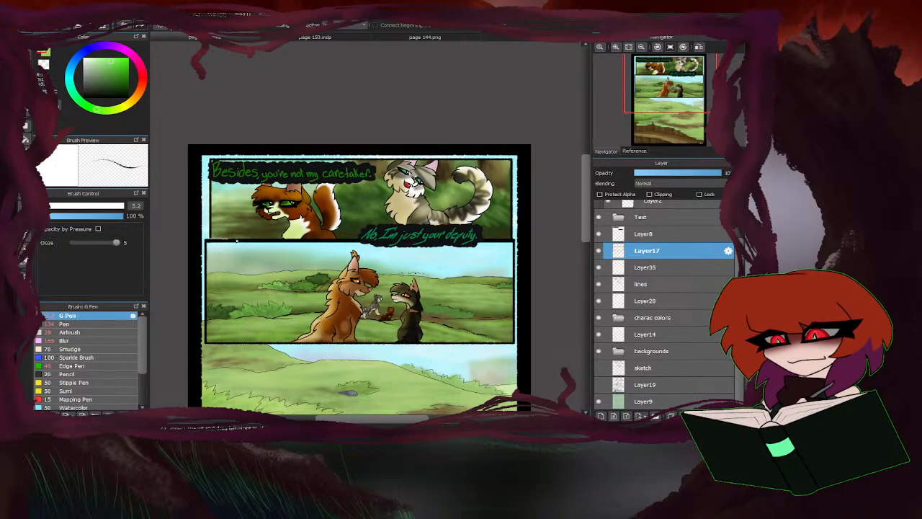
Trace a green G Pen line along the top panel's lower border and touch up its upper-left corner on Layer17.
{"action": "left_click_drag", "start_coordinate": [236, 240], "coordinate": [517, 239]}
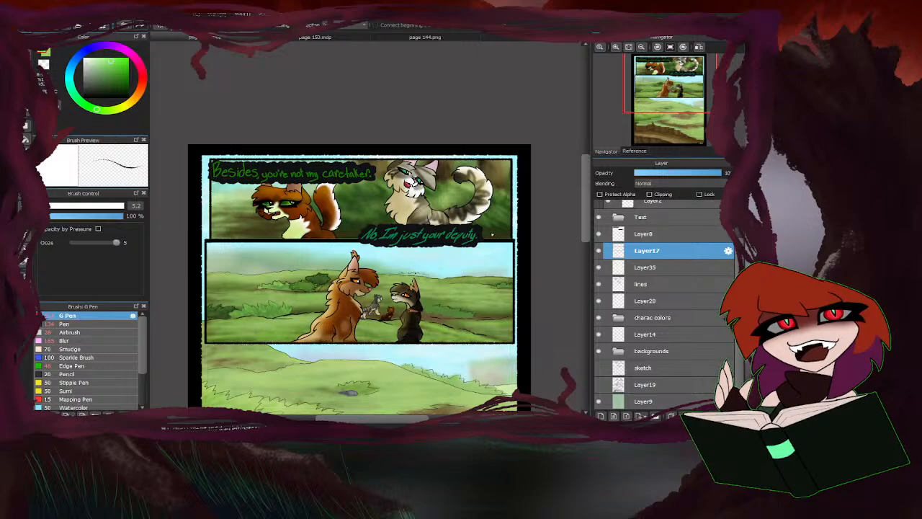
{"action": "scroll", "coordinate": [492, 234], "scroll_direction": "up", "scroll_amount": 2}
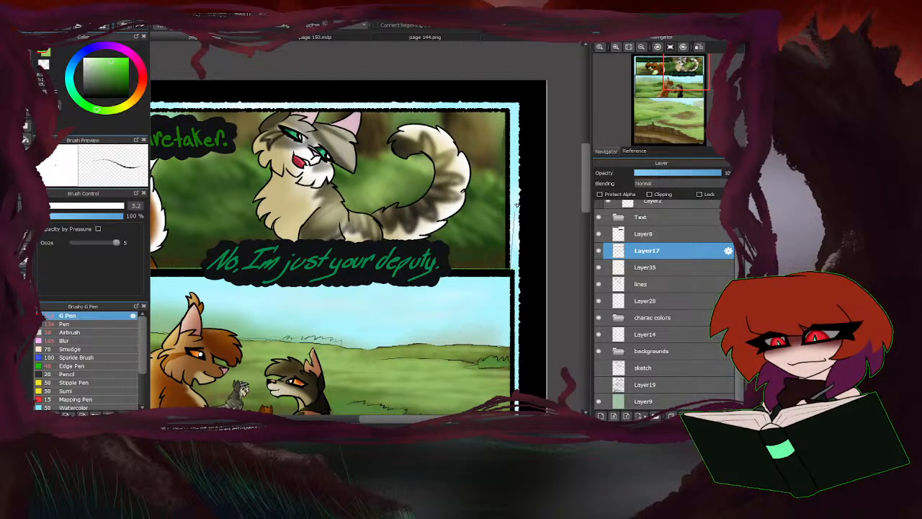
{"action": "scroll", "coordinate": [519, 132], "scroll_direction": "down", "scroll_amount": 1}
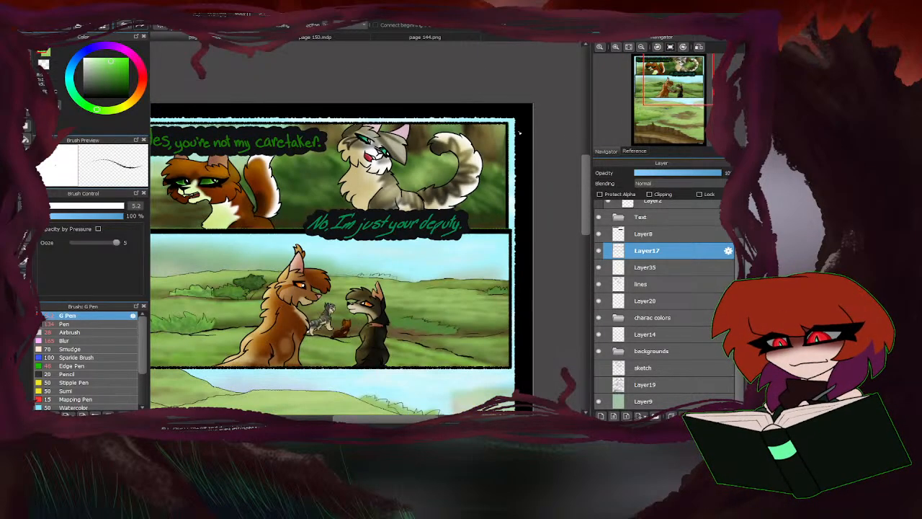
{"action": "scroll", "coordinate": [520, 132], "scroll_direction": "down", "scroll_amount": 2}
{"action": "scroll", "coordinate": [481, 122], "scroll_direction": "up", "scroll_amount": 1}
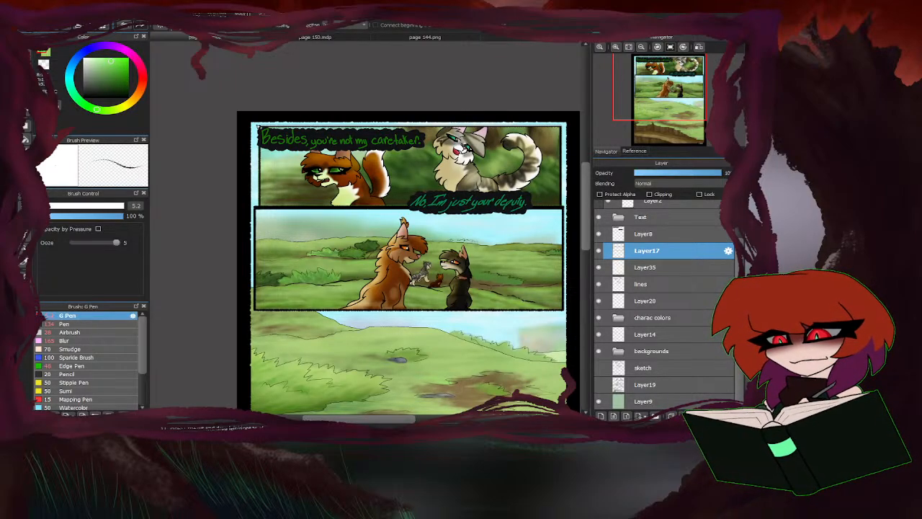
{"action": "double_click", "coordinate": [256, 124]}
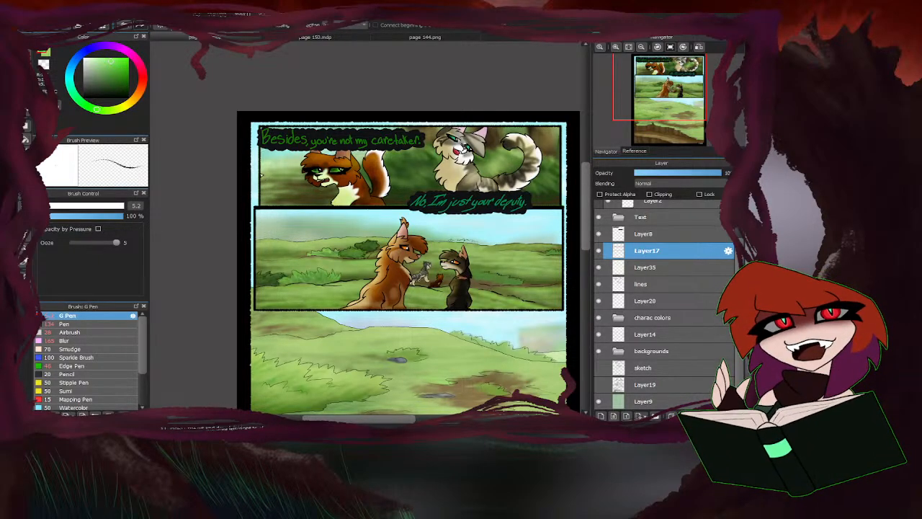
Switch the pen colour to bright yellow-green and trace the middle panel's left border.
{"action": "scroll", "coordinate": [274, 146], "scroll_direction": "down", "scroll_amount": 2}
{"action": "scroll", "coordinate": [282, 188], "scroll_direction": "up", "scroll_amount": 2}
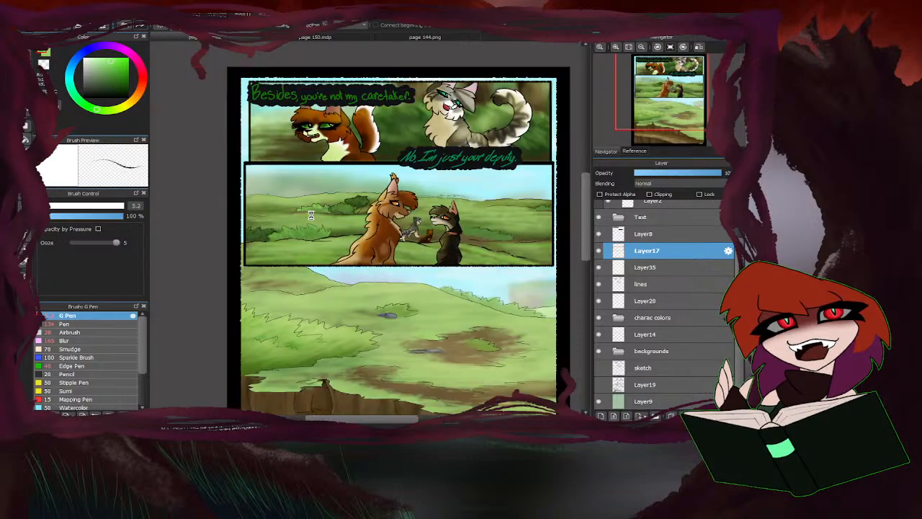
{"action": "left_click", "coordinate": [121, 111]}
{"action": "left_click", "coordinate": [113, 60]}
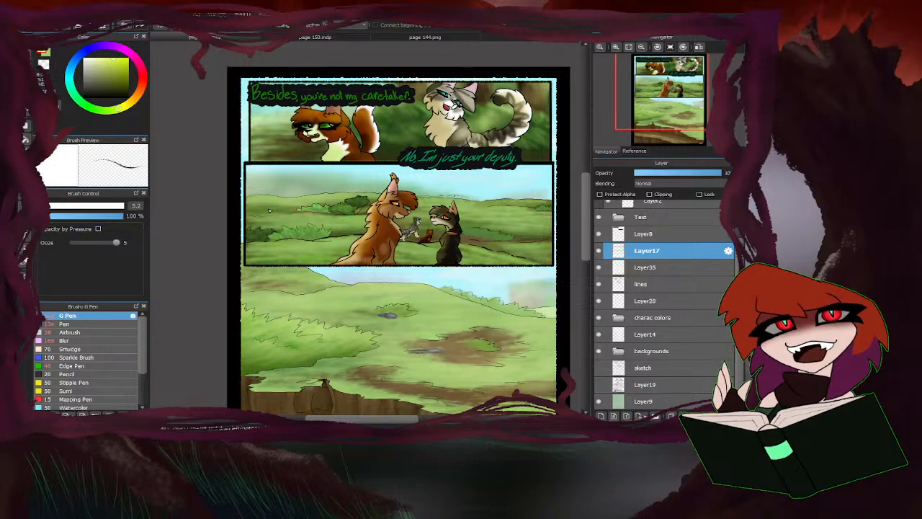
{"action": "scroll", "coordinate": [248, 192], "scroll_direction": "up", "scroll_amount": 3}
{"action": "scroll", "coordinate": [244, 122], "scroll_direction": "up", "scroll_amount": 1}
{"action": "scroll", "coordinate": [238, 116], "scroll_direction": "down", "scroll_amount": 2}
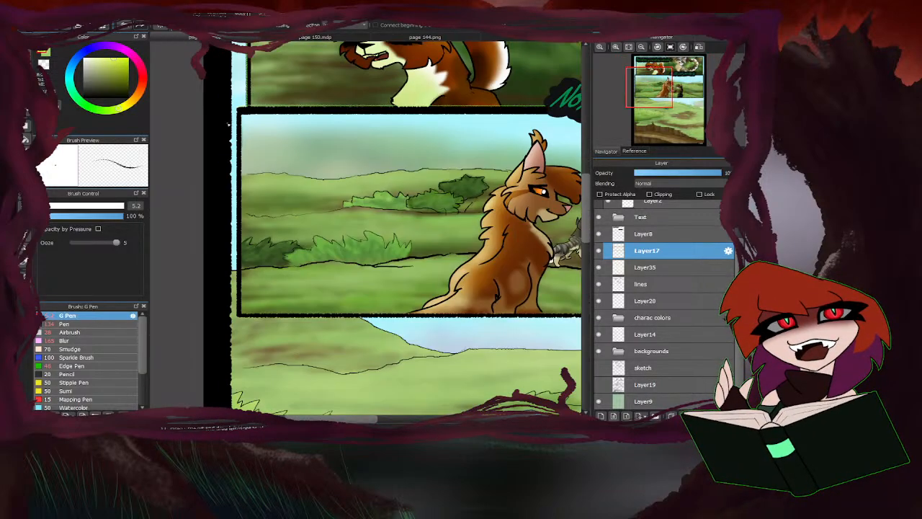
{"action": "left_click_drag", "start_coordinate": [237, 108], "coordinate": [239, 320]}
{"action": "scroll", "coordinate": [238, 320], "scroll_direction": "down", "scroll_amount": 3}
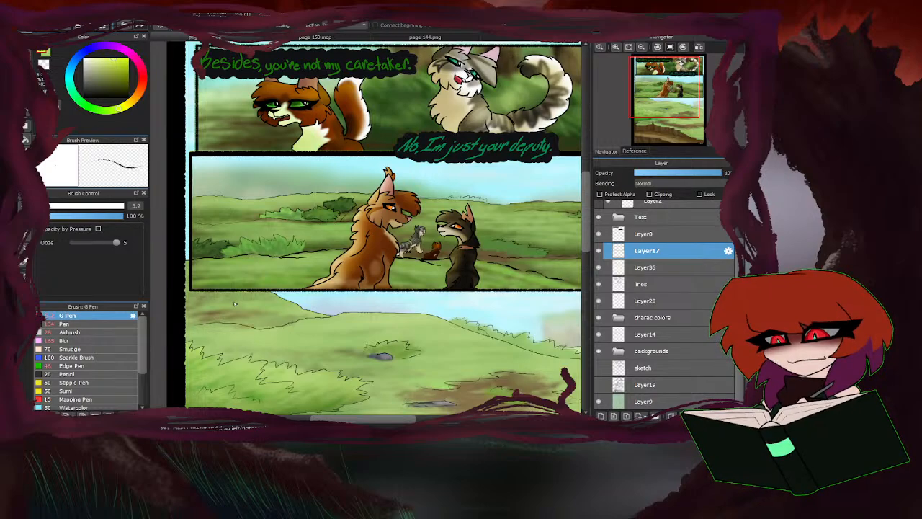
Trace the middle panel's lower and right borders with the yellow-green G Pen.
{"action": "scroll", "coordinate": [182, 291], "scroll_direction": "down", "scroll_amount": 1}
{"action": "scroll", "coordinate": [182, 290], "scroll_direction": "up", "scroll_amount": 1}
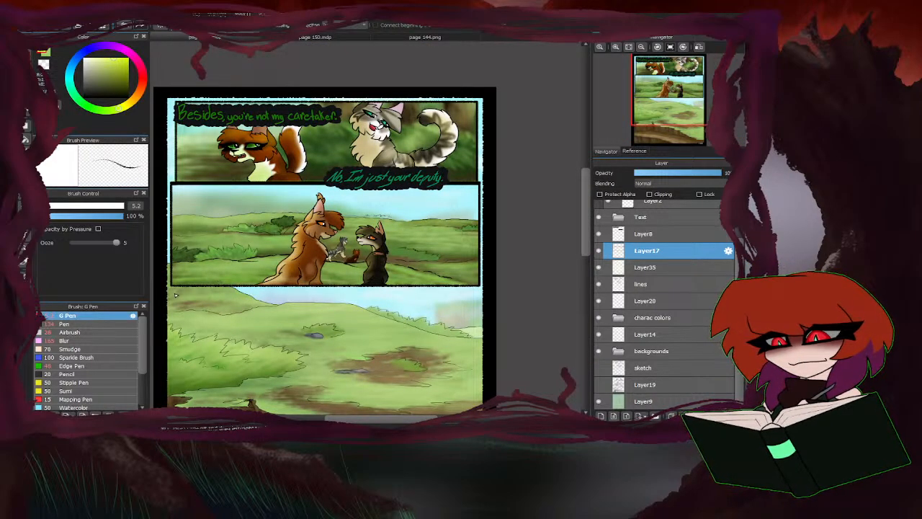
{"action": "left_click_drag", "start_coordinate": [172, 286], "coordinate": [481, 287]}
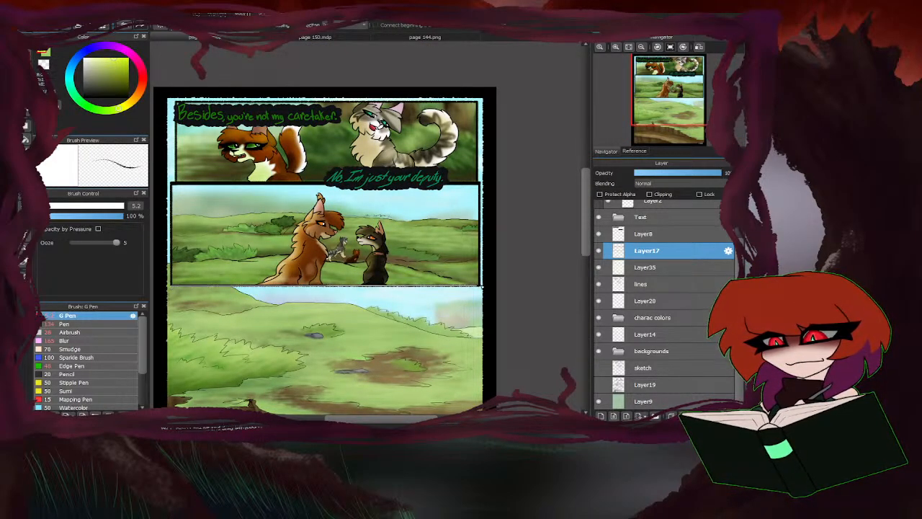
{"action": "scroll", "coordinate": [476, 281], "scroll_direction": "up", "scroll_amount": 1}
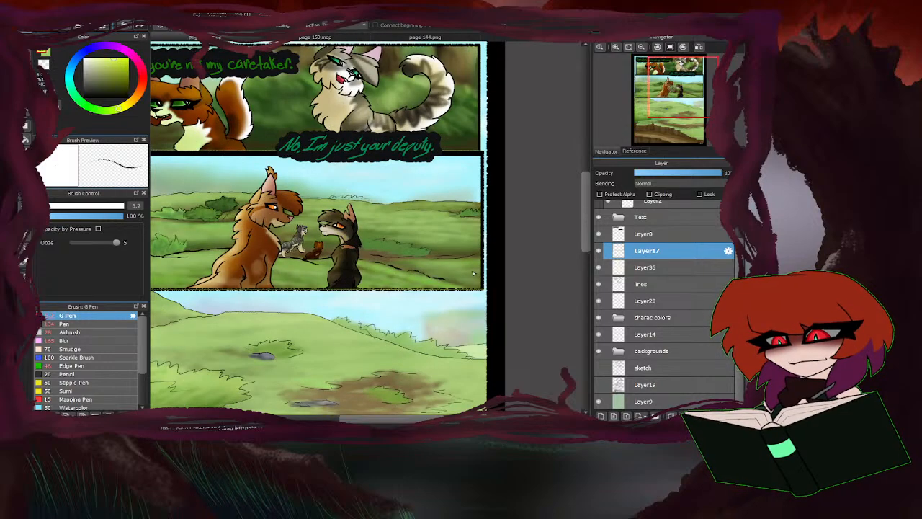
{"action": "left_click_drag", "start_coordinate": [483, 291], "coordinate": [484, 148]}
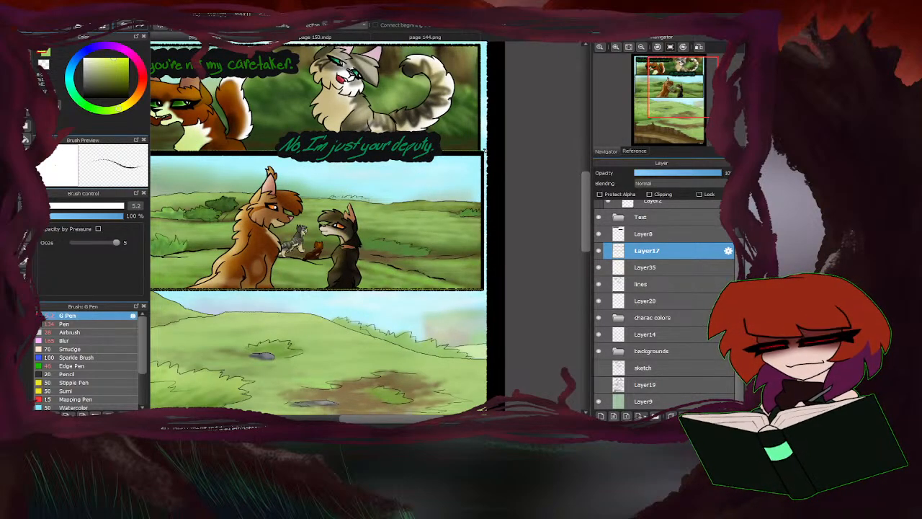
Add a second yellow-green line along the middle panel's lower and left borders, undoing misplaced strokes.
{"action": "scroll", "coordinate": [482, 156], "scroll_direction": "up", "scroll_amount": 2}
{"action": "scroll", "coordinate": [477, 159], "scroll_direction": "up", "scroll_amount": 1}
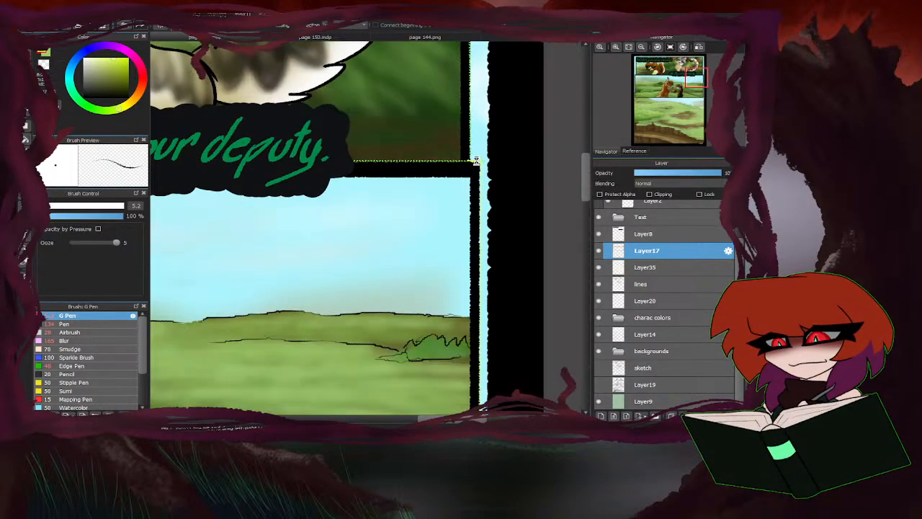
{"action": "scroll", "coordinate": [476, 160], "scroll_direction": "down", "scroll_amount": 3}
{"action": "scroll", "coordinate": [478, 150], "scroll_direction": "up", "scroll_amount": 2}
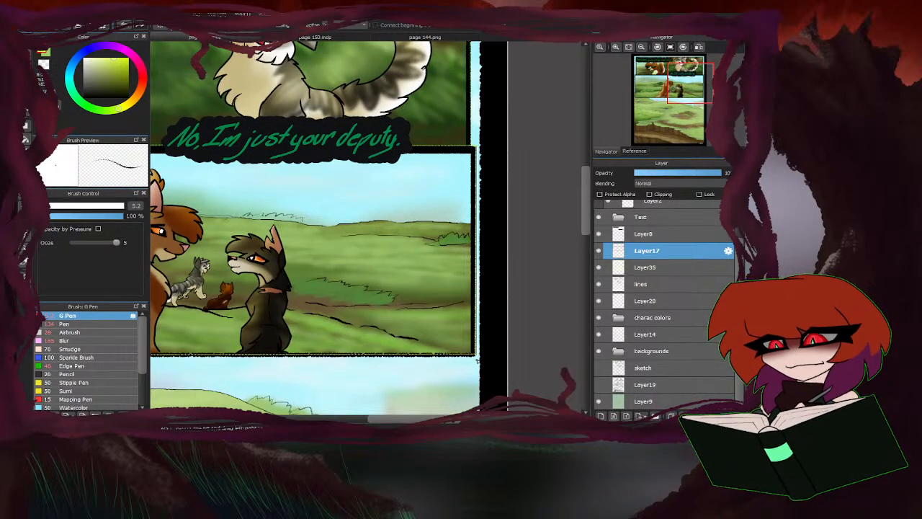
{"action": "scroll", "coordinate": [477, 359], "scroll_direction": "down", "scroll_amount": 2}
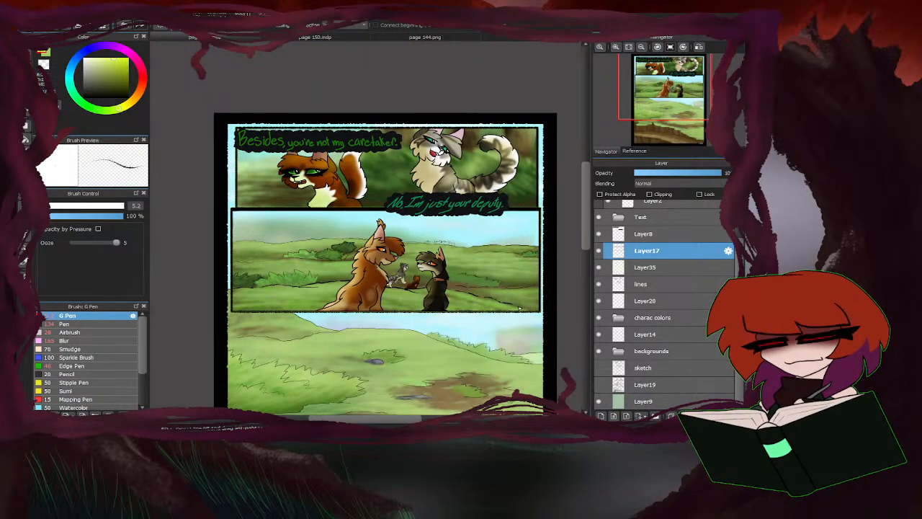
{"action": "left_click_drag", "start_coordinate": [539, 314], "coordinate": [231, 316]}
{"action": "key", "text": "ctrl+z"}
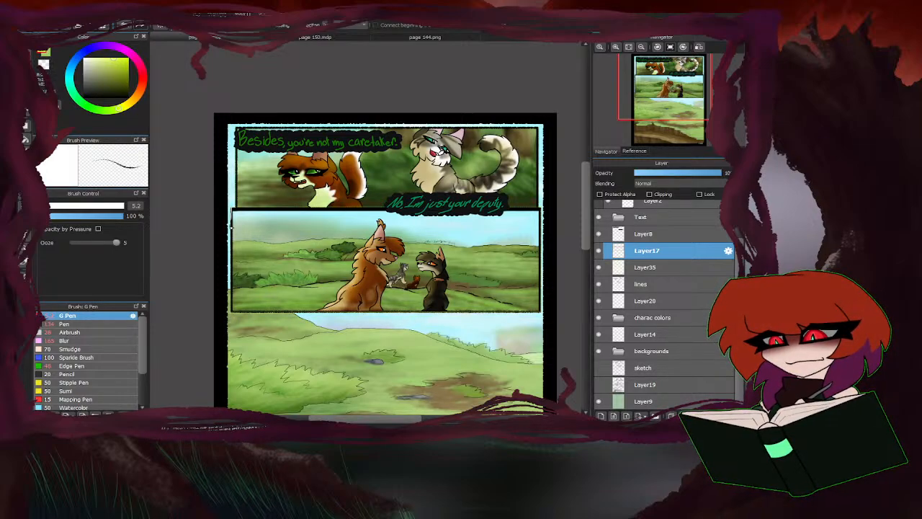
{"action": "left_click_drag", "start_coordinate": [232, 211], "coordinate": [232, 311]}
{"action": "key", "text": "ctrl+z"}
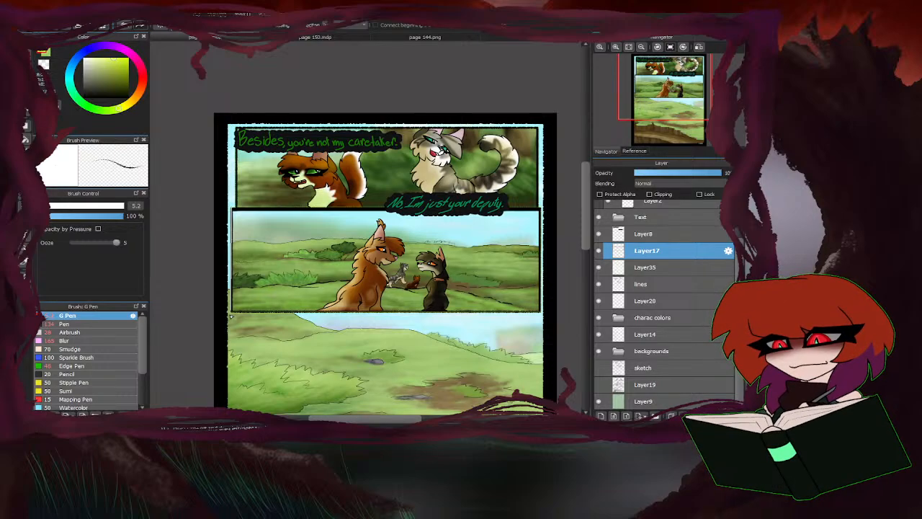
{"action": "key", "text": "ctrl+z"}
Examine the yellow-green lines on the middle panel's border and the top panel's right edge up close.
{"action": "scroll", "coordinate": [274, 249], "scroll_direction": "down", "scroll_amount": 3}
{"action": "scroll", "coordinate": [274, 249], "scroll_direction": "up", "scroll_amount": 4}
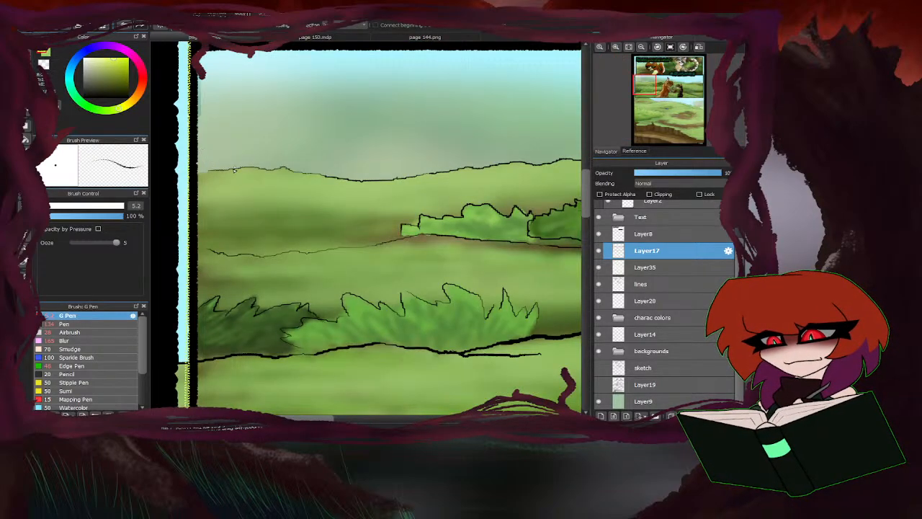
{"action": "scroll", "coordinate": [212, 313], "scroll_direction": "down", "scroll_amount": 2}
{"action": "scroll", "coordinate": [212, 313], "scroll_direction": "down", "scroll_amount": 2}
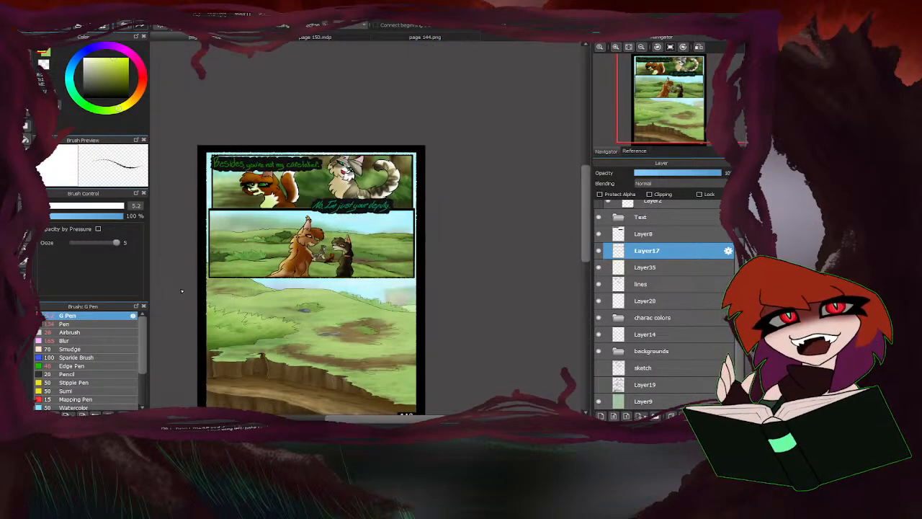
{"action": "scroll", "coordinate": [209, 299], "scroll_direction": "up", "scroll_amount": 5}
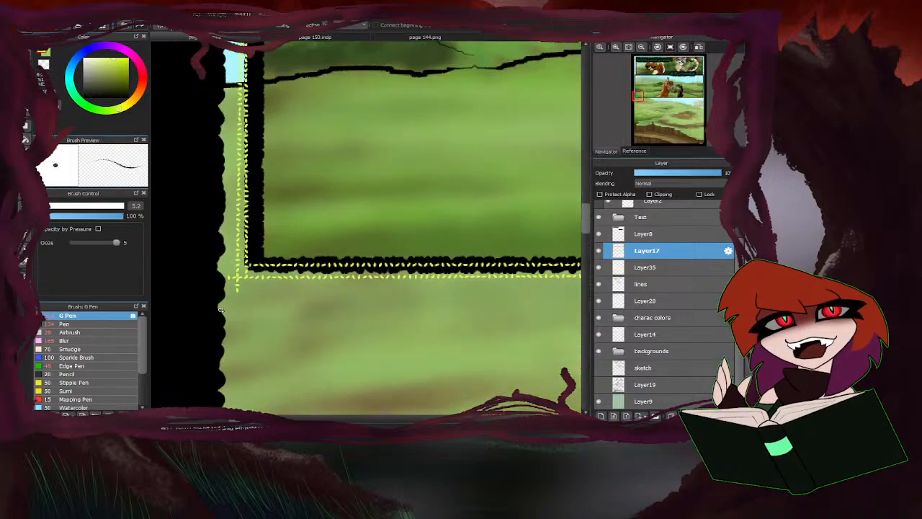
{"action": "scroll", "coordinate": [201, 295], "scroll_direction": "down", "scroll_amount": 4}
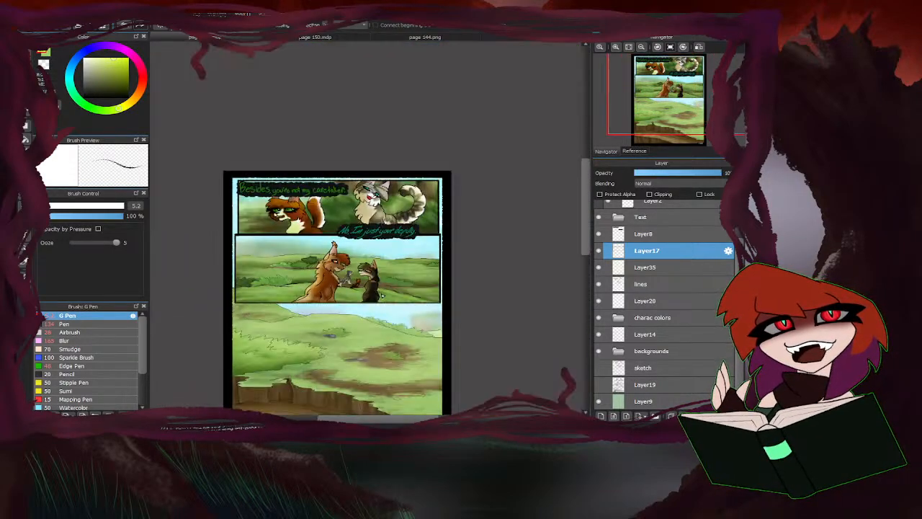
{"action": "scroll", "coordinate": [383, 296], "scroll_direction": "up", "scroll_amount": 2}
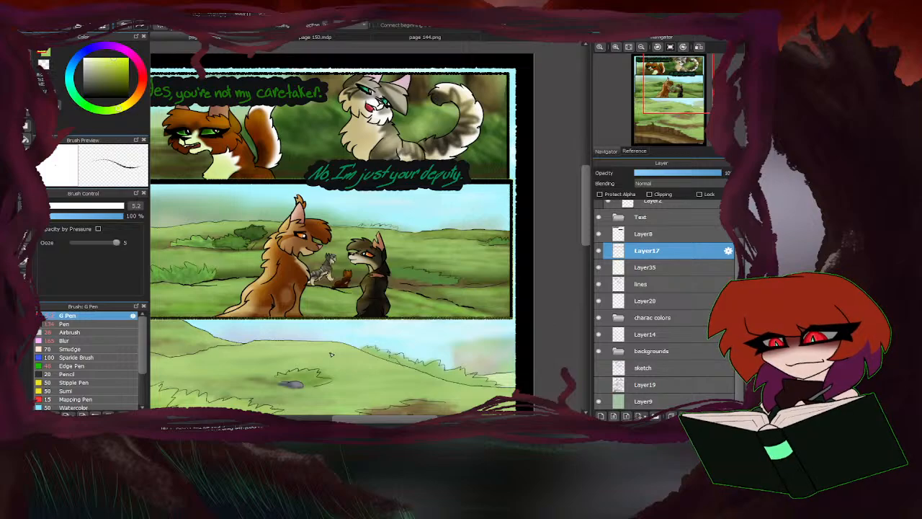
{"action": "scroll", "coordinate": [328, 364], "scroll_direction": "down", "scroll_amount": 1}
{"action": "scroll", "coordinate": [459, 190], "scroll_direction": "up", "scroll_amount": 1}
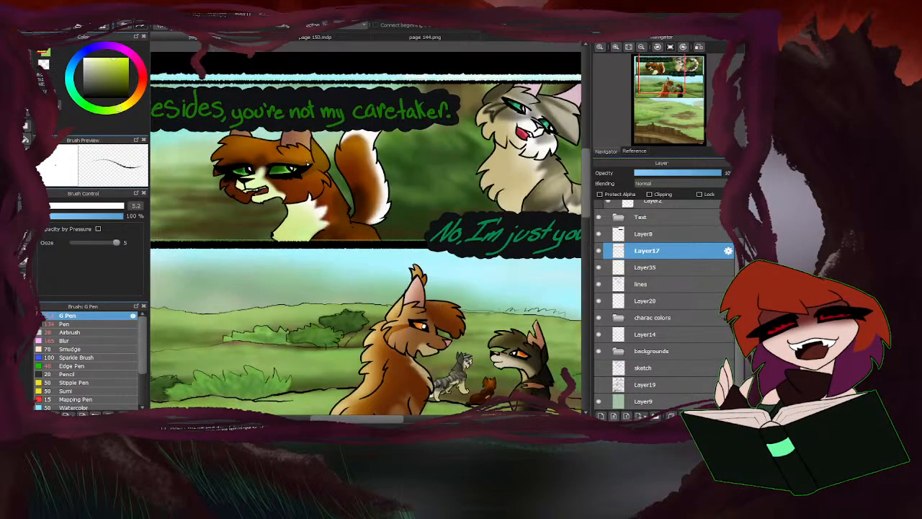
{"action": "scroll", "coordinate": [460, 190], "scroll_direction": "down", "scroll_amount": 1}
{"action": "scroll", "coordinate": [460, 191], "scroll_direction": "up", "scroll_amount": 2}
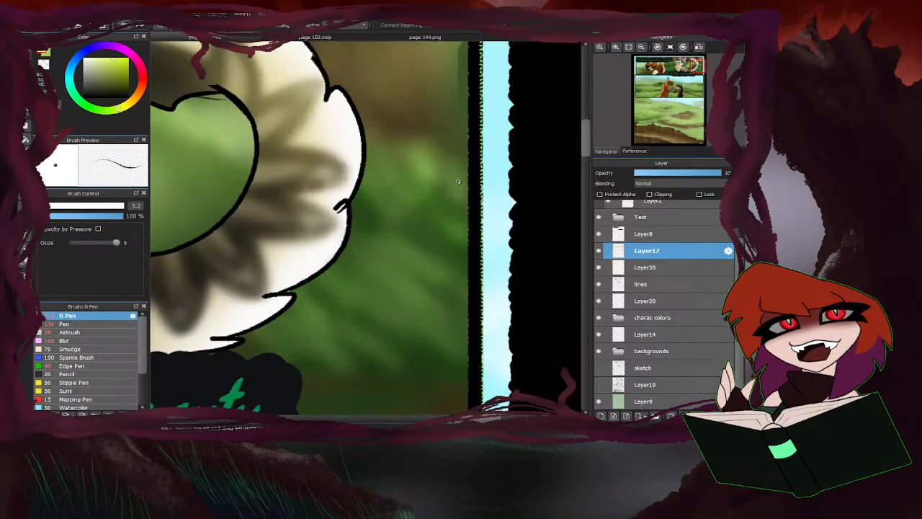
{"action": "scroll", "coordinate": [333, 244], "scroll_direction": "down", "scroll_amount": 2}
{"action": "scroll", "coordinate": [334, 245], "scroll_direction": "down", "scroll_amount": 1}
Change the pen colour to a more saturated green and trace the top panel's right border.
{"action": "left_click", "coordinate": [48, 56]}
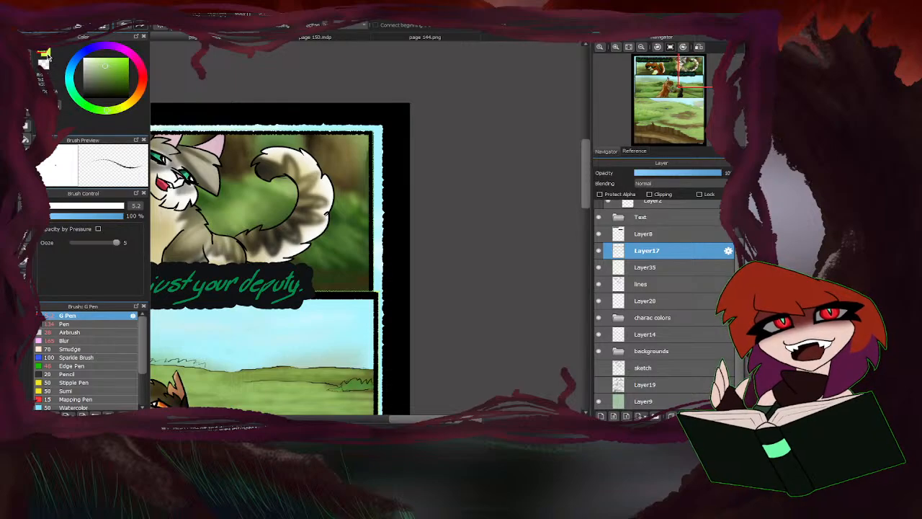
{"action": "left_click_drag", "start_coordinate": [106, 111], "coordinate": [99, 113]}
{"action": "left_click_drag", "start_coordinate": [105, 67], "coordinate": [118, 61]}
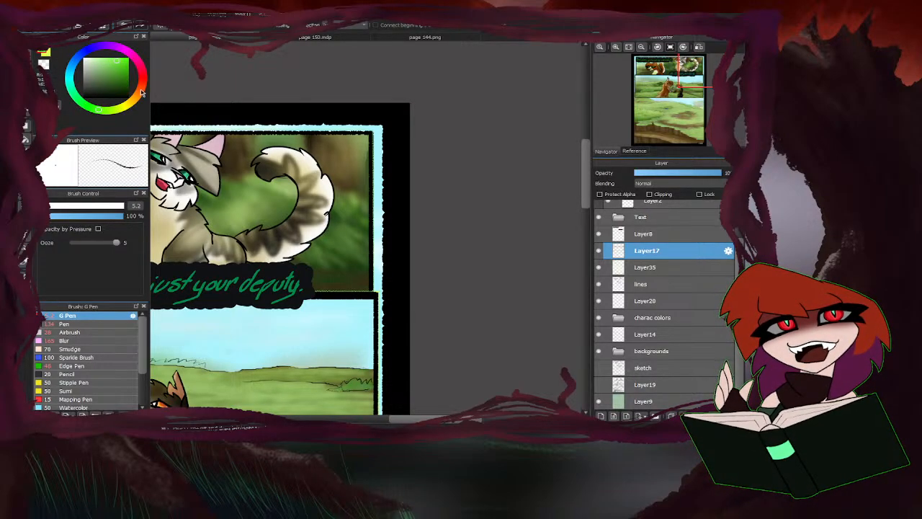
{"action": "scroll", "coordinate": [372, 230], "scroll_direction": "up", "scroll_amount": 1}
{"action": "left_click_drag", "start_coordinate": [374, 311], "coordinate": [374, 100]}
{"action": "scroll", "coordinate": [373, 101], "scroll_direction": "down", "scroll_amount": 4}
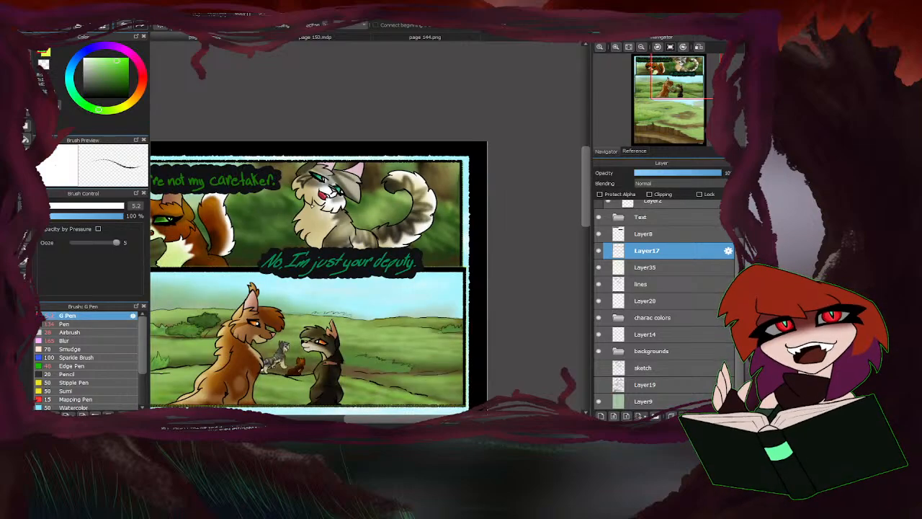
Try twice to trace the top panel's left border in green, undoing each stroke.
{"action": "scroll", "coordinate": [382, 193], "scroll_direction": "up", "scroll_amount": 4}
{"action": "scroll", "coordinate": [371, 256], "scroll_direction": "up", "scroll_amount": 3}
{"action": "scroll", "coordinate": [306, 306], "scroll_direction": "down", "scroll_amount": 3}
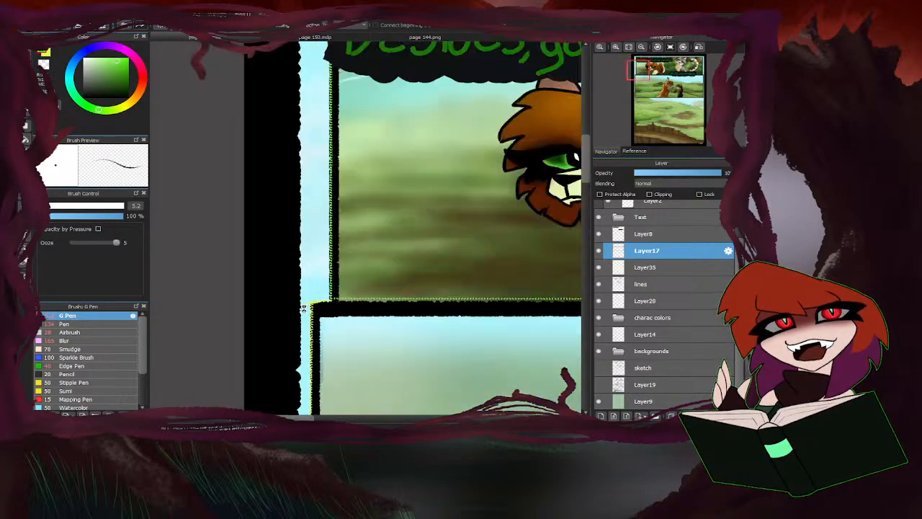
{"action": "left_click_drag", "start_coordinate": [323, 93], "coordinate": [325, 291]}
{"action": "key", "text": "ctrl+z"}
{"action": "left_click_drag", "start_coordinate": [322, 93], "coordinate": [321, 306]}
{"action": "key", "text": "ctrl+z"}
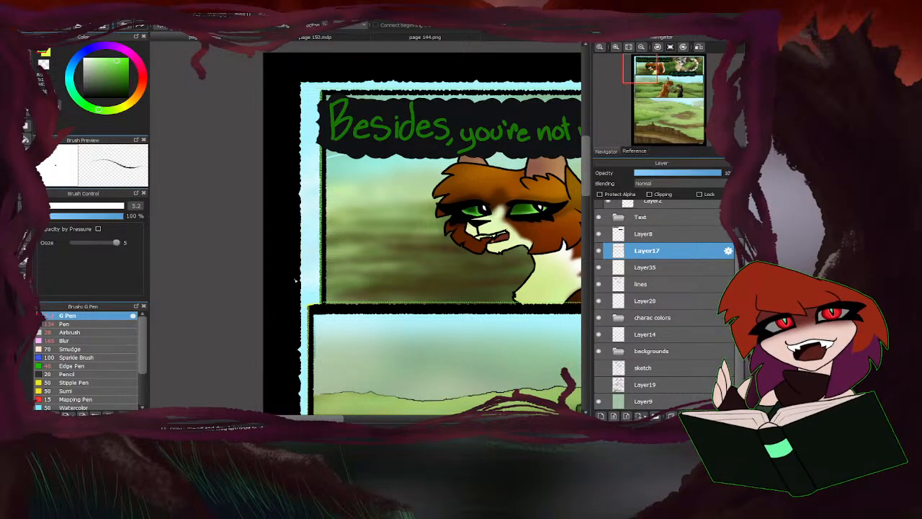
Examine the coloured borders of the two upper panels against the whole comic page.
{"action": "scroll", "coordinate": [220, 200], "scroll_direction": "down", "scroll_amount": 4}
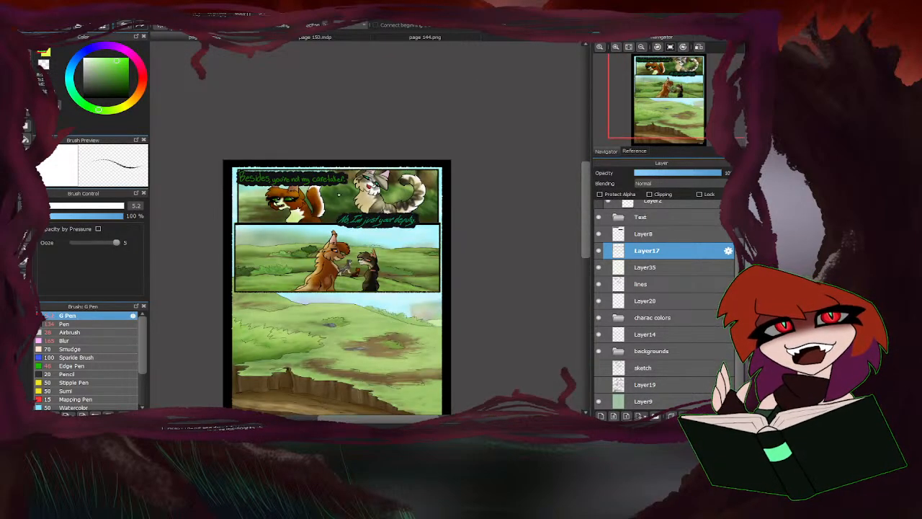
{"action": "scroll", "coordinate": [338, 170], "scroll_direction": "up", "scroll_amount": 2}
{"action": "scroll", "coordinate": [310, 184], "scroll_direction": "down", "scroll_amount": 2}
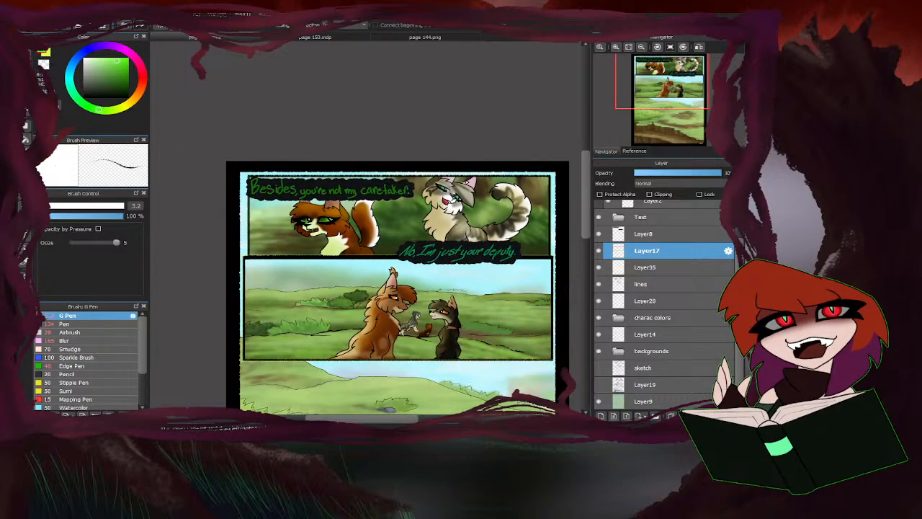
{"action": "scroll", "coordinate": [521, 175], "scroll_direction": "up", "scroll_amount": 2}
{"action": "left_click_drag", "start_coordinate": [413, 422], "coordinate": [420, 422]}
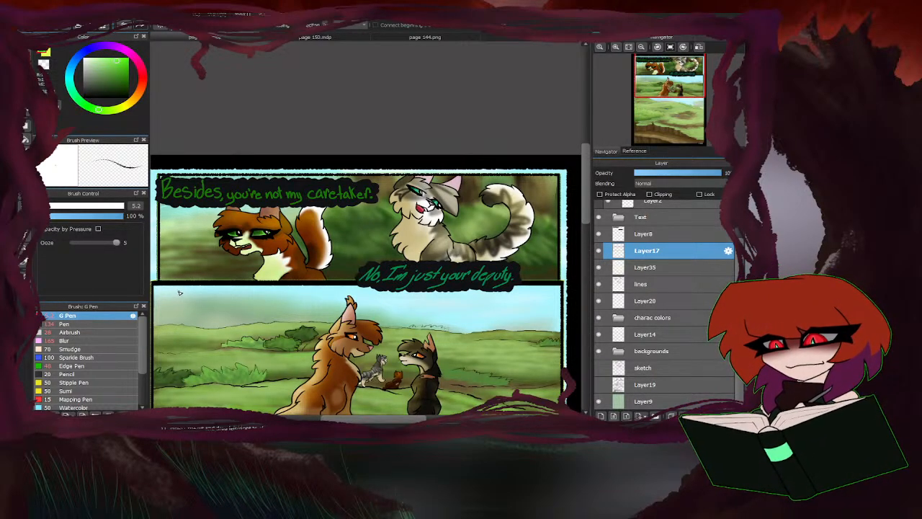
{"action": "scroll", "coordinate": [380, 165], "scroll_direction": "down", "scroll_amount": 2}
{"action": "scroll", "coordinate": [362, 307], "scroll_direction": "up", "scroll_amount": 1}
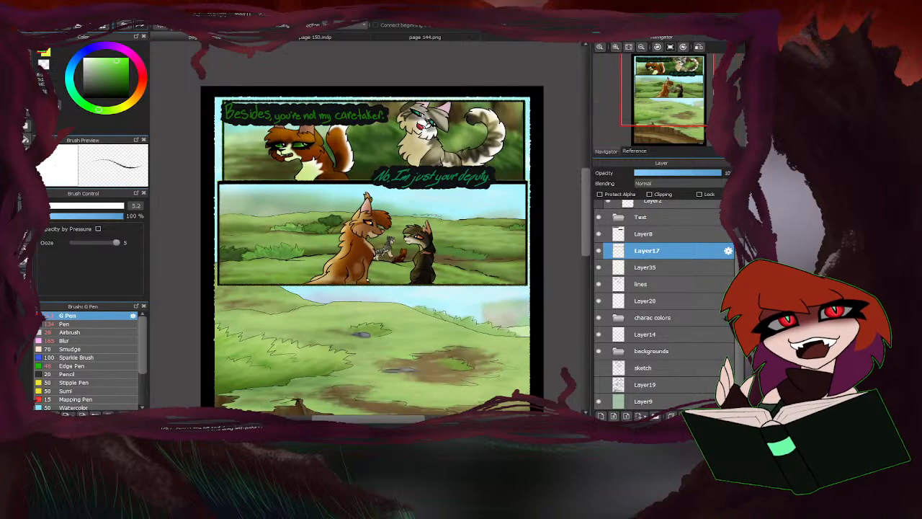
{"action": "scroll", "coordinate": [361, 303], "scroll_direction": "down", "scroll_amount": 2}
{"action": "scroll", "coordinate": [361, 303], "scroll_direction": "up", "scroll_amount": 2}
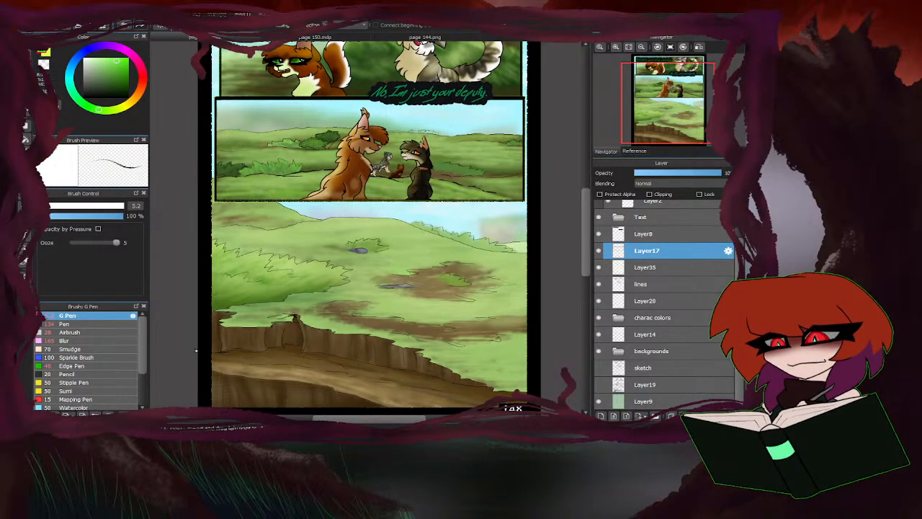
{"action": "scroll", "coordinate": [388, 254], "scroll_direction": "down", "scroll_amount": 2}
{"action": "scroll", "coordinate": [298, 234], "scroll_direction": "up", "scroll_amount": 1}
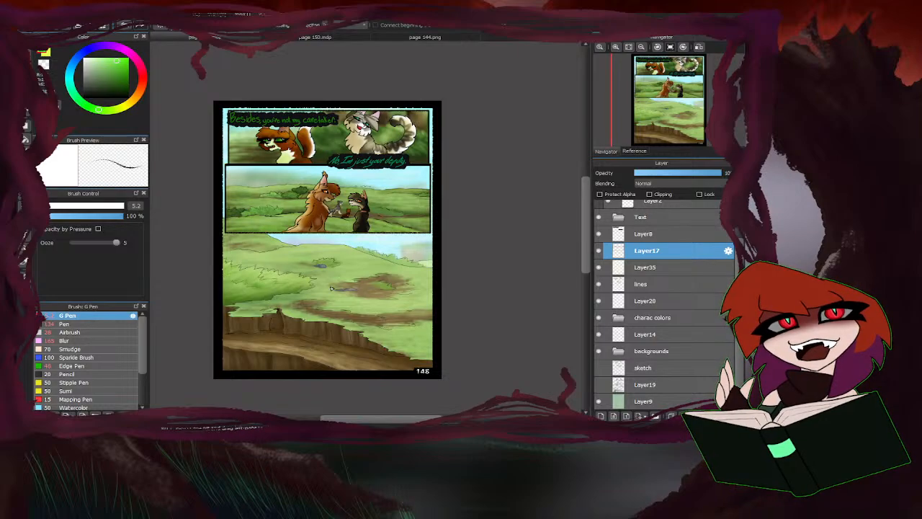
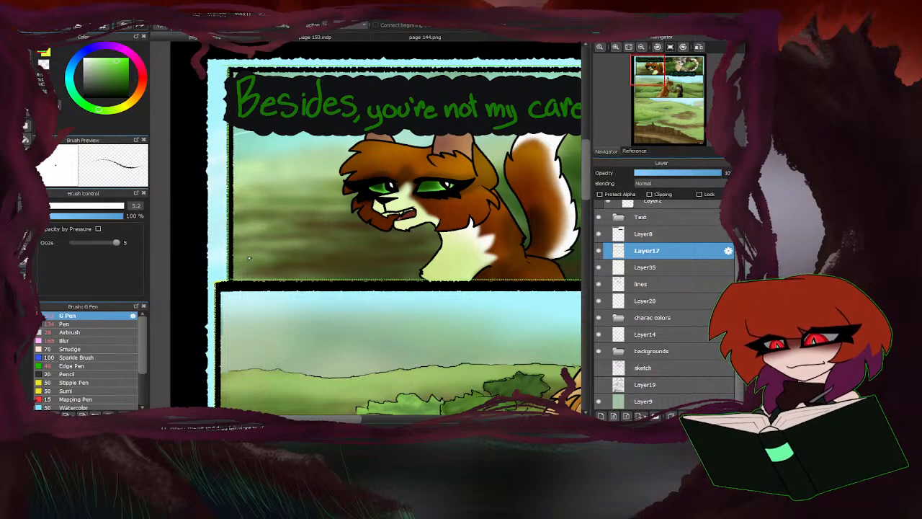
{"action": "scroll", "coordinate": [218, 122], "scroll_direction": "down", "scroll_amount": 3}
{"action": "scroll", "coordinate": [218, 123], "scroll_direction": "up", "scroll_amount": 4}
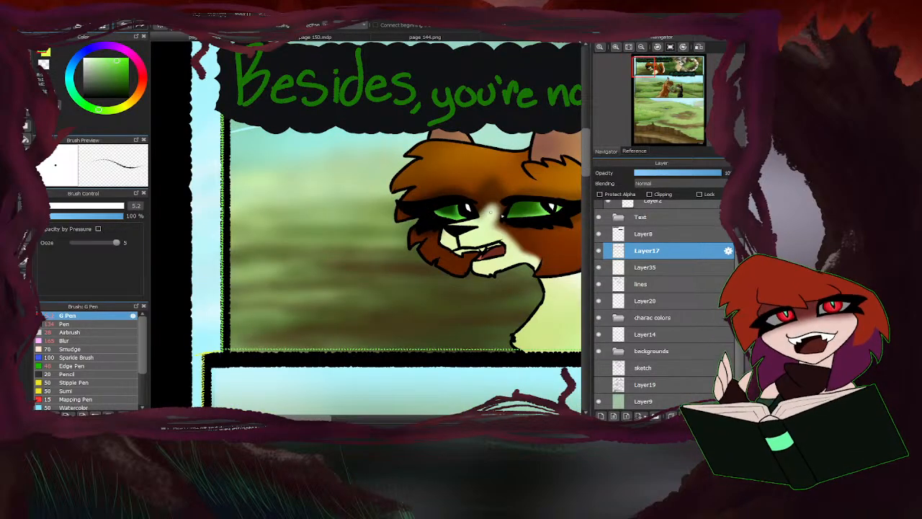
{"action": "scroll", "coordinate": [288, 196], "scroll_direction": "down", "scroll_amount": 3}
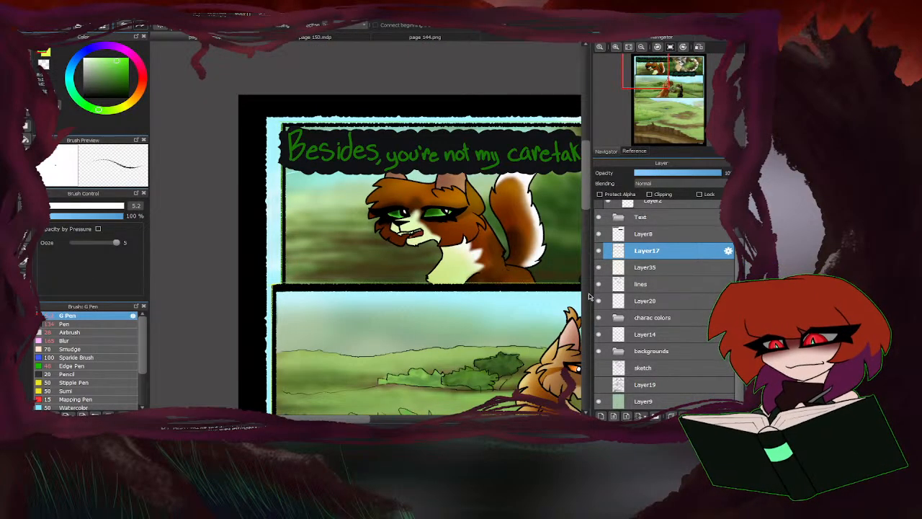
{"action": "scroll", "coordinate": [478, 256], "scroll_direction": "down", "scroll_amount": 1}
{"action": "scroll", "coordinate": [453, 203], "scroll_direction": "up", "scroll_amount": 2}
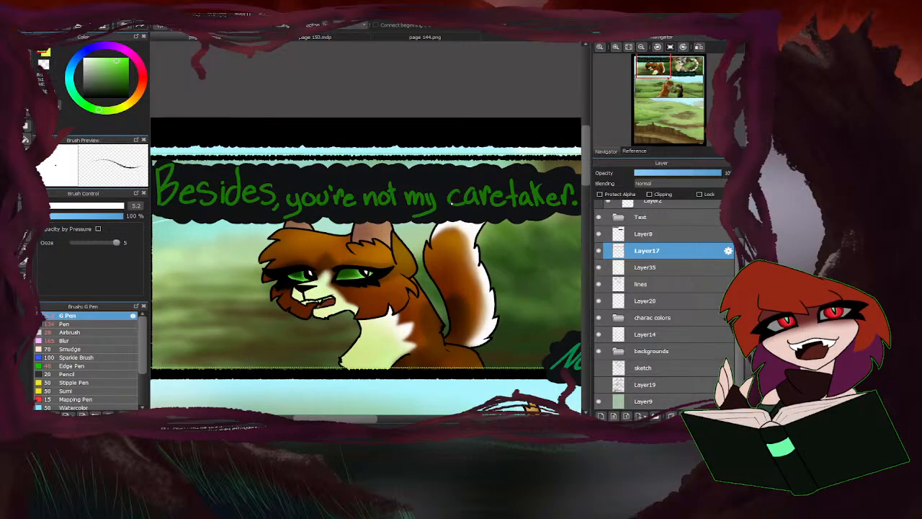
{"action": "scroll", "coordinate": [443, 184], "scroll_direction": "down", "scroll_amount": 1}
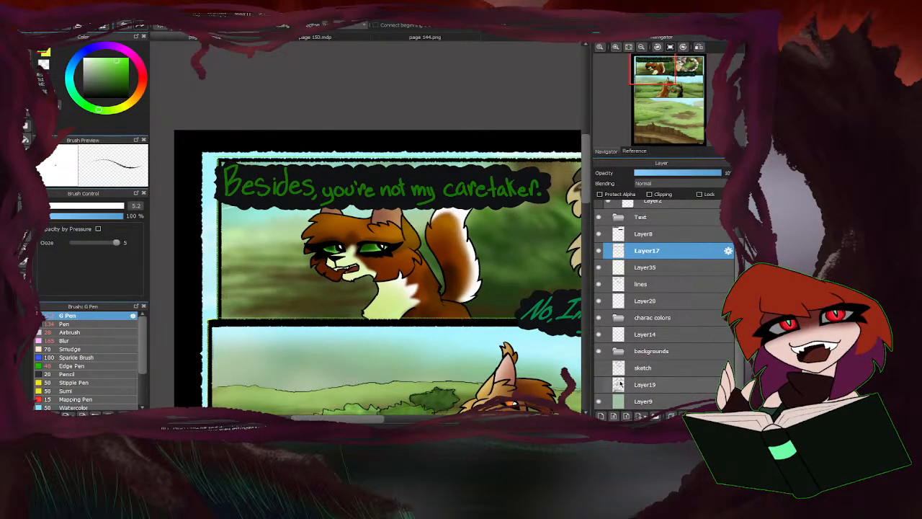
Expand the backgrounds folder and check what the folder, Layer23 and Layer25 contain by switching their visibility off and on.
{"action": "left_click", "coordinate": [600, 352]}
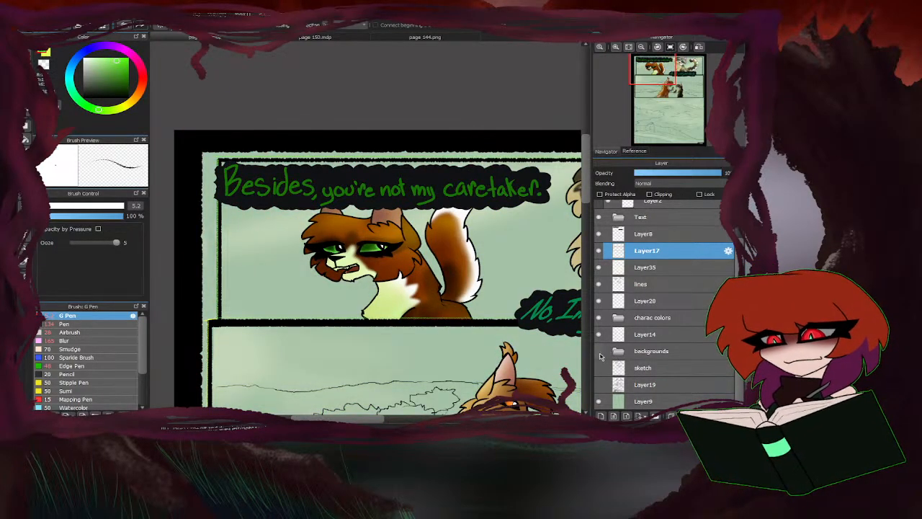
{"action": "left_click", "coordinate": [601, 353]}
{"action": "left_click", "coordinate": [619, 352]}
{"action": "scroll", "coordinate": [619, 359], "scroll_direction": "down", "scroll_amount": 4}
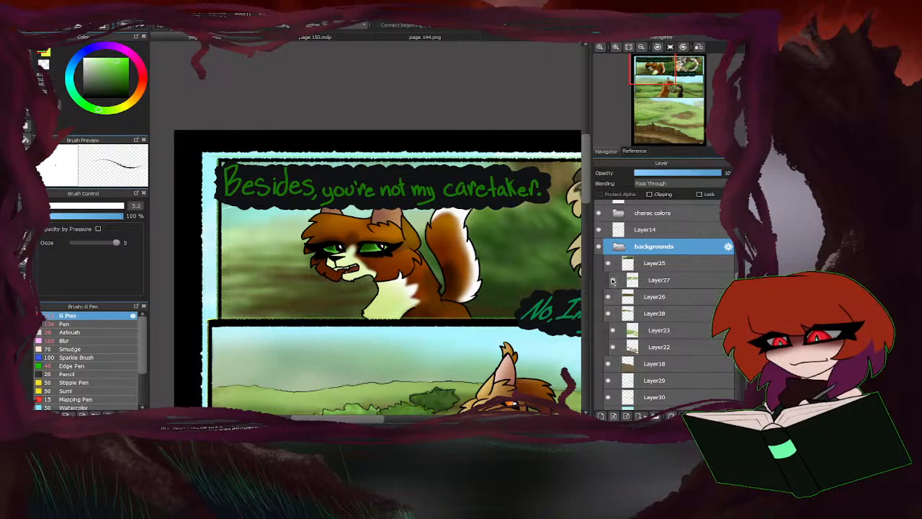
{"action": "scroll", "coordinate": [672, 306], "scroll_direction": "down", "scroll_amount": 2}
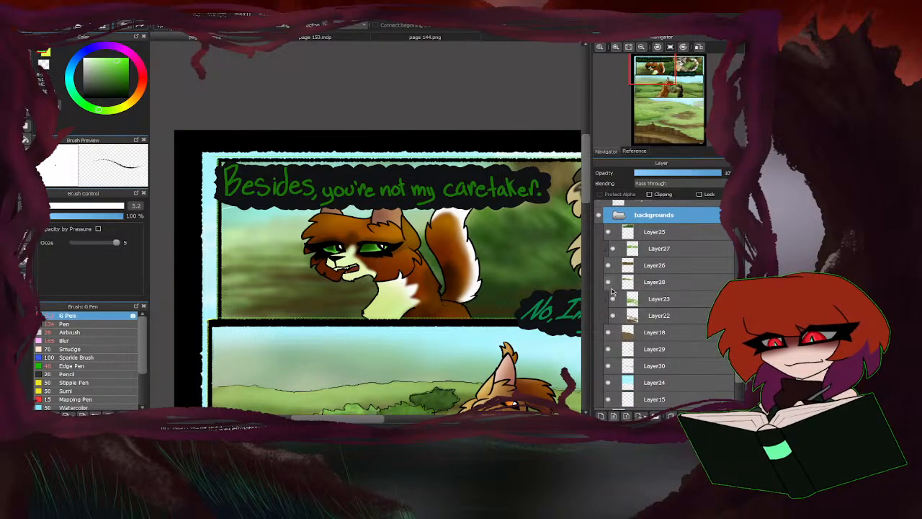
{"action": "left_click", "coordinate": [613, 297]}
{"action": "left_click", "coordinate": [613, 295]}
{"action": "left_click", "coordinate": [609, 232]}
{"action": "left_click", "coordinate": [609, 232]}
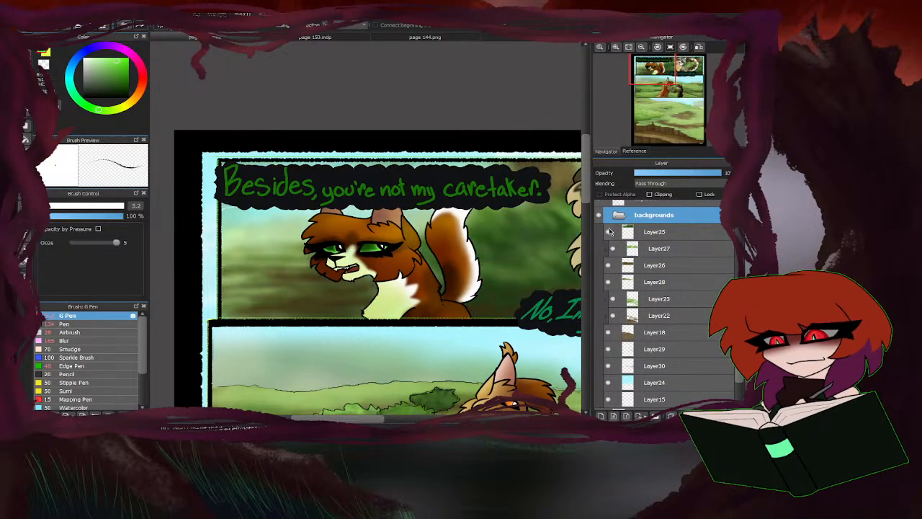
Make Layer25 in the backgrounds folder active and set up the Airbrush at size 168.
{"action": "left_click", "coordinate": [656, 231]}
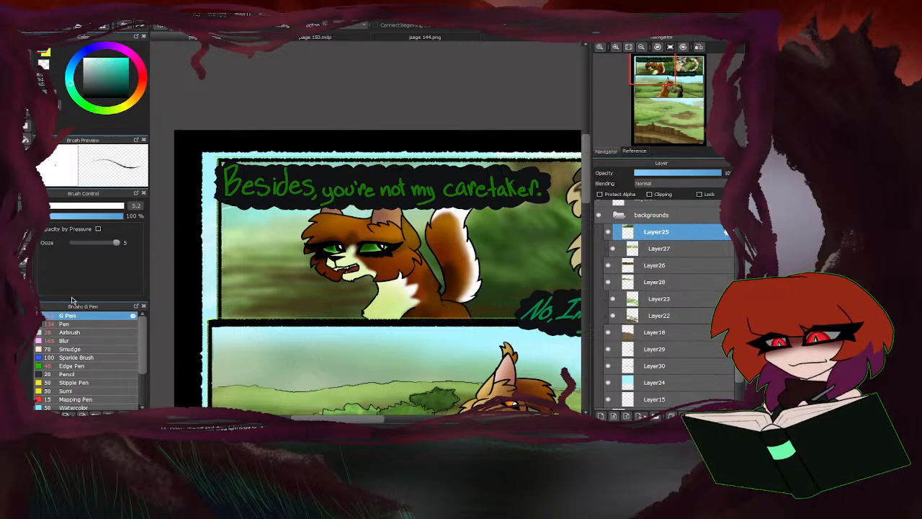
{"action": "left_click", "coordinate": [66, 332]}
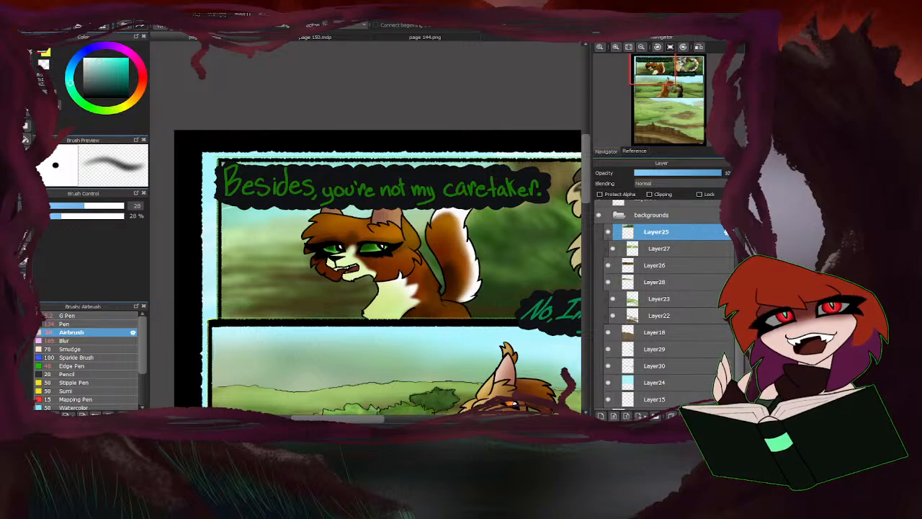
{"action": "key", "text": "b"}
{"action": "left_click_drag", "start_coordinate": [114, 206], "coordinate": [148, 206]}
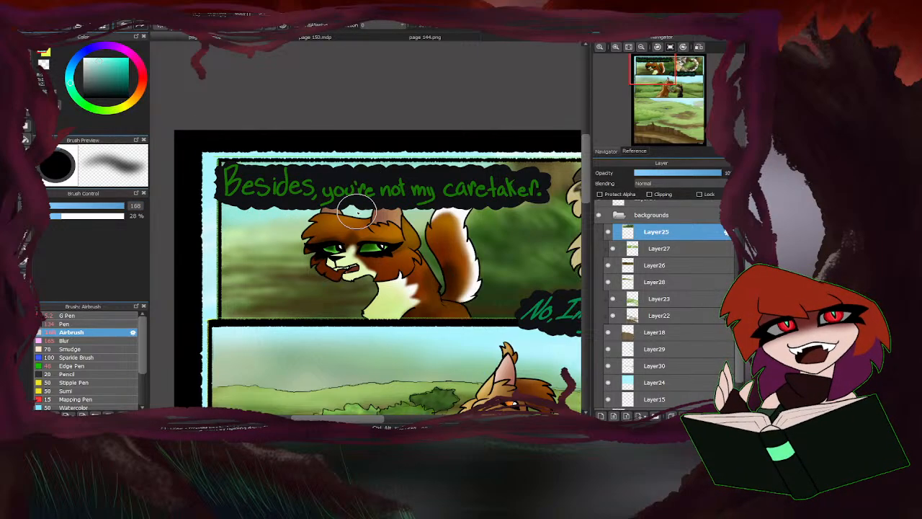
{"action": "scroll", "coordinate": [267, 219], "scroll_direction": "down", "scroll_amount": 4}
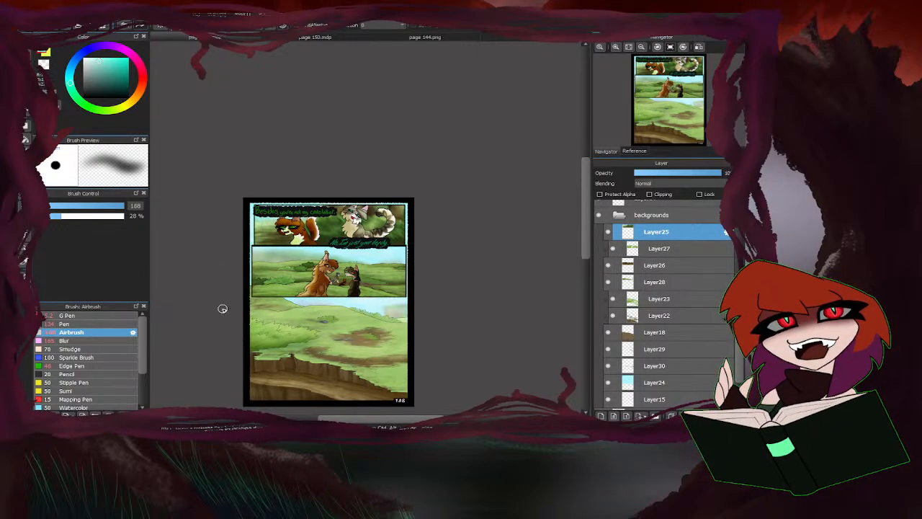
{"action": "scroll", "coordinate": [239, 310], "scroll_direction": "up", "scroll_amount": 7}
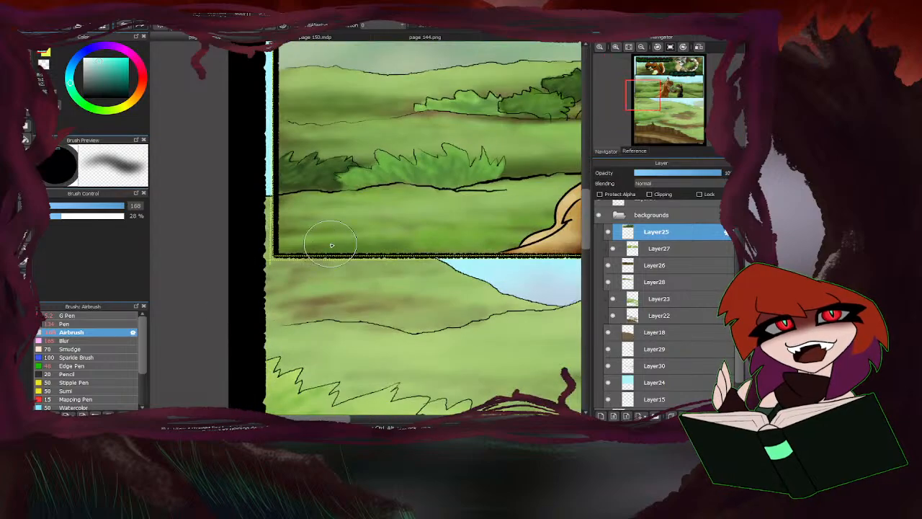
{"action": "scroll", "coordinate": [209, 323], "scroll_direction": "down", "scroll_amount": 4}
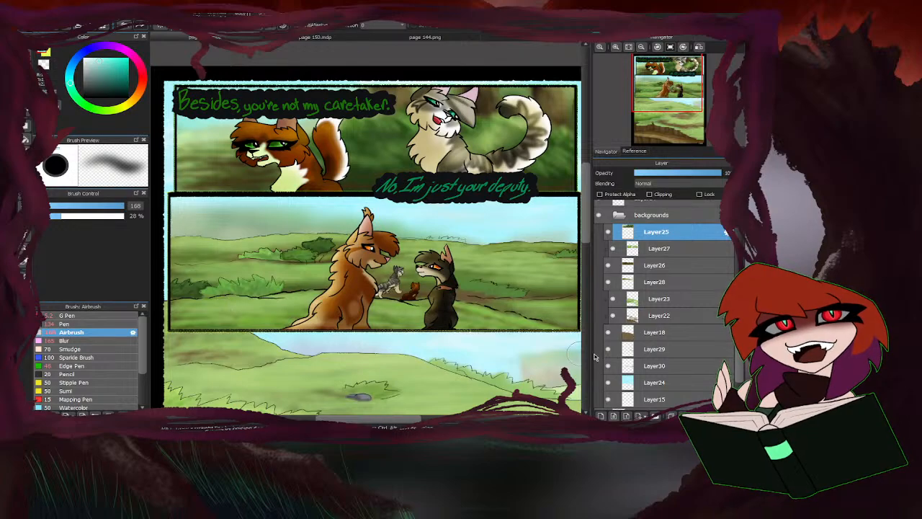
Check what Layer28 contains and make it active, ready for muted green airbrushing at size 33.
{"action": "left_click", "coordinate": [609, 281]}
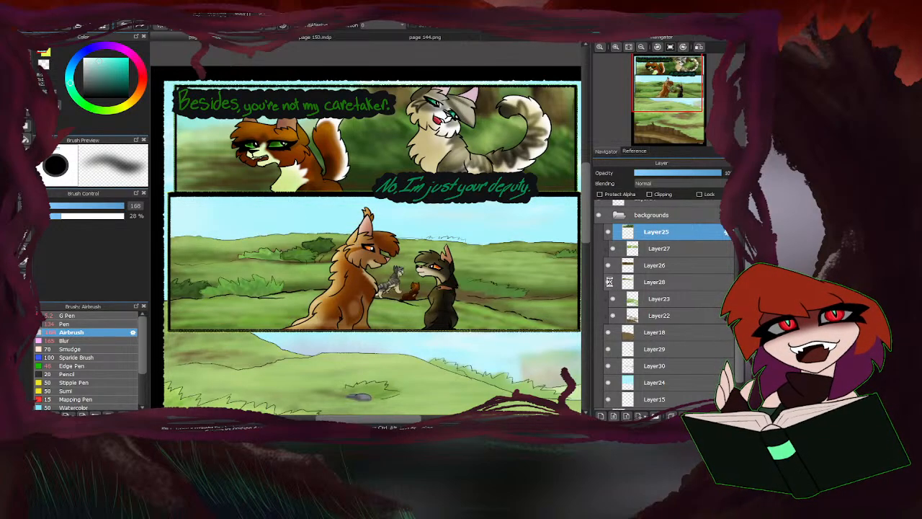
{"action": "left_click", "coordinate": [609, 281]}
{"action": "left_click", "coordinate": [654, 281]}
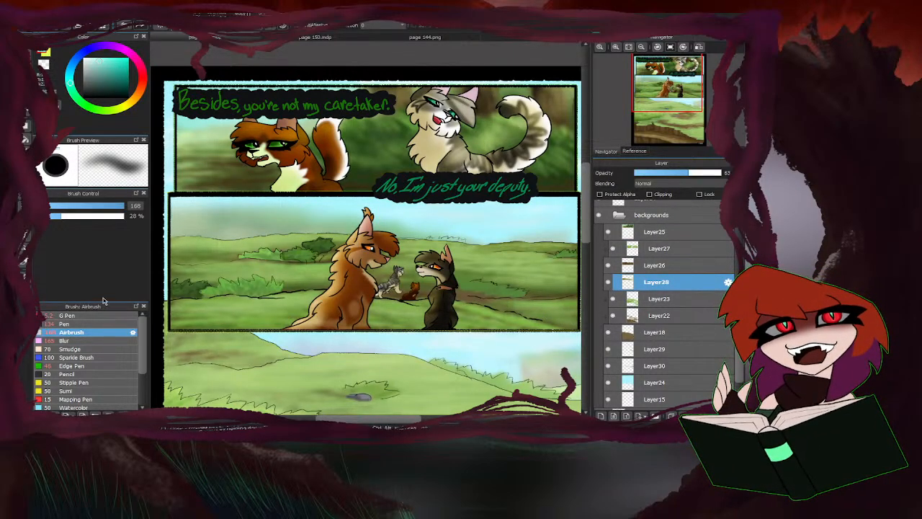
{"action": "left_click_drag", "start_coordinate": [115, 208], "coordinate": [112, 209]}
{"action": "left_click", "coordinate": [94, 110]}
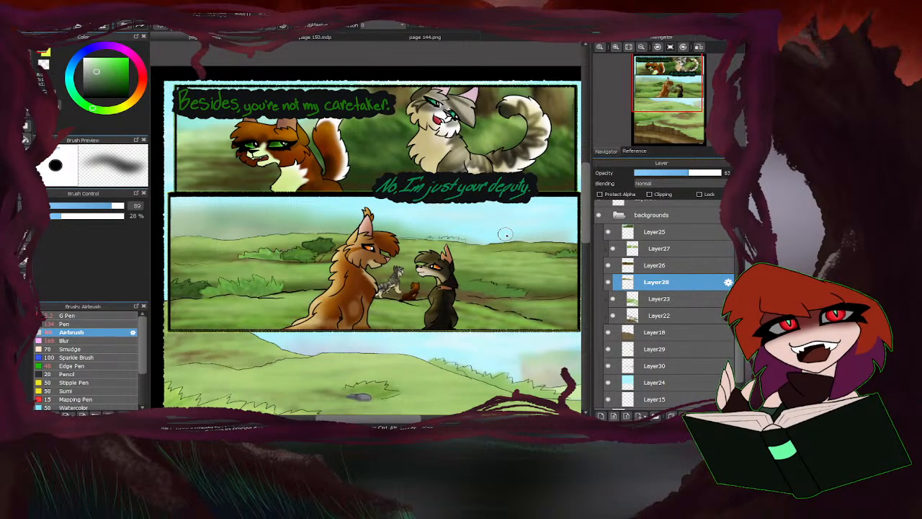
{"action": "scroll", "coordinate": [408, 252], "scroll_direction": "up", "scroll_amount": 3}
{"action": "left_click", "coordinate": [97, 207]}
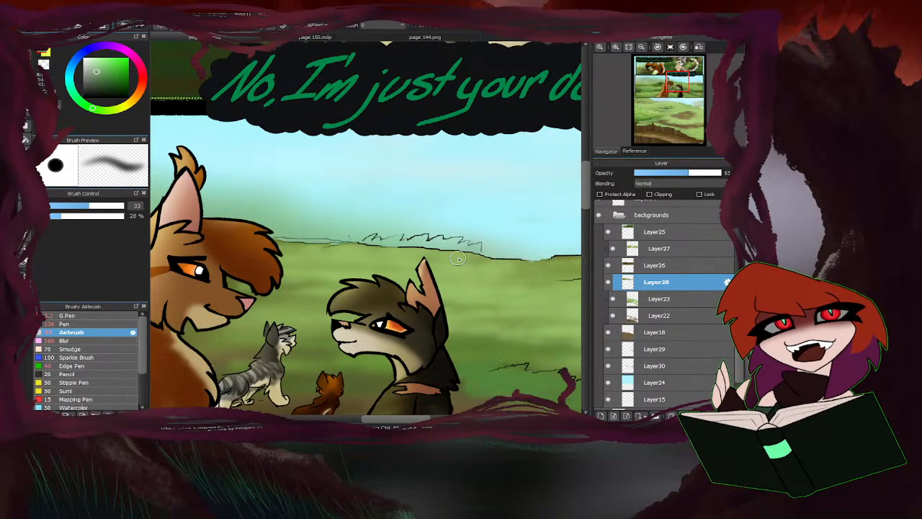
Airbrush soft green haze into the sky around the distant bushes on the second panel's horizon.
{"action": "scroll", "coordinate": [371, 248], "scroll_direction": "down", "scroll_amount": 3}
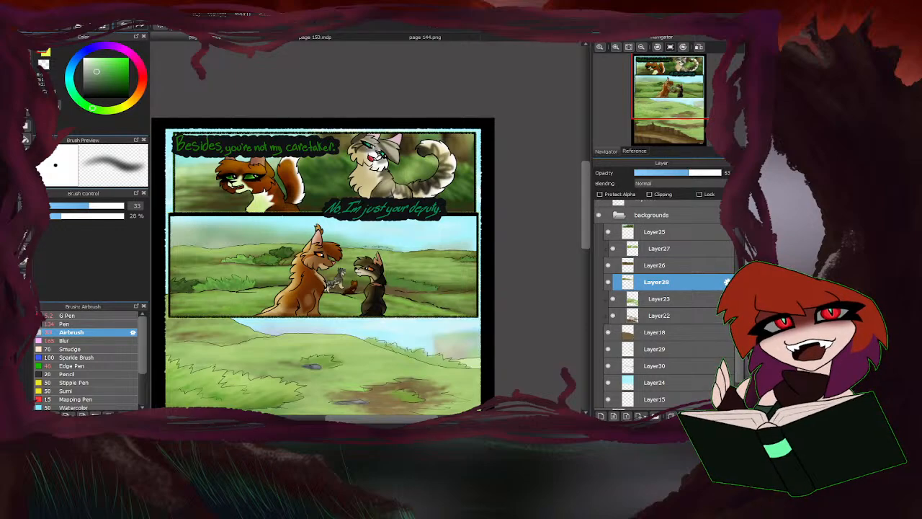
{"action": "scroll", "coordinate": [288, 196], "scroll_direction": "up", "scroll_amount": 5}
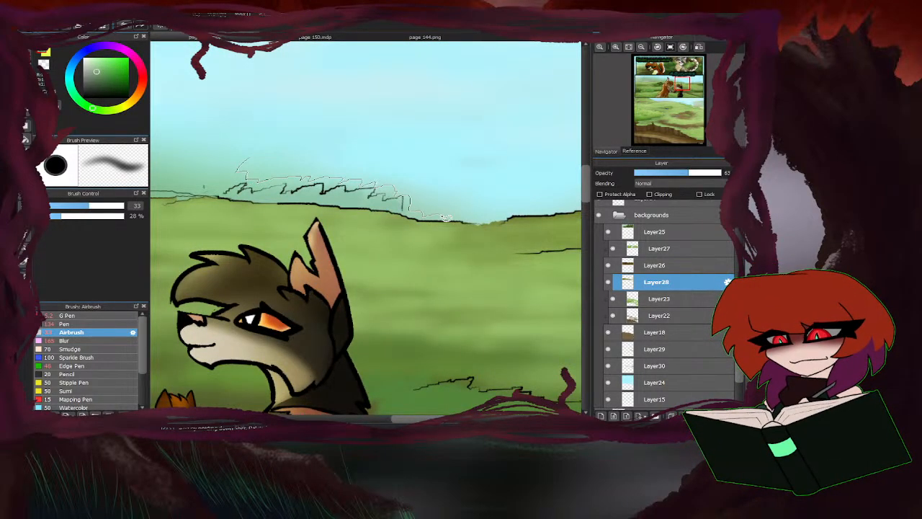
{"action": "scroll", "coordinate": [403, 201], "scroll_direction": "down", "scroll_amount": 3}
{"action": "scroll", "coordinate": [369, 191], "scroll_direction": "up", "scroll_amount": 3}
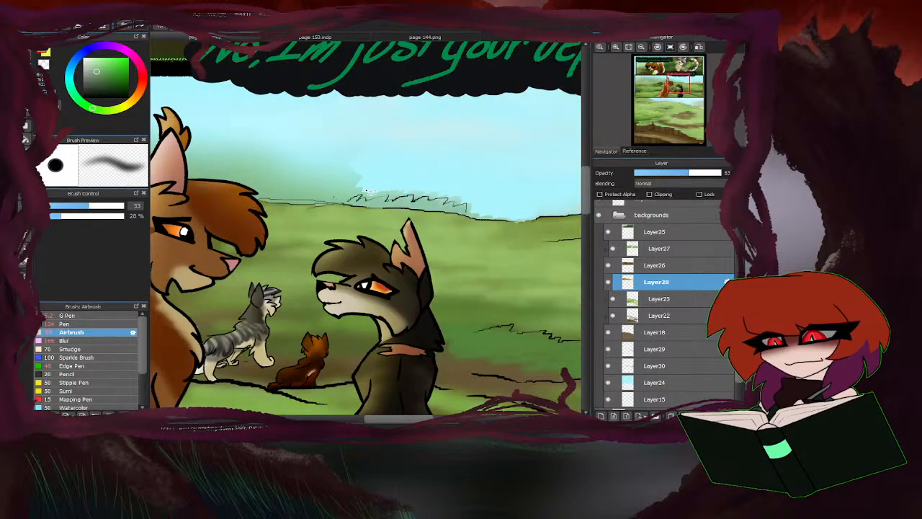
{"action": "scroll", "coordinate": [275, 242], "scroll_direction": "down", "scroll_amount": 3}
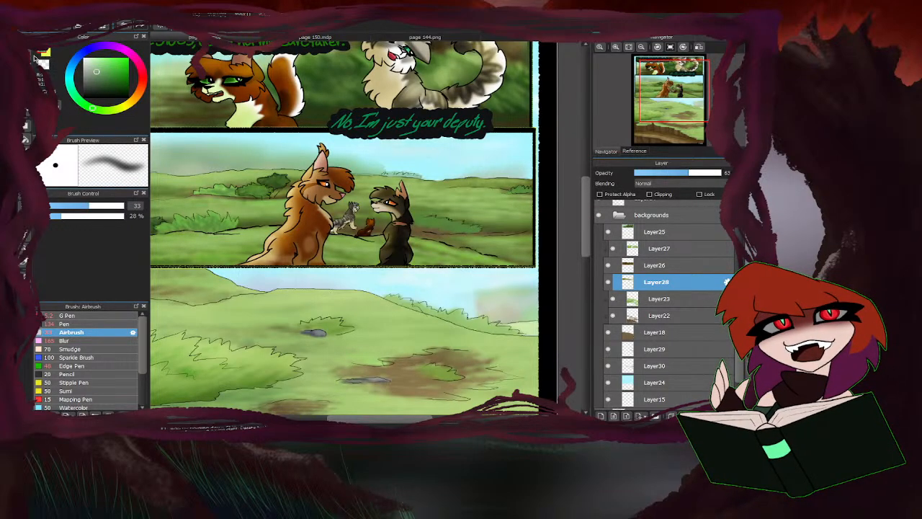
Soften the green haze in the second panel's sky with the Blur brush at size 165.
{"action": "left_click", "coordinate": [85, 341]}
{"action": "scroll", "coordinate": [357, 209], "scroll_direction": "up", "scroll_amount": 2}
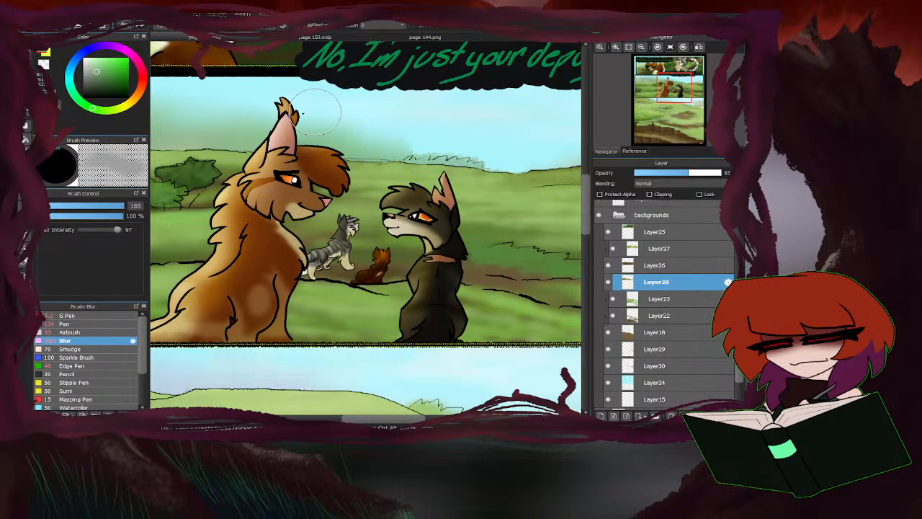
{"action": "scroll", "coordinate": [224, 277], "scroll_direction": "down", "scroll_amount": 3}
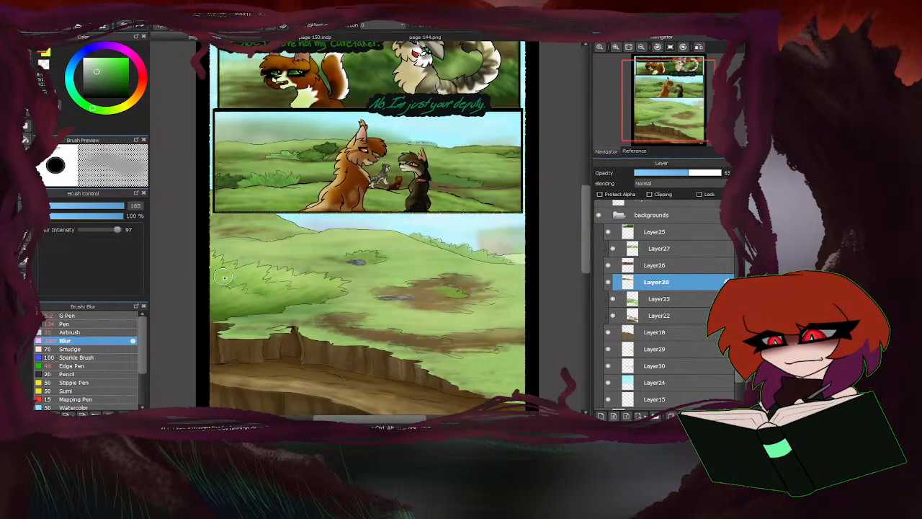
Return to the Airbrush and make Layer23, which holds the third panel's grass, active after checking its contents.
{"action": "left_click", "coordinate": [71, 333]}
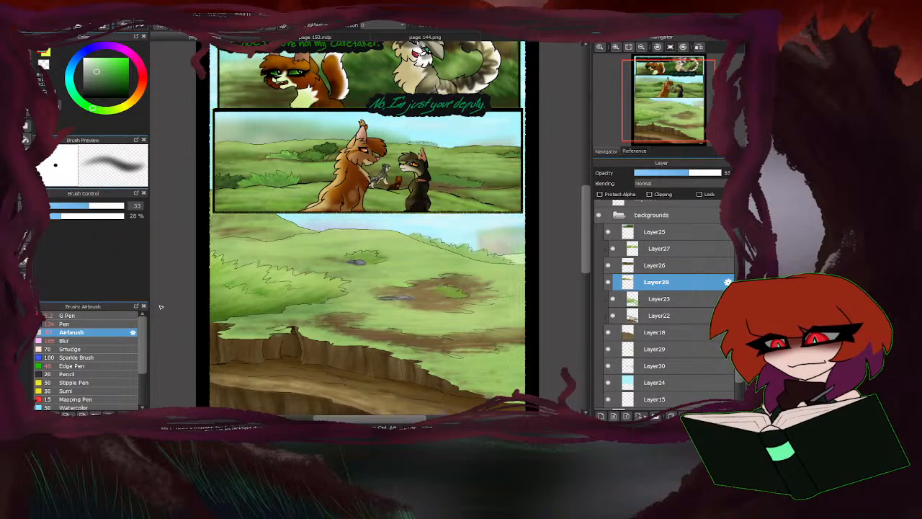
{"action": "scroll", "coordinate": [332, 273], "scroll_direction": "down", "scroll_amount": 2}
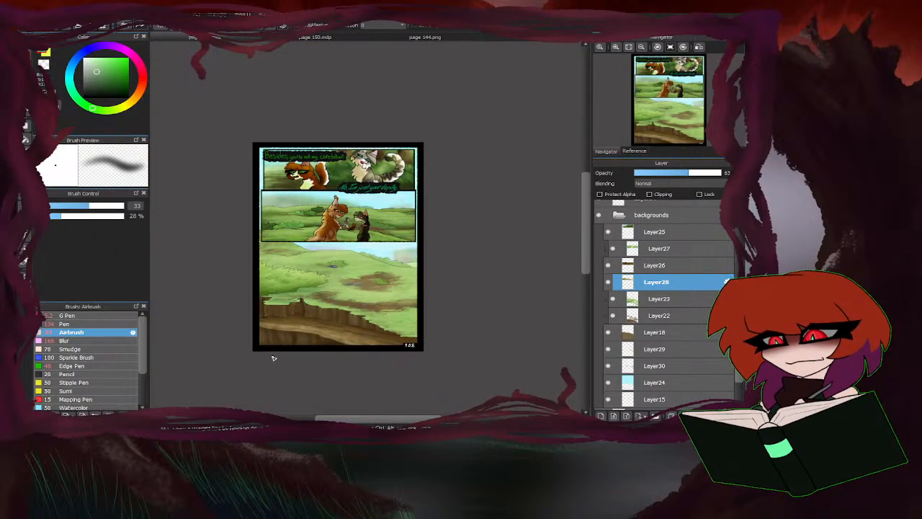
{"action": "scroll", "coordinate": [268, 349], "scroll_direction": "up", "scroll_amount": 1}
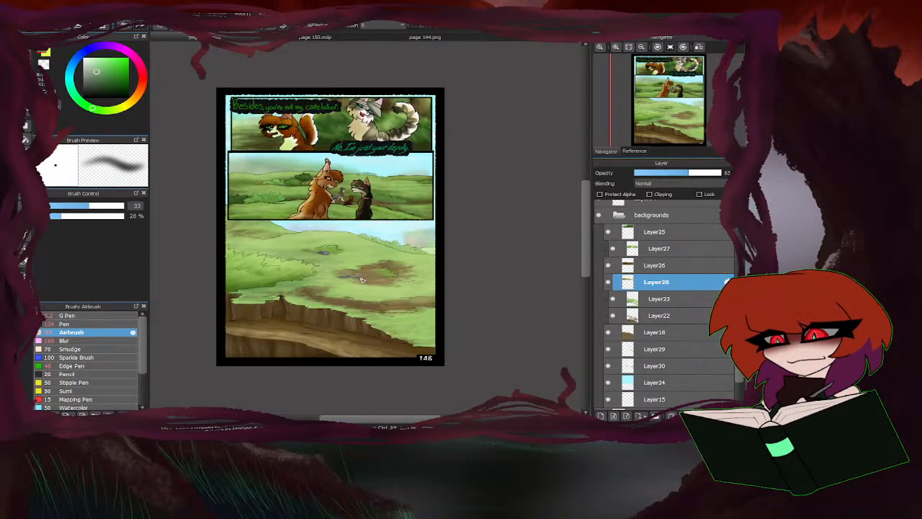
{"action": "left_click", "coordinate": [613, 298]}
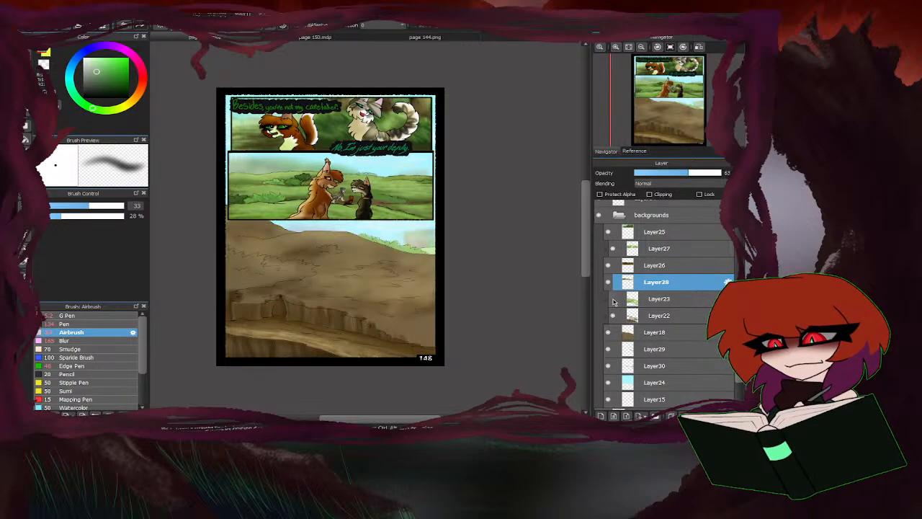
{"action": "left_click", "coordinate": [613, 298]}
{"action": "left_click", "coordinate": [624, 302]}
{"action": "scroll", "coordinate": [286, 254], "scroll_direction": "up", "scroll_amount": 4}
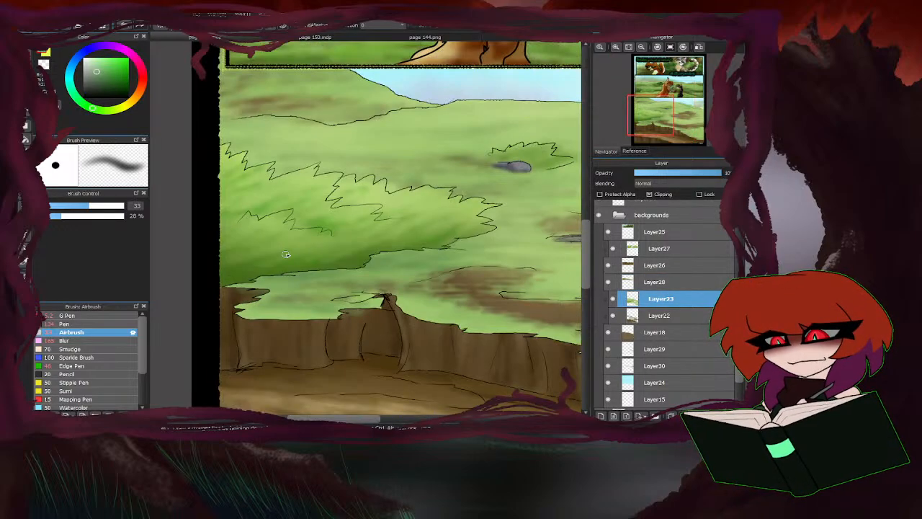
Shade the large bush in the third panel with greens sampled from the artwork, using the Airbrush at size 85.
{"action": "right_click", "coordinate": [295, 251]}
{"action": "left_click", "coordinate": [111, 206]}
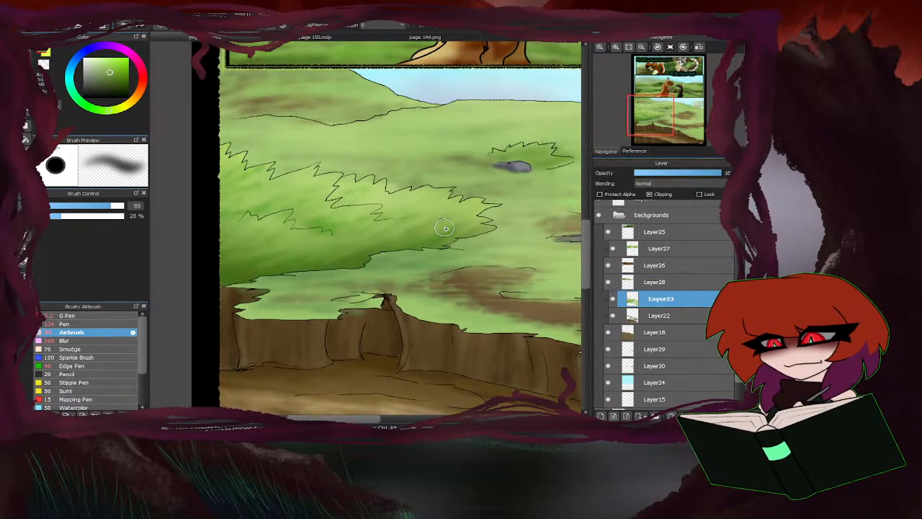
{"action": "mouse_move", "coordinate": [418, 230]}
{"action": "left_mouse_down"}
{"action": "mouse_move", "coordinate": [339, 258]}
{"action": "mouse_move", "coordinate": [304, 261]}
{"action": "mouse_move", "coordinate": [306, 247]}
{"action": "mouse_move", "coordinate": [251, 269]}
{"action": "mouse_move", "coordinate": [219, 265]}
{"action": "mouse_move", "coordinate": [223, 221]}
{"action": "mouse_move", "coordinate": [294, 190]}
{"action": "mouse_move", "coordinate": [332, 216]}
{"action": "mouse_move", "coordinate": [300, 227]}
{"action": "mouse_move", "coordinate": [284, 204]}
{"action": "left_mouse_up"}
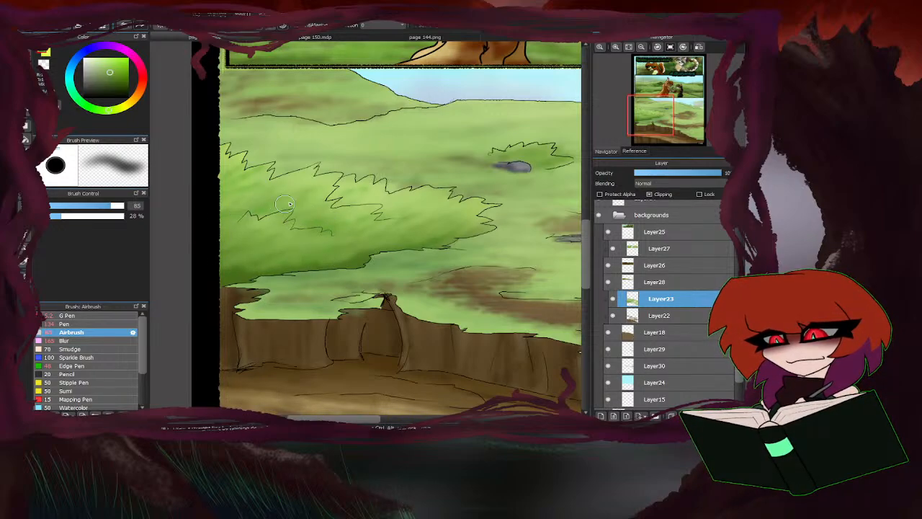
{"action": "right_click", "coordinate": [232, 272]}
{"action": "mouse_move", "coordinate": [260, 268]}
{"action": "left_mouse_down"}
{"action": "mouse_move", "coordinate": [216, 263]}
{"action": "mouse_move", "coordinate": [324, 263]}
{"action": "mouse_move", "coordinate": [283, 248]}
{"action": "mouse_move", "coordinate": [260, 271]}
{"action": "mouse_move", "coordinate": [251, 244]}
{"action": "mouse_move", "coordinate": [187, 246]}
{"action": "mouse_move", "coordinate": [360, 249]}
{"action": "mouse_move", "coordinate": [349, 266]}
{"action": "mouse_move", "coordinate": [343, 246]}
{"action": "mouse_move", "coordinate": [437, 242]}
{"action": "mouse_move", "coordinate": [416, 233]}
{"action": "mouse_move", "coordinate": [347, 244]}
{"action": "mouse_move", "coordinate": [363, 224]}
{"action": "mouse_move", "coordinate": [310, 259]}
{"action": "mouse_move", "coordinate": [295, 238]}
{"action": "mouse_move", "coordinate": [241, 259]}
{"action": "left_mouse_up"}
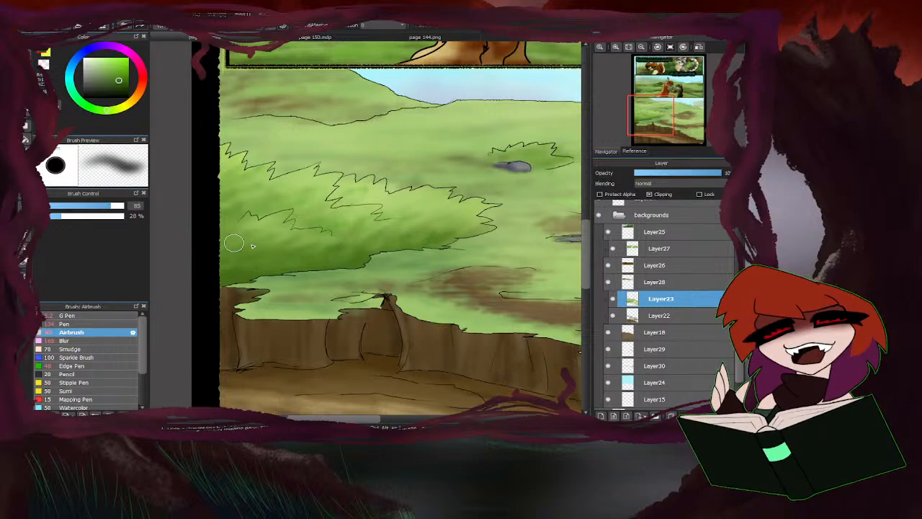
{"action": "key", "text": "ctrl+0"}
{"action": "scroll", "coordinate": [251, 256], "scroll_direction": "up", "scroll_amount": 3}
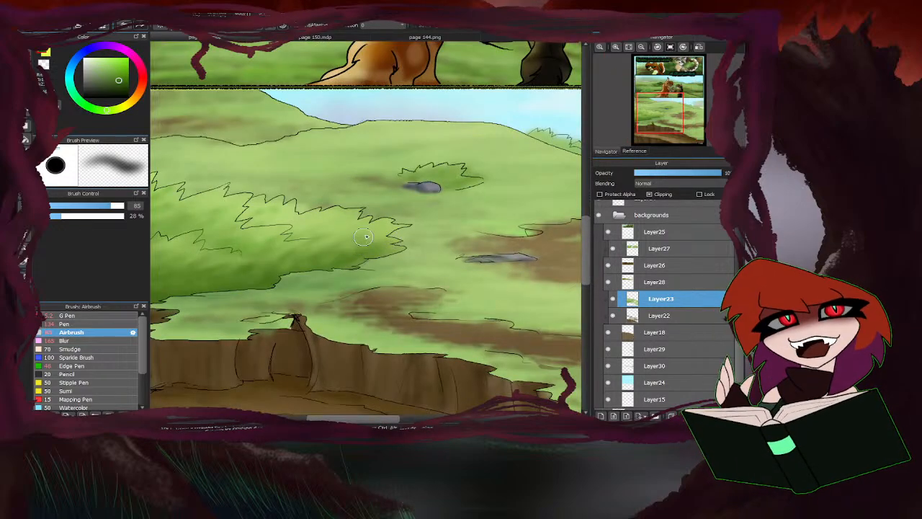
{"action": "key", "text": "ctrl+0"}
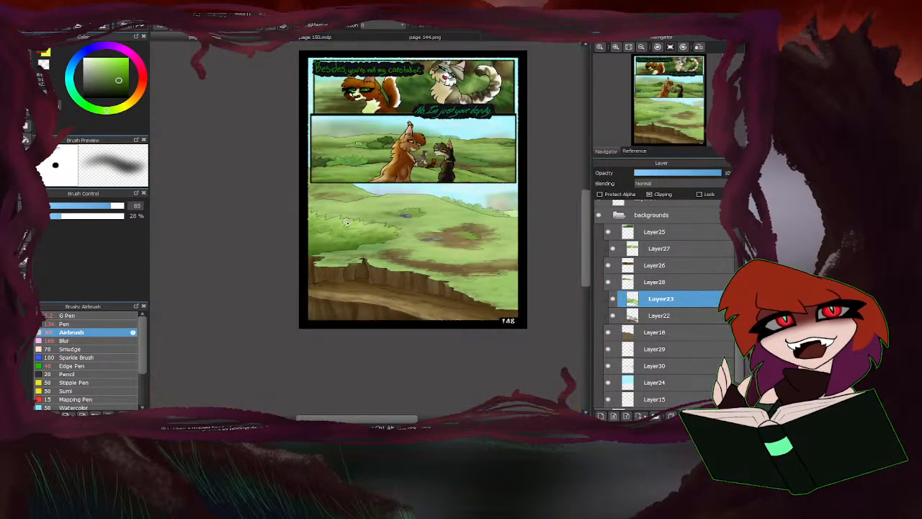
{"action": "scroll", "coordinate": [313, 234], "scroll_direction": "up", "scroll_amount": 2}
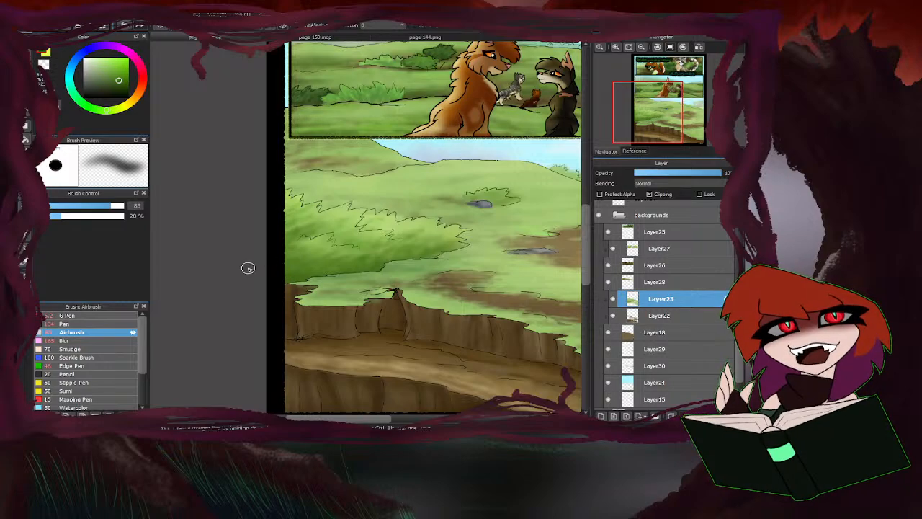
Airbrush a darker green shadow into the grass directly below the third panel's large bush, using a green picked from the artwork.
{"action": "key", "text": "ctrl+0"}
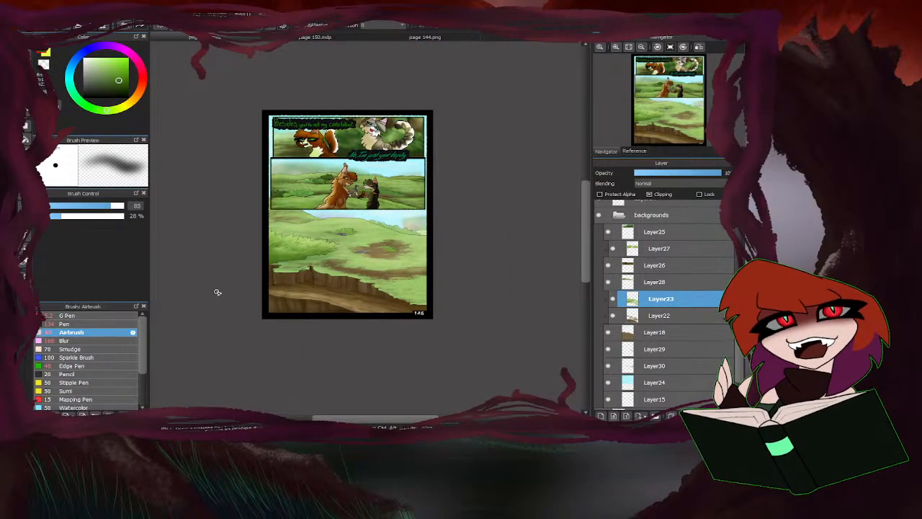
{"action": "scroll", "coordinate": [289, 252], "scroll_direction": "up", "scroll_amount": 4}
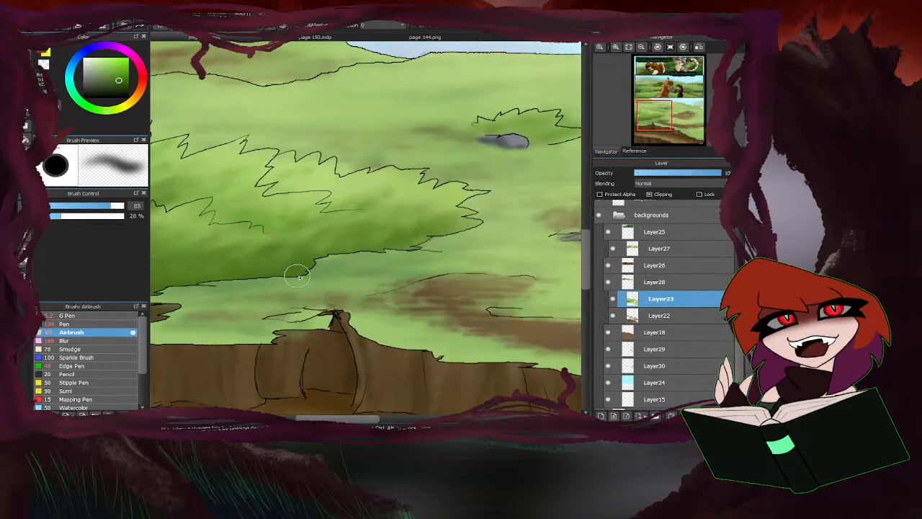
{"action": "right_click", "coordinate": [319, 271]}
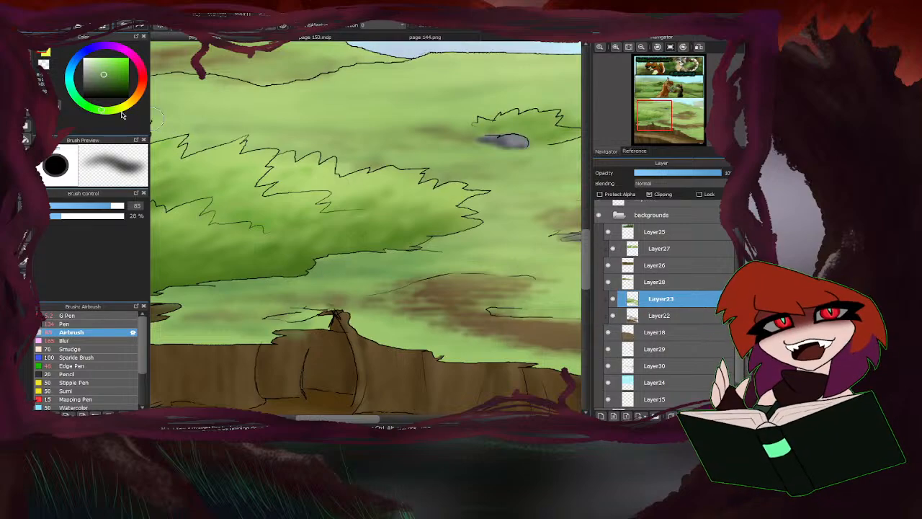
{"action": "left_click", "coordinate": [108, 82]}
{"action": "mouse_move", "coordinate": [322, 278]}
{"action": "left_mouse_down"}
{"action": "mouse_move", "coordinate": [354, 273]}
{"action": "mouse_move", "coordinate": [322, 262]}
{"action": "mouse_move", "coordinate": [358, 255]}
{"action": "mouse_move", "coordinate": [275, 282]}
{"action": "mouse_move", "coordinate": [356, 273]}
{"action": "mouse_move", "coordinate": [210, 287]}
{"action": "mouse_move", "coordinate": [327, 290]}
{"action": "mouse_move", "coordinate": [263, 289]}
{"action": "mouse_move", "coordinate": [241, 300]}
{"action": "mouse_move", "coordinate": [271, 303]}
{"action": "mouse_move", "coordinate": [221, 313]}
{"action": "mouse_move", "coordinate": [253, 301]}
{"action": "left_mouse_up"}
{"action": "scroll", "coordinate": [297, 272], "scroll_direction": "down", "scroll_amount": 1}
{"action": "mouse_move", "coordinate": [369, 278]}
{"action": "left_mouse_down"}
{"action": "mouse_move", "coordinate": [425, 261]}
{"action": "mouse_move", "coordinate": [374, 271]}
{"action": "mouse_move", "coordinate": [405, 272]}
{"action": "mouse_move", "coordinate": [451, 255]}
{"action": "mouse_move", "coordinate": [421, 249]}
{"action": "mouse_move", "coordinate": [454, 245]}
{"action": "mouse_move", "coordinate": [467, 259]}
{"action": "mouse_move", "coordinate": [436, 261]}
{"action": "mouse_move", "coordinate": [478, 245]}
{"action": "mouse_move", "coordinate": [456, 233]}
{"action": "mouse_move", "coordinate": [478, 215]}
{"action": "mouse_move", "coordinate": [450, 255]}
{"action": "mouse_move", "coordinate": [511, 257]}
{"action": "mouse_move", "coordinate": [240, 297]}
{"action": "left_mouse_up"}
{"action": "scroll", "coordinate": [241, 297], "scroll_direction": "down", "scroll_amount": 4}
{"action": "scroll", "coordinate": [231, 304], "scroll_direction": "up", "scroll_amount": 2}
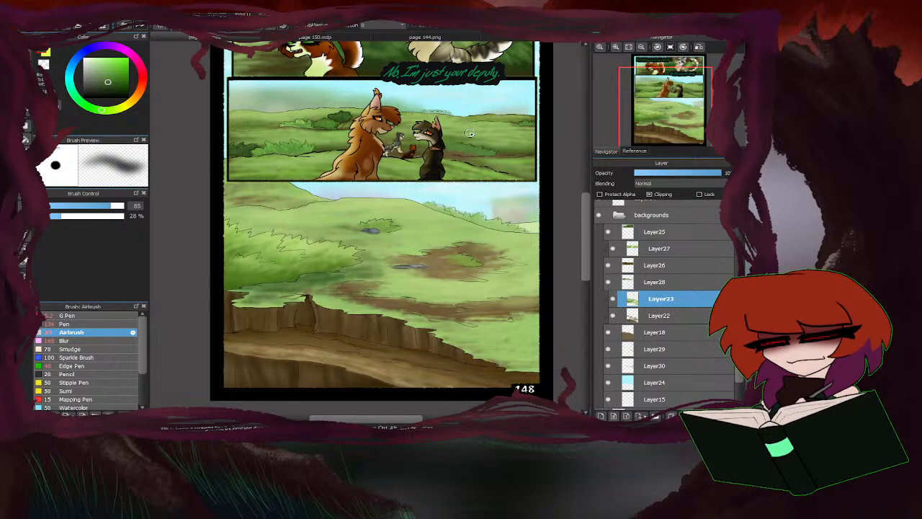
Lighten the grass beside and below the bush with sampled greens, toggling Layer23's visibility to compare the result.
{"action": "right_click", "coordinate": [381, 266]}
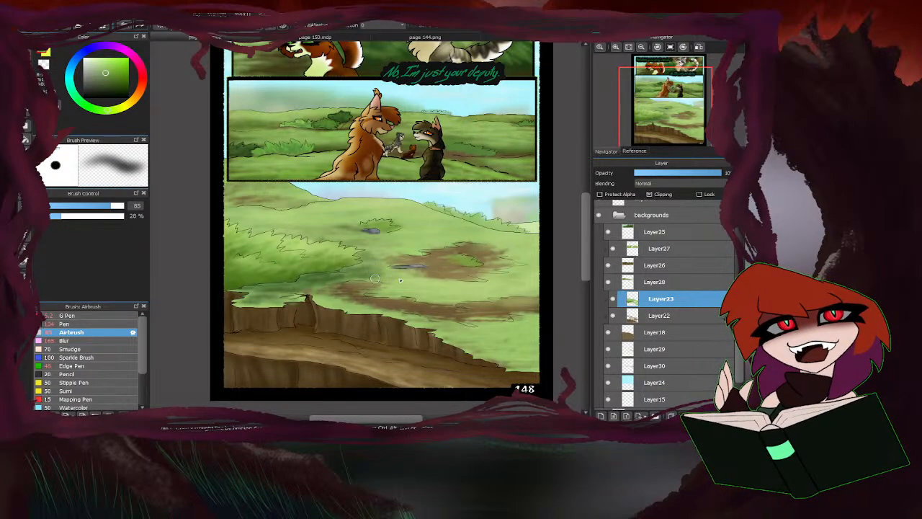
{"action": "mouse_move", "coordinate": [353, 268]}
{"action": "left_mouse_down"}
{"action": "mouse_move", "coordinate": [254, 297]}
{"action": "mouse_move", "coordinate": [349, 286]}
{"action": "mouse_move", "coordinate": [324, 304]}
{"action": "mouse_move", "coordinate": [355, 308]}
{"action": "mouse_move", "coordinate": [317, 288]}
{"action": "left_mouse_up"}
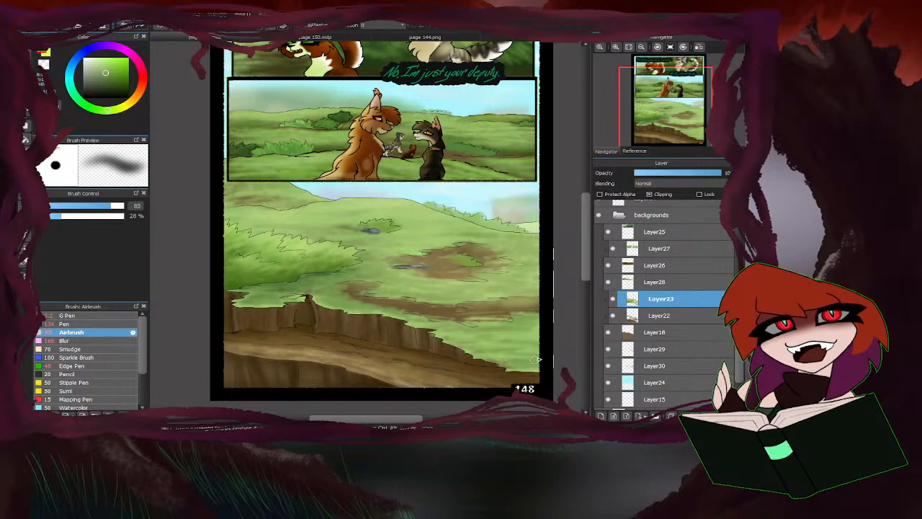
{"action": "left_click_drag", "start_coordinate": [534, 359], "coordinate": [458, 347]}
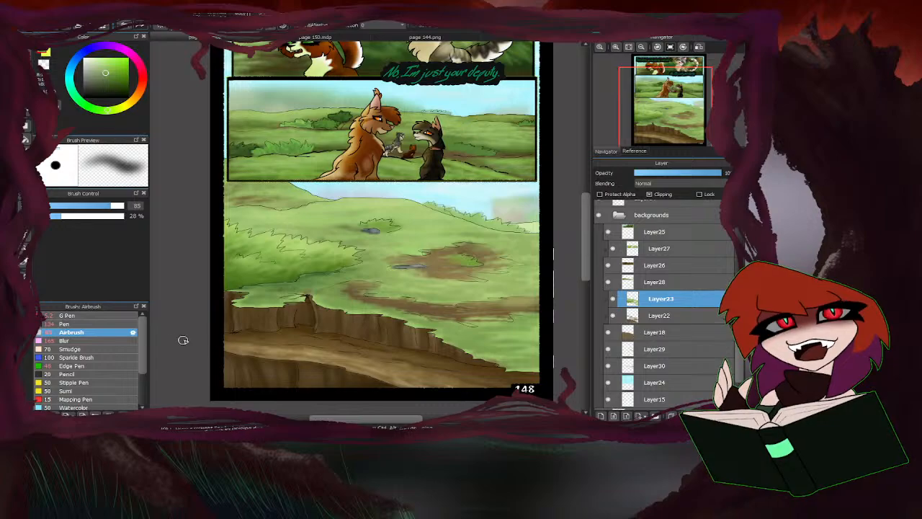
{"action": "left_click", "coordinate": [613, 299]}
{"action": "left_click", "coordinate": [614, 299]}
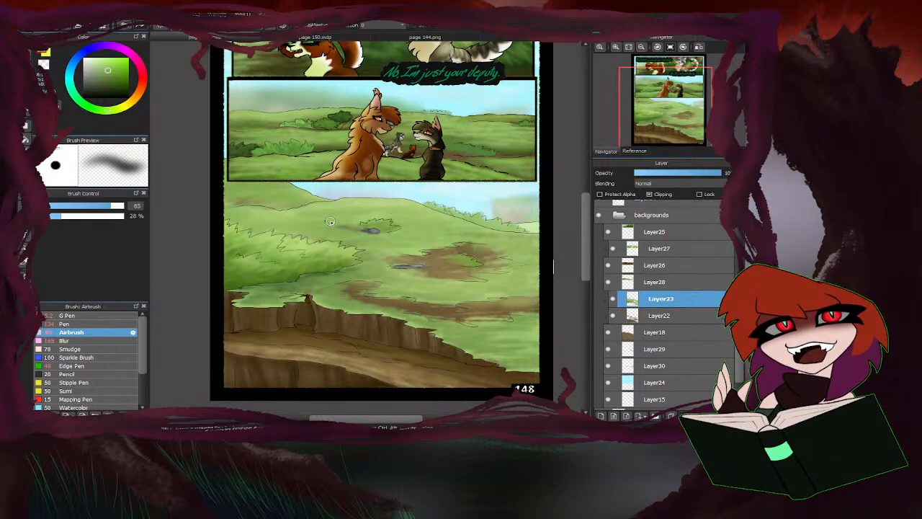
{"action": "right_click", "coordinate": [385, 230]}
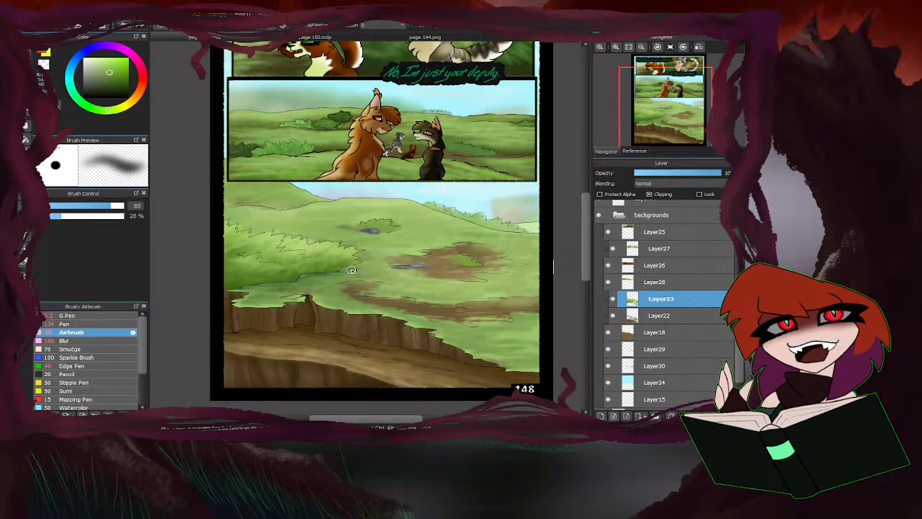
{"action": "scroll", "coordinate": [477, 259], "scroll_direction": "up", "scroll_amount": 3}
{"action": "scroll", "coordinate": [413, 265], "scroll_direction": "down", "scroll_amount": 5}
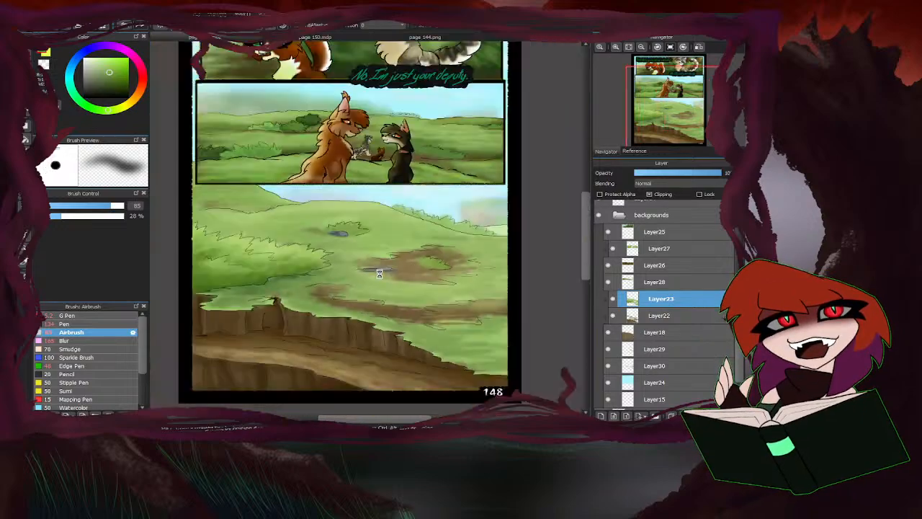
{"action": "scroll", "coordinate": [405, 262], "scroll_direction": "up", "scroll_amount": 4}
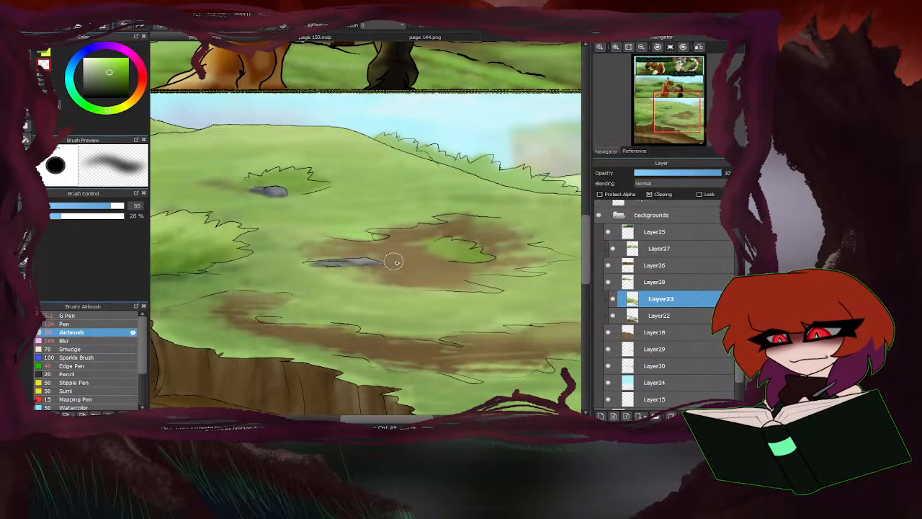
{"action": "scroll", "coordinate": [341, 290], "scroll_direction": "down", "scroll_amount": 5}
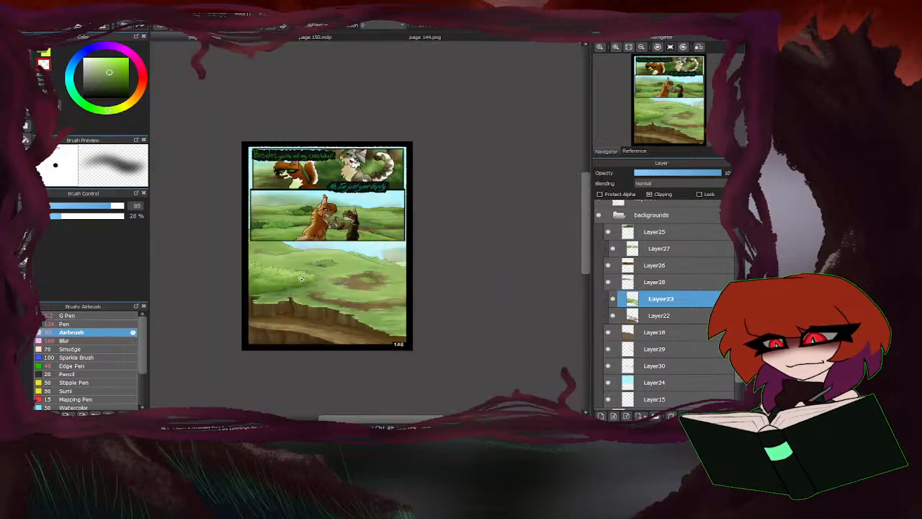
Try to soften the mud strip across the third panel's grass with the Blur brush at size 165.
{"action": "left_click", "coordinate": [65, 340]}
{"action": "scroll", "coordinate": [315, 296], "scroll_direction": "up", "scroll_amount": 4}
{"action": "left_click_drag", "start_coordinate": [315, 297], "coordinate": [442, 293]}
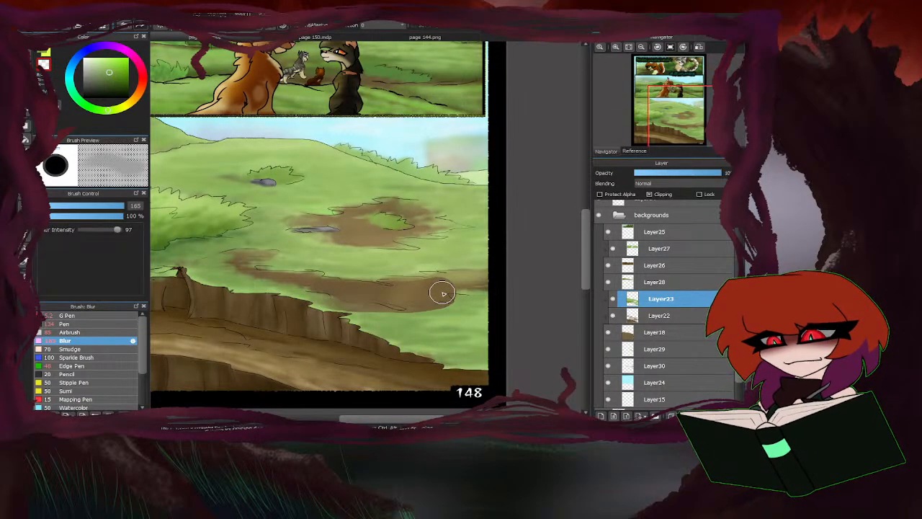
{"action": "key", "text": "ctrl+z"}
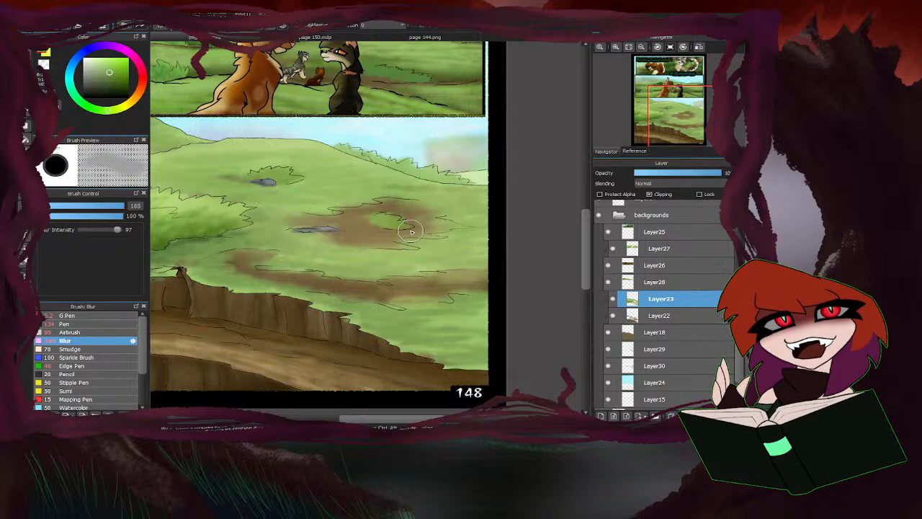
{"action": "scroll", "coordinate": [352, 245], "scroll_direction": "down", "scroll_amount": 3}
{"action": "scroll", "coordinate": [354, 268], "scroll_direction": "up", "scroll_amount": 3}
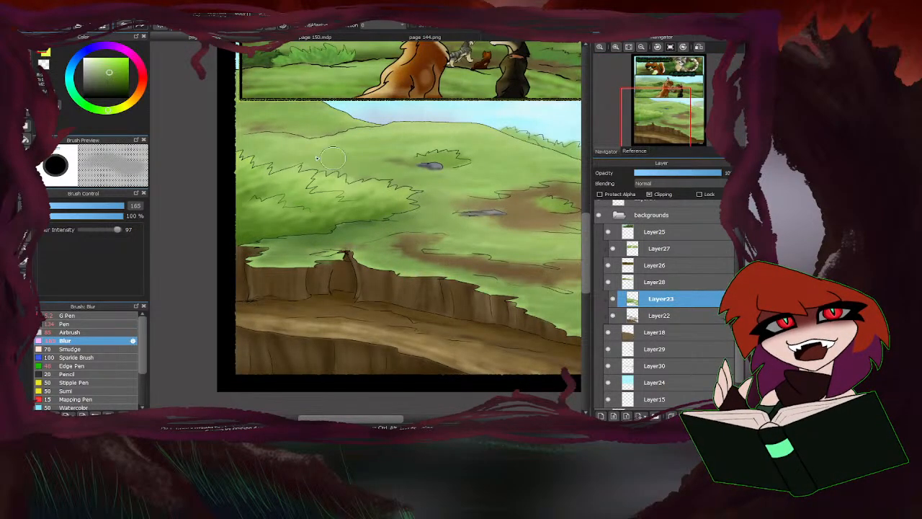
{"action": "scroll", "coordinate": [493, 239], "scroll_direction": "down", "scroll_amount": 1}
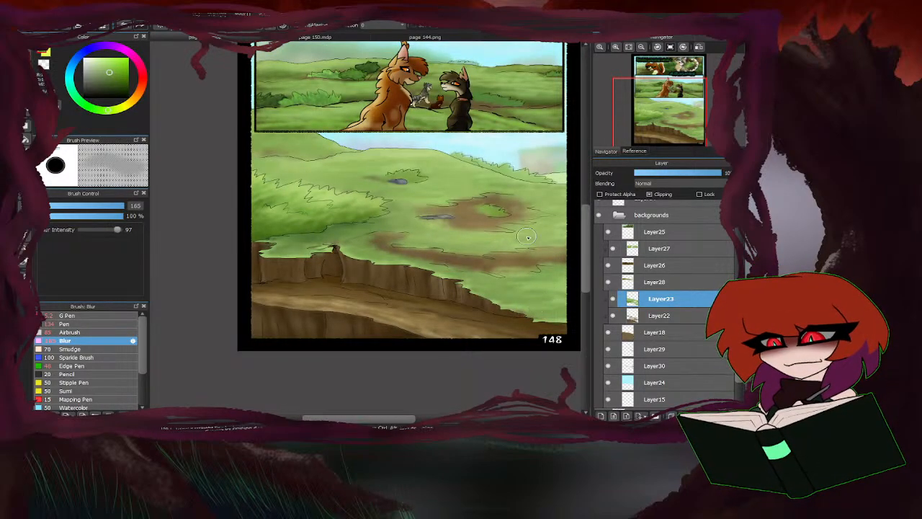
{"action": "scroll", "coordinate": [294, 259], "scroll_direction": "down", "scroll_amount": 2}
{"action": "scroll", "coordinate": [337, 232], "scroll_direction": "up", "scroll_amount": 1}
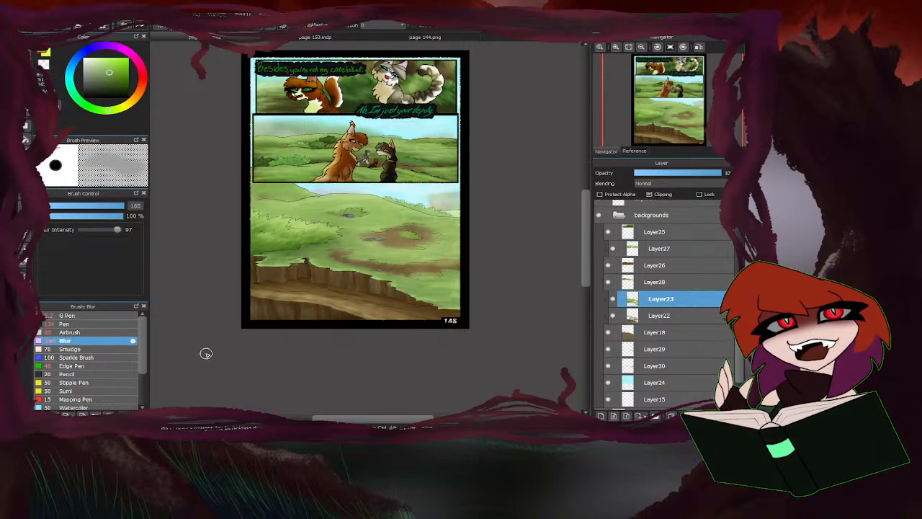
Return to the Airbrush, sample a green from the third panel's distant hill and set the brush size to 134.
{"action": "left_click", "coordinate": [81, 333]}
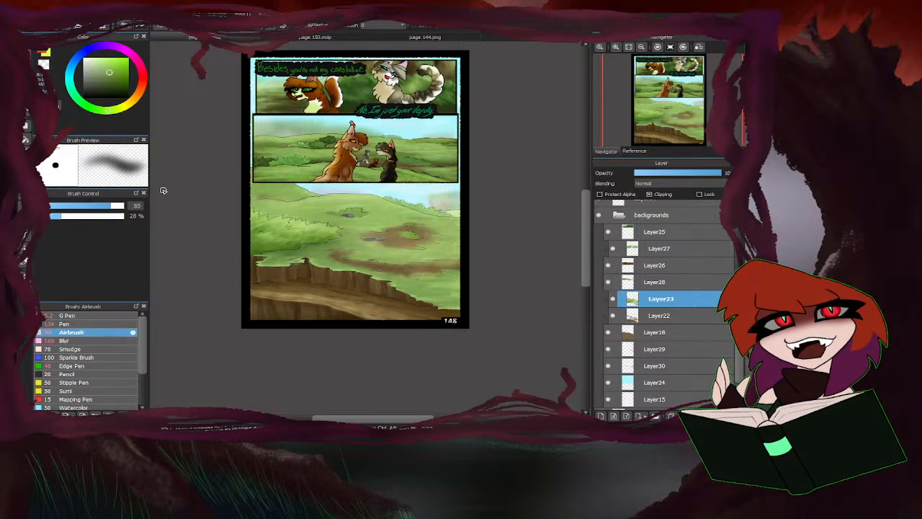
{"action": "left_click_drag", "start_coordinate": [111, 208], "coordinate": [92, 208]}
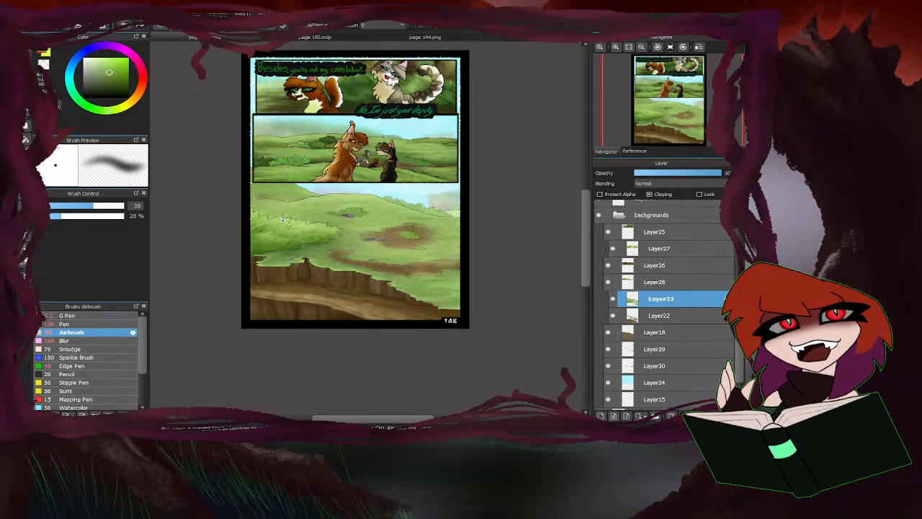
{"action": "scroll", "coordinate": [332, 213], "scroll_direction": "down", "scroll_amount": 1}
{"action": "scroll", "coordinate": [323, 168], "scroll_direction": "up", "scroll_amount": 2}
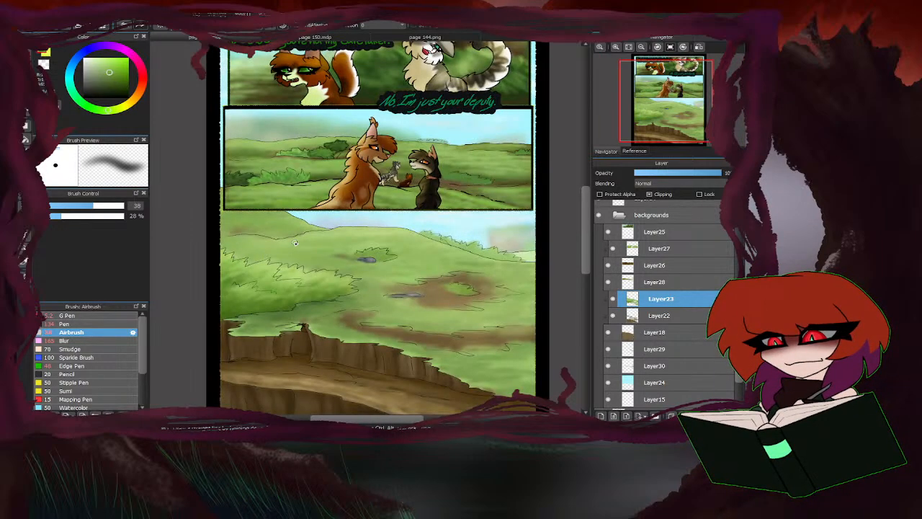
{"action": "right_click", "coordinate": [256, 218]}
{"action": "left_click_drag", "start_coordinate": [113, 206], "coordinate": [123, 206]}
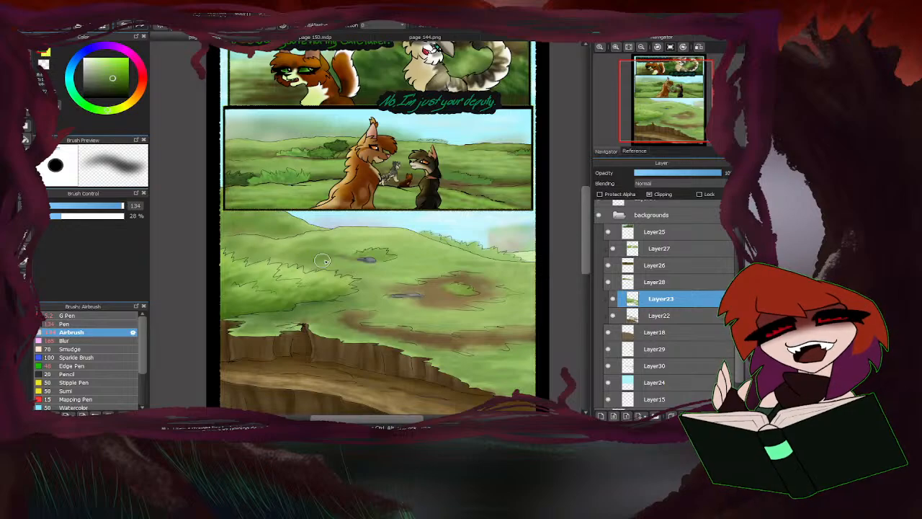
Airbrush a lighter sampled green across the slope between the distant hill and the large bush in the third panel.
{"action": "right_click", "coordinate": [351, 246]}
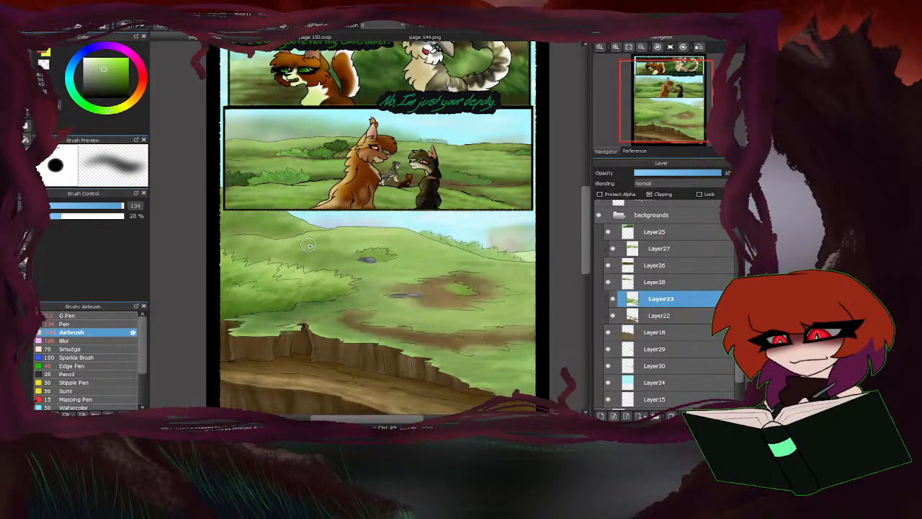
{"action": "mouse_move", "coordinate": [309, 245]}
{"action": "left_mouse_down"}
{"action": "mouse_move", "coordinate": [318, 266]}
{"action": "mouse_move", "coordinate": [325, 247]}
{"action": "mouse_move", "coordinate": [273, 255]}
{"action": "mouse_move", "coordinate": [235, 246]}
{"action": "left_mouse_up"}
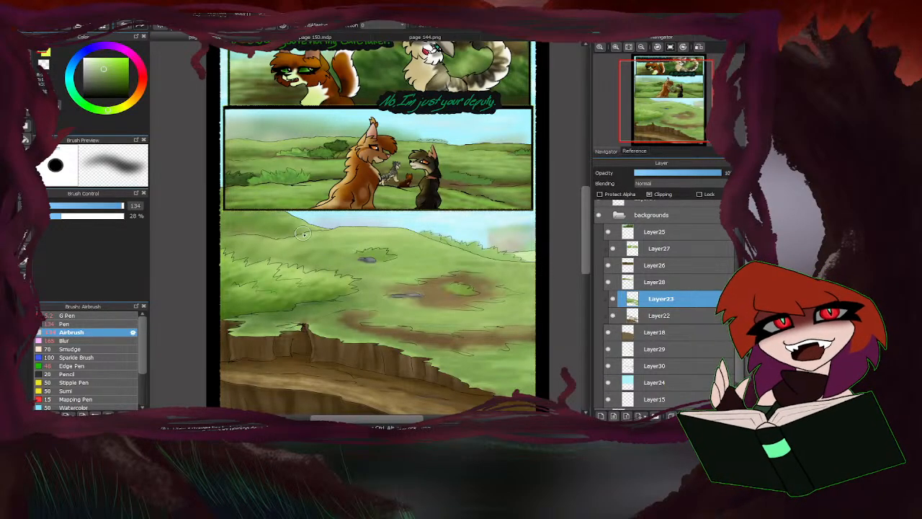
{"action": "mouse_move", "coordinate": [303, 232]}
{"action": "left_mouse_down"}
{"action": "mouse_move", "coordinate": [275, 221]}
{"action": "mouse_move", "coordinate": [217, 230]}
{"action": "left_mouse_up"}
{"action": "scroll", "coordinate": [364, 208], "scroll_direction": "down", "scroll_amount": 1}
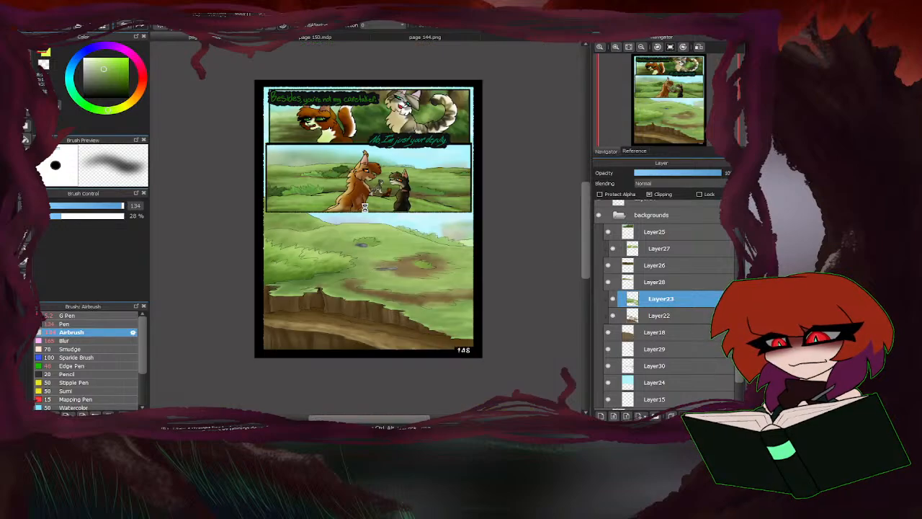
{"action": "scroll", "coordinate": [364, 208], "scroll_direction": "down", "scroll_amount": 2}
{"action": "scroll", "coordinate": [358, 268], "scroll_direction": "up", "scroll_amount": 1}
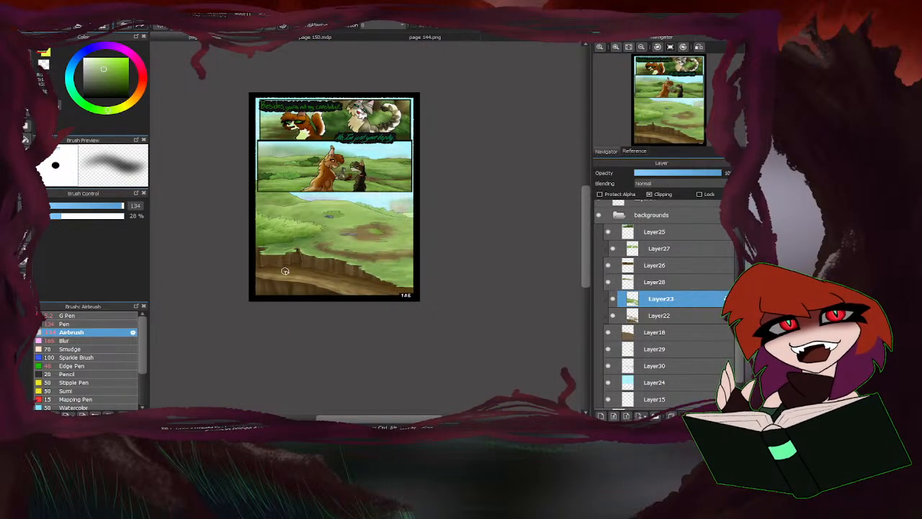
Set the Airbrush size to 113 and sample a colour from the haze above the third panel's horizon bushes.
{"action": "left_click", "coordinate": [118, 208]}
{"action": "scroll", "coordinate": [306, 244], "scroll_direction": "up", "scroll_amount": 1}
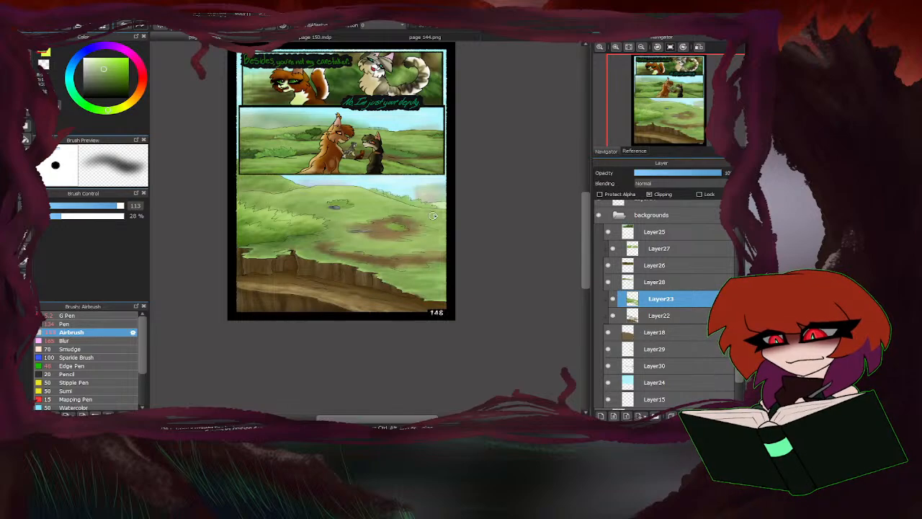
{"action": "scroll", "coordinate": [432, 216], "scroll_direction": "up", "scroll_amount": 2}
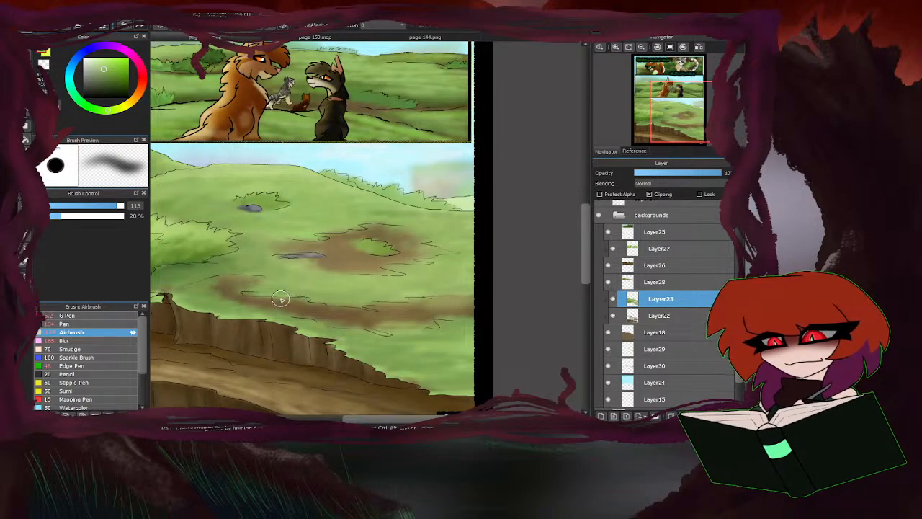
{"action": "right_click", "coordinate": [424, 188]}
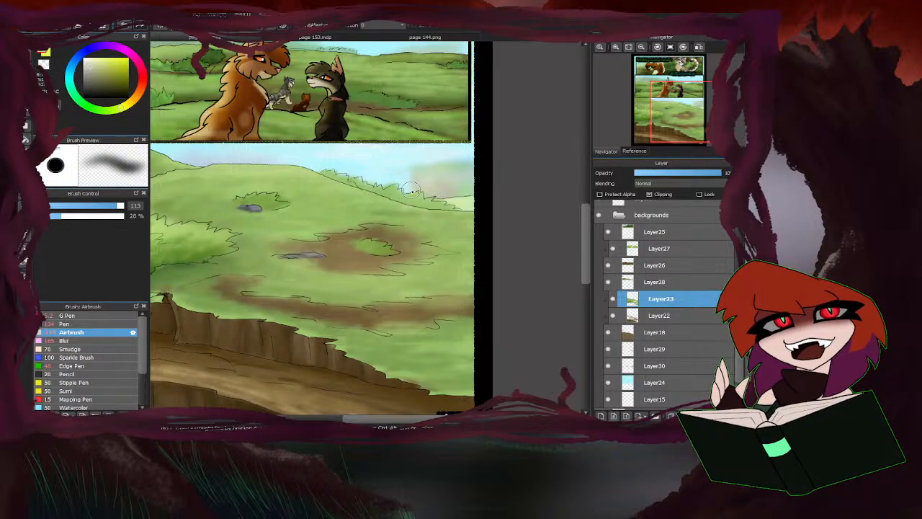
Make Layer30 active after toggling Layer29 and Layer30 to check what each one contains.
{"action": "left_click", "coordinate": [609, 349]}
{"action": "left_click", "coordinate": [609, 350]}
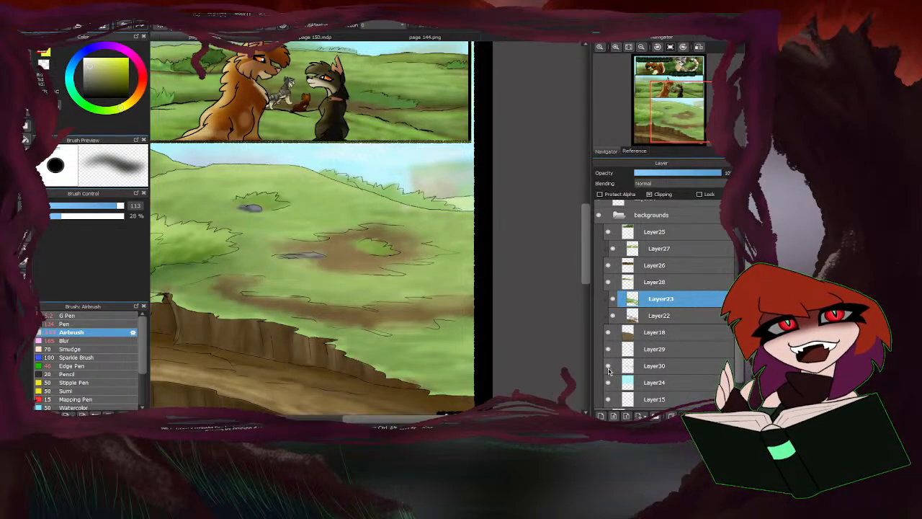
{"action": "left_click", "coordinate": [609, 370]}
{"action": "left_click", "coordinate": [609, 370]}
{"action": "left_click", "coordinate": [649, 366]}
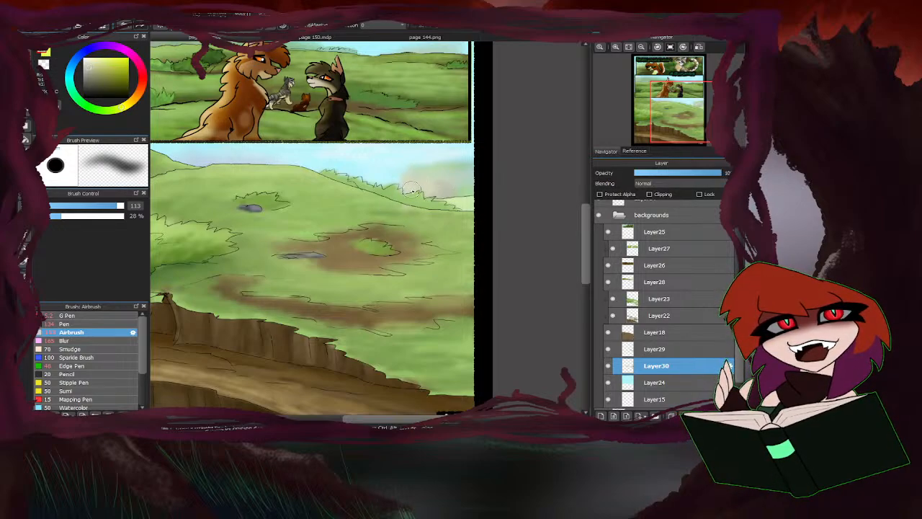
Compare how Layer30 and Layer29 contribute to the third panel's haze and horizon bushes by hiding and reshowing each.
{"action": "scroll", "coordinate": [414, 191], "scroll_direction": "up", "scroll_amount": 2}
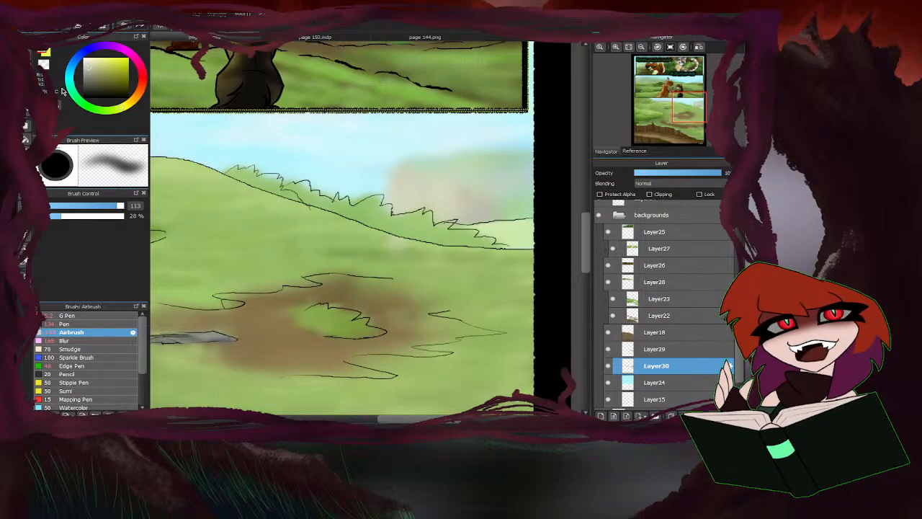
{"action": "scroll", "coordinate": [311, 312], "scroll_direction": "down", "scroll_amount": 1}
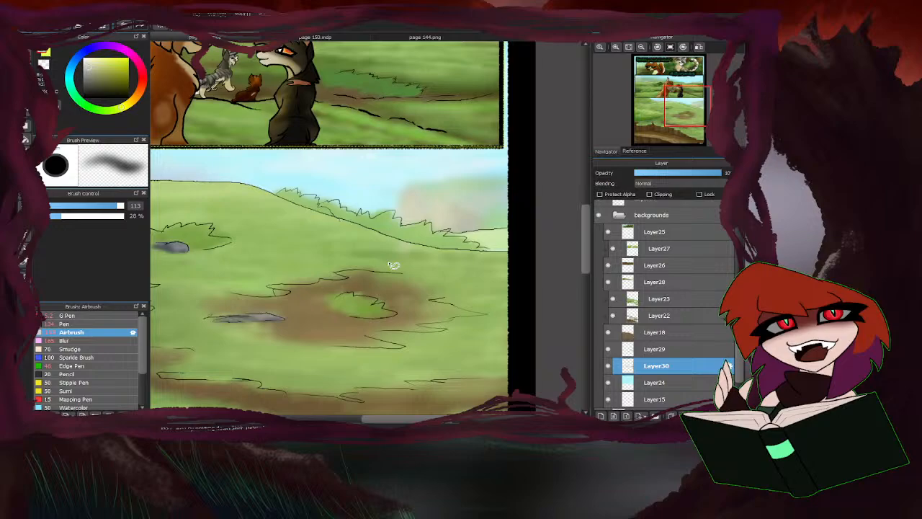
{"action": "left_click", "coordinate": [609, 369]}
{"action": "left_click", "coordinate": [609, 368]}
{"action": "left_click", "coordinate": [609, 350]}
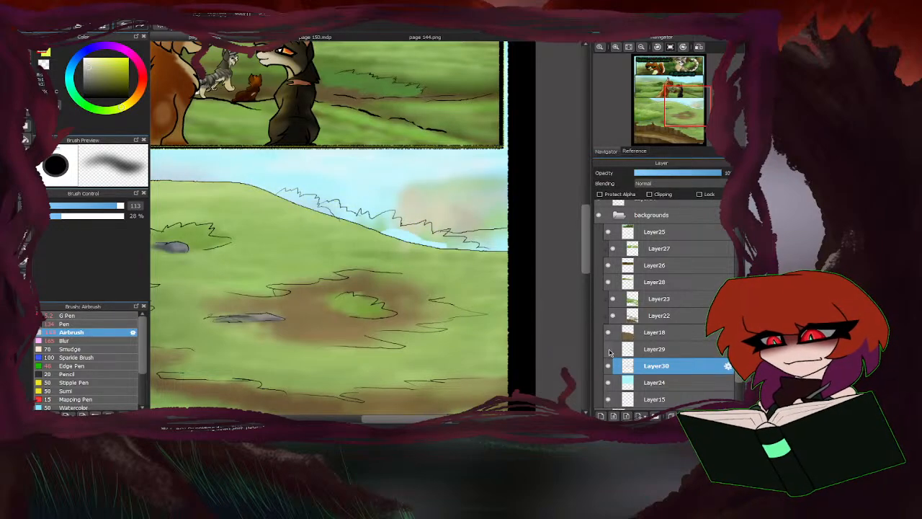
{"action": "left_click", "coordinate": [609, 350]}
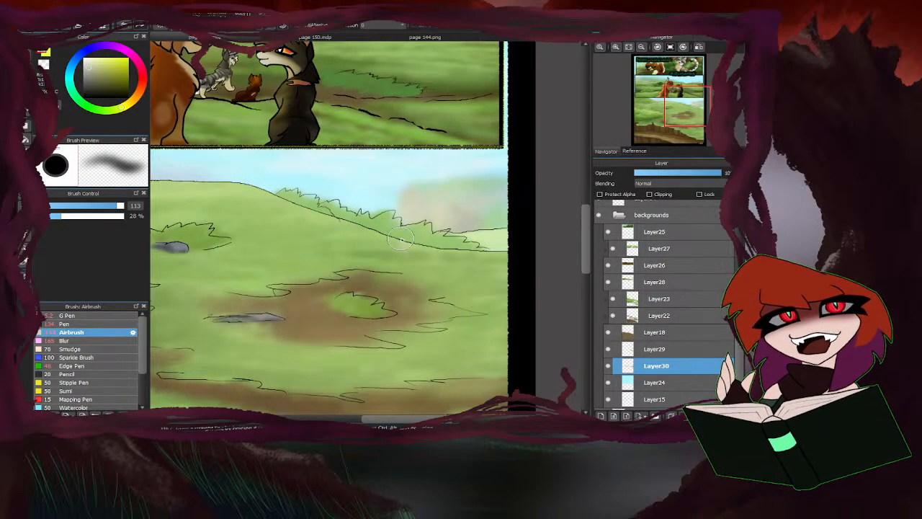
{"action": "scroll", "coordinate": [431, 207], "scroll_direction": "down", "scroll_amount": 2}
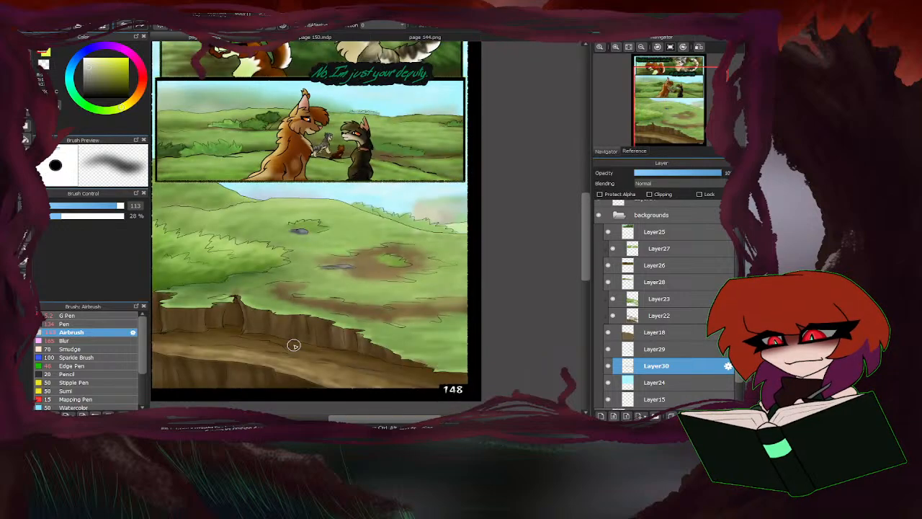
Airbrush a sampled soft green at size 63 over the haze above the third panel's horizon bushes on Layer30.
{"action": "scroll", "coordinate": [449, 219], "scroll_direction": "up", "scroll_amount": 2}
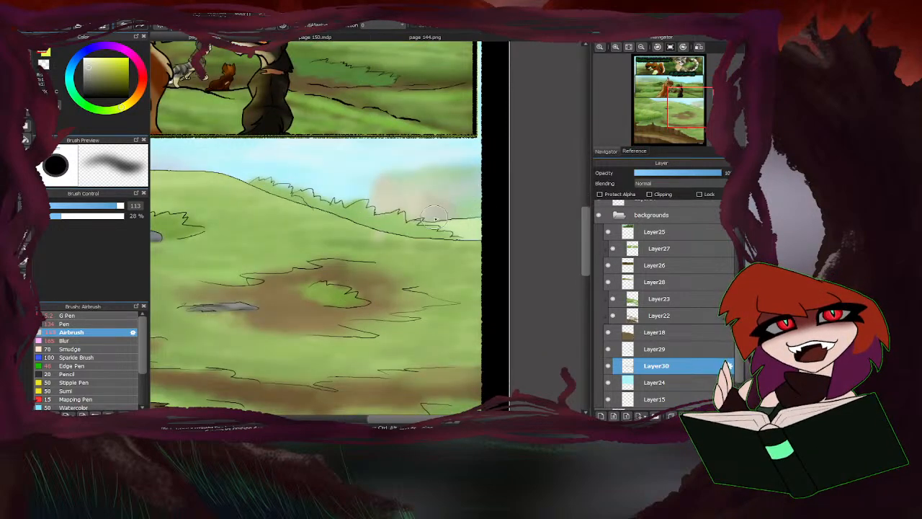
{"action": "right_click", "coordinate": [470, 207]}
{"action": "left_click", "coordinate": [113, 208]}
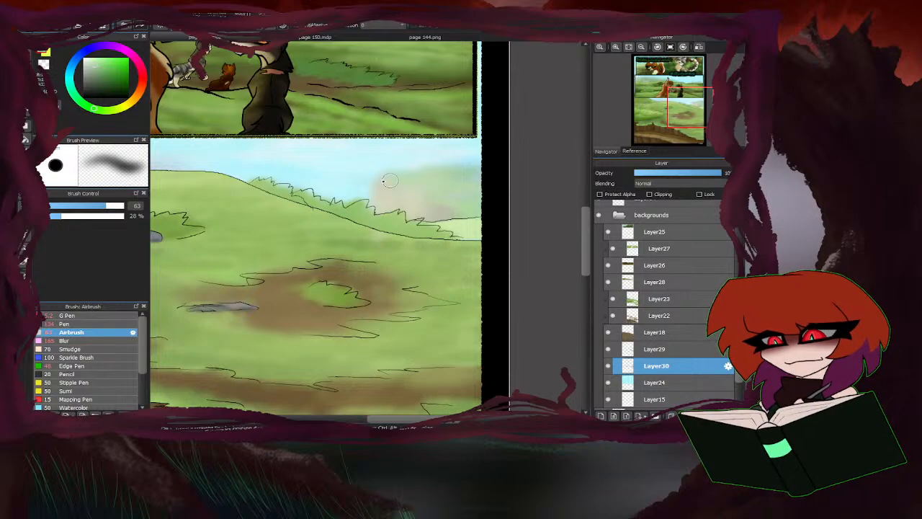
{"action": "mouse_move", "coordinate": [390, 180]}
{"action": "left_mouse_down"}
{"action": "mouse_move", "coordinate": [444, 176]}
{"action": "mouse_move", "coordinate": [385, 187]}
{"action": "mouse_move", "coordinate": [487, 219]}
{"action": "left_mouse_up"}
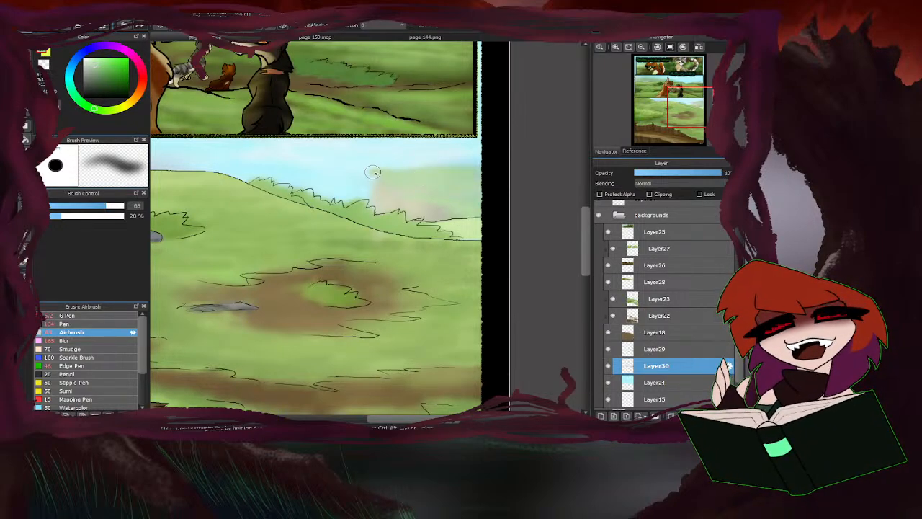
{"action": "left_click", "coordinate": [377, 193], "text": "alt"}
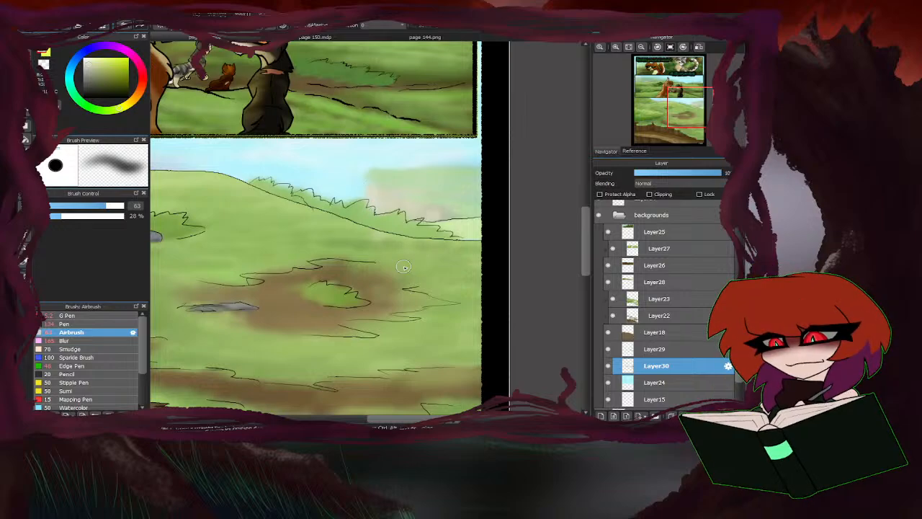
Set the Airbrush size to 32 and touch up the third panel's distant green haze with sampled greens.
{"action": "scroll", "coordinate": [349, 235], "scroll_direction": "down", "scroll_amount": 5}
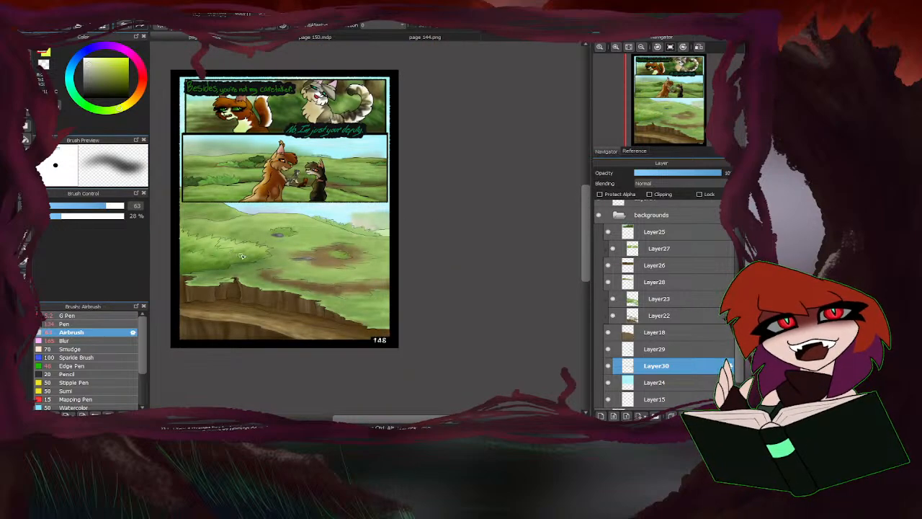
{"action": "scroll", "coordinate": [400, 217], "scroll_direction": "up", "scroll_amount": 3}
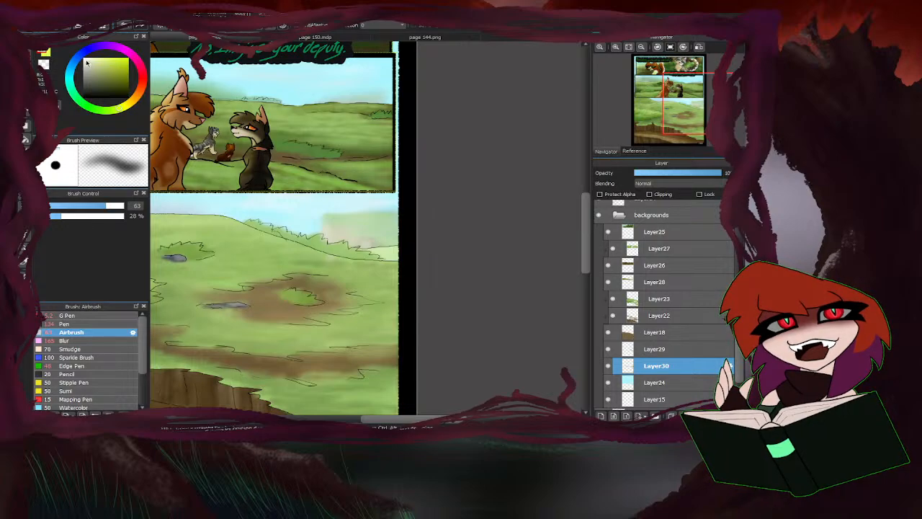
{"action": "left_click_drag", "start_coordinate": [99, 208], "coordinate": [87, 206]}
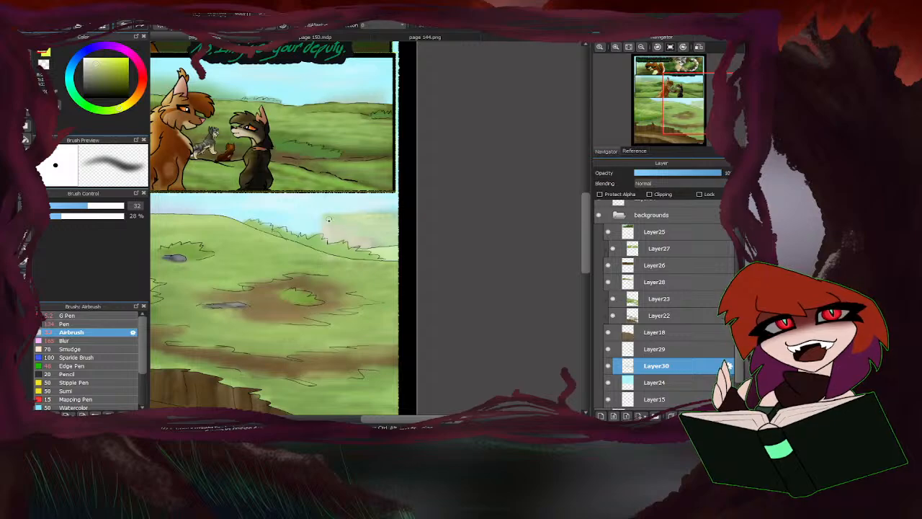
{"action": "scroll", "coordinate": [397, 243], "scroll_direction": "down", "scroll_amount": 3}
{"action": "scroll", "coordinate": [445, 225], "scroll_direction": "up", "scroll_amount": 6}
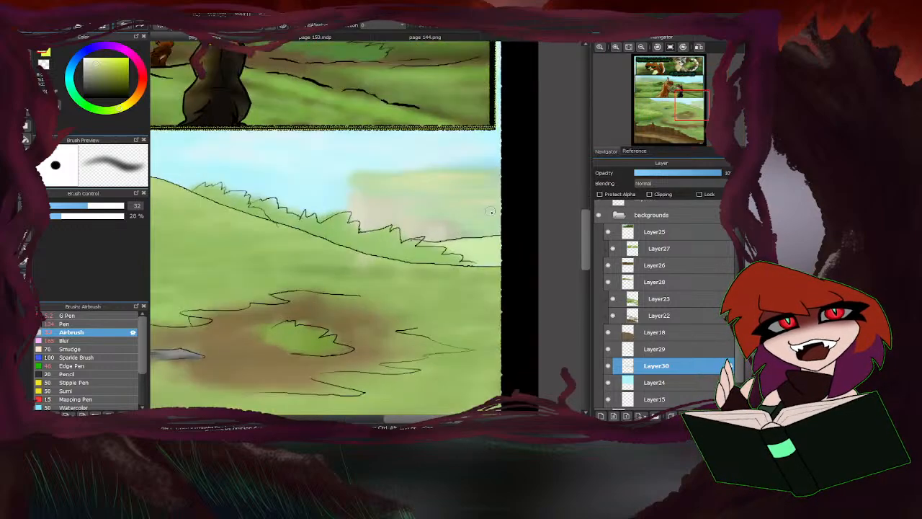
{"action": "left_click", "coordinate": [443, 213], "text": "alt"}
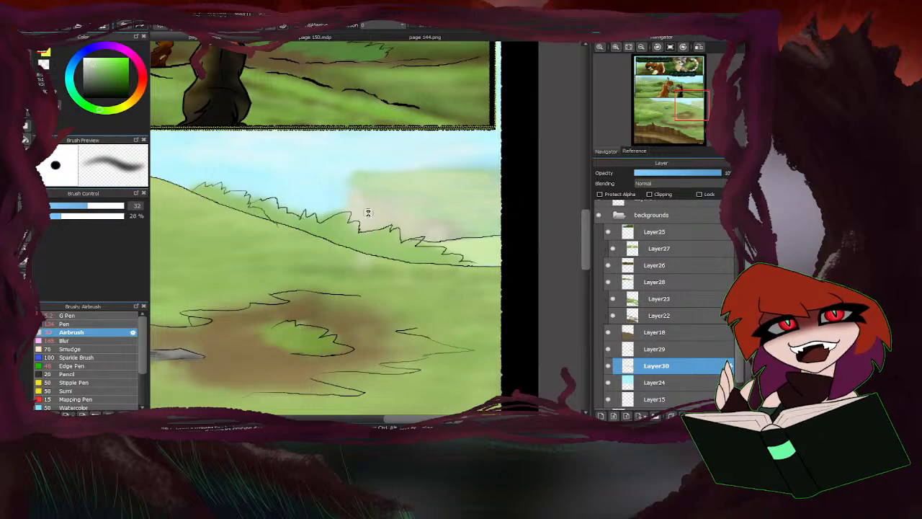
Review the background colouring across the whole comic page, comparing the third panel with the two above it.
{"action": "scroll", "coordinate": [367, 209], "scroll_direction": "down", "scroll_amount": 3}
{"action": "scroll", "coordinate": [329, 222], "scroll_direction": "up", "scroll_amount": 3}
{"action": "scroll", "coordinate": [329, 222], "scroll_direction": "down", "scroll_amount": 4}
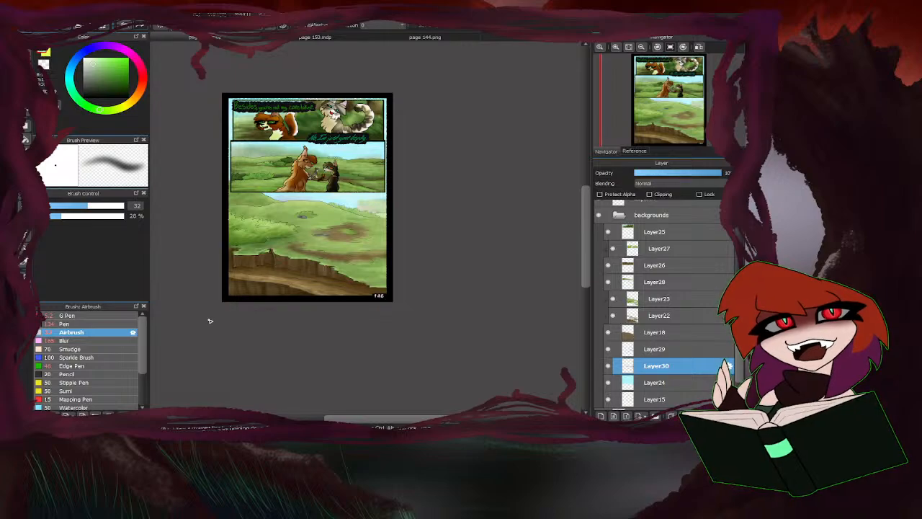
{"action": "scroll", "coordinate": [447, 221], "scroll_direction": "down", "scroll_amount": 2}
{"action": "scroll", "coordinate": [395, 212], "scroll_direction": "up", "scroll_amount": 2}
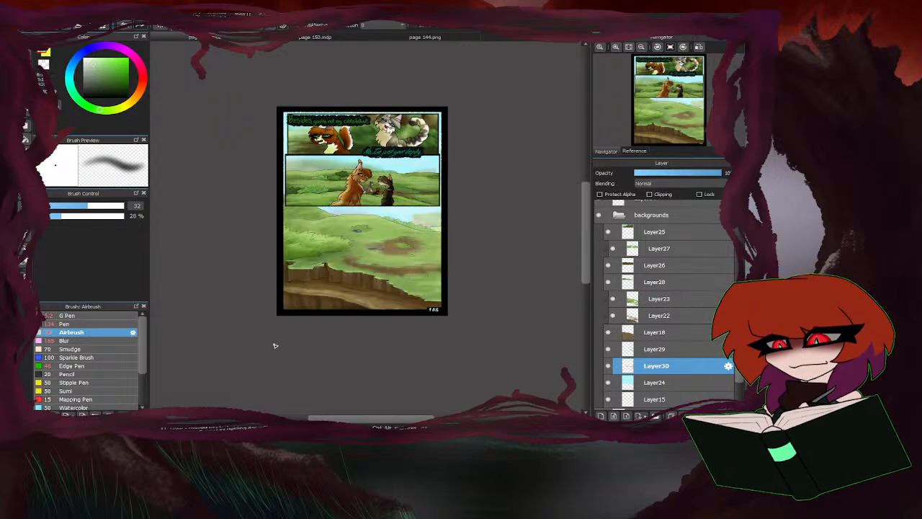
{"action": "scroll", "coordinate": [291, 307], "scroll_direction": "up", "scroll_amount": 1}
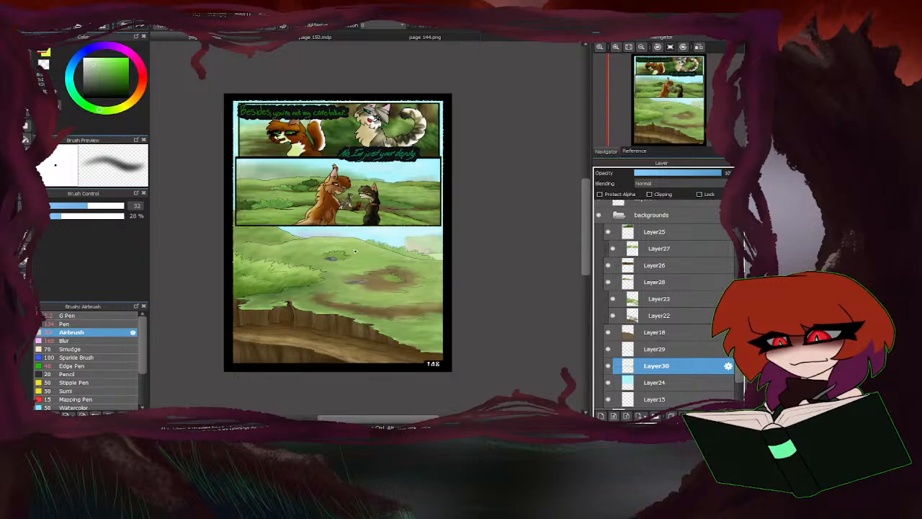
{"action": "left_click", "coordinate": [629, 48]}
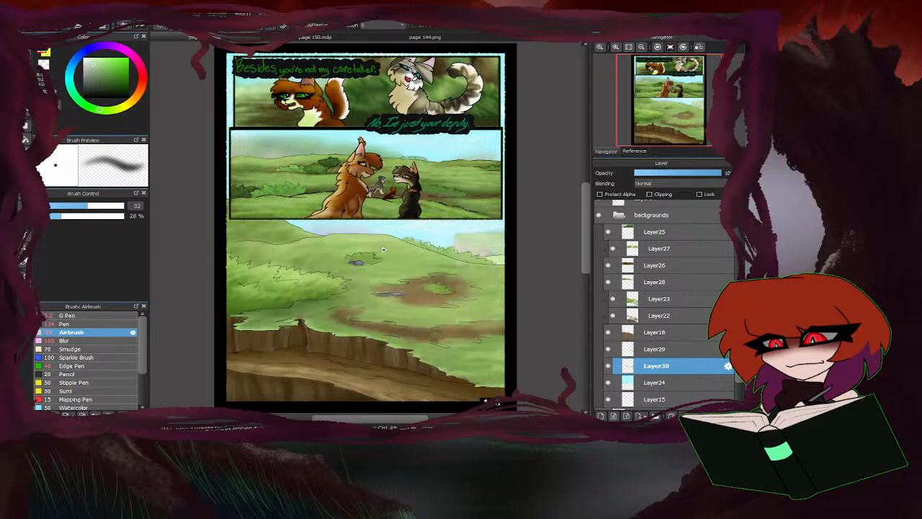
Close page 144.png and make Layer12 in the charac colors folder of page 150.mdp active.
{"action": "left_click", "coordinate": [418, 40]}
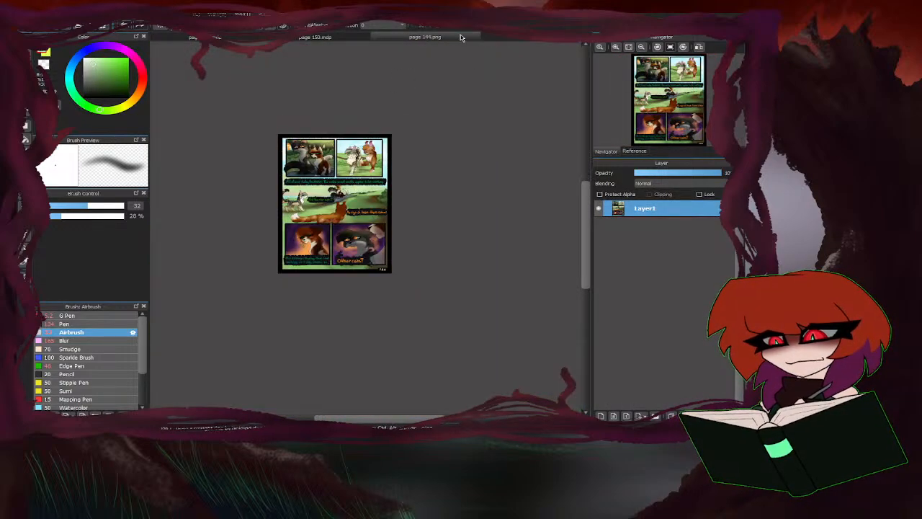
{"action": "left_click", "coordinate": [470, 38]}
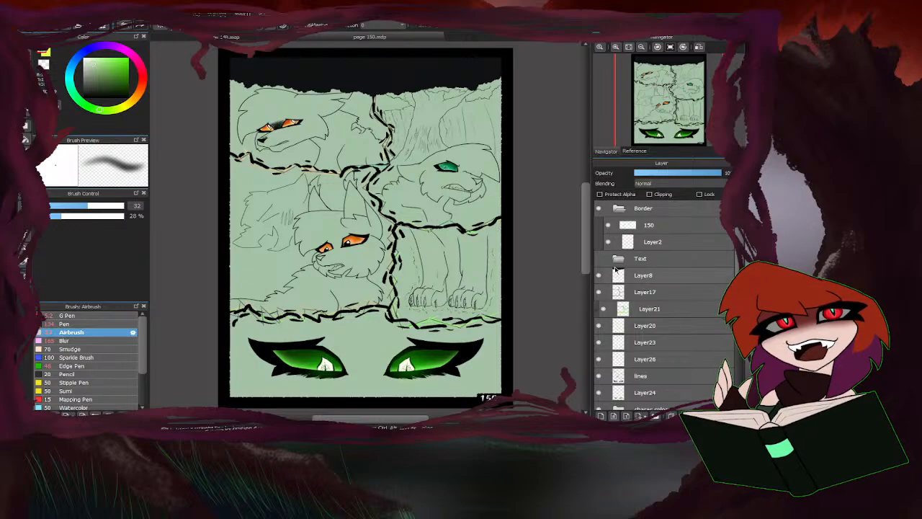
{"action": "left_click", "coordinate": [619, 210]}
{"action": "scroll", "coordinate": [607, 387], "scroll_direction": "down", "scroll_amount": 3}
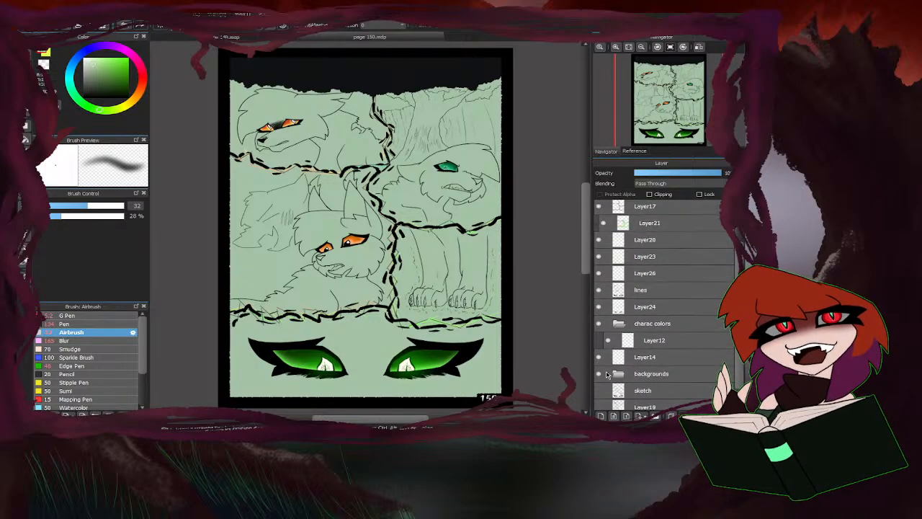
{"action": "left_click", "coordinate": [618, 317]}
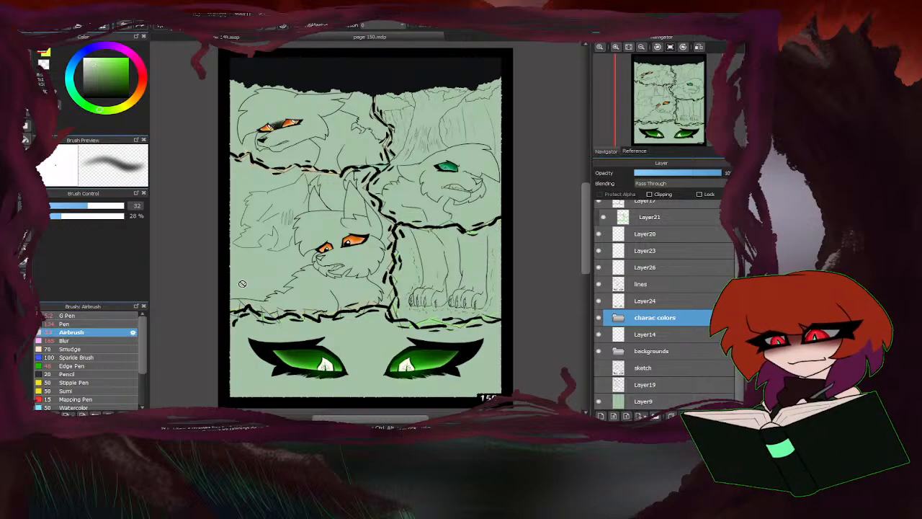
{"action": "left_click", "coordinate": [620, 318]}
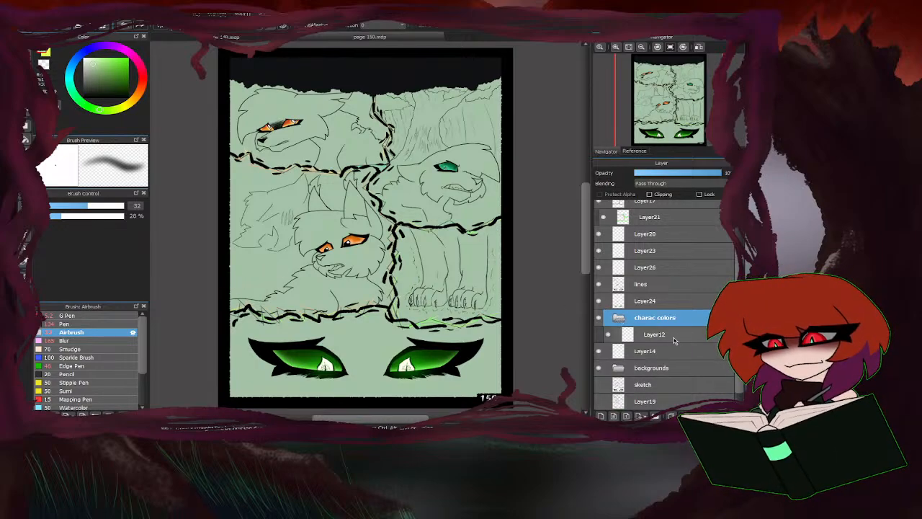
{"action": "left_click", "coordinate": [658, 335]}
Show the character reference image and zoom it out to cover several character designs.
{"action": "left_click", "coordinate": [635, 151]}
{"action": "left_click", "coordinate": [608, 152]}
{"action": "left_click", "coordinate": [630, 146]}
{"action": "left_click", "coordinate": [635, 151]}
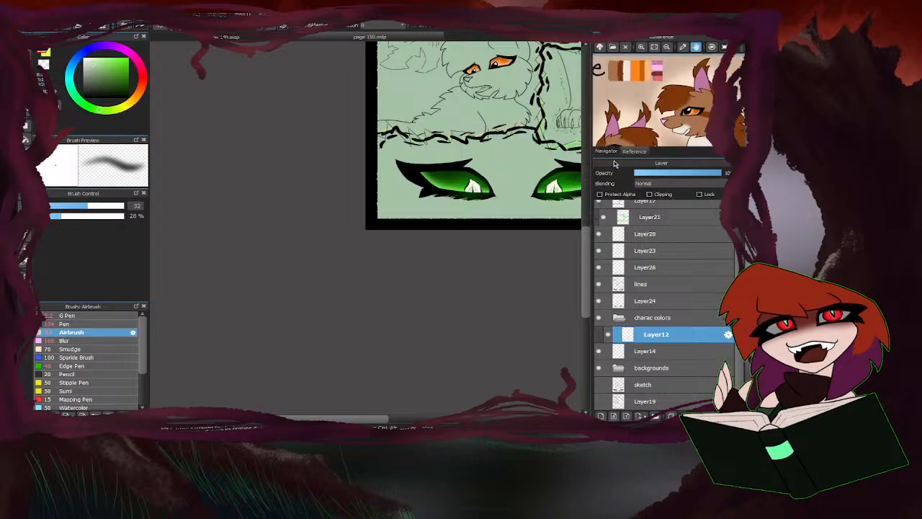
{"action": "key", "text": "ctrl+minus"}
{"action": "key", "text": "ctrl+minus"}
{"action": "key", "text": "ctrl+minus"}
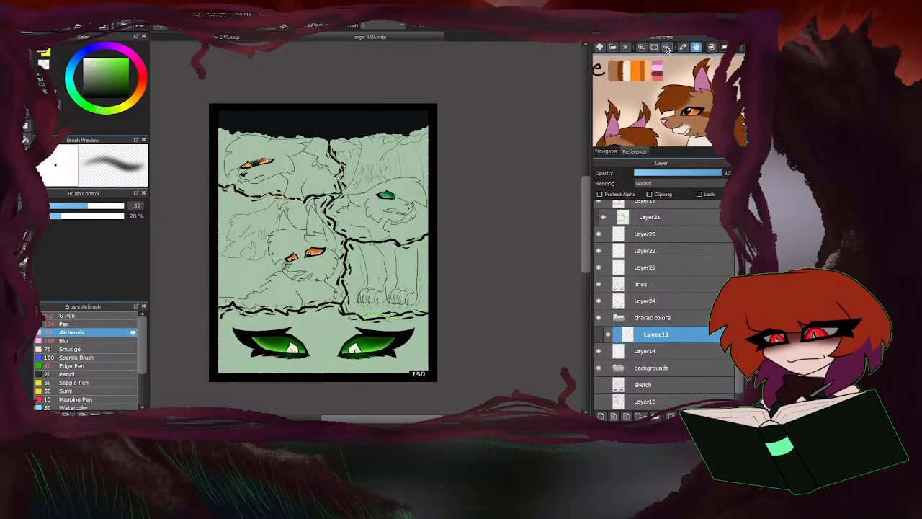
{"action": "scroll", "coordinate": [679, 106], "scroll_direction": "down", "scroll_amount": 4}
Find Twig's design in the character reference image and sample the dark grey from the palette.
{"action": "left_click_drag", "start_coordinate": [656, 103], "coordinate": [683, 66]}
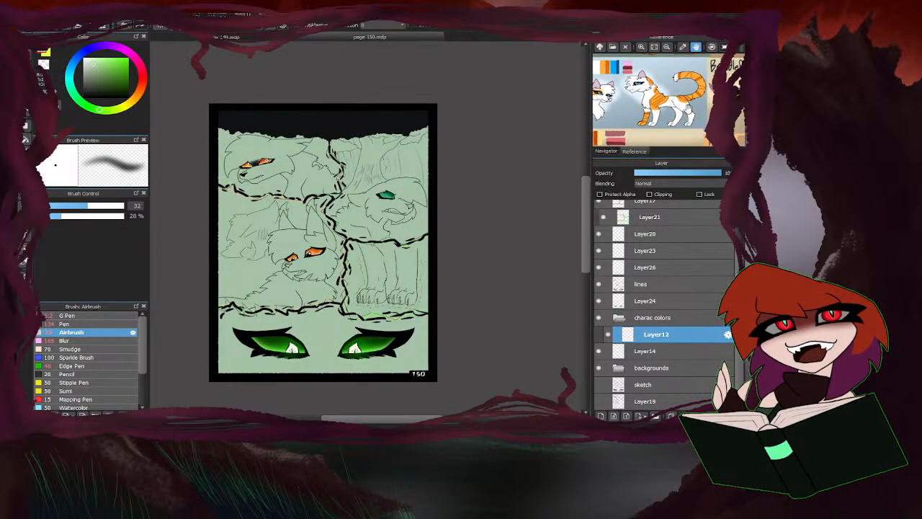
{"action": "left_click_drag", "start_coordinate": [676, 128], "coordinate": [635, 167]}
{"action": "left_click_drag", "start_coordinate": [657, 81], "coordinate": [688, 64]}
{"action": "mouse_move", "coordinate": [690, 129]}
{"action": "left_mouse_down"}
{"action": "mouse_move", "coordinate": [693, 66]}
{"action": "mouse_move", "coordinate": [707, 64]}
{"action": "mouse_move", "coordinate": [719, 100]}
{"action": "left_mouse_up"}
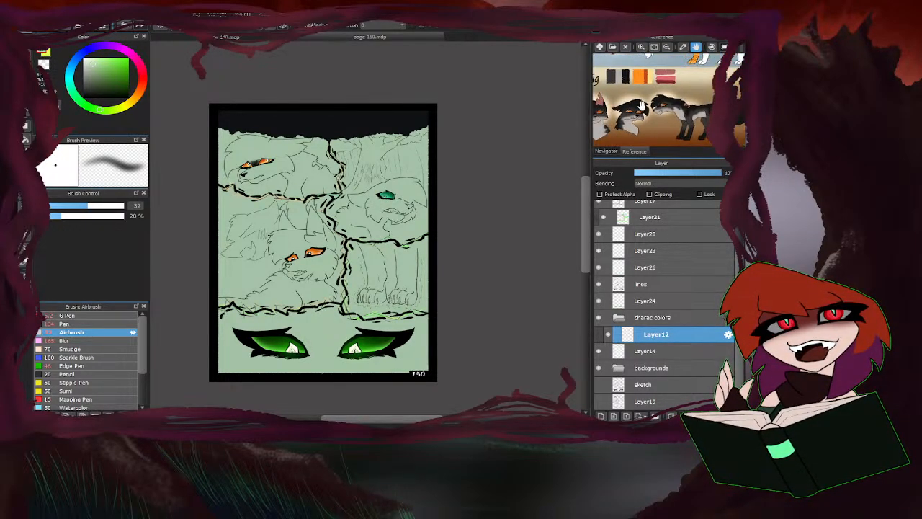
{"action": "left_click_drag", "start_coordinate": [643, 106], "coordinate": [680, 106]}
{"action": "right_click", "coordinate": [641, 78]}
Hide Layer8 and set up the Pen brush at size 46.
{"action": "scroll", "coordinate": [685, 229], "scroll_direction": "up", "scroll_amount": 3}
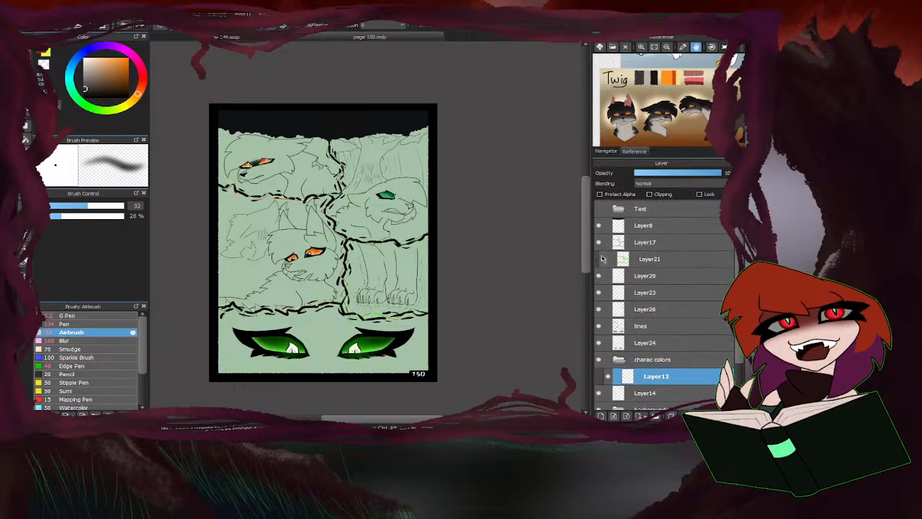
{"action": "left_click", "coordinate": [599, 242]}
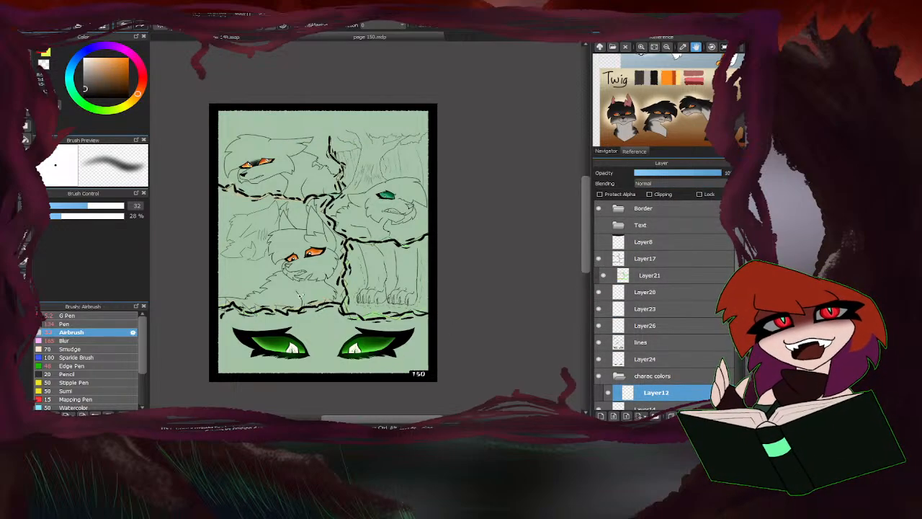
{"action": "left_click", "coordinate": [70, 323]}
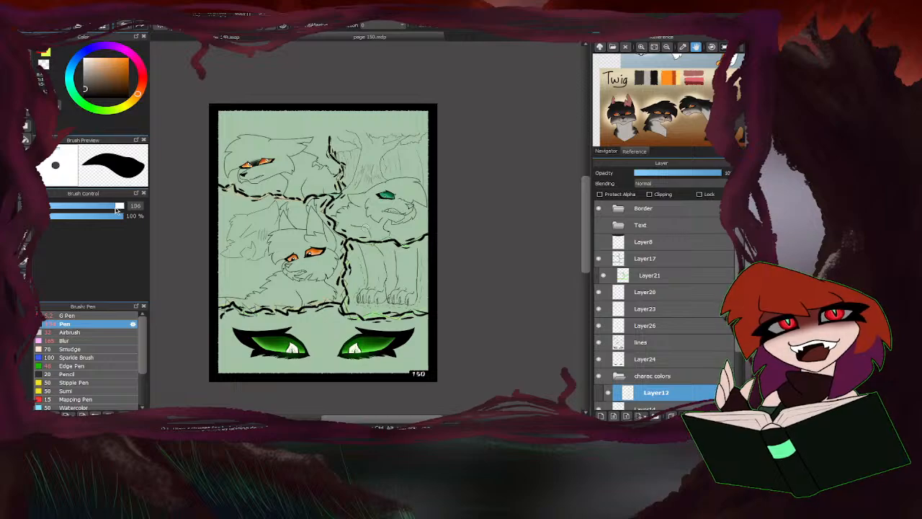
{"action": "scroll", "coordinate": [297, 177], "scroll_direction": "up", "scroll_amount": 3}
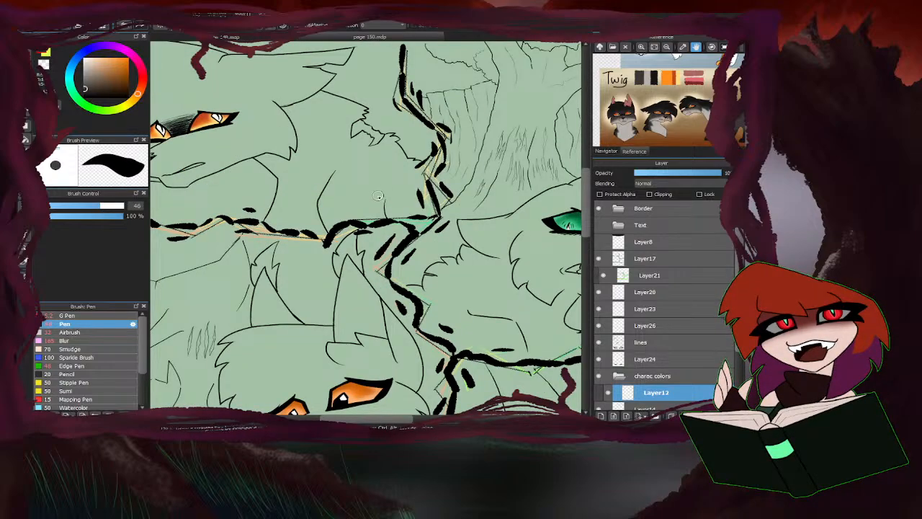
Check the border on Layer17 and Layer20, then close the gap between the first panel cat's back line and the border with a short Pen stroke on Layer12.
{"action": "scroll", "coordinate": [423, 231], "scroll_direction": "up", "scroll_amount": 2}
{"action": "left_click", "coordinate": [598, 258]}
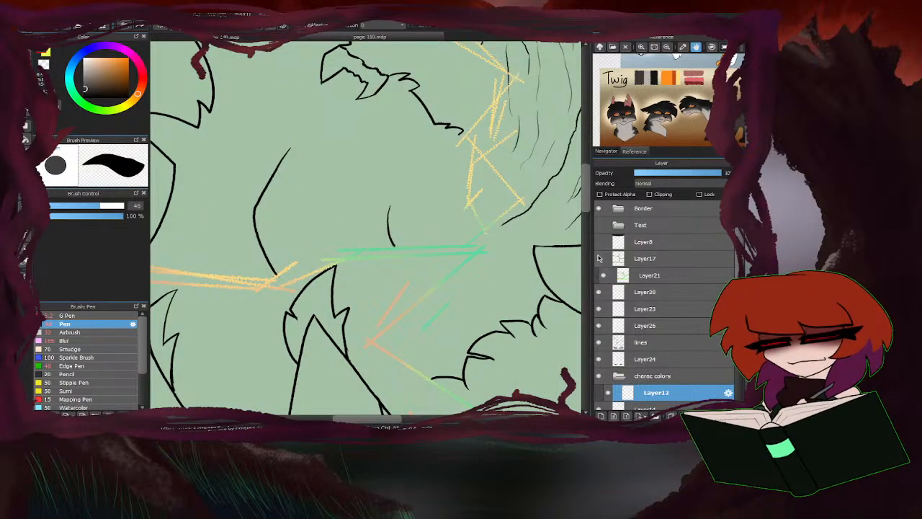
{"action": "left_click", "coordinate": [599, 292]}
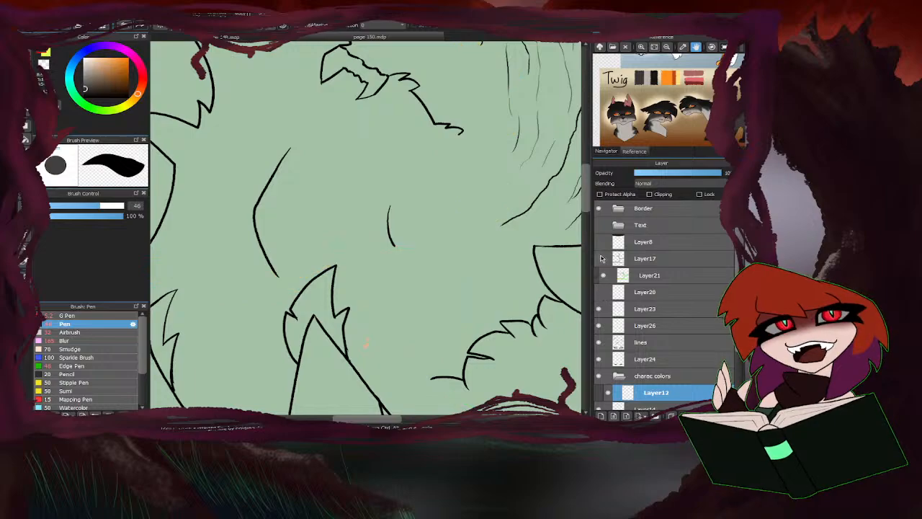
{"action": "left_click", "coordinate": [599, 258]}
{"action": "scroll", "coordinate": [453, 136], "scroll_direction": "up", "scroll_amount": 2}
{"action": "left_click_drag", "start_coordinate": [454, 132], "coordinate": [444, 139]}
{"action": "left_click", "coordinate": [599, 292]}
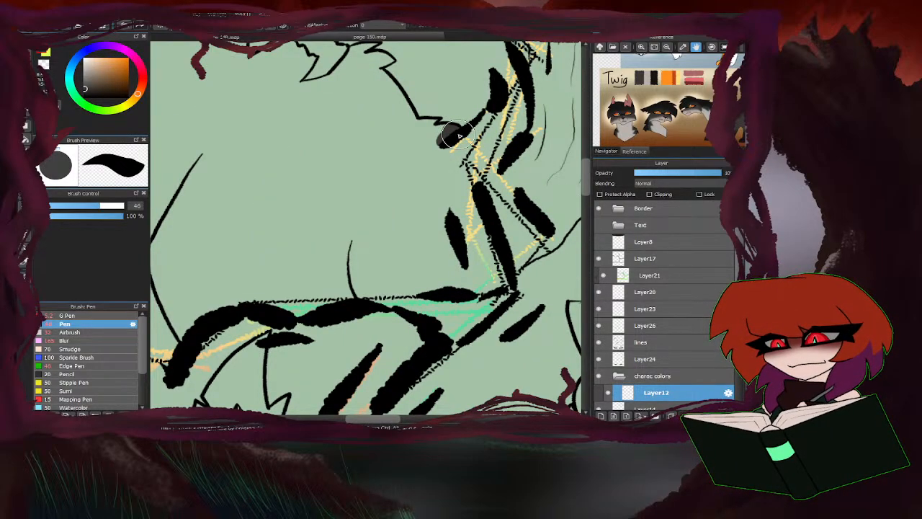
Select the first panel cat's body area, fill it with the sampled dark grey on Layer12, and clear the selection.
{"action": "scroll", "coordinate": [442, 134], "scroll_direction": "down", "scroll_amount": 2}
{"action": "left_click", "coordinate": [24, 196]}
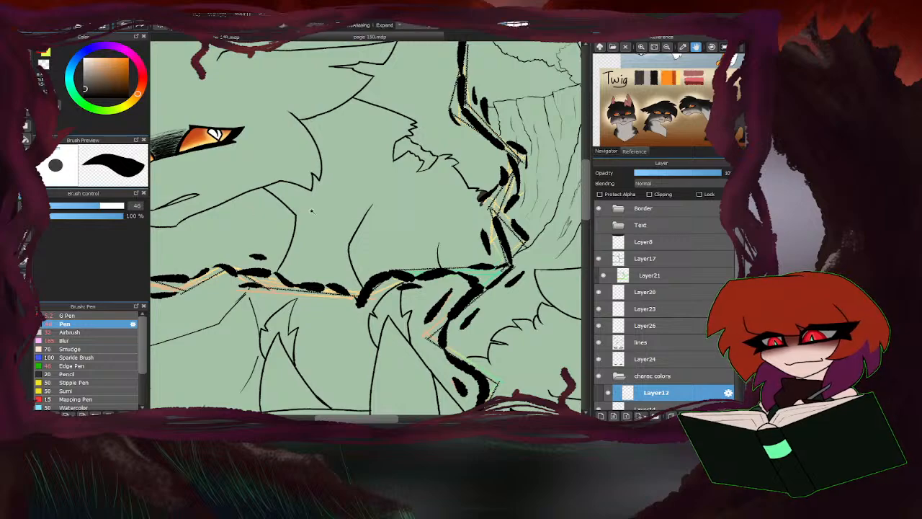
{"action": "left_click", "coordinate": [342, 229]}
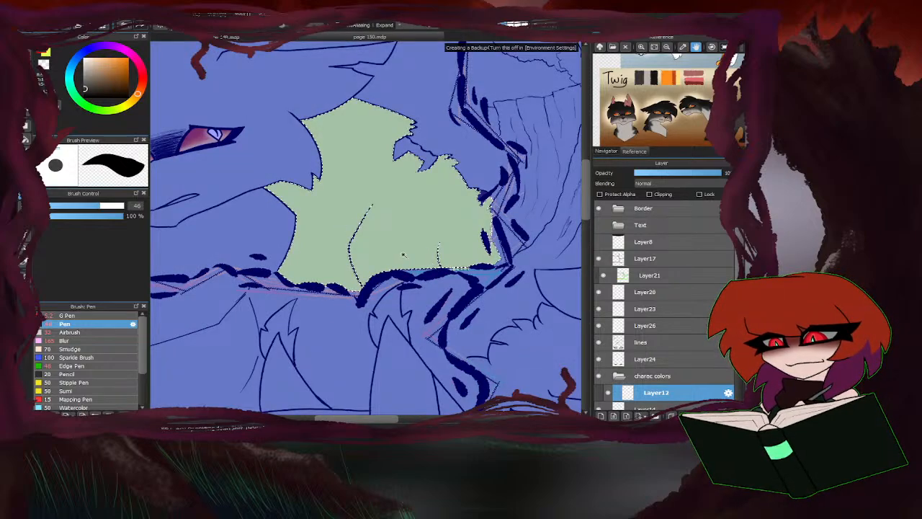
{"action": "scroll", "coordinate": [404, 254], "scroll_direction": "down", "scroll_amount": 2}
{"action": "scroll", "coordinate": [288, 231], "scroll_direction": "up", "scroll_amount": 2}
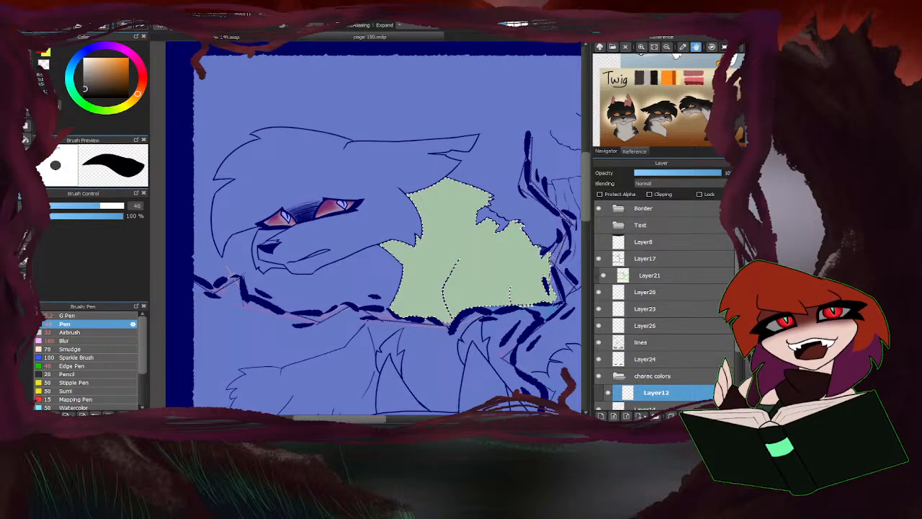
{"action": "left_click", "coordinate": [26, 139]}
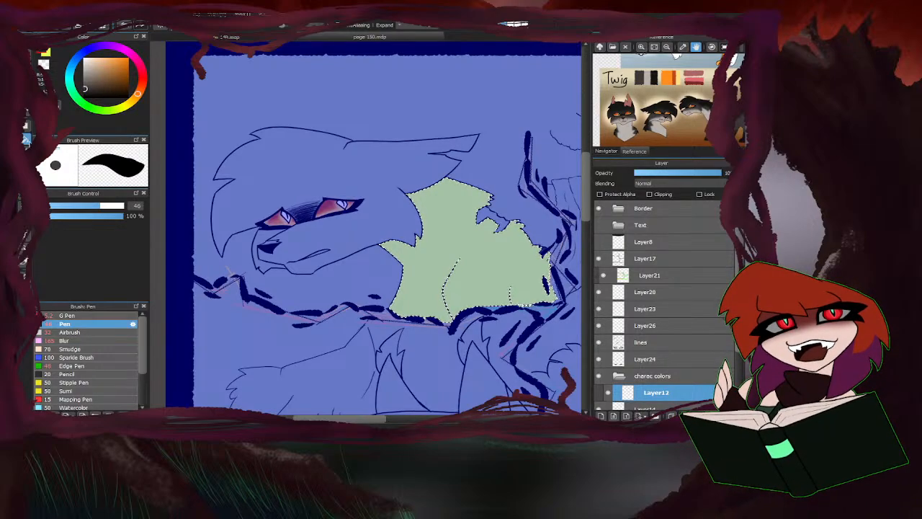
{"action": "left_click", "coordinate": [439, 238]}
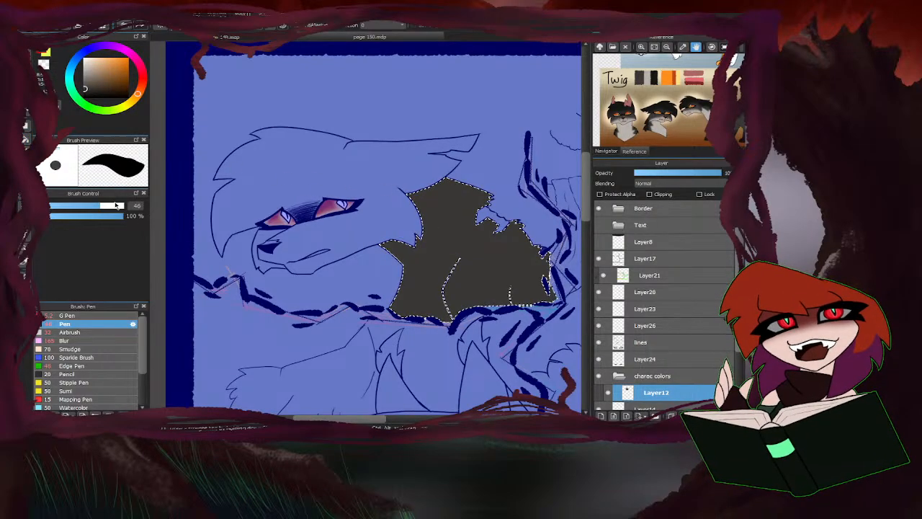
{"action": "key", "text": "ctrl+d"}
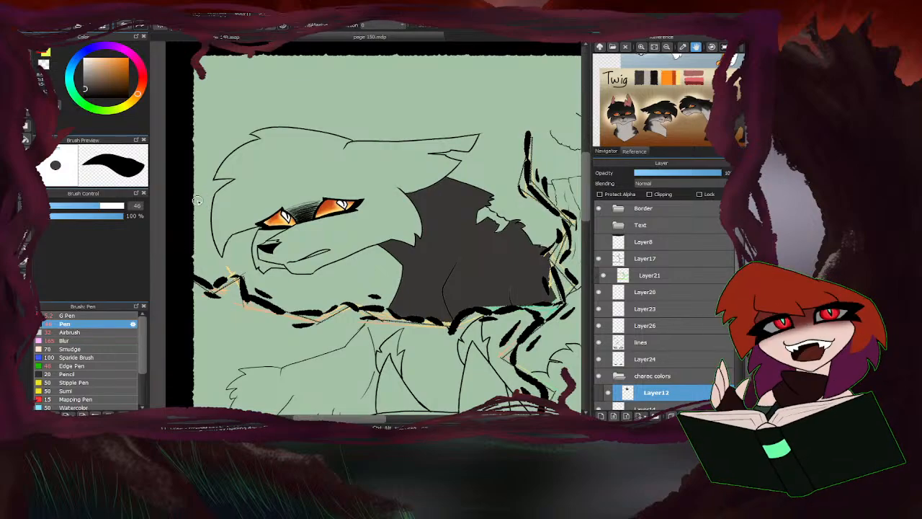
Enlarge the Pen to size 100 and paint dark grey over the edges of the first panel cat's neck and back.
{"action": "left_click_drag", "start_coordinate": [113, 204], "coordinate": [120, 206]}
{"action": "scroll", "coordinate": [511, 288], "scroll_direction": "up", "scroll_amount": 2}
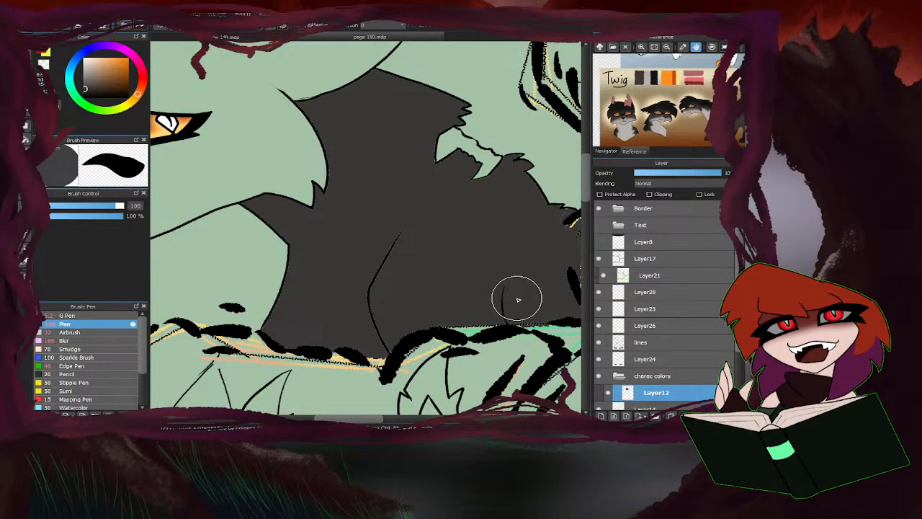
{"action": "mouse_move", "coordinate": [414, 234]}
{"action": "left_mouse_down"}
{"action": "mouse_move", "coordinate": [384, 293]}
{"action": "mouse_move", "coordinate": [540, 212]}
{"action": "mouse_move", "coordinate": [503, 156]}
{"action": "mouse_move", "coordinate": [435, 104]}
{"action": "left_mouse_up"}
{"action": "scroll", "coordinate": [435, 105], "scroll_direction": "down", "scroll_amount": 2}
{"action": "scroll", "coordinate": [346, 264], "scroll_direction": "up", "scroll_amount": 2}
{"action": "mouse_move", "coordinate": [346, 264]}
{"action": "left_mouse_down"}
{"action": "mouse_move", "coordinate": [350, 235]}
{"action": "mouse_move", "coordinate": [315, 179]}
{"action": "mouse_move", "coordinate": [295, 166]}
{"action": "mouse_move", "coordinate": [321, 132]}
{"action": "left_mouse_up"}
{"action": "scroll", "coordinate": [322, 133], "scroll_direction": "down", "scroll_amount": 2}
{"action": "scroll", "coordinate": [498, 206], "scroll_direction": "up", "scroll_amount": 2}
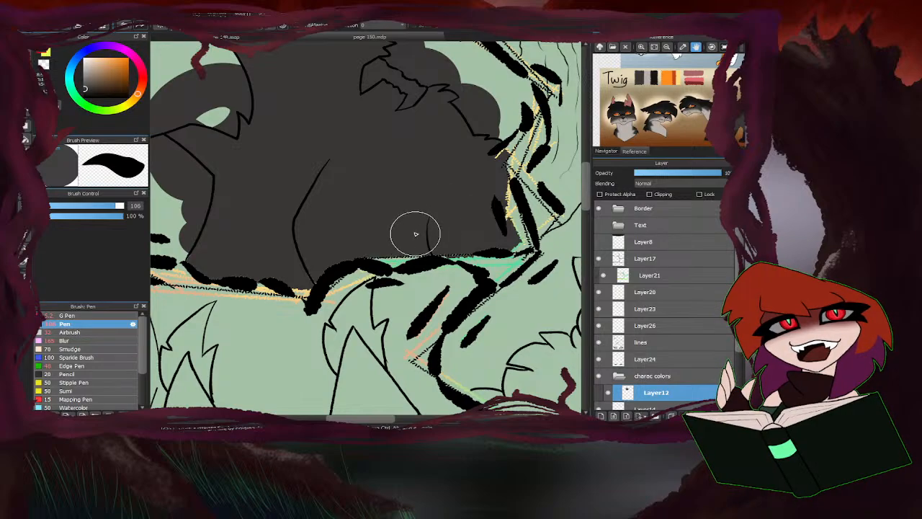
Enlarge the Pen to size 237 and cover the first panel cat's whole head and ears in dark grey.
{"action": "scroll", "coordinate": [418, 232], "scroll_direction": "down", "scroll_amount": 2}
{"action": "scroll", "coordinate": [304, 220], "scroll_direction": "down", "scroll_amount": 2}
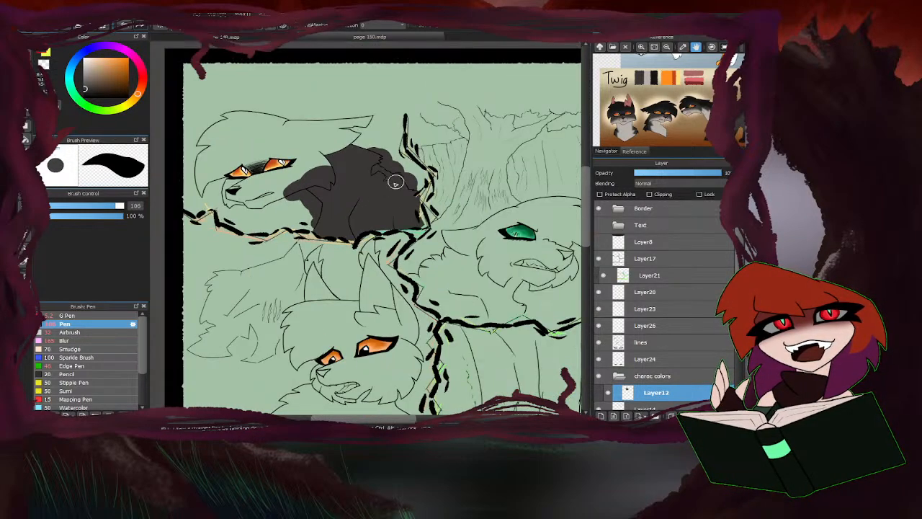
{"action": "left_click_drag", "start_coordinate": [115, 208], "coordinate": [124, 206]}
{"action": "mouse_move", "coordinate": [317, 180]}
{"action": "left_mouse_down"}
{"action": "mouse_move", "coordinate": [354, 155]}
{"action": "mouse_move", "coordinate": [363, 133]}
{"action": "mouse_move", "coordinate": [309, 126]}
{"action": "mouse_move", "coordinate": [237, 158]}
{"action": "mouse_move", "coordinate": [246, 151]}
{"action": "mouse_move", "coordinate": [222, 134]}
{"action": "mouse_move", "coordinate": [203, 177]}
{"action": "mouse_move", "coordinate": [258, 192]}
{"action": "mouse_move", "coordinate": [238, 196]}
{"action": "mouse_move", "coordinate": [258, 182]}
{"action": "mouse_move", "coordinate": [254, 196]}
{"action": "mouse_move", "coordinate": [286, 187]}
{"action": "mouse_move", "coordinate": [257, 202]}
{"action": "mouse_move", "coordinate": [216, 195]}
{"action": "left_mouse_up"}
Clear the dark grey overspill outside the first panel cat's outline by bucket-filling it with transparency.
{"action": "left_click", "coordinate": [26, 140]}
{"action": "left_click", "coordinate": [46, 65]}
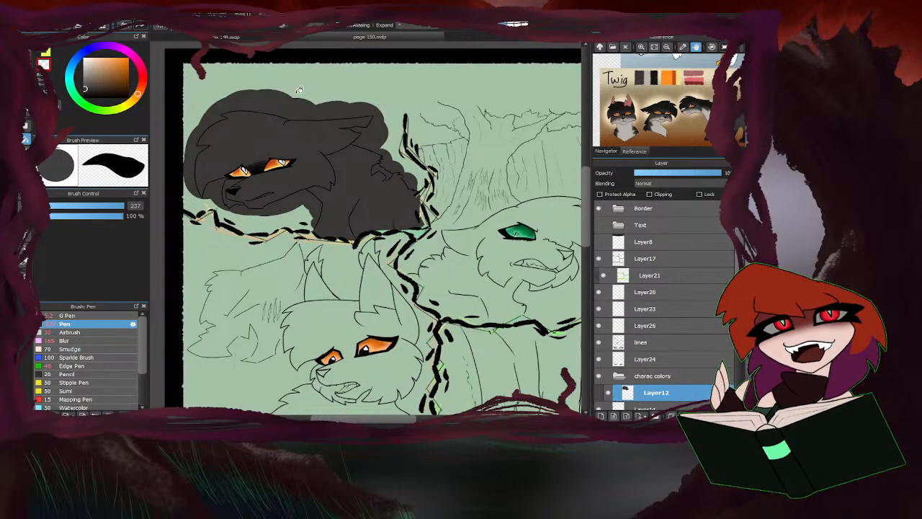
{"action": "left_click", "coordinate": [423, 188]}
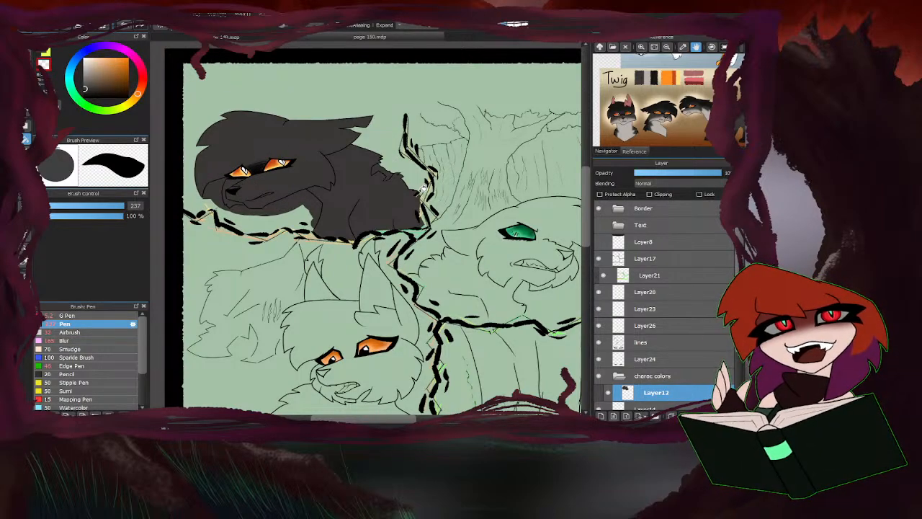
{"action": "left_click", "coordinate": [258, 215]}
{"action": "scroll", "coordinate": [199, 205], "scroll_direction": "up", "scroll_amount": 3}
{"action": "scroll", "coordinate": [375, 195], "scroll_direction": "down", "scroll_amount": 5}
{"action": "scroll", "coordinate": [319, 247], "scroll_direction": "up", "scroll_amount": 5}
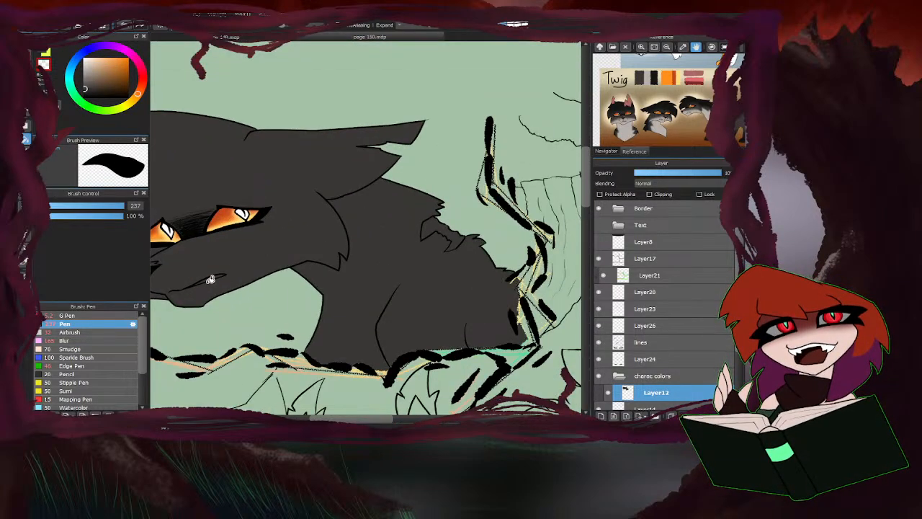
{"action": "scroll", "coordinate": [334, 169], "scroll_direction": "up", "scroll_amount": 3}
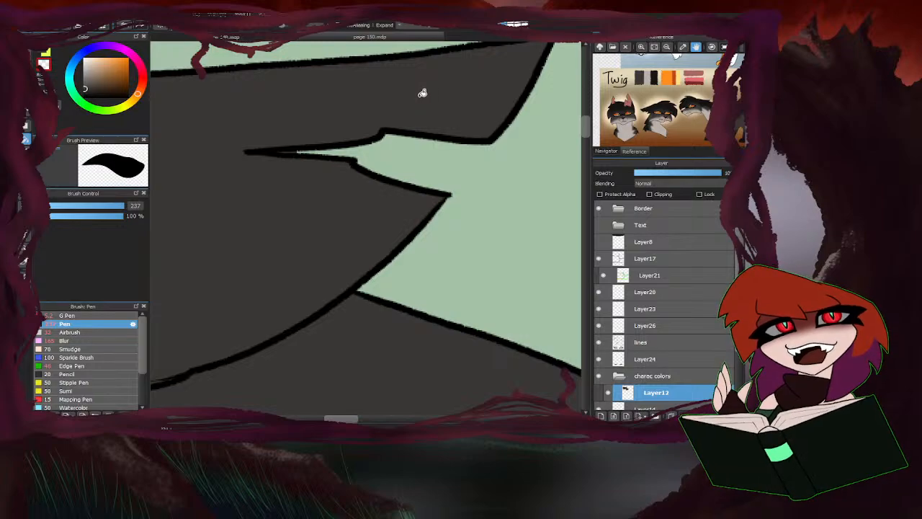
Erase the leftover grey sliver in the narrow gap of the first panel cat's ear with a size 40 eraser.
{"action": "key", "text": "e"}
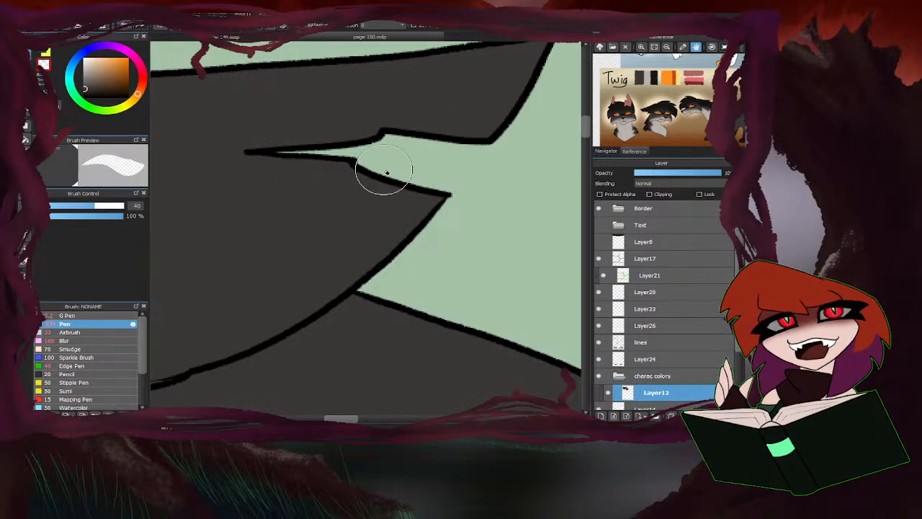
{"action": "key", "text": "g"}
{"action": "key", "text": "e"}
{"action": "scroll", "coordinate": [382, 146], "scroll_direction": "down", "scroll_amount": 5}
{"action": "key", "text": "g"}
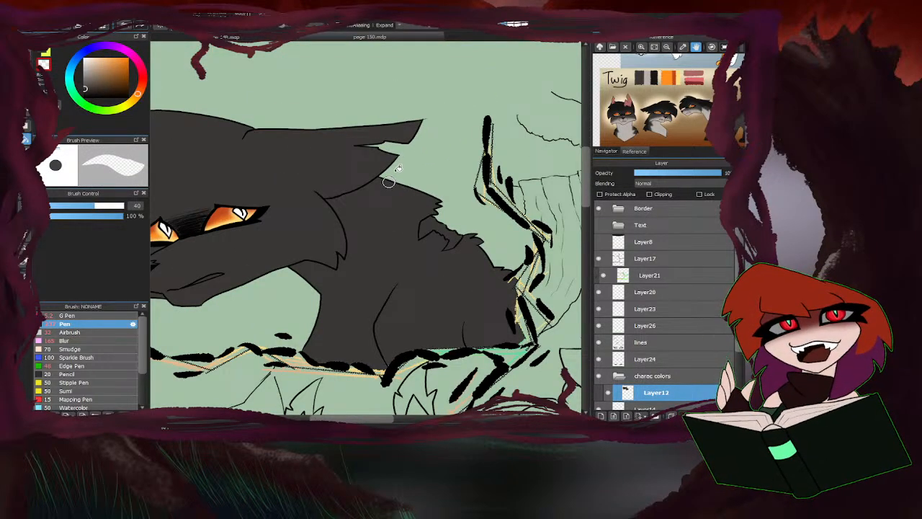
{"action": "key", "text": "b"}
{"action": "scroll", "coordinate": [298, 212], "scroll_direction": "down", "scroll_amount": 4}
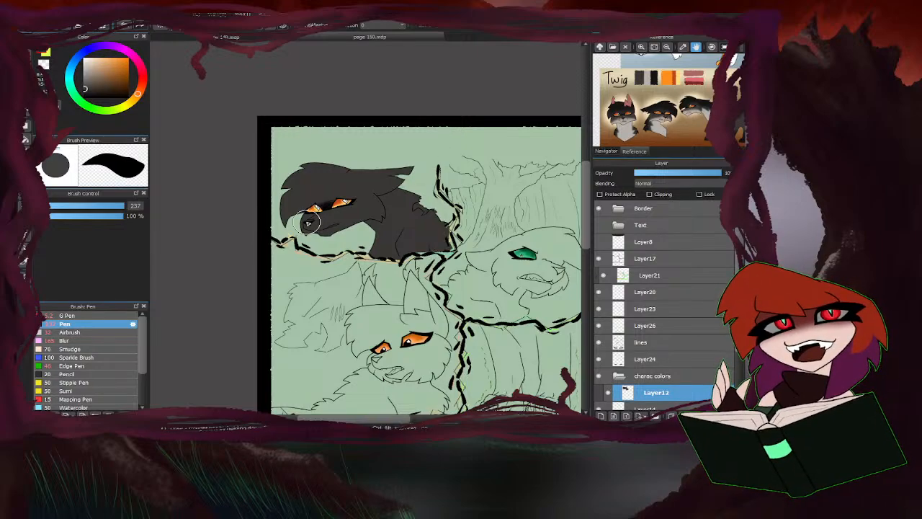
Find Lionstripe's design in the character reference image and sample the brown fur colour.
{"action": "scroll", "coordinate": [306, 206], "scroll_direction": "down", "scroll_amount": 2}
{"action": "scroll", "coordinate": [307, 206], "scroll_direction": "down", "scroll_amount": 1}
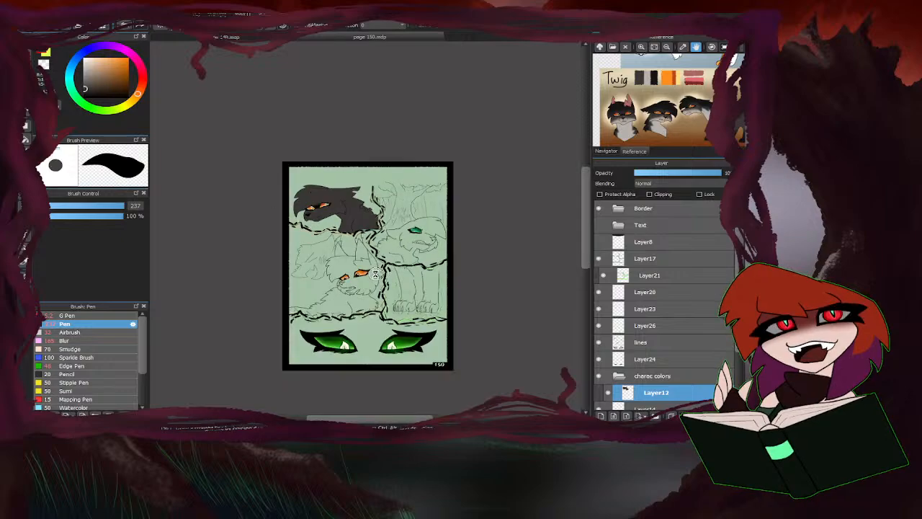
{"action": "scroll", "coordinate": [375, 275], "scroll_direction": "up", "scroll_amount": 1}
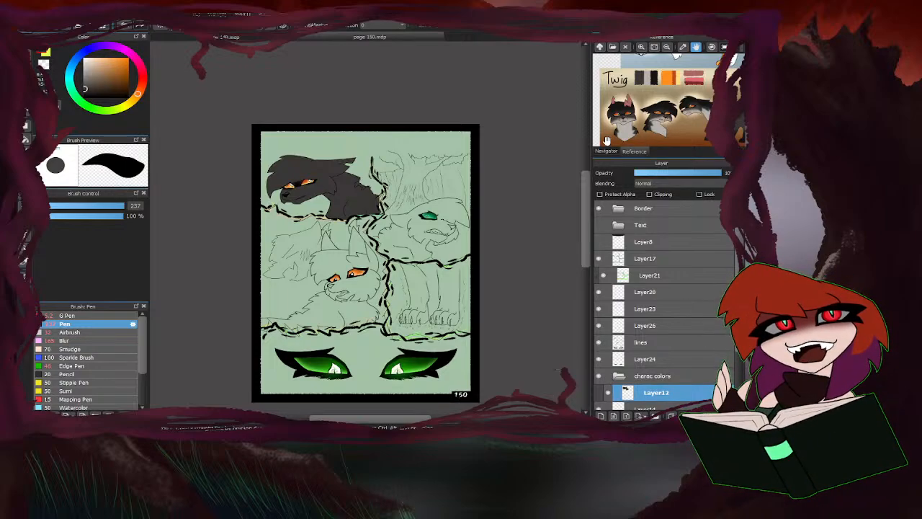
{"action": "left_click_drag", "start_coordinate": [691, 122], "coordinate": [621, 123]}
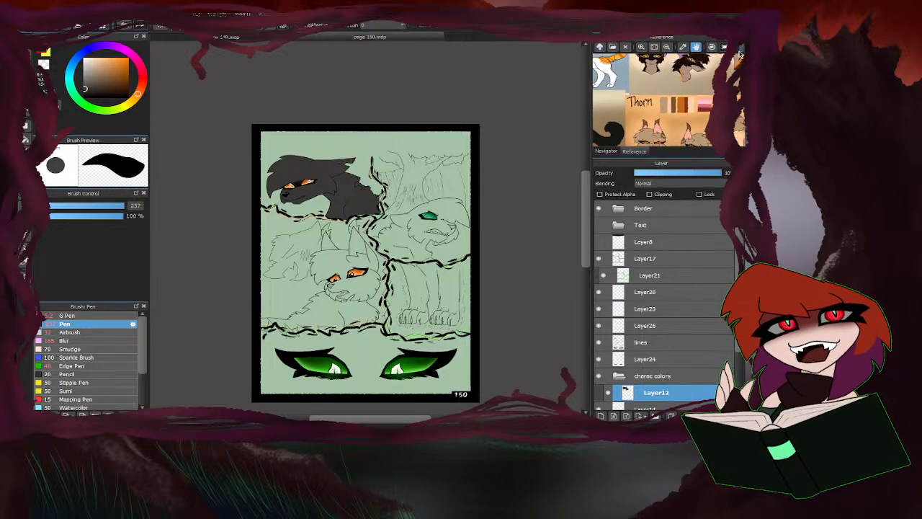
{"action": "left_click_drag", "start_coordinate": [630, 91], "coordinate": [659, 150]}
{"action": "left_click_drag", "start_coordinate": [665, 90], "coordinate": [624, 172]}
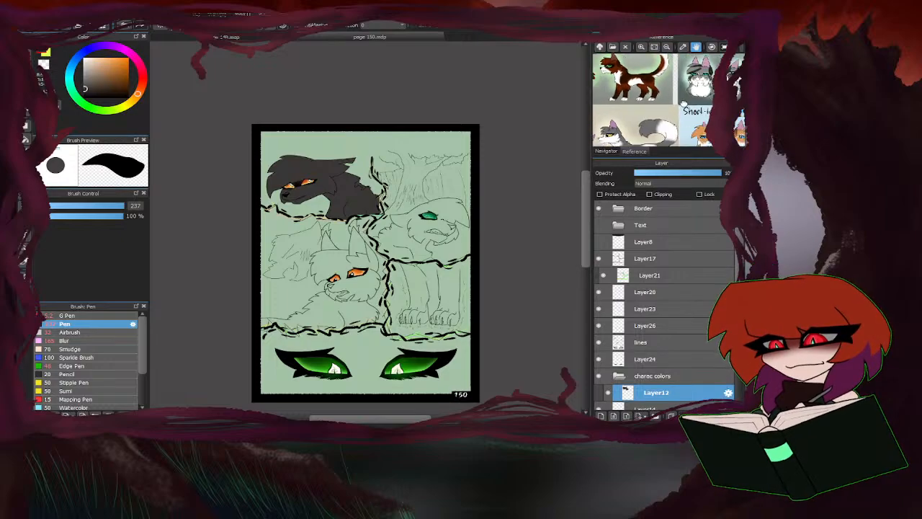
{"action": "left_click_drag", "start_coordinate": [649, 134], "coordinate": [629, 47]}
{"action": "left_click_drag", "start_coordinate": [642, 91], "coordinate": [667, 77]}
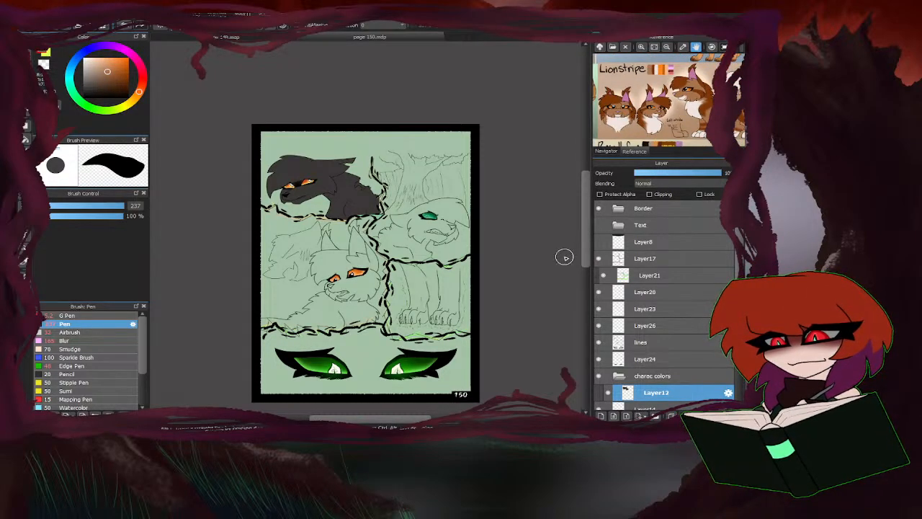
Add a new layer above Layer12 in the charac colors folder and hide Layer14.
{"action": "left_click", "coordinate": [612, 416]}
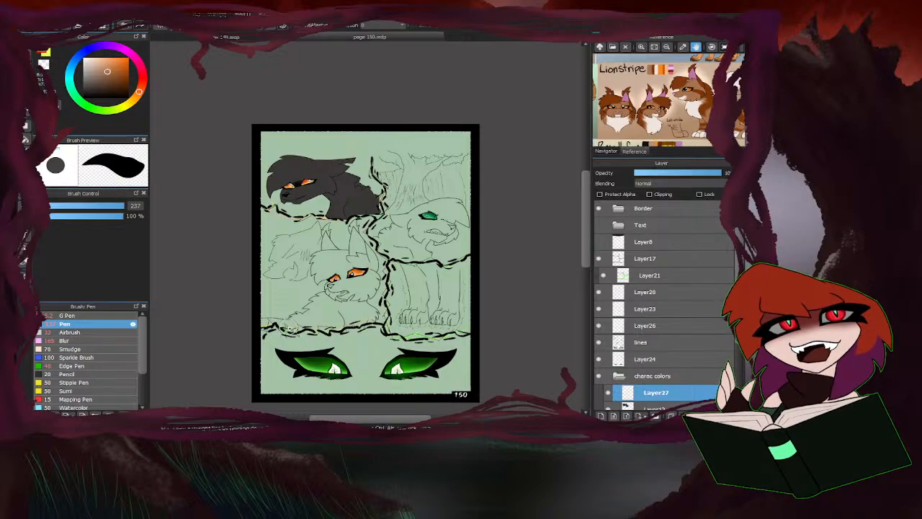
{"action": "scroll", "coordinate": [329, 312], "scroll_direction": "up", "scroll_amount": 2}
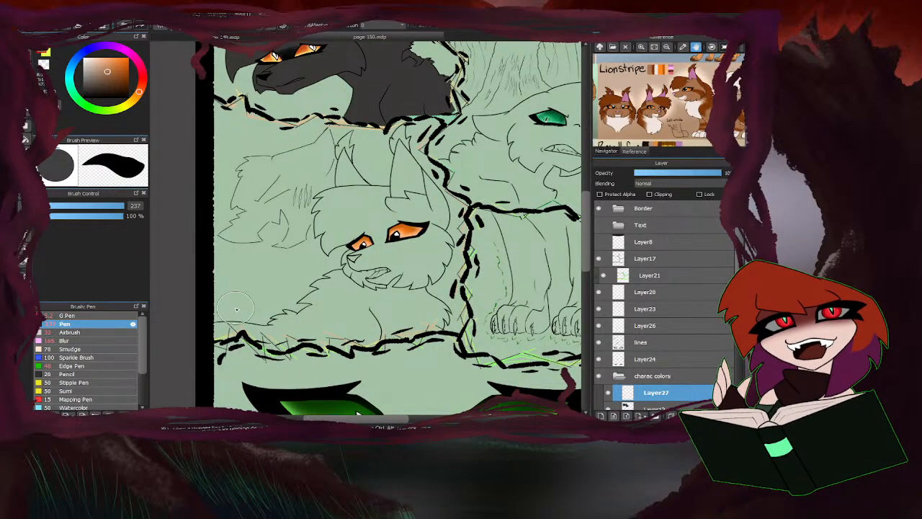
{"action": "scroll", "coordinate": [603, 371], "scroll_direction": "down", "scroll_amount": 3}
{"action": "scroll", "coordinate": [603, 371], "scroll_direction": "down", "scroll_amount": 1}
{"action": "left_click", "coordinate": [599, 336]}
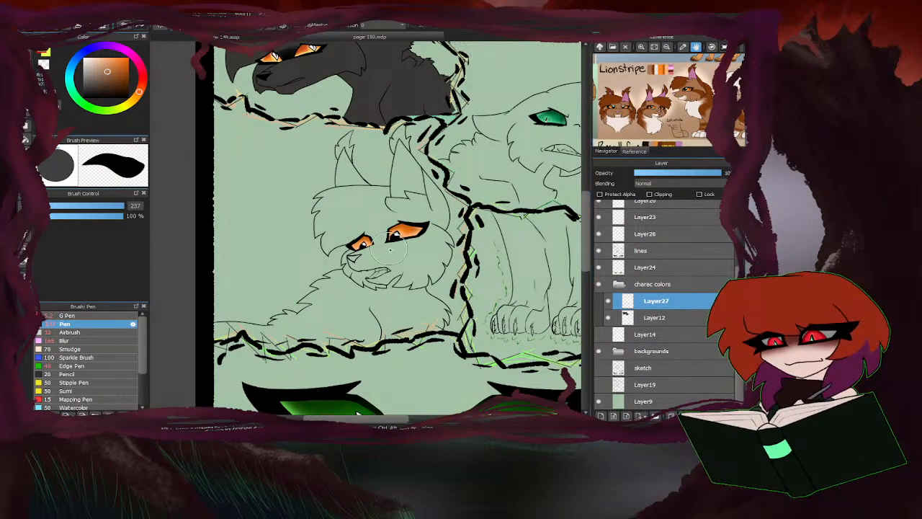
Paint brown over the face and ears of the cat in the middle panel, using Pen size 67 for the ear by the border.
{"action": "mouse_move", "coordinate": [364, 243]}
{"action": "left_mouse_down"}
{"action": "mouse_move", "coordinate": [316, 232]}
{"action": "mouse_move", "coordinate": [333, 224]}
{"action": "mouse_move", "coordinate": [360, 176]}
{"action": "mouse_move", "coordinate": [345, 164]}
{"action": "mouse_move", "coordinate": [351, 150]}
{"action": "mouse_move", "coordinate": [359, 181]}
{"action": "mouse_move", "coordinate": [382, 187]}
{"action": "left_mouse_up"}
{"action": "left_click", "coordinate": [108, 206]}
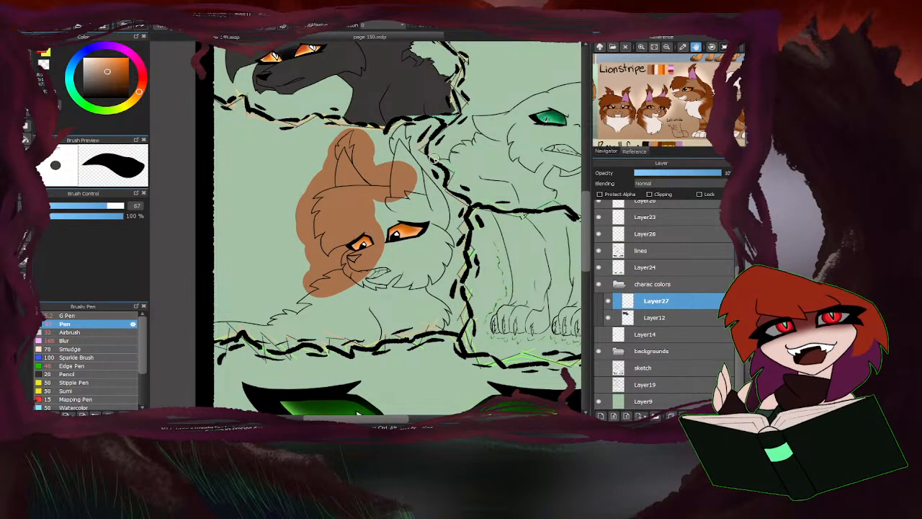
{"action": "scroll", "coordinate": [412, 168], "scroll_direction": "up", "scroll_amount": 2}
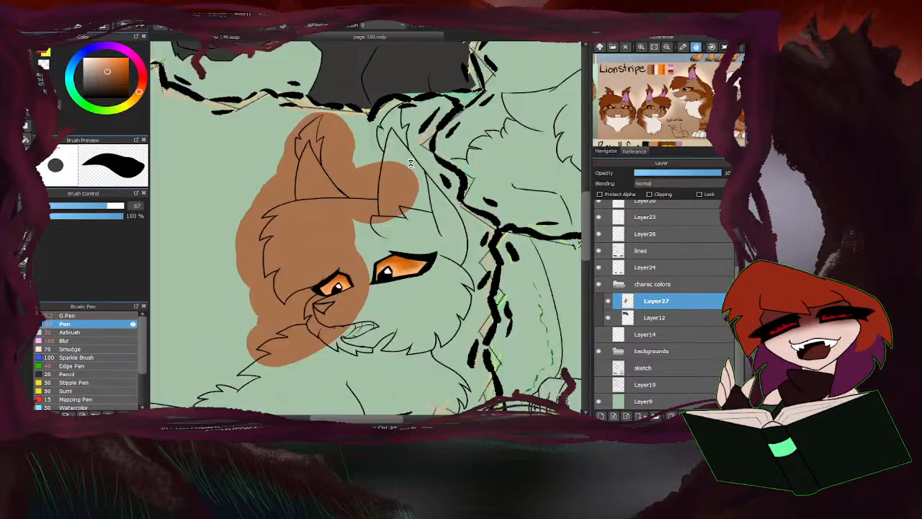
{"action": "mouse_move", "coordinate": [409, 170]}
{"action": "left_mouse_down"}
{"action": "mouse_move", "coordinate": [388, 150]}
{"action": "mouse_move", "coordinate": [359, 171]}
{"action": "mouse_move", "coordinate": [384, 119]}
{"action": "mouse_move", "coordinate": [368, 127]}
{"action": "mouse_move", "coordinate": [395, 95]}
{"action": "mouse_move", "coordinate": [388, 104]}
{"action": "mouse_move", "coordinate": [393, 99]}
{"action": "mouse_move", "coordinate": [399, 156]}
{"action": "left_mouse_up"}
{"action": "scroll", "coordinate": [353, 198], "scroll_direction": "down", "scroll_amount": 1}
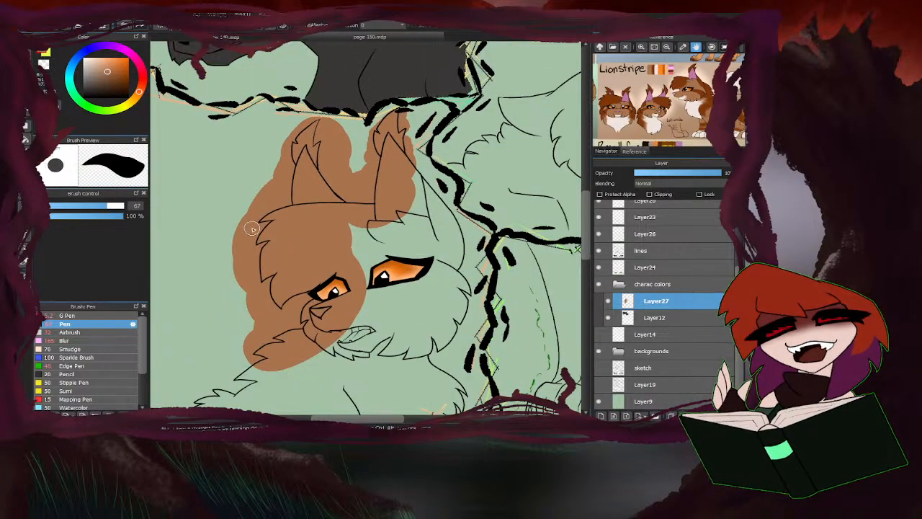
Set the Pen to size 184 and cover the rest of the brown cat's head and cheeks.
{"action": "left_click_drag", "start_coordinate": [116, 207], "coordinate": [128, 206]}
{"action": "scroll", "coordinate": [388, 254], "scroll_direction": "up", "scroll_amount": 1}
{"action": "mouse_move", "coordinate": [443, 275]}
{"action": "left_mouse_down"}
{"action": "mouse_move", "coordinate": [451, 250]}
{"action": "mouse_move", "coordinate": [438, 218]}
{"action": "mouse_move", "coordinate": [404, 173]}
{"action": "mouse_move", "coordinate": [383, 163]}
{"action": "mouse_move", "coordinate": [387, 233]}
{"action": "mouse_move", "coordinate": [345, 232]}
{"action": "mouse_move", "coordinate": [331, 257]}
{"action": "left_mouse_up"}
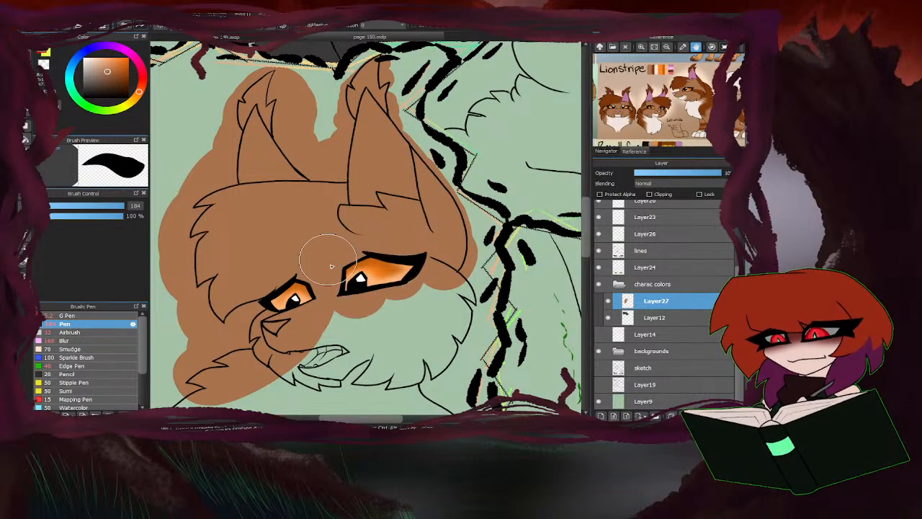
{"action": "scroll", "coordinate": [425, 224], "scroll_direction": "down", "scroll_amount": 2}
{"action": "scroll", "coordinate": [430, 292], "scroll_direction": "up", "scroll_amount": 2}
{"action": "mouse_move", "coordinate": [440, 209]}
{"action": "left_mouse_down"}
{"action": "mouse_move", "coordinate": [447, 244]}
{"action": "mouse_move", "coordinate": [427, 295]}
{"action": "mouse_move", "coordinate": [387, 240]}
{"action": "mouse_move", "coordinate": [303, 288]}
{"action": "left_mouse_up"}
{"action": "scroll", "coordinate": [485, 214], "scroll_direction": "down", "scroll_amount": 2}
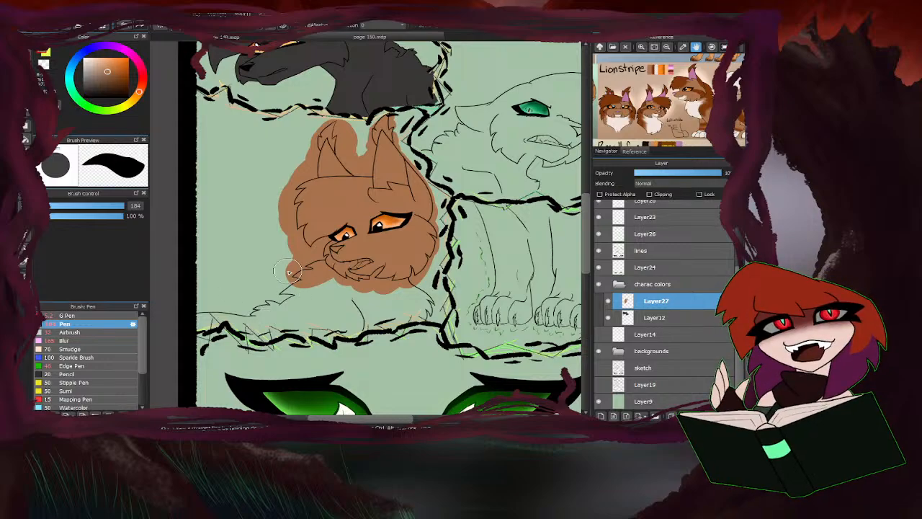
Brush brown over the cat's shoulders, then bucket-fill the remaining areas of its lower body and back.
{"action": "mouse_move", "coordinate": [289, 272]}
{"action": "left_mouse_down"}
{"action": "mouse_move", "coordinate": [288, 296]}
{"action": "mouse_move", "coordinate": [325, 283]}
{"action": "mouse_move", "coordinate": [409, 292]}
{"action": "mouse_move", "coordinate": [280, 297]}
{"action": "left_mouse_up"}
{"action": "scroll", "coordinate": [242, 315], "scroll_direction": "up", "scroll_amount": 2}
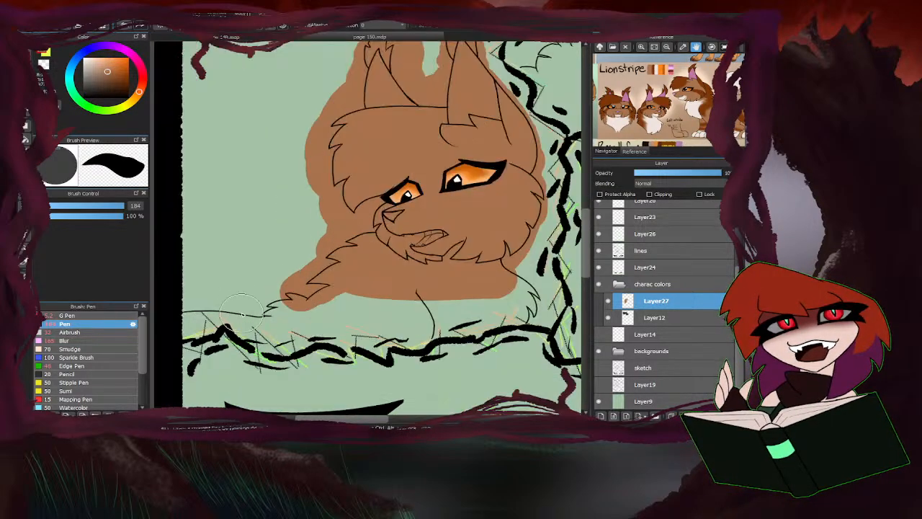
{"action": "left_click", "coordinate": [26, 138]}
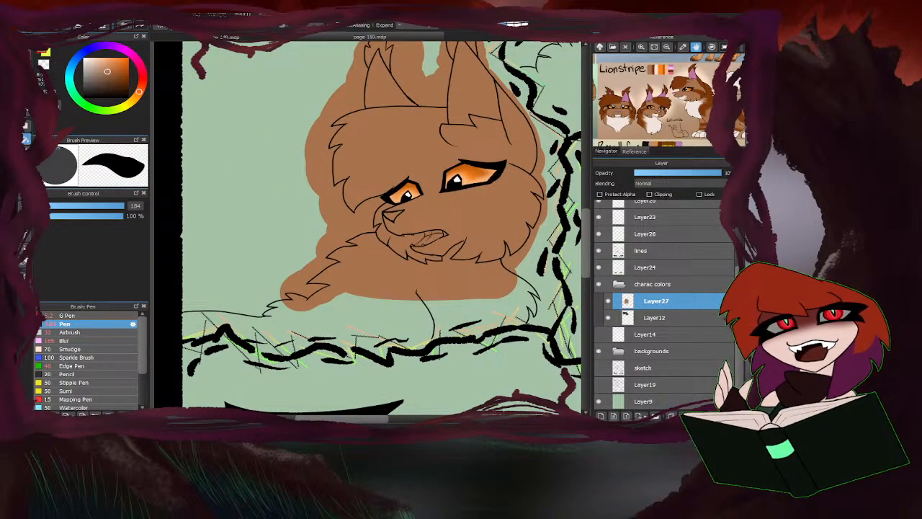
{"action": "left_click", "coordinate": [464, 305]}
{"action": "left_click", "coordinate": [255, 351]}
{"action": "left_click", "coordinate": [196, 316]}
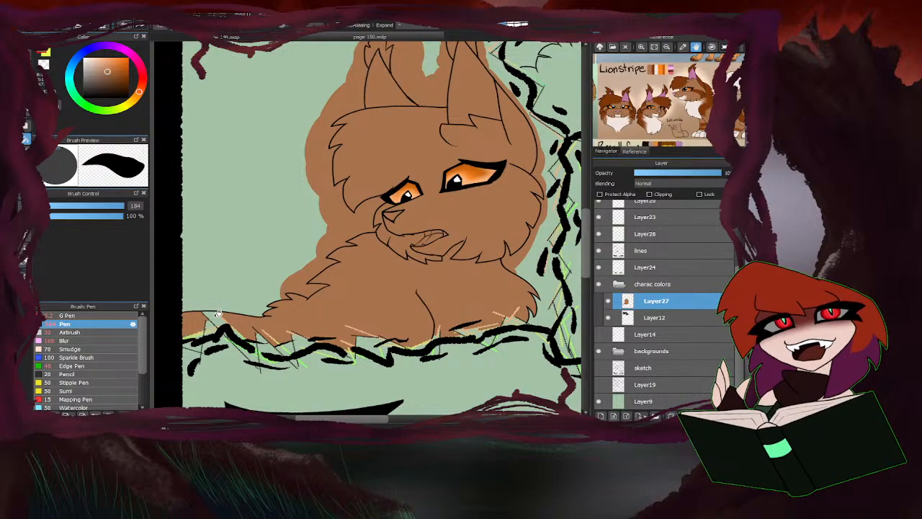
Touch up the brown along the panel's lower border and the page edge with the size 184 Pen.
{"action": "key", "text": "b"}
{"action": "scroll", "coordinate": [254, 329], "scroll_direction": "up", "scroll_amount": 2}
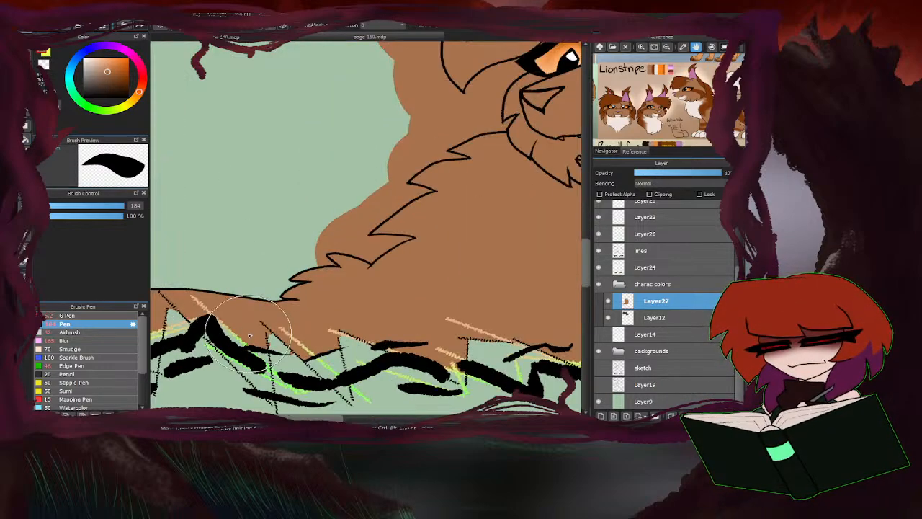
{"action": "scroll", "coordinate": [270, 285], "scroll_direction": "down", "scroll_amount": 3}
{"action": "scroll", "coordinate": [338, 279], "scroll_direction": "up", "scroll_amount": 2}
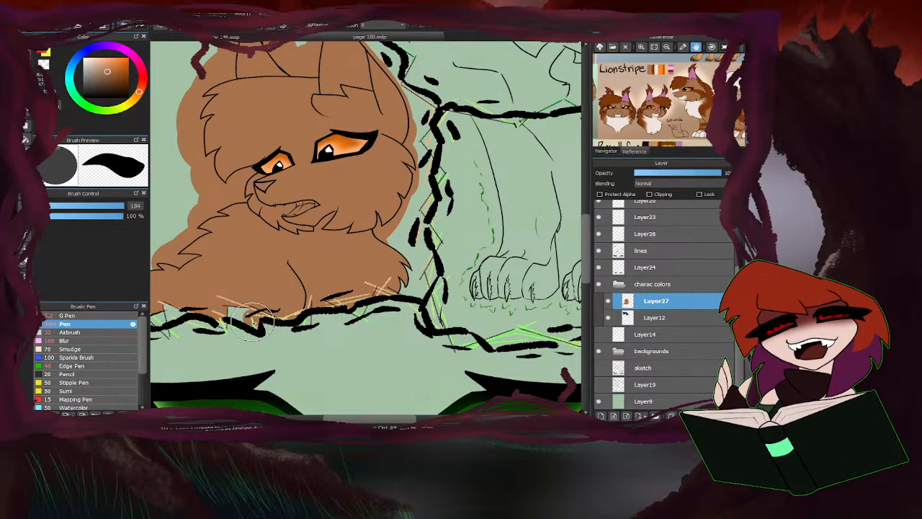
{"action": "scroll", "coordinate": [368, 286], "scroll_direction": "down", "scroll_amount": 4}
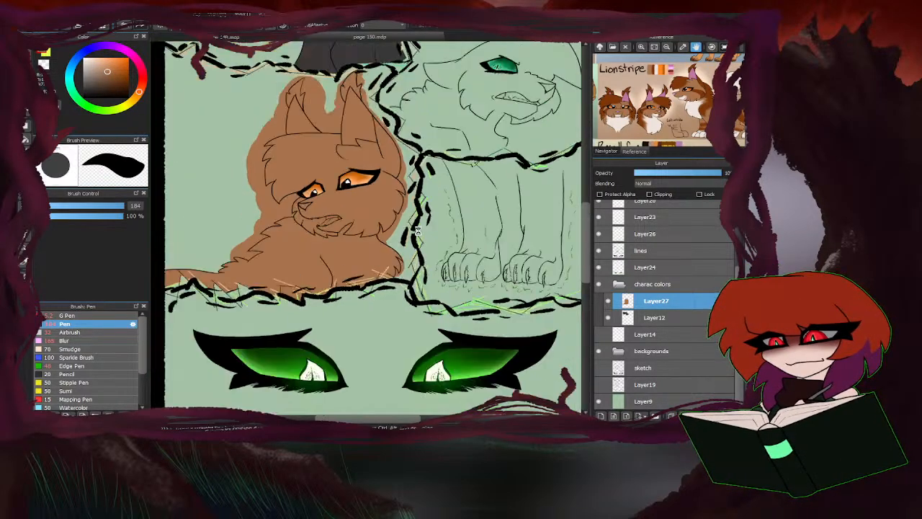
{"action": "scroll", "coordinate": [329, 266], "scroll_direction": "up", "scroll_amount": 4}
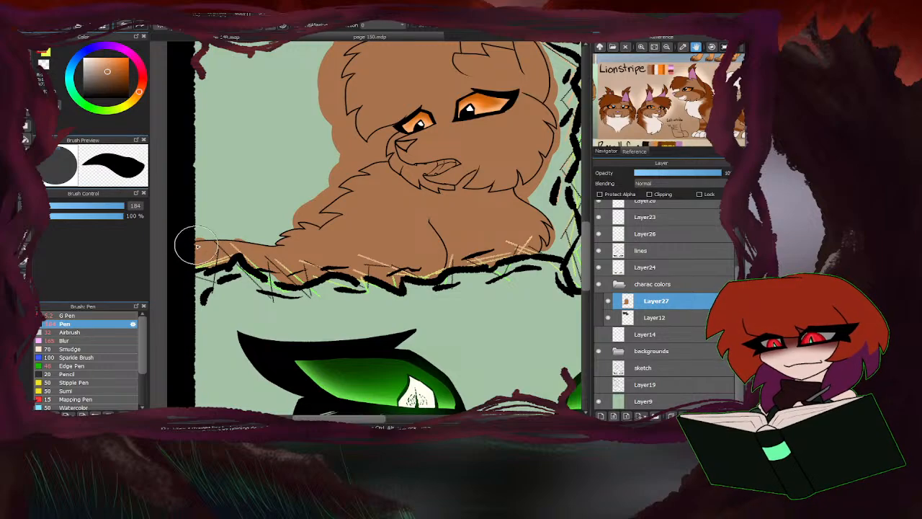
{"action": "mouse_move", "coordinate": [192, 246]}
{"action": "left_mouse_down"}
{"action": "mouse_move", "coordinate": [273, 236]}
{"action": "mouse_move", "coordinate": [344, 170]}
{"action": "left_mouse_up"}
{"action": "scroll", "coordinate": [245, 260], "scroll_direction": "down", "scroll_amount": 5}
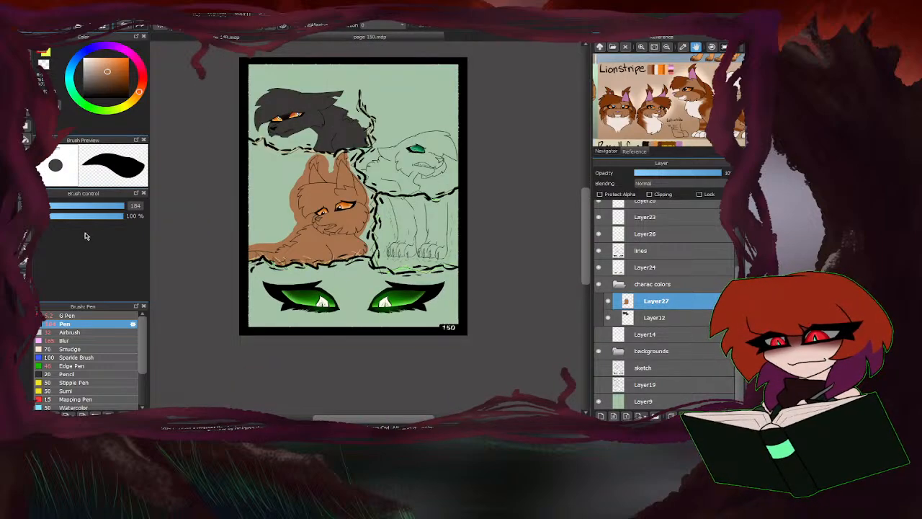
Clear the brown overflow outside the middle-panel cat's outline by bucket-filling the outer areas around its ears, cheeks and chest with transparency.
{"action": "left_click", "coordinate": [26, 139]}
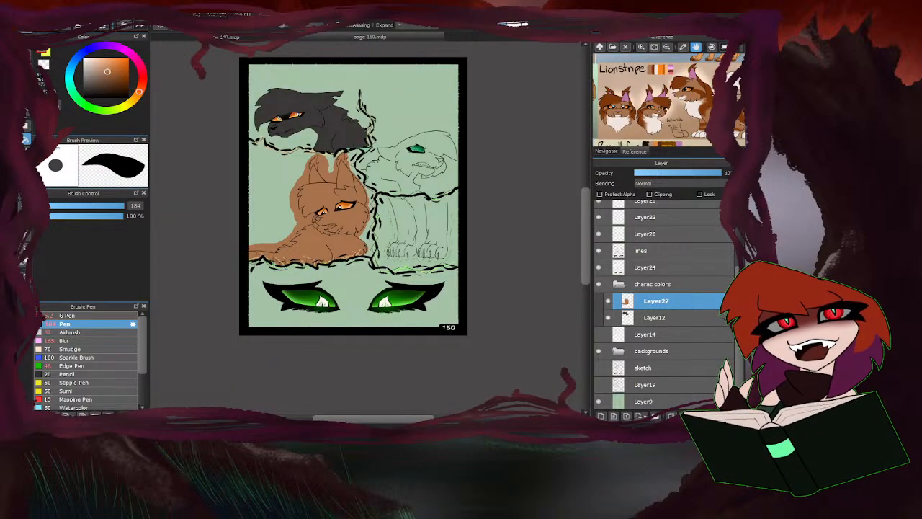
{"action": "scroll", "coordinate": [355, 200], "scroll_direction": "up", "scroll_amount": 3}
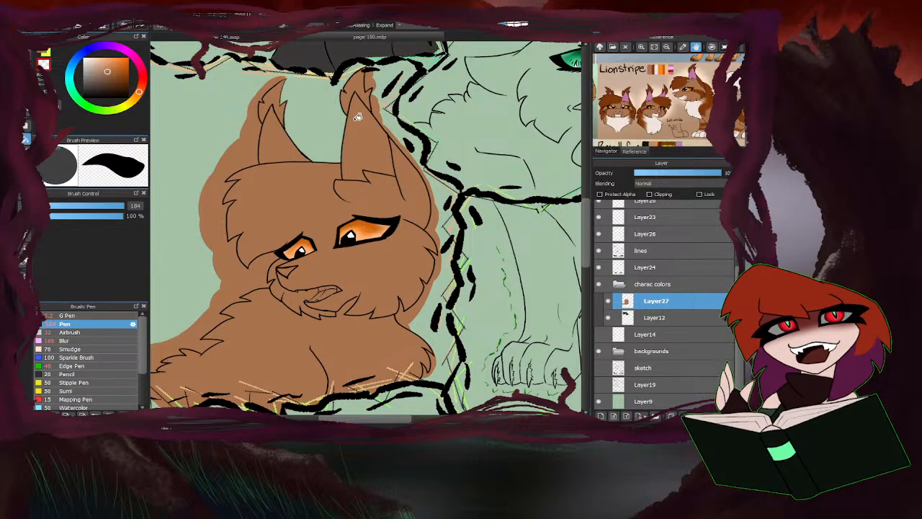
{"action": "scroll", "coordinate": [371, 124], "scroll_direction": "up", "scroll_amount": 2}
{"action": "left_click", "coordinate": [381, 127]}
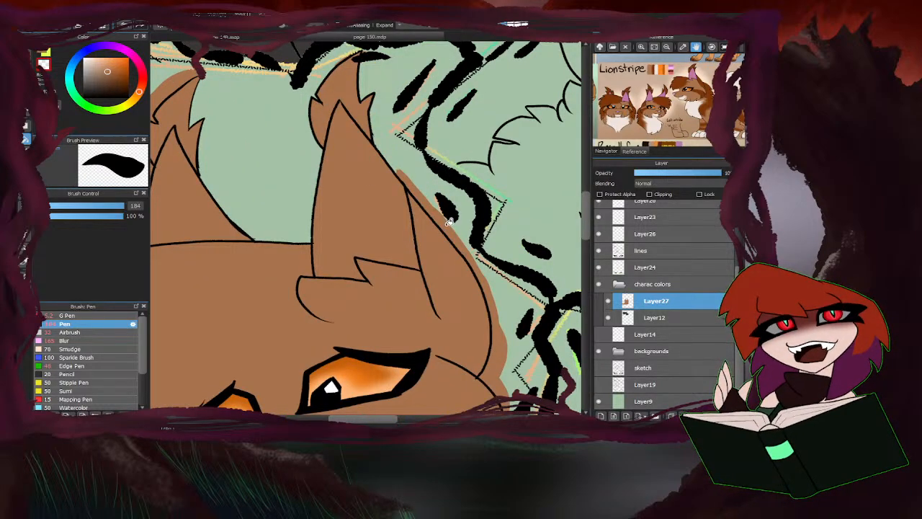
{"action": "scroll", "coordinate": [449, 221], "scroll_direction": "down", "scroll_amount": 3}
{"action": "scroll", "coordinate": [435, 292], "scroll_direction": "up", "scroll_amount": 3}
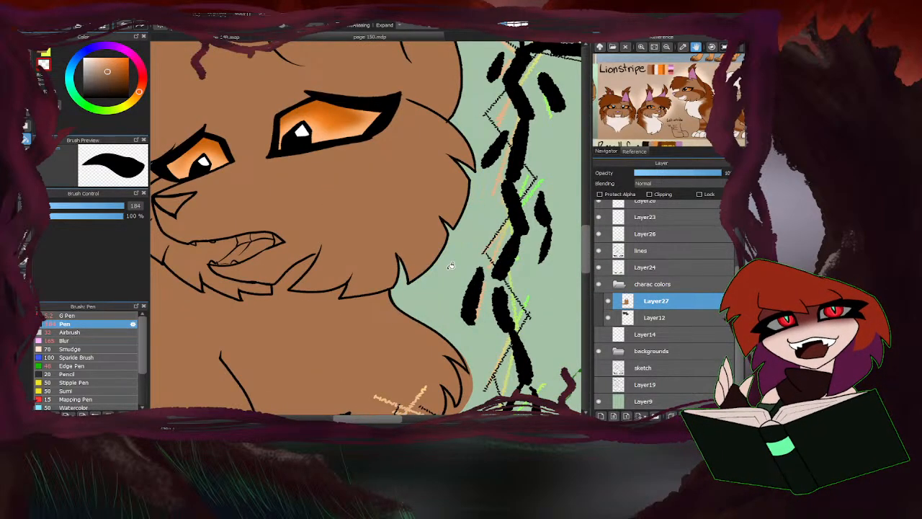
{"action": "scroll", "coordinate": [451, 268], "scroll_direction": "down", "scroll_amount": 2}
{"action": "scroll", "coordinate": [465, 349], "scroll_direction": "up", "scroll_amount": 4}
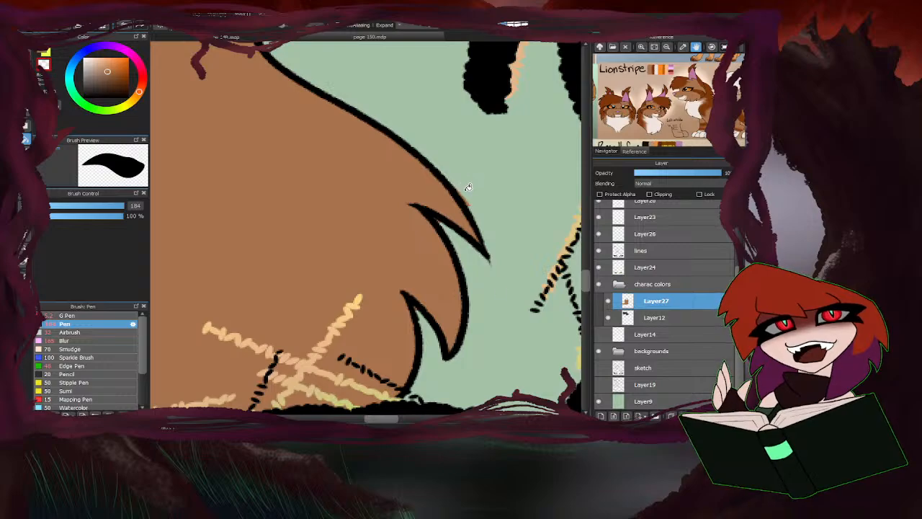
{"action": "scroll", "coordinate": [469, 200], "scroll_direction": "down", "scroll_amount": 2}
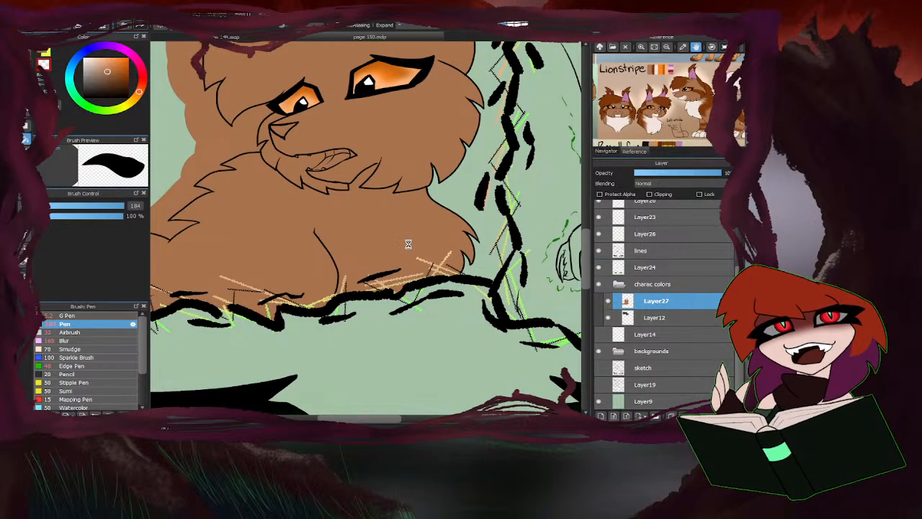
{"action": "scroll", "coordinate": [408, 244], "scroll_direction": "down", "scroll_amount": 4}
{"action": "scroll", "coordinate": [238, 288], "scroll_direction": "up", "scroll_amount": 3}
{"action": "scroll", "coordinate": [235, 292], "scroll_direction": "down", "scroll_amount": 2}
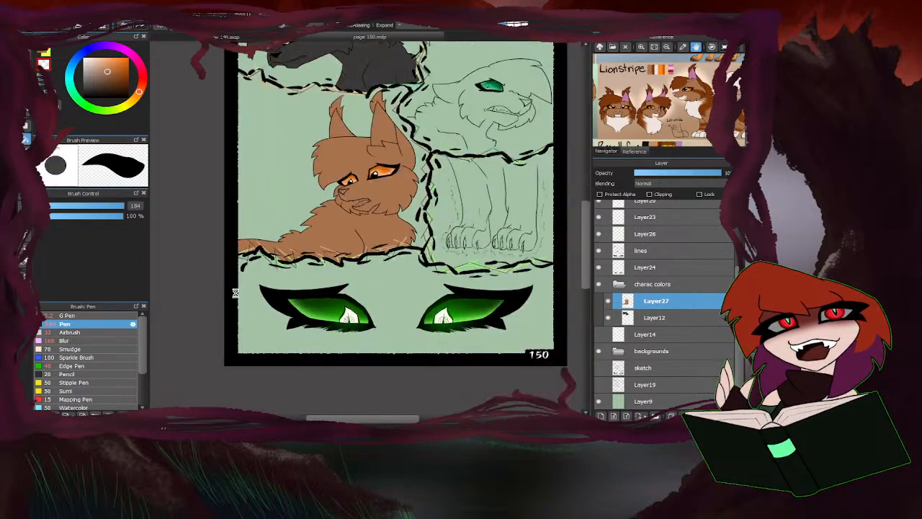
Return to the brown colour, set the Pen to size 17 and touch up the fur tufts beside the lower panel border.
{"action": "scroll", "coordinate": [466, 289], "scroll_direction": "up", "scroll_amount": 3}
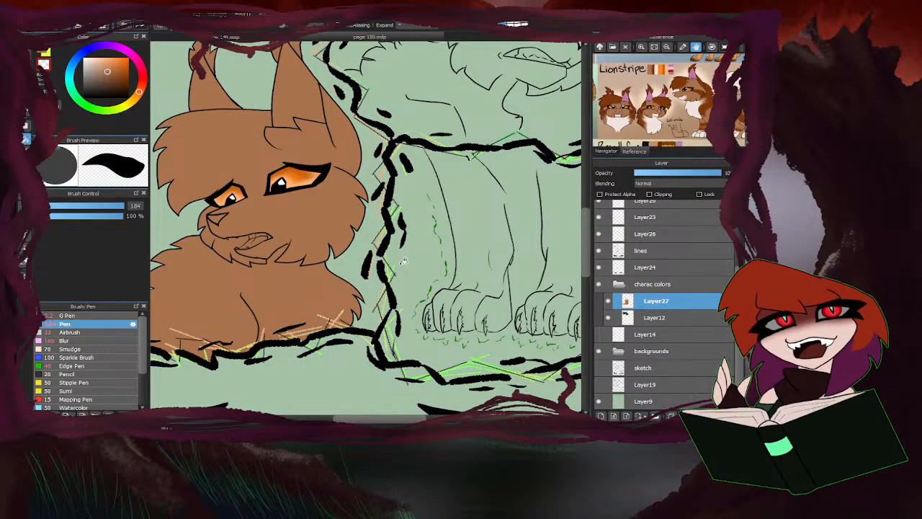
{"action": "key", "text": "e"}
{"action": "scroll", "coordinate": [338, 326], "scroll_direction": "up", "scroll_amount": 3}
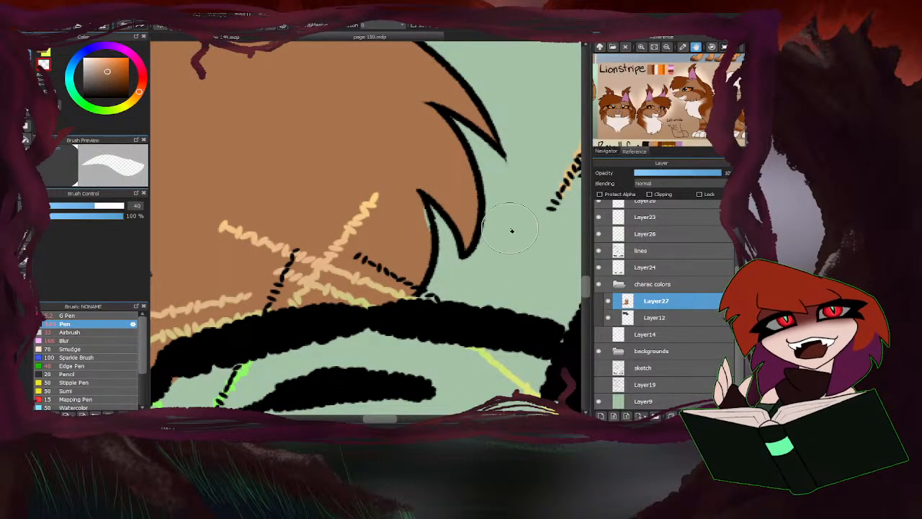
{"action": "key", "text": "g"}
{"action": "key", "text": "p"}
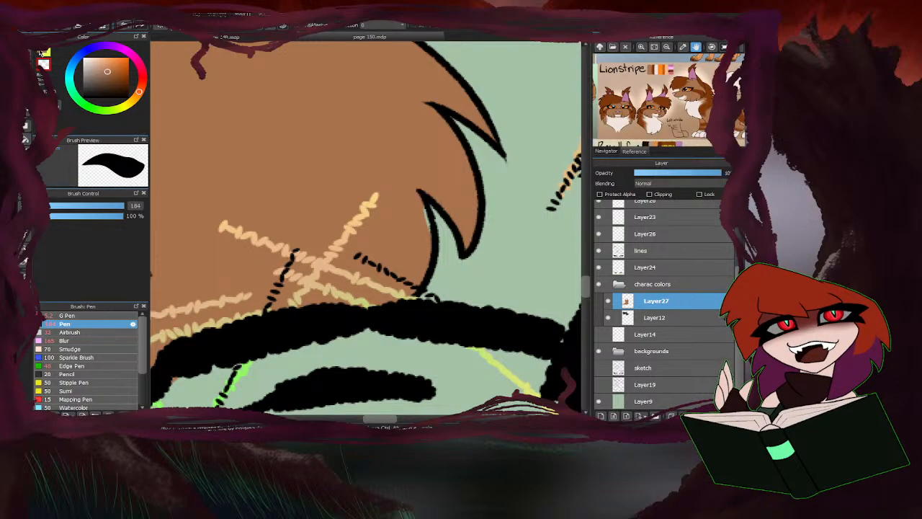
{"action": "left_click_drag", "start_coordinate": [120, 204], "coordinate": [69, 205]}
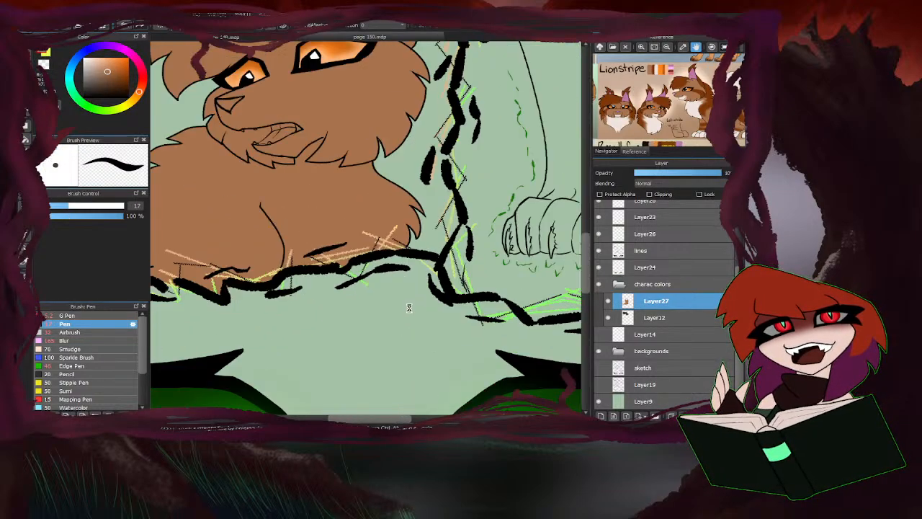
{"action": "scroll", "coordinate": [405, 290], "scroll_direction": "down", "scroll_amount": 3}
Erase the stray brown around the tip of the cat's ear near the panel border with the size 40 eraser.
{"action": "scroll", "coordinate": [405, 289], "scroll_direction": "down", "scroll_amount": 2}
{"action": "scroll", "coordinate": [358, 130], "scroll_direction": "up", "scroll_amount": 3}
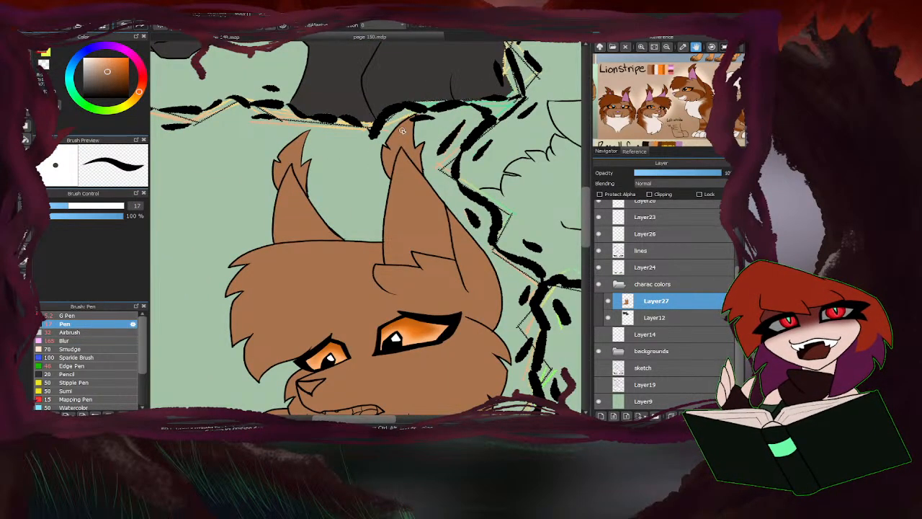
{"action": "scroll", "coordinate": [402, 130], "scroll_direction": "up", "scroll_amount": 4}
{"action": "key", "text": "e"}
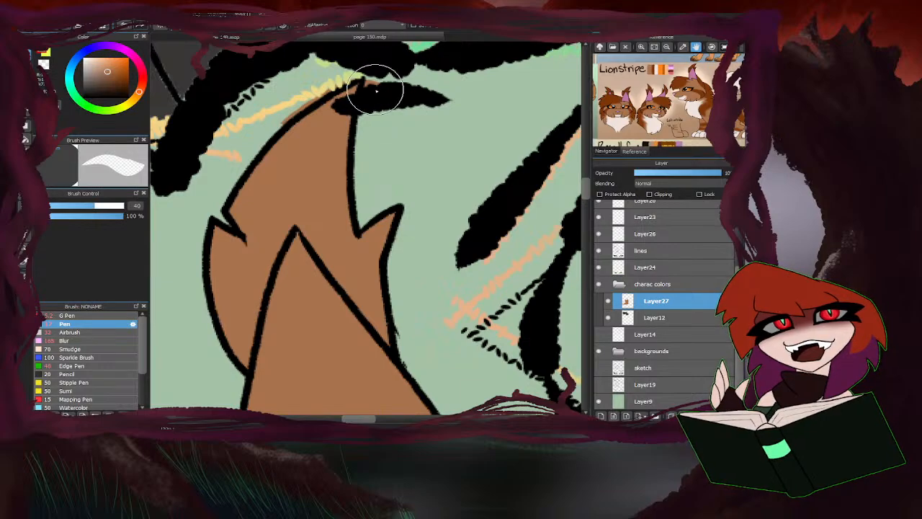
{"action": "left_click_drag", "start_coordinate": [376, 89], "coordinate": [373, 87]}
{"action": "left_click_drag", "start_coordinate": [303, 105], "coordinate": [283, 121]}
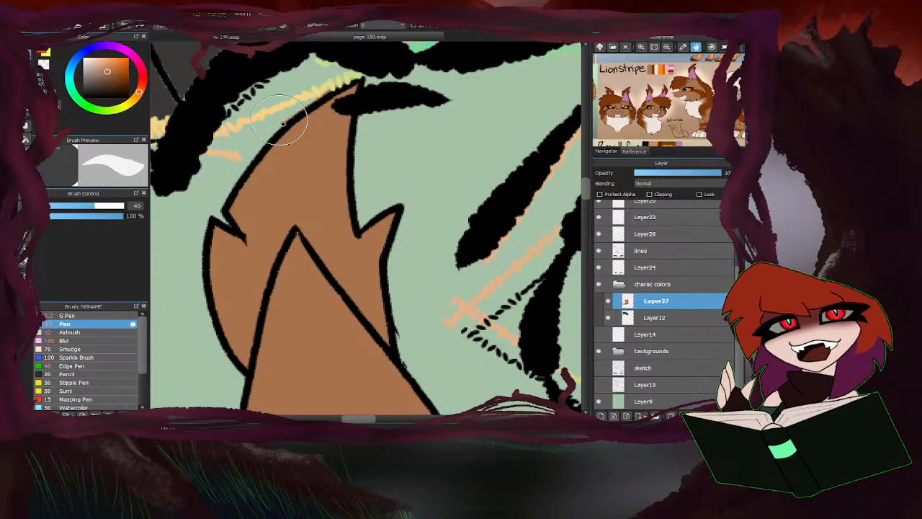
{"action": "scroll", "coordinate": [395, 99], "scroll_direction": "down", "scroll_amount": 3}
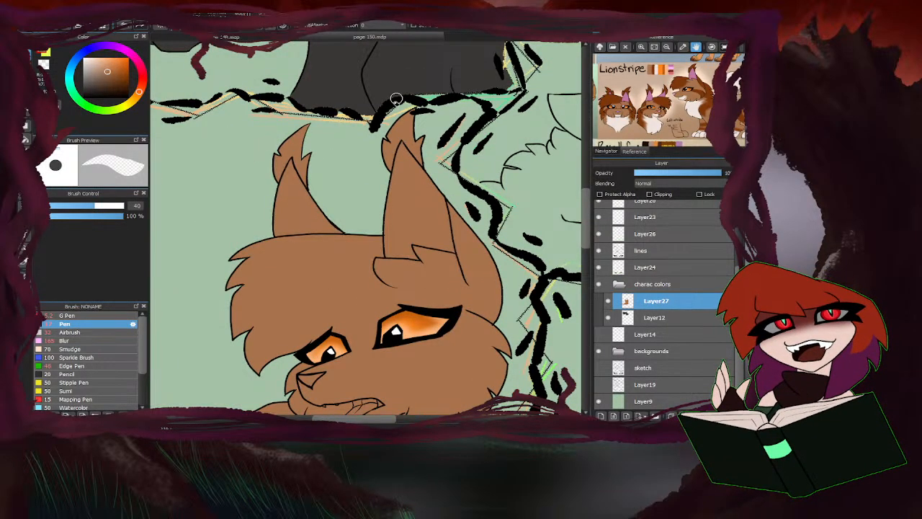
{"action": "scroll", "coordinate": [396, 98], "scroll_direction": "up", "scroll_amount": 2}
{"action": "scroll", "coordinate": [467, 165], "scroll_direction": "down", "scroll_amount": 3}
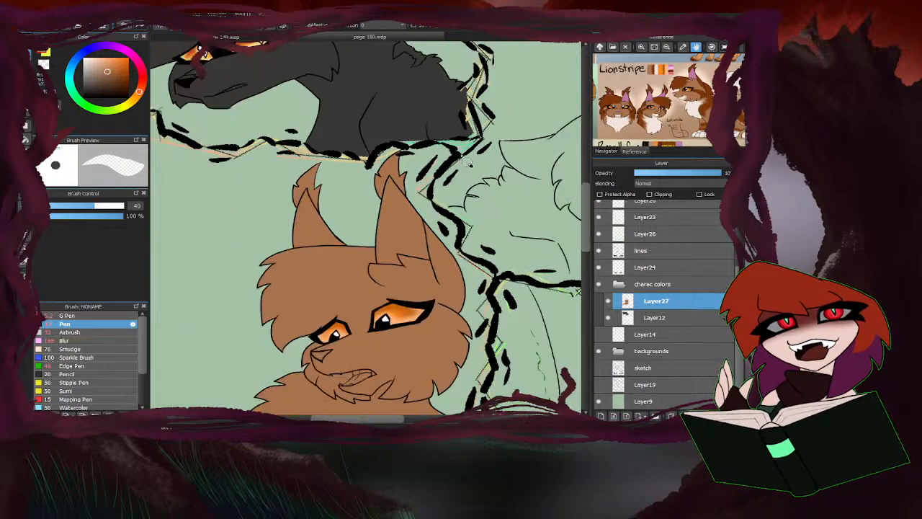
On the black cat's colour layer, sample its dark grey and paint the gaps along the panel border with the size 17 Pen.
{"action": "key", "text": "b"}
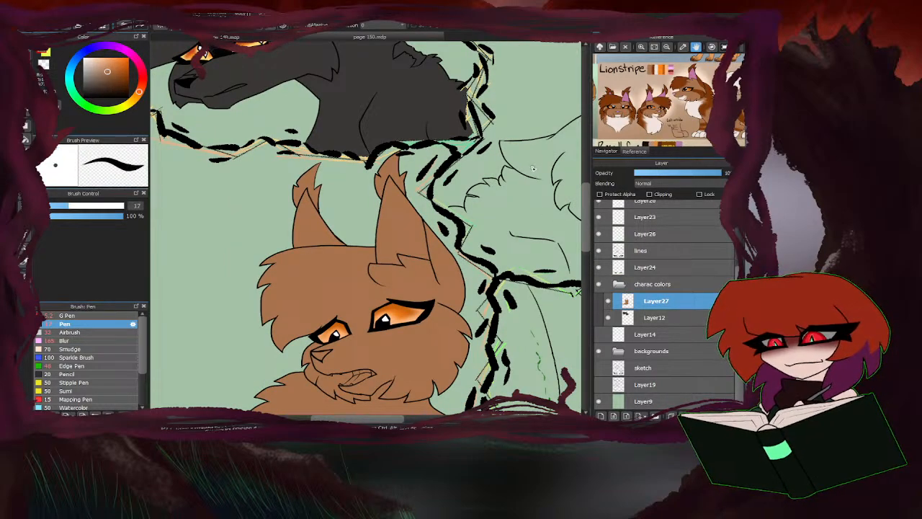
{"action": "left_click", "coordinate": [659, 320]}
{"action": "scroll", "coordinate": [394, 178], "scroll_direction": "up", "scroll_amount": 3}
{"action": "right_click", "coordinate": [386, 182]}
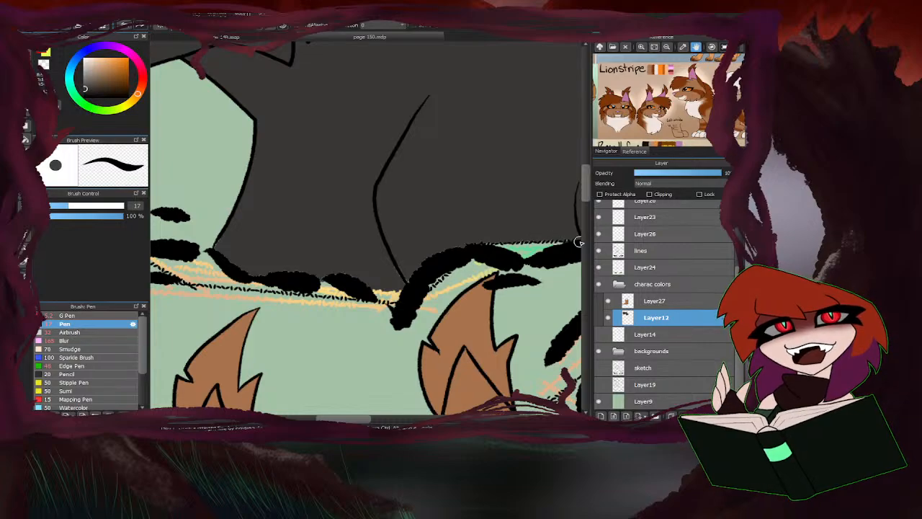
{"action": "mouse_move", "coordinate": [580, 242]}
{"action": "left_mouse_down"}
{"action": "mouse_move", "coordinate": [515, 253]}
{"action": "mouse_move", "coordinate": [573, 238]}
{"action": "left_mouse_up"}
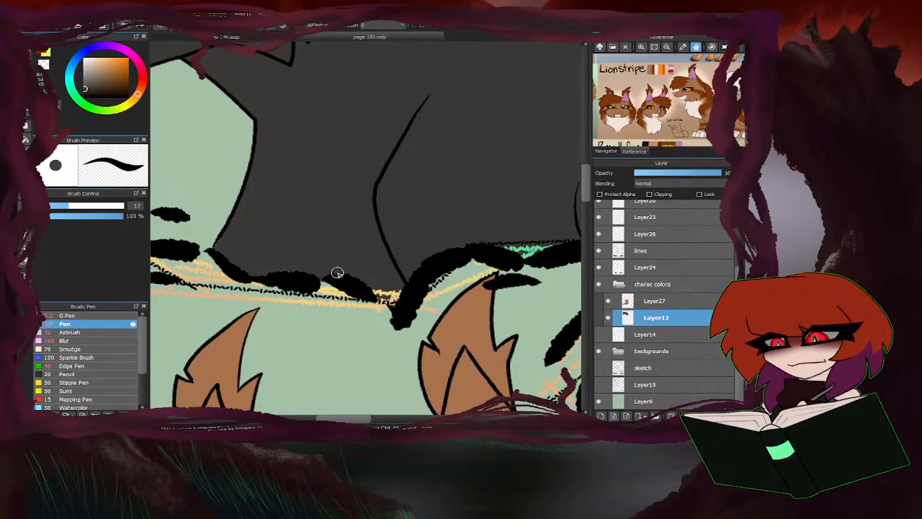
{"action": "scroll", "coordinate": [241, 254], "scroll_direction": "down", "scroll_amount": 4}
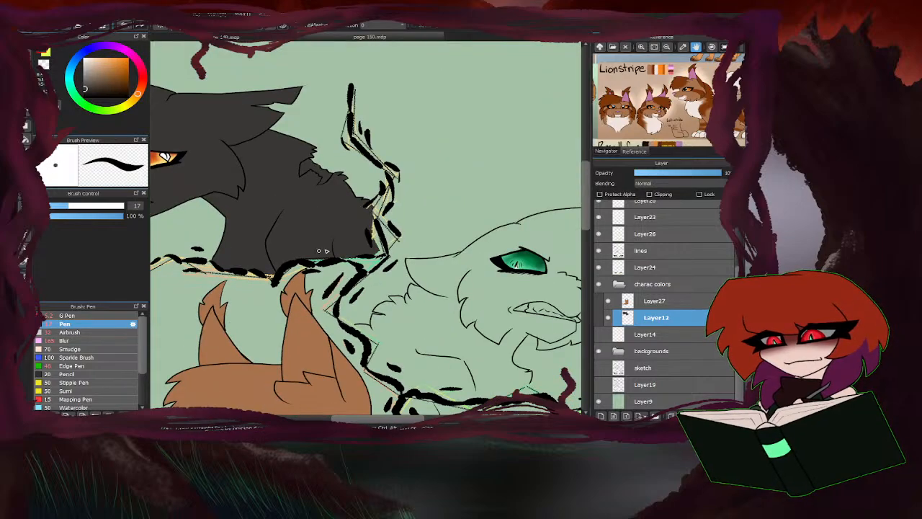
{"action": "scroll", "coordinate": [415, 236], "scroll_direction": "up", "scroll_amount": 4}
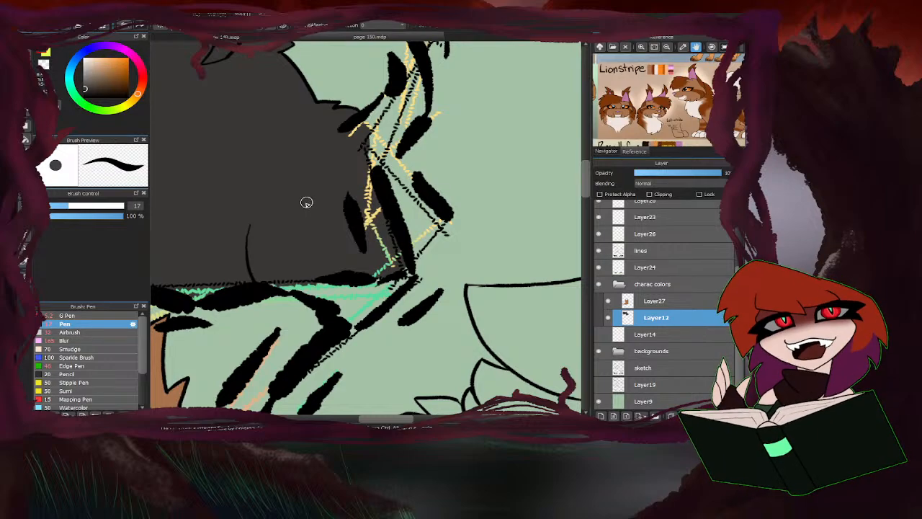
{"action": "scroll", "coordinate": [267, 229], "scroll_direction": "down", "scroll_amount": 2}
{"action": "scroll", "coordinate": [258, 232], "scroll_direction": "down", "scroll_amount": 2}
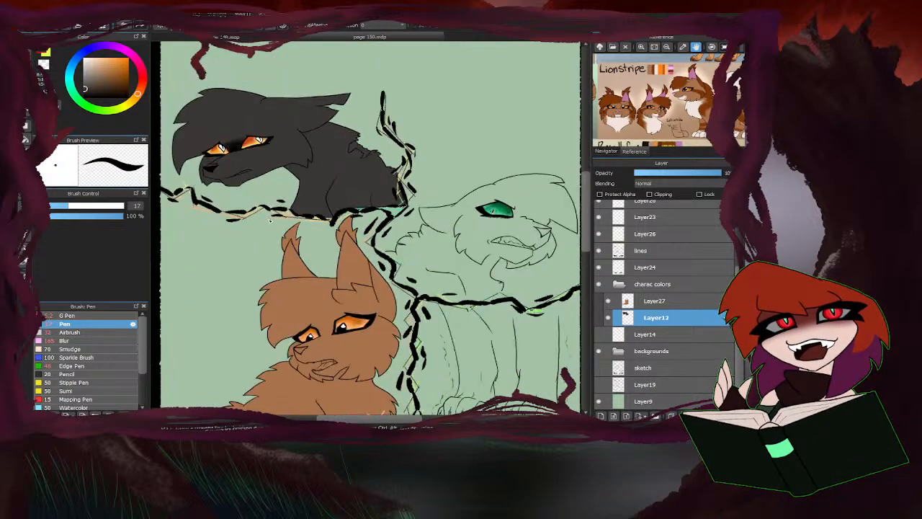
Bring the Ivywhisper character into view in the reference image and sample the grey from its palette.
{"action": "scroll", "coordinate": [259, 265], "scroll_direction": "down", "scroll_amount": 1}
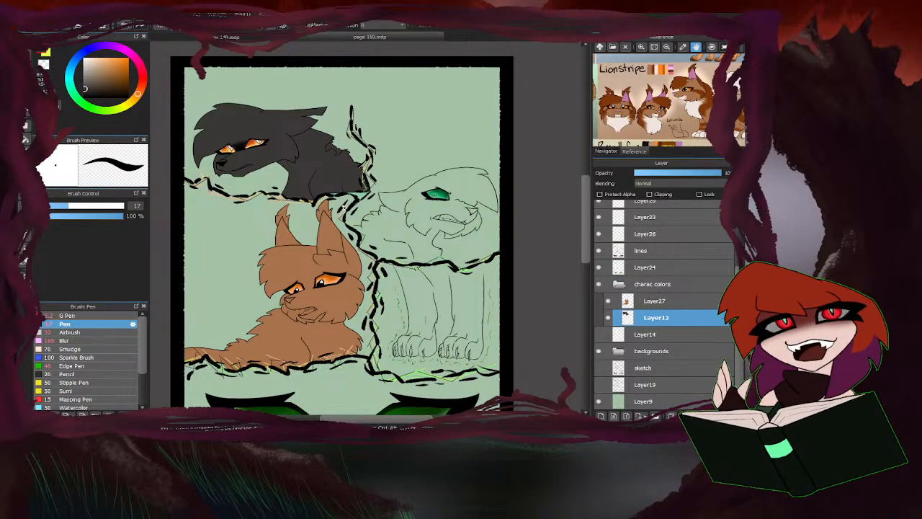
{"action": "scroll", "coordinate": [349, 200], "scroll_direction": "down", "scroll_amount": 5}
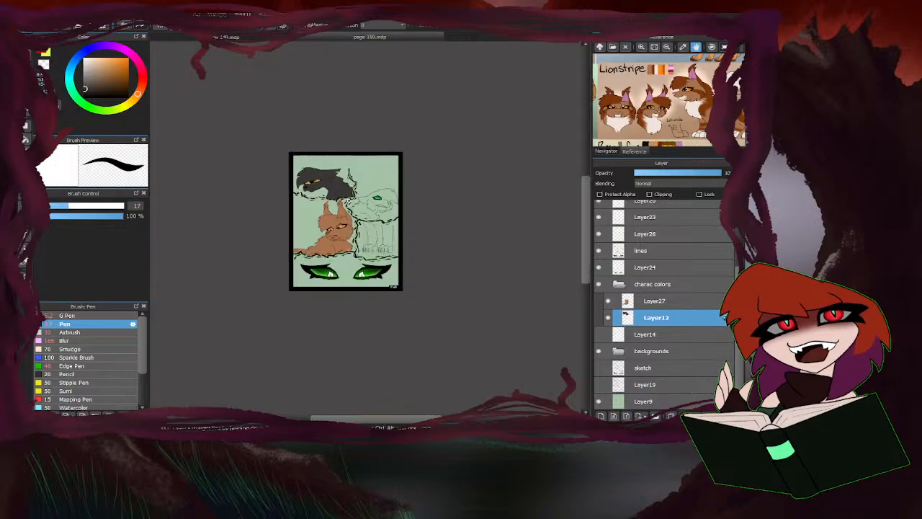
{"action": "scroll", "coordinate": [350, 223], "scroll_direction": "up", "scroll_amount": 3}
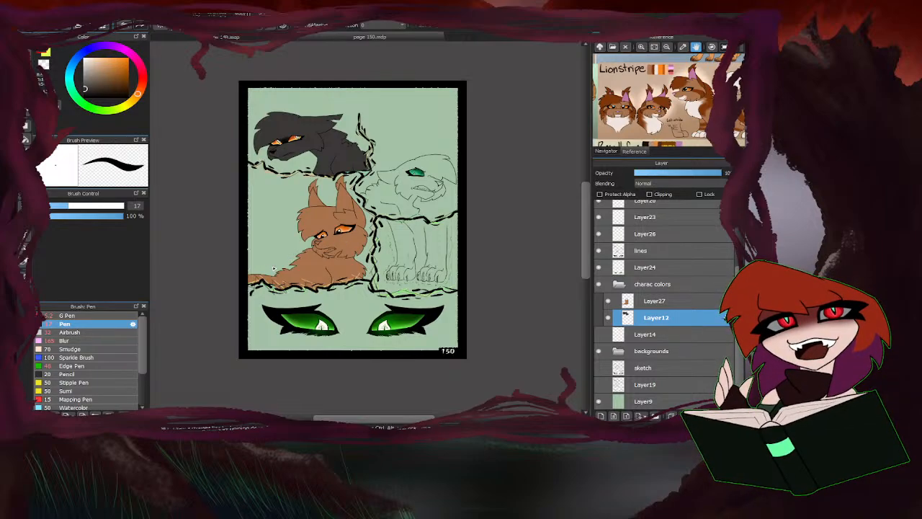
{"action": "left_click_drag", "start_coordinate": [671, 88], "coordinate": [647, 146]}
{"action": "left_click_drag", "start_coordinate": [641, 91], "coordinate": [638, 142]}
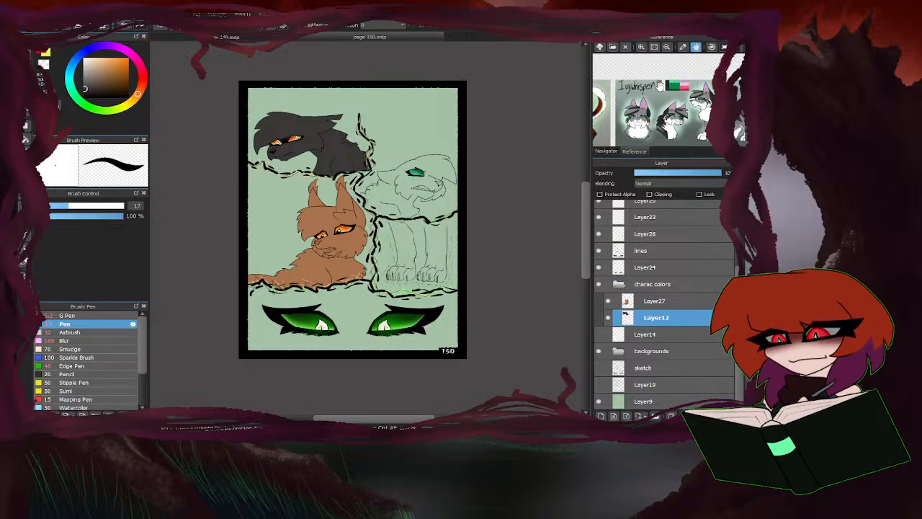
{"action": "left_click", "coordinate": [659, 87]}
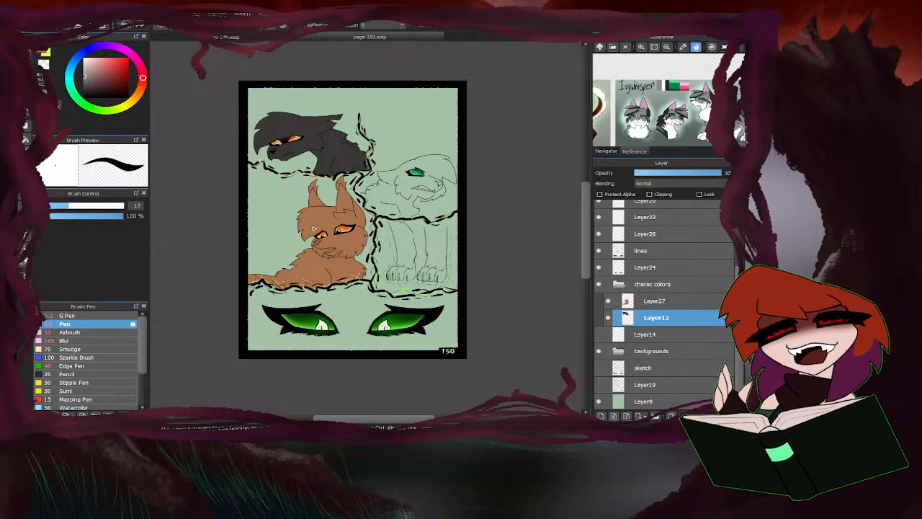
Set the Pen to size 172 and cover the green-eyed cat's head and upper neck with grey.
{"action": "scroll", "coordinate": [293, 237], "scroll_direction": "up", "scroll_amount": 5}
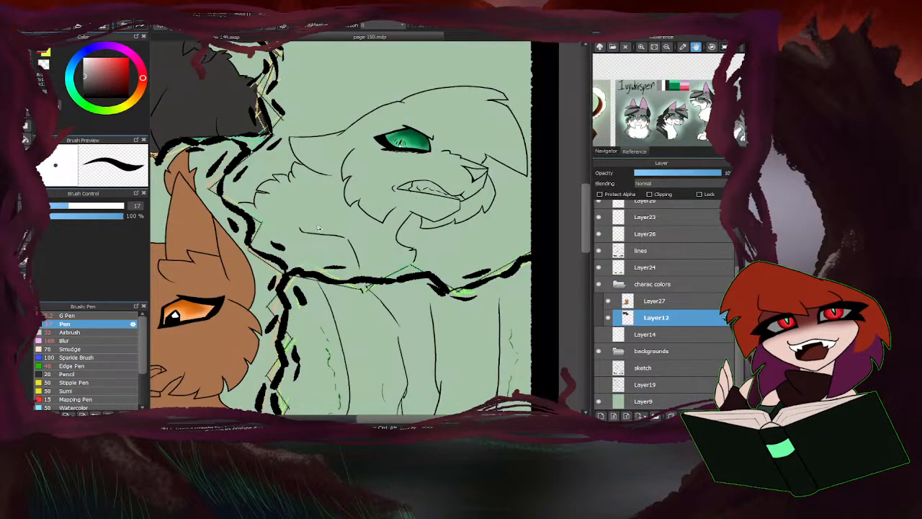
{"action": "left_click_drag", "start_coordinate": [88, 210], "coordinate": [124, 207]}
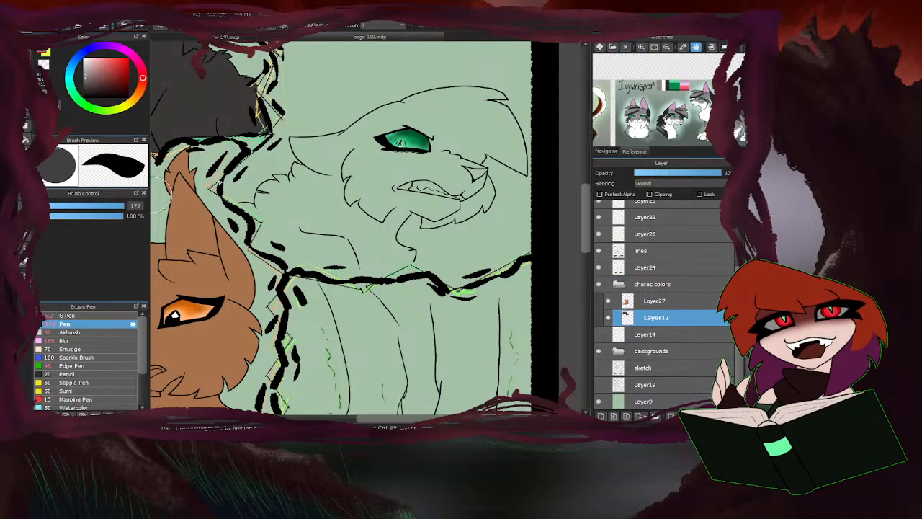
{"action": "mouse_move", "coordinate": [418, 206]}
{"action": "left_mouse_down"}
{"action": "mouse_move", "coordinate": [400, 230]}
{"action": "mouse_move", "coordinate": [412, 232]}
{"action": "mouse_move", "coordinate": [397, 245]}
{"action": "mouse_move", "coordinate": [414, 247]}
{"action": "mouse_move", "coordinate": [401, 257]}
{"action": "mouse_move", "coordinate": [337, 261]}
{"action": "mouse_move", "coordinate": [390, 265]}
{"action": "mouse_move", "coordinate": [372, 235]}
{"action": "mouse_move", "coordinate": [389, 209]}
{"action": "mouse_move", "coordinate": [430, 217]}
{"action": "mouse_move", "coordinate": [476, 188]}
{"action": "mouse_move", "coordinate": [460, 170]}
{"action": "mouse_move", "coordinate": [495, 162]}
{"action": "mouse_move", "coordinate": [467, 110]}
{"action": "mouse_move", "coordinate": [451, 129]}
{"action": "mouse_move", "coordinate": [449, 111]}
{"action": "mouse_move", "coordinate": [424, 124]}
{"action": "mouse_move", "coordinate": [428, 104]}
{"action": "mouse_move", "coordinate": [466, 92]}
{"action": "mouse_move", "coordinate": [349, 157]}
{"action": "mouse_move", "coordinate": [311, 165]}
{"action": "mouse_move", "coordinate": [319, 141]}
{"action": "mouse_move", "coordinate": [301, 156]}
{"action": "mouse_move", "coordinate": [383, 198]}
{"action": "mouse_move", "coordinate": [364, 209]}
{"action": "left_mouse_up"}
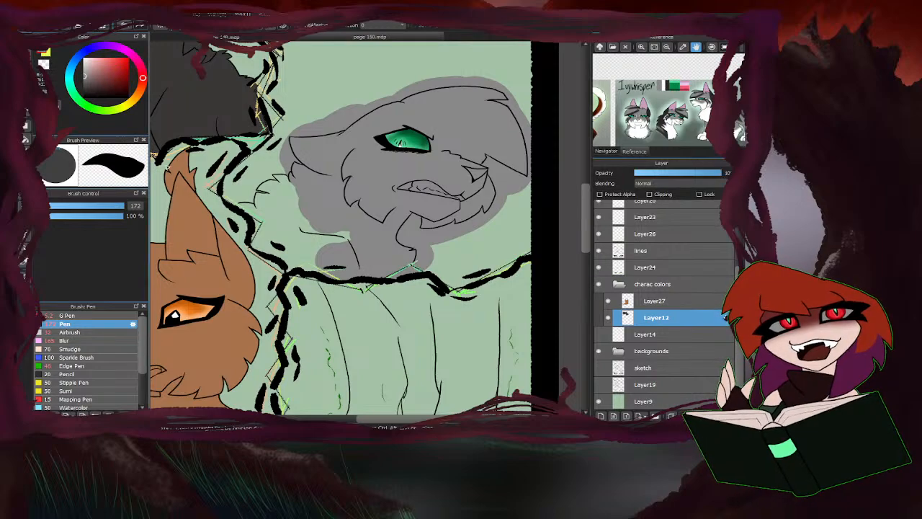
Set the Pen to size 61 and paint the grey cat's neck and shoulder fur up to the panel border.
{"action": "left_click_drag", "start_coordinate": [128, 203], "coordinate": [107, 210]}
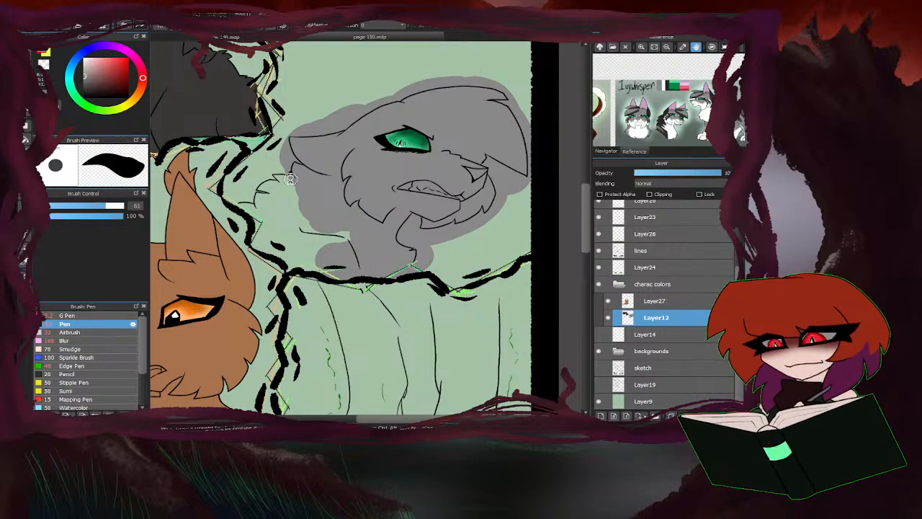
{"action": "scroll", "coordinate": [303, 202], "scroll_direction": "up", "scroll_amount": 2}
{"action": "mouse_move", "coordinate": [303, 202]}
{"action": "left_mouse_down"}
{"action": "mouse_move", "coordinate": [228, 182]}
{"action": "mouse_move", "coordinate": [207, 217]}
{"action": "mouse_move", "coordinate": [229, 265]}
{"action": "mouse_move", "coordinate": [226, 303]}
{"action": "mouse_move", "coordinate": [265, 319]}
{"action": "mouse_move", "coordinate": [225, 302]}
{"action": "mouse_move", "coordinate": [233, 262]}
{"action": "mouse_move", "coordinate": [274, 311]}
{"action": "mouse_move", "coordinate": [309, 260]}
{"action": "mouse_move", "coordinate": [396, 291]}
{"action": "mouse_move", "coordinate": [410, 320]}
{"action": "mouse_move", "coordinate": [345, 353]}
{"action": "mouse_move", "coordinate": [302, 348]}
{"action": "mouse_move", "coordinate": [284, 361]}
{"action": "mouse_move", "coordinate": [304, 344]}
{"action": "mouse_move", "coordinate": [255, 302]}
{"action": "mouse_move", "coordinate": [283, 315]}
{"action": "mouse_move", "coordinate": [273, 315]}
{"action": "mouse_move", "coordinate": [286, 289]}
{"action": "mouse_move", "coordinate": [340, 302]}
{"action": "mouse_move", "coordinate": [343, 266]}
{"action": "left_mouse_up"}
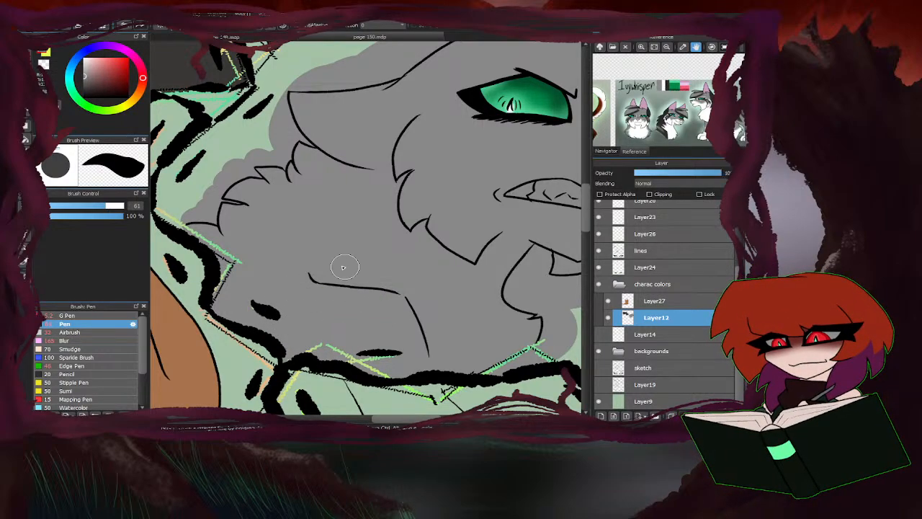
{"action": "scroll", "coordinate": [248, 308], "scroll_direction": "up", "scroll_amount": 4}
{"action": "scroll", "coordinate": [290, 311], "scroll_direction": "down", "scroll_amount": 4}
{"action": "scroll", "coordinate": [306, 226], "scroll_direction": "up", "scroll_amount": 1}
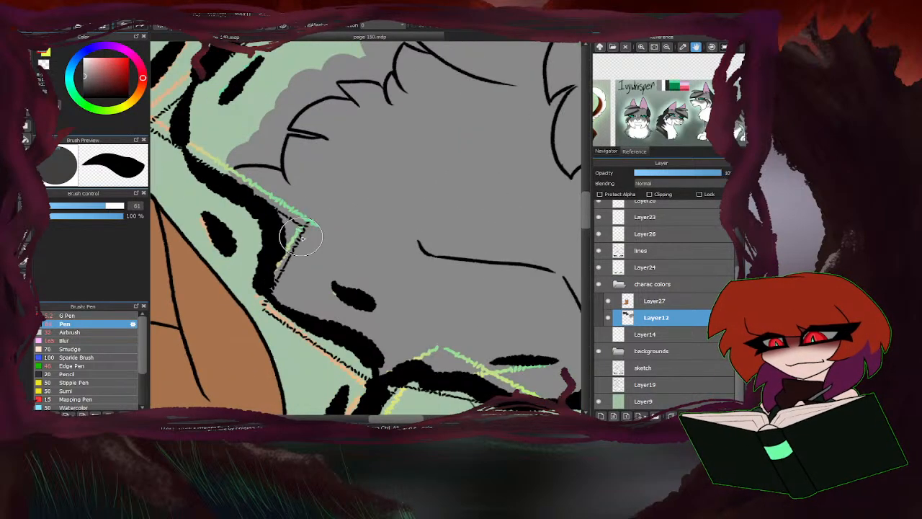
{"action": "scroll", "coordinate": [209, 246], "scroll_direction": "down", "scroll_amount": 3}
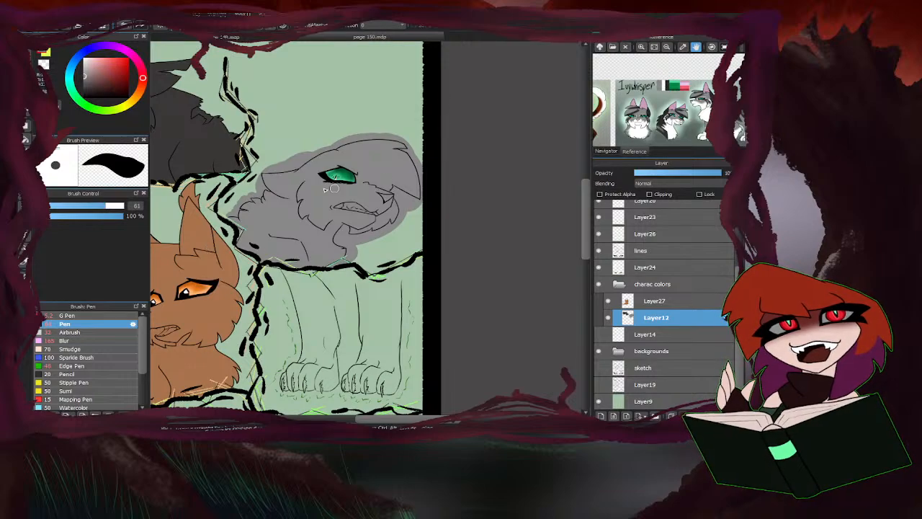
{"action": "scroll", "coordinate": [334, 188], "scroll_direction": "up", "scroll_amount": 1}
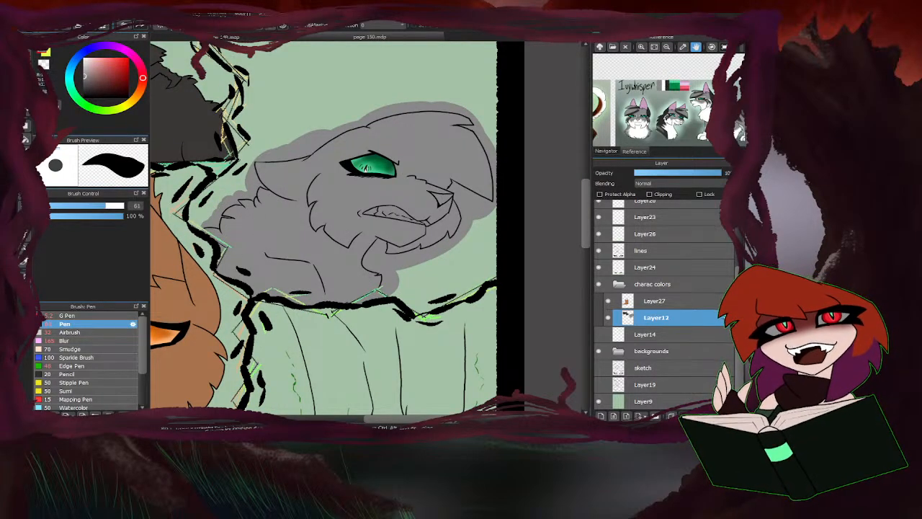
Clear the grey overflow outside the grey cat's outlines with the fill tool.
{"action": "left_click", "coordinate": [26, 139]}
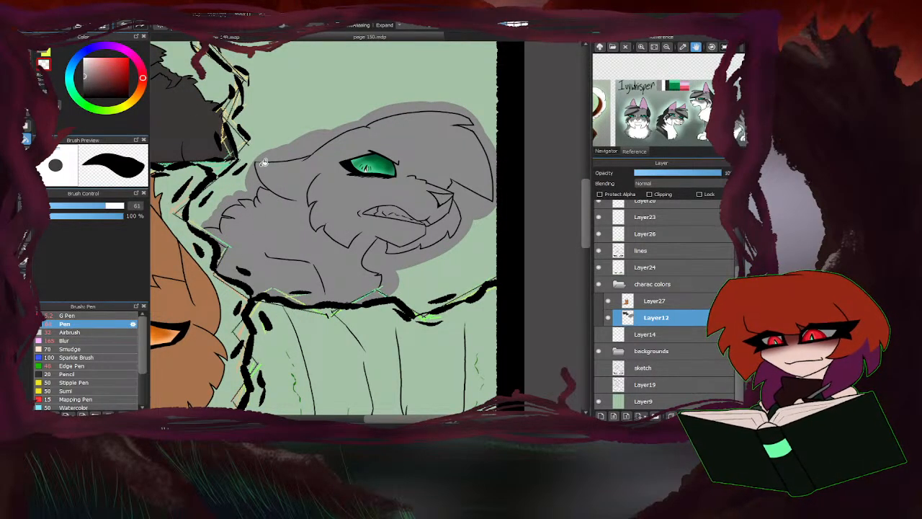
{"action": "left_click", "coordinate": [380, 258]}
{"action": "left_click", "coordinate": [199, 232]}
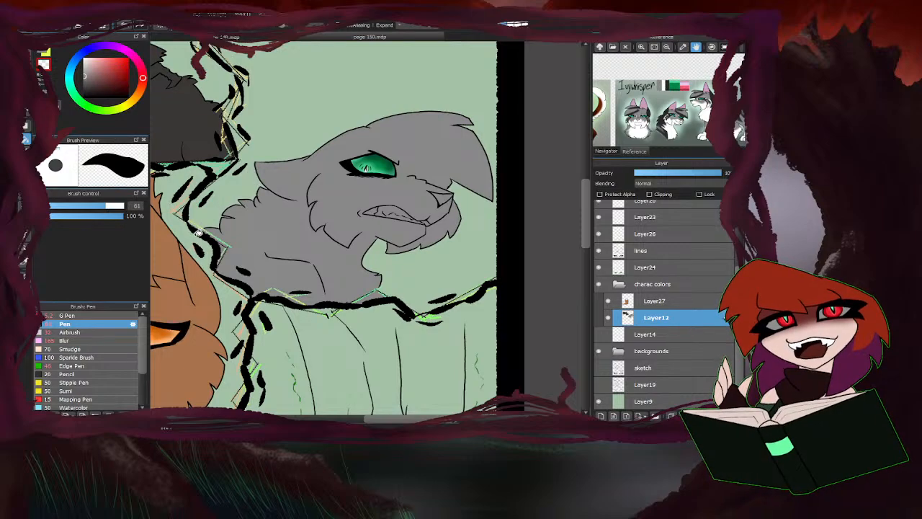
{"action": "scroll", "coordinate": [192, 244], "scroll_direction": "up", "scroll_amount": 5}
{"action": "scroll", "coordinate": [214, 233], "scroll_direction": "down", "scroll_amount": 7}
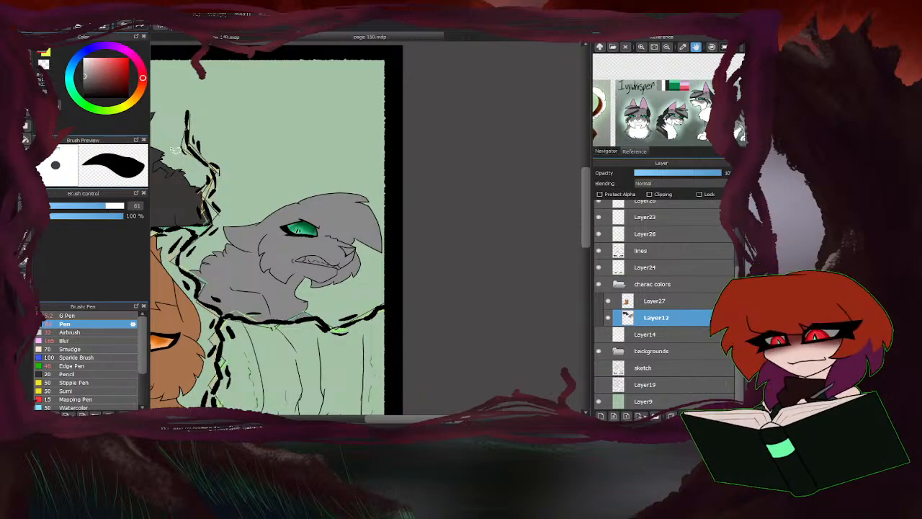
Touch up the grey cat's colour edge where the neck meets the lower panel border.
{"action": "scroll", "coordinate": [317, 333], "scroll_direction": "up", "scroll_amount": 7}
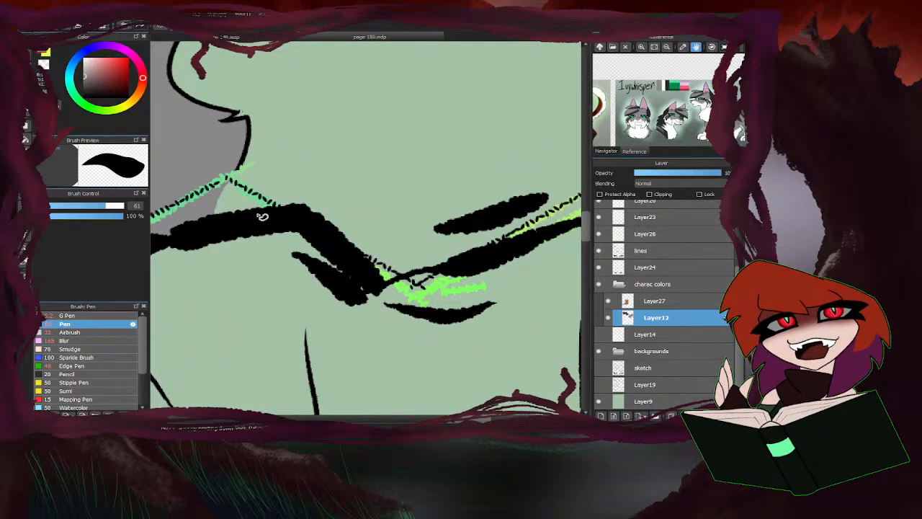
{"action": "scroll", "coordinate": [238, 191], "scroll_direction": "up", "scroll_amount": 3}
{"action": "mouse_move", "coordinate": [376, 188]}
{"action": "left_mouse_down"}
{"action": "mouse_move", "coordinate": [347, 219]}
{"action": "mouse_move", "coordinate": [396, 221]}
{"action": "mouse_move", "coordinate": [396, 205]}
{"action": "left_mouse_up"}
{"action": "scroll", "coordinate": [396, 203], "scroll_direction": "down", "scroll_amount": 5}
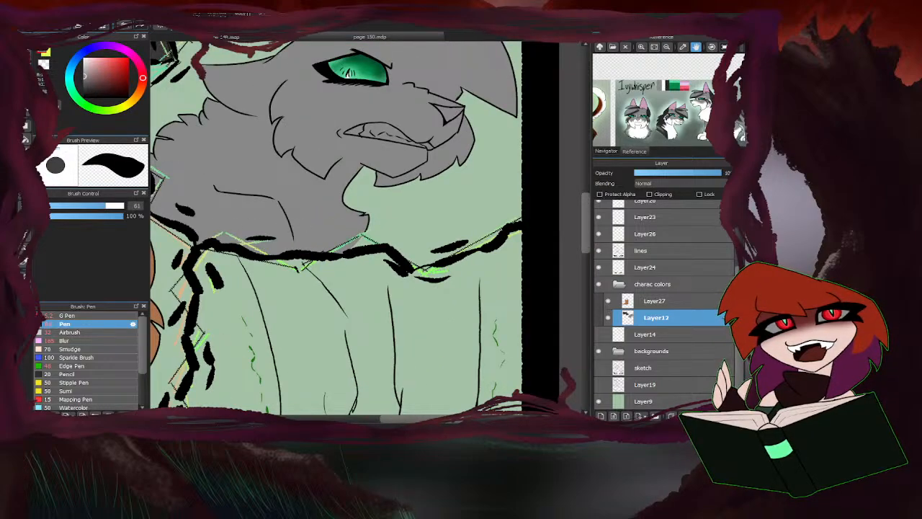
Erase the grey inside the narrow notch between the cat's neck fur tufts with the size 40 eraser.
{"action": "left_click", "coordinate": [26, 49]}
{"action": "scroll", "coordinate": [320, 189], "scroll_direction": "down", "scroll_amount": 2}
{"action": "scroll", "coordinate": [261, 166], "scroll_direction": "up", "scroll_amount": 5}
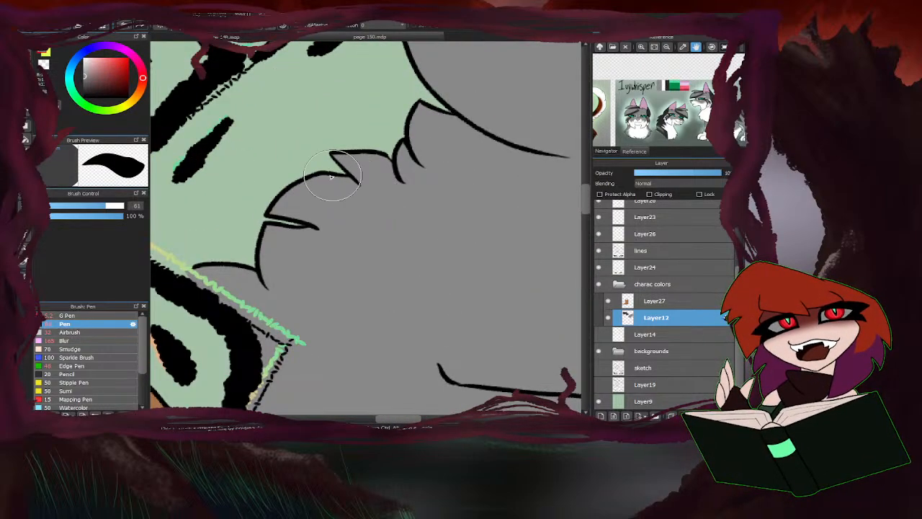
{"action": "key", "text": "e"}
{"action": "scroll", "coordinate": [302, 216], "scroll_direction": "down", "scroll_amount": 2}
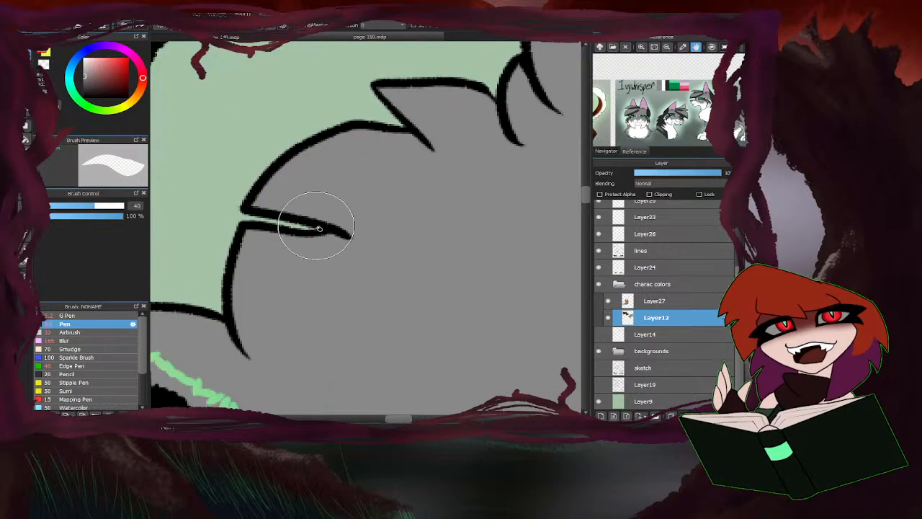
{"action": "scroll", "coordinate": [278, 217], "scroll_direction": "down", "scroll_amount": 5}
{"action": "key", "text": "e"}
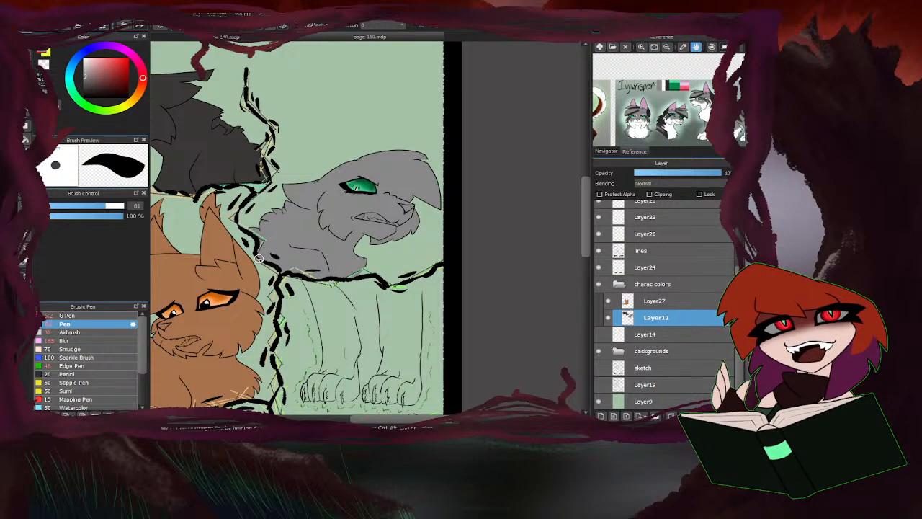
{"action": "scroll", "coordinate": [256, 238], "scroll_direction": "up", "scroll_amount": 3}
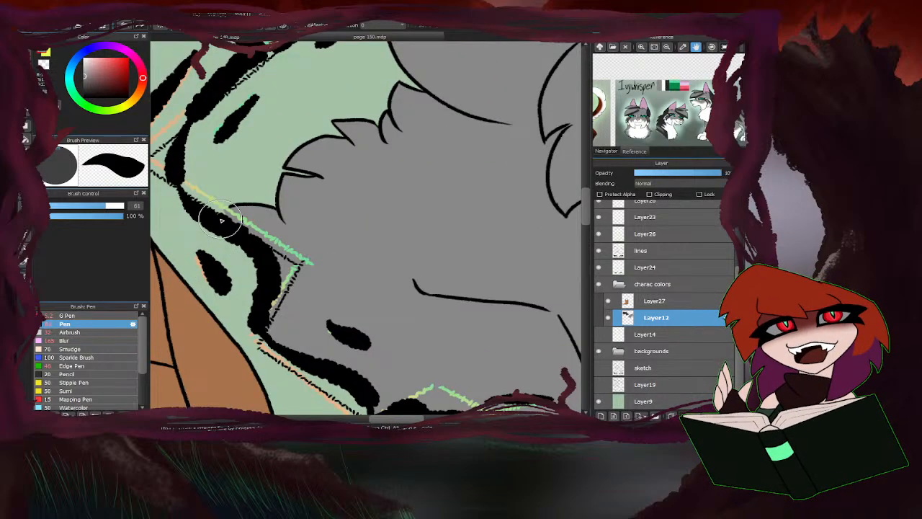
{"action": "scroll", "coordinate": [221, 220], "scroll_direction": "up", "scroll_amount": 2}
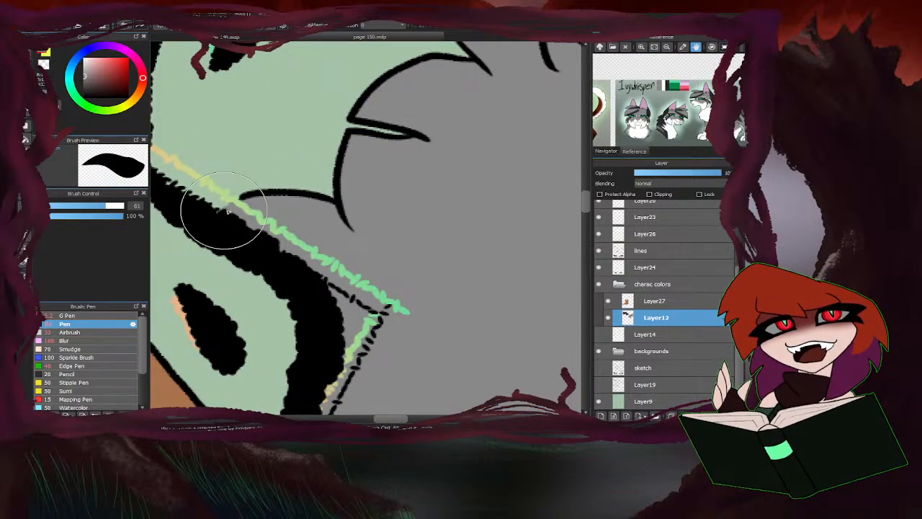
{"action": "scroll", "coordinate": [227, 210], "scroll_direction": "down", "scroll_amount": 2}
{"action": "scroll", "coordinate": [292, 255], "scroll_direction": "down", "scroll_amount": 2}
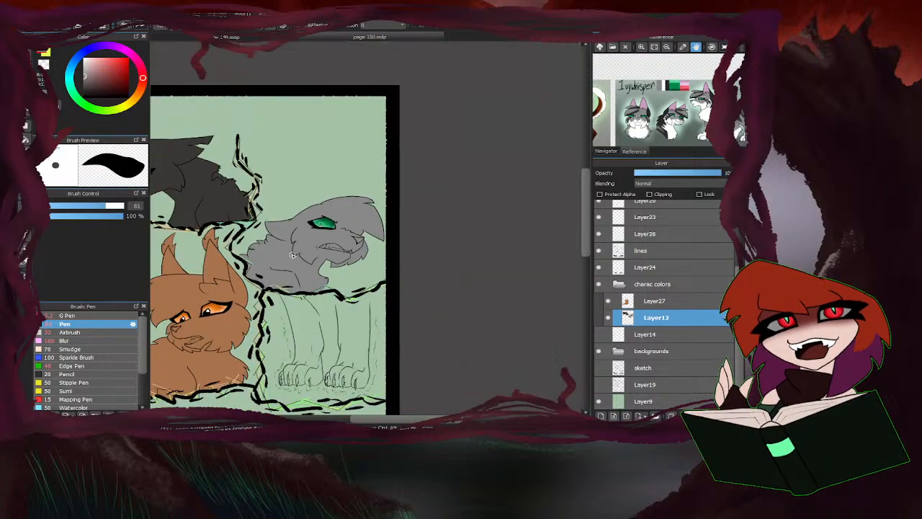
{"action": "scroll", "coordinate": [441, 148], "scroll_direction": "down", "scroll_amount": 3}
{"action": "scroll", "coordinate": [387, 200], "scroll_direction": "up", "scroll_amount": 2}
Add a new layer above the grey cat's colour layer and sample the dark brown from Hawkstar's palette in the reference image.
{"action": "left_click_drag", "start_coordinate": [650, 129], "coordinate": [799, 104]}
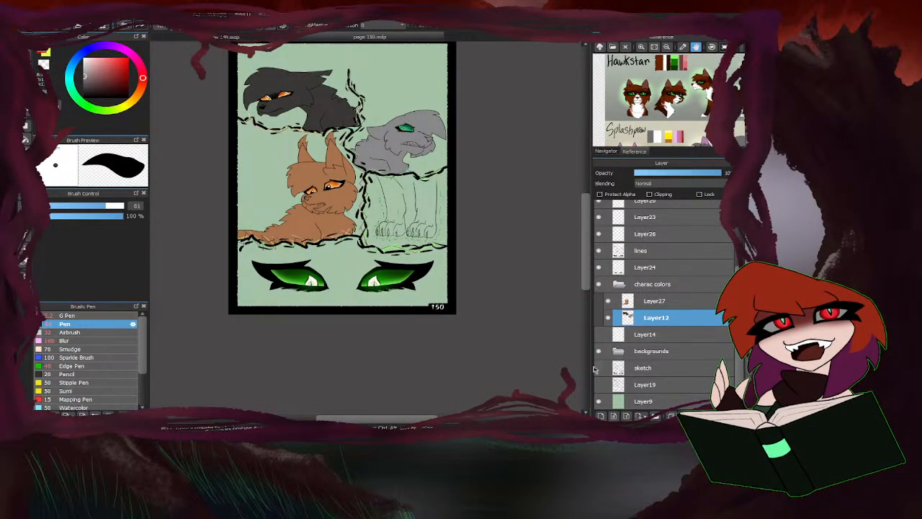
{"action": "scroll", "coordinate": [368, 126], "scroll_direction": "up", "scroll_amount": 3}
{"action": "scroll", "coordinate": [375, 122], "scroll_direction": "up", "scroll_amount": 1}
{"action": "scroll", "coordinate": [400, 130], "scroll_direction": "down", "scroll_amount": 1}
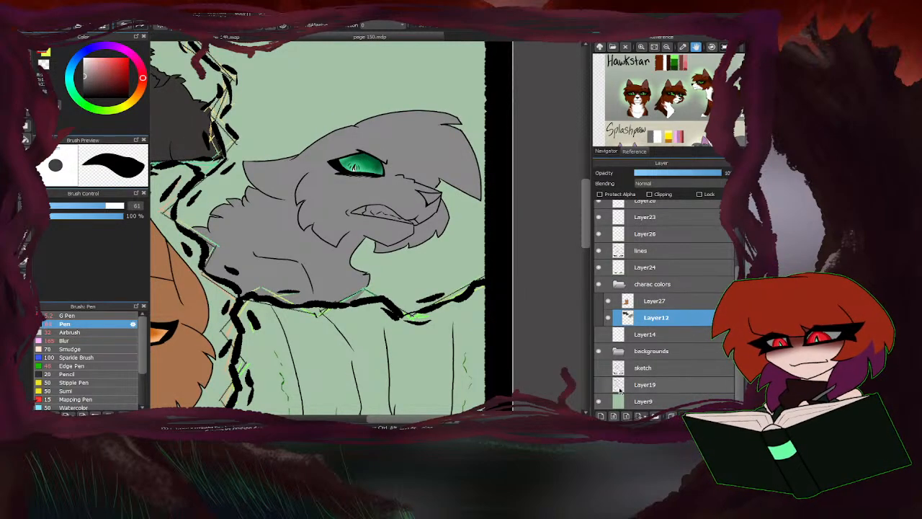
{"action": "left_click", "coordinate": [602, 416]}
{"action": "left_click", "coordinate": [658, 63]}
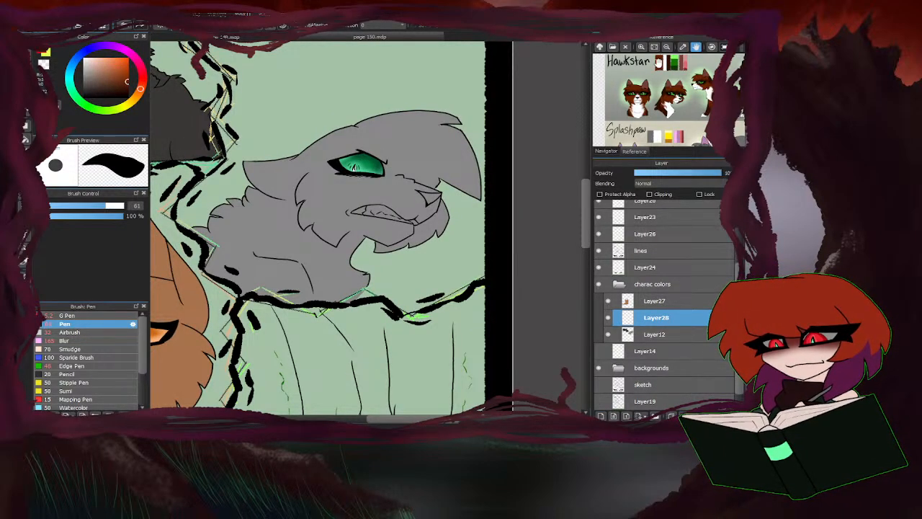
Hide Layer23 with the loose green strokes around the paws in the legs panel.
{"action": "scroll", "coordinate": [438, 180], "scroll_direction": "down", "scroll_amount": 2}
{"action": "scroll", "coordinate": [427, 190], "scroll_direction": "down", "scroll_amount": 1}
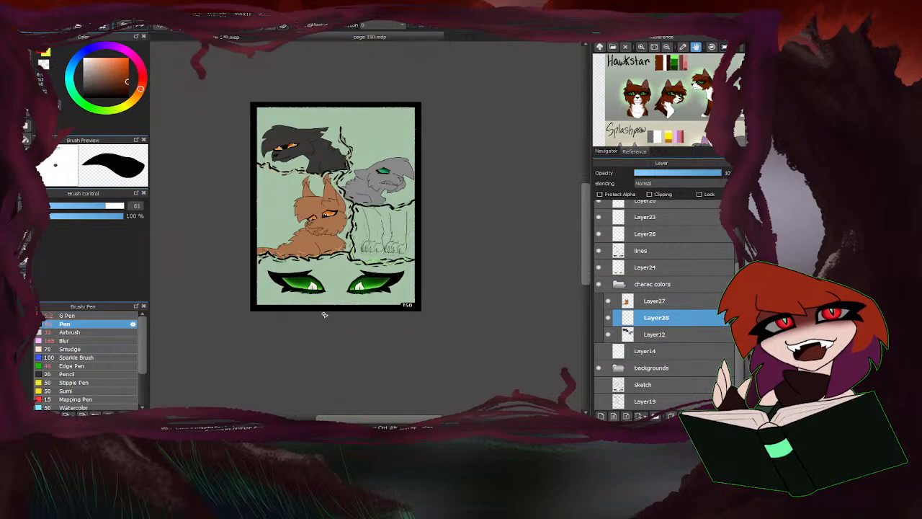
{"action": "scroll", "coordinate": [324, 314], "scroll_direction": "up", "scroll_amount": 2}
{"action": "scroll", "coordinate": [434, 168], "scroll_direction": "up", "scroll_amount": 1}
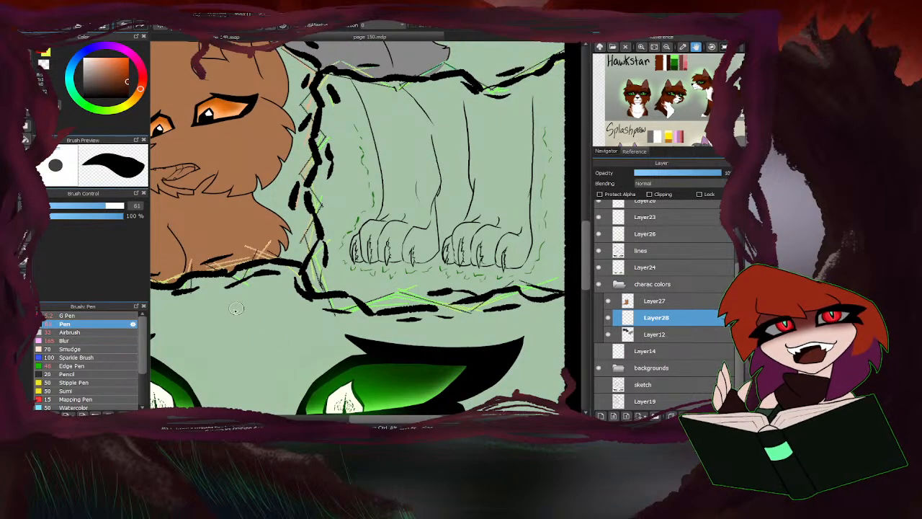
{"action": "left_click", "coordinate": [598, 234]}
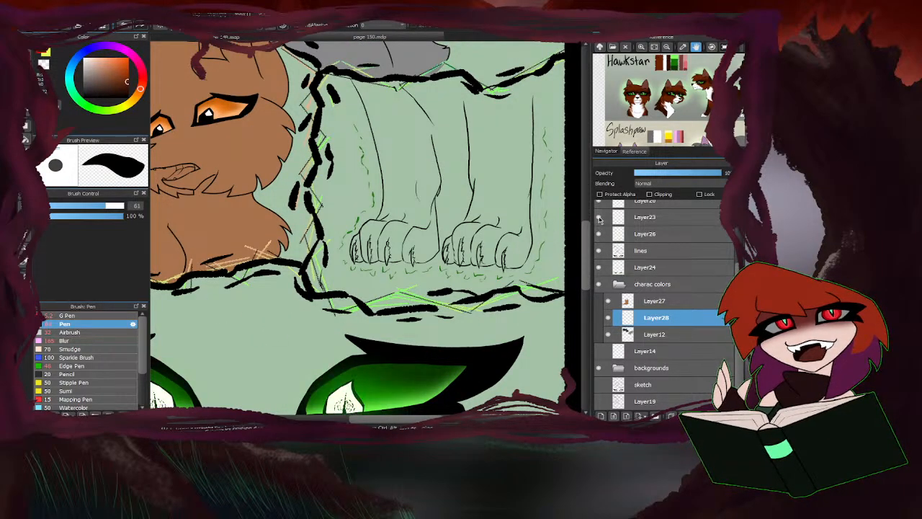
{"action": "left_click", "coordinate": [598, 217]}
{"action": "scroll", "coordinate": [598, 239], "scroll_direction": "up", "scroll_amount": 5}
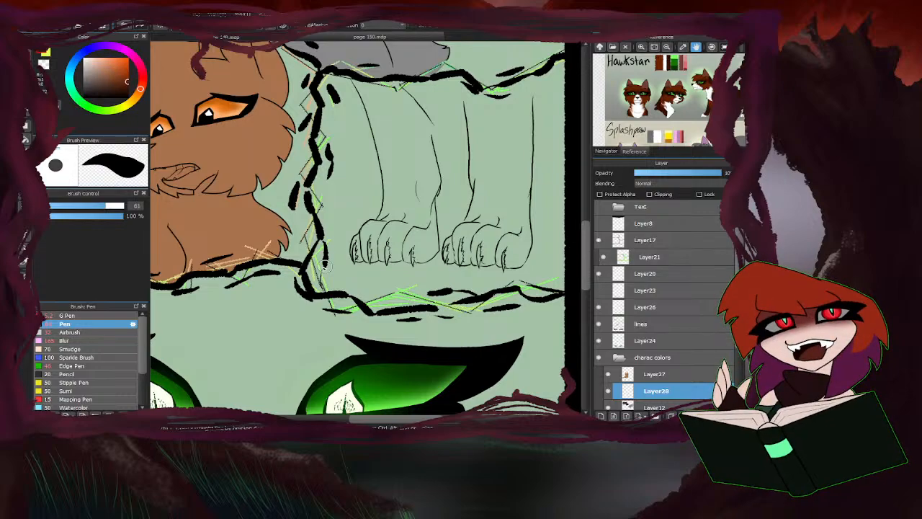
{"action": "scroll", "coordinate": [441, 216], "scroll_direction": "down", "scroll_amount": 1}
{"action": "scroll", "coordinate": [408, 238], "scroll_direction": "up", "scroll_amount": 1}
{"action": "scroll", "coordinate": [635, 360], "scroll_direction": "down", "scroll_amount": 1}
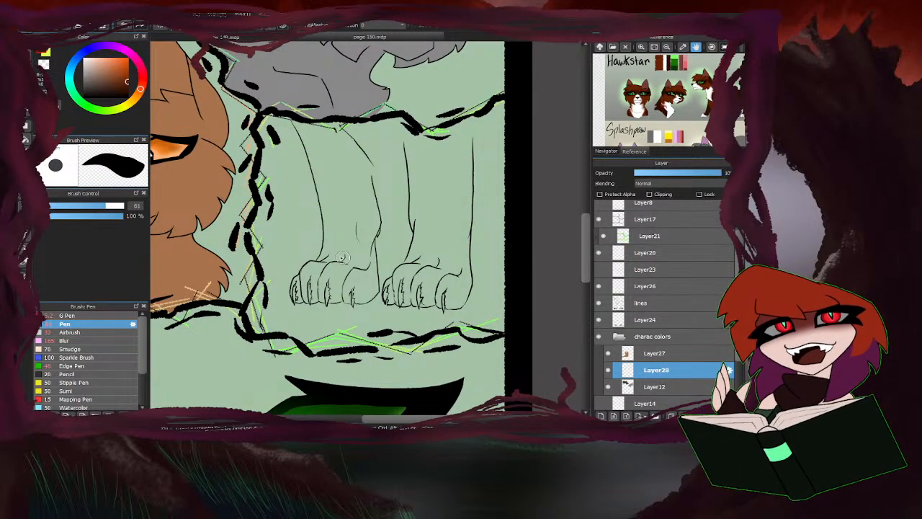
Cover both paws and the lower legs with dark brown, enlarging the Pen to size 202.
{"action": "mouse_move", "coordinate": [321, 258]}
{"action": "left_mouse_down"}
{"action": "mouse_move", "coordinate": [295, 281]}
{"action": "mouse_move", "coordinate": [313, 298]}
{"action": "left_mouse_up"}
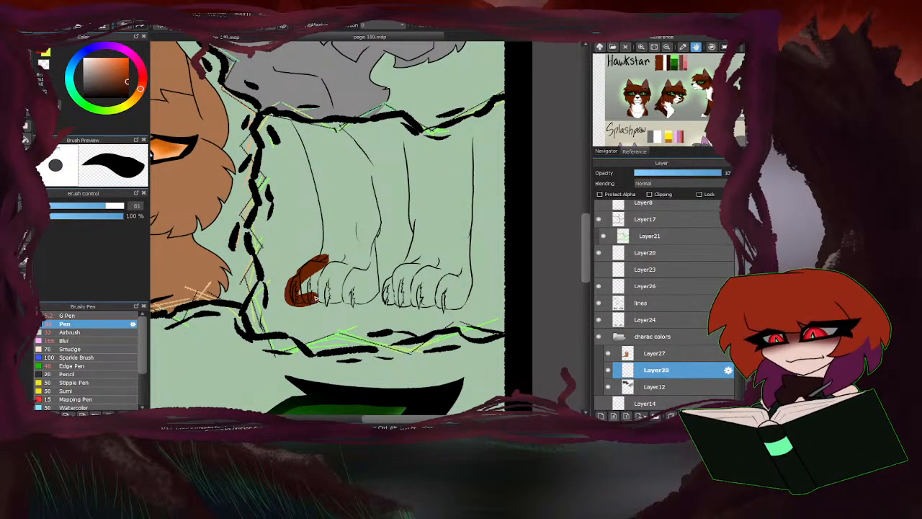
{"action": "left_click_drag", "start_coordinate": [114, 206], "coordinate": [124, 206]}
{"action": "mouse_move", "coordinate": [341, 272]}
{"action": "left_mouse_down"}
{"action": "mouse_move", "coordinate": [328, 272]}
{"action": "mouse_move", "coordinate": [371, 274]}
{"action": "mouse_move", "coordinate": [350, 268]}
{"action": "mouse_move", "coordinate": [364, 219]}
{"action": "mouse_move", "coordinate": [301, 276]}
{"action": "left_mouse_up"}
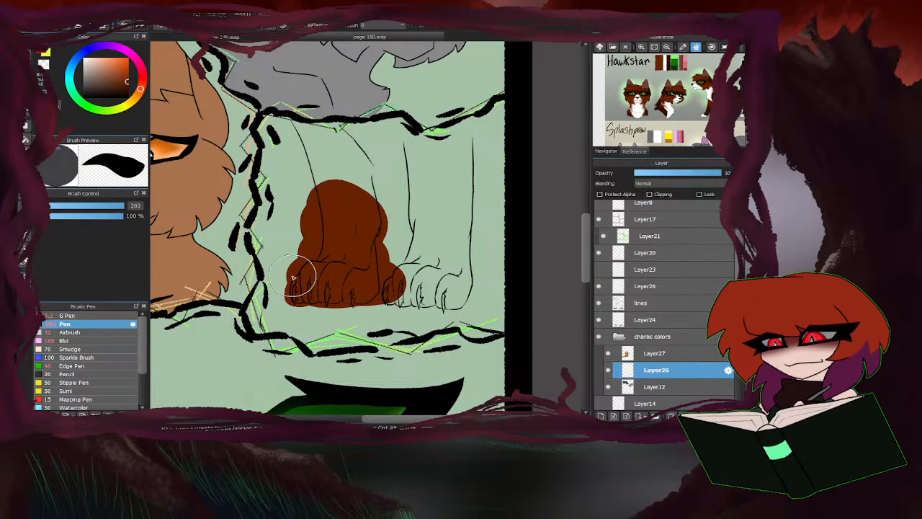
{"action": "mouse_move", "coordinate": [380, 284]}
{"action": "left_mouse_down"}
{"action": "mouse_move", "coordinate": [442, 288]}
{"action": "mouse_move", "coordinate": [433, 186]}
{"action": "mouse_move", "coordinate": [428, 195]}
{"action": "mouse_move", "coordinate": [415, 173]}
{"action": "left_mouse_up"}
Set the Pen to size 108 and paint the legs dark brown up to the panel border.
{"action": "left_click_drag", "start_coordinate": [124, 206], "coordinate": [116, 206]}
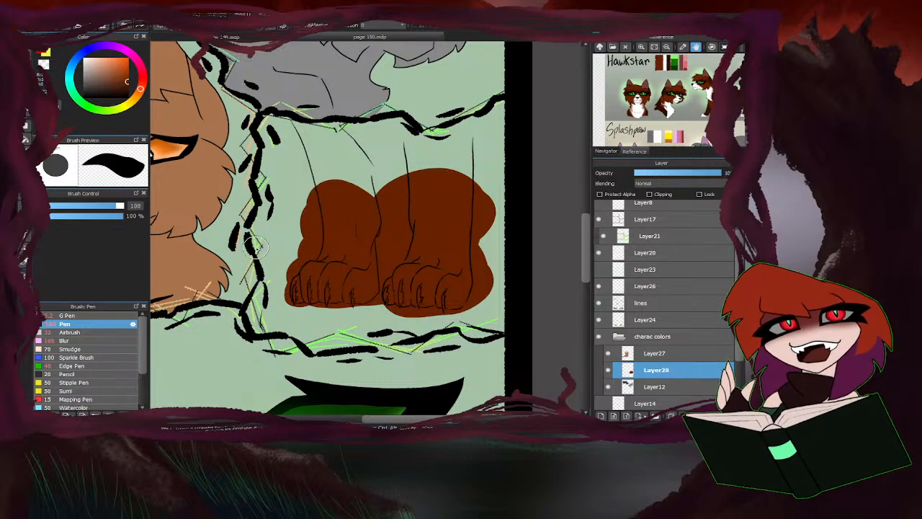
{"action": "scroll", "coordinate": [313, 139], "scroll_direction": "up", "scroll_amount": 2}
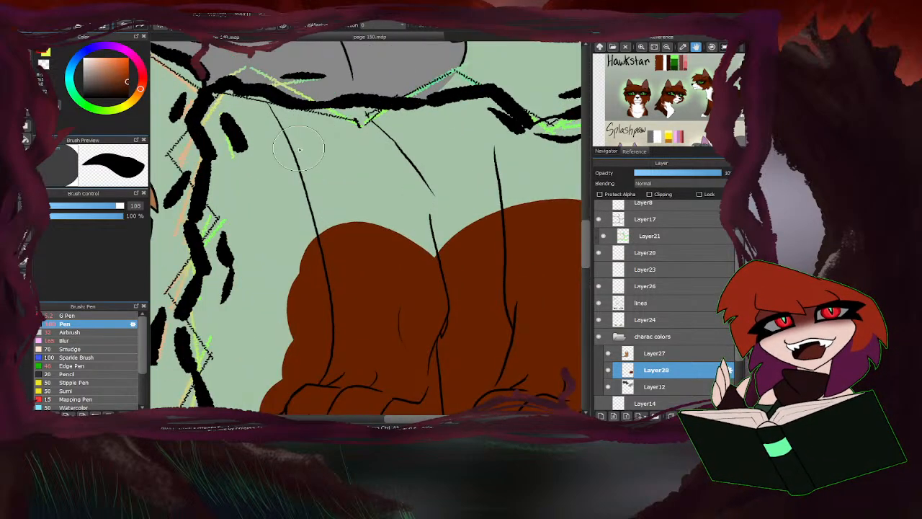
{"action": "mouse_move", "coordinate": [274, 106]}
{"action": "left_mouse_down"}
{"action": "mouse_move", "coordinate": [328, 248]}
{"action": "mouse_move", "coordinate": [366, 233]}
{"action": "mouse_move", "coordinate": [463, 280]}
{"action": "mouse_move", "coordinate": [424, 227]}
{"action": "left_mouse_up"}
{"action": "scroll", "coordinate": [314, 239], "scroll_direction": "down", "scroll_amount": 1}
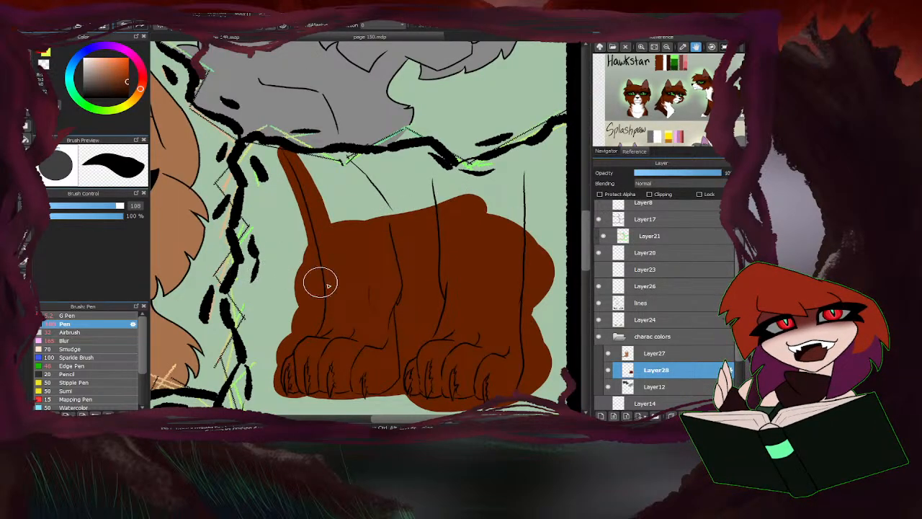
{"action": "mouse_move", "coordinate": [333, 388]}
{"action": "left_mouse_down"}
{"action": "mouse_move", "coordinate": [284, 385]}
{"action": "mouse_move", "coordinate": [294, 356]}
{"action": "mouse_move", "coordinate": [247, 350]}
{"action": "left_mouse_up"}
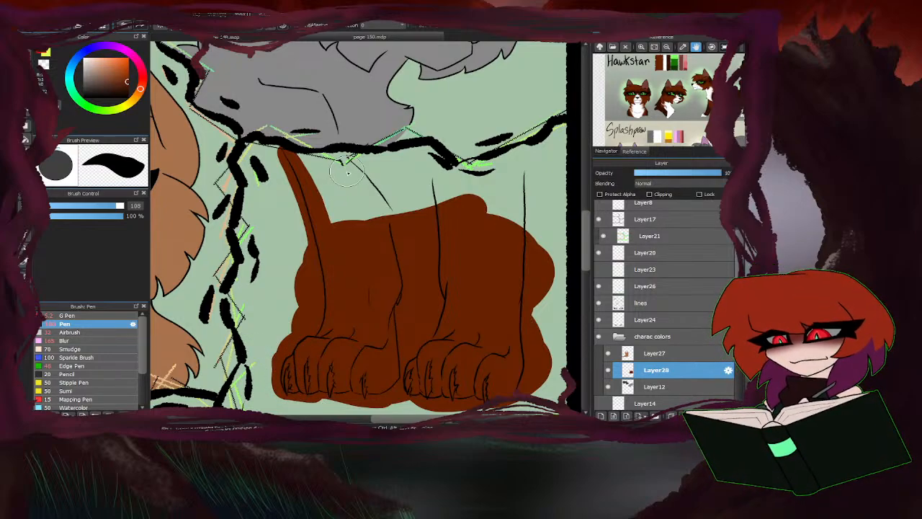
{"action": "mouse_move", "coordinate": [348, 170]}
{"action": "left_mouse_down"}
{"action": "mouse_move", "coordinate": [301, 167]}
{"action": "mouse_move", "coordinate": [373, 170]}
{"action": "mouse_move", "coordinate": [419, 159]}
{"action": "mouse_move", "coordinate": [478, 186]}
{"action": "mouse_move", "coordinate": [495, 171]}
{"action": "mouse_move", "coordinate": [472, 180]}
{"action": "mouse_move", "coordinate": [492, 171]}
{"action": "mouse_move", "coordinate": [484, 171]}
{"action": "mouse_move", "coordinate": [571, 144]}
{"action": "mouse_move", "coordinate": [520, 186]}
{"action": "mouse_move", "coordinate": [512, 238]}
{"action": "mouse_move", "coordinate": [434, 185]}
{"action": "mouse_move", "coordinate": [405, 182]}
{"action": "mouse_move", "coordinate": [362, 199]}
{"action": "mouse_move", "coordinate": [339, 223]}
{"action": "left_mouse_up"}
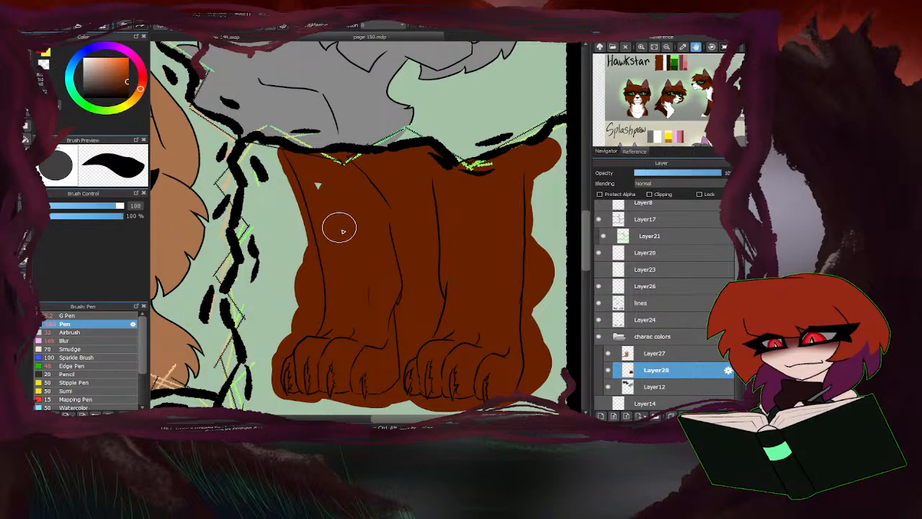
Clear the brown overflow outside the outline of the left leg with the fill tool.
{"action": "scroll", "coordinate": [382, 209], "scroll_direction": "down", "scroll_amount": 3}
{"action": "left_click", "coordinate": [25, 139]}
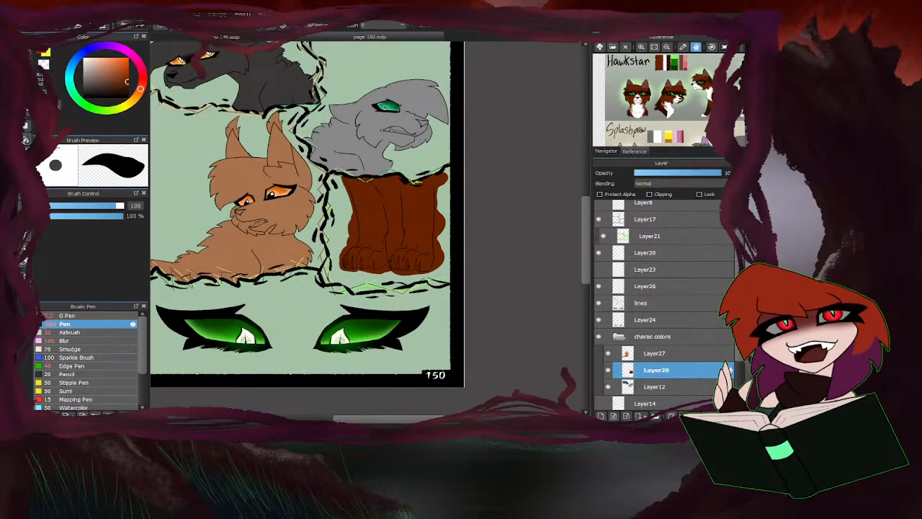
{"action": "scroll", "coordinate": [381, 196], "scroll_direction": "up", "scroll_amount": 3}
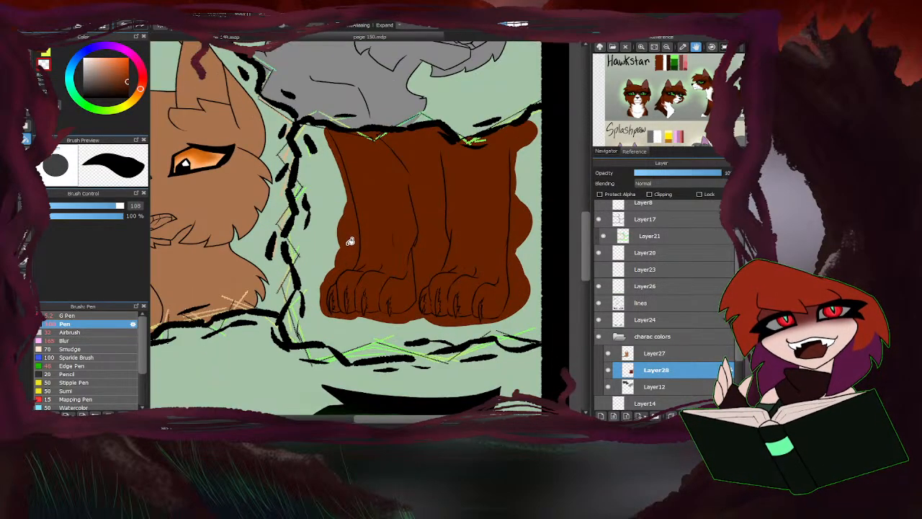
{"action": "left_click", "coordinate": [332, 261]}
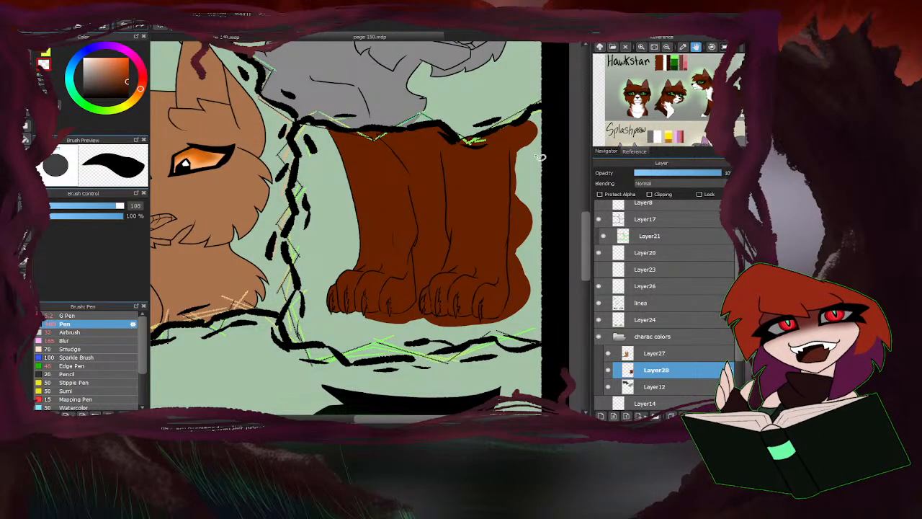
Separate the brown at the right leg's upper edge from the panel border and clear the overflow beside that leg.
{"action": "scroll", "coordinate": [513, 137], "scroll_direction": "up", "scroll_amount": 3}
{"action": "mouse_move", "coordinate": [513, 138]}
{"action": "left_mouse_down"}
{"action": "mouse_move", "coordinate": [511, 196]}
{"action": "mouse_move", "coordinate": [572, 173]}
{"action": "mouse_move", "coordinate": [555, 95]}
{"action": "left_mouse_up"}
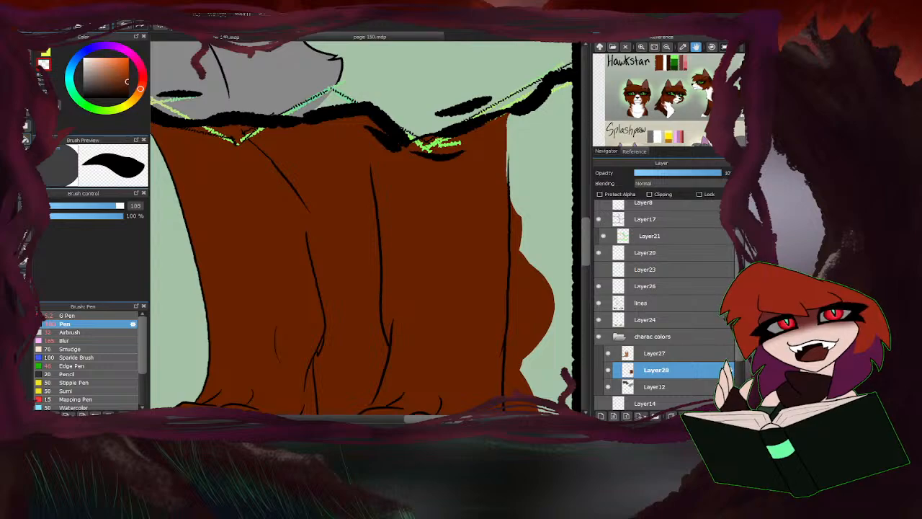
{"action": "left_click", "coordinate": [26, 139]}
{"action": "scroll", "coordinate": [304, 82], "scroll_direction": "down", "scroll_amount": 2}
{"action": "left_click", "coordinate": [452, 235]}
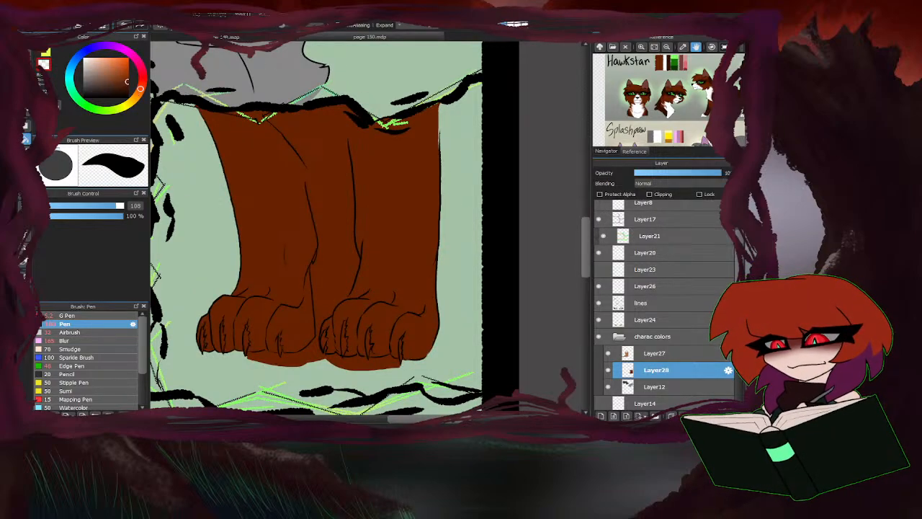
Clear the remaining brown overflow between and beneath the two paws.
{"action": "scroll", "coordinate": [307, 315], "scroll_direction": "up", "scroll_amount": 3}
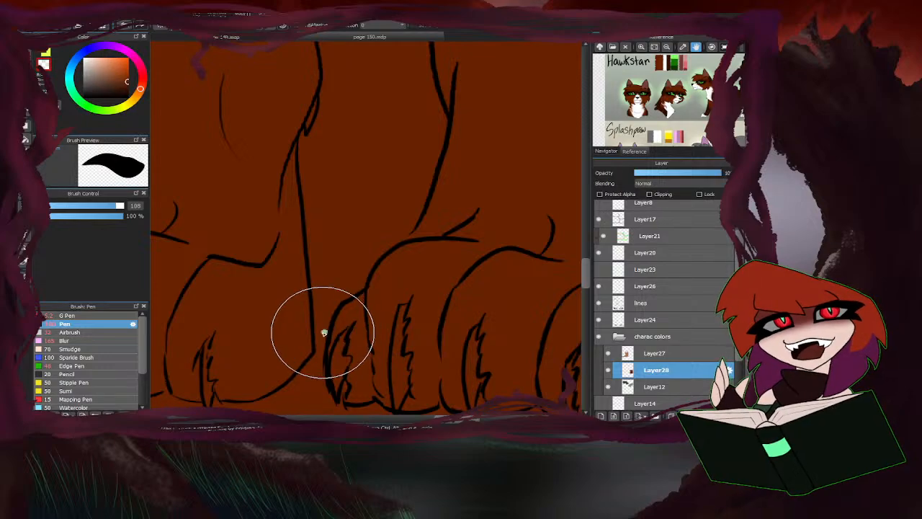
{"action": "scroll", "coordinate": [320, 329], "scroll_direction": "down", "scroll_amount": 3}
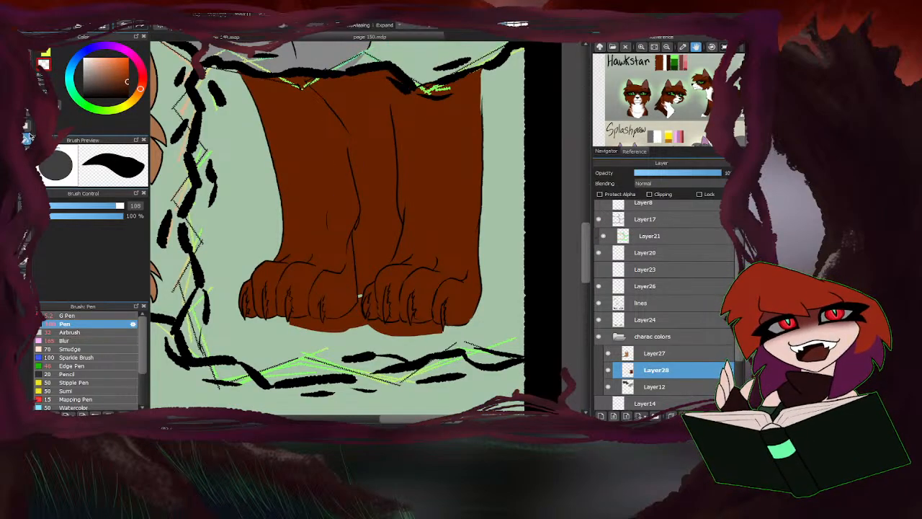
{"action": "scroll", "coordinate": [355, 303], "scroll_direction": "up", "scroll_amount": 3}
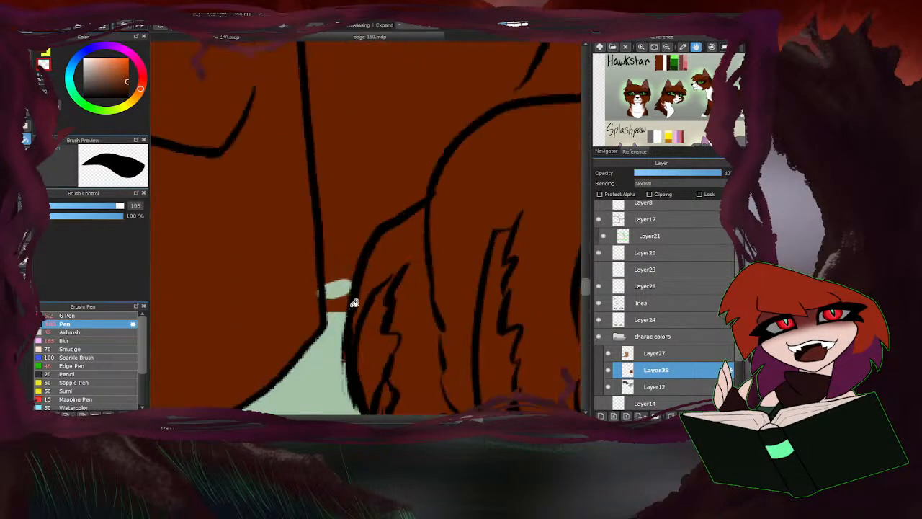
{"action": "scroll", "coordinate": [346, 304], "scroll_direction": "down", "scroll_amount": 3}
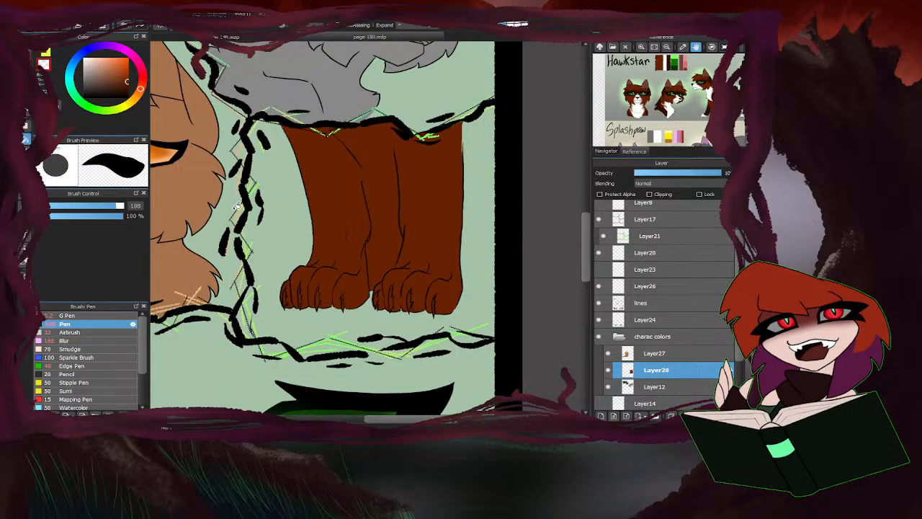
Set the Pen to size 36 and paint a brown line from the right paw's base to the panel's outer edge.
{"action": "left_click", "coordinate": [26, 56]}
{"action": "left_click", "coordinate": [45, 54]}
{"action": "key", "text": "bracketleft"}
{"action": "key", "text": "bracketleft"}
{"action": "key", "text": "bracketleft"}
{"action": "key", "text": "bracketleft"}
{"action": "key", "text": "bracketleft"}
{"action": "key", "text": "bracketleft"}
{"action": "key", "text": "bracketleft"}
{"action": "key", "text": "bracketleft"}
{"action": "key", "text": "bracketleft"}
{"action": "key", "text": "bracketleft"}
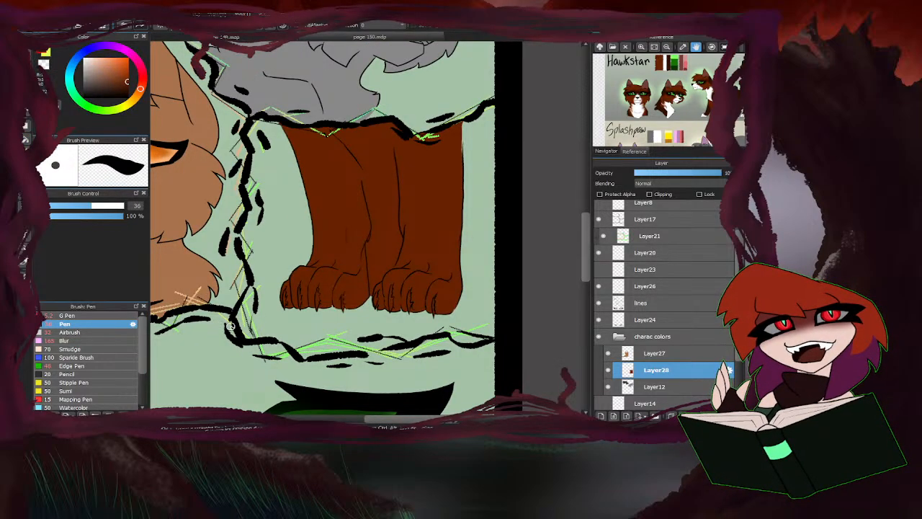
{"action": "scroll", "coordinate": [454, 148], "scroll_direction": "up", "scroll_amount": 2}
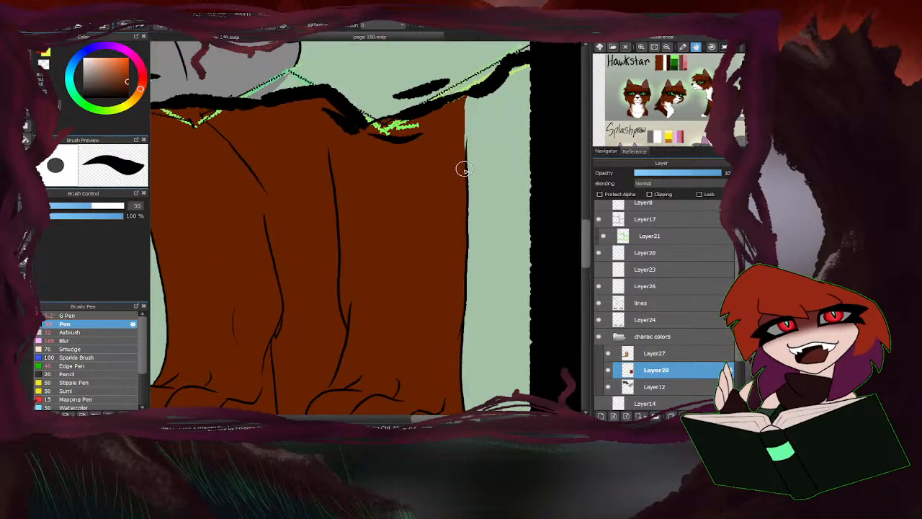
{"action": "scroll", "coordinate": [464, 154], "scroll_direction": "down", "scroll_amount": 3}
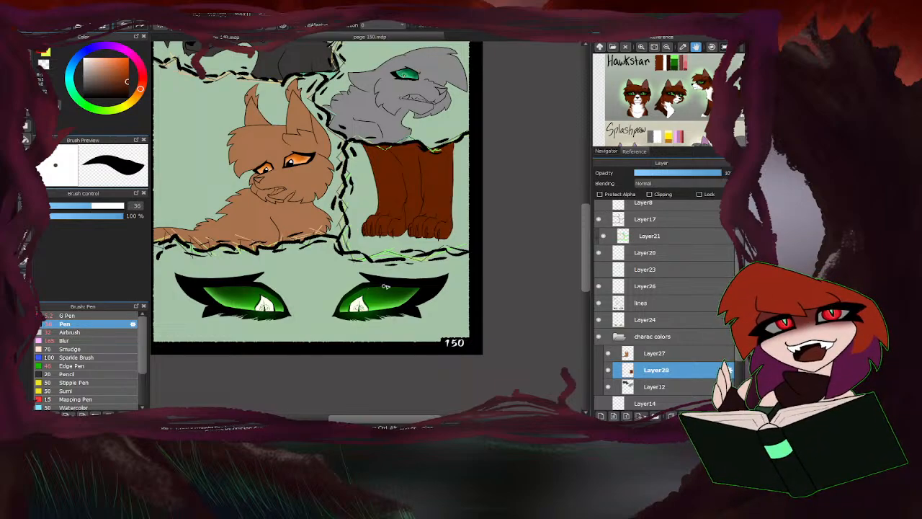
{"action": "left_click_drag", "start_coordinate": [693, 106], "coordinate": [646, 111]}
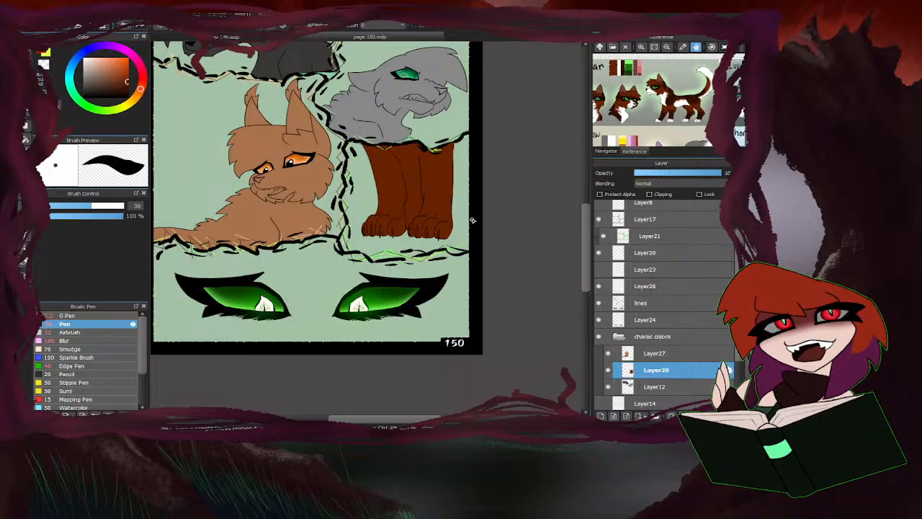
{"action": "scroll", "coordinate": [461, 224], "scroll_direction": "up", "scroll_amount": 4}
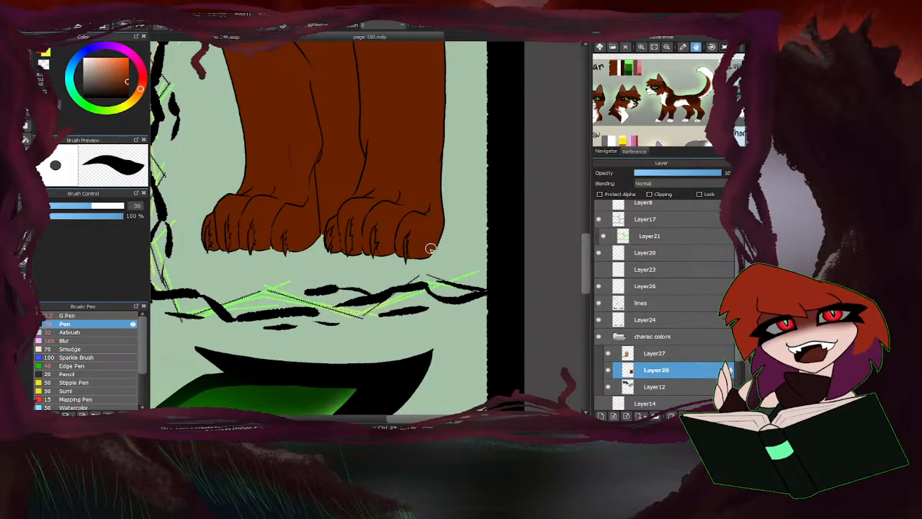
{"action": "left_click_drag", "start_coordinate": [429, 247], "coordinate": [488, 237]}
{"action": "scroll", "coordinate": [521, 223], "scroll_direction": "down", "scroll_amount": 3}
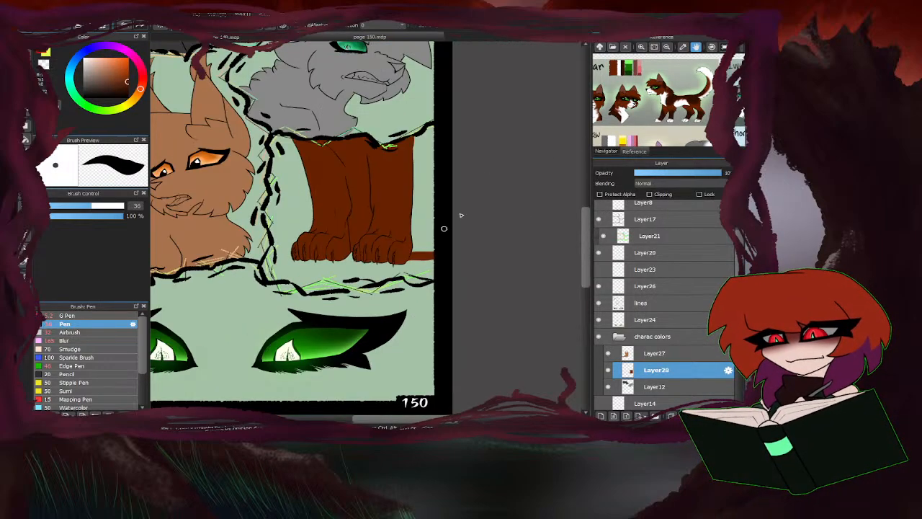
Outline the brown area beside the right leg, enlarge the Pen to 128 and fill that area up to the page edge.
{"action": "scroll", "coordinate": [409, 133], "scroll_direction": "up", "scroll_amount": 2}
{"action": "mouse_move", "coordinate": [410, 133]}
{"action": "left_mouse_down"}
{"action": "mouse_move", "coordinate": [423, 145]}
{"action": "mouse_move", "coordinate": [428, 137]}
{"action": "mouse_move", "coordinate": [447, 163]}
{"action": "mouse_move", "coordinate": [411, 143]}
{"action": "mouse_move", "coordinate": [412, 192]}
{"action": "left_mouse_up"}
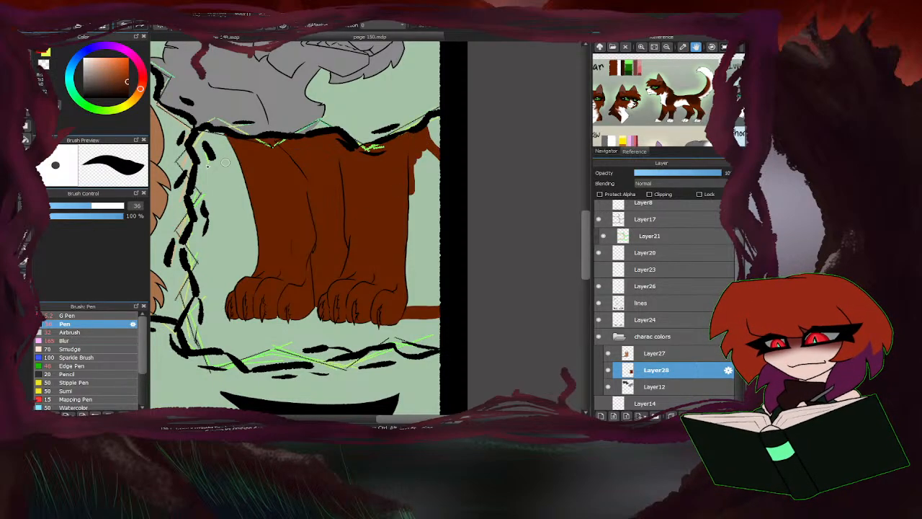
{"action": "left_click_drag", "start_coordinate": [107, 206], "coordinate": [122, 206]}
{"action": "mouse_move", "coordinate": [421, 297]}
{"action": "left_mouse_down"}
{"action": "mouse_move", "coordinate": [413, 260]}
{"action": "mouse_move", "coordinate": [436, 234]}
{"action": "mouse_move", "coordinate": [413, 167]}
{"action": "left_mouse_up"}
{"action": "scroll", "coordinate": [418, 219], "scroll_direction": "down", "scroll_amount": 6}
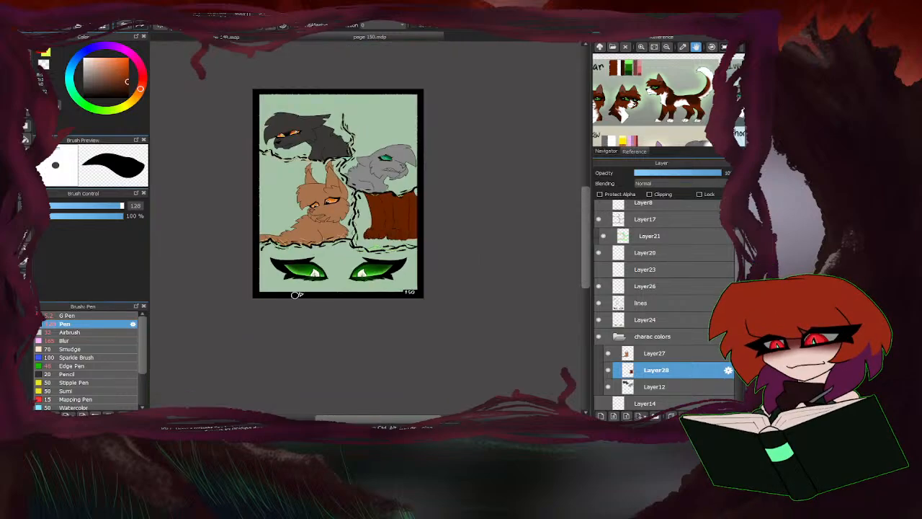
Inspect the flat colours of the brown legs and the neighbouring characters across the page.
{"action": "scroll", "coordinate": [326, 302], "scroll_direction": "up", "scroll_amount": 4}
{"action": "scroll", "coordinate": [416, 318], "scroll_direction": "down", "scroll_amount": 2}
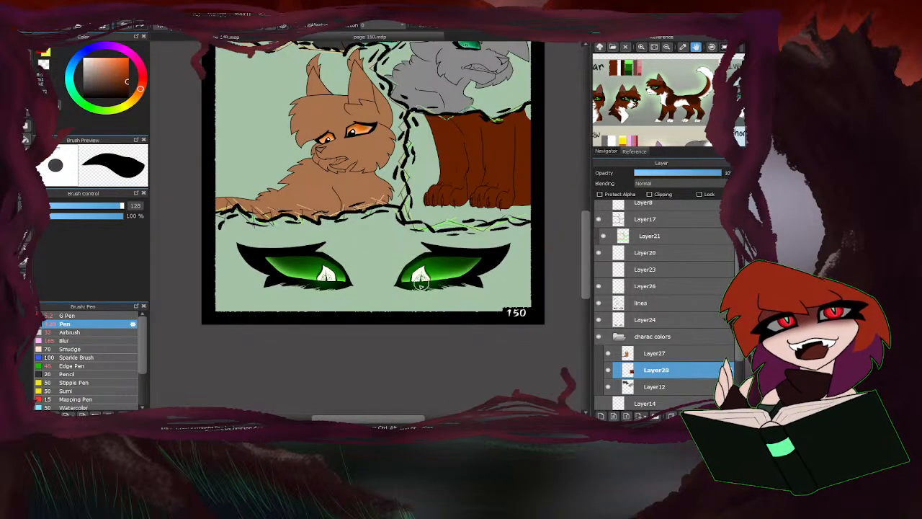
{"action": "scroll", "coordinate": [406, 331], "scroll_direction": "down", "scroll_amount": 3}
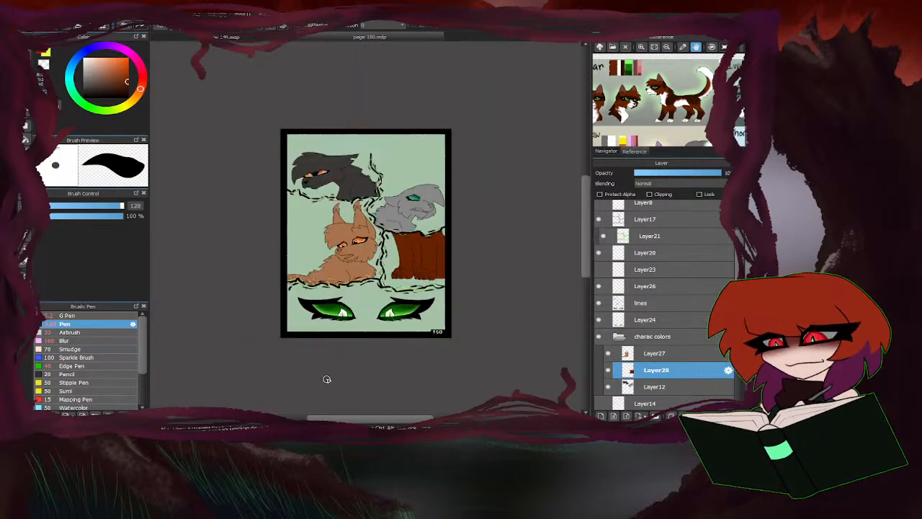
{"action": "scroll", "coordinate": [382, 361], "scroll_direction": "up", "scroll_amount": 2}
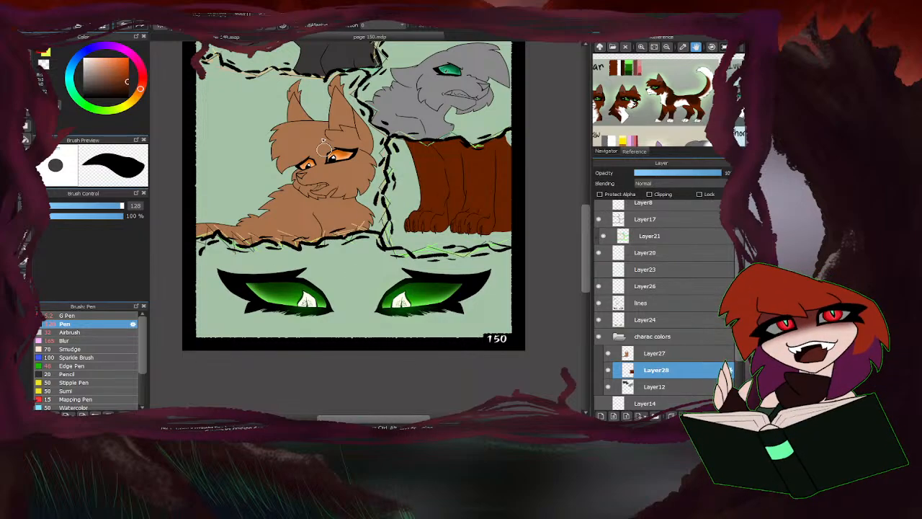
{"action": "scroll", "coordinate": [350, 59], "scroll_direction": "up", "scroll_amount": 4}
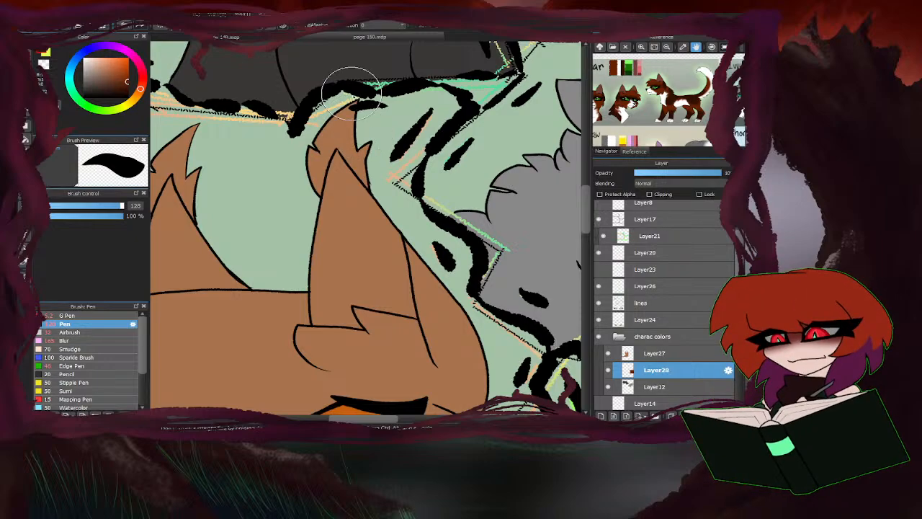
{"action": "scroll", "coordinate": [350, 82], "scroll_direction": "down", "scroll_amount": 5}
{"action": "scroll", "coordinate": [321, 214], "scroll_direction": "up", "scroll_amount": 1}
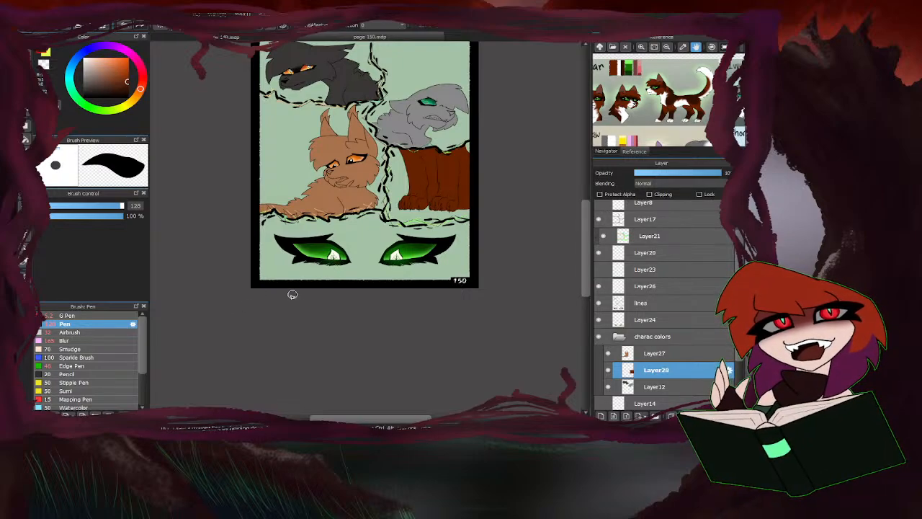
{"action": "scroll", "coordinate": [341, 295], "scroll_direction": "up", "scroll_amount": 2}
{"action": "scroll", "coordinate": [445, 230], "scroll_direction": "down", "scroll_amount": 2}
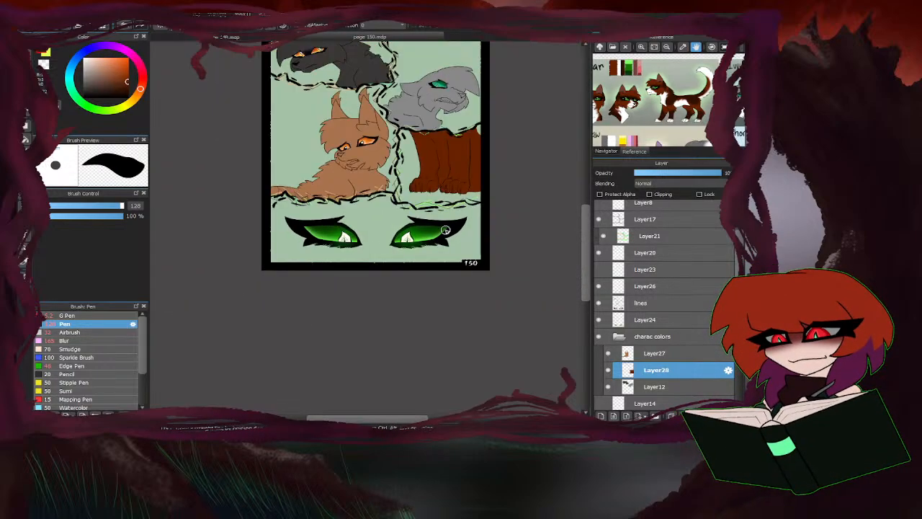
Paint brown between the two green eyes and beside their outer corners in the bottom panel.
{"action": "mouse_move", "coordinate": [368, 245]}
{"action": "left_mouse_down"}
{"action": "mouse_move", "coordinate": [396, 238]}
{"action": "mouse_move", "coordinate": [348, 251]}
{"action": "mouse_move", "coordinate": [375, 248]}
{"action": "left_mouse_up"}
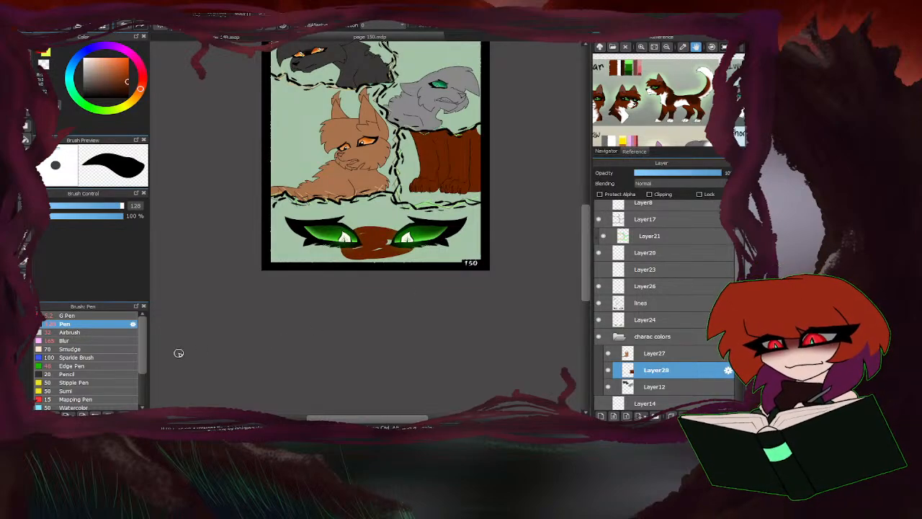
{"action": "left_click_drag", "start_coordinate": [291, 230], "coordinate": [281, 234]}
{"action": "left_click_drag", "start_coordinate": [468, 219], "coordinate": [475, 257]}
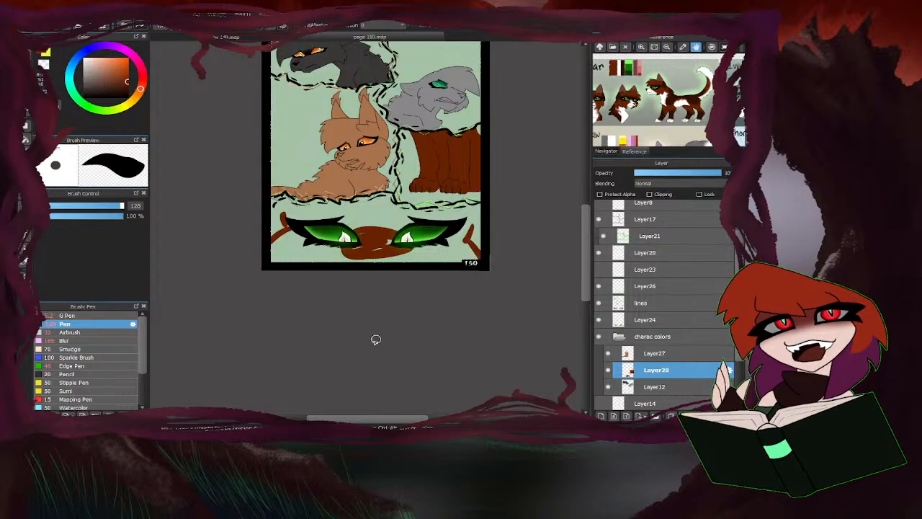
Enlarge the reference image and centre it on Hawkstar's front-facing head to examine the face markings.
{"action": "left_click_drag", "start_coordinate": [658, 101], "coordinate": [712, 91]}
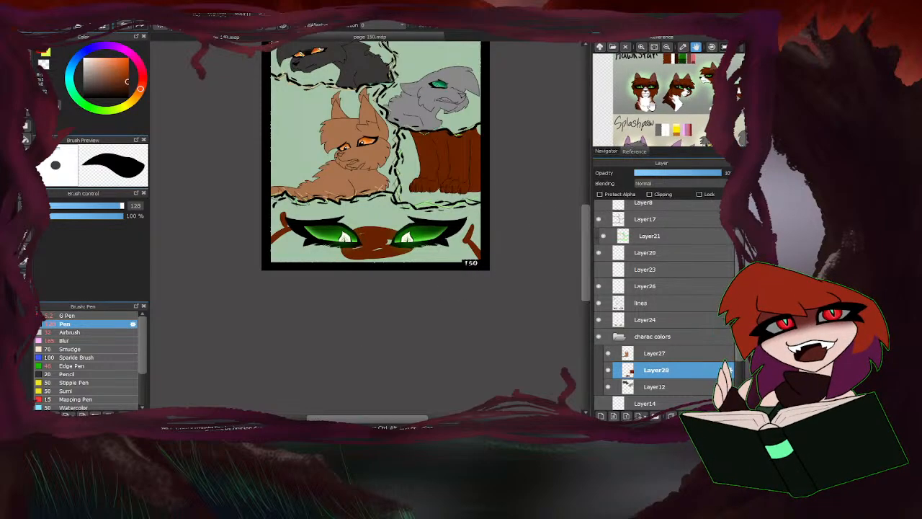
{"action": "left_click", "coordinate": [641, 47]}
{"action": "left_click", "coordinate": [640, 47]}
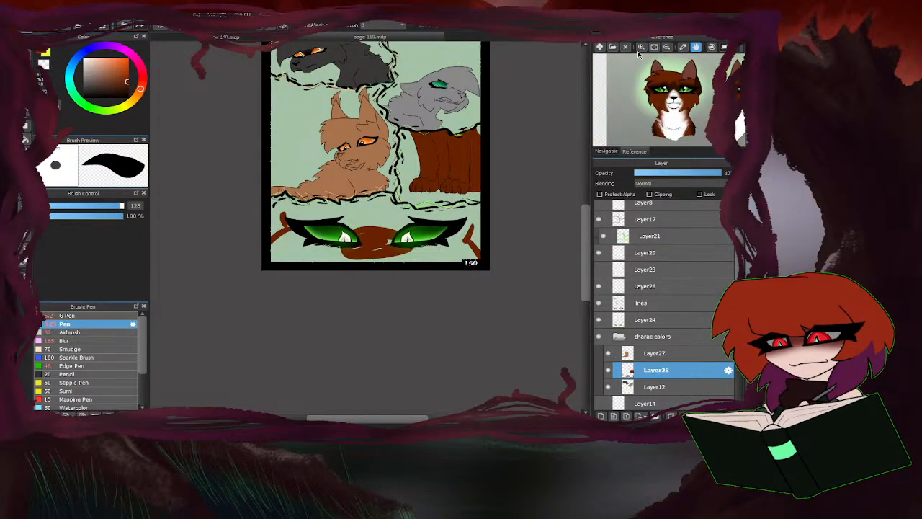
{"action": "left_click", "coordinate": [641, 47]}
{"action": "left_click", "coordinate": [641, 47]}
{"action": "left_click", "coordinate": [641, 47]}
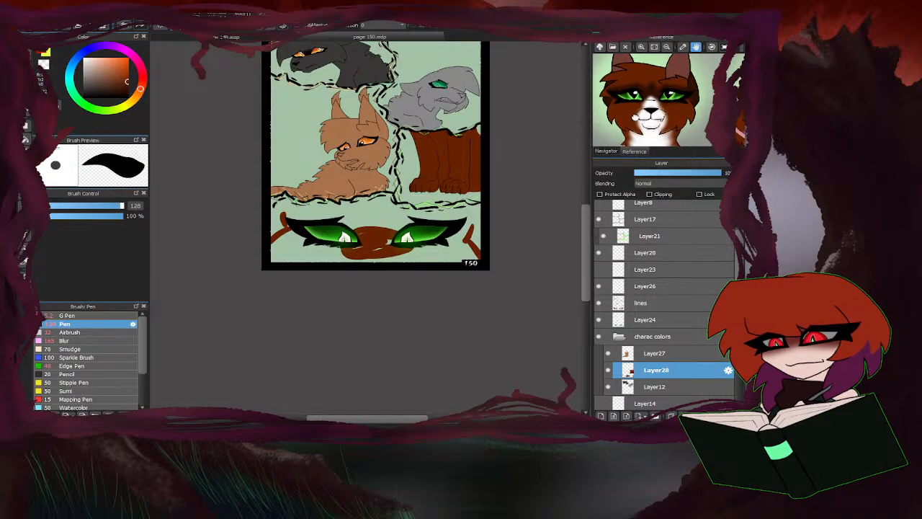
{"action": "left_click_drag", "start_coordinate": [644, 129], "coordinate": [656, 128]}
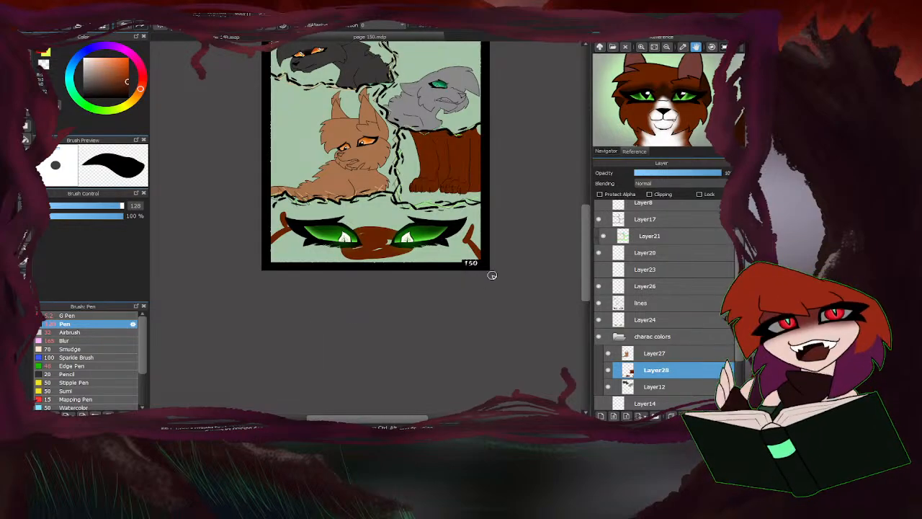
Fill the bottom panel with brown around and beneath both eyes, enlarging the Pen to 392.
{"action": "mouse_move", "coordinate": [495, 248]}
{"action": "left_mouse_down"}
{"action": "mouse_move", "coordinate": [500, 223]}
{"action": "mouse_move", "coordinate": [488, 222]}
{"action": "mouse_move", "coordinate": [449, 245]}
{"action": "left_mouse_up"}
{"action": "mouse_move", "coordinate": [396, 271]}
{"action": "left_mouse_down"}
{"action": "mouse_move", "coordinate": [371, 257]}
{"action": "mouse_move", "coordinate": [403, 237]}
{"action": "mouse_move", "coordinate": [345, 236]}
{"action": "left_mouse_up"}
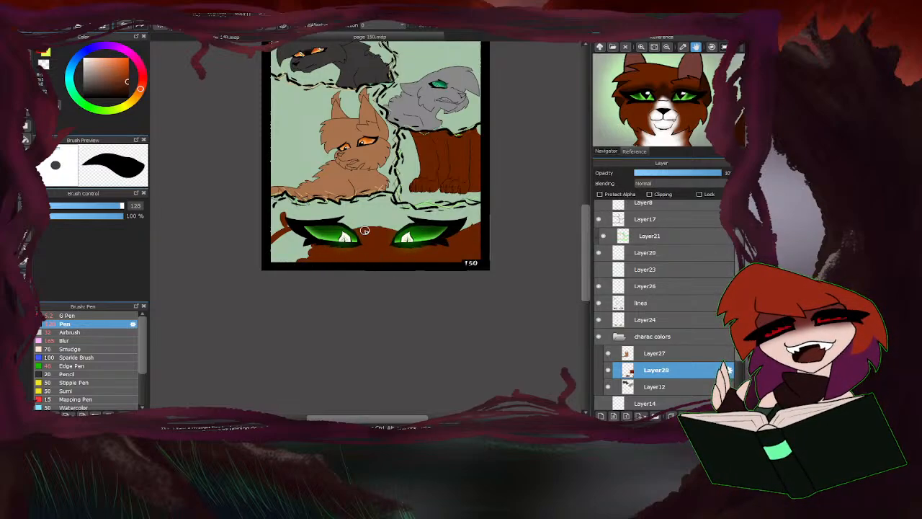
{"action": "left_click_drag", "start_coordinate": [120, 209], "coordinate": [124, 209]}
{"action": "mouse_move", "coordinate": [308, 252]}
{"action": "left_mouse_down"}
{"action": "mouse_move", "coordinate": [288, 255]}
{"action": "mouse_move", "coordinate": [292, 240]}
{"action": "mouse_move", "coordinate": [374, 235]}
{"action": "left_mouse_up"}
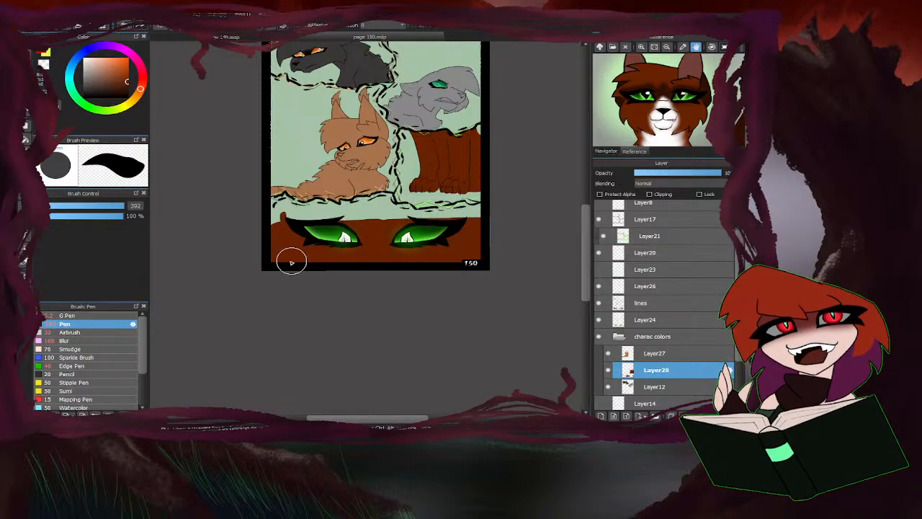
Set the Pen to size 40 and paint brown along the underside of the panel border below the paws.
{"action": "left_click", "coordinate": [95, 206]}
{"action": "scroll", "coordinate": [414, 209], "scroll_direction": "up", "scroll_amount": 6}
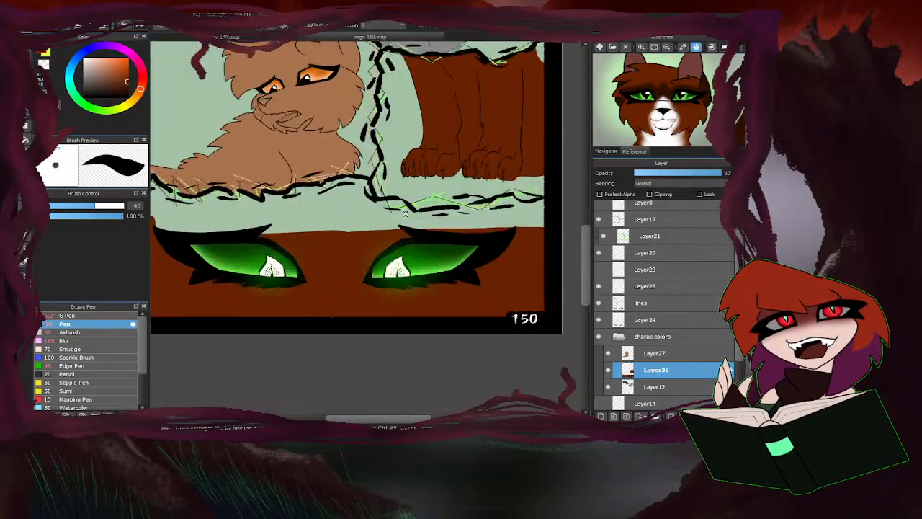
{"action": "mouse_move", "coordinate": [290, 155]}
{"action": "left_mouse_down"}
{"action": "mouse_move", "coordinate": [280, 135]}
{"action": "mouse_move", "coordinate": [304, 185]}
{"action": "mouse_move", "coordinate": [380, 179]}
{"action": "mouse_move", "coordinate": [426, 224]}
{"action": "mouse_move", "coordinate": [508, 210]}
{"action": "mouse_move", "coordinate": [551, 215]}
{"action": "mouse_move", "coordinate": [565, 205]}
{"action": "mouse_move", "coordinate": [394, 226]}
{"action": "left_mouse_up"}
{"action": "scroll", "coordinate": [436, 223], "scroll_direction": "down", "scroll_amount": 2}
{"action": "scroll", "coordinate": [395, 225], "scroll_direction": "down", "scroll_amount": 4}
{"action": "scroll", "coordinate": [498, 225], "scroll_direction": "up", "scroll_amount": 4}
{"action": "mouse_move", "coordinate": [516, 216]}
{"action": "left_mouse_down"}
{"action": "mouse_move", "coordinate": [492, 214]}
{"action": "mouse_move", "coordinate": [467, 200]}
{"action": "mouse_move", "coordinate": [435, 214]}
{"action": "left_mouse_up"}
Set the Pen to size 176 and fill the gaps above the right eye and above the left eye's outer corner with brown.
{"action": "left_click_drag", "start_coordinate": [112, 206], "coordinate": [123, 206]}
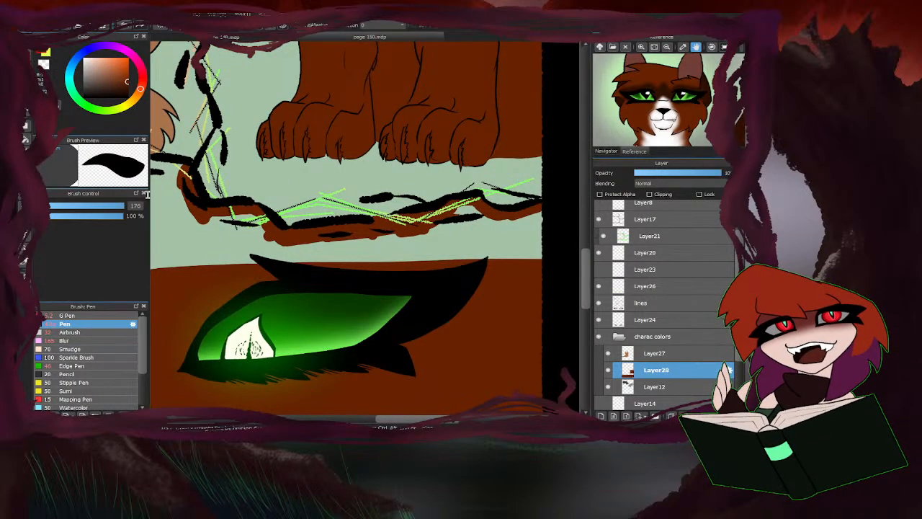
{"action": "mouse_move", "coordinate": [513, 255]}
{"action": "left_mouse_down"}
{"action": "mouse_move", "coordinate": [537, 234]}
{"action": "mouse_move", "coordinate": [486, 243]}
{"action": "mouse_move", "coordinate": [464, 229]}
{"action": "mouse_move", "coordinate": [389, 256]}
{"action": "mouse_move", "coordinate": [417, 253]}
{"action": "mouse_move", "coordinate": [377, 232]}
{"action": "mouse_move", "coordinate": [321, 245]}
{"action": "left_mouse_up"}
{"action": "scroll", "coordinate": [364, 272], "scroll_direction": "down", "scroll_amount": 3}
{"action": "scroll", "coordinate": [353, 261], "scroll_direction": "up", "scroll_amount": 2}
{"action": "scroll", "coordinate": [421, 222], "scroll_direction": "down", "scroll_amount": 3}
{"action": "scroll", "coordinate": [241, 214], "scroll_direction": "up", "scroll_amount": 3}
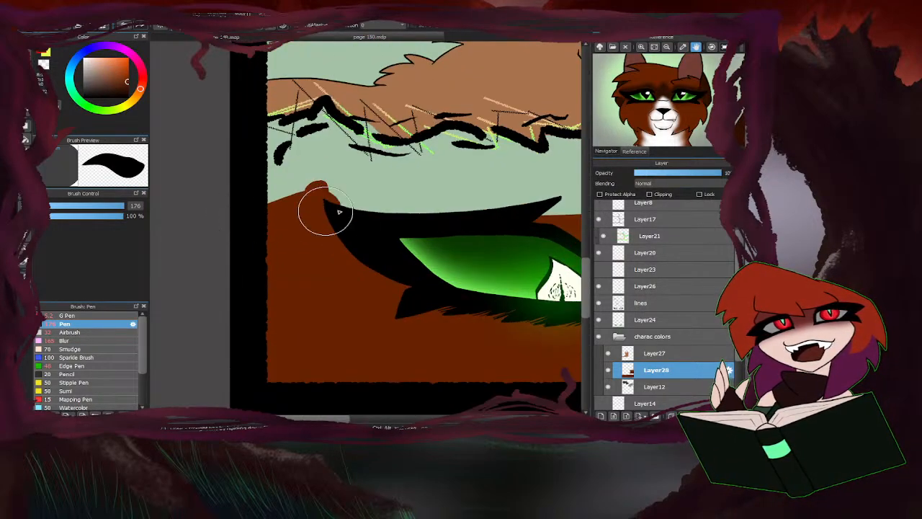
Set the Pen to size 74 and paint brown along the jagged panel border above the left eye.
{"action": "left_click_drag", "start_coordinate": [122, 207], "coordinate": [108, 207]}
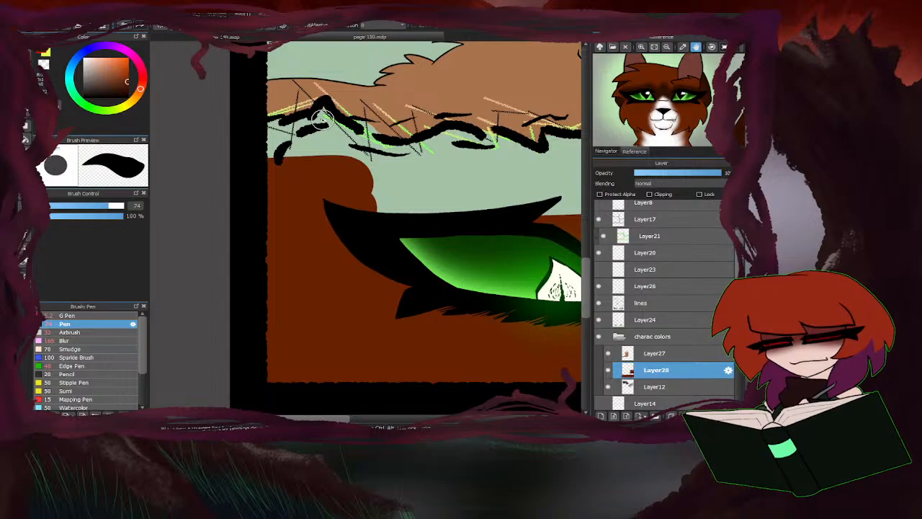
{"action": "mouse_move", "coordinate": [263, 153]}
{"action": "left_mouse_down"}
{"action": "mouse_move", "coordinate": [311, 139]}
{"action": "mouse_move", "coordinate": [325, 113]}
{"action": "mouse_move", "coordinate": [329, 132]}
{"action": "mouse_move", "coordinate": [385, 151]}
{"action": "mouse_move", "coordinate": [343, 133]}
{"action": "mouse_move", "coordinate": [359, 130]}
{"action": "mouse_move", "coordinate": [377, 146]}
{"action": "mouse_move", "coordinate": [337, 165]}
{"action": "left_mouse_up"}
{"action": "scroll", "coordinate": [392, 177], "scroll_direction": "down", "scroll_amount": 3}
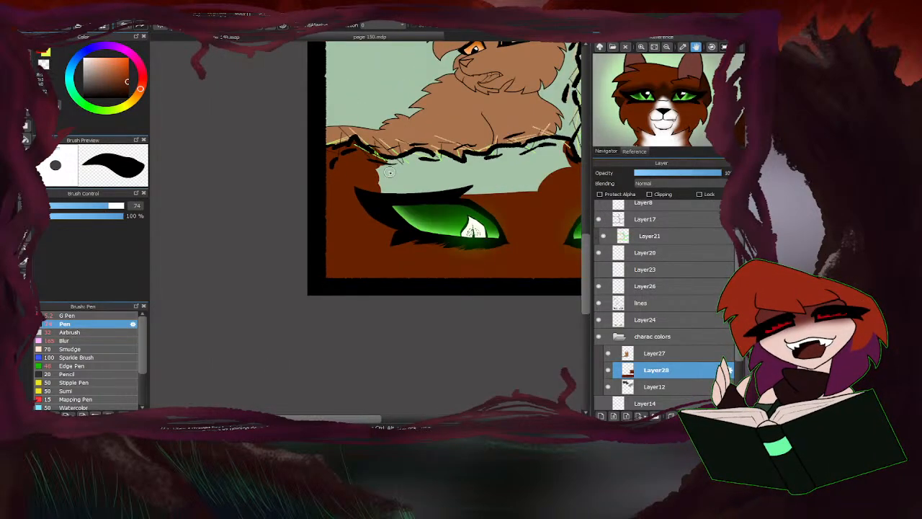
{"action": "scroll", "coordinate": [566, 154], "scroll_direction": "up", "scroll_amount": 3}
{"action": "mouse_move", "coordinate": [559, 140]}
{"action": "left_mouse_down"}
{"action": "mouse_move", "coordinate": [412, 169]}
{"action": "mouse_move", "coordinate": [378, 164]}
{"action": "mouse_move", "coordinate": [373, 181]}
{"action": "mouse_move", "coordinate": [387, 168]}
{"action": "mouse_move", "coordinate": [358, 178]}
{"action": "mouse_move", "coordinate": [311, 165]}
{"action": "mouse_move", "coordinate": [352, 184]}
{"action": "mouse_move", "coordinate": [343, 190]}
{"action": "mouse_move", "coordinate": [277, 160]}
{"action": "mouse_move", "coordinate": [197, 177]}
{"action": "left_mouse_up"}
Set the Pen to size 233 and fill the remaining gap above the left eye and between the eyes with brown.
{"action": "left_click_drag", "start_coordinate": [110, 207], "coordinate": [123, 207]}
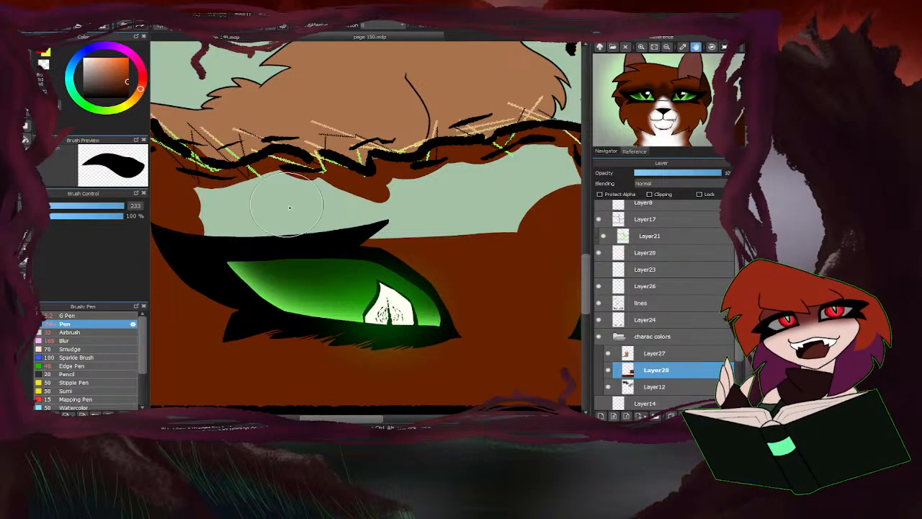
{"action": "left_click_drag", "start_coordinate": [201, 206], "coordinate": [371, 212]}
{"action": "scroll", "coordinate": [227, 222], "scroll_direction": "down", "scroll_amount": 1}
{"action": "scroll", "coordinate": [207, 229], "scroll_direction": "down", "scroll_amount": 1}
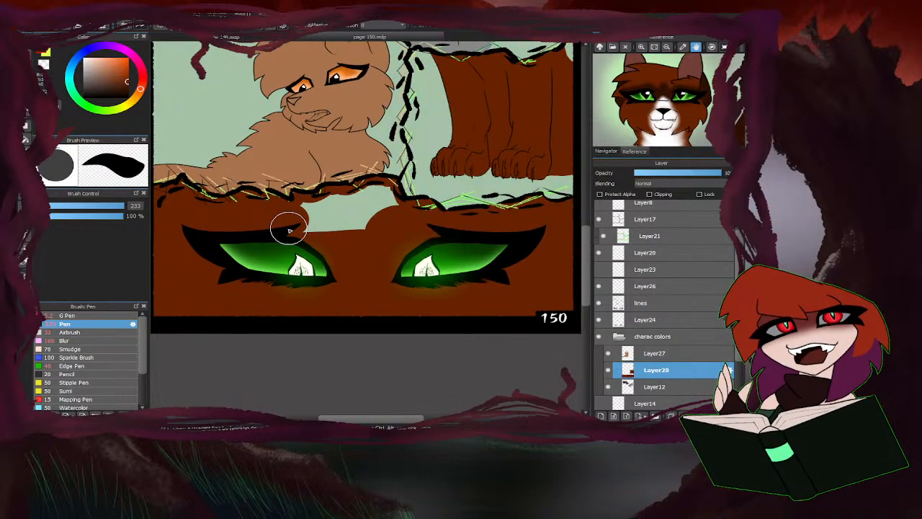
{"action": "mouse_move", "coordinate": [289, 228]}
{"action": "left_mouse_down"}
{"action": "mouse_move", "coordinate": [372, 224]}
{"action": "mouse_move", "coordinate": [390, 209]}
{"action": "mouse_move", "coordinate": [384, 199]}
{"action": "mouse_move", "coordinate": [322, 218]}
{"action": "left_mouse_up"}
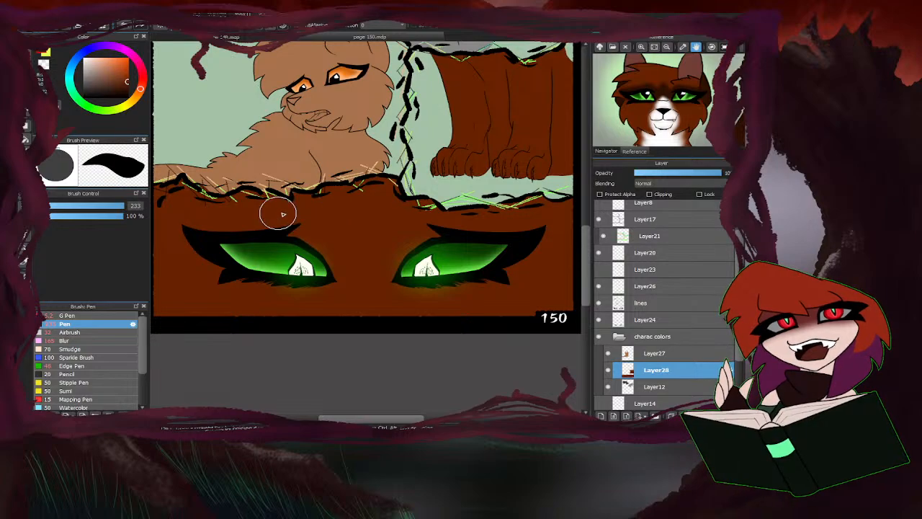
{"action": "scroll", "coordinate": [338, 245], "scroll_direction": "down", "scroll_amount": 3}
{"action": "scroll", "coordinate": [317, 240], "scroll_direction": "up", "scroll_amount": 2}
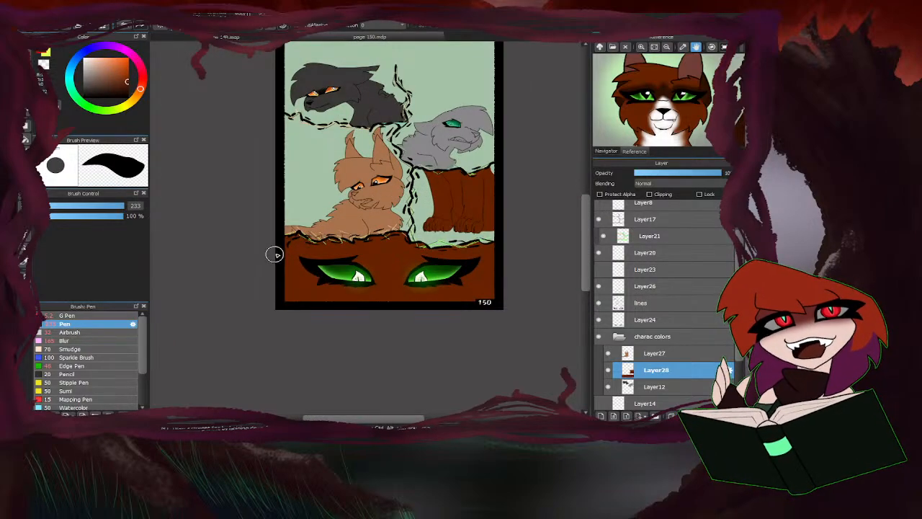
{"action": "scroll", "coordinate": [274, 253], "scroll_direction": "down", "scroll_amount": 2}
Show Layer14 and check Layer12 by toggling its visibility off and back on.
{"action": "scroll", "coordinate": [606, 346], "scroll_direction": "down", "scroll_amount": 1}
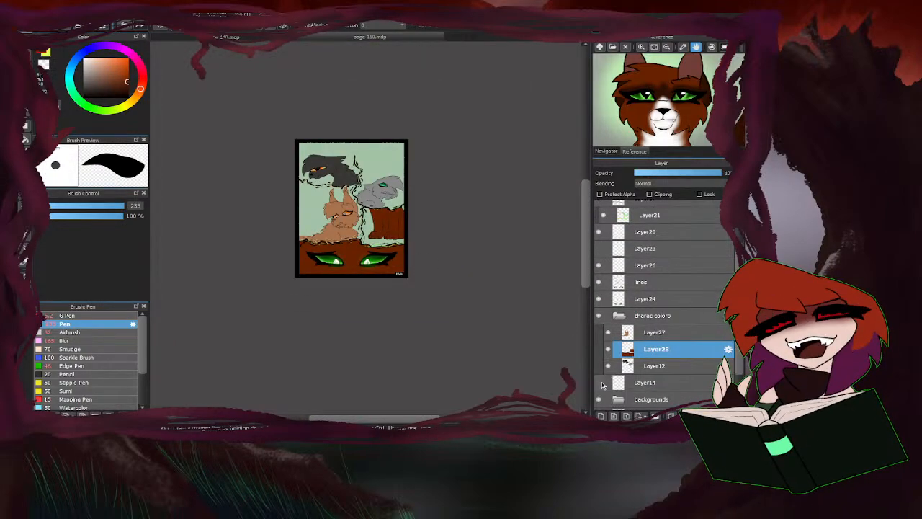
{"action": "left_click", "coordinate": [600, 383]}
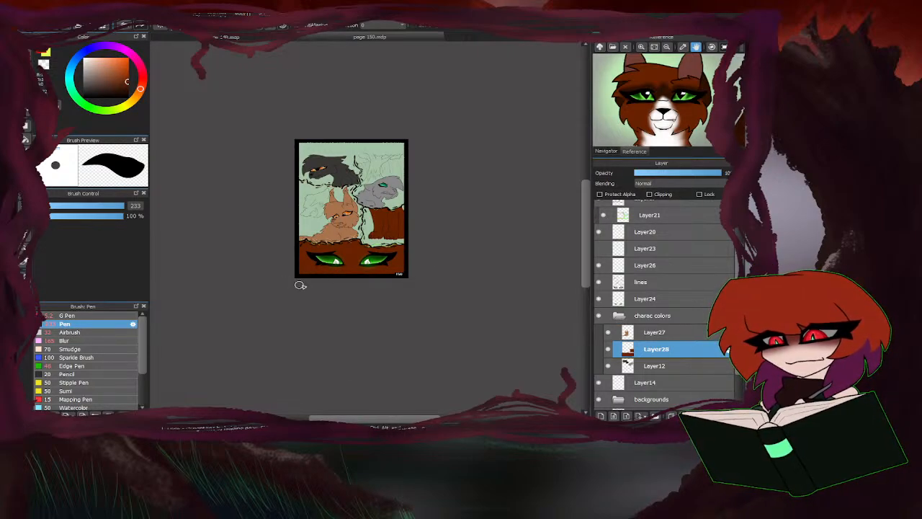
{"action": "left_click", "coordinate": [611, 366]}
{"action": "left_click", "coordinate": [611, 367]}
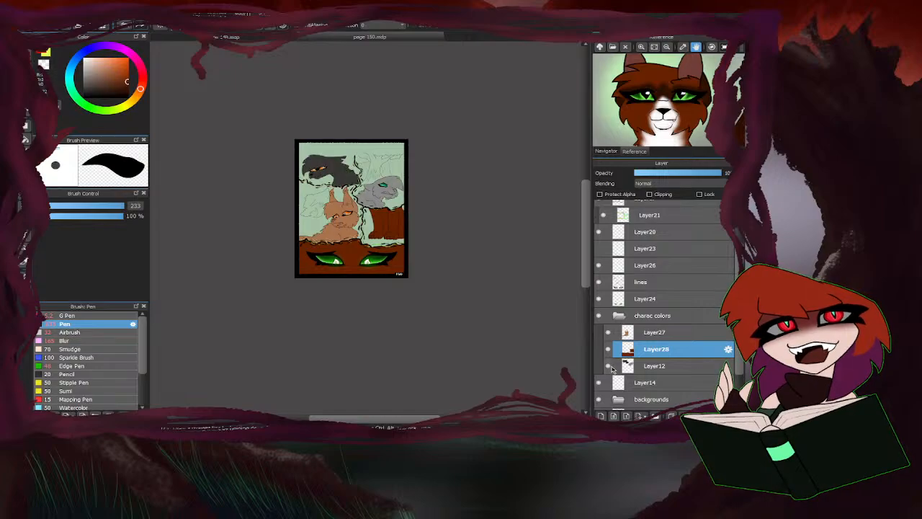
{"action": "scroll", "coordinate": [605, 247], "scroll_direction": "up", "scroll_amount": 3}
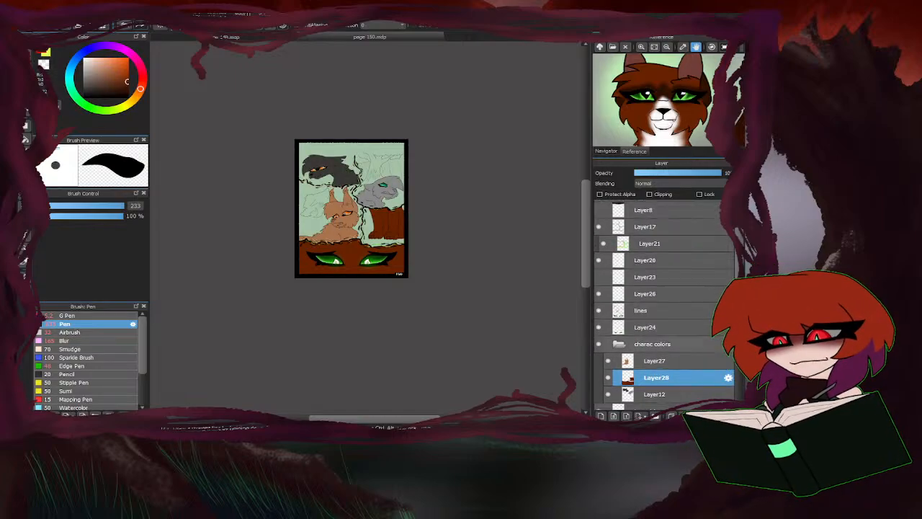
Add a new layer directly above Layer12 in the charac colors folder and turn on Clipping for it.
{"action": "scroll", "coordinate": [663, 354], "scroll_direction": "down", "scroll_amount": 4}
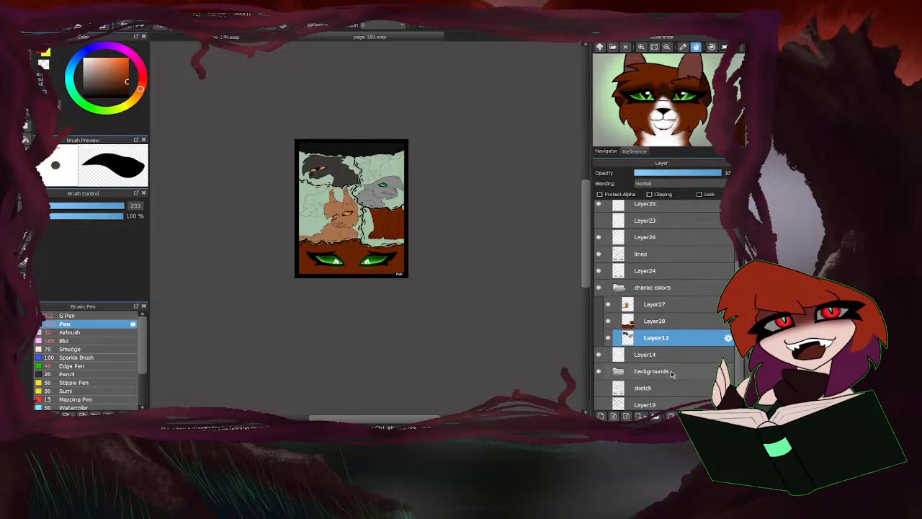
{"action": "left_click", "coordinate": [602, 415]}
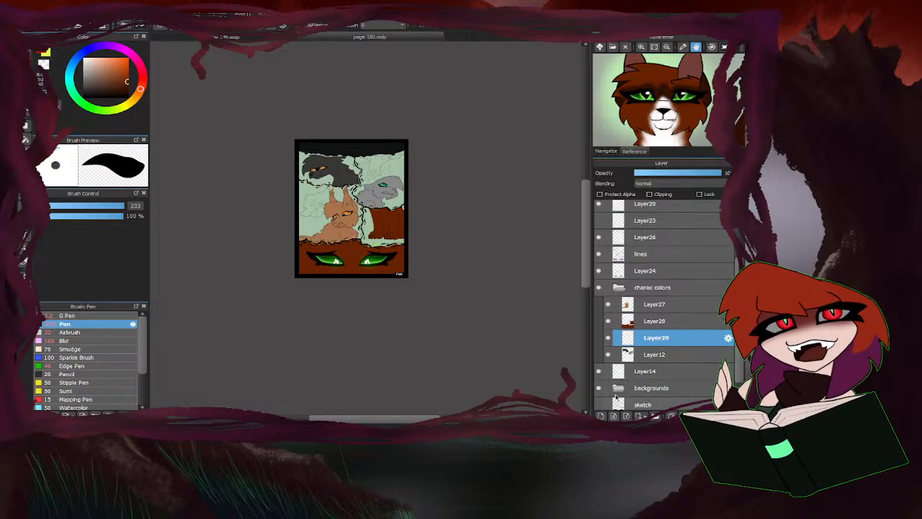
{"action": "left_click", "coordinate": [650, 194]}
Choose the G Pen, bring the brown cat's full reference sheet with its colour swatches into view, and sample white from it.
{"action": "left_click", "coordinate": [86, 317]}
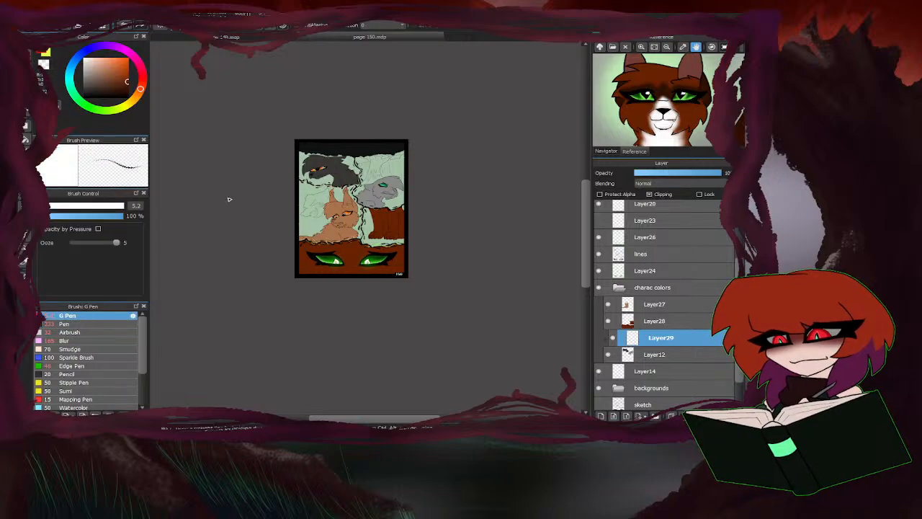
{"action": "left_click_drag", "start_coordinate": [668, 103], "coordinate": [651, 69]}
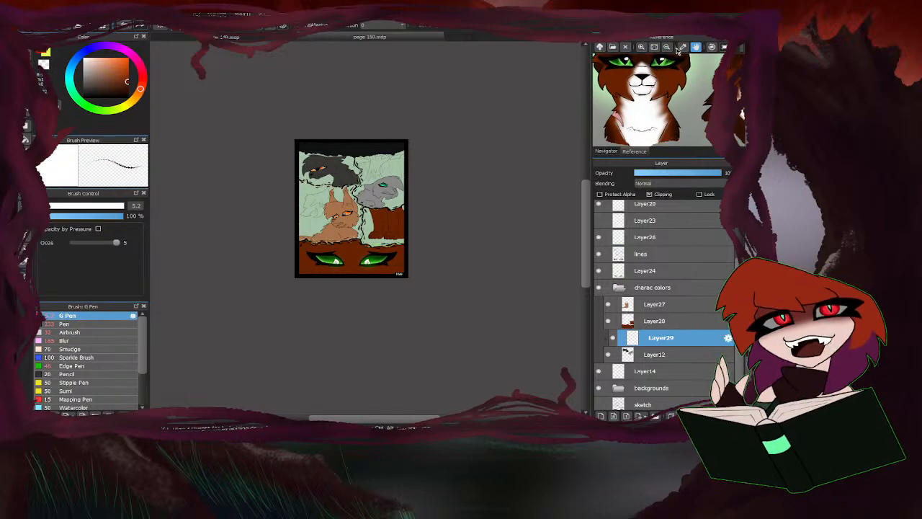
{"action": "left_click", "coordinate": [667, 48]}
{"action": "left_click", "coordinate": [667, 48]}
{"action": "left_click", "coordinate": [668, 47]}
{"action": "left_click_drag", "start_coordinate": [667, 101], "coordinate": [655, 85]}
{"action": "left_click_drag", "start_coordinate": [710, 95], "coordinate": [645, 112]}
{"action": "left_click_drag", "start_coordinate": [613, 72], "coordinate": [661, 96]}
{"action": "right_click", "coordinate": [640, 65]}
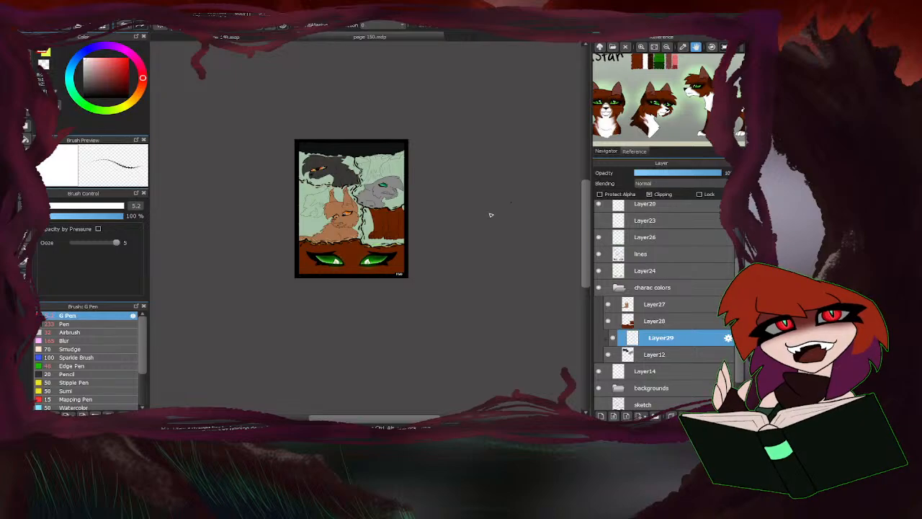
Set the G Pen to size 147 and add a new layer with Clipping on above Layer28.
{"action": "scroll", "coordinate": [393, 249], "scroll_direction": "up", "scroll_amount": 8}
{"action": "left_click_drag", "start_coordinate": [103, 206], "coordinate": [126, 206]}
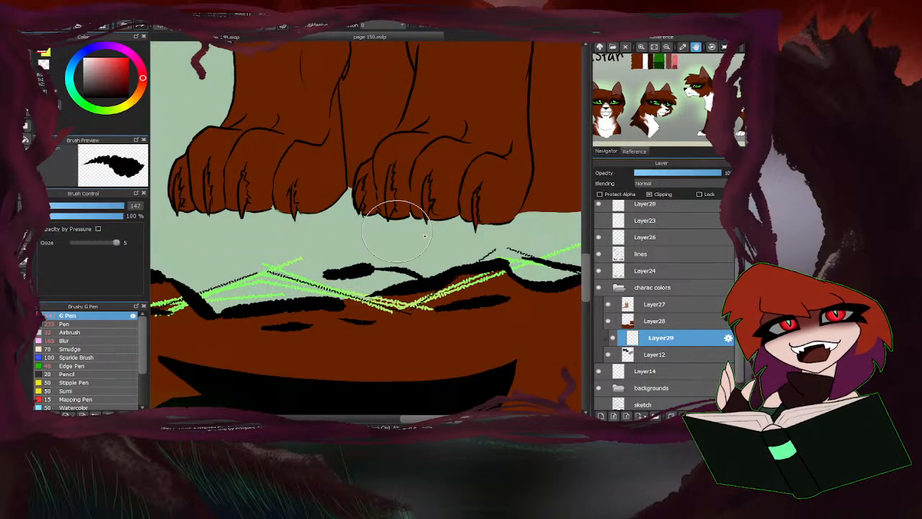
{"action": "scroll", "coordinate": [340, 206], "scroll_direction": "down", "scroll_amount": 4}
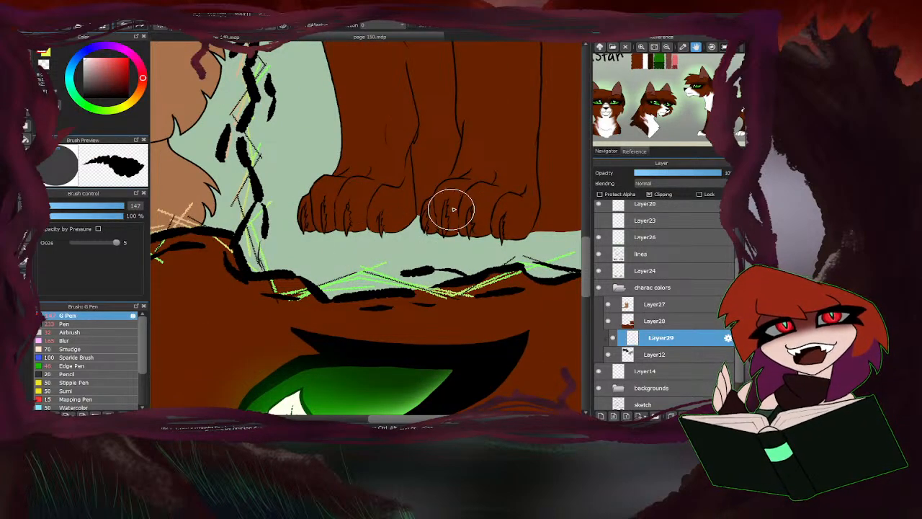
{"action": "left_click", "coordinate": [652, 321]}
{"action": "left_click", "coordinate": [601, 415]}
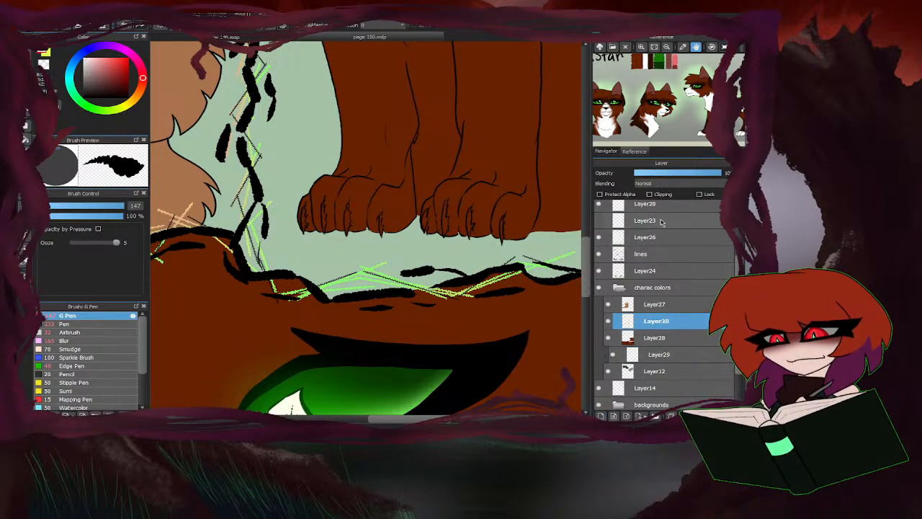
{"action": "left_click", "coordinate": [651, 195]}
Paint both of the brown cat's front paws white in the legs panel.
{"action": "mouse_move", "coordinate": [392, 212]}
{"action": "left_mouse_down"}
{"action": "mouse_move", "coordinate": [375, 213]}
{"action": "mouse_move", "coordinate": [418, 191]}
{"action": "mouse_move", "coordinate": [302, 180]}
{"action": "mouse_move", "coordinate": [285, 189]}
{"action": "mouse_move", "coordinate": [318, 216]}
{"action": "left_mouse_up"}
{"action": "scroll", "coordinate": [383, 213], "scroll_direction": "up", "scroll_amount": 2}
{"action": "scroll", "coordinate": [422, 222], "scroll_direction": "down", "scroll_amount": 3}
{"action": "scroll", "coordinate": [437, 221], "scroll_direction": "up", "scroll_amount": 1}
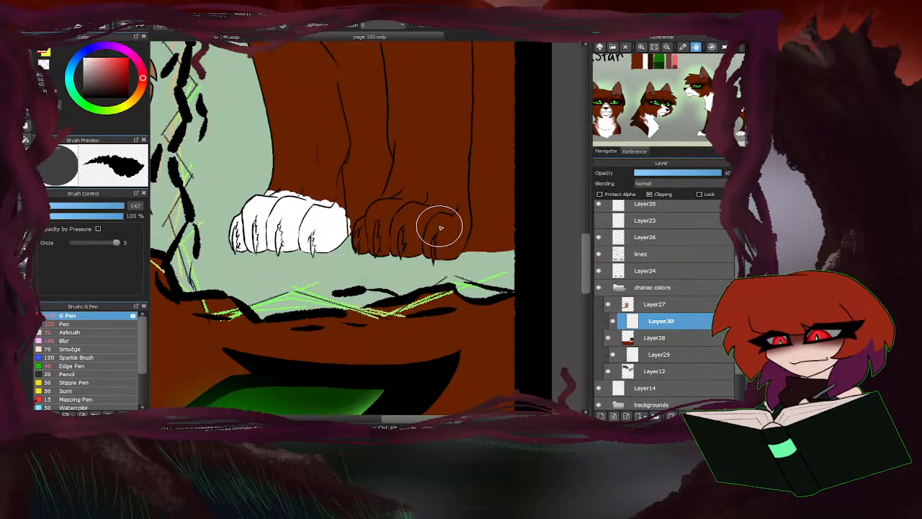
{"action": "mouse_move", "coordinate": [413, 242]}
{"action": "left_mouse_down"}
{"action": "mouse_move", "coordinate": [447, 223]}
{"action": "mouse_move", "coordinate": [429, 216]}
{"action": "mouse_move", "coordinate": [372, 230]}
{"action": "mouse_move", "coordinate": [375, 238]}
{"action": "mouse_move", "coordinate": [386, 220]}
{"action": "mouse_move", "coordinate": [447, 220]}
{"action": "mouse_move", "coordinate": [454, 238]}
{"action": "left_mouse_up"}
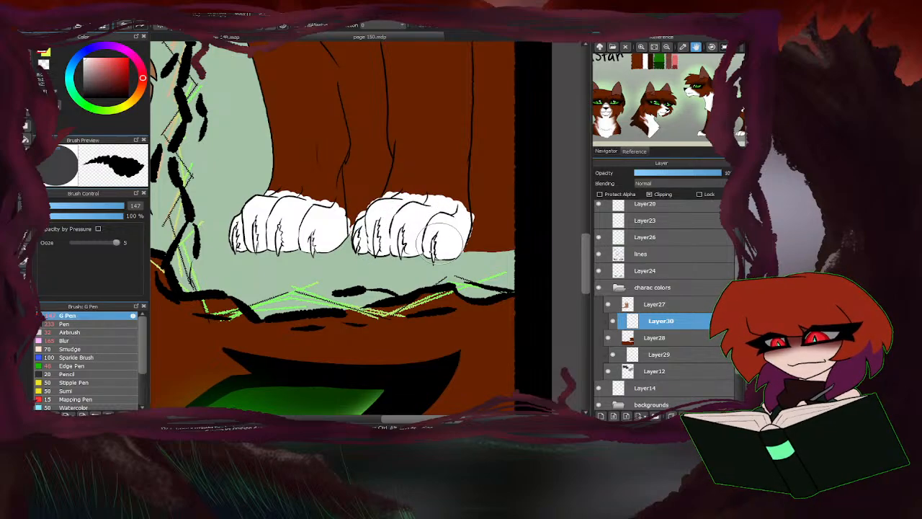
Close the line gaps between the brown cat's two front legs with white strokes and fill the enclosed chest area white.
{"action": "scroll", "coordinate": [461, 248], "scroll_direction": "down", "scroll_amount": 3}
{"action": "scroll", "coordinate": [403, 154], "scroll_direction": "up", "scroll_amount": 4}
{"action": "left_click_drag", "start_coordinate": [397, 159], "coordinate": [405, 184]}
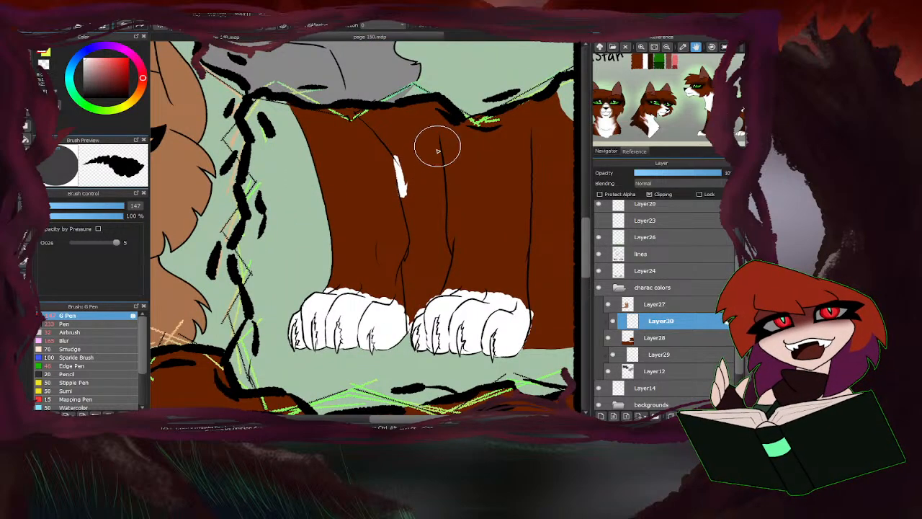
{"action": "left_click_drag", "start_coordinate": [437, 148], "coordinate": [437, 127]}
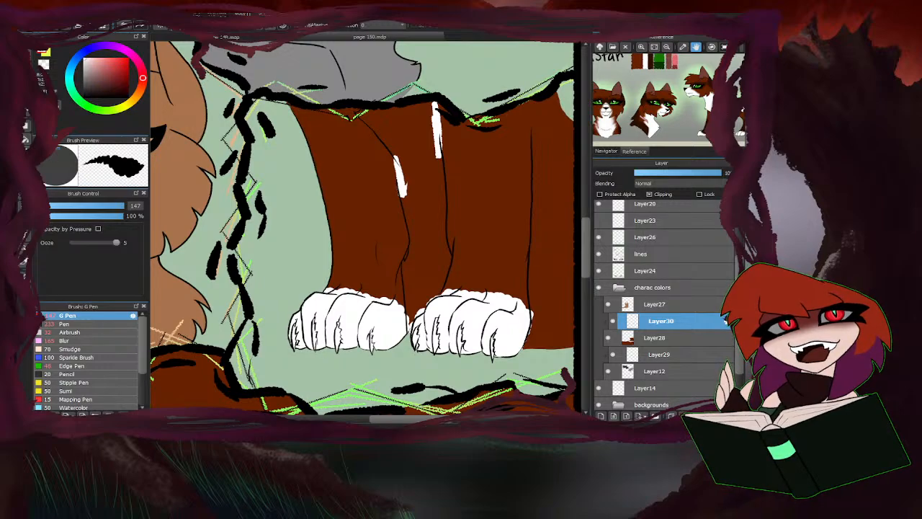
{"action": "left_click", "coordinate": [26, 139]}
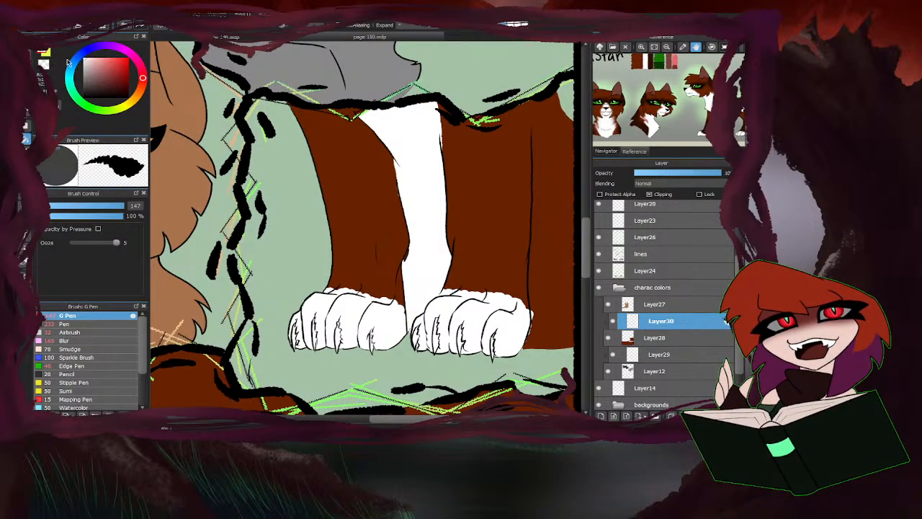
Set the G Pen to size 35 and extend the right paw's white to its outer outline and higher along its upper edge.
{"action": "key", "text": "b"}
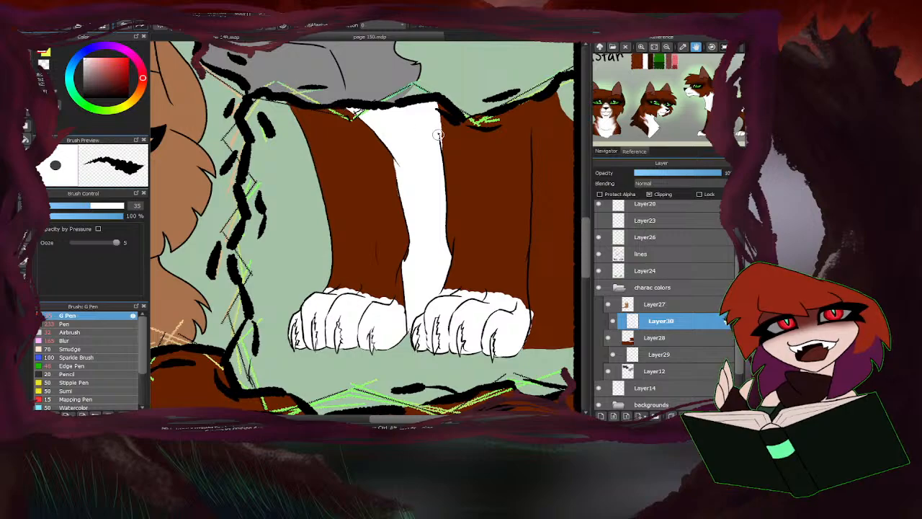
{"action": "scroll", "coordinate": [403, 283], "scroll_direction": "up", "scroll_amount": 3}
{"action": "scroll", "coordinate": [422, 243], "scroll_direction": "down", "scroll_amount": 2}
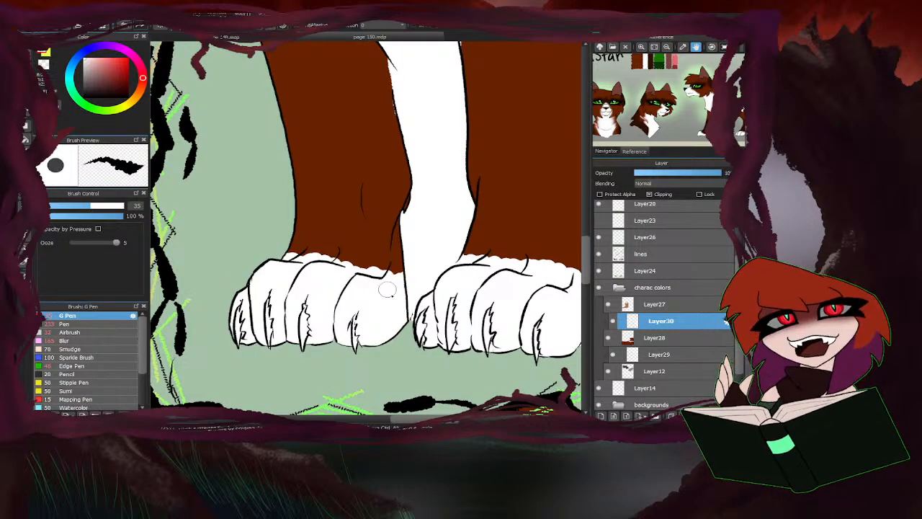
{"action": "scroll", "coordinate": [310, 252], "scroll_direction": "down", "scroll_amount": 3}
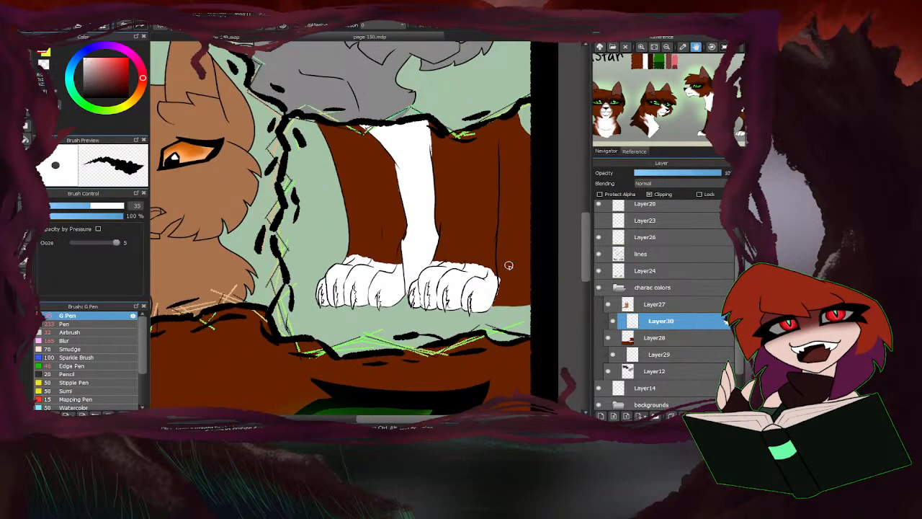
{"action": "scroll", "coordinate": [369, 289], "scroll_direction": "up", "scroll_amount": 2}
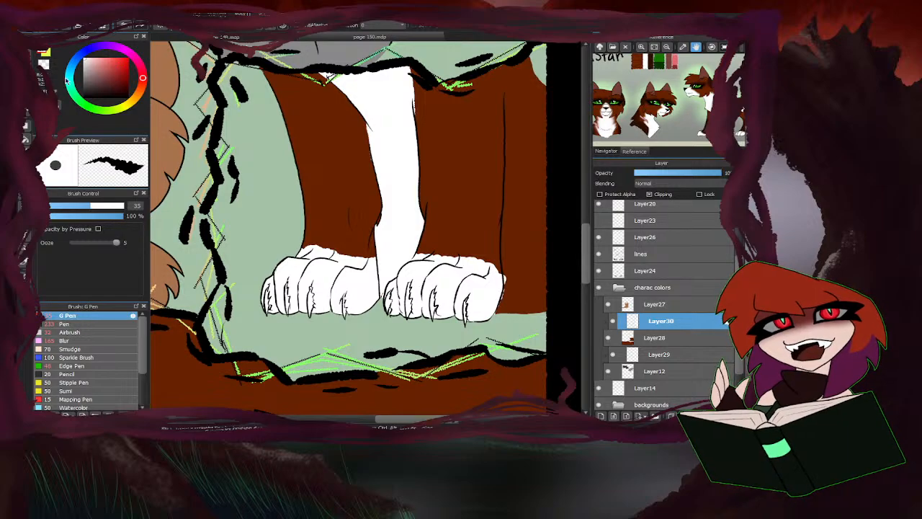
{"action": "scroll", "coordinate": [533, 266], "scroll_direction": "up", "scroll_amount": 2}
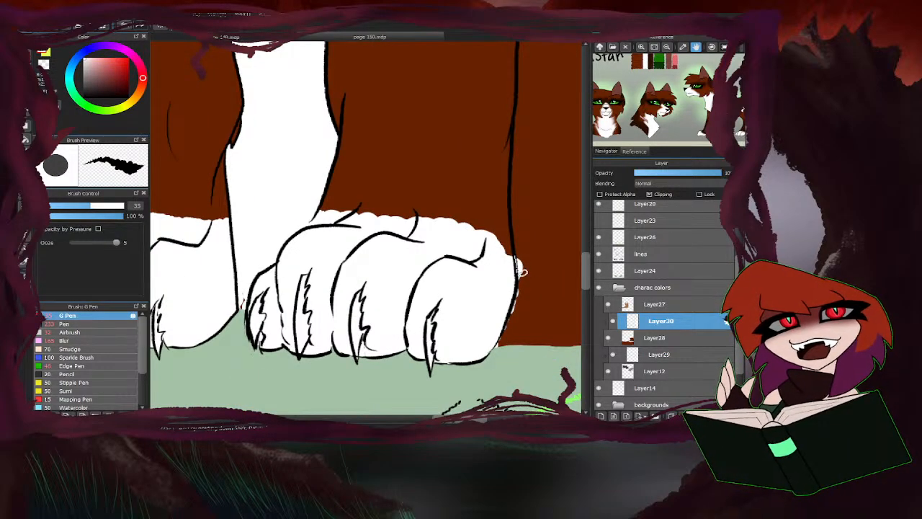
{"action": "mouse_move", "coordinate": [511, 312]}
{"action": "left_mouse_down"}
{"action": "mouse_move", "coordinate": [517, 218]}
{"action": "mouse_move", "coordinate": [516, 234]}
{"action": "left_mouse_up"}
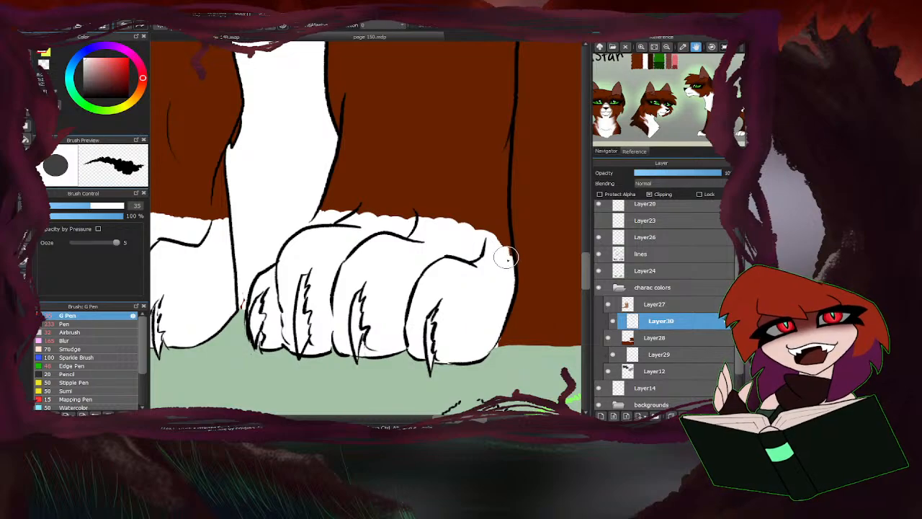
{"action": "mouse_move", "coordinate": [506, 257]}
{"action": "left_mouse_down"}
{"action": "mouse_move", "coordinate": [499, 220]}
{"action": "mouse_move", "coordinate": [489, 246]}
{"action": "mouse_move", "coordinate": [476, 220]}
{"action": "mouse_move", "coordinate": [464, 241]}
{"action": "mouse_move", "coordinate": [438, 220]}
{"action": "mouse_move", "coordinate": [410, 240]}
{"action": "mouse_move", "coordinate": [391, 211]}
{"action": "mouse_move", "coordinate": [356, 230]}
{"action": "mouse_move", "coordinate": [327, 208]}
{"action": "left_mouse_up"}
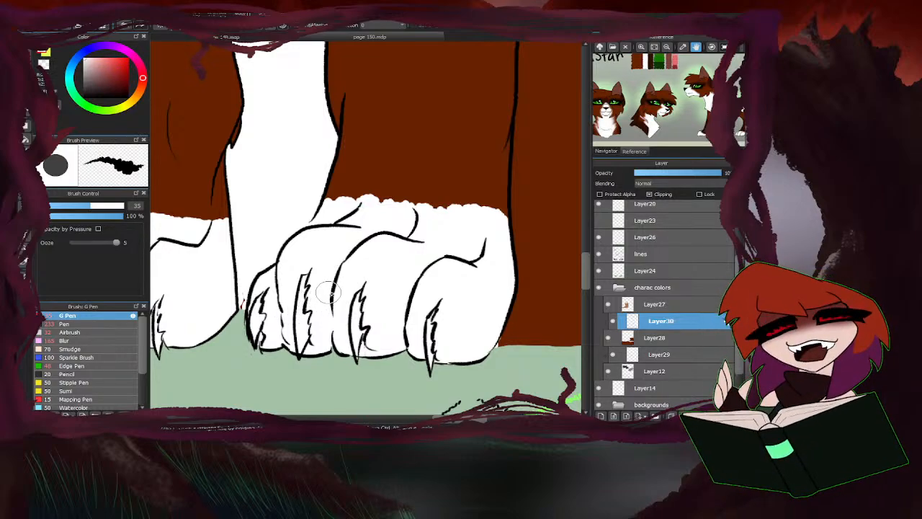
Extend the white higher along the upper edge of the left paw to match the right one.
{"action": "scroll", "coordinate": [390, 287], "scroll_direction": "down", "scroll_amount": 3}
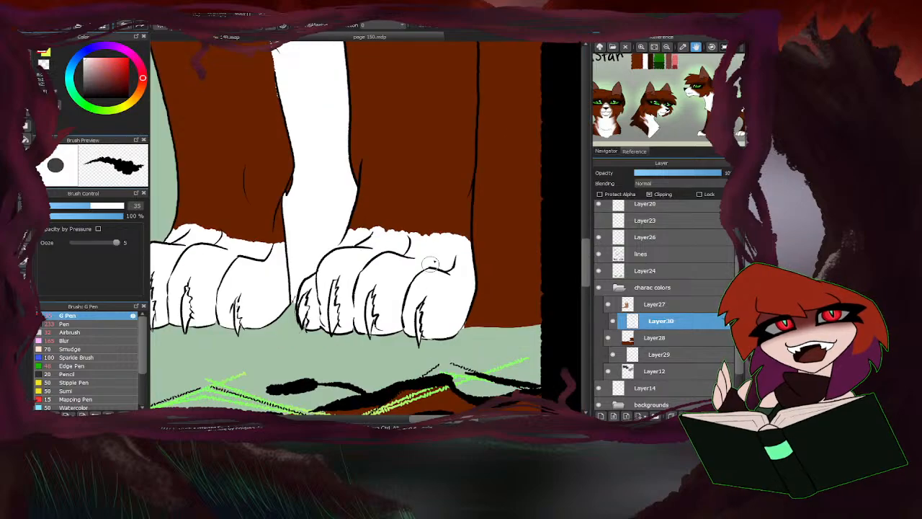
{"action": "scroll", "coordinate": [372, 260], "scroll_direction": "up", "scroll_amount": 3}
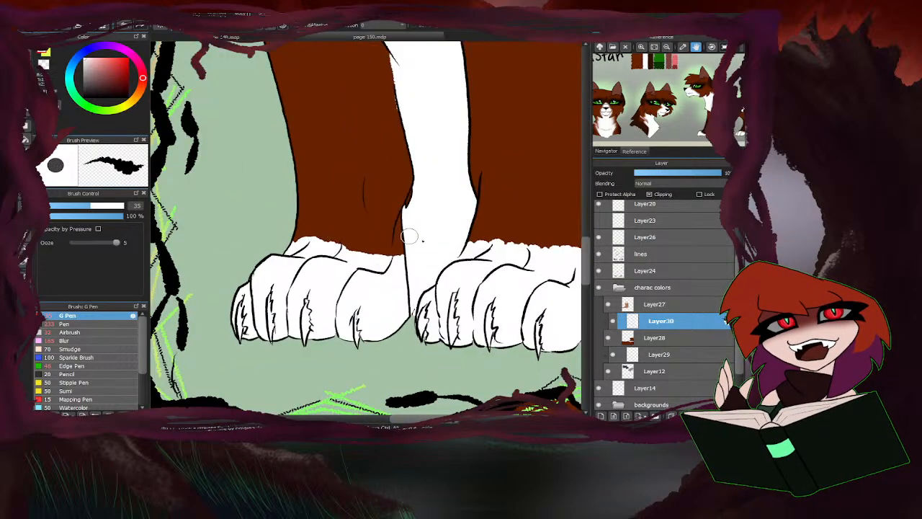
{"action": "mouse_move", "coordinate": [383, 254]}
{"action": "left_mouse_down"}
{"action": "mouse_move", "coordinate": [344, 261]}
{"action": "mouse_move", "coordinate": [326, 244]}
{"action": "mouse_move", "coordinate": [272, 251]}
{"action": "mouse_move", "coordinate": [272, 224]}
{"action": "left_mouse_up"}
{"action": "mouse_move", "coordinate": [354, 247]}
{"action": "left_mouse_down"}
{"action": "mouse_move", "coordinate": [388, 246]}
{"action": "mouse_move", "coordinate": [432, 261]}
{"action": "left_mouse_up"}
{"action": "scroll", "coordinate": [448, 240], "scroll_direction": "down", "scroll_amount": 3}
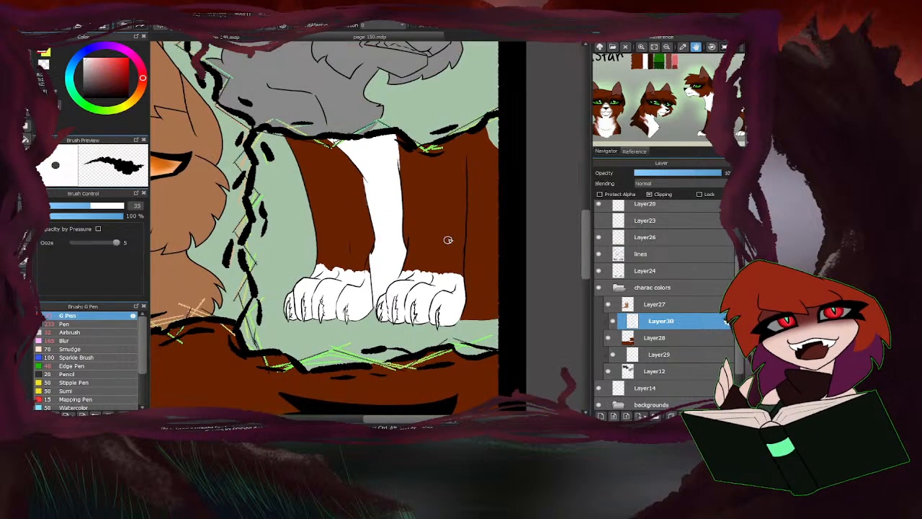
{"action": "scroll", "coordinate": [375, 261], "scroll_direction": "up", "scroll_amount": 2}
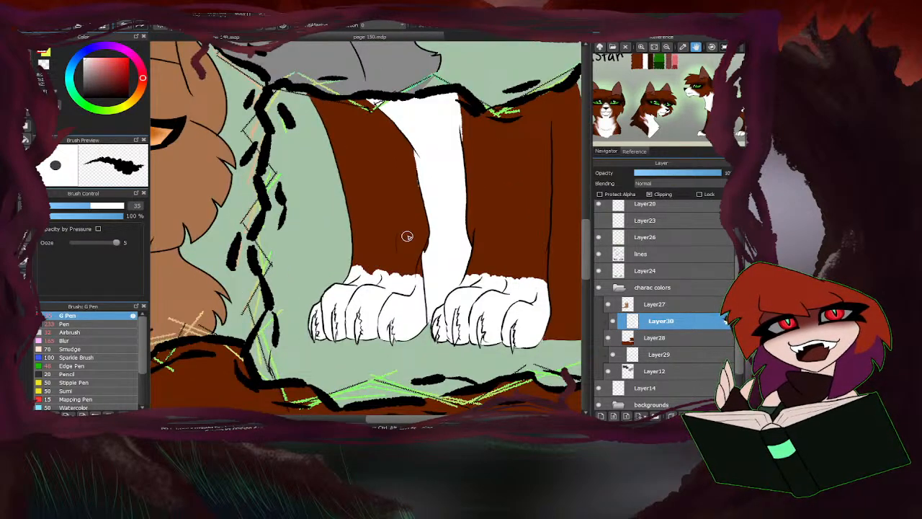
{"action": "scroll", "coordinate": [407, 237], "scroll_direction": "down", "scroll_amount": 1}
{"action": "scroll", "coordinate": [470, 245], "scroll_direction": "up", "scroll_amount": 1}
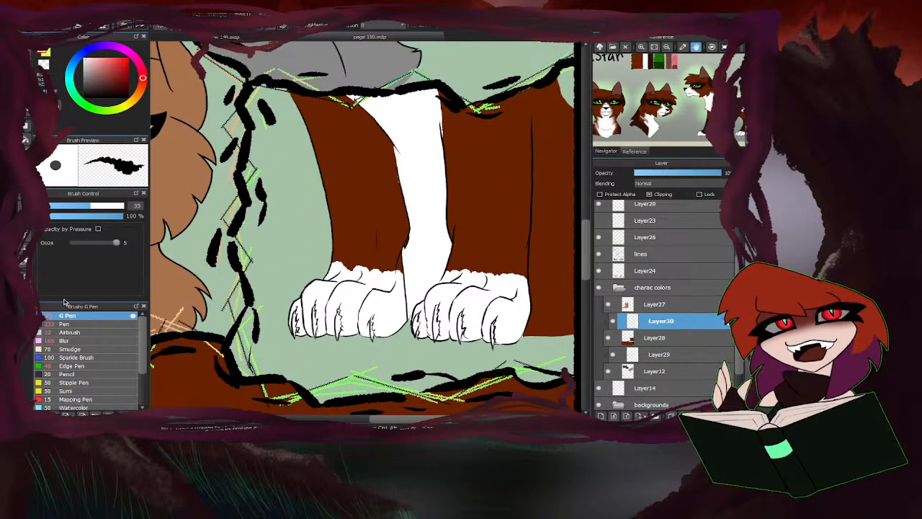
Soften the white upper edges of both paws into the brown legs with the Blur brush at size 165.
{"action": "left_click", "coordinate": [71, 340]}
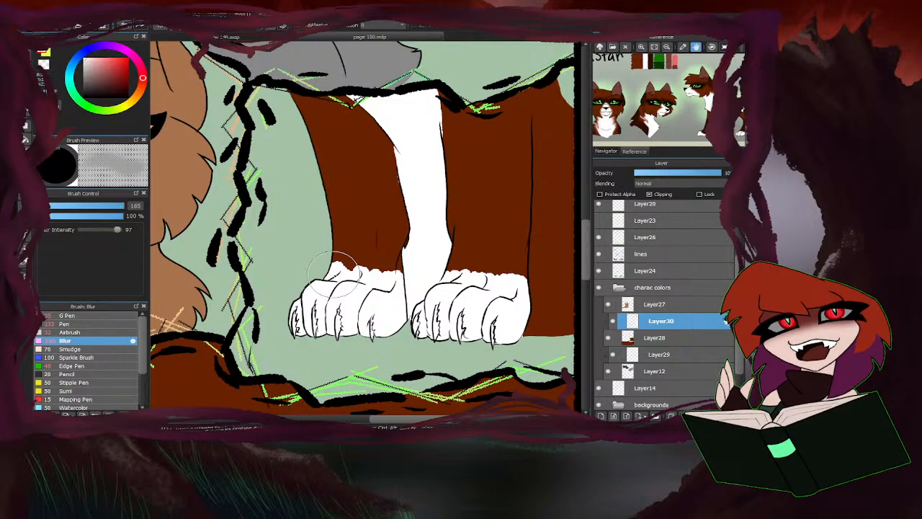
{"action": "scroll", "coordinate": [352, 264], "scroll_direction": "up", "scroll_amount": 1}
{"action": "mouse_move", "coordinate": [432, 273]}
{"action": "left_mouse_down"}
{"action": "mouse_move", "coordinate": [312, 254]}
{"action": "mouse_move", "coordinate": [401, 282]}
{"action": "mouse_move", "coordinate": [312, 266]}
{"action": "left_mouse_up"}
{"action": "scroll", "coordinate": [205, 283], "scroll_direction": "down", "scroll_amount": 2}
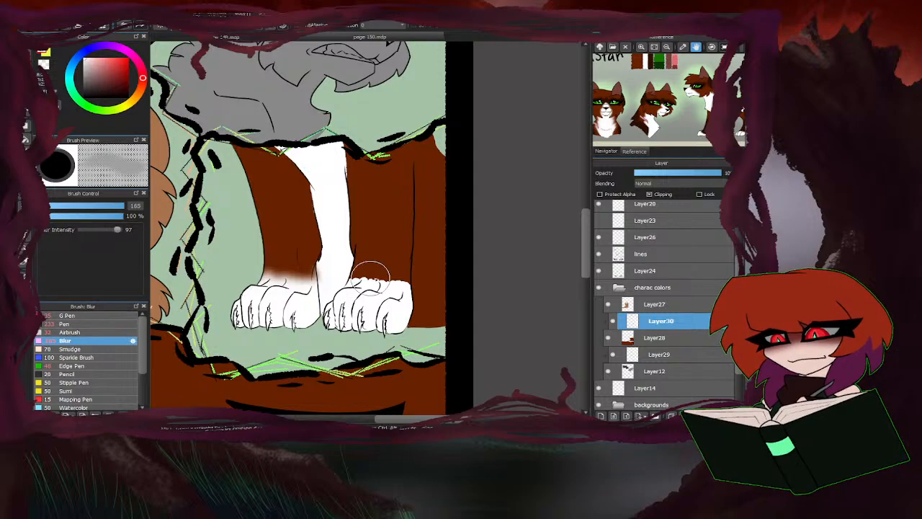
{"action": "scroll", "coordinate": [371, 278], "scroll_direction": "up", "scroll_amount": 2}
{"action": "mouse_move", "coordinate": [367, 284]}
{"action": "left_mouse_down"}
{"action": "mouse_move", "coordinate": [393, 282]}
{"action": "mouse_move", "coordinate": [351, 280]}
{"action": "mouse_move", "coordinate": [434, 281]}
{"action": "mouse_move", "coordinate": [423, 296]}
{"action": "mouse_move", "coordinate": [449, 284]}
{"action": "mouse_move", "coordinate": [416, 293]}
{"action": "mouse_move", "coordinate": [451, 282]}
{"action": "left_mouse_up"}
{"action": "scroll", "coordinate": [454, 277], "scroll_direction": "down", "scroll_amount": 1}
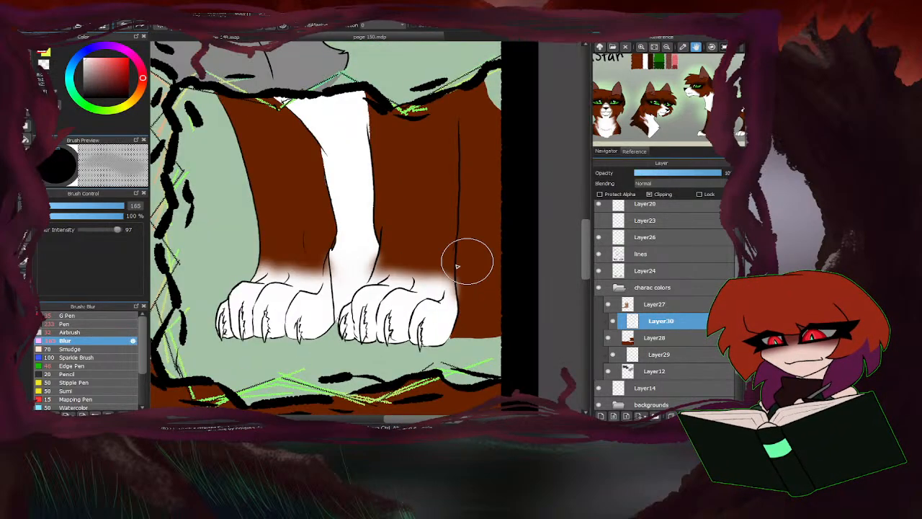
{"action": "scroll", "coordinate": [457, 266], "scroll_direction": "down", "scroll_amount": 1}
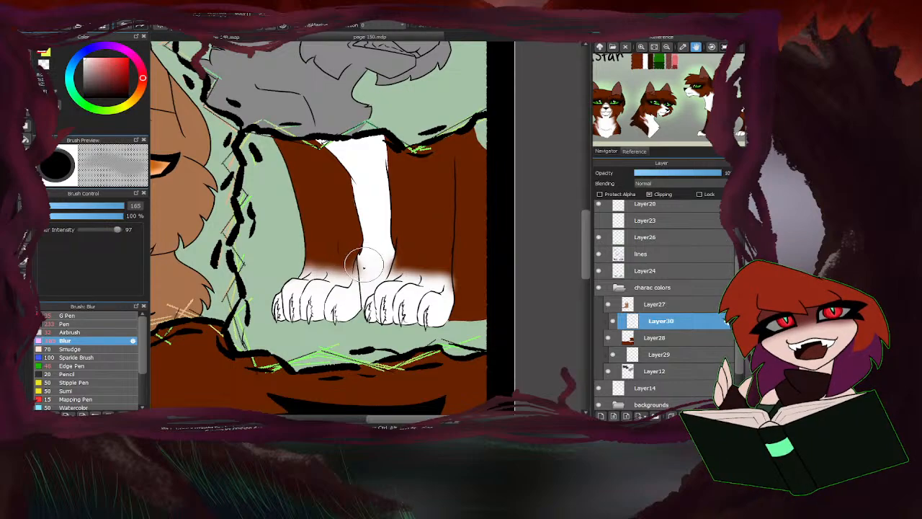
Erase the blurred white spill outside the right paw's outer outline with the eraser at size 40.
{"action": "left_click", "coordinate": [72, 332]}
{"action": "scroll", "coordinate": [382, 274], "scroll_direction": "up", "scroll_amount": 1}
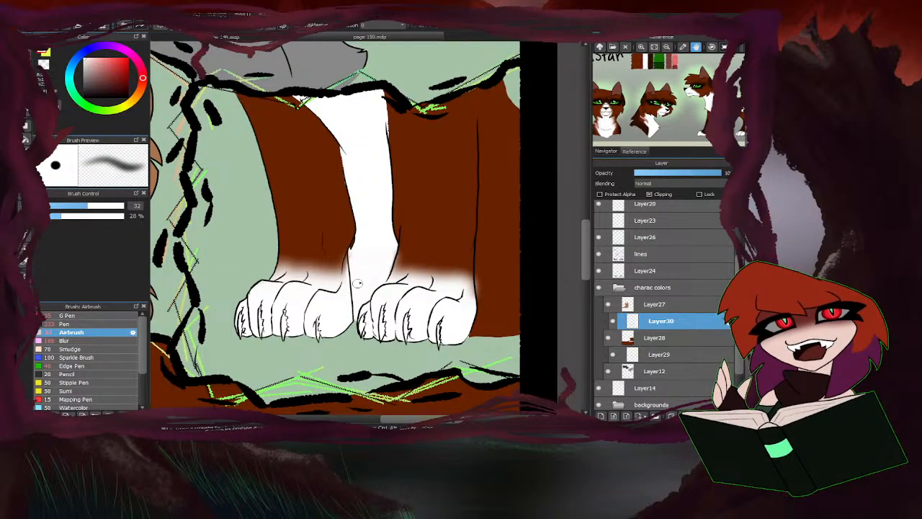
{"action": "scroll", "coordinate": [302, 323], "scroll_direction": "down", "scroll_amount": 2}
{"action": "scroll", "coordinate": [462, 275], "scroll_direction": "up", "scroll_amount": 2}
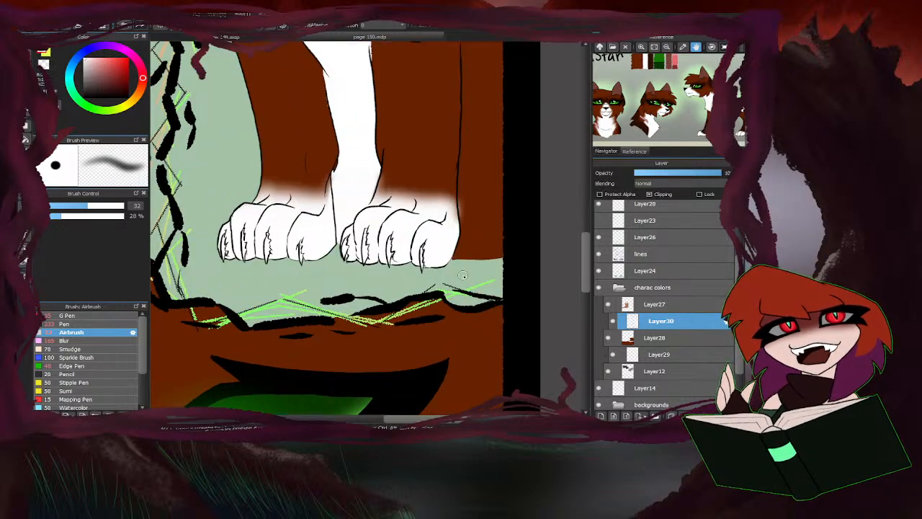
{"action": "key", "text": "e"}
{"action": "scroll", "coordinate": [457, 207], "scroll_direction": "up", "scroll_amount": 2}
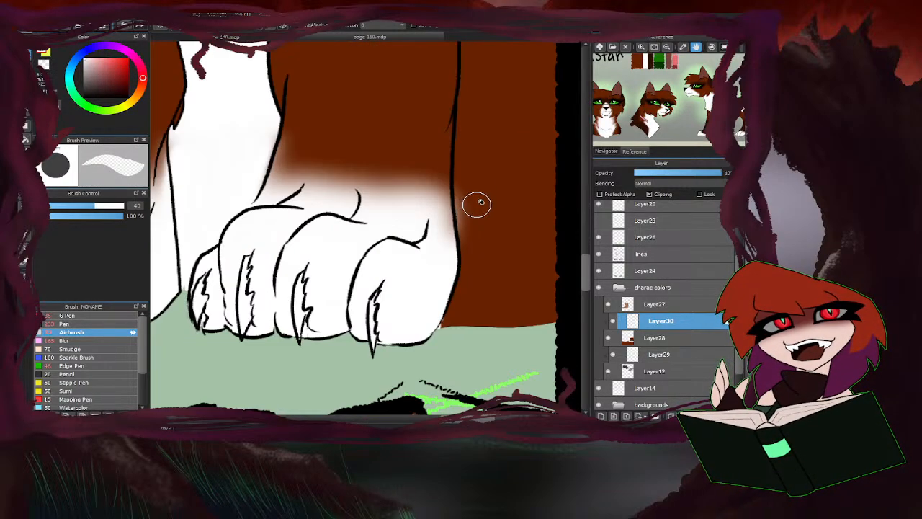
{"action": "mouse_move", "coordinate": [477, 205]}
{"action": "left_mouse_down"}
{"action": "mouse_move", "coordinate": [476, 250]}
{"action": "mouse_move", "coordinate": [469, 212]}
{"action": "left_mouse_up"}
{"action": "scroll", "coordinate": [375, 304], "scroll_direction": "down", "scroll_amount": 4}
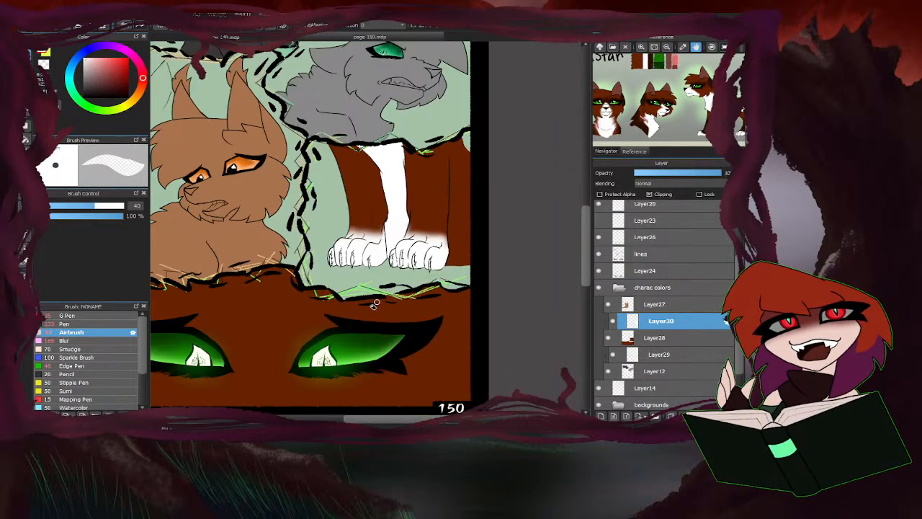
Add another new layer above Layer30 and turn on Clipping for it.
{"action": "scroll", "coordinate": [306, 287], "scroll_direction": "down", "scroll_amount": 2}
{"action": "scroll", "coordinate": [303, 296], "scroll_direction": "up", "scroll_amount": 4}
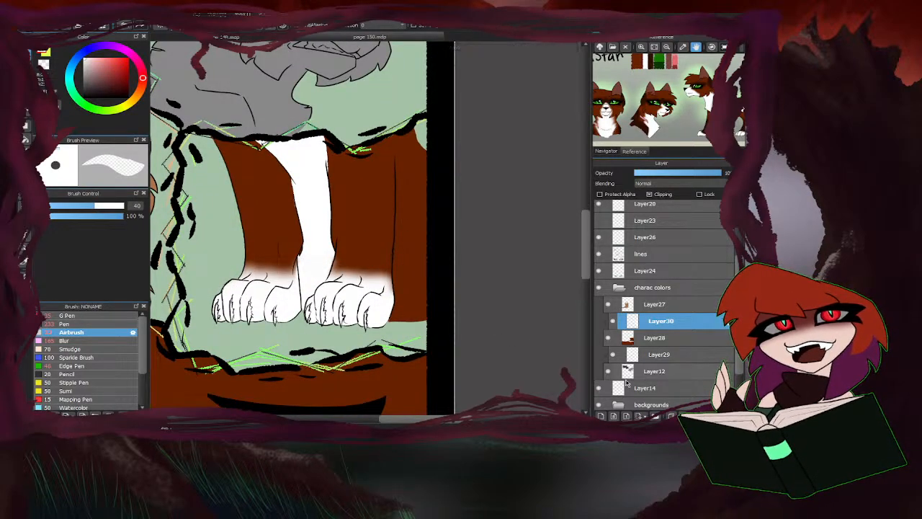
{"action": "left_click", "coordinate": [601, 417]}
{"action": "left_click", "coordinate": [649, 194]}
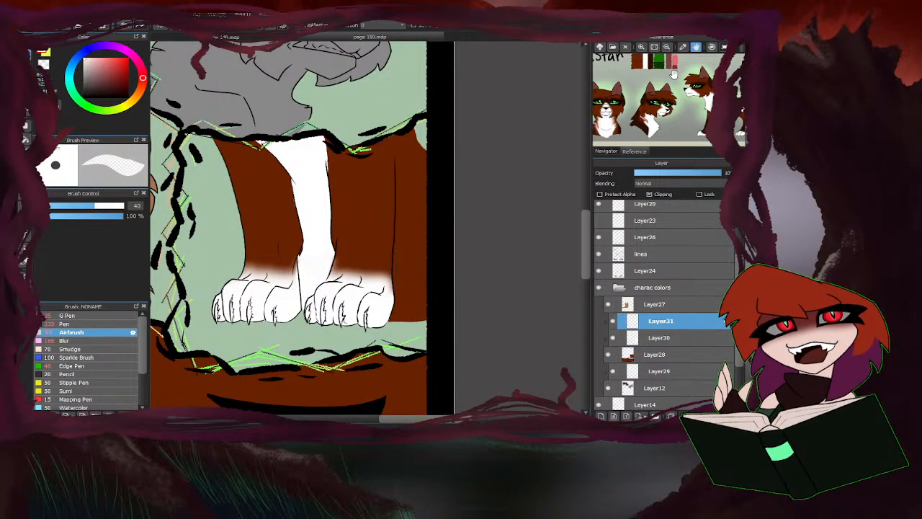
Sample the dark brown from the reference sheet and paint bands above both white paws on Layer31 with the G Pen at size 35.
{"action": "left_click", "coordinate": [651, 58]}
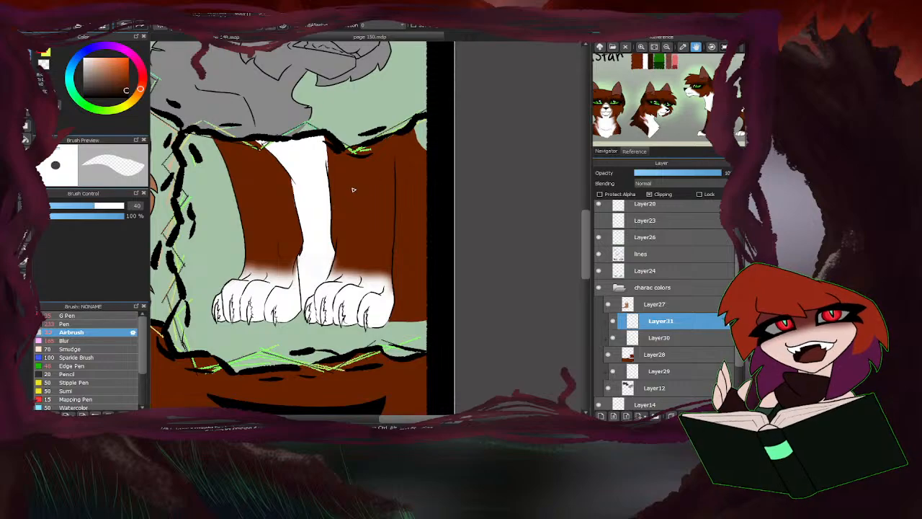
{"action": "key", "text": "b"}
{"action": "key", "text": "e"}
{"action": "key", "text": "b"}
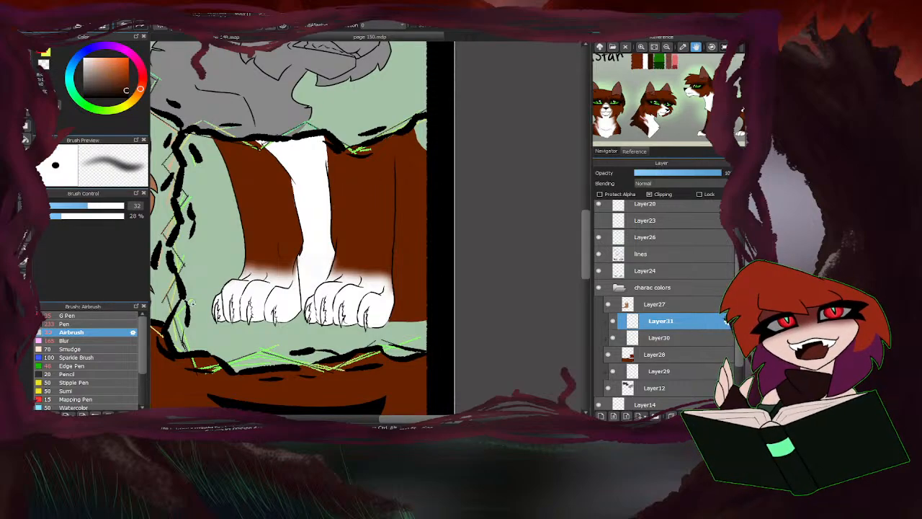
{"action": "left_click", "coordinate": [76, 317]}
{"action": "scroll", "coordinate": [294, 276], "scroll_direction": "up", "scroll_amount": 3}
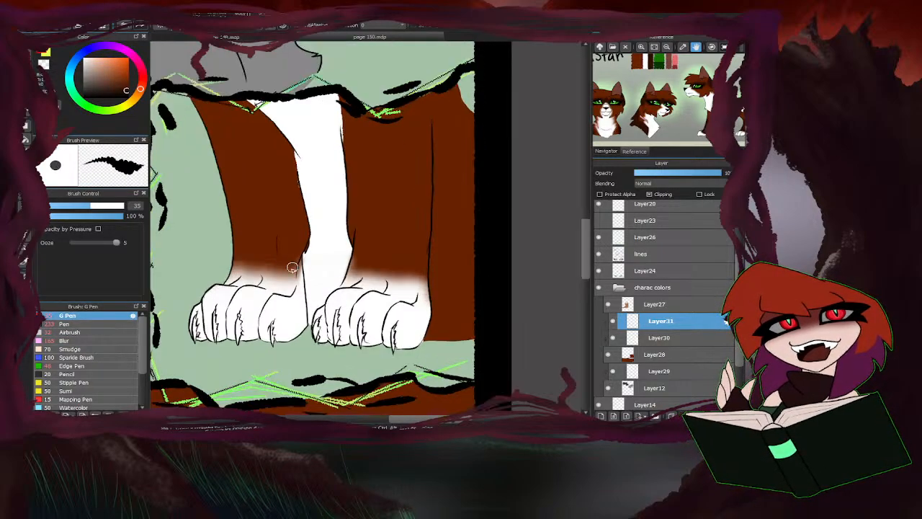
{"action": "mouse_move", "coordinate": [308, 234]}
{"action": "left_mouse_down"}
{"action": "mouse_move", "coordinate": [311, 292]}
{"action": "mouse_move", "coordinate": [291, 288]}
{"action": "mouse_move", "coordinate": [311, 249]}
{"action": "mouse_move", "coordinate": [296, 271]}
{"action": "mouse_move", "coordinate": [264, 251]}
{"action": "mouse_move", "coordinate": [242, 273]}
{"action": "mouse_move", "coordinate": [241, 249]}
{"action": "left_mouse_up"}
{"action": "scroll", "coordinate": [302, 270], "scroll_direction": "down", "scroll_amount": 2}
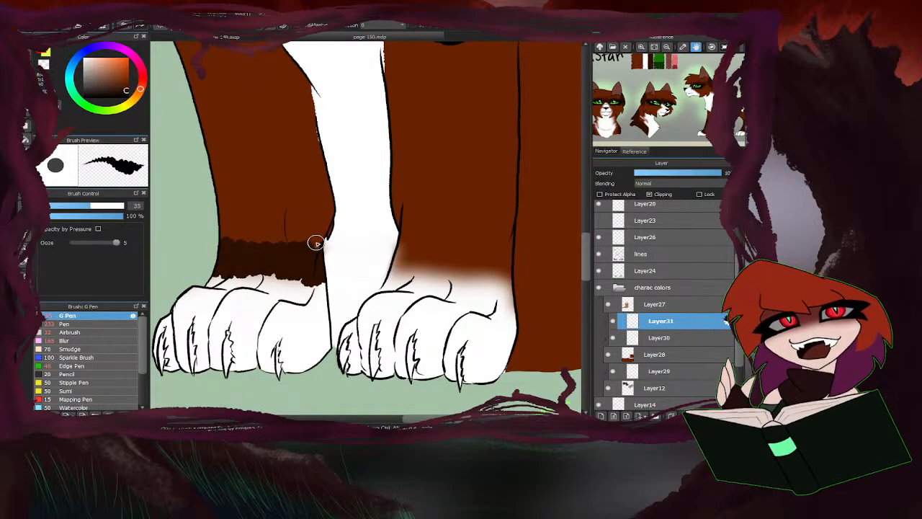
{"action": "mouse_move", "coordinate": [318, 235]}
{"action": "left_mouse_down"}
{"action": "mouse_move", "coordinate": [314, 253]}
{"action": "mouse_move", "coordinate": [325, 212]}
{"action": "left_mouse_up"}
{"action": "mouse_move", "coordinate": [408, 244]}
{"action": "left_mouse_down"}
{"action": "mouse_move", "coordinate": [418, 245]}
{"action": "mouse_move", "coordinate": [425, 268]}
{"action": "mouse_move", "coordinate": [446, 254]}
{"action": "mouse_move", "coordinate": [496, 276]}
{"action": "mouse_move", "coordinate": [507, 229]}
{"action": "left_mouse_up"}
{"action": "key", "text": "ctrl+minus"}
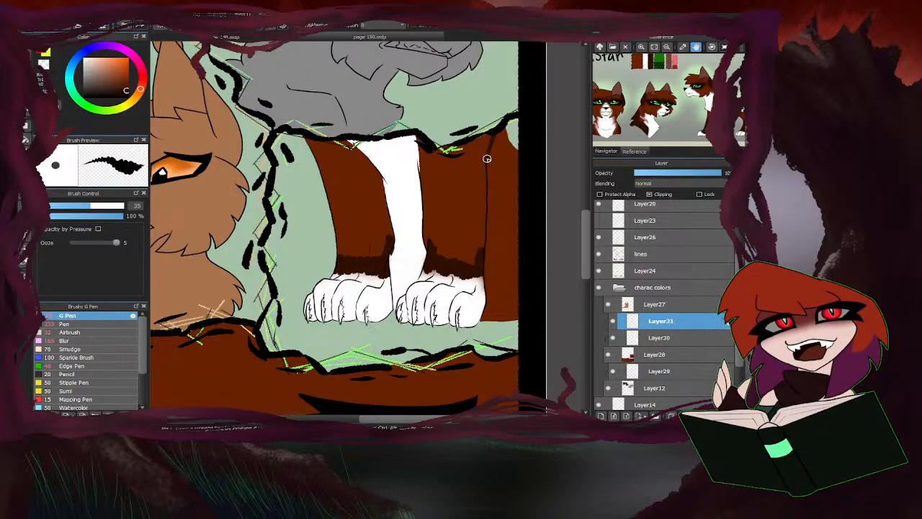
Outline a dark brown patch on the upper body behind the right leg, and bucket-fill the patch and both legs dark brown.
{"action": "left_click_drag", "start_coordinate": [487, 158], "coordinate": [504, 217]}
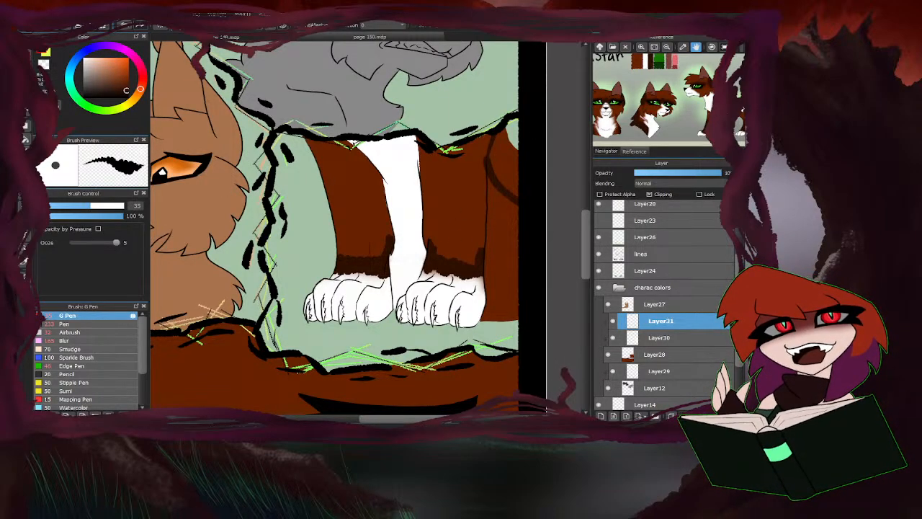
{"action": "left_click", "coordinate": [26, 140]}
{"action": "left_click", "coordinate": [501, 157]}
{"action": "left_click", "coordinate": [454, 172]}
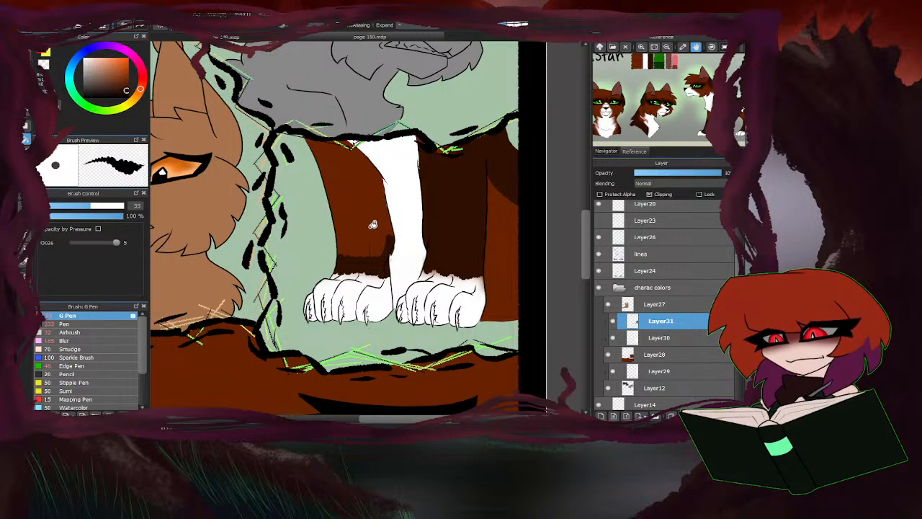
{"action": "left_click", "coordinate": [373, 224]}
{"action": "key", "text": "b"}
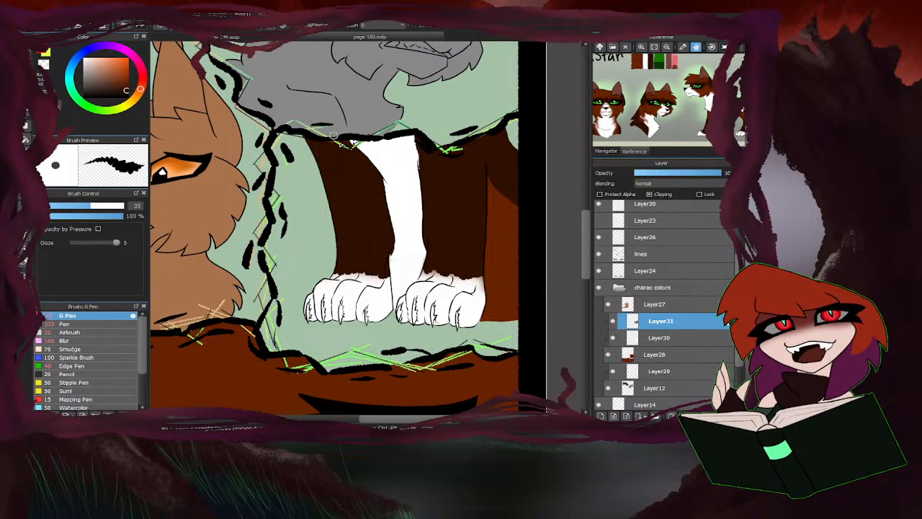
Extend the dark brown patch further down the body behind the right leg with the G Pen, enlarging the brush to size 139.
{"action": "mouse_move", "coordinate": [484, 185]}
{"action": "left_mouse_down"}
{"action": "mouse_move", "coordinate": [488, 207]}
{"action": "mouse_move", "coordinate": [545, 252]}
{"action": "left_mouse_up"}
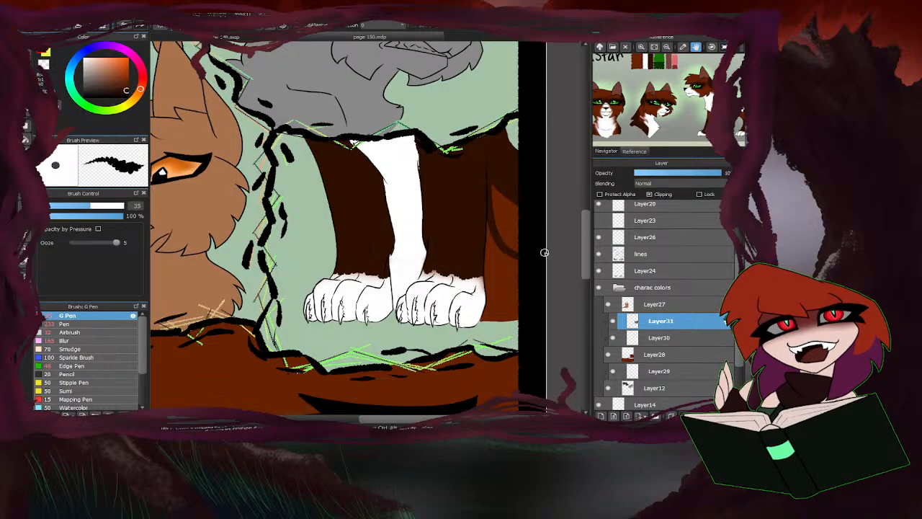
{"action": "left_click", "coordinate": [122, 207]}
{"action": "mouse_move", "coordinate": [524, 205]}
{"action": "left_mouse_down"}
{"action": "mouse_move", "coordinate": [521, 241]}
{"action": "mouse_move", "coordinate": [504, 181]}
{"action": "mouse_move", "coordinate": [508, 219]}
{"action": "left_mouse_up"}
Soften the dark brown edges above both paws into the white with the Blur brush at size 165.
{"action": "left_click_drag", "start_coordinate": [699, 100], "coordinate": [638, 98]}
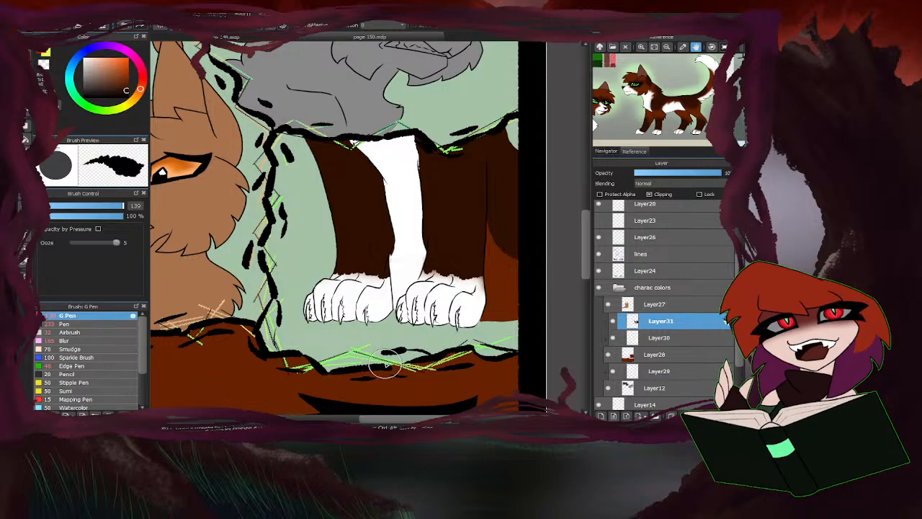
{"action": "left_click", "coordinate": [72, 341]}
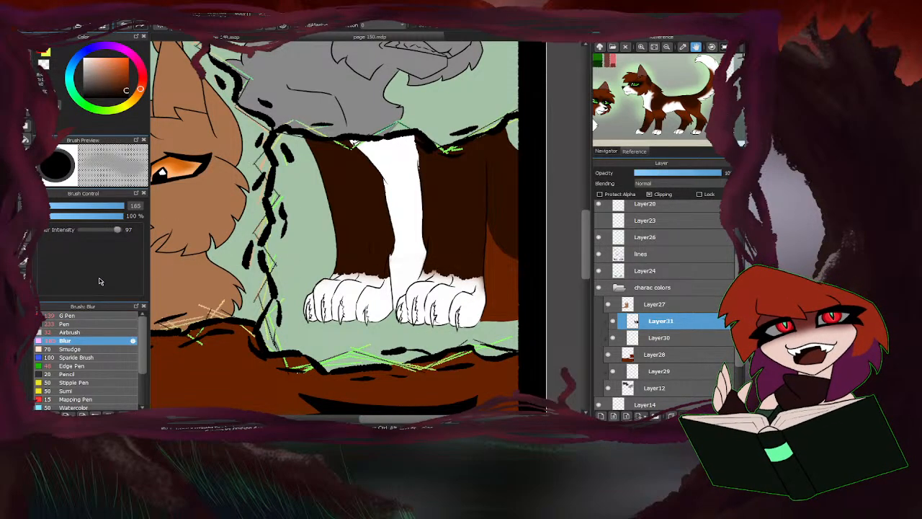
{"action": "scroll", "coordinate": [377, 292], "scroll_direction": "up", "scroll_amount": 5}
{"action": "mouse_move", "coordinate": [395, 261]}
{"action": "left_mouse_down"}
{"action": "mouse_move", "coordinate": [296, 242]}
{"action": "mouse_move", "coordinate": [377, 238]}
{"action": "mouse_move", "coordinate": [236, 237]}
{"action": "mouse_move", "coordinate": [432, 244]}
{"action": "left_mouse_up"}
{"action": "scroll", "coordinate": [183, 286], "scroll_direction": "down", "scroll_amount": 2}
{"action": "scroll", "coordinate": [401, 281], "scroll_direction": "up", "scroll_amount": 1}
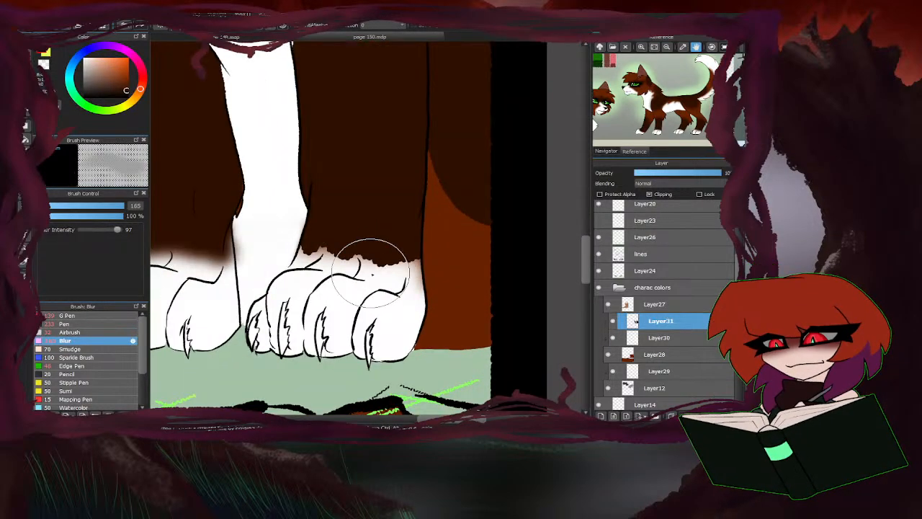
{"action": "mouse_move", "coordinate": [371, 272]}
{"action": "left_mouse_down"}
{"action": "mouse_move", "coordinate": [429, 262]}
{"action": "mouse_move", "coordinate": [293, 245]}
{"action": "mouse_move", "coordinate": [288, 297]}
{"action": "mouse_move", "coordinate": [395, 264]}
{"action": "mouse_move", "coordinate": [297, 251]}
{"action": "mouse_move", "coordinate": [407, 285]}
{"action": "left_mouse_up"}
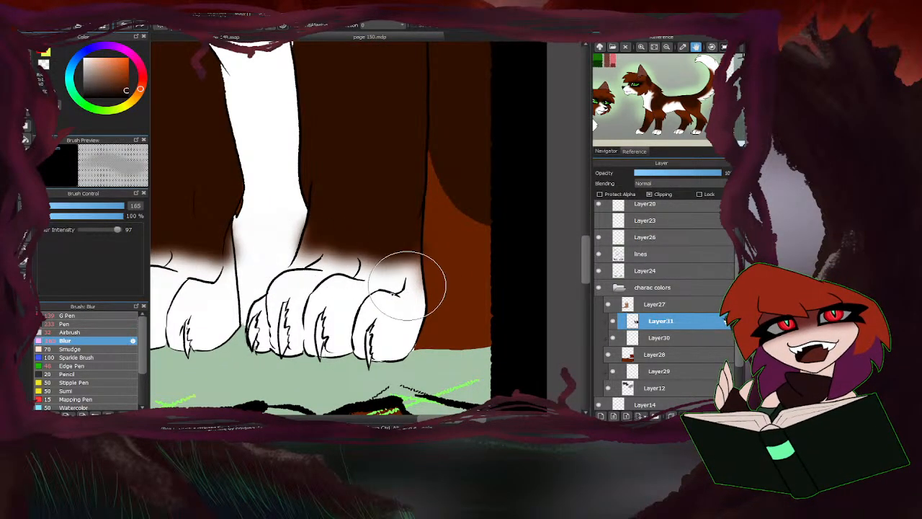
{"action": "scroll", "coordinate": [375, 302], "scroll_direction": "down", "scroll_amount": 2}
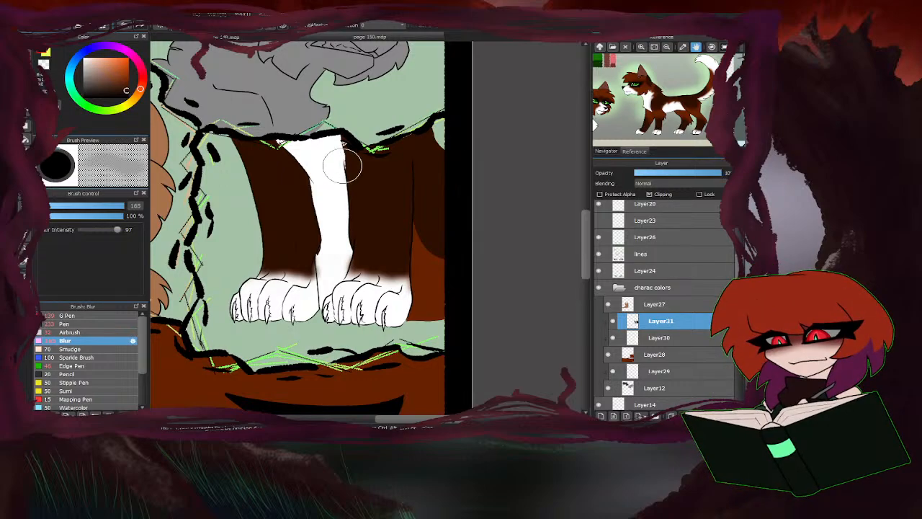
Switch to Layer30 and soften the edges of the white chest stripe between the legs with the Blur brush.
{"action": "left_click", "coordinate": [634, 337]}
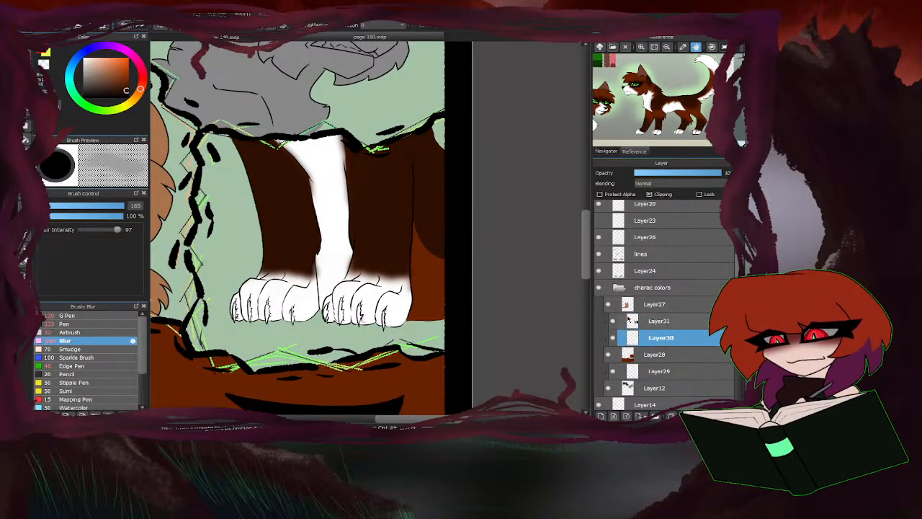
{"action": "scroll", "coordinate": [339, 165], "scroll_direction": "up", "scroll_amount": 2}
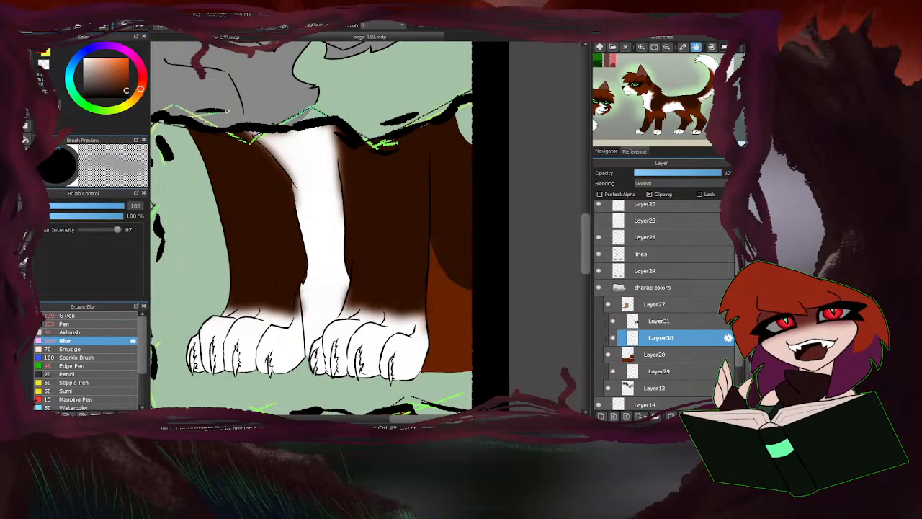
{"action": "scroll", "coordinate": [301, 288], "scroll_direction": "down", "scroll_amount": 3}
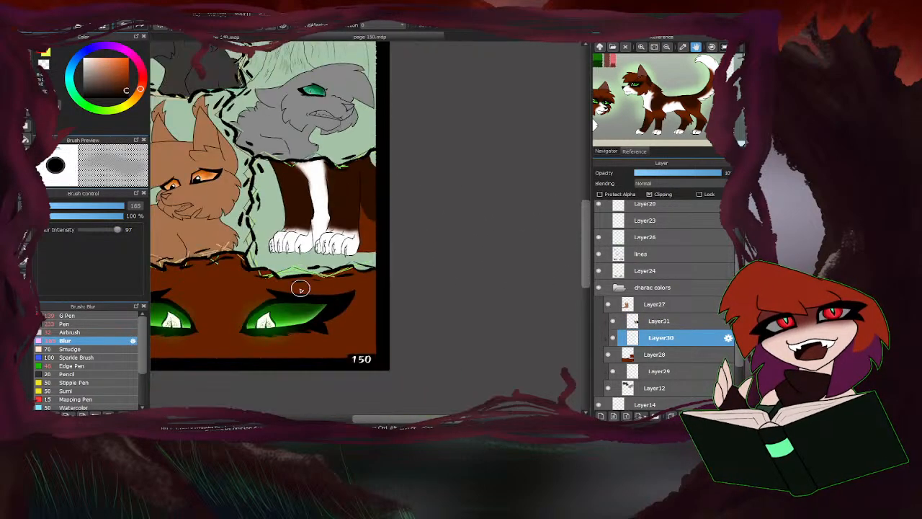
Return to Layer31 and blur the lower edge of the dark brown patch on the body behind the right leg.
{"action": "left_click", "coordinate": [663, 321]}
{"action": "scroll", "coordinate": [389, 212], "scroll_direction": "up", "scroll_amount": 2}
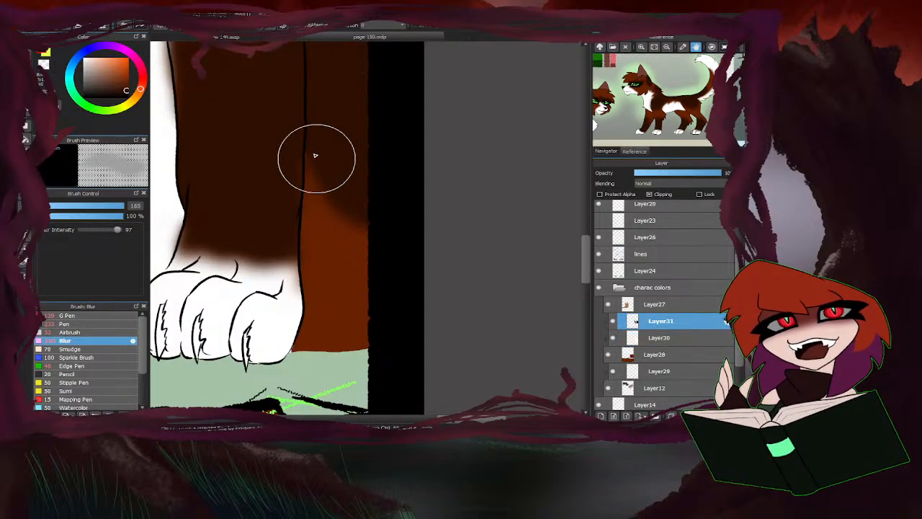
{"action": "scroll", "coordinate": [469, 210], "scroll_direction": "down", "scroll_amount": 1}
{"action": "scroll", "coordinate": [371, 222], "scroll_direction": "down", "scroll_amount": 1}
{"action": "scroll", "coordinate": [310, 268], "scroll_direction": "up", "scroll_amount": 2}
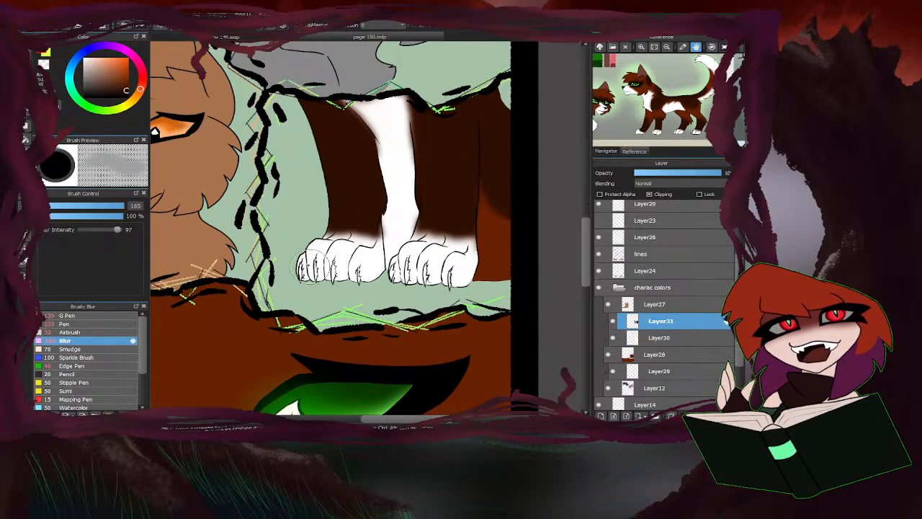
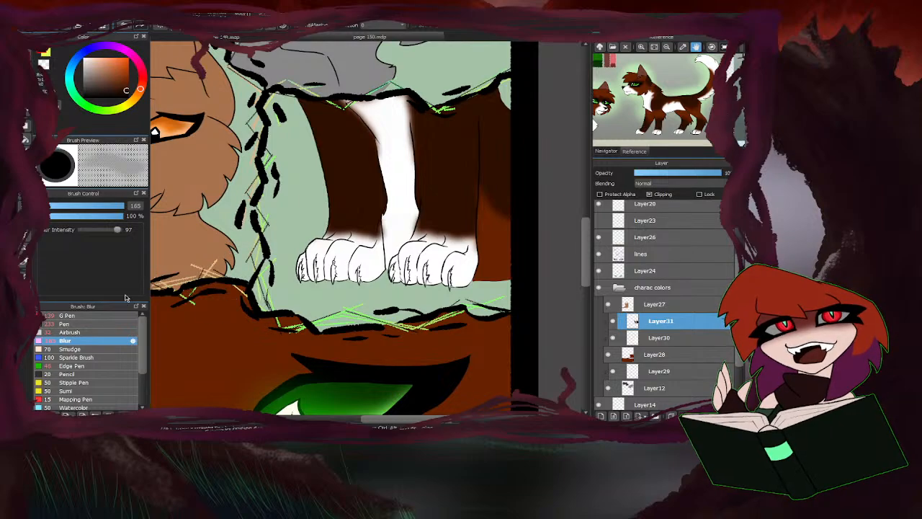
Tint the claws of the right paw with the Airbrush at size 11.6, using the pink from the reference sheet's palette.
{"action": "left_click", "coordinate": [87, 333]}
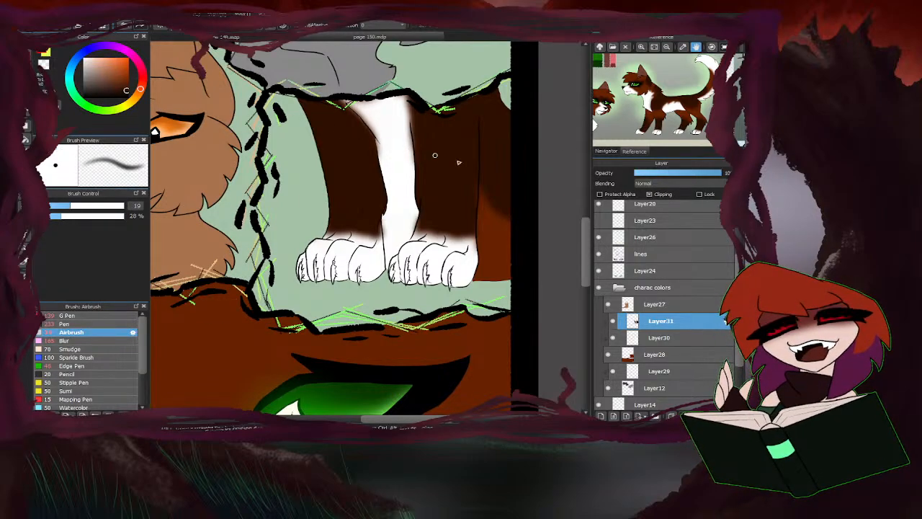
{"action": "left_click_drag", "start_coordinate": [624, 95], "coordinate": [653, 121]}
{"action": "left_click", "coordinate": [640, 85]}
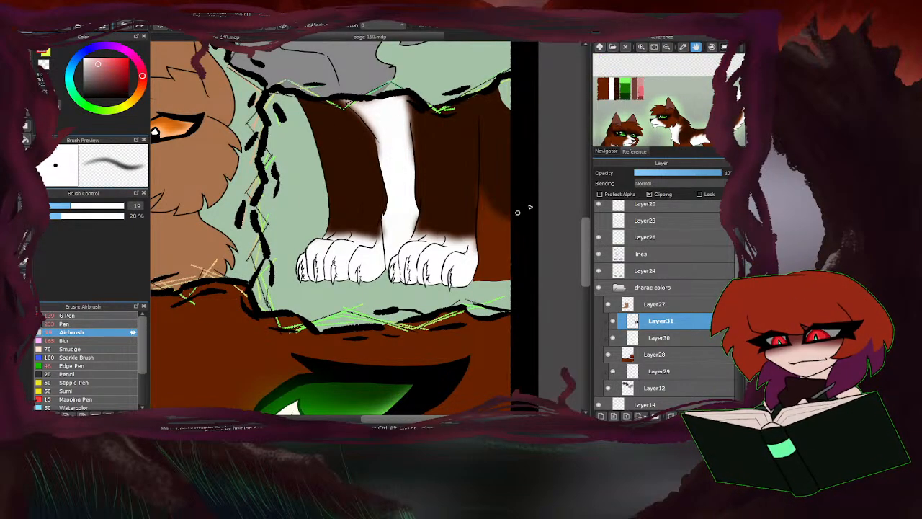
{"action": "scroll", "coordinate": [232, 237], "scroll_direction": "up", "scroll_amount": 5}
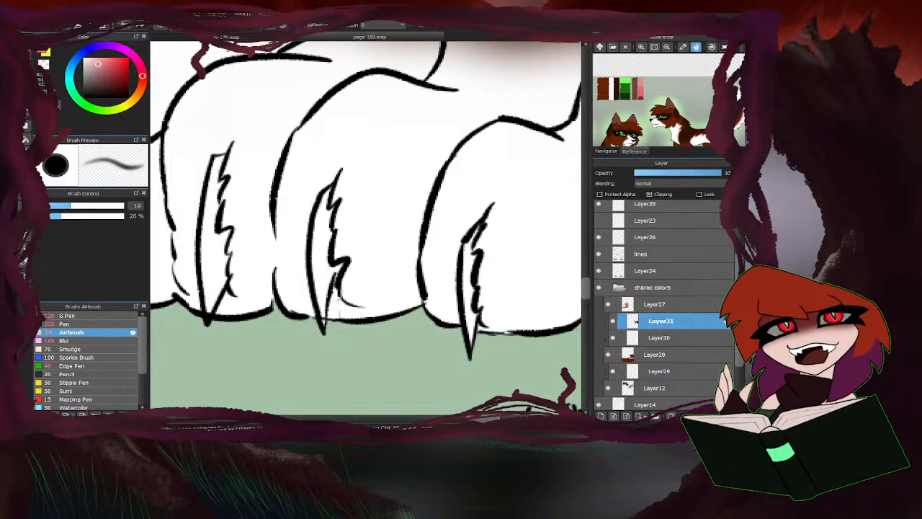
{"action": "left_click", "coordinate": [56, 206]}
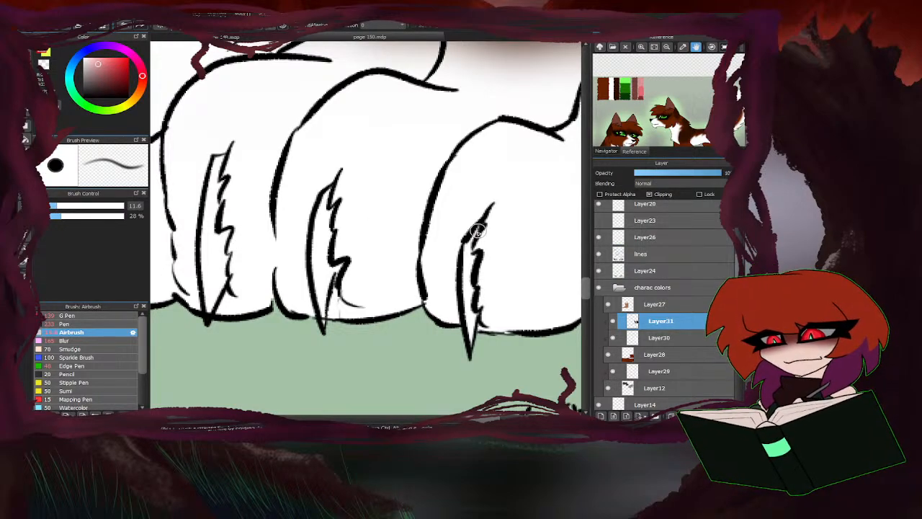
{"action": "left_click_drag", "start_coordinate": [477, 230], "coordinate": [459, 284]}
{"action": "left_click_drag", "start_coordinate": [329, 207], "coordinate": [321, 289]}
{"action": "scroll", "coordinate": [358, 199], "scroll_direction": "down", "scroll_amount": 2}
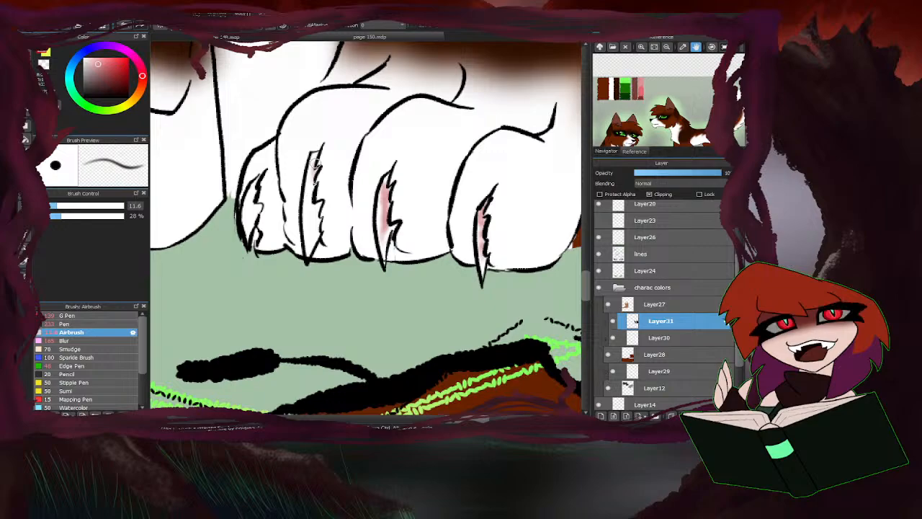
{"action": "left_click_drag", "start_coordinate": [314, 164], "coordinate": [312, 236]}
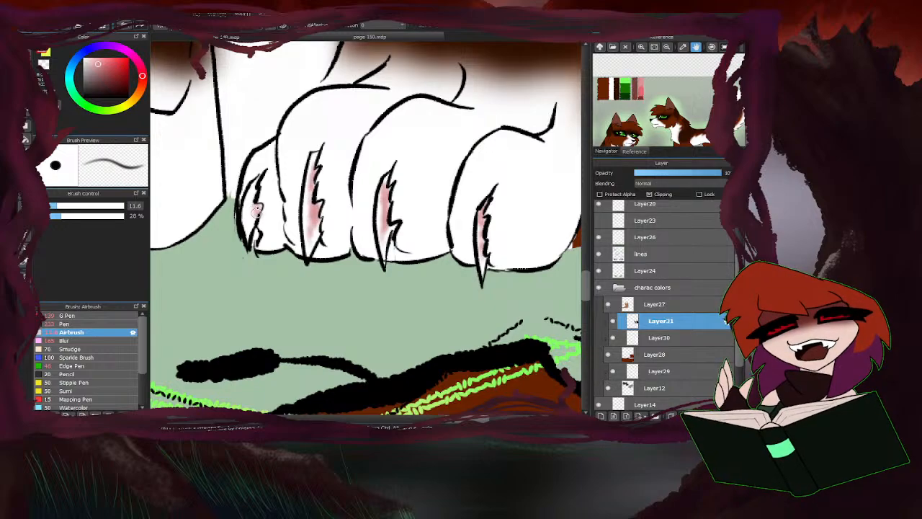
{"action": "scroll", "coordinate": [256, 210], "scroll_direction": "down", "scroll_amount": 2}
{"action": "scroll", "coordinate": [408, 193], "scroll_direction": "down", "scroll_amount": 3}
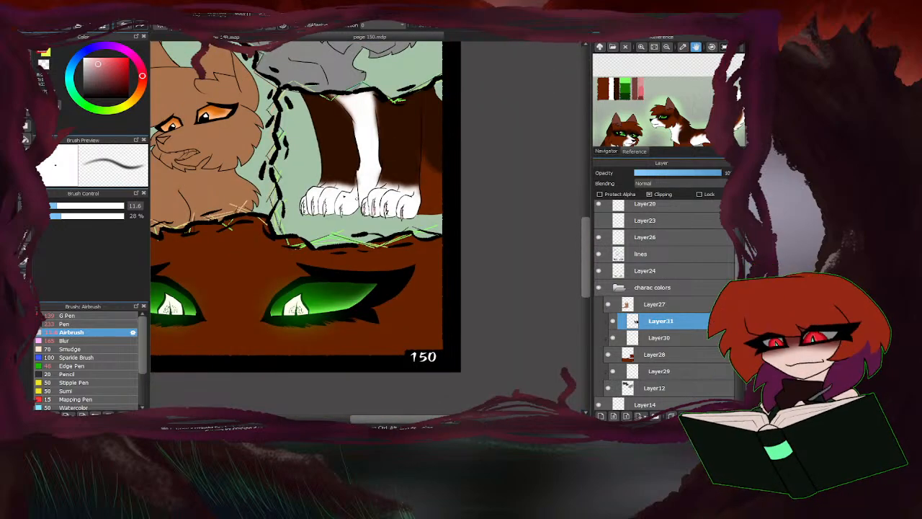
Cover the stray orange-brown sliver along the inner edge of the left leg with the Airbrush.
{"action": "scroll", "coordinate": [381, 161], "scroll_direction": "up", "scroll_amount": 4}
{"action": "scroll", "coordinate": [255, 101], "scroll_direction": "up", "scroll_amount": 1}
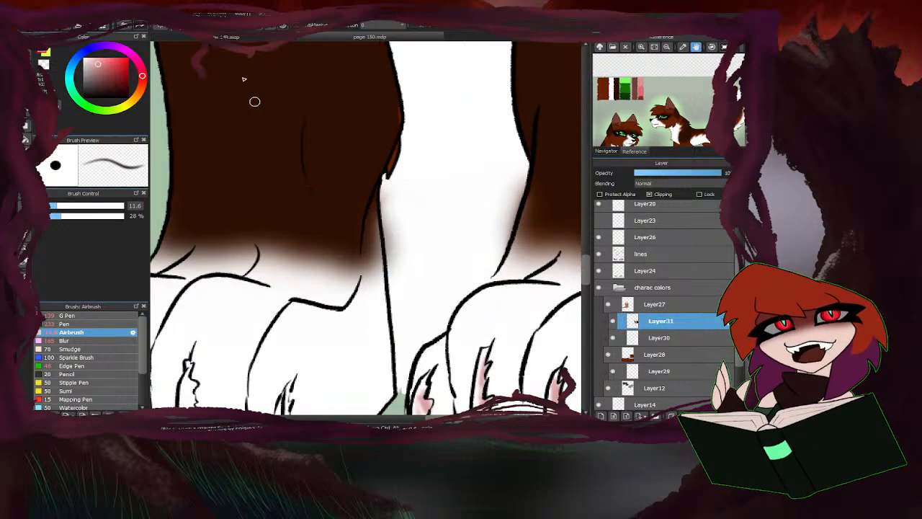
{"action": "left_click", "coordinate": [43, 55]}
{"action": "scroll", "coordinate": [382, 171], "scroll_direction": "up", "scroll_amount": 2}
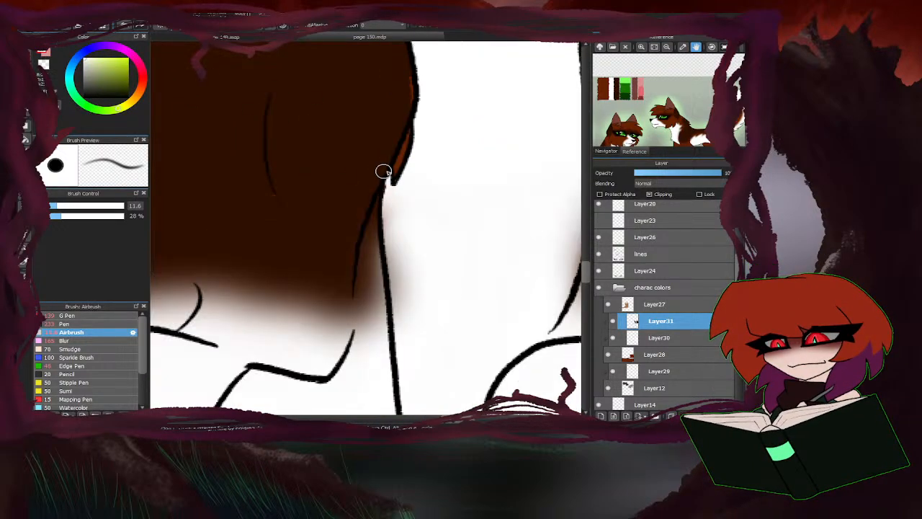
{"action": "mouse_move", "coordinate": [400, 162]}
{"action": "left_mouse_down"}
{"action": "mouse_move", "coordinate": [414, 124]}
{"action": "mouse_move", "coordinate": [400, 170]}
{"action": "left_mouse_up"}
{"action": "scroll", "coordinate": [356, 216], "scroll_direction": "down", "scroll_amount": 2}
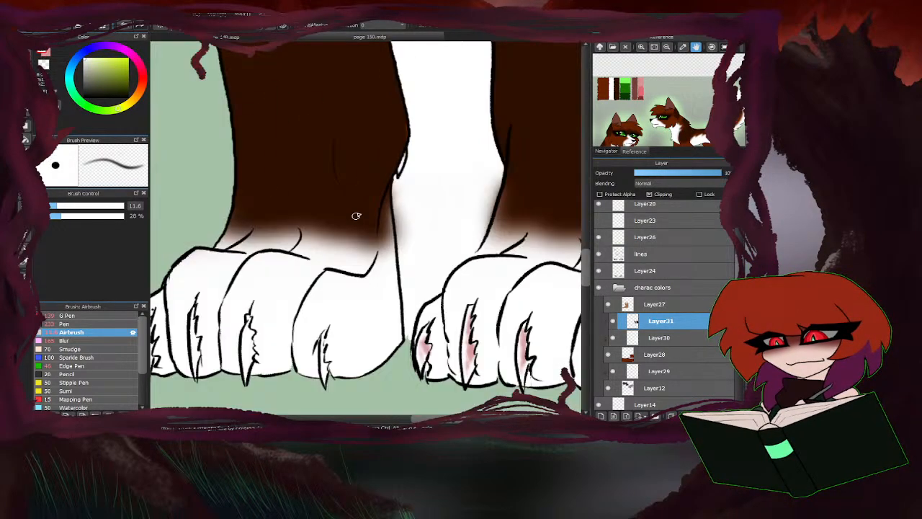
Return to the pink colour and airbrush it into each claw of the left paw.
{"action": "left_click", "coordinate": [45, 55]}
{"action": "scroll", "coordinate": [324, 87], "scroll_direction": "down", "scroll_amount": 2}
{"action": "scroll", "coordinate": [348, 184], "scroll_direction": "up", "scroll_amount": 4}
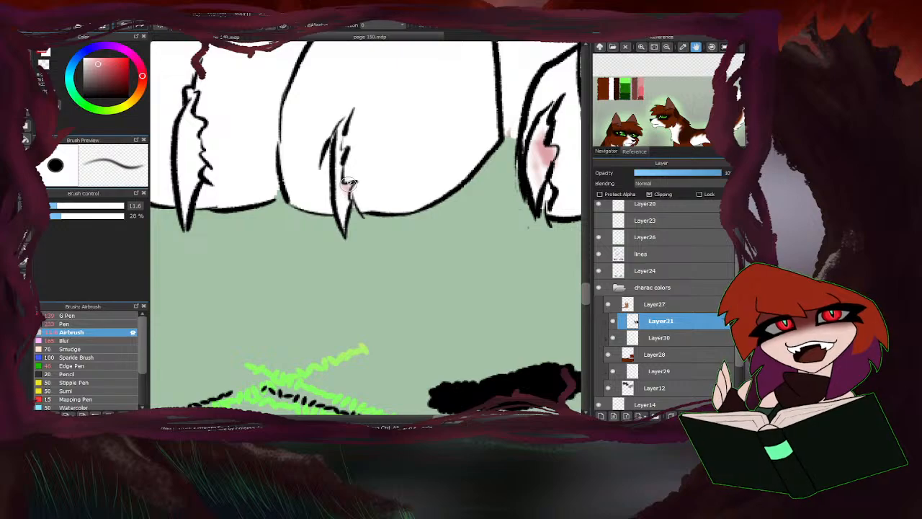
{"action": "mouse_move", "coordinate": [349, 185]}
{"action": "left_mouse_down"}
{"action": "mouse_move", "coordinate": [338, 157]}
{"action": "mouse_move", "coordinate": [343, 189]}
{"action": "left_mouse_up"}
{"action": "scroll", "coordinate": [387, 171], "scroll_direction": "down", "scroll_amount": 2}
{"action": "scroll", "coordinate": [309, 160], "scroll_direction": "up", "scroll_amount": 1}
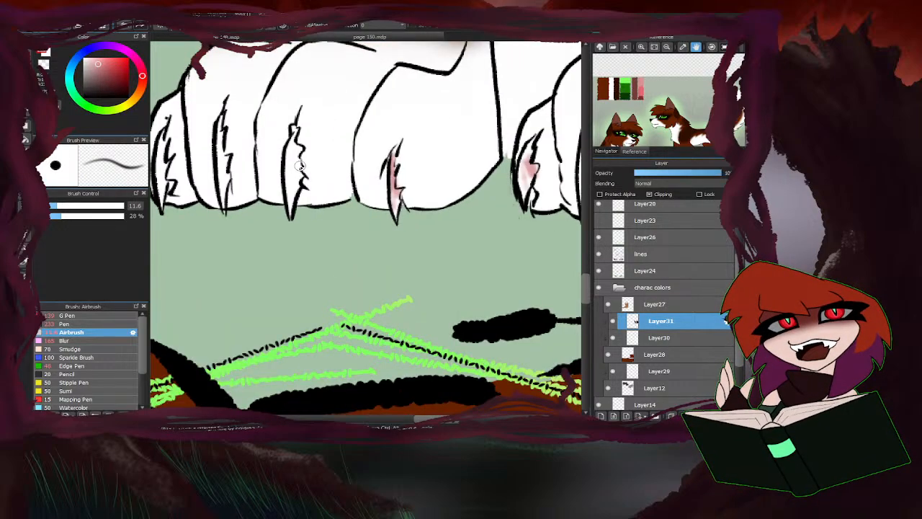
{"action": "mouse_move", "coordinate": [302, 165]}
{"action": "left_mouse_down"}
{"action": "mouse_move", "coordinate": [295, 150]}
{"action": "mouse_move", "coordinate": [291, 202]}
{"action": "mouse_move", "coordinate": [239, 165]}
{"action": "mouse_move", "coordinate": [235, 119]}
{"action": "mouse_move", "coordinate": [245, 202]}
{"action": "mouse_move", "coordinate": [229, 169]}
{"action": "mouse_move", "coordinate": [232, 209]}
{"action": "left_mouse_up"}
{"action": "scroll", "coordinate": [291, 202], "scroll_direction": "down", "scroll_amount": 1}
{"action": "scroll", "coordinate": [262, 159], "scroll_direction": "up", "scroll_amount": 2}
{"action": "scroll", "coordinate": [245, 202], "scroll_direction": "down", "scroll_amount": 2}
{"action": "scroll", "coordinate": [237, 187], "scroll_direction": "up", "scroll_amount": 2}
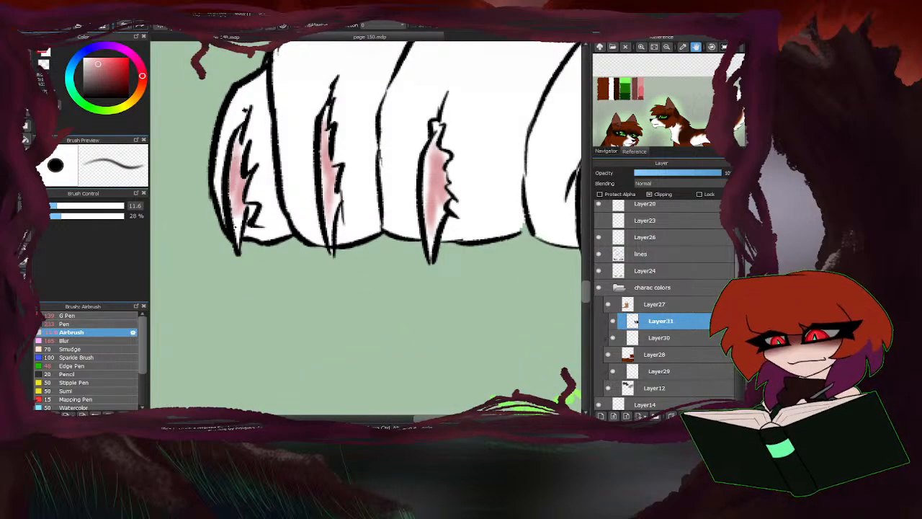
{"action": "scroll", "coordinate": [293, 211], "scroll_direction": "down", "scroll_amount": 2}
{"action": "scroll", "coordinate": [296, 292], "scroll_direction": "up", "scroll_amount": 1}
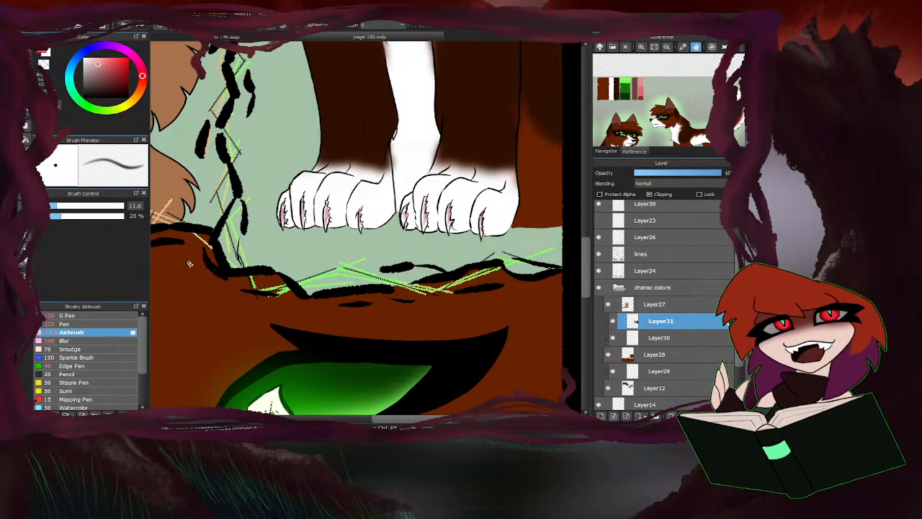
{"action": "left_click", "coordinate": [103, 205]}
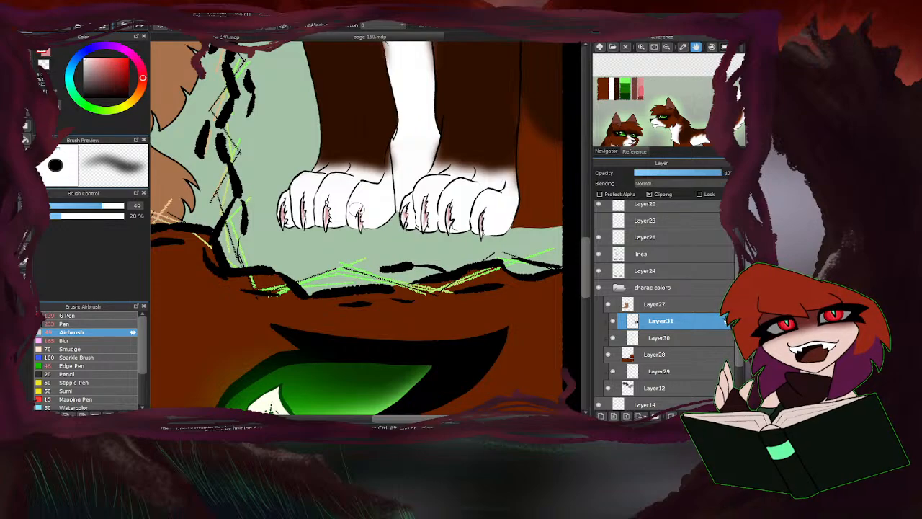
{"action": "scroll", "coordinate": [358, 209], "scroll_direction": "up", "scroll_amount": 2}
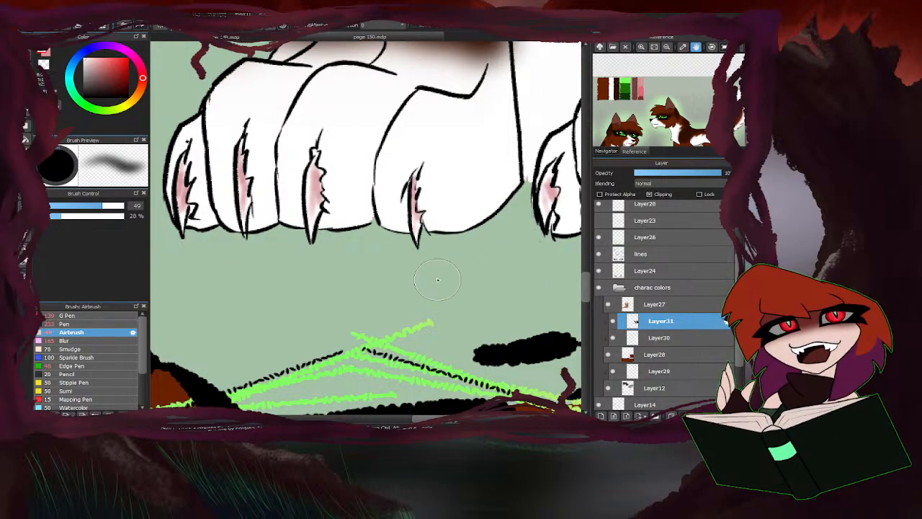
{"action": "scroll", "coordinate": [209, 202], "scroll_direction": "down", "scroll_amount": 3}
{"action": "scroll", "coordinate": [337, 241], "scroll_direction": "up", "scroll_amount": 3}
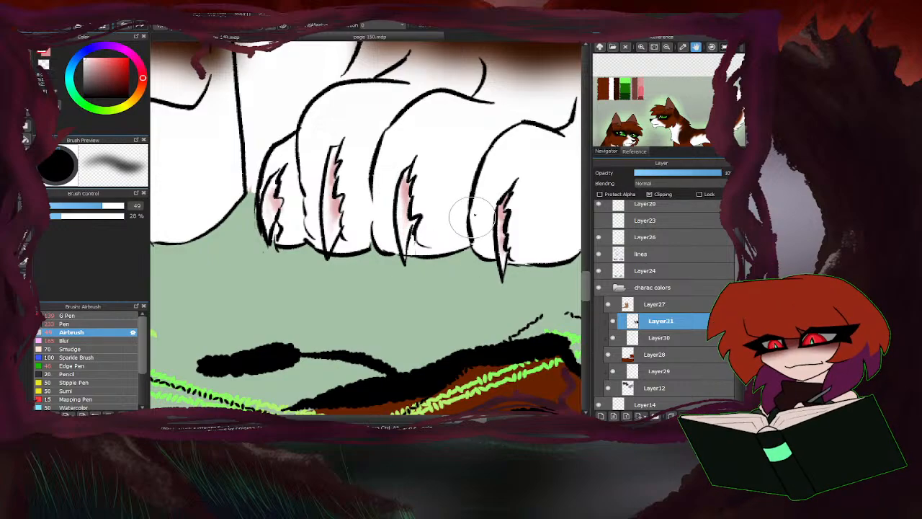
{"action": "scroll", "coordinate": [474, 214], "scroll_direction": "down", "scroll_amount": 5}
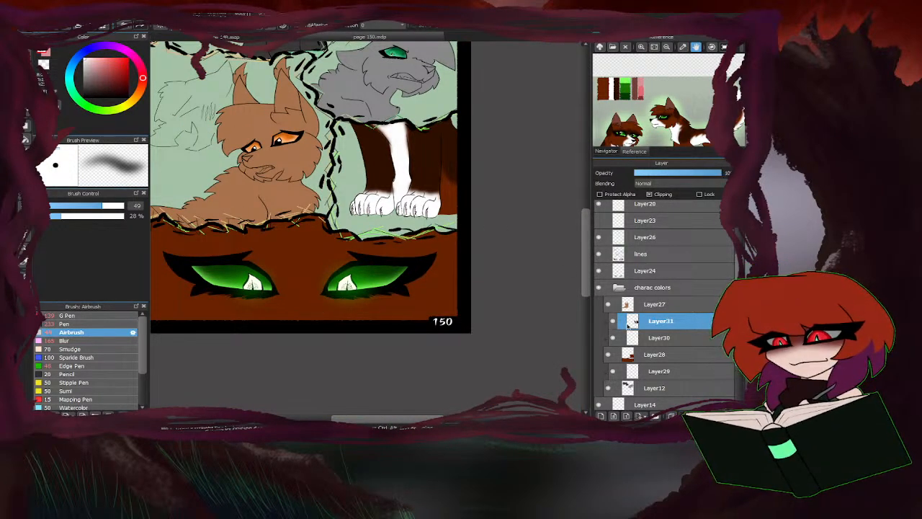
{"action": "left_click_drag", "start_coordinate": [650, 128], "coordinate": [652, 64]}
Lasso and delete the blurred dark brown spill on the white area between the two lower legs.
{"action": "scroll", "coordinate": [375, 234], "scroll_direction": "up", "scroll_amount": 6}
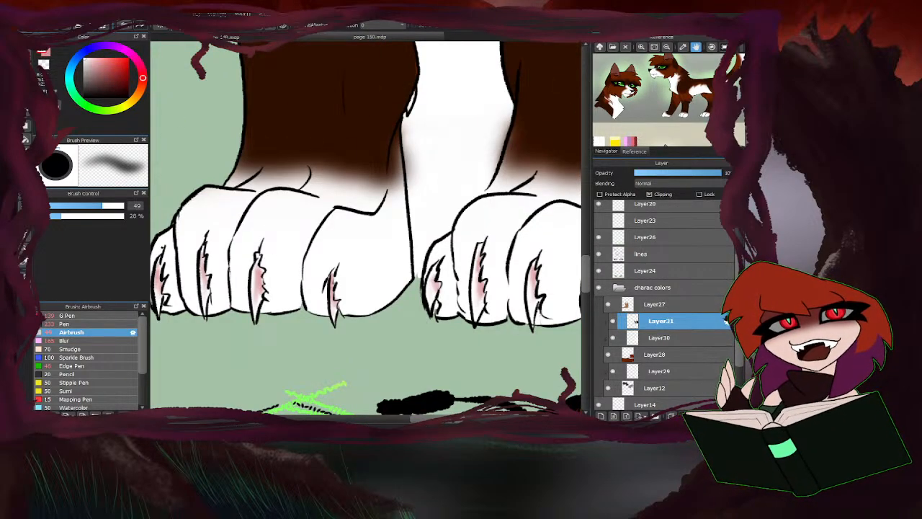
{"action": "key", "text": "l"}
{"action": "left_click_drag", "start_coordinate": [514, 120], "coordinate": [510, 93]}
{"action": "key", "text": "Delete"}
{"action": "key", "text": "ctrl+d"}
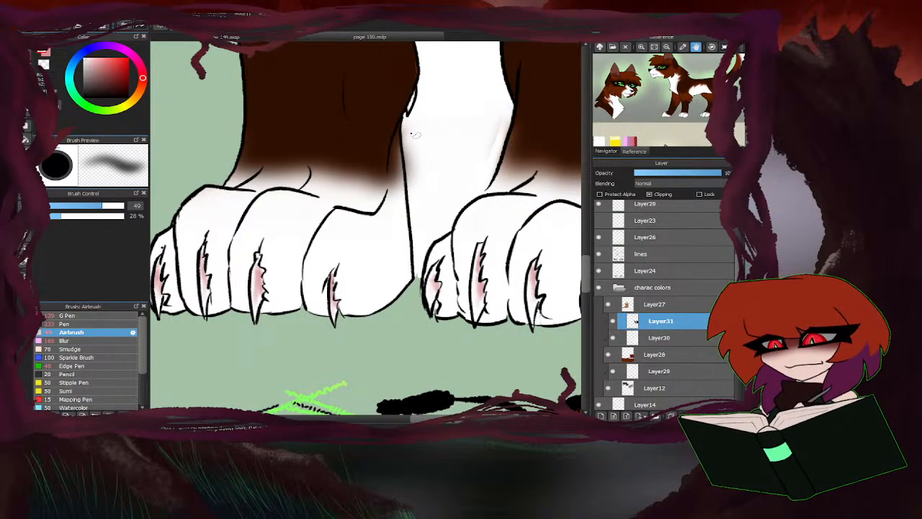
{"action": "scroll", "coordinate": [361, 250], "scroll_direction": "down", "scroll_amount": 2}
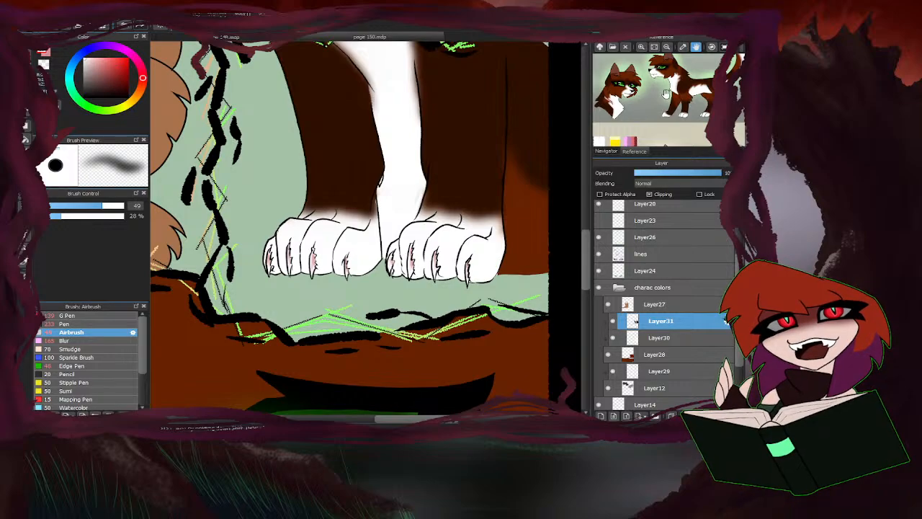
Sample the legs' dark brown and airbrush uneven fur tufts at size 38 along the brown edges above both paws.
{"action": "left_click_drag", "start_coordinate": [666, 93], "coordinate": [618, 85]}
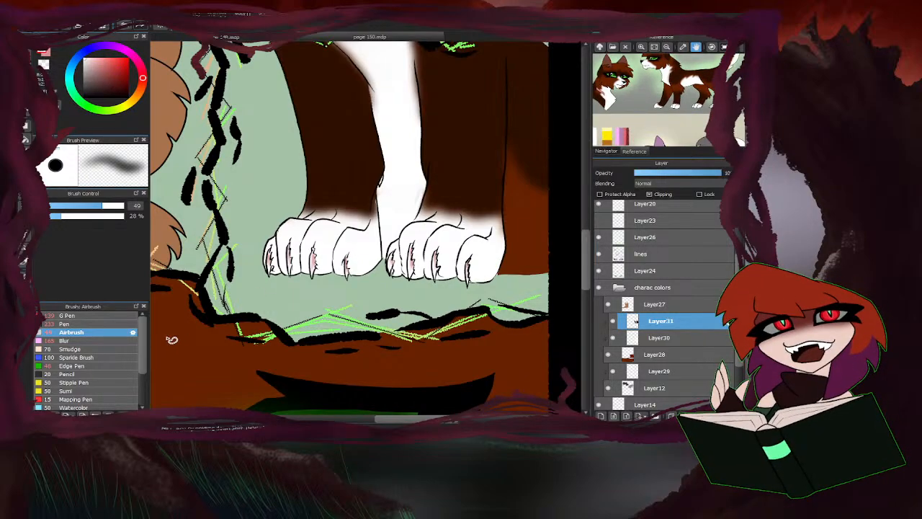
{"action": "left_click", "coordinate": [85, 316]}
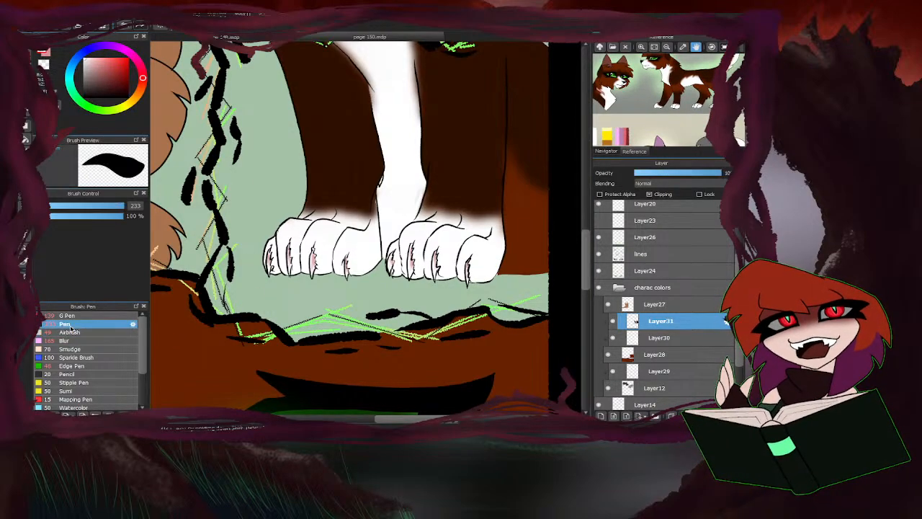
{"action": "left_click", "coordinate": [77, 333]}
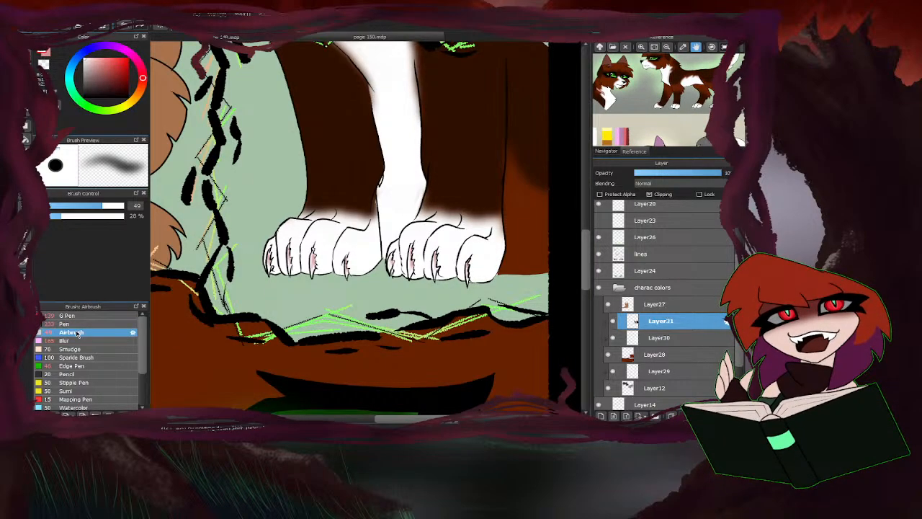
{"action": "left_click", "coordinate": [337, 119], "text": "alt"}
{"action": "left_click_drag", "start_coordinate": [95, 208], "coordinate": [92, 208]}
{"action": "scroll", "coordinate": [371, 191], "scroll_direction": "up", "scroll_amount": 1}
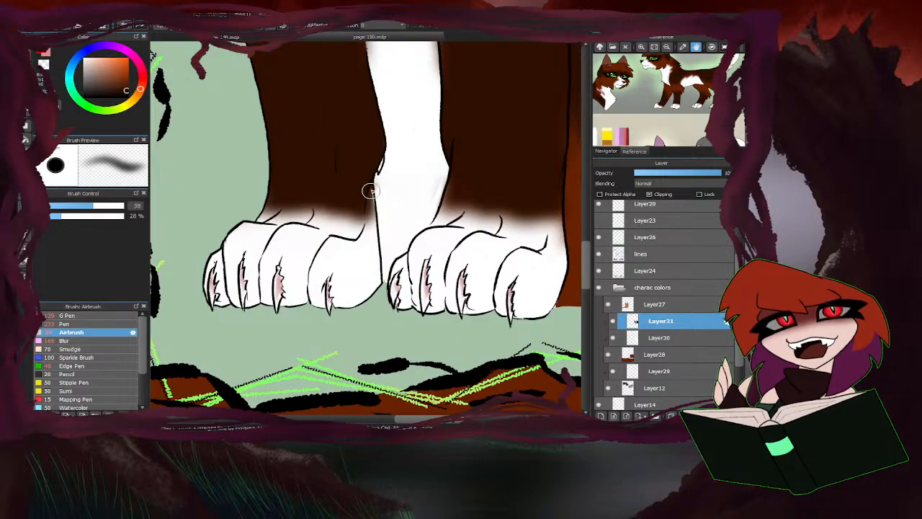
{"action": "mouse_move", "coordinate": [366, 200]}
{"action": "left_mouse_down"}
{"action": "mouse_move", "coordinate": [354, 221]}
{"action": "mouse_move", "coordinate": [348, 201]}
{"action": "mouse_move", "coordinate": [335, 198]}
{"action": "mouse_move", "coordinate": [327, 211]}
{"action": "mouse_move", "coordinate": [297, 184]}
{"action": "mouse_move", "coordinate": [298, 206]}
{"action": "mouse_move", "coordinate": [310, 198]}
{"action": "mouse_move", "coordinate": [310, 211]}
{"action": "mouse_move", "coordinate": [276, 177]}
{"action": "mouse_move", "coordinate": [258, 212]}
{"action": "mouse_move", "coordinate": [277, 158]}
{"action": "left_mouse_up"}
{"action": "mouse_move", "coordinate": [525, 217]}
{"action": "left_mouse_down"}
{"action": "mouse_move", "coordinate": [546, 227]}
{"action": "mouse_move", "coordinate": [554, 205]}
{"action": "mouse_move", "coordinate": [509, 222]}
{"action": "mouse_move", "coordinate": [472, 184]}
{"action": "mouse_move", "coordinate": [360, 315]}
{"action": "mouse_move", "coordinate": [456, 254]}
{"action": "mouse_move", "coordinate": [469, 188]}
{"action": "mouse_move", "coordinate": [459, 197]}
{"action": "mouse_move", "coordinate": [472, 220]}
{"action": "mouse_move", "coordinate": [450, 201]}
{"action": "mouse_move", "coordinate": [465, 163]}
{"action": "left_mouse_up"}
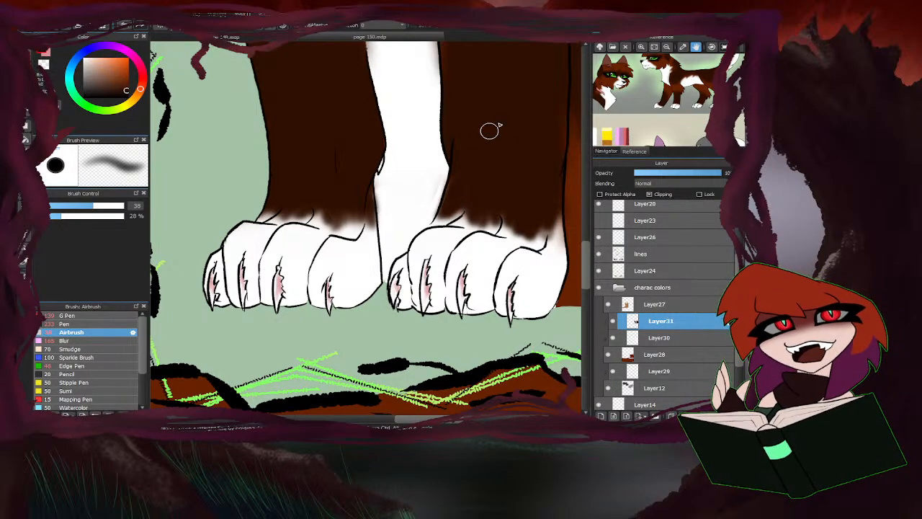
{"action": "scroll", "coordinate": [375, 264], "scroll_direction": "down", "scroll_amount": 2}
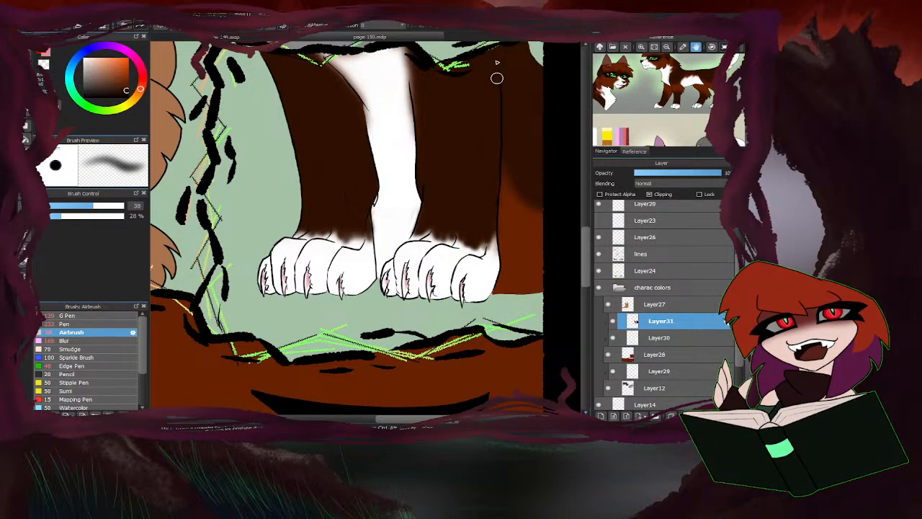
{"action": "scroll", "coordinate": [335, 220], "scroll_direction": "down", "scroll_amount": 4}
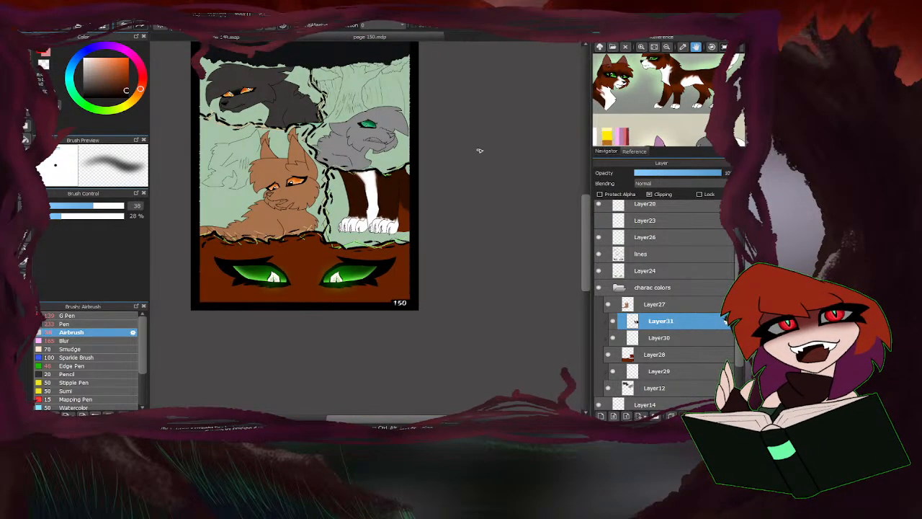
On Layer30, paint a white blaze between the green eyes in the bottom panel with the G Pen, using the reference sheet's white.
{"action": "left_click_drag", "start_coordinate": [635, 88], "coordinate": [658, 116]}
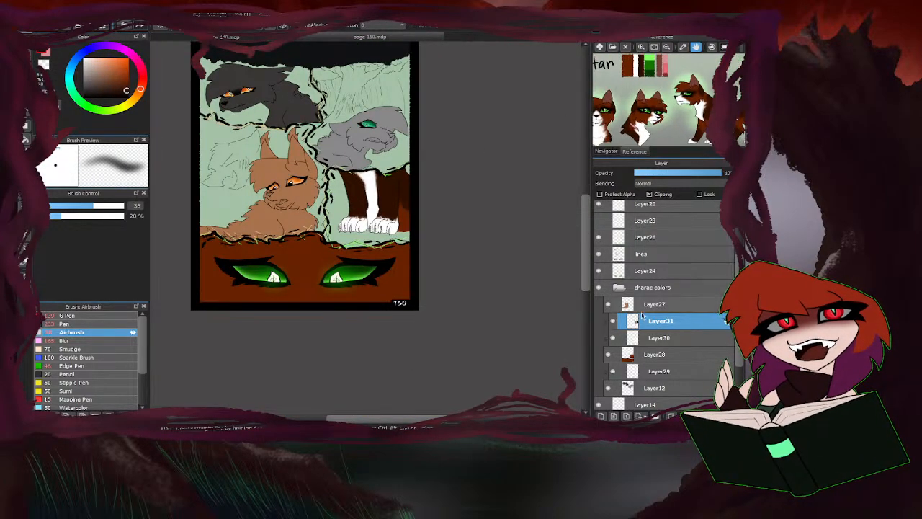
{"action": "left_click", "coordinate": [653, 340]}
{"action": "left_click", "coordinate": [635, 66]}
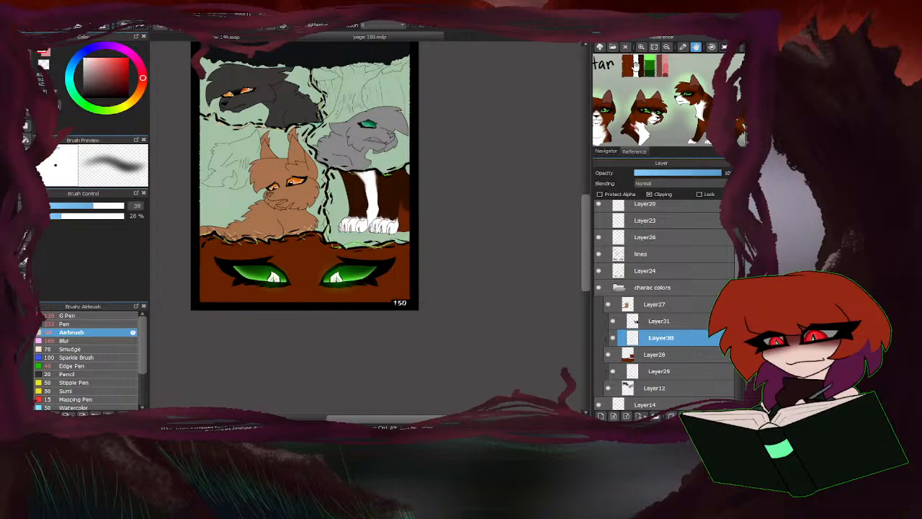
{"action": "left_click", "coordinate": [65, 315]}
{"action": "scroll", "coordinate": [289, 284], "scroll_direction": "up", "scroll_amount": 2}
{"action": "mouse_move", "coordinate": [291, 281]}
{"action": "left_mouse_down"}
{"action": "mouse_move", "coordinate": [332, 243]}
{"action": "mouse_move", "coordinate": [348, 292]}
{"action": "mouse_move", "coordinate": [330, 259]}
{"action": "mouse_move", "coordinate": [321, 278]}
{"action": "mouse_move", "coordinate": [291, 291]}
{"action": "mouse_move", "coordinate": [301, 276]}
{"action": "mouse_move", "coordinate": [321, 313]}
{"action": "left_mouse_up"}
{"action": "scroll", "coordinate": [530, 180], "scroll_direction": "down", "scroll_amount": 2}
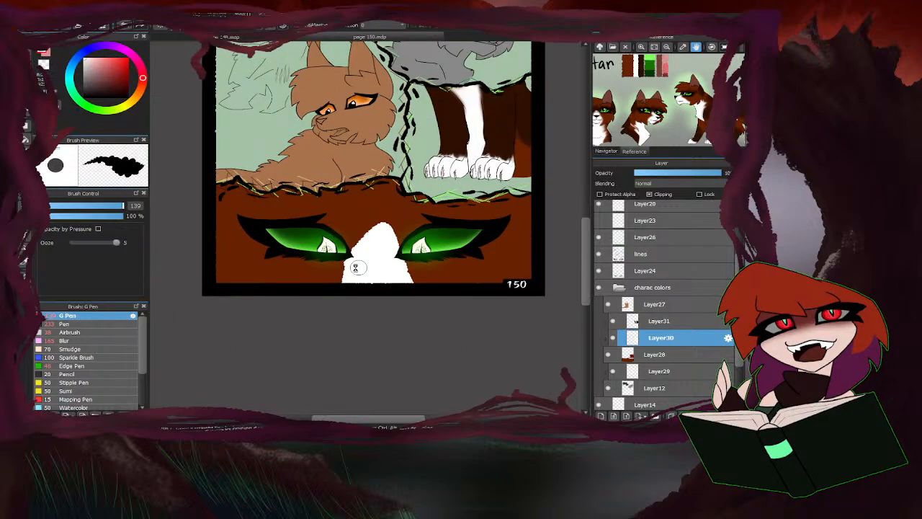
{"action": "scroll", "coordinate": [365, 264], "scroll_direction": "up", "scroll_amount": 2}
{"action": "mouse_move", "coordinate": [358, 252]}
{"action": "left_mouse_down"}
{"action": "mouse_move", "coordinate": [391, 215]}
{"action": "mouse_move", "coordinate": [403, 219]}
{"action": "left_mouse_up"}
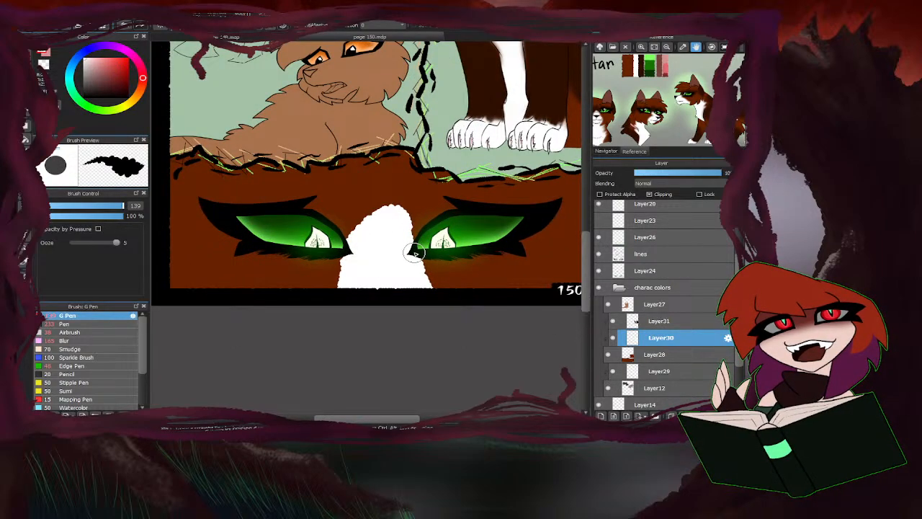
Trim the top of the white blaze to a point between the eyes and pick the dark brown from the reference palette.
{"action": "scroll", "coordinate": [414, 252], "scroll_direction": "up", "scroll_amount": 2}
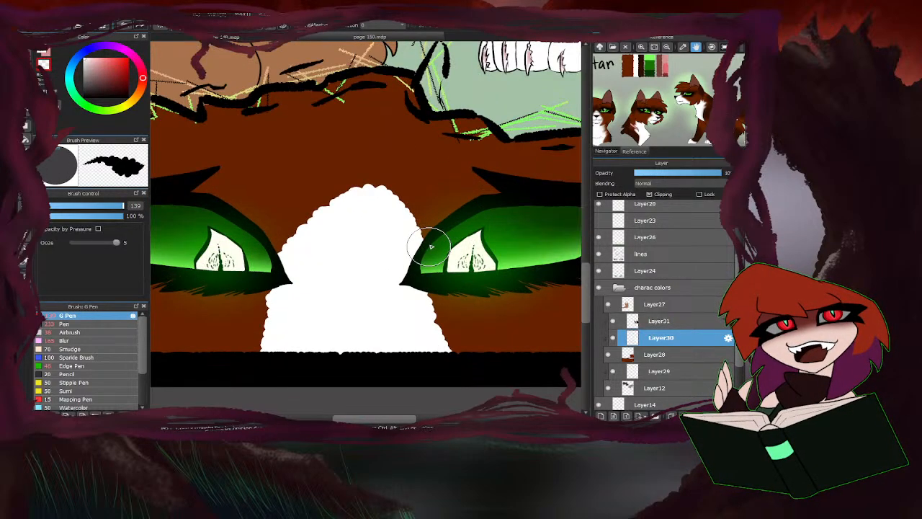
{"action": "mouse_move", "coordinate": [429, 247]}
{"action": "left_mouse_down"}
{"action": "mouse_move", "coordinate": [344, 162]}
{"action": "mouse_move", "coordinate": [378, 182]}
{"action": "left_mouse_up"}
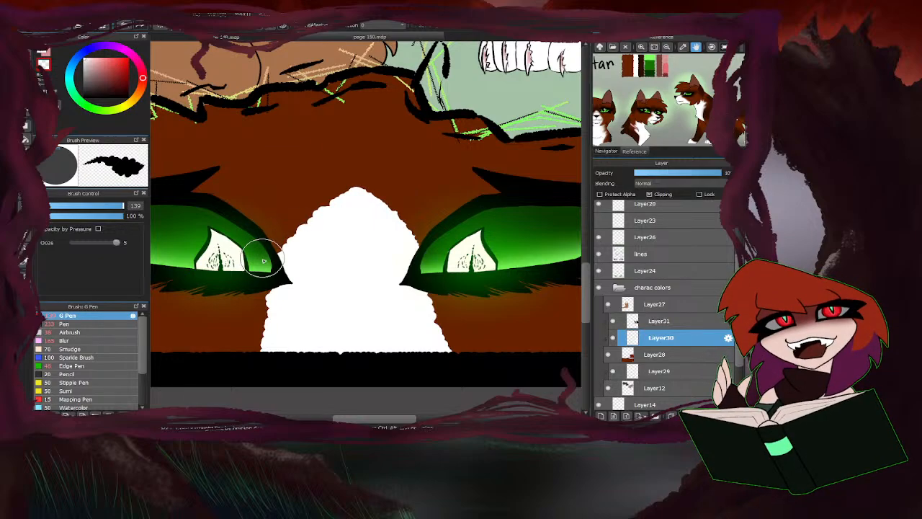
{"action": "left_click", "coordinate": [43, 54]}
{"action": "scroll", "coordinate": [363, 260], "scroll_direction": "down", "scroll_amount": 2}
{"action": "right_click", "coordinate": [639, 62]}
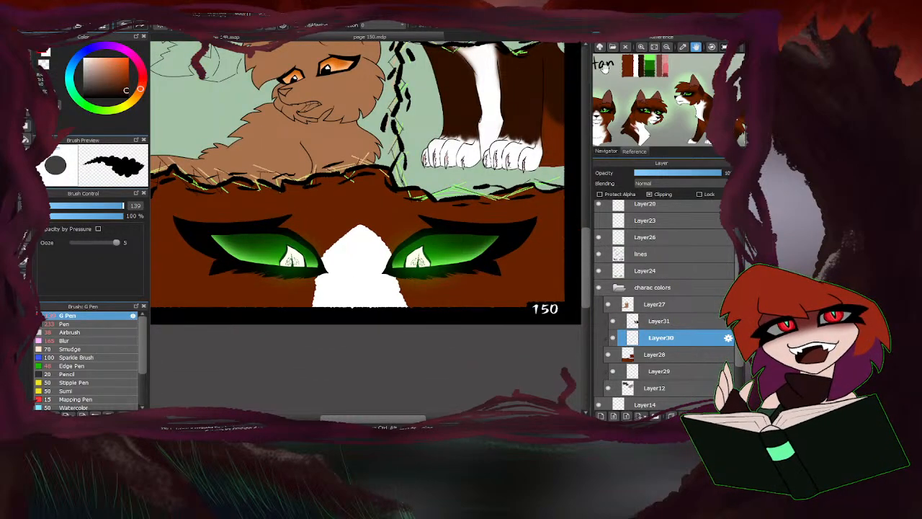
{"action": "scroll", "coordinate": [328, 229], "scroll_direction": "up", "scroll_amount": 2}
{"action": "mouse_move", "coordinate": [310, 281]}
{"action": "left_mouse_down"}
{"action": "mouse_move", "coordinate": [357, 234]}
{"action": "mouse_move", "coordinate": [405, 219]}
{"action": "mouse_move", "coordinate": [469, 276]}
{"action": "mouse_move", "coordinate": [392, 155]}
{"action": "mouse_move", "coordinate": [300, 255]}
{"action": "left_mouse_up"}
{"action": "scroll", "coordinate": [336, 230], "scroll_direction": "down", "scroll_amount": 2}
{"action": "scroll", "coordinate": [335, 231], "scroll_direction": "down", "scroll_amount": 1}
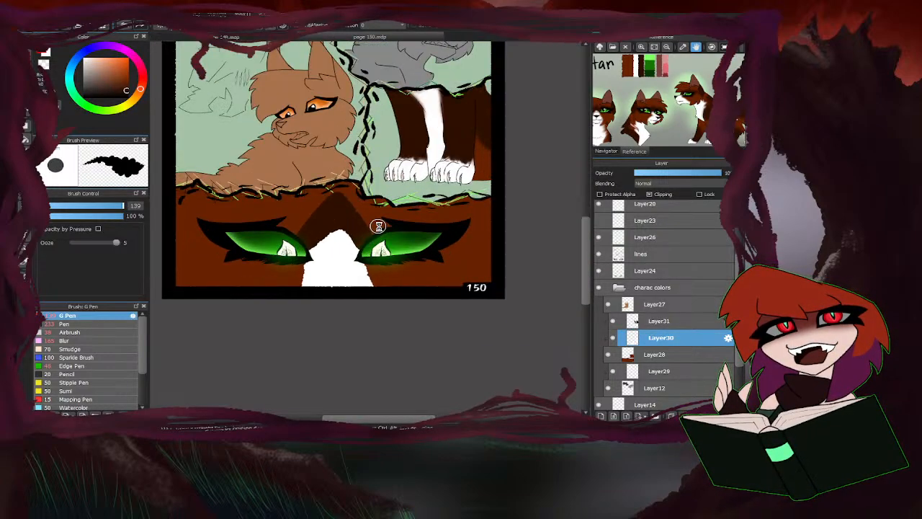
{"action": "scroll", "coordinate": [369, 249], "scroll_direction": "up", "scroll_amount": 1}
{"action": "mouse_move", "coordinate": [394, 218]}
{"action": "left_mouse_down"}
{"action": "mouse_move", "coordinate": [507, 215]}
{"action": "mouse_move", "coordinate": [370, 236]}
{"action": "mouse_move", "coordinate": [394, 213]}
{"action": "mouse_move", "coordinate": [457, 217]}
{"action": "mouse_move", "coordinate": [473, 250]}
{"action": "left_mouse_up"}
{"action": "mouse_move", "coordinate": [513, 207]}
{"action": "left_mouse_down"}
{"action": "mouse_move", "coordinate": [444, 272]}
{"action": "mouse_move", "coordinate": [368, 270]}
{"action": "left_mouse_up"}
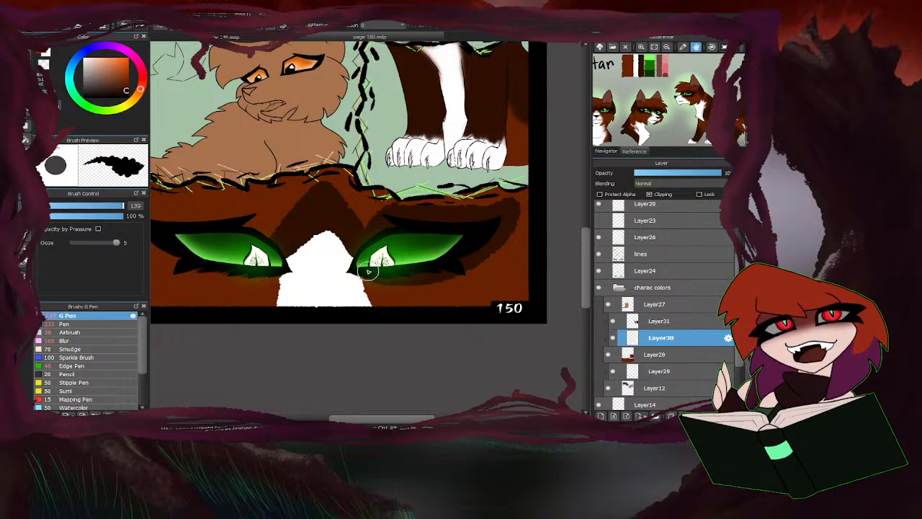
{"action": "scroll", "coordinate": [436, 228], "scroll_direction": "down", "scroll_amount": 2}
{"action": "scroll", "coordinate": [317, 243], "scroll_direction": "up", "scroll_amount": 2}
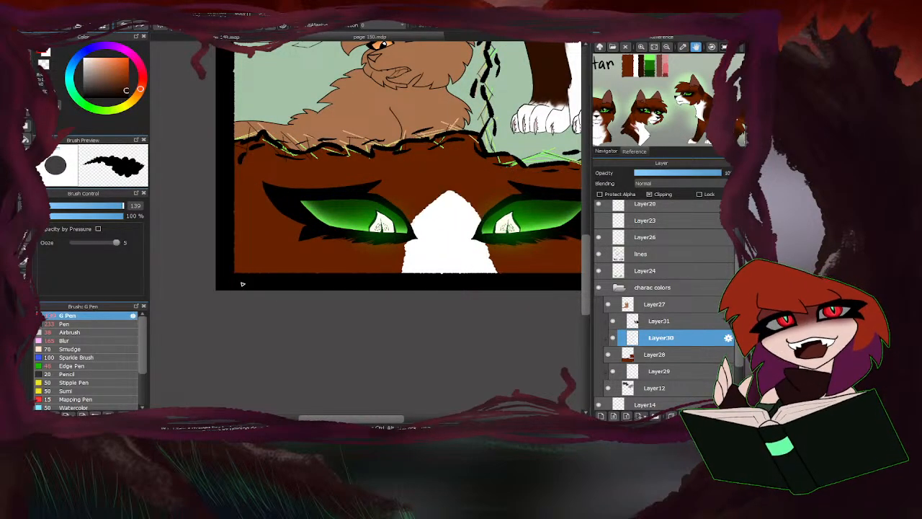
On Layer31, paint a dark brown peak above the white blaze and dark brown around the eye nearest the page number.
{"action": "left_click", "coordinate": [678, 321]}
{"action": "mouse_move", "coordinate": [483, 225]}
{"action": "left_mouse_down"}
{"action": "mouse_move", "coordinate": [454, 187]}
{"action": "mouse_move", "coordinate": [437, 195]}
{"action": "mouse_move", "coordinate": [467, 201]}
{"action": "mouse_move", "coordinate": [449, 190]}
{"action": "mouse_move", "coordinate": [409, 216]}
{"action": "left_mouse_up"}
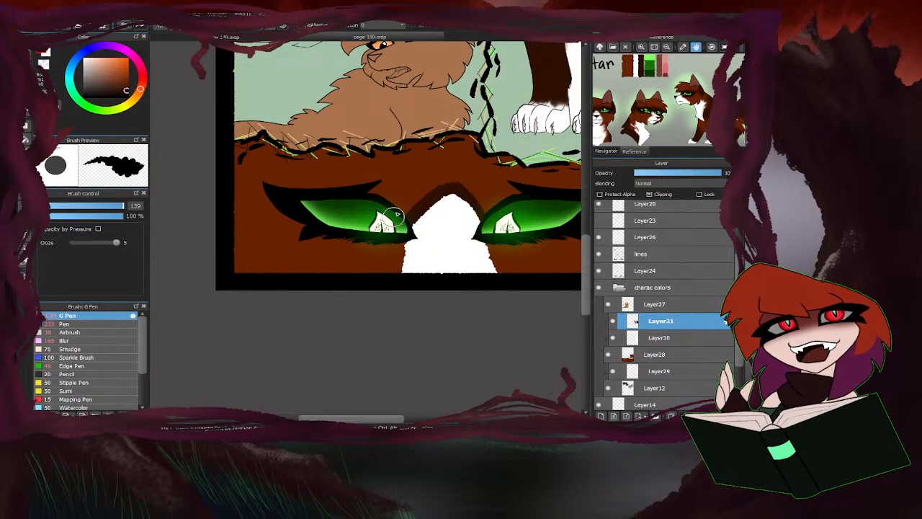
{"action": "scroll", "coordinate": [366, 236], "scroll_direction": "down", "scroll_amount": 2}
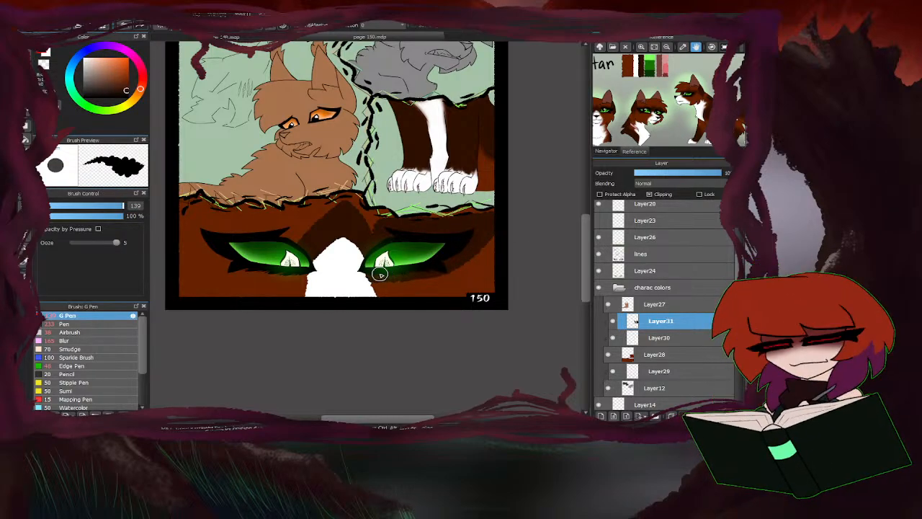
{"action": "scroll", "coordinate": [322, 291], "scroll_direction": "up", "scroll_amount": 1}
{"action": "scroll", "coordinate": [467, 254], "scroll_direction": "down", "scroll_amount": 3}
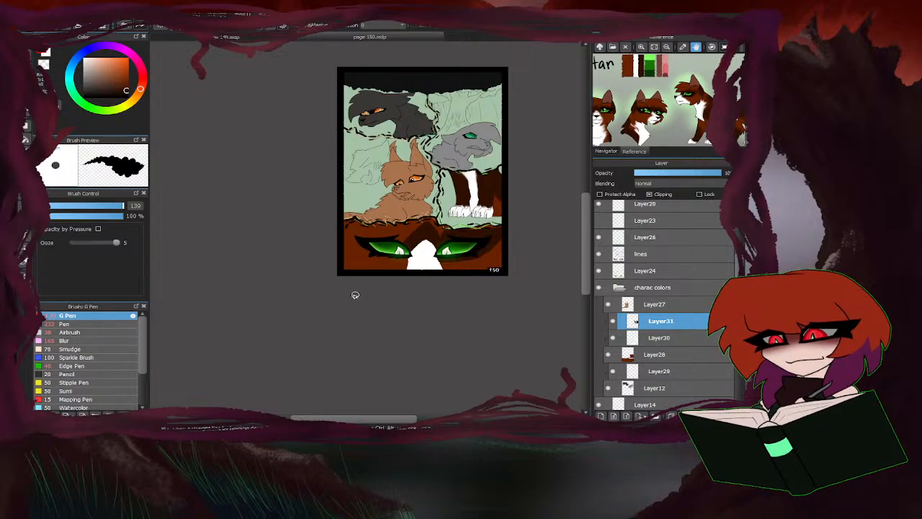
Paint the matching dark brown marking around the other green eye, out toward the panel's border.
{"action": "scroll", "coordinate": [355, 294], "scroll_direction": "up", "scroll_amount": 6}
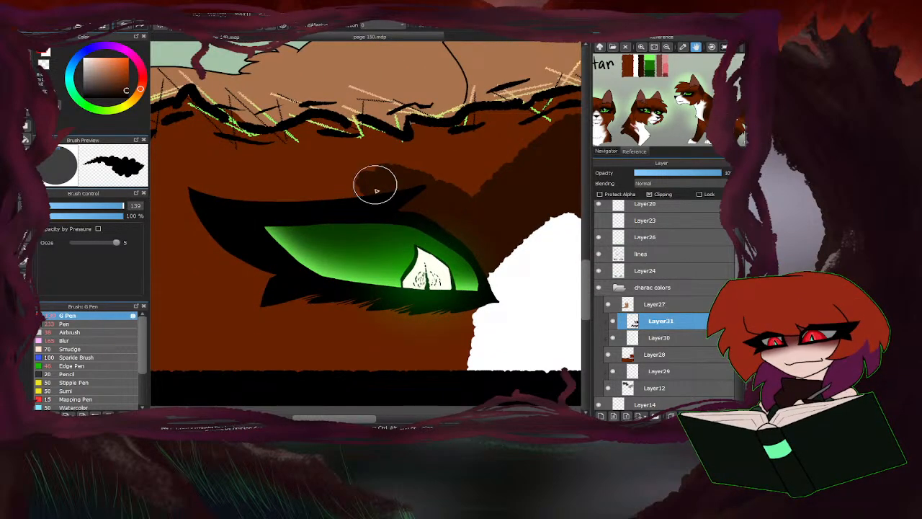
{"action": "scroll", "coordinate": [376, 191], "scroll_direction": "down", "scroll_amount": 1}
{"action": "mouse_move", "coordinate": [381, 199]}
{"action": "left_mouse_down"}
{"action": "mouse_move", "coordinate": [309, 198]}
{"action": "mouse_move", "coordinate": [383, 178]}
{"action": "mouse_move", "coordinate": [233, 203]}
{"action": "mouse_move", "coordinate": [310, 184]}
{"action": "left_mouse_up"}
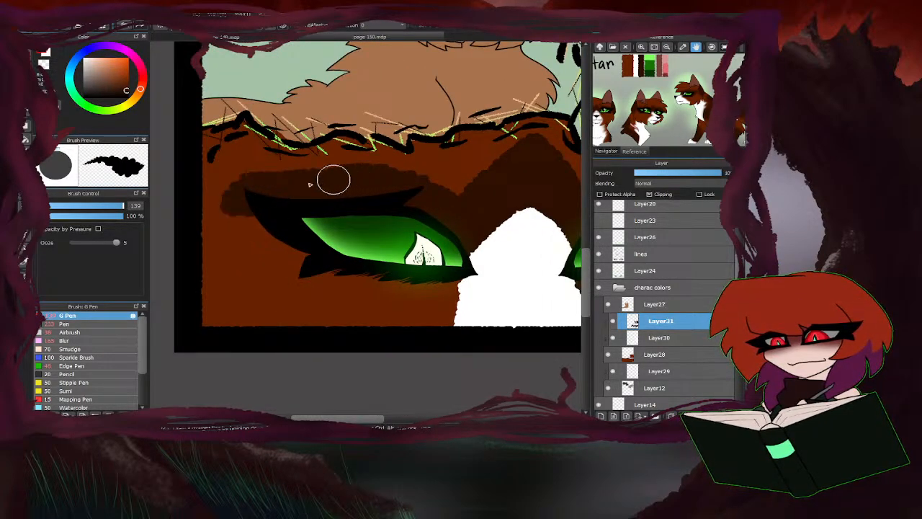
{"action": "scroll", "coordinate": [281, 267], "scroll_direction": "down", "scroll_amount": 5}
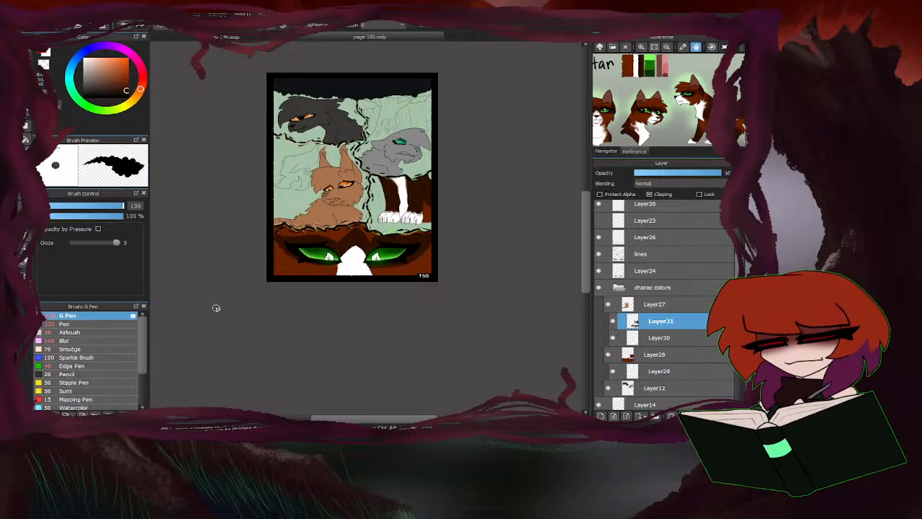
{"action": "scroll", "coordinate": [323, 262], "scroll_direction": "up", "scroll_amount": 2}
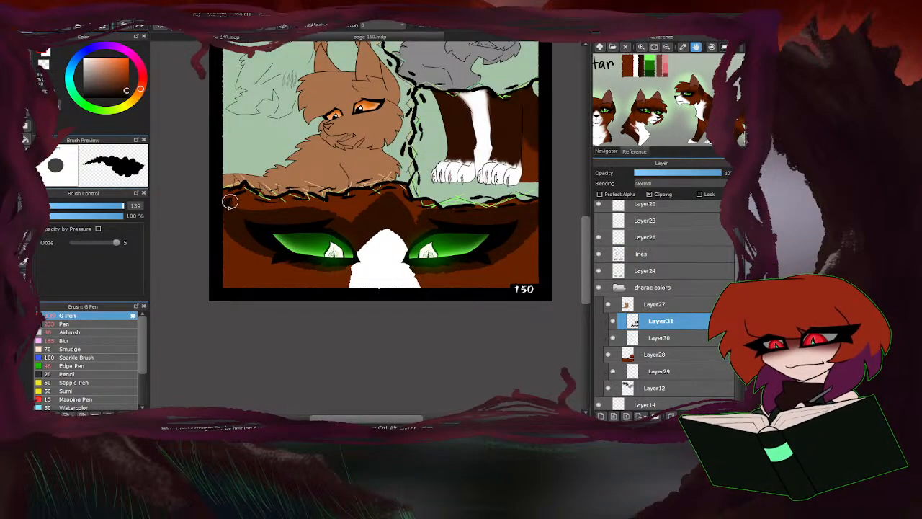
On Layer30, soften the white blaze's edges with the Blur brush at size 286, temporarily hiding Layer31 to reach the upper edges.
{"action": "left_click", "coordinate": [653, 342]}
{"action": "left_click", "coordinate": [65, 341]}
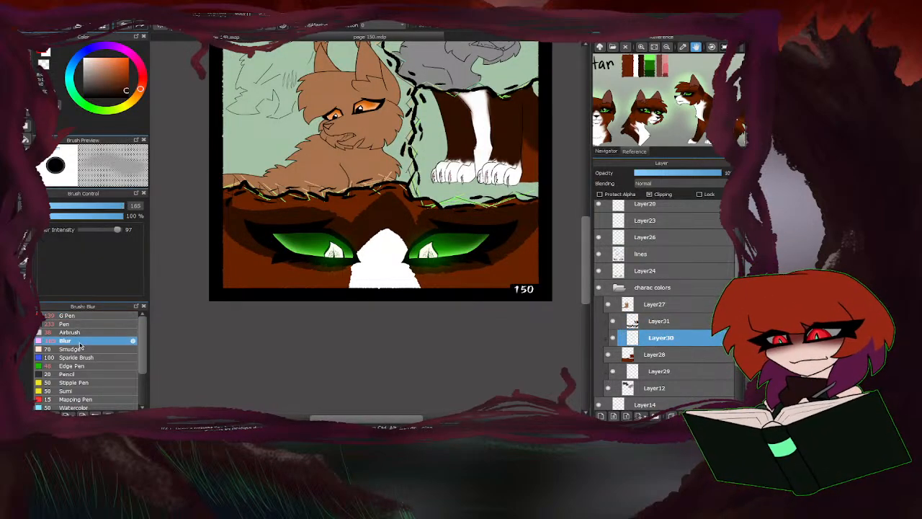
{"action": "left_click_drag", "start_coordinate": [121, 208], "coordinate": [124, 207]}
{"action": "scroll", "coordinate": [320, 247], "scroll_direction": "up", "scroll_amount": 2}
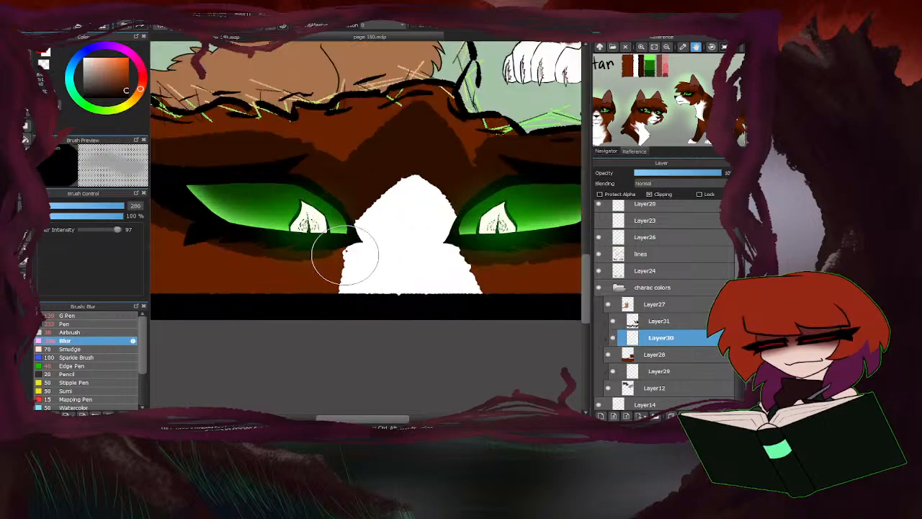
{"action": "mouse_move", "coordinate": [456, 237]}
{"action": "left_mouse_down"}
{"action": "mouse_move", "coordinate": [492, 311]}
{"action": "mouse_move", "coordinate": [464, 243]}
{"action": "mouse_move", "coordinate": [491, 261]}
{"action": "left_mouse_up"}
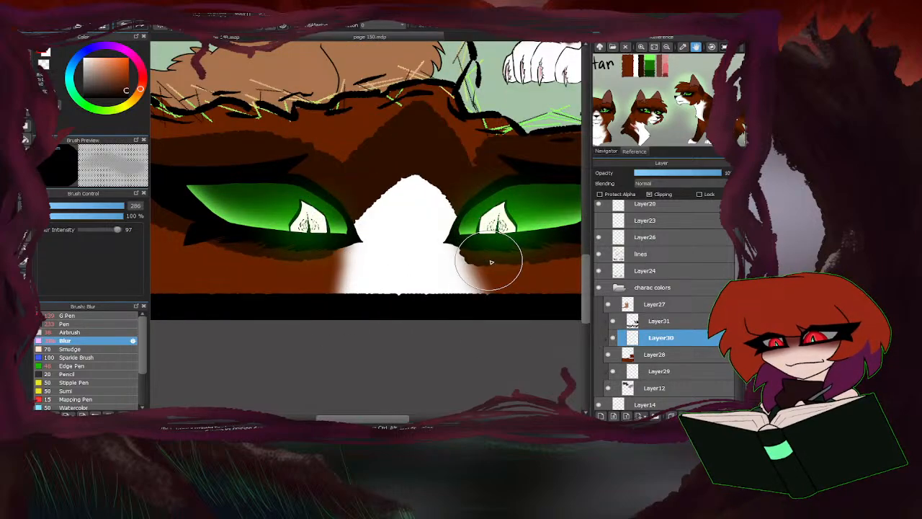
{"action": "left_click", "coordinate": [612, 321]}
{"action": "mouse_move", "coordinate": [453, 205]}
{"action": "left_mouse_down"}
{"action": "mouse_move", "coordinate": [418, 175]}
{"action": "mouse_move", "coordinate": [352, 193]}
{"action": "mouse_move", "coordinate": [351, 202]}
{"action": "mouse_move", "coordinate": [439, 175]}
{"action": "mouse_move", "coordinate": [459, 196]}
{"action": "mouse_move", "coordinate": [348, 209]}
{"action": "mouse_move", "coordinate": [445, 177]}
{"action": "mouse_move", "coordinate": [382, 183]}
{"action": "mouse_move", "coordinate": [360, 228]}
{"action": "mouse_move", "coordinate": [428, 183]}
{"action": "mouse_move", "coordinate": [477, 313]}
{"action": "mouse_move", "coordinate": [342, 254]}
{"action": "mouse_move", "coordinate": [317, 323]}
{"action": "left_mouse_up"}
{"action": "left_click", "coordinate": [612, 321]}
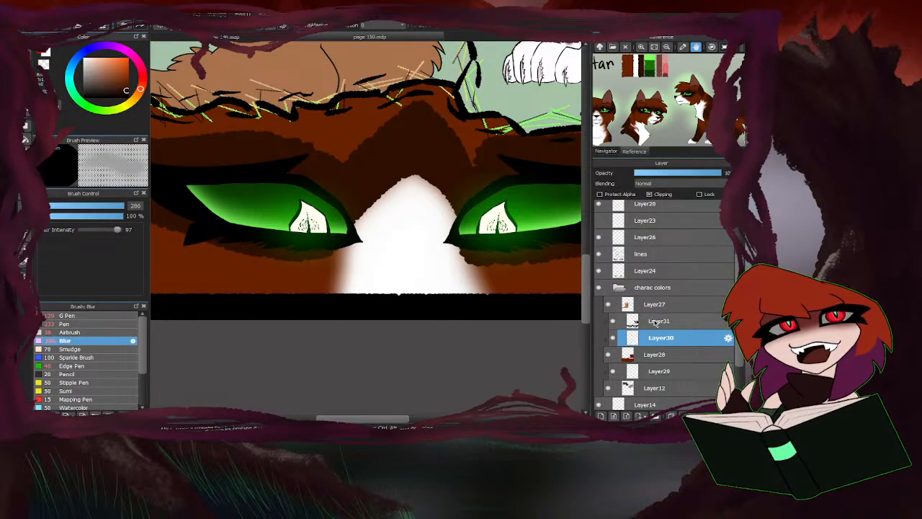
On Layer31, blur the edges of the dark brown forehead peak and the marking around the eye nearest the page number.
{"action": "left_click", "coordinate": [659, 322]}
{"action": "mouse_move", "coordinate": [460, 223]}
{"action": "left_mouse_down"}
{"action": "mouse_move", "coordinate": [429, 183]}
{"action": "mouse_move", "coordinate": [379, 191]}
{"action": "mouse_move", "coordinate": [349, 252]}
{"action": "mouse_move", "coordinate": [374, 204]}
{"action": "mouse_move", "coordinate": [460, 216]}
{"action": "mouse_move", "coordinate": [457, 236]}
{"action": "mouse_move", "coordinate": [450, 198]}
{"action": "mouse_move", "coordinate": [360, 203]}
{"action": "left_mouse_up"}
{"action": "scroll", "coordinate": [478, 243], "scroll_direction": "down", "scroll_amount": 5}
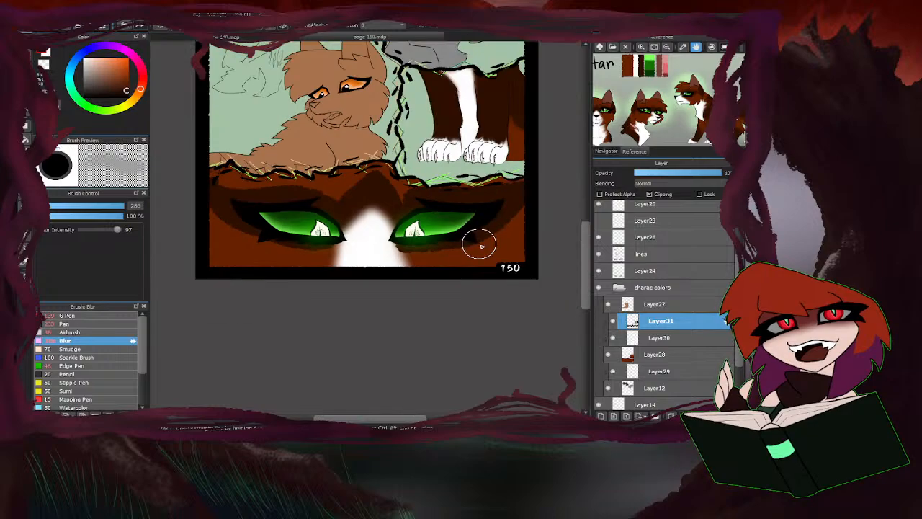
{"action": "scroll", "coordinate": [309, 268], "scroll_direction": "up", "scroll_amount": 3}
{"action": "mouse_move", "coordinate": [364, 258]}
{"action": "left_mouse_down"}
{"action": "mouse_move", "coordinate": [304, 263]}
{"action": "mouse_move", "coordinate": [368, 272]}
{"action": "mouse_move", "coordinate": [413, 254]}
{"action": "mouse_move", "coordinate": [294, 253]}
{"action": "mouse_move", "coordinate": [406, 262]}
{"action": "mouse_move", "coordinate": [373, 266]}
{"action": "left_mouse_up"}
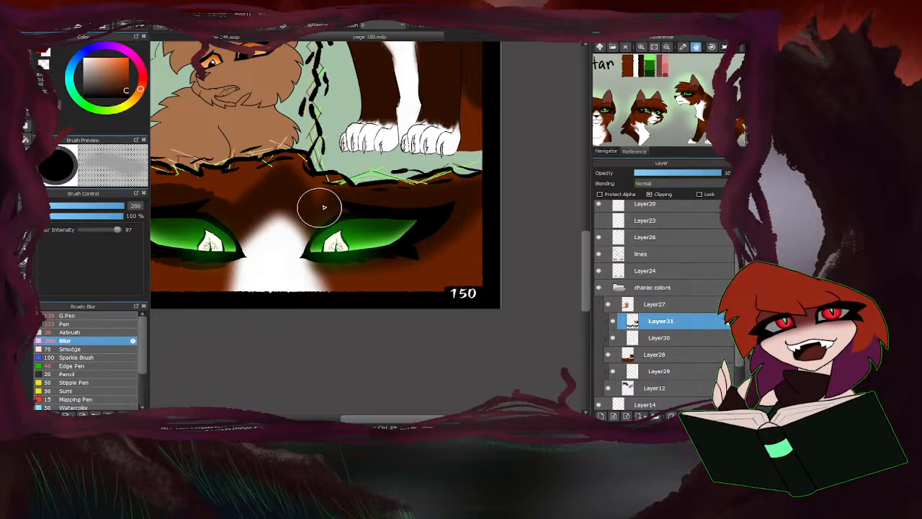
Blur the dark brown marking around the other eye, raising the Blur brush size to 350 to smooth the remaining edges.
{"action": "scroll", "coordinate": [506, 184], "scroll_direction": "down", "scroll_amount": 4}
{"action": "scroll", "coordinate": [413, 204], "scroll_direction": "up", "scroll_amount": 4}
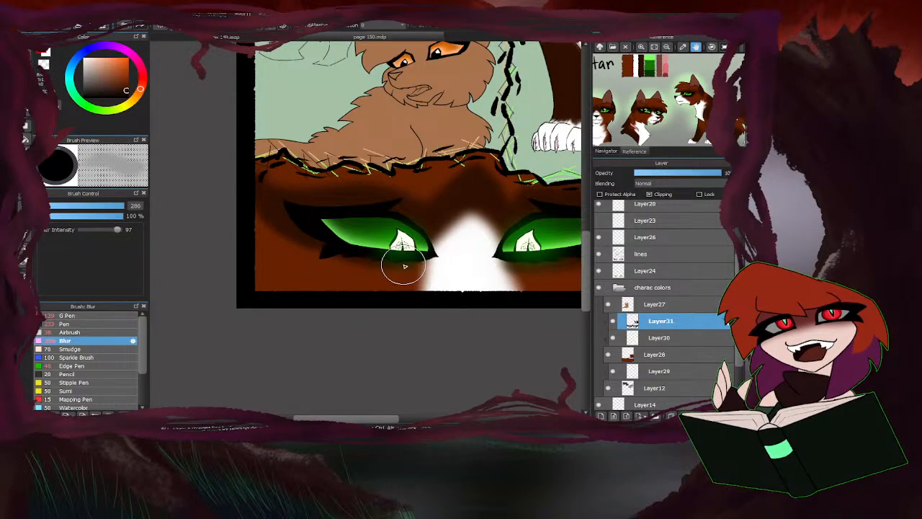
{"action": "scroll", "coordinate": [233, 175], "scroll_direction": "down", "scroll_amount": 4}
{"action": "scroll", "coordinate": [271, 182], "scroll_direction": "up", "scroll_amount": 4}
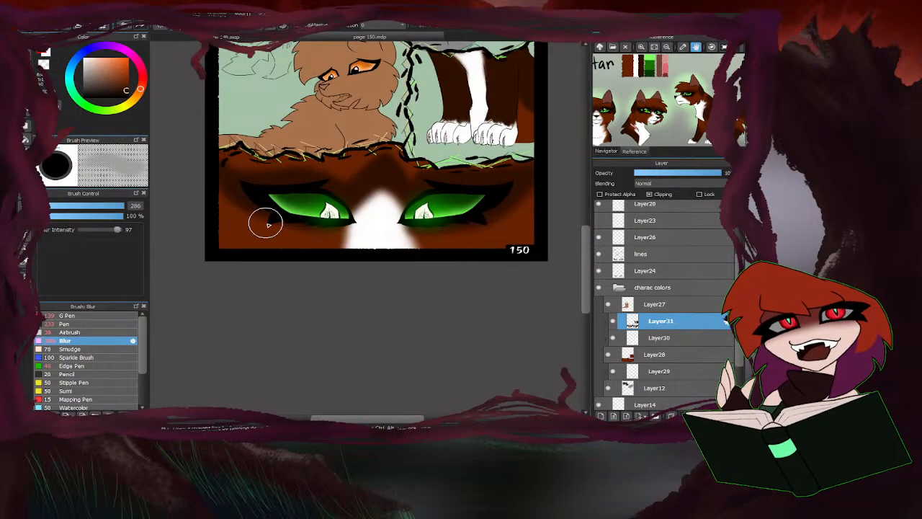
{"action": "left_click_drag", "start_coordinate": [115, 210], "coordinate": [124, 209]}
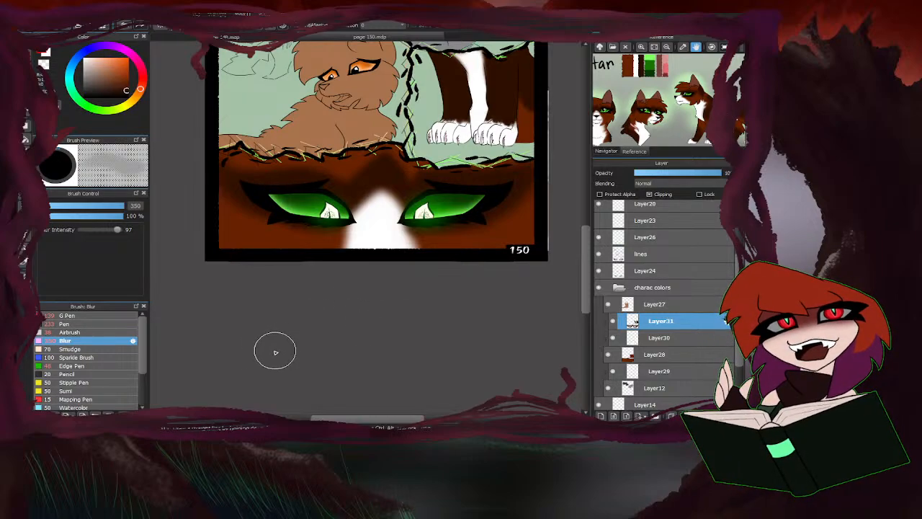
{"action": "scroll", "coordinate": [302, 343], "scroll_direction": "down", "scroll_amount": 2}
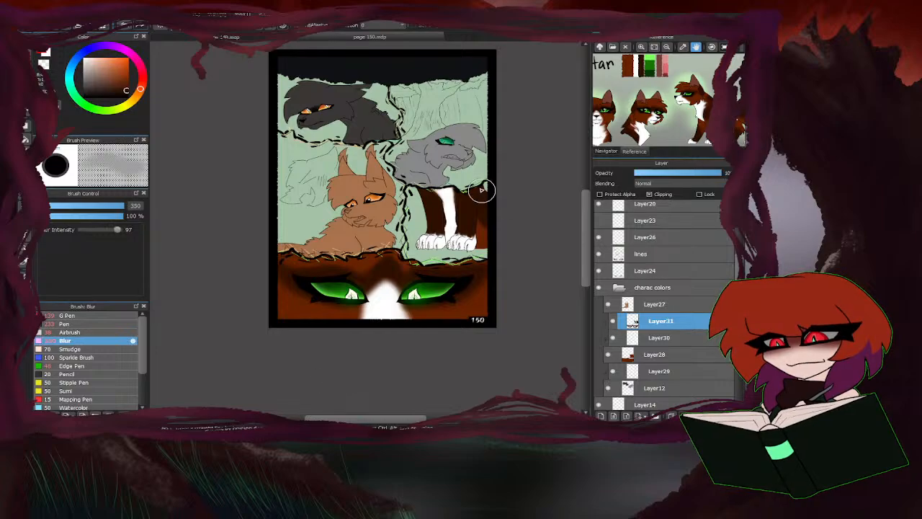
{"action": "scroll", "coordinate": [476, 191], "scroll_direction": "up", "scroll_amount": 2}
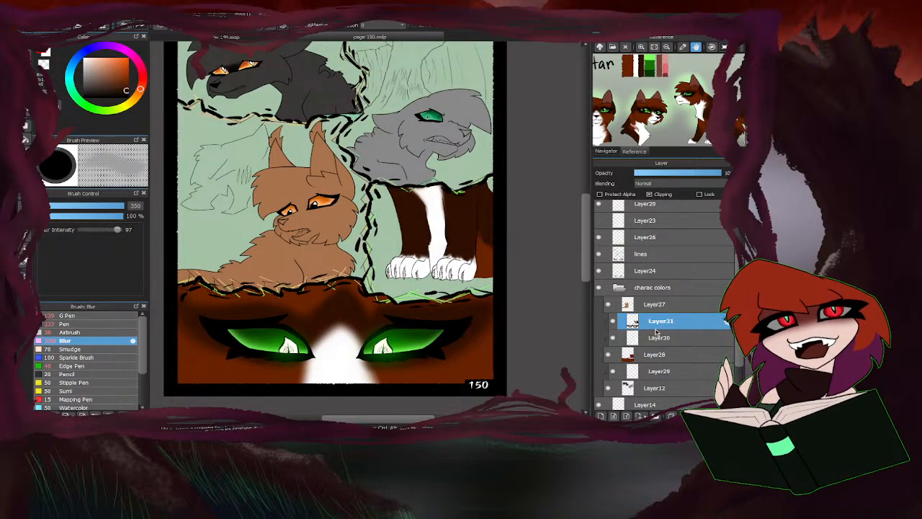
Lasso and delete the dark brown band across the upper part of both front legs to expose the reddish brown.
{"action": "scroll", "coordinate": [476, 202], "scroll_direction": "up", "scroll_amount": 3}
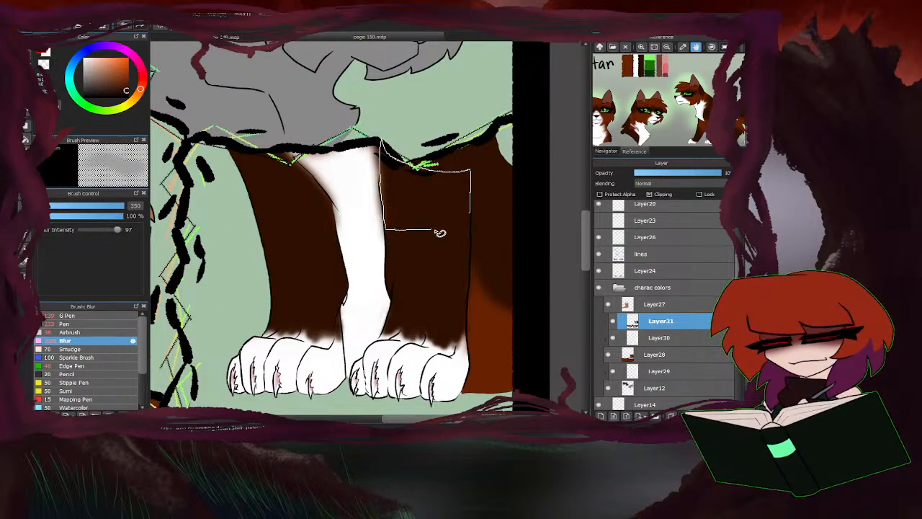
{"action": "left_click_drag", "start_coordinate": [476, 206], "coordinate": [475, 211]}
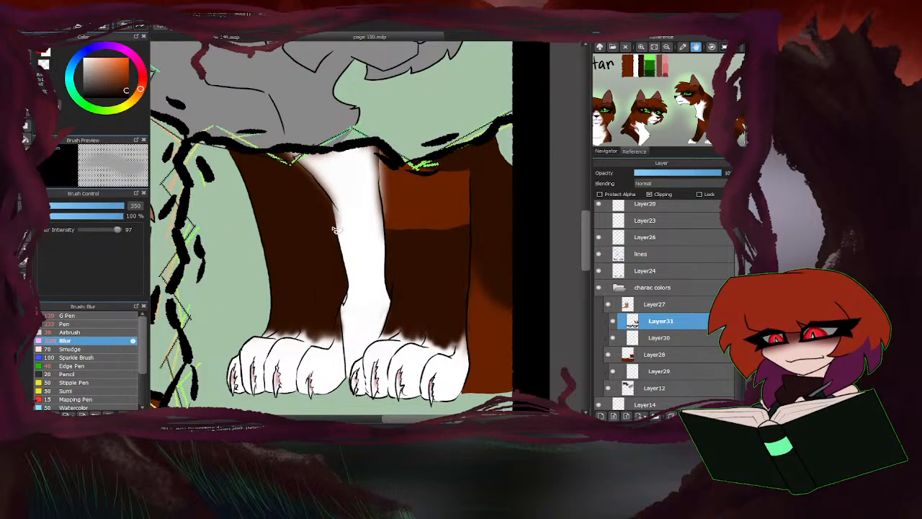
{"action": "mouse_move", "coordinate": [331, 181]}
{"action": "left_mouse_down"}
{"action": "mouse_move", "coordinate": [306, 163]}
{"action": "mouse_move", "coordinate": [325, 180]}
{"action": "left_mouse_up"}
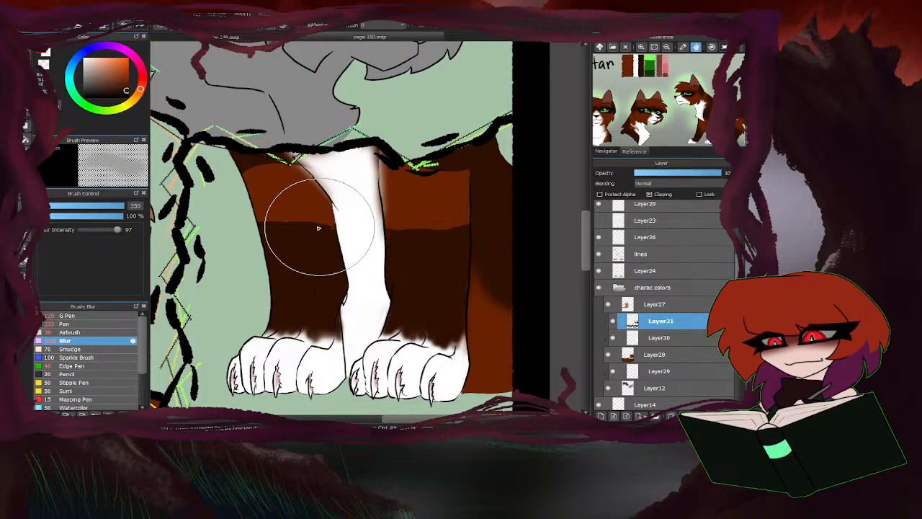
Reduce the Blur brush to 237 and soften the cut edges between reddish and dark brown on both legs.
{"action": "left_click", "coordinate": [121, 207]}
{"action": "left_click", "coordinate": [124, 207]}
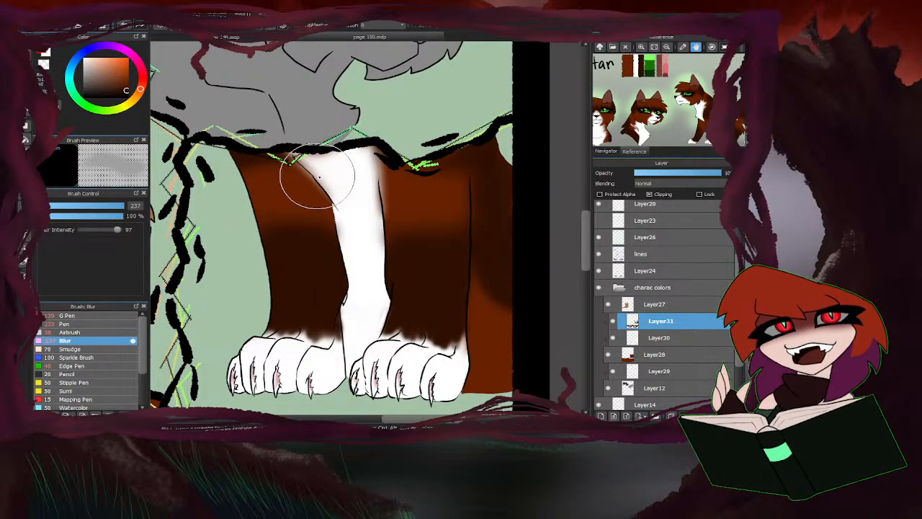
{"action": "scroll", "coordinate": [319, 231], "scroll_direction": "down", "scroll_amount": 5}
{"action": "scroll", "coordinate": [268, 280], "scroll_direction": "up", "scroll_amount": 4}
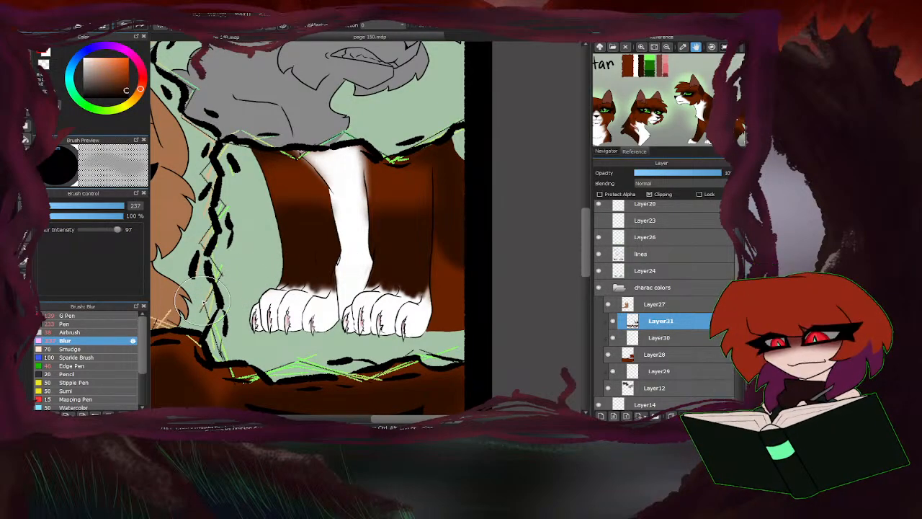
{"action": "left_click", "coordinate": [72, 332]}
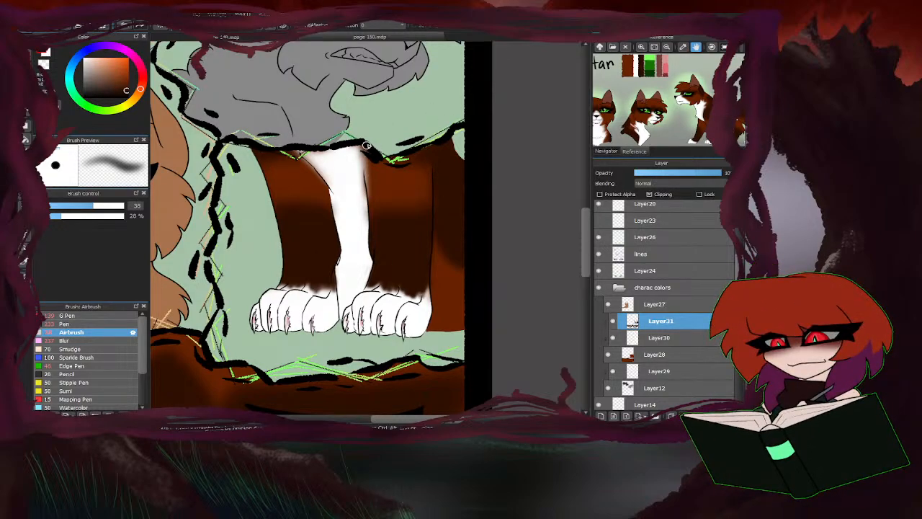
{"action": "left_click_drag", "start_coordinate": [113, 206], "coordinate": [124, 206]}
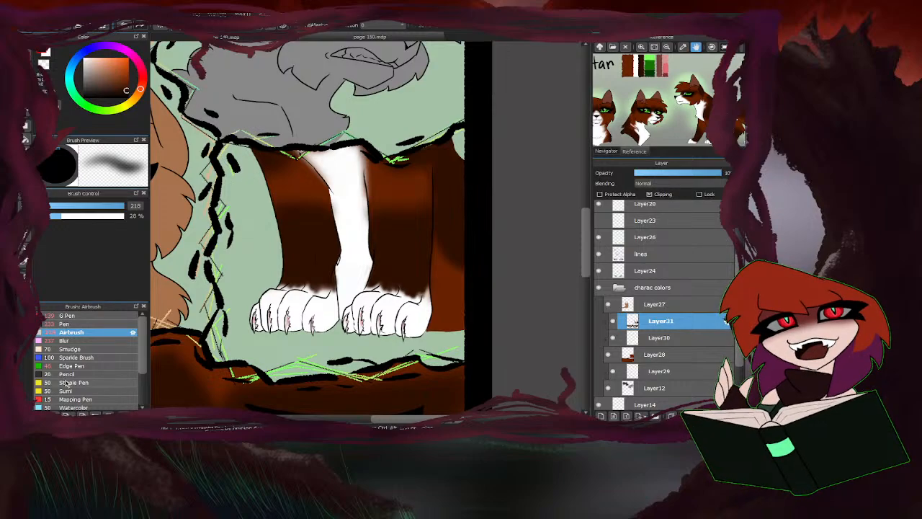
{"action": "left_click", "coordinate": [82, 340]}
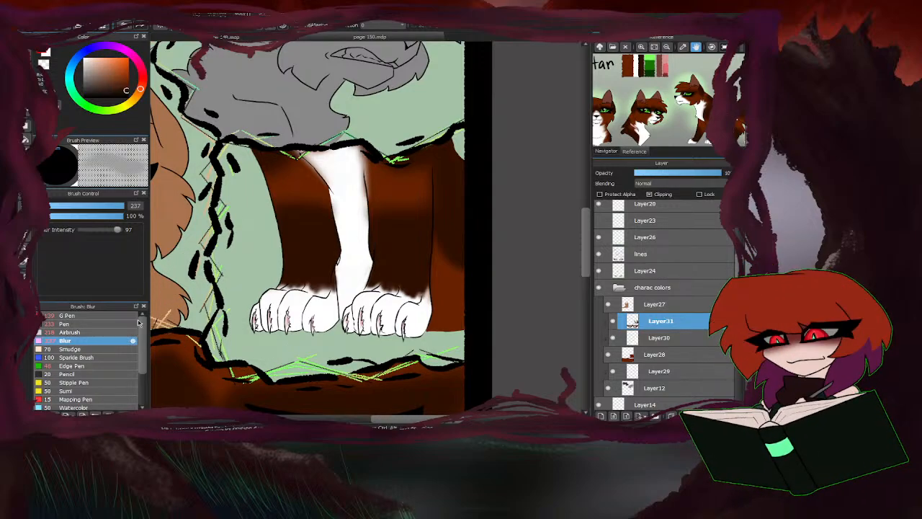
{"action": "left_click", "coordinate": [65, 332]}
{"action": "left_click", "coordinate": [46, 66]}
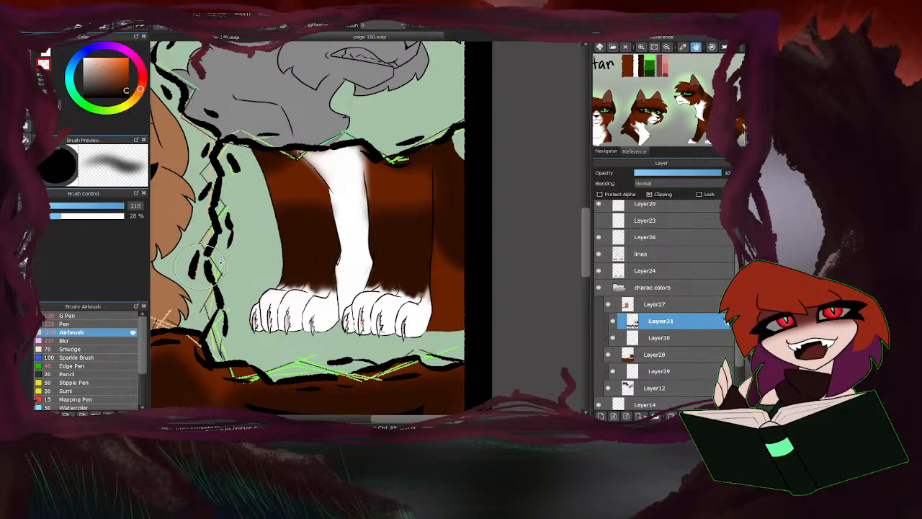
Enlarge the Blur brush to 346 and turn Layer31's clipping off and back on to check for dark brown outside the legs.
{"action": "left_click", "coordinate": [72, 341]}
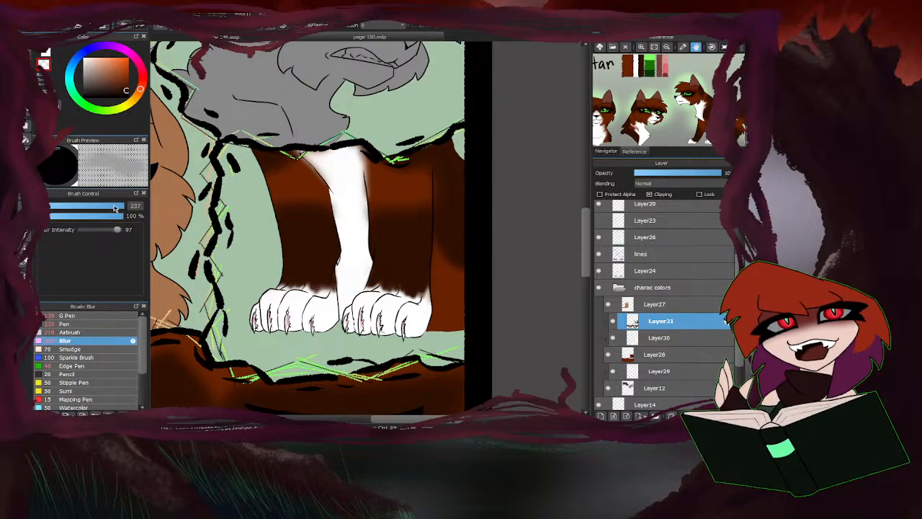
{"action": "left_click_drag", "start_coordinate": [114, 207], "coordinate": [124, 207]}
{"action": "mouse_move", "coordinate": [668, 328]}
{"action": "left_mouse_down"}
{"action": "mouse_move", "coordinate": [664, 339]}
{"action": "mouse_move", "coordinate": [658, 324]}
{"action": "left_mouse_up"}
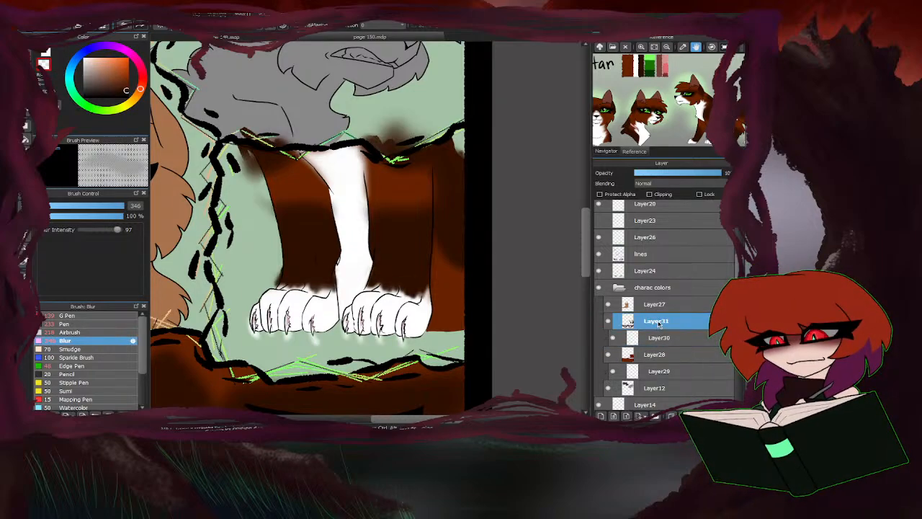
{"action": "left_click", "coordinate": [650, 194]}
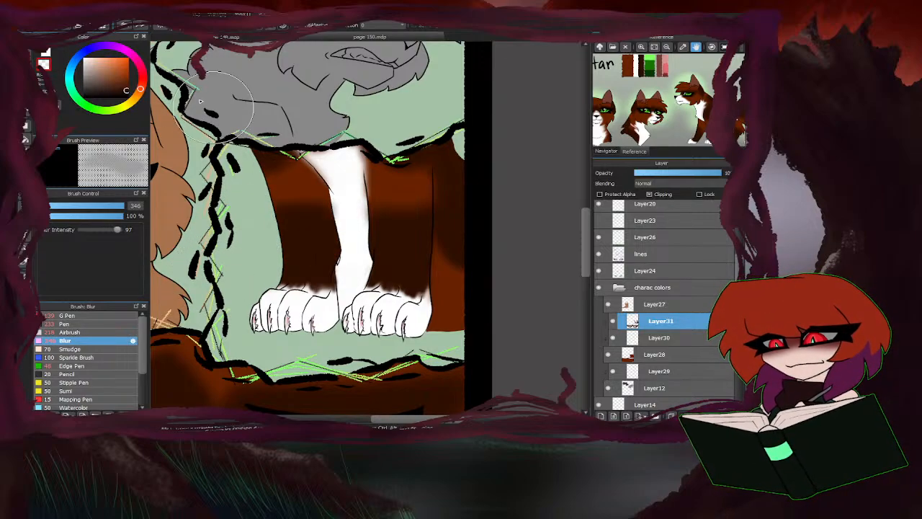
Set the Blur brush size to 210 and smooth the dark brown transitions on the legs and the body behind them.
{"action": "left_click", "coordinate": [116, 205]}
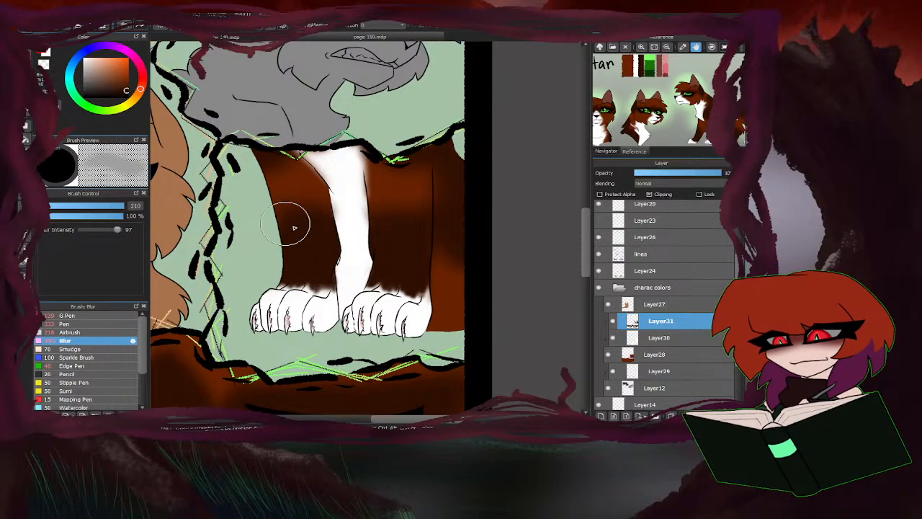
{"action": "scroll", "coordinate": [425, 288], "scroll_direction": "up", "scroll_amount": 2}
{"action": "scroll", "coordinate": [449, 191], "scroll_direction": "down", "scroll_amount": 2}
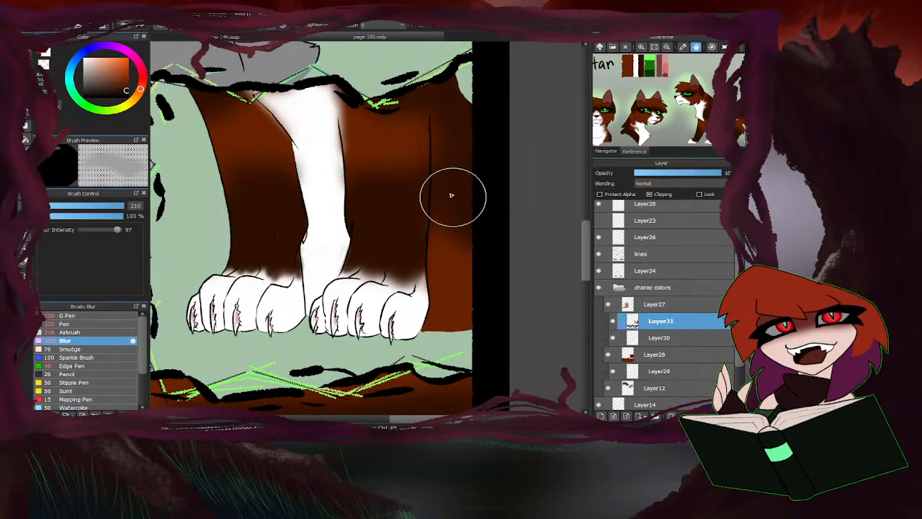
Compare the brown cat's leg and face markings with the reference sheet, viewing the full page and the bottom panel closely.
{"action": "scroll", "coordinate": [339, 303], "scroll_direction": "down", "scroll_amount": 2}
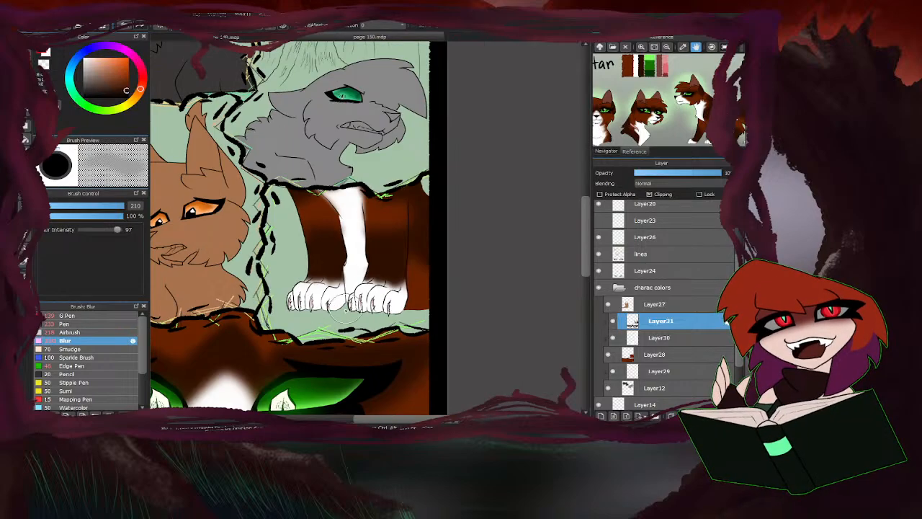
{"action": "scroll", "coordinate": [413, 157], "scroll_direction": "down", "scroll_amount": 3}
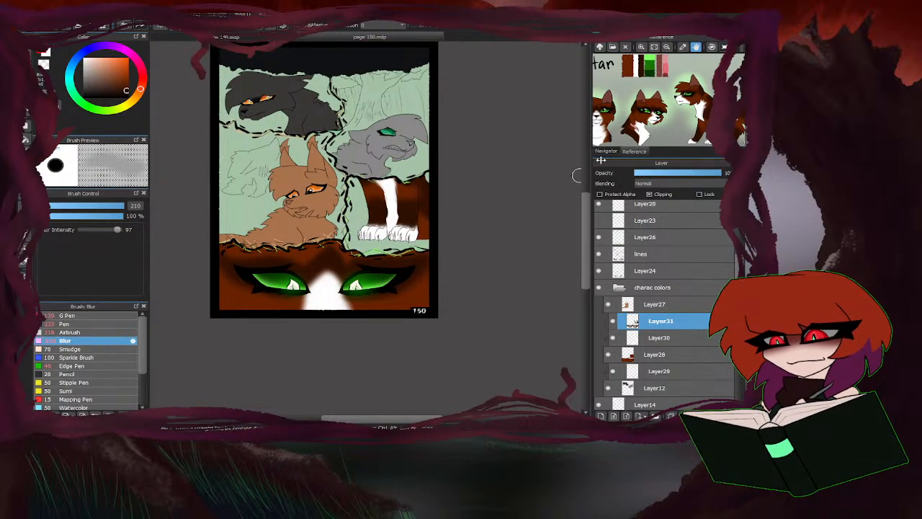
{"action": "left_click_drag", "start_coordinate": [631, 117], "coordinate": [683, 103]}
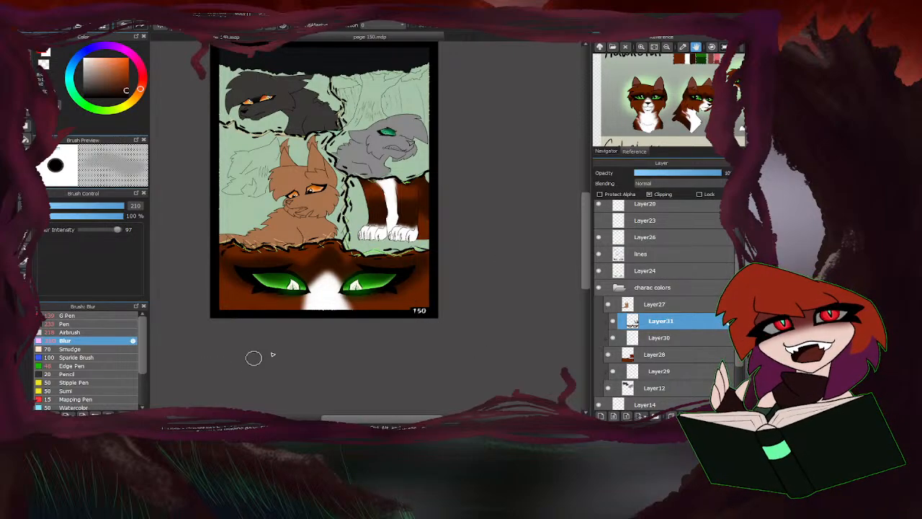
{"action": "left_click", "coordinate": [79, 333]}
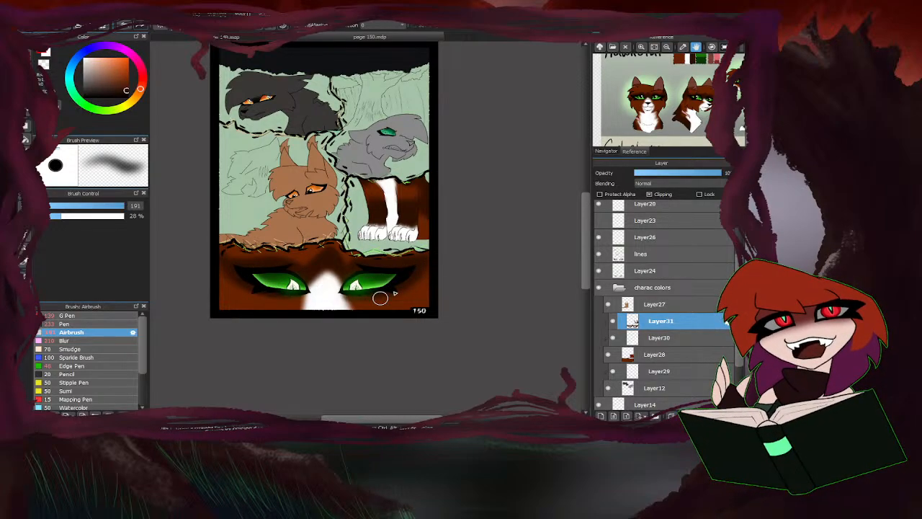
{"action": "scroll", "coordinate": [377, 258], "scroll_direction": "down", "scroll_amount": 1}
{"action": "scroll", "coordinate": [366, 261], "scroll_direction": "up", "scroll_amount": 2}
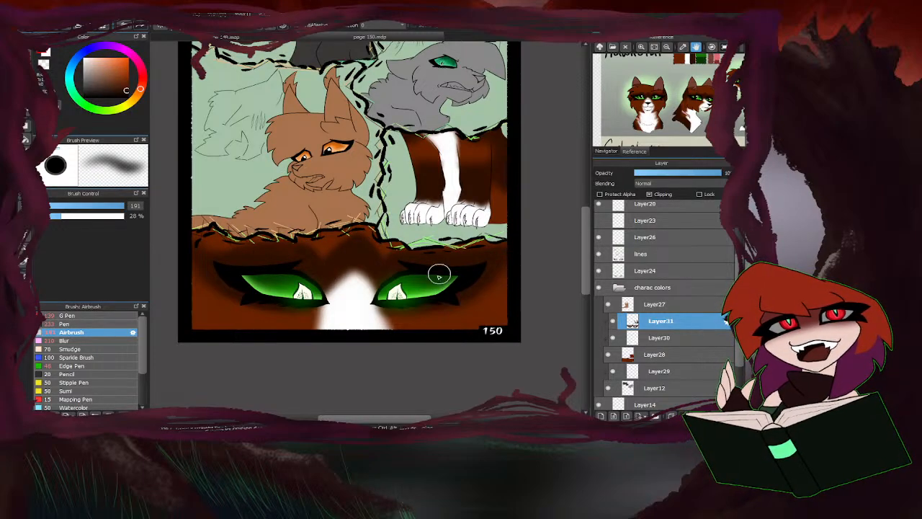
{"action": "scroll", "coordinate": [216, 339], "scroll_direction": "down", "scroll_amount": 2}
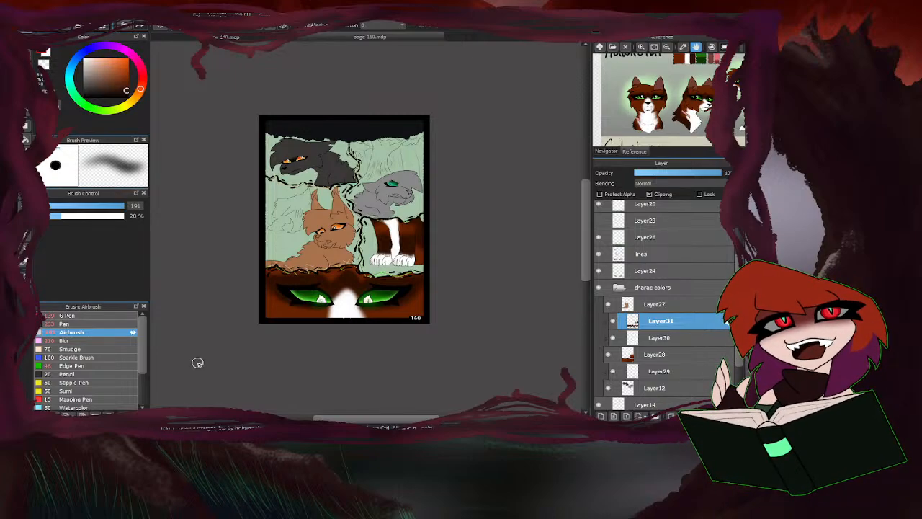
{"action": "scroll", "coordinate": [367, 288], "scroll_direction": "up", "scroll_amount": 2}
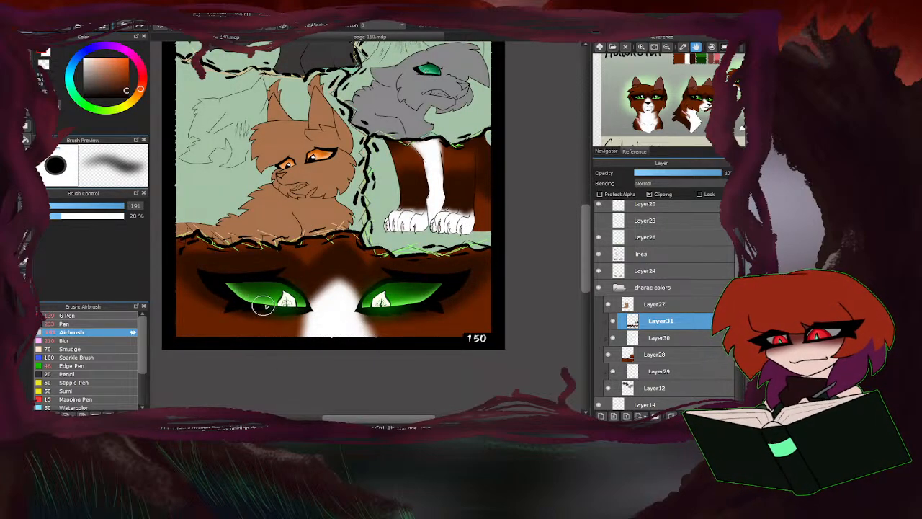
Enlarge the Blur brush to 490 and check the brown cat's face markings up close and within the whole page.
{"action": "left_click", "coordinate": [65, 340]}
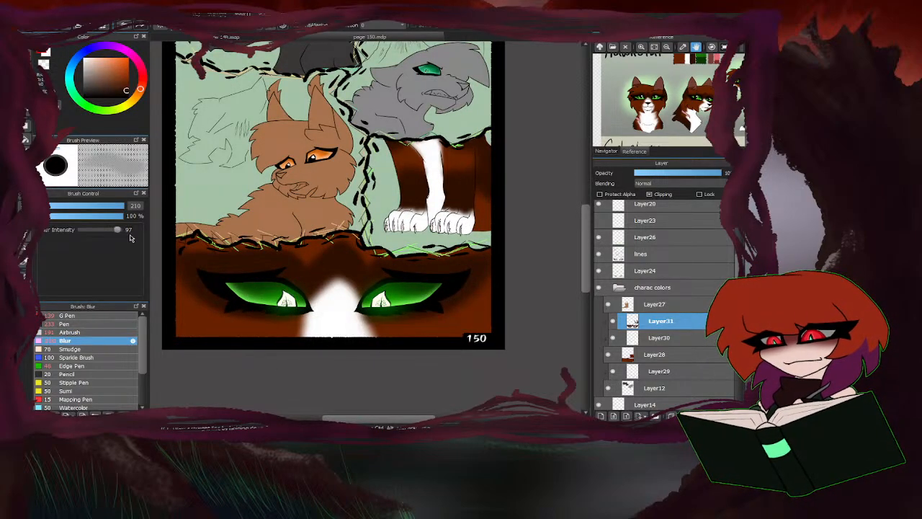
{"action": "left_click", "coordinate": [130, 207]}
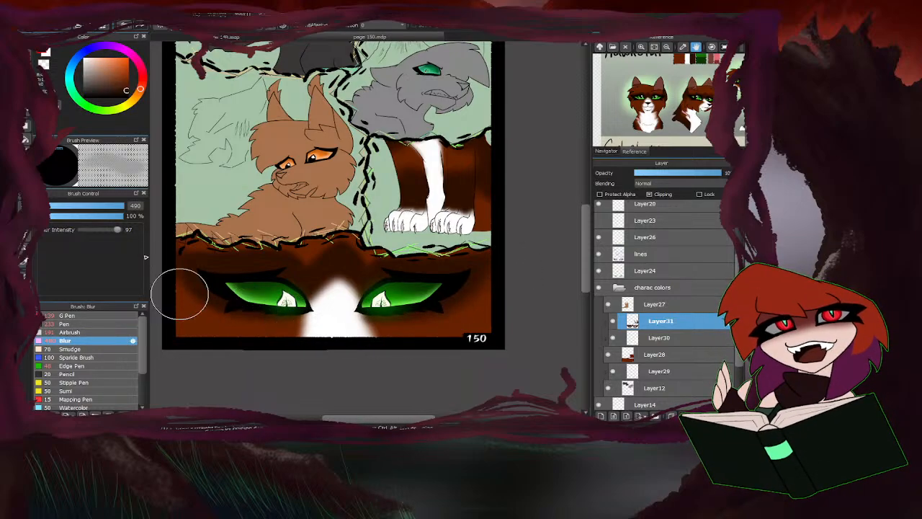
{"action": "scroll", "coordinate": [319, 333], "scroll_direction": "down", "scroll_amount": 3}
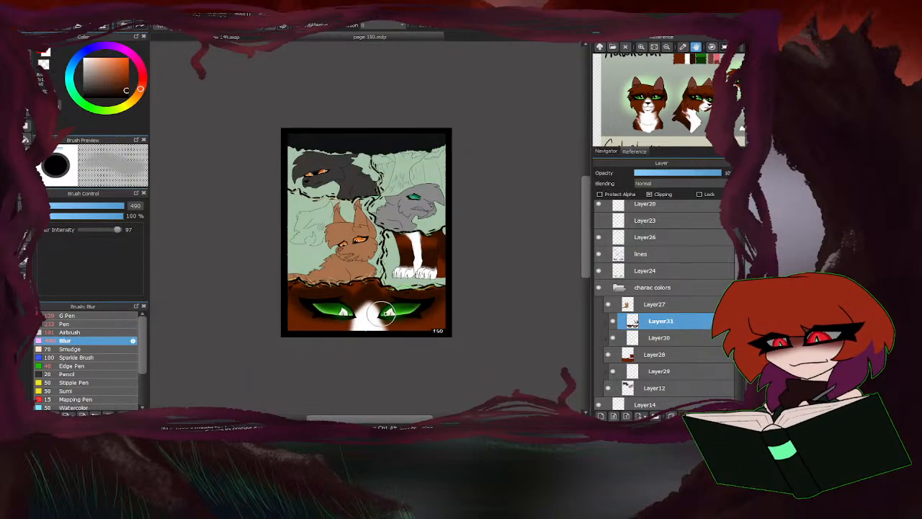
{"action": "scroll", "coordinate": [394, 303], "scroll_direction": "up", "scroll_amount": 1}
{"action": "scroll", "coordinate": [393, 302], "scroll_direction": "up", "scroll_amount": 3}
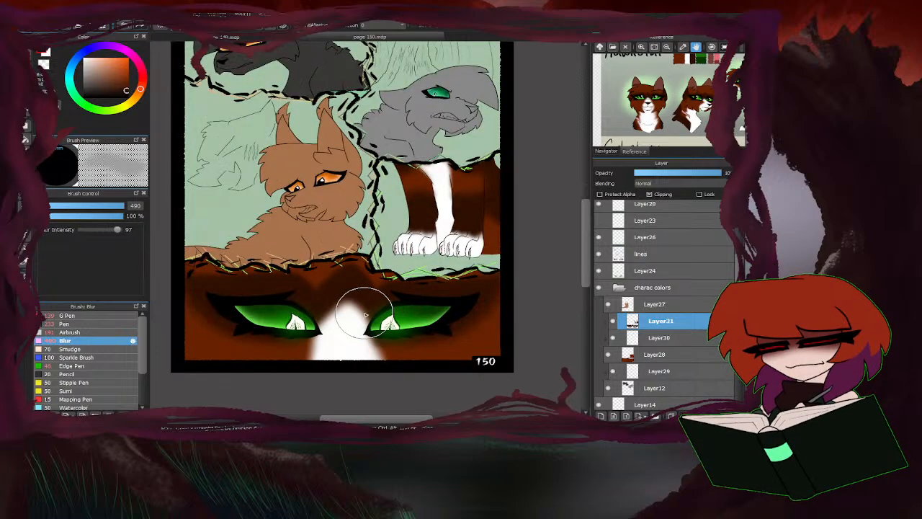
{"action": "scroll", "coordinate": [375, 313], "scroll_direction": "down", "scroll_amount": 3}
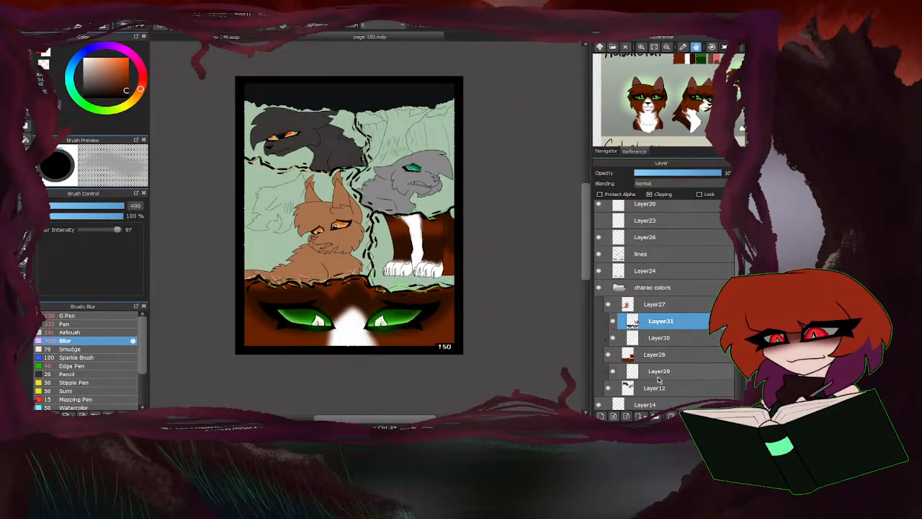
Activate Layer29, bring the grey-and-white cat into the reference view and sample the white from its palette.
{"action": "scroll", "coordinate": [658, 380], "scroll_direction": "down", "scroll_amount": 1}
{"action": "left_click", "coordinate": [656, 351]}
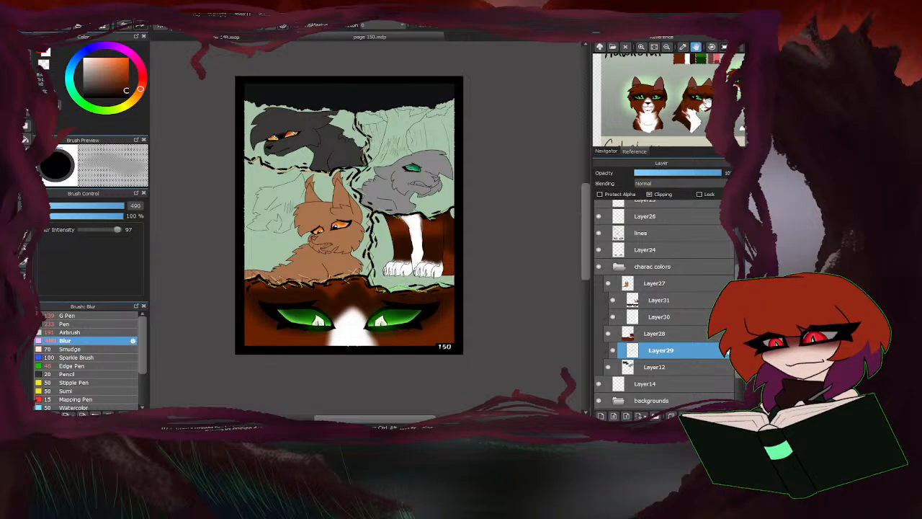
{"action": "left_click_drag", "start_coordinate": [708, 106], "coordinate": [622, 125]}
{"action": "left_click_drag", "start_coordinate": [681, 93], "coordinate": [695, 137]}
{"action": "left_click_drag", "start_coordinate": [681, 76], "coordinate": [663, 90]}
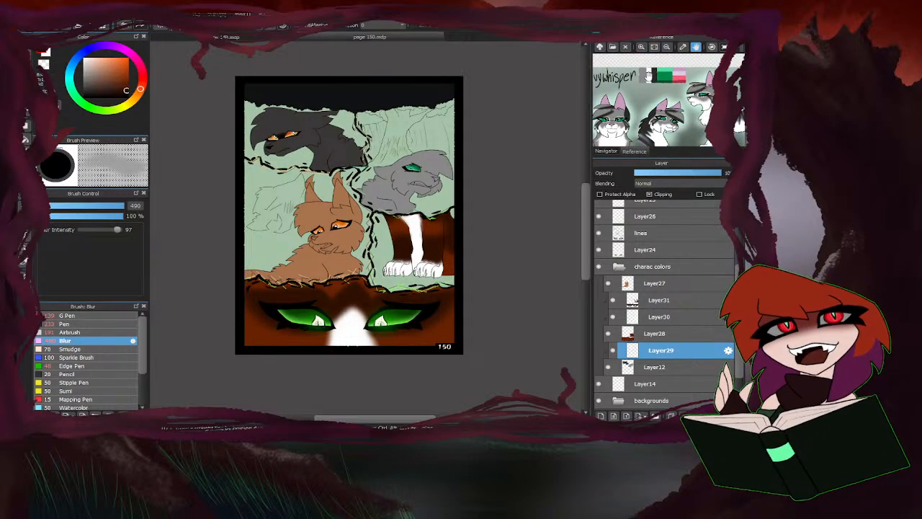
{"action": "right_click", "coordinate": [649, 76]}
Set the Pen to size 40 and paint a white outline around the grey cat's eye.
{"action": "left_click", "coordinate": [62, 325]}
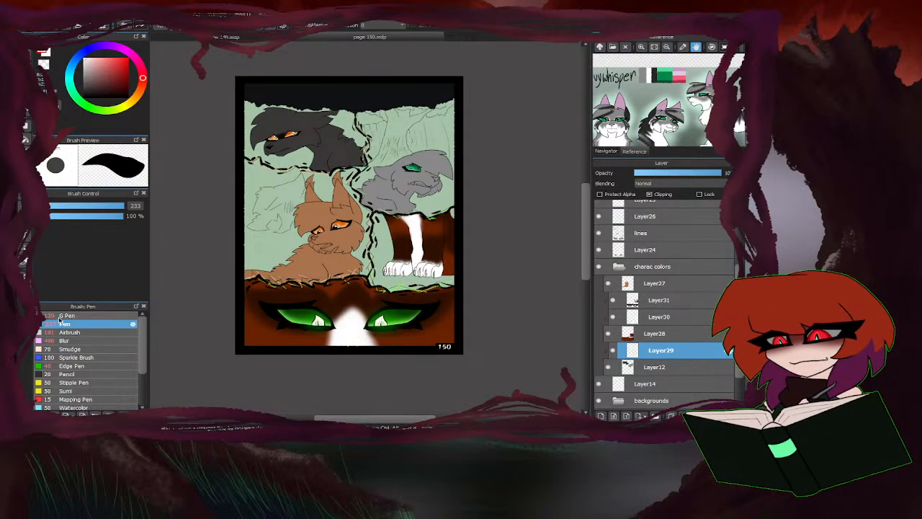
{"action": "scroll", "coordinate": [367, 200], "scroll_direction": "up", "scroll_amount": 5}
{"action": "left_click", "coordinate": [94, 207]}
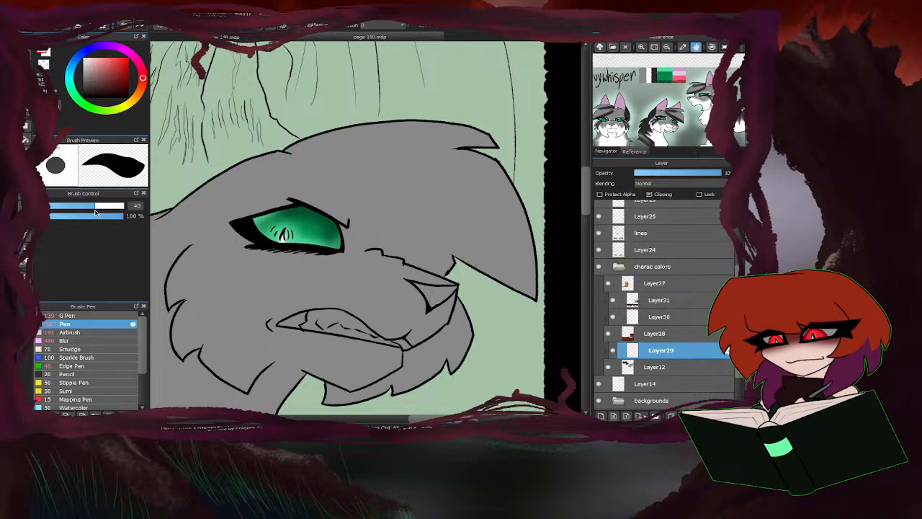
{"action": "scroll", "coordinate": [317, 245], "scroll_direction": "up", "scroll_amount": 2}
{"action": "mouse_move", "coordinate": [344, 265]}
{"action": "left_mouse_down"}
{"action": "mouse_move", "coordinate": [359, 248]}
{"action": "mouse_move", "coordinate": [357, 220]}
{"action": "mouse_move", "coordinate": [241, 189]}
{"action": "mouse_move", "coordinate": [176, 216]}
{"action": "mouse_move", "coordinate": [216, 256]}
{"action": "mouse_move", "coordinate": [339, 247]}
{"action": "left_mouse_up"}
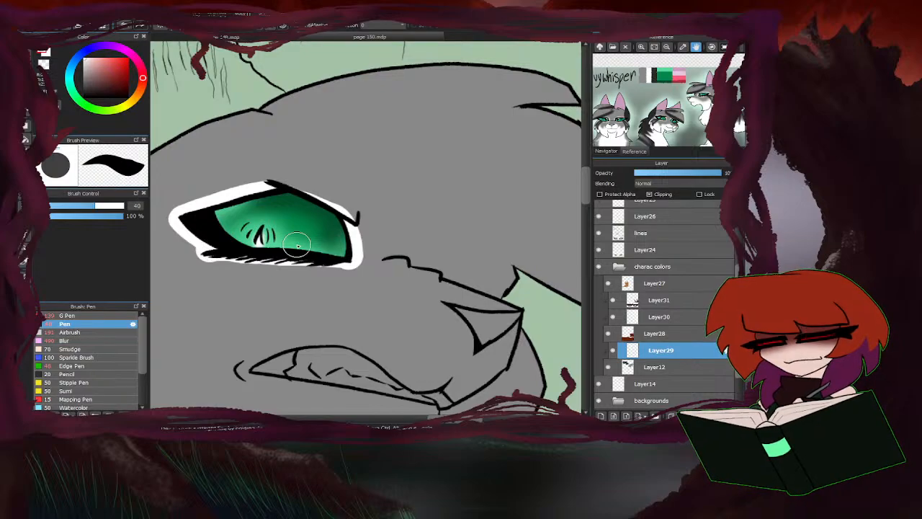
Draw a curved white boundary line from the grey cat's cheek, beneath the eye, to its nose.
{"action": "scroll", "coordinate": [393, 230], "scroll_direction": "down", "scroll_amount": 2}
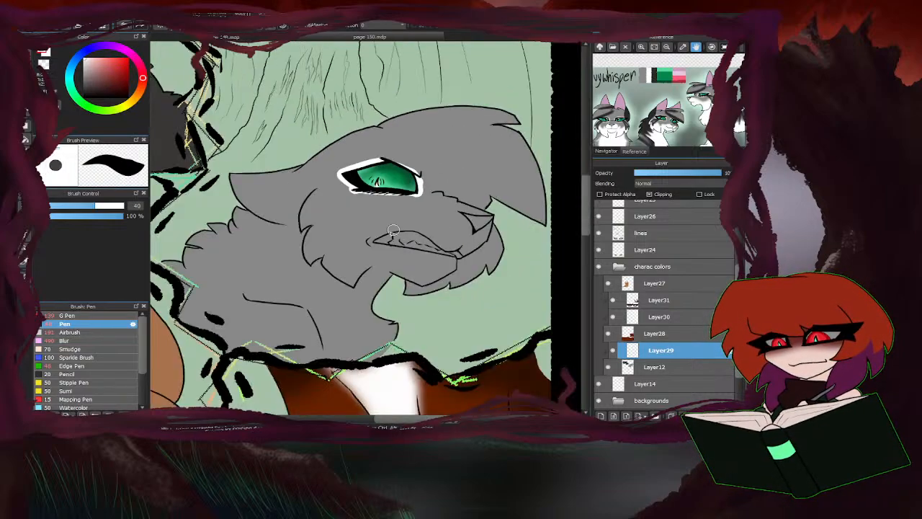
{"action": "scroll", "coordinate": [393, 230], "scroll_direction": "up", "scroll_amount": 1}
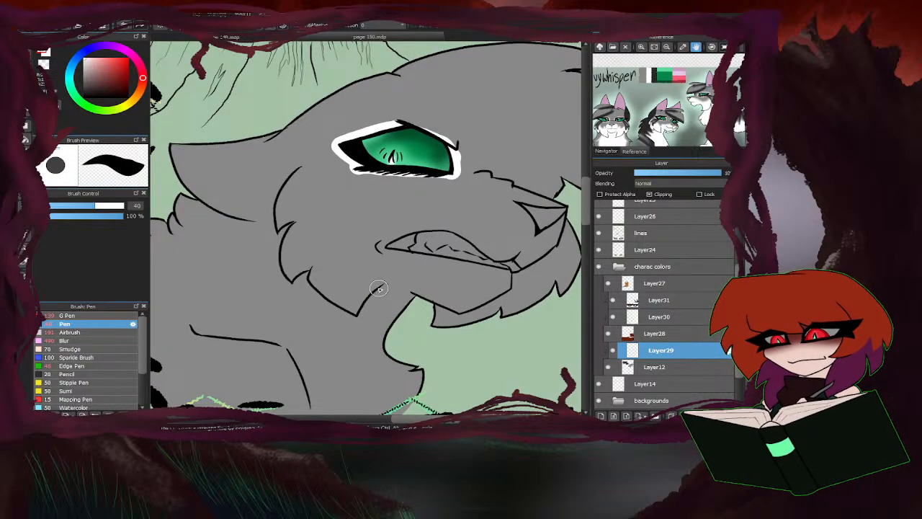
{"action": "mouse_move", "coordinate": [301, 167]}
{"action": "left_mouse_down"}
{"action": "mouse_move", "coordinate": [304, 191]}
{"action": "mouse_move", "coordinate": [341, 221]}
{"action": "mouse_move", "coordinate": [518, 201]}
{"action": "left_mouse_up"}
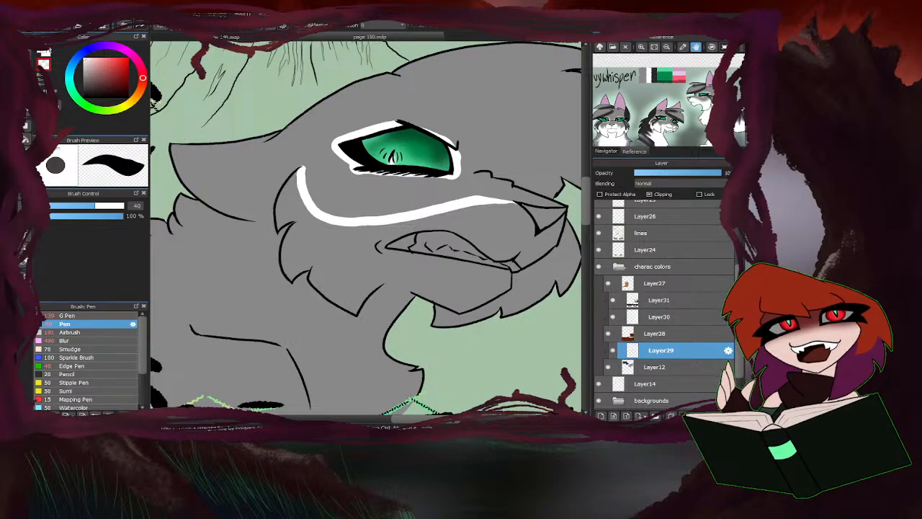
{"action": "scroll", "coordinate": [311, 241], "scroll_direction": "down", "scroll_amount": 2}
{"action": "scroll", "coordinate": [276, 320], "scroll_direction": "up", "scroll_amount": 3}
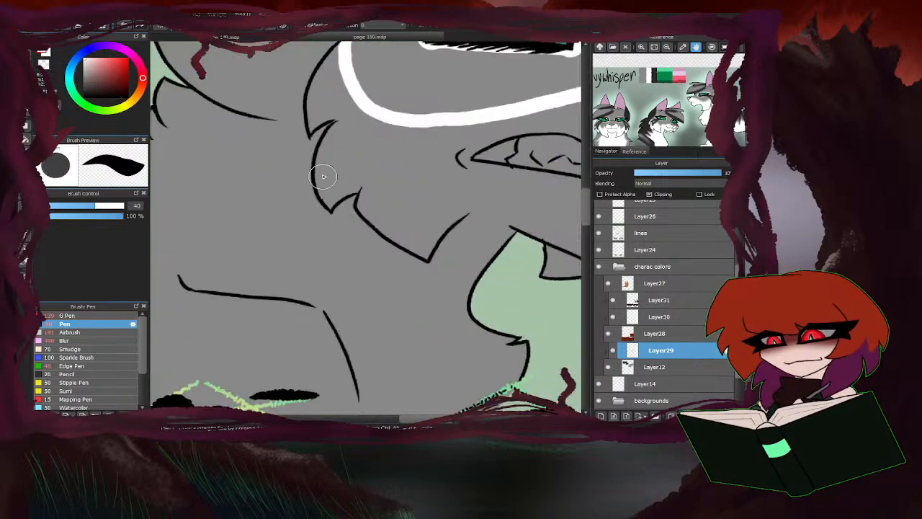
Draw a jagged white fur boundary on the grey cat's neck and extend it down the chest line to the panel border.
{"action": "mouse_move", "coordinate": [317, 176]}
{"action": "left_mouse_down"}
{"action": "mouse_move", "coordinate": [321, 229]}
{"action": "mouse_move", "coordinate": [295, 225]}
{"action": "mouse_move", "coordinate": [261, 196]}
{"action": "mouse_move", "coordinate": [347, 277]}
{"action": "mouse_move", "coordinate": [216, 255]}
{"action": "mouse_move", "coordinate": [286, 303]}
{"action": "left_mouse_up"}
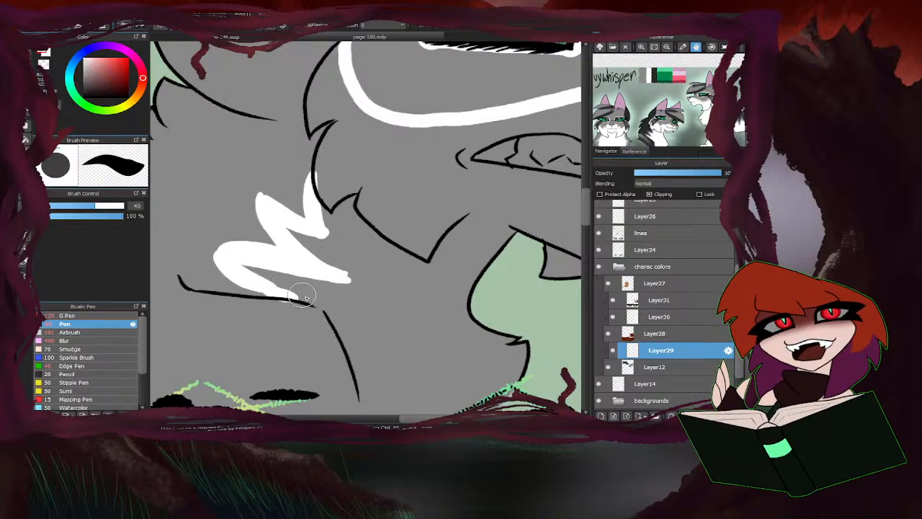
{"action": "scroll", "coordinate": [384, 317], "scroll_direction": "down", "scroll_amount": 2}
{"action": "scroll", "coordinate": [384, 317], "scroll_direction": "up", "scroll_amount": 2}
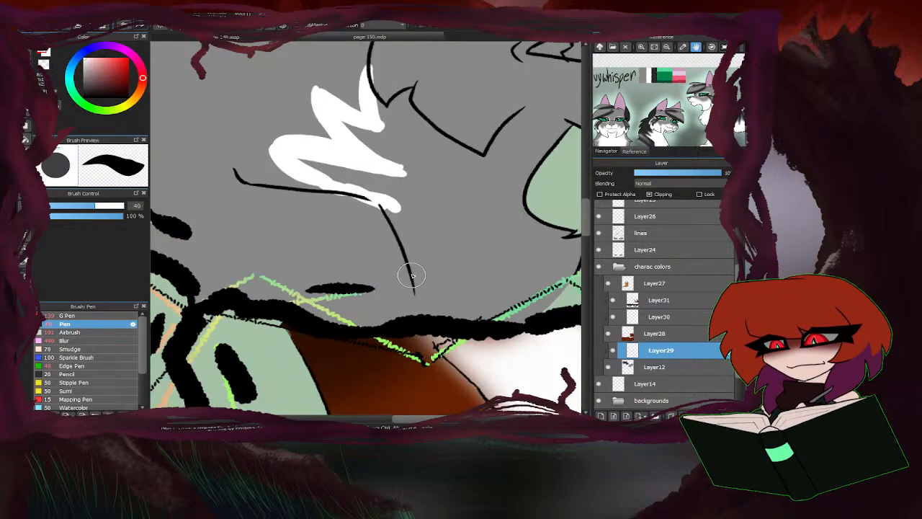
{"action": "left_click_drag", "start_coordinate": [410, 274], "coordinate": [414, 335]}
{"action": "scroll", "coordinate": [268, 366], "scroll_direction": "down", "scroll_amount": 2}
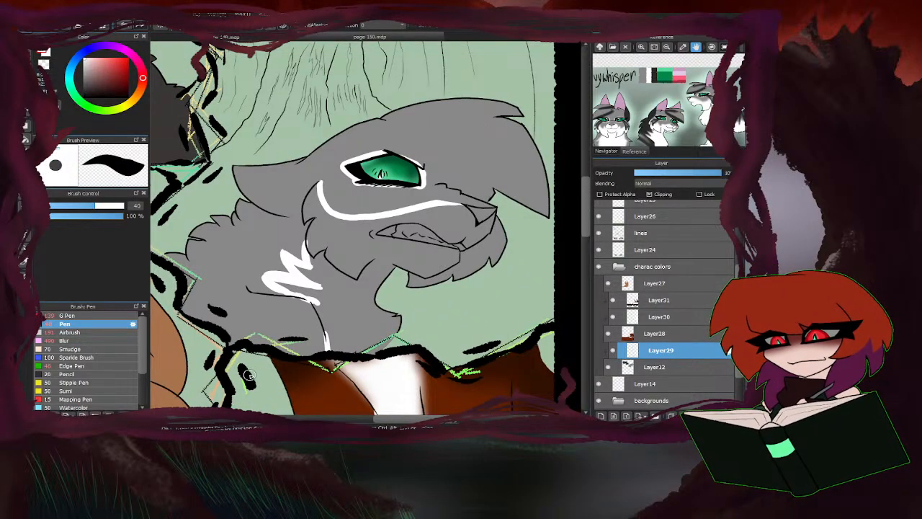
Fill the grey cat's muzzle, chin, lower cheek, neck and chest with white, and paint over the leftover gap at the chest's base.
{"action": "left_click", "coordinate": [26, 139]}
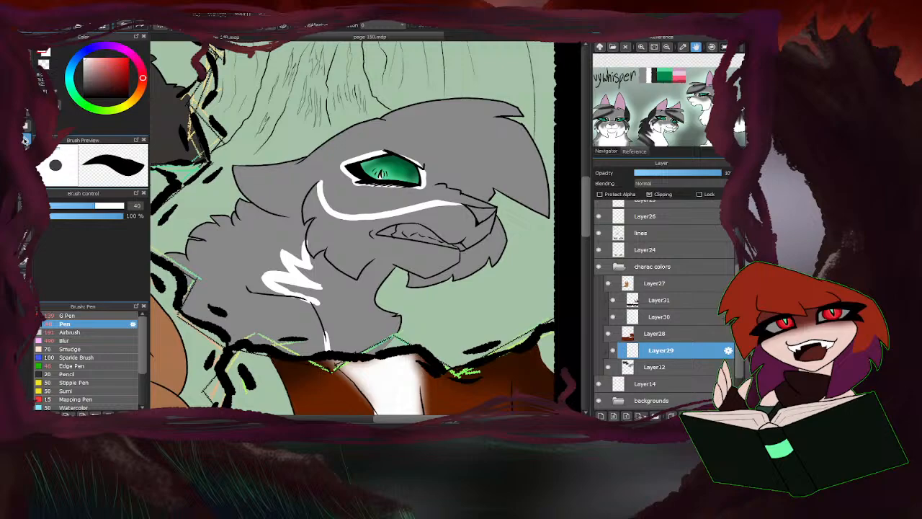
{"action": "left_click", "coordinate": [475, 259]}
{"action": "left_click", "coordinate": [359, 252]}
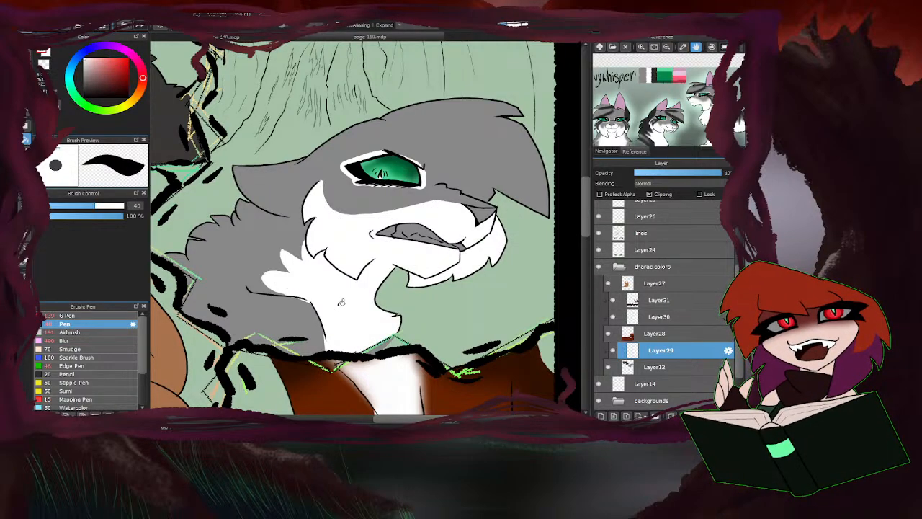
{"action": "left_click", "coordinate": [29, 52]}
{"action": "left_click_drag", "start_coordinate": [389, 337], "coordinate": [361, 352]}
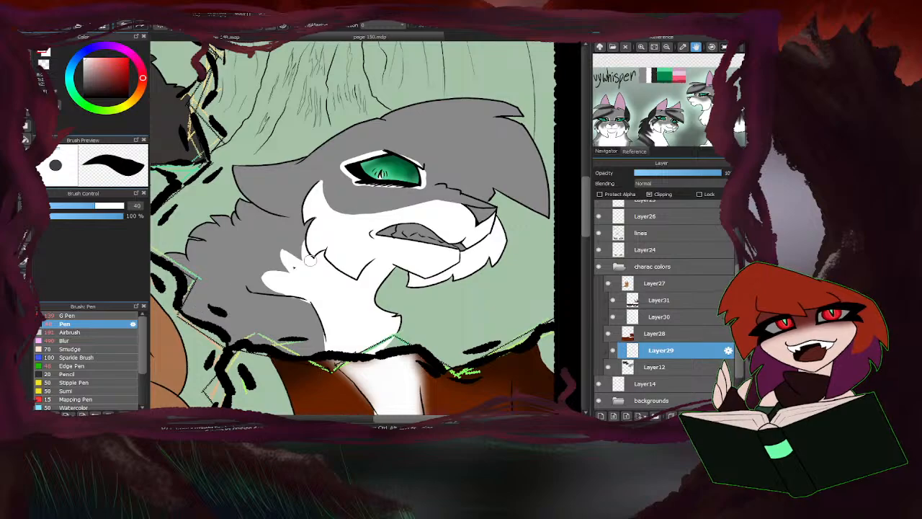
Trim the white overflow along the grey cat's shoulder line and chest line.
{"action": "scroll", "coordinate": [294, 289], "scroll_direction": "up", "scroll_amount": 3}
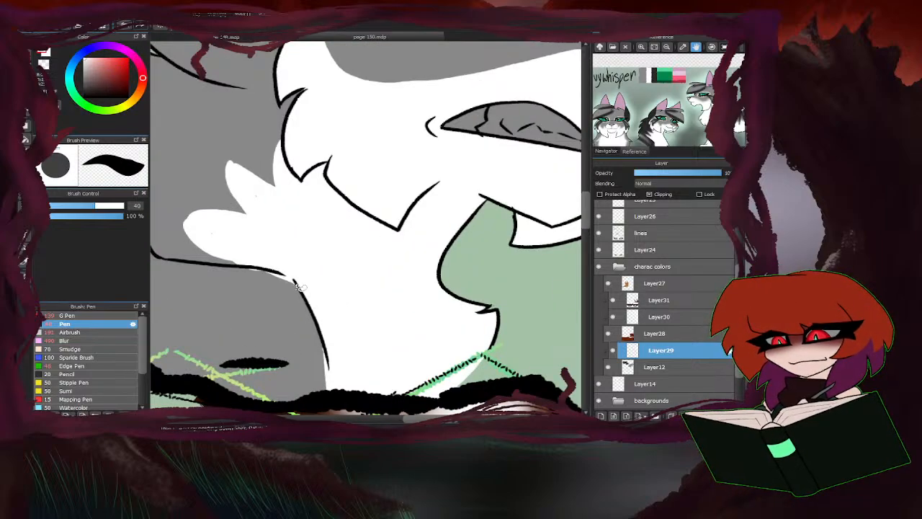
{"action": "left_click_drag", "start_coordinate": [242, 281], "coordinate": [296, 289]}
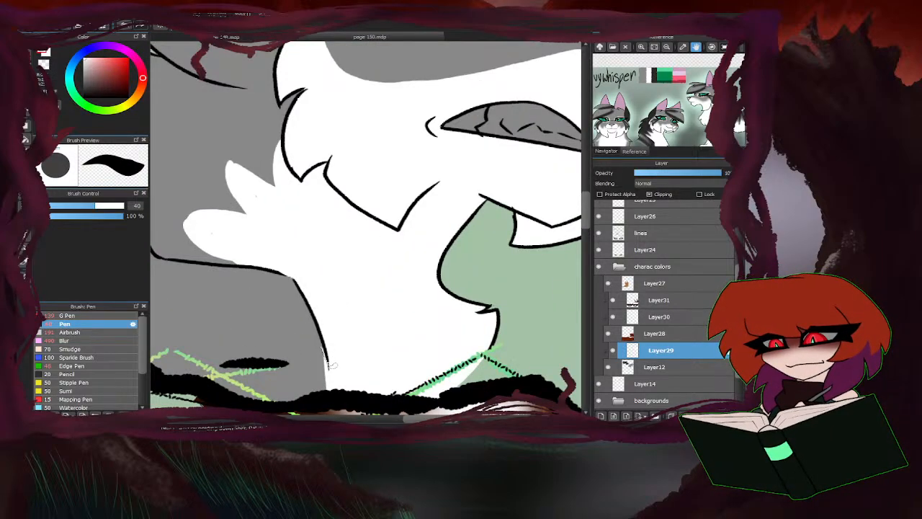
{"action": "left_click_drag", "start_coordinate": [332, 366], "coordinate": [301, 346]}
{"action": "scroll", "coordinate": [324, 367], "scroll_direction": "down", "scroll_amount": 3}
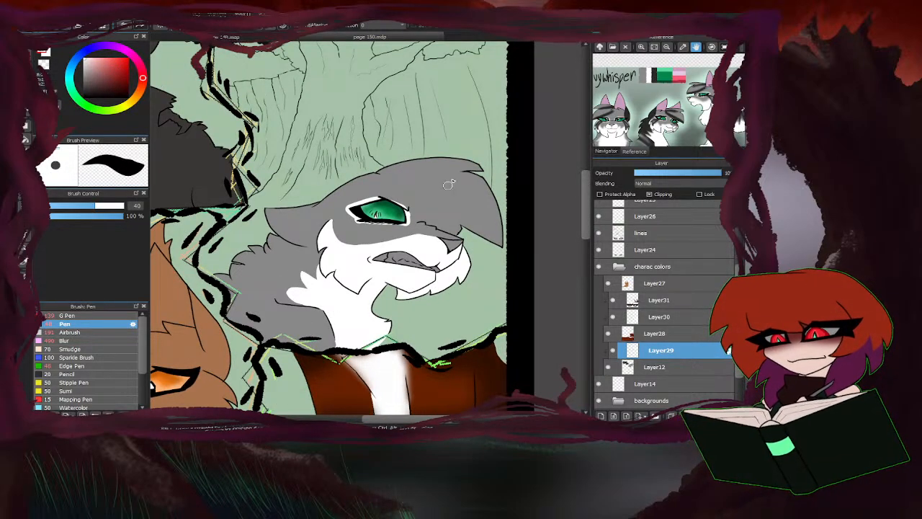
Paint the grey cat's remaining grey mouth interior and nose white with the Pen.
{"action": "scroll", "coordinate": [426, 167], "scroll_direction": "down", "scroll_amount": 3}
{"action": "scroll", "coordinate": [425, 168], "scroll_direction": "down", "scroll_amount": 1}
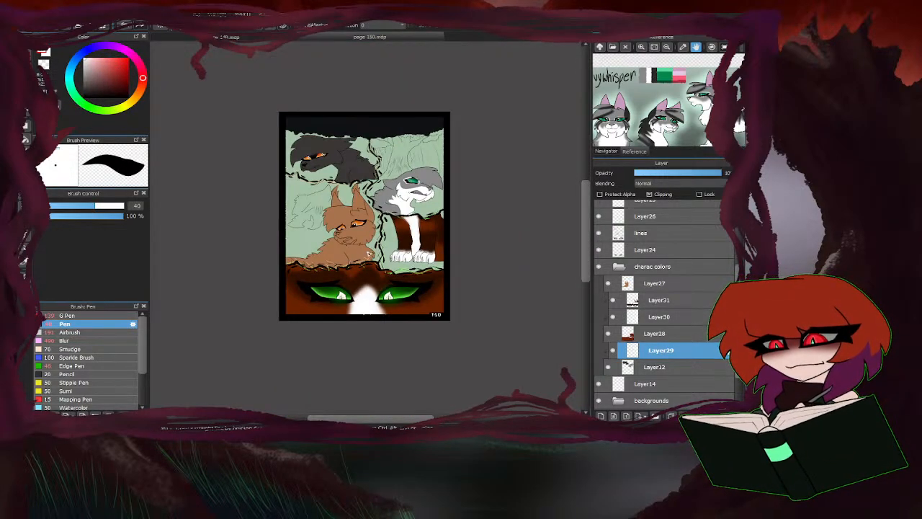
{"action": "scroll", "coordinate": [426, 180], "scroll_direction": "up", "scroll_amount": 4}
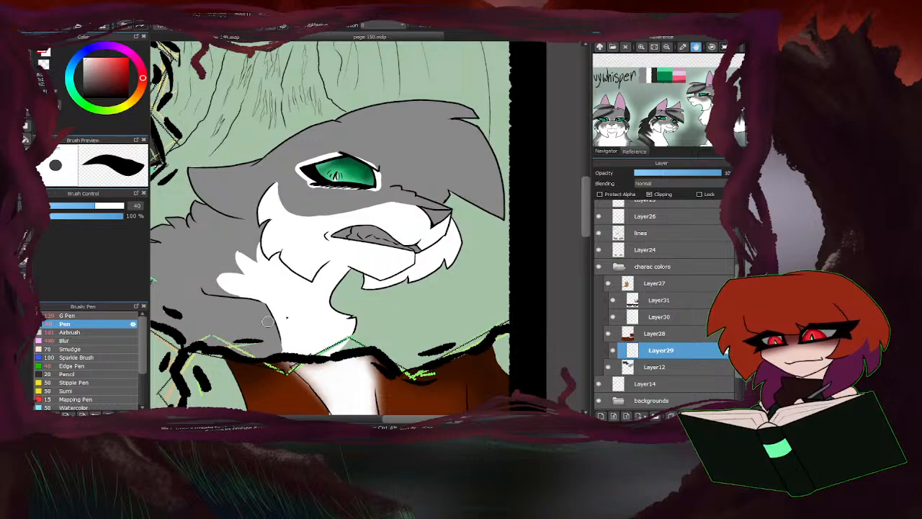
{"action": "mouse_move", "coordinate": [421, 237]}
{"action": "left_mouse_down"}
{"action": "mouse_move", "coordinate": [398, 252]}
{"action": "mouse_move", "coordinate": [400, 229]}
{"action": "mouse_move", "coordinate": [374, 251]}
{"action": "mouse_move", "coordinate": [355, 241]}
{"action": "mouse_move", "coordinate": [355, 225]}
{"action": "mouse_move", "coordinate": [325, 245]}
{"action": "left_mouse_up"}
{"action": "left_click_drag", "start_coordinate": [427, 224], "coordinate": [450, 215]}
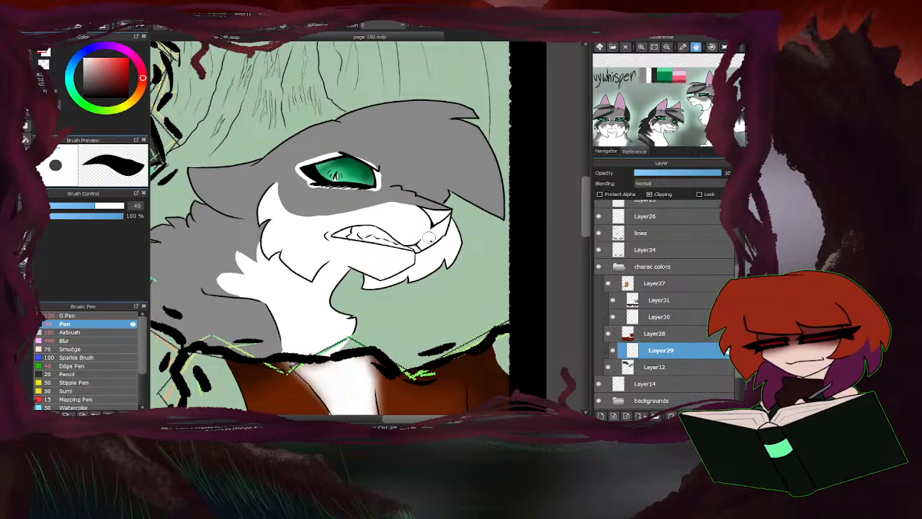
Set the Blur brush to 143 and soften the white marking edges on the grey cat's cheek, neck and around the eye.
{"action": "left_click", "coordinate": [70, 338]}
{"action": "left_click", "coordinate": [118, 207]}
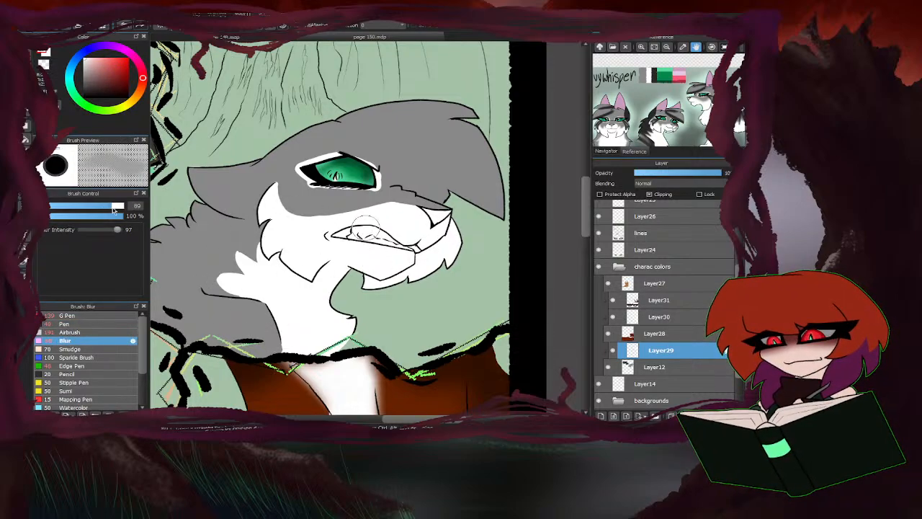
{"action": "key", "text": "]"}
{"action": "key", "text": "]"}
{"action": "key", "text": "]"}
{"action": "key", "text": "]"}
{"action": "mouse_move", "coordinate": [418, 205]}
{"action": "left_mouse_down"}
{"action": "mouse_move", "coordinate": [280, 203]}
{"action": "mouse_move", "coordinate": [277, 179]}
{"action": "mouse_move", "coordinate": [303, 217]}
{"action": "mouse_move", "coordinate": [335, 167]}
{"action": "mouse_move", "coordinate": [262, 252]}
{"action": "mouse_move", "coordinate": [261, 241]}
{"action": "mouse_move", "coordinate": [211, 265]}
{"action": "mouse_move", "coordinate": [251, 283]}
{"action": "left_mouse_up"}
{"action": "mouse_move", "coordinate": [378, 199]}
{"action": "left_mouse_down"}
{"action": "mouse_move", "coordinate": [343, 175]}
{"action": "mouse_move", "coordinate": [326, 181]}
{"action": "mouse_move", "coordinate": [388, 173]}
{"action": "mouse_move", "coordinate": [297, 165]}
{"action": "mouse_move", "coordinate": [372, 186]}
{"action": "mouse_move", "coordinate": [311, 176]}
{"action": "mouse_move", "coordinate": [377, 178]}
{"action": "mouse_move", "coordinate": [338, 175]}
{"action": "left_mouse_up"}
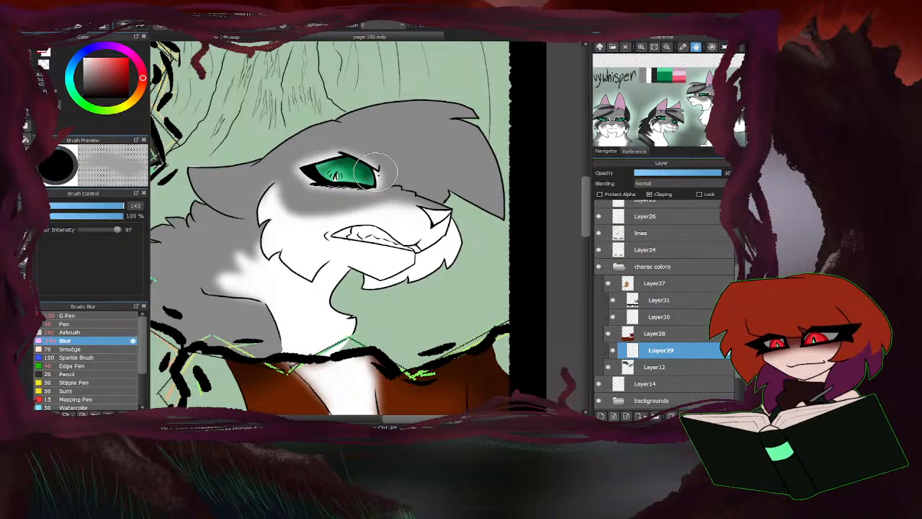
Add a new clipped layer above the grey cat's white markings and set the G Pen to size 22.
{"action": "scroll", "coordinate": [367, 164], "scroll_direction": "down", "scroll_amount": 3}
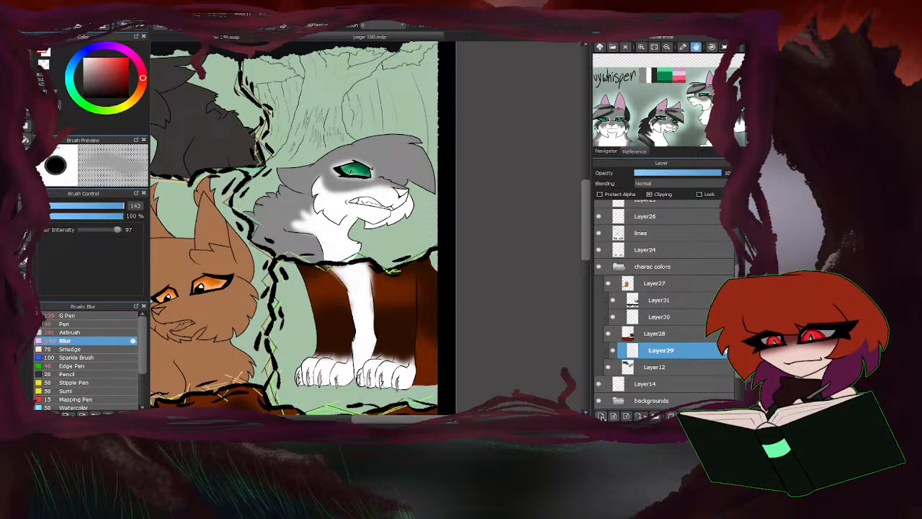
{"action": "left_click", "coordinate": [601, 417]}
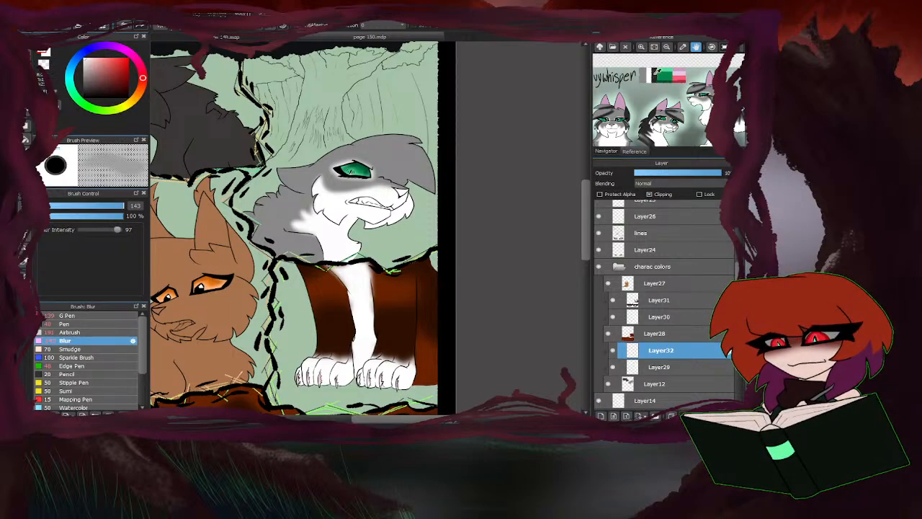
{"action": "left_click", "coordinate": [76, 315]}
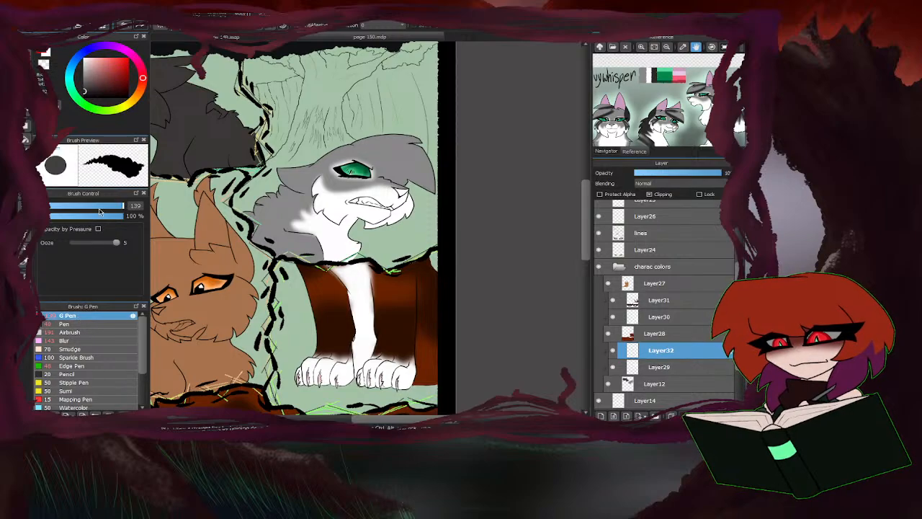
{"action": "left_click_drag", "start_coordinate": [100, 211], "coordinate": [77, 210]}
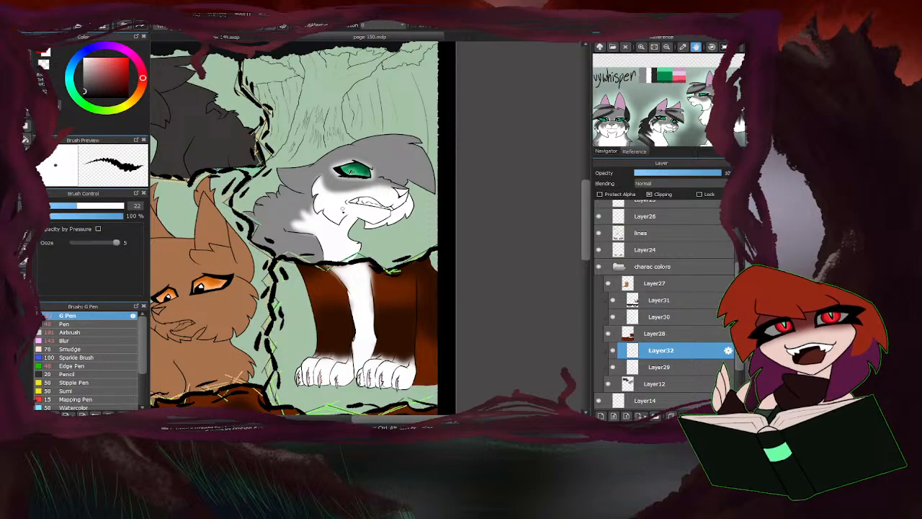
Outline the grey cat's ear base up to the forehead in dark grey and fill the enclosed ear with it.
{"action": "scroll", "coordinate": [304, 191], "scroll_direction": "up", "scroll_amount": 8}
{"action": "mouse_move", "coordinate": [358, 193]}
{"action": "left_mouse_down"}
{"action": "mouse_move", "coordinate": [252, 175]}
{"action": "mouse_move", "coordinate": [360, 188]}
{"action": "left_mouse_up"}
{"action": "scroll", "coordinate": [273, 191], "scroll_direction": "down", "scroll_amount": 5}
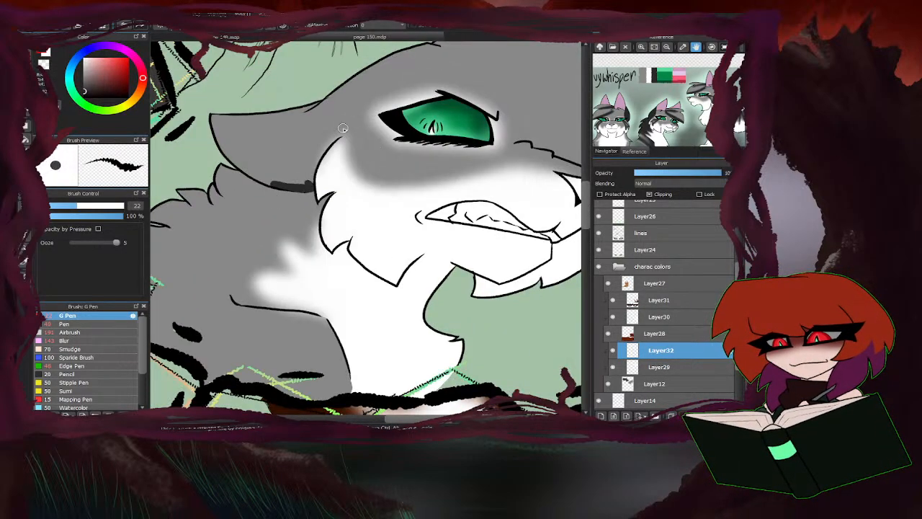
{"action": "scroll", "coordinate": [343, 128], "scroll_direction": "down", "scroll_amount": 3}
{"action": "scroll", "coordinate": [301, 158], "scroll_direction": "up", "scroll_amount": 3}
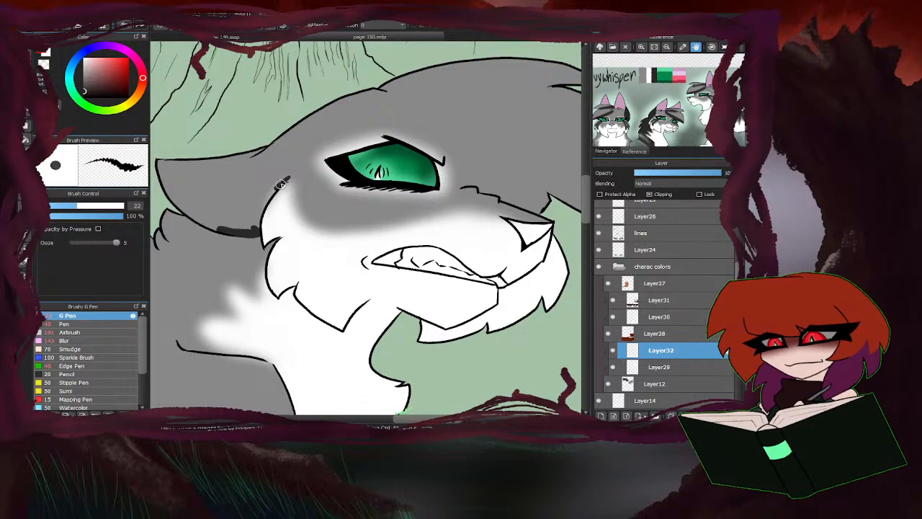
{"action": "mouse_move", "coordinate": [281, 184]}
{"action": "left_mouse_down"}
{"action": "mouse_move", "coordinate": [256, 225]}
{"action": "mouse_move", "coordinate": [294, 167]}
{"action": "mouse_move", "coordinate": [380, 105]}
{"action": "left_mouse_up"}
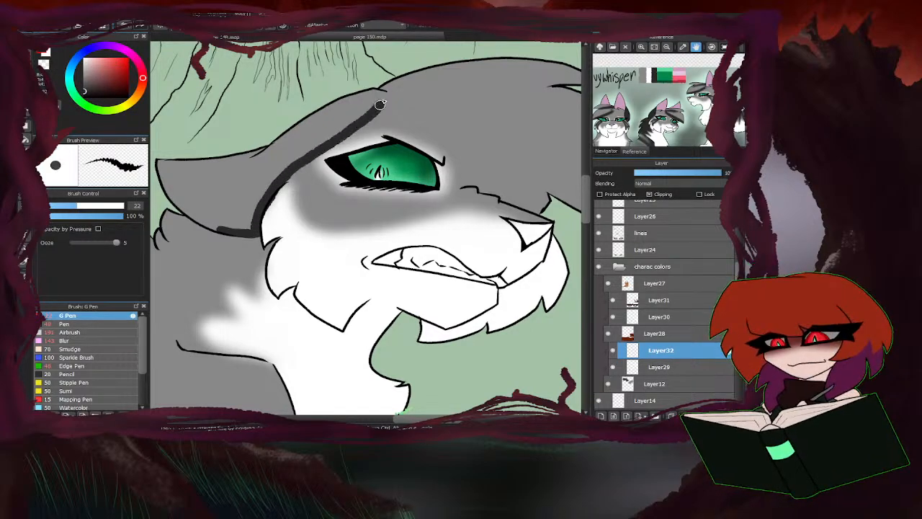
{"action": "scroll", "coordinate": [208, 237], "scroll_direction": "down", "scroll_amount": 3}
{"action": "left_click", "coordinate": [27, 139]}
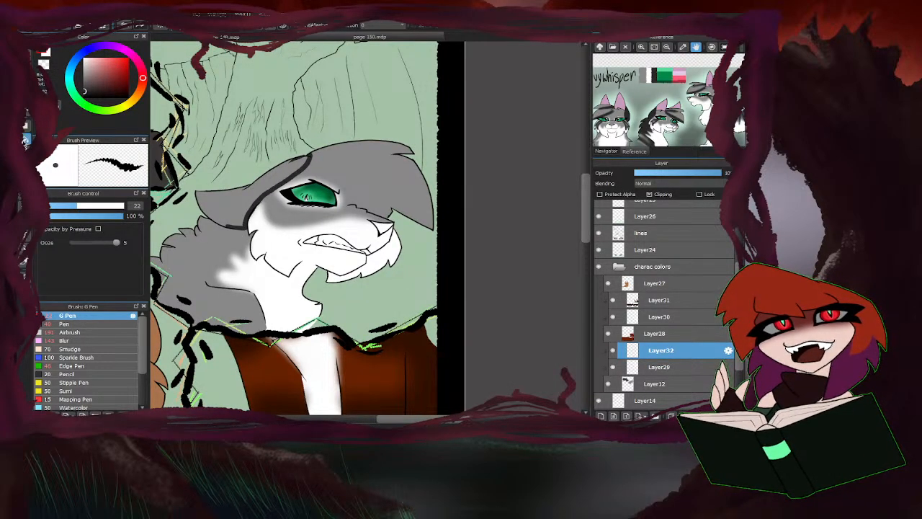
{"action": "left_click", "coordinate": [216, 205]}
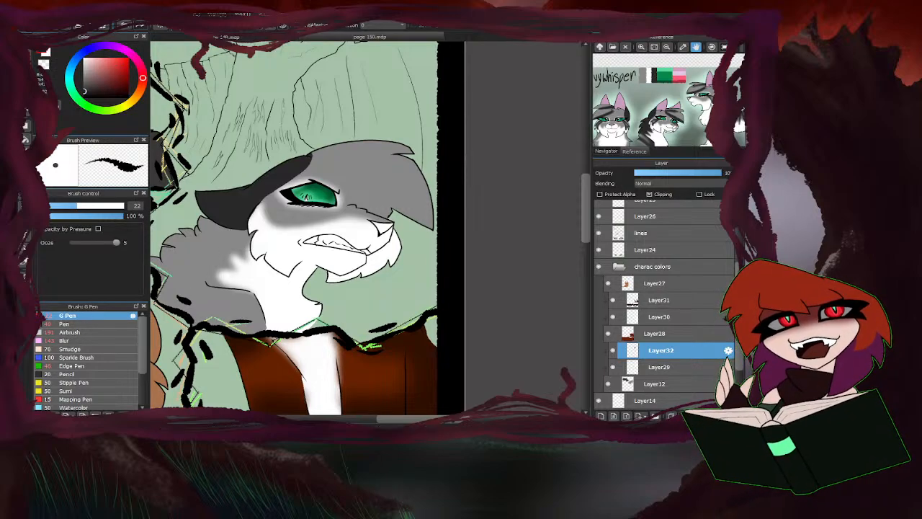
Draw two dark grey stripes from the eye's outer corner onto the cheek and join their ends with a zigzag.
{"action": "scroll", "coordinate": [302, 156], "scroll_direction": "up", "scroll_amount": 4}
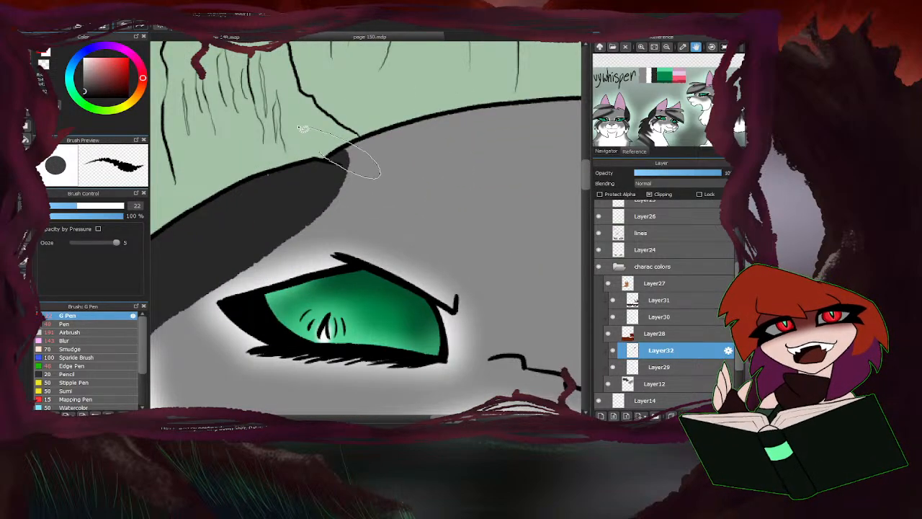
{"action": "scroll", "coordinate": [308, 127], "scroll_direction": "down", "scroll_amount": 3}
{"action": "scroll", "coordinate": [261, 230], "scroll_direction": "down", "scroll_amount": 2}
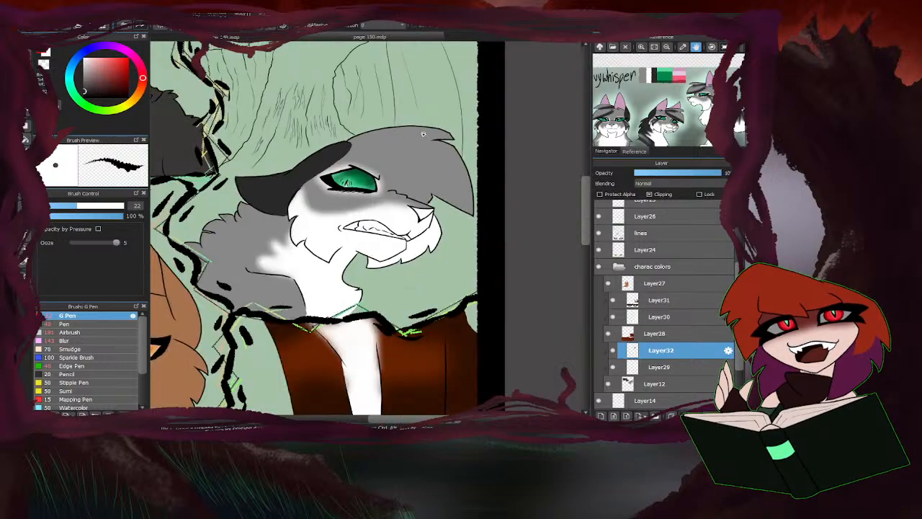
{"action": "scroll", "coordinate": [375, 162], "scroll_direction": "up", "scroll_amount": 4}
{"action": "mouse_move", "coordinate": [382, 160]}
{"action": "left_mouse_down"}
{"action": "mouse_move", "coordinate": [292, 177]}
{"action": "mouse_move", "coordinate": [258, 225]}
{"action": "mouse_move", "coordinate": [347, 189]}
{"action": "mouse_move", "coordinate": [319, 287]}
{"action": "left_mouse_up"}
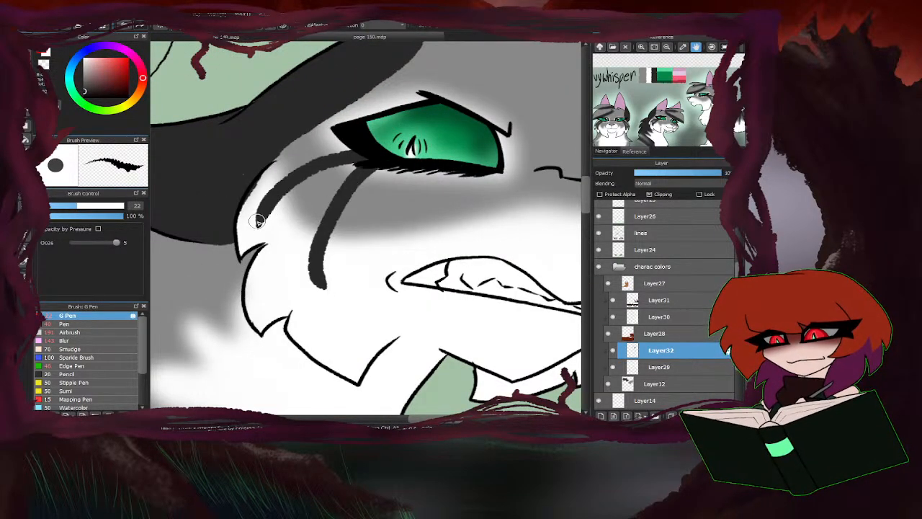
{"action": "mouse_move", "coordinate": [261, 218]}
{"action": "left_mouse_down"}
{"action": "mouse_move", "coordinate": [290, 210]}
{"action": "mouse_move", "coordinate": [315, 271]}
{"action": "mouse_move", "coordinate": [301, 249]}
{"action": "left_mouse_up"}
{"action": "left_click_drag", "start_coordinate": [289, 215], "coordinate": [306, 270]}
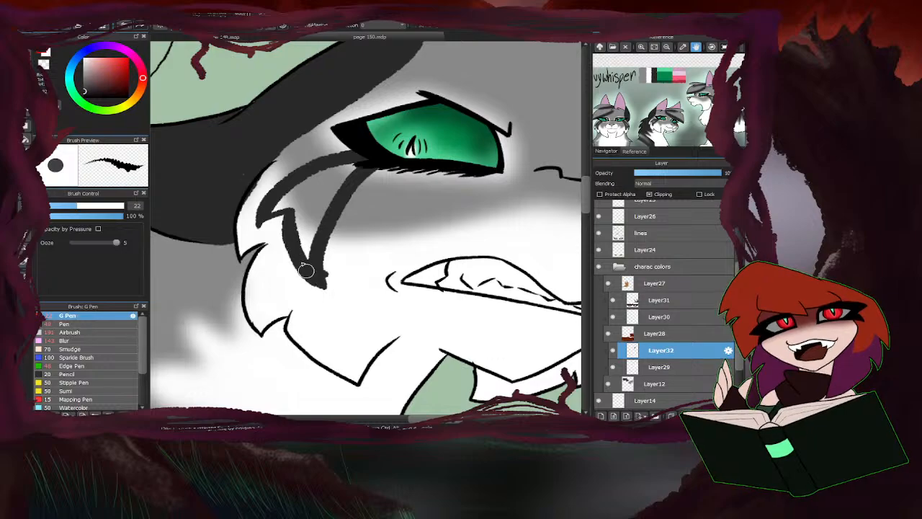
Sharpen the cheek stripe's pointed tip and add thin dark grey streaks between the two stripes.
{"action": "mouse_move", "coordinate": [280, 193]}
{"action": "left_mouse_down"}
{"action": "mouse_move", "coordinate": [250, 230]}
{"action": "mouse_move", "coordinate": [286, 215]}
{"action": "left_mouse_up"}
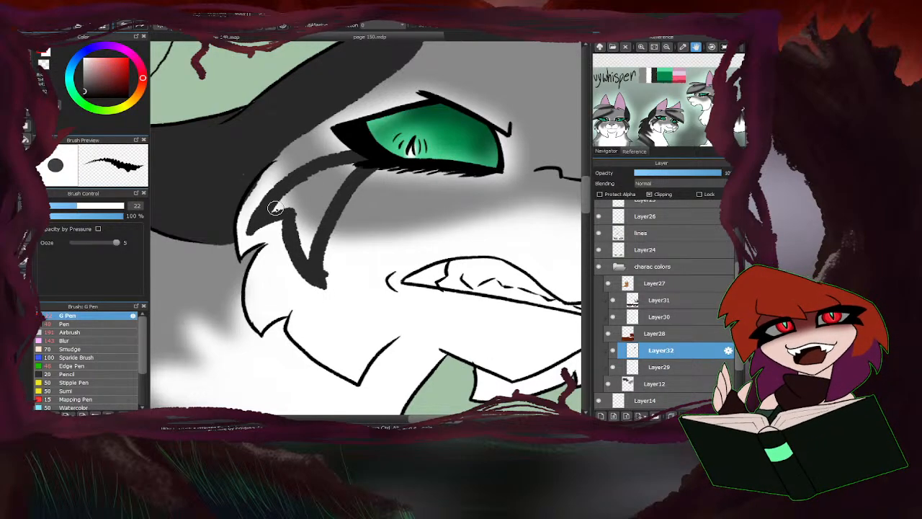
{"action": "mouse_move", "coordinate": [329, 174]}
{"action": "left_mouse_down"}
{"action": "mouse_move", "coordinate": [350, 165]}
{"action": "mouse_move", "coordinate": [285, 207]}
{"action": "mouse_move", "coordinate": [361, 166]}
{"action": "mouse_move", "coordinate": [307, 222]}
{"action": "mouse_move", "coordinate": [278, 183]}
{"action": "left_mouse_up"}
{"action": "scroll", "coordinate": [351, 191], "scroll_direction": "down", "scroll_amount": 4}
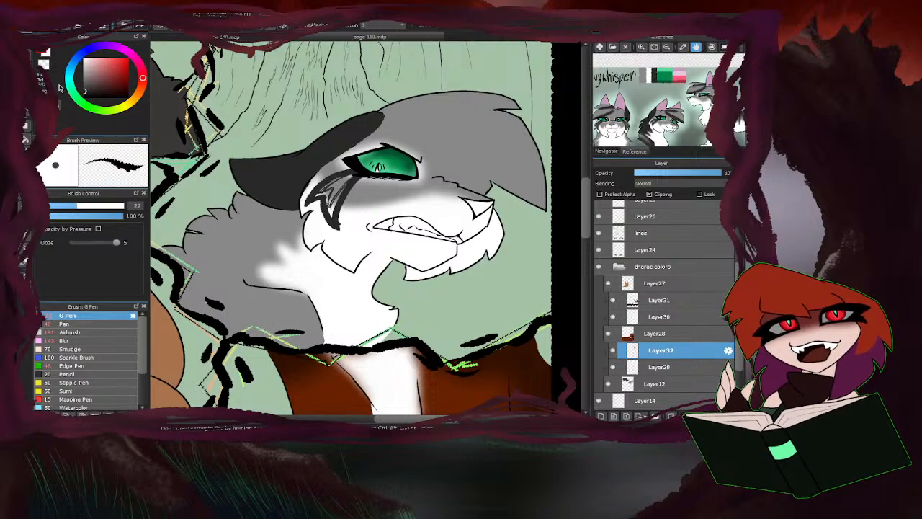
{"action": "scroll", "coordinate": [317, 230], "scroll_direction": "up", "scroll_amount": 4}
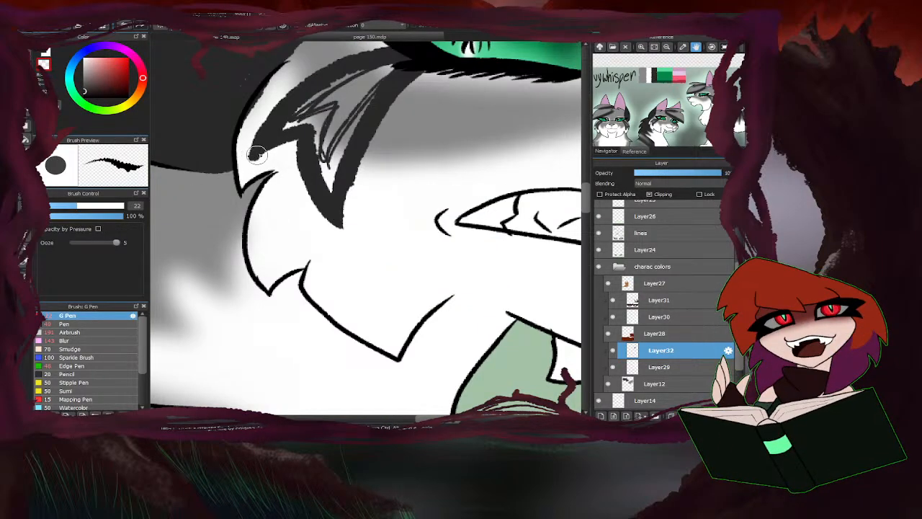
{"action": "scroll", "coordinate": [281, 119], "scroll_direction": "down", "scroll_amount": 4}
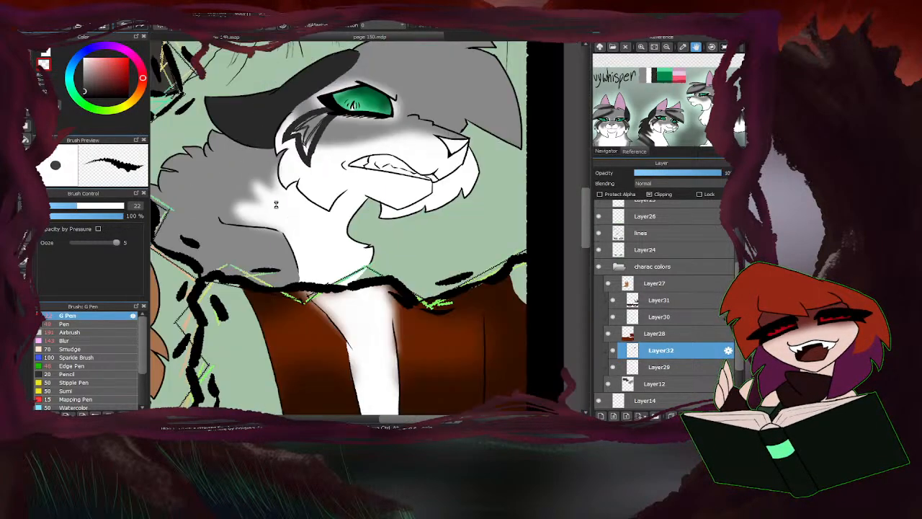
{"action": "scroll", "coordinate": [284, 121], "scroll_direction": "up", "scroll_amount": 2}
{"action": "scroll", "coordinate": [284, 121], "scroll_direction": "up", "scroll_amount": 4}
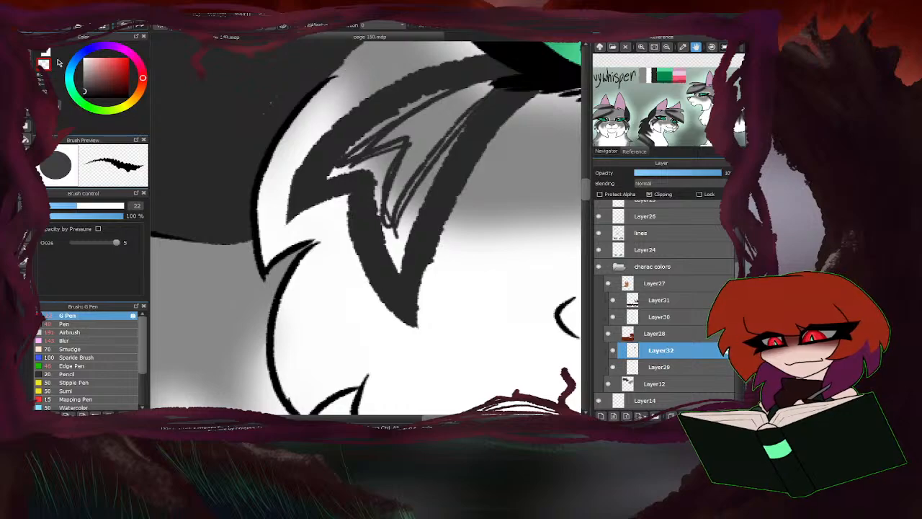
{"action": "scroll", "coordinate": [223, 174], "scroll_direction": "down", "scroll_amount": 6}
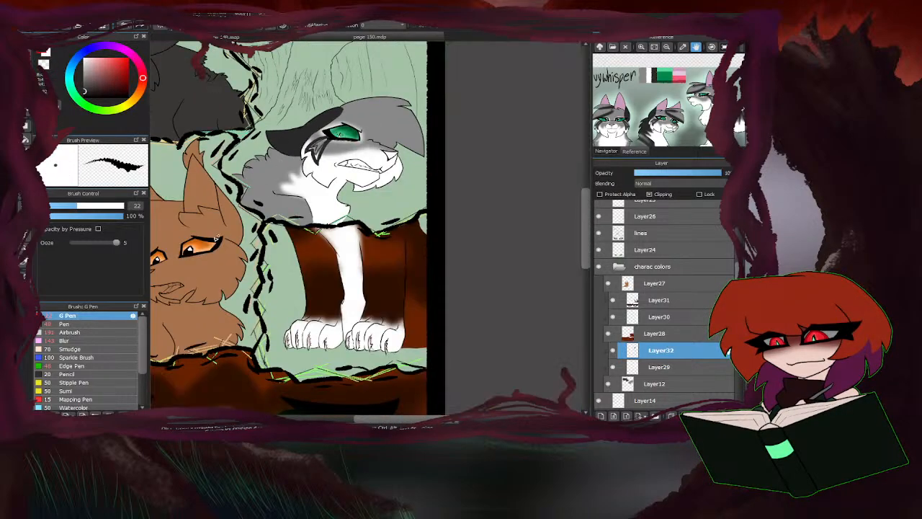
Paint a solid dark grey band diagonally from the top of the head to the tip of the grey cat's fringe.
{"action": "scroll", "coordinate": [366, 98], "scroll_direction": "up", "scroll_amount": 5}
{"action": "scroll", "coordinate": [389, 115], "scroll_direction": "down", "scroll_amount": 2}
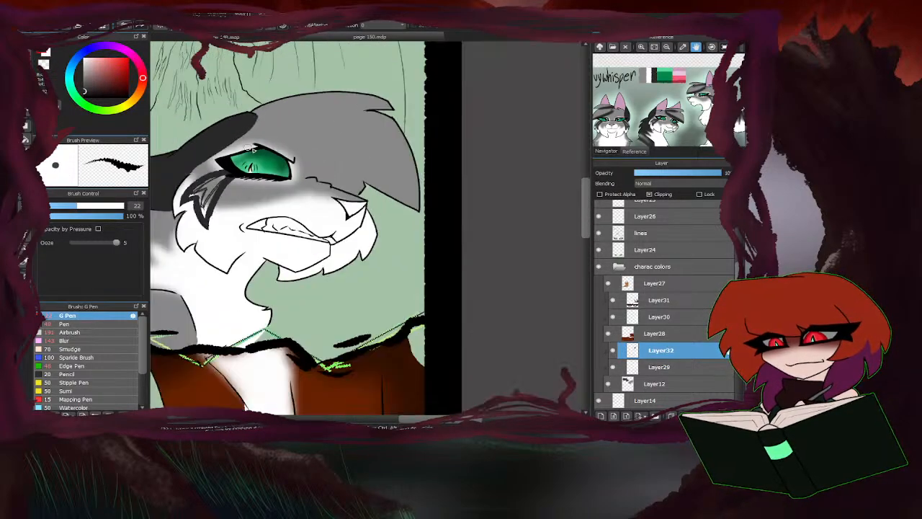
{"action": "scroll", "coordinate": [339, 167], "scroll_direction": "up", "scroll_amount": 2}
{"action": "left_click_drag", "start_coordinate": [444, 235], "coordinate": [191, 90]}
{"action": "left_click_drag", "start_coordinate": [447, 231], "coordinate": [206, 81]}
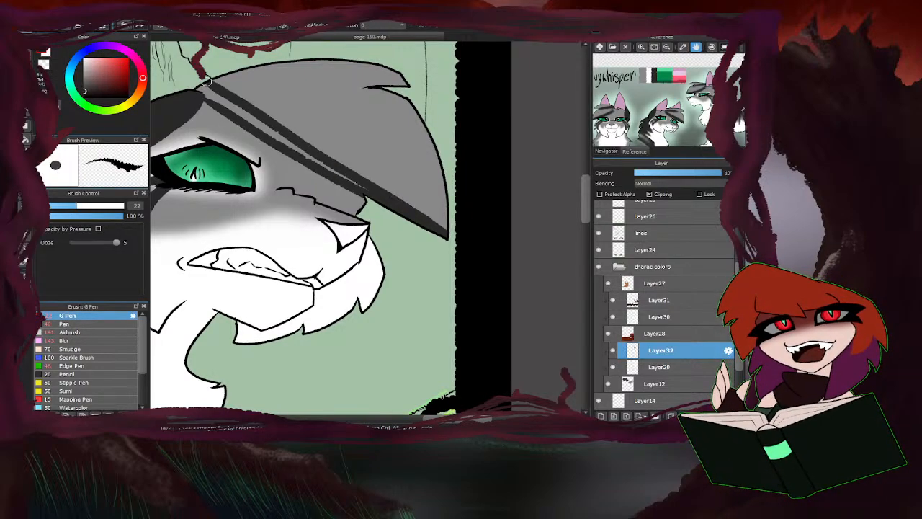
{"action": "left_click_drag", "start_coordinate": [359, 186], "coordinate": [239, 108]}
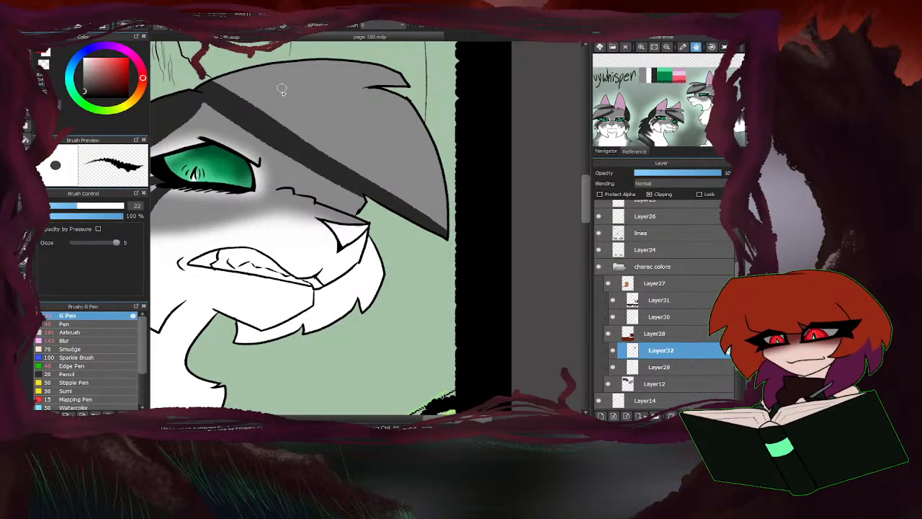
Paint a second tapered dark grey stripe along the upper part of the fringe, ending at the hair notch.
{"action": "left_click_drag", "start_coordinate": [221, 186], "coordinate": [278, 133]}
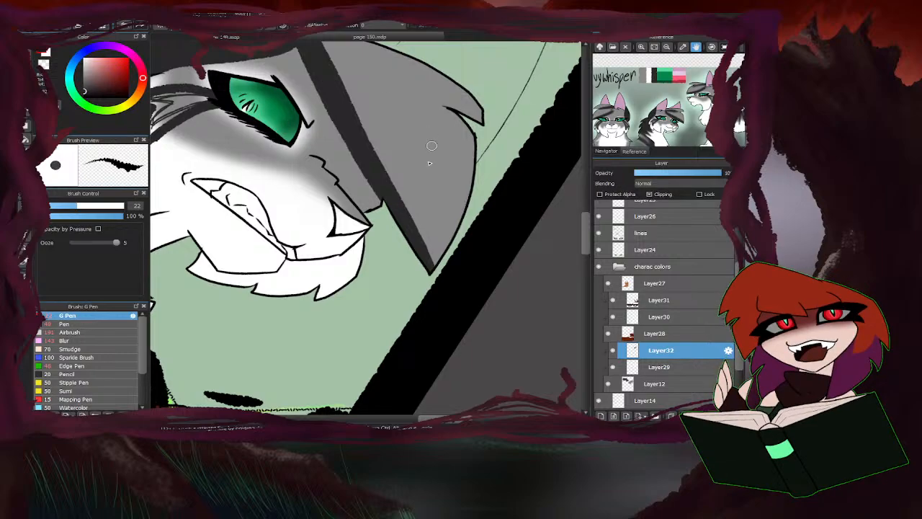
{"action": "scroll", "coordinate": [330, 290], "scroll_direction": "down", "scroll_amount": 3}
{"action": "scroll", "coordinate": [378, 209], "scroll_direction": "up", "scroll_amount": 3}
{"action": "scroll", "coordinate": [408, 232], "scroll_direction": "up", "scroll_amount": 3}
{"action": "mouse_move", "coordinate": [428, 240]}
{"action": "left_mouse_down"}
{"action": "mouse_move", "coordinate": [350, 169]}
{"action": "mouse_move", "coordinate": [193, 100]}
{"action": "mouse_move", "coordinate": [193, 111]}
{"action": "left_mouse_up"}
{"action": "left_click_drag", "start_coordinate": [380, 196], "coordinate": [188, 103]}
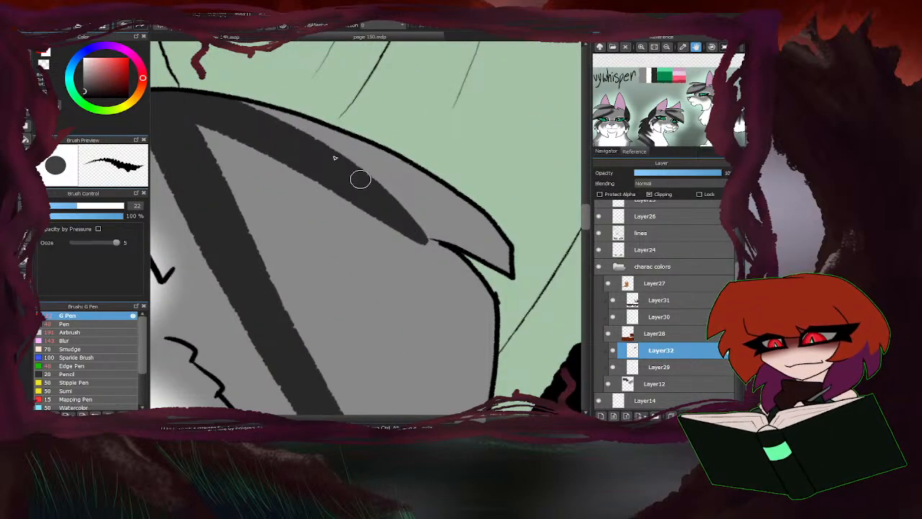
{"action": "left_click_drag", "start_coordinate": [360, 179], "coordinate": [238, 97]}
{"action": "scroll", "coordinate": [310, 119], "scroll_direction": "down", "scroll_amount": 4}
{"action": "scroll", "coordinate": [333, 218], "scroll_direction": "up", "scroll_amount": 2}
{"action": "scroll", "coordinate": [300, 253], "scroll_direction": "down", "scroll_amount": 3}
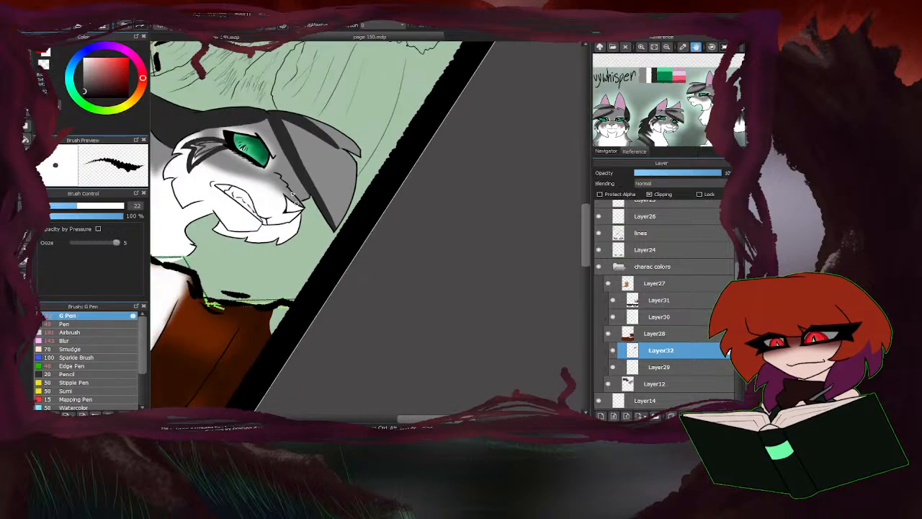
{"action": "scroll", "coordinate": [282, 178], "scroll_direction": "up", "scroll_amount": 2}
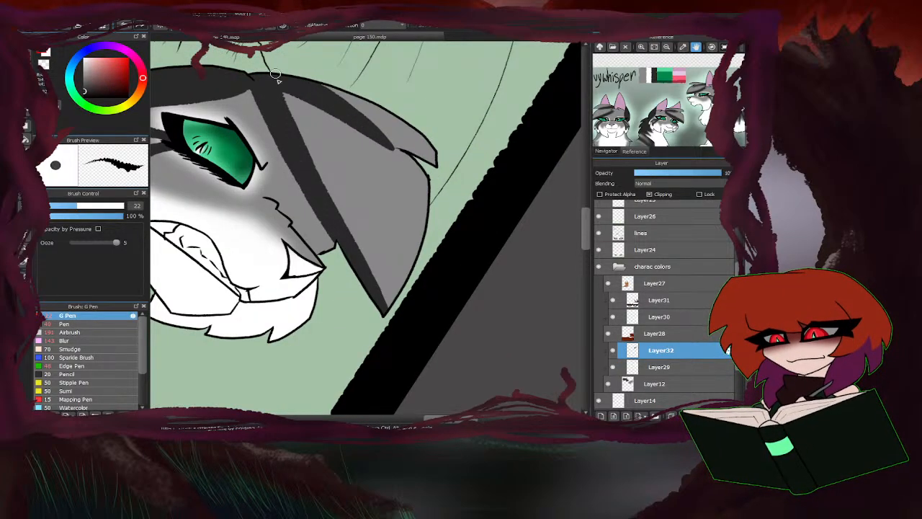
{"action": "scroll", "coordinate": [294, 108], "scroll_direction": "down", "scroll_amount": 4}
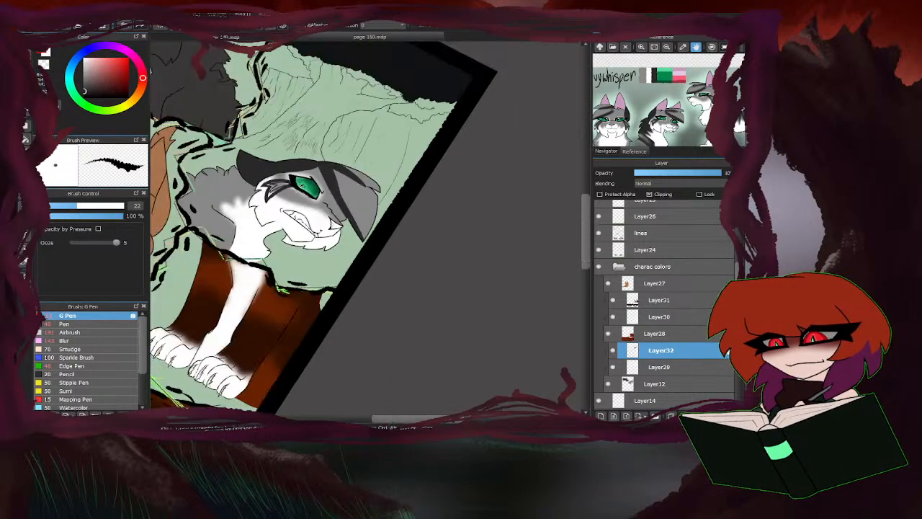
{"action": "key", "text": "Up"}
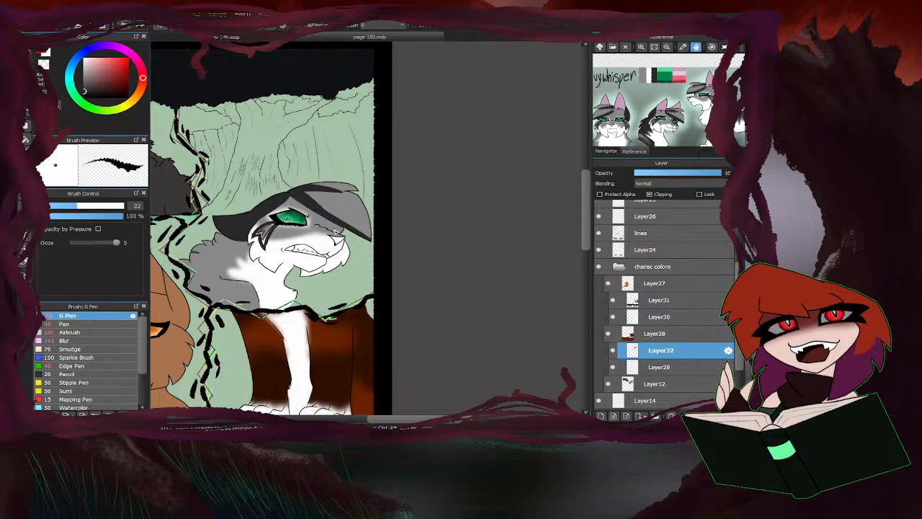
Outline the jagged white fur tufts on the grey cat's neck with dark grey strokes.
{"action": "scroll", "coordinate": [359, 169], "scroll_direction": "down", "scroll_amount": 5}
{"action": "scroll", "coordinate": [338, 180], "scroll_direction": "up", "scroll_amount": 8}
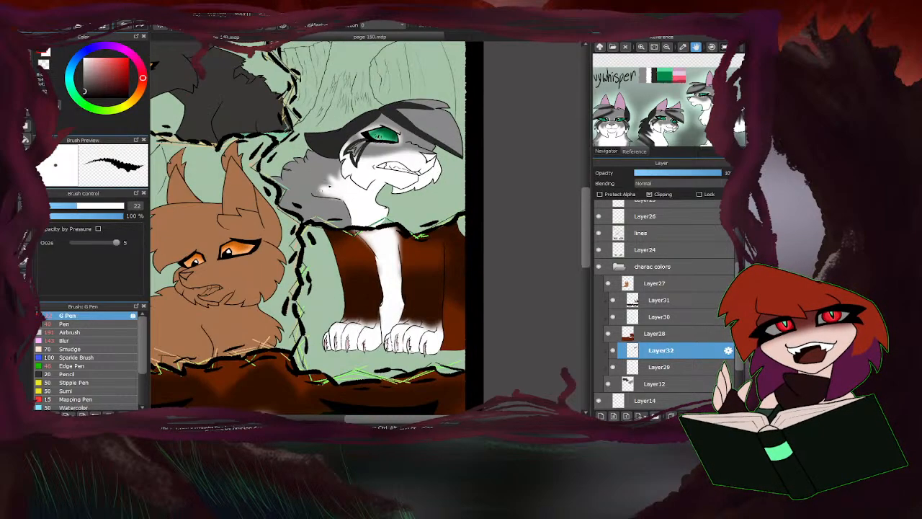
{"action": "mouse_move", "coordinate": [334, 148]}
{"action": "left_mouse_down"}
{"action": "mouse_move", "coordinate": [329, 248]}
{"action": "mouse_move", "coordinate": [239, 221]}
{"action": "mouse_move", "coordinate": [294, 282]}
{"action": "left_mouse_up"}
{"action": "scroll", "coordinate": [310, 271], "scroll_direction": "down", "scroll_amount": 4}
{"action": "scroll", "coordinate": [264, 293], "scroll_direction": "up", "scroll_amount": 4}
{"action": "left_click_drag", "start_coordinate": [405, 227], "coordinate": [315, 219]}
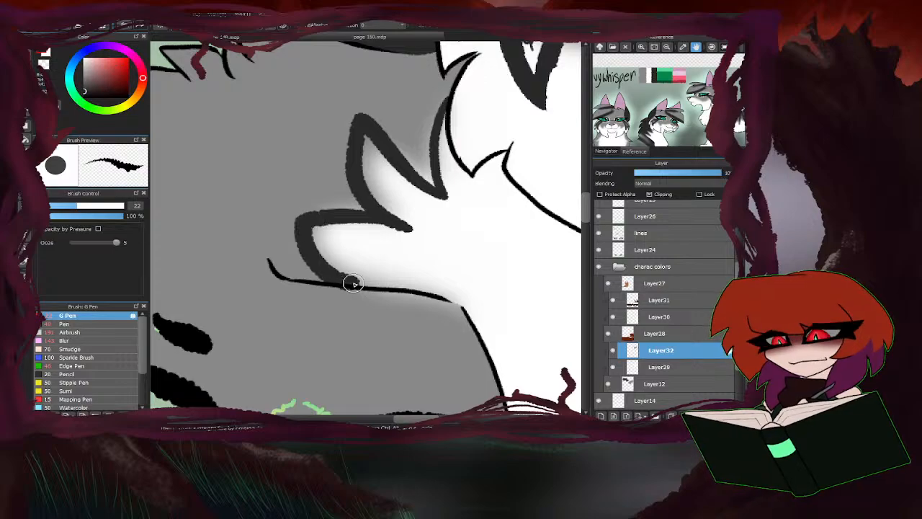
Draw dark grey outlines along the grey cat's shoulder and chest line and diagonally across the shoulder.
{"action": "scroll", "coordinate": [346, 280], "scroll_direction": "down", "scroll_amount": 3}
{"action": "scroll", "coordinate": [310, 231], "scroll_direction": "up", "scroll_amount": 3}
{"action": "mouse_move", "coordinate": [284, 179]}
{"action": "left_mouse_down"}
{"action": "mouse_move", "coordinate": [433, 215]}
{"action": "mouse_move", "coordinate": [468, 319]}
{"action": "left_mouse_up"}
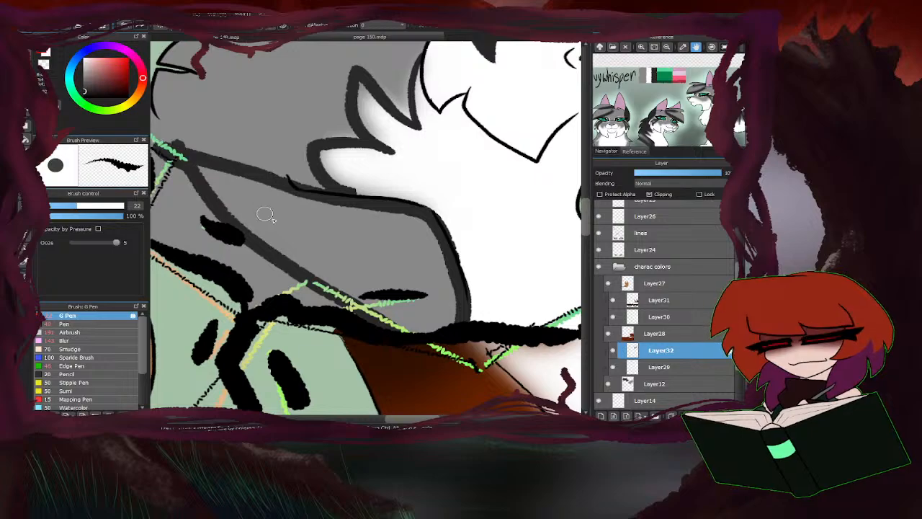
Paint broad dark grey strokes across the grey cat's upper back and shoulder, fanning out into tapered points.
{"action": "scroll", "coordinate": [335, 250], "scroll_direction": "down", "scroll_amount": 3}
{"action": "scroll", "coordinate": [329, 239], "scroll_direction": "up", "scroll_amount": 3}
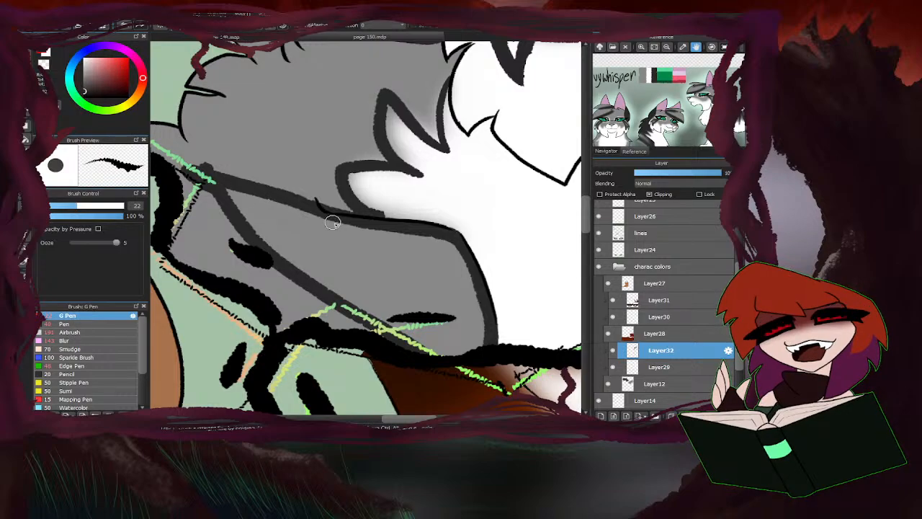
{"action": "left_click_drag", "start_coordinate": [343, 227], "coordinate": [237, 178]}
{"action": "left_click_drag", "start_coordinate": [395, 274], "coordinate": [209, 190]}
{"action": "left_click_drag", "start_coordinate": [375, 262], "coordinate": [238, 179]}
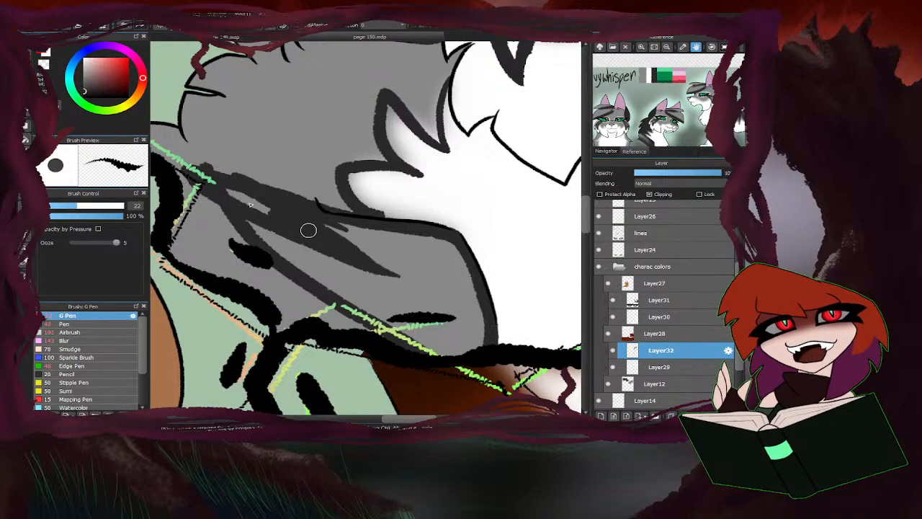
{"action": "left_click_drag", "start_coordinate": [308, 230], "coordinate": [208, 213]}
{"action": "mouse_move", "coordinate": [262, 231]}
{"action": "left_mouse_down"}
{"action": "mouse_move", "coordinate": [271, 293]}
{"action": "mouse_move", "coordinate": [193, 208]}
{"action": "left_mouse_up"}
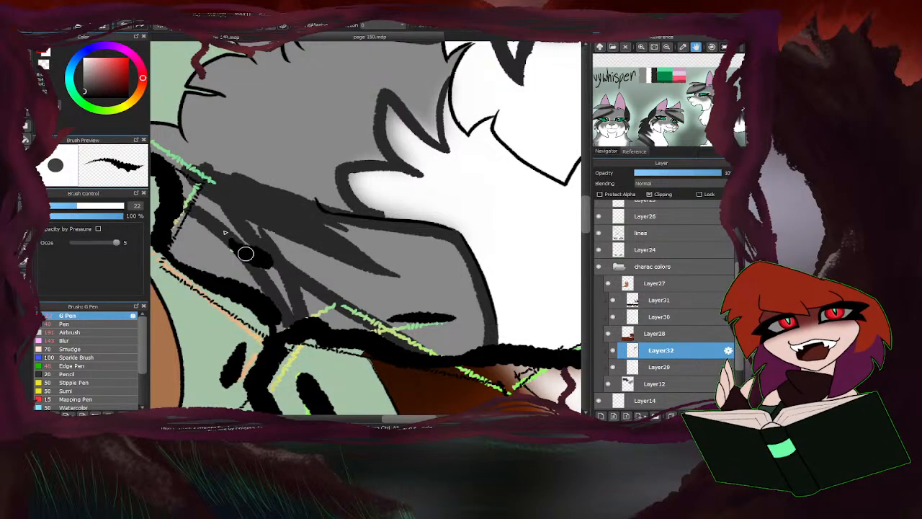
{"action": "mouse_move", "coordinate": [245, 253]}
{"action": "left_mouse_down"}
{"action": "mouse_move", "coordinate": [189, 196]}
{"action": "mouse_move", "coordinate": [252, 286]}
{"action": "left_mouse_up"}
{"action": "left_click_drag", "start_coordinate": [209, 270], "coordinate": [178, 229]}
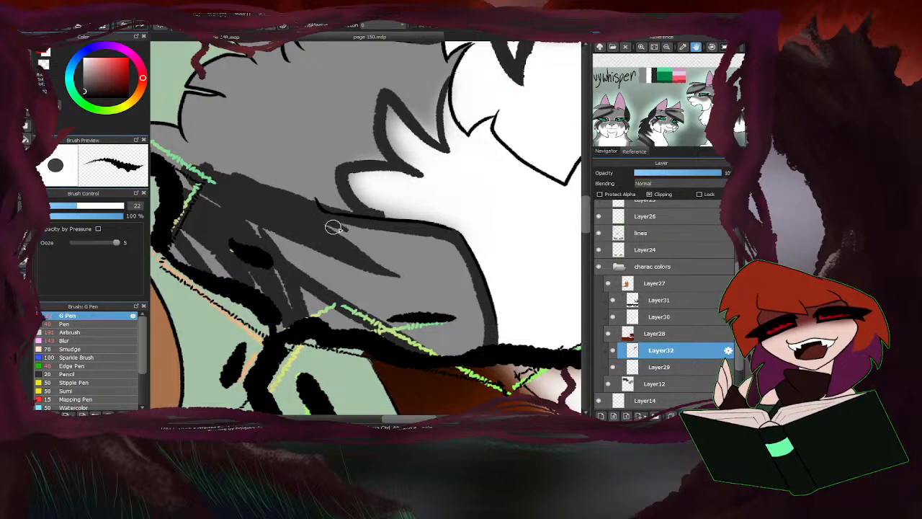
{"action": "mouse_move", "coordinate": [333, 227]}
{"action": "left_mouse_down"}
{"action": "mouse_move", "coordinate": [473, 357]}
{"action": "mouse_move", "coordinate": [372, 310]}
{"action": "mouse_move", "coordinate": [288, 233]}
{"action": "left_mouse_up"}
{"action": "scroll", "coordinate": [357, 247], "scroll_direction": "down", "scroll_amount": 2}
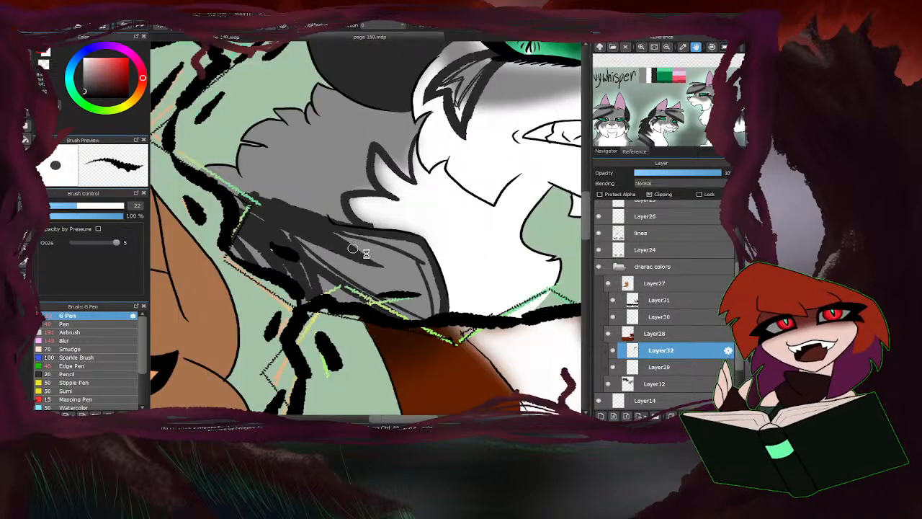
Hide the white markings on Layer29 and fill the outlined neck fur on Layer32 with dark grey.
{"action": "left_click", "coordinate": [613, 367]}
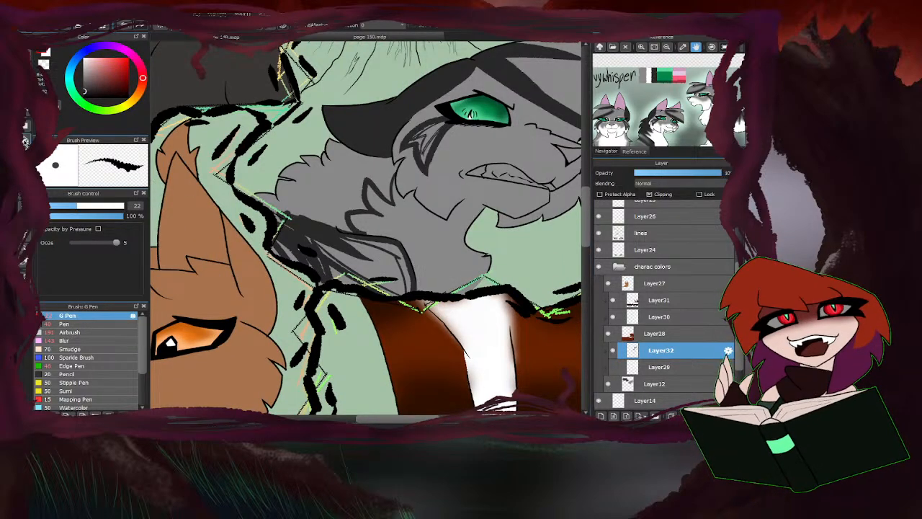
{"action": "left_click", "coordinate": [25, 139]}
{"action": "left_click", "coordinate": [254, 228]}
{"action": "left_click", "coordinate": [28, 50]}
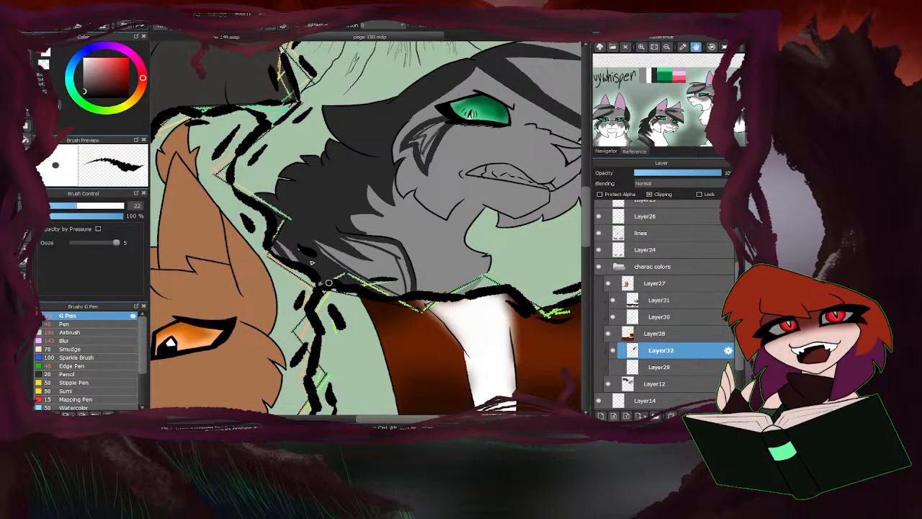
Add dark grey fur strokes along the upper and front edges of the grey cat's shoulder and across its lower part.
{"action": "scroll", "coordinate": [398, 258], "scroll_direction": "up", "scroll_amount": 3}
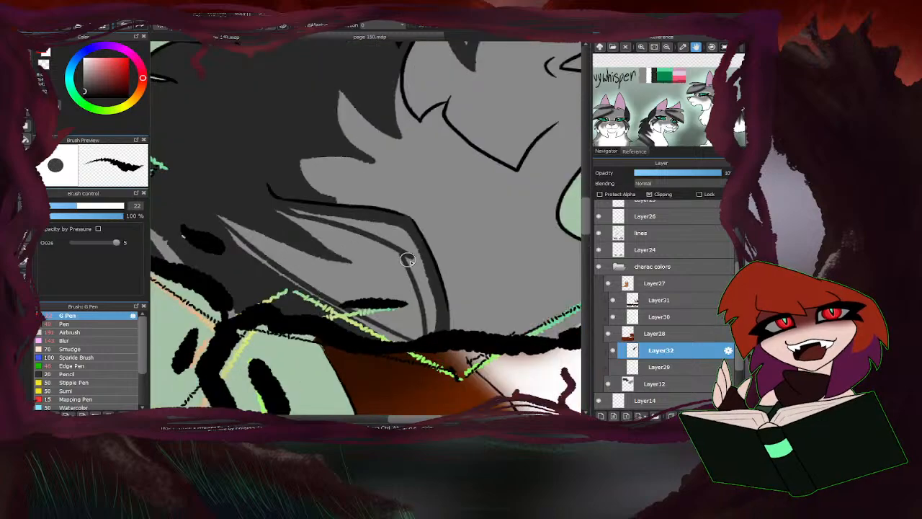
{"action": "mouse_move", "coordinate": [409, 255]}
{"action": "left_mouse_down"}
{"action": "mouse_move", "coordinate": [394, 233]}
{"action": "mouse_move", "coordinate": [288, 212]}
{"action": "left_mouse_up"}
{"action": "mouse_move", "coordinate": [375, 232]}
{"action": "left_mouse_down"}
{"action": "mouse_move", "coordinate": [421, 259]}
{"action": "mouse_move", "coordinate": [437, 328]}
{"action": "mouse_move", "coordinate": [403, 279]}
{"action": "mouse_move", "coordinate": [267, 214]}
{"action": "mouse_move", "coordinate": [401, 275]}
{"action": "left_mouse_up"}
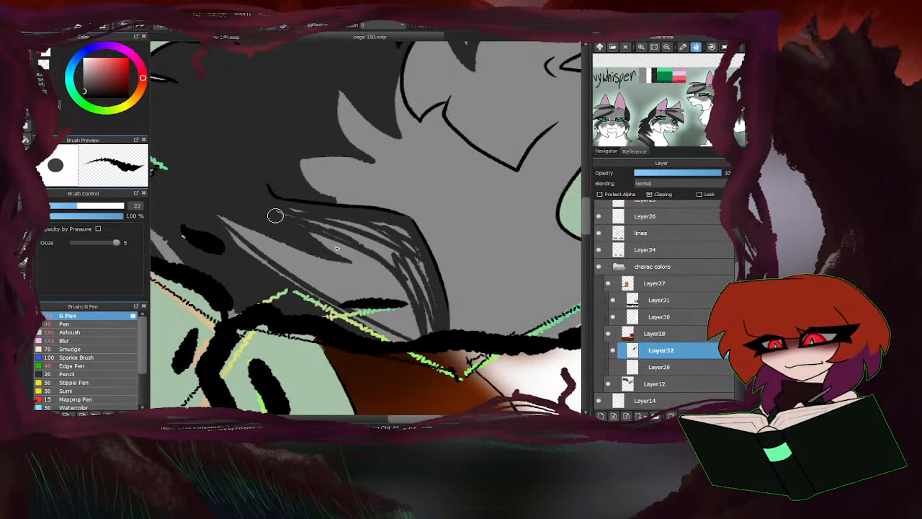
{"action": "left_click_drag", "start_coordinate": [276, 215], "coordinate": [409, 325]}
{"action": "left_click_drag", "start_coordinate": [288, 276], "coordinate": [246, 251]}
Soften the dark grey strokes on the grey cat's shoulder with a large Blur brush.
{"action": "scroll", "coordinate": [271, 227], "scroll_direction": "down", "scroll_amount": 3}
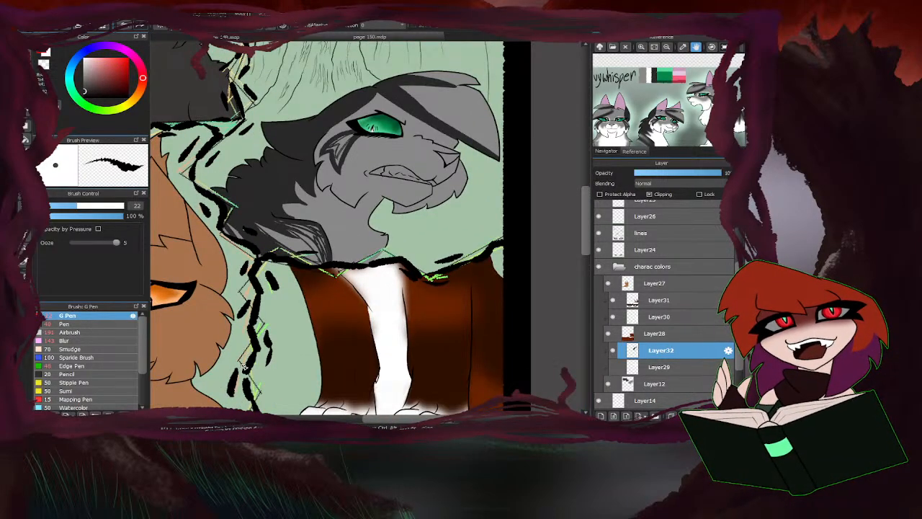
{"action": "left_click", "coordinate": [66, 341]}
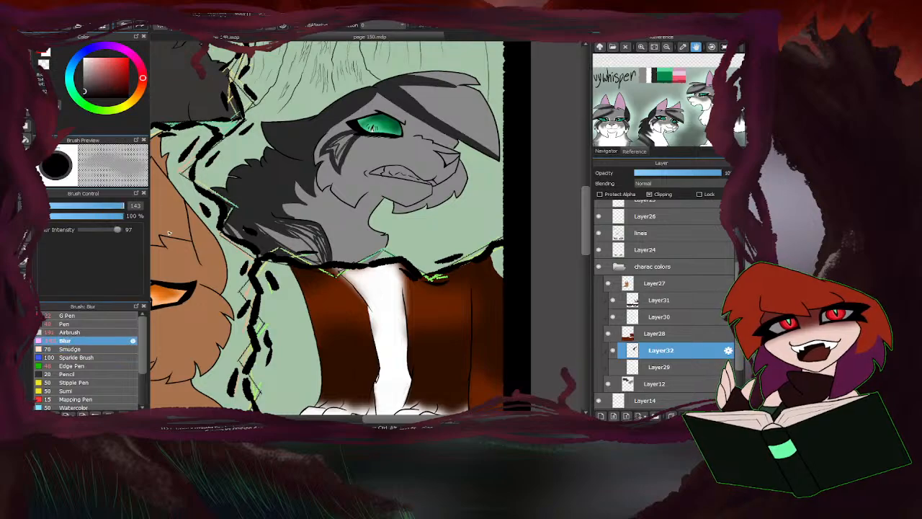
{"action": "mouse_move", "coordinate": [119, 207]}
{"action": "left_mouse_down"}
{"action": "mouse_move", "coordinate": [96, 208]}
{"action": "mouse_move", "coordinate": [118, 208]}
{"action": "left_mouse_up"}
{"action": "left_click", "coordinate": [111, 208]}
{"action": "scroll", "coordinate": [234, 232], "scroll_direction": "up", "scroll_amount": 2}
{"action": "mouse_move", "coordinate": [242, 233]}
{"action": "left_mouse_down"}
{"action": "mouse_move", "coordinate": [225, 215]}
{"action": "mouse_move", "coordinate": [236, 231]}
{"action": "mouse_move", "coordinate": [257, 214]}
{"action": "mouse_move", "coordinate": [312, 239]}
{"action": "mouse_move", "coordinate": [335, 232]}
{"action": "mouse_move", "coordinate": [325, 226]}
{"action": "mouse_move", "coordinate": [347, 259]}
{"action": "mouse_move", "coordinate": [341, 237]}
{"action": "mouse_move", "coordinate": [299, 224]}
{"action": "mouse_move", "coordinate": [348, 263]}
{"action": "mouse_move", "coordinate": [228, 209]}
{"action": "left_mouse_up"}
{"action": "mouse_move", "coordinate": [117, 207]}
{"action": "left_mouse_down"}
{"action": "mouse_move", "coordinate": [101, 207]}
{"action": "mouse_move", "coordinate": [118, 207]}
{"action": "left_mouse_up"}
{"action": "scroll", "coordinate": [209, 181], "scroll_direction": "up", "scroll_amount": 3}
{"action": "mouse_move", "coordinate": [352, 288]}
{"action": "left_mouse_down"}
{"action": "mouse_move", "coordinate": [289, 279]}
{"action": "mouse_move", "coordinate": [311, 288]}
{"action": "left_mouse_up"}
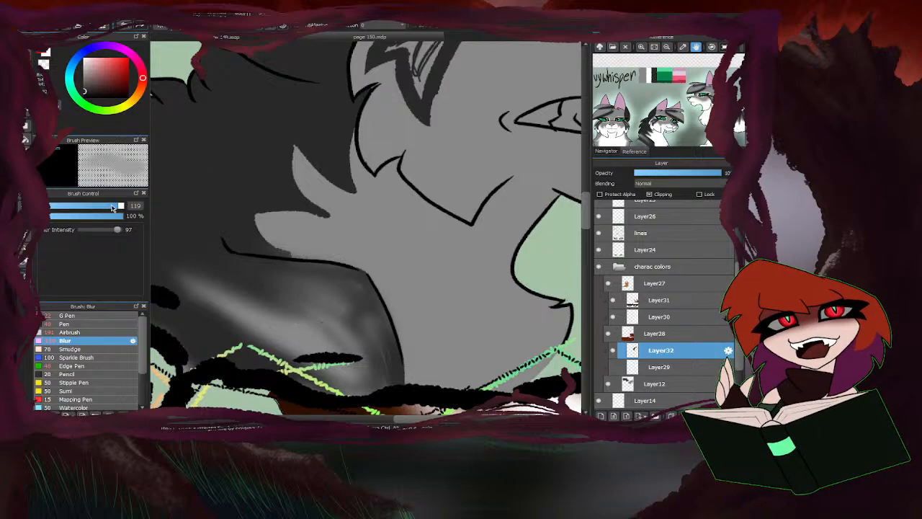
Blur the edges of the neck fur tufts and the cheek marking below the eye with brush size 65.
{"action": "left_click_drag", "start_coordinate": [113, 207], "coordinate": [106, 207]}
{"action": "mouse_move", "coordinate": [280, 245]}
{"action": "left_mouse_down"}
{"action": "mouse_move", "coordinate": [258, 214]}
{"action": "mouse_move", "coordinate": [348, 208]}
{"action": "mouse_move", "coordinate": [353, 173]}
{"action": "mouse_move", "coordinate": [346, 235]}
{"action": "mouse_move", "coordinate": [333, 192]}
{"action": "mouse_move", "coordinate": [316, 240]}
{"action": "mouse_move", "coordinate": [324, 170]}
{"action": "mouse_move", "coordinate": [303, 211]}
{"action": "mouse_move", "coordinate": [296, 181]}
{"action": "mouse_move", "coordinate": [276, 248]}
{"action": "left_mouse_up"}
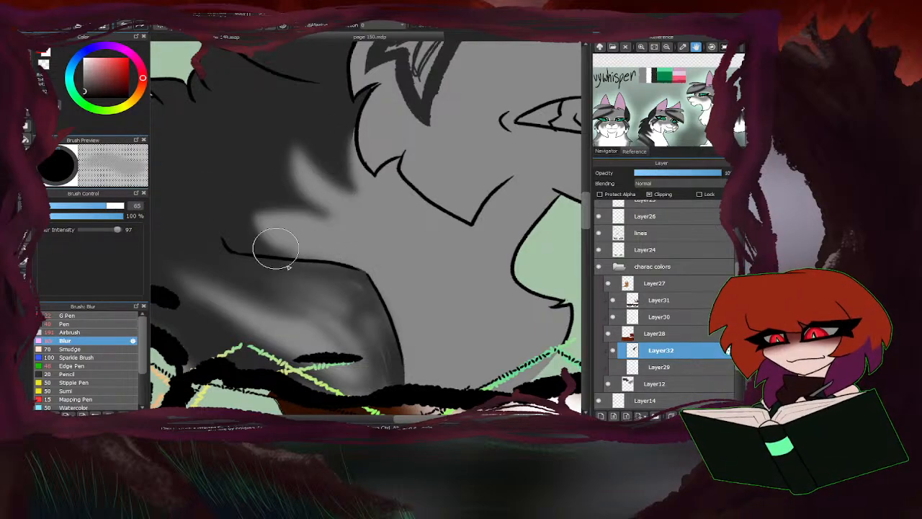
{"action": "scroll", "coordinate": [337, 179], "scroll_direction": "down", "scroll_amount": 1}
{"action": "scroll", "coordinate": [293, 275], "scroll_direction": "down", "scroll_amount": 2}
{"action": "scroll", "coordinate": [341, 192], "scroll_direction": "up", "scroll_amount": 3}
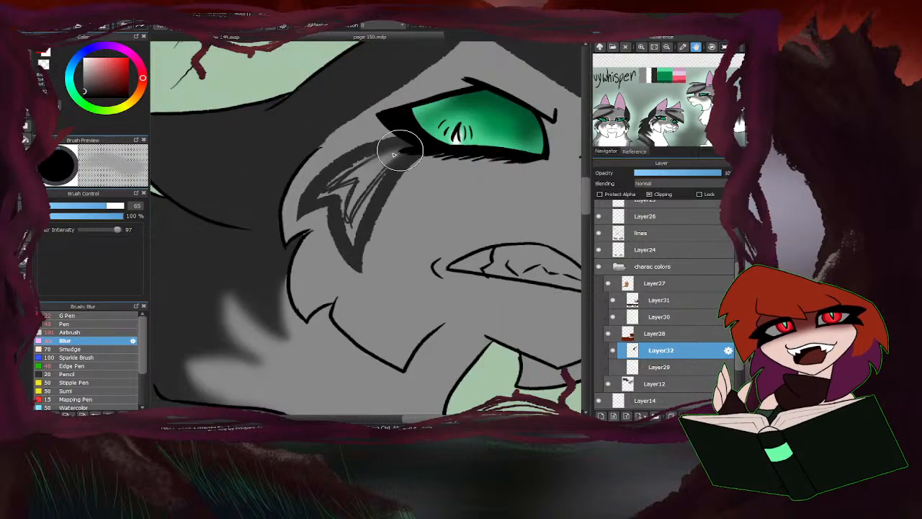
{"action": "mouse_move", "coordinate": [394, 154]}
{"action": "left_mouse_down"}
{"action": "mouse_move", "coordinate": [355, 176]}
{"action": "mouse_move", "coordinate": [357, 226]}
{"action": "mouse_move", "coordinate": [360, 193]}
{"action": "mouse_move", "coordinate": [340, 184]}
{"action": "mouse_move", "coordinate": [333, 200]}
{"action": "mouse_move", "coordinate": [357, 247]}
{"action": "mouse_move", "coordinate": [414, 163]}
{"action": "mouse_move", "coordinate": [400, 176]}
{"action": "mouse_move", "coordinate": [425, 161]}
{"action": "mouse_move", "coordinate": [363, 259]}
{"action": "mouse_move", "coordinate": [327, 201]}
{"action": "mouse_move", "coordinate": [307, 212]}
{"action": "left_mouse_up"}
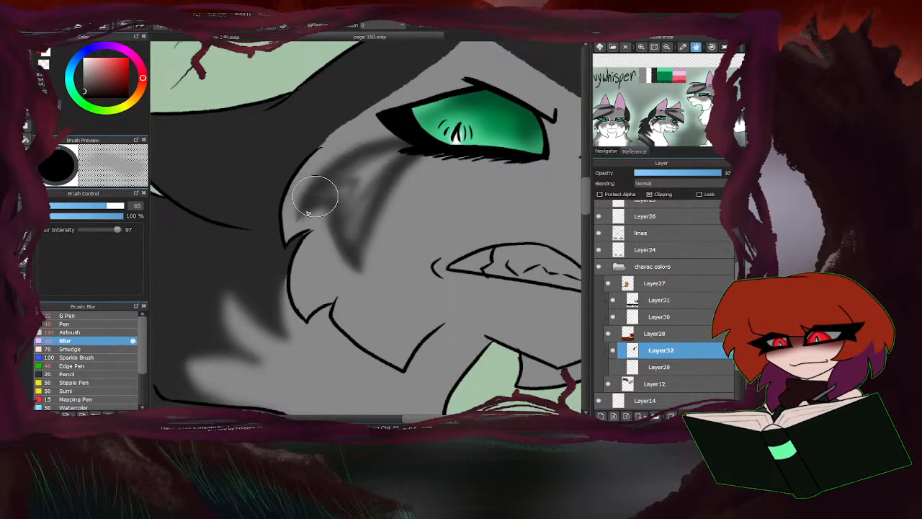
Blur the dark grey marking above the eye and the fringe stripes with brush size 139.
{"action": "scroll", "coordinate": [304, 267], "scroll_direction": "down", "scroll_amount": 2}
{"action": "scroll", "coordinate": [415, 178], "scroll_direction": "up", "scroll_amount": 1}
{"action": "left_click_drag", "start_coordinate": [113, 207], "coordinate": [123, 206]}
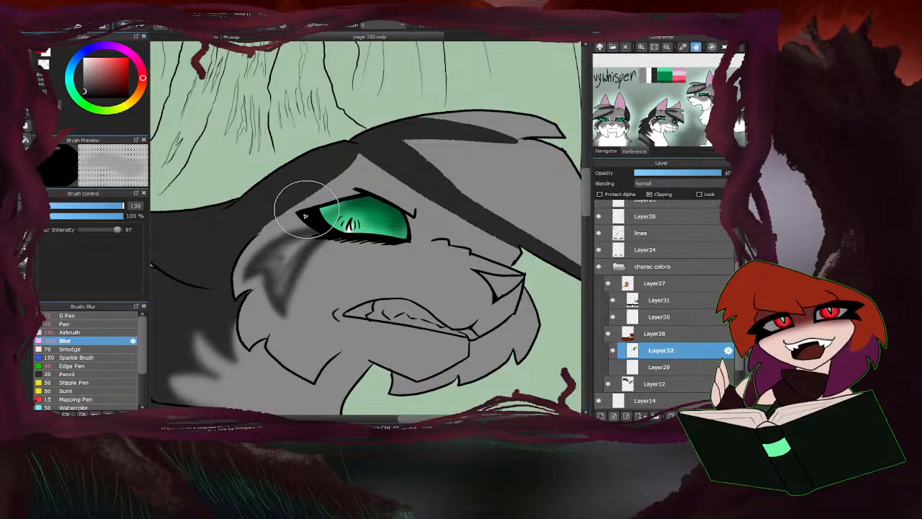
{"action": "scroll", "coordinate": [328, 180], "scroll_direction": "down", "scroll_amount": 1}
{"action": "scroll", "coordinate": [406, 222], "scroll_direction": "up", "scroll_amount": 1}
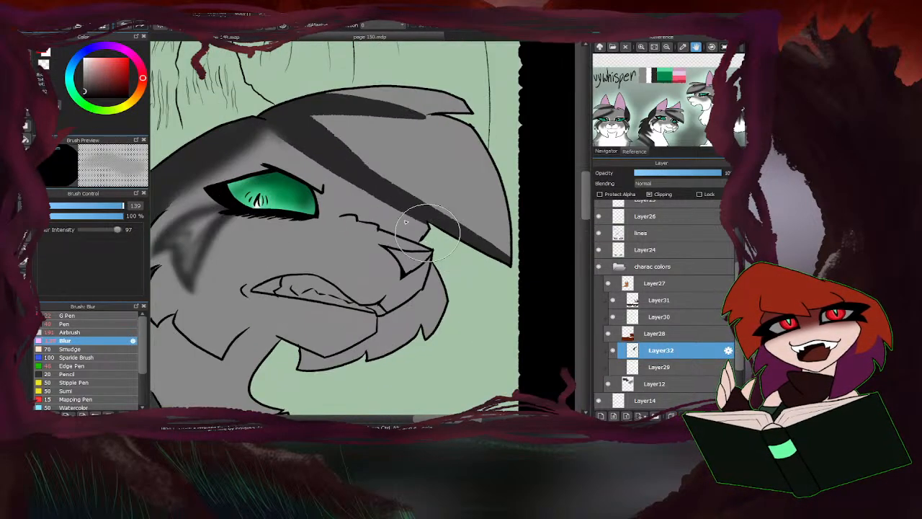
{"action": "mouse_move", "coordinate": [406, 222]}
{"action": "left_mouse_down"}
{"action": "mouse_move", "coordinate": [268, 129]}
{"action": "mouse_move", "coordinate": [516, 254]}
{"action": "mouse_move", "coordinate": [327, 122]}
{"action": "mouse_move", "coordinate": [433, 123]}
{"action": "left_mouse_up"}
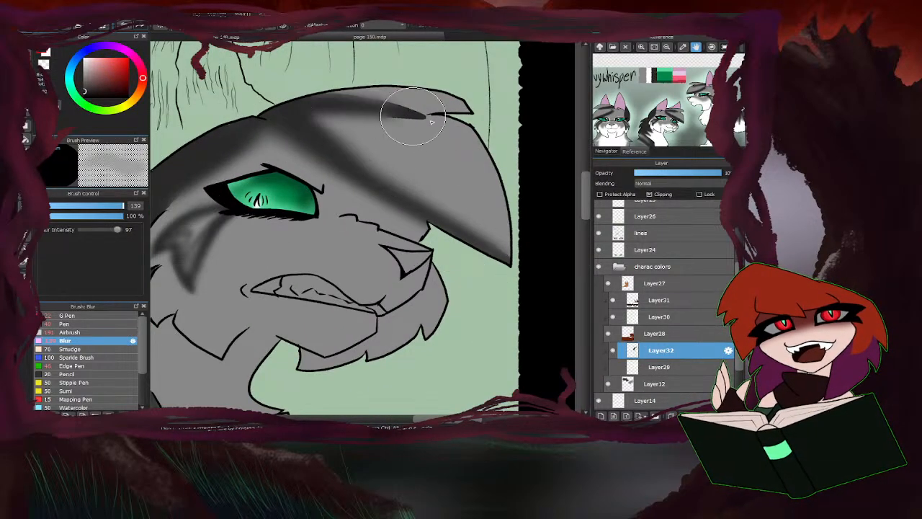
Set the Blur brush size to 72 and soften the remaining rough spots in the grey cat's markings.
{"action": "scroll", "coordinate": [432, 123], "scroll_direction": "down", "scroll_amount": 2}
{"action": "scroll", "coordinate": [251, 252], "scroll_direction": "up", "scroll_amount": 1}
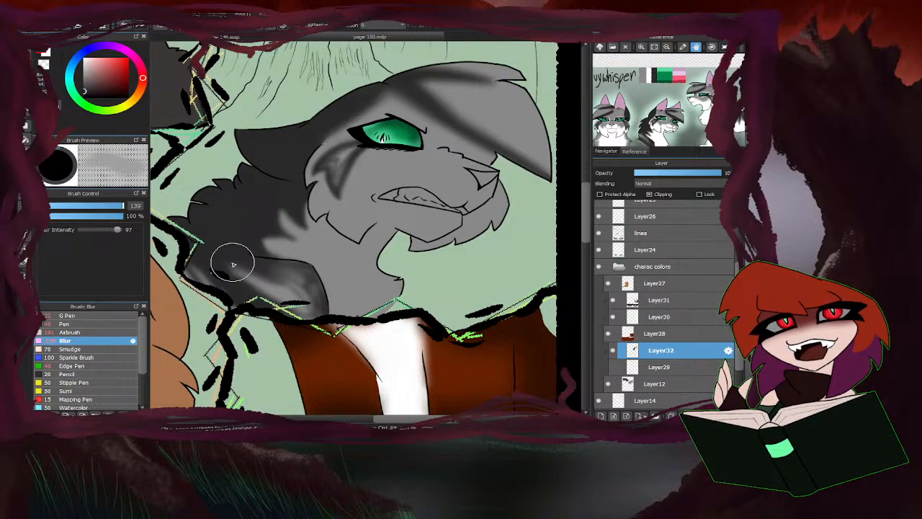
{"action": "left_click_drag", "start_coordinate": [116, 207], "coordinate": [108, 206]}
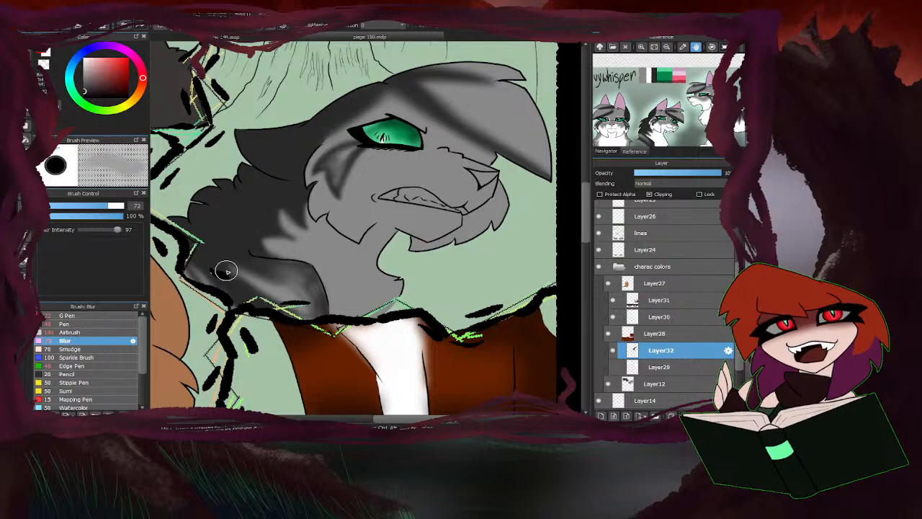
{"action": "scroll", "coordinate": [346, 199], "scroll_direction": "down", "scroll_amount": 3}
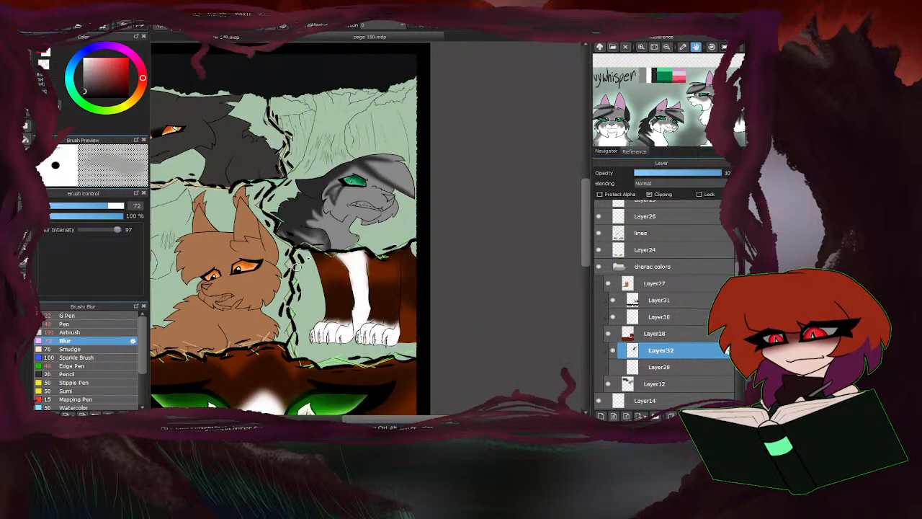
{"action": "scroll", "coordinate": [377, 175], "scroll_direction": "up", "scroll_amount": 2}
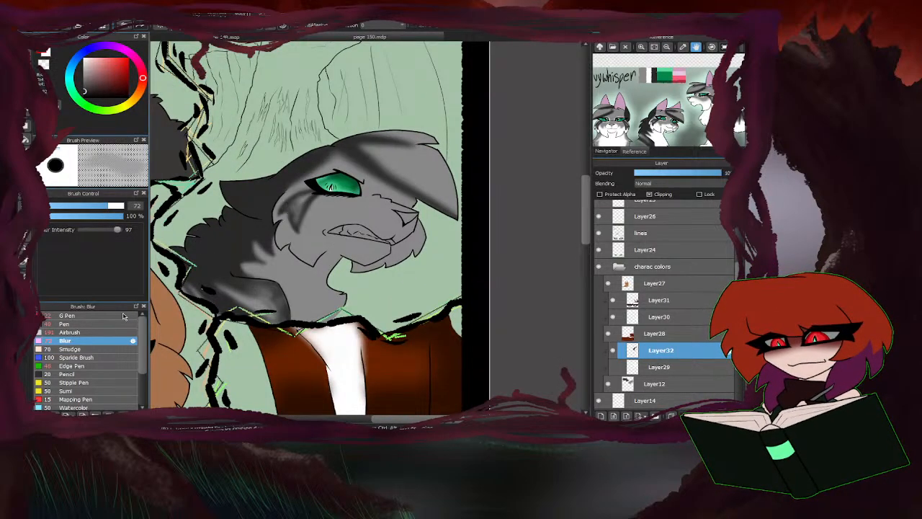
Airbrush dark grey along the fringe's outer edge and over its stripes at size 67 and 28% opacity.
{"action": "left_click", "coordinate": [83, 333]}
{"action": "left_click_drag", "start_coordinate": [117, 207], "coordinate": [108, 208]}
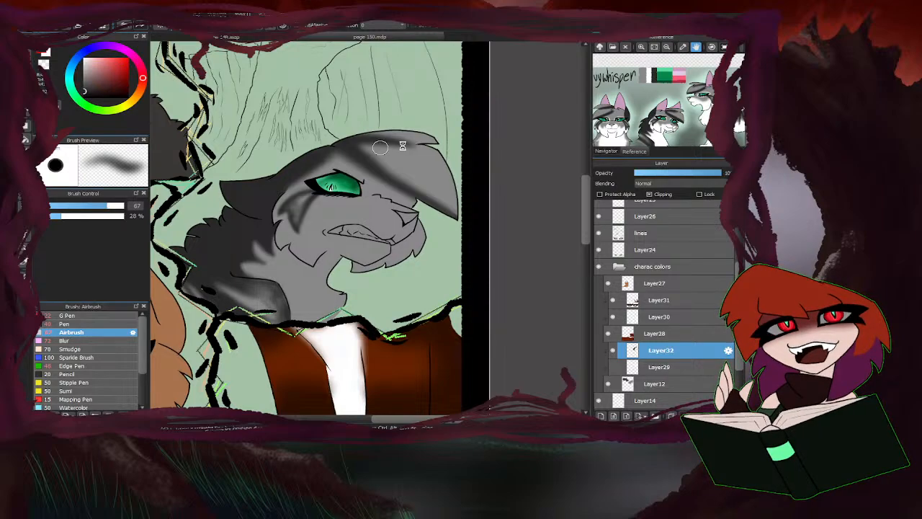
{"action": "scroll", "coordinate": [380, 147], "scroll_direction": "up", "scroll_amount": 3}
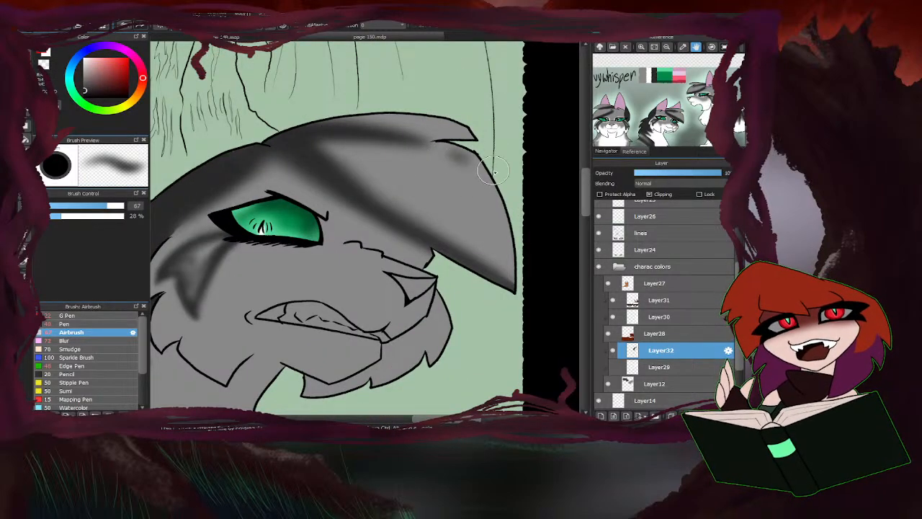
{"action": "mouse_move", "coordinate": [494, 172]}
{"action": "left_mouse_down"}
{"action": "mouse_move", "coordinate": [365, 130]}
{"action": "mouse_move", "coordinate": [472, 161]}
{"action": "mouse_move", "coordinate": [388, 131]}
{"action": "mouse_move", "coordinate": [425, 145]}
{"action": "mouse_move", "coordinate": [274, 145]}
{"action": "left_mouse_up"}
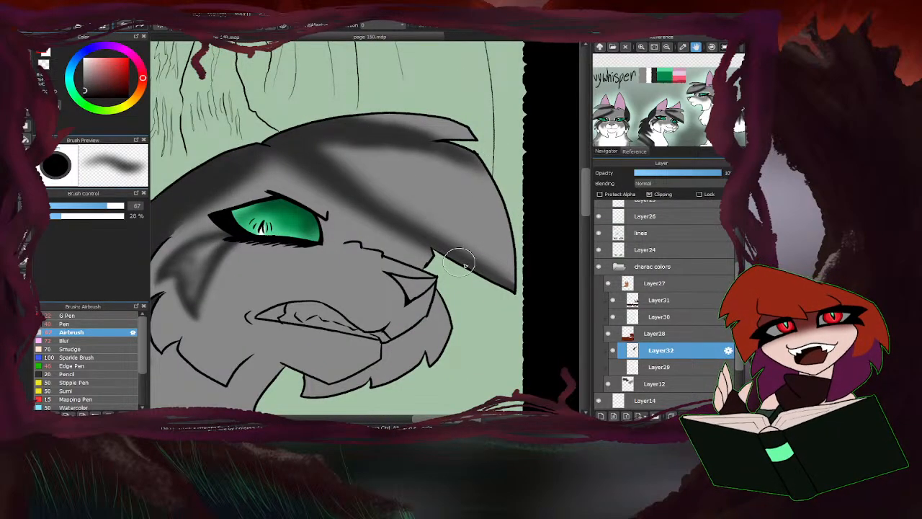
{"action": "mouse_move", "coordinate": [462, 264]}
{"action": "left_mouse_down"}
{"action": "mouse_move", "coordinate": [364, 180]}
{"action": "mouse_move", "coordinate": [370, 191]}
{"action": "mouse_move", "coordinate": [324, 130]}
{"action": "left_mouse_up"}
{"action": "scroll", "coordinate": [430, 185], "scroll_direction": "down", "scroll_amount": 3}
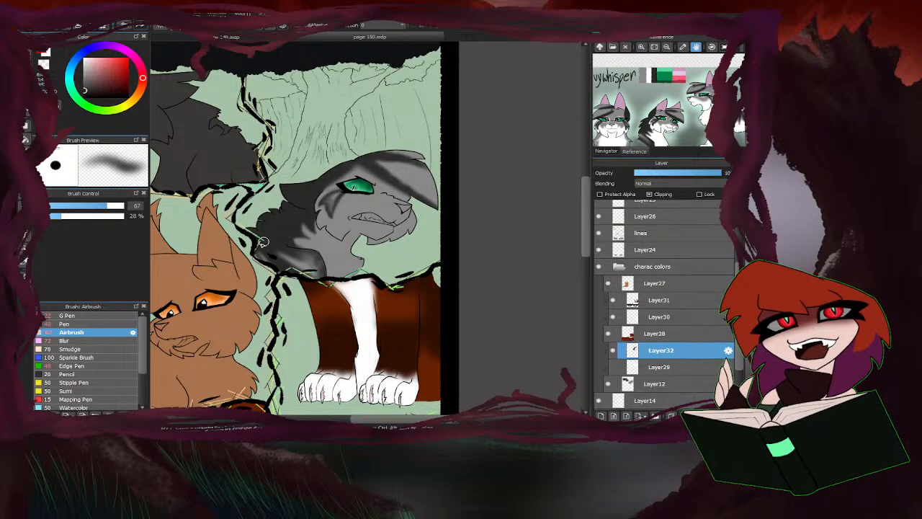
Deepen the soft dark grey stripes from the top of the head along the fringe with further airbrush strokes.
{"action": "scroll", "coordinate": [347, 170], "scroll_direction": "up", "scroll_amount": 4}
{"action": "mouse_move", "coordinate": [349, 159]}
{"action": "left_mouse_down"}
{"action": "mouse_move", "coordinate": [380, 189]}
{"action": "mouse_move", "coordinate": [353, 165]}
{"action": "mouse_move", "coordinate": [469, 236]}
{"action": "mouse_move", "coordinate": [335, 155]}
{"action": "mouse_move", "coordinate": [498, 191]}
{"action": "left_mouse_up"}
{"action": "mouse_move", "coordinate": [385, 165]}
{"action": "left_mouse_down"}
{"action": "mouse_move", "coordinate": [434, 171]}
{"action": "mouse_move", "coordinate": [329, 154]}
{"action": "left_mouse_up"}
{"action": "left_click", "coordinate": [46, 52]}
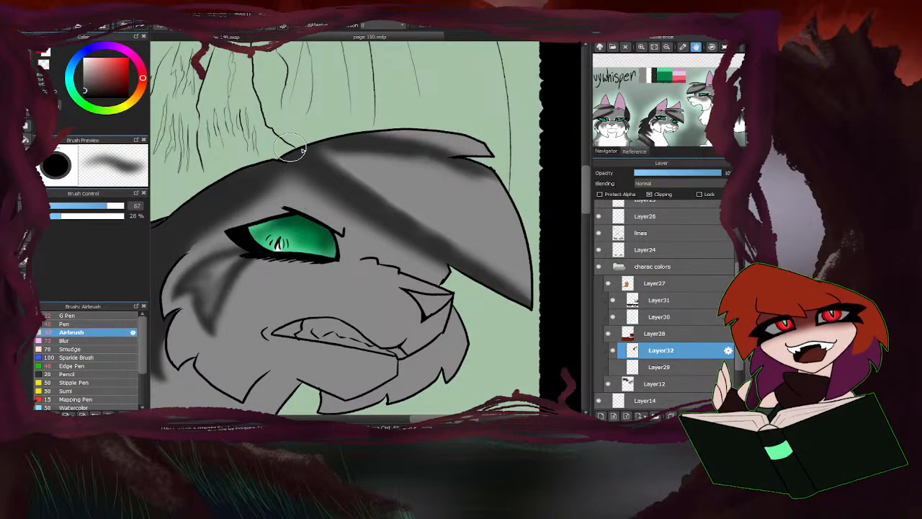
{"action": "scroll", "coordinate": [447, 166], "scroll_direction": "down", "scroll_amount": 2}
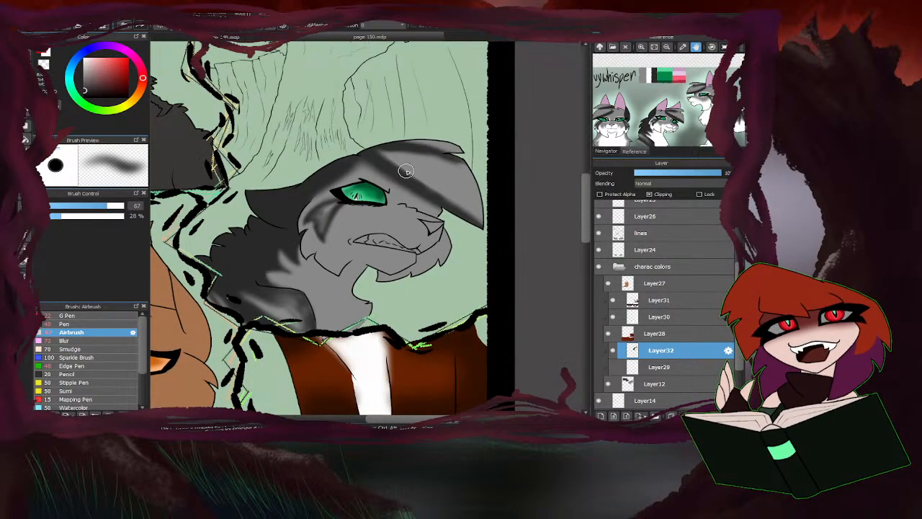
{"action": "scroll", "coordinate": [429, 155], "scroll_direction": "up", "scroll_amount": 1}
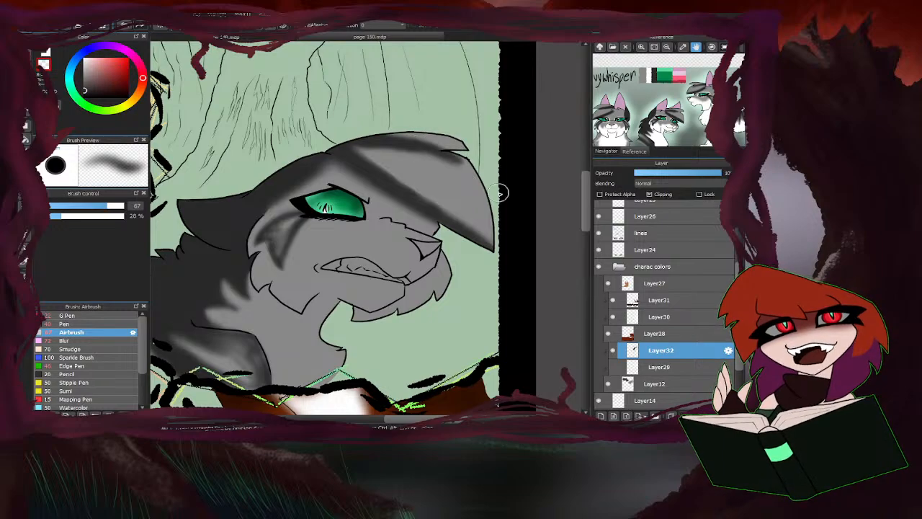
{"action": "scroll", "coordinate": [425, 188], "scroll_direction": "down", "scroll_amount": 3}
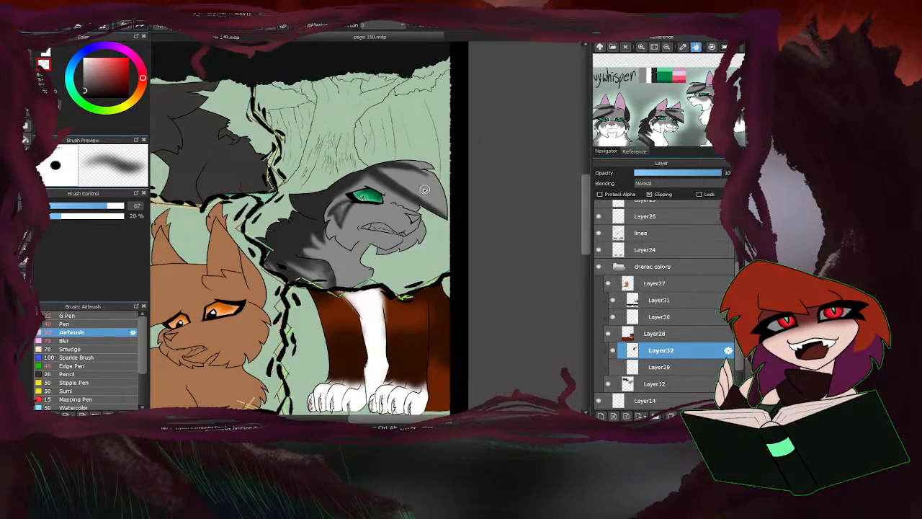
{"action": "scroll", "coordinate": [353, 249], "scroll_direction": "up", "scroll_amount": 3}
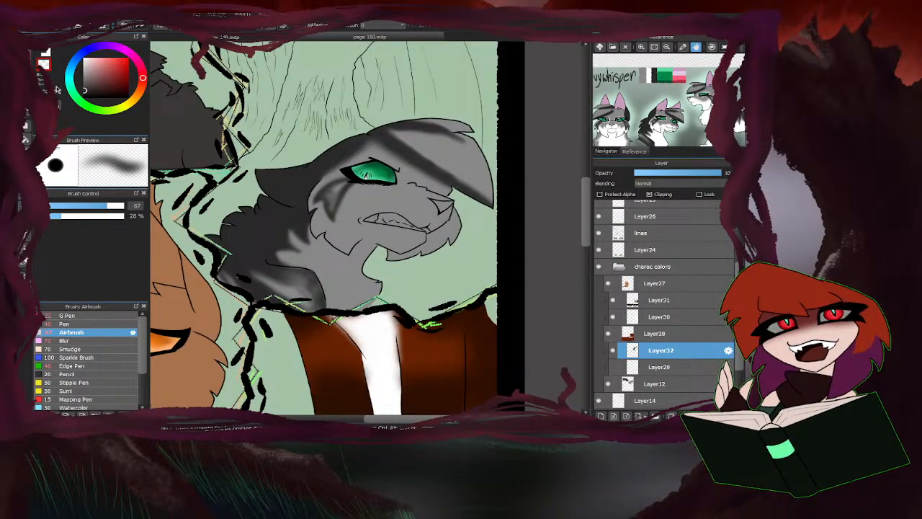
Airbrush dark grey along the grey cat's shoulder edge at size 27 and 28% opacity, and soften it with the Blur brush at size 72.
{"action": "left_click_drag", "start_coordinate": [112, 206], "coordinate": [85, 207]}
{"action": "scroll", "coordinate": [309, 253], "scroll_direction": "up", "scroll_amount": 4}
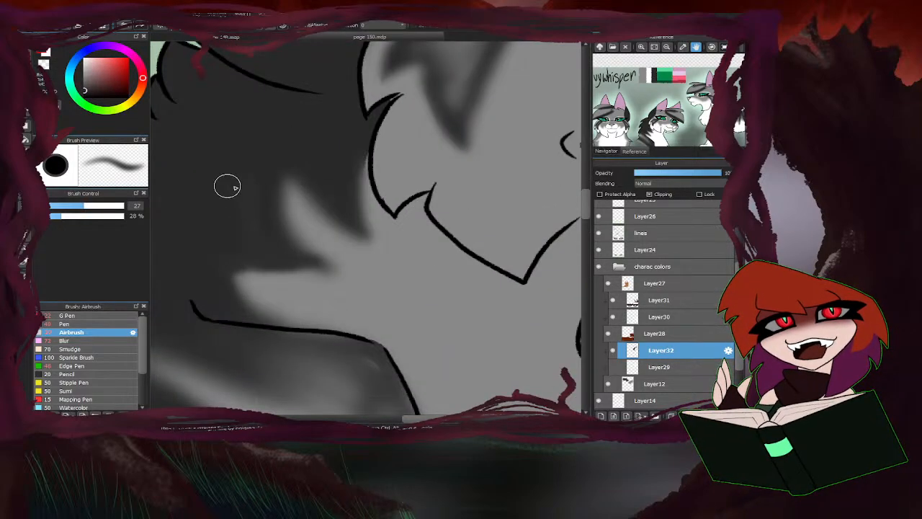
{"action": "scroll", "coordinate": [235, 279], "scroll_direction": "down", "scroll_amount": 3}
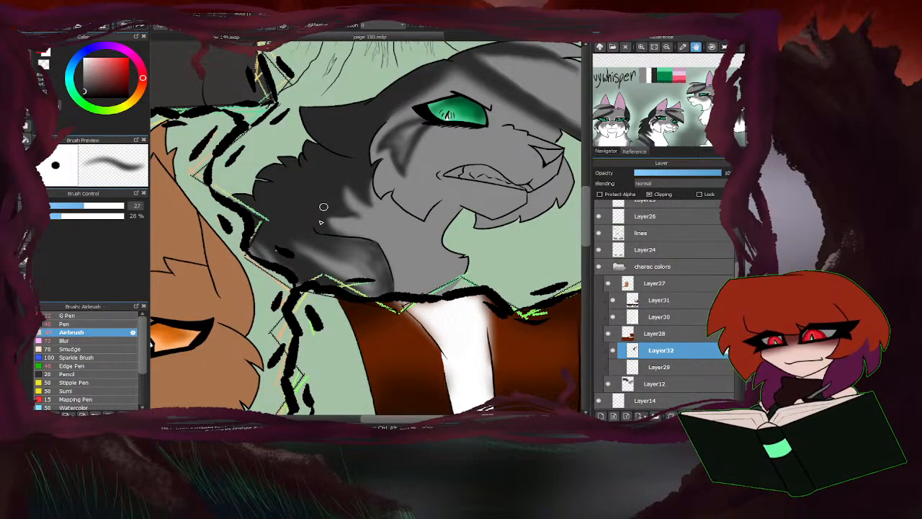
{"action": "scroll", "coordinate": [291, 215], "scroll_direction": "down", "scroll_amount": 5}
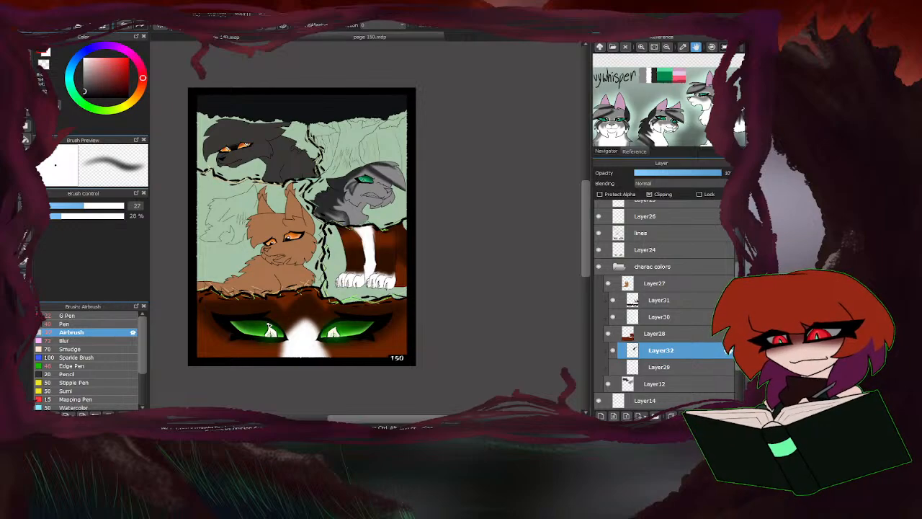
{"action": "scroll", "coordinate": [328, 216], "scroll_direction": "up", "scroll_amount": 6}
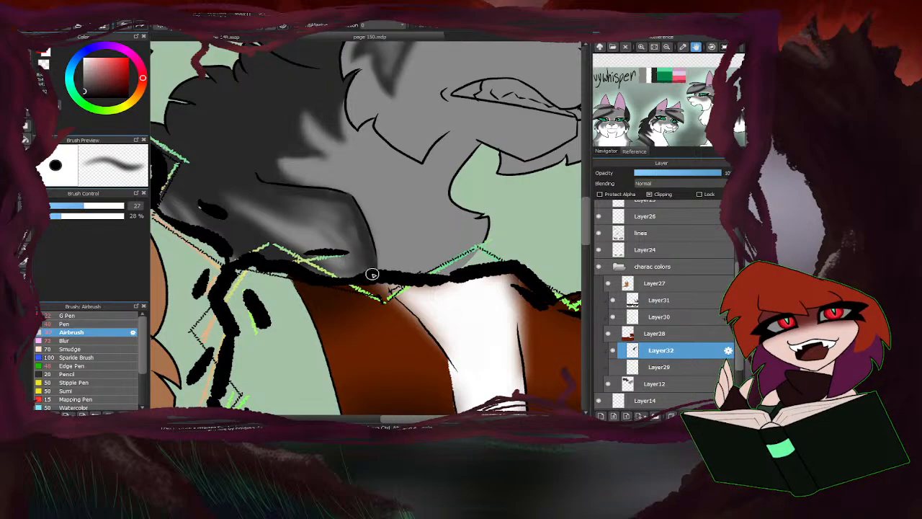
{"action": "mouse_move", "coordinate": [366, 264]}
{"action": "left_mouse_down"}
{"action": "mouse_move", "coordinate": [315, 198]}
{"action": "mouse_move", "coordinate": [259, 190]}
{"action": "left_mouse_up"}
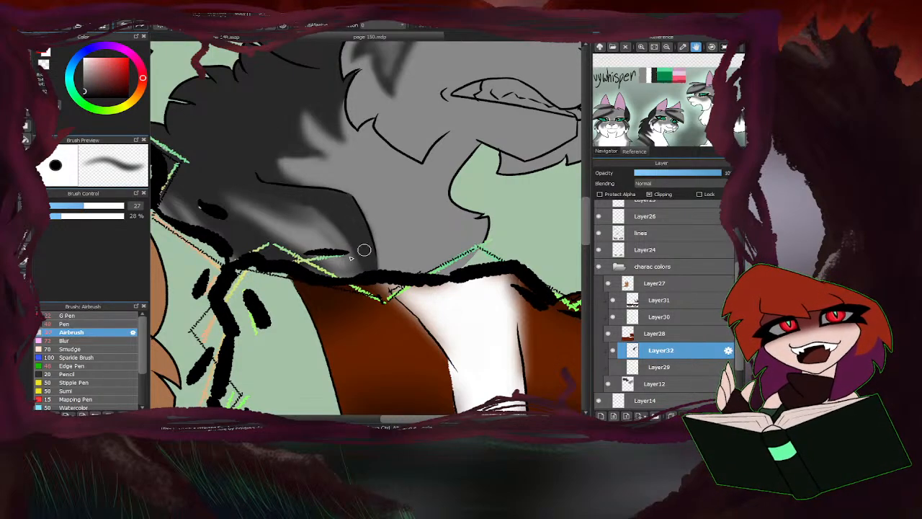
{"action": "left_click", "coordinate": [89, 341]}
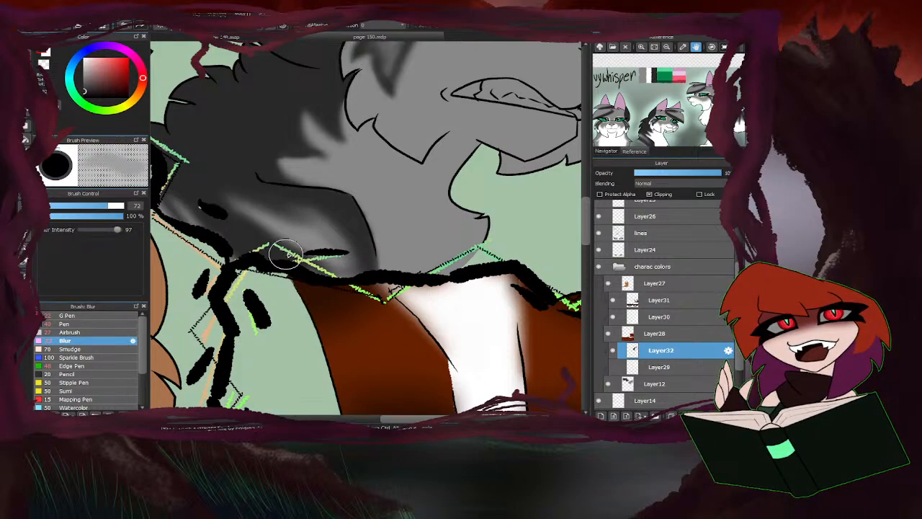
{"action": "scroll", "coordinate": [423, 236], "scroll_direction": "down", "scroll_amount": 4}
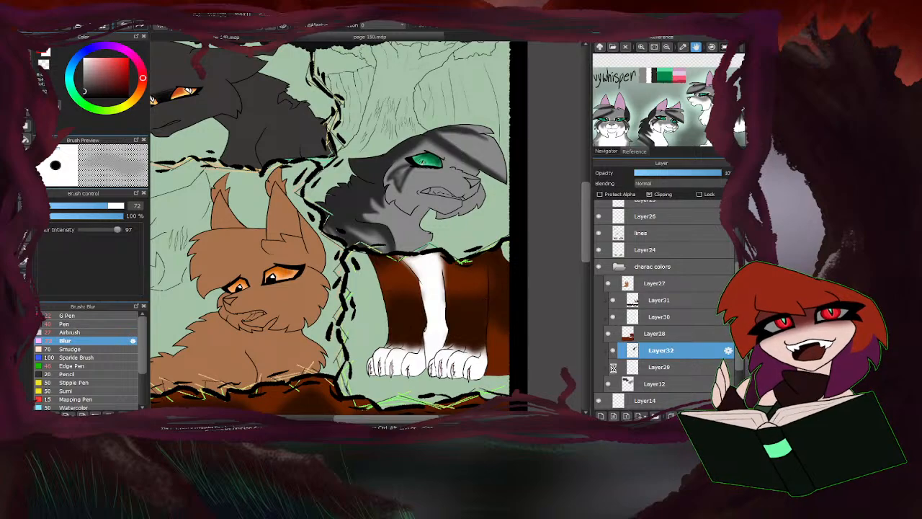
Show Layer29 so the white markings are included again on the grey cat.
{"action": "left_click", "coordinate": [613, 368]}
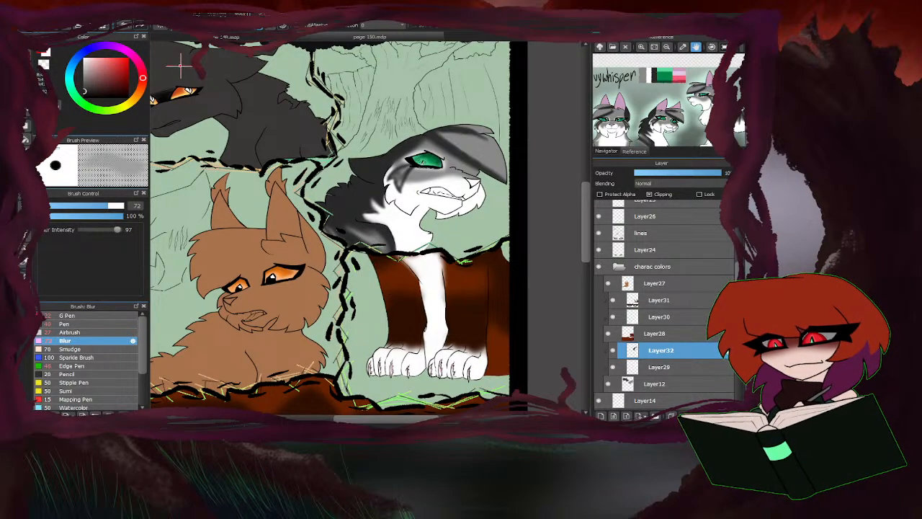
{"action": "scroll", "coordinate": [394, 193], "scroll_direction": "down", "scroll_amount": 3}
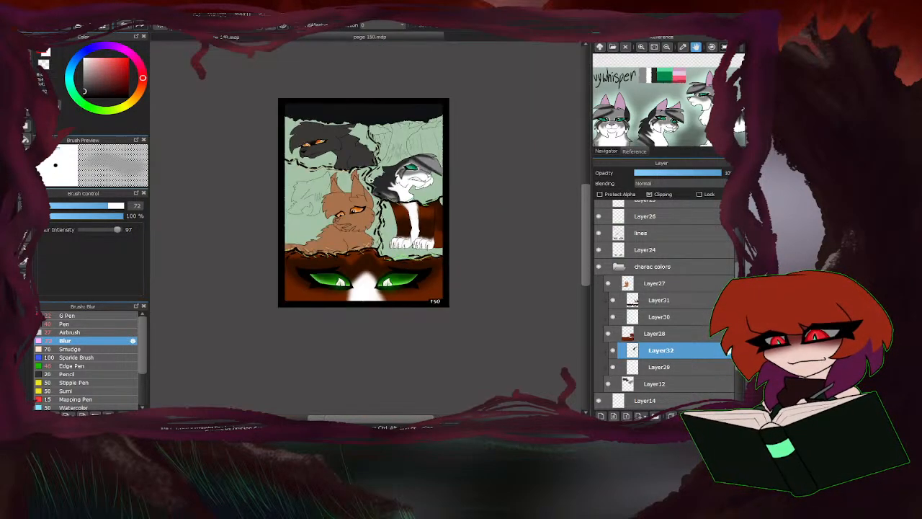
{"action": "scroll", "coordinate": [412, 166], "scroll_direction": "up", "scroll_amount": 2}
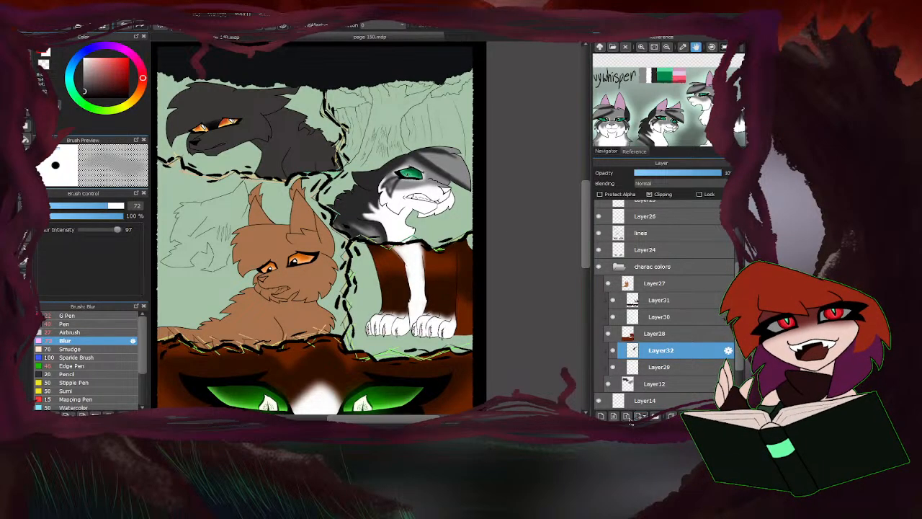
Add a clipped layer above Layer32 and paint the grey cat's nose with the reference's light pink using the Pen at size 22.
{"action": "left_click", "coordinate": [601, 416]}
{"action": "left_click", "coordinate": [649, 194]}
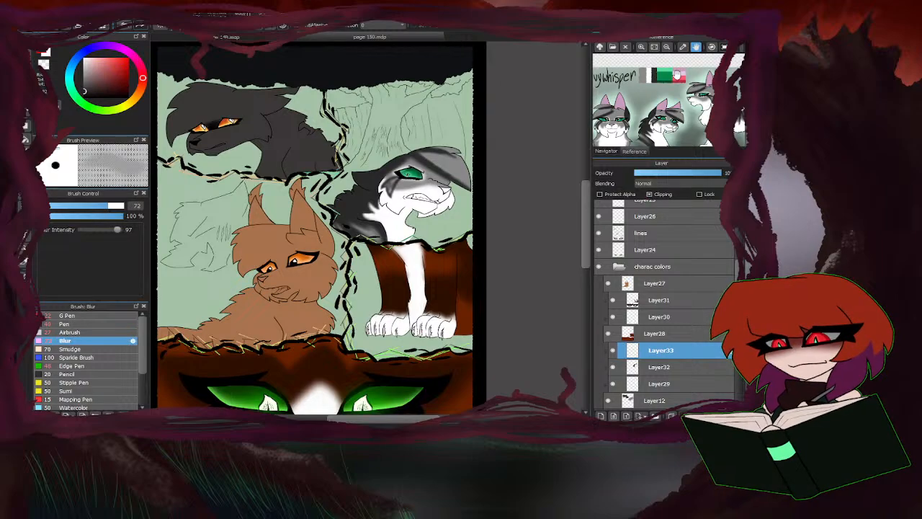
{"action": "left_click", "coordinate": [678, 74]}
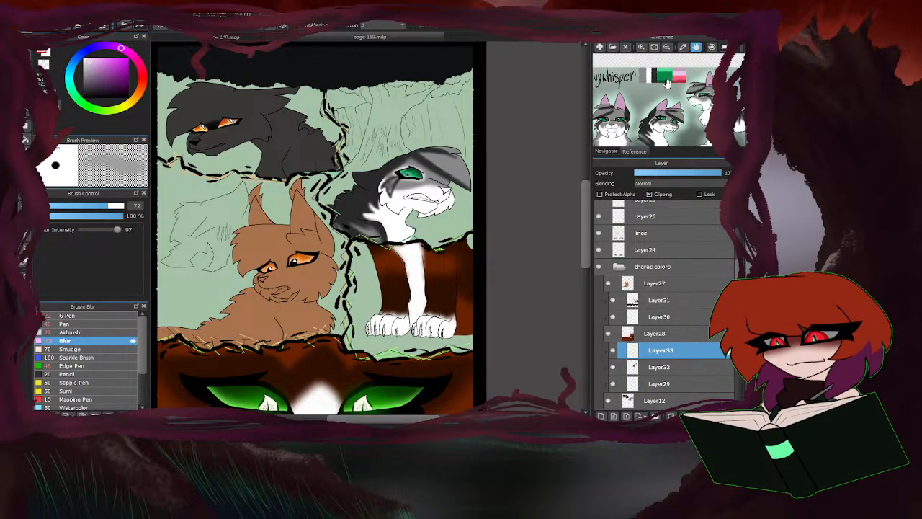
{"action": "left_click", "coordinate": [67, 323]}
{"action": "scroll", "coordinate": [452, 186], "scroll_direction": "up", "scroll_amount": 10}
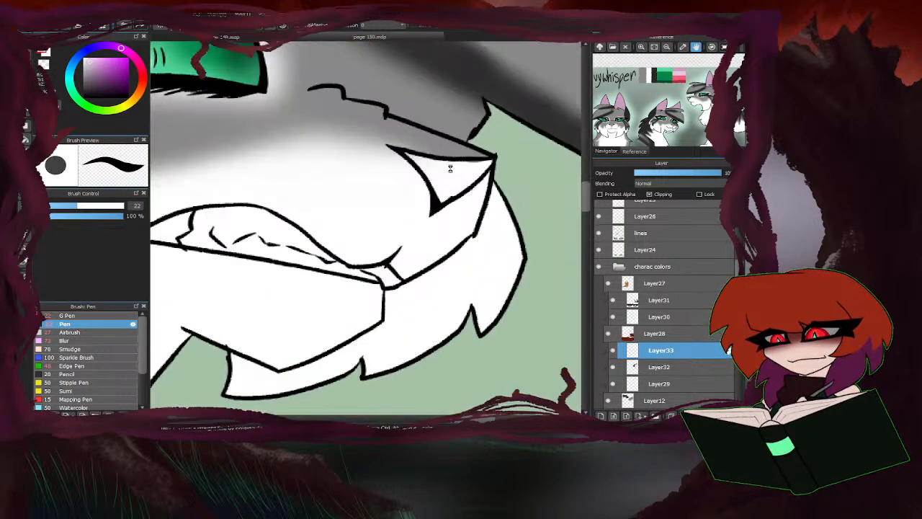
{"action": "mouse_move", "coordinate": [496, 188]}
{"action": "left_mouse_down"}
{"action": "mouse_move", "coordinate": [529, 153]}
{"action": "mouse_move", "coordinate": [460, 160]}
{"action": "mouse_move", "coordinate": [366, 136]}
{"action": "mouse_move", "coordinate": [400, 164]}
{"action": "mouse_move", "coordinate": [432, 229]}
{"action": "mouse_move", "coordinate": [469, 199]}
{"action": "mouse_move", "coordinate": [422, 176]}
{"action": "left_mouse_up"}
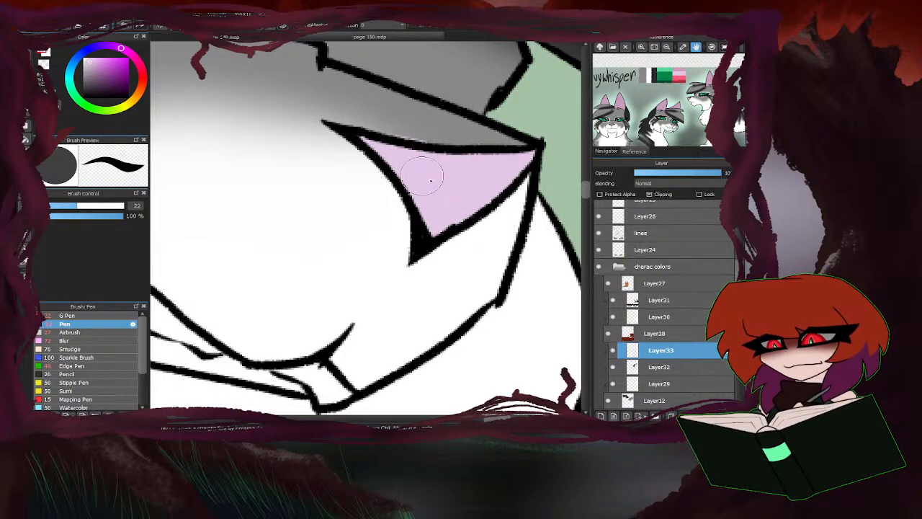
{"action": "key", "text": "e"}
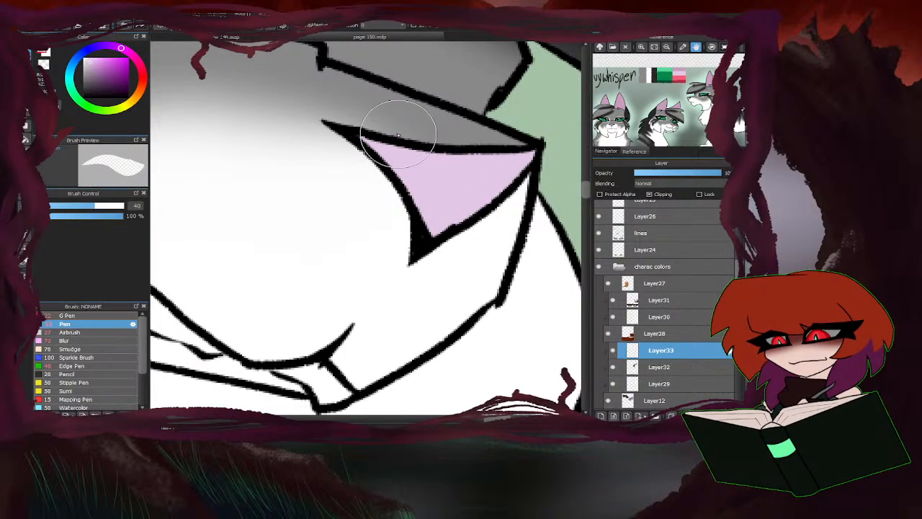
{"action": "scroll", "coordinate": [427, 141], "scroll_direction": "down", "scroll_amount": 8}
{"action": "key", "text": "b"}
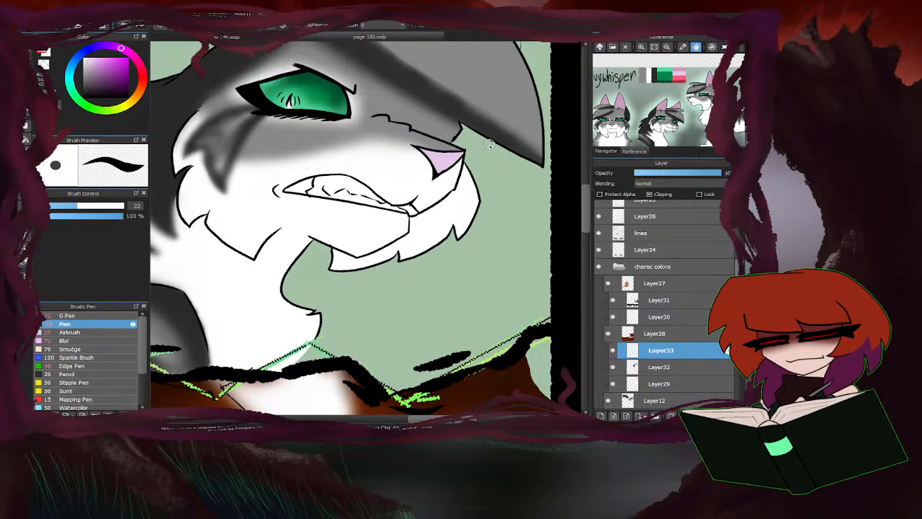
Paint the inner corner of the grey cat's mouth with the reference sheet's reddish pink at Pen size 22.
{"action": "scroll", "coordinate": [441, 223], "scroll_direction": "down", "scroll_amount": 2}
{"action": "scroll", "coordinate": [358, 177], "scroll_direction": "up", "scroll_amount": 4}
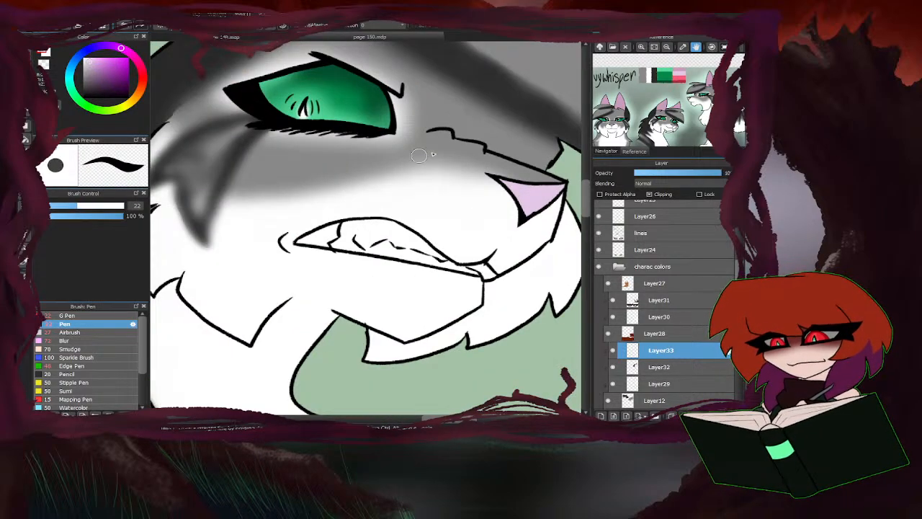
{"action": "left_click", "coordinate": [680, 78]}
{"action": "scroll", "coordinate": [317, 234], "scroll_direction": "up", "scroll_amount": 3}
{"action": "mouse_move", "coordinate": [359, 234]}
{"action": "left_mouse_down"}
{"action": "mouse_move", "coordinate": [344, 260]}
{"action": "mouse_move", "coordinate": [319, 235]}
{"action": "mouse_move", "coordinate": [296, 244]}
{"action": "mouse_move", "coordinate": [310, 249]}
{"action": "mouse_move", "coordinate": [277, 251]}
{"action": "left_mouse_up"}
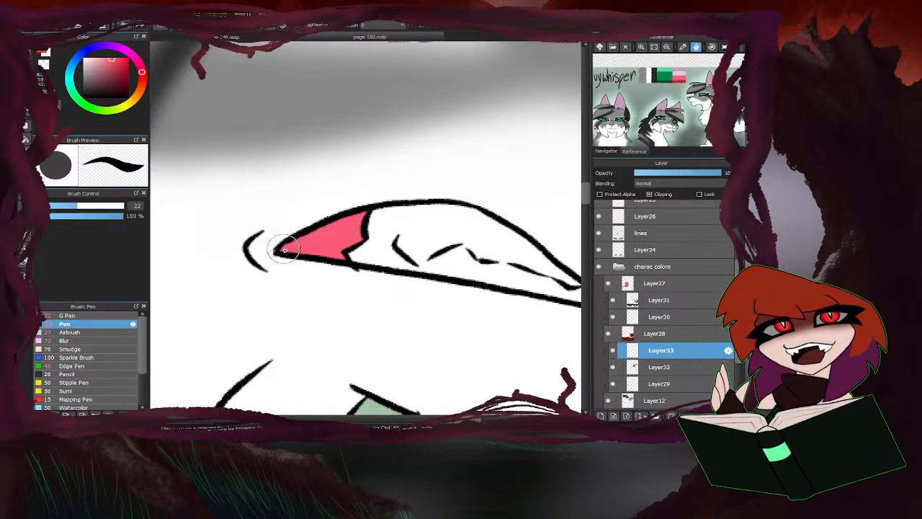
{"action": "scroll", "coordinate": [399, 223], "scroll_direction": "down", "scroll_amount": 3}
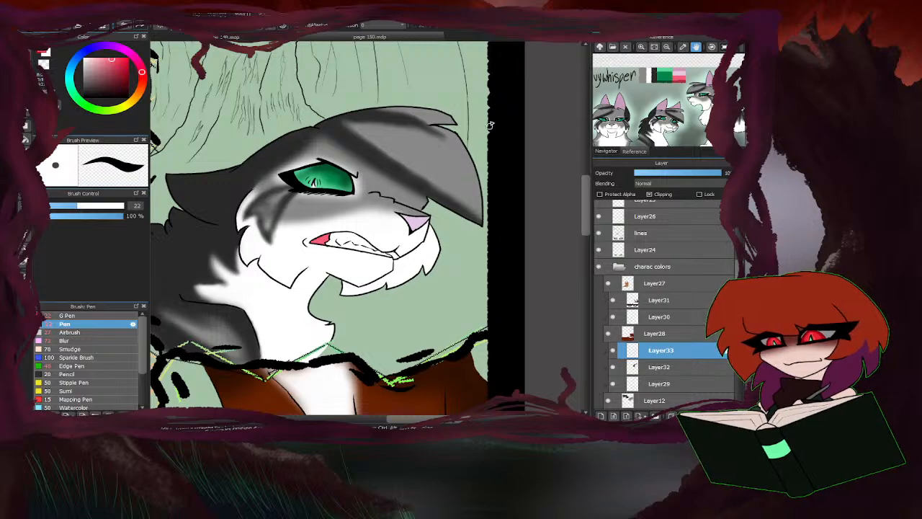
{"action": "scroll", "coordinate": [491, 119], "scroll_direction": "down", "scroll_amount": 3}
{"action": "scroll", "coordinate": [441, 253], "scroll_direction": "down", "scroll_amount": 2}
{"action": "scroll", "coordinate": [351, 195], "scroll_direction": "up", "scroll_amount": 2}
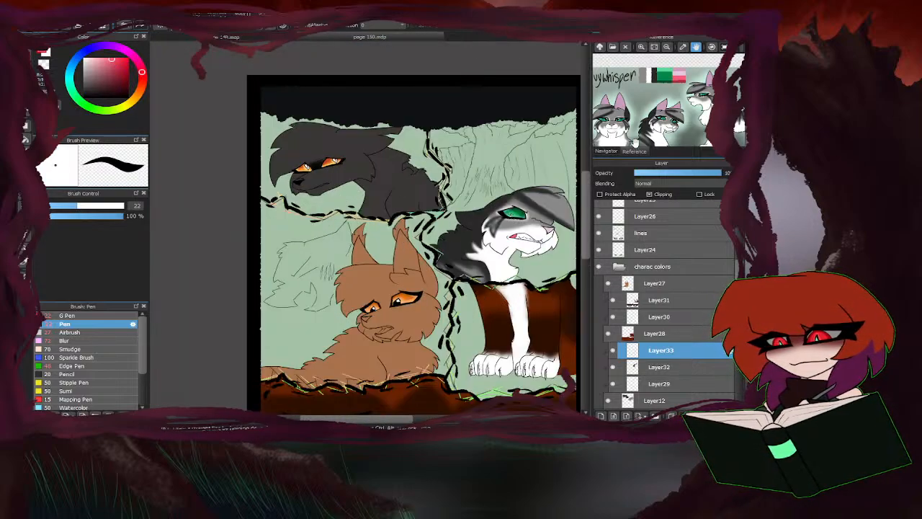
On Layer29, outline the dark cat's muzzle and cheek marking in light grey sampled from Twig's reference at Pen size 22.
{"action": "scroll", "coordinate": [652, 382], "scroll_direction": "down", "scroll_amount": 2}
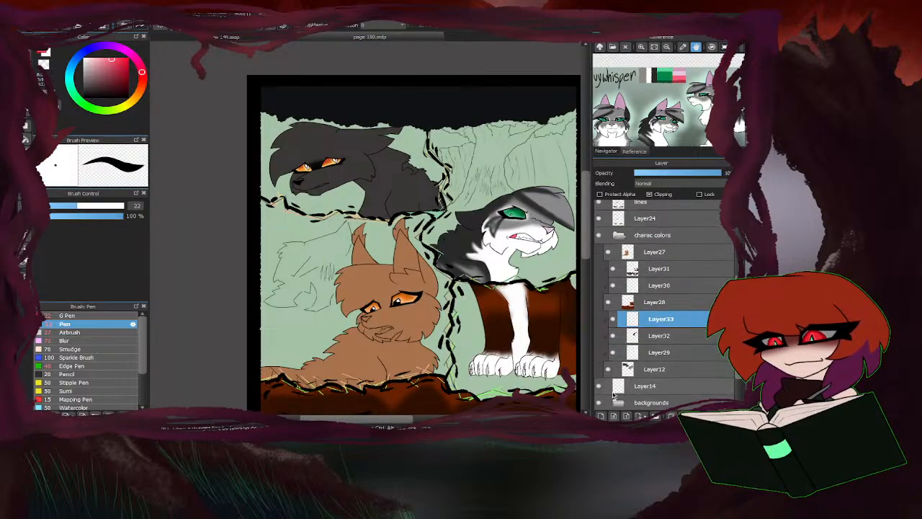
{"action": "left_click", "coordinate": [643, 343]}
{"action": "left_click_drag", "start_coordinate": [635, 114], "coordinate": [712, 48]}
{"action": "left_click_drag", "start_coordinate": [657, 130], "coordinate": [702, 38]}
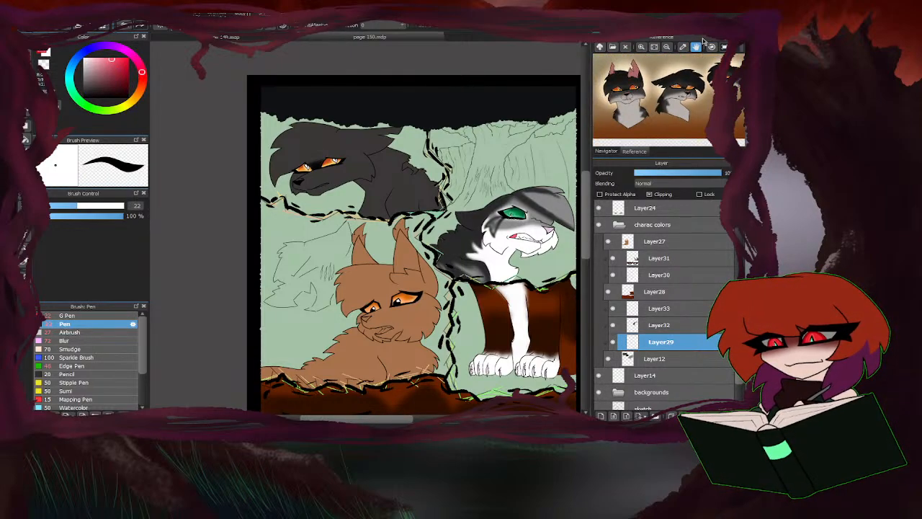
{"action": "left_click_drag", "start_coordinate": [671, 107], "coordinate": [660, 151]}
{"action": "scroll", "coordinate": [317, 192], "scroll_direction": "up", "scroll_amount": 4}
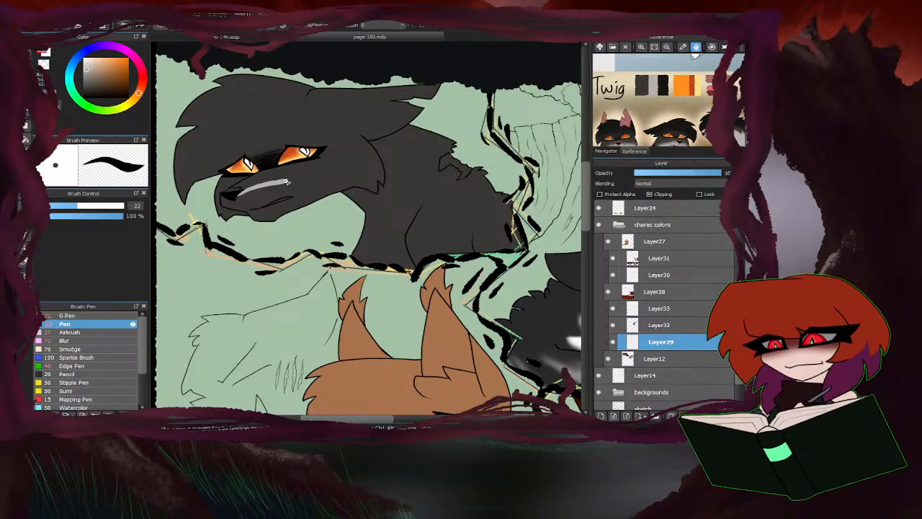
{"action": "left_click_drag", "start_coordinate": [343, 174], "coordinate": [387, 201]}
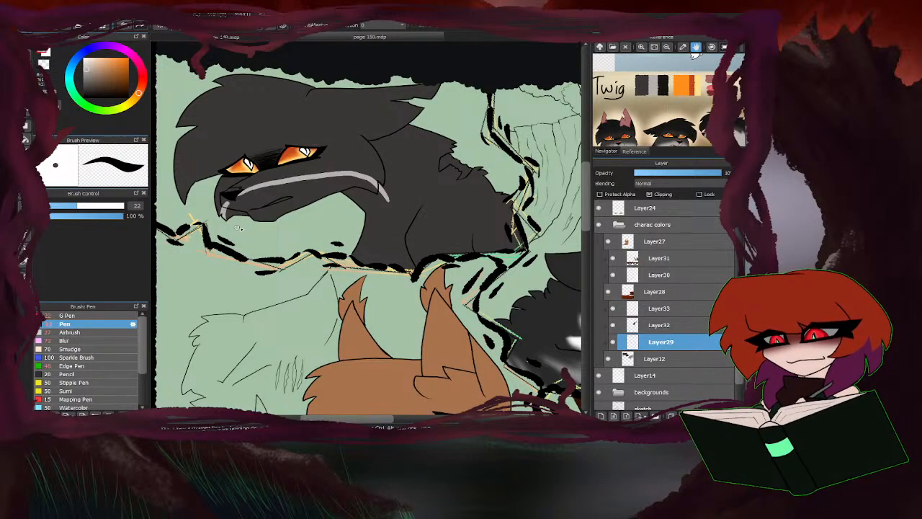
Outline the jagged light grey neck marking on the dark cat and bucket-fill the muzzle and neck areas.
{"action": "left_click_drag", "start_coordinate": [685, 100], "coordinate": [616, 89]}
{"action": "scroll", "coordinate": [366, 148], "scroll_direction": "up", "scroll_amount": 1}
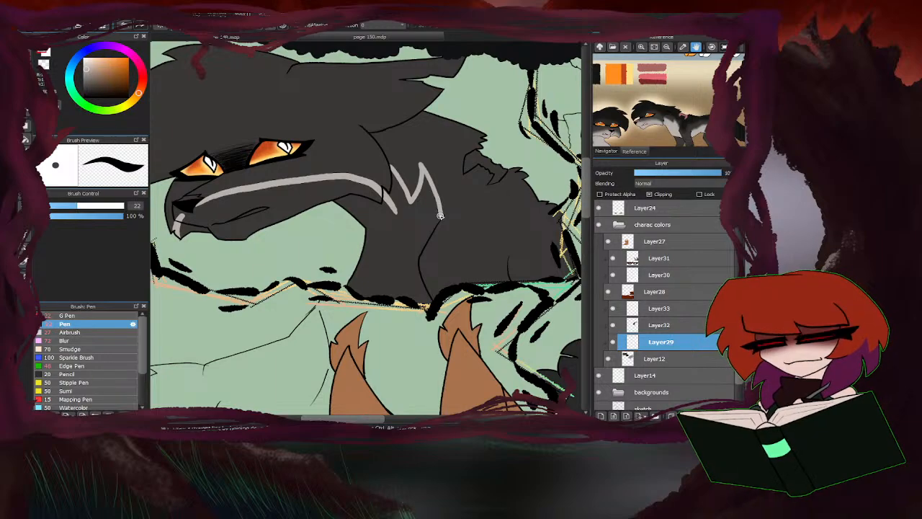
{"action": "left_click", "coordinate": [27, 139]}
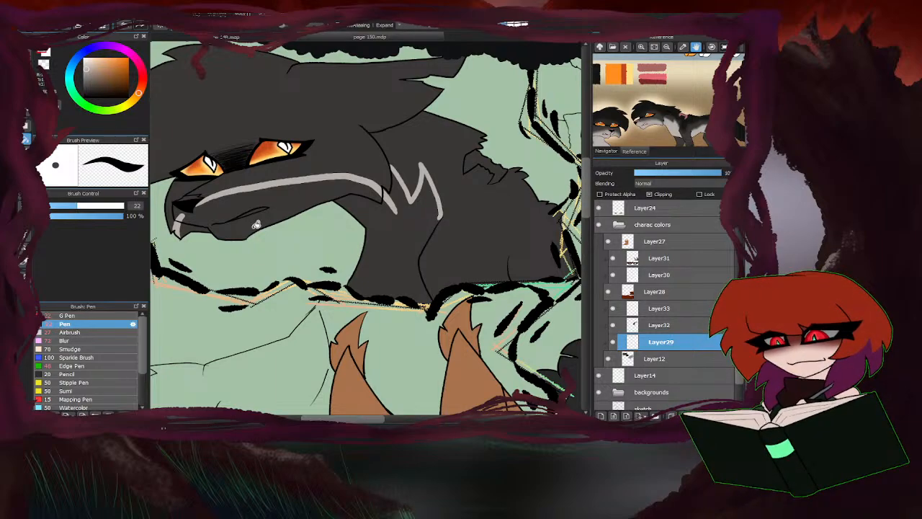
{"action": "left_click", "coordinate": [204, 217]}
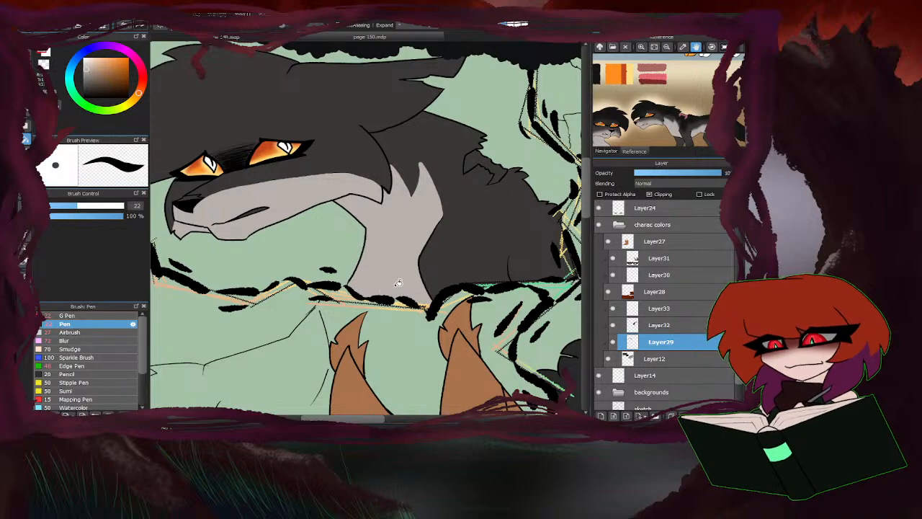
Touch up gaps in the dark cat's light grey fill along the neck and cheek tuft with the Pen.
{"action": "scroll", "coordinate": [398, 282], "scroll_direction": "down", "scroll_amount": 1}
{"action": "scroll", "coordinate": [376, 310], "scroll_direction": "up", "scroll_amount": 4}
{"action": "scroll", "coordinate": [358, 333], "scroll_direction": "down", "scroll_amount": 2}
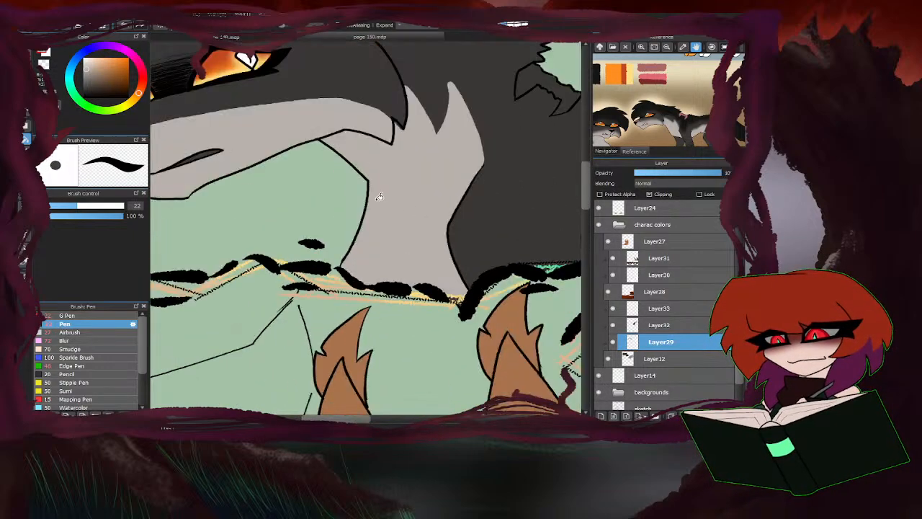
{"action": "key", "text": "b"}
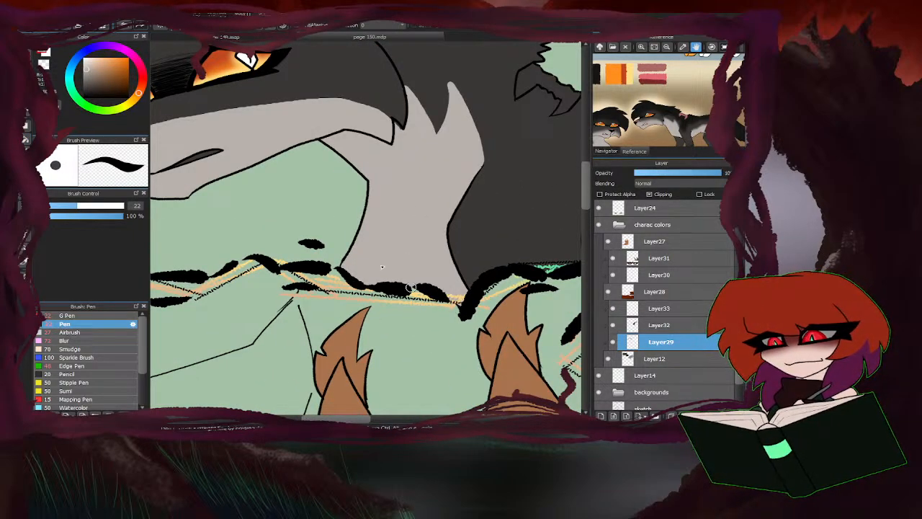
{"action": "scroll", "coordinate": [323, 258], "scroll_direction": "down", "scroll_amount": 1}
{"action": "scroll", "coordinate": [351, 204], "scroll_direction": "up", "scroll_amount": 4}
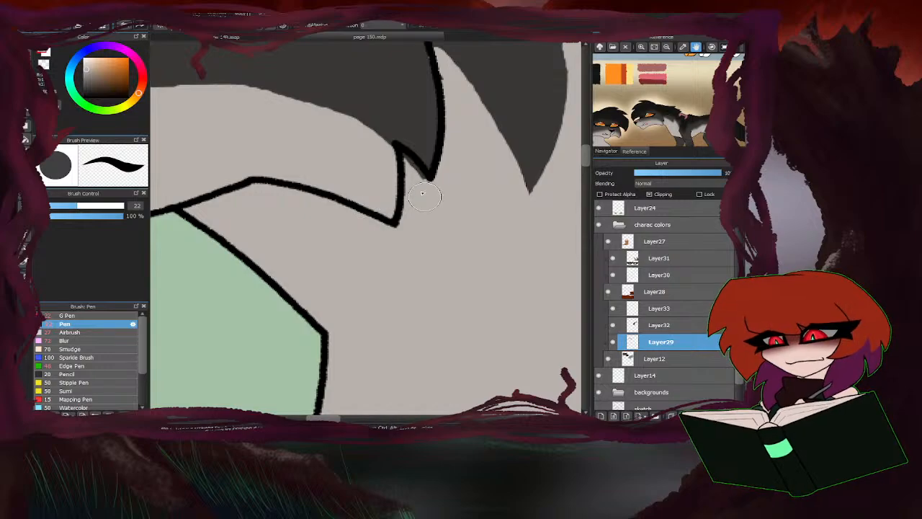
{"action": "scroll", "coordinate": [348, 259], "scroll_direction": "down", "scroll_amount": 4}
{"action": "scroll", "coordinate": [320, 281], "scroll_direction": "down", "scroll_amount": 3}
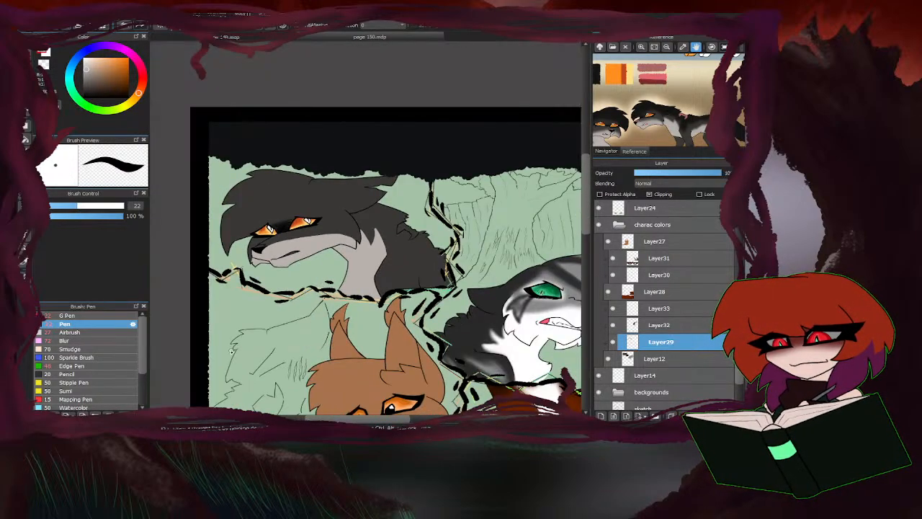
On Layer32, outline the dark cat's marking above and around the eyes in Twig's near-black with the Pen at size 22.
{"action": "scroll", "coordinate": [170, 383], "scroll_direction": "up", "scroll_amount": 2}
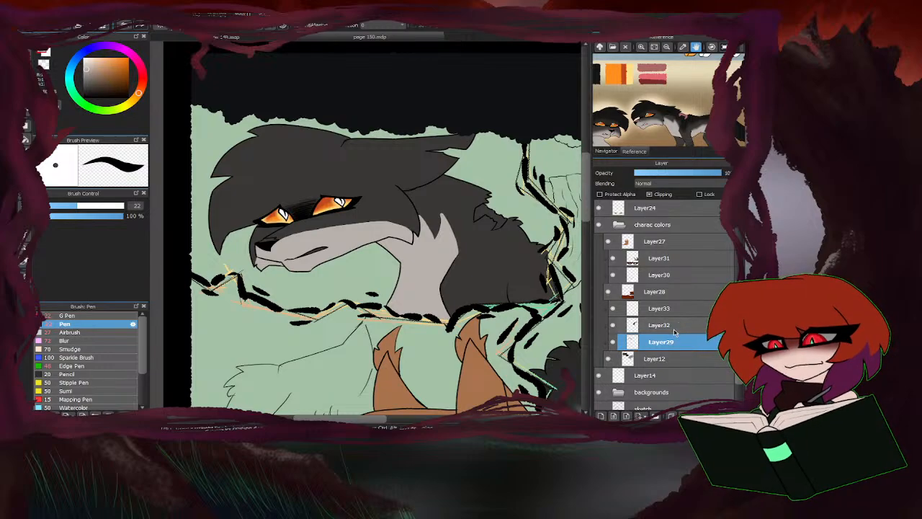
{"action": "left_click", "coordinate": [660, 325]}
{"action": "scroll", "coordinate": [638, 75], "scroll_direction": "up", "scroll_amount": 2}
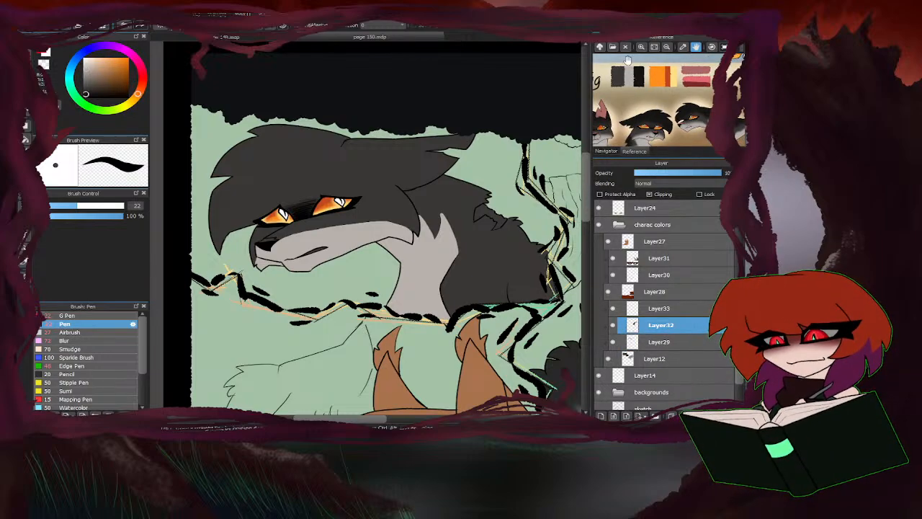
{"action": "scroll", "coordinate": [309, 188], "scroll_direction": "up", "scroll_amount": 2}
{"action": "mouse_move", "coordinate": [293, 213]}
{"action": "left_mouse_down"}
{"action": "mouse_move", "coordinate": [318, 154]}
{"action": "mouse_move", "coordinate": [479, 175]}
{"action": "mouse_move", "coordinate": [498, 186]}
{"action": "mouse_move", "coordinate": [255, 183]}
{"action": "mouse_move", "coordinate": [173, 249]}
{"action": "left_mouse_up"}
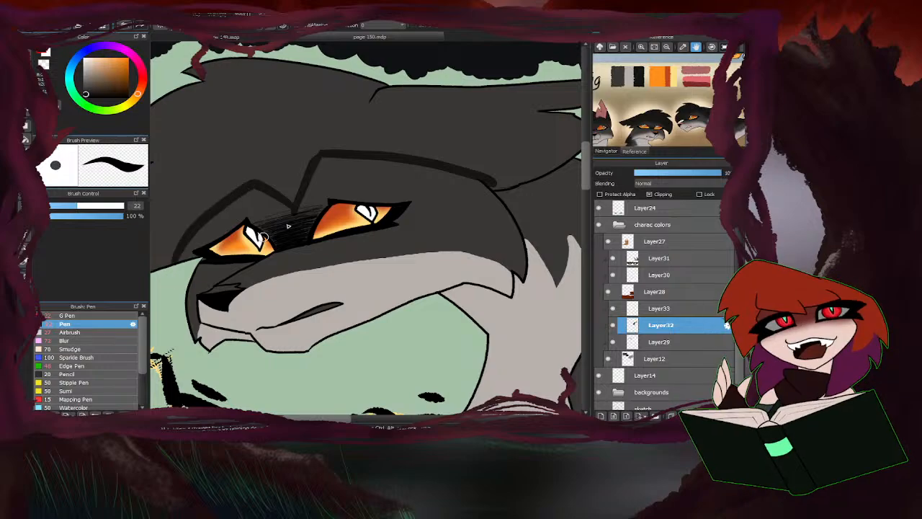
{"action": "scroll", "coordinate": [287, 226], "scroll_direction": "down", "scroll_amount": 5}
{"action": "scroll", "coordinate": [385, 179], "scroll_direction": "up", "scroll_amount": 4}
{"action": "mouse_move", "coordinate": [379, 175]}
{"action": "left_mouse_down"}
{"action": "mouse_move", "coordinate": [297, 266]}
{"action": "mouse_move", "coordinate": [327, 218]}
{"action": "mouse_move", "coordinate": [291, 263]}
{"action": "left_mouse_up"}
{"action": "scroll", "coordinate": [422, 148], "scroll_direction": "down", "scroll_amount": 4}
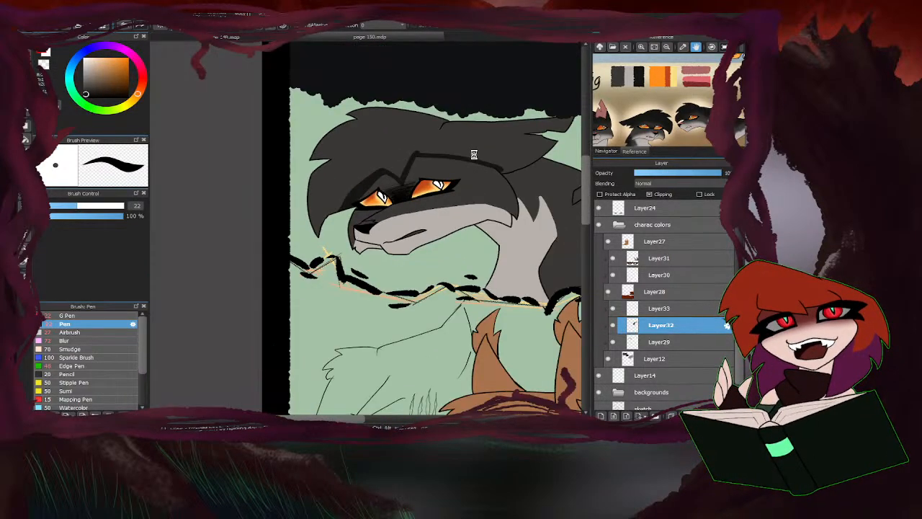
Extend and thicken the near-black outline above the dark cat's eyes toward the cheek on Layer32.
{"action": "scroll", "coordinate": [474, 150], "scroll_direction": "up", "scroll_amount": 4}
{"action": "left_click_drag", "start_coordinate": [352, 167], "coordinate": [504, 176]}
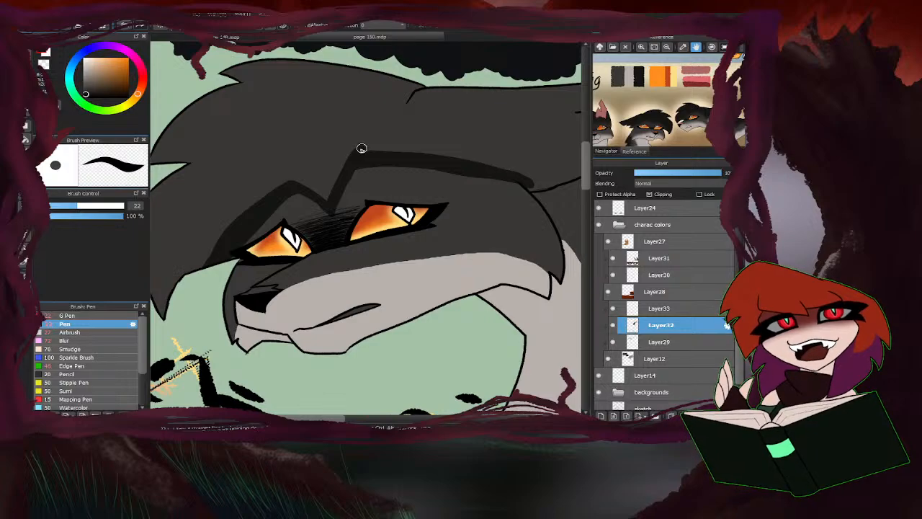
{"action": "scroll", "coordinate": [361, 149], "scroll_direction": "down", "scroll_amount": 4}
{"action": "scroll", "coordinate": [386, 188], "scroll_direction": "up", "scroll_amount": 4}
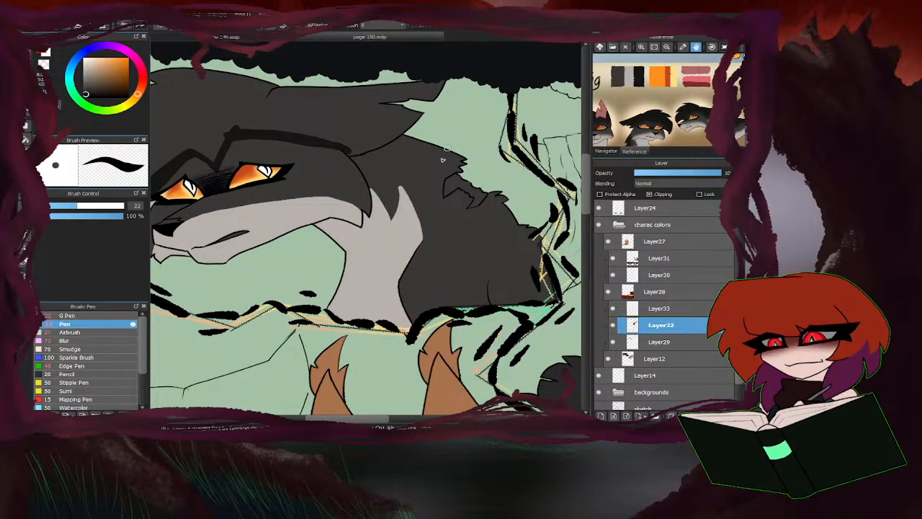
Outline the near-black marking on the dark cat's body, with jagged strokes across the shoulder and a curve along the neck.
{"action": "scroll", "coordinate": [443, 159], "scroll_direction": "up", "scroll_amount": 2}
{"action": "mouse_move", "coordinate": [448, 237]}
{"action": "left_mouse_down"}
{"action": "mouse_move", "coordinate": [410, 292]}
{"action": "mouse_move", "coordinate": [427, 346]}
{"action": "mouse_move", "coordinate": [527, 266]}
{"action": "mouse_move", "coordinate": [525, 308]}
{"action": "mouse_move", "coordinate": [583, 270]}
{"action": "mouse_move", "coordinate": [574, 305]}
{"action": "left_mouse_up"}
{"action": "scroll", "coordinate": [574, 305], "scroll_direction": "down", "scroll_amount": 3}
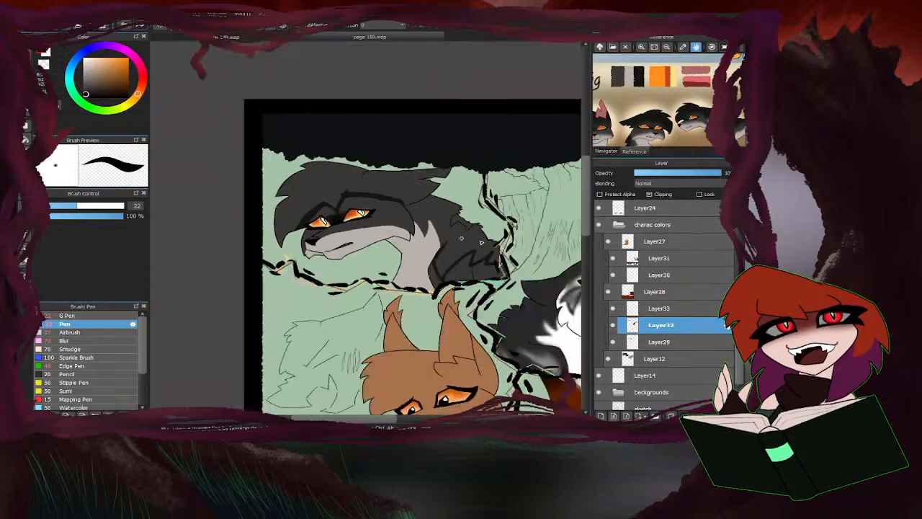
{"action": "scroll", "coordinate": [496, 265], "scroll_direction": "up", "scroll_amount": 3}
{"action": "scroll", "coordinate": [365, 153], "scroll_direction": "up", "scroll_amount": 3}
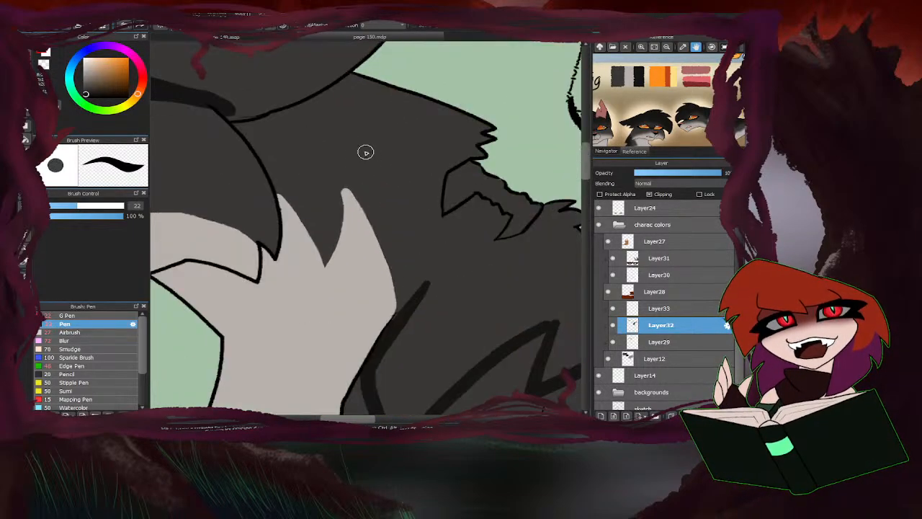
{"action": "mouse_move", "coordinate": [276, 113]}
{"action": "left_mouse_down"}
{"action": "mouse_move", "coordinate": [295, 139]}
{"action": "mouse_move", "coordinate": [366, 170]}
{"action": "mouse_move", "coordinate": [430, 312]}
{"action": "left_mouse_up"}
{"action": "scroll", "coordinate": [421, 189], "scroll_direction": "down", "scroll_amount": 3}
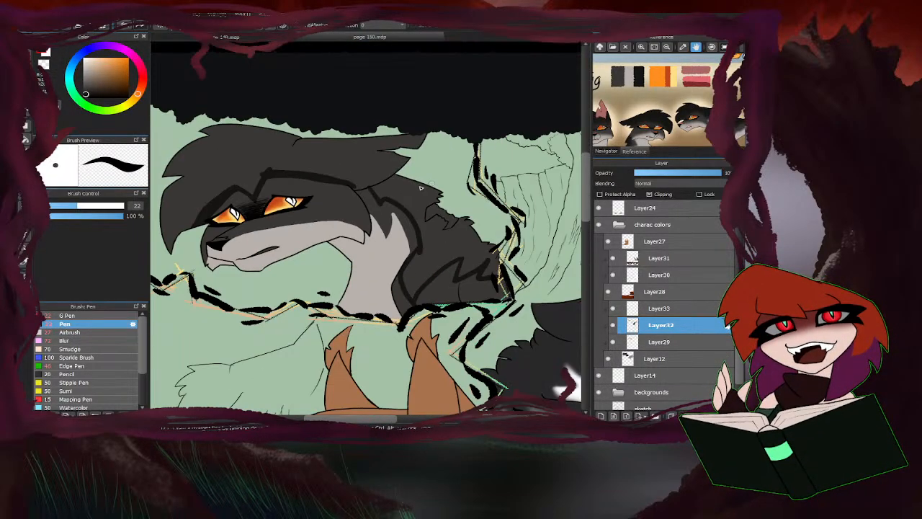
Bucket-fill the dark cat's outlined hair, neck and back areas with near-black on Layer32.
{"action": "left_click", "coordinate": [25, 139]}
{"action": "left_click", "coordinate": [398, 207]}
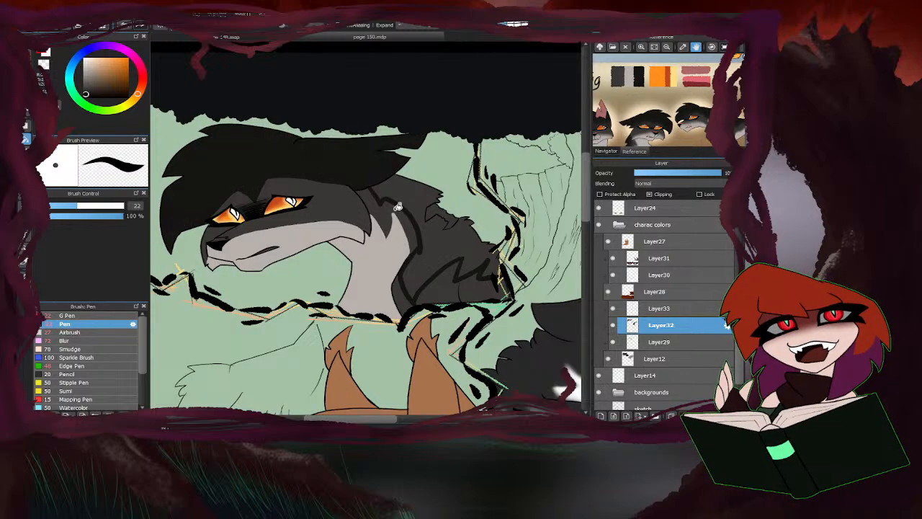
{"action": "left_click", "coordinate": [405, 249]}
{"action": "left_click", "coordinate": [32, 63]}
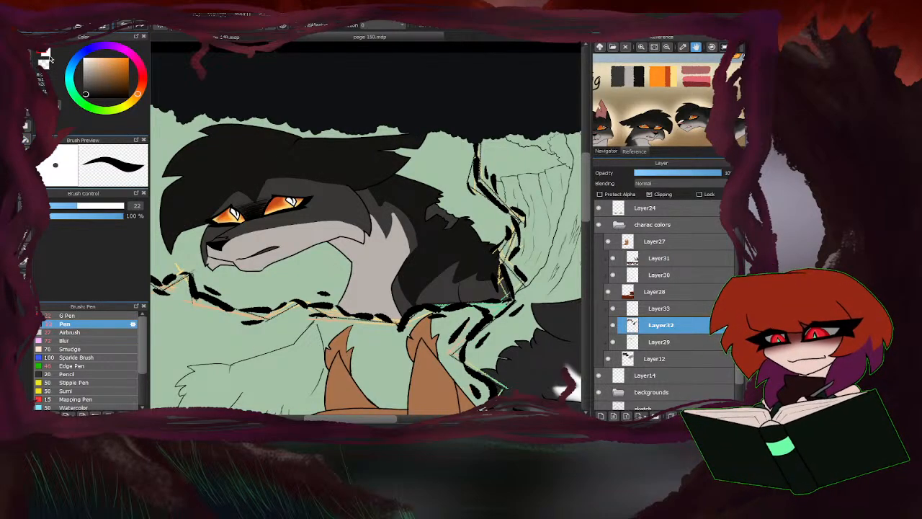
Soften the upper edge of the light grey muzzle marking on Layer29 with the Blur brush at size 157.
{"action": "left_click", "coordinate": [69, 340]}
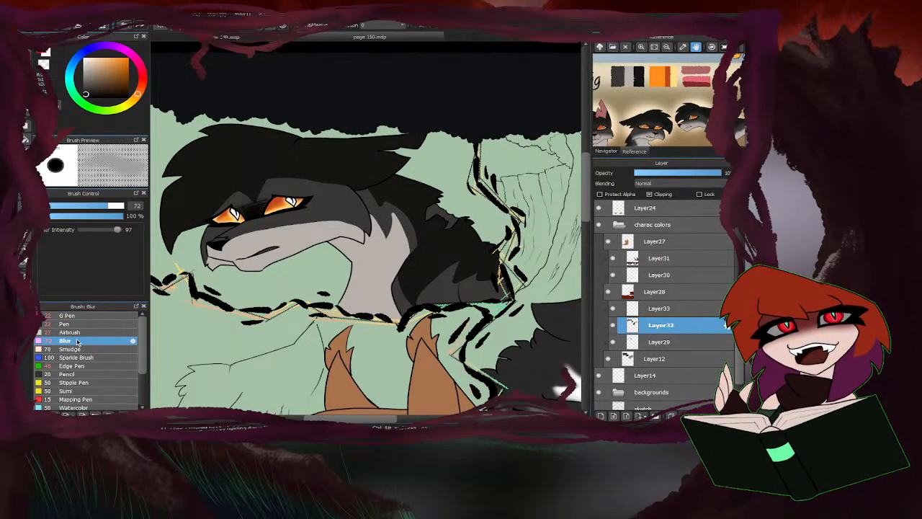
{"action": "left_click", "coordinate": [672, 343]}
{"action": "left_click", "coordinate": [117, 206]}
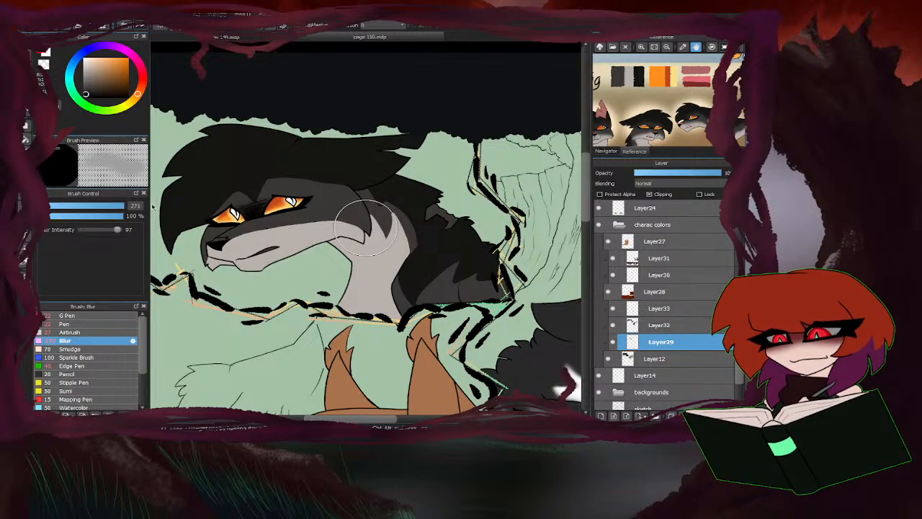
{"action": "left_click", "coordinate": [104, 206]}
{"action": "scroll", "coordinate": [202, 258], "scroll_direction": "up", "scroll_amount": 2}
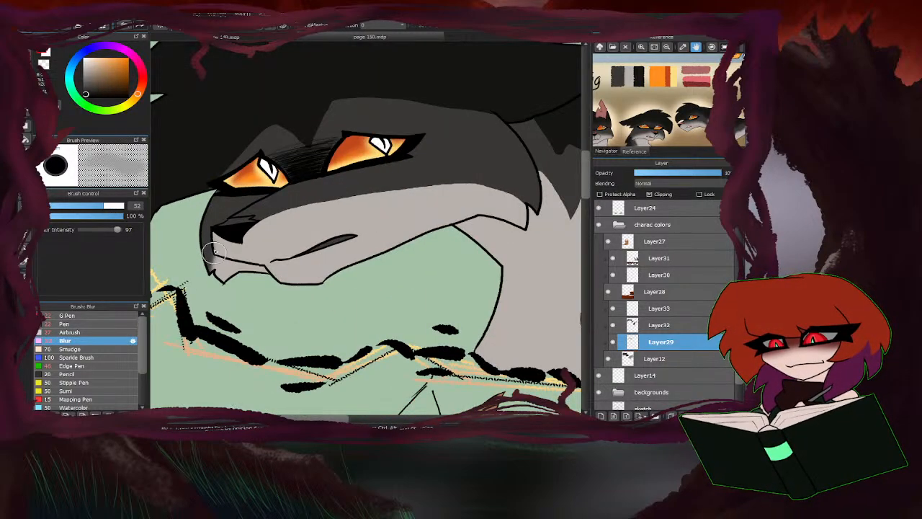
{"action": "left_click", "coordinate": [121, 207]}
{"action": "mouse_move", "coordinate": [212, 232]}
{"action": "left_mouse_down"}
{"action": "mouse_move", "coordinate": [203, 254]}
{"action": "mouse_move", "coordinate": [239, 224]}
{"action": "mouse_move", "coordinate": [346, 199]}
{"action": "mouse_move", "coordinate": [442, 190]}
{"action": "mouse_move", "coordinate": [524, 206]}
{"action": "mouse_move", "coordinate": [303, 210]}
{"action": "mouse_move", "coordinate": [491, 197]}
{"action": "mouse_move", "coordinate": [322, 199]}
{"action": "mouse_move", "coordinate": [241, 231]}
{"action": "left_mouse_up"}
{"action": "scroll", "coordinate": [241, 230], "scroll_direction": "down", "scroll_amount": 2}
Blur the jagged edges of the light grey neck marking on Layer29 at brush size 98.
{"action": "scroll", "coordinate": [371, 260], "scroll_direction": "up", "scroll_amount": 1}
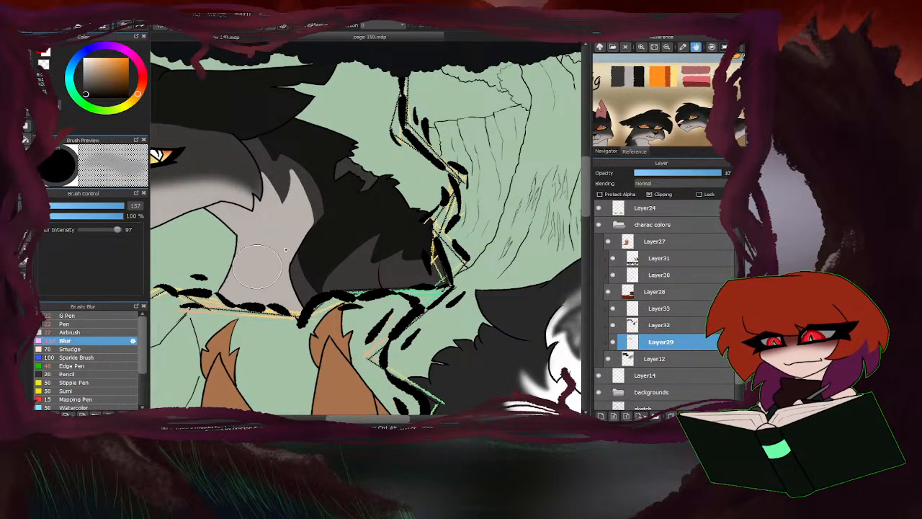
{"action": "scroll", "coordinate": [274, 180], "scroll_direction": "up", "scroll_amount": 2}
{"action": "left_click", "coordinate": [114, 206]}
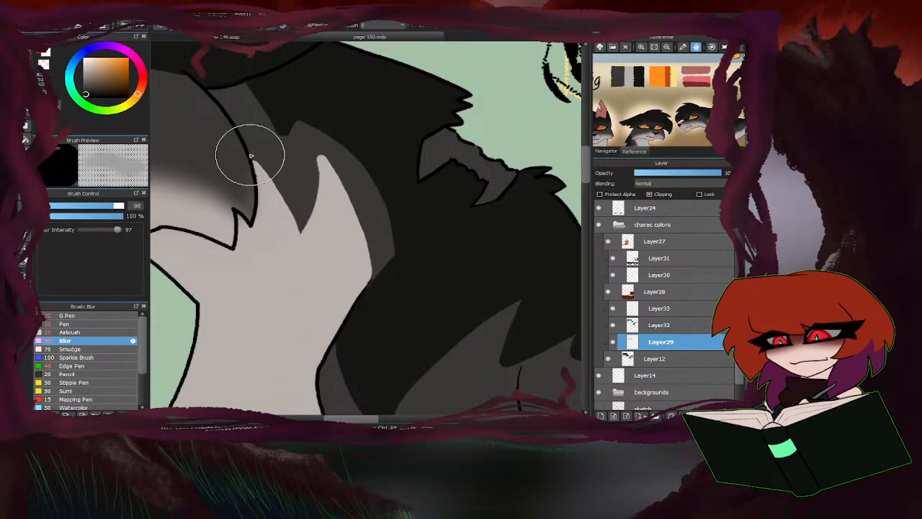
{"action": "mouse_move", "coordinate": [251, 154]}
{"action": "left_mouse_down"}
{"action": "mouse_move", "coordinate": [301, 234]}
{"action": "mouse_move", "coordinate": [320, 147]}
{"action": "mouse_move", "coordinate": [353, 294]}
{"action": "mouse_move", "coordinate": [330, 168]}
{"action": "mouse_move", "coordinate": [345, 237]}
{"action": "mouse_move", "coordinate": [317, 254]}
{"action": "left_mouse_up"}
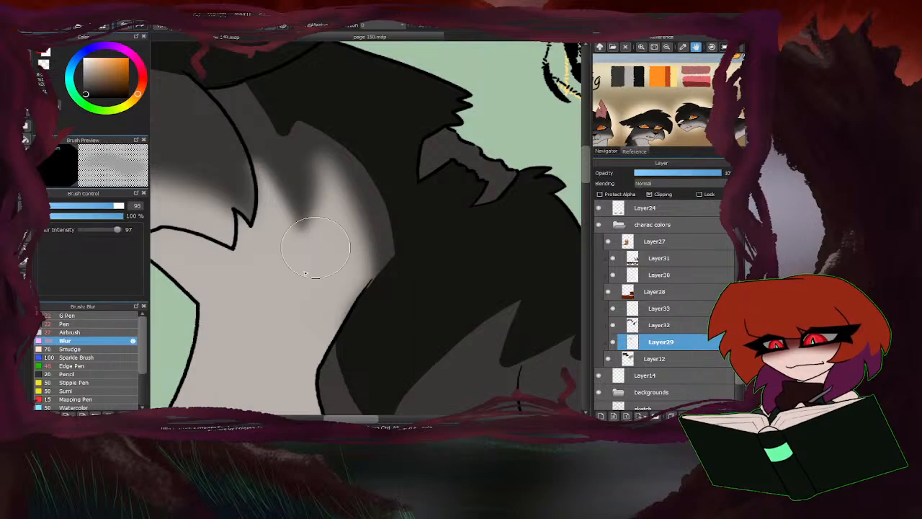
{"action": "scroll", "coordinate": [262, 139], "scroll_direction": "down", "scroll_amount": 3}
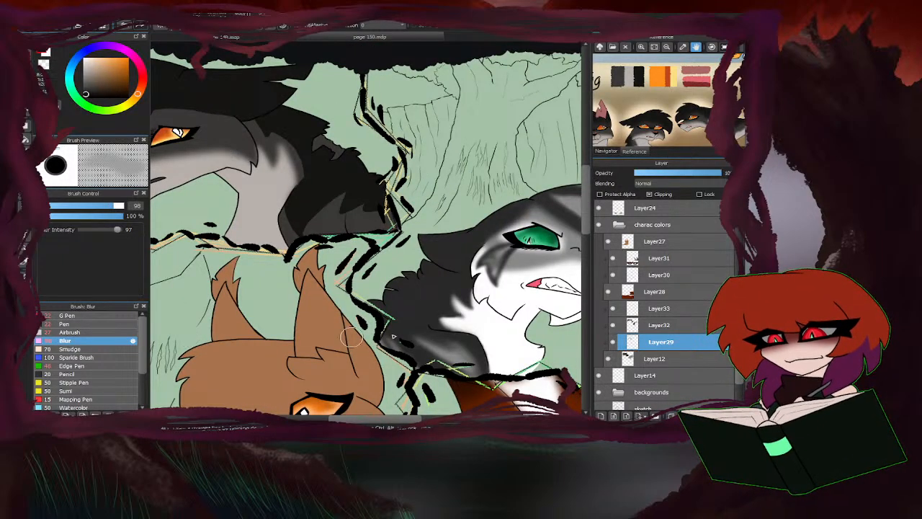
Paint a light grey patch low on the dark cat's body beside the panel border with the G Pen at size 22.
{"action": "left_click", "coordinate": [67, 315]}
{"action": "scroll", "coordinate": [384, 225], "scroll_direction": "up", "scroll_amount": 5}
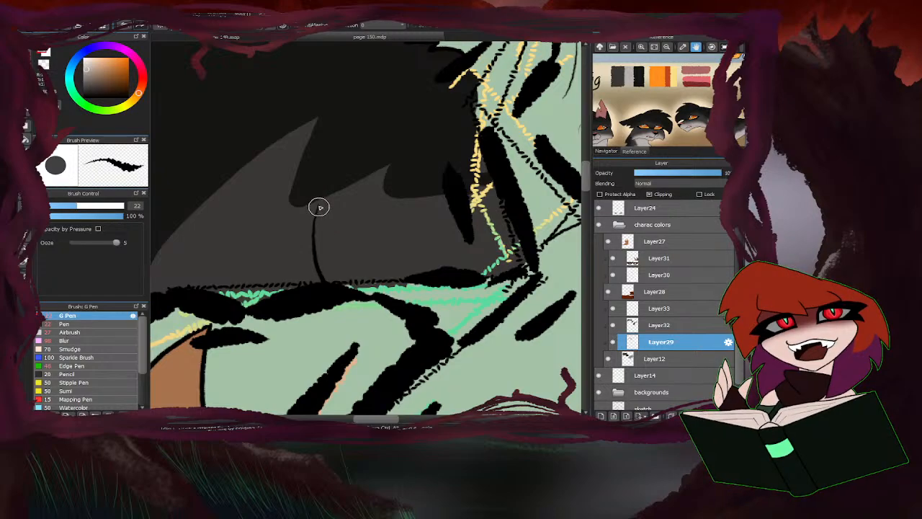
{"action": "mouse_move", "coordinate": [320, 206]}
{"action": "left_mouse_down"}
{"action": "mouse_move", "coordinate": [328, 233]}
{"action": "mouse_move", "coordinate": [364, 252]}
{"action": "mouse_move", "coordinate": [413, 273]}
{"action": "mouse_move", "coordinate": [452, 262]}
{"action": "mouse_move", "coordinate": [399, 272]}
{"action": "mouse_move", "coordinate": [376, 252]}
{"action": "mouse_move", "coordinate": [358, 253]}
{"action": "mouse_move", "coordinate": [337, 276]}
{"action": "left_mouse_up"}
{"action": "scroll", "coordinate": [355, 280], "scroll_direction": "down", "scroll_amount": 4}
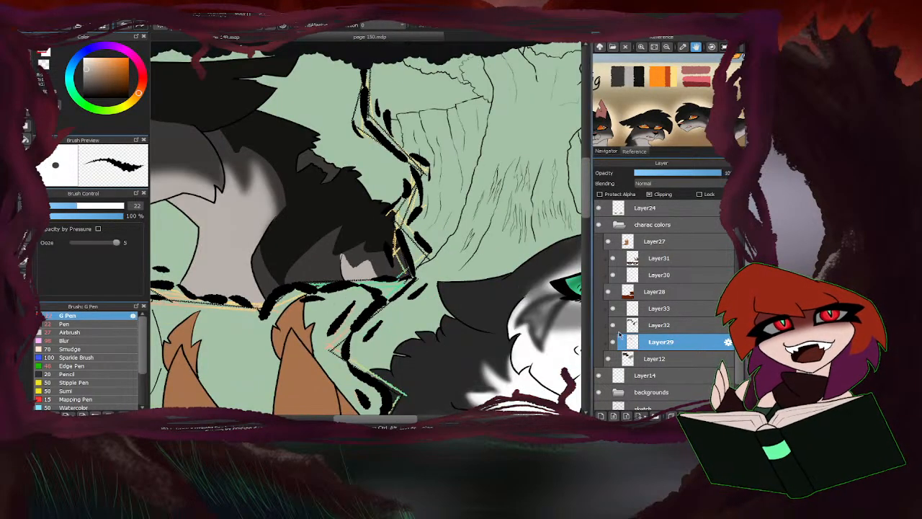
Blur the upper edge of the light grey patch beside the panel border at brush size 98.
{"action": "left_click", "coordinate": [65, 341]}
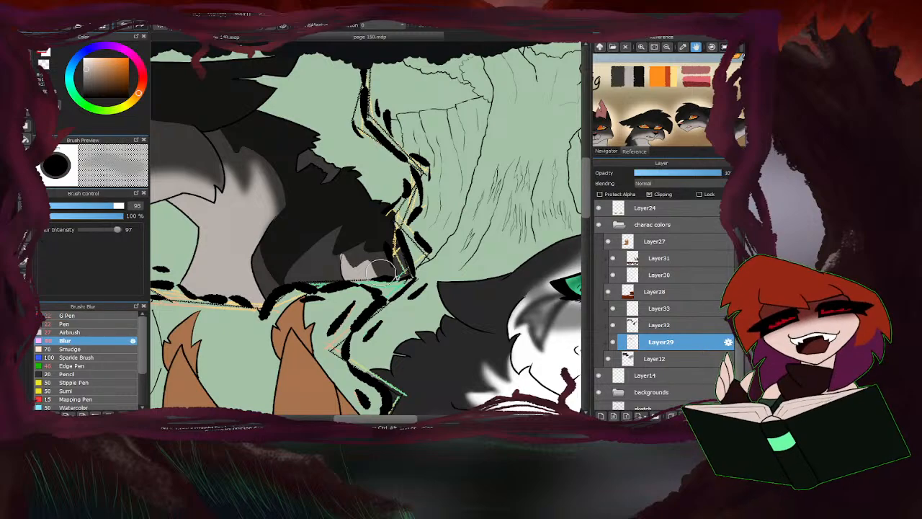
{"action": "scroll", "coordinate": [288, 267], "scroll_direction": "up", "scroll_amount": 5}
{"action": "mouse_move", "coordinate": [302, 279]}
{"action": "left_mouse_down"}
{"action": "mouse_move", "coordinate": [350, 276]}
{"action": "mouse_move", "coordinate": [397, 318]}
{"action": "left_mouse_up"}
{"action": "scroll", "coordinate": [397, 310], "scroll_direction": "down", "scroll_amount": 5}
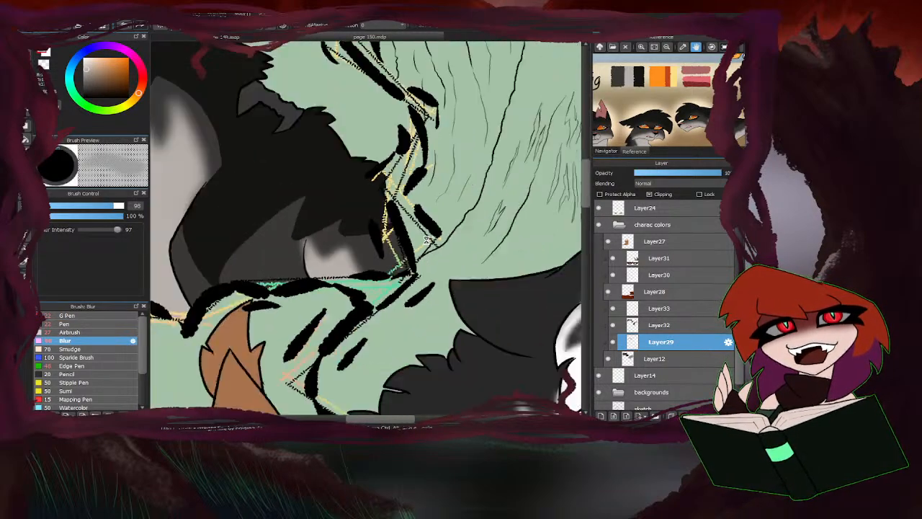
Soften the near-black marking's edges on the dark cat's body and brow on Layer32 with the Blur brush at size 147.
{"action": "left_click", "coordinate": [653, 325]}
{"action": "scroll", "coordinate": [349, 231], "scroll_direction": "up", "scroll_amount": 3}
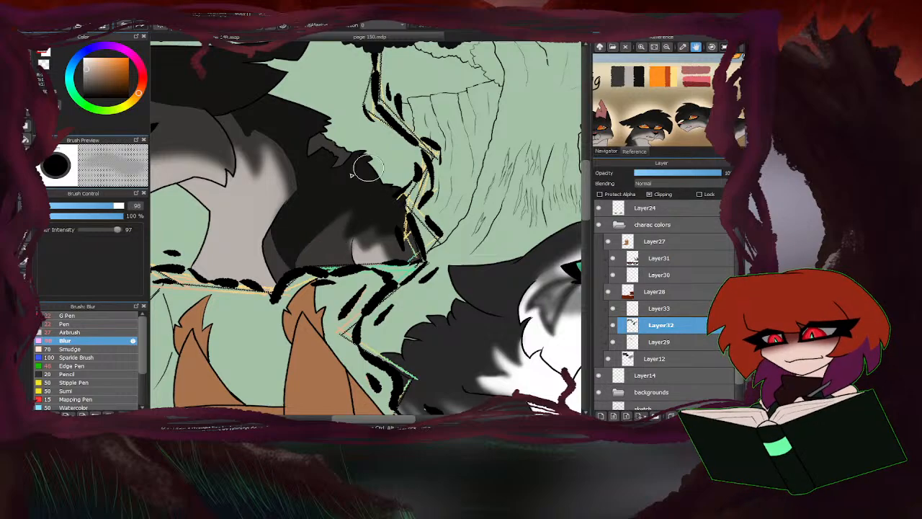
{"action": "left_click", "coordinate": [123, 208]}
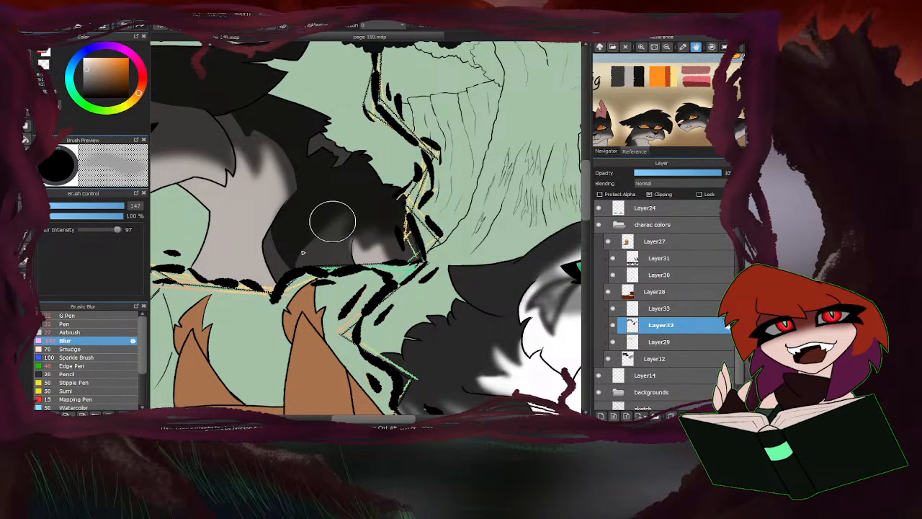
{"action": "mouse_move", "coordinate": [272, 230]}
{"action": "left_mouse_down"}
{"action": "mouse_move", "coordinate": [291, 210]}
{"action": "mouse_move", "coordinate": [289, 164]}
{"action": "mouse_move", "coordinate": [281, 209]}
{"action": "left_mouse_up"}
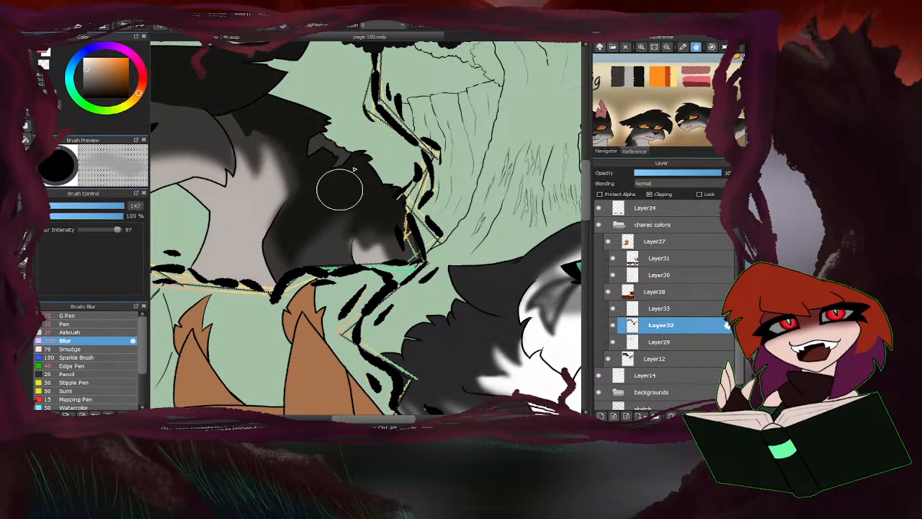
{"action": "scroll", "coordinate": [259, 142], "scroll_direction": "down", "scroll_amount": 5}
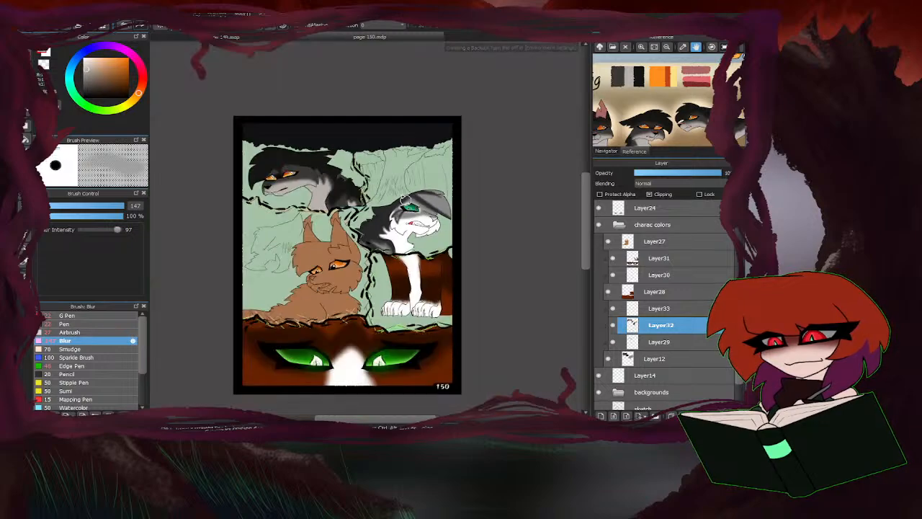
{"action": "scroll", "coordinate": [274, 140], "scroll_direction": "up", "scroll_amount": 5}
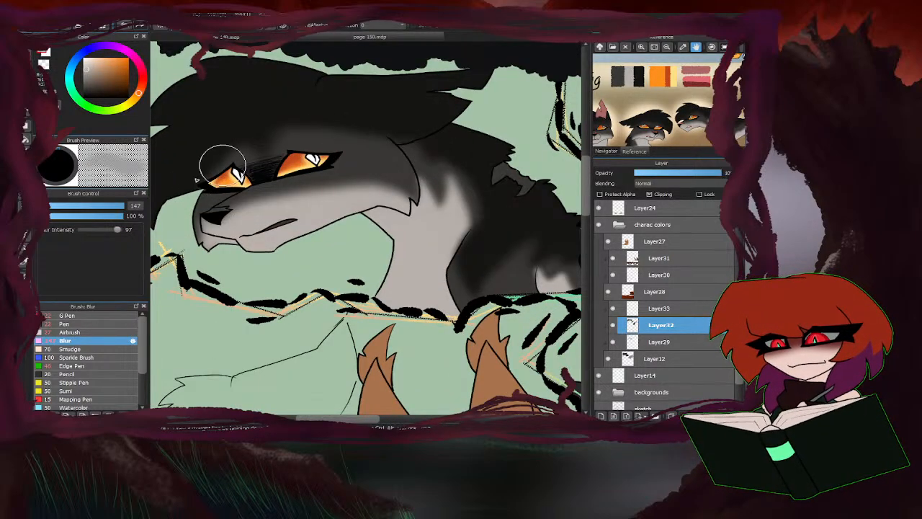
Darken the dark cat's forehead around the eyes in near-black with the Airbrush at size 93 and 28% opacity.
{"action": "left_click", "coordinate": [70, 332]}
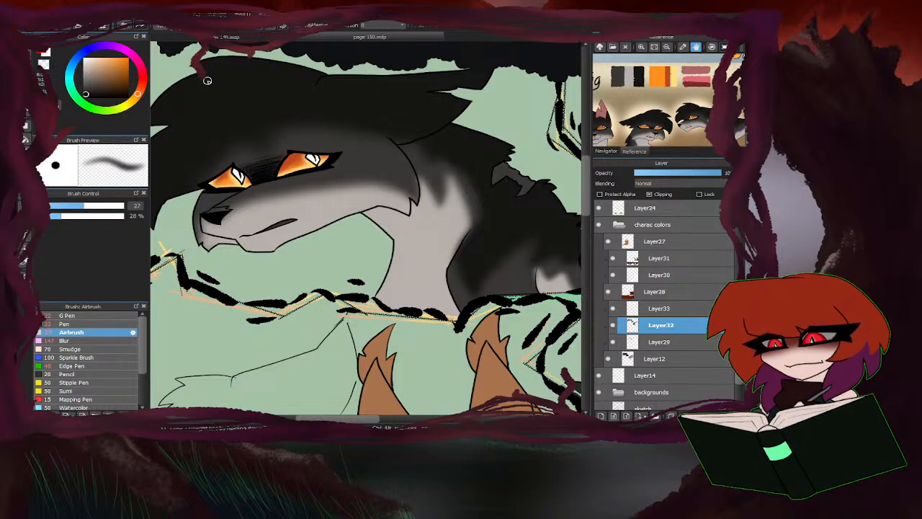
{"action": "left_click_drag", "start_coordinate": [104, 208], "coordinate": [114, 207]}
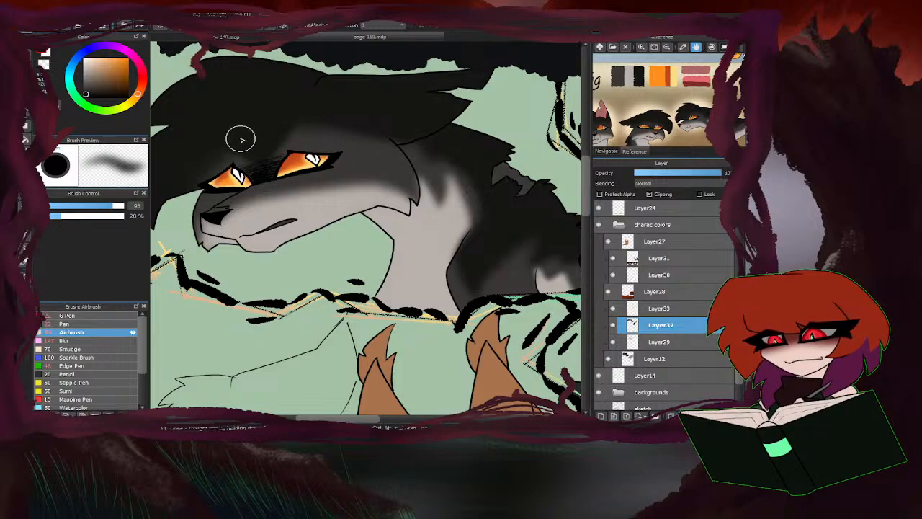
{"action": "scroll", "coordinate": [425, 160], "scroll_direction": "down", "scroll_amount": 3}
{"action": "scroll", "coordinate": [358, 156], "scroll_direction": "up", "scroll_amount": 3}
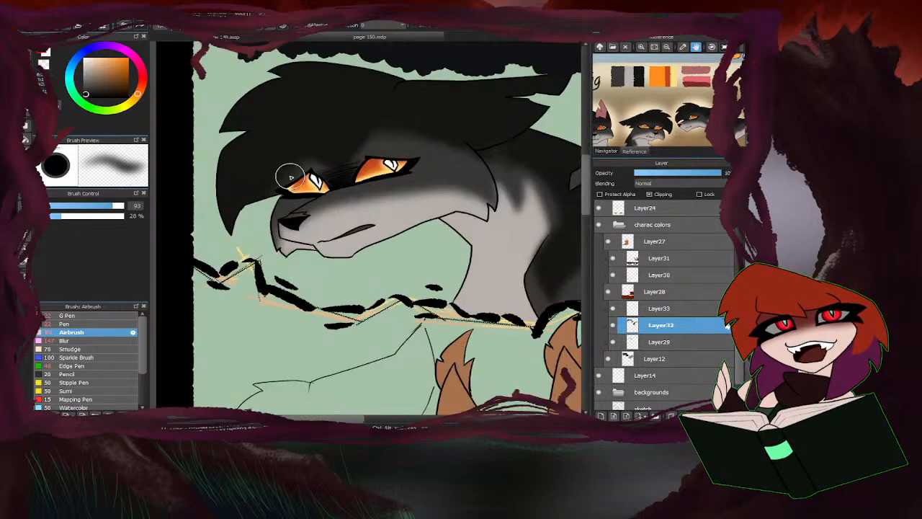
Lighten the near-black above both eyes by airbrushing with the transparent colour on Layer32.
{"action": "key", "text": "z"}
{"action": "left_click_drag", "start_coordinate": [306, 163], "coordinate": [281, 189]}
{"action": "left_click_drag", "start_coordinate": [368, 160], "coordinate": [454, 156]}
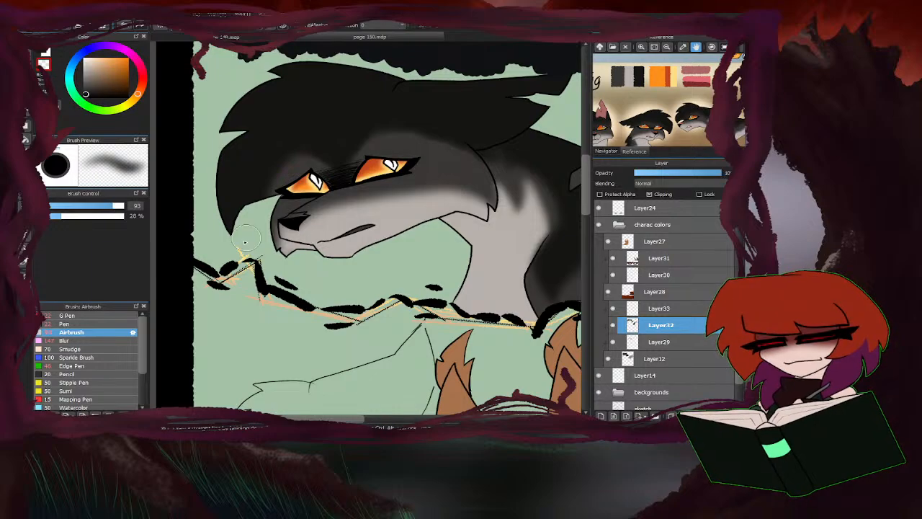
Blend the near-black shading on the dark cat's face and shoulder with the Blur brush at size 147.
{"action": "left_click", "coordinate": [67, 340]}
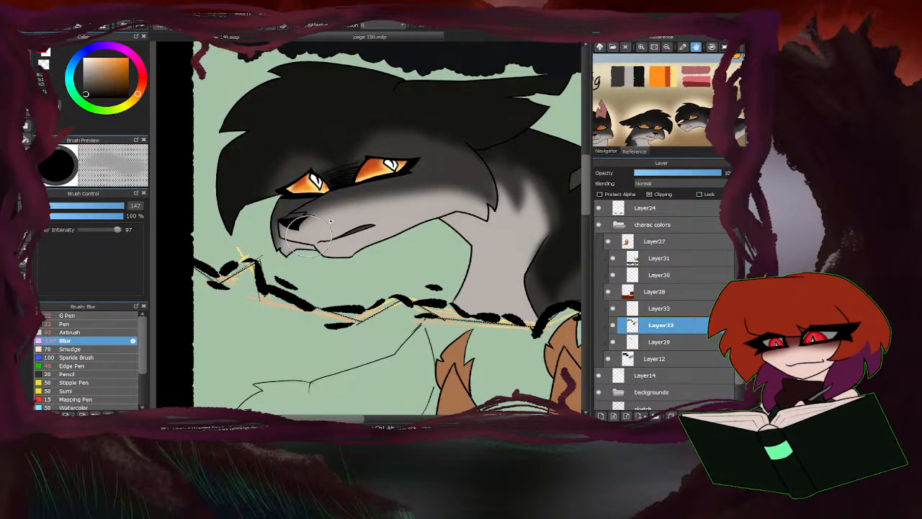
{"action": "scroll", "coordinate": [229, 156], "scroll_direction": "down", "scroll_amount": 3}
{"action": "scroll", "coordinate": [356, 151], "scroll_direction": "up", "scroll_amount": 3}
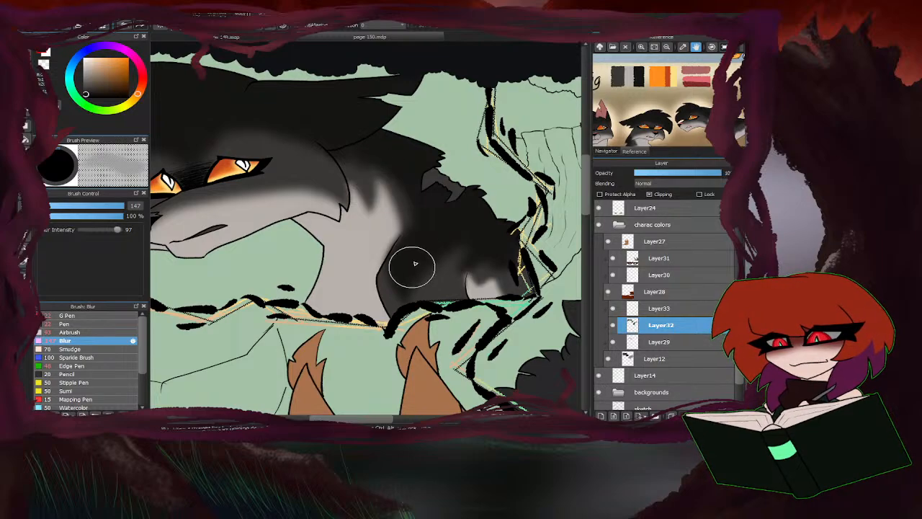
{"action": "scroll", "coordinate": [310, 272], "scroll_direction": "down", "scroll_amount": 3}
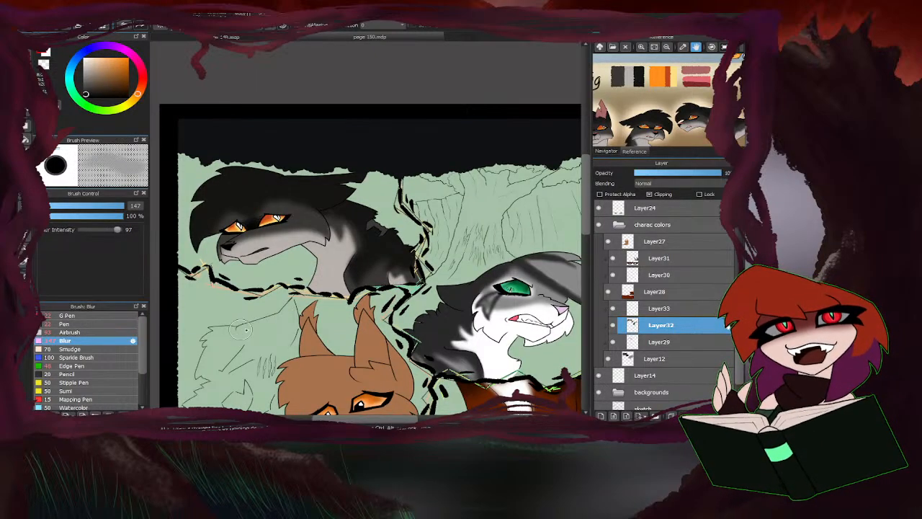
{"action": "scroll", "coordinate": [320, 265], "scroll_direction": "down", "scroll_amount": 2}
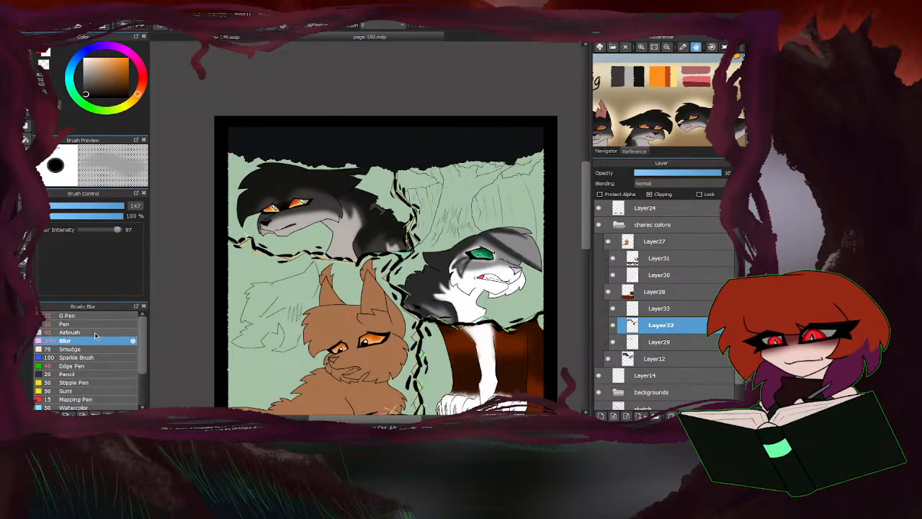
Airbrush near-black over the dark cat's shoulder at size 93 to deepen the marking beside the neck.
{"action": "left_click", "coordinate": [70, 332]}
{"action": "scroll", "coordinate": [344, 205], "scroll_direction": "up", "scroll_amount": 4}
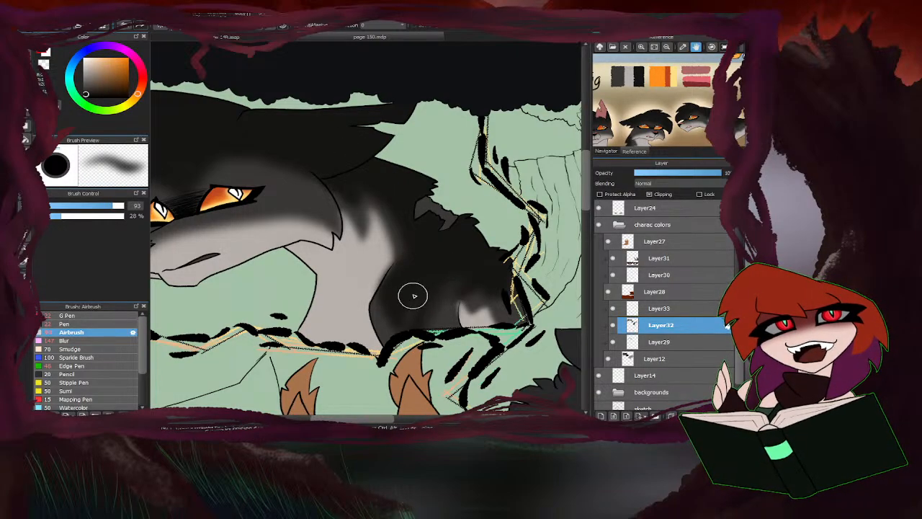
{"action": "scroll", "coordinate": [245, 238], "scroll_direction": "down", "scroll_amount": 5}
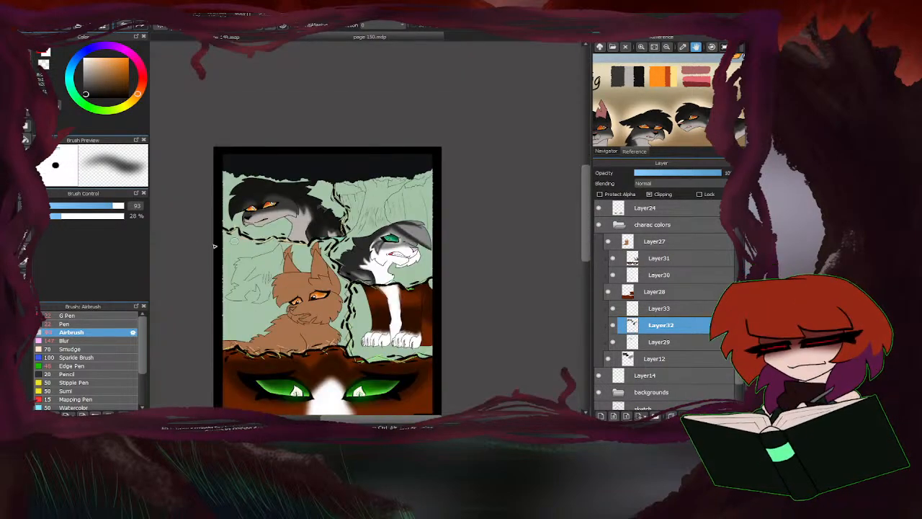
{"action": "scroll", "coordinate": [345, 195], "scroll_direction": "up", "scroll_amount": 4}
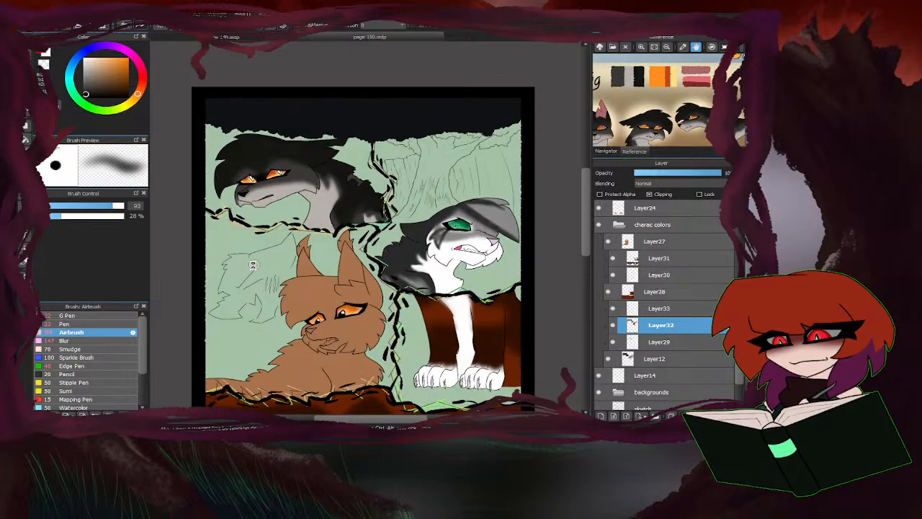
Colour the top of the dark cat's nose dusty pink on Layer33 with the Pen at size 10.1, using the reference swatch.
{"action": "left_click", "coordinate": [695, 66]}
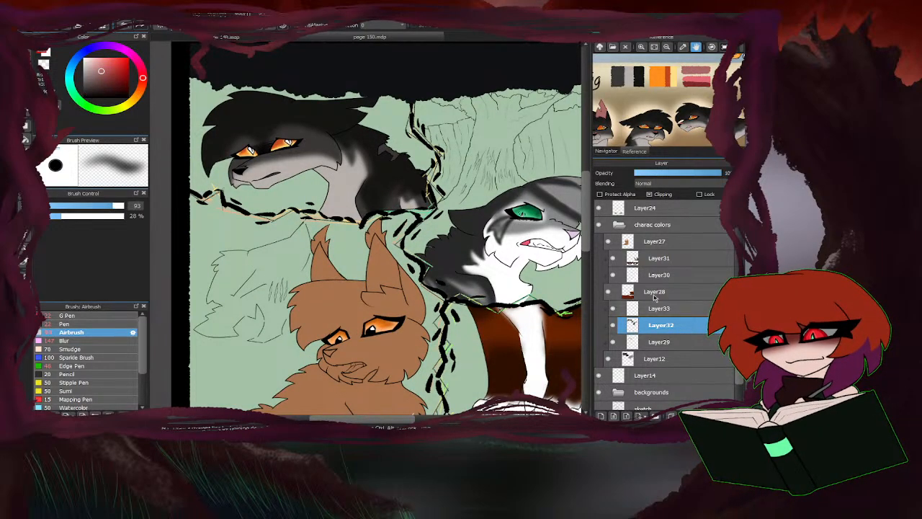
{"action": "left_click", "coordinate": [659, 308]}
{"action": "left_click", "coordinate": [85, 325]}
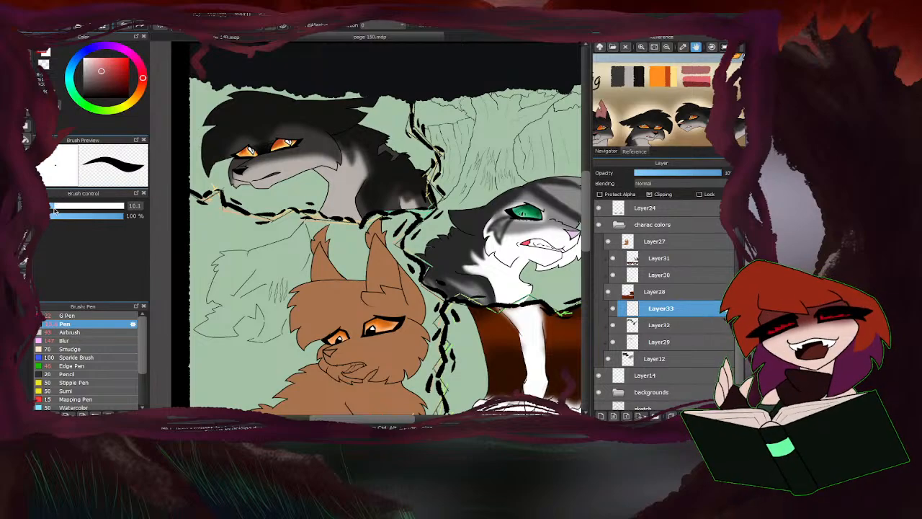
{"action": "scroll", "coordinate": [321, 166], "scroll_direction": "up", "scroll_amount": 5}
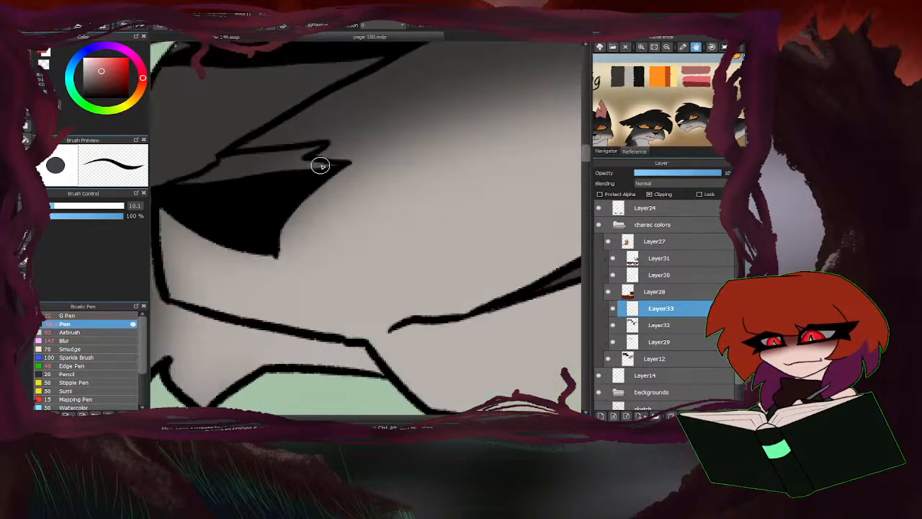
{"action": "mouse_move", "coordinate": [336, 163]}
{"action": "left_mouse_down"}
{"action": "mouse_move", "coordinate": [278, 164]}
{"action": "mouse_move", "coordinate": [318, 150]}
{"action": "mouse_move", "coordinate": [232, 180]}
{"action": "mouse_move", "coordinate": [231, 162]}
{"action": "mouse_move", "coordinate": [213, 180]}
{"action": "left_mouse_up"}
{"action": "scroll", "coordinate": [186, 187], "scroll_direction": "down", "scroll_amount": 5}
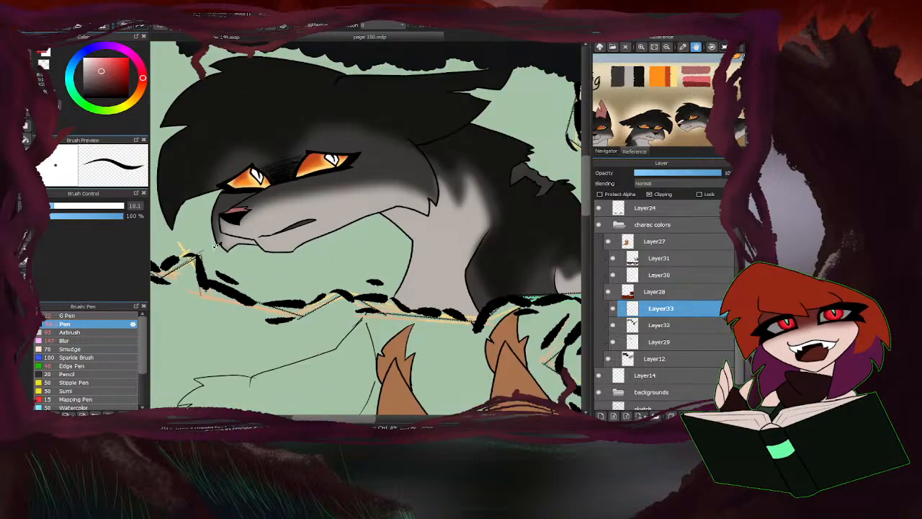
{"action": "scroll", "coordinate": [331, 212], "scroll_direction": "down", "scroll_amount": 3}
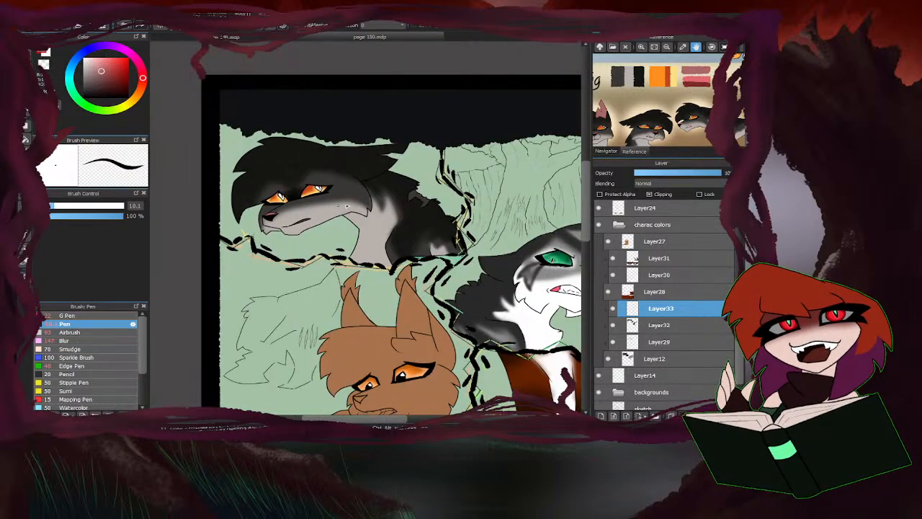
Fill the notched grey area at the back of the dark cat's neck with dusty pink on Layer33.
{"action": "scroll", "coordinate": [417, 201], "scroll_direction": "up", "scroll_amount": 8}
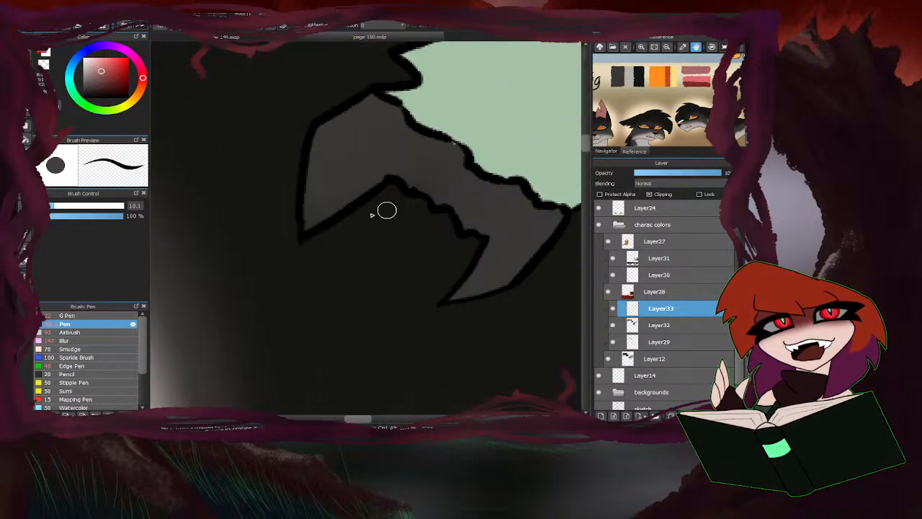
{"action": "left_click", "coordinate": [353, 113]}
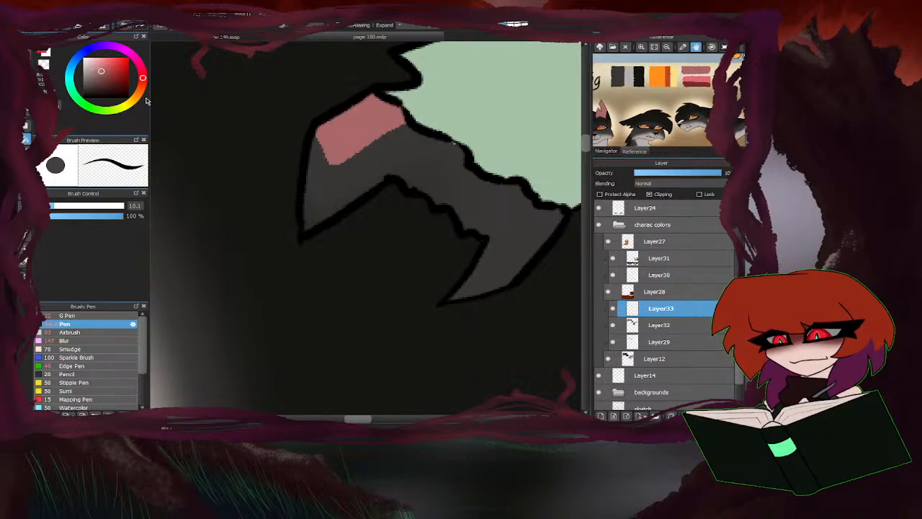
{"action": "mouse_move", "coordinate": [336, 146]}
{"action": "left_mouse_down"}
{"action": "mouse_move", "coordinate": [309, 225]}
{"action": "mouse_move", "coordinate": [393, 170]}
{"action": "mouse_move", "coordinate": [496, 236]}
{"action": "mouse_move", "coordinate": [485, 272]}
{"action": "mouse_move", "coordinate": [453, 297]}
{"action": "mouse_move", "coordinate": [508, 281]}
{"action": "mouse_move", "coordinate": [553, 220]}
{"action": "mouse_move", "coordinate": [536, 210]}
{"action": "mouse_move", "coordinate": [536, 178]}
{"action": "mouse_move", "coordinate": [548, 216]}
{"action": "mouse_move", "coordinate": [500, 249]}
{"action": "mouse_move", "coordinate": [565, 162]}
{"action": "mouse_move", "coordinate": [465, 223]}
{"action": "mouse_move", "coordinate": [498, 215]}
{"action": "mouse_move", "coordinate": [509, 231]}
{"action": "mouse_move", "coordinate": [516, 180]}
{"action": "mouse_move", "coordinate": [475, 211]}
{"action": "mouse_move", "coordinate": [481, 179]}
{"action": "mouse_move", "coordinate": [442, 191]}
{"action": "mouse_move", "coordinate": [447, 129]}
{"action": "mouse_move", "coordinate": [399, 159]}
{"action": "mouse_move", "coordinate": [371, 150]}
{"action": "left_mouse_up"}
{"action": "scroll", "coordinate": [407, 181], "scroll_direction": "down", "scroll_amount": 8}
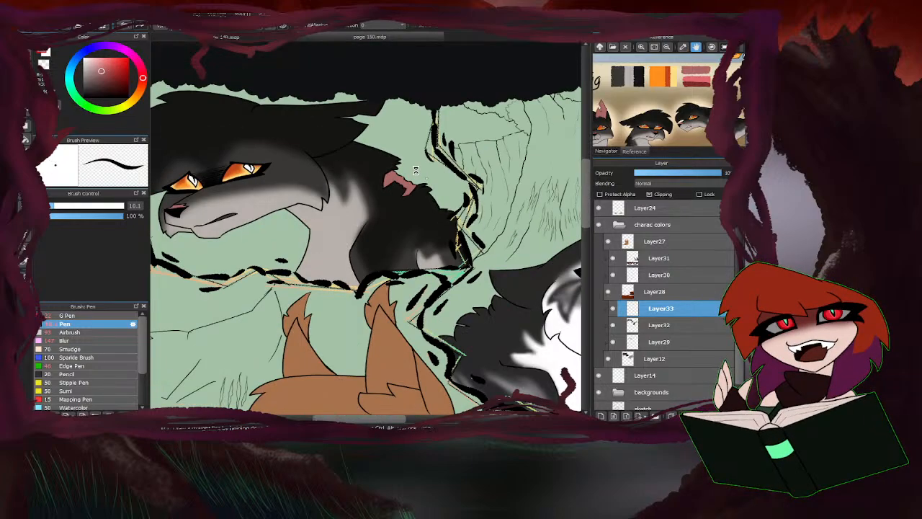
{"action": "scroll", "coordinate": [317, 132], "scroll_direction": "down", "scroll_amount": 2}
Colour the dark cat's mouth opening with a brighter pink on Layer33.
{"action": "scroll", "coordinate": [338, 134], "scroll_direction": "up", "scroll_amount": 8}
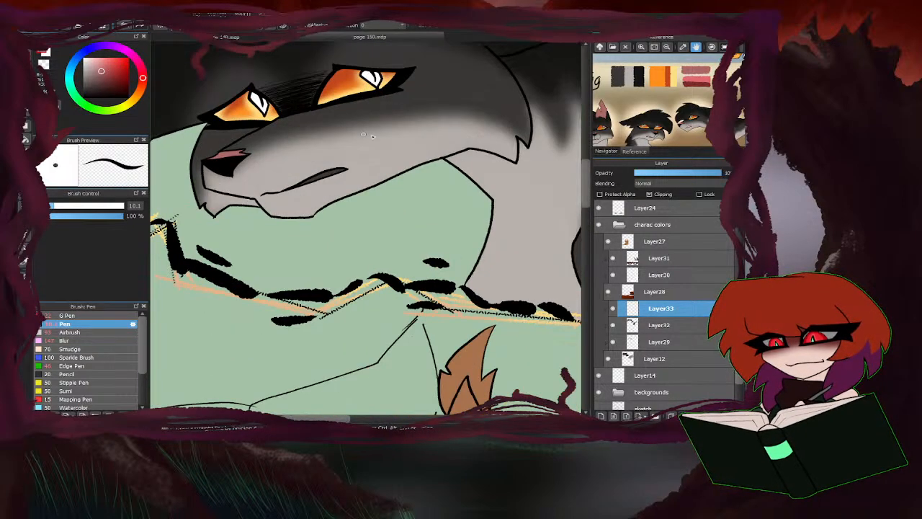
{"action": "scroll", "coordinate": [360, 165], "scroll_direction": "up", "scroll_amount": 3}
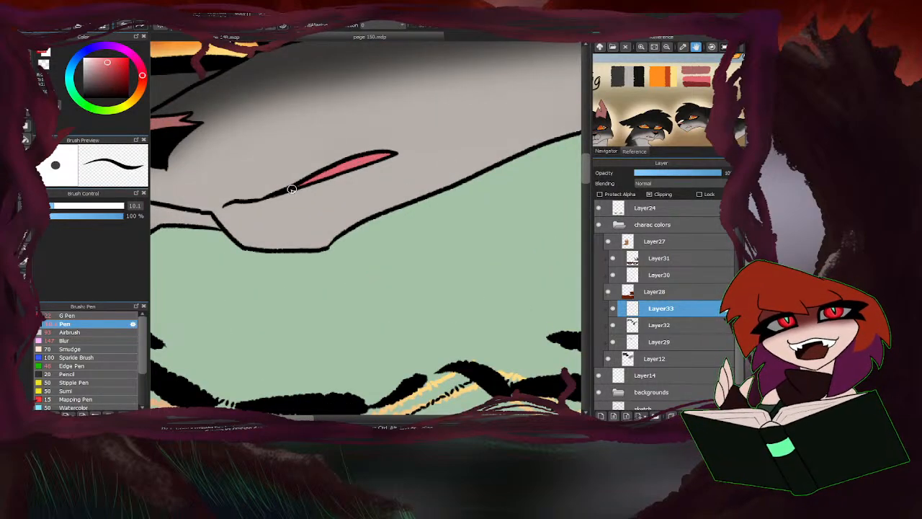
{"action": "scroll", "coordinate": [292, 188], "scroll_direction": "down", "scroll_amount": 10}
{"action": "scroll", "coordinate": [327, 210], "scroll_direction": "up", "scroll_amount": 4}
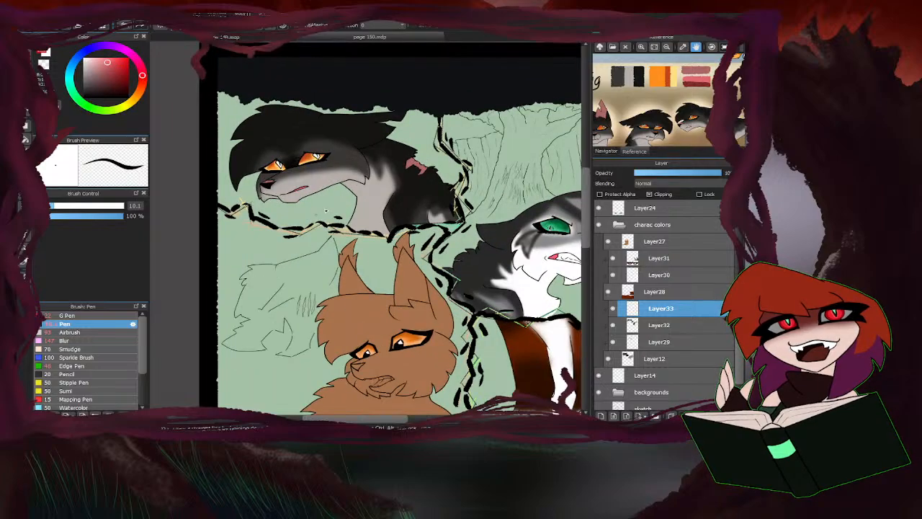
{"action": "scroll", "coordinate": [326, 210], "scroll_direction": "down", "scroll_amount": 5}
{"action": "scroll", "coordinate": [268, 296], "scroll_direction": "up", "scroll_amount": 2}
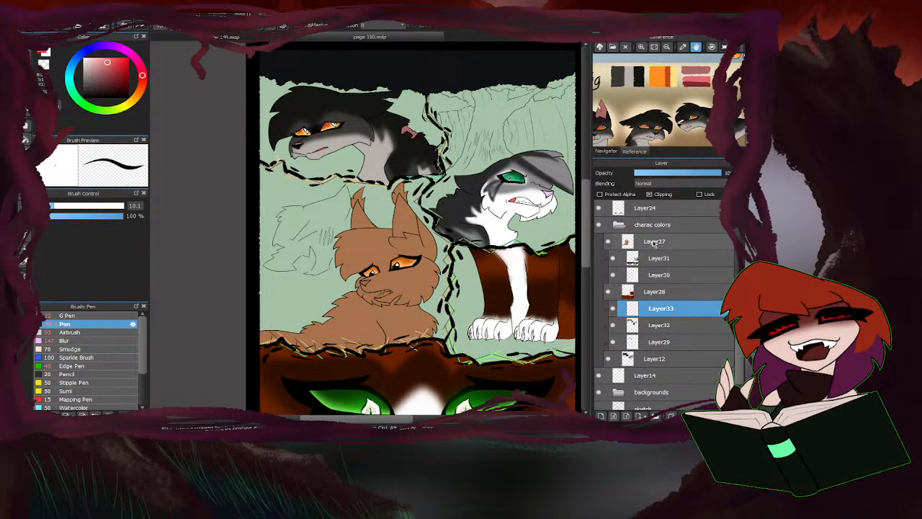
Merge the clipped layers Layer29, Layer32 and Layer33 down into Layer12.
{"action": "left_click", "coordinate": [661, 342]}
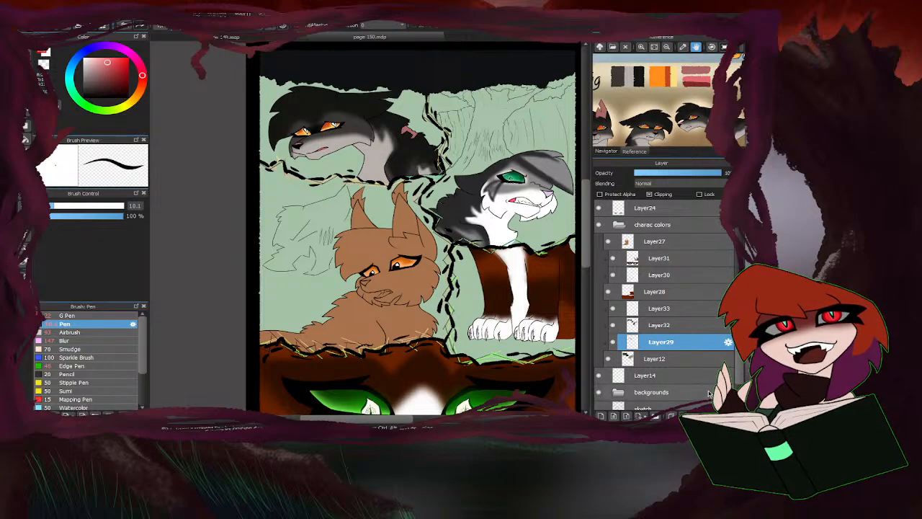
{"action": "left_click", "coordinate": [686, 416]}
{"action": "left_click", "coordinate": [670, 329]}
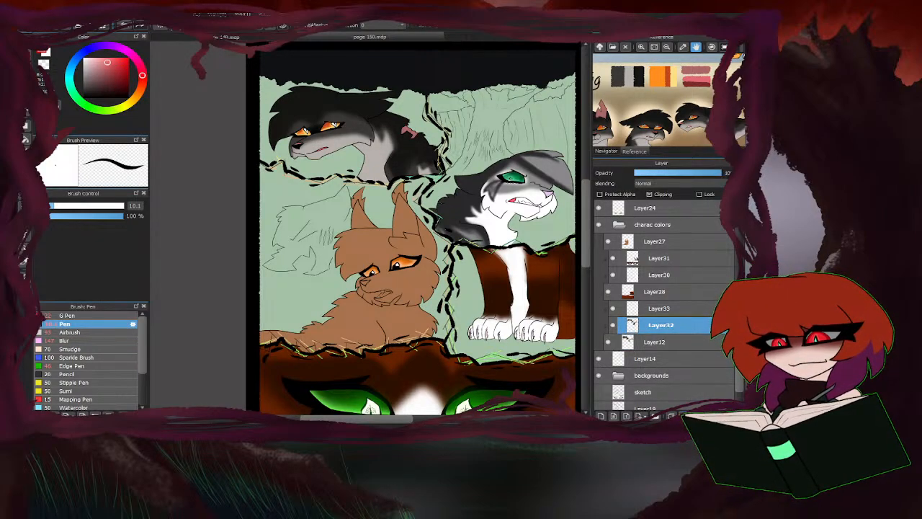
{"action": "left_click", "coordinate": [684, 413]}
{"action": "left_click", "coordinate": [666, 311]}
{"action": "left_click", "coordinate": [685, 414]}
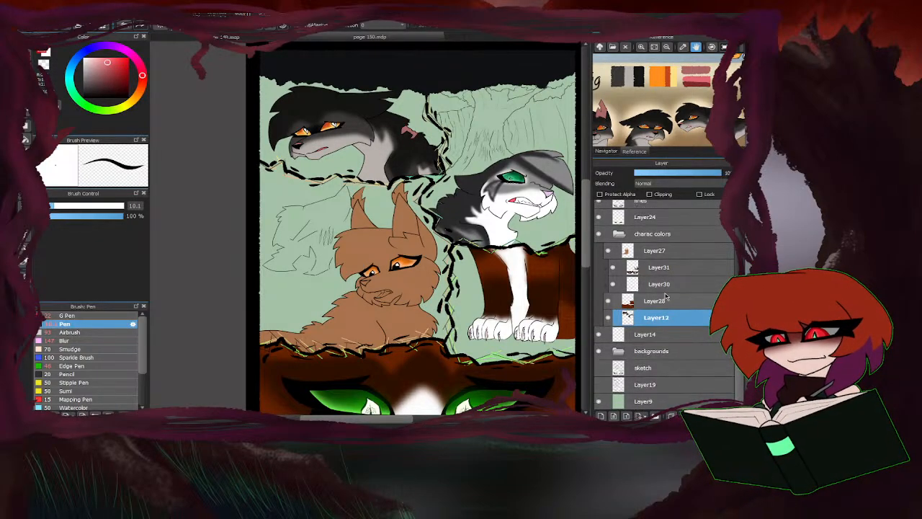
Merge the clipped layers Layer30 and Layer31 down into Layer28.
{"action": "left_click", "coordinate": [669, 290]}
{"action": "left_click", "coordinate": [684, 415]}
{"action": "left_click", "coordinate": [668, 286]}
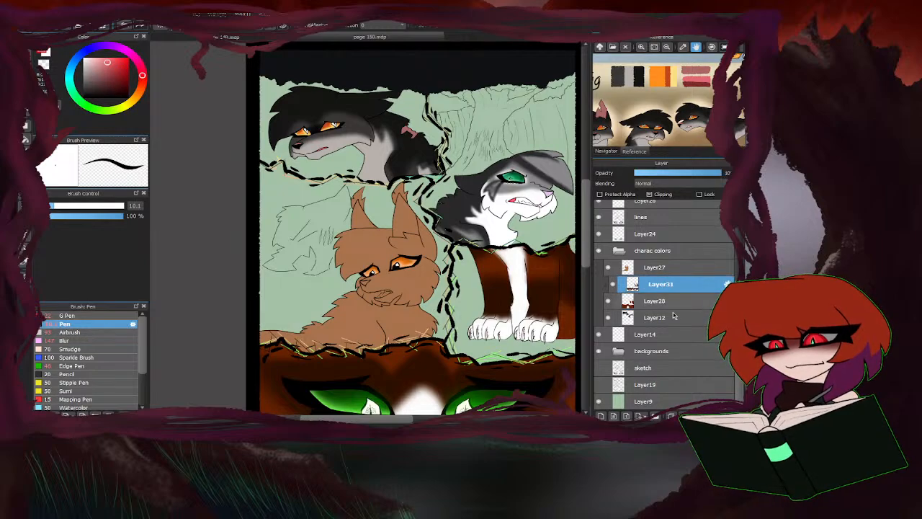
{"action": "left_click", "coordinate": [685, 415]}
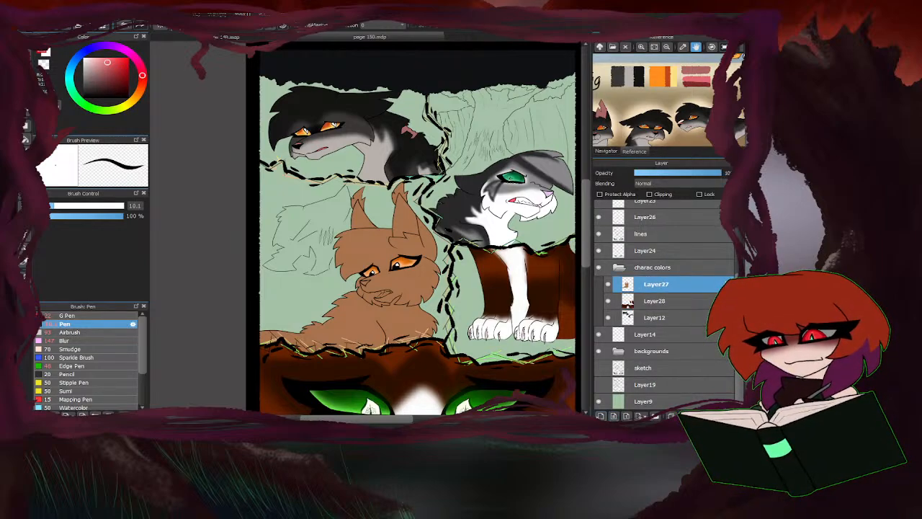
Add a new layer clipped to Layer27 and sample the pale cream from the Lionstripe reference palette.
{"action": "left_click", "coordinate": [600, 415]}
{"action": "left_click", "coordinate": [650, 194]}
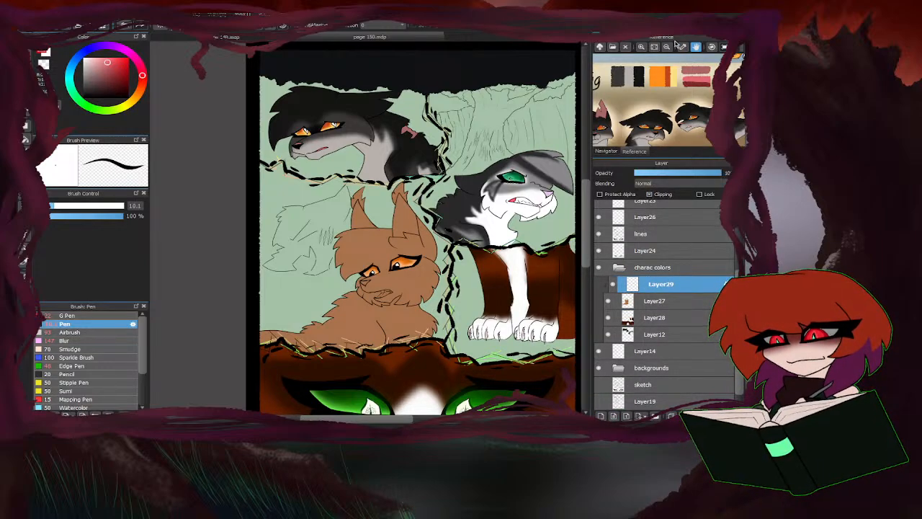
{"action": "left_click", "coordinate": [668, 47]}
{"action": "left_click", "coordinate": [668, 47]}
{"action": "left_click_drag", "start_coordinate": [697, 89], "coordinate": [643, 96]}
{"action": "left_click", "coordinate": [660, 82]}
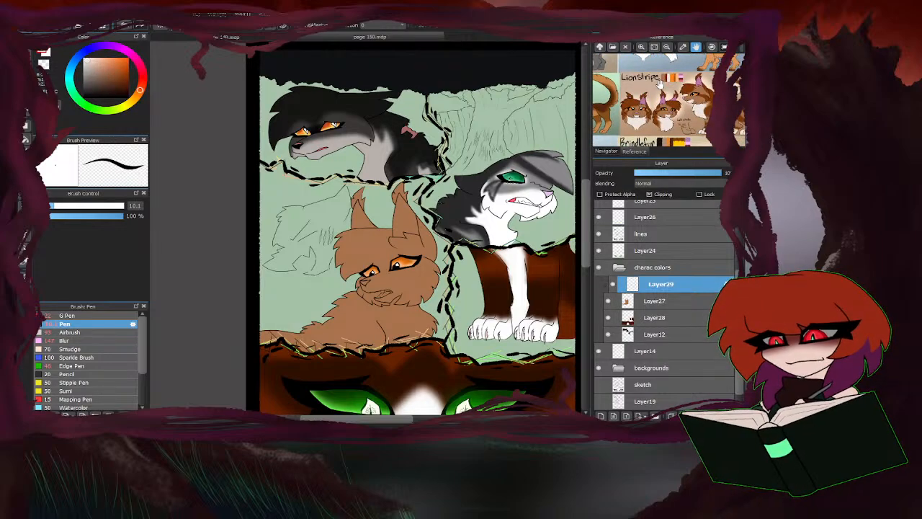
Outline the brown cat's chin patch in pale cream with the Pen and fill it on Layer29.
{"action": "scroll", "coordinate": [399, 294], "scroll_direction": "up", "scroll_amount": 6}
{"action": "mouse_move", "coordinate": [368, 312]}
{"action": "left_mouse_down"}
{"action": "mouse_move", "coordinate": [434, 297]}
{"action": "mouse_move", "coordinate": [438, 348]}
{"action": "left_mouse_up"}
{"action": "scroll", "coordinate": [475, 262], "scroll_direction": "down", "scroll_amount": 4}
{"action": "mouse_move", "coordinate": [479, 242]}
{"action": "left_mouse_down"}
{"action": "mouse_move", "coordinate": [472, 280]}
{"action": "mouse_move", "coordinate": [454, 279]}
{"action": "left_mouse_up"}
{"action": "scroll", "coordinate": [402, 258], "scroll_direction": "down", "scroll_amount": 5}
{"action": "key", "text": "g"}
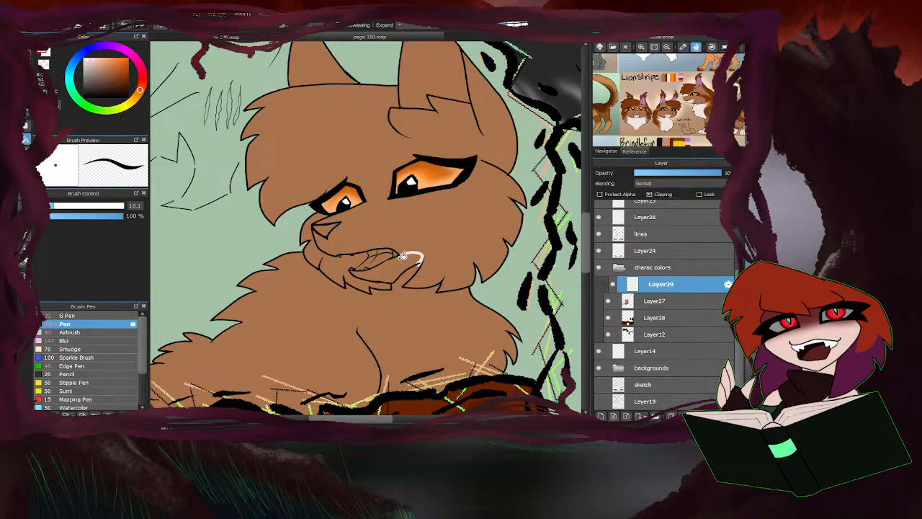
{"action": "left_click", "coordinate": [396, 267]}
Draw a jagged pale cream edge below the brown cat's chin and fill the chest with that colour.
{"action": "scroll", "coordinate": [404, 181], "scroll_direction": "up", "scroll_amount": 5}
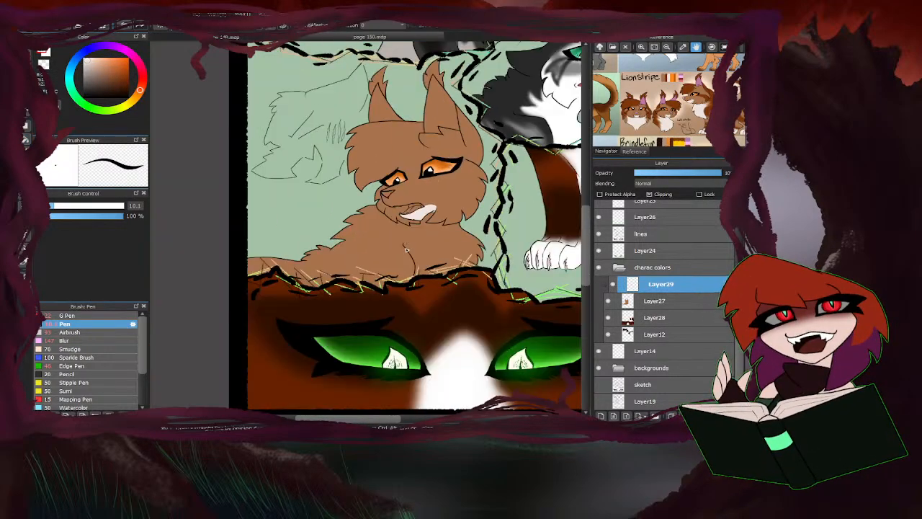
{"action": "mouse_move", "coordinate": [374, 168]}
{"action": "left_mouse_down"}
{"action": "mouse_move", "coordinate": [410, 230]}
{"action": "mouse_move", "coordinate": [358, 203]}
{"action": "mouse_move", "coordinate": [381, 264]}
{"action": "left_mouse_up"}
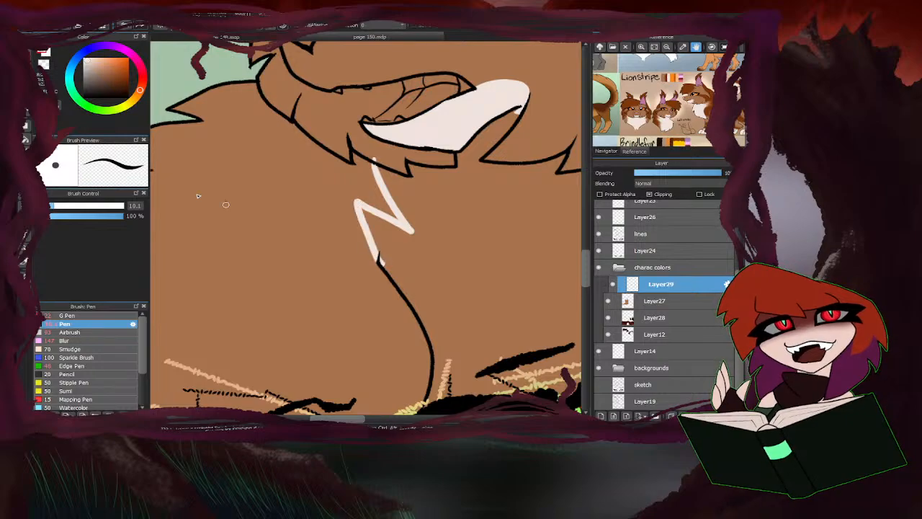
{"action": "key", "text": "g"}
{"action": "scroll", "coordinate": [333, 252], "scroll_direction": "down", "scroll_amount": 5}
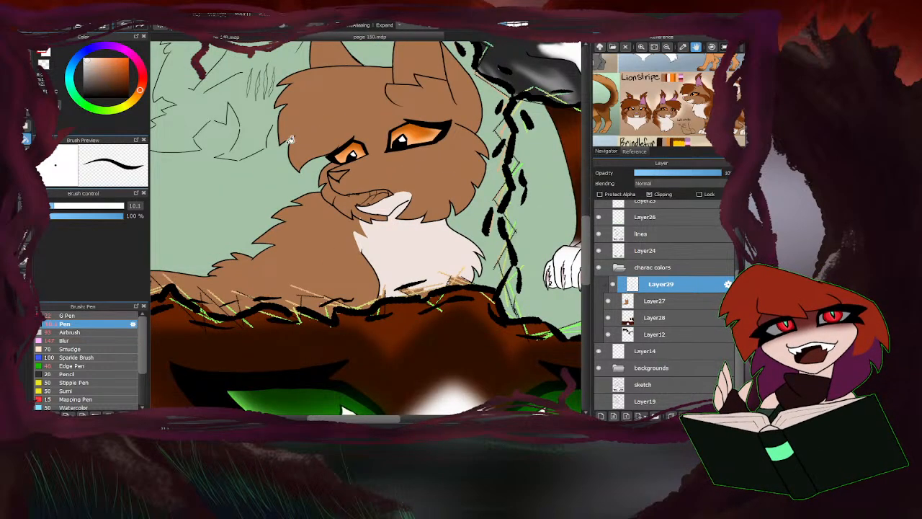
Set the Pen brush size to 65.
{"action": "left_click", "coordinate": [45, 63]}
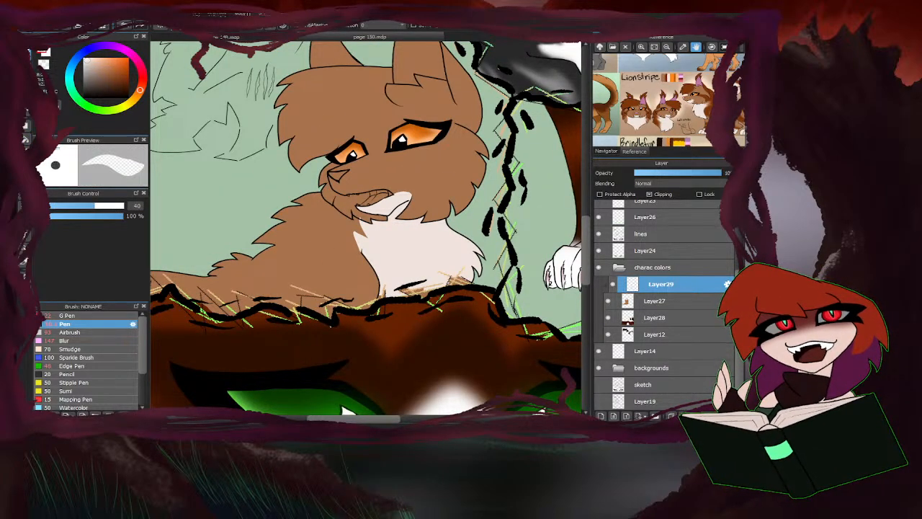
{"action": "left_click", "coordinate": [28, 44]}
{"action": "left_click", "coordinate": [107, 206]}
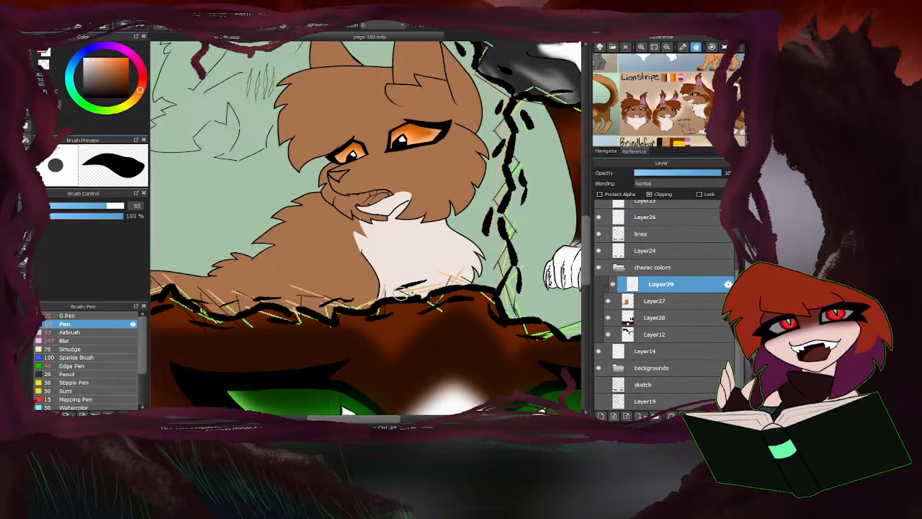
{"action": "key", "text": "e"}
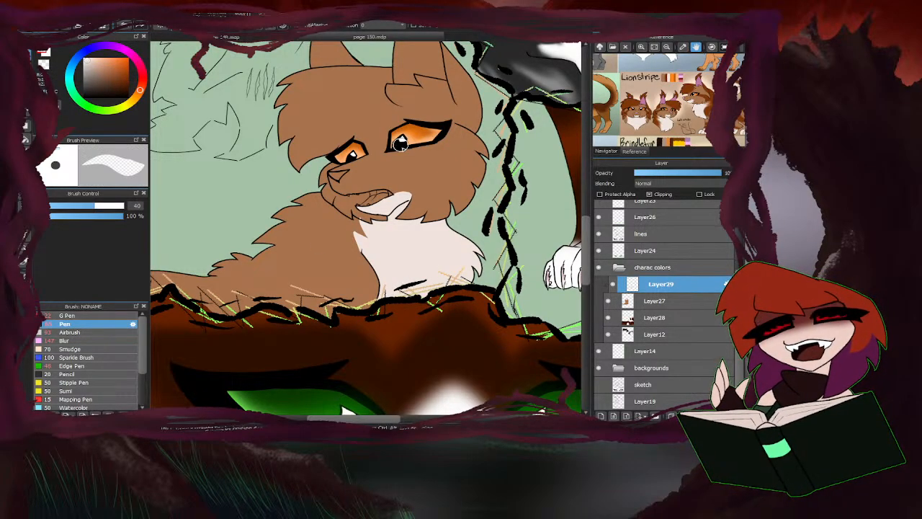
{"action": "scroll", "coordinate": [355, 218], "scroll_direction": "up", "scroll_amount": 1}
{"action": "scroll", "coordinate": [356, 218], "scroll_direction": "up", "scroll_amount": 1}
{"action": "scroll", "coordinate": [428, 197], "scroll_direction": "down", "scroll_amount": 3}
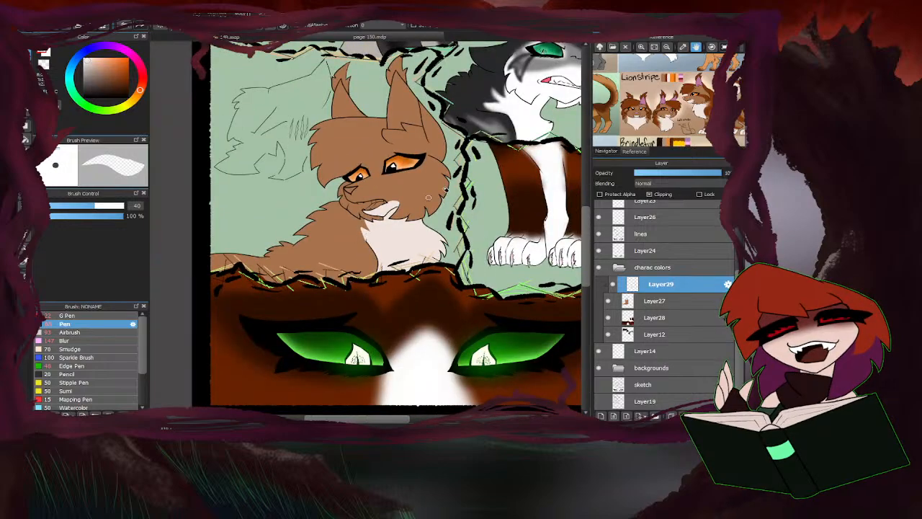
{"action": "key", "text": "e"}
{"action": "scroll", "coordinate": [267, 315], "scroll_direction": "down", "scroll_amount": 3}
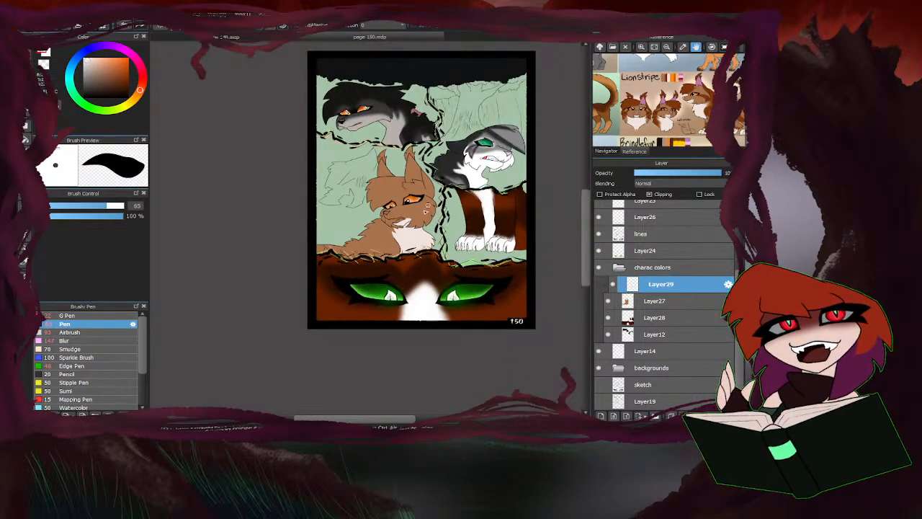
{"action": "scroll", "coordinate": [267, 315], "scroll_direction": "up", "scroll_amount": 4}
Add another clipped layer above Layer29 and paint a dark brown marking along the base of the brown cat's nearer ear.
{"action": "left_click", "coordinate": [601, 416]}
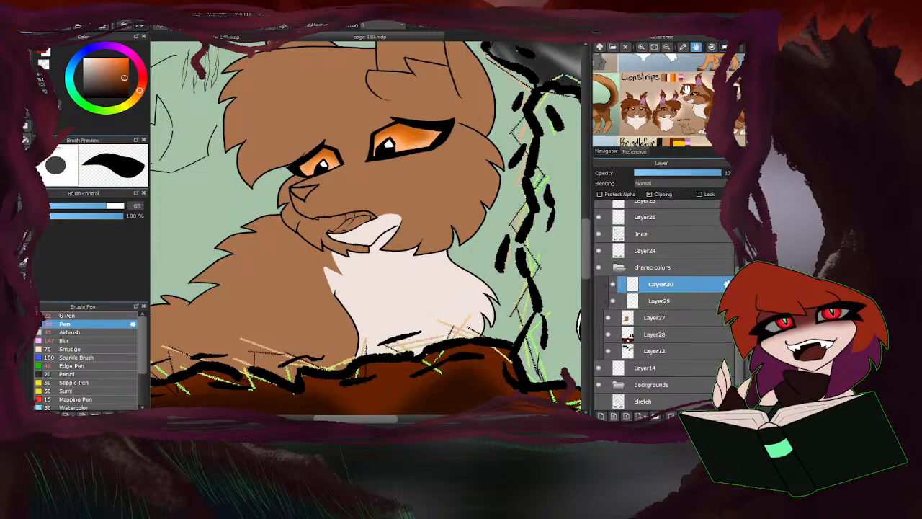
{"action": "scroll", "coordinate": [303, 288], "scroll_direction": "down", "scroll_amount": 2}
{"action": "scroll", "coordinate": [388, 160], "scroll_direction": "up", "scroll_amount": 2}
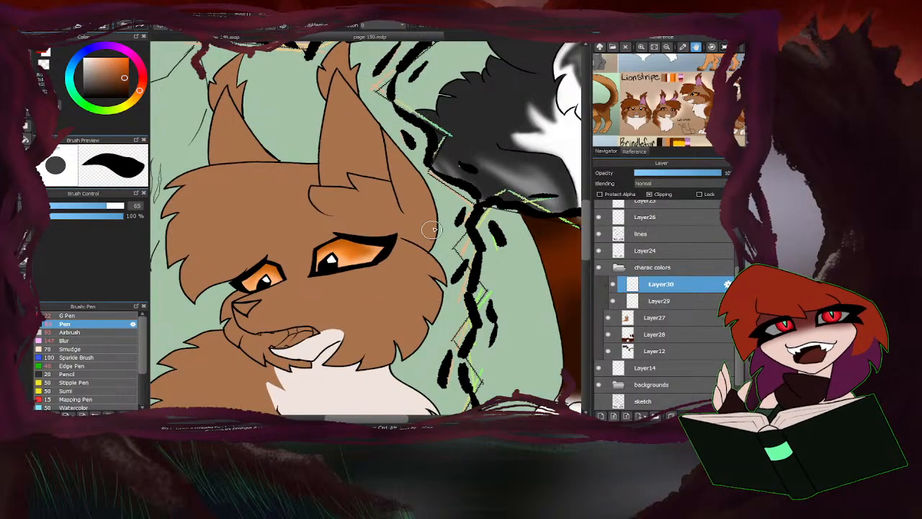
{"action": "scroll", "coordinate": [433, 229], "scroll_direction": "up", "scroll_amount": 2}
{"action": "mouse_move", "coordinate": [412, 170]}
{"action": "left_mouse_down"}
{"action": "mouse_move", "coordinate": [430, 250]}
{"action": "mouse_move", "coordinate": [472, 270]}
{"action": "left_mouse_up"}
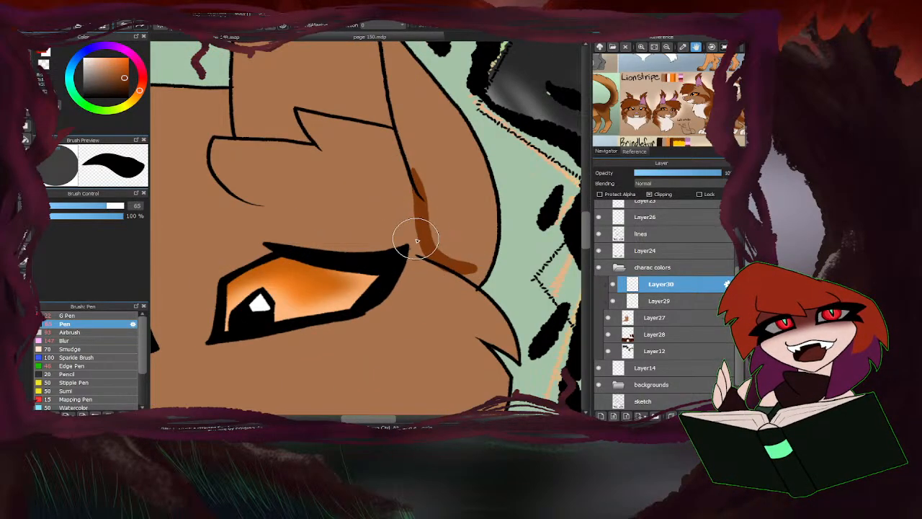
{"action": "scroll", "coordinate": [432, 238], "scroll_direction": "down", "scroll_amount": 2}
Paint a wide dark brown stripe across the brown cat's cheek from the outer eye corner to the fur edge.
{"action": "scroll", "coordinate": [412, 200], "scroll_direction": "up", "scroll_amount": 2}
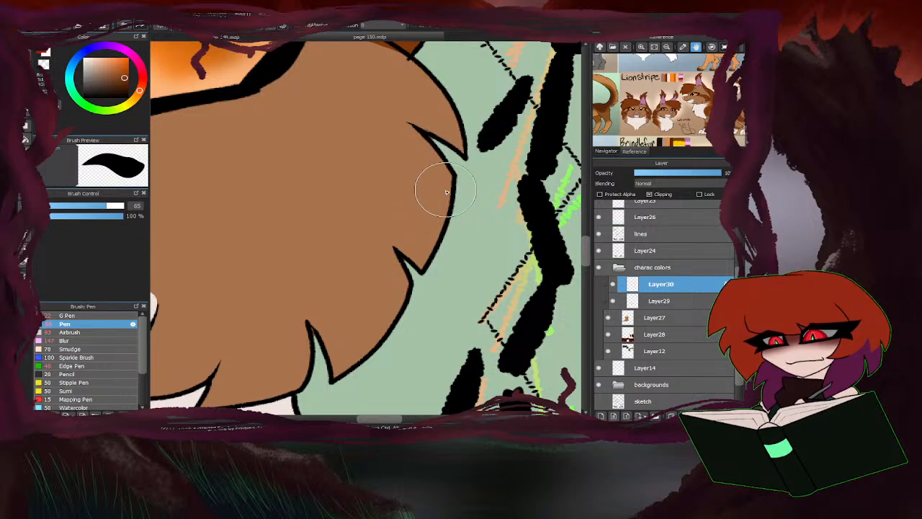
{"action": "mouse_move", "coordinate": [447, 192]}
{"action": "left_mouse_down"}
{"action": "mouse_move", "coordinate": [398, 132]}
{"action": "mouse_move", "coordinate": [242, 74]}
{"action": "mouse_move", "coordinate": [394, 196]}
{"action": "mouse_move", "coordinate": [435, 260]}
{"action": "mouse_move", "coordinate": [411, 181]}
{"action": "mouse_move", "coordinate": [373, 137]}
{"action": "mouse_move", "coordinate": [402, 181]}
{"action": "mouse_move", "coordinate": [370, 146]}
{"action": "left_mouse_up"}
{"action": "left_click_drag", "start_coordinate": [412, 255], "coordinate": [336, 136]}
{"action": "scroll", "coordinate": [342, 115], "scroll_direction": "down", "scroll_amount": 1}
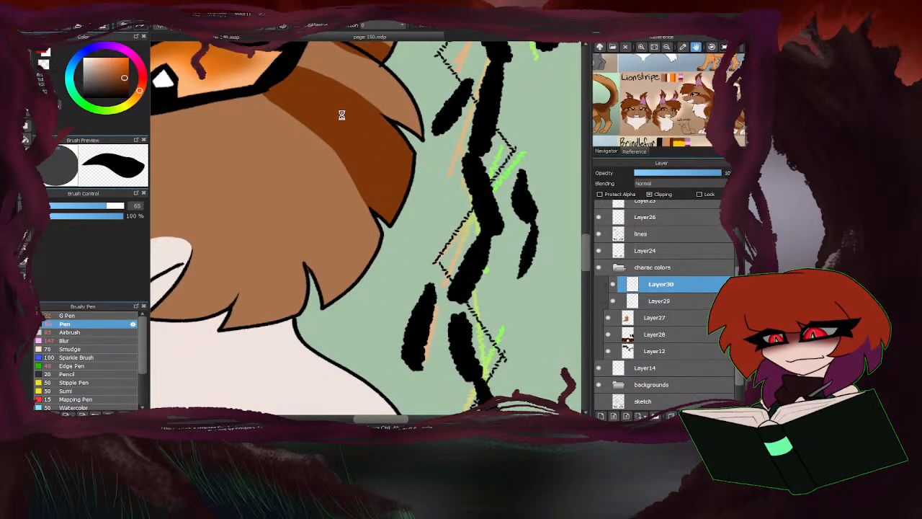
{"action": "scroll", "coordinate": [342, 115], "scroll_direction": "down", "scroll_amount": 4}
Paint a curved dark brown stripe across the brown cat's forehead from the base of the nearer ear to above the far eye.
{"action": "scroll", "coordinate": [361, 173], "scroll_direction": "up", "scroll_amount": 2}
{"action": "scroll", "coordinate": [360, 206], "scroll_direction": "up", "scroll_amount": 1}
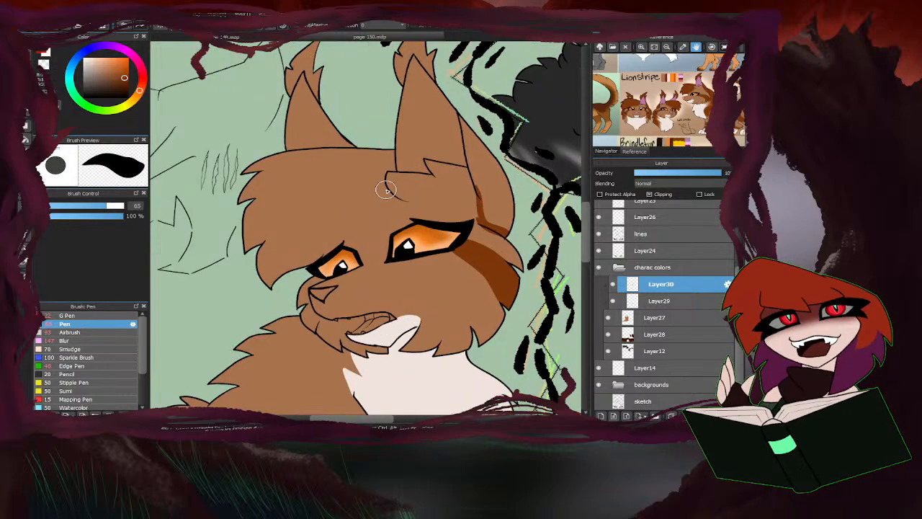
{"action": "left_click_drag", "start_coordinate": [386, 189], "coordinate": [316, 255]}
{"action": "mouse_move", "coordinate": [395, 193]}
{"action": "left_mouse_down"}
{"action": "mouse_move", "coordinate": [295, 265]}
{"action": "mouse_move", "coordinate": [332, 249]}
{"action": "mouse_move", "coordinate": [258, 271]}
{"action": "left_mouse_up"}
{"action": "scroll", "coordinate": [392, 185], "scroll_direction": "up", "scroll_amount": 3}
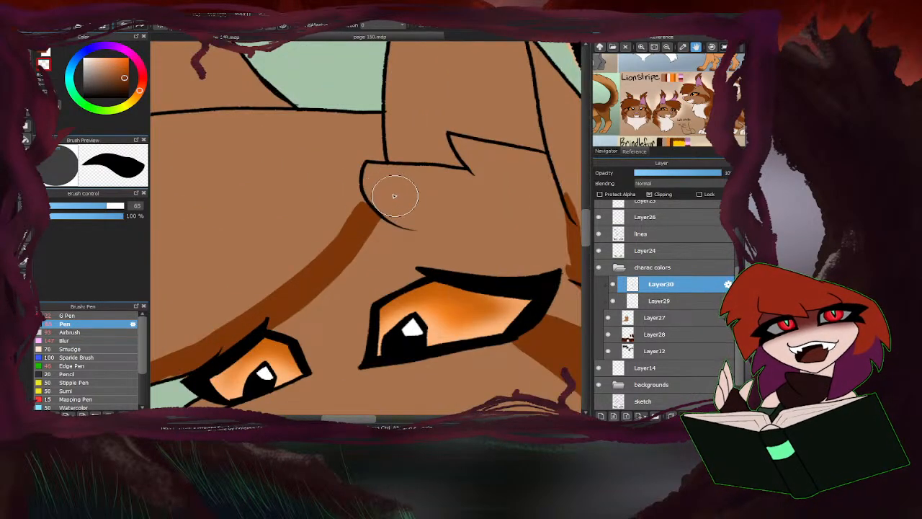
Fill the brown cat's forelock, the outer side of its nearer ear and both ear tips with dark brown on Layer30.
{"action": "scroll", "coordinate": [392, 191], "scroll_direction": "down", "scroll_amount": 5}
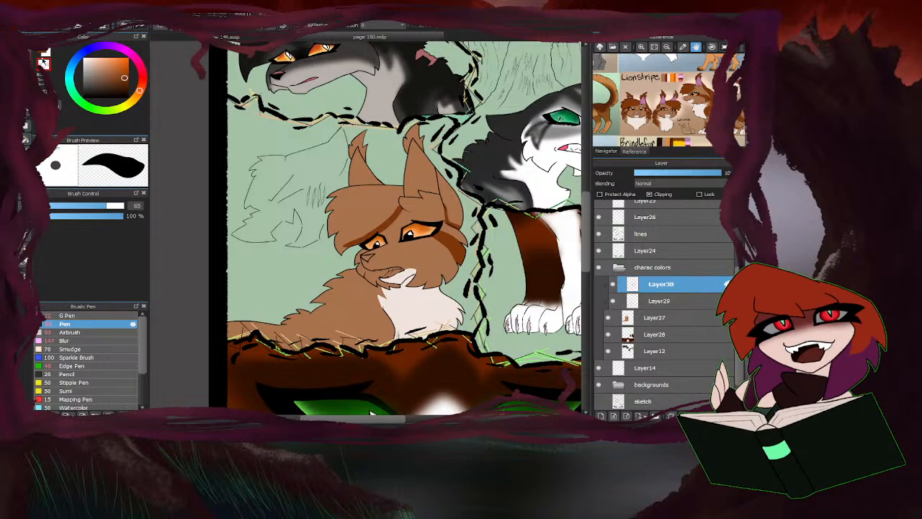
{"action": "left_click", "coordinate": [26, 138]}
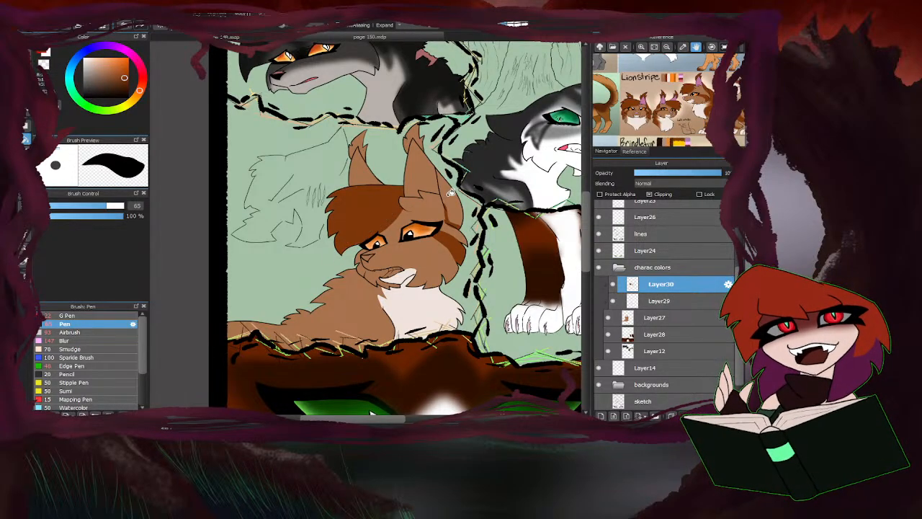
{"action": "scroll", "coordinate": [404, 177], "scroll_direction": "up", "scroll_amount": 2}
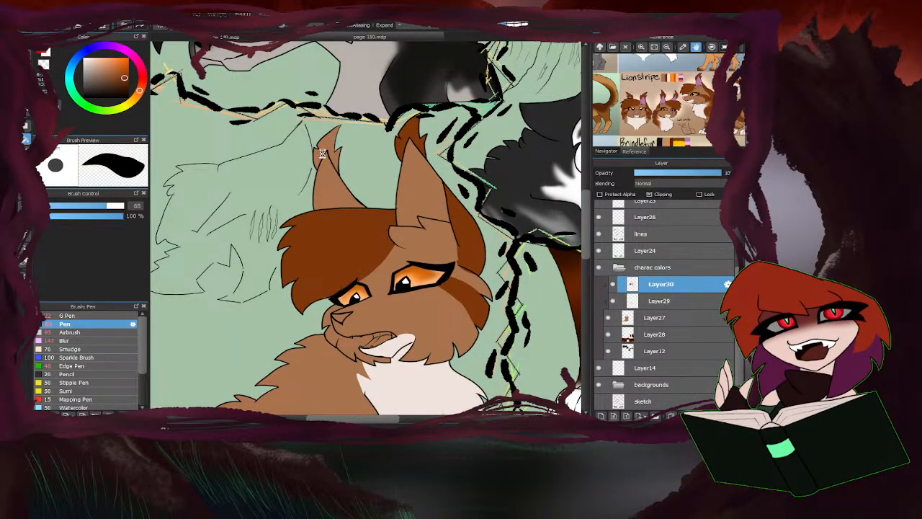
{"action": "scroll", "coordinate": [304, 274], "scroll_direction": "down", "scroll_amount": 2}
With the Pen at size 24, outline a jagged dark brown marking along the brown cat's chest edge, lower body and tail.
{"action": "key", "text": "b"}
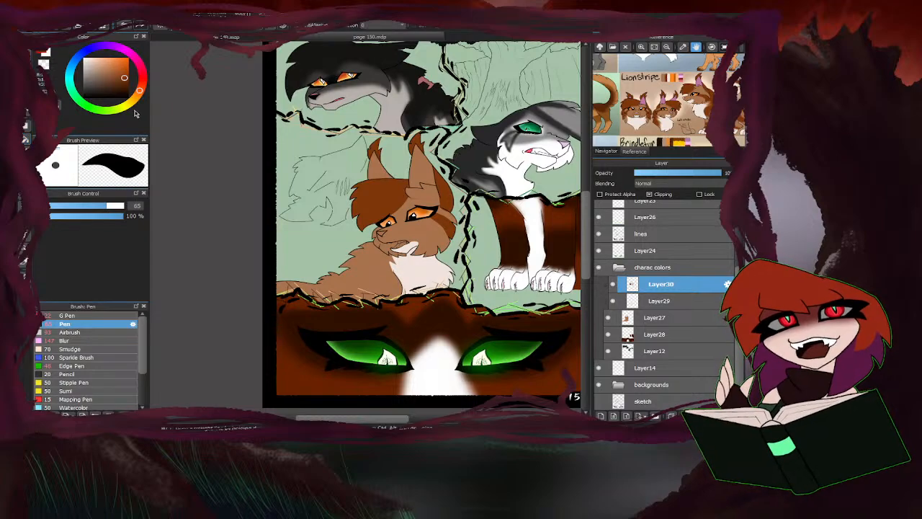
{"action": "left_click_drag", "start_coordinate": [89, 207], "coordinate": [81, 207]}
{"action": "scroll", "coordinate": [430, 184], "scroll_direction": "up", "scroll_amount": 4}
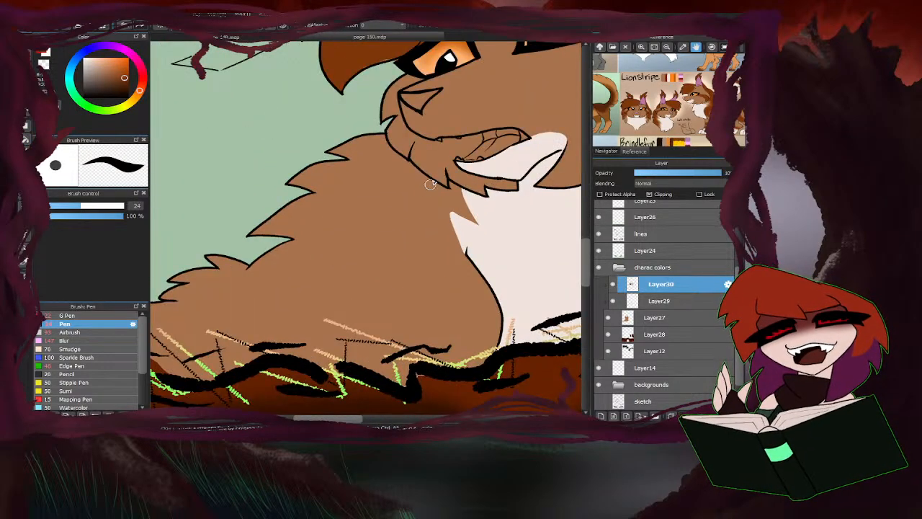
{"action": "mouse_move", "coordinate": [436, 194]}
{"action": "left_mouse_down"}
{"action": "mouse_move", "coordinate": [444, 240]}
{"action": "mouse_move", "coordinate": [479, 295]}
{"action": "mouse_move", "coordinate": [497, 353]}
{"action": "left_mouse_up"}
{"action": "mouse_move", "coordinate": [425, 364]}
{"action": "left_mouse_down"}
{"action": "mouse_move", "coordinate": [329, 265]}
{"action": "mouse_move", "coordinate": [338, 288]}
{"action": "mouse_move", "coordinate": [312, 304]}
{"action": "mouse_move", "coordinate": [294, 286]}
{"action": "mouse_move", "coordinate": [286, 350]}
{"action": "left_mouse_up"}
{"action": "scroll", "coordinate": [395, 300], "scroll_direction": "down", "scroll_amount": 4}
{"action": "scroll", "coordinate": [277, 311], "scroll_direction": "up", "scroll_amount": 4}
{"action": "mouse_move", "coordinate": [332, 328]}
{"action": "left_mouse_down"}
{"action": "mouse_move", "coordinate": [296, 268]}
{"action": "mouse_move", "coordinate": [254, 297]}
{"action": "left_mouse_up"}
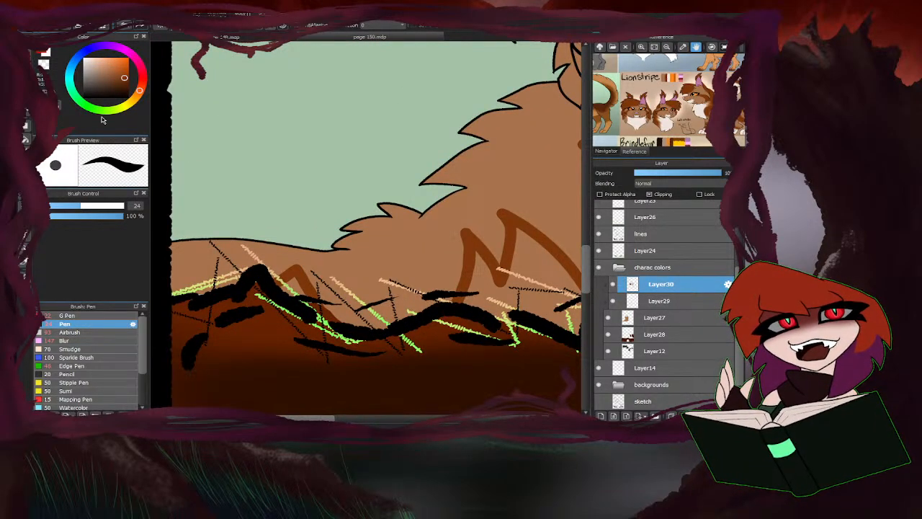
Fill the outlined body marking with dark brown and paint over the remaining tail area with the Pen at size 153.
{"action": "left_click", "coordinate": [27, 139]}
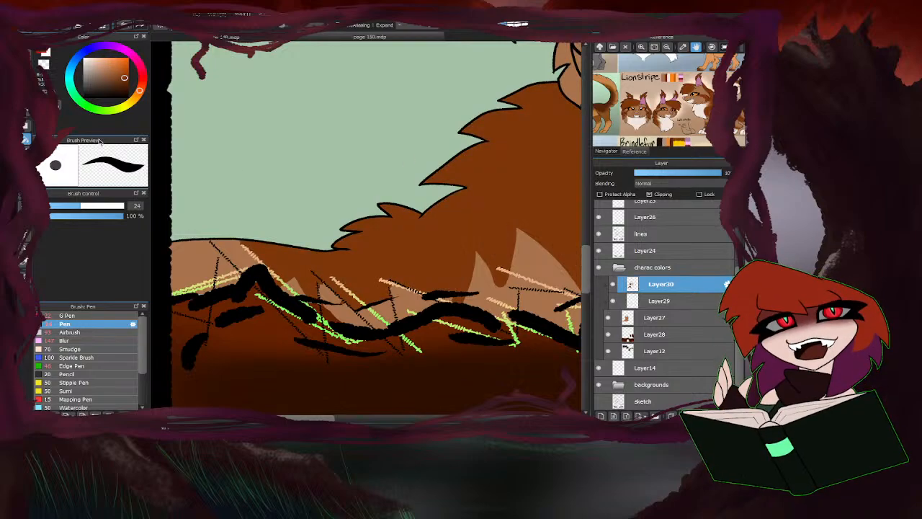
{"action": "left_click", "coordinate": [27, 68]}
{"action": "left_click_drag", "start_coordinate": [111, 207], "coordinate": [125, 206]}
{"action": "scroll", "coordinate": [152, 204], "scroll_direction": "down", "scroll_amount": 1}
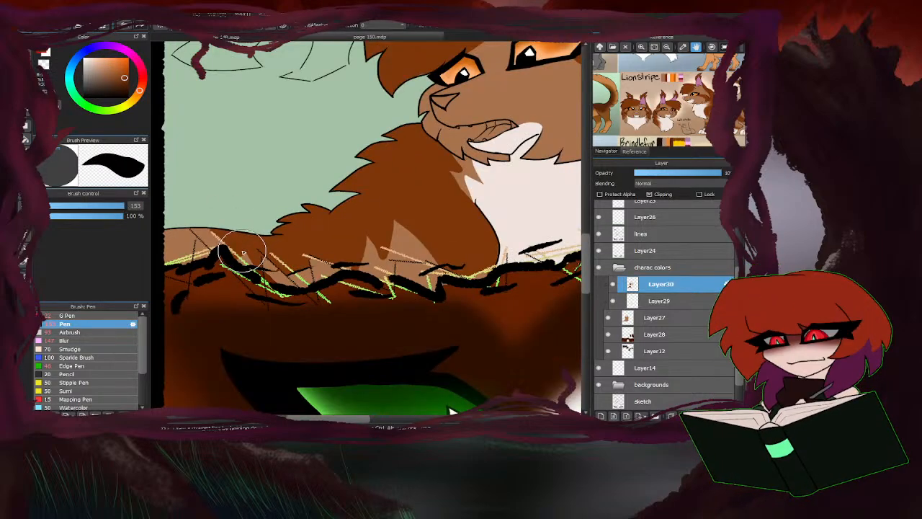
{"action": "left_click_drag", "start_coordinate": [239, 250], "coordinate": [171, 259]}
Soften the jagged edges of the dark brown marking on the brown cat's lower body using Blur at size 168.
{"action": "scroll", "coordinate": [194, 300], "scroll_direction": "down", "scroll_amount": 3}
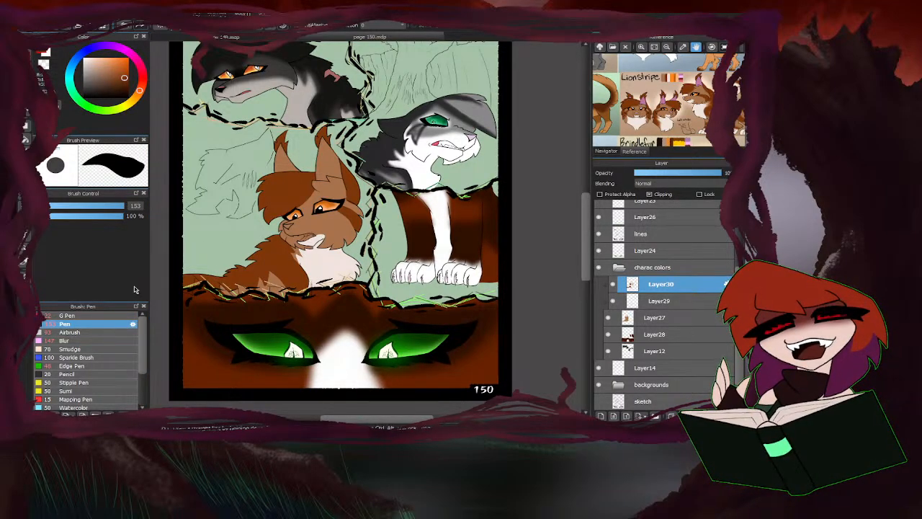
{"action": "left_click", "coordinate": [70, 340]}
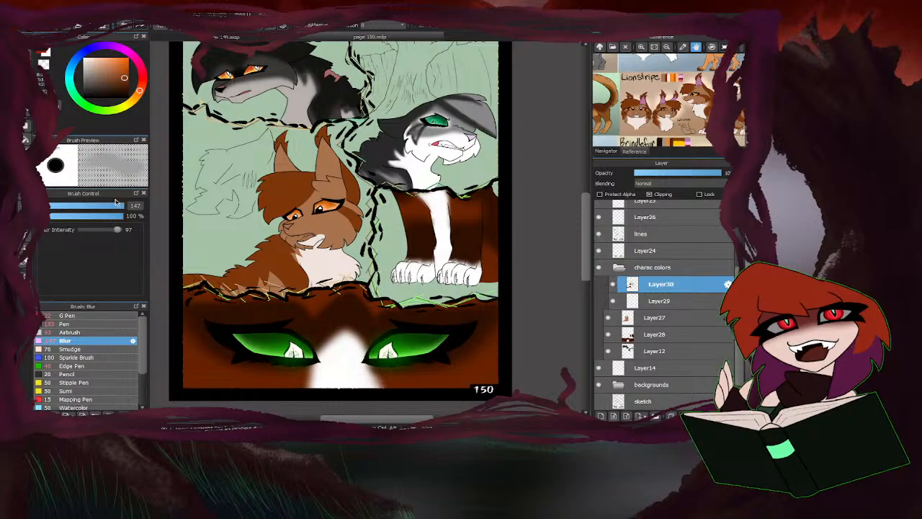
{"action": "left_click_drag", "start_coordinate": [115, 205], "coordinate": [124, 205]}
{"action": "scroll", "coordinate": [317, 232], "scroll_direction": "up", "scroll_amount": 5}
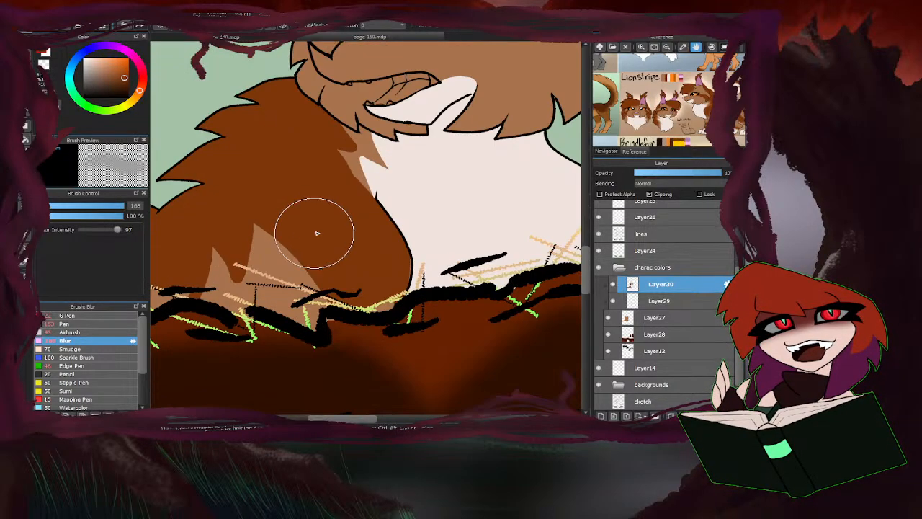
{"action": "mouse_move", "coordinate": [318, 232]}
{"action": "left_mouse_down"}
{"action": "mouse_move", "coordinate": [265, 276]}
{"action": "mouse_move", "coordinate": [280, 237]}
{"action": "mouse_move", "coordinate": [332, 318]}
{"action": "mouse_move", "coordinate": [397, 289]}
{"action": "mouse_move", "coordinate": [405, 275]}
{"action": "mouse_move", "coordinate": [326, 258]}
{"action": "mouse_move", "coordinate": [308, 241]}
{"action": "mouse_move", "coordinate": [296, 252]}
{"action": "mouse_move", "coordinate": [282, 247]}
{"action": "mouse_move", "coordinate": [245, 285]}
{"action": "mouse_move", "coordinate": [229, 258]}
{"action": "mouse_move", "coordinate": [194, 255]}
{"action": "mouse_move", "coordinate": [326, 243]}
{"action": "mouse_move", "coordinate": [354, 206]}
{"action": "mouse_move", "coordinate": [304, 250]}
{"action": "left_mouse_up"}
{"action": "scroll", "coordinate": [326, 256], "scroll_direction": "down", "scroll_amount": 3}
{"action": "scroll", "coordinate": [377, 245], "scroll_direction": "down", "scroll_amount": 3}
{"action": "scroll", "coordinate": [378, 234], "scroll_direction": "up", "scroll_amount": 4}
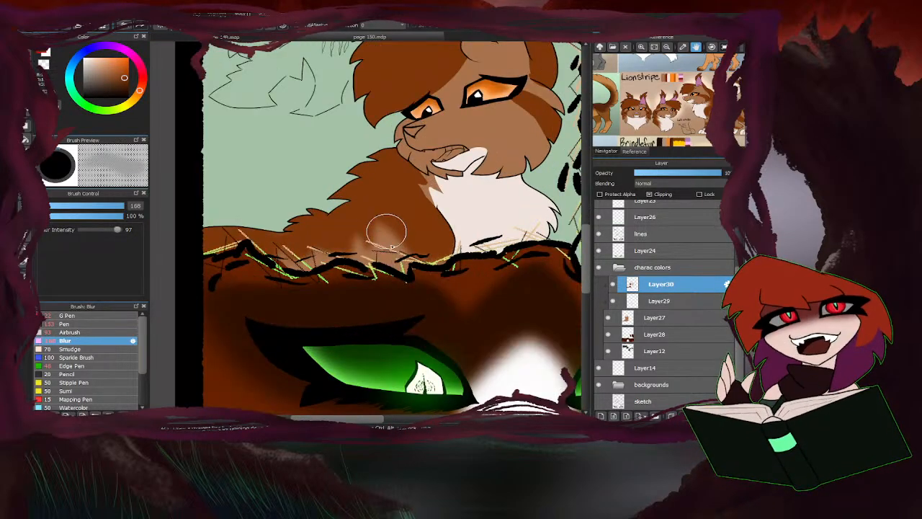
On Layer29, blur the edges of the brown cat's cream chest and chin patches with the Blur brush at size 98.
{"action": "left_click", "coordinate": [647, 302]}
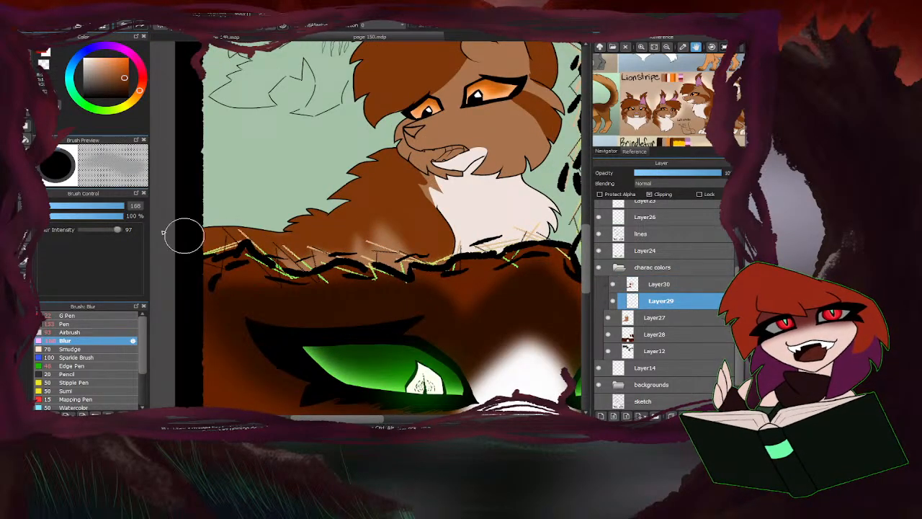
{"action": "left_click", "coordinate": [115, 206]}
{"action": "scroll", "coordinate": [406, 197], "scroll_direction": "up", "scroll_amount": 3}
{"action": "mouse_move", "coordinate": [475, 157]}
{"action": "left_mouse_down"}
{"action": "mouse_move", "coordinate": [447, 173]}
{"action": "mouse_move", "coordinate": [456, 229]}
{"action": "left_mouse_up"}
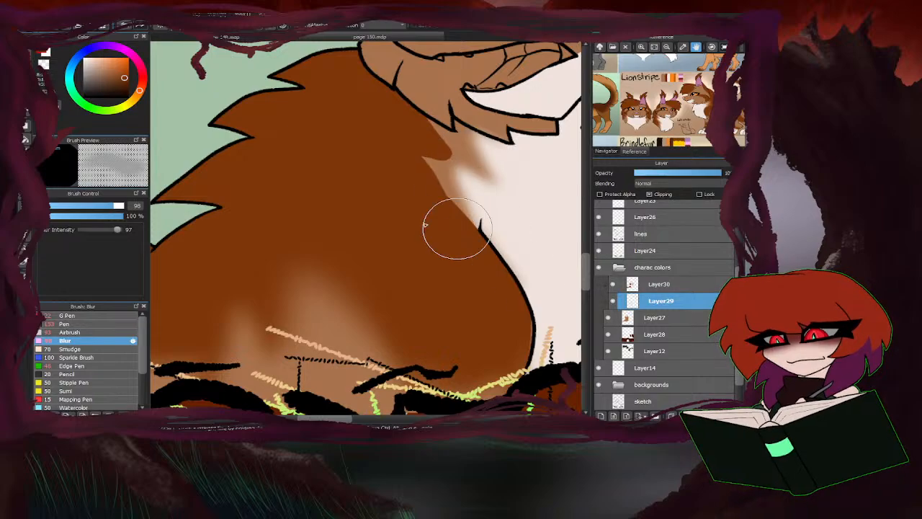
{"action": "scroll", "coordinate": [384, 235], "scroll_direction": "down", "scroll_amount": 3}
{"action": "scroll", "coordinate": [447, 170], "scroll_direction": "up", "scroll_amount": 3}
{"action": "left_click_drag", "start_coordinate": [427, 170], "coordinate": [474, 170]}
{"action": "scroll", "coordinate": [473, 170], "scroll_direction": "down", "scroll_amount": 4}
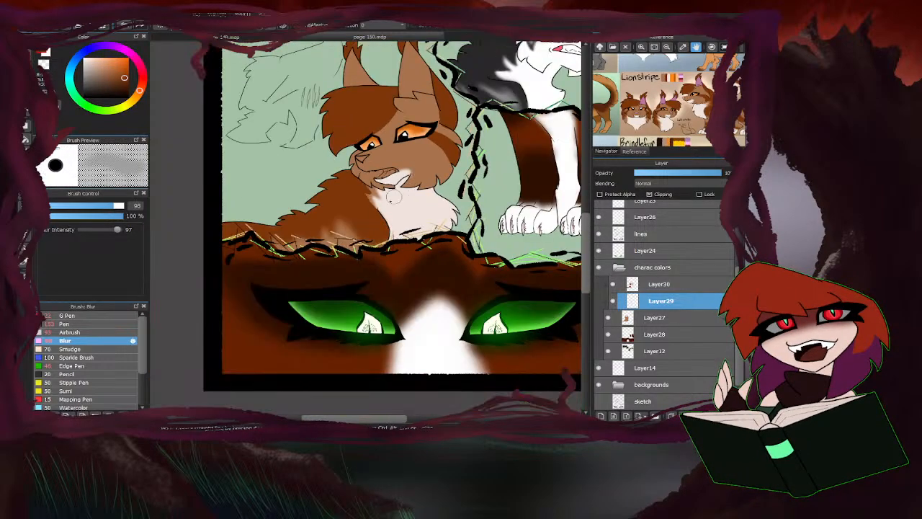
On Layer30, blur the dark brown marking's edge where it meets the brown cat's cream chest.
{"action": "scroll", "coordinate": [368, 216], "scroll_direction": "up", "scroll_amount": 4}
{"action": "left_click", "coordinate": [659, 284]}
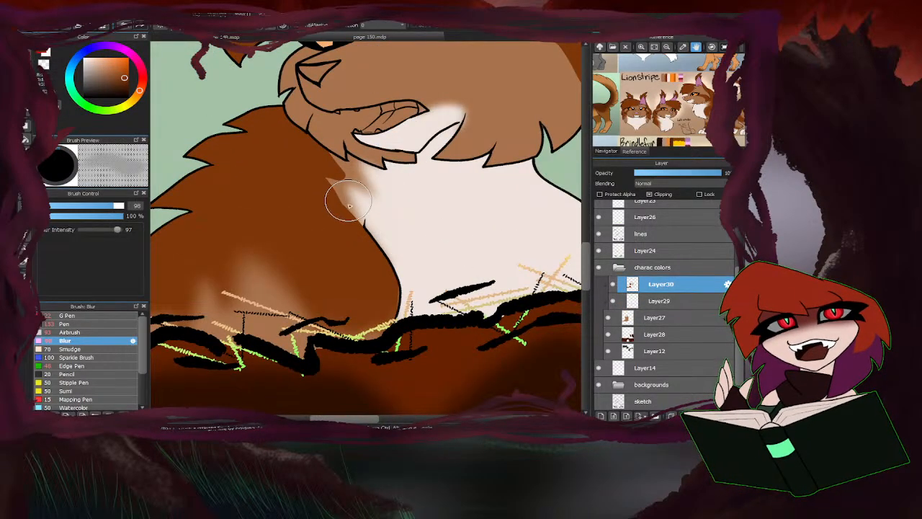
{"action": "mouse_move", "coordinate": [368, 214]}
{"action": "left_mouse_down"}
{"action": "mouse_move", "coordinate": [308, 260]}
{"action": "mouse_move", "coordinate": [339, 245]}
{"action": "left_mouse_up"}
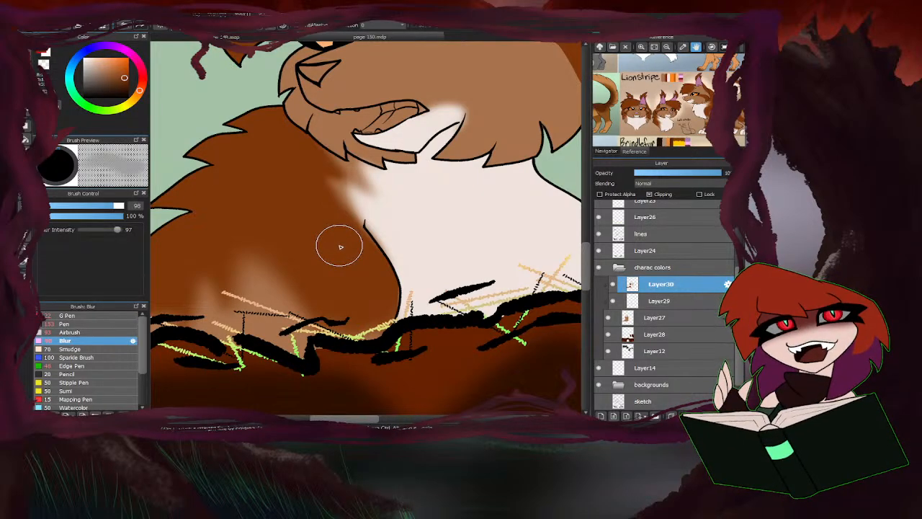
Set the Blur brush size to 137 for work on the brown cat's head.
{"action": "scroll", "coordinate": [340, 248], "scroll_direction": "up", "scroll_amount": 5}
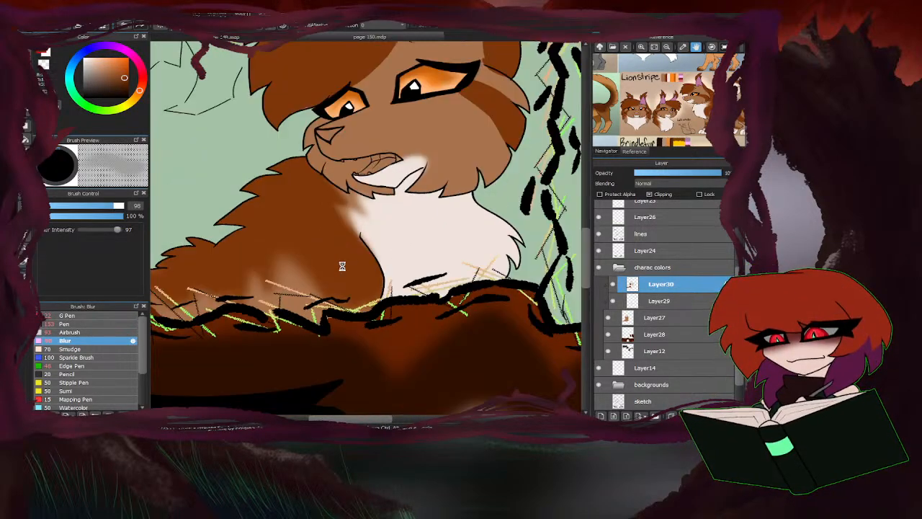
{"action": "left_click_drag", "start_coordinate": [105, 207], "coordinate": [121, 208]}
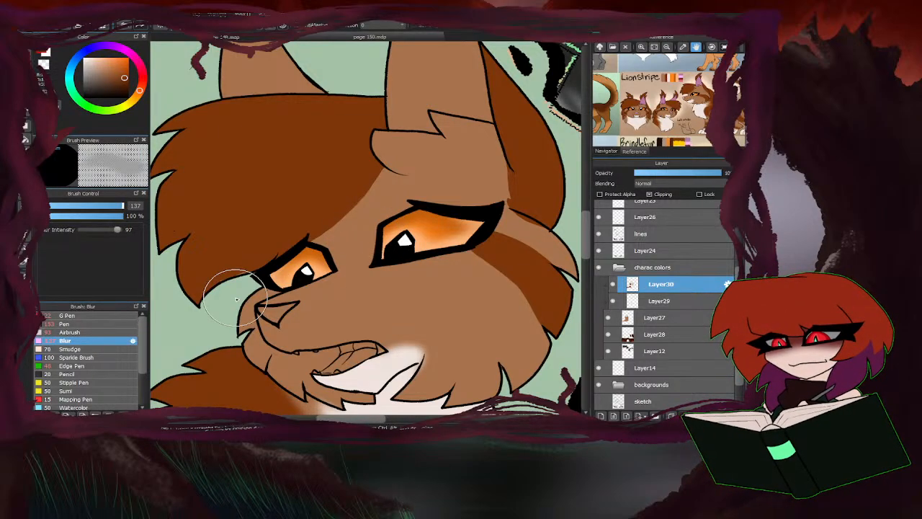
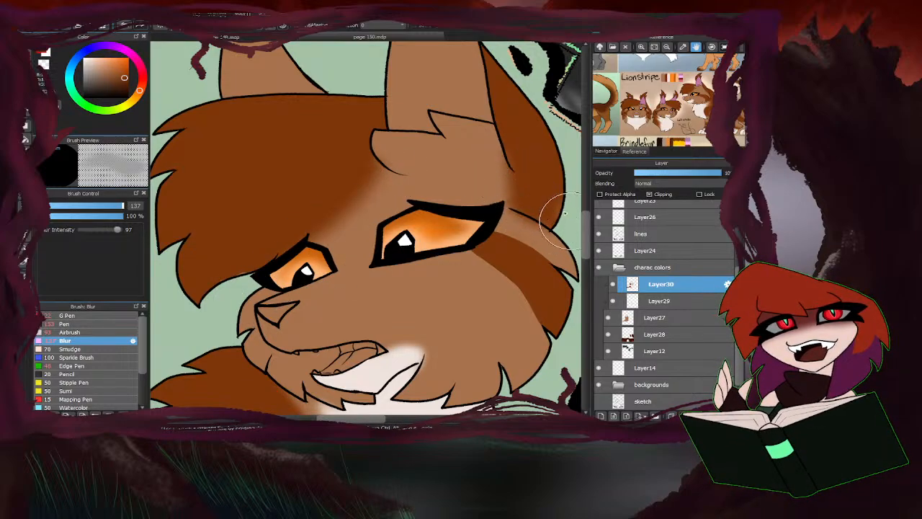
Add a clipped layer above Layer30 and fill the brown cat's inner ears with the ear pink sampled from the Lionstripe reference.
{"action": "scroll", "coordinate": [416, 174], "scroll_direction": "down", "scroll_amount": 4}
{"action": "scroll", "coordinate": [374, 207], "scroll_direction": "down", "scroll_amount": 1}
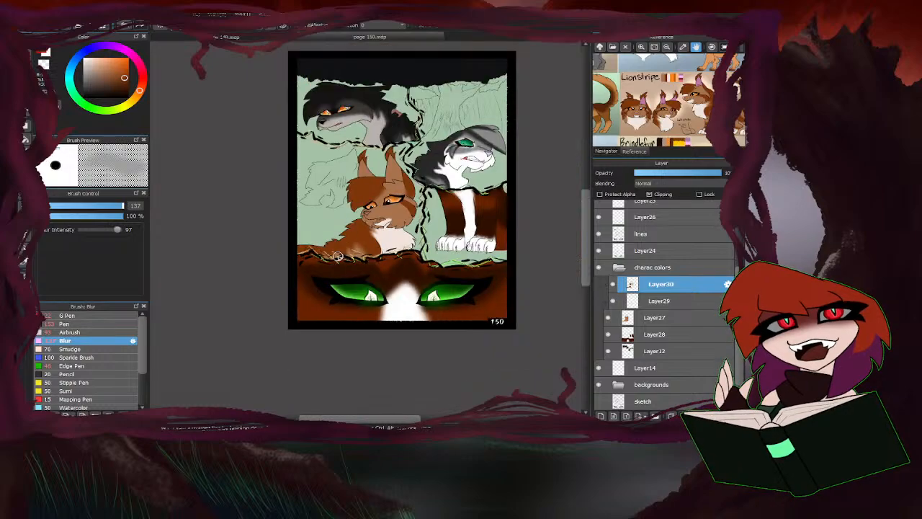
{"action": "scroll", "coordinate": [371, 204], "scroll_direction": "up", "scroll_amount": 2}
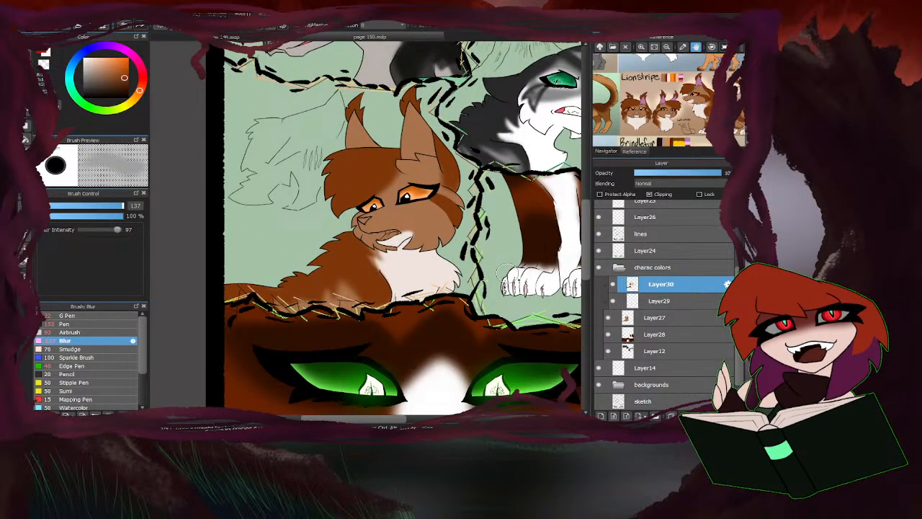
{"action": "left_click", "coordinate": [602, 416]}
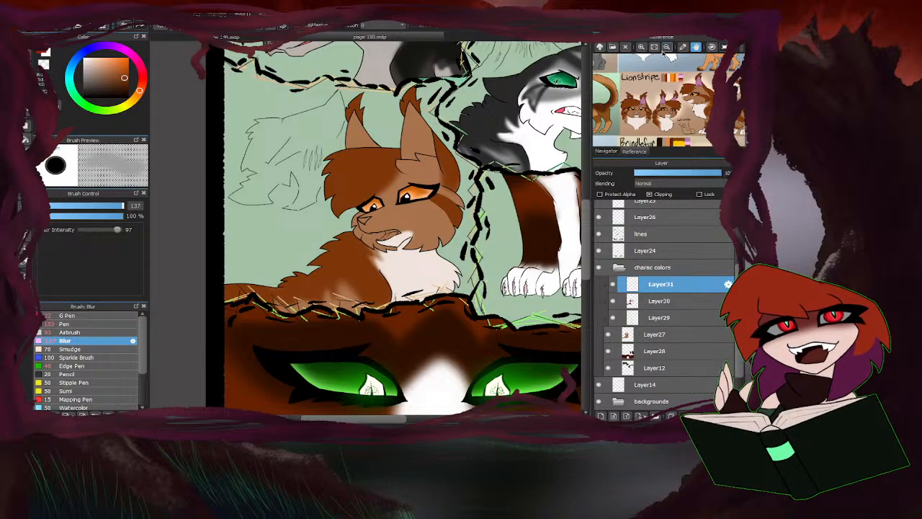
{"action": "left_click", "coordinate": [642, 48]}
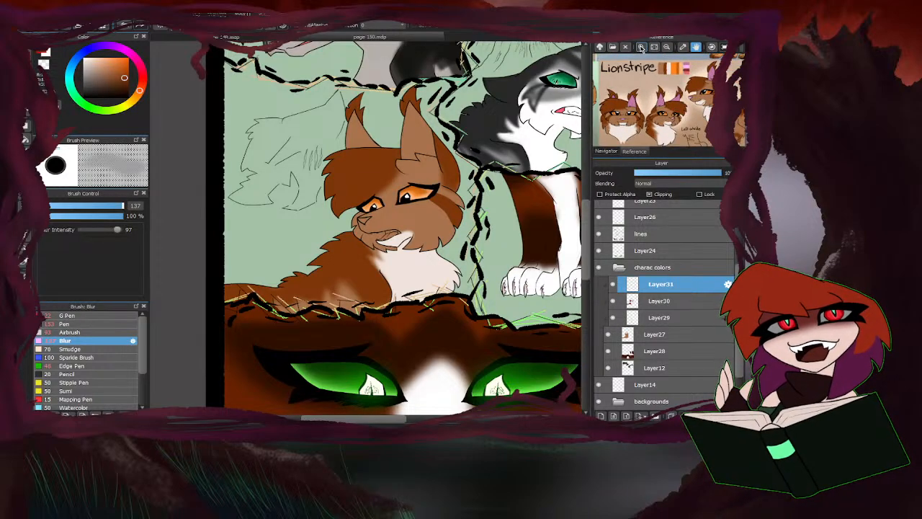
{"action": "left_click", "coordinate": [657, 102], "text": "alt"}
{"action": "left_click", "coordinate": [26, 140]}
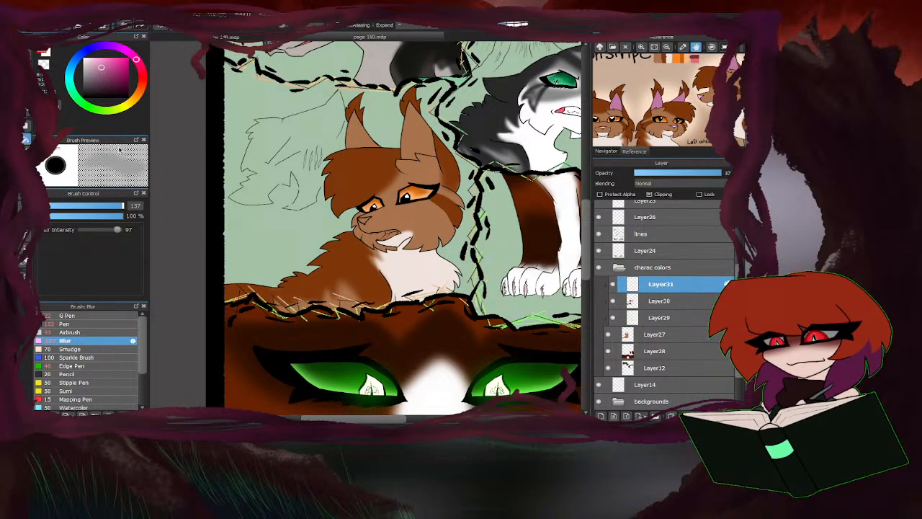
{"action": "left_click", "coordinate": [358, 141]}
{"action": "left_click", "coordinate": [413, 122]}
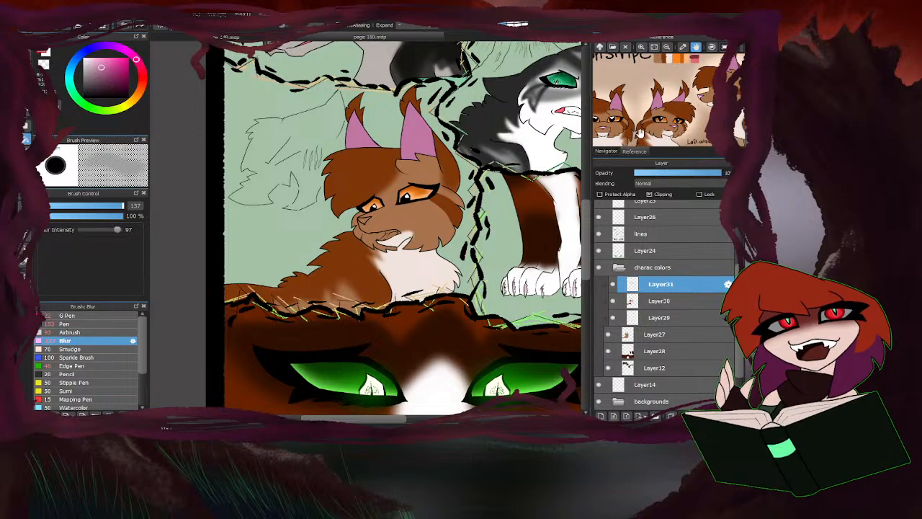
Fill the brown cat's nose with the light pink from the Lionstripe reference.
{"action": "left_click_drag", "start_coordinate": [672, 106], "coordinate": [657, 131]}
{"action": "scroll", "coordinate": [403, 187], "scroll_direction": "up", "scroll_amount": 4}
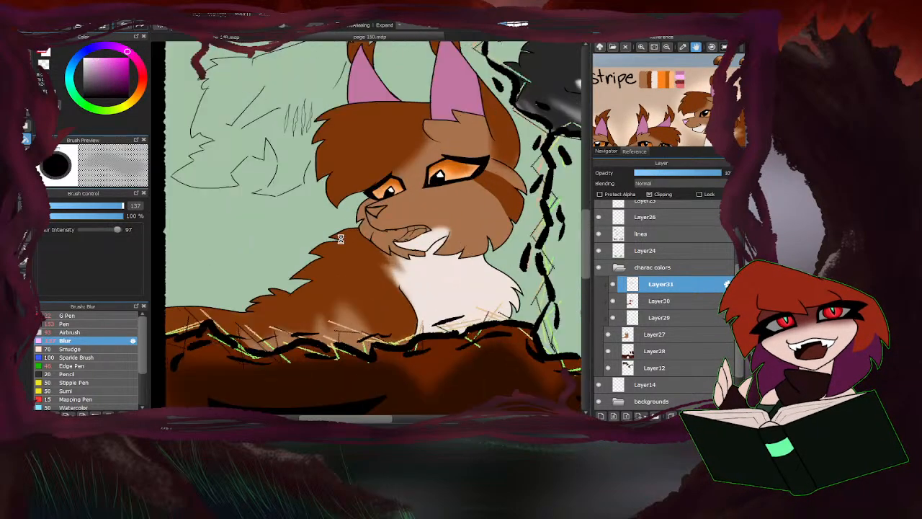
{"action": "left_click", "coordinate": [438, 150]}
{"action": "scroll", "coordinate": [297, 209], "scroll_direction": "down", "scroll_amount": 2}
{"action": "scroll", "coordinate": [398, 173], "scroll_direction": "down", "scroll_amount": 2}
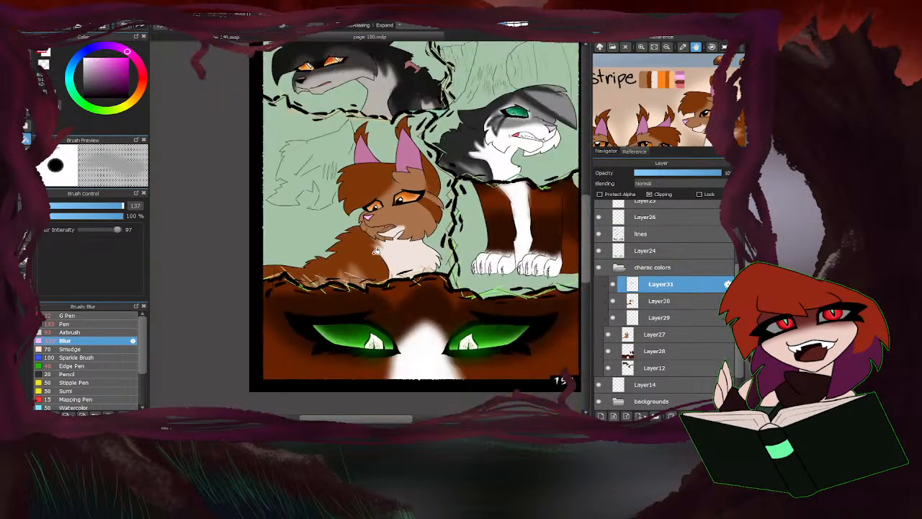
Paint the brown cat's tongue and inner mouth with the Pen at size 17 in the reddish pink from the Lionstripe swatches.
{"action": "scroll", "coordinate": [401, 218], "scroll_direction": "up", "scroll_amount": 4}
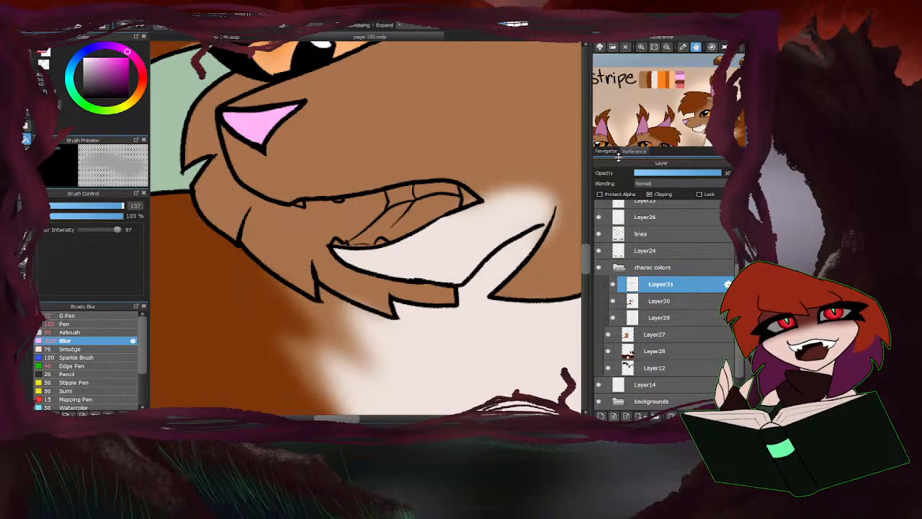
{"action": "left_click_drag", "start_coordinate": [645, 101], "coordinate": [660, 137]}
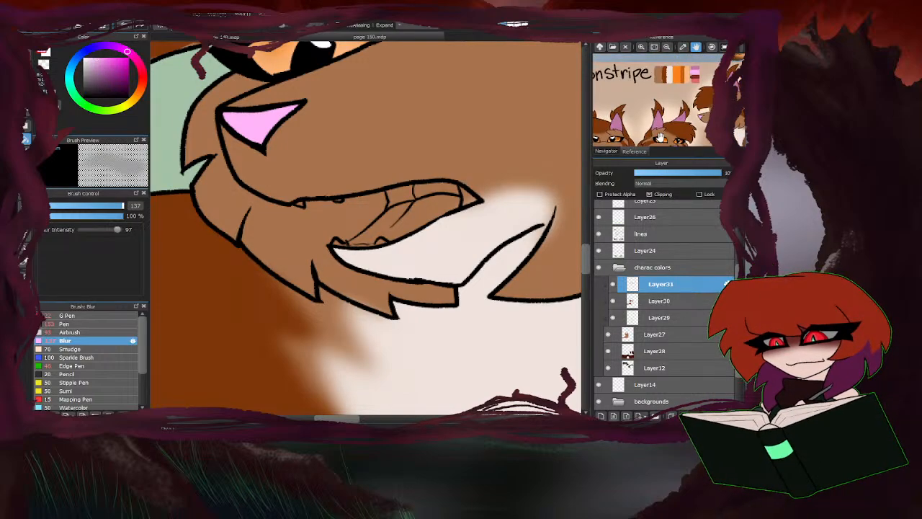
{"action": "left_click", "coordinate": [697, 80]}
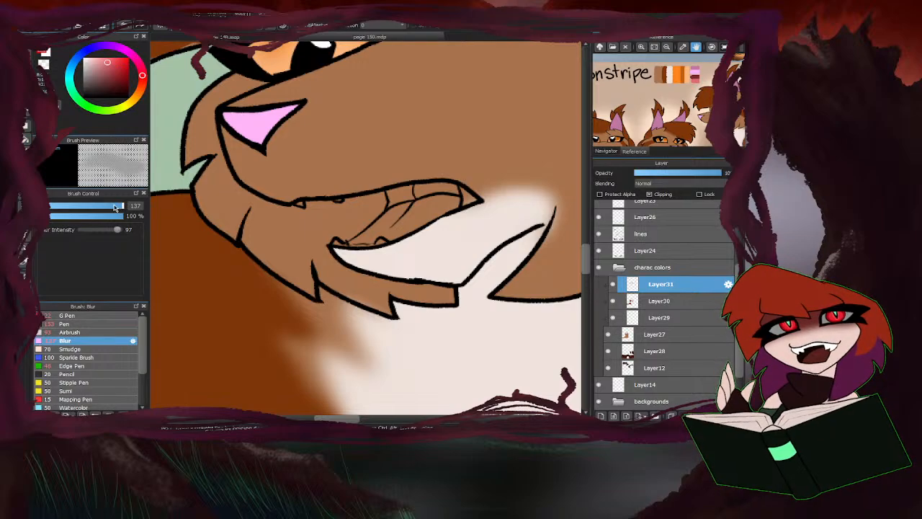
{"action": "left_click", "coordinate": [96, 324]}
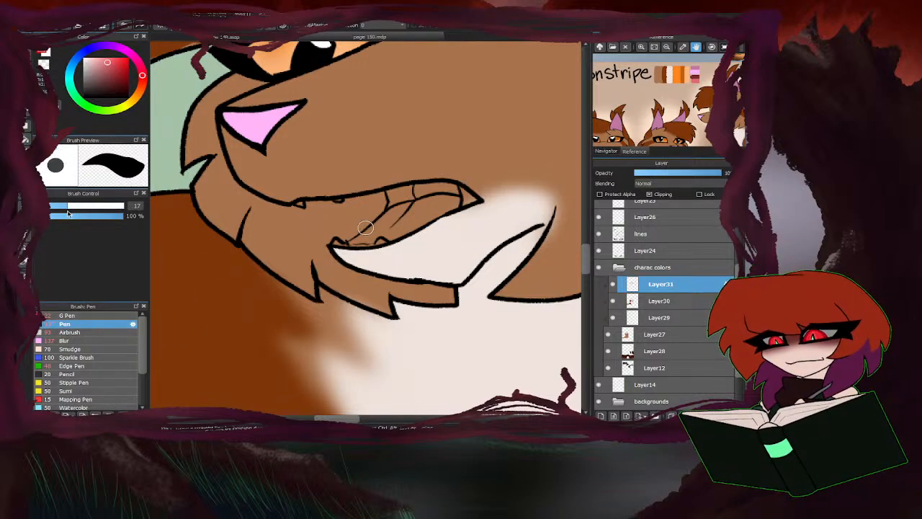
{"action": "scroll", "coordinate": [412, 201], "scroll_direction": "up", "scroll_amount": 1}
{"action": "mouse_move", "coordinate": [425, 186]}
{"action": "left_mouse_down"}
{"action": "mouse_move", "coordinate": [405, 206]}
{"action": "mouse_move", "coordinate": [386, 210]}
{"action": "mouse_move", "coordinate": [389, 194]}
{"action": "mouse_move", "coordinate": [420, 199]}
{"action": "mouse_move", "coordinate": [428, 180]}
{"action": "mouse_move", "coordinate": [502, 196]}
{"action": "mouse_move", "coordinate": [412, 221]}
{"action": "mouse_move", "coordinate": [398, 214]}
{"action": "mouse_move", "coordinate": [380, 235]}
{"action": "mouse_move", "coordinate": [376, 229]}
{"action": "mouse_move", "coordinate": [324, 263]}
{"action": "mouse_move", "coordinate": [413, 235]}
{"action": "left_mouse_up"}
{"action": "scroll", "coordinate": [424, 221], "scroll_direction": "down", "scroll_amount": 2}
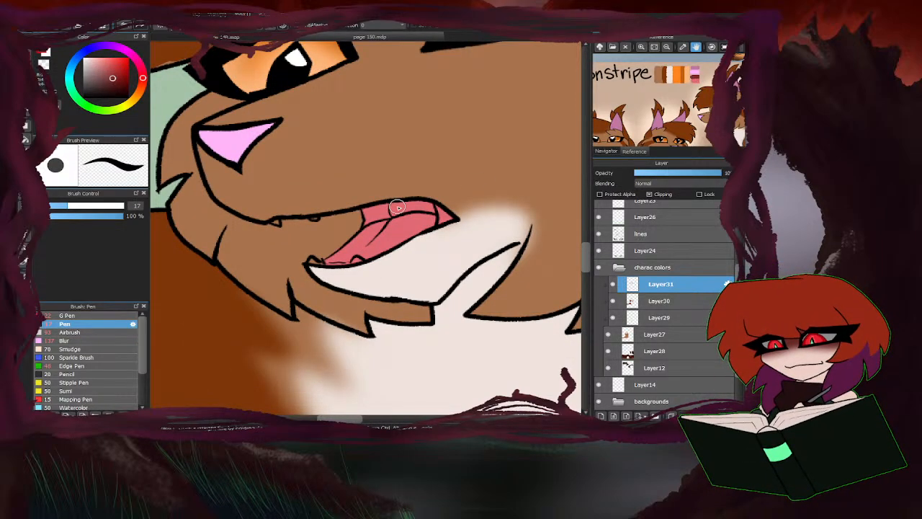
Paint the mouth interior above the brown cat's tongue dark red, with a still darker red in the deepest section.
{"action": "scroll", "coordinate": [397, 208], "scroll_direction": "up", "scroll_amount": 2}
{"action": "mouse_move", "coordinate": [439, 209]}
{"action": "left_mouse_down"}
{"action": "mouse_move", "coordinate": [468, 216]}
{"action": "mouse_move", "coordinate": [457, 201]}
{"action": "mouse_move", "coordinate": [391, 209]}
{"action": "mouse_move", "coordinate": [391, 200]}
{"action": "left_mouse_up"}
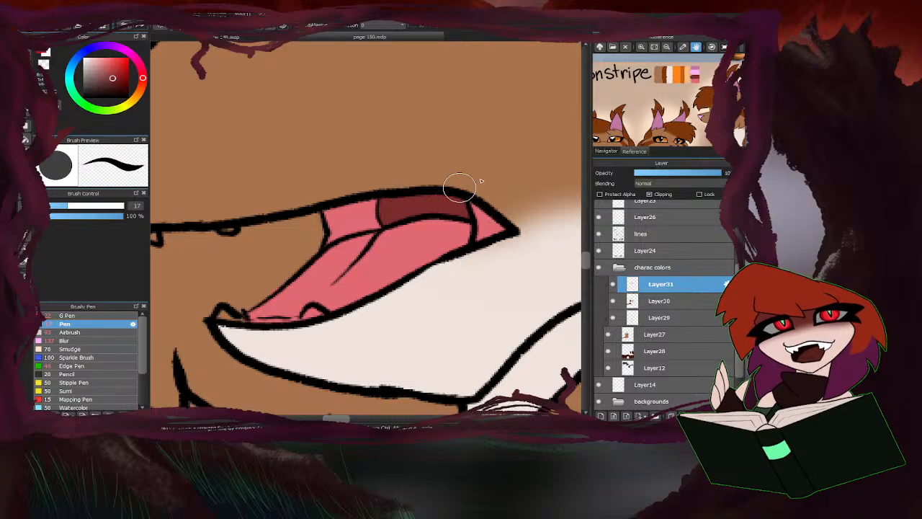
{"action": "scroll", "coordinate": [391, 229], "scroll_direction": "down", "scroll_amount": 5}
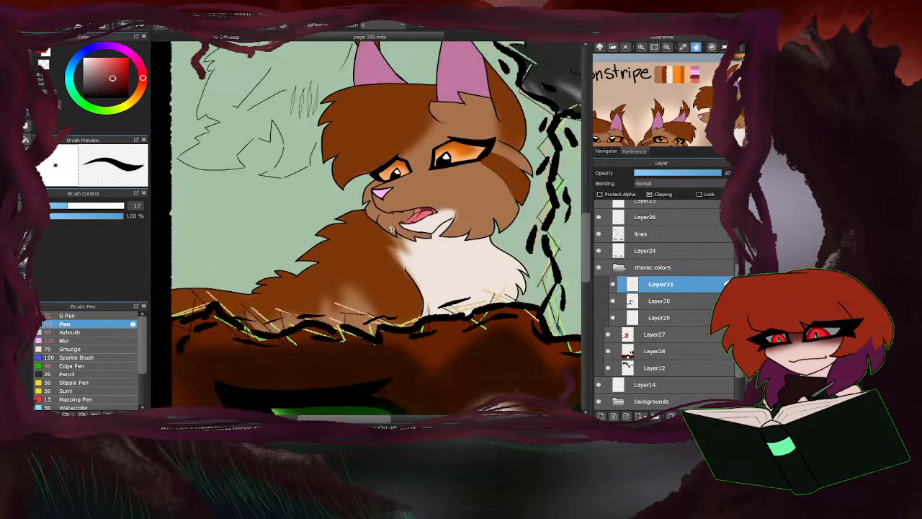
{"action": "scroll", "coordinate": [391, 228], "scroll_direction": "up", "scroll_amount": 5}
{"action": "mouse_move", "coordinate": [472, 219]}
{"action": "left_mouse_down"}
{"action": "mouse_move", "coordinate": [449, 202]}
{"action": "mouse_move", "coordinate": [452, 227]}
{"action": "mouse_move", "coordinate": [370, 212]}
{"action": "mouse_move", "coordinate": [378, 215]}
{"action": "mouse_move", "coordinate": [341, 227]}
{"action": "mouse_move", "coordinate": [339, 210]}
{"action": "mouse_move", "coordinate": [366, 205]}
{"action": "left_mouse_up"}
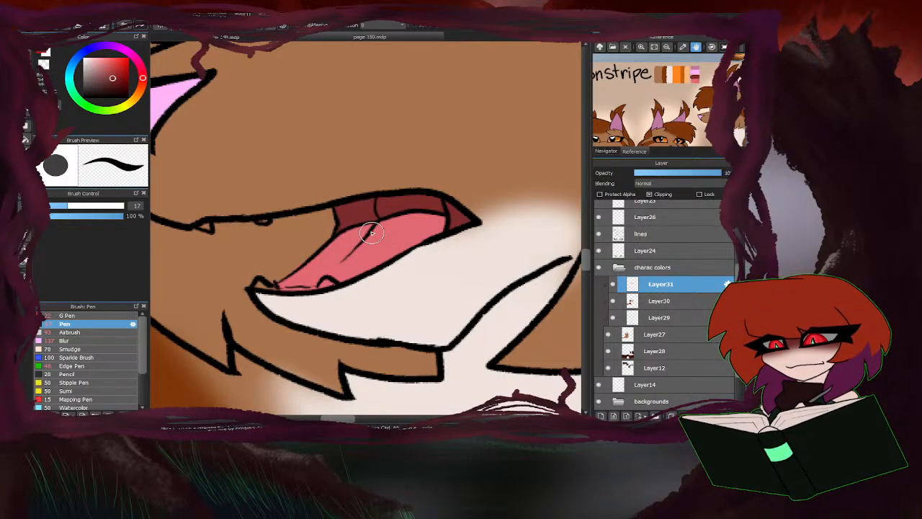
{"action": "mouse_move", "coordinate": [454, 189]}
{"action": "left_mouse_down"}
{"action": "mouse_move", "coordinate": [446, 216]}
{"action": "mouse_move", "coordinate": [434, 200]}
{"action": "mouse_move", "coordinate": [380, 204]}
{"action": "left_mouse_up"}
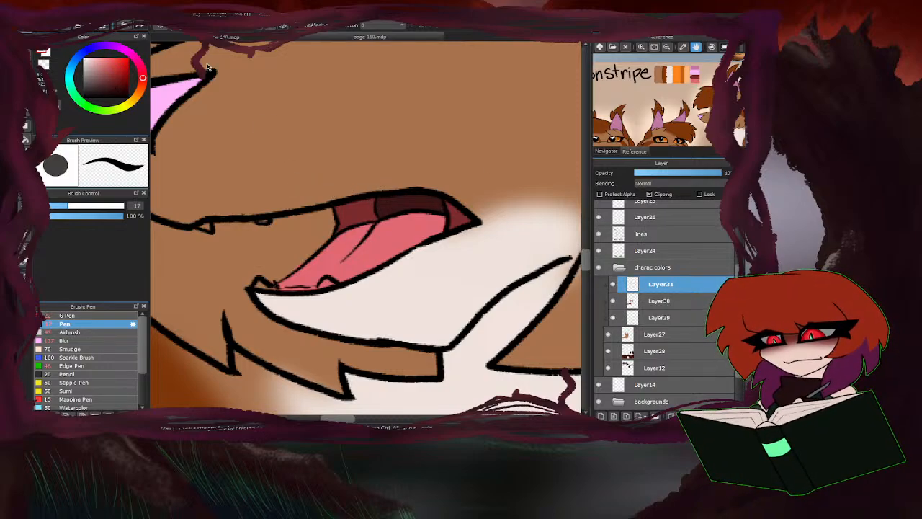
Paint the small upper and lower teeth in the brown cat's mouth white.
{"action": "scroll", "coordinate": [208, 67], "scroll_direction": "down", "scroll_amount": 1}
{"action": "scroll", "coordinate": [315, 188], "scroll_direction": "up", "scroll_amount": 2}
{"action": "left_click_drag", "start_coordinate": [304, 175], "coordinate": [297, 175]}
{"action": "left_click_drag", "start_coordinate": [385, 170], "coordinate": [374, 169]}
{"action": "left_click_drag", "start_coordinate": [472, 251], "coordinate": [460, 253]}
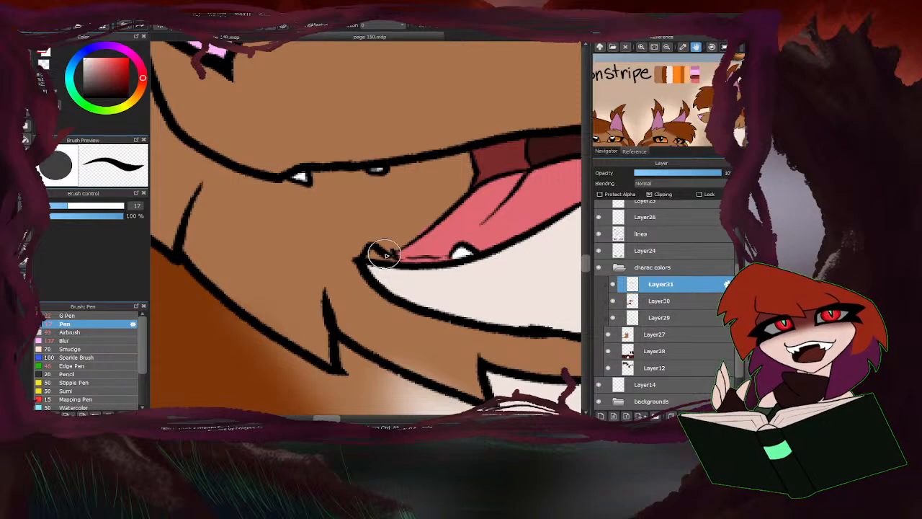
{"action": "mouse_move", "coordinate": [385, 254]}
{"action": "left_mouse_down"}
{"action": "mouse_move", "coordinate": [365, 255]}
{"action": "mouse_move", "coordinate": [433, 260]}
{"action": "mouse_move", "coordinate": [422, 261]}
{"action": "left_mouse_up"}
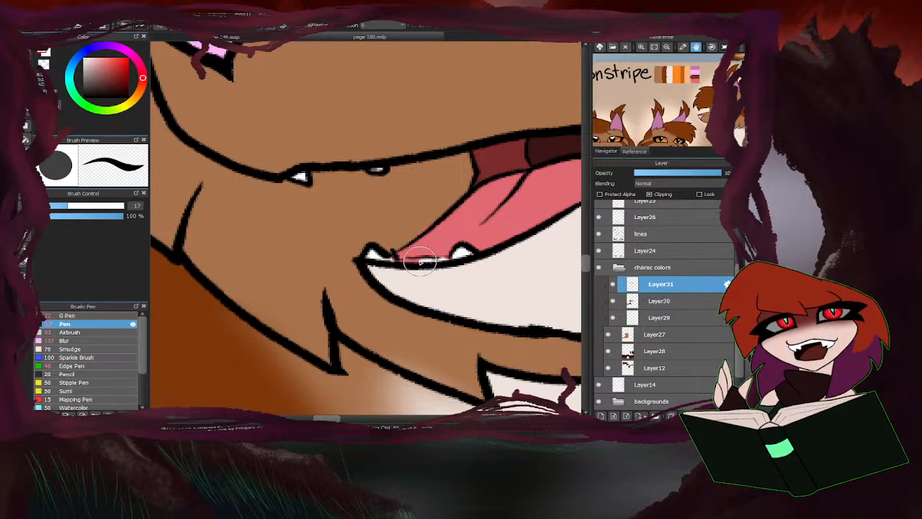
{"action": "key", "text": "e"}
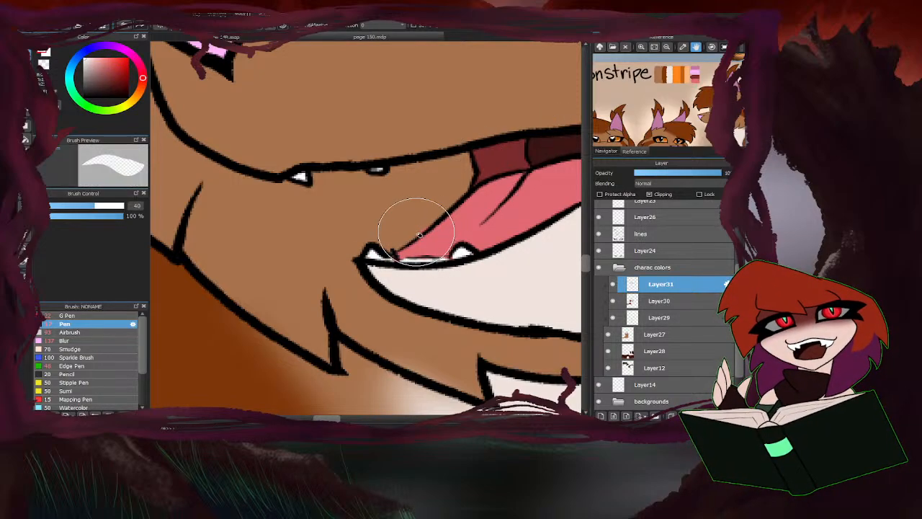
{"action": "scroll", "coordinate": [412, 206], "scroll_direction": "down", "scroll_amount": 2}
{"action": "key", "text": "e"}
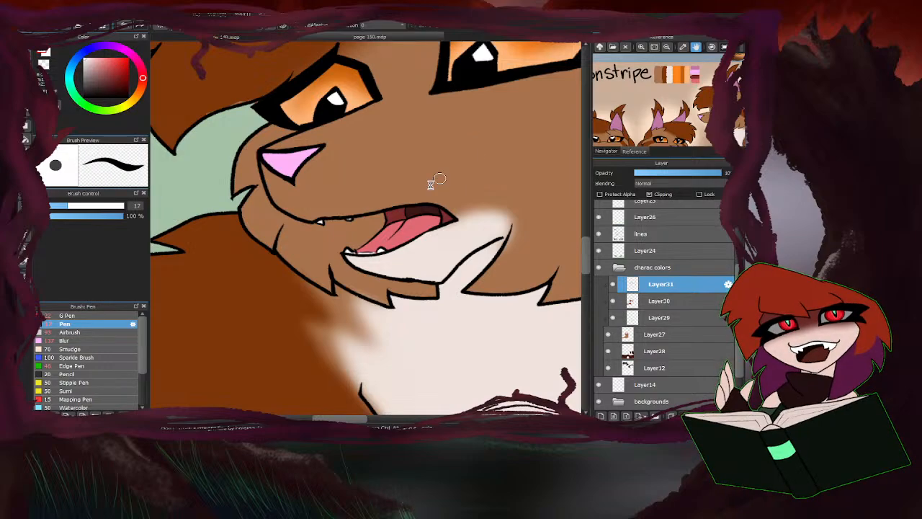
Collapse the charac colors folder, expand the backgrounds folder and make Layer18 the active layer.
{"action": "scroll", "coordinate": [403, 206], "scroll_direction": "down", "scroll_amount": 4}
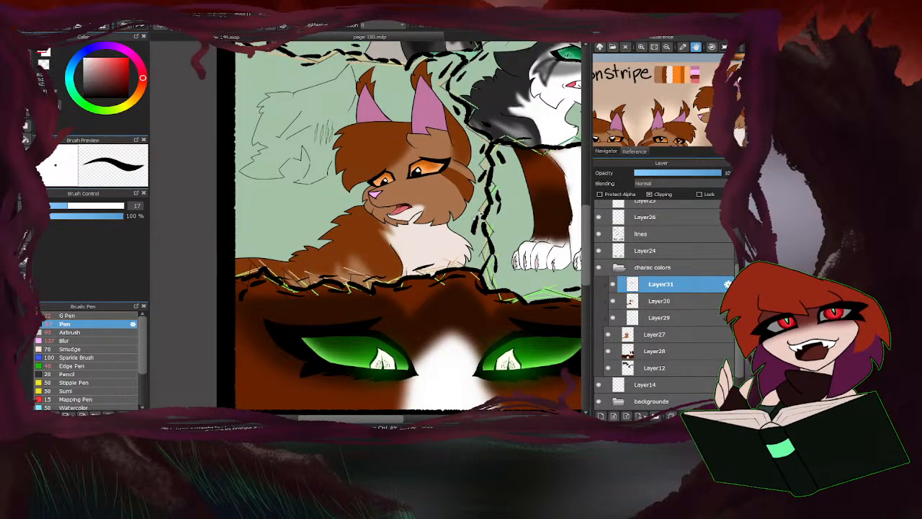
{"action": "scroll", "coordinate": [380, 220], "scroll_direction": "down", "scroll_amount": 3}
{"action": "scroll", "coordinate": [282, 287], "scroll_direction": "up", "scroll_amount": 3}
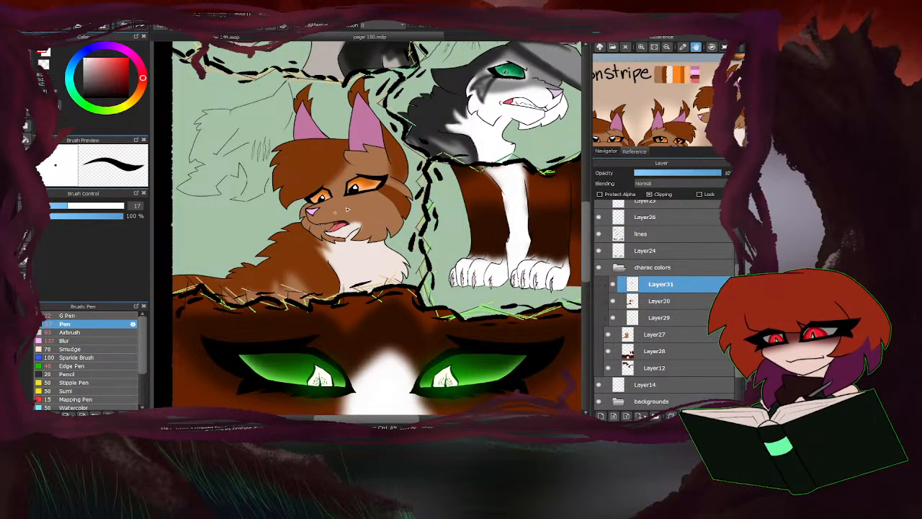
{"action": "scroll", "coordinate": [328, 193], "scroll_direction": "down", "scroll_amount": 5}
{"action": "scroll", "coordinate": [341, 147], "scroll_direction": "up", "scroll_amount": 2}
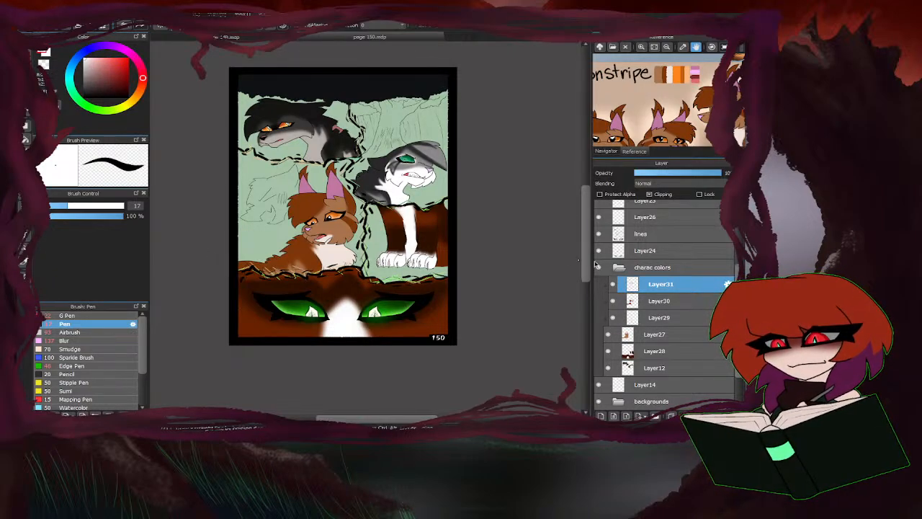
{"action": "left_click", "coordinate": [618, 268]}
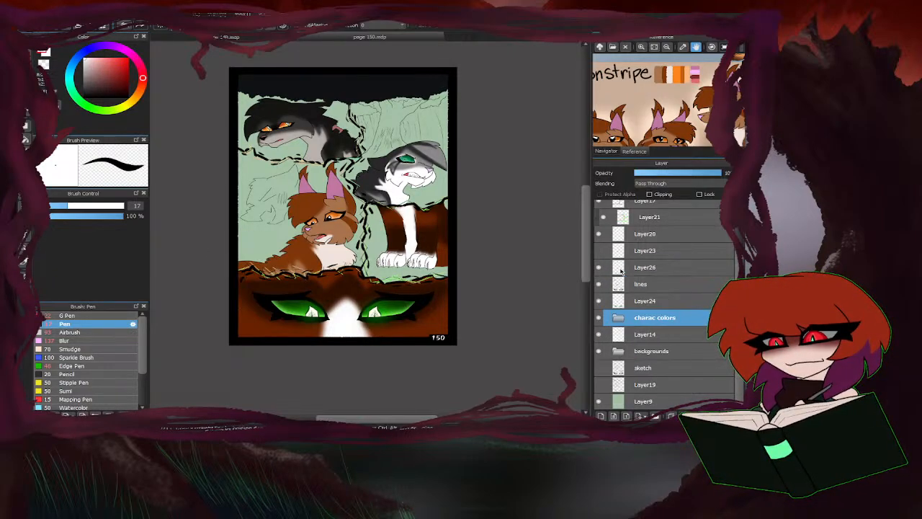
{"action": "left_click", "coordinate": [618, 351]}
{"action": "left_click", "coordinate": [652, 367]}
On Layer18, close the gaps along the lower curved lines of the background figure's outline with red Pen strokes.
{"action": "scroll", "coordinate": [254, 191], "scroll_direction": "up", "scroll_amount": 4}
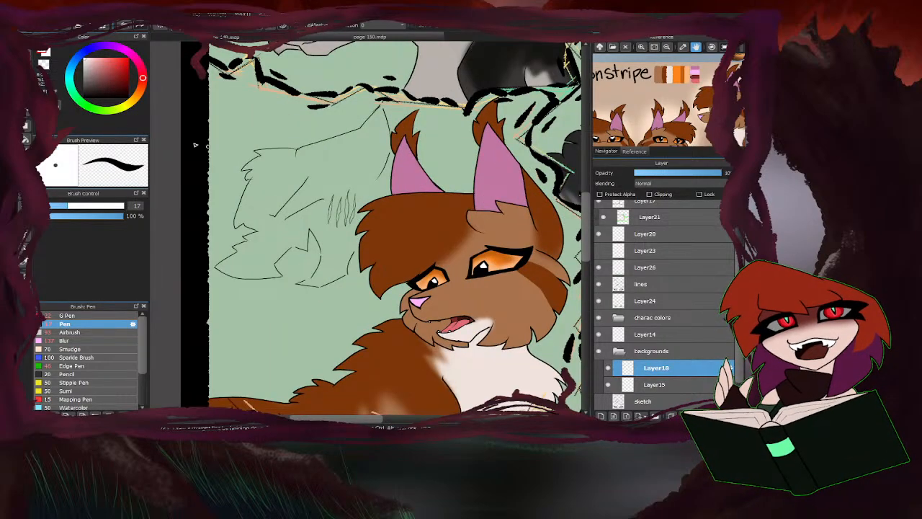
{"action": "scroll", "coordinate": [316, 251], "scroll_direction": "up", "scroll_amount": 5}
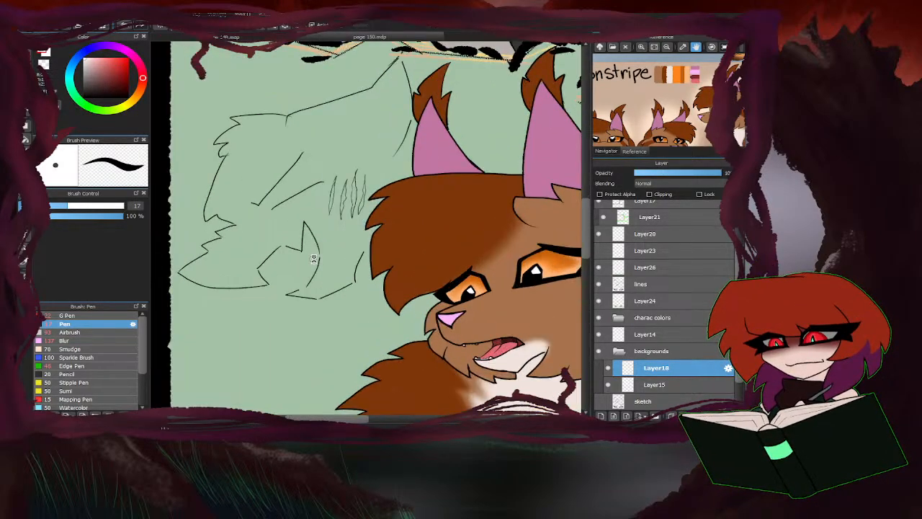
{"action": "mouse_move", "coordinate": [334, 234]}
{"action": "left_mouse_down"}
{"action": "mouse_move", "coordinate": [331, 284]}
{"action": "mouse_move", "coordinate": [253, 362]}
{"action": "left_mouse_up"}
{"action": "left_click_drag", "start_coordinate": [334, 377], "coordinate": [317, 380]}
{"action": "scroll", "coordinate": [414, 334], "scroll_direction": "down", "scroll_amount": 3}
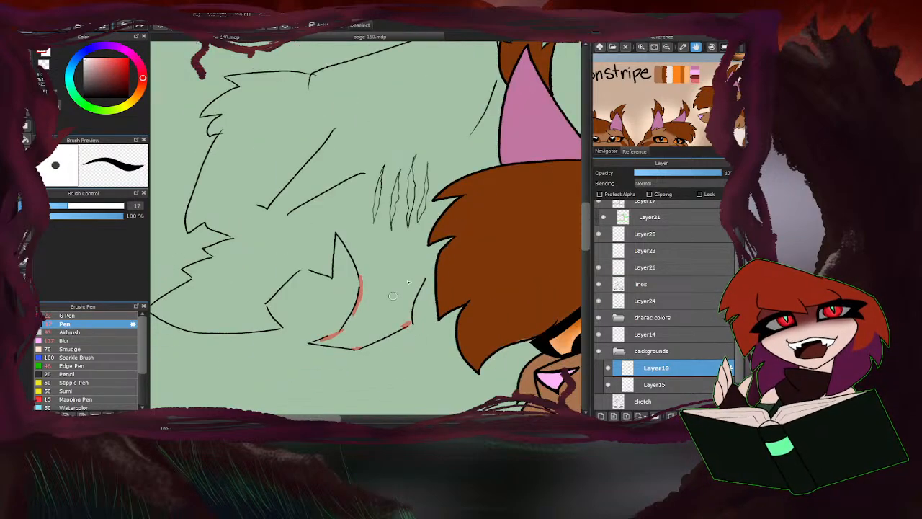
Extend the background figure's outline in red from its upper tip down to the brown cat's ear, and join it to the hair.
{"action": "scroll", "coordinate": [350, 305], "scroll_direction": "down", "scroll_amount": 2}
{"action": "scroll", "coordinate": [431, 187], "scroll_direction": "up", "scroll_amount": 1}
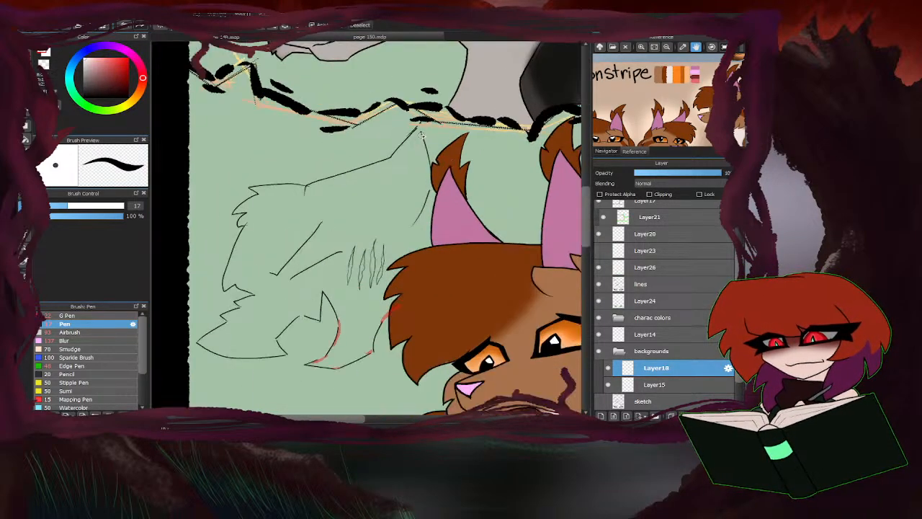
{"action": "mouse_move", "coordinate": [418, 134]}
{"action": "left_mouse_down"}
{"action": "mouse_move", "coordinate": [428, 184]}
{"action": "mouse_move", "coordinate": [424, 148]}
{"action": "left_mouse_up"}
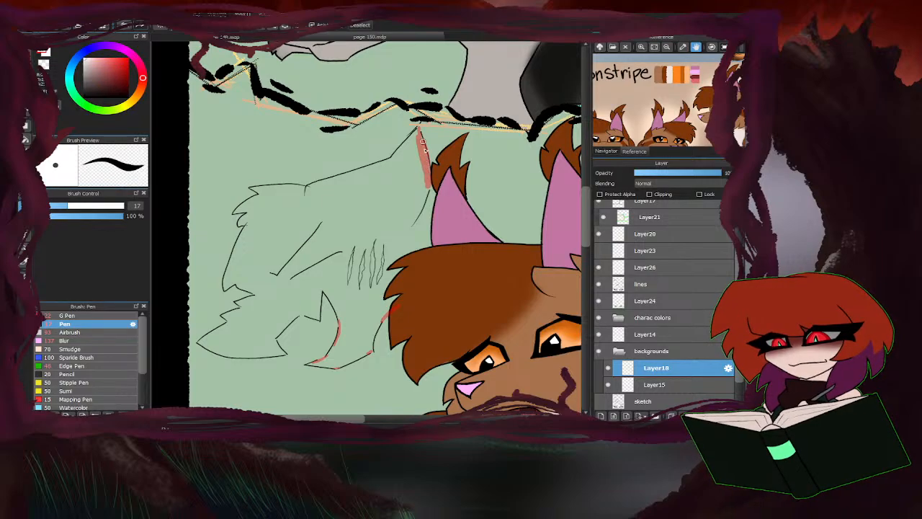
{"action": "mouse_move", "coordinate": [428, 182]}
{"action": "left_mouse_down"}
{"action": "mouse_move", "coordinate": [407, 229]}
{"action": "mouse_move", "coordinate": [434, 248]}
{"action": "left_mouse_up"}
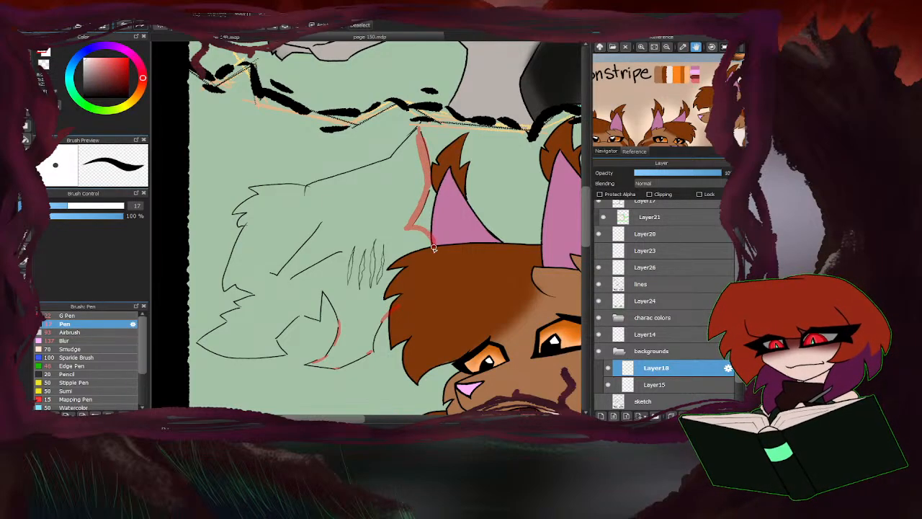
Bridge the open corners around the pointed fur tuft at the bottom of the background figure's outline in red.
{"action": "scroll", "coordinate": [299, 325], "scroll_direction": "up", "scroll_amount": 3}
{"action": "left_click_drag", "start_coordinate": [331, 297], "coordinate": [315, 290]}
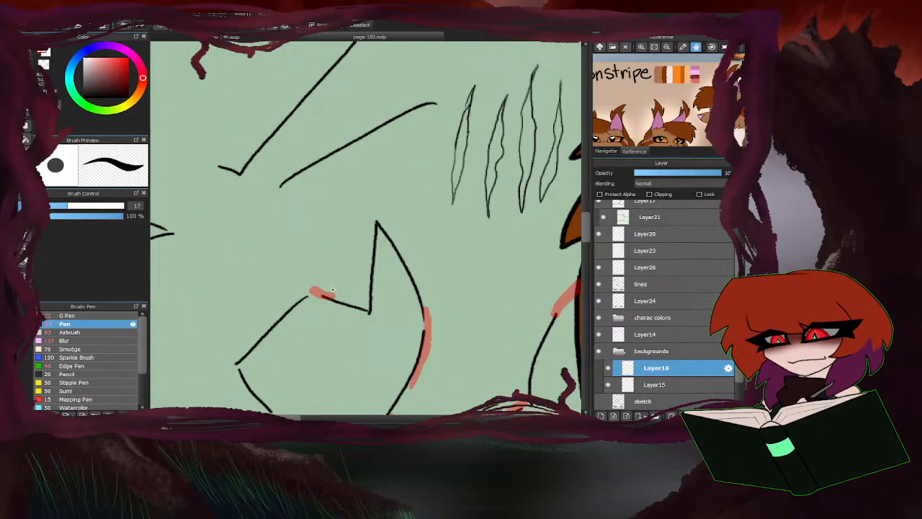
{"action": "scroll", "coordinate": [421, 222], "scroll_direction": "down", "scroll_amount": 3}
{"action": "scroll", "coordinate": [358, 267], "scroll_direction": "up", "scroll_amount": 3}
{"action": "left_click_drag", "start_coordinate": [374, 274], "coordinate": [376, 290]}
{"action": "left_click_drag", "start_coordinate": [391, 322], "coordinate": [410, 326]}
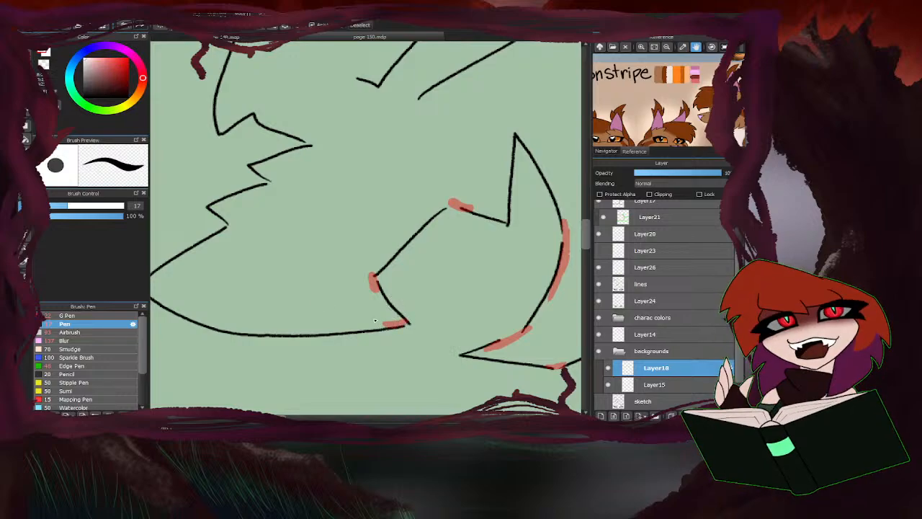
Close the open line ends at the jagged points beside the background figure's muzzle with short red strokes.
{"action": "scroll", "coordinate": [404, 325], "scroll_direction": "down", "scroll_amount": 3}
{"action": "scroll", "coordinate": [292, 228], "scroll_direction": "up", "scroll_amount": 3}
{"action": "left_click_drag", "start_coordinate": [292, 228], "coordinate": [298, 221]}
{"action": "left_click_drag", "start_coordinate": [253, 252], "coordinate": [259, 268]}
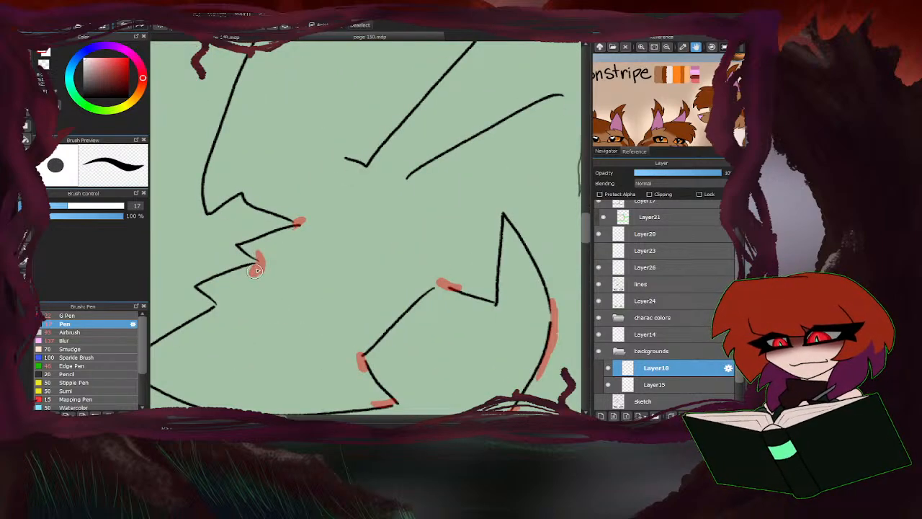
{"action": "scroll", "coordinate": [256, 272], "scroll_direction": "down", "scroll_amount": 3}
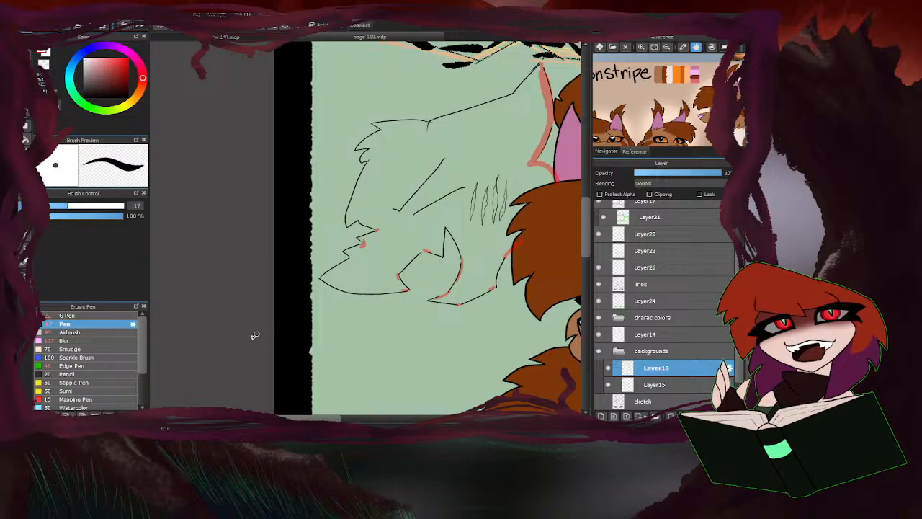
Close the lowest open notch beside the background figure's muzzle with a short red Pen stroke.
{"action": "scroll", "coordinate": [414, 183], "scroll_direction": "up", "scroll_amount": 3}
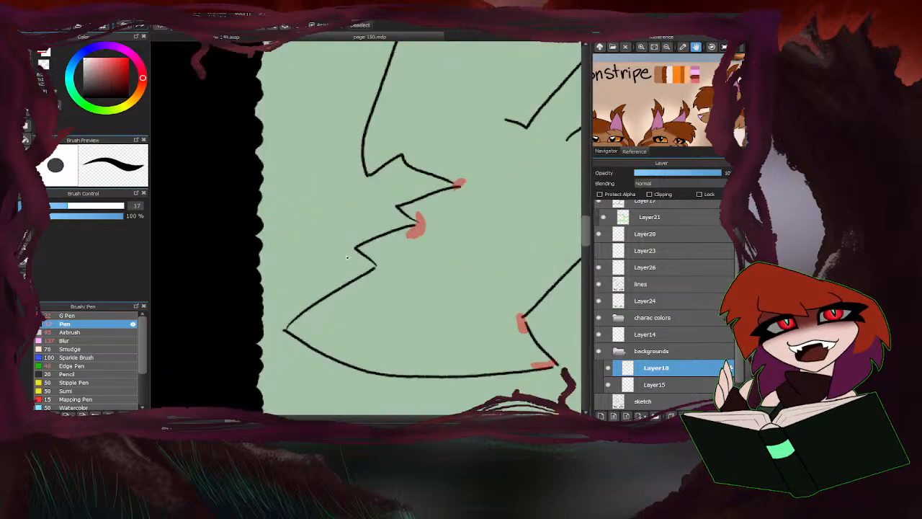
{"action": "left_click_drag", "start_coordinate": [383, 260], "coordinate": [376, 274]}
{"action": "scroll", "coordinate": [266, 268], "scroll_direction": "down", "scroll_amount": 3}
{"action": "scroll", "coordinate": [403, 249], "scroll_direction": "up", "scroll_amount": 2}
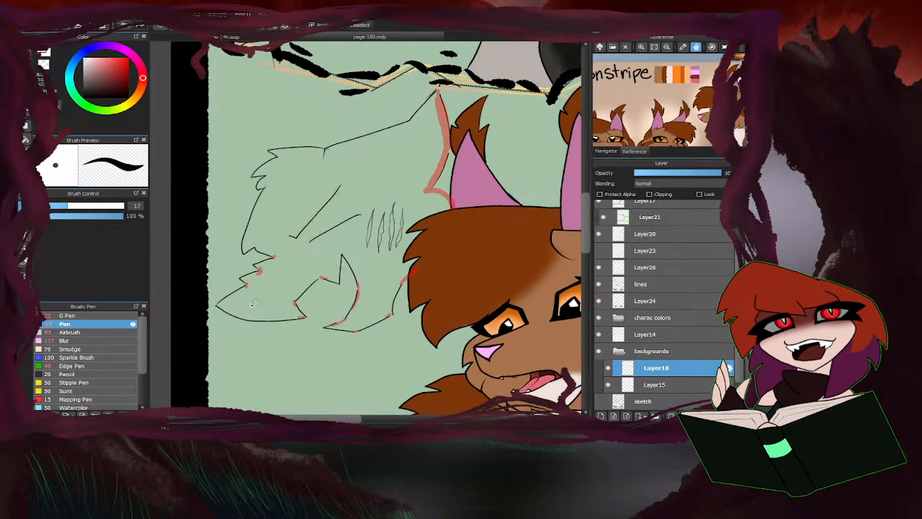
Paint over the figure's inner face and stripe lines with the Pen at size 87, then select its silhouette and fill it with red.
{"action": "left_click_drag", "start_coordinate": [101, 207], "coordinate": [117, 207]}
{"action": "mouse_move", "coordinate": [393, 216]}
{"action": "left_mouse_down"}
{"action": "mouse_move", "coordinate": [378, 232]}
{"action": "mouse_move", "coordinate": [339, 200]}
{"action": "mouse_move", "coordinate": [337, 186]}
{"action": "mouse_move", "coordinate": [292, 234]}
{"action": "left_mouse_up"}
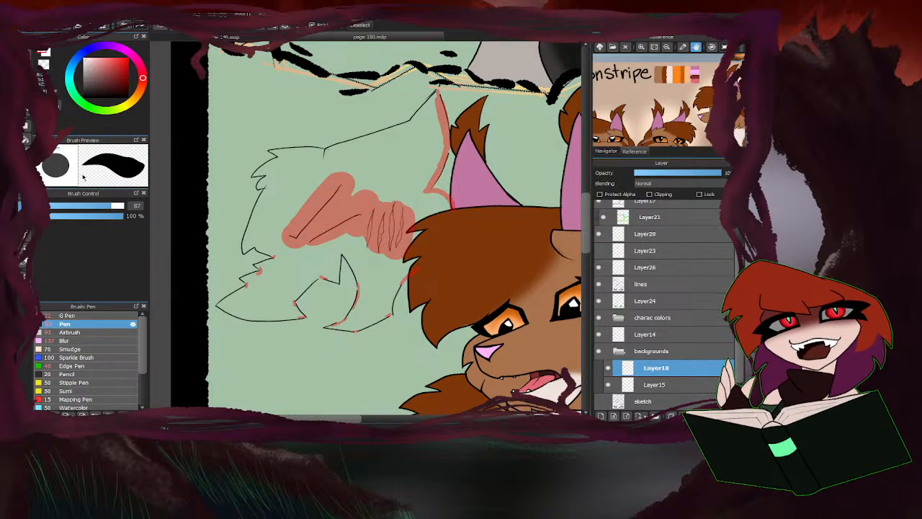
{"action": "left_click", "coordinate": [25, 153]}
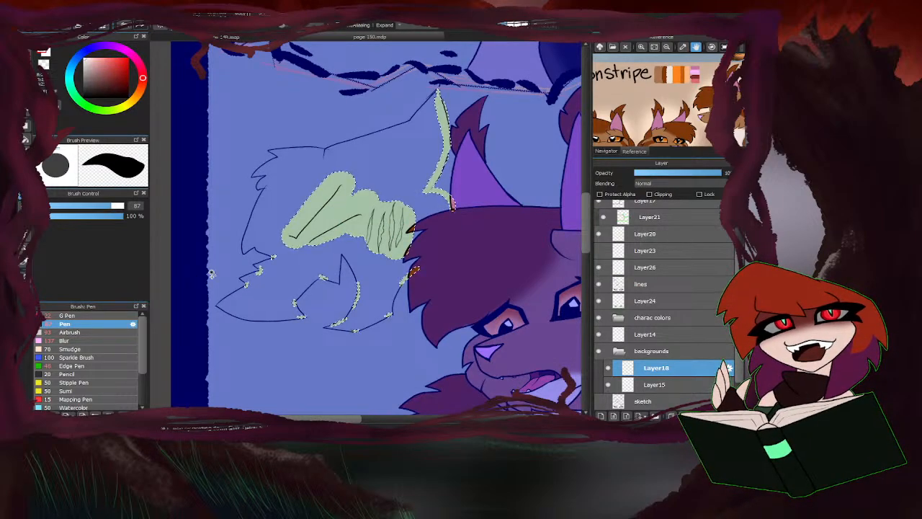
{"action": "left_click", "coordinate": [188, 301], "text": "shift"}
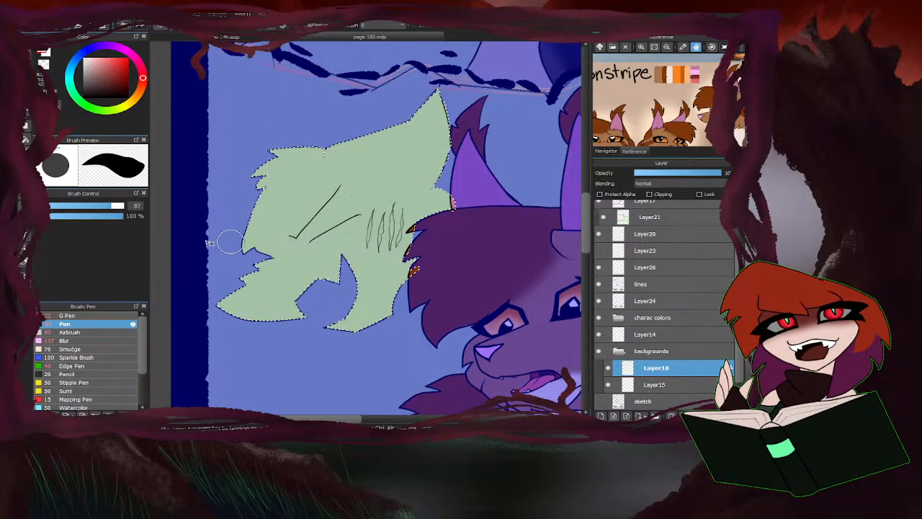
{"action": "left_click", "coordinate": [25, 167]}
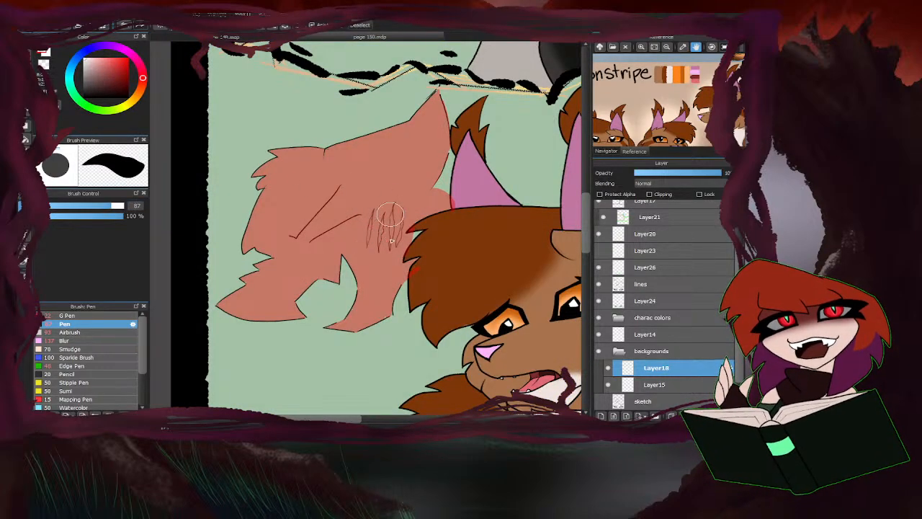
Extend the red under the brown cat's hair tufts and cover unfilled slivers along the figure's muzzle, lower curves and upper notch.
{"action": "mouse_move", "coordinate": [404, 243]}
{"action": "left_mouse_down"}
{"action": "mouse_move", "coordinate": [430, 227]}
{"action": "mouse_move", "coordinate": [417, 235]}
{"action": "left_mouse_up"}
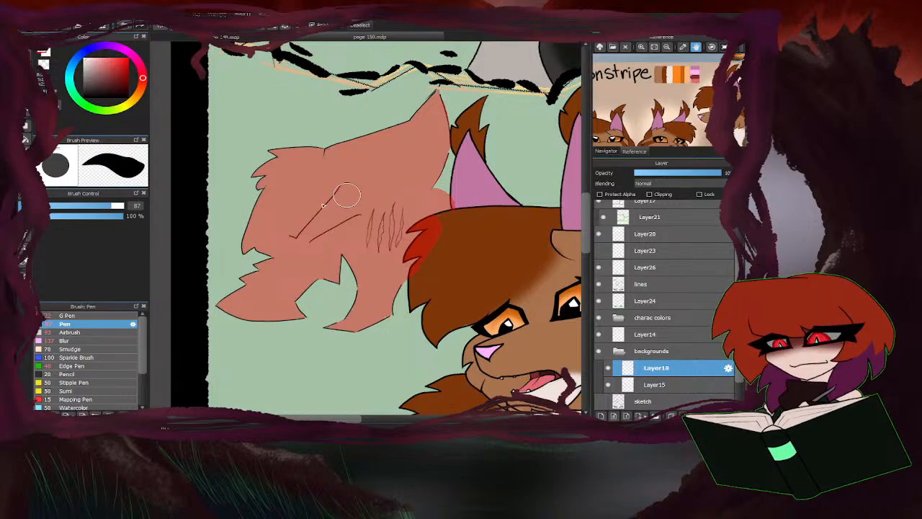
{"action": "scroll", "coordinate": [277, 241], "scroll_direction": "up", "scroll_amount": 3}
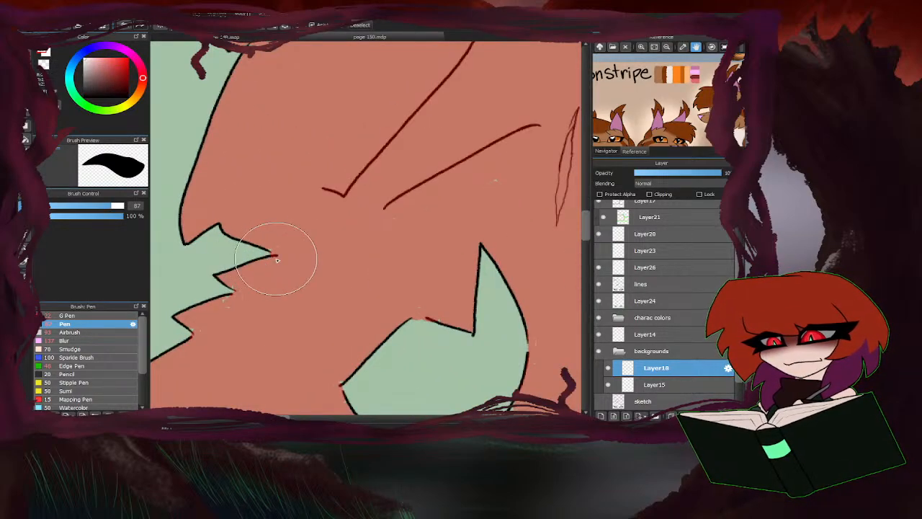
{"action": "scroll", "coordinate": [359, 206], "scroll_direction": "down", "scroll_amount": 1}
{"action": "scroll", "coordinate": [272, 261], "scroll_direction": "up", "scroll_amount": 1}
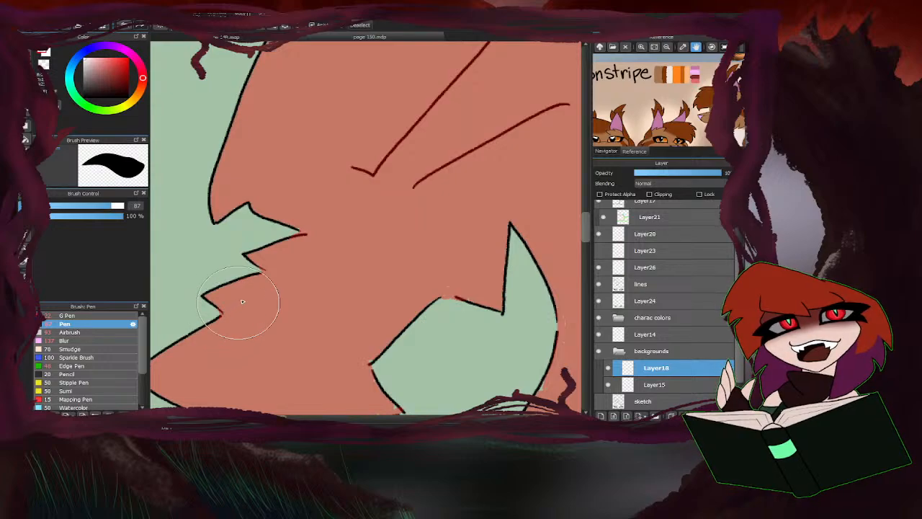
{"action": "scroll", "coordinate": [346, 294], "scroll_direction": "down", "scroll_amount": 3}
{"action": "scroll", "coordinate": [346, 294], "scroll_direction": "up", "scroll_amount": 3}
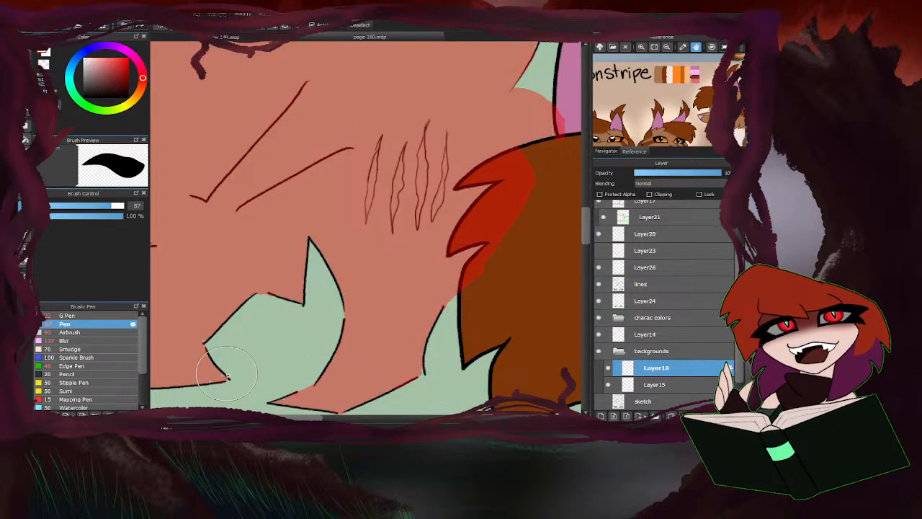
{"action": "scroll", "coordinate": [365, 257], "scroll_direction": "down", "scroll_amount": 3}
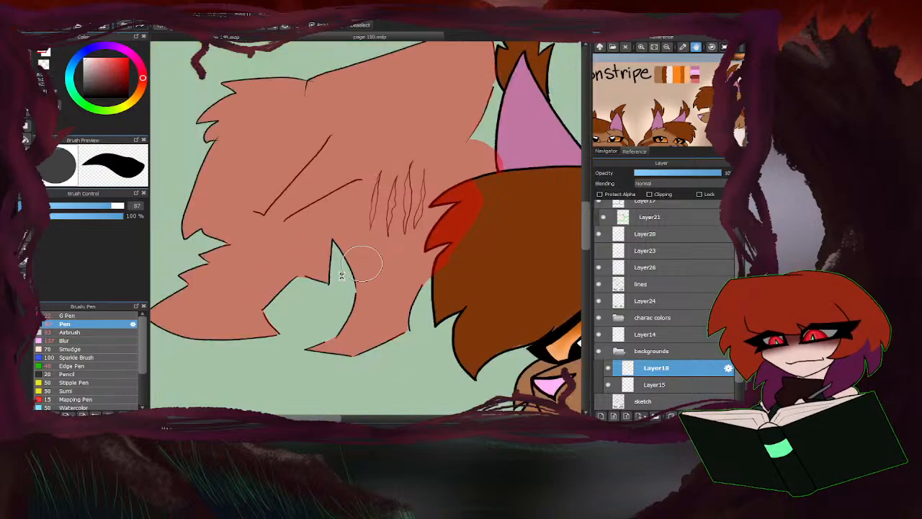
{"action": "scroll", "coordinate": [317, 173], "scroll_direction": "up", "scroll_amount": 3}
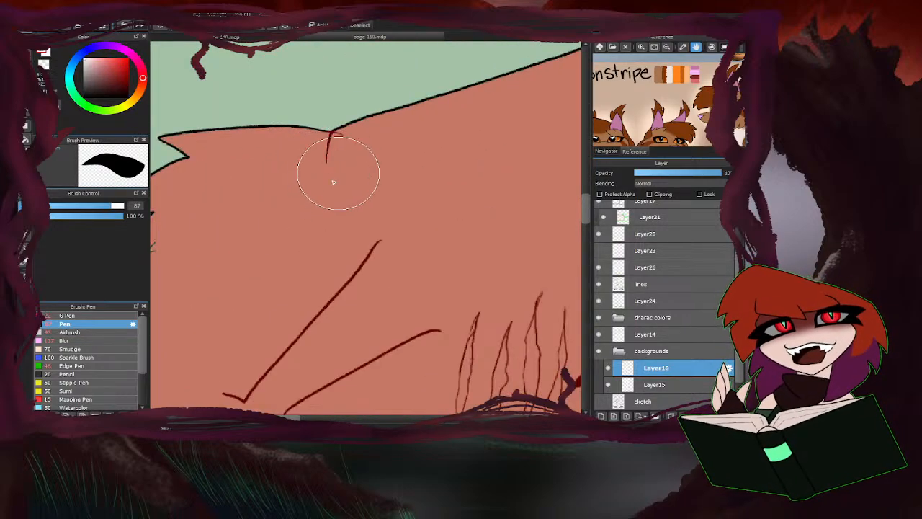
{"action": "scroll", "coordinate": [310, 216], "scroll_direction": "down", "scroll_amount": 3}
With the Pen at size 23, touch up the red fill at the figure's jagged fur points, muzzle and lower edges.
{"action": "left_click_drag", "start_coordinate": [106, 206], "coordinate": [78, 206]}
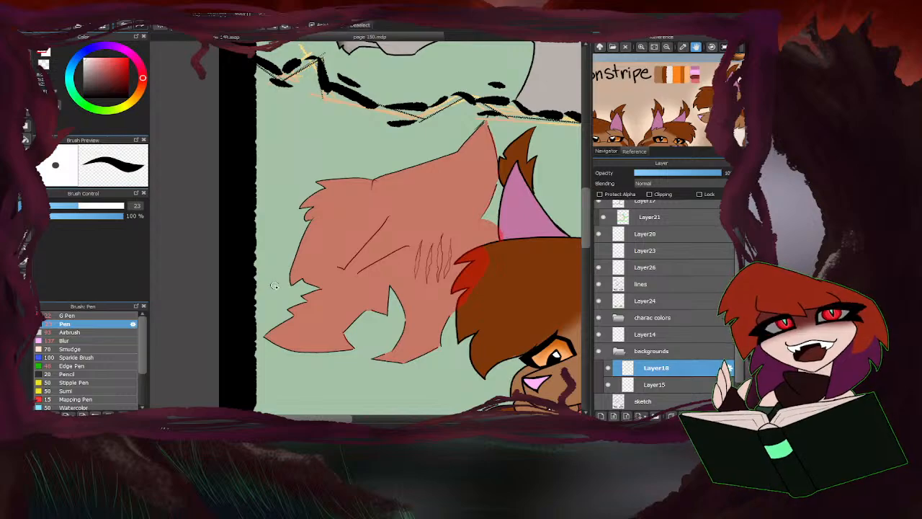
{"action": "scroll", "coordinate": [335, 211], "scroll_direction": "up", "scroll_amount": 3}
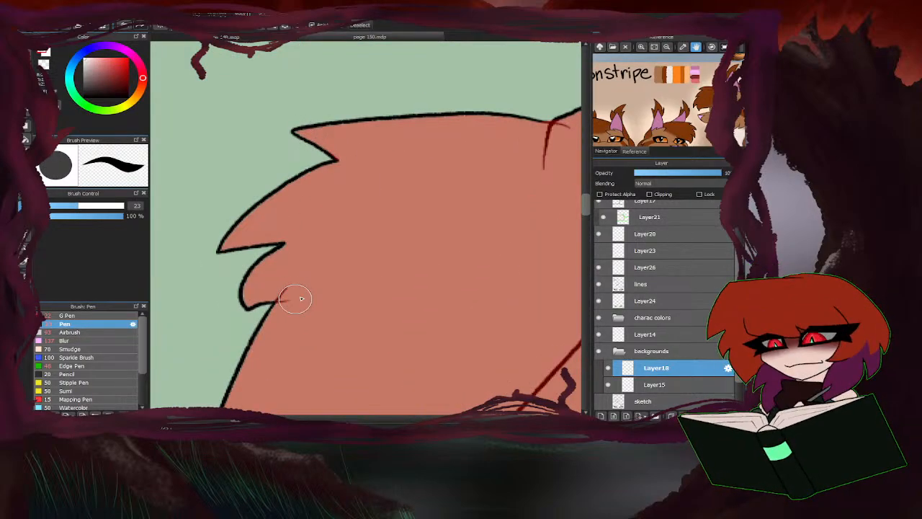
{"action": "scroll", "coordinate": [288, 267], "scroll_direction": "down", "scroll_amount": 4}
{"action": "scroll", "coordinate": [288, 241], "scroll_direction": "up", "scroll_amount": 2}
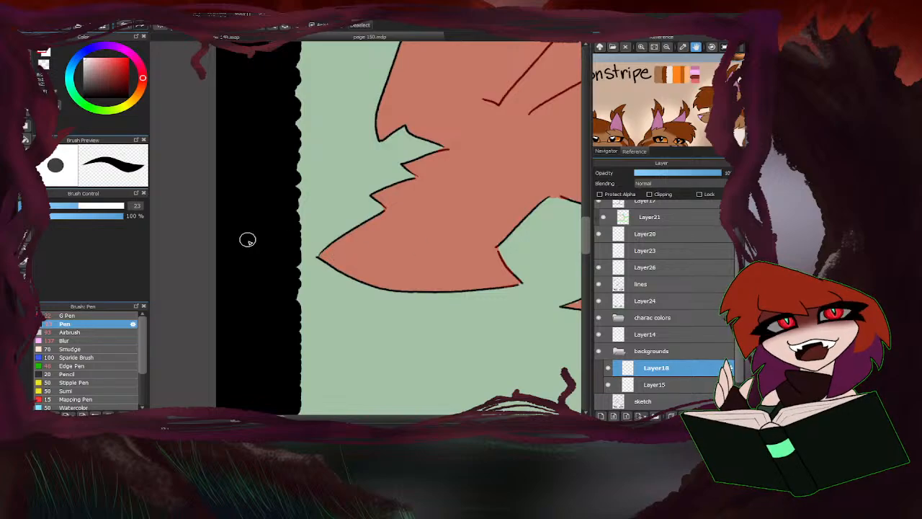
{"action": "scroll", "coordinate": [248, 238], "scroll_direction": "up", "scroll_amount": 3}
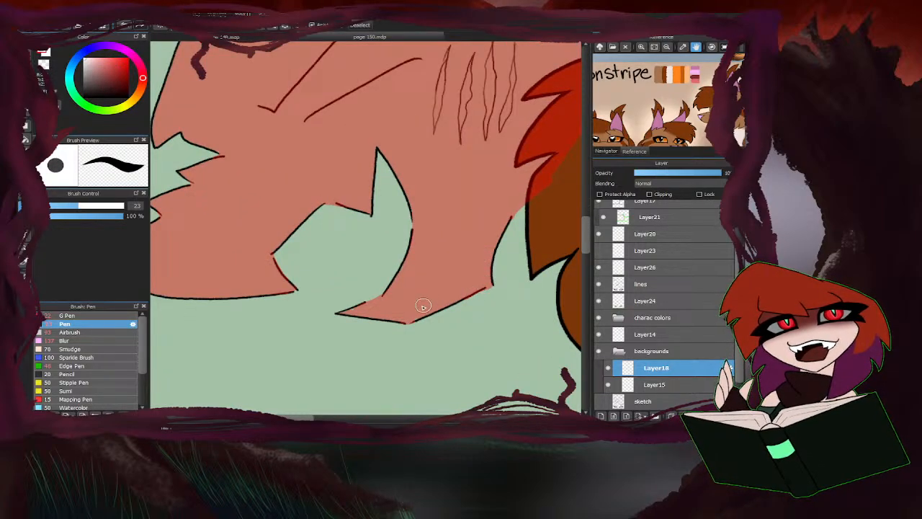
{"action": "scroll", "coordinate": [359, 308], "scroll_direction": "down", "scroll_amount": 4}
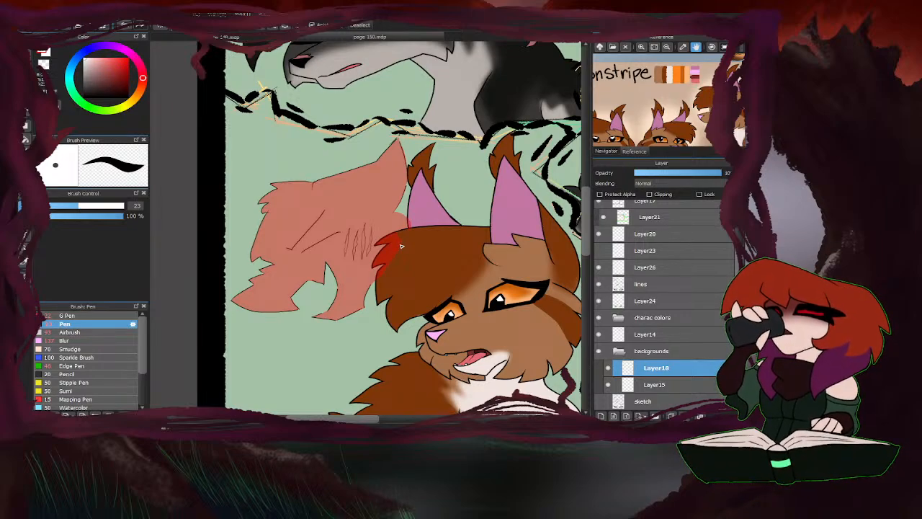
Touch up the red fill along the edge beside the brown cat's ear and at the figure's upper tip.
{"action": "scroll", "coordinate": [401, 247], "scroll_direction": "up", "scroll_amount": 5}
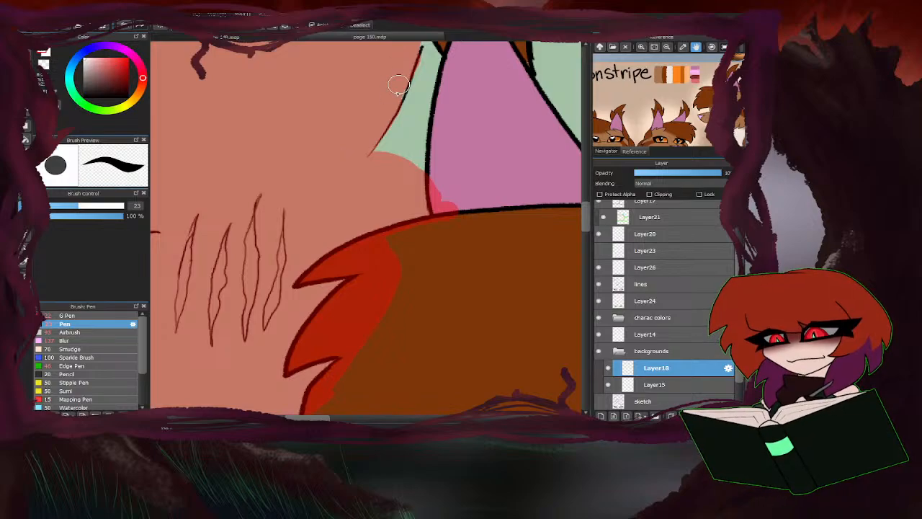
{"action": "scroll", "coordinate": [401, 83], "scroll_direction": "down", "scroll_amount": 3}
{"action": "scroll", "coordinate": [365, 126], "scroll_direction": "down", "scroll_amount": 3}
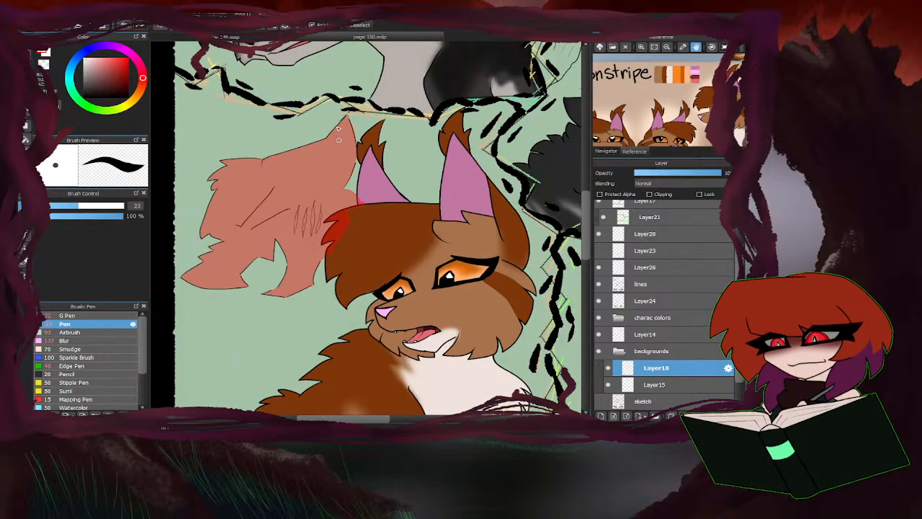
{"action": "scroll", "coordinate": [364, 148], "scroll_direction": "up", "scroll_amount": 5}
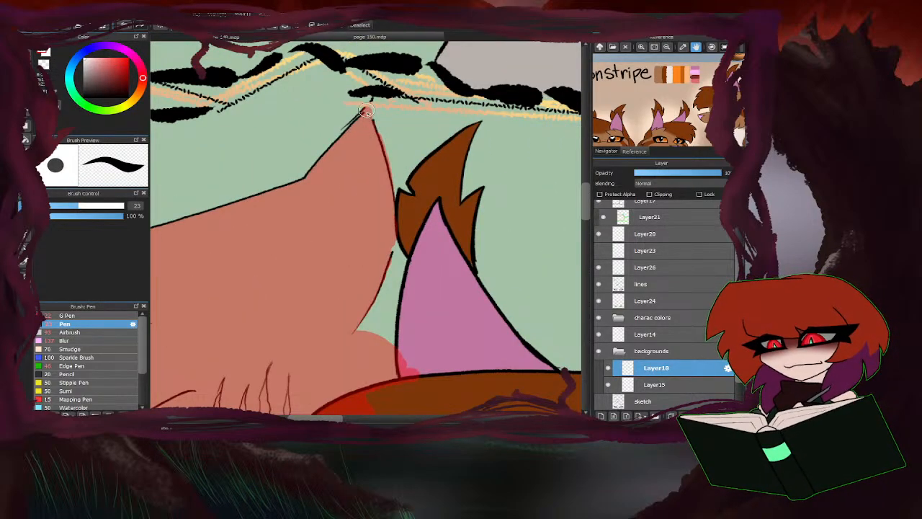
{"action": "scroll", "coordinate": [365, 122], "scroll_direction": "down", "scroll_amount": 3}
{"action": "scroll", "coordinate": [224, 242], "scroll_direction": "up", "scroll_amount": 2}
{"action": "scroll", "coordinate": [224, 242], "scroll_direction": "up", "scroll_amount": 2}
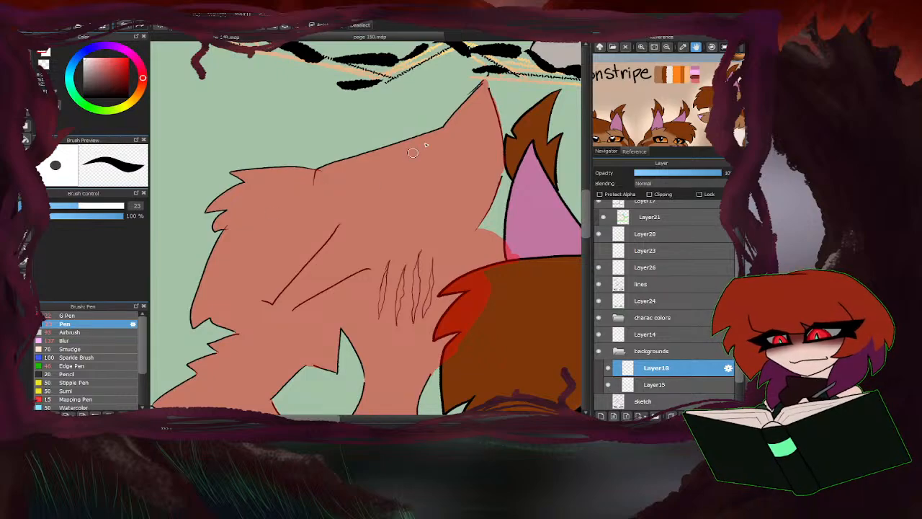
Cover the remaining unfilled slivers in red along the figure's long upper edge, from the notch to the tip.
{"action": "scroll", "coordinate": [411, 151], "scroll_direction": "down", "scroll_amount": 2}
{"action": "scroll", "coordinate": [371, 180], "scroll_direction": "up", "scroll_amount": 2}
{"action": "scroll", "coordinate": [365, 217], "scroll_direction": "down", "scroll_amount": 2}
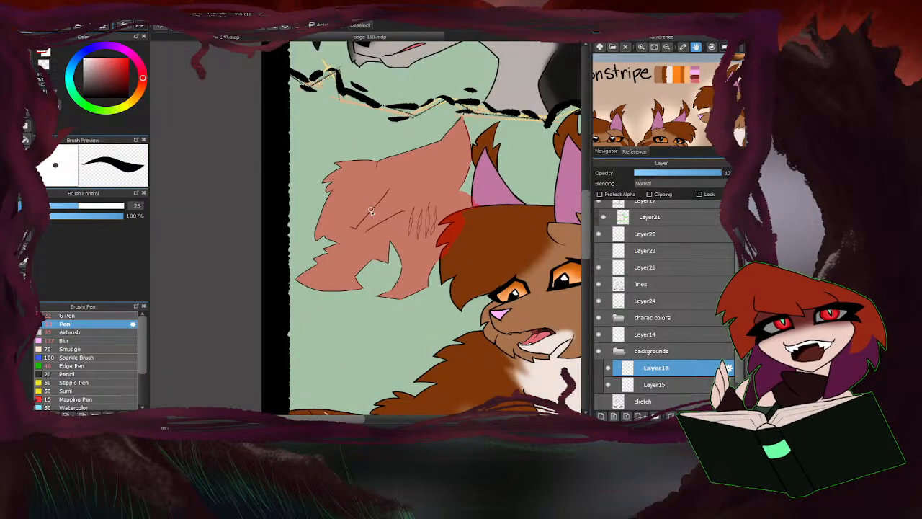
{"action": "scroll", "coordinate": [382, 216], "scroll_direction": "up", "scroll_amount": 4}
{"action": "scroll", "coordinate": [400, 222], "scroll_direction": "down", "scroll_amount": 3}
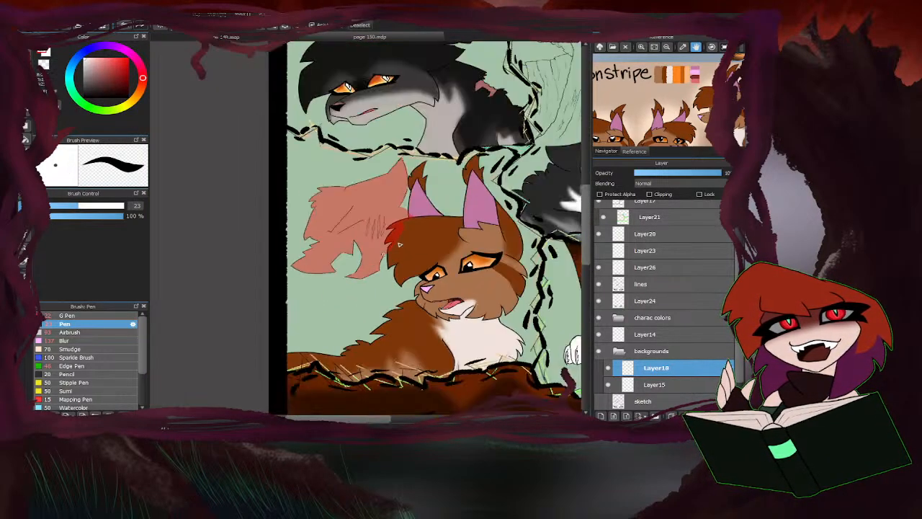
{"action": "scroll", "coordinate": [299, 266], "scroll_direction": "up", "scroll_amount": 2}
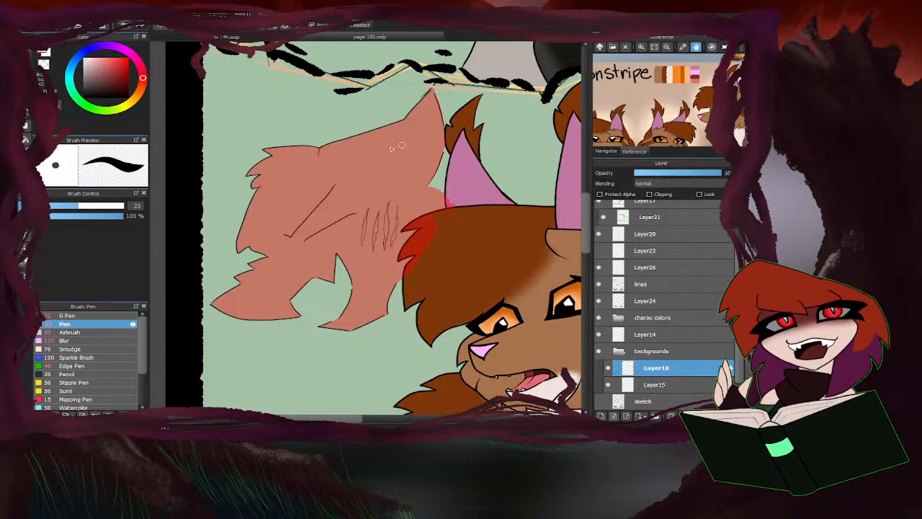
{"action": "scroll", "coordinate": [324, 154], "scroll_direction": "up", "scroll_amount": 5}
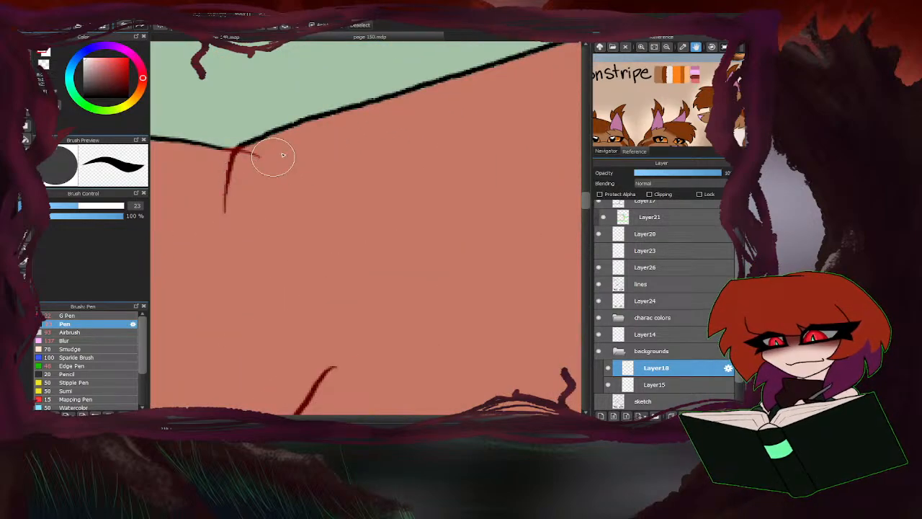
{"action": "scroll", "coordinate": [247, 169], "scroll_direction": "down", "scroll_amount": 4}
{"action": "scroll", "coordinate": [397, 181], "scroll_direction": "up", "scroll_amount": 4}
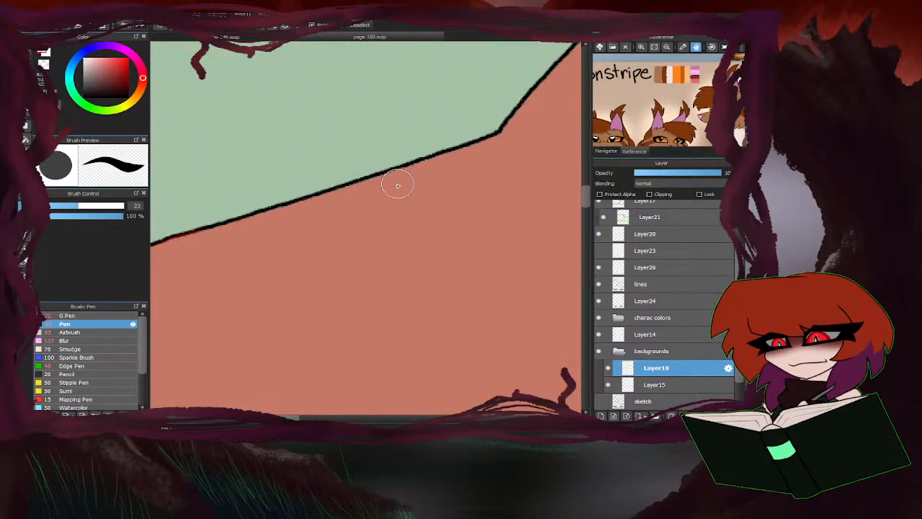
{"action": "scroll", "coordinate": [498, 144], "scroll_direction": "down", "scroll_amount": 4}
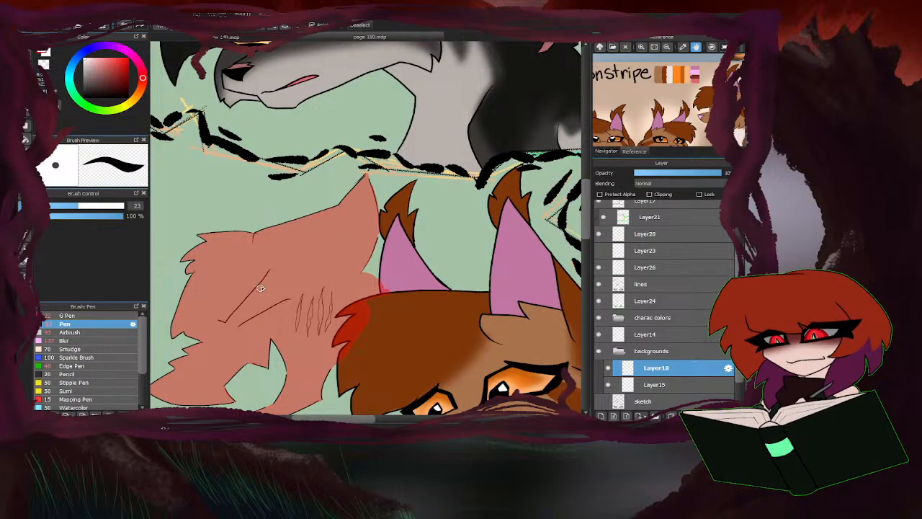
{"action": "scroll", "coordinate": [396, 207], "scroll_direction": "down", "scroll_amount": 4}
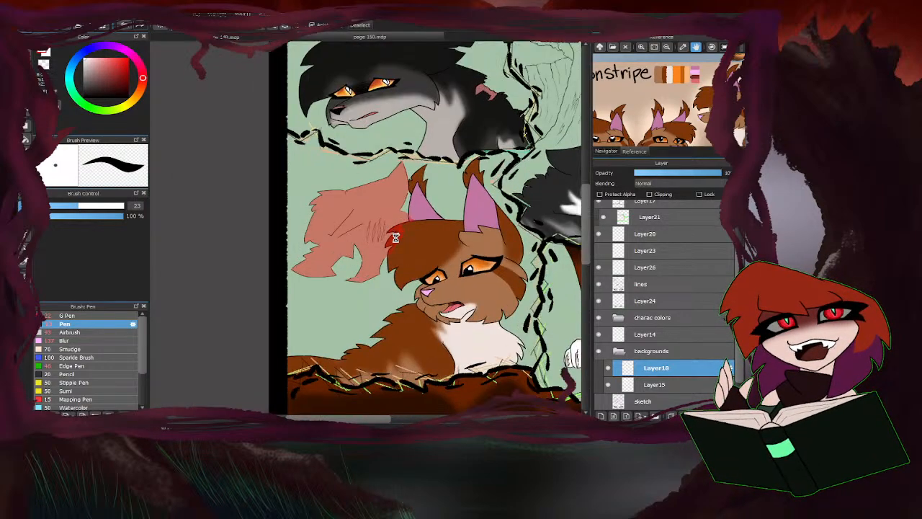
Check the red fill around the figure's stripe marks and touch it up at the small fur points on its outline.
{"action": "scroll", "coordinate": [395, 238], "scroll_direction": "up", "scroll_amount": 4}
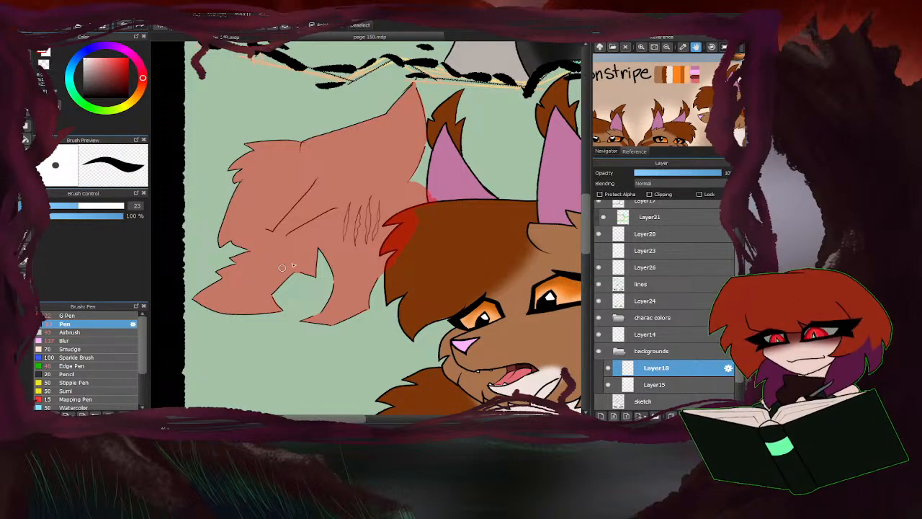
{"action": "scroll", "coordinate": [347, 210], "scroll_direction": "up", "scroll_amount": 4}
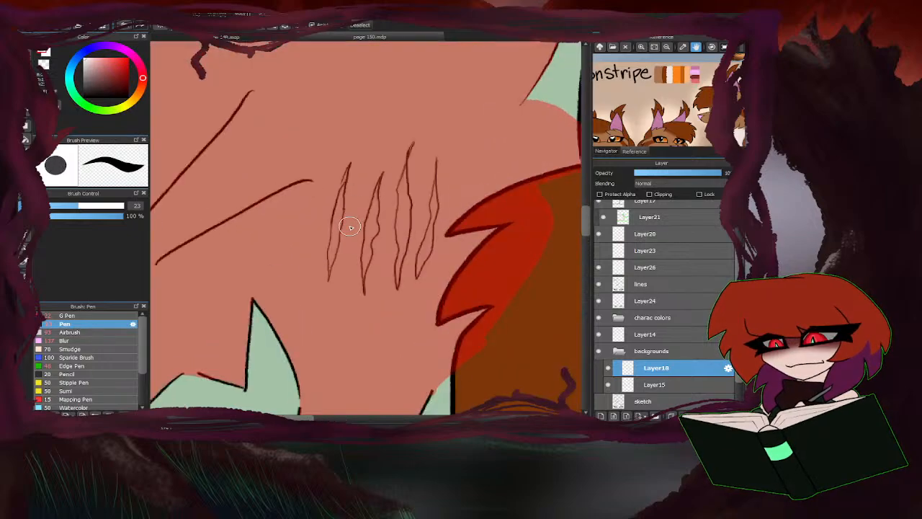
{"action": "scroll", "coordinate": [339, 201], "scroll_direction": "down", "scroll_amount": 4}
{"action": "scroll", "coordinate": [317, 259], "scroll_direction": "up", "scroll_amount": 1}
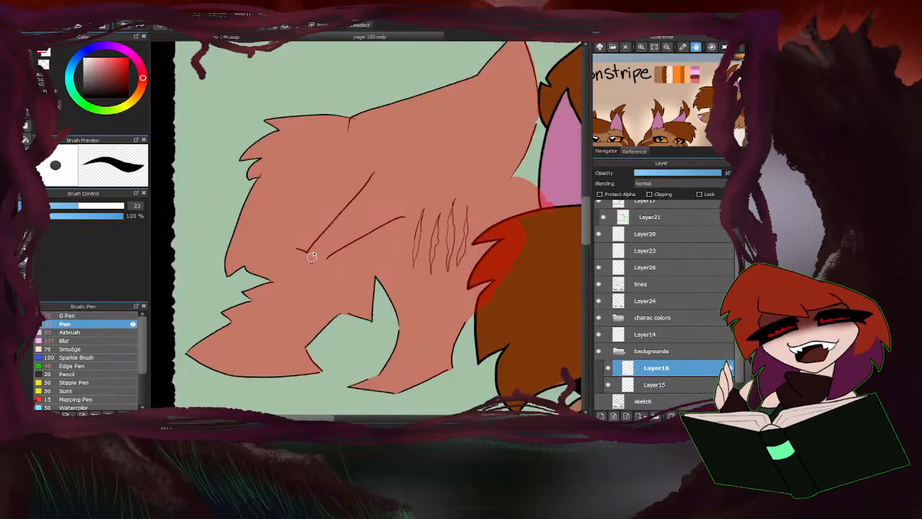
{"action": "scroll", "coordinate": [336, 216], "scroll_direction": "up", "scroll_amount": 3}
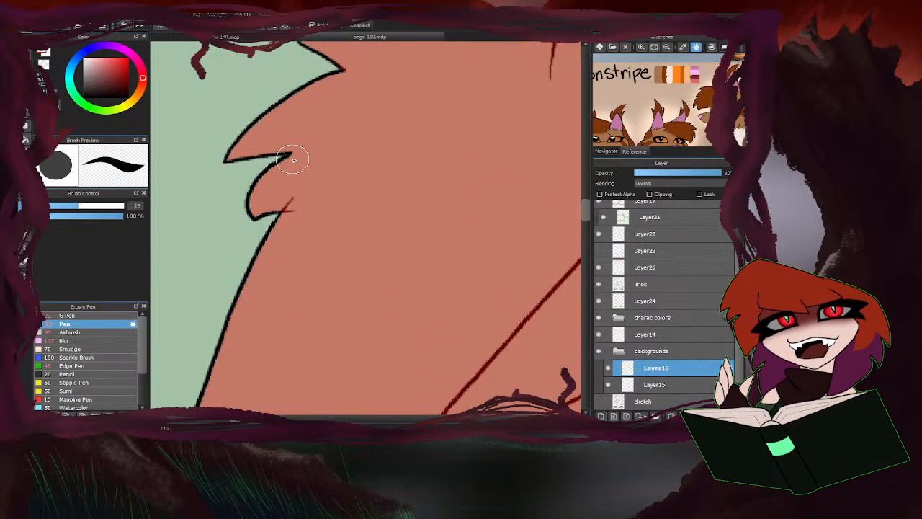
{"action": "scroll", "coordinate": [281, 153], "scroll_direction": "down", "scroll_amount": 3}
{"action": "scroll", "coordinate": [306, 213], "scroll_direction": "down", "scroll_amount": 2}
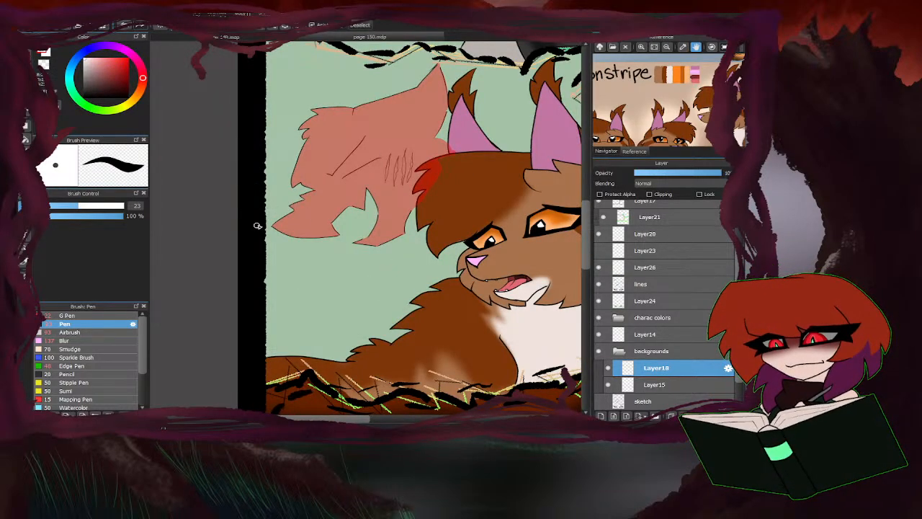
Make a selection along the red figure's silhouette on Layer18.
{"action": "scroll", "coordinate": [338, 198], "scroll_direction": "down", "scroll_amount": 5}
{"action": "scroll", "coordinate": [338, 199], "scroll_direction": "up", "scroll_amount": 4}
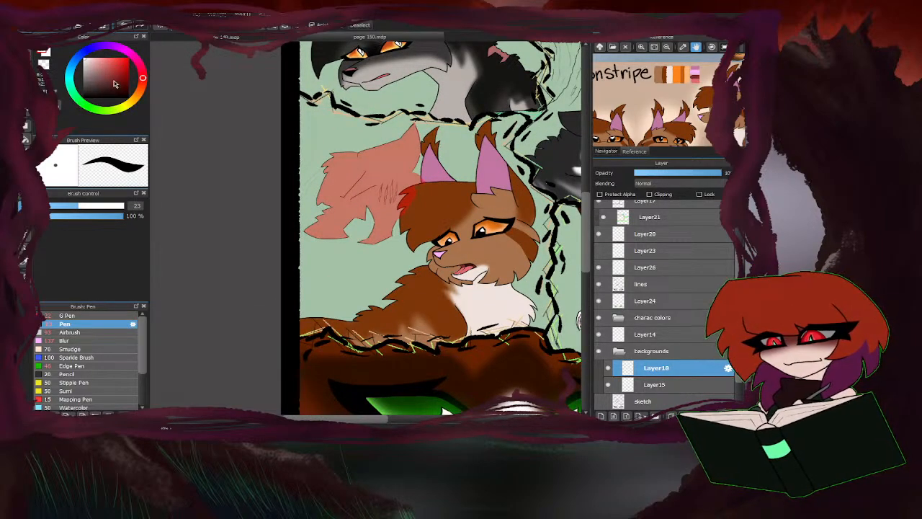
{"action": "key", "text": "b"}
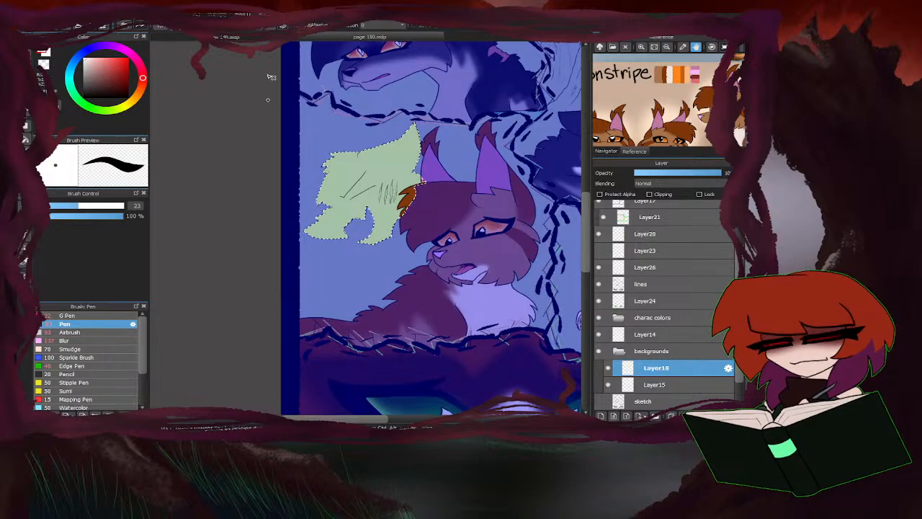
Fill the selected figure beside Lionstripe with dark brown, using the Pen at size 316 on Layer18.
{"action": "left_click", "coordinate": [141, 92]}
{"action": "left_click_drag", "start_coordinate": [109, 86], "coordinate": [141, 87]}
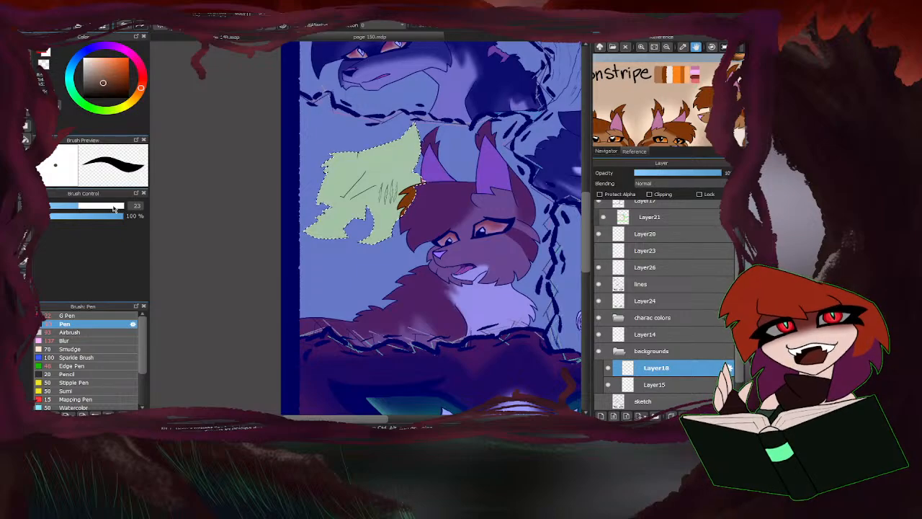
{"action": "left_click_drag", "start_coordinate": [114, 208], "coordinate": [186, 200]}
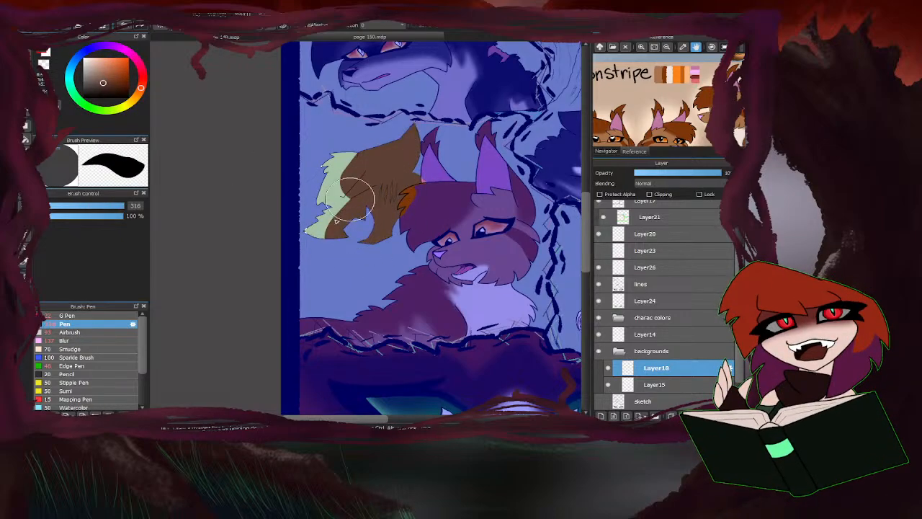
{"action": "left_click_drag", "start_coordinate": [326, 173], "coordinate": [311, 203]}
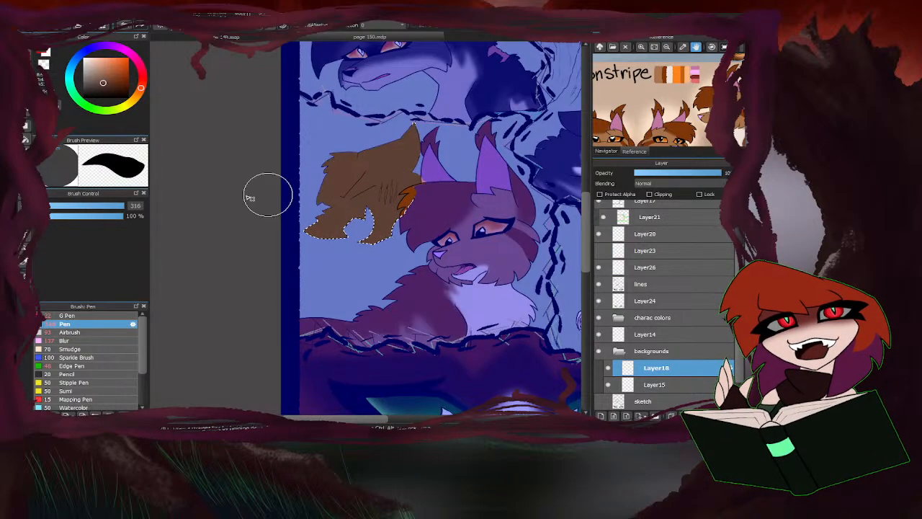
Blend light tan over the brown figure with the Airbrush, enlarging the brush to soften the fur shading.
{"action": "left_click_drag", "start_coordinate": [104, 82], "coordinate": [95, 70]}
{"action": "left_click_drag", "start_coordinate": [144, 92], "coordinate": [140, 96]}
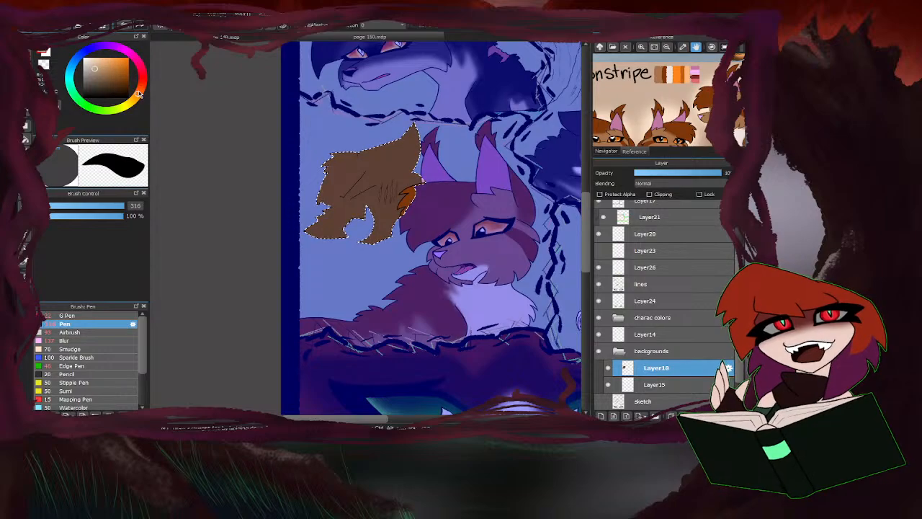
{"action": "left_click", "coordinate": [71, 332]}
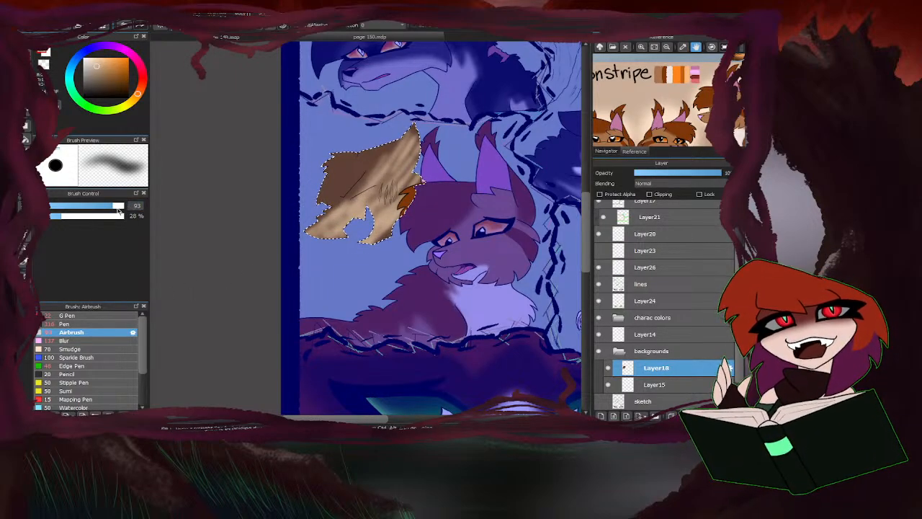
{"action": "left_click_drag", "start_coordinate": [116, 207], "coordinate": [122, 206]}
{"action": "key", "text": "ctrl+d"}
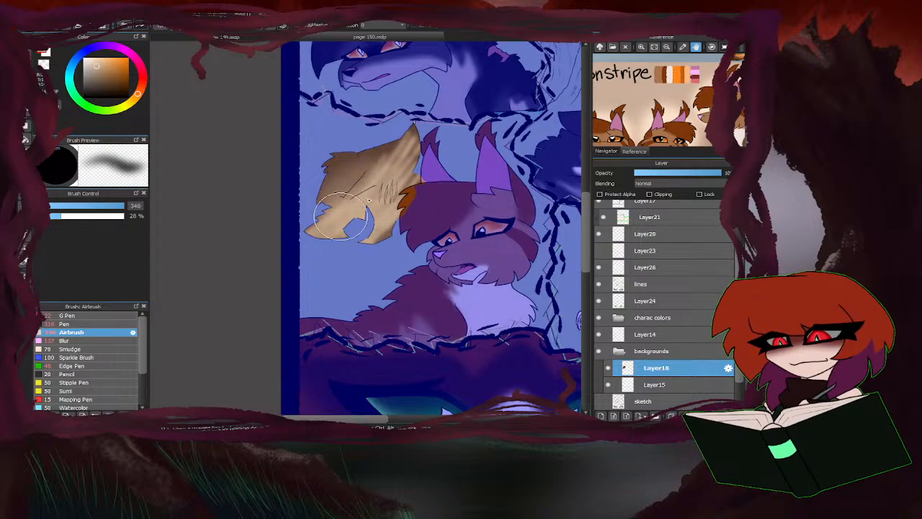
{"action": "mouse_move", "coordinate": [369, 201]}
{"action": "left_mouse_down"}
{"action": "mouse_move", "coordinate": [415, 159]}
{"action": "mouse_move", "coordinate": [357, 242]}
{"action": "mouse_move", "coordinate": [313, 249]}
{"action": "mouse_move", "coordinate": [286, 293]}
{"action": "left_mouse_up"}
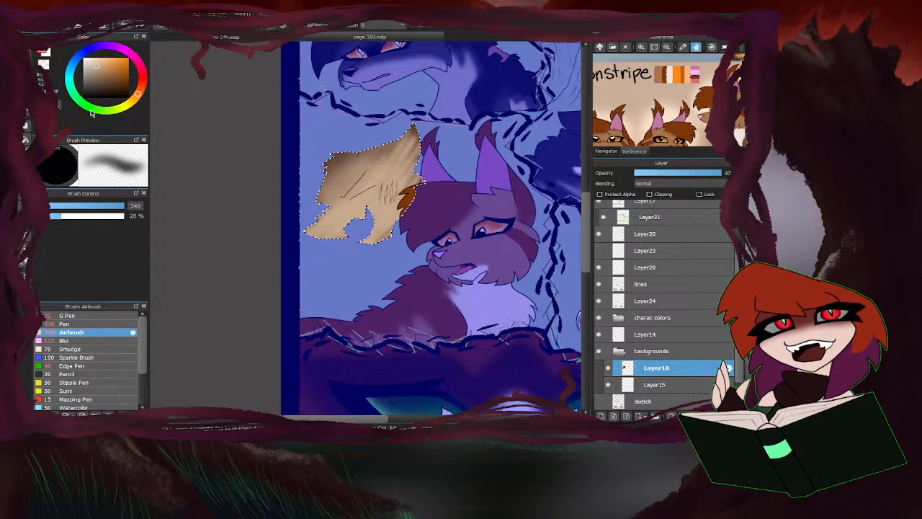
Shade the fur around the figure's jagged lower tufts in darker brown with the Airbrush at size 47.
{"action": "left_click", "coordinate": [100, 85]}
{"action": "left_click", "coordinate": [101, 207]}
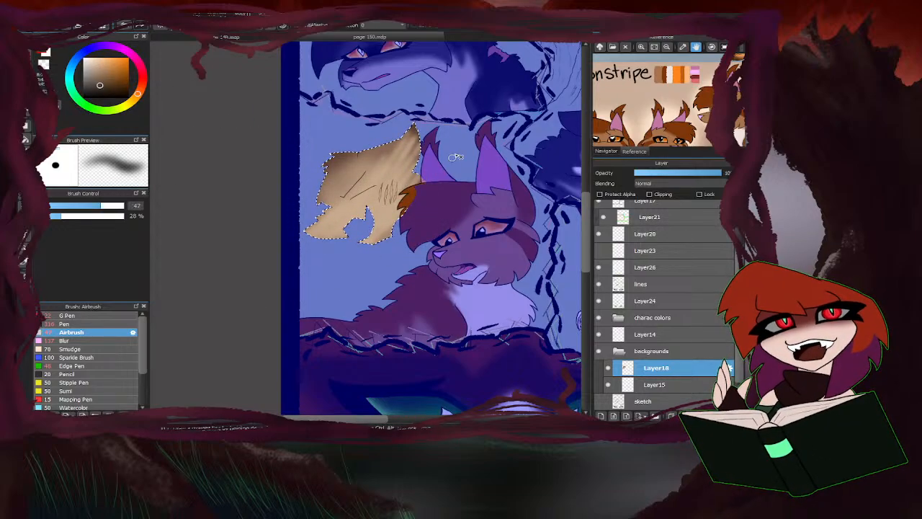
{"action": "scroll", "coordinate": [456, 156], "scroll_direction": "up", "scroll_amount": 4}
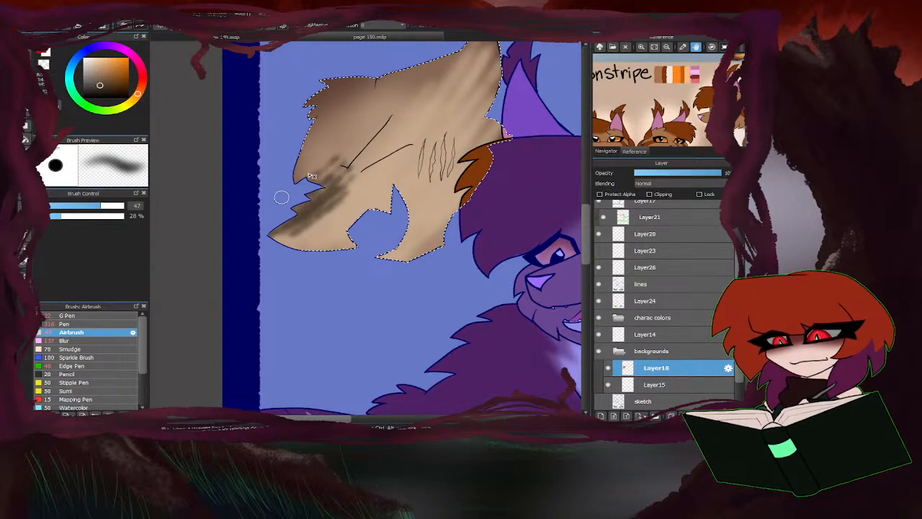
Airbrush soft dark brown shading along the figure's outer and upper edges up to the tip, with brush size 119.
{"action": "left_click", "coordinate": [120, 207]}
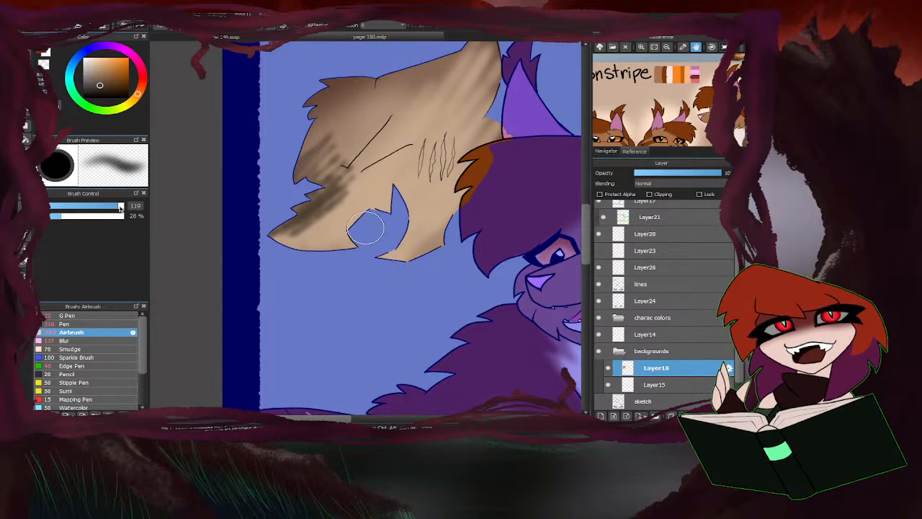
{"action": "mouse_move", "coordinate": [366, 228]}
{"action": "left_mouse_down"}
{"action": "mouse_move", "coordinate": [310, 187]}
{"action": "mouse_move", "coordinate": [319, 123]}
{"action": "mouse_move", "coordinate": [354, 99]}
{"action": "mouse_move", "coordinate": [338, 108]}
{"action": "left_mouse_up"}
{"action": "scroll", "coordinate": [306, 154], "scroll_direction": "down", "scroll_amount": 2}
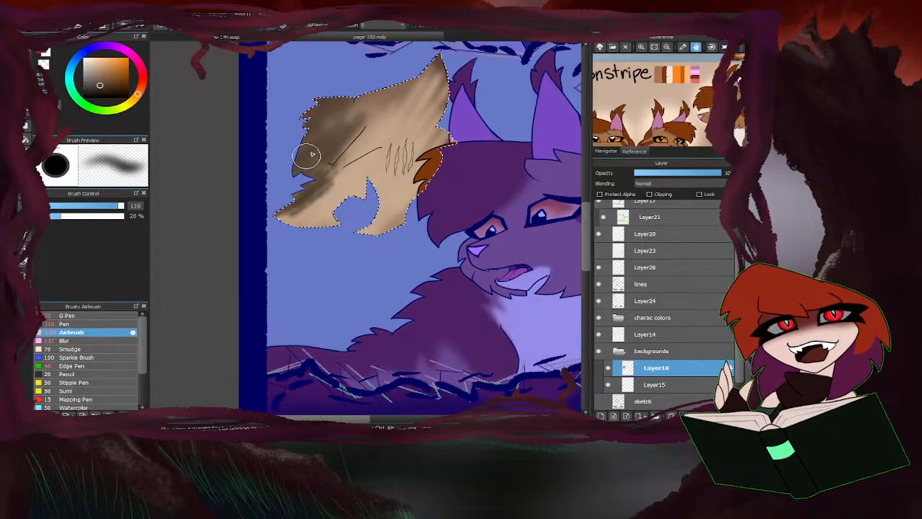
{"action": "mouse_move", "coordinate": [312, 153]}
{"action": "left_mouse_down"}
{"action": "mouse_move", "coordinate": [369, 97]}
{"action": "mouse_move", "coordinate": [343, 115]}
{"action": "mouse_move", "coordinate": [405, 91]}
{"action": "mouse_move", "coordinate": [420, 108]}
{"action": "mouse_move", "coordinate": [440, 49]}
{"action": "mouse_move", "coordinate": [379, 93]}
{"action": "mouse_move", "coordinate": [431, 91]}
{"action": "mouse_move", "coordinate": [332, 117]}
{"action": "mouse_move", "coordinate": [443, 134]}
{"action": "mouse_move", "coordinate": [410, 159]}
{"action": "mouse_move", "coordinate": [411, 124]}
{"action": "mouse_move", "coordinate": [360, 136]}
{"action": "mouse_move", "coordinate": [347, 147]}
{"action": "mouse_move", "coordinate": [363, 152]}
{"action": "mouse_move", "coordinate": [309, 206]}
{"action": "mouse_move", "coordinate": [368, 174]}
{"action": "mouse_move", "coordinate": [360, 216]}
{"action": "mouse_move", "coordinate": [414, 200]}
{"action": "mouse_move", "coordinate": [369, 151]}
{"action": "mouse_move", "coordinate": [352, 182]}
{"action": "left_mouse_up"}
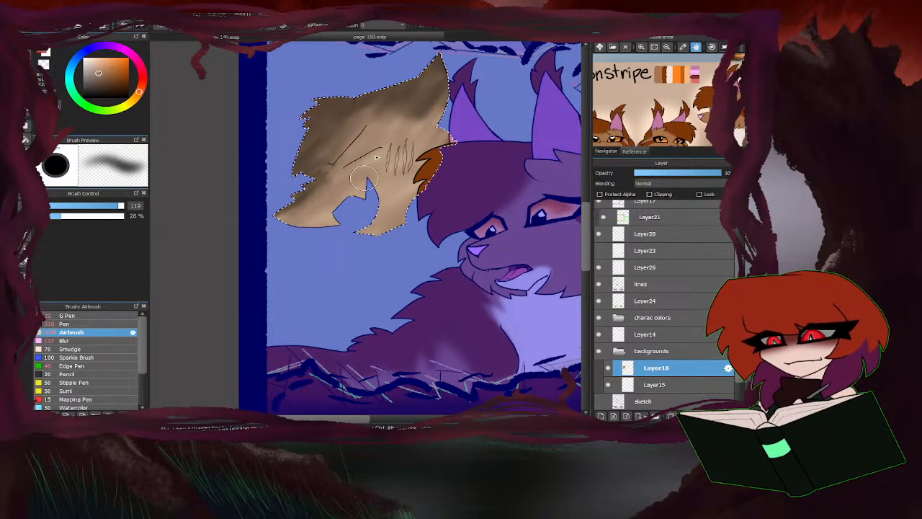
{"action": "mouse_move", "coordinate": [348, 137]}
{"action": "left_mouse_down"}
{"action": "mouse_move", "coordinate": [444, 149]}
{"action": "mouse_move", "coordinate": [379, 136]}
{"action": "mouse_move", "coordinate": [418, 107]}
{"action": "left_mouse_up"}
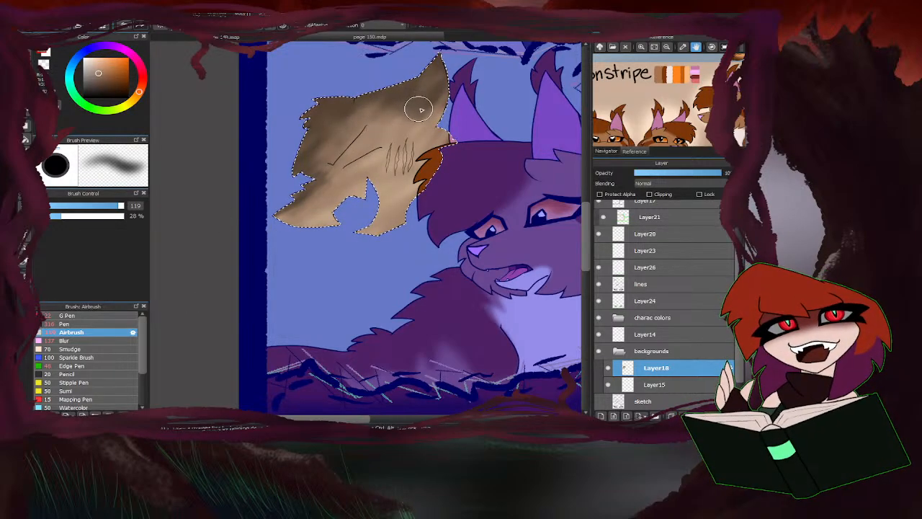
{"action": "left_click", "coordinate": [412, 112], "text": "alt"}
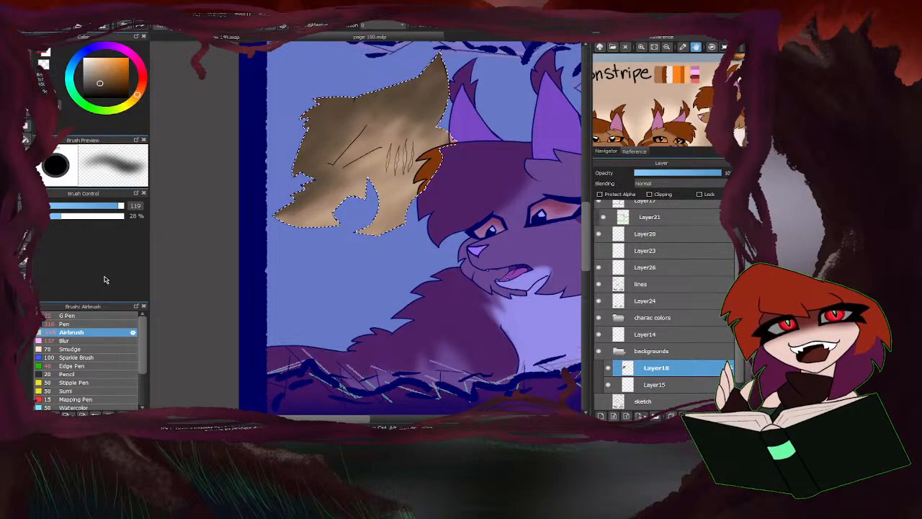
{"action": "key", "text": "ctrl+d"}
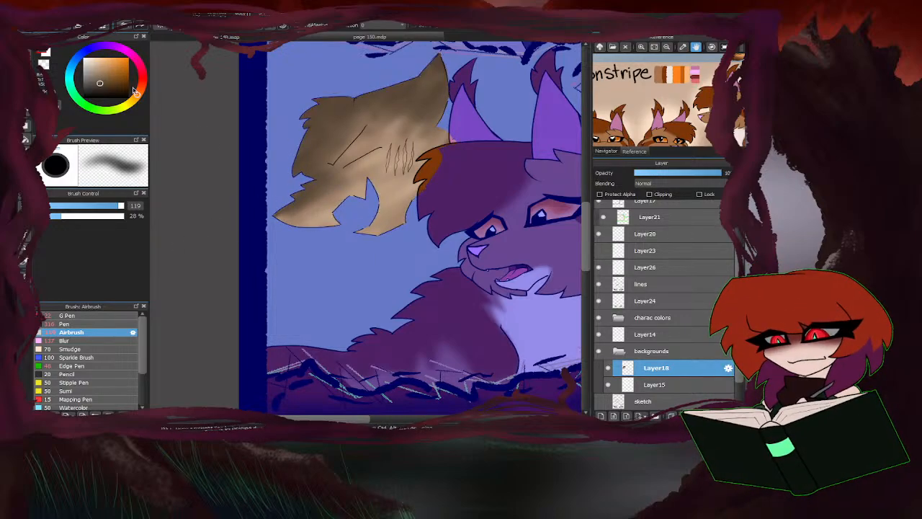
Fill the four scratch marks on the tan figure with bright red, using the G Pen at size 12.9.
{"action": "left_click_drag", "start_coordinate": [141, 96], "coordinate": [146, 81]}
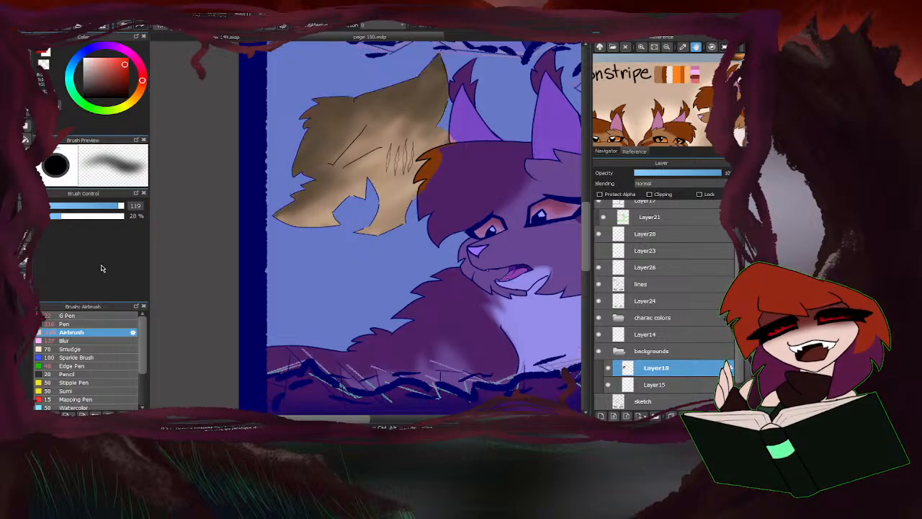
{"action": "left_click", "coordinate": [94, 319]}
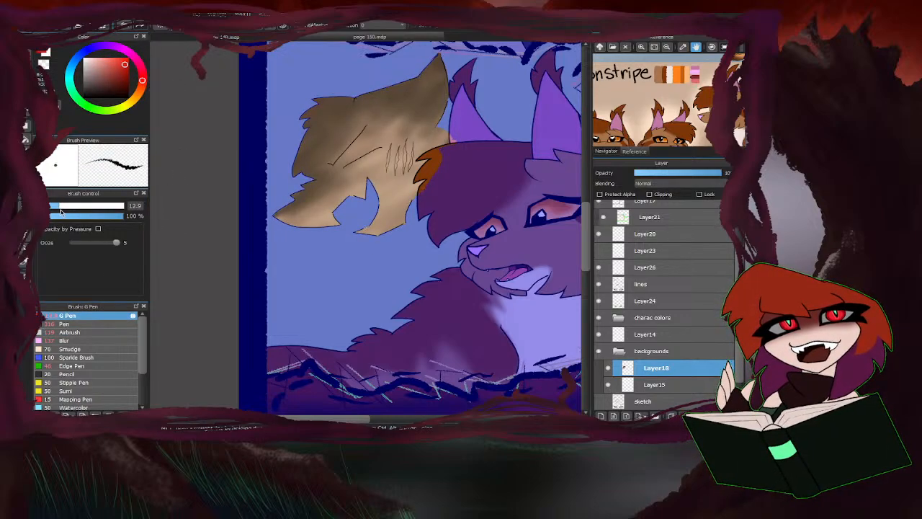
{"action": "scroll", "coordinate": [388, 144], "scroll_direction": "up", "scroll_amount": 5}
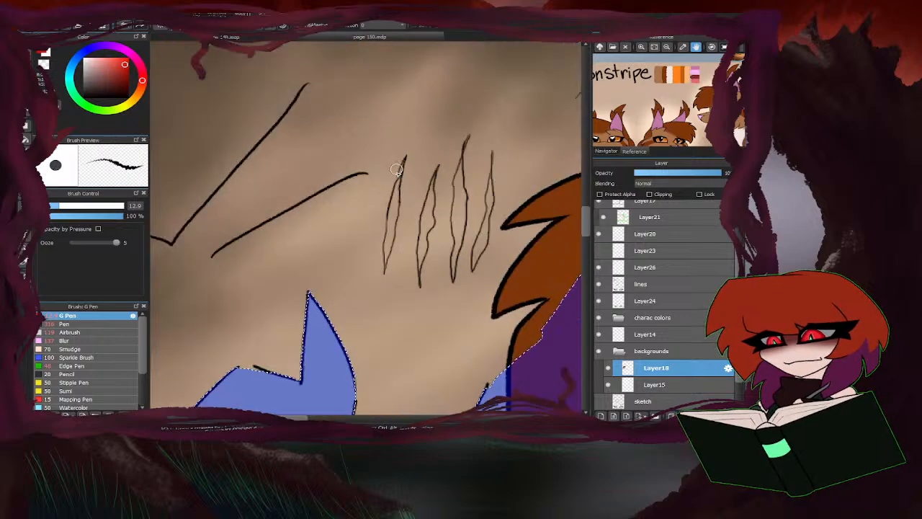
{"action": "mouse_move", "coordinate": [409, 147]}
{"action": "left_mouse_down"}
{"action": "mouse_move", "coordinate": [399, 222]}
{"action": "mouse_move", "coordinate": [397, 190]}
{"action": "mouse_move", "coordinate": [384, 260]}
{"action": "mouse_move", "coordinate": [390, 234]}
{"action": "mouse_move", "coordinate": [377, 263]}
{"action": "left_mouse_up"}
{"action": "left_click_drag", "start_coordinate": [397, 234], "coordinate": [379, 321]}
{"action": "mouse_move", "coordinate": [457, 166]}
{"action": "left_mouse_down"}
{"action": "mouse_move", "coordinate": [433, 315]}
{"action": "mouse_move", "coordinate": [433, 277]}
{"action": "mouse_move", "coordinate": [432, 344]}
{"action": "left_mouse_up"}
{"action": "mouse_move", "coordinate": [499, 147]}
{"action": "left_mouse_down"}
{"action": "mouse_move", "coordinate": [486, 185]}
{"action": "mouse_move", "coordinate": [491, 162]}
{"action": "mouse_move", "coordinate": [499, 208]}
{"action": "mouse_move", "coordinate": [491, 175]}
{"action": "mouse_move", "coordinate": [485, 258]}
{"action": "mouse_move", "coordinate": [495, 186]}
{"action": "mouse_move", "coordinate": [496, 275]}
{"action": "mouse_move", "coordinate": [486, 294]}
{"action": "mouse_move", "coordinate": [487, 274]}
{"action": "mouse_move", "coordinate": [481, 325]}
{"action": "left_mouse_up"}
{"action": "mouse_move", "coordinate": [538, 189]}
{"action": "left_mouse_down"}
{"action": "mouse_move", "coordinate": [537, 177]}
{"action": "mouse_move", "coordinate": [537, 220]}
{"action": "mouse_move", "coordinate": [539, 138]}
{"action": "left_mouse_up"}
{"action": "left_click_drag", "start_coordinate": [492, 159], "coordinate": [498, 180]}
{"action": "mouse_move", "coordinate": [526, 230]}
{"action": "left_mouse_down"}
{"action": "mouse_move", "coordinate": [527, 261]}
{"action": "mouse_move", "coordinate": [514, 284]}
{"action": "mouse_move", "coordinate": [524, 250]}
{"action": "mouse_move", "coordinate": [528, 274]}
{"action": "mouse_move", "coordinate": [511, 309]}
{"action": "mouse_move", "coordinate": [529, 264]}
{"action": "left_mouse_up"}
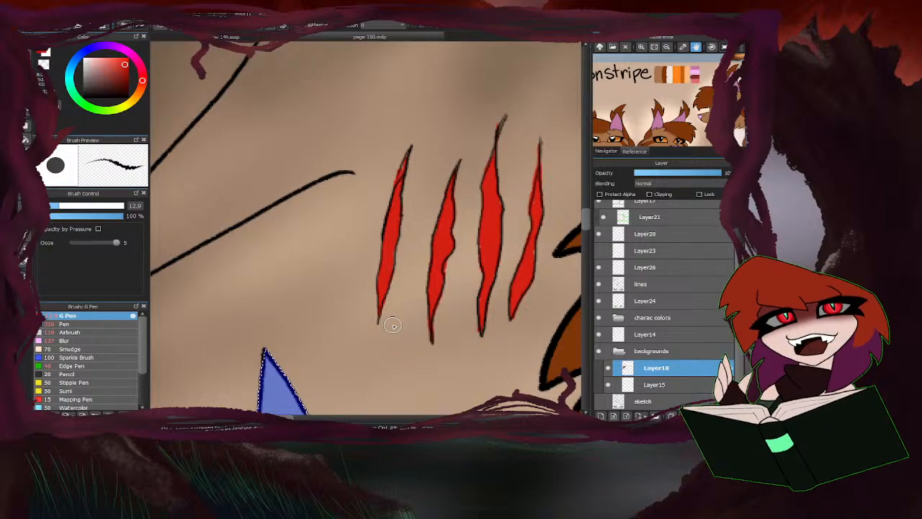
{"action": "scroll", "coordinate": [407, 321], "scroll_direction": "down", "scroll_amount": 6}
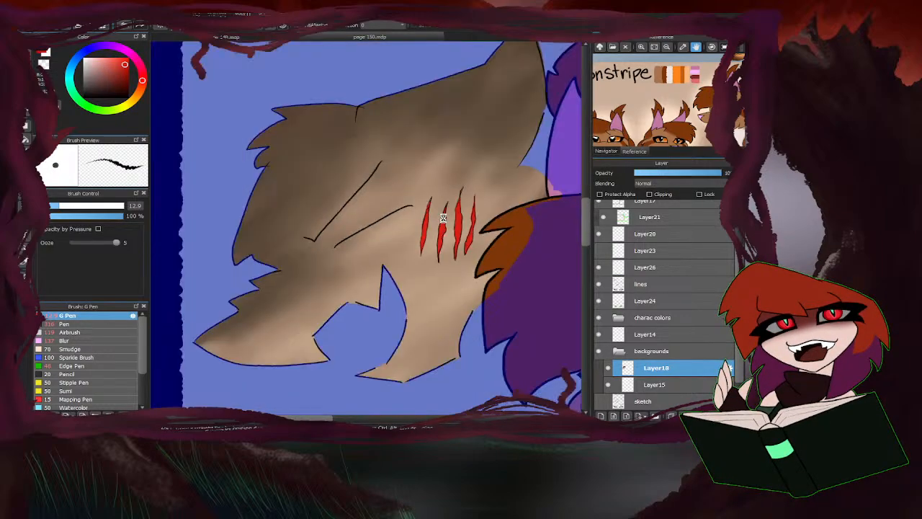
{"action": "scroll", "coordinate": [444, 232], "scroll_direction": "up", "scroll_amount": 6}
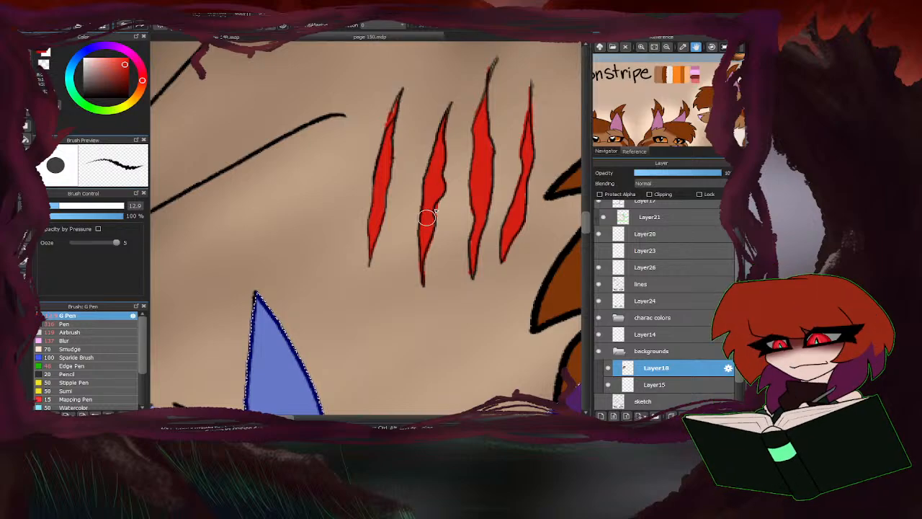
{"action": "scroll", "coordinate": [418, 216], "scroll_direction": "down", "scroll_amount": 5}
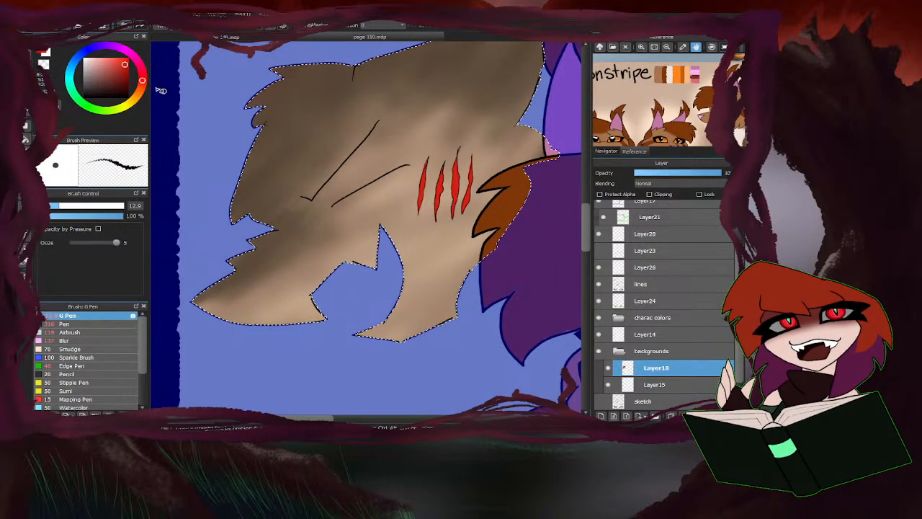
Airbrush darker red smears on the fur around the four scratches with brush size 19.
{"action": "left_click", "coordinate": [125, 73]}
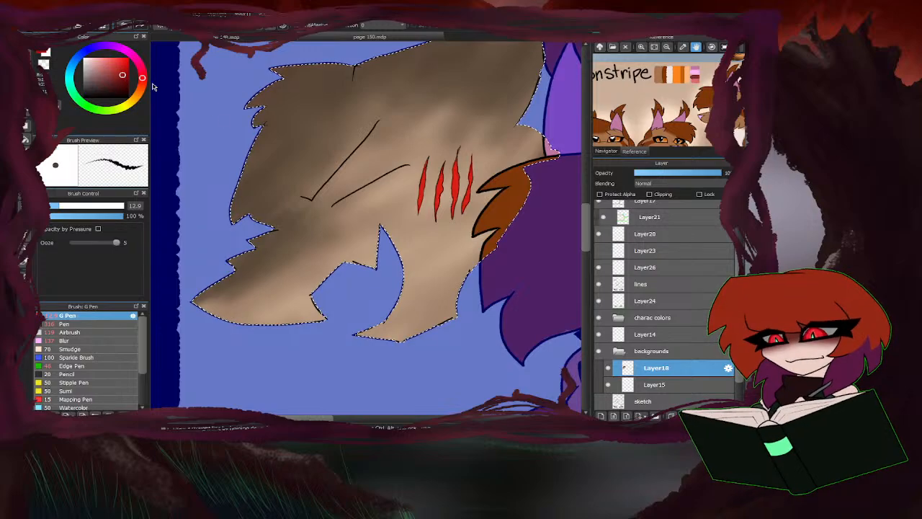
{"action": "left_click", "coordinate": [85, 334]}
{"action": "left_click_drag", "start_coordinate": [111, 206], "coordinate": [71, 208]}
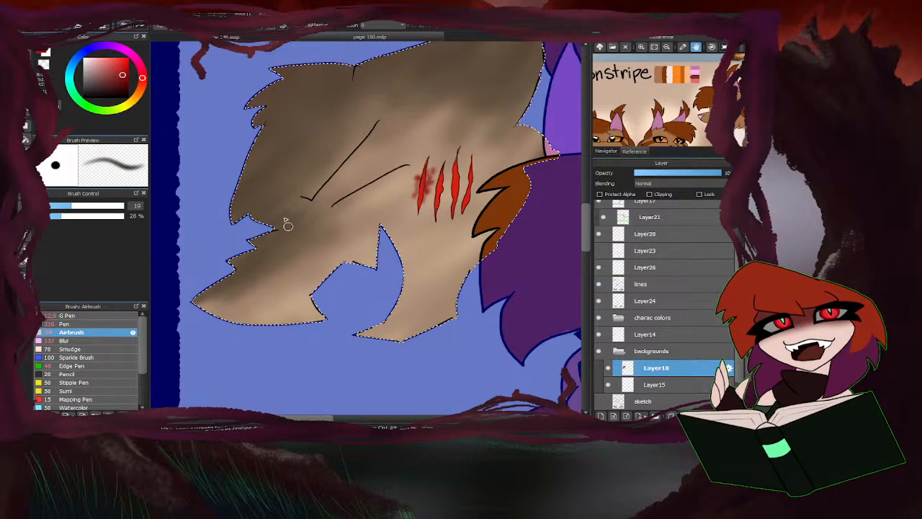
{"action": "mouse_move", "coordinate": [435, 183]}
{"action": "left_mouse_down"}
{"action": "mouse_move", "coordinate": [430, 172]}
{"action": "mouse_move", "coordinate": [430, 211]}
{"action": "mouse_move", "coordinate": [447, 180]}
{"action": "mouse_move", "coordinate": [445, 202]}
{"action": "mouse_move", "coordinate": [441, 191]}
{"action": "mouse_move", "coordinate": [431, 213]}
{"action": "mouse_move", "coordinate": [436, 182]}
{"action": "mouse_move", "coordinate": [449, 188]}
{"action": "left_mouse_up"}
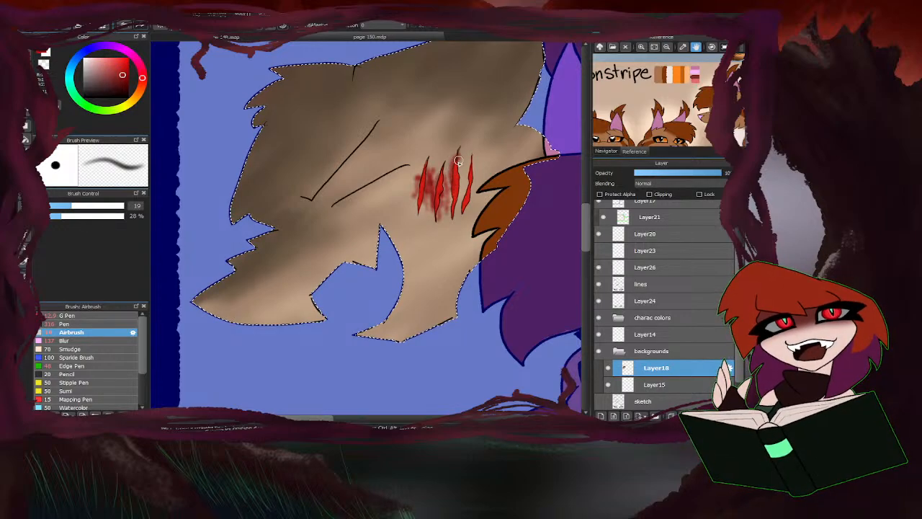
{"action": "mouse_move", "coordinate": [458, 201]}
{"action": "left_mouse_down"}
{"action": "mouse_move", "coordinate": [444, 196]}
{"action": "mouse_move", "coordinate": [448, 181]}
{"action": "mouse_move", "coordinate": [465, 187]}
{"action": "left_mouse_up"}
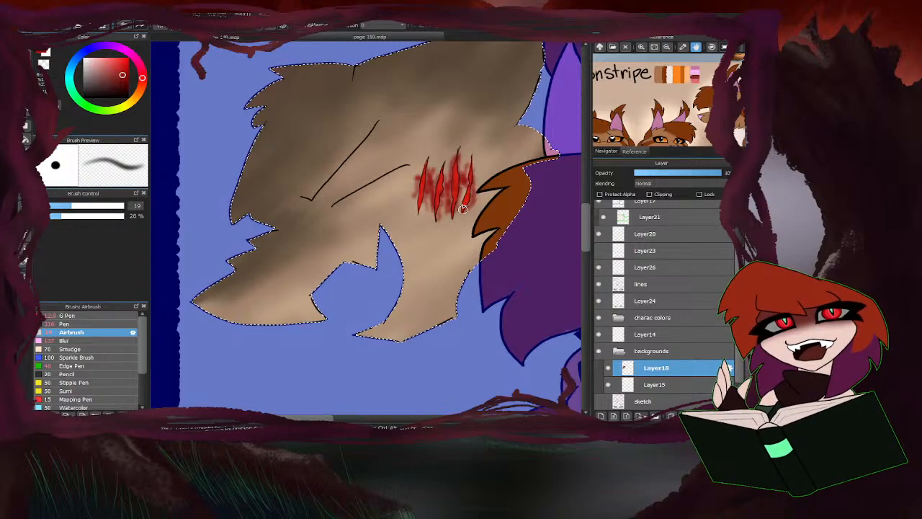
Paint dark red blood drips running down the fur below the scratches with the Airbrush.
{"action": "scroll", "coordinate": [396, 214], "scroll_direction": "down", "scroll_amount": 5}
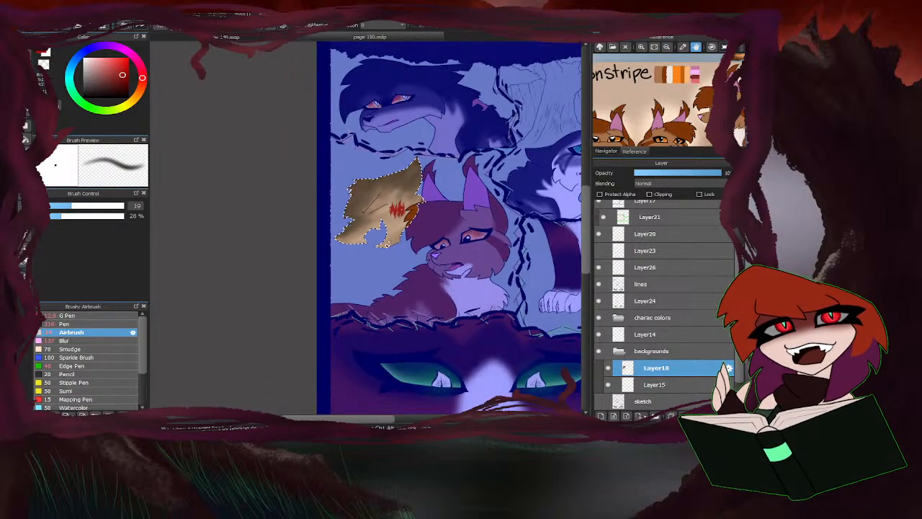
{"action": "scroll", "coordinate": [405, 220], "scroll_direction": "up", "scroll_amount": 6}
{"action": "left_click", "coordinate": [606, 151]}
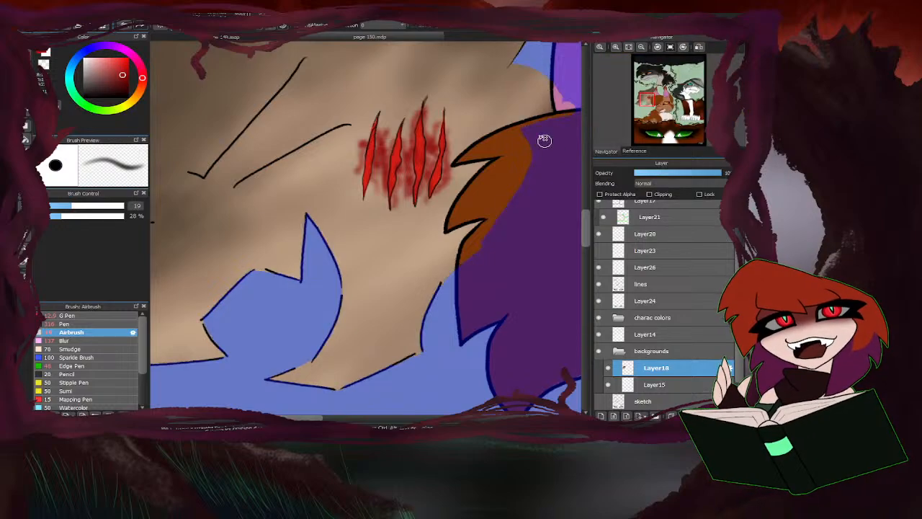
{"action": "left_click_drag", "start_coordinate": [388, 203], "coordinate": [390, 243]}
{"action": "mouse_move", "coordinate": [368, 183]}
{"action": "left_mouse_down"}
{"action": "mouse_move", "coordinate": [378, 263]}
{"action": "mouse_move", "coordinate": [372, 192]}
{"action": "mouse_move", "coordinate": [377, 224]}
{"action": "left_mouse_up"}
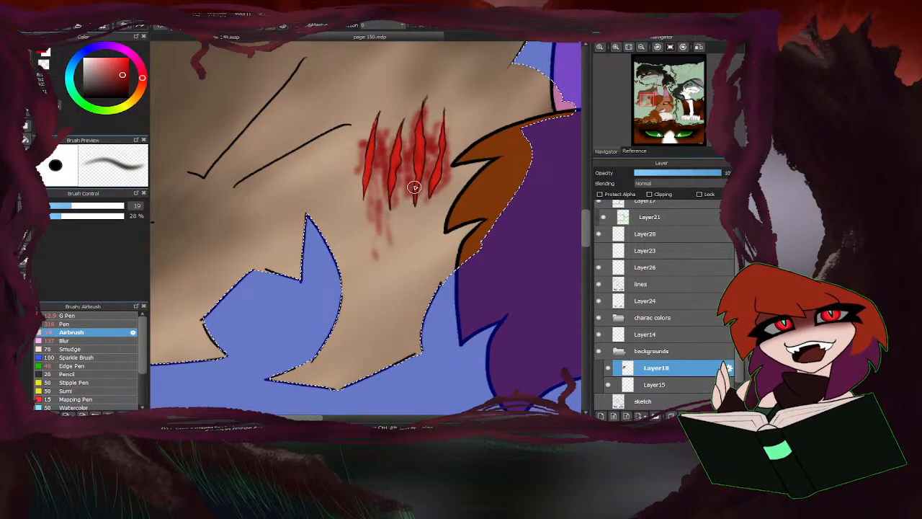
{"action": "mouse_move", "coordinate": [412, 184]}
{"action": "left_mouse_down"}
{"action": "mouse_move", "coordinate": [420, 278]}
{"action": "mouse_move", "coordinate": [436, 214]}
{"action": "mouse_move", "coordinate": [439, 271]}
{"action": "left_mouse_up"}
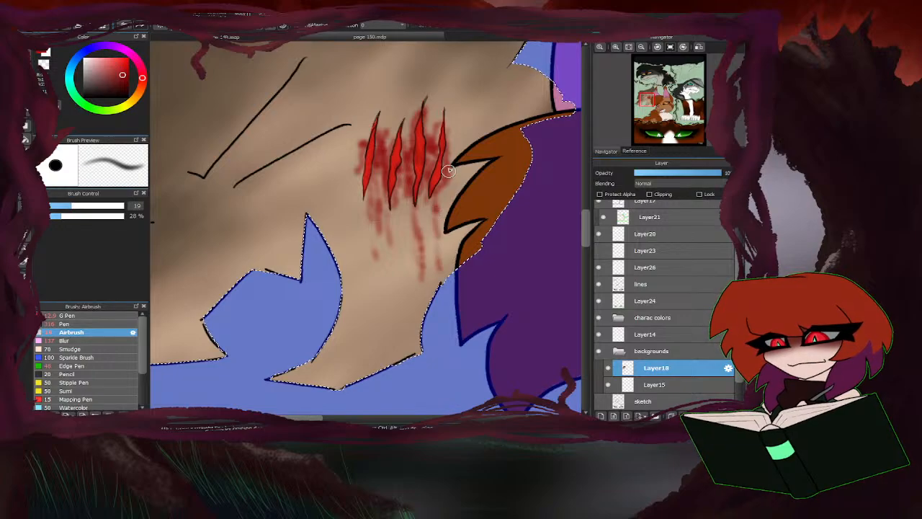
{"action": "mouse_move", "coordinate": [449, 172]}
{"action": "left_mouse_down"}
{"action": "mouse_move", "coordinate": [436, 222]}
{"action": "mouse_move", "coordinate": [397, 193]}
{"action": "mouse_move", "coordinate": [406, 248]}
{"action": "left_mouse_up"}
{"action": "scroll", "coordinate": [391, 250], "scroll_direction": "down", "scroll_amount": 5}
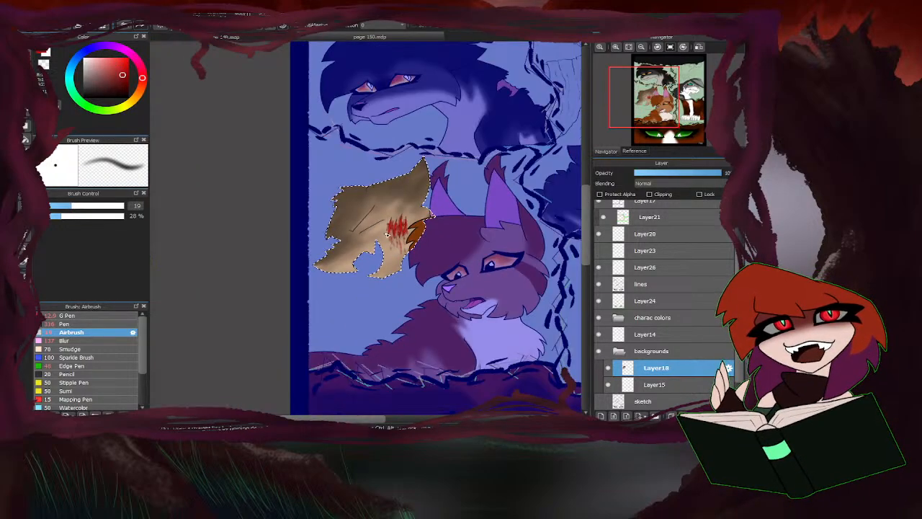
{"action": "scroll", "coordinate": [384, 239], "scroll_direction": "up", "scroll_amount": 5}
{"action": "left_click_drag", "start_coordinate": [390, 208], "coordinate": [396, 248]}
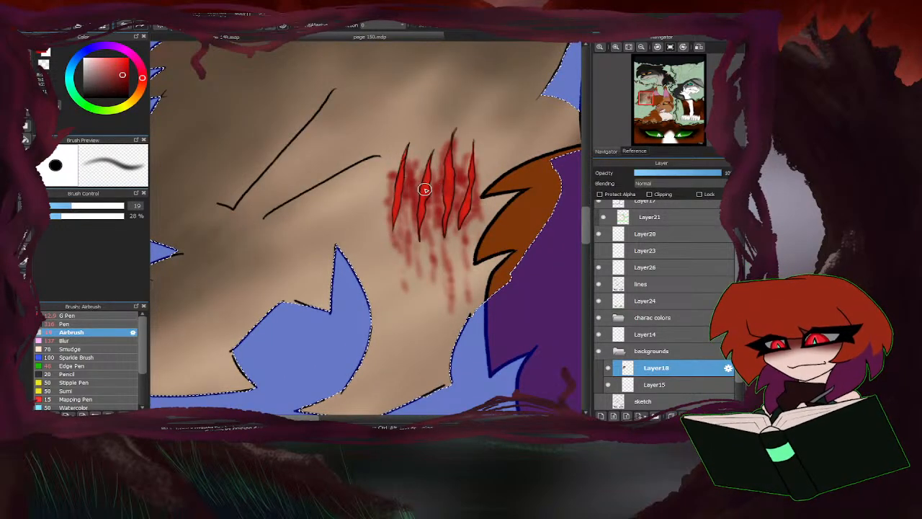
Add lighter red highlights inside the scratches with the Airbrush at size 13.2 and turn off the radial snap.
{"action": "left_click", "coordinate": [425, 188], "text": "alt"}
{"action": "left_click_drag", "start_coordinate": [124, 67], "coordinate": [110, 66]}
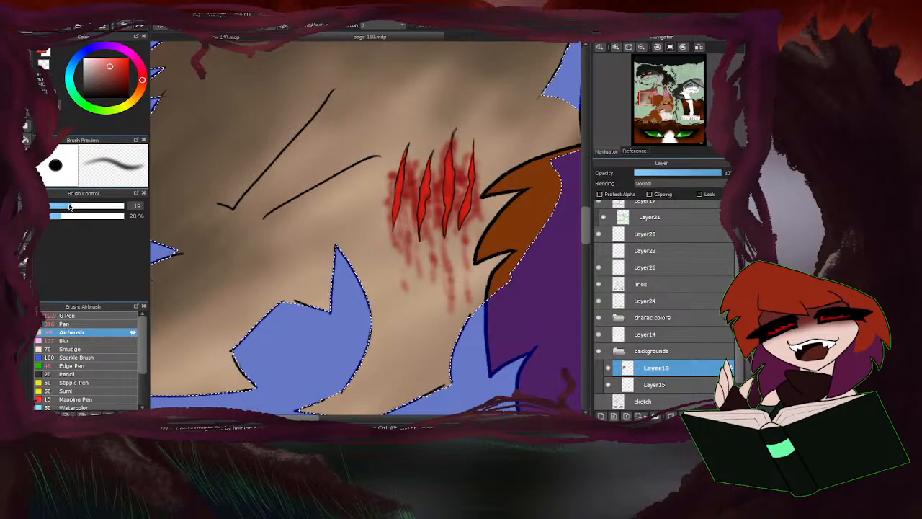
{"action": "left_click_drag", "start_coordinate": [71, 205], "coordinate": [60, 206]}
{"action": "scroll", "coordinate": [457, 180], "scroll_direction": "up", "scroll_amount": 1}
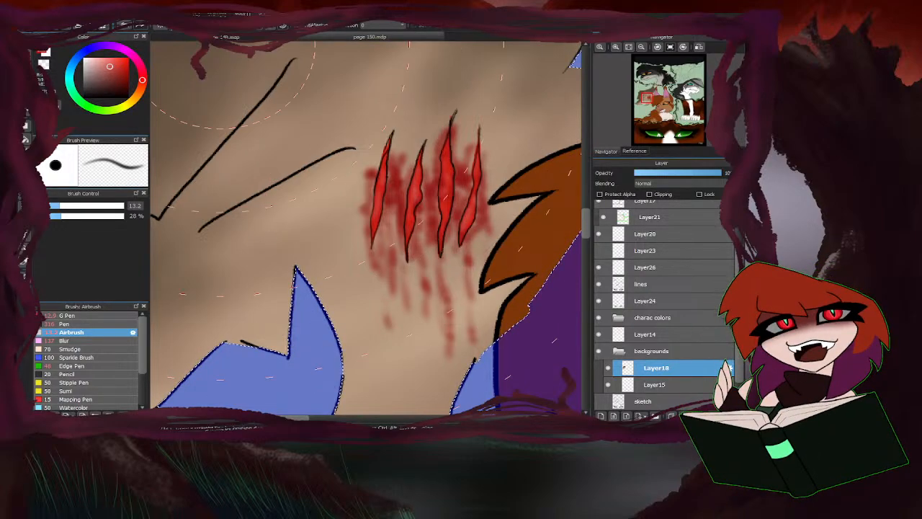
{"action": "left_click", "coordinate": [183, 32]}
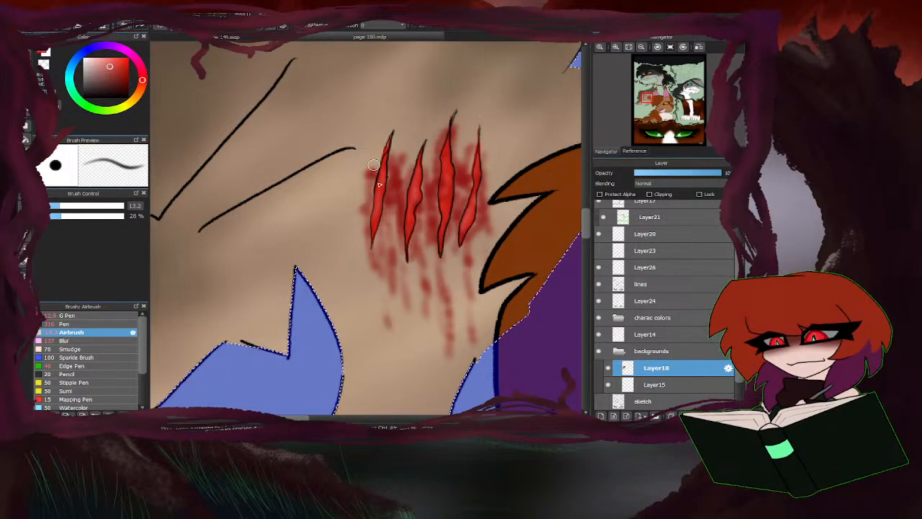
Sample the tan fur colour and examine the scratches and fur shading across the tan figure's head.
{"action": "left_click", "coordinate": [372, 285], "text": "alt"}
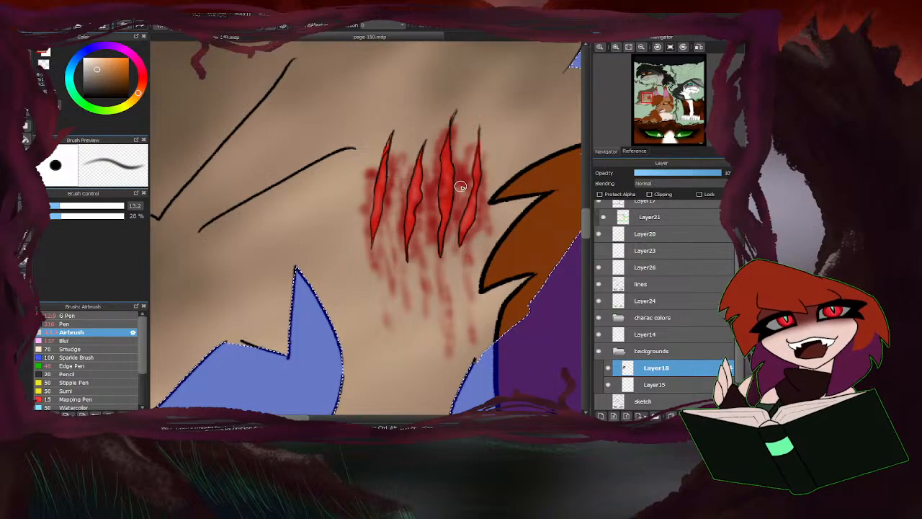
{"action": "scroll", "coordinate": [407, 189], "scroll_direction": "down", "scroll_amount": 2}
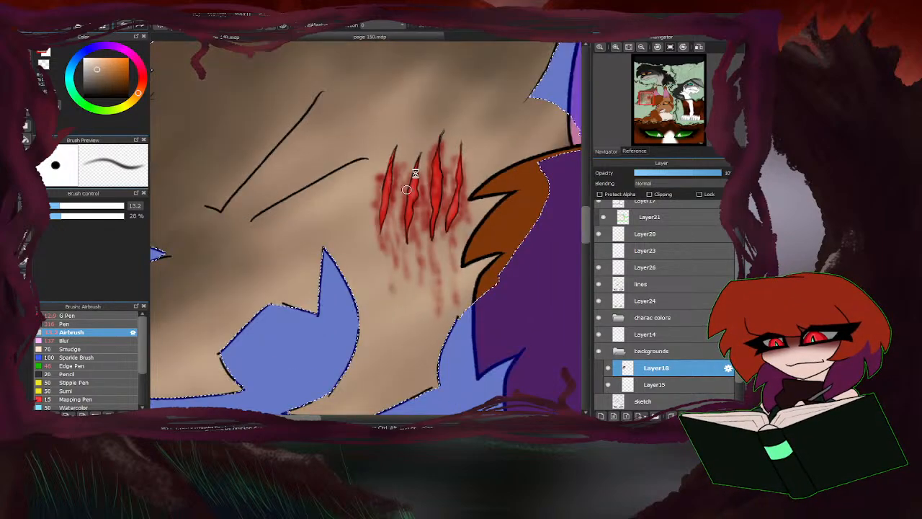
{"action": "scroll", "coordinate": [405, 195], "scroll_direction": "down", "scroll_amount": 4}
{"action": "scroll", "coordinate": [395, 210], "scroll_direction": "up", "scroll_amount": 2}
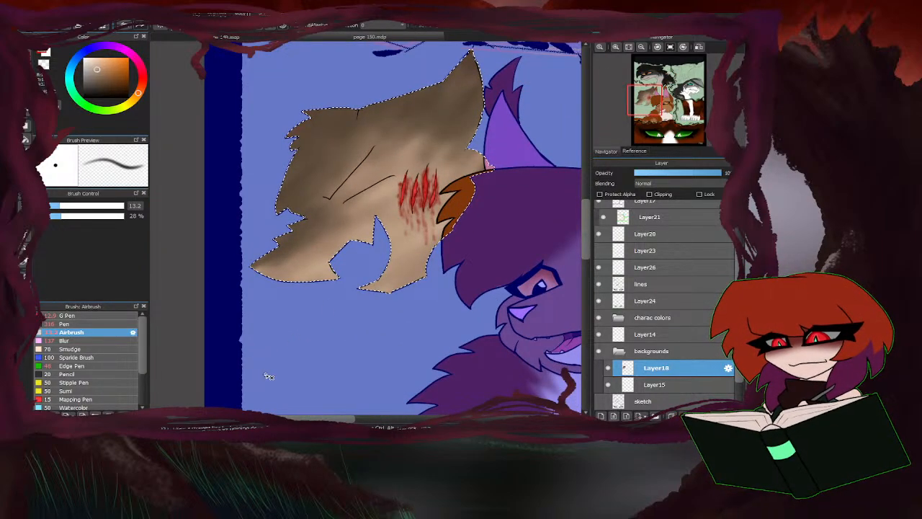
{"action": "scroll", "coordinate": [404, 201], "scroll_direction": "down", "scroll_amount": 3}
{"action": "scroll", "coordinate": [385, 205], "scroll_direction": "up", "scroll_amount": 4}
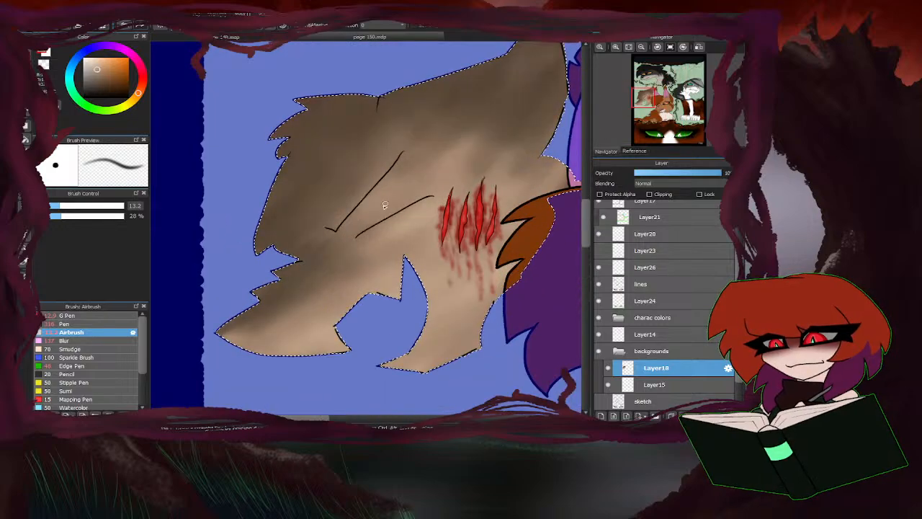
{"action": "scroll", "coordinate": [385, 206], "scroll_direction": "up", "scroll_amount": 1}
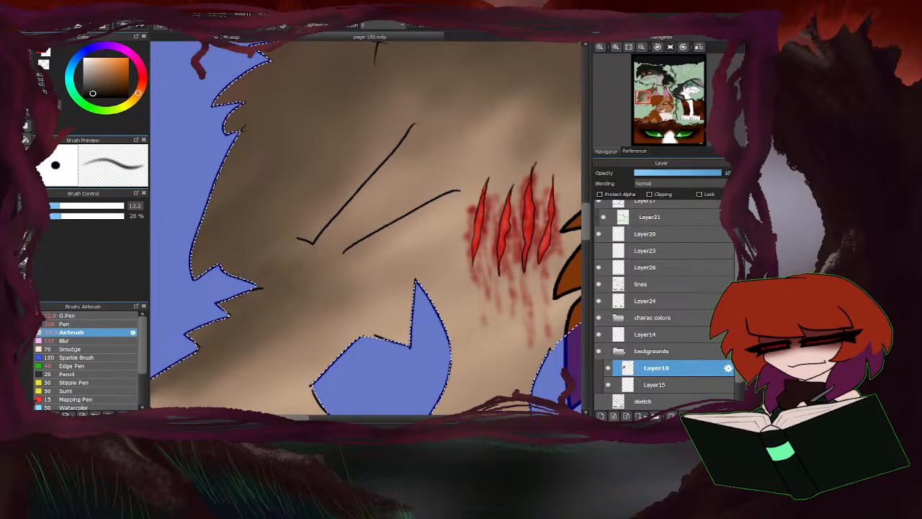
{"action": "scroll", "coordinate": [252, 190], "scroll_direction": "down", "scroll_amount": 4}
{"action": "scroll", "coordinate": [315, 245], "scroll_direction": "down", "scroll_amount": 3}
{"action": "scroll", "coordinate": [302, 297], "scroll_direction": "up", "scroll_amount": 5}
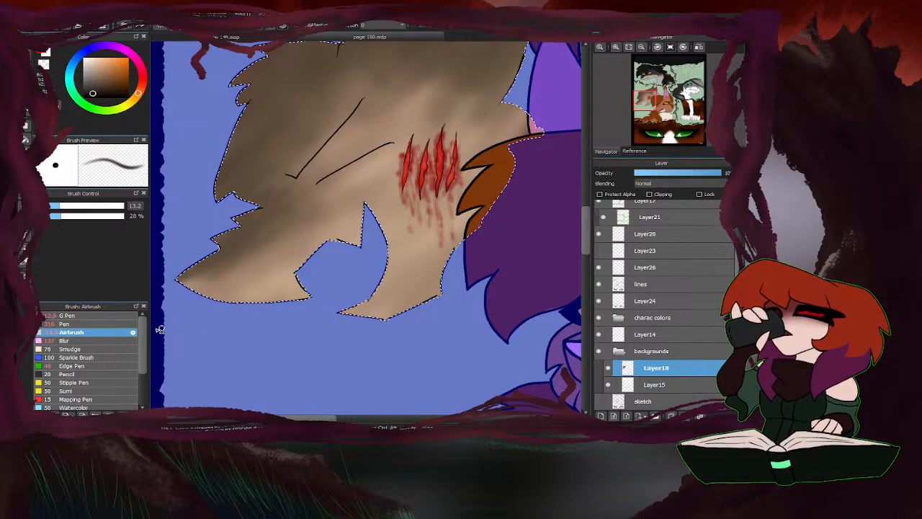
Close both open ends of the tan figure's eye outline with near-black lines, using the Pen at size 26.
{"action": "left_click", "coordinate": [73, 324]}
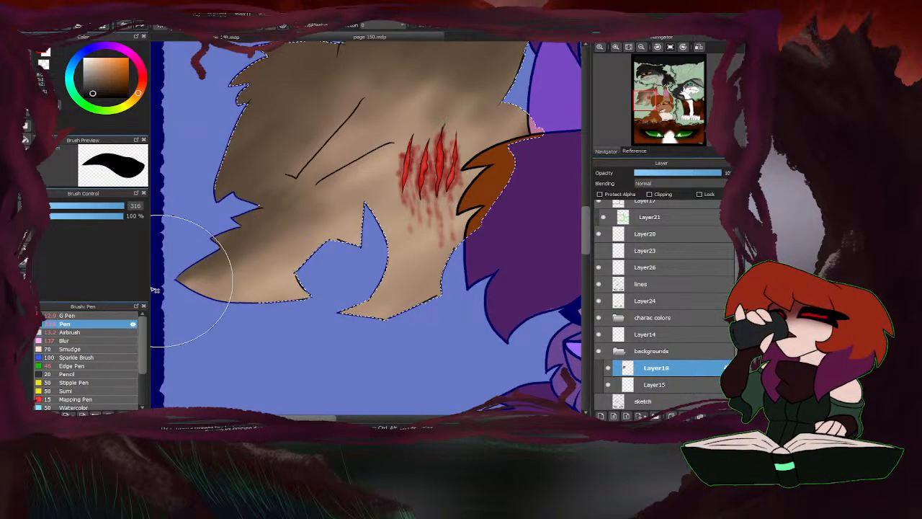
{"action": "left_click_drag", "start_coordinate": [121, 208], "coordinate": [84, 209]}
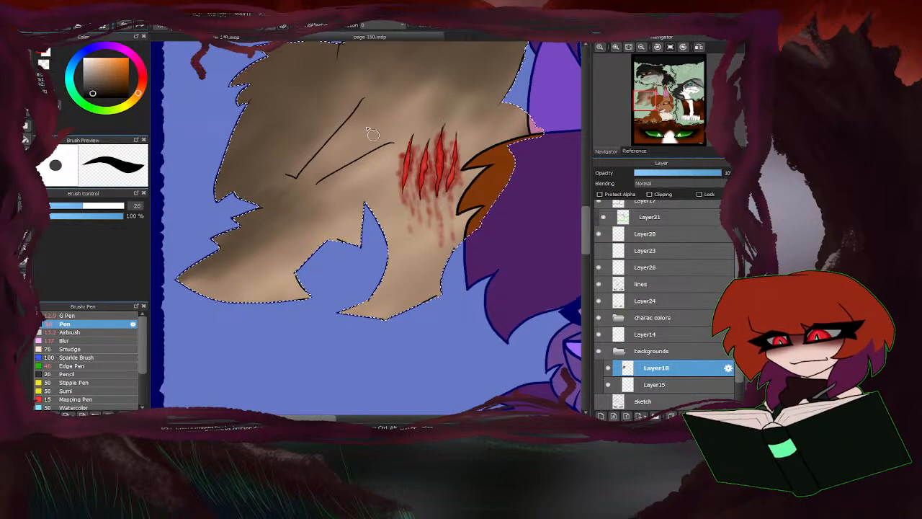
{"action": "scroll", "coordinate": [335, 112], "scroll_direction": "up", "scroll_amount": 2}
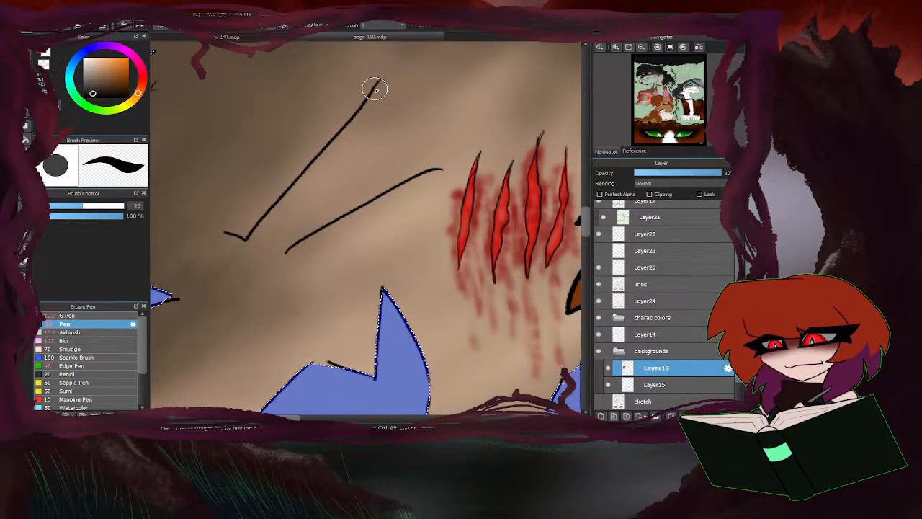
{"action": "mouse_move", "coordinate": [372, 86]}
{"action": "left_mouse_down"}
{"action": "mouse_move", "coordinate": [383, 77]}
{"action": "mouse_move", "coordinate": [450, 85]}
{"action": "mouse_move", "coordinate": [443, 150]}
{"action": "mouse_move", "coordinate": [424, 171]}
{"action": "left_mouse_up"}
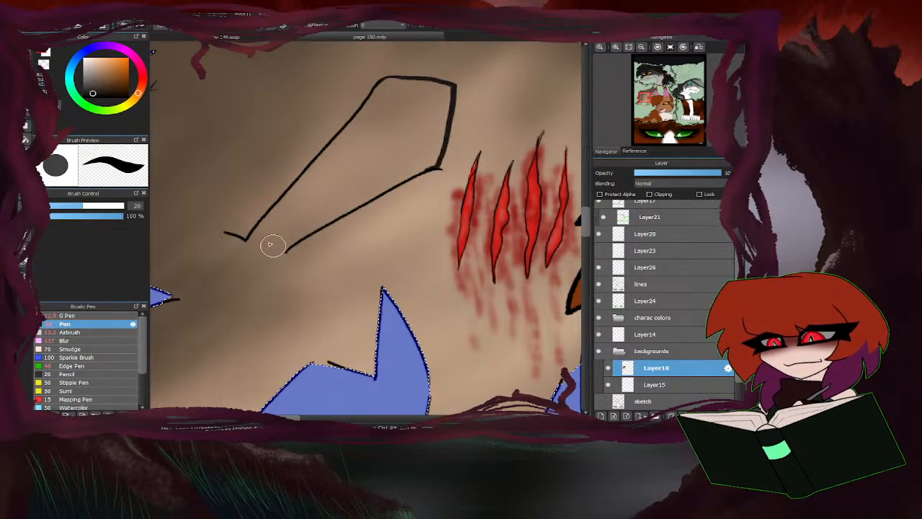
{"action": "mouse_move", "coordinate": [254, 232]}
{"action": "left_mouse_down"}
{"action": "mouse_move", "coordinate": [259, 251]}
{"action": "mouse_move", "coordinate": [284, 252]}
{"action": "left_mouse_up"}
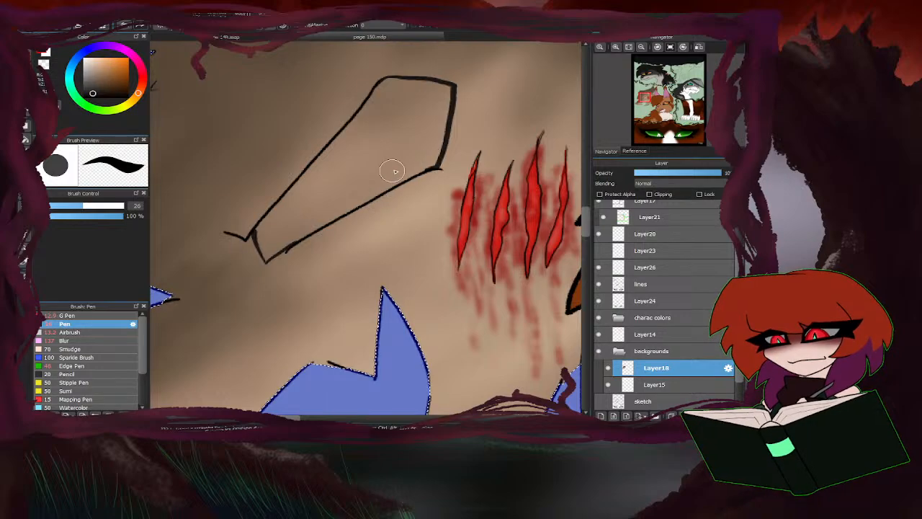
Fill the inside of the tan figure's eye outline with solid near-black using the Pen.
{"action": "mouse_move", "coordinate": [429, 159]}
{"action": "left_mouse_down"}
{"action": "mouse_move", "coordinate": [276, 240]}
{"action": "mouse_move", "coordinate": [266, 258]}
{"action": "mouse_move", "coordinate": [281, 250]}
{"action": "mouse_move", "coordinate": [265, 253]}
{"action": "mouse_move", "coordinate": [267, 231]}
{"action": "mouse_move", "coordinate": [340, 149]}
{"action": "mouse_move", "coordinate": [296, 207]}
{"action": "mouse_move", "coordinate": [360, 157]}
{"action": "mouse_move", "coordinate": [362, 168]}
{"action": "mouse_move", "coordinate": [418, 136]}
{"action": "mouse_move", "coordinate": [402, 149]}
{"action": "mouse_move", "coordinate": [411, 154]}
{"action": "mouse_move", "coordinate": [430, 133]}
{"action": "mouse_move", "coordinate": [428, 146]}
{"action": "mouse_move", "coordinate": [441, 95]}
{"action": "mouse_move", "coordinate": [419, 91]}
{"action": "mouse_move", "coordinate": [442, 94]}
{"action": "mouse_move", "coordinate": [391, 90]}
{"action": "mouse_move", "coordinate": [341, 151]}
{"action": "mouse_move", "coordinate": [409, 127]}
{"action": "mouse_move", "coordinate": [385, 142]}
{"action": "left_mouse_up"}
{"action": "scroll", "coordinate": [324, 216], "scroll_direction": "down", "scroll_amount": 5}
{"action": "scroll", "coordinate": [325, 217], "scroll_direction": "down", "scroll_amount": 5}
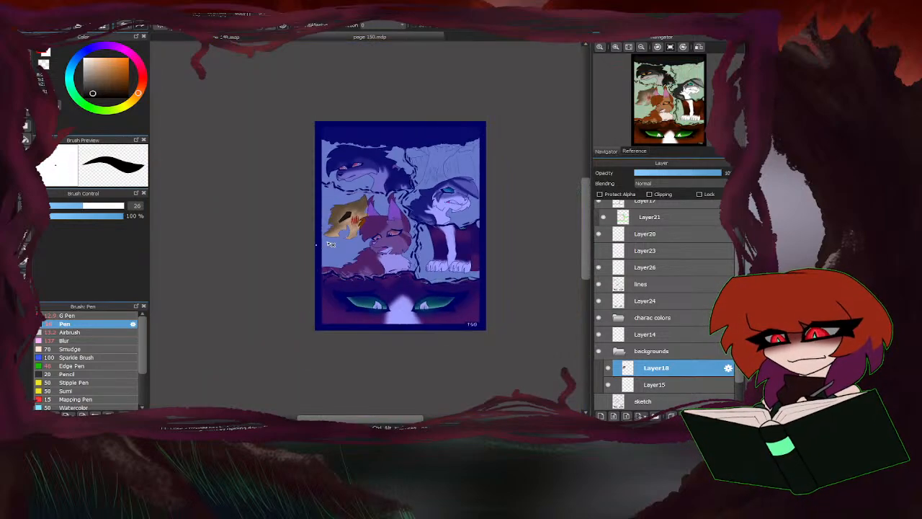
{"action": "scroll", "coordinate": [333, 206], "scroll_direction": "up", "scroll_amount": 5}
{"action": "scroll", "coordinate": [249, 256], "scroll_direction": "down", "scroll_amount": 3}
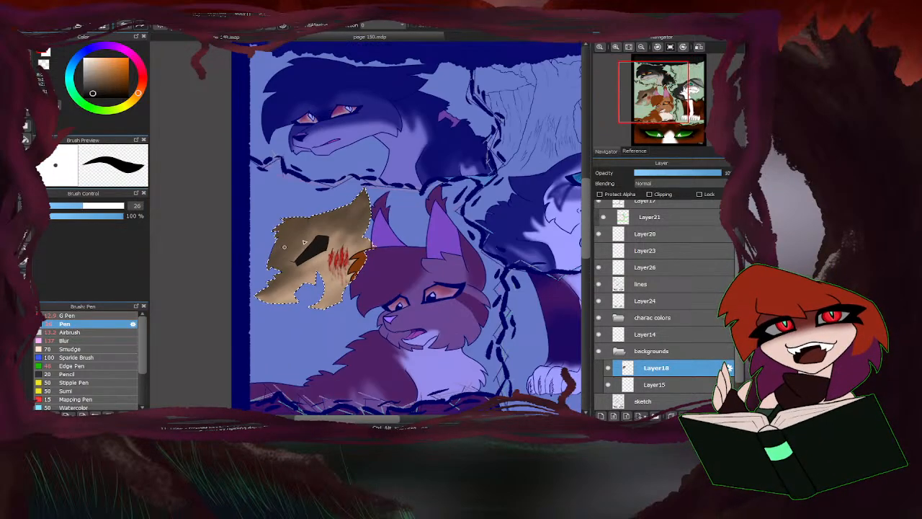
{"action": "scroll", "coordinate": [325, 275], "scroll_direction": "up", "scroll_amount": 5}
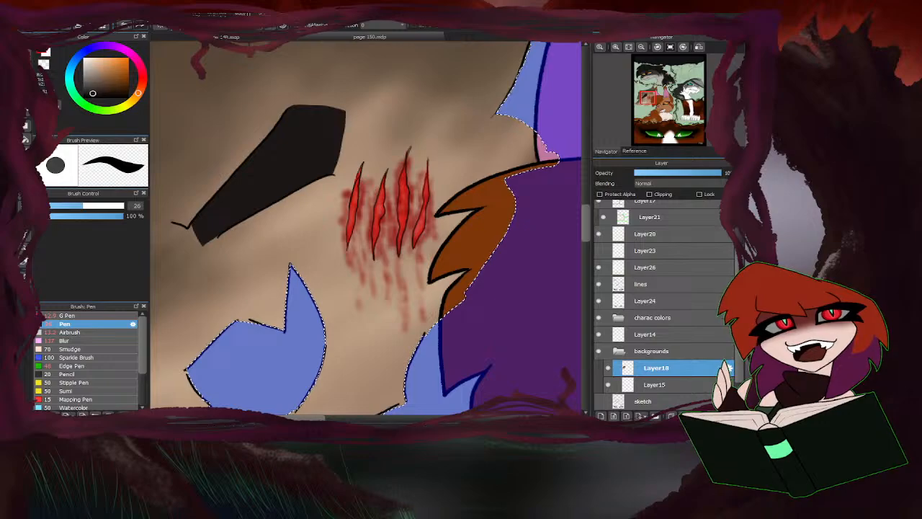
Draw pale yellow iris strokes fanning out inside the black eye of the tan figure.
{"action": "left_click", "coordinate": [133, 99]}
{"action": "scroll", "coordinate": [241, 186], "scroll_direction": "up", "scroll_amount": 3}
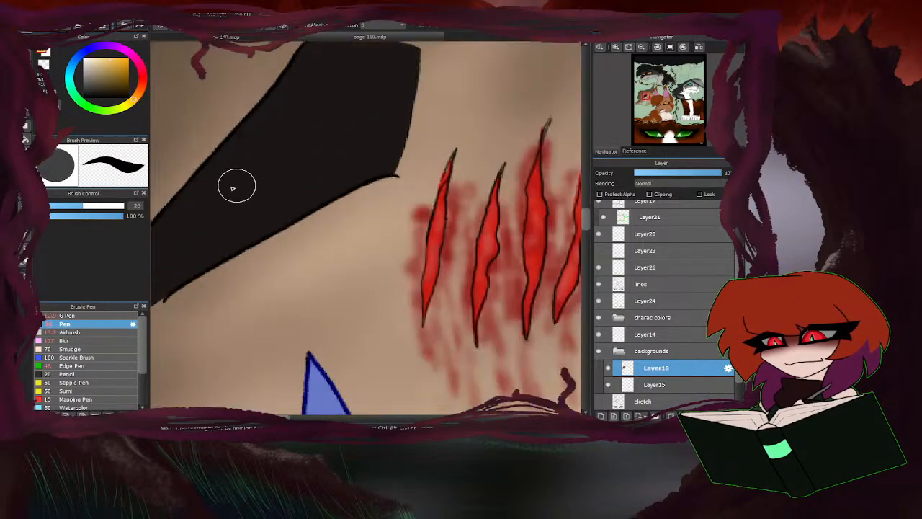
{"action": "mouse_move", "coordinate": [271, 216]}
{"action": "left_mouse_down"}
{"action": "mouse_move", "coordinate": [246, 182]}
{"action": "mouse_move", "coordinate": [259, 231]}
{"action": "mouse_move", "coordinate": [248, 187]}
{"action": "mouse_move", "coordinate": [305, 208]}
{"action": "mouse_move", "coordinate": [264, 173]}
{"action": "mouse_move", "coordinate": [231, 168]}
{"action": "mouse_move", "coordinate": [223, 208]}
{"action": "mouse_move", "coordinate": [231, 237]}
{"action": "left_mouse_up"}
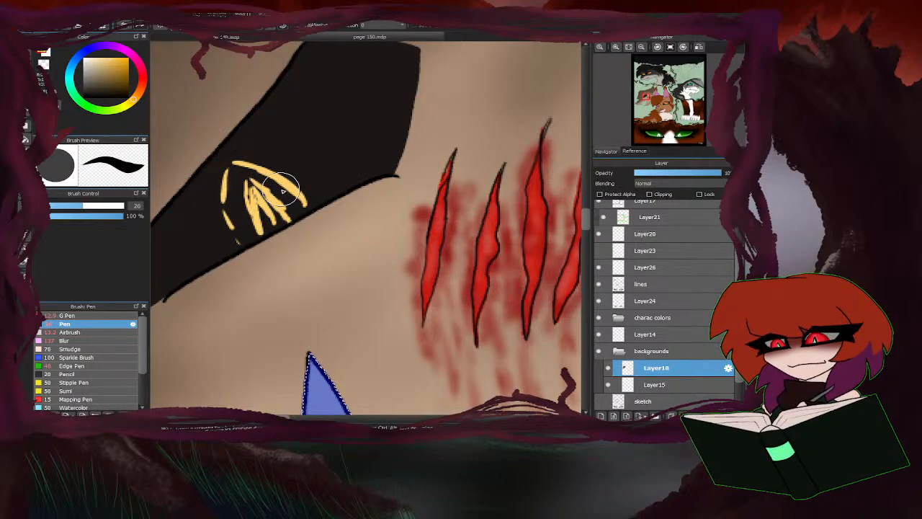
Add light orange strokes between the yellow iris lines and paint a white highlight in the iris centre.
{"action": "left_click", "coordinate": [140, 90]}
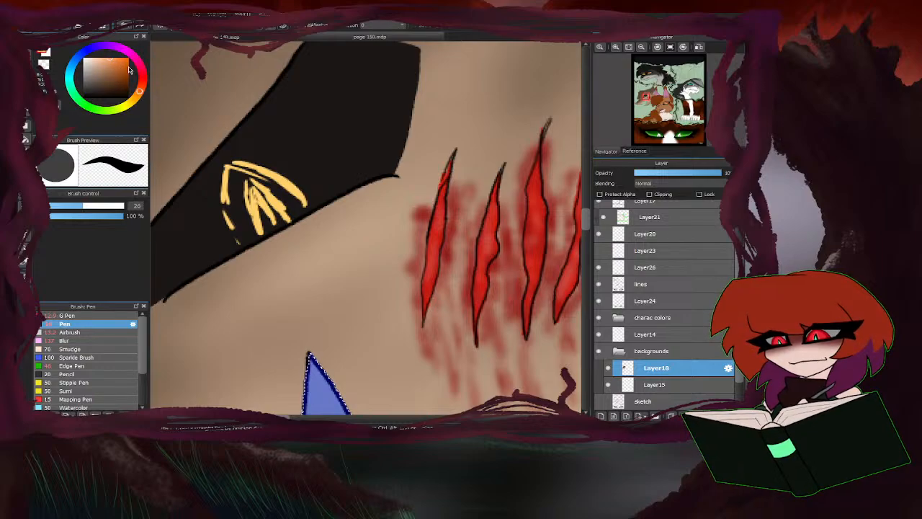
{"action": "left_click_drag", "start_coordinate": [232, 170], "coordinate": [238, 229]}
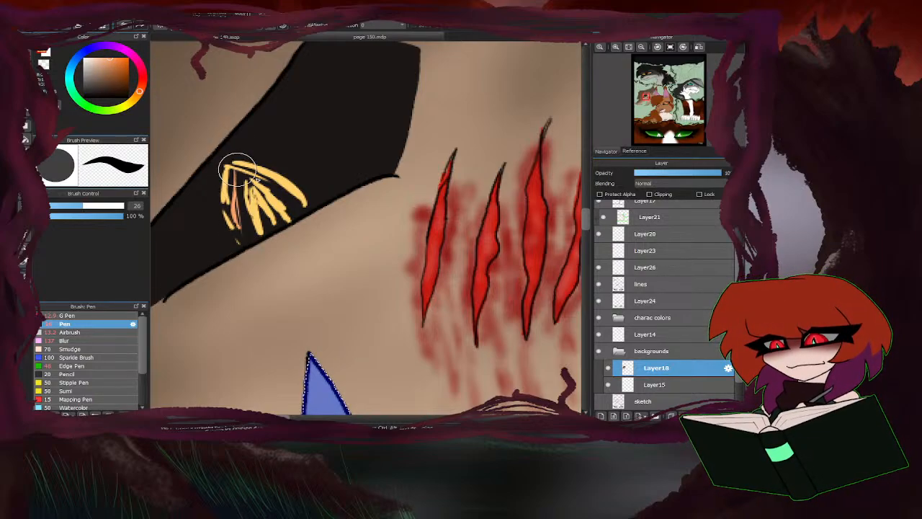
{"action": "mouse_move", "coordinate": [236, 168]}
{"action": "left_mouse_down"}
{"action": "mouse_move", "coordinate": [267, 178]}
{"action": "mouse_move", "coordinate": [294, 208]}
{"action": "left_mouse_up"}
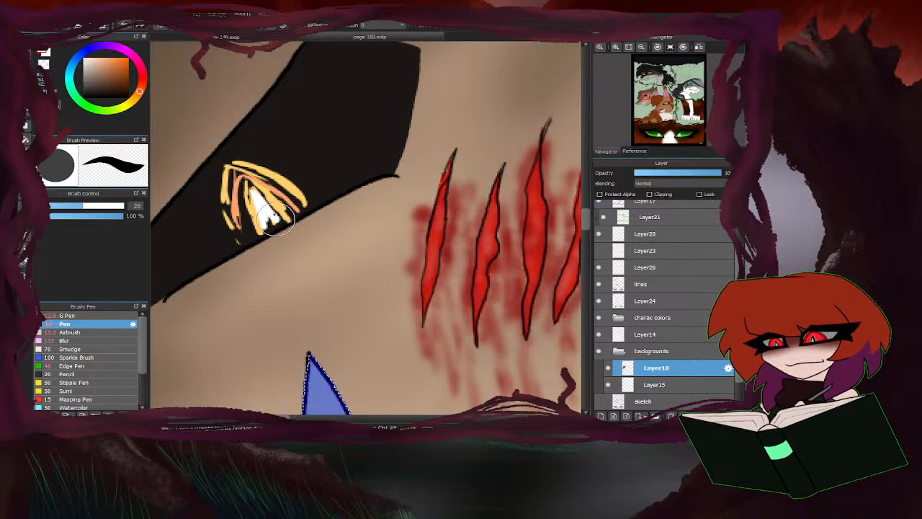
{"action": "scroll", "coordinate": [296, 206], "scroll_direction": "down", "scroll_amount": 5}
{"action": "scroll", "coordinate": [317, 195], "scroll_direction": "up", "scroll_amount": 3}
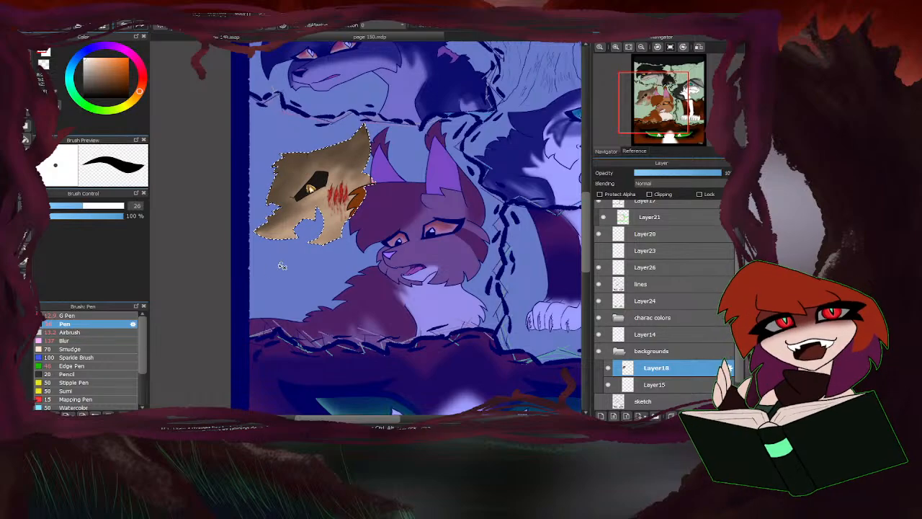
Clear the selection around the tan figure and lasso the painted iris inside its black eye.
{"action": "key", "text": "ctrl+d"}
{"action": "key", "text": "ctrl+d"}
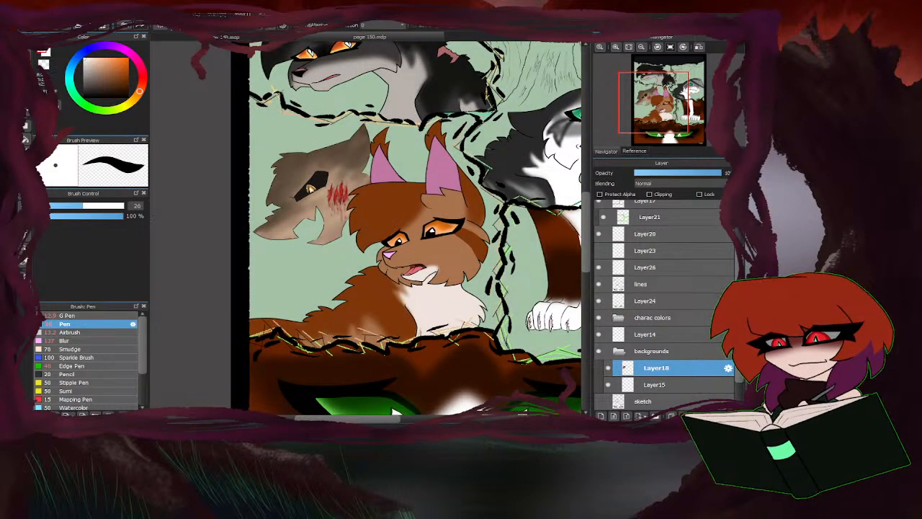
{"action": "key", "text": "m"}
{"action": "scroll", "coordinate": [307, 192], "scroll_direction": "up", "scroll_amount": 8}
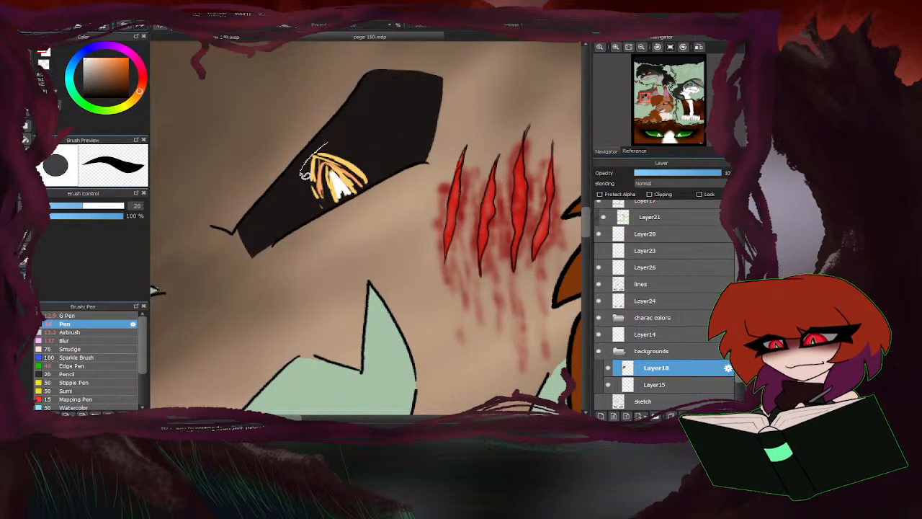
{"action": "mouse_move", "coordinate": [303, 174]}
{"action": "left_mouse_down"}
{"action": "mouse_move", "coordinate": [319, 209]}
{"action": "mouse_move", "coordinate": [378, 168]}
{"action": "mouse_move", "coordinate": [333, 139]}
{"action": "left_mouse_up"}
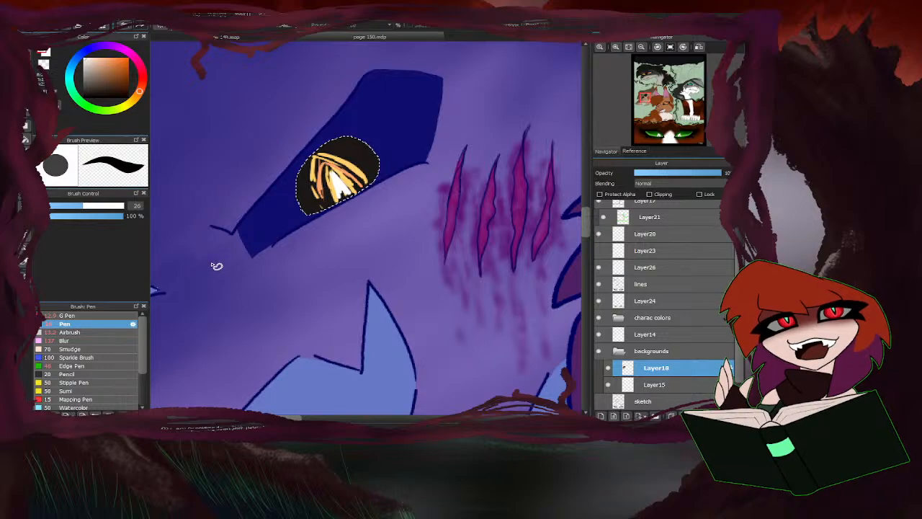
Transform the lassoed iris to shift it slightly towards the scratches, apply the transform and clear the selection.
{"action": "key", "text": "ctrl+t"}
{"action": "scroll", "coordinate": [273, 195], "scroll_direction": "down", "scroll_amount": 4}
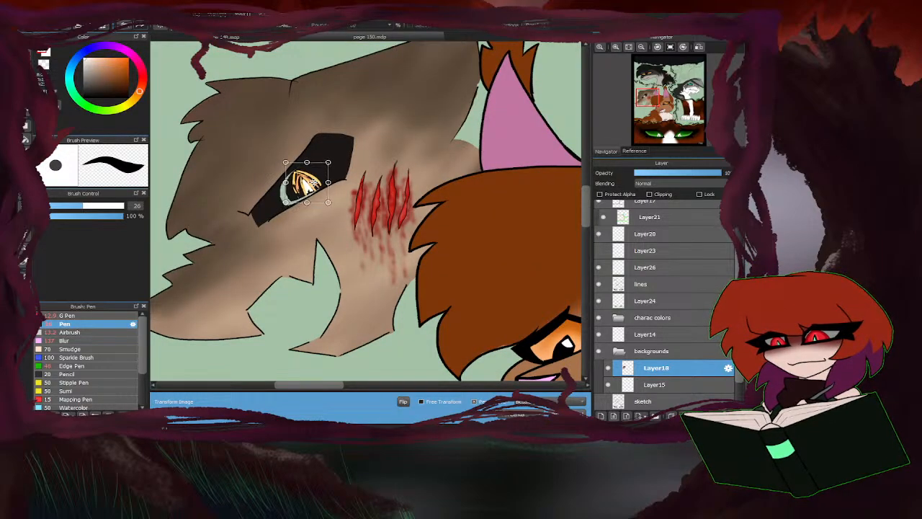
{"action": "scroll", "coordinate": [292, 201], "scroll_direction": "down", "scroll_amount": 5}
{"action": "scroll", "coordinate": [283, 216], "scroll_direction": "up", "scroll_amount": 1}
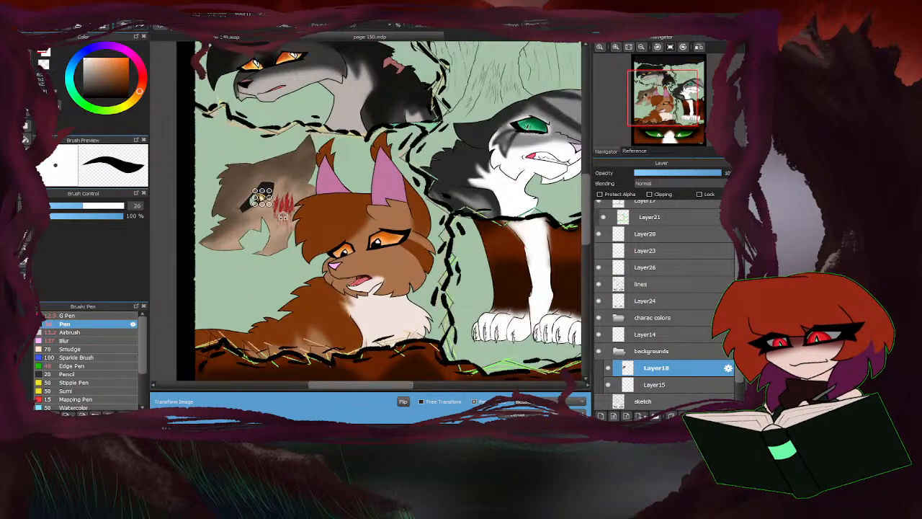
{"action": "left_click_drag", "start_coordinate": [278, 224], "coordinate": [281, 223]}
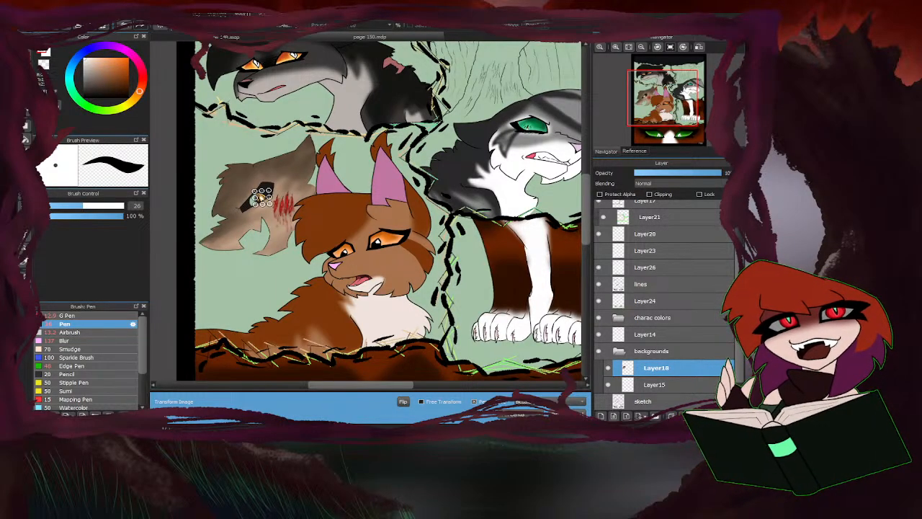
{"action": "left_click", "coordinate": [554, 413]}
{"action": "key", "text": "ctrl+d"}
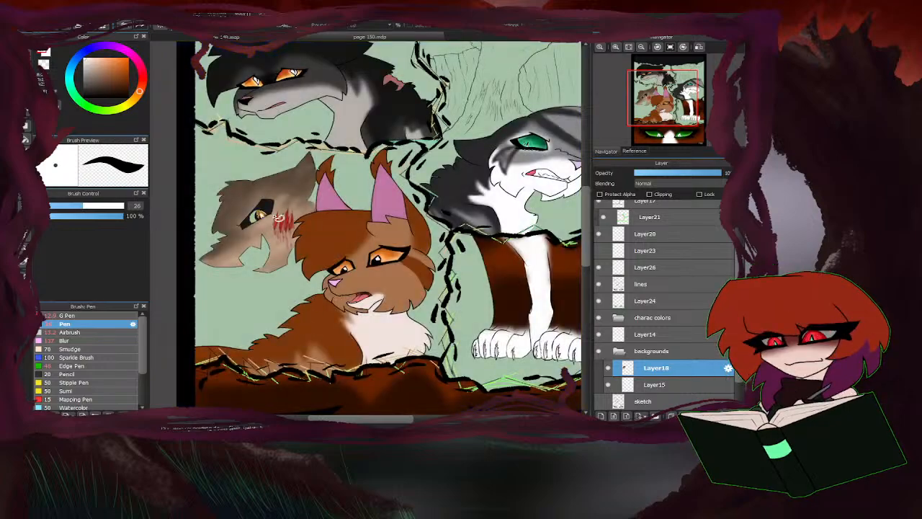
Sample the eye's near-black colour and paint over the empty gap beside the moved iris with the Pen.
{"action": "key", "text": "b"}
{"action": "scroll", "coordinate": [246, 231], "scroll_direction": "up", "scroll_amount": 7}
{"action": "right_click", "coordinate": [234, 177]}
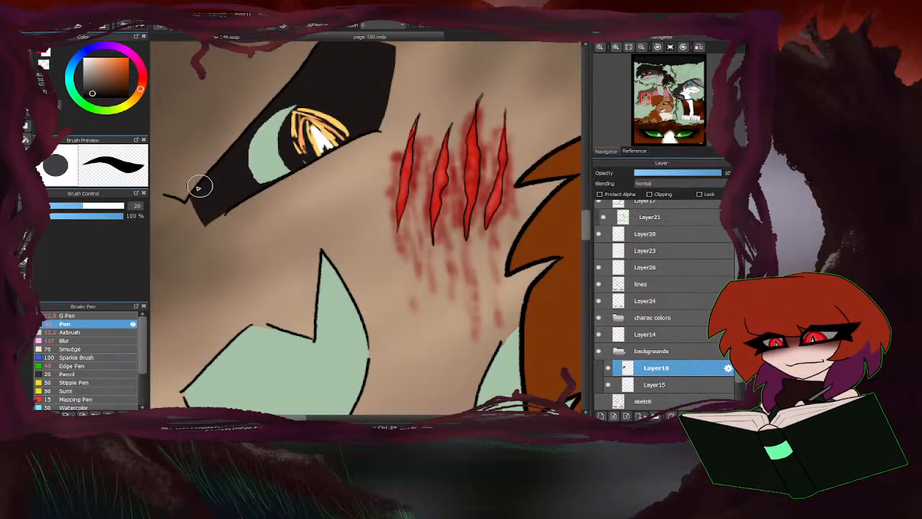
{"action": "mouse_move", "coordinate": [291, 164]}
{"action": "left_mouse_down"}
{"action": "mouse_move", "coordinate": [270, 180]}
{"action": "mouse_move", "coordinate": [253, 171]}
{"action": "mouse_move", "coordinate": [280, 149]}
{"action": "mouse_move", "coordinate": [277, 123]}
{"action": "mouse_move", "coordinate": [291, 105]}
{"action": "mouse_move", "coordinate": [251, 150]}
{"action": "mouse_move", "coordinate": [261, 183]}
{"action": "left_mouse_up"}
{"action": "scroll", "coordinate": [260, 182], "scroll_direction": "down", "scroll_amount": 4}
{"action": "scroll", "coordinate": [265, 195], "scroll_direction": "down", "scroll_amount": 2}
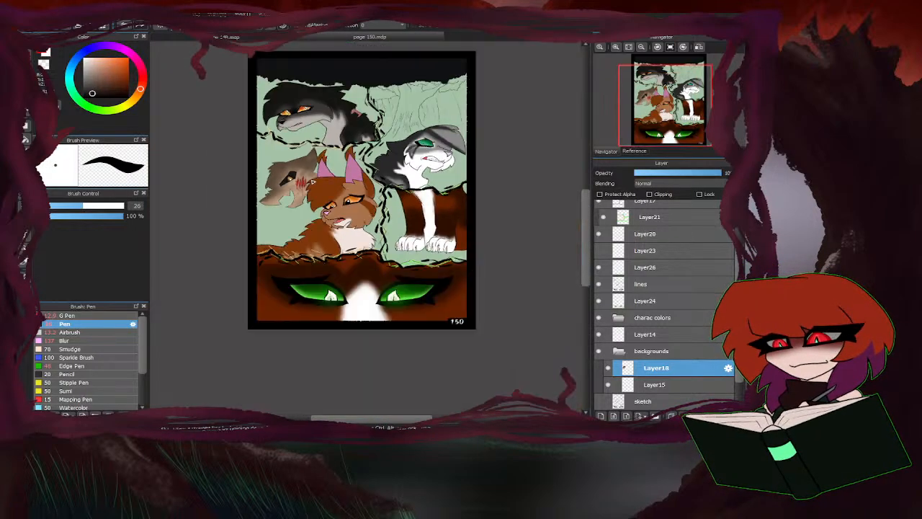
On Layer15, paint curved bright red swirl strokes around the scratched tan figure with the Pen at size 180.
{"action": "scroll", "coordinate": [268, 205], "scroll_direction": "up", "scroll_amount": 3}
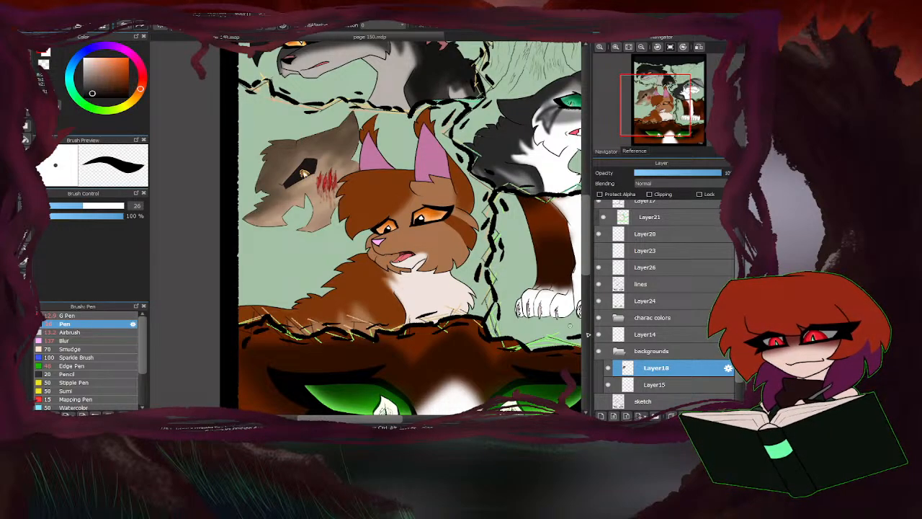
{"action": "scroll", "coordinate": [292, 189], "scroll_direction": "down", "scroll_amount": 5}
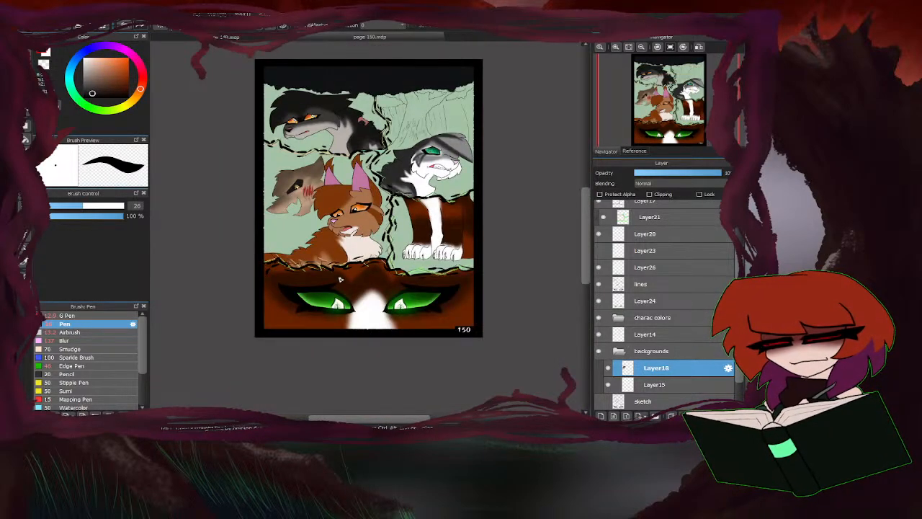
{"action": "scroll", "coordinate": [292, 203], "scroll_direction": "up", "scroll_amount": 2}
{"action": "scroll", "coordinate": [655, 360], "scroll_direction": "down", "scroll_amount": 1}
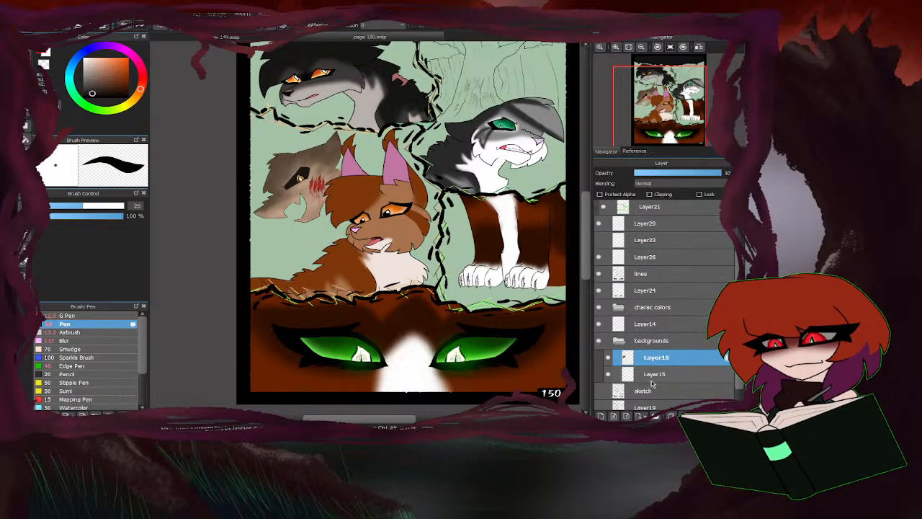
{"action": "left_click", "coordinate": [655, 375]}
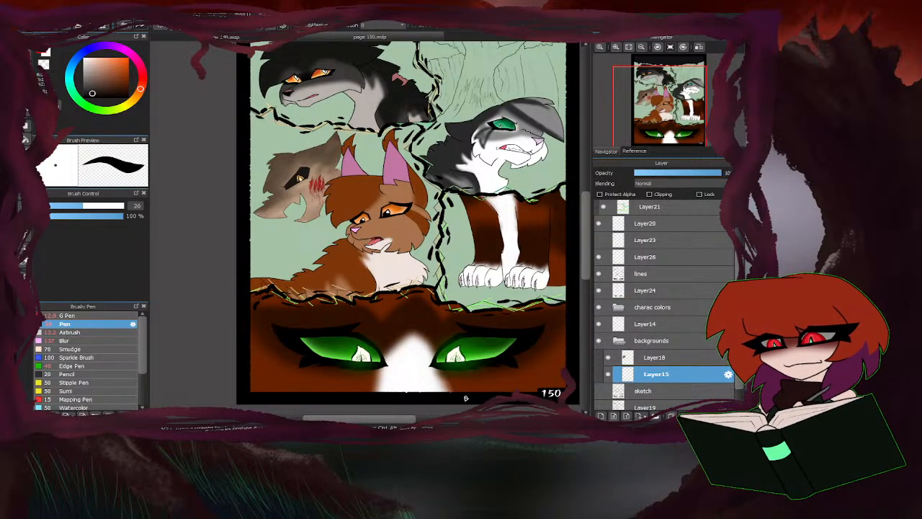
{"action": "scroll", "coordinate": [364, 227], "scroll_direction": "up", "scroll_amount": 3}
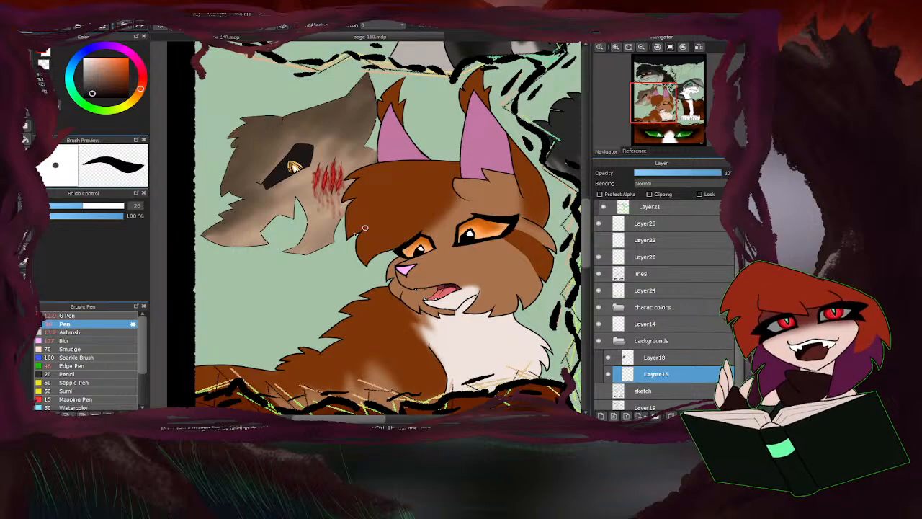
{"action": "left_click_drag", "start_coordinate": [139, 88], "coordinate": [143, 84]}
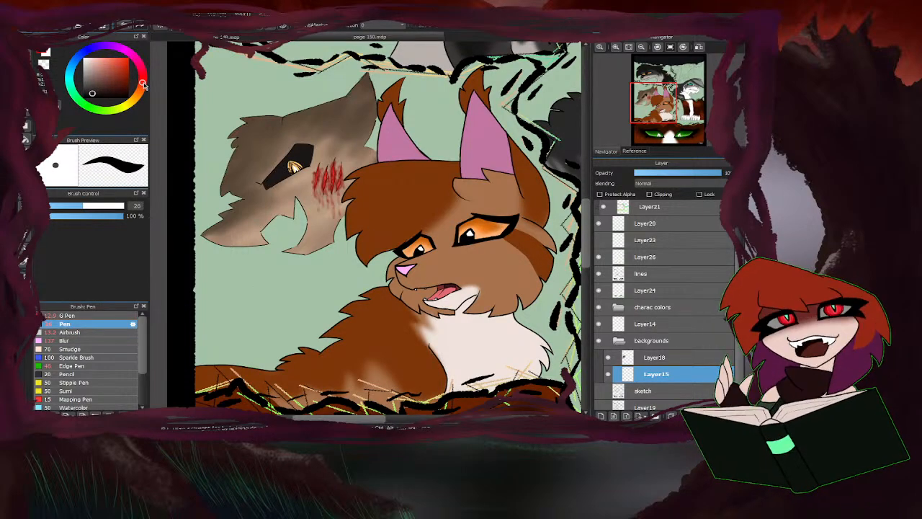
{"action": "left_click_drag", "start_coordinate": [115, 209], "coordinate": [124, 208]}
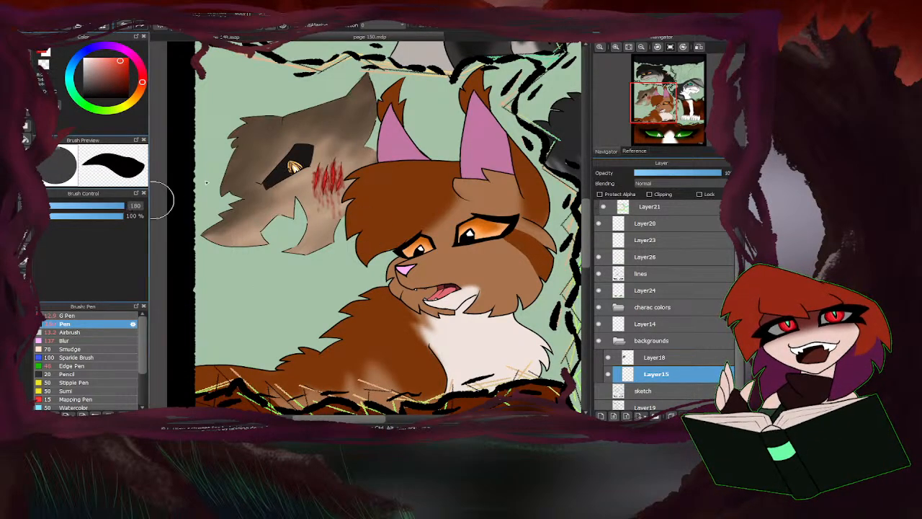
{"action": "scroll", "coordinate": [314, 216], "scroll_direction": "down", "scroll_amount": 3}
{"action": "mouse_move", "coordinate": [323, 179]}
{"action": "left_mouse_down"}
{"action": "mouse_move", "coordinate": [298, 204]}
{"action": "mouse_move", "coordinate": [282, 193]}
{"action": "mouse_move", "coordinate": [299, 159]}
{"action": "left_mouse_up"}
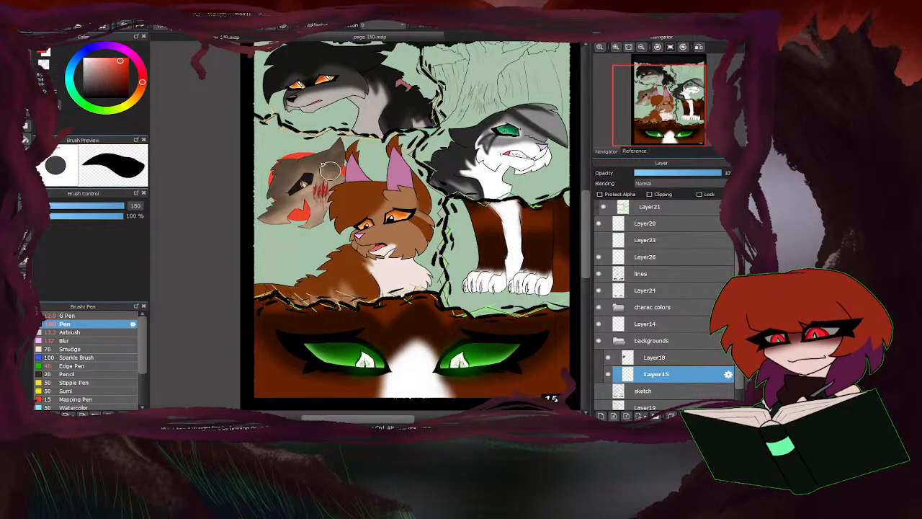
{"action": "mouse_move", "coordinate": [258, 202]}
{"action": "left_mouse_down"}
{"action": "mouse_move", "coordinate": [314, 242]}
{"action": "mouse_move", "coordinate": [356, 181]}
{"action": "mouse_move", "coordinate": [352, 157]}
{"action": "mouse_move", "coordinate": [318, 145]}
{"action": "mouse_move", "coordinate": [270, 152]}
{"action": "mouse_move", "coordinate": [251, 173]}
{"action": "mouse_move", "coordinate": [252, 235]}
{"action": "mouse_move", "coordinate": [249, 227]}
{"action": "mouse_move", "coordinate": [300, 259]}
{"action": "left_mouse_up"}
{"action": "left_click_drag", "start_coordinate": [376, 175], "coordinate": [381, 160]}
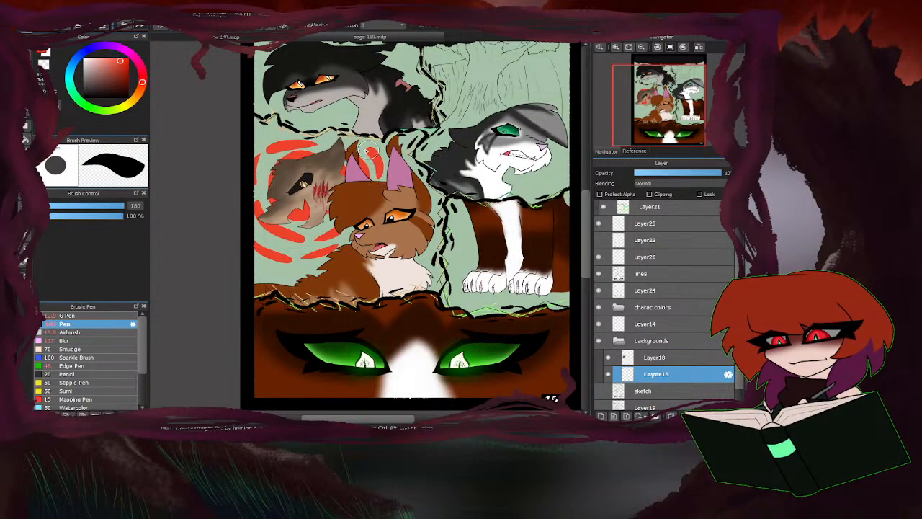
Sample the tan figure's dark eye colour, shift it to a dark red-brown and bucket-fill the green areas around the red swirls.
{"action": "left_click", "coordinate": [306, 178], "text": "alt"}
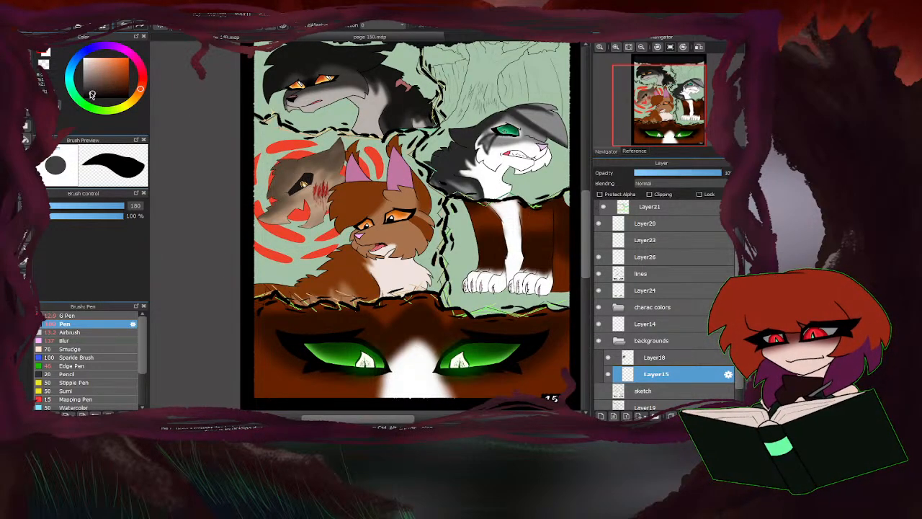
{"action": "left_click_drag", "start_coordinate": [139, 88], "coordinate": [143, 84]}
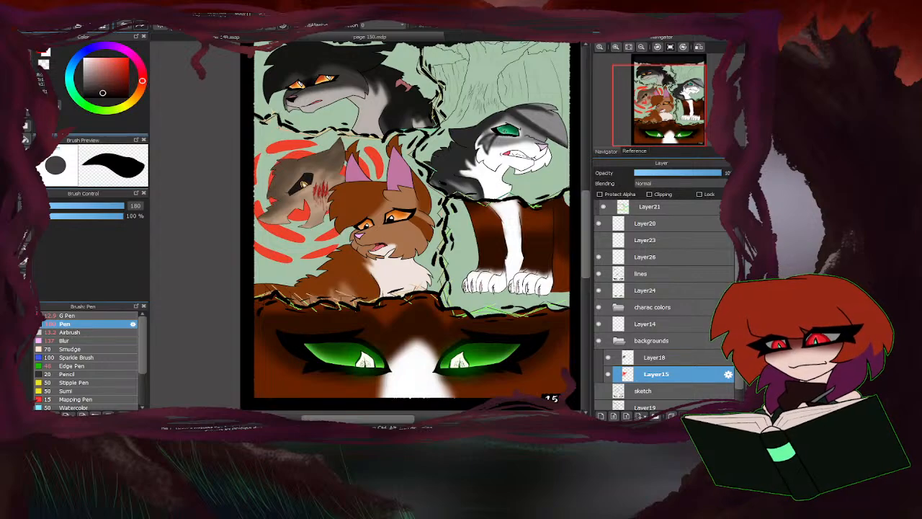
{"action": "left_click", "coordinate": [27, 140]}
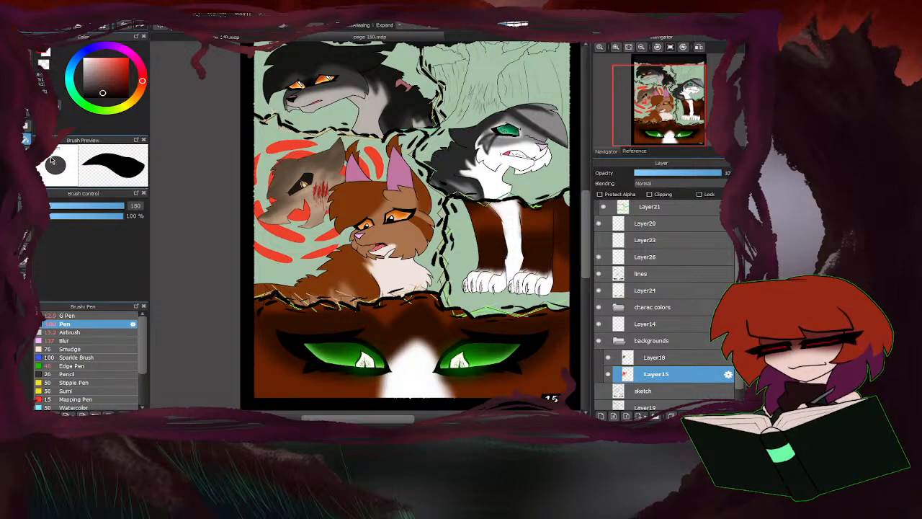
{"action": "left_click", "coordinate": [305, 247]}
{"action": "left_click", "coordinate": [271, 165]}
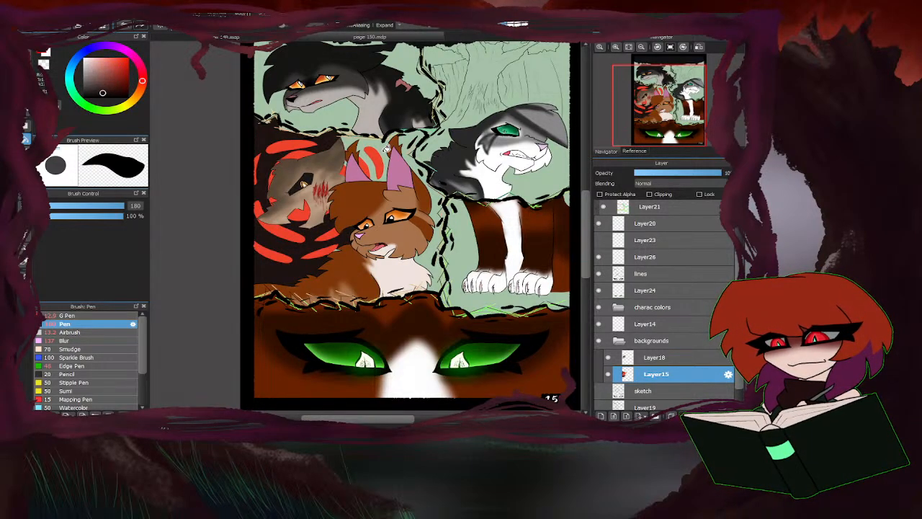
{"action": "left_click", "coordinate": [385, 180]}
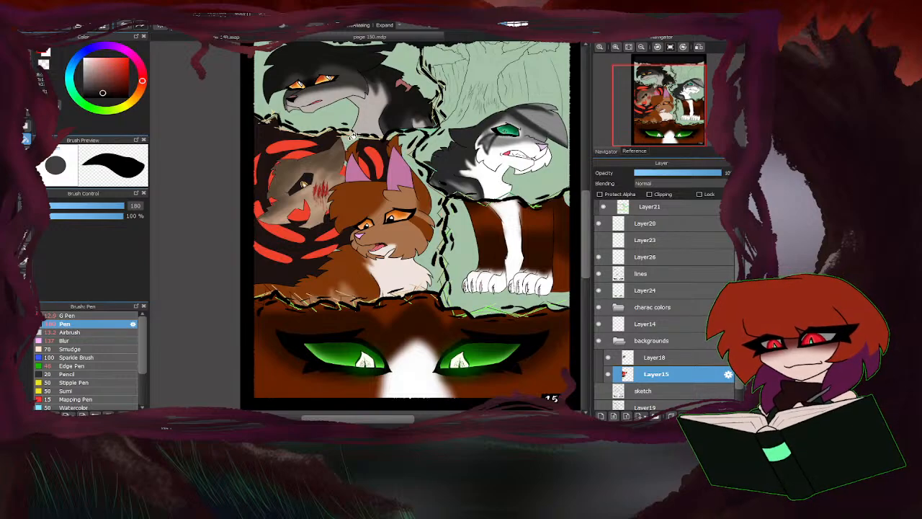
{"action": "left_click", "coordinate": [441, 209]}
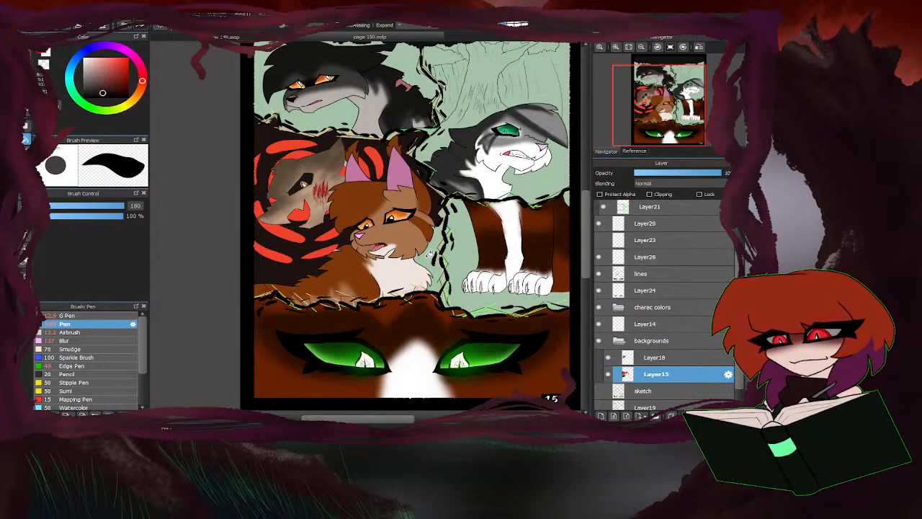
{"action": "left_click", "coordinate": [430, 253]}
Set the Pen to size 255 and paint the dark brown over the remaining gaps along the swirl panel's border beside the orange cat.
{"action": "key", "text": "b"}
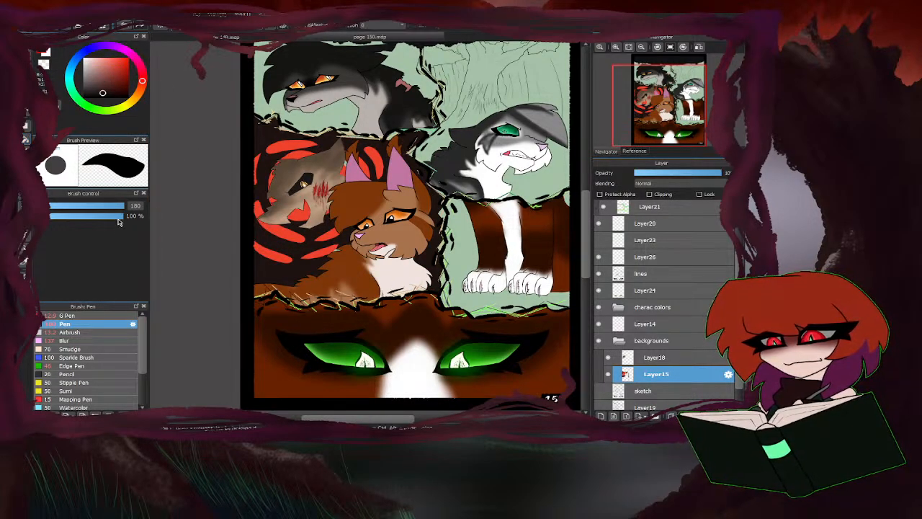
{"action": "left_click", "coordinate": [121, 207]}
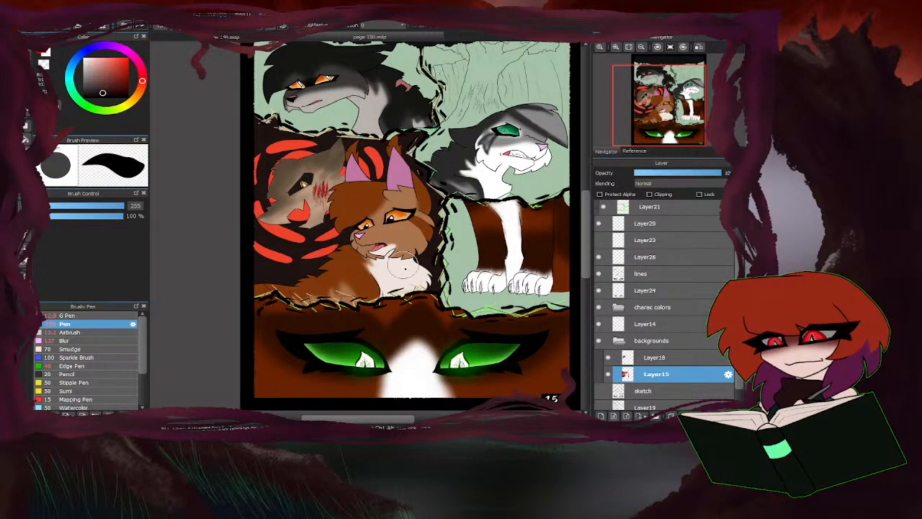
{"action": "scroll", "coordinate": [428, 228], "scroll_direction": "up", "scroll_amount": 2}
{"action": "mouse_move", "coordinate": [443, 222]}
{"action": "left_mouse_down"}
{"action": "mouse_move", "coordinate": [436, 170]}
{"action": "mouse_move", "coordinate": [374, 101]}
{"action": "mouse_move", "coordinate": [384, 84]}
{"action": "mouse_move", "coordinate": [356, 55]}
{"action": "mouse_move", "coordinate": [339, 91]}
{"action": "mouse_move", "coordinate": [312, 74]}
{"action": "left_mouse_up"}
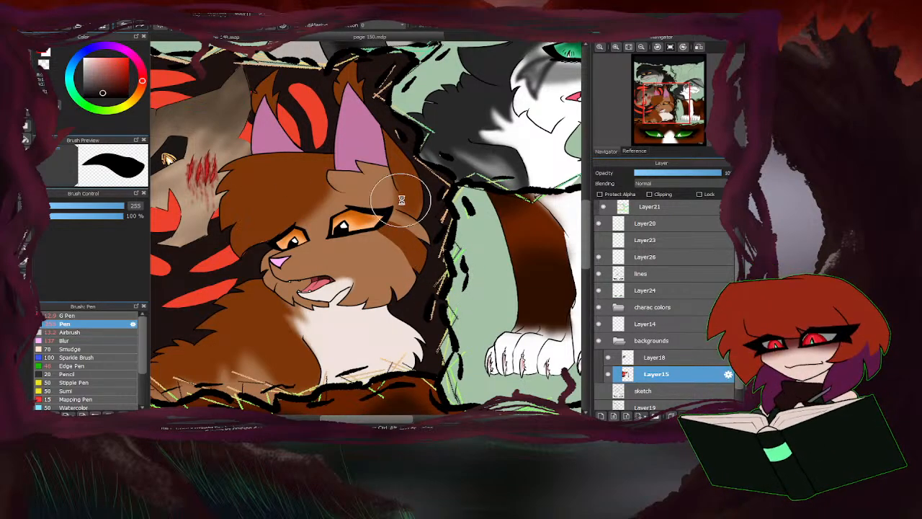
{"action": "scroll", "coordinate": [410, 221], "scroll_direction": "down", "scroll_amount": 2}
{"action": "scroll", "coordinate": [428, 308], "scroll_direction": "up", "scroll_amount": 2}
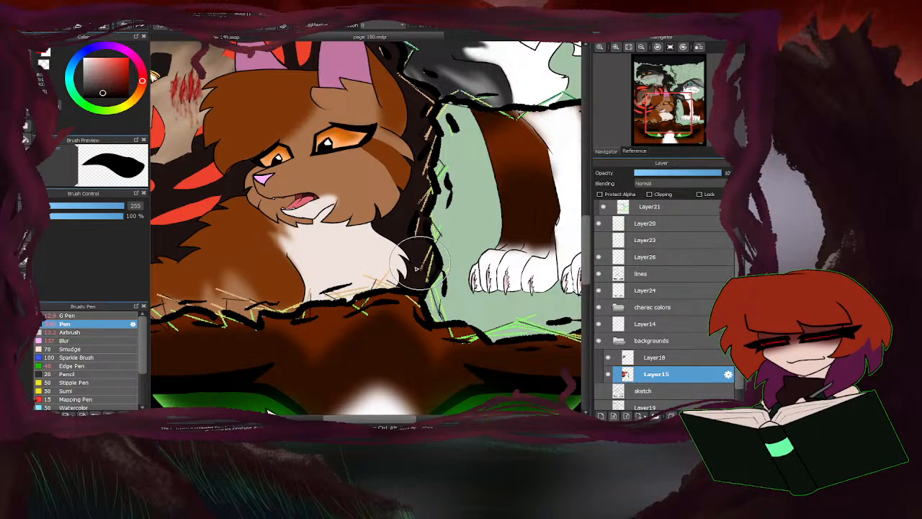
{"action": "scroll", "coordinate": [324, 273], "scroll_direction": "down", "scroll_amount": 2}
{"action": "scroll", "coordinate": [317, 267], "scroll_direction": "up", "scroll_amount": 2}
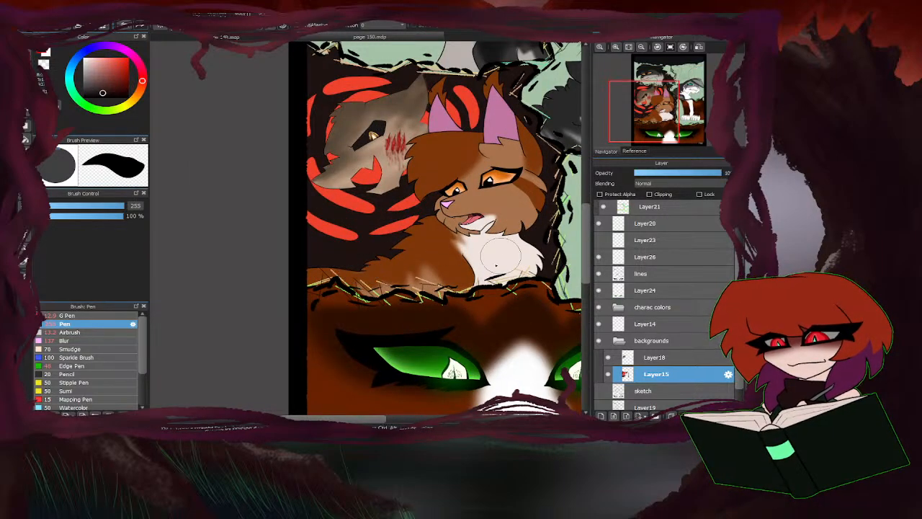
Cover the green gaps along the swirl panel's upper border in dark brown, reducing the Pen to size 43 for the narrow spots.
{"action": "scroll", "coordinate": [328, 268], "scroll_direction": "down", "scroll_amount": 1}
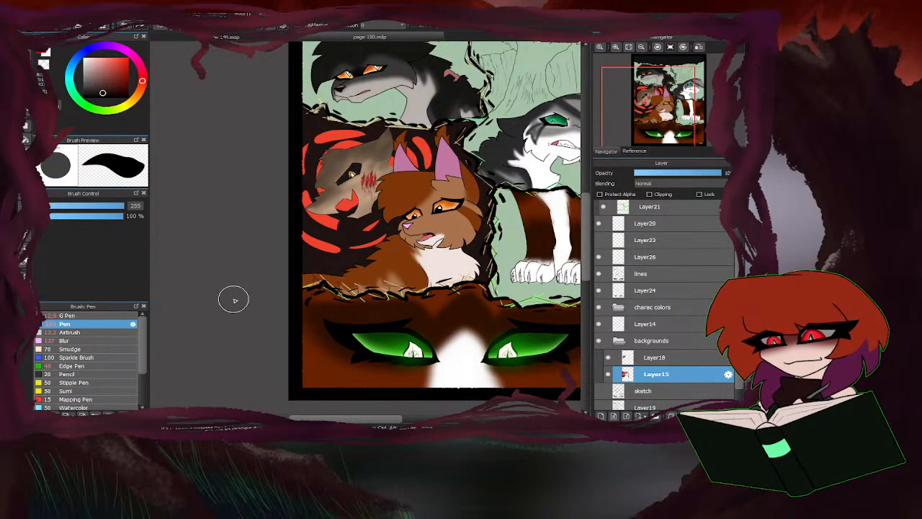
{"action": "scroll", "coordinate": [322, 114], "scroll_direction": "up", "scroll_amount": 2}
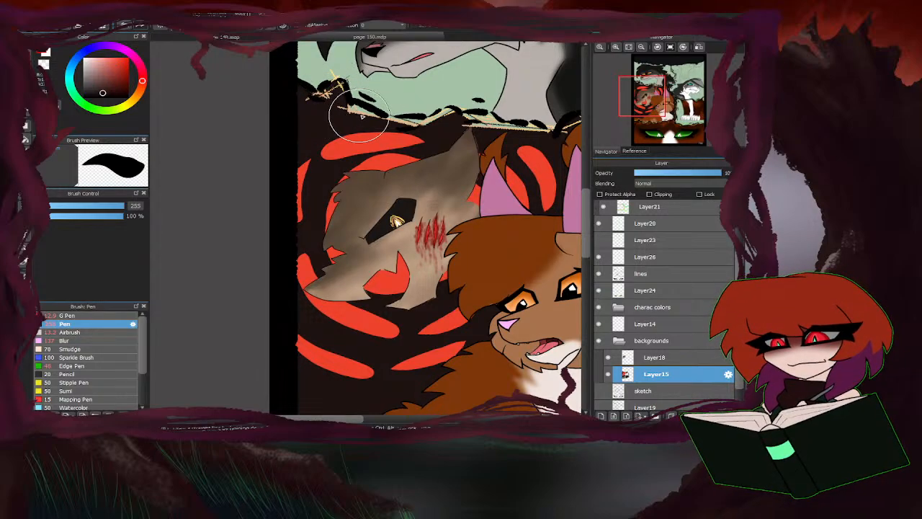
{"action": "scroll", "coordinate": [266, 150], "scroll_direction": "down", "scroll_amount": 2}
{"action": "scroll", "coordinate": [347, 126], "scroll_direction": "up", "scroll_amount": 2}
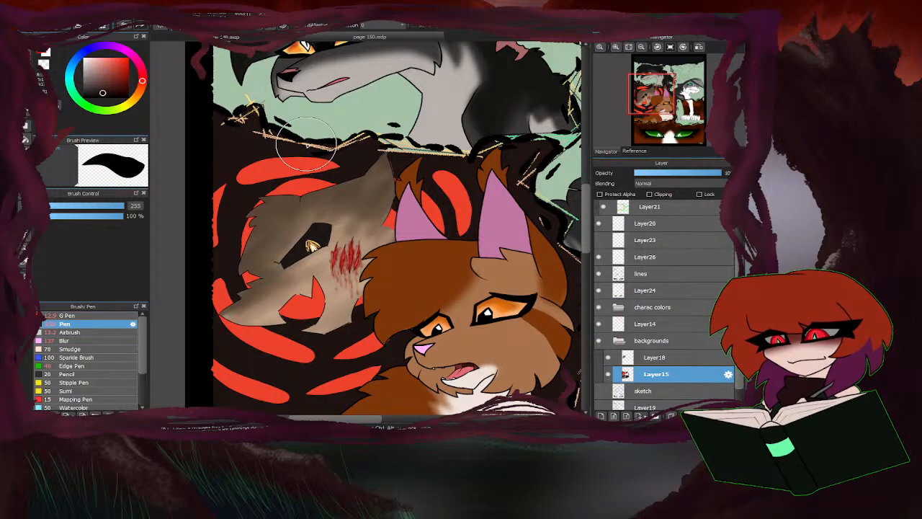
{"action": "left_click", "coordinate": [97, 206]}
{"action": "scroll", "coordinate": [454, 176], "scroll_direction": "up", "scroll_amount": 2}
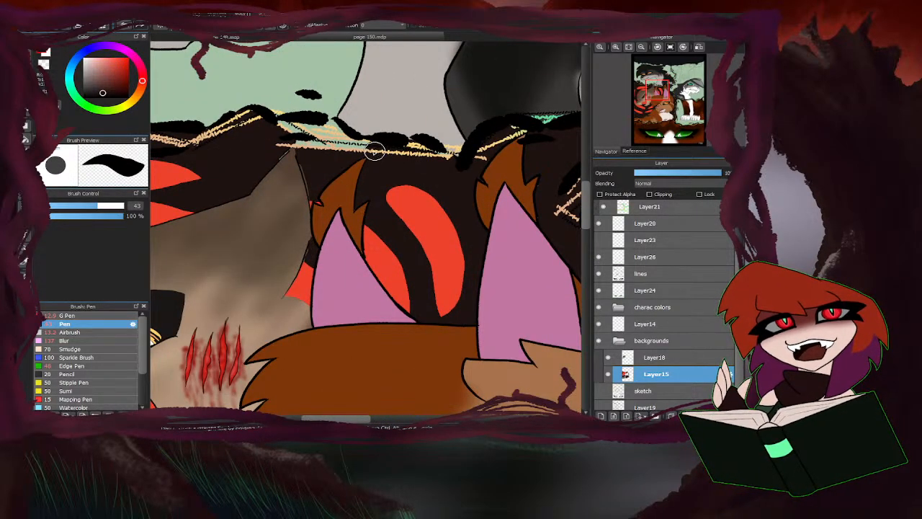
{"action": "mouse_move", "coordinate": [361, 148]}
{"action": "left_mouse_down"}
{"action": "mouse_move", "coordinate": [318, 127]}
{"action": "mouse_move", "coordinate": [291, 128]}
{"action": "mouse_move", "coordinate": [276, 154]}
{"action": "mouse_move", "coordinate": [308, 147]}
{"action": "left_mouse_up"}
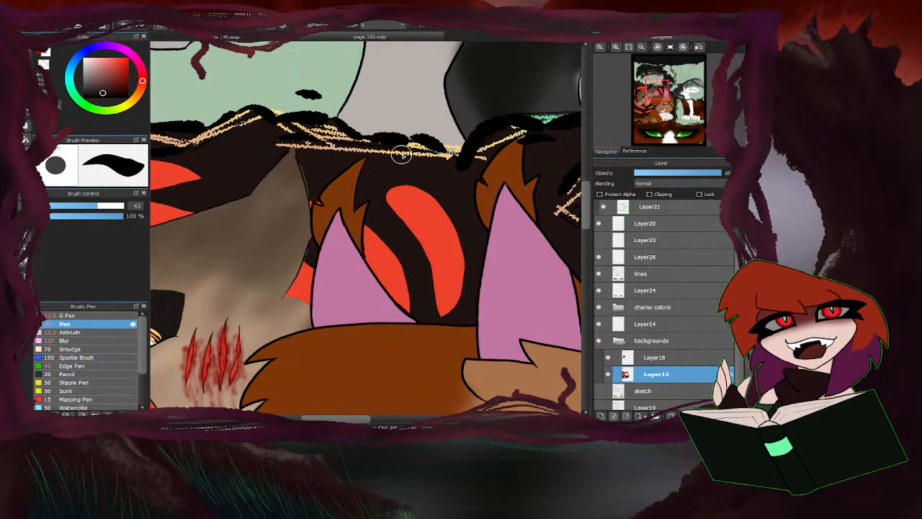
{"action": "scroll", "coordinate": [307, 193], "scroll_direction": "down", "scroll_amount": 5}
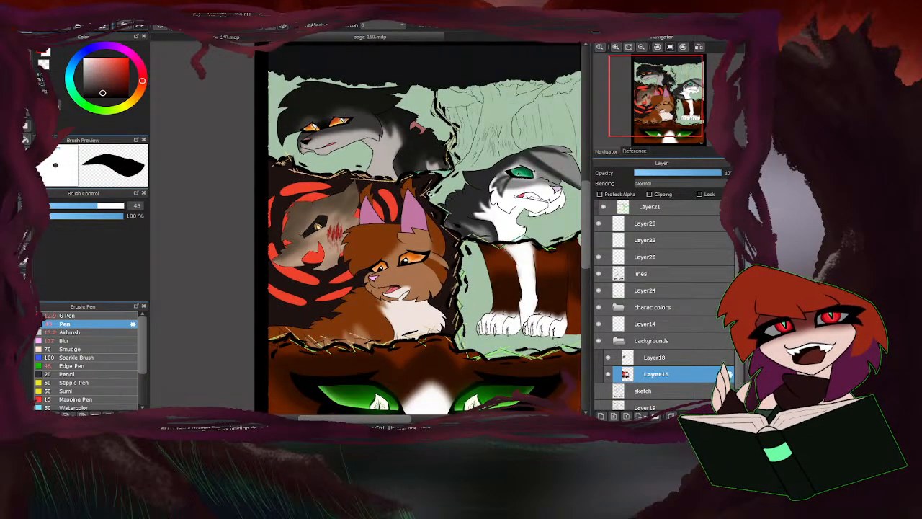
{"action": "scroll", "coordinate": [460, 164], "scroll_direction": "up", "scroll_amount": 4}
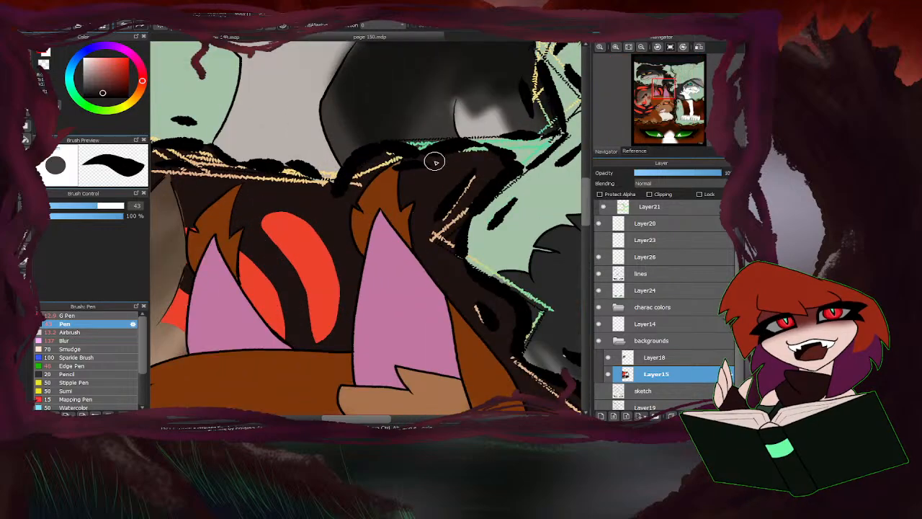
{"action": "scroll", "coordinate": [400, 207], "scroll_direction": "down", "scroll_amount": 4}
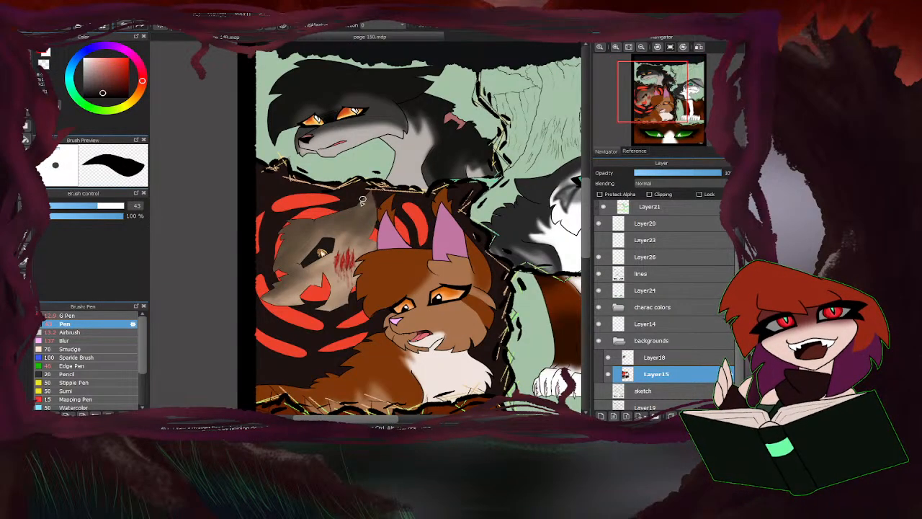
Add a new layer above Layer15 and clip it to that layer.
{"action": "scroll", "coordinate": [376, 245], "scroll_direction": "down", "scroll_amount": 1}
{"action": "scroll", "coordinate": [324, 290], "scroll_direction": "up", "scroll_amount": 1}
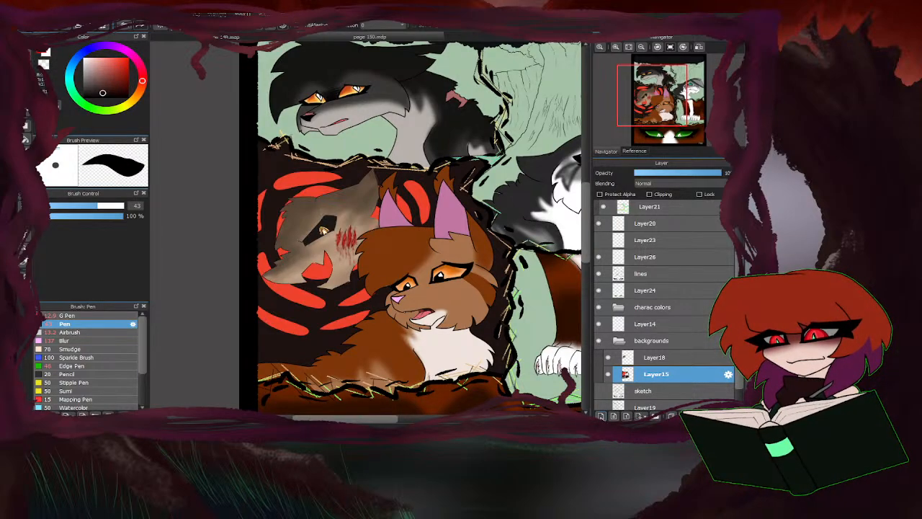
{"action": "left_click", "coordinate": [601, 416]}
{"action": "left_click", "coordinate": [650, 194]}
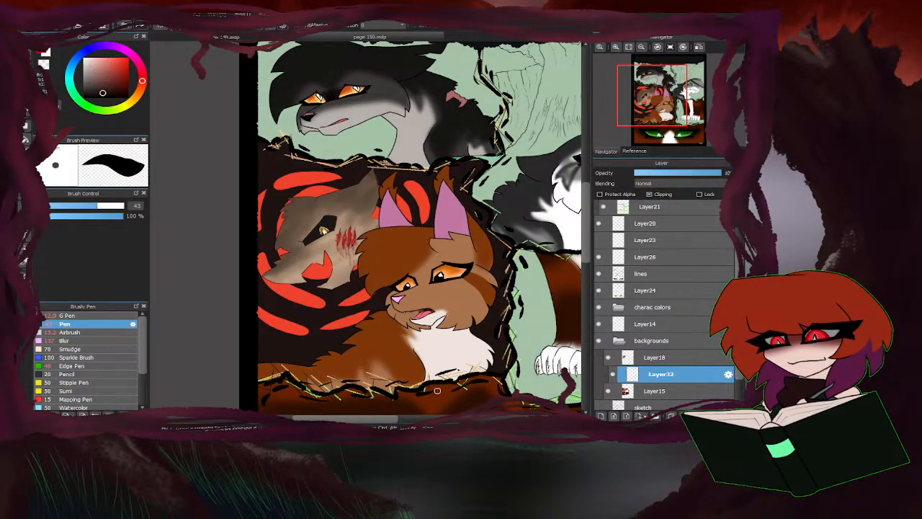
Sample the dark brown and airbrush it at size 115 over the red swirls below the tan figure's muzzle to soften them.
{"action": "left_click", "coordinate": [70, 332]}
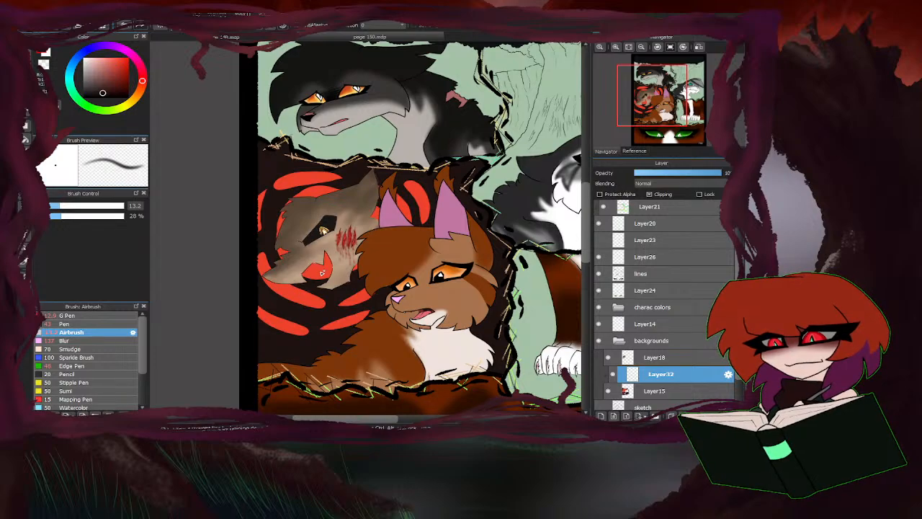
{"action": "left_click", "coordinate": [120, 207]}
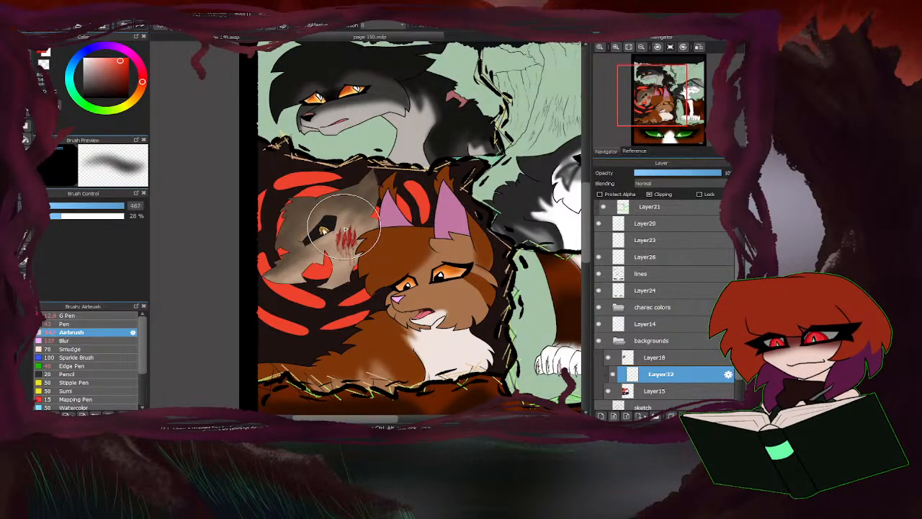
{"action": "right_click", "coordinate": [339, 297]}
{"action": "left_click", "coordinate": [118, 206]}
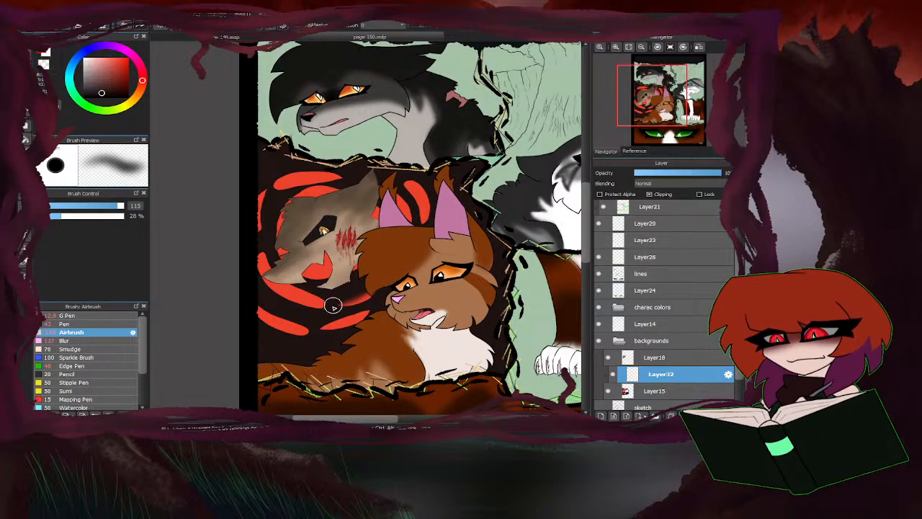
{"action": "mouse_move", "coordinate": [350, 308]}
{"action": "left_mouse_down"}
{"action": "mouse_move", "coordinate": [281, 287]}
{"action": "mouse_move", "coordinate": [296, 288]}
{"action": "left_mouse_up"}
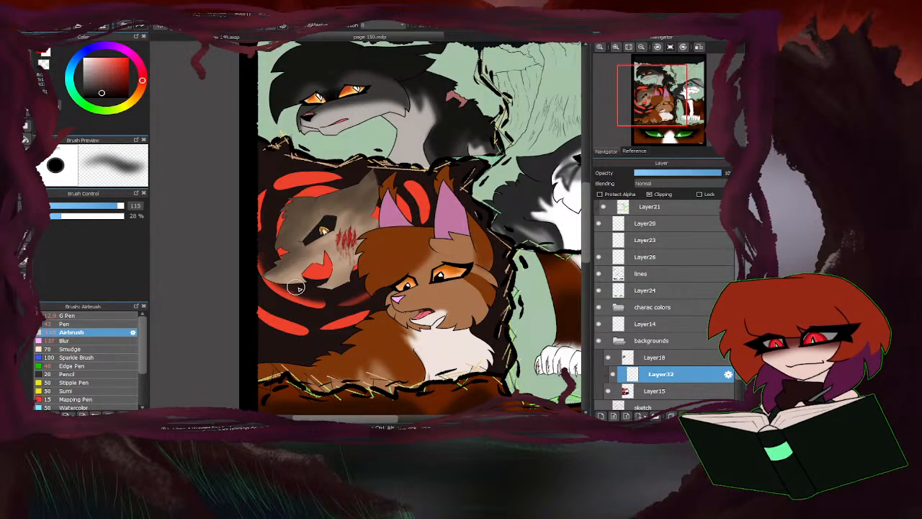
{"action": "mouse_move", "coordinate": [339, 311]}
{"action": "left_mouse_down"}
{"action": "mouse_move", "coordinate": [288, 304]}
{"action": "mouse_move", "coordinate": [272, 288]}
{"action": "mouse_move", "coordinate": [271, 302]}
{"action": "mouse_move", "coordinate": [298, 327]}
{"action": "mouse_move", "coordinate": [263, 317]}
{"action": "left_mouse_up"}
{"action": "left_click_drag", "start_coordinate": [331, 325], "coordinate": [312, 325]}
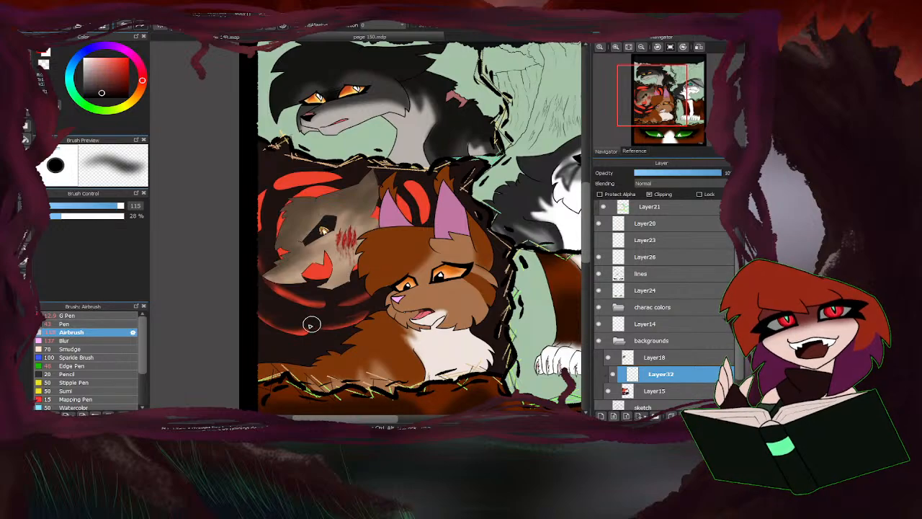
Airbrush the same dark brown over the swirls above and behind the tan figure's head and inside its mouth opening.
{"action": "mouse_move", "coordinate": [291, 207]}
{"action": "left_mouse_down"}
{"action": "mouse_move", "coordinate": [328, 180]}
{"action": "mouse_move", "coordinate": [281, 183]}
{"action": "mouse_move", "coordinate": [296, 184]}
{"action": "left_mouse_up"}
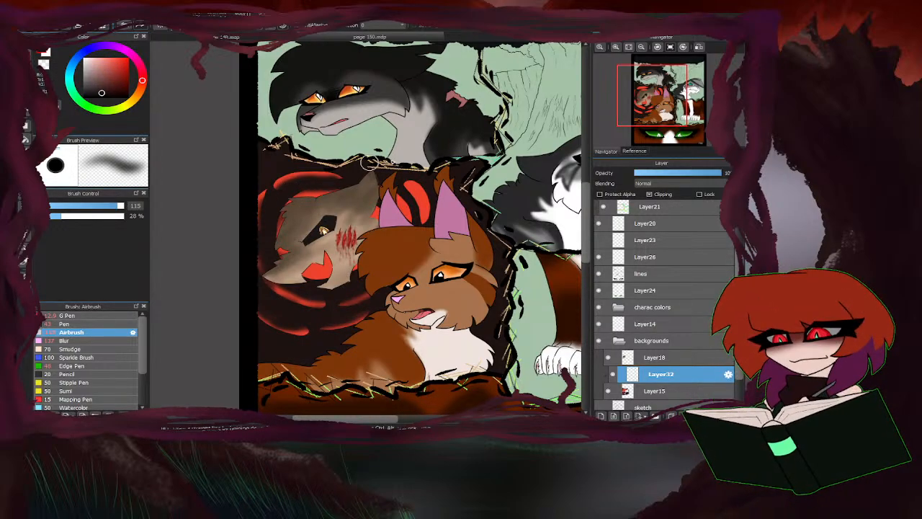
{"action": "mouse_move", "coordinate": [369, 162]}
{"action": "left_mouse_down"}
{"action": "mouse_move", "coordinate": [407, 203]}
{"action": "mouse_move", "coordinate": [395, 181]}
{"action": "mouse_move", "coordinate": [403, 236]}
{"action": "mouse_move", "coordinate": [407, 191]}
{"action": "mouse_move", "coordinate": [420, 222]}
{"action": "mouse_move", "coordinate": [388, 185]}
{"action": "mouse_move", "coordinate": [417, 222]}
{"action": "left_mouse_up"}
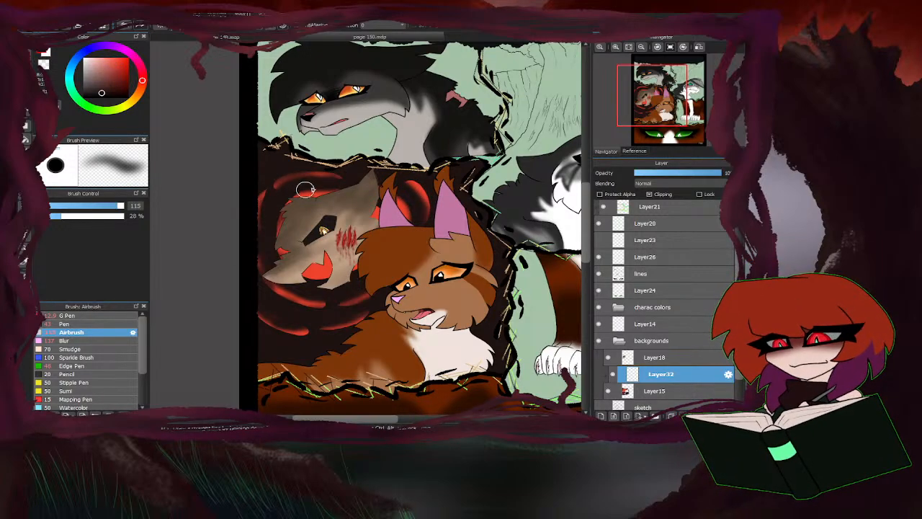
{"action": "mouse_move", "coordinate": [336, 301]}
{"action": "left_mouse_down"}
{"action": "mouse_move", "coordinate": [303, 280]}
{"action": "mouse_move", "coordinate": [352, 277]}
{"action": "mouse_move", "coordinate": [315, 274]}
{"action": "left_mouse_up"}
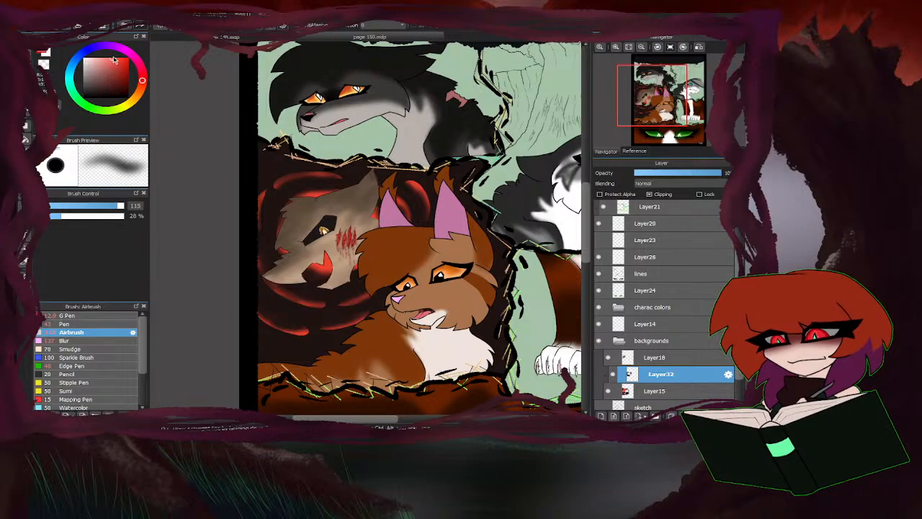
Reduce the Airbrush to size 72 and add bright red streaks along the swirls below the muzzle and behind the orange cat's ears.
{"action": "left_click_drag", "start_coordinate": [121, 208], "coordinate": [109, 207]}
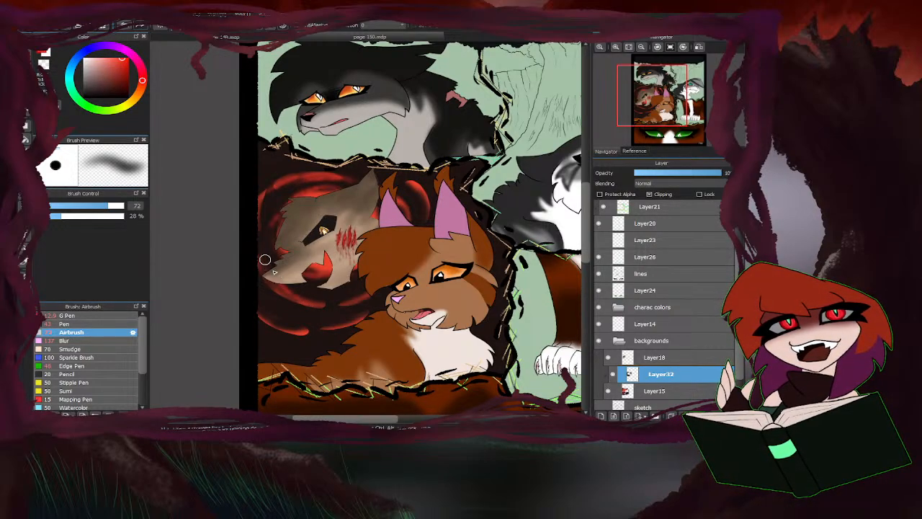
{"action": "left_click_drag", "start_coordinate": [322, 290], "coordinate": [283, 284]}
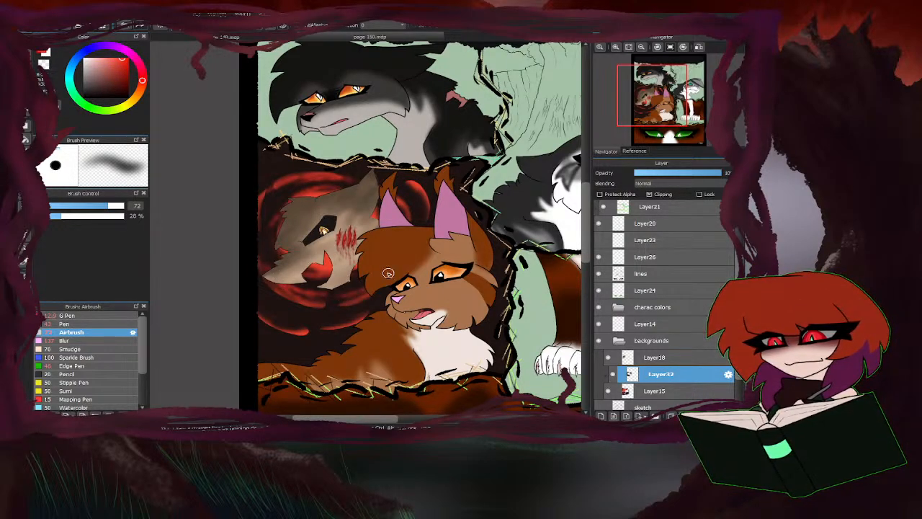
{"action": "mouse_move", "coordinate": [364, 320]}
{"action": "left_mouse_down"}
{"action": "mouse_move", "coordinate": [308, 326]}
{"action": "mouse_move", "coordinate": [377, 305]}
{"action": "mouse_move", "coordinate": [339, 303]}
{"action": "mouse_move", "coordinate": [310, 329]}
{"action": "mouse_move", "coordinate": [252, 291]}
{"action": "left_mouse_up"}
{"action": "mouse_move", "coordinate": [414, 202]}
{"action": "left_mouse_down"}
{"action": "mouse_move", "coordinate": [417, 229]}
{"action": "mouse_move", "coordinate": [400, 188]}
{"action": "mouse_move", "coordinate": [383, 179]}
{"action": "left_mouse_up"}
{"action": "left_click_drag", "start_coordinate": [428, 210], "coordinate": [425, 228]}
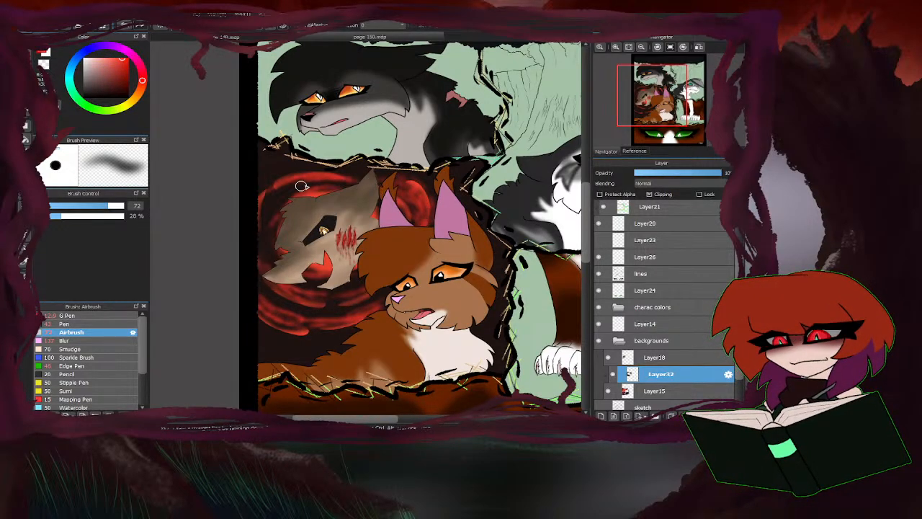
Extend the swirl streaks toward the panel's edges and blend dark brown streaks between them at Airbrush size 72.
{"action": "mouse_move", "coordinate": [266, 213]}
{"action": "left_mouse_down"}
{"action": "mouse_move", "coordinate": [269, 261]}
{"action": "mouse_move", "coordinate": [271, 205]}
{"action": "mouse_move", "coordinate": [249, 214]}
{"action": "mouse_move", "coordinate": [290, 169]}
{"action": "mouse_move", "coordinate": [369, 177]}
{"action": "mouse_move", "coordinate": [242, 177]}
{"action": "left_mouse_up"}
{"action": "mouse_move", "coordinate": [357, 301]}
{"action": "left_mouse_down"}
{"action": "mouse_move", "coordinate": [251, 282]}
{"action": "mouse_move", "coordinate": [378, 295]}
{"action": "mouse_move", "coordinate": [276, 317]}
{"action": "mouse_move", "coordinate": [323, 356]}
{"action": "left_mouse_up"}
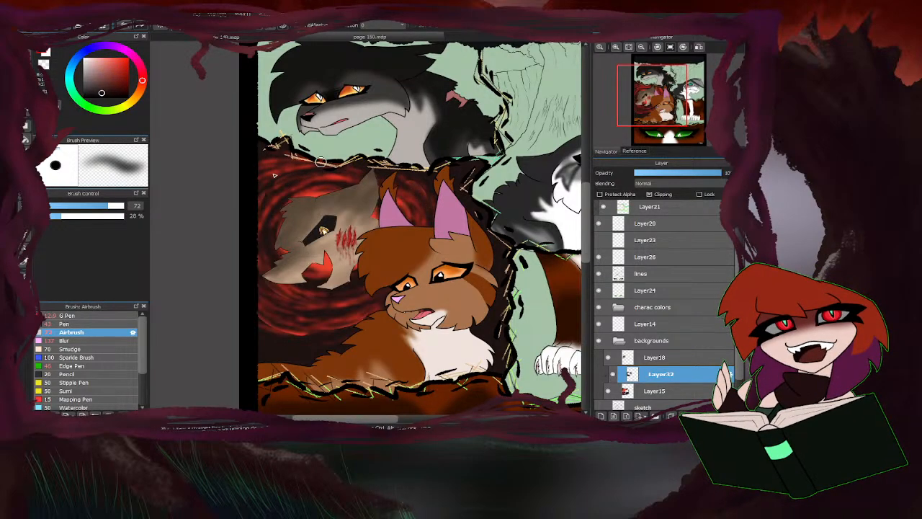
{"action": "left_click_drag", "start_coordinate": [279, 289], "coordinate": [327, 296]}
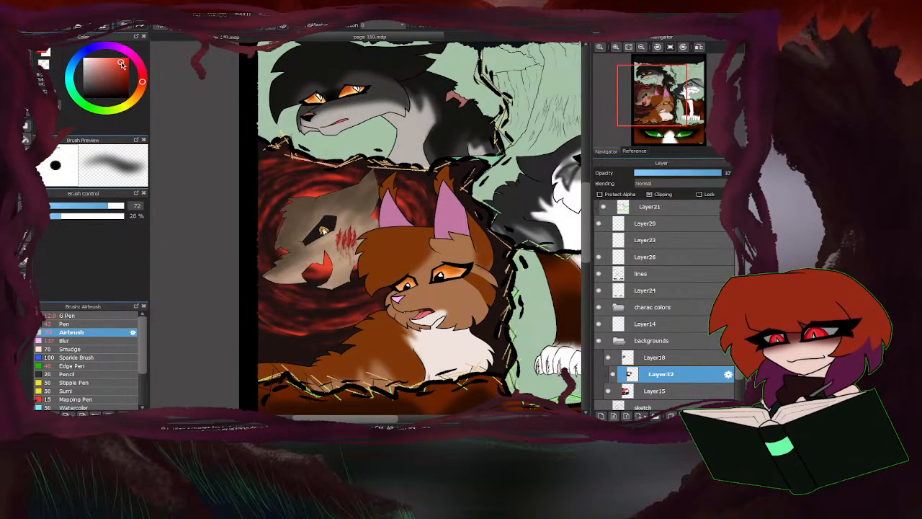
Enlarge the Airbrush and build up a soft red glow around the tan figure's head, finishing with a lighter red at size 422.
{"action": "left_click_drag", "start_coordinate": [118, 207], "coordinate": [192, 202]}
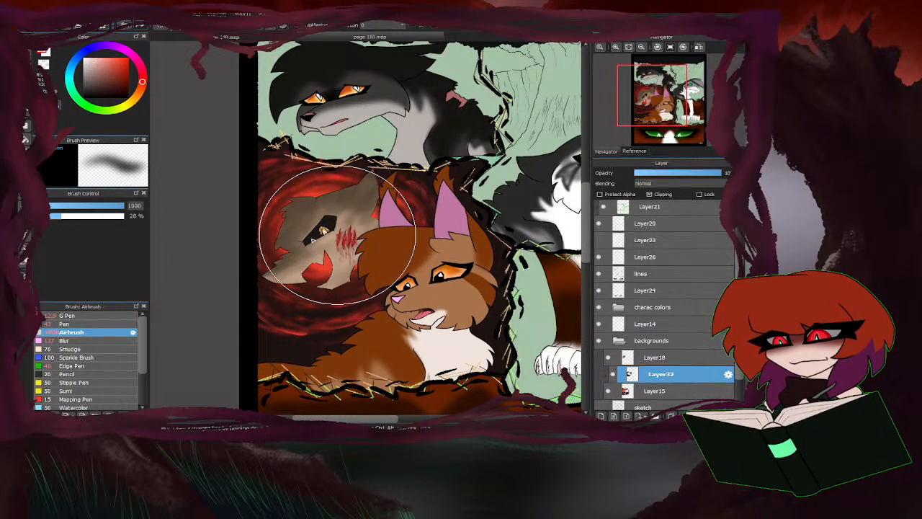
{"action": "left_click_drag", "start_coordinate": [121, 206], "coordinate": [144, 208]}
{"action": "mouse_move", "coordinate": [438, 193]}
{"action": "left_mouse_down"}
{"action": "mouse_move", "coordinate": [357, 237]}
{"action": "mouse_move", "coordinate": [428, 185]}
{"action": "mouse_move", "coordinate": [292, 260]}
{"action": "left_mouse_up"}
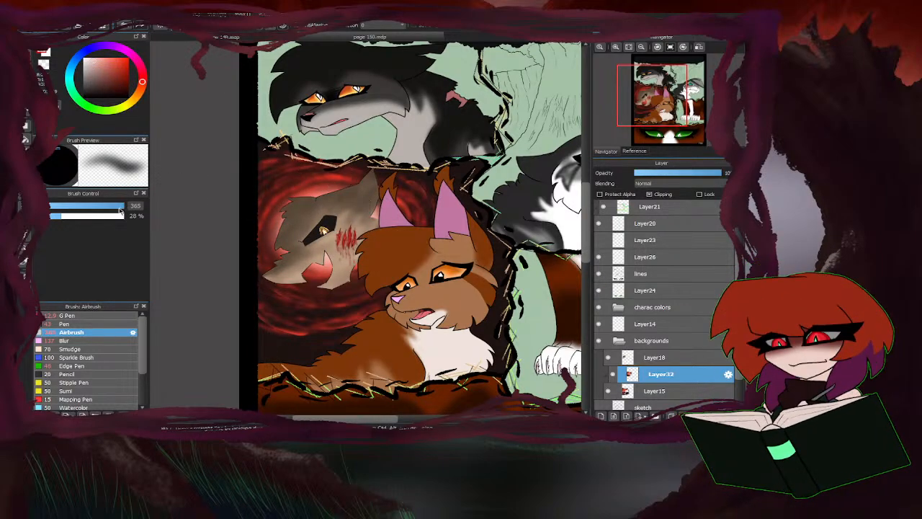
{"action": "left_click_drag", "start_coordinate": [118, 206], "coordinate": [160, 204]}
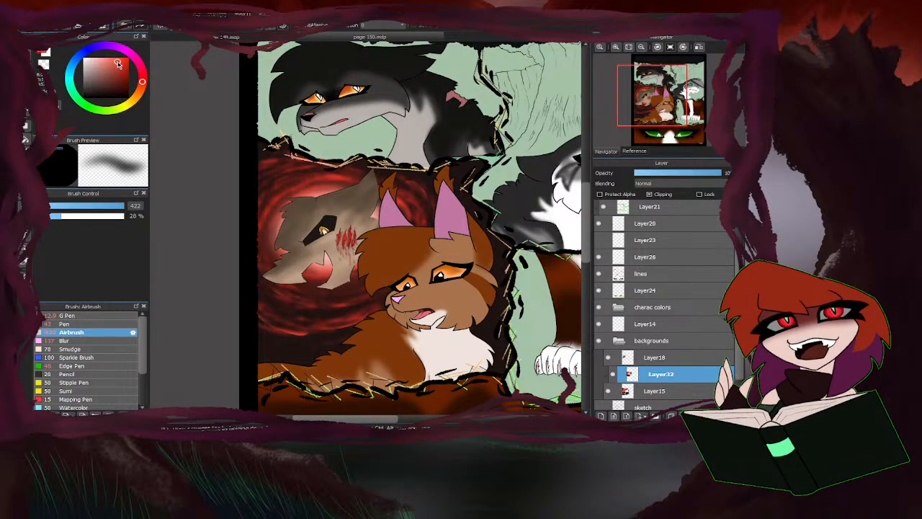
{"action": "left_click_drag", "start_coordinate": [117, 62], "coordinate": [113, 60]}
{"action": "mouse_move", "coordinate": [382, 210]}
{"action": "left_mouse_down"}
{"action": "mouse_move", "coordinate": [344, 193]}
{"action": "mouse_move", "coordinate": [282, 209]}
{"action": "mouse_move", "coordinate": [296, 264]}
{"action": "left_mouse_up"}
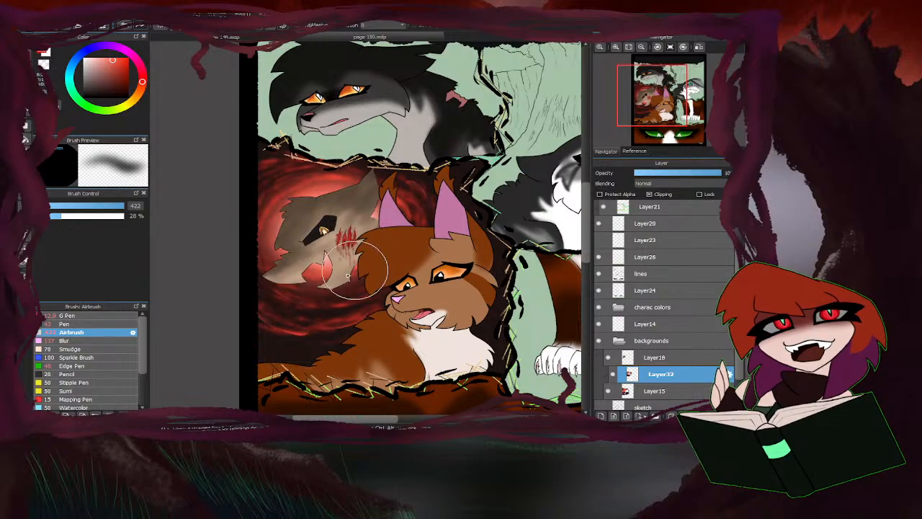
Airbrush a very dark red-brown at size 422 over the swirl panel's outer edges and lower corner.
{"action": "scroll", "coordinate": [342, 193], "scroll_direction": "down", "scroll_amount": 3}
{"action": "scroll", "coordinate": [353, 202], "scroll_direction": "up", "scroll_amount": 2}
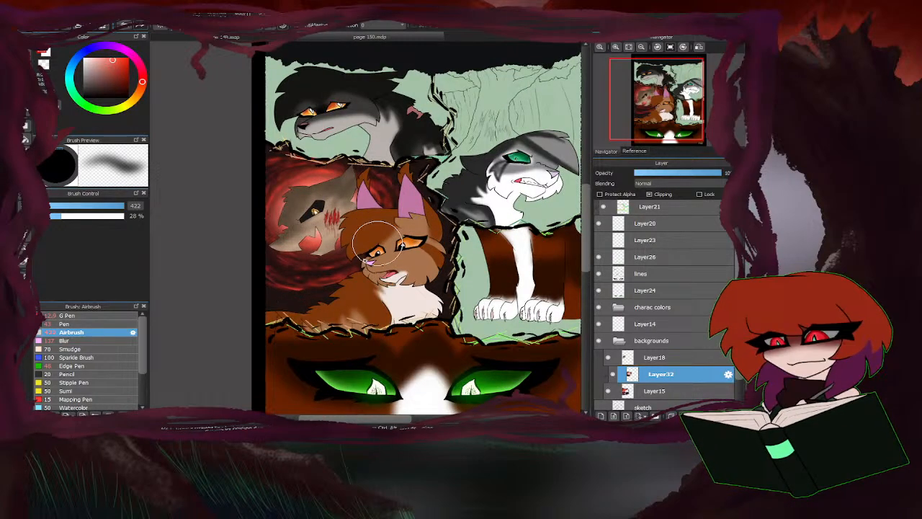
{"action": "left_click", "coordinate": [284, 302], "text": "alt"}
{"action": "mouse_move", "coordinate": [282, 303]}
{"action": "left_mouse_down"}
{"action": "mouse_move", "coordinate": [376, 272]}
{"action": "mouse_move", "coordinate": [303, 296]}
{"action": "mouse_move", "coordinate": [252, 277]}
{"action": "left_mouse_up"}
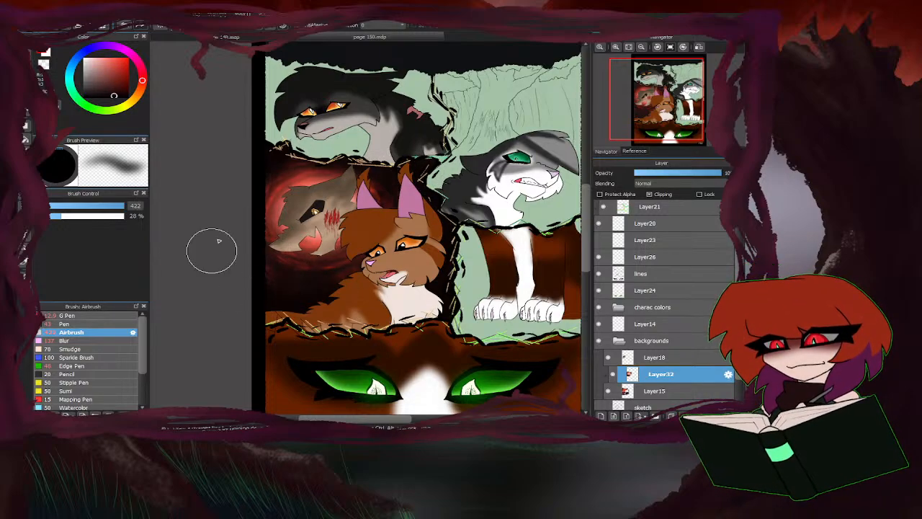
Add a new layer above Layer18, clip it to that layer and set its blending to Multiply.
{"action": "scroll", "coordinate": [237, 266], "scroll_direction": "down", "scroll_amount": 3}
{"action": "scroll", "coordinate": [358, 238], "scroll_direction": "up", "scroll_amount": 2}
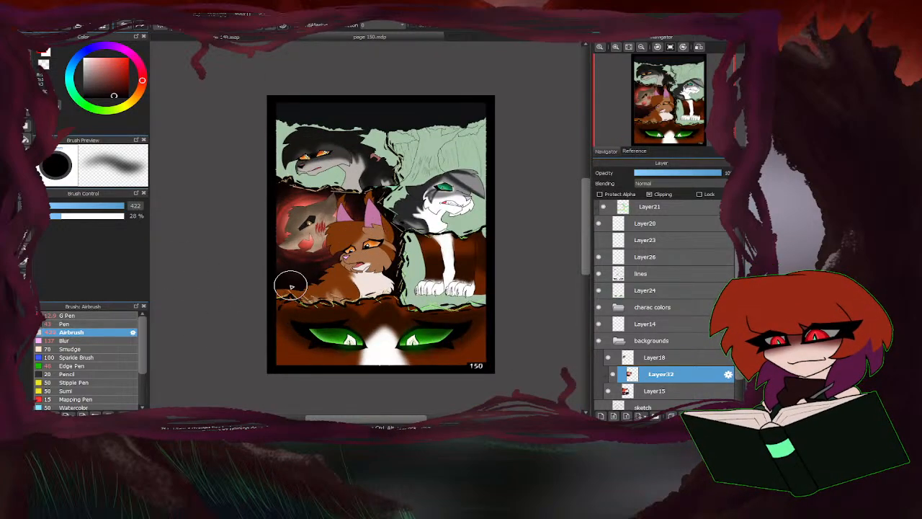
{"action": "left_click", "coordinate": [652, 358]}
{"action": "left_click", "coordinate": [601, 416]}
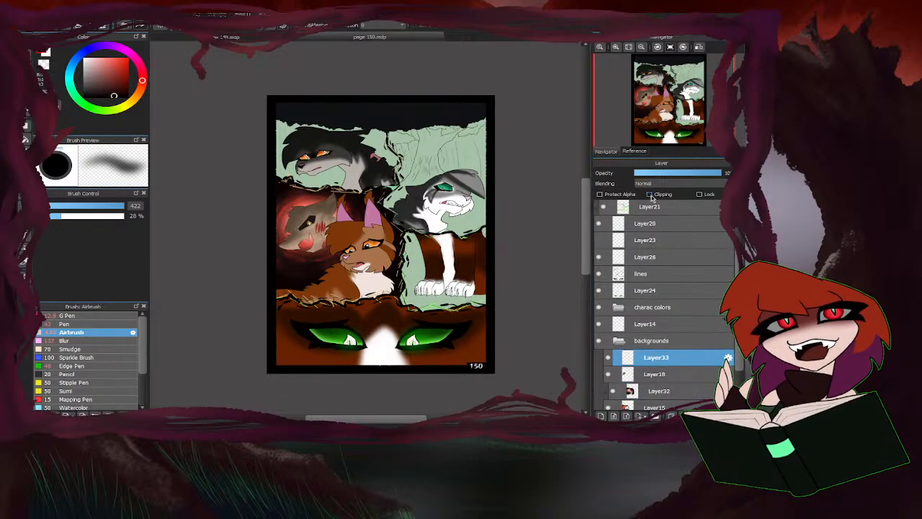
{"action": "left_click", "coordinate": [650, 194]}
{"action": "left_click", "coordinate": [668, 196]}
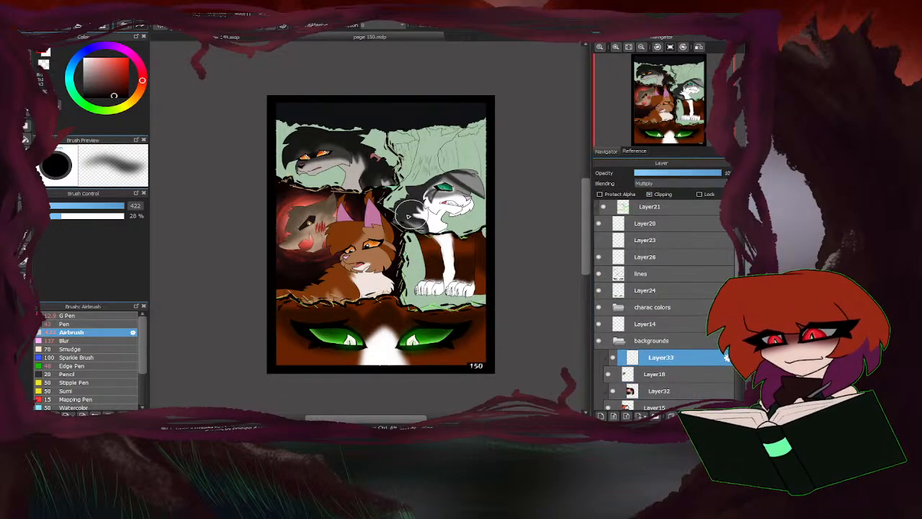
Airbrush dark red shading over the tan figure's head at size 422, covering its face and muzzle with a lighter red.
{"action": "left_click_drag", "start_coordinate": [118, 97], "coordinate": [121, 86]}
{"action": "mouse_move", "coordinate": [326, 245]}
{"action": "left_mouse_down"}
{"action": "mouse_move", "coordinate": [282, 247]}
{"action": "mouse_move", "coordinate": [284, 228]}
{"action": "mouse_move", "coordinate": [304, 207]}
{"action": "mouse_move", "coordinate": [340, 211]}
{"action": "mouse_move", "coordinate": [331, 200]}
{"action": "mouse_move", "coordinate": [299, 203]}
{"action": "left_mouse_up"}
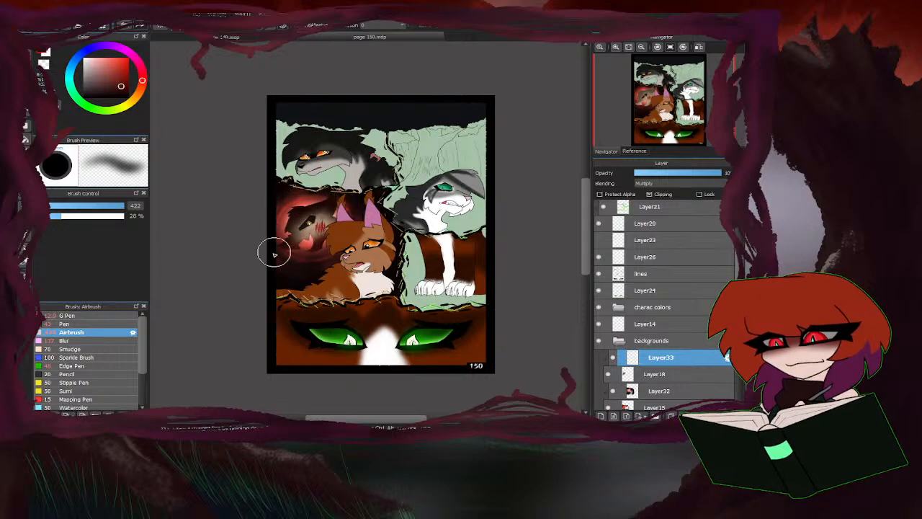
{"action": "scroll", "coordinate": [274, 252], "scroll_direction": "up", "scroll_amount": 2}
{"action": "left_click", "coordinate": [277, 200], "text": "alt"}
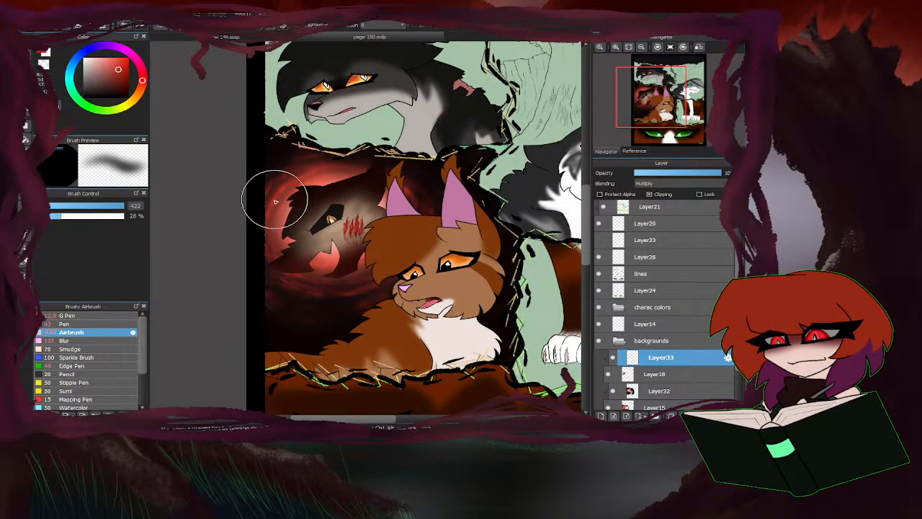
{"action": "mouse_move", "coordinate": [275, 200]}
{"action": "left_mouse_down"}
{"action": "mouse_move", "coordinate": [231, 274]}
{"action": "mouse_move", "coordinate": [329, 239]}
{"action": "mouse_move", "coordinate": [388, 239]}
{"action": "mouse_move", "coordinate": [346, 241]}
{"action": "mouse_move", "coordinate": [330, 218]}
{"action": "mouse_move", "coordinate": [334, 227]}
{"action": "mouse_move", "coordinate": [305, 247]}
{"action": "mouse_move", "coordinate": [359, 230]}
{"action": "mouse_move", "coordinate": [365, 214]}
{"action": "mouse_move", "coordinate": [291, 248]}
{"action": "left_mouse_up"}
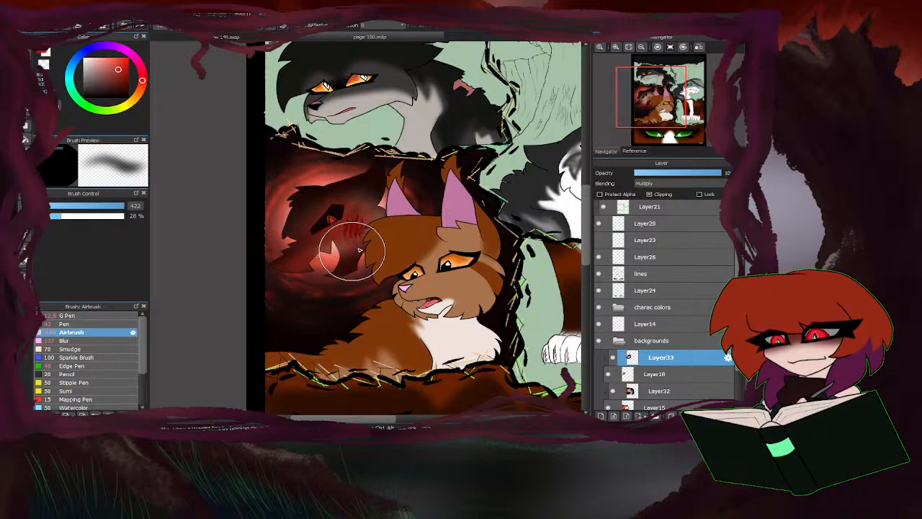
Blur the red shading on the tan figure with the Blur brush at size 1000.
{"action": "left_click", "coordinate": [67, 340]}
{"action": "left_click_drag", "start_coordinate": [117, 210], "coordinate": [129, 208]}
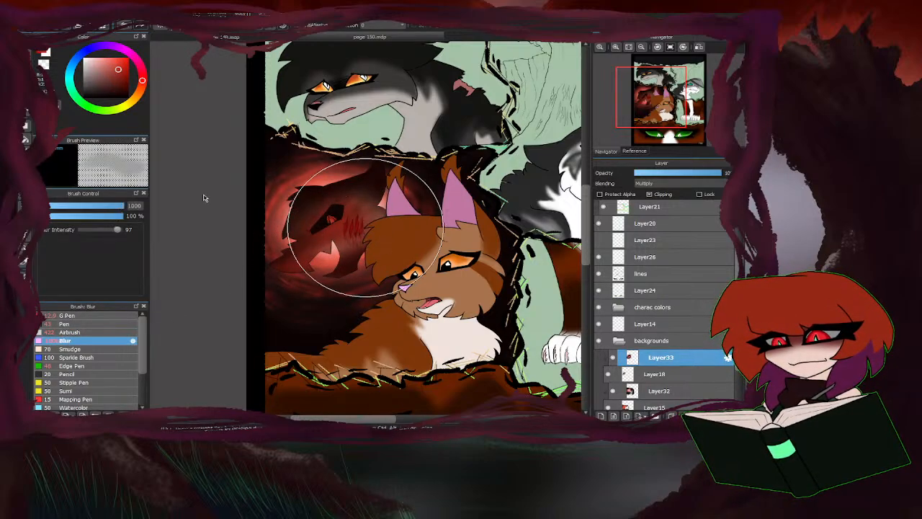
{"action": "mouse_move", "coordinate": [396, 180]}
{"action": "left_mouse_down"}
{"action": "mouse_move", "coordinate": [409, 150]}
{"action": "mouse_move", "coordinate": [397, 109]}
{"action": "left_mouse_up"}
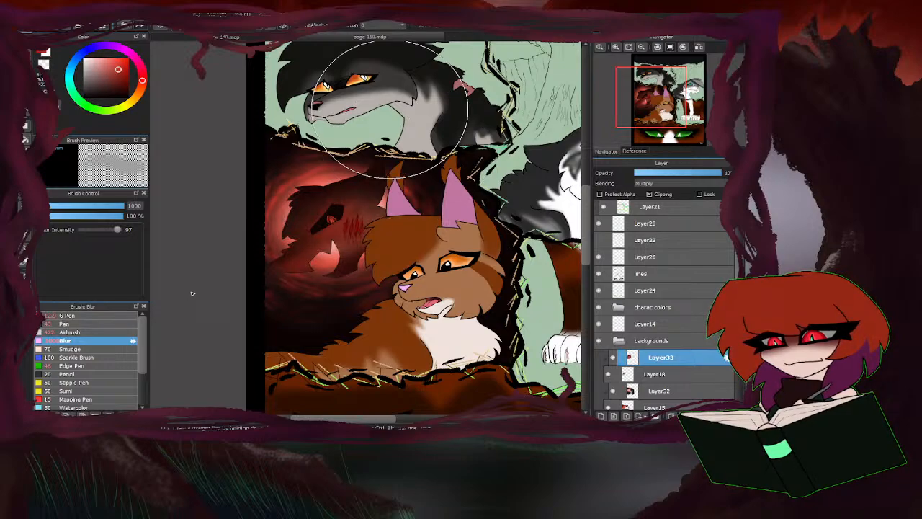
Erase a thin rim of shading with the G Pen at size 12.9 along the tan figure's jagged muzzle edge and lower outline.
{"action": "left_click", "coordinate": [69, 316]}
{"action": "scroll", "coordinate": [311, 238], "scroll_direction": "up", "scroll_amount": 5}
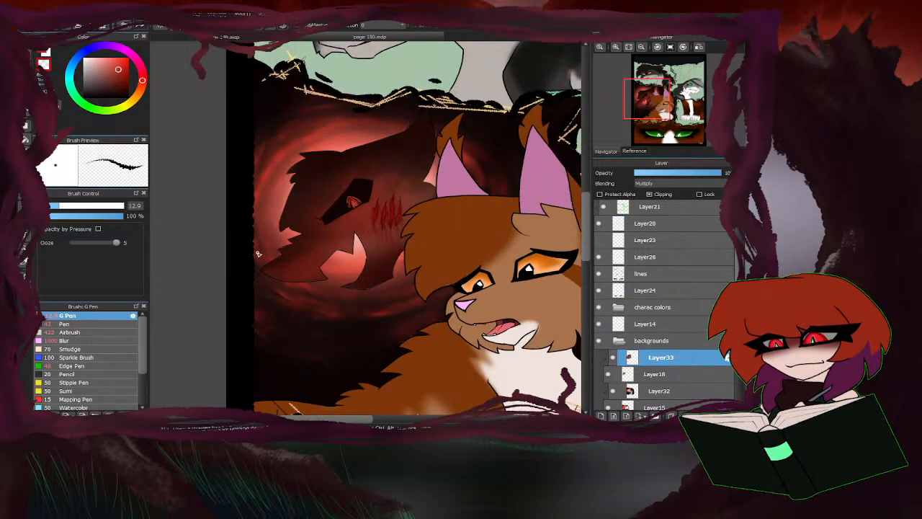
{"action": "mouse_move", "coordinate": [355, 209]}
{"action": "left_mouse_down"}
{"action": "mouse_move", "coordinate": [271, 236]}
{"action": "mouse_move", "coordinate": [301, 257]}
{"action": "mouse_move", "coordinate": [218, 294]}
{"action": "mouse_move", "coordinate": [243, 309]}
{"action": "left_mouse_up"}
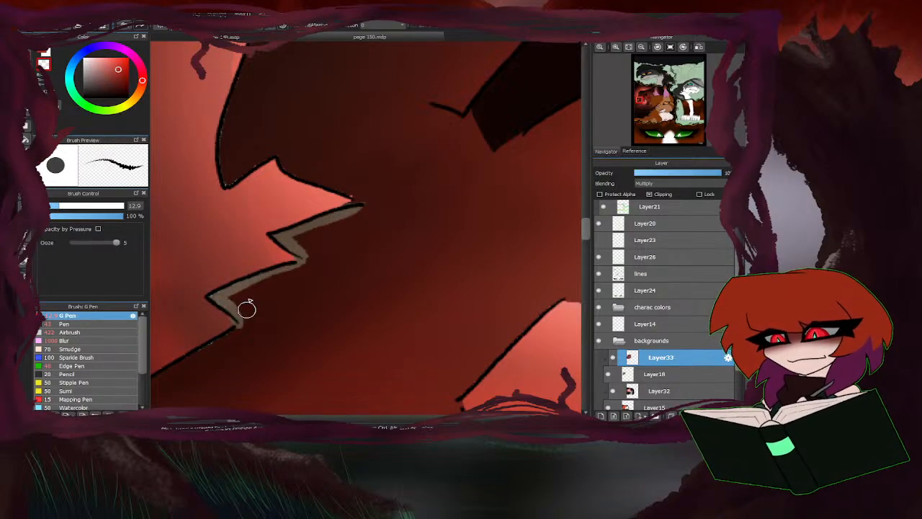
{"action": "scroll", "coordinate": [324, 230], "scroll_direction": "down", "scroll_amount": 3}
{"action": "scroll", "coordinate": [372, 194], "scroll_direction": "up", "scroll_amount": 2}
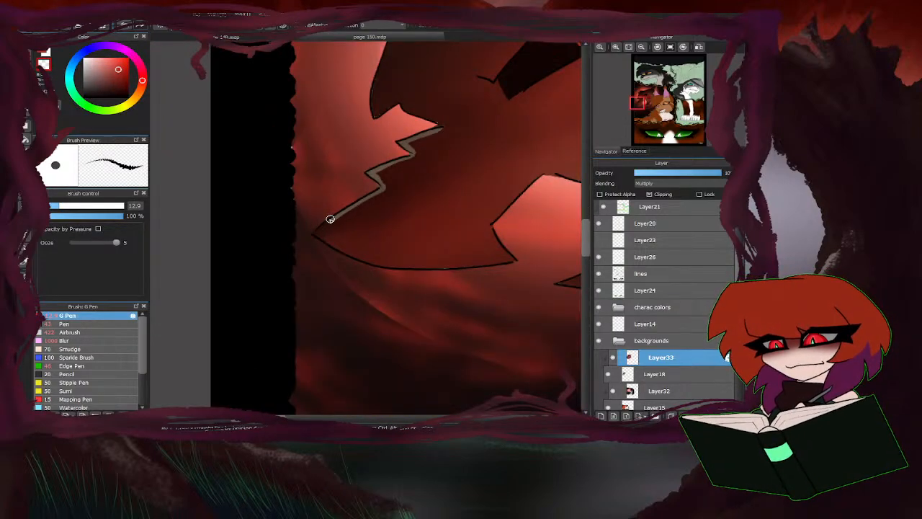
{"action": "mouse_move", "coordinate": [322, 238]}
{"action": "left_mouse_down"}
{"action": "mouse_move", "coordinate": [426, 270]}
{"action": "mouse_move", "coordinate": [494, 266]}
{"action": "left_mouse_up"}
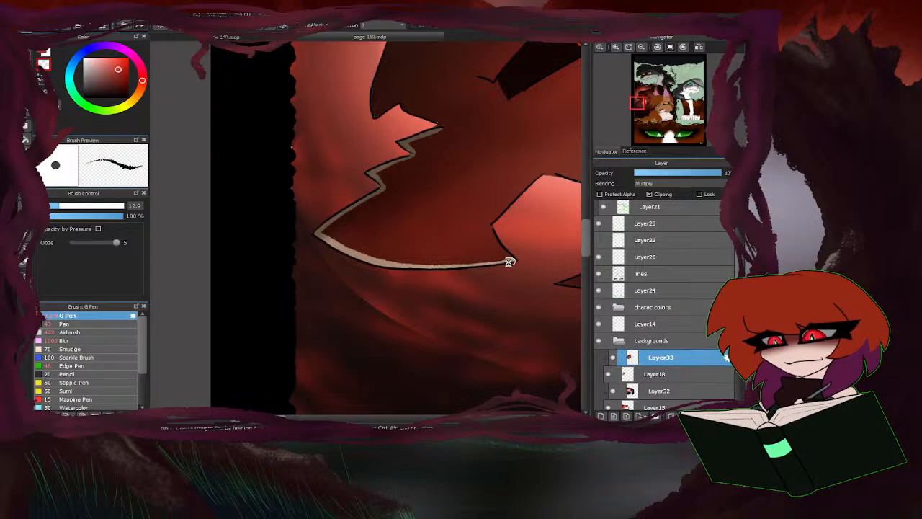
Erase a thin rim of shading around the tan figure's open mouth and fang shape with the G Pen.
{"action": "scroll", "coordinate": [509, 261], "scroll_direction": "up", "scroll_amount": 2}
{"action": "scroll", "coordinate": [488, 199], "scroll_direction": "down", "scroll_amount": 3}
{"action": "scroll", "coordinate": [468, 178], "scroll_direction": "up", "scroll_amount": 3}
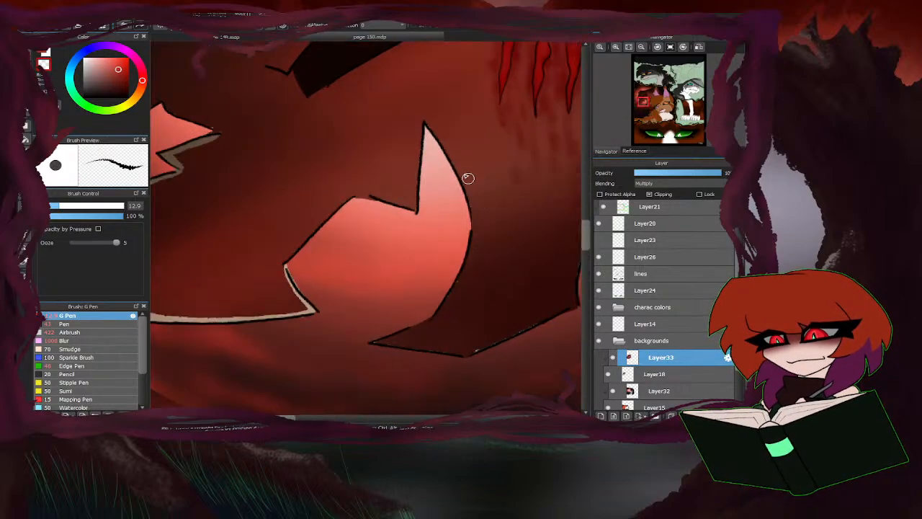
{"action": "mouse_move", "coordinate": [412, 214]}
{"action": "left_mouse_down"}
{"action": "mouse_move", "coordinate": [432, 132]}
{"action": "mouse_move", "coordinate": [472, 207]}
{"action": "mouse_move", "coordinate": [465, 268]}
{"action": "mouse_move", "coordinate": [428, 325]}
{"action": "mouse_move", "coordinate": [362, 344]}
{"action": "left_mouse_up"}
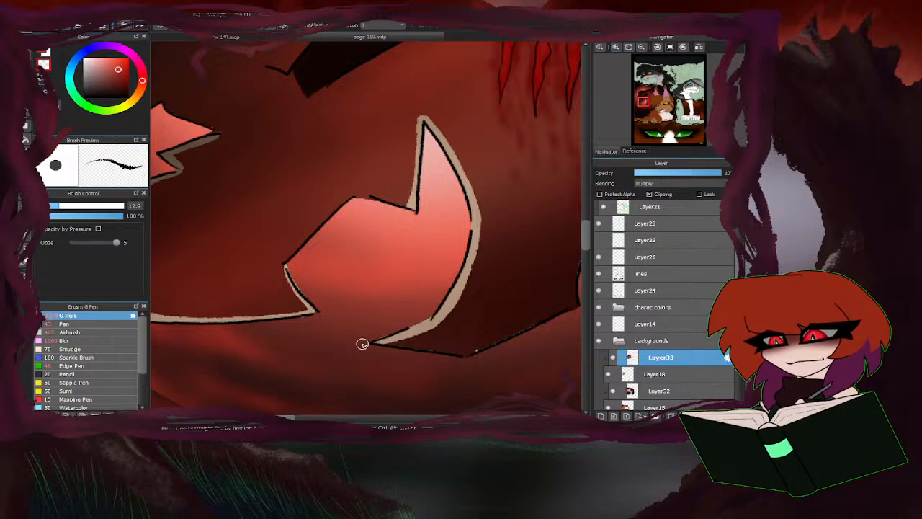
{"action": "mouse_move", "coordinate": [415, 211]}
{"action": "left_mouse_down"}
{"action": "mouse_move", "coordinate": [366, 196]}
{"action": "mouse_move", "coordinate": [329, 217]}
{"action": "mouse_move", "coordinate": [283, 268]}
{"action": "mouse_move", "coordinate": [293, 293]}
{"action": "left_mouse_up"}
{"action": "scroll", "coordinate": [301, 263], "scroll_direction": "down", "scroll_amount": 3}
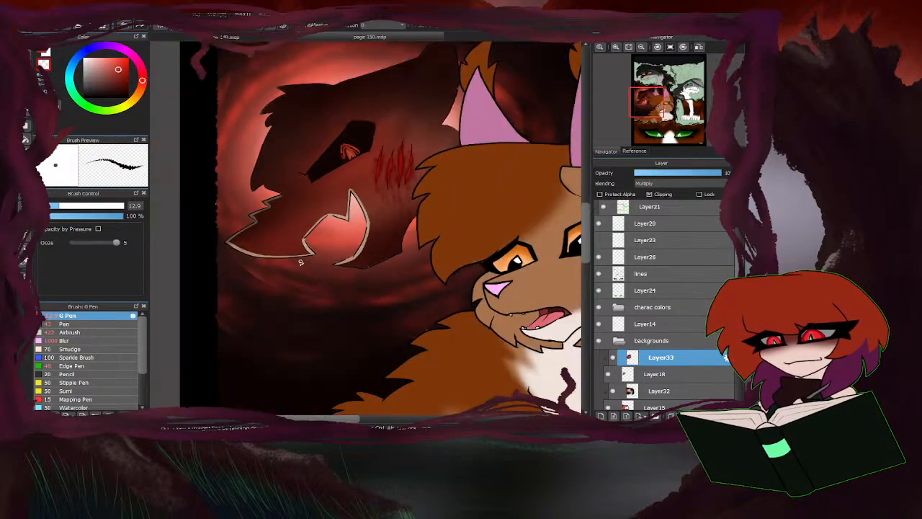
{"action": "scroll", "coordinate": [369, 293], "scroll_direction": "up", "scroll_amount": 2}
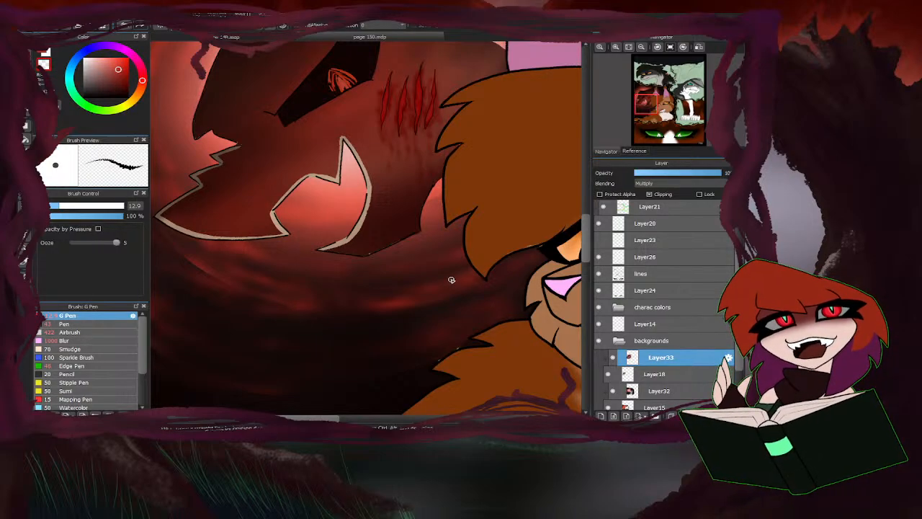
Erase a thin rim of shading with the G Pen along the tan figure's lower jaw, up to the brown cat's hair.
{"action": "scroll", "coordinate": [355, 254], "scroll_direction": "up", "scroll_amount": 3}
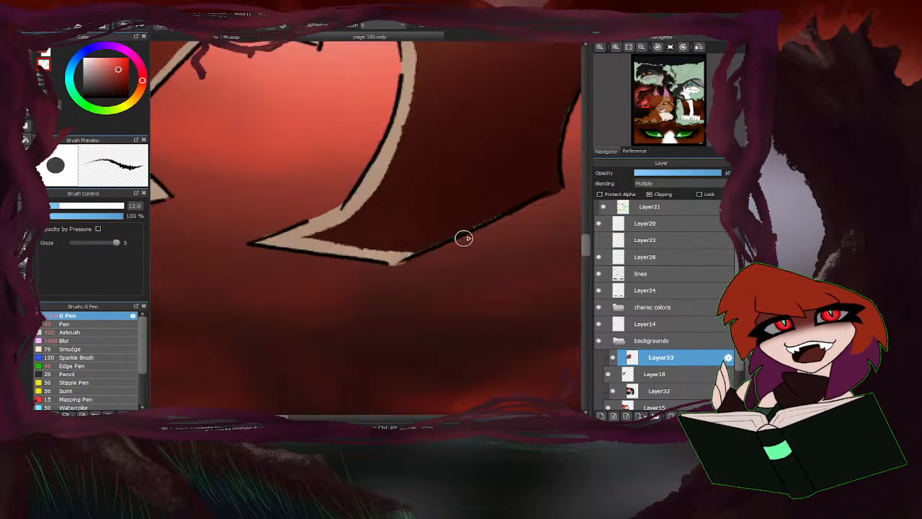
{"action": "scroll", "coordinate": [393, 241], "scroll_direction": "down", "scroll_amount": 3}
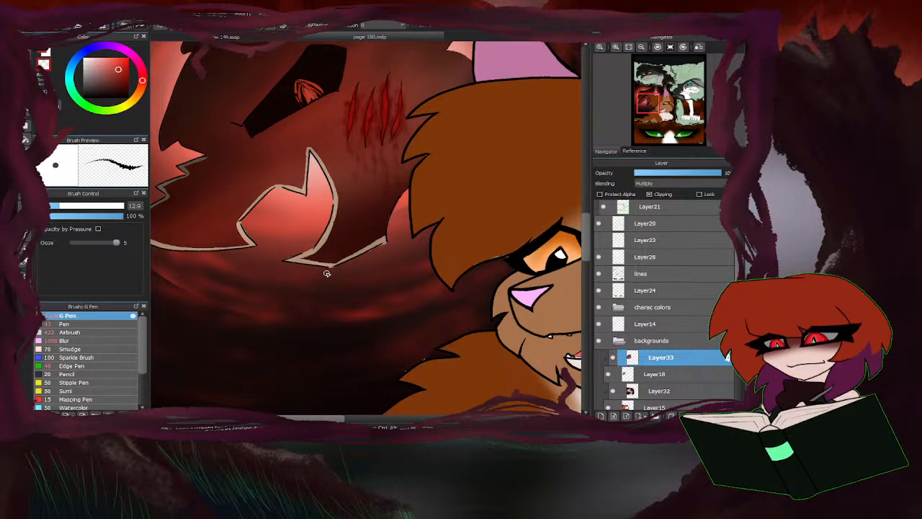
{"action": "scroll", "coordinate": [327, 274], "scroll_direction": "up", "scroll_amount": 2}
{"action": "left_click_drag", "start_coordinate": [412, 164], "coordinate": [371, 265]}
{"action": "scroll", "coordinate": [384, 200], "scroll_direction": "down", "scroll_amount": 4}
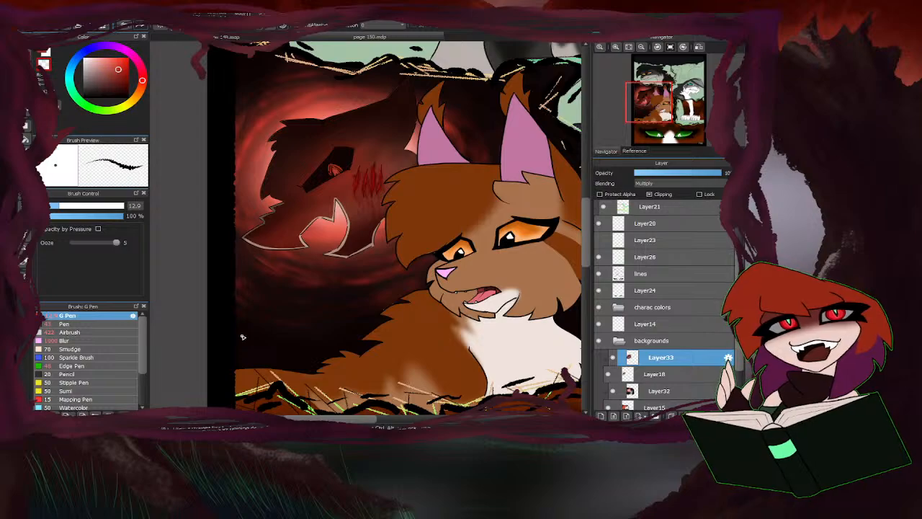
Erase a thin rim of shading around the tan figure's ear and along the top edge of its head.
{"action": "scroll", "coordinate": [400, 153], "scroll_direction": "up", "scroll_amount": 5}
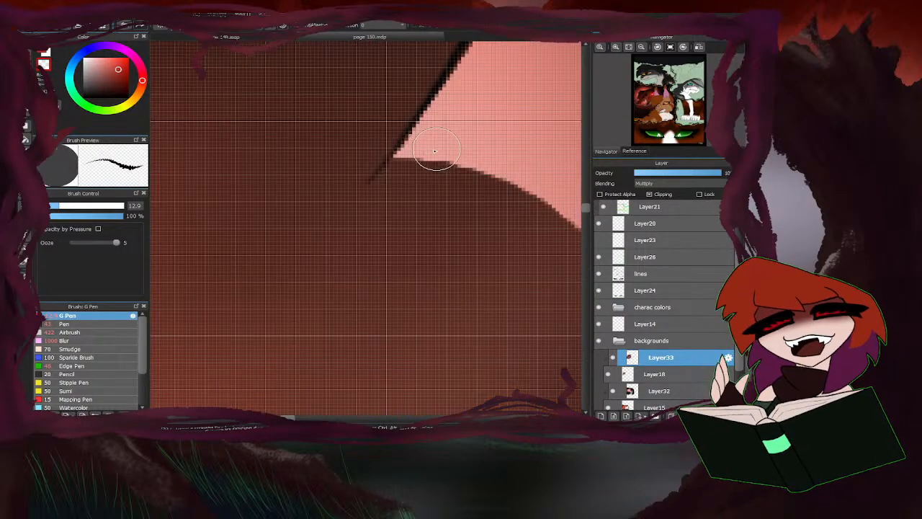
{"action": "scroll", "coordinate": [393, 167], "scroll_direction": "down", "scroll_amount": 3}
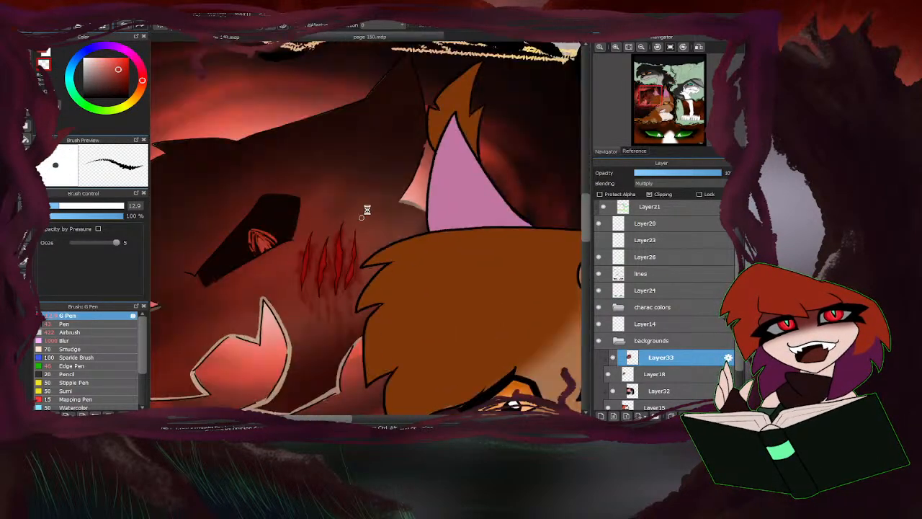
{"action": "scroll", "coordinate": [387, 168], "scroll_direction": "up", "scroll_amount": 2}
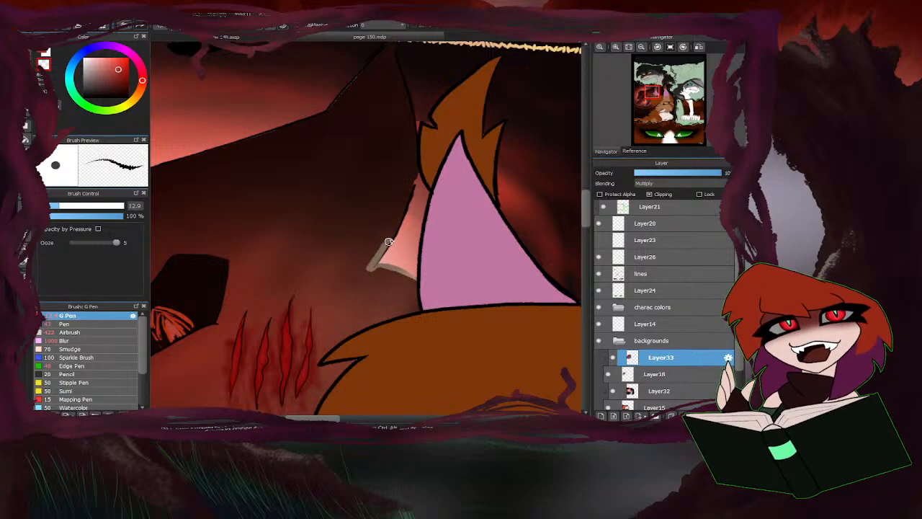
{"action": "mouse_move", "coordinate": [389, 241]}
{"action": "left_mouse_down"}
{"action": "mouse_move", "coordinate": [409, 198]}
{"action": "mouse_move", "coordinate": [414, 128]}
{"action": "mouse_move", "coordinate": [414, 157]}
{"action": "mouse_move", "coordinate": [391, 45]}
{"action": "left_mouse_up"}
{"action": "scroll", "coordinate": [434, 77], "scroll_direction": "down", "scroll_amount": 3}
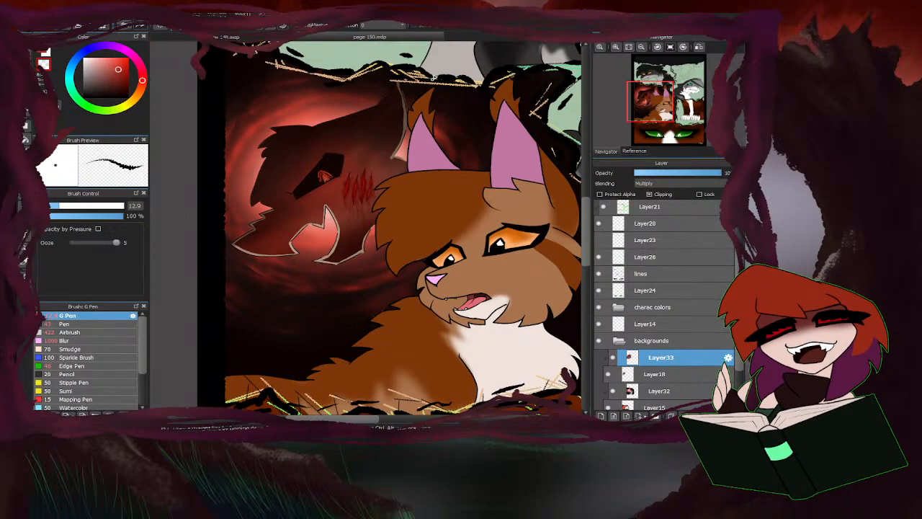
{"action": "scroll", "coordinate": [397, 79], "scroll_direction": "up", "scroll_amount": 4}
{"action": "scroll", "coordinate": [351, 145], "scroll_direction": "down", "scroll_amount": 3}
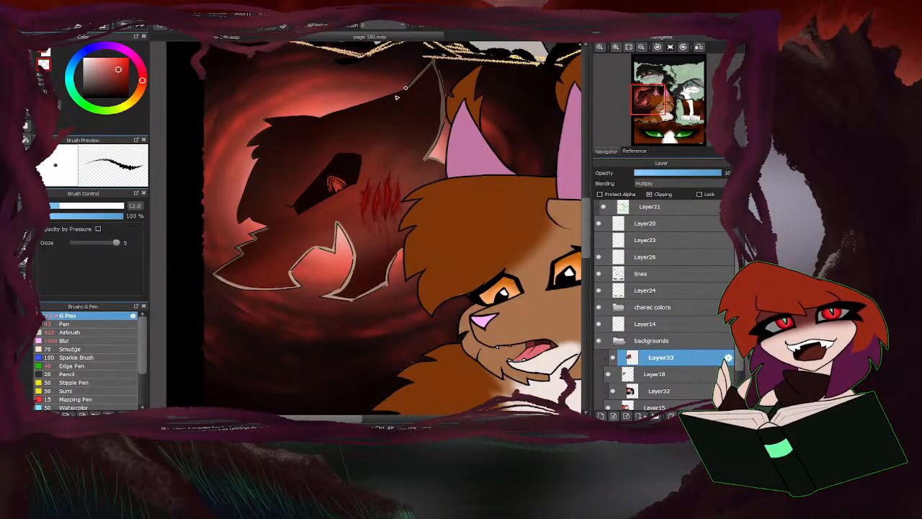
{"action": "scroll", "coordinate": [400, 72], "scroll_direction": "up", "scroll_amount": 2}
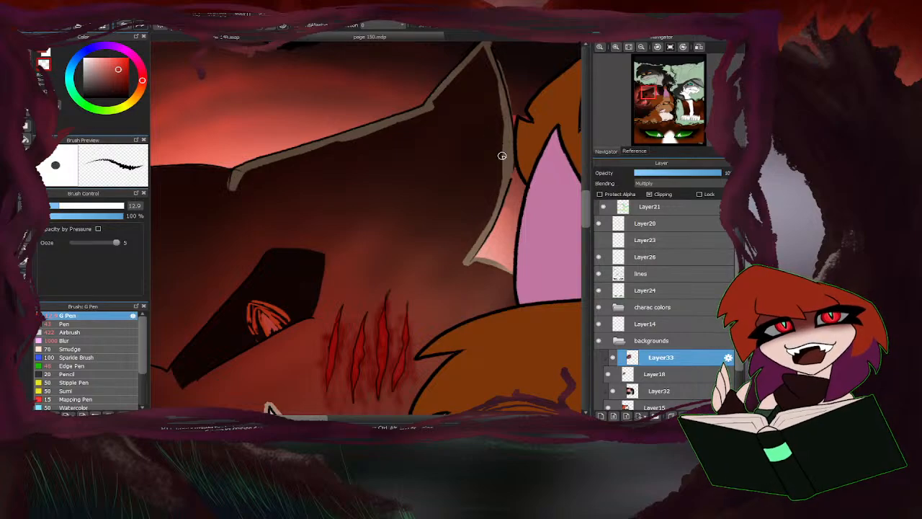
{"action": "scroll", "coordinate": [479, 261], "scroll_direction": "down", "scroll_amount": 4}
Erase a thin rim of shading along the tan figure's pointed fur tufts and down the outer edge of its face to the muzzle.
{"action": "scroll", "coordinate": [470, 253], "scroll_direction": "up", "scroll_amount": 5}
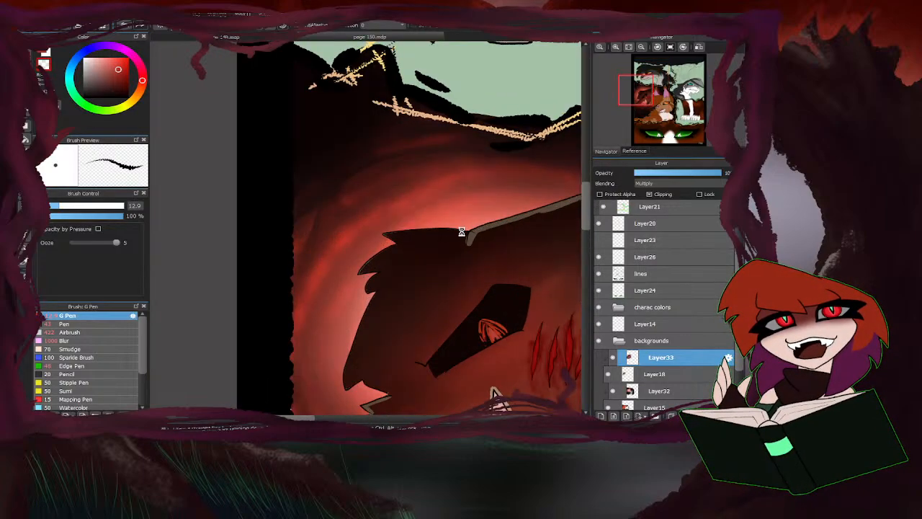
{"action": "mouse_move", "coordinate": [470, 253]}
{"action": "left_mouse_down"}
{"action": "mouse_move", "coordinate": [441, 235]}
{"action": "mouse_move", "coordinate": [305, 248]}
{"action": "mouse_move", "coordinate": [377, 243]}
{"action": "mouse_move", "coordinate": [312, 247]}
{"action": "mouse_move", "coordinate": [347, 263]}
{"action": "mouse_move", "coordinate": [317, 269]}
{"action": "mouse_move", "coordinate": [280, 316]}
{"action": "left_mouse_up"}
{"action": "scroll", "coordinate": [353, 262], "scroll_direction": "down", "scroll_amount": 4}
{"action": "scroll", "coordinate": [361, 250], "scroll_direction": "up", "scroll_amount": 5}
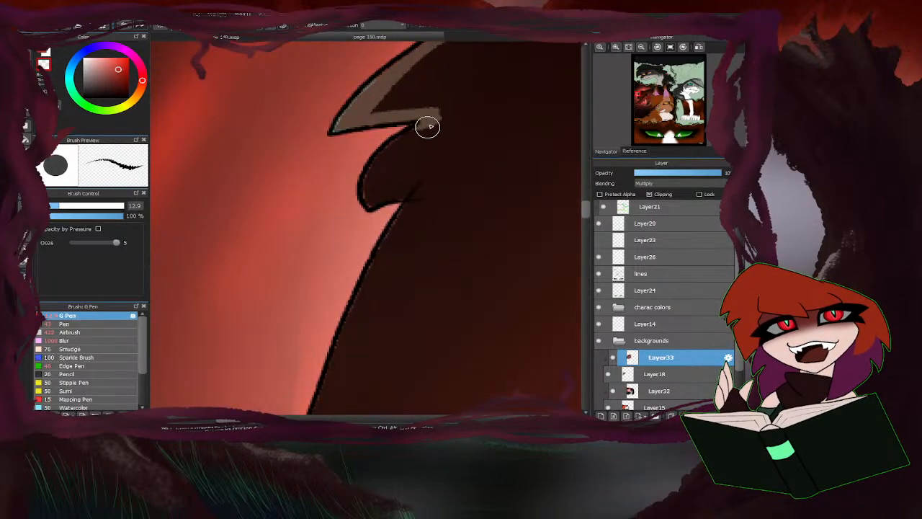
{"action": "mouse_move", "coordinate": [427, 125]}
{"action": "left_mouse_down"}
{"action": "mouse_move", "coordinate": [365, 209]}
{"action": "mouse_move", "coordinate": [378, 170]}
{"action": "mouse_move", "coordinate": [364, 189]}
{"action": "mouse_move", "coordinate": [313, 319]}
{"action": "mouse_move", "coordinate": [311, 366]}
{"action": "mouse_move", "coordinate": [344, 346]}
{"action": "mouse_move", "coordinate": [398, 371]}
{"action": "left_mouse_up"}
{"action": "scroll", "coordinate": [378, 188], "scroll_direction": "down", "scroll_amount": 4}
{"action": "scroll", "coordinate": [409, 137], "scroll_direction": "up", "scroll_amount": 5}
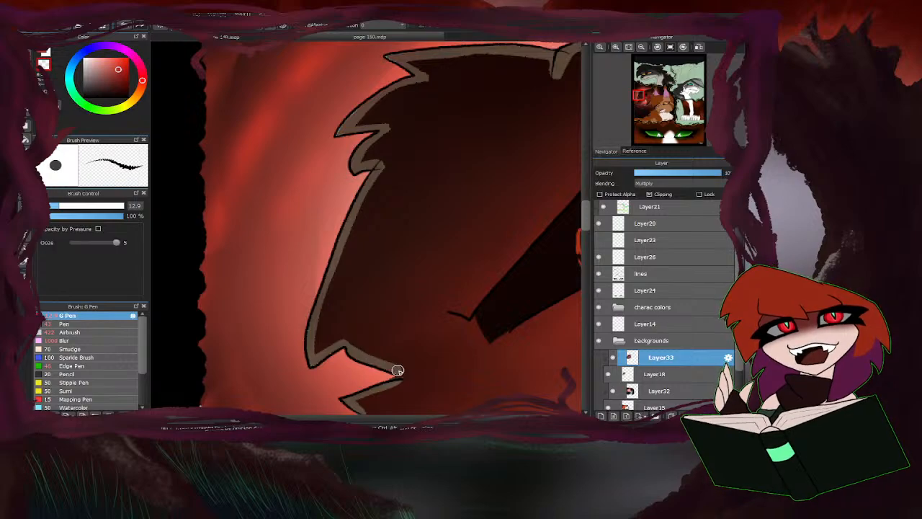
{"action": "scroll", "coordinate": [382, 372], "scroll_direction": "down", "scroll_amount": 5}
{"action": "scroll", "coordinate": [315, 296], "scroll_direction": "up", "scroll_amount": 3}
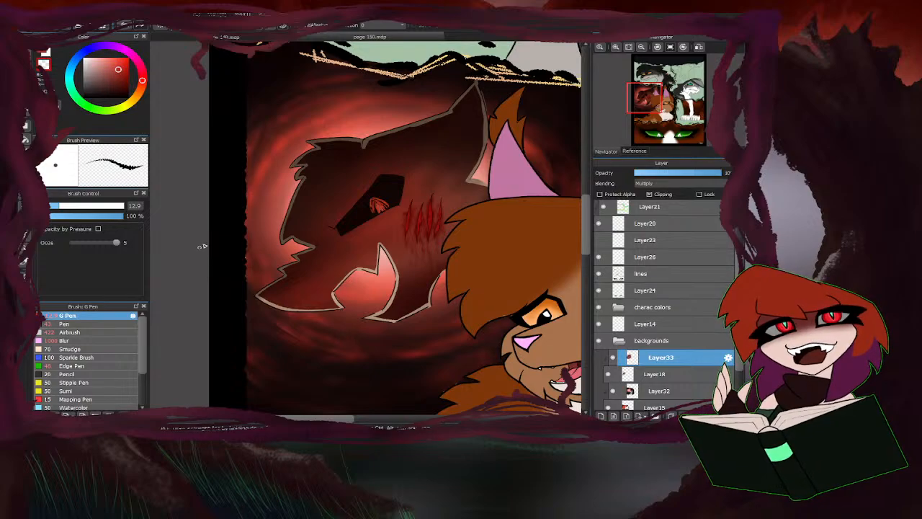
Enlarge the G Pen to size 29 and widen the erased rim along the tan figure's head top, fur tufts and outer face edge.
{"action": "left_click_drag", "start_coordinate": [81, 207], "coordinate": [85, 207]}
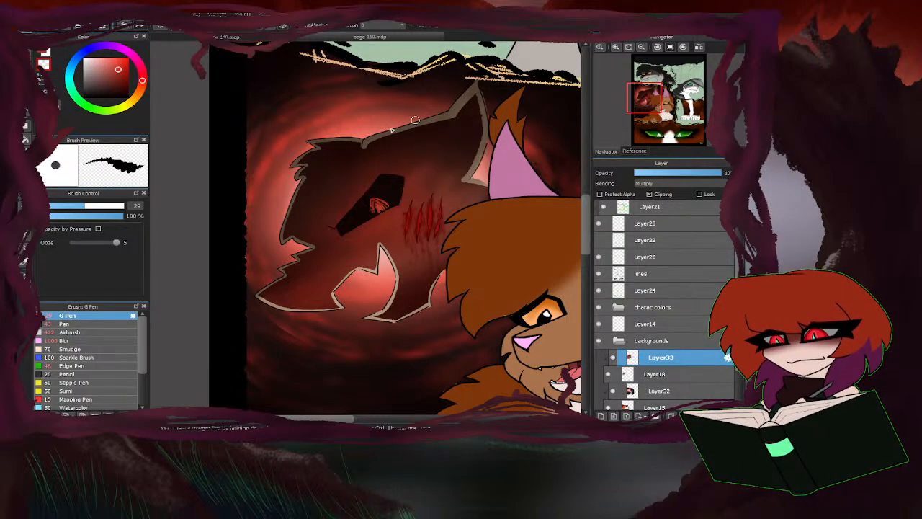
{"action": "scroll", "coordinate": [416, 120], "scroll_direction": "up", "scroll_amount": 3}
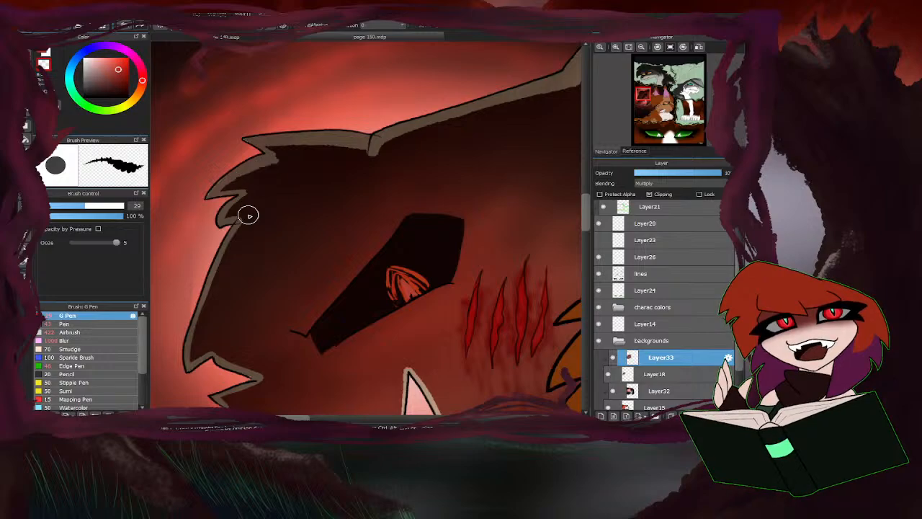
{"action": "scroll", "coordinate": [249, 214], "scroll_direction": "down", "scroll_amount": 3}
{"action": "scroll", "coordinate": [282, 151], "scroll_direction": "up", "scroll_amount": 3}
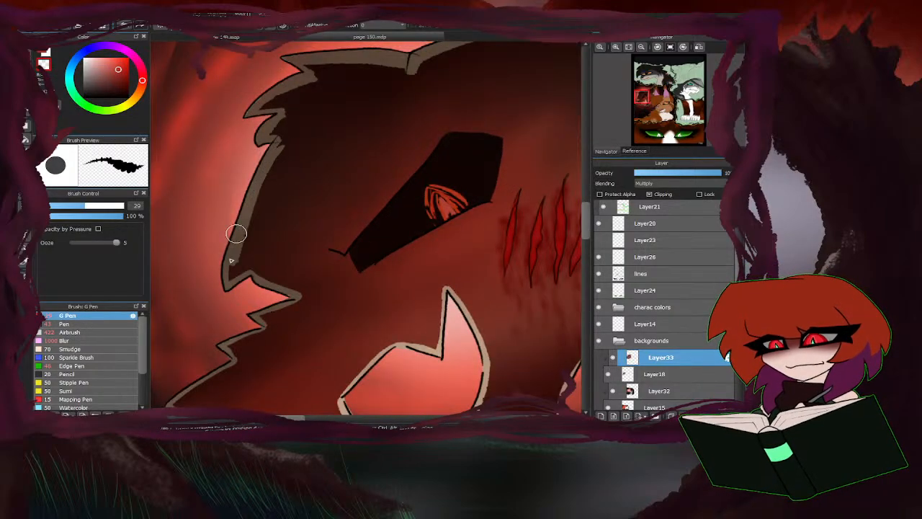
{"action": "scroll", "coordinate": [285, 227], "scroll_direction": "down", "scroll_amount": 3}
Widen the erased rim along the tan figure's muzzle, open mouth and lower jaw with the G Pen at size 29.
{"action": "scroll", "coordinate": [285, 228], "scroll_direction": "up", "scroll_amount": 3}
{"action": "mouse_move", "coordinate": [287, 223]}
{"action": "left_mouse_down"}
{"action": "mouse_move", "coordinate": [326, 245]}
{"action": "mouse_move", "coordinate": [295, 260]}
{"action": "mouse_move", "coordinate": [300, 273]}
{"action": "mouse_move", "coordinate": [256, 290]}
{"action": "mouse_move", "coordinate": [268, 306]}
{"action": "mouse_move", "coordinate": [213, 345]}
{"action": "mouse_move", "coordinate": [210, 358]}
{"action": "mouse_move", "coordinate": [245, 374]}
{"action": "mouse_move", "coordinate": [392, 376]}
{"action": "mouse_move", "coordinate": [379, 350]}
{"action": "mouse_move", "coordinate": [419, 305]}
{"action": "mouse_move", "coordinate": [475, 302]}
{"action": "mouse_move", "coordinate": [483, 232]}
{"action": "left_mouse_up"}
{"action": "scroll", "coordinate": [431, 216], "scroll_direction": "down", "scroll_amount": 2}
{"action": "scroll", "coordinate": [409, 238], "scroll_direction": "up", "scroll_amount": 2}
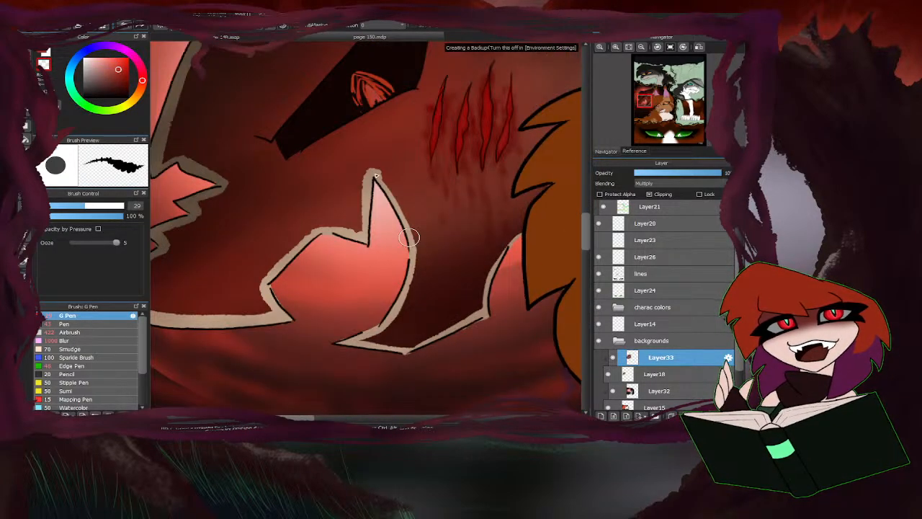
{"action": "mouse_move", "coordinate": [369, 175]}
{"action": "left_mouse_down"}
{"action": "mouse_move", "coordinate": [414, 234]}
{"action": "mouse_move", "coordinate": [369, 338]}
{"action": "mouse_move", "coordinate": [431, 353]}
{"action": "mouse_move", "coordinate": [490, 305]}
{"action": "mouse_move", "coordinate": [508, 238]}
{"action": "left_mouse_up"}
{"action": "scroll", "coordinate": [461, 277], "scroll_direction": "down", "scroll_amount": 5}
{"action": "scroll", "coordinate": [342, 333], "scroll_direction": "up", "scroll_amount": 5}
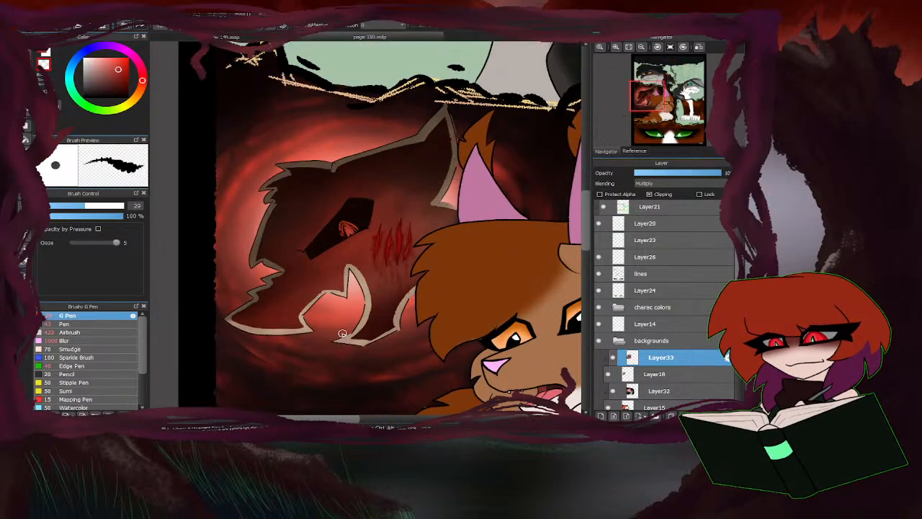
Add a clipped layer above Layer33 and set its blending to Hard Light.
{"action": "left_click", "coordinate": [601, 416]}
{"action": "left_click", "coordinate": [644, 183]}
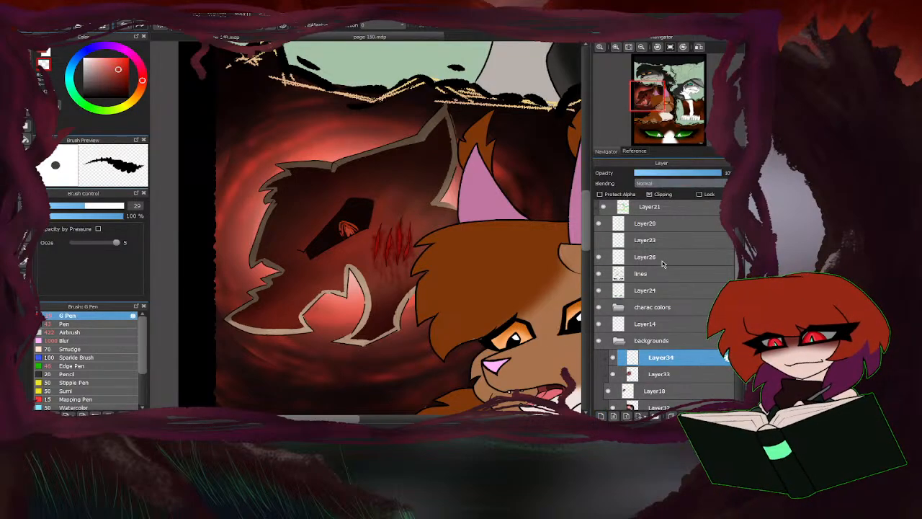
{"action": "left_click", "coordinate": [664, 260]}
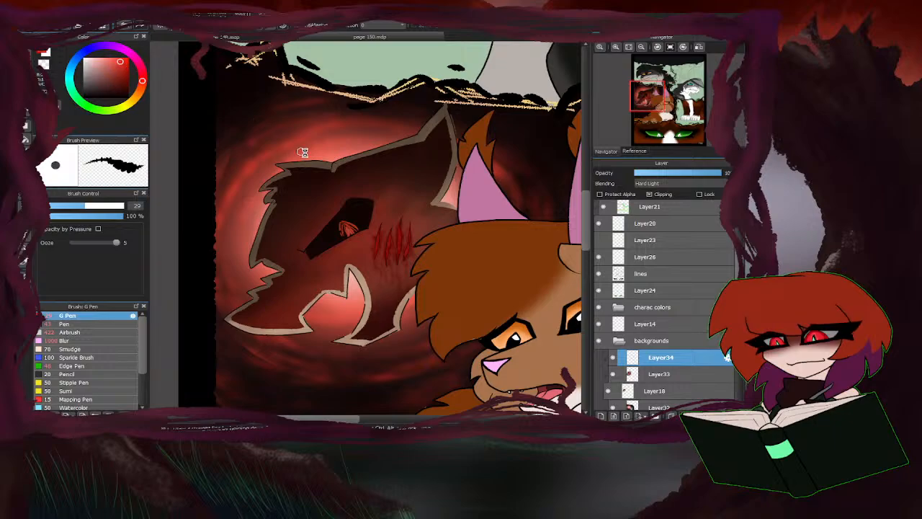
Paint a thin pale red rim light with the G Pen along the tan figure's head top, fur tufts and ear.
{"action": "scroll", "coordinate": [303, 152], "scroll_direction": "up", "scroll_amount": 3}
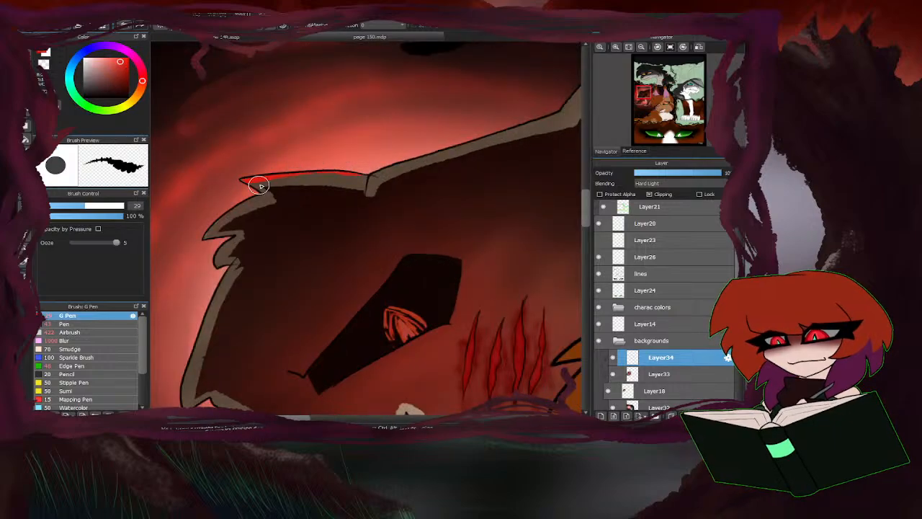
{"action": "mouse_move", "coordinate": [367, 176]}
{"action": "left_mouse_down"}
{"action": "mouse_move", "coordinate": [292, 176]}
{"action": "mouse_move", "coordinate": [222, 191]}
{"action": "left_mouse_up"}
{"action": "scroll", "coordinate": [325, 157], "scroll_direction": "down", "scroll_amount": 5}
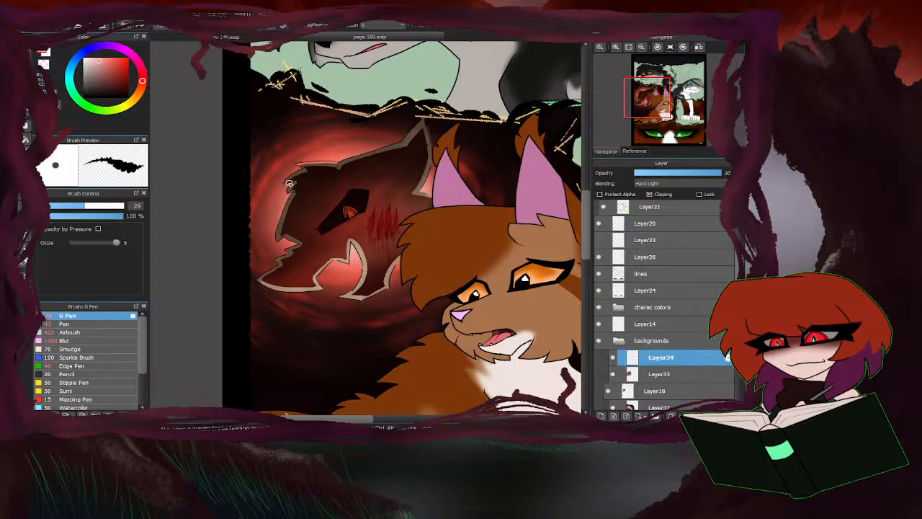
{"action": "scroll", "coordinate": [289, 184], "scroll_direction": "up", "scroll_amount": 1}
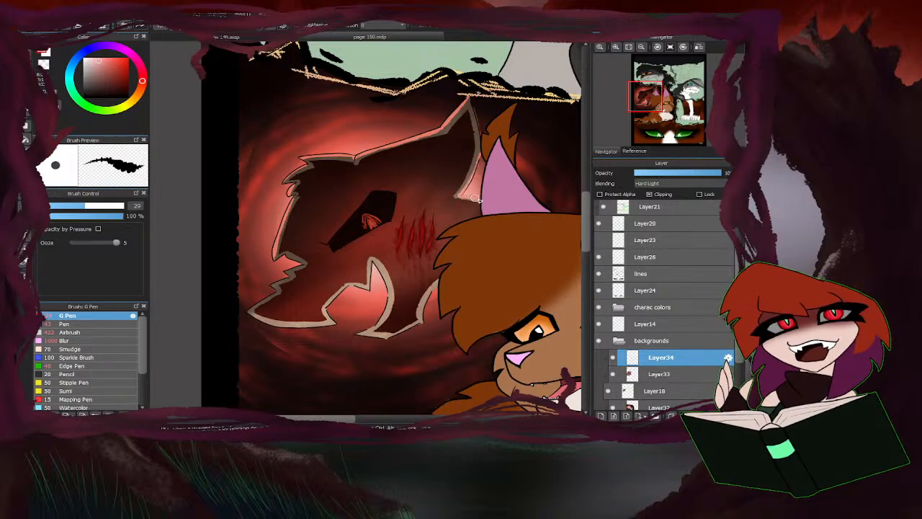
Paint the pale red rim light along the tan figure's lower jaw, open mouth and jagged muzzle edge.
{"action": "scroll", "coordinate": [376, 301], "scroll_direction": "up", "scroll_amount": 3}
{"action": "mouse_move", "coordinate": [450, 259]}
{"action": "left_mouse_down"}
{"action": "mouse_move", "coordinate": [428, 287]}
{"action": "mouse_move", "coordinate": [402, 350]}
{"action": "mouse_move", "coordinate": [318, 381]}
{"action": "mouse_move", "coordinate": [274, 368]}
{"action": "mouse_move", "coordinate": [316, 331]}
{"action": "mouse_move", "coordinate": [332, 287]}
{"action": "mouse_move", "coordinate": [303, 207]}
{"action": "mouse_move", "coordinate": [301, 260]}
{"action": "mouse_move", "coordinate": [286, 271]}
{"action": "mouse_move", "coordinate": [248, 268]}
{"action": "mouse_move", "coordinate": [276, 265]}
{"action": "mouse_move", "coordinate": [259, 261]}
{"action": "mouse_move", "coordinate": [240, 272]}
{"action": "mouse_move", "coordinate": [214, 296]}
{"action": "mouse_move", "coordinate": [206, 328]}
{"action": "left_mouse_up"}
{"action": "scroll", "coordinate": [398, 284], "scroll_direction": "down", "scroll_amount": 3}
{"action": "scroll", "coordinate": [287, 311], "scroll_direction": "up", "scroll_amount": 3}
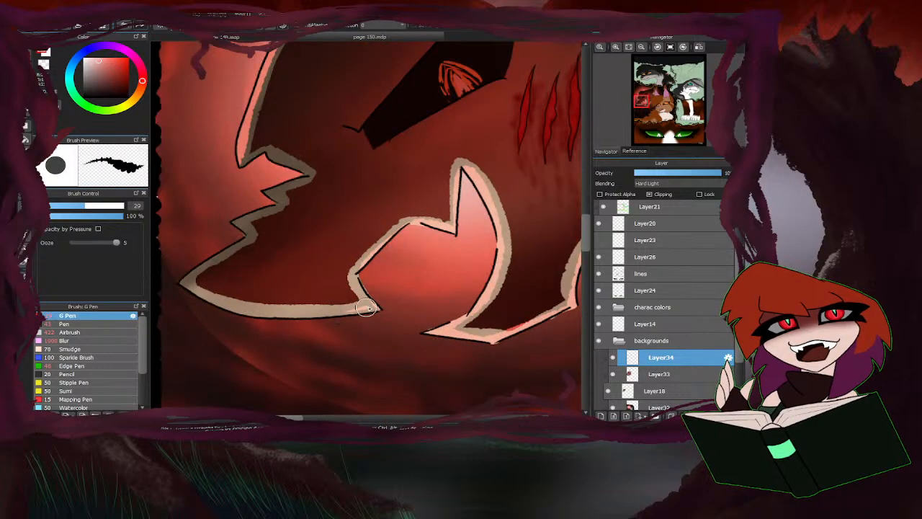
{"action": "mouse_move", "coordinate": [254, 163]}
{"action": "left_mouse_down"}
{"action": "mouse_move", "coordinate": [277, 160]}
{"action": "mouse_move", "coordinate": [298, 172]}
{"action": "mouse_move", "coordinate": [269, 186]}
{"action": "mouse_move", "coordinate": [276, 200]}
{"action": "mouse_move", "coordinate": [212, 252]}
{"action": "left_mouse_up"}
{"action": "mouse_move", "coordinate": [312, 319]}
{"action": "left_mouse_down"}
{"action": "mouse_move", "coordinate": [181, 301]}
{"action": "mouse_move", "coordinate": [216, 306]}
{"action": "mouse_move", "coordinate": [226, 264]}
{"action": "left_mouse_up"}
{"action": "scroll", "coordinate": [311, 283], "scroll_direction": "down", "scroll_amount": 3}
{"action": "scroll", "coordinate": [311, 283], "scroll_direction": "up", "scroll_amount": 2}
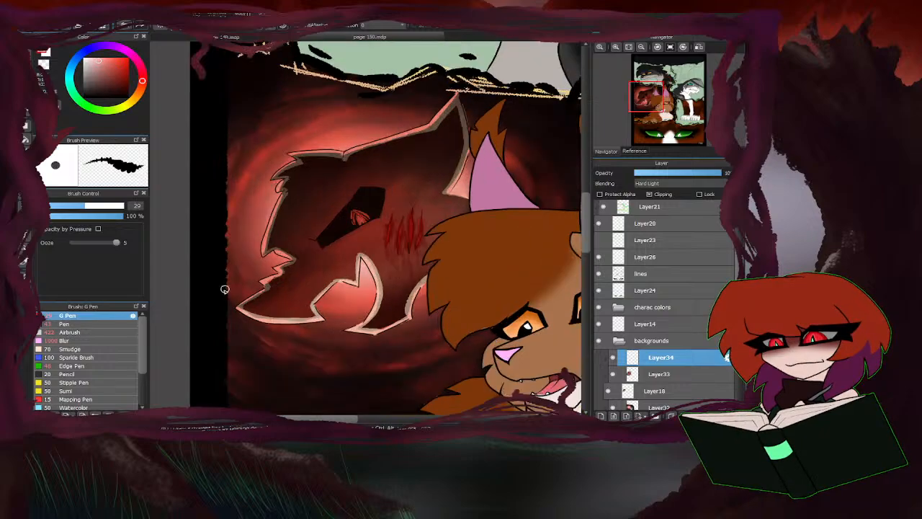
Blur the erased shading rim on Layer33 and the rim light on Layer34 with the Blur brush at size 147.
{"action": "left_click", "coordinate": [651, 374]}
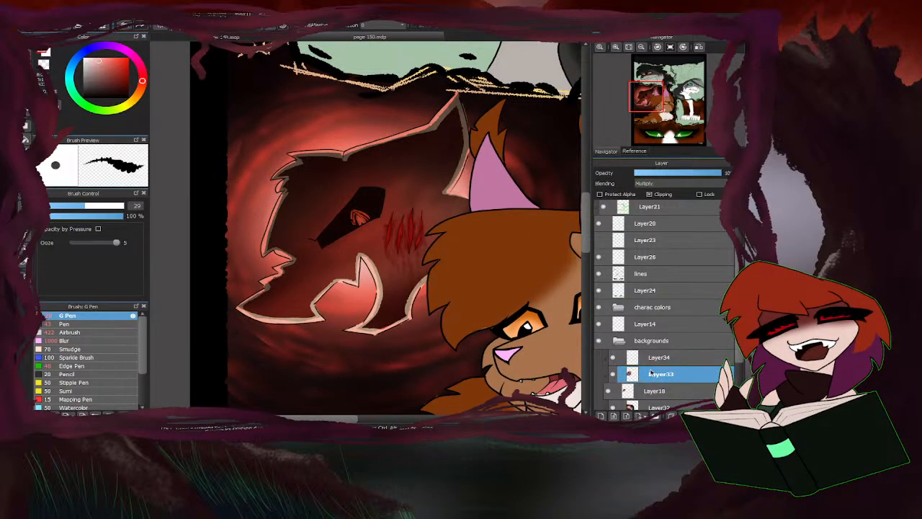
{"action": "left_click", "coordinate": [65, 340]}
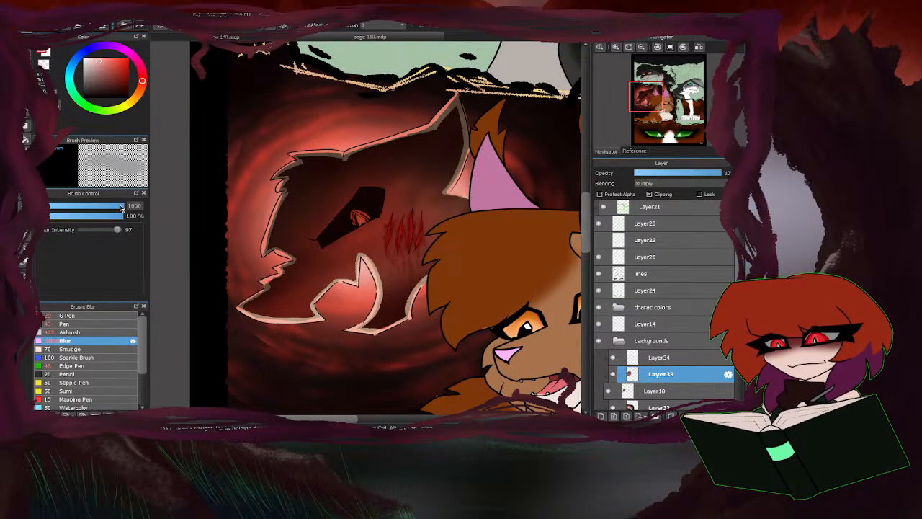
{"action": "left_click_drag", "start_coordinate": [121, 207], "coordinate": [126, 208]}
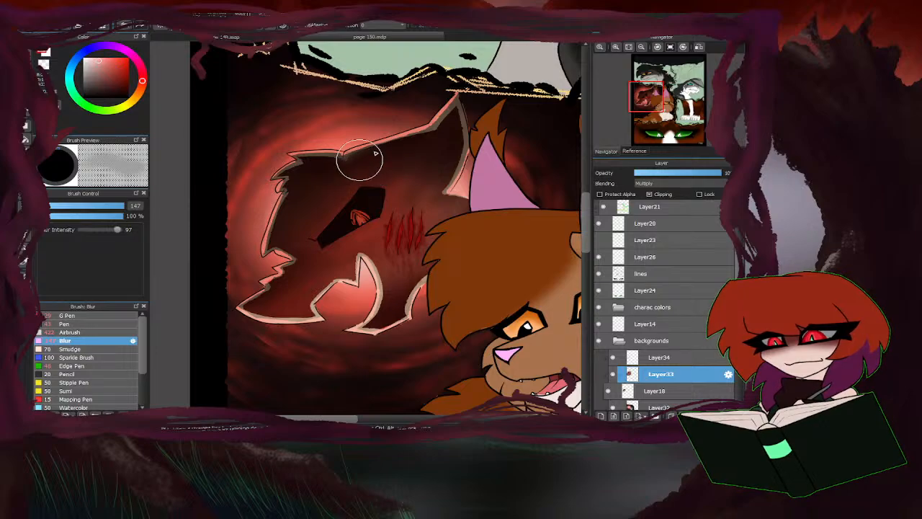
{"action": "mouse_move", "coordinate": [359, 160]}
{"action": "left_mouse_down"}
{"action": "mouse_move", "coordinate": [464, 106]}
{"action": "mouse_move", "coordinate": [438, 195]}
{"action": "mouse_move", "coordinate": [456, 199]}
{"action": "mouse_move", "coordinate": [442, 123]}
{"action": "mouse_move", "coordinate": [345, 172]}
{"action": "mouse_move", "coordinate": [320, 160]}
{"action": "mouse_move", "coordinate": [296, 240]}
{"action": "mouse_move", "coordinate": [321, 165]}
{"action": "mouse_move", "coordinate": [266, 199]}
{"action": "mouse_move", "coordinate": [330, 162]}
{"action": "mouse_move", "coordinate": [272, 212]}
{"action": "mouse_move", "coordinate": [285, 281]}
{"action": "mouse_move", "coordinate": [244, 309]}
{"action": "mouse_move", "coordinate": [340, 295]}
{"action": "mouse_move", "coordinate": [378, 247]}
{"action": "mouse_move", "coordinate": [405, 280]}
{"action": "mouse_move", "coordinate": [336, 285]}
{"action": "mouse_move", "coordinate": [361, 272]}
{"action": "mouse_move", "coordinate": [221, 309]}
{"action": "mouse_move", "coordinate": [358, 267]}
{"action": "mouse_move", "coordinate": [369, 326]}
{"action": "mouse_move", "coordinate": [425, 270]}
{"action": "mouse_move", "coordinate": [425, 283]}
{"action": "mouse_move", "coordinate": [343, 350]}
{"action": "mouse_move", "coordinate": [437, 259]}
{"action": "mouse_move", "coordinate": [343, 333]}
{"action": "mouse_move", "coordinate": [418, 268]}
{"action": "mouse_move", "coordinate": [310, 328]}
{"action": "mouse_move", "coordinate": [278, 305]}
{"action": "mouse_move", "coordinate": [326, 260]}
{"action": "mouse_move", "coordinate": [320, 251]}
{"action": "mouse_move", "coordinate": [251, 256]}
{"action": "left_mouse_up"}
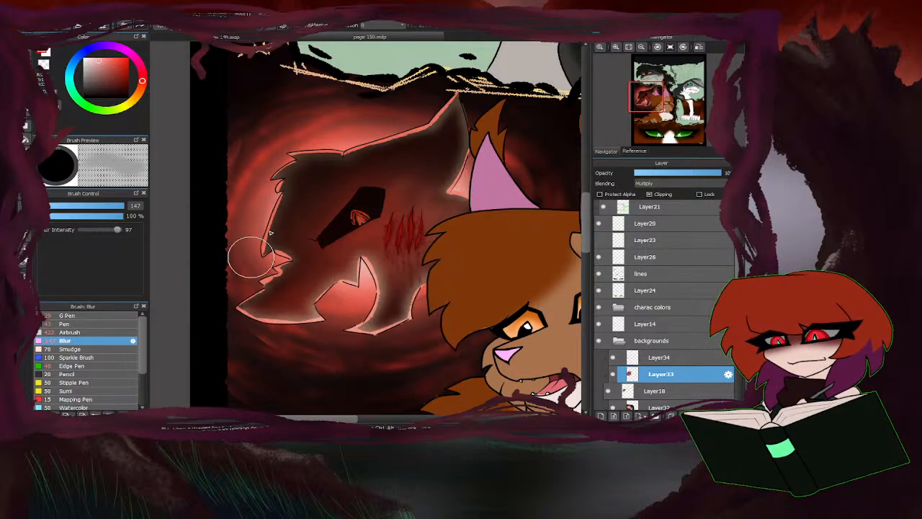
{"action": "left_click", "coordinate": [656, 358]}
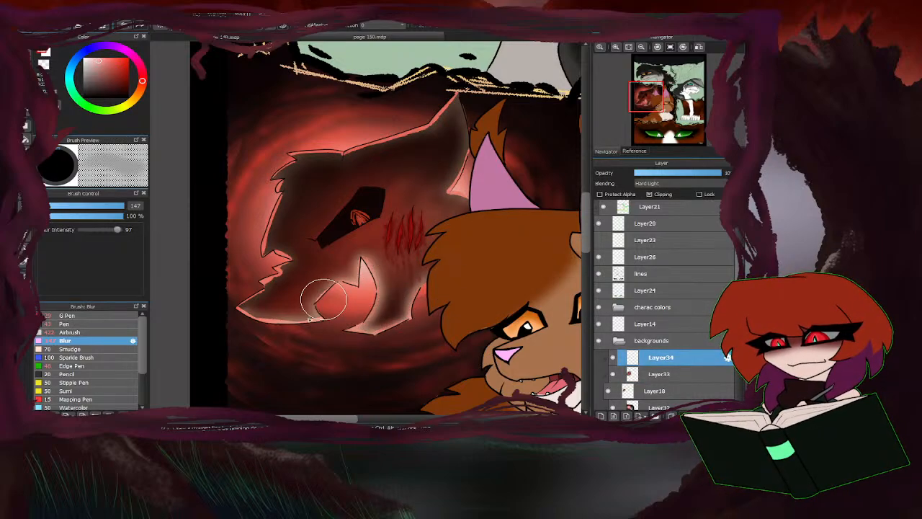
{"action": "mouse_move", "coordinate": [324, 299]}
{"action": "left_mouse_down"}
{"action": "mouse_move", "coordinate": [233, 310]}
{"action": "mouse_move", "coordinate": [270, 279]}
{"action": "mouse_move", "coordinate": [253, 267]}
{"action": "mouse_move", "coordinate": [287, 167]}
{"action": "mouse_move", "coordinate": [337, 158]}
{"action": "mouse_move", "coordinate": [323, 163]}
{"action": "mouse_move", "coordinate": [454, 111]}
{"action": "mouse_move", "coordinate": [466, 132]}
{"action": "mouse_move", "coordinate": [449, 190]}
{"action": "mouse_move", "coordinate": [478, 207]}
{"action": "left_mouse_up"}
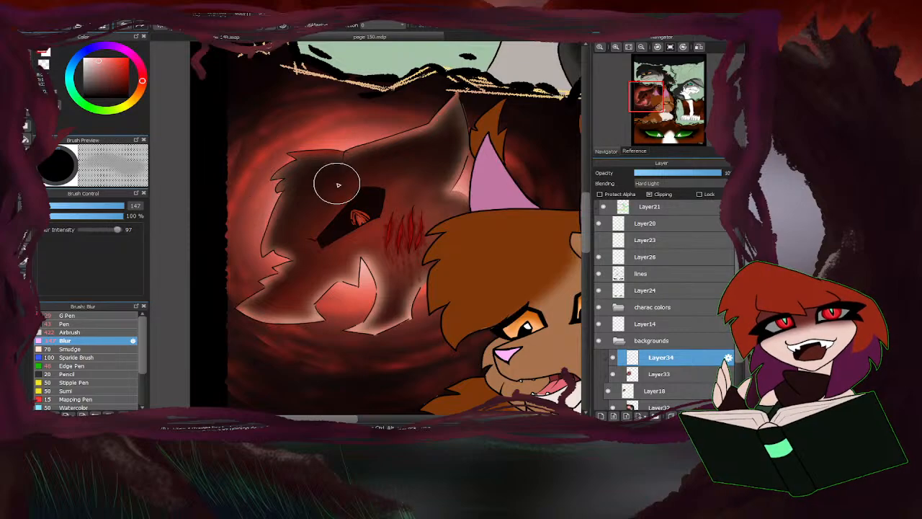
Airbrush a red glow at size 104 and 28% opacity along the tan figure's head, ear, mouth and muzzle edges on Layer34.
{"action": "left_click", "coordinate": [69, 332]}
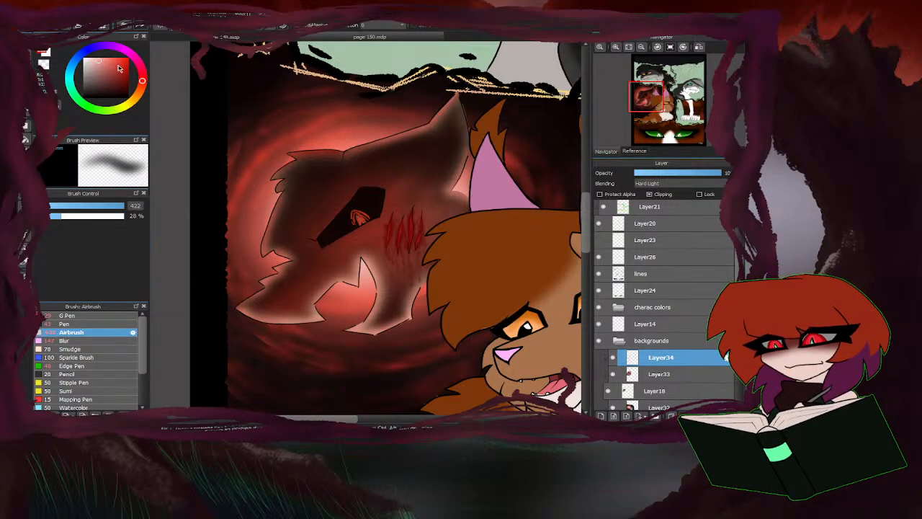
{"action": "left_click", "coordinate": [116, 206]}
{"action": "mouse_move", "coordinate": [290, 169]}
{"action": "left_mouse_down"}
{"action": "mouse_move", "coordinate": [269, 185]}
{"action": "mouse_move", "coordinate": [284, 231]}
{"action": "left_mouse_up"}
{"action": "mouse_move", "coordinate": [351, 155]}
{"action": "left_mouse_down"}
{"action": "mouse_move", "coordinate": [436, 118]}
{"action": "mouse_move", "coordinate": [469, 72]}
{"action": "left_mouse_up"}
{"action": "left_click_drag", "start_coordinate": [459, 172], "coordinate": [462, 198]}
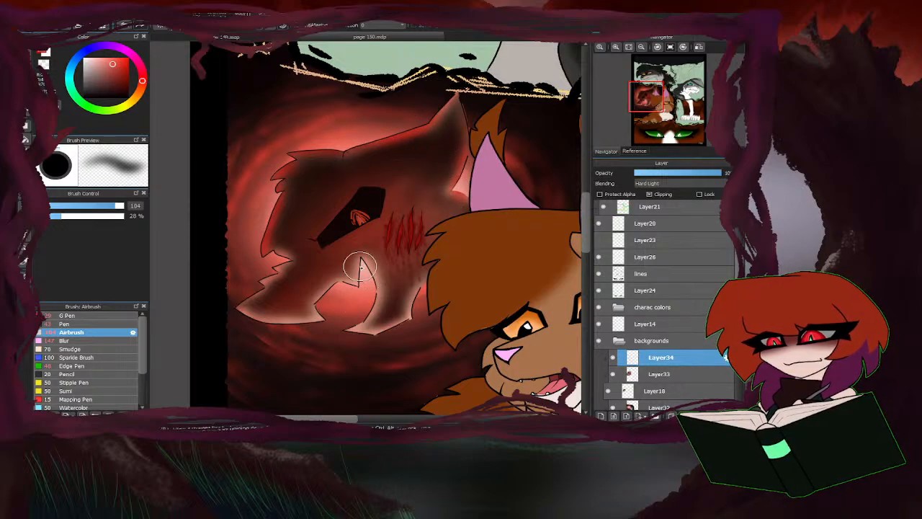
{"action": "mouse_move", "coordinate": [361, 269]}
{"action": "left_mouse_down"}
{"action": "mouse_move", "coordinate": [366, 294]}
{"action": "mouse_move", "coordinate": [340, 341]}
{"action": "mouse_move", "coordinate": [395, 323]}
{"action": "mouse_move", "coordinate": [396, 333]}
{"action": "mouse_move", "coordinate": [358, 332]}
{"action": "mouse_move", "coordinate": [351, 300]}
{"action": "mouse_move", "coordinate": [265, 326]}
{"action": "mouse_move", "coordinate": [228, 316]}
{"action": "left_mouse_up"}
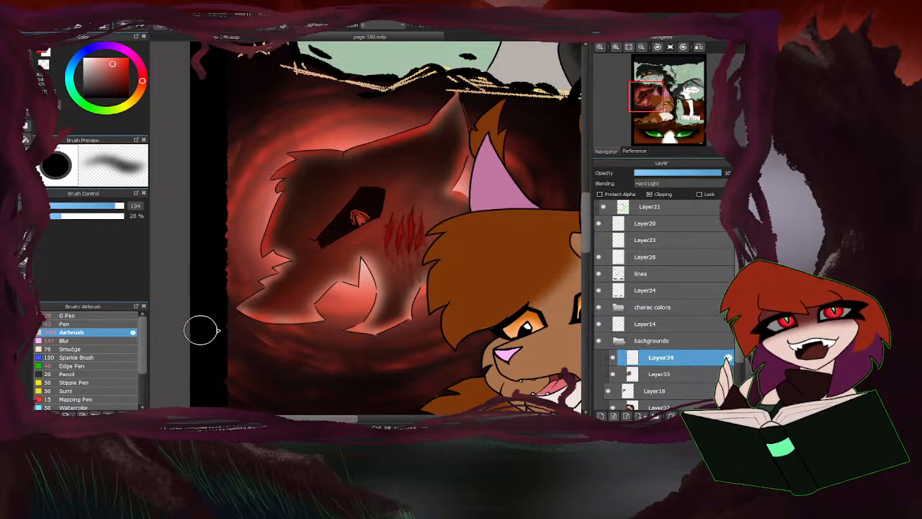
{"action": "scroll", "coordinate": [363, 266], "scroll_direction": "down", "scroll_amount": 2}
{"action": "scroll", "coordinate": [372, 264], "scroll_direction": "up", "scroll_amount": 2}
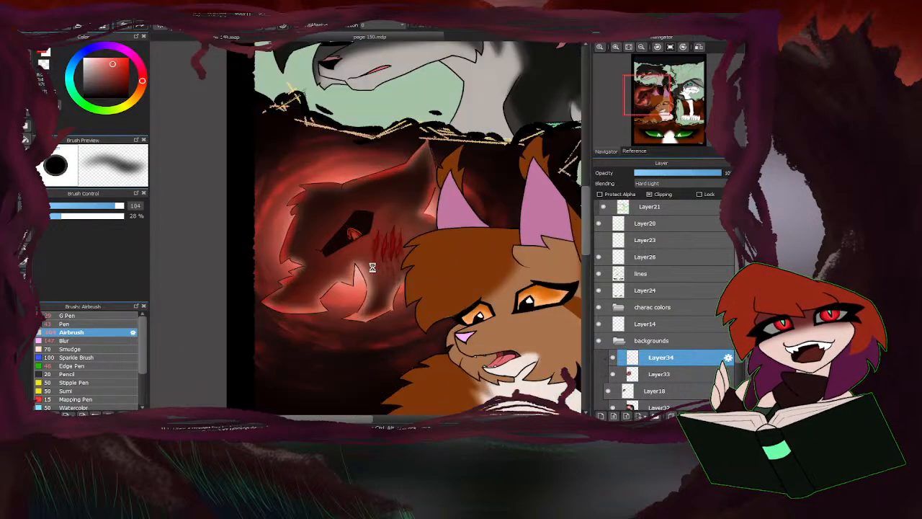
Blur the red rim glow on the scratched figure's muzzle side with the Blur brush at size 678.
{"action": "left_click", "coordinate": [64, 340]}
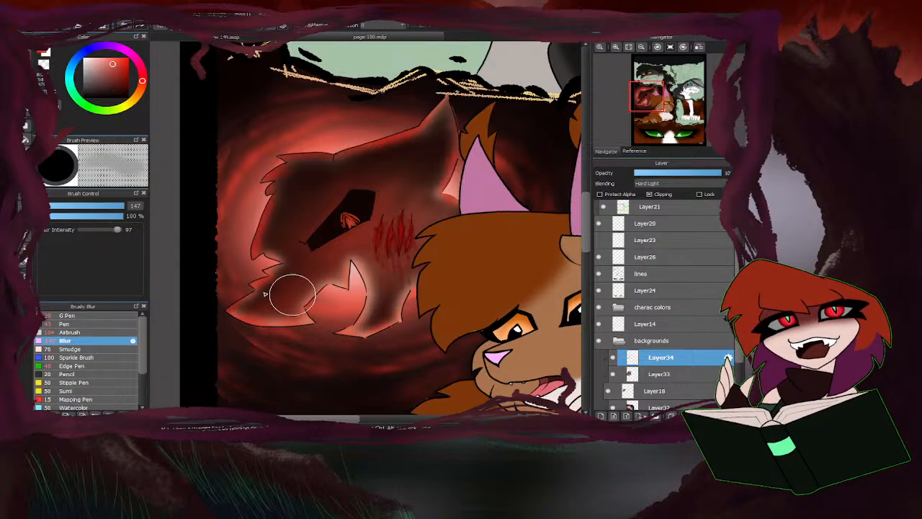
{"action": "left_click_drag", "start_coordinate": [136, 206], "coordinate": [178, 207]}
{"action": "mouse_move", "coordinate": [402, 300]}
{"action": "left_mouse_down"}
{"action": "mouse_move", "coordinate": [330, 289]}
{"action": "mouse_move", "coordinate": [237, 237]}
{"action": "mouse_move", "coordinate": [257, 196]}
{"action": "mouse_move", "coordinate": [417, 139]}
{"action": "mouse_move", "coordinate": [412, 103]}
{"action": "mouse_move", "coordinate": [401, 154]}
{"action": "mouse_move", "coordinate": [418, 234]}
{"action": "left_mouse_up"}
{"action": "scroll", "coordinate": [378, 219], "scroll_direction": "down", "scroll_amount": 5}
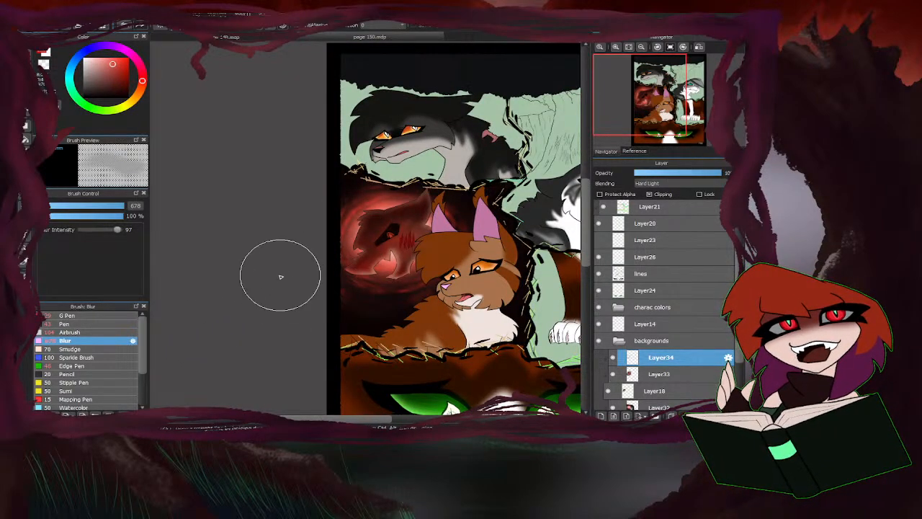
Blur the Layer33 shading around the scratched figure's eye with the Blur brush at size 172.
{"action": "left_click", "coordinate": [665, 374]}
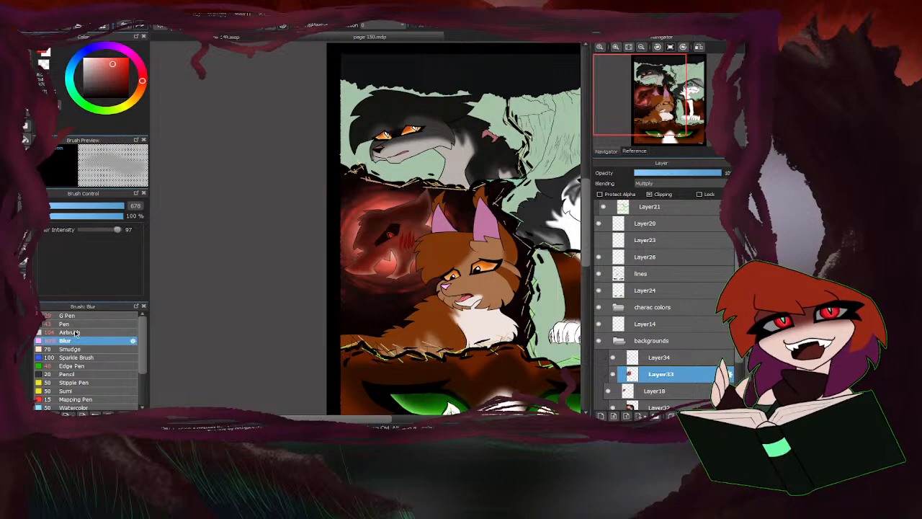
{"action": "scroll", "coordinate": [390, 239], "scroll_direction": "up", "scroll_amount": 5}
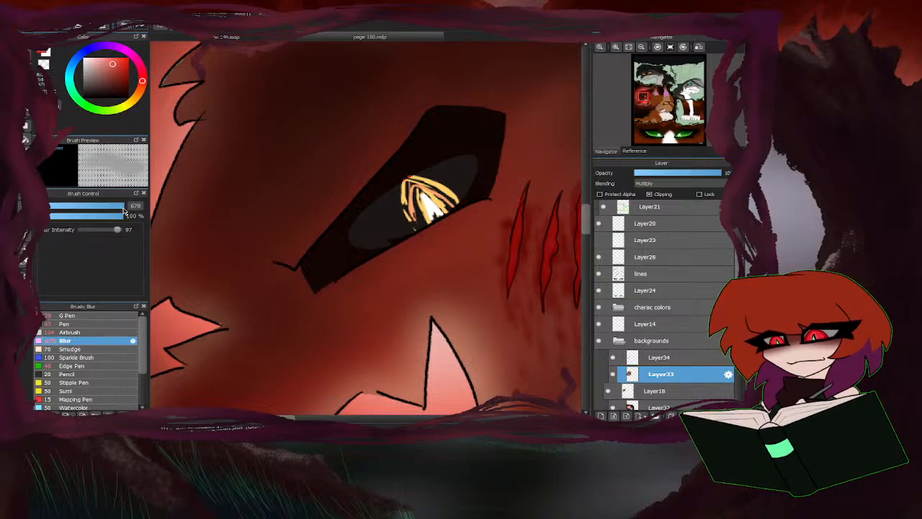
{"action": "left_click_drag", "start_coordinate": [121, 205], "coordinate": [124, 207]}
{"action": "mouse_move", "coordinate": [311, 194]}
{"action": "left_mouse_down"}
{"action": "mouse_move", "coordinate": [352, 233]}
{"action": "mouse_move", "coordinate": [322, 255]}
{"action": "mouse_move", "coordinate": [526, 127]}
{"action": "mouse_move", "coordinate": [312, 268]}
{"action": "mouse_move", "coordinate": [464, 187]}
{"action": "left_mouse_up"}
{"action": "scroll", "coordinate": [463, 186], "scroll_direction": "down", "scroll_amount": 5}
Airbrush an orange glow over the scratched figure's eye on Layer34 at size 104 and 28% opacity.
{"action": "left_click", "coordinate": [651, 357]}
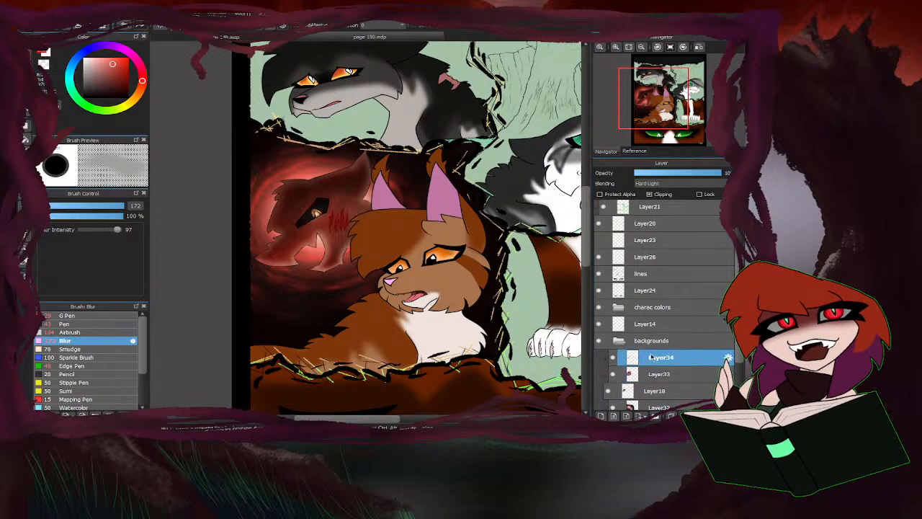
{"action": "scroll", "coordinate": [311, 187], "scroll_direction": "up", "scroll_amount": 5}
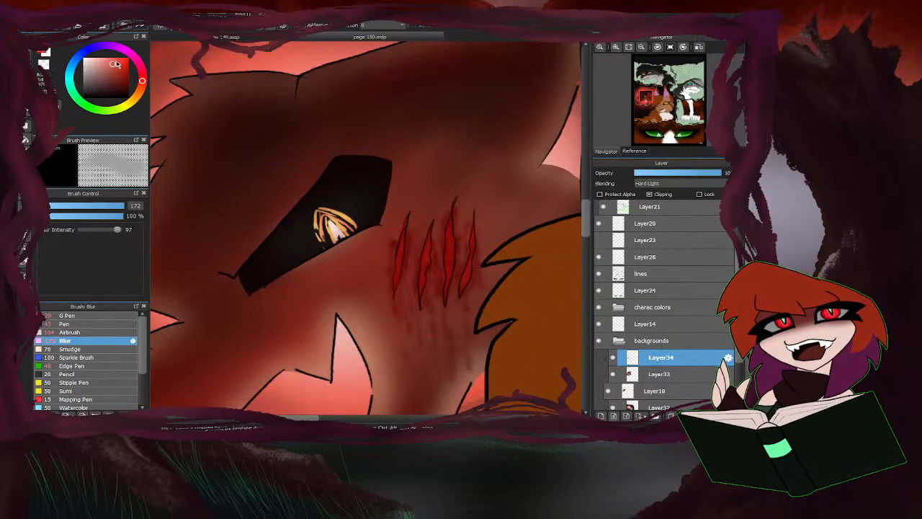
{"action": "left_click", "coordinate": [134, 103]}
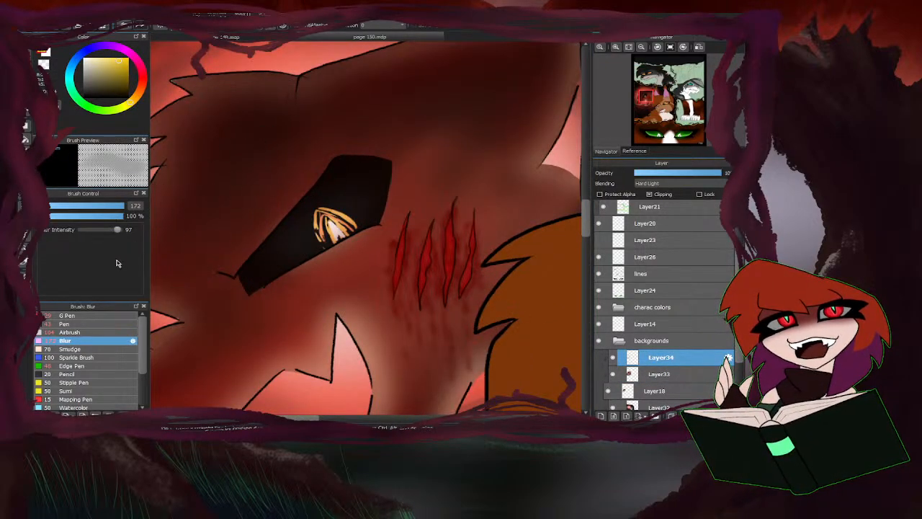
{"action": "left_click", "coordinate": [113, 206]}
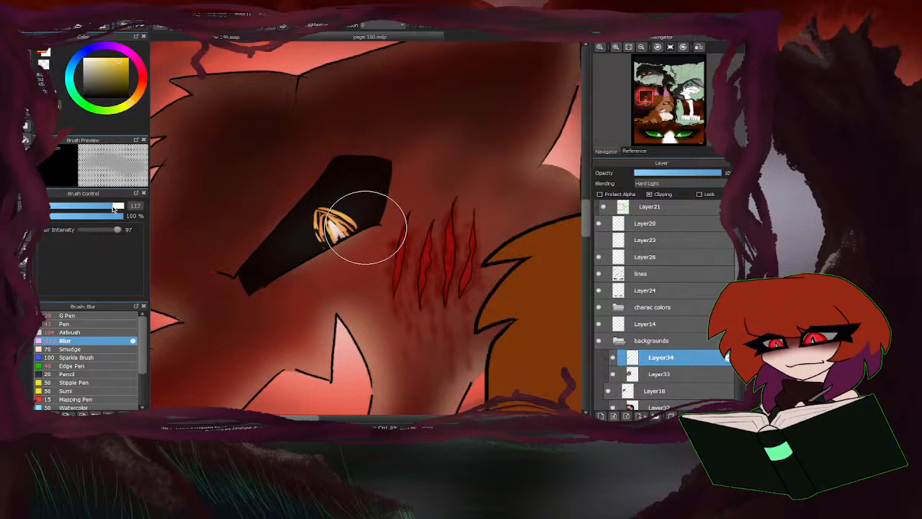
{"action": "scroll", "coordinate": [331, 231], "scroll_direction": "up", "scroll_amount": 2}
{"action": "left_click", "coordinate": [70, 332]}
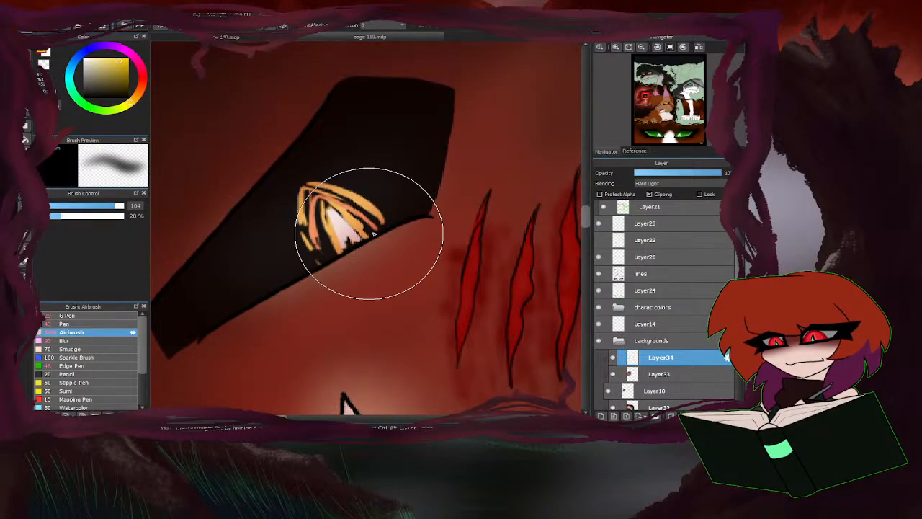
{"action": "mouse_move", "coordinate": [366, 230]}
{"action": "left_mouse_down"}
{"action": "mouse_move", "coordinate": [369, 209]}
{"action": "mouse_move", "coordinate": [342, 195]}
{"action": "mouse_move", "coordinate": [316, 210]}
{"action": "mouse_move", "coordinate": [326, 262]}
{"action": "mouse_move", "coordinate": [328, 200]}
{"action": "mouse_move", "coordinate": [385, 250]}
{"action": "mouse_move", "coordinate": [300, 147]}
{"action": "mouse_move", "coordinate": [135, 100]}
{"action": "mouse_move", "coordinate": [350, 209]}
{"action": "mouse_move", "coordinate": [318, 212]}
{"action": "mouse_move", "coordinate": [339, 259]}
{"action": "mouse_move", "coordinate": [336, 214]}
{"action": "mouse_move", "coordinate": [387, 219]}
{"action": "left_mouse_up"}
{"action": "left_click", "coordinate": [137, 96]}
{"action": "scroll", "coordinate": [387, 219], "scroll_direction": "down", "scroll_amount": 5}
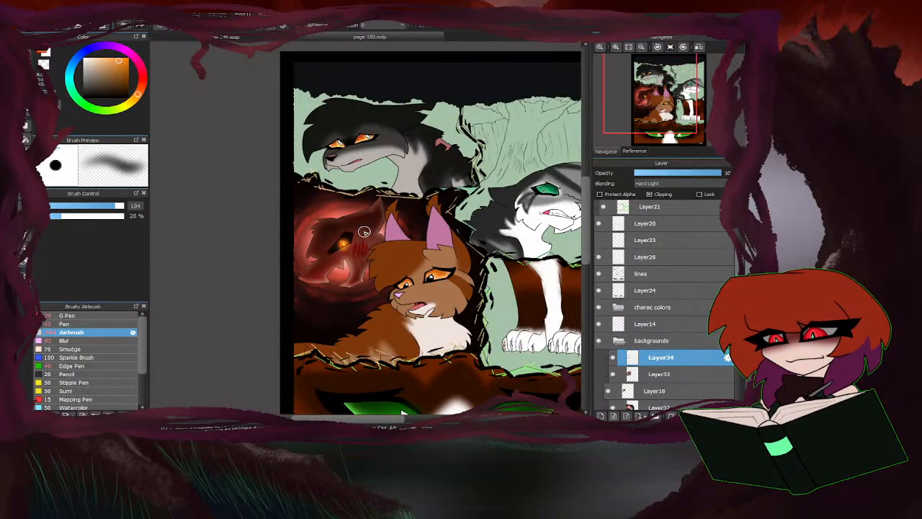
Airbrush a paler orange highlight over the glowing eye and soften the glow with the Blur brush at size 342.
{"action": "scroll", "coordinate": [243, 185], "scroll_direction": "up", "scroll_amount": 5}
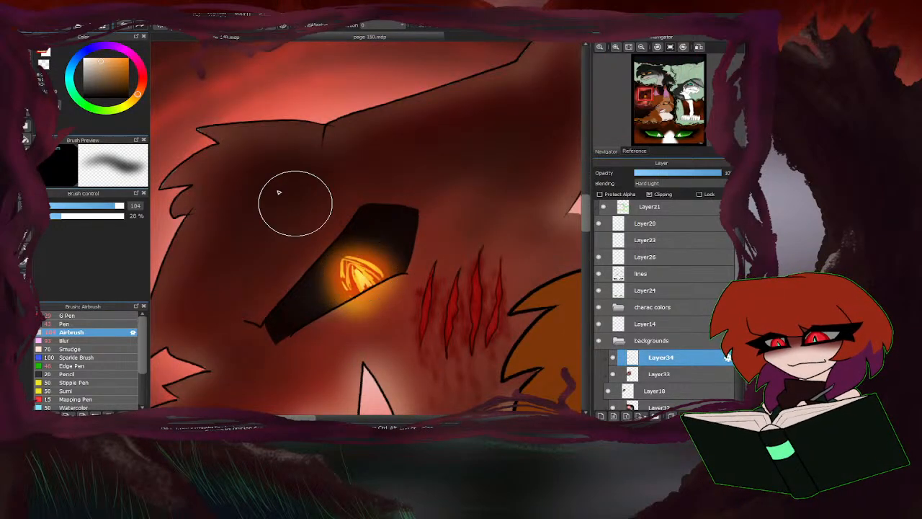
{"action": "mouse_move", "coordinate": [376, 237]}
{"action": "left_mouse_down"}
{"action": "mouse_move", "coordinate": [363, 265]}
{"action": "mouse_move", "coordinate": [380, 302]}
{"action": "mouse_move", "coordinate": [361, 257]}
{"action": "left_mouse_up"}
{"action": "left_click", "coordinate": [64, 340]}
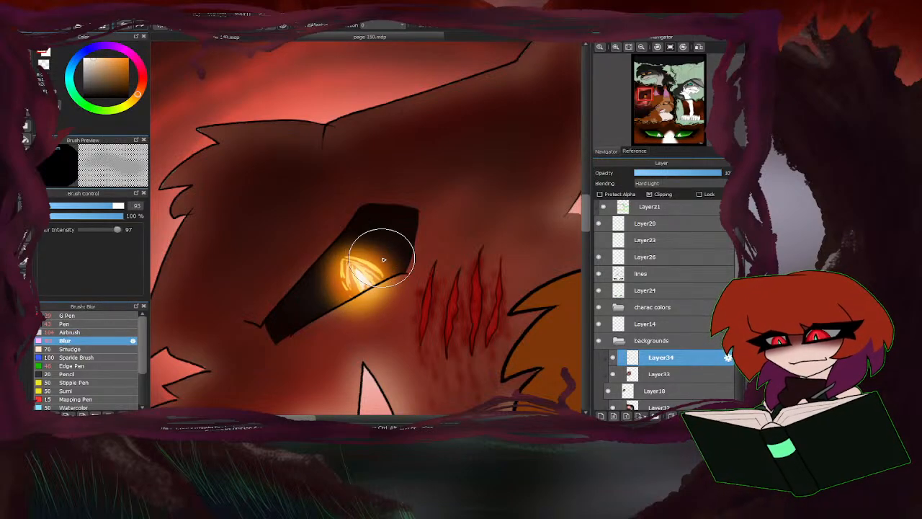
{"action": "scroll", "coordinate": [169, 276], "scroll_direction": "down", "scroll_amount": 3}
{"action": "left_click_drag", "start_coordinate": [128, 208], "coordinate": [124, 207]}
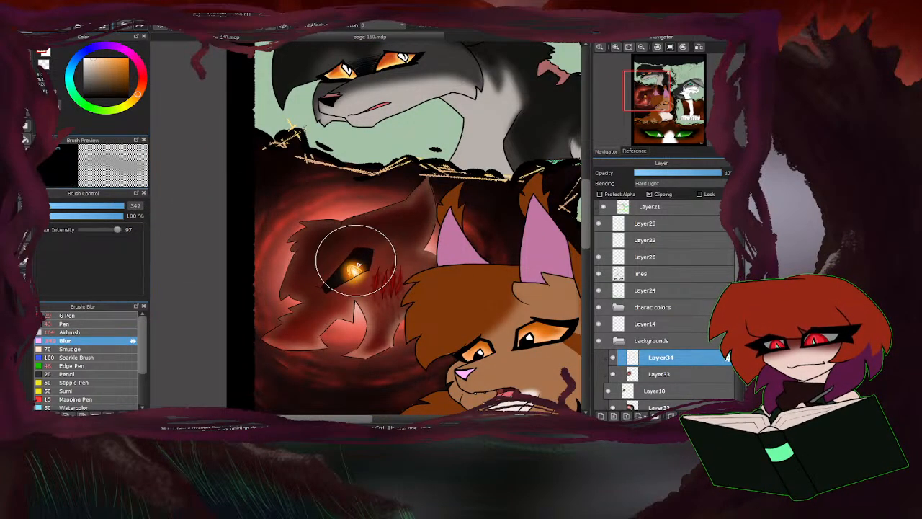
{"action": "scroll", "coordinate": [353, 284], "scroll_direction": "up", "scroll_amount": 3}
{"action": "left_click_drag", "start_coordinate": [370, 265], "coordinate": [402, 227]}
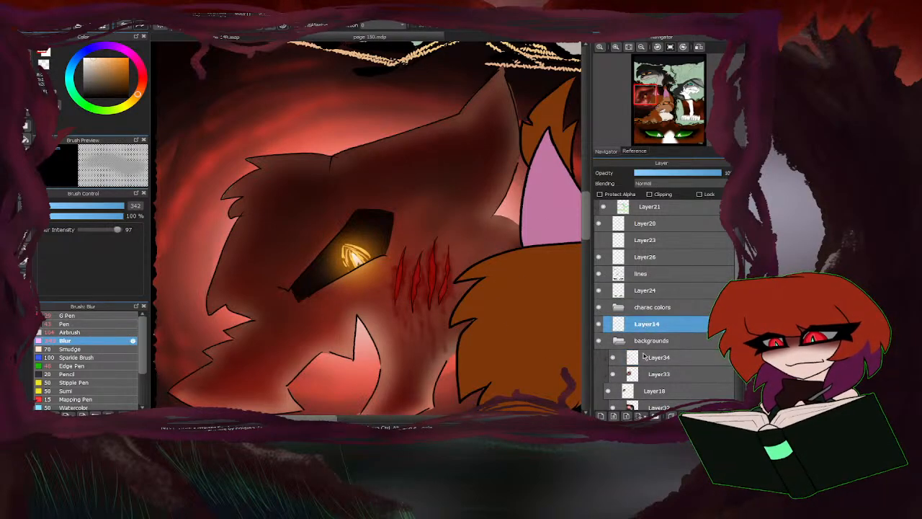
Move Layer34 out of the backgrounds folder to just above Layer14, and set the Blur brush size to 210.
{"action": "left_click_drag", "start_coordinate": [645, 358], "coordinate": [637, 326]}
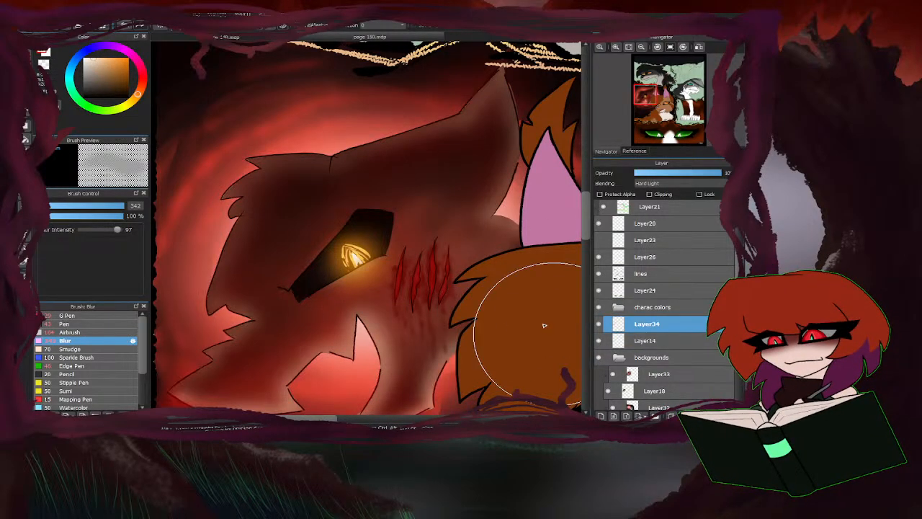
{"action": "scroll", "coordinate": [413, 211], "scroll_direction": "down", "scroll_amount": 3}
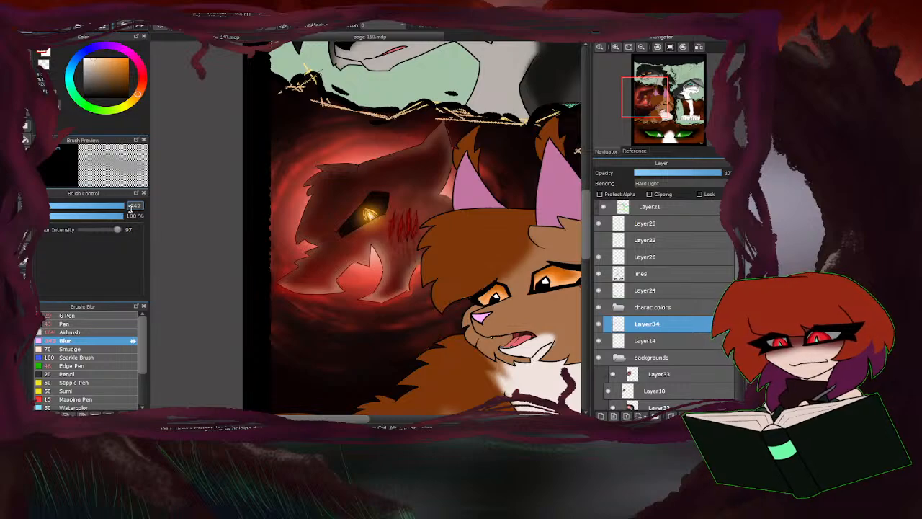
{"action": "mouse_move", "coordinate": [120, 206]}
{"action": "left_mouse_down"}
{"action": "mouse_move", "coordinate": [142, 206]}
{"action": "mouse_move", "coordinate": [132, 208]}
{"action": "left_mouse_up"}
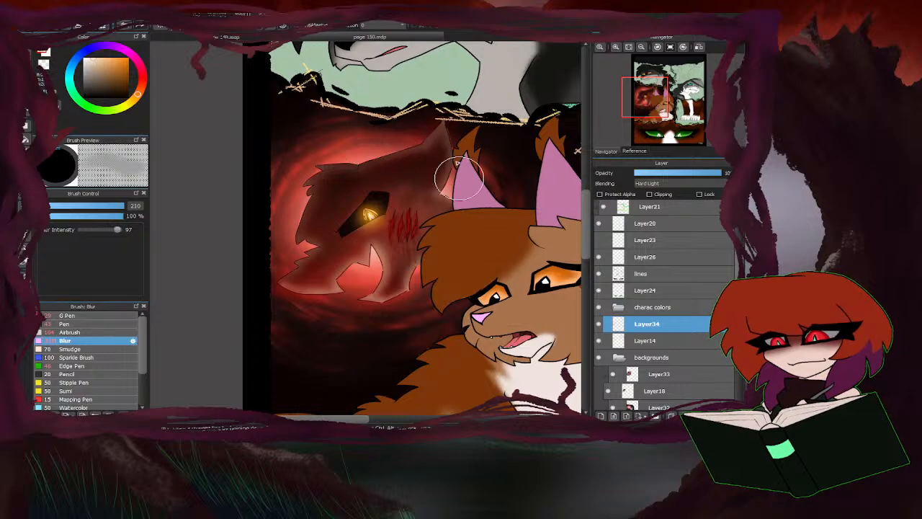
Airbrush a yellow gleam across the scratched figure's eye on Layer34 at size 46 and 28% opacity.
{"action": "scroll", "coordinate": [407, 224], "scroll_direction": "down", "scroll_amount": 5}
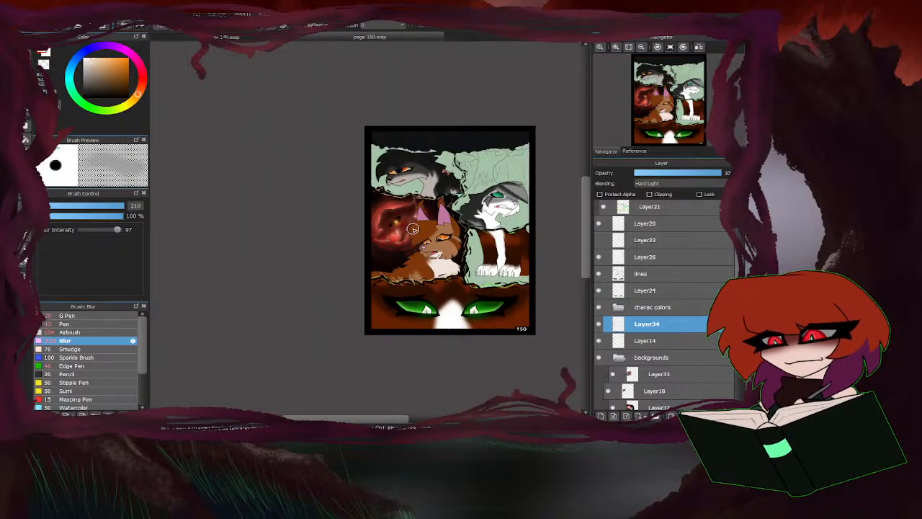
{"action": "scroll", "coordinate": [413, 228], "scroll_direction": "up", "scroll_amount": 2}
{"action": "scroll", "coordinate": [223, 238], "scroll_direction": "down", "scroll_amount": 2}
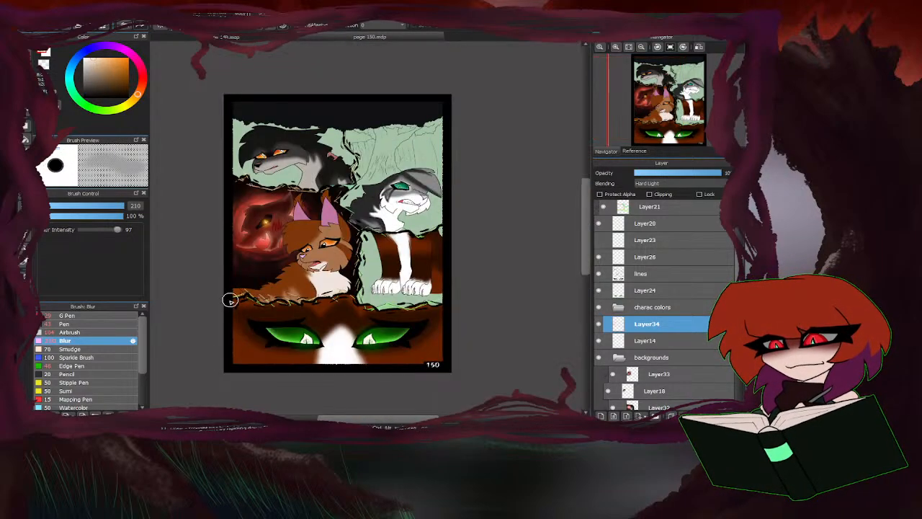
{"action": "scroll", "coordinate": [188, 246], "scroll_direction": "up", "scroll_amount": 2}
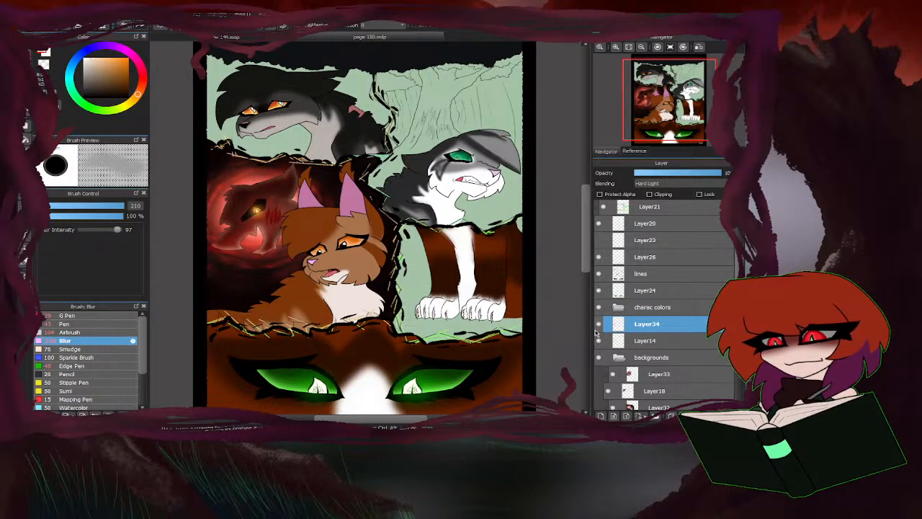
{"action": "left_click", "coordinate": [94, 333]}
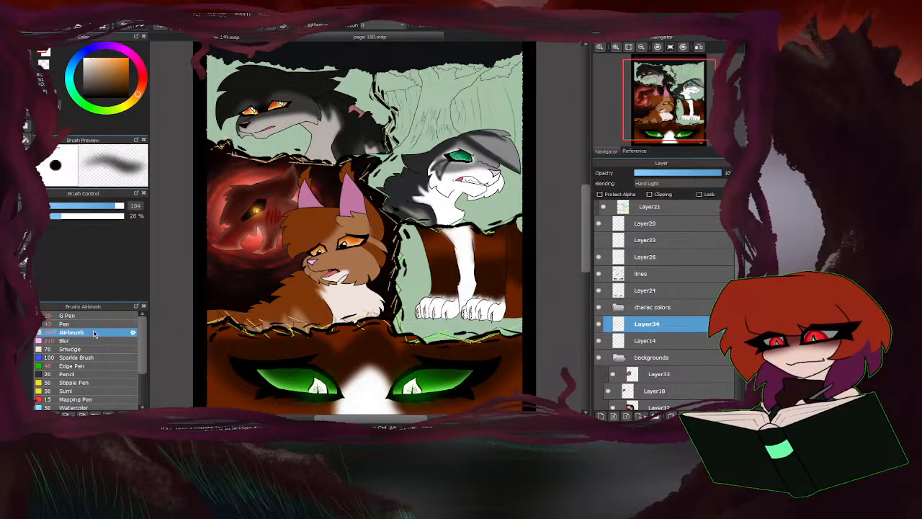
{"action": "left_click", "coordinate": [126, 107]}
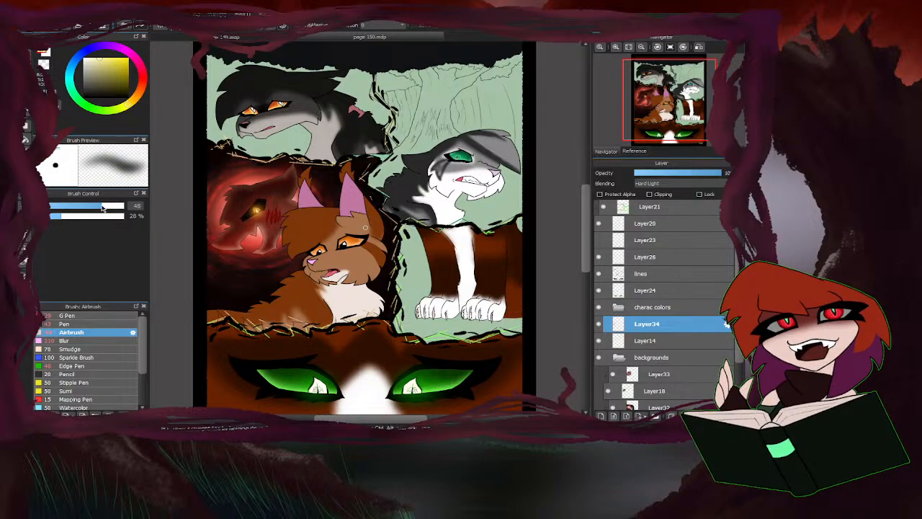
{"action": "scroll", "coordinate": [248, 206], "scroll_direction": "up", "scroll_amount": 6}
{"action": "mouse_move", "coordinate": [310, 230]}
{"action": "left_mouse_down"}
{"action": "mouse_move", "coordinate": [301, 253]}
{"action": "mouse_move", "coordinate": [298, 245]}
{"action": "left_mouse_up"}
{"action": "scroll", "coordinate": [295, 242], "scroll_direction": "down", "scroll_amount": 6}
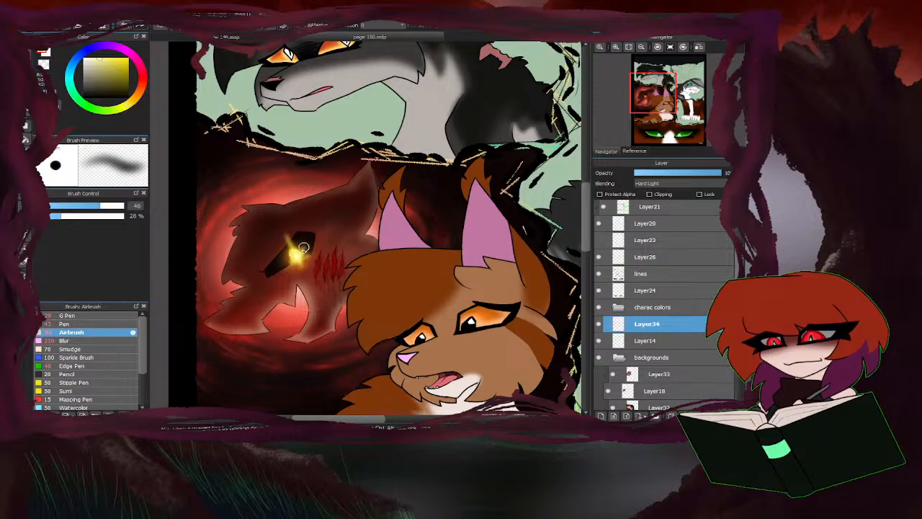
Blur the yellow eye gleam on Layer34 with the Blur brush at size 210.
{"action": "scroll", "coordinate": [343, 198], "scroll_direction": "down", "scroll_amount": 5}
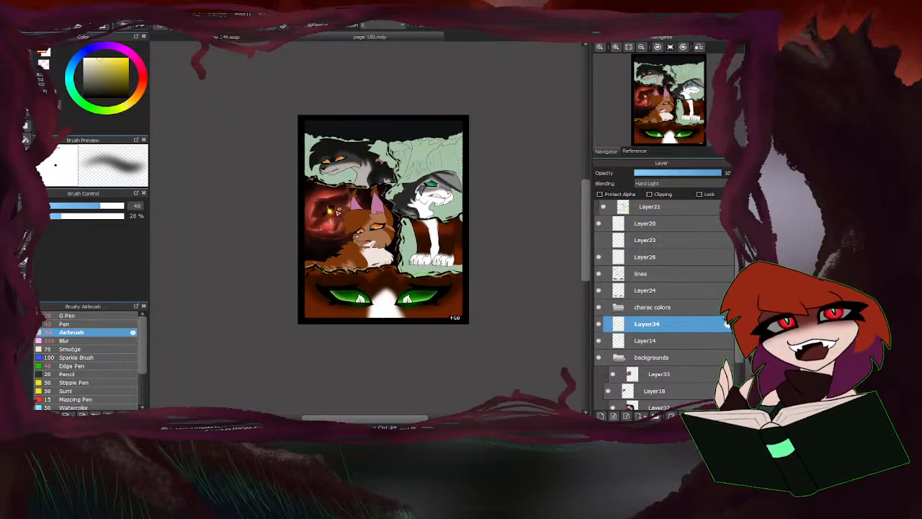
{"action": "scroll", "coordinate": [338, 211], "scroll_direction": "up", "scroll_amount": 3}
{"action": "left_click", "coordinate": [82, 341]}
{"action": "scroll", "coordinate": [332, 194], "scroll_direction": "up", "scroll_amount": 5}
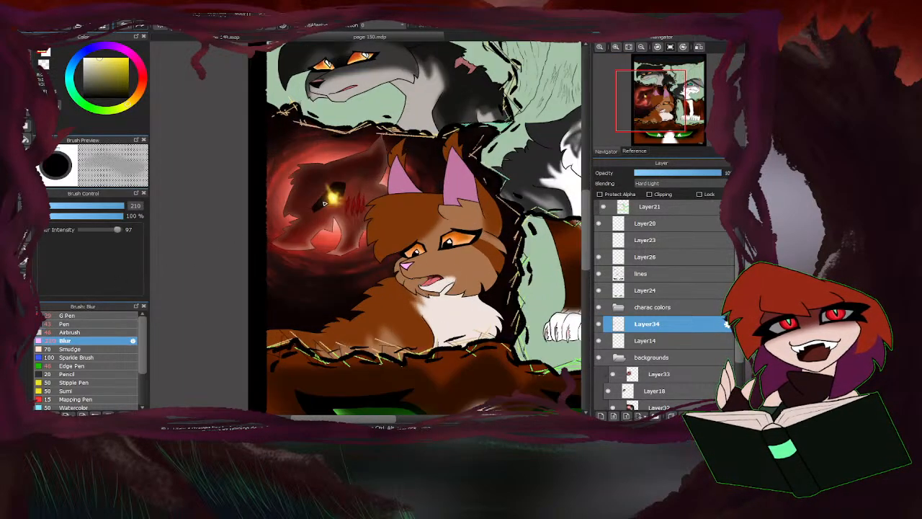
{"action": "scroll", "coordinate": [281, 227], "scroll_direction": "down", "scroll_amount": 6}
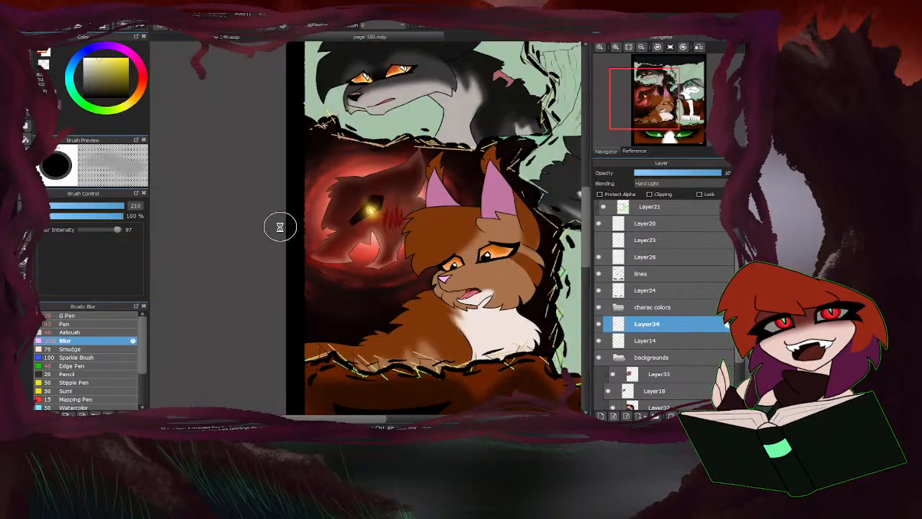
{"action": "scroll", "coordinate": [260, 298], "scroll_direction": "up", "scroll_amount": 2}
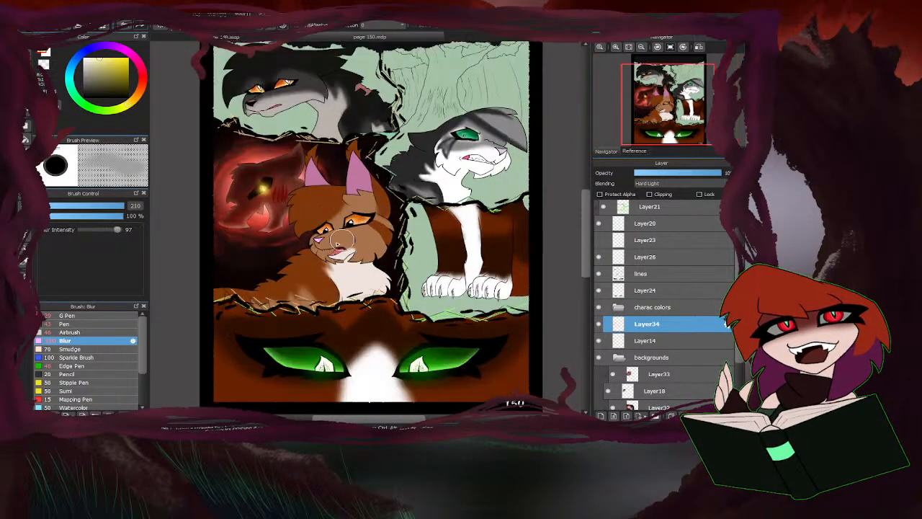
{"action": "scroll", "coordinate": [214, 323], "scroll_direction": "up", "scroll_amount": 2}
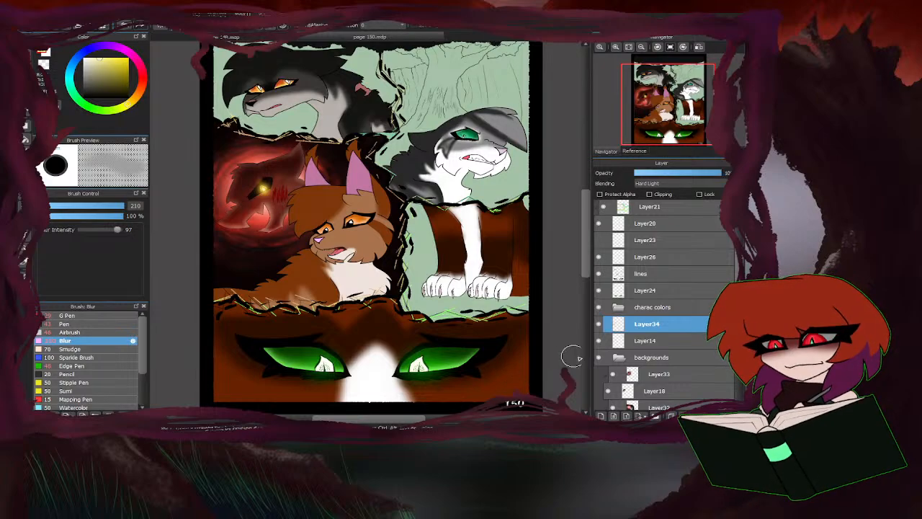
Add a new layer above Layer33 in the backgrounds folder with clipping turned off.
{"action": "scroll", "coordinate": [620, 349], "scroll_direction": "down", "scroll_amount": 3}
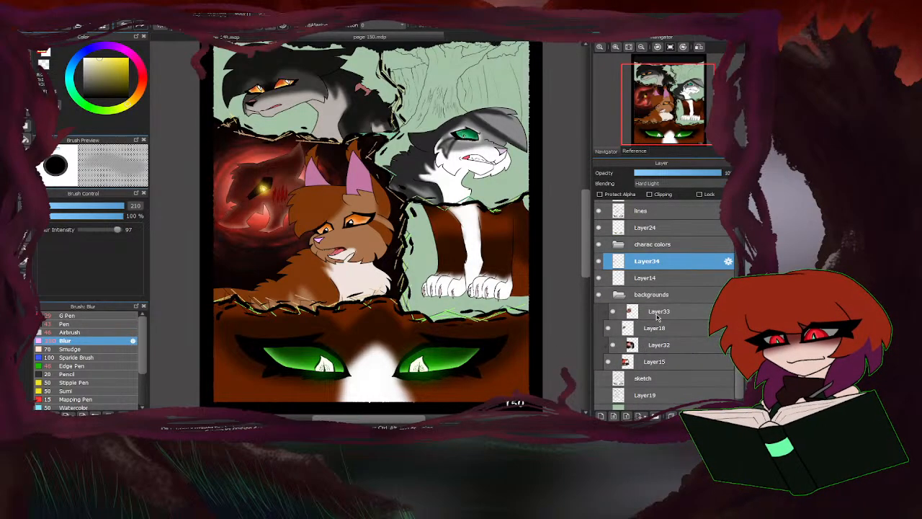
{"action": "left_click", "coordinate": [655, 310]}
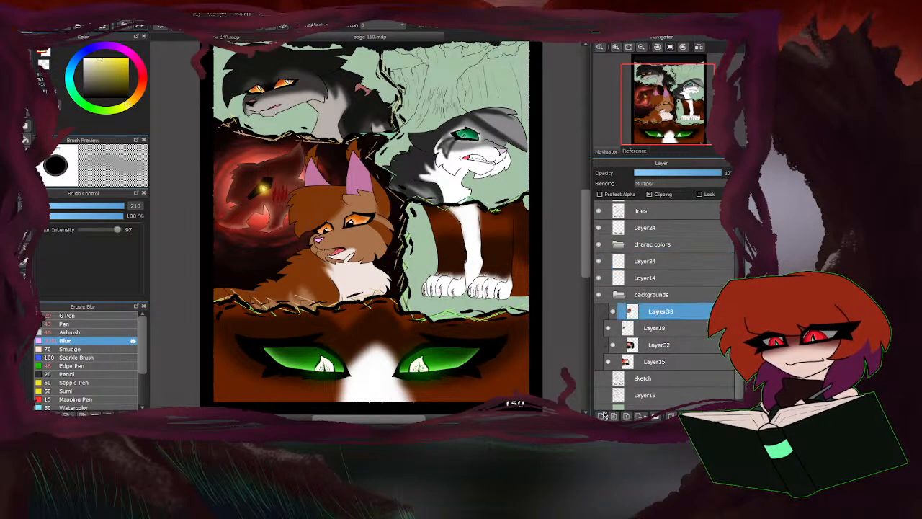
{"action": "left_click", "coordinate": [602, 415]}
{"action": "left_click", "coordinate": [648, 194]}
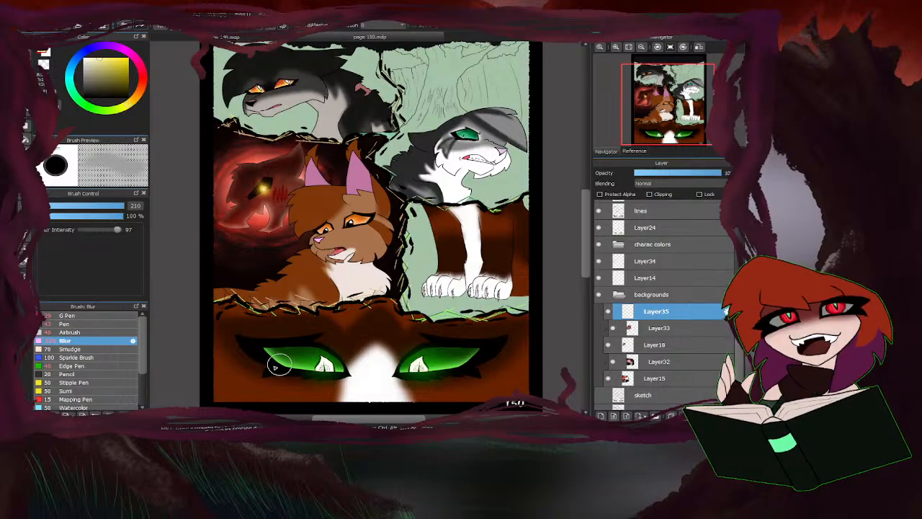
Paint purple along the jagged right edge of the dark grey character's panel on Layer35 with the Pen at size 43.
{"action": "scroll", "coordinate": [307, 347], "scroll_direction": "down", "scroll_amount": 2}
{"action": "scroll", "coordinate": [294, 167], "scroll_direction": "up", "scroll_amount": 3}
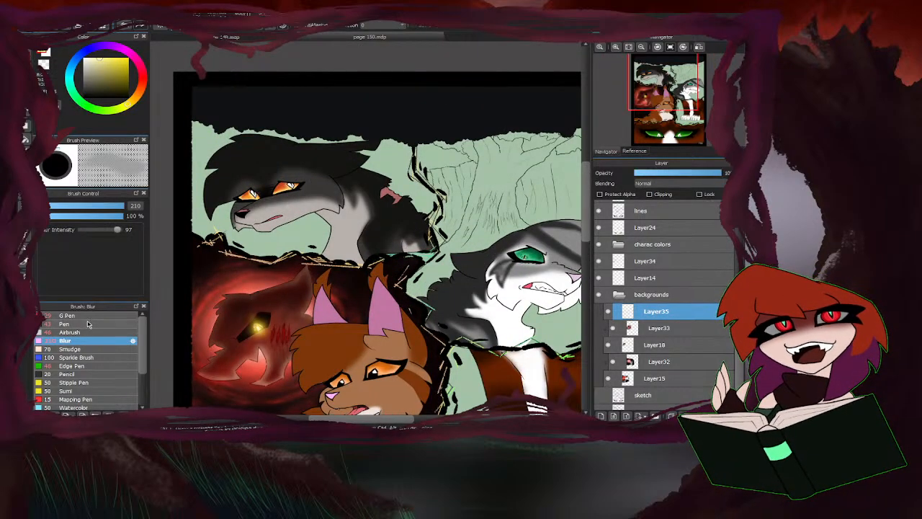
{"action": "left_click", "coordinate": [112, 322]}
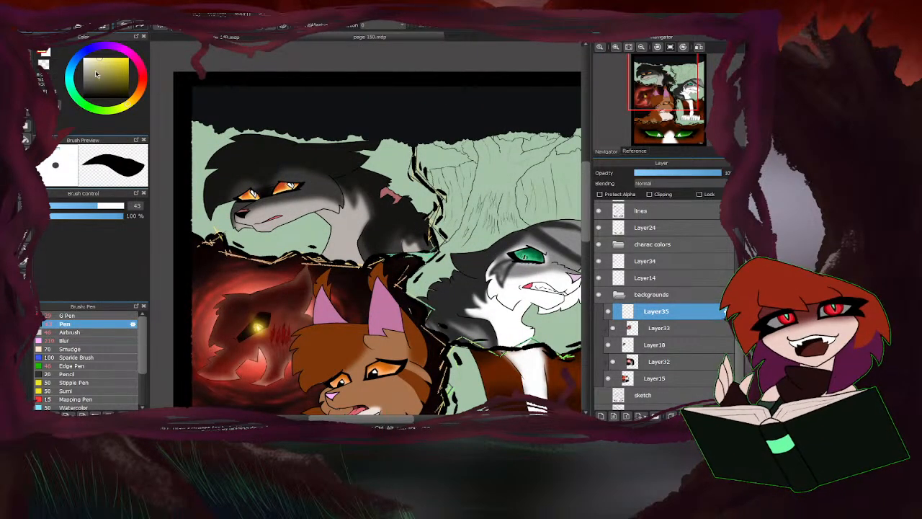
{"action": "left_click", "coordinate": [120, 50]}
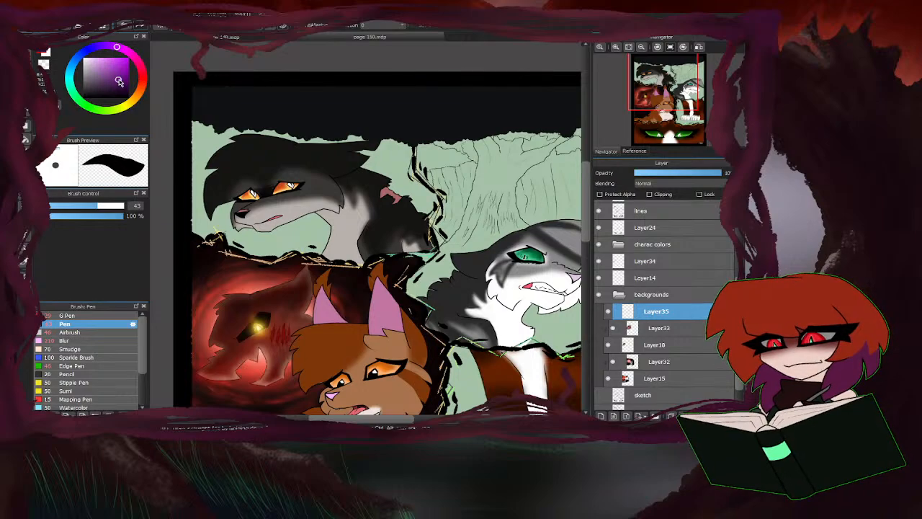
{"action": "scroll", "coordinate": [404, 246], "scroll_direction": "up", "scroll_amount": 3}
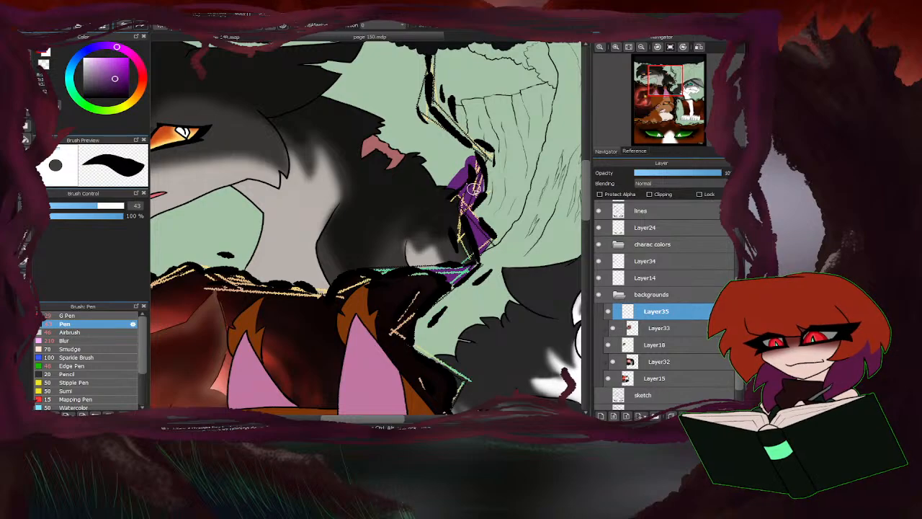
{"action": "mouse_move", "coordinate": [440, 129]}
{"action": "left_mouse_down"}
{"action": "mouse_move", "coordinate": [424, 112]}
{"action": "mouse_move", "coordinate": [418, 73]}
{"action": "left_mouse_up"}
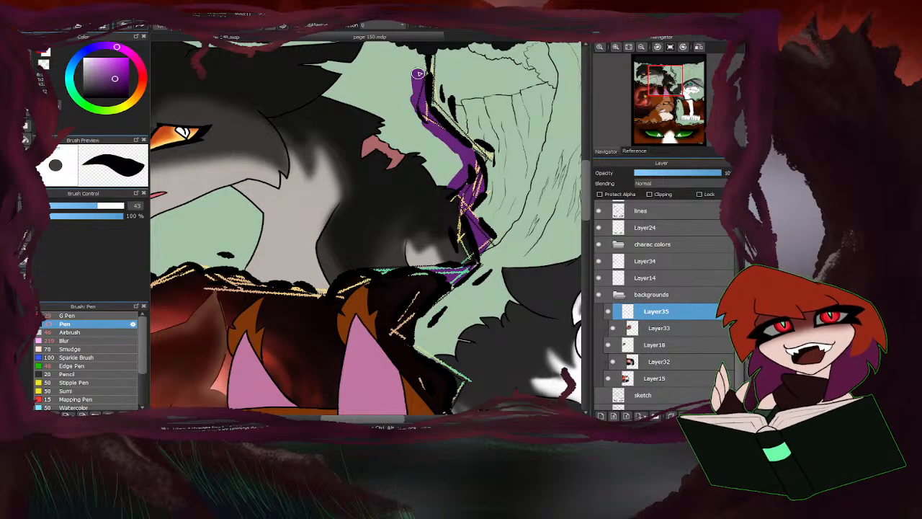
{"action": "mouse_move", "coordinate": [447, 192]}
{"action": "left_mouse_down"}
{"action": "mouse_move", "coordinate": [455, 179]}
{"action": "mouse_move", "coordinate": [439, 131]}
{"action": "mouse_move", "coordinate": [414, 192]}
{"action": "mouse_move", "coordinate": [411, 109]}
{"action": "left_mouse_up"}
{"action": "scroll", "coordinate": [405, 245], "scroll_direction": "down", "scroll_amount": 4}
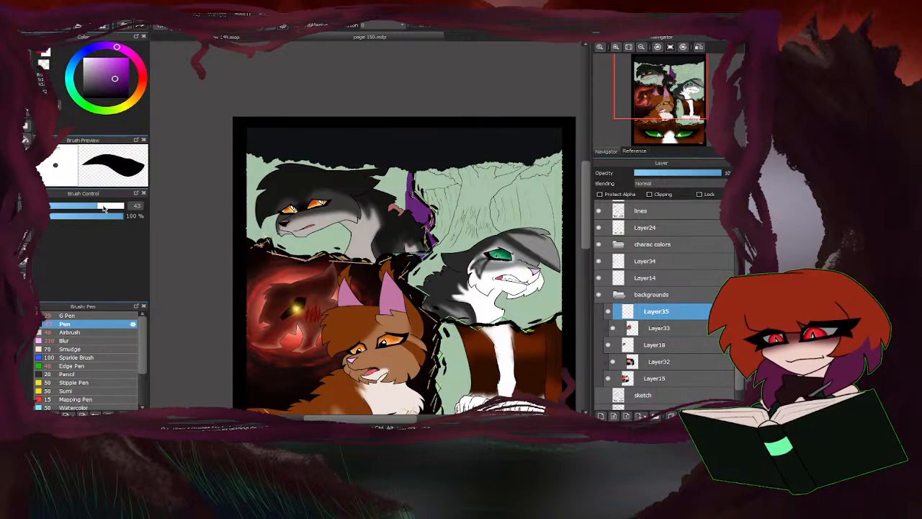
Fill the rest of the dark grey character's background with purple on Layer35, using the Pen at sizes 271 and 89.
{"action": "left_click_drag", "start_coordinate": [105, 209], "coordinate": [125, 208]}
{"action": "mouse_move", "coordinate": [381, 226]}
{"action": "left_mouse_down"}
{"action": "mouse_move", "coordinate": [378, 183]}
{"action": "mouse_move", "coordinate": [325, 182]}
{"action": "mouse_move", "coordinate": [304, 161]}
{"action": "mouse_move", "coordinate": [241, 162]}
{"action": "mouse_move", "coordinate": [239, 189]}
{"action": "mouse_move", "coordinate": [378, 223]}
{"action": "left_mouse_up"}
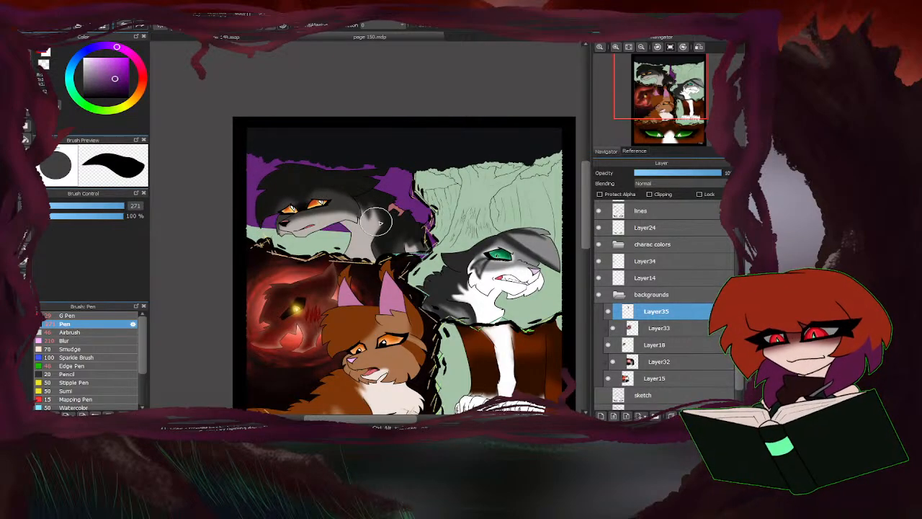
{"action": "left_click_drag", "start_coordinate": [124, 208], "coordinate": [117, 209]}
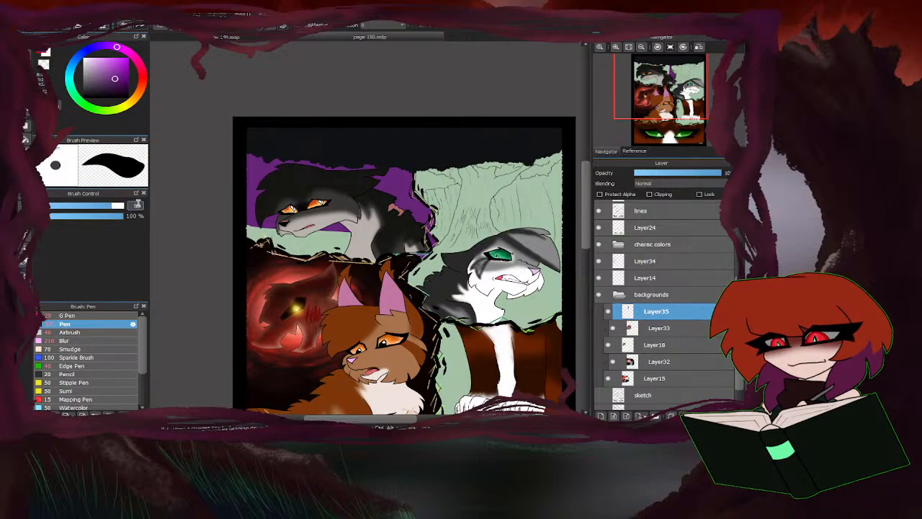
{"action": "scroll", "coordinate": [340, 241], "scroll_direction": "up", "scroll_amount": 3}
{"action": "mouse_move", "coordinate": [335, 260]}
{"action": "left_mouse_down"}
{"action": "mouse_move", "coordinate": [373, 236]}
{"action": "mouse_move", "coordinate": [368, 220]}
{"action": "mouse_move", "coordinate": [261, 228]}
{"action": "mouse_move", "coordinate": [320, 228]}
{"action": "mouse_move", "coordinate": [287, 264]}
{"action": "mouse_move", "coordinate": [231, 240]}
{"action": "left_mouse_up"}
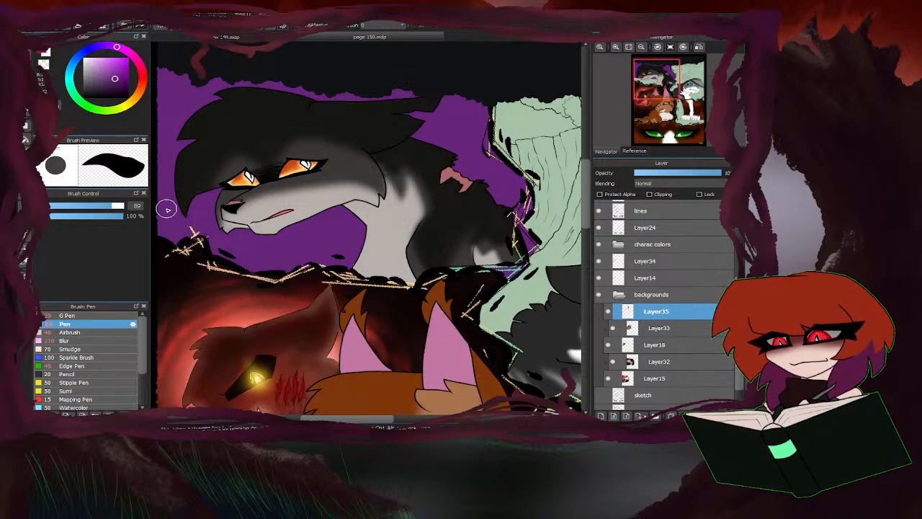
{"action": "scroll", "coordinate": [371, 196], "scroll_direction": "down", "scroll_amount": 3}
{"action": "scroll", "coordinate": [326, 268], "scroll_direction": "up", "scroll_amount": 1}
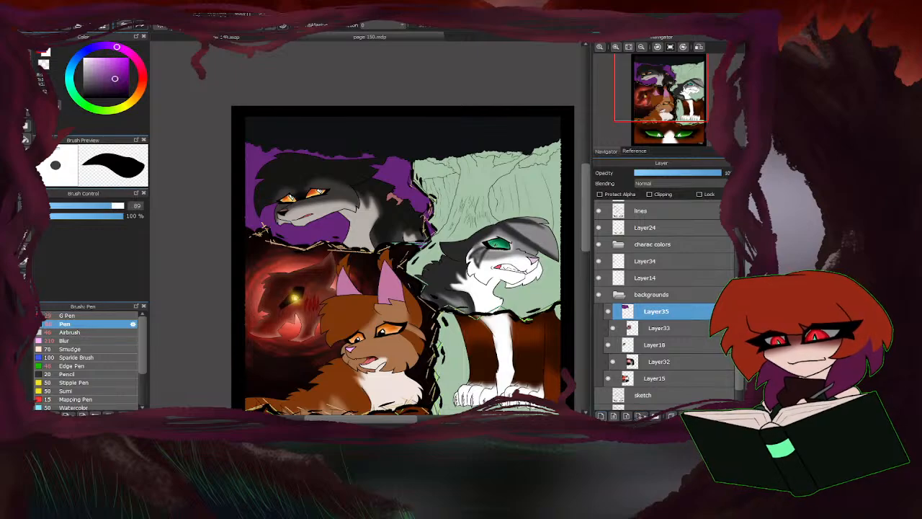
Add a new layer clipped to Layer35 and choose the Airbrush with a darker purple.
{"action": "left_click", "coordinate": [601, 415]}
{"action": "left_click", "coordinate": [649, 195]}
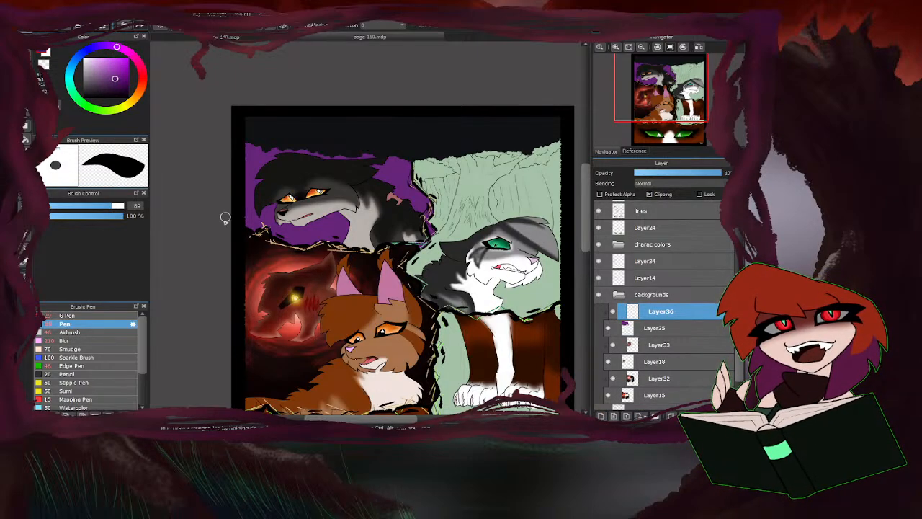
{"action": "left_click", "coordinate": [70, 333]}
{"action": "left_click", "coordinate": [116, 90]}
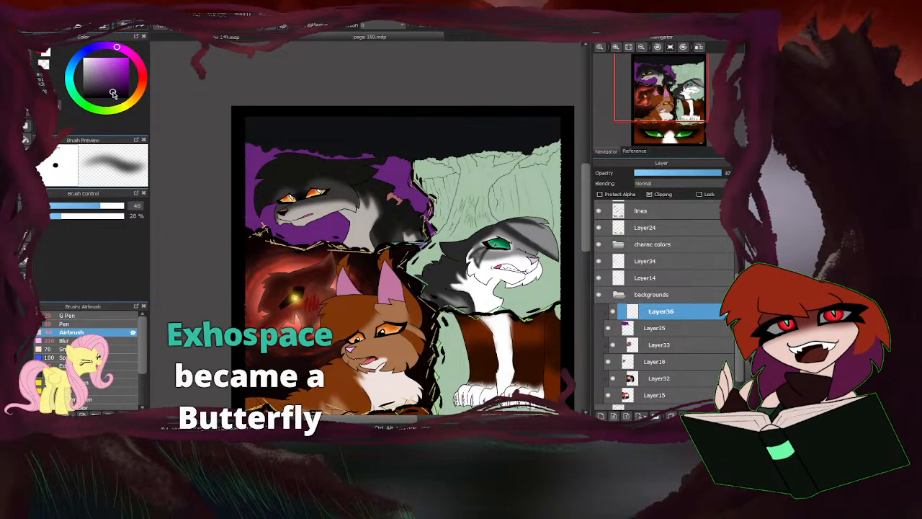
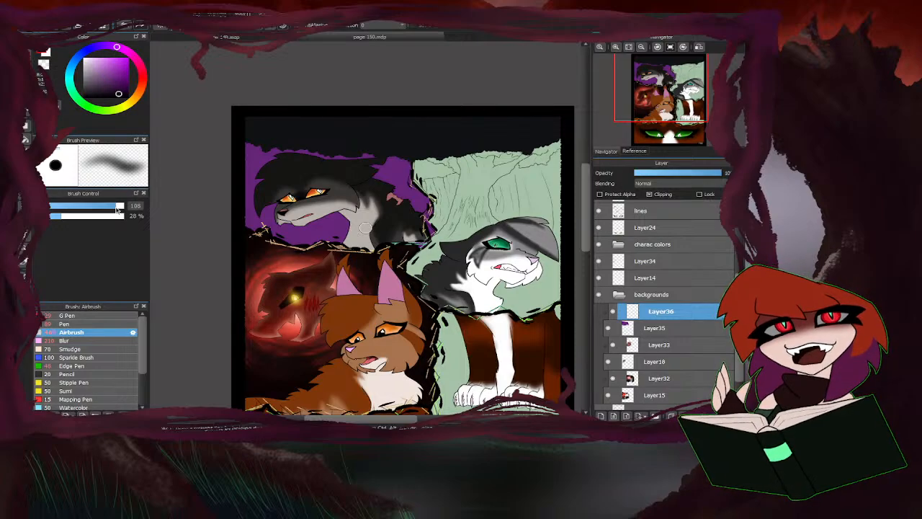
Airbrush a lighter purple glow into the backdrop around the dark cat's head using a 418 px brush.
{"action": "left_click_drag", "start_coordinate": [116, 210], "coordinate": [163, 205]}
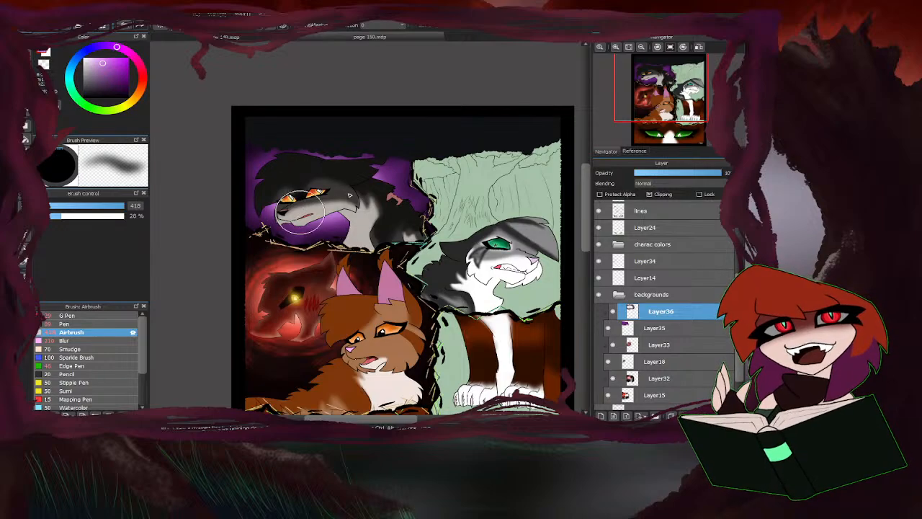
{"action": "scroll", "coordinate": [342, 235], "scroll_direction": "down", "scroll_amount": 3}
{"action": "scroll", "coordinate": [338, 231], "scroll_direction": "up", "scroll_amount": 1}
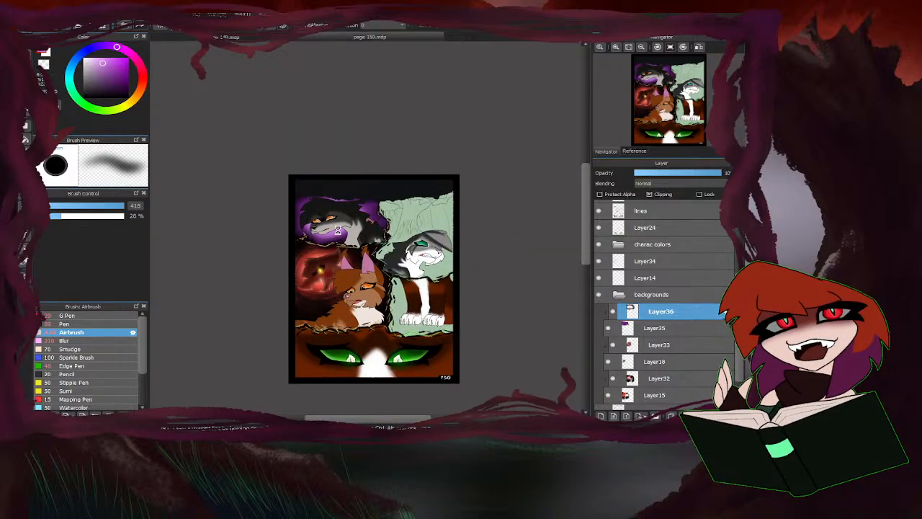
Compare page 150's colouring with the green landscape page in the other open document.
{"action": "scroll", "coordinate": [337, 230], "scroll_direction": "up", "scroll_amount": 3}
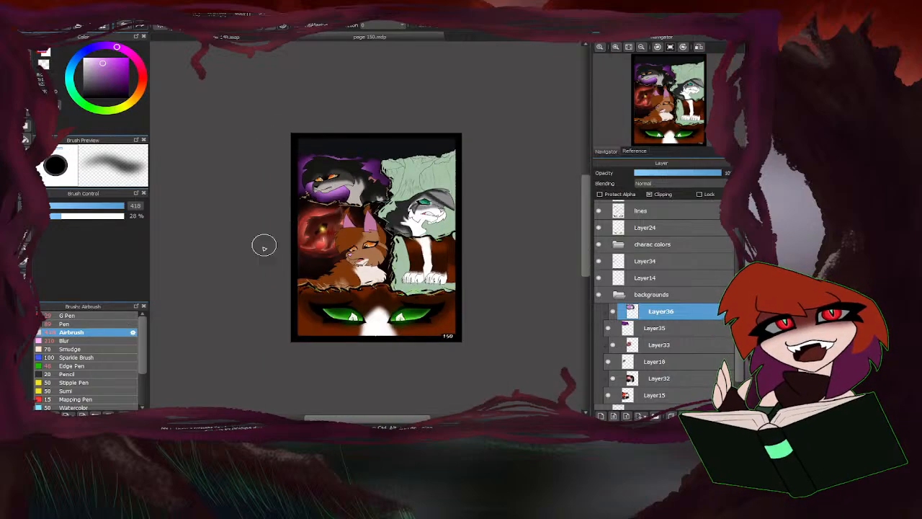
{"action": "scroll", "coordinate": [264, 245], "scroll_direction": "down", "scroll_amount": 3}
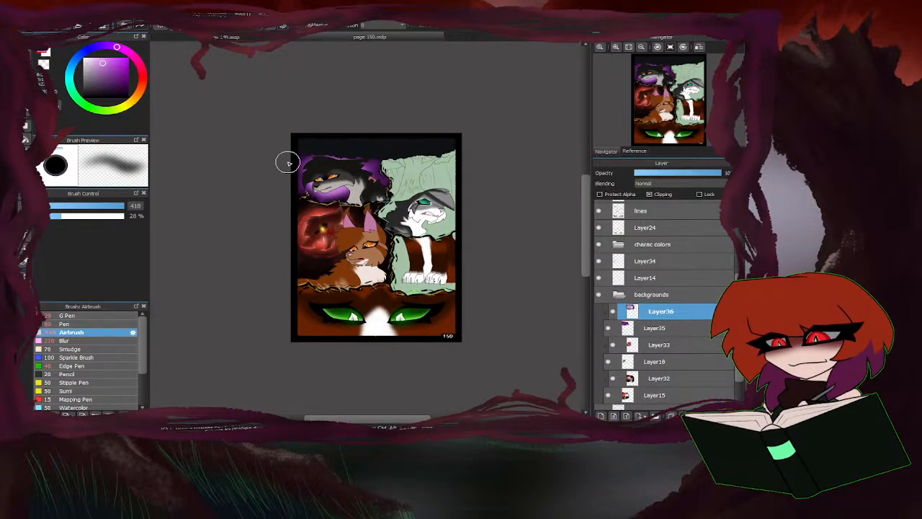
{"action": "left_click", "coordinate": [249, 37]}
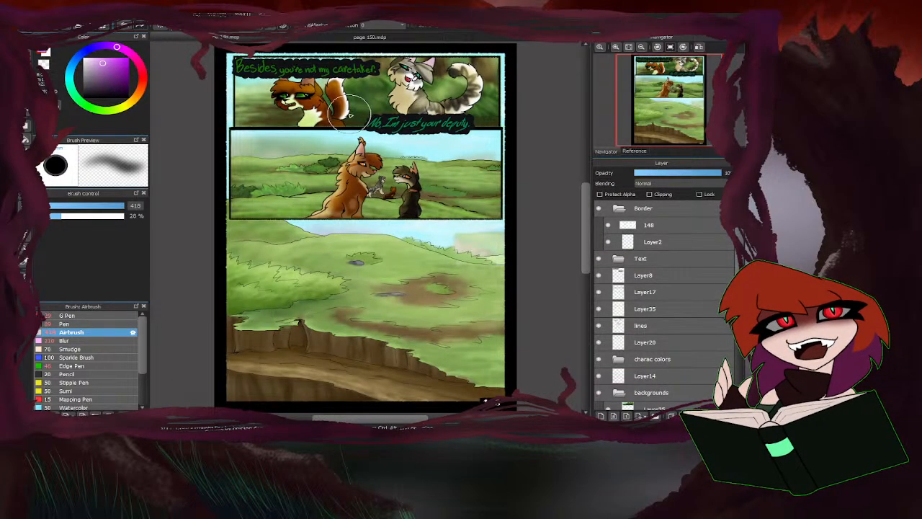
{"action": "left_click", "coordinate": [324, 36]}
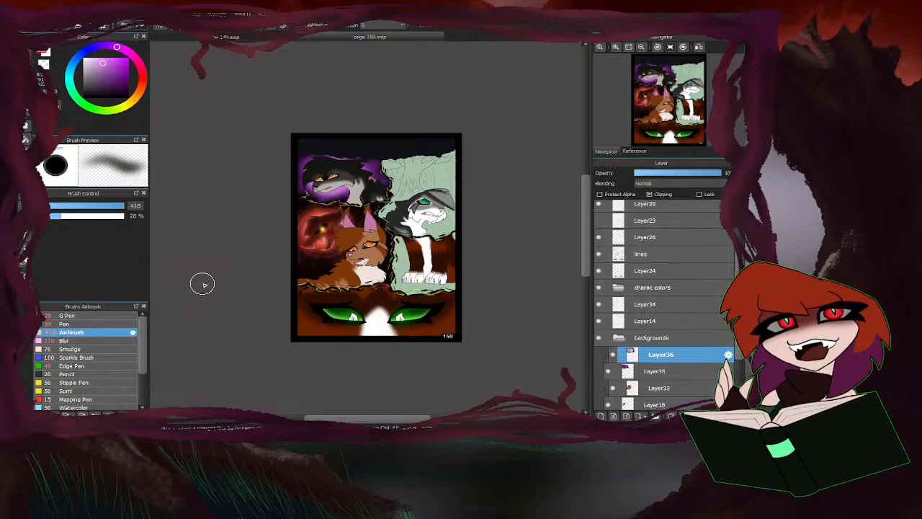
Airbrush red and orange glow over the lower purple backdrop, below the dark cat's chin and behind its back.
{"action": "scroll", "coordinate": [339, 175], "scroll_direction": "up", "scroll_amount": 3}
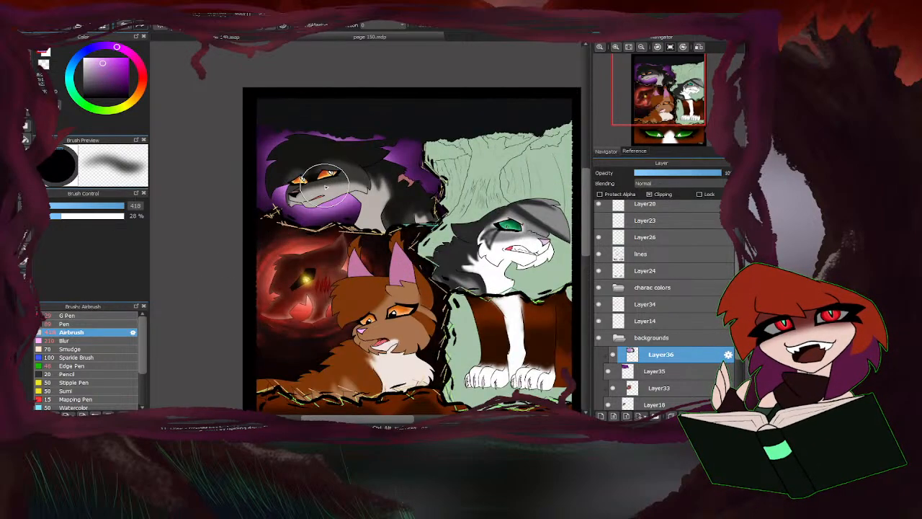
{"action": "scroll", "coordinate": [261, 140], "scroll_direction": "up", "scroll_amount": 2}
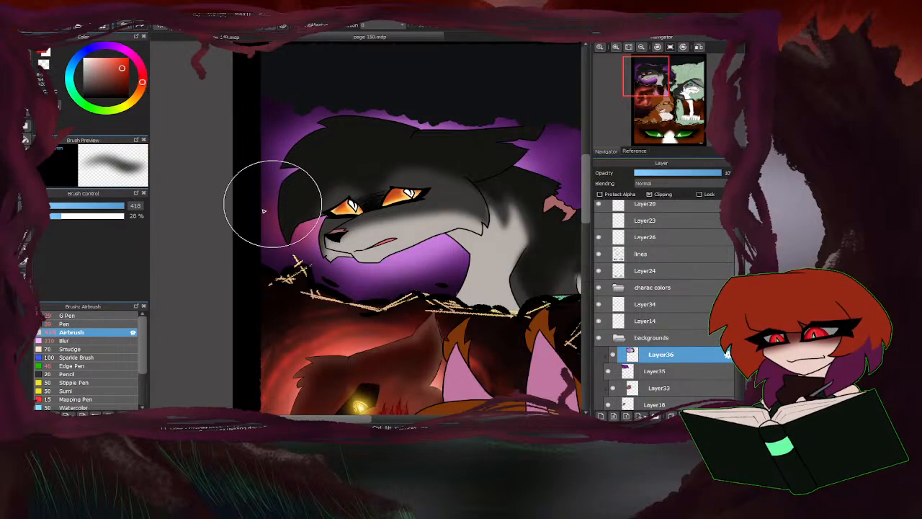
{"action": "scroll", "coordinate": [263, 211], "scroll_direction": "down", "scroll_amount": 3}
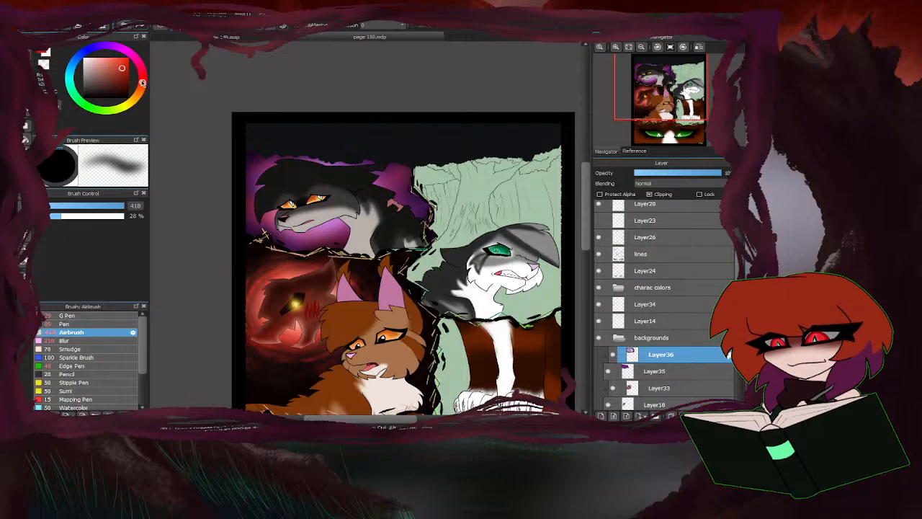
{"action": "left_click_drag", "start_coordinate": [142, 84], "coordinate": [141, 93]}
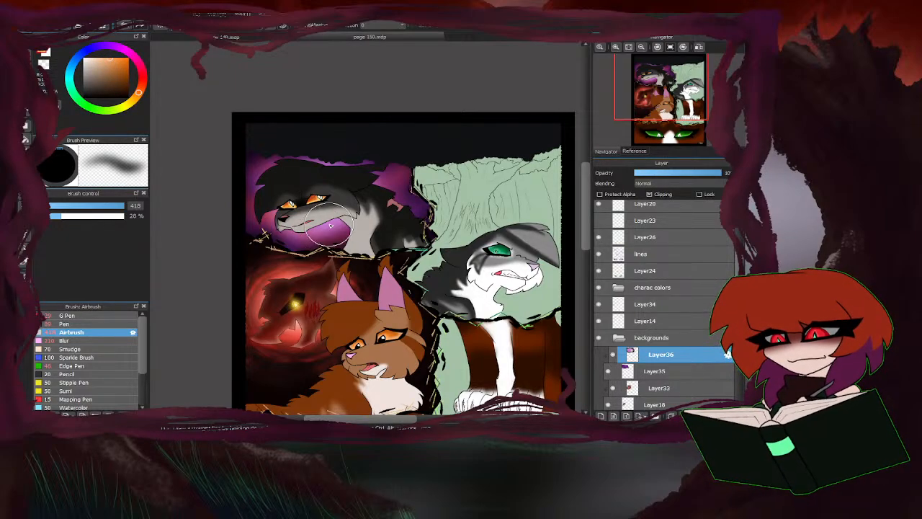
{"action": "mouse_move", "coordinate": [318, 243]}
{"action": "left_mouse_down"}
{"action": "mouse_move", "coordinate": [287, 255]}
{"action": "mouse_move", "coordinate": [315, 228]}
{"action": "left_mouse_up"}
{"action": "left_click_drag", "start_coordinate": [418, 224], "coordinate": [404, 168]}
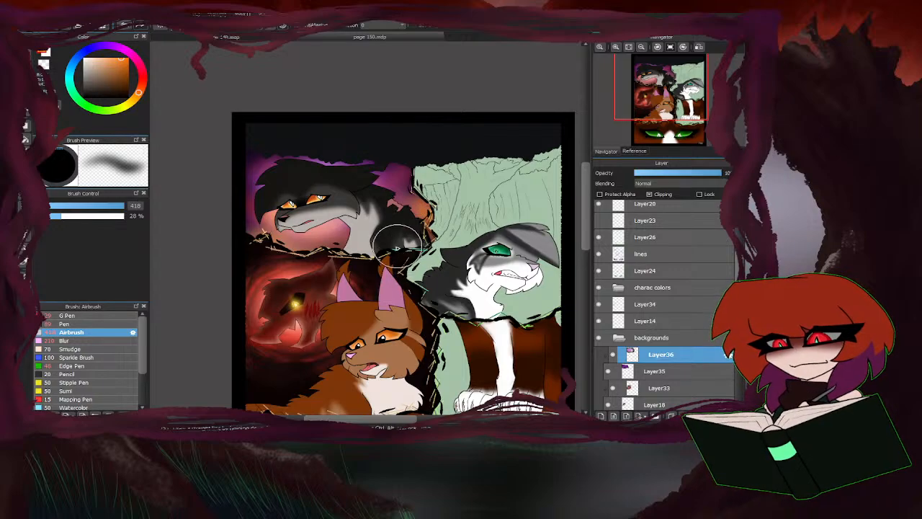
{"action": "mouse_move", "coordinate": [266, 239]}
{"action": "left_mouse_down"}
{"action": "mouse_move", "coordinate": [296, 263]}
{"action": "mouse_move", "coordinate": [348, 247]}
{"action": "left_mouse_up"}
{"action": "left_click_drag", "start_coordinate": [413, 208], "coordinate": [418, 180]}
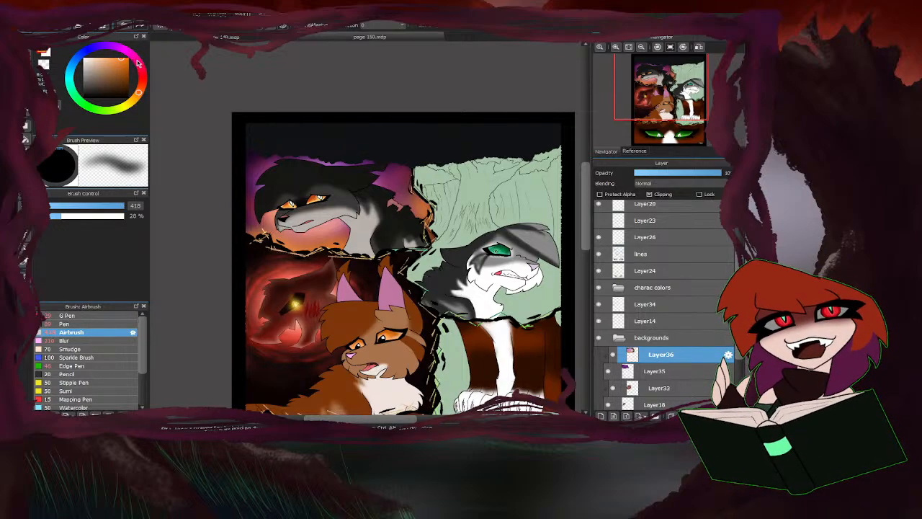
Streak dark purple across the upper backdrop behind the dark cat with the airbrush reduced to 78 px.
{"action": "left_click", "coordinate": [120, 51]}
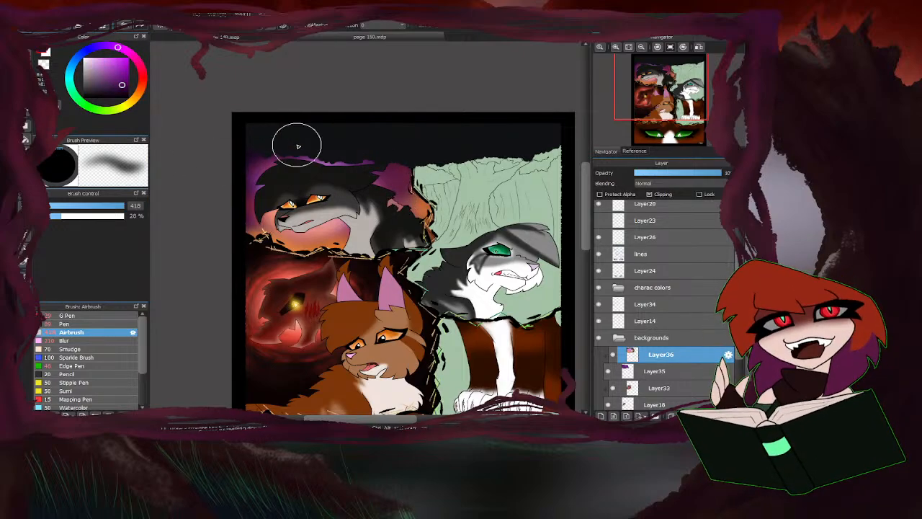
{"action": "left_click", "coordinate": [110, 206]}
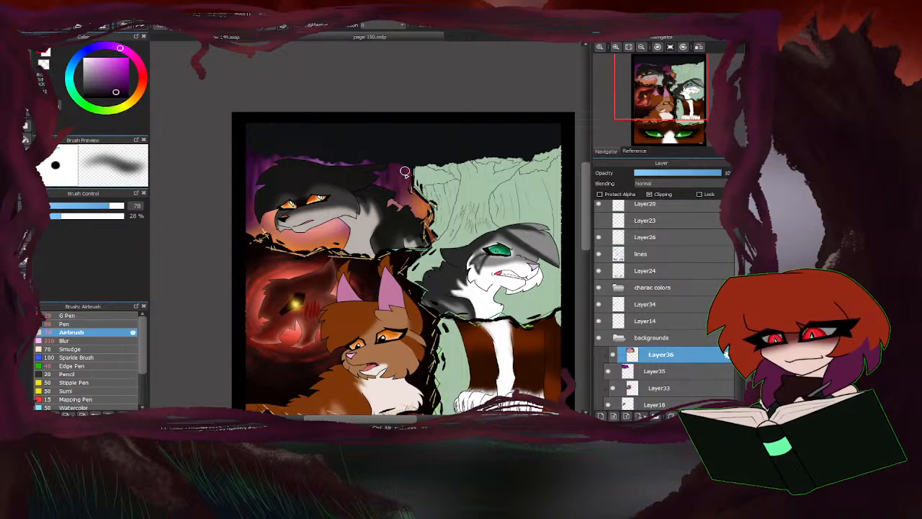
{"action": "mouse_move", "coordinate": [409, 196]}
{"action": "left_mouse_down"}
{"action": "mouse_move", "coordinate": [415, 188]}
{"action": "mouse_move", "coordinate": [411, 204]}
{"action": "left_mouse_up"}
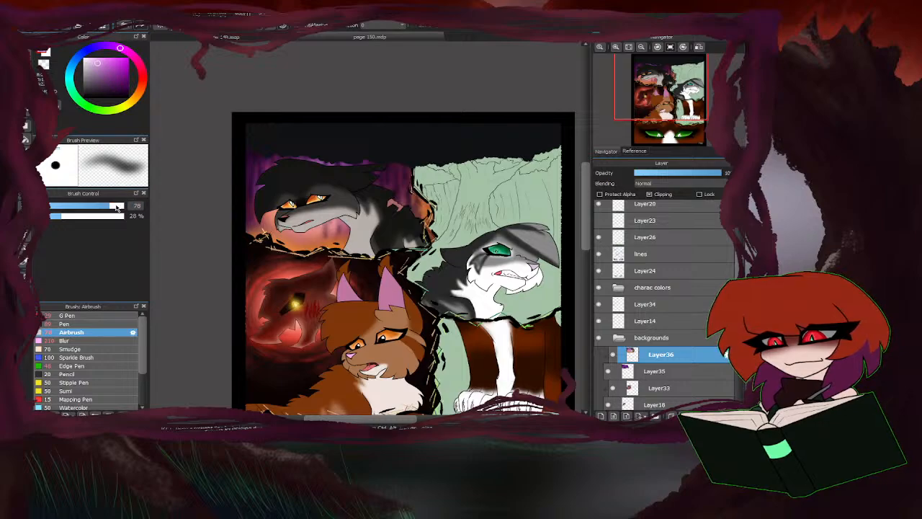
Blend light red into the glow under the dark cat's chin with a 290 px airbrush, and soften the backdrop with the Blur brush.
{"action": "left_click_drag", "start_coordinate": [117, 207], "coordinate": [206, 206]}
{"action": "left_click", "coordinate": [311, 231], "text": "alt"}
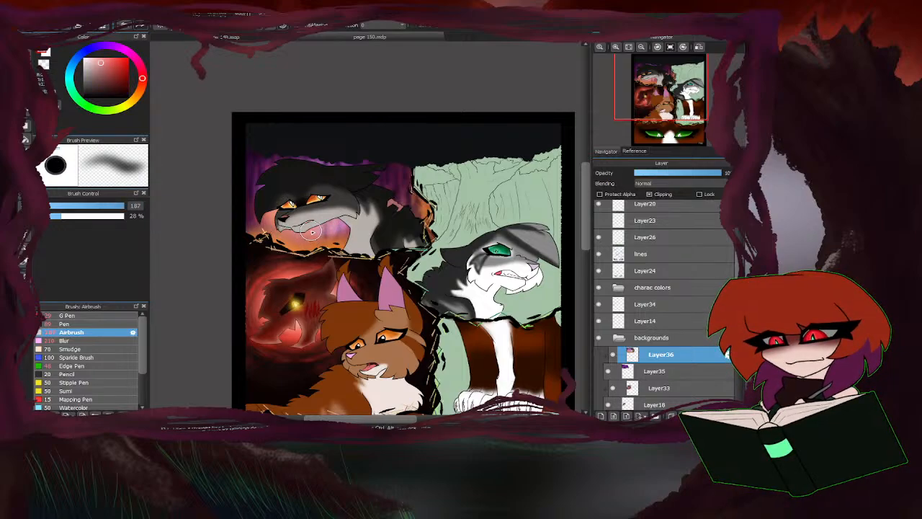
{"action": "mouse_move", "coordinate": [109, 208]}
{"action": "left_mouse_down"}
{"action": "mouse_move", "coordinate": [356, 209]}
{"action": "mouse_move", "coordinate": [318, 232]}
{"action": "mouse_move", "coordinate": [325, 238]}
{"action": "mouse_move", "coordinate": [287, 215]}
{"action": "left_mouse_up"}
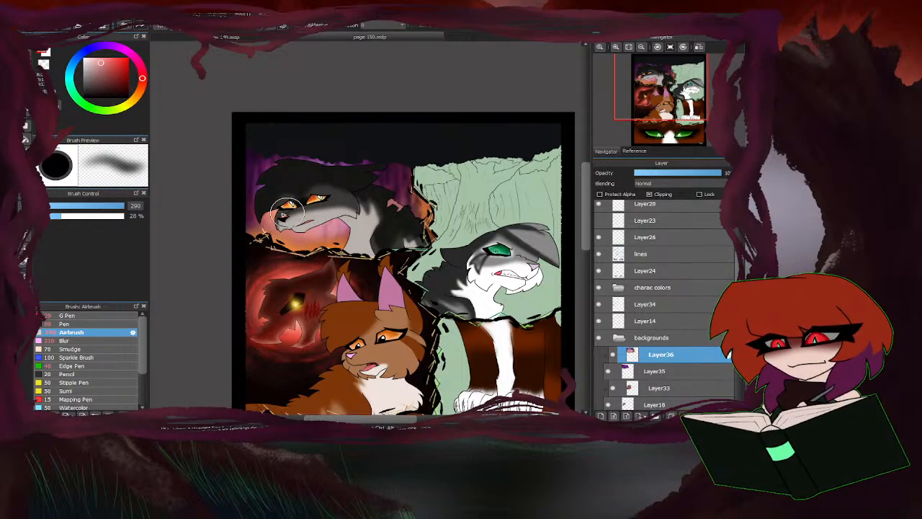
{"action": "left_click", "coordinate": [72, 340]}
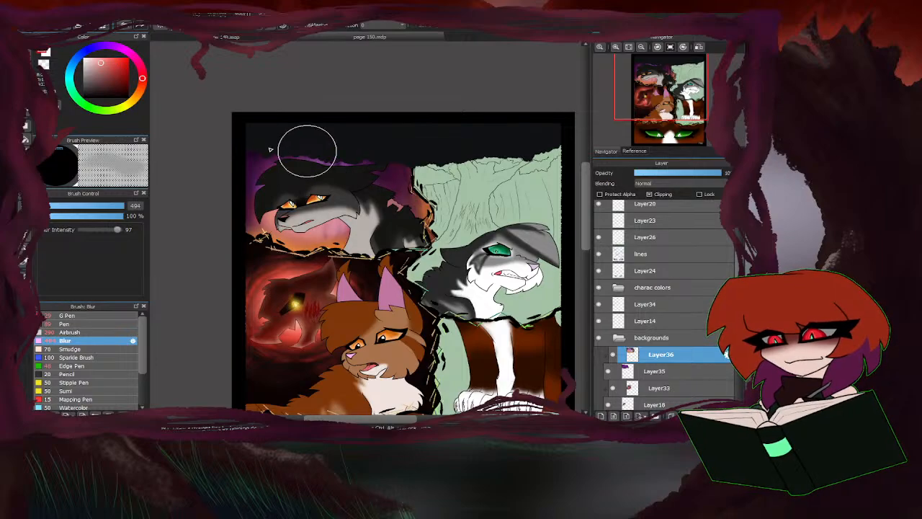
Examine the colouring of the whole page and its individual panels.
{"action": "scroll", "coordinate": [278, 169], "scroll_direction": "down", "scroll_amount": 4}
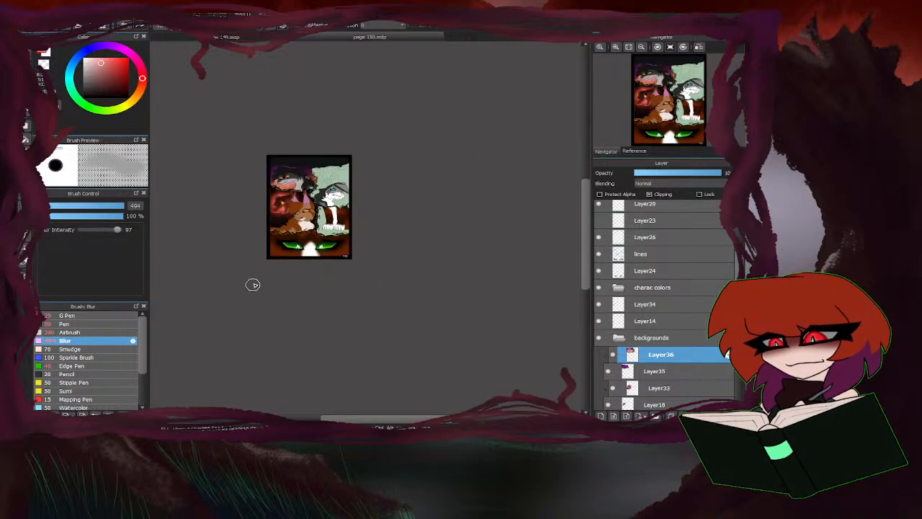
{"action": "scroll", "coordinate": [253, 285], "scroll_direction": "up", "scroll_amount": 3}
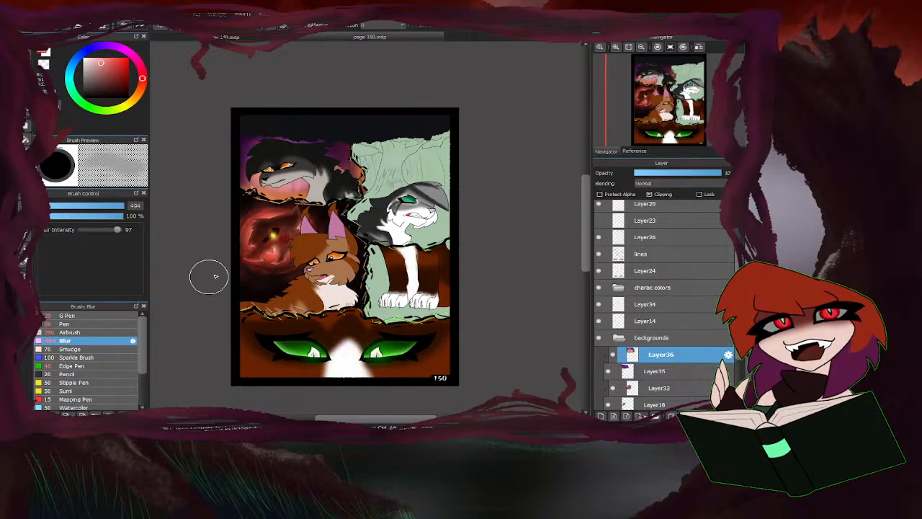
{"action": "scroll", "coordinate": [240, 196], "scroll_direction": "up", "scroll_amount": 3}
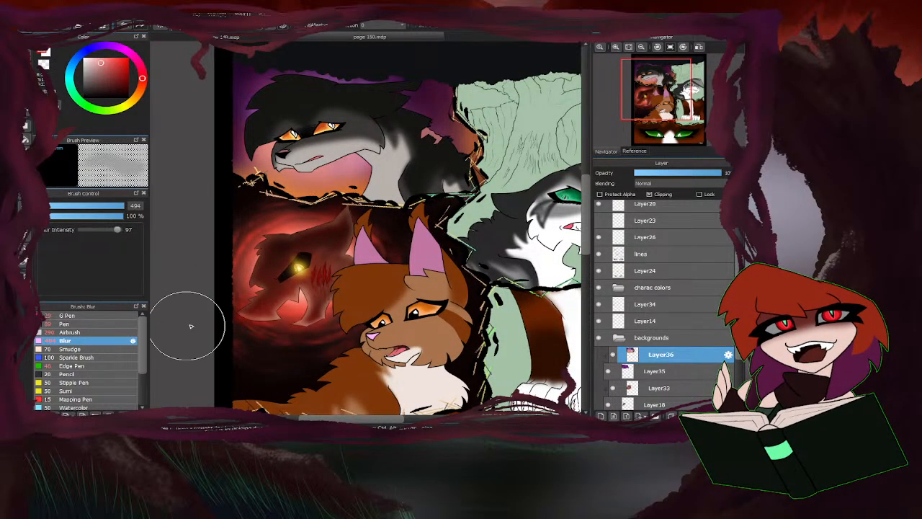
{"action": "scroll", "coordinate": [324, 247], "scroll_direction": "down", "scroll_amount": 3}
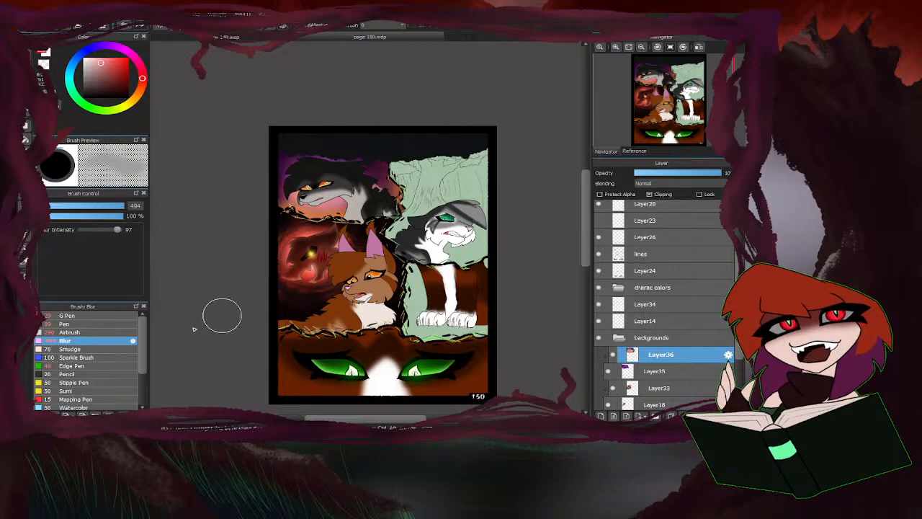
{"action": "scroll", "coordinate": [330, 350], "scroll_direction": "down", "scroll_amount": 2}
{"action": "scroll", "coordinate": [326, 348], "scroll_direction": "up", "scroll_amount": 2}
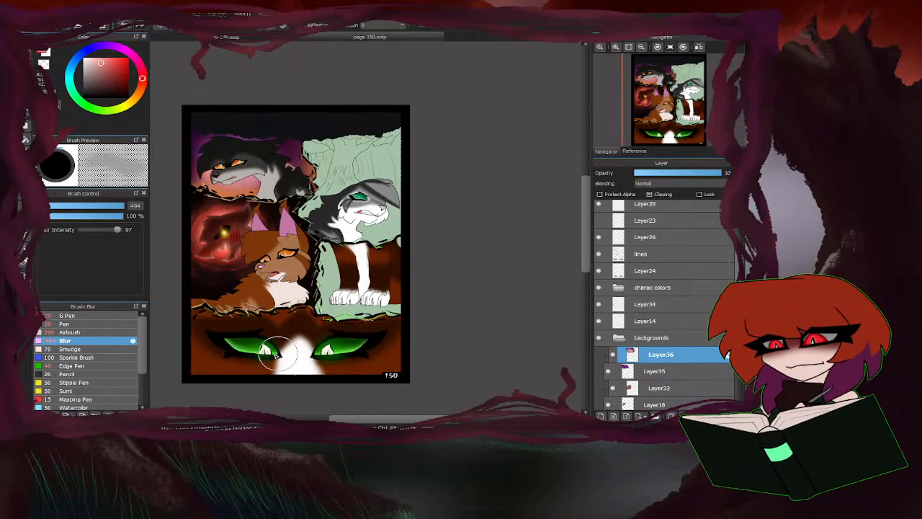
{"action": "scroll", "coordinate": [398, 261], "scroll_direction": "up", "scroll_amount": 2}
{"action": "scroll", "coordinate": [439, 243], "scroll_direction": "down", "scroll_amount": 1}
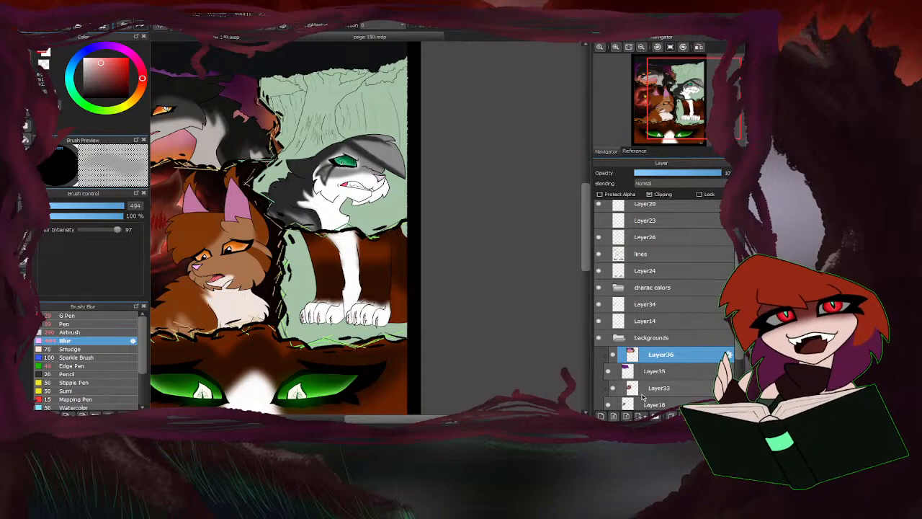
Check Layer33's content by toggling its visibility, and add a new layer directly above Layer32 in the backgrounds folder.
{"action": "scroll", "coordinate": [654, 382], "scroll_direction": "down", "scroll_amount": 4}
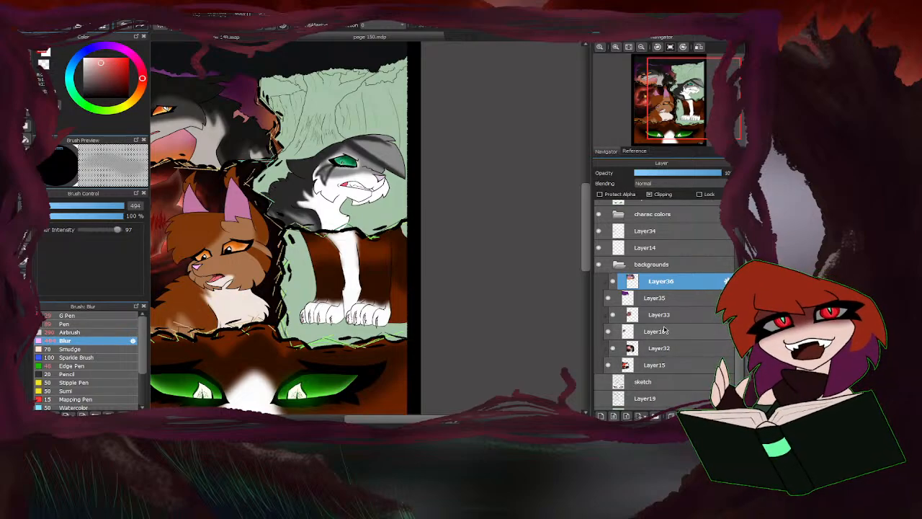
{"action": "left_click", "coordinate": [612, 316]}
{"action": "left_click", "coordinate": [611, 318]}
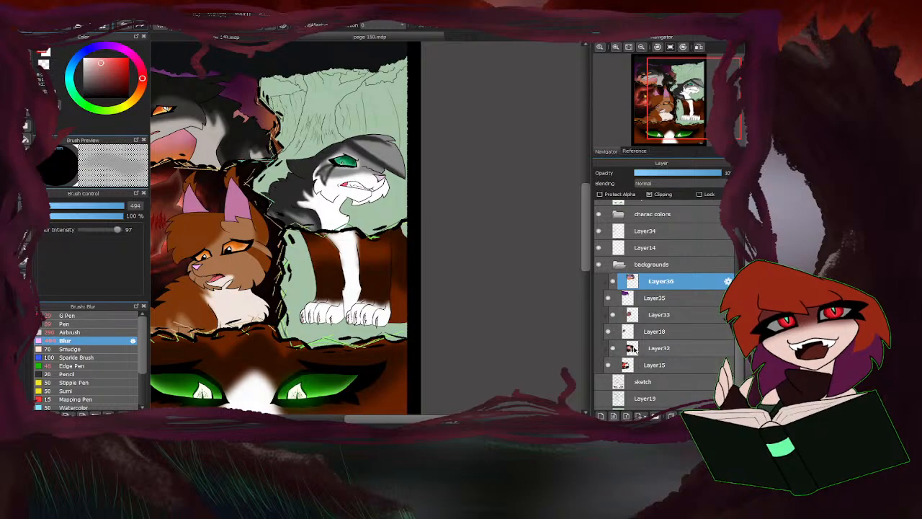
{"action": "left_click", "coordinate": [645, 348]}
{"action": "left_click", "coordinate": [601, 416]}
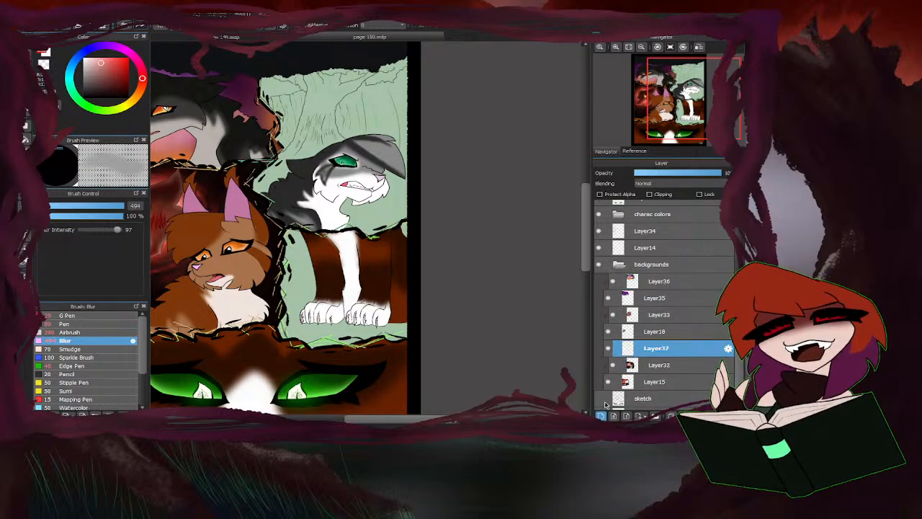
Airbrush dark brown ground beneath and around the white paws on the new layer with a 91 px brush.
{"action": "left_click", "coordinate": [78, 324]}
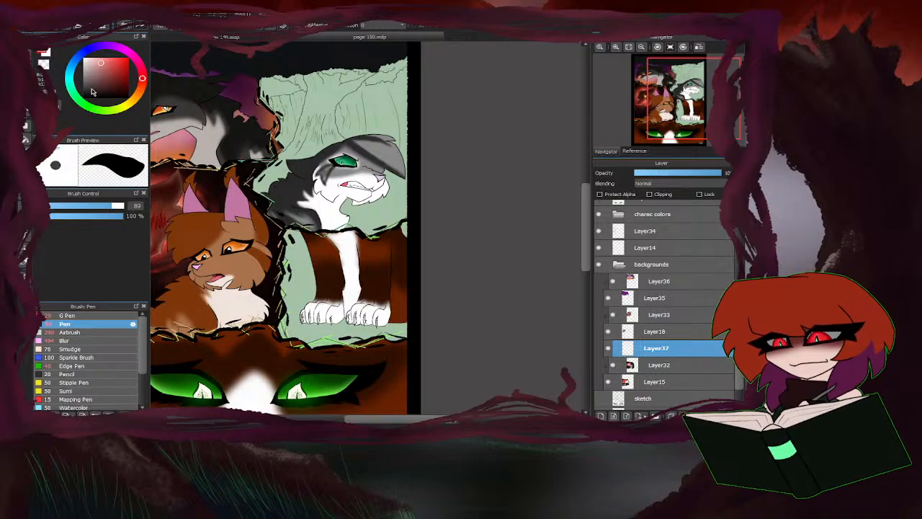
{"action": "left_click", "coordinate": [132, 107]}
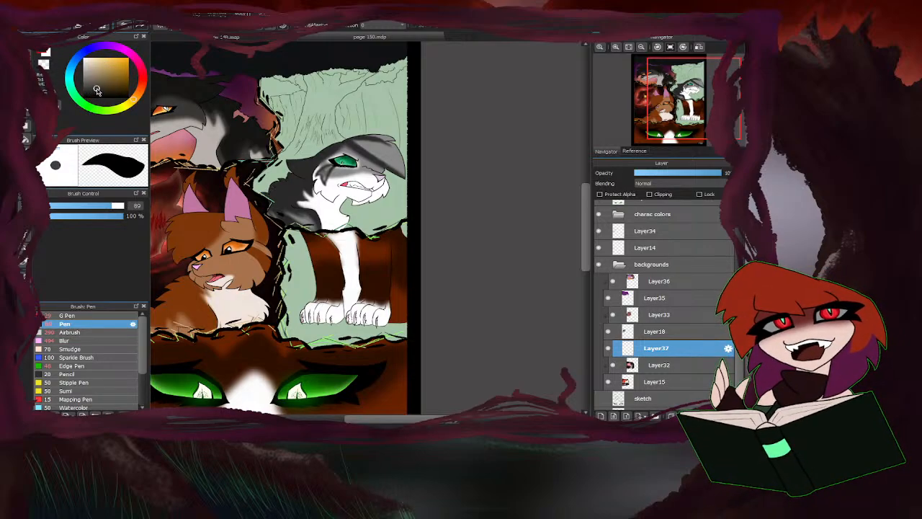
{"action": "left_click", "coordinate": [72, 332]}
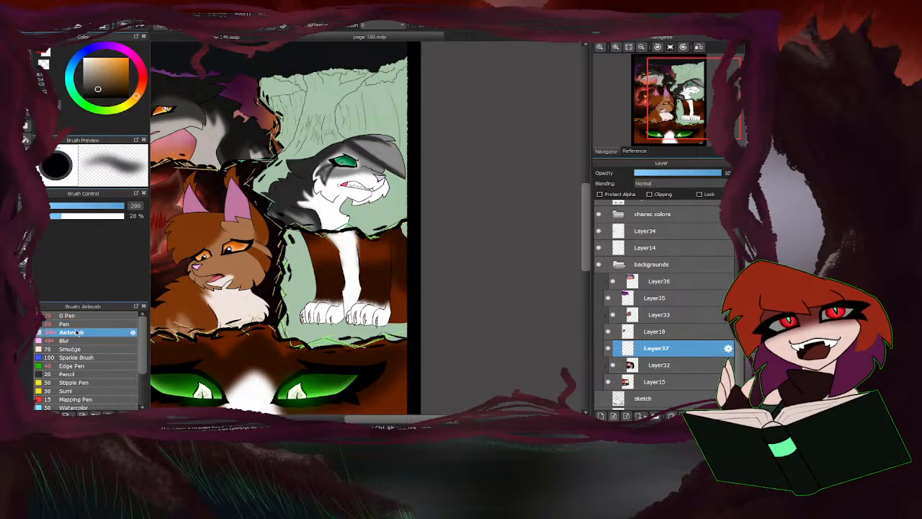
{"action": "left_click", "coordinate": [113, 206]}
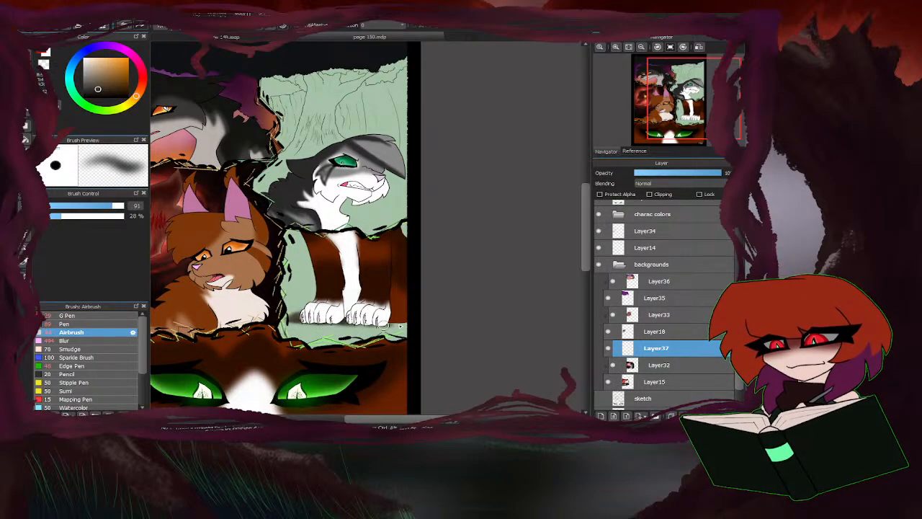
{"action": "scroll", "coordinate": [607, 261], "scroll_direction": "up", "scroll_amount": 4}
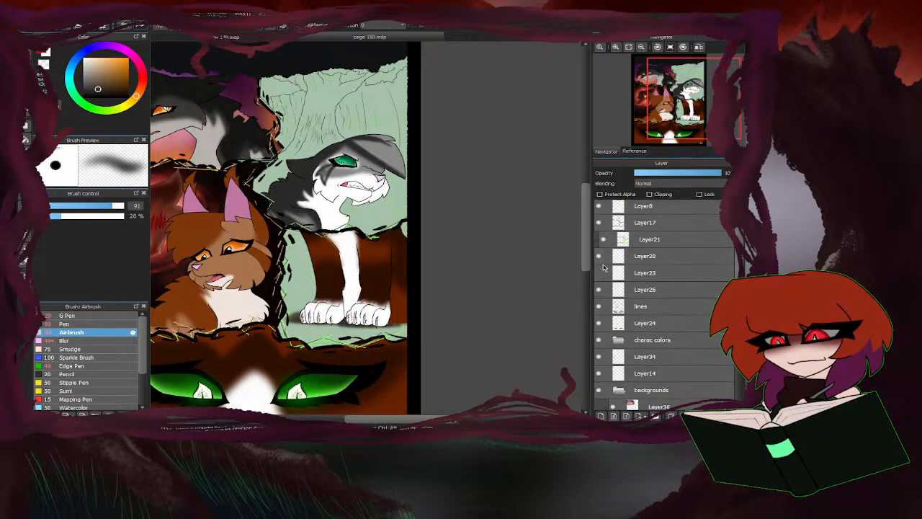
{"action": "scroll", "coordinate": [648, 310], "scroll_direction": "down", "scroll_amount": 4}
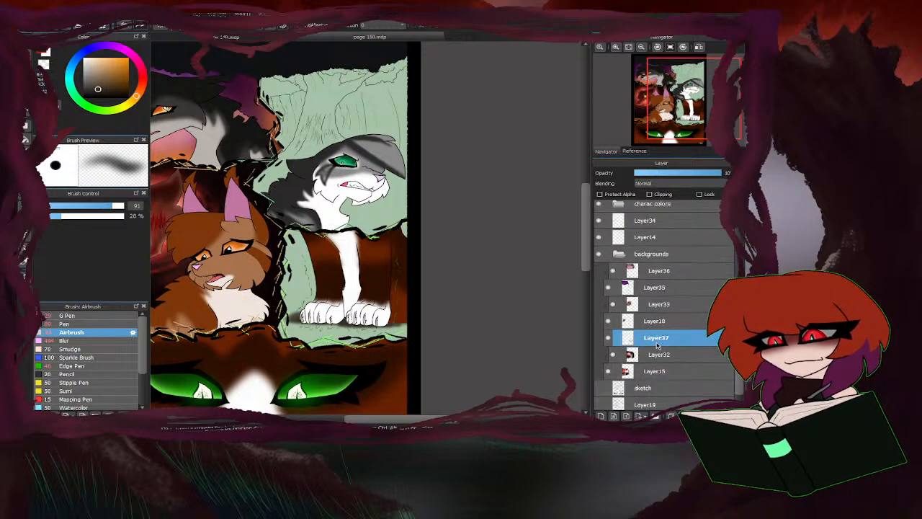
{"action": "mouse_move", "coordinate": [413, 321]}
{"action": "left_mouse_down"}
{"action": "mouse_move", "coordinate": [293, 328]}
{"action": "mouse_move", "coordinate": [303, 322]}
{"action": "mouse_move", "coordinate": [278, 318]}
{"action": "mouse_move", "coordinate": [288, 312]}
{"action": "mouse_move", "coordinate": [319, 326]}
{"action": "mouse_move", "coordinate": [290, 327]}
{"action": "mouse_move", "coordinate": [386, 331]}
{"action": "mouse_move", "coordinate": [346, 337]}
{"action": "mouse_move", "coordinate": [274, 327]}
{"action": "mouse_move", "coordinate": [336, 346]}
{"action": "left_mouse_up"}
{"action": "mouse_move", "coordinate": [283, 310]}
{"action": "left_mouse_down"}
{"action": "mouse_move", "coordinate": [278, 304]}
{"action": "mouse_move", "coordinate": [311, 307]}
{"action": "mouse_move", "coordinate": [267, 296]}
{"action": "mouse_move", "coordinate": [288, 309]}
{"action": "left_mouse_up"}
{"action": "mouse_move", "coordinate": [338, 330]}
{"action": "left_mouse_down"}
{"action": "mouse_move", "coordinate": [397, 336]}
{"action": "mouse_move", "coordinate": [420, 327]}
{"action": "left_mouse_up"}
Airbrush a redder dark brown over the ground beneath and around the white paws with the 91 px brush.
{"action": "scroll", "coordinate": [316, 349], "scroll_direction": "up", "scroll_amount": 3}
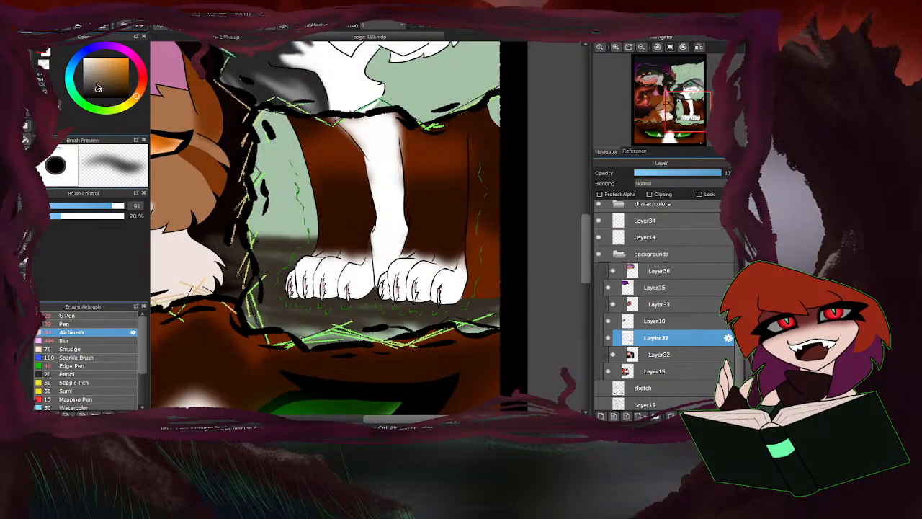
{"action": "left_click_drag", "start_coordinate": [98, 88], "coordinate": [110, 91]}
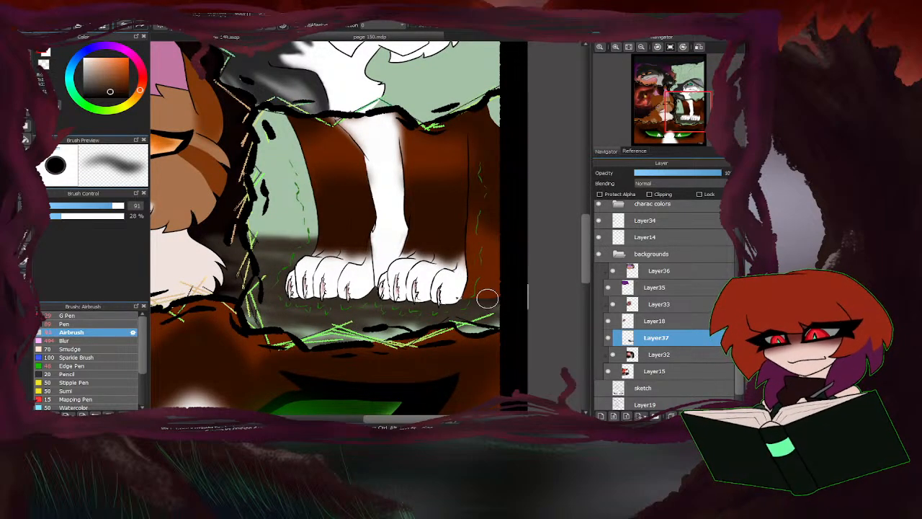
{"action": "mouse_move", "coordinate": [487, 299]}
{"action": "left_mouse_down"}
{"action": "mouse_move", "coordinate": [422, 309]}
{"action": "mouse_move", "coordinate": [432, 315]}
{"action": "mouse_move", "coordinate": [424, 312]}
{"action": "mouse_move", "coordinate": [446, 301]}
{"action": "mouse_move", "coordinate": [488, 316]}
{"action": "mouse_move", "coordinate": [462, 330]}
{"action": "mouse_move", "coordinate": [502, 327]}
{"action": "mouse_move", "coordinate": [408, 334]}
{"action": "mouse_move", "coordinate": [327, 312]}
{"action": "mouse_move", "coordinate": [325, 301]}
{"action": "mouse_move", "coordinate": [380, 303]}
{"action": "mouse_move", "coordinate": [296, 345]}
{"action": "mouse_move", "coordinate": [261, 333]}
{"action": "mouse_move", "coordinate": [271, 315]}
{"action": "mouse_move", "coordinate": [315, 301]}
{"action": "mouse_move", "coordinate": [225, 278]}
{"action": "mouse_move", "coordinate": [328, 264]}
{"action": "mouse_move", "coordinate": [327, 244]}
{"action": "mouse_move", "coordinate": [209, 242]}
{"action": "left_mouse_up"}
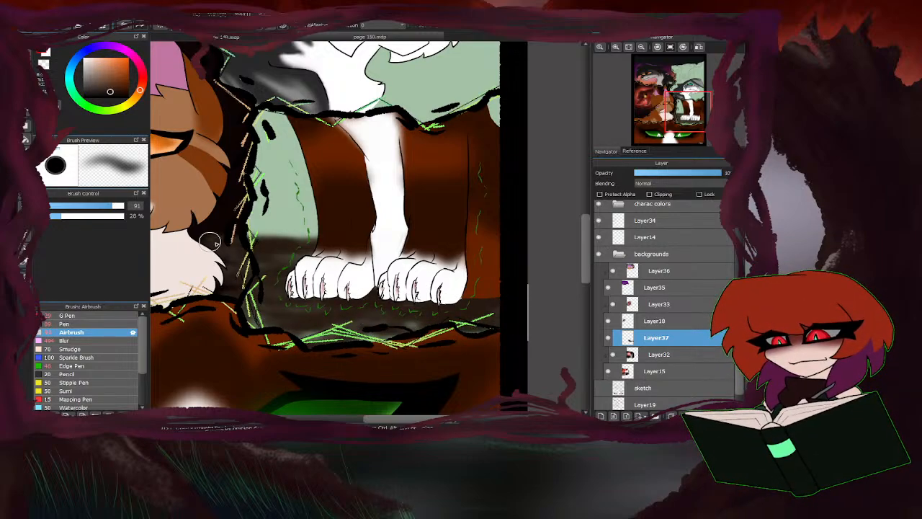
{"action": "scroll", "coordinate": [456, 265], "scroll_direction": "down", "scroll_amount": 3}
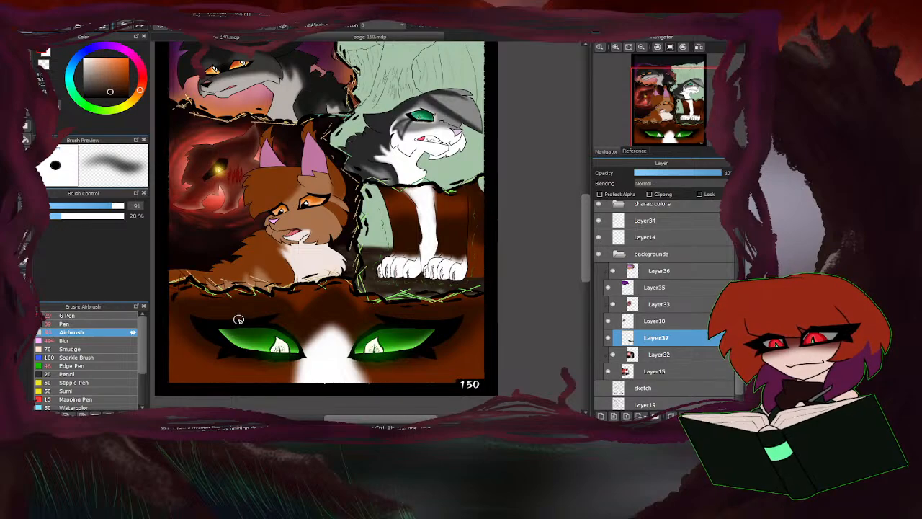
Move Layer37 below Layer15, out of the backgrounds folder, and airbrush dark green and sampled brown along the ground's upper edge beside the paws.
{"action": "left_click_drag", "start_coordinate": [650, 347], "coordinate": [632, 375]}
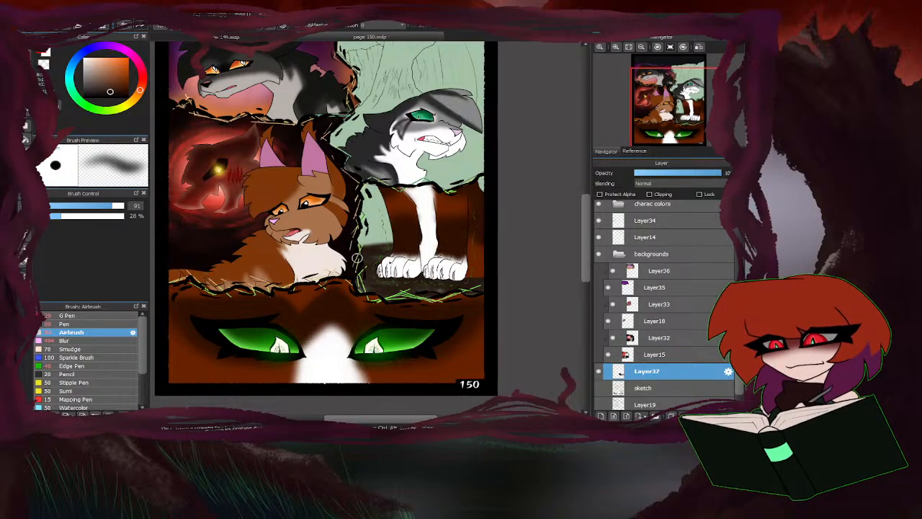
{"action": "left_click", "coordinate": [91, 108]}
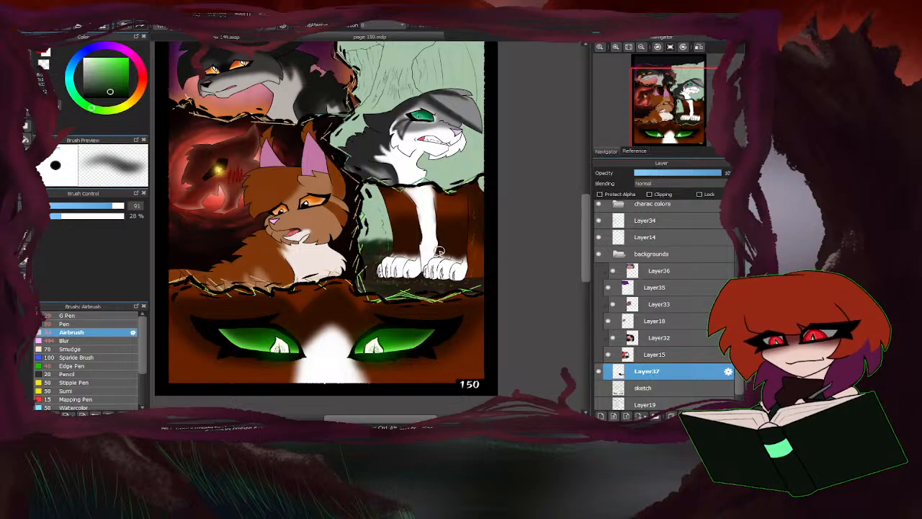
{"action": "scroll", "coordinate": [439, 252], "scroll_direction": "up", "scroll_amount": 4}
{"action": "right_click", "coordinate": [398, 258]}
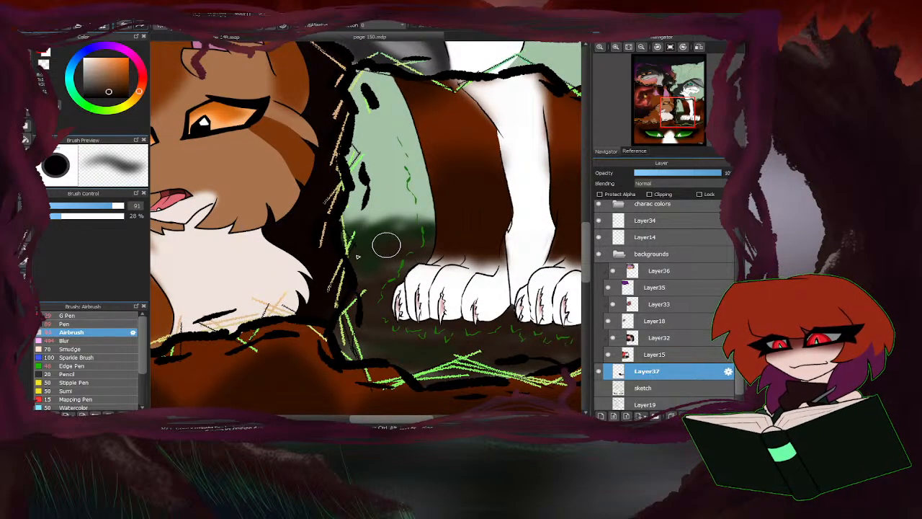
{"action": "scroll", "coordinate": [387, 248], "scroll_direction": "down", "scroll_amount": 5}
{"action": "scroll", "coordinate": [390, 254], "scroll_direction": "up", "scroll_amount": 3}
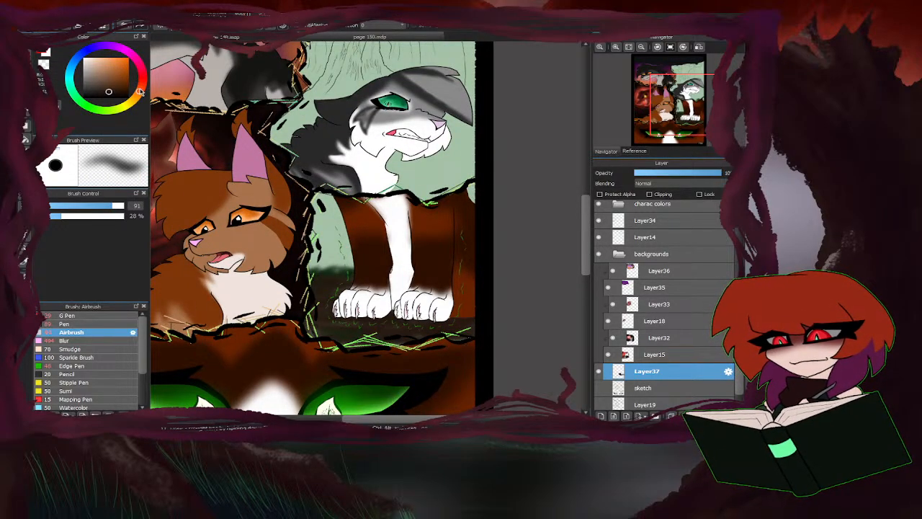
Paint the pale green gaps on both sides of the white-pawed cat's body red with the 89 px Pen.
{"action": "left_click_drag", "start_coordinate": [141, 92], "coordinate": [143, 84]}
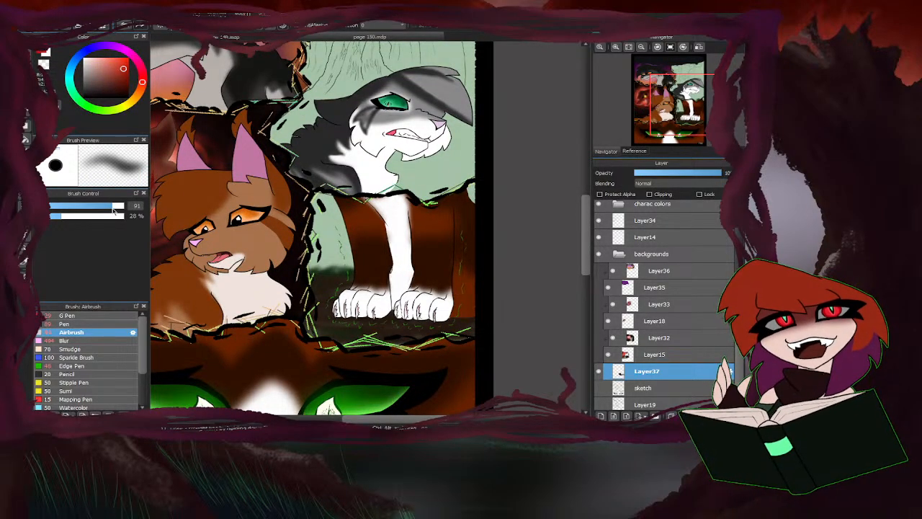
{"action": "left_click", "coordinate": [101, 325]}
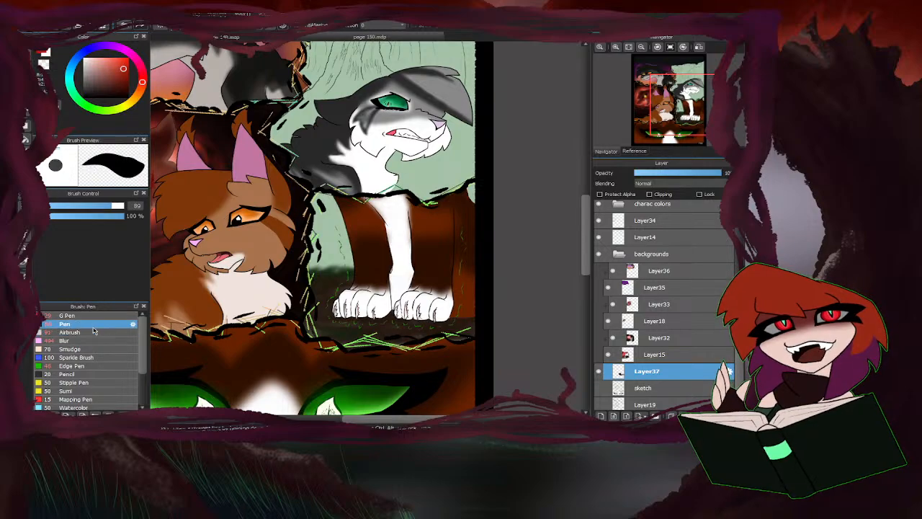
{"action": "left_click_drag", "start_coordinate": [474, 195], "coordinate": [469, 195]}
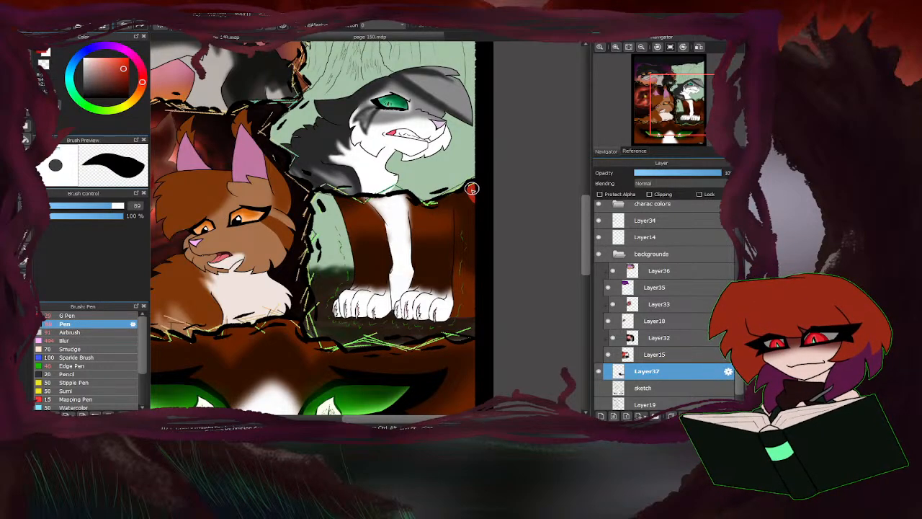
{"action": "mouse_move", "coordinate": [327, 209]}
{"action": "left_mouse_down"}
{"action": "mouse_move", "coordinate": [324, 199]}
{"action": "mouse_move", "coordinate": [317, 209]}
{"action": "mouse_move", "coordinate": [330, 226]}
{"action": "mouse_move", "coordinate": [366, 224]}
{"action": "mouse_move", "coordinate": [346, 231]}
{"action": "left_mouse_up"}
{"action": "scroll", "coordinate": [392, 214], "scroll_direction": "down", "scroll_amount": 3}
{"action": "scroll", "coordinate": [362, 239], "scroll_direction": "up", "scroll_amount": 3}
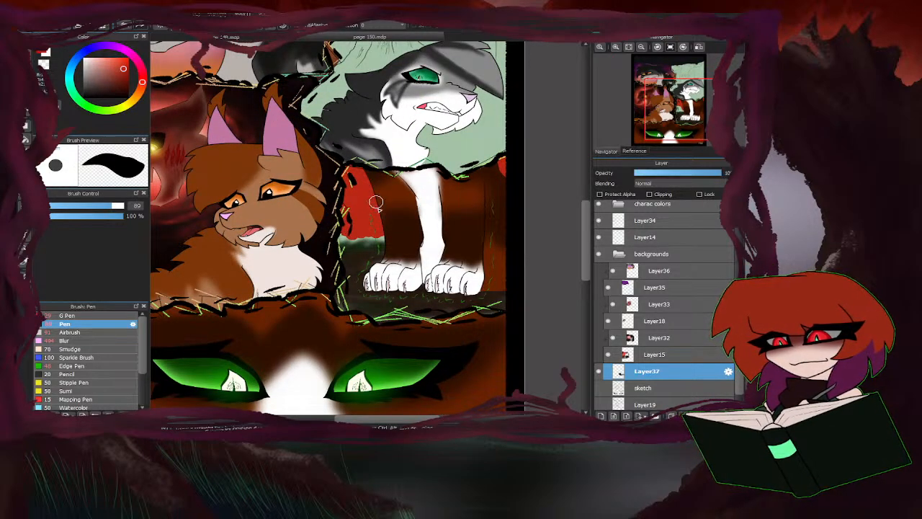
Blend the red backdrop down into the ground beside the paws with a 278 px airbrush.
{"action": "left_click", "coordinate": [82, 334]}
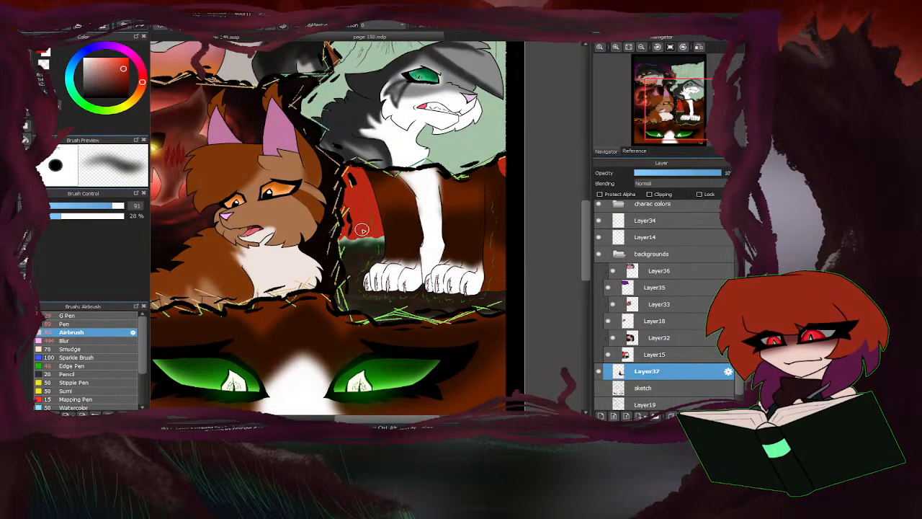
{"action": "left_click_drag", "start_coordinate": [136, 206], "coordinate": [196, 200]}
{"action": "mouse_move", "coordinate": [382, 246]}
{"action": "left_mouse_down"}
{"action": "mouse_move", "coordinate": [327, 234]}
{"action": "mouse_move", "coordinate": [347, 226]}
{"action": "mouse_move", "coordinate": [330, 226]}
{"action": "mouse_move", "coordinate": [338, 219]}
{"action": "mouse_move", "coordinate": [376, 234]}
{"action": "left_mouse_up"}
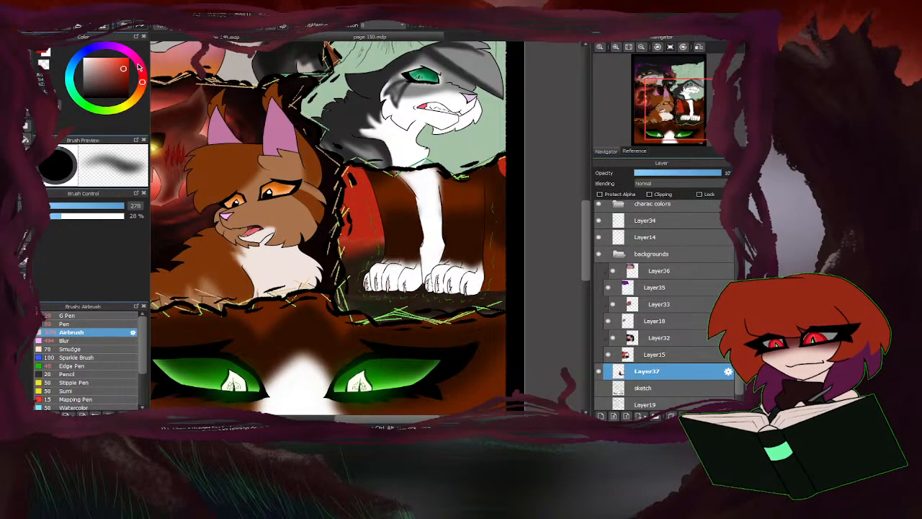
Airbrush dark purple shading over the ground and the lower part of the red backdrop in the paw panel.
{"action": "left_click", "coordinate": [121, 94]}
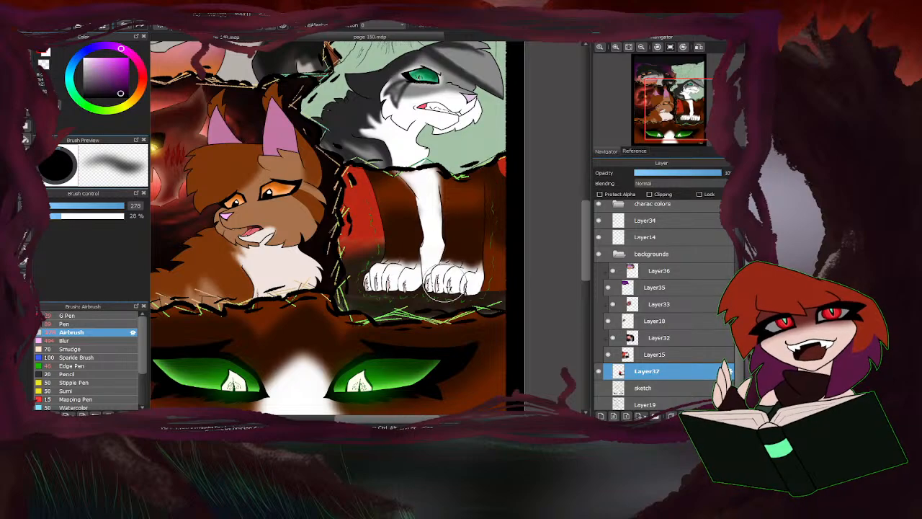
{"action": "mouse_move", "coordinate": [444, 284]}
{"action": "left_mouse_down"}
{"action": "mouse_move", "coordinate": [512, 300]}
{"action": "mouse_move", "coordinate": [478, 320]}
{"action": "mouse_move", "coordinate": [469, 306]}
{"action": "mouse_move", "coordinate": [414, 329]}
{"action": "mouse_move", "coordinate": [413, 310]}
{"action": "mouse_move", "coordinate": [342, 324]}
{"action": "mouse_move", "coordinate": [357, 293]}
{"action": "mouse_move", "coordinate": [315, 279]}
{"action": "mouse_move", "coordinate": [366, 254]}
{"action": "mouse_move", "coordinate": [336, 308]}
{"action": "mouse_move", "coordinate": [330, 287]}
{"action": "mouse_move", "coordinate": [347, 264]}
{"action": "mouse_move", "coordinate": [316, 258]}
{"action": "mouse_move", "coordinate": [330, 242]}
{"action": "mouse_move", "coordinate": [327, 273]}
{"action": "left_mouse_up"}
{"action": "scroll", "coordinate": [357, 292], "scroll_direction": "down", "scroll_amount": 3}
{"action": "scroll", "coordinate": [337, 310], "scroll_direction": "up", "scroll_amount": 2}
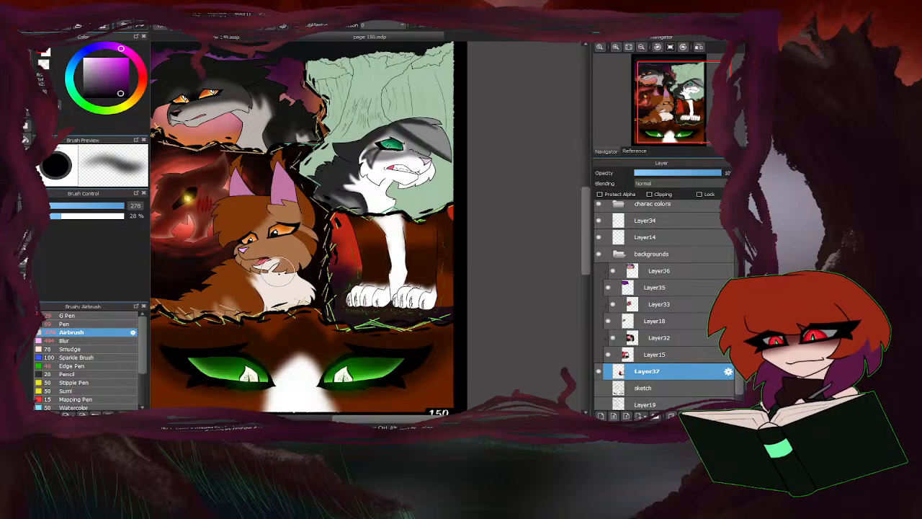
Deepen the red backdrop behind the white-pawed cat's body with a dark red 278 px airbrush.
{"action": "scroll", "coordinate": [335, 277], "scroll_direction": "down", "scroll_amount": 4}
{"action": "scroll", "coordinate": [344, 281], "scroll_direction": "up", "scroll_amount": 2}
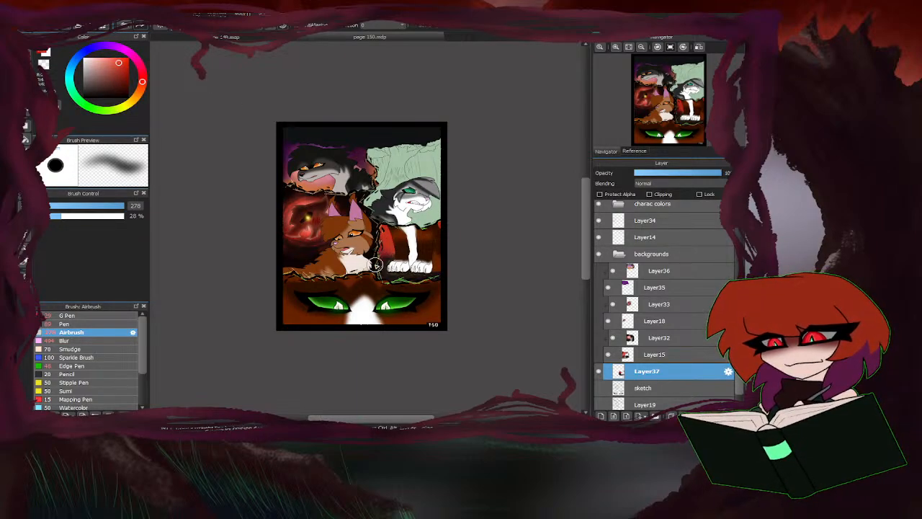
{"action": "left_click", "coordinate": [114, 89]}
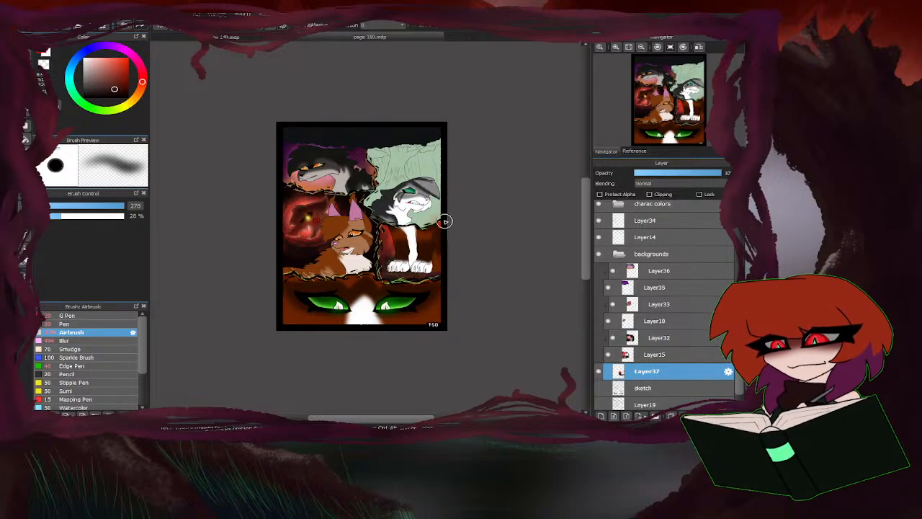
{"action": "scroll", "coordinate": [445, 231], "scroll_direction": "up", "scroll_amount": 3}
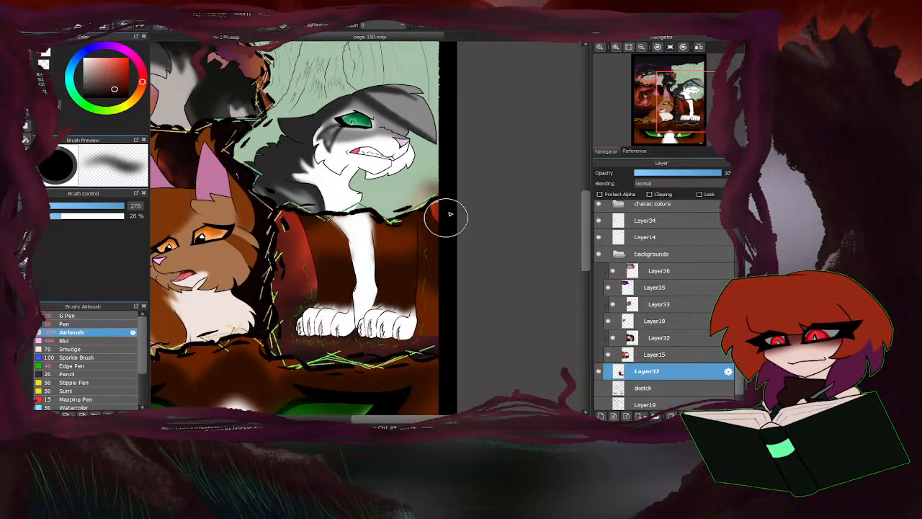
{"action": "scroll", "coordinate": [447, 214], "scroll_direction": "down", "scroll_amount": 3}
{"action": "scroll", "coordinate": [463, 305], "scroll_direction": "up", "scroll_amount": 2}
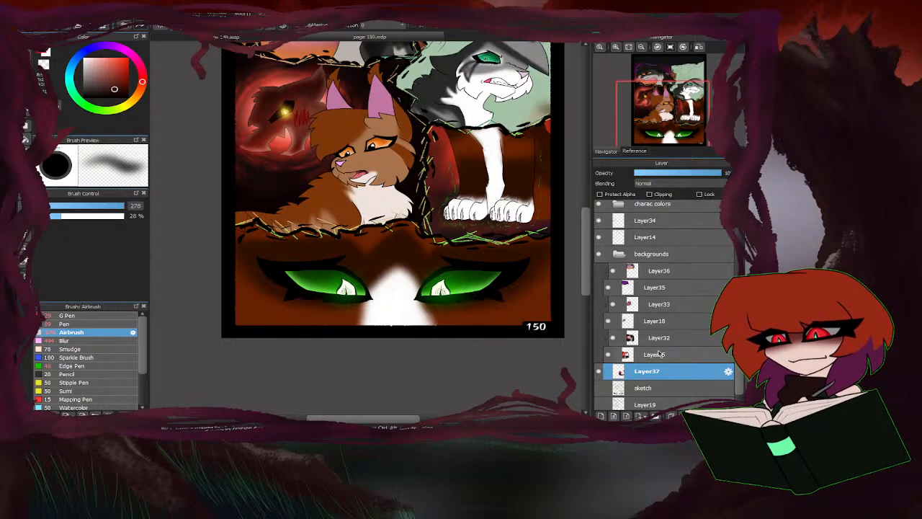
Expand the charac colors folder and add a new layer directly above Layer28.
{"action": "scroll", "coordinate": [623, 251], "scroll_direction": "up", "scroll_amount": 1}
{"action": "left_click", "coordinate": [618, 236]}
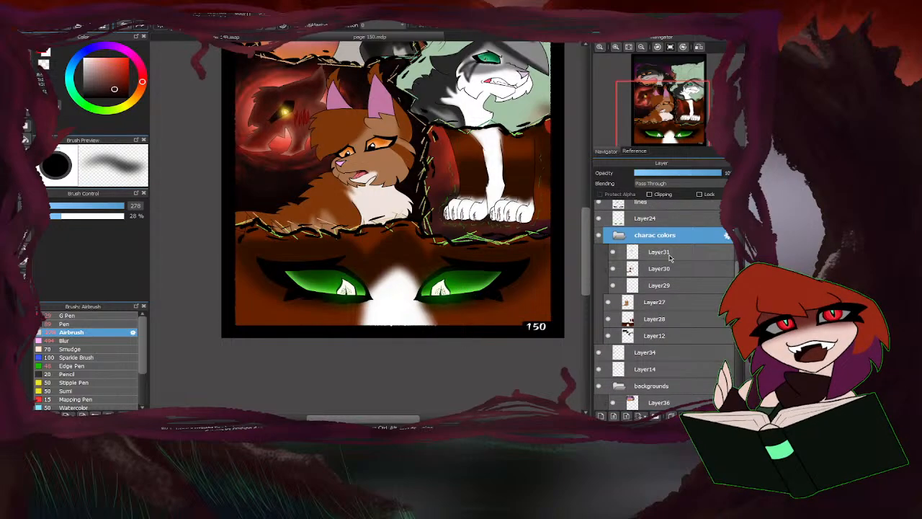
{"action": "left_click", "coordinate": [651, 322]}
{"action": "left_click", "coordinate": [601, 416]}
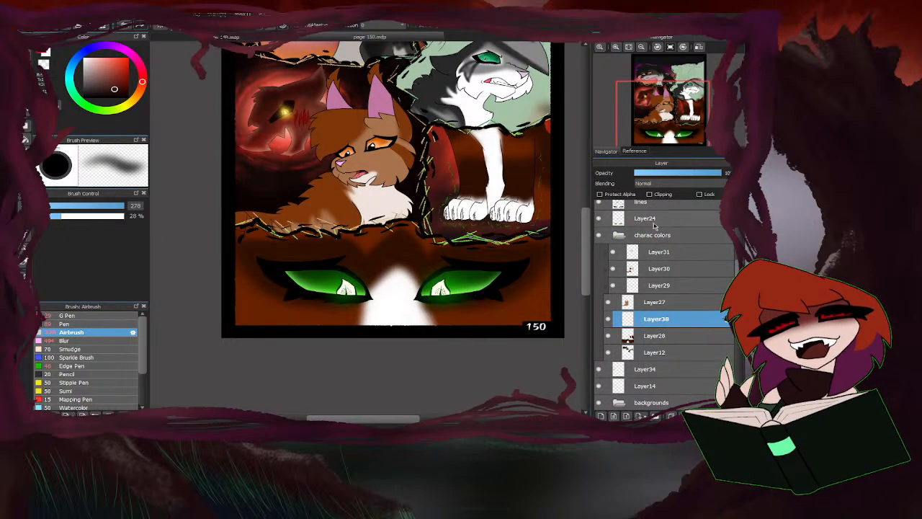
{"action": "scroll", "coordinate": [389, 356], "scroll_direction": "down", "scroll_amount": 3}
{"action": "scroll", "coordinate": [432, 328], "scroll_direction": "up", "scroll_amount": 2}
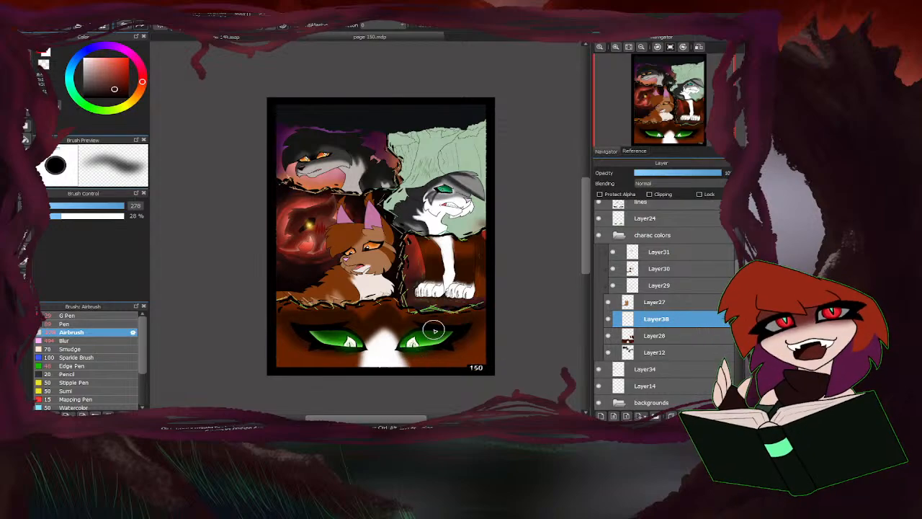
Collapse the charac colors folder and add a new layer directly above Layer33 in the backgrounds folder.
{"action": "left_click", "coordinate": [618, 234]}
{"action": "scroll", "coordinate": [636, 353], "scroll_direction": "down", "scroll_amount": 3}
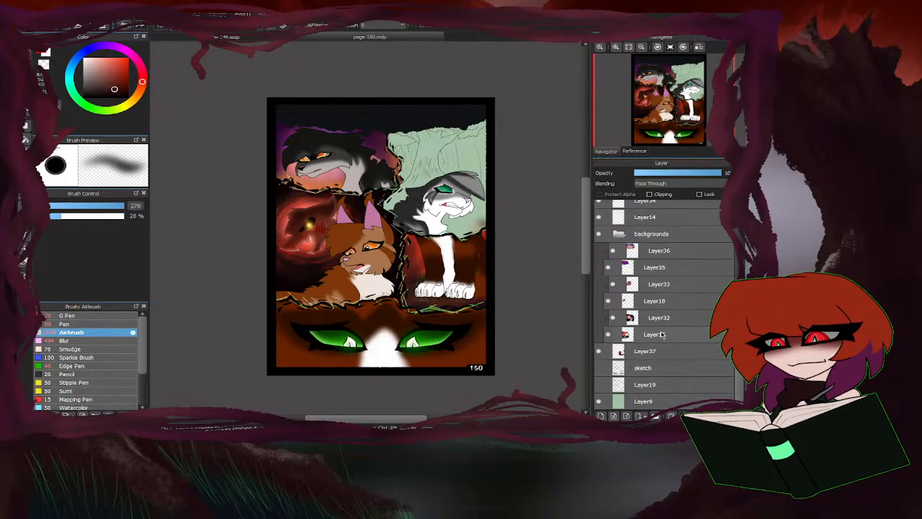
{"action": "left_click", "coordinate": [650, 283]}
{"action": "left_click", "coordinate": [601, 416]}
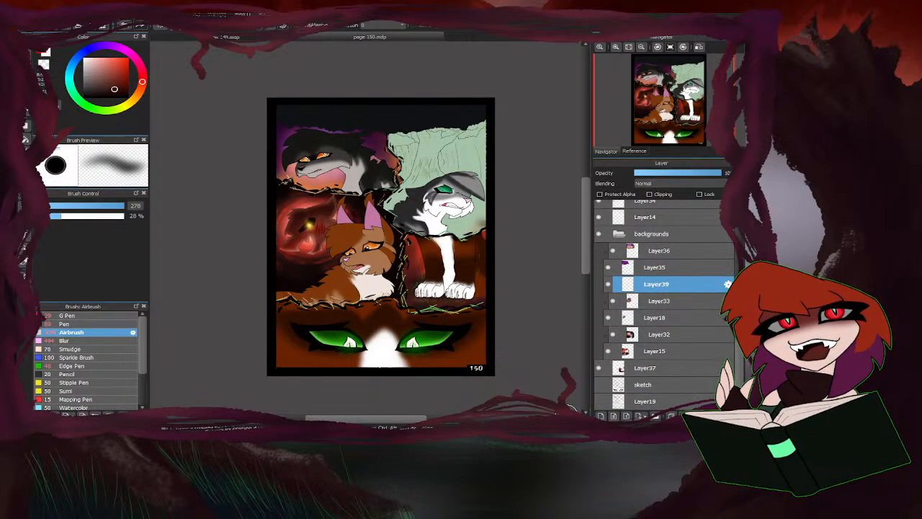
{"action": "scroll", "coordinate": [460, 173], "scroll_direction": "up", "scroll_amount": 3}
{"action": "scroll", "coordinate": [296, 252], "scroll_direction": "down", "scroll_amount": 1}
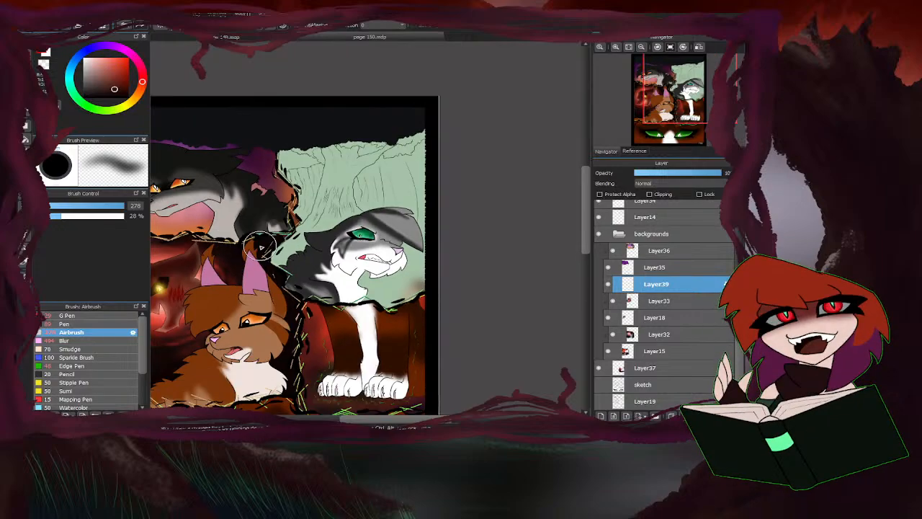
{"action": "scroll", "coordinate": [260, 246], "scroll_direction": "up", "scroll_amount": 2}
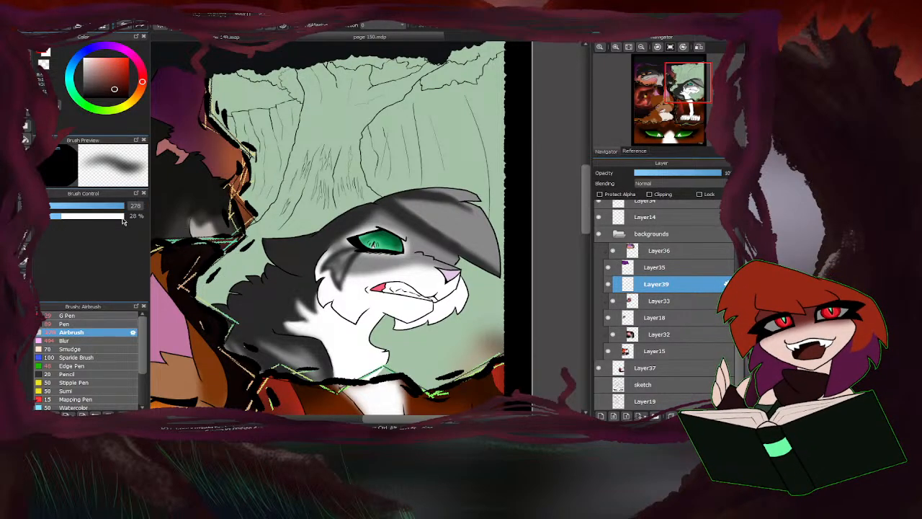
{"action": "left_click", "coordinate": [26, 140]}
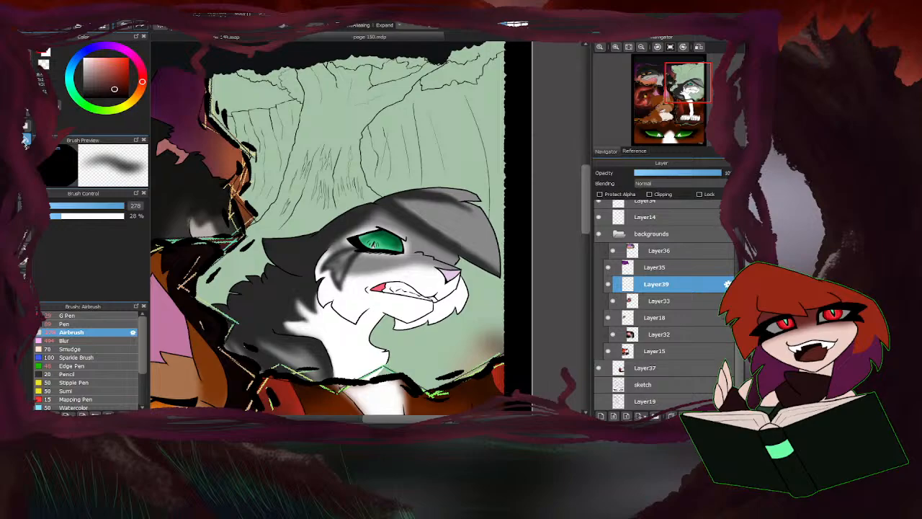
{"action": "left_click", "coordinate": [97, 323]}
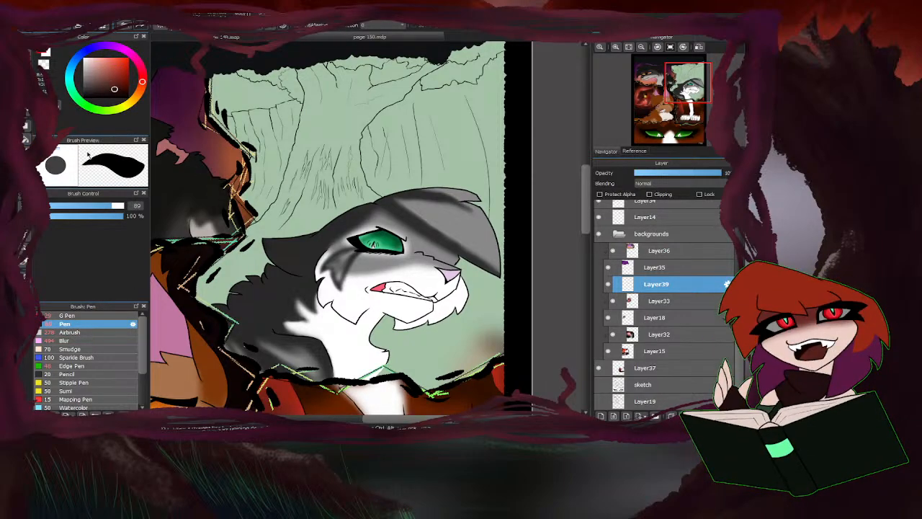
{"action": "scroll", "coordinate": [252, 126], "scroll_direction": "down", "scroll_amount": 6}
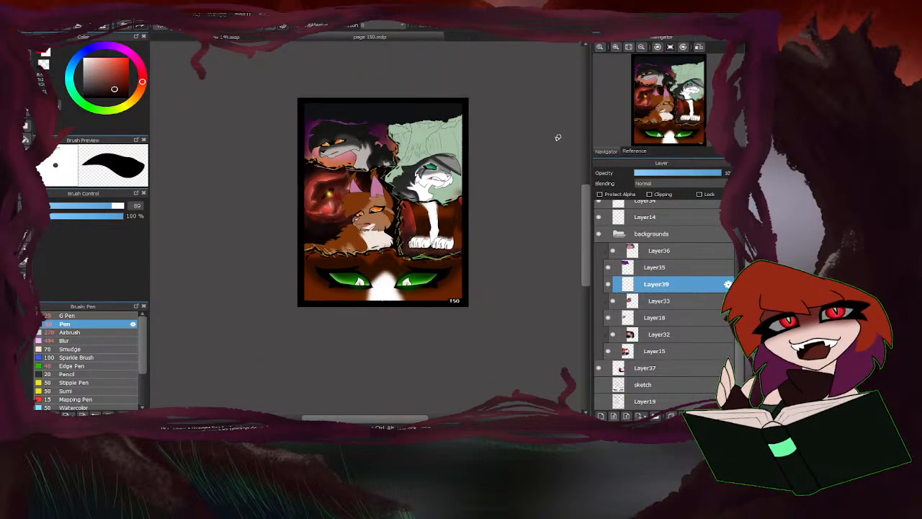
{"action": "scroll", "coordinate": [369, 135], "scroll_direction": "up", "scroll_amount": 2}
{"action": "scroll", "coordinate": [338, 126], "scroll_direction": "down", "scroll_amount": 2}
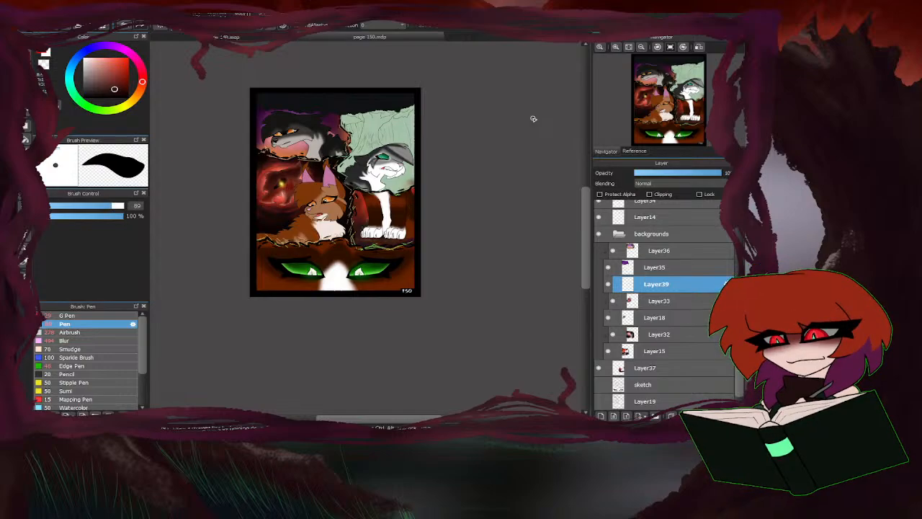
Fill the tree foliage beside the trunk in the grey and white cat's panel with medium green.
{"action": "scroll", "coordinate": [411, 128], "scroll_direction": "up", "scroll_amount": 4}
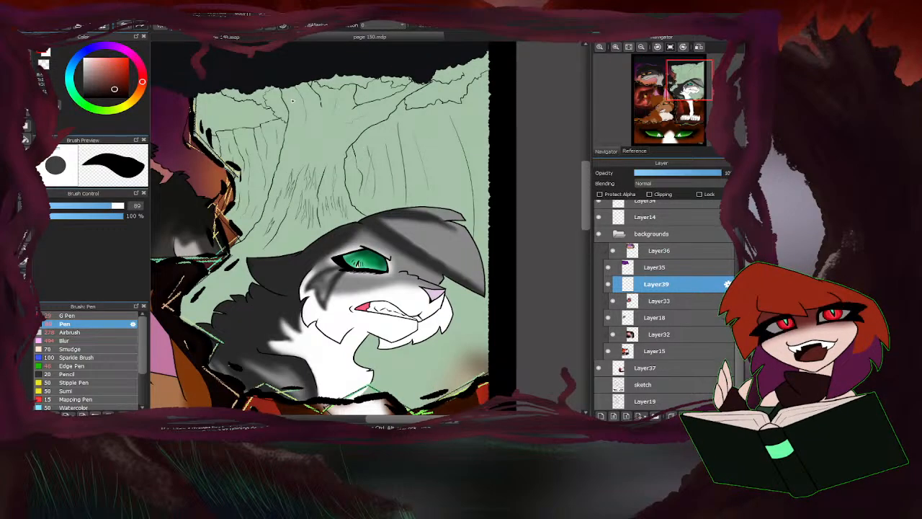
{"action": "left_click", "coordinate": [89, 109]}
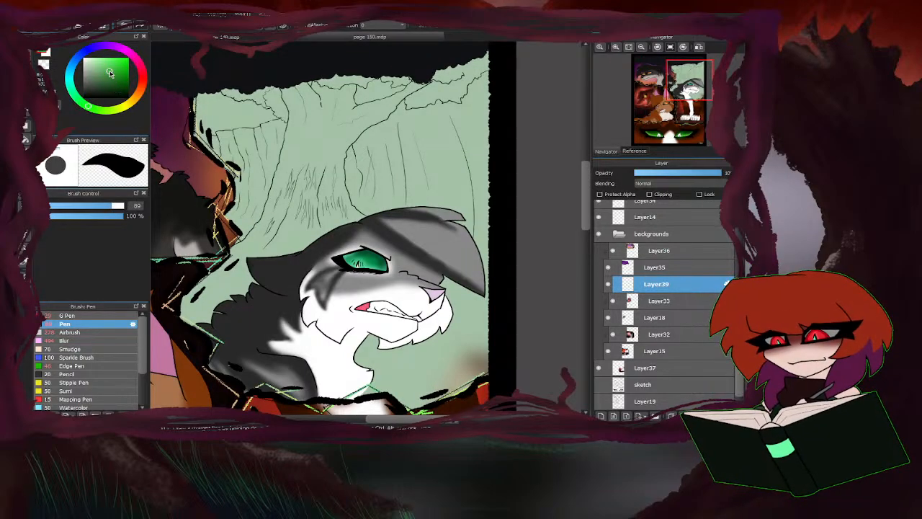
{"action": "key", "text": "g"}
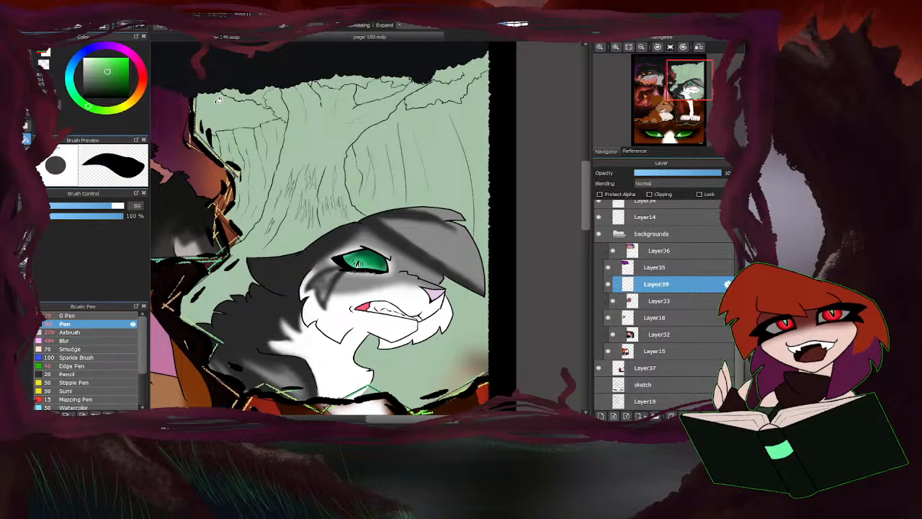
{"action": "left_click", "coordinate": [276, 99]}
{"action": "scroll", "coordinate": [395, 103], "scroll_direction": "up", "scroll_amount": 2}
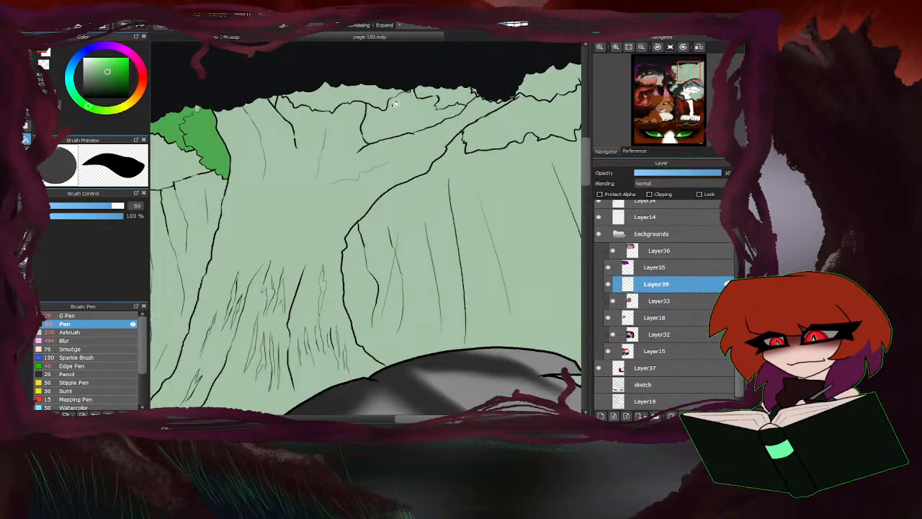
Hide Layer8 to check the foliage line art at the top of the grey and white cat's panel, and restore its visibility.
{"action": "scroll", "coordinate": [597, 245], "scroll_direction": "up", "scroll_amount": 10}
{"action": "left_click", "coordinate": [595, 243]}
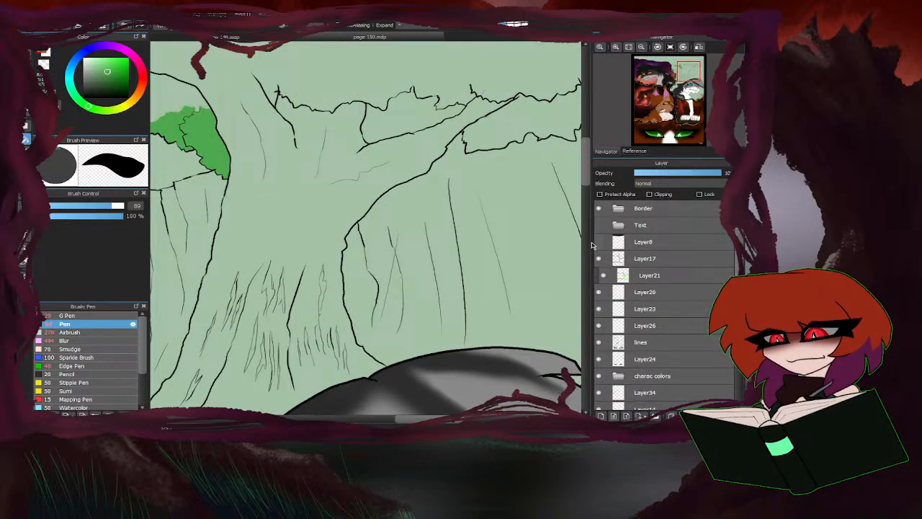
{"action": "scroll", "coordinate": [310, 223], "scroll_direction": "down", "scroll_amount": 2}
{"action": "scroll", "coordinate": [288, 145], "scroll_direction": "up", "scroll_amount": 1}
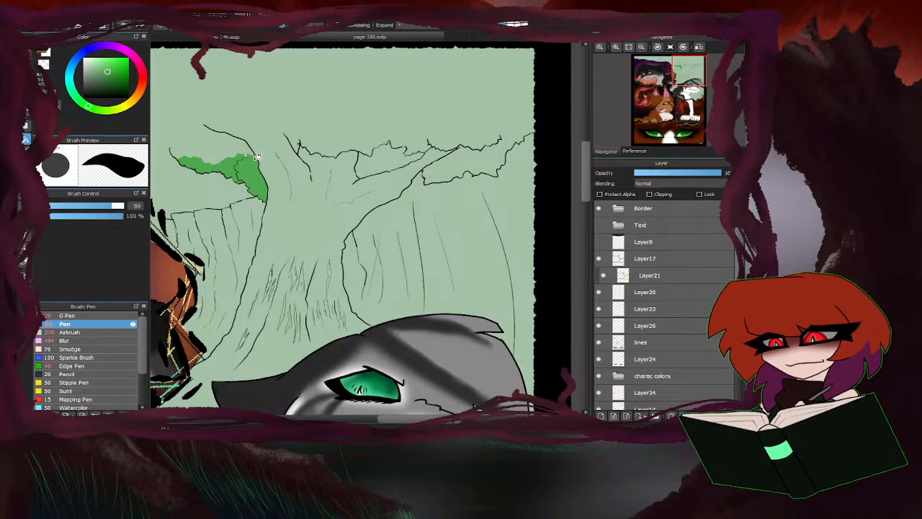
{"action": "left_click", "coordinate": [599, 226]}
{"action": "left_click", "coordinate": [599, 226]}
{"action": "left_click", "coordinate": [598, 242]}
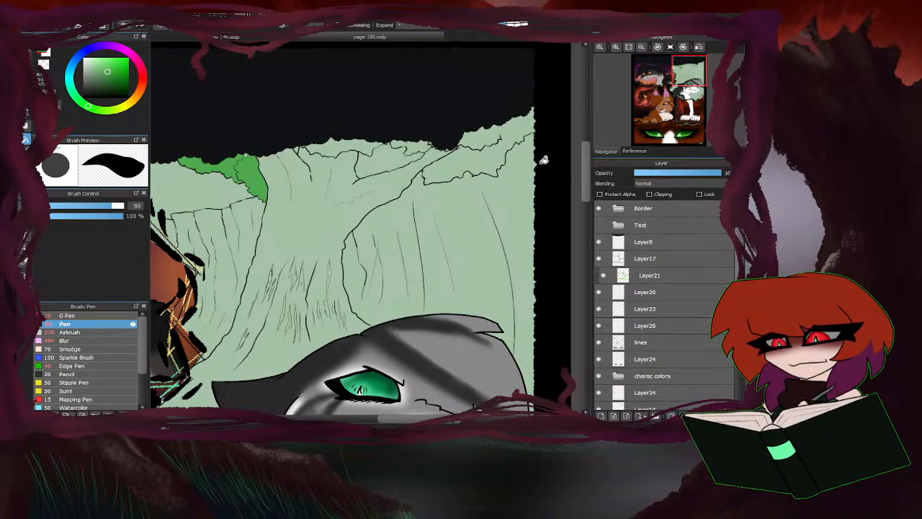
Fill the remaining foliage clumps along the tree's top with medium green and touch up their edges with a 25 px pen.
{"action": "left_click", "coordinate": [455, 164]}
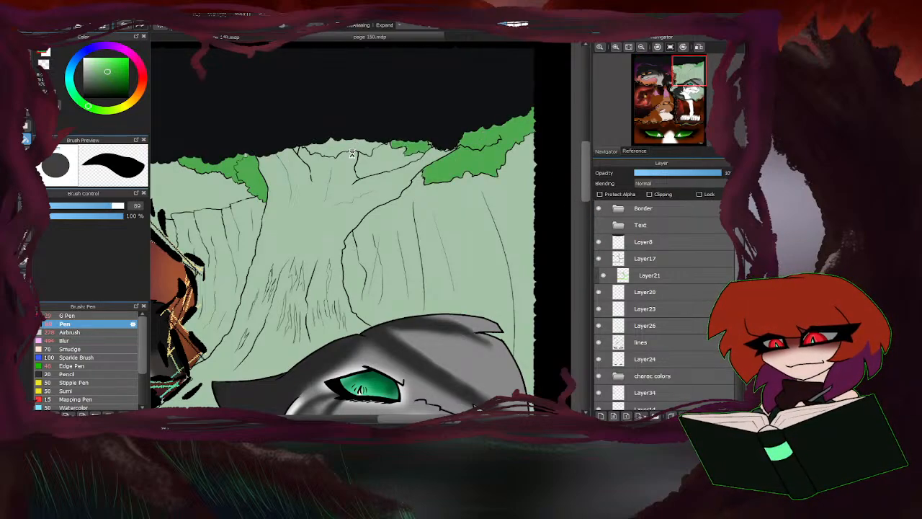
{"action": "left_click", "coordinate": [383, 153]}
{"action": "left_click", "coordinate": [26, 70]}
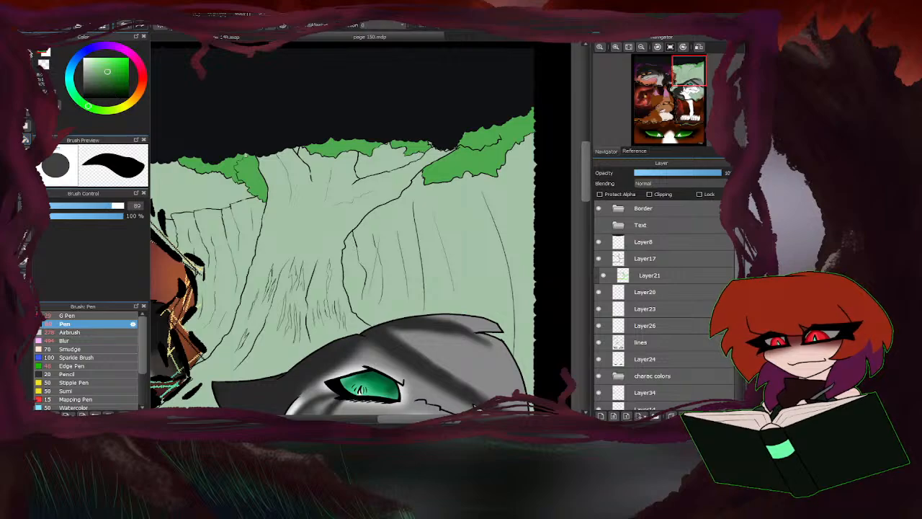
{"action": "left_click", "coordinate": [82, 206]}
{"action": "scroll", "coordinate": [250, 154], "scroll_direction": "up", "scroll_amount": 5}
{"action": "scroll", "coordinate": [239, 147], "scroll_direction": "down", "scroll_amount": 3}
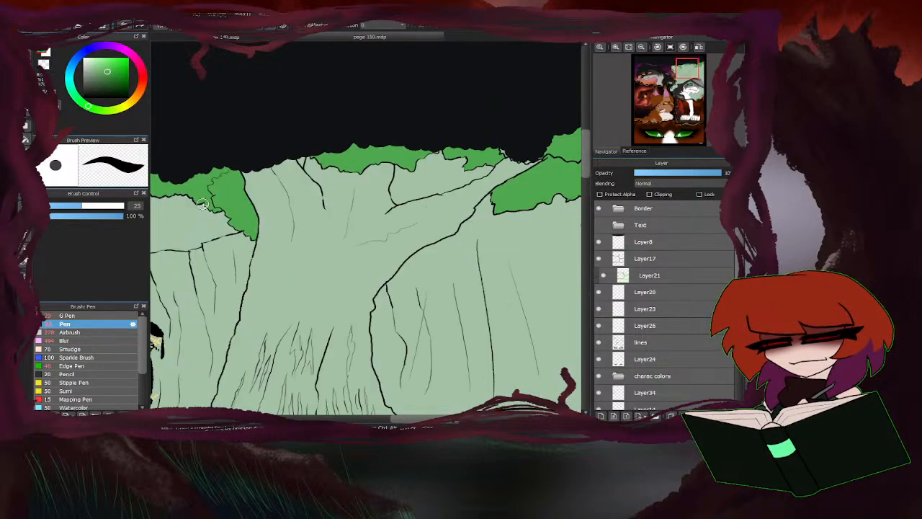
{"action": "scroll", "coordinate": [505, 147], "scroll_direction": "up", "scroll_amount": 3}
{"action": "scroll", "coordinate": [536, 157], "scroll_direction": "down", "scroll_amount": 2}
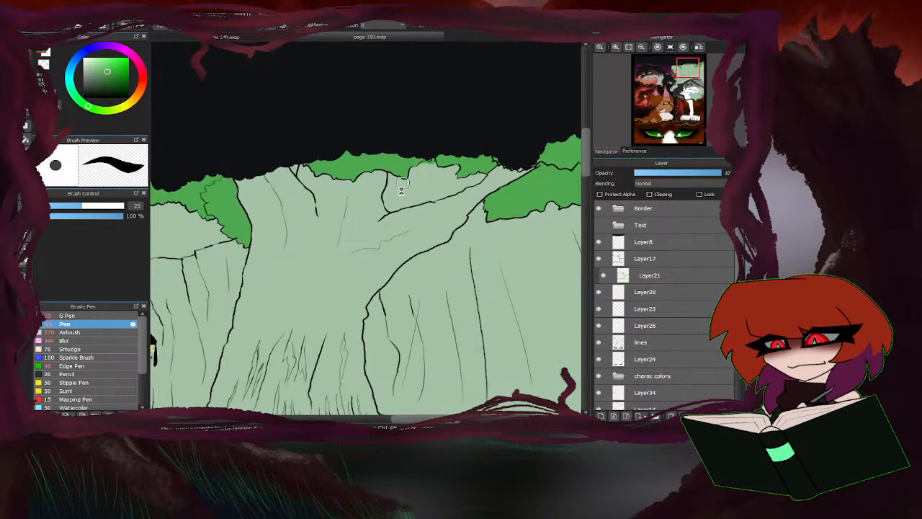
{"action": "scroll", "coordinate": [480, 168], "scroll_direction": "up", "scroll_amount": 3}
{"action": "scroll", "coordinate": [444, 203], "scroll_direction": "down", "scroll_amount": 2}
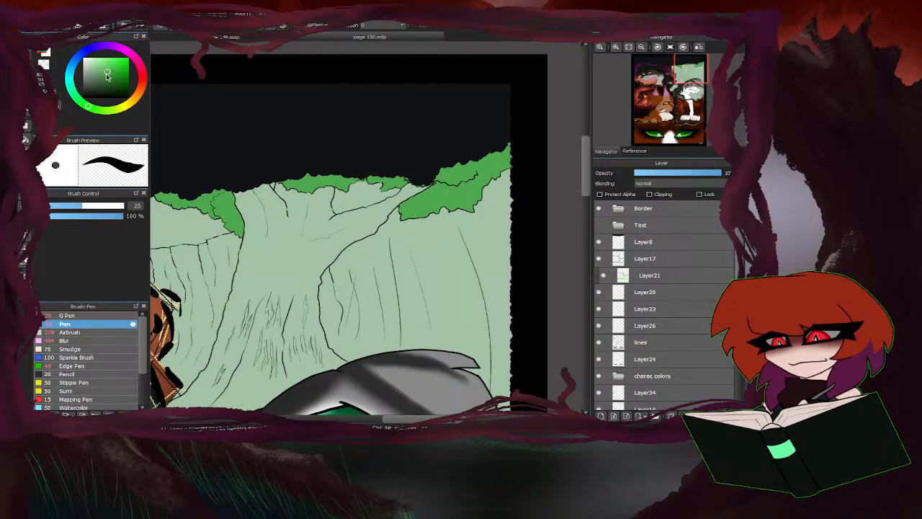
Fill the gaps between the tree's upper branches with a darker, muted green.
{"action": "key", "text": "g"}
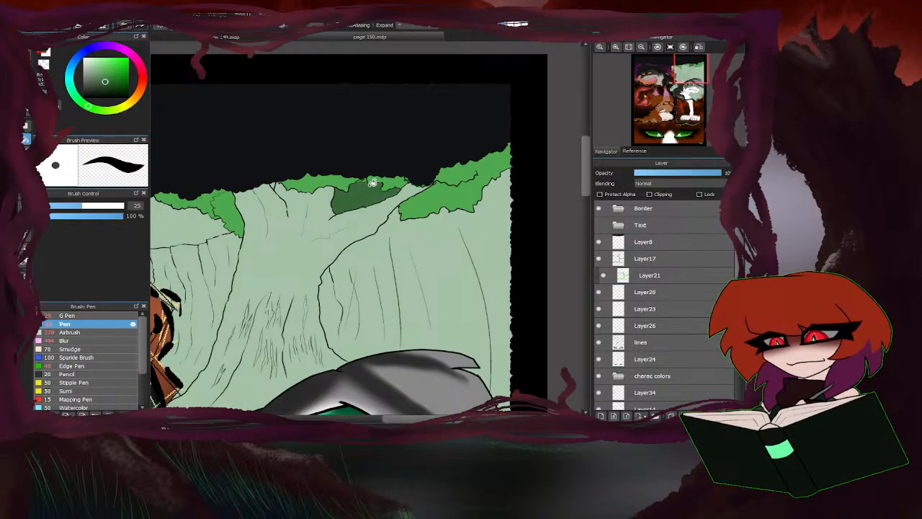
{"action": "scroll", "coordinate": [286, 180], "scroll_direction": "up", "scroll_amount": 3}
{"action": "left_click", "coordinate": [319, 187]}
{"action": "scroll", "coordinate": [329, 191], "scroll_direction": "down", "scroll_amount": 2}
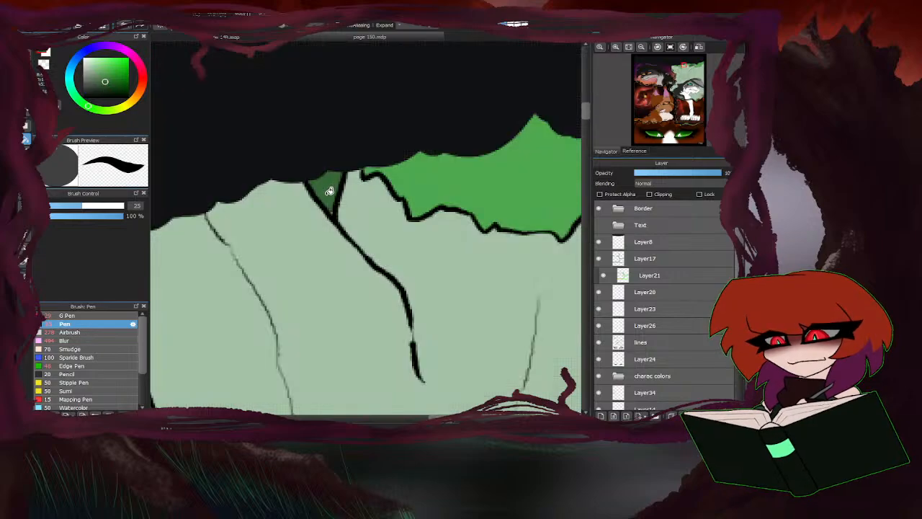
{"action": "scroll", "coordinate": [329, 181], "scroll_direction": "down", "scroll_amount": 4}
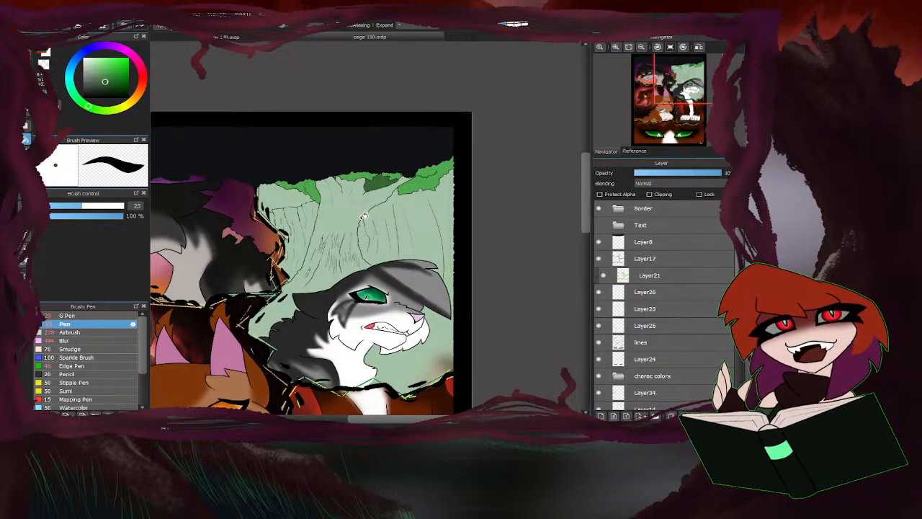
{"action": "scroll", "coordinate": [359, 209], "scroll_direction": "down", "scroll_amount": 2}
{"action": "scroll", "coordinate": [370, 205], "scroll_direction": "up", "scroll_amount": 2}
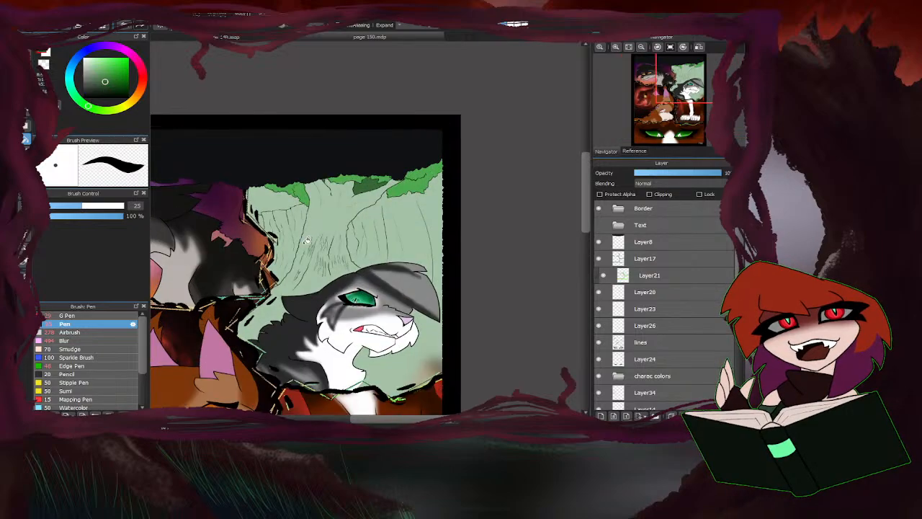
Close the trunk's base with a dark reddish-brown pen line above the cat's neck and fill the trunk in that colour.
{"action": "key", "text": "b"}
{"action": "left_click", "coordinate": [140, 87]}
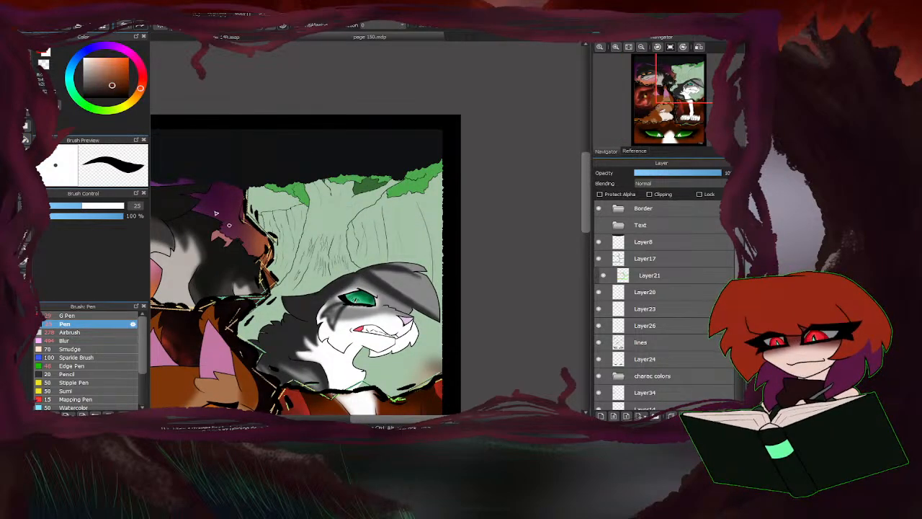
{"action": "key", "text": "g"}
{"action": "key", "text": "b"}
{"action": "scroll", "coordinate": [384, 255], "scroll_direction": "up", "scroll_amount": 5}
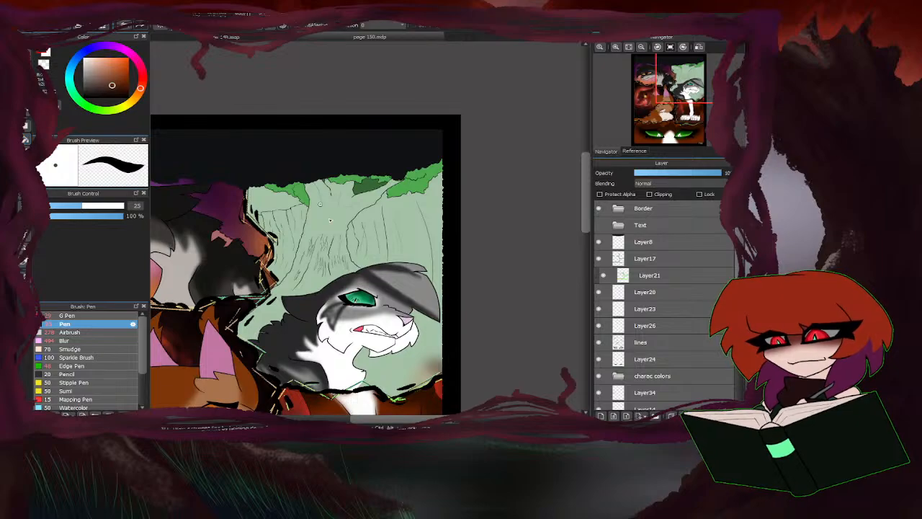
{"action": "scroll", "coordinate": [384, 256], "scroll_direction": "down", "scroll_amount": 4}
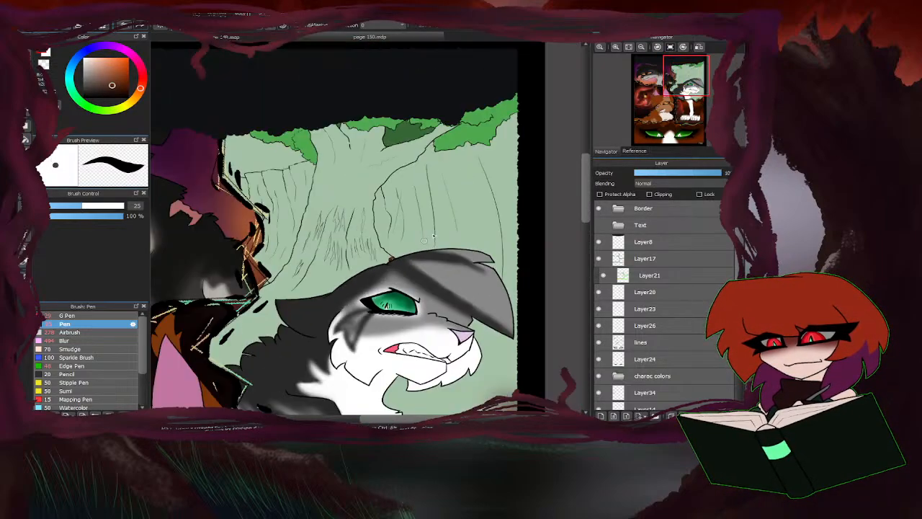
{"action": "left_click_drag", "start_coordinate": [272, 284], "coordinate": [339, 295]}
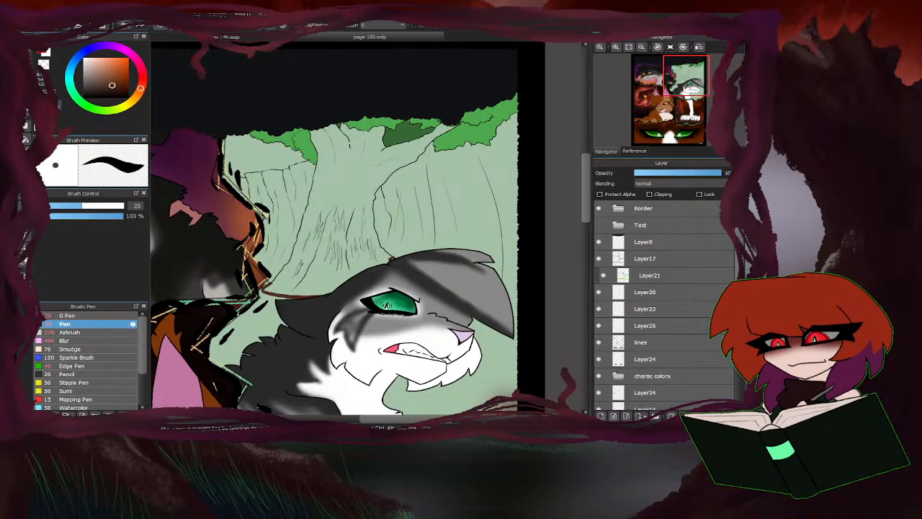
{"action": "key", "text": "g"}
{"action": "left_click", "coordinate": [352, 178]}
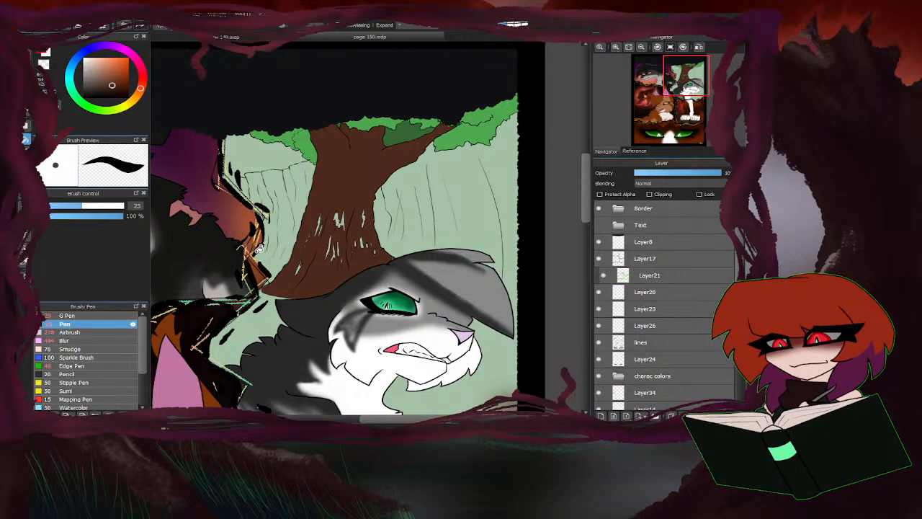
Recolour the trunk in a lighter, yellower brown and paint over the unfilled gaps between its bark lines.
{"action": "left_click", "coordinate": [99, 75]}
{"action": "left_click", "coordinate": [281, 239]}
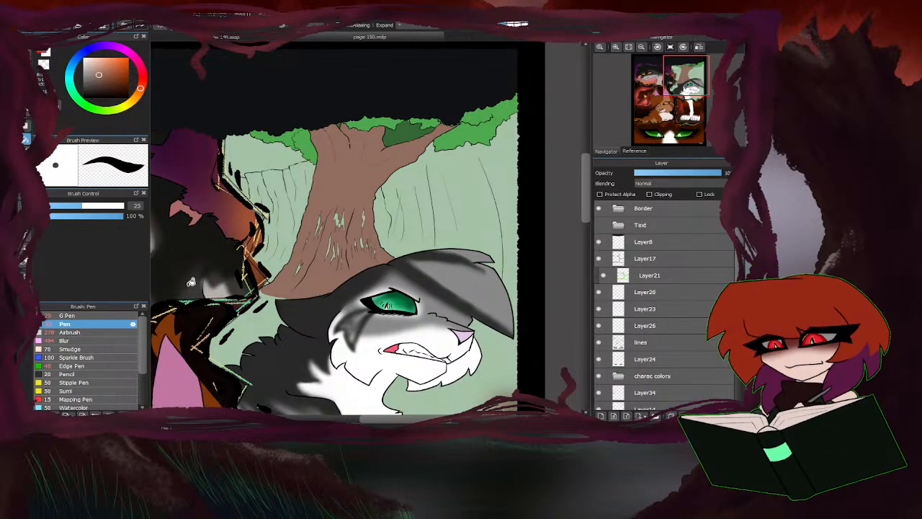
{"action": "left_click", "coordinate": [141, 94]}
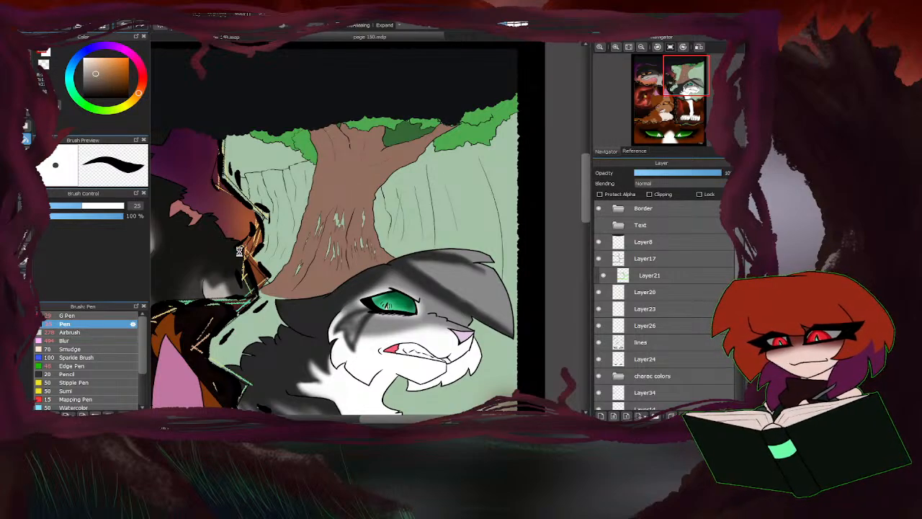
{"action": "key", "text": "b"}
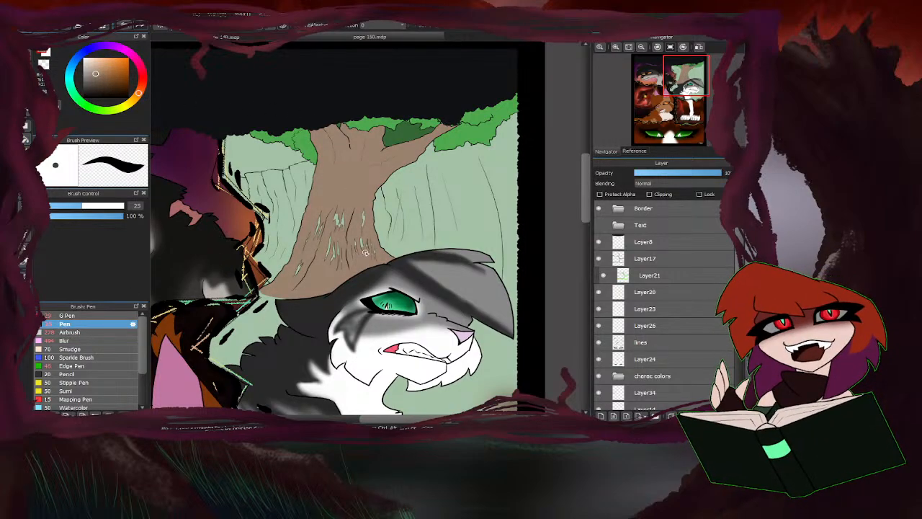
{"action": "left_click_drag", "start_coordinate": [333, 267], "coordinate": [337, 206]}
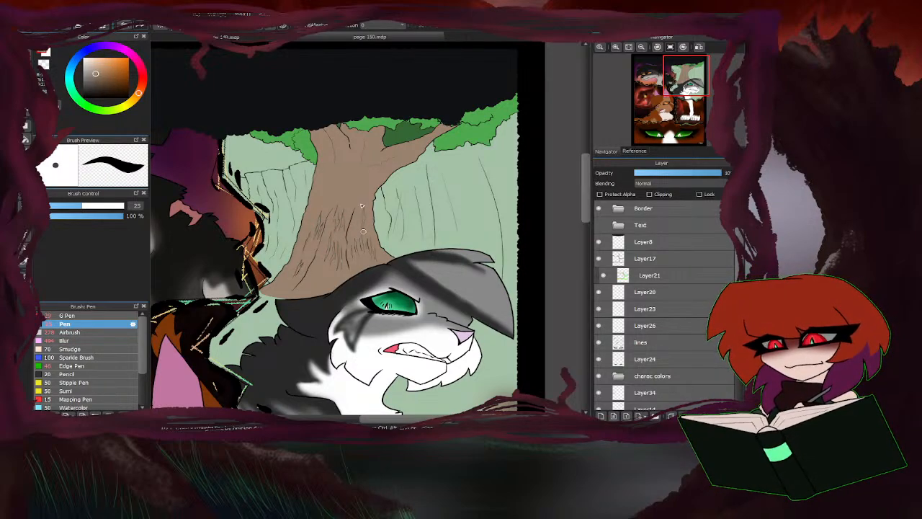
Shade the selected trunk in dark brown with an 89 px airbrush on a new layer clipped to Layer39.
{"action": "scroll", "coordinate": [632, 348], "scroll_direction": "down", "scroll_amount": 5}
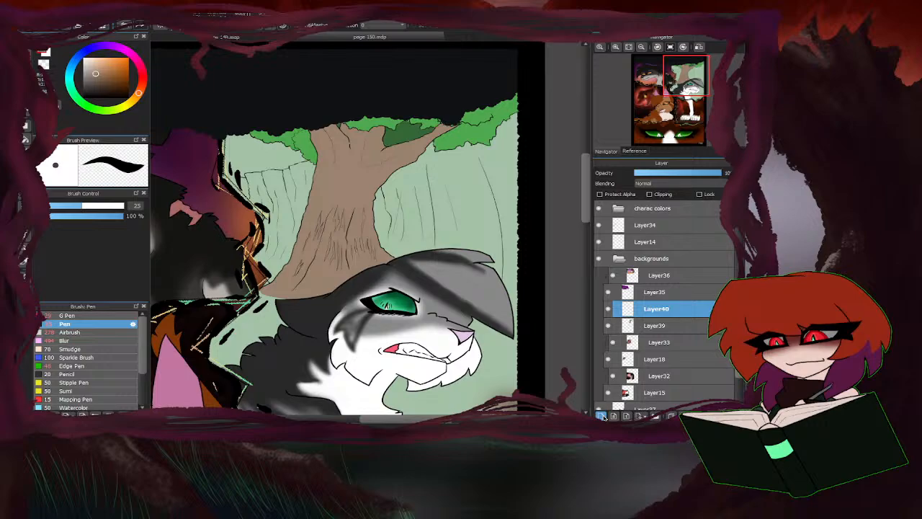
{"action": "left_click", "coordinate": [649, 194]}
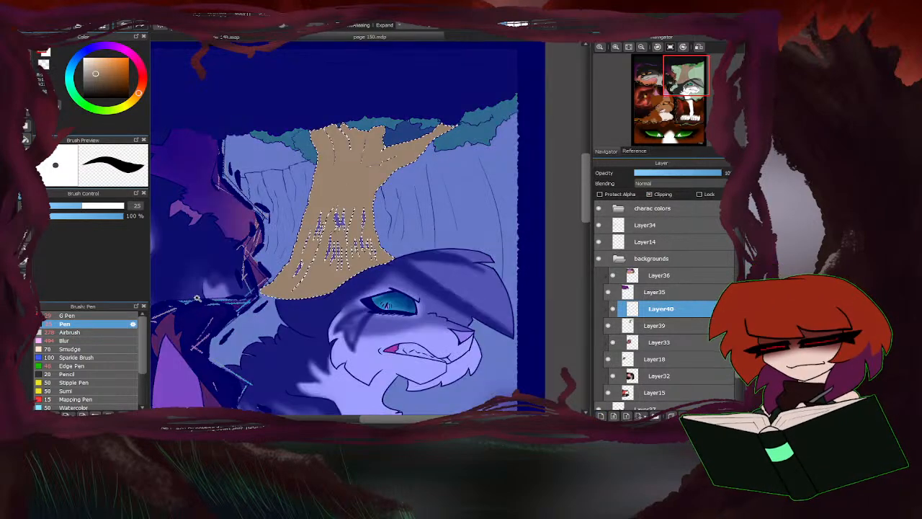
{"action": "left_click", "coordinate": [102, 86]}
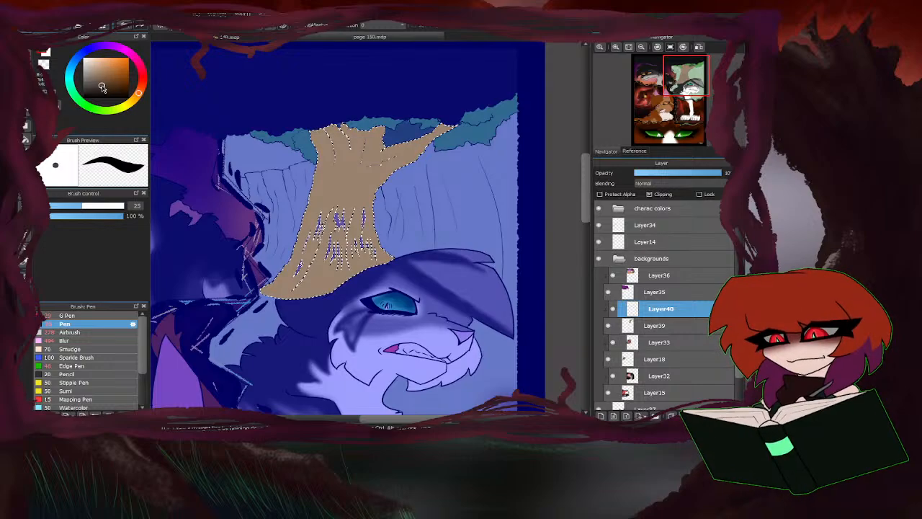
{"action": "left_click", "coordinate": [71, 332]}
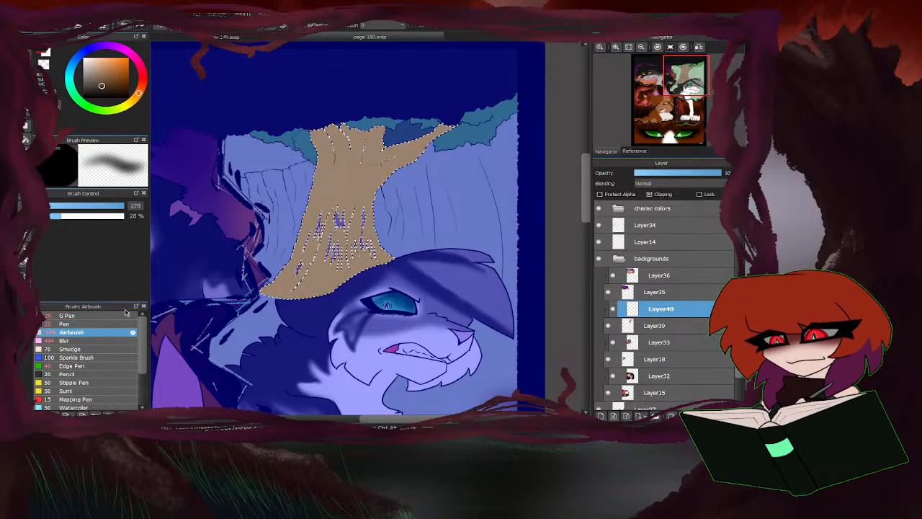
{"action": "left_click", "coordinate": [118, 206]}
{"action": "left_click_drag", "start_coordinate": [329, 135], "coordinate": [322, 117]}
{"action": "left_click", "coordinate": [112, 206]}
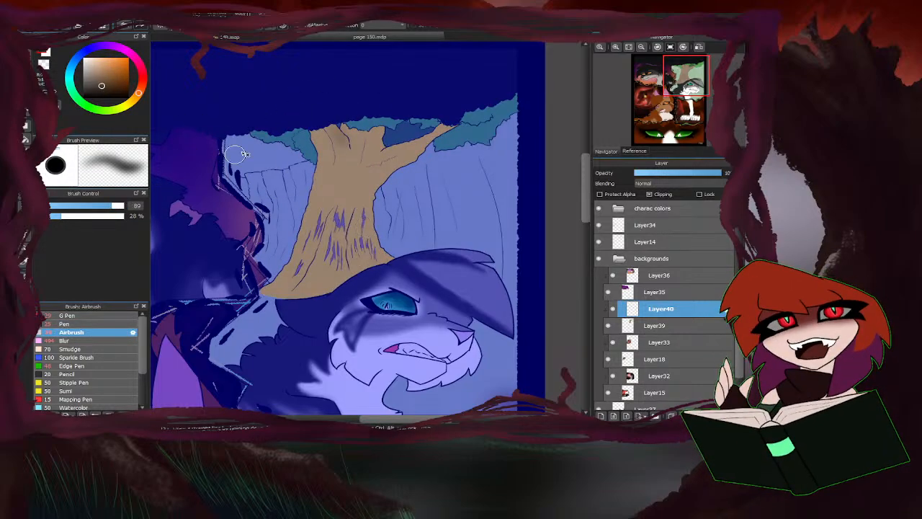
{"action": "mouse_move", "coordinate": [448, 128]}
{"action": "left_mouse_down"}
{"action": "mouse_move", "coordinate": [379, 156]}
{"action": "mouse_move", "coordinate": [408, 152]}
{"action": "mouse_move", "coordinate": [368, 187]}
{"action": "mouse_move", "coordinate": [364, 180]}
{"action": "mouse_move", "coordinate": [361, 193]}
{"action": "mouse_move", "coordinate": [381, 133]}
{"action": "mouse_move", "coordinate": [349, 193]}
{"action": "mouse_move", "coordinate": [353, 150]}
{"action": "mouse_move", "coordinate": [340, 113]}
{"action": "mouse_move", "coordinate": [363, 178]}
{"action": "mouse_move", "coordinate": [369, 233]}
{"action": "left_mouse_up"}
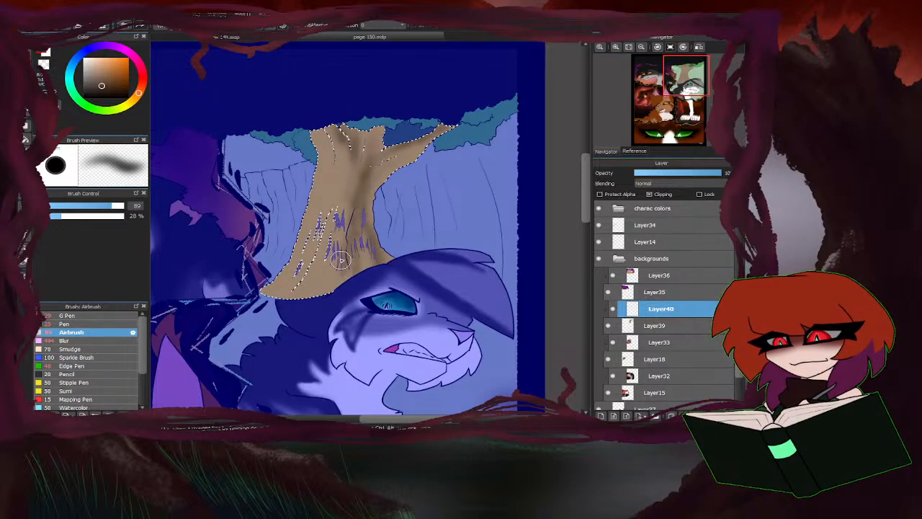
{"action": "left_click_drag", "start_coordinate": [341, 261], "coordinate": [317, 271]}
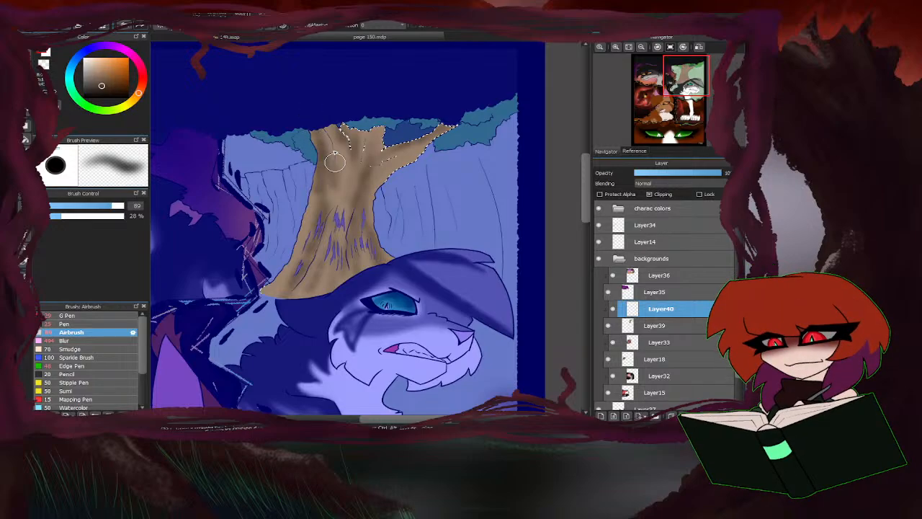
{"action": "left_click_drag", "start_coordinate": [272, 291], "coordinate": [316, 233]}
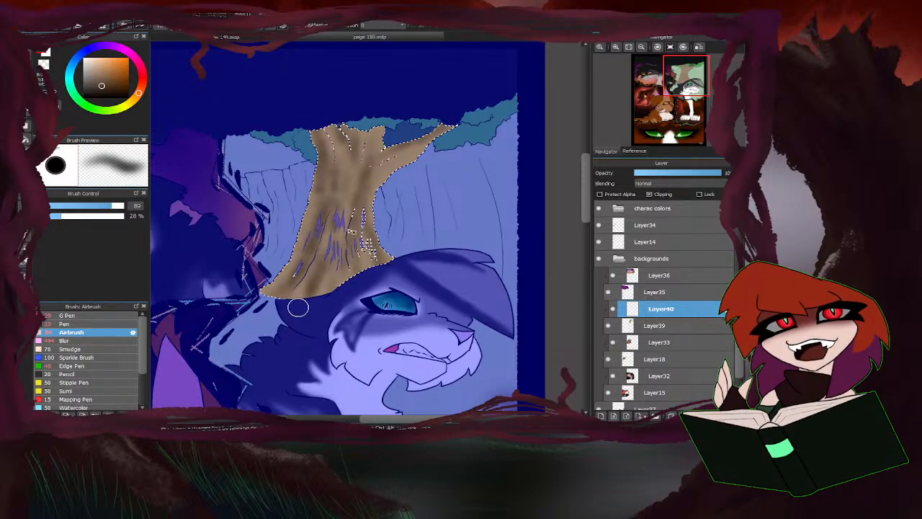
{"action": "left_click_drag", "start_coordinate": [383, 180], "coordinate": [335, 209]}
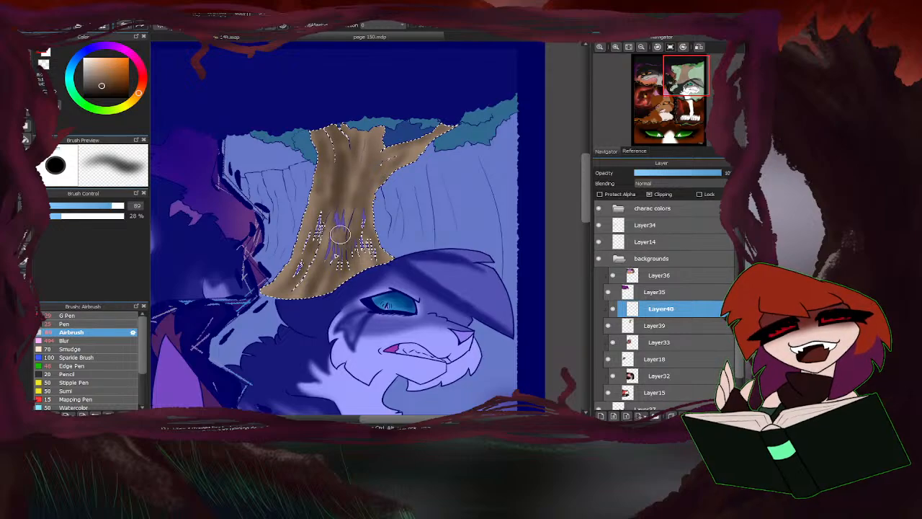
{"action": "left_click_drag", "start_coordinate": [319, 186], "coordinate": [277, 292]}
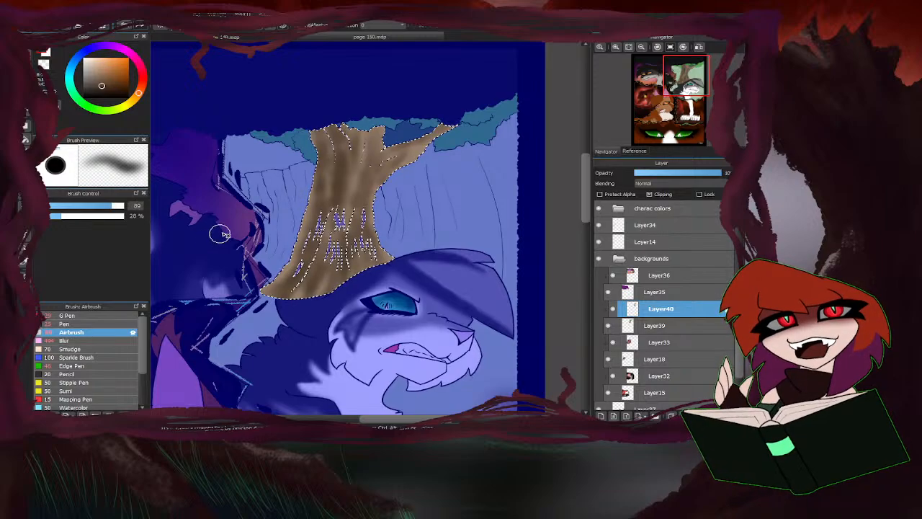
Blend darker and lighter brown strokes along the selected trunk and its upper branches with a 70 px airbrush.
{"action": "left_click", "coordinate": [107, 207]}
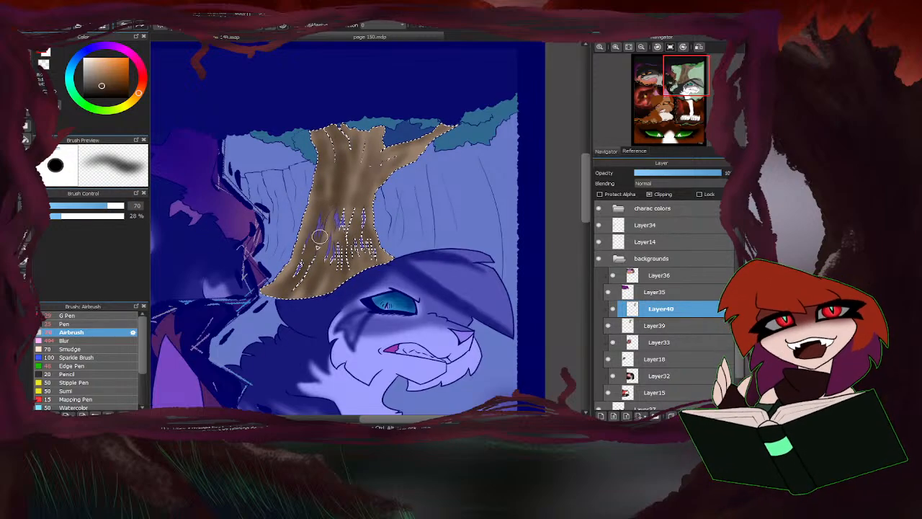
{"action": "left_click_drag", "start_coordinate": [321, 136], "coordinate": [318, 209]}
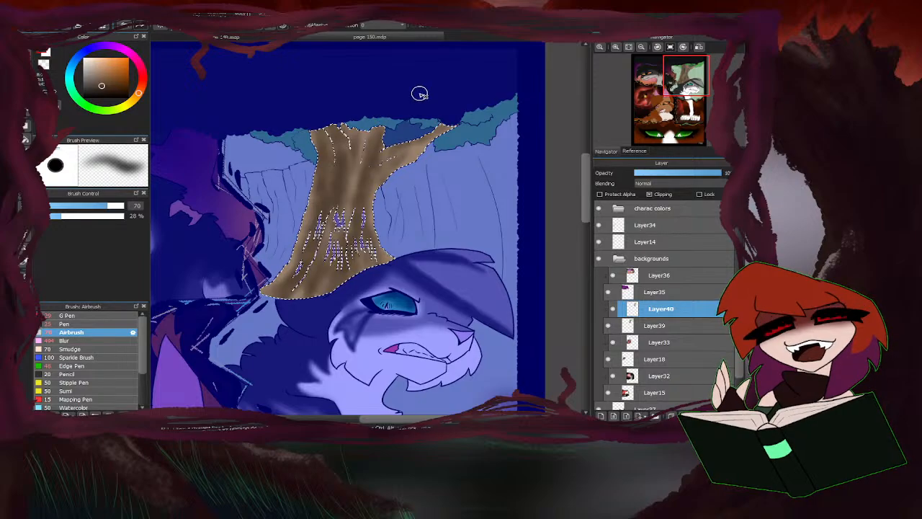
{"action": "key", "text": "ctrl+d"}
{"action": "key", "text": "ctrl+z"}
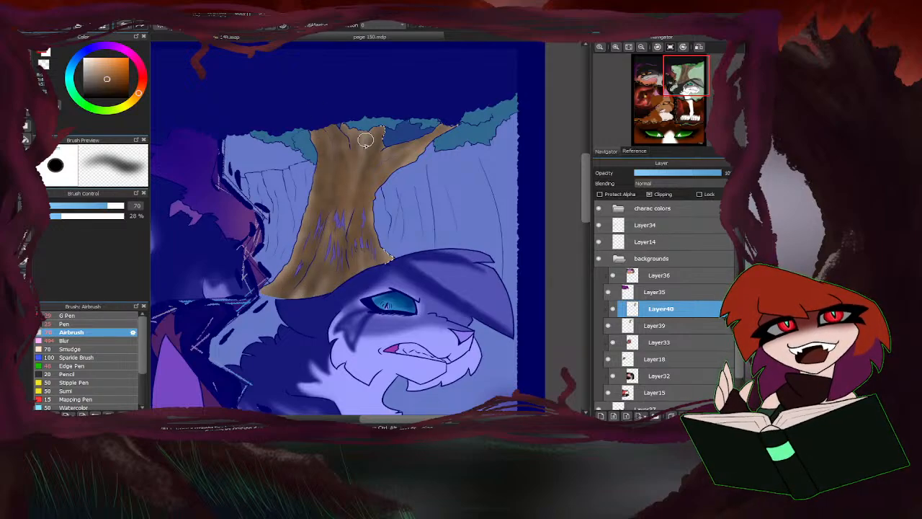
{"action": "right_click", "coordinate": [417, 157]}
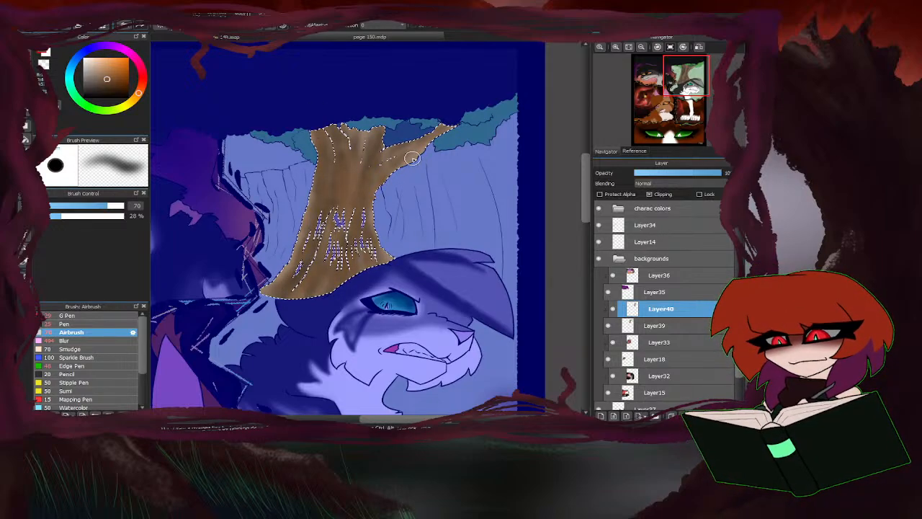
{"action": "mouse_move", "coordinate": [425, 147]}
{"action": "left_mouse_down"}
{"action": "mouse_move", "coordinate": [396, 163]}
{"action": "mouse_move", "coordinate": [360, 237]}
{"action": "mouse_move", "coordinate": [366, 268]}
{"action": "mouse_move", "coordinate": [364, 218]}
{"action": "mouse_move", "coordinate": [348, 182]}
{"action": "mouse_move", "coordinate": [359, 152]}
{"action": "mouse_move", "coordinate": [347, 202]}
{"action": "mouse_move", "coordinate": [342, 165]}
{"action": "mouse_move", "coordinate": [344, 209]}
{"action": "mouse_move", "coordinate": [315, 264]}
{"action": "mouse_move", "coordinate": [346, 218]}
{"action": "mouse_move", "coordinate": [318, 302]}
{"action": "mouse_move", "coordinate": [312, 286]}
{"action": "mouse_move", "coordinate": [297, 305]}
{"action": "mouse_move", "coordinate": [341, 296]}
{"action": "mouse_move", "coordinate": [319, 115]}
{"action": "mouse_move", "coordinate": [338, 207]}
{"action": "mouse_move", "coordinate": [333, 196]}
{"action": "mouse_move", "coordinate": [320, 218]}
{"action": "mouse_move", "coordinate": [312, 211]}
{"action": "mouse_move", "coordinate": [284, 278]}
{"action": "mouse_move", "coordinate": [298, 256]}
{"action": "mouse_move", "coordinate": [258, 294]}
{"action": "mouse_move", "coordinate": [340, 194]}
{"action": "mouse_move", "coordinate": [331, 258]}
{"action": "mouse_move", "coordinate": [319, 257]}
{"action": "mouse_move", "coordinate": [319, 274]}
{"action": "mouse_move", "coordinate": [345, 233]}
{"action": "mouse_move", "coordinate": [354, 279]}
{"action": "mouse_move", "coordinate": [377, 224]}
{"action": "mouse_move", "coordinate": [348, 244]}
{"action": "left_mouse_up"}
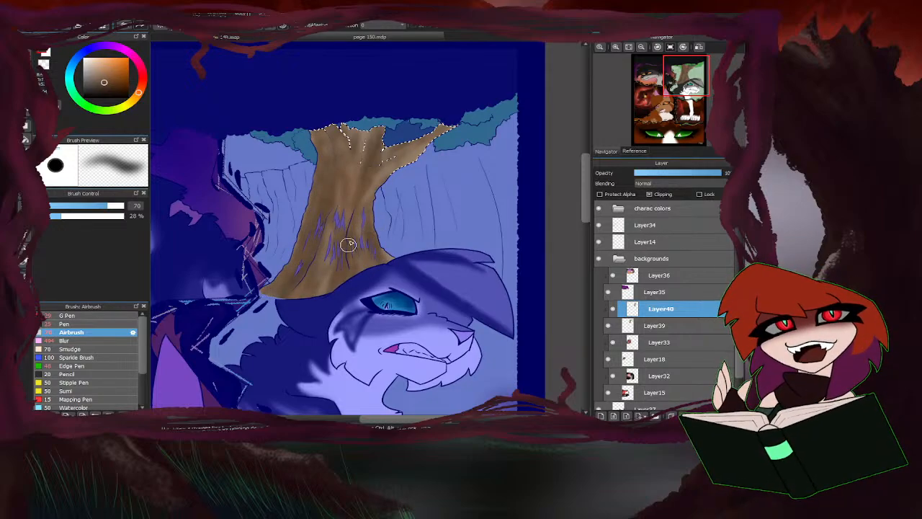
{"action": "mouse_move", "coordinate": [359, 200]}
{"action": "left_mouse_down"}
{"action": "mouse_move", "coordinate": [395, 144]}
{"action": "mouse_move", "coordinate": [423, 131]}
{"action": "mouse_move", "coordinate": [400, 148]}
{"action": "mouse_move", "coordinate": [384, 121]}
{"action": "mouse_move", "coordinate": [359, 184]}
{"action": "mouse_move", "coordinate": [355, 127]}
{"action": "left_mouse_up"}
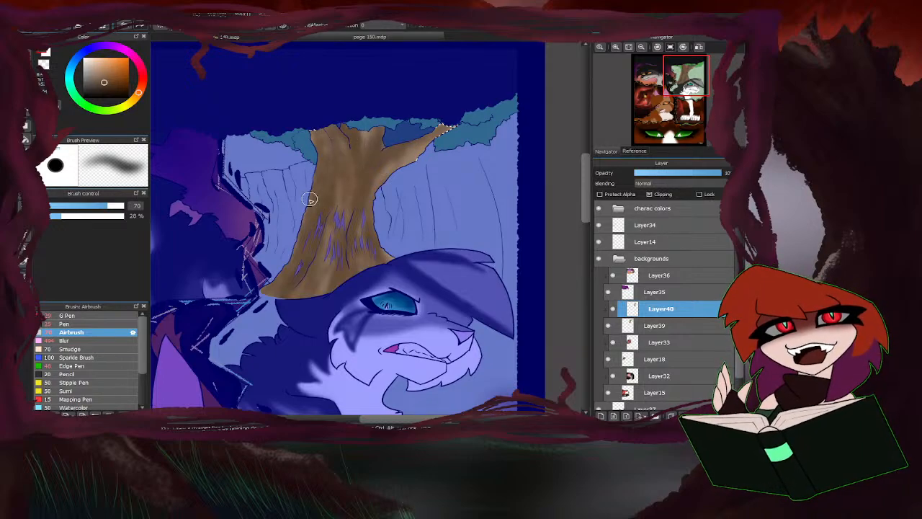
Deepen the trunk's edges and branches with a darker brown 331 px airbrush and clear the selection.
{"action": "scroll", "coordinate": [309, 197], "scroll_direction": "down", "scroll_amount": 5}
{"action": "scroll", "coordinate": [432, 202], "scroll_direction": "down", "scroll_amount": 2}
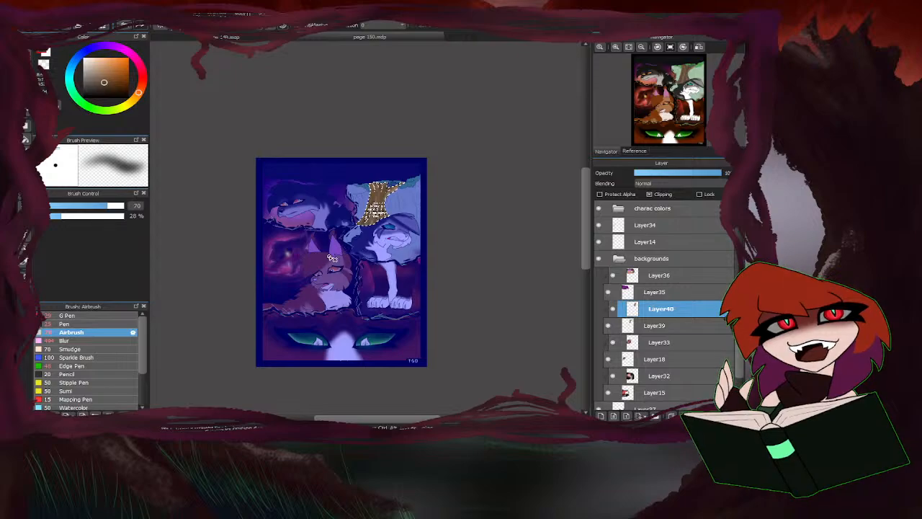
{"action": "scroll", "coordinate": [375, 198], "scroll_direction": "up", "scroll_amount": 6}
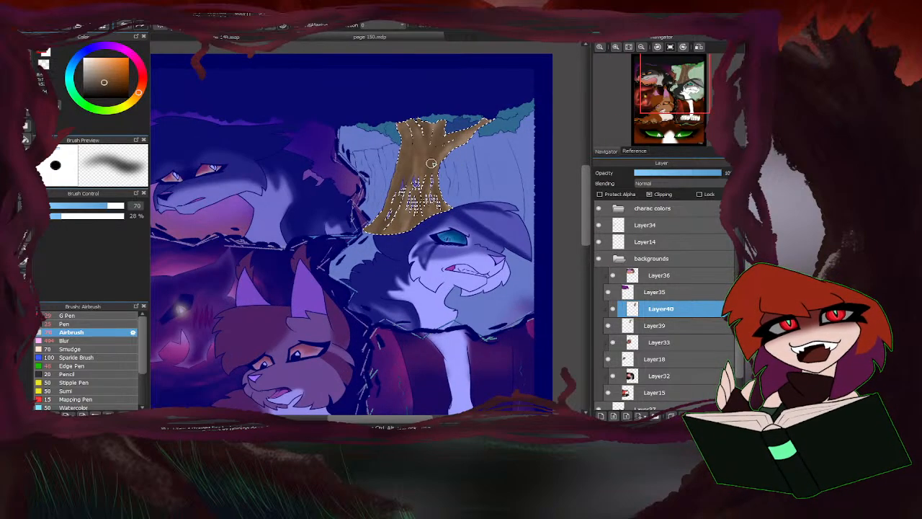
{"action": "left_click_drag", "start_coordinate": [105, 85], "coordinate": [106, 92]}
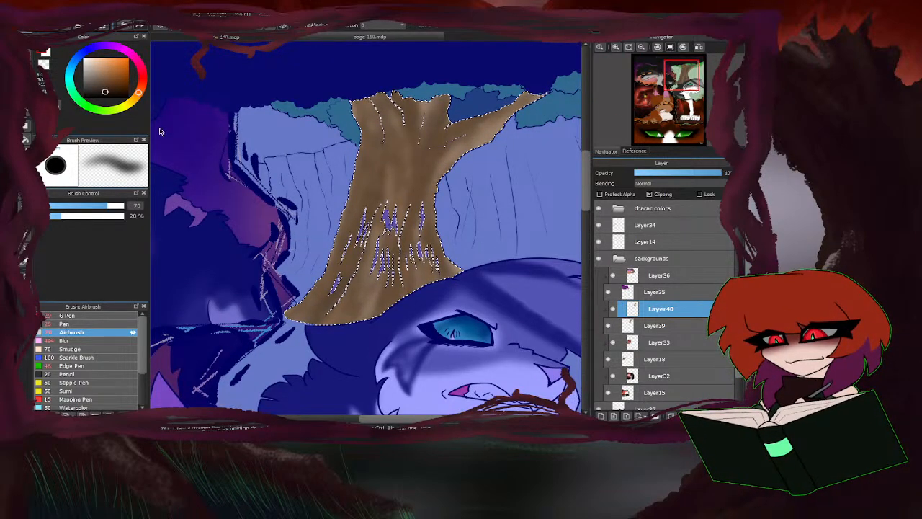
{"action": "left_click", "coordinate": [119, 206]}
{"action": "mouse_move", "coordinate": [325, 228]}
{"action": "left_mouse_down"}
{"action": "mouse_move", "coordinate": [269, 315]}
{"action": "mouse_move", "coordinate": [349, 203]}
{"action": "mouse_move", "coordinate": [355, 170]}
{"action": "mouse_move", "coordinate": [343, 177]}
{"action": "mouse_move", "coordinate": [333, 111]}
{"action": "left_mouse_up"}
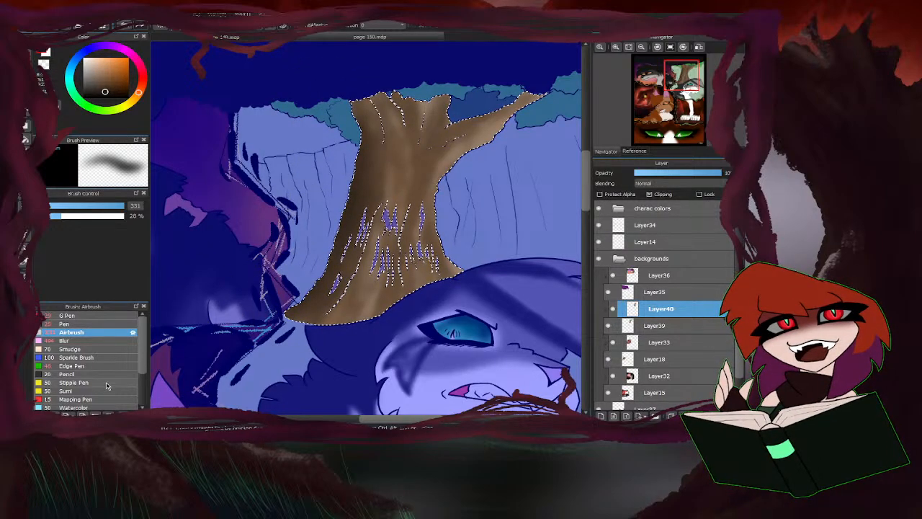
{"action": "mouse_move", "coordinate": [315, 277]}
{"action": "left_mouse_down"}
{"action": "mouse_move", "coordinate": [301, 305]}
{"action": "mouse_move", "coordinate": [353, 318]}
{"action": "mouse_move", "coordinate": [433, 267]}
{"action": "mouse_move", "coordinate": [411, 226]}
{"action": "mouse_move", "coordinate": [450, 168]}
{"action": "left_mouse_up"}
{"action": "mouse_move", "coordinate": [552, 99]}
{"action": "left_mouse_down"}
{"action": "mouse_move", "coordinate": [484, 83]}
{"action": "mouse_move", "coordinate": [432, 97]}
{"action": "mouse_move", "coordinate": [392, 82]}
{"action": "left_mouse_up"}
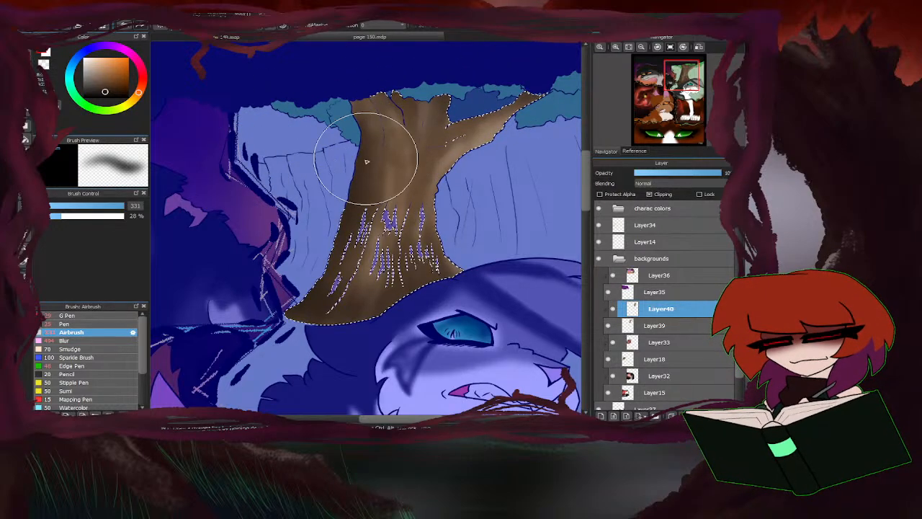
{"action": "key", "text": "ctrl+d"}
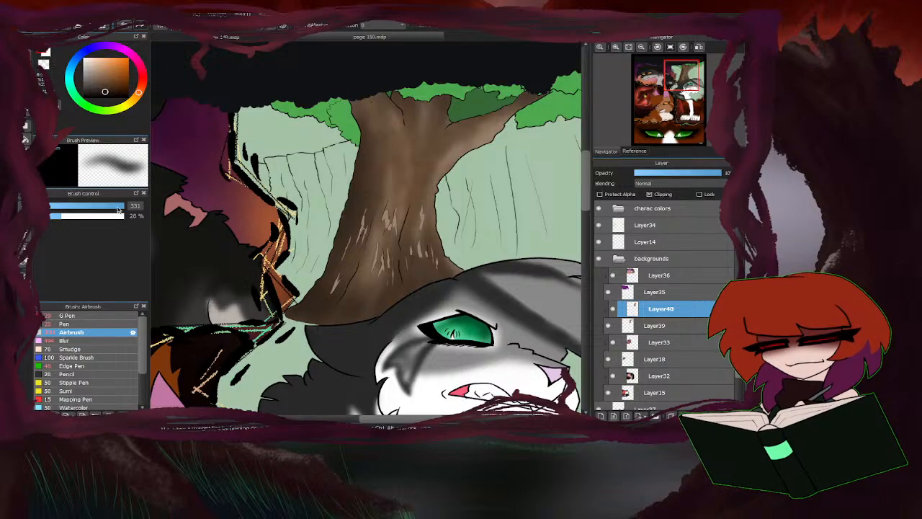
Paint light tan highlights over the bark gaps beside the trunk's lower edge nearest the cat's head, using a 14 px and a finer airbrush.
{"action": "left_click_drag", "start_coordinate": [116, 207], "coordinate": [88, 206]}
{"action": "scroll", "coordinate": [422, 266], "scroll_direction": "up", "scroll_amount": 5}
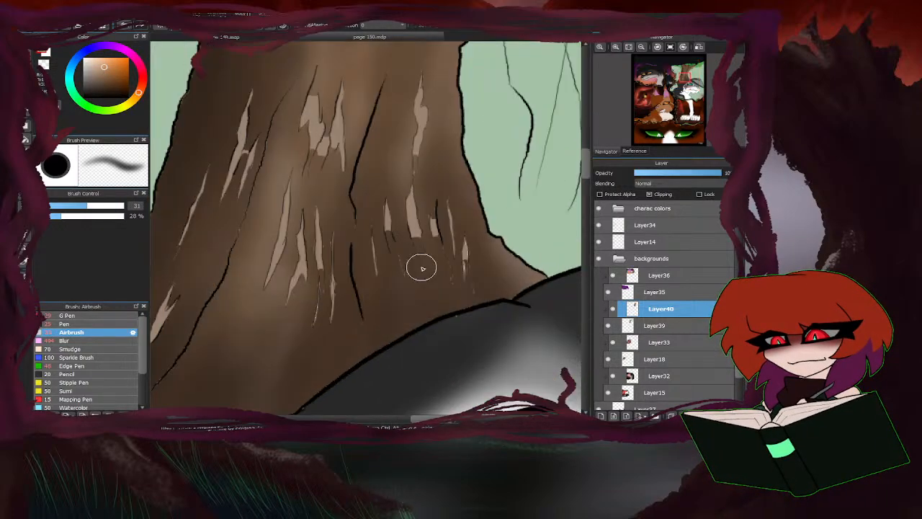
{"action": "left_click", "coordinate": [62, 207]}
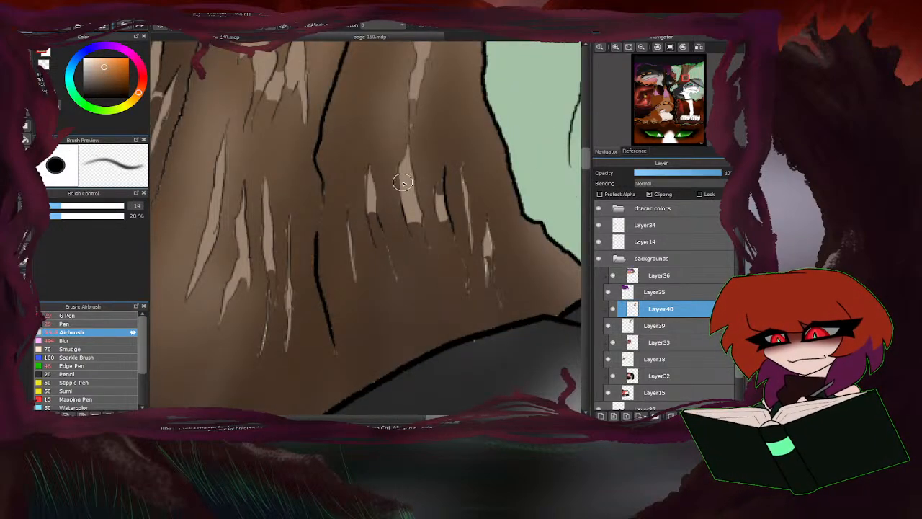
{"action": "left_click_drag", "start_coordinate": [407, 189], "coordinate": [419, 236]}
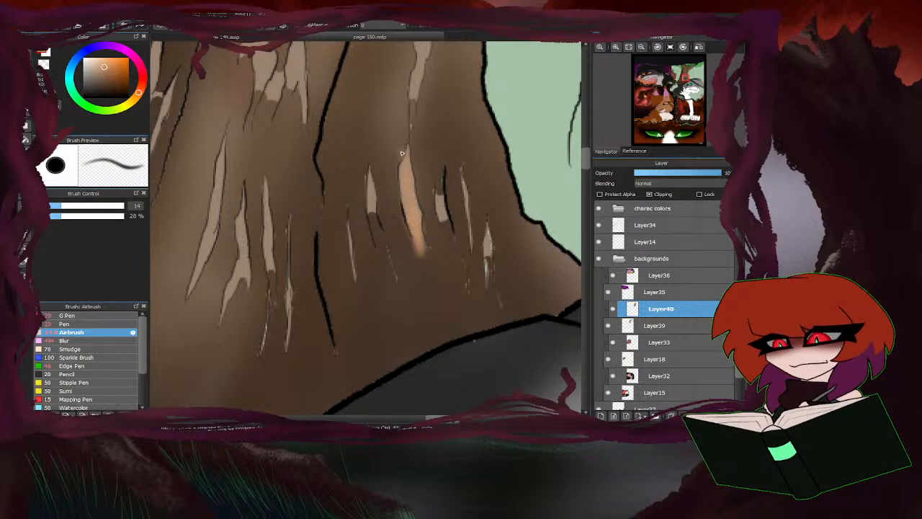
{"action": "left_click", "coordinate": [53, 207]}
{"action": "mouse_move", "coordinate": [441, 175]}
{"action": "left_mouse_down"}
{"action": "mouse_move", "coordinate": [437, 198]}
{"action": "mouse_move", "coordinate": [465, 269]}
{"action": "left_mouse_up"}
{"action": "left_click_drag", "start_coordinate": [447, 223], "coordinate": [452, 249]}
{"action": "left_click_drag", "start_coordinate": [467, 193], "coordinate": [473, 240]}
{"action": "left_click_drag", "start_coordinate": [464, 168], "coordinate": [498, 304]}
Add light tan highlights to the remaining bark gaps across the trunk's base with a 3.6 px airbrush.
{"action": "scroll", "coordinate": [415, 262], "scroll_direction": "down", "scroll_amount": 1}
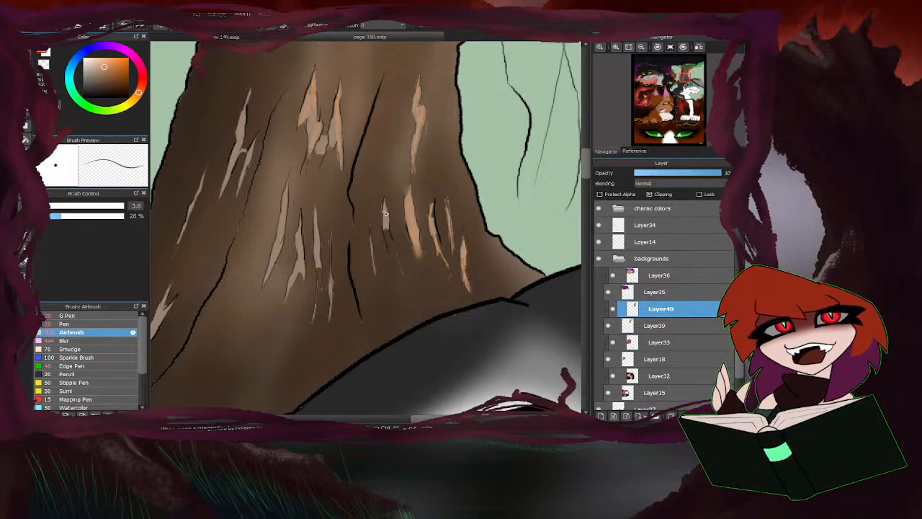
{"action": "left_click_drag", "start_coordinate": [386, 219], "coordinate": [399, 264]}
{"action": "scroll", "coordinate": [389, 249], "scroll_direction": "down", "scroll_amount": 4}
{"action": "scroll", "coordinate": [366, 241], "scroll_direction": "up", "scroll_amount": 3}
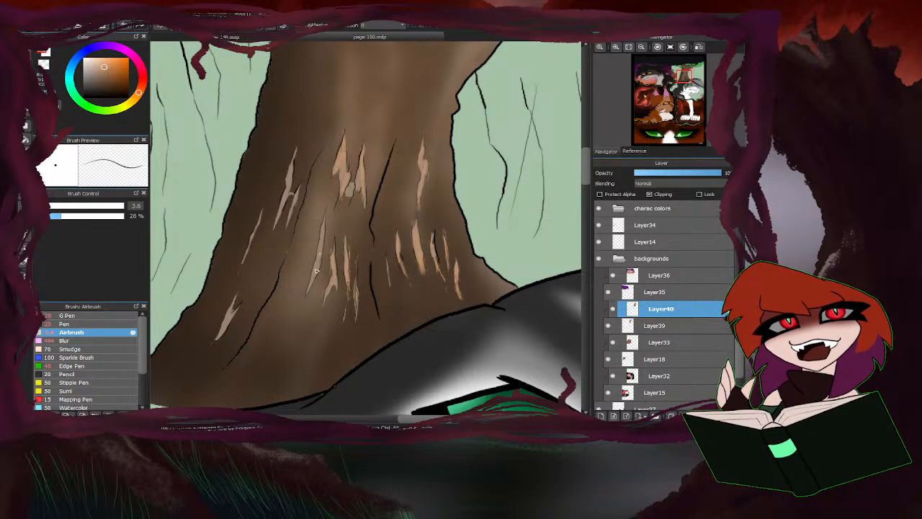
{"action": "left_click_drag", "start_coordinate": [298, 190], "coordinate": [279, 219]}
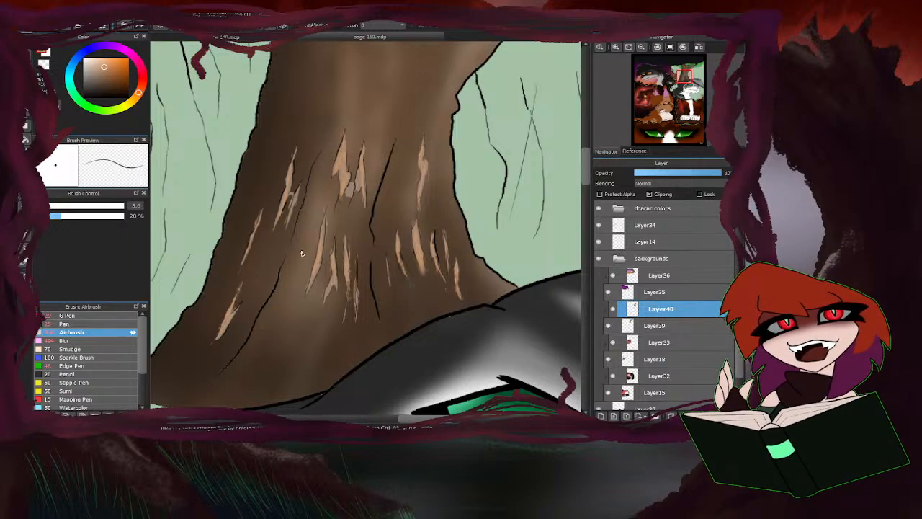
{"action": "scroll", "coordinate": [302, 254], "scroll_direction": "down", "scroll_amount": 2}
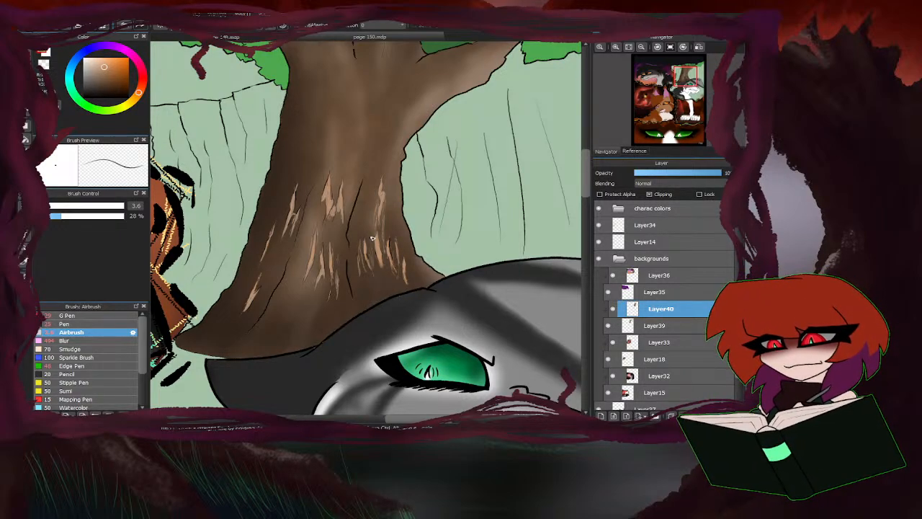
{"action": "scroll", "coordinate": [387, 272], "scroll_direction": "down", "scroll_amount": 4}
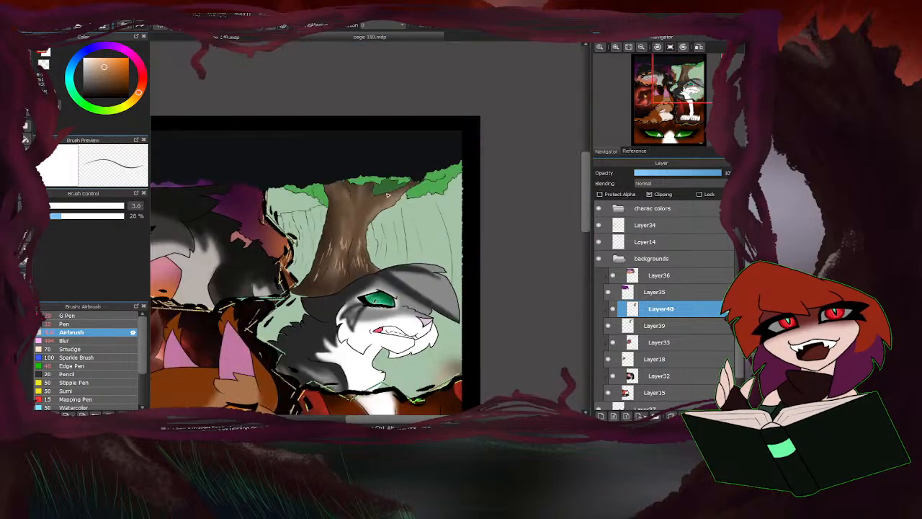
Set the airbrush to 19 px and soften the shading at the trunk's base with a 63 px Blur brush.
{"action": "scroll", "coordinate": [347, 235], "scroll_direction": "up", "scroll_amount": 3}
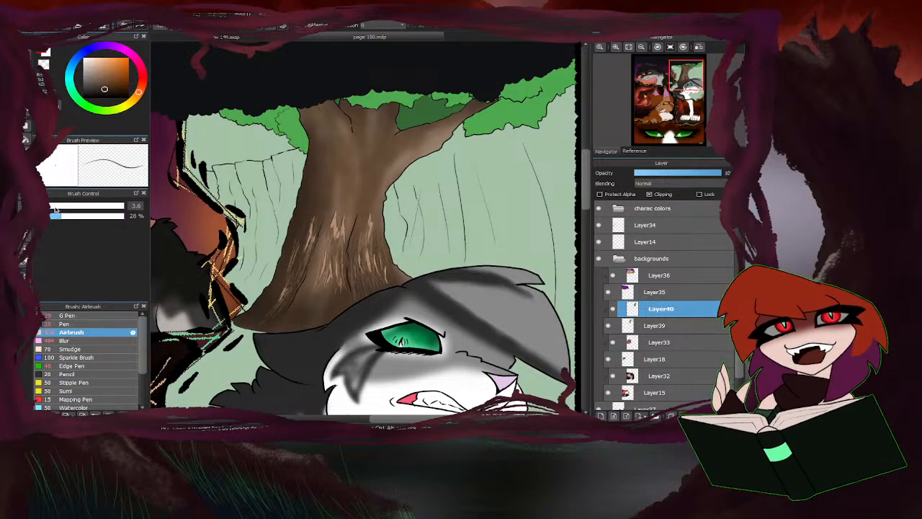
{"action": "left_click_drag", "start_coordinate": [55, 208], "coordinate": [71, 207]}
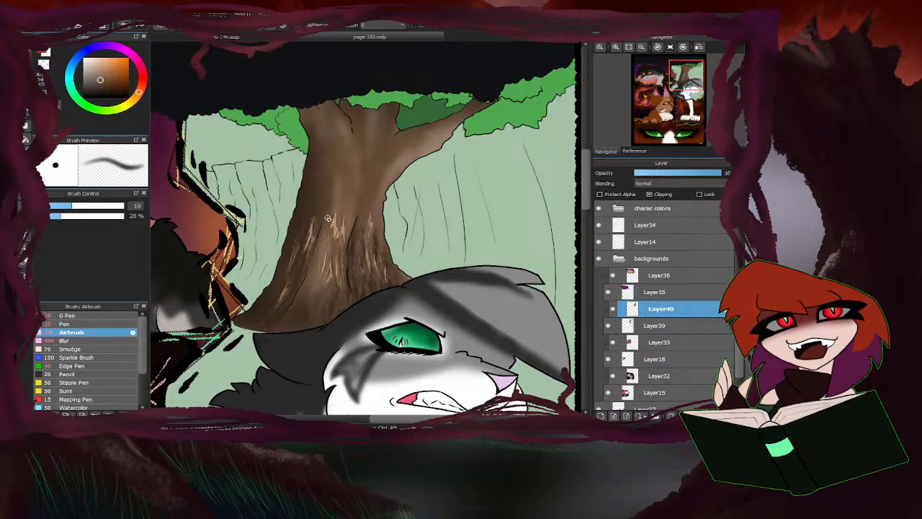
{"action": "left_click", "coordinate": [72, 341]}
{"action": "left_click", "coordinate": [110, 206]}
{"action": "left_click", "coordinate": [106, 206]}
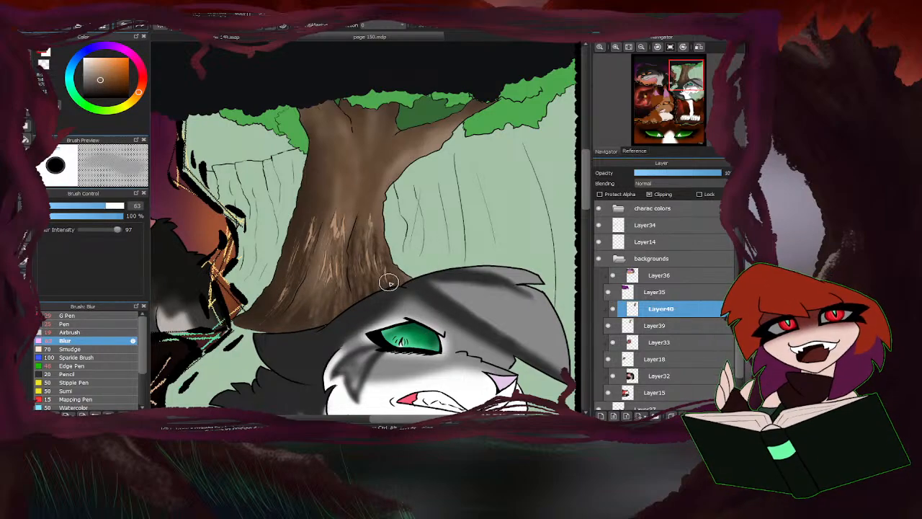
{"action": "mouse_move", "coordinate": [355, 291]}
{"action": "left_mouse_down"}
{"action": "mouse_move", "coordinate": [329, 313]}
{"action": "mouse_move", "coordinate": [290, 319]}
{"action": "mouse_move", "coordinate": [289, 298]}
{"action": "mouse_move", "coordinate": [279, 303]}
{"action": "mouse_move", "coordinate": [313, 318]}
{"action": "left_mouse_up"}
{"action": "scroll", "coordinate": [321, 284], "scroll_direction": "down", "scroll_amount": 5}
{"action": "scroll", "coordinate": [317, 274], "scroll_direction": "up", "scroll_amount": 4}
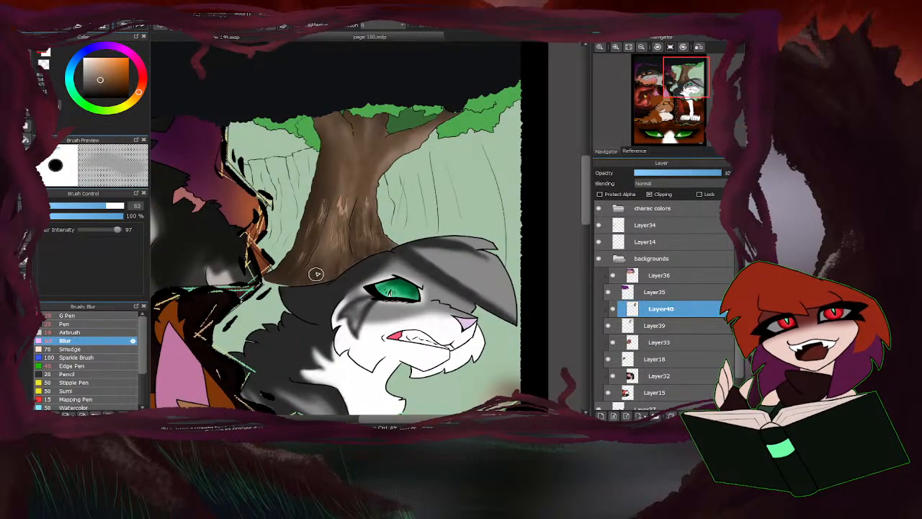
Add an empty layer directly above Layer33 and make Layer40 the active layer again.
{"action": "scroll", "coordinate": [314, 247], "scroll_direction": "down", "scroll_amount": 3}
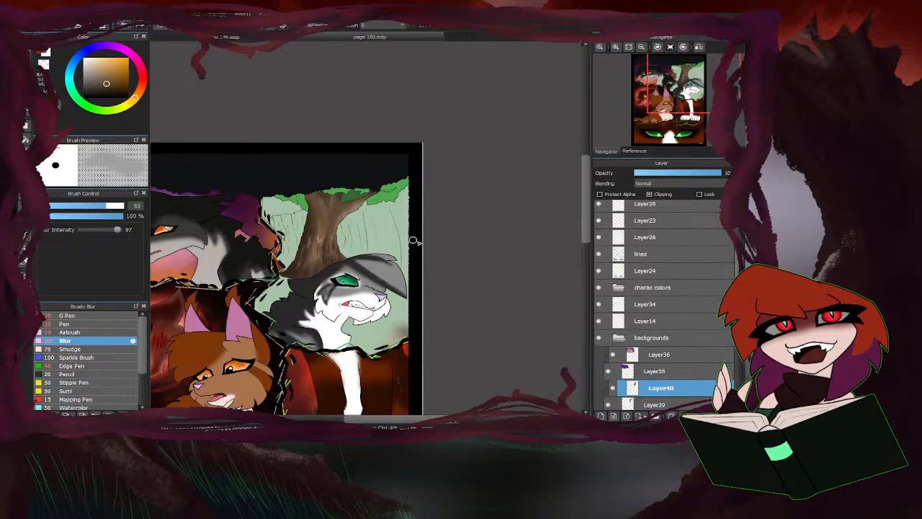
{"action": "scroll", "coordinate": [666, 387], "scroll_direction": "down", "scroll_amount": 2}
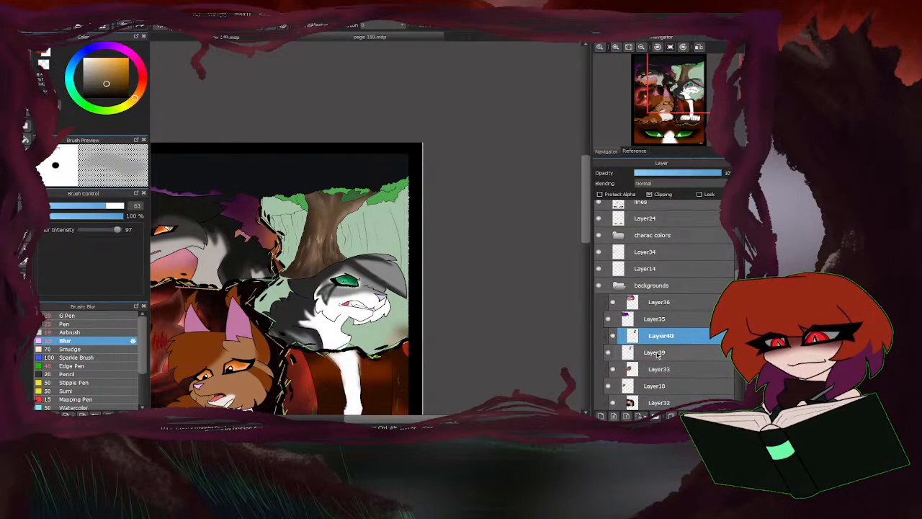
{"action": "left_click", "coordinate": [656, 366]}
{"action": "left_click", "coordinate": [601, 415]}
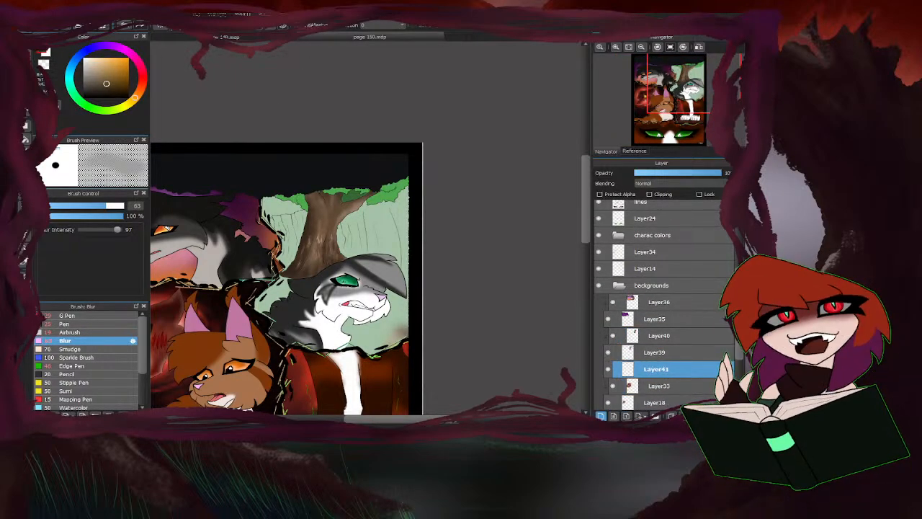
{"action": "left_click", "coordinate": [657, 335]}
Shade the leaf cluster on the trunk's left side in green with an 87 px airbrush on Layer40.
{"action": "scroll", "coordinate": [274, 219], "scroll_direction": "up", "scroll_amount": 3}
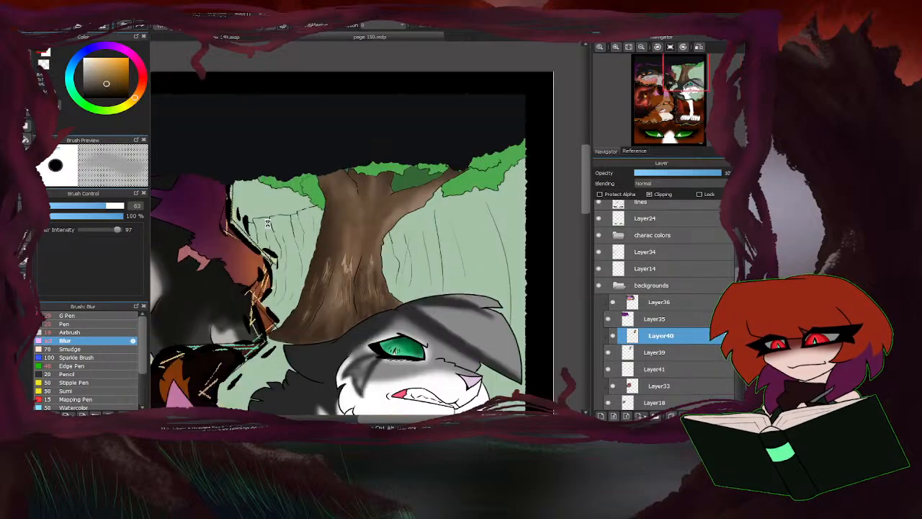
{"action": "left_click", "coordinate": [86, 103]}
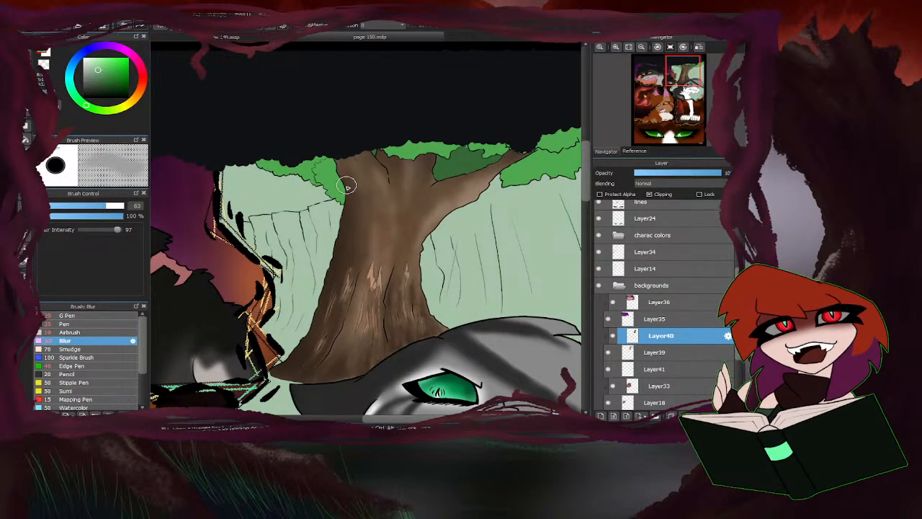
{"action": "left_click", "coordinate": [80, 332]}
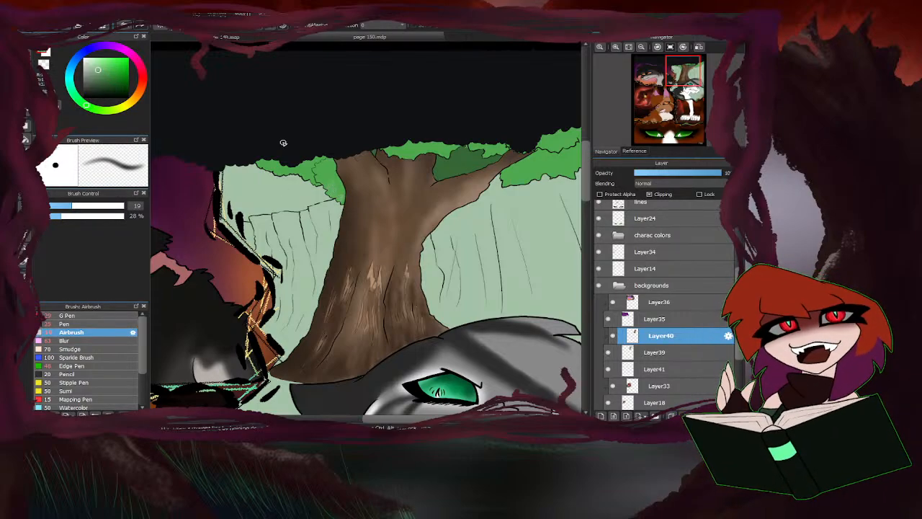
{"action": "left_click_drag", "start_coordinate": [105, 207], "coordinate": [111, 207]}
{"action": "mouse_move", "coordinate": [328, 186]}
{"action": "left_mouse_down"}
{"action": "mouse_move", "coordinate": [107, 90]}
{"action": "mouse_move", "coordinate": [341, 190]}
{"action": "mouse_move", "coordinate": [331, 169]}
{"action": "mouse_move", "coordinate": [297, 170]}
{"action": "left_mouse_up"}
{"action": "left_click", "coordinate": [105, 87]}
Shade the foliage above and to the right of the branches in darker green with the 87 px airbrush.
{"action": "scroll", "coordinate": [196, 222], "scroll_direction": "down", "scroll_amount": 2}
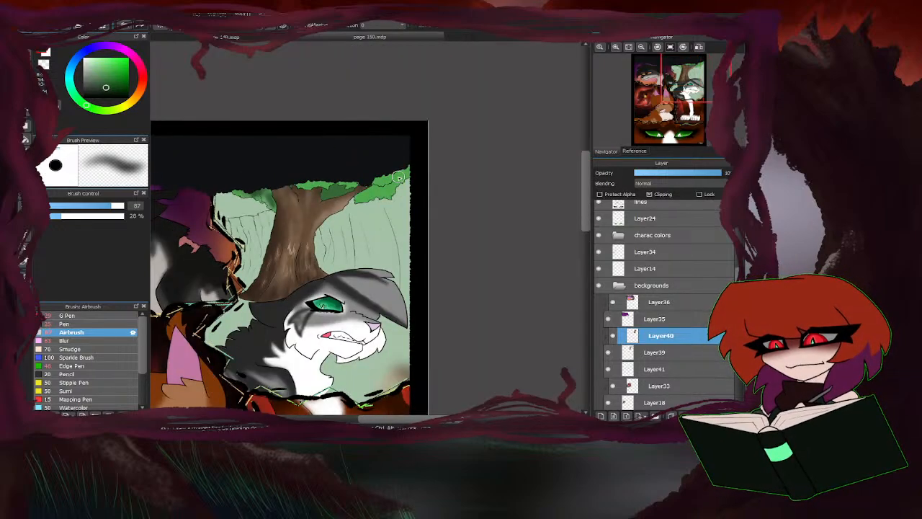
{"action": "scroll", "coordinate": [398, 177], "scroll_direction": "up", "scroll_amount": 2}
{"action": "mouse_move", "coordinate": [404, 173]}
{"action": "left_mouse_down"}
{"action": "mouse_move", "coordinate": [364, 189]}
{"action": "mouse_move", "coordinate": [384, 201]}
{"action": "mouse_move", "coordinate": [343, 210]}
{"action": "mouse_move", "coordinate": [349, 204]}
{"action": "mouse_move", "coordinate": [384, 197]}
{"action": "mouse_move", "coordinate": [343, 214]}
{"action": "mouse_move", "coordinate": [387, 191]}
{"action": "mouse_move", "coordinate": [374, 177]}
{"action": "mouse_move", "coordinate": [327, 193]}
{"action": "mouse_move", "coordinate": [316, 168]}
{"action": "mouse_move", "coordinate": [283, 182]}
{"action": "mouse_move", "coordinate": [292, 188]}
{"action": "mouse_move", "coordinate": [247, 195]}
{"action": "mouse_move", "coordinate": [299, 202]}
{"action": "left_mouse_up"}
{"action": "scroll", "coordinate": [364, 210], "scroll_direction": "down", "scroll_amount": 2}
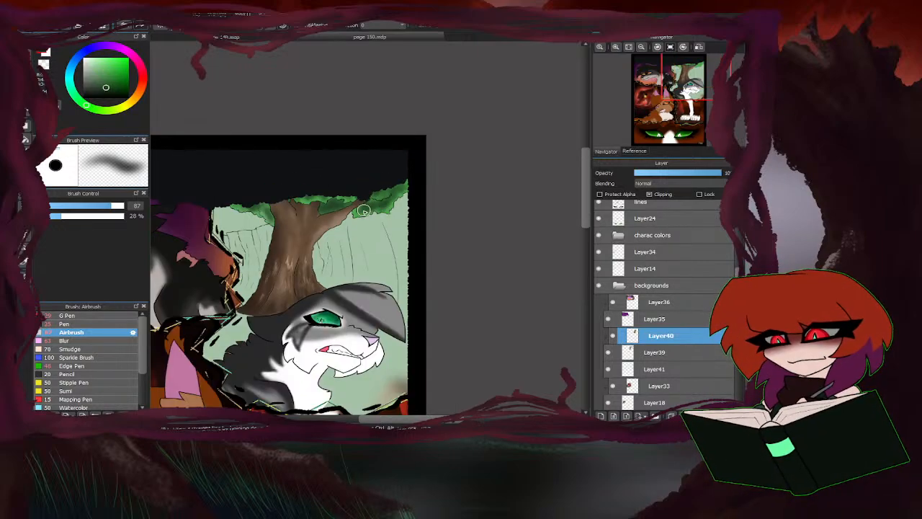
{"action": "mouse_move", "coordinate": [364, 210]}
{"action": "left_mouse_down"}
{"action": "mouse_move", "coordinate": [395, 206]}
{"action": "mouse_move", "coordinate": [439, 160]}
{"action": "left_mouse_up"}
{"action": "scroll", "coordinate": [372, 194], "scroll_direction": "down", "scroll_amount": 1}
{"action": "scroll", "coordinate": [292, 208], "scroll_direction": "up", "scroll_amount": 2}
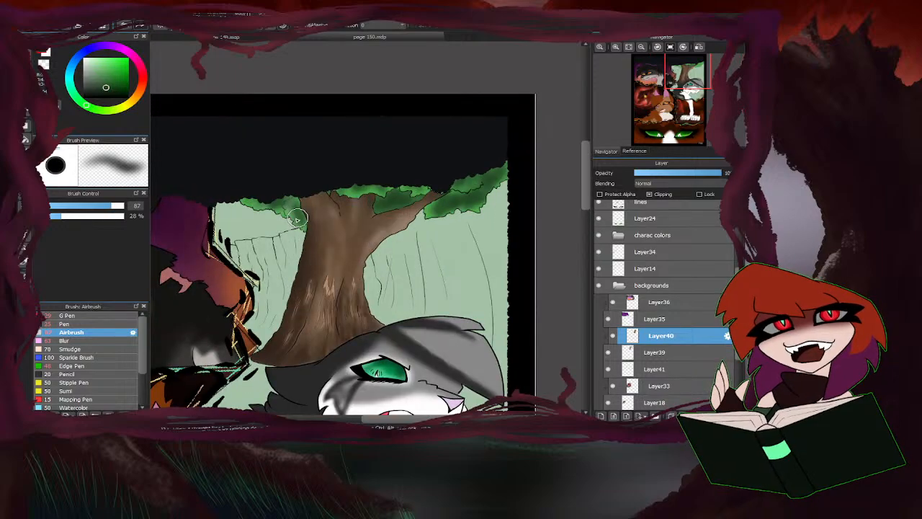
Build up the green shading on both sides of the trunk and brush a lighter green over the leaves between the branches.
{"action": "left_click_drag", "start_coordinate": [298, 218], "coordinate": [256, 202]}
{"action": "mouse_move", "coordinate": [382, 187]}
{"action": "left_mouse_down"}
{"action": "mouse_move", "coordinate": [362, 188]}
{"action": "mouse_move", "coordinate": [422, 193]}
{"action": "mouse_move", "coordinate": [432, 173]}
{"action": "mouse_move", "coordinate": [515, 153]}
{"action": "left_mouse_up"}
{"action": "mouse_move", "coordinate": [455, 197]}
{"action": "left_mouse_down"}
{"action": "mouse_move", "coordinate": [429, 211]}
{"action": "mouse_move", "coordinate": [454, 203]}
{"action": "mouse_move", "coordinate": [469, 214]}
{"action": "mouse_move", "coordinate": [490, 152]}
{"action": "left_mouse_up"}
{"action": "left_click", "coordinate": [433, 214], "text": "alt"}
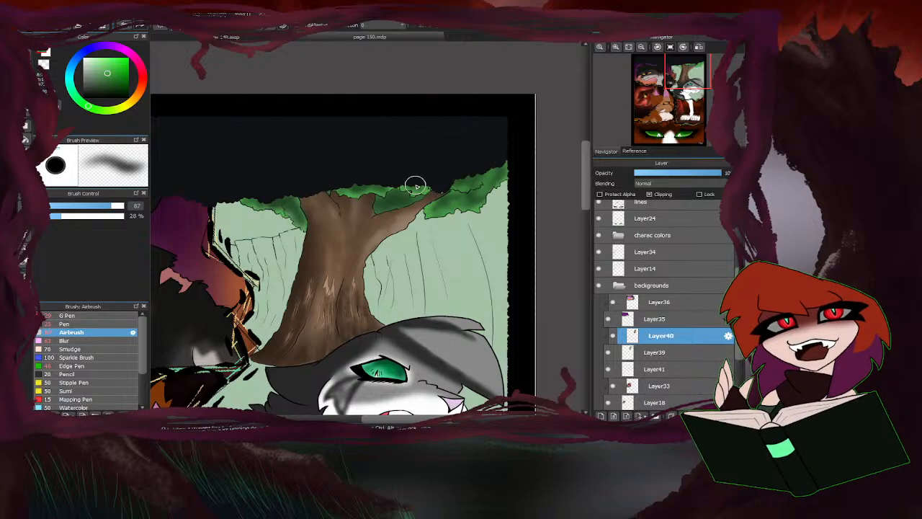
{"action": "mouse_move", "coordinate": [415, 186]}
{"action": "left_mouse_down"}
{"action": "mouse_move", "coordinate": [349, 185]}
{"action": "mouse_move", "coordinate": [407, 196]}
{"action": "mouse_move", "coordinate": [394, 200]}
{"action": "left_mouse_up"}
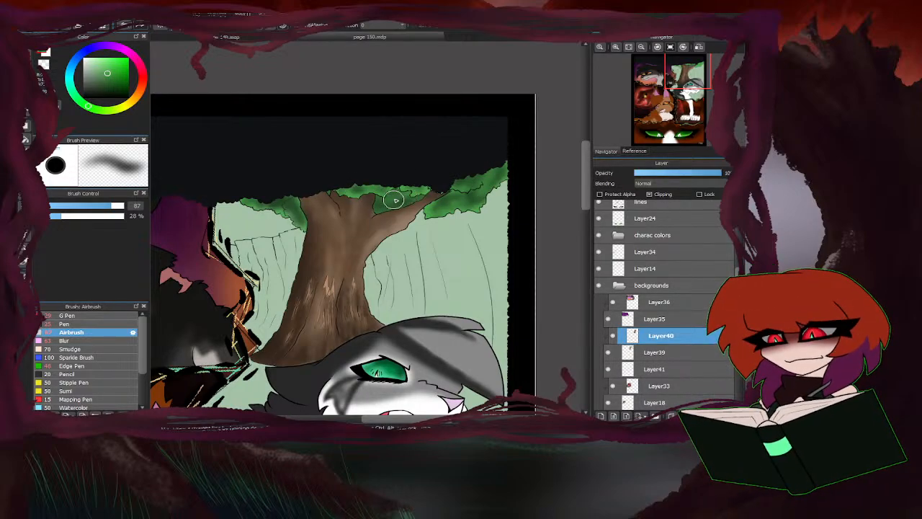
Refine the leaf clusters around the trunk and branches with the 87 px airbrush, adding a darker green at 41 px.
{"action": "mouse_move", "coordinate": [292, 206]}
{"action": "left_mouse_down"}
{"action": "mouse_move", "coordinate": [301, 229]}
{"action": "mouse_move", "coordinate": [287, 201]}
{"action": "mouse_move", "coordinate": [257, 199]}
{"action": "left_mouse_up"}
{"action": "left_click_drag", "start_coordinate": [379, 200], "coordinate": [402, 195]}
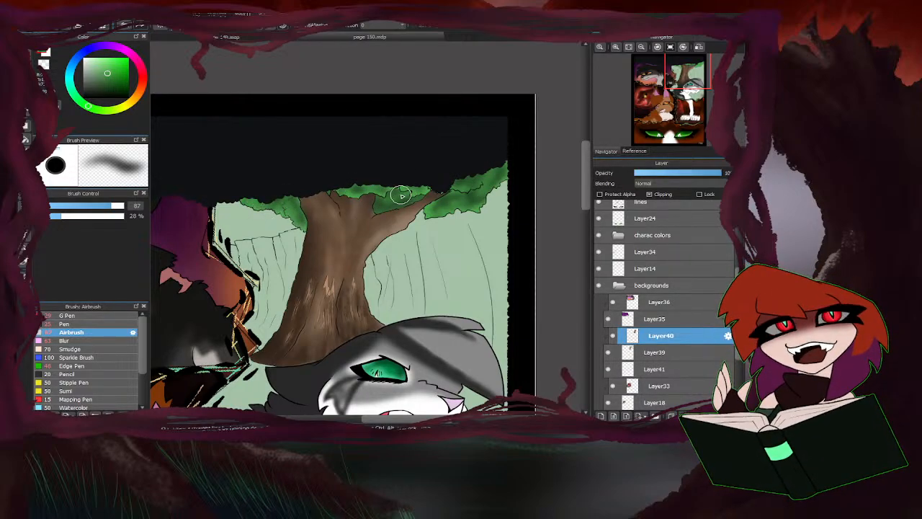
{"action": "left_click", "coordinate": [381, 206], "text": "alt"}
{"action": "left_click_drag", "start_coordinate": [112, 212], "coordinate": [96, 208]}
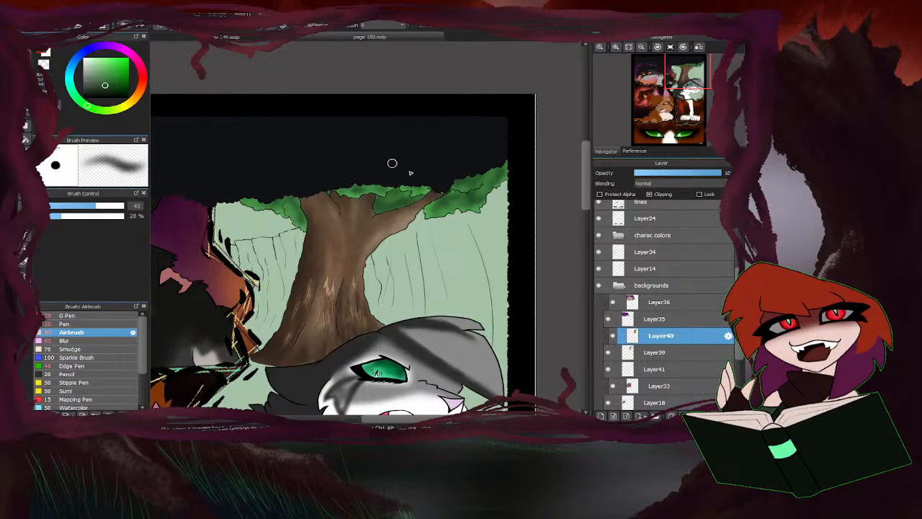
{"action": "scroll", "coordinate": [403, 202], "scroll_direction": "up", "scroll_amount": 1}
{"action": "mouse_move", "coordinate": [418, 203]}
{"action": "left_mouse_down"}
{"action": "mouse_move", "coordinate": [388, 196]}
{"action": "mouse_move", "coordinate": [366, 208]}
{"action": "mouse_move", "coordinate": [405, 198]}
{"action": "left_mouse_up"}
{"action": "mouse_move", "coordinate": [482, 201]}
{"action": "left_mouse_down"}
{"action": "mouse_move", "coordinate": [452, 202]}
{"action": "mouse_move", "coordinate": [484, 208]}
{"action": "left_mouse_up"}
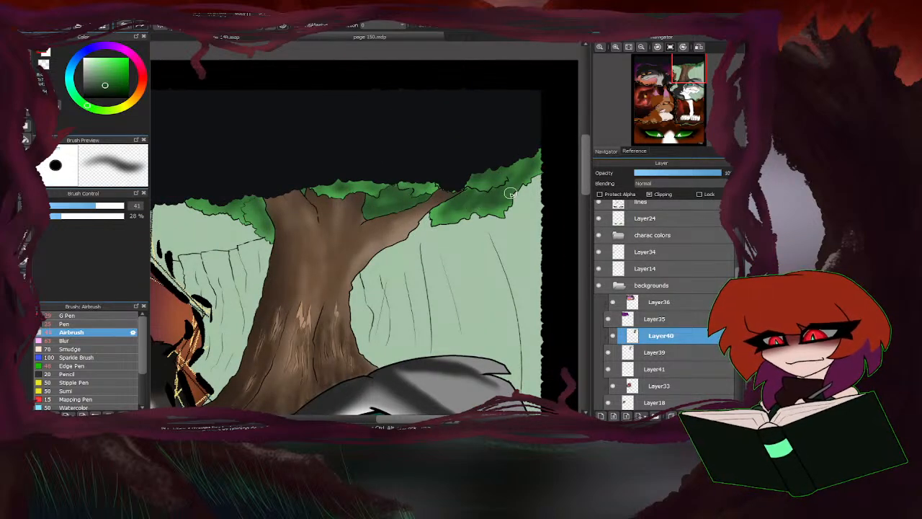
{"action": "mouse_move", "coordinate": [262, 218]}
{"action": "left_mouse_down"}
{"action": "mouse_move", "coordinate": [267, 234]}
{"action": "mouse_move", "coordinate": [245, 201]}
{"action": "mouse_move", "coordinate": [232, 210]}
{"action": "left_mouse_up"}
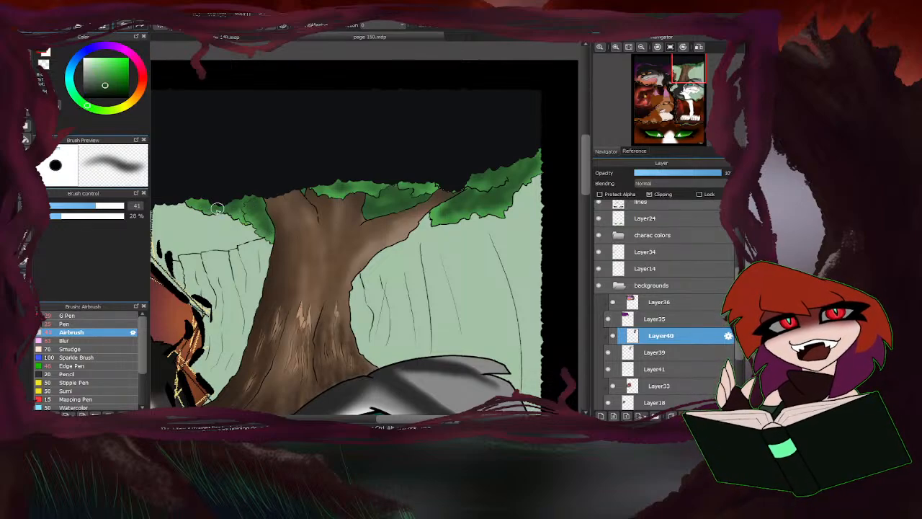
Merge the clipped shading layer Layer40 down into Layer39.
{"action": "scroll", "coordinate": [335, 220], "scroll_direction": "down", "scroll_amount": 4}
{"action": "scroll", "coordinate": [338, 222], "scroll_direction": "up", "scroll_amount": 4}
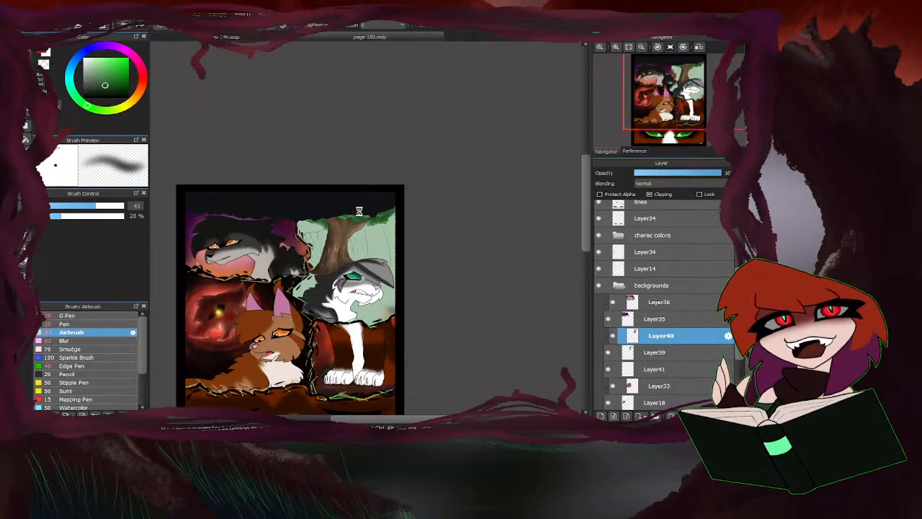
{"action": "scroll", "coordinate": [338, 221], "scroll_direction": "down", "scroll_amount": 4}
{"action": "scroll", "coordinate": [433, 225], "scroll_direction": "up", "scroll_amount": 2}
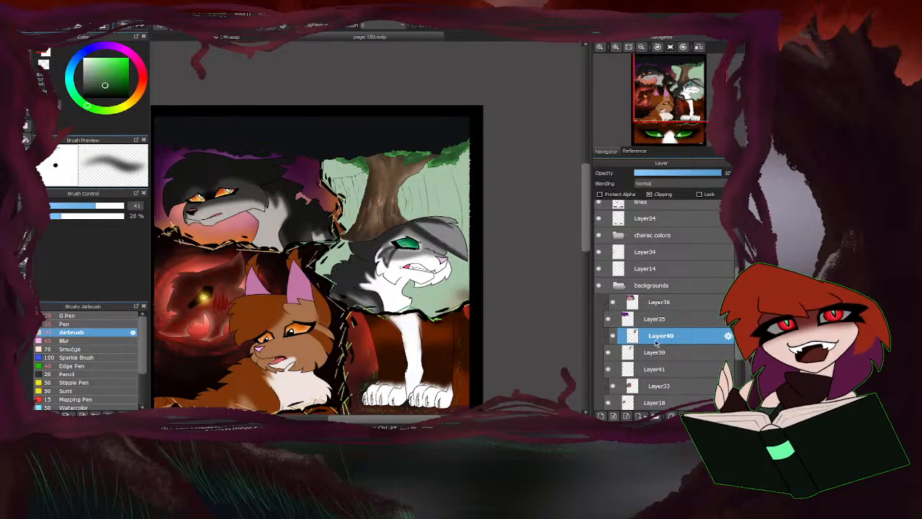
{"action": "left_click", "coordinate": [652, 363]}
{"action": "left_click", "coordinate": [653, 335]}
{"action": "key", "text": "ctrl+e"}
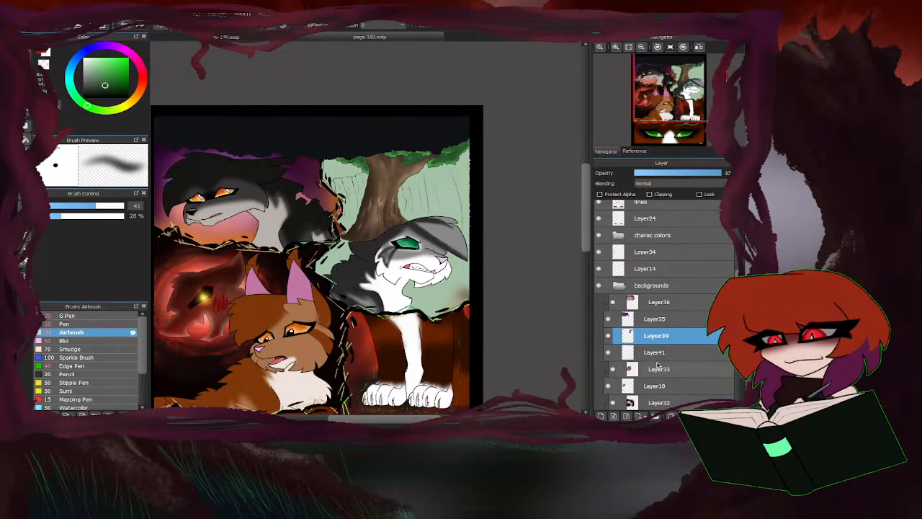
Make Layer41 active and sample the brown of the dirt cliff from the other open comic page.
{"action": "left_click", "coordinate": [654, 351]}
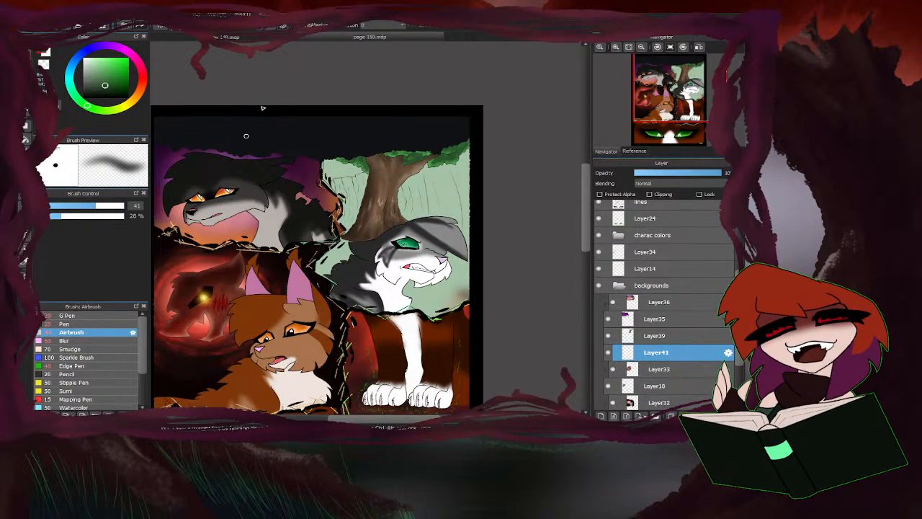
{"action": "left_click", "coordinate": [285, 35]}
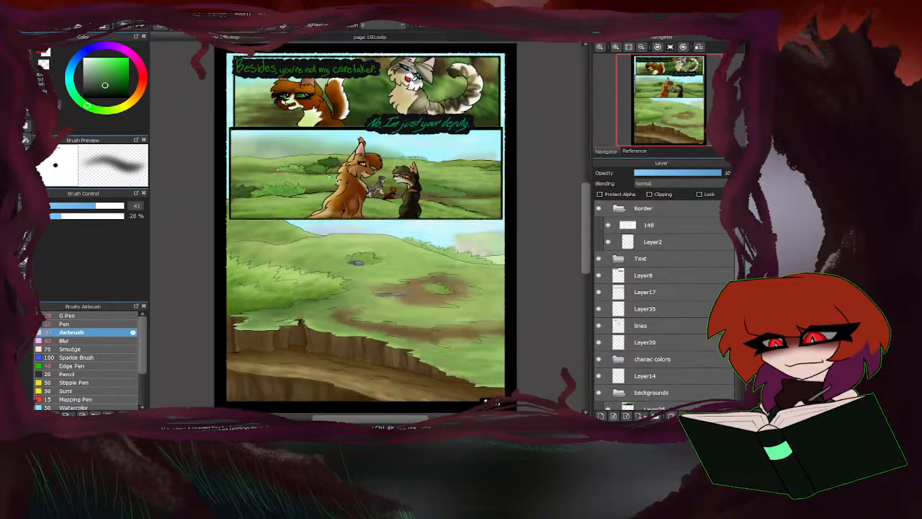
{"action": "right_click", "coordinate": [312, 362]}
{"action": "left_click", "coordinate": [310, 37]}
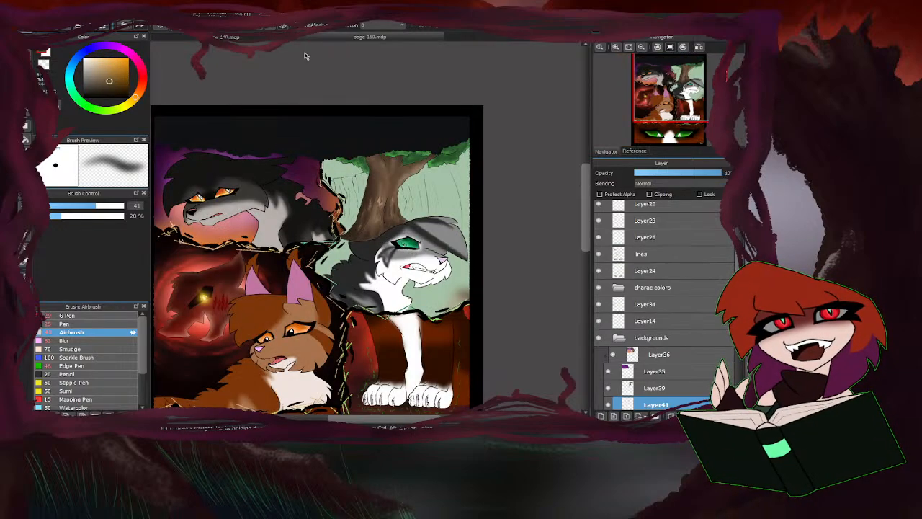
Paint the wall behind the tree flat brown on both sides of the trunk, using the Pen at 137 px for the larger areas.
{"action": "scroll", "coordinate": [351, 159], "scroll_direction": "up", "scroll_amount": 5}
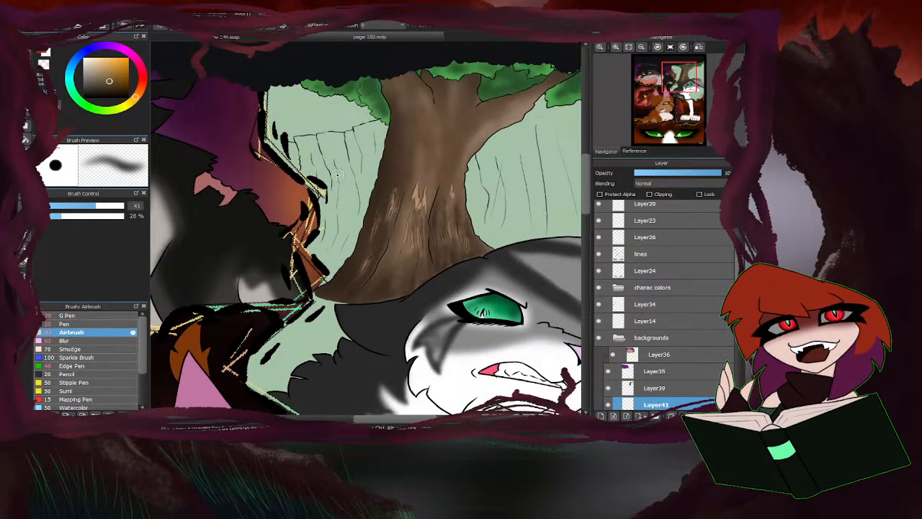
{"action": "left_click", "coordinate": [86, 340]}
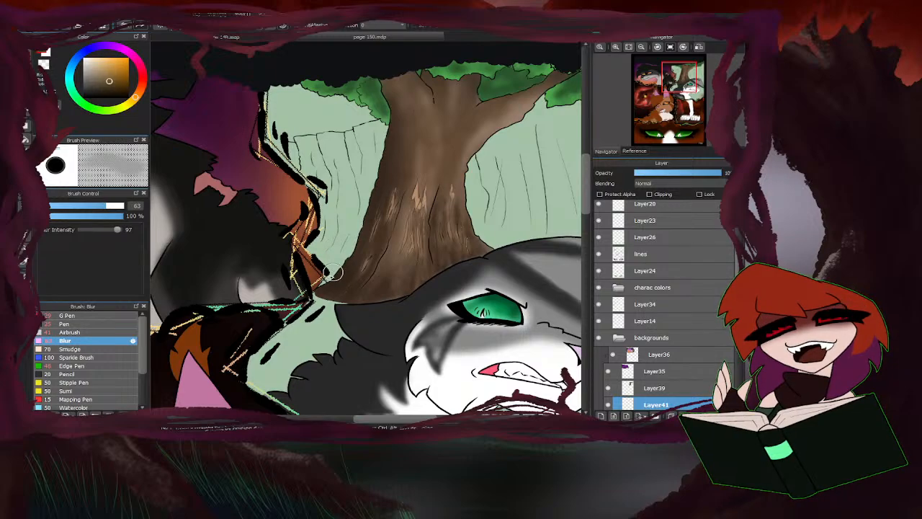
{"action": "left_click", "coordinate": [86, 324]}
{"action": "mouse_move", "coordinate": [331, 268]}
{"action": "left_mouse_down"}
{"action": "mouse_move", "coordinate": [351, 253]}
{"action": "mouse_move", "coordinate": [328, 254]}
{"action": "mouse_move", "coordinate": [333, 222]}
{"action": "mouse_move", "coordinate": [373, 173]}
{"action": "mouse_move", "coordinate": [380, 155]}
{"action": "mouse_move", "coordinate": [356, 169]}
{"action": "mouse_move", "coordinate": [377, 142]}
{"action": "mouse_move", "coordinate": [326, 185]}
{"action": "mouse_move", "coordinate": [313, 170]}
{"action": "mouse_move", "coordinate": [281, 176]}
{"action": "left_mouse_up"}
{"action": "left_click", "coordinate": [122, 206]}
{"action": "scroll", "coordinate": [283, 175], "scroll_direction": "down", "scroll_amount": 2}
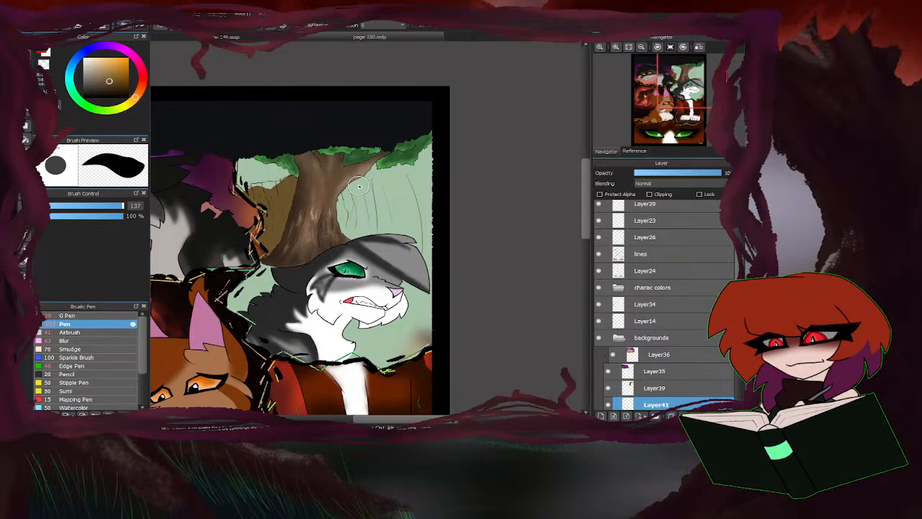
{"action": "mouse_move", "coordinate": [359, 186]}
{"action": "left_mouse_down"}
{"action": "mouse_move", "coordinate": [423, 155]}
{"action": "mouse_move", "coordinate": [397, 173]}
{"action": "mouse_move", "coordinate": [413, 193]}
{"action": "mouse_move", "coordinate": [407, 238]}
{"action": "mouse_move", "coordinate": [436, 240]}
{"action": "mouse_move", "coordinate": [428, 256]}
{"action": "mouse_move", "coordinate": [439, 218]}
{"action": "mouse_move", "coordinate": [376, 245]}
{"action": "mouse_move", "coordinate": [397, 184]}
{"action": "mouse_move", "coordinate": [354, 216]}
{"action": "mouse_move", "coordinate": [319, 227]}
{"action": "mouse_move", "coordinate": [346, 185]}
{"action": "mouse_move", "coordinate": [359, 215]}
{"action": "mouse_move", "coordinate": [424, 277]}
{"action": "left_mouse_up"}
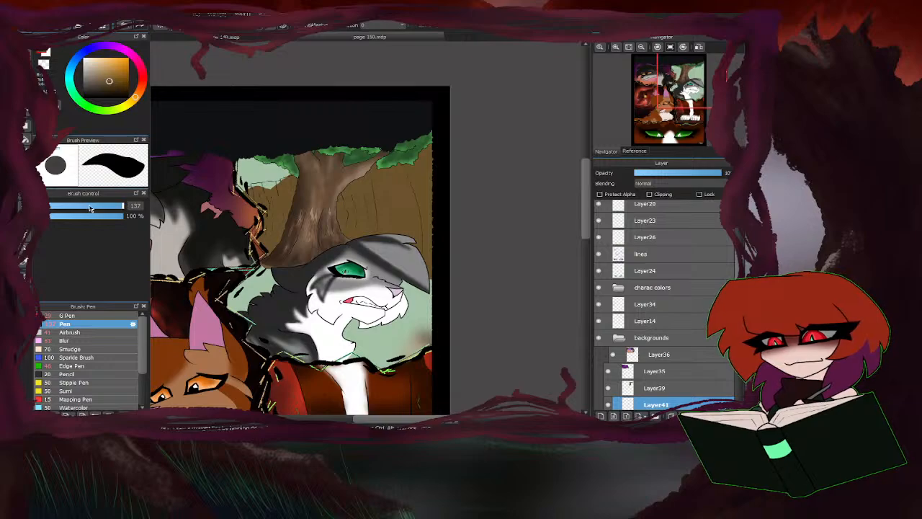
Fill the remaining gaps along the wall's upper edge and the panel border in brown with a 23 px Pen.
{"action": "left_click_drag", "start_coordinate": [90, 208], "coordinate": [77, 206]}
{"action": "scroll", "coordinate": [272, 188], "scroll_direction": "up", "scroll_amount": 6}
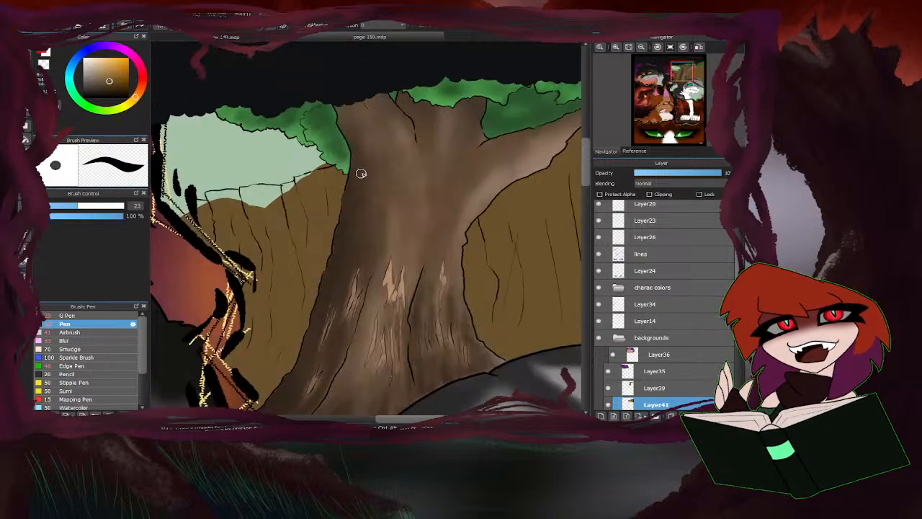
{"action": "mouse_move", "coordinate": [321, 171]}
{"action": "left_mouse_down"}
{"action": "mouse_move", "coordinate": [341, 153]}
{"action": "mouse_move", "coordinate": [298, 171]}
{"action": "mouse_move", "coordinate": [312, 172]}
{"action": "mouse_move", "coordinate": [276, 173]}
{"action": "mouse_move", "coordinate": [284, 180]}
{"action": "mouse_move", "coordinate": [243, 203]}
{"action": "mouse_move", "coordinate": [283, 196]}
{"action": "left_mouse_up"}
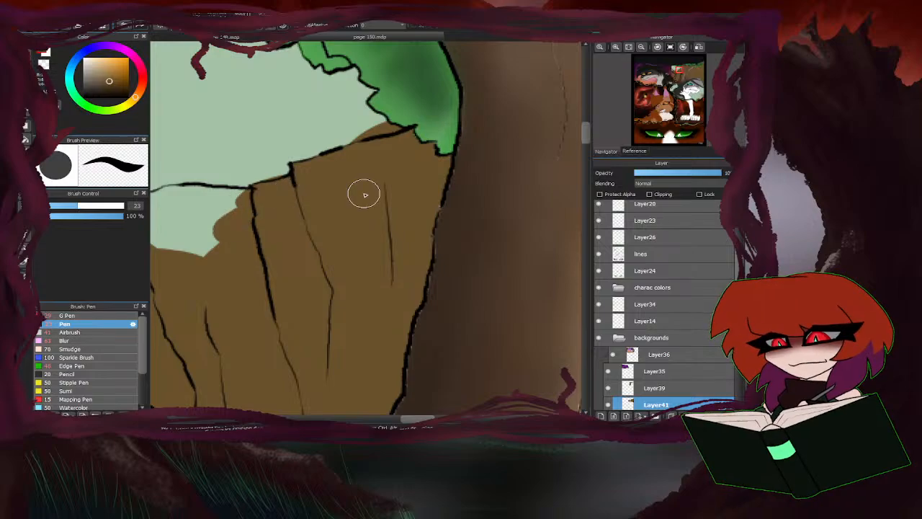
{"action": "left_click_drag", "start_coordinate": [365, 193], "coordinate": [450, 188]}
{"action": "mouse_move", "coordinate": [332, 200]}
{"action": "left_mouse_down"}
{"action": "mouse_move", "coordinate": [264, 194]}
{"action": "mouse_move", "coordinate": [280, 192]}
{"action": "mouse_move", "coordinate": [224, 211]}
{"action": "mouse_move", "coordinate": [289, 243]}
{"action": "left_mouse_up"}
{"action": "scroll", "coordinate": [475, 242], "scroll_direction": "down", "scroll_amount": 2}
{"action": "left_click_drag", "start_coordinate": [476, 242], "coordinate": [573, 239]}
{"action": "scroll", "coordinate": [447, 227], "scroll_direction": "up", "scroll_amount": 1}
{"action": "mouse_move", "coordinate": [433, 212]}
{"action": "left_mouse_down"}
{"action": "mouse_move", "coordinate": [407, 224]}
{"action": "mouse_move", "coordinate": [409, 217]}
{"action": "mouse_move", "coordinate": [382, 218]}
{"action": "mouse_move", "coordinate": [388, 234]}
{"action": "mouse_move", "coordinate": [369, 214]}
{"action": "mouse_move", "coordinate": [401, 211]}
{"action": "mouse_move", "coordinate": [366, 238]}
{"action": "mouse_move", "coordinate": [353, 232]}
{"action": "mouse_move", "coordinate": [353, 248]}
{"action": "mouse_move", "coordinate": [336, 241]}
{"action": "mouse_move", "coordinate": [313, 264]}
{"action": "mouse_move", "coordinate": [320, 240]}
{"action": "mouse_move", "coordinate": [296, 259]}
{"action": "left_mouse_up"}
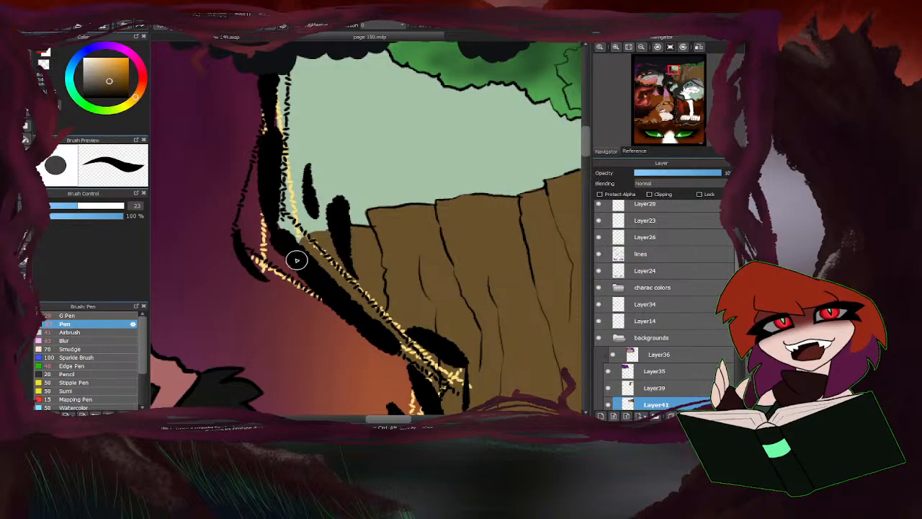
Add a clipping layer above Layer41 and set up a 25 px airbrush in a darker brown.
{"action": "scroll", "coordinate": [293, 258], "scroll_direction": "down", "scroll_amount": 5}
{"action": "scroll", "coordinate": [426, 300], "scroll_direction": "down", "scroll_amount": 3}
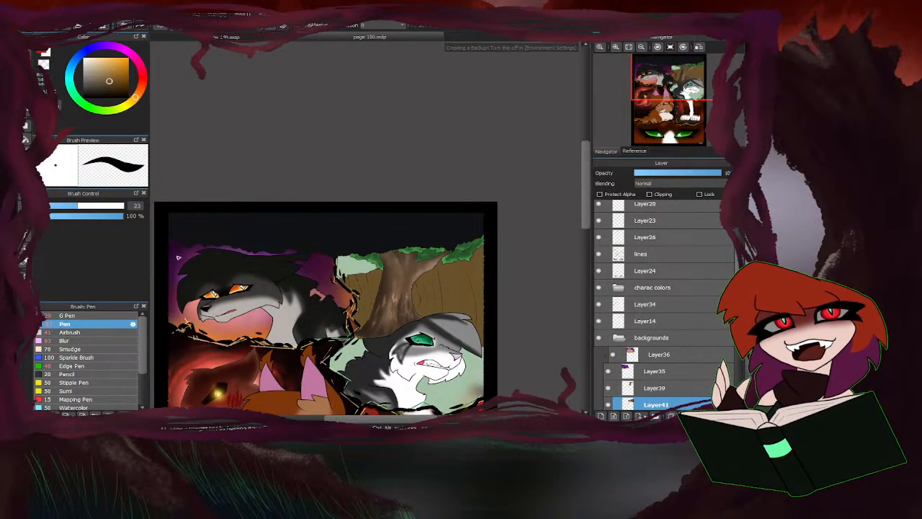
{"action": "left_click", "coordinate": [101, 332]}
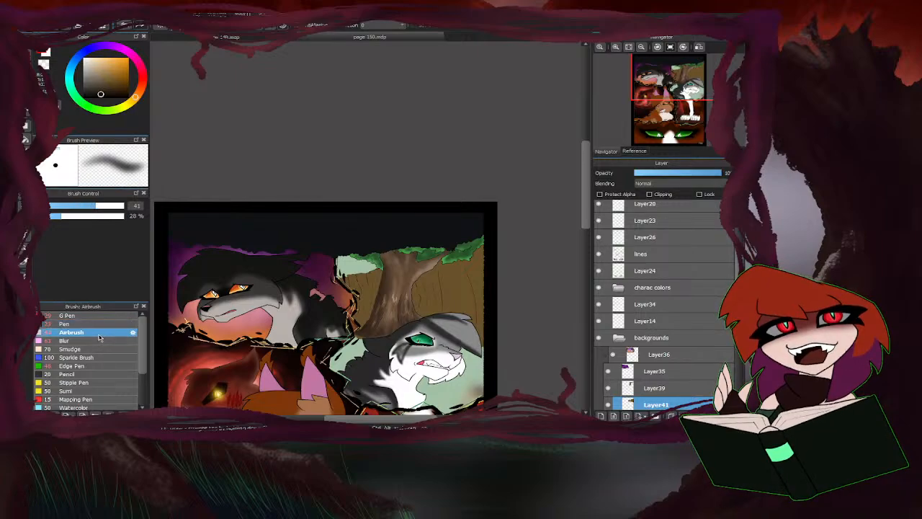
{"action": "scroll", "coordinate": [602, 408], "scroll_direction": "down", "scroll_amount": 3}
{"action": "left_click", "coordinate": [602, 415]}
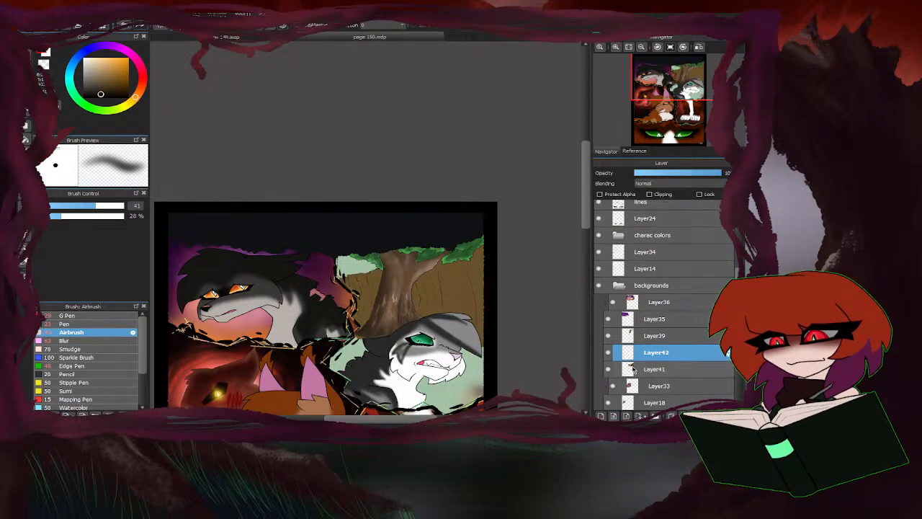
{"action": "left_click", "coordinate": [649, 195]}
{"action": "scroll", "coordinate": [357, 300], "scroll_direction": "up", "scroll_amount": 2}
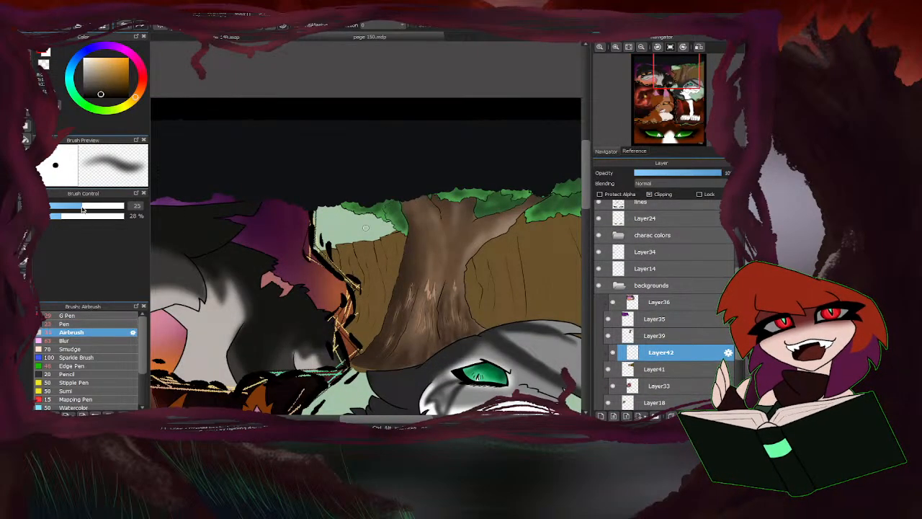
Erase the brown spilling over the wall's upper edge beside the leaves on Layer41 with a 40 px eraser.
{"action": "scroll", "coordinate": [407, 171], "scroll_direction": "up", "scroll_amount": 1}
{"action": "left_click", "coordinate": [642, 368]}
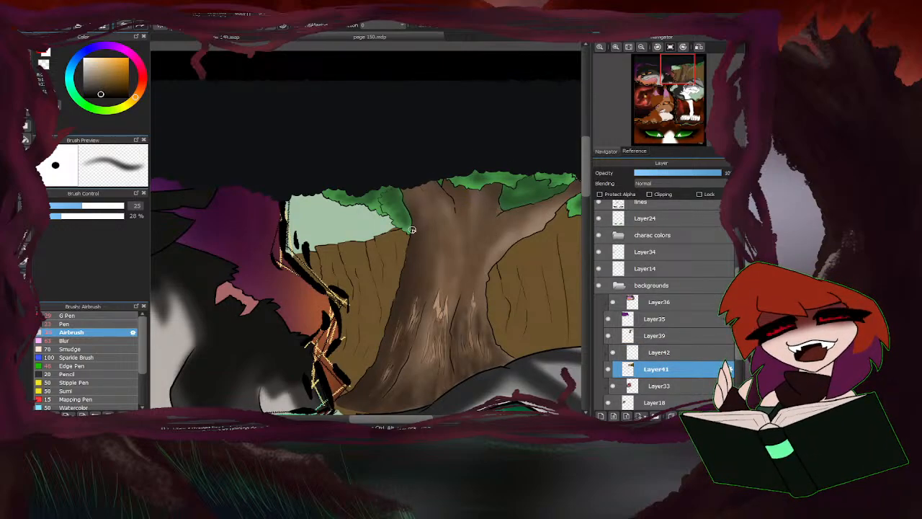
{"action": "key", "text": "e"}
{"action": "scroll", "coordinate": [385, 229], "scroll_direction": "up", "scroll_amount": 4}
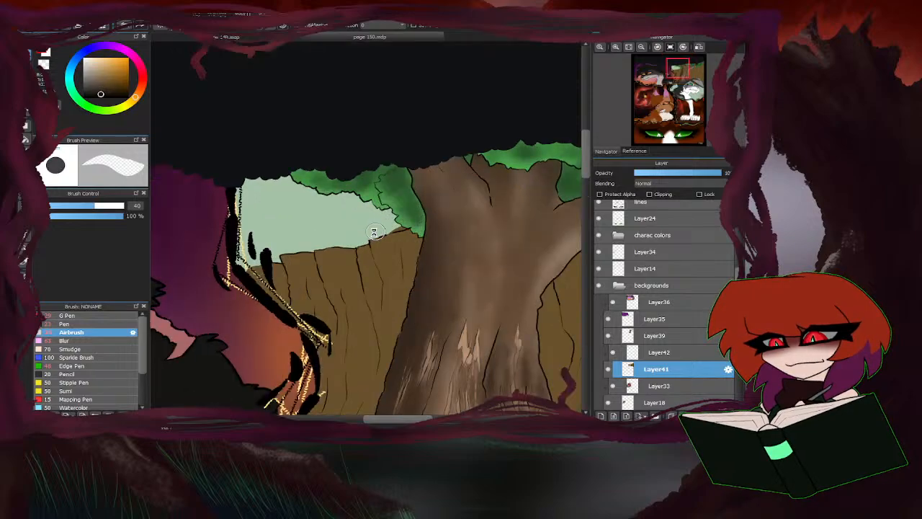
{"action": "left_click_drag", "start_coordinate": [428, 235], "coordinate": [470, 222]}
{"action": "scroll", "coordinate": [370, 233], "scroll_direction": "down", "scroll_amount": 4}
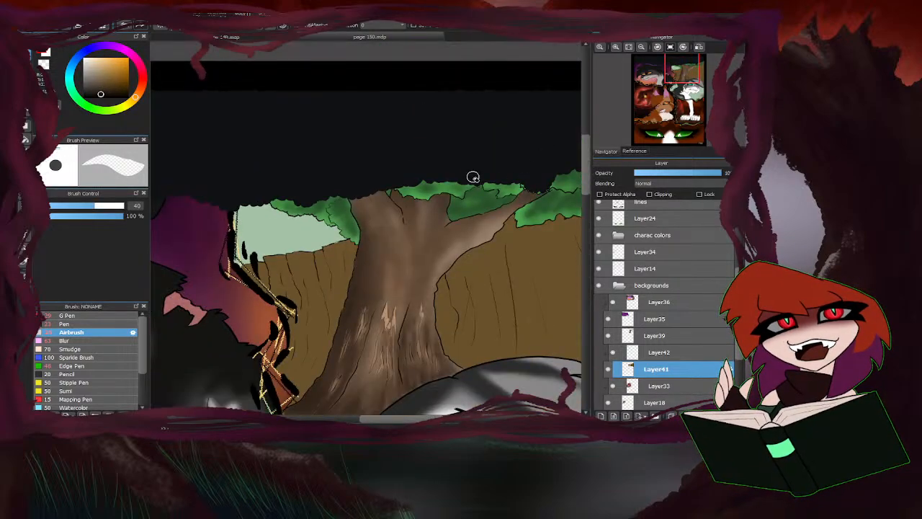
{"action": "key", "text": "e"}
Airbrush dark brown vertical streaks over the wall left of the trunk at 25 px on clipping layer Layer42.
{"action": "left_click", "coordinate": [652, 350]}
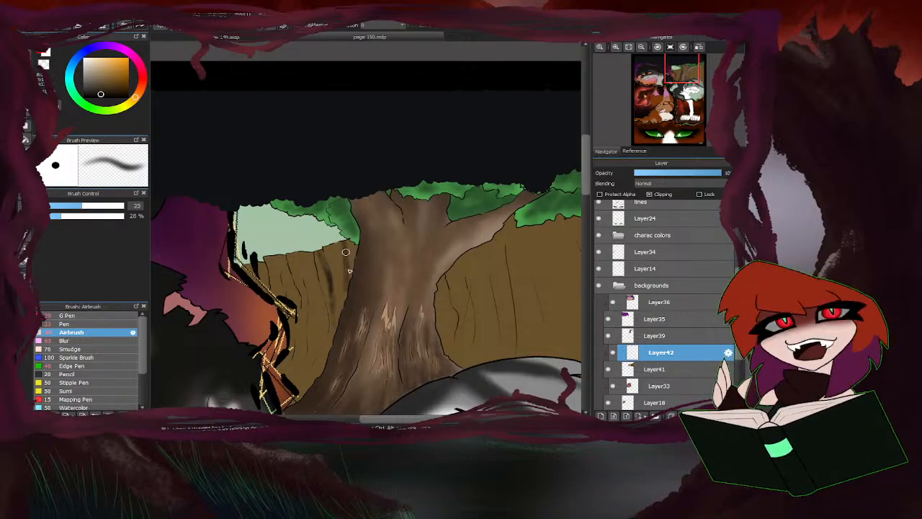
{"action": "scroll", "coordinate": [431, 197], "scroll_direction": "down", "scroll_amount": 2}
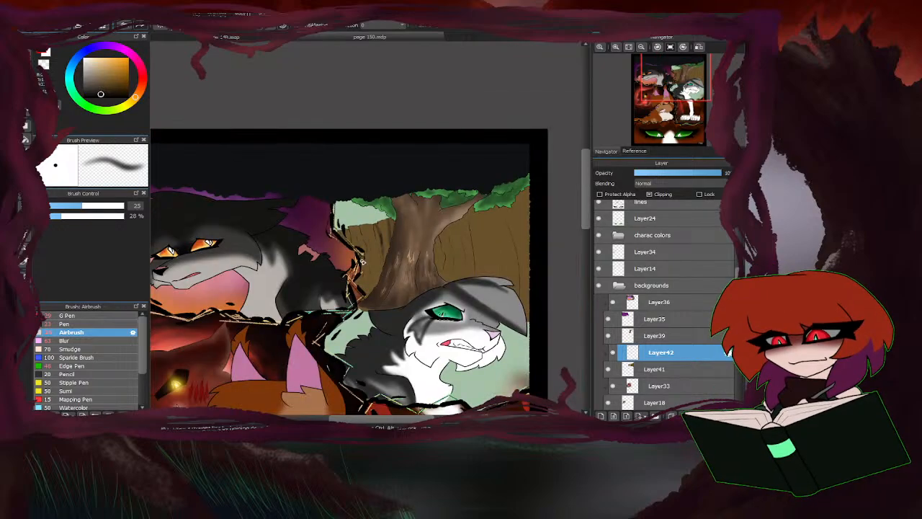
{"action": "scroll", "coordinate": [385, 246], "scroll_direction": "up", "scroll_amount": 2}
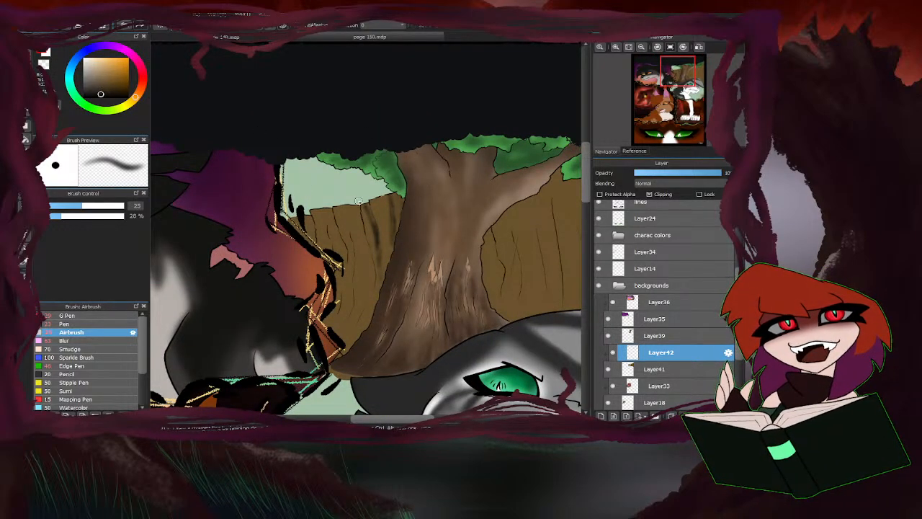
{"action": "left_click_drag", "start_coordinate": [360, 221], "coordinate": [373, 287]}
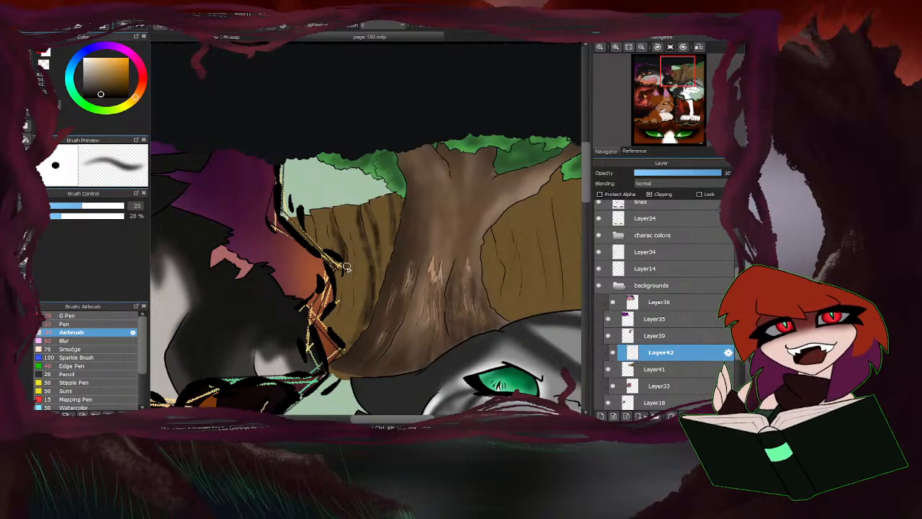
{"action": "left_click_drag", "start_coordinate": [347, 266], "coordinate": [348, 291]}
{"action": "left_click_drag", "start_coordinate": [348, 333], "coordinate": [365, 260]}
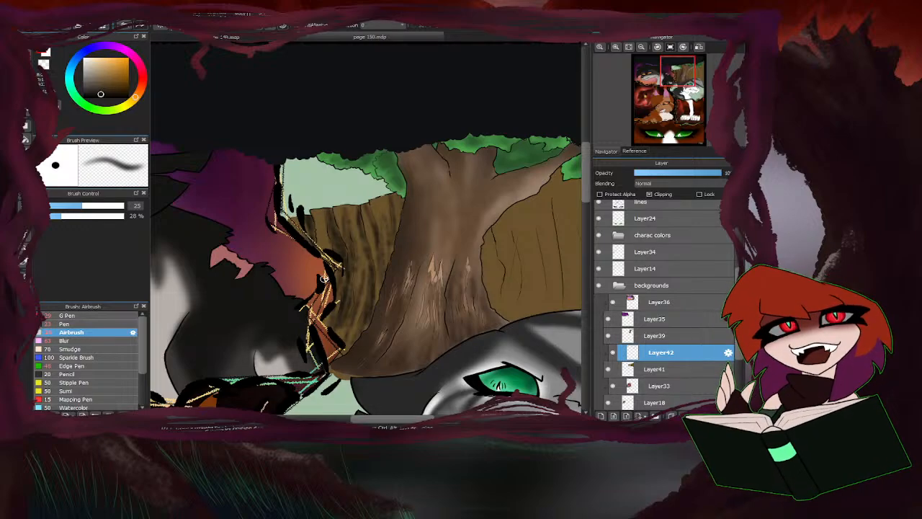
Shade the wall right of the trunk with dark brown vertical streaks, using the airbrush at 42 px.
{"action": "left_click_drag", "start_coordinate": [104, 210], "coordinate": [123, 206]}
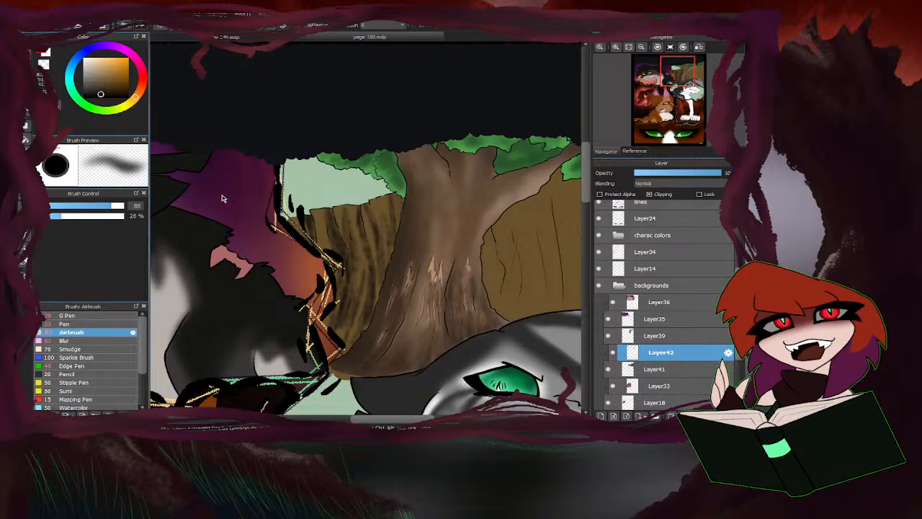
{"action": "scroll", "coordinate": [211, 227], "scroll_direction": "down", "scroll_amount": 3}
{"action": "scroll", "coordinate": [325, 233], "scroll_direction": "up", "scroll_amount": 2}
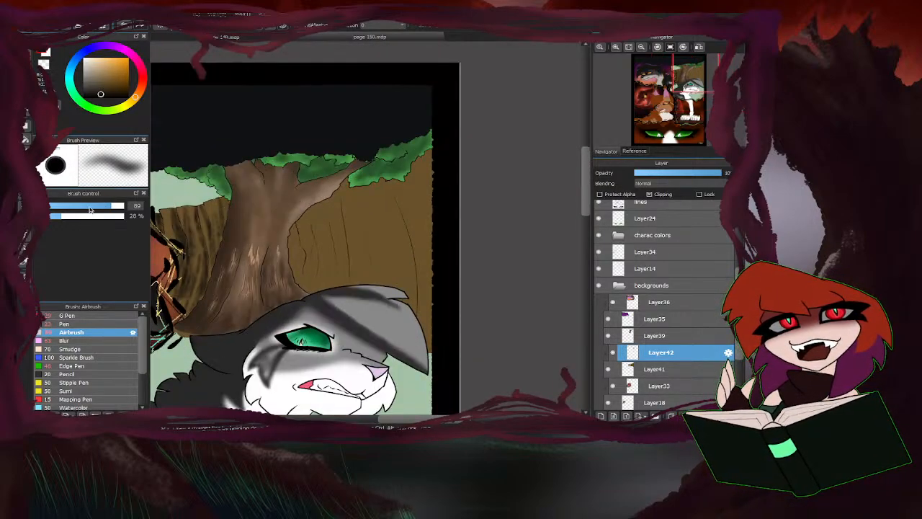
{"action": "left_click", "coordinate": [97, 207]}
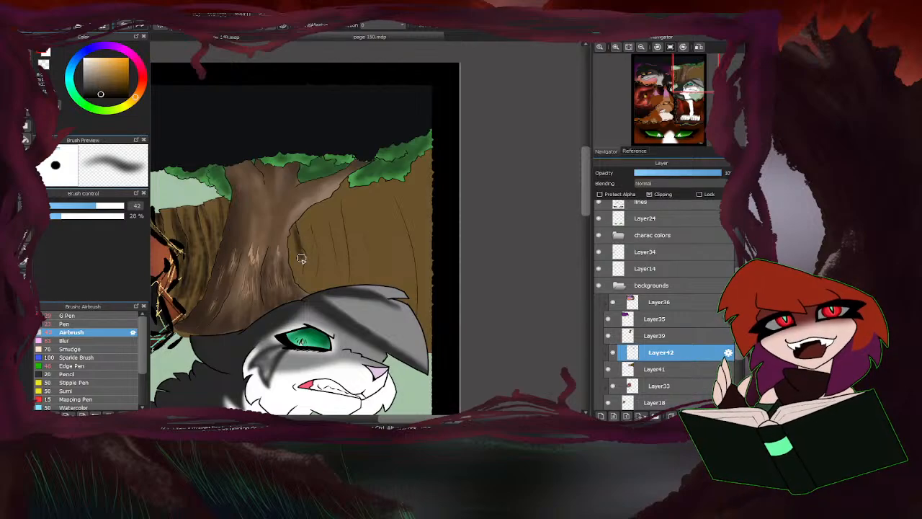
{"action": "mouse_move", "coordinate": [302, 259]}
{"action": "left_mouse_down"}
{"action": "mouse_move", "coordinate": [294, 201]}
{"action": "mouse_move", "coordinate": [315, 243]}
{"action": "mouse_move", "coordinate": [314, 270]}
{"action": "mouse_move", "coordinate": [305, 175]}
{"action": "mouse_move", "coordinate": [336, 269]}
{"action": "mouse_move", "coordinate": [320, 196]}
{"action": "mouse_move", "coordinate": [310, 292]}
{"action": "mouse_move", "coordinate": [325, 288]}
{"action": "mouse_move", "coordinate": [343, 237]}
{"action": "mouse_move", "coordinate": [345, 259]}
{"action": "mouse_move", "coordinate": [352, 185]}
{"action": "mouse_move", "coordinate": [368, 265]}
{"action": "mouse_move", "coordinate": [357, 286]}
{"action": "mouse_move", "coordinate": [355, 250]}
{"action": "left_mouse_up"}
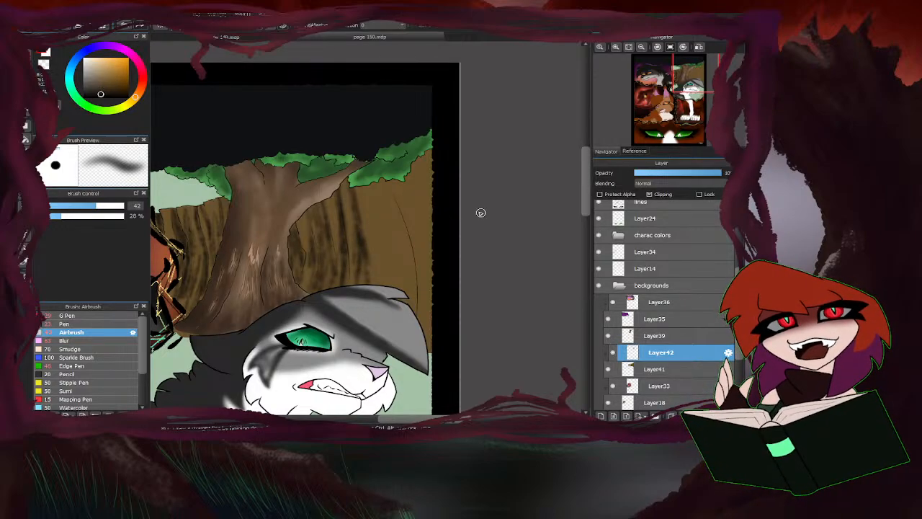
{"action": "left_click_drag", "start_coordinate": [395, 215], "coordinate": [401, 236]}
{"action": "mouse_move", "coordinate": [413, 283]}
{"action": "left_mouse_down"}
{"action": "mouse_move", "coordinate": [411, 307]}
{"action": "mouse_move", "coordinate": [398, 295]}
{"action": "mouse_move", "coordinate": [372, 203]}
{"action": "mouse_move", "coordinate": [378, 283]}
{"action": "mouse_move", "coordinate": [424, 317]}
{"action": "mouse_move", "coordinate": [408, 208]}
{"action": "mouse_move", "coordinate": [437, 233]}
{"action": "mouse_move", "coordinate": [441, 211]}
{"action": "mouse_move", "coordinate": [421, 216]}
{"action": "mouse_move", "coordinate": [444, 173]}
{"action": "left_mouse_up"}
{"action": "scroll", "coordinate": [444, 173], "scroll_direction": "down", "scroll_amount": 2}
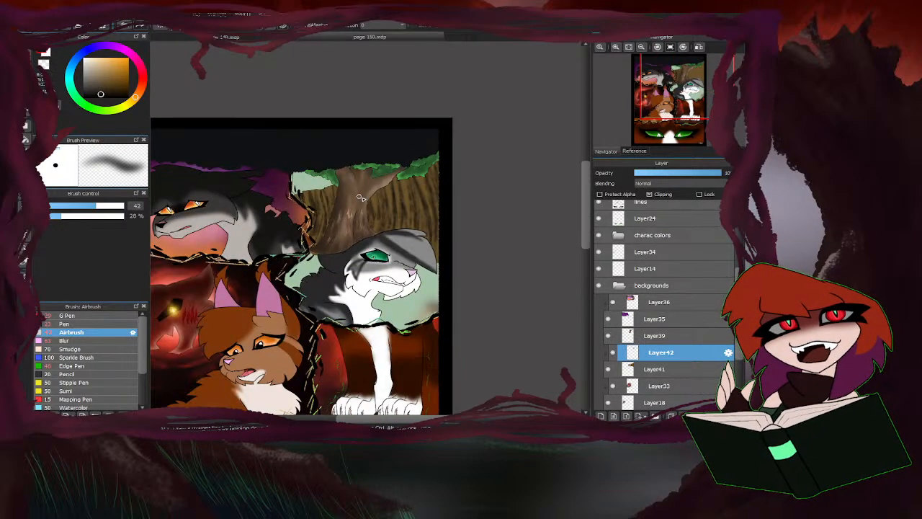
{"action": "scroll", "coordinate": [401, 178], "scroll_direction": "up", "scroll_amount": 2}
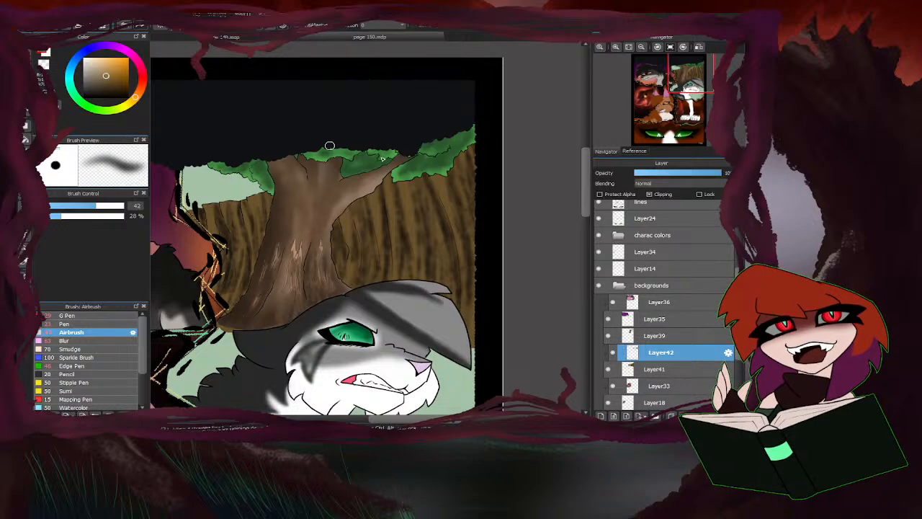
Airbrush more dark brown streaks over the wall on both sides of the trunk at 42 px.
{"action": "mouse_move", "coordinate": [444, 189]}
{"action": "left_mouse_down"}
{"action": "mouse_move", "coordinate": [464, 297]}
{"action": "mouse_move", "coordinate": [453, 232]}
{"action": "mouse_move", "coordinate": [469, 247]}
{"action": "mouse_move", "coordinate": [477, 220]}
{"action": "left_mouse_up"}
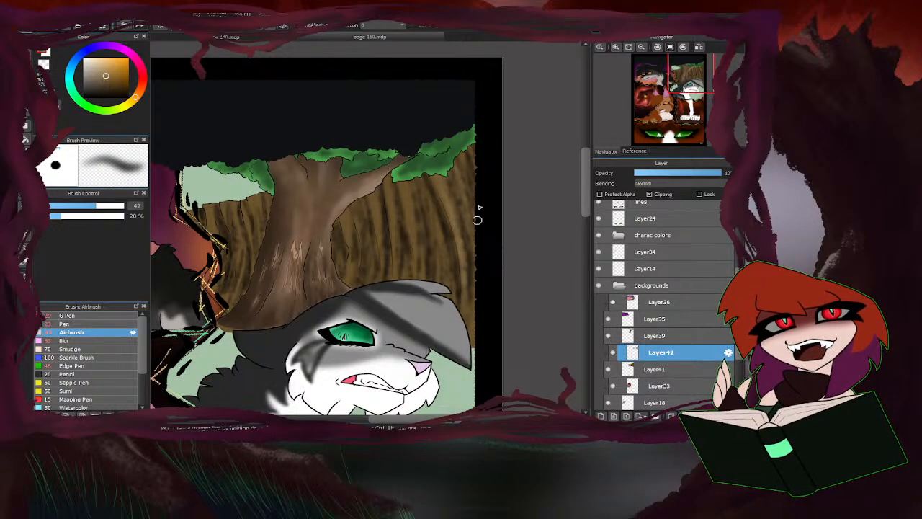
{"action": "mouse_move", "coordinate": [415, 178]}
{"action": "left_mouse_down"}
{"action": "mouse_move", "coordinate": [435, 248]}
{"action": "mouse_move", "coordinate": [401, 164]}
{"action": "left_mouse_up"}
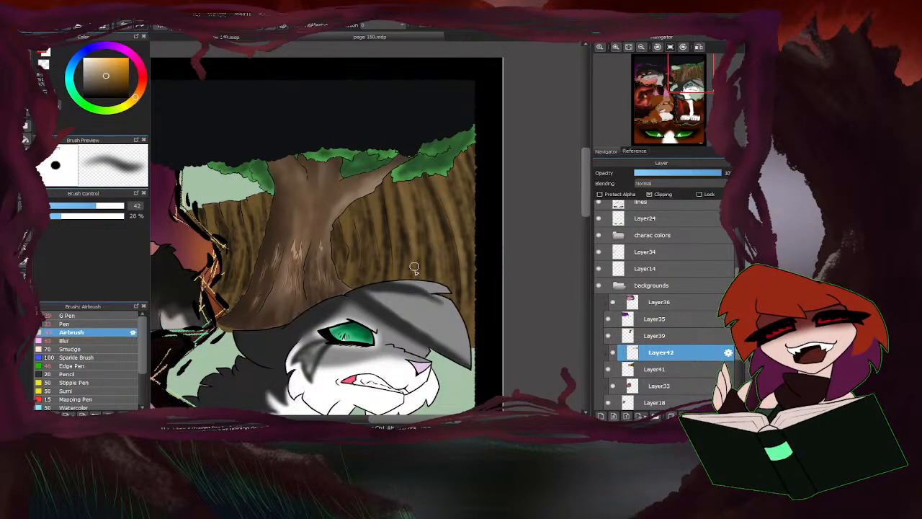
{"action": "mouse_move", "coordinate": [415, 268]}
{"action": "left_mouse_down"}
{"action": "mouse_move", "coordinate": [398, 216]}
{"action": "mouse_move", "coordinate": [395, 233]}
{"action": "mouse_move", "coordinate": [399, 267]}
{"action": "mouse_move", "coordinate": [399, 224]}
{"action": "mouse_move", "coordinate": [421, 187]}
{"action": "mouse_move", "coordinate": [421, 215]}
{"action": "mouse_move", "coordinate": [380, 212]}
{"action": "mouse_move", "coordinate": [388, 245]}
{"action": "mouse_move", "coordinate": [354, 184]}
{"action": "mouse_move", "coordinate": [341, 192]}
{"action": "mouse_move", "coordinate": [349, 273]}
{"action": "left_mouse_up"}
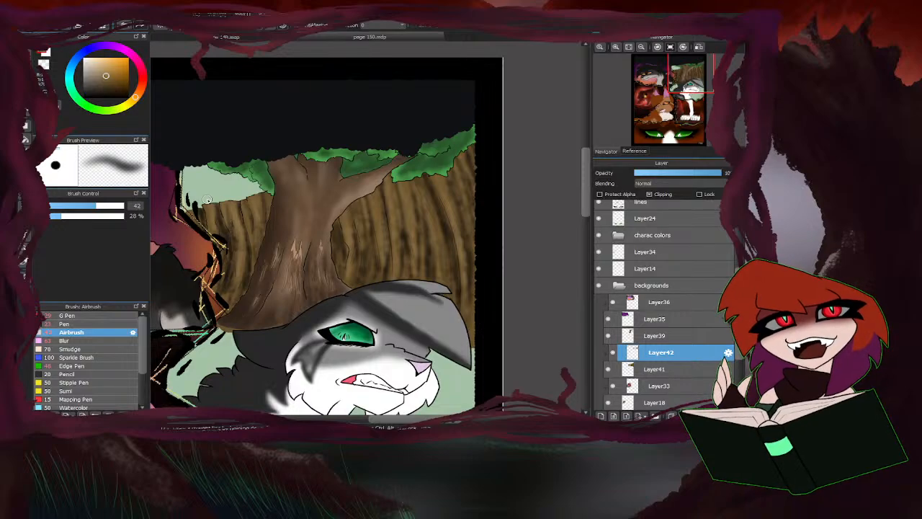
{"action": "mouse_move", "coordinate": [221, 256]}
{"action": "left_mouse_down"}
{"action": "mouse_move", "coordinate": [239, 281]}
{"action": "mouse_move", "coordinate": [243, 259]}
{"action": "mouse_move", "coordinate": [231, 284]}
{"action": "mouse_move", "coordinate": [257, 263]}
{"action": "left_mouse_up"}
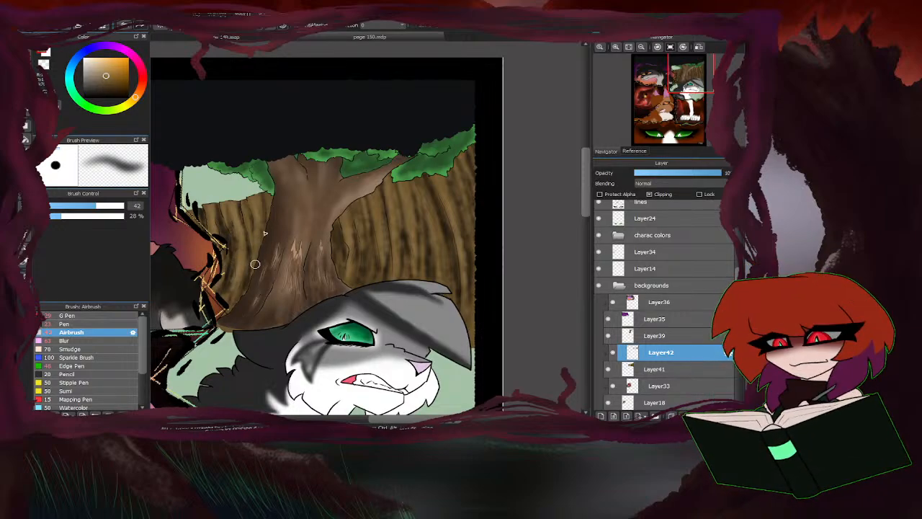
Sample the brown of the dirt cliff on page 148 and airbrush it over page 150's streaked wall at 290 px.
{"action": "scroll", "coordinate": [368, 225], "scroll_direction": "down", "scroll_amount": 2}
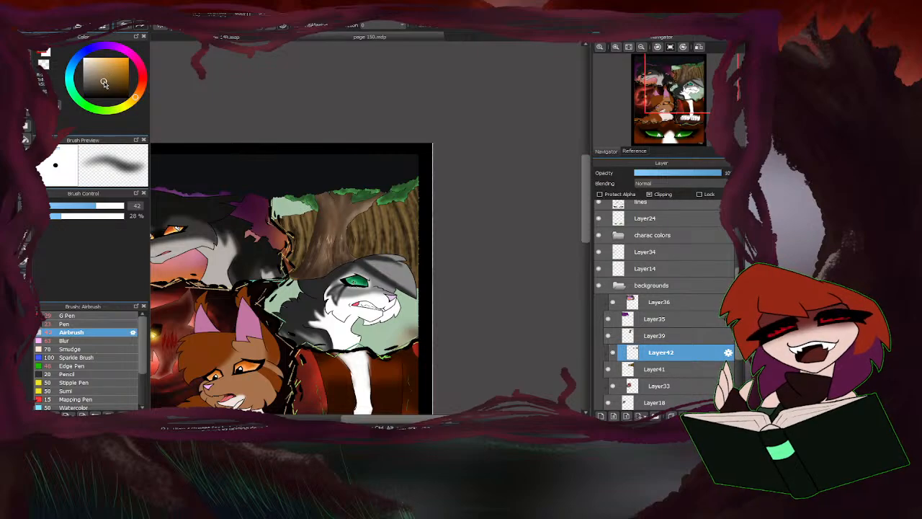
{"action": "left_click_drag", "start_coordinate": [139, 103], "coordinate": [142, 95]}
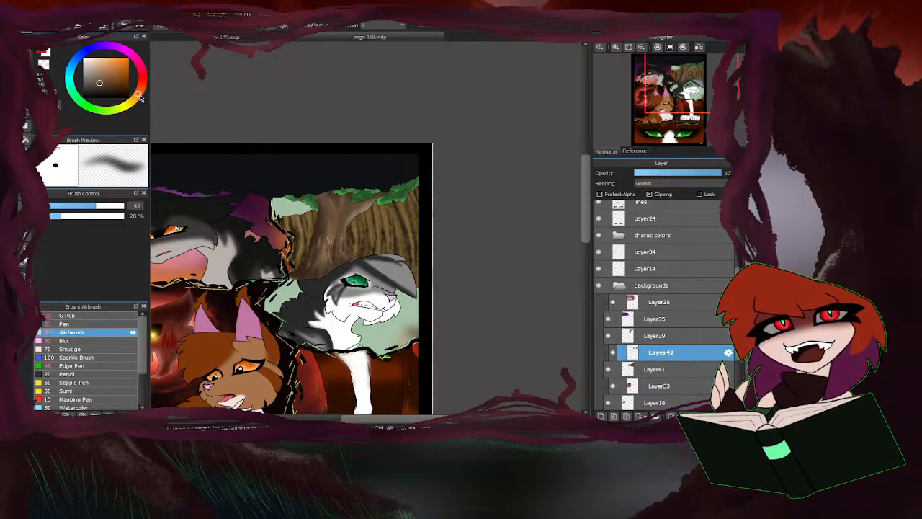
{"action": "left_click_drag", "start_coordinate": [111, 207], "coordinate": [123, 207]}
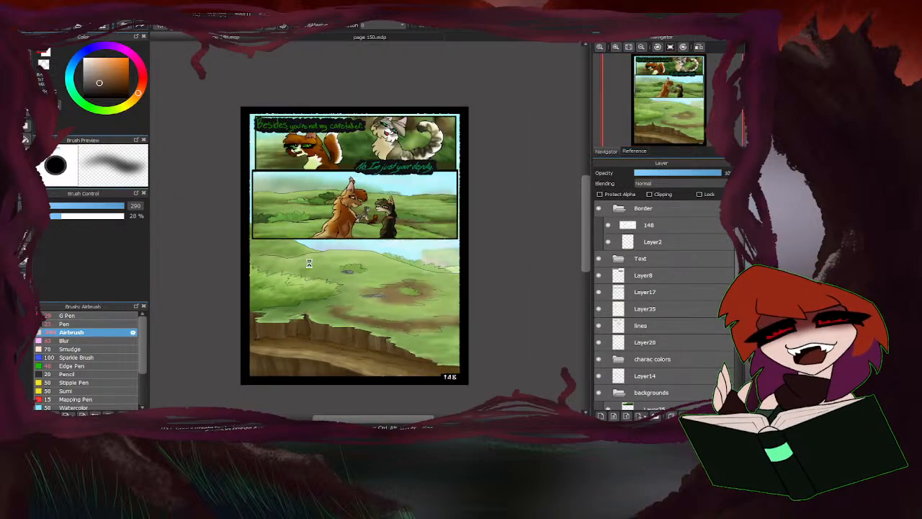
{"action": "scroll", "coordinate": [274, 366], "scroll_direction": "up", "scroll_amount": 5}
{"action": "left_click", "coordinate": [374, 398], "text": "alt"}
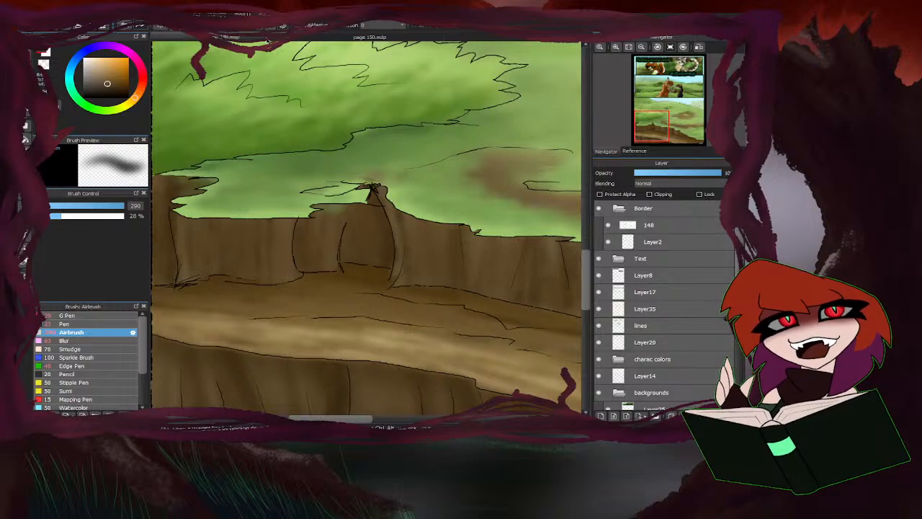
{"action": "left_click", "coordinate": [314, 39]}
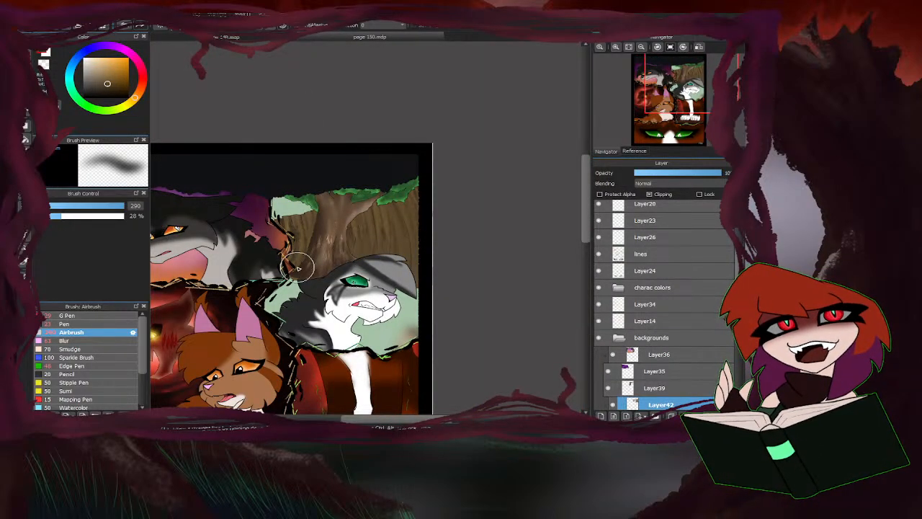
Shade the wall at 124 px with darker browns, sampling the cliff on page 148 again and shifting the hue toward orange.
{"action": "left_click_drag", "start_coordinate": [124, 207], "coordinate": [121, 207]}
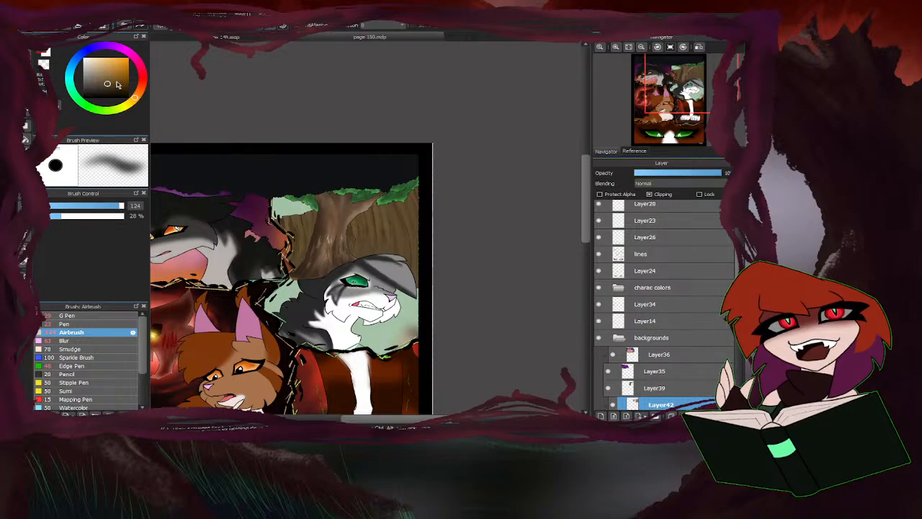
{"action": "scroll", "coordinate": [404, 232], "scroll_direction": "up", "scroll_amount": 2}
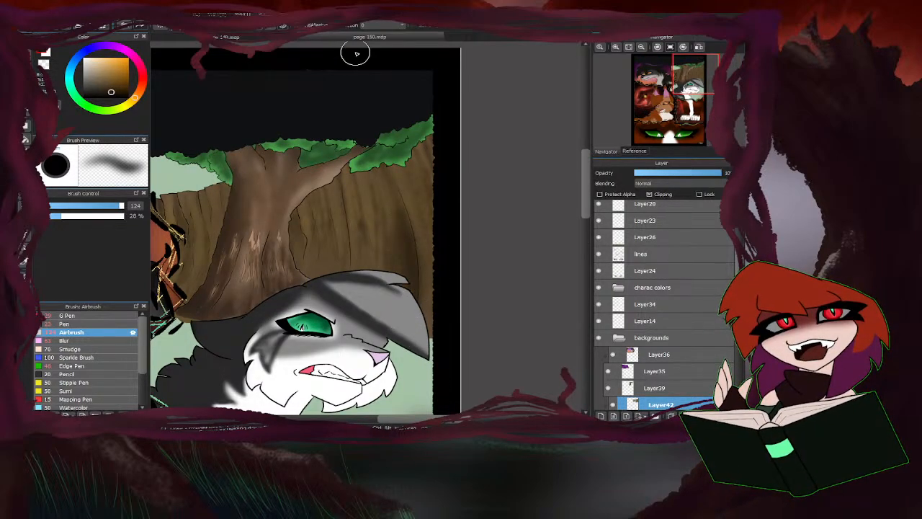
{"action": "left_click", "coordinate": [290, 38]}
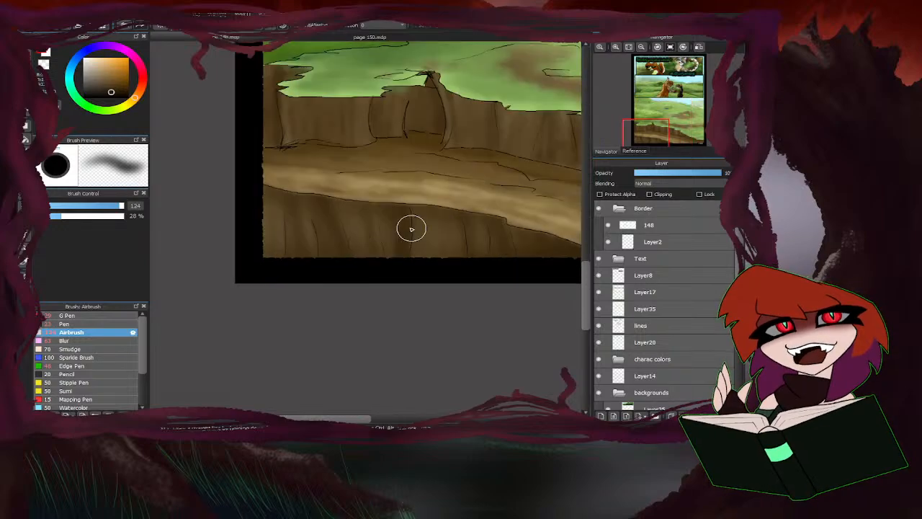
{"action": "right_click", "coordinate": [384, 212]}
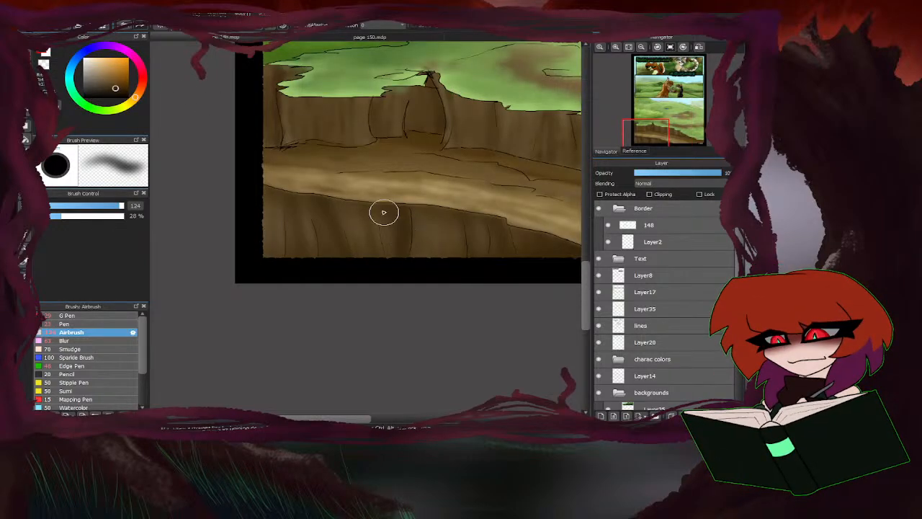
{"action": "left_click", "coordinate": [140, 91]}
{"action": "left_click", "coordinate": [306, 40]}
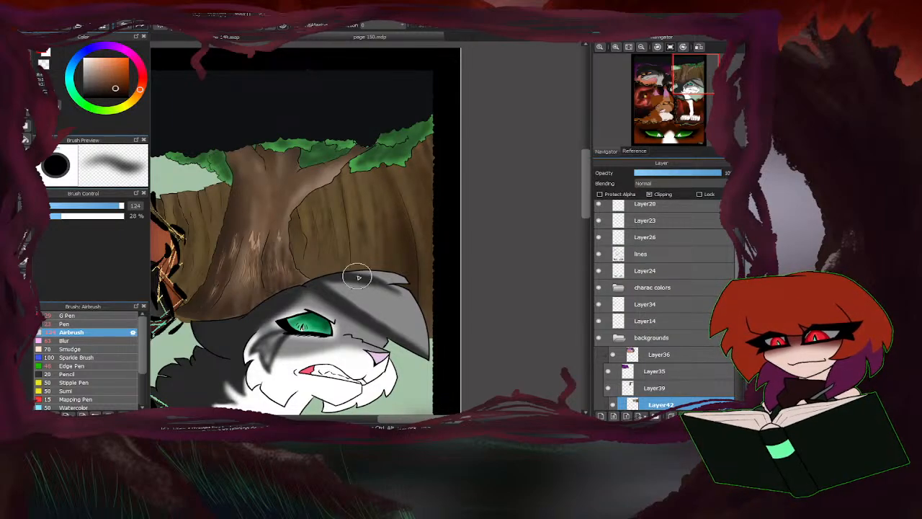
{"action": "scroll", "coordinate": [440, 205], "scroll_direction": "down", "scroll_amount": 2}
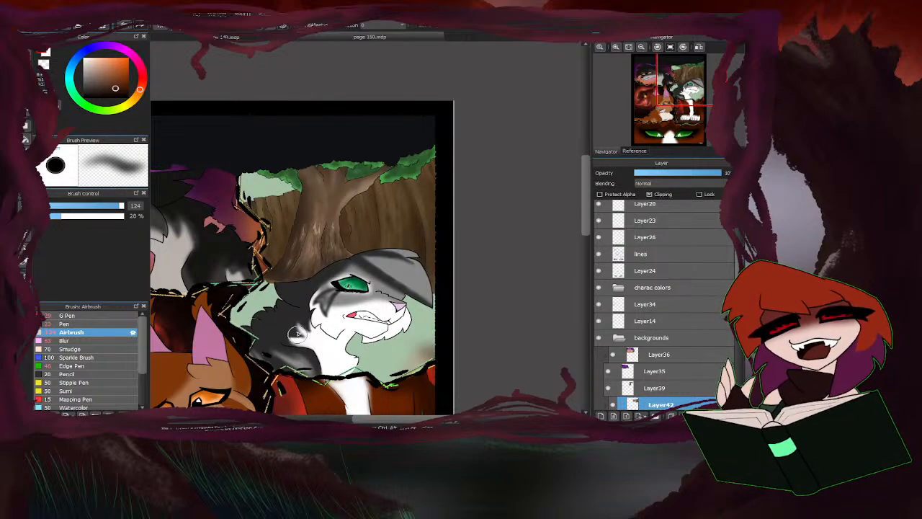
Merge the streak shading on Layer42 down into Layer41 and keep Layer41 as the active layer.
{"action": "scroll", "coordinate": [302, 328], "scroll_direction": "down", "scroll_amount": 4}
{"action": "scroll", "coordinate": [279, 315], "scroll_direction": "up", "scroll_amount": 4}
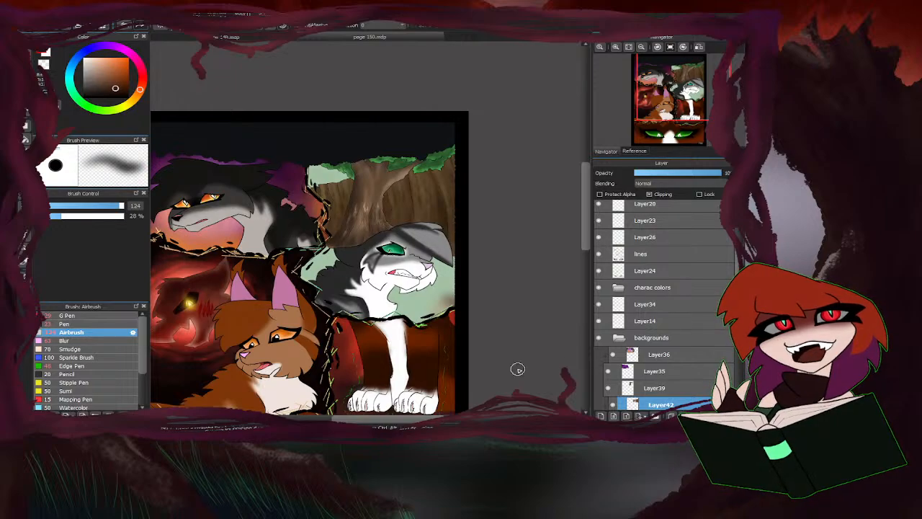
{"action": "scroll", "coordinate": [657, 381], "scroll_direction": "down", "scroll_amount": 5}
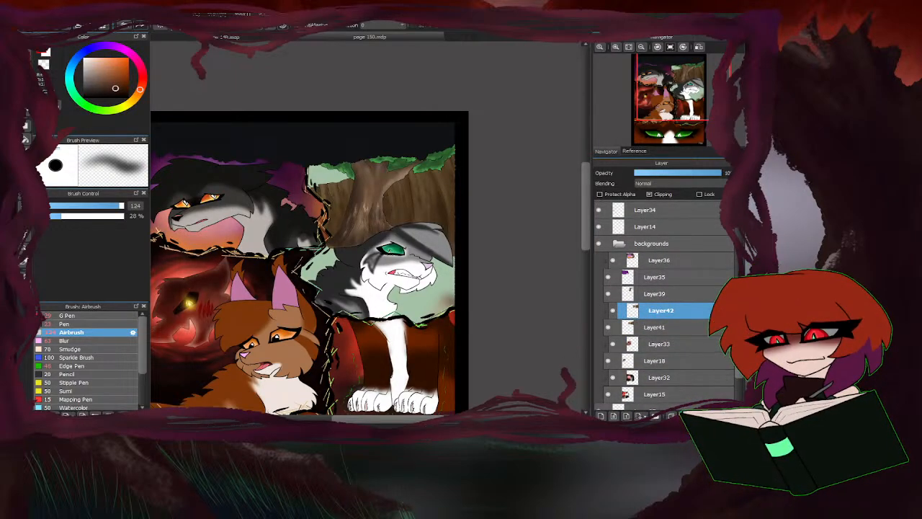
{"action": "key", "text": "ctrl+e"}
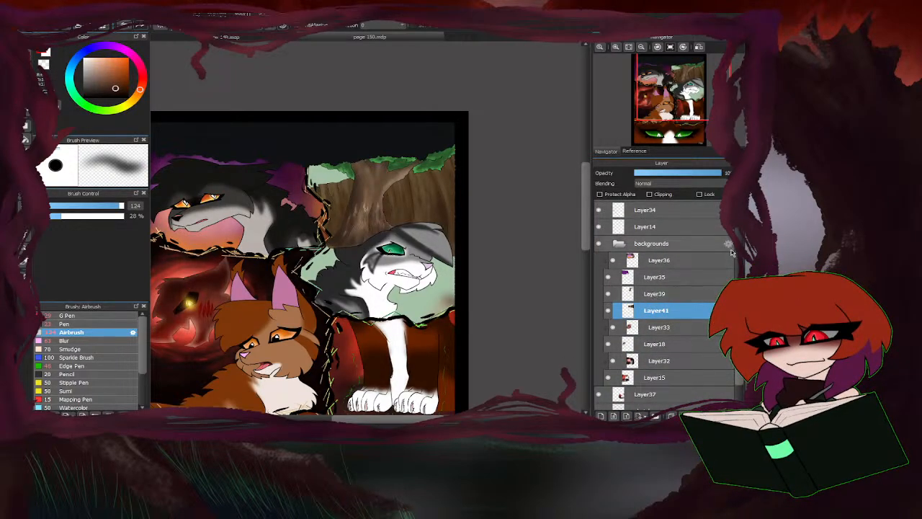
{"action": "left_click", "coordinate": [653, 294]}
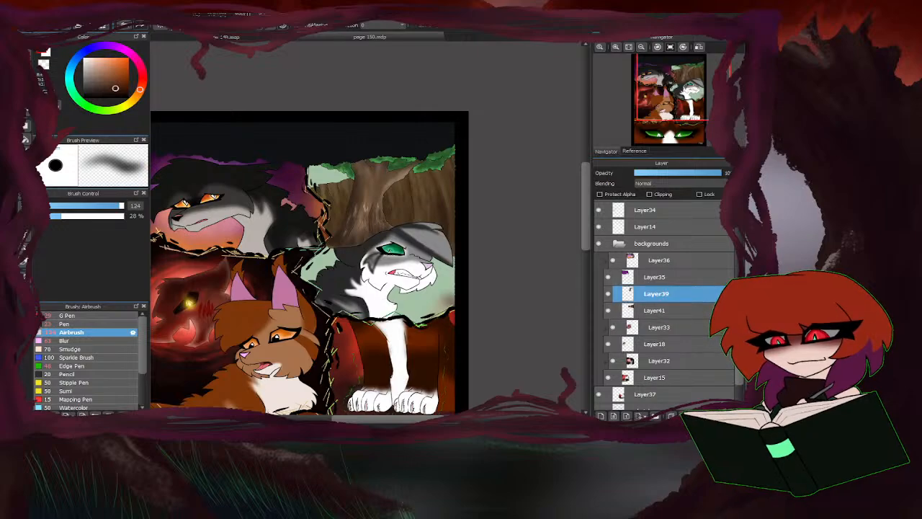
{"action": "left_click", "coordinate": [651, 311]}
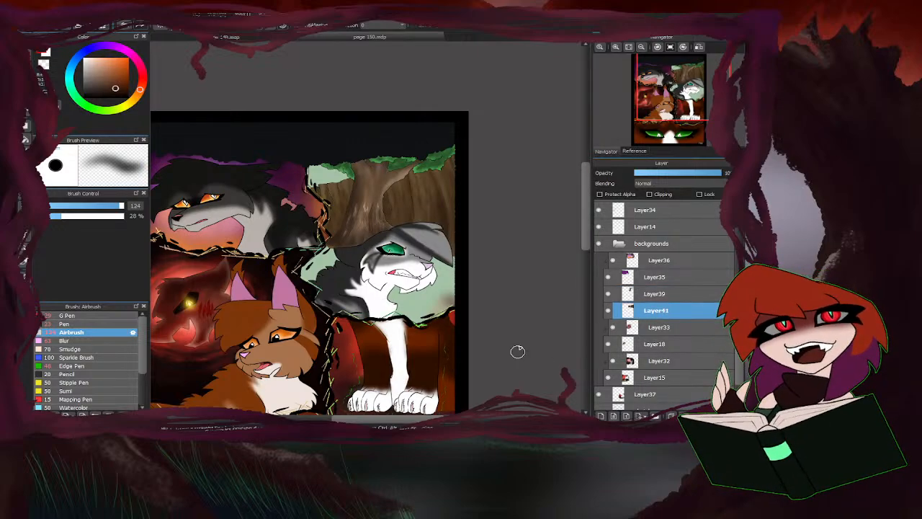
Add a layer above Layer41 and airbrush brownish red over the lower wall and the ground around the grey and white cat at 358 px.
{"action": "left_click", "coordinate": [142, 84]}
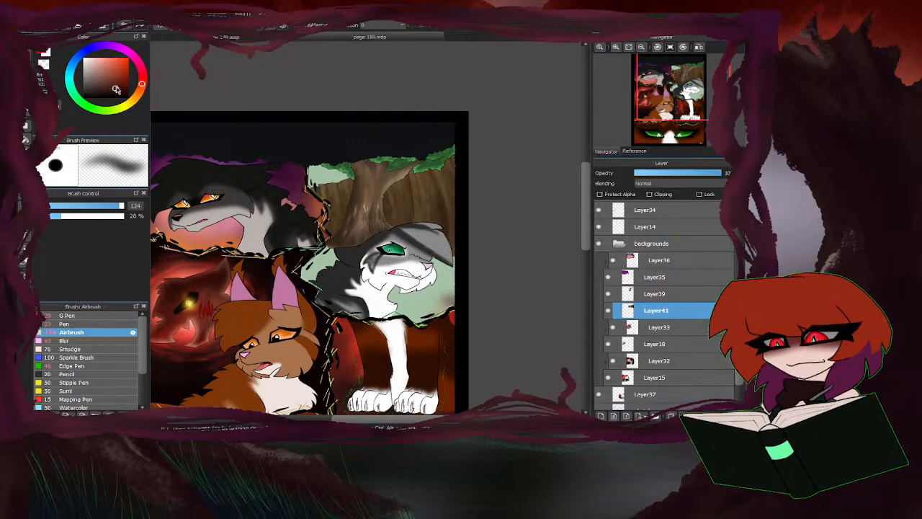
{"action": "left_click", "coordinate": [601, 415]}
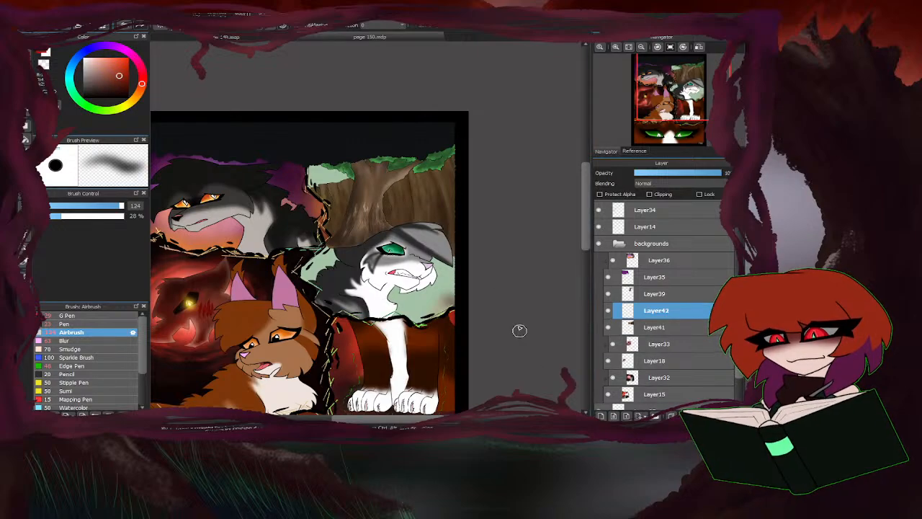
{"action": "left_click_drag", "start_coordinate": [110, 204], "coordinate": [122, 207]}
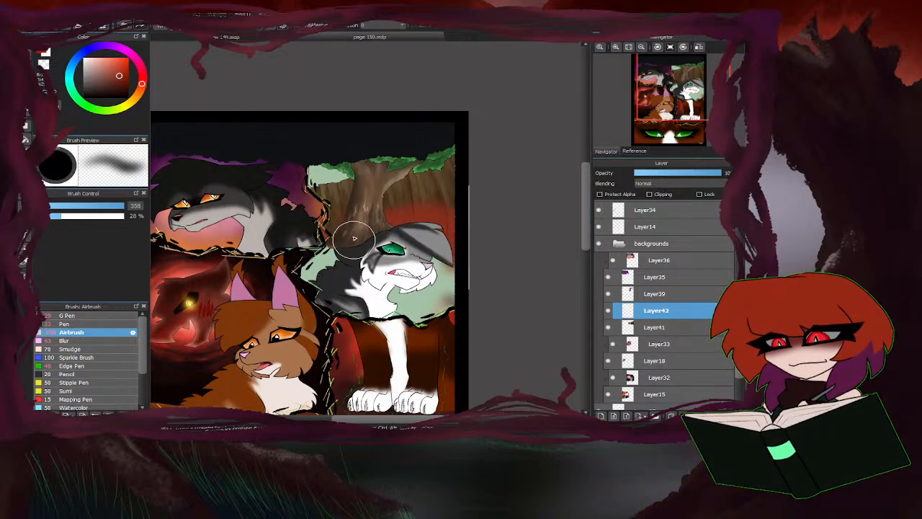
{"action": "left_click_drag", "start_coordinate": [333, 255], "coordinate": [328, 238]}
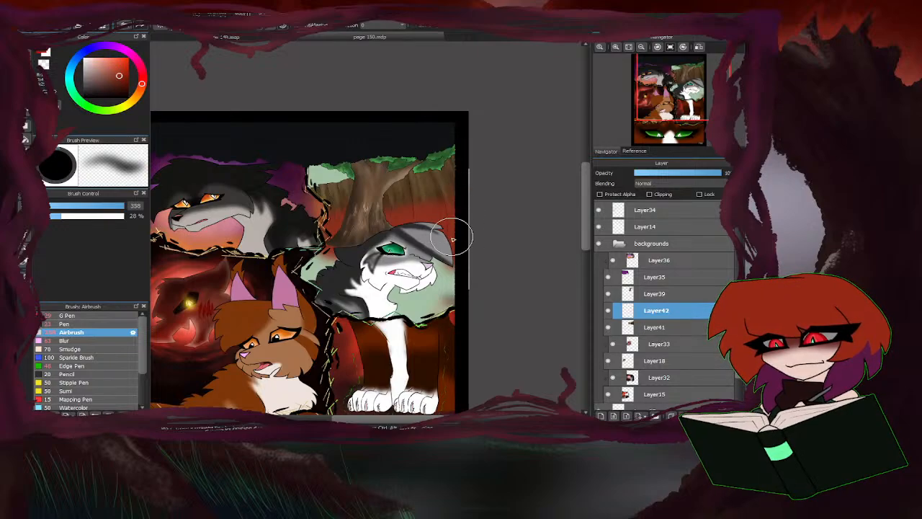
{"action": "mouse_move", "coordinate": [455, 288]}
{"action": "left_mouse_down"}
{"action": "mouse_move", "coordinate": [442, 253]}
{"action": "mouse_move", "coordinate": [424, 306]}
{"action": "mouse_move", "coordinate": [450, 273]}
{"action": "mouse_move", "coordinate": [420, 314]}
{"action": "mouse_move", "coordinate": [455, 280]}
{"action": "mouse_move", "coordinate": [392, 291]}
{"action": "mouse_move", "coordinate": [397, 326]}
{"action": "mouse_move", "coordinate": [411, 307]}
{"action": "mouse_move", "coordinate": [332, 288]}
{"action": "left_mouse_up"}
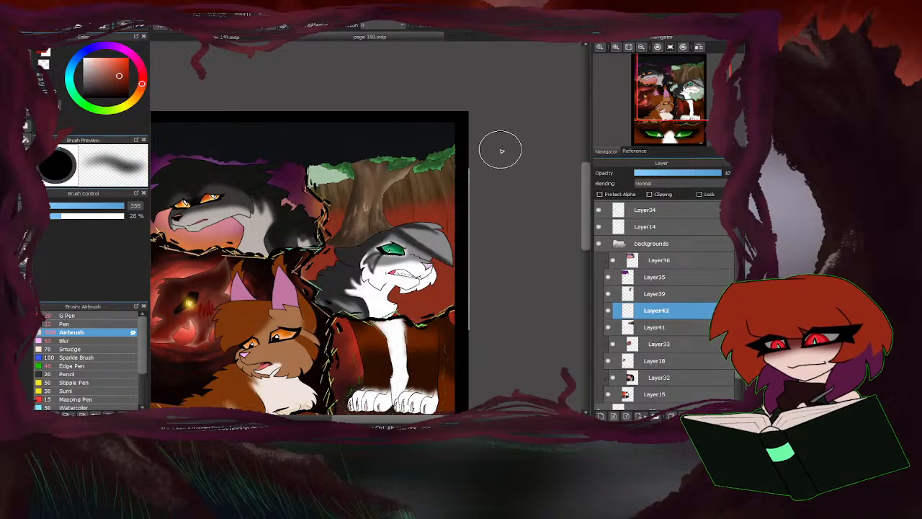
Erase the red spilling past the cat panel's borders with a 40 px eraser, then return to the airbrush.
{"action": "scroll", "coordinate": [403, 195], "scroll_direction": "down", "scroll_amount": 2}
{"action": "scroll", "coordinate": [338, 263], "scroll_direction": "up", "scroll_amount": 4}
{"action": "key", "text": "e"}
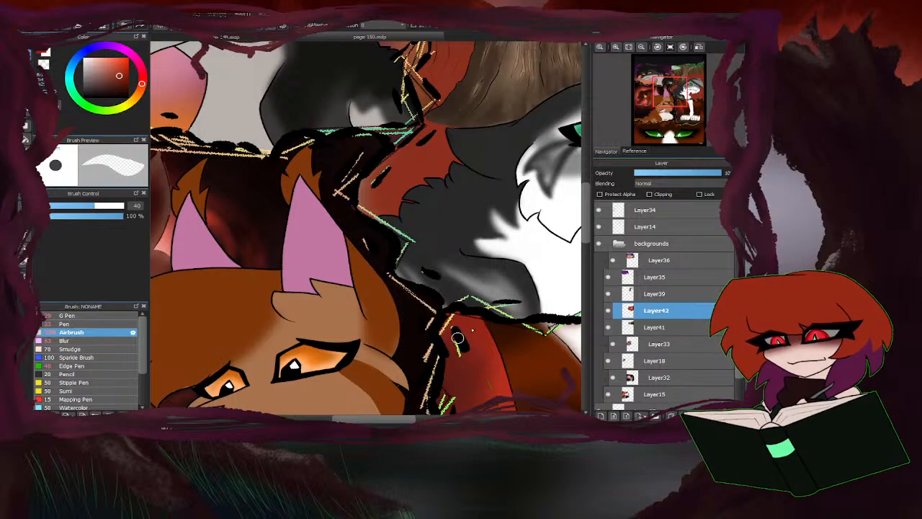
{"action": "scroll", "coordinate": [457, 338], "scroll_direction": "down", "scroll_amount": 3}
{"action": "scroll", "coordinate": [531, 329], "scroll_direction": "up", "scroll_amount": 1}
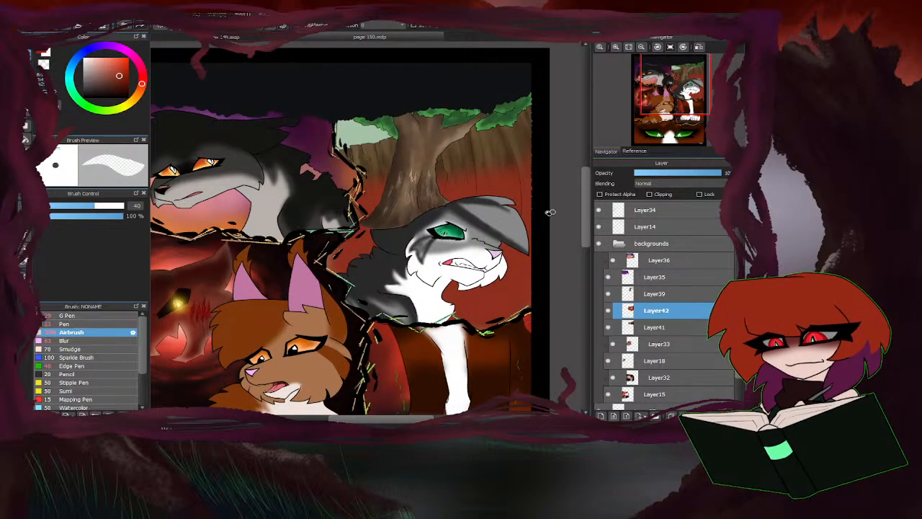
{"action": "key", "text": "b"}
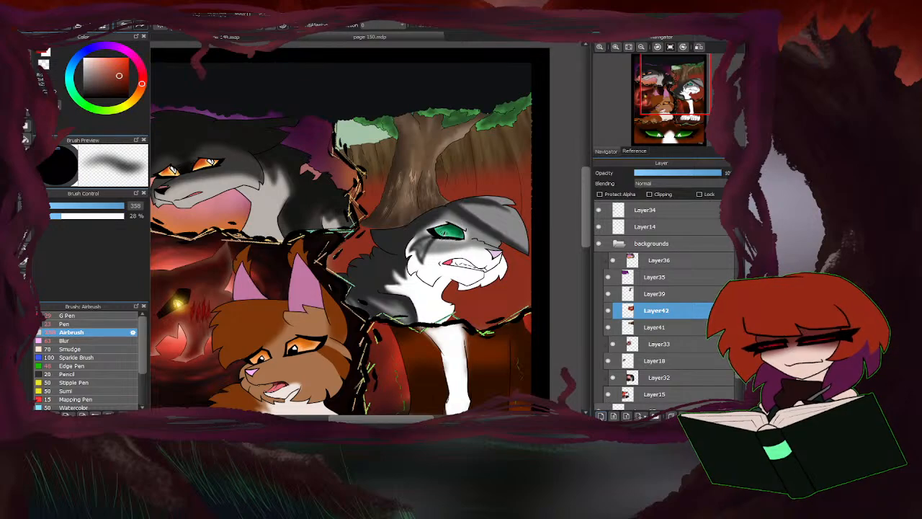
Soften the base of the tree trunk on Layer39 into the red ground with the Blur brush at 244 px.
{"action": "left_click", "coordinate": [653, 293]}
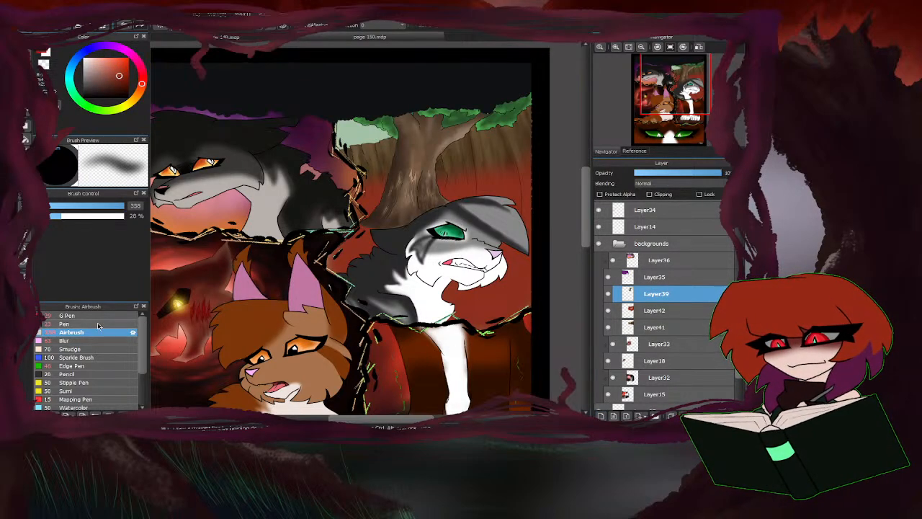
{"action": "left_click", "coordinate": [65, 341]}
{"action": "left_click", "coordinate": [121, 207]}
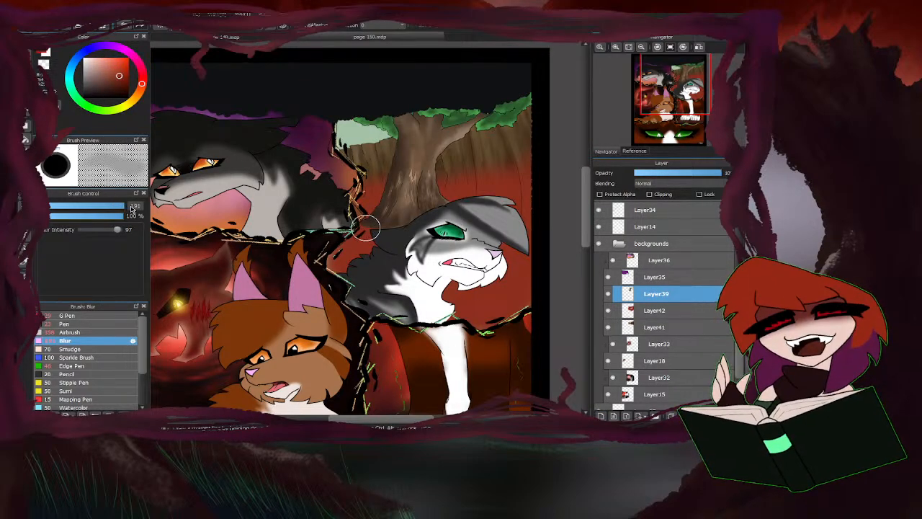
{"action": "scroll", "coordinate": [381, 230], "scroll_direction": "up", "scroll_amount": 2}
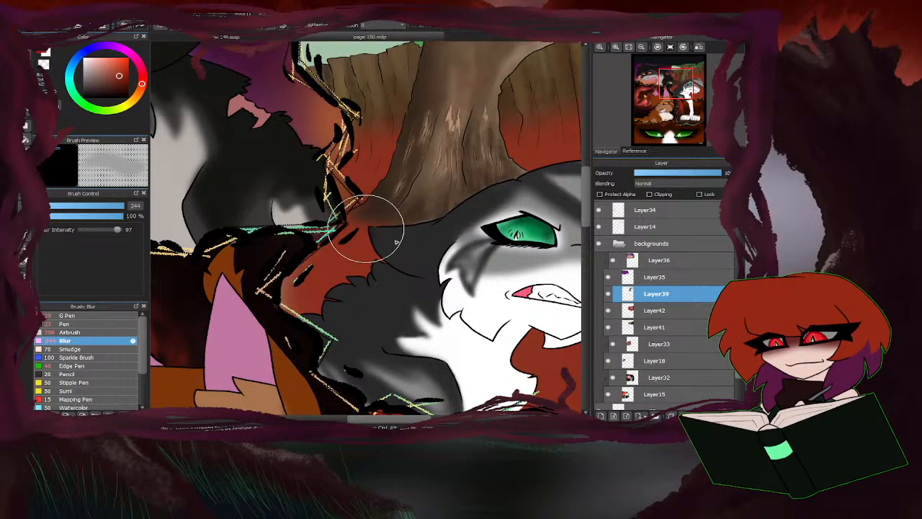
{"action": "scroll", "coordinate": [310, 260], "scroll_direction": "down", "scroll_amount": 3}
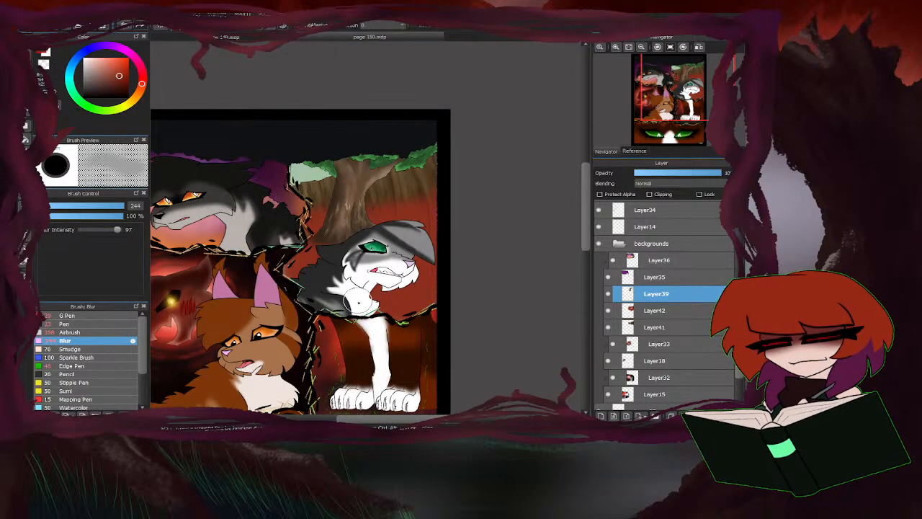
{"action": "scroll", "coordinate": [297, 272], "scroll_direction": "up", "scroll_amount": 2}
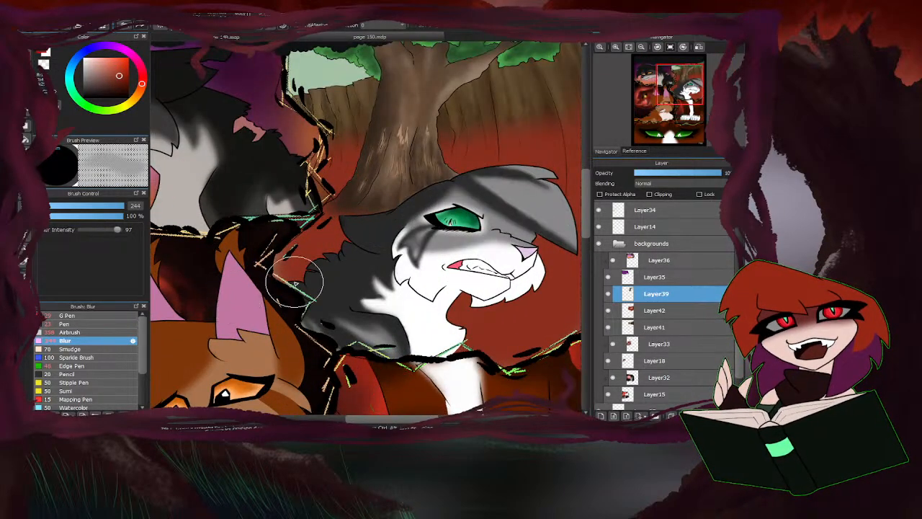
Add a clipping layer above the red ground on Layer42.
{"action": "left_click", "coordinate": [643, 310]}
{"action": "scroll", "coordinate": [475, 337], "scroll_direction": "down", "scroll_amount": 1}
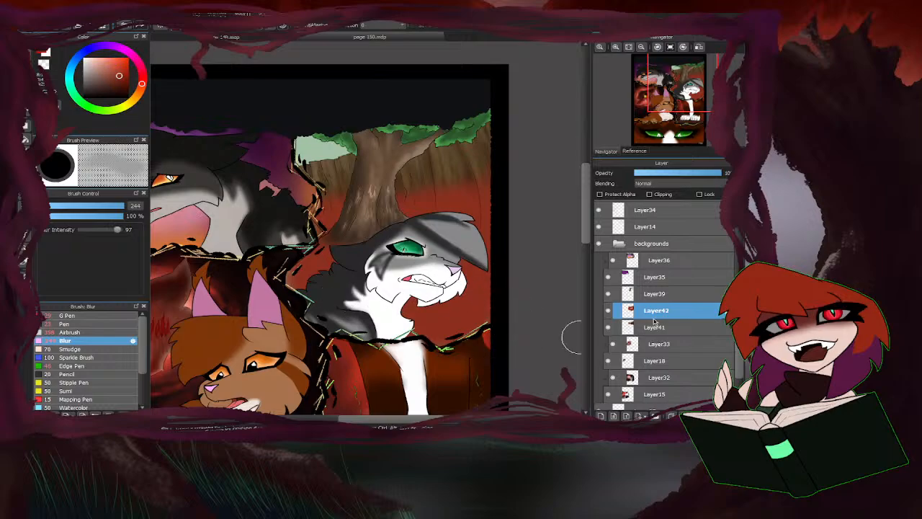
{"action": "left_click", "coordinate": [600, 415]}
{"action": "left_click", "coordinate": [649, 193]}
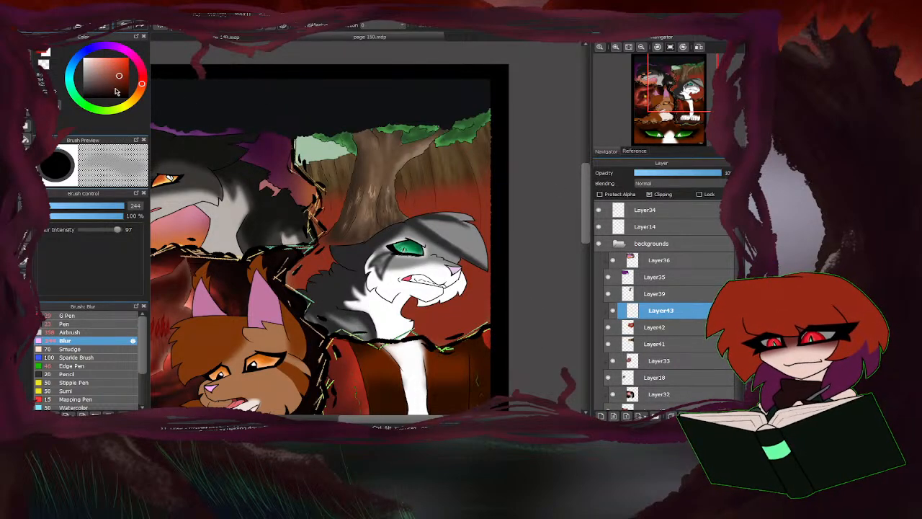
Airbrush purple and deep blue-violet shading over the lower red ground around the grey and white cat on Layer43 at 407 px.
{"action": "left_click", "coordinate": [142, 77]}
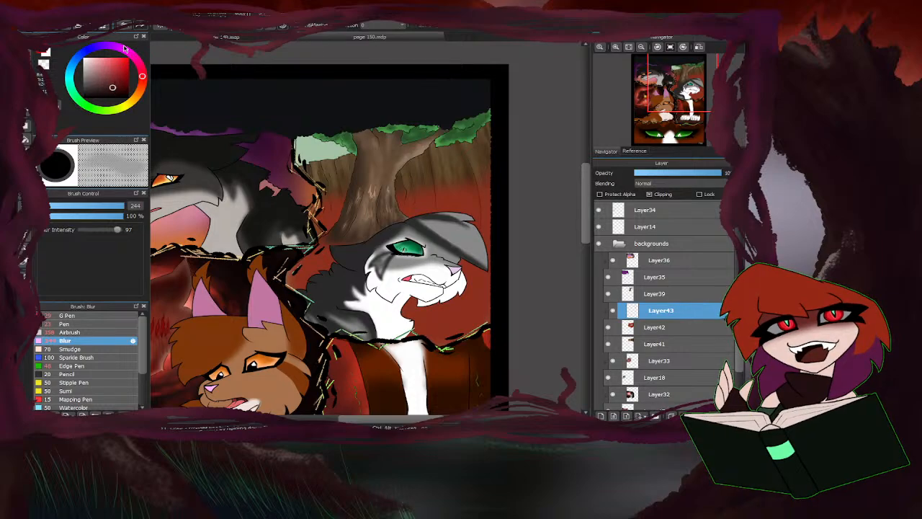
{"action": "left_click", "coordinate": [72, 333]}
{"action": "left_click_drag", "start_coordinate": [121, 207], "coordinate": [124, 207]}
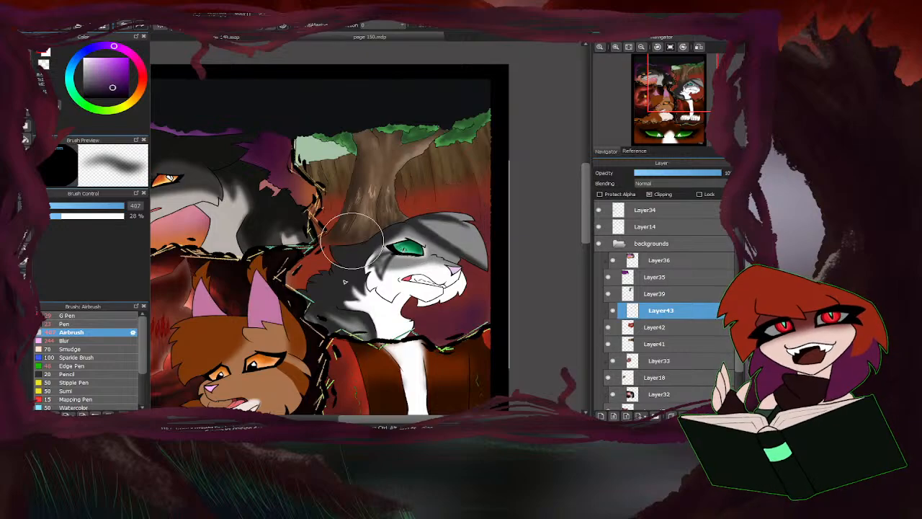
{"action": "left_click", "coordinate": [139, 98]}
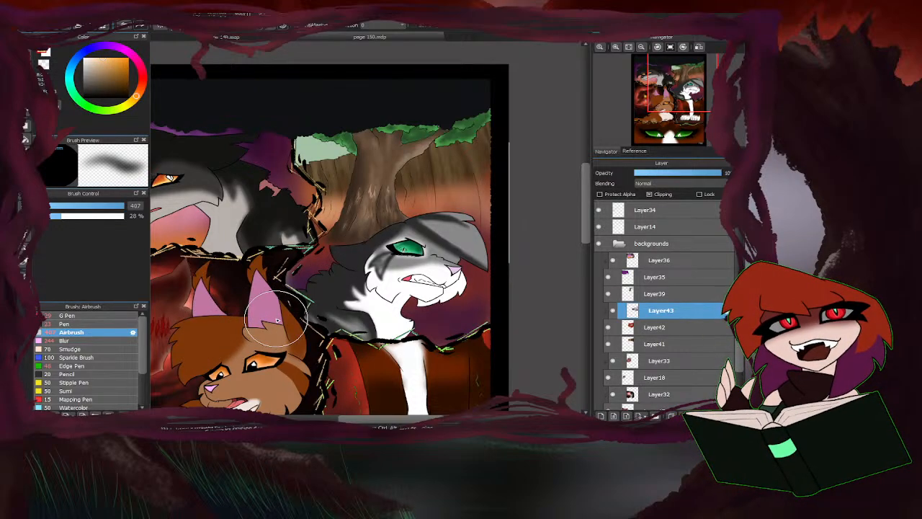
{"action": "key", "text": "ctrl+z"}
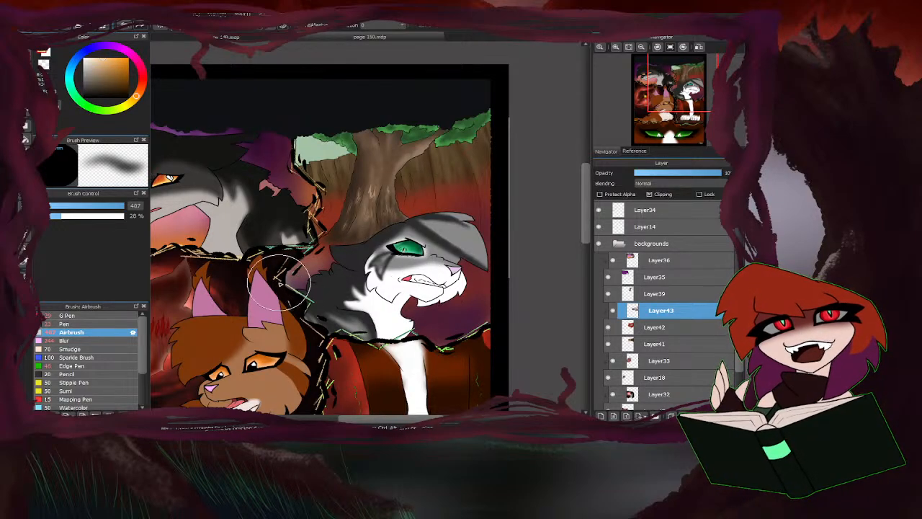
{"action": "left_click", "coordinate": [105, 48]}
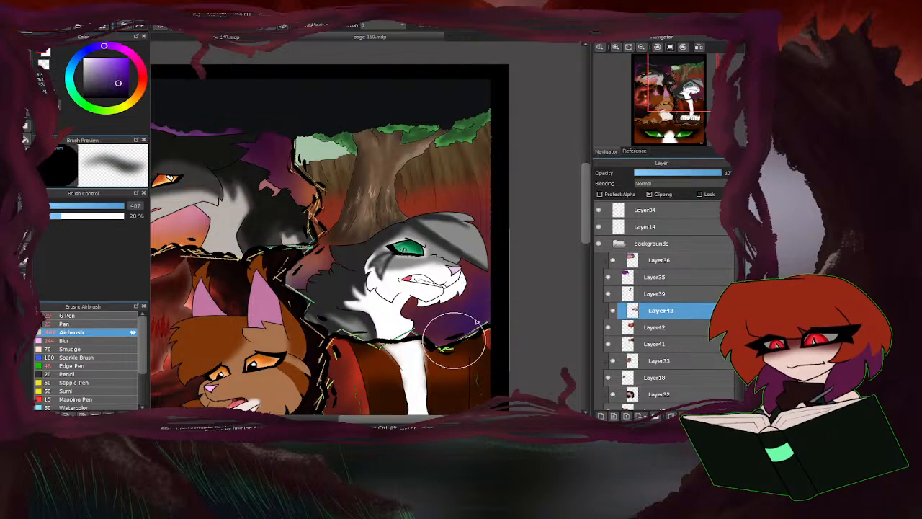
{"action": "mouse_move", "coordinate": [454, 338]}
{"action": "left_mouse_down"}
{"action": "mouse_move", "coordinate": [473, 324]}
{"action": "mouse_move", "coordinate": [392, 313]}
{"action": "mouse_move", "coordinate": [333, 330]}
{"action": "mouse_move", "coordinate": [322, 271]}
{"action": "mouse_move", "coordinate": [241, 291]}
{"action": "left_mouse_up"}
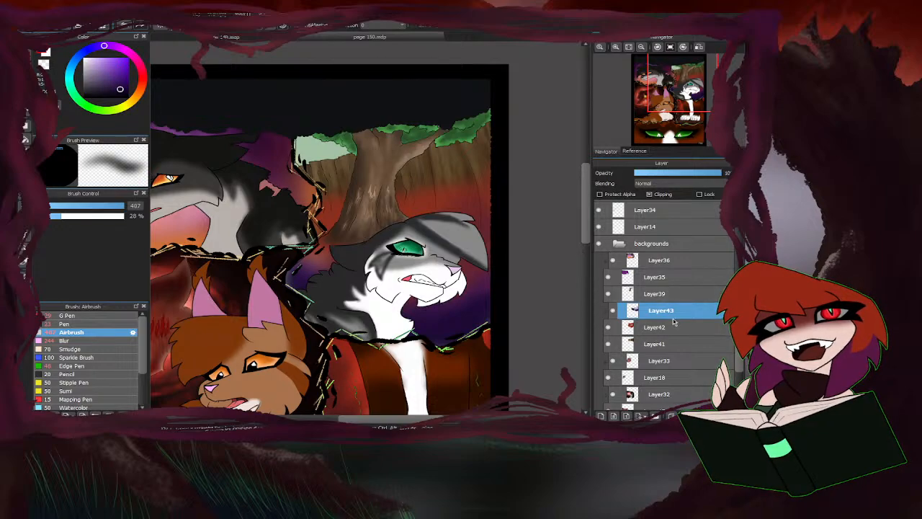
Add a layer above Layer33 and airbrush light blue over the sky patch beside the tree.
{"action": "left_click", "coordinate": [655, 330]}
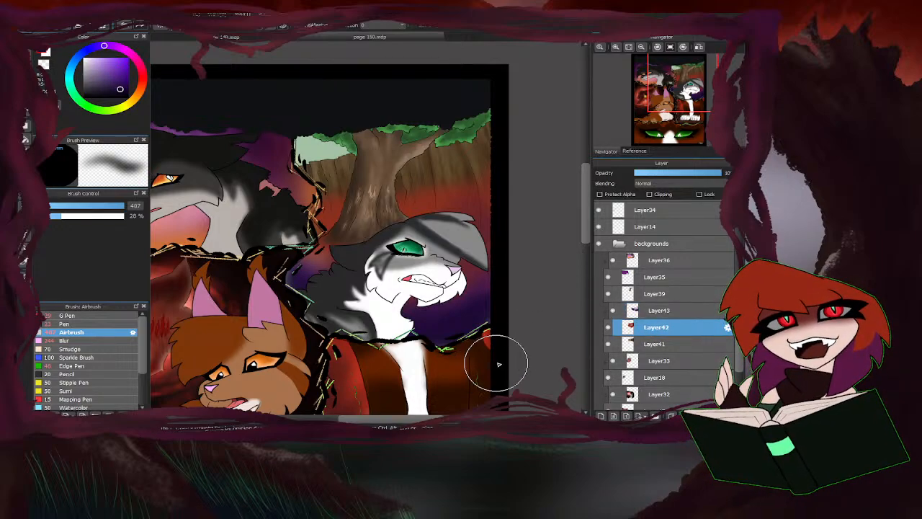
{"action": "left_click", "coordinate": [657, 359]}
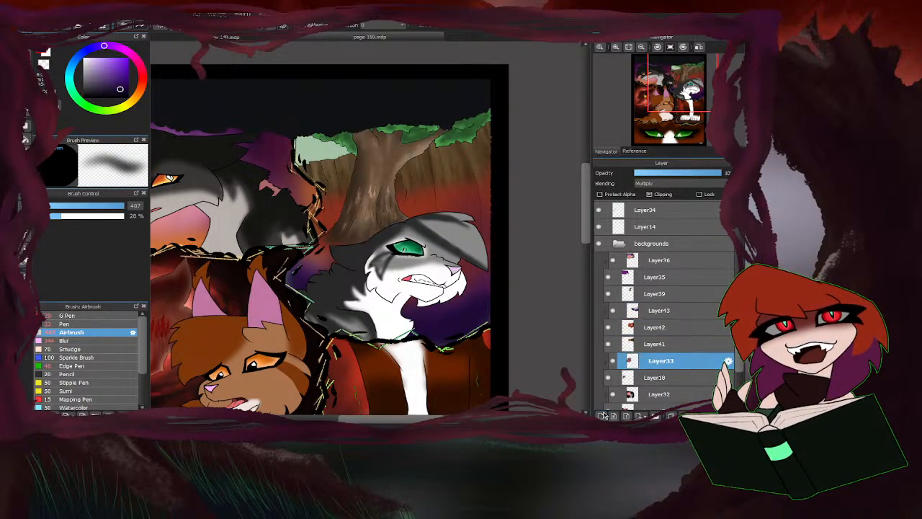
{"action": "left_click", "coordinate": [601, 415]}
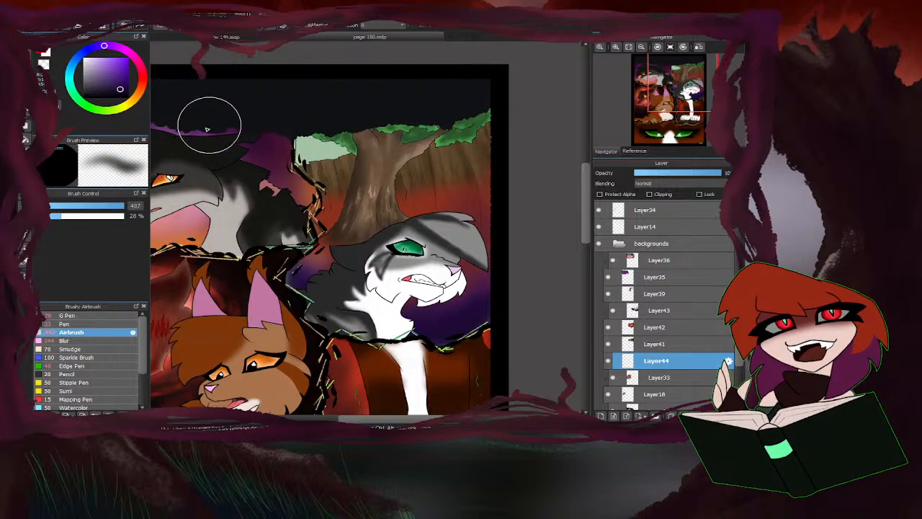
{"action": "left_click", "coordinate": [74, 77]}
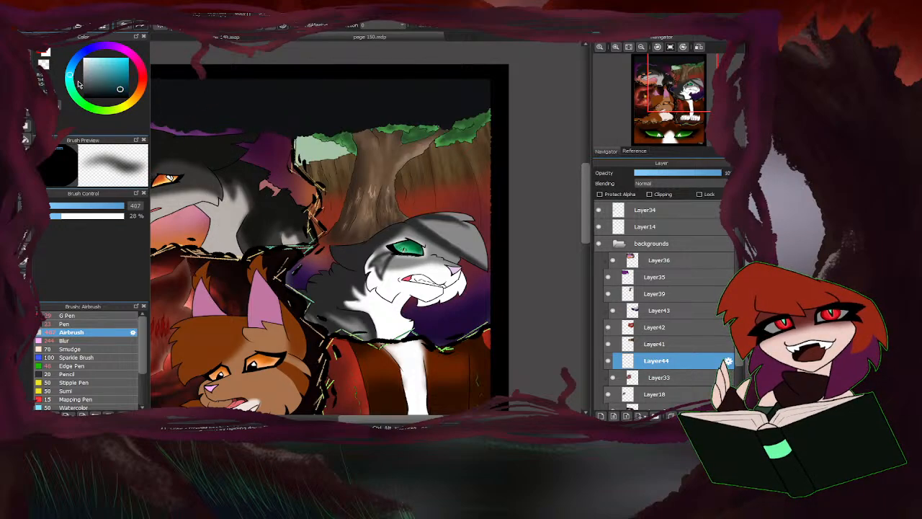
{"action": "left_click", "coordinate": [103, 65]}
{"action": "mouse_move", "coordinate": [307, 144]}
{"action": "left_mouse_down"}
{"action": "mouse_move", "coordinate": [354, 144]}
{"action": "mouse_move", "coordinate": [332, 169]}
{"action": "mouse_move", "coordinate": [317, 148]}
{"action": "left_mouse_up"}
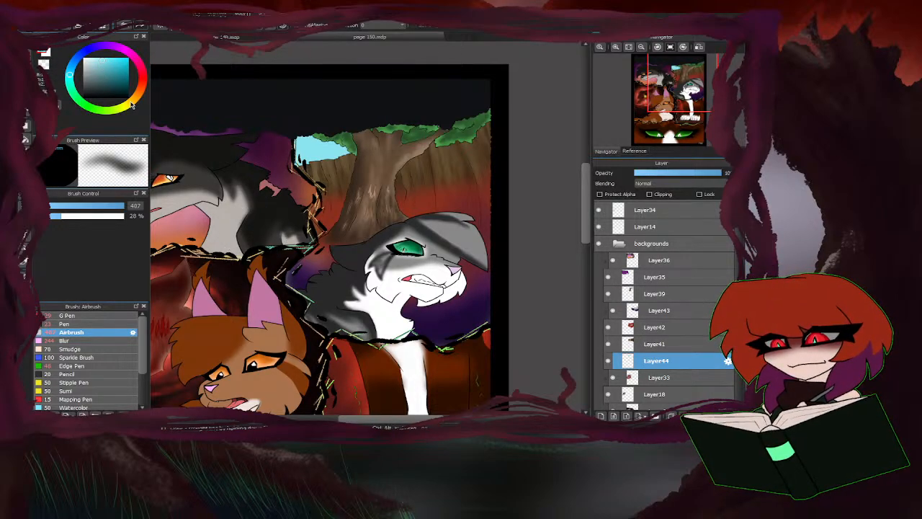
Airbrush yellow into the sky patch beside the tree and tone it back with pale blue.
{"action": "mouse_move", "coordinate": [345, 154]}
{"action": "left_mouse_down"}
{"action": "mouse_move", "coordinate": [340, 128]}
{"action": "mouse_move", "coordinate": [316, 134]}
{"action": "mouse_move", "coordinate": [343, 150]}
{"action": "left_mouse_up"}
{"action": "scroll", "coordinate": [305, 171], "scroll_direction": "down", "scroll_amount": 4}
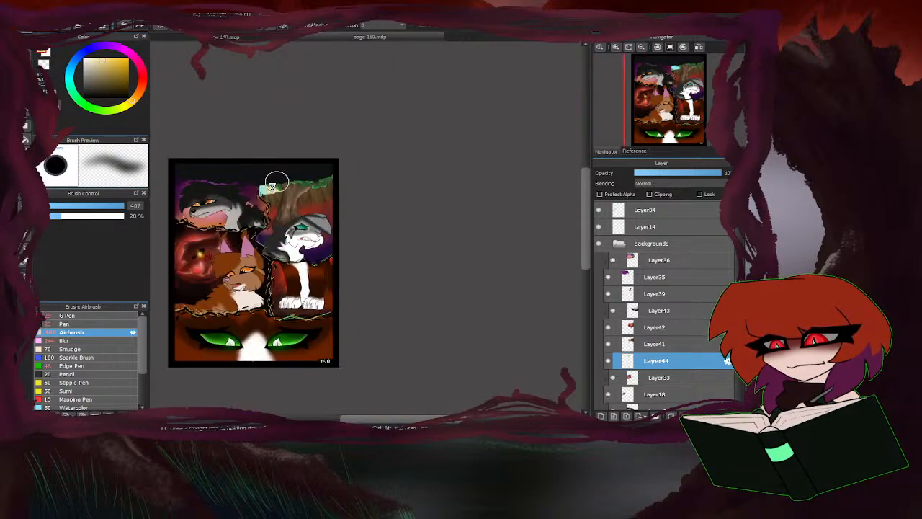
{"action": "scroll", "coordinate": [277, 184], "scroll_direction": "up", "scroll_amount": 4}
{"action": "right_click", "coordinate": [240, 211]}
{"action": "left_click_drag", "start_coordinate": [241, 211], "coordinate": [268, 195]}
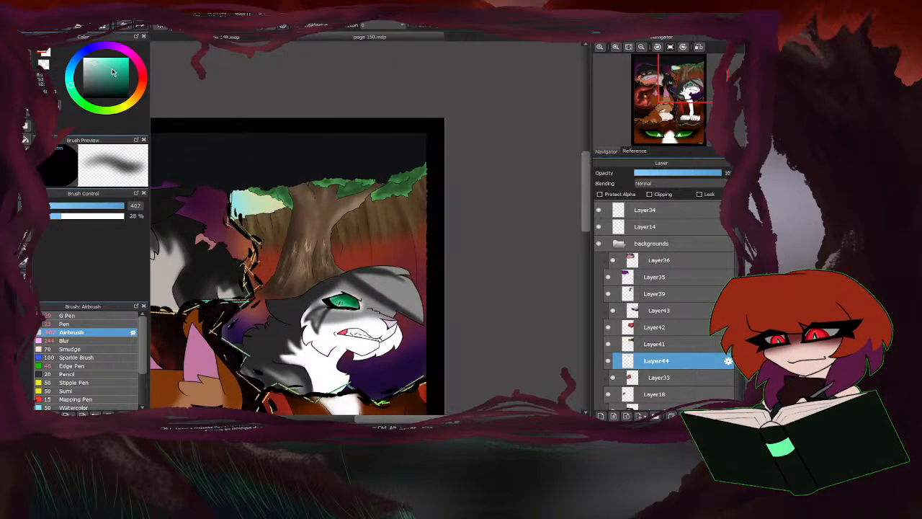
{"action": "left_click", "coordinate": [70, 75]}
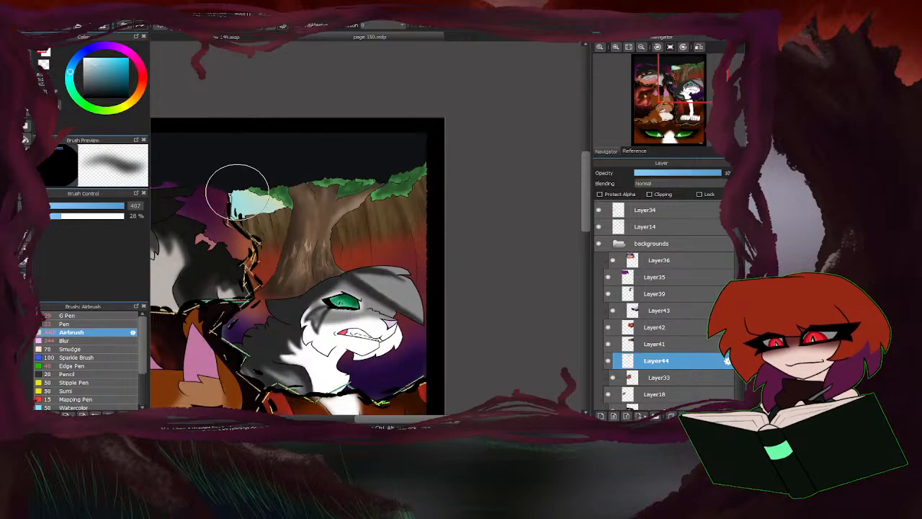
{"action": "scroll", "coordinate": [218, 248], "scroll_direction": "down", "scroll_amount": 4}
{"action": "scroll", "coordinate": [353, 199], "scroll_direction": "up", "scroll_amount": 2}
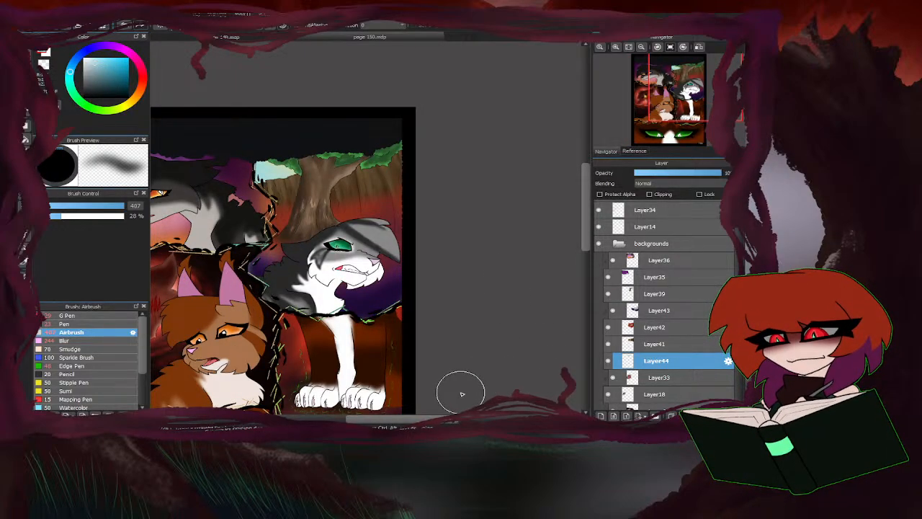
Airbrush sampled reds over the ground behind the cat on Layer43 and over the trunk's base on a new layer above Layer39.
{"action": "left_click", "coordinate": [658, 311]}
{"action": "right_click", "coordinate": [347, 219]}
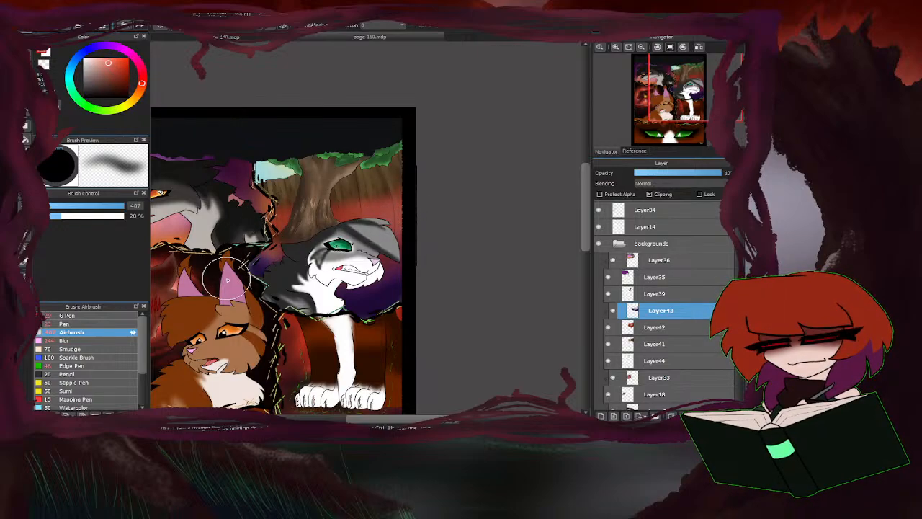
{"action": "left_click", "coordinate": [601, 415]}
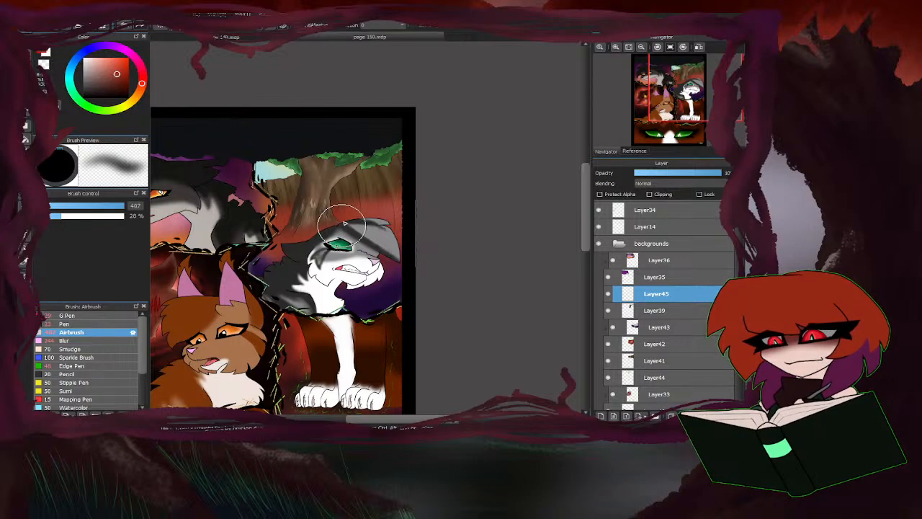
{"action": "right_click", "coordinate": [396, 264]}
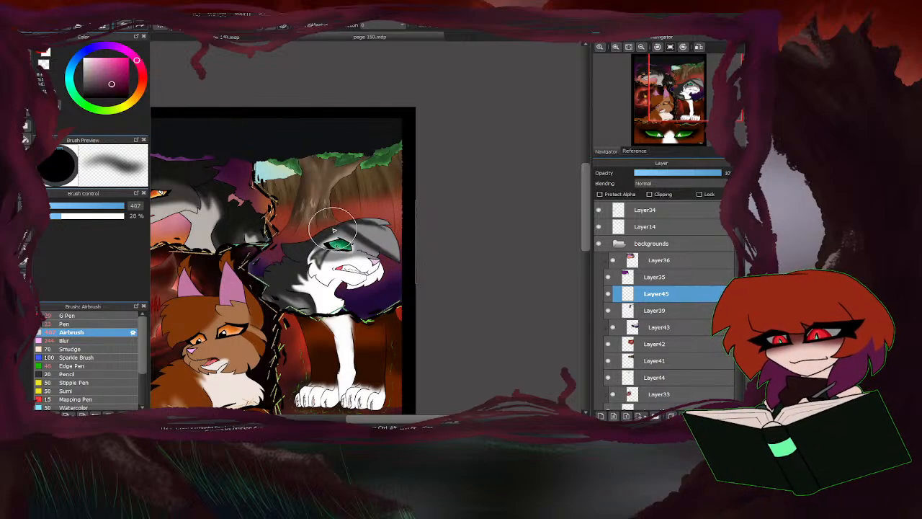
{"action": "scroll", "coordinate": [334, 230], "scroll_direction": "up", "scroll_amount": 3}
{"action": "scroll", "coordinate": [325, 252], "scroll_direction": "down", "scroll_amount": 3}
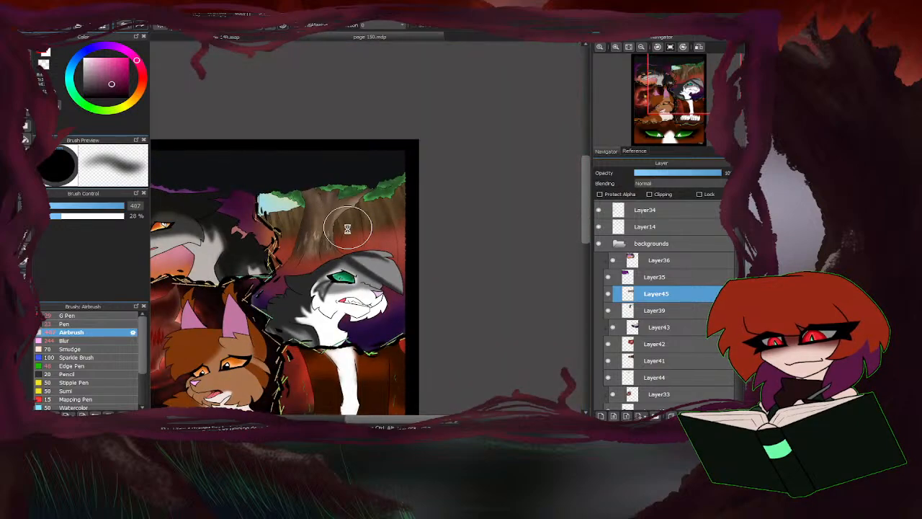
{"action": "scroll", "coordinate": [347, 228], "scroll_direction": "down", "scroll_amount": 3}
{"action": "scroll", "coordinate": [306, 232], "scroll_direction": "up", "scroll_amount": 4}
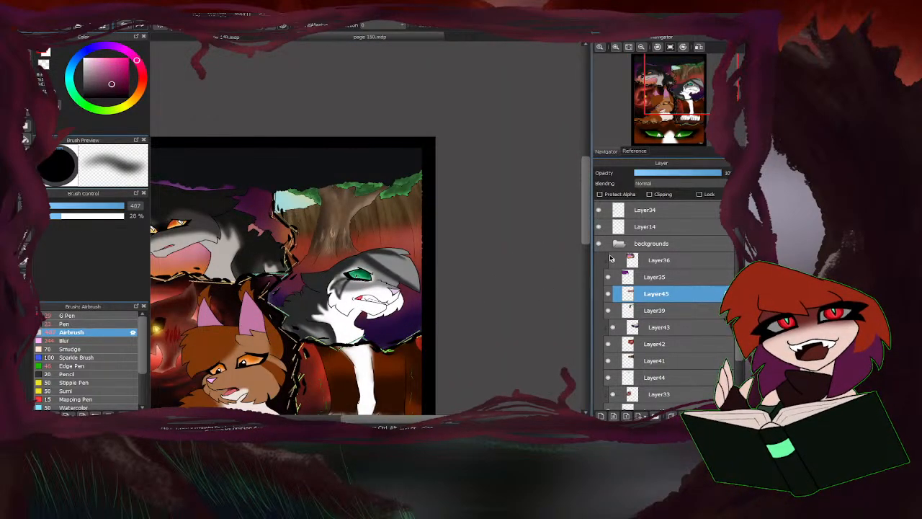
Collapse the backgrounds folder and add a new layer above Layer14.
{"action": "left_click", "coordinate": [619, 245]}
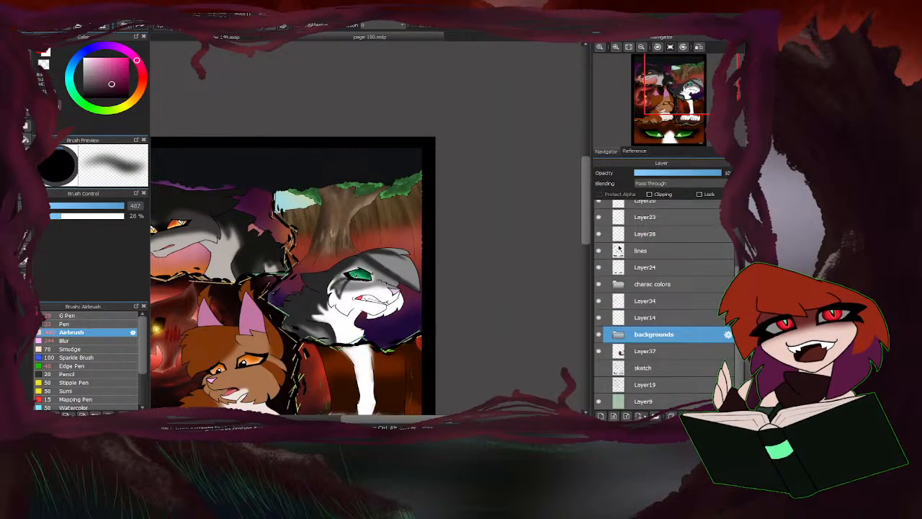
{"action": "left_click", "coordinate": [599, 318]}
{"action": "left_click", "coordinate": [599, 318]}
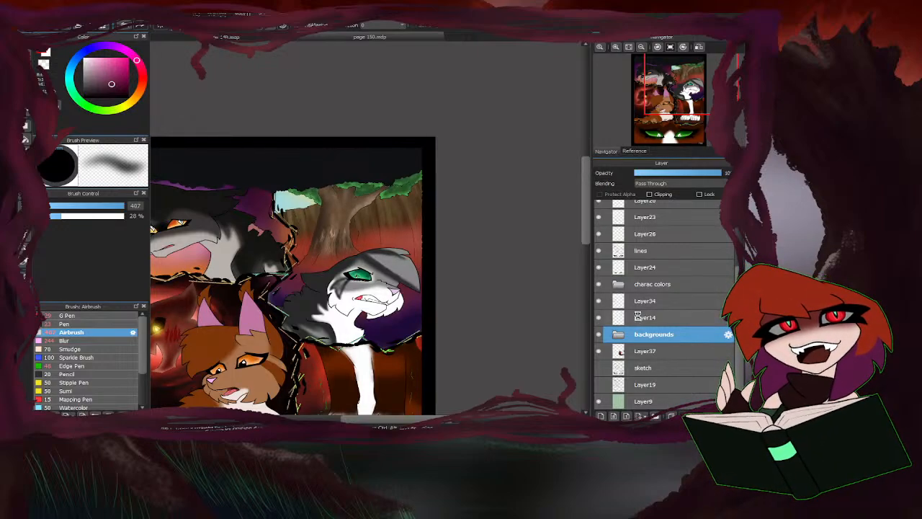
{"action": "left_click", "coordinate": [638, 317]}
{"action": "left_click", "coordinate": [601, 416]}
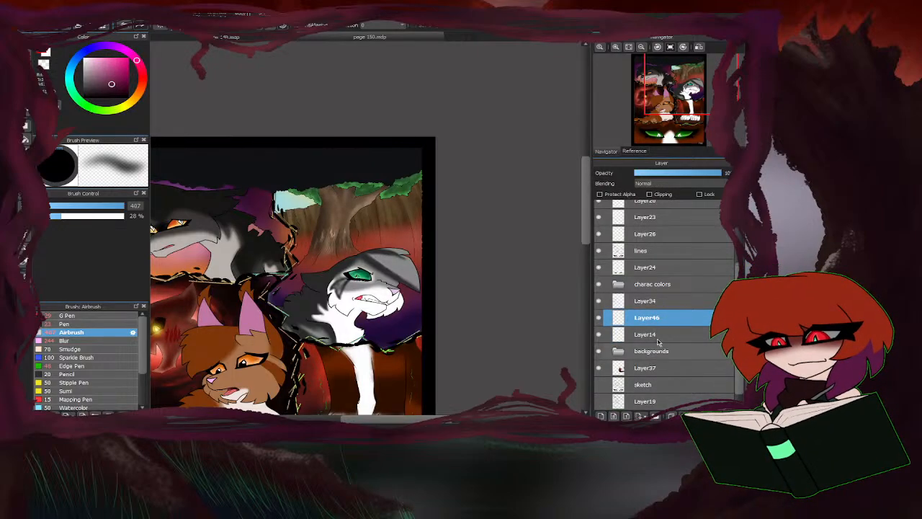
Try Multiply blending on the new layer with red sampled from the ground.
{"action": "left_click", "coordinate": [678, 200]}
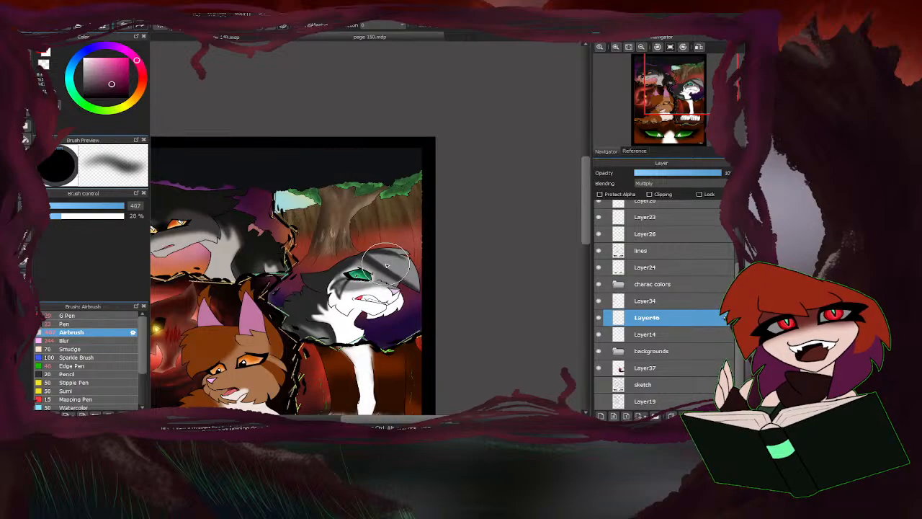
{"action": "right_click", "coordinate": [326, 267]}
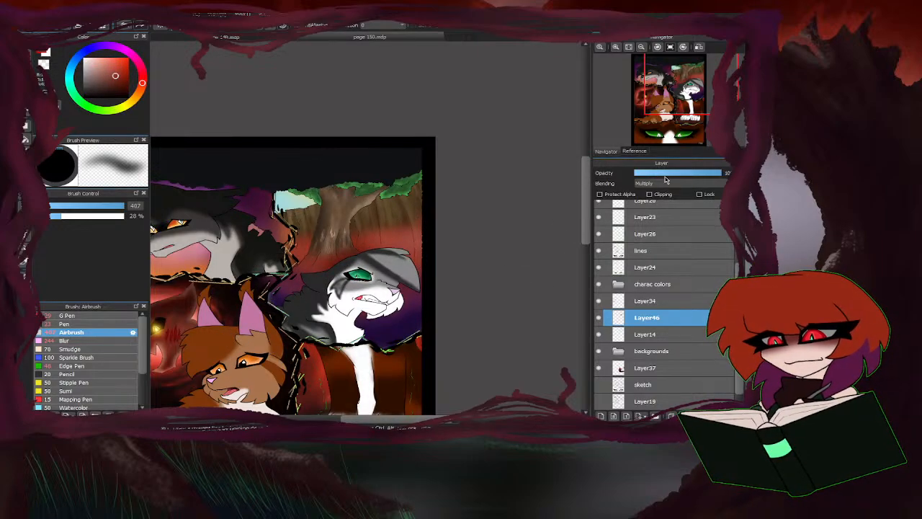
{"action": "left_click", "coordinate": [598, 318]}
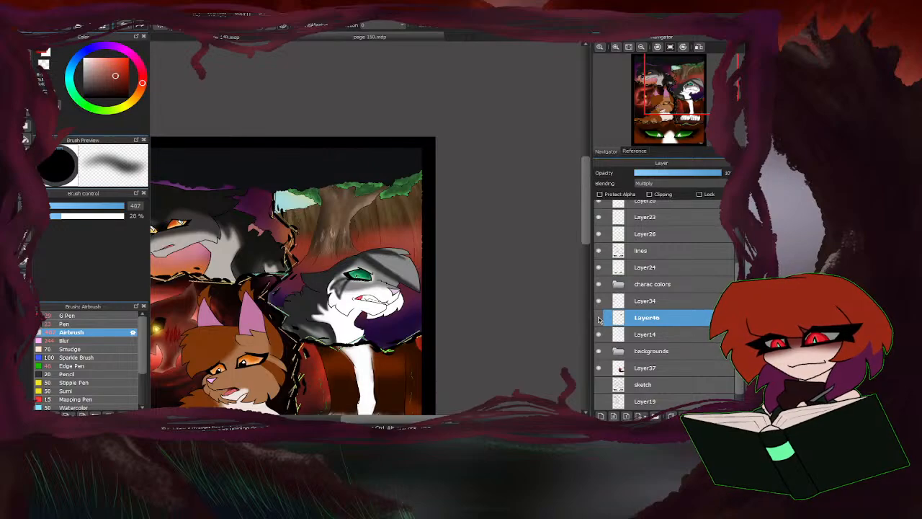
{"action": "left_click", "coordinate": [599, 319]}
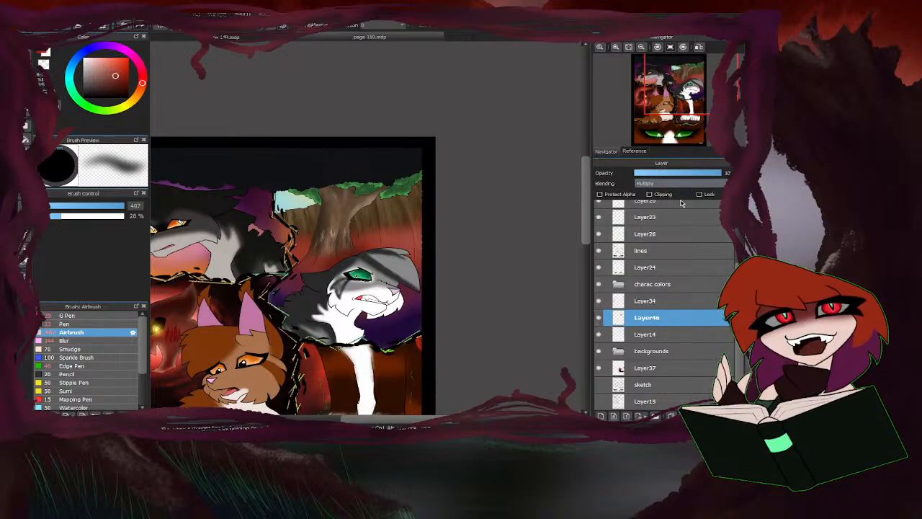
Set Layer46 to Soft Light and airbrush orange at 407 px over the red ground and tree base behind the cat.
{"action": "left_click", "coordinate": [667, 254]}
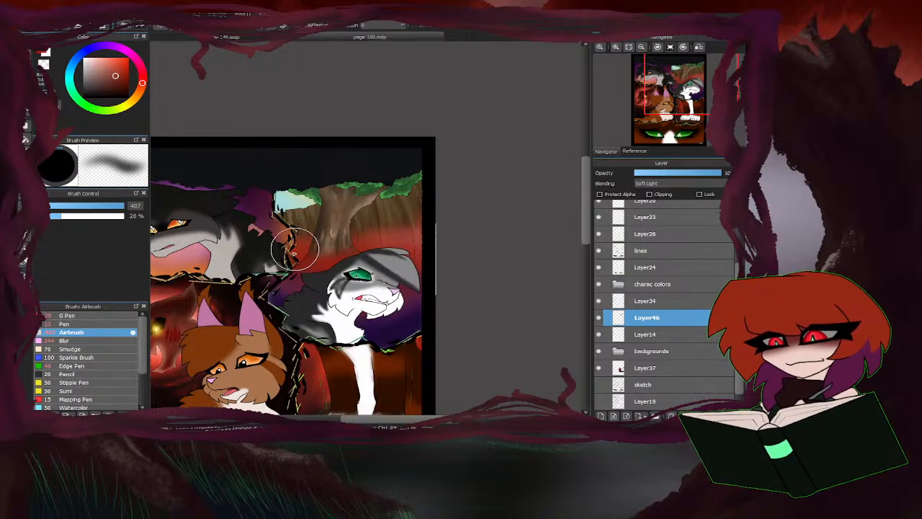
{"action": "left_click_drag", "start_coordinate": [127, 101], "coordinate": [136, 95]}
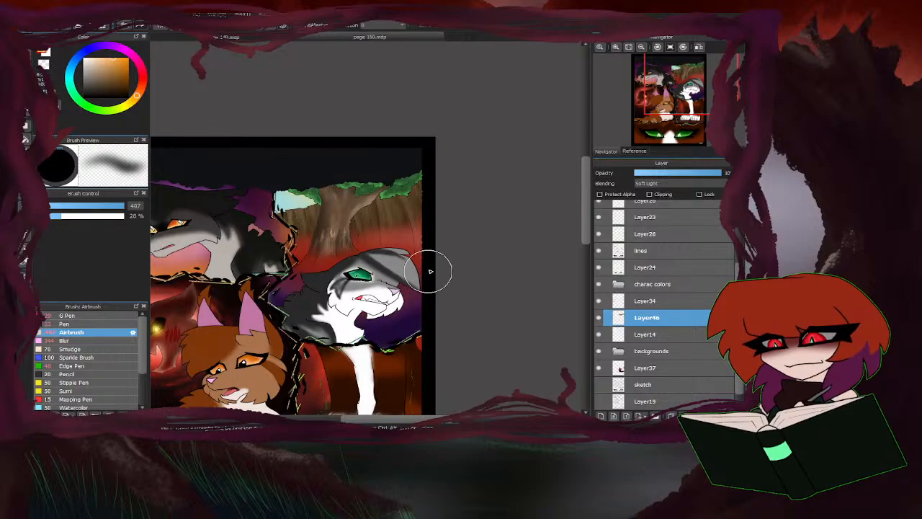
{"action": "mouse_move", "coordinate": [428, 269]}
{"action": "left_mouse_down"}
{"action": "mouse_move", "coordinate": [404, 236]}
{"action": "mouse_move", "coordinate": [383, 259]}
{"action": "mouse_move", "coordinate": [368, 247]}
{"action": "mouse_move", "coordinate": [411, 261]}
{"action": "mouse_move", "coordinate": [394, 249]}
{"action": "mouse_move", "coordinate": [326, 268]}
{"action": "mouse_move", "coordinate": [297, 273]}
{"action": "left_mouse_up"}
{"action": "scroll", "coordinate": [296, 272], "scroll_direction": "up", "scroll_amount": 3}
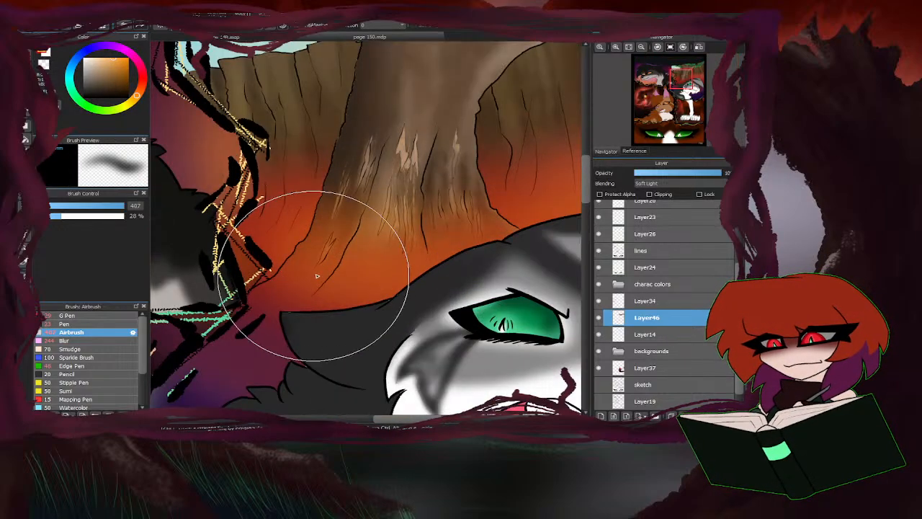
{"action": "scroll", "coordinate": [309, 226], "scroll_direction": "down", "scroll_amount": 2}
{"action": "scroll", "coordinate": [278, 260], "scroll_direction": "down", "scroll_amount": 4}
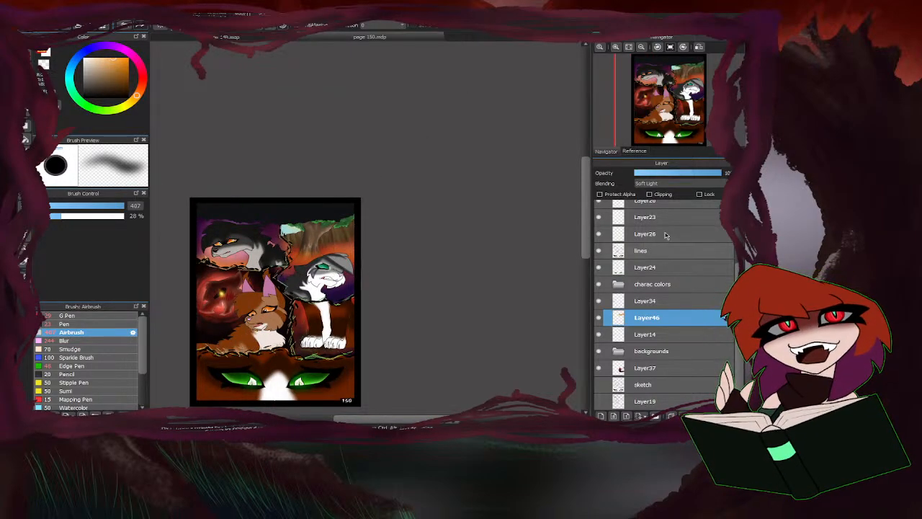
Lower the Soft Light layer's opacity to 21% and check Layer37 by toggling its visibility.
{"action": "left_click", "coordinate": [659, 172]}
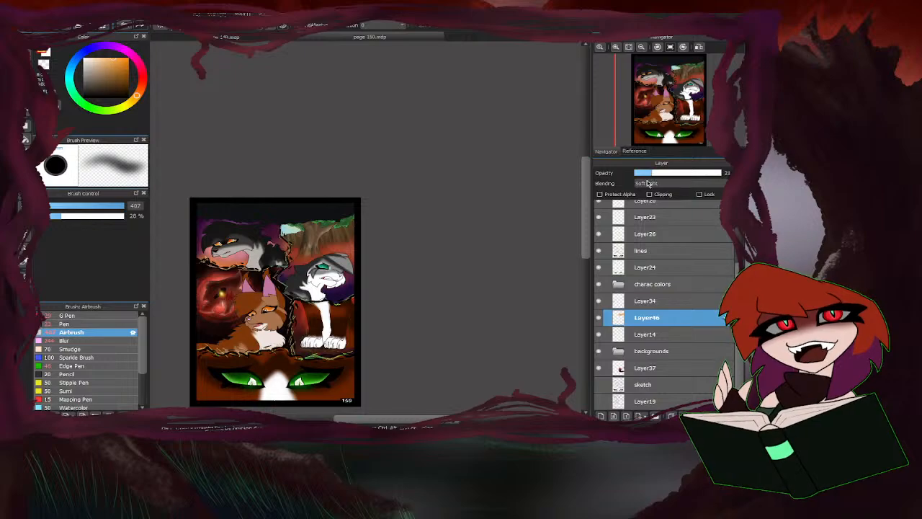
{"action": "scroll", "coordinate": [245, 284], "scroll_direction": "up", "scroll_amount": 2}
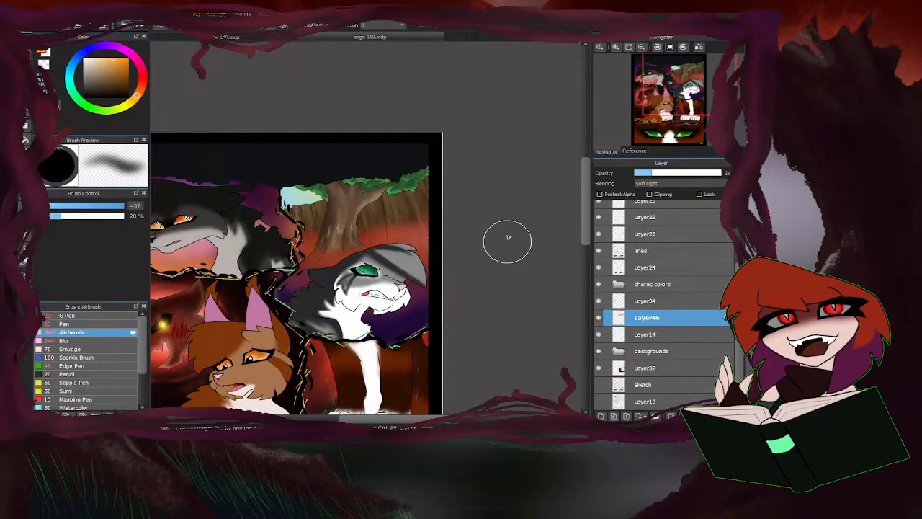
{"action": "scroll", "coordinate": [613, 331], "scroll_direction": "down", "scroll_amount": 1}
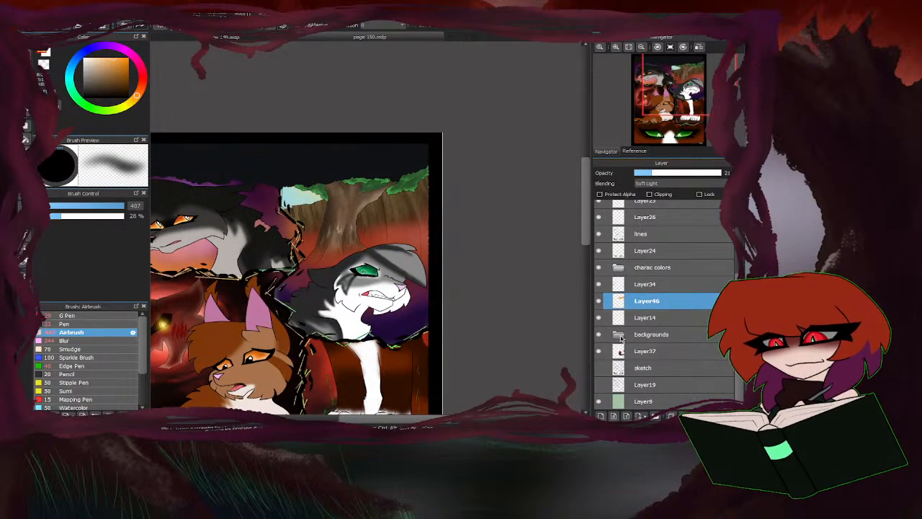
{"action": "left_click", "coordinate": [599, 351]}
{"action": "left_click", "coordinate": [599, 351]}
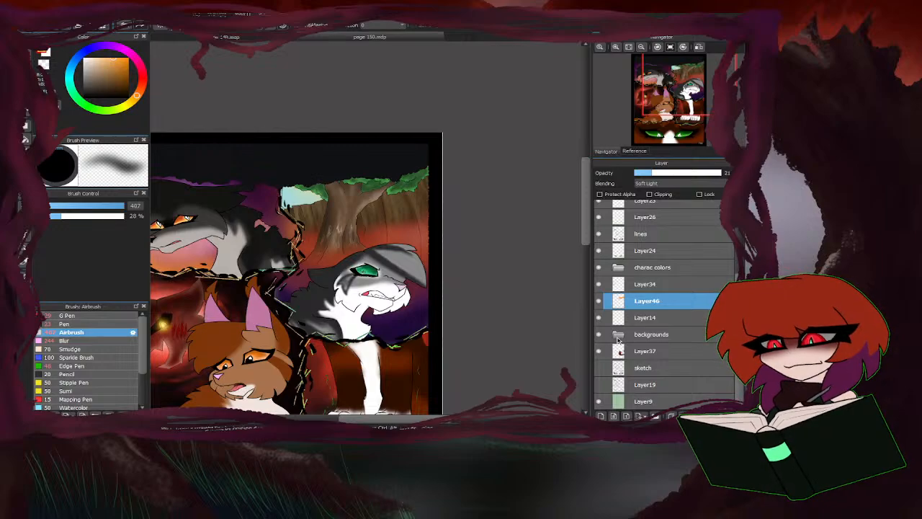
Expand the backgrounds folder, check Layer42 and Layer45 by toggling their visibility, and make Layer45 active.
{"action": "left_click", "coordinate": [618, 337]}
{"action": "scroll", "coordinate": [620, 345], "scroll_direction": "down", "scroll_amount": 3}
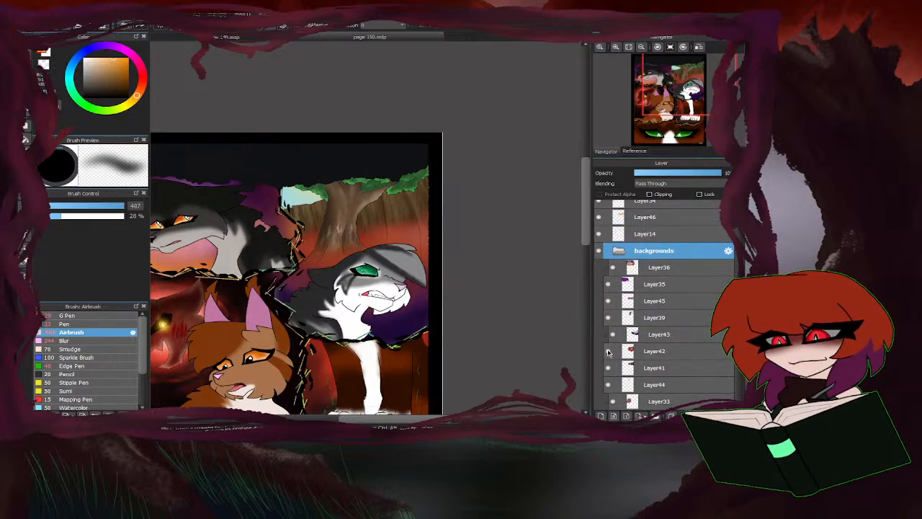
{"action": "left_click", "coordinate": [608, 351]}
{"action": "left_click", "coordinate": [608, 351]}
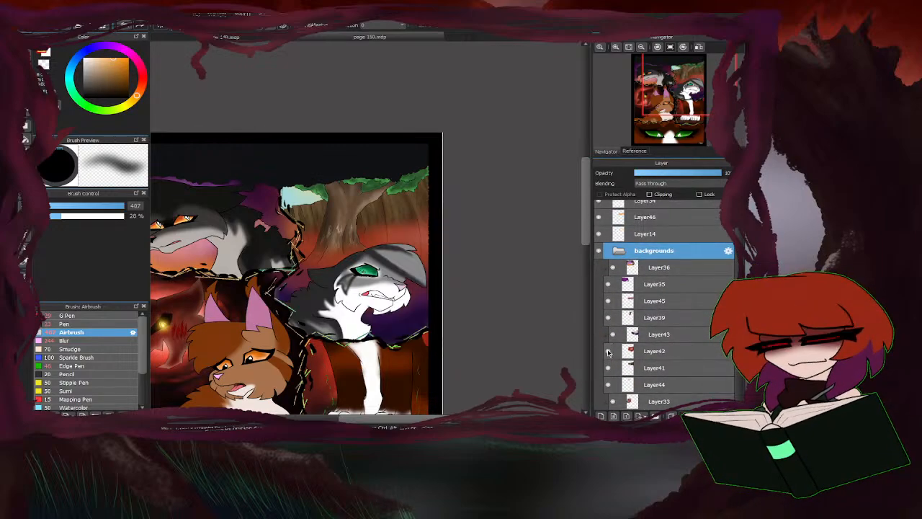
{"action": "left_click", "coordinate": [609, 301]}
{"action": "left_click", "coordinate": [609, 300]}
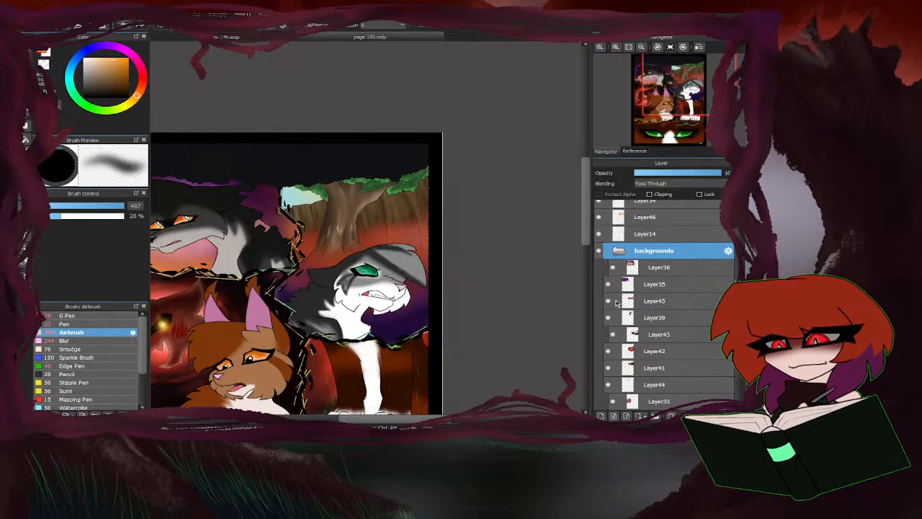
{"action": "left_click", "coordinate": [648, 303]}
{"action": "scroll", "coordinate": [268, 304], "scroll_direction": "up", "scroll_amount": 4}
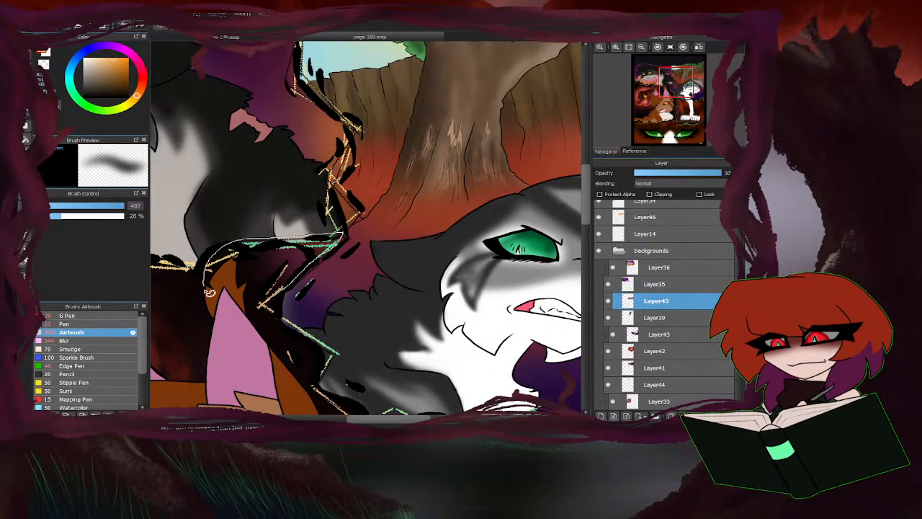
Lasso the whole panel of the grey and white cat along its jagged border.
{"action": "left_click_drag", "start_coordinate": [209, 292], "coordinate": [210, 291]}
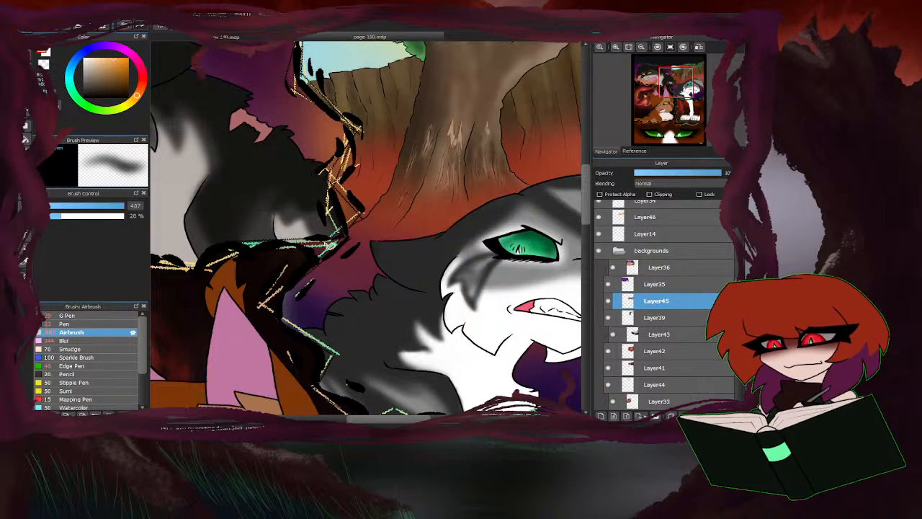
{"action": "scroll", "coordinate": [330, 249], "scroll_direction": "down", "scroll_amount": 4}
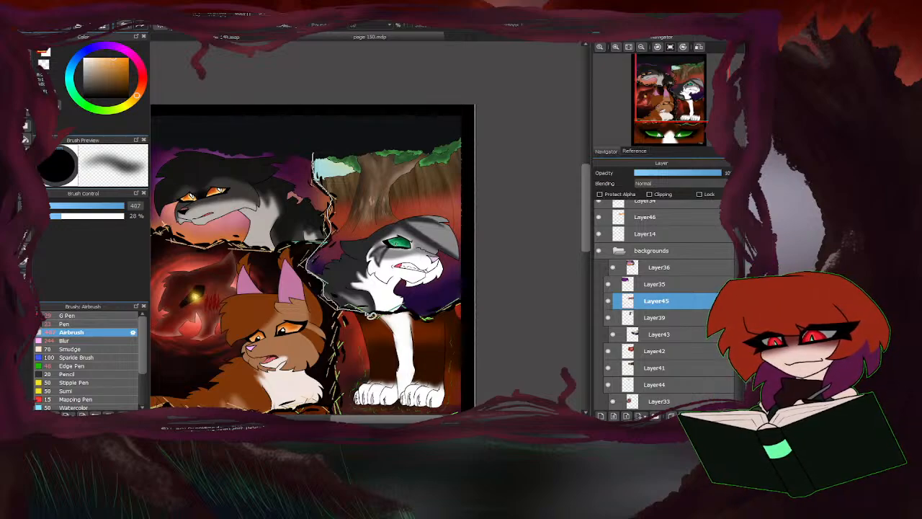
{"action": "mouse_move", "coordinate": [483, 297]}
{"action": "left_mouse_down"}
{"action": "mouse_move", "coordinate": [404, 108]}
{"action": "mouse_move", "coordinate": [311, 121]}
{"action": "left_mouse_up"}
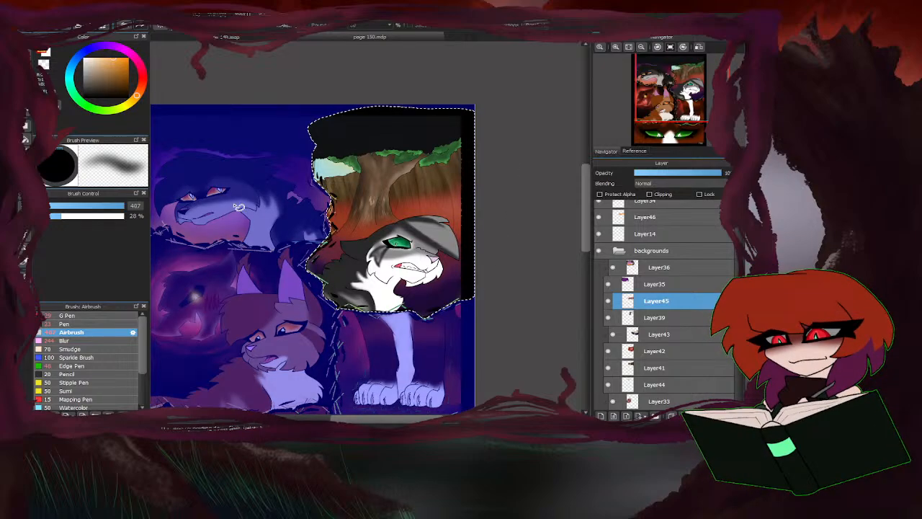
Airbrush orange and sampled red, dark purple and dark magenta at 790 px over the selected panel's background on Layer45.
{"action": "left_click", "coordinate": [139, 92]}
{"action": "left_click", "coordinate": [107, 58]}
{"action": "left_click_drag", "start_coordinate": [119, 206], "coordinate": [128, 207]}
{"action": "mouse_move", "coordinate": [450, 119]}
{"action": "left_mouse_down"}
{"action": "mouse_move", "coordinate": [403, 142]}
{"action": "mouse_move", "coordinate": [345, 137]}
{"action": "mouse_move", "coordinate": [319, 151]}
{"action": "mouse_move", "coordinate": [297, 177]}
{"action": "left_mouse_up"}
{"action": "left_click_drag", "start_coordinate": [317, 233], "coordinate": [291, 257]}
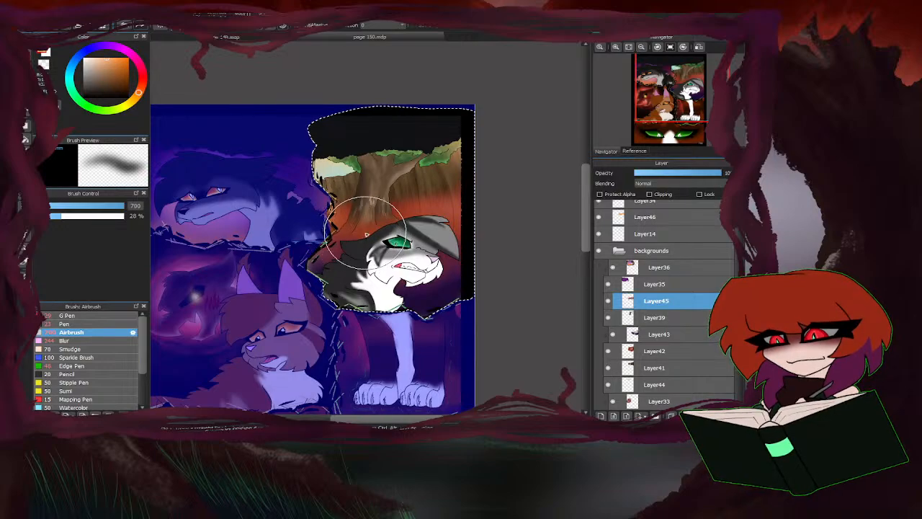
{"action": "right_click", "coordinate": [369, 232]}
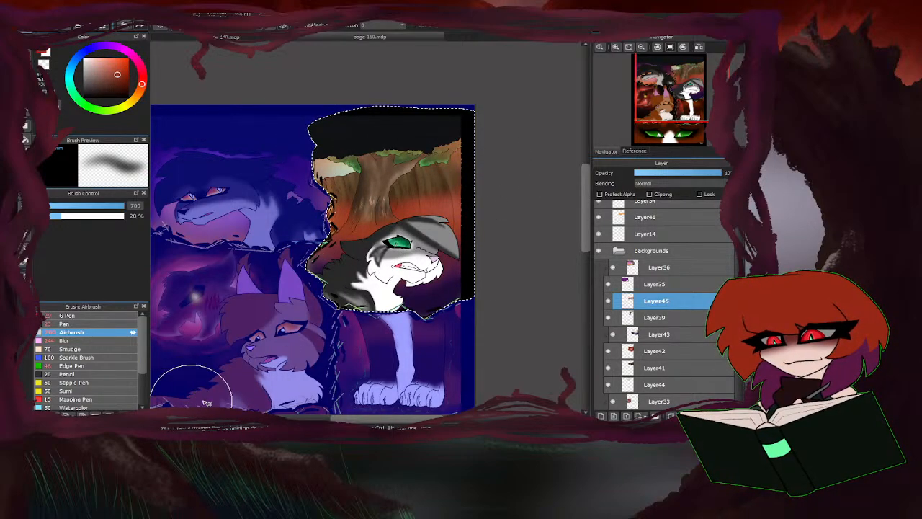
{"action": "right_click", "coordinate": [429, 312]}
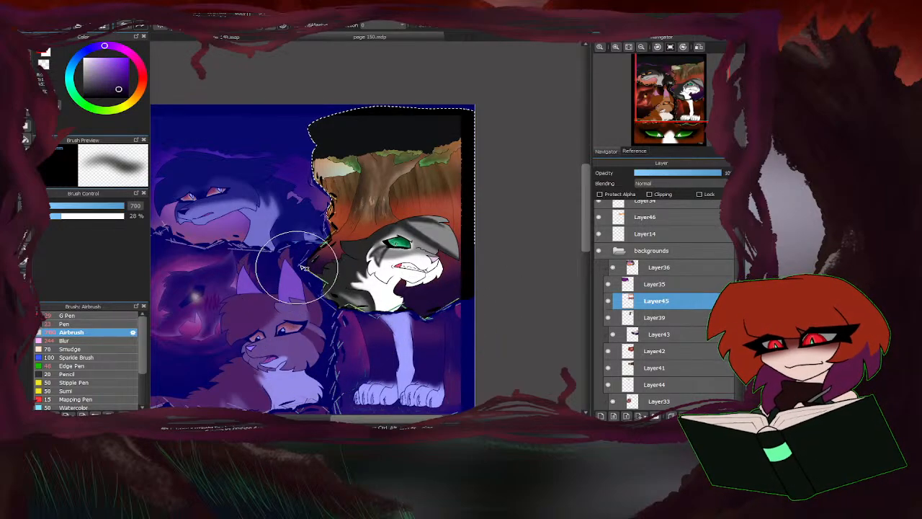
{"action": "right_click", "coordinate": [459, 265]}
{"action": "left_click_drag", "start_coordinate": [452, 122], "coordinate": [289, 154]}
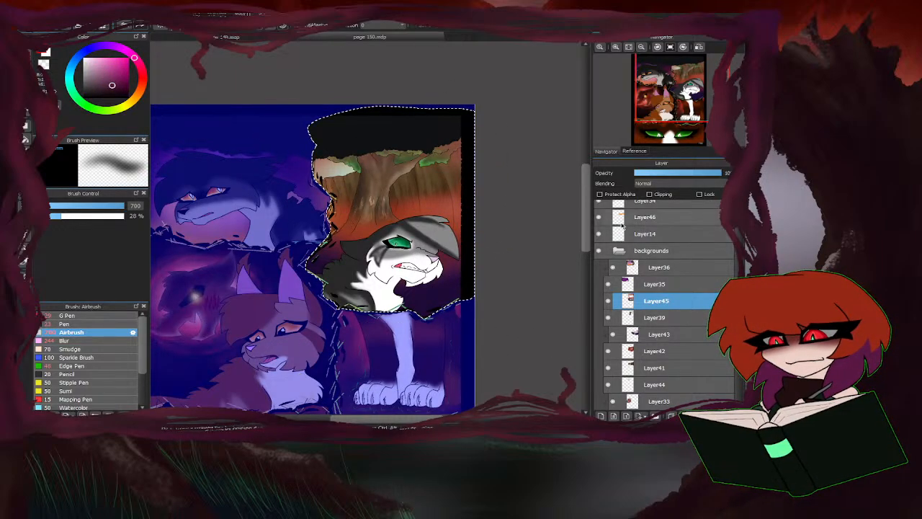
Reduce the airbrush to 36 px and compare the panel with Layer45 hidden and shown, keeping Layer45 active.
{"action": "left_click", "coordinate": [646, 217]}
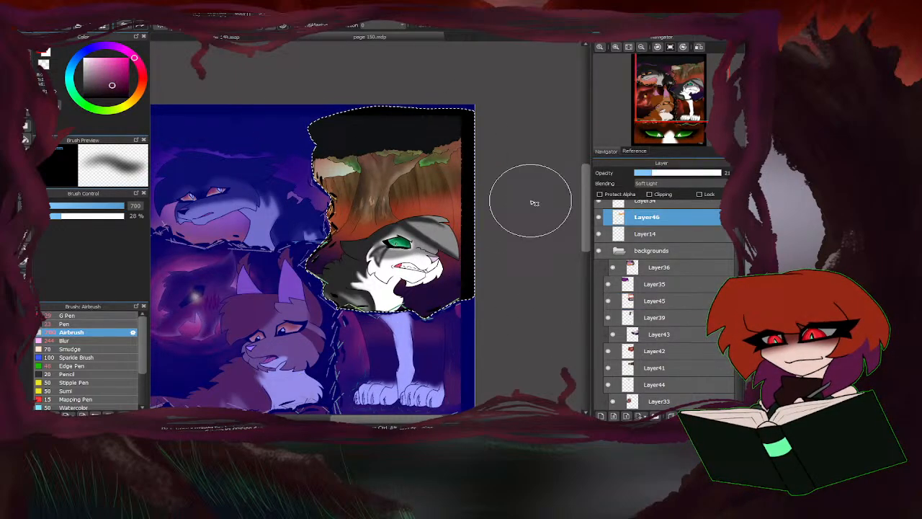
{"action": "left_click", "coordinate": [91, 206]}
{"action": "key", "text": "z"}
{"action": "scroll", "coordinate": [392, 217], "scroll_direction": "up", "scroll_amount": 1}
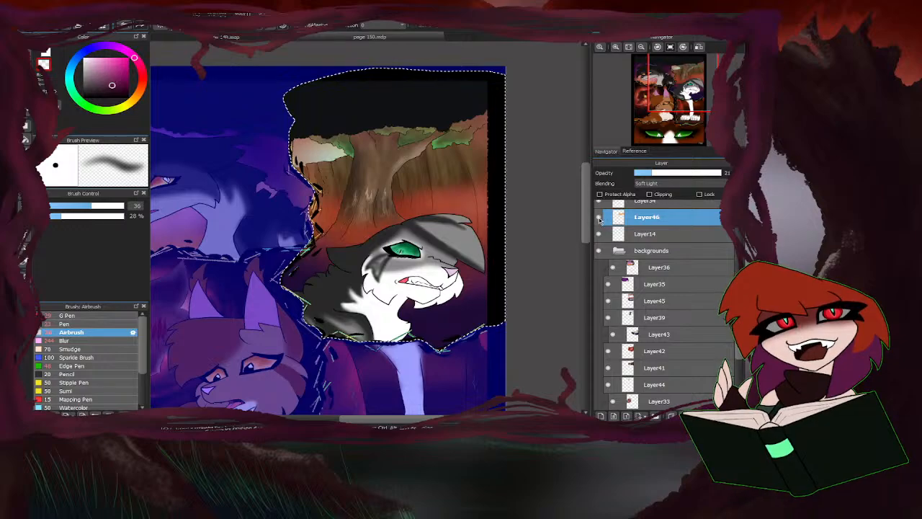
{"action": "left_click", "coordinate": [609, 301]}
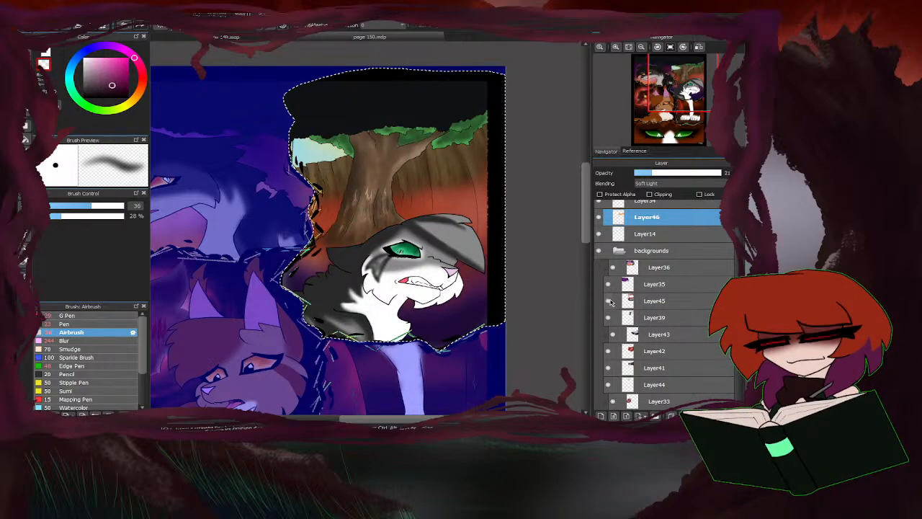
{"action": "left_click", "coordinate": [609, 301]}
{"action": "left_click", "coordinate": [648, 300]}
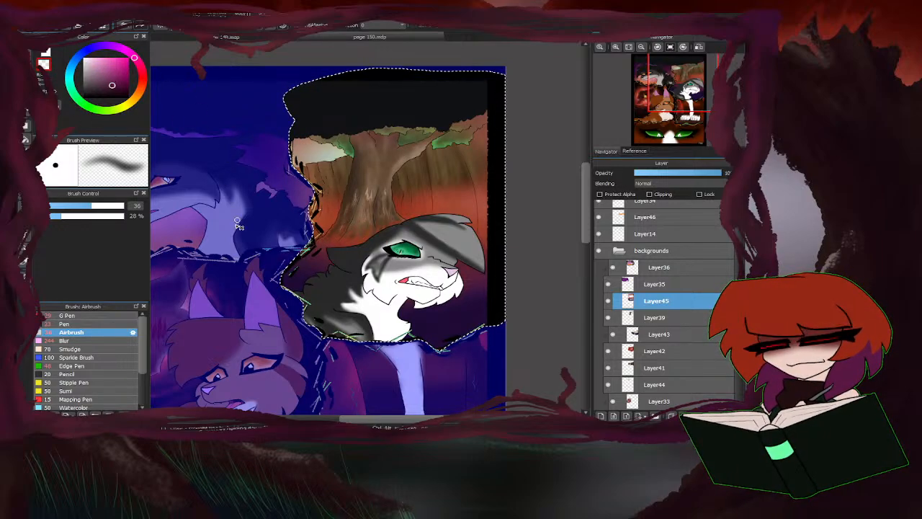
Soften the airbrushed tints around the cat on Layer45 with the Blur brush at 240 px.
{"action": "left_click", "coordinate": [79, 343]}
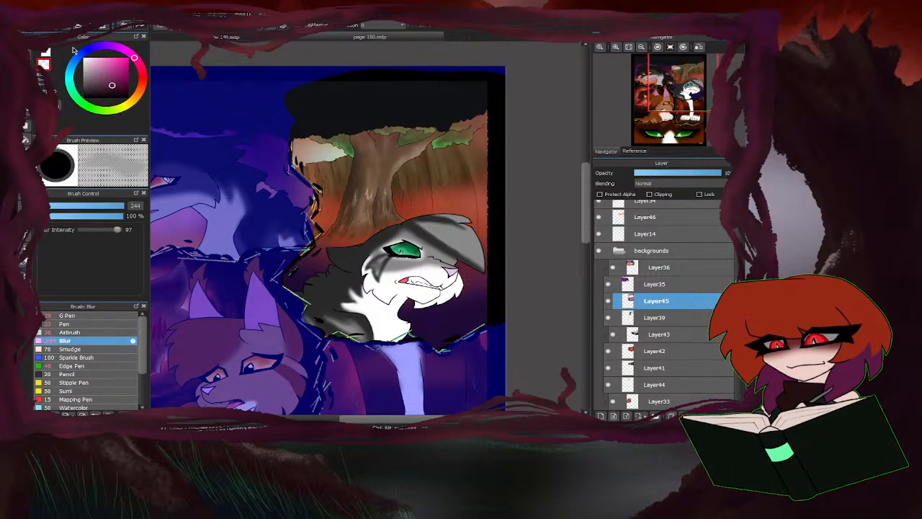
{"action": "left_click_drag", "start_coordinate": [136, 206], "coordinate": [128, 209]}
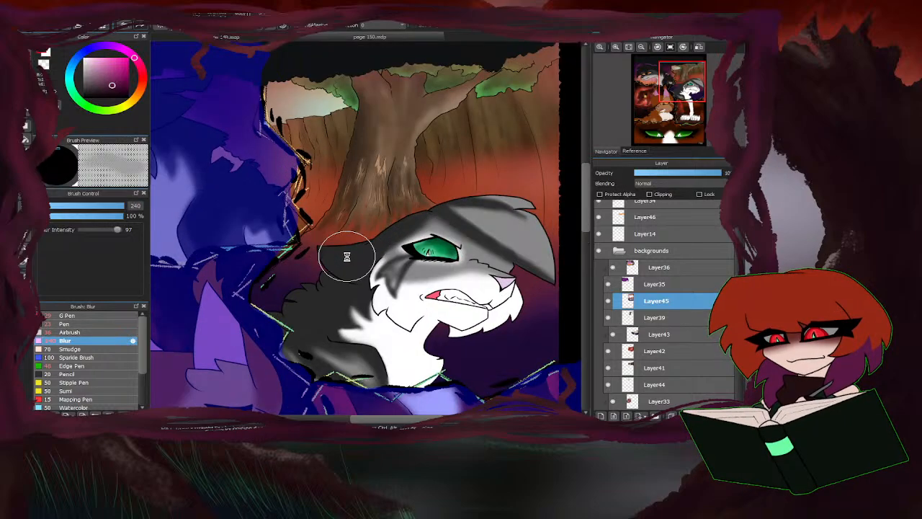
{"action": "scroll", "coordinate": [346, 251], "scroll_direction": "up", "scroll_amount": 3}
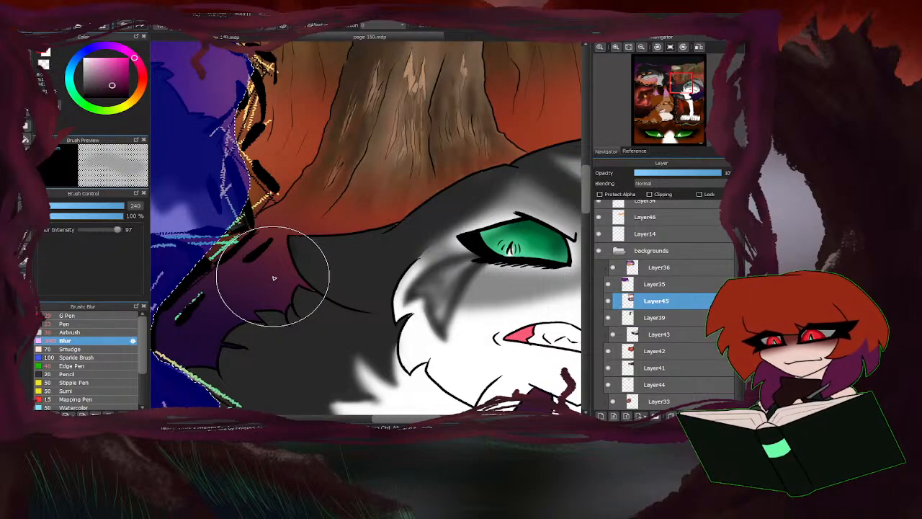
{"action": "scroll", "coordinate": [293, 272], "scroll_direction": "down", "scroll_amount": 3}
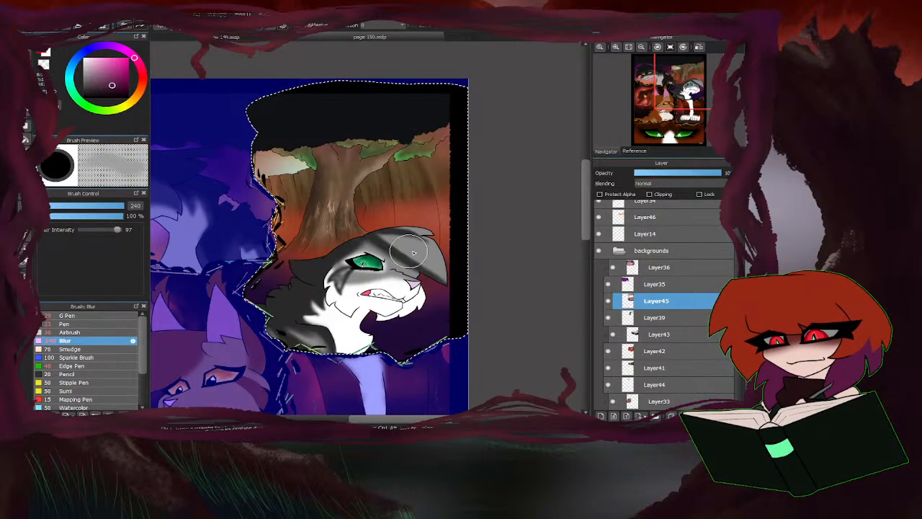
Compare the blurred panel with Layer45 hidden and shown, and clear the panel selection.
{"action": "key", "text": "ctrl+d"}
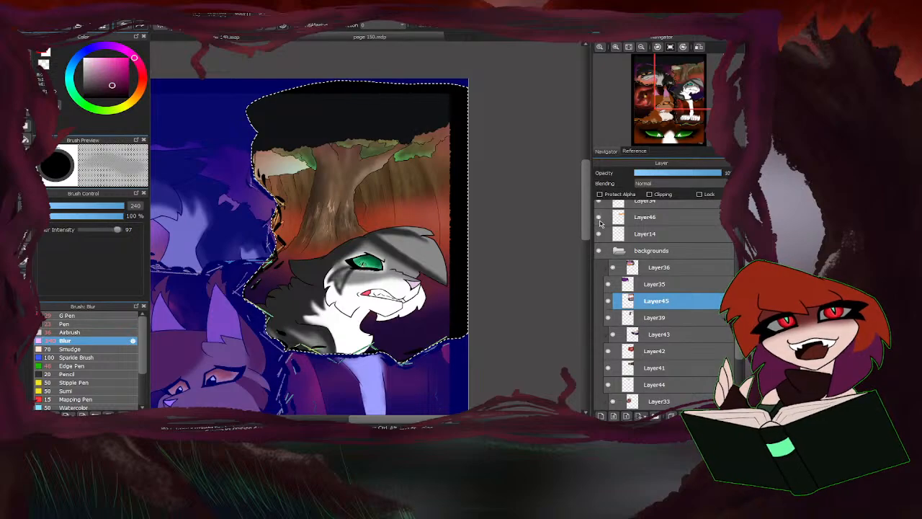
{"action": "left_click", "coordinate": [608, 303]}
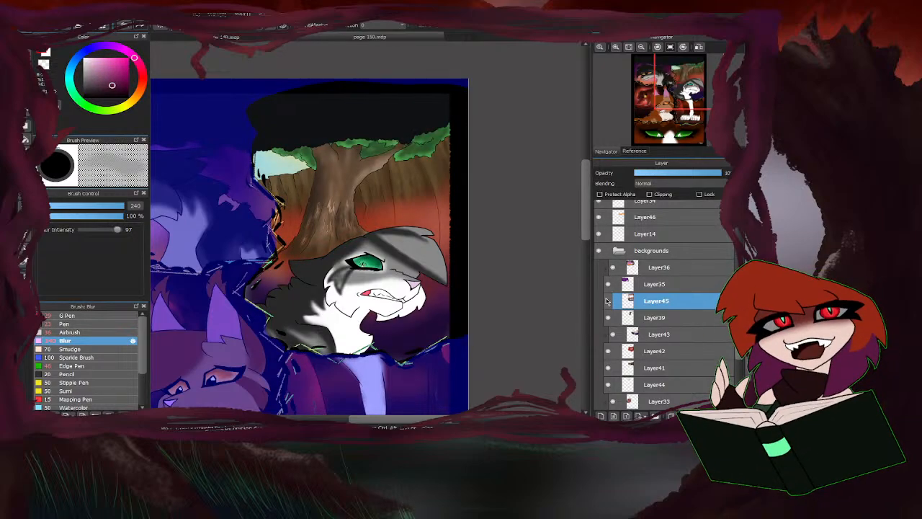
{"action": "left_click", "coordinate": [608, 301]}
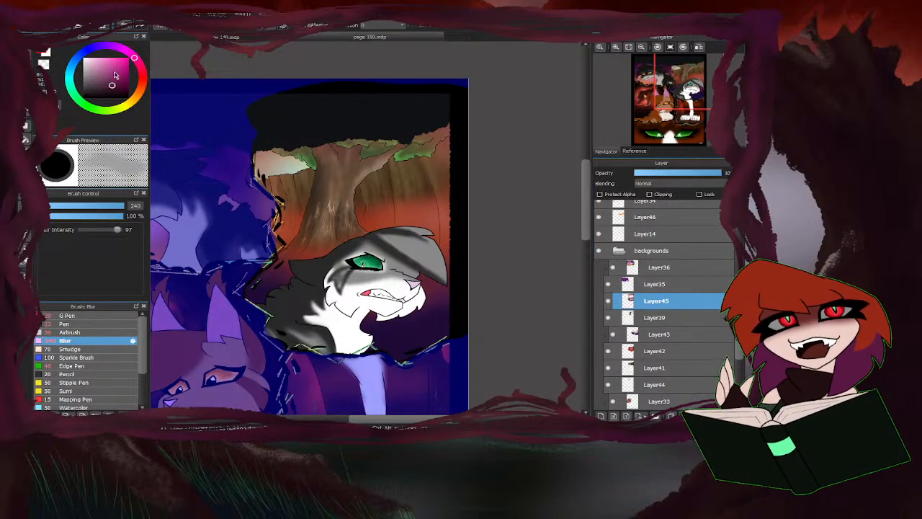
{"action": "key", "text": "ctrl+z"}
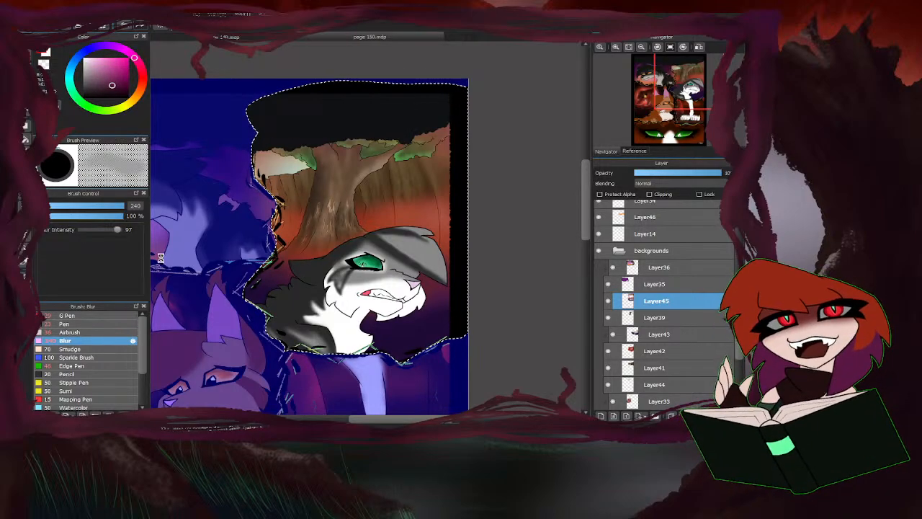
{"action": "key", "text": "ctrl+d"}
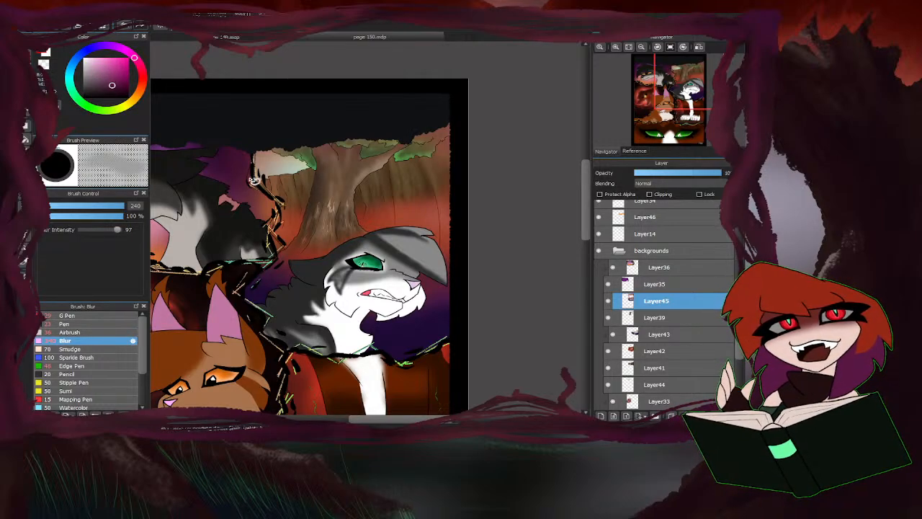
Reduce Layer45's orange tint over the sky patch and nearby foliage, working around the tree behind the cat.
{"action": "mouse_move", "coordinate": [255, 182]}
{"action": "left_mouse_down"}
{"action": "mouse_move", "coordinate": [349, 150]}
{"action": "mouse_move", "coordinate": [452, 150]}
{"action": "mouse_move", "coordinate": [456, 173]}
{"action": "mouse_move", "coordinate": [450, 187]}
{"action": "mouse_move", "coordinate": [294, 209]}
{"action": "mouse_move", "coordinate": [260, 205]}
{"action": "mouse_move", "coordinate": [253, 164]}
{"action": "left_mouse_up"}
{"action": "mouse_move", "coordinate": [304, 199]}
{"action": "left_mouse_down"}
{"action": "mouse_move", "coordinate": [303, 237]}
{"action": "mouse_move", "coordinate": [350, 239]}
{"action": "mouse_move", "coordinate": [366, 231]}
{"action": "mouse_move", "coordinate": [362, 199]}
{"action": "left_mouse_up"}
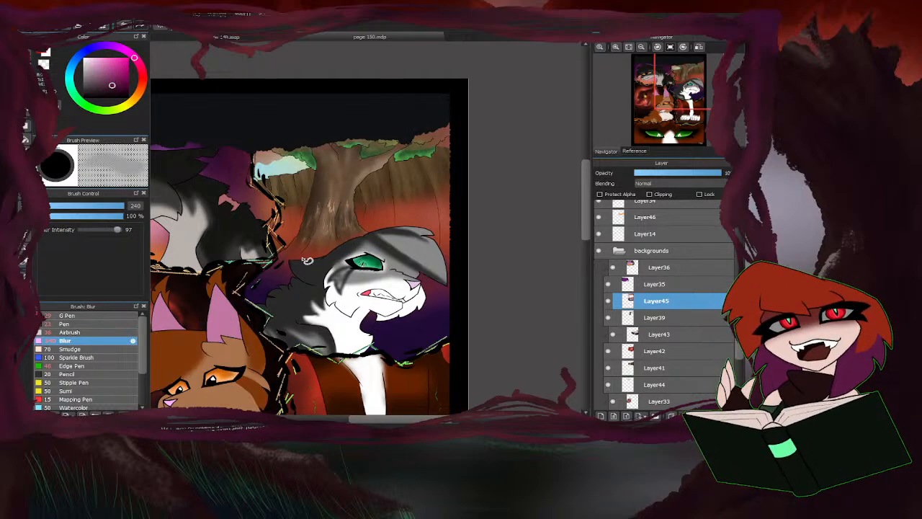
{"action": "left_click_drag", "start_coordinate": [317, 220], "coordinate": [352, 229]}
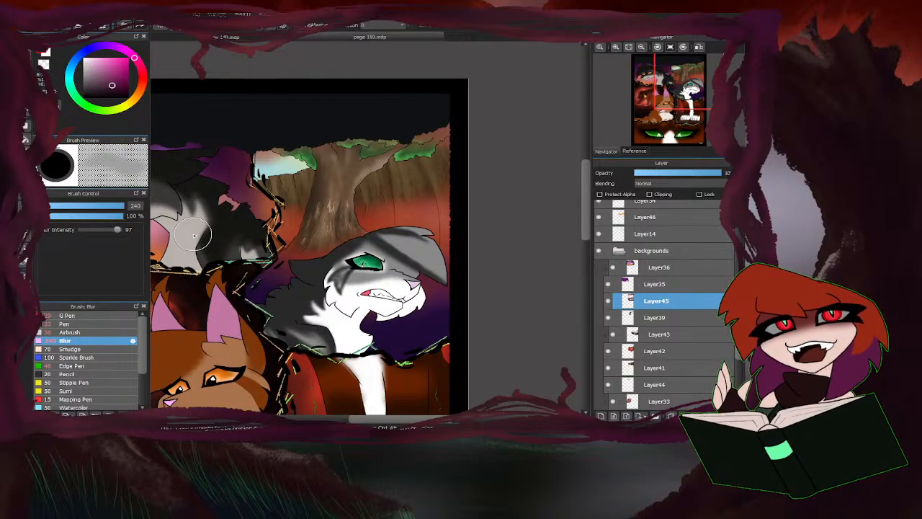
Fit the whole page in view, collapse the backgrounds folder and expand the charac colors folder.
{"action": "left_click", "coordinate": [629, 47]}
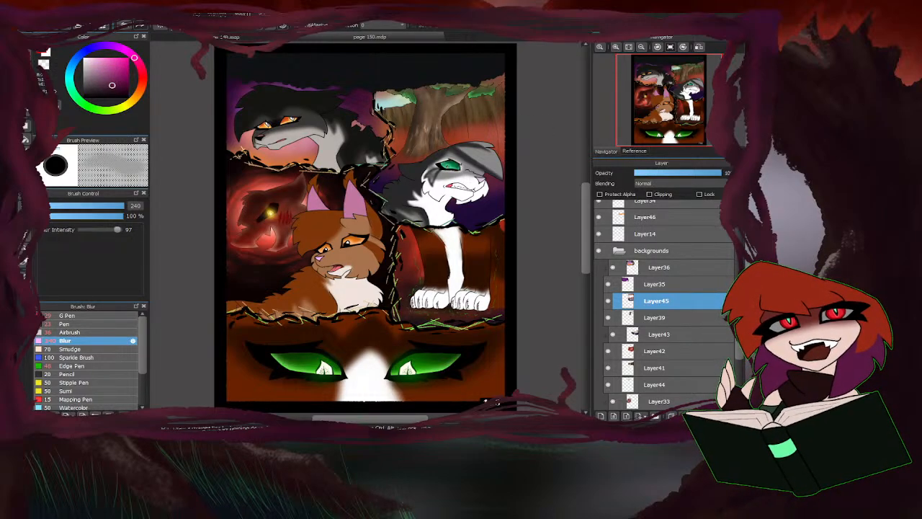
{"action": "left_click", "coordinate": [618, 250]}
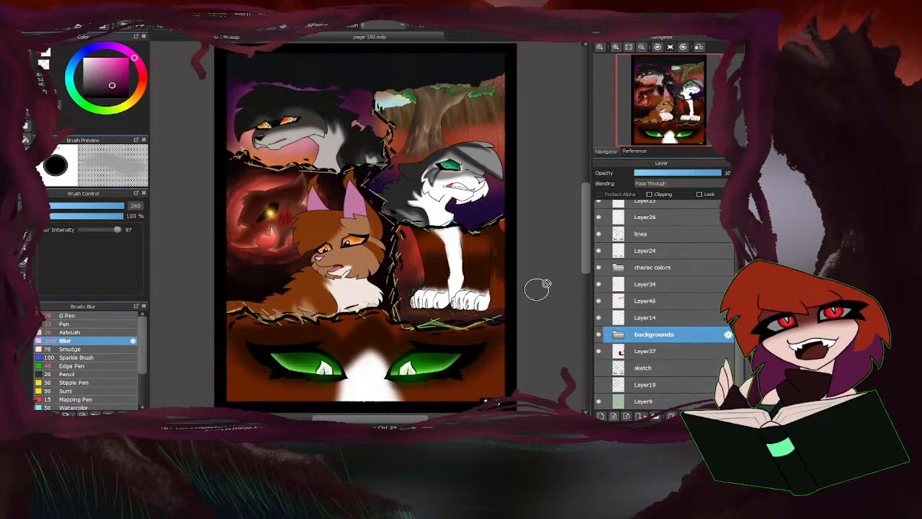
{"action": "left_click", "coordinate": [618, 267]}
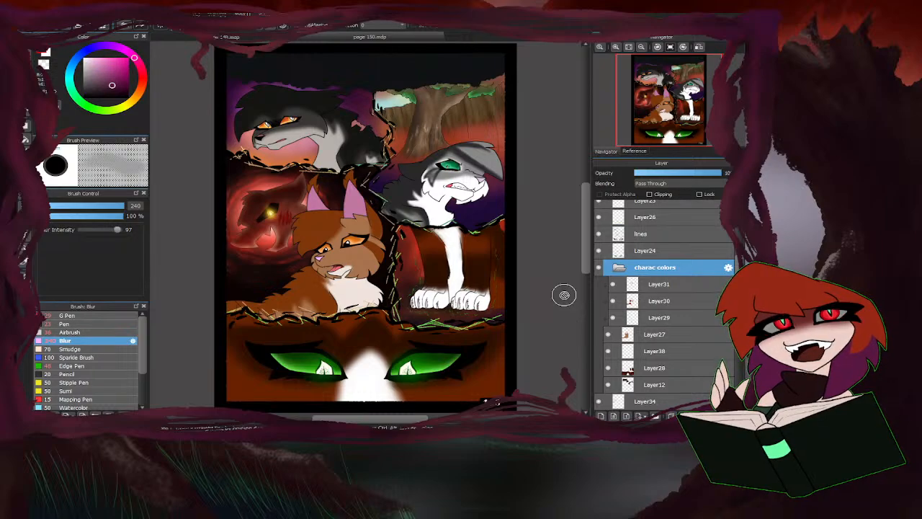
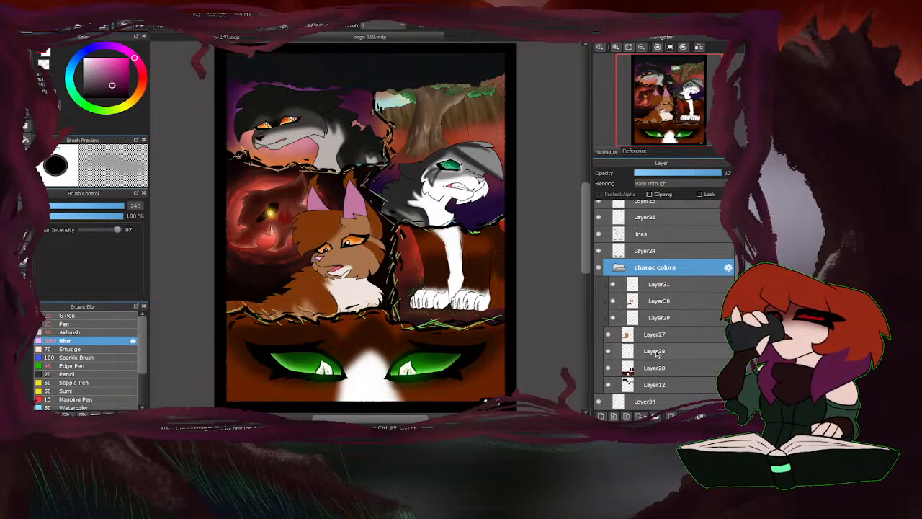
Merge Layer29, Layer30 and Layer31 down into Layer27 inside the charac colors folder.
{"action": "left_click", "coordinate": [653, 323]}
{"action": "left_click", "coordinate": [686, 416]}
{"action": "left_click", "coordinate": [673, 302]}
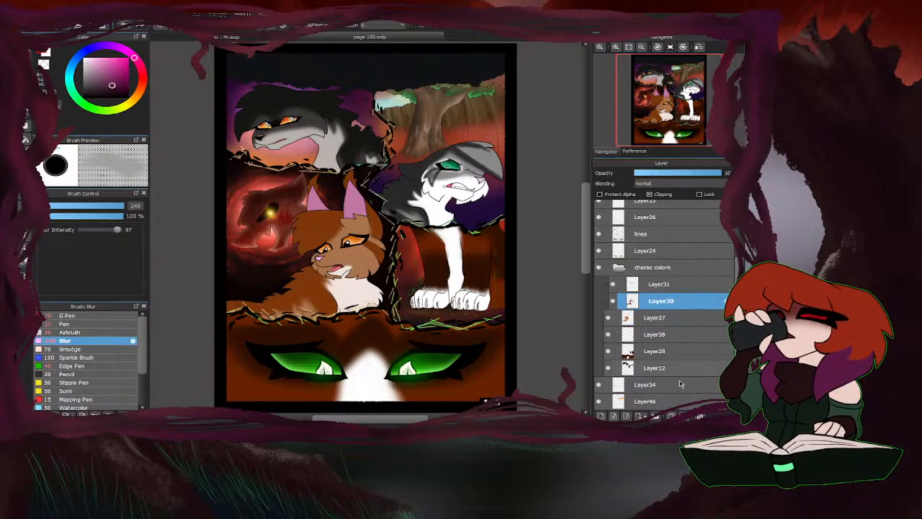
{"action": "left_click", "coordinate": [685, 416]}
{"action": "left_click", "coordinate": [659, 287]}
{"action": "left_click", "coordinate": [685, 415]}
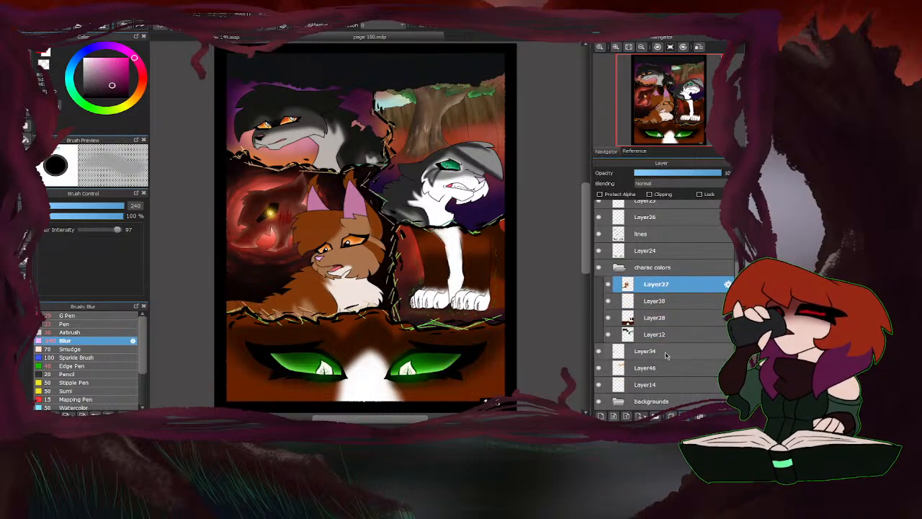
Check the character colour layers by toggling their visibility, and make Layer38 a clipping layer with Multiply blending above Layer28.
{"action": "left_click", "coordinate": [609, 284]}
{"action": "left_click", "coordinate": [609, 284]}
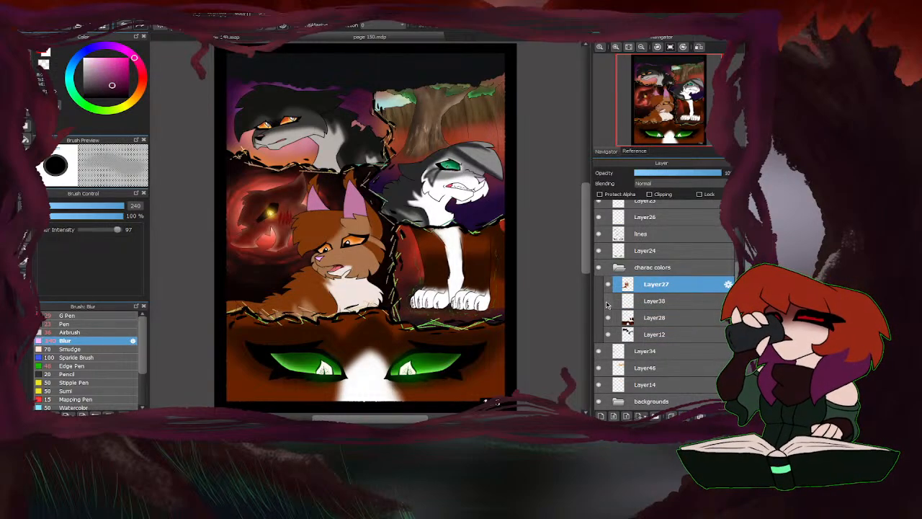
{"action": "left_click", "coordinate": [608, 318]}
{"action": "left_click", "coordinate": [608, 317]}
{"action": "left_click", "coordinate": [608, 335]}
{"action": "left_click", "coordinate": [608, 334]}
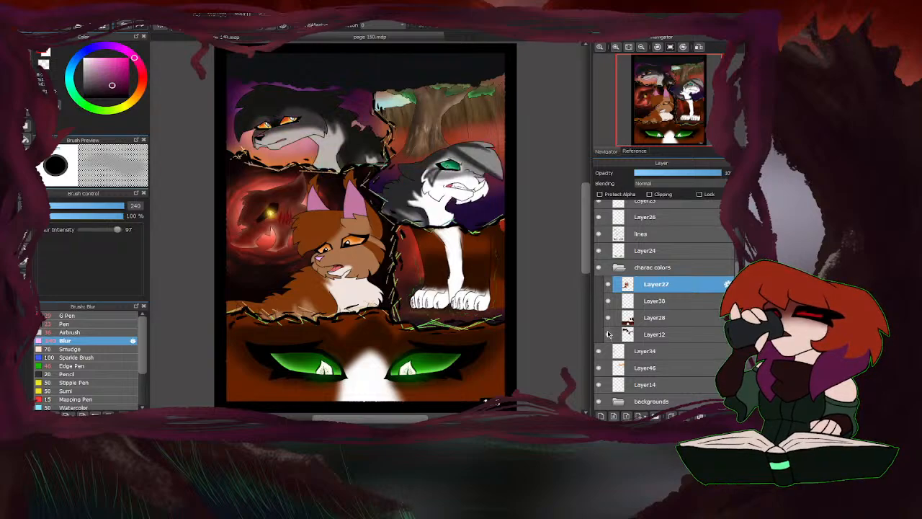
{"action": "left_click", "coordinate": [652, 301]}
{"action": "left_click", "coordinate": [649, 194]}
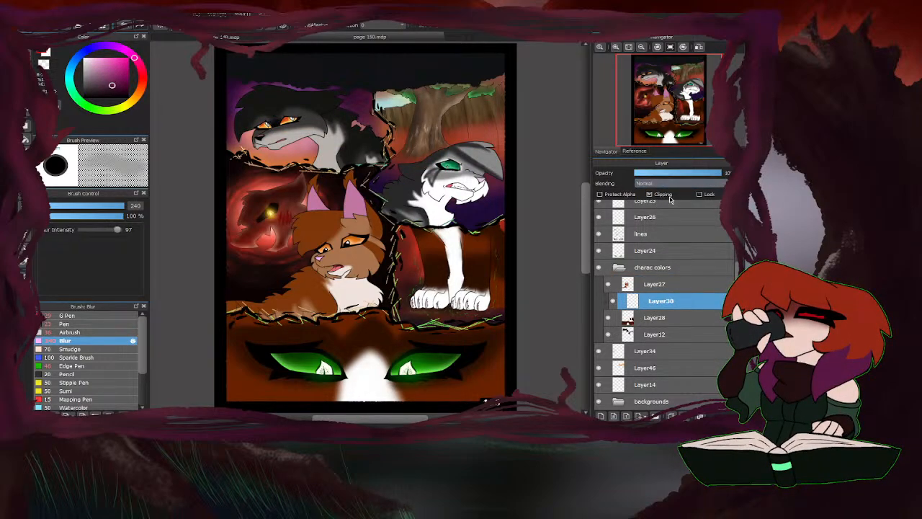
Airbrush dark red shading on Layer38 over the brown and white cat's legs and body at 411 px and 28% opacity.
{"action": "left_click", "coordinate": [91, 332]}
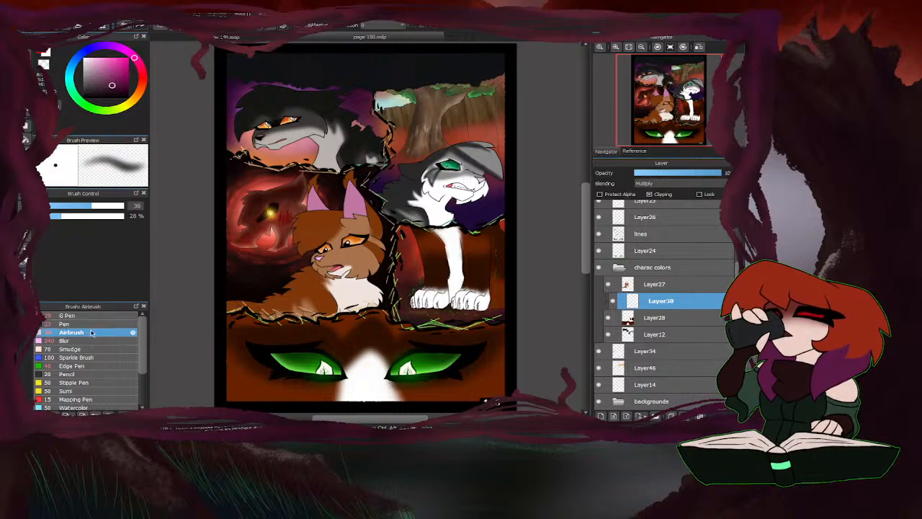
{"action": "left_click", "coordinate": [140, 81]}
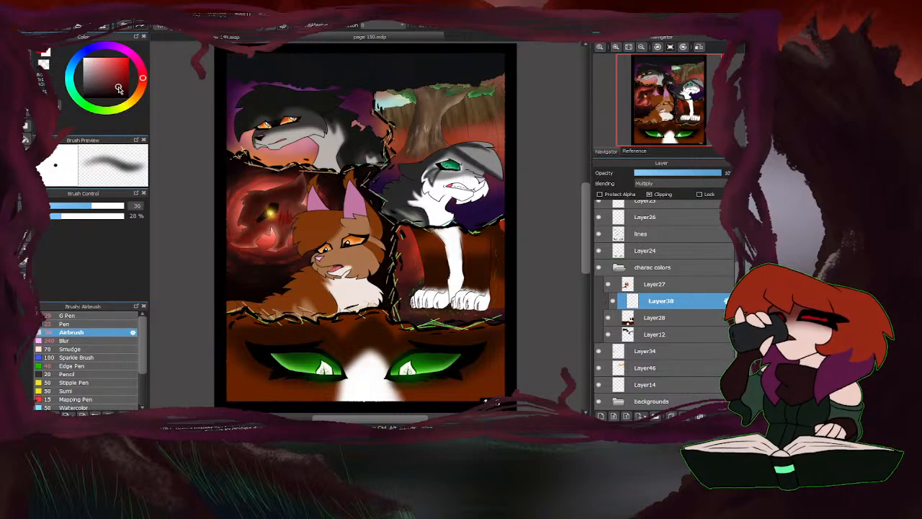
{"action": "left_click_drag", "start_coordinate": [119, 88], "coordinate": [121, 90]}
{"action": "left_click_drag", "start_coordinate": [116, 207], "coordinate": [155, 202]}
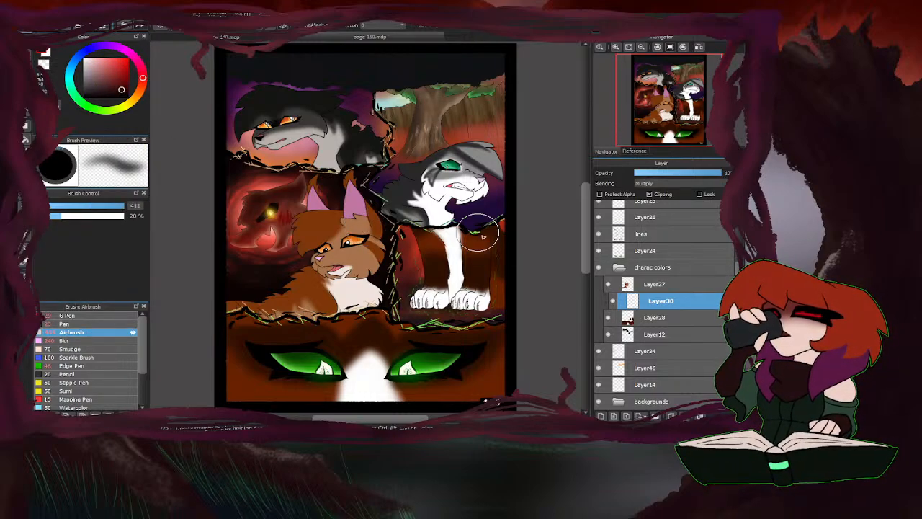
{"action": "mouse_move", "coordinate": [479, 235]}
{"action": "left_mouse_down"}
{"action": "mouse_move", "coordinate": [482, 299]}
{"action": "mouse_move", "coordinate": [513, 295]}
{"action": "mouse_move", "coordinate": [498, 304]}
{"action": "mouse_move", "coordinate": [511, 244]}
{"action": "mouse_move", "coordinate": [487, 244]}
{"action": "mouse_move", "coordinate": [474, 223]}
{"action": "mouse_move", "coordinate": [416, 232]}
{"action": "mouse_move", "coordinate": [416, 217]}
{"action": "mouse_move", "coordinate": [430, 255]}
{"action": "mouse_move", "coordinate": [492, 245]}
{"action": "mouse_move", "coordinate": [510, 285]}
{"action": "mouse_move", "coordinate": [415, 240]}
{"action": "mouse_move", "coordinate": [393, 271]}
{"action": "left_mouse_up"}
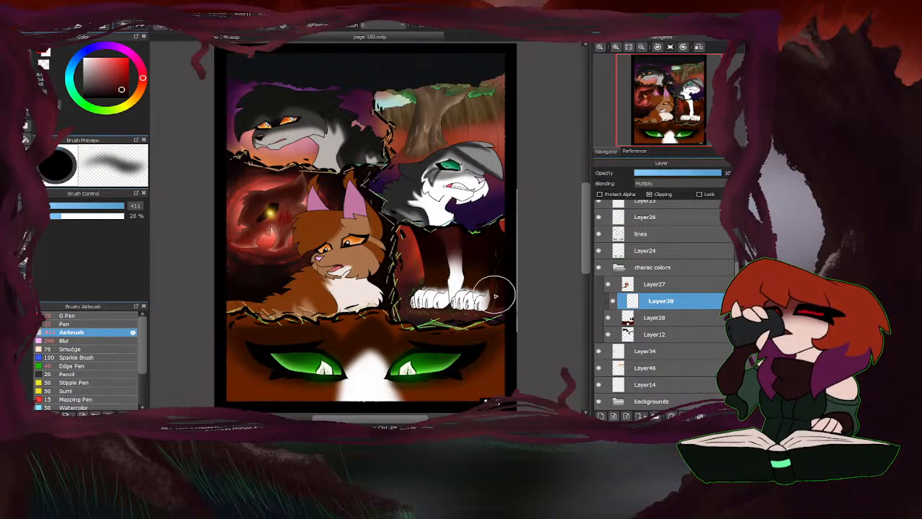
{"action": "scroll", "coordinate": [425, 324], "scroll_direction": "up", "scroll_amount": 1}
{"action": "mouse_move", "coordinate": [453, 314]}
{"action": "left_mouse_down"}
{"action": "mouse_move", "coordinate": [497, 315]}
{"action": "mouse_move", "coordinate": [402, 318]}
{"action": "mouse_move", "coordinate": [497, 266]}
{"action": "mouse_move", "coordinate": [352, 297]}
{"action": "mouse_move", "coordinate": [429, 241]}
{"action": "mouse_move", "coordinate": [441, 277]}
{"action": "mouse_move", "coordinate": [489, 253]}
{"action": "left_mouse_up"}
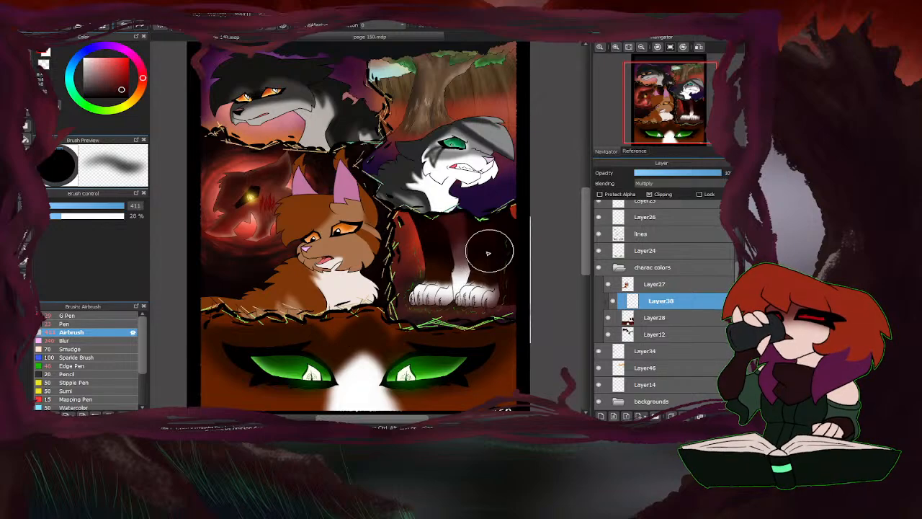
{"action": "scroll", "coordinate": [337, 175], "scroll_direction": "down", "scroll_amount": 1}
Cover the whole green-eyes panel on Layer38 with dark red shading using the Pen at 467 px.
{"action": "scroll", "coordinate": [375, 303], "scroll_direction": "up", "scroll_amount": 2}
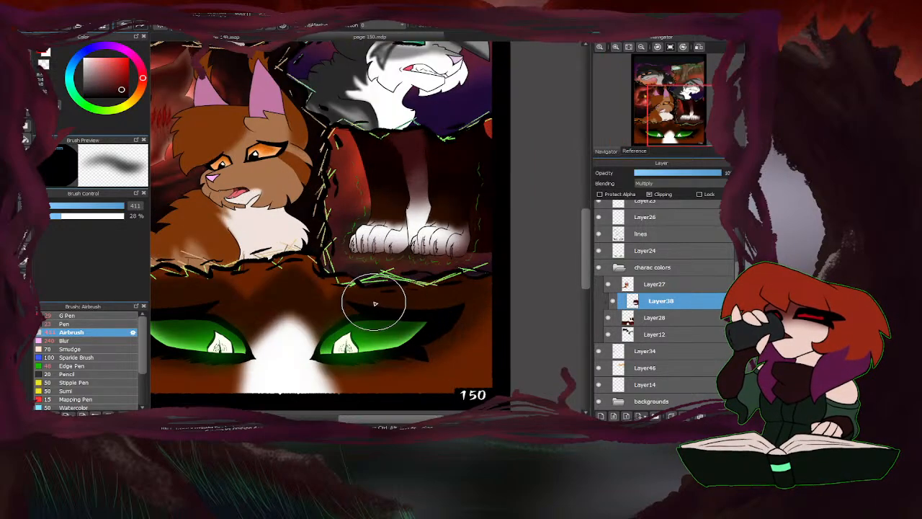
{"action": "scroll", "coordinate": [511, 195], "scroll_direction": "down", "scroll_amount": 2}
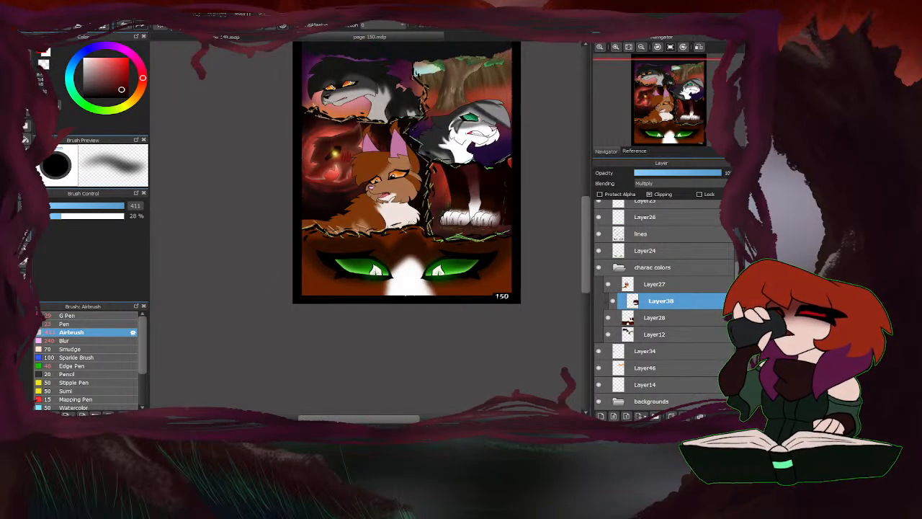
{"action": "left_click", "coordinate": [81, 324]}
{"action": "left_click_drag", "start_coordinate": [106, 207], "coordinate": [164, 211]}
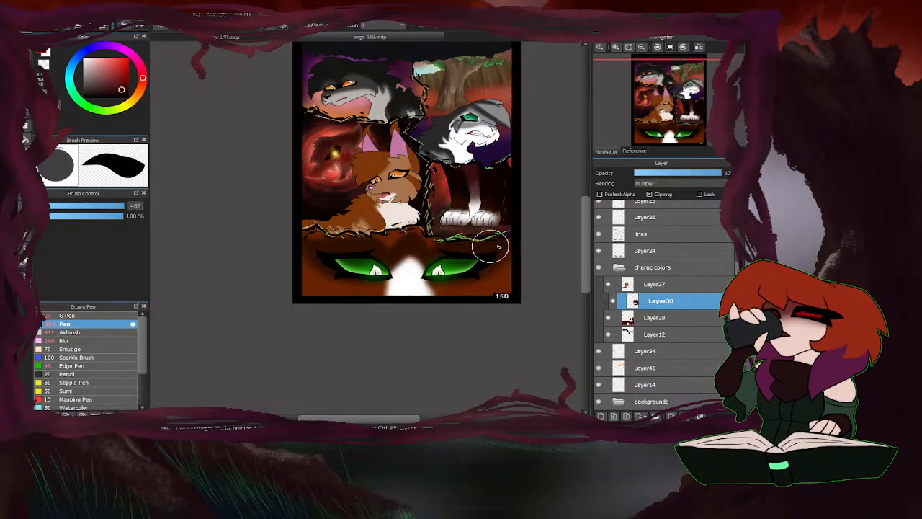
{"action": "mouse_move", "coordinate": [521, 242]}
{"action": "left_mouse_down"}
{"action": "mouse_move", "coordinate": [305, 245]}
{"action": "mouse_move", "coordinate": [420, 233]}
{"action": "mouse_move", "coordinate": [302, 248]}
{"action": "mouse_move", "coordinate": [503, 270]}
{"action": "mouse_move", "coordinate": [249, 289]}
{"action": "mouse_move", "coordinate": [559, 300]}
{"action": "left_mouse_up"}
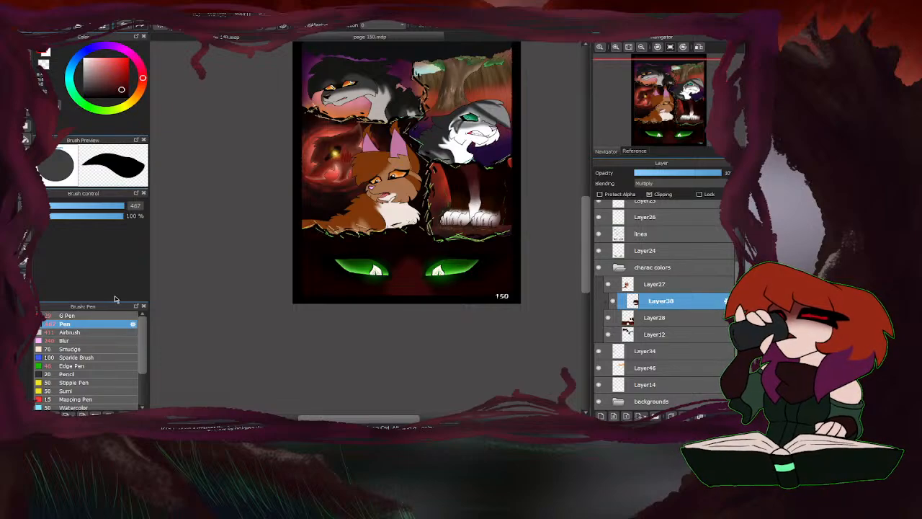
Clear the dark shading from the white muzzle stripe, the forehead and the rims of both green eyes.
{"action": "scroll", "coordinate": [403, 260], "scroll_direction": "up", "scroll_amount": 3}
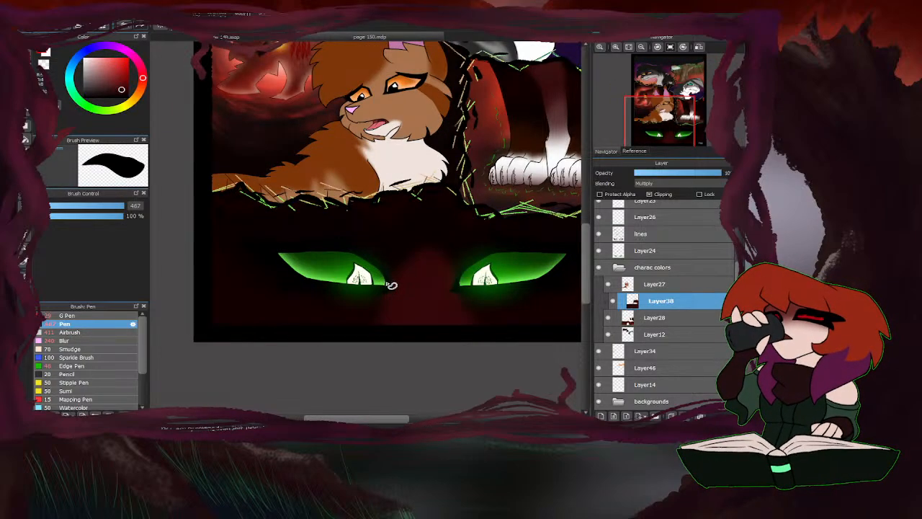
{"action": "mouse_move", "coordinate": [385, 283]}
{"action": "left_mouse_down"}
{"action": "mouse_move", "coordinate": [458, 223]}
{"action": "mouse_move", "coordinate": [425, 299]}
{"action": "mouse_move", "coordinate": [386, 292]}
{"action": "left_mouse_up"}
{"action": "scroll", "coordinate": [539, 266], "scroll_direction": "down", "scroll_amount": 2}
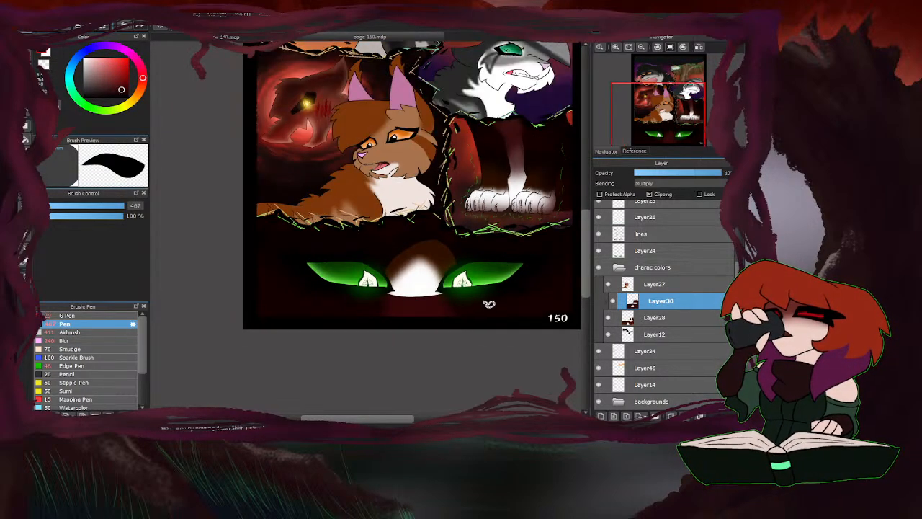
{"action": "scroll", "coordinate": [447, 299], "scroll_direction": "up", "scroll_amount": 2}
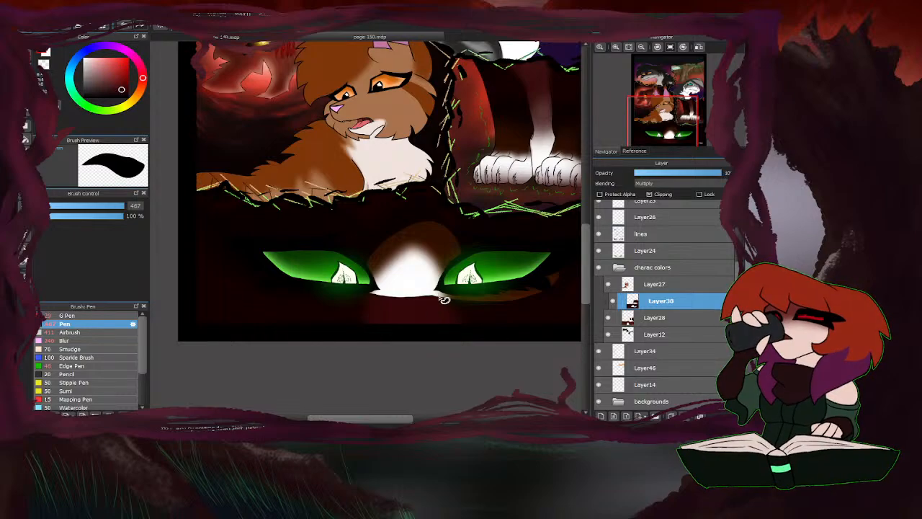
{"action": "mouse_move", "coordinate": [438, 294]}
{"action": "left_mouse_down"}
{"action": "mouse_move", "coordinate": [358, 302]}
{"action": "mouse_move", "coordinate": [361, 276]}
{"action": "mouse_move", "coordinate": [320, 251]}
{"action": "left_mouse_up"}
{"action": "left_click_drag", "start_coordinate": [491, 254], "coordinate": [471, 243]}
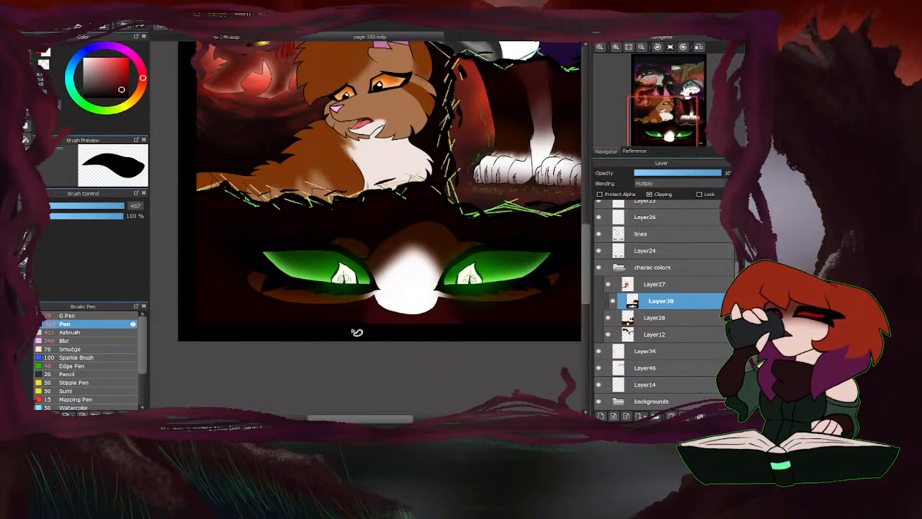
Soften the shading edges across the green-eyes panel with the Blur brush at 1000 px.
{"action": "left_click", "coordinate": [64, 340]}
{"action": "scroll", "coordinate": [351, 286], "scroll_direction": "down", "scroll_amount": 2}
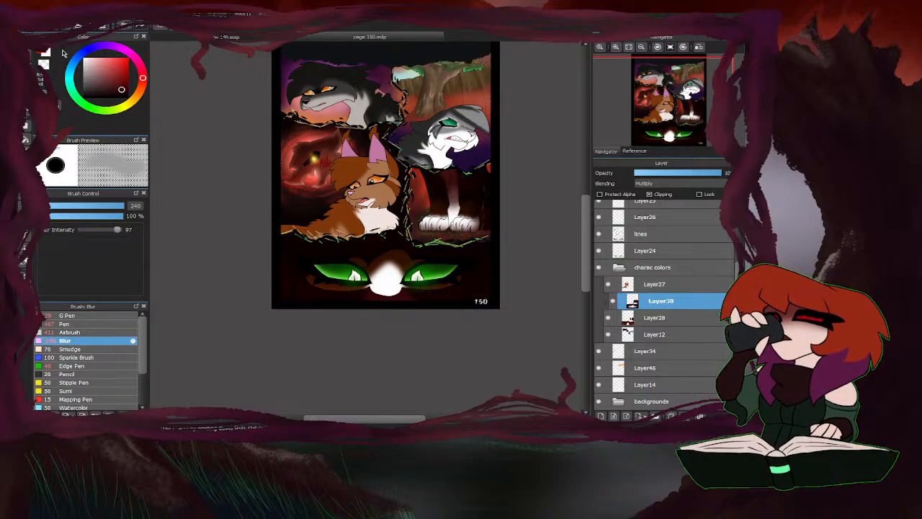
{"action": "left_click_drag", "start_coordinate": [125, 206], "coordinate": [196, 203]}
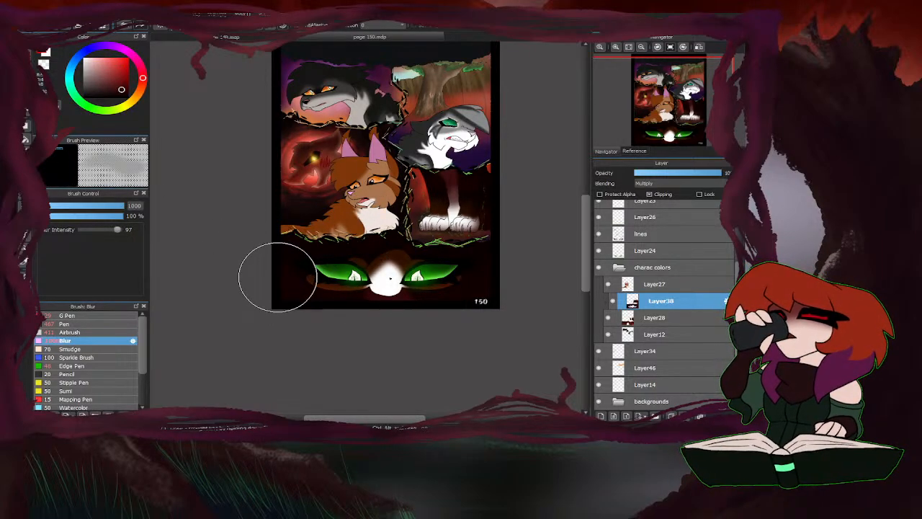
{"action": "left_click_drag", "start_coordinate": [389, 278], "coordinate": [365, 277]}
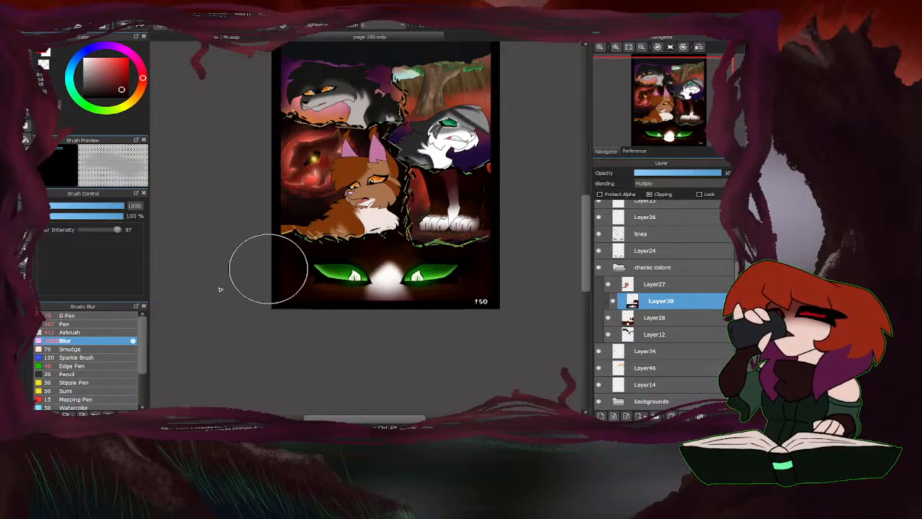
{"action": "scroll", "coordinate": [316, 294], "scroll_direction": "up", "scroll_amount": 3}
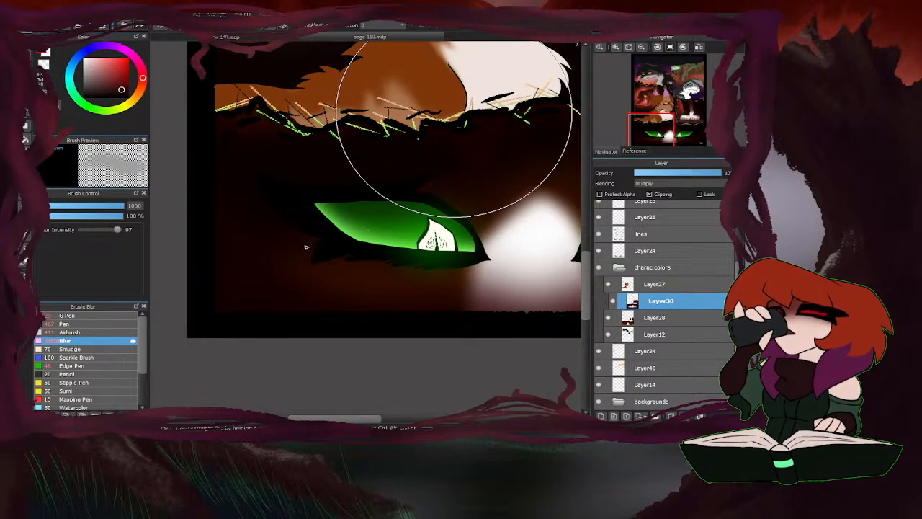
{"action": "scroll", "coordinate": [317, 238], "scroll_direction": "down", "scroll_amount": 5}
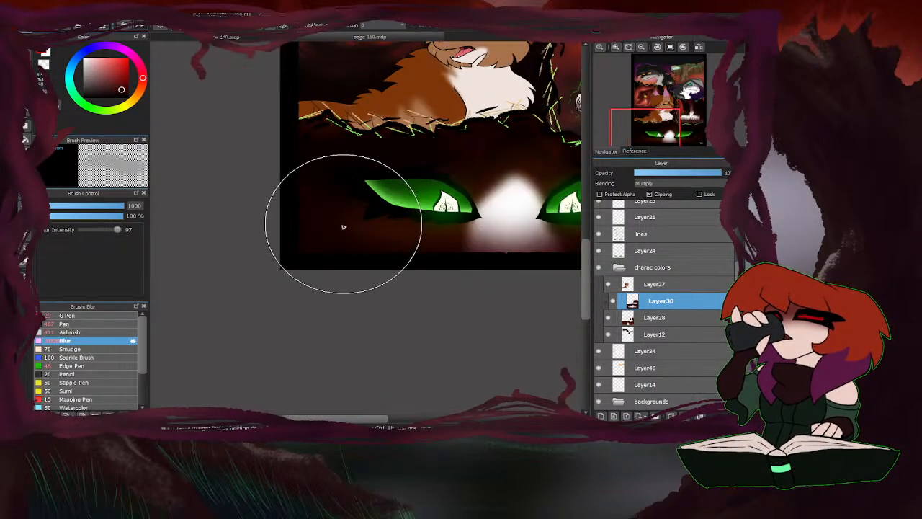
{"action": "scroll", "coordinate": [389, 284], "scroll_direction": "up", "scroll_amount": 2}
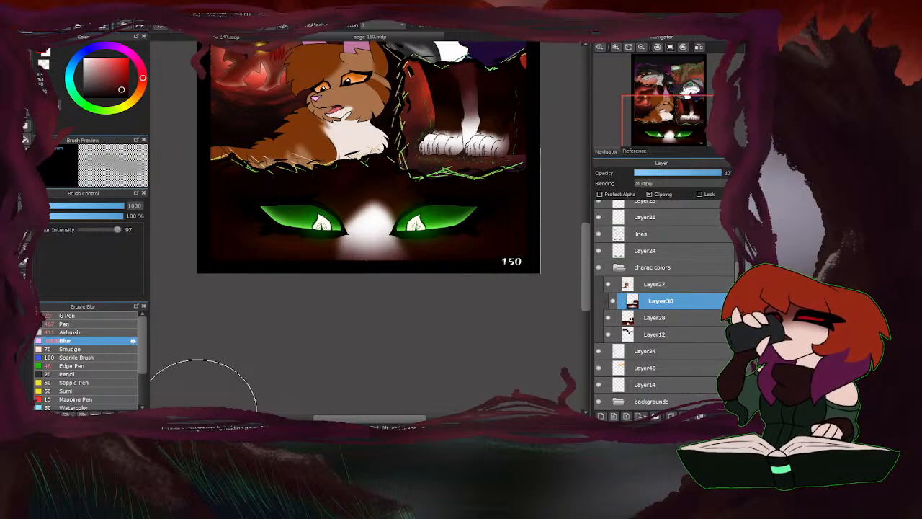
Brighten the white muzzle patch and inner eye corners by clearing shading with a 50 px transparent Airbrush, undoing the stray dark stroke.
{"action": "left_click", "coordinate": [70, 333]}
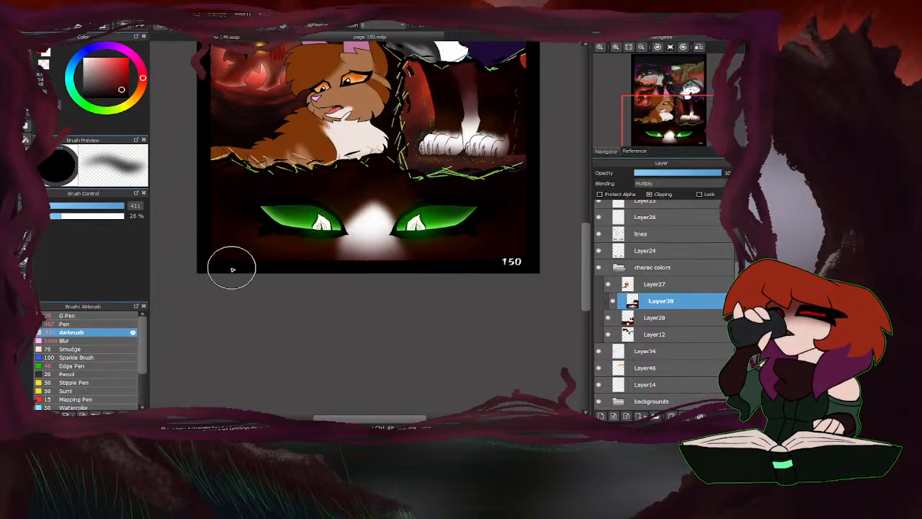
{"action": "left_click_drag", "start_coordinate": [119, 206], "coordinate": [106, 207]}
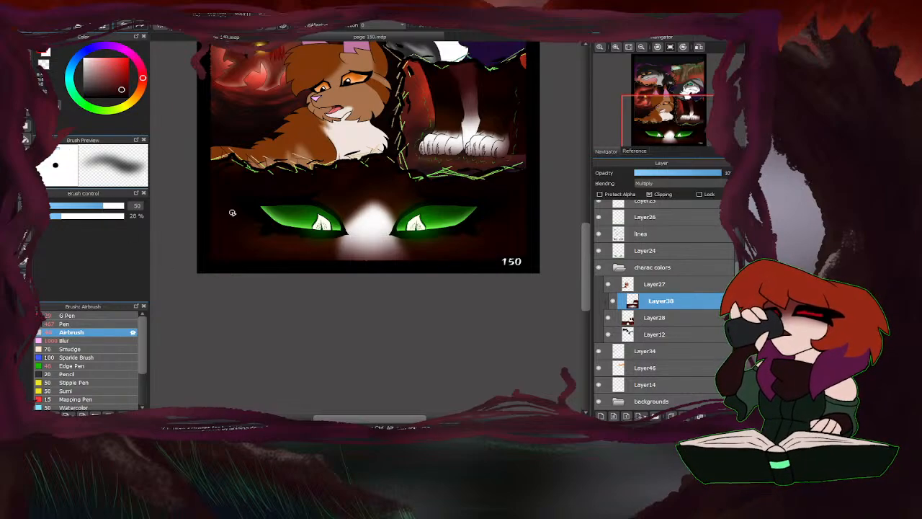
{"action": "scroll", "coordinate": [334, 216], "scroll_direction": "up", "scroll_amount": 3}
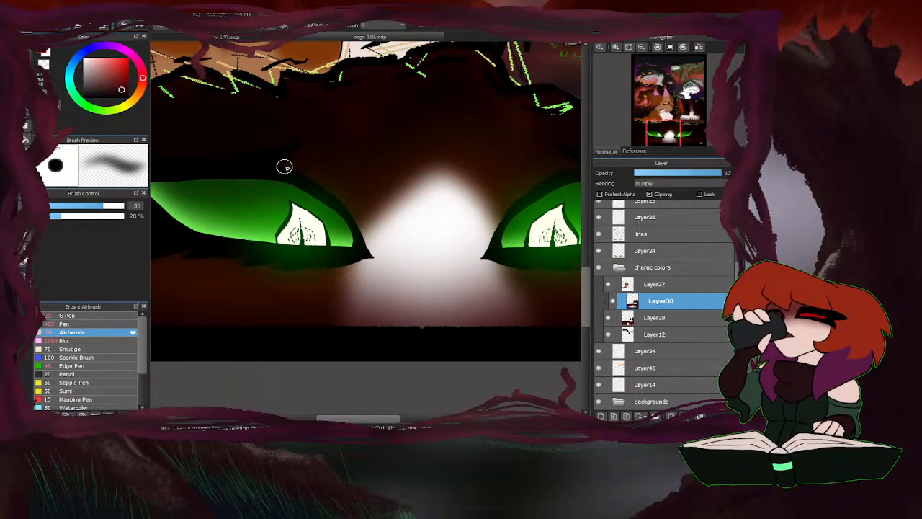
{"action": "left_click_drag", "start_coordinate": [359, 222], "coordinate": [374, 247]}
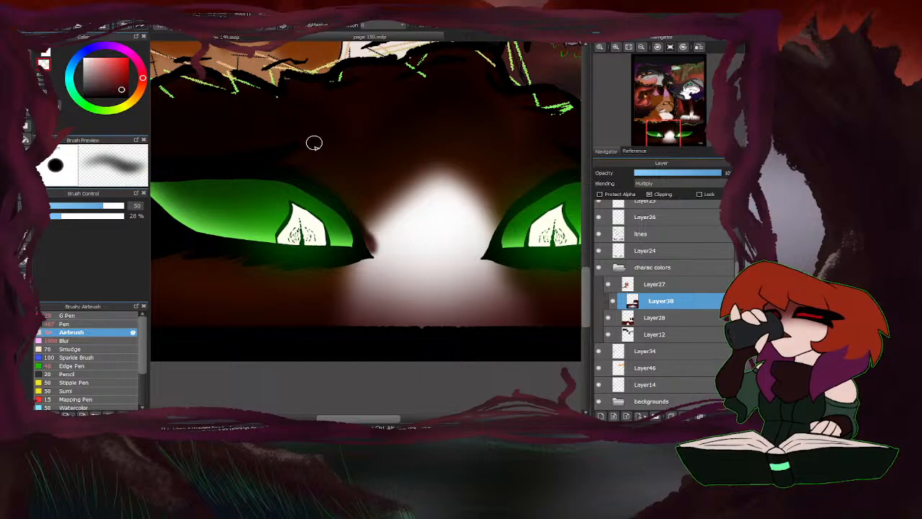
{"action": "key", "text": "ctrl+z"}
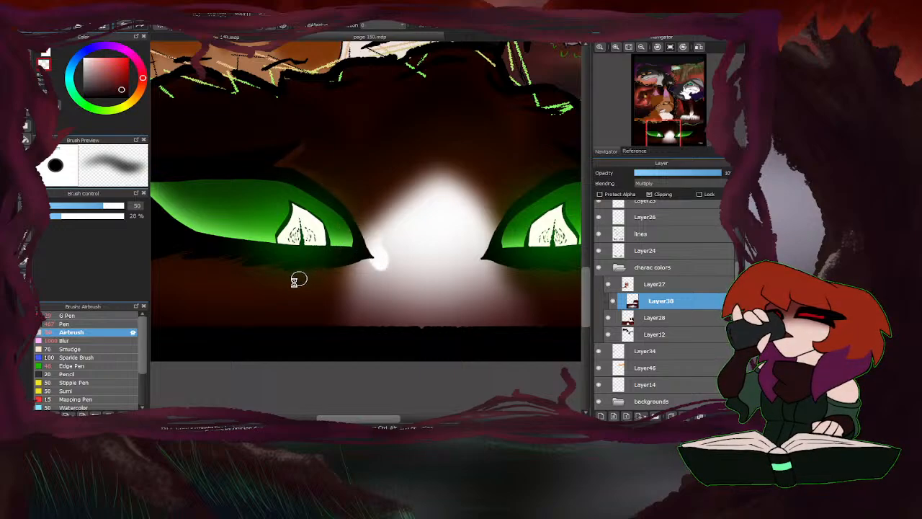
{"action": "scroll", "coordinate": [299, 279], "scroll_direction": "down", "scroll_amount": 1}
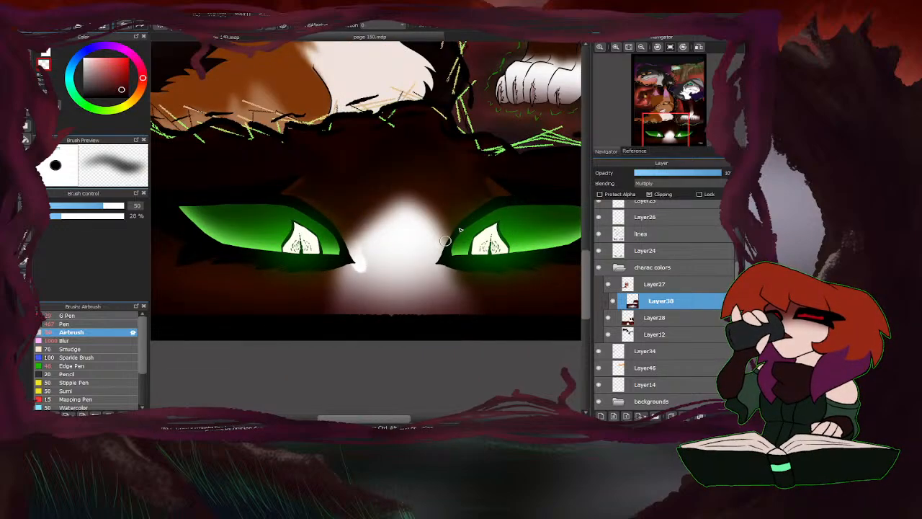
{"action": "scroll", "coordinate": [436, 267], "scroll_direction": "down", "scroll_amount": 3}
{"action": "scroll", "coordinate": [416, 255], "scroll_direction": "up", "scroll_amount": 3}
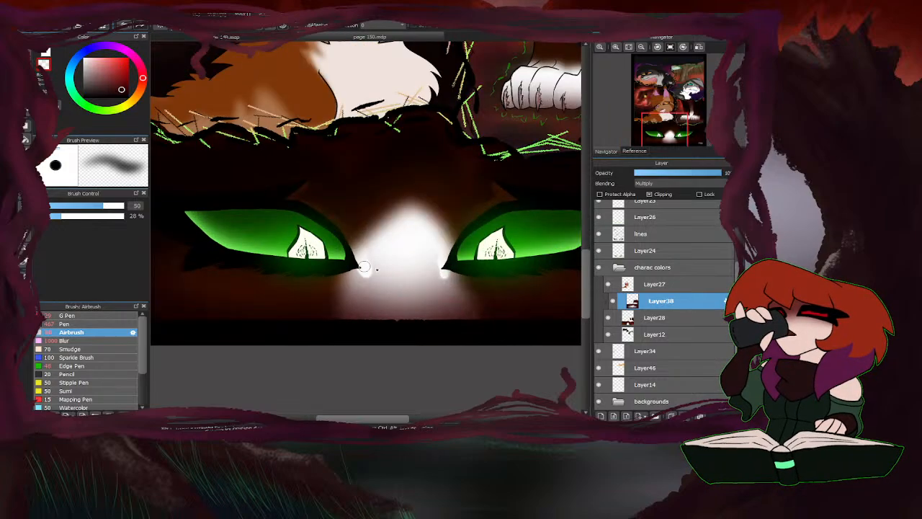
{"action": "mouse_move", "coordinate": [373, 268]}
{"action": "left_mouse_down"}
{"action": "mouse_move", "coordinate": [423, 257]}
{"action": "mouse_move", "coordinate": [444, 241]}
{"action": "mouse_move", "coordinate": [411, 233]}
{"action": "mouse_move", "coordinate": [517, 267]}
{"action": "mouse_move", "coordinate": [357, 272]}
{"action": "mouse_move", "coordinate": [466, 283]}
{"action": "mouse_move", "coordinate": [409, 289]}
{"action": "left_mouse_up"}
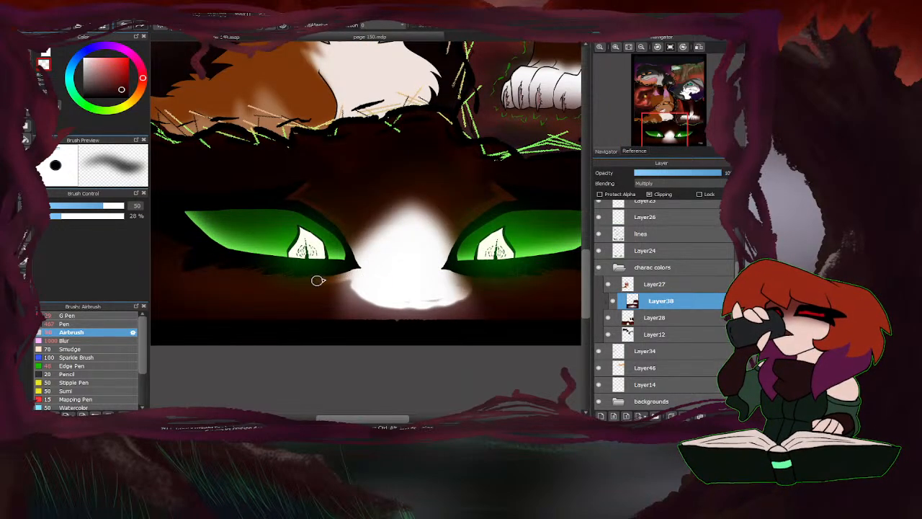
Clear thin rims of shading around the outer lashes and lower edges of both green eyes with the 50 px Airbrush.
{"action": "scroll", "coordinate": [238, 256], "scroll_direction": "down", "scroll_amount": 3}
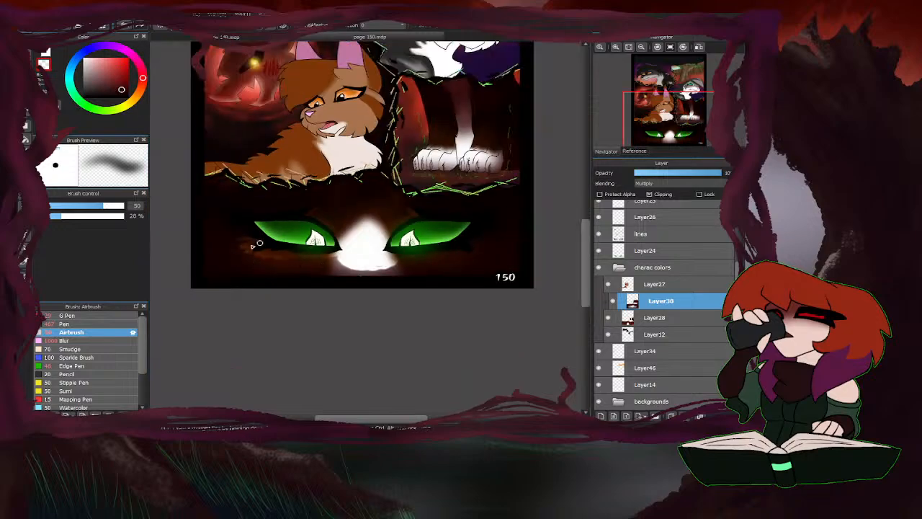
{"action": "scroll", "coordinate": [244, 250], "scroll_direction": "up", "scroll_amount": 4}
{"action": "left_click_drag", "start_coordinate": [234, 225], "coordinate": [197, 183]}
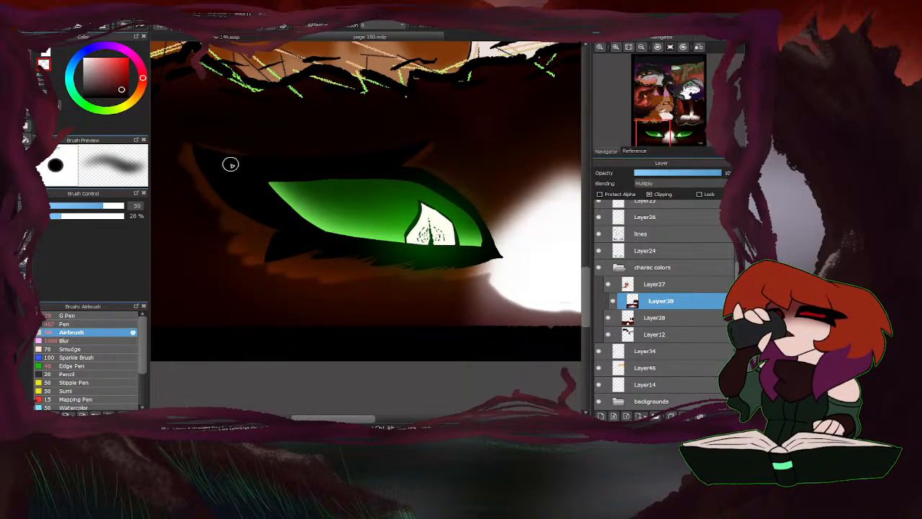
{"action": "scroll", "coordinate": [231, 164], "scroll_direction": "down", "scroll_amount": 3}
{"action": "scroll", "coordinate": [461, 179], "scroll_direction": "up", "scroll_amount": 4}
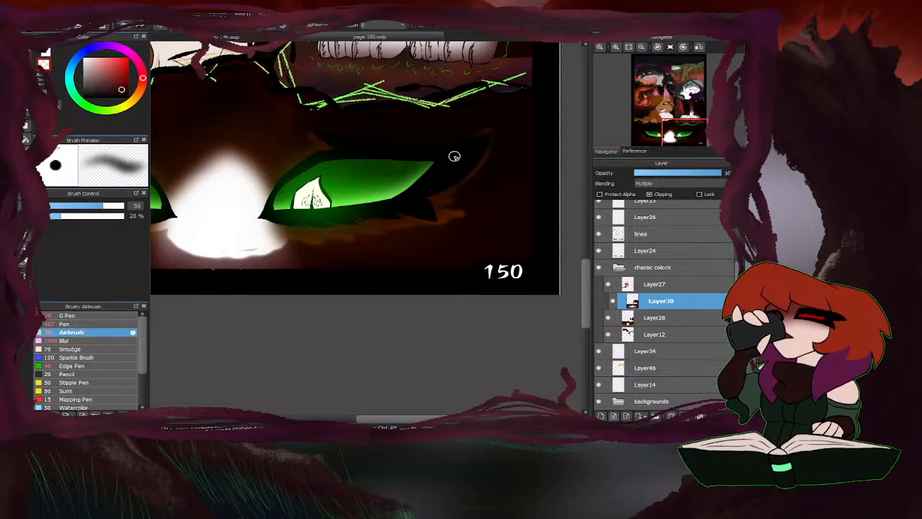
Soften the cleared rims around both green eyes on the Multiply layer with the Blur brush at 293 px.
{"action": "scroll", "coordinate": [498, 190], "scroll_direction": "down", "scroll_amount": 2}
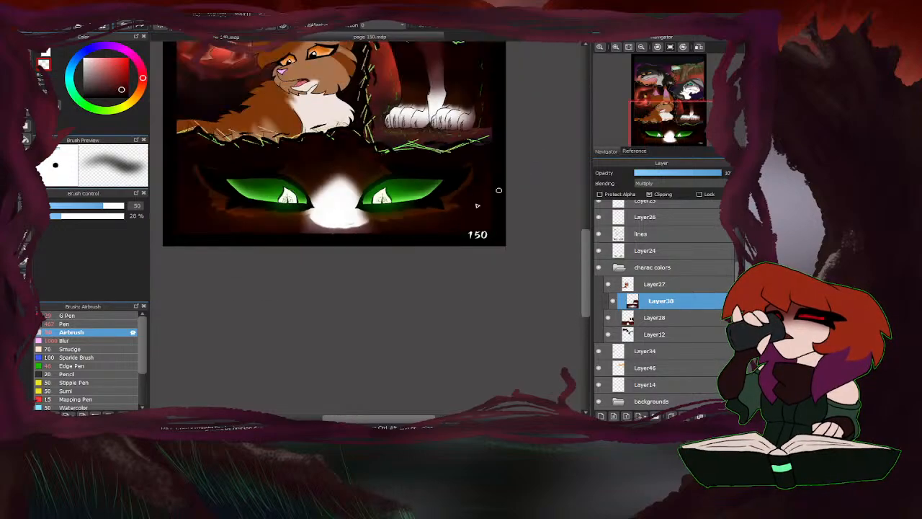
{"action": "left_click", "coordinate": [83, 341]}
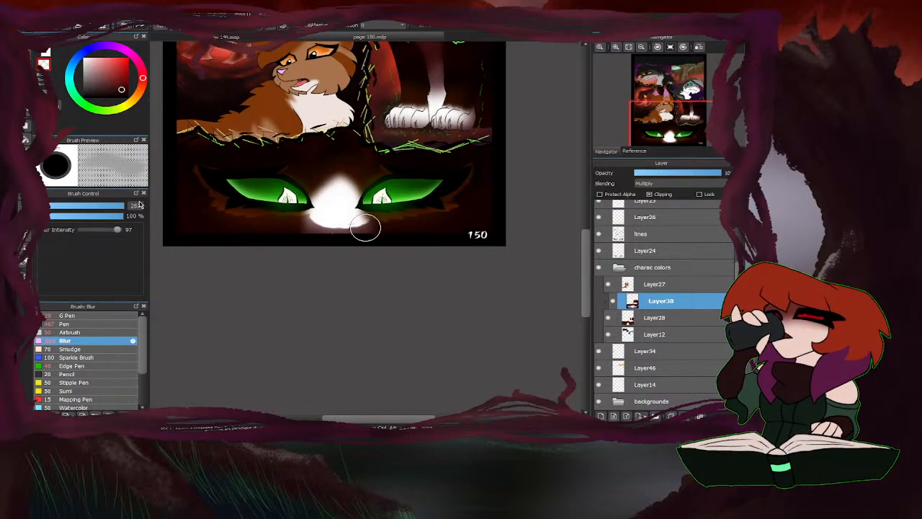
{"action": "scroll", "coordinate": [279, 147], "scroll_direction": "up", "scroll_amount": 1}
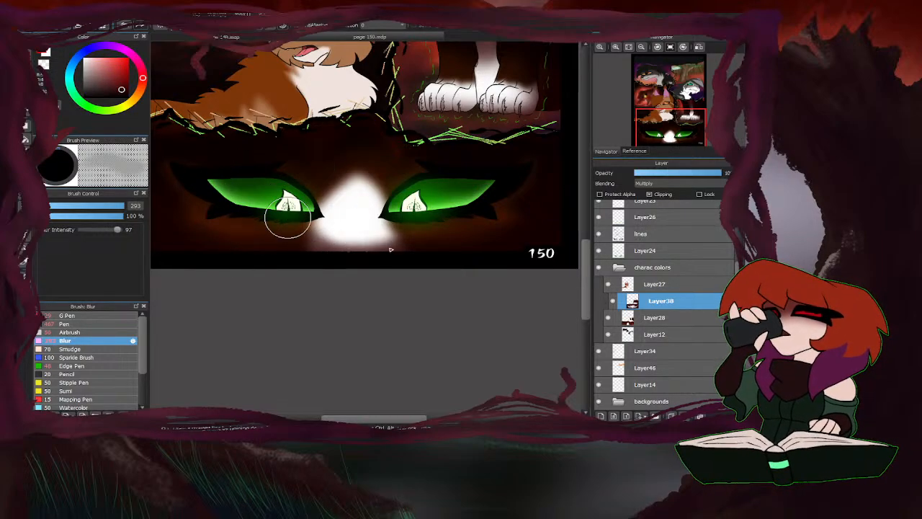
{"action": "scroll", "coordinate": [284, 212], "scroll_direction": "down", "scroll_amount": 5}
{"action": "scroll", "coordinate": [371, 230], "scroll_direction": "up", "scroll_amount": 3}
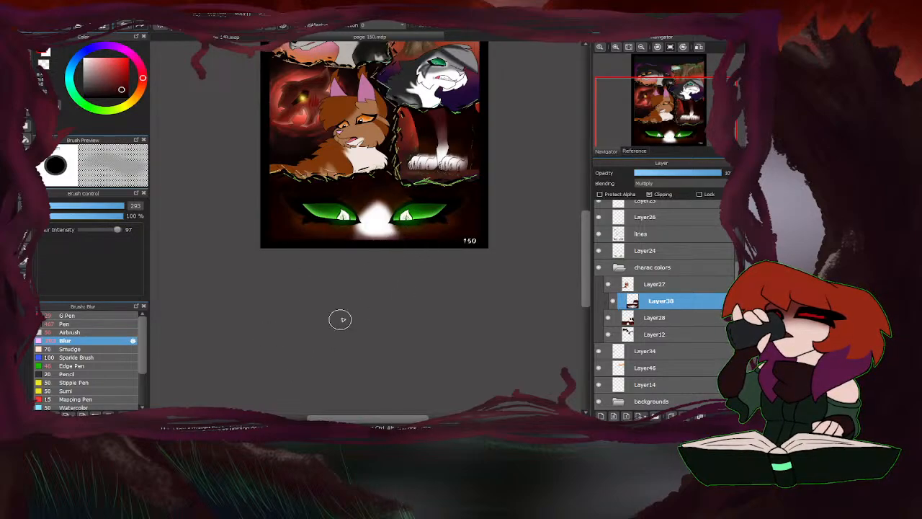
{"action": "scroll", "coordinate": [344, 340], "scroll_direction": "down", "scroll_amount": 2}
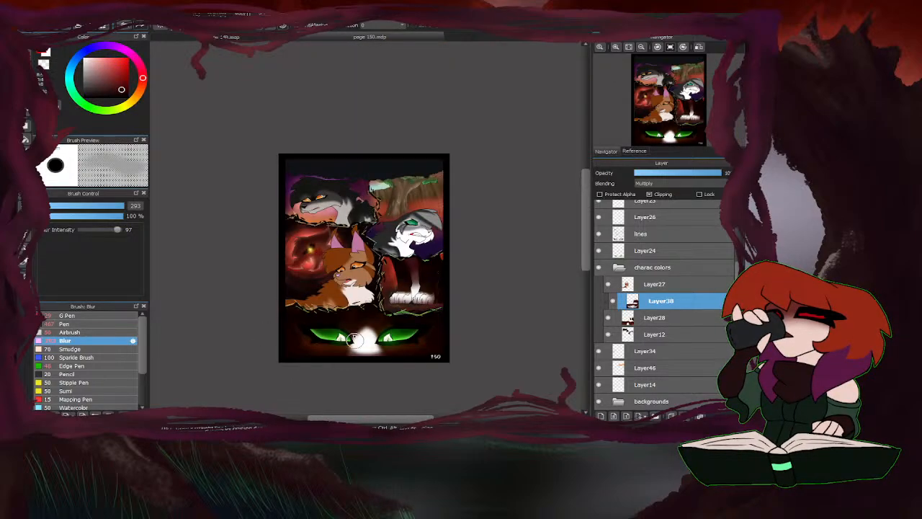
Even out the dark shading across the legs and green-eyes panels with the Airbrush at 527 px.
{"action": "left_click", "coordinate": [71, 332]}
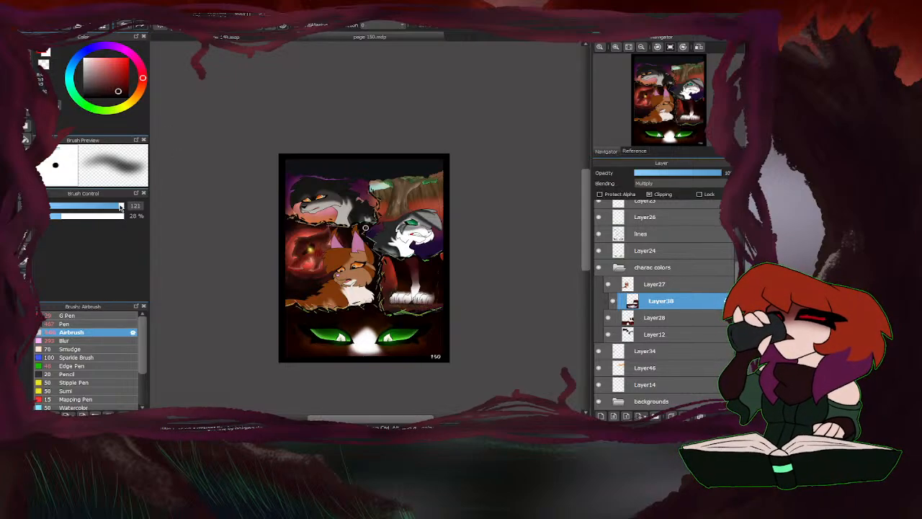
{"action": "left_click_drag", "start_coordinate": [120, 206], "coordinate": [190, 196]}
{"action": "scroll", "coordinate": [425, 319], "scroll_direction": "up", "scroll_amount": 2}
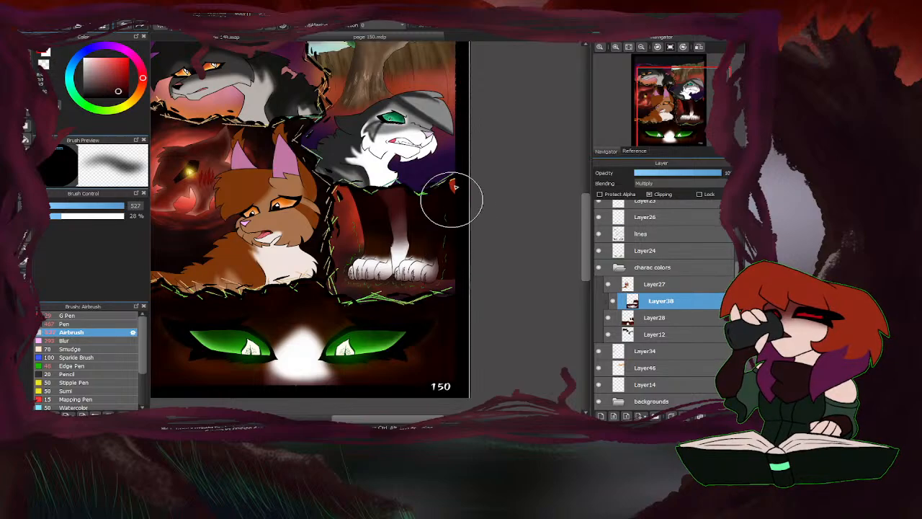
{"action": "scroll", "coordinate": [487, 234], "scroll_direction": "down", "scroll_amount": 2}
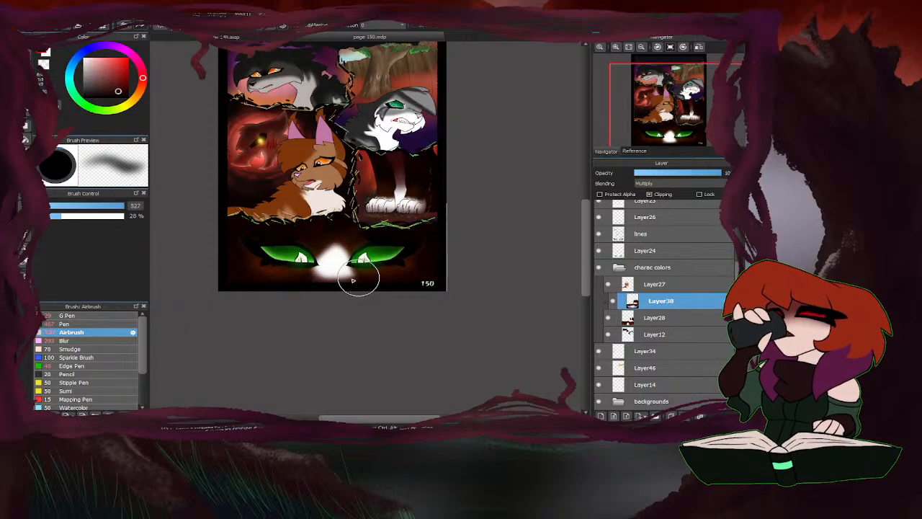
{"action": "scroll", "coordinate": [217, 324], "scroll_direction": "down", "scroll_amount": 3}
{"action": "scroll", "coordinate": [226, 320], "scroll_direction": "up", "scroll_amount": 3}
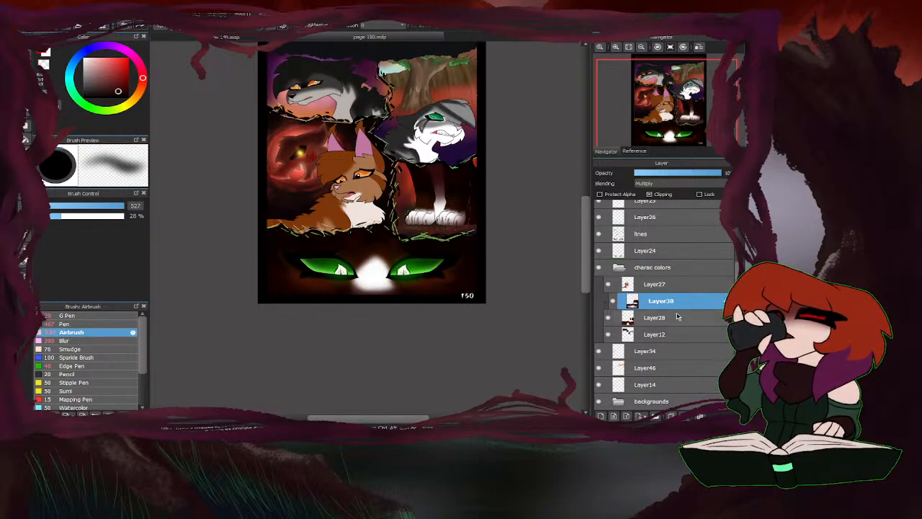
Add a new layer above the Multiply shading layer, clip it, and set its blending to Hard Light.
{"action": "left_click", "coordinate": [600, 416]}
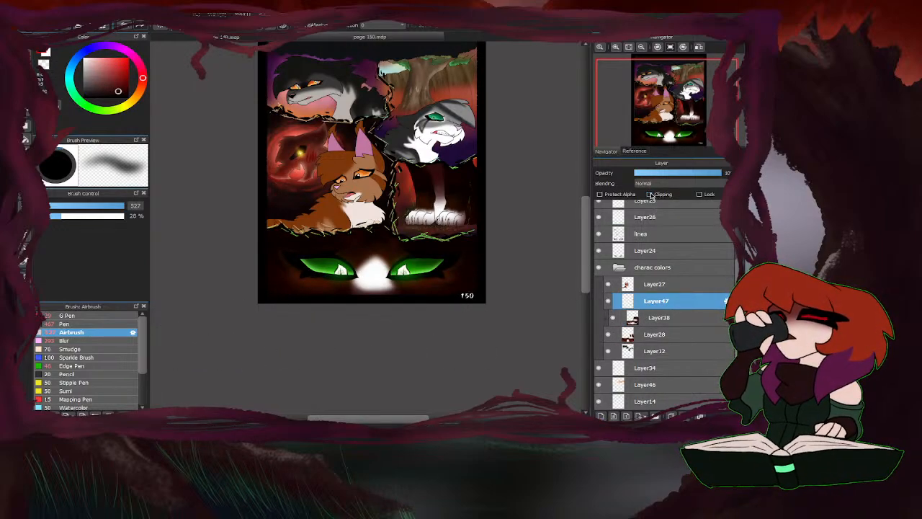
{"action": "left_click", "coordinate": [650, 195]}
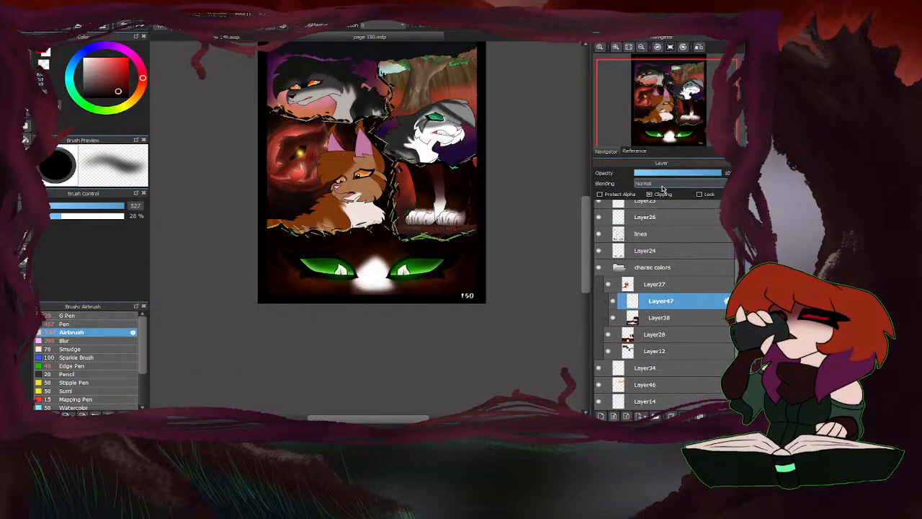
{"action": "left_click", "coordinate": [658, 261]}
{"action": "scroll", "coordinate": [353, 287], "scroll_direction": "up", "scroll_amount": 1}
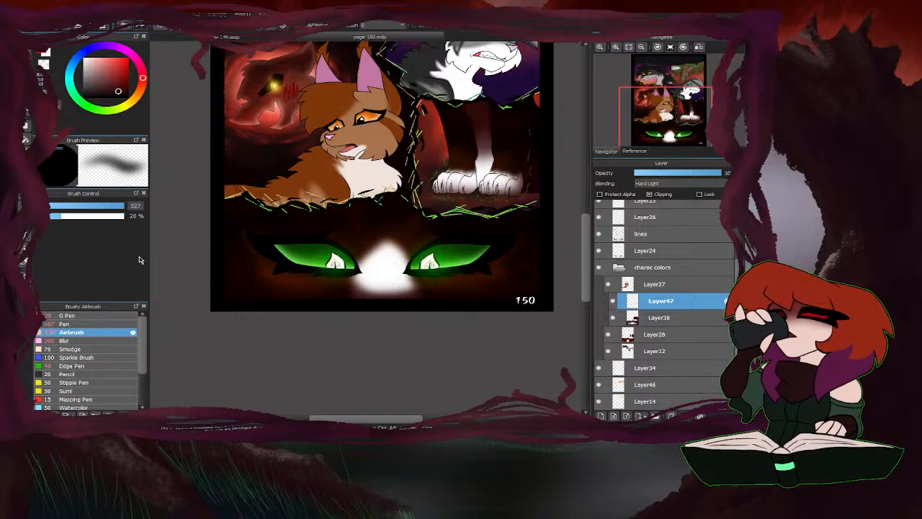
Soften the shading on the Multiply layer in the green-eyes panel with the Blur brush at 775 px.
{"action": "left_click", "coordinate": [670, 318]}
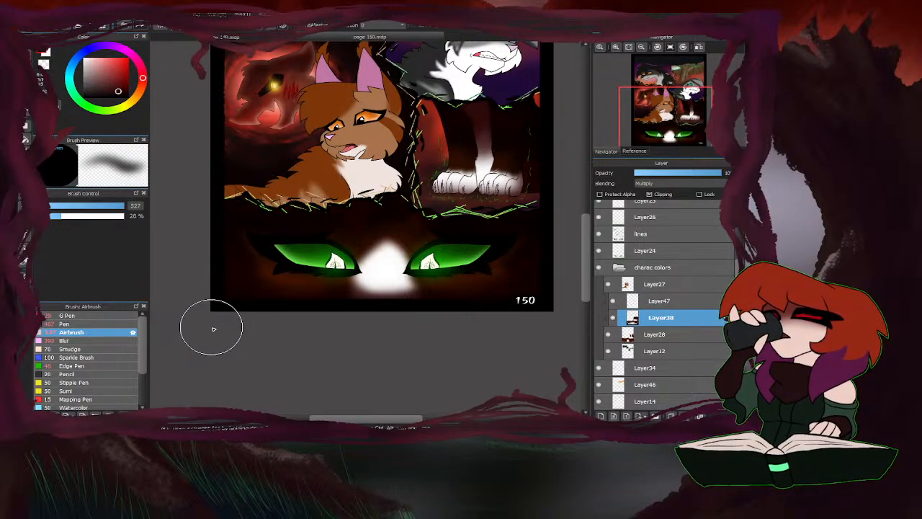
{"action": "left_click", "coordinate": [87, 341]}
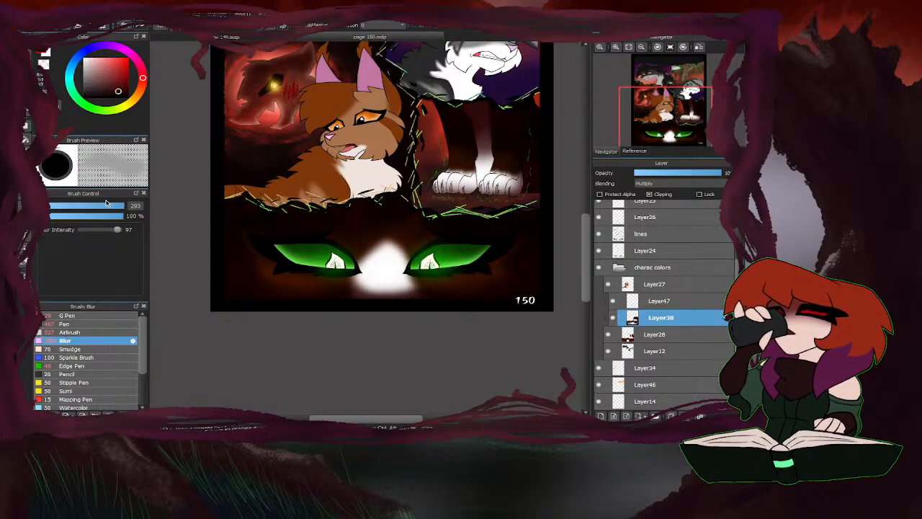
{"action": "left_click_drag", "start_coordinate": [122, 207], "coordinate": [145, 206]}
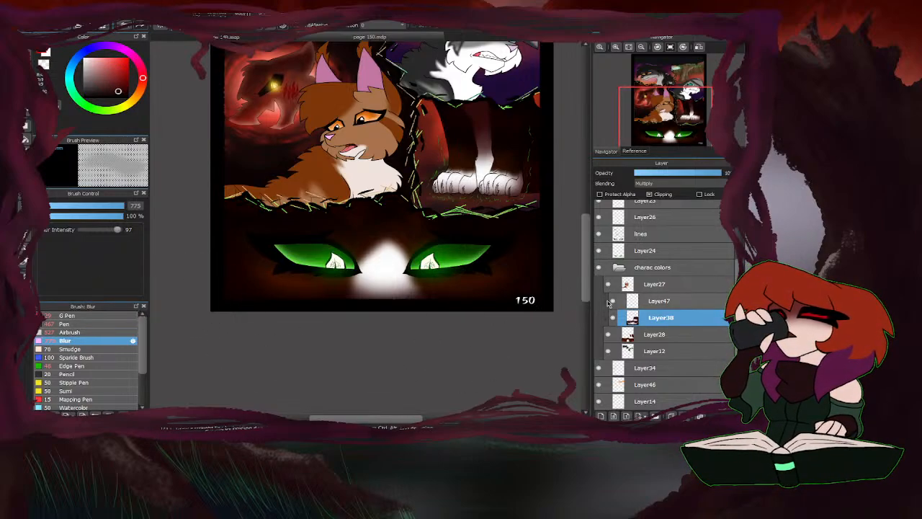
Paint a rim light along the left leg's outer edge on the Hard Light layer with a 47 px Airbrush, using red sampled from the background.
{"action": "left_click", "coordinate": [646, 288]}
{"action": "left_click", "coordinate": [646, 301]}
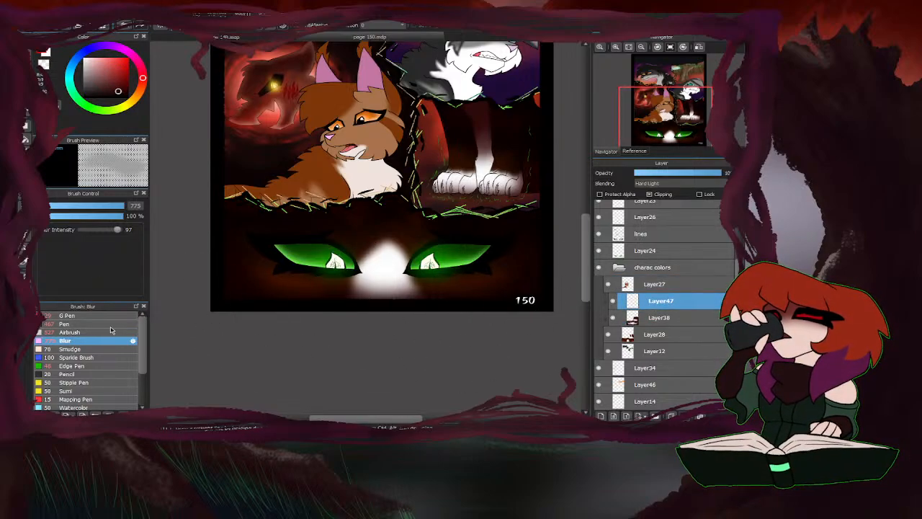
{"action": "left_click", "coordinate": [85, 332]}
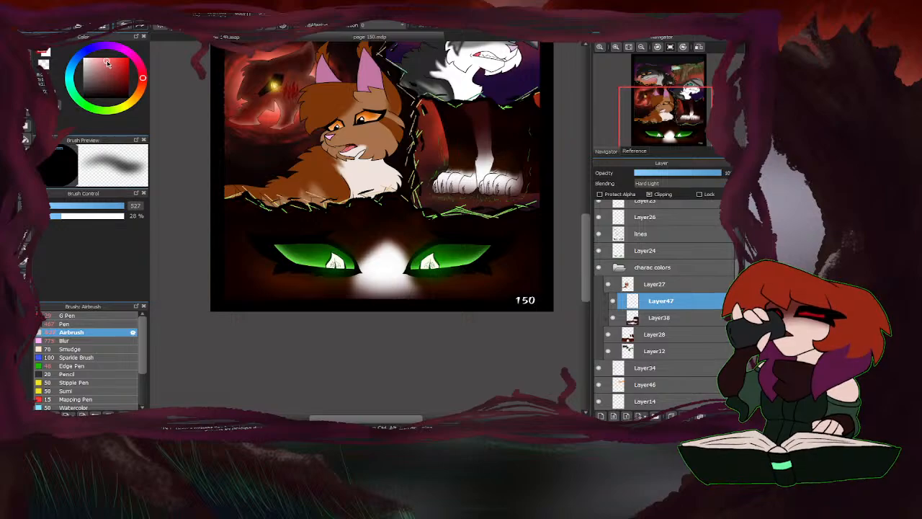
{"action": "left_click", "coordinate": [133, 103]}
{"action": "right_click", "coordinate": [441, 129]}
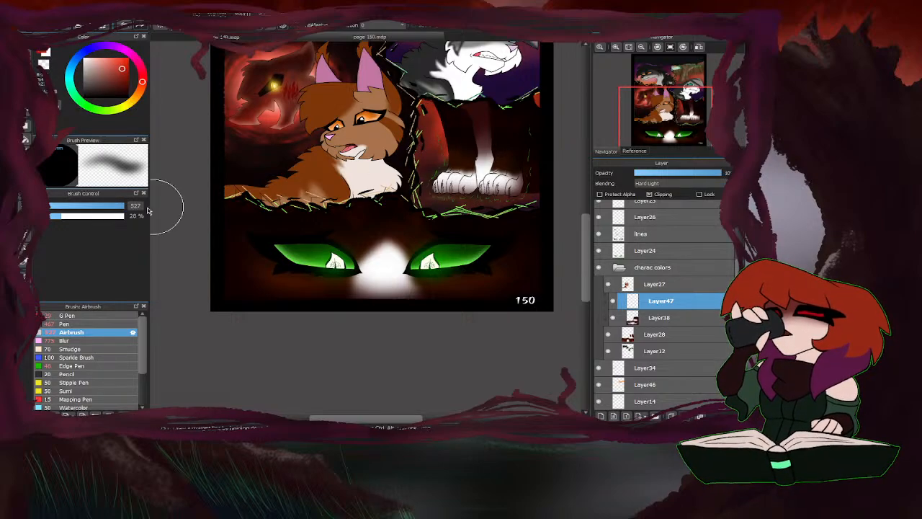
{"action": "left_click", "coordinate": [102, 209]}
{"action": "left_click_drag", "start_coordinate": [102, 208], "coordinate": [100, 208]}
{"action": "scroll", "coordinate": [441, 161], "scroll_direction": "up", "scroll_amount": 3}
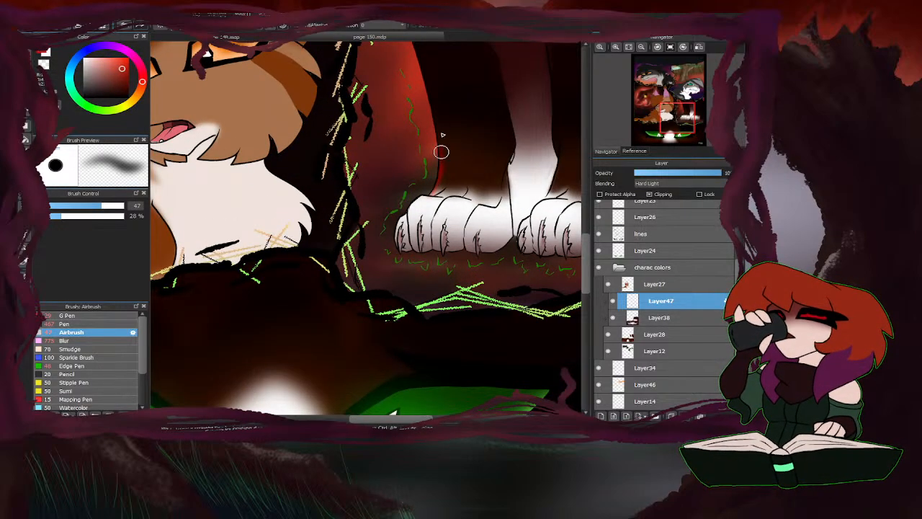
{"action": "scroll", "coordinate": [425, 108], "scroll_direction": "down", "scroll_amount": 1}
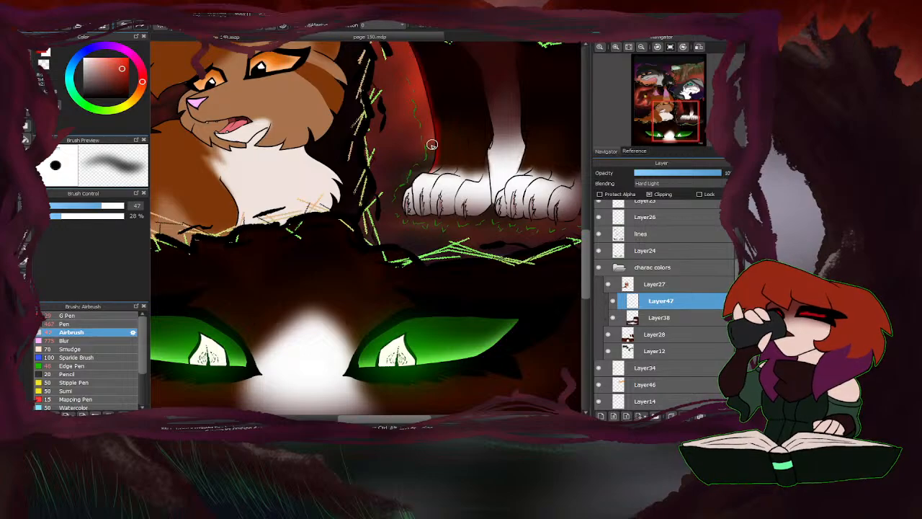
Extend the red rim light up the left leg and over the outer toes of its paw.
{"action": "scroll", "coordinate": [431, 145], "scroll_direction": "down", "scroll_amount": 2}
{"action": "scroll", "coordinate": [516, 74], "scroll_direction": "up", "scroll_amount": 1}
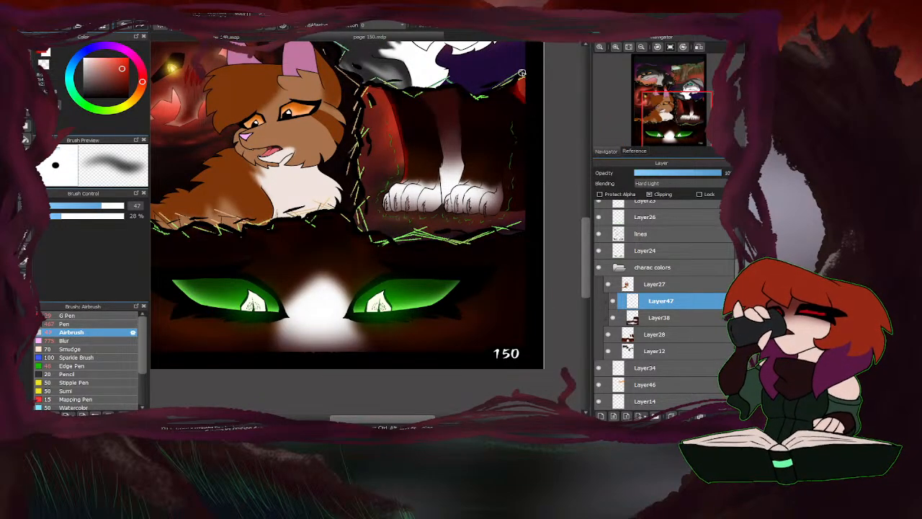
{"action": "scroll", "coordinate": [402, 179], "scroll_direction": "up", "scroll_amount": 1}
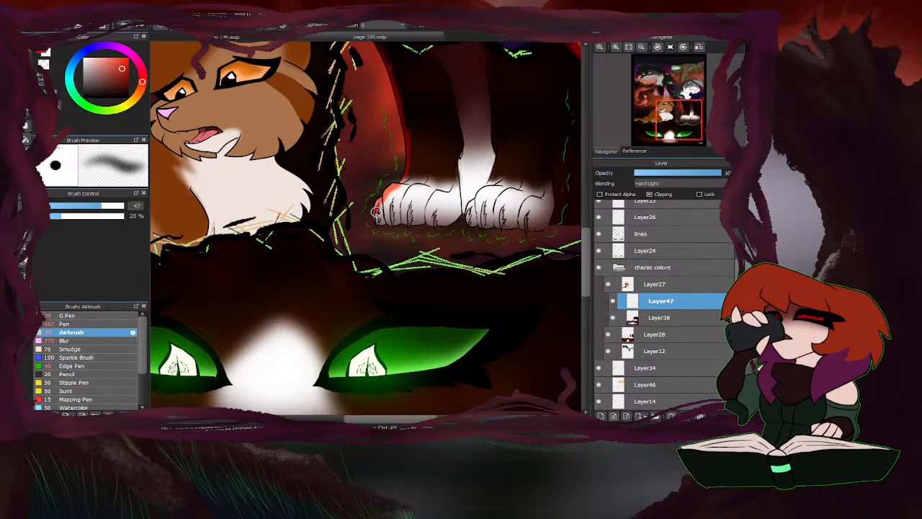
{"action": "scroll", "coordinate": [401, 160], "scroll_direction": "down", "scroll_amount": 1}
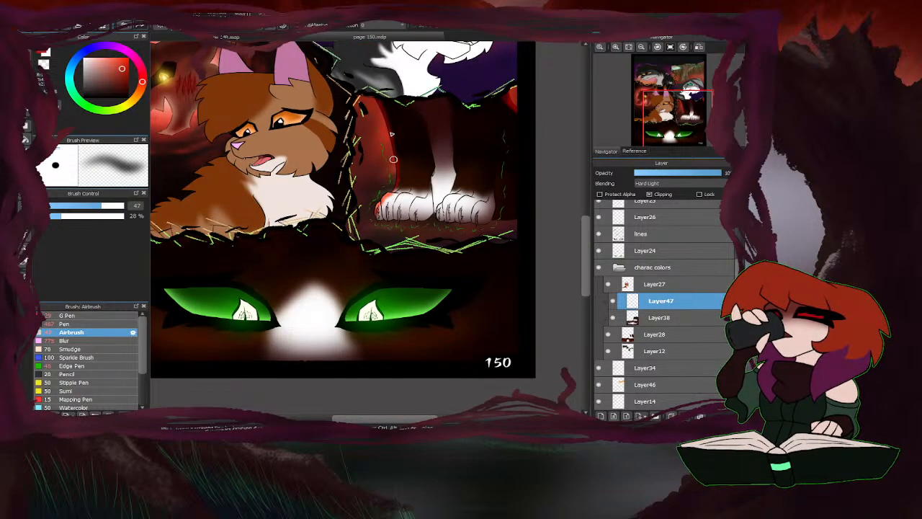
Shade the white back leg and the bottoms of both paws on the Multiply layer with a 407 px Airbrush, using a sampled shadow colour.
{"action": "left_click", "coordinate": [660, 322]}
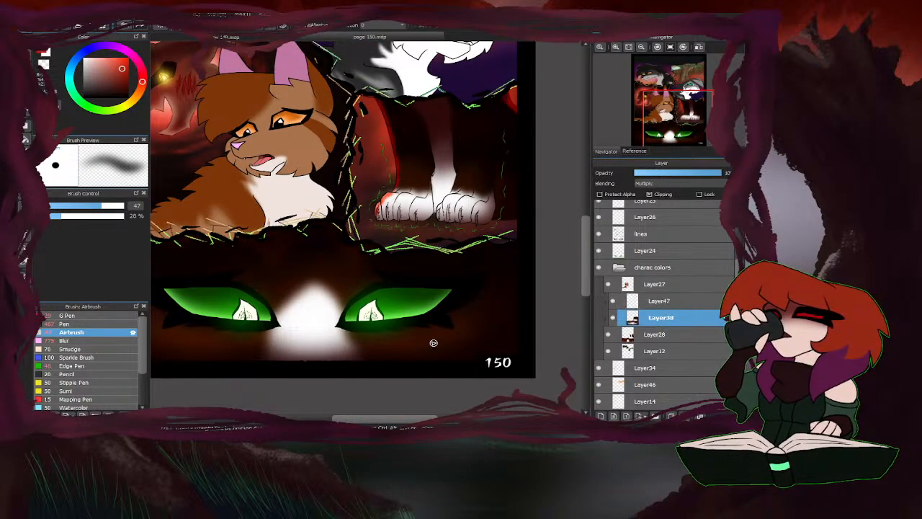
{"action": "scroll", "coordinate": [454, 202], "scroll_direction": "up", "scroll_amount": 2}
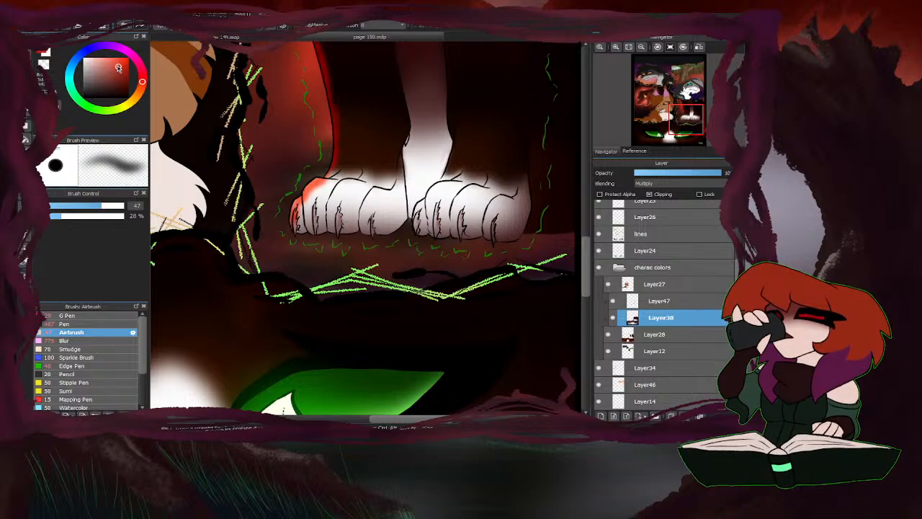
{"action": "left_click", "coordinate": [137, 206]}
{"action": "type", "text": "0"}
{"action": "mouse_move", "coordinate": [500, 245]}
{"action": "left_mouse_down"}
{"action": "mouse_move", "coordinate": [336, 234]}
{"action": "mouse_move", "coordinate": [304, 238]}
{"action": "left_mouse_up"}
{"action": "scroll", "coordinate": [336, 244], "scroll_direction": "down", "scroll_amount": 1}
{"action": "right_click", "coordinate": [404, 138]}
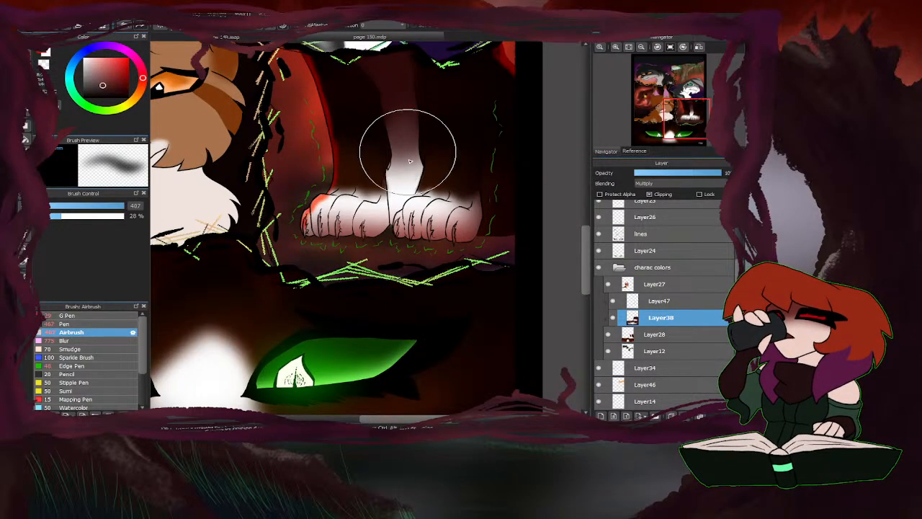
{"action": "mouse_move", "coordinate": [407, 148]}
{"action": "left_mouse_down"}
{"action": "mouse_move", "coordinate": [395, 222]}
{"action": "mouse_move", "coordinate": [406, 168]}
{"action": "mouse_move", "coordinate": [392, 228]}
{"action": "mouse_move", "coordinate": [400, 193]}
{"action": "mouse_move", "coordinate": [387, 222]}
{"action": "mouse_move", "coordinate": [367, 236]}
{"action": "left_mouse_up"}
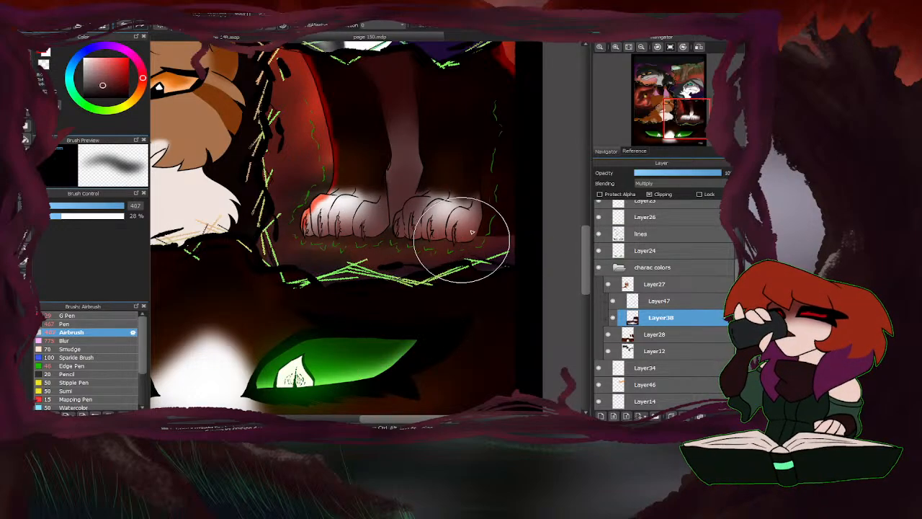
Blur the red rim light on the left leg and paw on the Hard Light layer with a 320 px Blur brush.
{"action": "left_click", "coordinate": [661, 300]}
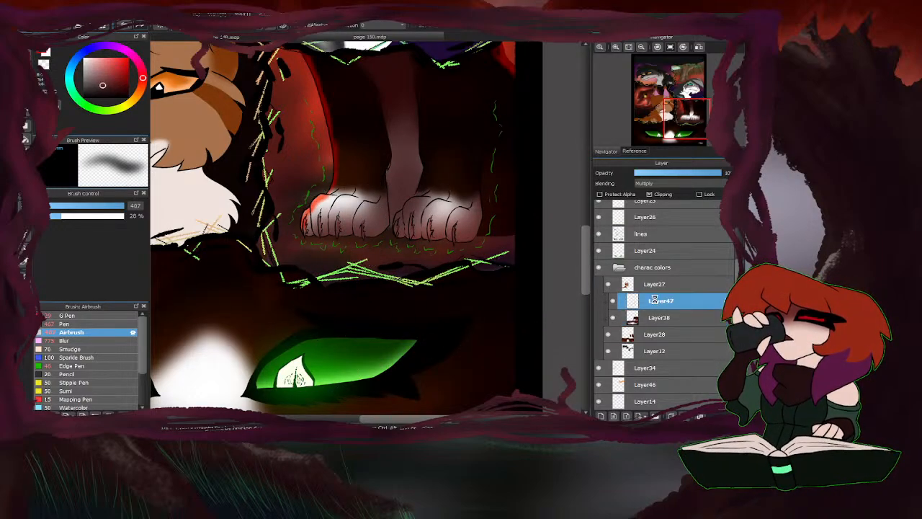
{"action": "left_click", "coordinate": [75, 340]}
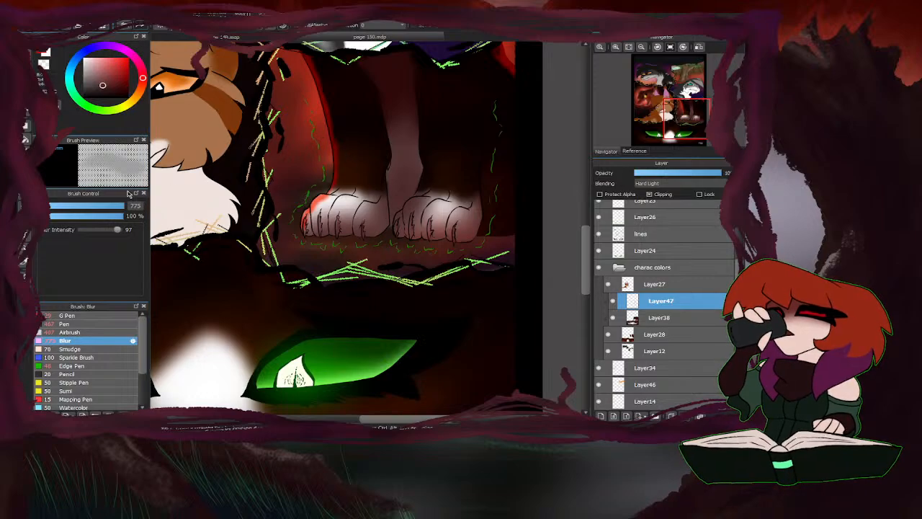
{"action": "left_click", "coordinate": [107, 206]}
{"action": "left_click_drag", "start_coordinate": [106, 209], "coordinate": [126, 208]}
{"action": "mouse_move", "coordinate": [294, 229]}
{"action": "left_mouse_down"}
{"action": "mouse_move", "coordinate": [317, 206]}
{"action": "mouse_move", "coordinate": [336, 149]}
{"action": "mouse_move", "coordinate": [304, 77]}
{"action": "left_mouse_up"}
Blend the shadow edges on the legs and paws on the Multiply layer with the Blur brush at 320 px.
{"action": "left_click", "coordinate": [659, 317]}
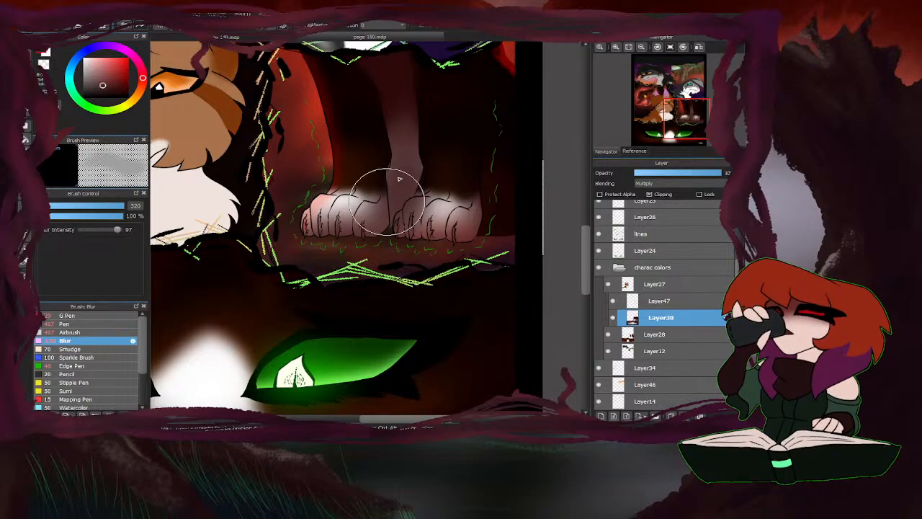
{"action": "scroll", "coordinate": [263, 288], "scroll_direction": "down", "scroll_amount": 5}
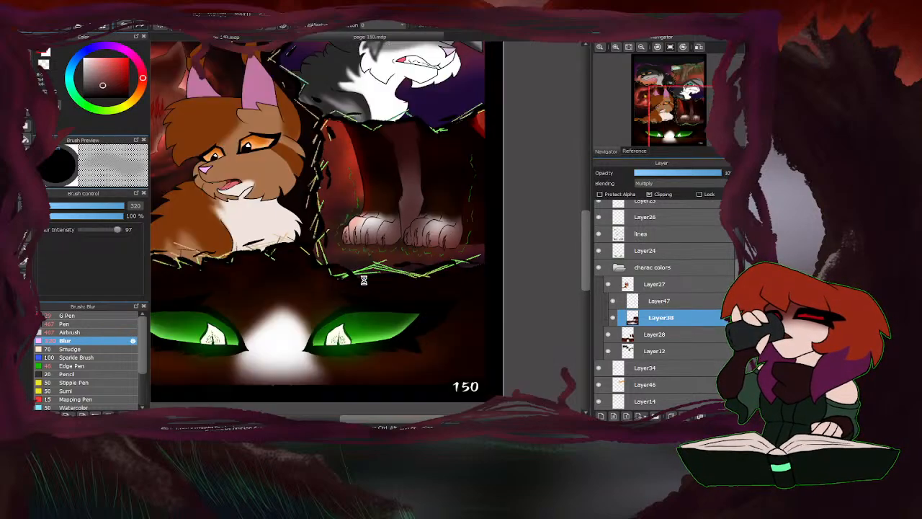
{"action": "scroll", "coordinate": [403, 253], "scroll_direction": "up", "scroll_amount": 3}
Paint red highlights along the toes of both paws on the Hard Light layer with a 42 px Airbrush, using a sampled red.
{"action": "left_click", "coordinate": [660, 301]}
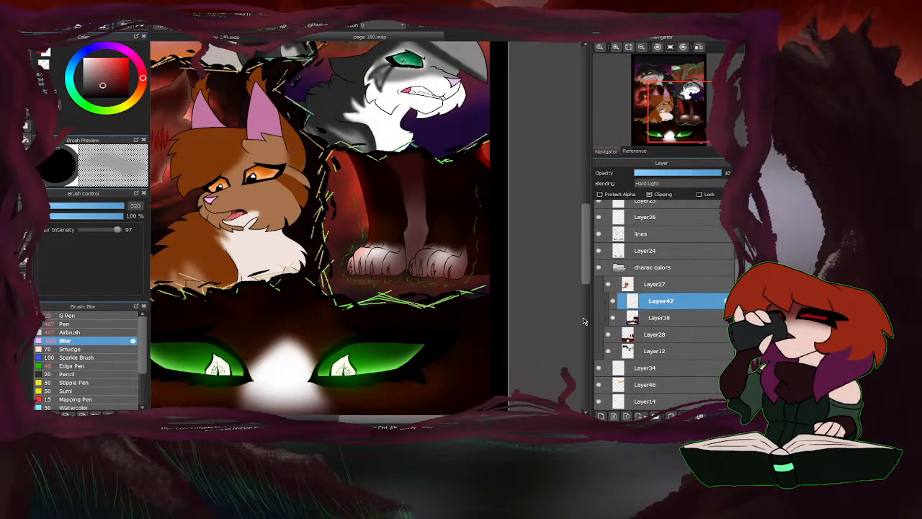
{"action": "right_click", "coordinate": [358, 183]}
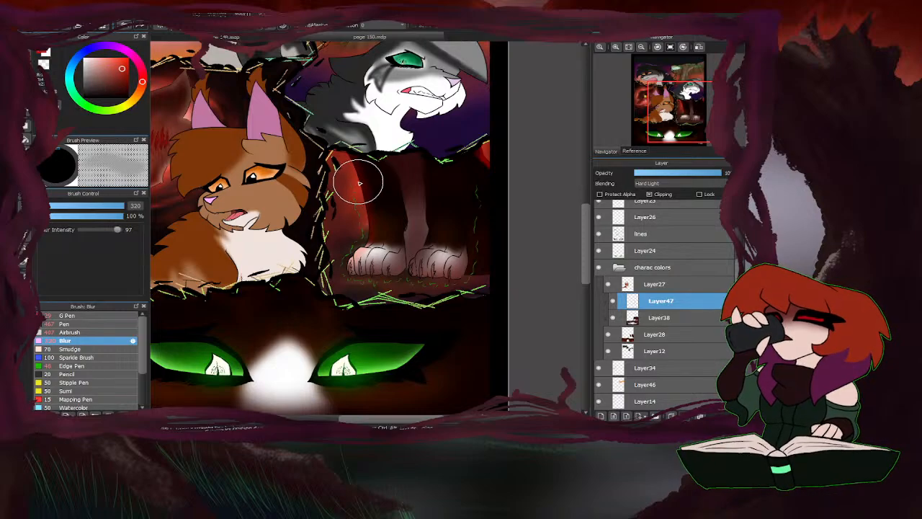
{"action": "left_click", "coordinate": [69, 332]}
{"action": "scroll", "coordinate": [329, 267], "scroll_direction": "up", "scroll_amount": 4}
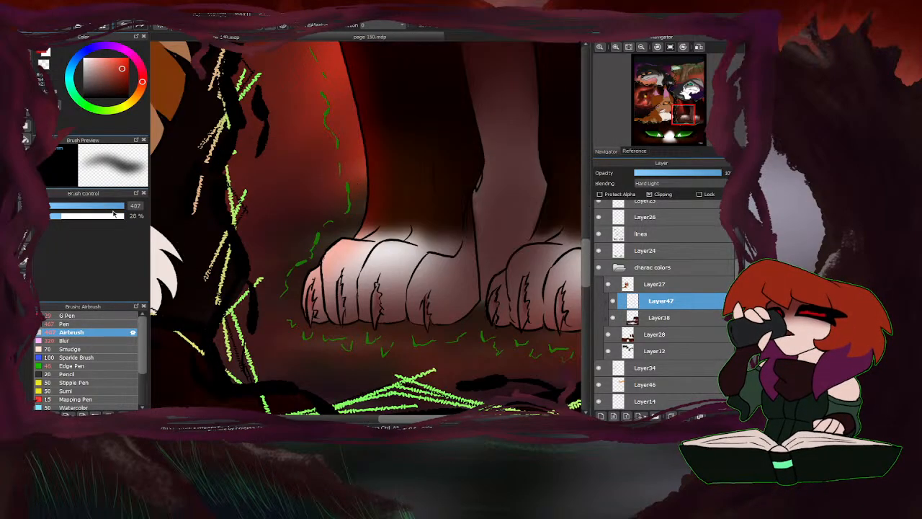
{"action": "left_click_drag", "start_coordinate": [113, 206], "coordinate": [96, 206]}
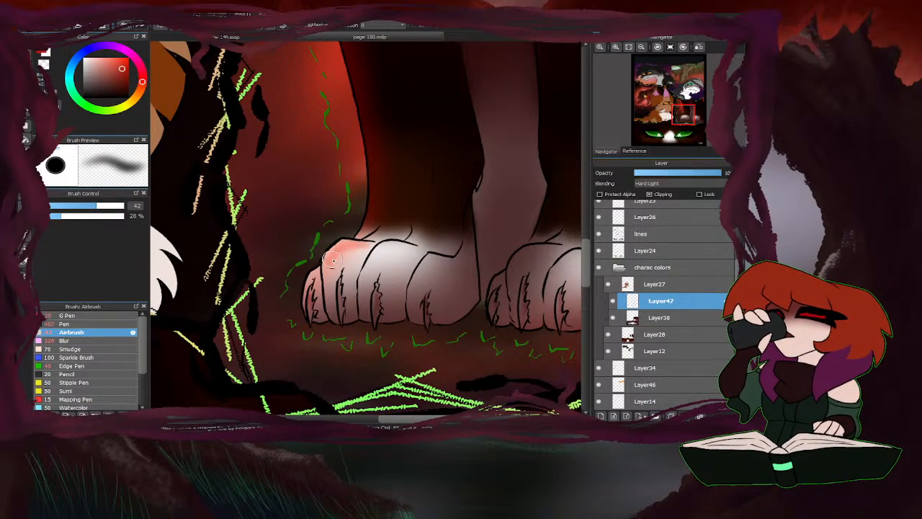
{"action": "left_click_drag", "start_coordinate": [332, 260], "coordinate": [329, 258]}
{"action": "mouse_move", "coordinate": [388, 249]}
{"action": "left_mouse_down"}
{"action": "mouse_move", "coordinate": [366, 286]}
{"action": "mouse_move", "coordinate": [399, 246]}
{"action": "mouse_move", "coordinate": [370, 259]}
{"action": "left_mouse_up"}
{"action": "mouse_move", "coordinate": [452, 262]}
{"action": "left_mouse_down"}
{"action": "mouse_move", "coordinate": [431, 263]}
{"action": "mouse_move", "coordinate": [417, 293]}
{"action": "mouse_move", "coordinate": [445, 266]}
{"action": "mouse_move", "coordinate": [436, 261]}
{"action": "mouse_move", "coordinate": [422, 305]}
{"action": "left_mouse_up"}
{"action": "scroll", "coordinate": [541, 254], "scroll_direction": "down", "scroll_amount": 3}
{"action": "scroll", "coordinate": [442, 264], "scroll_direction": "up", "scroll_amount": 3}
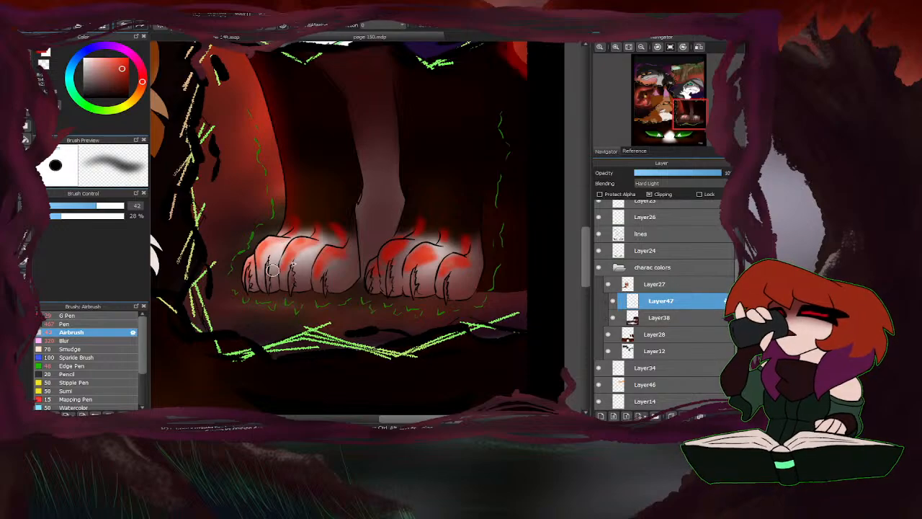
Soften the red toe highlights on both paws with the Blur brush at 320 px.
{"action": "left_click", "coordinate": [69, 343]}
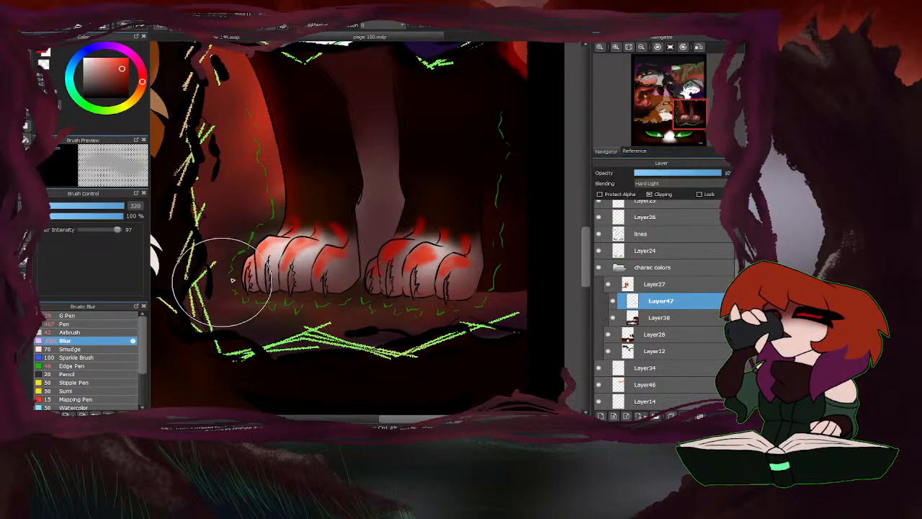
{"action": "mouse_move", "coordinate": [226, 280]}
{"action": "left_mouse_down"}
{"action": "mouse_move", "coordinate": [430, 267]}
{"action": "mouse_move", "coordinate": [377, 224]}
{"action": "left_mouse_up"}
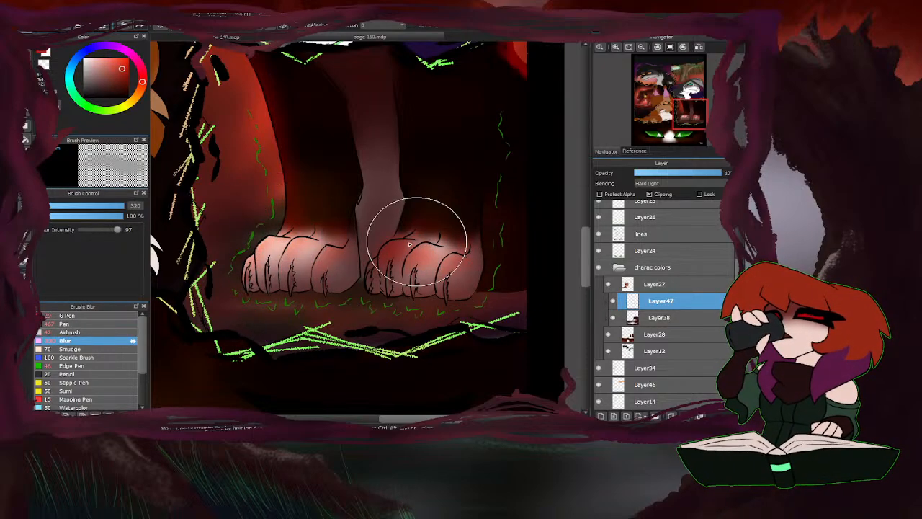
{"action": "scroll", "coordinate": [386, 257], "scroll_direction": "down", "scroll_amount": 3}
{"action": "scroll", "coordinate": [389, 261], "scroll_direction": "up", "scroll_amount": 2}
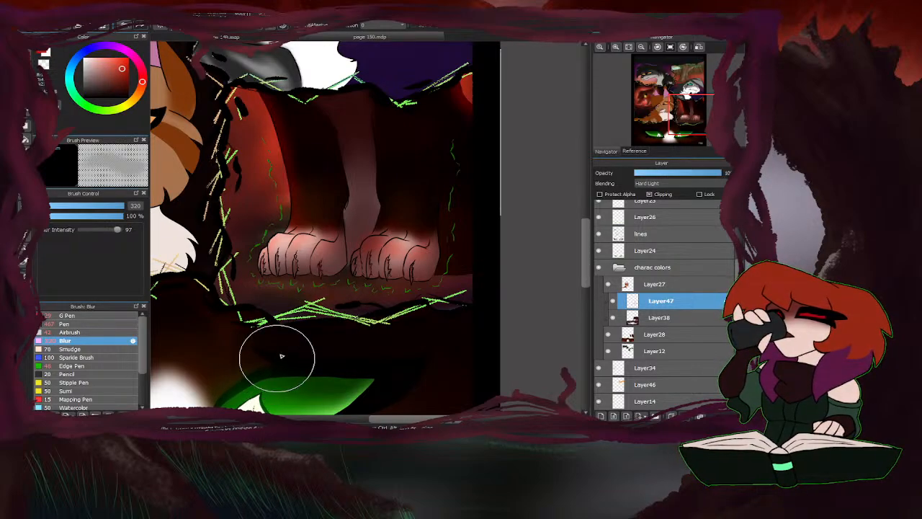
Strengthen the red light on the left leg and its paw with a 130 px Airbrush and blend it with the 320 px Blur brush.
{"action": "left_click", "coordinate": [71, 332]}
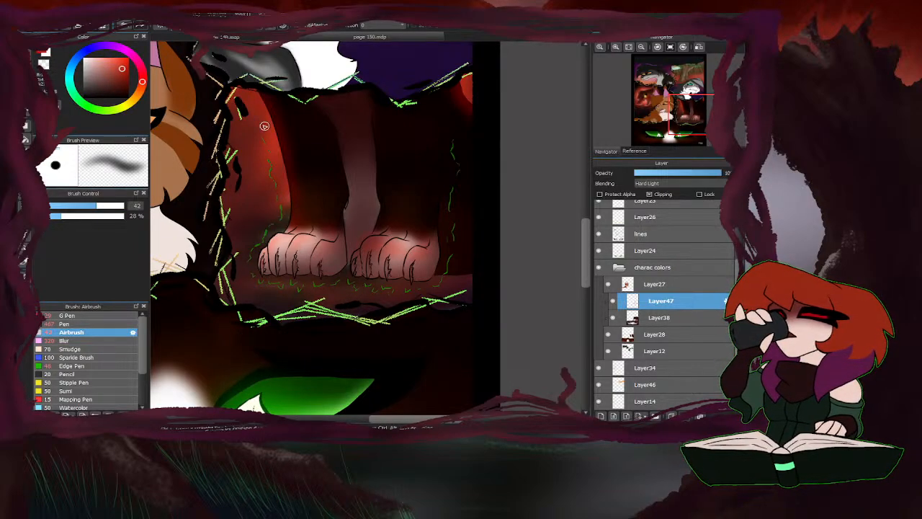
{"action": "left_click_drag", "start_coordinate": [114, 207], "coordinate": [124, 206]}
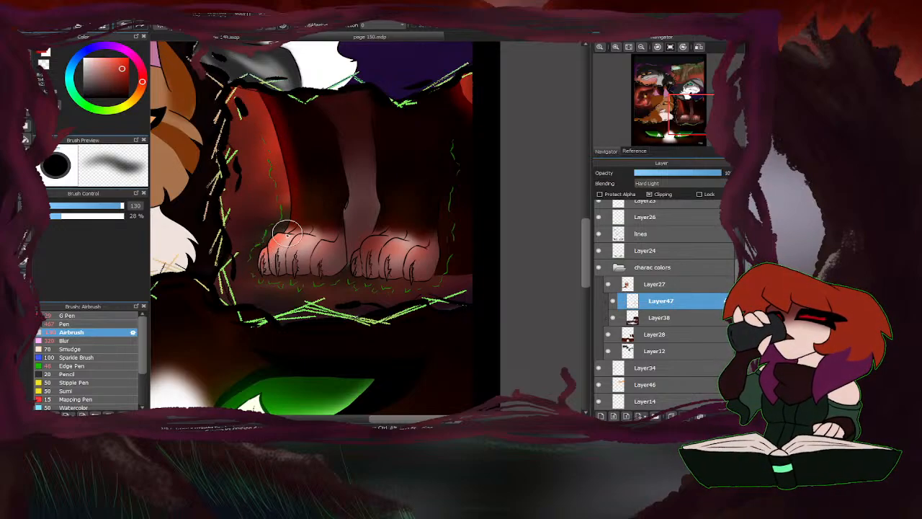
{"action": "left_click", "coordinate": [77, 341]}
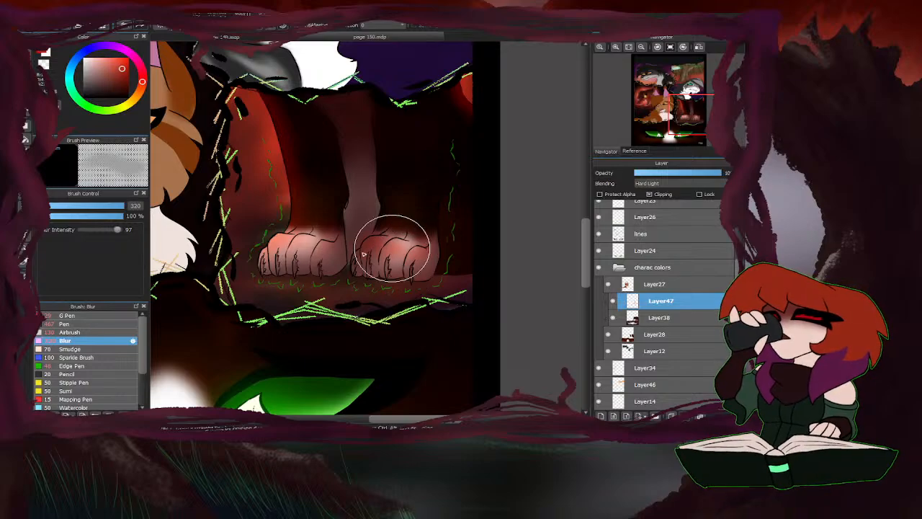
Airbrush red light under the green eyes and orange over the white nose stripe at 490 px, and blur it at 1000 px.
{"action": "scroll", "coordinate": [360, 216], "scroll_direction": "down", "scroll_amount": 5}
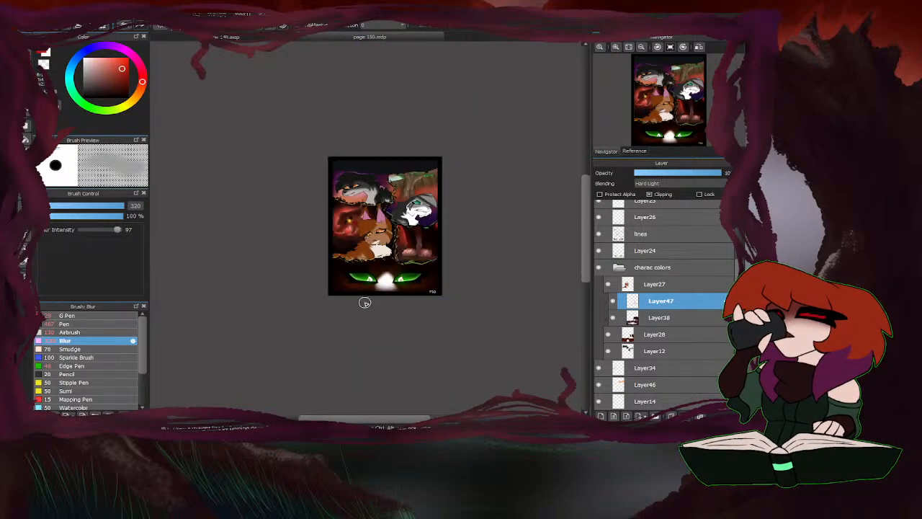
{"action": "scroll", "coordinate": [364, 299], "scroll_direction": "up", "scroll_amount": 5}
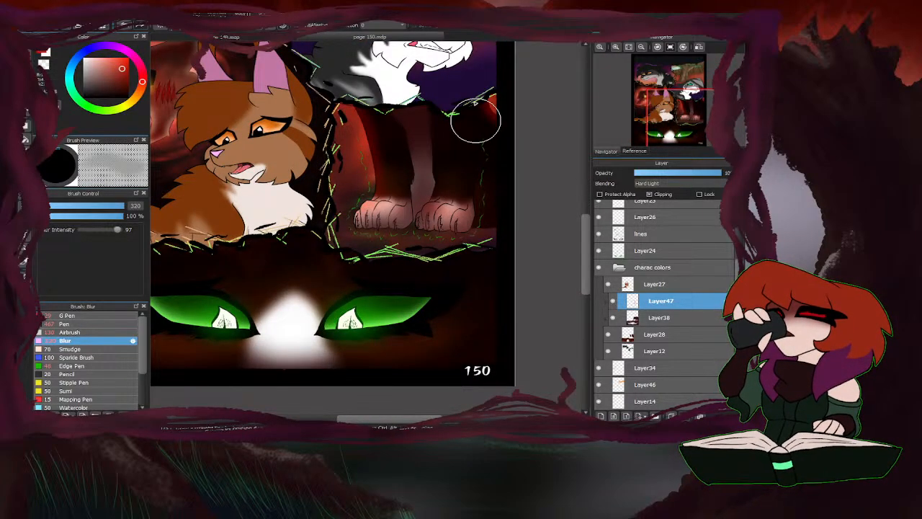
{"action": "scroll", "coordinate": [501, 274], "scroll_direction": "down", "scroll_amount": 4}
{"action": "left_click", "coordinate": [72, 332]}
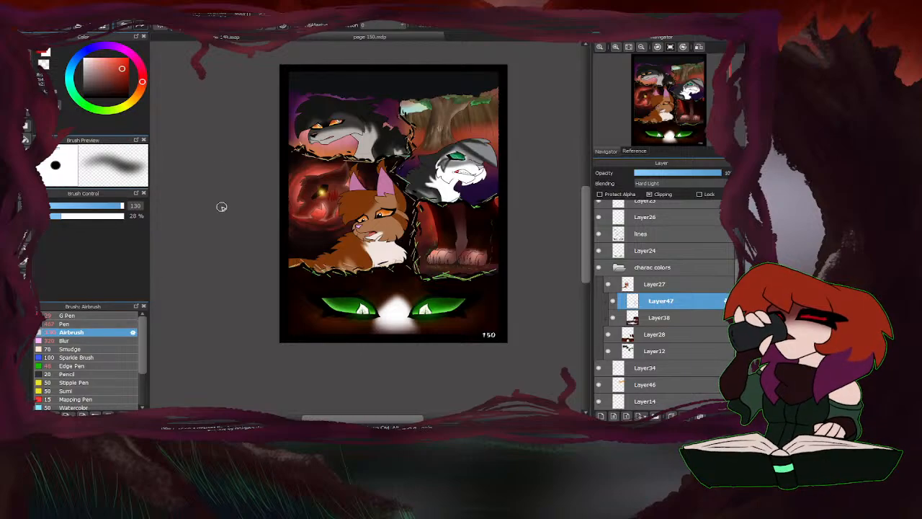
{"action": "left_click_drag", "start_coordinate": [122, 207], "coordinate": [175, 206]}
{"action": "scroll", "coordinate": [469, 319], "scroll_direction": "up", "scroll_amount": 2}
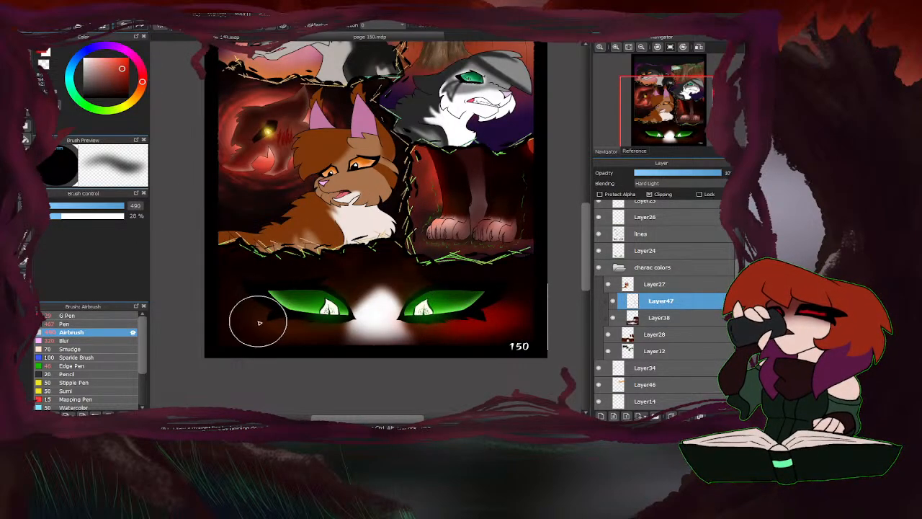
{"action": "mouse_move", "coordinate": [259, 322]}
{"action": "left_mouse_down"}
{"action": "mouse_move", "coordinate": [290, 325]}
{"action": "mouse_move", "coordinate": [242, 319]}
{"action": "mouse_move", "coordinate": [304, 327]}
{"action": "mouse_move", "coordinate": [232, 324]}
{"action": "mouse_move", "coordinate": [210, 350]}
{"action": "left_mouse_up"}
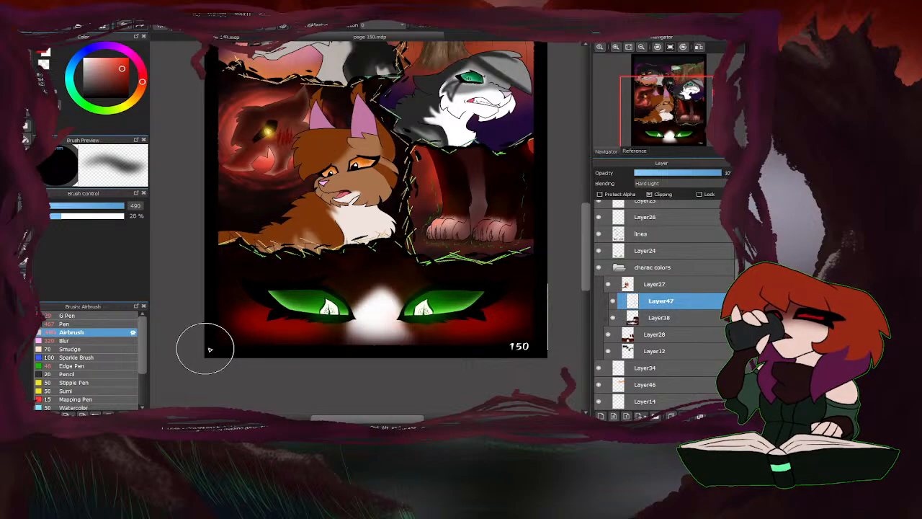
{"action": "mouse_move", "coordinate": [365, 319]}
{"action": "left_mouse_down"}
{"action": "mouse_move", "coordinate": [353, 317]}
{"action": "mouse_move", "coordinate": [414, 309]}
{"action": "mouse_move", "coordinate": [310, 310]}
{"action": "left_mouse_up"}
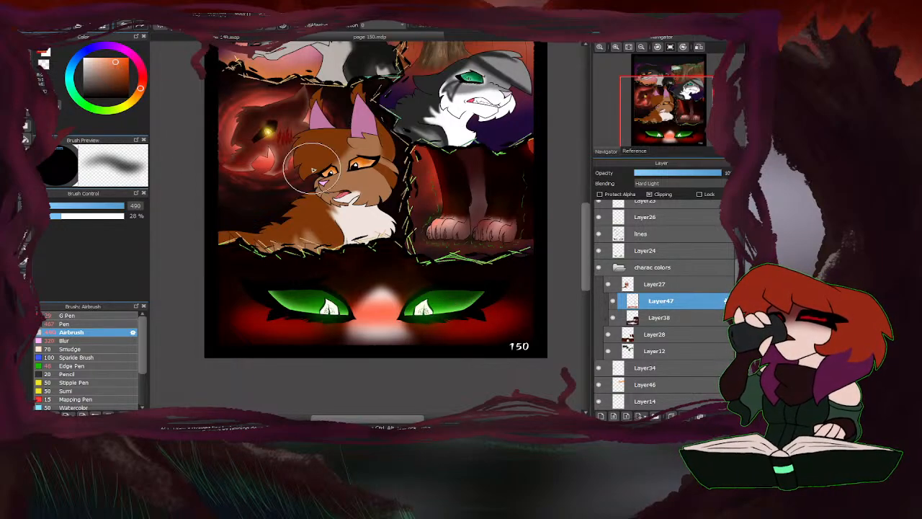
{"action": "mouse_move", "coordinate": [510, 327]}
{"action": "left_mouse_down"}
{"action": "mouse_move", "coordinate": [273, 318]}
{"action": "mouse_move", "coordinate": [494, 314]}
{"action": "mouse_move", "coordinate": [382, 278]}
{"action": "left_mouse_up"}
{"action": "left_click", "coordinate": [68, 341]}
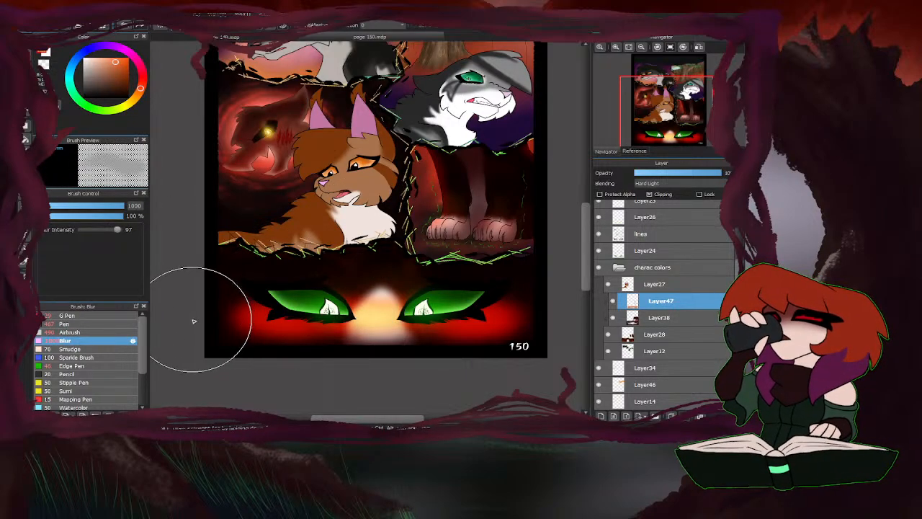
{"action": "mouse_move", "coordinate": [195, 319]}
{"action": "left_mouse_down"}
{"action": "mouse_move", "coordinate": [346, 310]}
{"action": "mouse_move", "coordinate": [714, 322]}
{"action": "mouse_move", "coordinate": [690, 315]}
{"action": "left_mouse_up"}
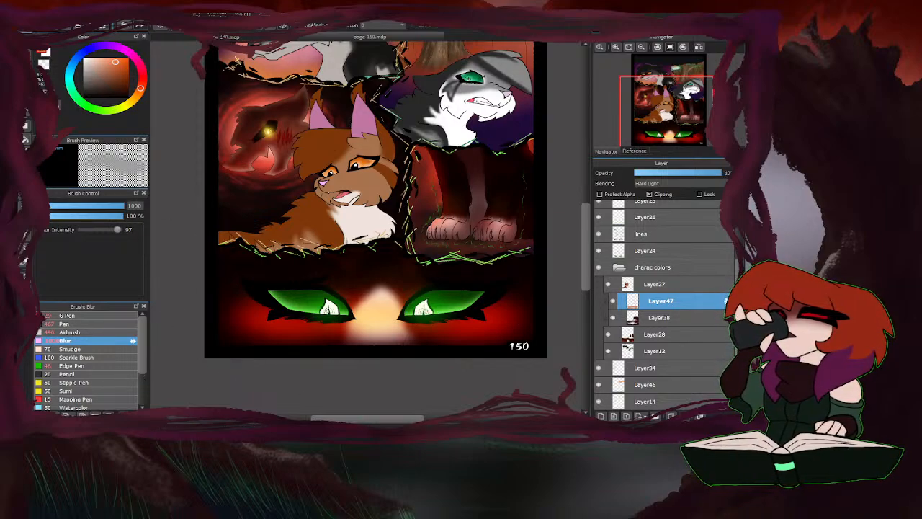
Lasso the green-eyes panel, fade its red and orange glow with a 1000 px transparent Airbrush, and deselect.
{"action": "left_click", "coordinate": [25, 167]}
{"action": "scroll", "coordinate": [383, 276], "scroll_direction": "down", "scroll_amount": 2}
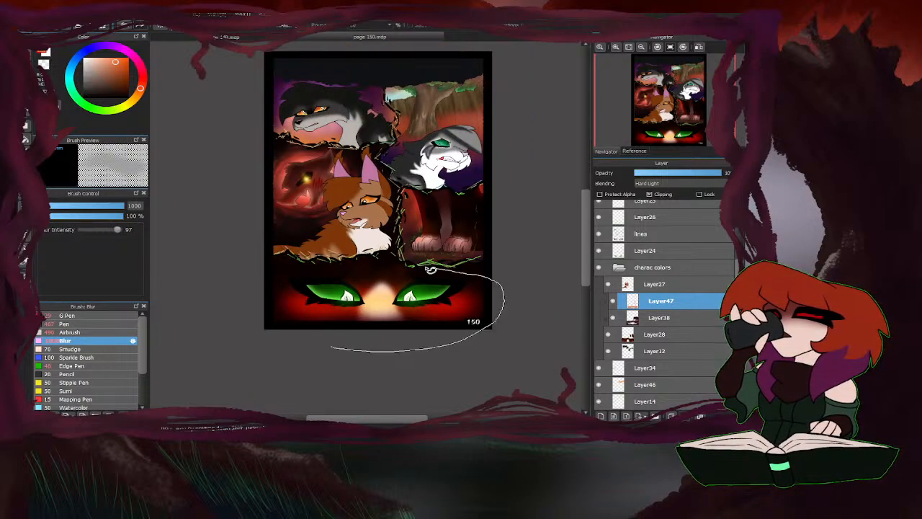
{"action": "mouse_move", "coordinate": [431, 269]}
{"action": "left_mouse_down"}
{"action": "mouse_move", "coordinate": [273, 264]}
{"action": "mouse_move", "coordinate": [413, 366]}
{"action": "left_mouse_up"}
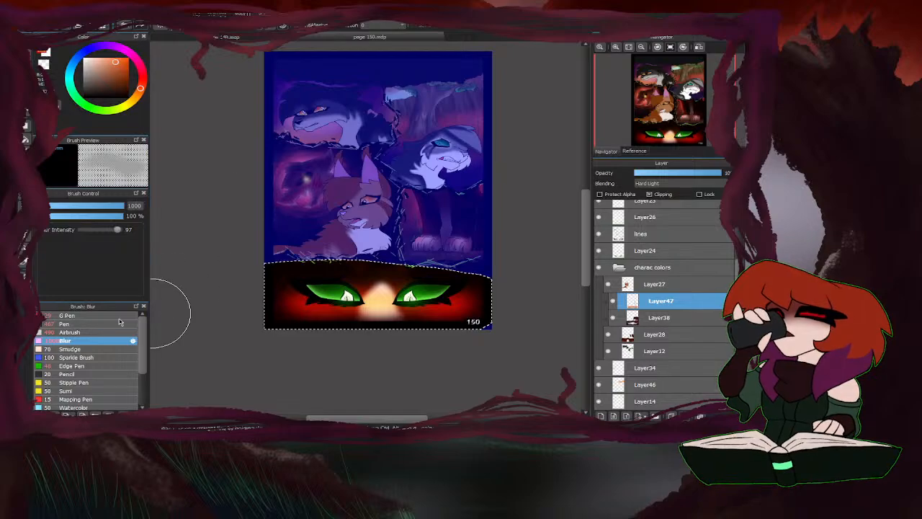
{"action": "left_click", "coordinate": [70, 332]}
{"action": "left_click", "coordinate": [46, 65]}
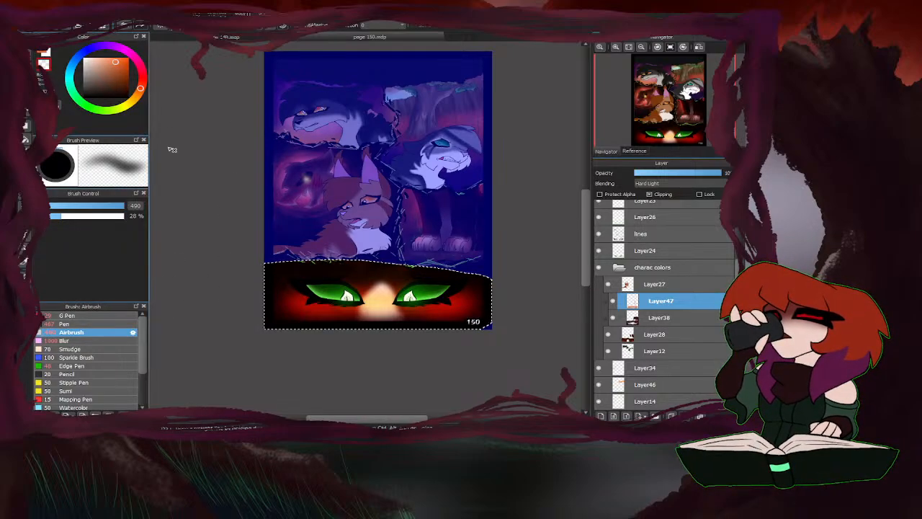
{"action": "left_click_drag", "start_coordinate": [116, 206], "coordinate": [195, 212]}
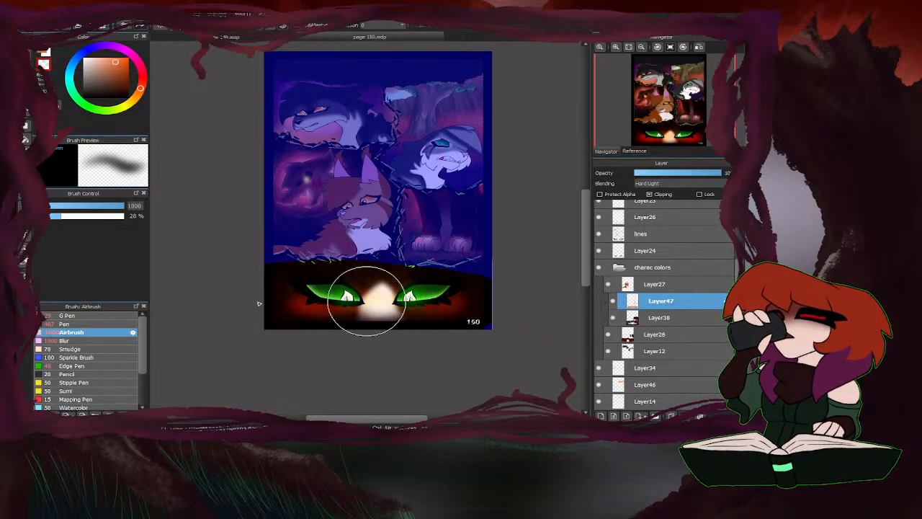
{"action": "left_click_drag", "start_coordinate": [430, 314], "coordinate": [196, 346]}
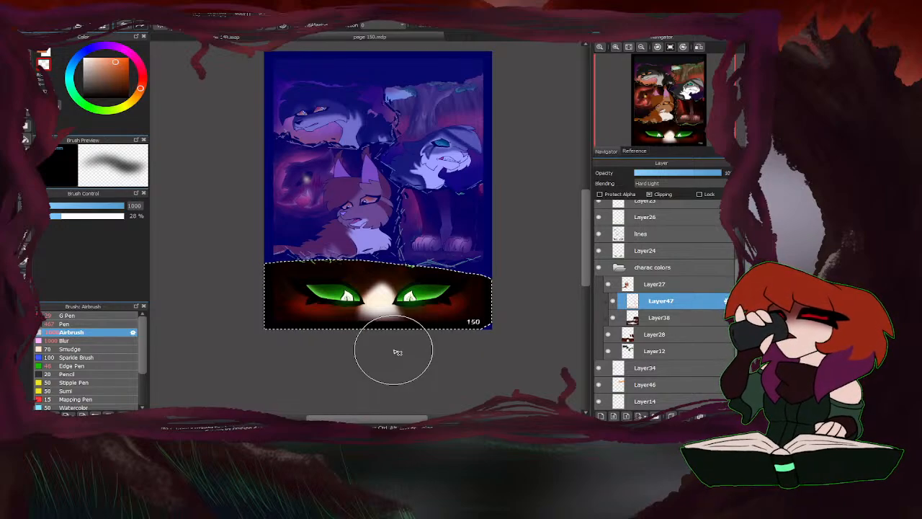
{"action": "key", "text": "ctrl+d"}
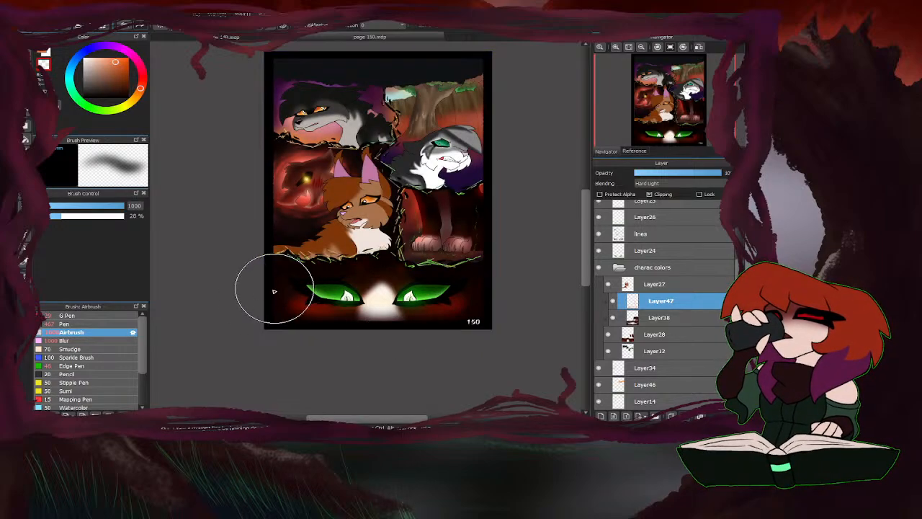
Lasso the green-eyes panel again and clear the remaining glow from the Hard Light layer.
{"action": "scroll", "coordinate": [261, 322], "scroll_direction": "down", "scroll_amount": 4}
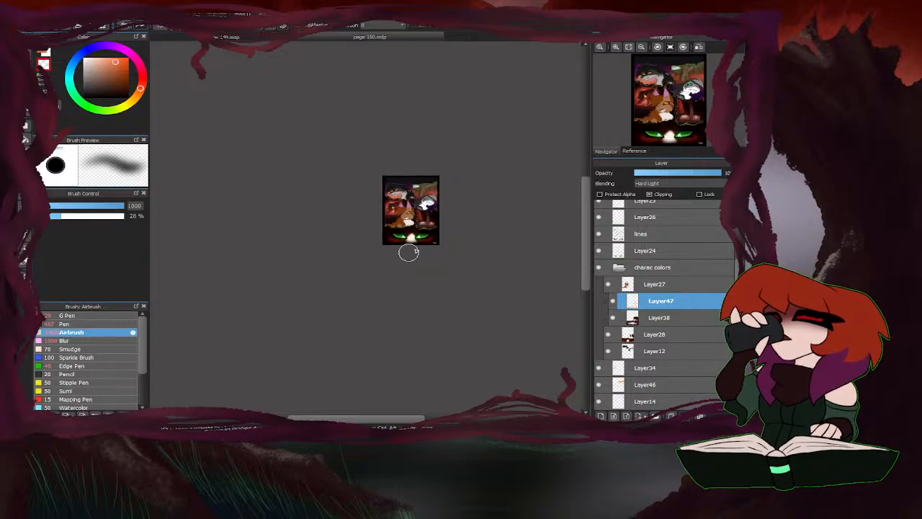
{"action": "scroll", "coordinate": [410, 252], "scroll_direction": "up", "scroll_amount": 3}
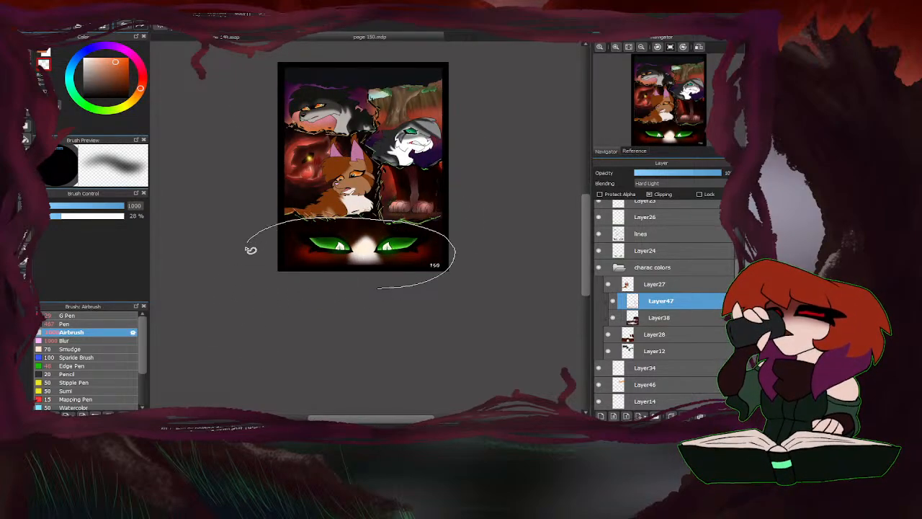
{"action": "left_click_drag", "start_coordinate": [251, 251], "coordinate": [375, 288]}
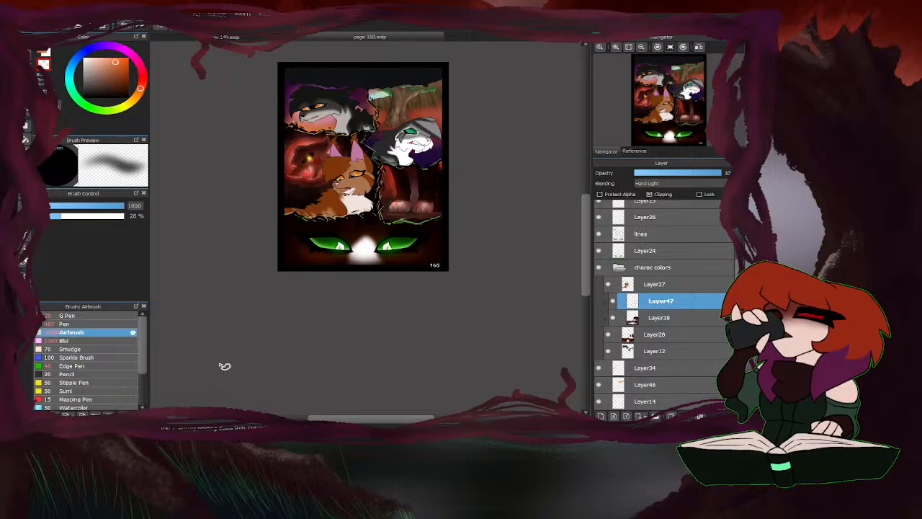
Add a clipped Multiply layer above Layer27 and sample a red from the glowing creature behind the orange cat.
{"action": "scroll", "coordinate": [363, 249], "scroll_direction": "up", "scroll_amount": 6}
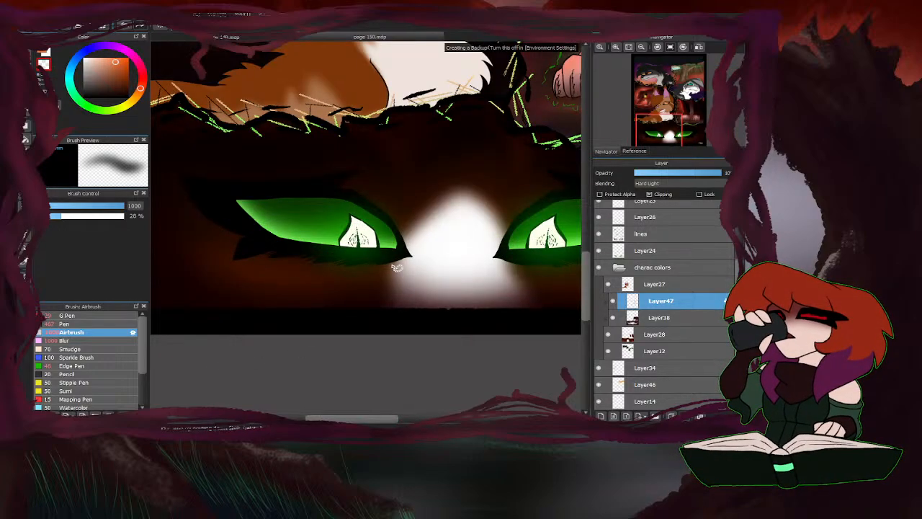
{"action": "scroll", "coordinate": [434, 247], "scroll_direction": "down", "scroll_amount": 6}
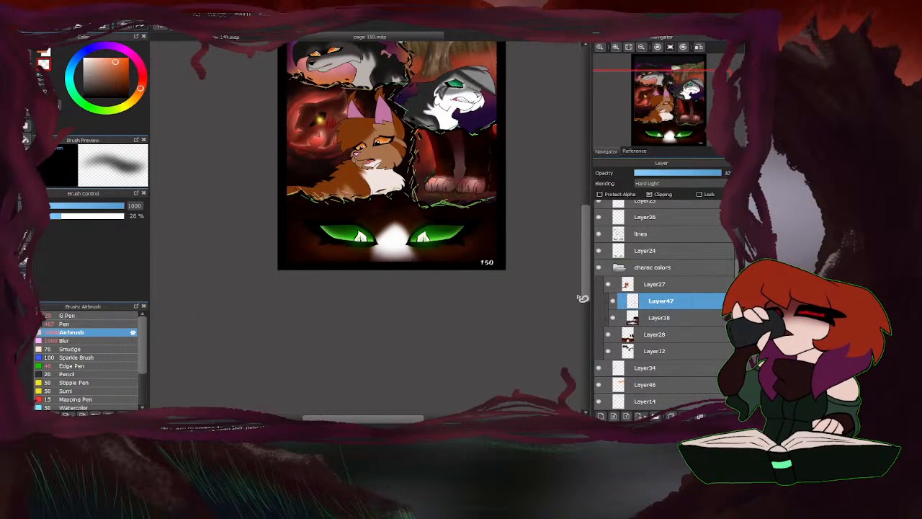
{"action": "scroll", "coordinate": [436, 302], "scroll_direction": "down", "scroll_amount": 2}
{"action": "scroll", "coordinate": [387, 224], "scroll_direction": "up", "scroll_amount": 4}
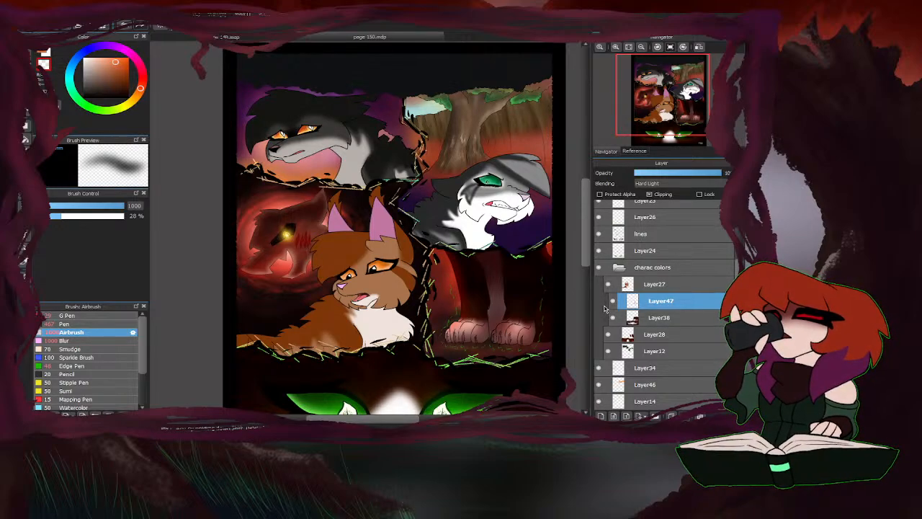
{"action": "left_click", "coordinate": [656, 284]}
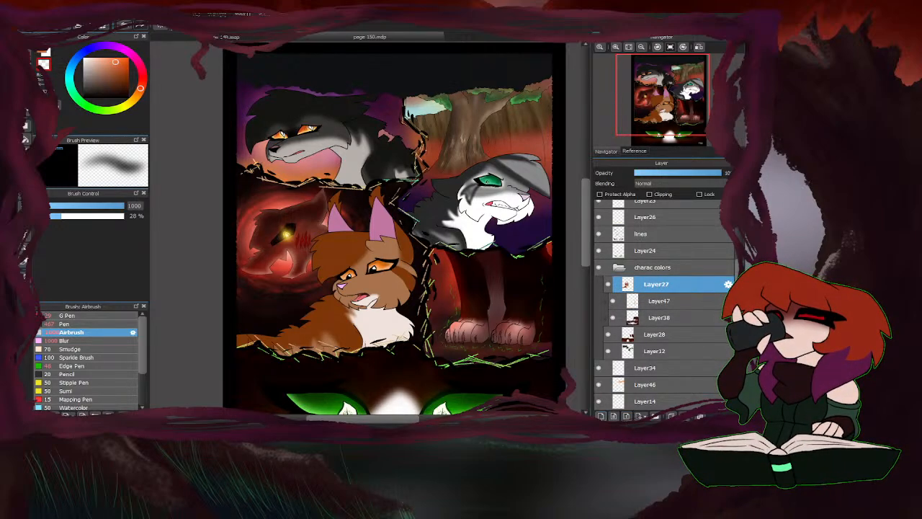
{"action": "left_click", "coordinate": [601, 416]}
{"action": "left_click", "coordinate": [652, 196]}
{"action": "left_click", "coordinate": [656, 185]}
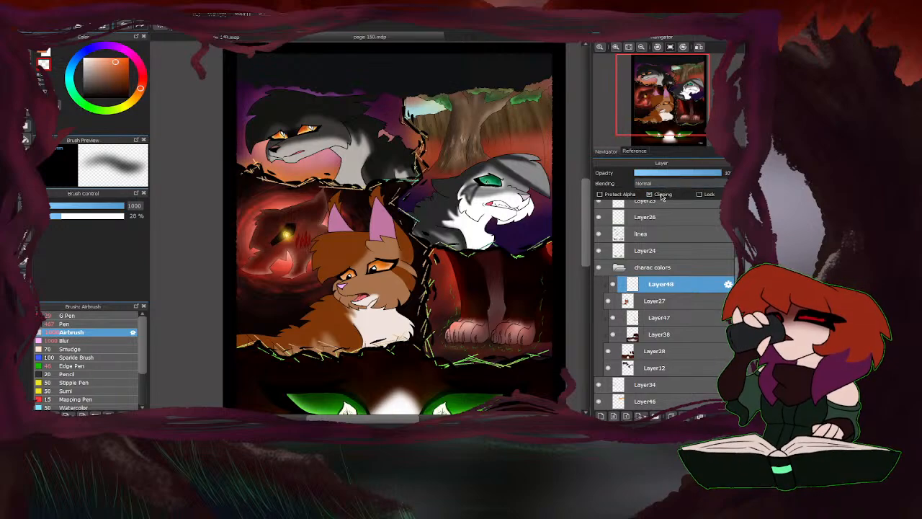
{"action": "left_click", "coordinate": [658, 196]}
{"action": "left_click", "coordinate": [27, 57]}
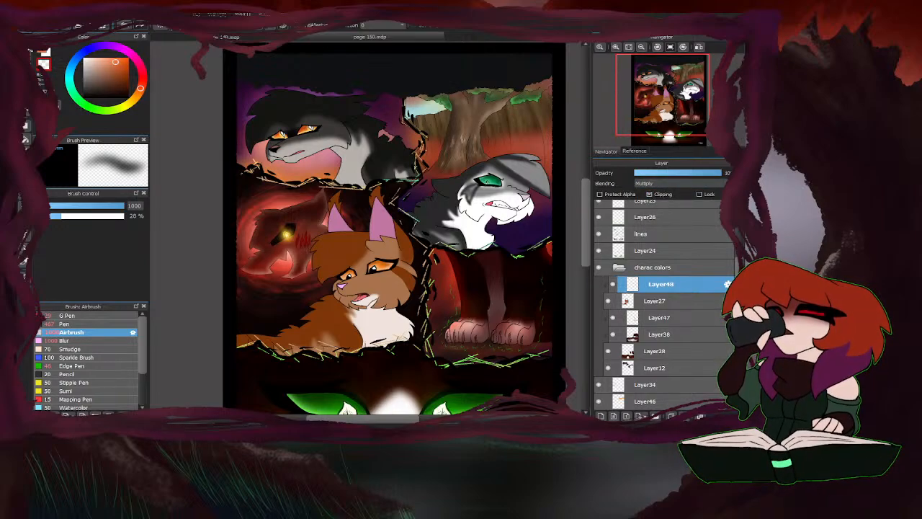
{"action": "right_click", "coordinate": [282, 267]}
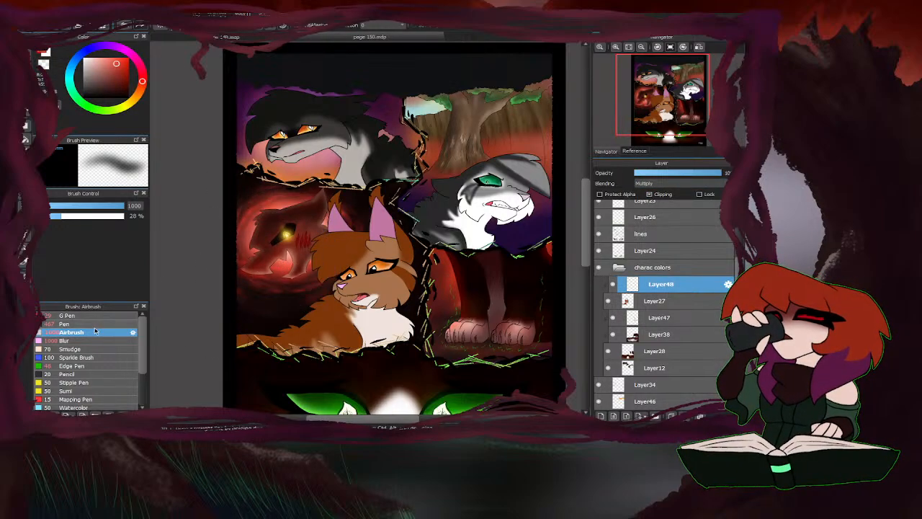
Airbrush red shading over the orange cat's ears, head, chest and back on the Multiply layer at 456 px.
{"action": "left_click_drag", "start_coordinate": [115, 206], "coordinate": [165, 199]}
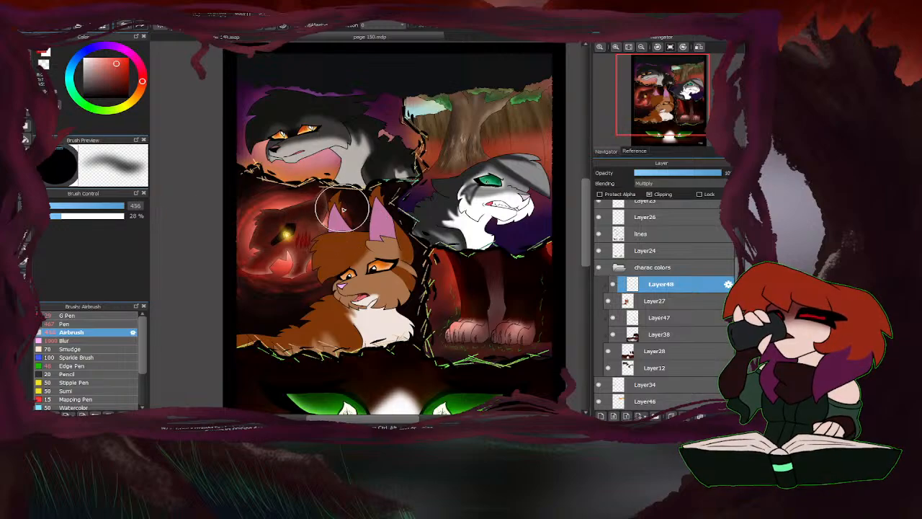
{"action": "mouse_move", "coordinate": [328, 220]}
{"action": "left_mouse_down"}
{"action": "mouse_move", "coordinate": [318, 289]}
{"action": "mouse_move", "coordinate": [282, 328]}
{"action": "left_mouse_up"}
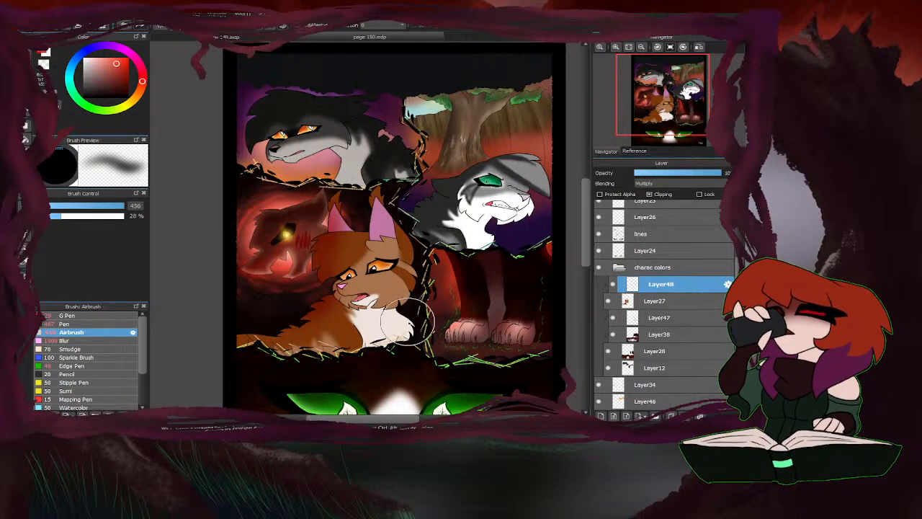
{"action": "mouse_move", "coordinate": [394, 346]}
{"action": "left_mouse_down"}
{"action": "mouse_move", "coordinate": [409, 325]}
{"action": "mouse_move", "coordinate": [351, 347]}
{"action": "mouse_move", "coordinate": [250, 355]}
{"action": "left_mouse_up"}
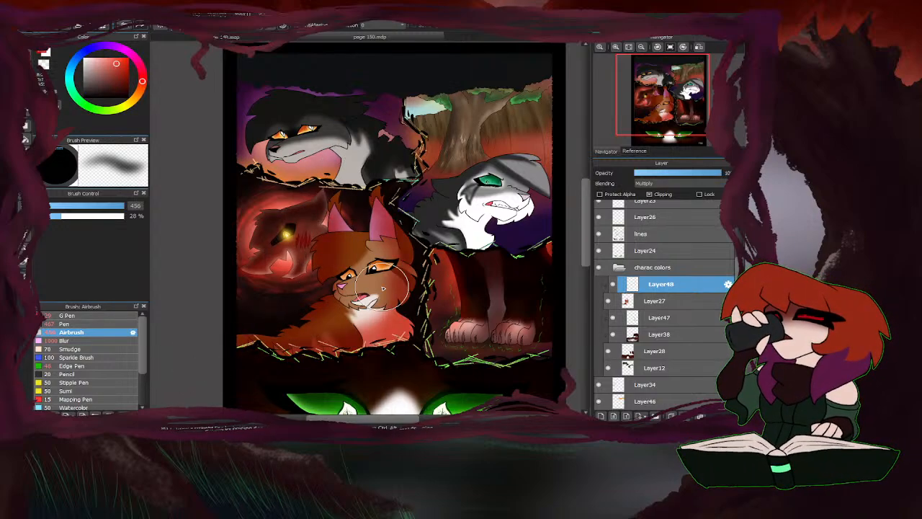
Darken the orange cat's side, chest and back with dark red Airbrush at 1000 px, and lower the layer's opacity to about 60%.
{"action": "left_click", "coordinate": [119, 208]}
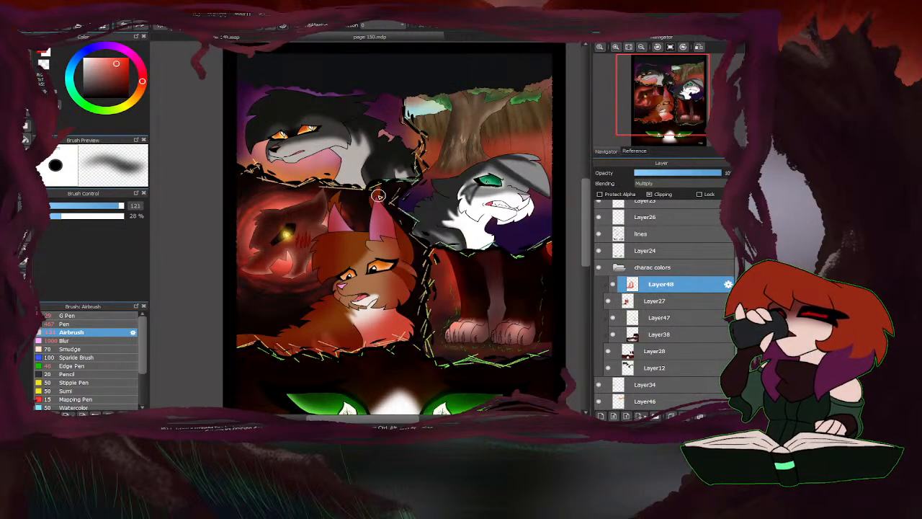
{"action": "left_click_drag", "start_coordinate": [120, 209], "coordinate": [195, 207]}
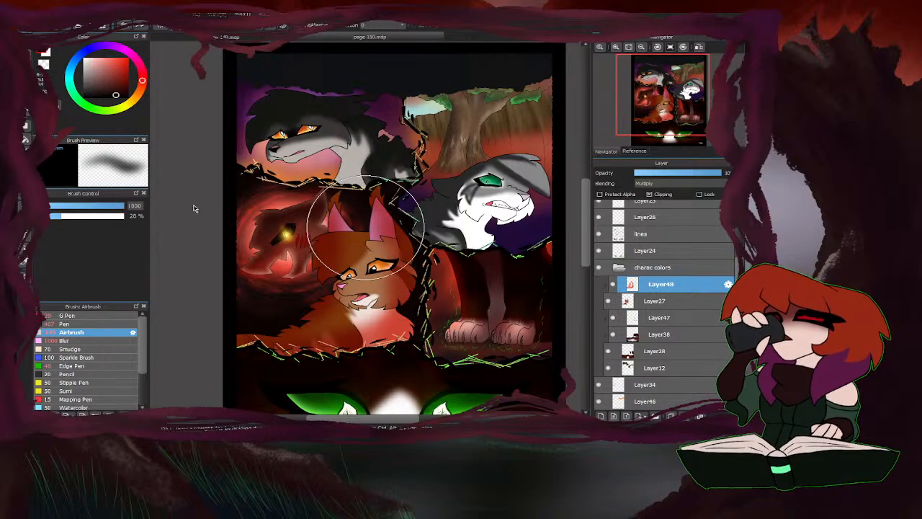
{"action": "mouse_move", "coordinate": [440, 291]}
{"action": "left_mouse_down"}
{"action": "mouse_move", "coordinate": [426, 315]}
{"action": "mouse_move", "coordinate": [423, 221]}
{"action": "mouse_move", "coordinate": [403, 319]}
{"action": "mouse_move", "coordinate": [365, 353]}
{"action": "mouse_move", "coordinate": [249, 367]}
{"action": "left_mouse_up"}
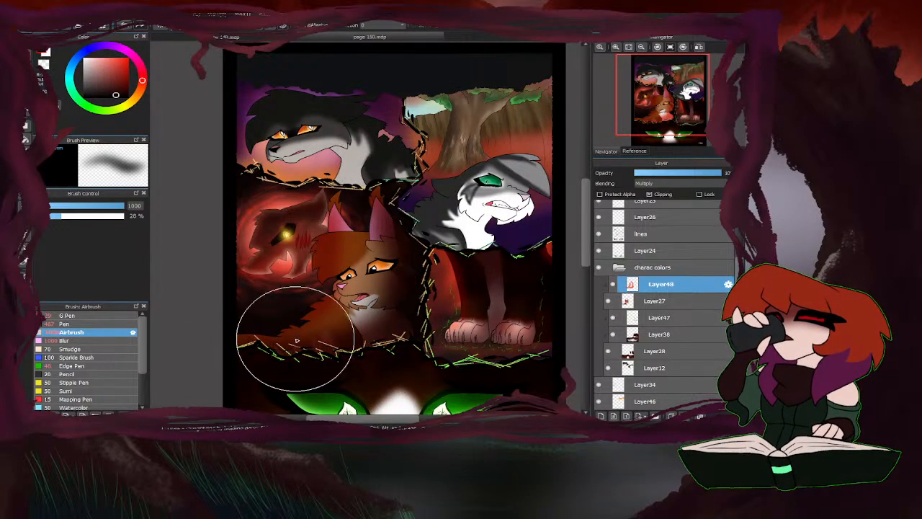
{"action": "left_click", "coordinate": [688, 174]}
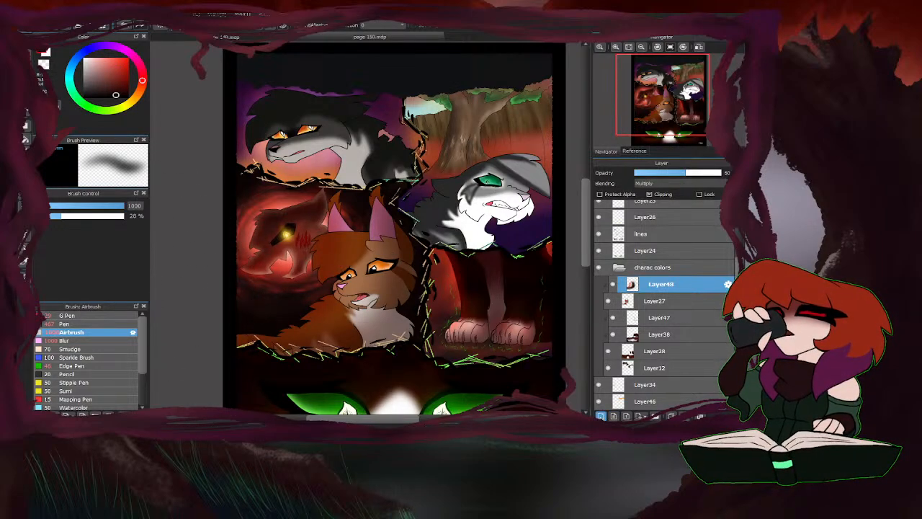
Add a clipped Soft Light layer above Layer48 and airbrush the glowing creature's sampled light onto the orange cat at 1000 px.
{"action": "left_click", "coordinate": [601, 416]}
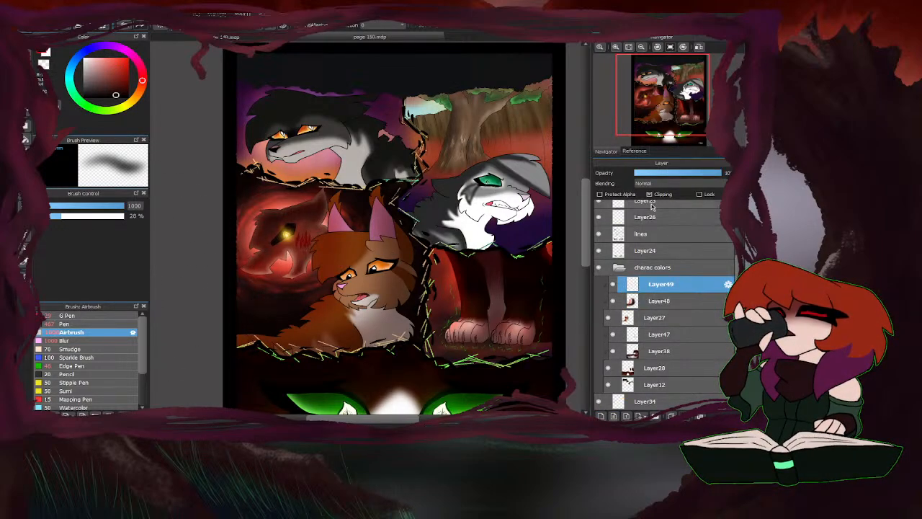
{"action": "left_click", "coordinate": [657, 252]}
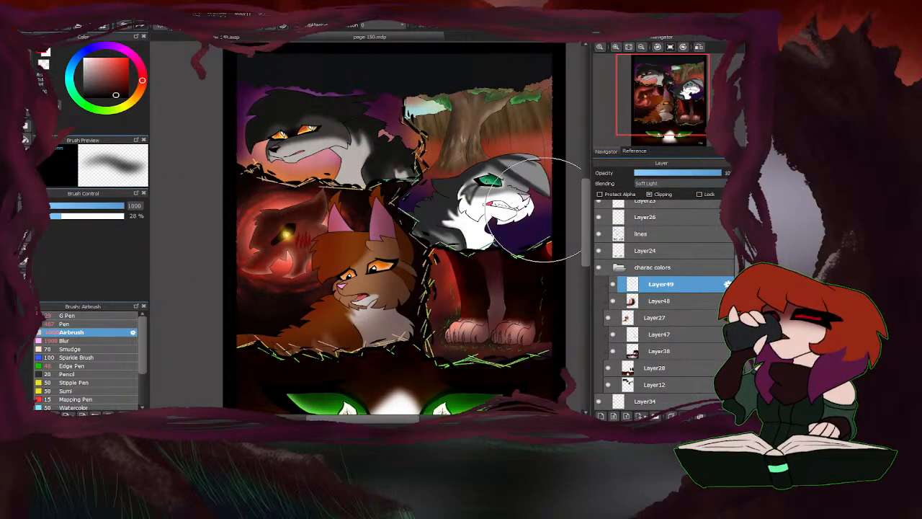
{"action": "right_click", "coordinate": [287, 234]}
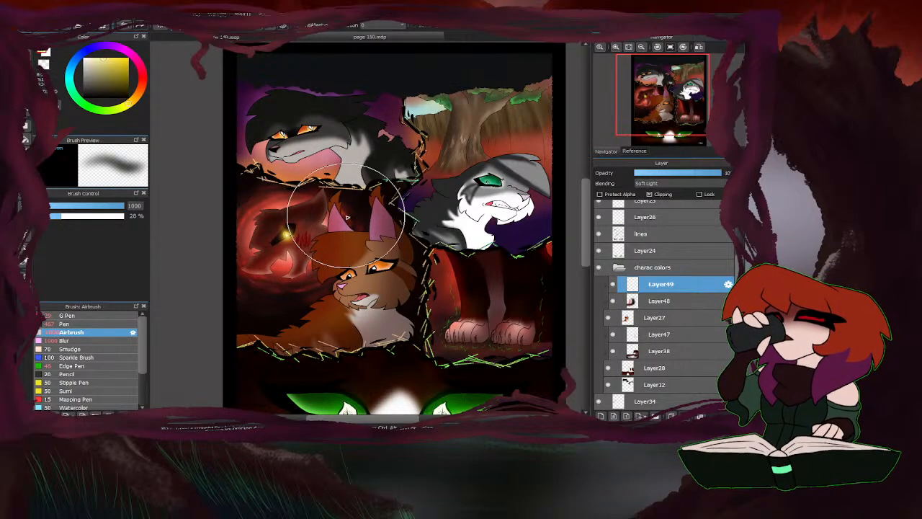
{"action": "mouse_move", "coordinate": [322, 211]}
{"action": "left_mouse_down"}
{"action": "mouse_move", "coordinate": [299, 260]}
{"action": "mouse_move", "coordinate": [336, 191]}
{"action": "mouse_move", "coordinate": [285, 272]}
{"action": "mouse_move", "coordinate": [316, 185]}
{"action": "mouse_move", "coordinate": [279, 209]}
{"action": "mouse_move", "coordinate": [273, 198]}
{"action": "mouse_move", "coordinate": [329, 223]}
{"action": "mouse_move", "coordinate": [336, 196]}
{"action": "mouse_move", "coordinate": [310, 261]}
{"action": "mouse_move", "coordinate": [310, 305]}
{"action": "mouse_move", "coordinate": [323, 298]}
{"action": "mouse_move", "coordinate": [288, 313]}
{"action": "mouse_move", "coordinate": [247, 299]}
{"action": "mouse_move", "coordinate": [257, 291]}
{"action": "mouse_move", "coordinate": [256, 307]}
{"action": "mouse_move", "coordinate": [246, 298]}
{"action": "mouse_move", "coordinate": [249, 273]}
{"action": "mouse_move", "coordinate": [295, 260]}
{"action": "mouse_move", "coordinate": [306, 222]}
{"action": "left_mouse_up"}
{"action": "right_click", "coordinate": [282, 208]}
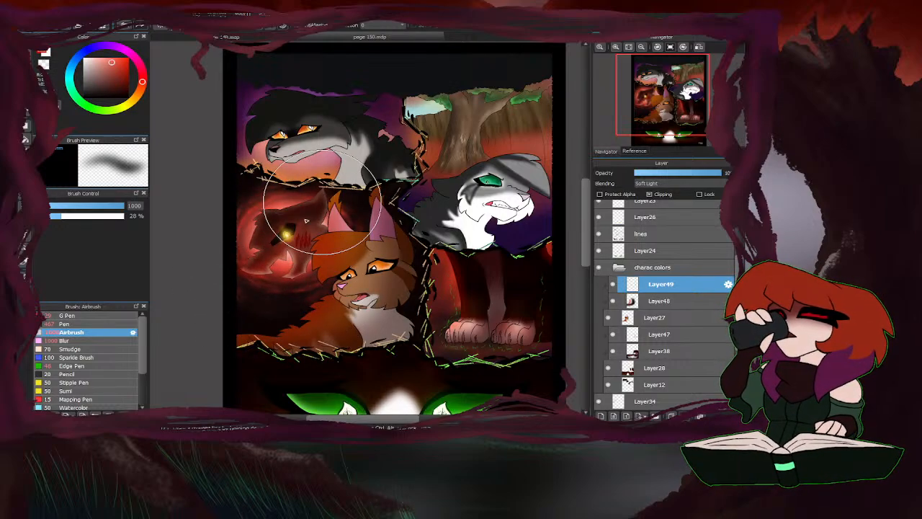
{"action": "scroll", "coordinate": [411, 208], "scroll_direction": "down", "scroll_amount": 4}
{"action": "scroll", "coordinate": [427, 205], "scroll_direction": "up", "scroll_amount": 1}
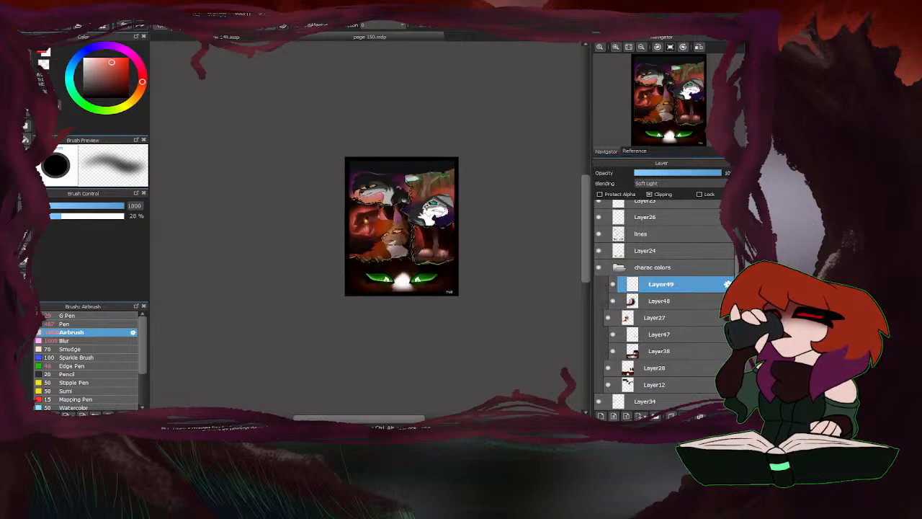
{"action": "scroll", "coordinate": [415, 212], "scroll_direction": "up", "scroll_amount": 2}
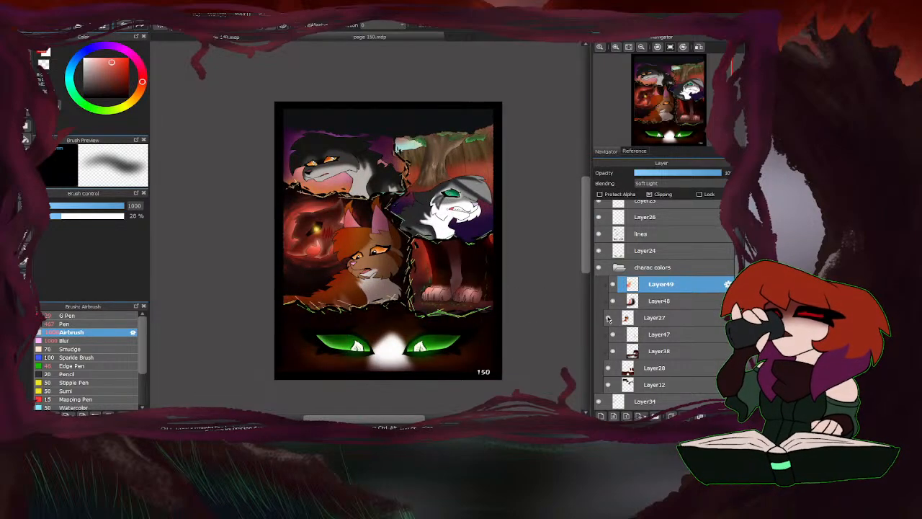
Add a clipped Multiply layer above Layer12.
{"action": "scroll", "coordinate": [659, 353], "scroll_direction": "down", "scroll_amount": 2}
{"action": "left_click", "coordinate": [653, 355]}
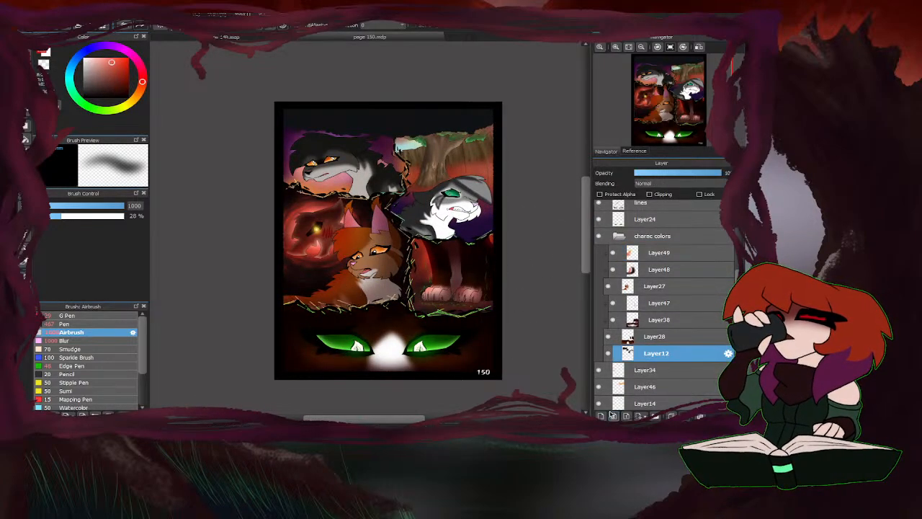
{"action": "left_click", "coordinate": [603, 416]}
{"action": "left_click", "coordinate": [650, 195]}
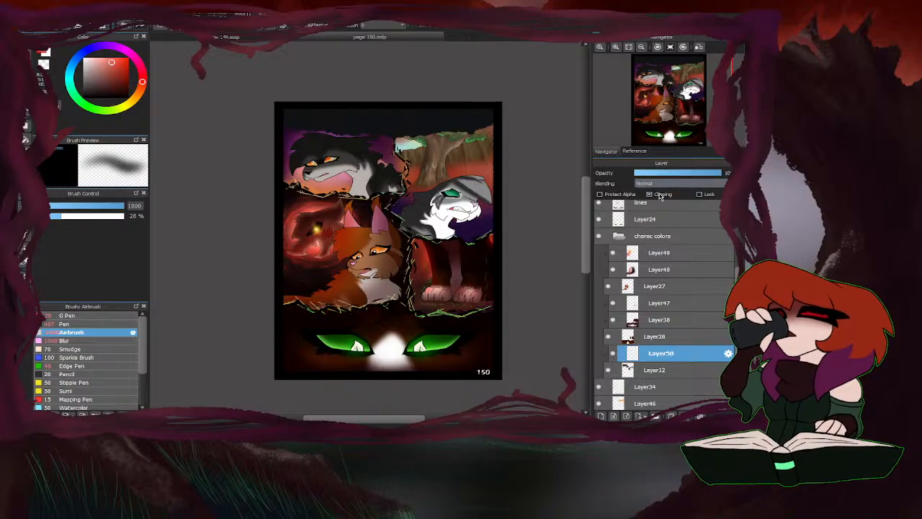
{"action": "left_click", "coordinate": [663, 184]}
{"action": "left_click", "coordinate": [657, 200]}
Sample the dark purple background beside the grey-and-white cat and airbrush it over the cat's face and neck at 1000 px.
{"action": "scroll", "coordinate": [466, 193], "scroll_direction": "up", "scroll_amount": 5}
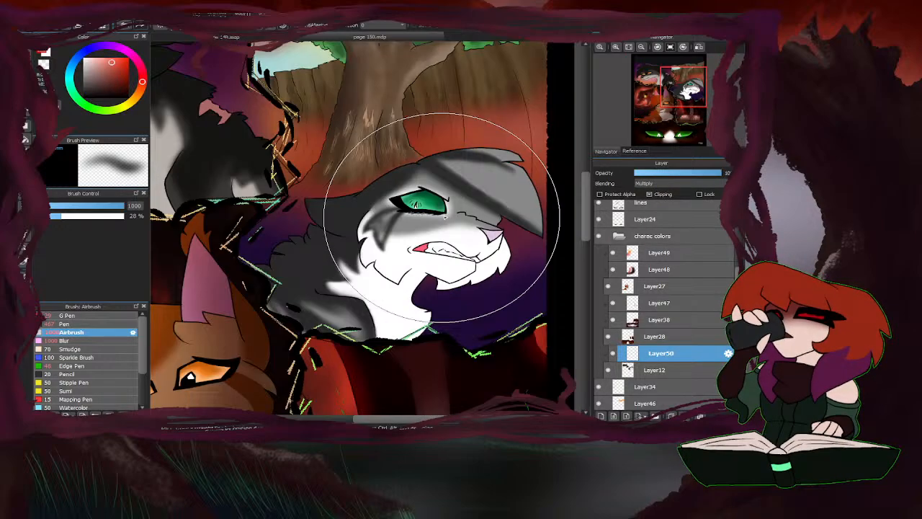
{"action": "right_click", "coordinate": [460, 328]}
{"action": "mouse_move", "coordinate": [412, 326]}
{"action": "left_mouse_down"}
{"action": "mouse_move", "coordinate": [297, 297]}
{"action": "mouse_move", "coordinate": [267, 268]}
{"action": "mouse_move", "coordinate": [341, 323]}
{"action": "mouse_move", "coordinate": [438, 327]}
{"action": "mouse_move", "coordinate": [495, 289]}
{"action": "mouse_move", "coordinate": [474, 268]}
{"action": "left_mouse_up"}
{"action": "scroll", "coordinate": [474, 267], "scroll_direction": "down", "scroll_amount": 5}
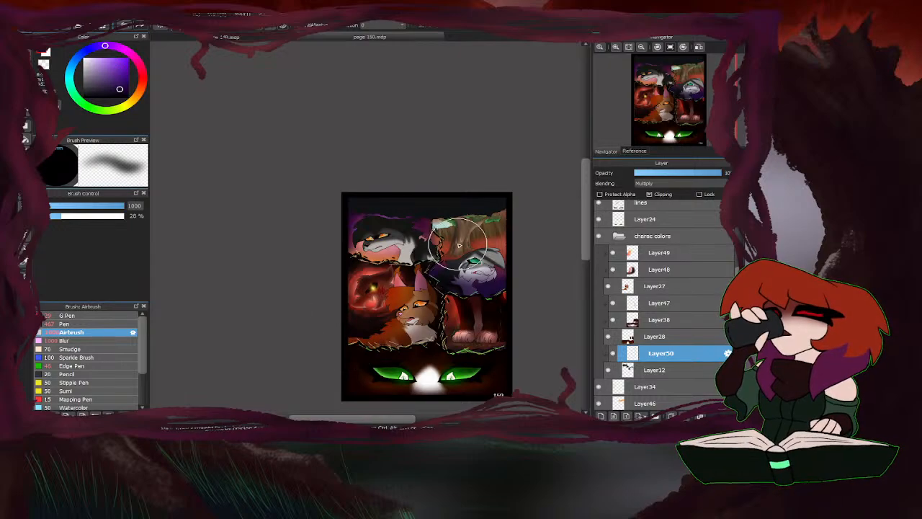
{"action": "scroll", "coordinate": [431, 255], "scroll_direction": "up", "scroll_amount": 1}
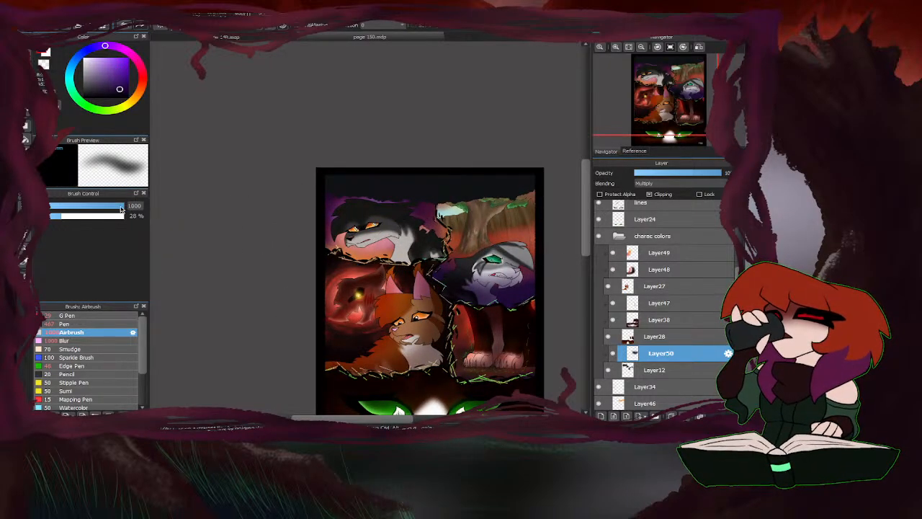
Airbrush dark purple shading over the black cat in the upper panel at 456 px.
{"action": "left_click_drag", "start_coordinate": [121, 207], "coordinate": [153, 207]}
{"action": "scroll", "coordinate": [533, 294], "scroll_direction": "up", "scroll_amount": 1}
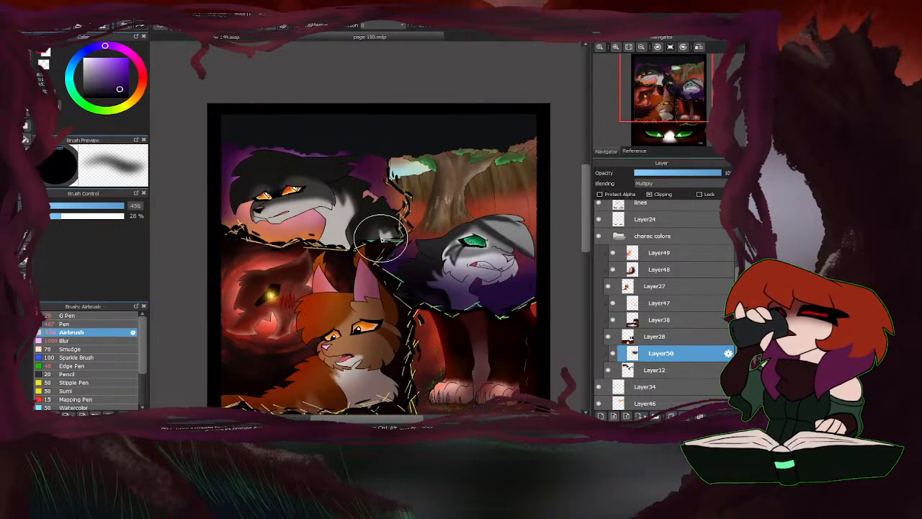
{"action": "mouse_move", "coordinate": [252, 181]}
{"action": "left_mouse_down"}
{"action": "mouse_move", "coordinate": [395, 205]}
{"action": "mouse_move", "coordinate": [365, 234]}
{"action": "mouse_move", "coordinate": [405, 226]}
{"action": "mouse_move", "coordinate": [306, 240]}
{"action": "mouse_move", "coordinate": [361, 209]}
{"action": "mouse_move", "coordinate": [368, 195]}
{"action": "mouse_move", "coordinate": [275, 217]}
{"action": "mouse_move", "coordinate": [262, 207]}
{"action": "mouse_move", "coordinate": [306, 169]}
{"action": "left_mouse_up"}
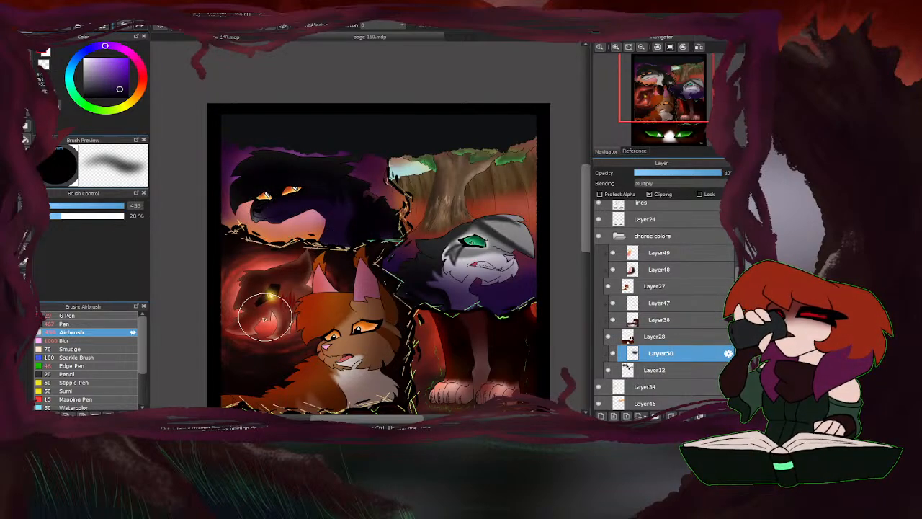
Sample orange-red from the forest background and airbrush it over the grey-and-white cat's muzzle, neck and chest.
{"action": "right_click", "coordinate": [481, 211]}
{"action": "mouse_move", "coordinate": [448, 310]}
{"action": "left_mouse_down"}
{"action": "mouse_move", "coordinate": [477, 302]}
{"action": "mouse_move", "coordinate": [463, 296]}
{"action": "mouse_move", "coordinate": [454, 252]}
{"action": "mouse_move", "coordinate": [401, 277]}
{"action": "mouse_move", "coordinate": [550, 275]}
{"action": "left_mouse_up"}
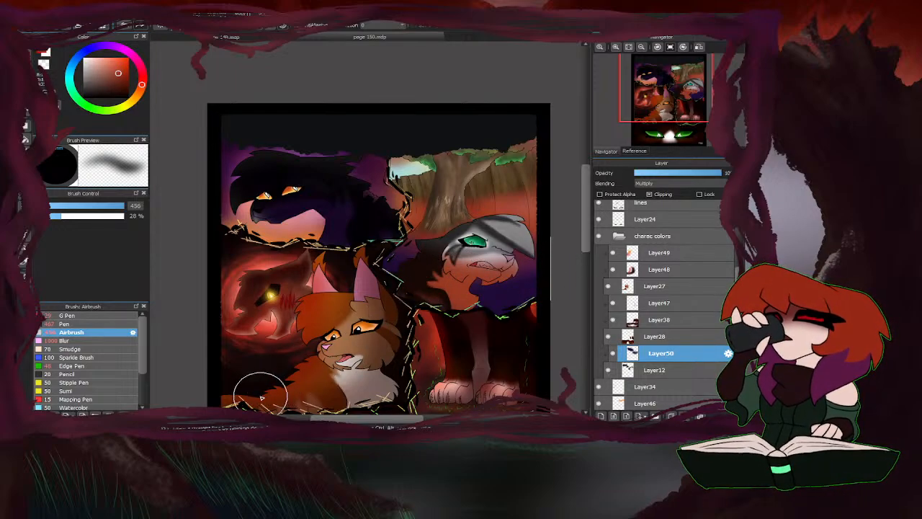
{"action": "mouse_move", "coordinate": [448, 262]}
{"action": "left_mouse_down"}
{"action": "mouse_move", "coordinate": [477, 284]}
{"action": "mouse_move", "coordinate": [518, 276]}
{"action": "mouse_move", "coordinate": [491, 256]}
{"action": "left_mouse_up"}
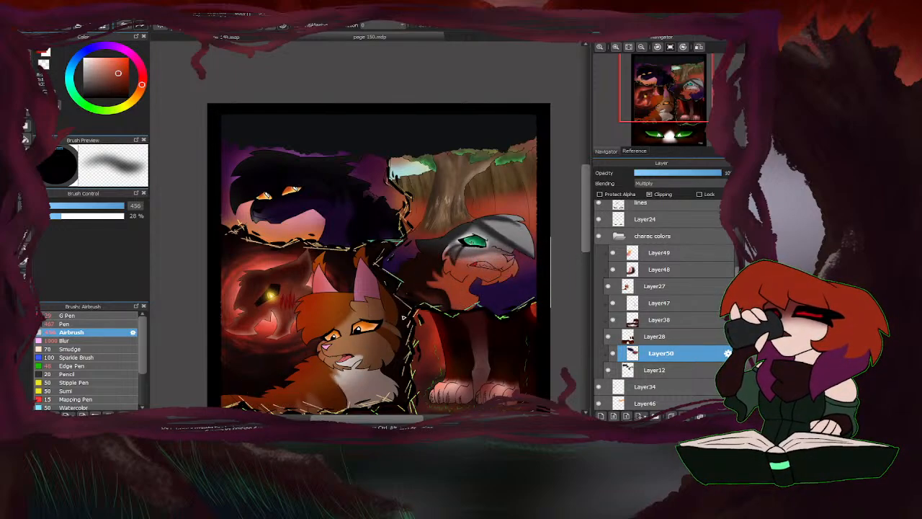
Switch the colour to dark purple, add a clipped Multiply layer above Layer50, and choose the G Pen.
{"action": "left_click", "coordinate": [107, 46]}
{"action": "left_click_drag", "start_coordinate": [124, 209], "coordinate": [120, 209]}
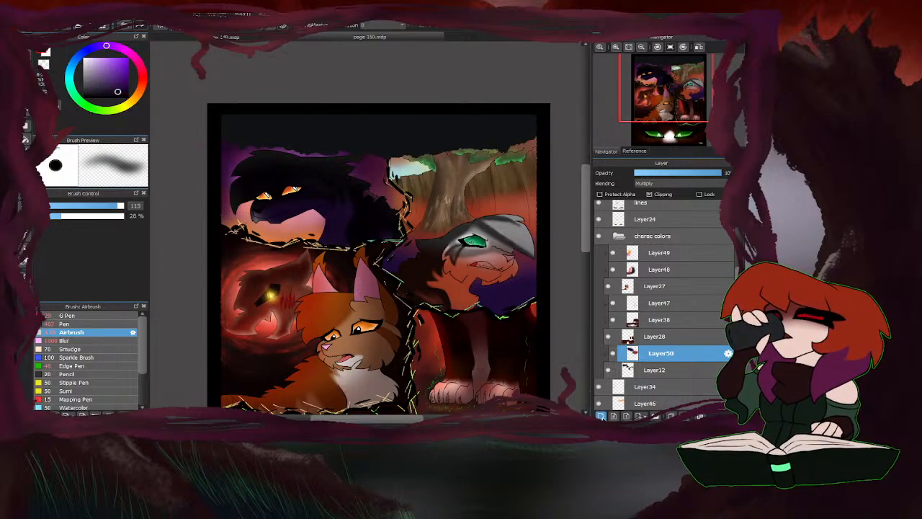
{"action": "left_click", "coordinate": [601, 416]}
{"action": "left_click", "coordinate": [652, 194]}
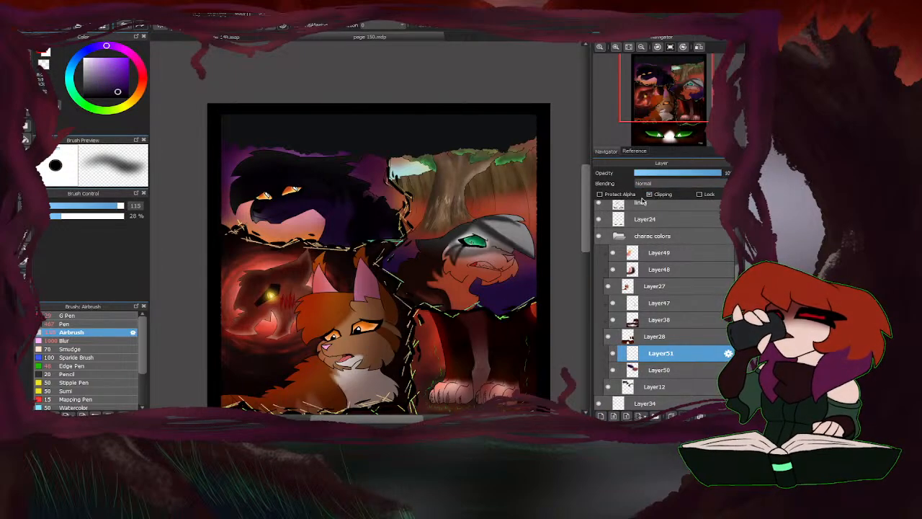
{"action": "left_click", "coordinate": [94, 317]}
{"action": "left_click", "coordinate": [657, 188]}
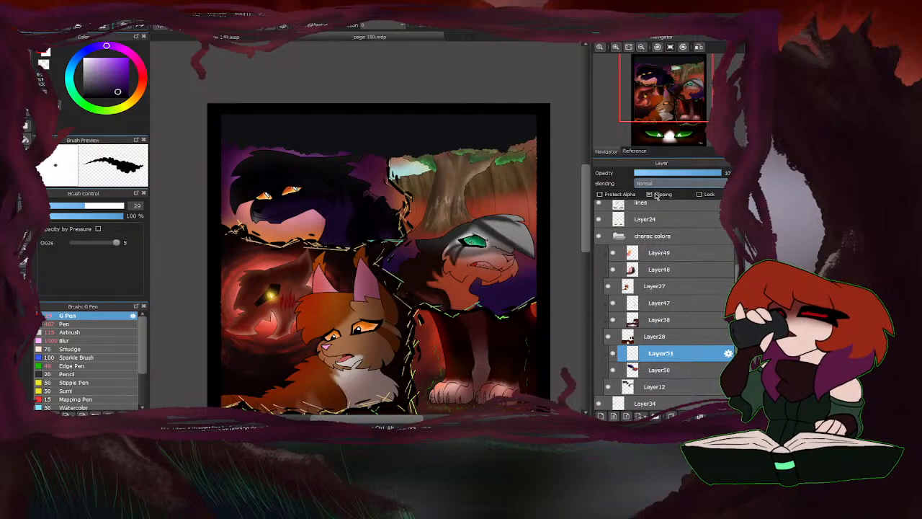
{"action": "left_click", "coordinate": [657, 199]}
Paint solid dark purple shading along the grey-and-white cat's nose bridge with the 29 px G Pen.
{"action": "scroll", "coordinate": [486, 260], "scroll_direction": "up", "scroll_amount": 8}
{"action": "scroll", "coordinate": [557, 226], "scroll_direction": "down", "scroll_amount": 5}
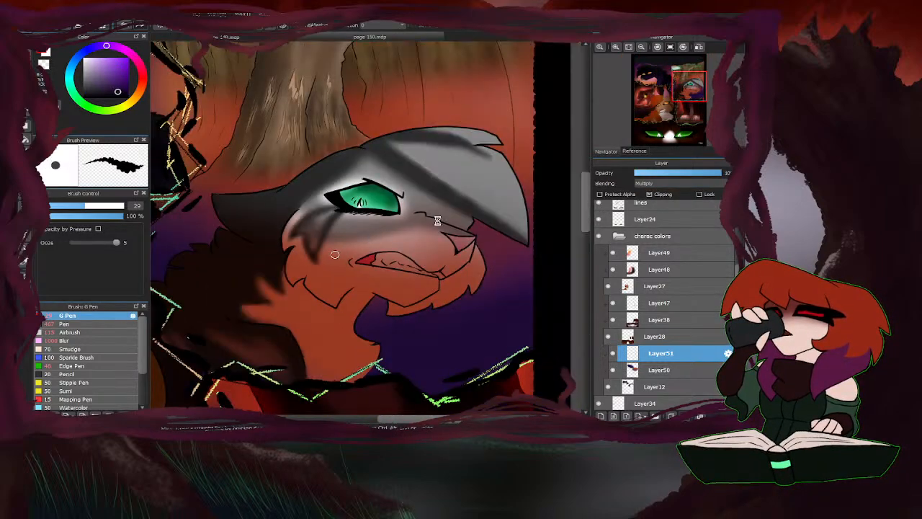
{"action": "scroll", "coordinate": [415, 243], "scroll_direction": "up", "scroll_amount": 3}
{"action": "scroll", "coordinate": [415, 247], "scroll_direction": "up", "scroll_amount": 3}
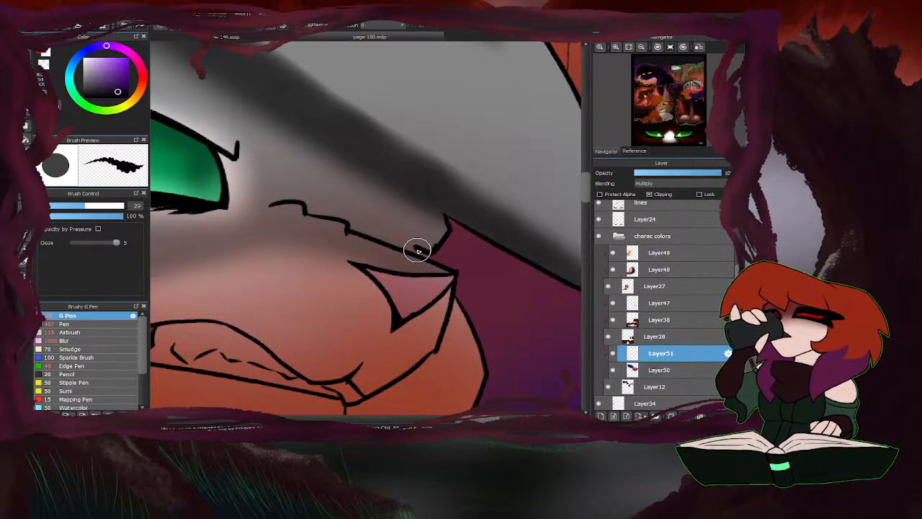
{"action": "mouse_move", "coordinate": [418, 249]}
{"action": "left_mouse_down"}
{"action": "mouse_move", "coordinate": [402, 226]}
{"action": "mouse_move", "coordinate": [393, 237]}
{"action": "mouse_move", "coordinate": [357, 224]}
{"action": "left_mouse_up"}
{"action": "mouse_move", "coordinate": [435, 220]}
{"action": "left_mouse_down"}
{"action": "mouse_move", "coordinate": [380, 217]}
{"action": "mouse_move", "coordinate": [350, 198]}
{"action": "mouse_move", "coordinate": [316, 201]}
{"action": "left_mouse_up"}
{"action": "scroll", "coordinate": [385, 221], "scroll_direction": "down", "scroll_amount": 3}
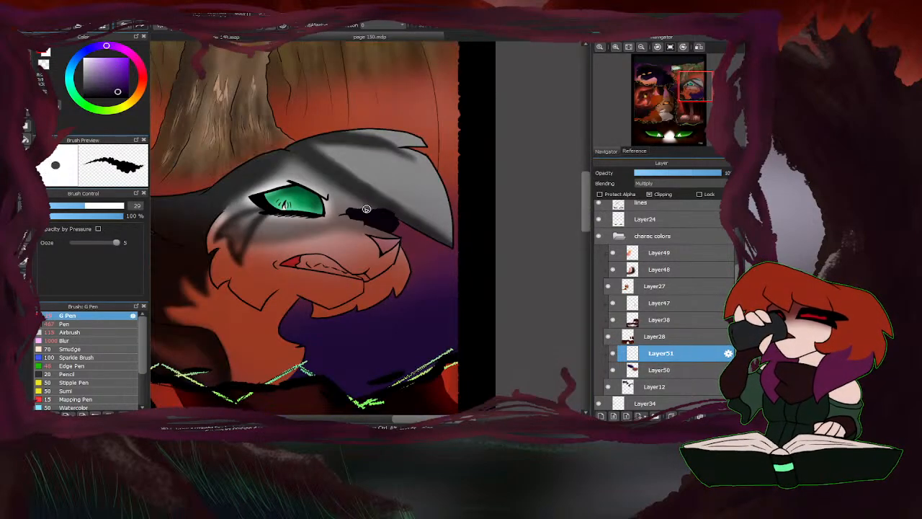
{"action": "scroll", "coordinate": [404, 211], "scroll_direction": "up", "scroll_amount": 3}
{"action": "mouse_move", "coordinate": [432, 235]}
{"action": "left_mouse_down"}
{"action": "mouse_move", "coordinate": [406, 196]}
{"action": "mouse_move", "coordinate": [412, 216]}
{"action": "mouse_move", "coordinate": [401, 225]}
{"action": "mouse_move", "coordinate": [380, 174]}
{"action": "mouse_move", "coordinate": [376, 221]}
{"action": "mouse_move", "coordinate": [358, 218]}
{"action": "mouse_move", "coordinate": [335, 170]}
{"action": "mouse_move", "coordinate": [333, 213]}
{"action": "mouse_move", "coordinate": [311, 181]}
{"action": "mouse_move", "coordinate": [282, 203]}
{"action": "left_mouse_up"}
{"action": "scroll", "coordinate": [346, 233], "scroll_direction": "down", "scroll_amount": 5}
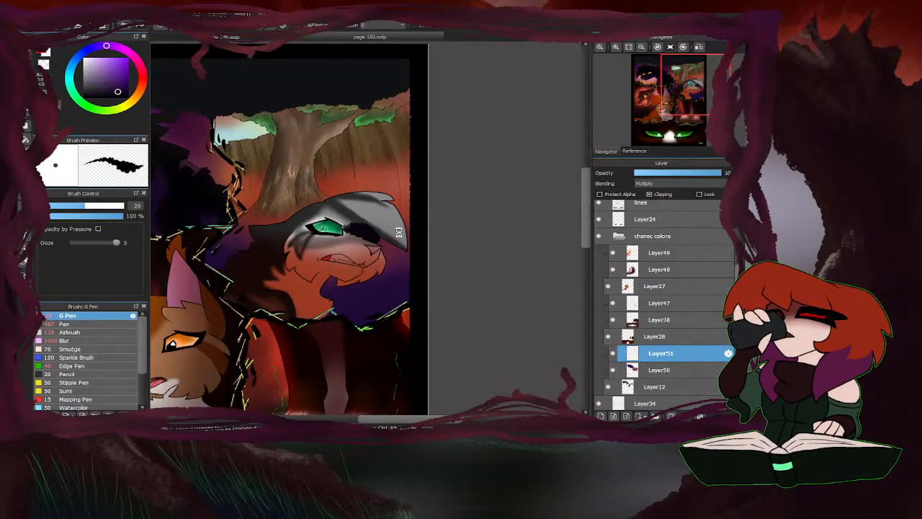
Extend the dark purple shading around the grey-and-white cat's green eye with the G Pen at 104 px.
{"action": "scroll", "coordinate": [355, 273], "scroll_direction": "up", "scroll_amount": 5}
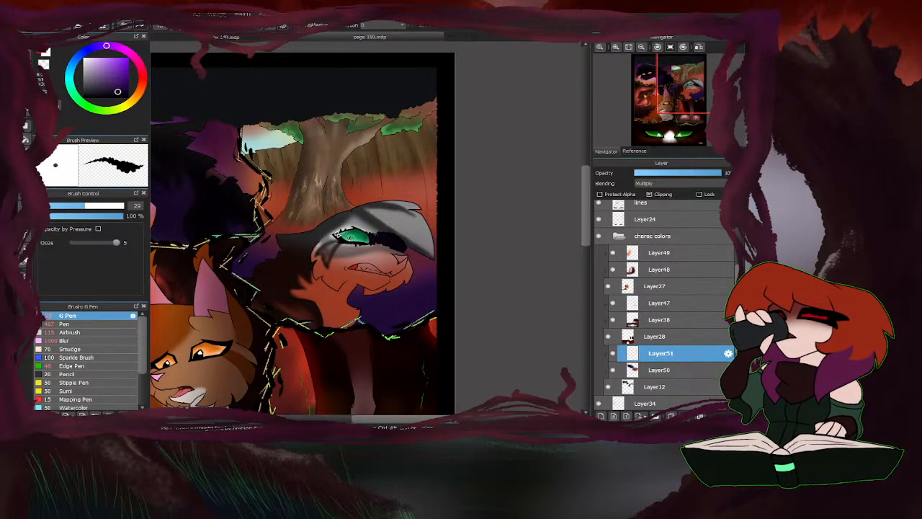
{"action": "scroll", "coordinate": [338, 269], "scroll_direction": "up", "scroll_amount": 3}
{"action": "left_click", "coordinate": [120, 206]}
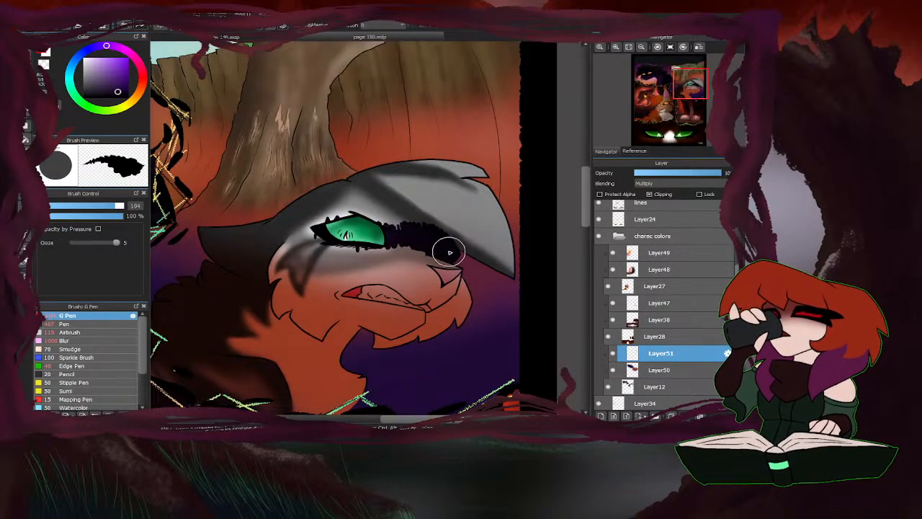
{"action": "mouse_move", "coordinate": [402, 250]}
{"action": "left_mouse_down"}
{"action": "mouse_move", "coordinate": [373, 225]}
{"action": "mouse_move", "coordinate": [359, 257]}
{"action": "mouse_move", "coordinate": [345, 234]}
{"action": "mouse_move", "coordinate": [328, 230]}
{"action": "mouse_move", "coordinate": [322, 249]}
{"action": "mouse_move", "coordinate": [309, 223]}
{"action": "mouse_move", "coordinate": [300, 247]}
{"action": "mouse_move", "coordinate": [291, 238]}
{"action": "mouse_move", "coordinate": [293, 231]}
{"action": "mouse_move", "coordinate": [307, 248]}
{"action": "mouse_move", "coordinate": [325, 219]}
{"action": "mouse_move", "coordinate": [334, 245]}
{"action": "mouse_move", "coordinate": [368, 210]}
{"action": "mouse_move", "coordinate": [378, 248]}
{"action": "mouse_move", "coordinate": [396, 224]}
{"action": "mouse_move", "coordinate": [423, 249]}
{"action": "mouse_move", "coordinate": [441, 227]}
{"action": "mouse_move", "coordinate": [458, 256]}
{"action": "mouse_move", "coordinate": [416, 252]}
{"action": "mouse_move", "coordinate": [403, 232]}
{"action": "mouse_move", "coordinate": [381, 250]}
{"action": "mouse_move", "coordinate": [360, 237]}
{"action": "mouse_move", "coordinate": [338, 256]}
{"action": "mouse_move", "coordinate": [324, 234]}
{"action": "mouse_move", "coordinate": [267, 249]}
{"action": "left_mouse_up"}
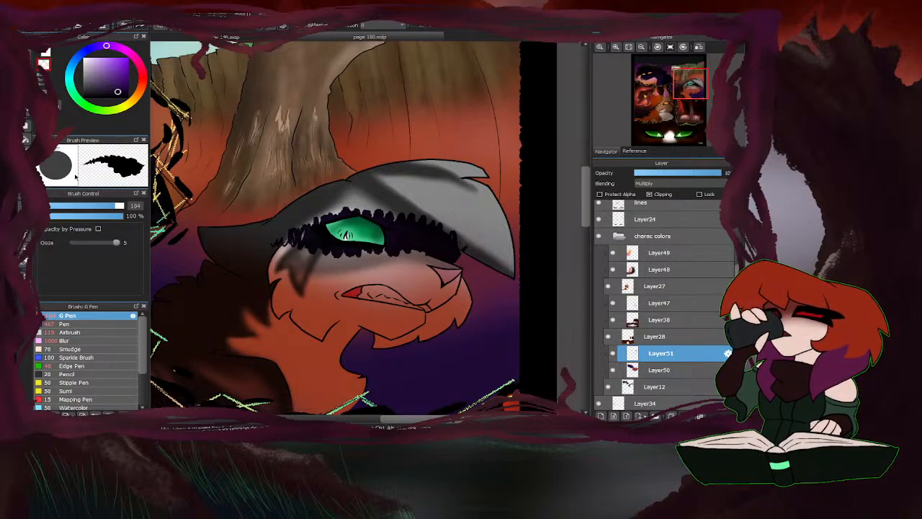
Cut fur-like strokes into the dark shading around the green eye using the transparent G Pen at 40 px.
{"action": "left_click_drag", "start_coordinate": [111, 206], "coordinate": [94, 206]}
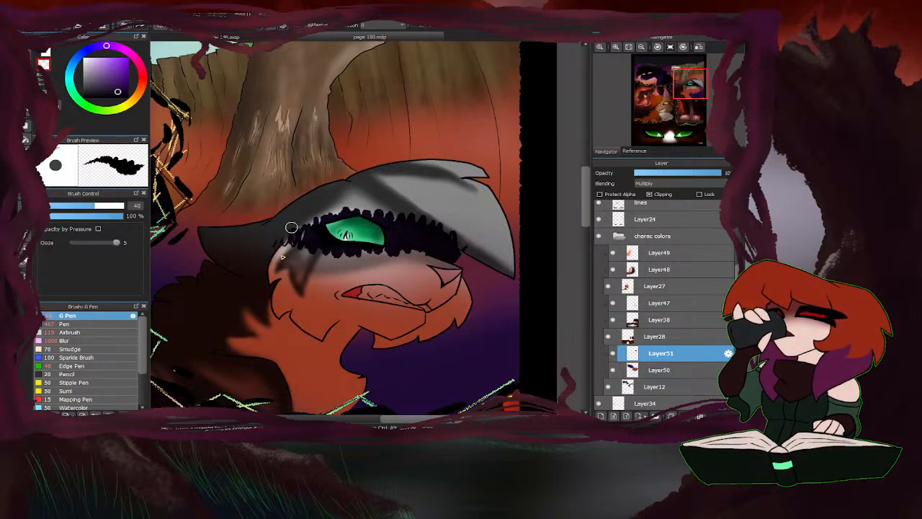
{"action": "mouse_move", "coordinate": [291, 228]}
{"action": "left_mouse_down"}
{"action": "mouse_move", "coordinate": [285, 254]}
{"action": "mouse_move", "coordinate": [300, 230]}
{"action": "mouse_move", "coordinate": [311, 262]}
{"action": "left_mouse_up"}
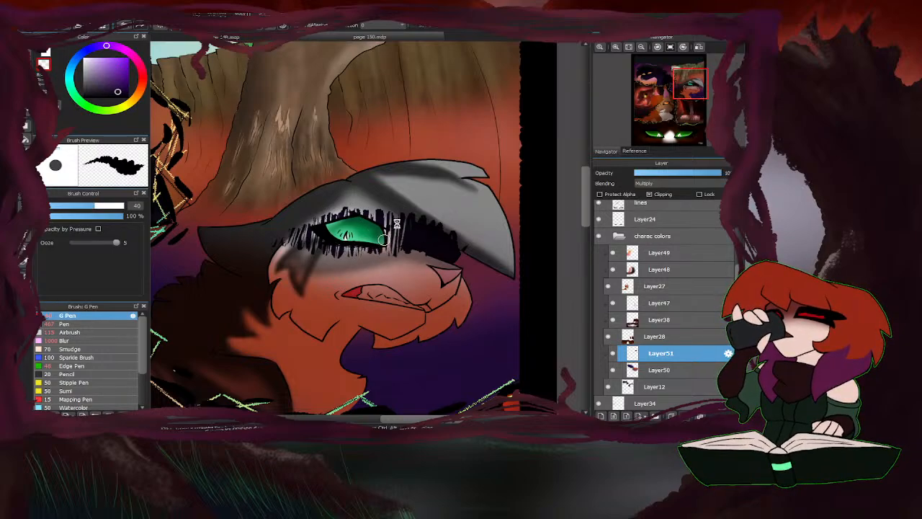
{"action": "scroll", "coordinate": [384, 240], "scroll_direction": "down", "scroll_amount": 3}
{"action": "scroll", "coordinate": [369, 249], "scroll_direction": "up", "scroll_amount": 2}
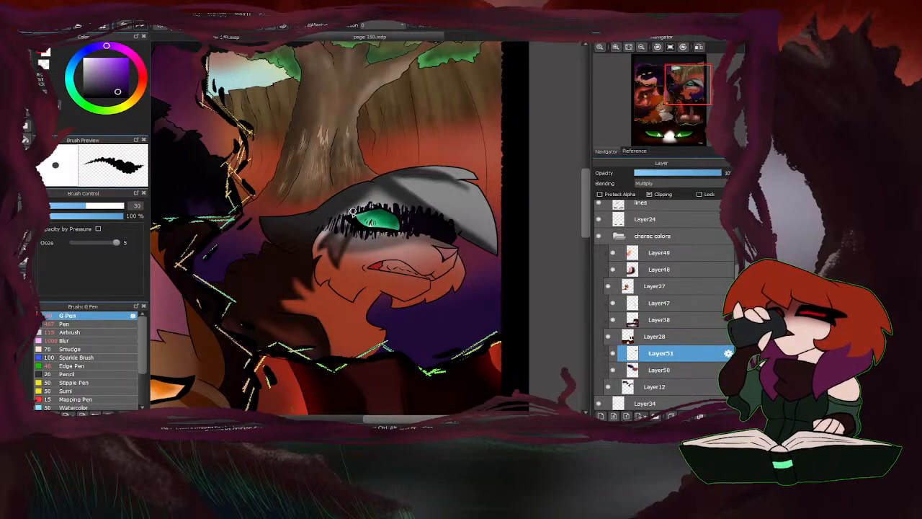
Select Layer50 and erase a light edge from the shading along the black cat's cheek and chest with the transparent G Pen at 30 px.
{"action": "scroll", "coordinate": [455, 221], "scroll_direction": "down", "scroll_amount": 3}
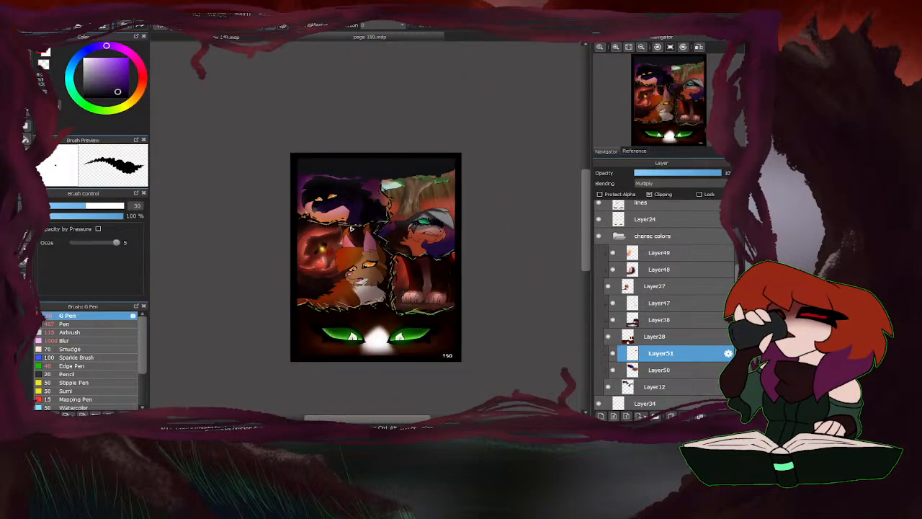
{"action": "scroll", "coordinate": [360, 273], "scroll_direction": "up", "scroll_amount": 2}
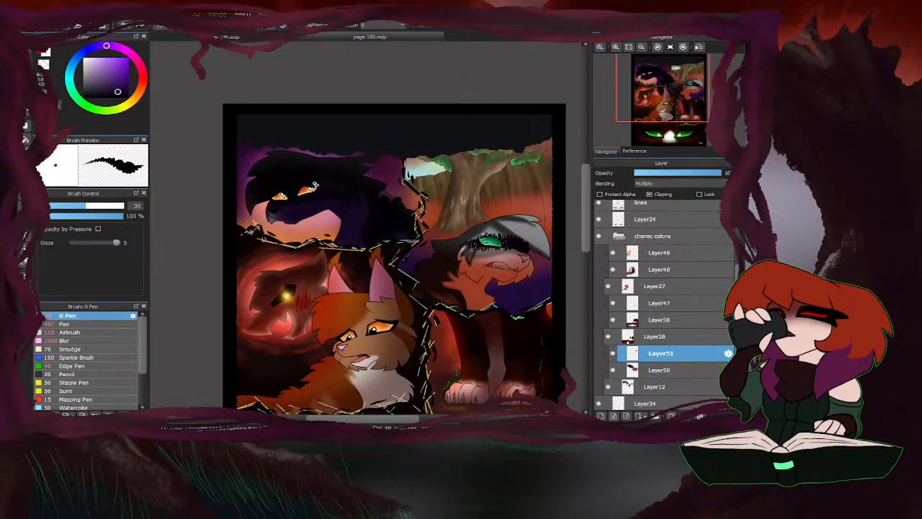
{"action": "scroll", "coordinate": [459, 260], "scroll_direction": "up", "scroll_amount": 1}
{"action": "scroll", "coordinate": [458, 259], "scroll_direction": "up", "scroll_amount": 1}
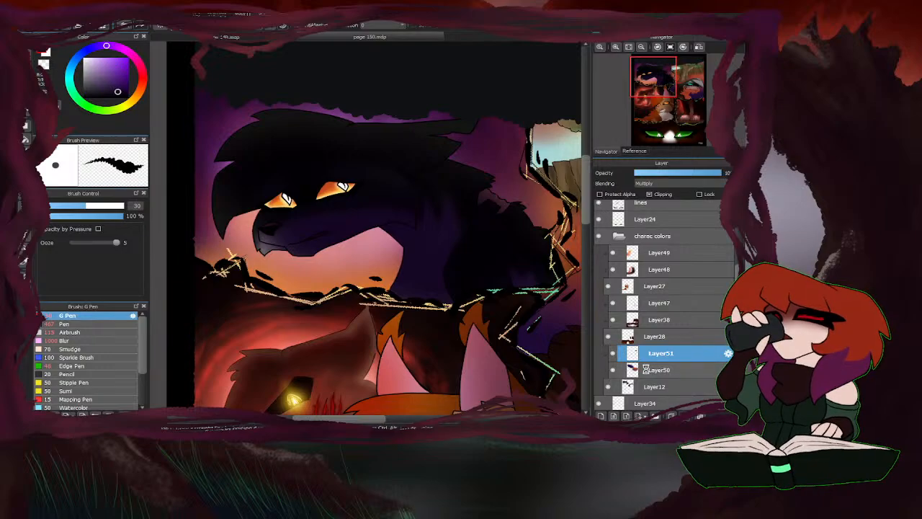
{"action": "left_click", "coordinate": [647, 369]}
{"action": "scroll", "coordinate": [381, 225], "scroll_direction": "up", "scroll_amount": 1}
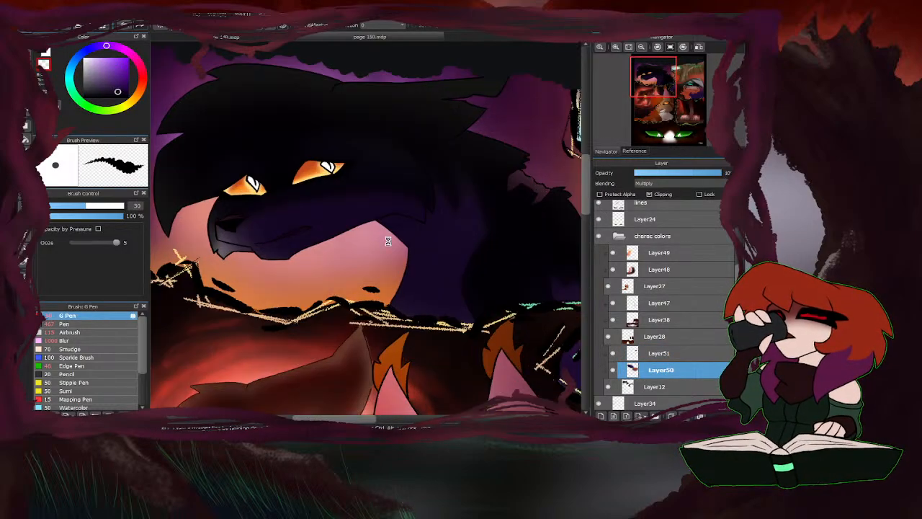
{"action": "left_click_drag", "start_coordinate": [391, 217], "coordinate": [395, 236]}
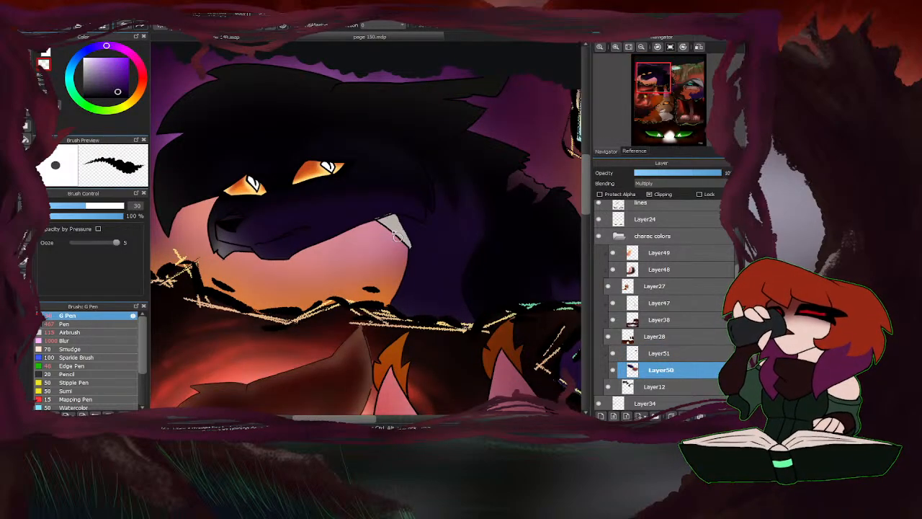
{"action": "left_click_drag", "start_coordinate": [403, 273], "coordinate": [397, 307]}
Continue erasing the shading along the underside of the black cat's jaw and the front of its muzzle with the G Pen.
{"action": "scroll", "coordinate": [372, 288], "scroll_direction": "down", "scroll_amount": 1}
{"action": "scroll", "coordinate": [496, 203], "scroll_direction": "up", "scroll_amount": 1}
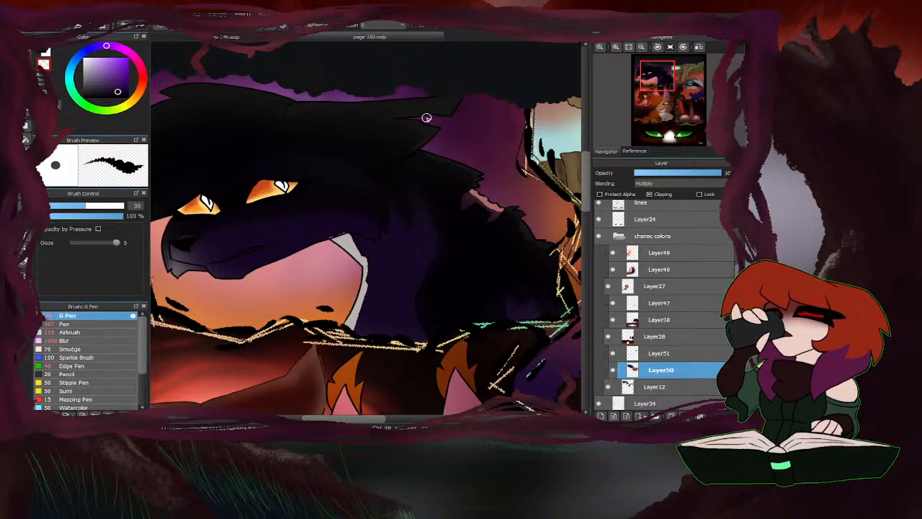
{"action": "left_click_drag", "start_coordinate": [299, 106], "coordinate": [430, 105]}
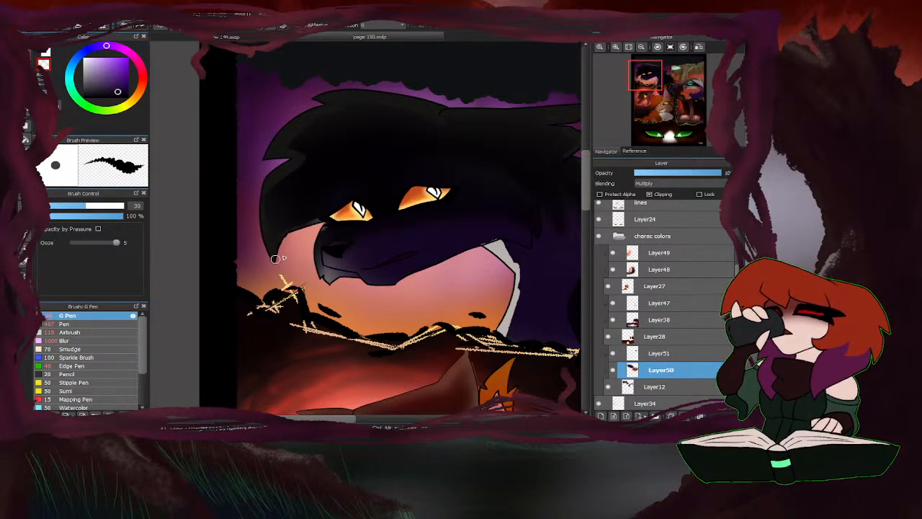
{"action": "mouse_move", "coordinate": [324, 230]}
{"action": "left_mouse_down"}
{"action": "mouse_move", "coordinate": [320, 259]}
{"action": "mouse_move", "coordinate": [393, 282]}
{"action": "mouse_move", "coordinate": [459, 254]}
{"action": "mouse_move", "coordinate": [385, 278]}
{"action": "left_mouse_up"}
{"action": "scroll", "coordinate": [331, 236], "scroll_direction": "down", "scroll_amount": 4}
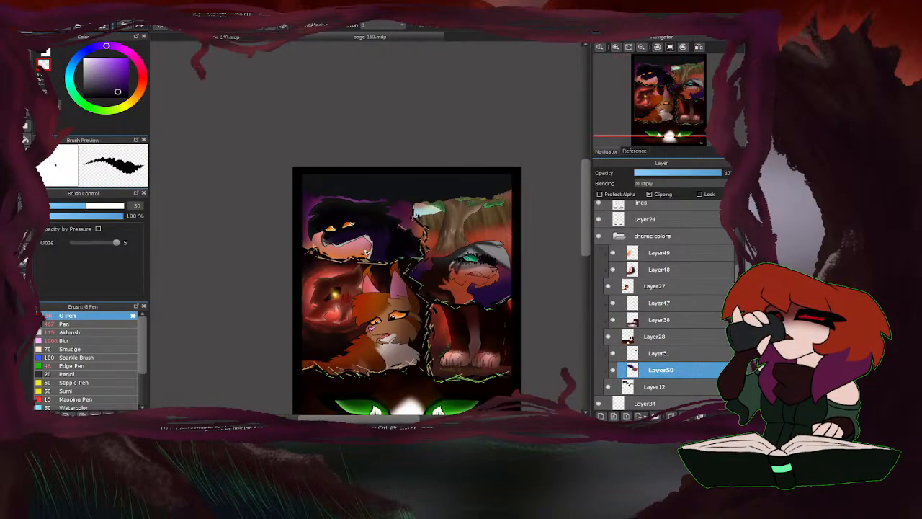
{"action": "scroll", "coordinate": [356, 242], "scroll_direction": "up", "scroll_amount": 2}
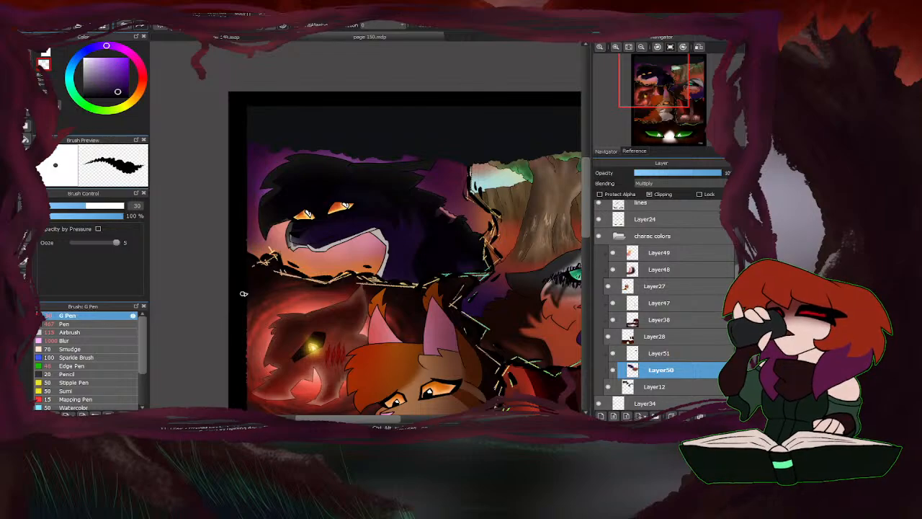
{"action": "scroll", "coordinate": [310, 245], "scroll_direction": "up", "scroll_amount": 3}
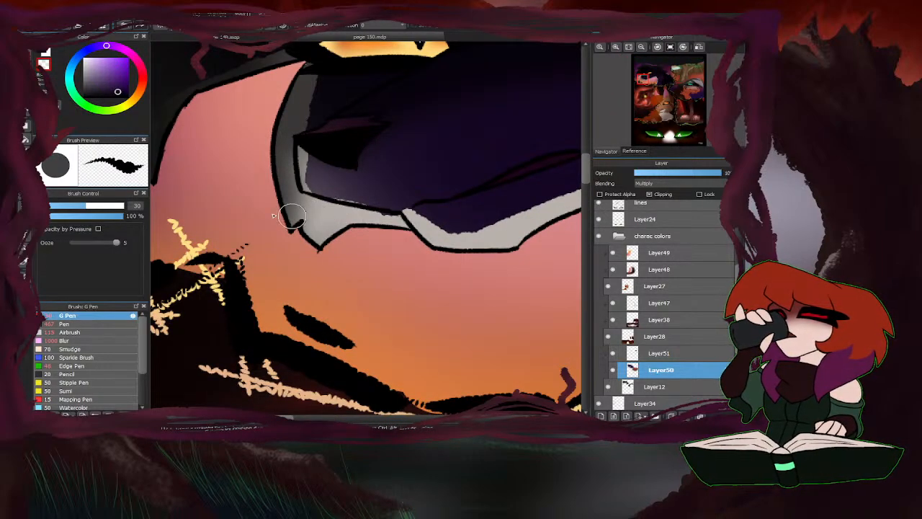
{"action": "scroll", "coordinate": [325, 230], "scroll_direction": "down", "scroll_amount": 4}
Soften the erased edges along the black cat's muzzle, jaw and chest with the Blur brush at 147 px.
{"action": "left_click", "coordinate": [80, 341]}
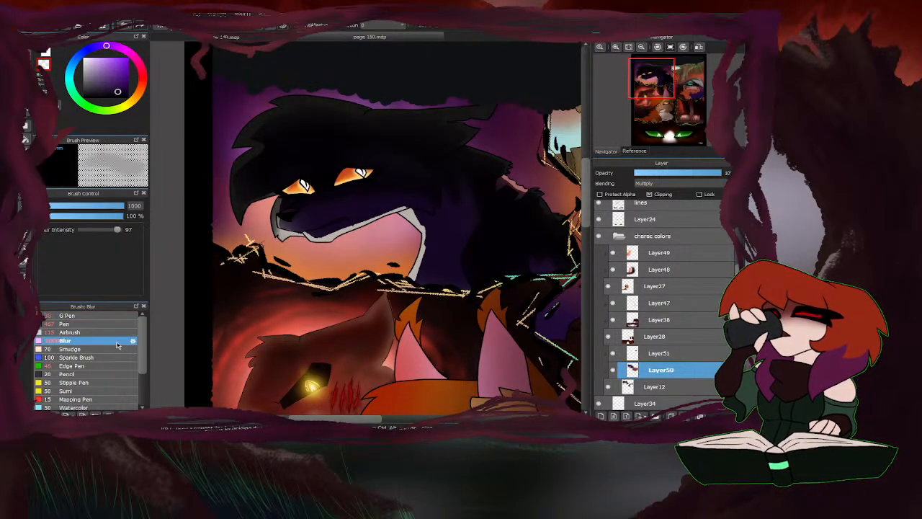
{"action": "mouse_move", "coordinate": [118, 210]}
{"action": "left_mouse_down"}
{"action": "mouse_move", "coordinate": [110, 208]}
{"action": "mouse_move", "coordinate": [118, 207]}
{"action": "left_mouse_up"}
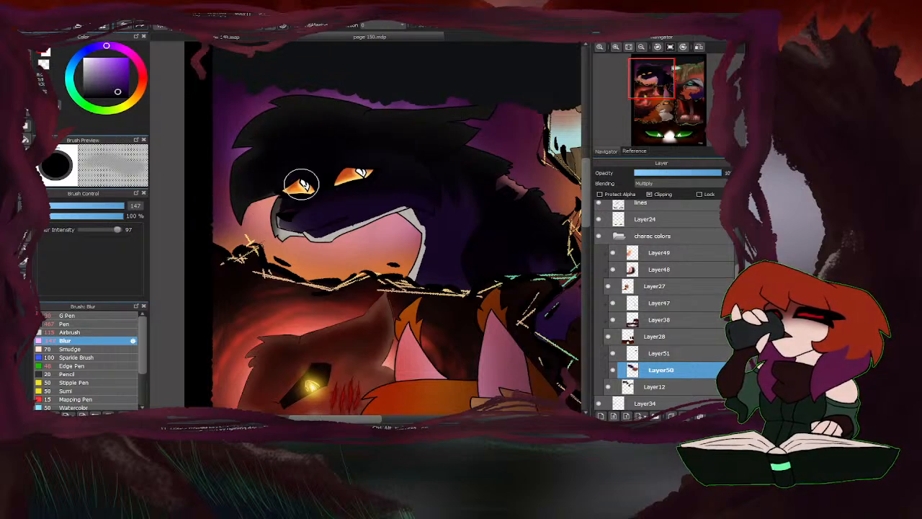
{"action": "mouse_move", "coordinate": [300, 227]}
{"action": "left_mouse_down"}
{"action": "mouse_move", "coordinate": [417, 199]}
{"action": "mouse_move", "coordinate": [334, 220]}
{"action": "mouse_move", "coordinate": [404, 210]}
{"action": "mouse_move", "coordinate": [438, 256]}
{"action": "mouse_move", "coordinate": [436, 242]}
{"action": "mouse_move", "coordinate": [408, 289]}
{"action": "mouse_move", "coordinate": [377, 190]}
{"action": "mouse_move", "coordinate": [414, 291]}
{"action": "mouse_move", "coordinate": [318, 232]}
{"action": "left_mouse_up"}
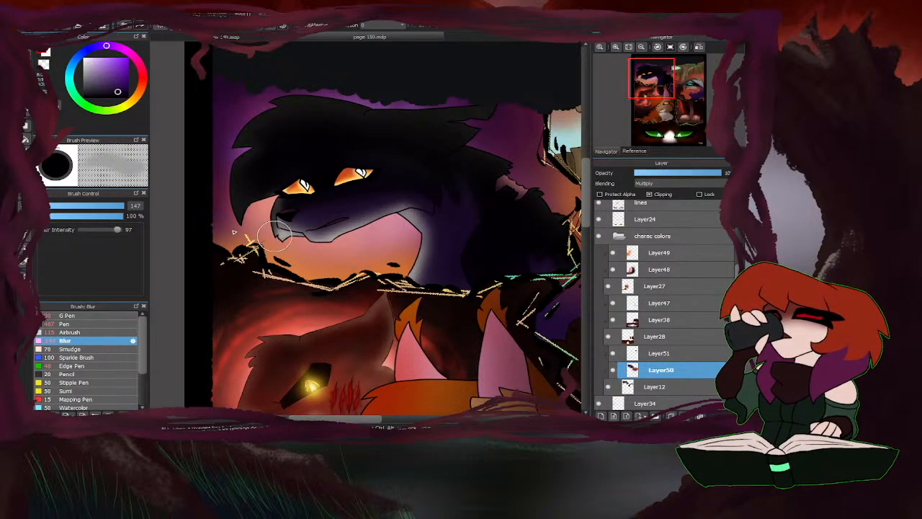
{"action": "scroll", "coordinate": [331, 219], "scroll_direction": "down", "scroll_amount": 3}
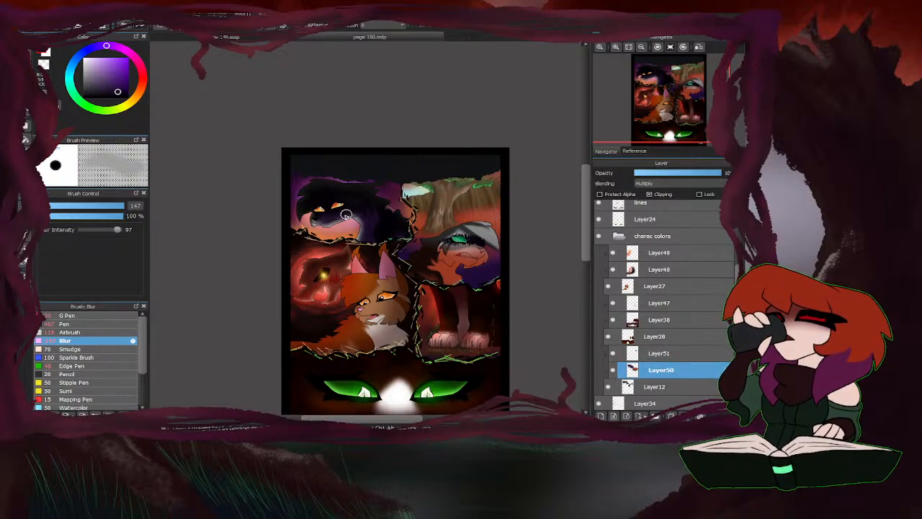
Lighten the shading on the black cat's face and neck using the transparent Airbrush at 498 px and 28% opacity.
{"action": "scroll", "coordinate": [233, 329], "scroll_direction": "up", "scroll_amount": 2}
{"action": "left_click", "coordinate": [93, 331]}
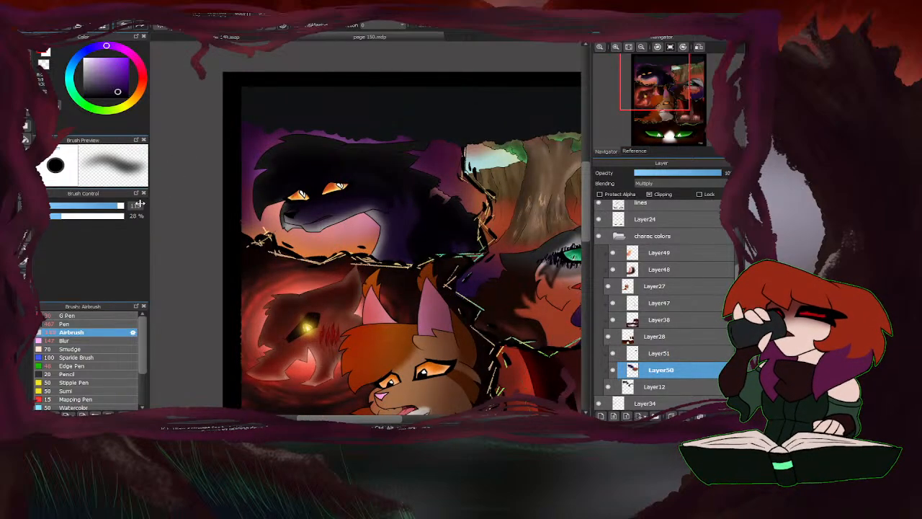
{"action": "left_click_drag", "start_coordinate": [119, 207], "coordinate": [171, 206]}
{"action": "mouse_move", "coordinate": [332, 240]}
{"action": "left_mouse_down"}
{"action": "mouse_move", "coordinate": [370, 233]}
{"action": "mouse_move", "coordinate": [388, 255]}
{"action": "mouse_move", "coordinate": [383, 241]}
{"action": "mouse_move", "coordinate": [355, 241]}
{"action": "mouse_move", "coordinate": [348, 219]}
{"action": "mouse_move", "coordinate": [305, 240]}
{"action": "mouse_move", "coordinate": [277, 208]}
{"action": "left_mouse_up"}
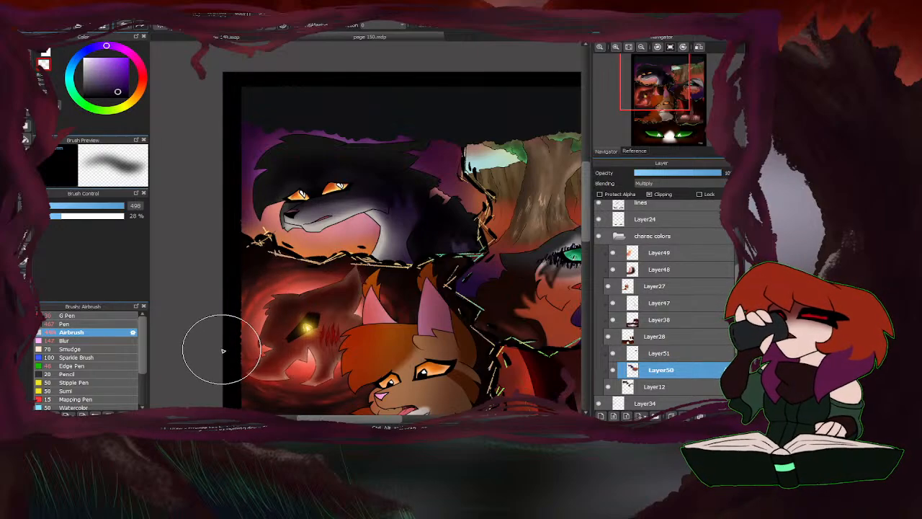
Select Layer51 and examine the shading across all panels of page 150.
{"action": "left_click", "coordinate": [655, 357]}
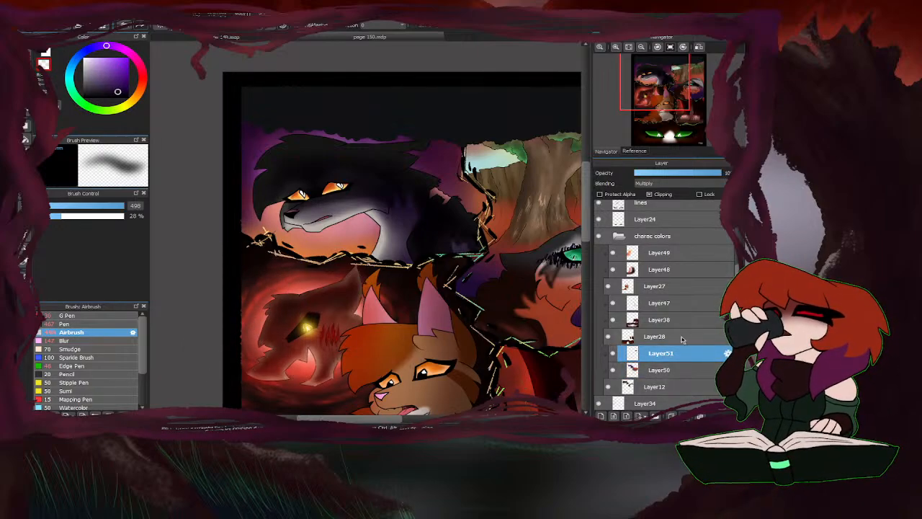
{"action": "scroll", "coordinate": [308, 199], "scroll_direction": "down", "scroll_amount": 3}
{"action": "scroll", "coordinate": [350, 189], "scroll_direction": "up", "scroll_amount": 1}
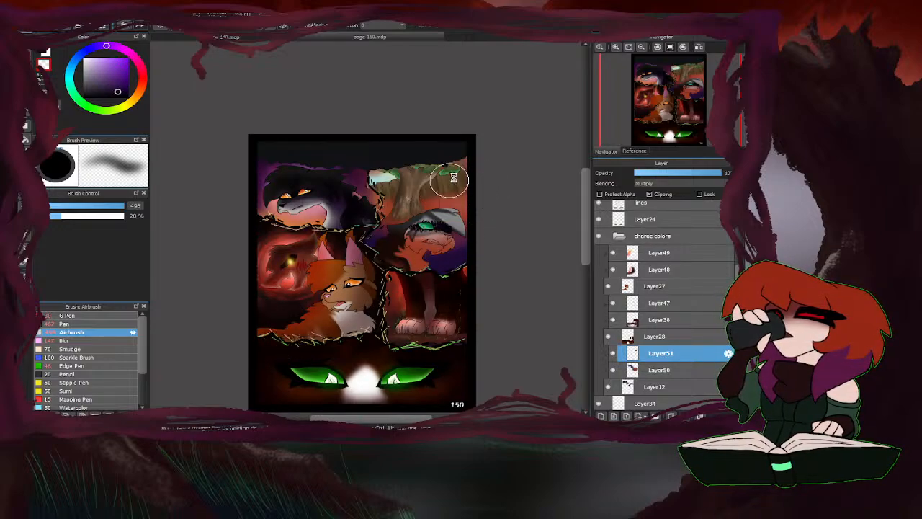
{"action": "scroll", "coordinate": [449, 184], "scroll_direction": "down", "scroll_amount": 1}
{"action": "scroll", "coordinate": [455, 225], "scroll_direction": "up", "scroll_amount": 1}
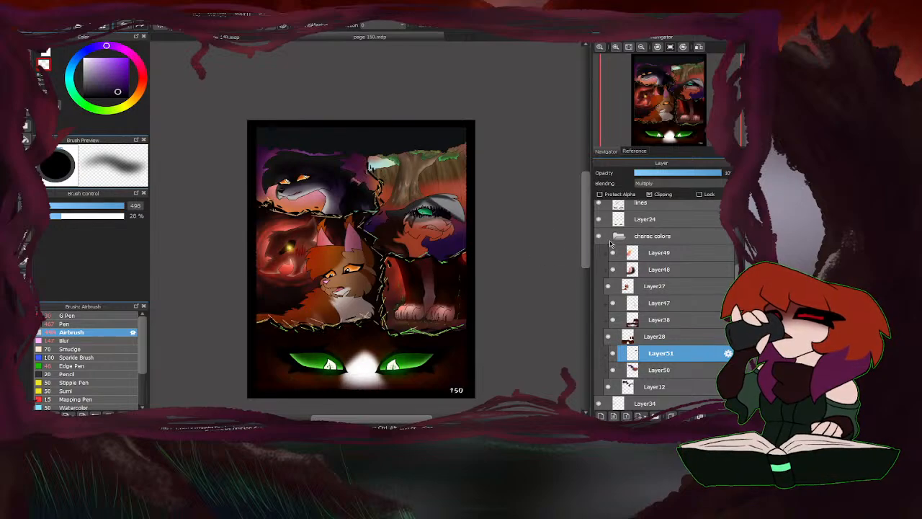
{"action": "scroll", "coordinate": [614, 257], "scroll_direction": "up", "scroll_amount": 1}
{"action": "scroll", "coordinate": [614, 257], "scroll_direction": "up", "scroll_amount": 5}
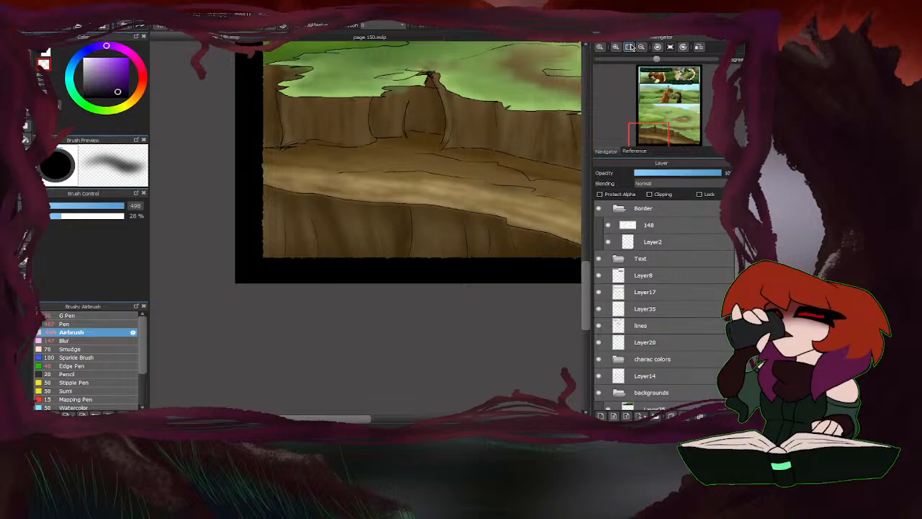
Compare page 150 with the other open comic page, viewing each as a whole and up close.
{"action": "left_click", "coordinate": [629, 47]}
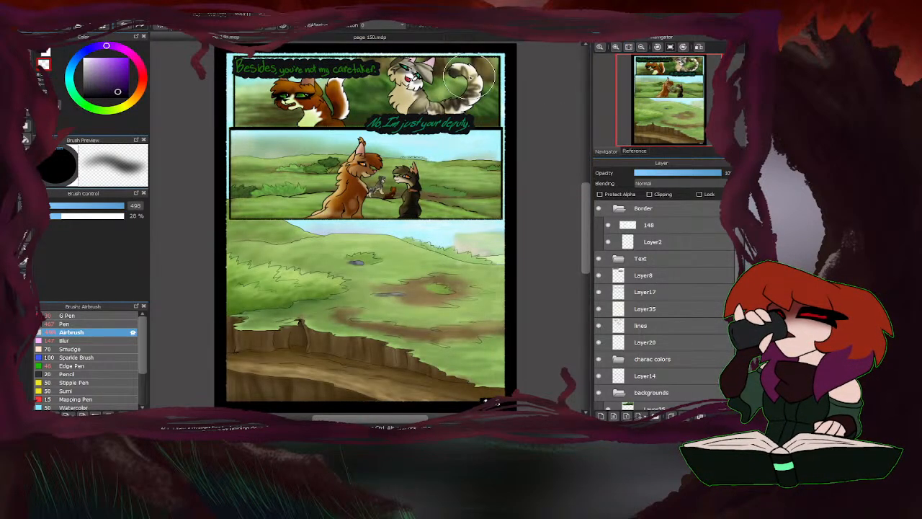
{"action": "left_click", "coordinate": [372, 39]}
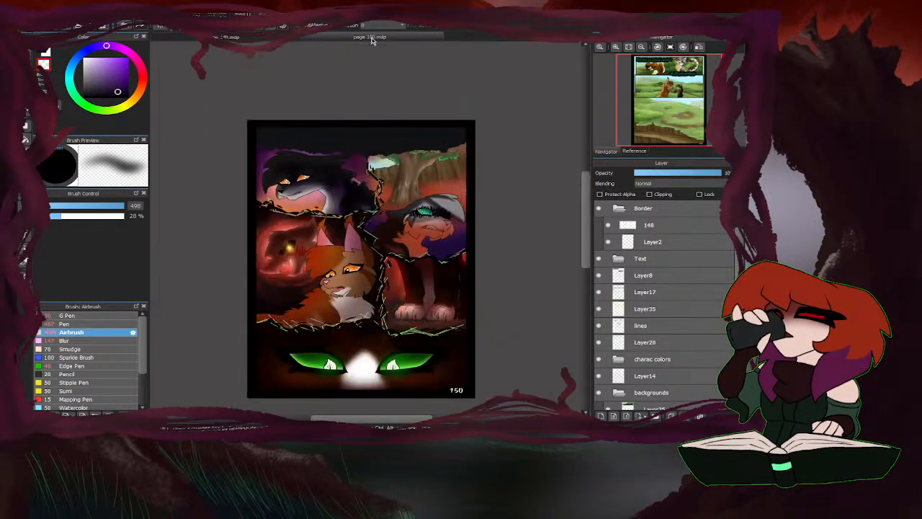
{"action": "left_click", "coordinate": [629, 47]}
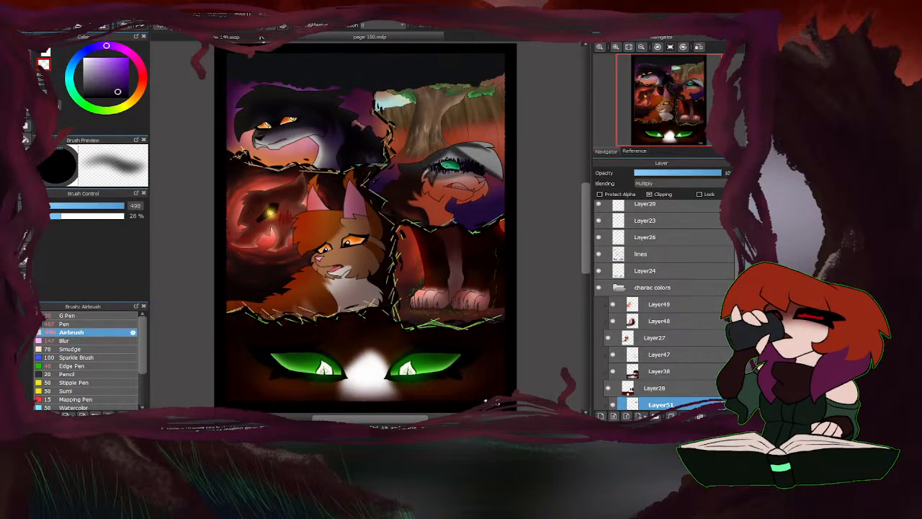
{"action": "left_click", "coordinate": [262, 37]}
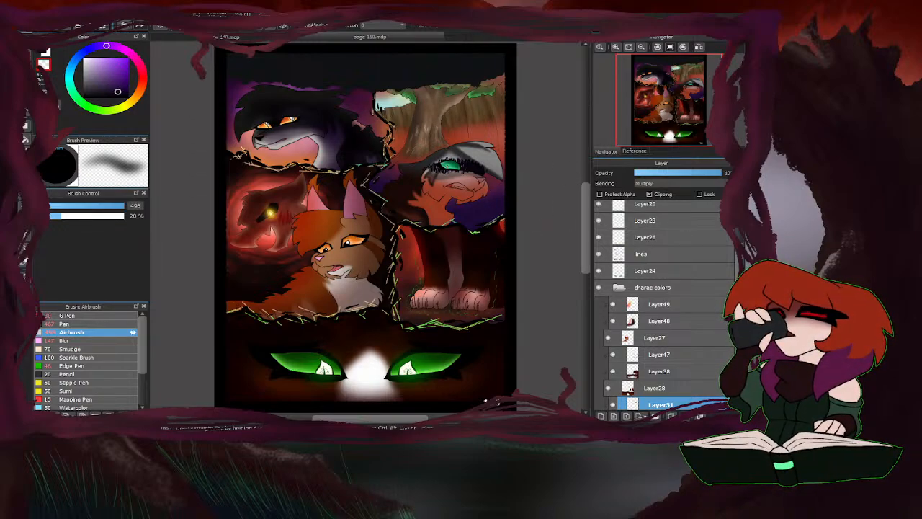
{"action": "scroll", "coordinate": [408, 223], "scroll_direction": "down", "scroll_amount": 1}
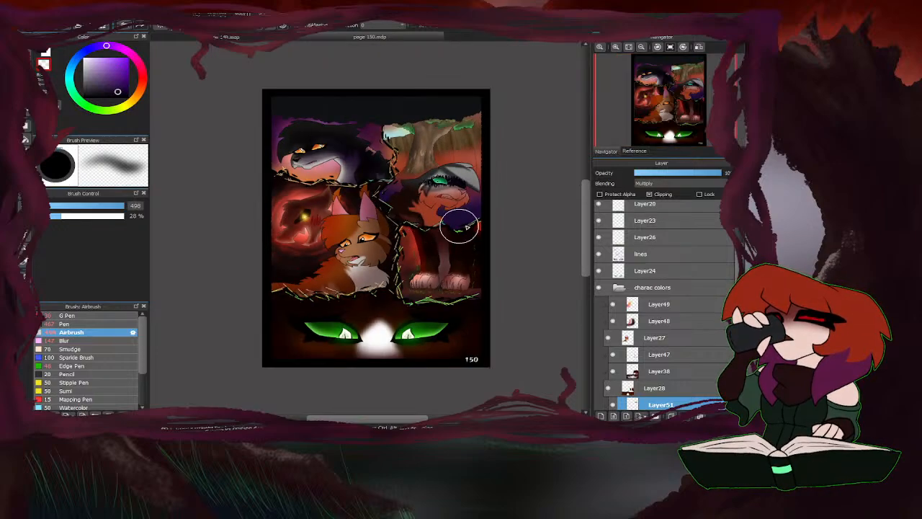
{"action": "scroll", "coordinate": [431, 210], "scroll_direction": "up", "scroll_amount": 1}
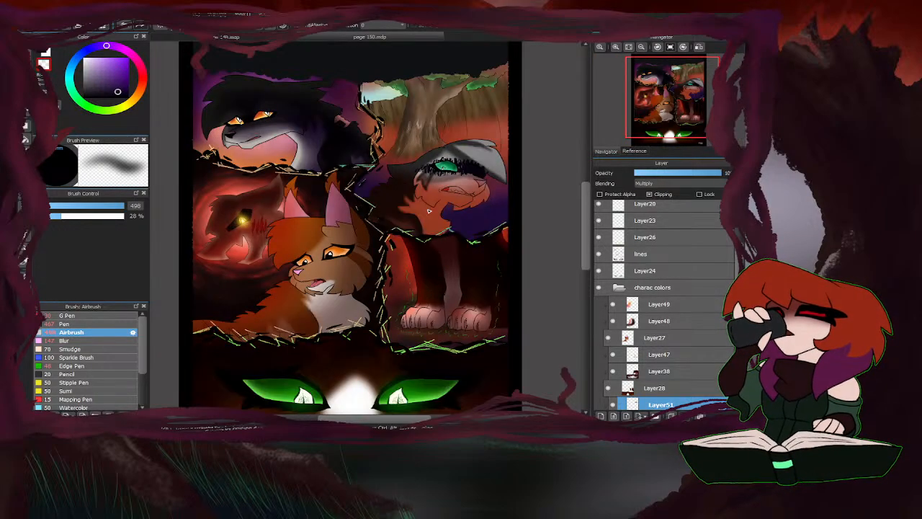
{"action": "scroll", "coordinate": [429, 210], "scroll_direction": "down", "scroll_amount": 1}
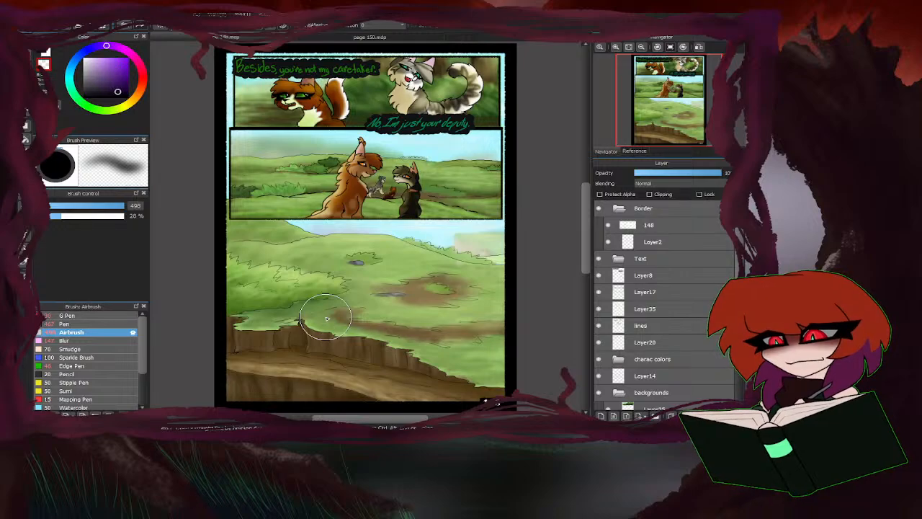
{"action": "left_click", "coordinate": [390, 38]}
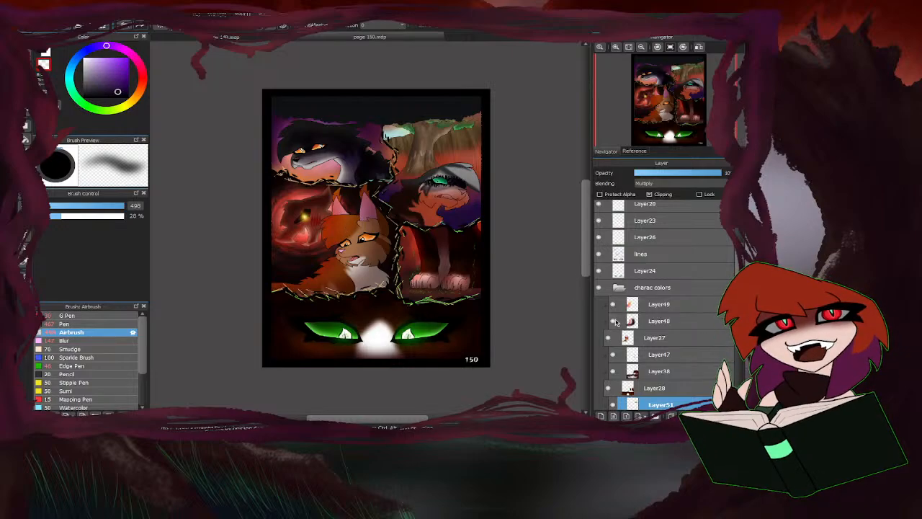
{"action": "left_click", "coordinate": [270, 39]}
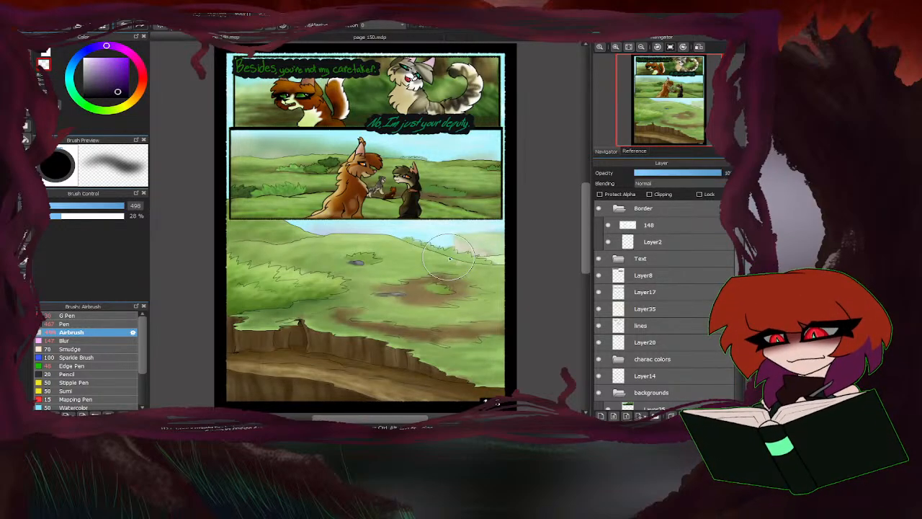
{"action": "scroll", "coordinate": [416, 250], "scroll_direction": "down", "scroll_amount": 1}
{"action": "scroll", "coordinate": [391, 196], "scroll_direction": "up", "scroll_amount": 1}
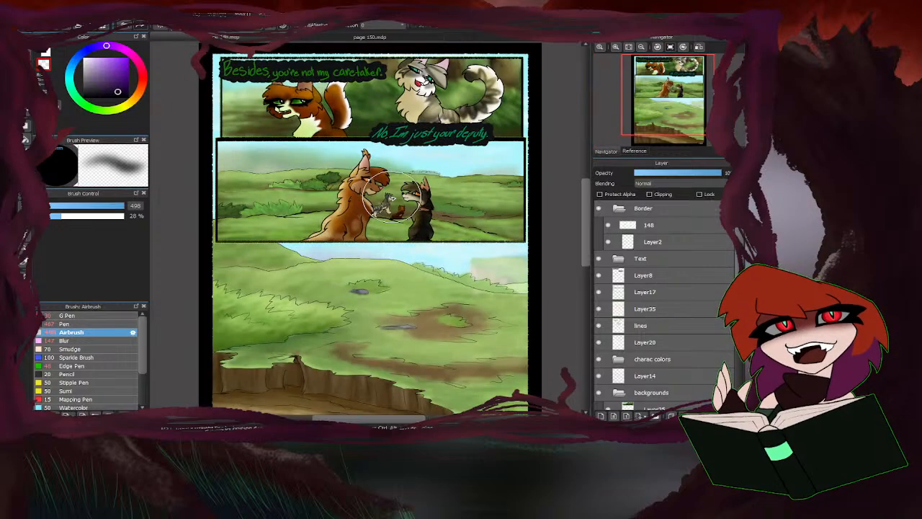